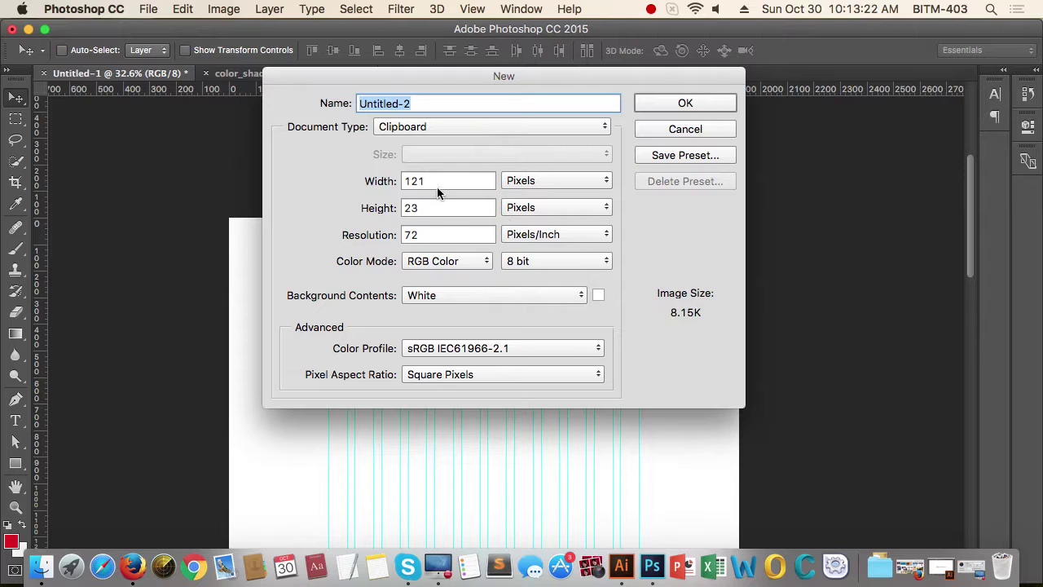
# Step: Create a new document 1920 pixels wide and 4000 pixels high with white background contents
pyautogui.doubleClick(437, 187)
pyautogui.write('1')
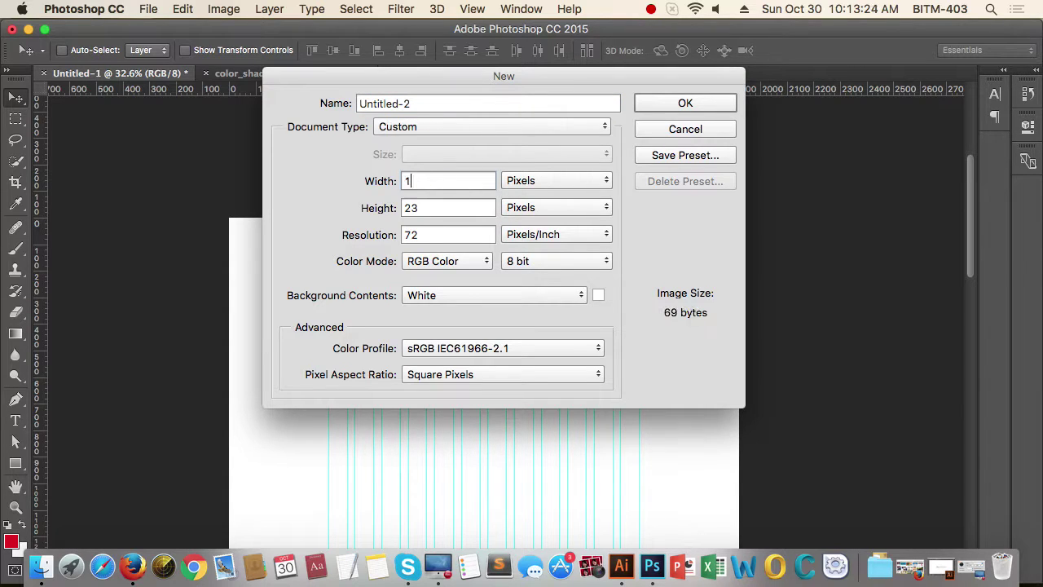
pyautogui.write('920')
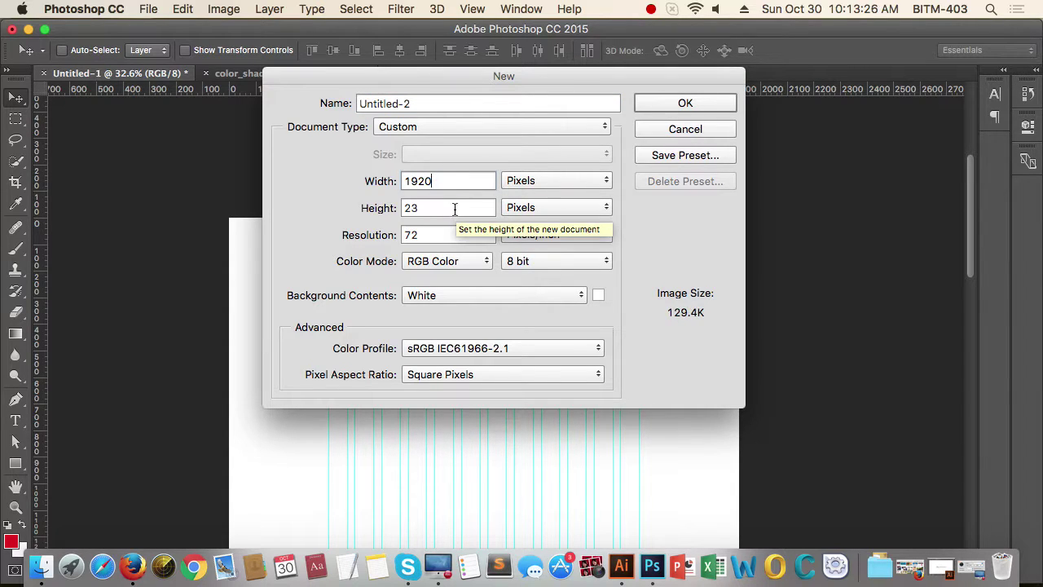
pyautogui.press('Tab')
pyautogui.write('400')
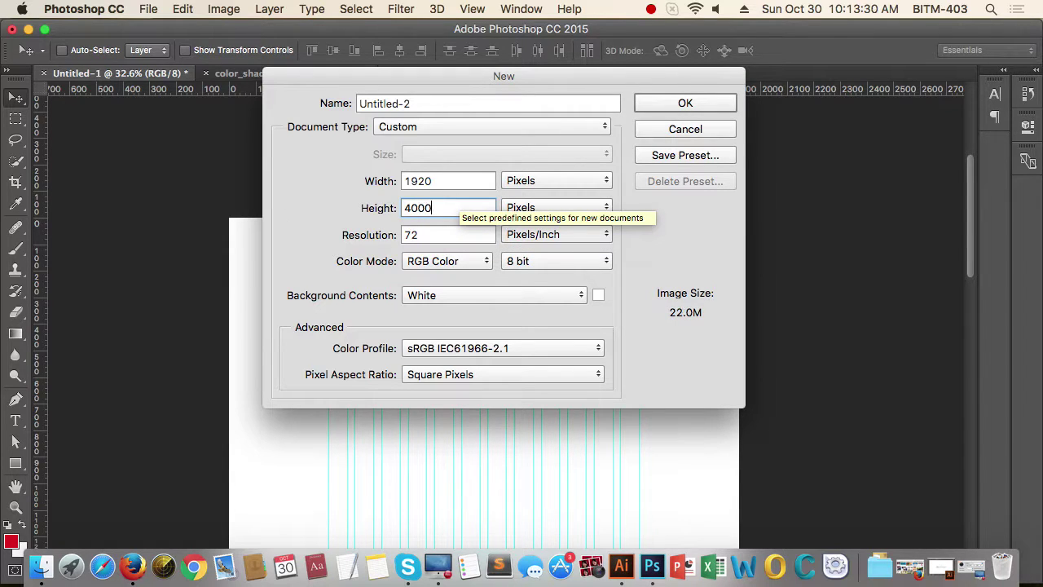
pyautogui.write('0')
pyautogui.click(489, 297)
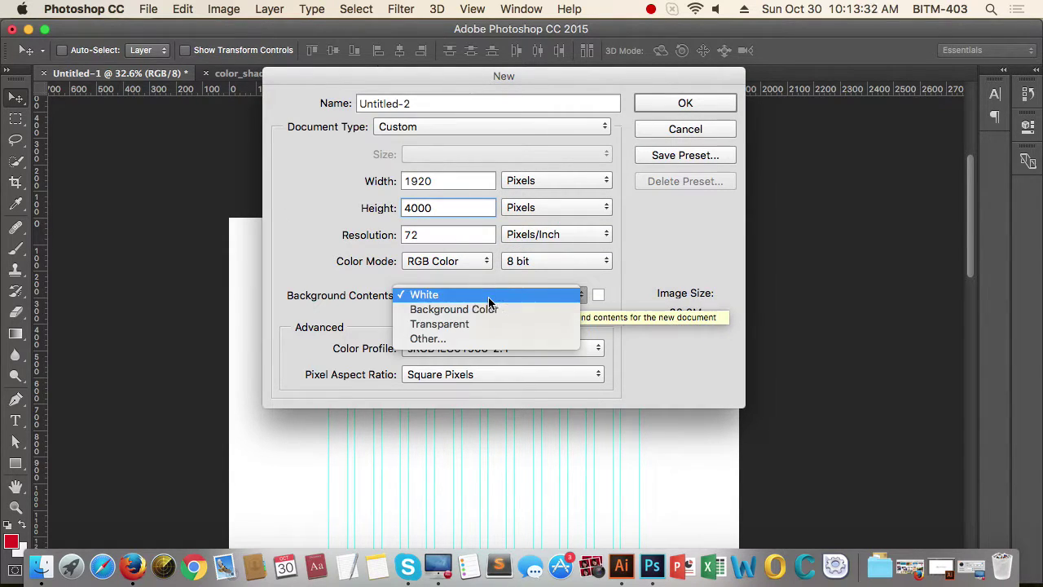
pyautogui.click(489, 298)
pyautogui.click(691, 104)
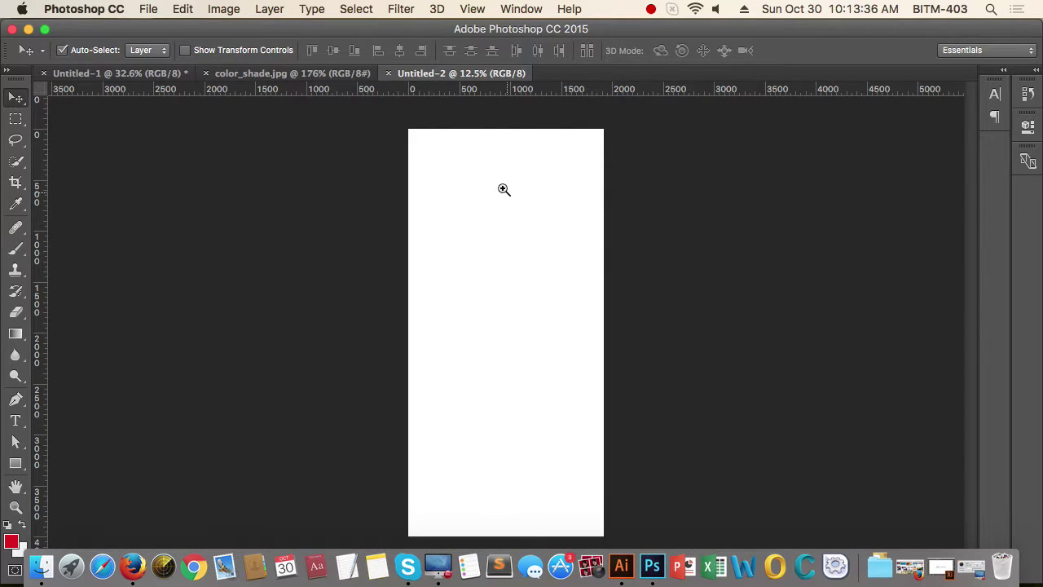
# Step: Add a centered guide layout of 12 columns, 70 px wide with 30 px gutters
pyautogui.moveTo(504, 161); pyautogui.dragTo(547, 175)
pyautogui.moveTo(472, 287); pyautogui.dragTo(437, 378)
pyautogui.click(419, 382)
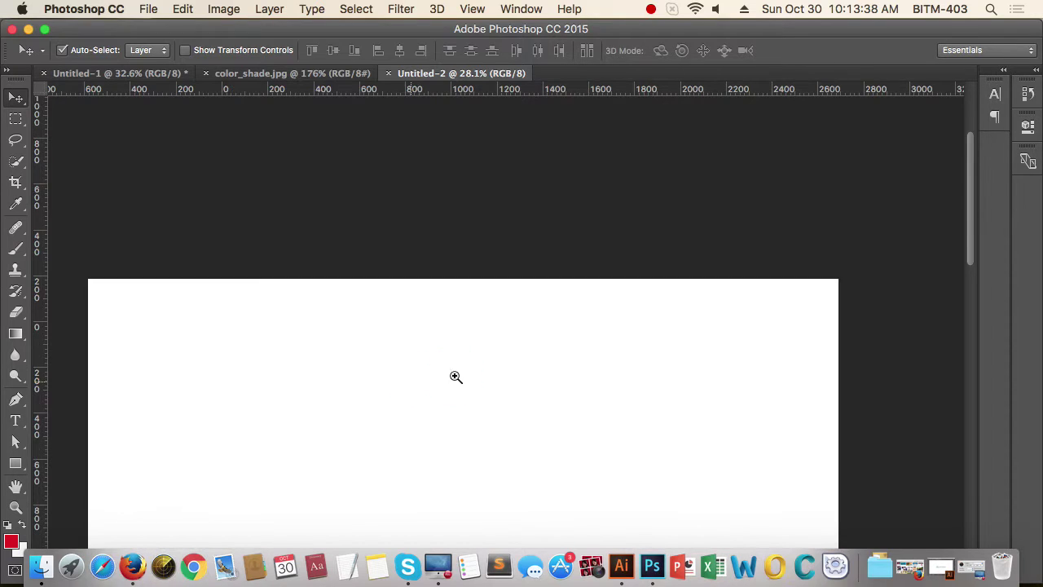
pyautogui.click(481, 11)
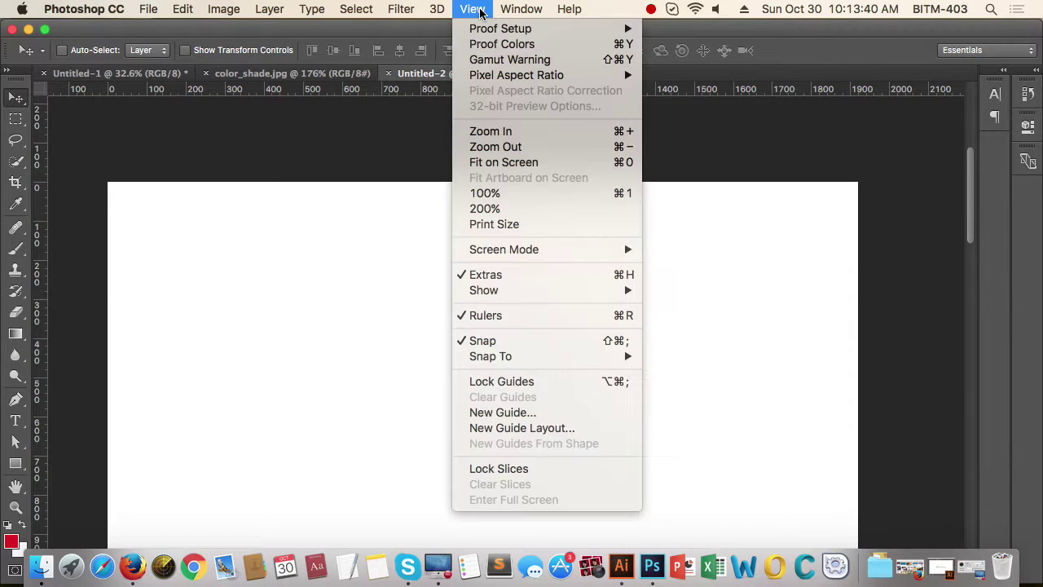
pyautogui.click(515, 432)
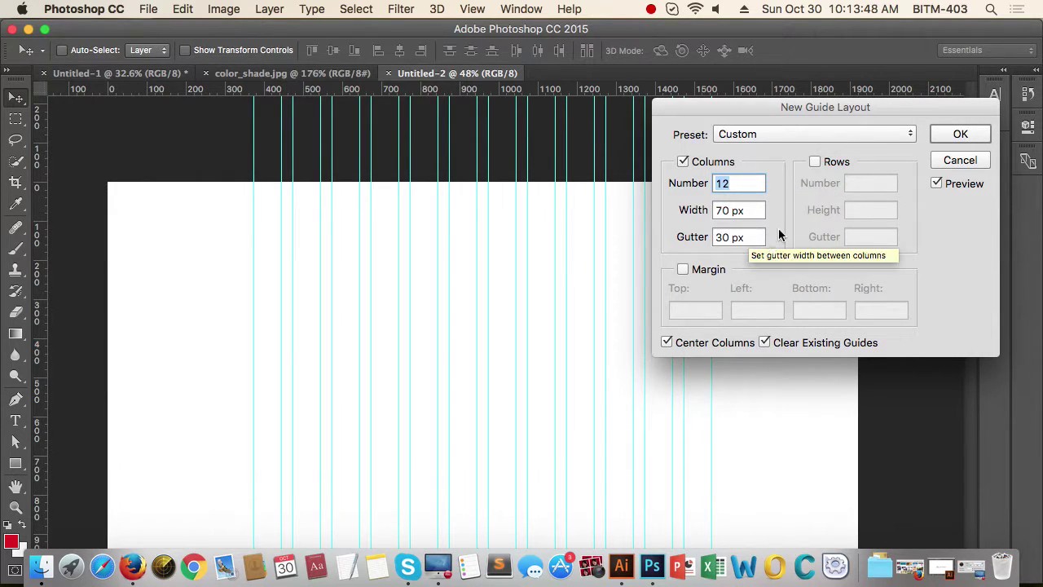
pyautogui.click(960, 133)
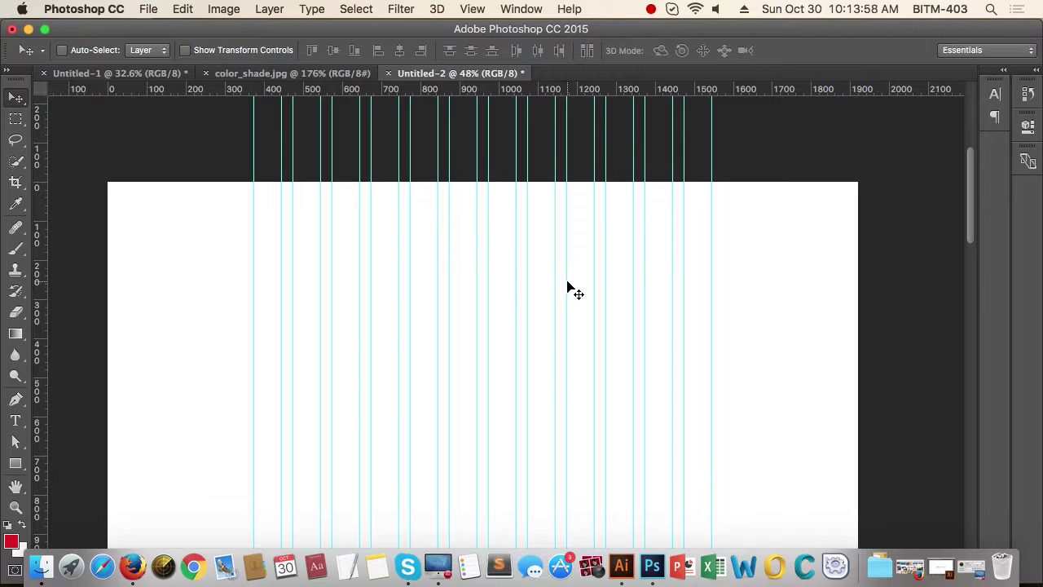
pyautogui.moveTo(248, 165); pyautogui.dragTo(241, 242)
pyautogui.moveTo(531, 280)
pyautogui.mouseDown()
pyautogui.moveTo(464, 274)
pyautogui.moveTo(461, 263)
pyautogui.moveTo(528, 272)
pyautogui.mouseUp()
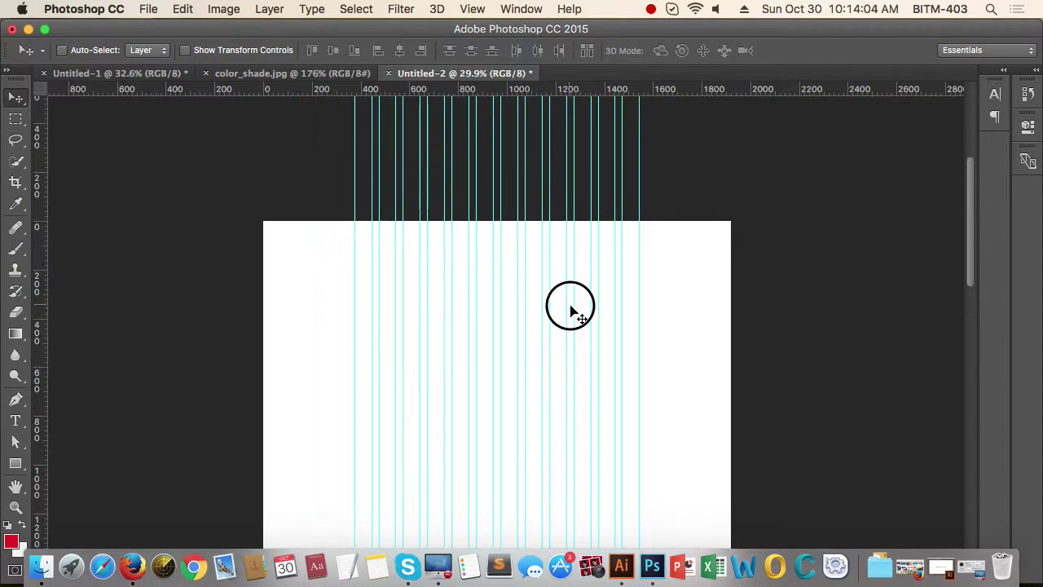
pyautogui.moveTo(568, 304); pyautogui.dragTo(579, 234)
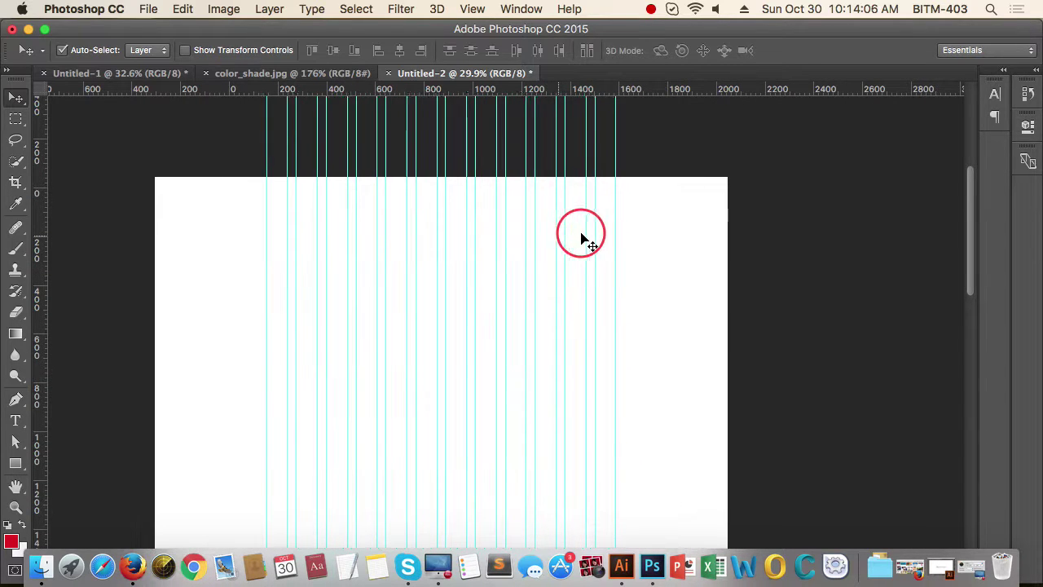
pyautogui.moveTo(545, 273); pyautogui.dragTo(546, 258)
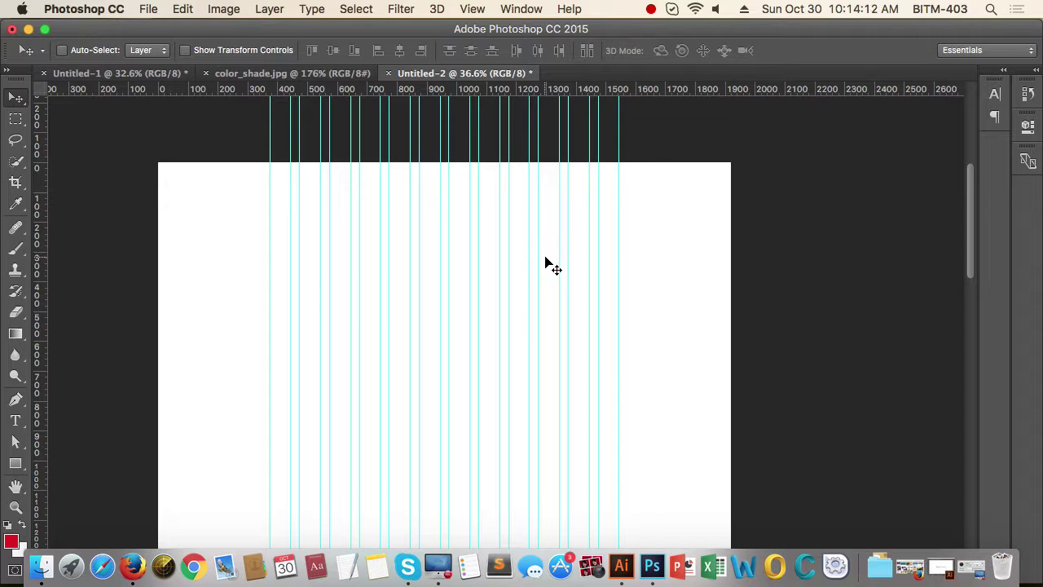
# Step: Create a red rectangle shape 1920 px wide and 980 px high on the canvas
pyautogui.press('m')
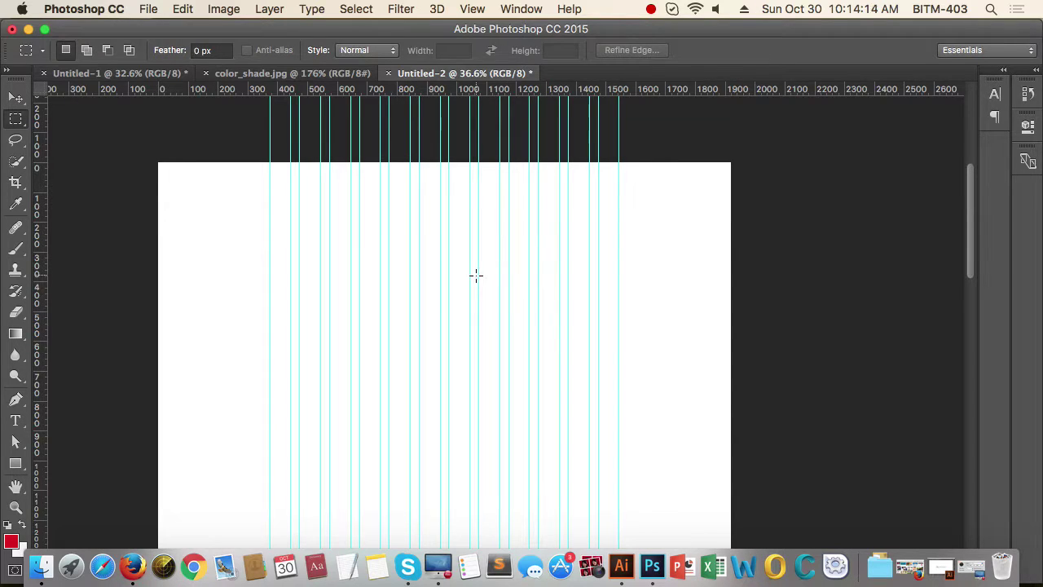
pyautogui.click(489, 281)
pyautogui.press('u')
pyautogui.click(509, 266)
pyautogui.click(384, 158)
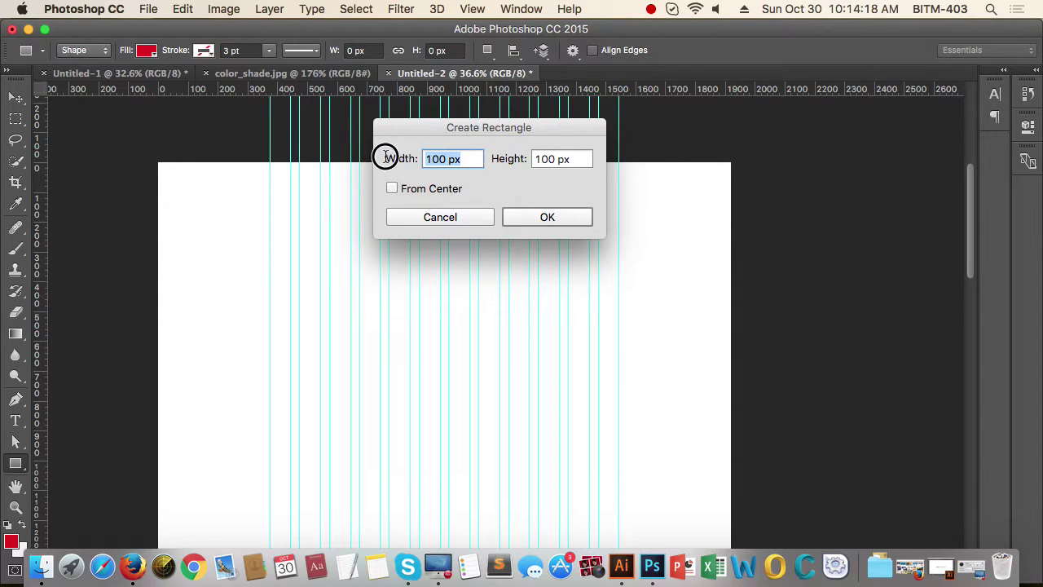
pyautogui.write('10')
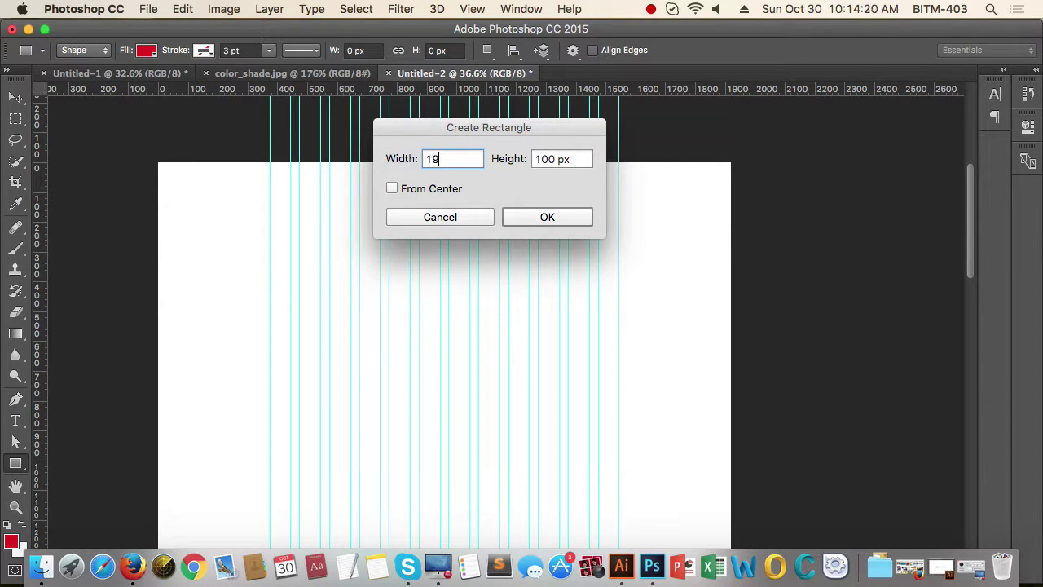
pyautogui.write('20')
pyautogui.click(541, 159)
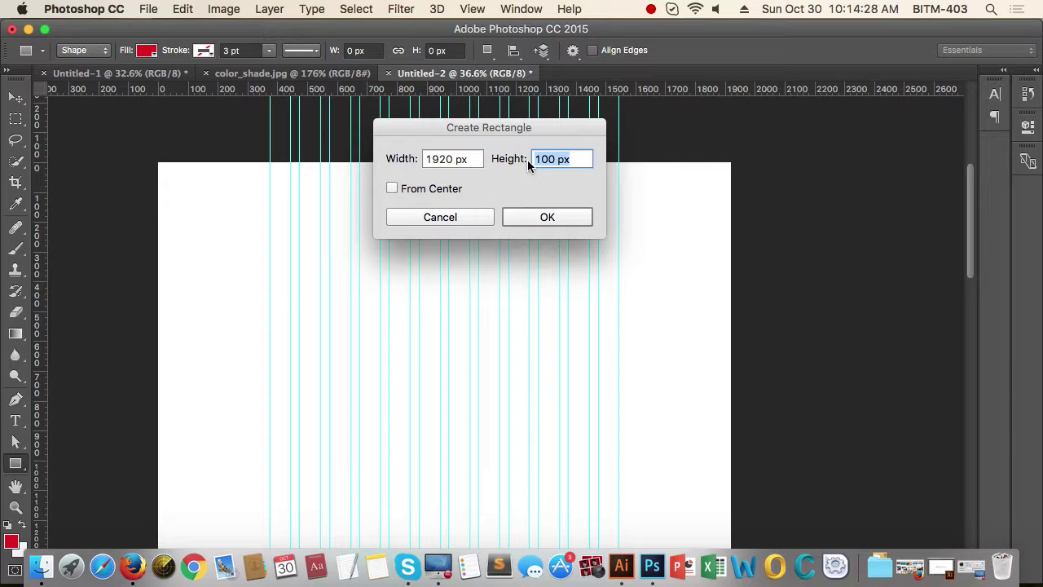
pyautogui.write('98-0')
pyautogui.press('Return')
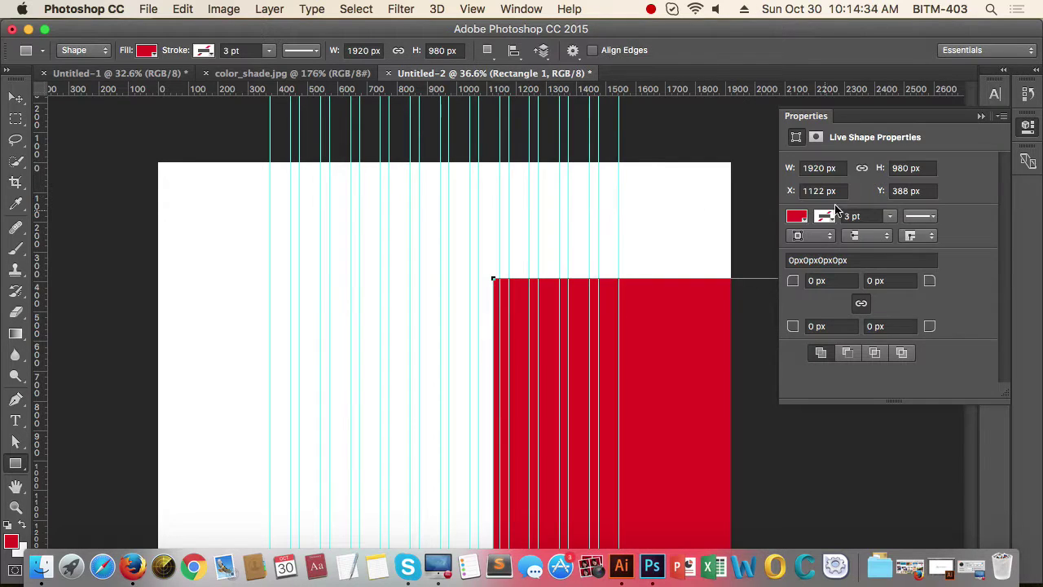
pyautogui.click(981, 116)
# Step: Move the red rectangle to the top of the page so it spans the full canvas width
pyautogui.click(15, 97)
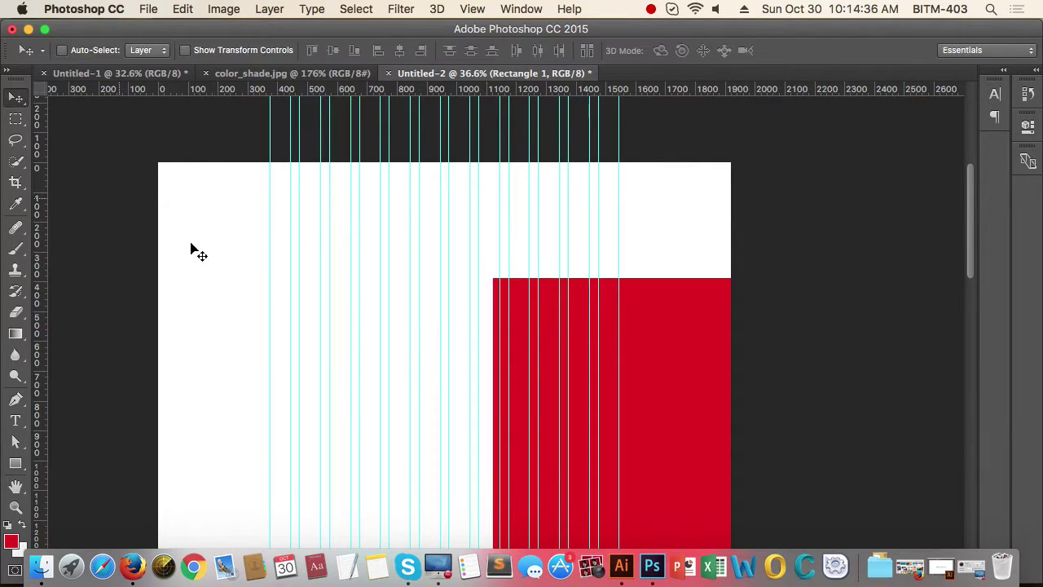
pyautogui.moveTo(682, 422); pyautogui.dragTo(347, 303)
pyautogui.moveTo(487, 335)
pyautogui.mouseDown()
pyautogui.moveTo(444, 334)
pyautogui.moveTo(479, 330)
pyautogui.mouseUp()
pyautogui.moveTo(174, 165); pyautogui.dragTo(209, 236)
pyautogui.moveTo(498, 297); pyautogui.dragTo(471, 286)
pyautogui.moveTo(590, 295); pyautogui.dragTo(472, 285)
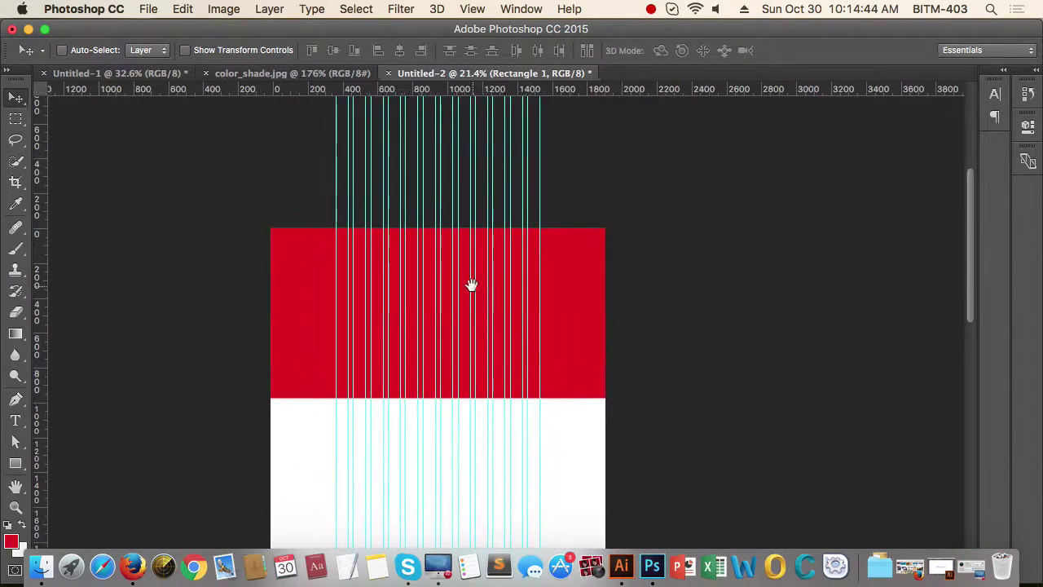
pyautogui.keyDown('super'); pyautogui.click(471, 285); pyautogui.keyUp('super')
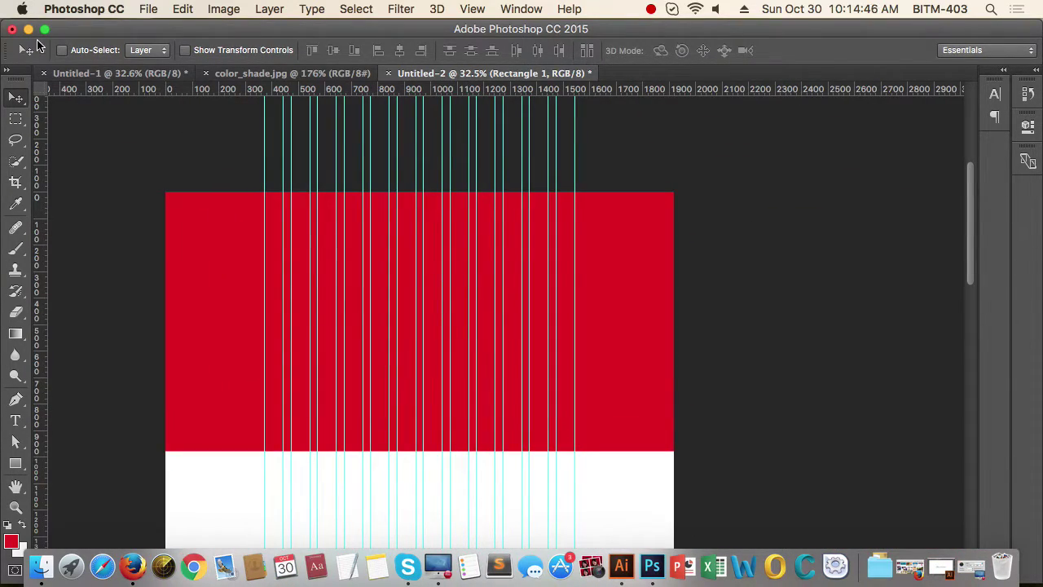
# Step: Switch to the desktop and open pexels-photo-196659.jpeg in Adobe Photoshop CC 2015
pyautogui.click(28, 28)
pyautogui.click(774, 330)
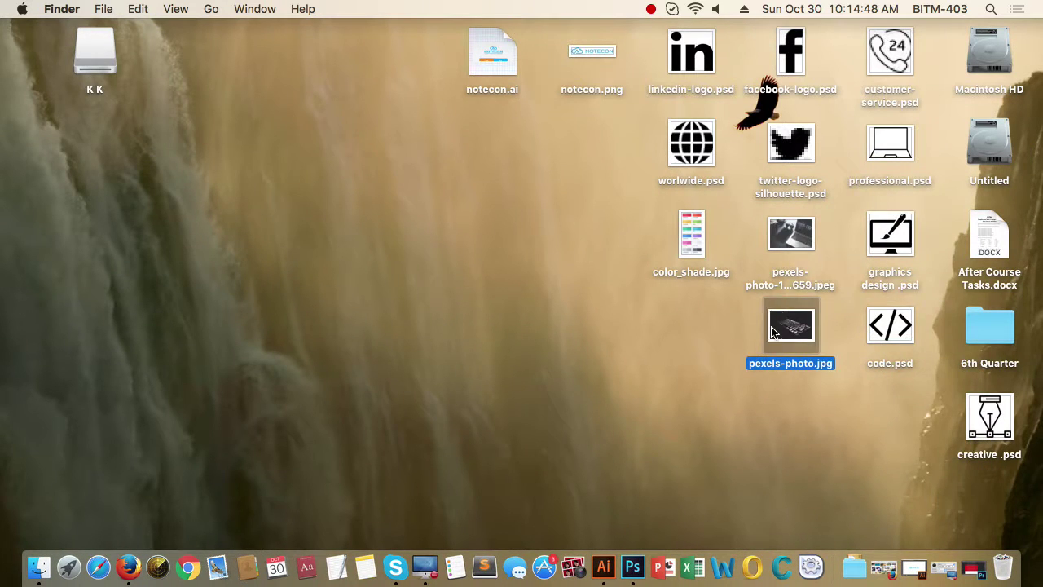
pyautogui.rightClick(774, 330)
pyautogui.click(754, 293)
pyautogui.click(771, 244)
pyautogui.rightClick(776, 236)
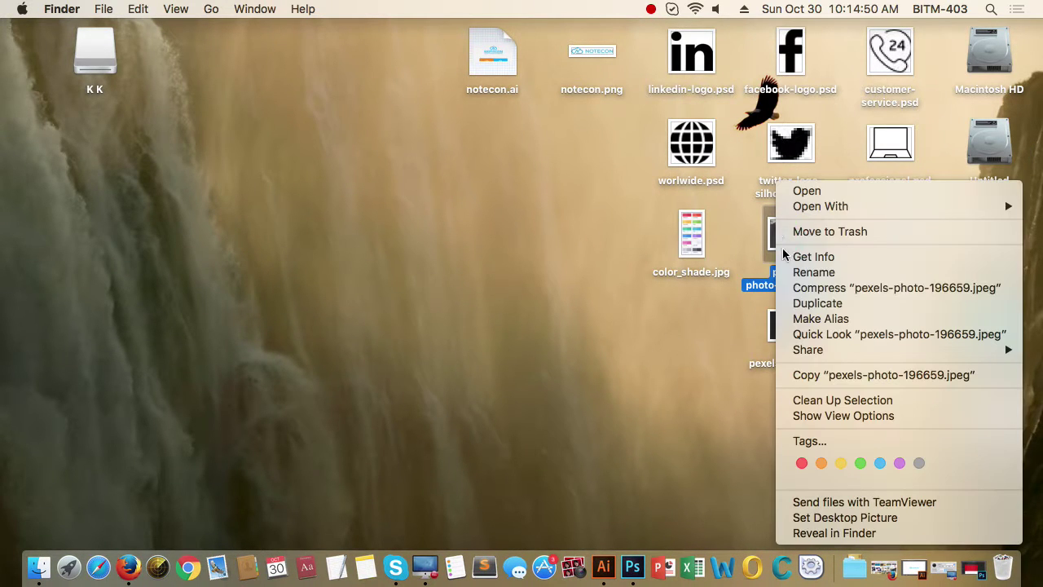
pyautogui.moveTo(819, 206)
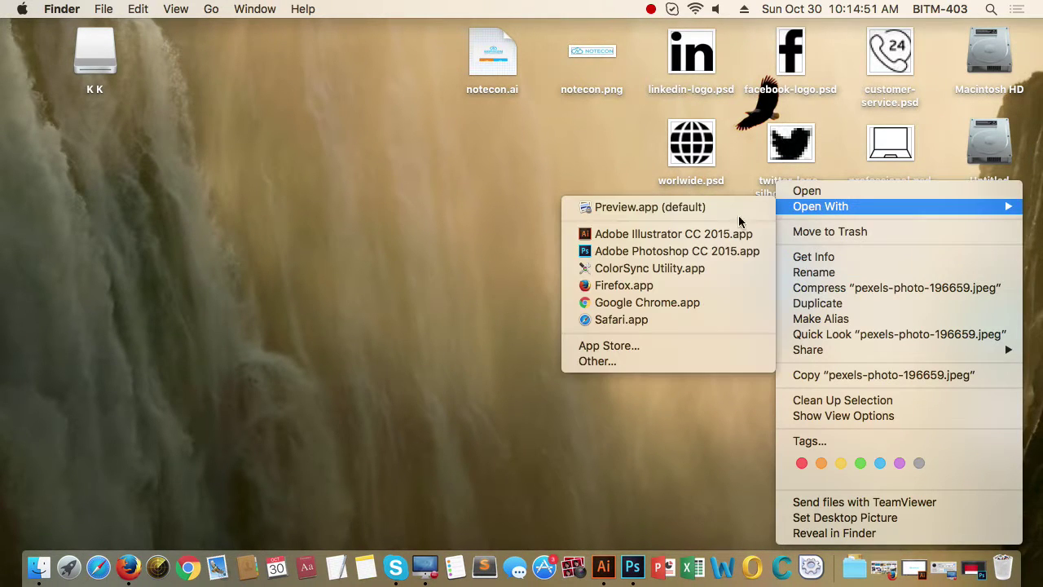
pyautogui.click(699, 252)
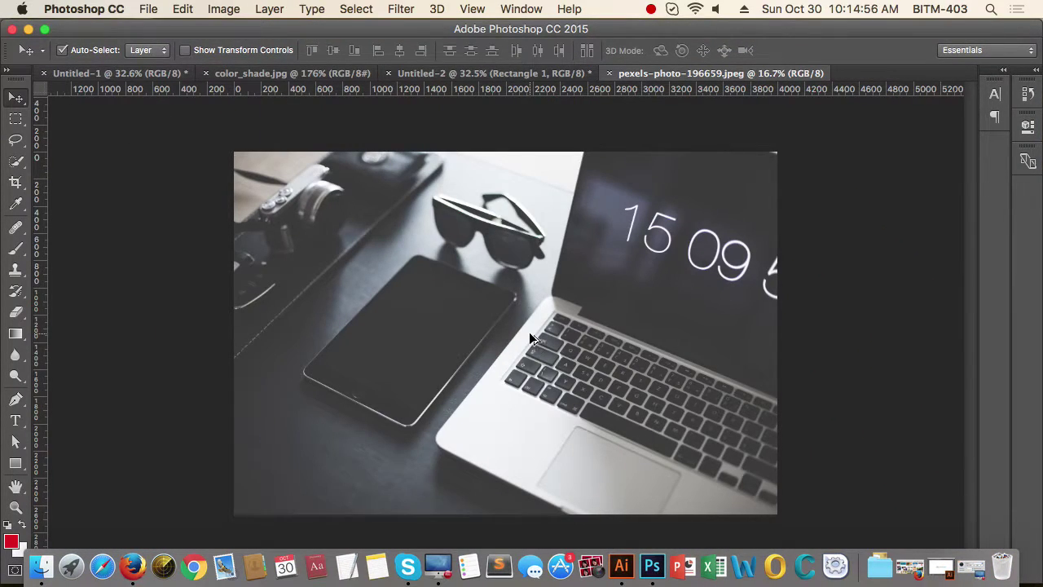
# Step: Try the whole photo at its original size in the Untitled-2 document and delete the pasted layer
pyautogui.press('super+alt+i')
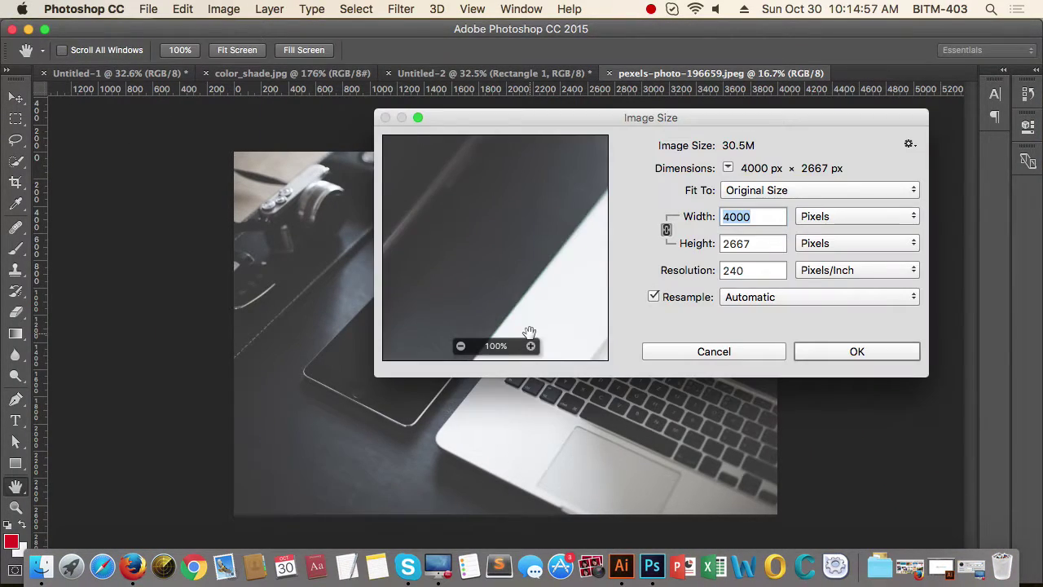
pyautogui.click(820, 355)
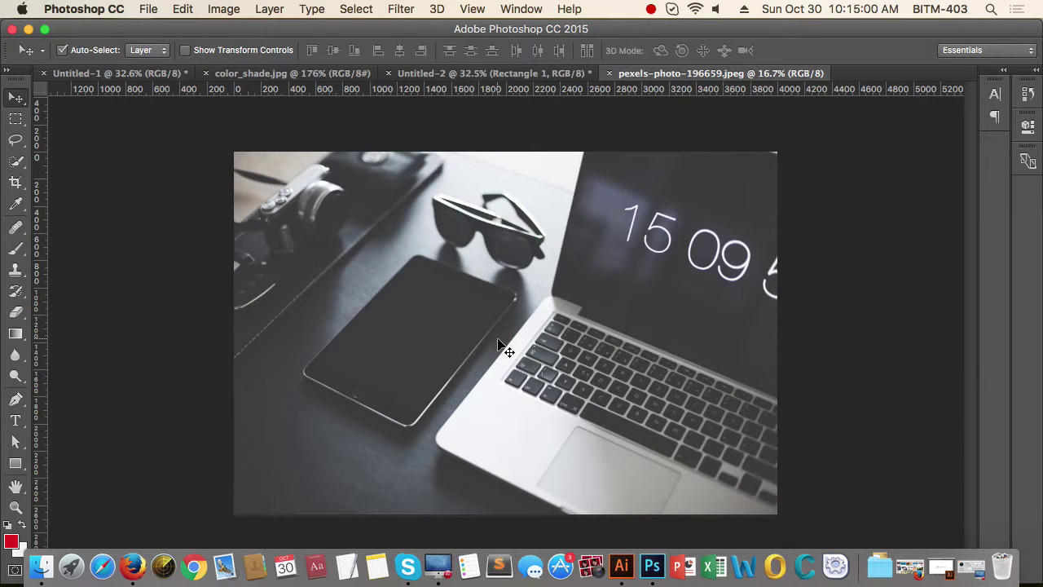
pyautogui.press('super+a')
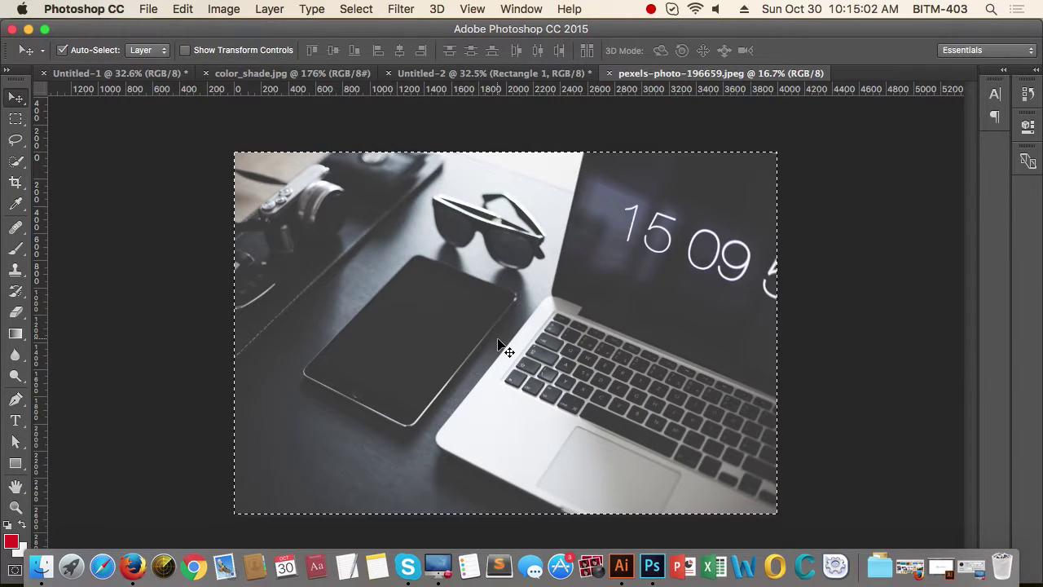
pyautogui.press('super+c')
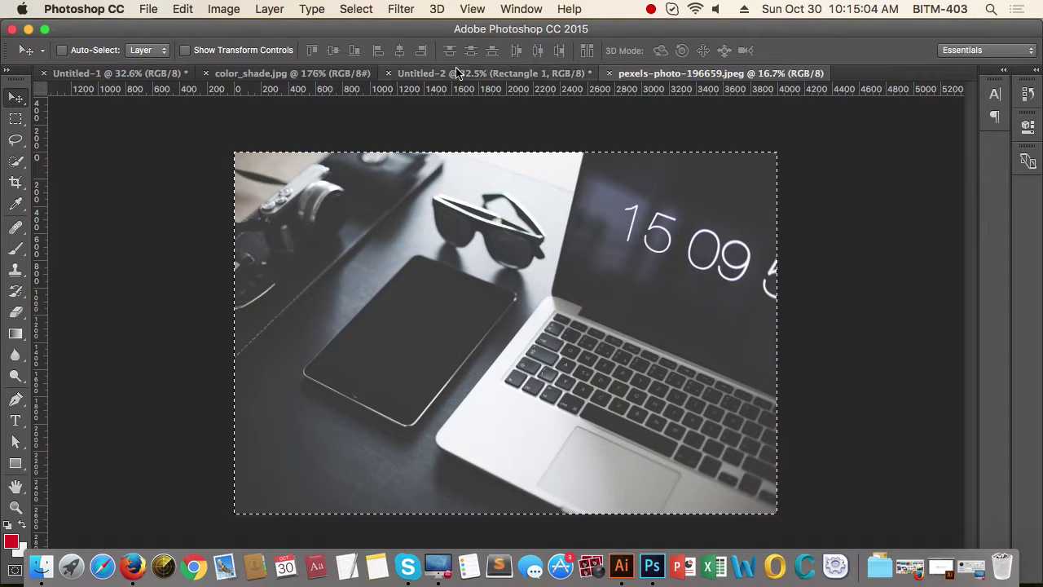
pyautogui.click(440, 74)
pyautogui.press('super+v')
pyautogui.moveTo(487, 261); pyautogui.dragTo(400, 266)
pyautogui.moveTo(545, 275); pyautogui.dragTo(407, 300)
pyautogui.moveTo(500, 283); pyautogui.dragTo(432, 309)
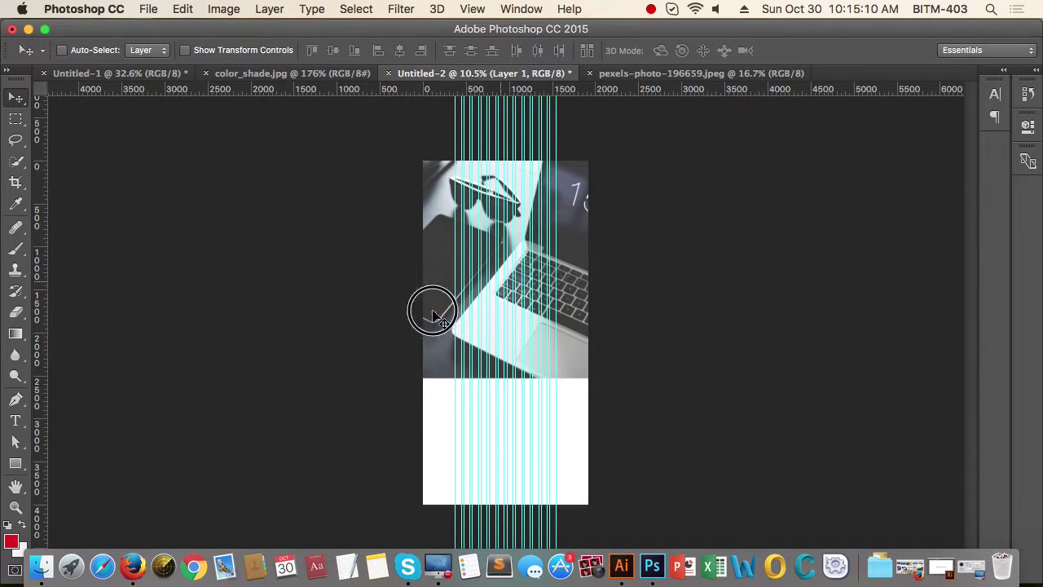
pyautogui.press('Delete')
# Step: Resize the pexels-photo-196659.jpeg image to 2000 pixels wide with its proportions linked
pyautogui.click(636, 72)
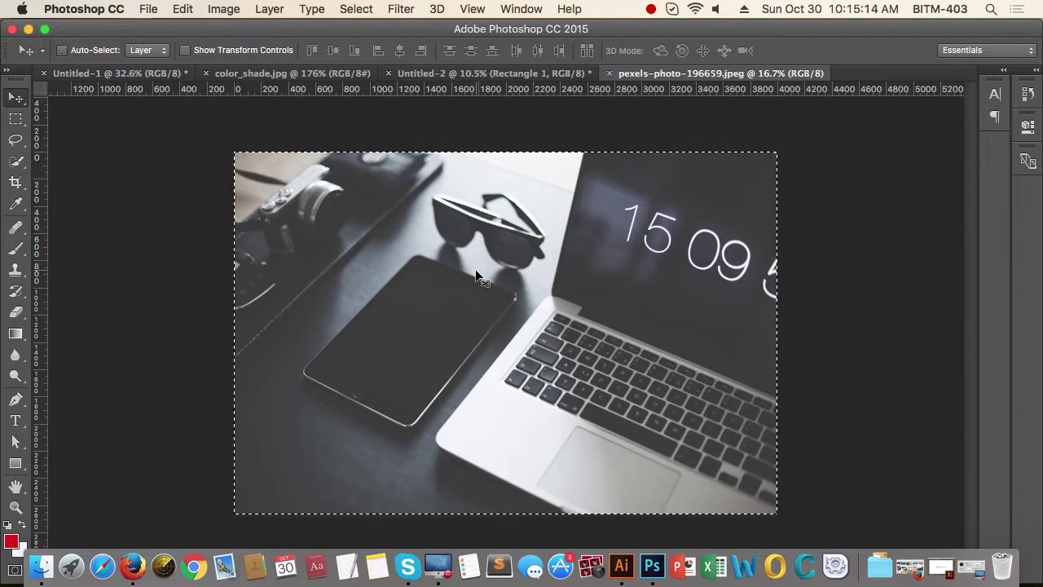
pyautogui.press('super+alt+i')
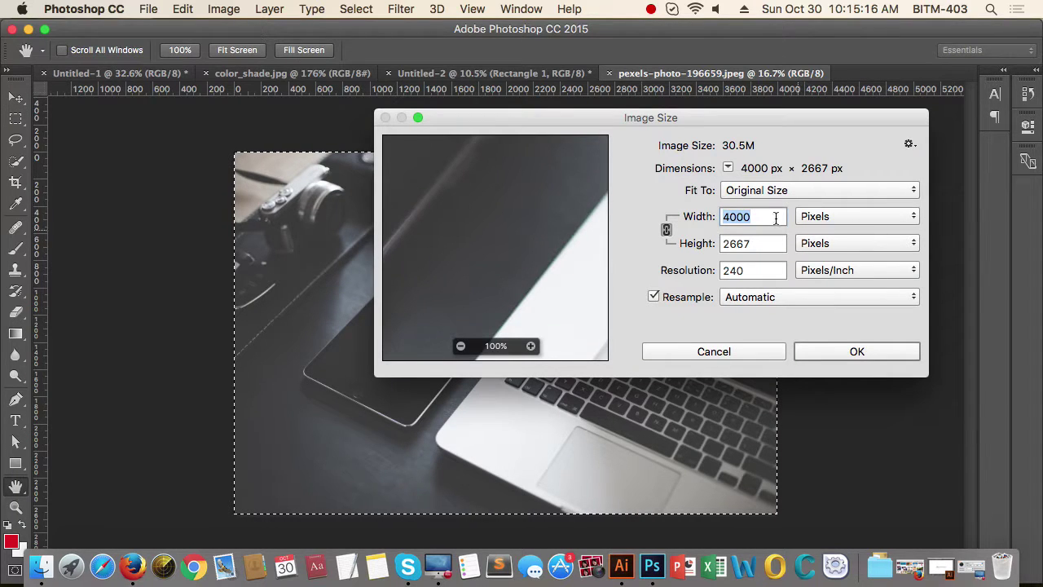
pyautogui.moveTo(772, 215); pyautogui.dragTo(657, 211)
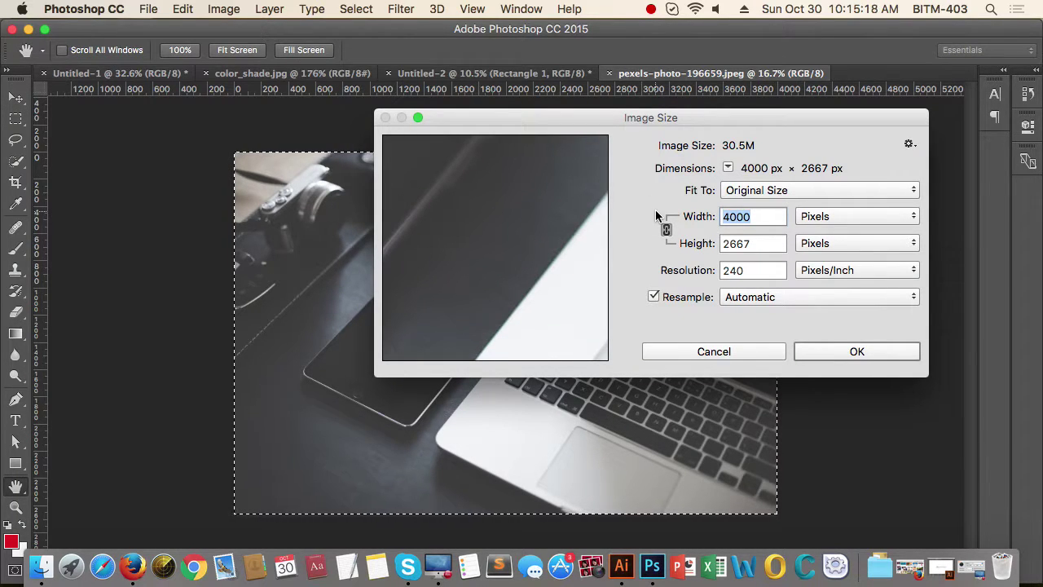
pyautogui.write('200')
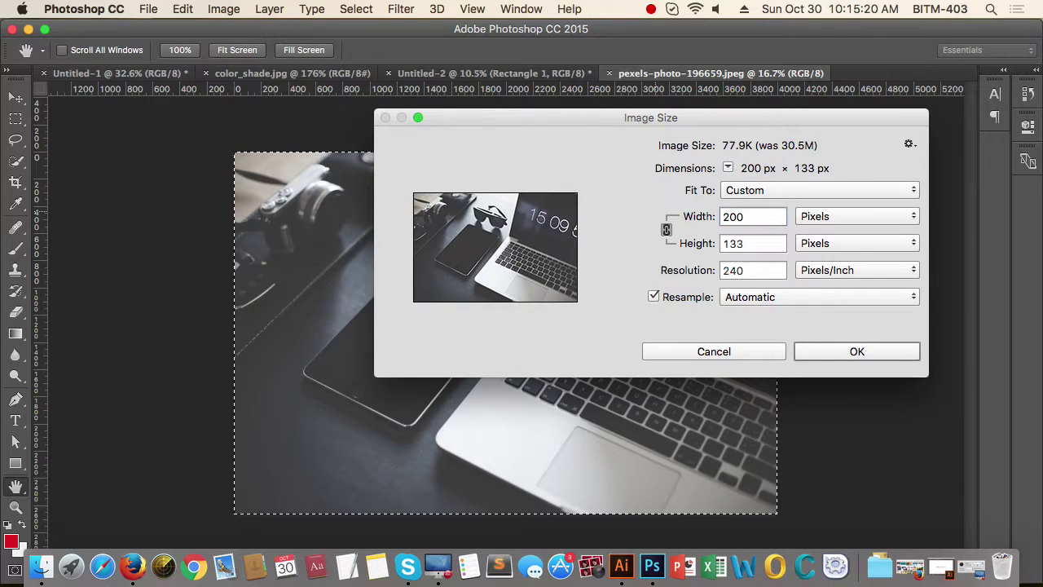
pyautogui.write('0')
pyautogui.click(891, 356)
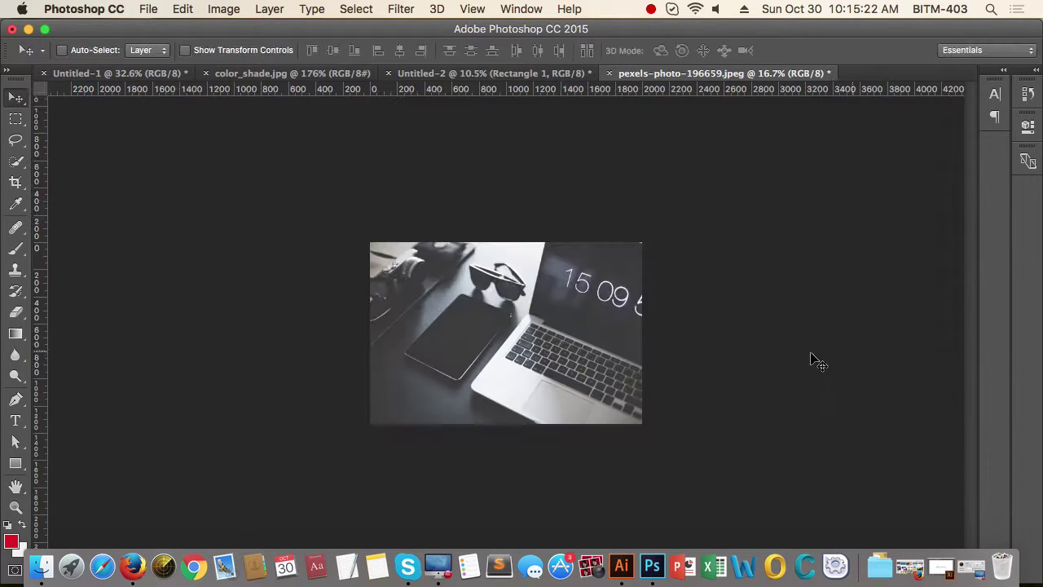
# Step: Copy the whole resized photo into the Untitled-2 document and align it with the top of the page, covering the red rectangle
pyautogui.press('super+a')
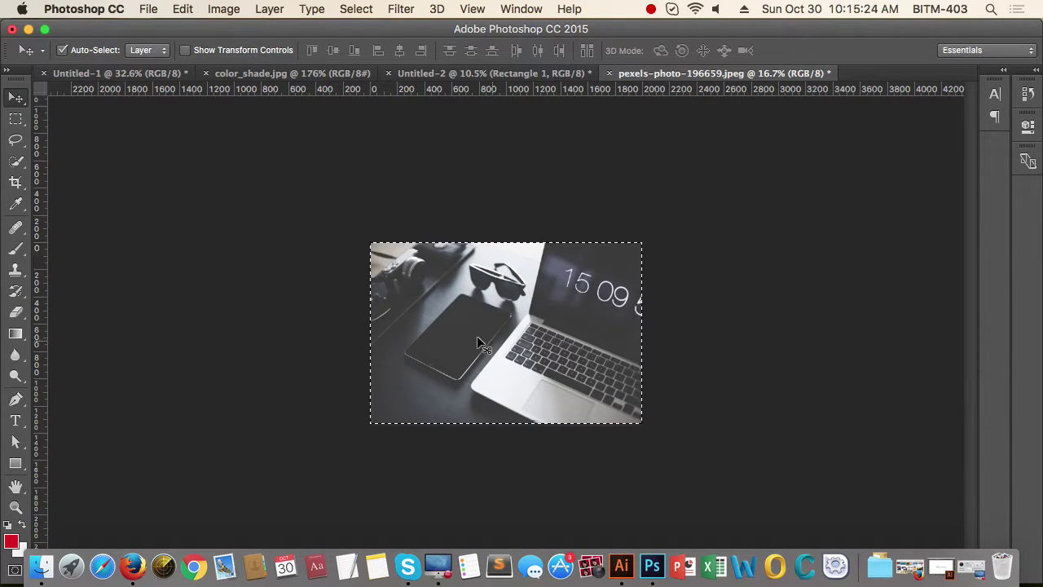
pyautogui.moveTo(444, 73); pyautogui.dragTo(558, 249)
pyautogui.moveTo(533, 286); pyautogui.dragTo(530, 258)
pyautogui.moveTo(544, 308); pyautogui.dragTo(550, 298)
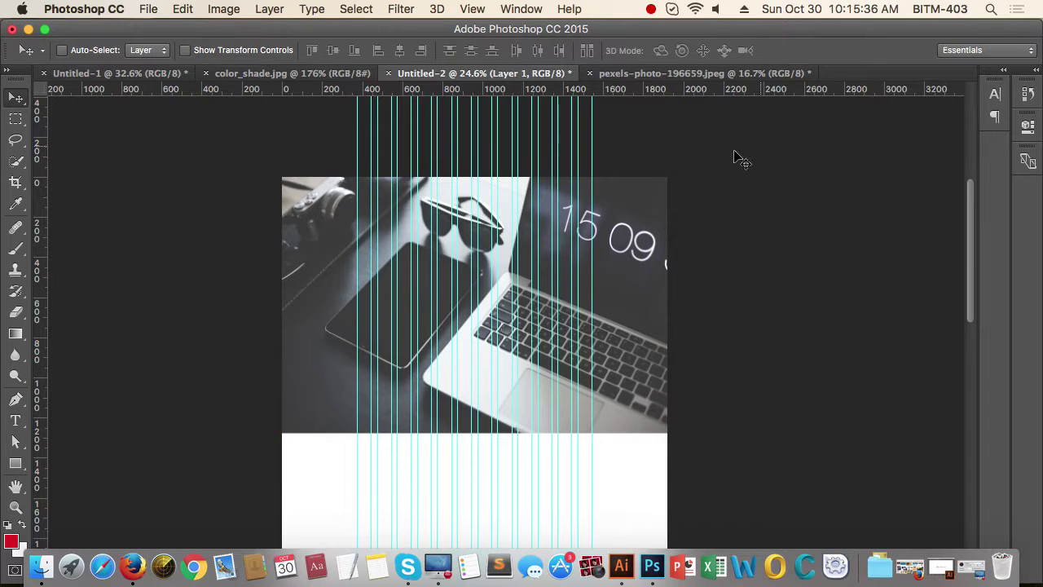
# Step: Show the layer list and clip the photo layer to the Rectangle 1 layer beneath it
pyautogui.press('F7')
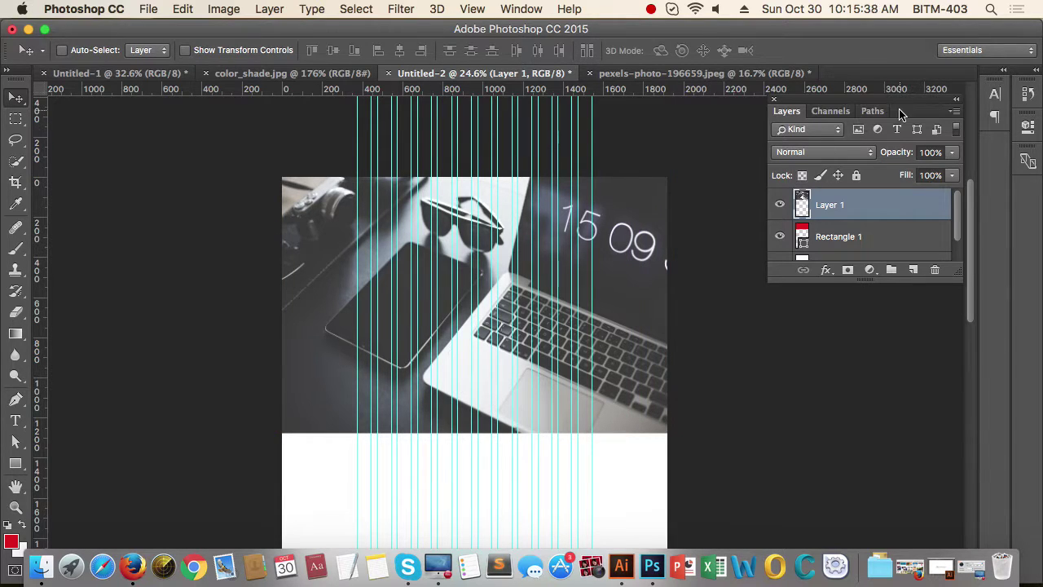
pyautogui.moveTo(903, 114); pyautogui.dragTo(907, 137)
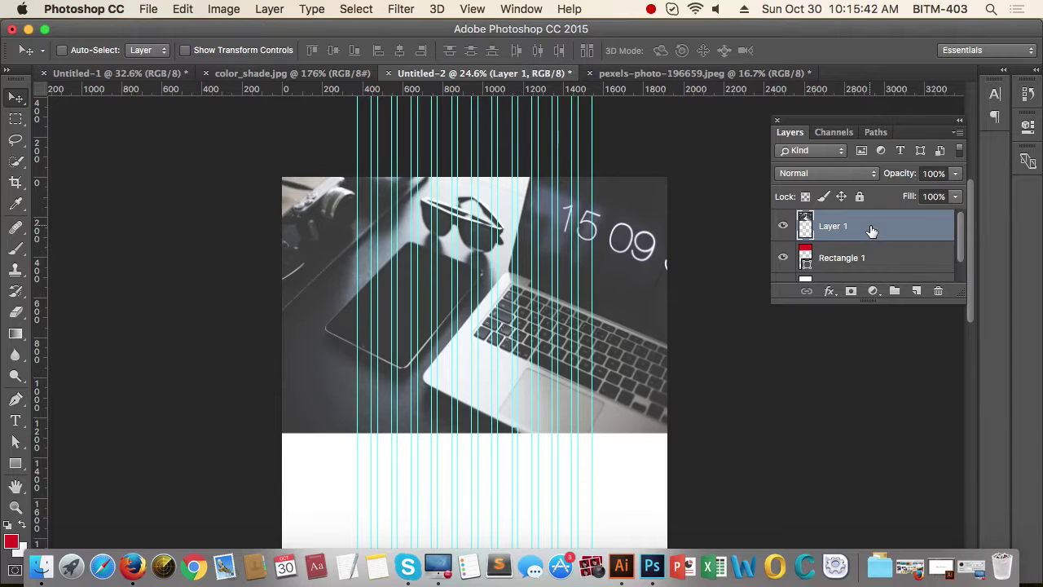
pyautogui.press('super+alt+g')
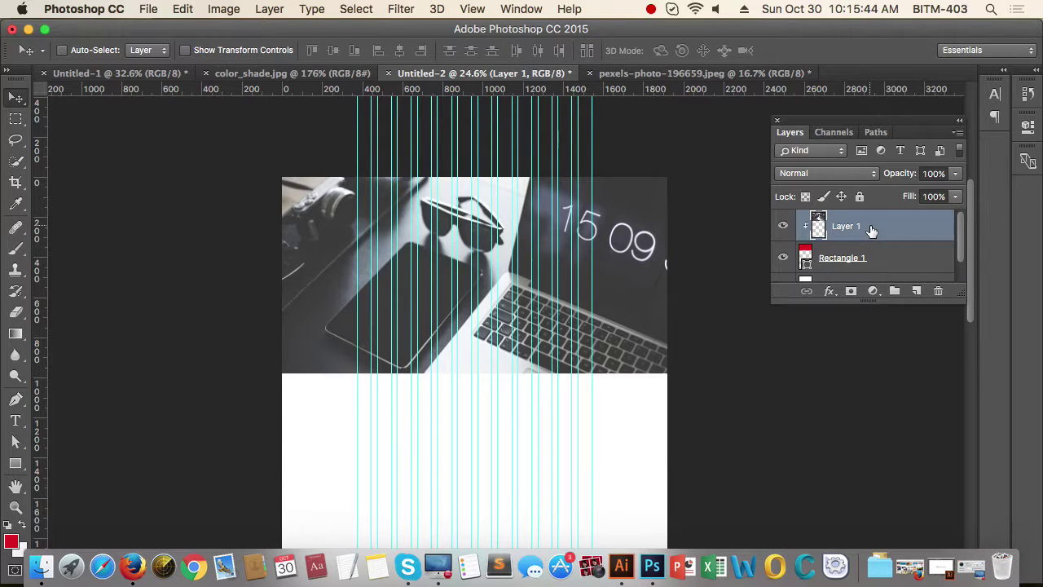
# Step: Group the clipped photo layer with Rectangle 1 and name the group BG_slider
pyautogui.keyDown('shift'); pyautogui.click(891, 266); pyautogui.keyUp('shift')
pyautogui.press('super+g')
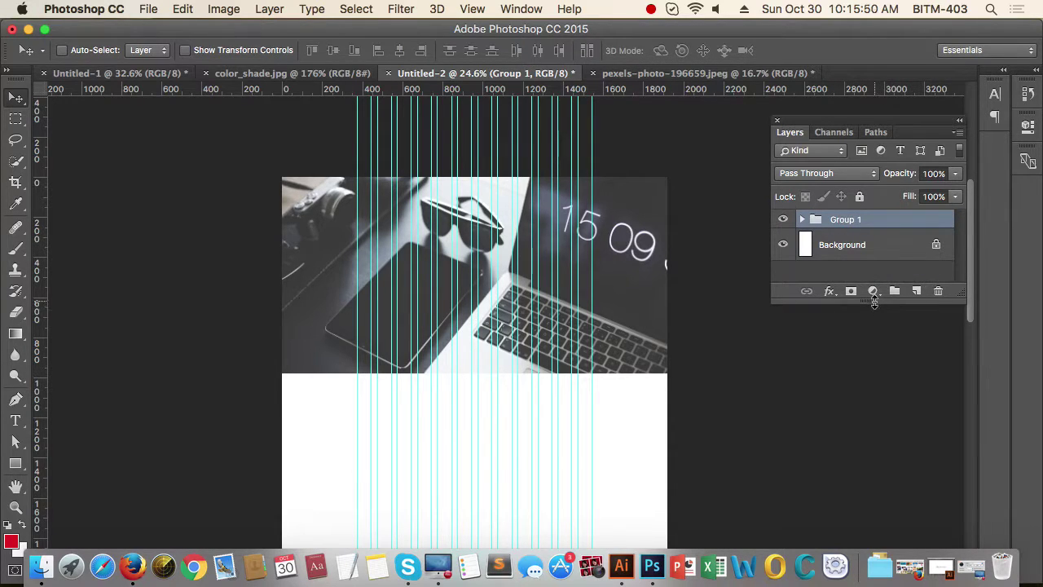
pyautogui.moveTo(874, 302); pyautogui.dragTo(880, 513)
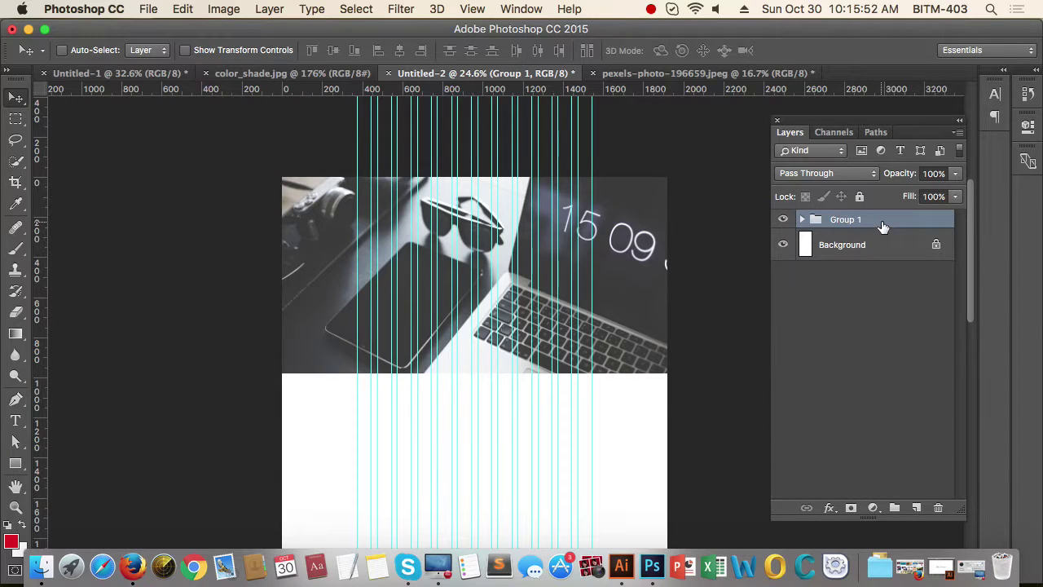
pyautogui.doubleClick(848, 220)
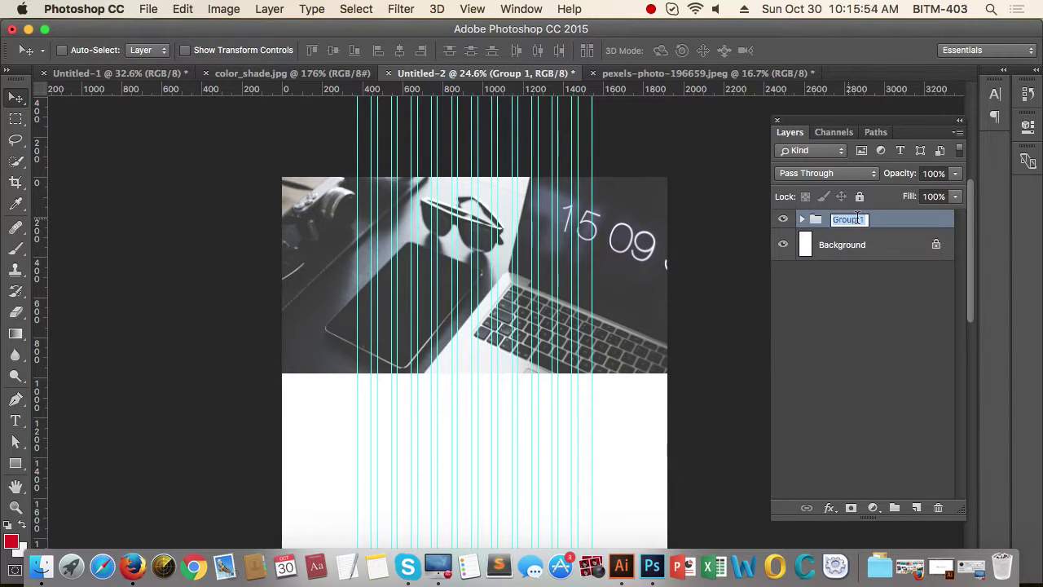
pyautogui.write('BG_slider')
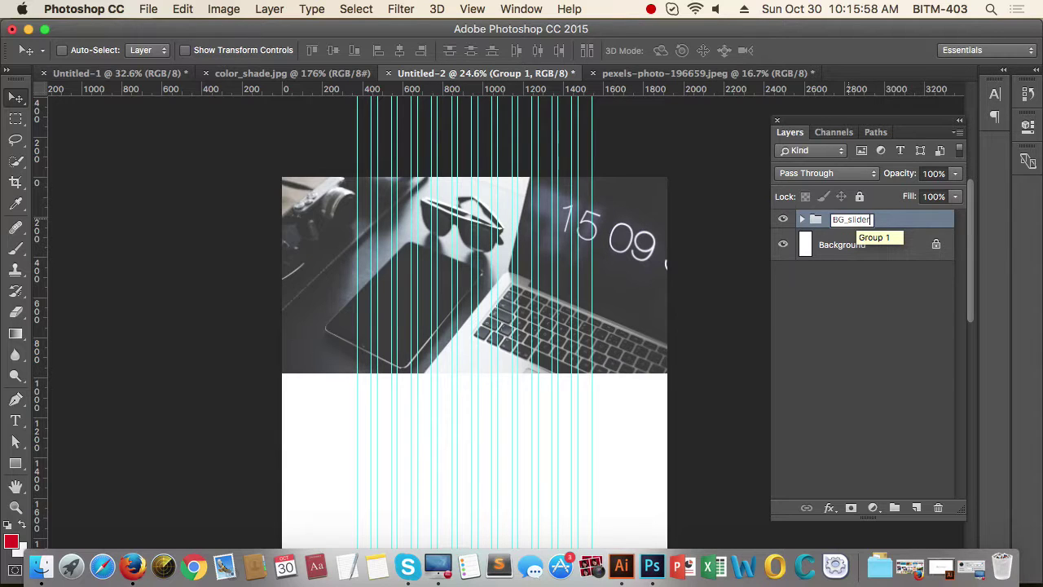
pyautogui.press('Return')
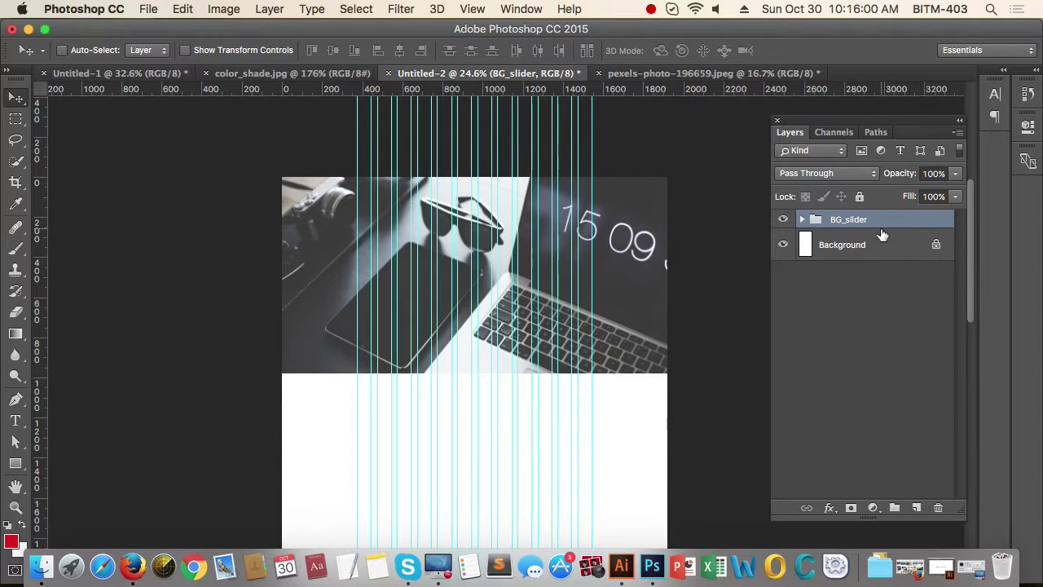
pyautogui.scroll(-2, 587, 334)
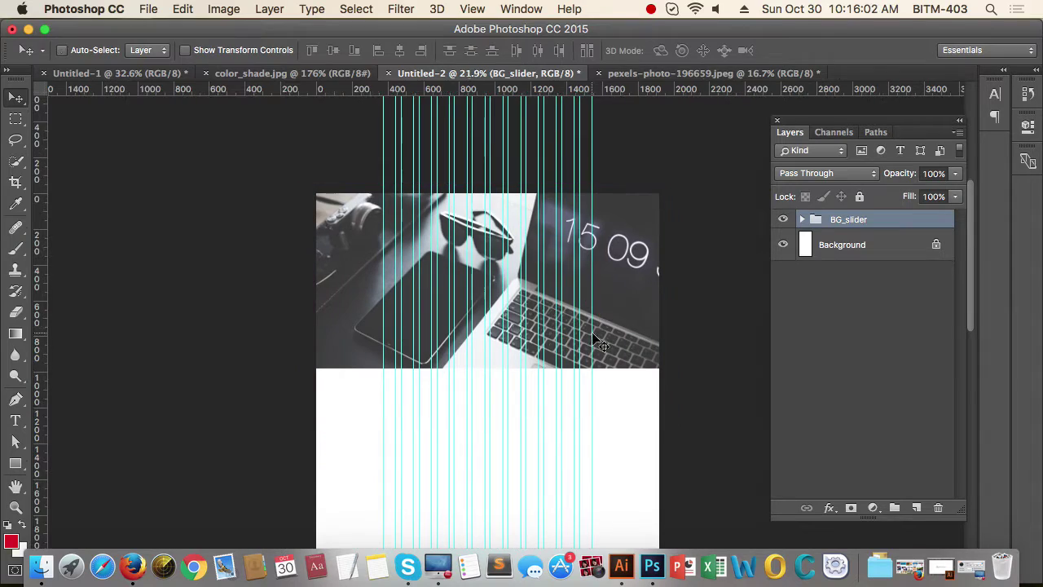
pyautogui.moveTo(684, 315); pyautogui.dragTo(657, 355)
pyautogui.scroll(5, 512, 255)
pyautogui.scroll(-3, 498, 255)
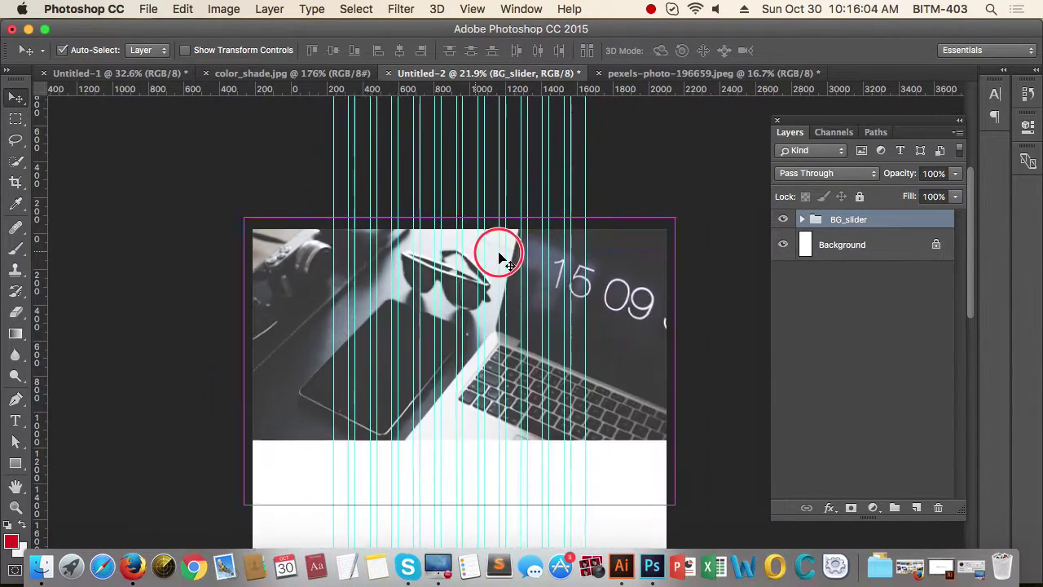
pyautogui.scroll(4, 623, 336)
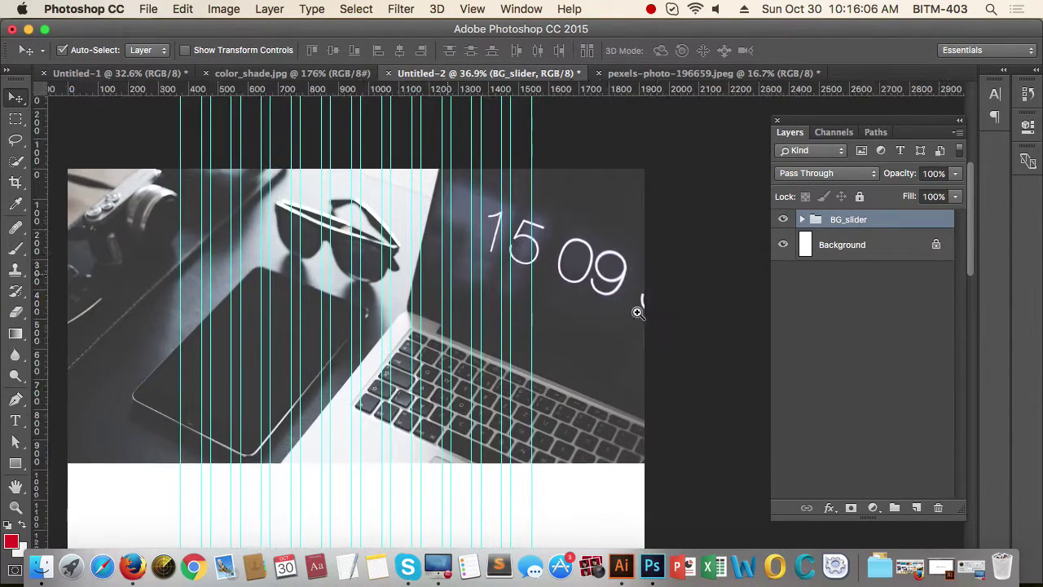
pyautogui.scroll(-2, 621, 328)
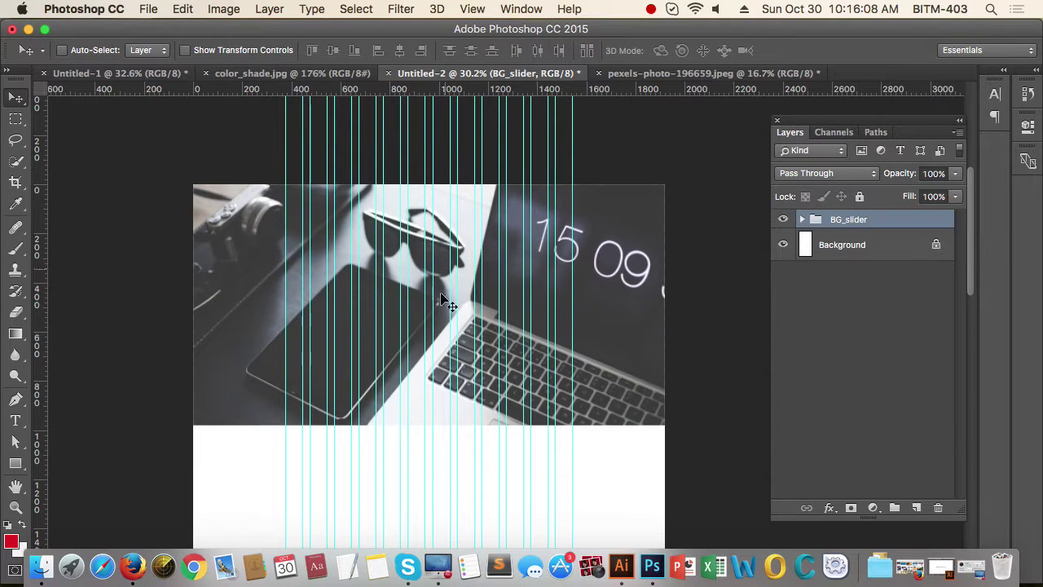
# Step: Duplicate the Rectangle 1 layer inside the BG_slider group and place the copy above the photo layer
pyautogui.click(802, 219)
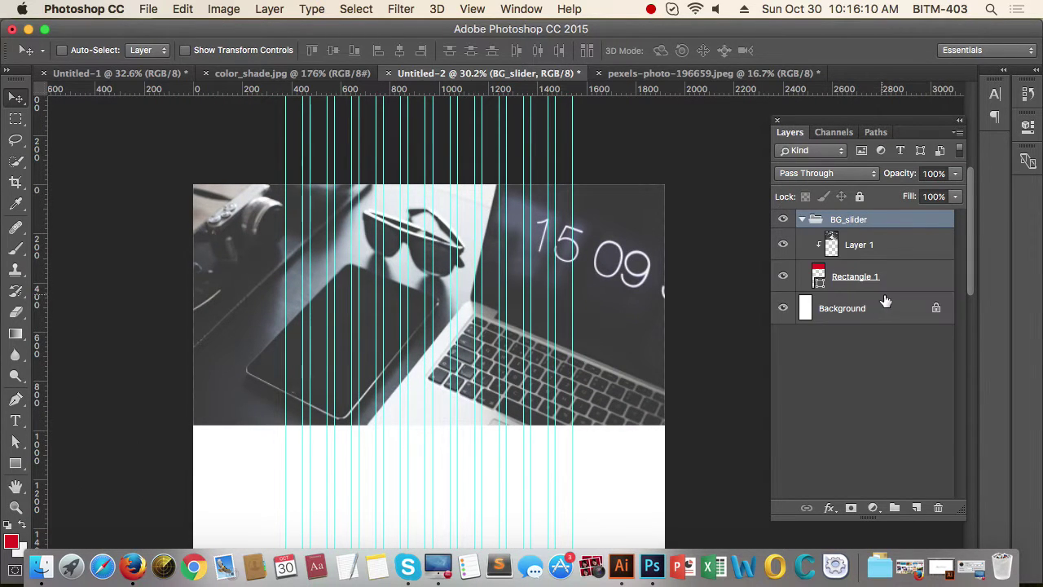
pyautogui.click(888, 288)
pyautogui.click(894, 281)
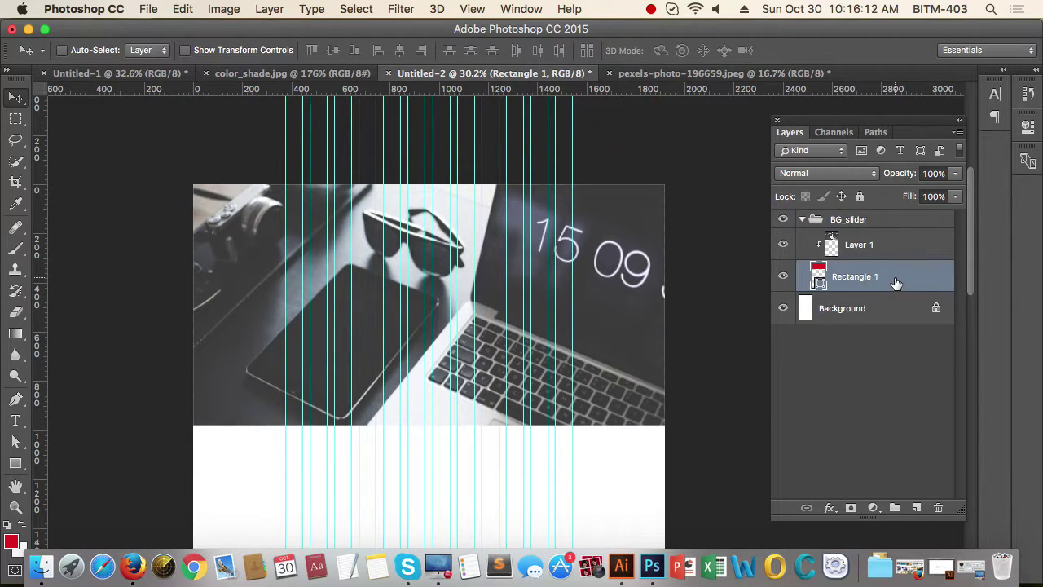
pyautogui.click(895, 282)
pyautogui.moveTo(895, 282)
pyautogui.mouseDown()
pyautogui.moveTo(892, 237)
pyautogui.moveTo(896, 287)
pyautogui.mouseUp()
pyautogui.press('super+j')
pyautogui.click(893, 310)
pyautogui.doubleClick(892, 271)
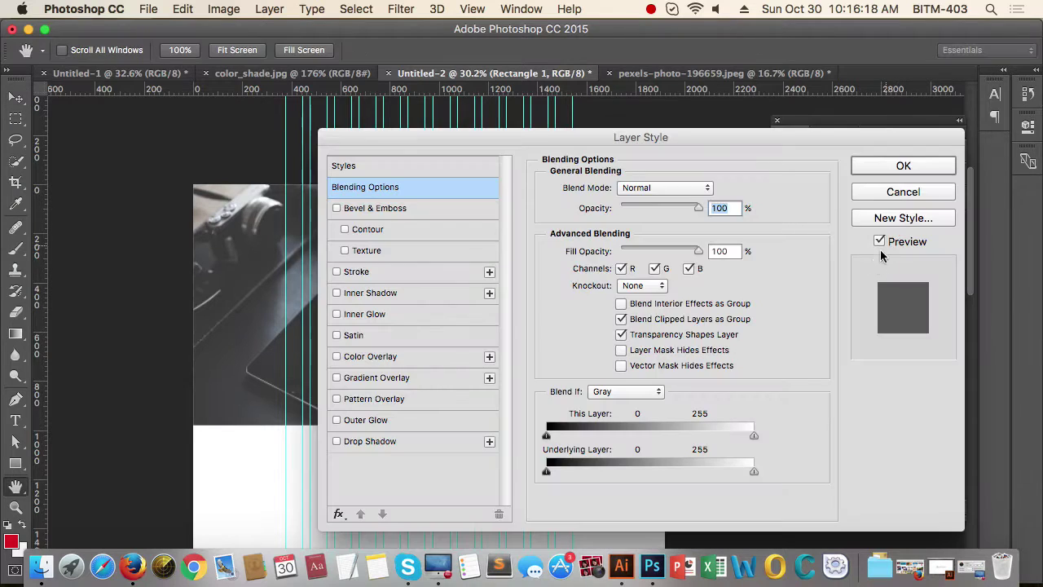
pyautogui.click(903, 194)
pyautogui.moveTo(878, 315); pyautogui.dragTo(884, 247)
# Step: Change the fill of the rectangle copy above the photo to dark teal #1d282a
pyautogui.doubleClick(819, 245)
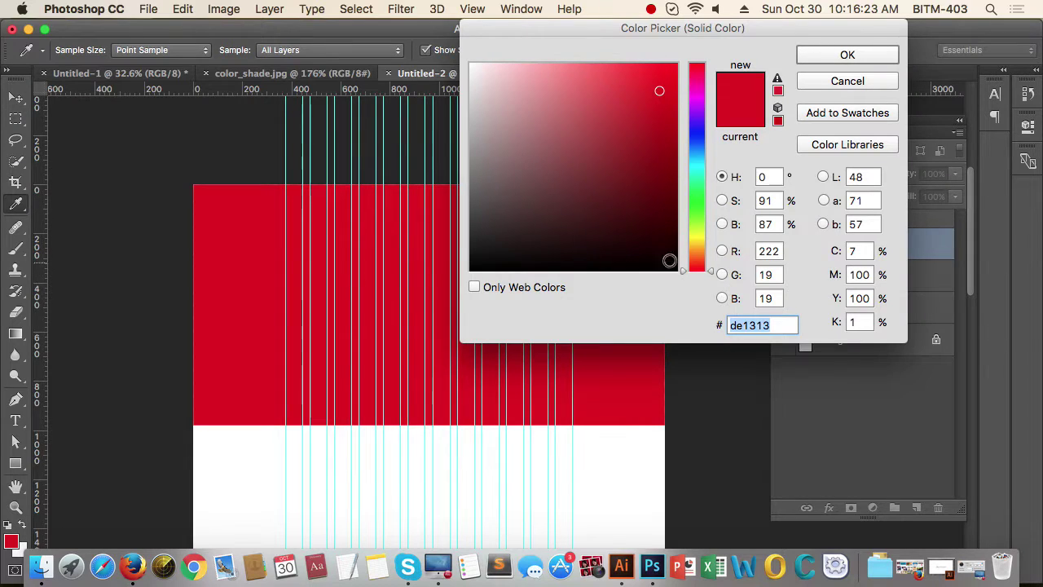
pyautogui.click(689, 161)
pyautogui.moveTo(610, 177); pyautogui.dragTo(532, 237)
pyautogui.click(838, 57)
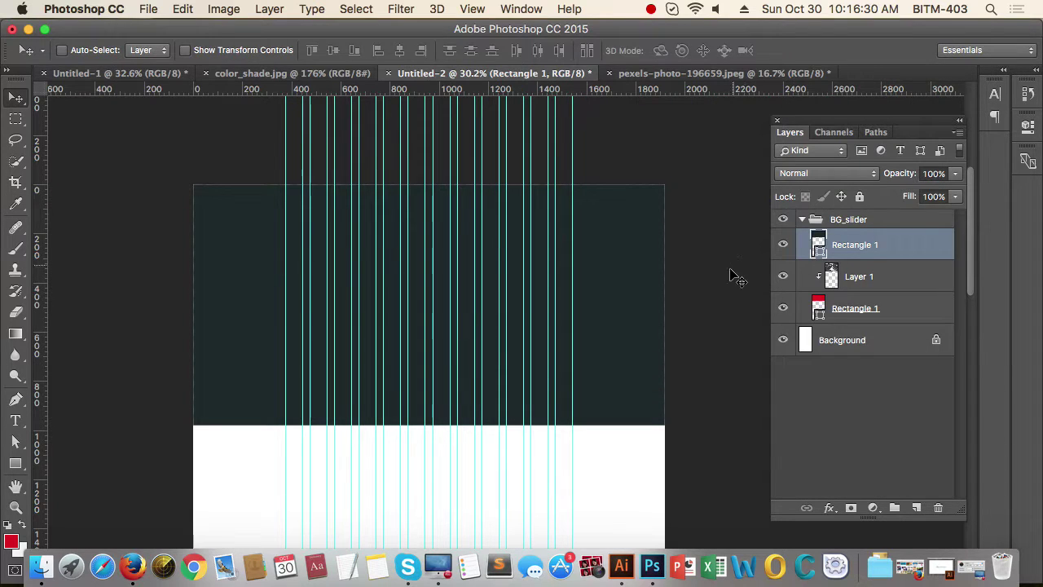
# Step: Set the opacity of the rectangle copy above the photo to 43% and its fill to black
pyautogui.click(956, 176)
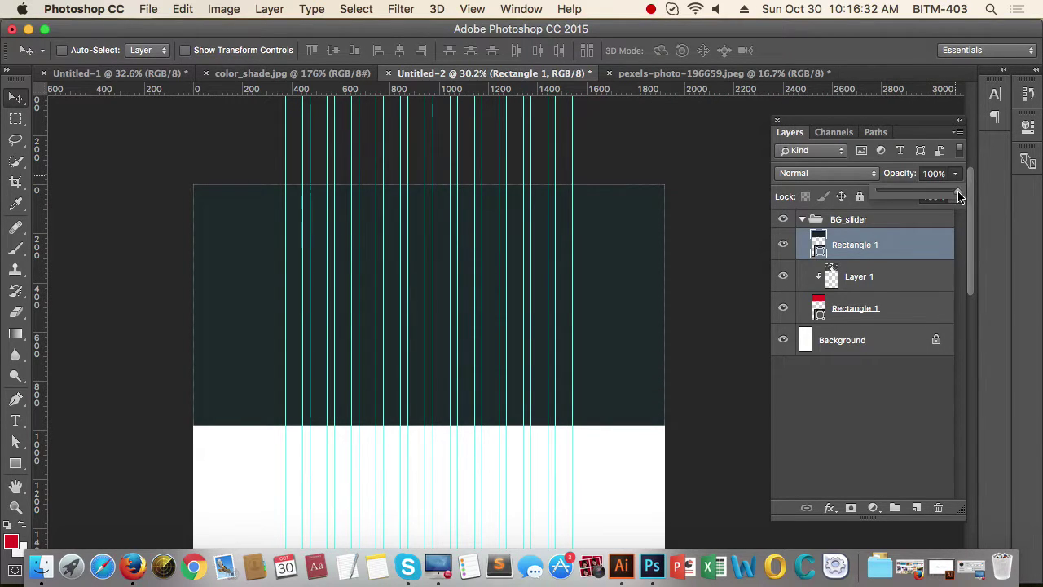
pyautogui.moveTo(954, 194); pyautogui.dragTo(910, 200)
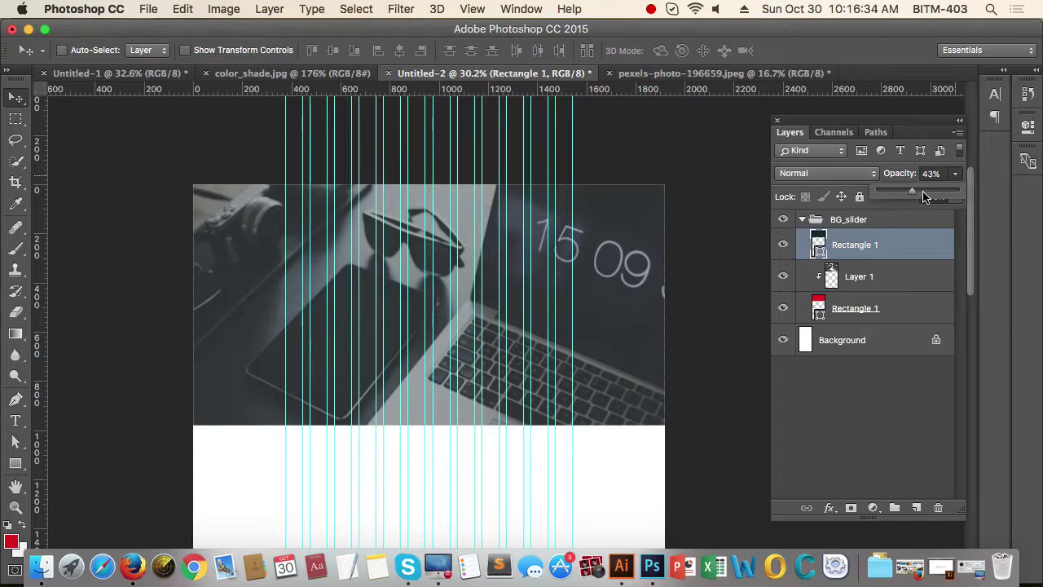
pyautogui.doubleClick(818, 244)
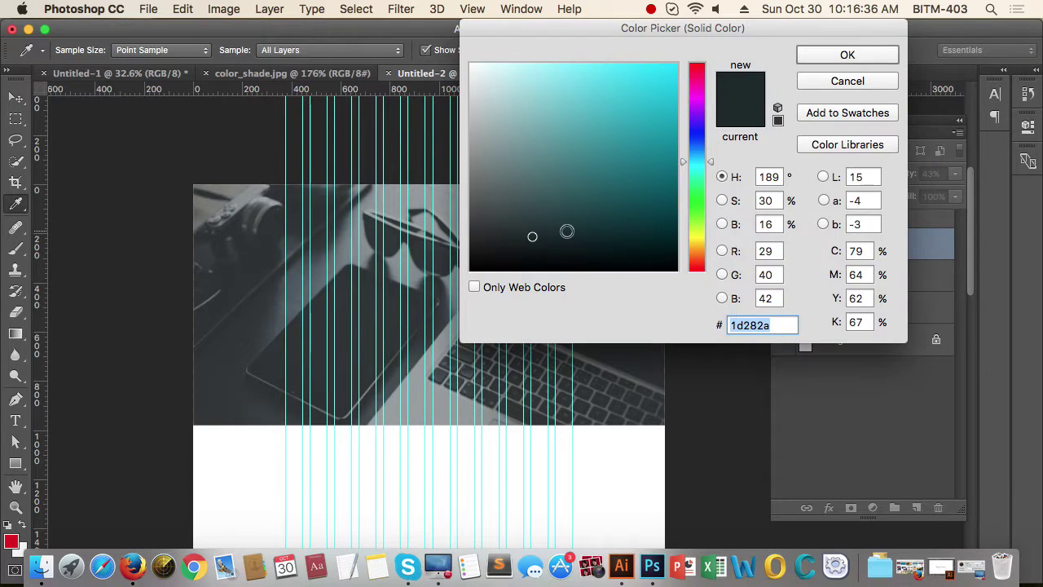
pyautogui.click(413, 298)
pyautogui.click(855, 59)
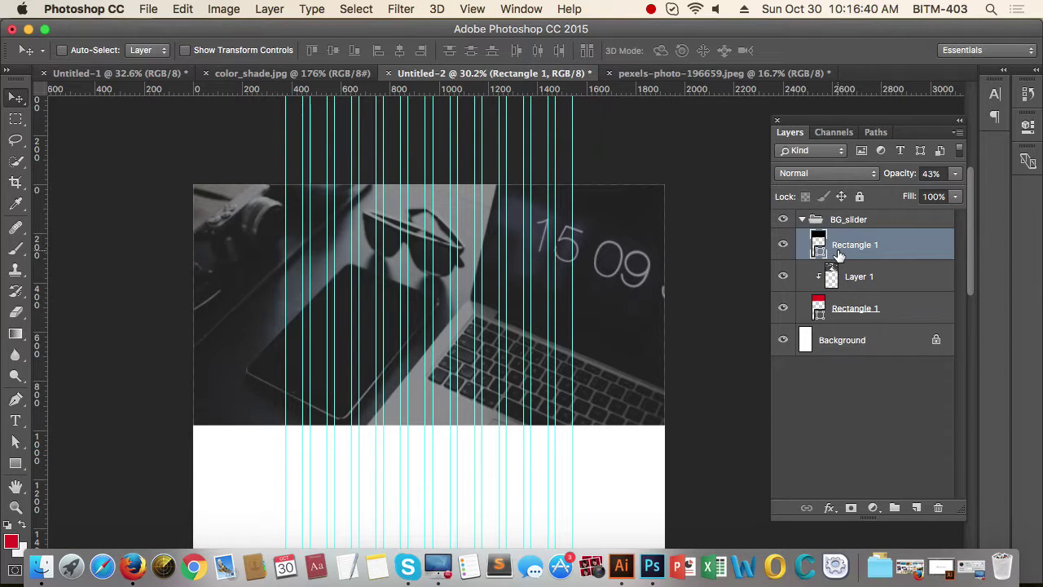
pyautogui.click(802, 220)
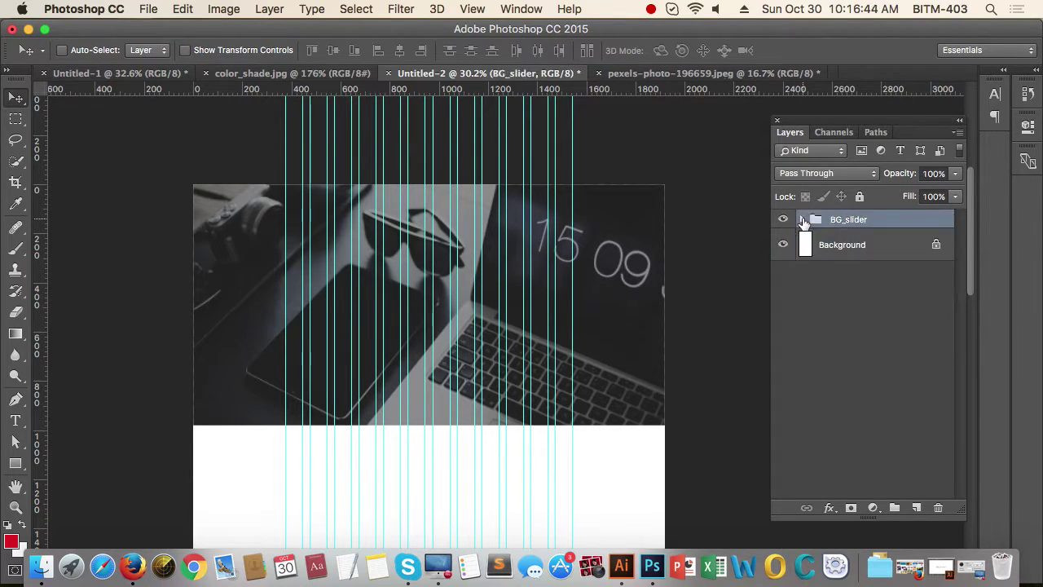
# Step: Save the layout in the Documents folder as a Photoshop file named home_page
pyautogui.moveTo(599, 220); pyautogui.dragTo(541, 221)
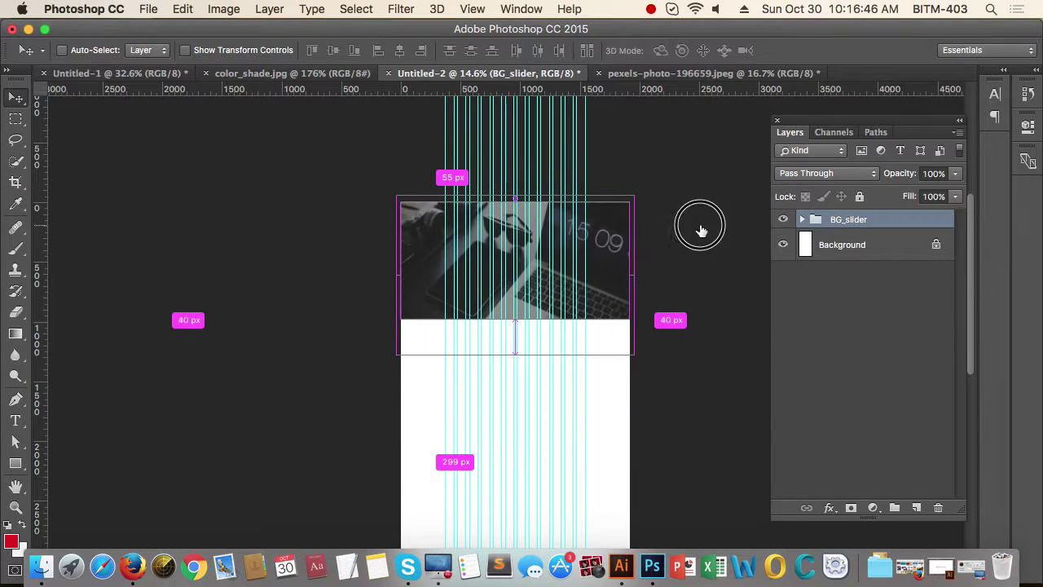
pyautogui.moveTo(700, 225); pyautogui.dragTo(670, 223)
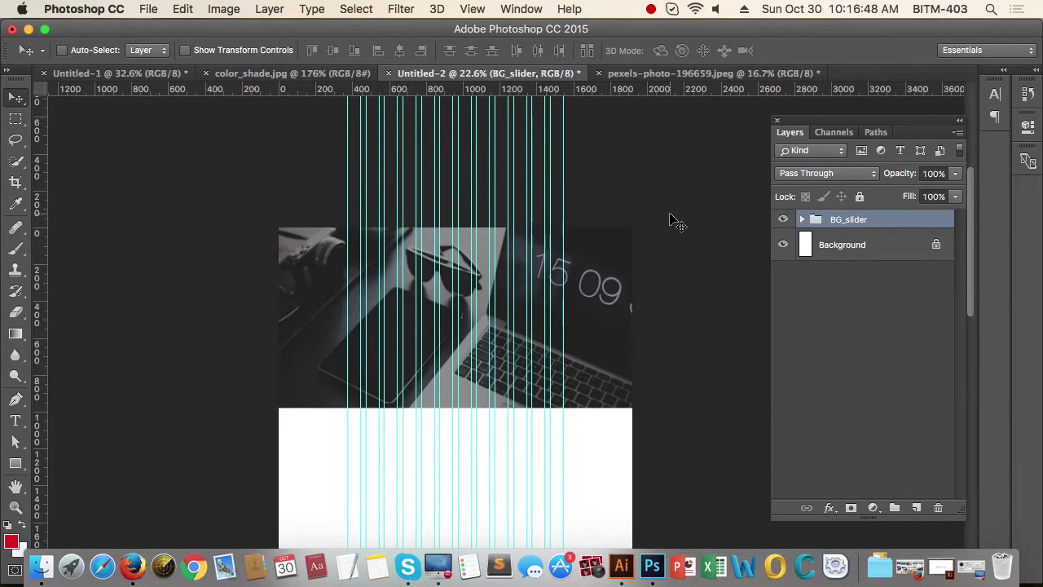
pyautogui.press('super+s')
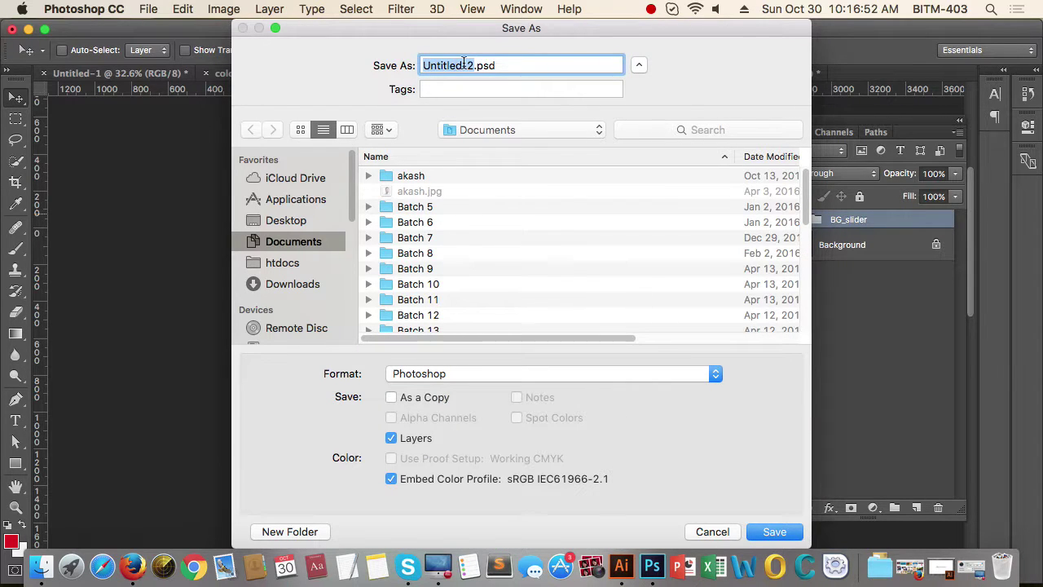
pyautogui.write('ho')
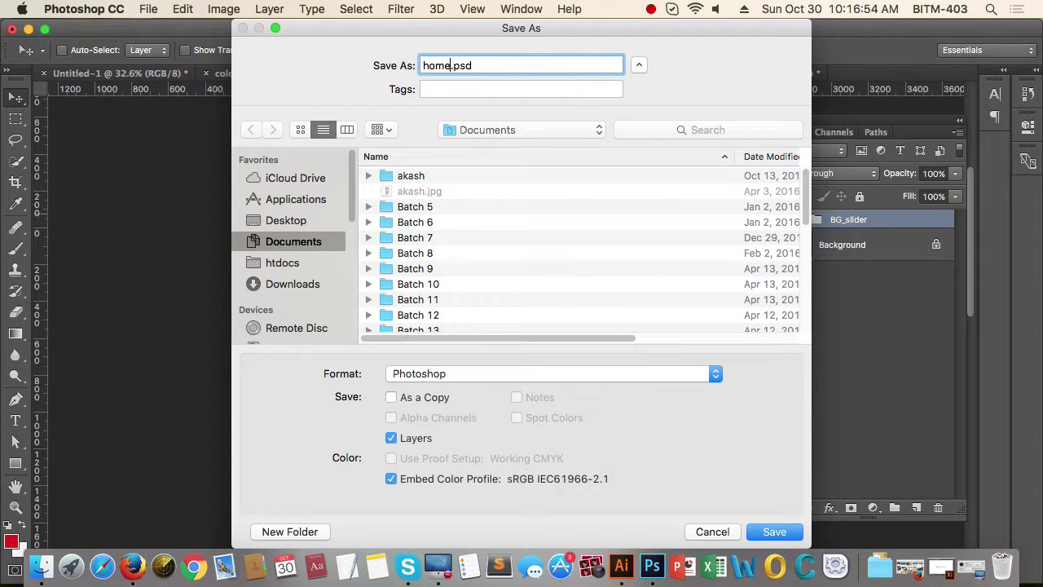
pyautogui.write('me_page')
pyautogui.press('Return')
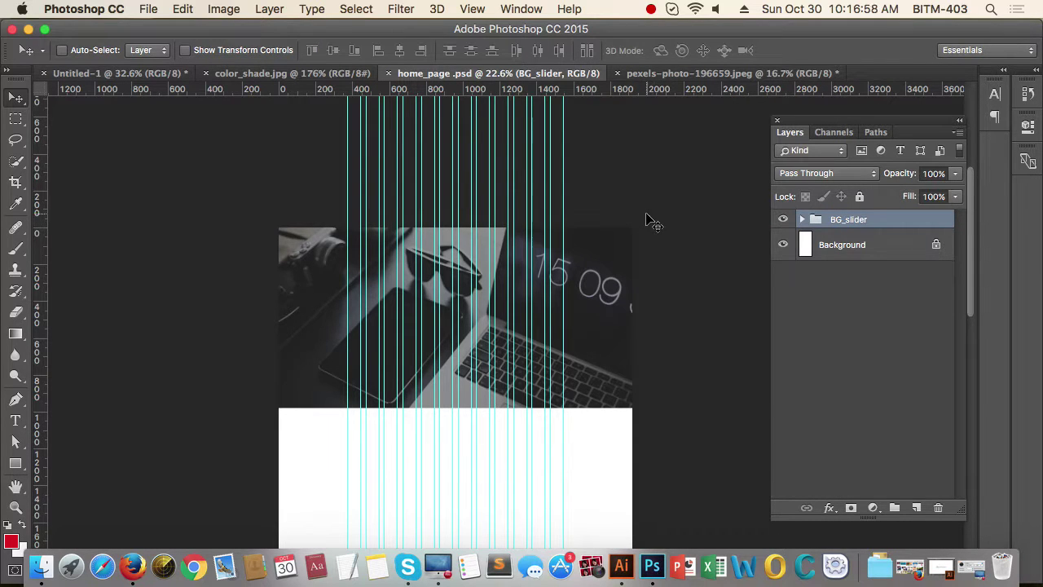
pyautogui.moveTo(395, 221)
pyautogui.mouseDown()
pyautogui.moveTo(451, 221)
pyautogui.moveTo(388, 221)
pyautogui.mouseUp()
pyautogui.moveTo(631, 200); pyautogui.dragTo(584, 200)
pyautogui.moveTo(317, 206); pyautogui.dragTo(392, 207)
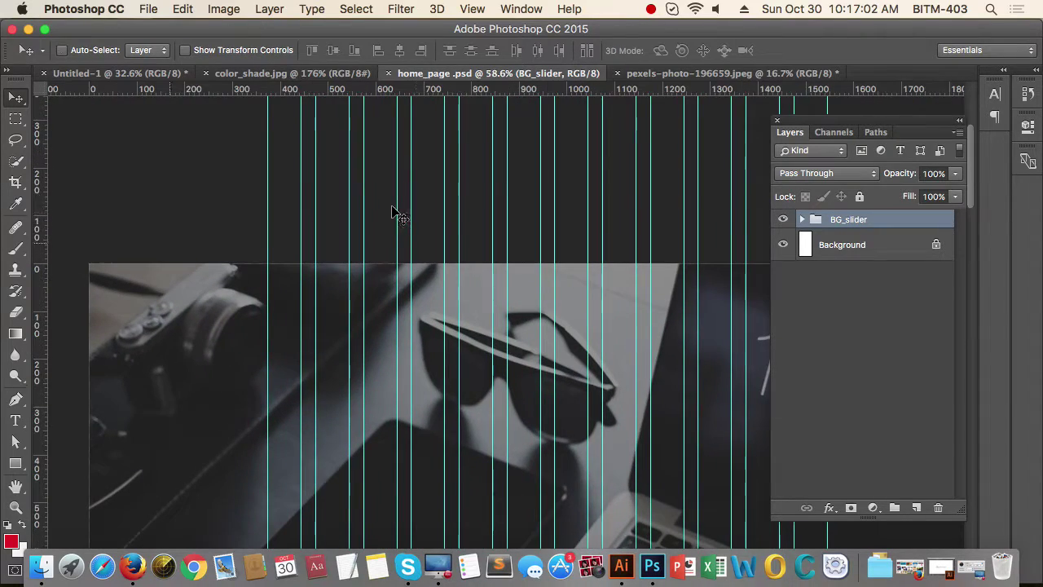
pyautogui.moveTo(492, 217); pyautogui.dragTo(452, 214)
pyautogui.moveTo(544, 216); pyautogui.dragTo(498, 216)
pyautogui.moveTo(572, 198); pyautogui.dragTo(421, 193)
pyautogui.keyDown('alt'); pyautogui.click(444, 181); pyautogui.keyUp('alt')
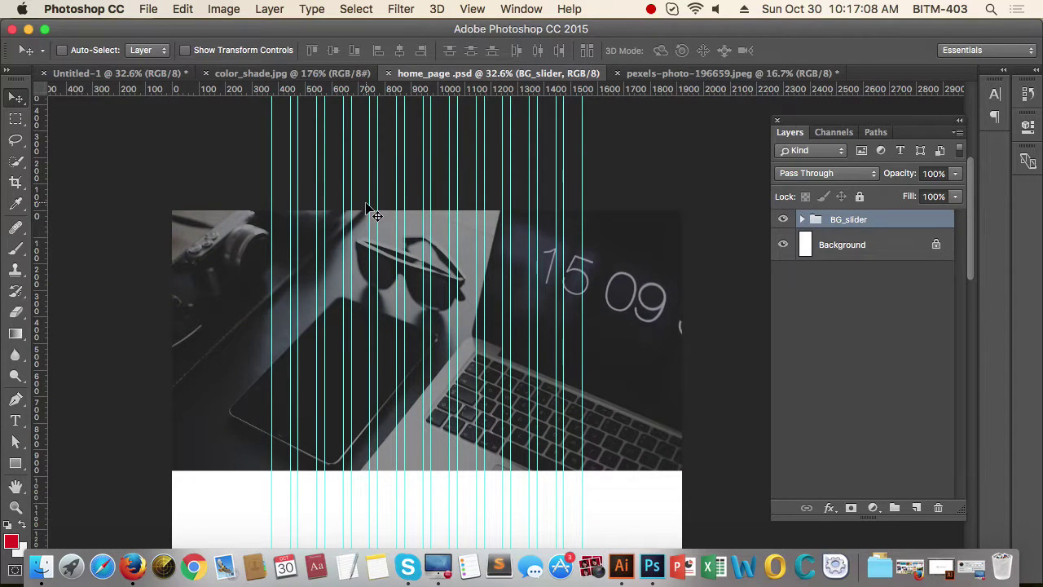
pyautogui.moveTo(407, 195); pyautogui.dragTo(457, 195)
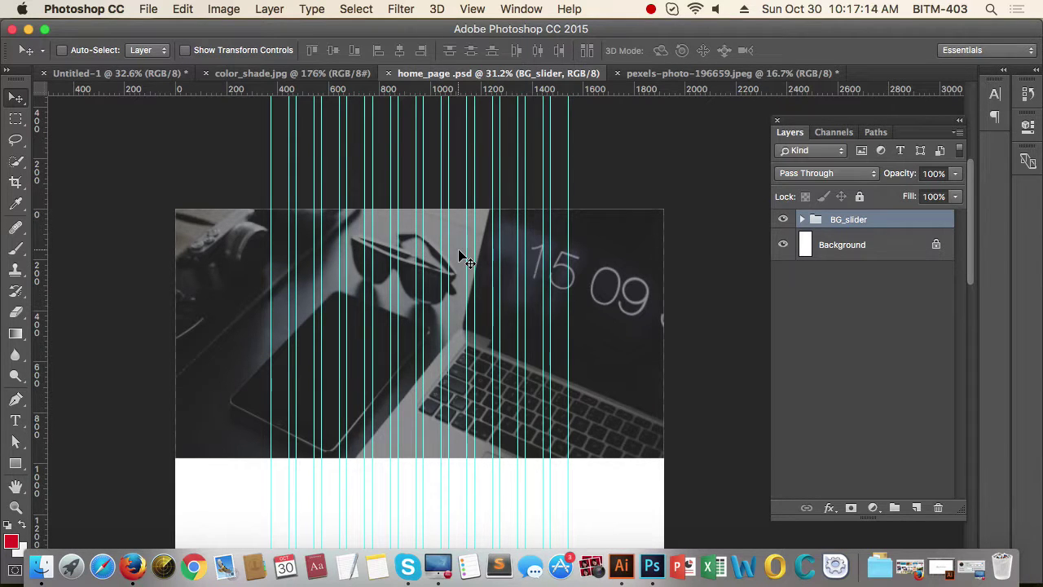
# Step: Create a red rectangle shape 1920 px wide and 100 px high above the BG_slider group
pyautogui.press('u')
pyautogui.click(459, 249)
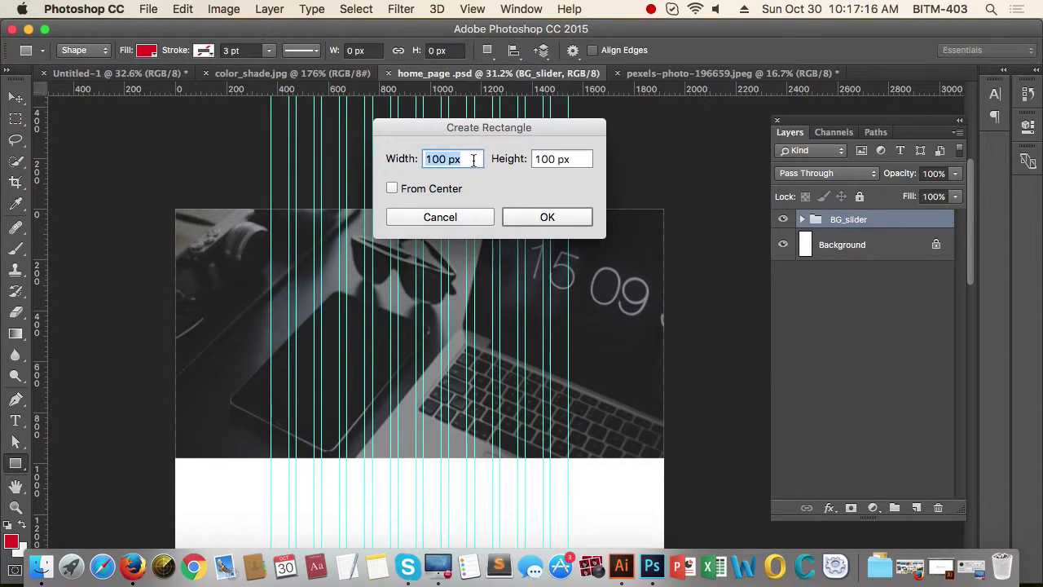
pyautogui.write('1920')
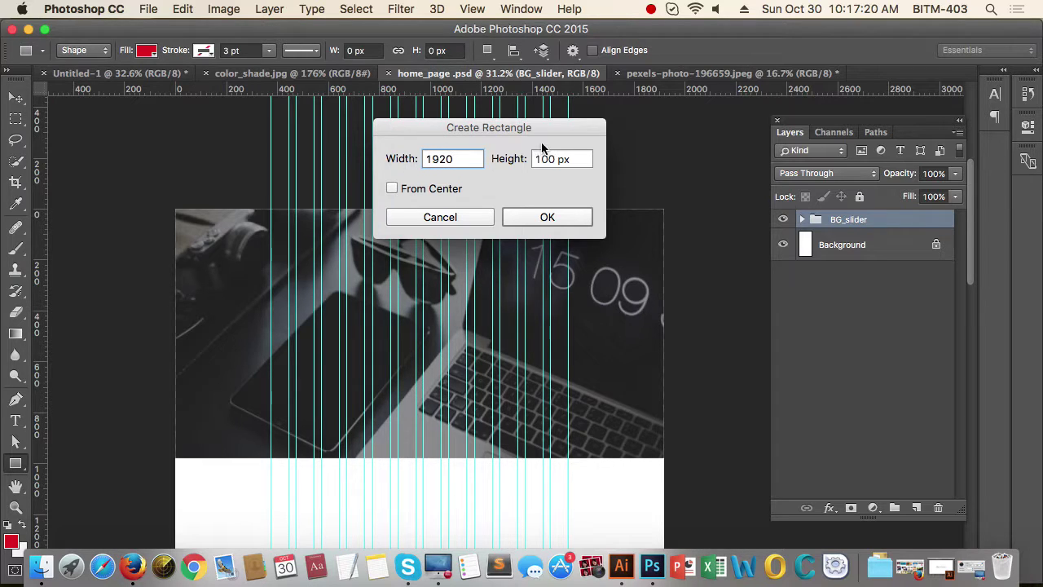
pyautogui.press('Tab')
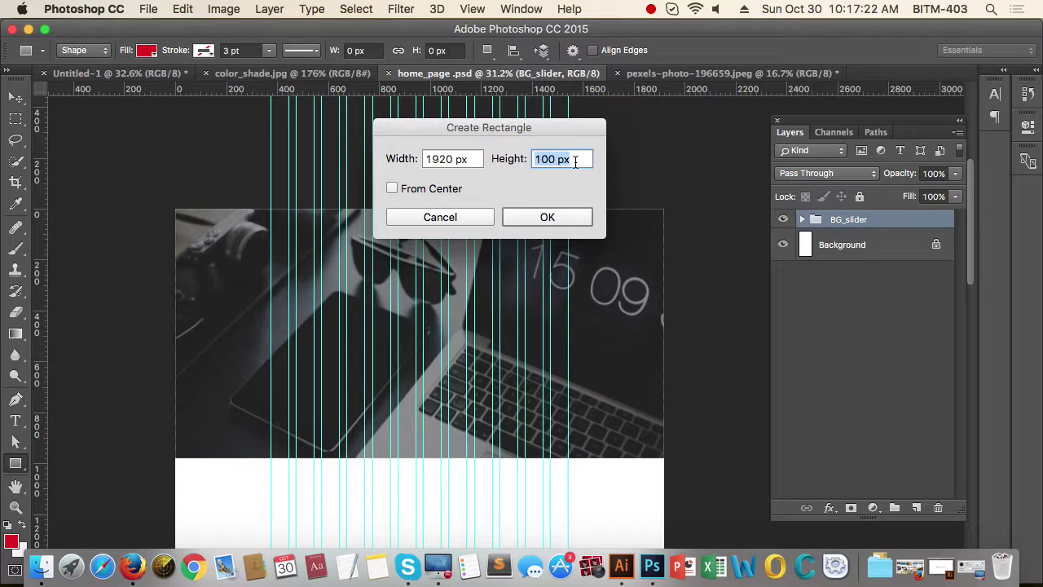
pyautogui.write('1')
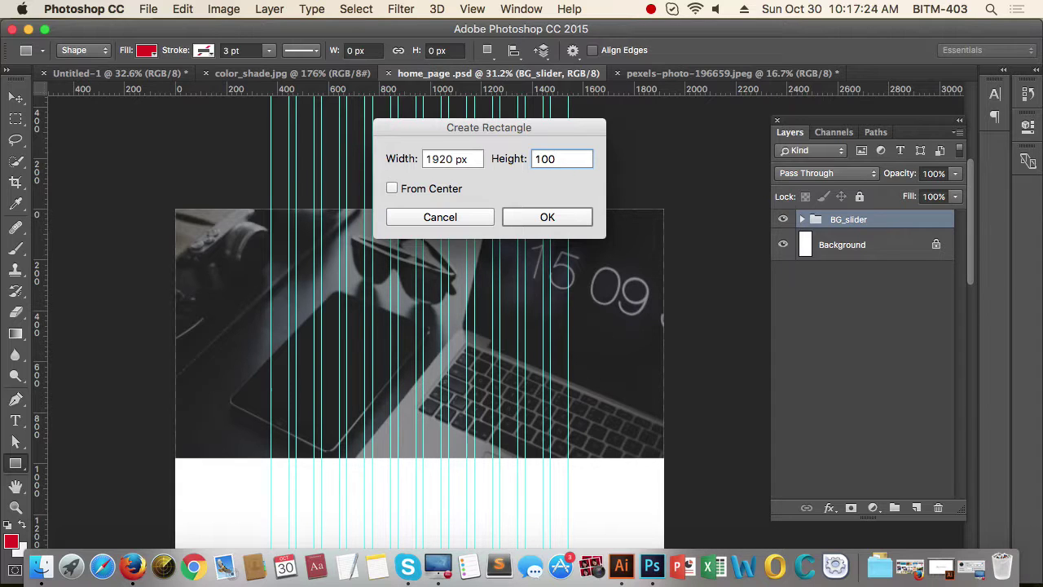
pyautogui.press('Return')
# Step: Move the red rectangle to the canvas's top-left corner at X 0 px, Y 0 px so it spans the page's upper edge
pyautogui.click(16, 94)
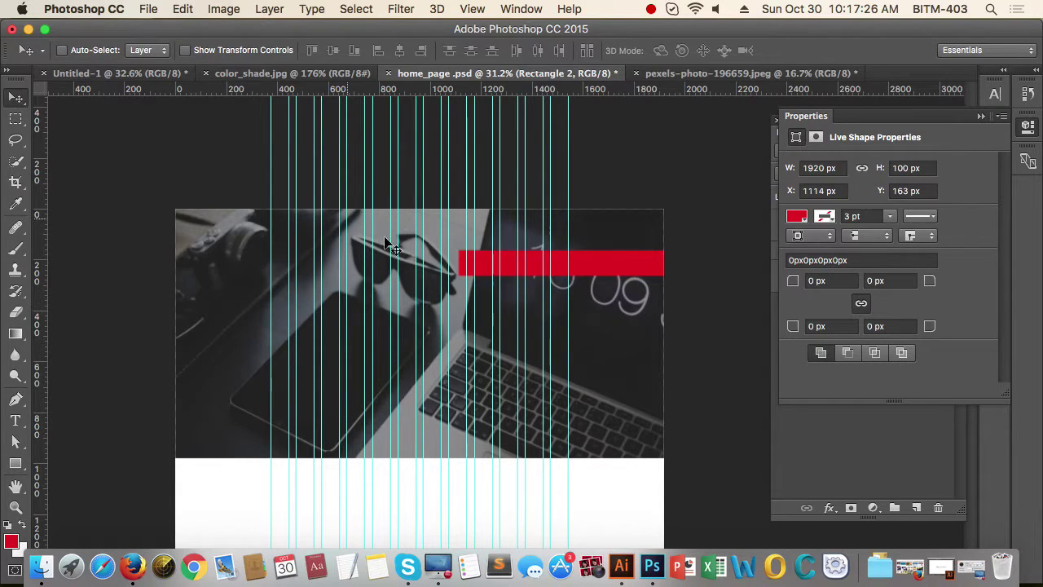
pyautogui.moveTo(584, 263); pyautogui.dragTo(293, 228)
pyautogui.moveTo(623, 232); pyautogui.dragTo(634, 234)
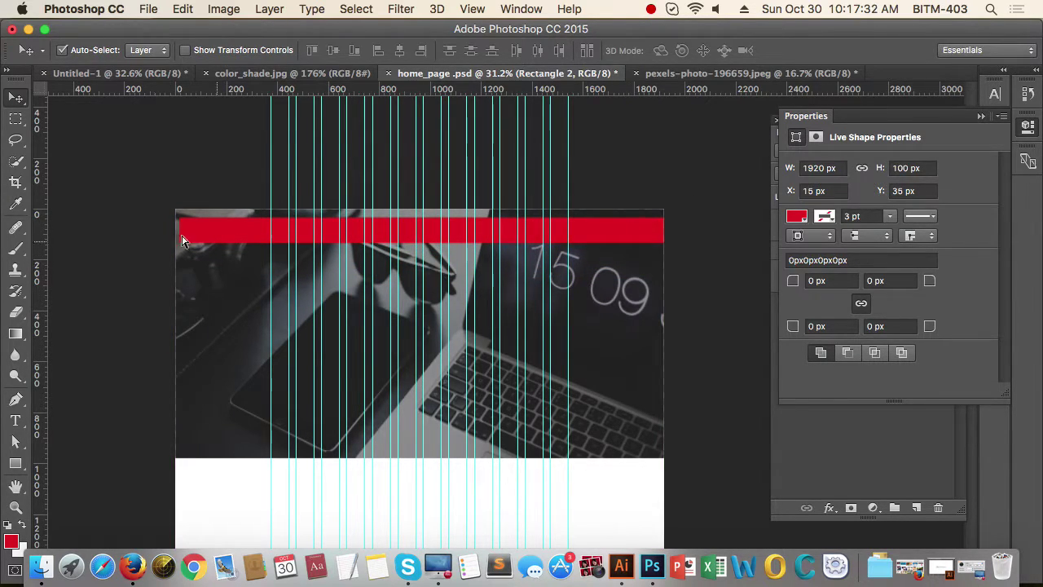
pyautogui.moveTo(129, 204); pyautogui.dragTo(280, 249)
pyautogui.moveTo(435, 267); pyautogui.dragTo(157, 212)
pyautogui.moveTo(431, 348); pyautogui.dragTo(392, 259)
pyautogui.moveTo(263, 265); pyautogui.dragTo(150, 295)
pyautogui.moveTo(317, 263); pyautogui.dragTo(239, 270)
pyautogui.moveTo(519, 215); pyautogui.dragTo(480, 225)
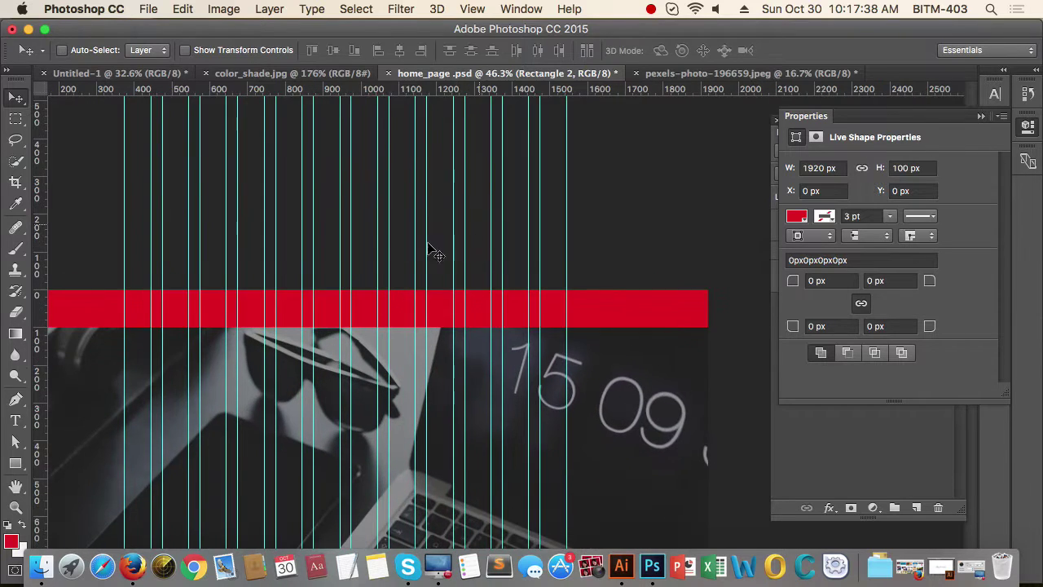
pyautogui.moveTo(404, 257); pyautogui.dragTo(424, 203)
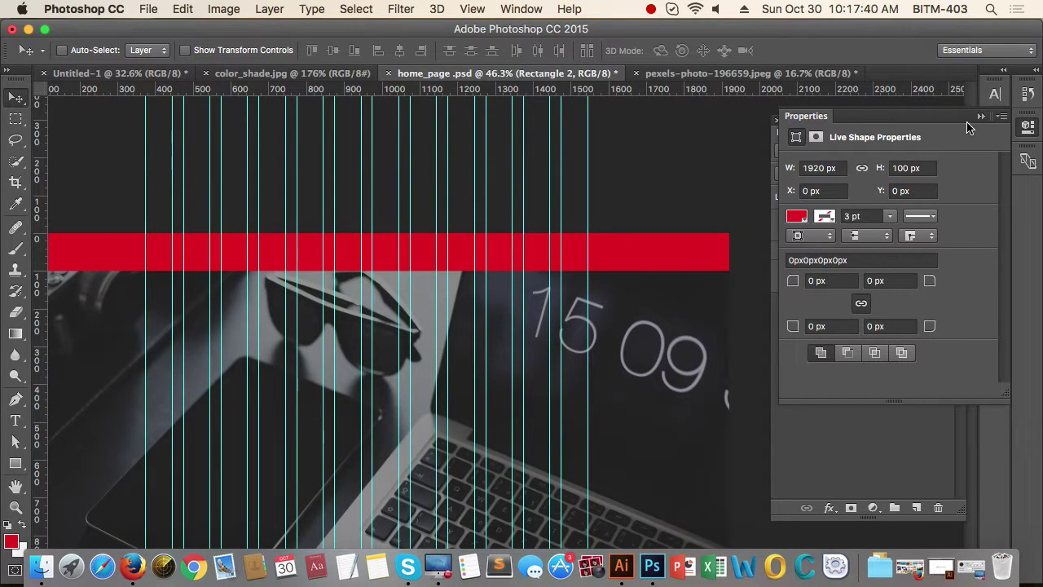
# Step: Fill the Rectangle 2 bar with the white background color and set its layer opacity to 20%
pyautogui.click(980, 116)
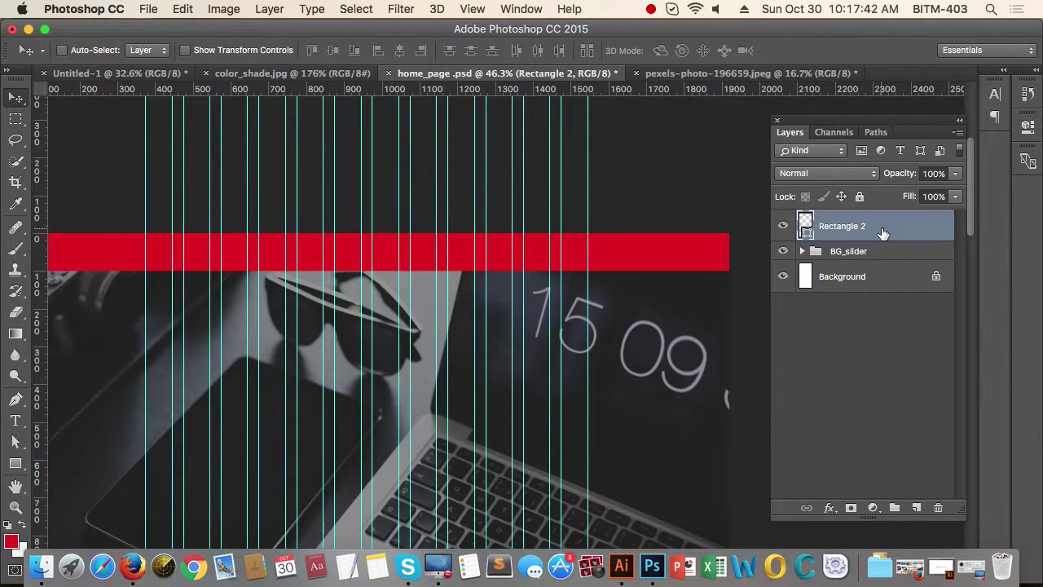
pyautogui.click(8, 70)
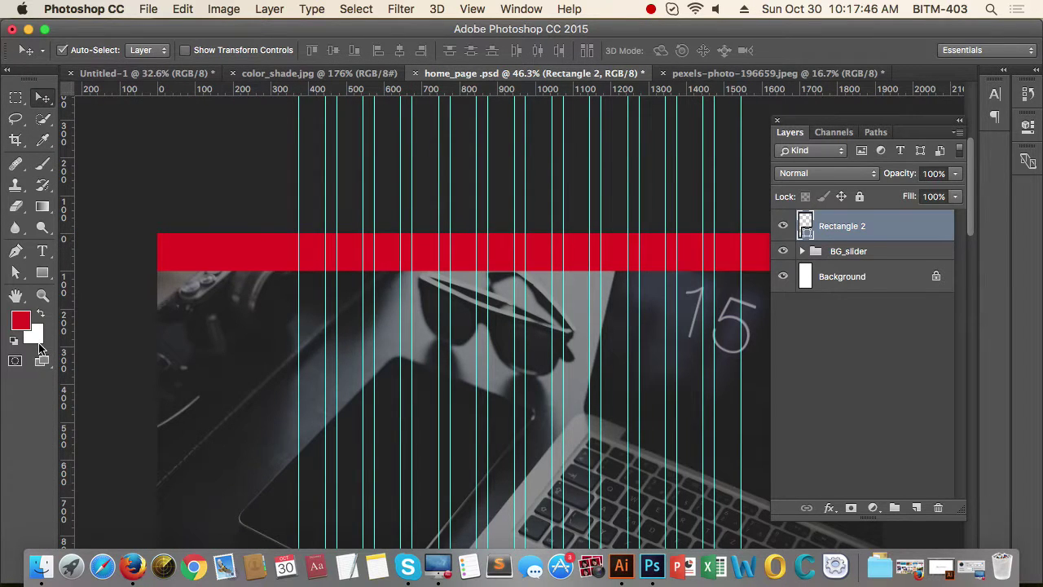
pyautogui.press('super+BackSpace')
pyautogui.moveTo(486, 237); pyautogui.dragTo(496, 209)
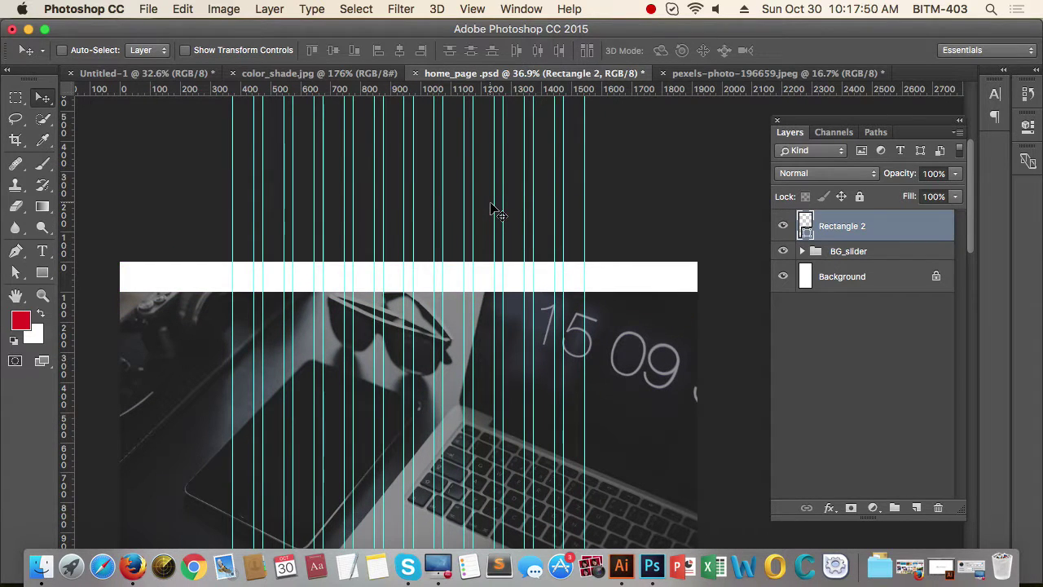
pyautogui.press('2')
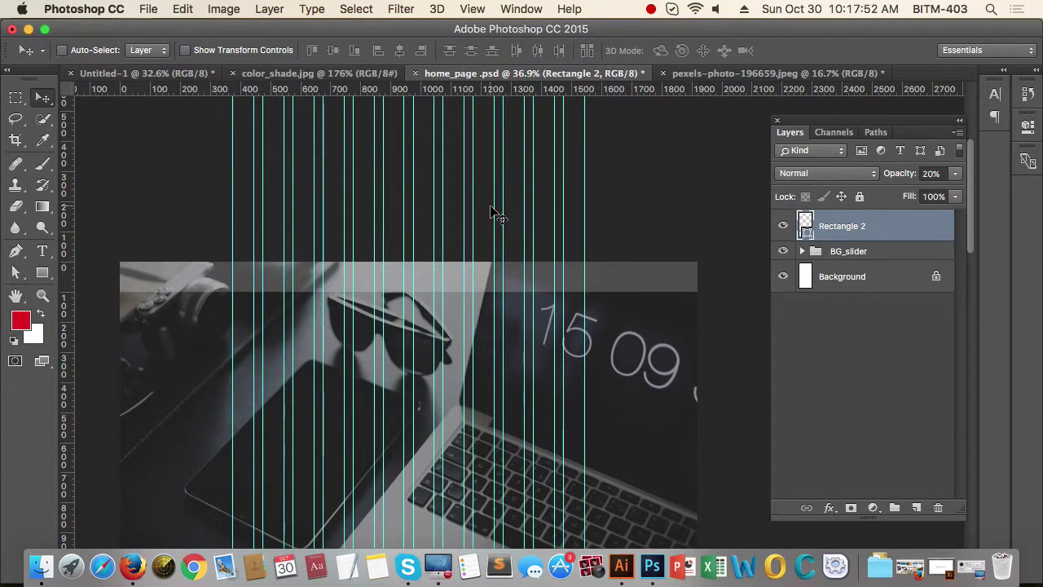
# Step: Rename the Rectangle 2 layer as bg_header
pyautogui.moveTo(492, 193); pyautogui.dragTo(432, 177)
pyautogui.moveTo(341, 194); pyautogui.dragTo(429, 202)
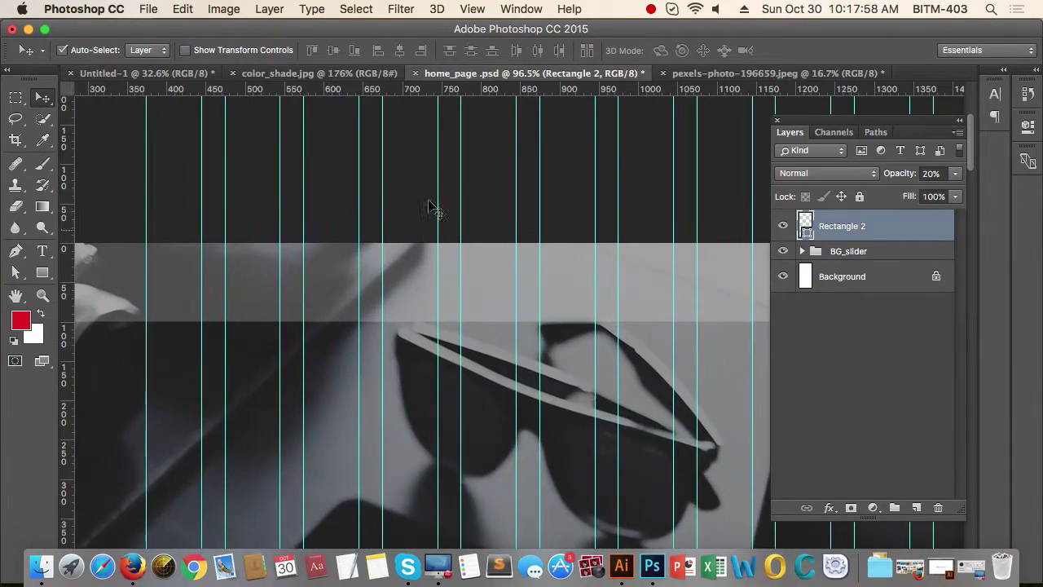
pyautogui.moveTo(296, 208); pyautogui.dragTo(331, 196)
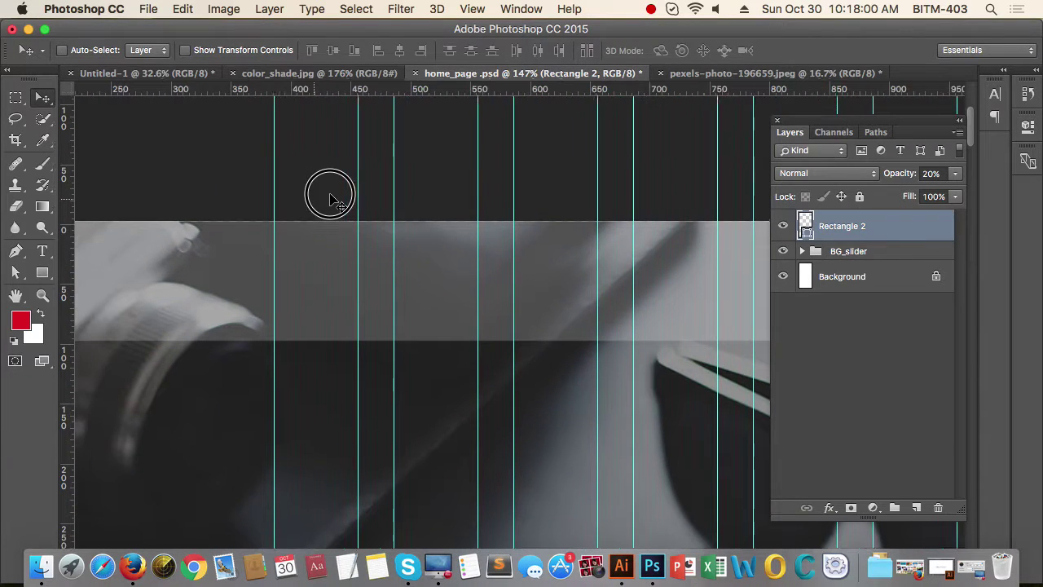
pyautogui.doubleClick(837, 227)
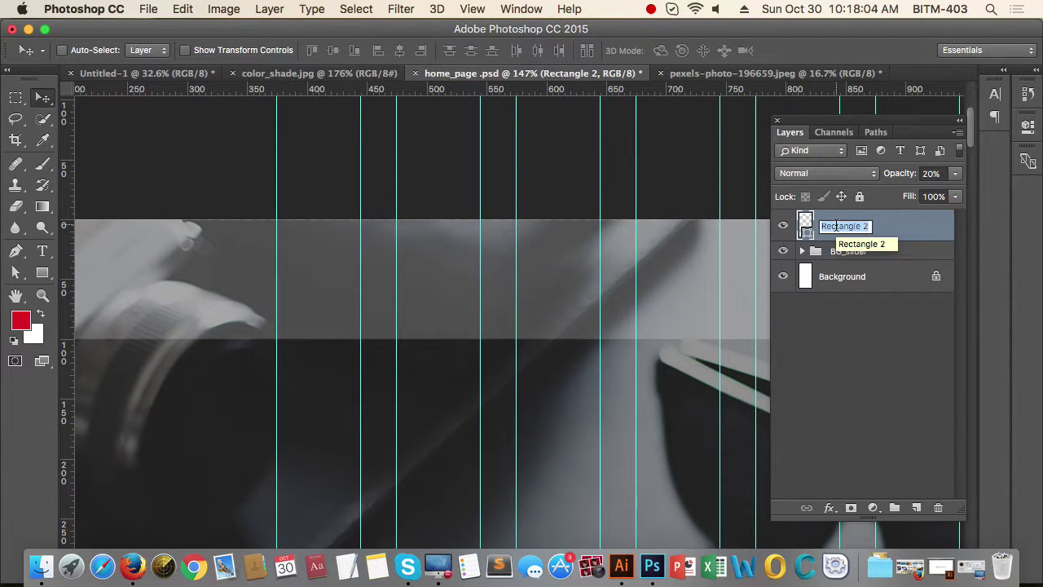
pyautogui.write('bg_header')
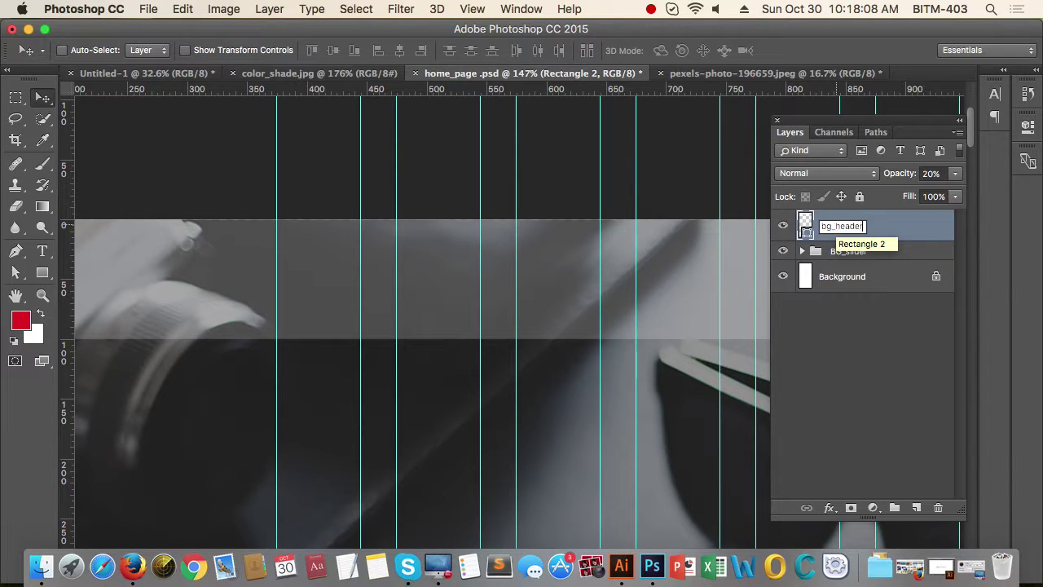
pyautogui.press('Return')
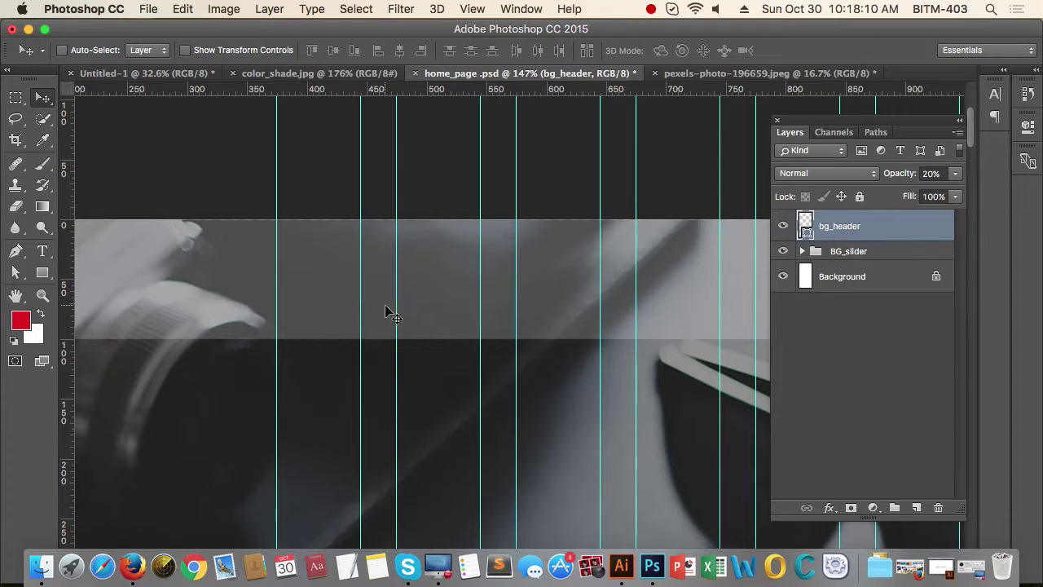
# Step: Open notecon.png from the desktop in Photoshop and bring its logo into the home_page document
pyautogui.moveTo(428, 271); pyautogui.dragTo(361, 274)
pyautogui.moveTo(548, 313); pyautogui.dragTo(420, 280)
pyautogui.moveTo(618, 290); pyautogui.dragTo(205, 240)
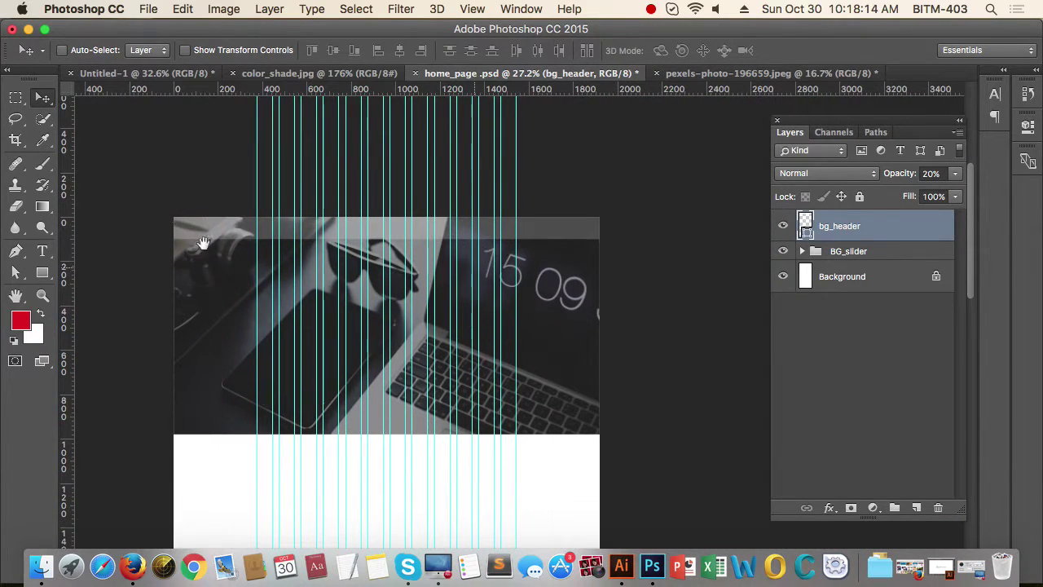
pyautogui.click(27, 30)
pyautogui.click(592, 57)
pyautogui.rightClick(592, 53)
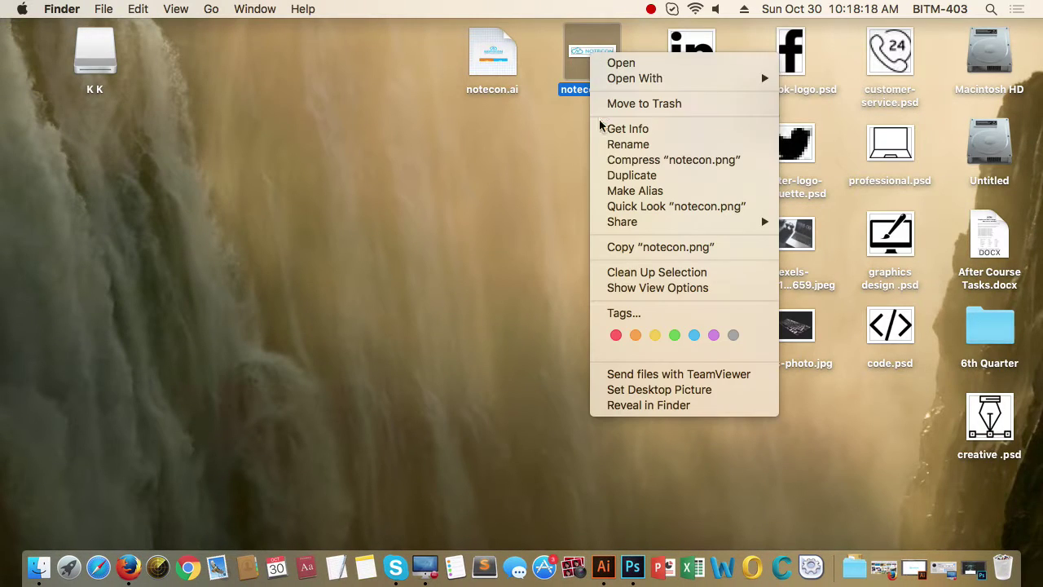
pyautogui.moveTo(631, 78)
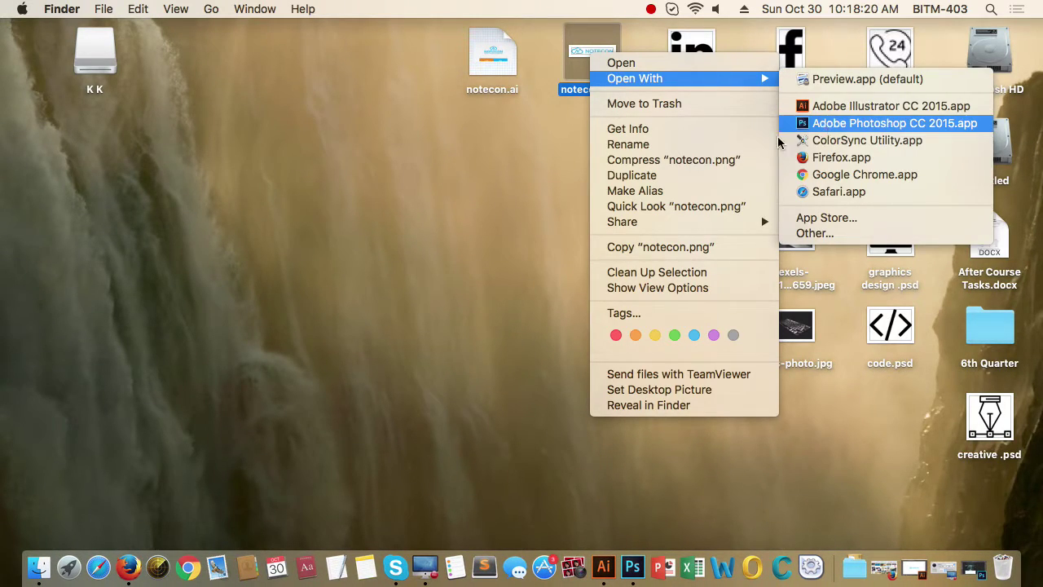
pyautogui.click(815, 123)
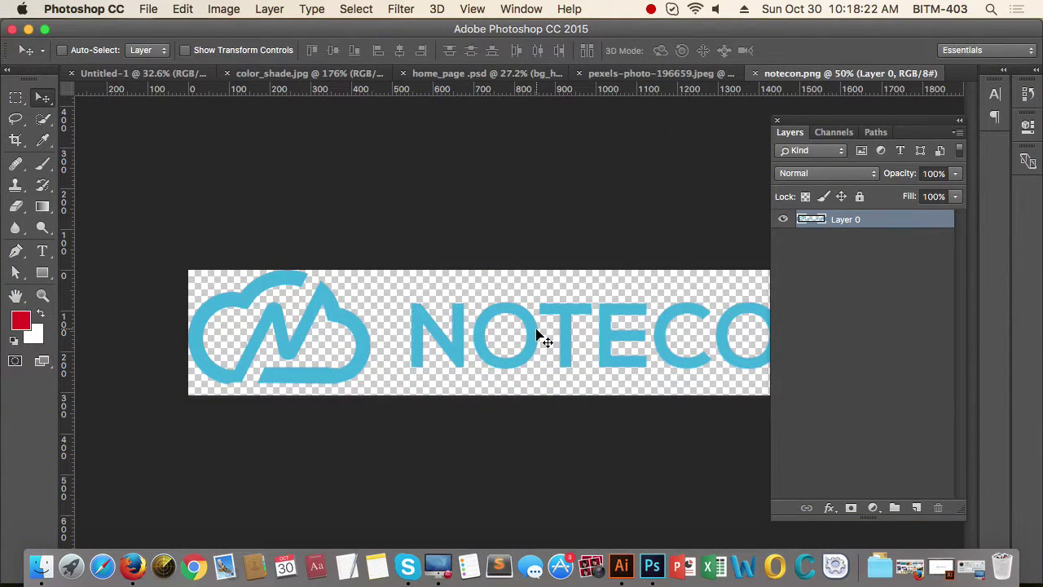
pyautogui.moveTo(536, 335); pyautogui.dragTo(449, 315)
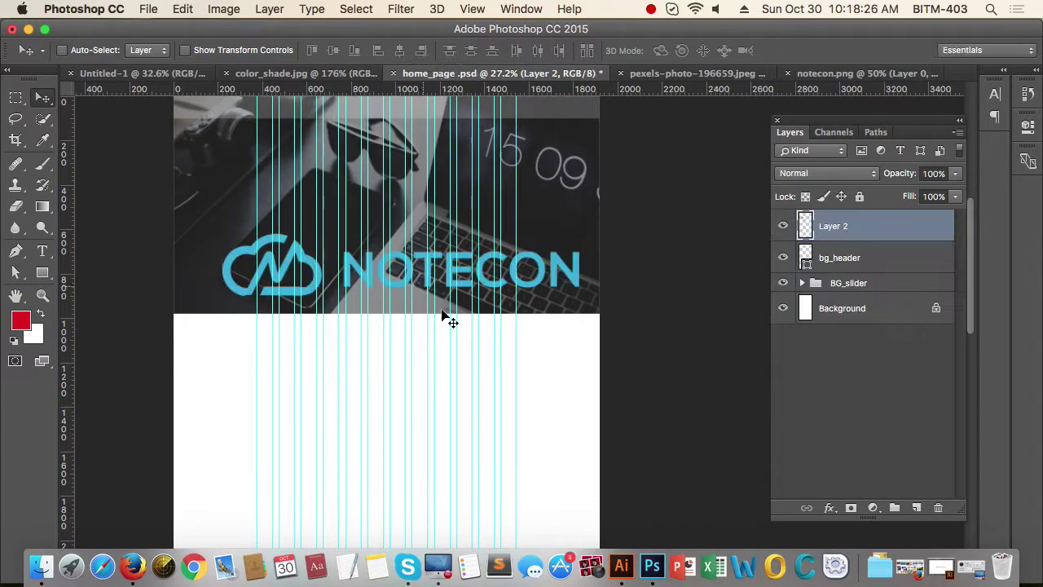
# Step: Scale the NOTECON logo down to about 12% and move it into the header bar beside the first column guide
pyautogui.press('super+0')
pyautogui.moveTo(513, 369)
pyautogui.mouseDown()
pyautogui.moveTo(479, 391)
pyautogui.moveTo(530, 380)
pyautogui.mouseUp()
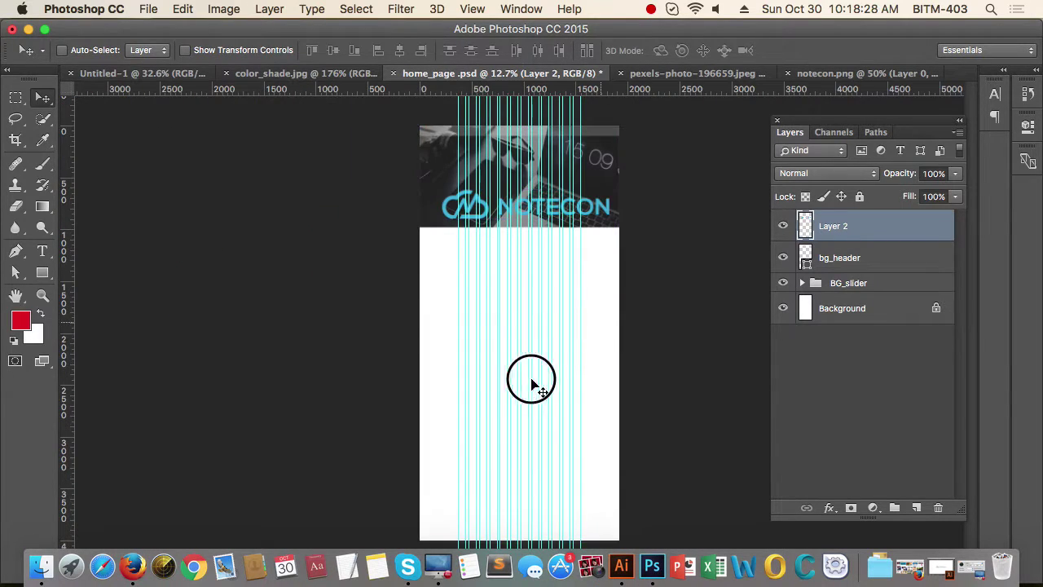
pyautogui.press('z')
pyautogui.moveTo(549, 270); pyautogui.dragTo(636, 288)
pyautogui.moveTo(535, 248); pyautogui.dragTo(445, 456)
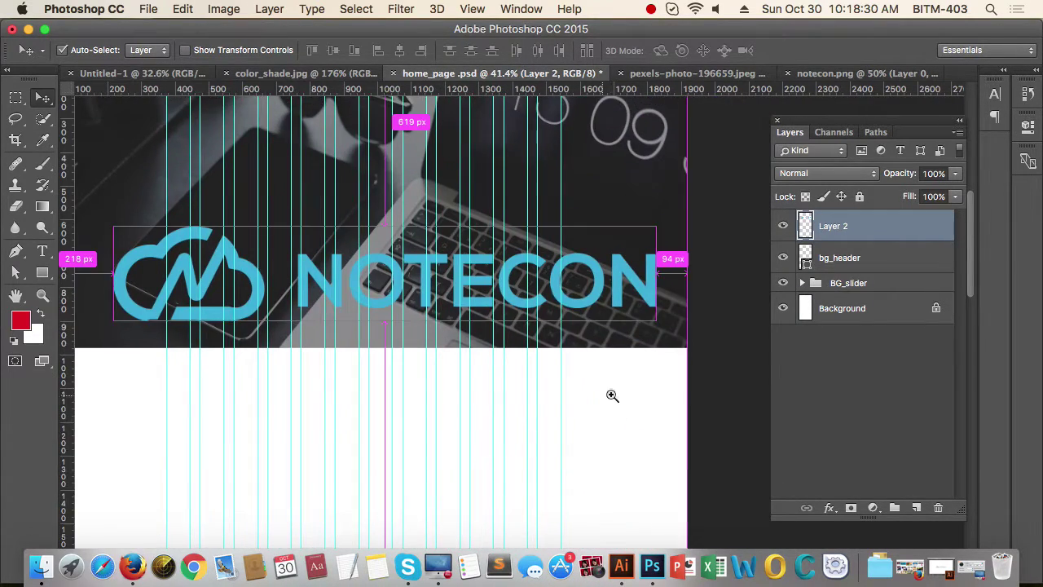
pyautogui.moveTo(612, 396); pyautogui.dragTo(598, 395)
pyautogui.moveTo(569, 383); pyautogui.dragTo(577, 423)
pyautogui.press('super+t')
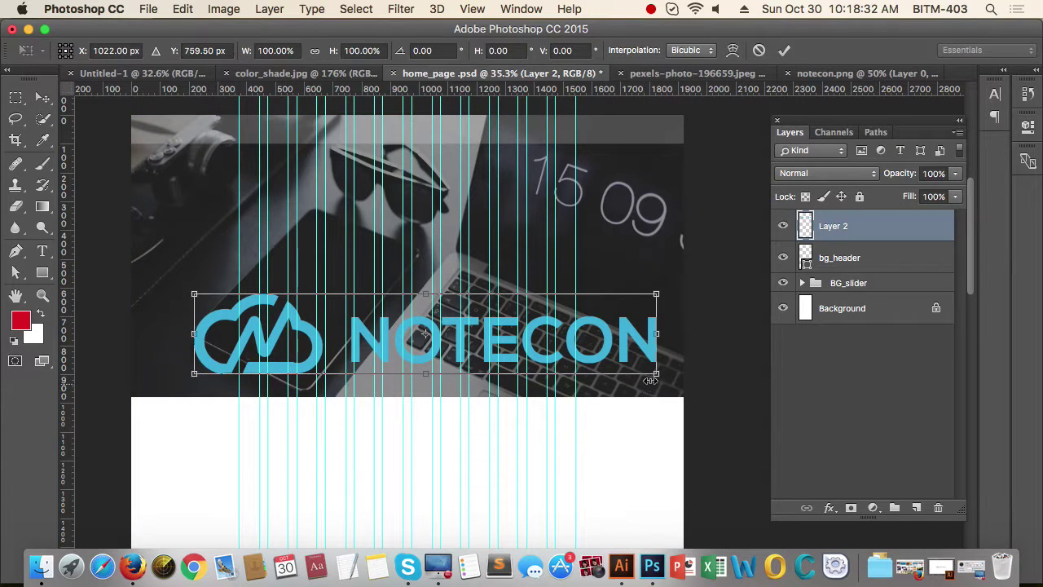
pyautogui.moveTo(655, 375); pyautogui.dragTo(449, 343)
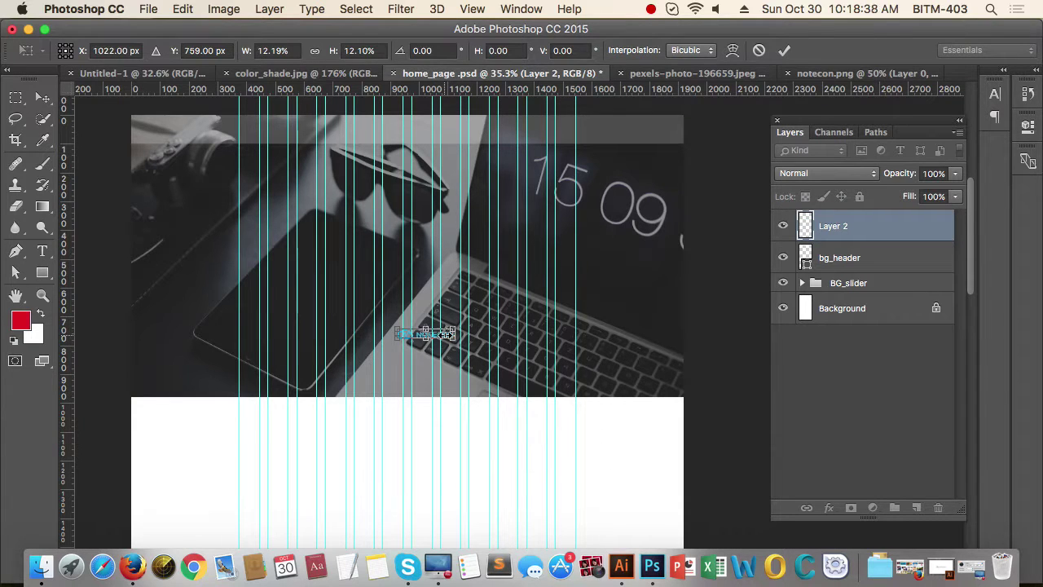
pyautogui.press('Return')
pyautogui.moveTo(444, 337); pyautogui.dragTo(377, 163)
pyautogui.moveTo(334, 303); pyautogui.dragTo(339, 330)
# Step: Try 50% opacity on the bg_header layer behind the logo and settle on 10%
pyautogui.click(873, 259)
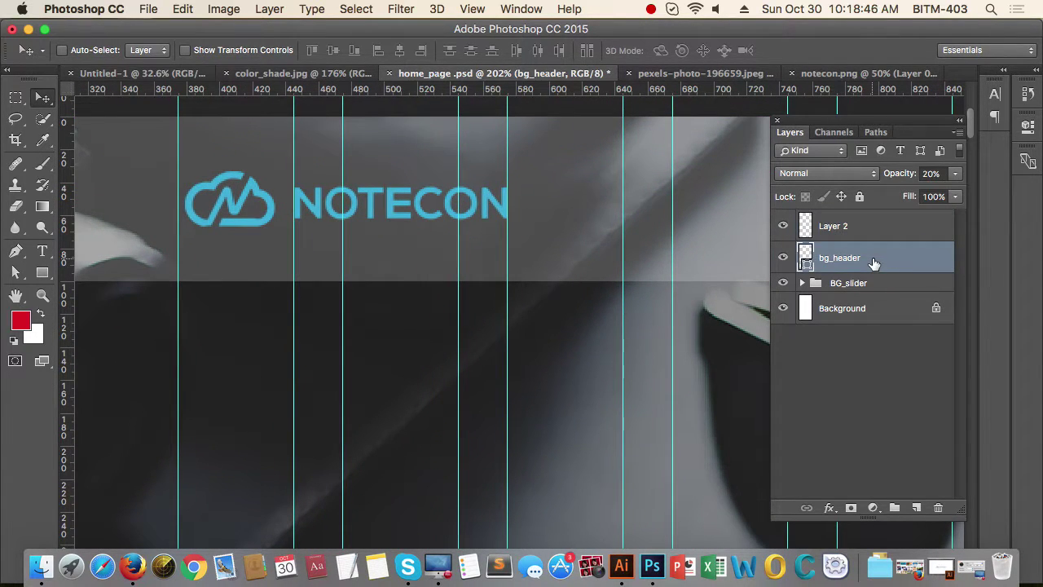
pyautogui.press('5')
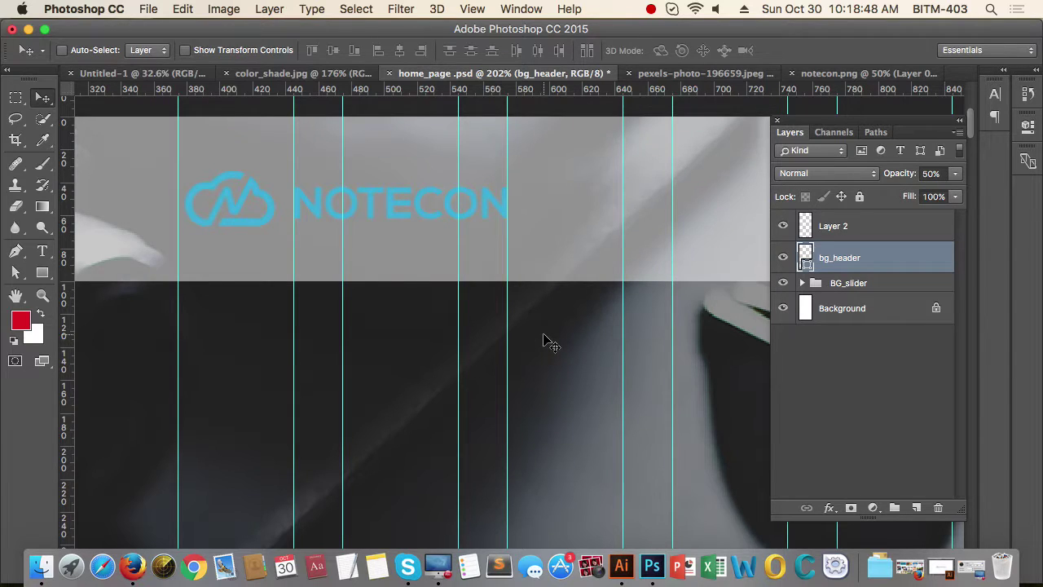
pyautogui.moveTo(541, 316); pyautogui.dragTo(423, 321)
pyautogui.moveTo(583, 345); pyautogui.dragTo(471, 342)
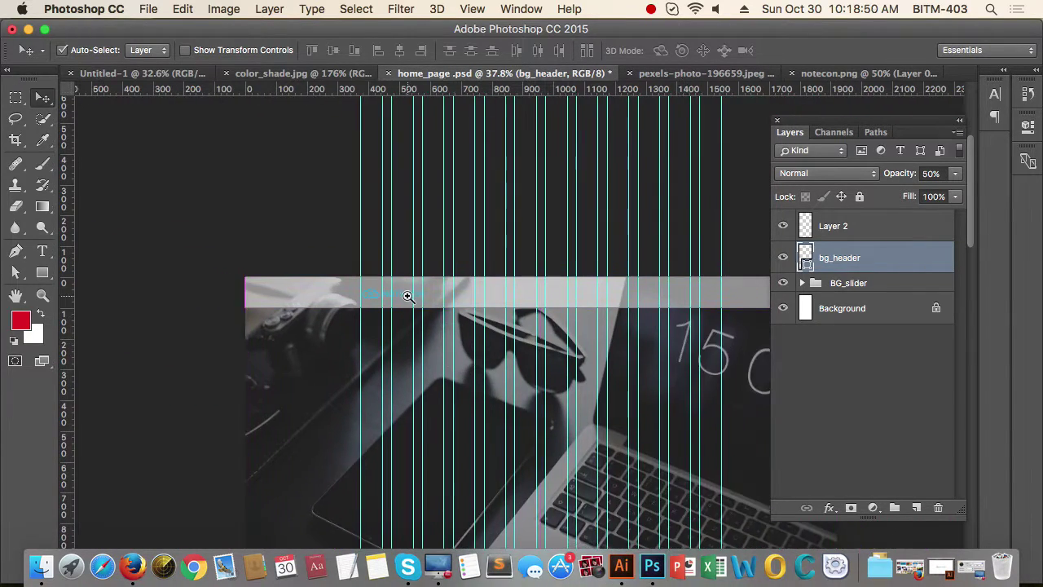
pyautogui.moveTo(407, 296); pyautogui.dragTo(517, 299)
pyautogui.moveTo(420, 378); pyautogui.dragTo(424, 400)
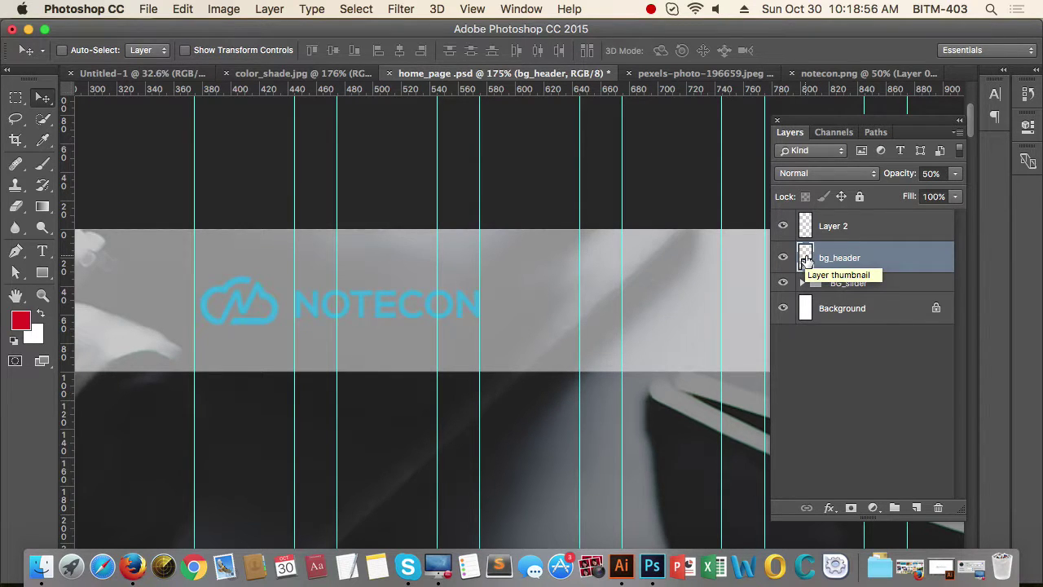
pyautogui.press('1')
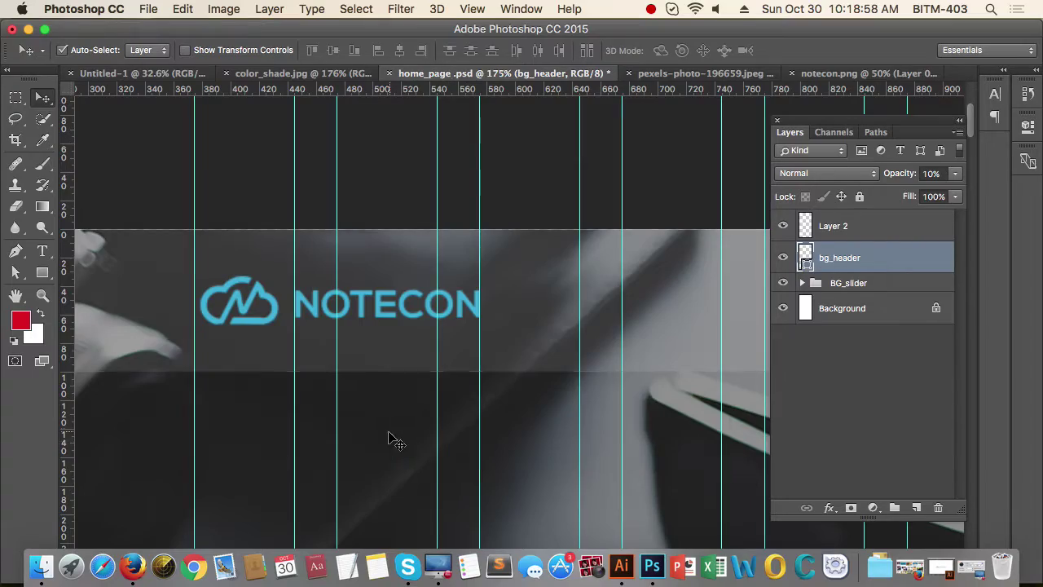
# Step: Examine the NOTECON logo up close and its placement against the header bar and the column guides
pyautogui.moveTo(604, 397); pyautogui.dragTo(538, 396)
pyautogui.moveTo(591, 431); pyautogui.dragTo(506, 378)
pyautogui.moveTo(419, 367); pyautogui.dragTo(500, 369)
pyautogui.moveTo(445, 344); pyautogui.dragTo(465, 468)
pyautogui.moveTo(270, 321); pyautogui.dragTo(354, 332)
pyautogui.click(296, 355)
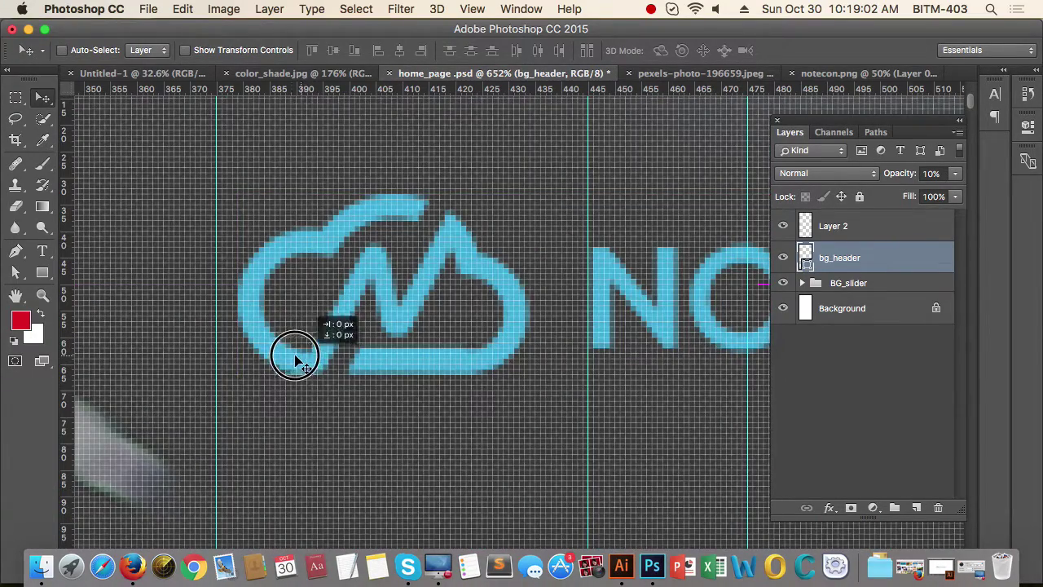
pyautogui.moveTo(449, 328); pyautogui.dragTo(425, 328)
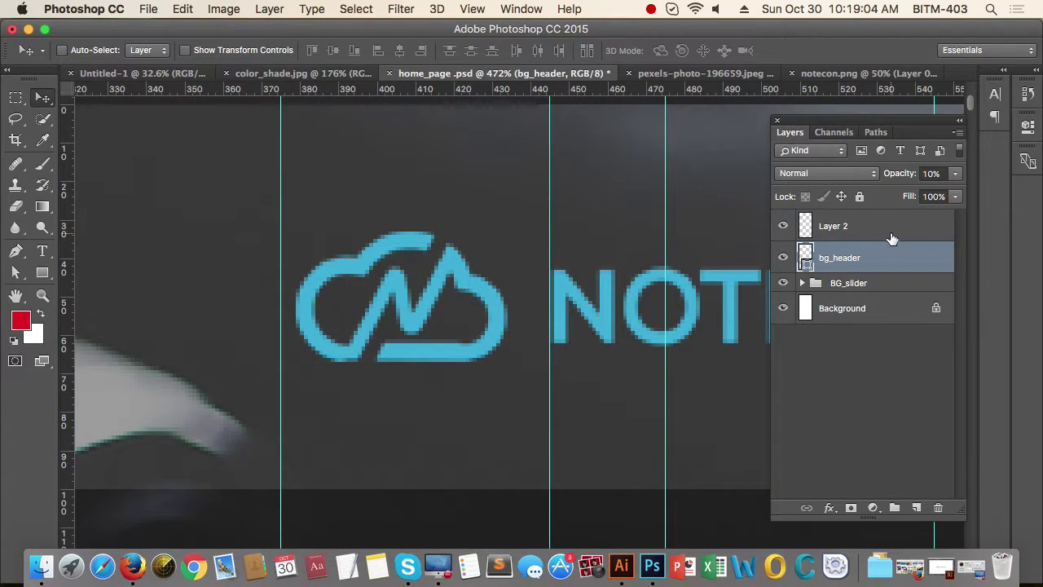
pyautogui.moveTo(549, 380); pyautogui.dragTo(389, 383)
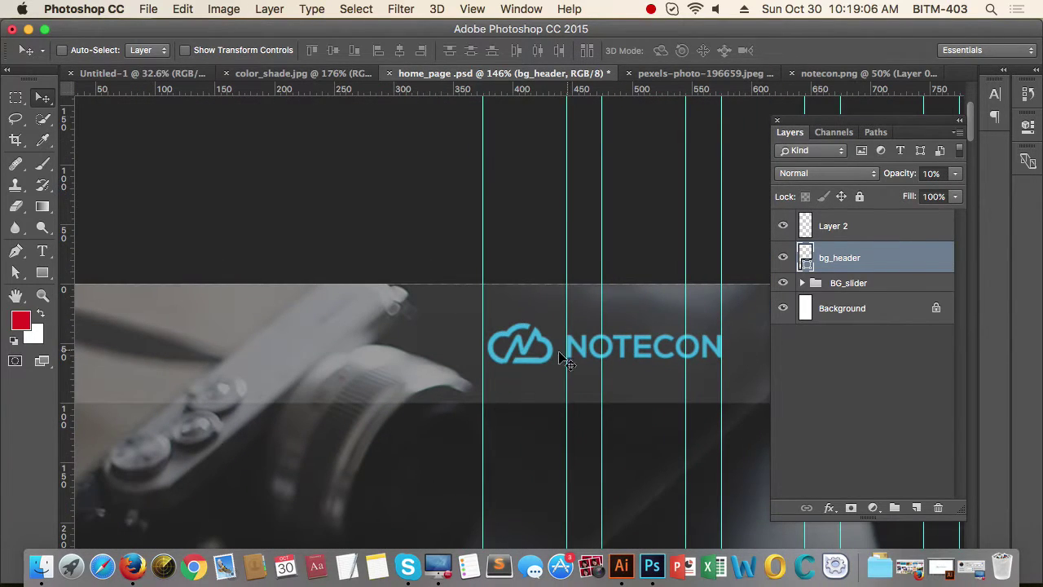
# Step: Align the NOTECON logo layer and the bg_header layer by their vertical centres
pyautogui.moveTo(641, 391); pyautogui.dragTo(544, 413)
pyautogui.moveTo(412, 389); pyautogui.dragTo(376, 403)
pyautogui.keyDown('shift'); pyautogui.click(895, 232); pyautogui.keyUp('shift')
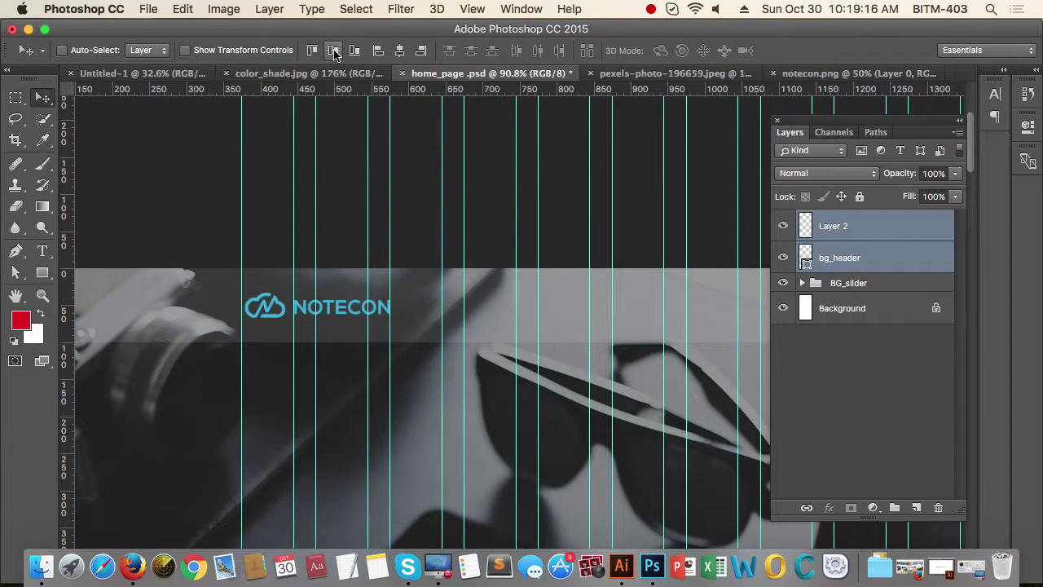
pyautogui.keyDown('alt'); pyautogui.click(416, 398); pyautogui.keyUp('alt')
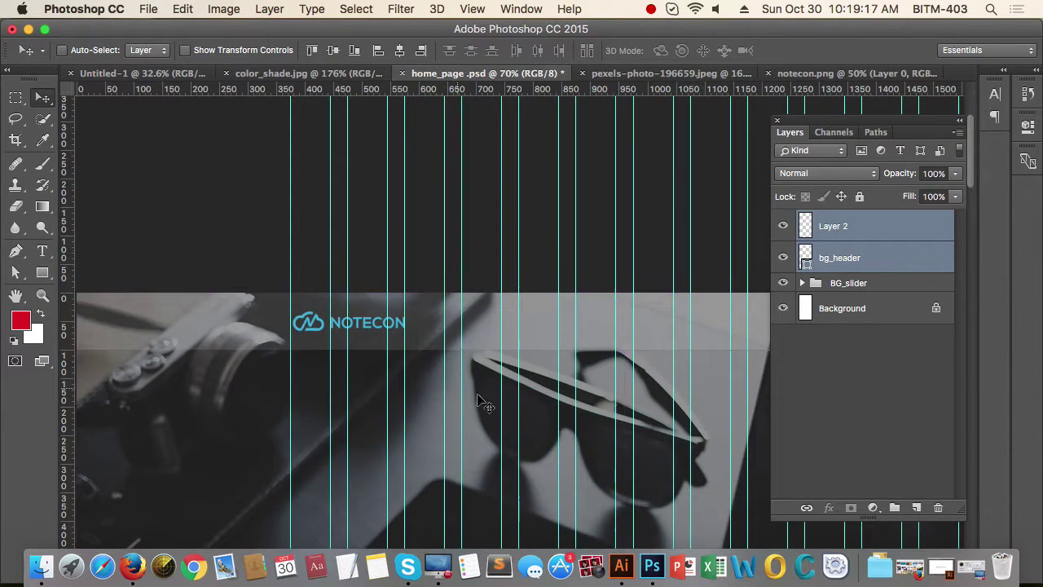
# Step: Rename the NOTECON layer, Layer 2, as logo
pyautogui.keyDown('super'); pyautogui.click(892, 252); pyautogui.keyUp('super')
pyautogui.doubleClick(829, 229)
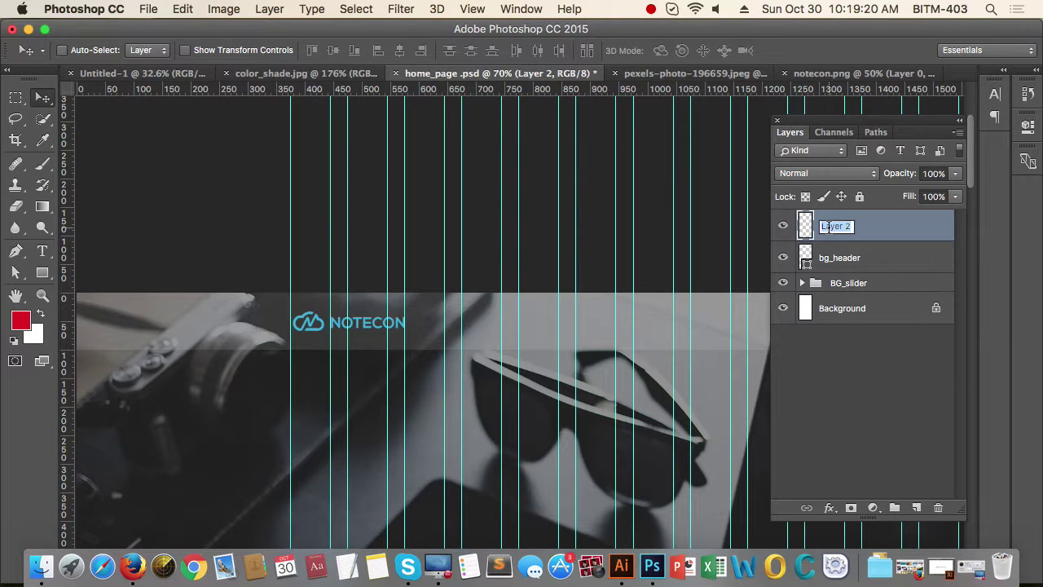
pyautogui.write('logo')
pyautogui.press('Return')
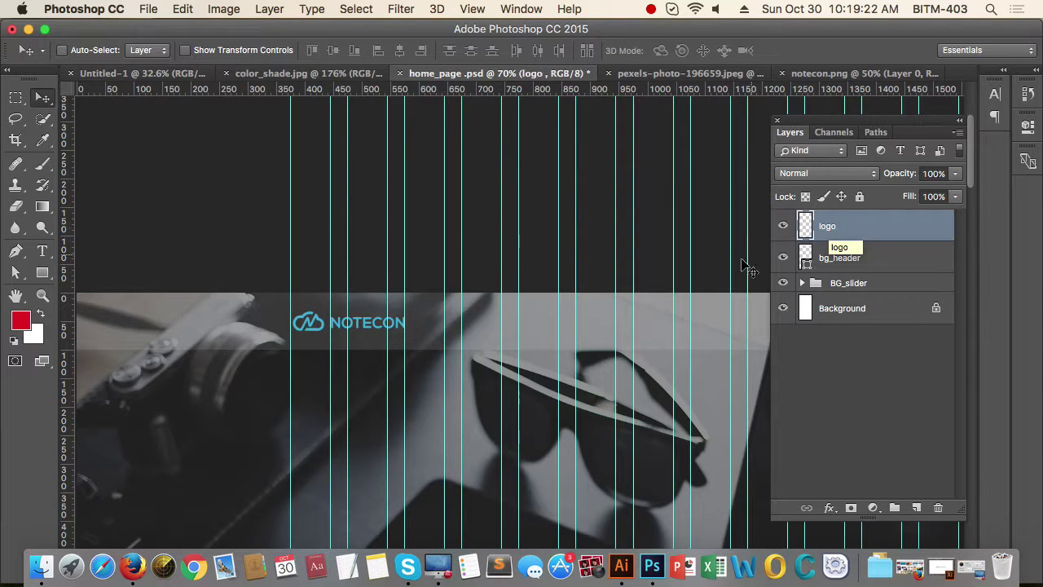
# Step: Set up the Type tool with right-aligned text for a menu at the last column guide in the header
pyautogui.moveTo(275, 344); pyautogui.dragTo(411, 456)
pyautogui.moveTo(400, 304); pyautogui.dragTo(388, 303)
pyautogui.moveTo(454, 407); pyautogui.dragTo(475, 405)
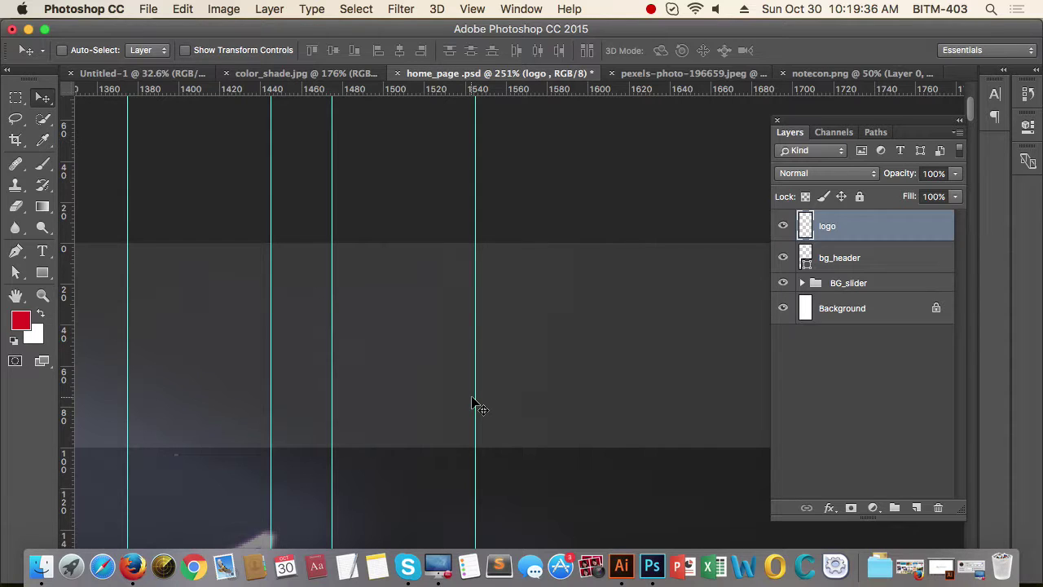
pyautogui.press('t')
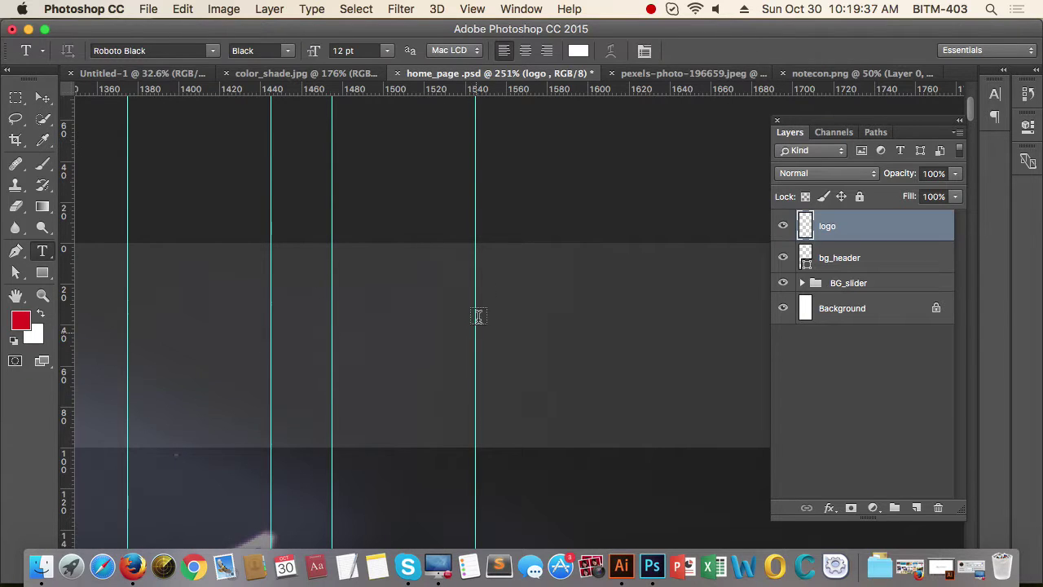
pyautogui.click(548, 58)
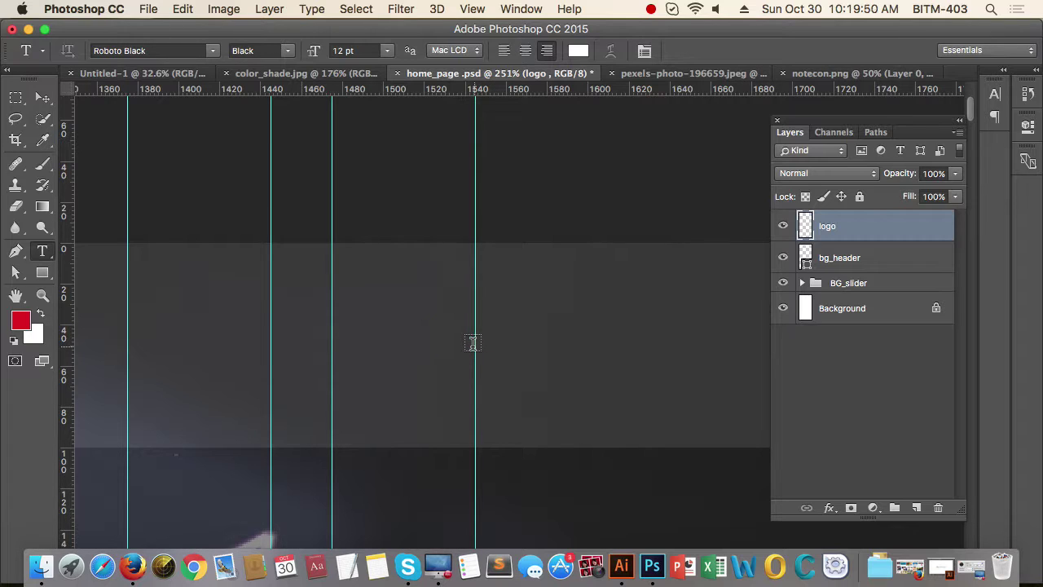
pyautogui.click(390, 56)
pyautogui.click(371, 161)
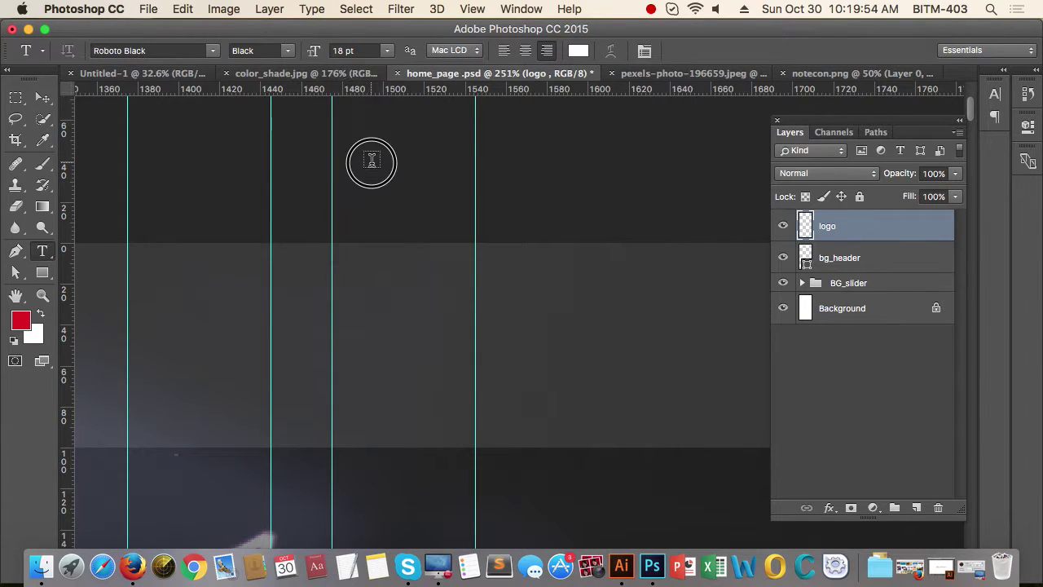
pyautogui.click(387, 51)
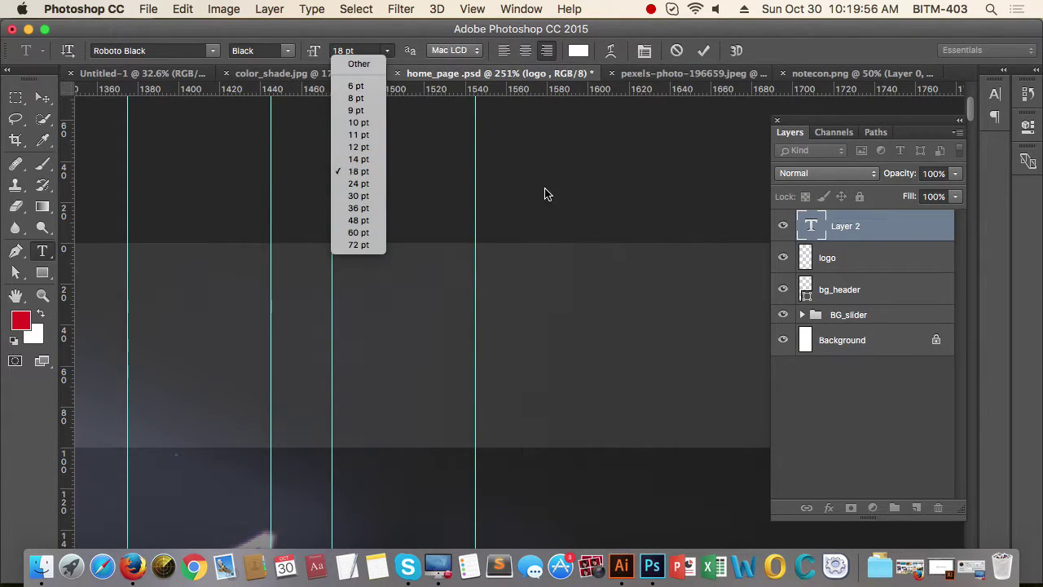
pyautogui.click(899, 229)
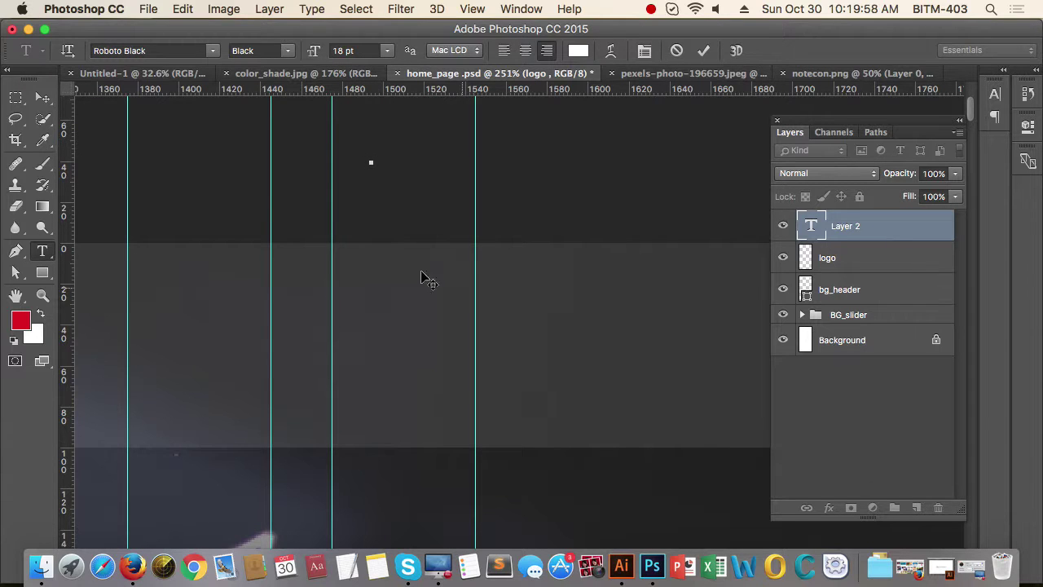
pyautogui.click(42, 98)
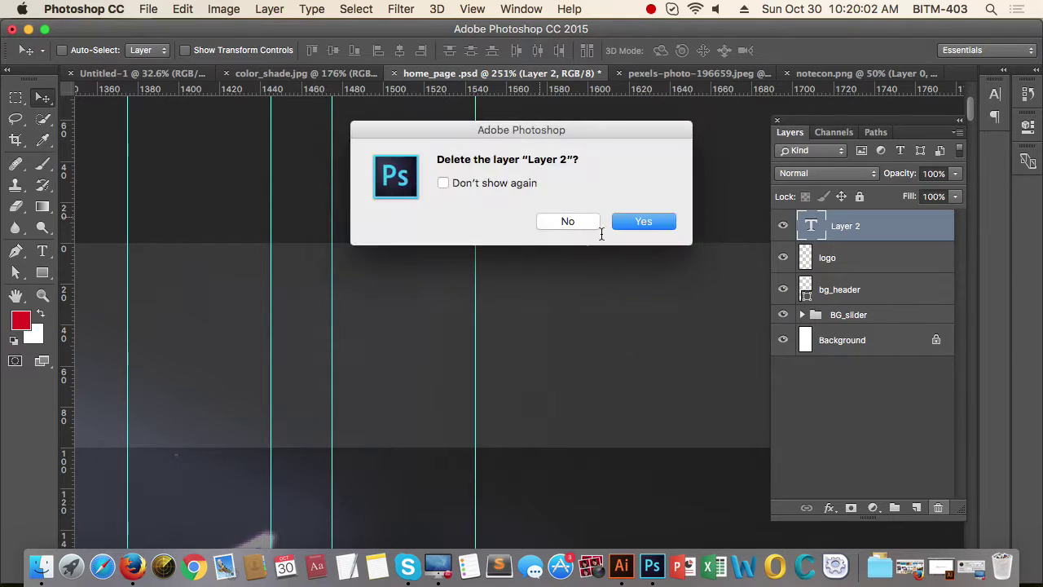
pyautogui.click(638, 226)
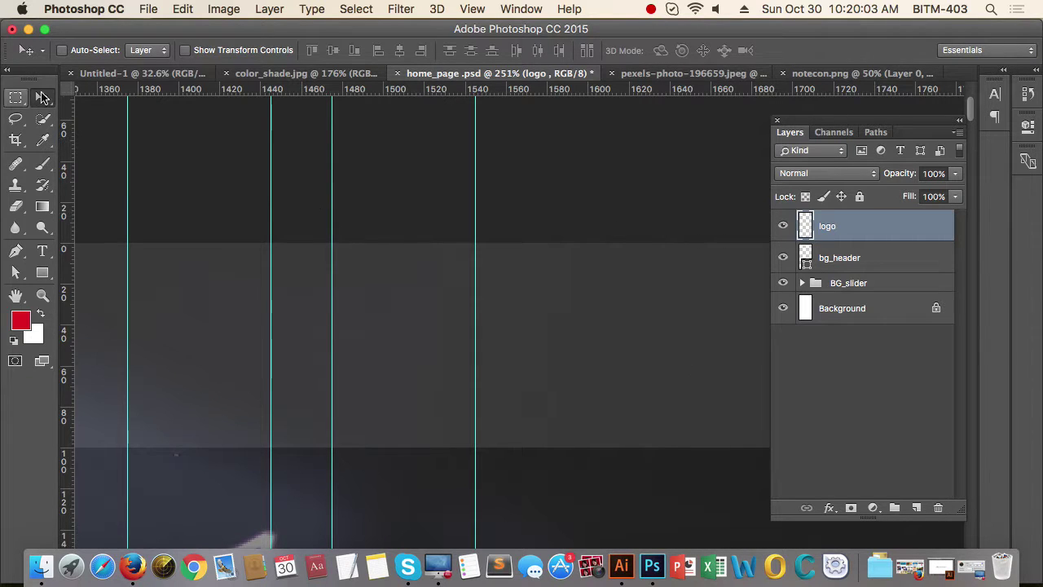
# Step: Set the Type tool's font size to 14 pt and its Roboto style to Regular
pyautogui.click(42, 250)
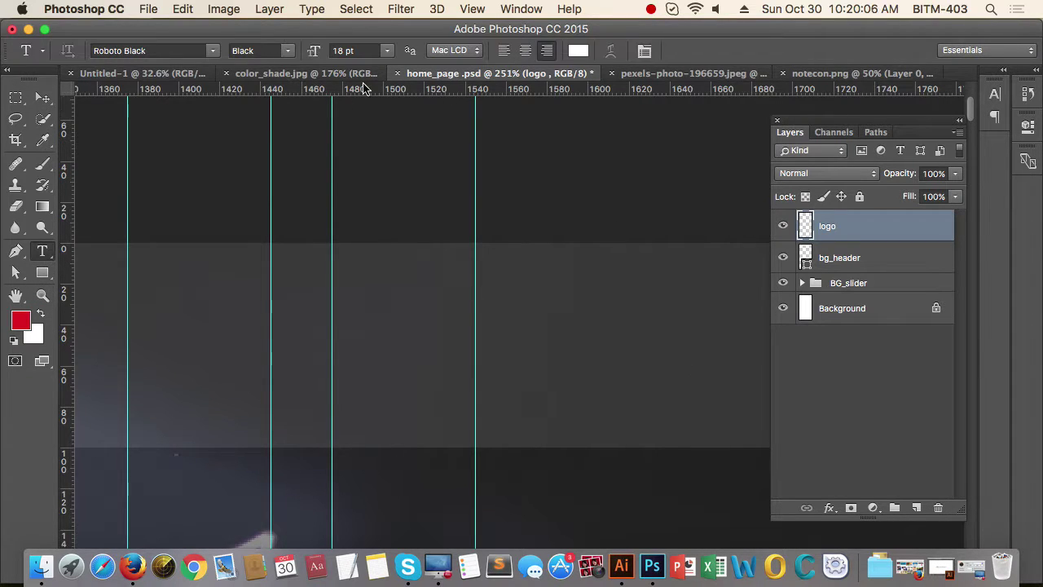
pyautogui.click(391, 51)
pyautogui.click(356, 159)
pyautogui.click(290, 52)
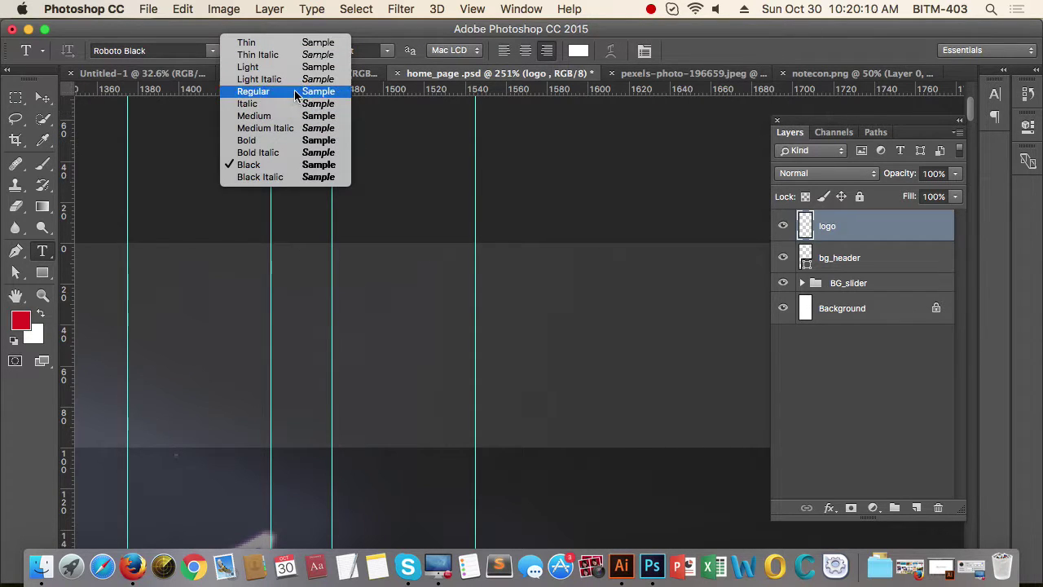
pyautogui.click(295, 92)
pyautogui.write('Regular')
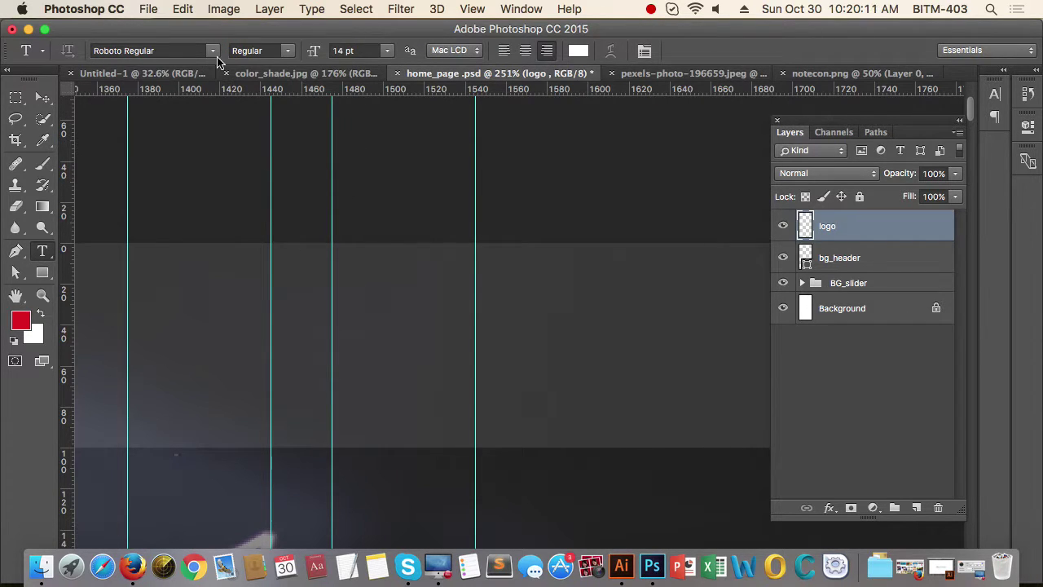
# Step: Start a text line in the header bar at the last column guide, reading HOMESERVICESABOUT US
pyautogui.click(476, 339)
pyautogui.write('HOME')
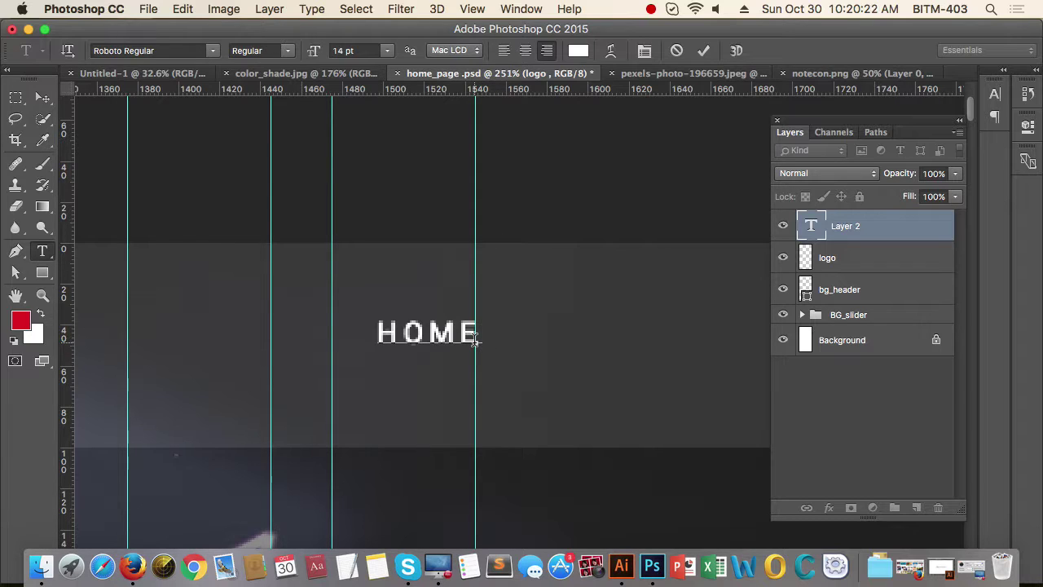
pyautogui.write('SER')
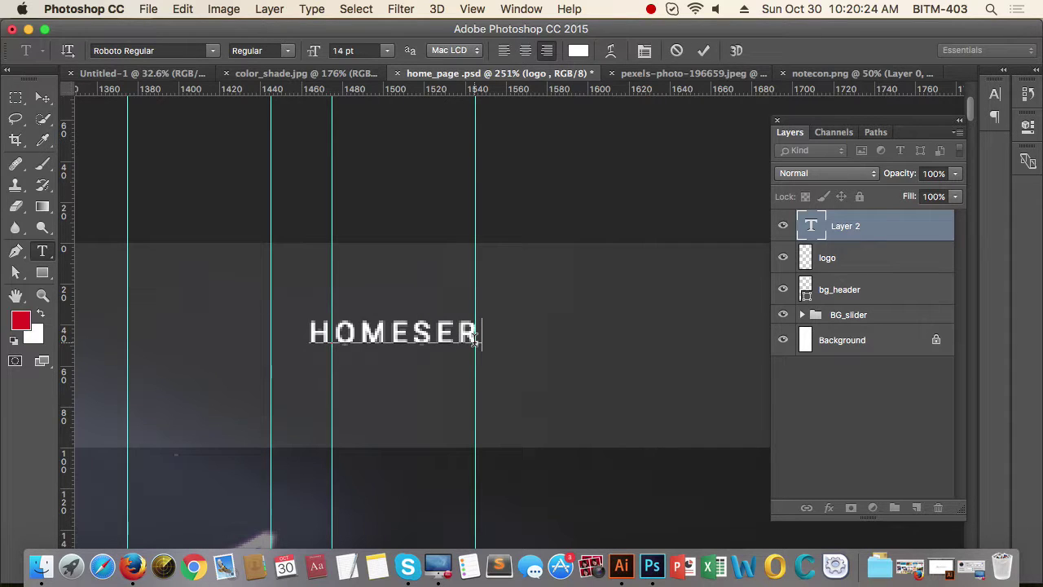
pyautogui.write('VICE')
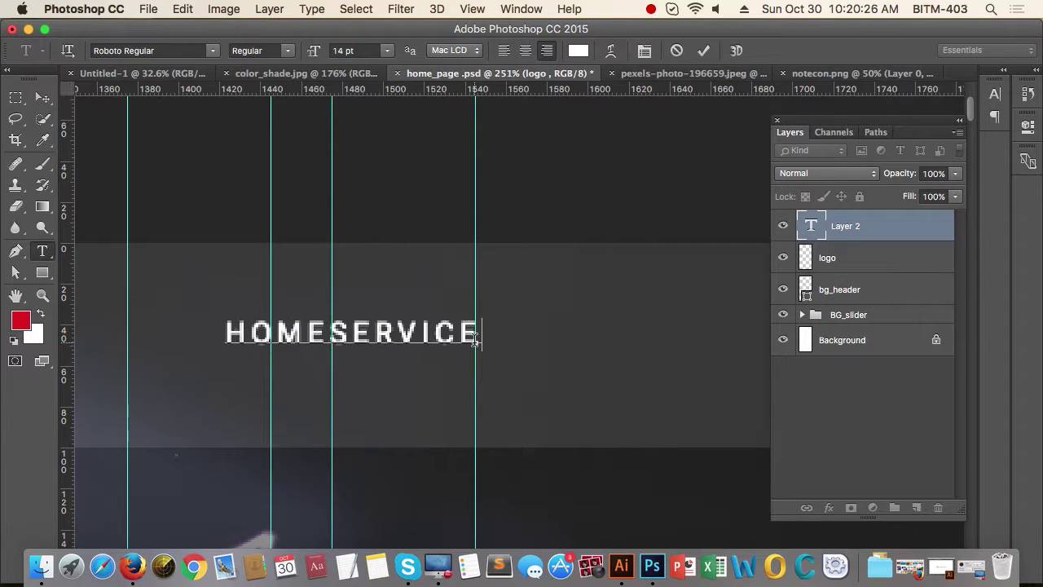
pyautogui.write('SA')
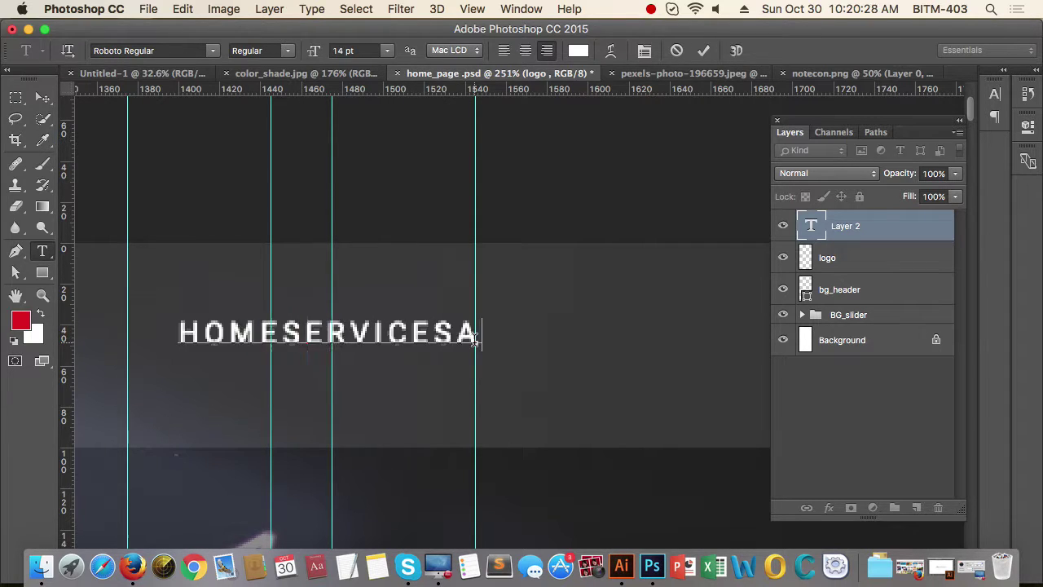
pyautogui.write('V')
pyautogui.press('BackSpace')
pyautogui.write('BOUT ')
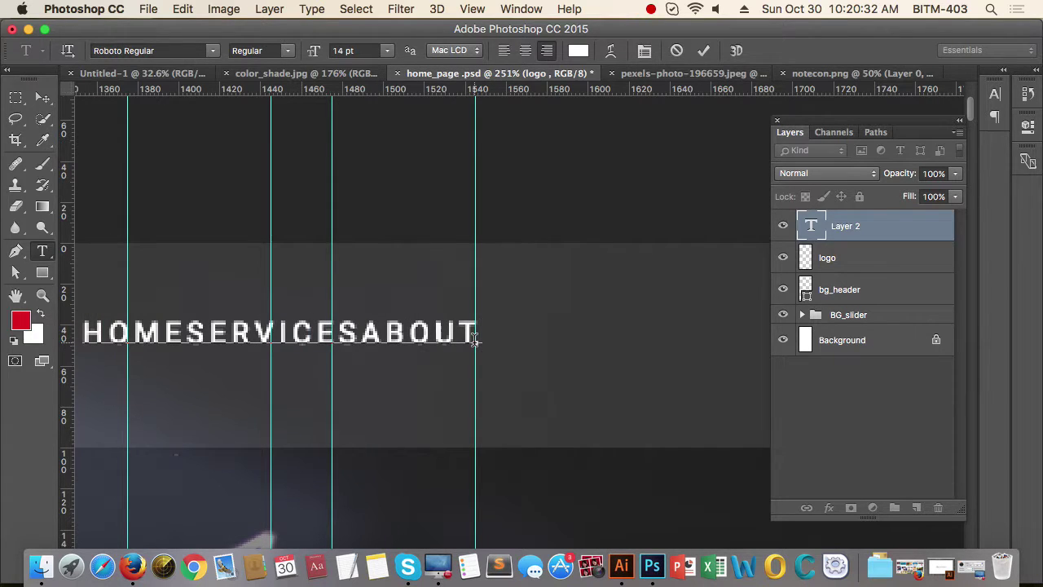
pyautogui.write('U')
pyautogui.press('BackSpace')
pyautogui.write('US')
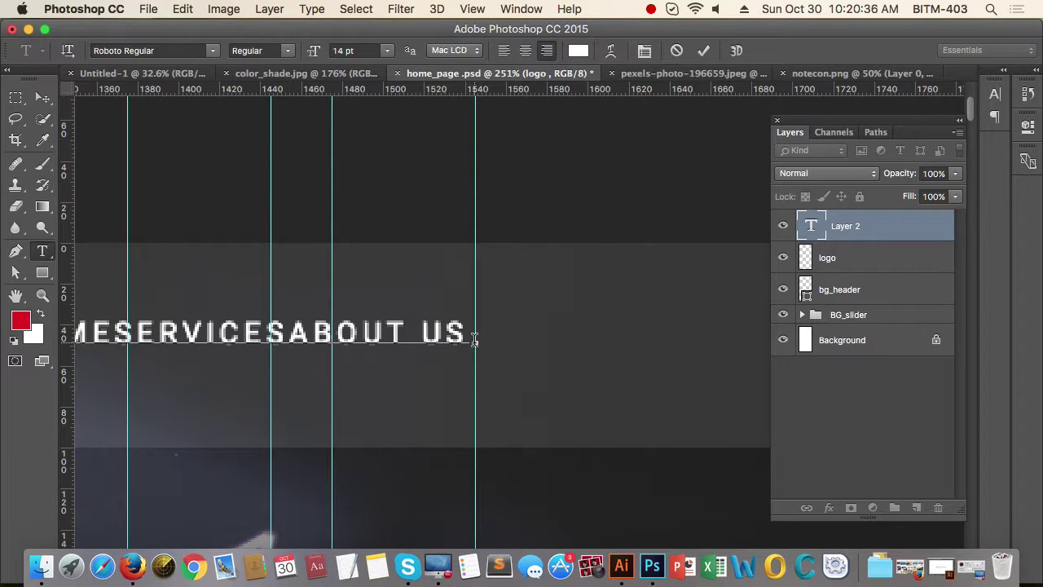
# Step: Append PORTFOLIO to the menu text directly after US, without a space between them
pyautogui.write(' PORT')
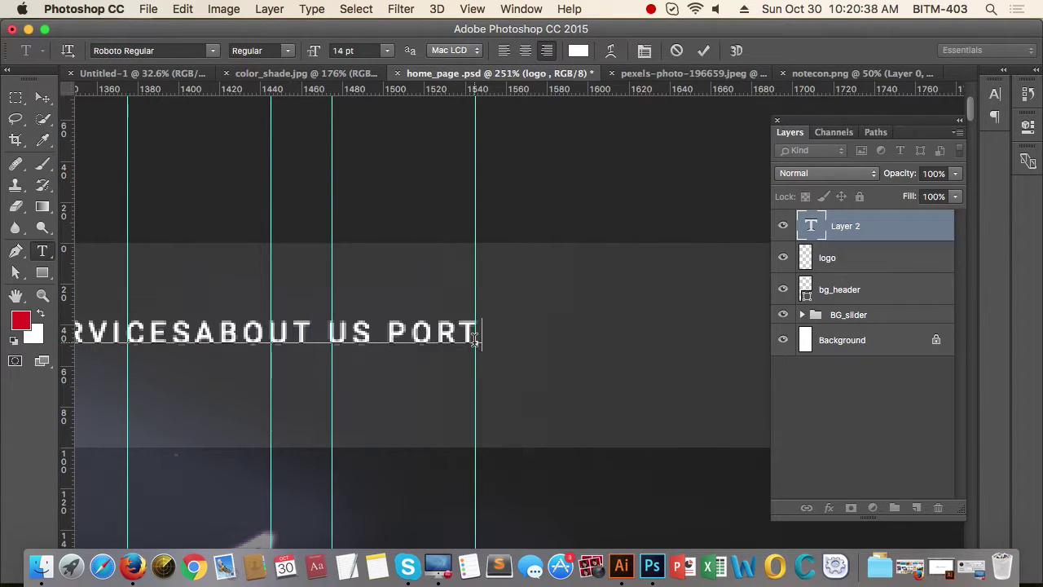
pyautogui.write('FO')
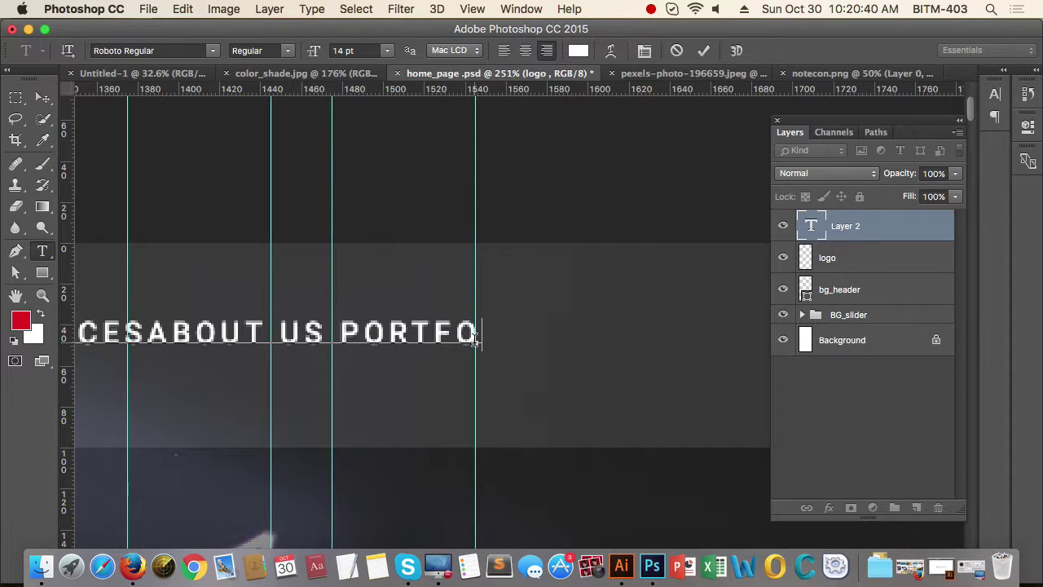
pyautogui.write('LIO')
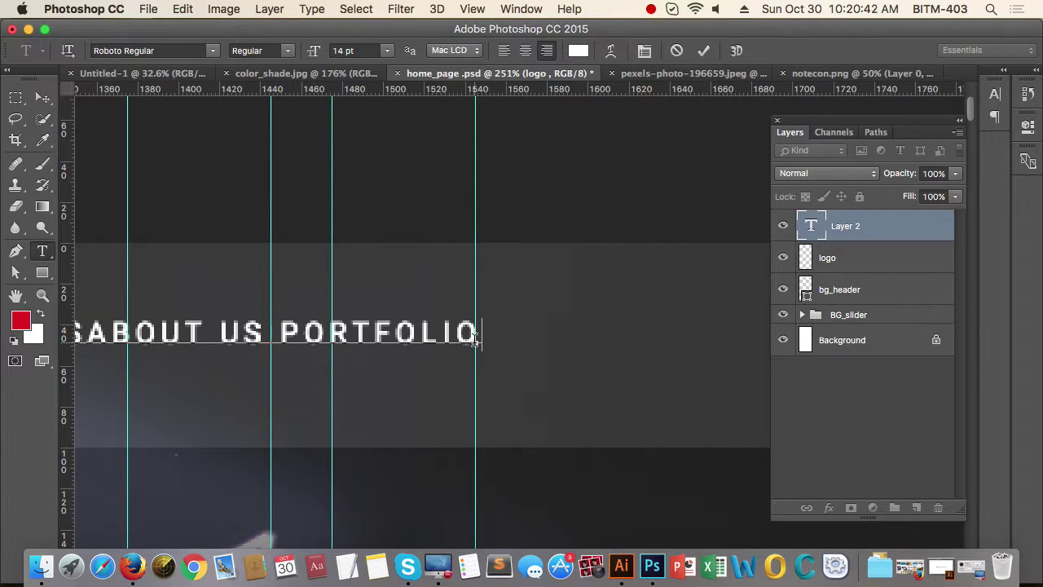
pyautogui.click(282, 335)
pyautogui.press('BackSpace')
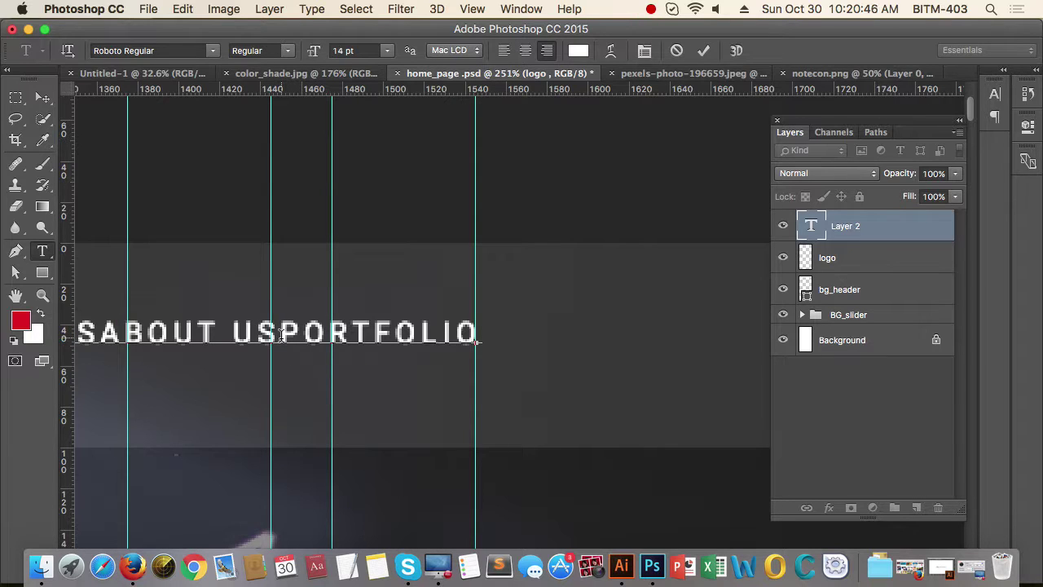
# Step: Append BLOGFEATURESCONTACT to the end of the menu text, without spaces between the items
pyautogui.click(478, 339)
pyautogui.write('BLOG')
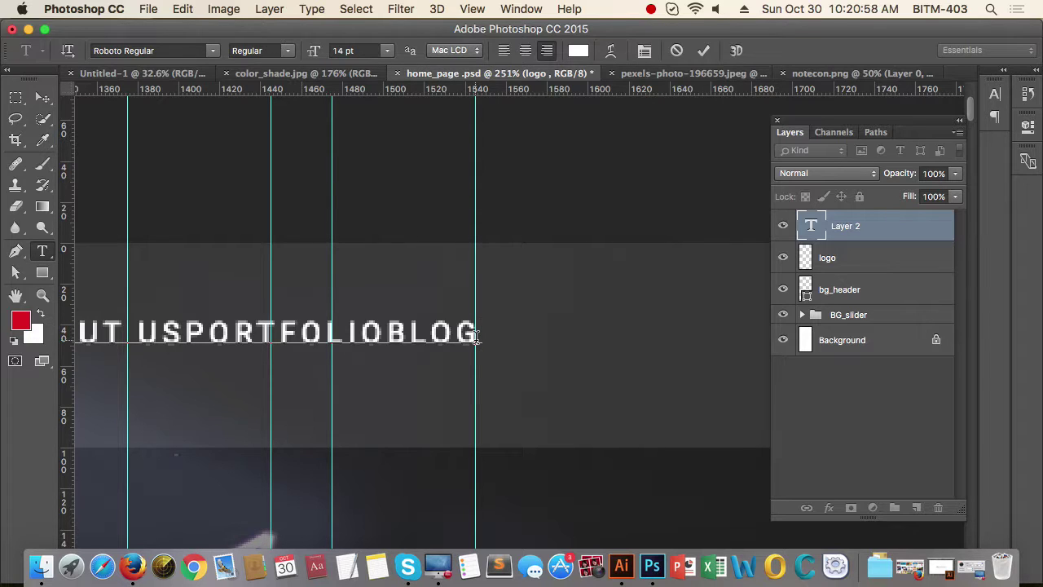
pyautogui.write('FEATU')
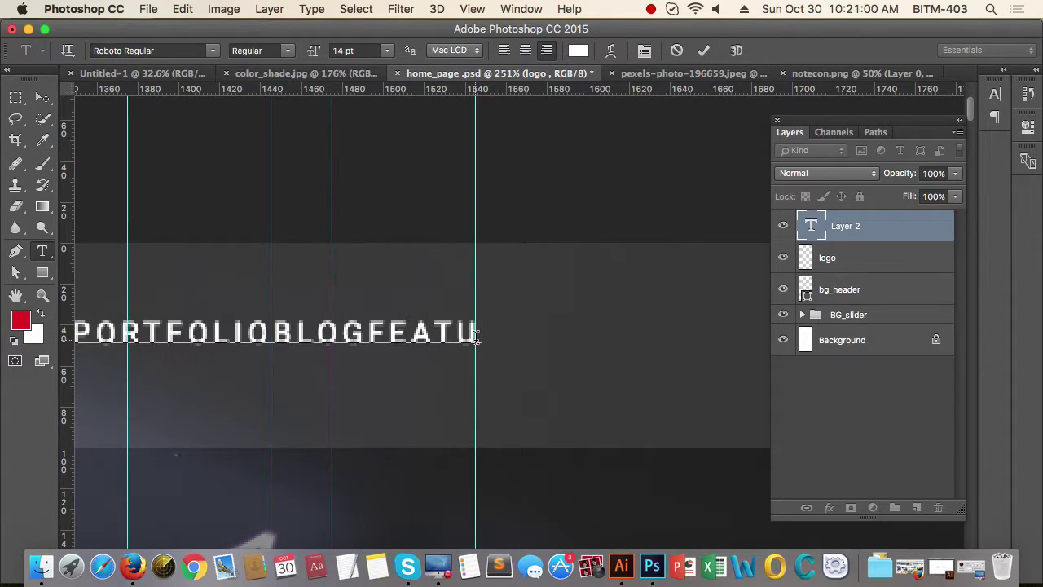
pyautogui.write('RES')
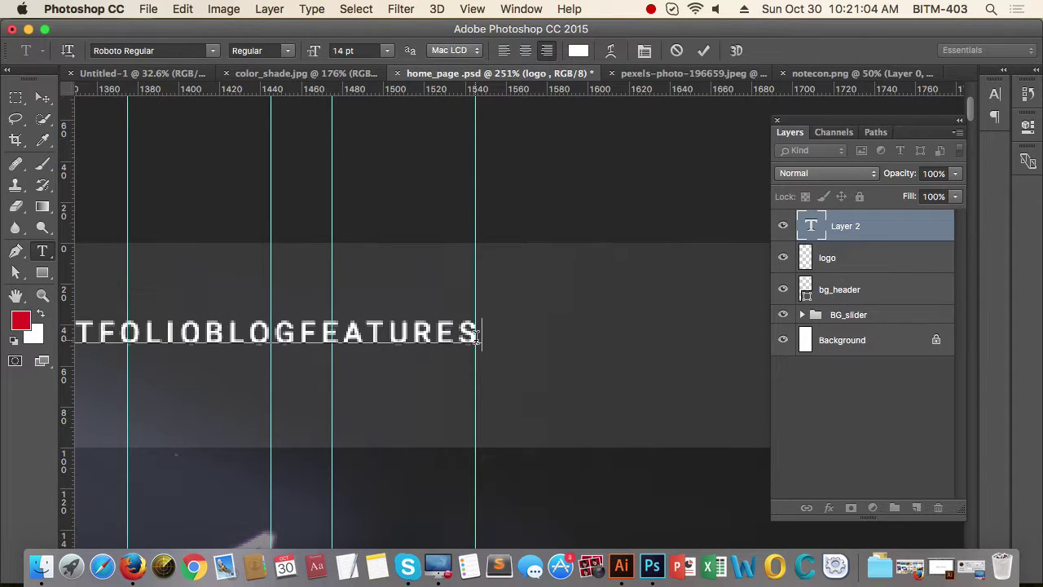
pyautogui.write('CONT')
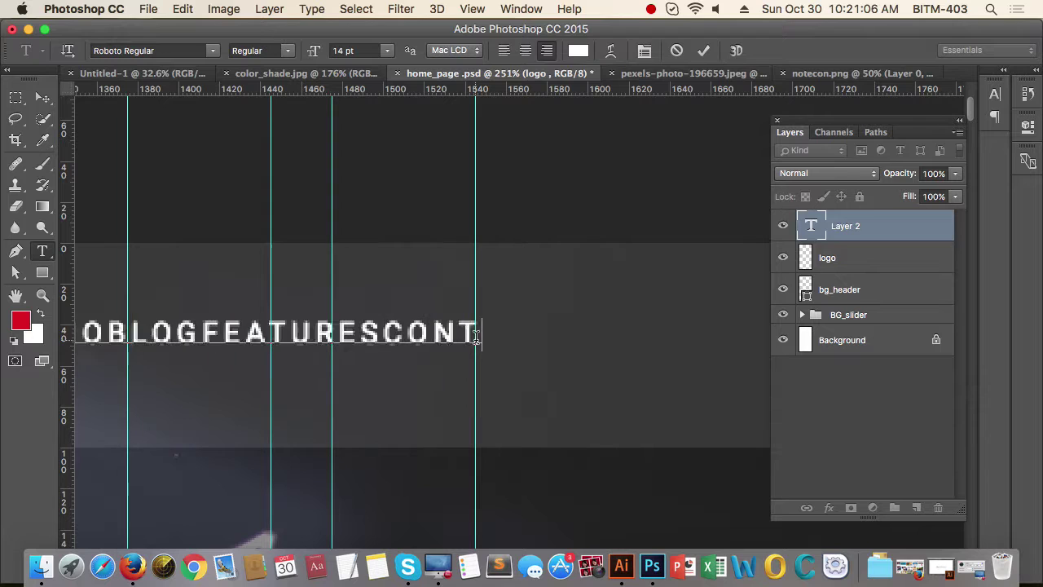
pyautogui.write('ACT')
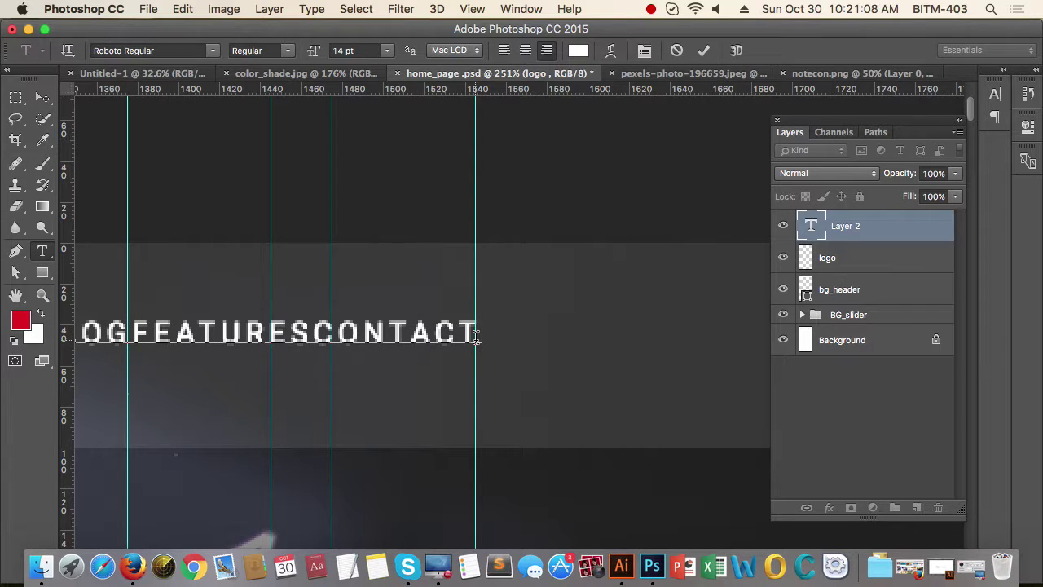
# Step: Set the character tracking of the whole menu text to 0
pyautogui.press('super+a')
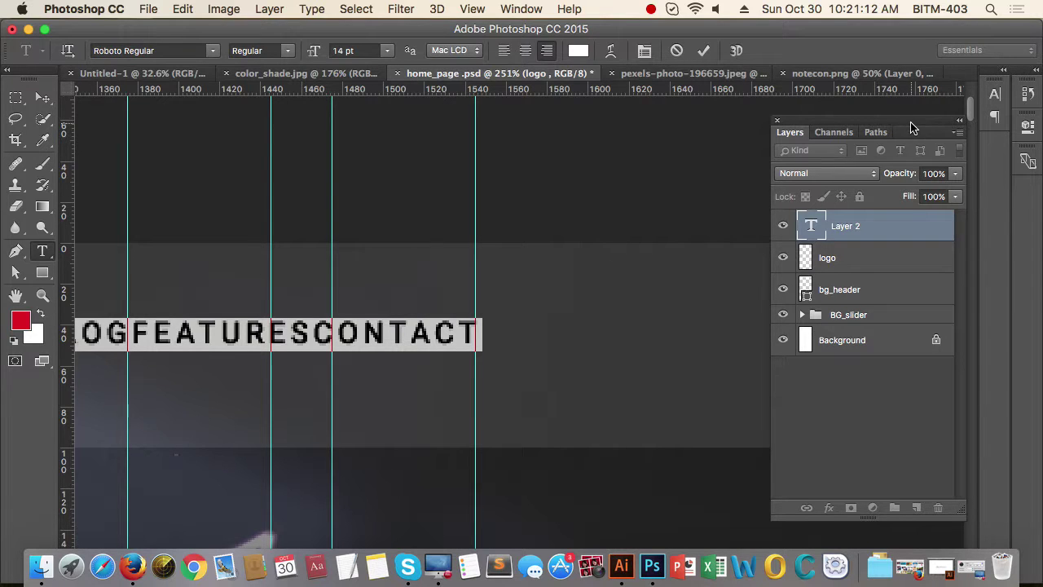
pyautogui.click(472, 9)
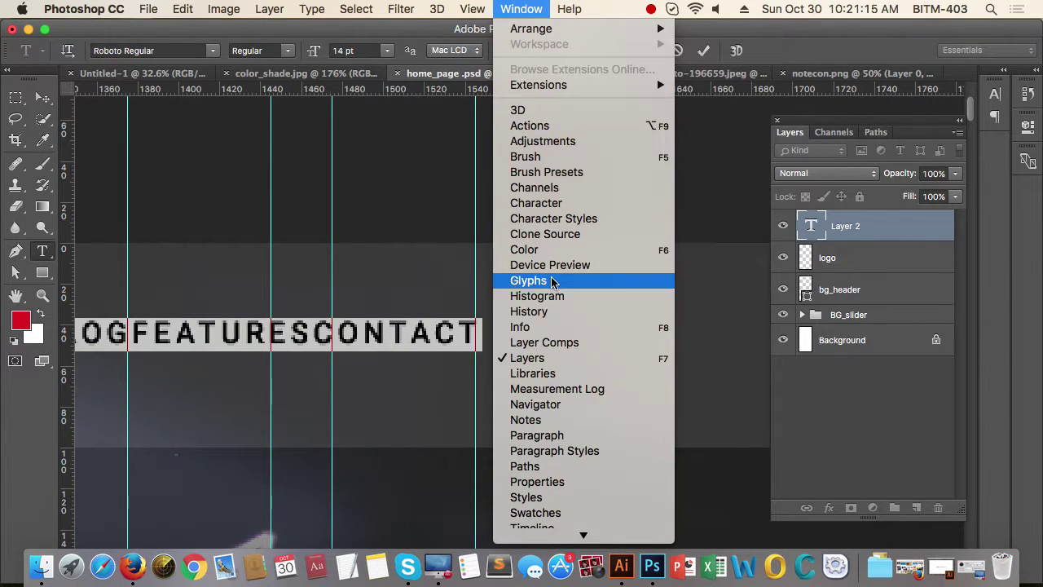
pyautogui.click(540, 203)
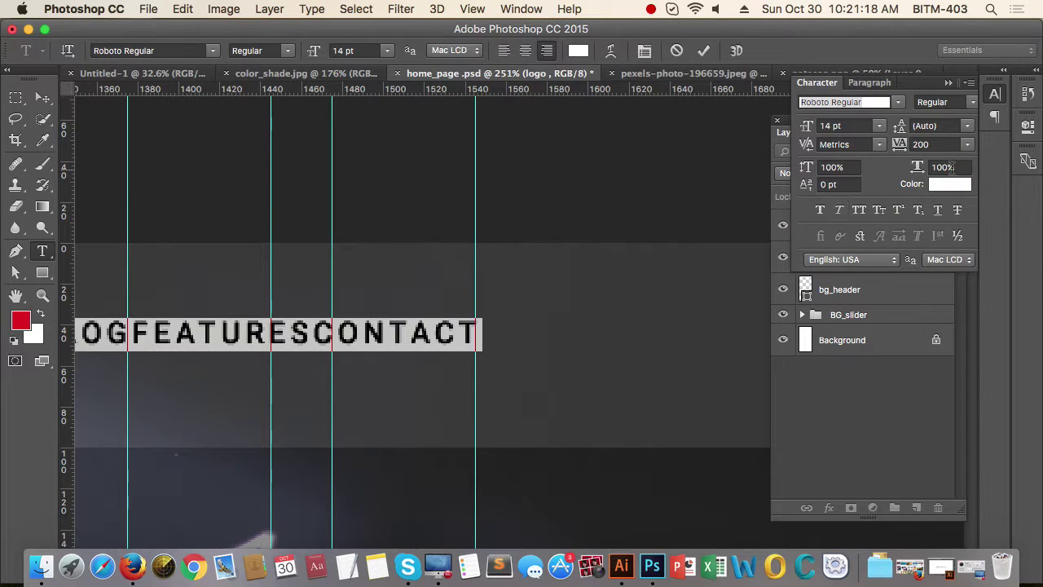
pyautogui.click(935, 143)
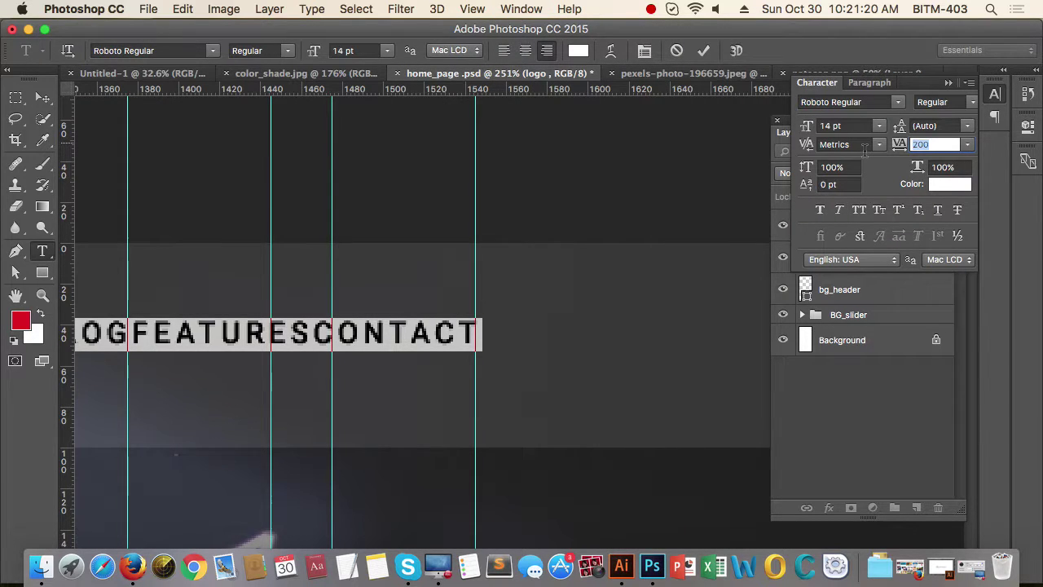
pyautogui.write('0')
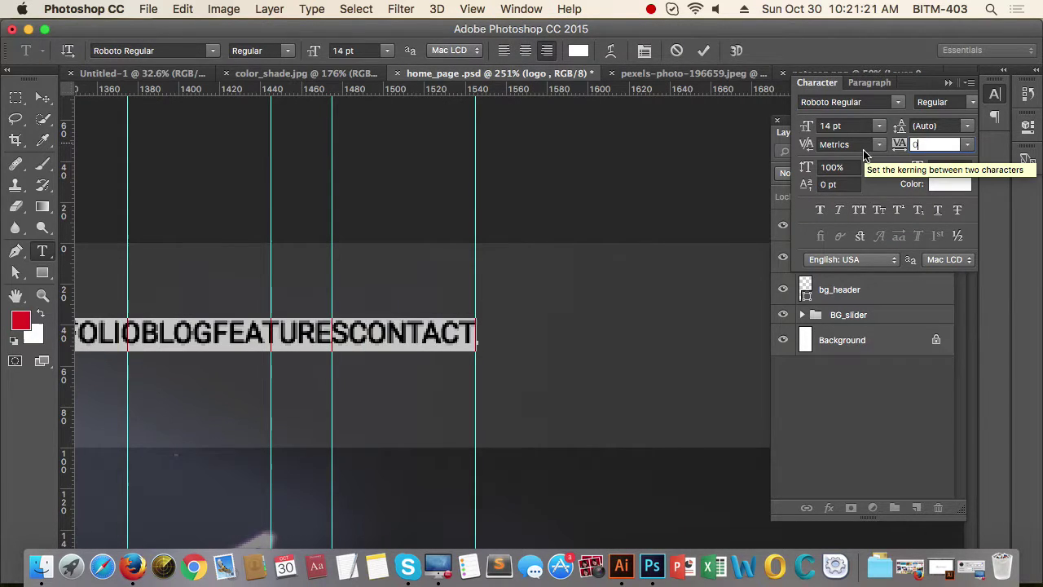
# Step: Commit the menu text's tracking change and insert a wide gap of spaces between FEATURES and CONTACT
pyautogui.click(950, 84)
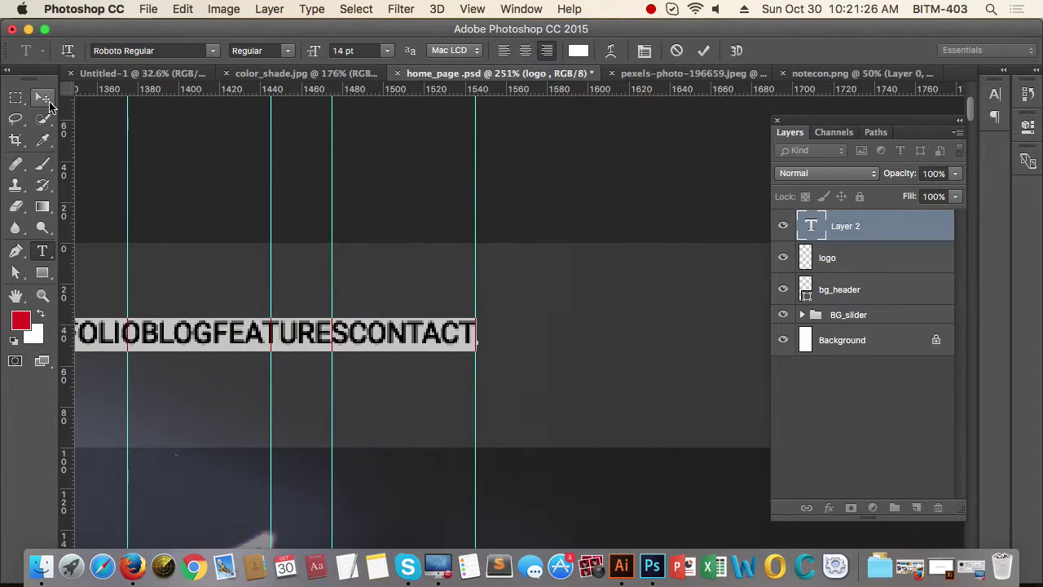
pyautogui.click(43, 98)
pyautogui.moveTo(392, 297); pyautogui.dragTo(282, 297)
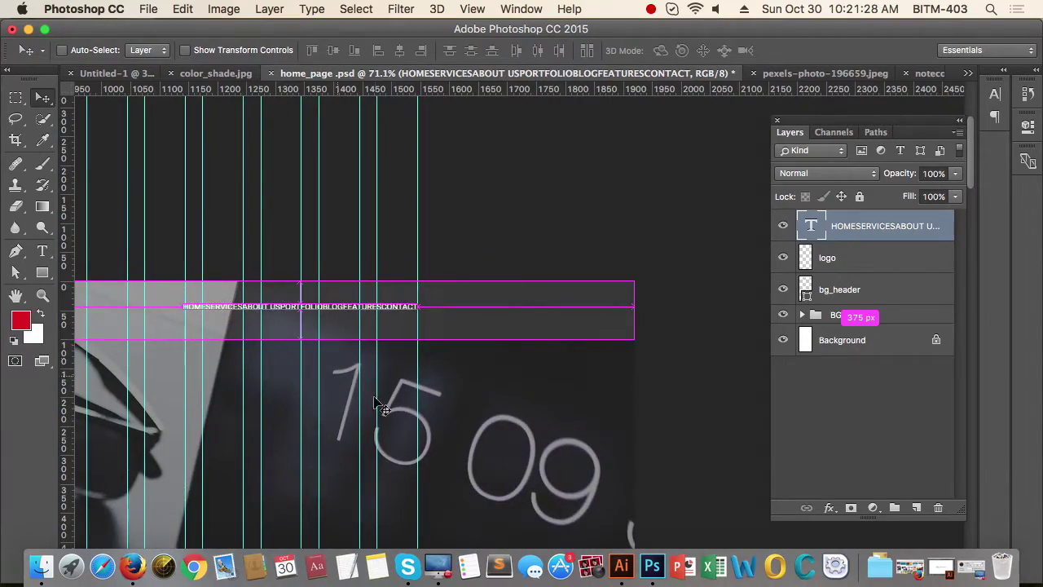
pyautogui.moveTo(397, 410); pyautogui.dragTo(561, 397)
pyautogui.moveTo(487, 383); pyautogui.dragTo(429, 393)
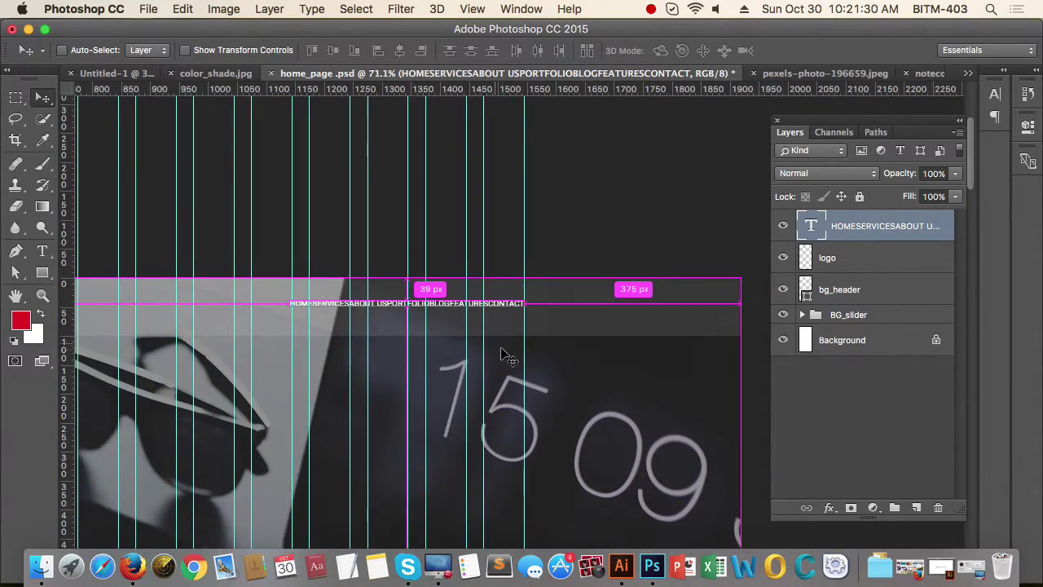
pyautogui.moveTo(552, 362); pyautogui.dragTo(471, 367)
pyautogui.keyDown('super'); pyautogui.click(430, 313); pyautogui.keyUp('super')
pyautogui.moveTo(430, 314); pyautogui.dragTo(414, 328)
pyautogui.press('t')
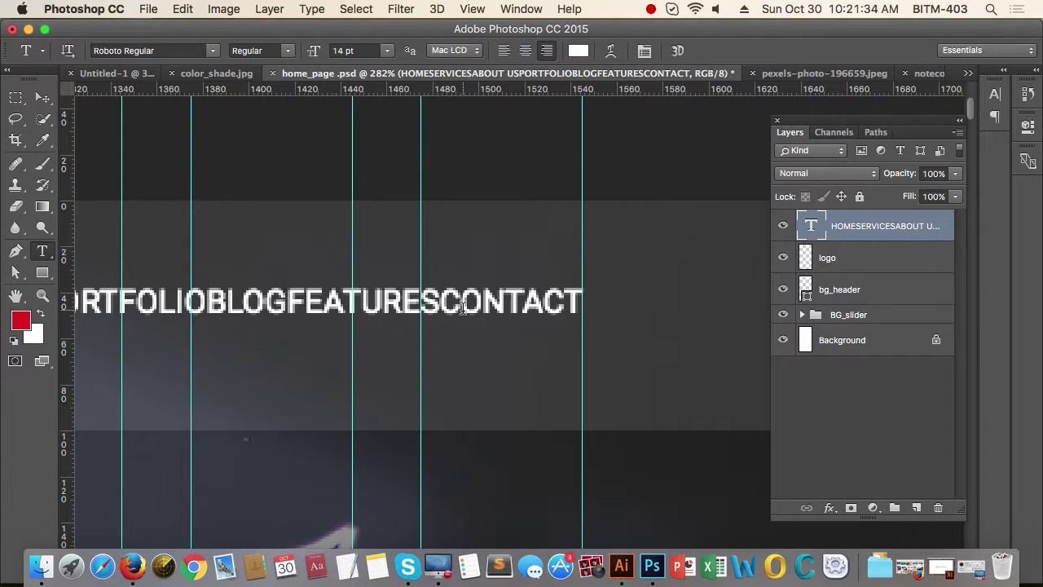
pyautogui.click(440, 304)
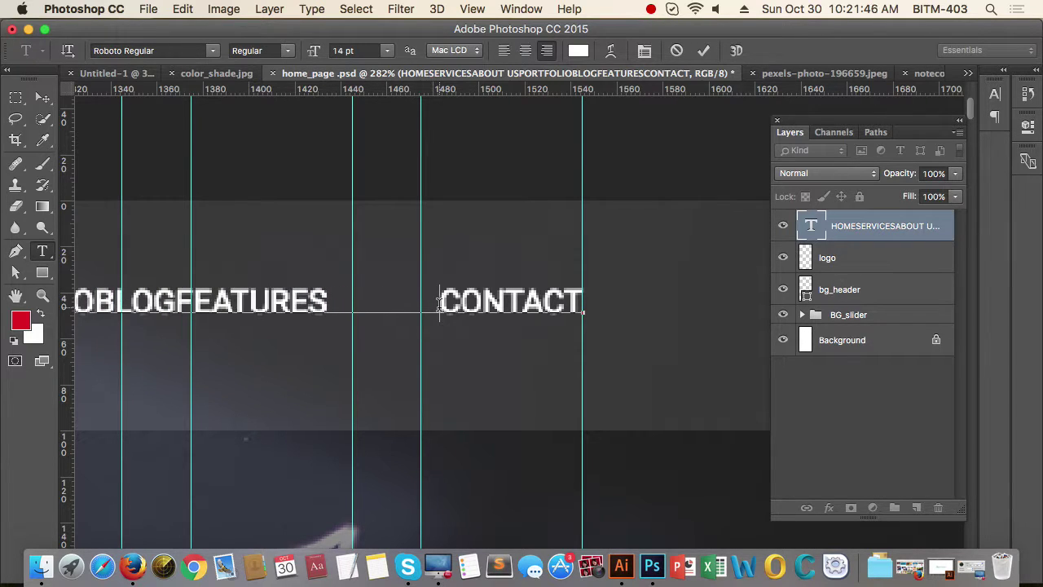
# Step: Copy the blank gap before CONTACT and paste it between BLOG and FEATURES in the menu text
pyautogui.moveTo(438, 303); pyautogui.dragTo(313, 303)
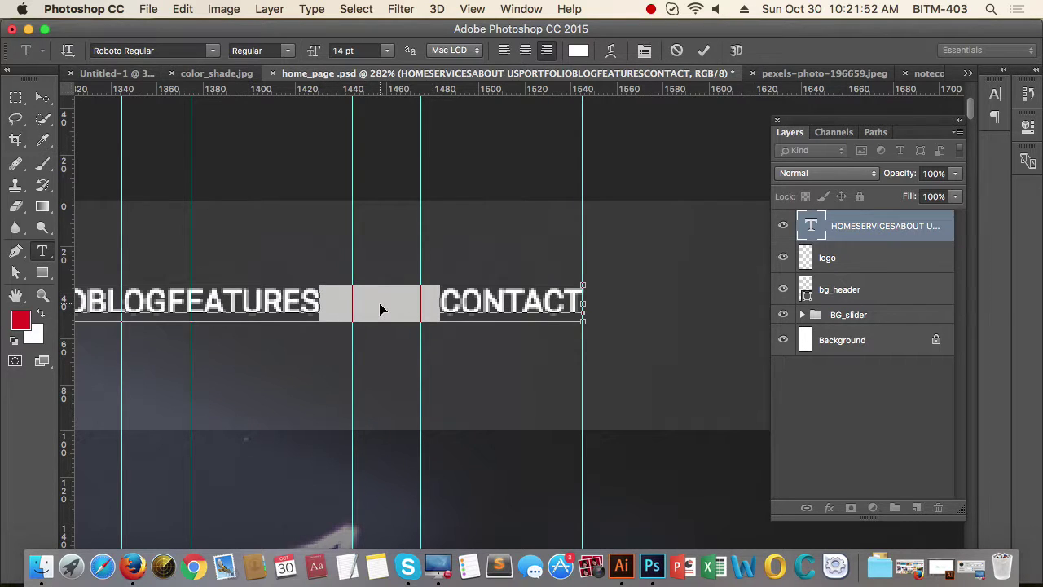
pyautogui.press('super+c')
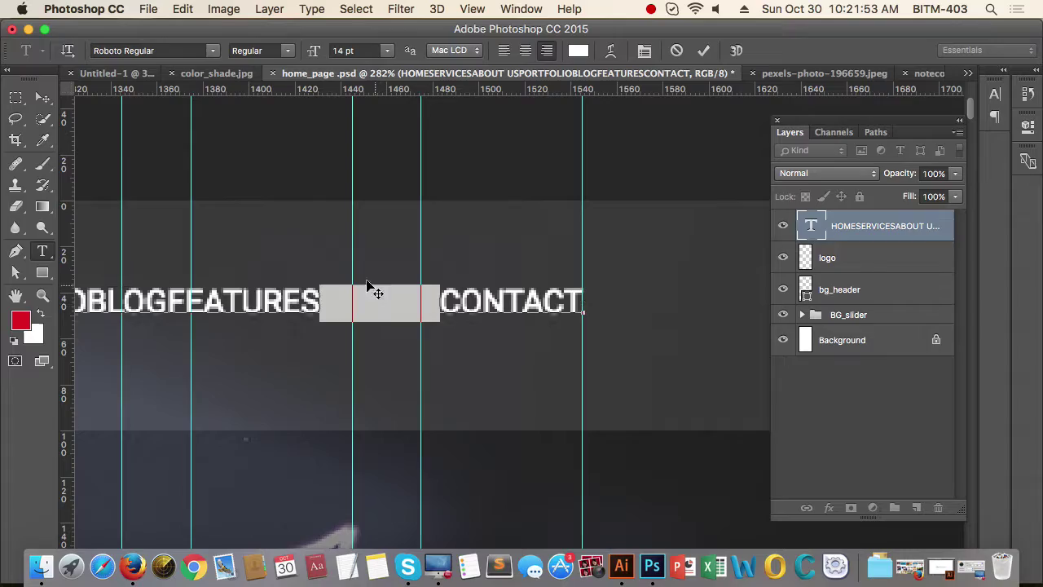
pyautogui.click(42, 97)
pyautogui.moveTo(333, 207); pyautogui.dragTo(267, 223)
pyautogui.moveTo(343, 302); pyautogui.dragTo(433, 311)
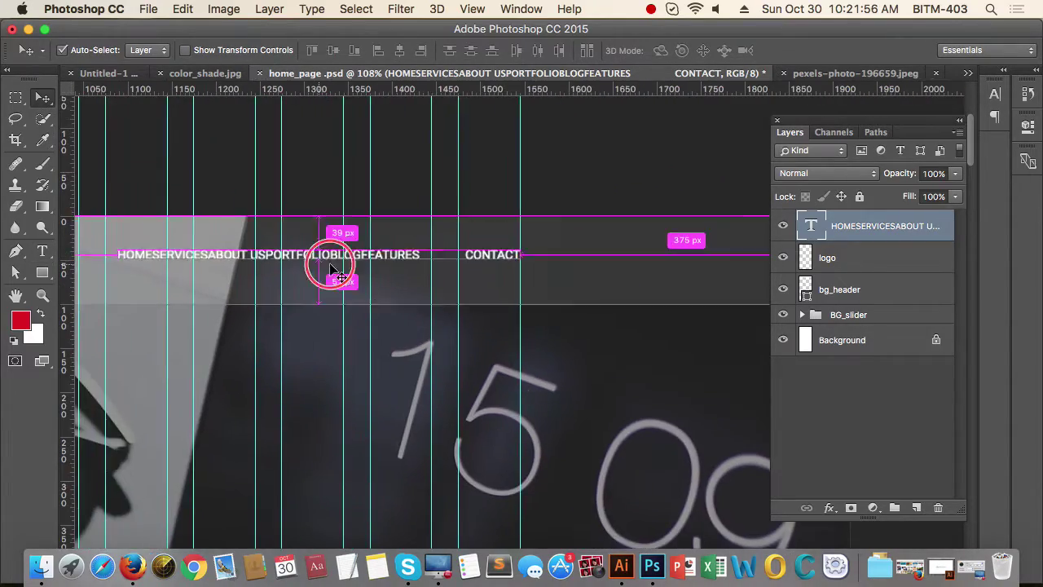
pyautogui.moveTo(330, 262); pyautogui.dragTo(301, 402)
pyautogui.moveTo(407, 327); pyautogui.dragTo(358, 336)
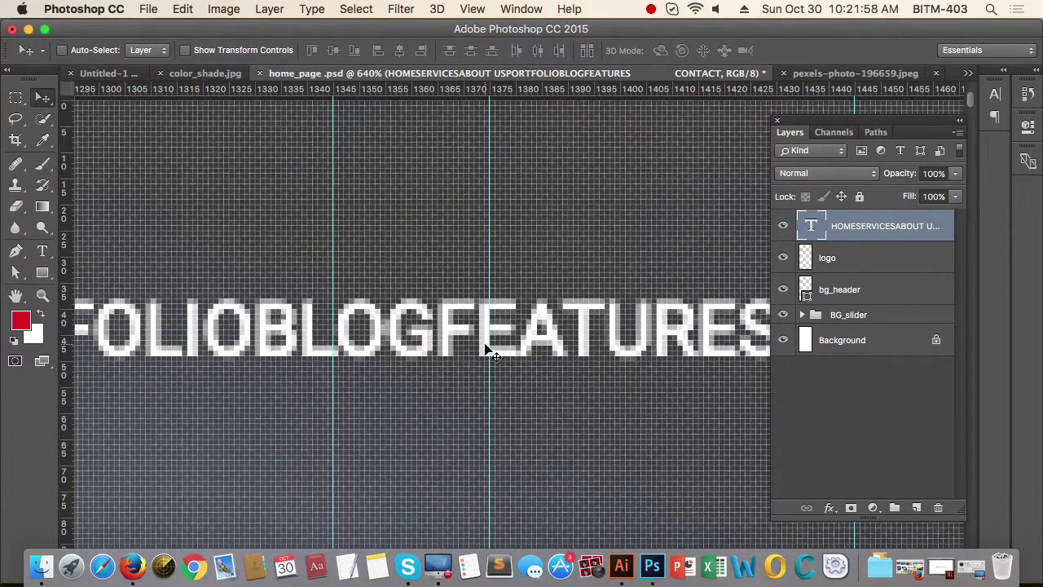
pyautogui.press('t')
pyautogui.click(440, 341)
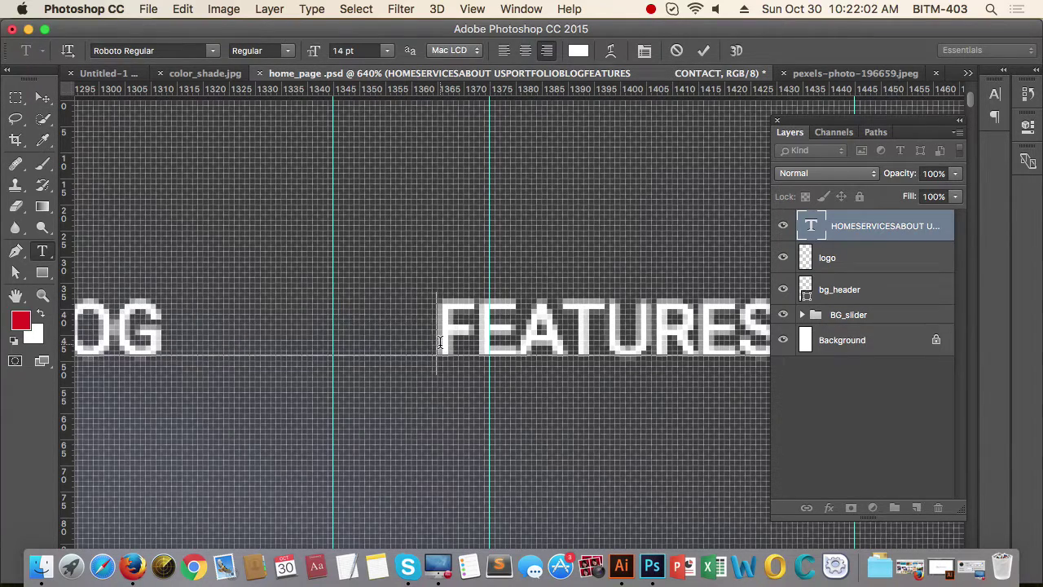
pyautogui.click(46, 100)
# Step: Paste the same blank gap between PORTFOLIO and BLOG in the menu text
pyautogui.moveTo(277, 261); pyautogui.dragTo(182, 251)
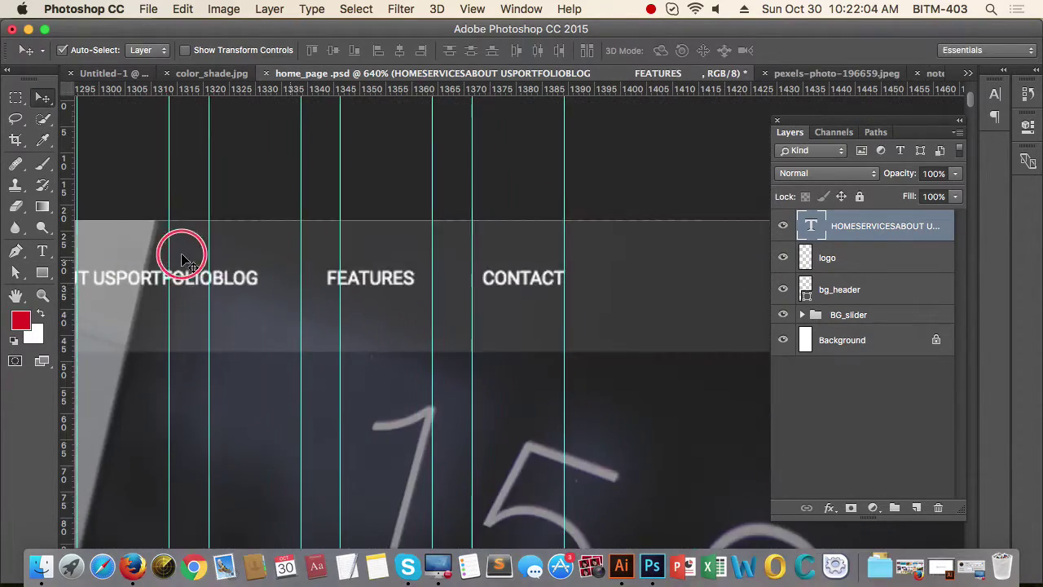
pyautogui.moveTo(261, 363); pyautogui.dragTo(377, 365)
pyautogui.scroll(5, 377, 365)
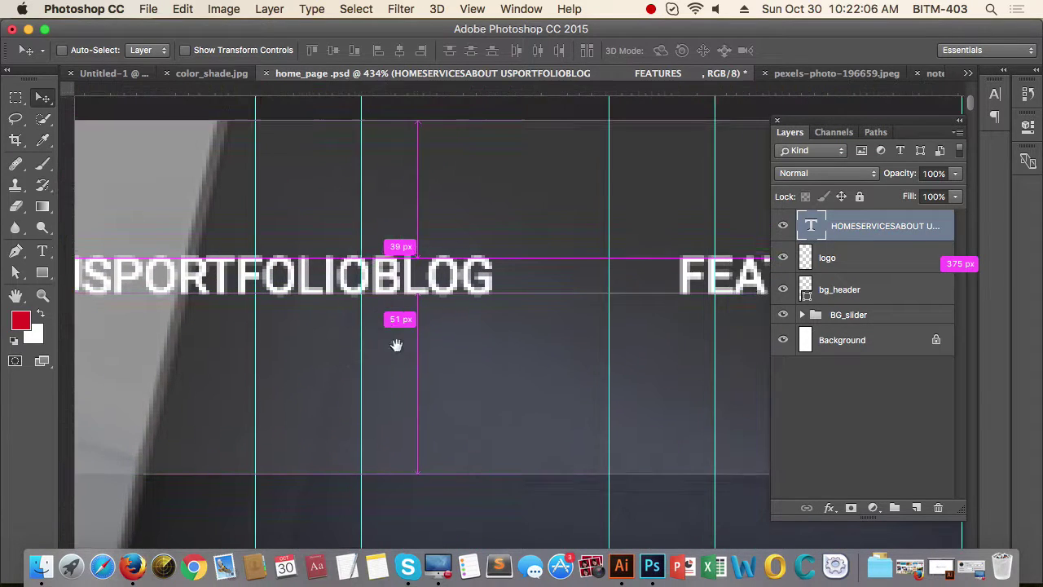
pyautogui.press('t')
pyautogui.click(373, 289)
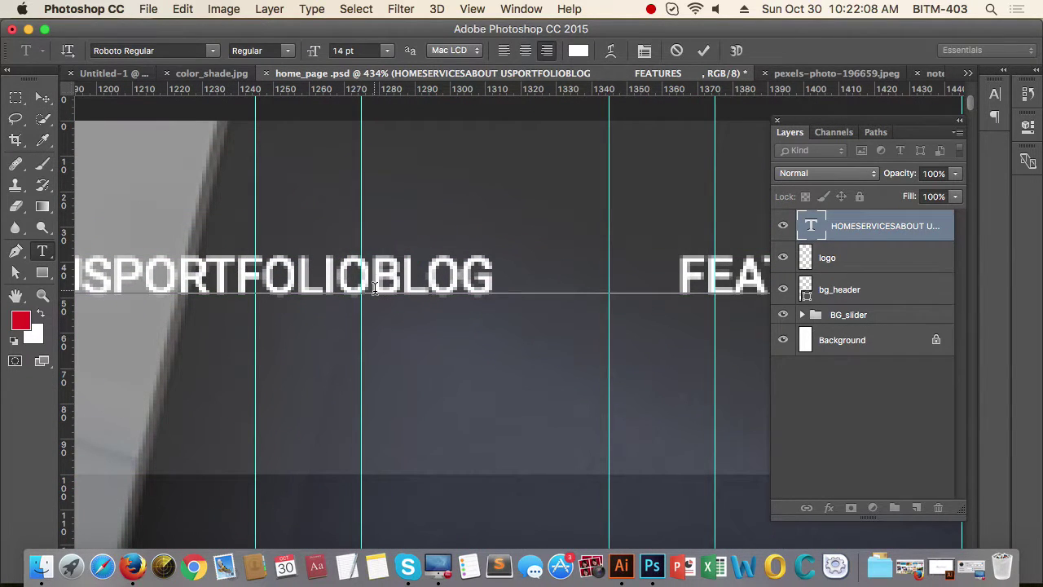
pyautogui.press('super+v')
pyautogui.click(42, 98)
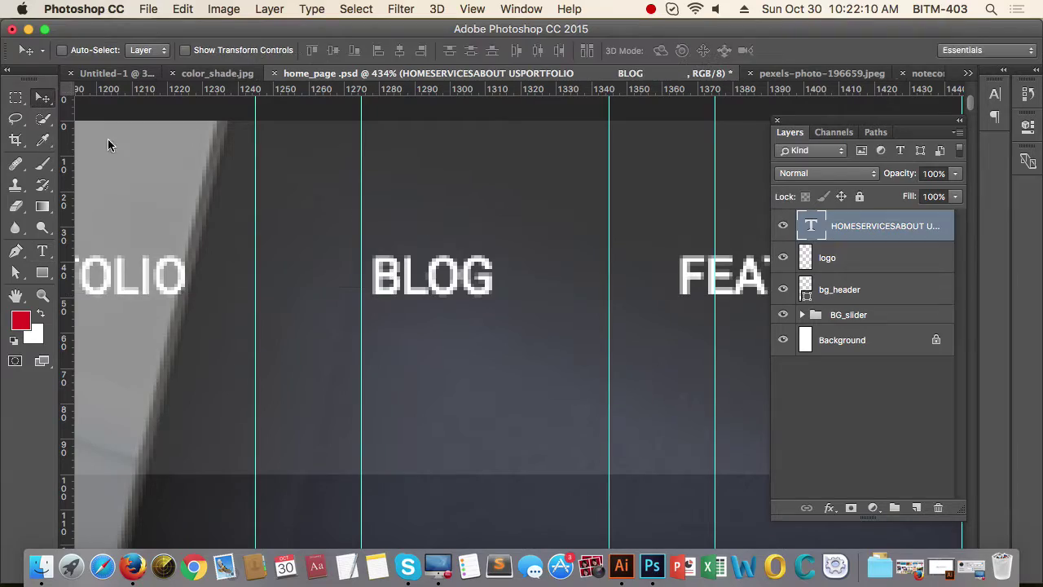
# Step: Paste the copied gap between ABOUT US and PORTFOLIO in the menu text
pyautogui.scroll(-6, 501, 323)
pyautogui.moveTo(358, 301); pyautogui.dragTo(419, 317)
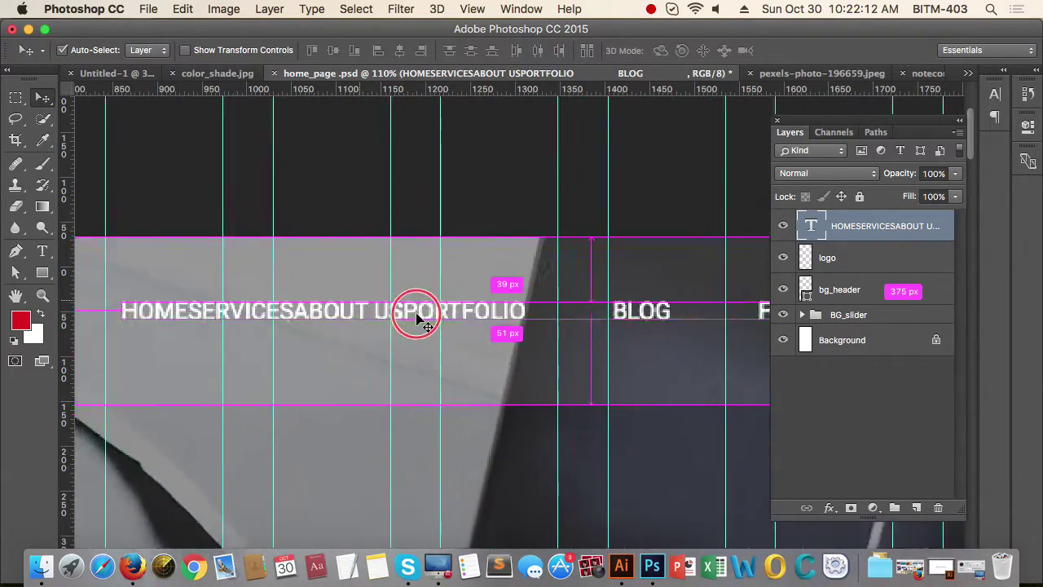
pyautogui.moveTo(531, 371); pyautogui.dragTo(449, 357)
pyautogui.moveTo(326, 306); pyautogui.dragTo(400, 306)
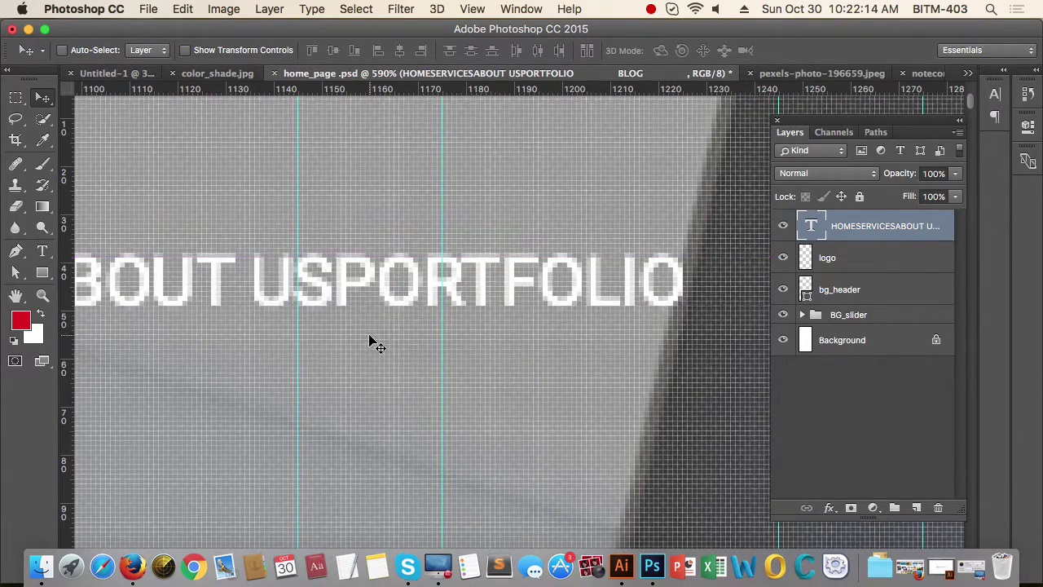
pyautogui.press('t')
pyautogui.click(337, 298)
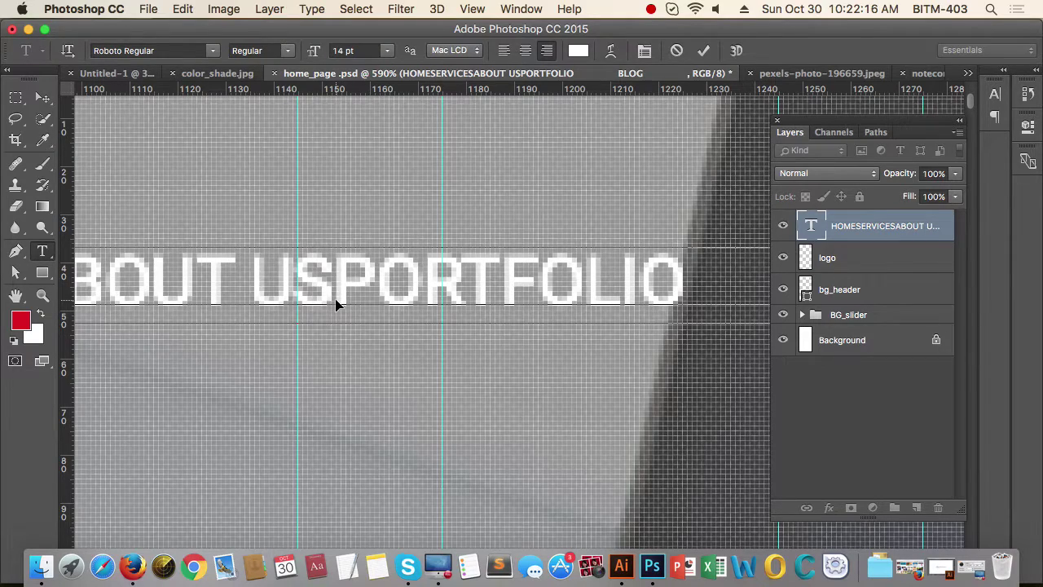
pyautogui.press('super+v')
pyautogui.click(42, 97)
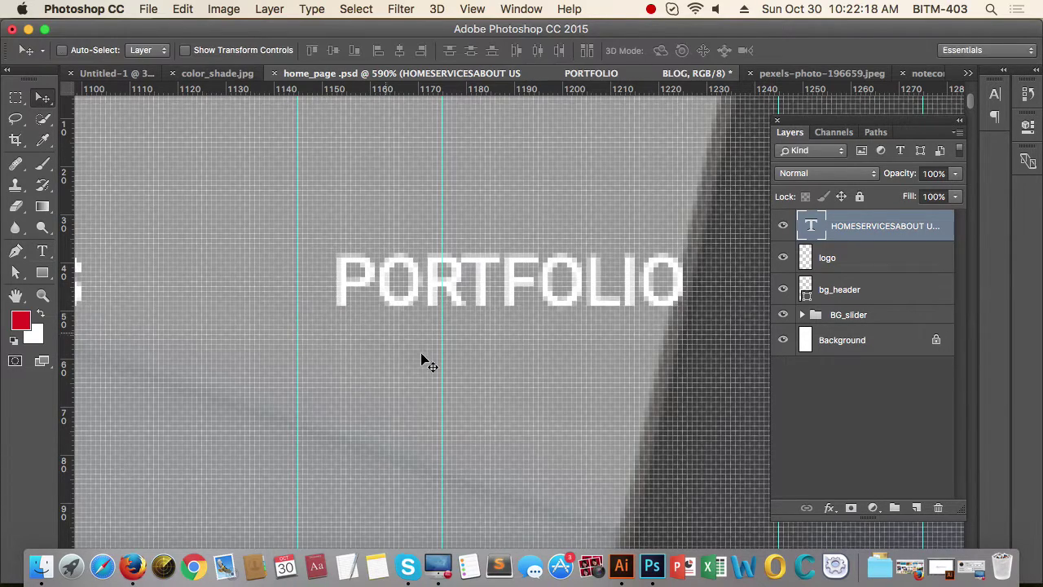
# Step: Separate SERVICES from ABOUT US and HOME from SERVICES with the same copied gap and commit the text
pyautogui.moveTo(586, 371); pyautogui.dragTo(431, 369)
pyautogui.moveTo(534, 373); pyautogui.dragTo(554, 387)
pyautogui.moveTo(416, 380); pyautogui.dragTo(515, 379)
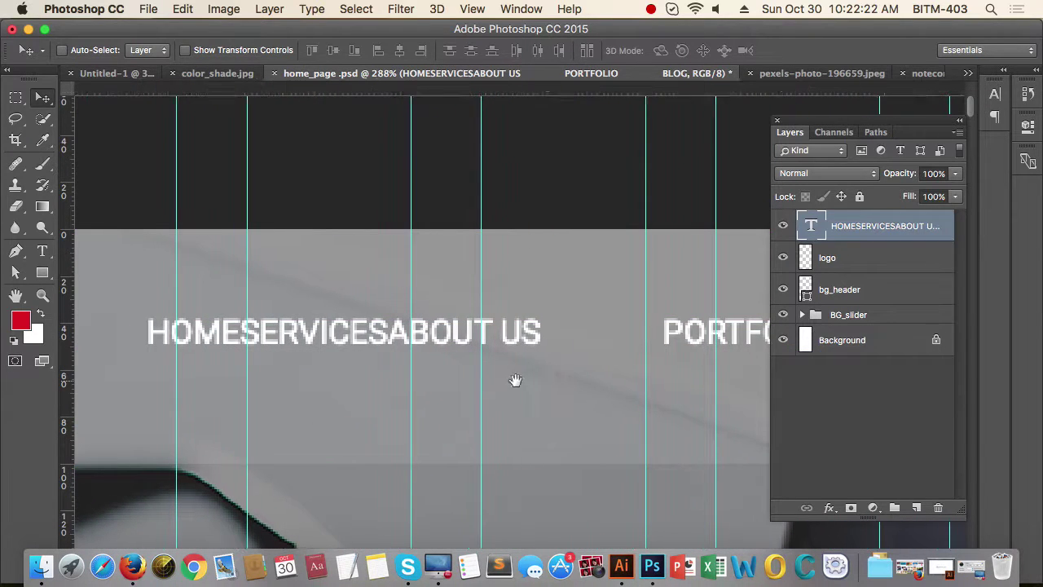
pyautogui.press('t')
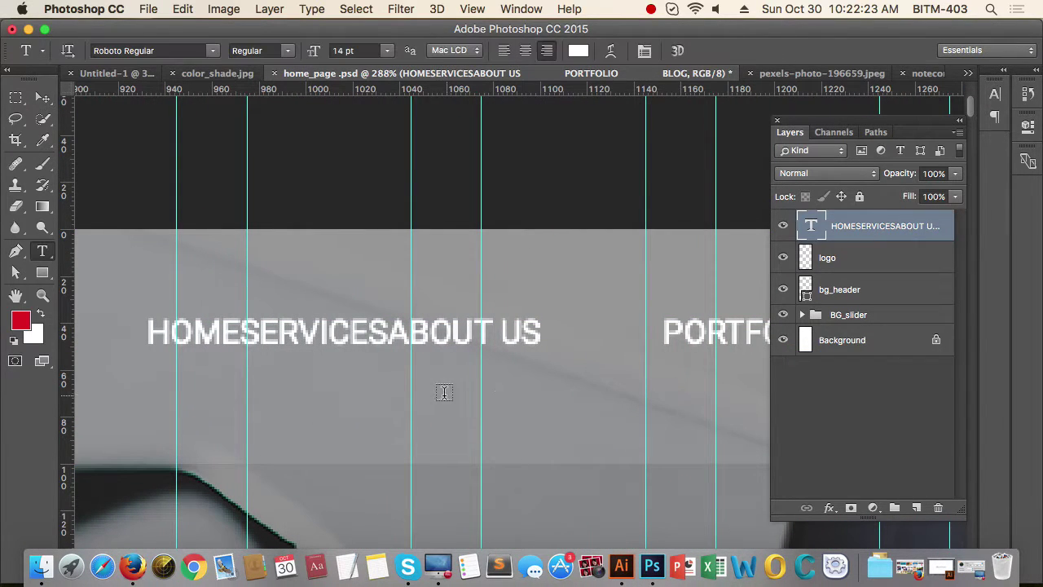
pyautogui.click(392, 336)
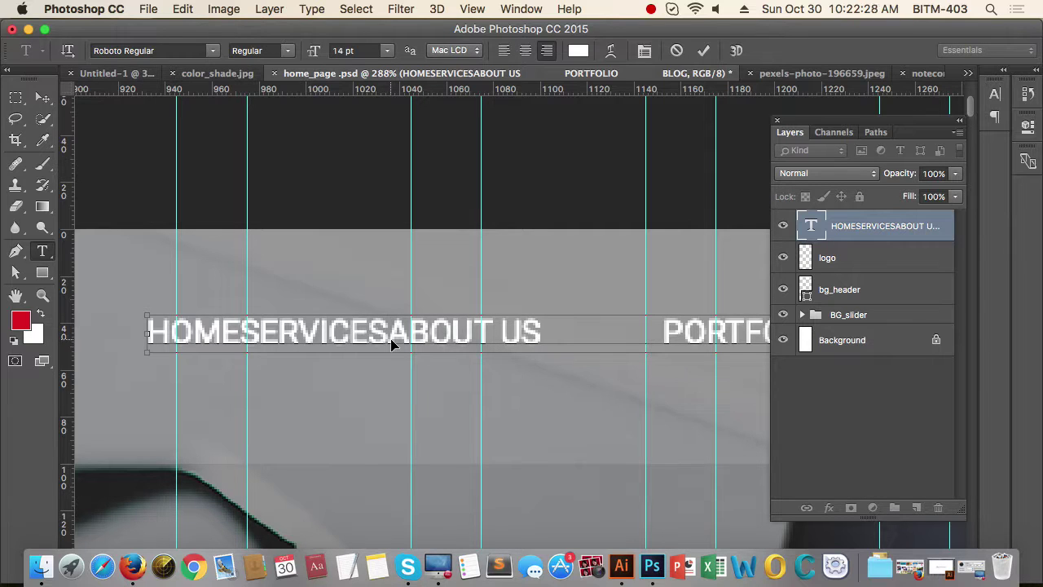
pyautogui.press('Tab')
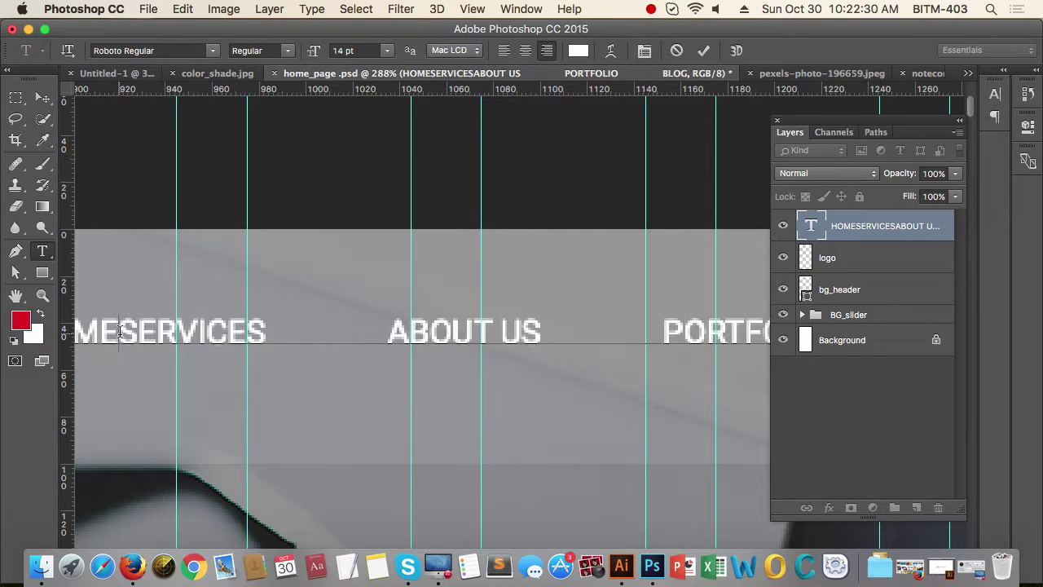
pyautogui.press('super+v')
pyautogui.click(42, 98)
# Step: Move the menu text down to centre it vertically in the header bar, 45 px from the header's top edge
pyautogui.moveTo(435, 303); pyautogui.dragTo(321, 313)
pyautogui.scroll(5, 486, 377)
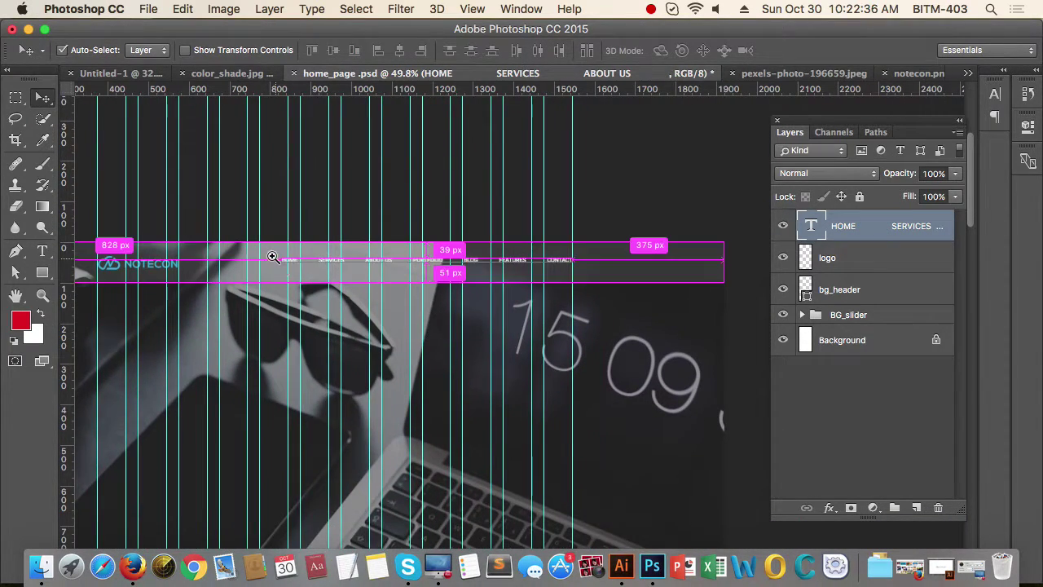
pyautogui.click(310, 264)
pyautogui.moveTo(533, 364); pyautogui.dragTo(428, 353)
pyautogui.keyDown('super'); pyautogui.click(547, 314); pyautogui.keyUp('super')
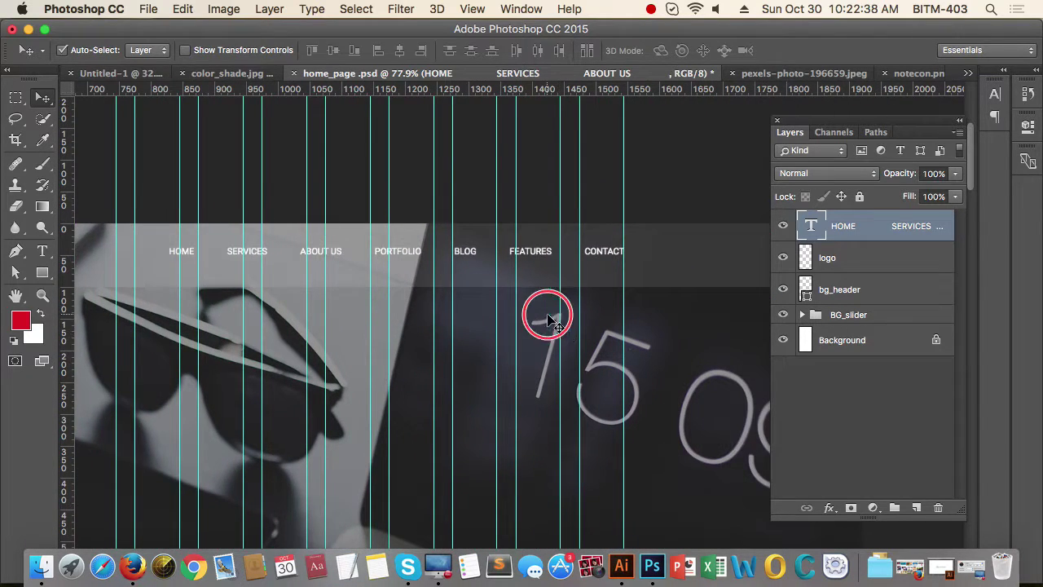
pyautogui.scroll(2, 570, 318)
pyautogui.hscroll(-2, 505, 353)
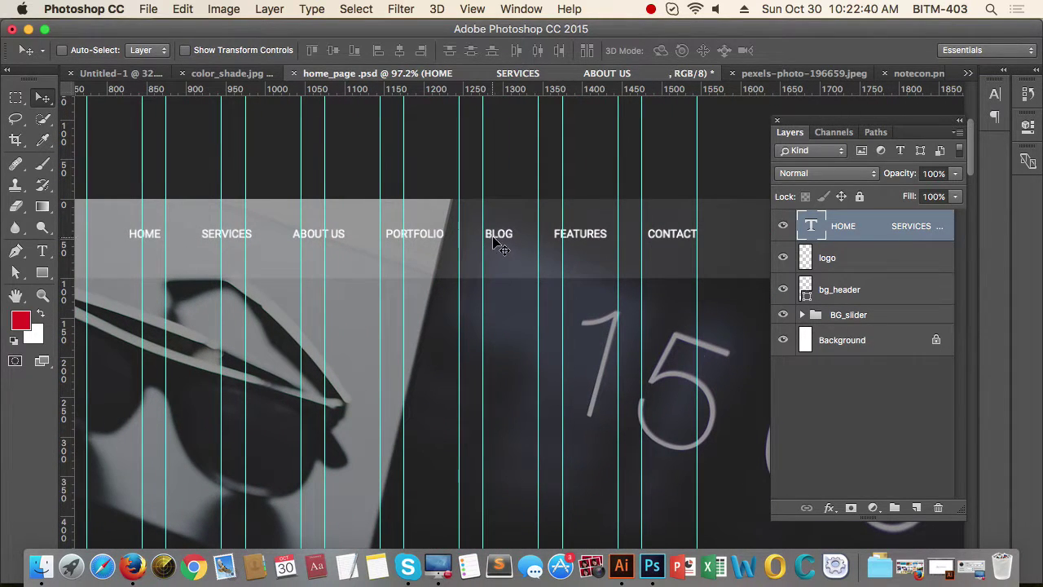
pyautogui.moveTo(496, 241); pyautogui.dragTo(497, 247)
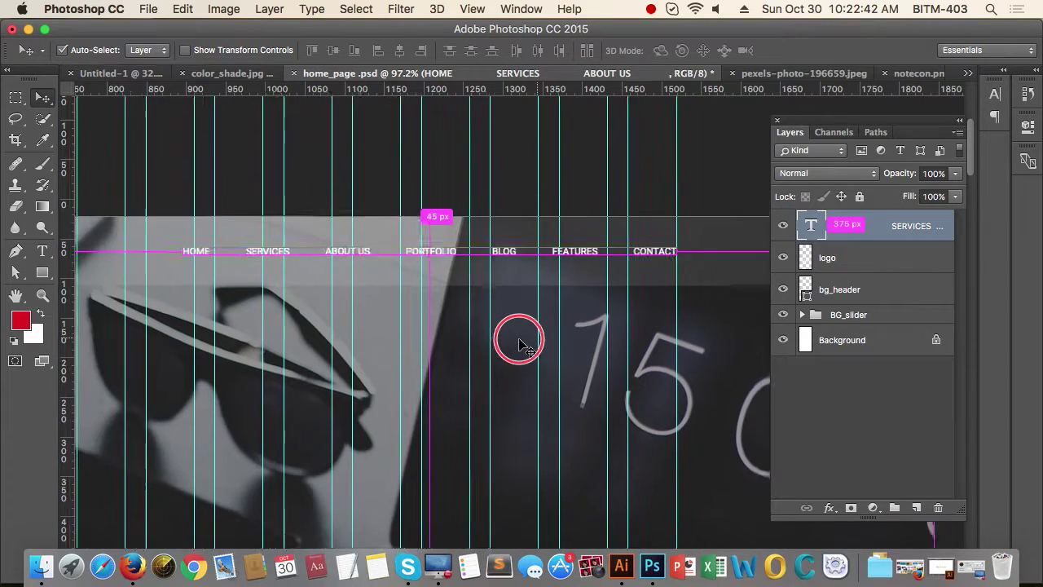
# Step: Shift the menu text horizontally towards the logo, ending 528 px from the header's far edge
pyautogui.scroll(-2, 519, 345)
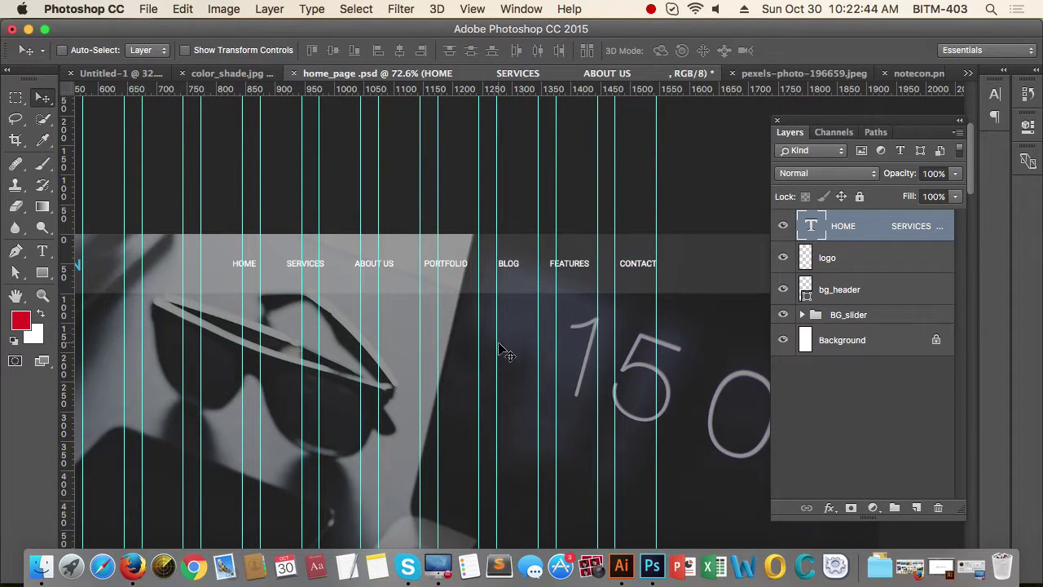
pyautogui.scroll(-1, 533, 353)
pyautogui.scroll(-1, 536, 352)
pyautogui.scroll(-1, 631, 342)
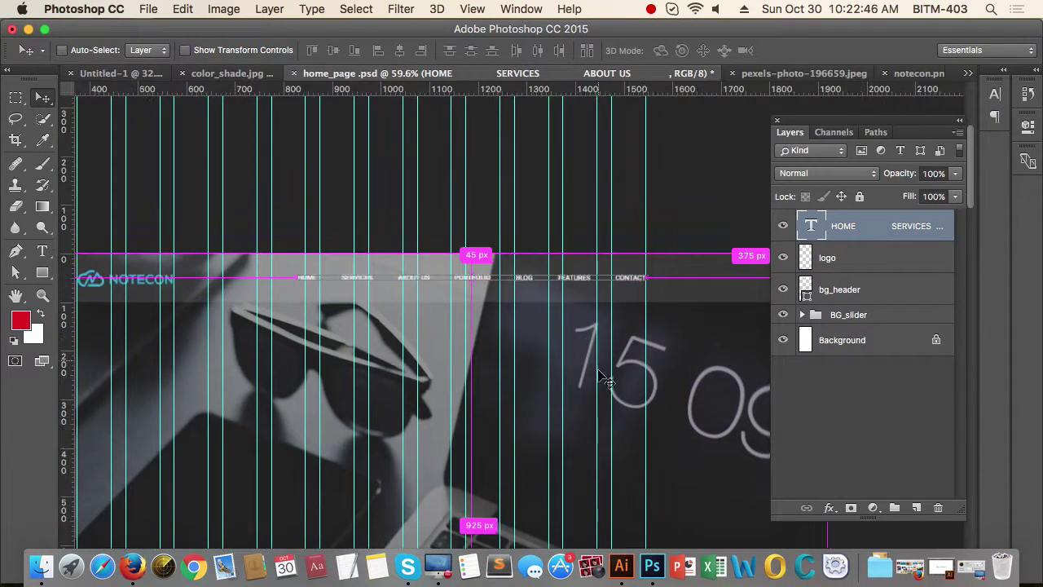
pyautogui.moveTo(656, 374); pyautogui.dragTo(631, 339)
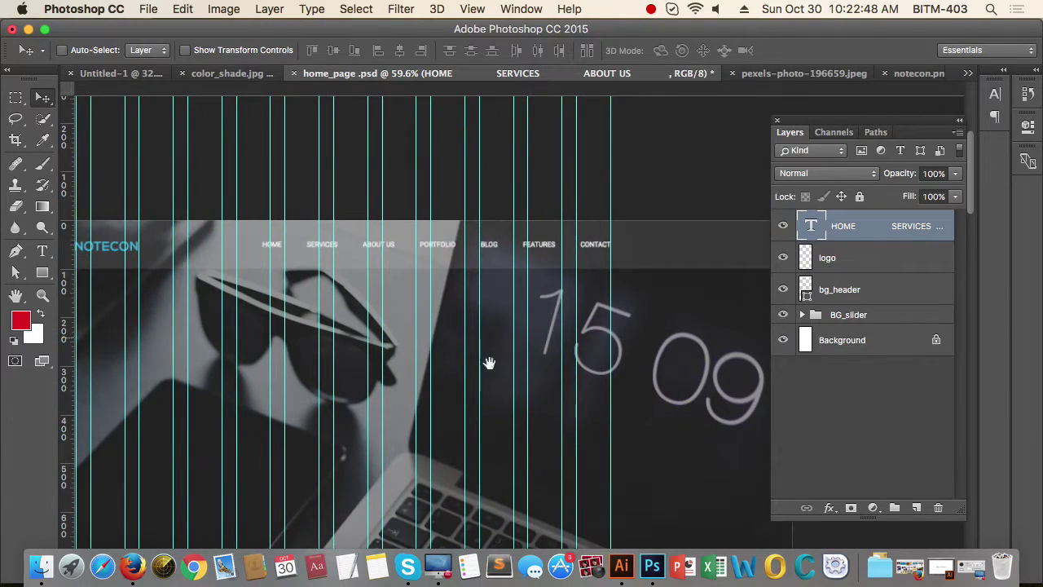
pyautogui.moveTo(446, 348); pyautogui.dragTo(515, 367)
pyautogui.moveTo(595, 363); pyautogui.dragTo(560, 360)
pyautogui.moveTo(356, 310); pyautogui.dragTo(377, 310)
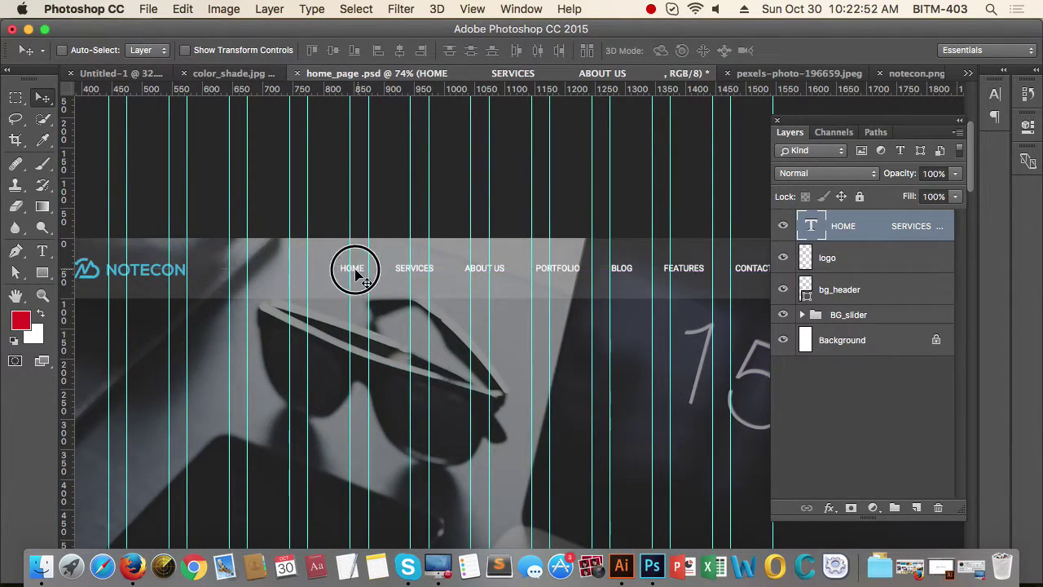
pyautogui.moveTo(356, 274); pyautogui.dragTo(305, 274)
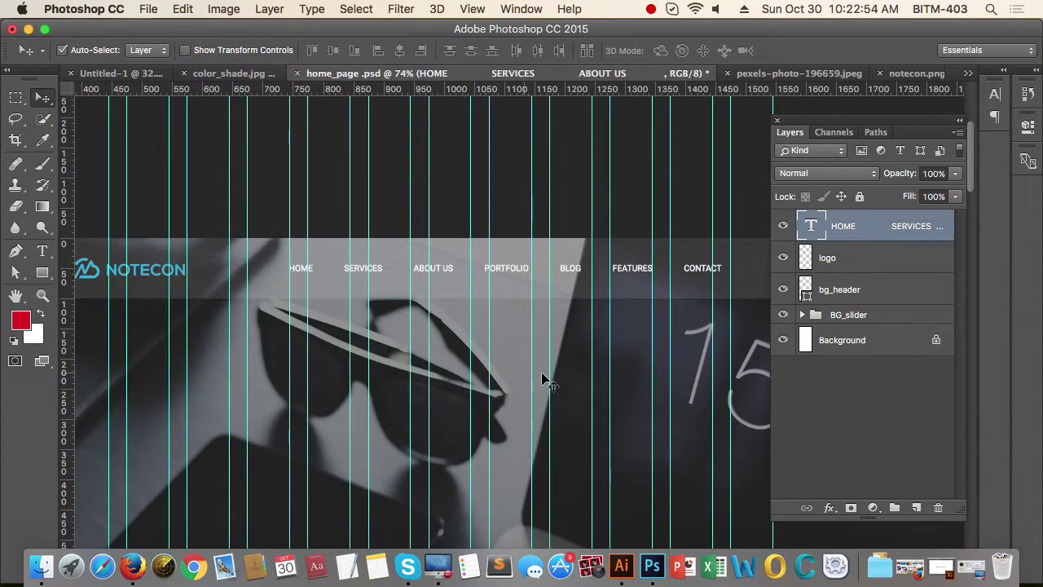
pyautogui.moveTo(562, 365)
pyautogui.mouseDown()
pyautogui.moveTo(519, 363)
pyautogui.moveTo(575, 364)
pyautogui.mouseUp()
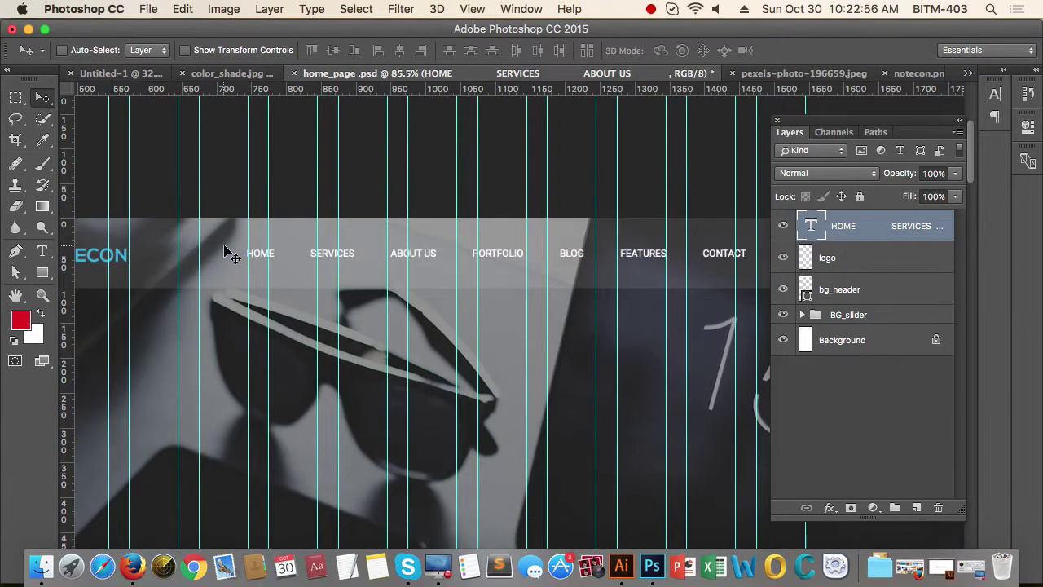
pyautogui.moveTo(269, 262); pyautogui.dragTo(223, 257)
# Step: Move the menu text back away from the logo until the end of CONTACT meets the second-to-last column's outer guide
pyautogui.moveTo(523, 357); pyautogui.dragTo(487, 358)
pyautogui.moveTo(565, 356); pyautogui.dragTo(519, 340)
pyautogui.keyDown('alt'); pyautogui.keyDown('super'); pyautogui.click(601, 354); pyautogui.keyUp('super'); pyautogui.keyUp('alt')
pyautogui.keyDown('alt'); pyautogui.keyDown('super'); pyautogui.click(550, 377); pyautogui.keyUp('super'); pyautogui.keyUp('alt')
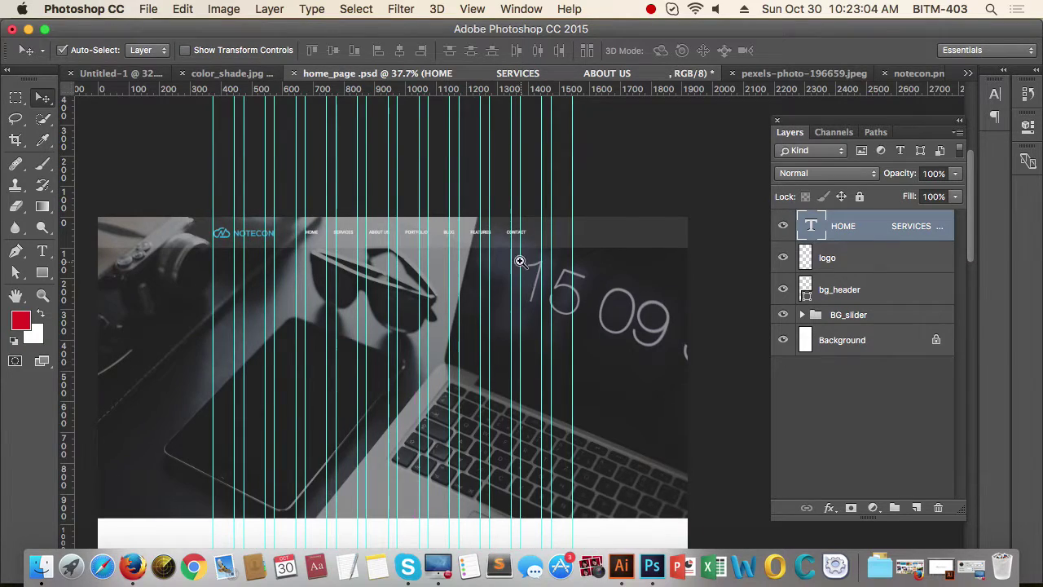
pyautogui.moveTo(522, 253); pyautogui.dragTo(575, 261)
pyautogui.moveTo(623, 316); pyautogui.dragTo(533, 358)
pyautogui.moveTo(475, 268); pyautogui.dragTo(558, 291)
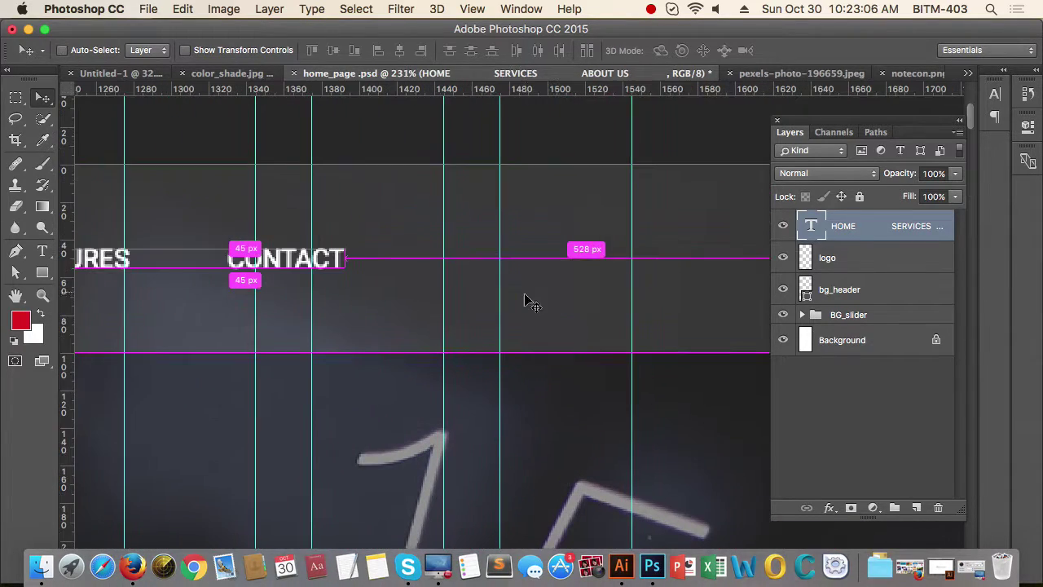
pyautogui.moveTo(350, 264); pyautogui.dragTo(449, 263)
pyautogui.moveTo(591, 376); pyautogui.dragTo(476, 383)
pyautogui.moveTo(300, 266); pyautogui.dragTo(408, 281)
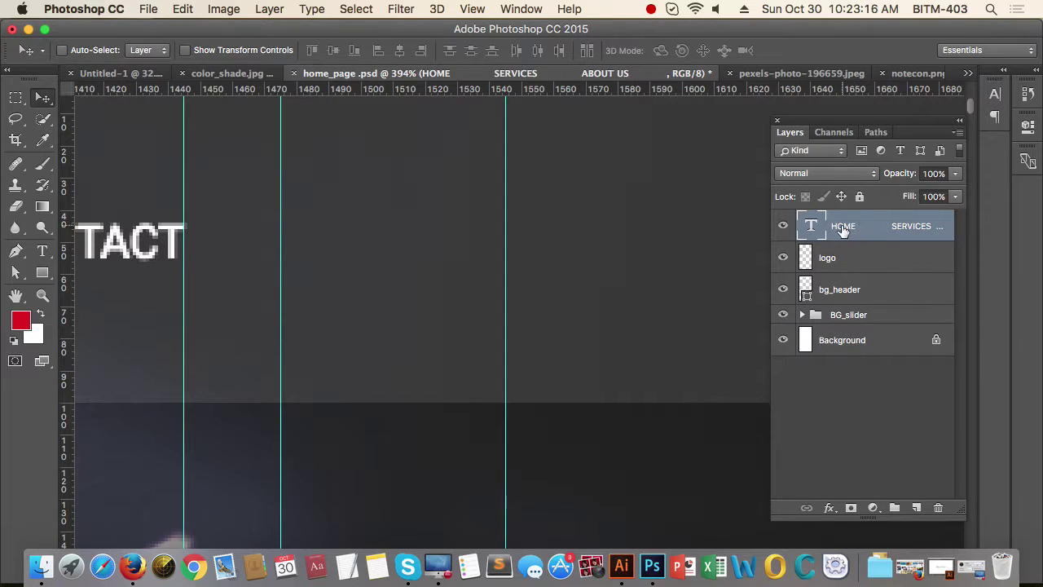
# Step: Group the navigation text layer, name the group "menu" and collapse it in the layer stack
pyautogui.press('super+g')
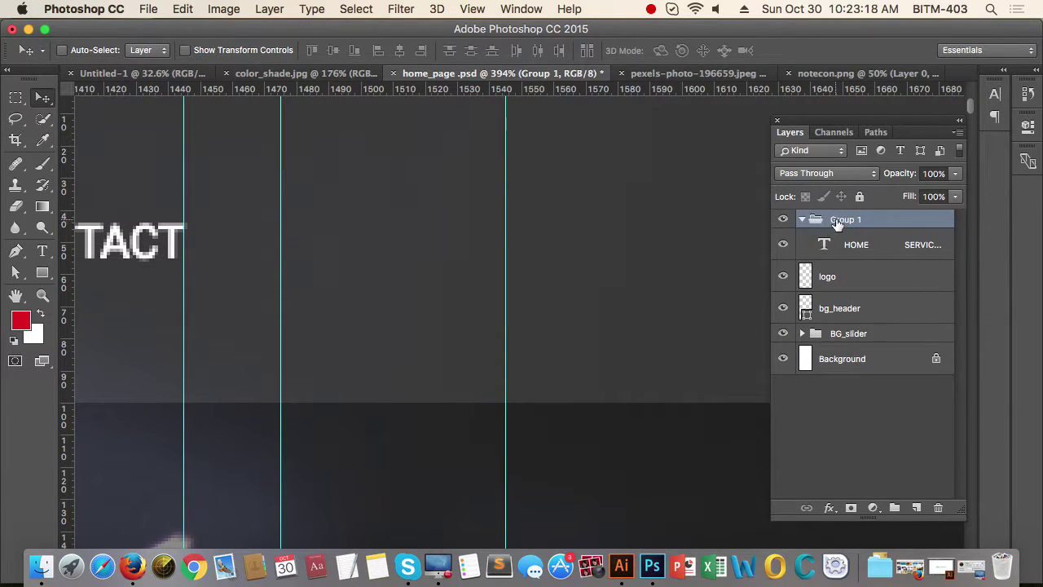
pyautogui.doubleClick(843, 220)
pyautogui.write('menu')
pyautogui.press('Return')
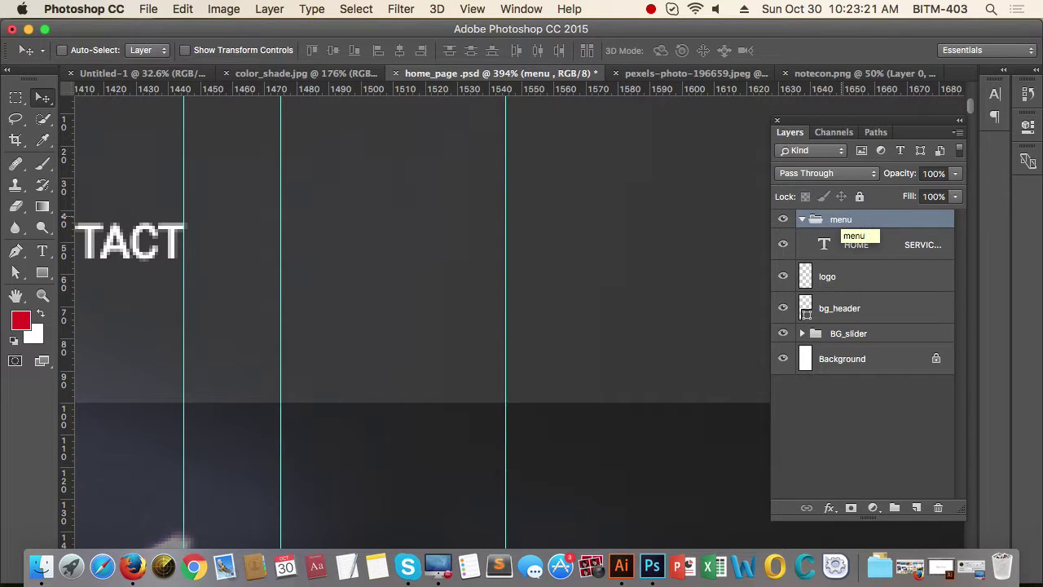
pyautogui.click(873, 273)
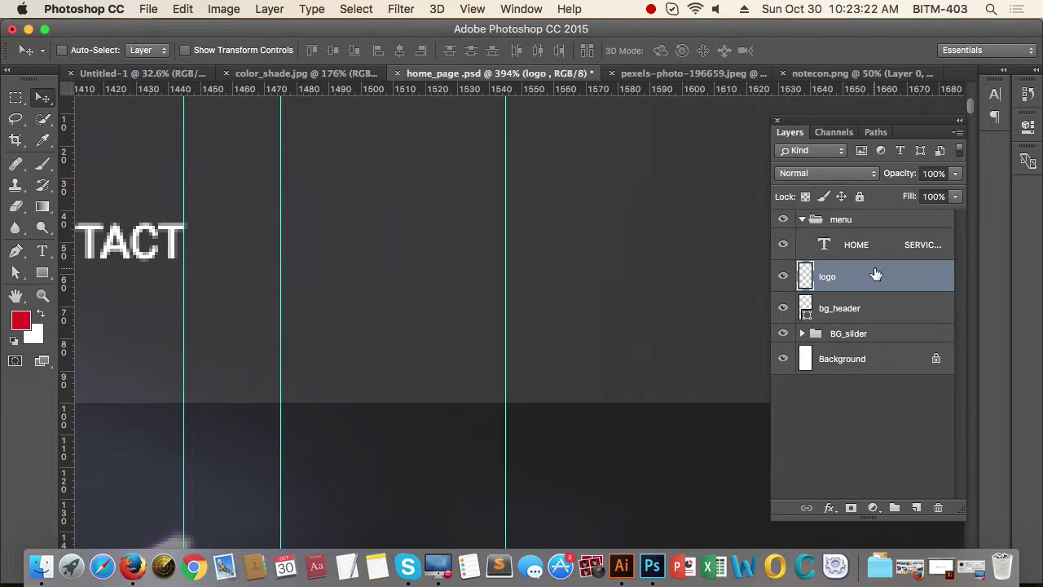
pyautogui.click(873, 222)
pyautogui.click(803, 221)
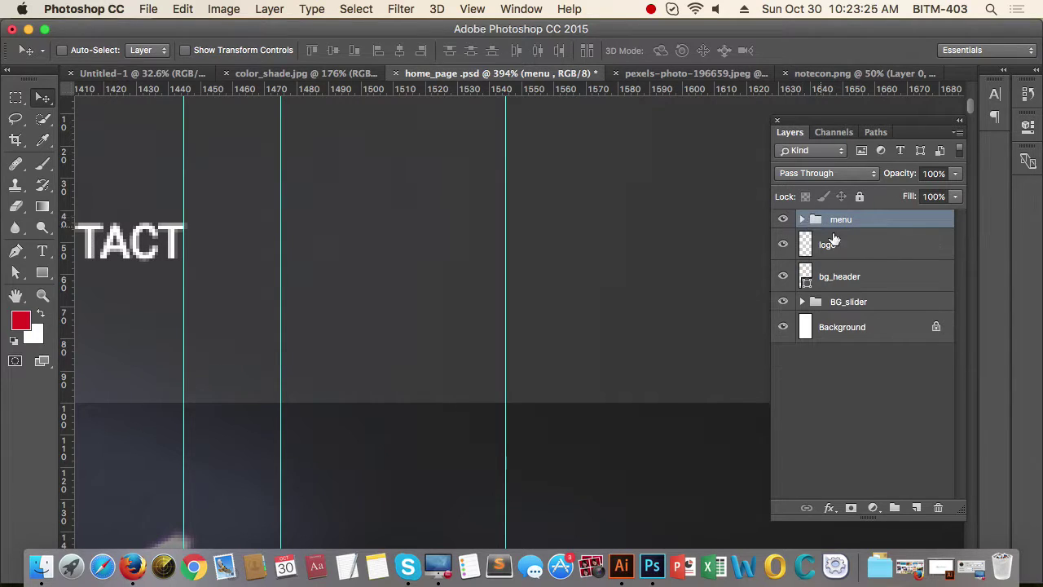
# Step: Move the logo layer above the menu group in the layer stack
pyautogui.click(874, 253)
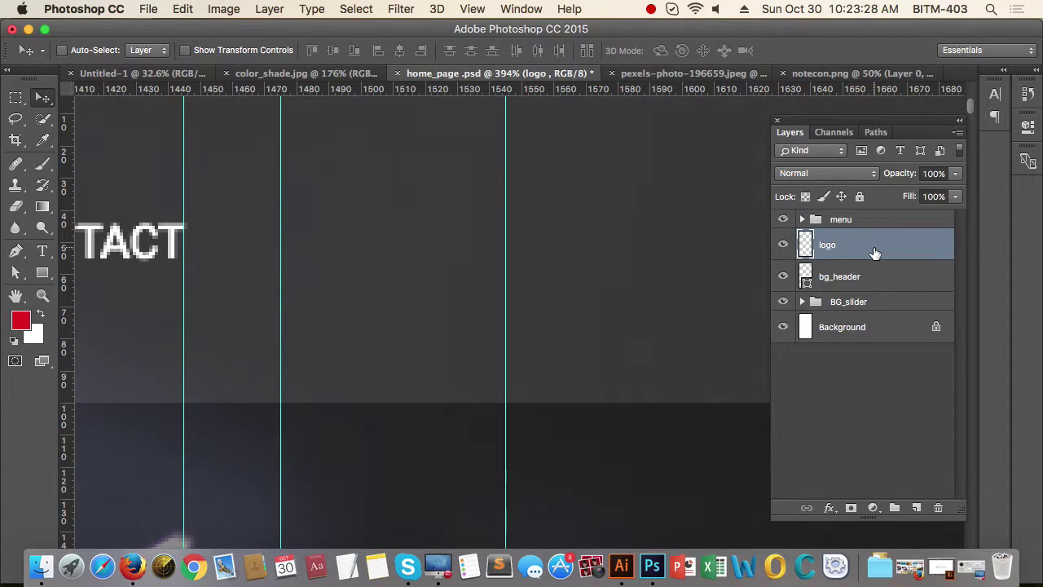
pyautogui.press('super+bracketright')
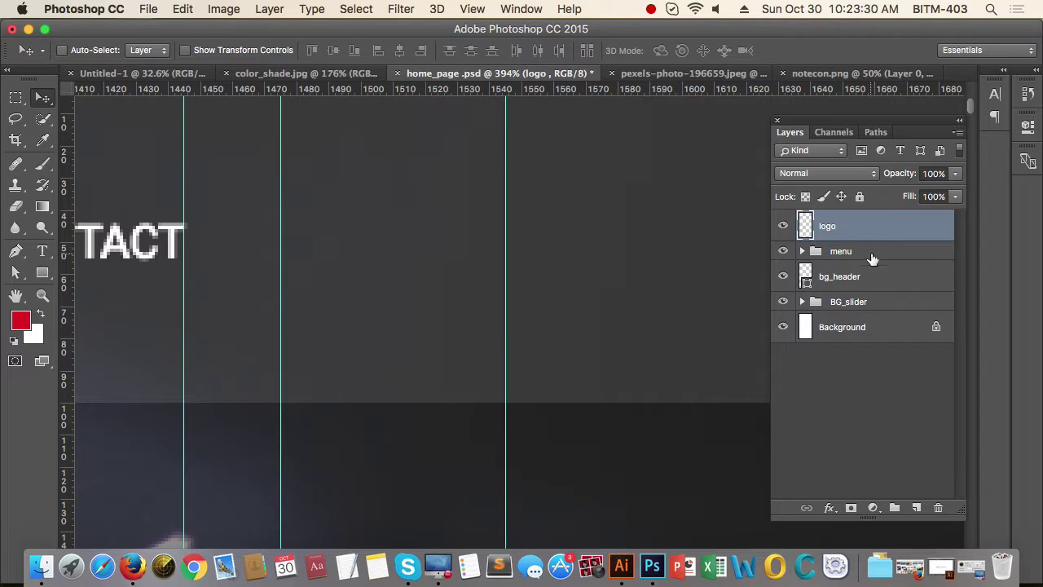
pyautogui.scroll(-8, 479, 354)
pyautogui.moveTo(619, 374); pyautogui.dragTo(635, 371)
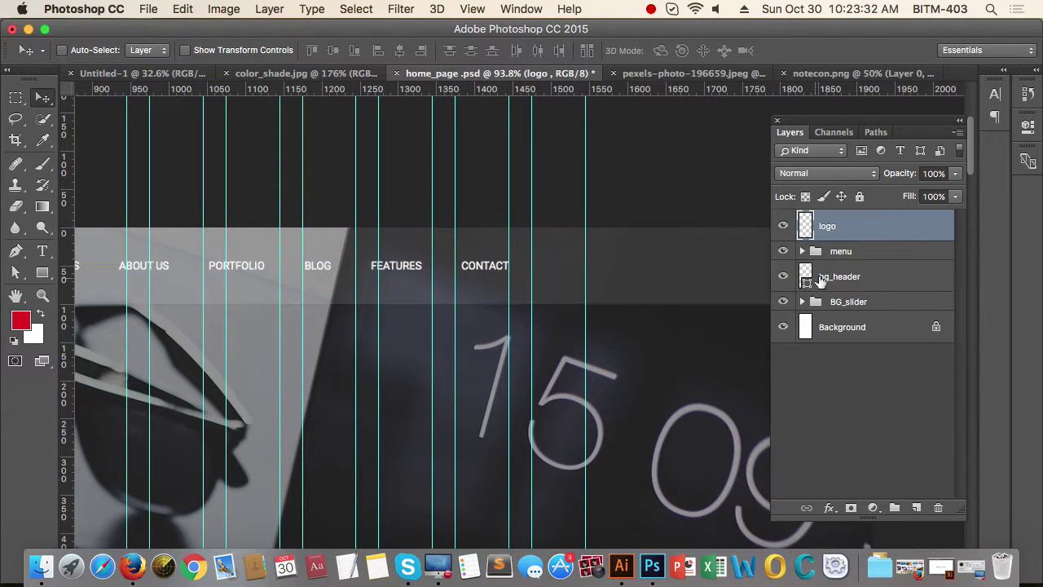
pyautogui.click(875, 281)
pyautogui.click(887, 304)
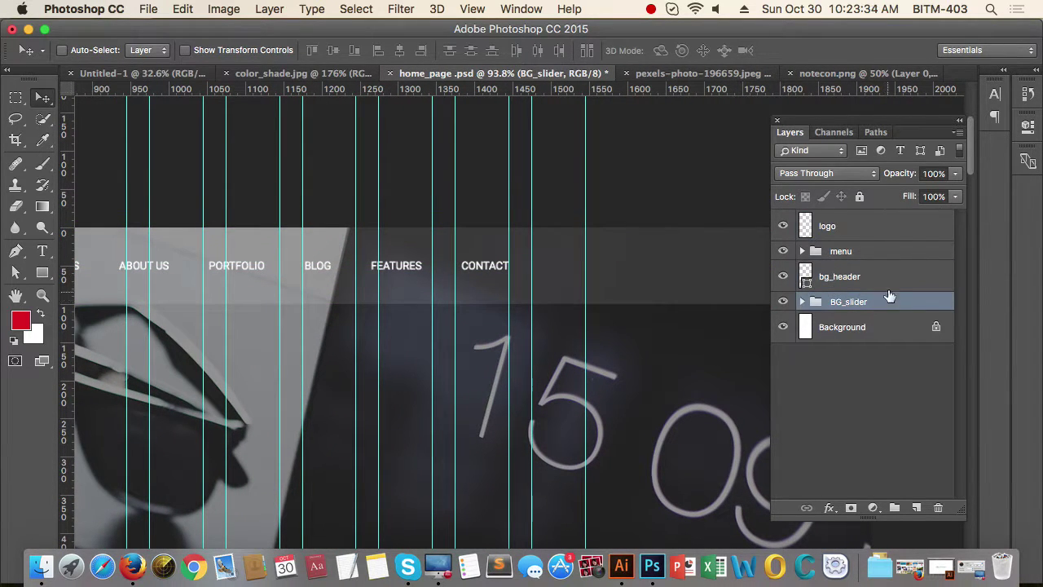
pyautogui.click(886, 279)
# Step: Create a red 70 × 40 px rectangle shape above the logo layer, in the header bar beyond CONTACT
pyautogui.click(880, 229)
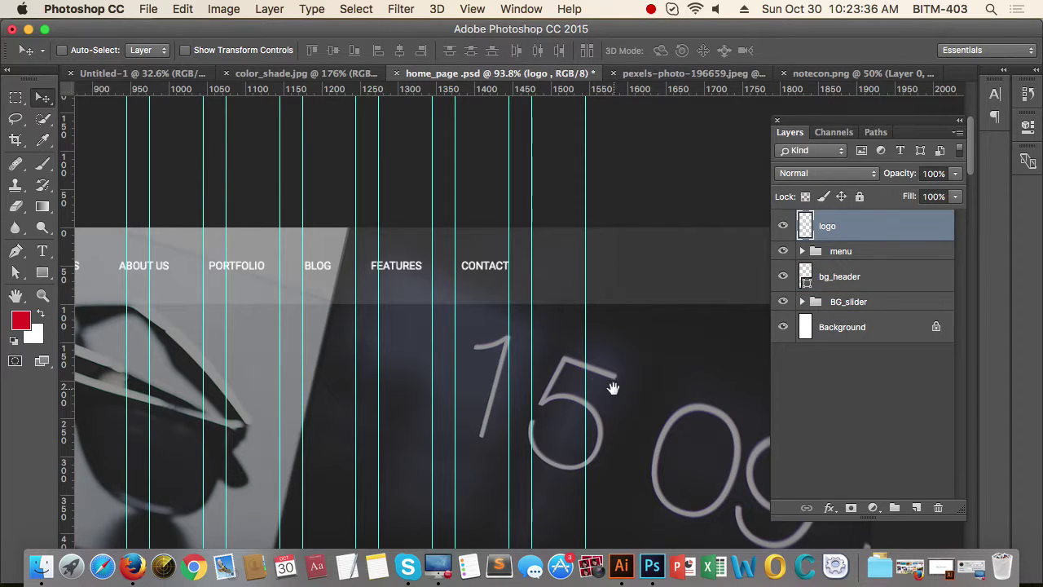
pyautogui.moveTo(655, 363); pyautogui.dragTo(605, 363)
pyautogui.moveTo(481, 265); pyautogui.dragTo(546, 308)
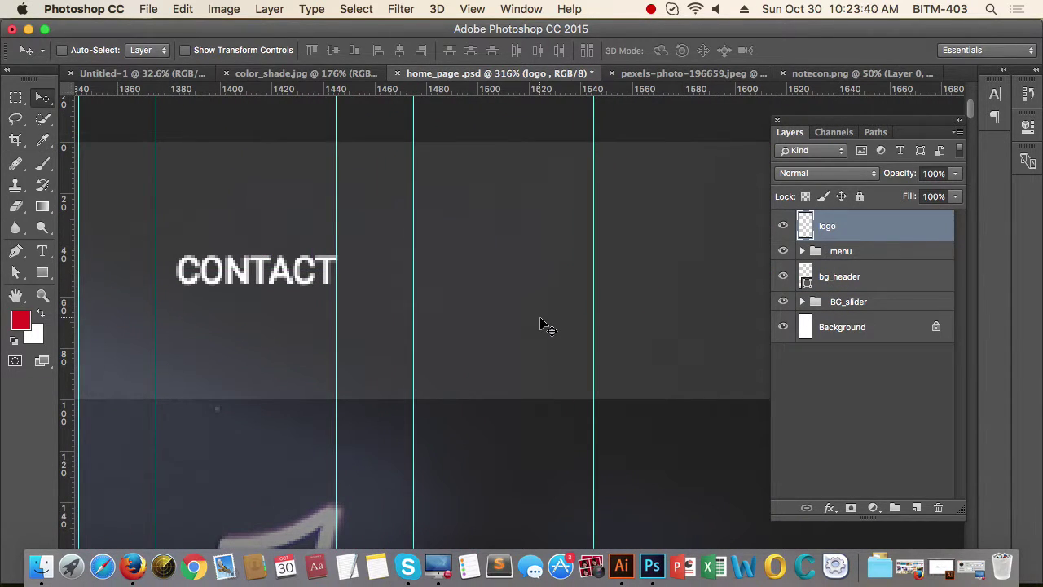
pyautogui.press('m')
pyautogui.click(472, 277)
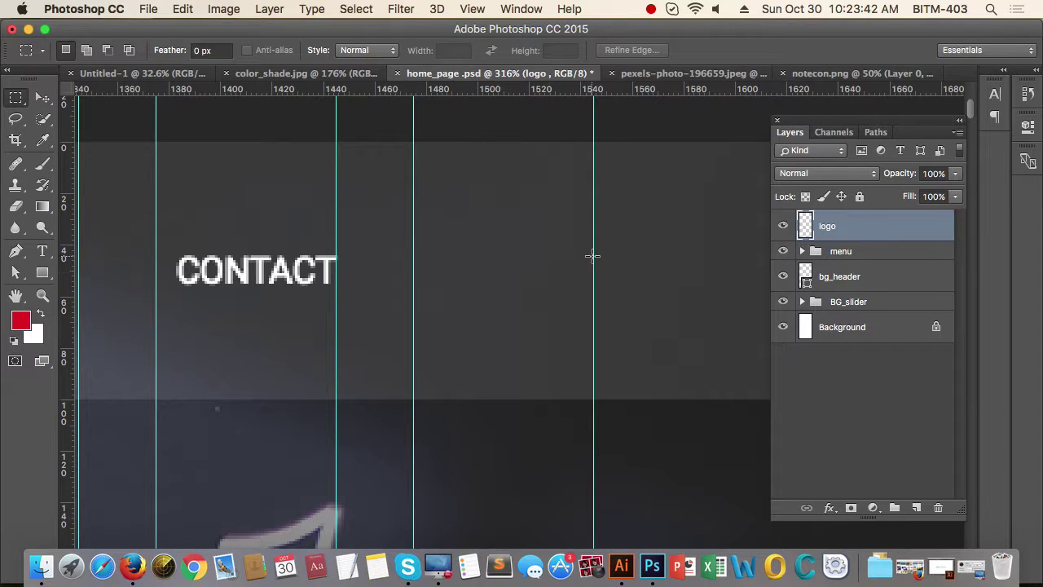
pyautogui.press('u')
pyautogui.click(552, 275)
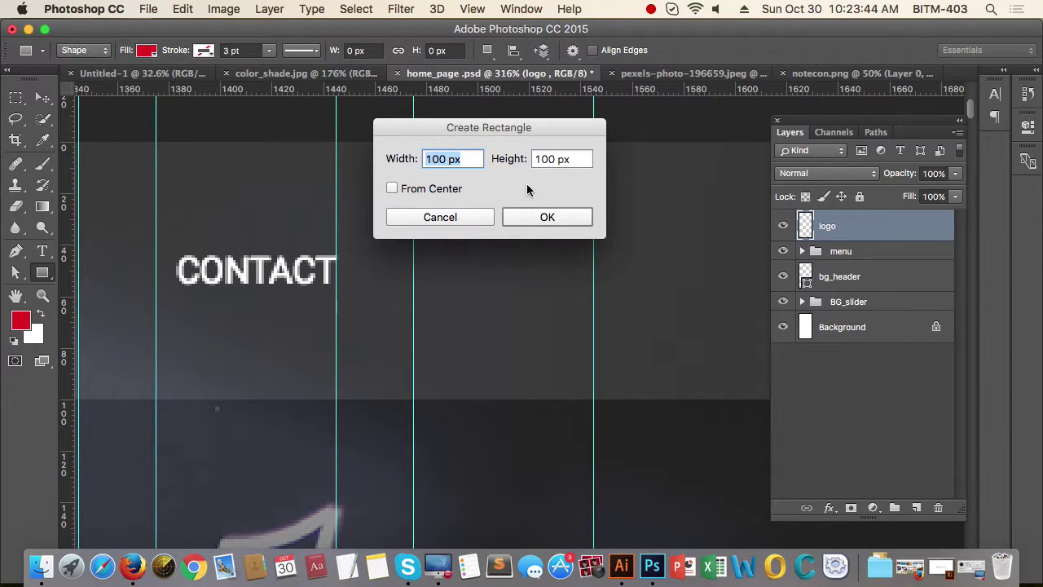
pyautogui.moveTo(471, 160); pyautogui.dragTo(387, 159)
pyautogui.write('4')
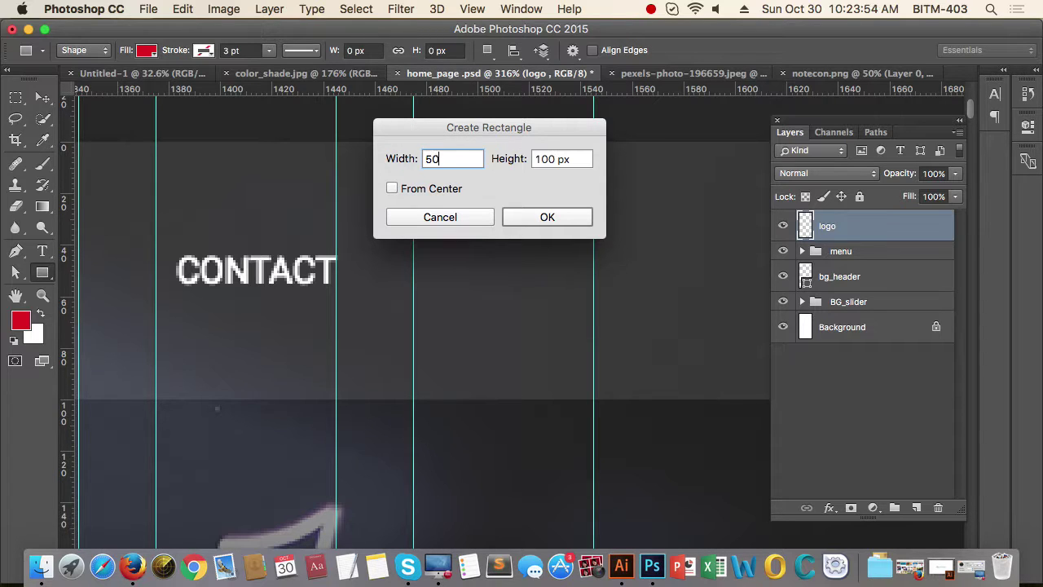
pyautogui.moveTo(446, 157); pyautogui.dragTo(378, 158)
pyautogui.write('70')
pyautogui.click(494, 157)
pyautogui.write('50')
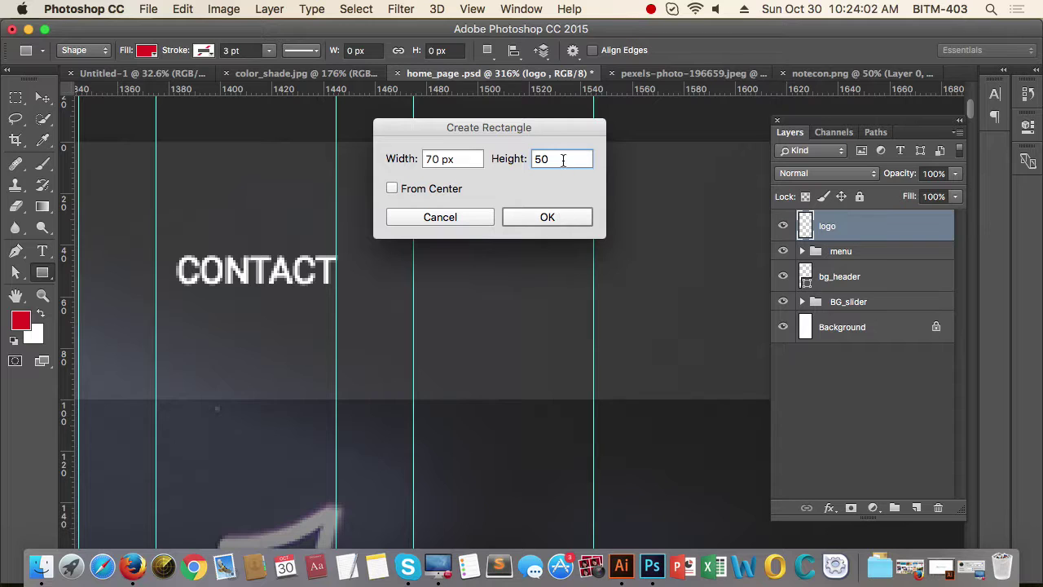
pyautogui.click(492, 157)
pyautogui.write('40')
pyautogui.press('Return')
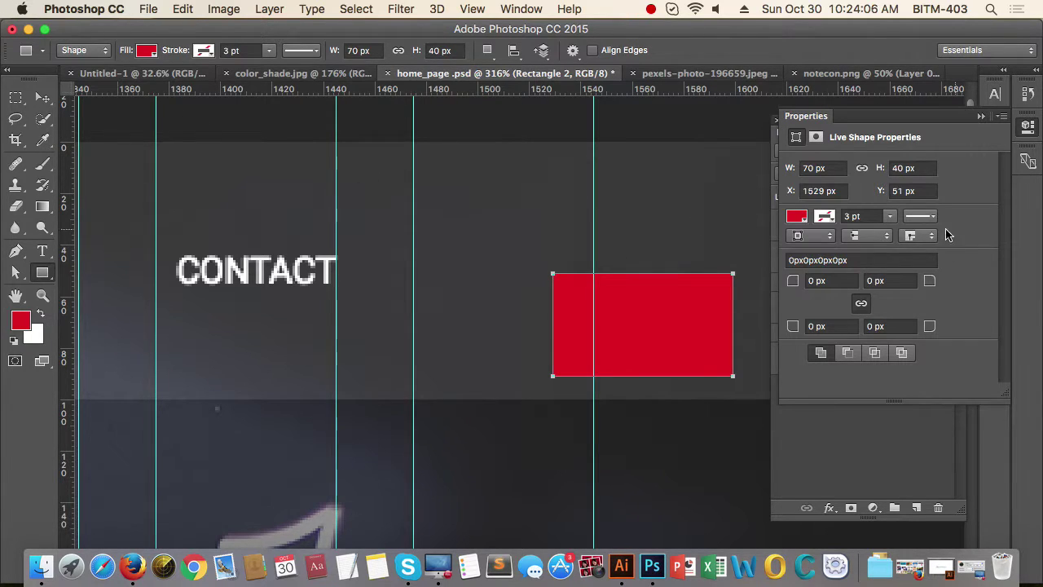
# Step: Set the red rectangle's height to 30 px and move it between the last column's guides at X 1475 px, Y 33 px
pyautogui.click(905, 167)
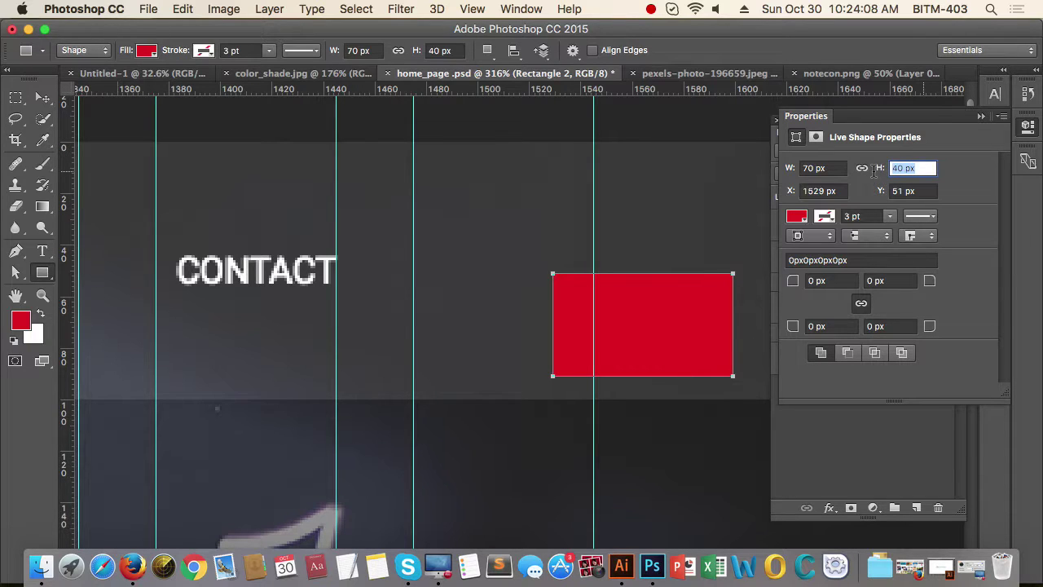
pyautogui.write('30')
pyautogui.press('Return')
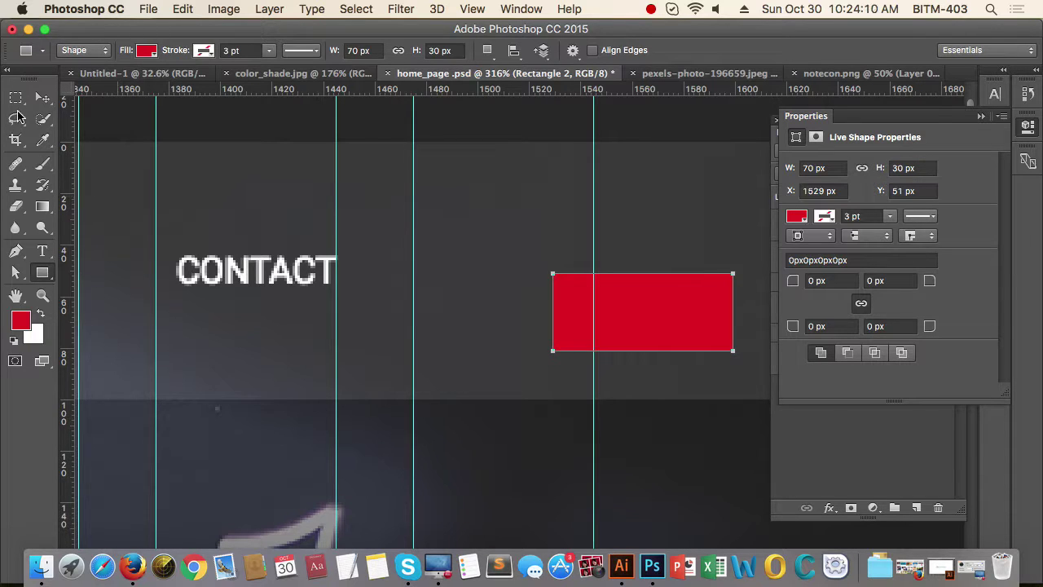
pyautogui.press('v')
pyautogui.moveTo(640, 334); pyautogui.dragTo(503, 286)
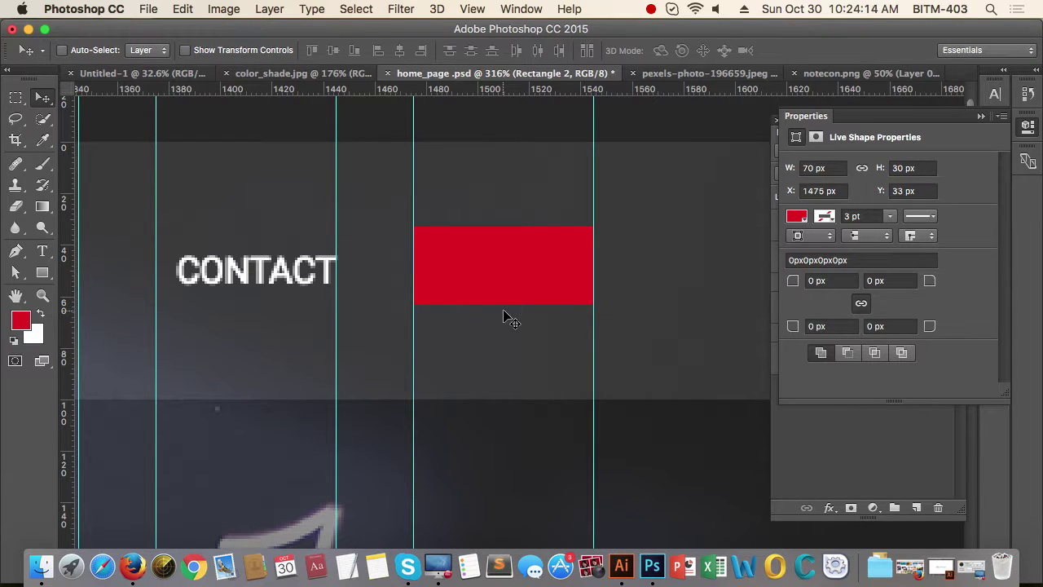
# Step: Set the foreground colour to black and fill the rectangle beside CONTACT with it
pyautogui.scroll(-5, 462, 440)
pyautogui.scroll(-2, 584, 461)
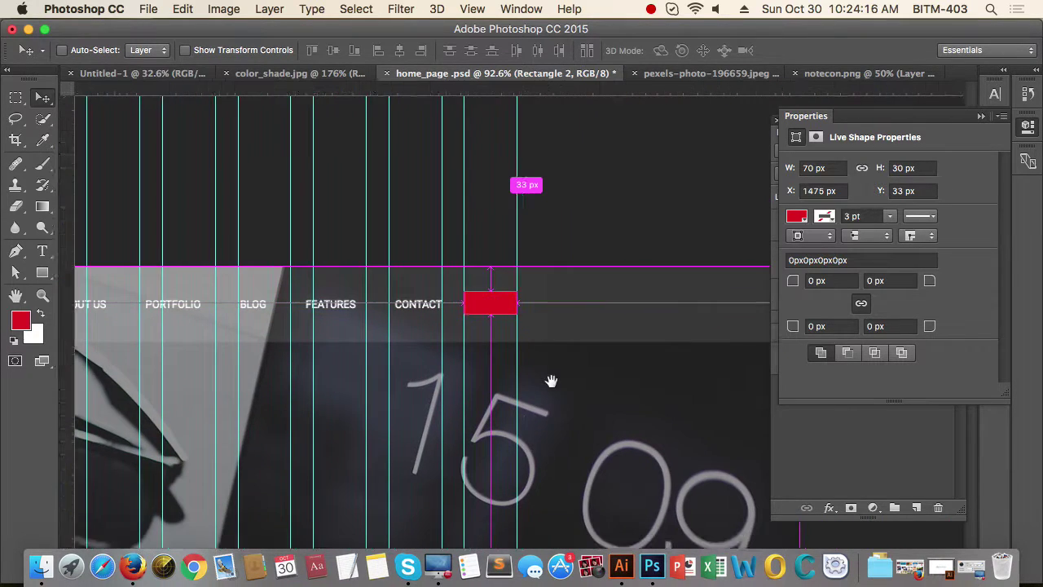
pyautogui.scroll(4, 517, 321)
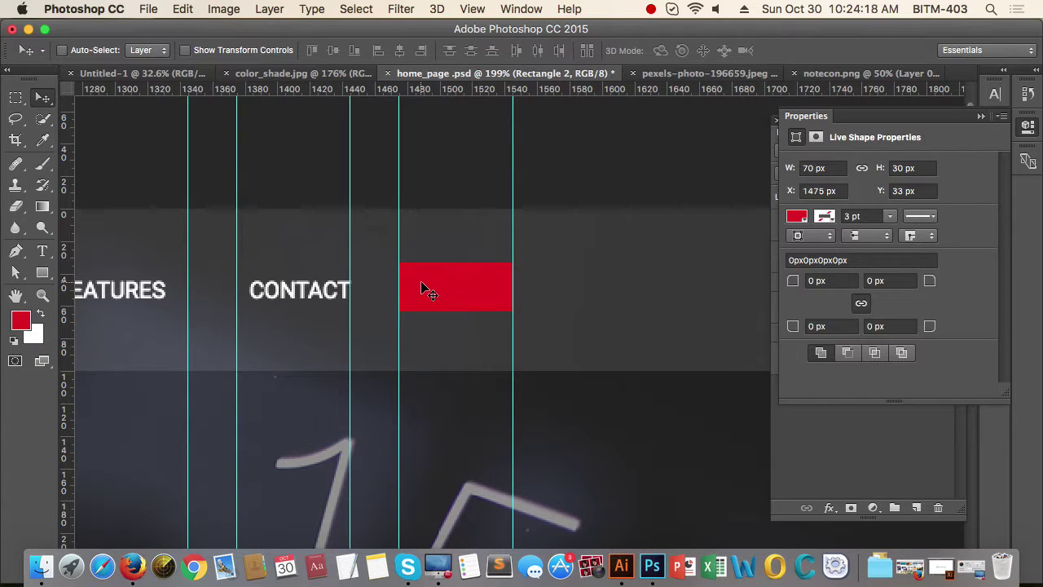
pyautogui.click(18, 325)
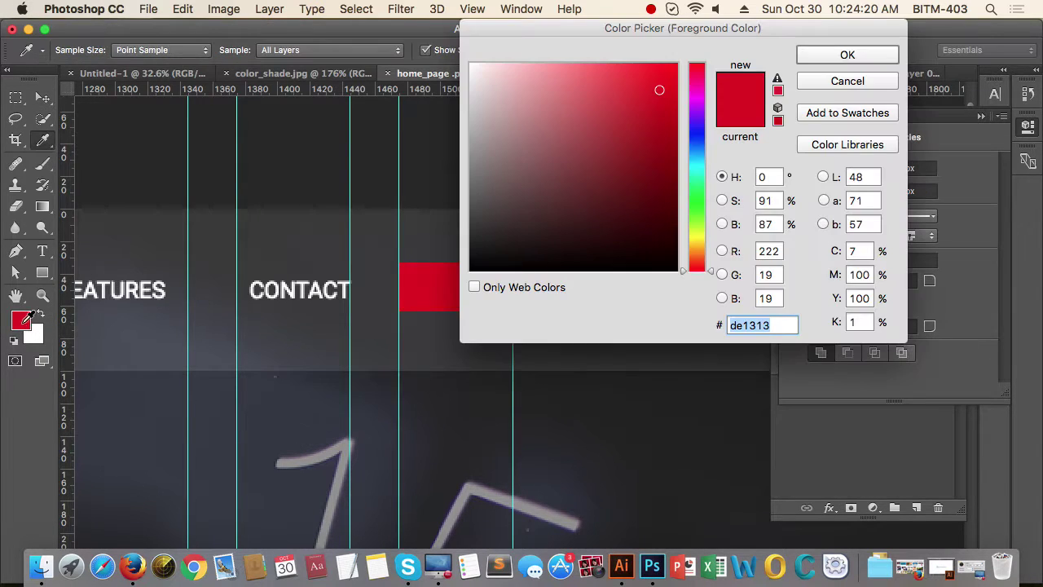
pyautogui.moveTo(531, 252); pyautogui.dragTo(436, 290)
pyautogui.click(846, 55)
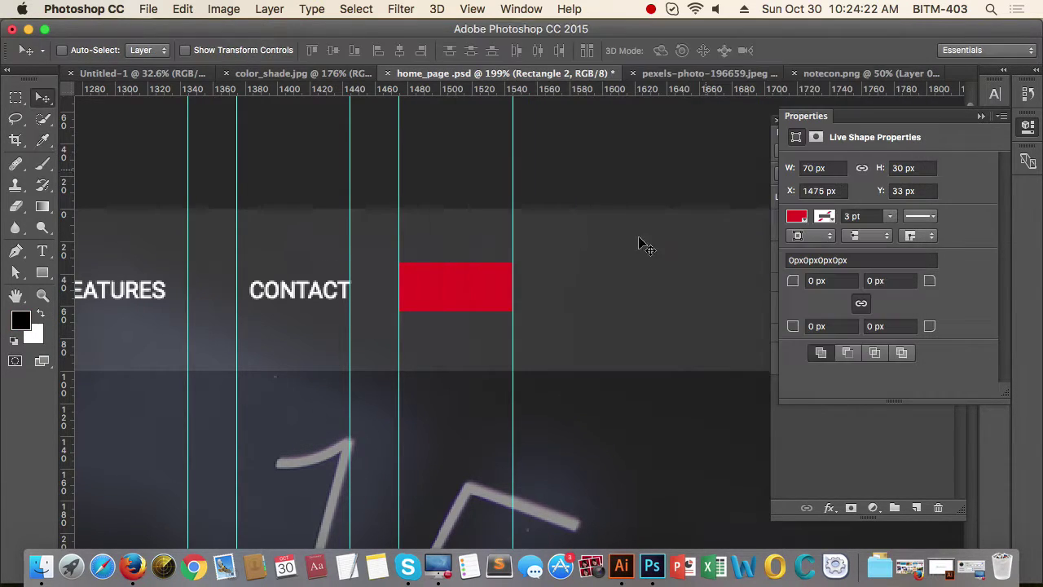
pyautogui.click(982, 119)
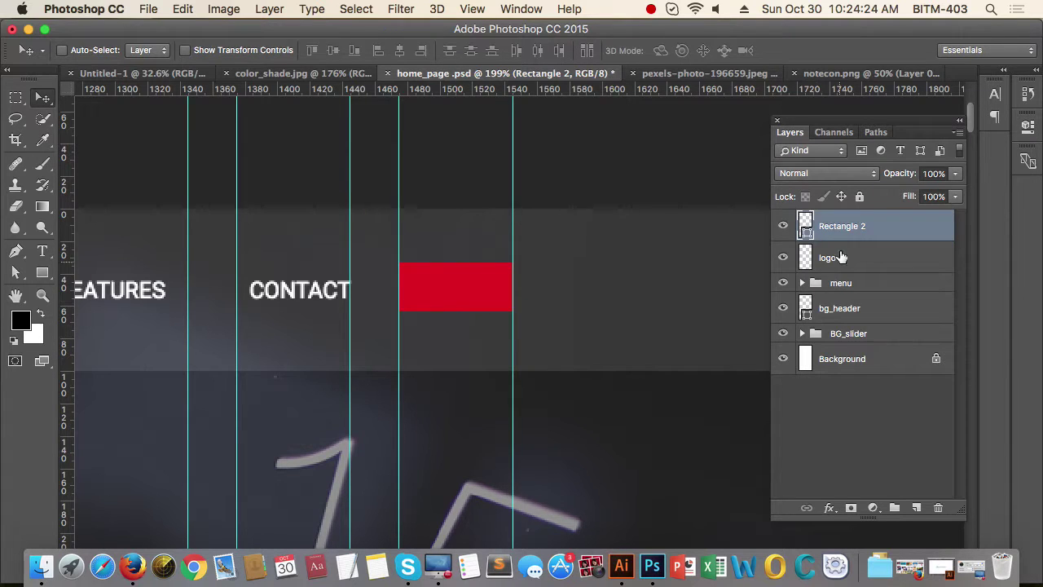
pyautogui.hotkey('alt', 'BackSpace')
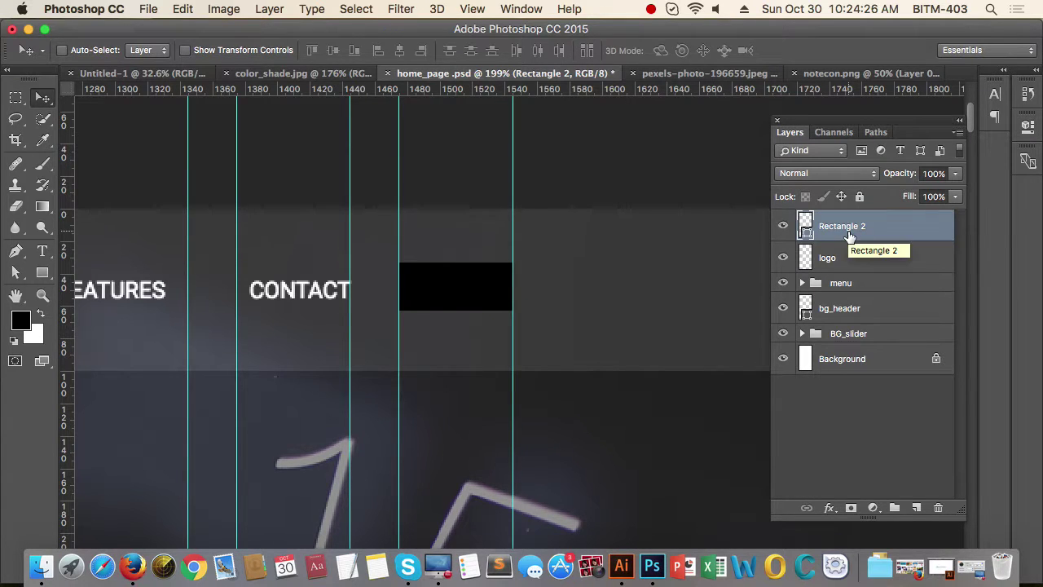
# Step: Lower the black rectangle's layer opacity to 13% so it blends into the header bar
pyautogui.click(958, 173)
pyautogui.moveTo(958, 191); pyautogui.dragTo(889, 196)
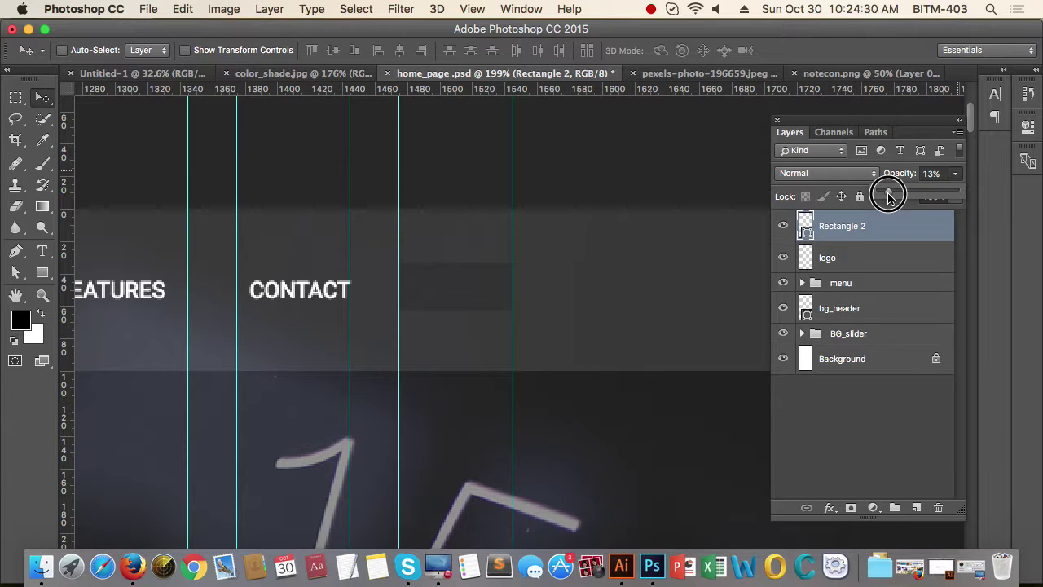
pyautogui.moveTo(481, 279); pyautogui.dragTo(464, 298)
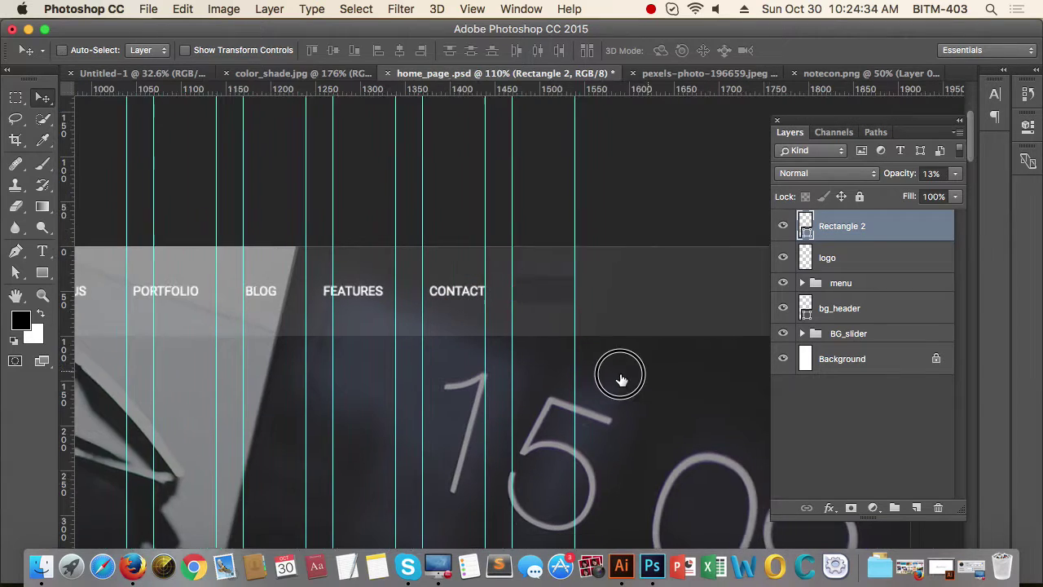
pyautogui.moveTo(620, 374); pyautogui.dragTo(551, 382)
pyautogui.moveTo(492, 310); pyautogui.dragTo(556, 325)
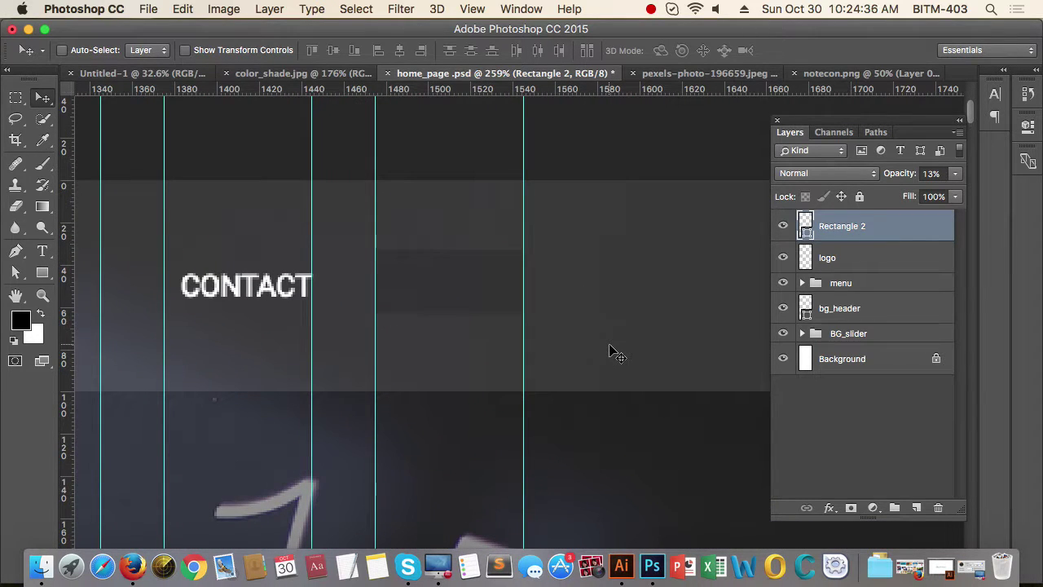
# Step: Try to open the Font Awesome cheatsheet at fontawesome.io/cheatsheet/ in a new Firefox tab, then close it and return to Photoshop
pyautogui.click(133, 564)
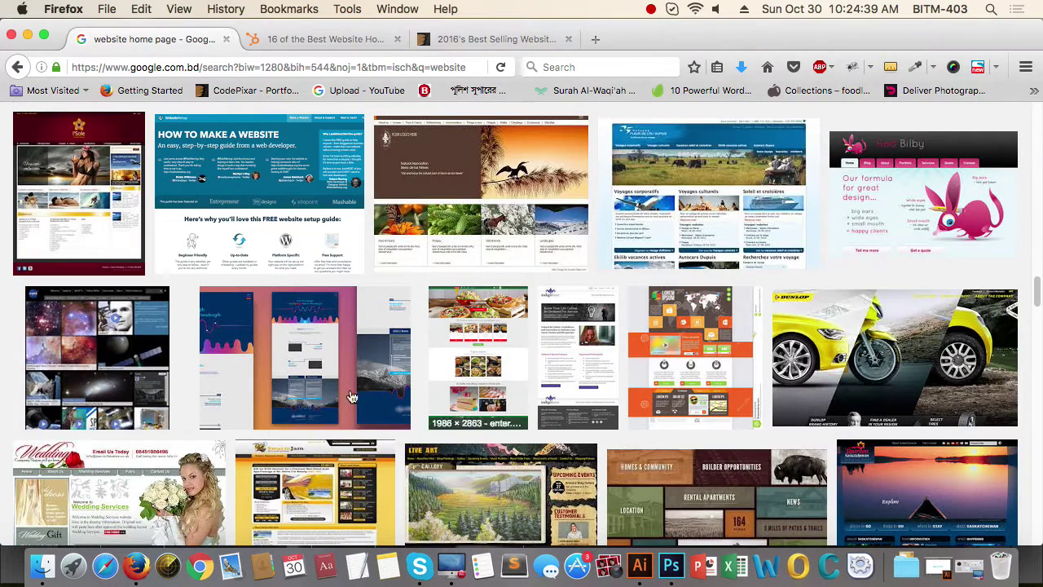
pyautogui.click(595, 39)
pyautogui.click(280, 66)
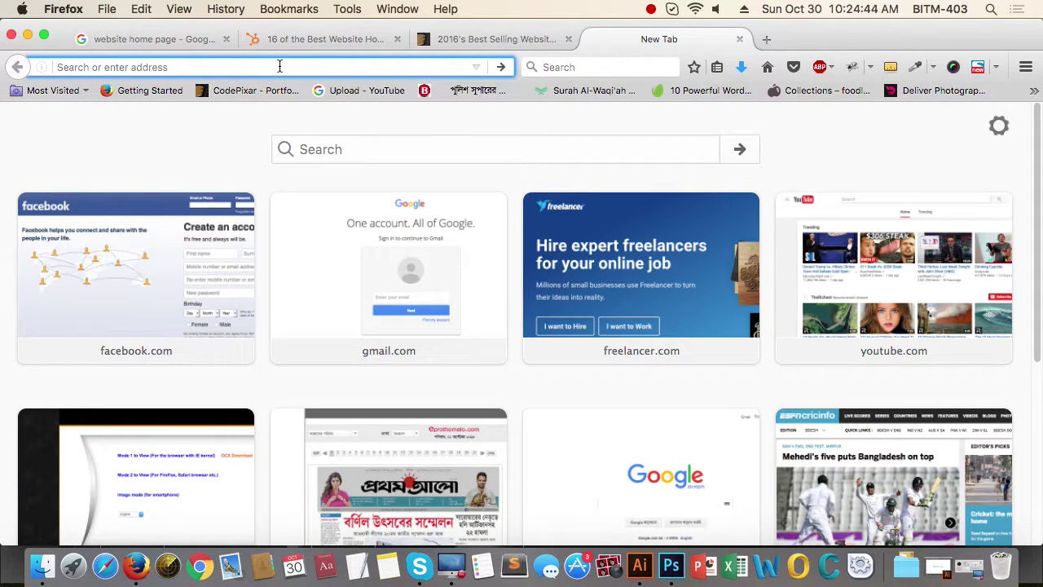
pyautogui.write('fontawesome.io/')
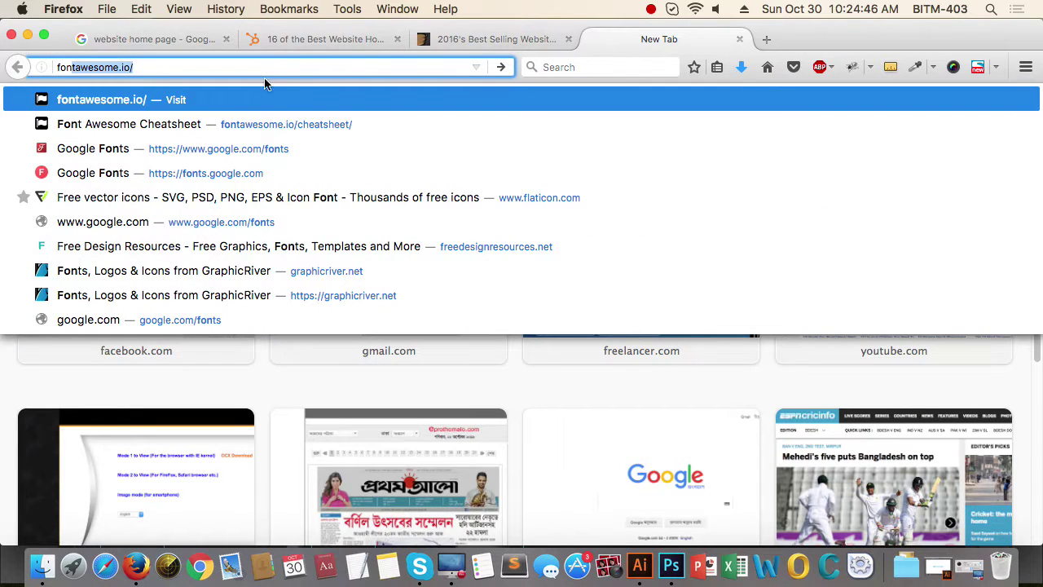
pyautogui.click(157, 131)
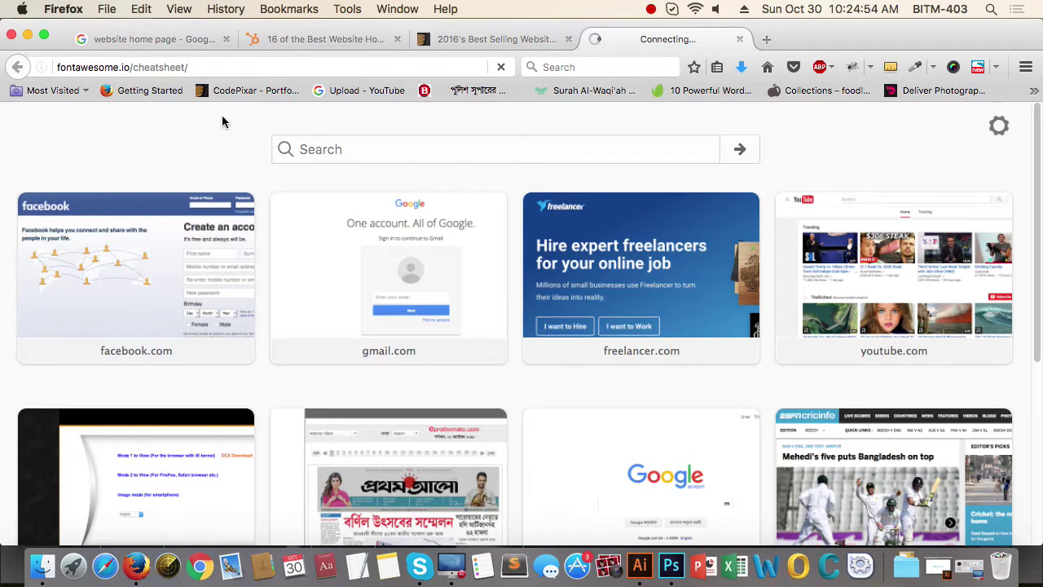
pyautogui.click(739, 39)
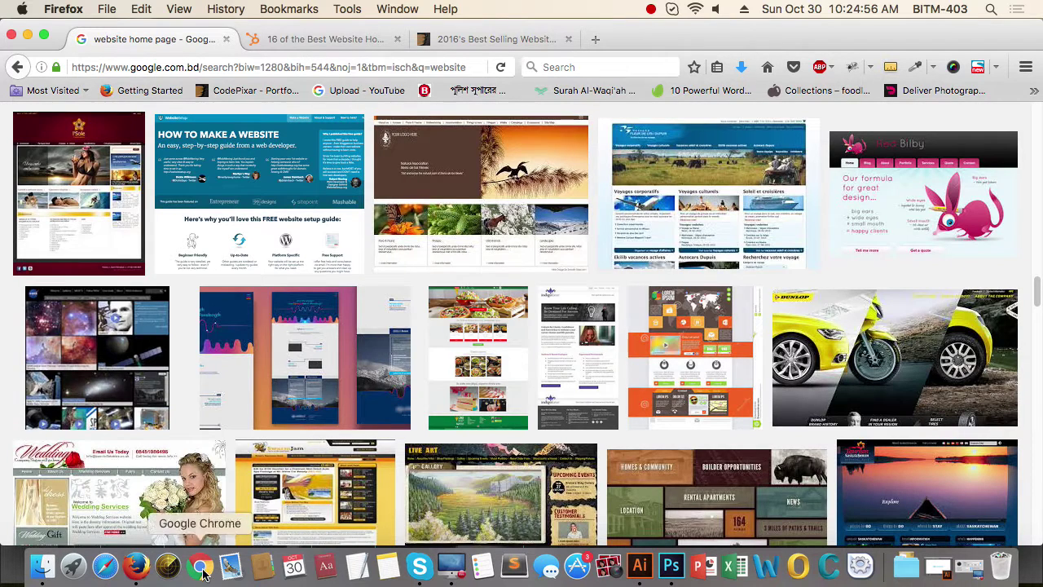
pyautogui.click(671, 565)
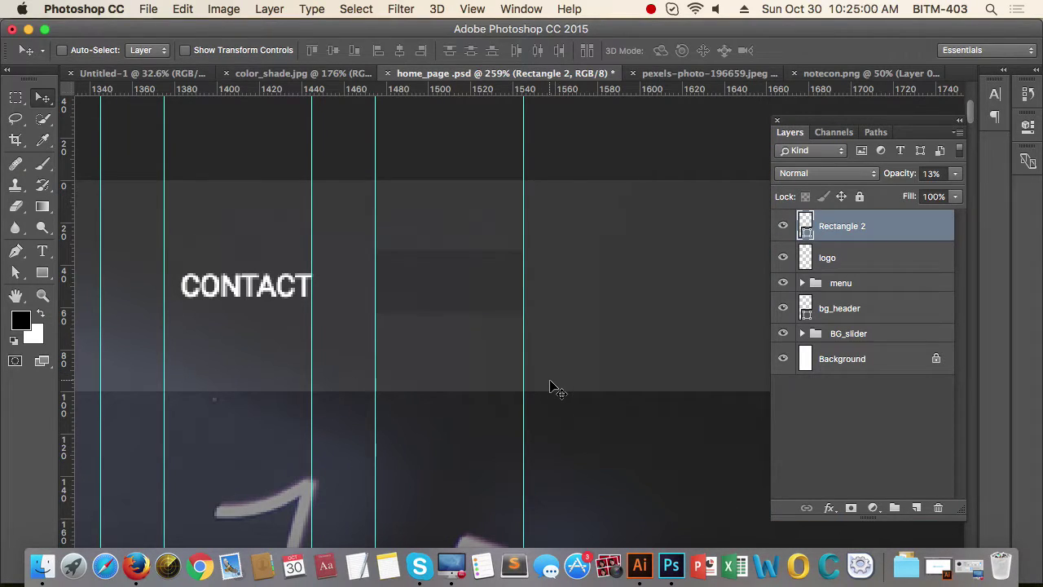
# Step: Create a 20 × 20 px black square shape to the right of the last guide
pyautogui.press('u')
pyautogui.click(574, 327)
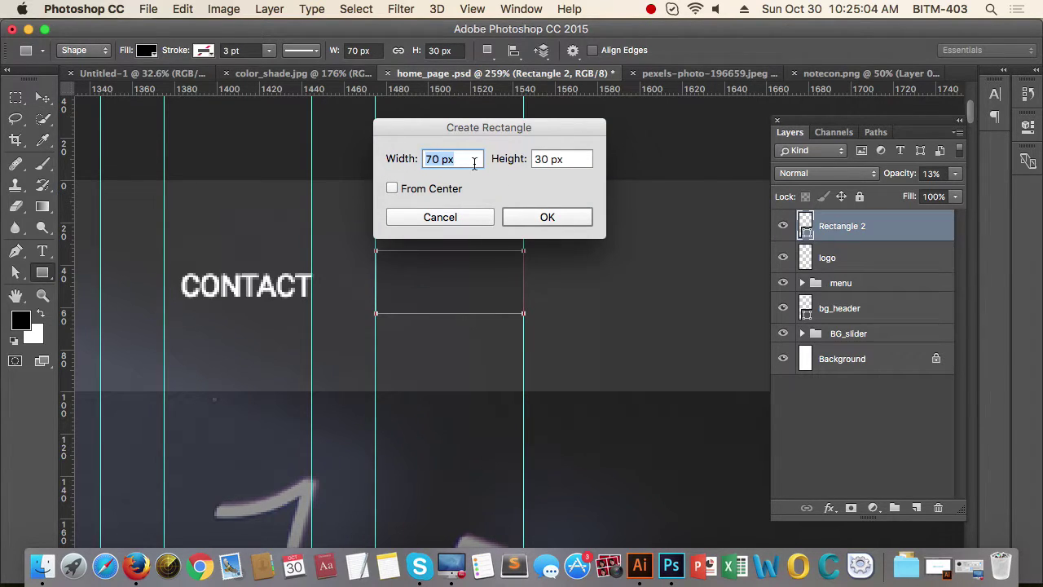
pyautogui.write('20')
pyautogui.click(534, 160)
pyautogui.write('2')
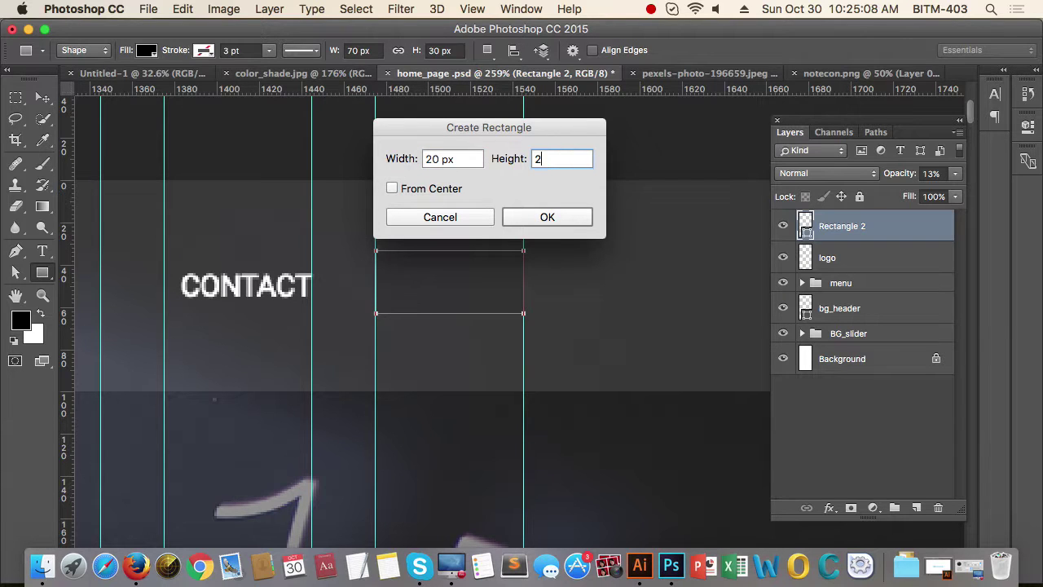
pyautogui.write('0')
pyautogui.press('Return')
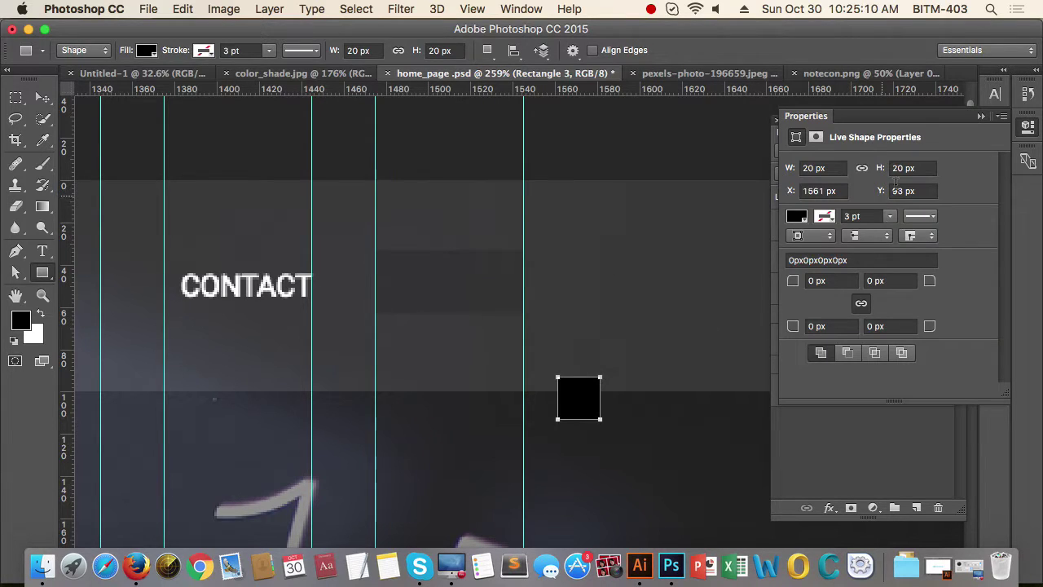
# Step: Turn the square into a 10 × 10 px circle with 5 px corner radii and move it to X 1556 px, Y 90 px
pyautogui.click(815, 281)
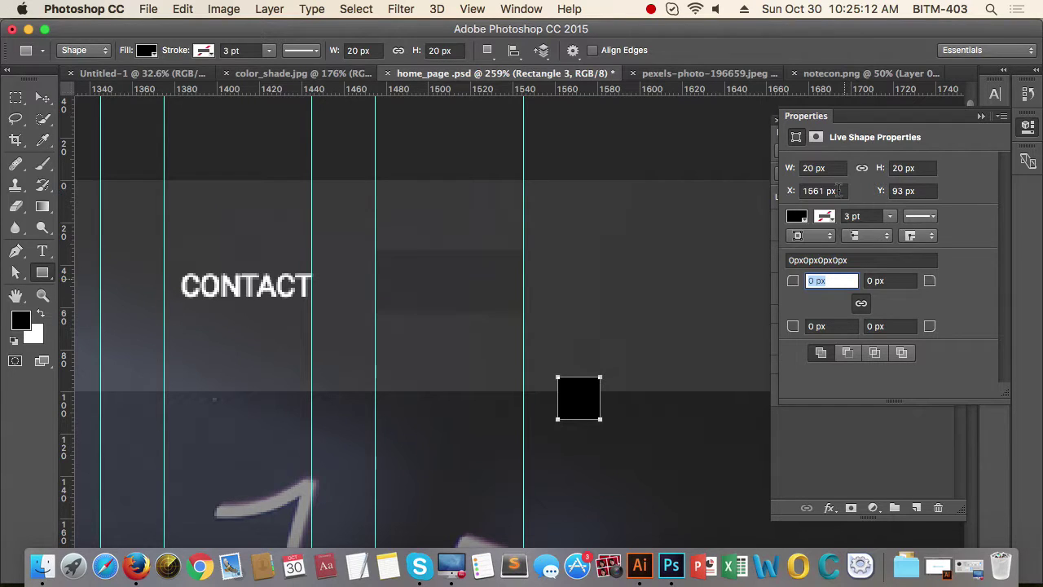
pyautogui.click(807, 168)
pyautogui.write('10')
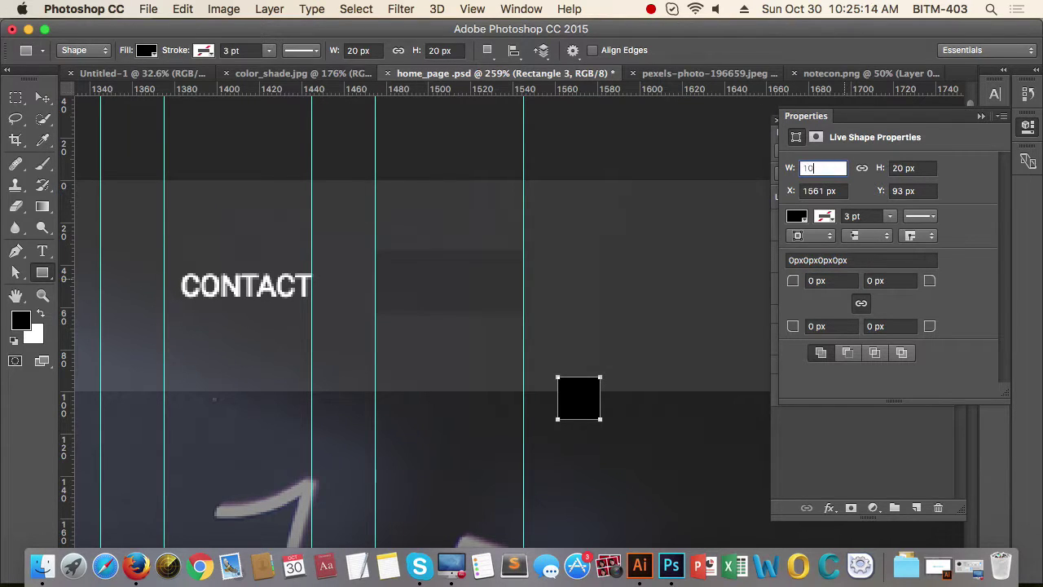
pyautogui.press('Tab')
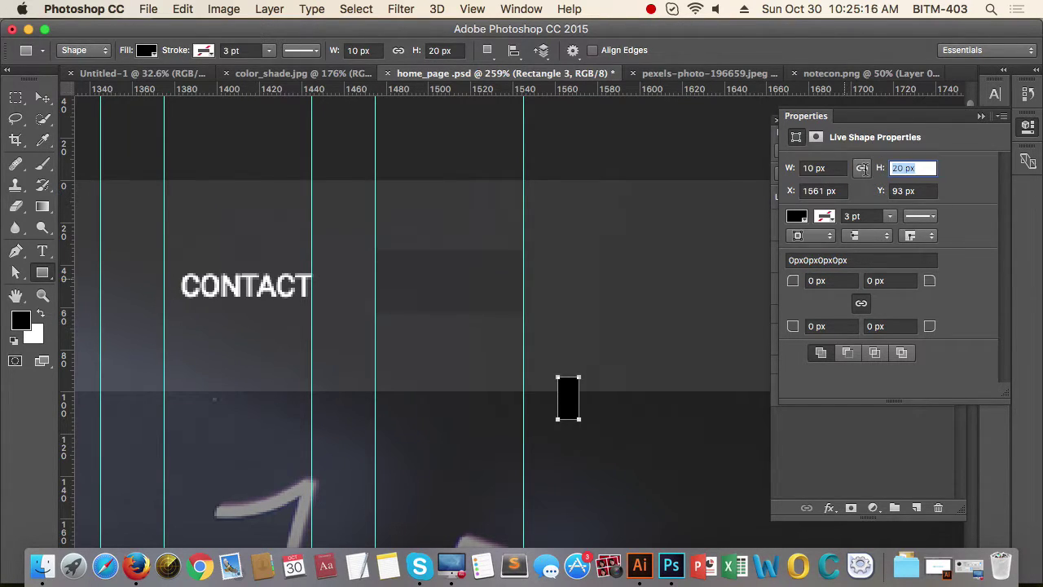
pyautogui.write('10')
pyautogui.press('Return')
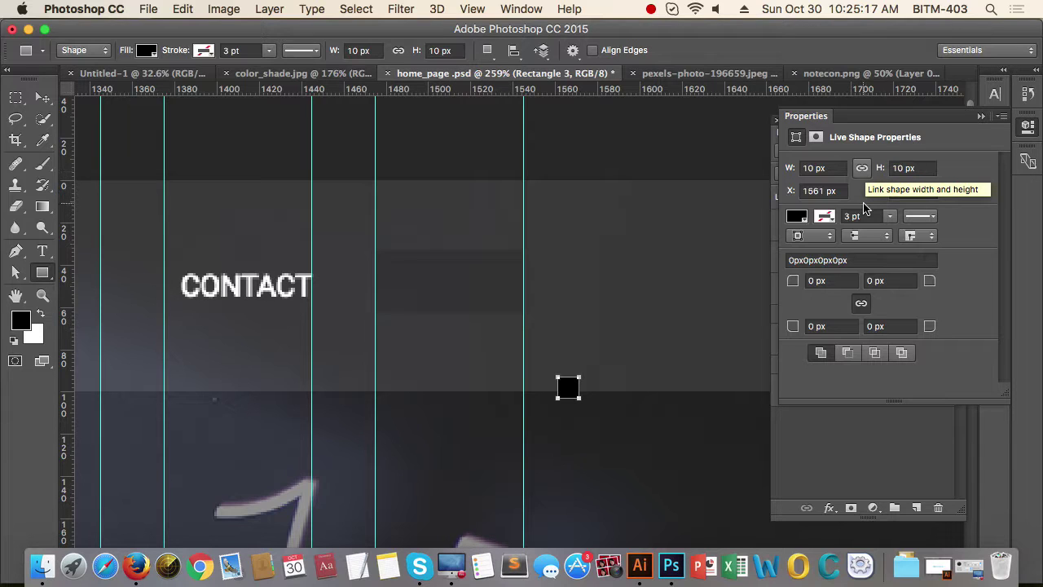
pyautogui.click(844, 281)
pyautogui.write('5')
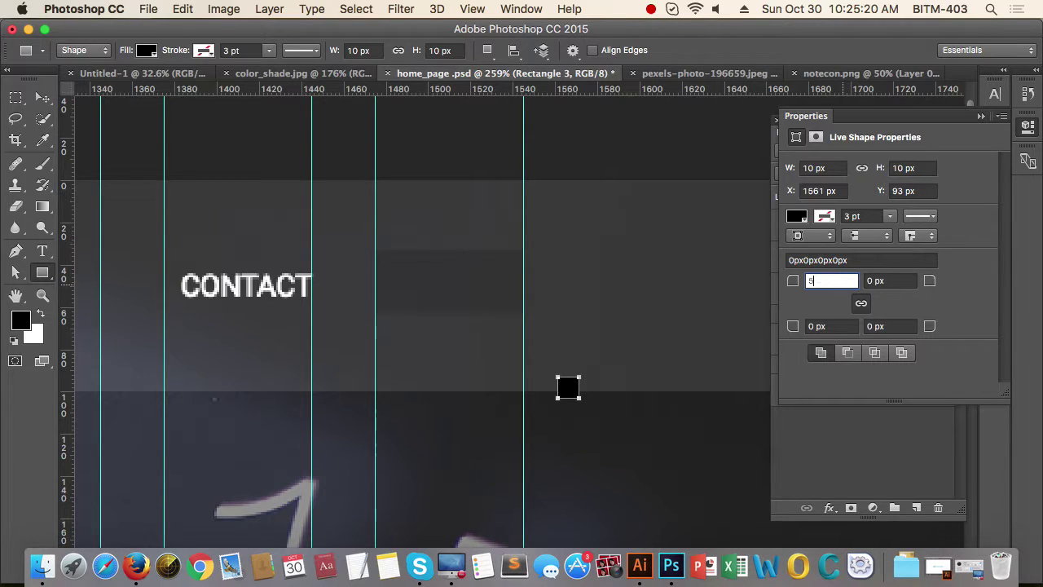
pyautogui.press('Return')
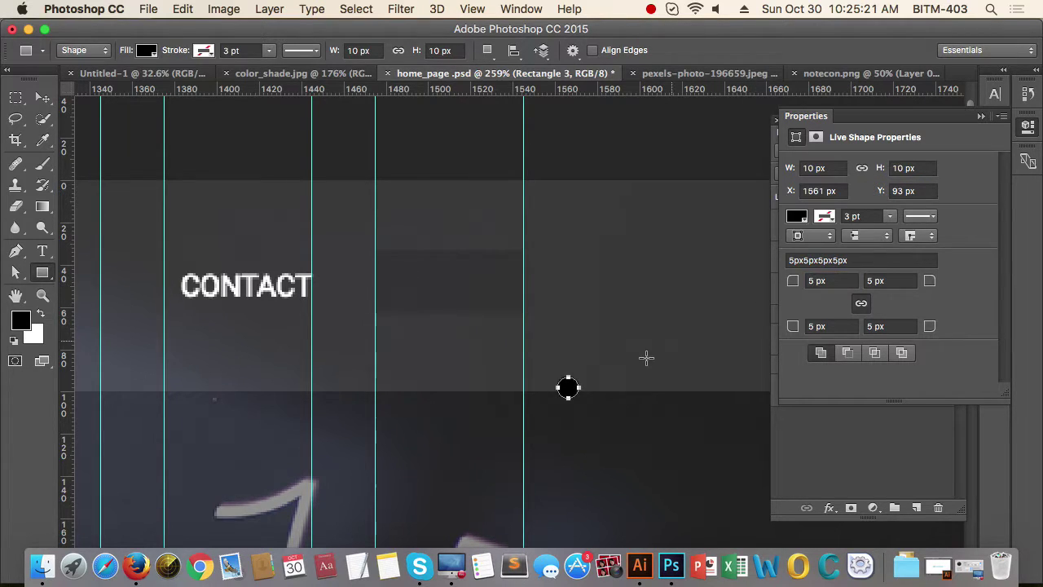
pyautogui.click(44, 99)
pyautogui.moveTo(568, 387); pyautogui.dragTo(502, 412)
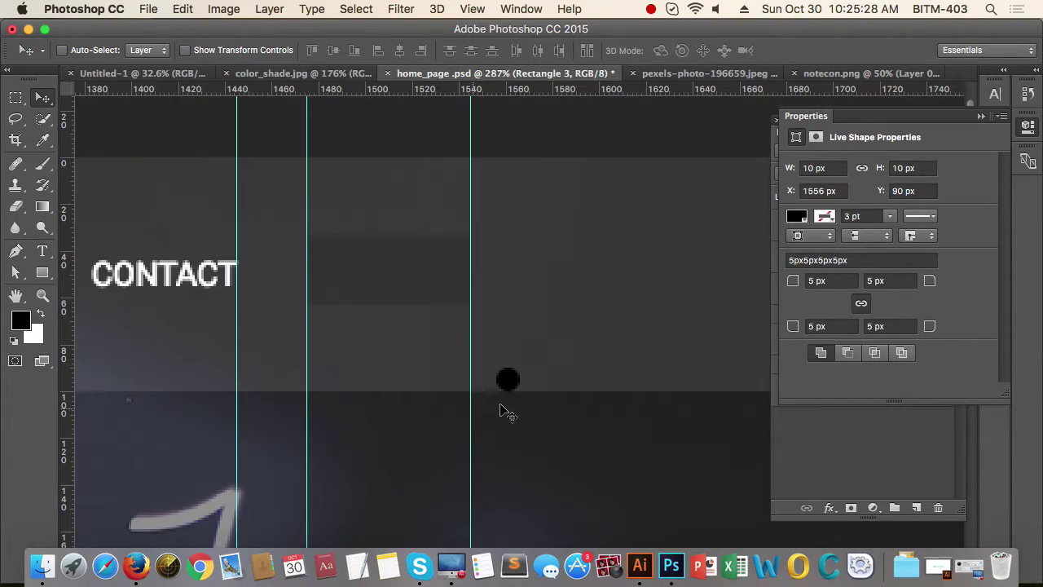
# Step: Add a white 2 px inside stroke at 100% opacity to the small circle
pyautogui.click(983, 115)
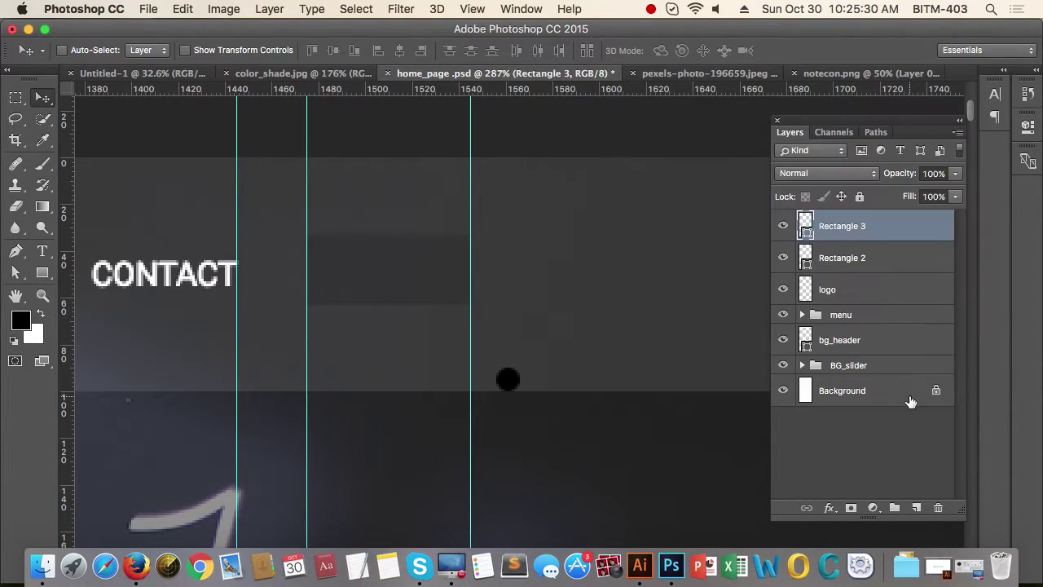
pyautogui.click(829, 506)
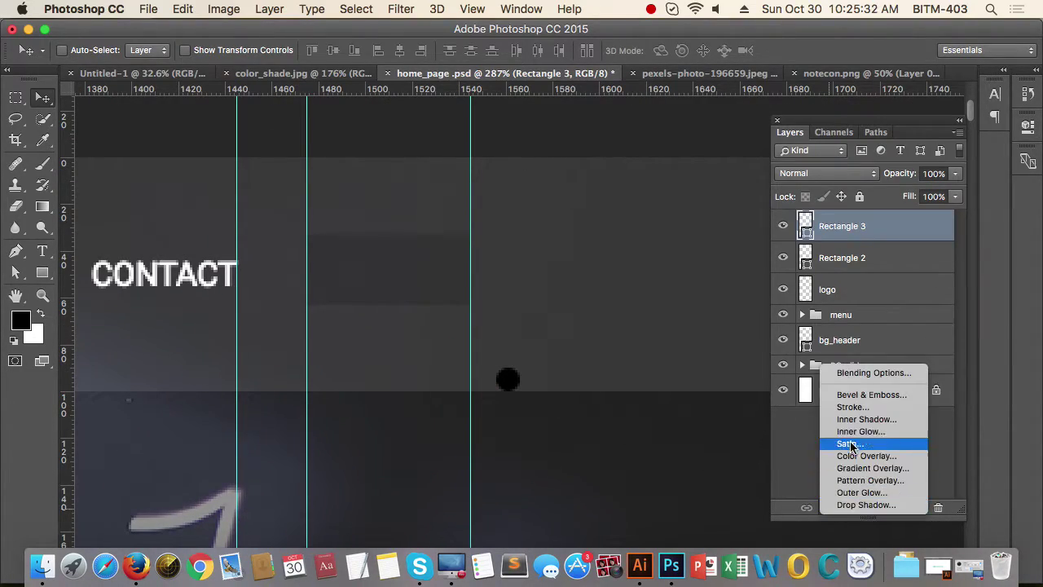
pyautogui.click(856, 408)
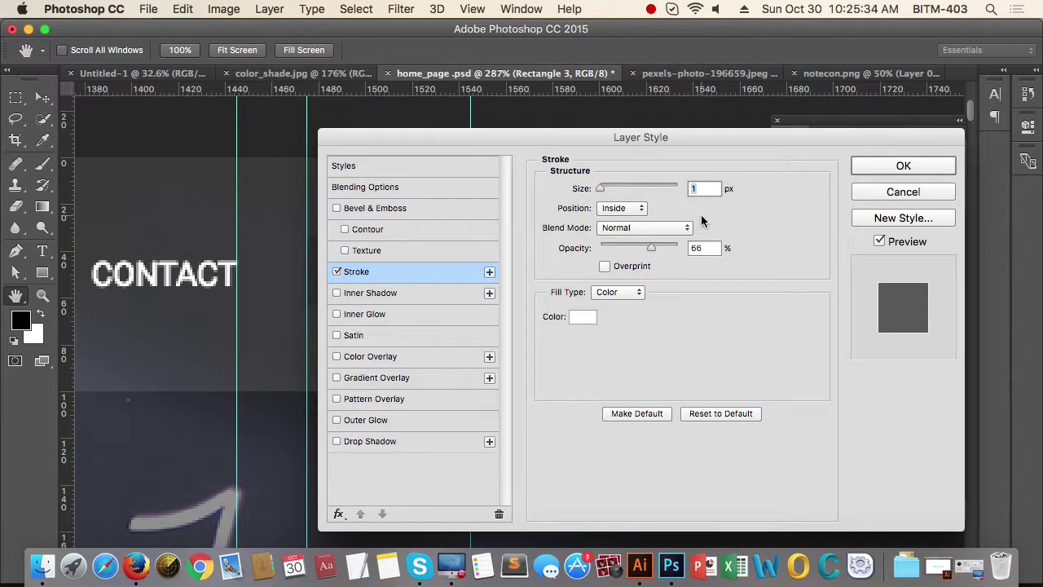
pyautogui.click(702, 189)
pyautogui.press('Up')
pyautogui.moveTo(652, 250); pyautogui.dragTo(692, 249)
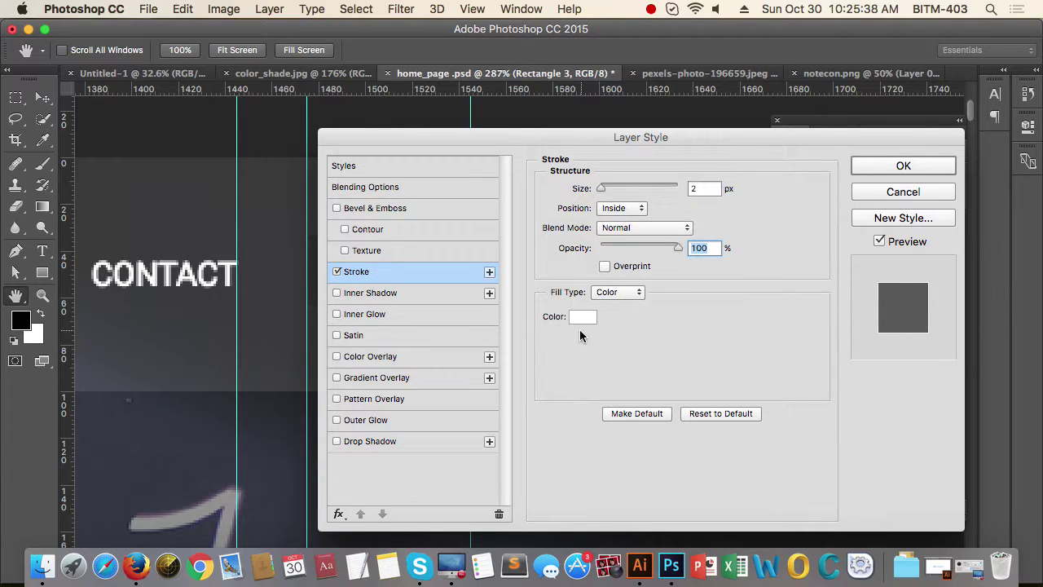
pyautogui.click(896, 169)
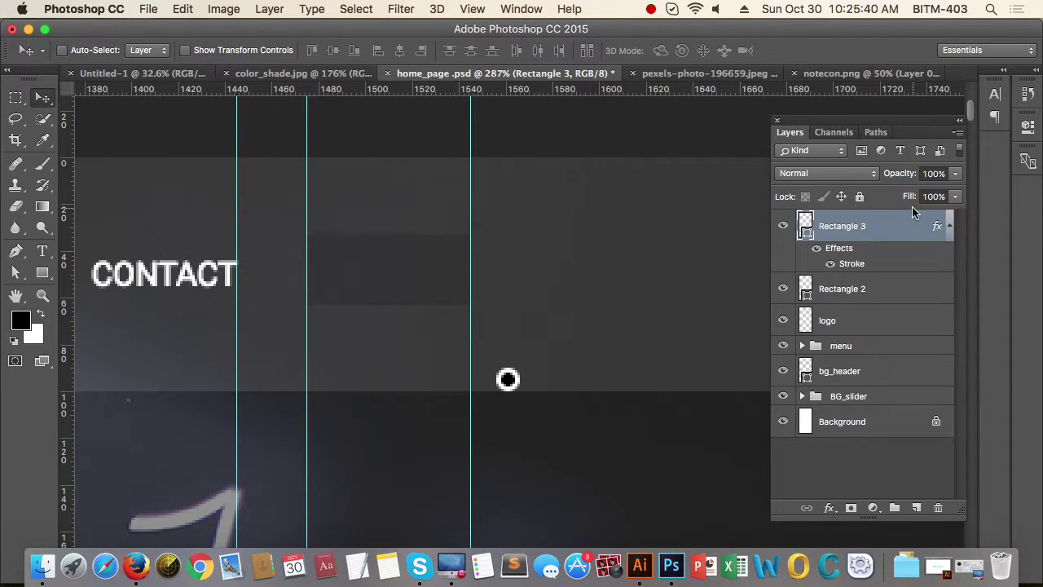
# Step: Set the circle layer's fill to 0% and reduce its stroke size to 1 px
pyautogui.click(955, 196)
pyautogui.moveTo(958, 213); pyautogui.dragTo(703, 289)
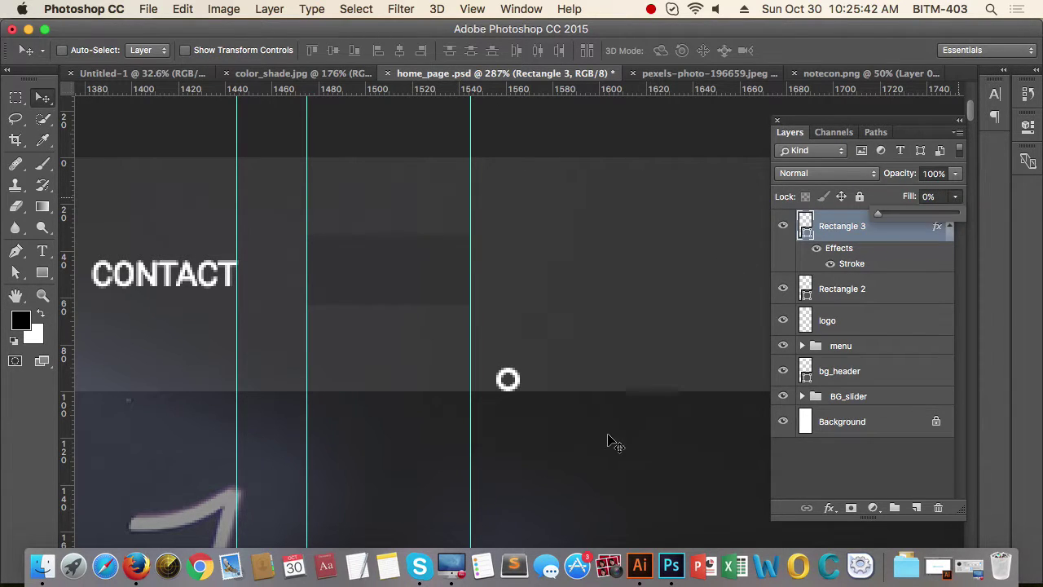
pyautogui.click(830, 508)
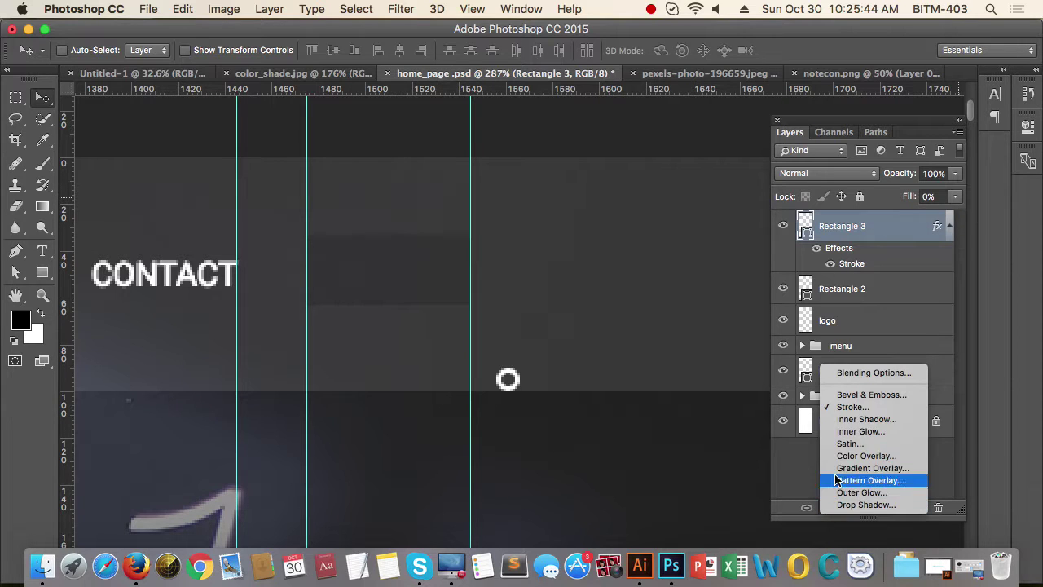
pyautogui.click(848, 409)
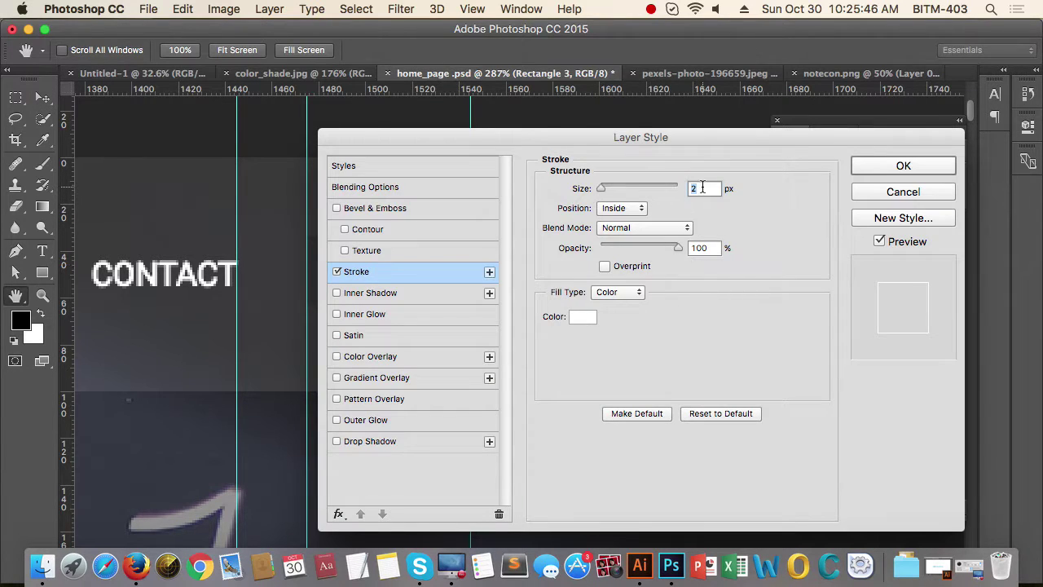
pyautogui.click(862, 170)
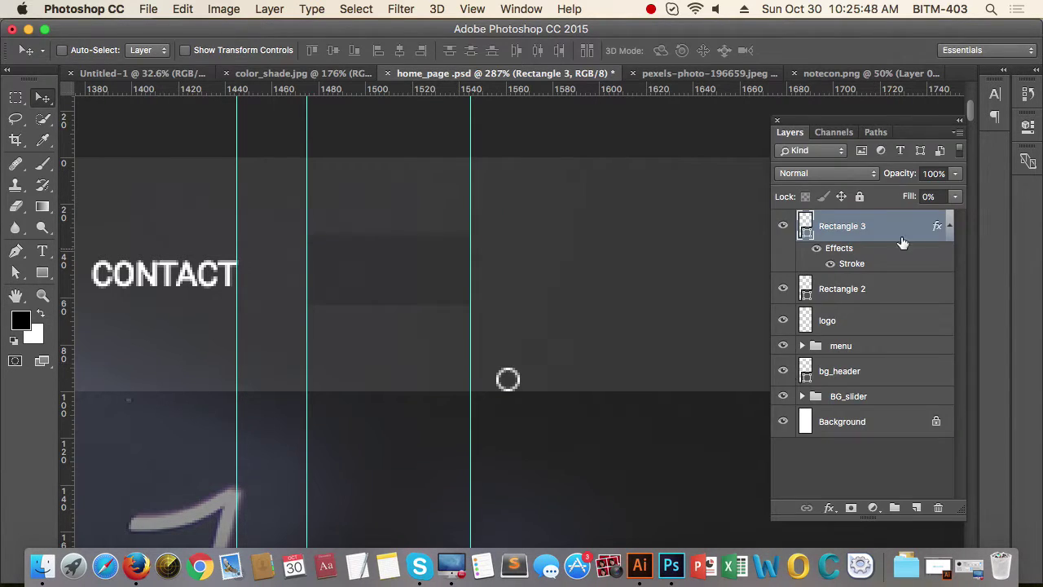
# Step: Create a 1 × 5 px rectangle near the circle as the search icon's handle
pyautogui.scroll(2, 540, 424)
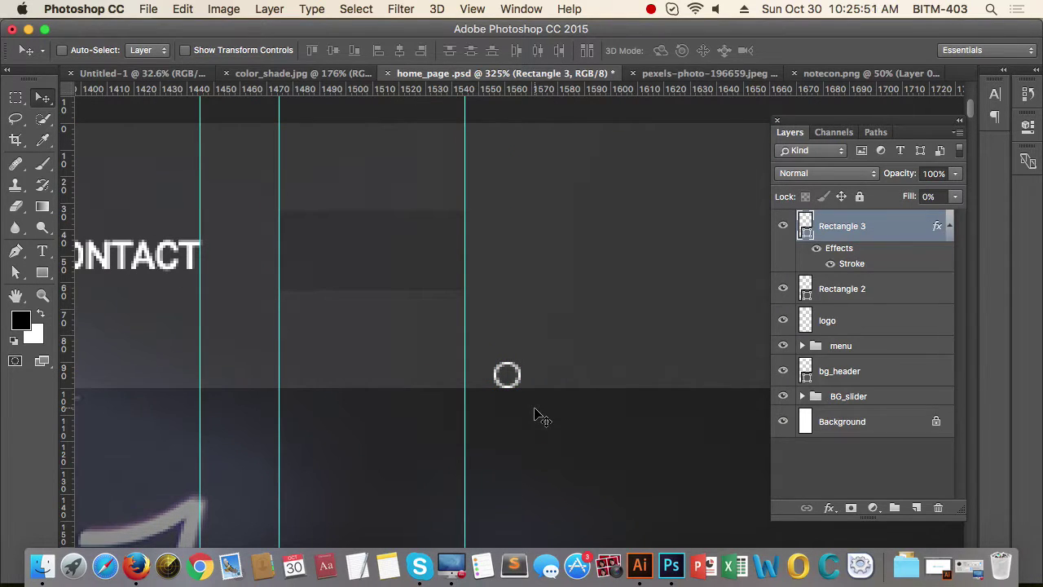
pyautogui.press('u')
pyautogui.click(573, 425)
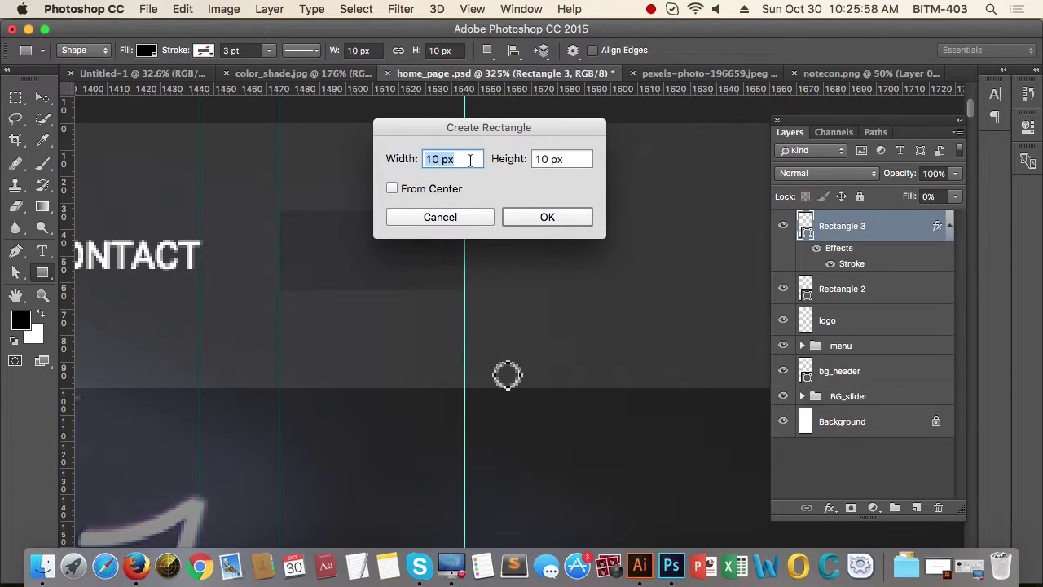
pyautogui.write('1')
pyautogui.press('Tab')
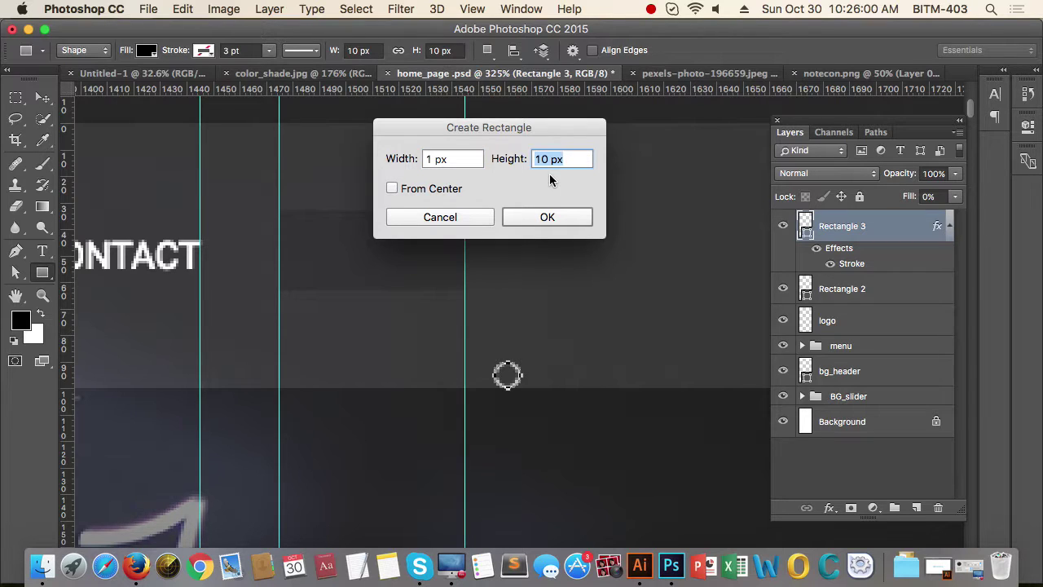
pyautogui.write('5')
pyautogui.click(533, 217)
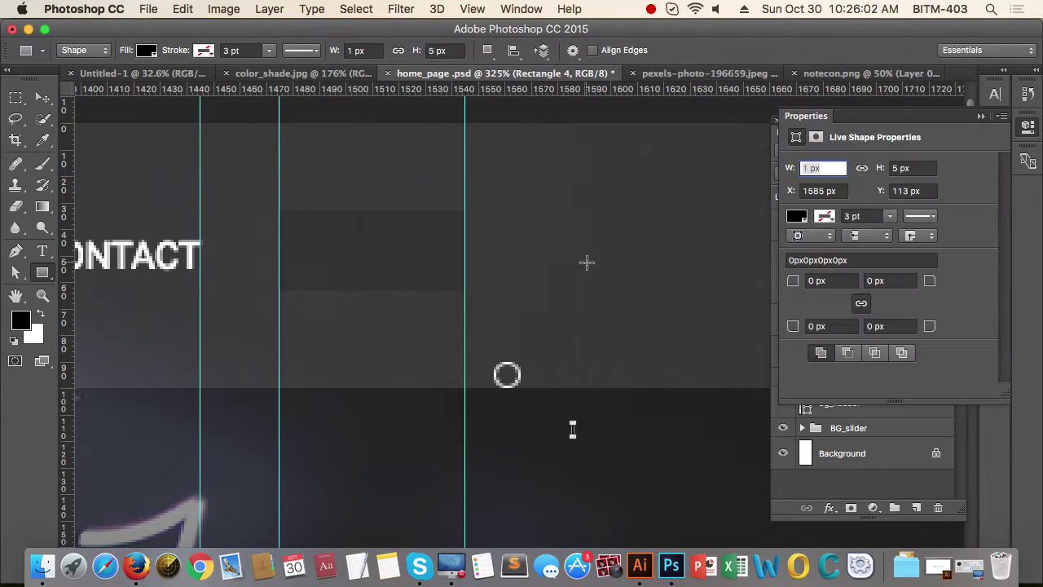
# Step: Fill the handle line with the white background colour and move it directly beneath the circle at X 1561 px, Y 100 px
pyautogui.click(42, 97)
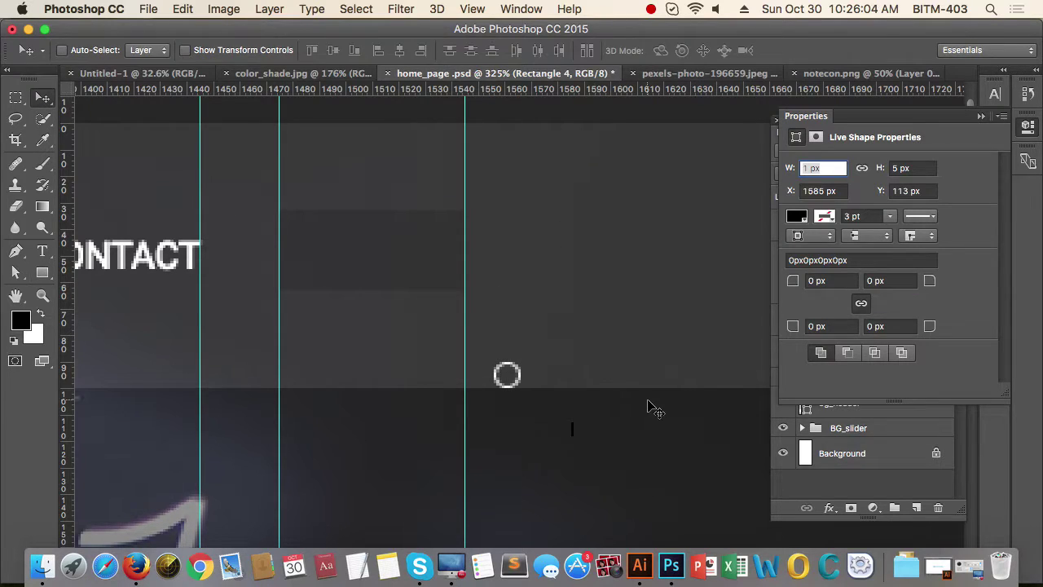
pyautogui.press('super+BackSpace')
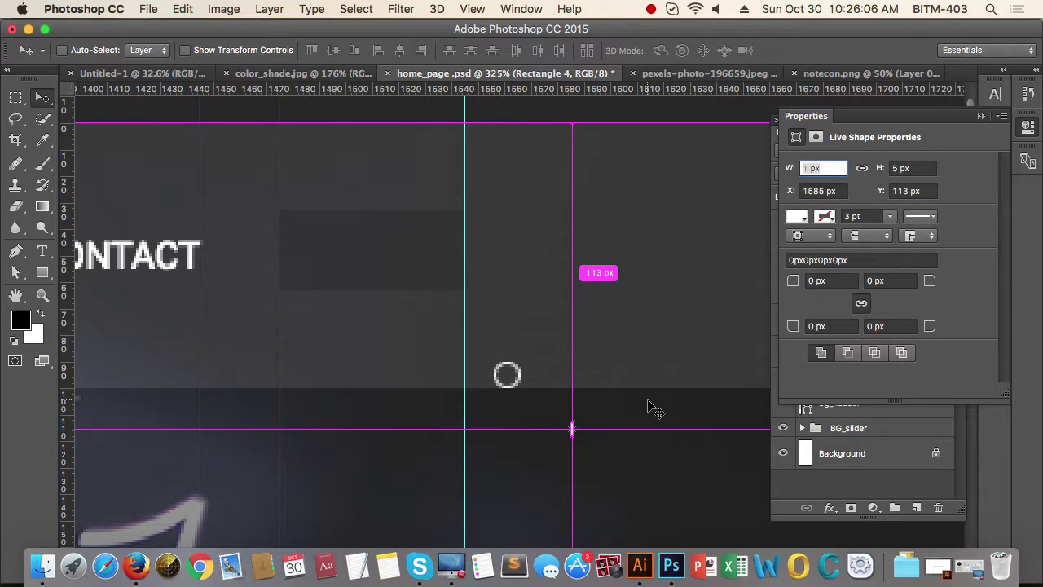
pyautogui.moveTo(571, 430); pyautogui.dragTo(365, 323)
# Step: Set the handle line's height to 8 px
pyautogui.click(912, 168)
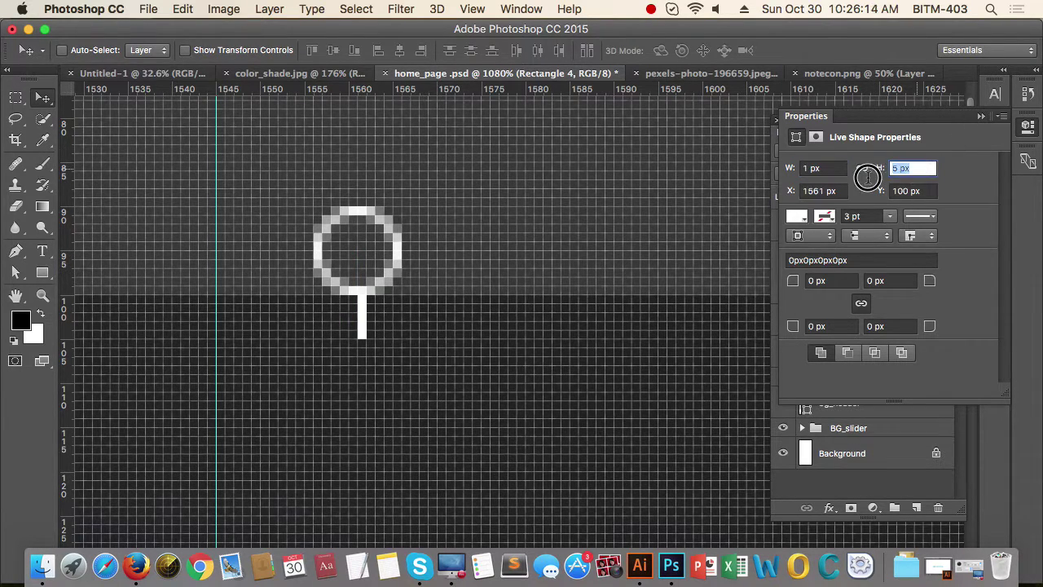
pyautogui.write('8')
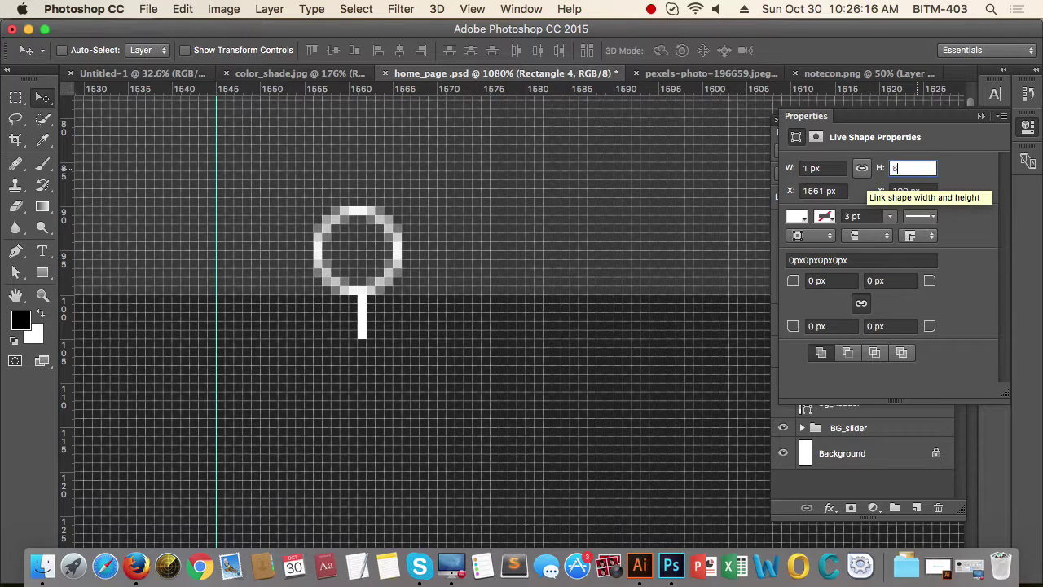
pyautogui.press('Return')
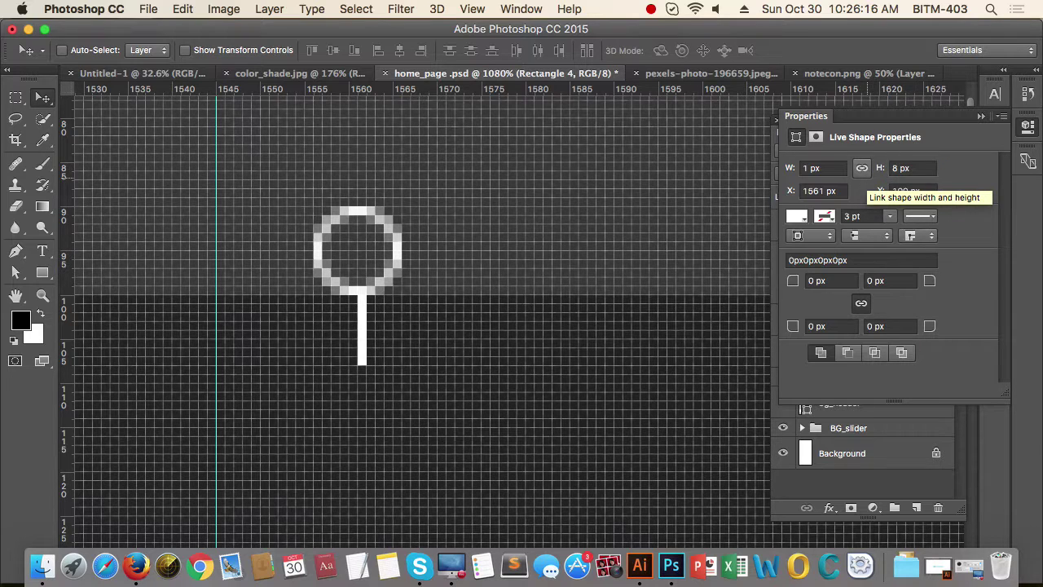
pyautogui.click(981, 119)
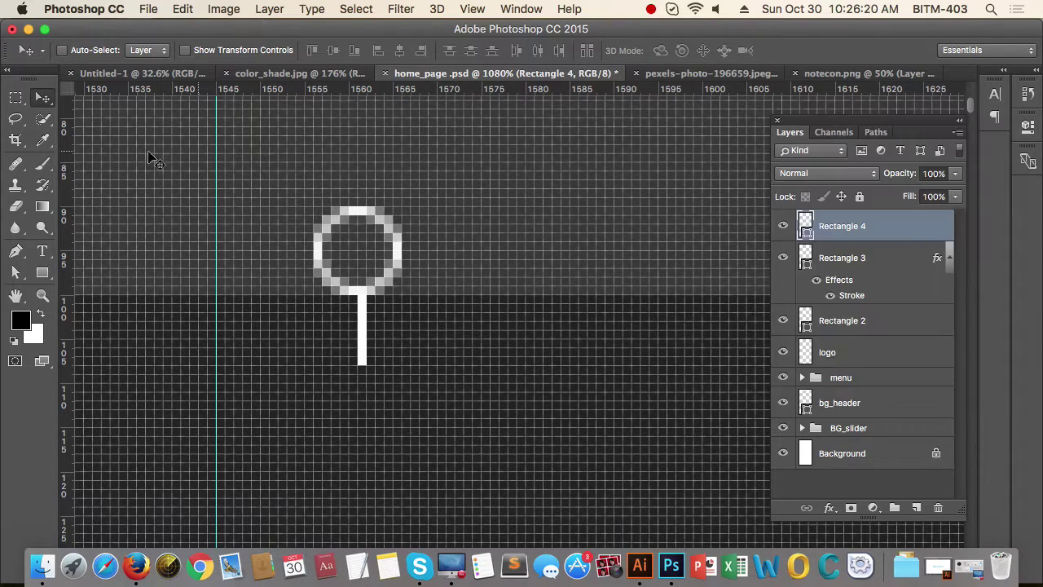
# Step: Align the horizontal centres of the circle and handle layers
pyautogui.scroll(-5, 424, 300)
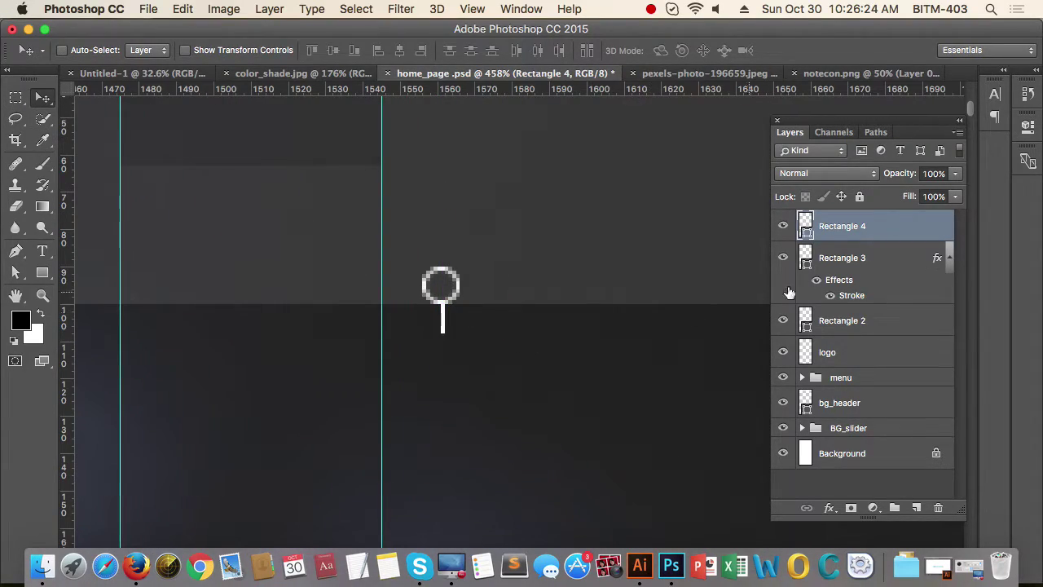
pyautogui.keyDown('shift'); pyautogui.click(884, 259); pyautogui.keyUp('shift')
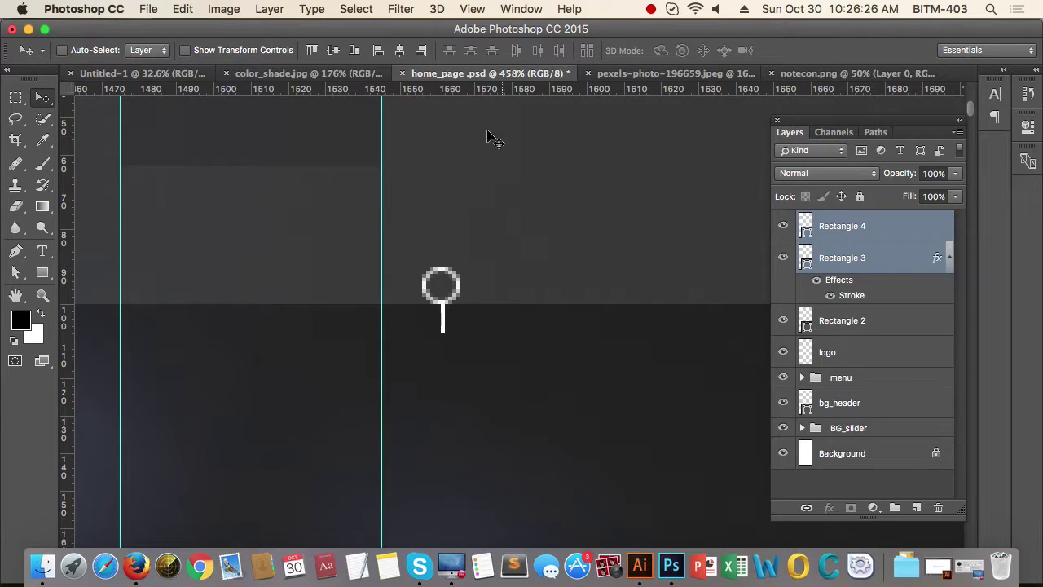
pyautogui.click(400, 55)
pyautogui.moveTo(542, 324); pyautogui.dragTo(466, 332)
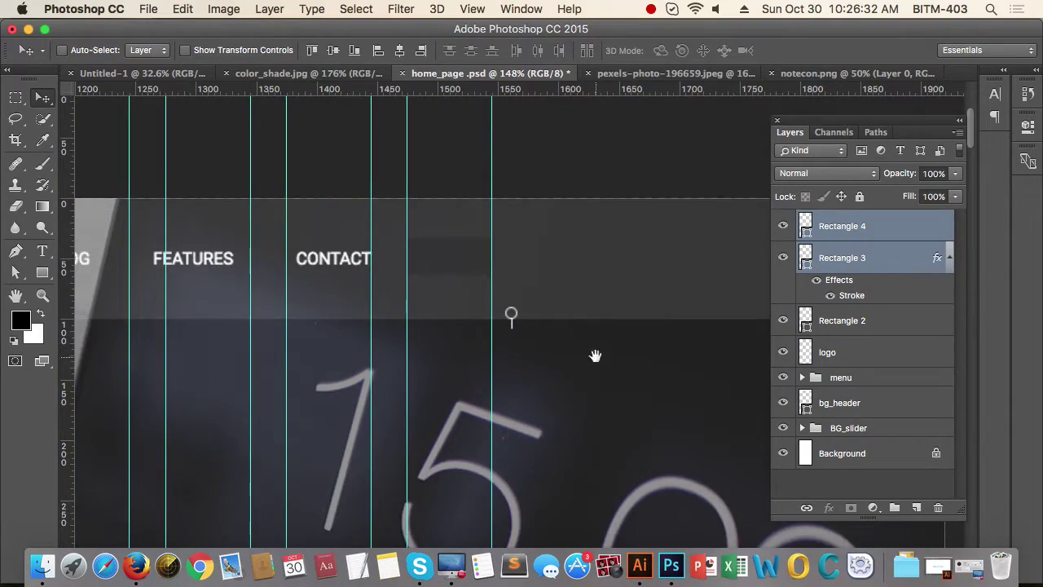
pyautogui.moveTo(595, 356); pyautogui.dragTo(572, 404)
pyautogui.moveTo(503, 365); pyautogui.dragTo(633, 377)
# Step: Select only the handle line and move it up about 1 px to overlap the circle's lower edge
pyautogui.click(898, 227)
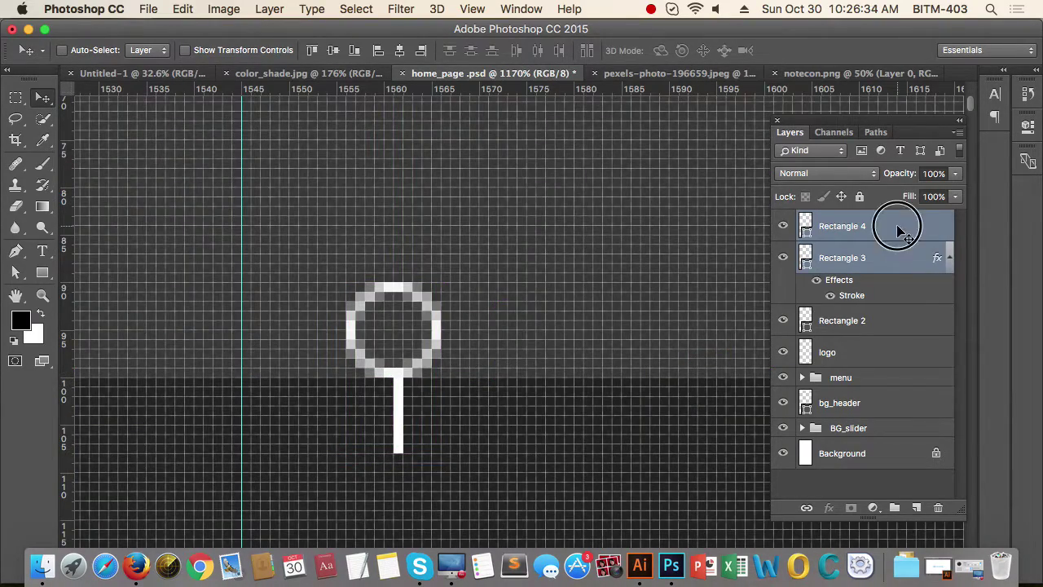
pyautogui.moveTo(361, 408); pyautogui.dragTo(427, 379)
pyautogui.moveTo(499, 360); pyautogui.dragTo(391, 370)
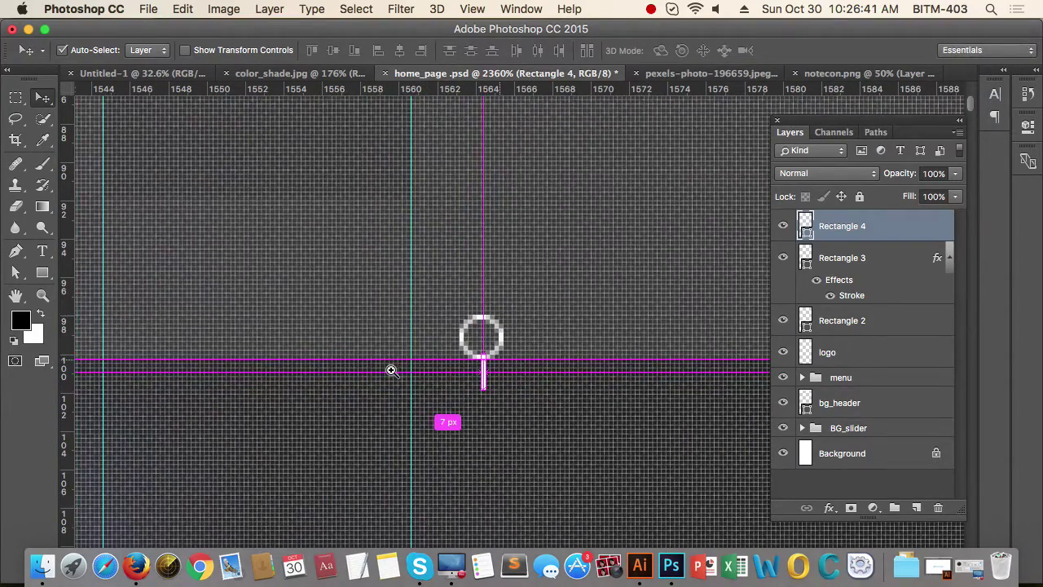
# Step: Group the circle and handle layers and rotate the group counter-clockwise so the handle points diagonally to the lower right
pyautogui.keyDown('super'); pyautogui.click(886, 263); pyautogui.keyUp('super')
pyautogui.press('super+g')
pyautogui.moveTo(417, 374); pyautogui.dragTo(387, 389)
pyautogui.moveTo(506, 399); pyautogui.dragTo(543, 412)
pyautogui.press('super+t')
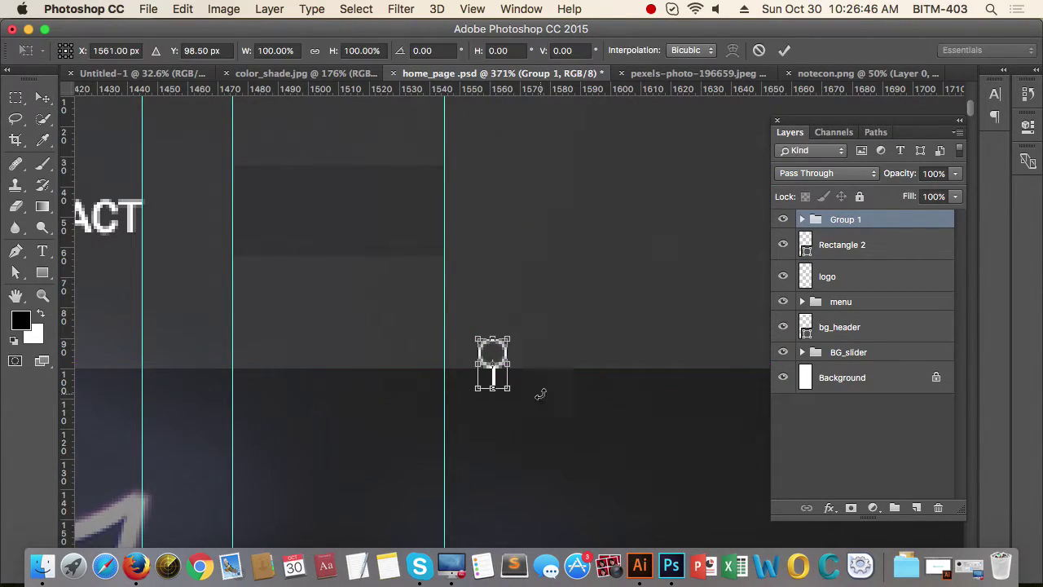
pyautogui.moveTo(518, 338); pyautogui.dragTo(499, 304)
pyautogui.press('Return')
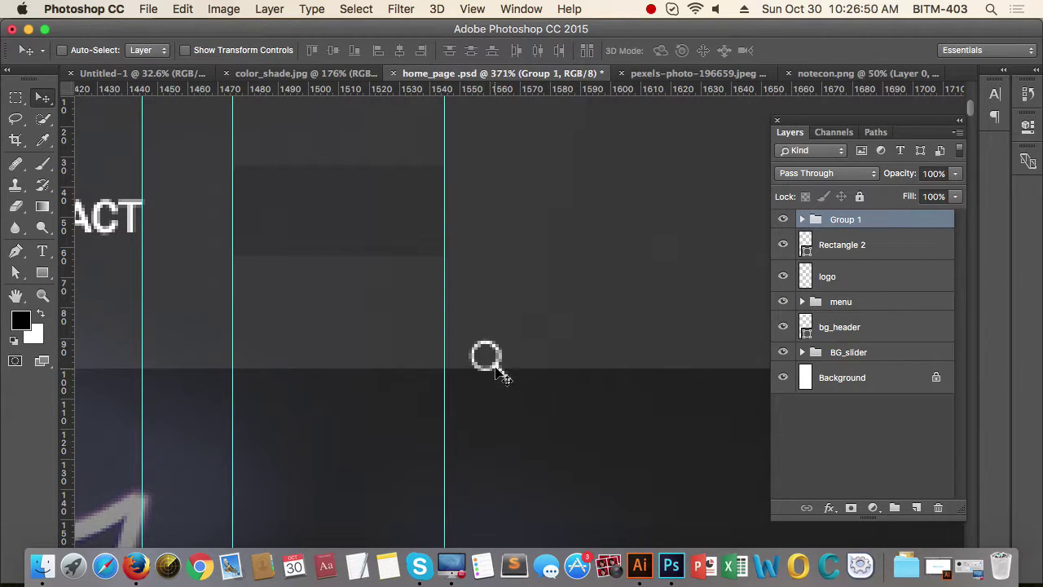
# Step: Move the magnifier icon into the faint button box beside CONTACT and rename its group as search
pyautogui.moveTo(496, 369)
pyautogui.mouseDown()
pyautogui.moveTo(420, 300)
pyautogui.moveTo(411, 216)
pyautogui.moveTo(418, 231)
pyautogui.mouseUp()
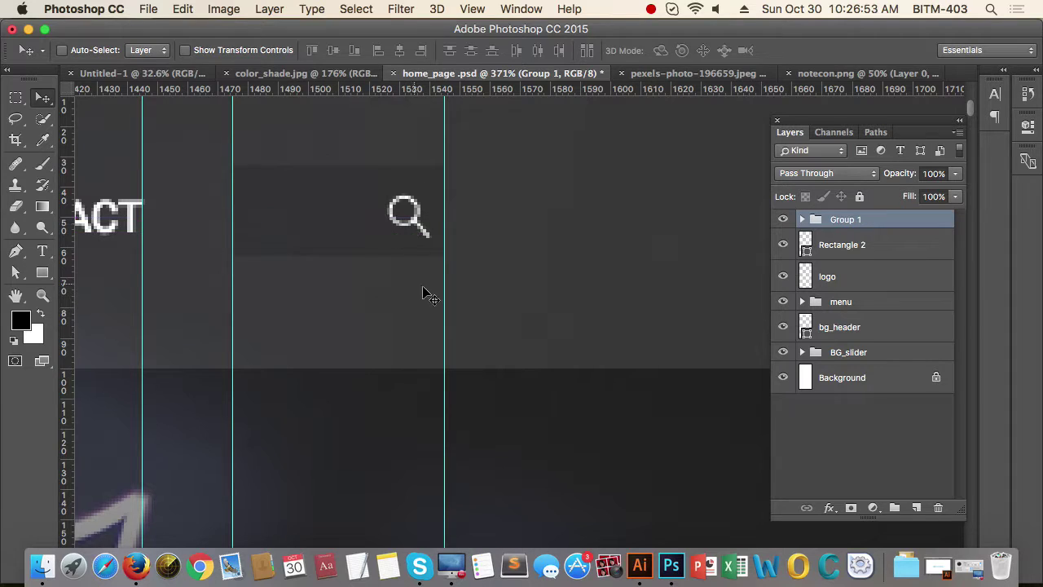
pyautogui.doubleClick(835, 221)
pyautogui.write('sea')
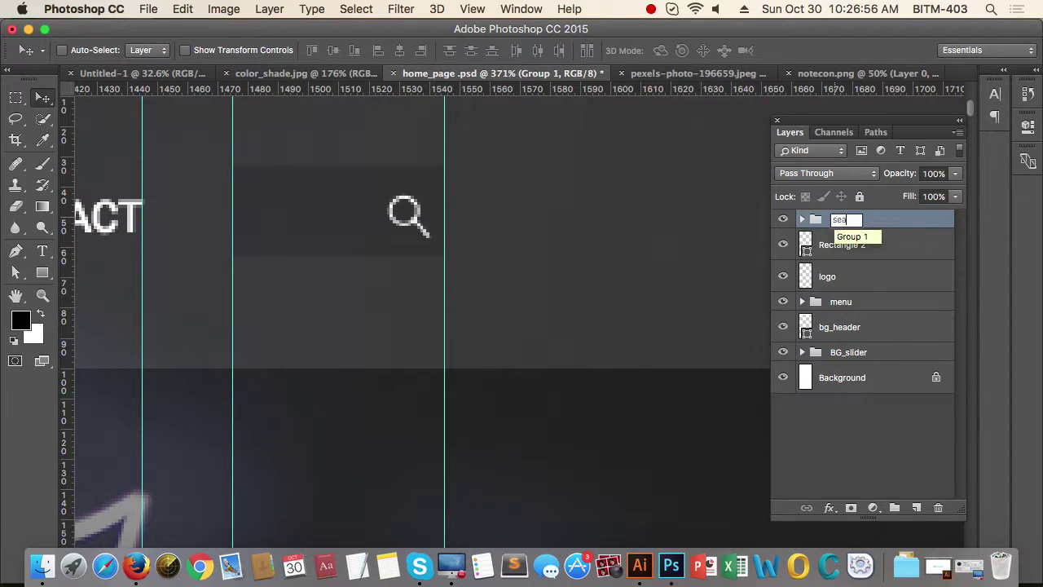
pyautogui.write('rch')
pyautogui.press('Return')
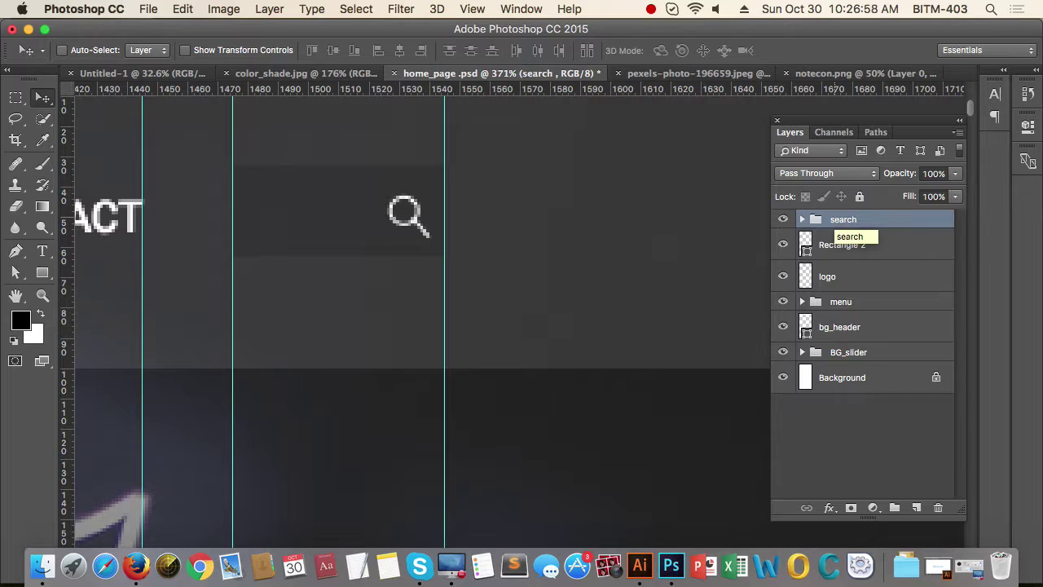
# Step: Place the search icon against the button box's right guide and shift it 10 px left
pyautogui.moveTo(626, 389); pyautogui.dragTo(531, 401)
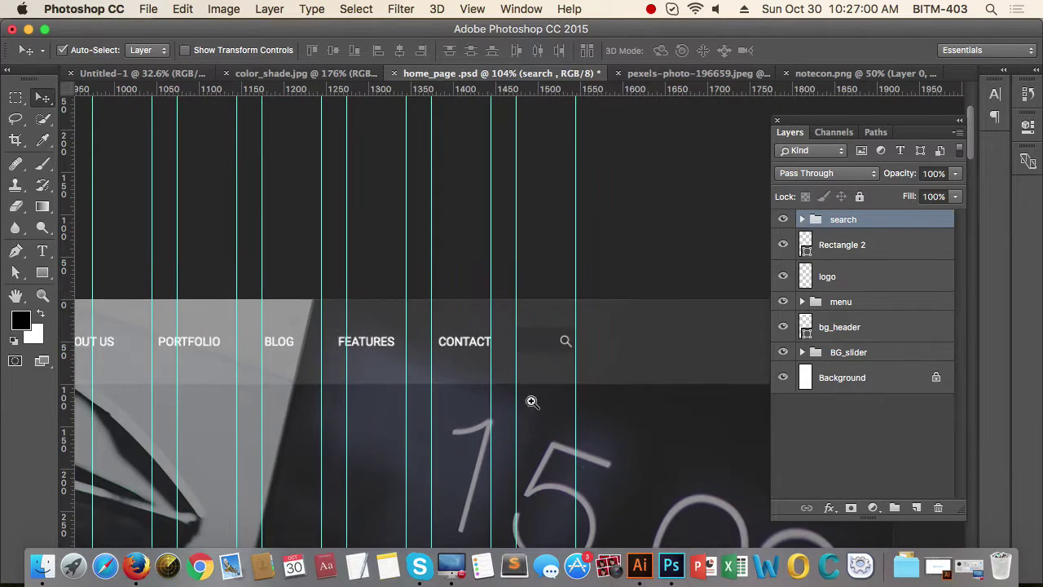
pyautogui.moveTo(650, 440); pyautogui.dragTo(658, 370)
pyautogui.moveTo(624, 371); pyautogui.dragTo(585, 373)
pyautogui.moveTo(661, 375); pyautogui.dragTo(415, 367)
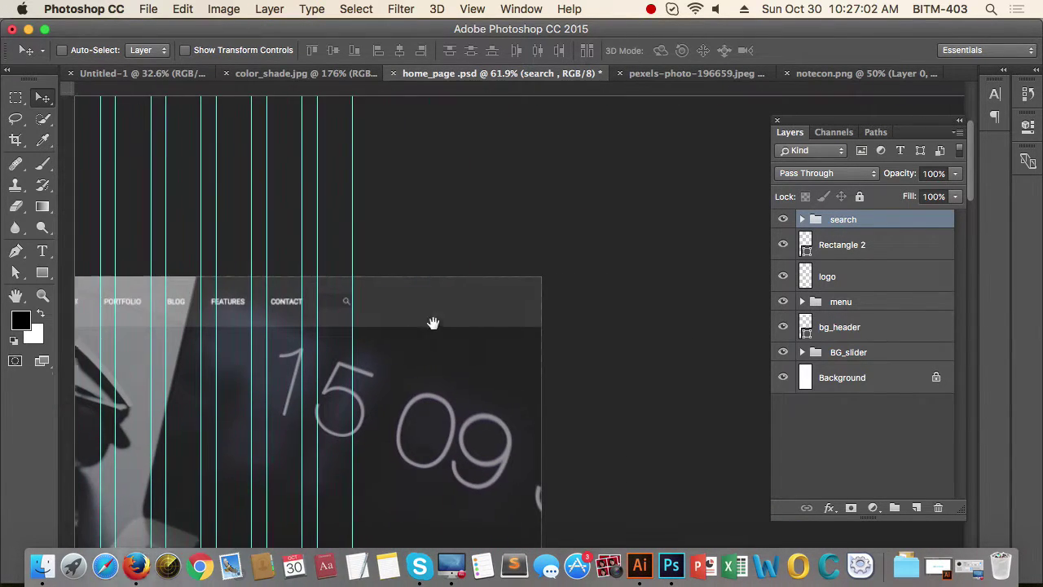
pyautogui.moveTo(299, 326); pyautogui.dragTo(399, 330)
pyautogui.moveTo(300, 295); pyautogui.dragTo(441, 319)
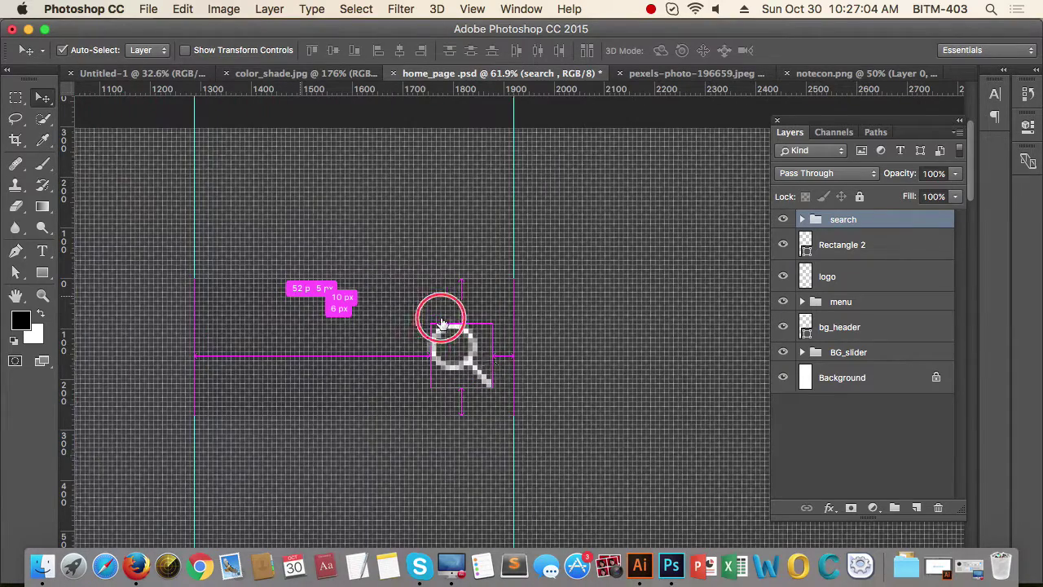
pyautogui.moveTo(466, 362); pyautogui.dragTo(488, 363)
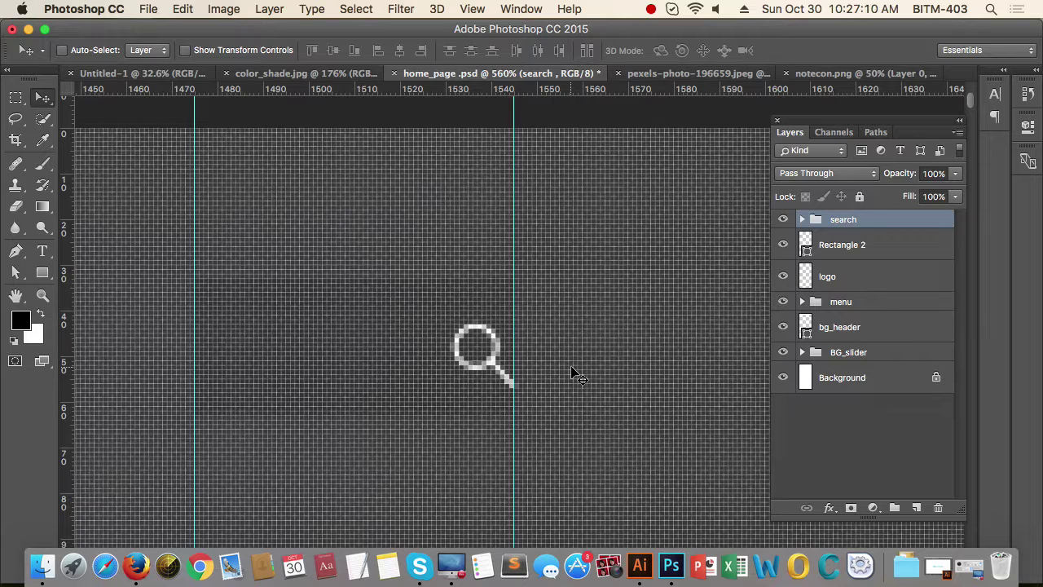
pyautogui.hotkey('shift', 'Left')
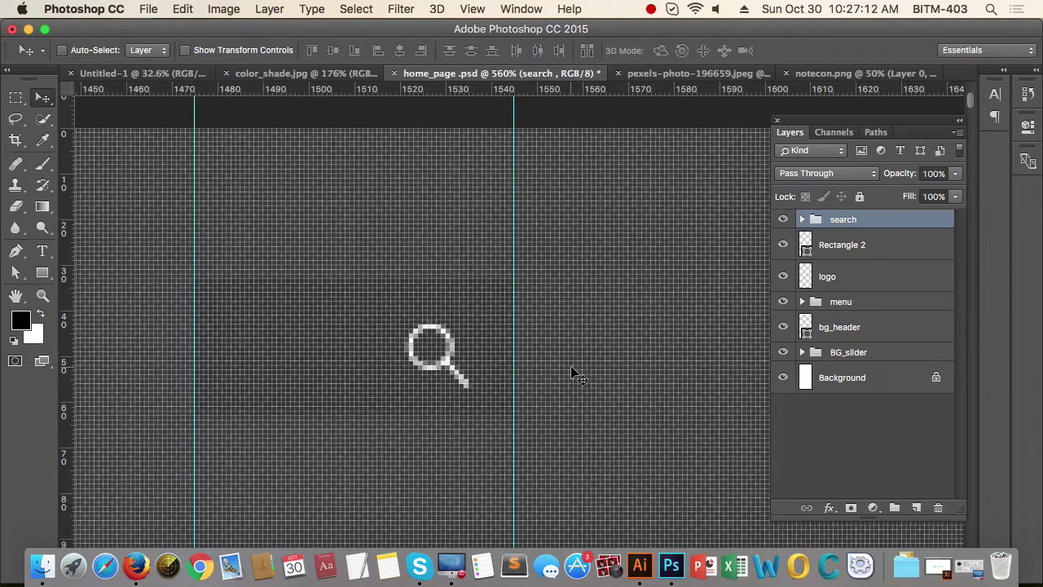
# Step: Align the vertical centres of the search group and Rectangle 2, undoing a trial alignment of their horizontal centres
pyautogui.moveTo(617, 345); pyautogui.dragTo(489, 375)
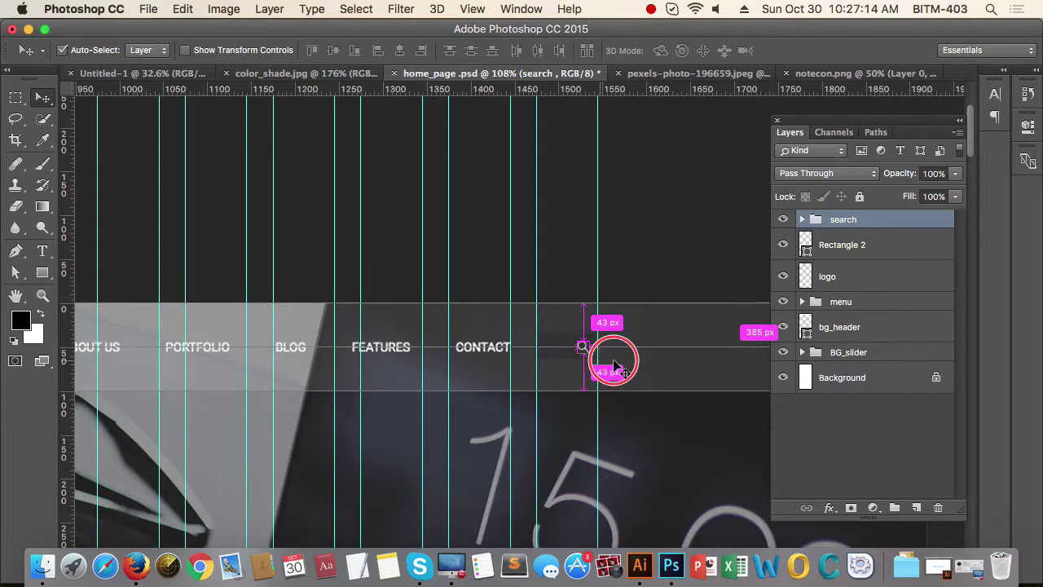
pyautogui.scroll(4, 614, 364)
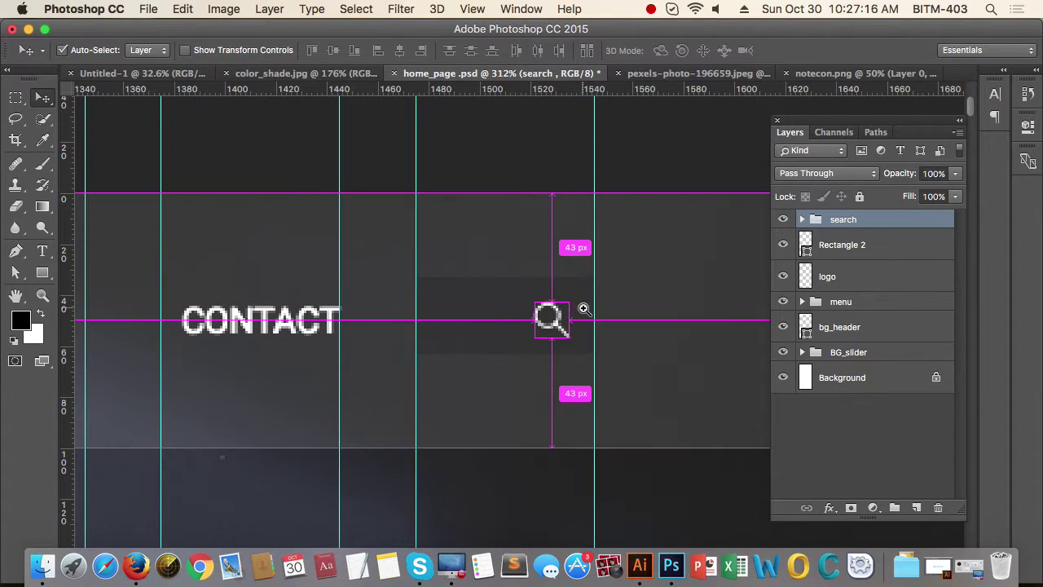
pyautogui.moveTo(631, 452); pyautogui.dragTo(591, 452)
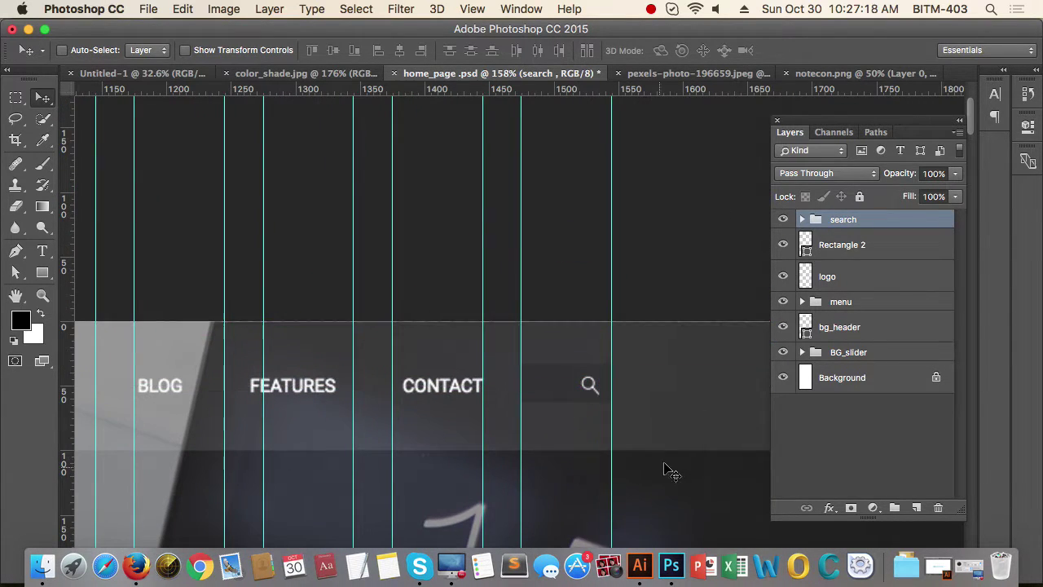
pyautogui.keyDown('shift'); pyautogui.click(875, 254); pyautogui.keyUp('shift')
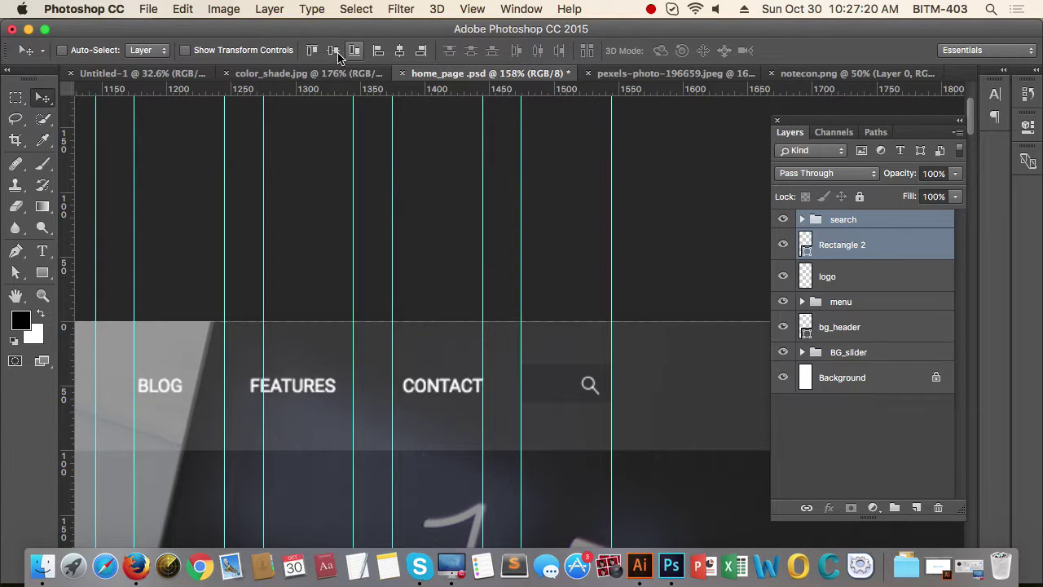
pyautogui.click(401, 52)
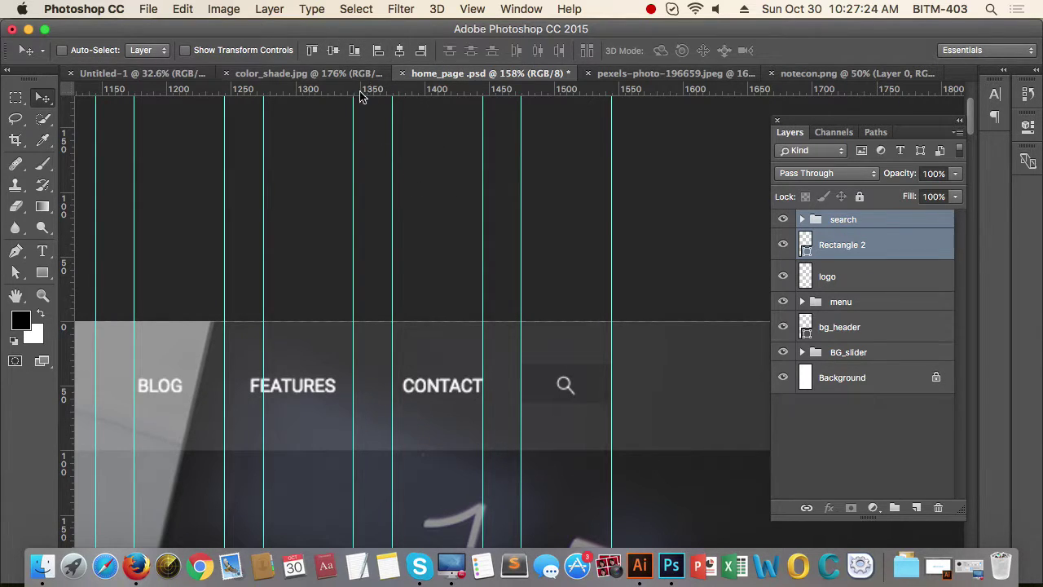
pyautogui.press('super+z')
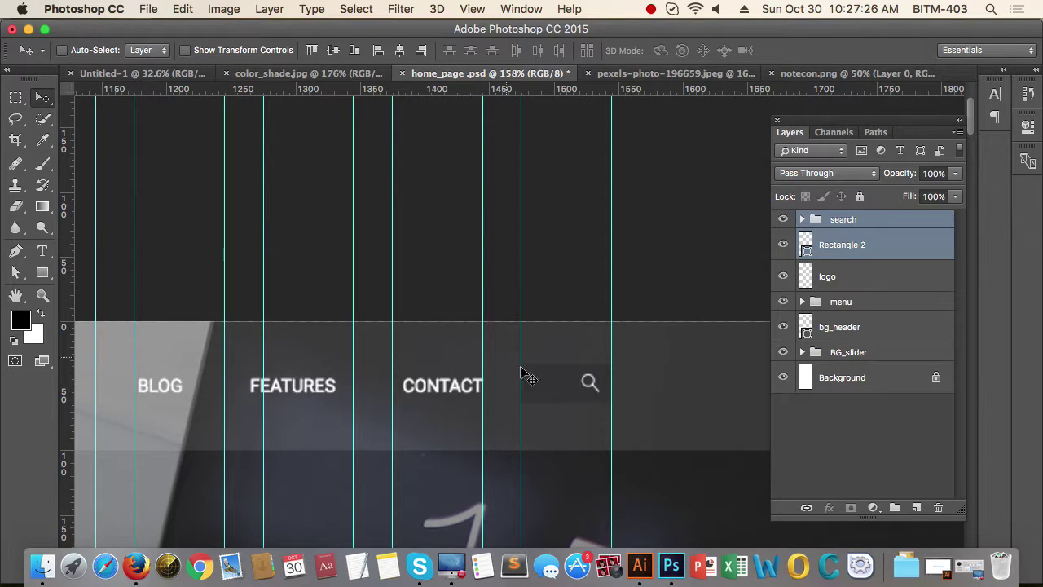
# Step: Group the search group with Rectangle 2 and name the new group search_button
pyautogui.scroll(-6, 601, 442)
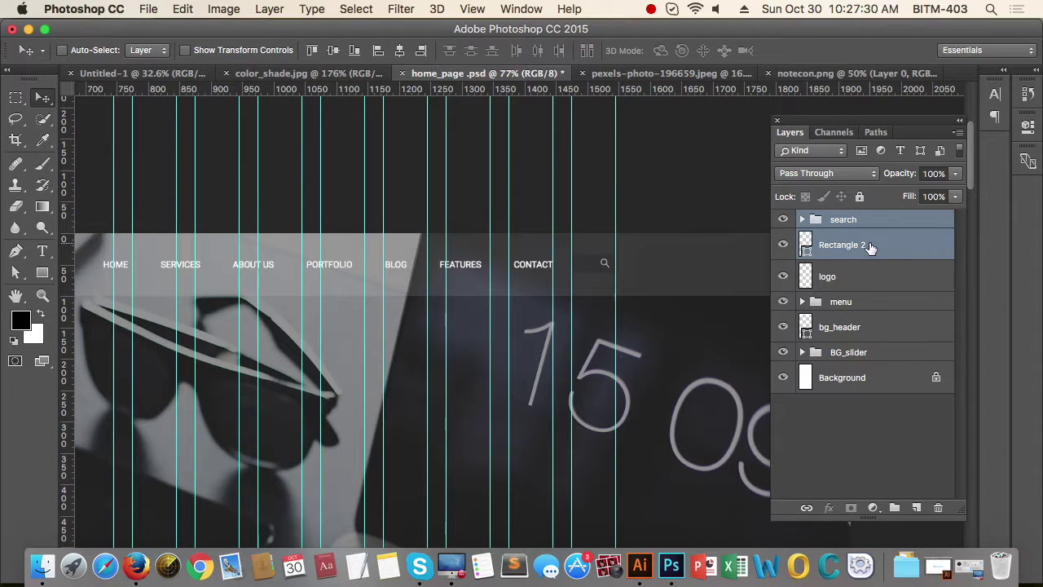
pyautogui.press('super+g')
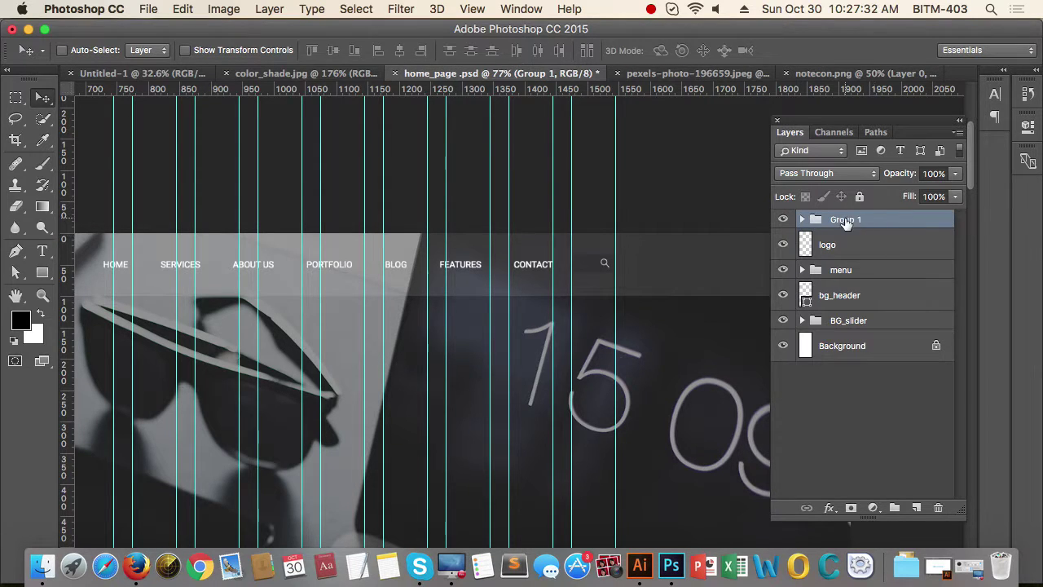
pyautogui.doubleClick(846, 219)
pyautogui.write('search_button')
pyautogui.press('Return')
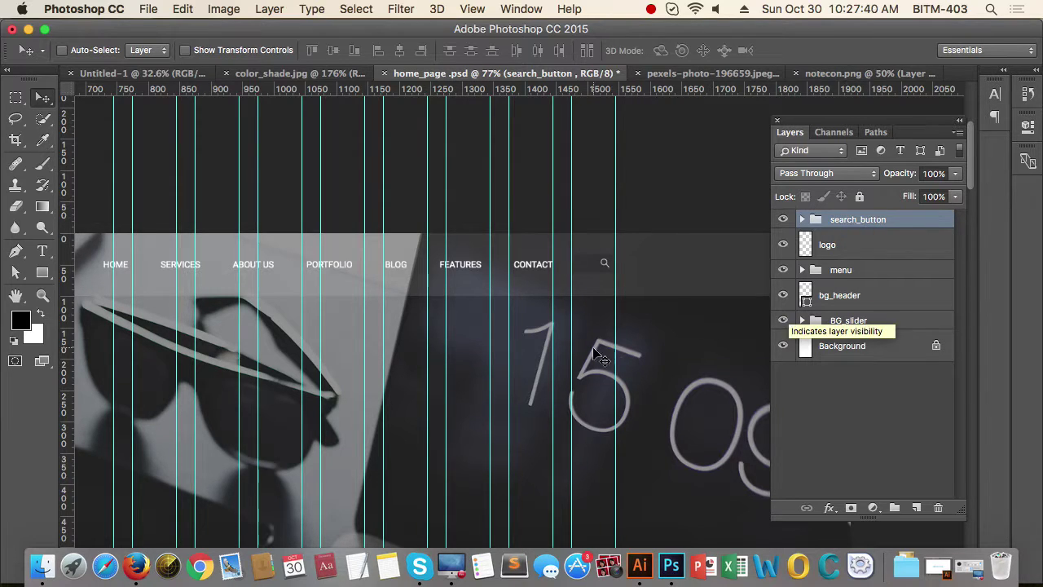
# Step: Move the search_button group between the menu group and the bg_header layer in the layer stack
pyautogui.moveTo(598, 363); pyautogui.dragTo(549, 364)
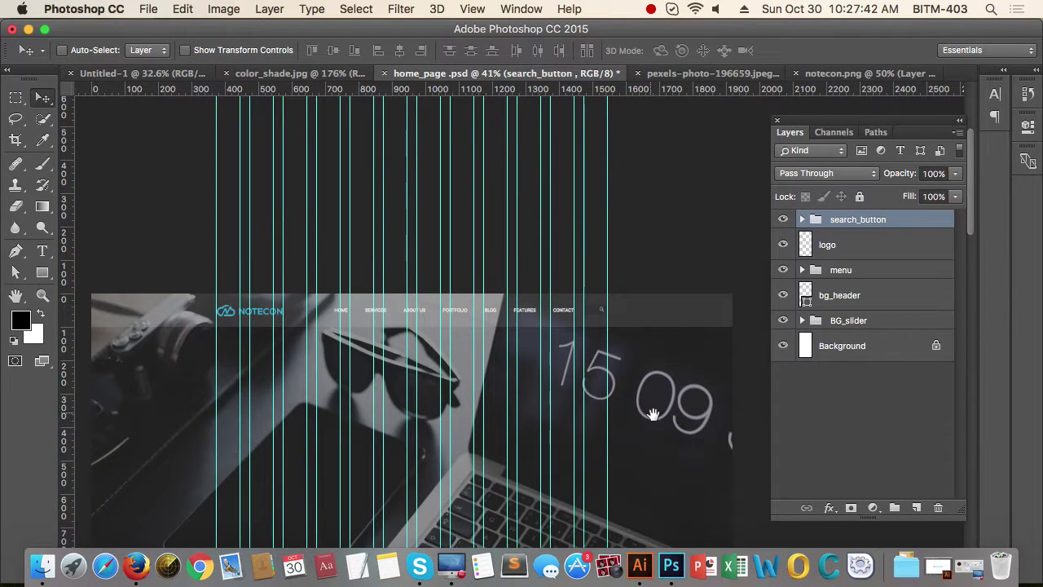
pyautogui.moveTo(652, 413); pyautogui.dragTo(655, 368)
pyautogui.keyDown('shift'); pyautogui.click(875, 302); pyautogui.keyUp('shift')
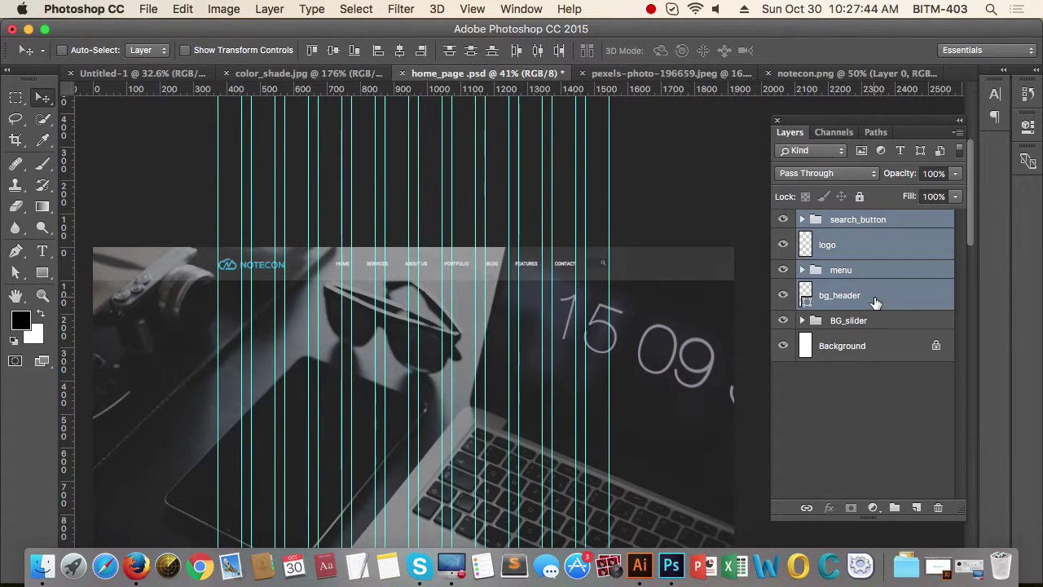
pyautogui.click(904, 223)
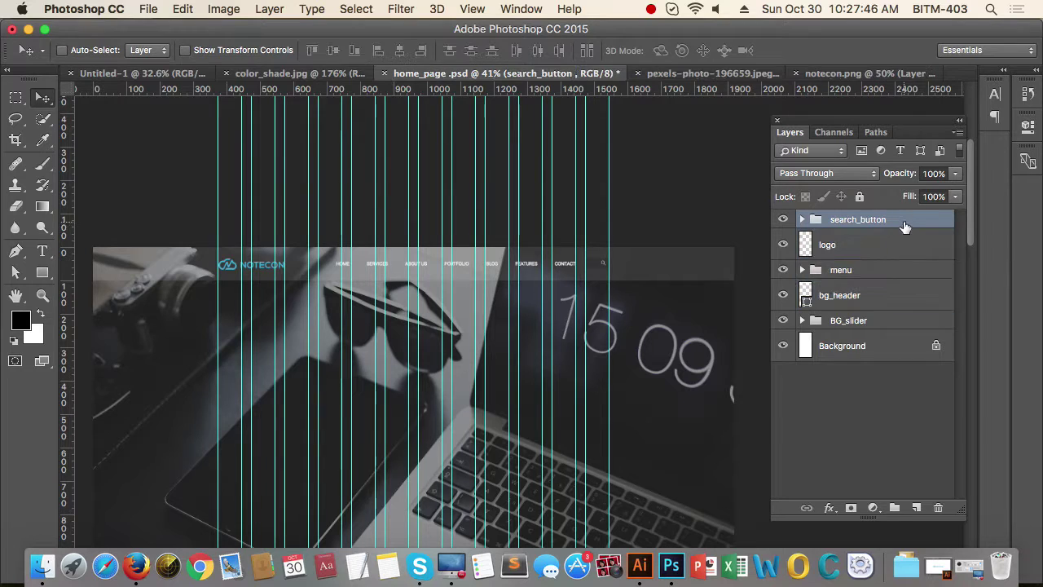
pyautogui.moveTo(900, 225); pyautogui.dragTo(895, 278)
# Step: Group logo, menu, search_button and bg_header together and name the group header
pyautogui.click(878, 229)
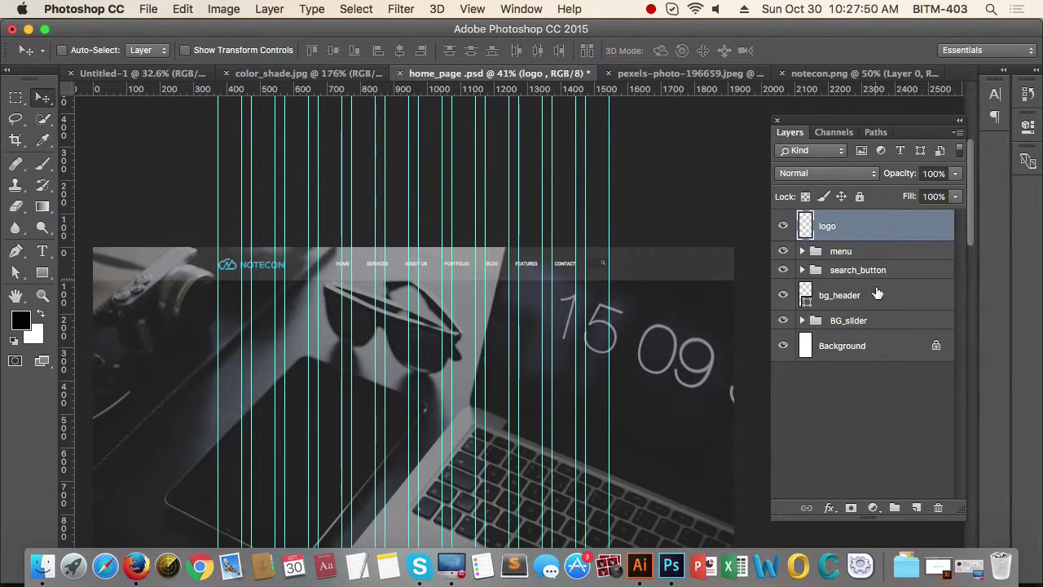
pyautogui.keyDown('shift'); pyautogui.click(878, 303); pyautogui.keyUp('shift')
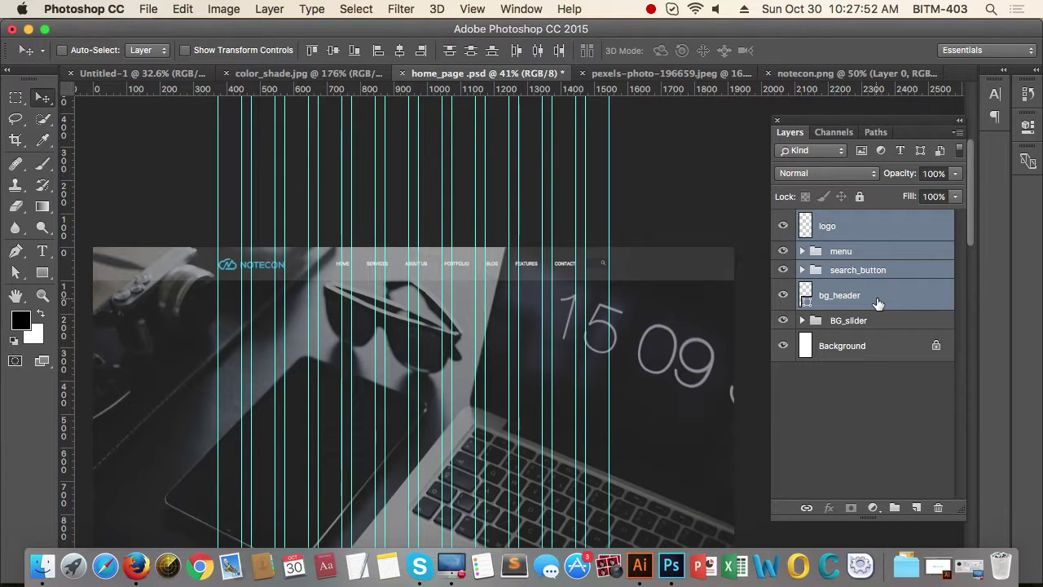
pyautogui.press('super+g')
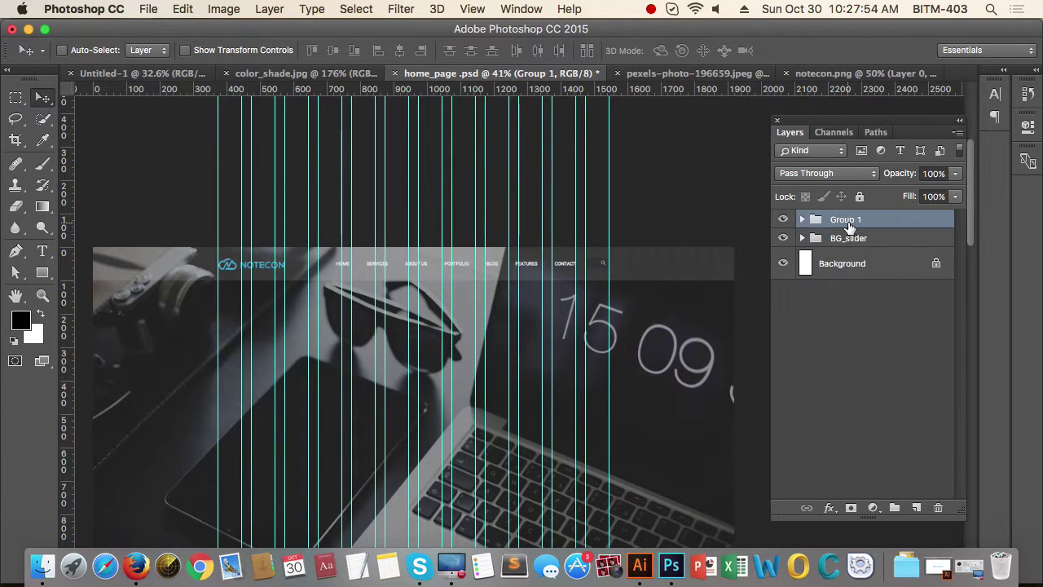
pyautogui.doubleClick(847, 219)
pyautogui.write('hjeader')
pyautogui.press('Return')
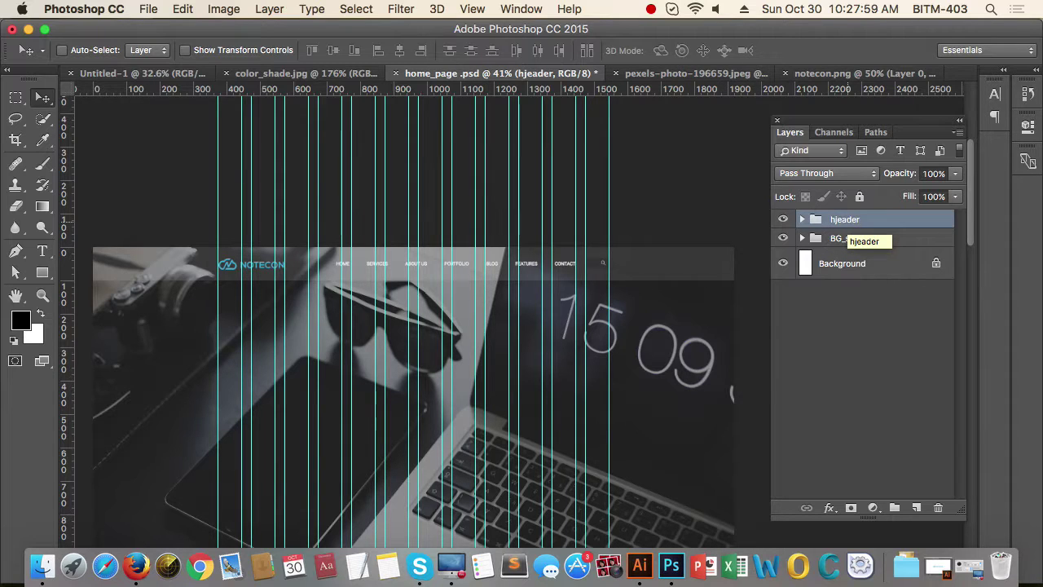
pyautogui.doubleClick(849, 221)
pyautogui.write('he')
pyautogui.press('Return')
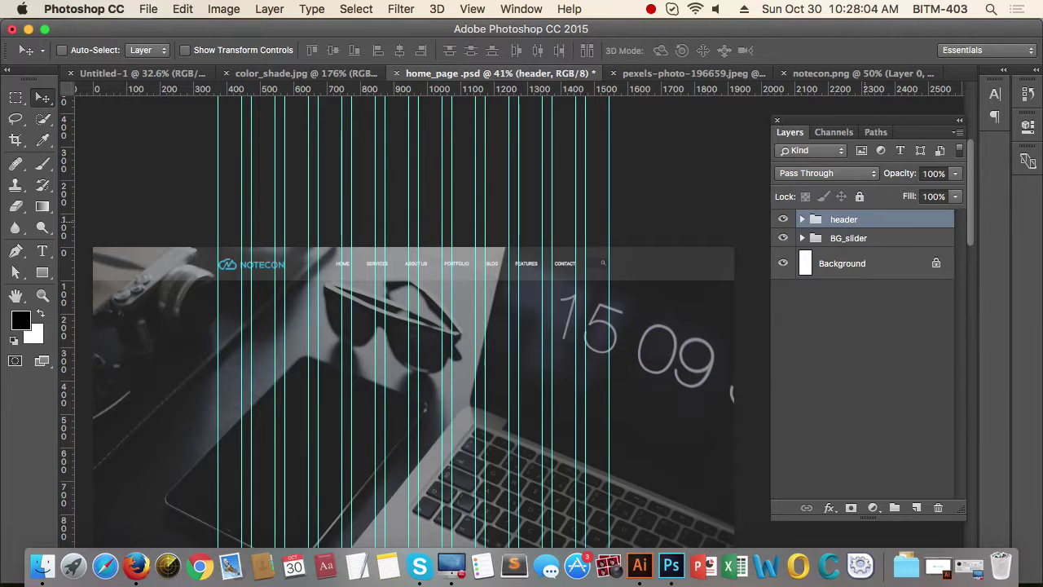
# Step: Start a new text line on the slider image below the logo, using Roboto Regular at 14 pt
pyautogui.scroll(-3, 488, 335)
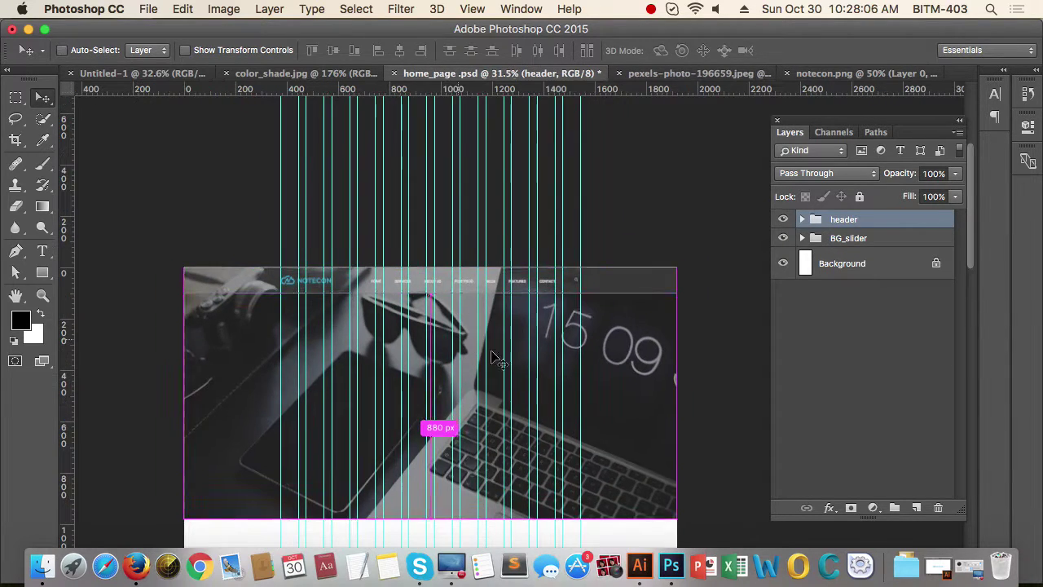
pyautogui.moveTo(593, 371); pyautogui.dragTo(593, 328)
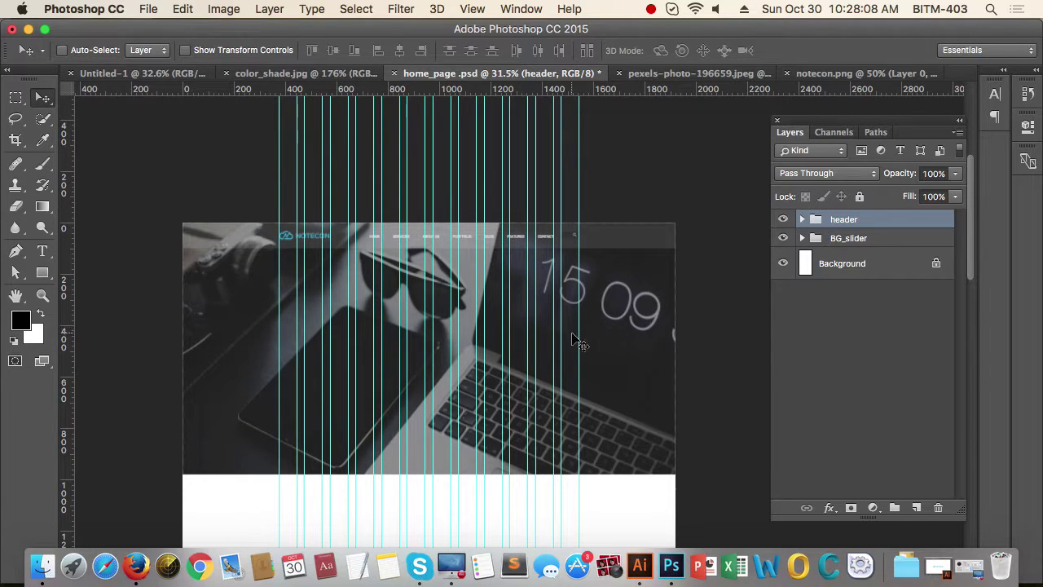
pyautogui.keyDown('alt'); pyautogui.keyDown('super'); pyautogui.click(547, 346); pyautogui.keyUp('super'); pyautogui.keyUp('alt')
pyautogui.moveTo(574, 458); pyautogui.dragTo(562, 431)
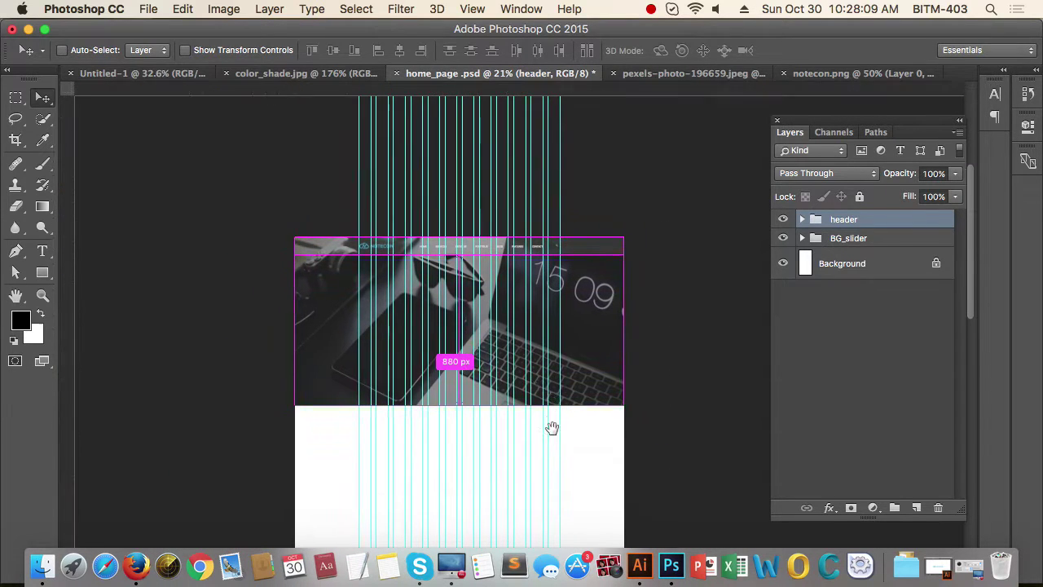
pyautogui.click(419, 296)
pyautogui.scroll(1, 419, 296)
pyautogui.click(458, 293)
pyautogui.scroll(2, 458, 294)
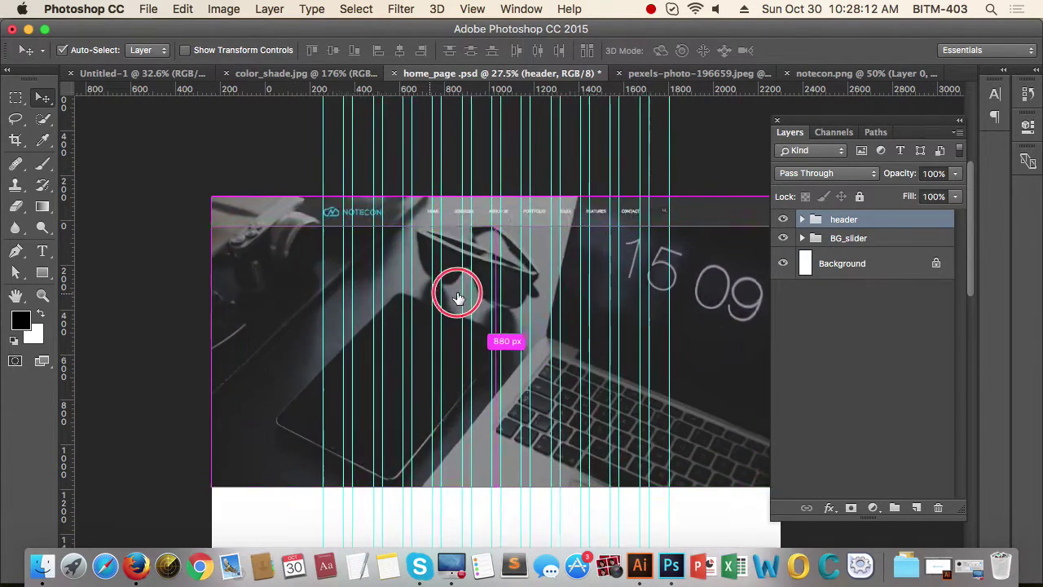
pyautogui.press('t')
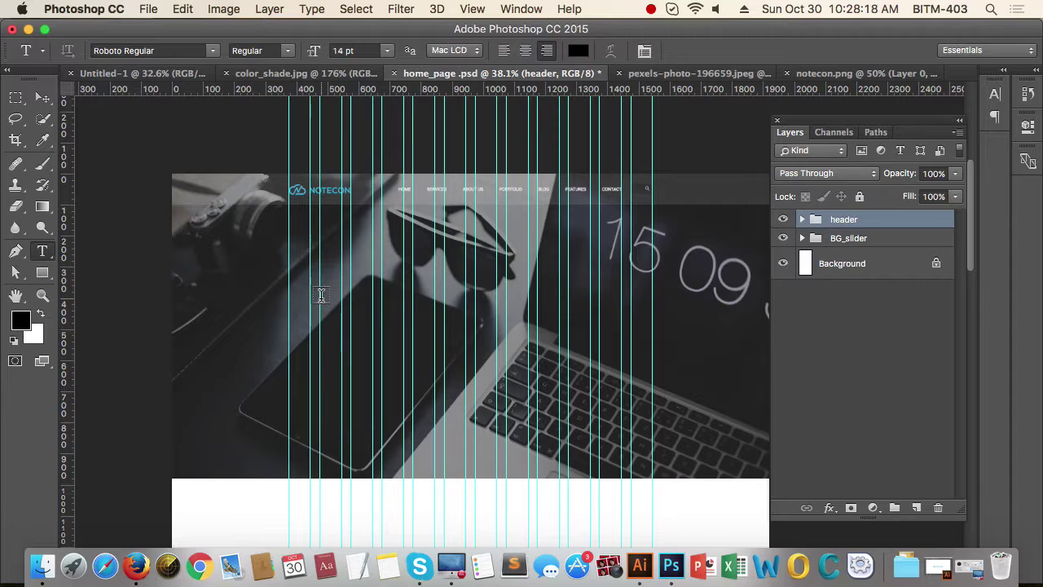
pyautogui.click(321, 295)
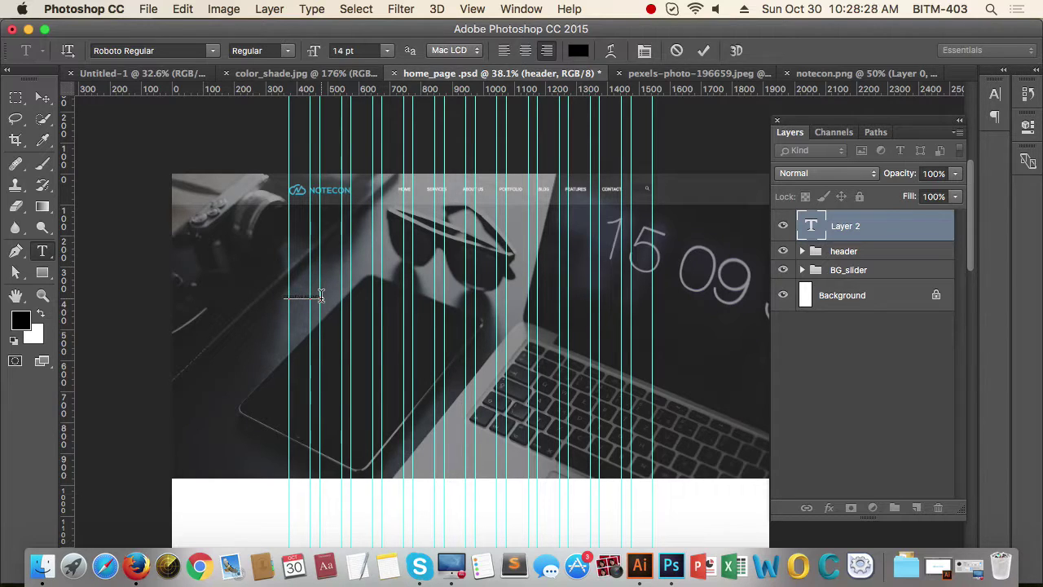
# Step: Left-align the CREATIVE AGENCY text on the slider, set it to Roboto Black at 60 pt, and fill it with white
pyautogui.doubleClick(303, 298)
pyautogui.click(504, 51)
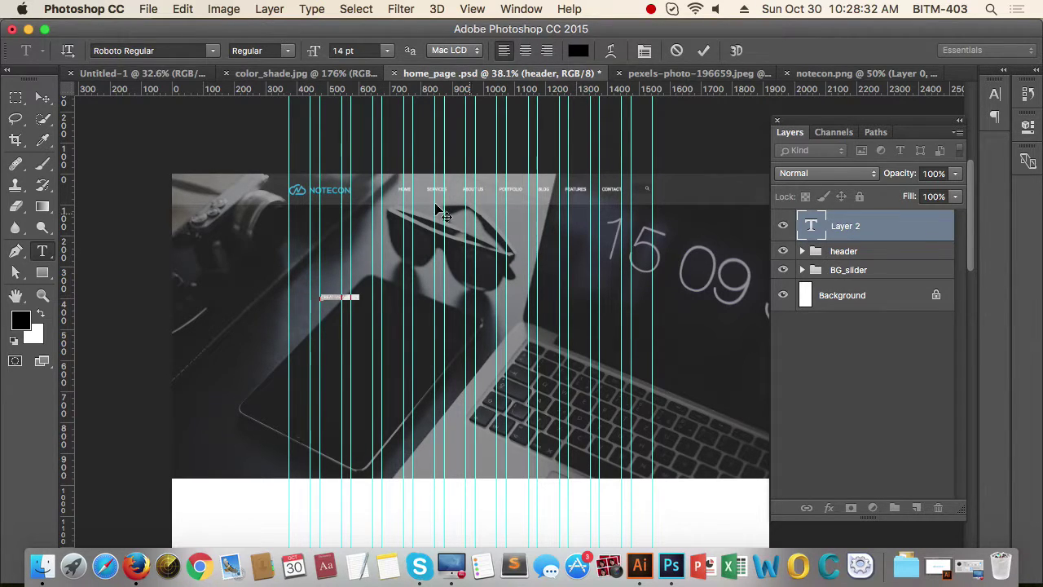
pyautogui.click(288, 51)
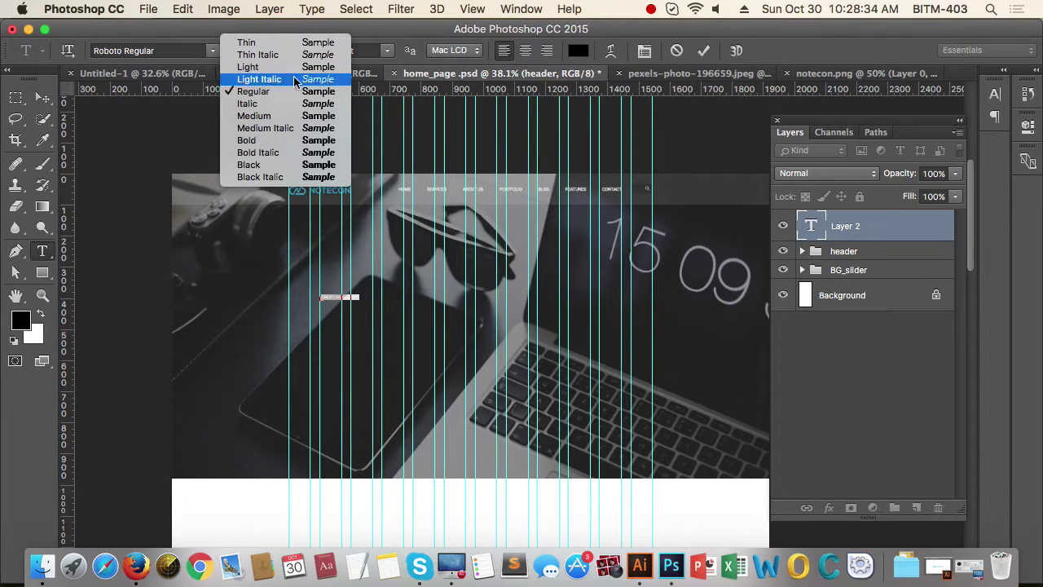
pyautogui.click(303, 168)
pyautogui.click(387, 51)
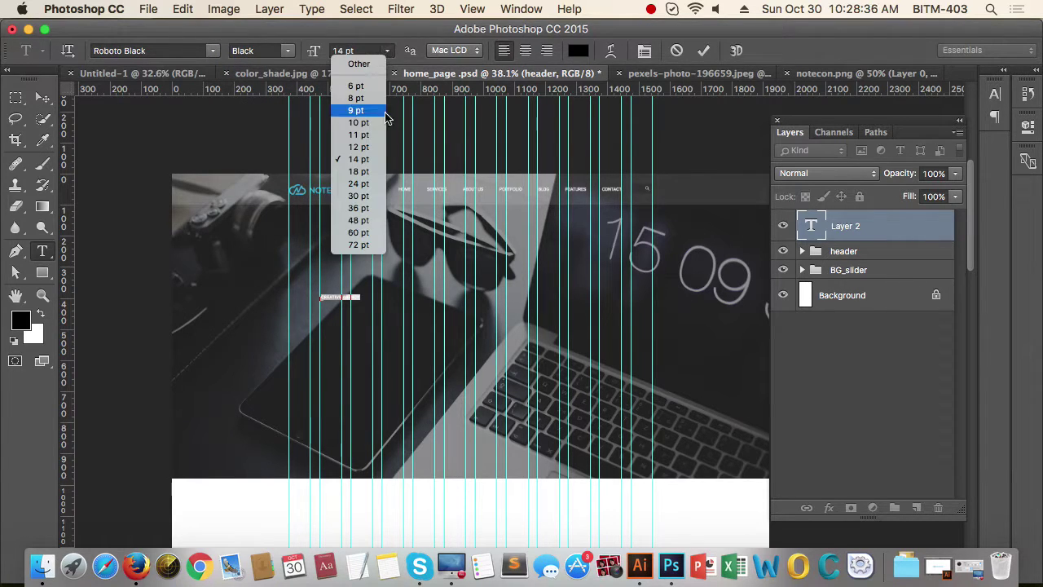
pyautogui.click(371, 233)
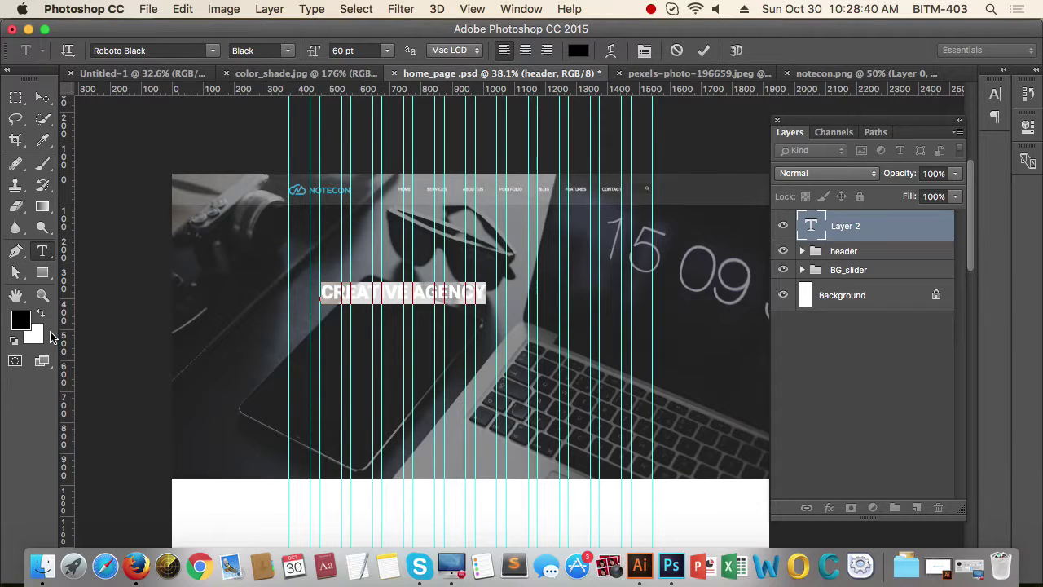
pyautogui.click(43, 98)
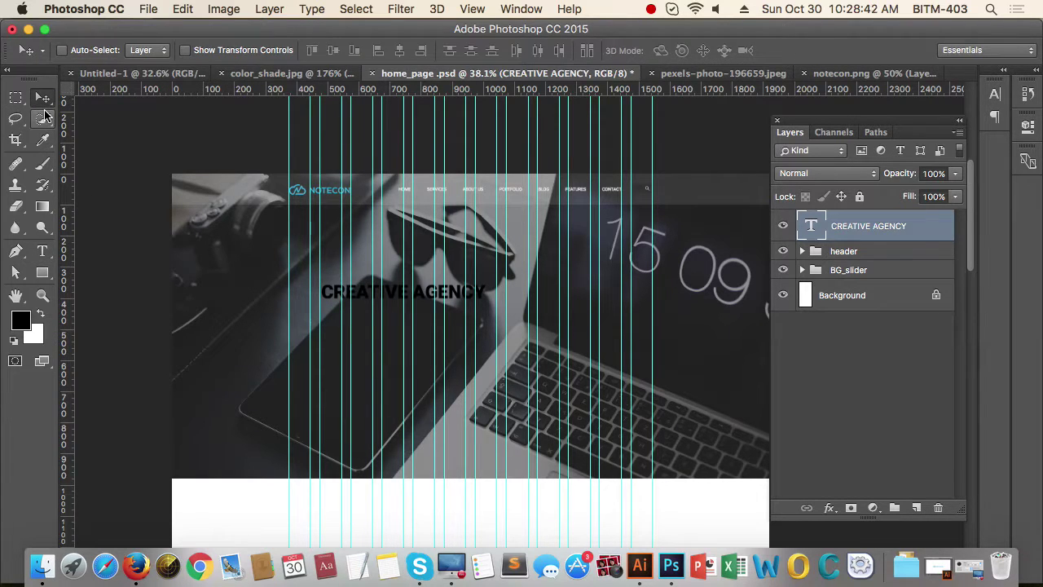
pyautogui.press('super+BackSpace')
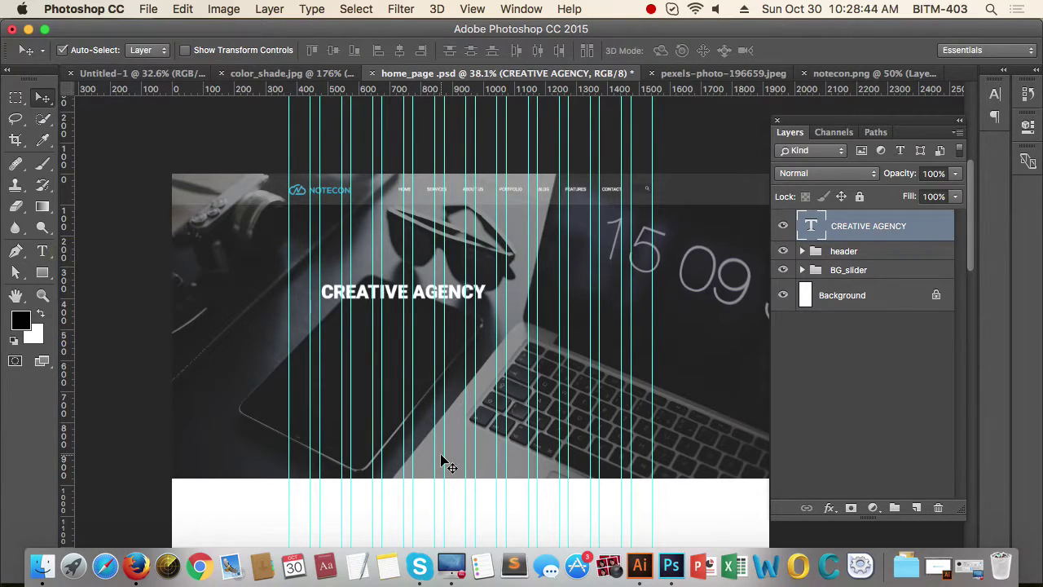
# Step: Set the tracking of the CREATIVE AGENCY heading to 180
pyautogui.moveTo(360, 289); pyautogui.dragTo(413, 309)
pyautogui.press('t')
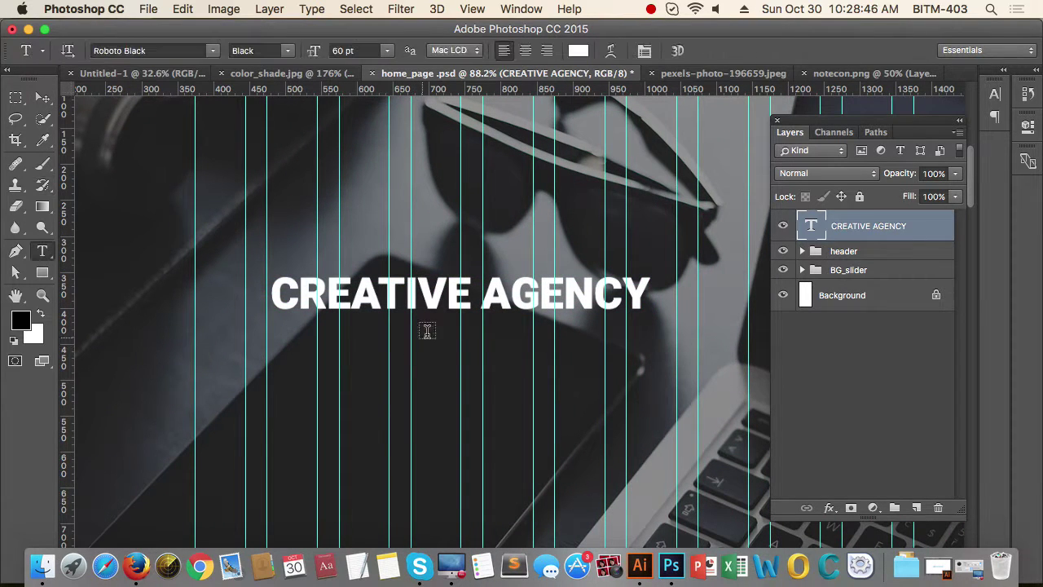
pyautogui.tripleClick(454, 294)
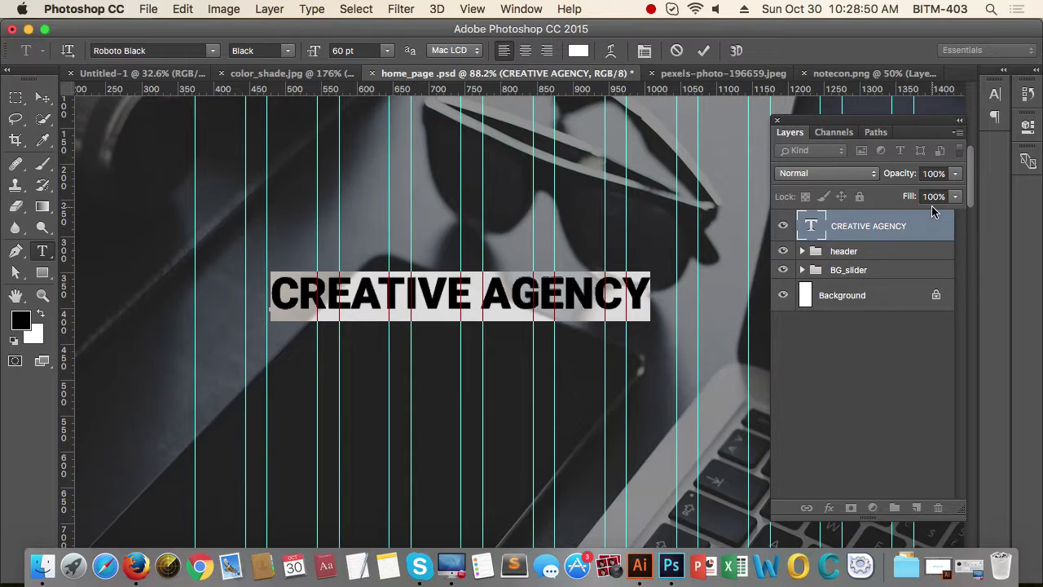
pyautogui.moveTo(909, 129); pyautogui.dragTo(896, 127)
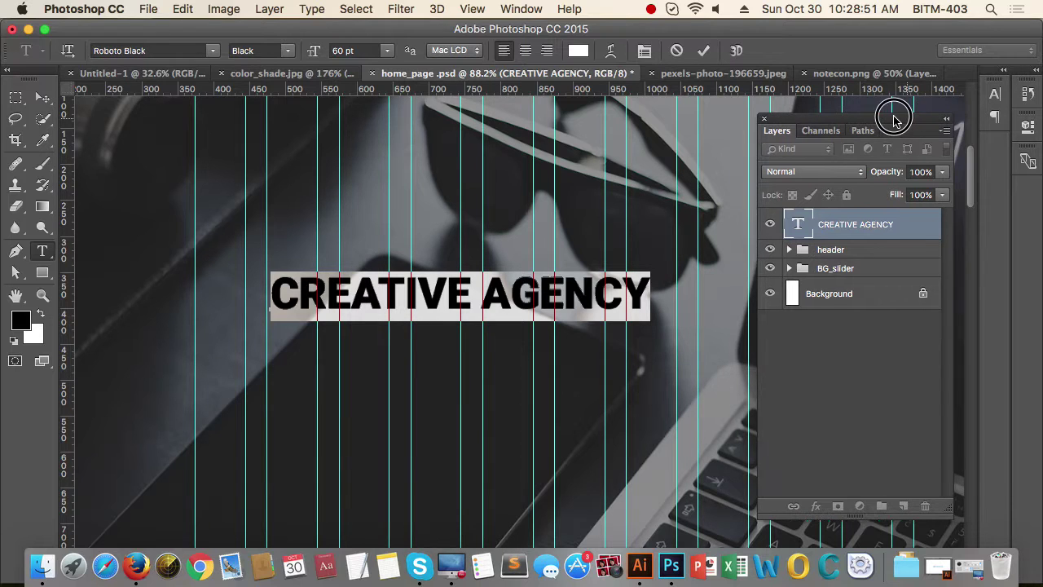
pyautogui.click(995, 93)
pyautogui.click(937, 144)
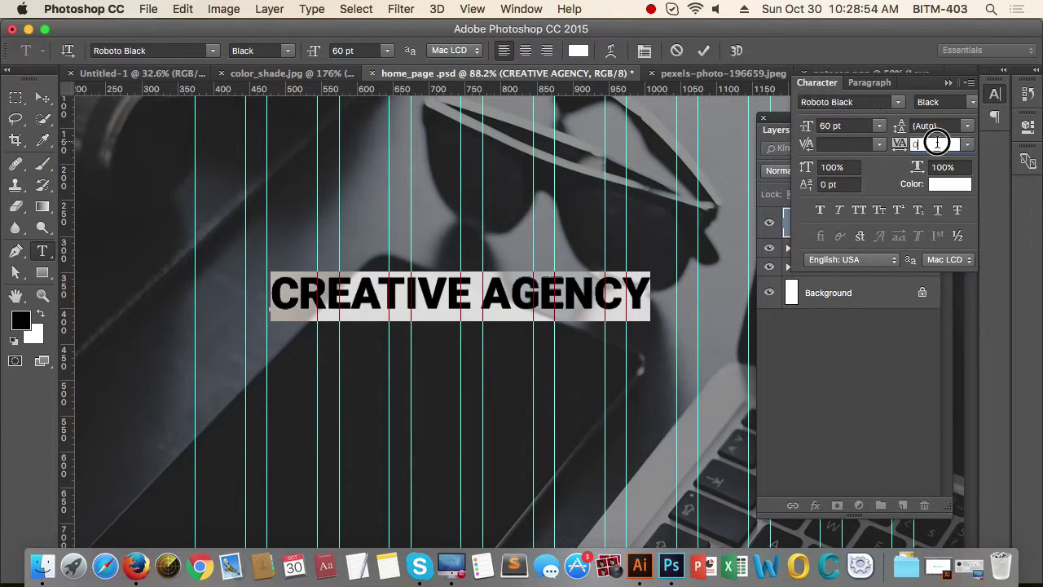
pyautogui.write('220')
pyautogui.press('Return')
pyautogui.write('200')
pyautogui.press('Return')
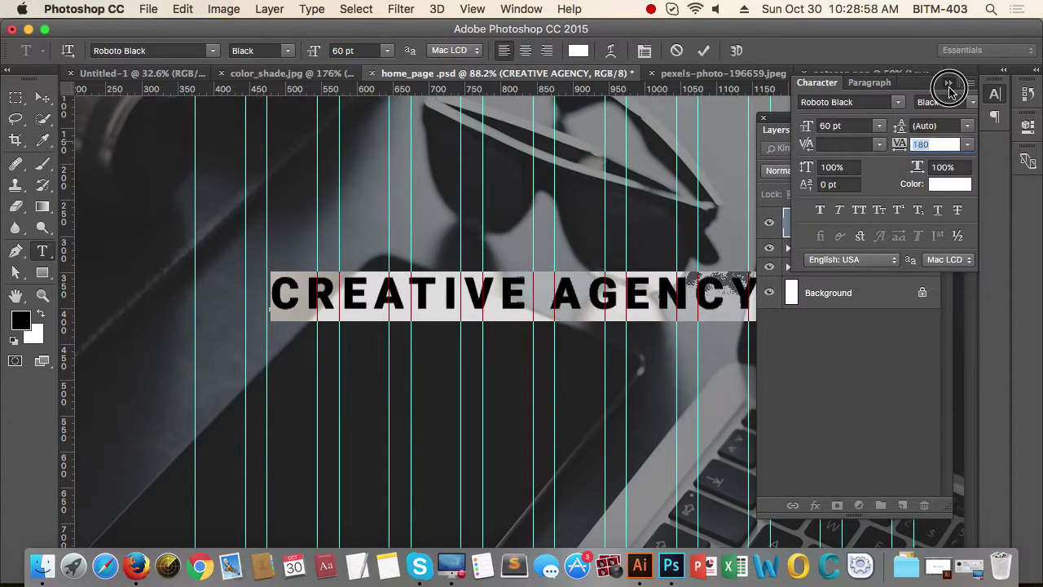
pyautogui.click(949, 83)
pyautogui.click(43, 97)
# Step: Nudge the CREATIVE AGENCY heading left until the edge of its C meets the vertical guide at about 474 px
pyautogui.click(405, 386)
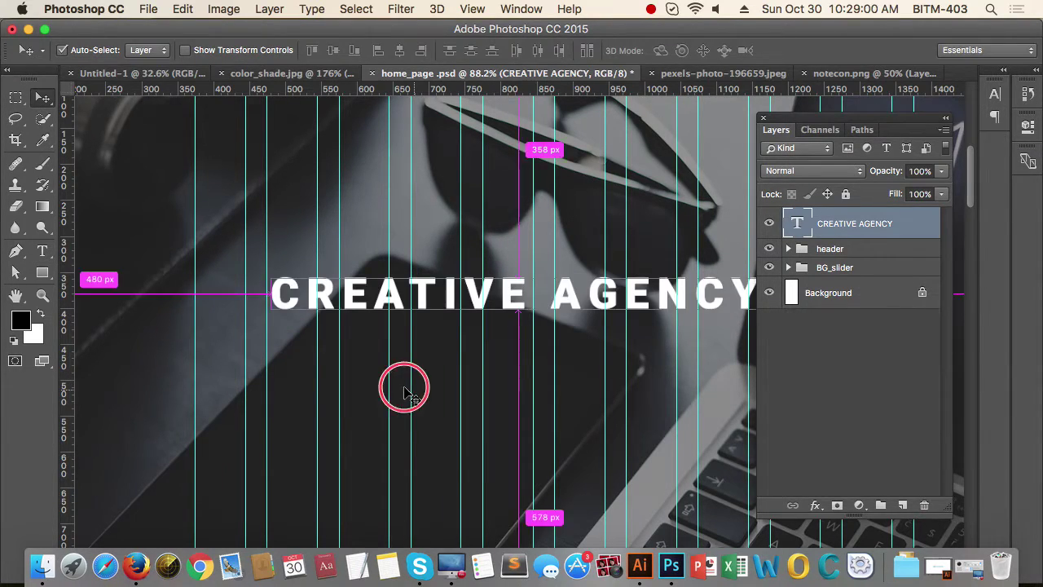
pyautogui.scroll(-5, 383, 407)
pyautogui.scroll(5, 426, 400)
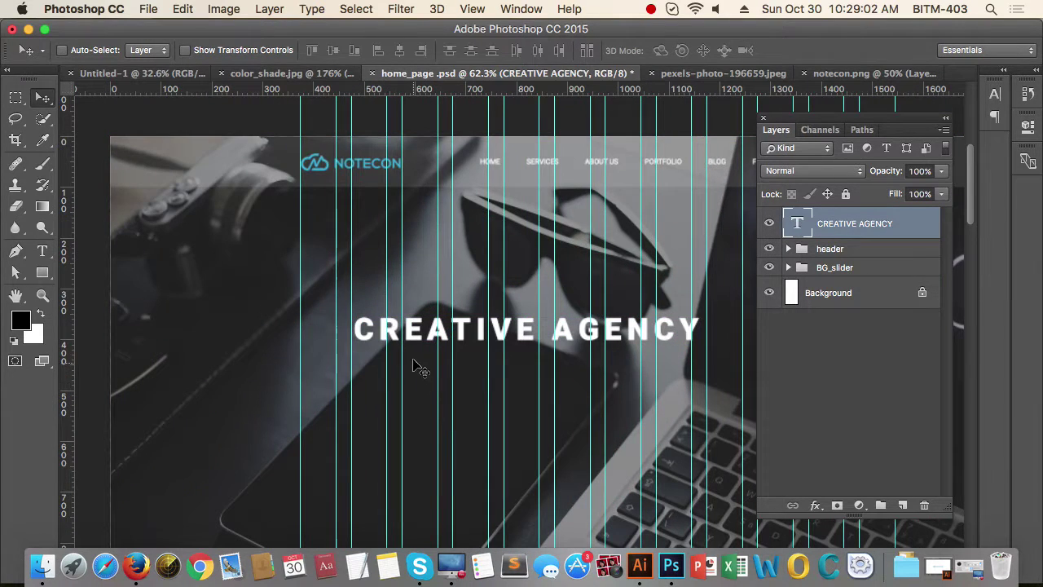
pyautogui.moveTo(418, 340)
pyautogui.mouseDown()
pyautogui.moveTo(371, 342)
pyautogui.moveTo(431, 340)
pyautogui.mouseUp()
pyautogui.press('super')
pyautogui.moveTo(500, 358); pyautogui.dragTo(394, 370)
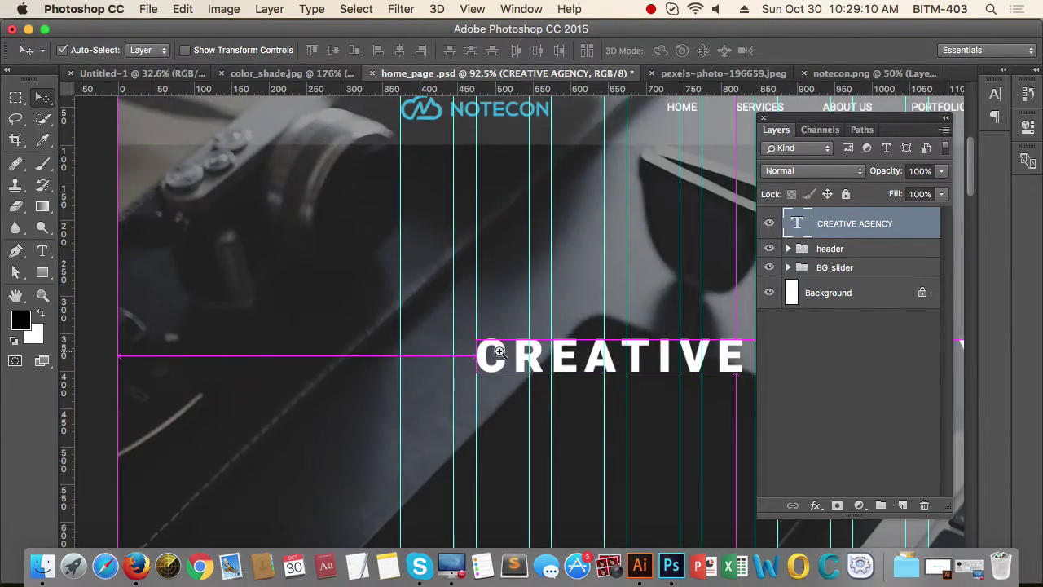
pyautogui.moveTo(497, 351); pyautogui.dragTo(602, 374)
pyautogui.press('Left')
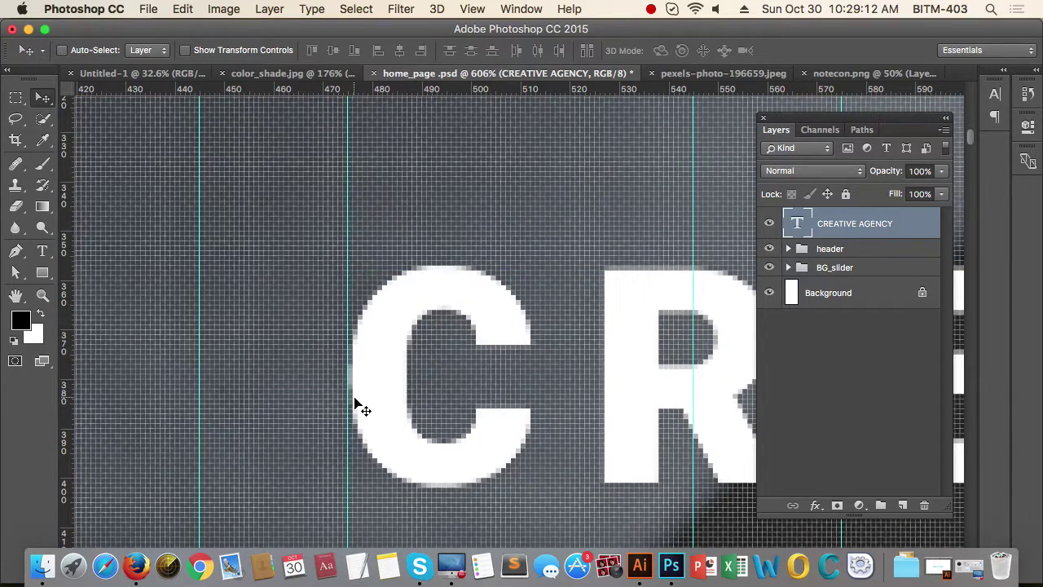
pyautogui.press('Left')
pyautogui.moveTo(423, 326); pyautogui.dragTo(216, 372)
pyautogui.moveTo(554, 407); pyautogui.dragTo(470, 396)
pyautogui.moveTo(398, 331); pyautogui.dragTo(435, 349)
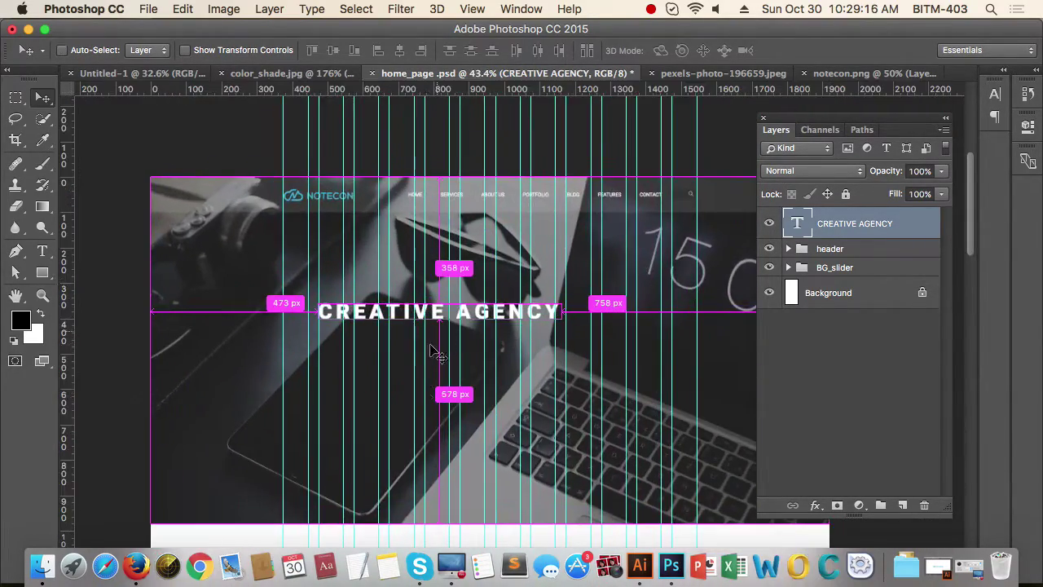
# Step: Create a paragraph text box about 570 × 120 px beneath the heading and fill it with Lorem Ipsum placeholder text
pyautogui.moveTo(414, 393); pyautogui.dragTo(420, 333)
pyautogui.moveTo(329, 289); pyautogui.dragTo(380, 372)
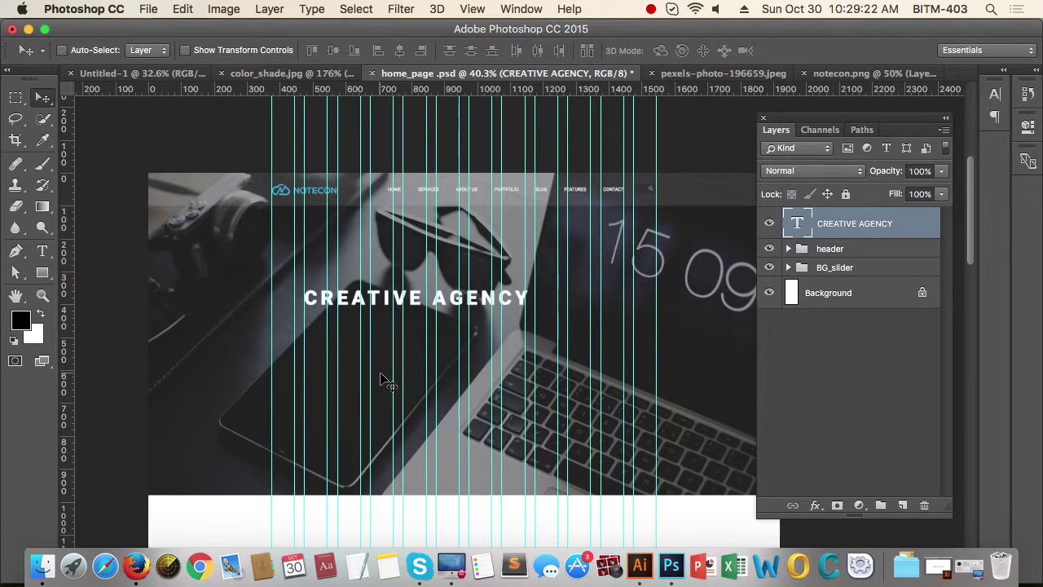
pyautogui.press('t')
pyautogui.moveTo(306, 335); pyautogui.dragTo(491, 373)
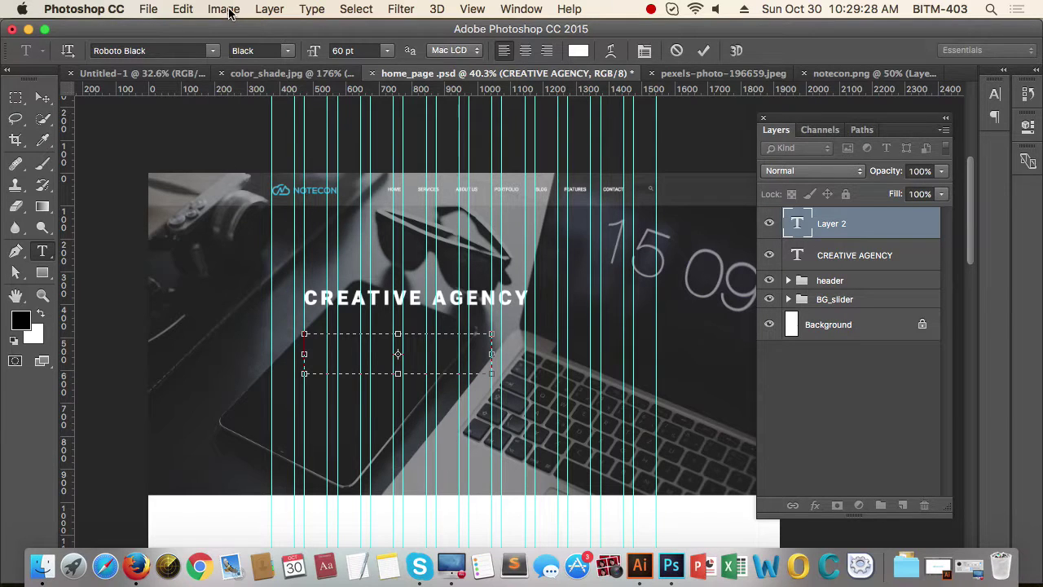
pyautogui.click(312, 9)
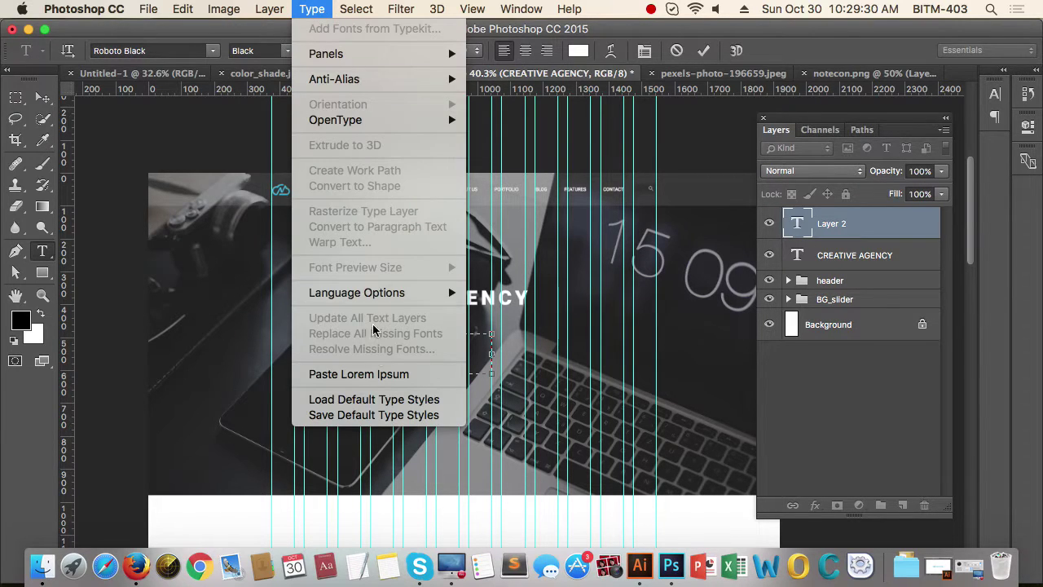
pyautogui.click(379, 374)
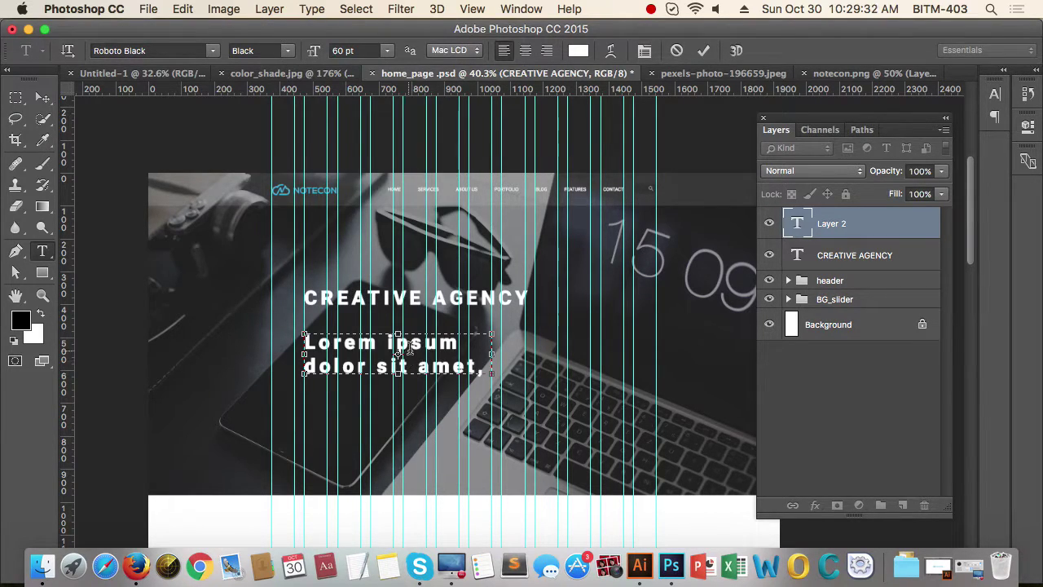
# Step: Set the entire Lorem Ipsum paragraph to Roboto Regular at 16 pt
pyautogui.doubleClick(398, 347)
pyautogui.press('super+a')
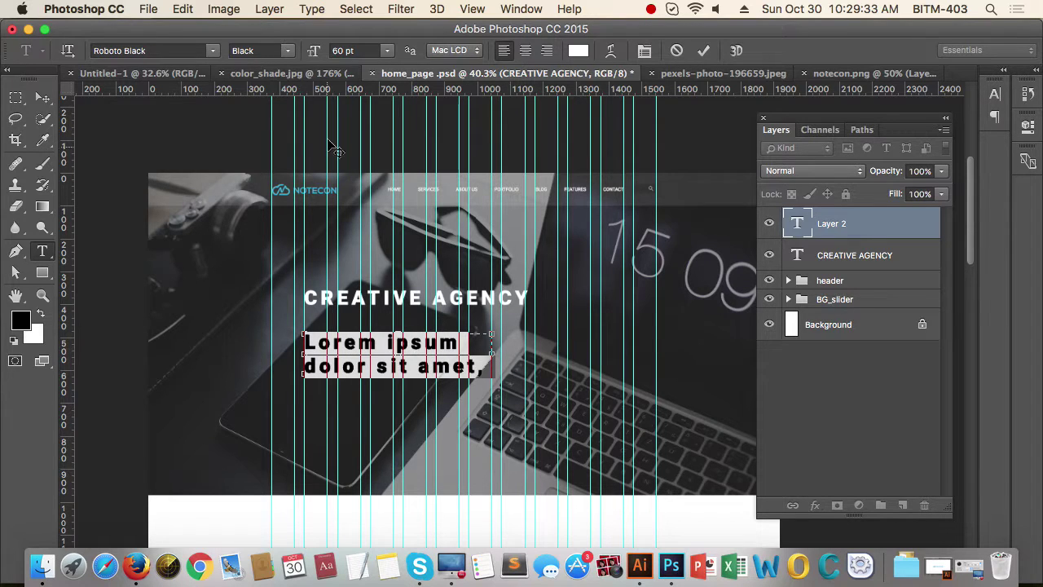
pyautogui.click(387, 51)
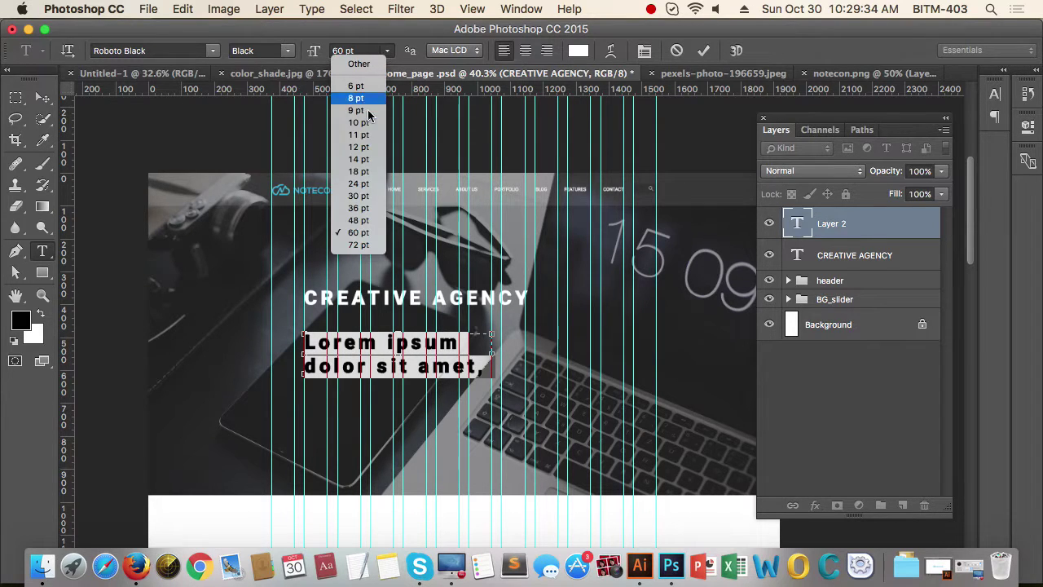
pyautogui.click(367, 160)
pyautogui.click(388, 51)
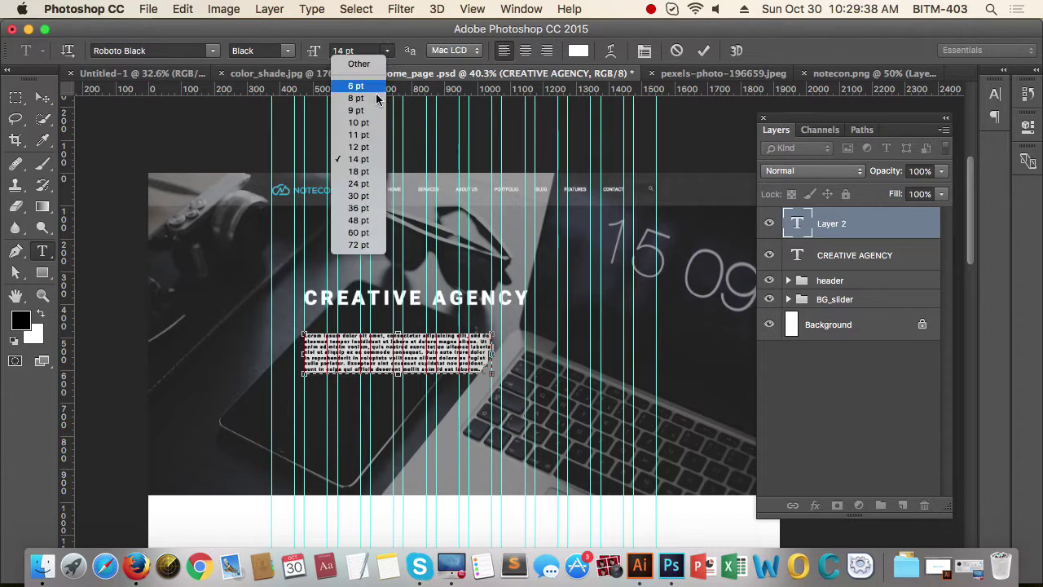
pyautogui.click(361, 171)
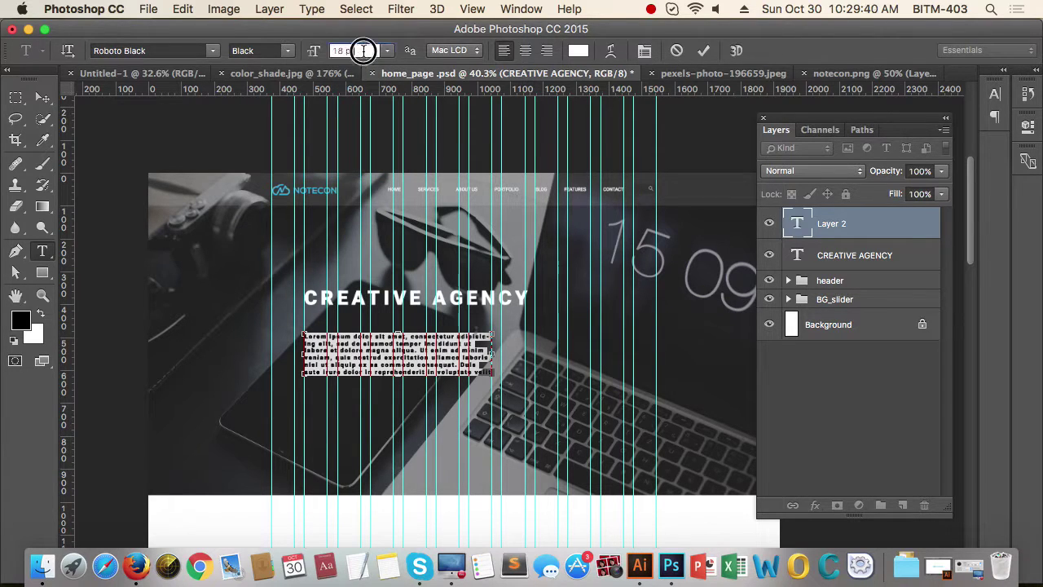
pyautogui.click(362, 50)
pyautogui.write('2')
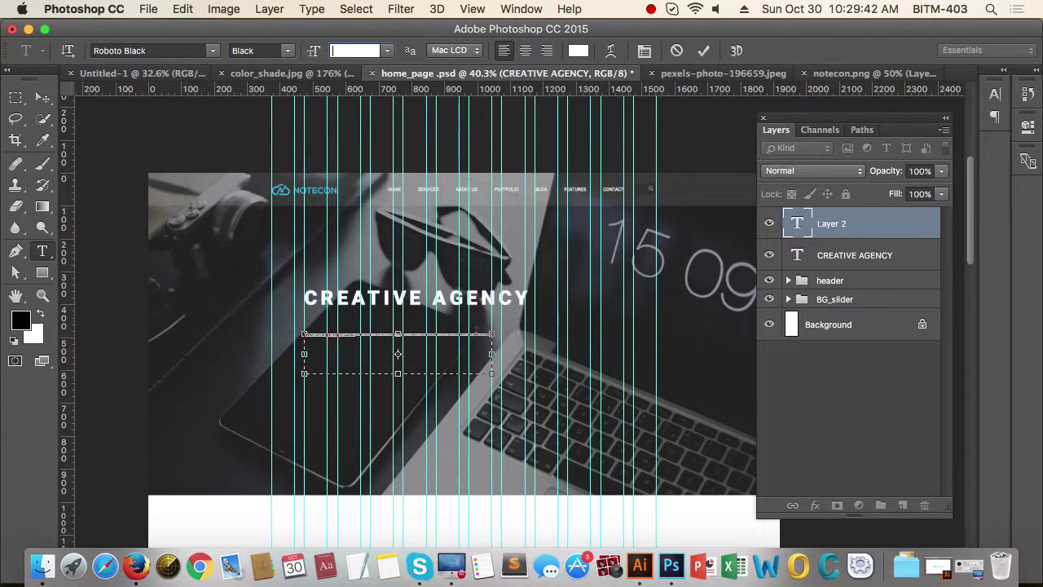
pyautogui.write('16')
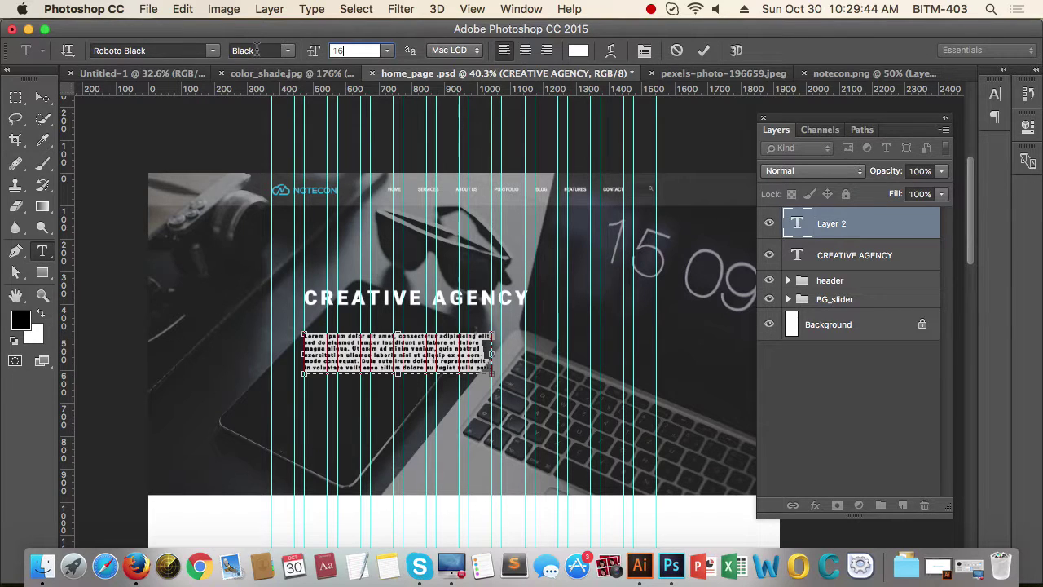
pyautogui.click(259, 51)
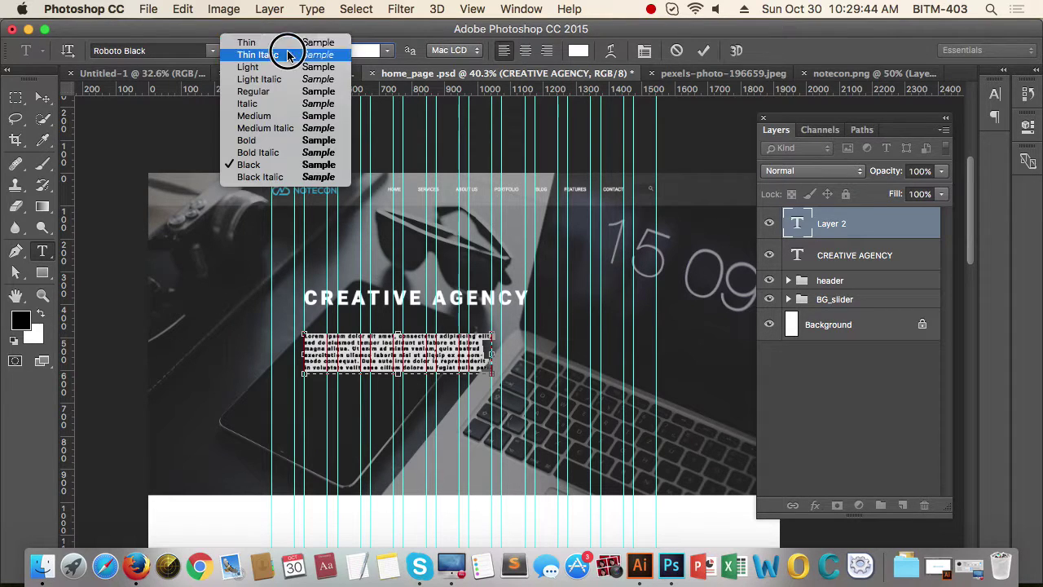
pyautogui.click(288, 92)
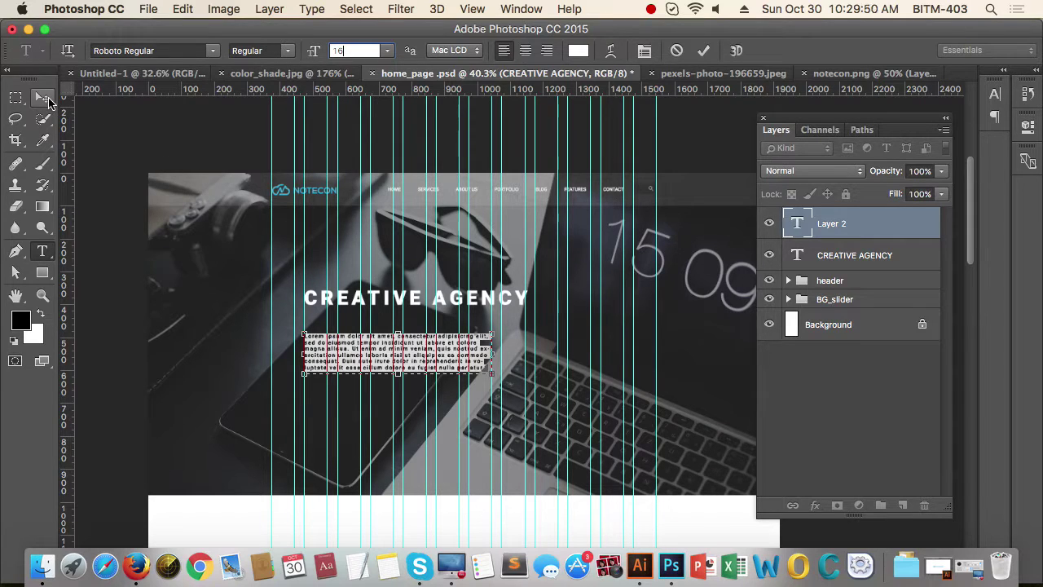
# Step: Set the leading of the Lorem Ipsum paragraph to 28 pt and commit the text
pyautogui.click(995, 95)
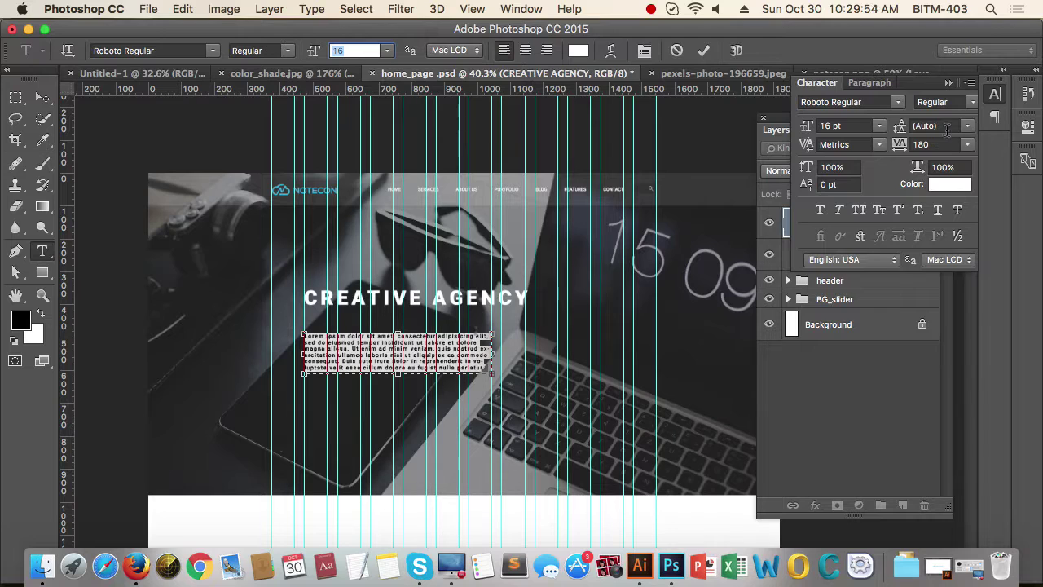
pyautogui.click(945, 126)
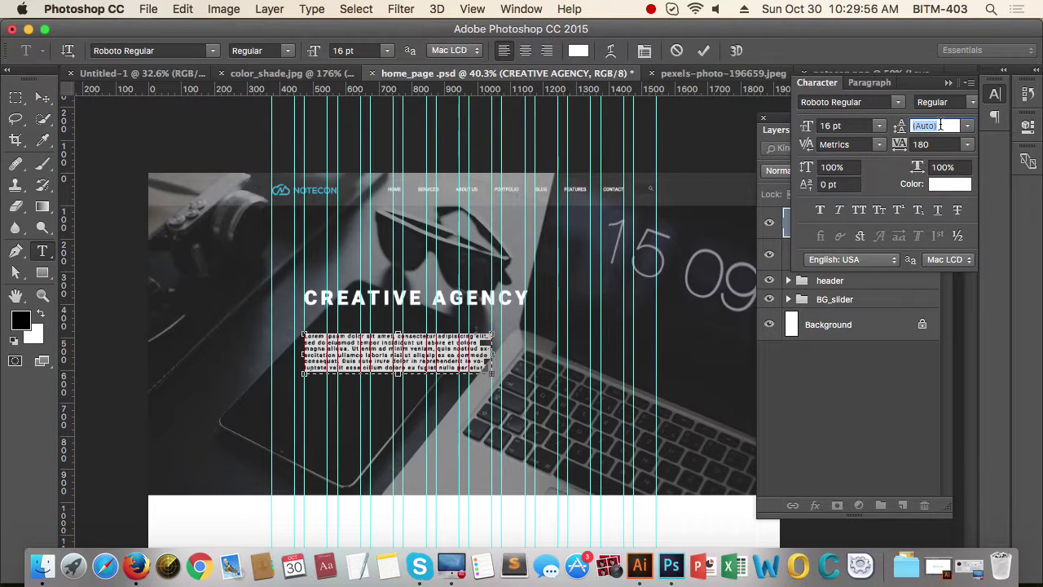
pyautogui.write('29')
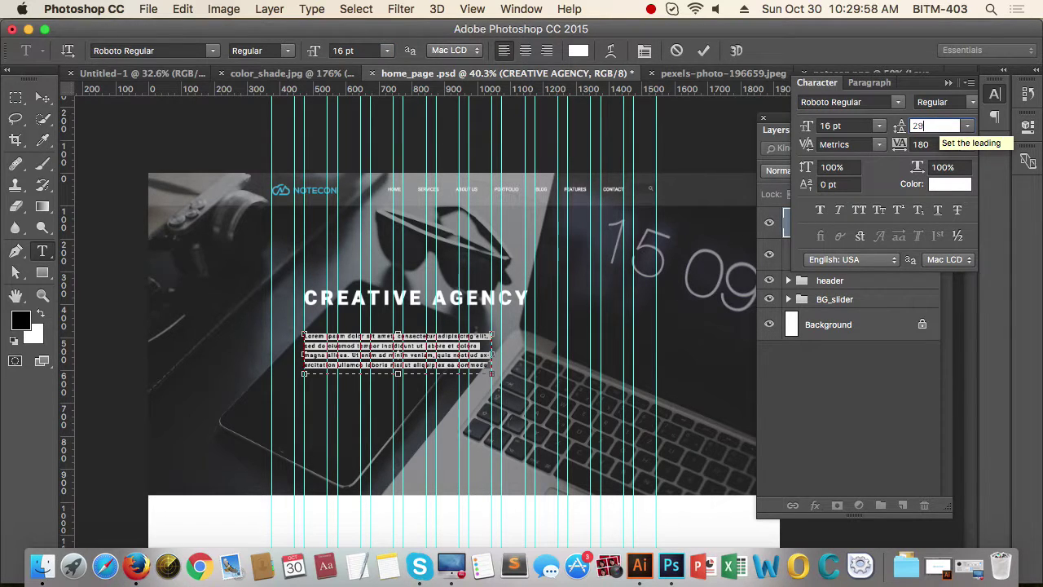
pyautogui.doubleClick(943, 125)
pyautogui.press('BackSpace')
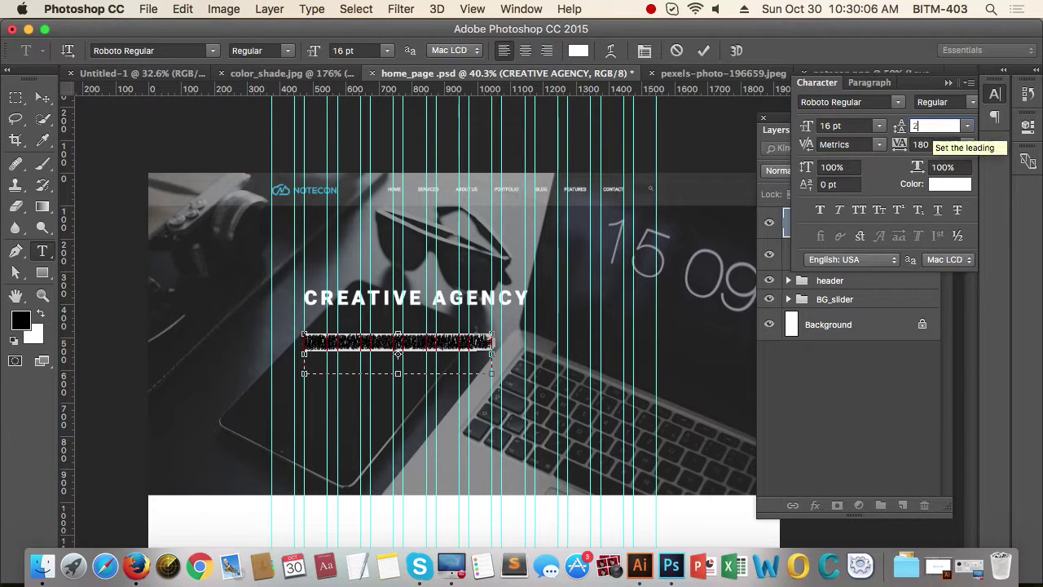
pyautogui.write('8')
pyautogui.press('Return')
pyautogui.click(43, 97)
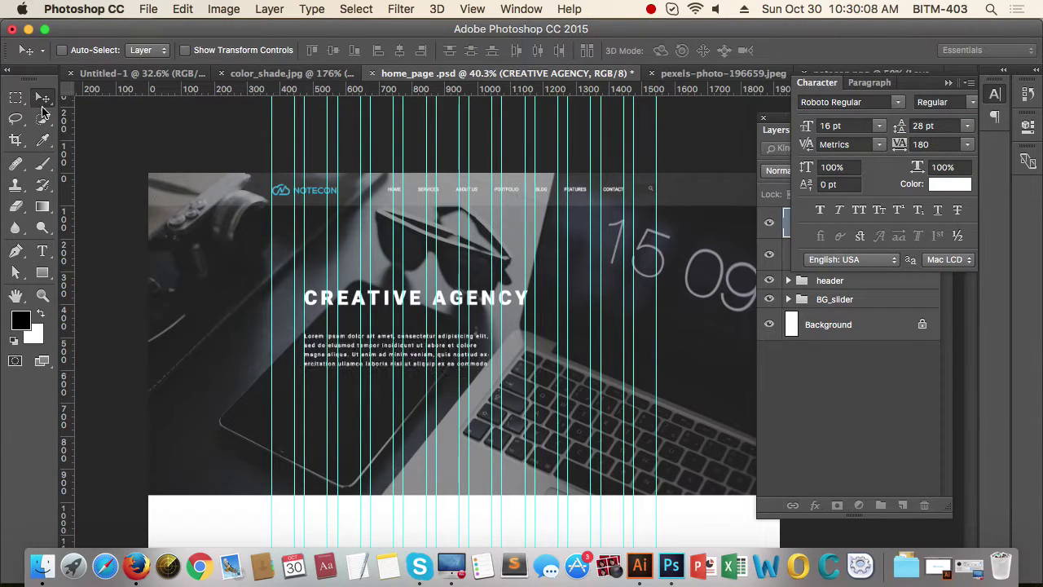
# Step: Move the Lorem Ipsum paragraph up close beneath the heading and set its tracking to 0
pyautogui.moveTo(357, 348); pyautogui.dragTo(445, 337)
pyautogui.doubleClick(449, 330)
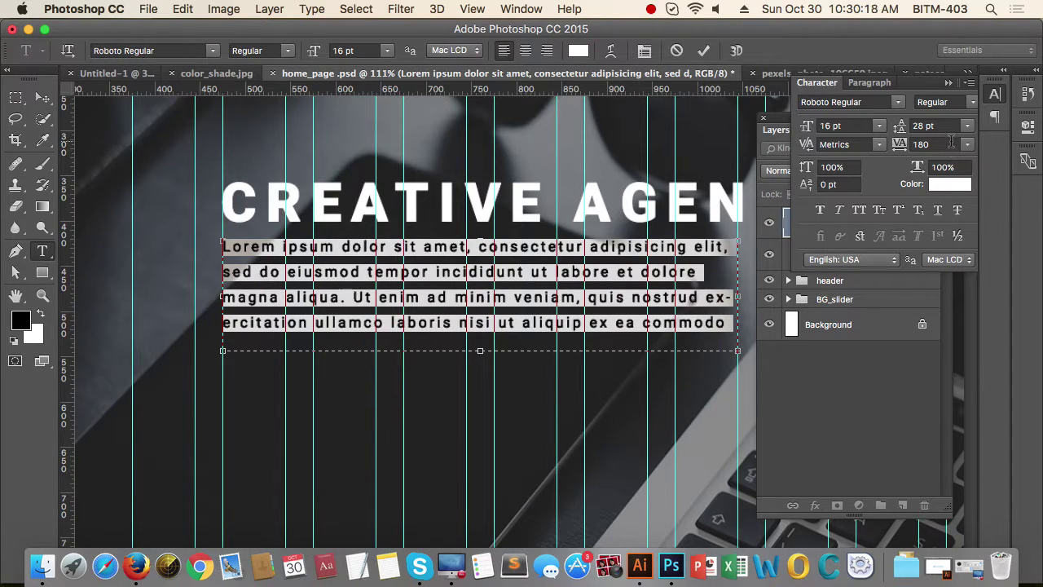
pyautogui.click(951, 143)
pyautogui.write('0')
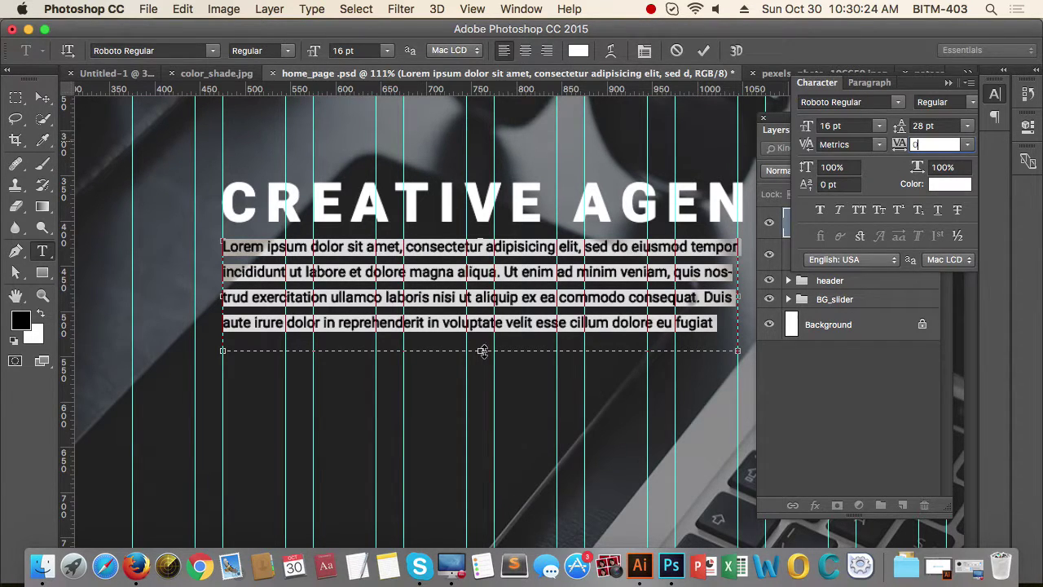
# Step: Shorten the Lorem Ipsum paragraph's text box so that it fits three lines of text
pyautogui.moveTo(482, 350); pyautogui.dragTo(486, 312)
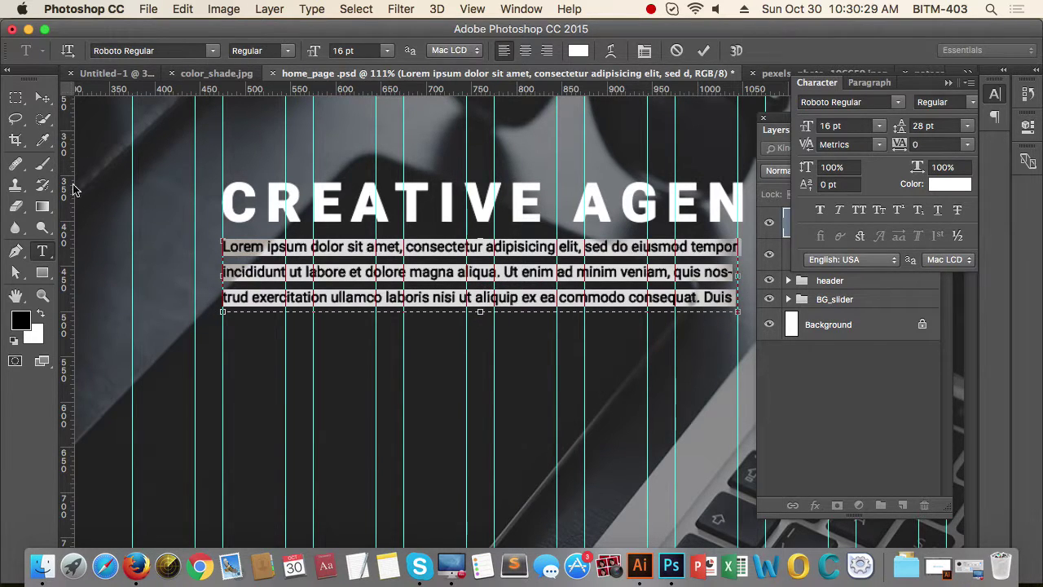
pyautogui.click(42, 98)
pyautogui.moveTo(537, 391); pyautogui.dragTo(490, 386)
pyautogui.scroll(3, 491, 391)
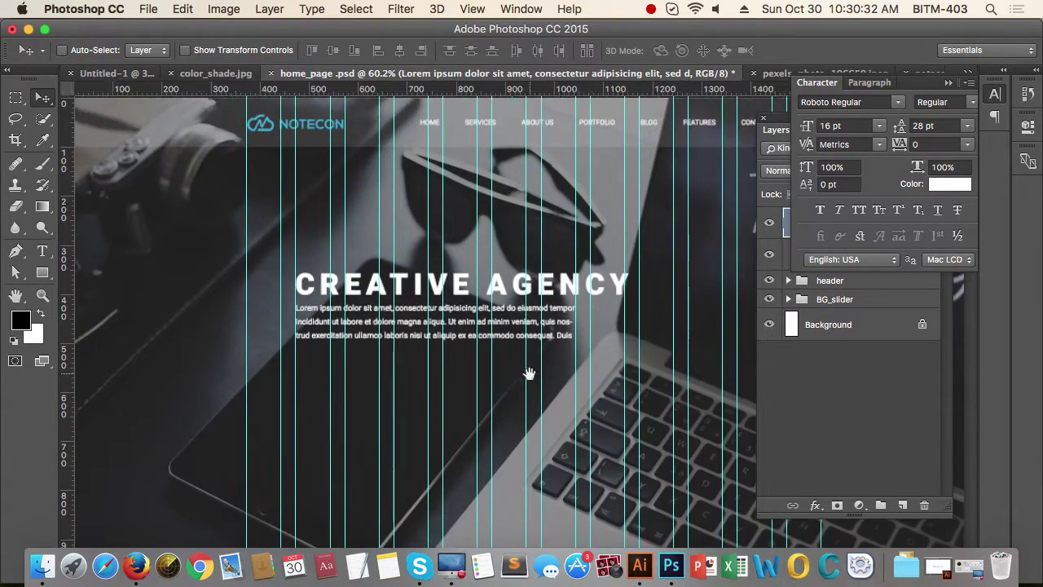
# Step: Turn off hyphenation for the entire Lorem Ipsum paragraph
pyautogui.press('t')
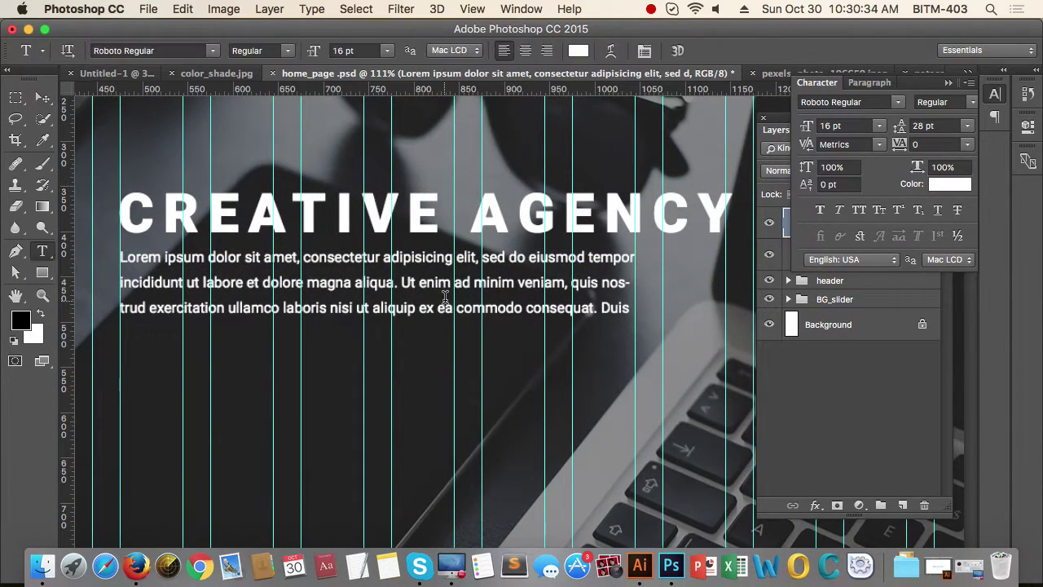
pyautogui.tripleClick(442, 284)
pyautogui.click(442, 283)
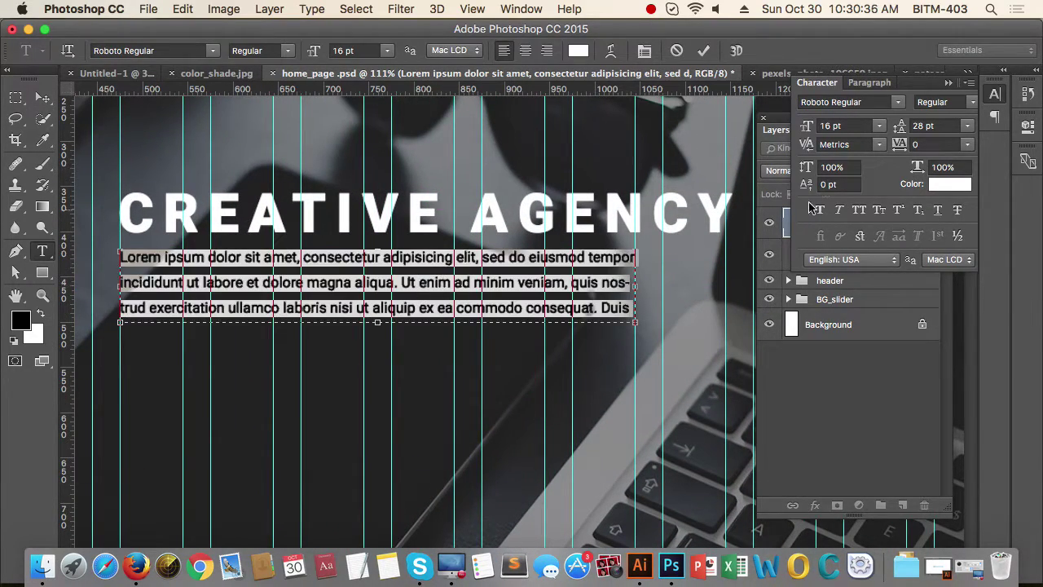
pyautogui.click(869, 82)
pyautogui.click(823, 198)
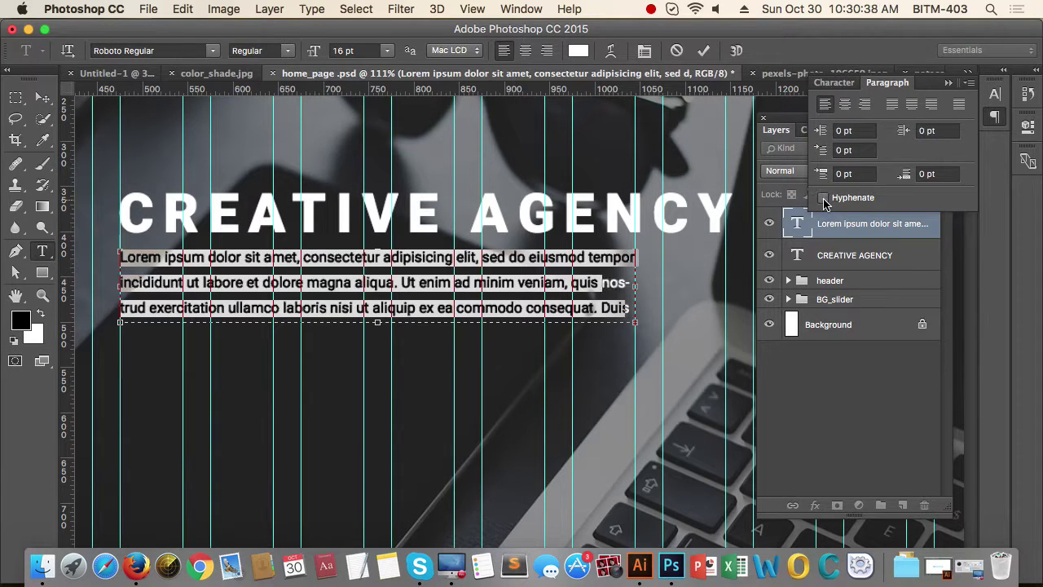
pyautogui.click(823, 198)
pyautogui.click(823, 198)
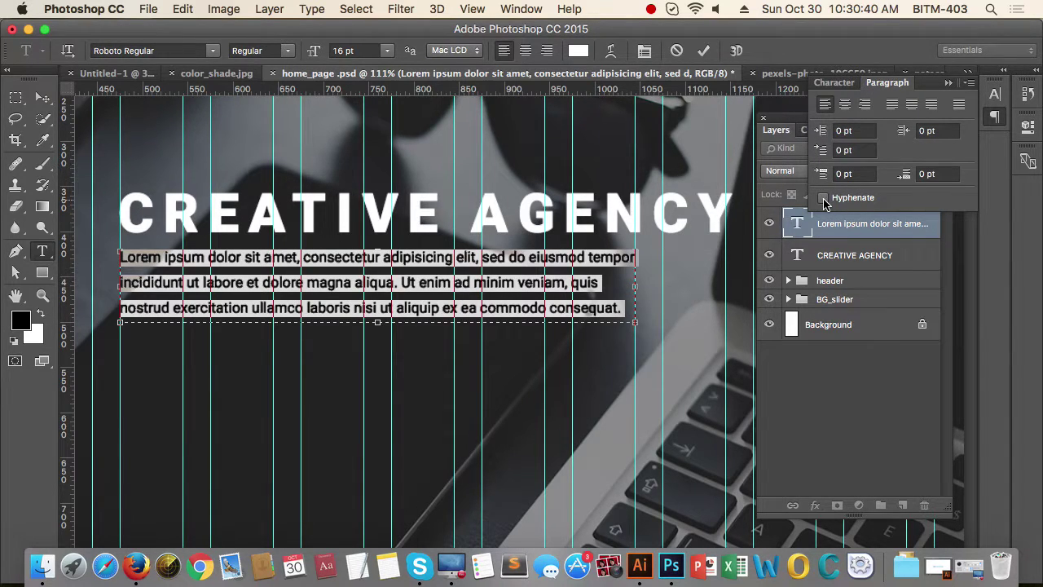
pyautogui.click(839, 84)
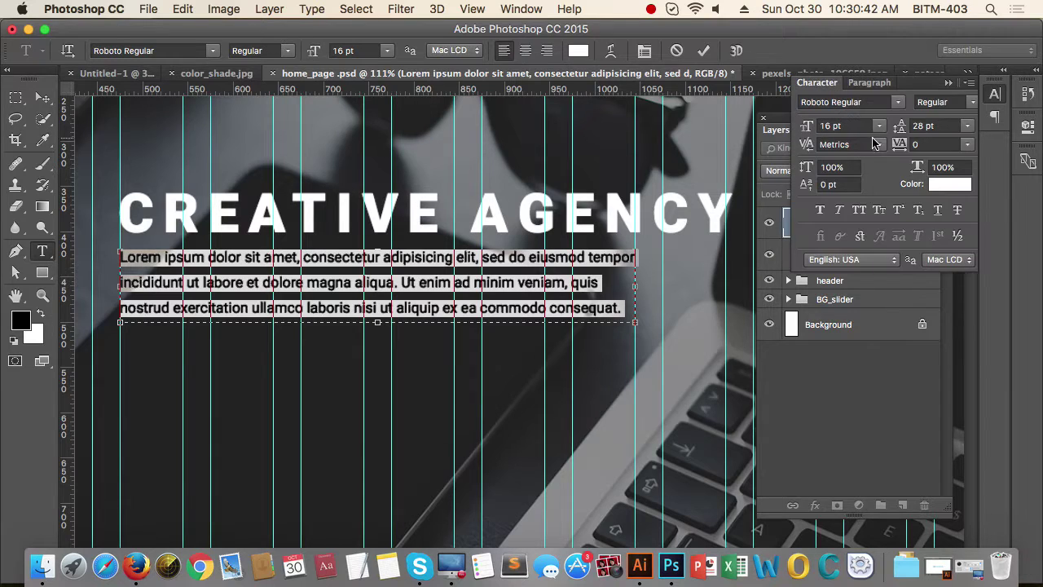
pyautogui.click(949, 84)
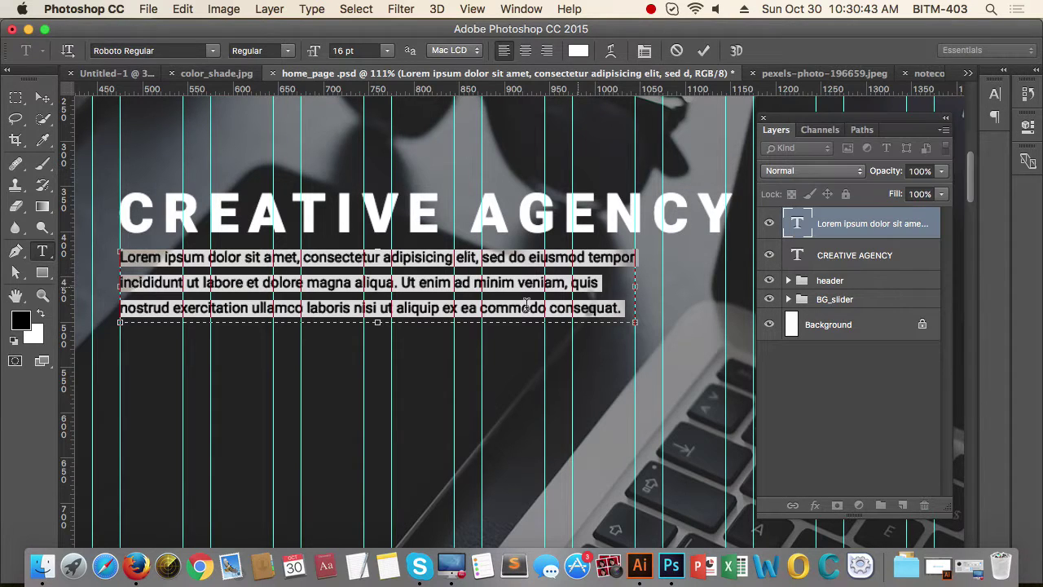
# Step: Delete the words "aliquip ex ea commodo consequat" from the paragraph's last line and commit the text
pyautogui.click(398, 308)
pyautogui.moveTo(396, 308); pyautogui.dragTo(620, 310)
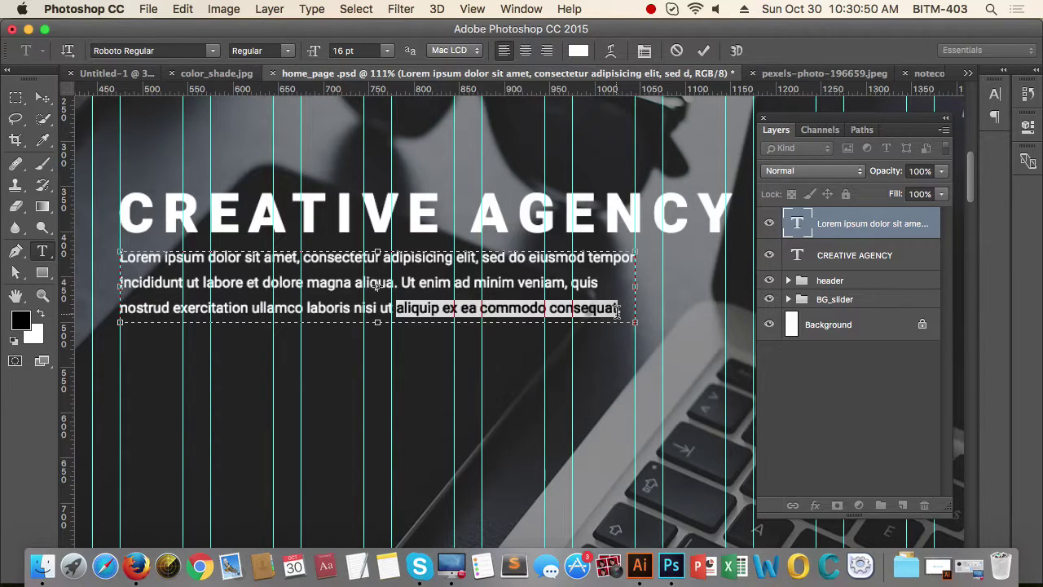
pyautogui.press('BackSpace')
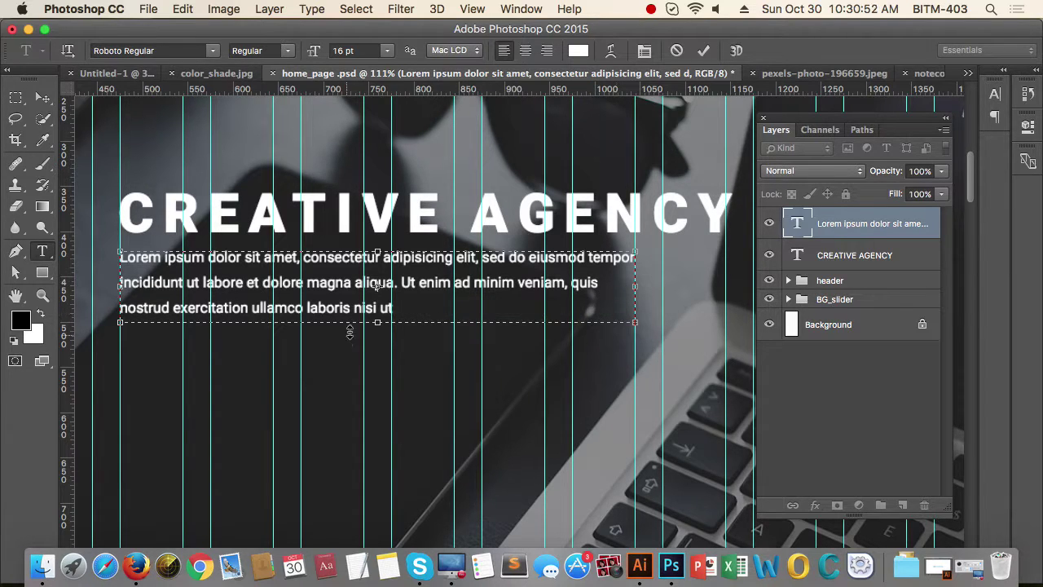
pyautogui.click(400, 310)
pyautogui.click(44, 100)
# Step: Move the Lorem Ipsum paragraph straight down to leave a clear gap of about 40 px beneath the CREATIVE AGENCY heading
pyautogui.moveTo(515, 369); pyautogui.dragTo(466, 373)
pyautogui.moveTo(324, 297); pyautogui.dragTo(412, 329)
pyautogui.moveTo(469, 351); pyautogui.dragTo(393, 299)
pyautogui.scroll(2, 380, 345)
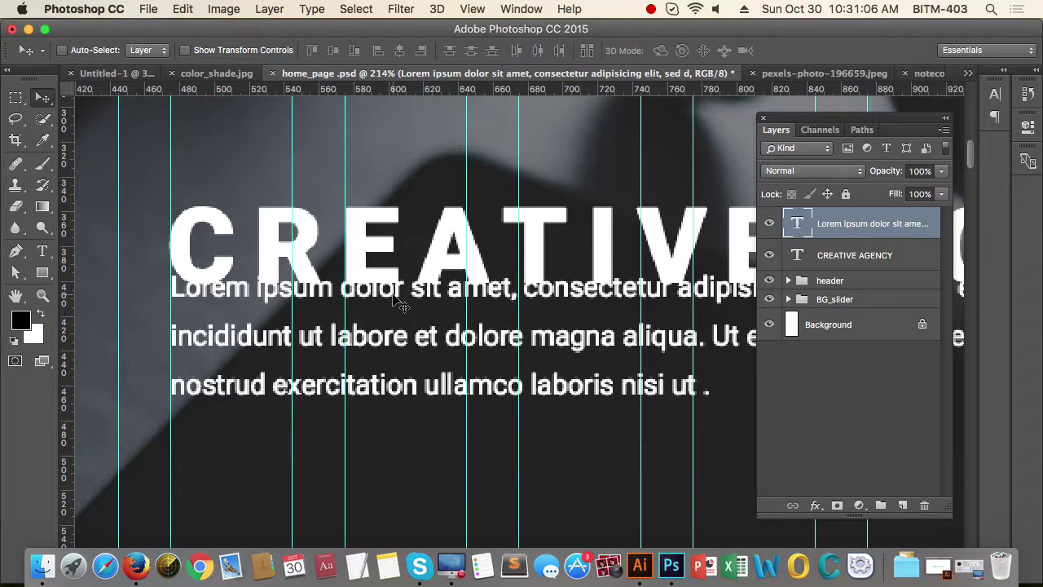
pyautogui.hotkey('shift', 'Down')
pyautogui.hotkey('shift', 'Down')
pyautogui.hotkey('shift', 'Down')
pyautogui.hotkey('shift', 'Down')
pyautogui.hotkey('shift', 'Down')
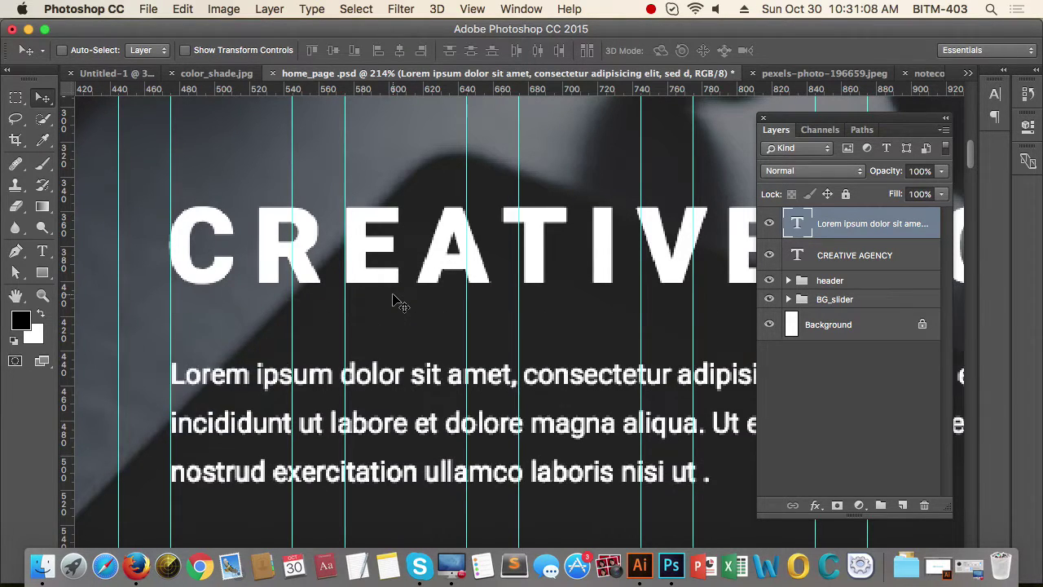
pyautogui.moveTo(427, 378); pyautogui.dragTo(305, 424)
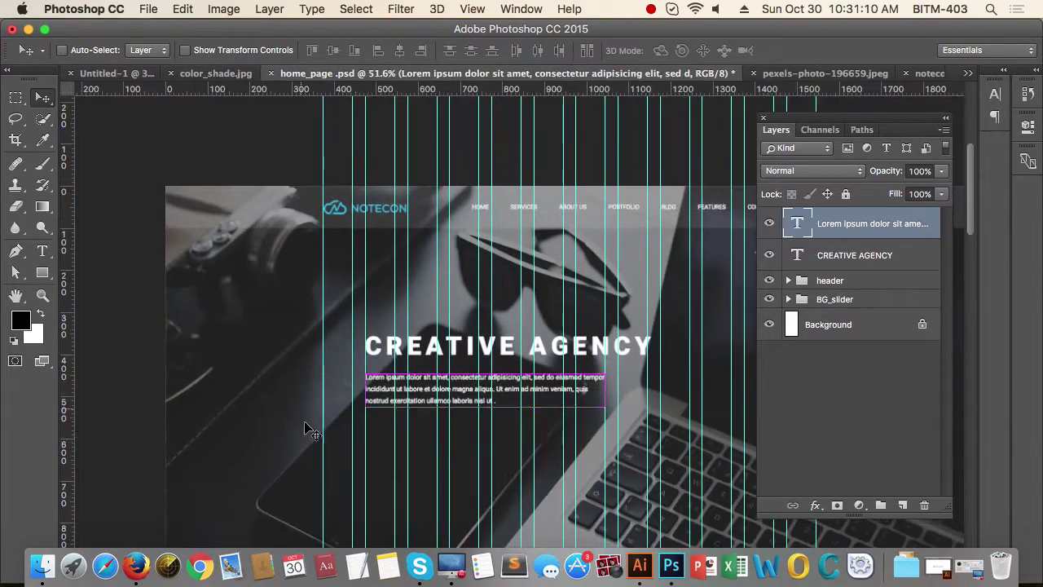
pyautogui.moveTo(545, 434); pyautogui.dragTo(488, 410)
pyautogui.scroll(-6, 486, 416)
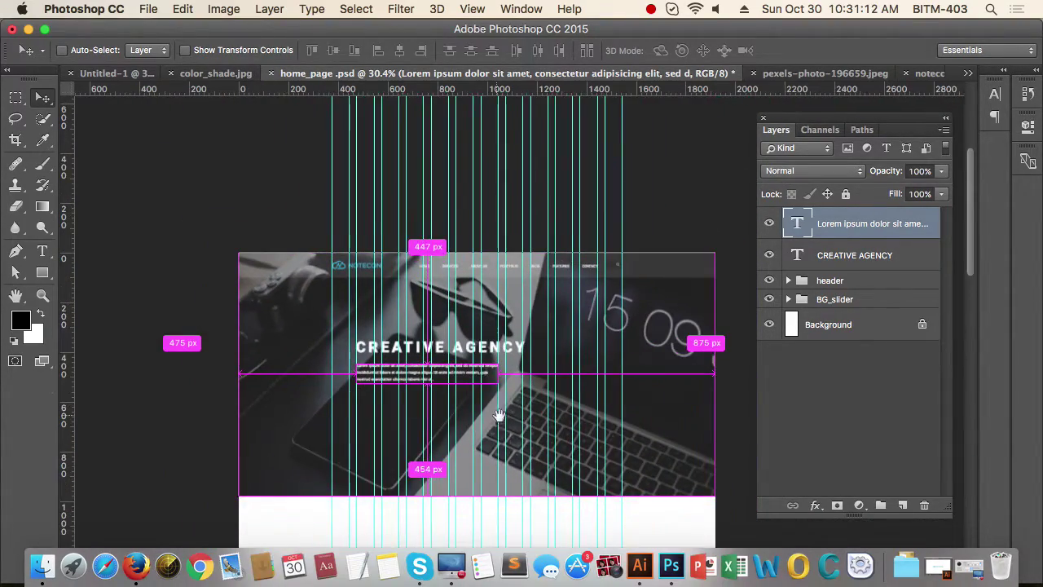
# Step: Create a red 170 × 50 px rectangle shape below the Lorem Ipsum paragraph
pyautogui.scroll(3, 356, 327)
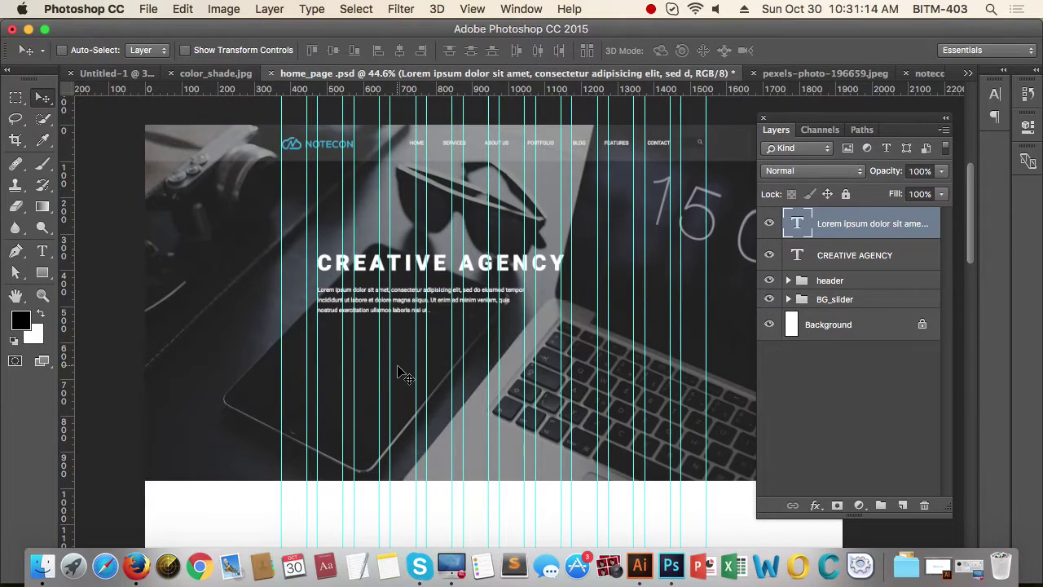
pyautogui.scroll(2, 361, 342)
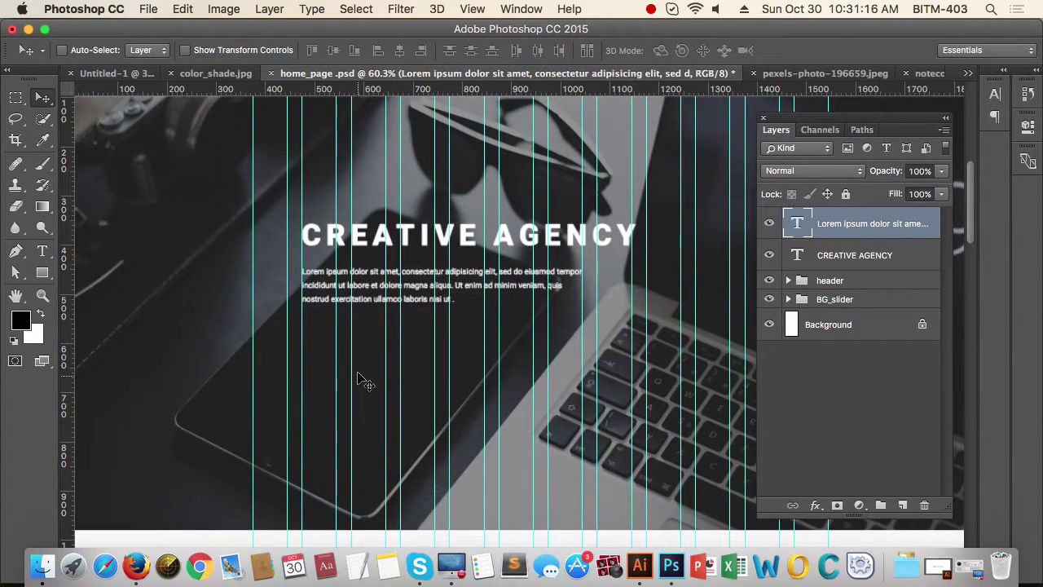
pyautogui.scroll(-5, 432, 353)
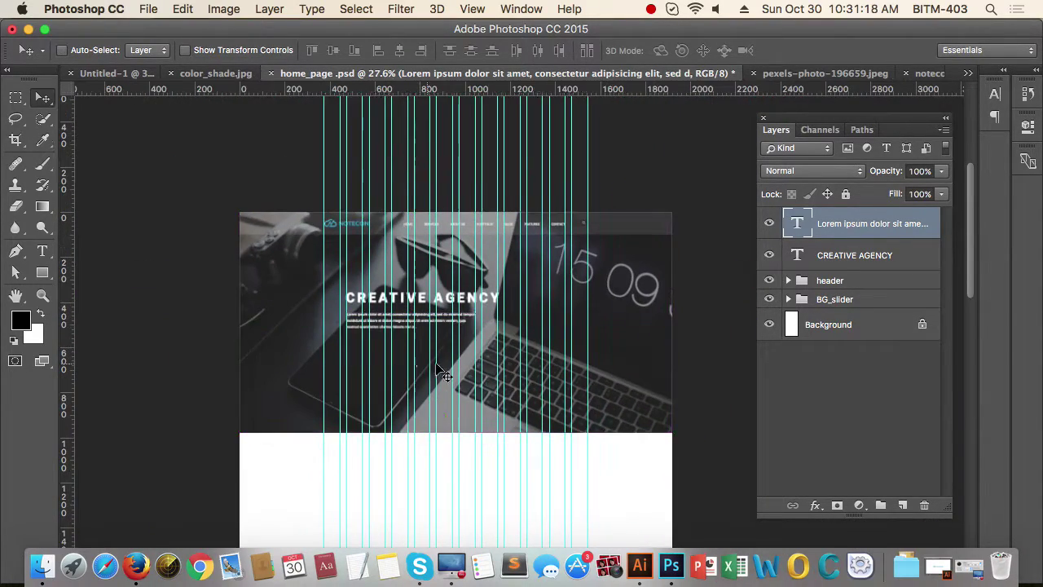
pyautogui.scroll(5, 383, 351)
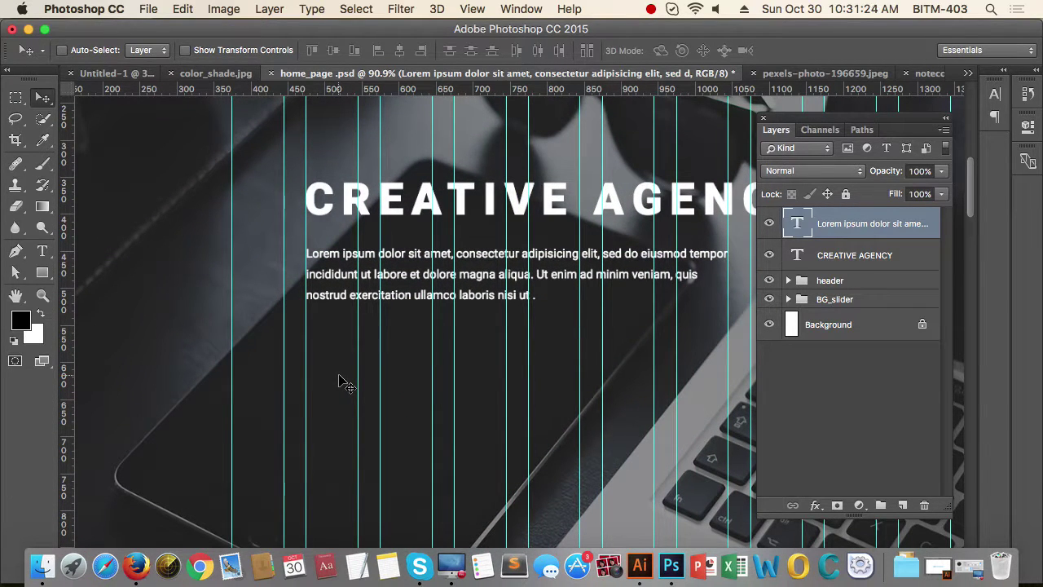
pyautogui.press('u')
pyautogui.click(339, 373)
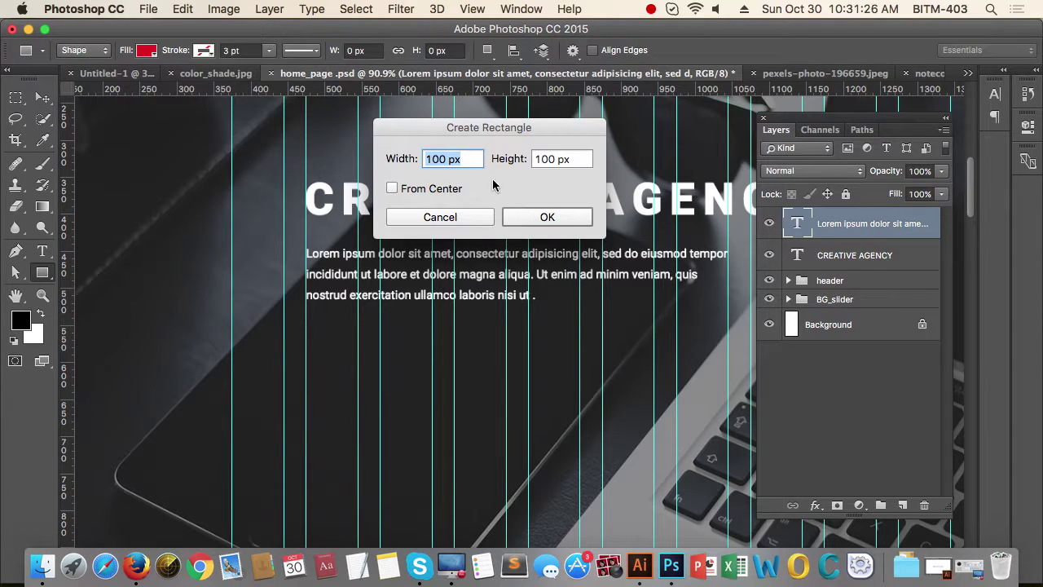
pyautogui.write('170')
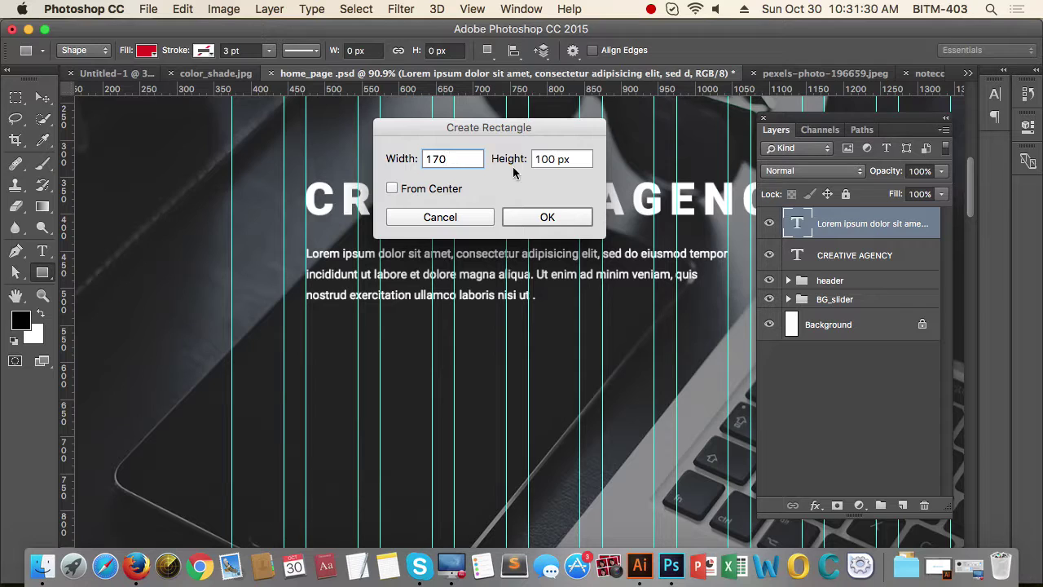
pyautogui.press('Tab')
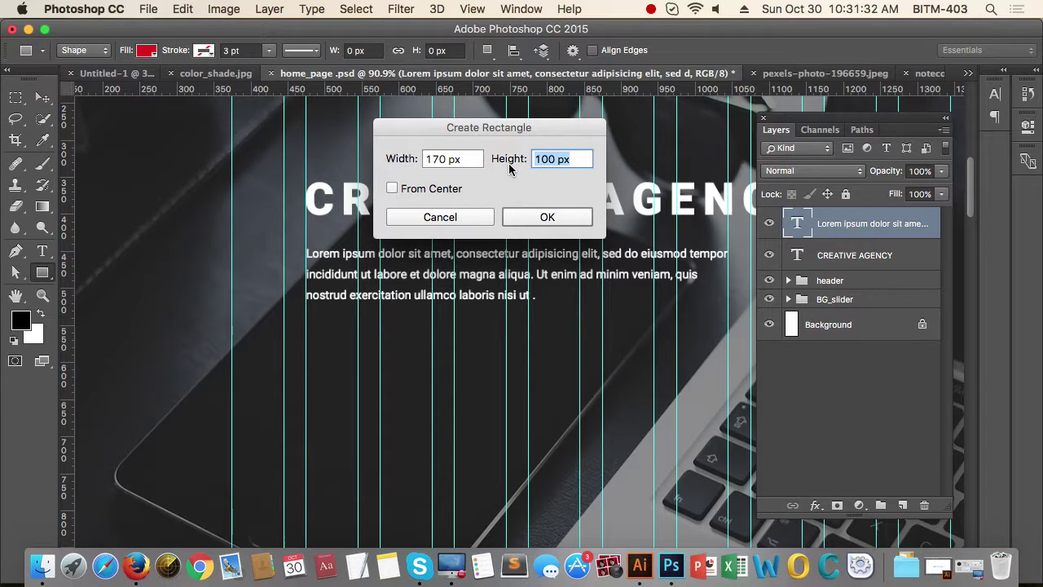
pyautogui.write('50')
pyautogui.press('Return')
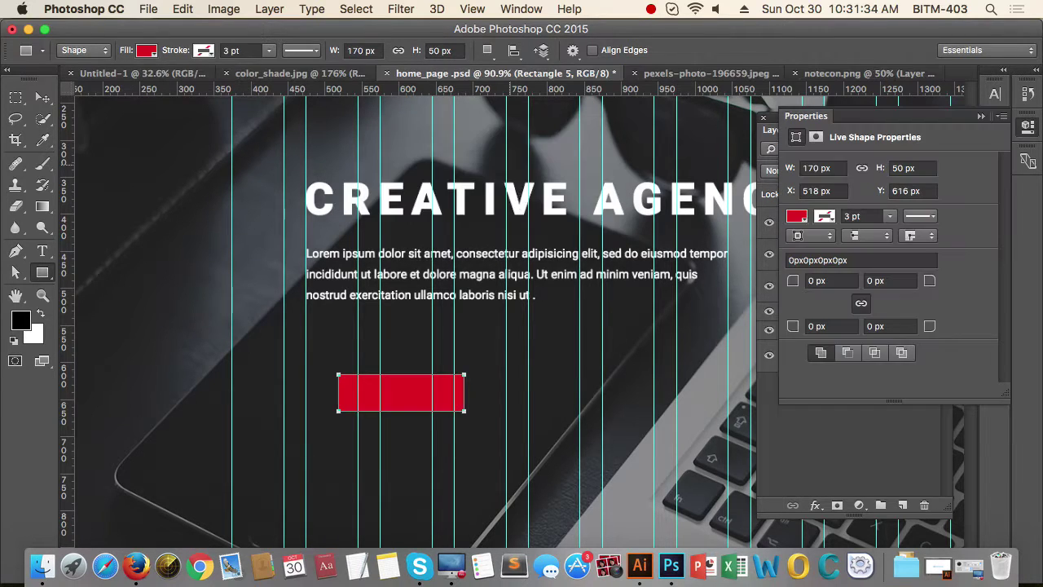
# Step: Move the red rectangle to X 475 px, Y 562 px, flush with the paragraph's left edge
pyautogui.click(42, 97)
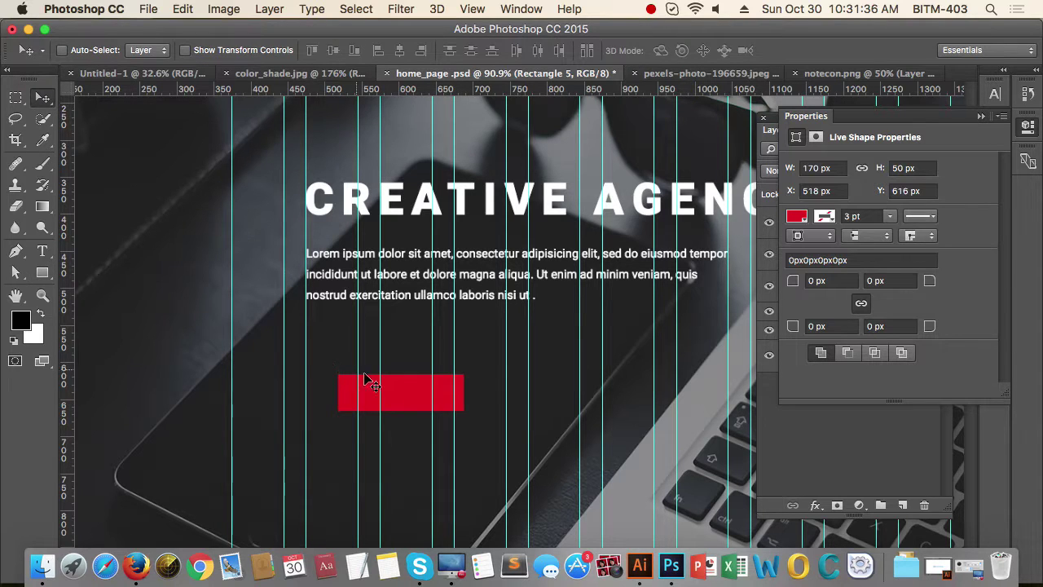
pyautogui.moveTo(396, 403); pyautogui.dragTo(366, 361)
pyautogui.moveTo(454, 374); pyautogui.dragTo(511, 384)
pyautogui.moveTo(409, 315); pyautogui.dragTo(448, 393)
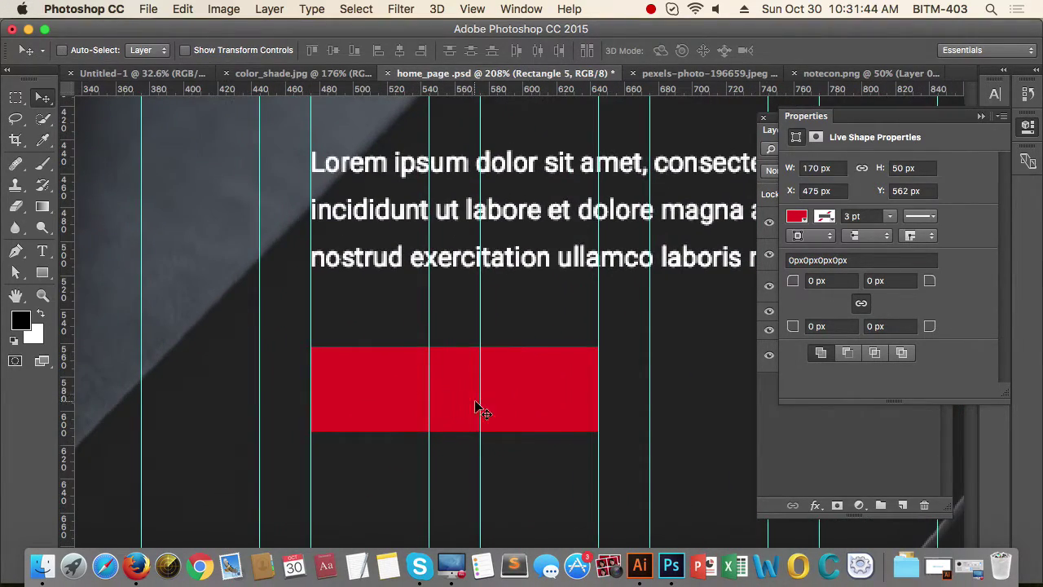
pyautogui.moveTo(540, 386); pyautogui.dragTo(491, 388)
pyautogui.moveTo(584, 393); pyautogui.dragTo(497, 388)
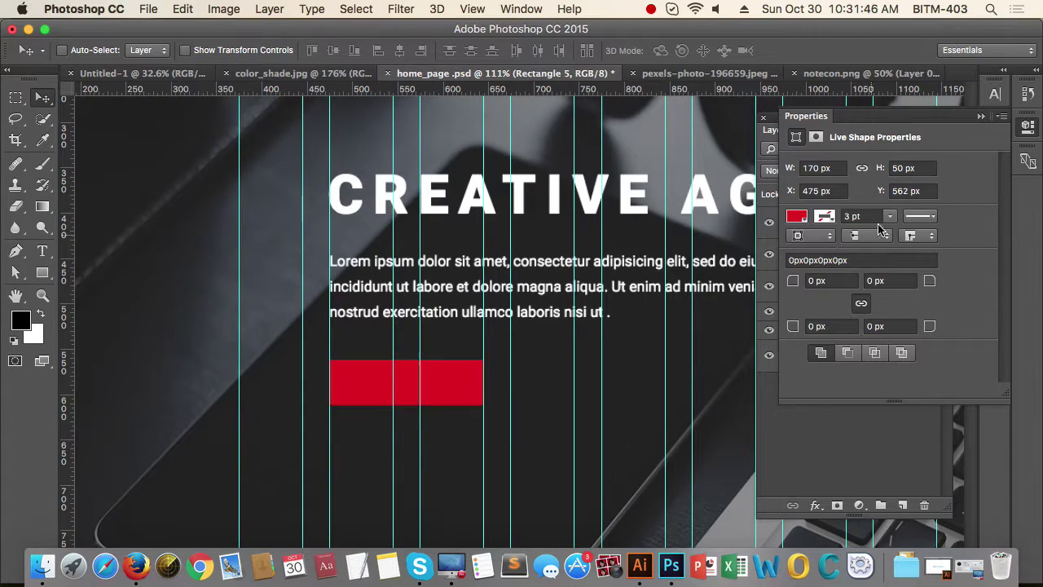
# Step: Set the red rectangle's width to 200 px
pyautogui.click(835, 168)
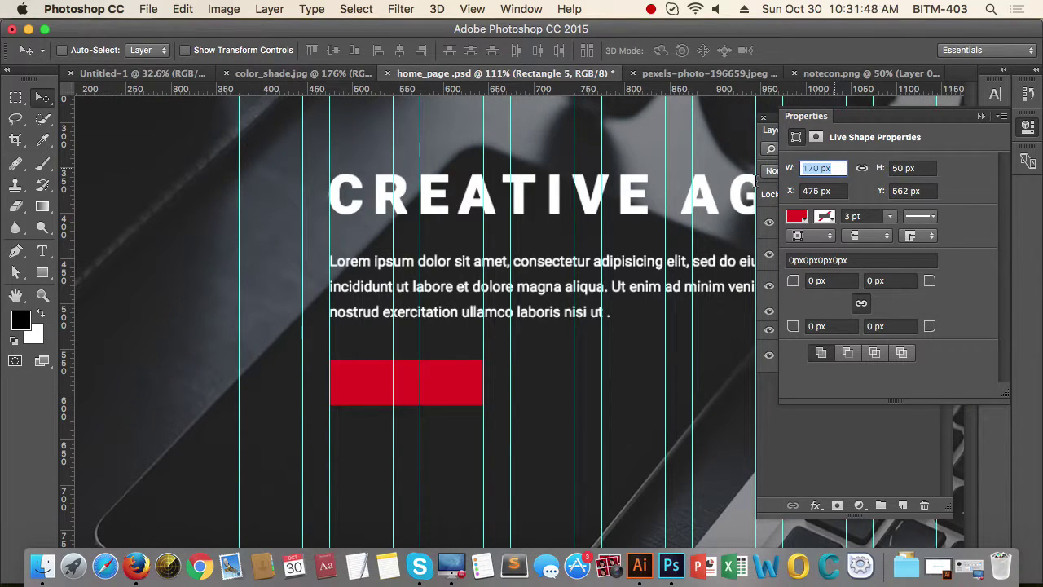
pyautogui.write('200')
pyautogui.press('Return')
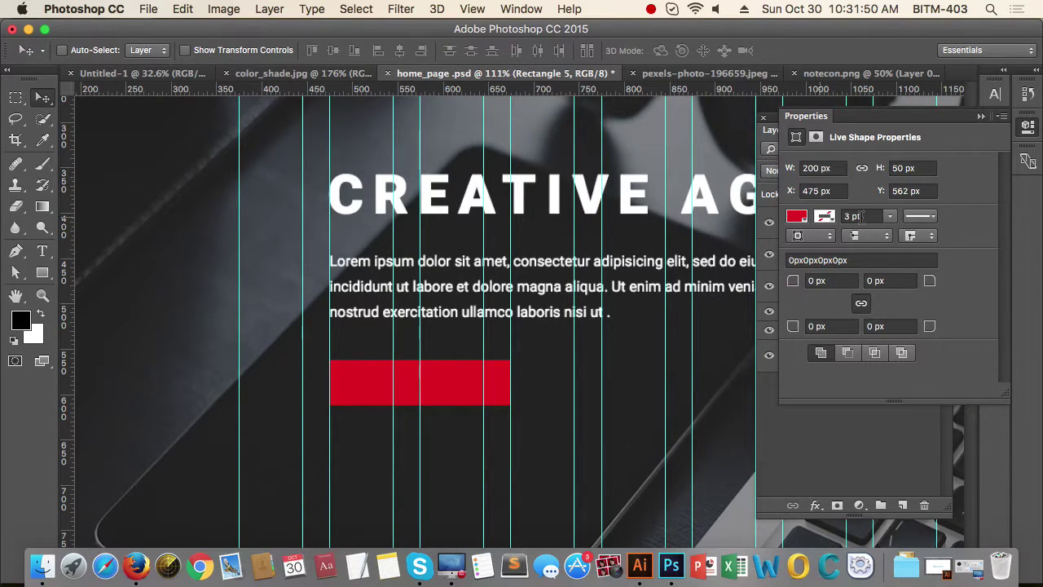
# Step: Try a 25 px corner radius on the red rectangle and settle on 2 px for all four corners
pyautogui.click(827, 280)
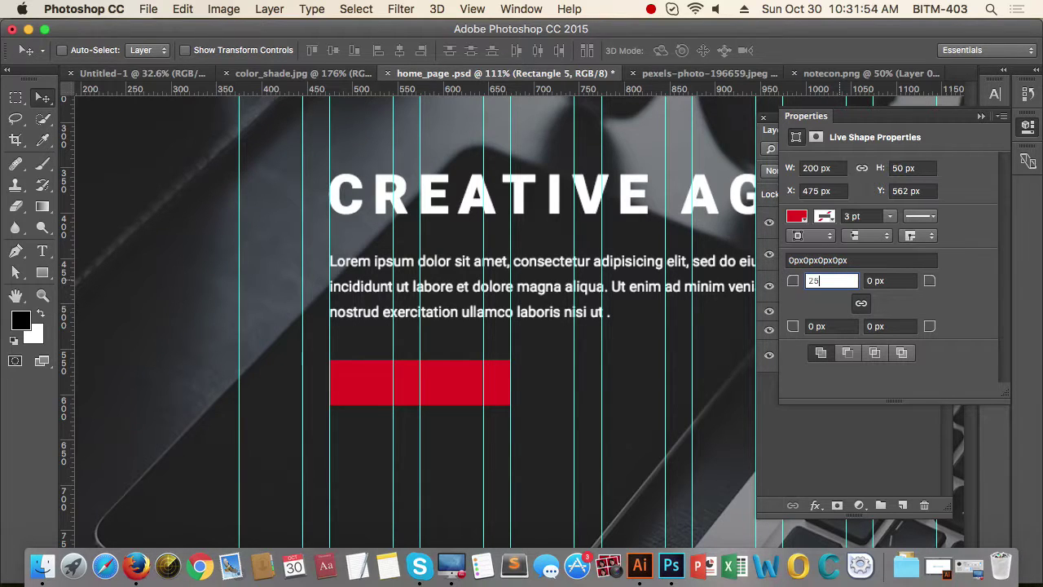
pyautogui.press('Return')
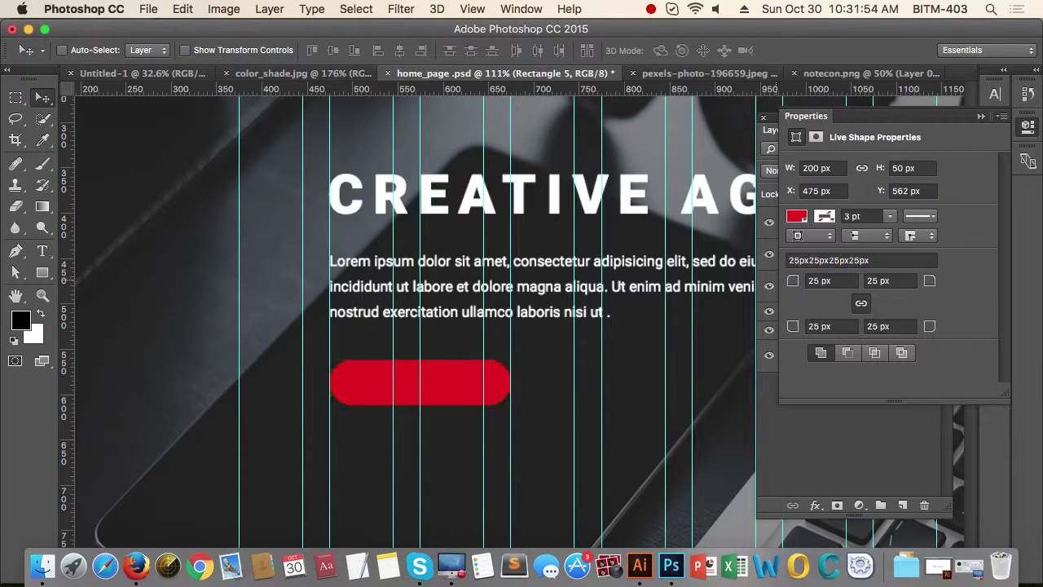
pyautogui.click(842, 280)
pyautogui.write('2')
pyautogui.press('Return')
pyautogui.click(981, 117)
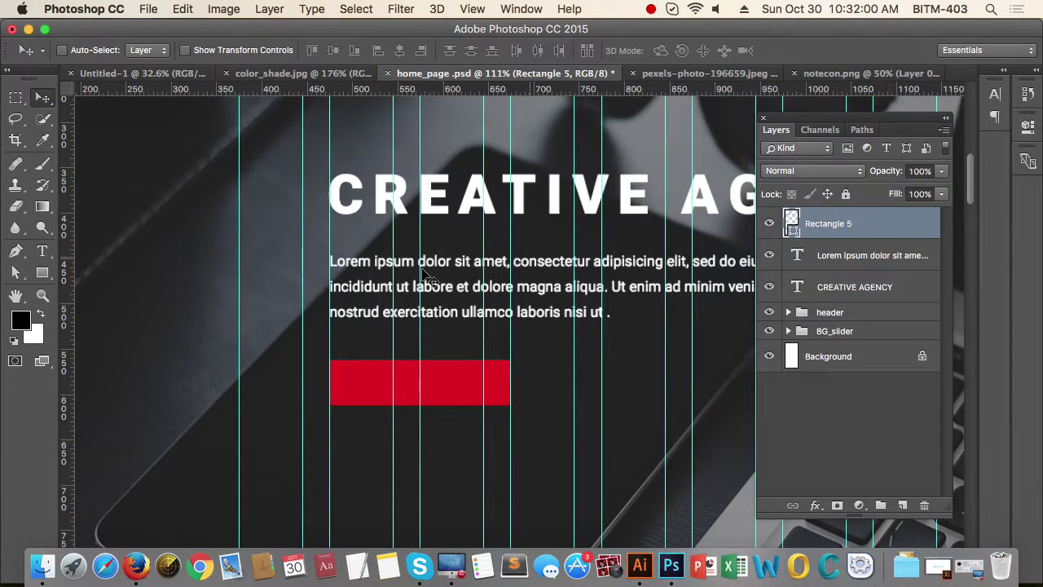
# Step: Sample the lighter Aqua shade (#4FC1E9) from color_shade.jpg as the foreground color
pyautogui.scroll(-3, 432, 444)
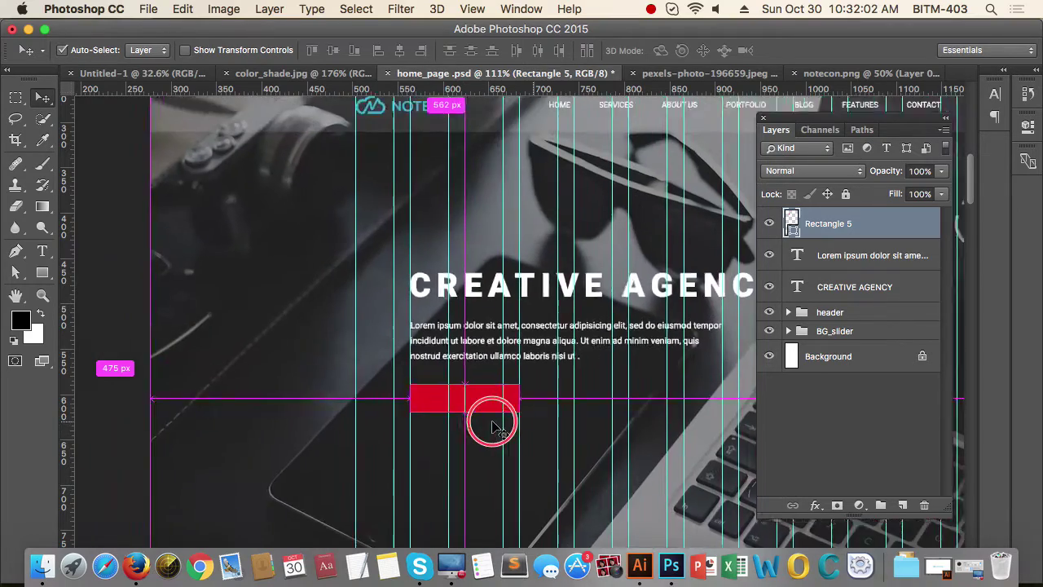
pyautogui.scroll(2, 501, 396)
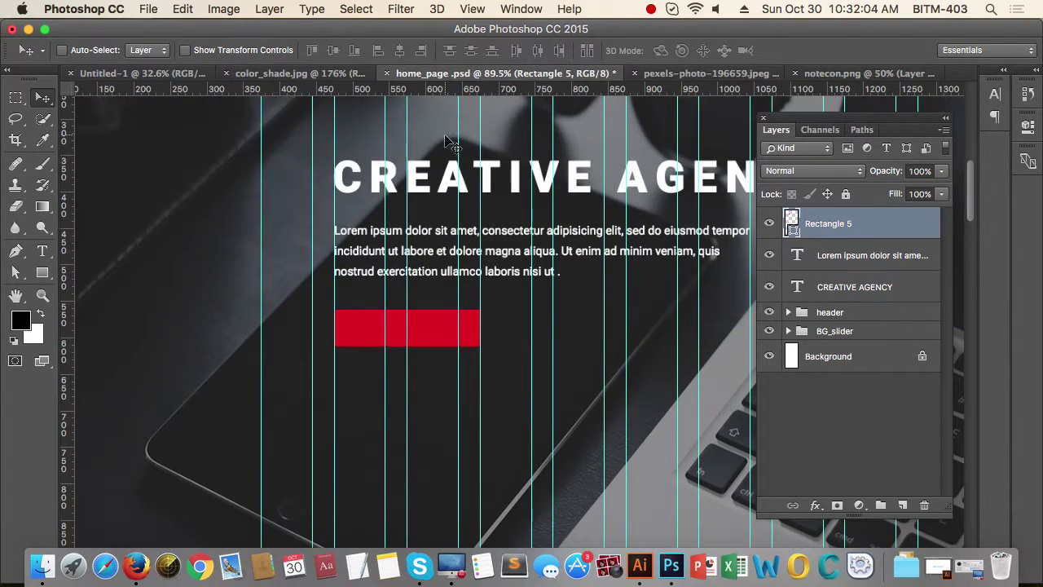
pyautogui.click(277, 73)
pyautogui.scroll(-5, 593, 375)
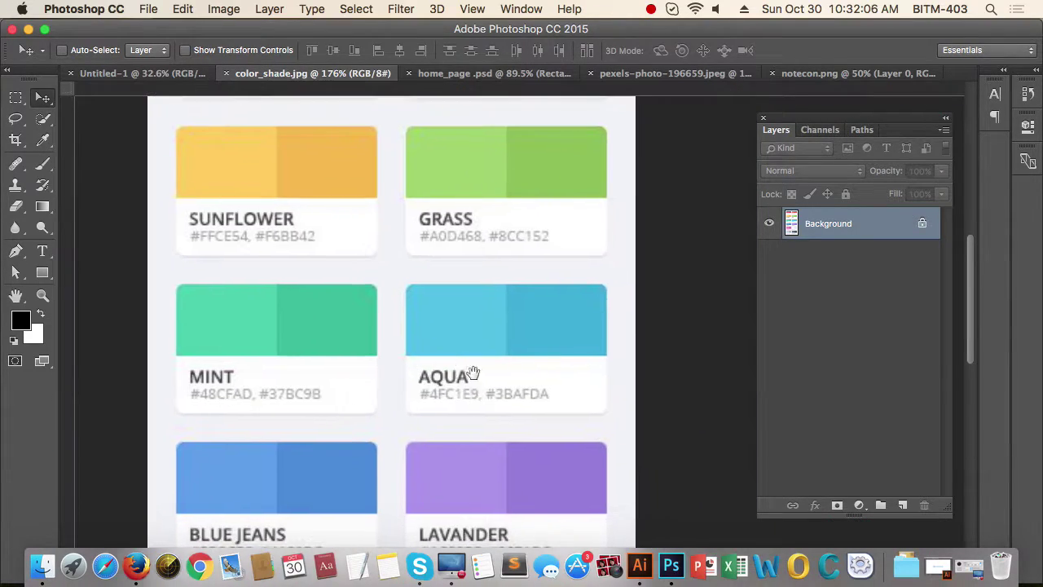
pyautogui.scroll(5, 574, 350)
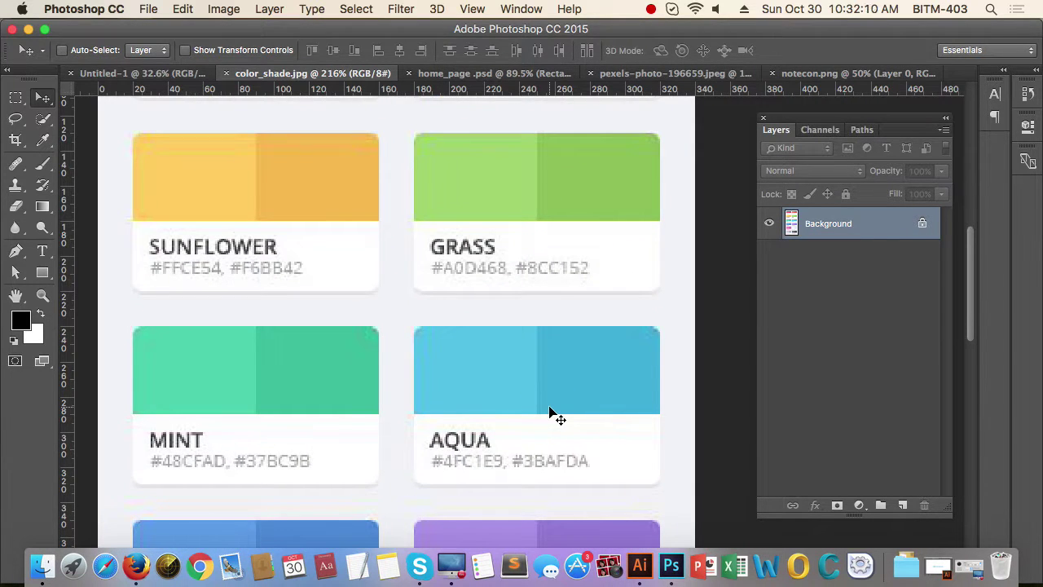
pyautogui.press('i')
pyautogui.click(517, 361)
pyautogui.scroll(5, 519, 363)
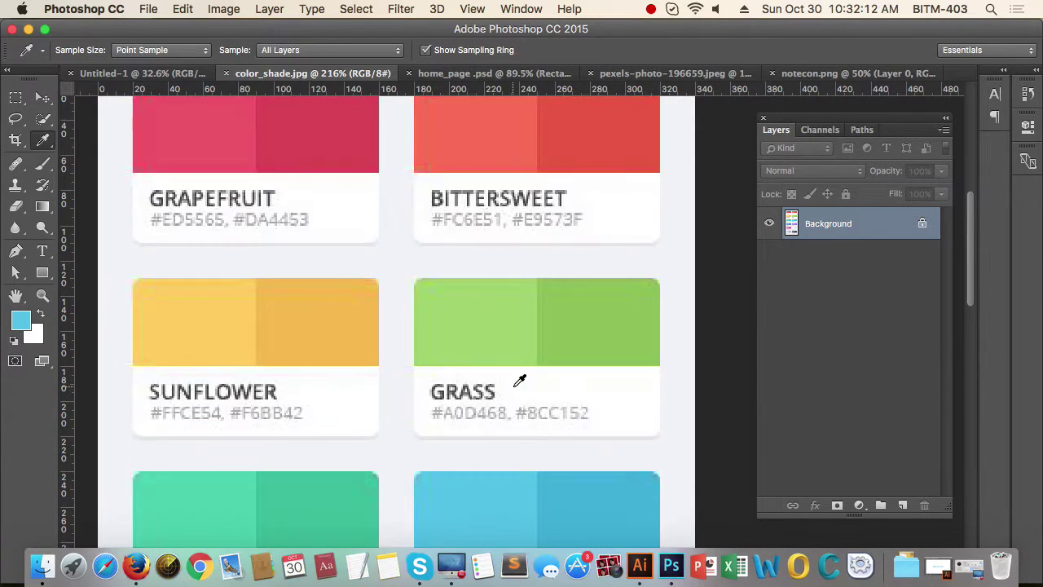
# Step: Fill the red button rectangle in home_page.psd with the sampled aqua foreground color
pyautogui.scroll(-4, 519, 381)
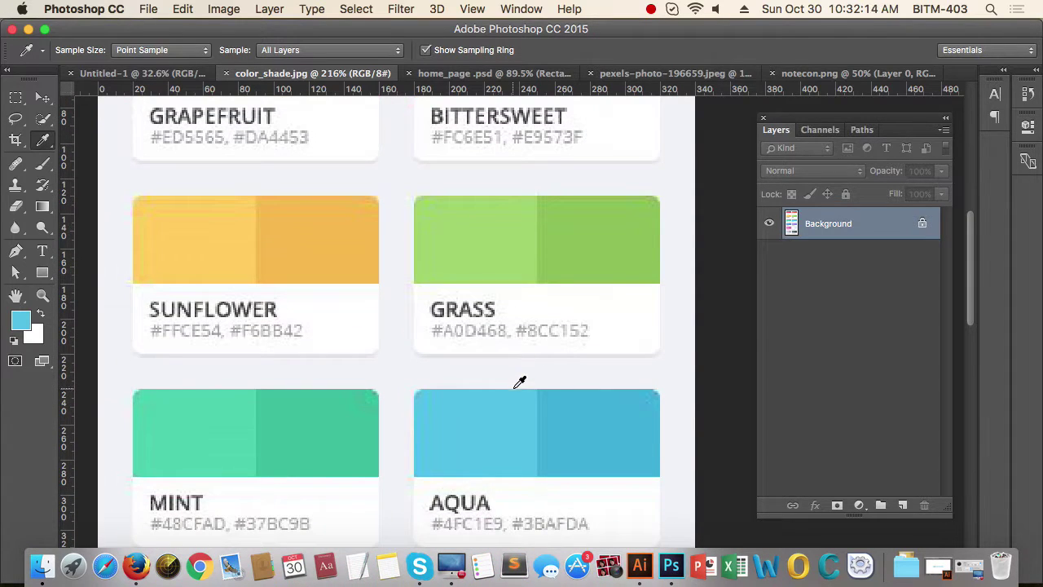
pyautogui.press('v')
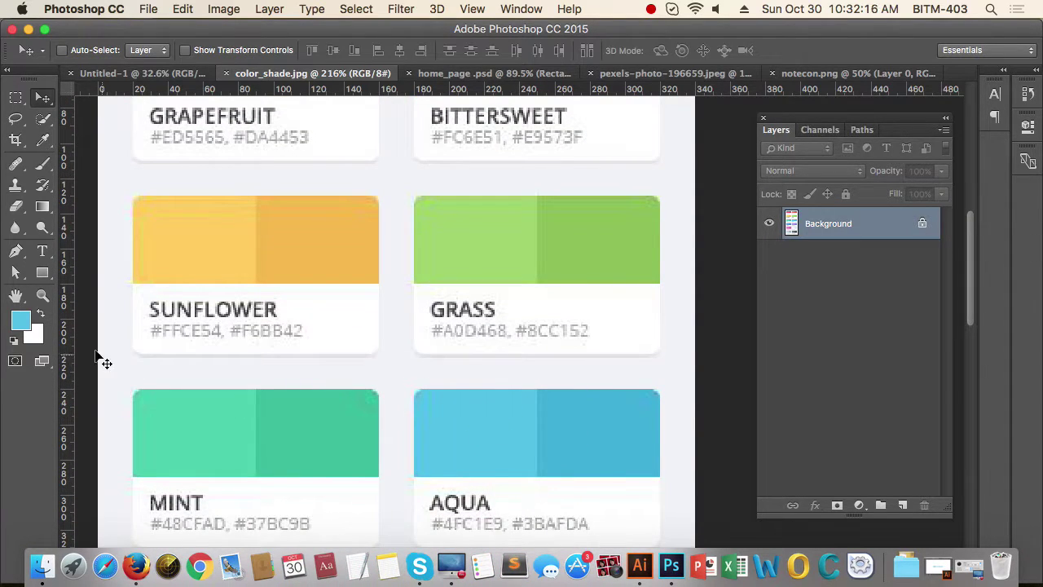
pyautogui.click(489, 73)
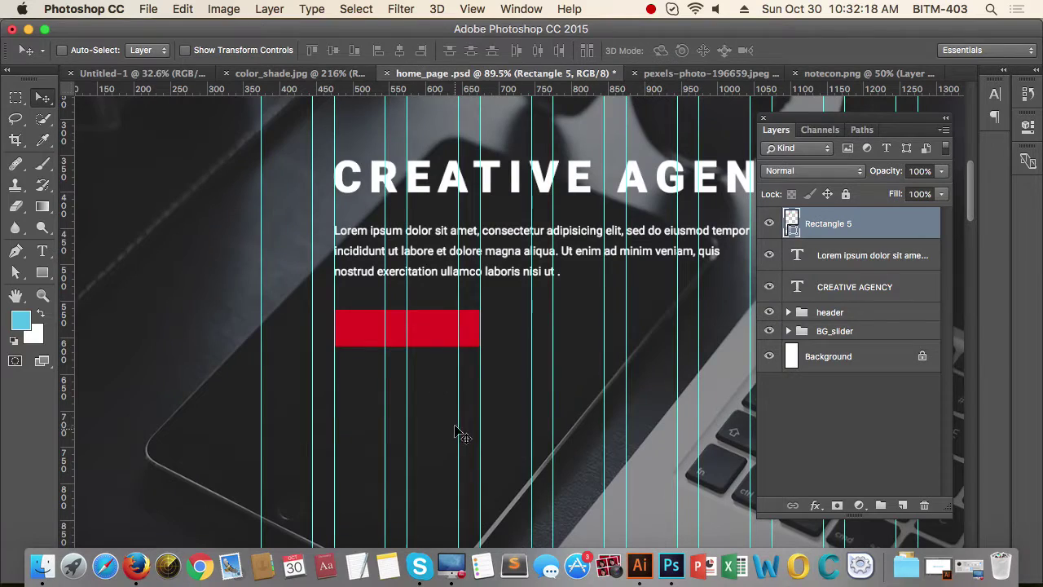
pyautogui.hotkey('alt', 'BackSpace')
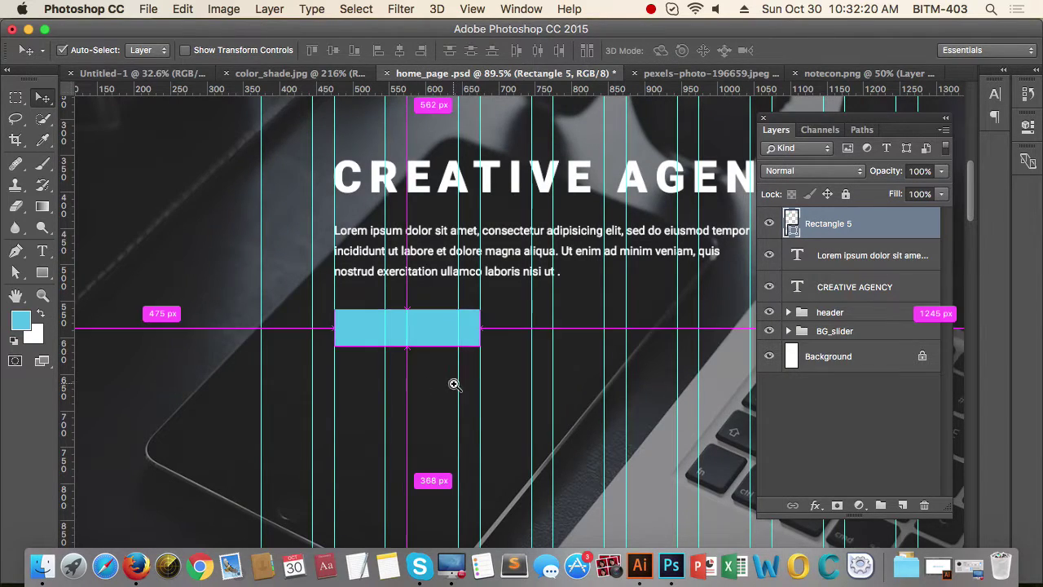
# Step: Add a 1 px inside Stroke layer style to the button rectangle and sample the aqua foreground color (#4fc0e8) for it
pyautogui.scroll(-4, 451, 384)
pyautogui.scroll(5, 399, 343)
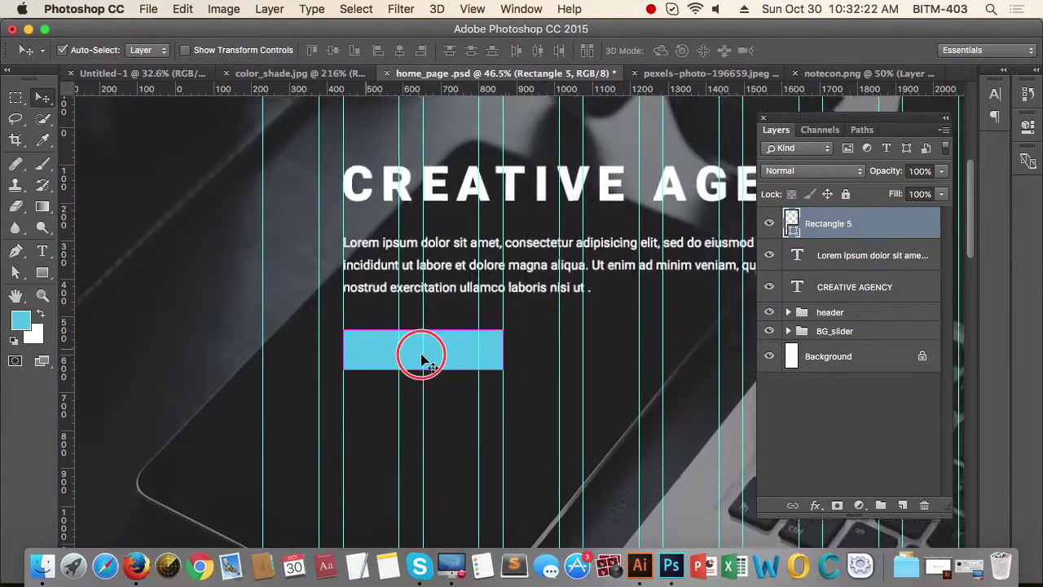
pyautogui.scroll(3, 386, 389)
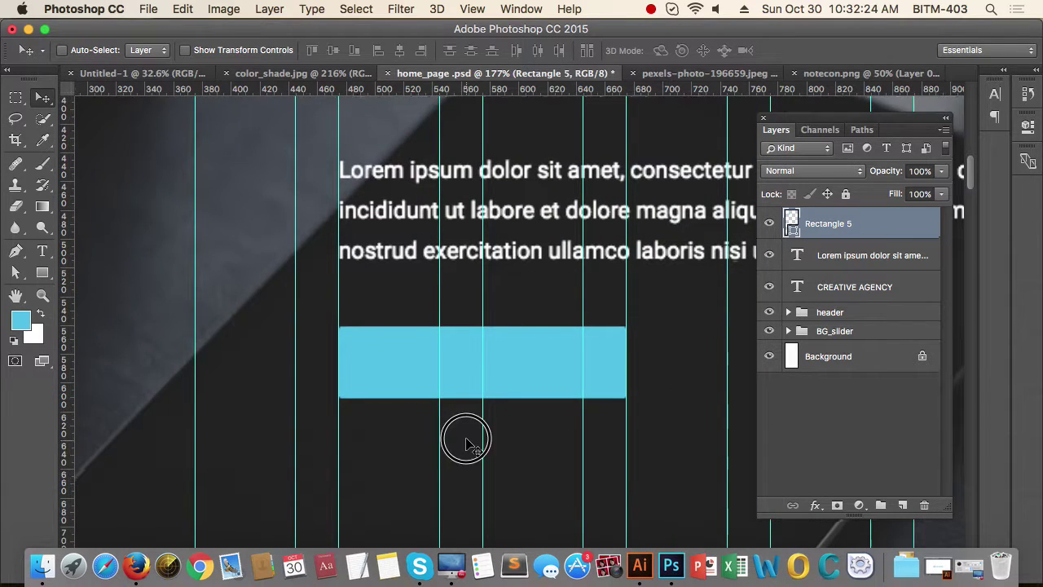
pyautogui.moveTo(465, 435); pyautogui.dragTo(445, 405)
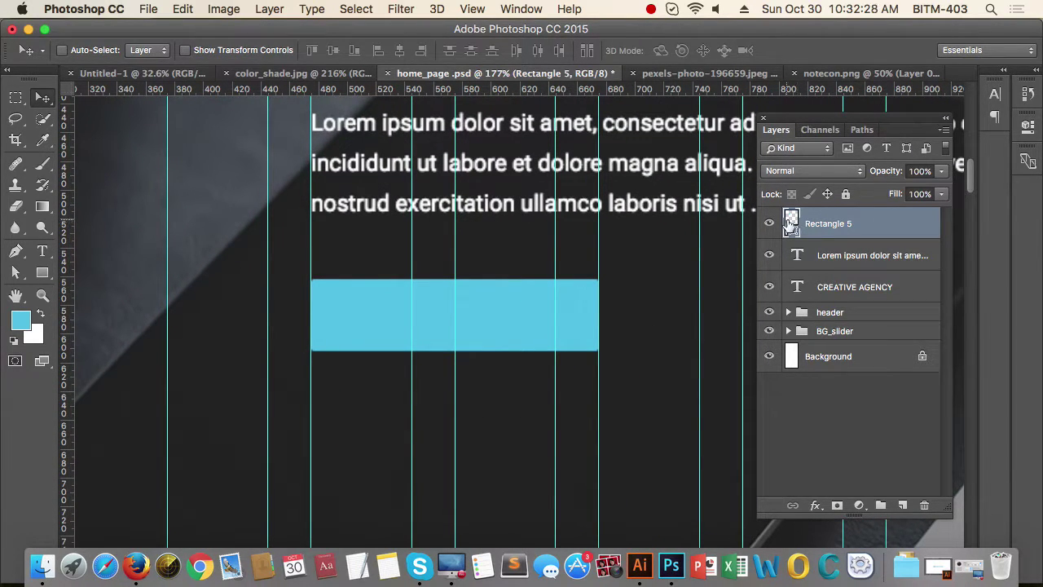
pyautogui.click(815, 505)
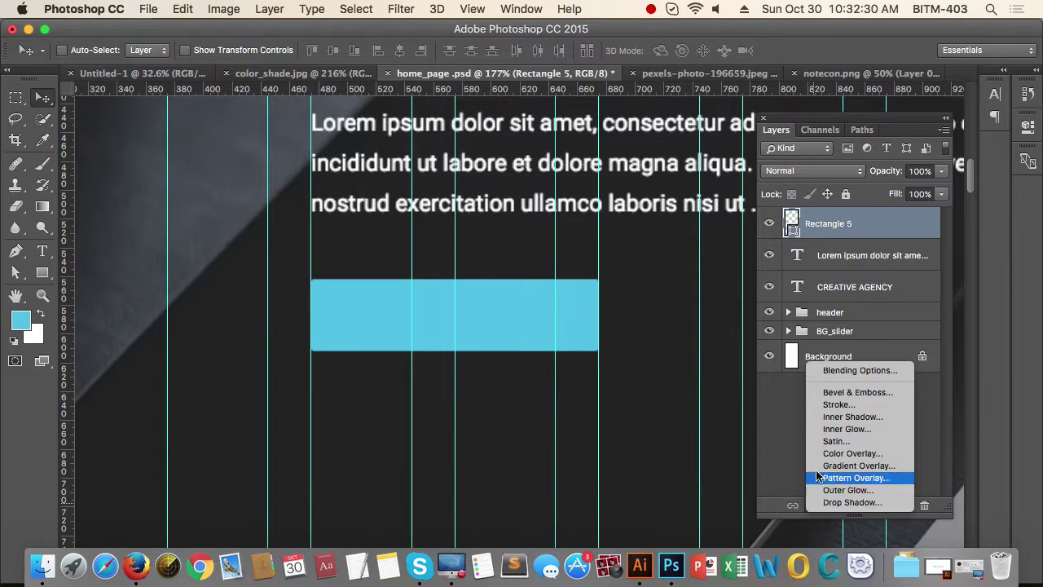
pyautogui.click(836, 406)
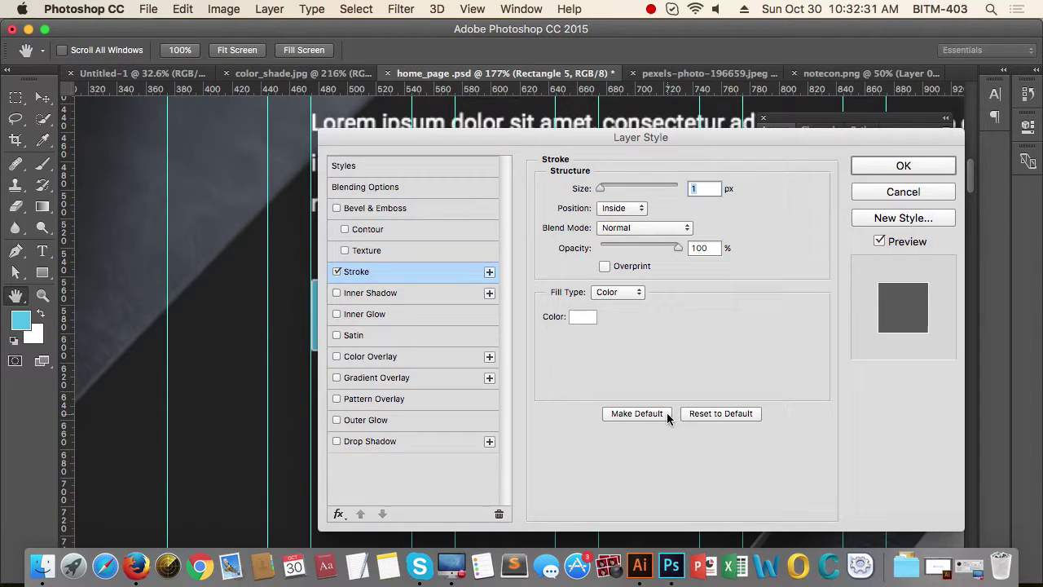
pyautogui.click(583, 317)
pyautogui.click(26, 322)
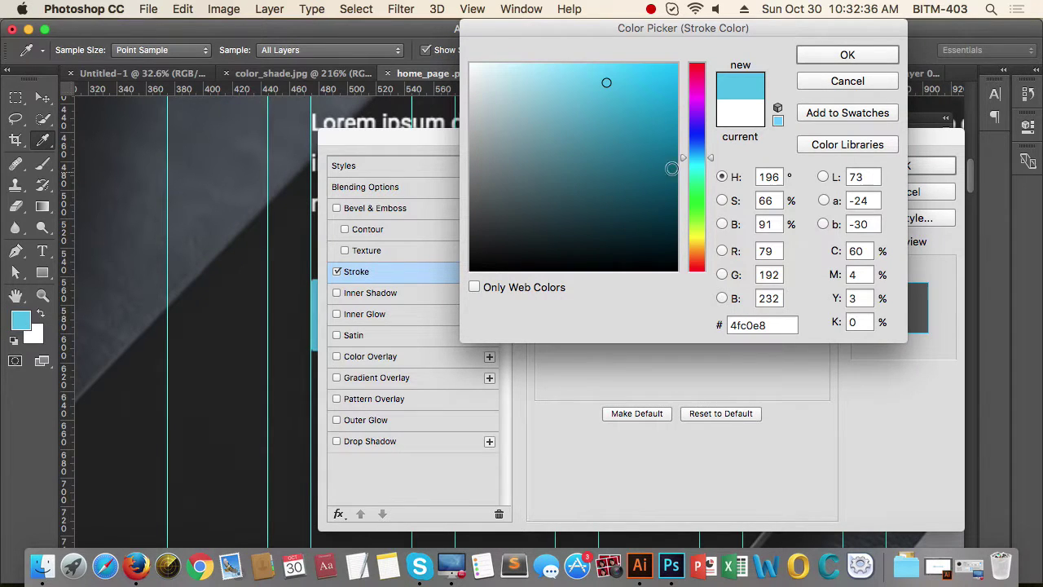
# Step: Apply the 1 px inside stroke in colour 4fc0e8 to Rectangle 5 and lower the layer's fill to 13%
pyautogui.click(847, 54)
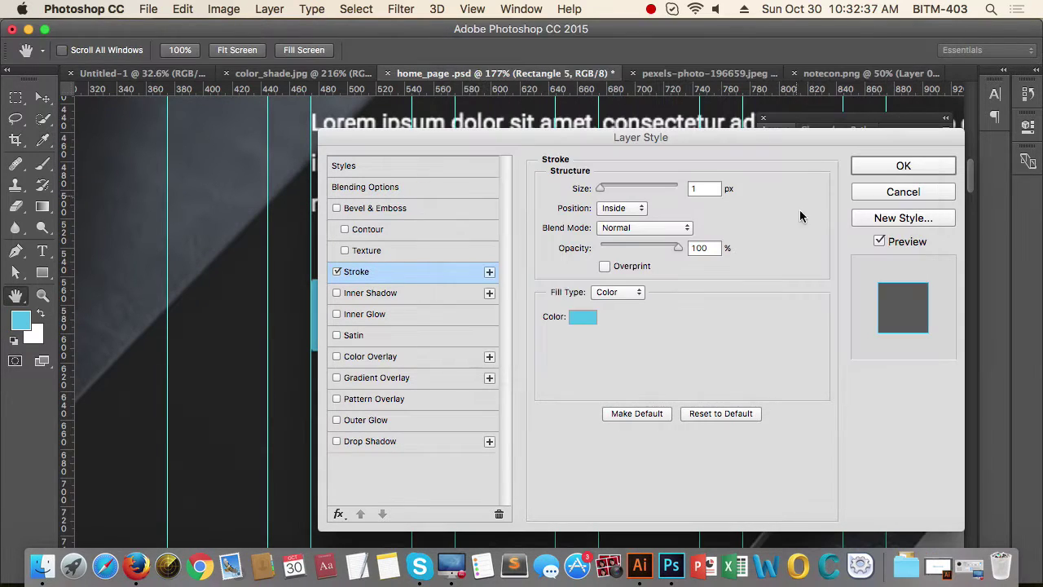
pyautogui.click(899, 167)
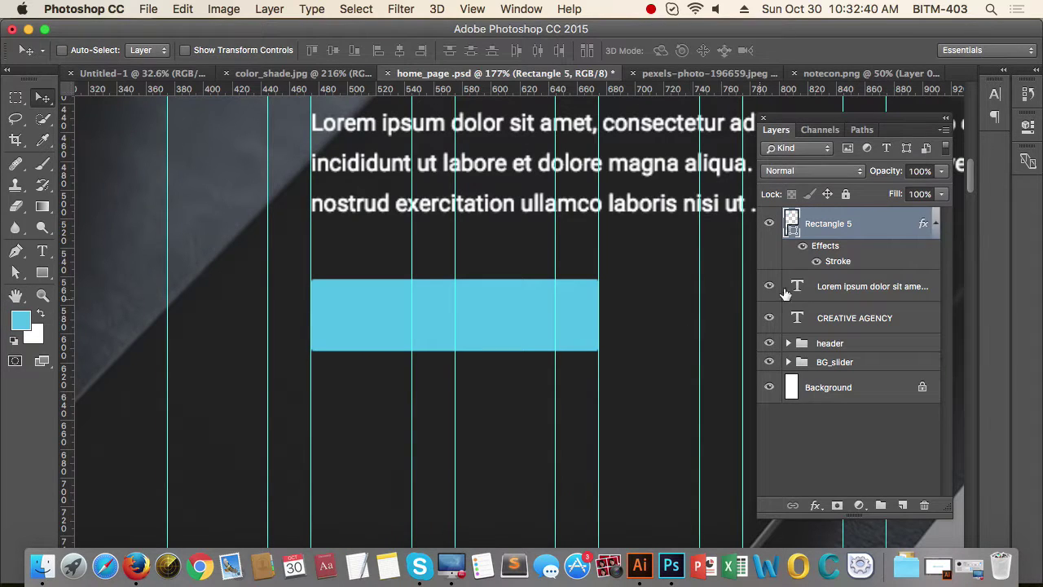
pyautogui.click(941, 194)
pyautogui.moveTo(943, 210); pyautogui.dragTo(872, 227)
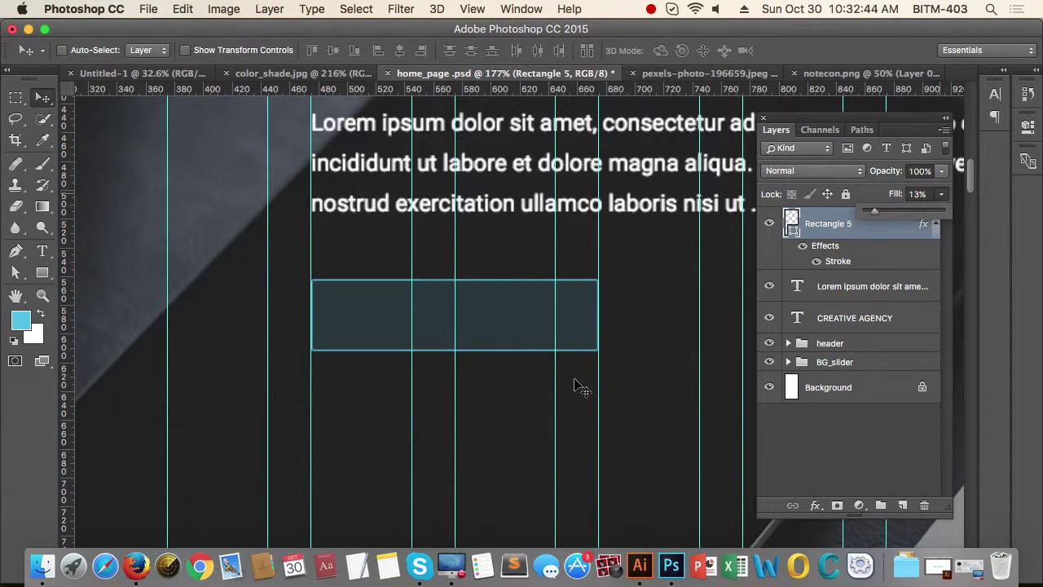
# Step: Set the fill of the button rectangle's layer to 17%
pyautogui.moveTo(511, 408); pyautogui.dragTo(442, 410)
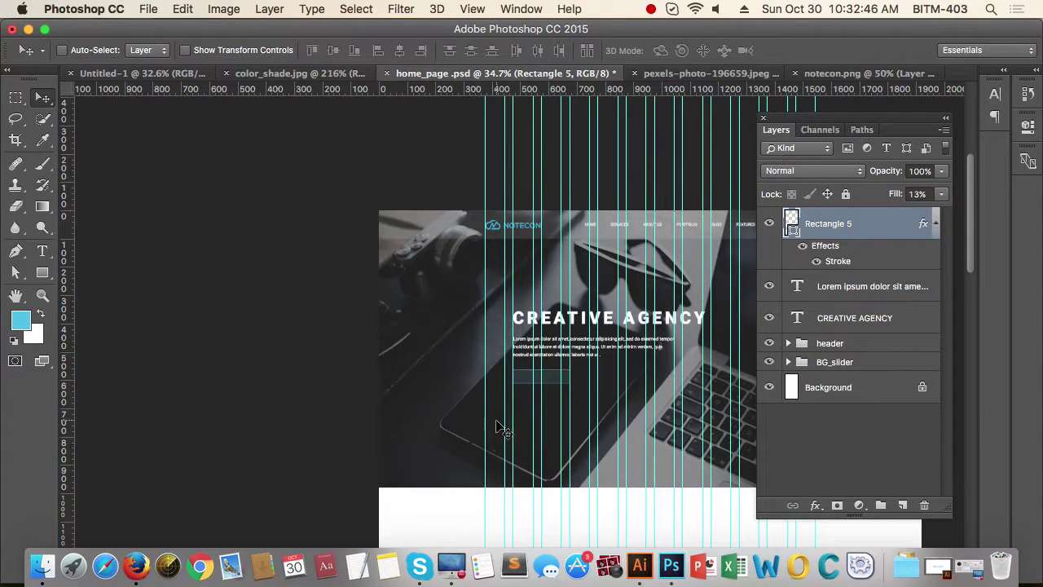
pyautogui.moveTo(607, 415); pyautogui.dragTo(604, 415)
pyautogui.scroll(5, 603, 420)
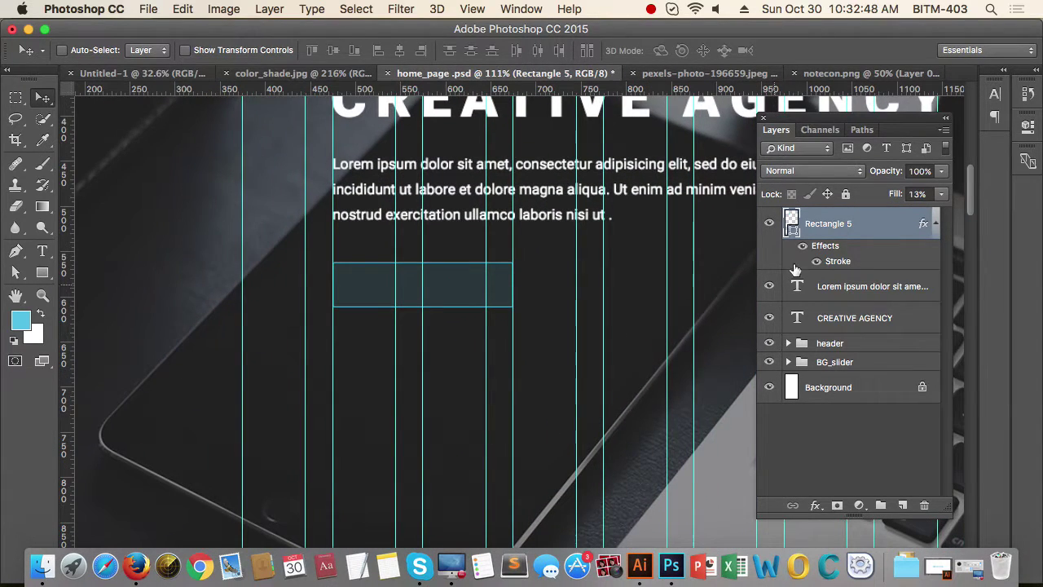
pyautogui.click(941, 195)
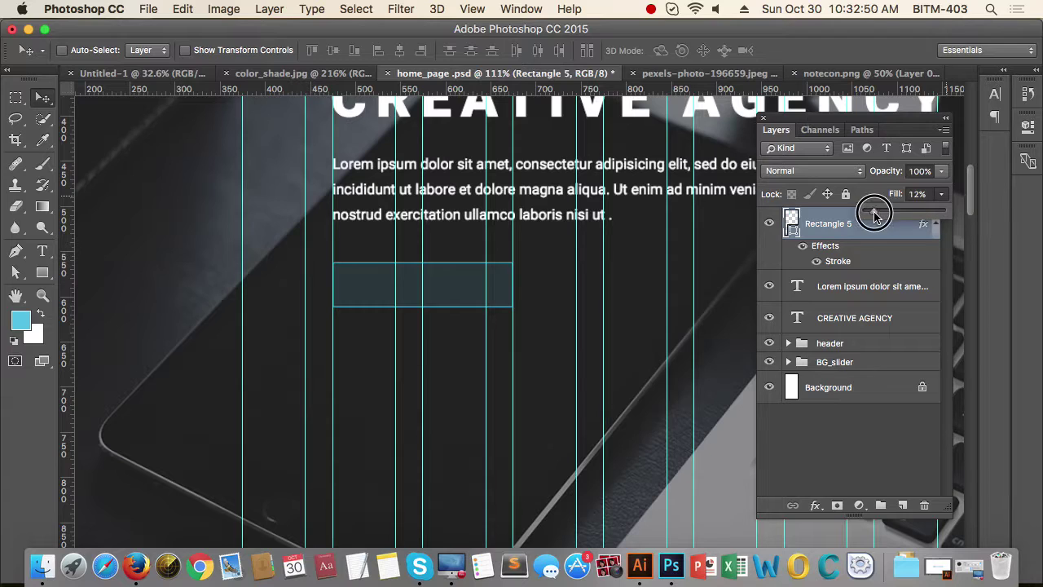
pyautogui.moveTo(873, 212)
pyautogui.mouseDown()
pyautogui.moveTo(893, 214)
pyautogui.moveTo(877, 213)
pyautogui.mouseUp()
pyautogui.moveTo(470, 350); pyautogui.dragTo(445, 396)
pyautogui.moveTo(262, 258); pyautogui.dragTo(282, 271)
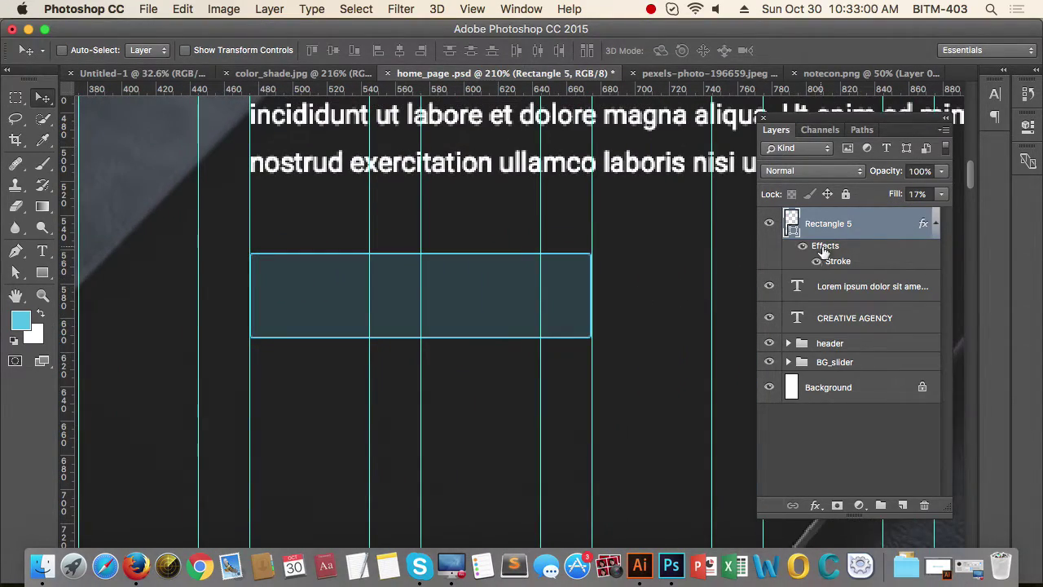
# Step: Change the button rectangle's stroke colour to white (ffffff)
pyautogui.click(815, 506)
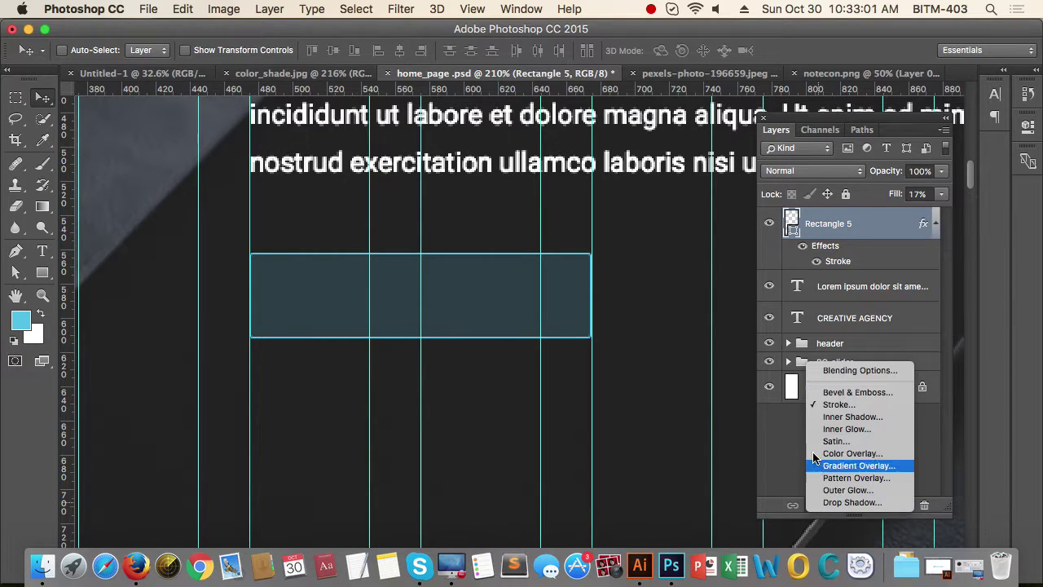
pyautogui.click(837, 404)
pyautogui.click(582, 318)
pyautogui.moveTo(559, 224); pyautogui.dragTo(465, 53)
pyautogui.click(846, 50)
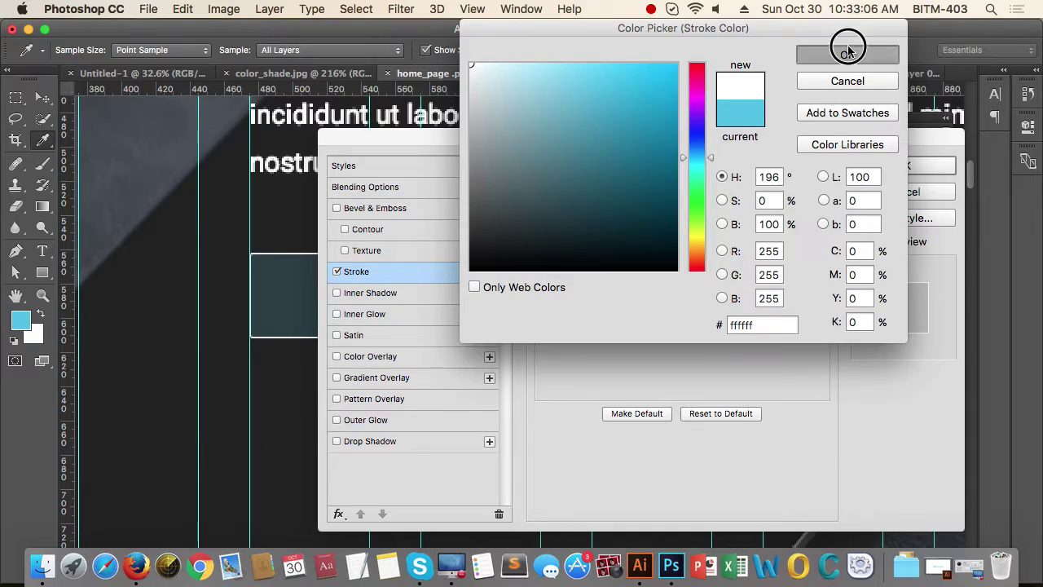
pyautogui.click(876, 167)
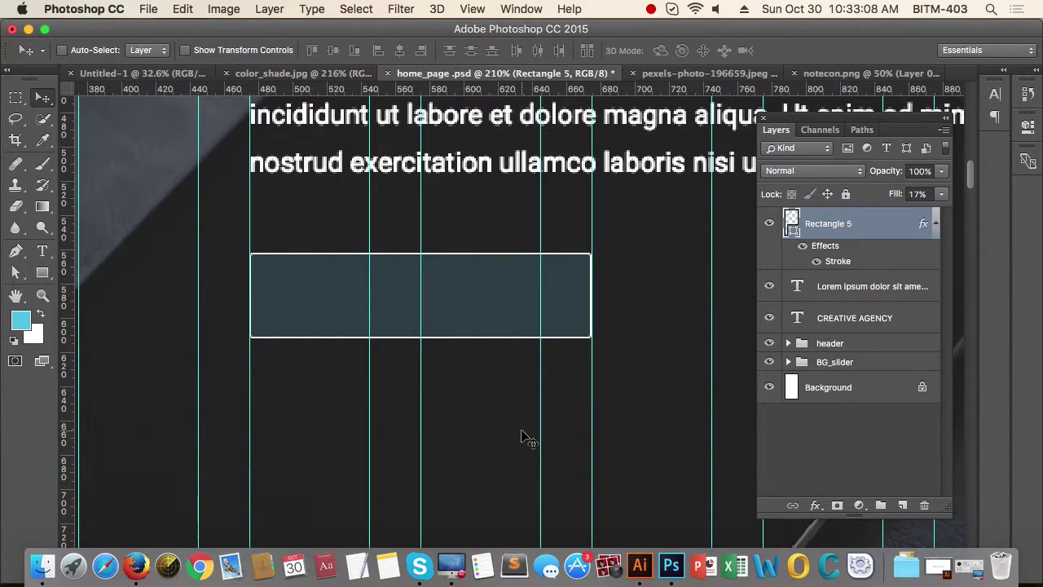
# Step: Add a point text reading "READ MORE" below the button rectangle
pyautogui.moveTo(542, 397); pyautogui.dragTo(460, 412)
pyautogui.moveTo(584, 414); pyautogui.dragTo(496, 410)
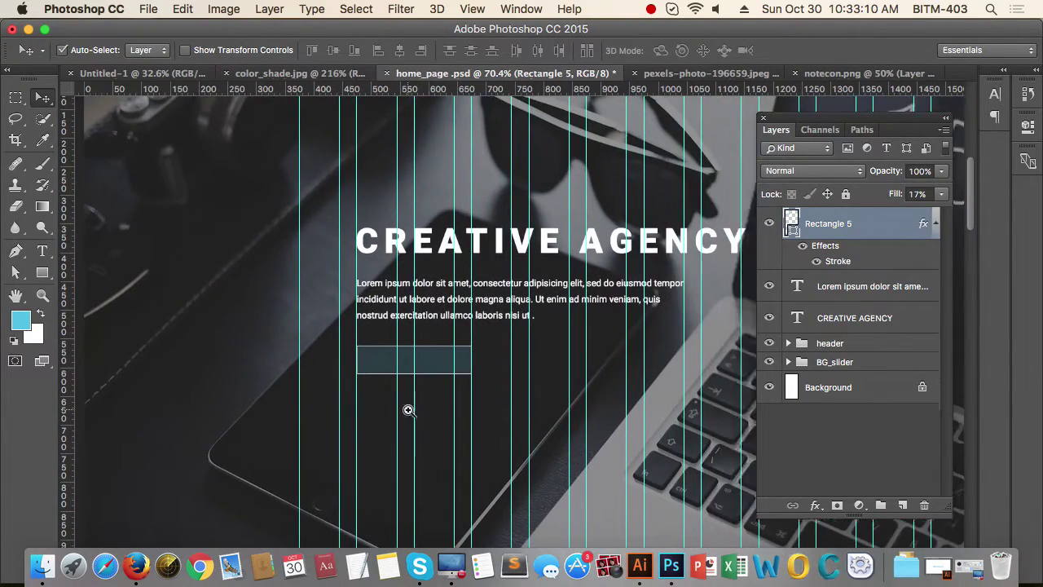
pyautogui.moveTo(409, 410); pyautogui.dragTo(486, 409)
pyautogui.moveTo(451, 355); pyautogui.dragTo(439, 418)
pyautogui.moveTo(413, 398); pyautogui.dragTo(439, 422)
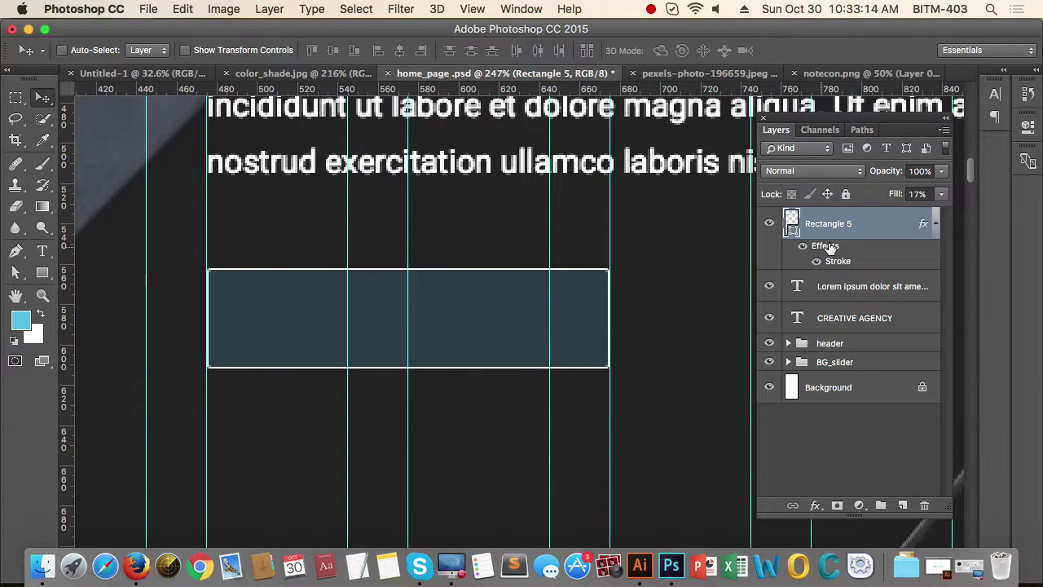
pyautogui.press('t')
pyautogui.click(464, 449)
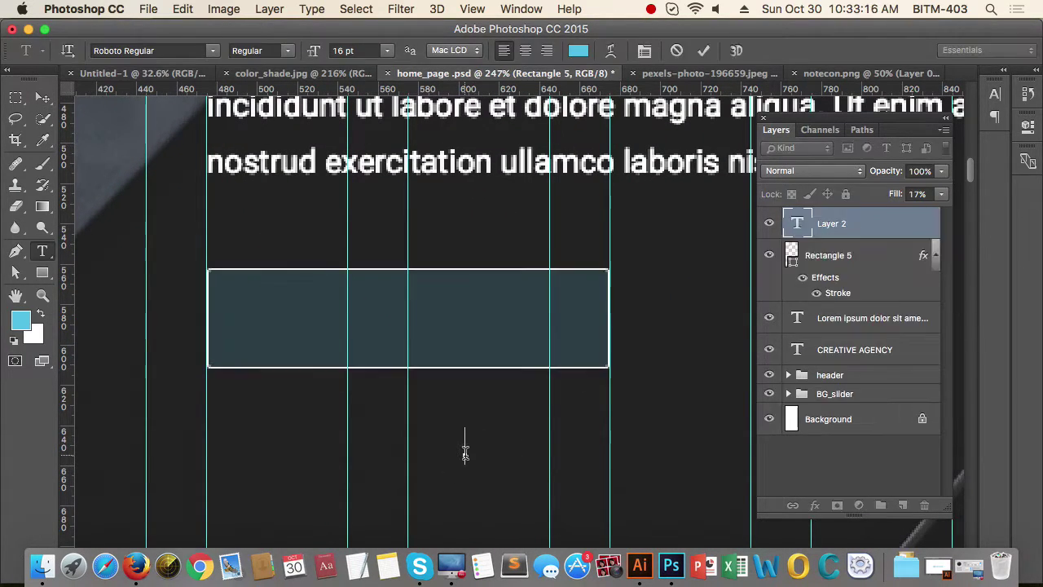
pyautogui.write('READ')
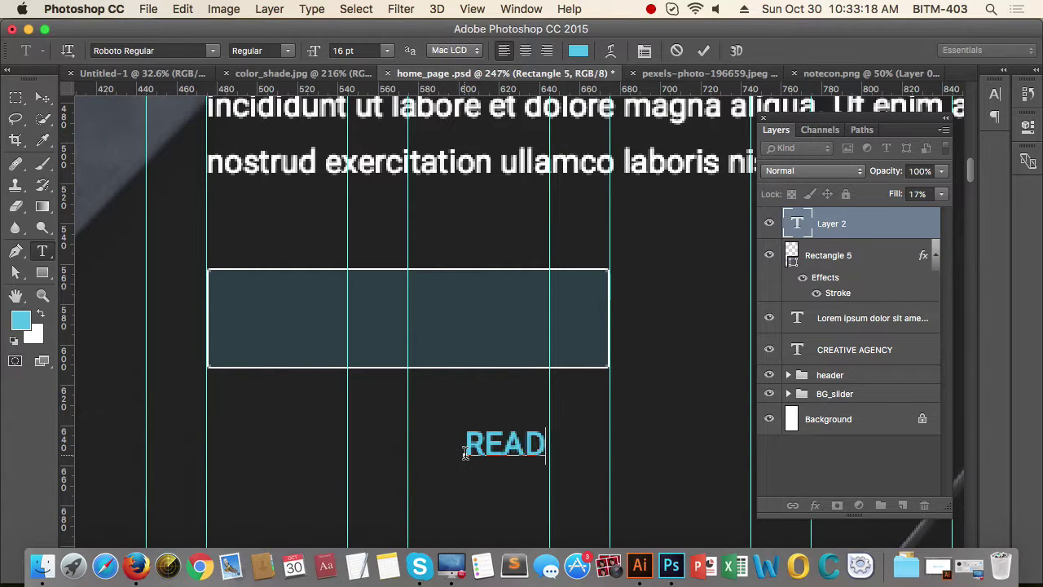
pyautogui.write('MORE')
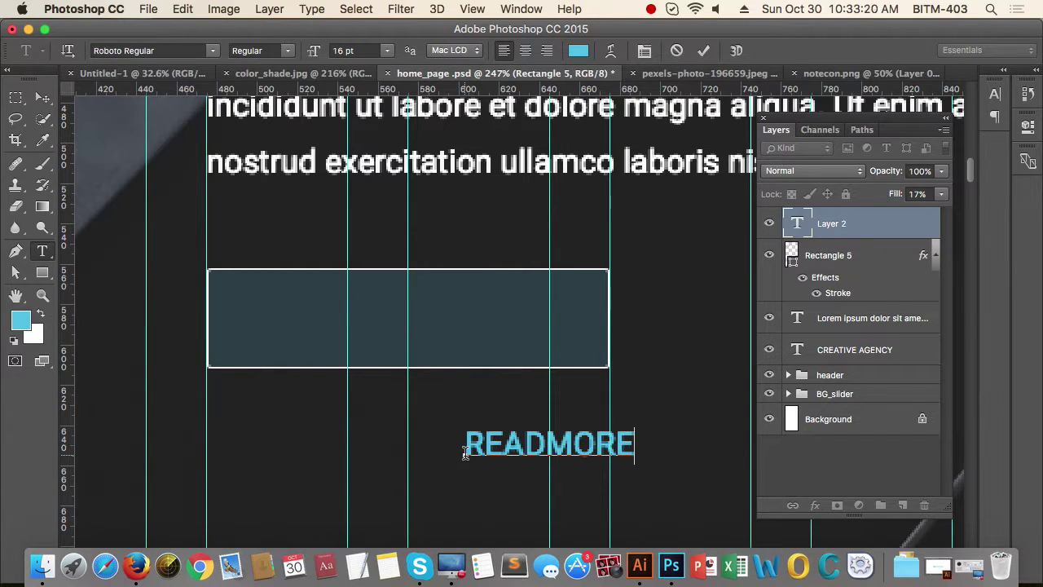
# Step: Try a 14 pt font size on the READ MORE text and set it back to 16 pt
pyautogui.tripleClick(583, 443)
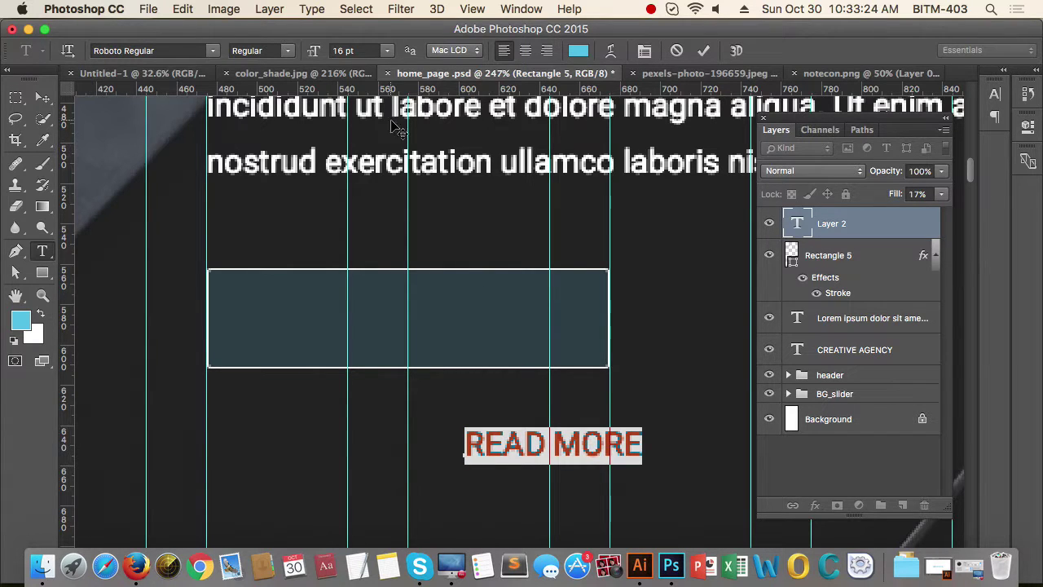
pyautogui.click(388, 50)
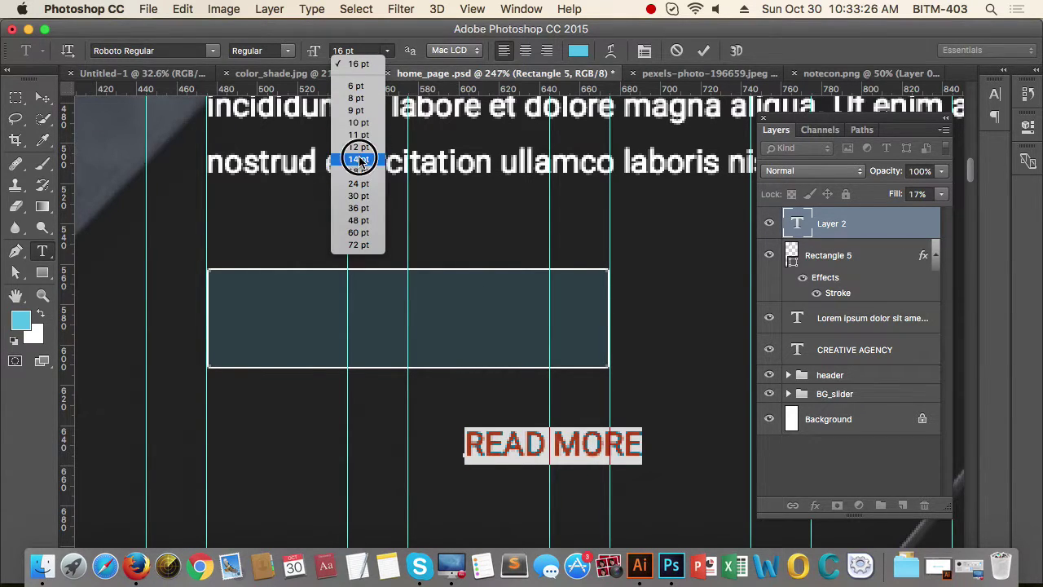
pyautogui.click(351, 155)
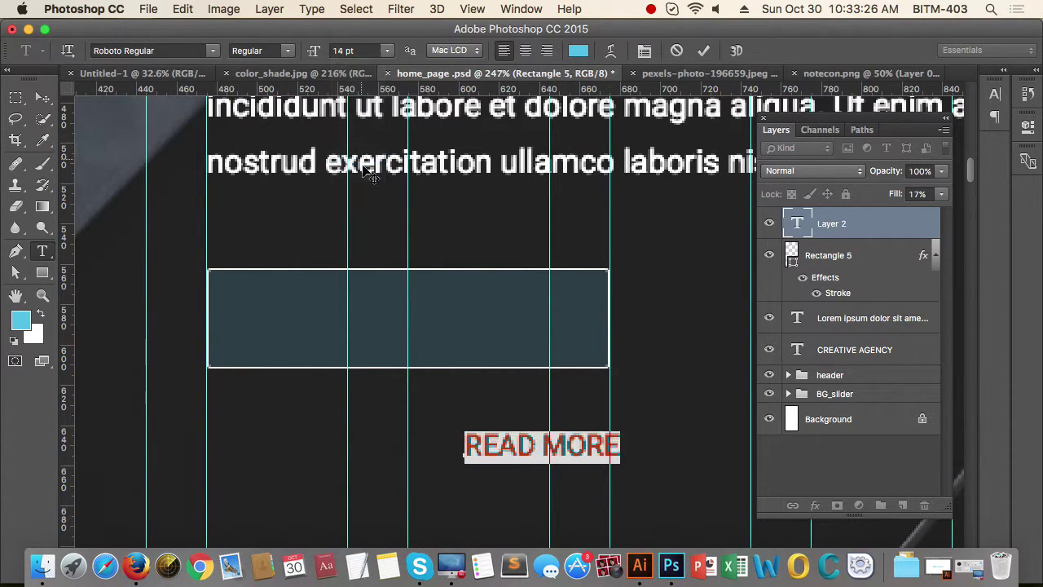
pyautogui.click(388, 52)
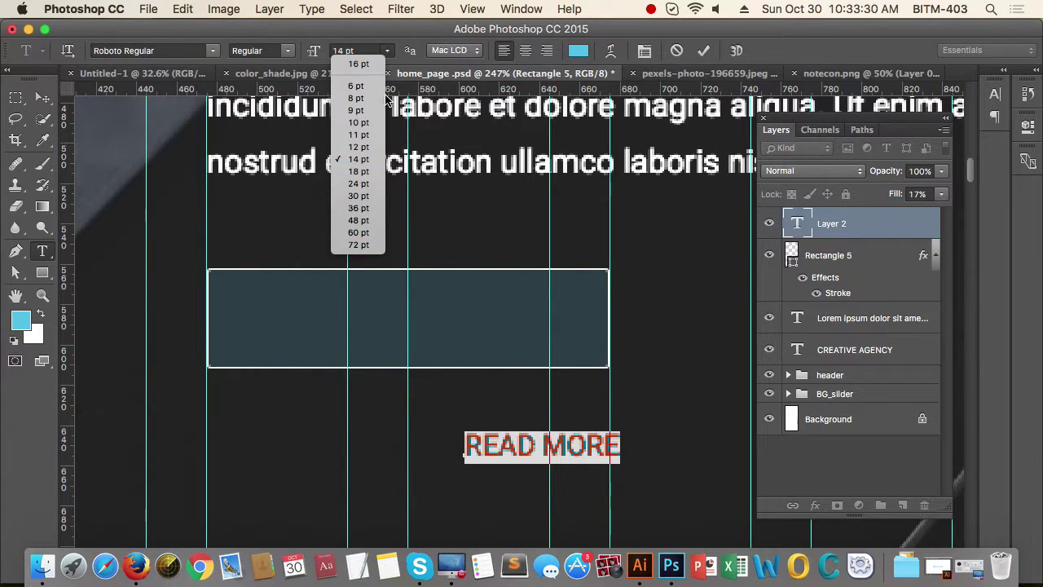
pyautogui.click(358, 51)
pyautogui.click(352, 51)
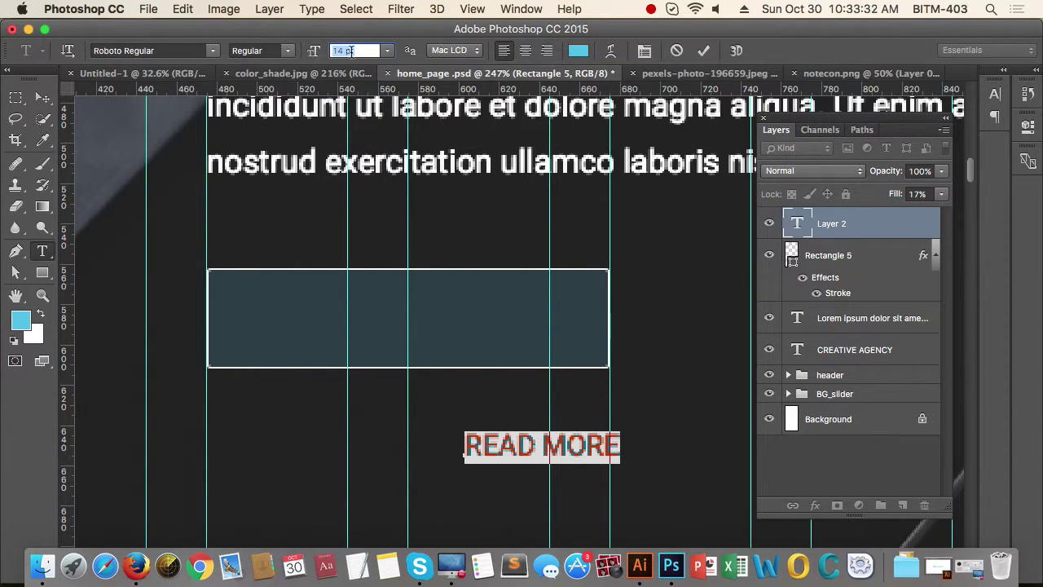
pyautogui.write('16')
pyautogui.press('Return')
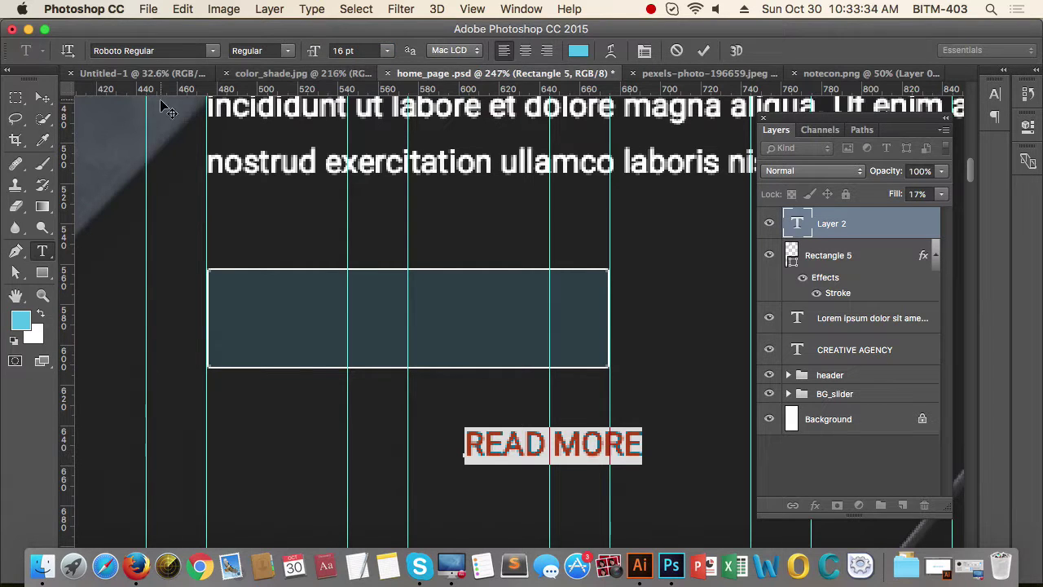
# Step: Move the READ MORE text to the middle of the button rectangle and recolour it white
pyautogui.click(47, 97)
pyautogui.moveTo(542, 464); pyautogui.dragTo(394, 334)
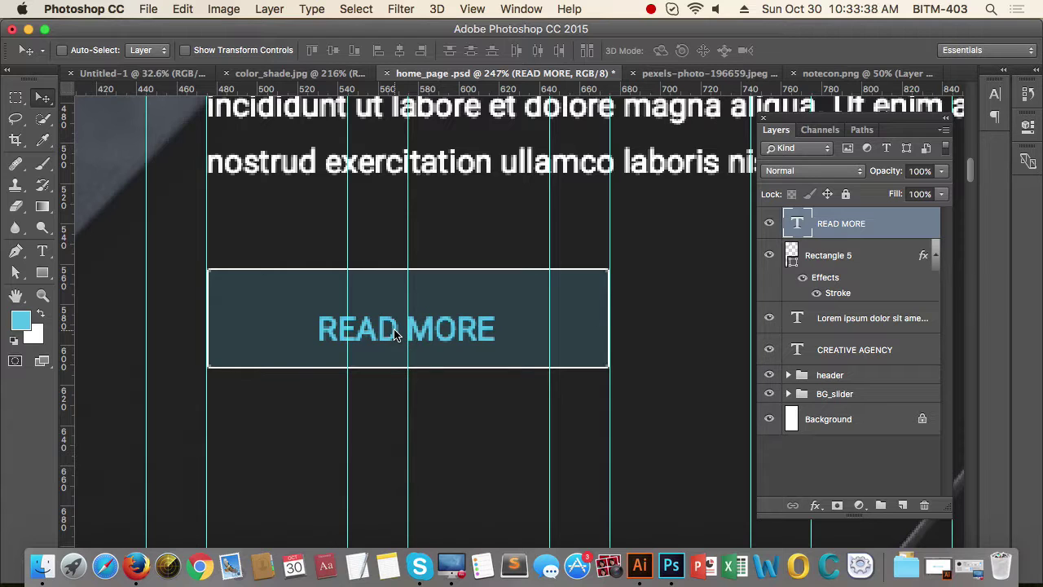
pyautogui.press('super+BackSpace')
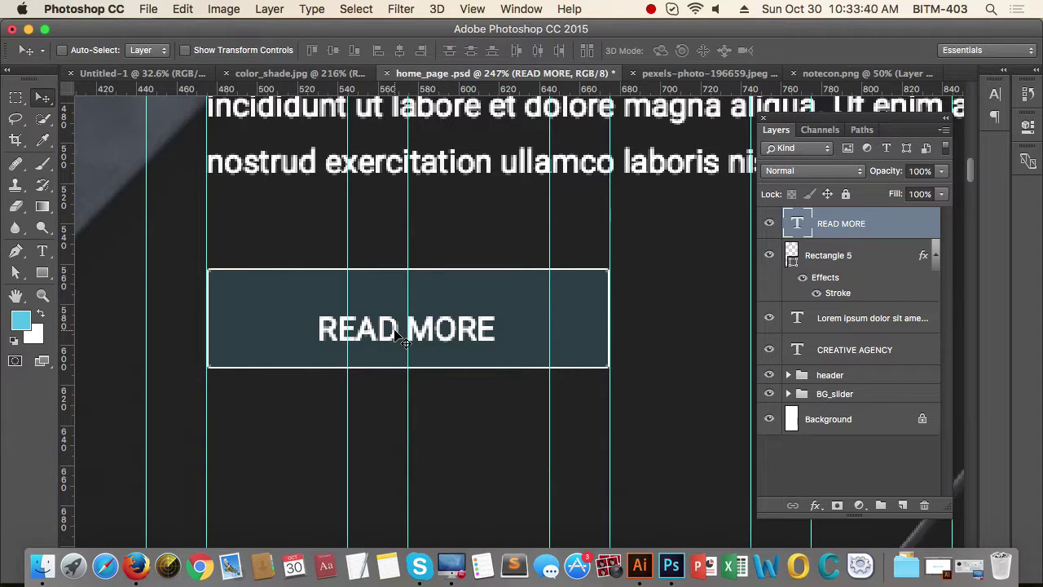
pyautogui.moveTo(431, 330); pyautogui.dragTo(430, 322)
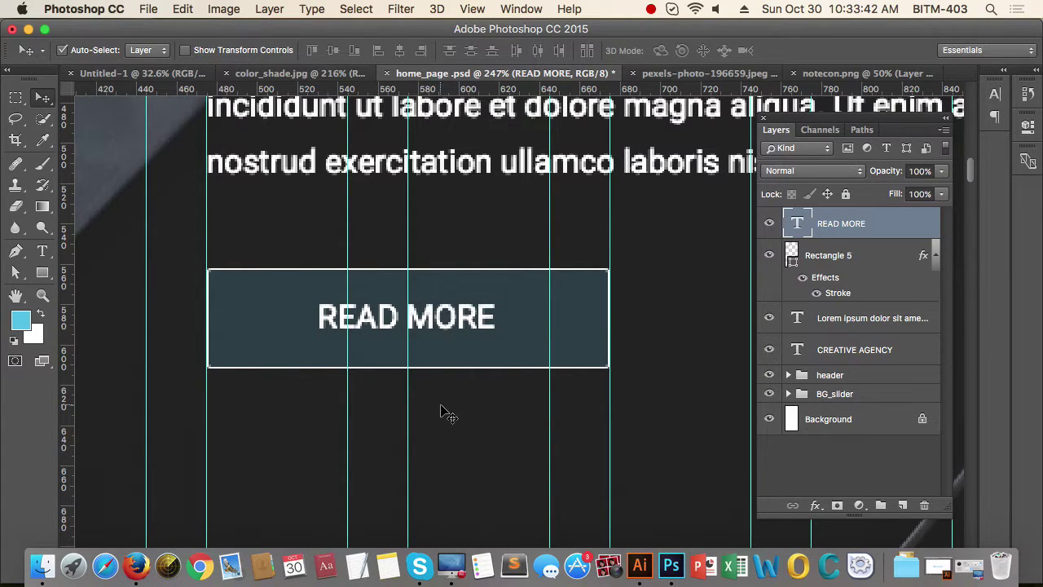
# Step: Try the Roboto Light style on the READ MORE text and return it to Regular
pyautogui.moveTo(491, 400); pyautogui.dragTo(395, 410)
pyautogui.moveTo(524, 432); pyautogui.dragTo(499, 432)
pyautogui.moveTo(456, 425); pyautogui.dragTo(515, 423)
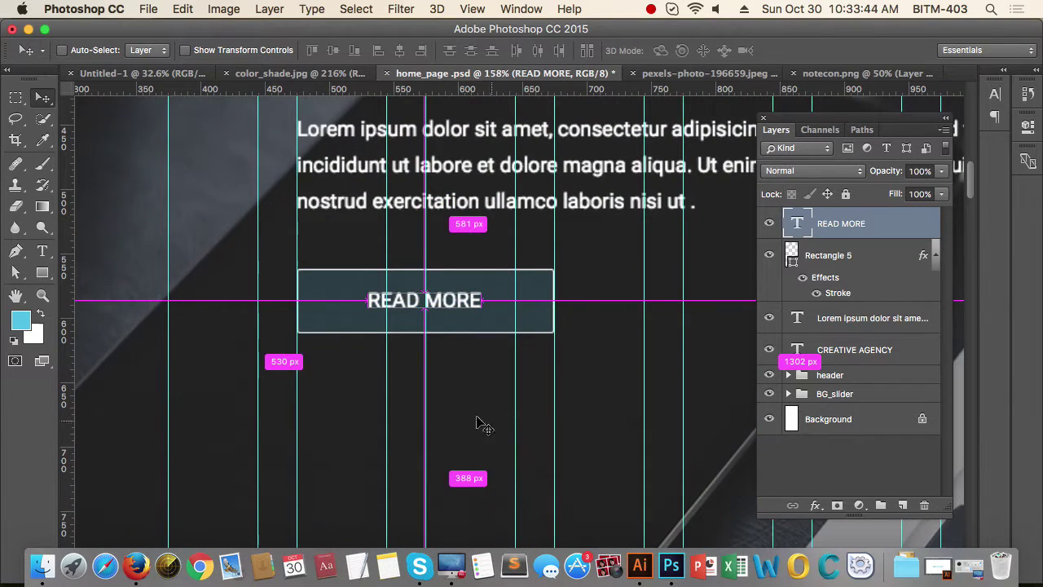
pyautogui.moveTo(477, 392); pyautogui.dragTo(467, 413)
pyautogui.press('t')
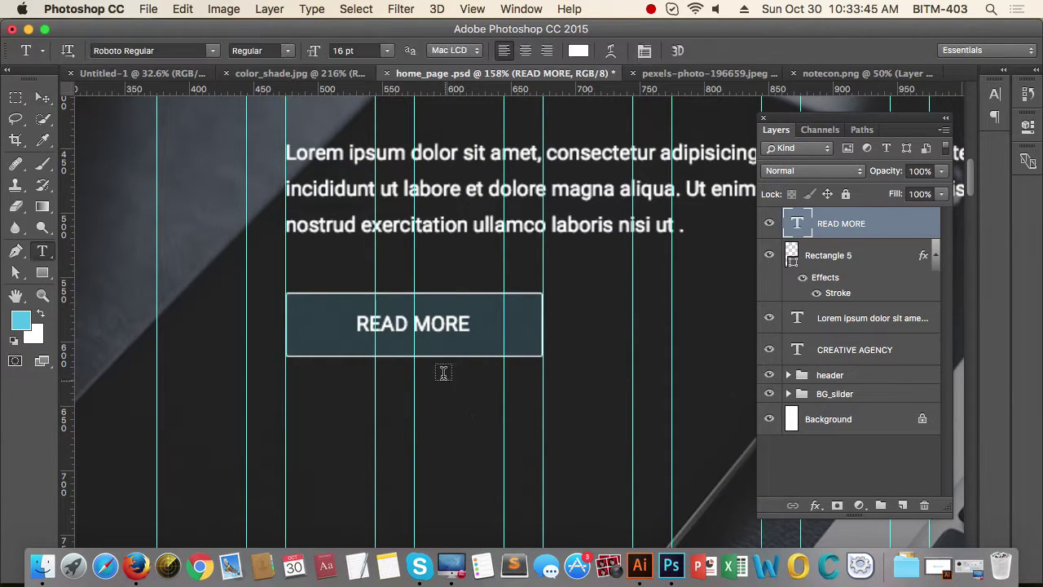
pyautogui.tripleClick(427, 323)
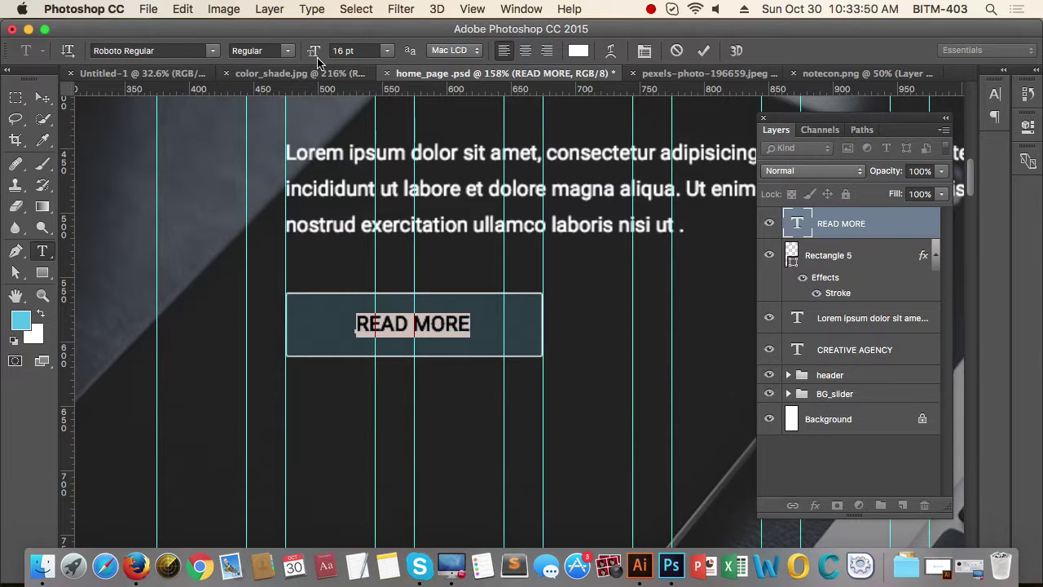
pyautogui.click(292, 53)
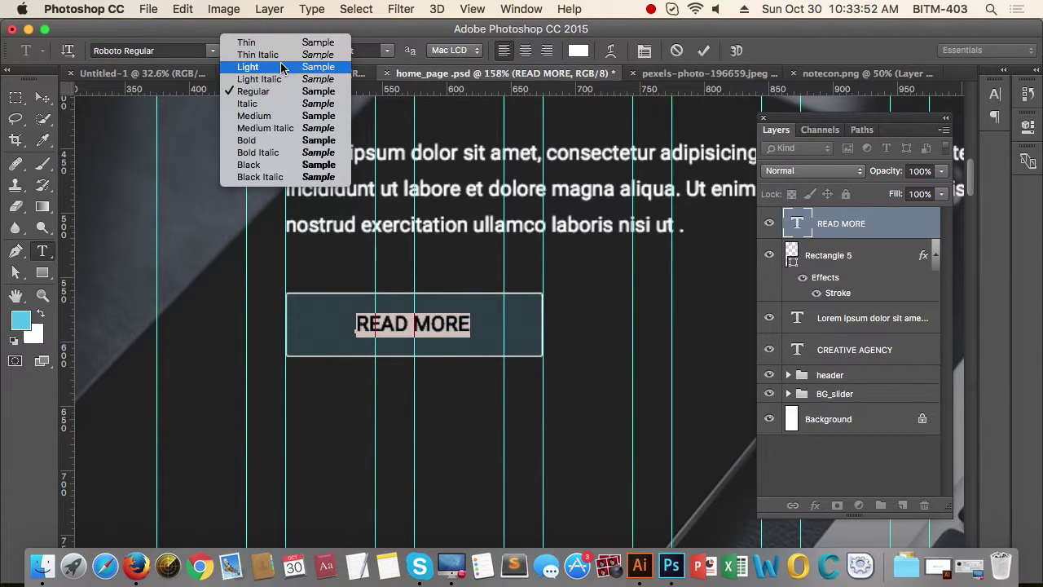
pyautogui.click(282, 66)
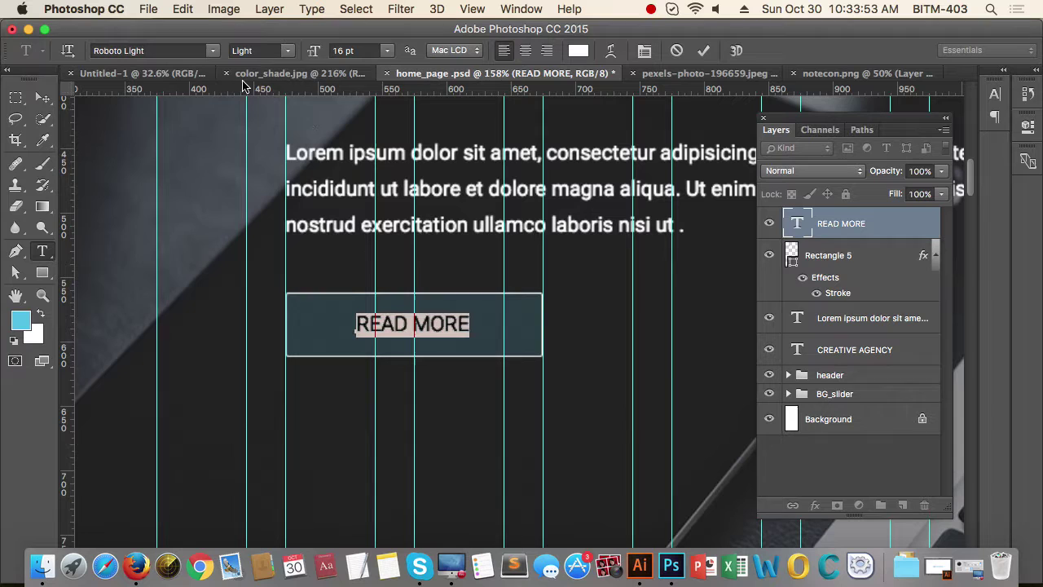
pyautogui.click(286, 51)
pyautogui.click(284, 92)
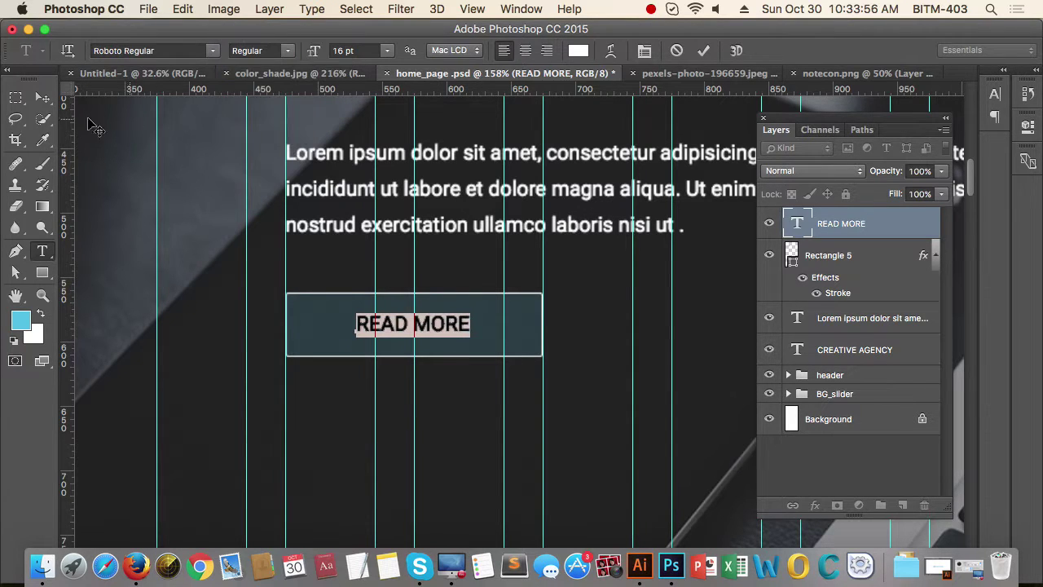
# Step: Align the READ MORE text layer and Rectangle 5 by their horizontal centers
pyautogui.click(43, 98)
pyautogui.click(472, 450)
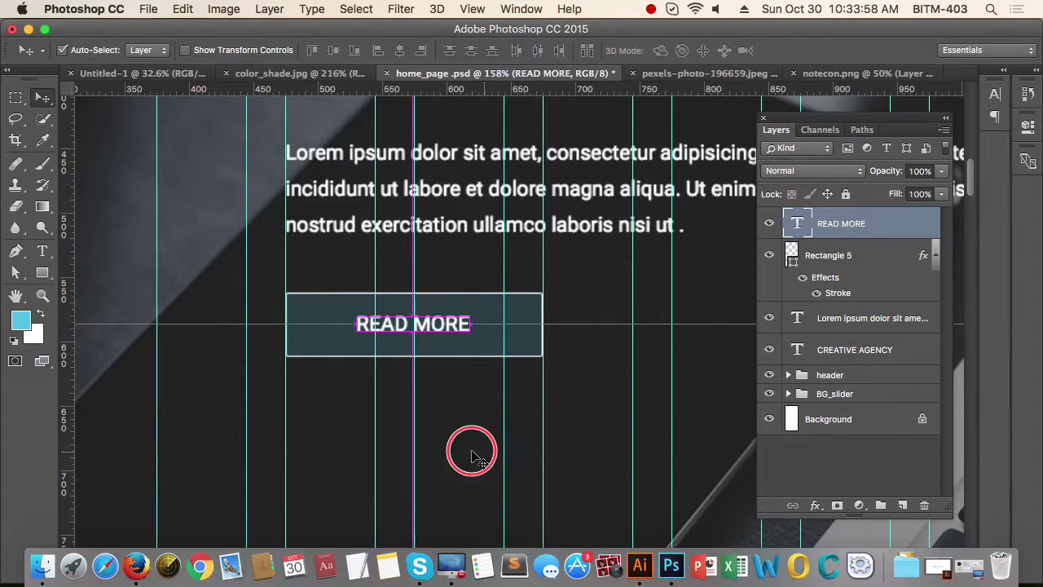
pyautogui.scroll(-5, 475, 451)
pyautogui.keyDown('shift'); pyautogui.click(872, 255); pyautogui.keyUp('shift')
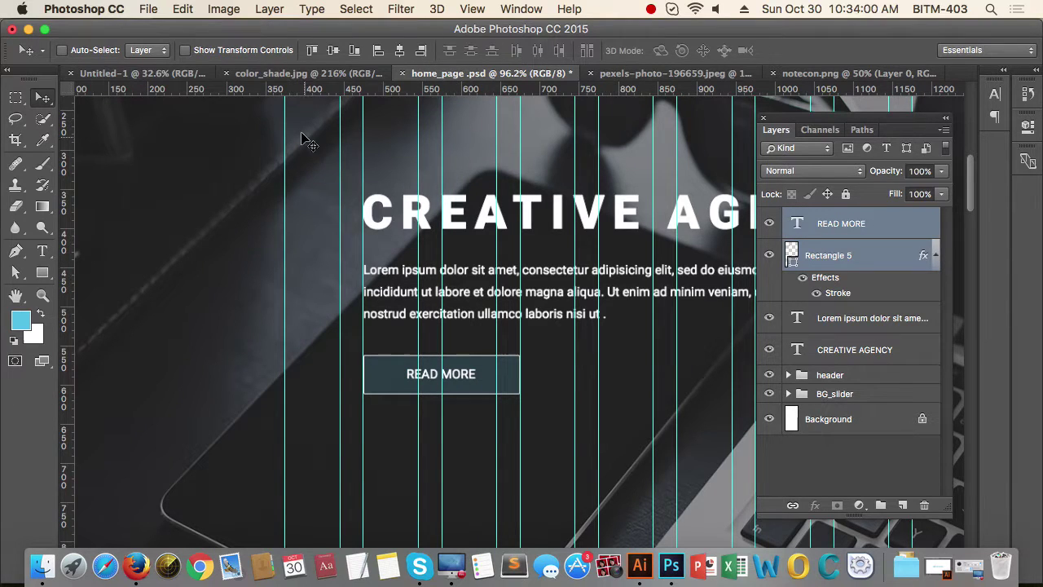
pyautogui.click(400, 51)
# Step: Group the READ MORE text layer with Rectangle 5 and name the group read_button
pyautogui.press('super+g')
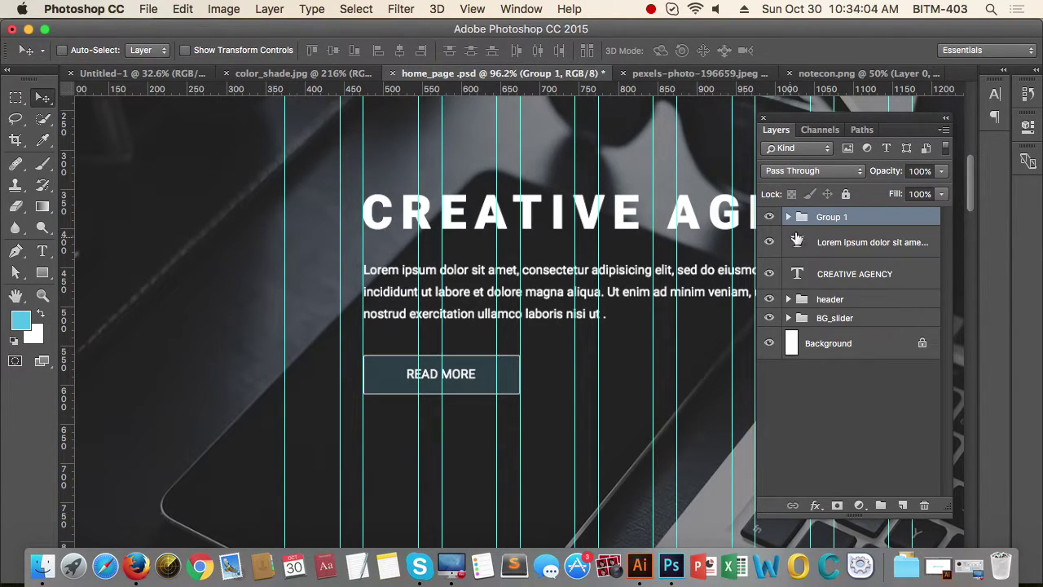
pyautogui.doubleClick(827, 220)
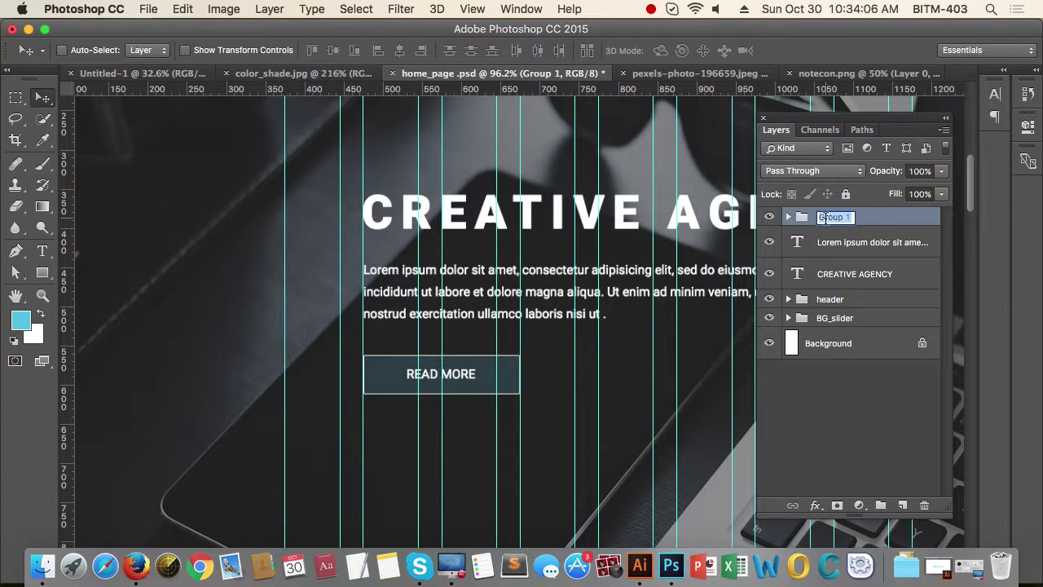
pyautogui.write('read_button')
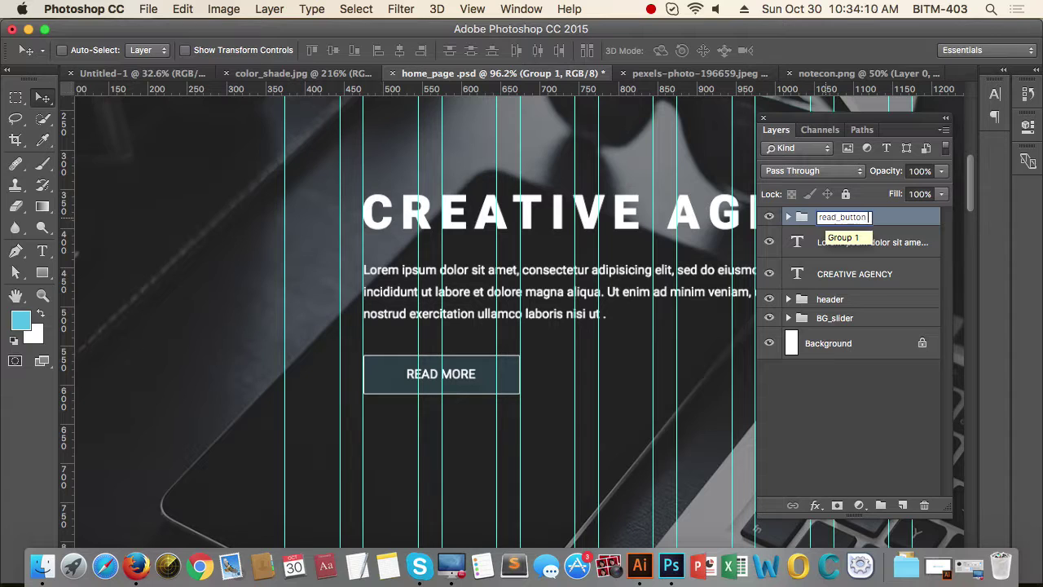
pyautogui.press('Return')
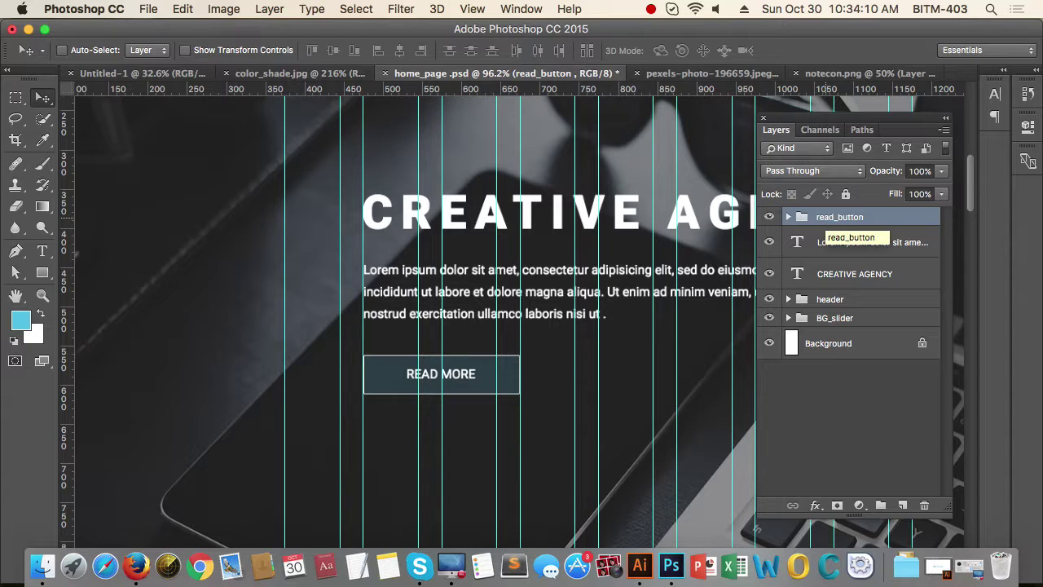
# Step: Group read_button with the Lorem ipsum and CREATIVE AGENCY layers as slider_text, and place that group directly below the header group
pyautogui.click(900, 276)
pyautogui.click(899, 244)
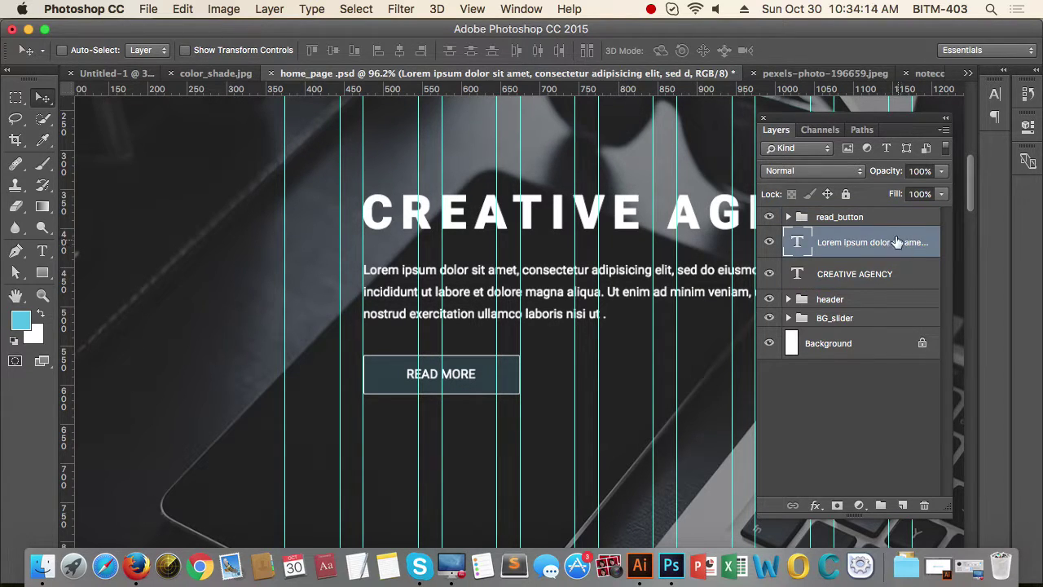
pyautogui.click(893, 217)
pyautogui.keyDown('shift'); pyautogui.click(905, 274); pyautogui.keyUp('shift')
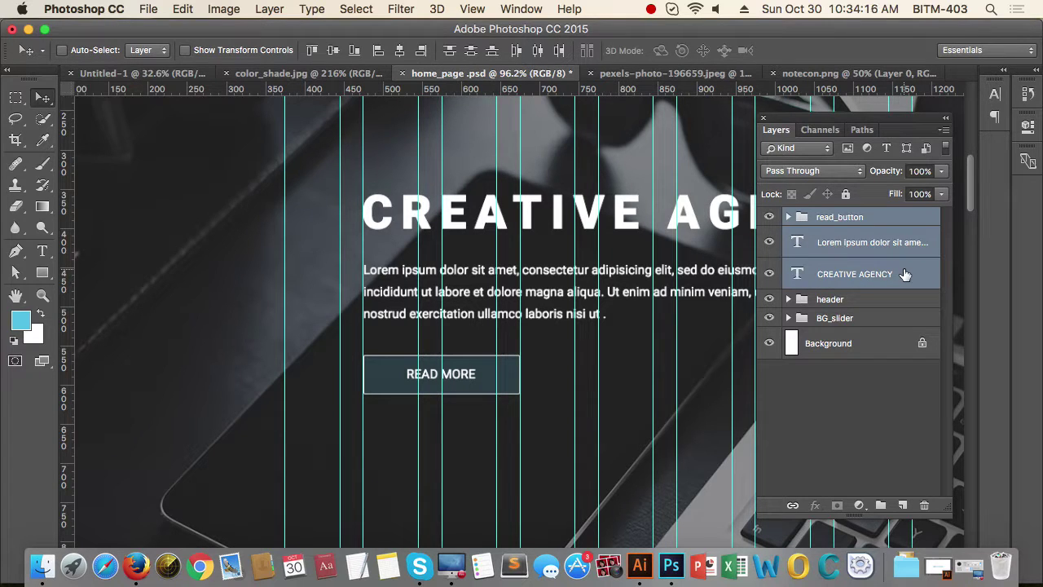
pyautogui.press('super+g')
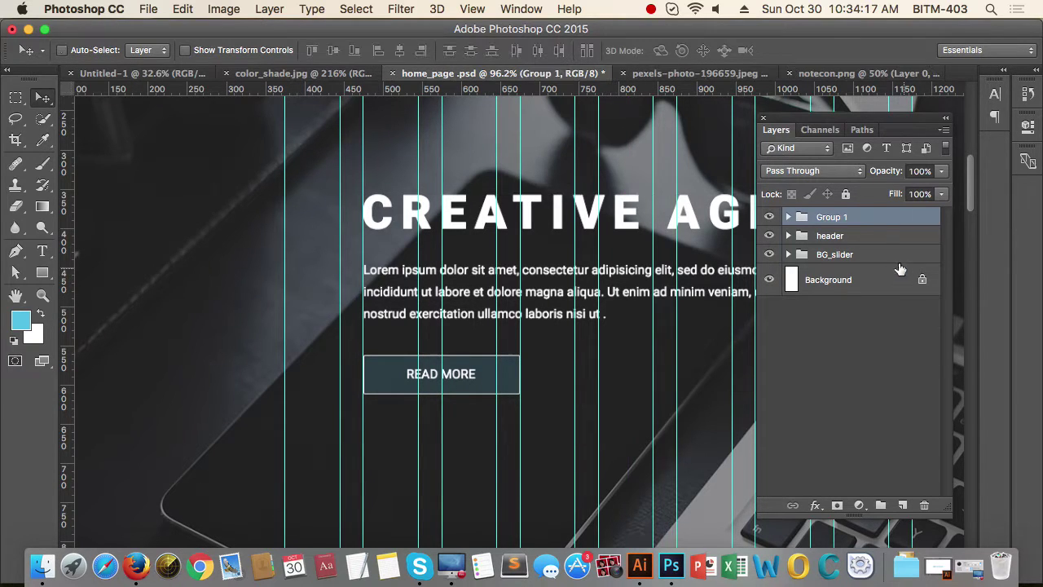
pyautogui.doubleClick(830, 218)
pyautogui.write('slider_text')
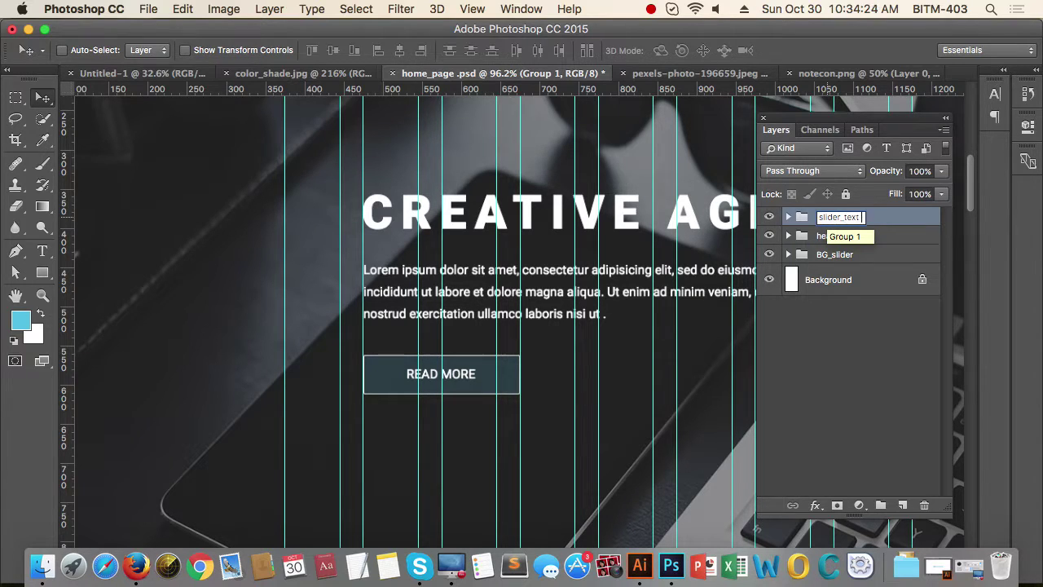
pyautogui.press('Return')
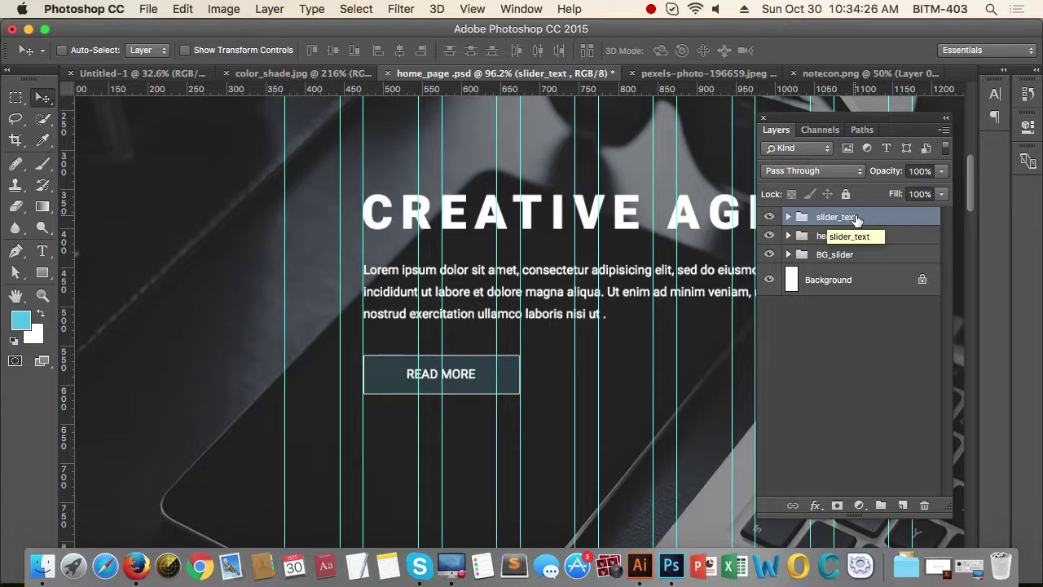
pyautogui.press('super+bracketleft')
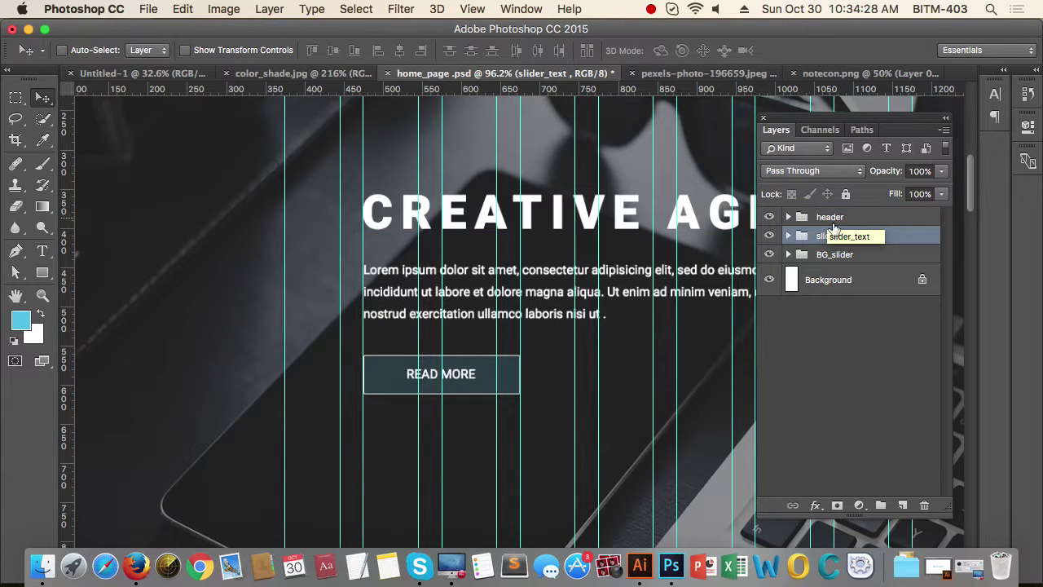
# Step: Review the hero section at several zoom levels, with the guides hidden for part of the check
pyautogui.keyDown('shift'); pyautogui.click(869, 256); pyautogui.keyUp('shift')
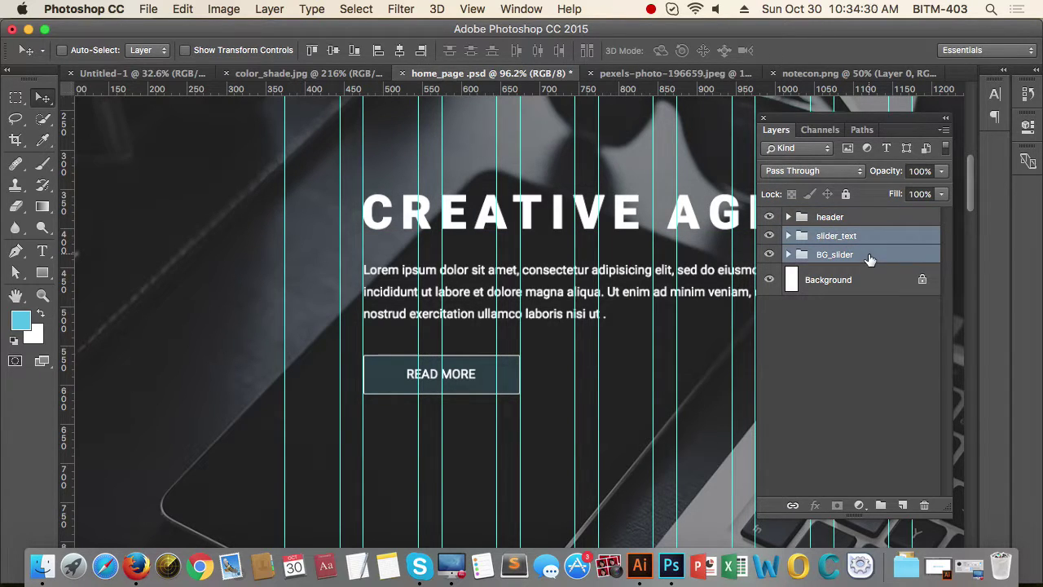
pyautogui.moveTo(537, 386); pyautogui.dragTo(460, 391)
pyautogui.moveTo(597, 411); pyautogui.dragTo(518, 380)
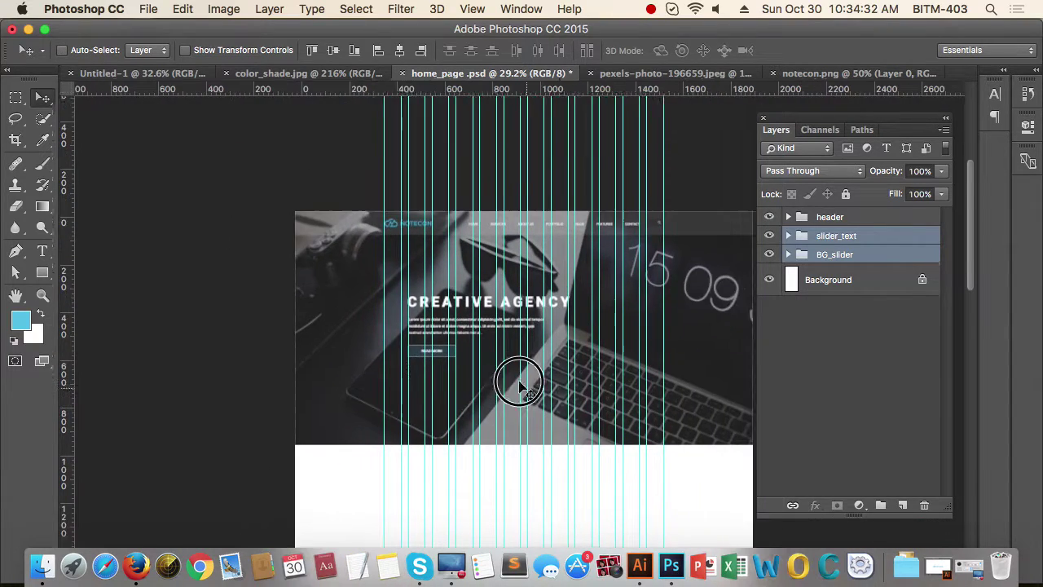
pyautogui.keyDown('super'); pyautogui.click(439, 367); pyautogui.keyUp('super')
pyautogui.scroll(2, 455, 377)
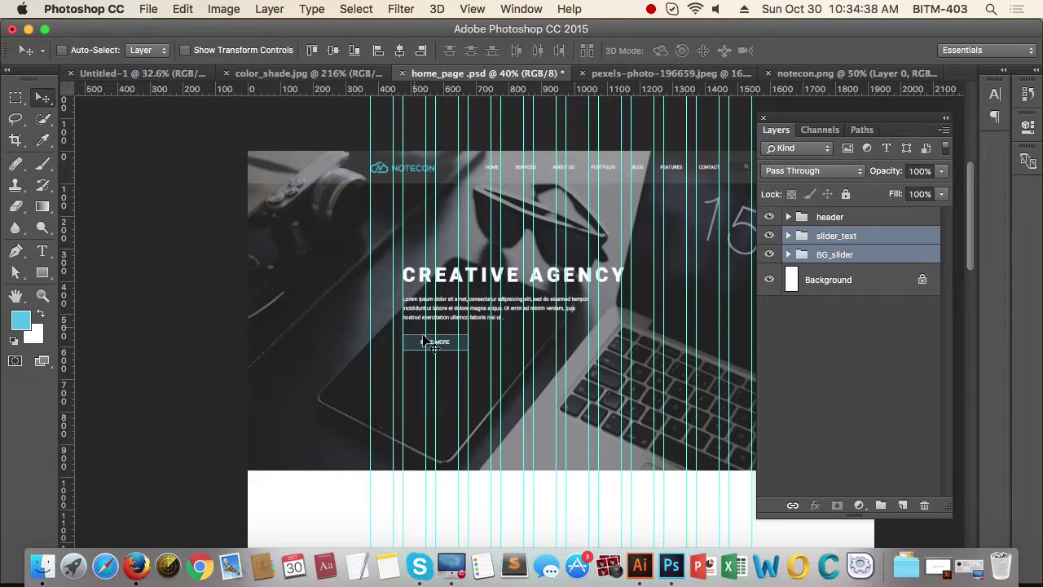
pyautogui.moveTo(451, 322); pyautogui.dragTo(483, 326)
pyautogui.moveTo(559, 370); pyautogui.dragTo(484, 359)
pyautogui.keyDown('super'); pyautogui.click(488, 356); pyautogui.keyUp('super')
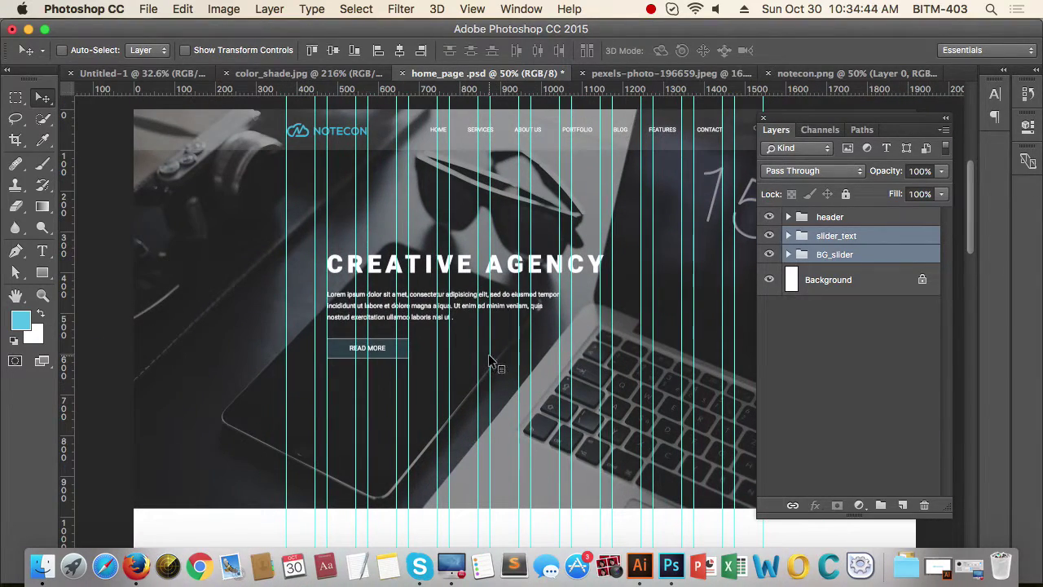
pyautogui.press("super+'")
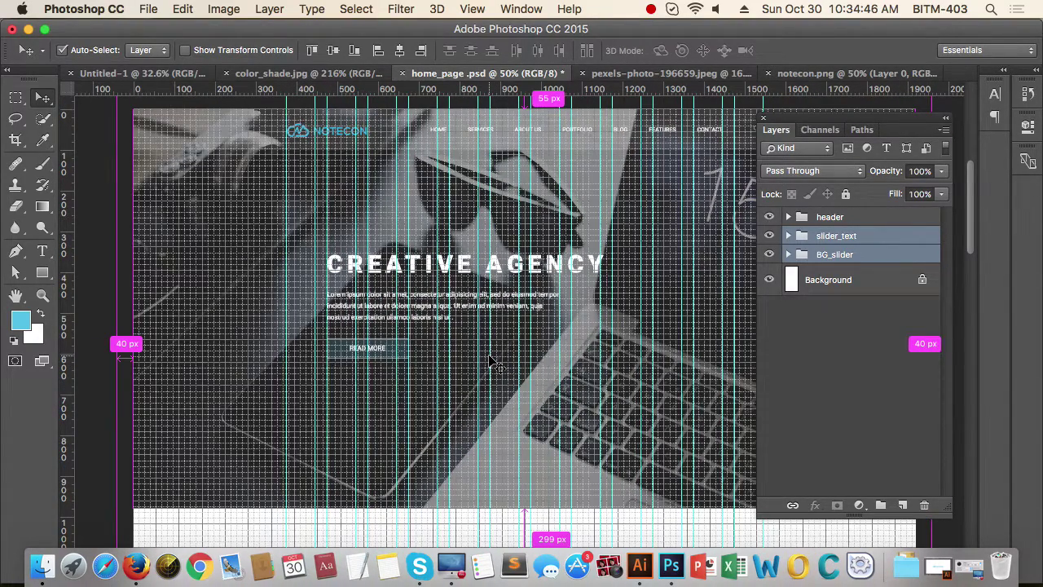
pyautogui.press('super+;')
pyautogui.press("super+'")
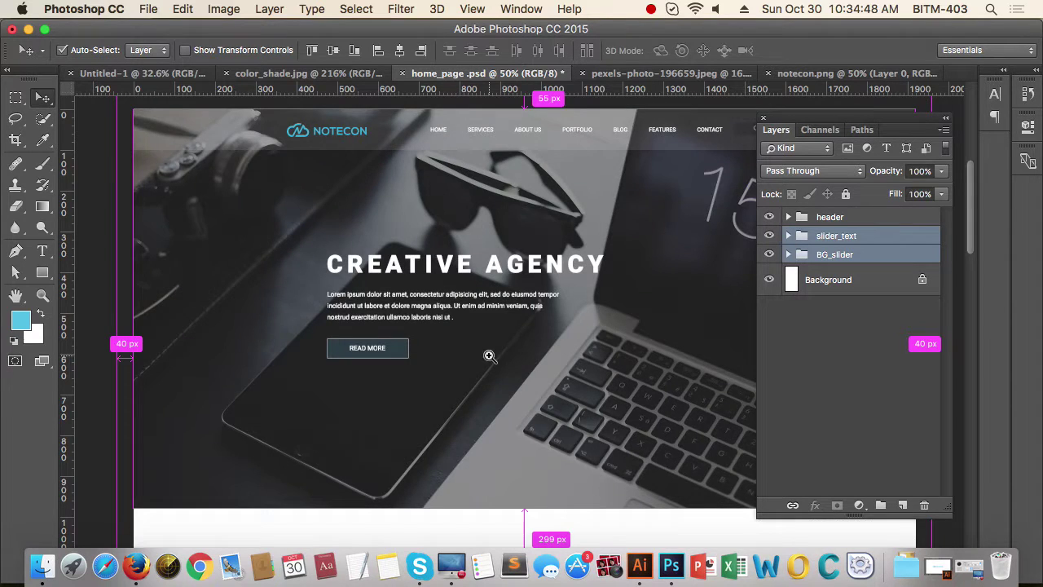
pyautogui.moveTo(530, 354); pyautogui.dragTo(509, 372)
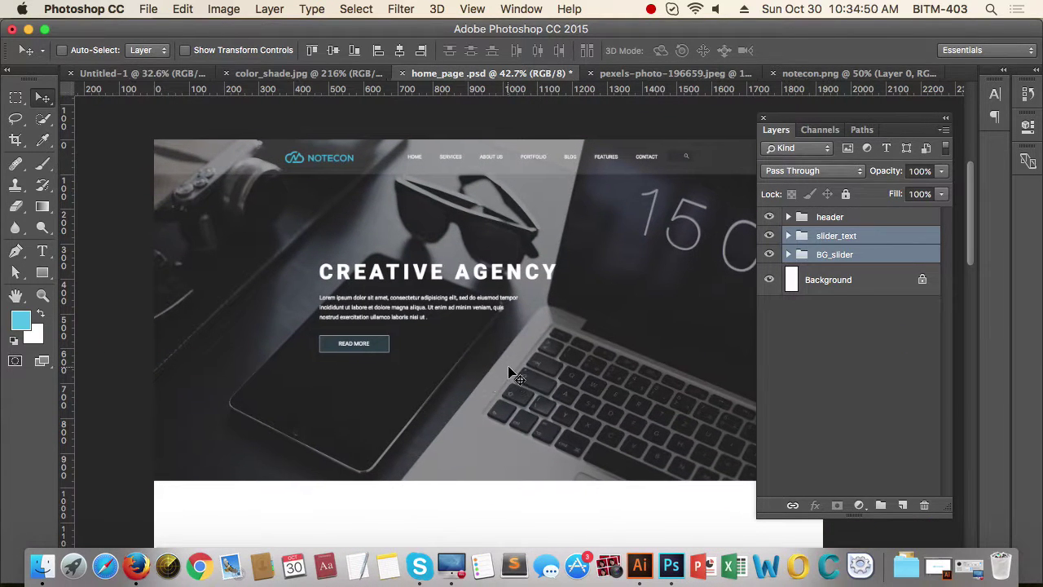
pyautogui.press('super+semicolon')
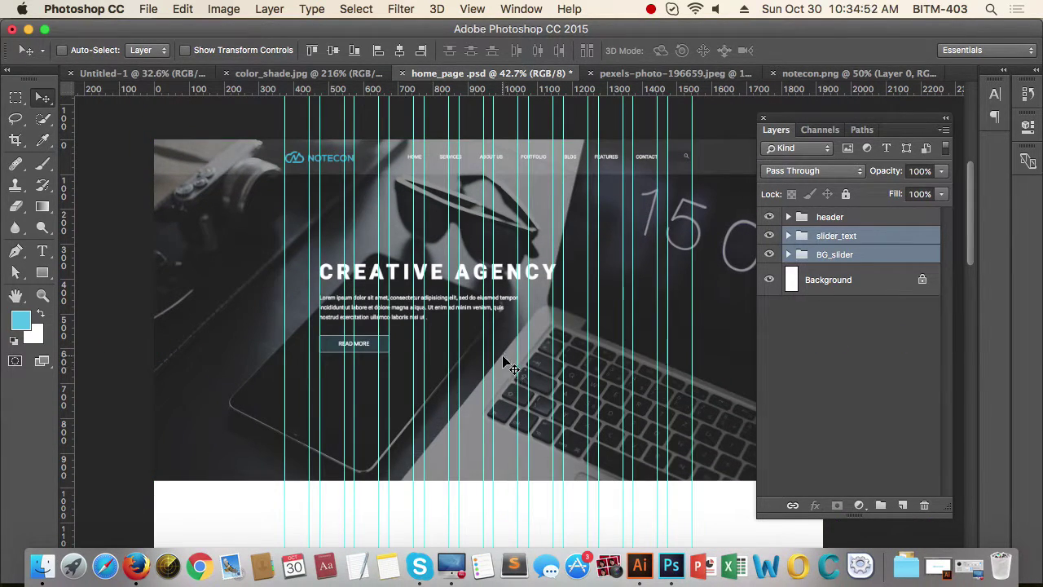
# Step: Move the read_button group up until its top edge meets the baseline of the intro paragraph's last line
pyautogui.click(823, 258)
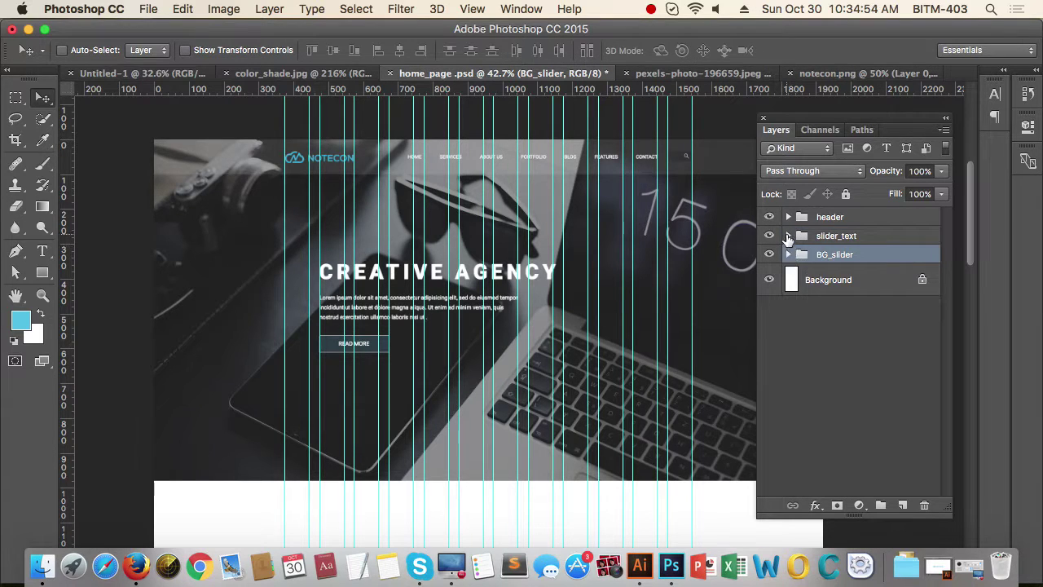
pyautogui.click(788, 237)
pyautogui.click(892, 257)
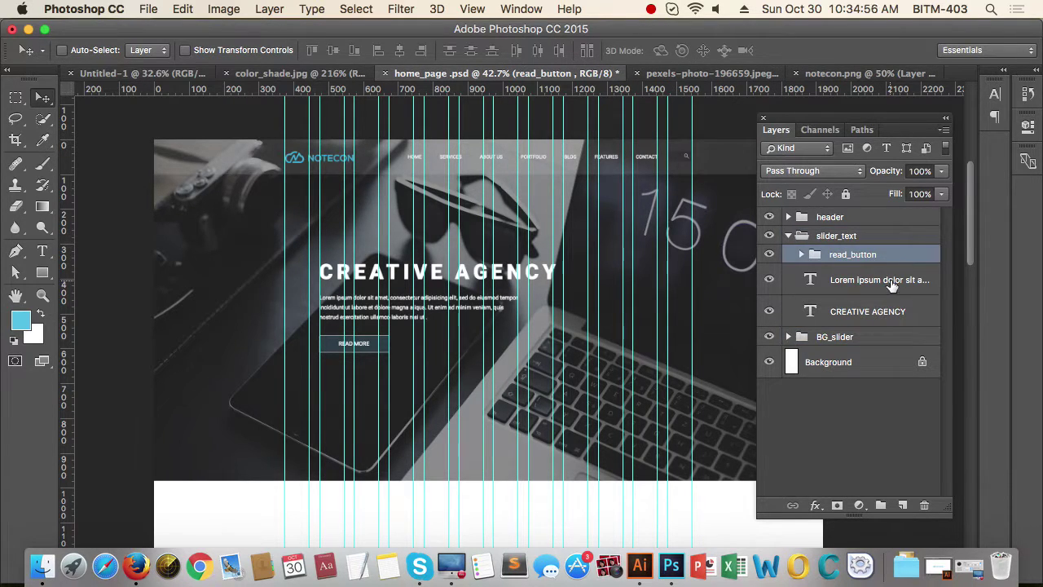
pyautogui.moveTo(364, 328); pyautogui.dragTo(481, 328)
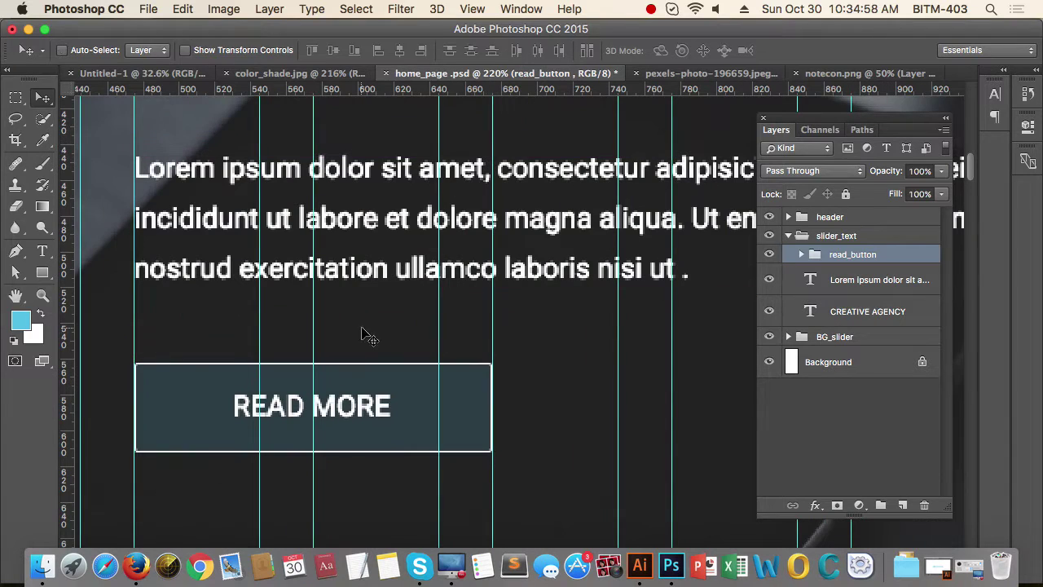
pyautogui.hotkey('shift', 'Up')
pyautogui.hotkey('shift', 'Up')
pyautogui.hotkey('shift', 'Up')
pyautogui.hotkey('shift', 'Up')
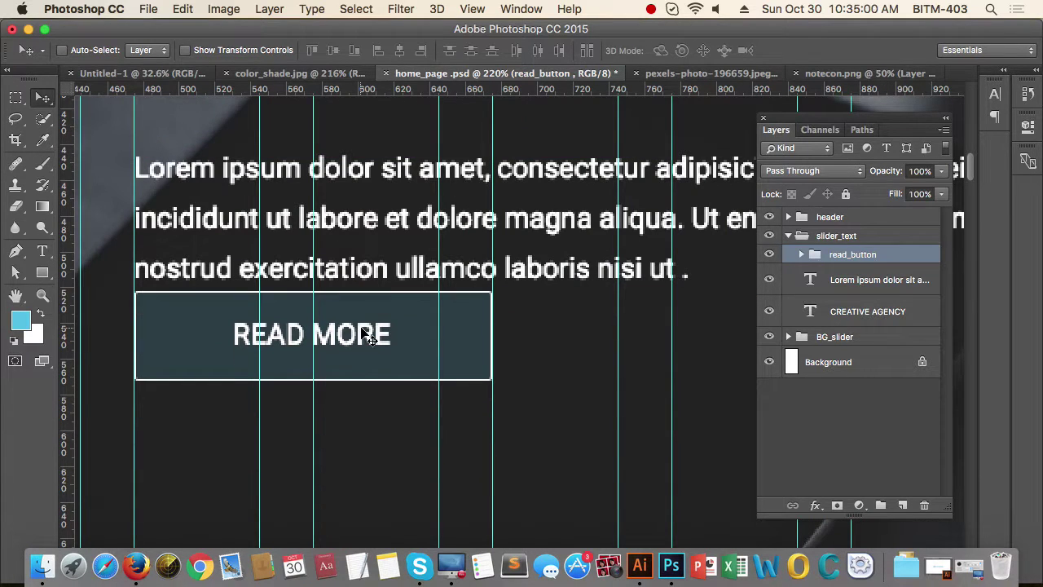
pyautogui.press('Up')
pyautogui.press('Up')
pyautogui.press('Up')
pyautogui.press('Up')
pyautogui.press('Up')
pyautogui.press('Up')
pyautogui.press('Up')
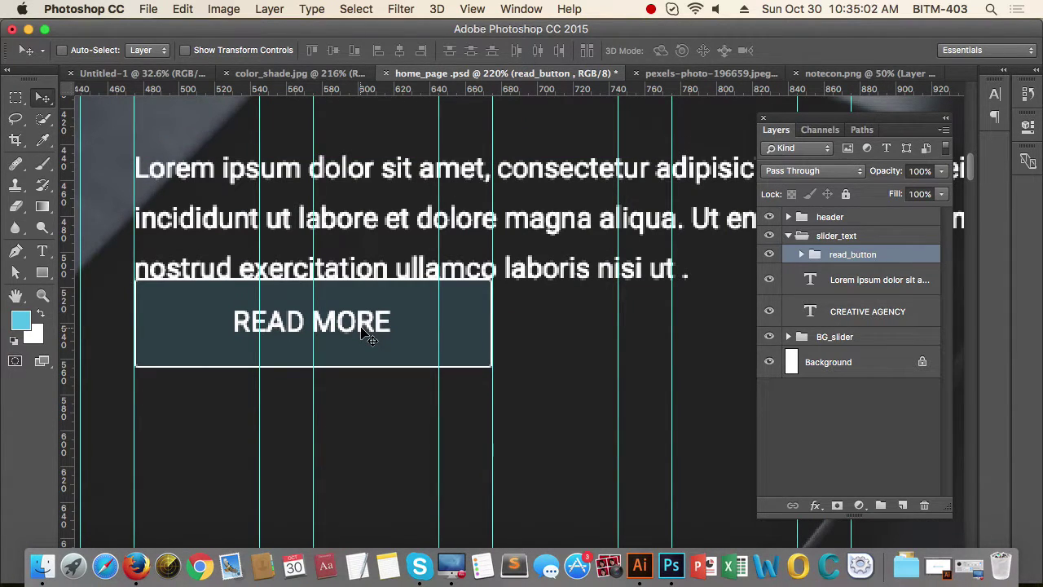
# Step: Move the read_button group down 50 px from the baseline of the intro paragraph's last line
pyautogui.hotkey('shift', 'Down')
pyautogui.hotkey('shift', 'Down')
pyautogui.hotkey('shift', 'Down')
pyautogui.hotkey('shift', 'Down')
pyautogui.hotkey('shift', 'Down')
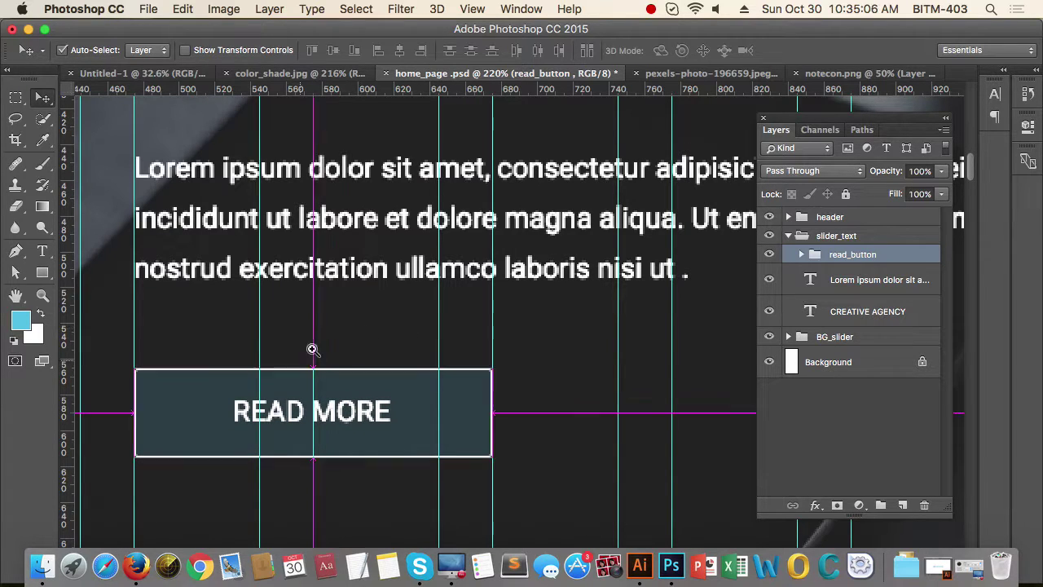
# Step: Shift the Lorem ipsum paragraph up 10 px towards the heading and move the read_button group up 10 px as well
pyautogui.moveTo(312, 348); pyautogui.dragTo(257, 348)
pyautogui.moveTo(416, 410); pyautogui.dragTo(412, 433)
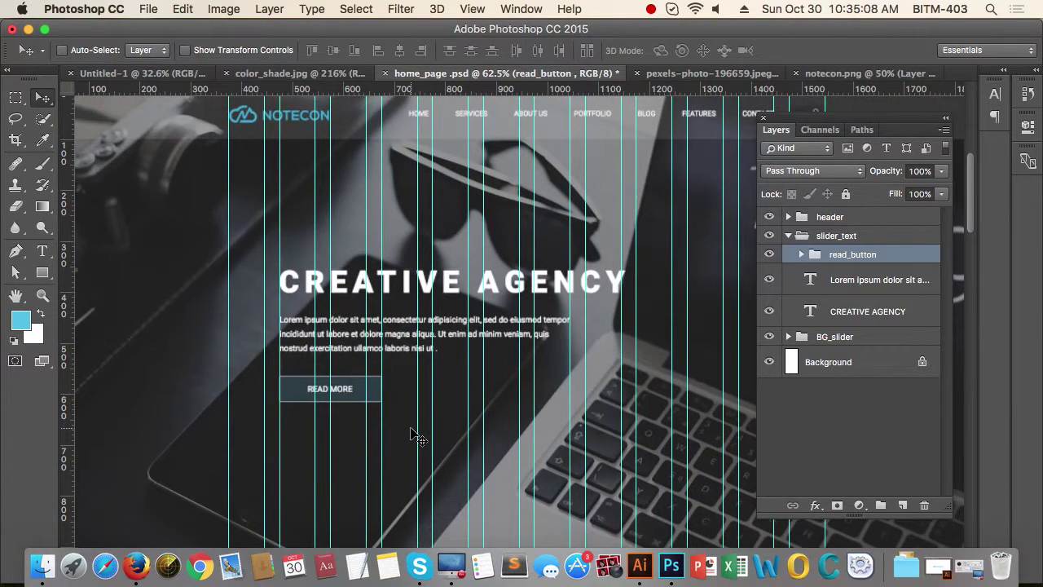
pyautogui.click(382, 375)
pyautogui.click(842, 292)
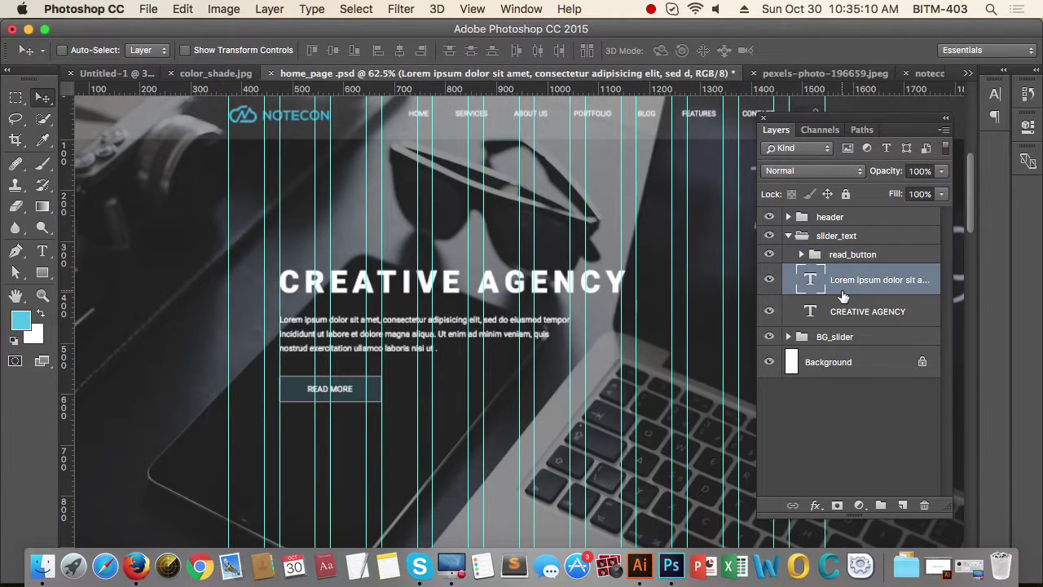
pyautogui.hotkey('shift', 'Up')
pyautogui.hotkey('shift', 'Up')
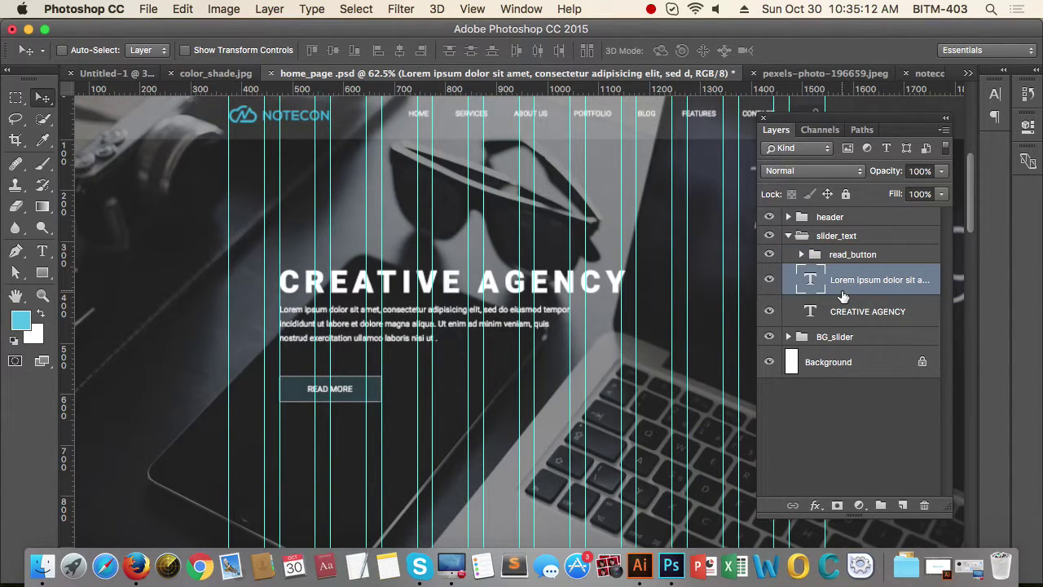
pyautogui.hotkey('shift', 'Down')
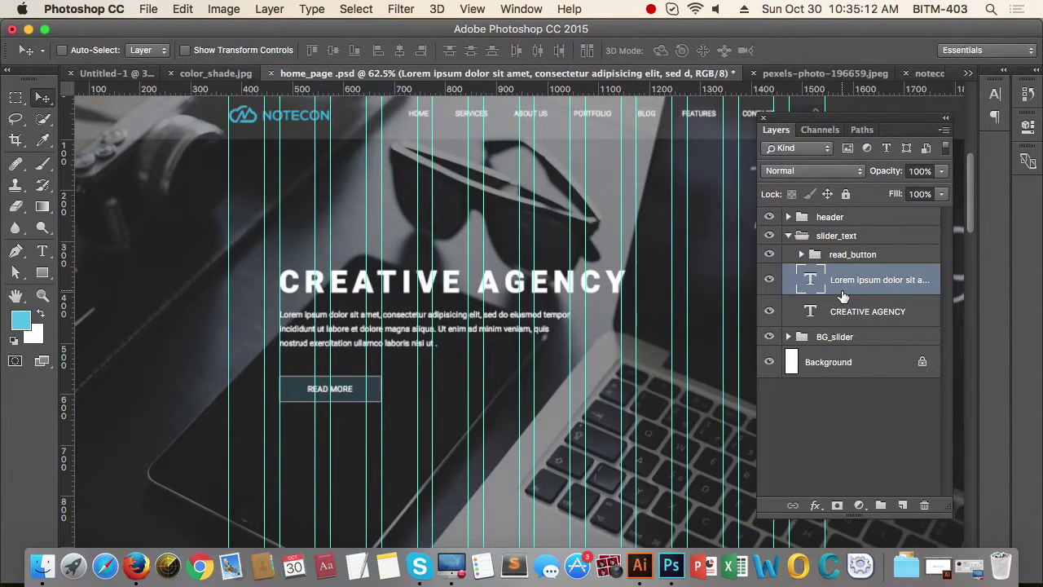
pyautogui.click(888, 255)
pyautogui.hotkey('shift', 'Up')
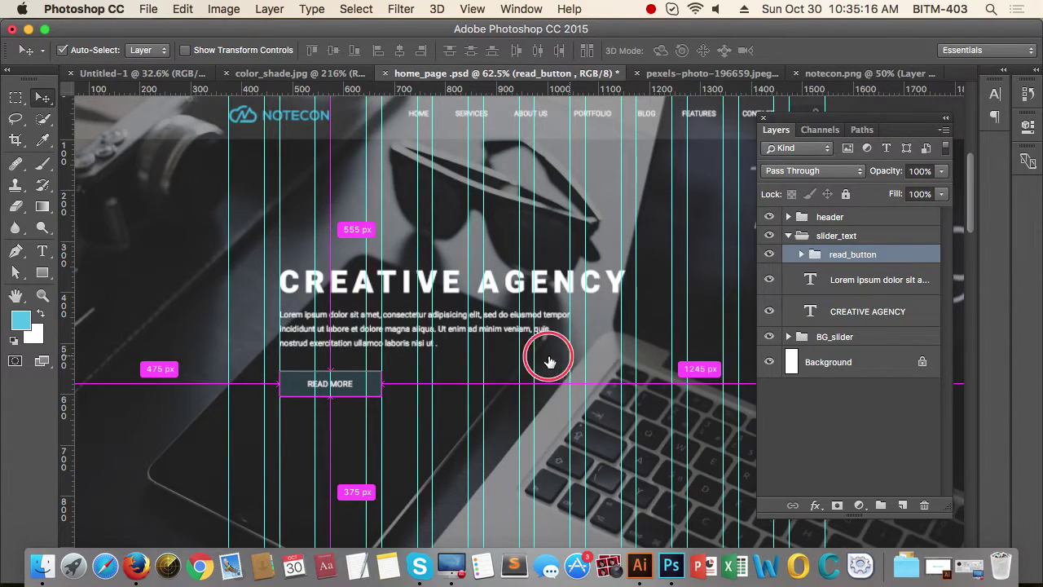
# Step: Lower the opacity of the stroke effect on Rectangle 5 inside the read_button group
pyautogui.moveTo(558, 357); pyautogui.dragTo(445, 330)
pyautogui.scroll(5, 381, 327)
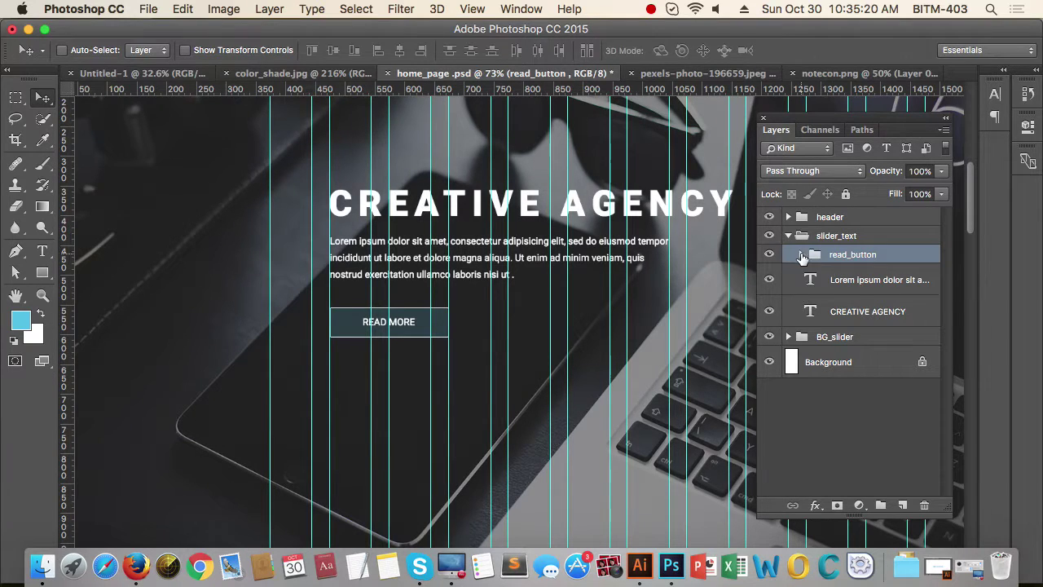
pyautogui.click(801, 255)
pyautogui.click(875, 314)
pyautogui.click(813, 506)
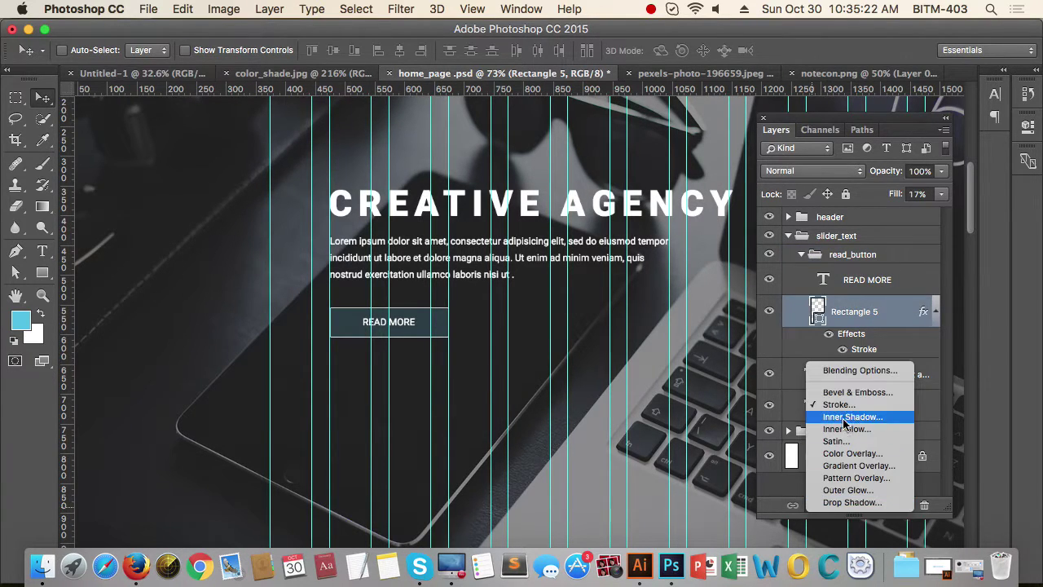
pyautogui.click(821, 402)
pyautogui.moveTo(678, 247); pyautogui.dragTo(652, 245)
pyautogui.click(901, 167)
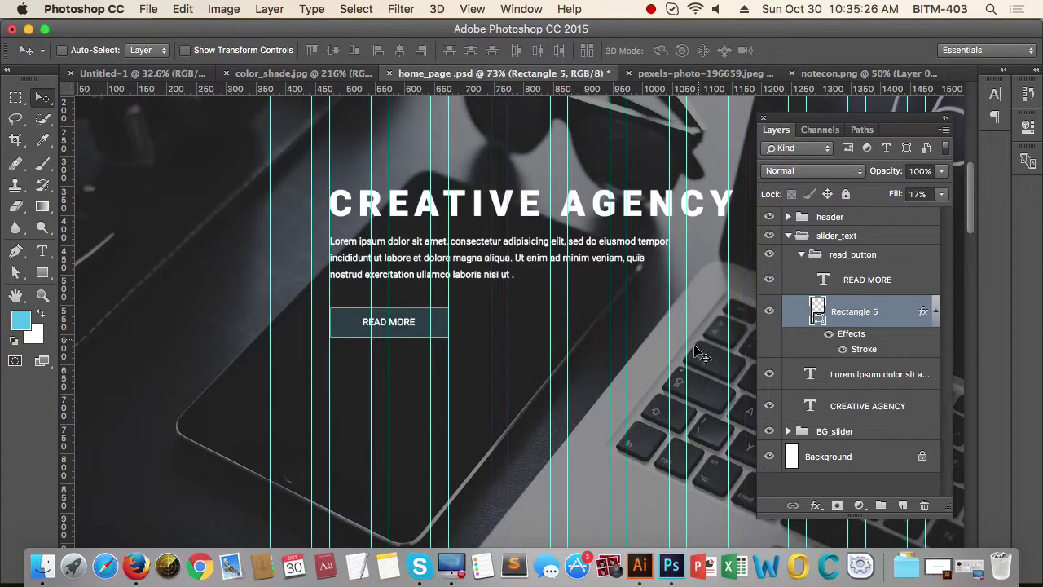
# Step: Collapse the read_button group and select the slider_text group, keeping its contents expanded
pyautogui.click(802, 255)
pyautogui.click(866, 237)
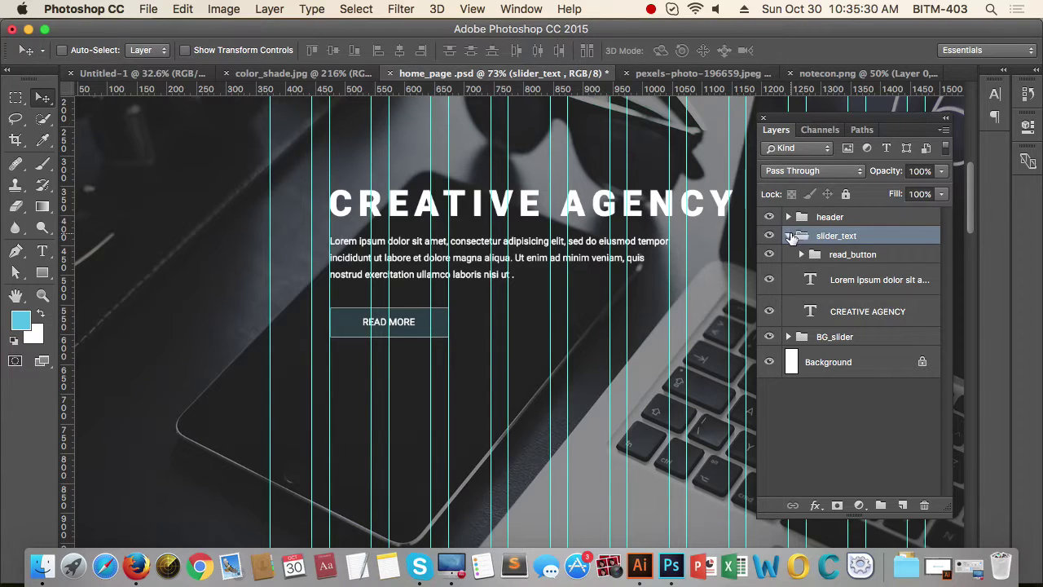
pyautogui.click(788, 235)
pyautogui.scroll(-3, 505, 373)
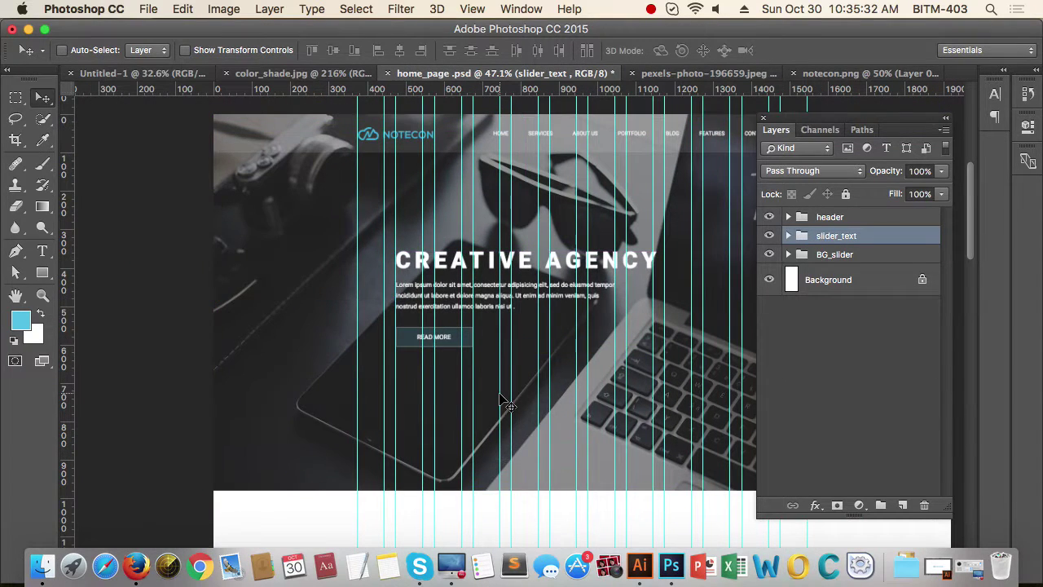
pyautogui.click(788, 236)
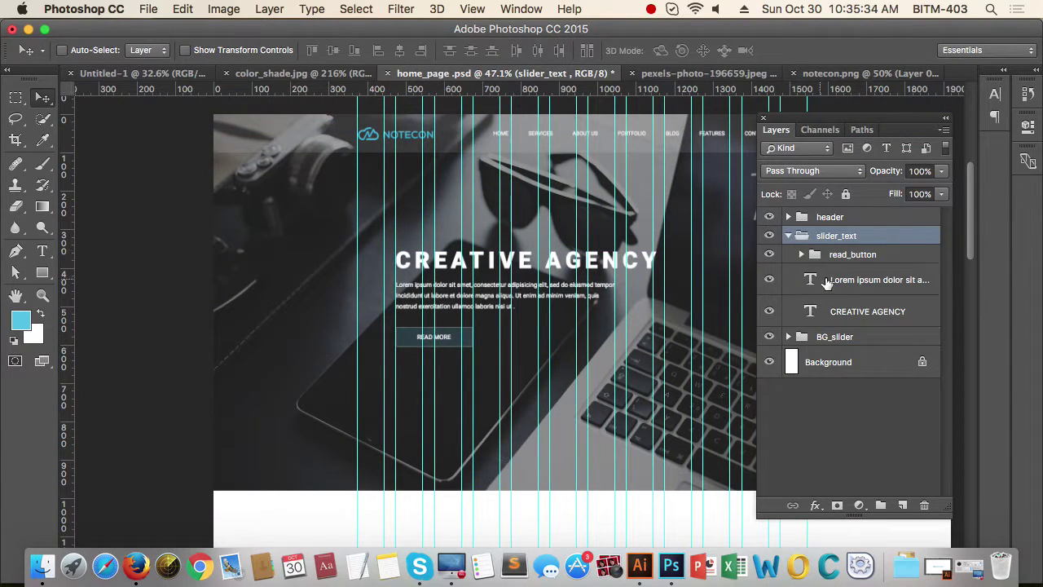
# Step: Collapse the slider_text group and draw a rectangular marquee spanning from the header's lower edge to the hero image's lower edge
pyautogui.click(788, 235)
pyautogui.click(871, 256)
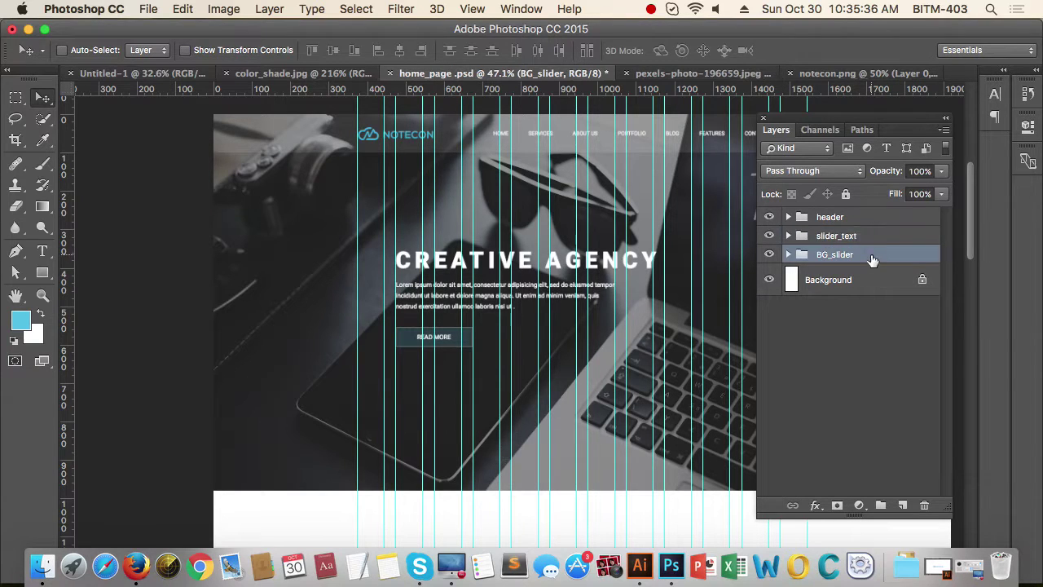
pyautogui.click(878, 237)
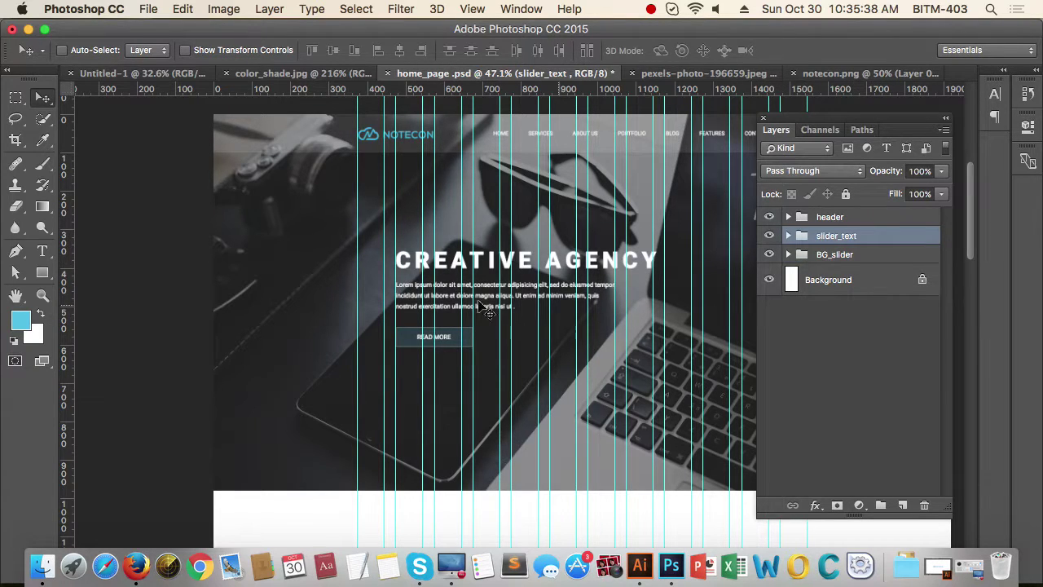
pyautogui.click(15, 98)
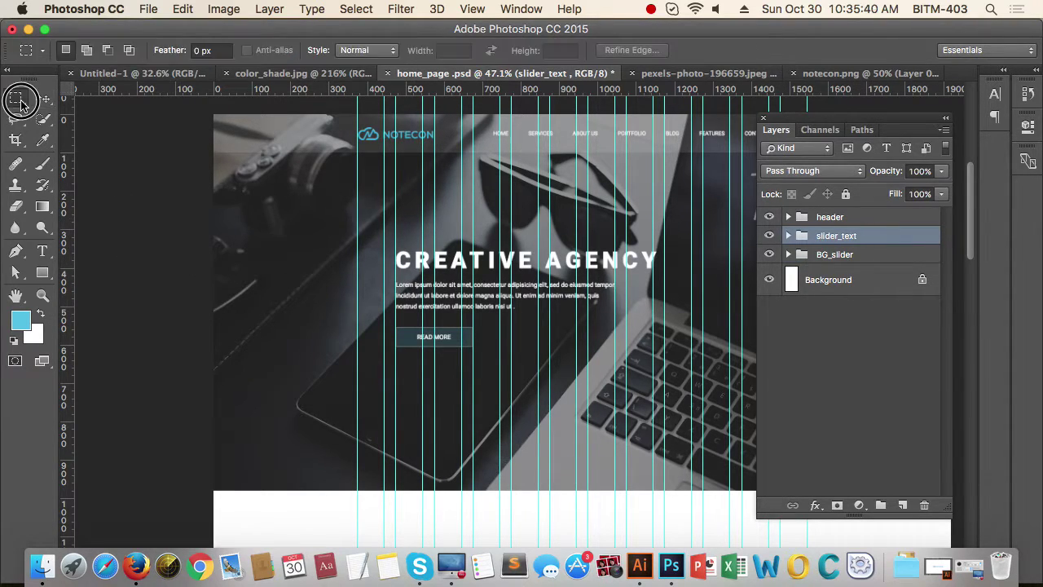
pyautogui.moveTo(351, 292); pyautogui.dragTo(382, 490)
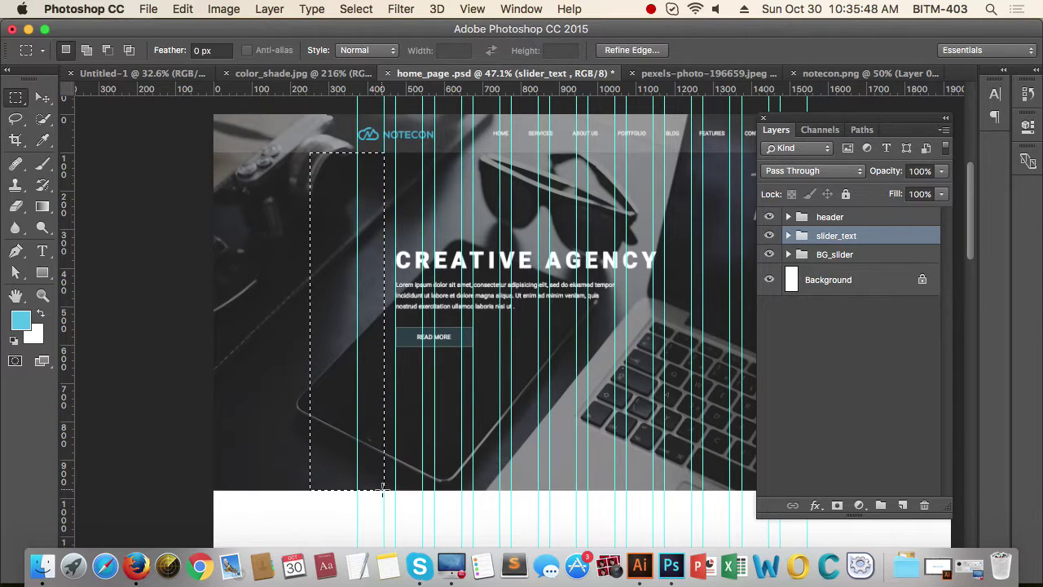
# Step: Align the slider_text group to the vertical centre of the marquee selection, keeping its original horizontal position
pyautogui.click(46, 100)
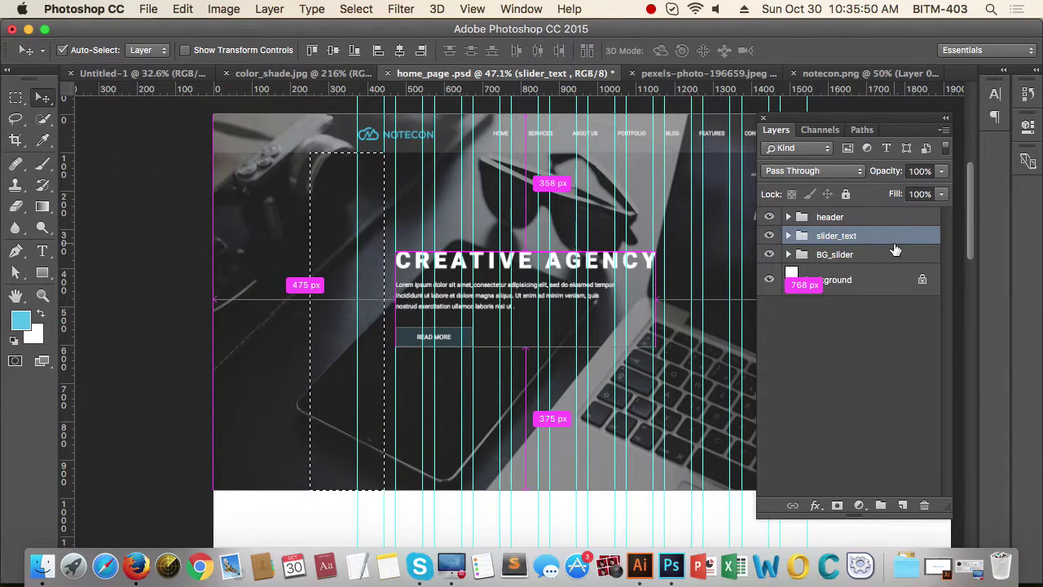
pyautogui.press('super')
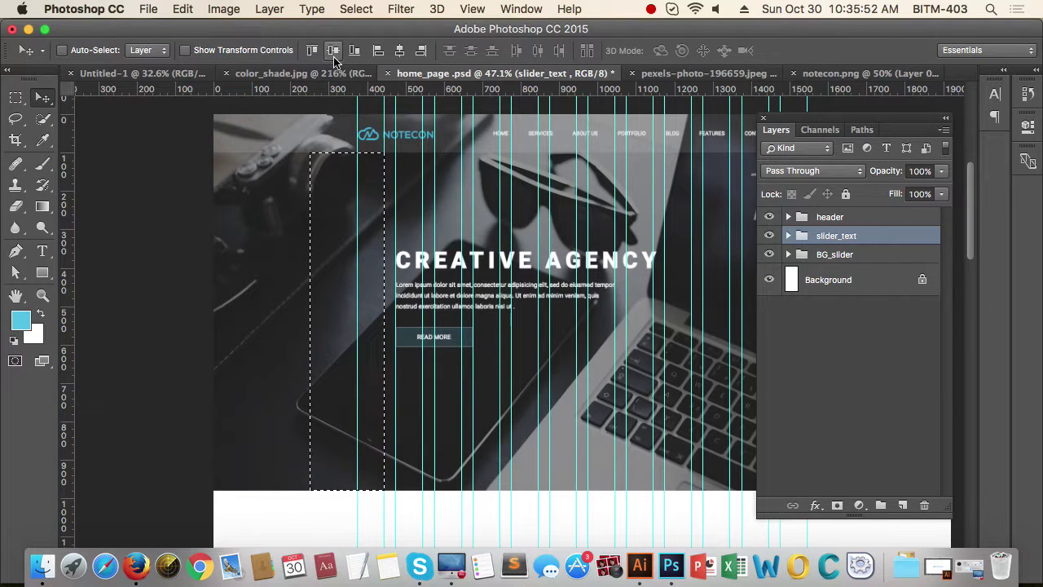
pyautogui.click(399, 50)
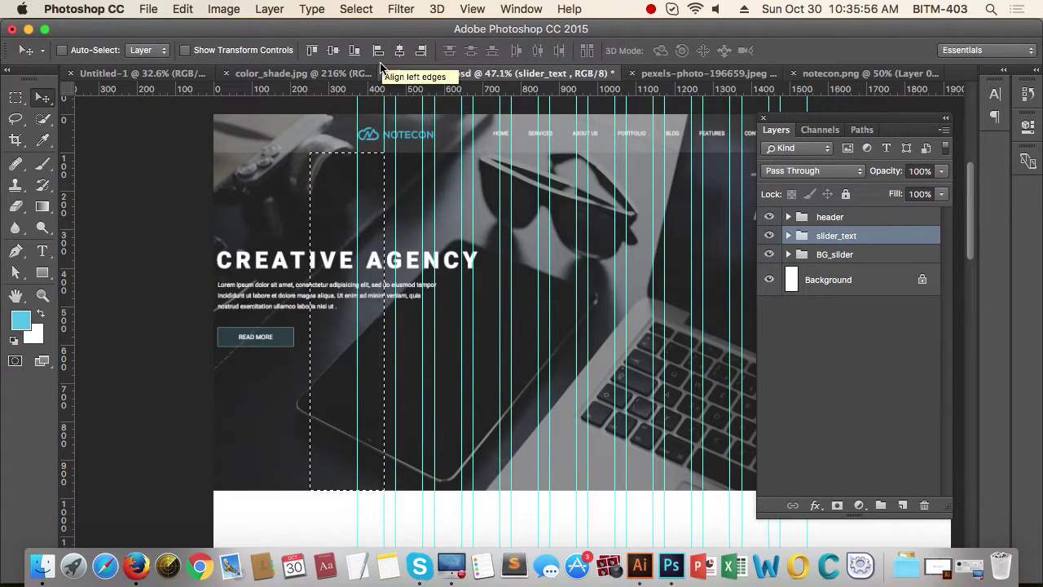
pyautogui.click(378, 51)
pyautogui.click(335, 51)
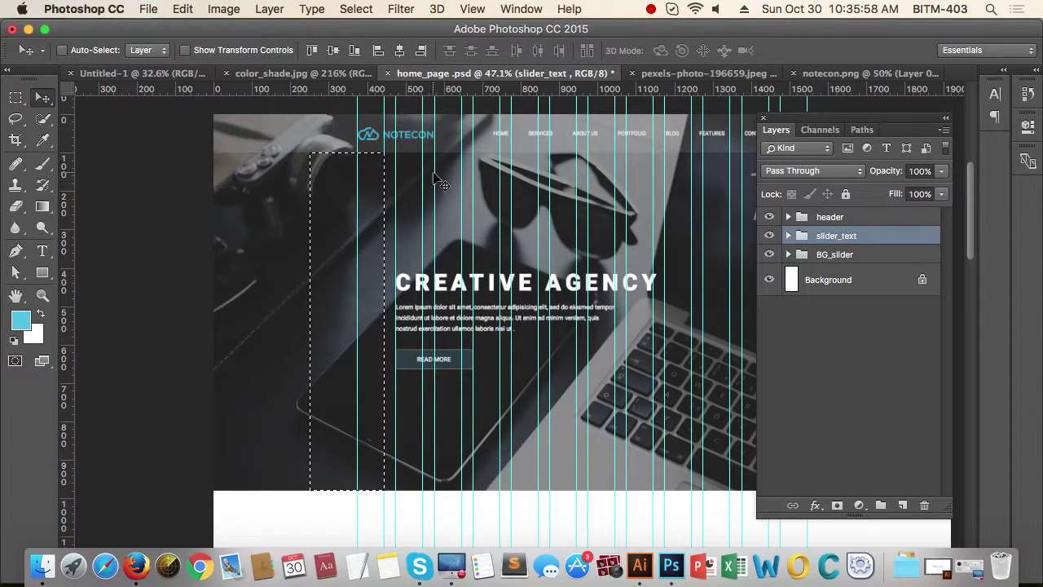
# Step: Redraw the marquee between the header and the hero's lower edge, align slider_text to its vertical centre again, and deselect
pyautogui.scroll(-3, 450, 247)
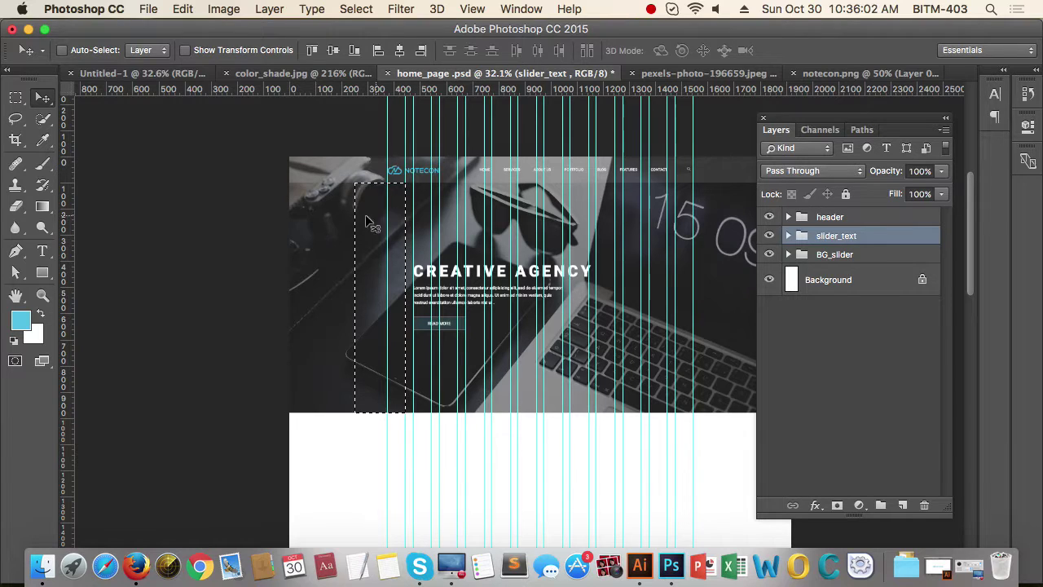
pyautogui.click(17, 101)
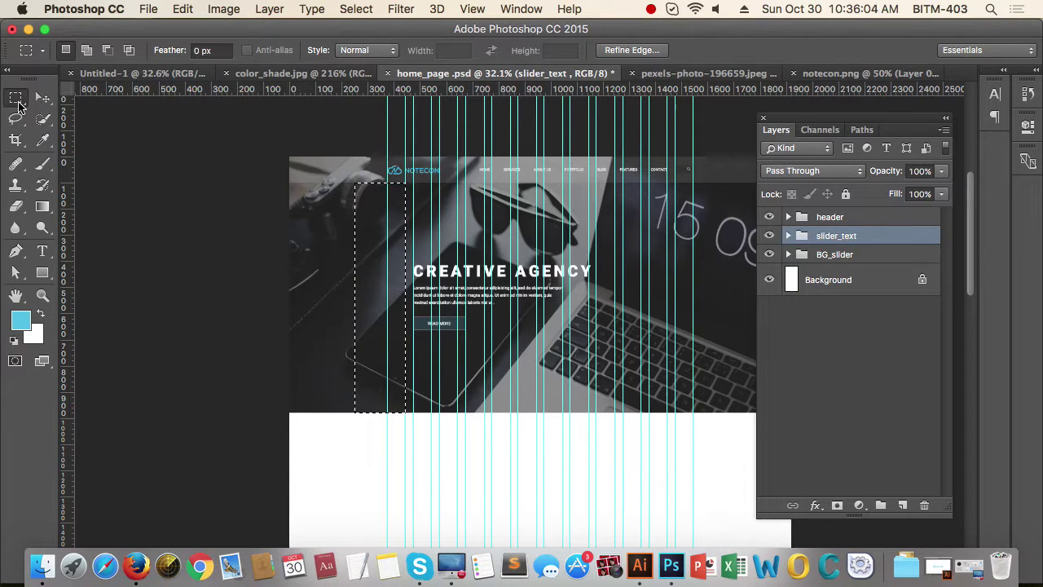
pyautogui.rightClick(18, 105)
pyautogui.click(106, 94)
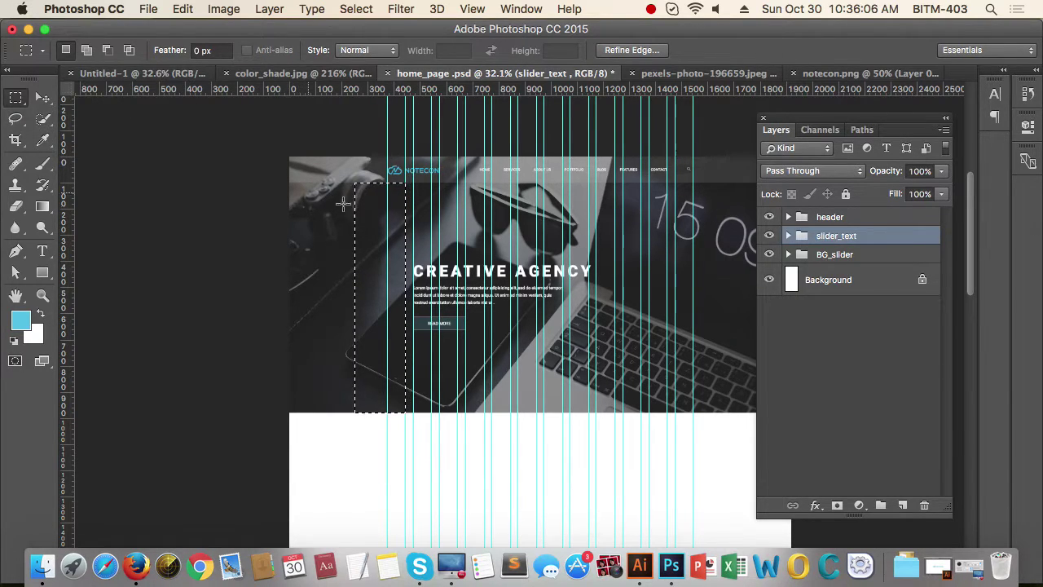
pyautogui.moveTo(337, 183); pyautogui.dragTo(405, 411)
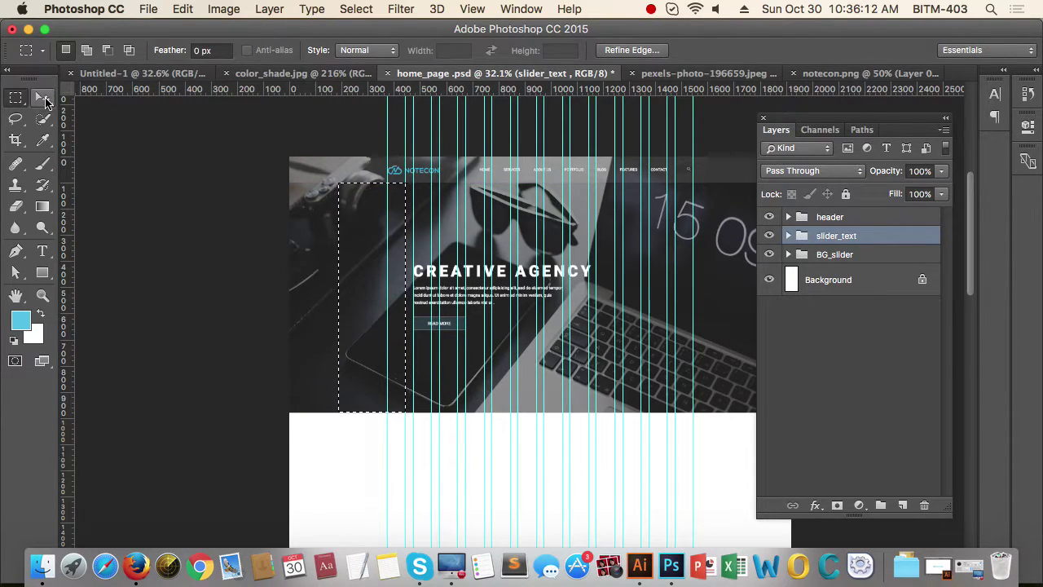
pyautogui.click(42, 98)
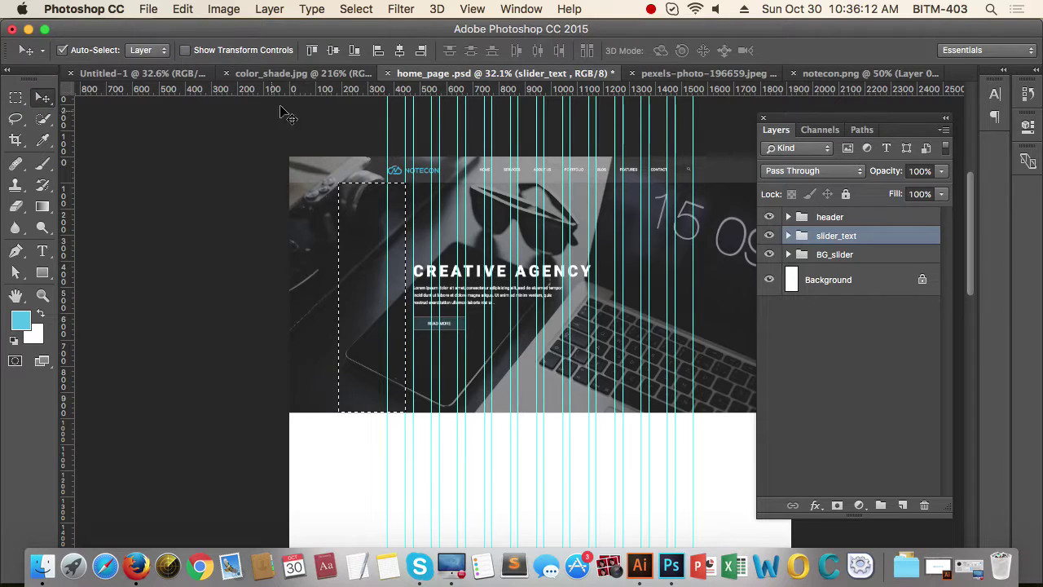
pyautogui.click(335, 54)
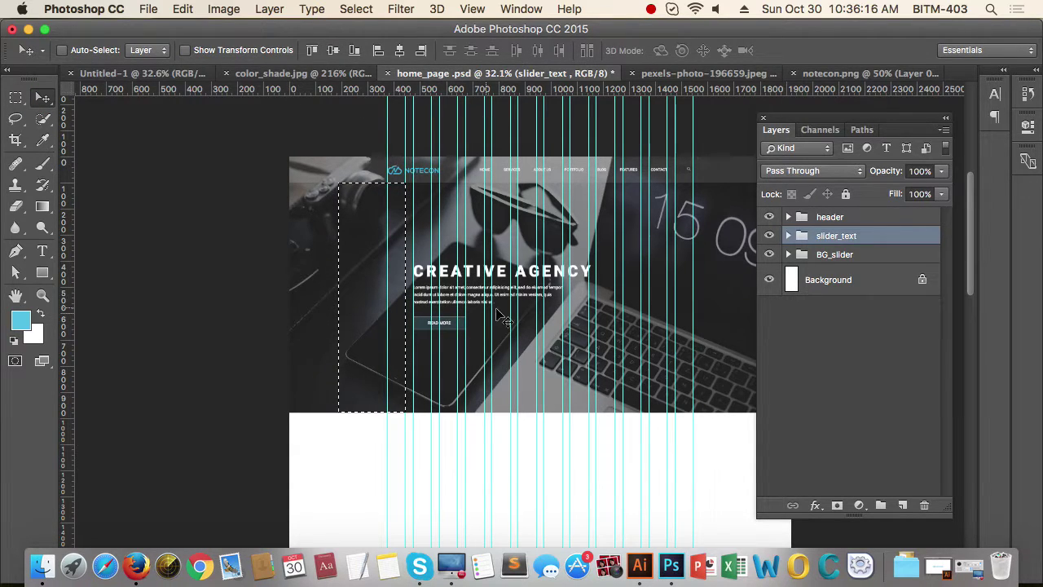
pyautogui.press('super+d')
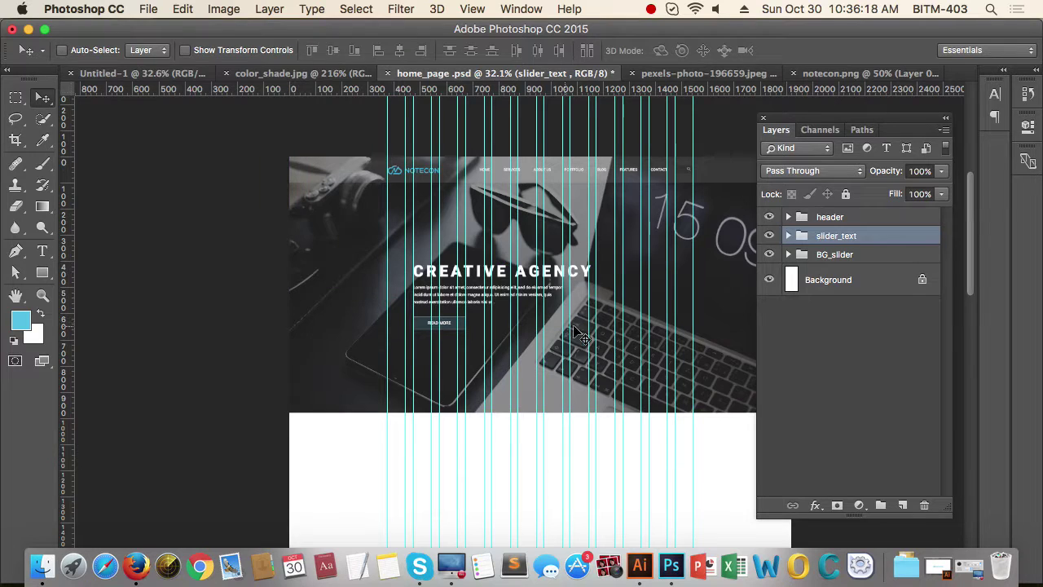
# Step: Group slider_text and BG_slider together and name the new group slider_part
pyautogui.keyDown('shift'); pyautogui.click(862, 253); pyautogui.keyUp('shift')
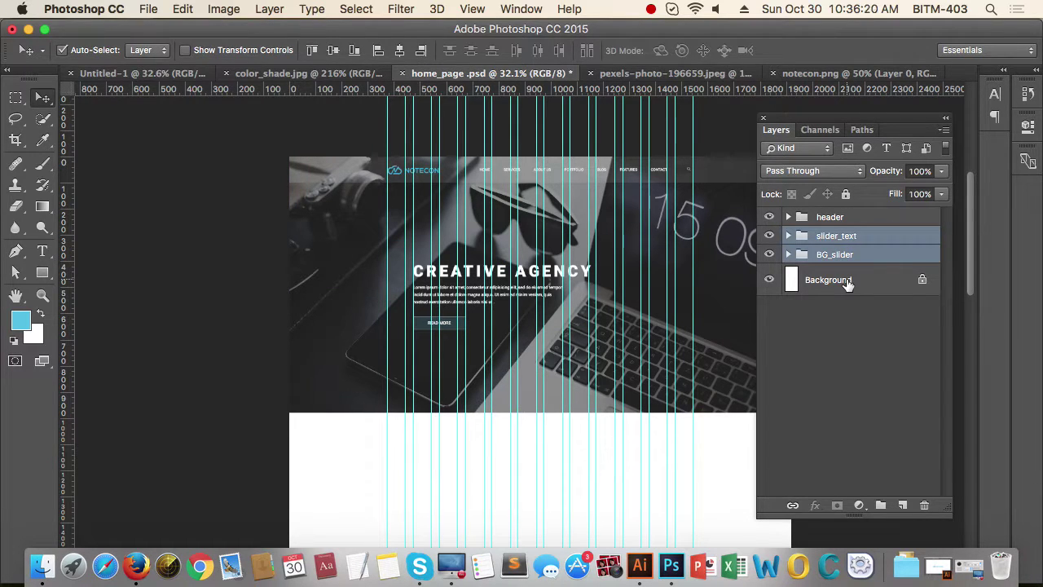
pyautogui.press('super+g')
pyautogui.doubleClick(833, 236)
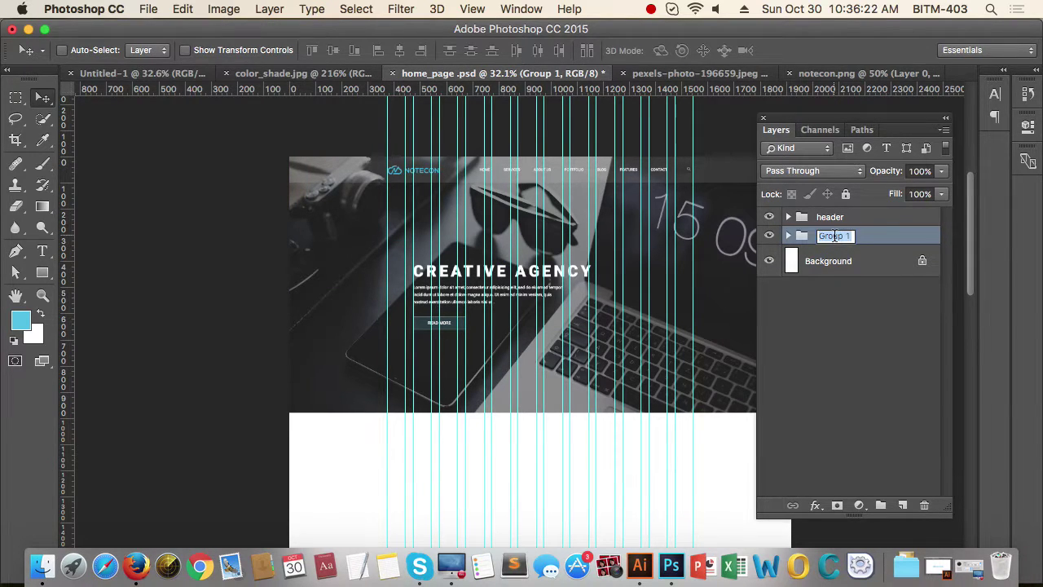
pyautogui.write('slider_part')
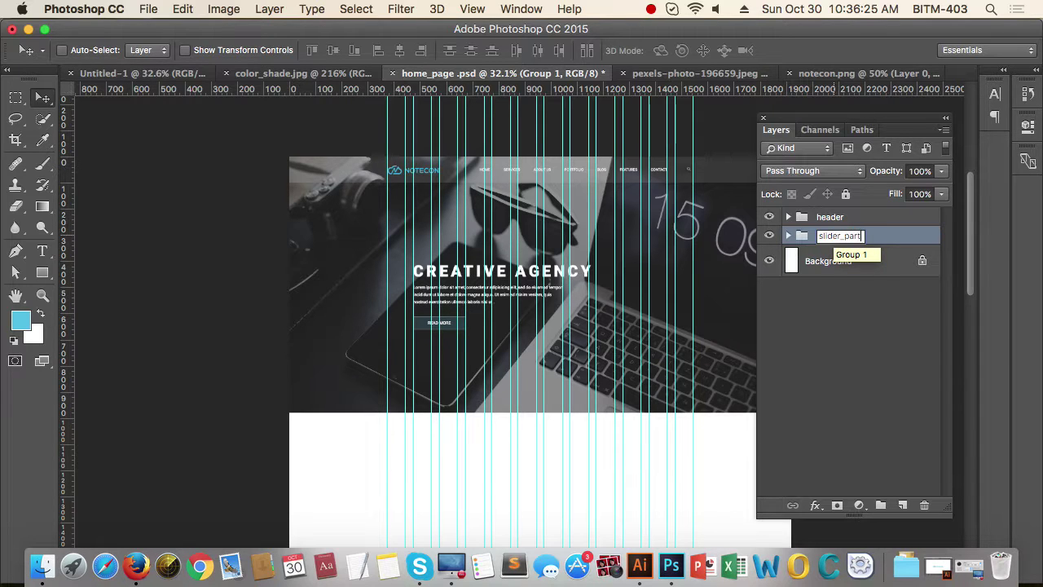
pyautogui.press('Return')
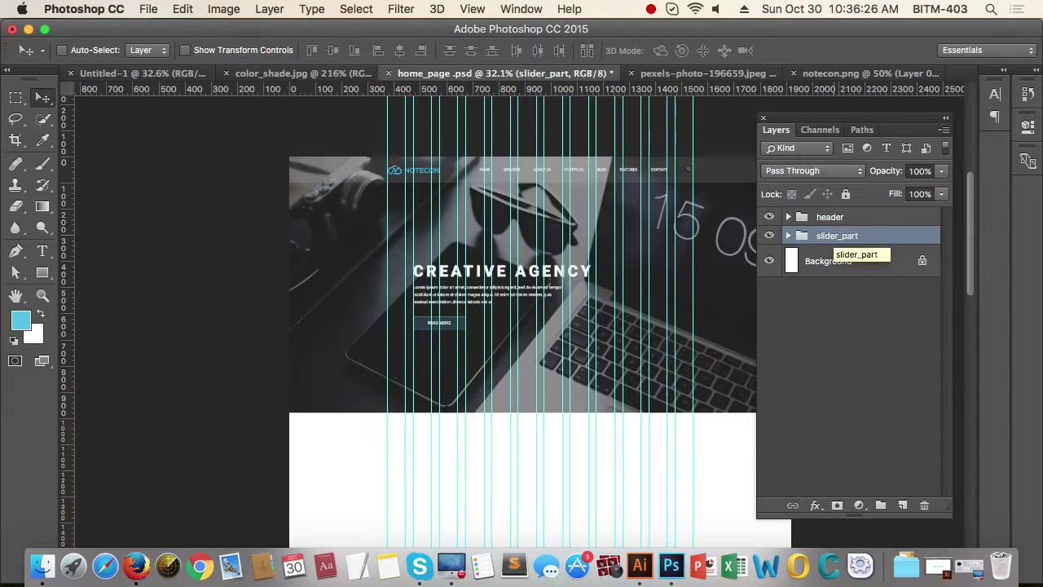
# Step: Hide the guides and look over the composition of the whole hero section
pyautogui.moveTo(595, 317); pyautogui.dragTo(545, 329)
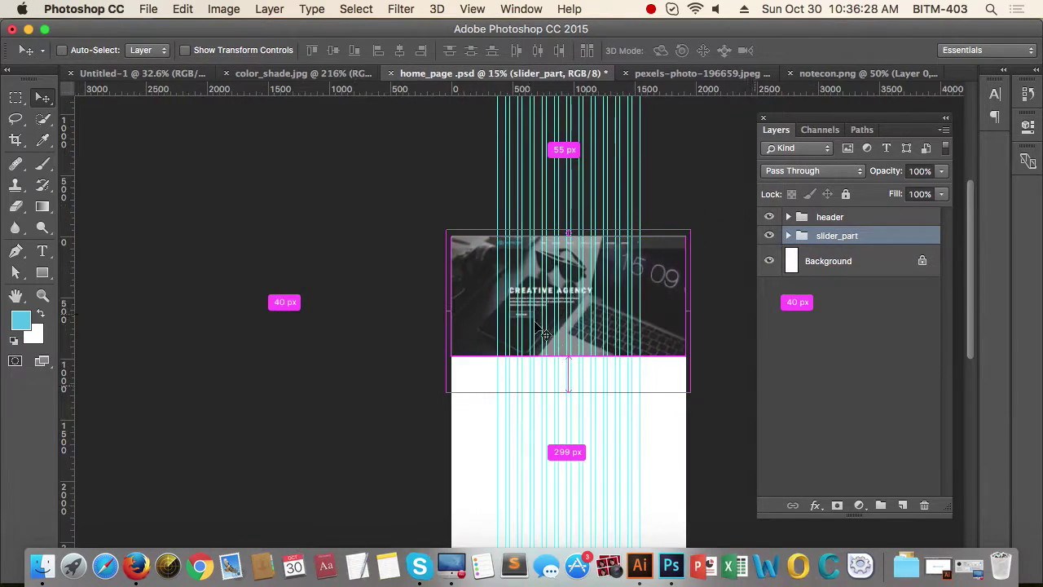
pyautogui.moveTo(687, 358); pyautogui.dragTo(611, 359)
pyautogui.scroll(4, 521, 302)
pyautogui.scroll(-3, 549, 307)
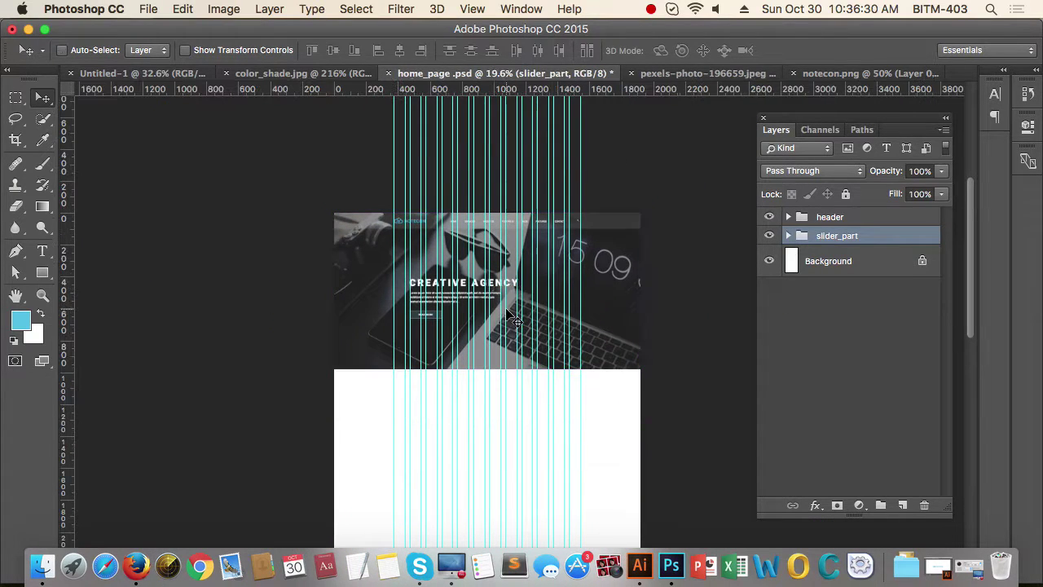
pyautogui.press('super+;')
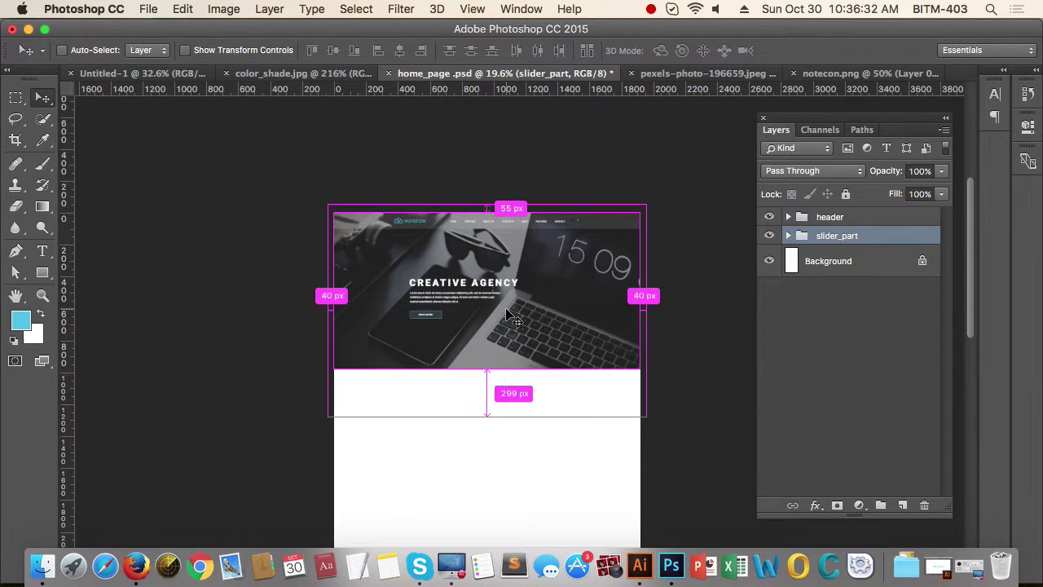
pyautogui.moveTo(574, 323); pyautogui.dragTo(561, 322)
pyautogui.hscroll(2, 546, 314)
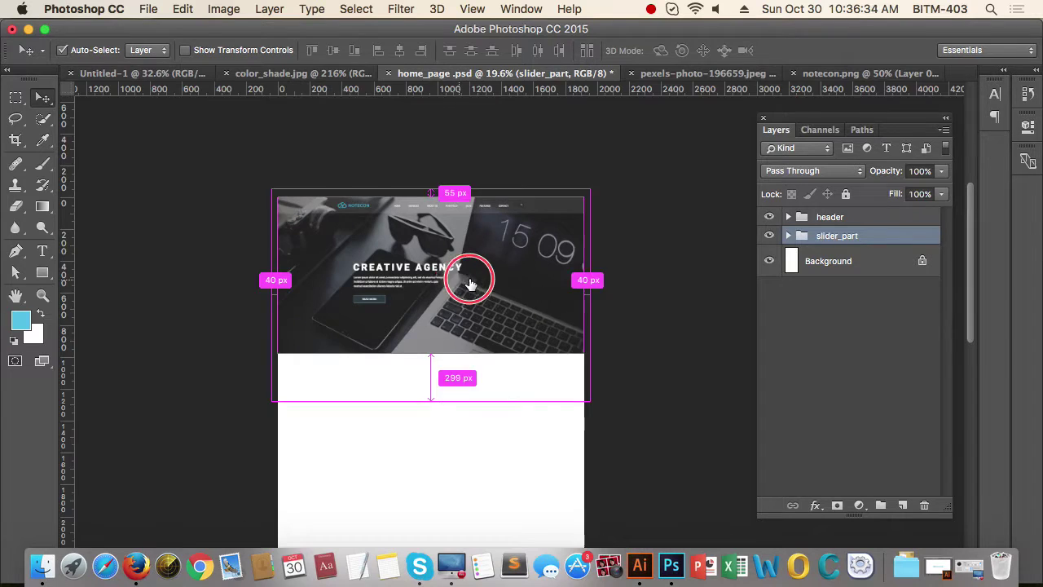
pyautogui.scroll(3, 465, 279)
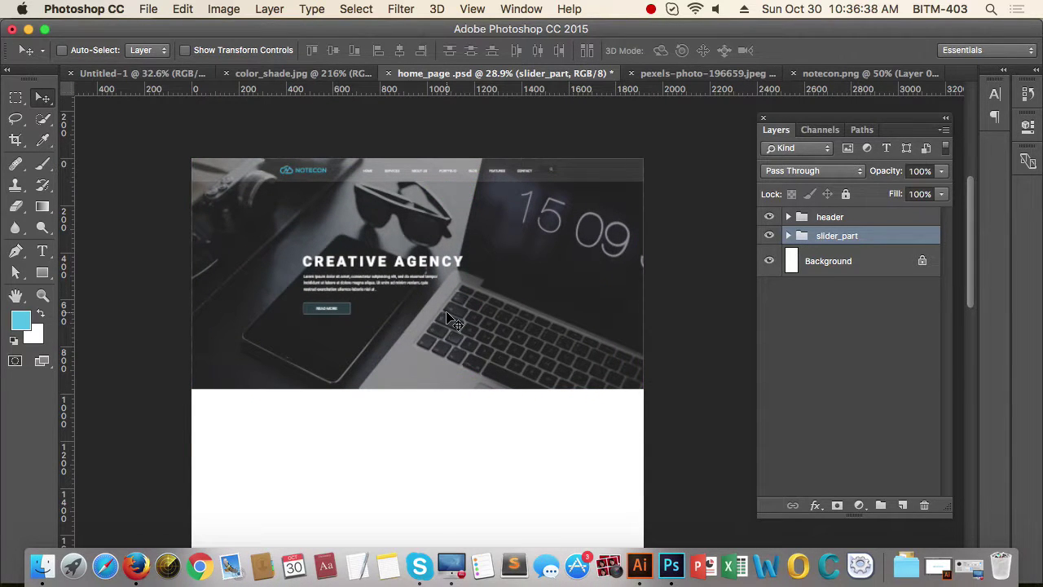
# Step: Examine the hero text, READ MORE button and header navigation at 100% size, and review the full hero again
pyautogui.press('super+1')
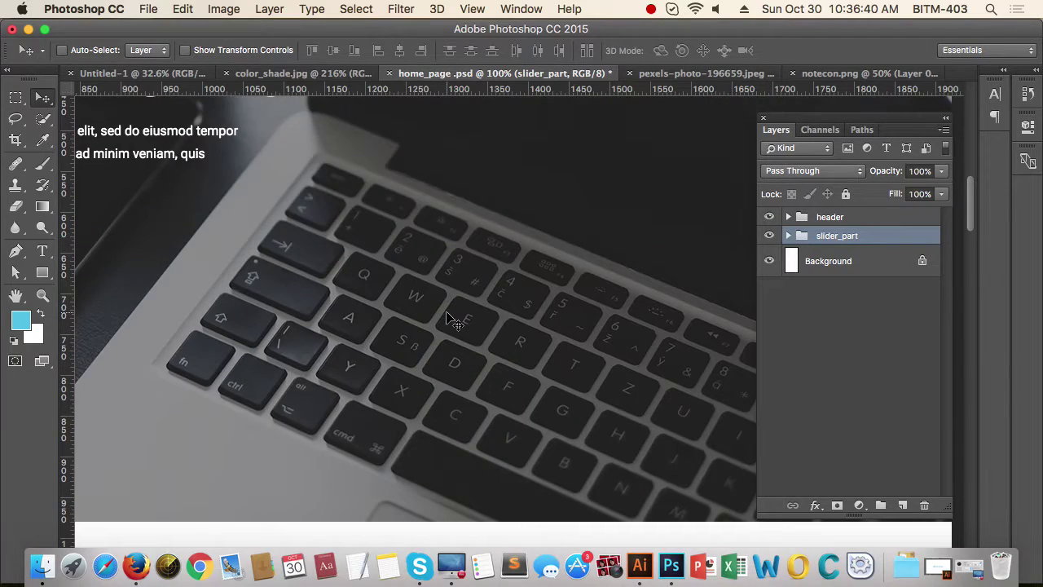
pyautogui.moveTo(227, 217); pyautogui.dragTo(538, 417)
pyautogui.scroll(10, 489, 393)
pyautogui.hscroll(-3, 489, 393)
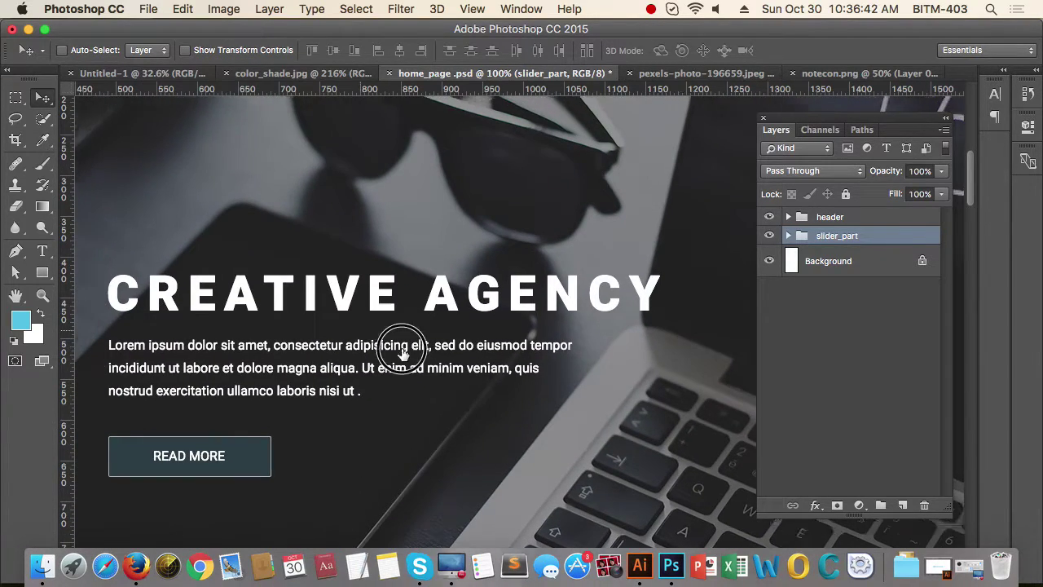
pyautogui.scroll(-15, 513, 418)
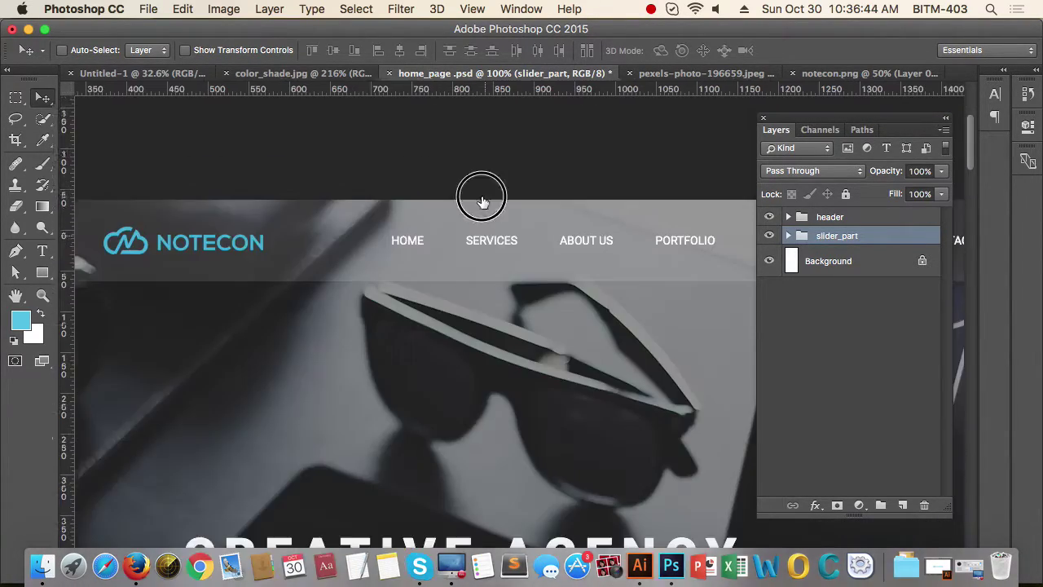
pyautogui.hscroll(2, 473, 286)
pyautogui.scroll(-8, 484, 279)
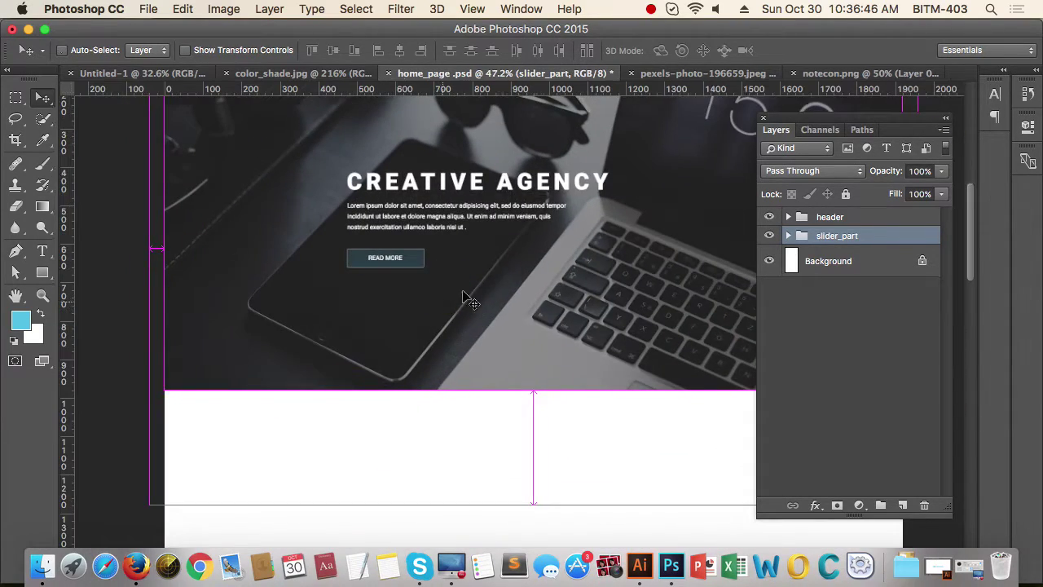
pyautogui.moveTo(594, 308); pyautogui.dragTo(538, 290)
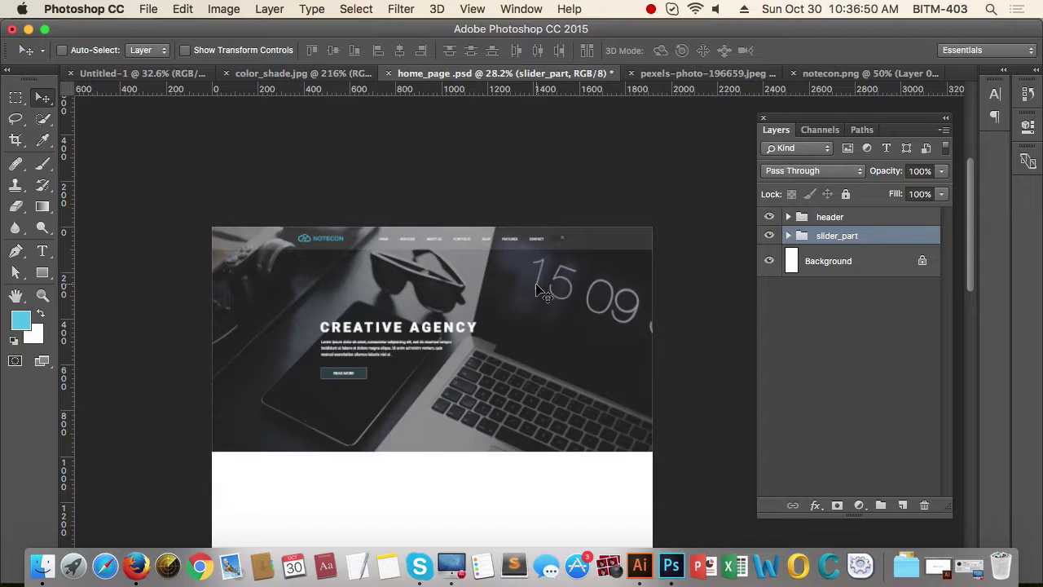
# Step: Show the column guides again and bring the blank area below the hero into view
pyautogui.press('super+semicolon')
pyautogui.moveTo(505, 328)
pyautogui.mouseDown()
pyautogui.moveTo(529, 328)
pyautogui.moveTo(487, 330)
pyautogui.mouseUp()
pyautogui.moveTo(538, 412); pyautogui.dragTo(531, 386)
pyautogui.moveTo(623, 395); pyautogui.dragTo(580, 384)
pyautogui.moveTo(502, 372); pyautogui.dragTo(537, 365)
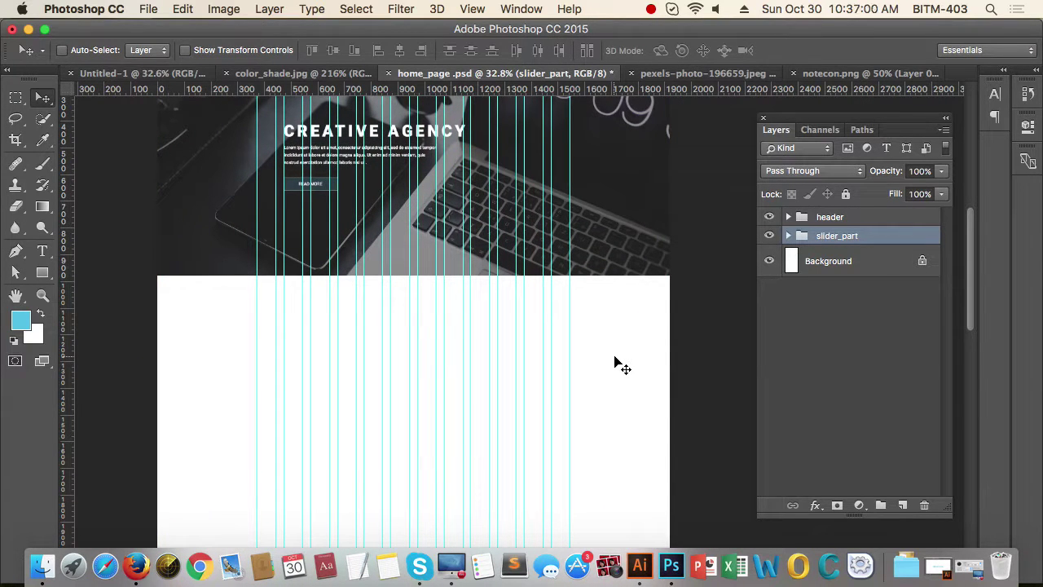
# Step: Add a text line reading SERVICES in the blank area below the hero, on a layer above the slider_part group
pyautogui.click(862, 219)
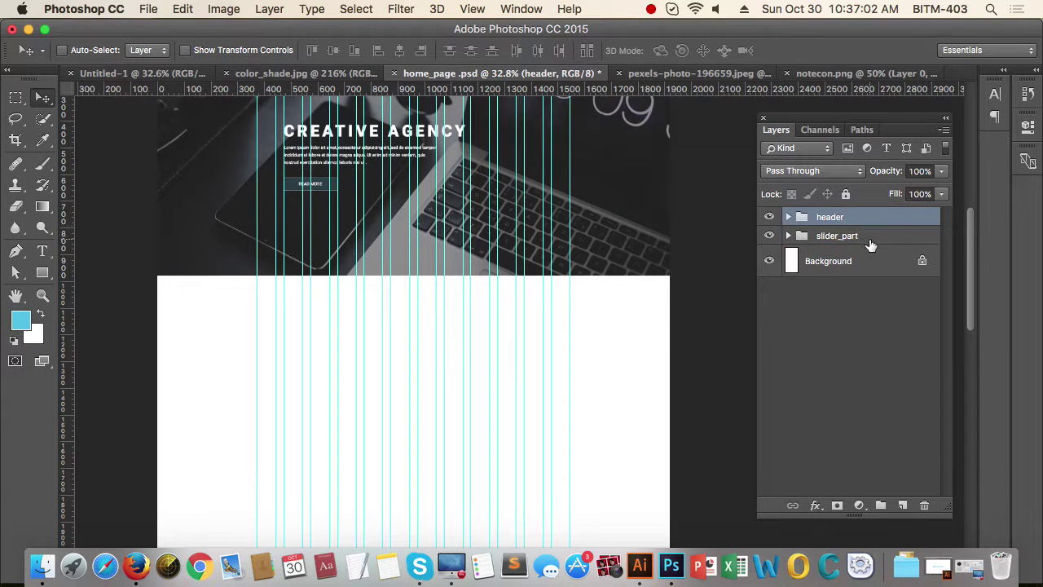
pyautogui.click(869, 240)
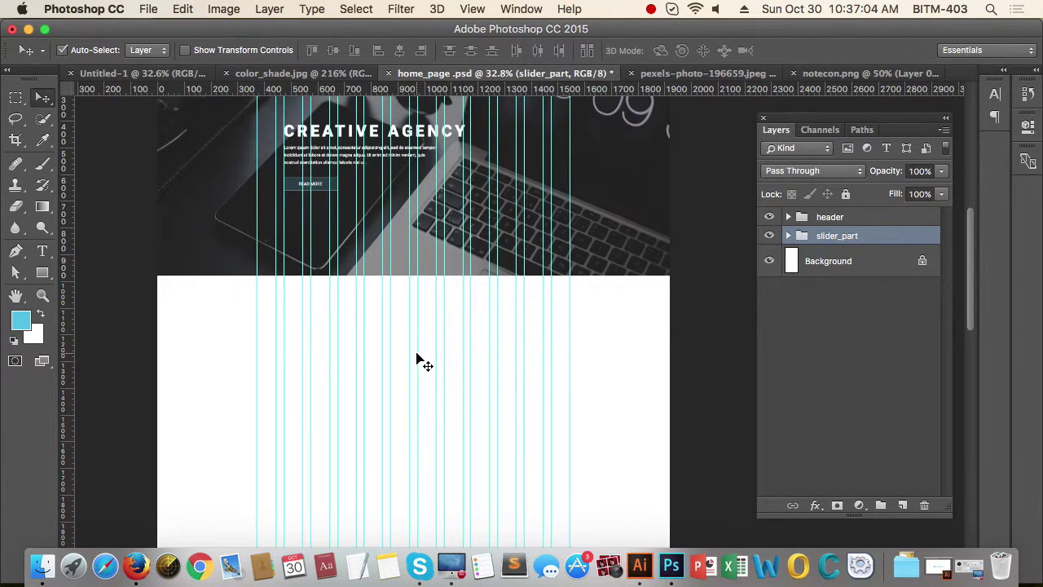
pyautogui.moveTo(483, 341); pyautogui.dragTo(454, 349)
pyautogui.moveTo(531, 393); pyautogui.dragTo(519, 358)
pyautogui.moveTo(420, 302); pyautogui.dragTo(469, 304)
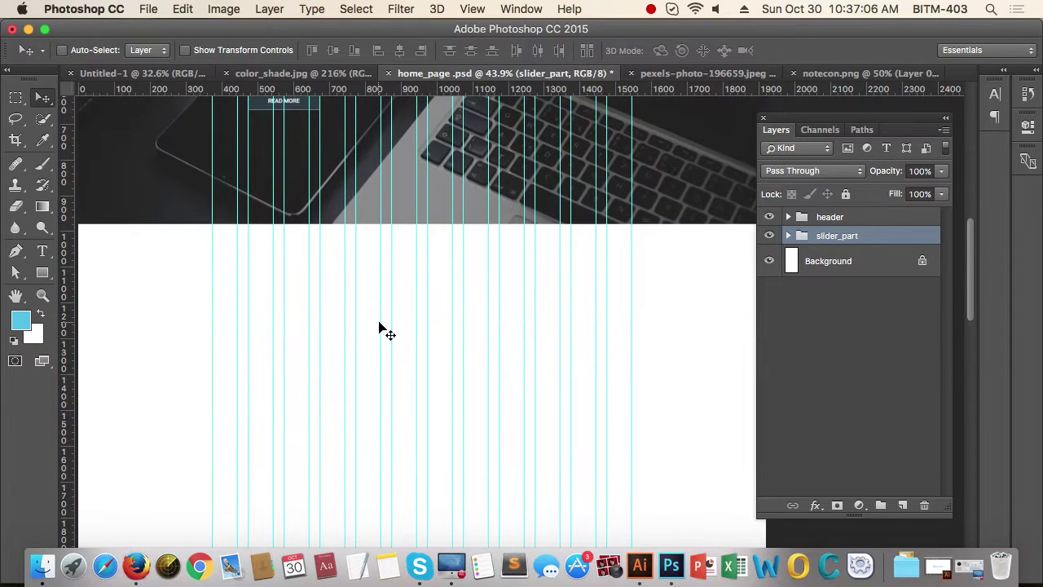
pyautogui.press('t')
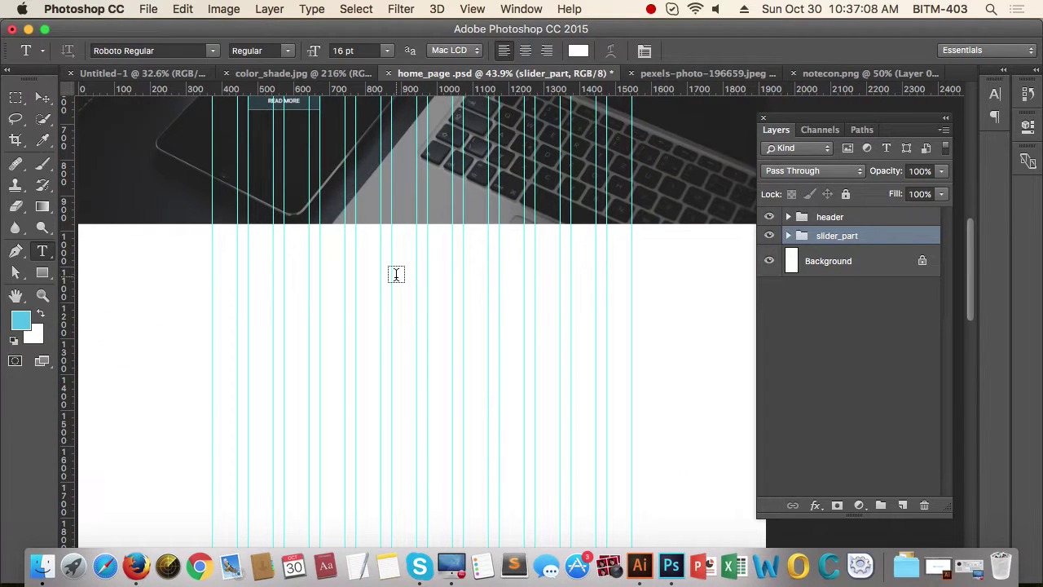
pyautogui.click(396, 274)
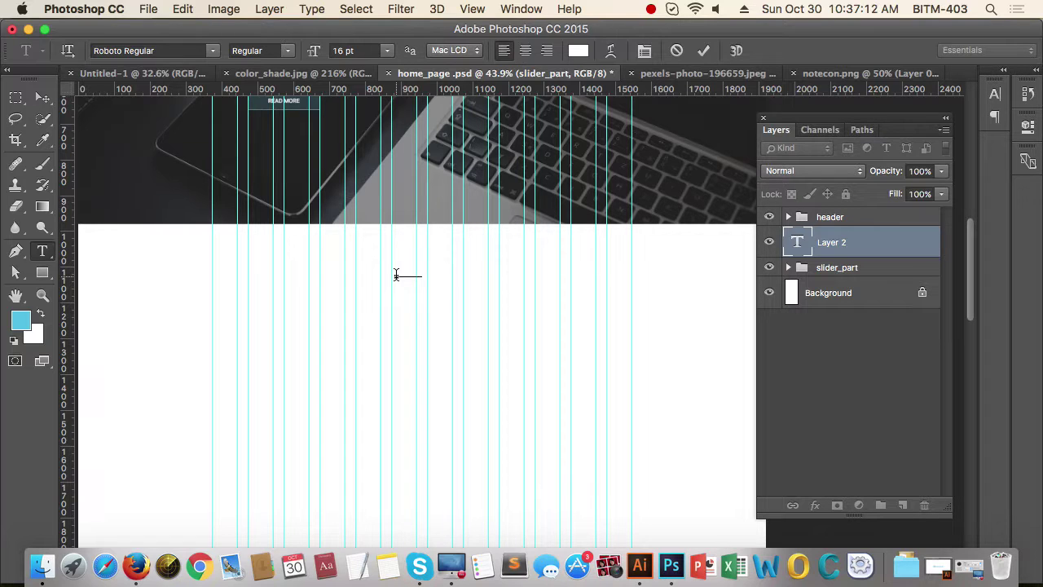
# Step: Set the SERVICES text to 48 pt in the Roboto Black style
pyautogui.doubleClick(418, 275)
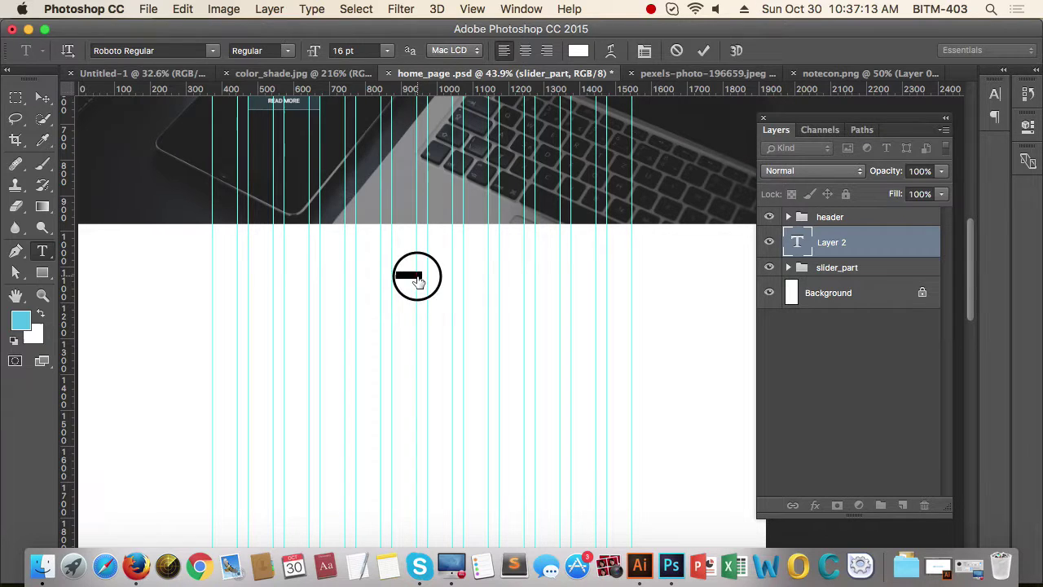
pyautogui.click(389, 49)
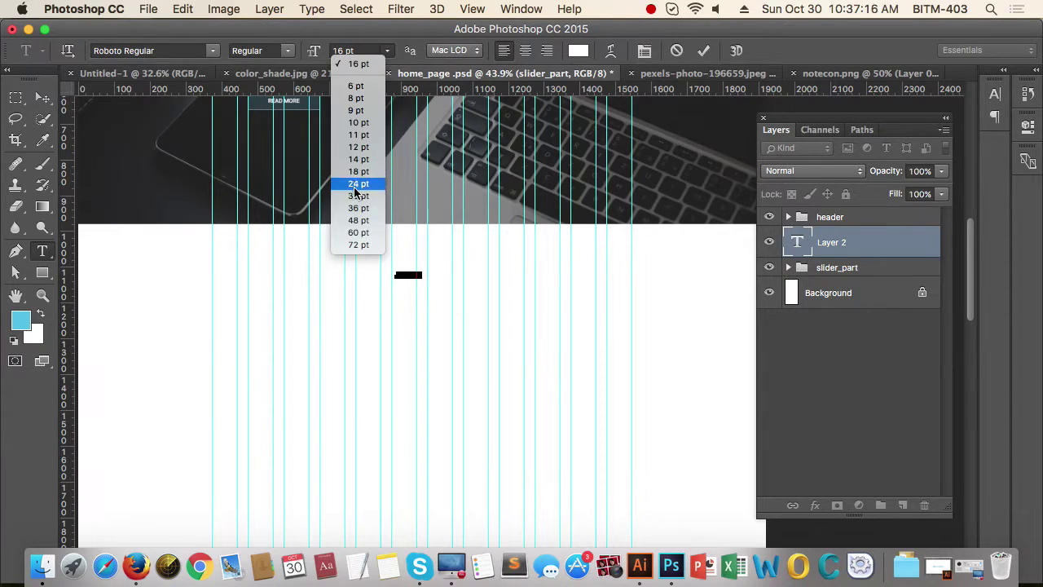
pyautogui.click(355, 207)
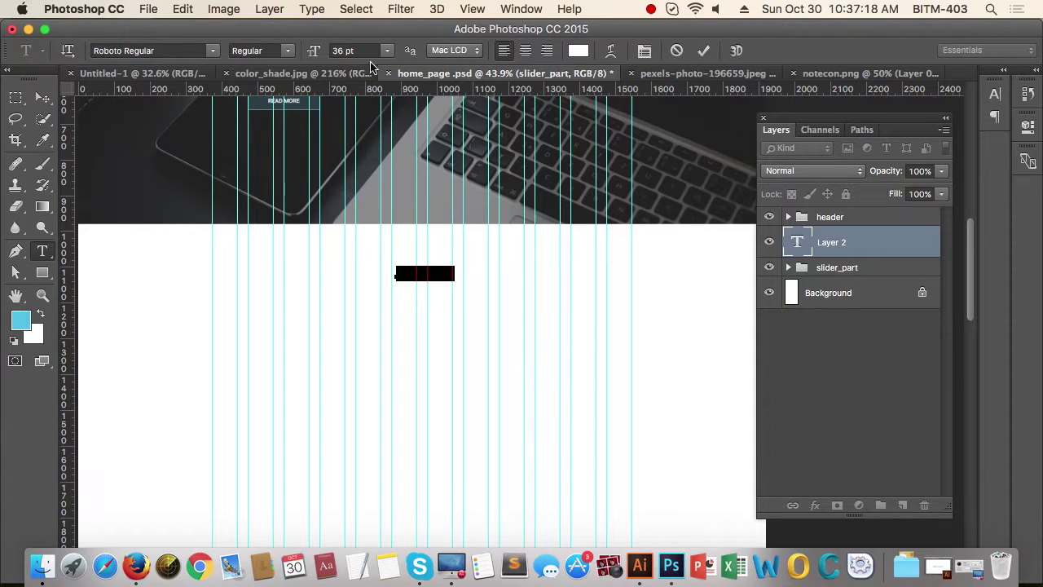
pyautogui.click(388, 50)
pyautogui.click(366, 220)
pyautogui.click(387, 51)
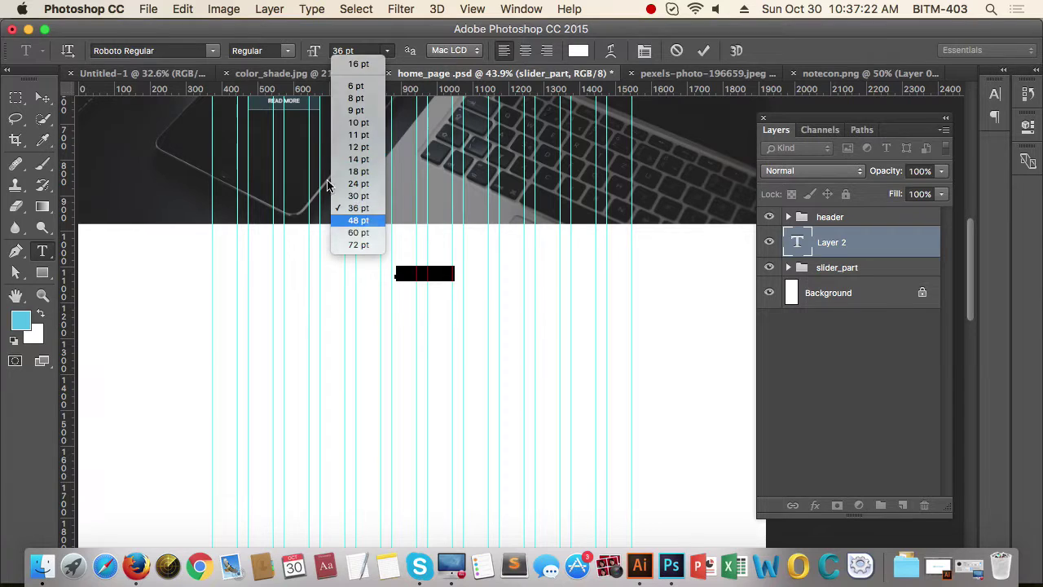
pyautogui.click(368, 227)
pyautogui.click(288, 51)
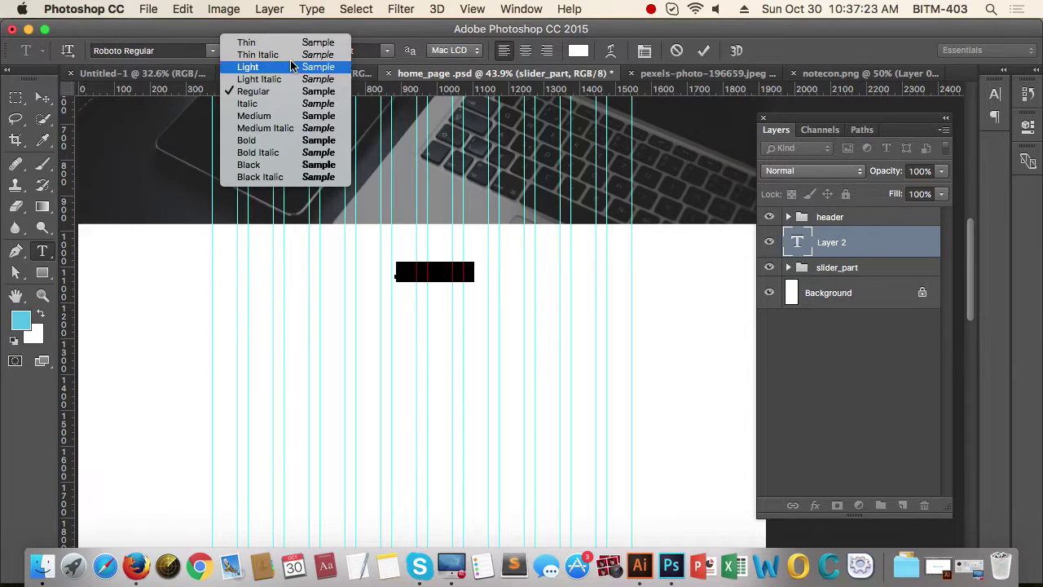
pyautogui.click(281, 164)
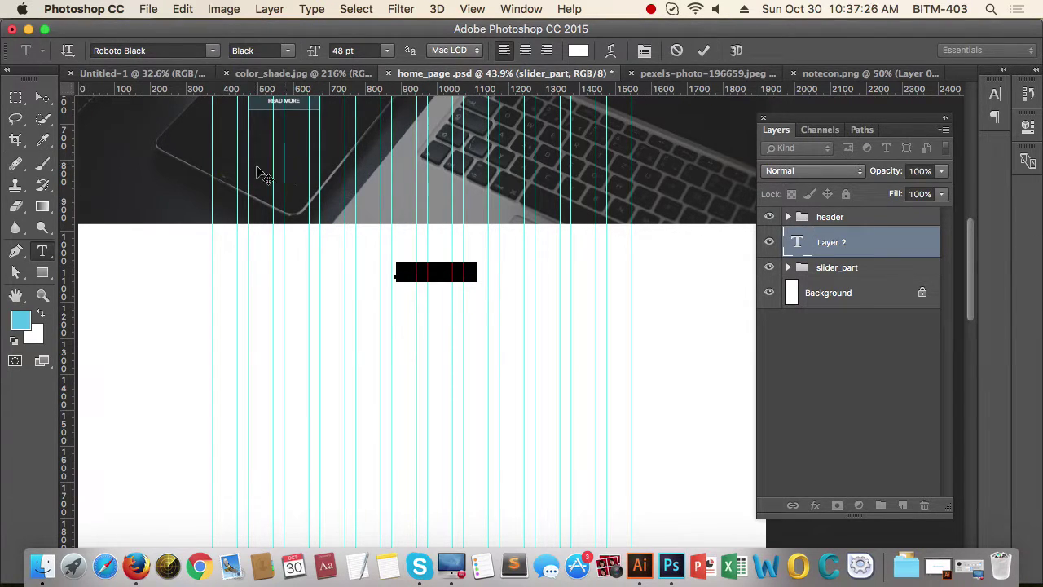
# Step: Colour the SERVICES text with the light blue foreground colour, #4fc0e8
pyautogui.click(578, 51)
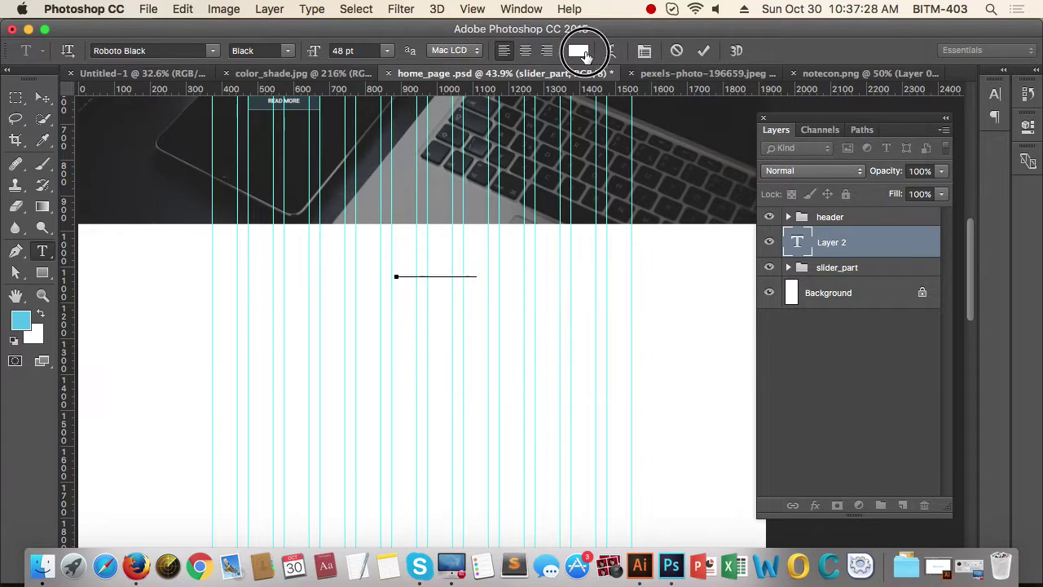
pyautogui.click(20, 320)
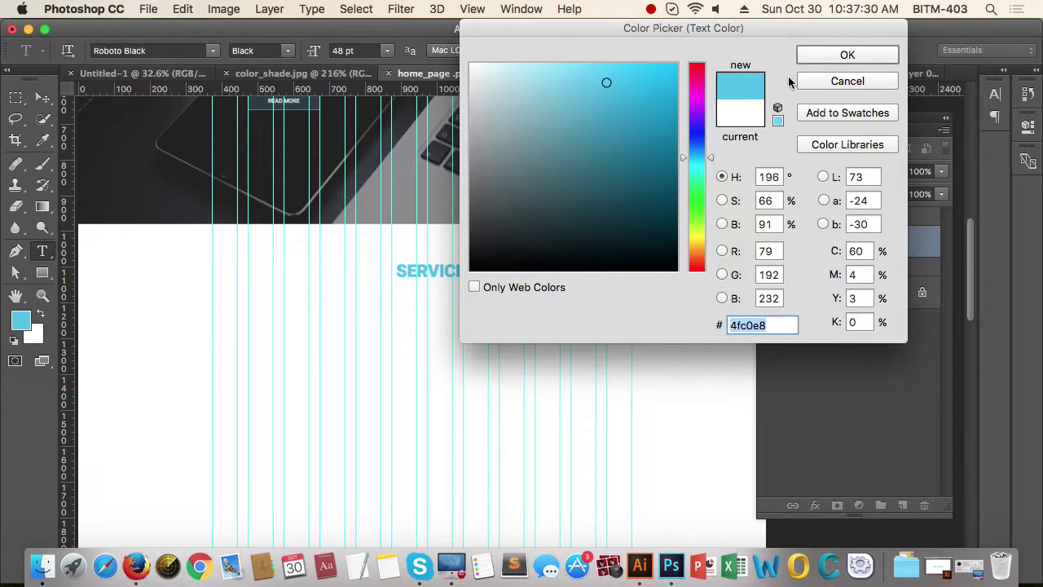
pyautogui.click(843, 55)
pyautogui.click(42, 97)
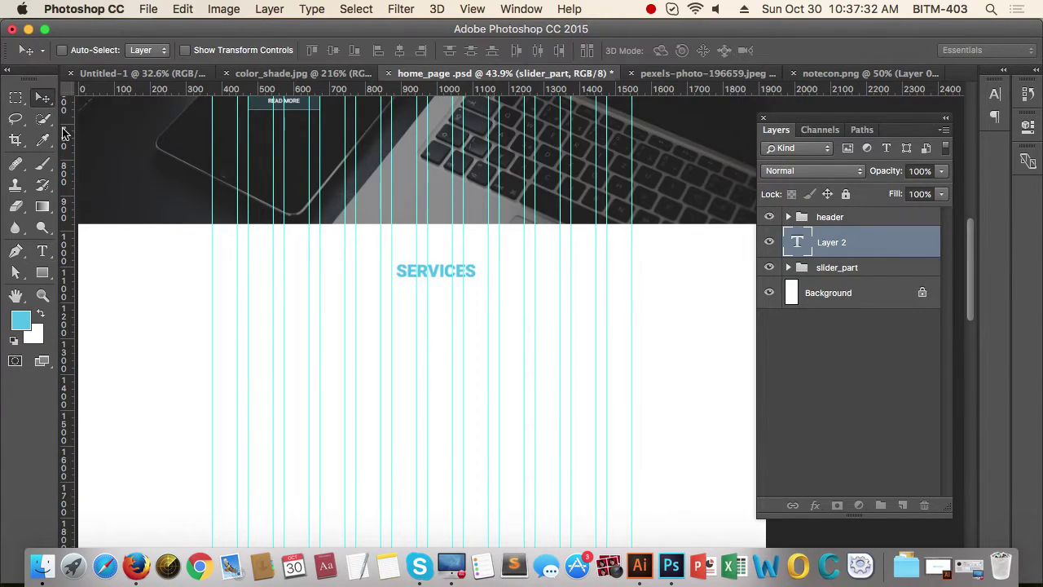
# Step: Extend the heading to read OUR SERVICES and set the whole line in Roboto Bold
pyautogui.press('t')
pyautogui.click(401, 271)
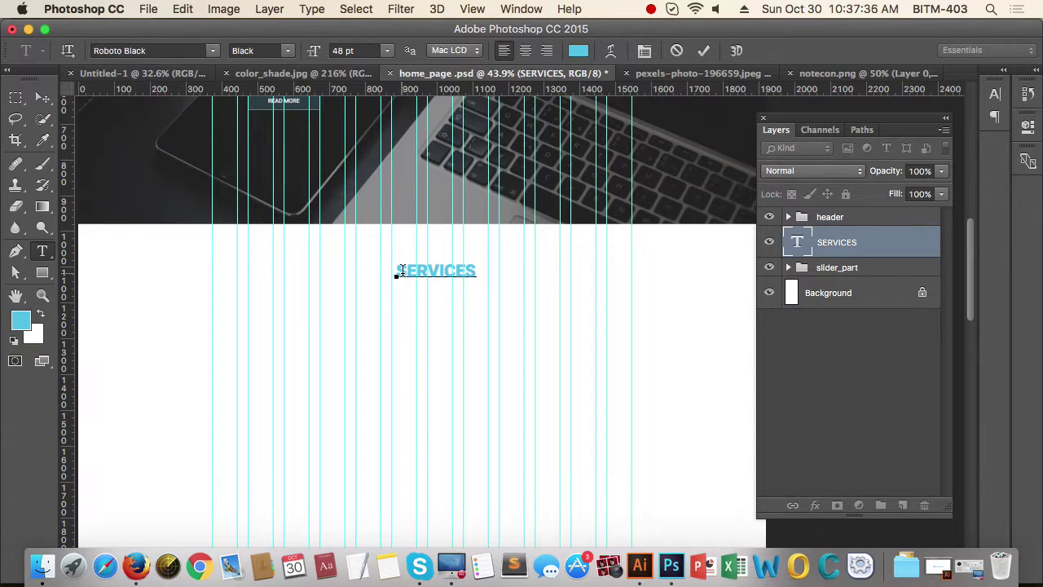
pyautogui.write('OUR')
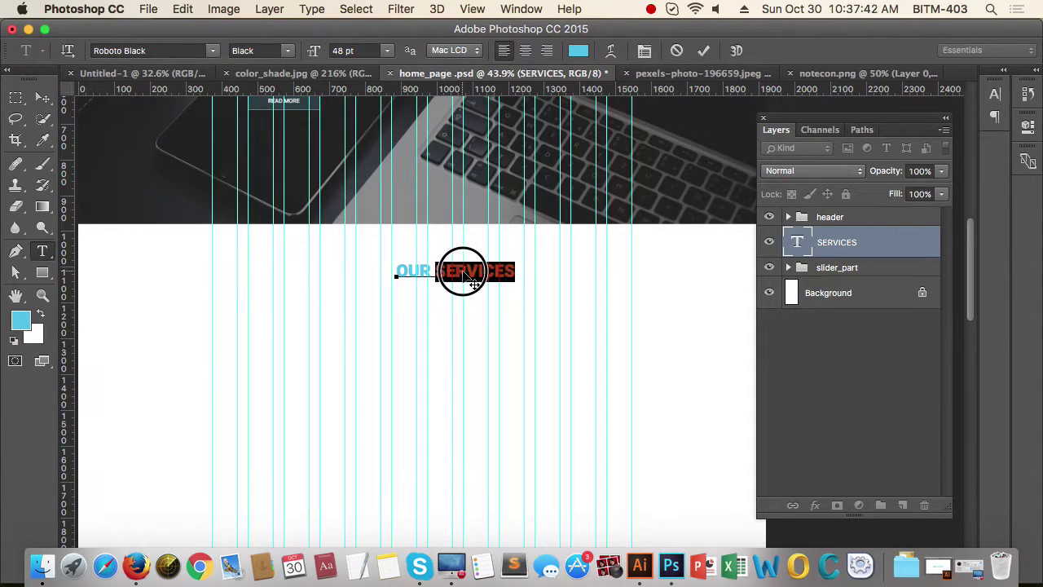
pyautogui.tripleClick(461, 269)
pyautogui.click(285, 51)
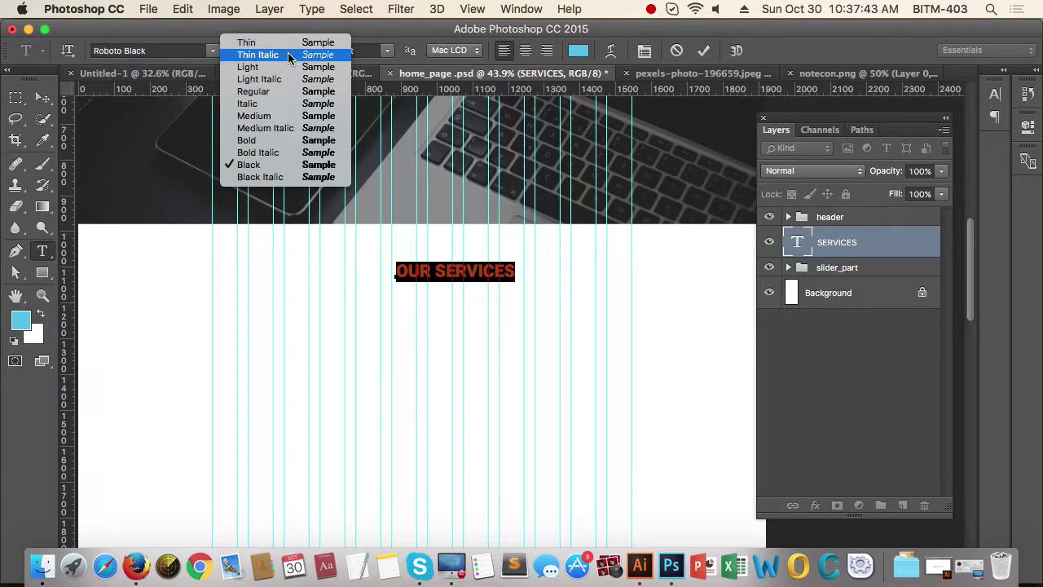
pyautogui.click(253, 140)
pyautogui.click(42, 98)
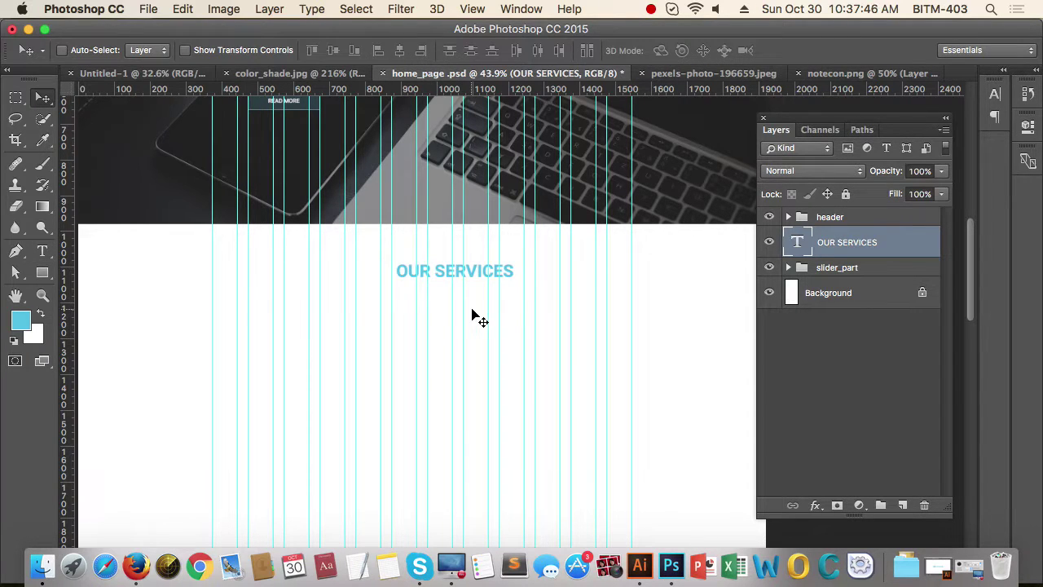
# Step: Align the OUR SERVICES heading to the horizontal centre of the Background layer, undoing a mistaken vertical alignment
pyautogui.moveTo(482, 304); pyautogui.dragTo(463, 322)
pyautogui.moveTo(419, 296)
pyautogui.mouseDown()
pyautogui.moveTo(513, 304)
pyautogui.moveTo(403, 304)
pyautogui.mouseUp()
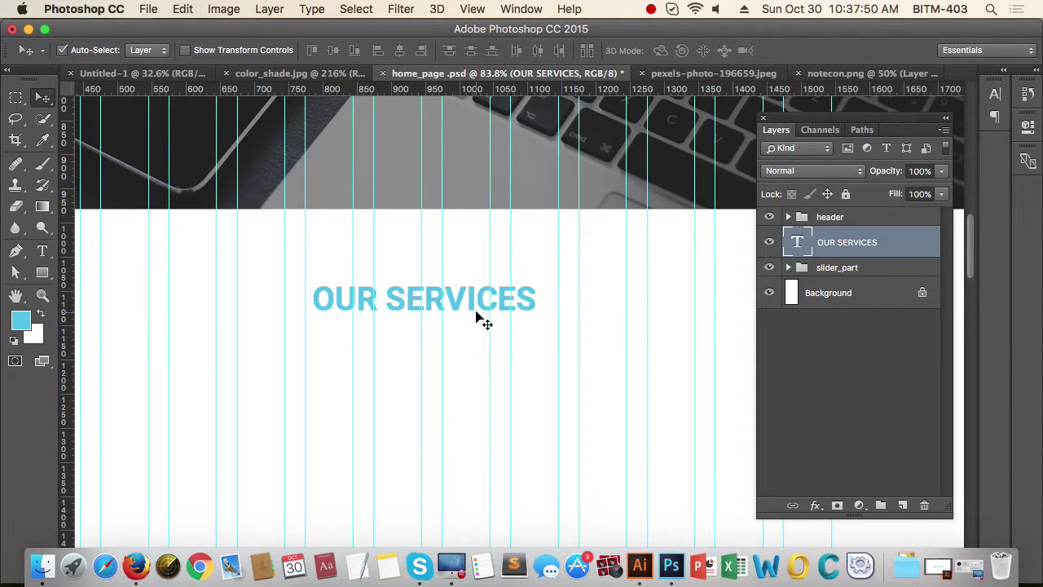
pyautogui.moveTo(481, 301); pyautogui.dragTo(416, 303)
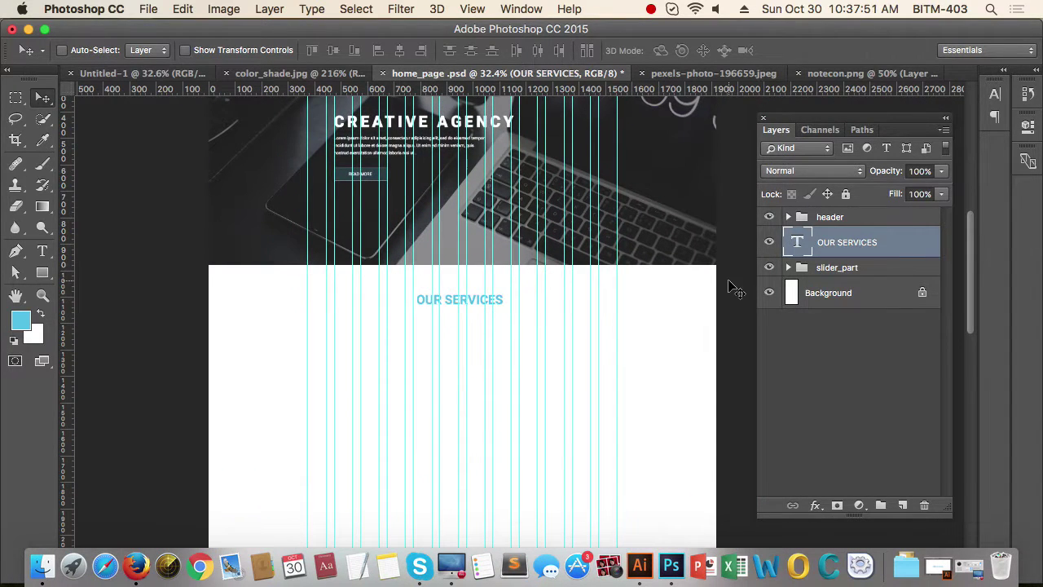
pyautogui.keyDown('shift'); pyautogui.click(867, 294); pyautogui.keyUp('shift')
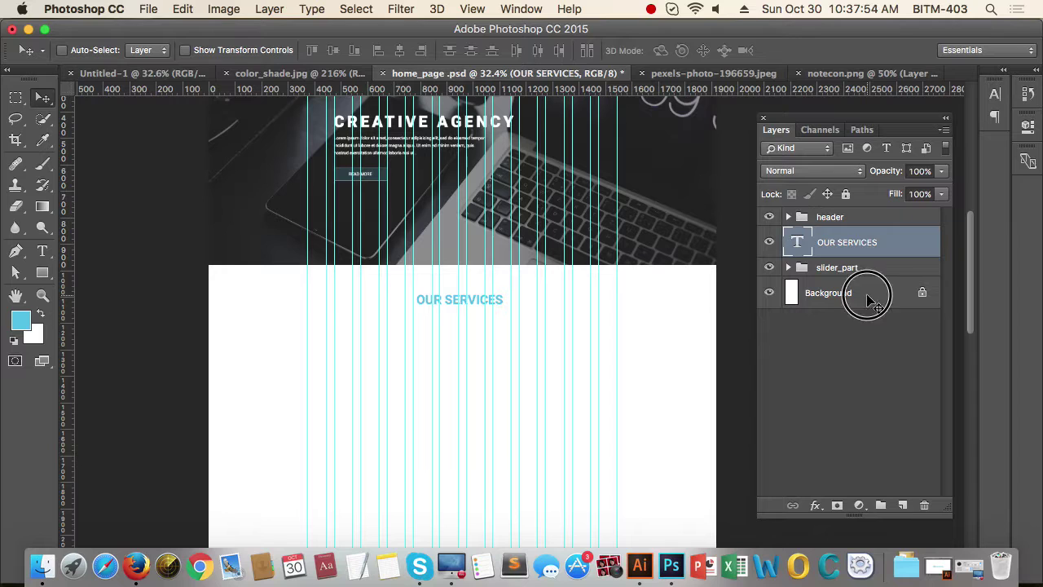
pyautogui.click(880, 237)
pyautogui.keyDown('super'); pyautogui.click(884, 303); pyautogui.keyUp('super')
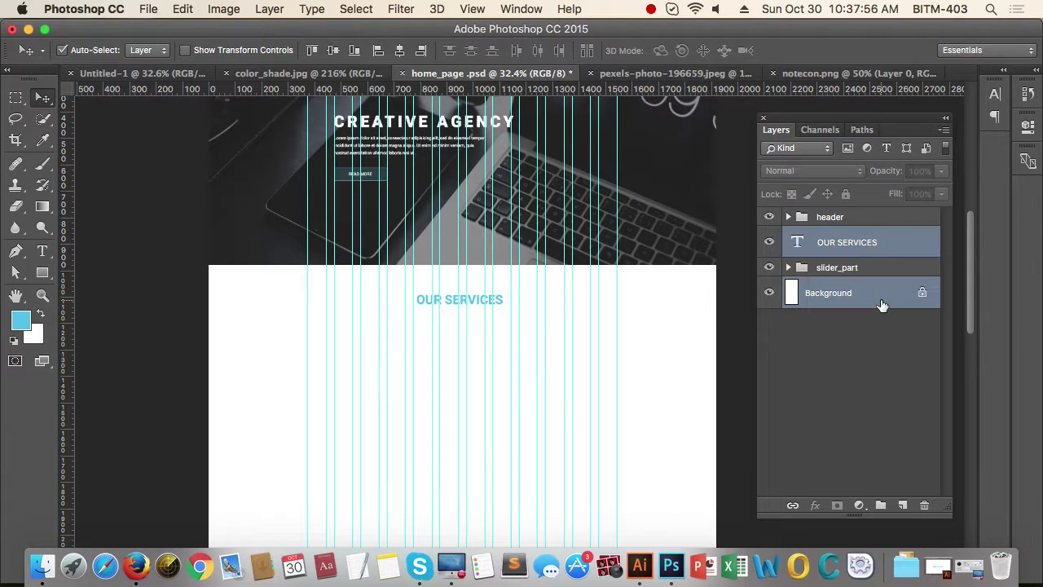
pyautogui.click(335, 52)
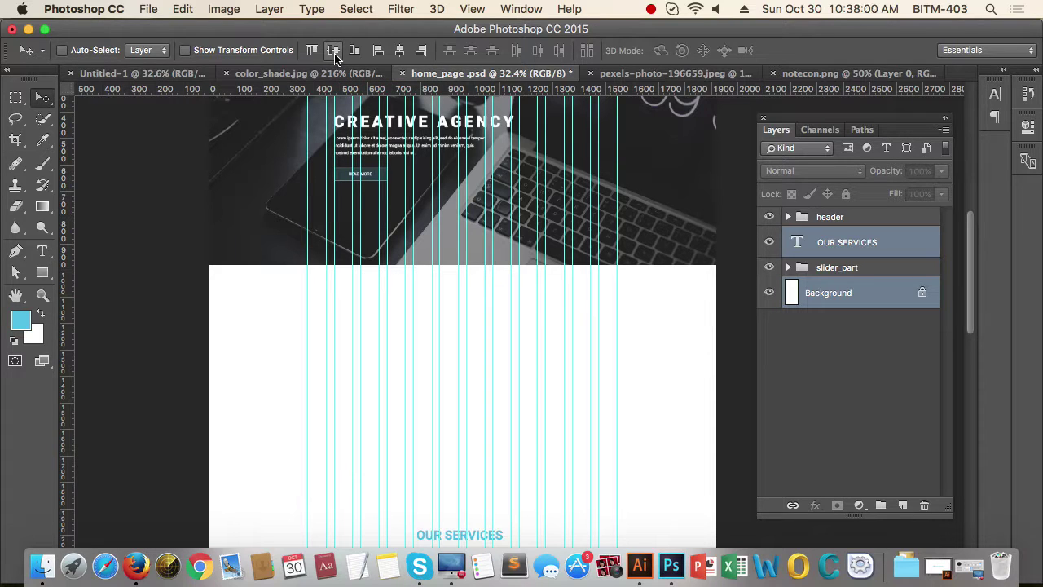
pyautogui.press('super+z')
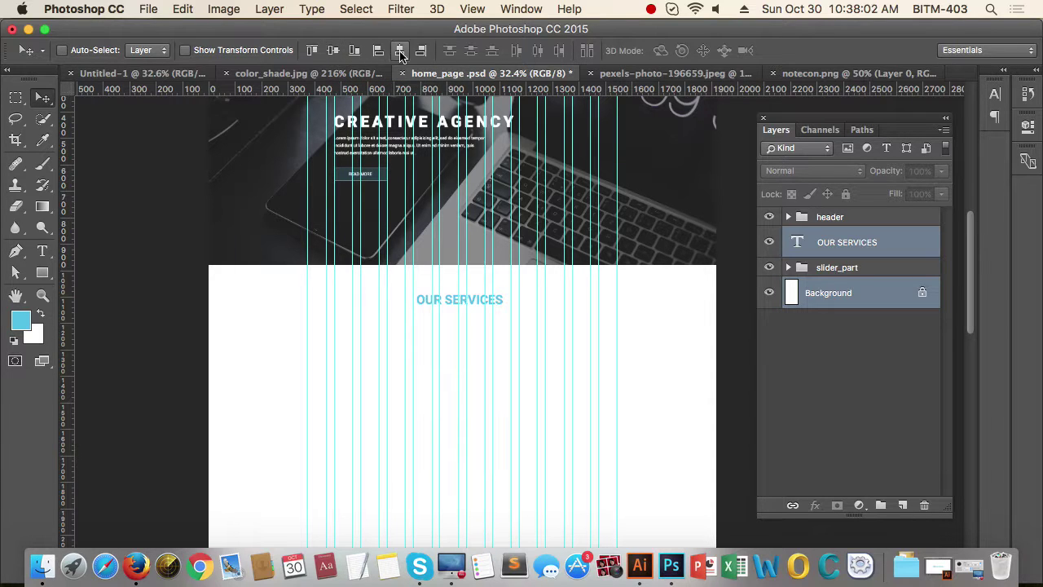
pyautogui.moveTo(575, 319); pyautogui.dragTo(539, 320)
pyautogui.moveTo(669, 336); pyautogui.dragTo(619, 330)
pyautogui.moveTo(487, 312); pyautogui.dragTo(515, 309)
# Step: Set the letter tracking of the OUR SERVICES heading to 60
pyautogui.click(861, 241)
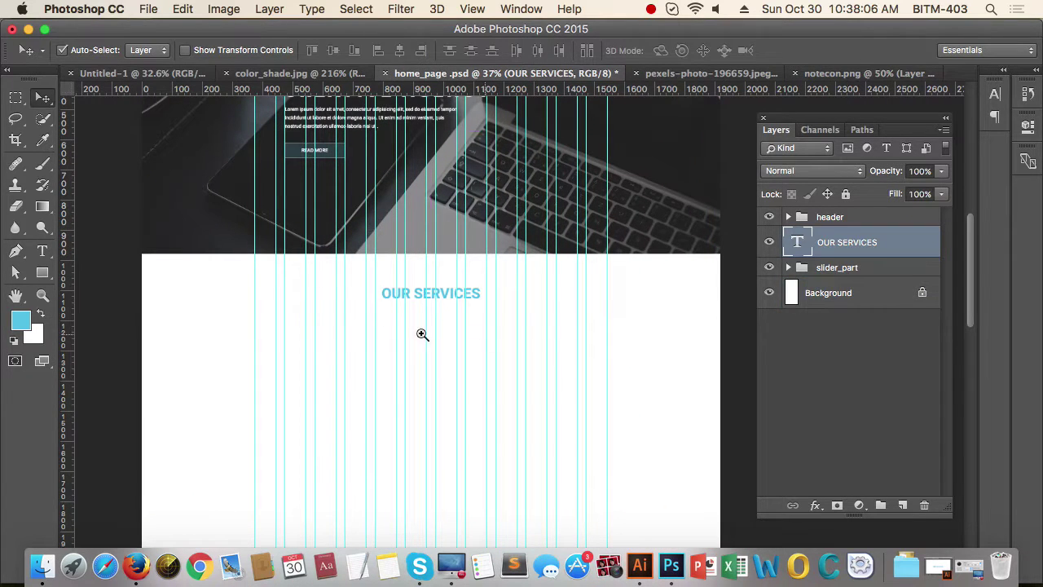
pyautogui.scroll(3, 419, 330)
pyautogui.scroll(5, 478, 304)
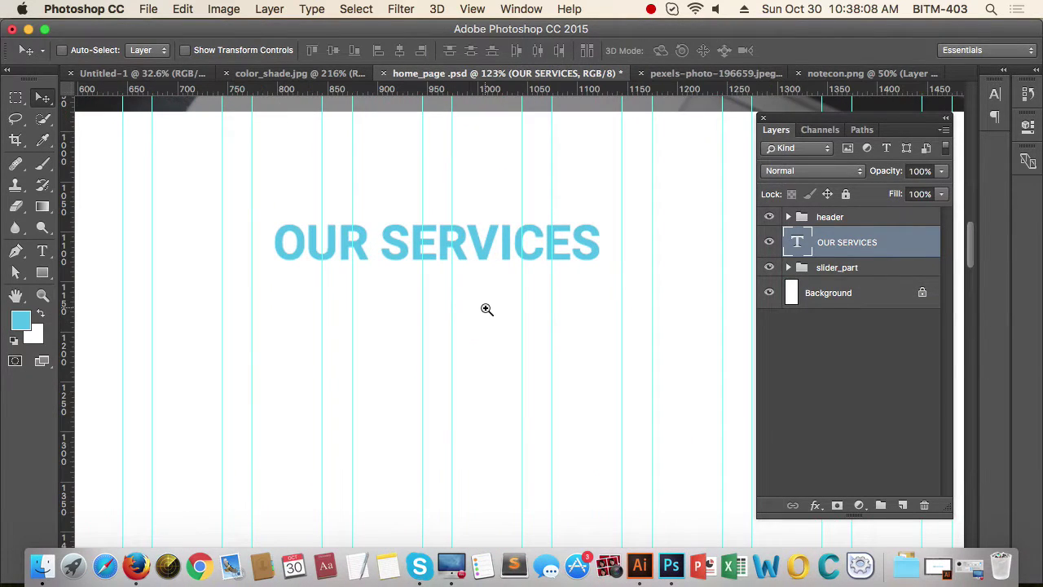
pyautogui.press('t')
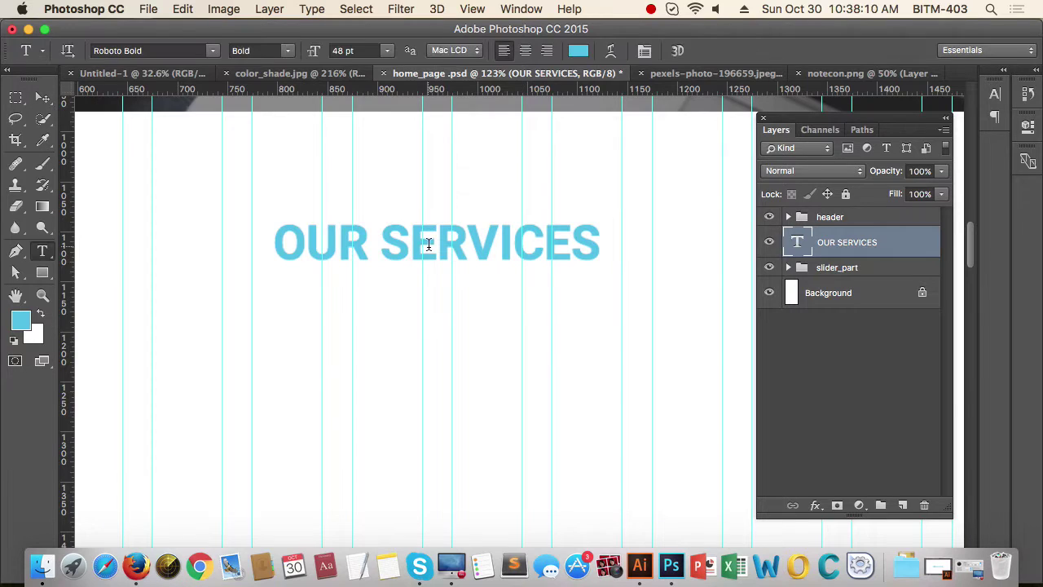
pyautogui.tripleClick(429, 245)
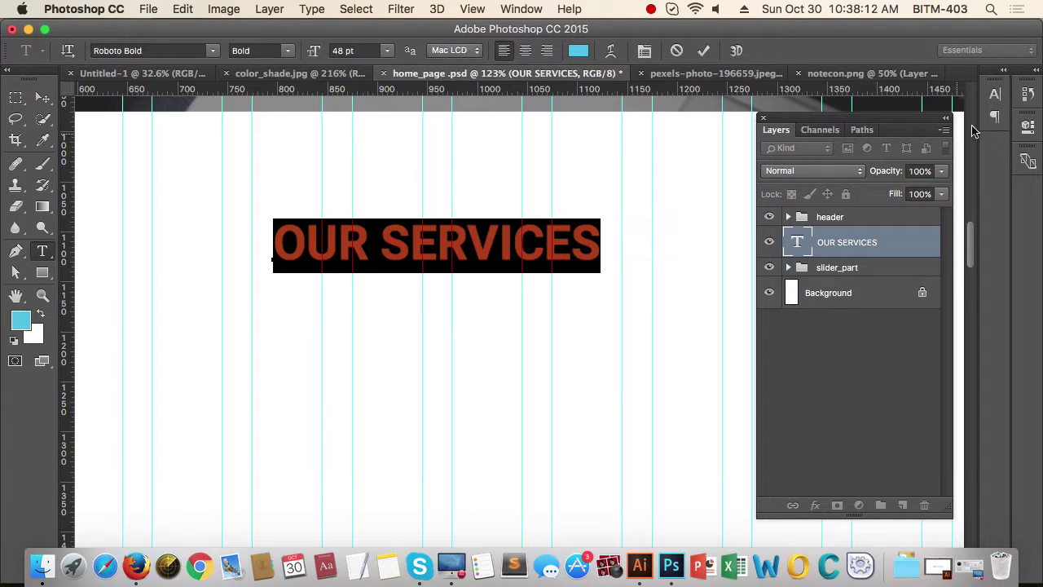
pyautogui.click(995, 93)
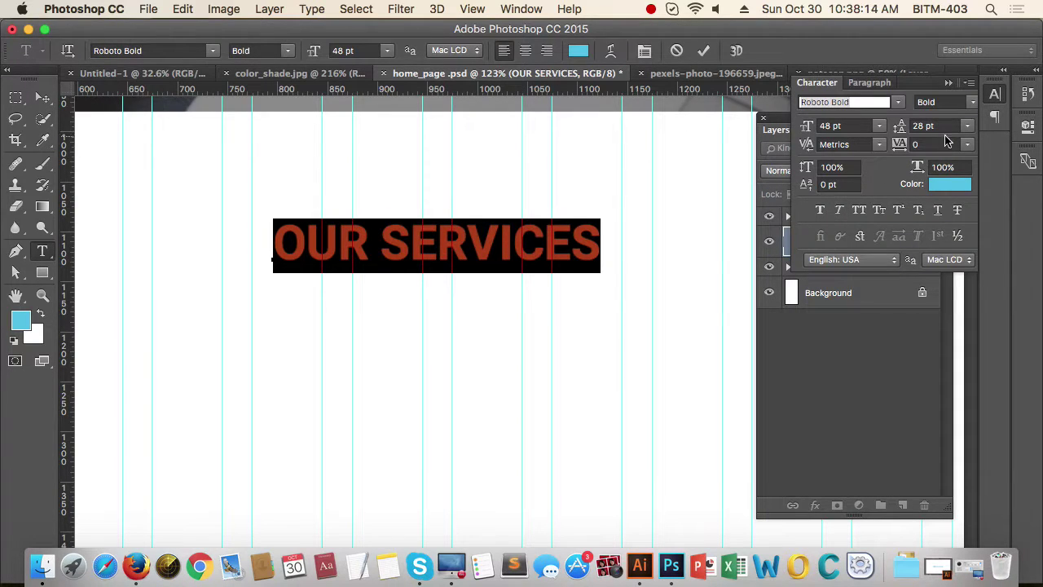
pyautogui.click(936, 145)
pyautogui.press('Up')
pyautogui.press('Up')
pyautogui.press('Up')
pyautogui.press('Up')
pyautogui.press('Up')
pyautogui.press('Up')
pyautogui.press('Up')
pyautogui.press('Up')
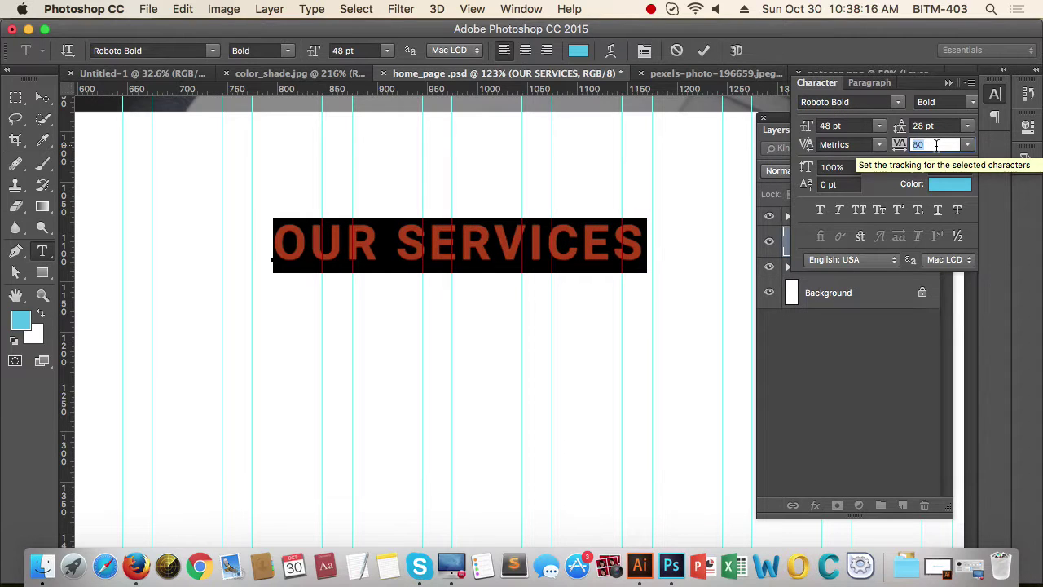
pyautogui.press('Down')
pyautogui.press('Down')
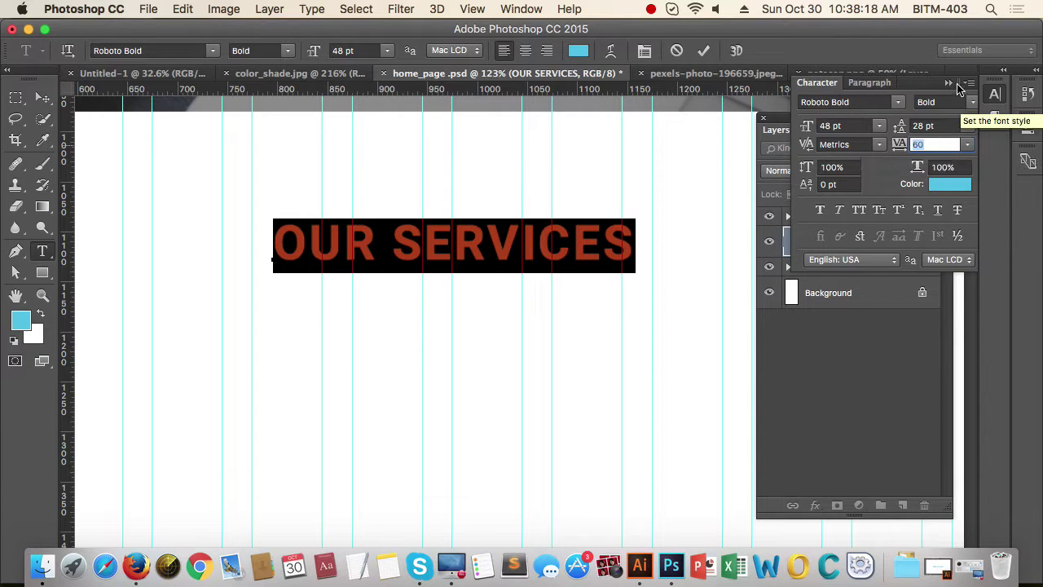
pyautogui.click(43, 97)
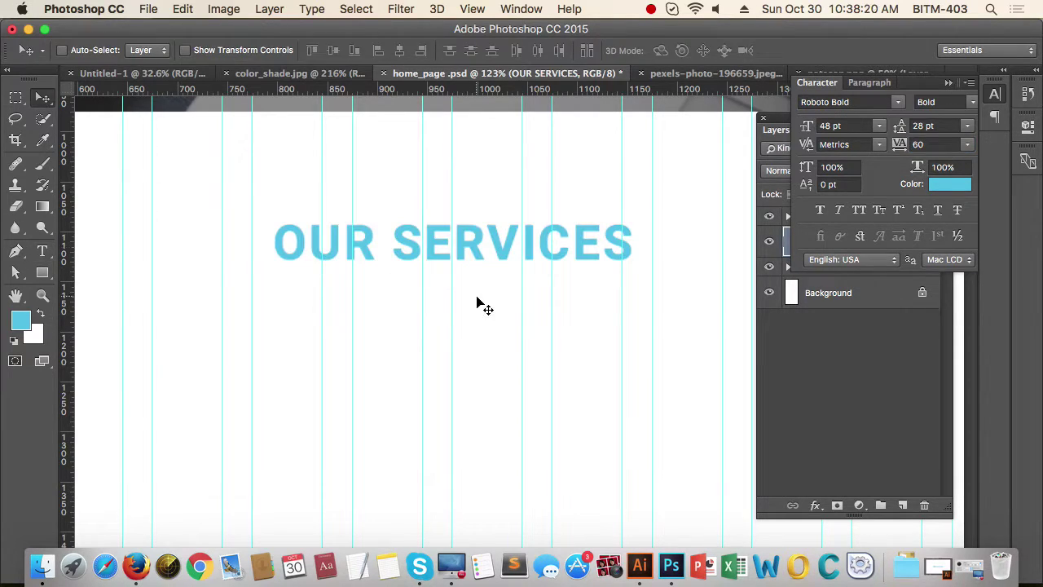
# Step: Close the character settings and recentre the letter-spaced OUR SERVICES heading horizontally on the Background layer
pyautogui.scroll(-10, 524, 287)
pyautogui.click(449, 289)
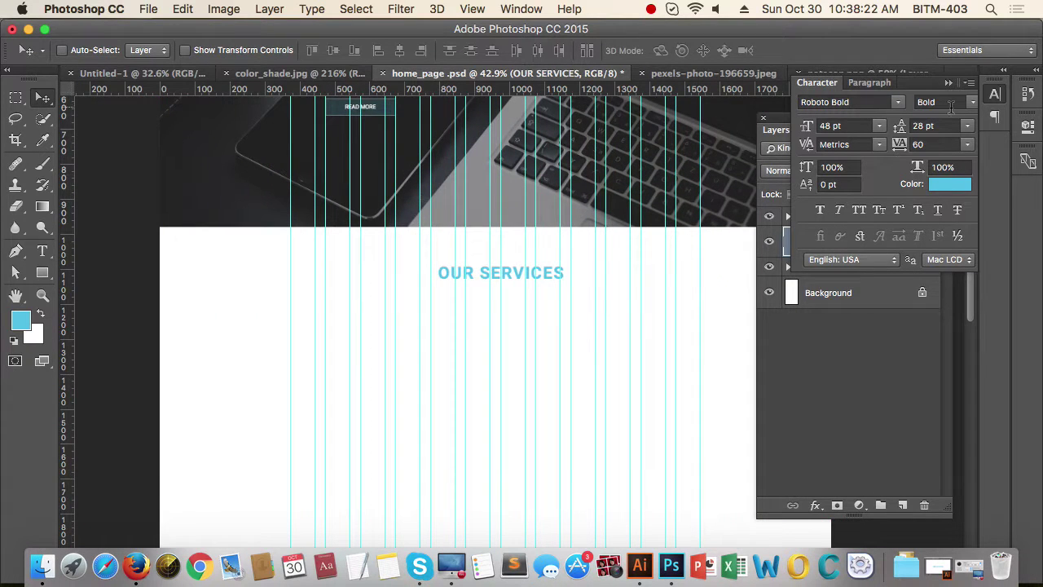
pyautogui.click(946, 84)
pyautogui.keyDown('super'); pyautogui.click(886, 293); pyautogui.keyUp('super')
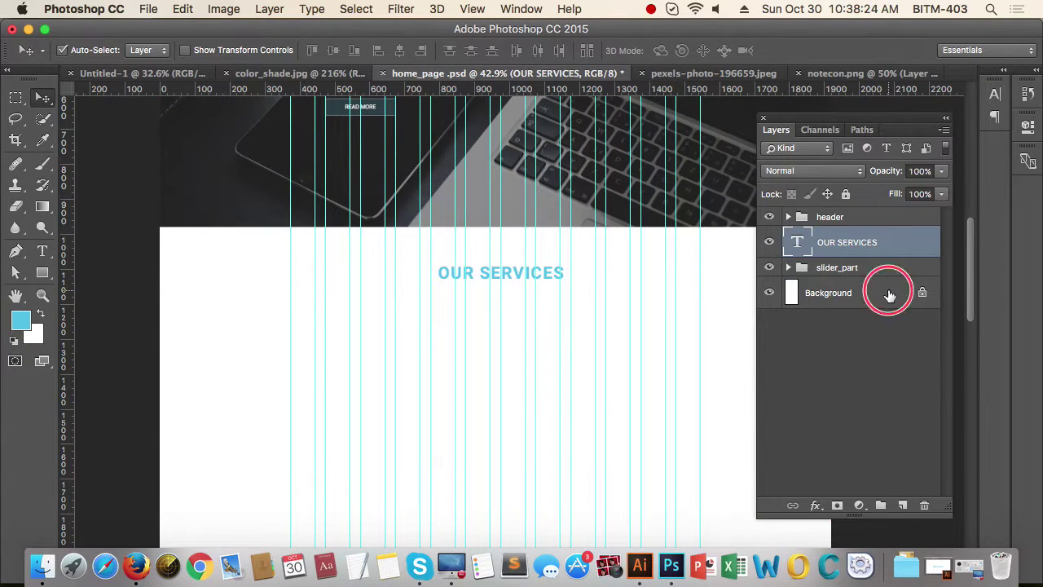
pyautogui.click(400, 50)
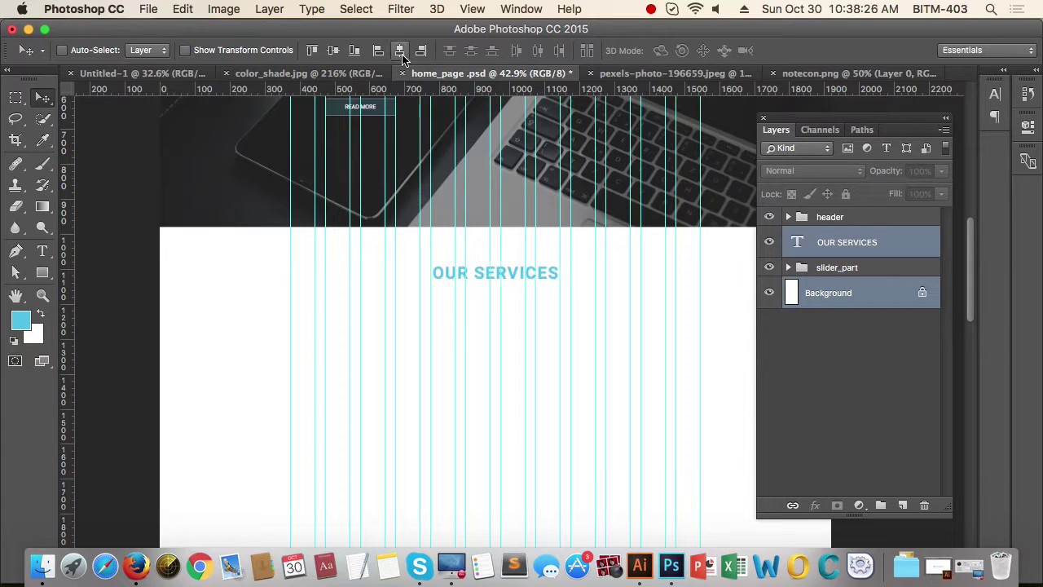
# Step: Create a 170 px by 2 px rectangle as a divider line below the OUR SERVICES heading
pyautogui.scroll(-2, 521, 310)
pyautogui.scroll(4, 477, 298)
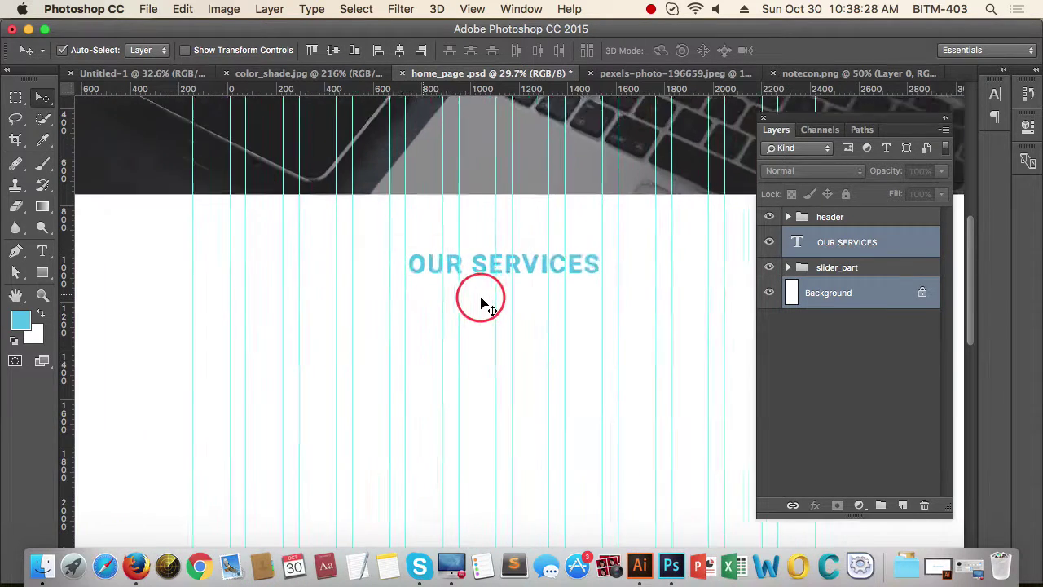
pyautogui.moveTo(469, 307); pyautogui.dragTo(419, 307)
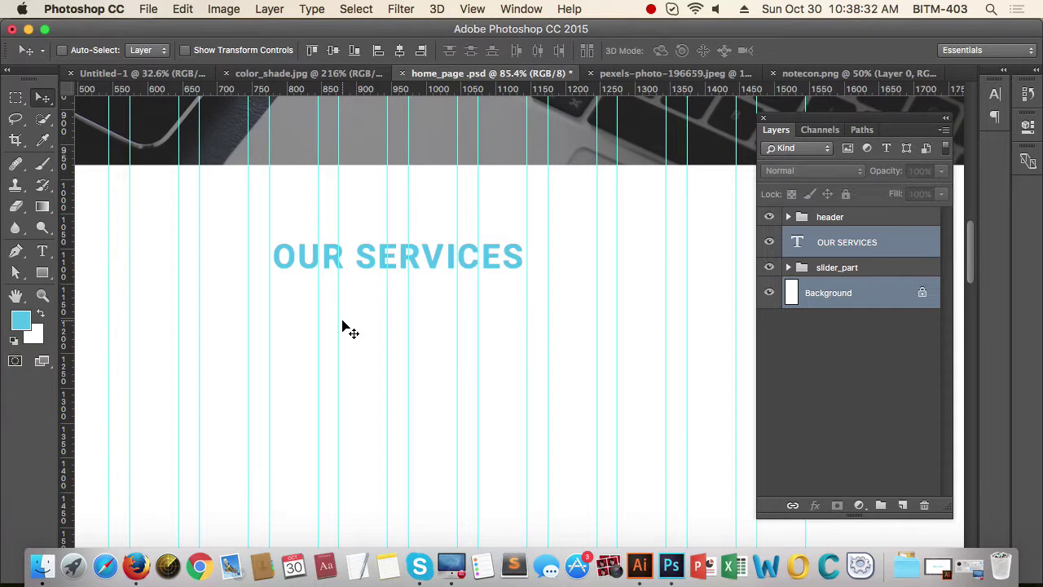
pyautogui.click(919, 251)
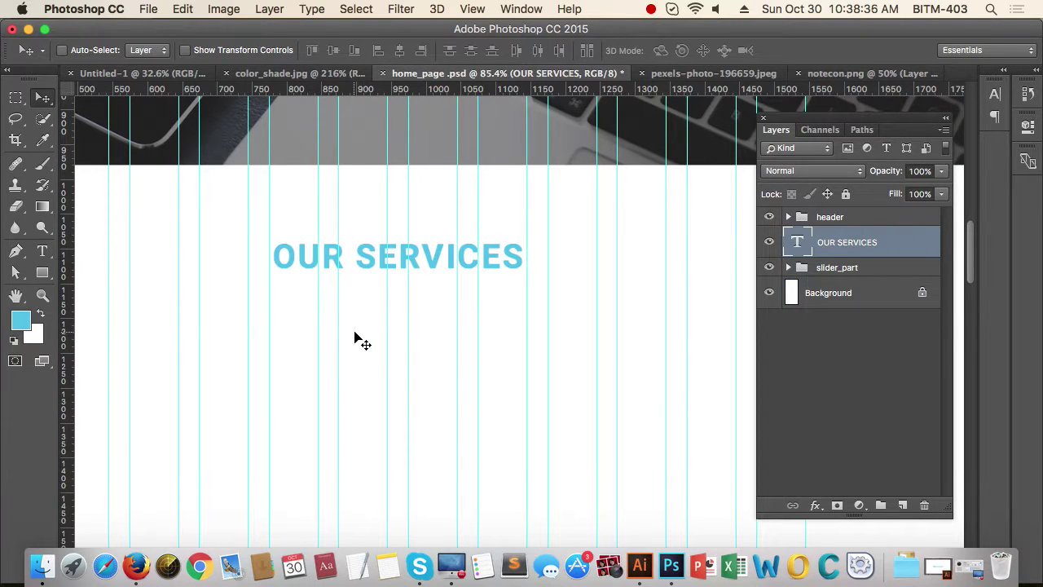
pyautogui.press('u')
pyautogui.click(358, 333)
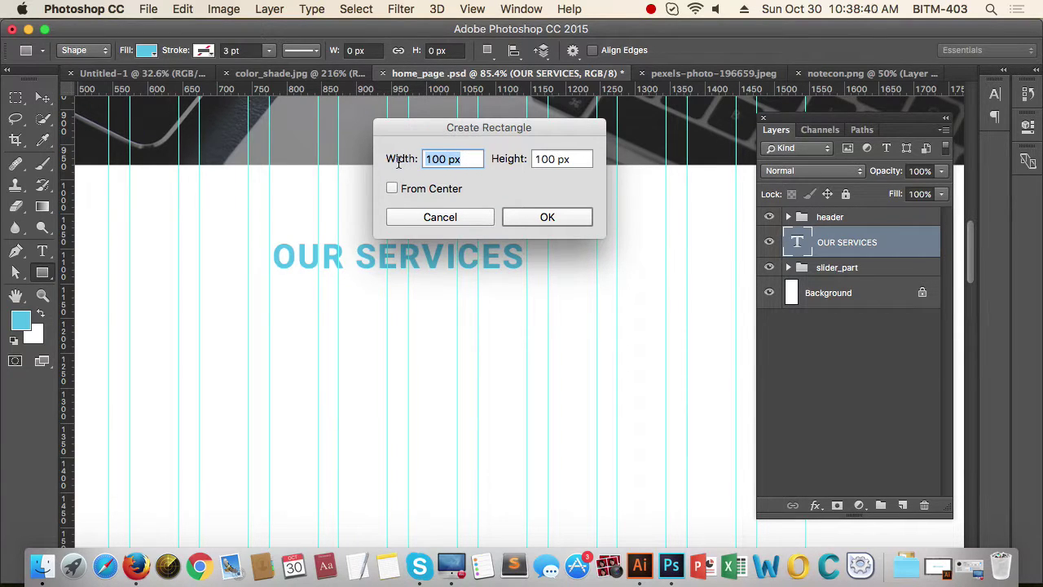
pyautogui.write('170')
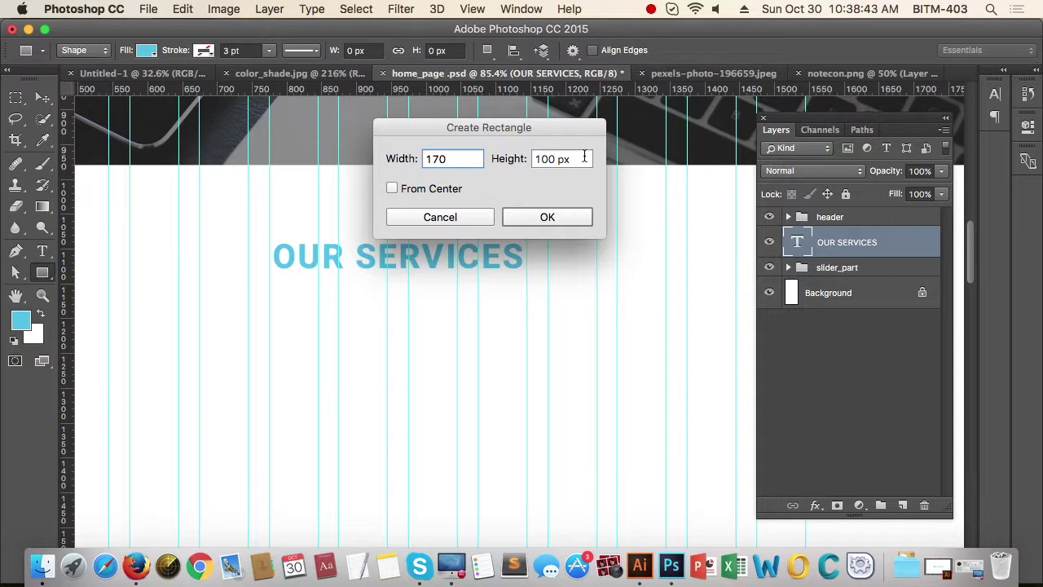
pyautogui.press('Tab')
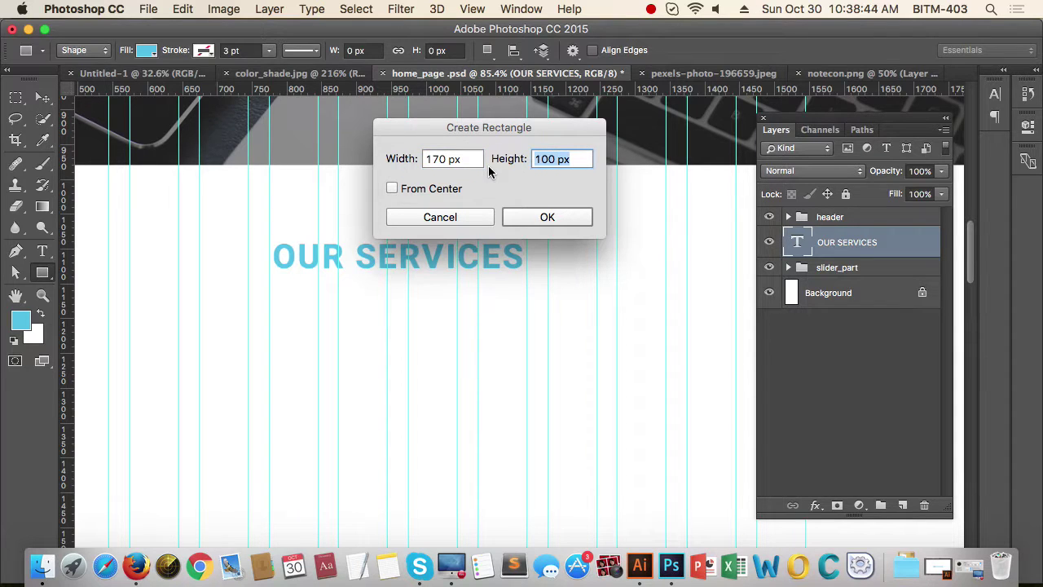
pyautogui.write('2')
pyautogui.press('Return')
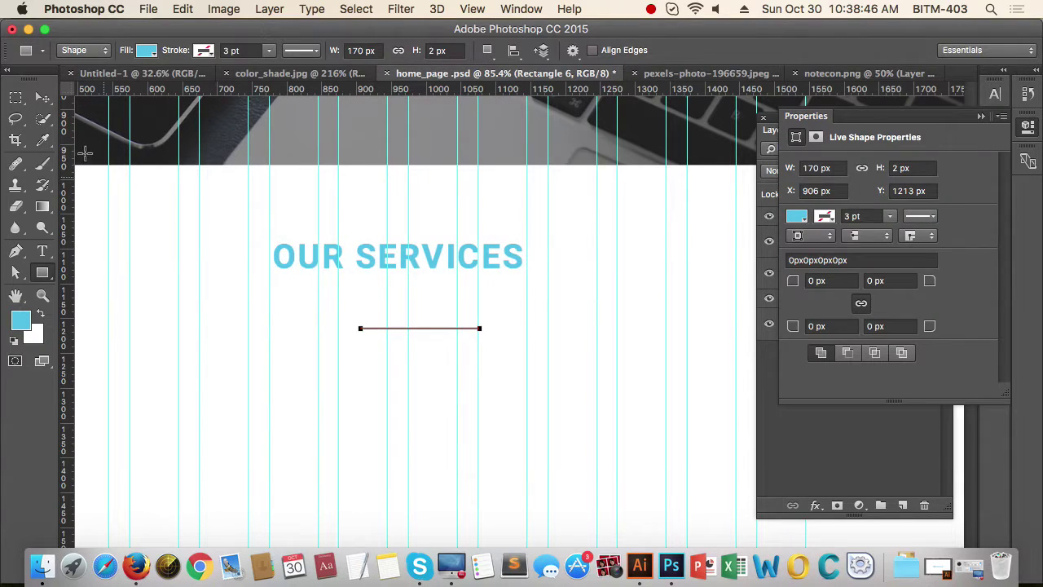
# Step: Move the divider line to about X 875 px, Y 1163 px, centred under the heading, and collapse the shape properties
pyautogui.click(42, 97)
pyautogui.click(412, 330)
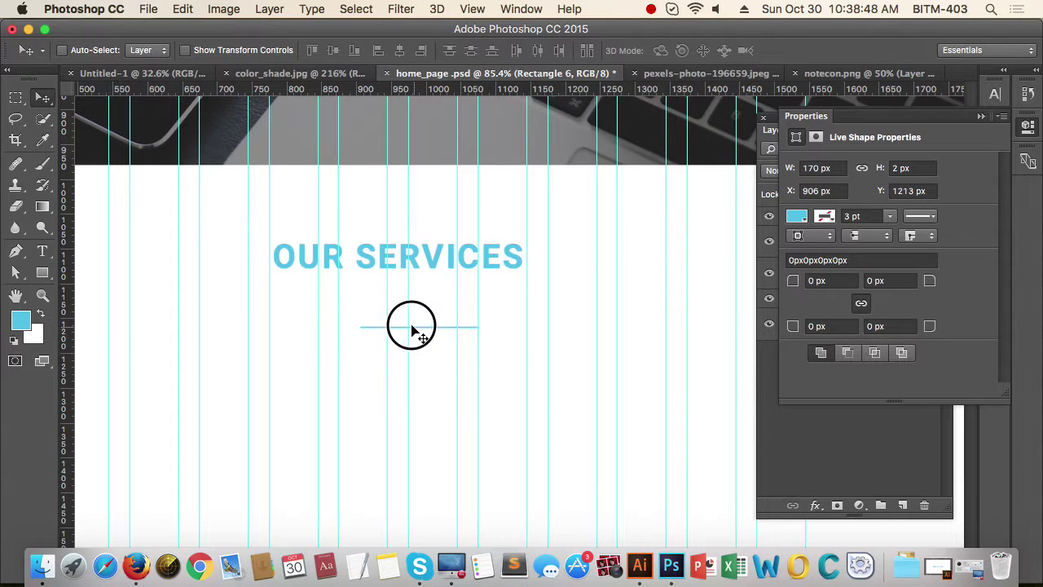
pyautogui.moveTo(411, 330); pyautogui.dragTo(463, 299)
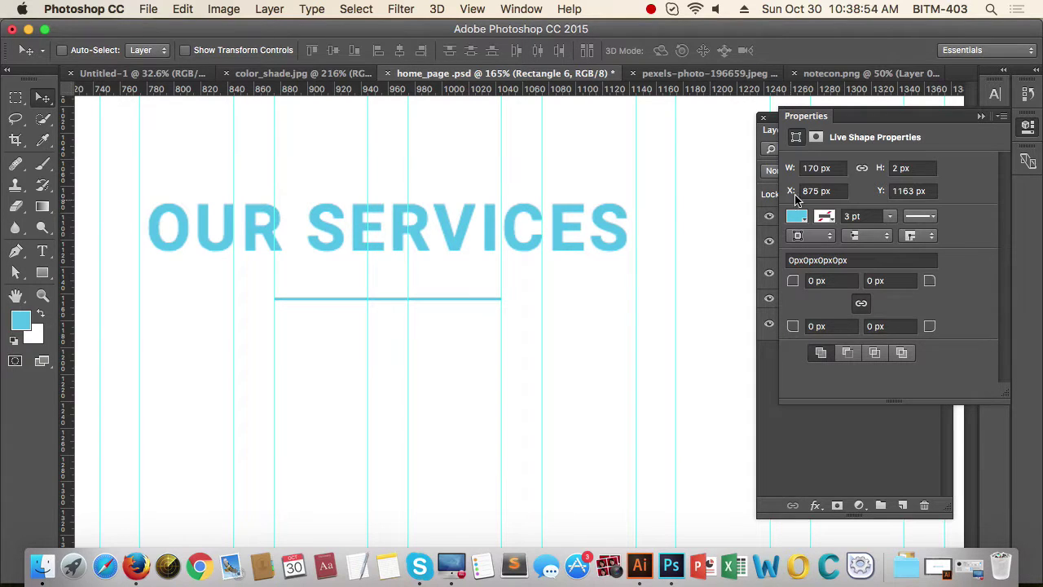
pyautogui.click(977, 116)
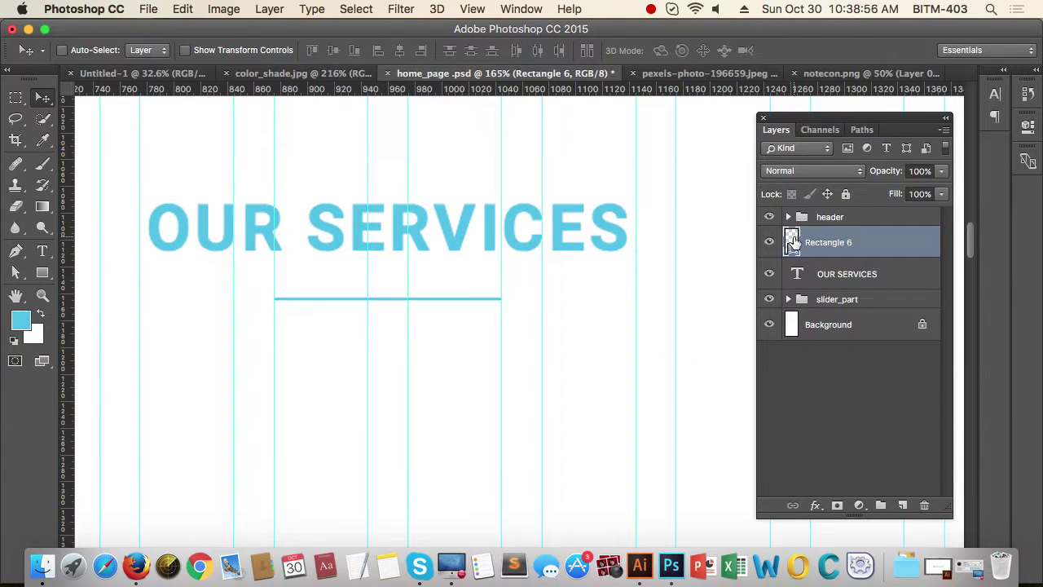
# Step: Change the divider line's fill colour to dark grey 2c2c2c
pyautogui.doubleClick(793, 242)
pyautogui.moveTo(626, 246); pyautogui.dragTo(457, 235)
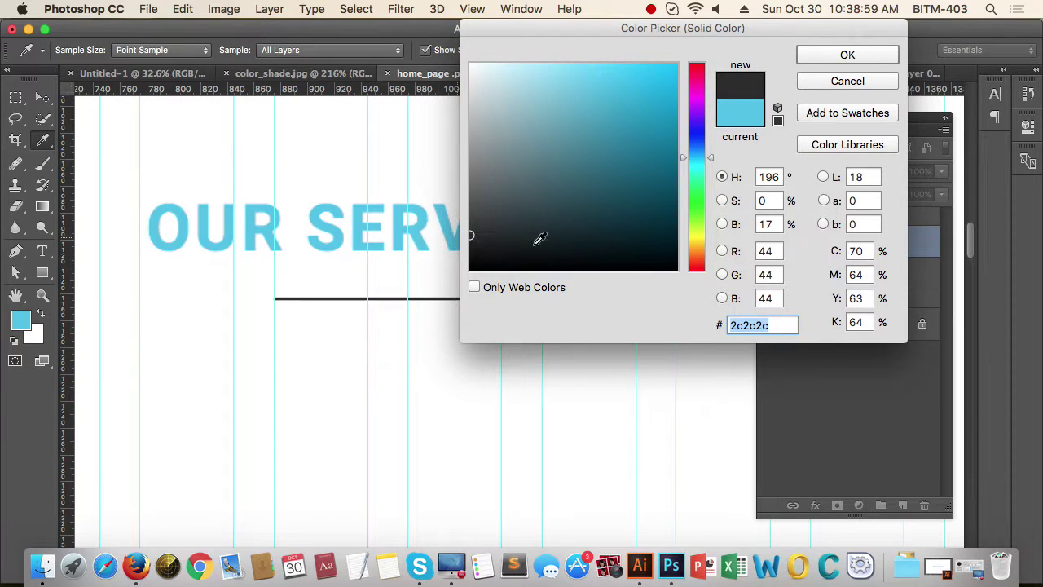
pyautogui.click(848, 55)
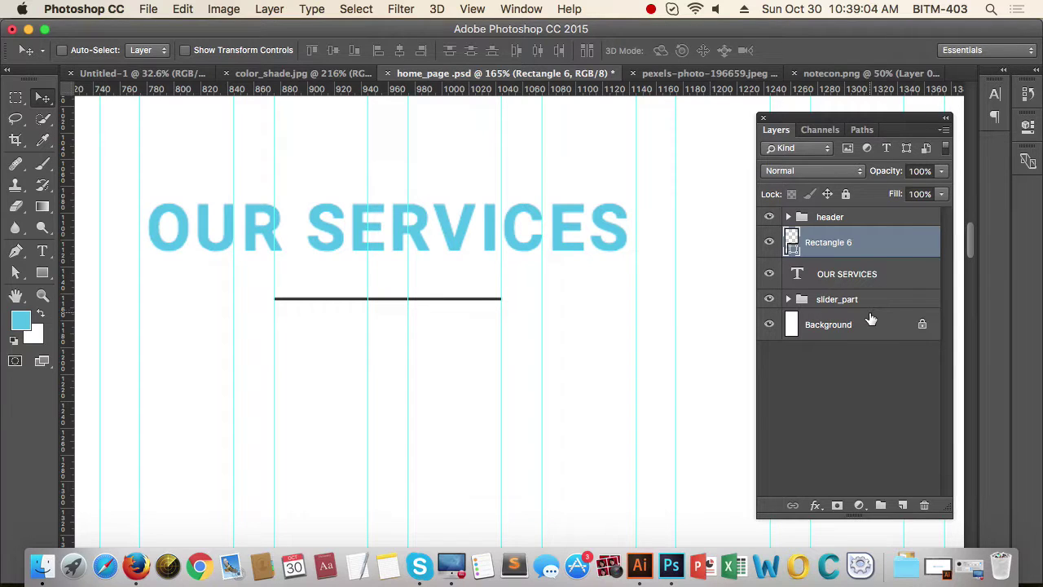
# Step: Reorder the layers so the Rectangle 6 divider sits directly below the OUR SERVICES text layer
pyautogui.keyDown('shift'); pyautogui.click(886, 275); pyautogui.keyUp('shift')
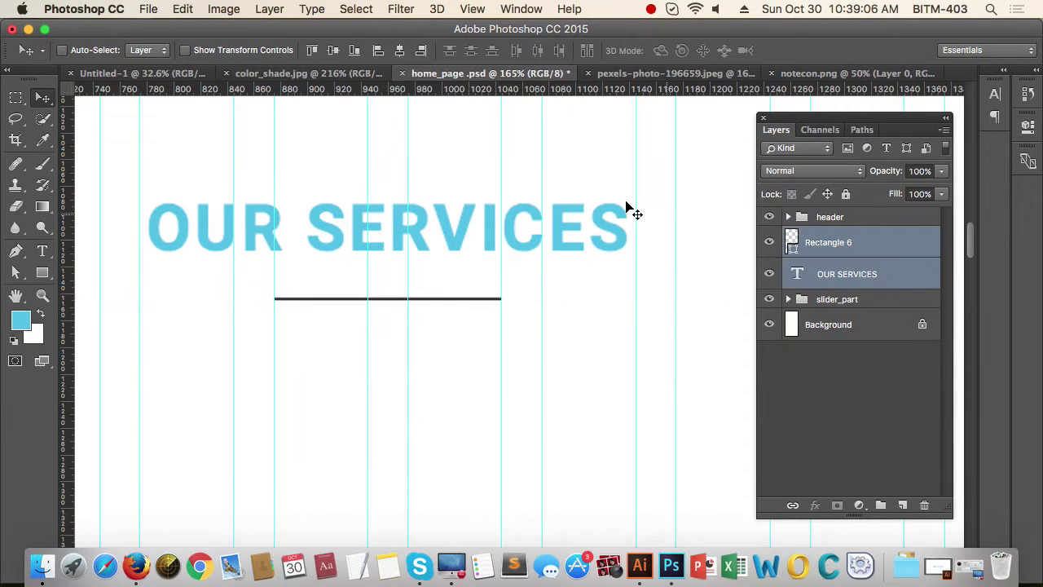
pyautogui.click(888, 240)
pyautogui.moveTo(876, 254); pyautogui.dragTo(870, 282)
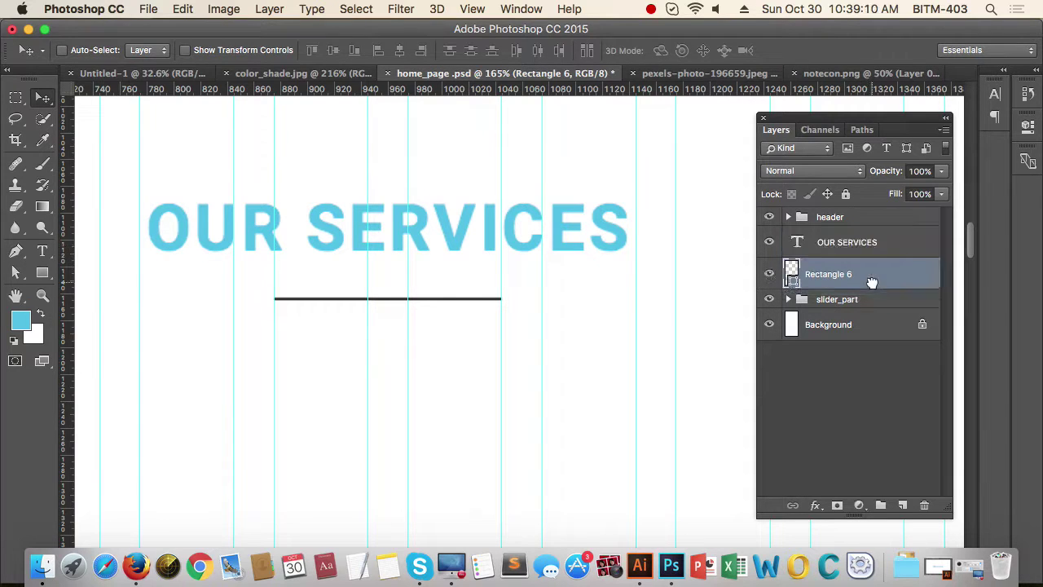
# Step: Group the heading and divider layers as services and place the group below slider_part
pyautogui.click(888, 243)
pyautogui.keyDown('shift'); pyautogui.click(882, 277); pyautogui.keyUp('shift')
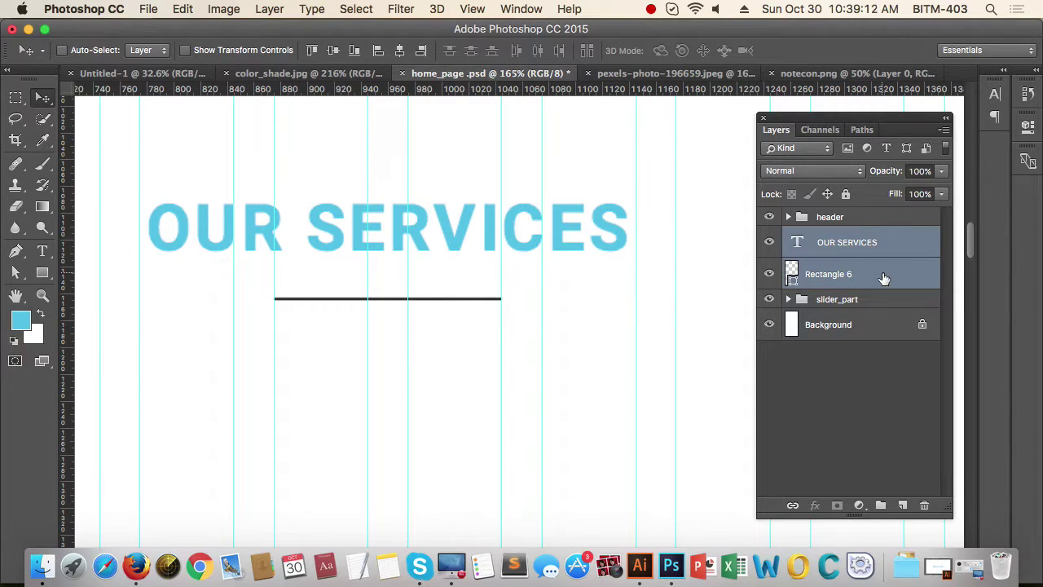
pyautogui.press('super+g')
pyautogui.doubleClick(831, 236)
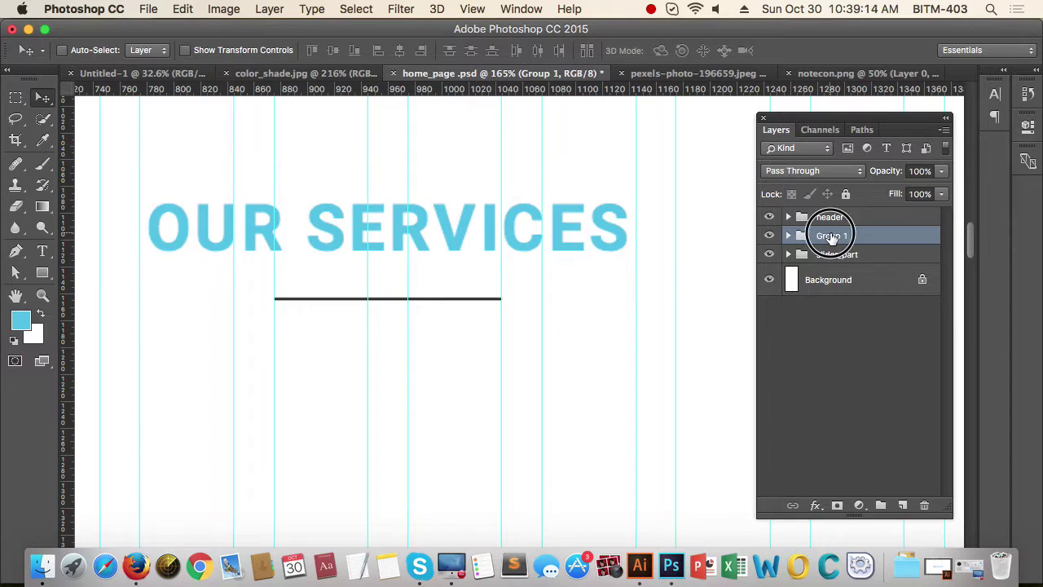
pyautogui.write('ser')
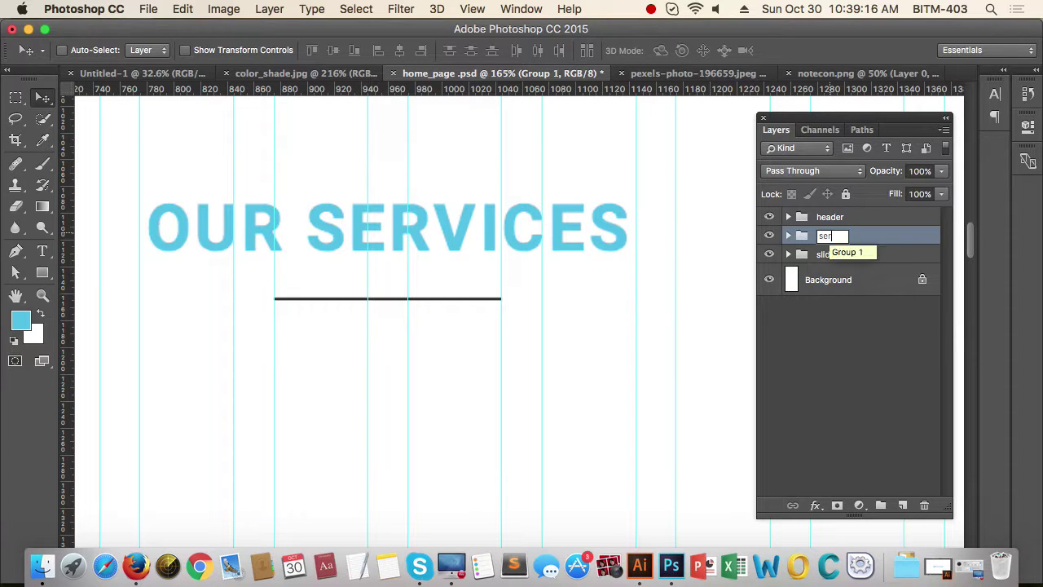
pyautogui.write('vices')
pyautogui.press('Return')
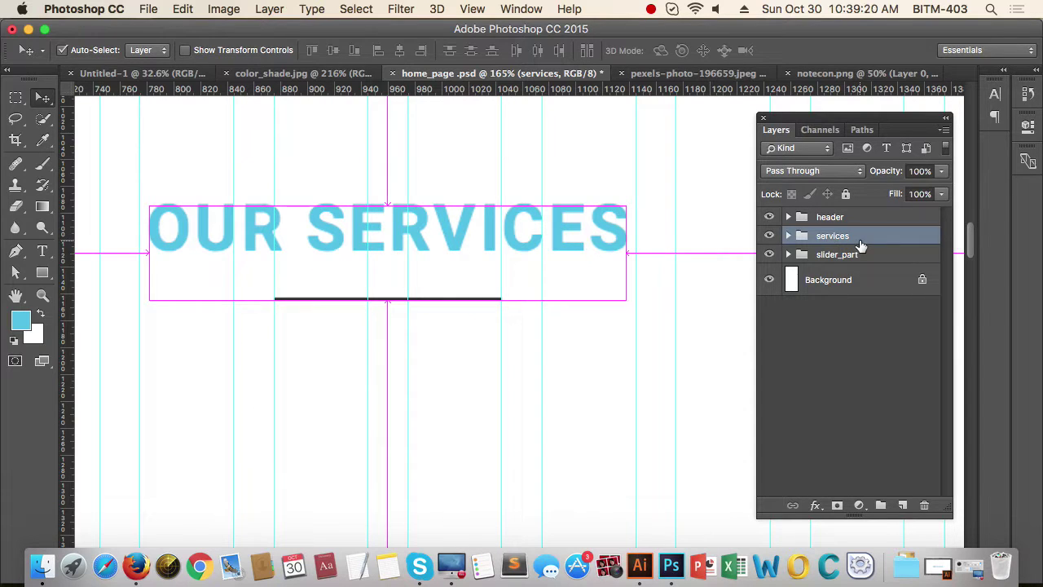
pyautogui.press('super+bracketleft')
# Step: Examine the services heading and the empty page area beneath it against the column guides at different magnifications
pyautogui.moveTo(500, 331); pyautogui.dragTo(420, 336)
pyautogui.scroll(-6, 420, 340)
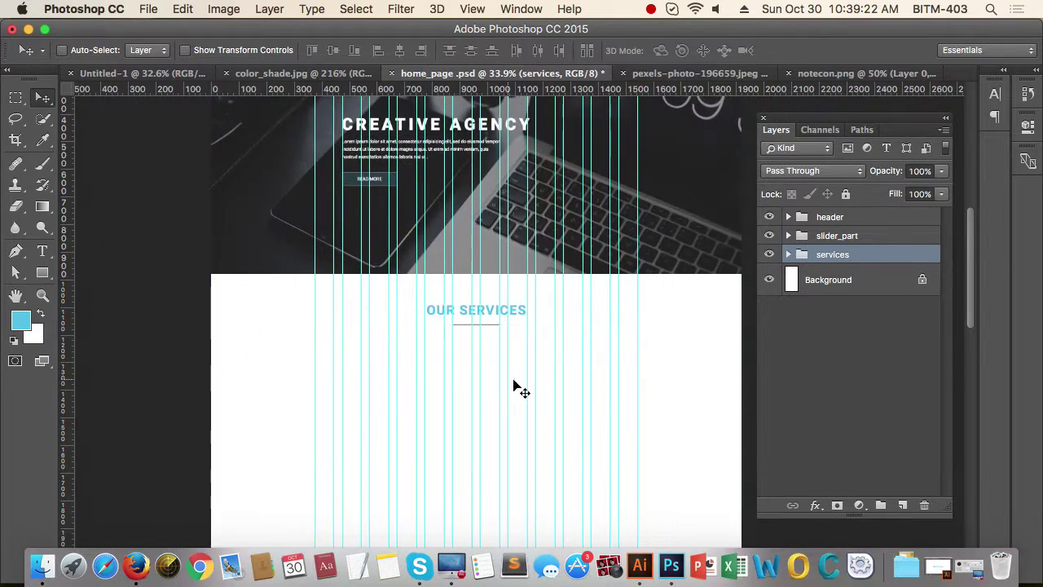
pyautogui.scroll(-2, 474, 284)
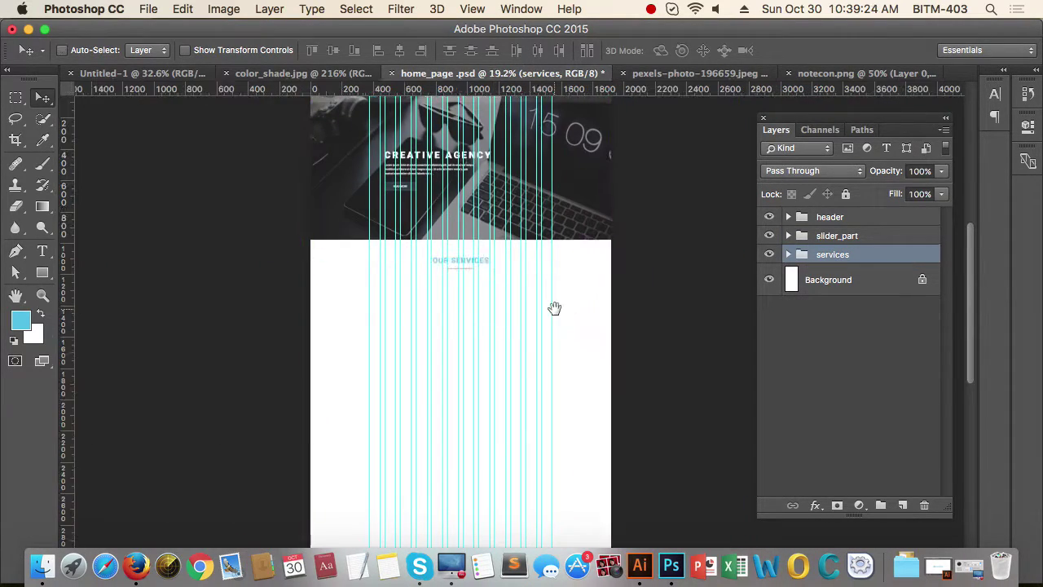
pyautogui.scroll(6, 528, 359)
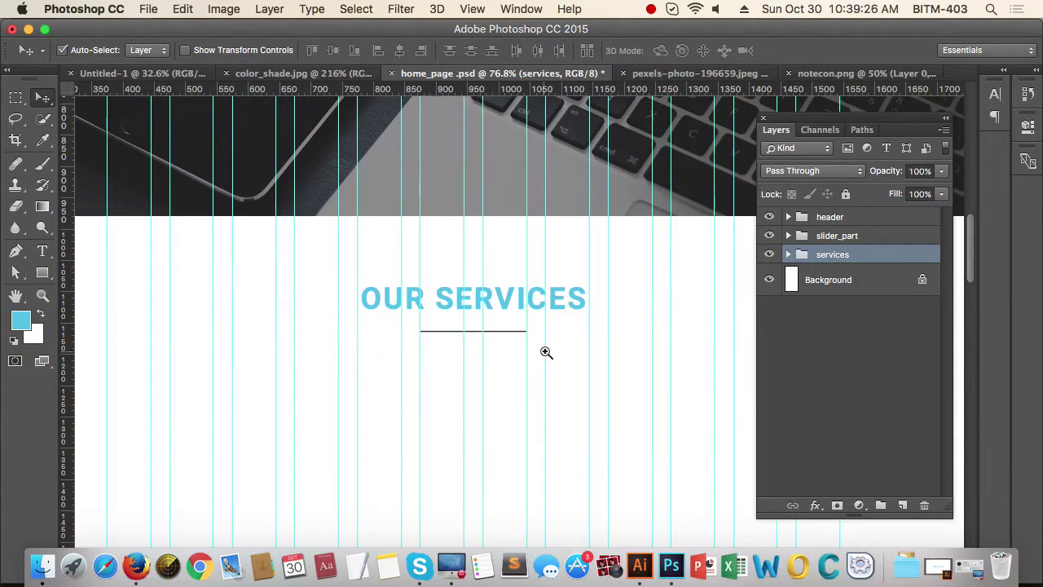
pyautogui.moveTo(547, 352); pyautogui.dragTo(498, 354)
pyautogui.moveTo(560, 381); pyautogui.dragTo(445, 321)
pyautogui.scroll(2, 446, 326)
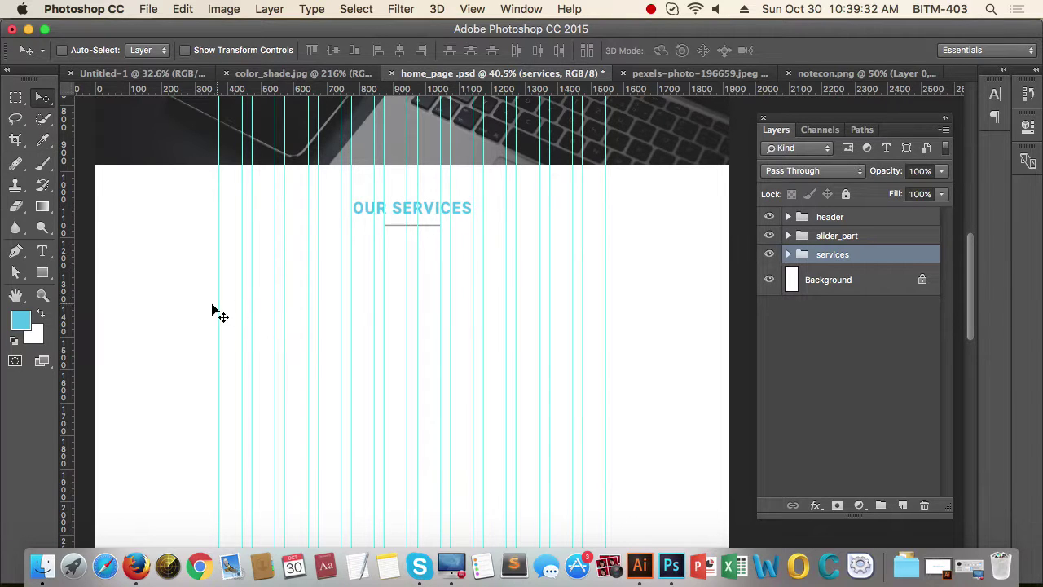
pyautogui.press('super+space')
pyautogui.moveTo(524, 304); pyautogui.dragTo(494, 291)
pyautogui.moveTo(365, 290); pyautogui.dragTo(377, 290)
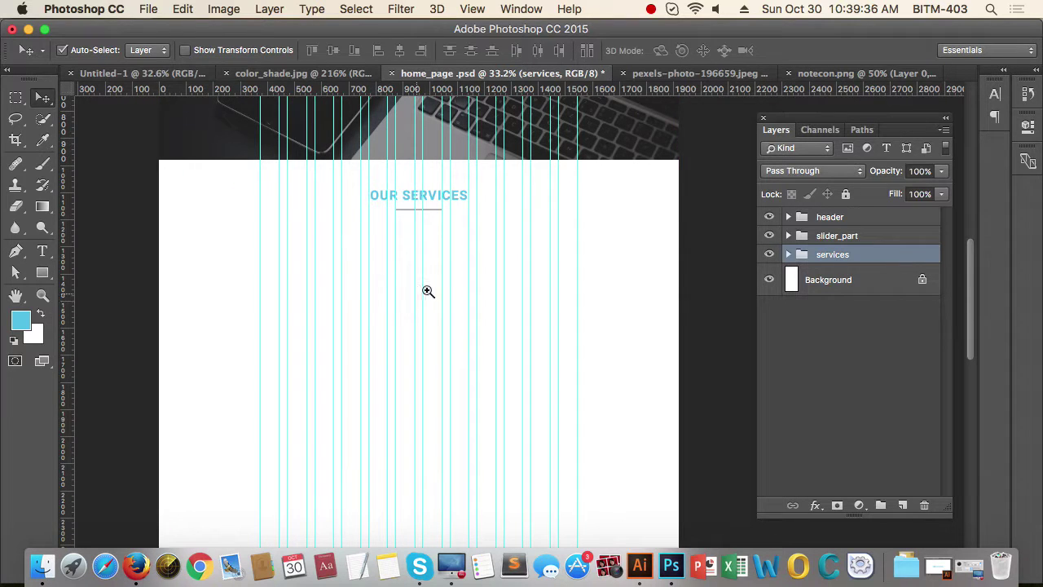
pyautogui.moveTo(483, 283); pyautogui.dragTo(513, 287)
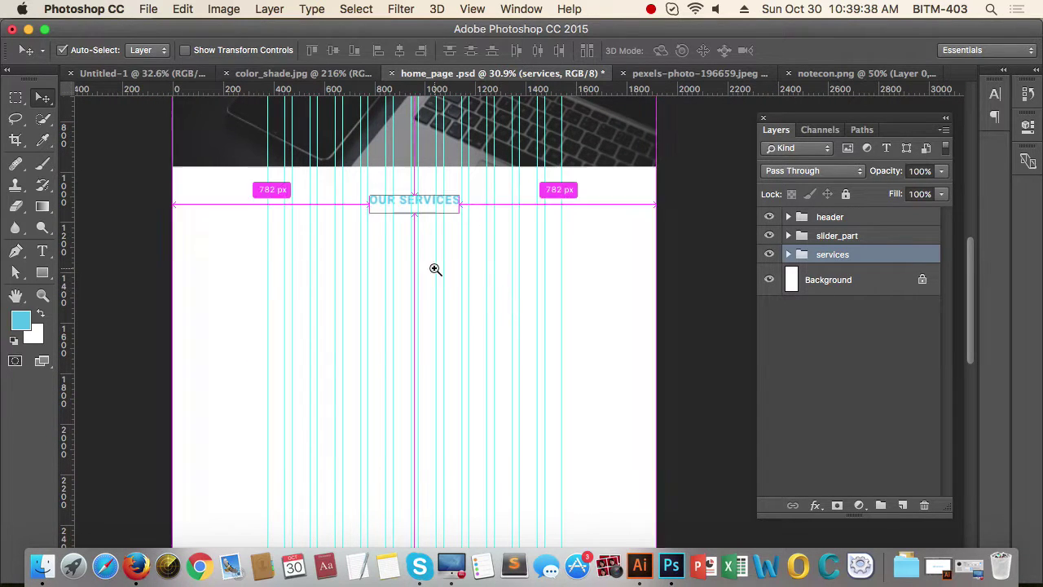
pyautogui.keyDown('super'); pyautogui.click(461, 272); pyautogui.keyUp('super')
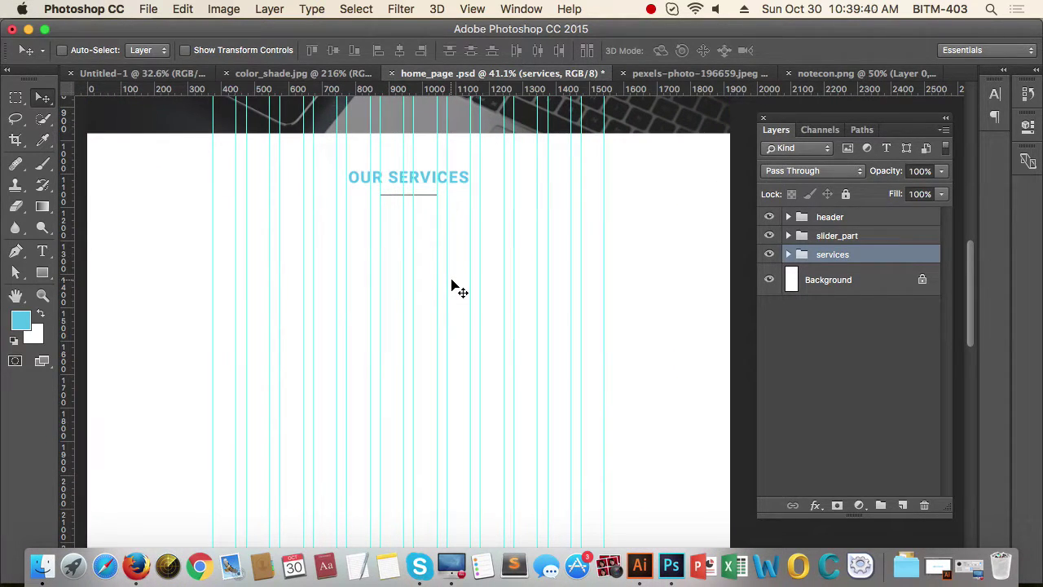
pyautogui.moveTo(519, 260); pyautogui.dragTo(487, 264)
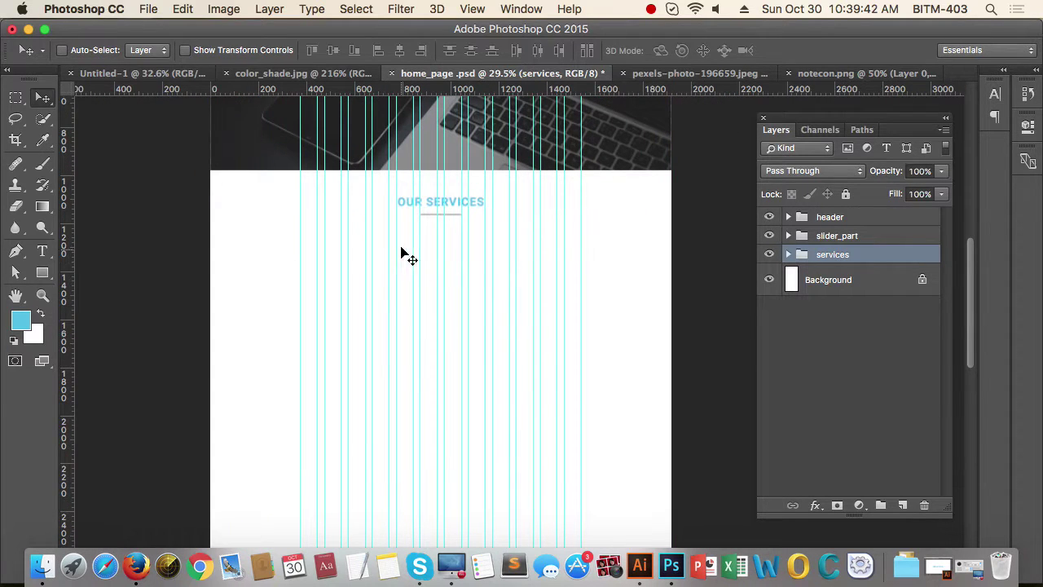
pyautogui.moveTo(400, 286); pyautogui.dragTo(430, 308)
pyautogui.moveTo(509, 281); pyautogui.dragTo(489, 318)
pyautogui.keyDown('super'); pyautogui.click(356, 298); pyautogui.keyUp('super')
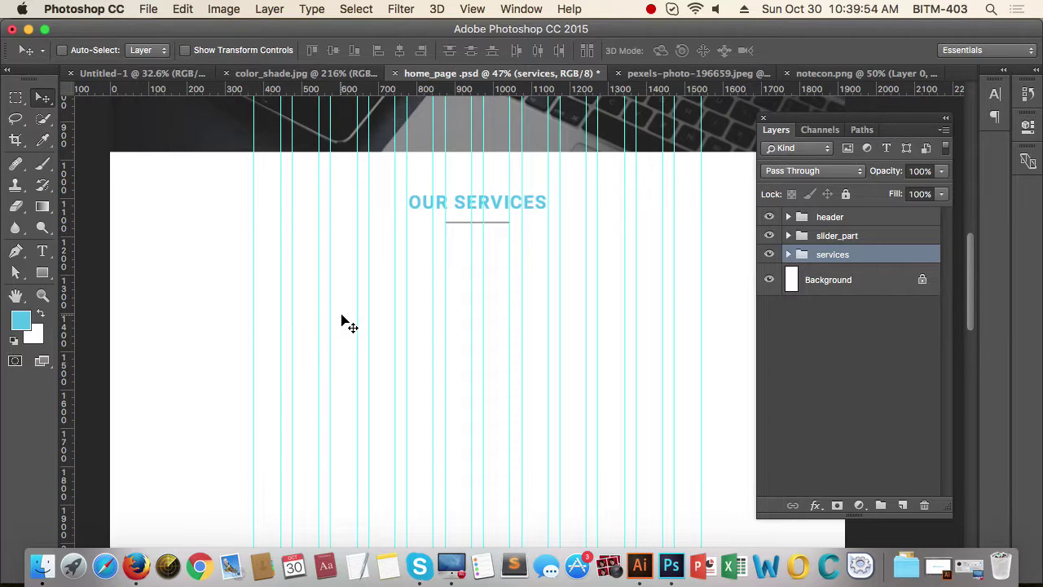
# Step: Add the text Web Design below and left of the heading, starting at a column guide, and set its size to 30 pt
pyautogui.press('t')
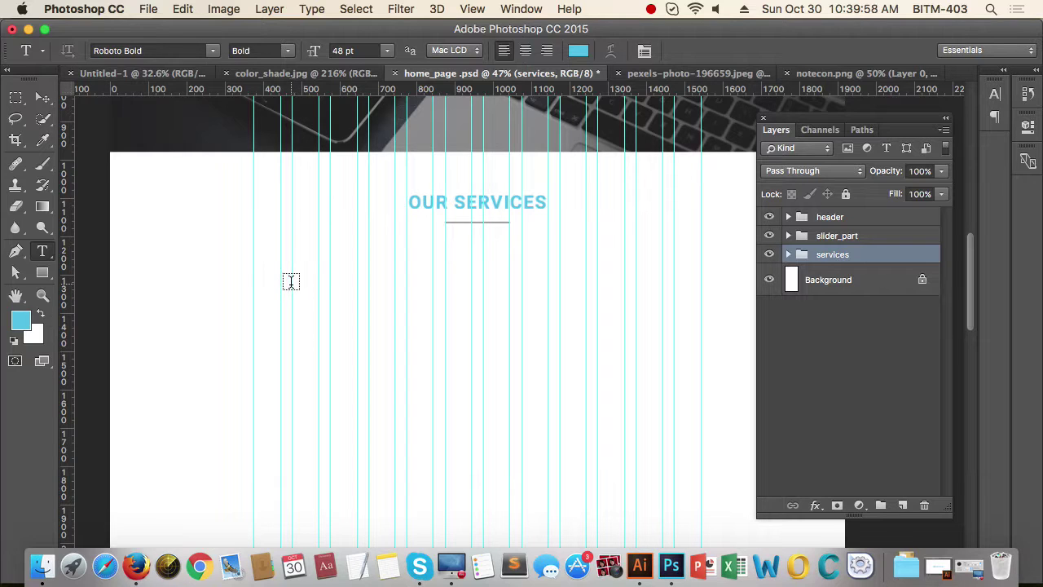
pyautogui.click(293, 281)
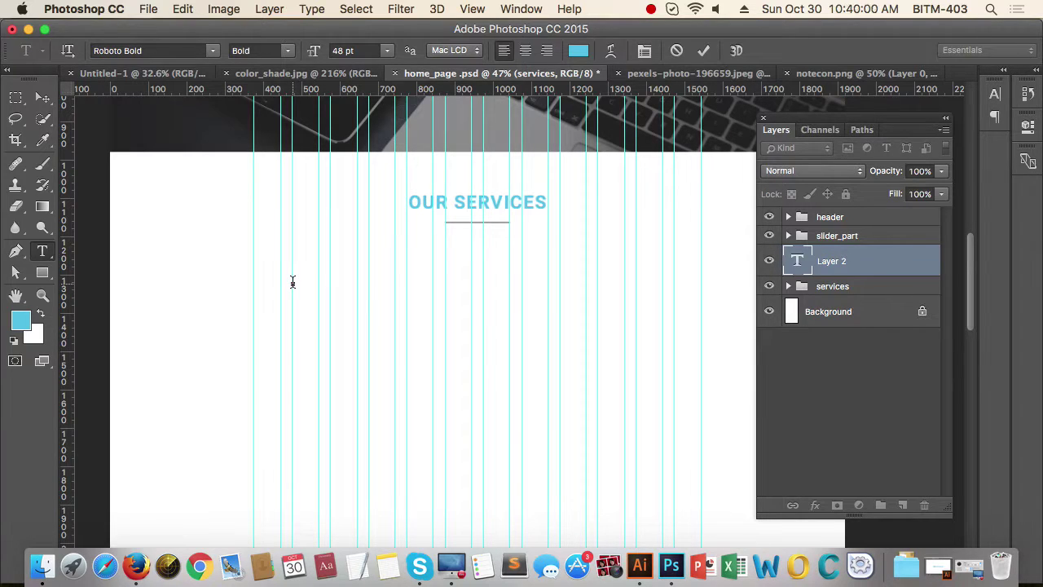
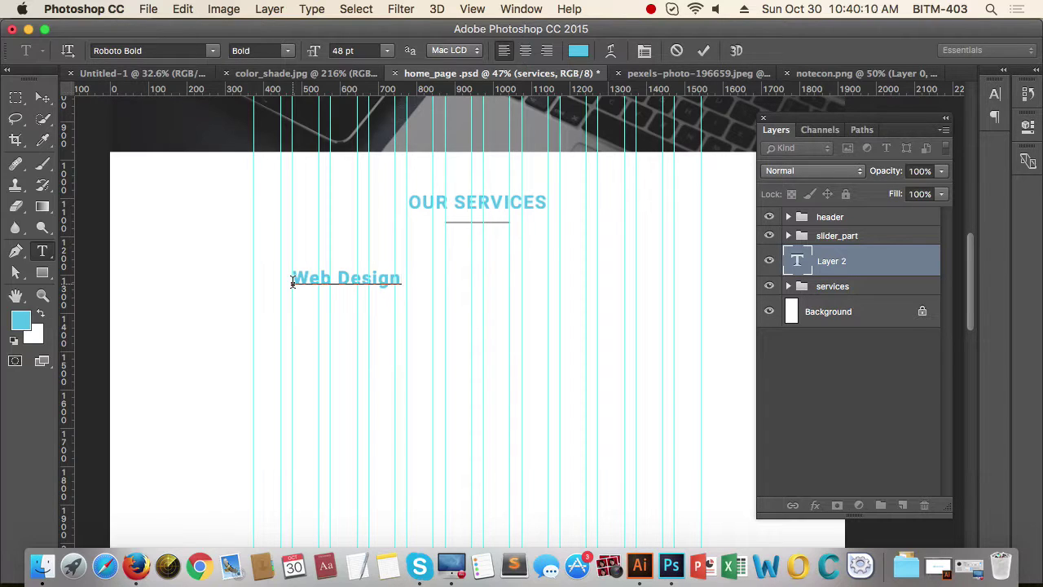
pyautogui.doubleClick(346, 278)
pyautogui.tripleClick(345, 278)
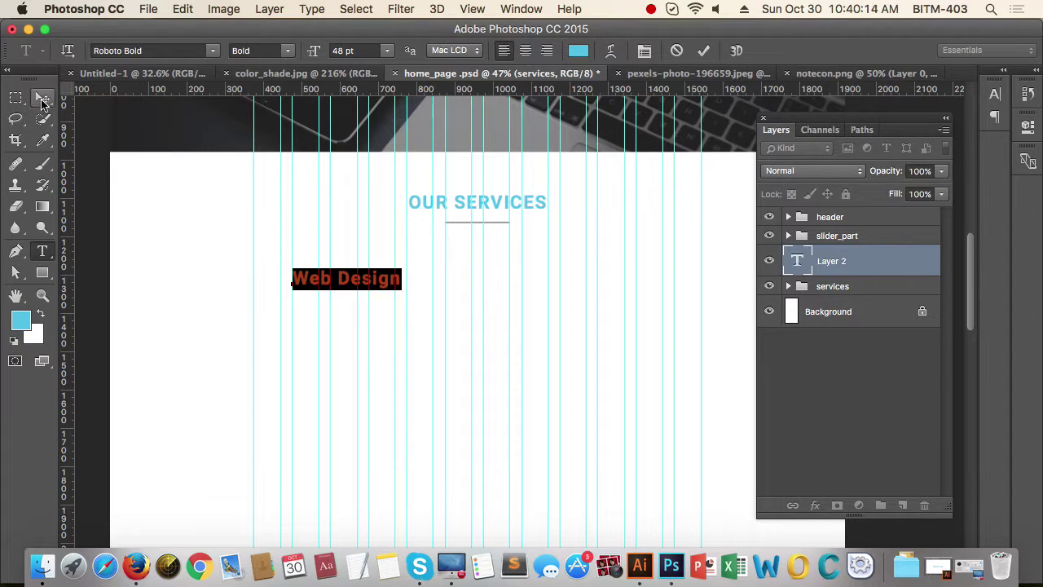
pyautogui.click(387, 50)
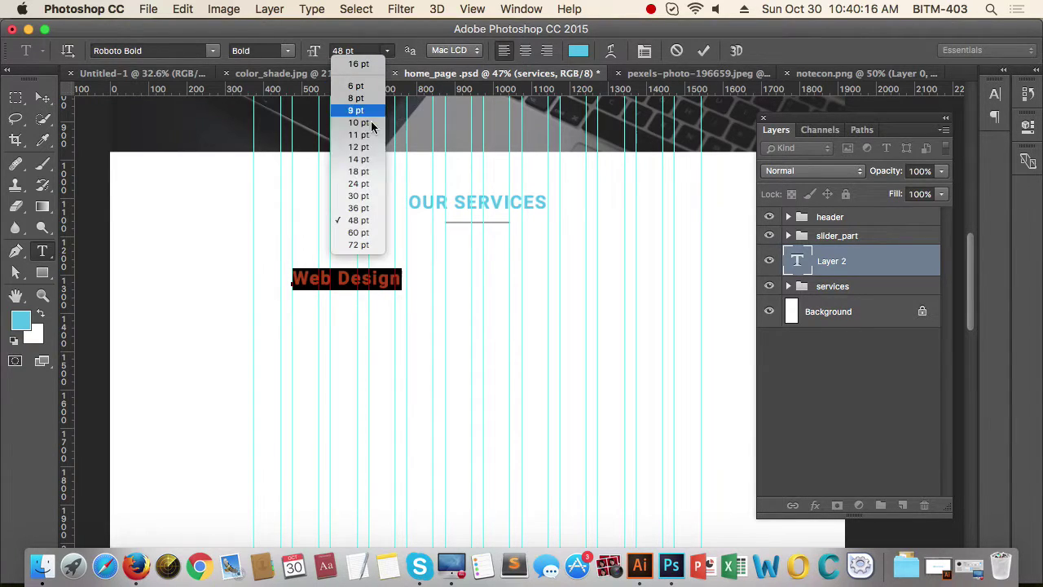
pyautogui.click(359, 184)
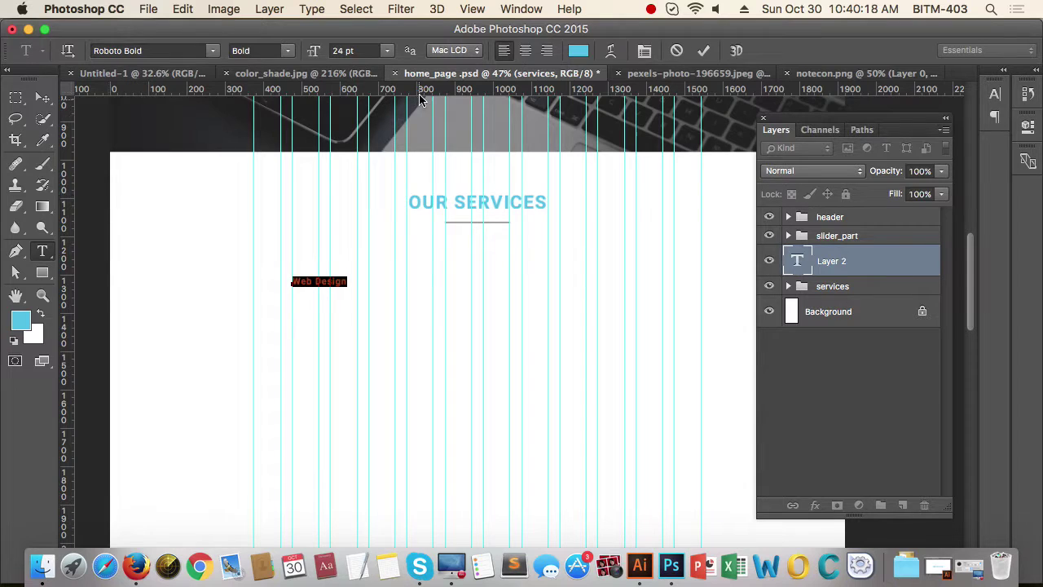
pyautogui.click(387, 51)
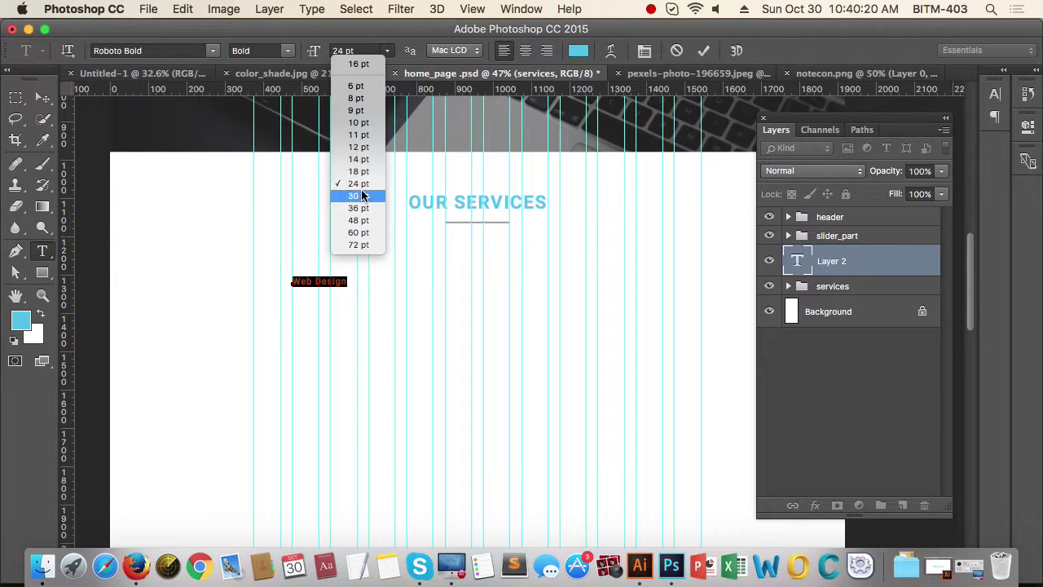
pyautogui.click(362, 195)
pyautogui.click(42, 98)
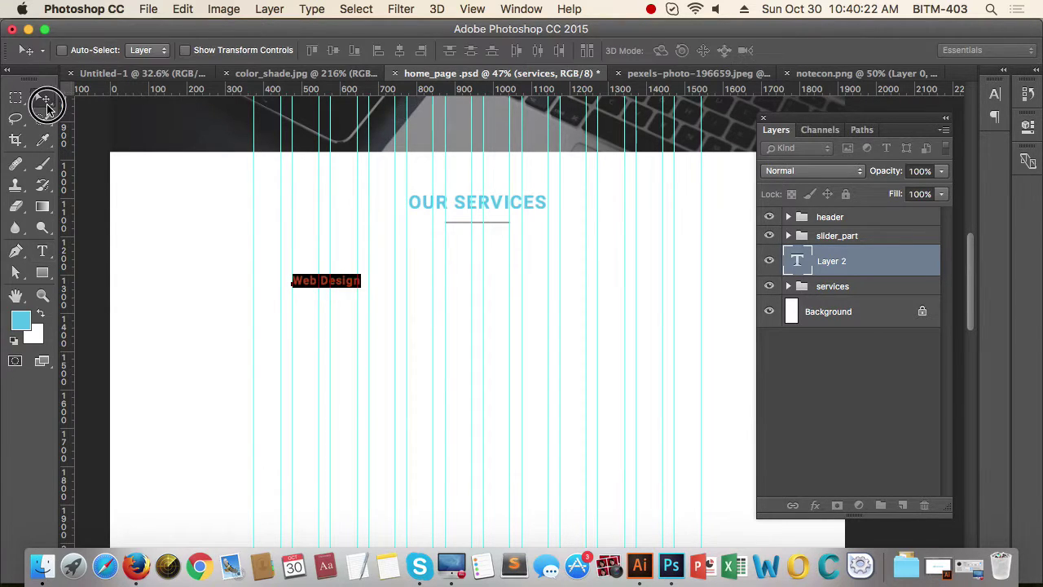
# Step: Move the Web Design text left so it starts at the second column guide, and check its placement below the heading
pyautogui.press('super+1')
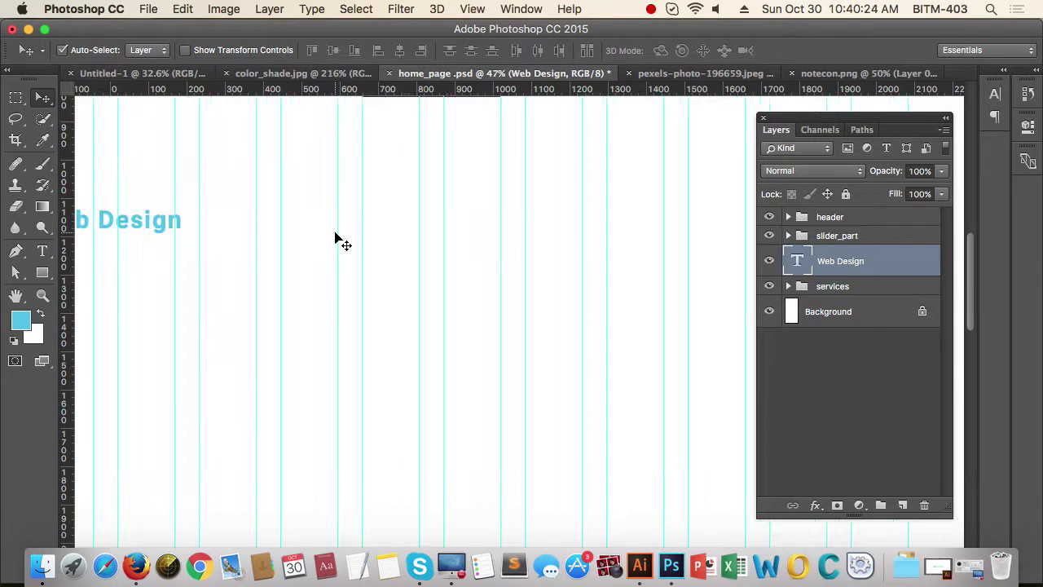
pyautogui.moveTo(304, 224); pyautogui.dragTo(480, 334)
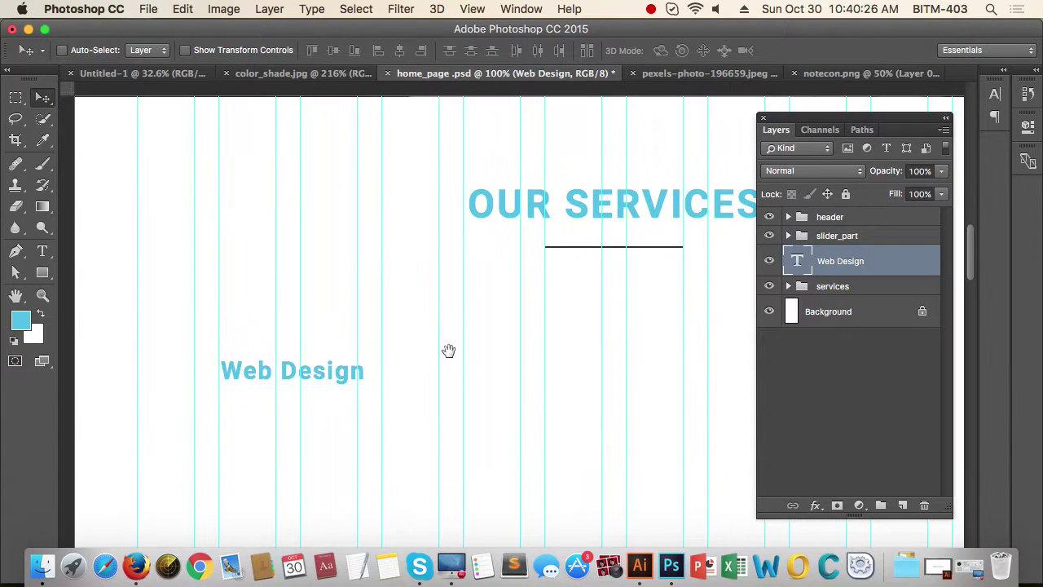
pyautogui.moveTo(279, 351); pyautogui.dragTo(254, 358)
pyautogui.moveTo(361, 398); pyautogui.dragTo(366, 396)
pyautogui.scroll(2, 315, 366)
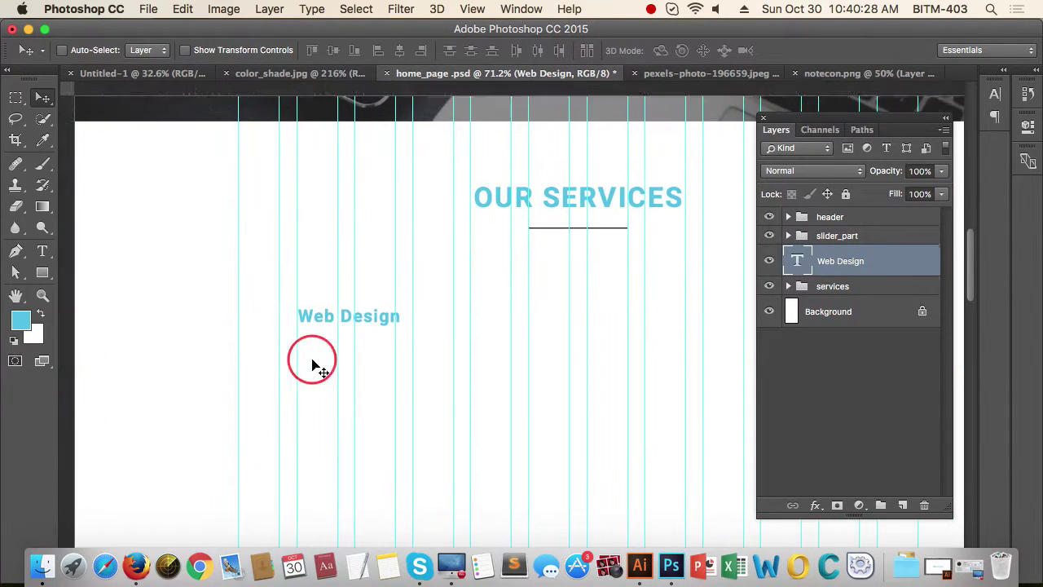
pyautogui.moveTo(342, 320); pyautogui.dragTo(314, 311)
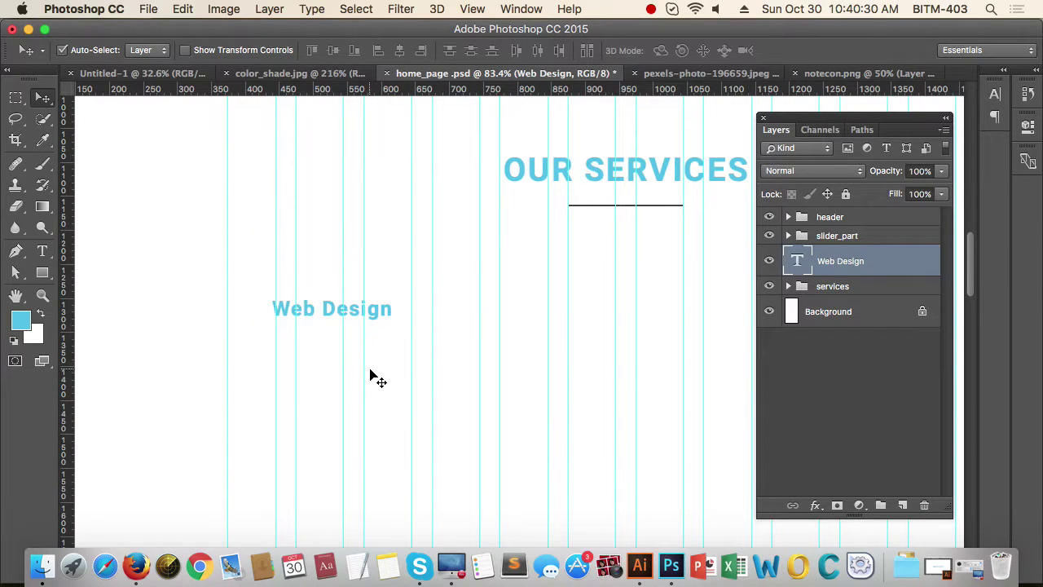
pyautogui.moveTo(415, 356); pyautogui.dragTo(375, 313)
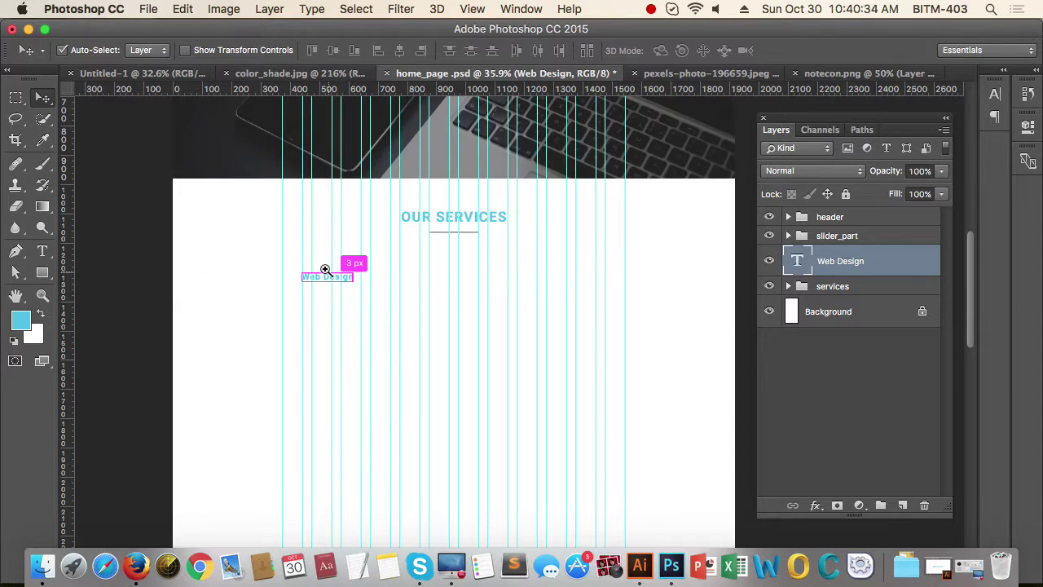
pyautogui.scroll(4, 351, 278)
pyautogui.scroll(2, 346, 273)
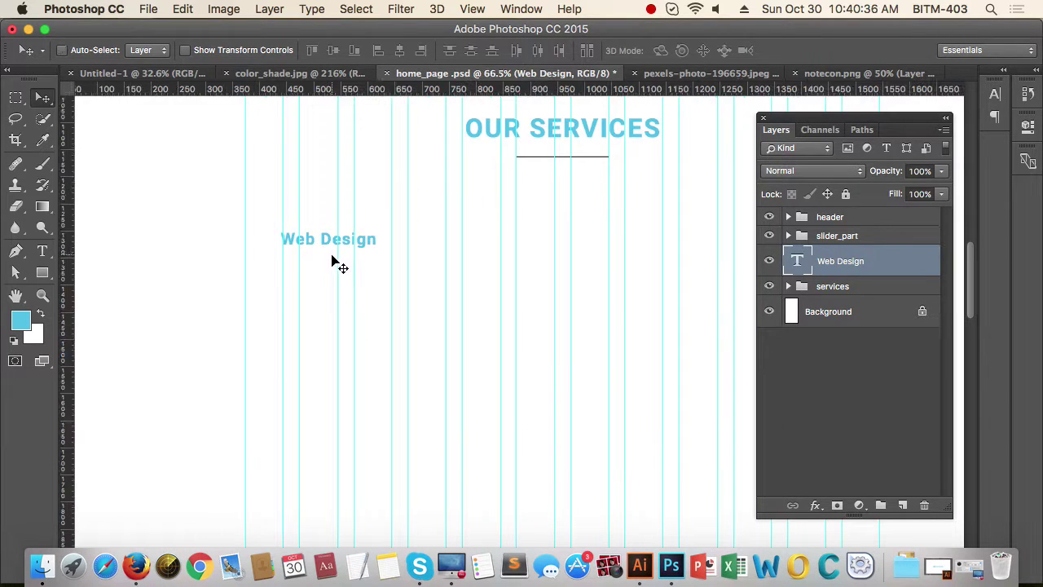
# Step: Lower the Web Design text and shift it further left so it ends at the fifth column guide
pyautogui.moveTo(332, 259); pyautogui.dragTo(325, 280)
pyautogui.moveTo(377, 304); pyautogui.dragTo(372, 307)
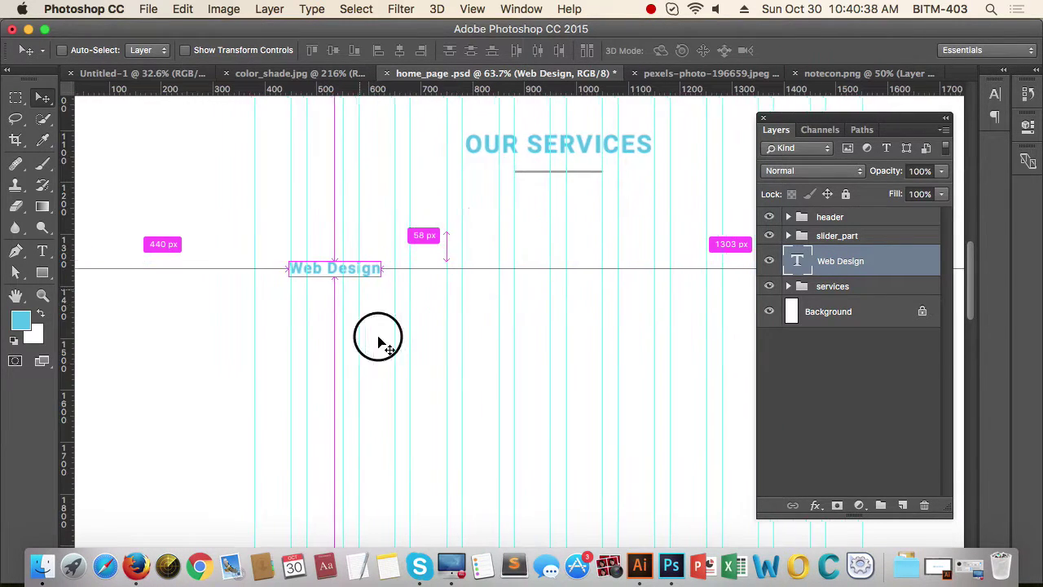
pyautogui.moveTo(321, 234); pyautogui.dragTo(364, 314)
pyautogui.moveTo(357, 362); pyautogui.dragTo(364, 330)
pyautogui.press('super+z')
pyautogui.scroll(-4, 399, 316)
pyautogui.scroll(2, 382, 339)
pyautogui.moveTo(423, 315); pyautogui.dragTo(370, 313)
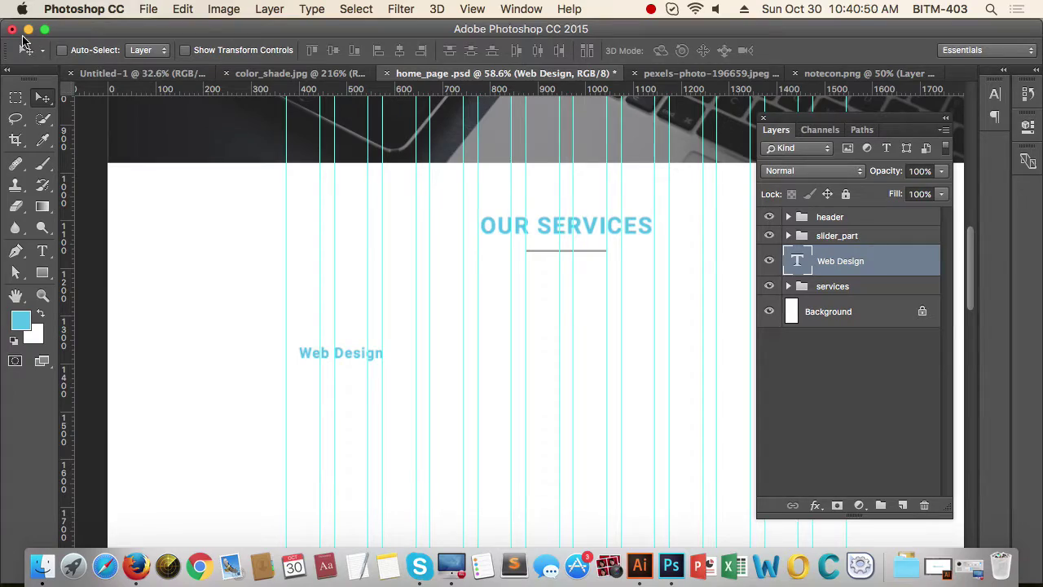
# Step: Switch to the desktop and open graphics design .psd with Adobe Photoshop CC 2015
pyautogui.click(30, 30)
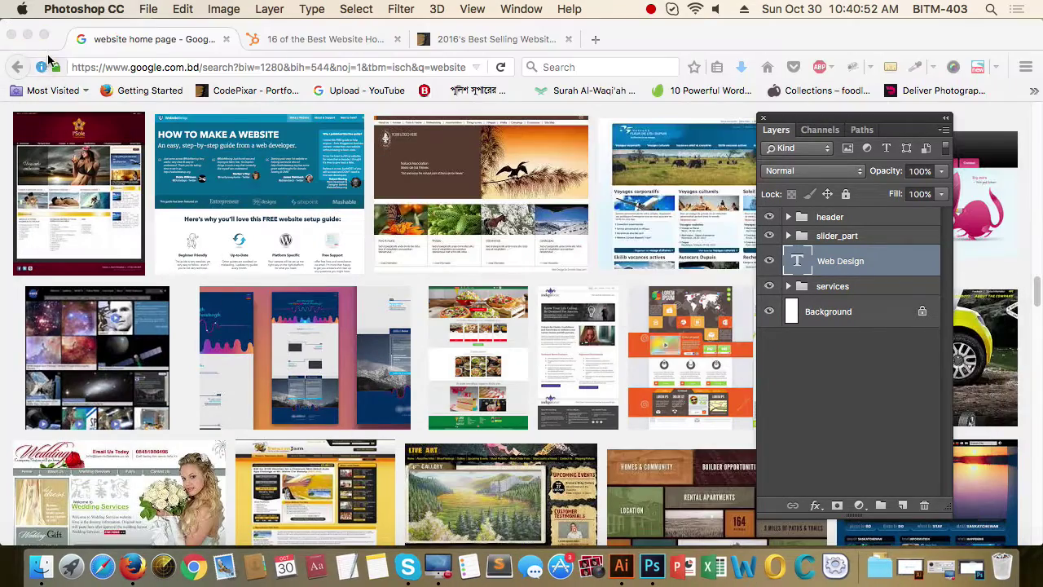
pyautogui.click(31, 33)
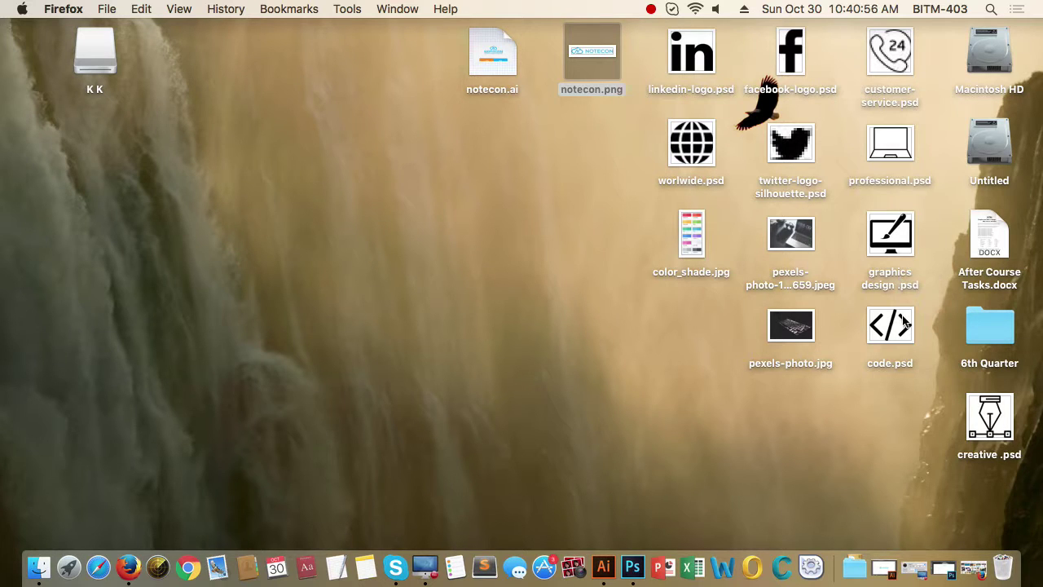
pyautogui.rightClick(898, 235)
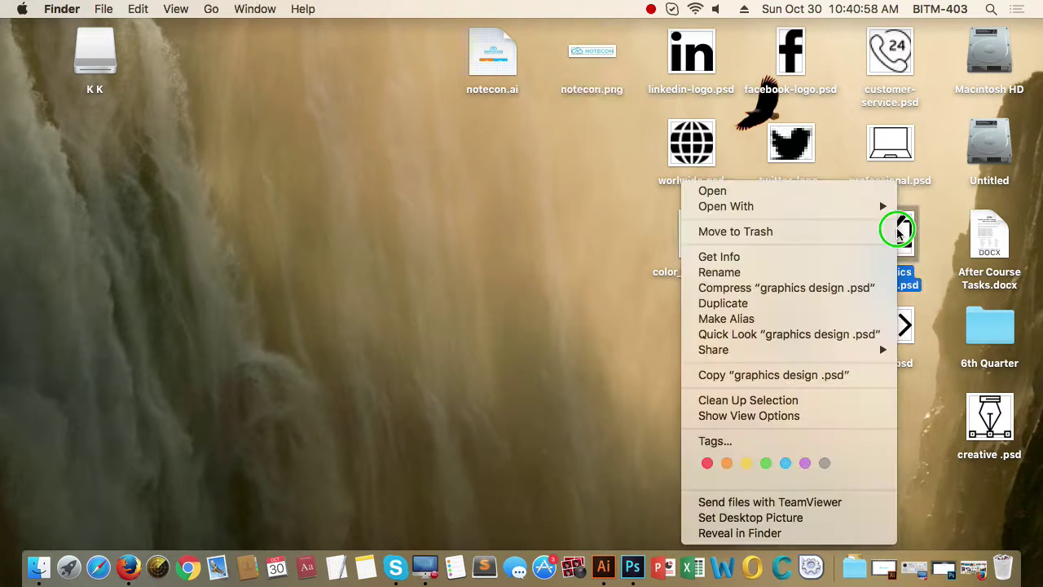
pyautogui.click(912, 401)
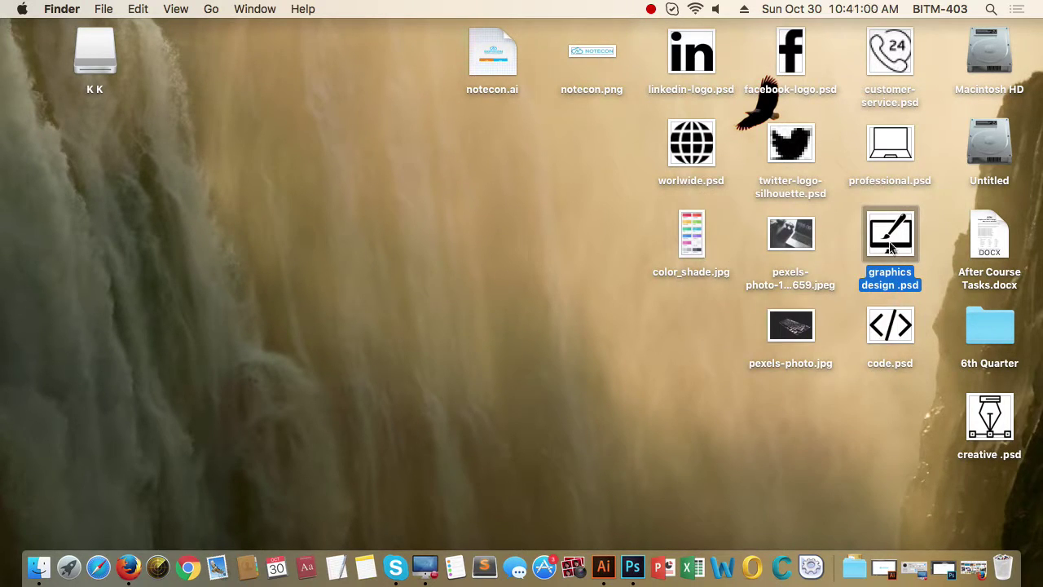
pyautogui.rightClick(889, 247)
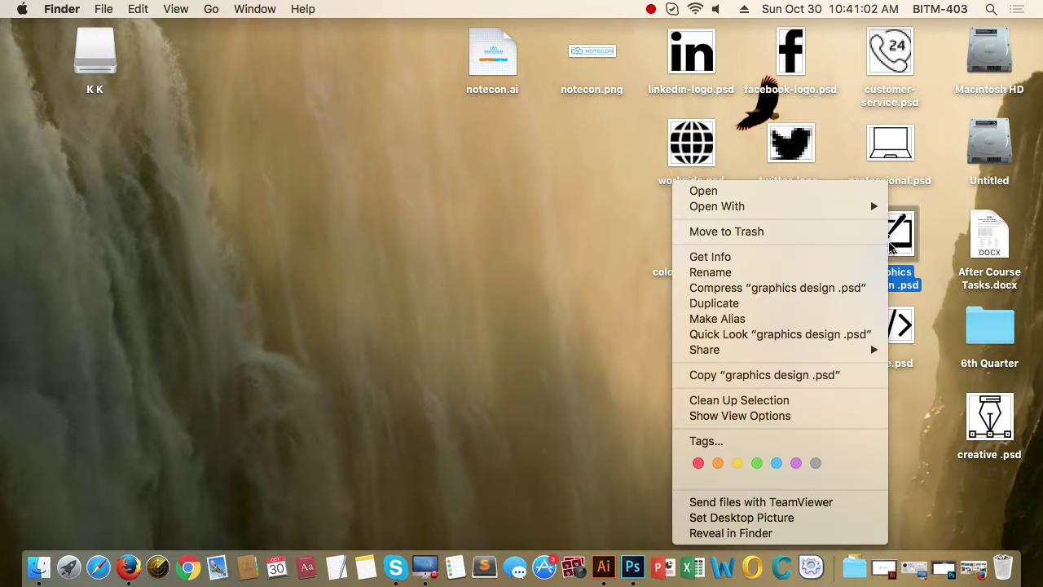
pyautogui.moveTo(745, 210)
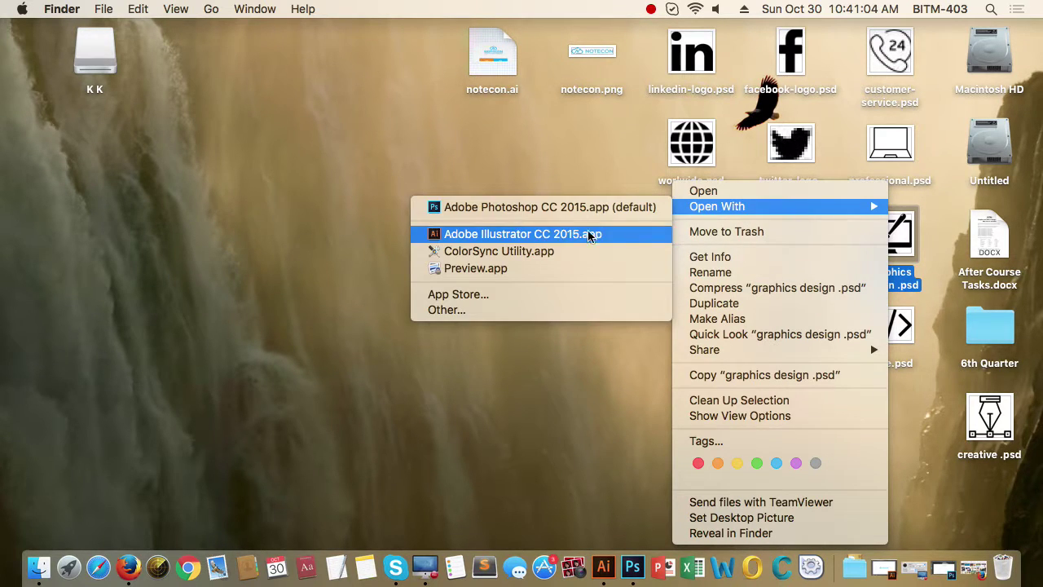
pyautogui.click(544, 210)
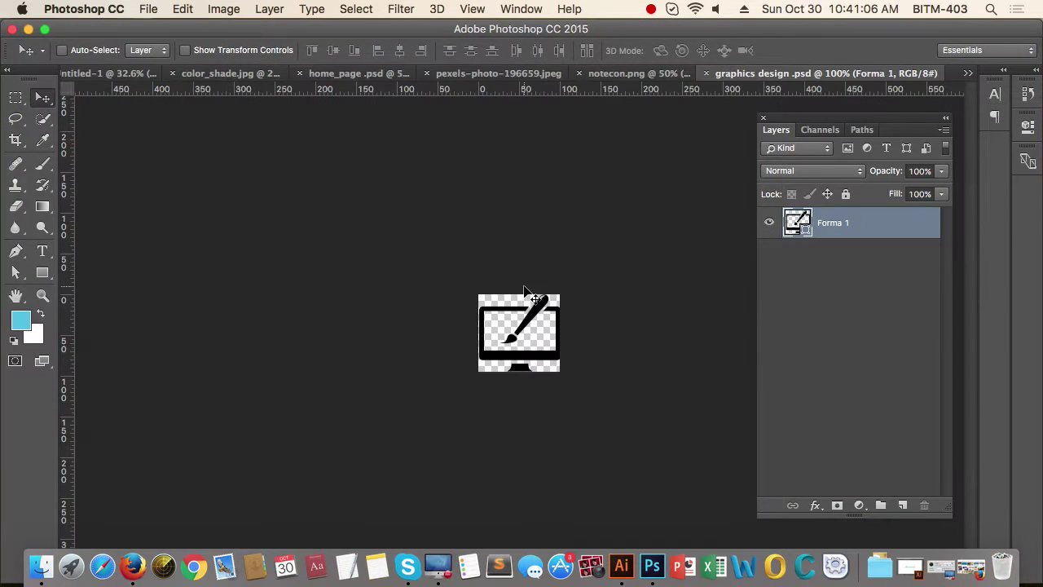
# Step: Copy the monitor-and-brush icon into home_page.psd and centre it directly above the Web Design text
pyautogui.moveTo(530, 332); pyautogui.dragTo(358, 273)
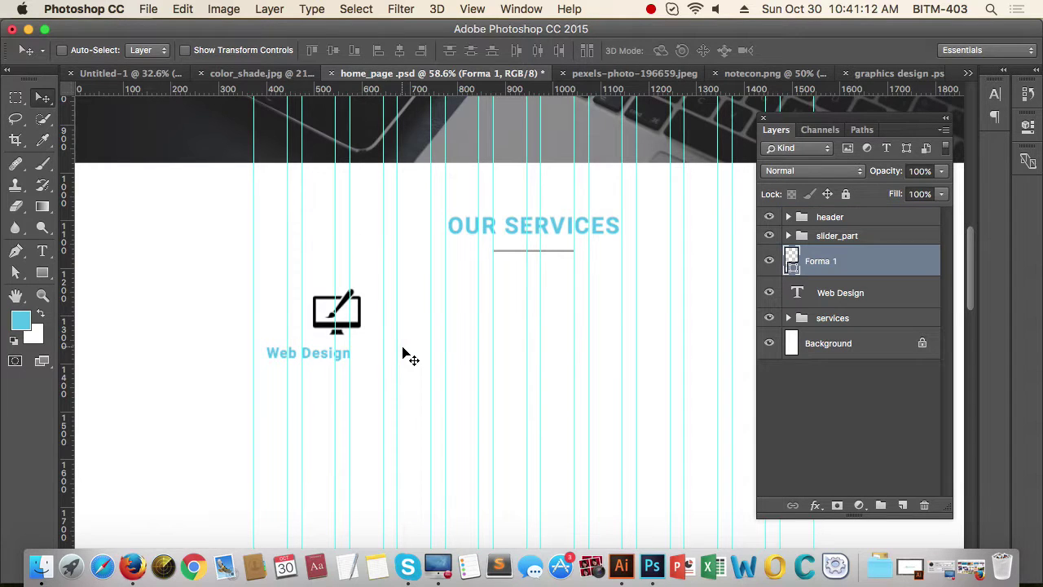
pyautogui.moveTo(412, 325); pyautogui.dragTo(400, 326)
pyautogui.moveTo(273, 328); pyautogui.dragTo(326, 322)
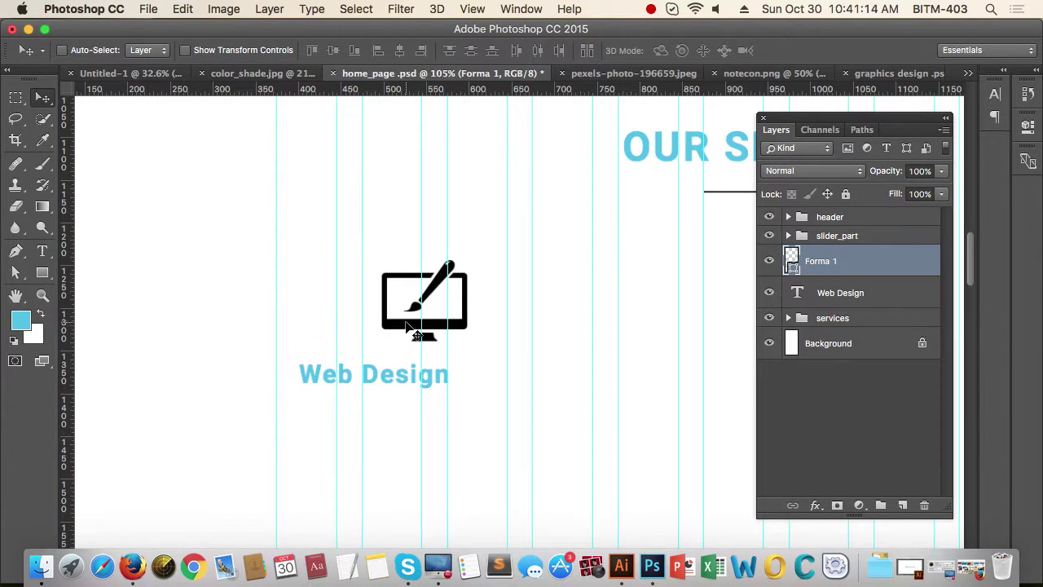
pyautogui.moveTo(410, 326); pyautogui.dragTo(358, 316)
pyautogui.scroll(-5, 473, 302)
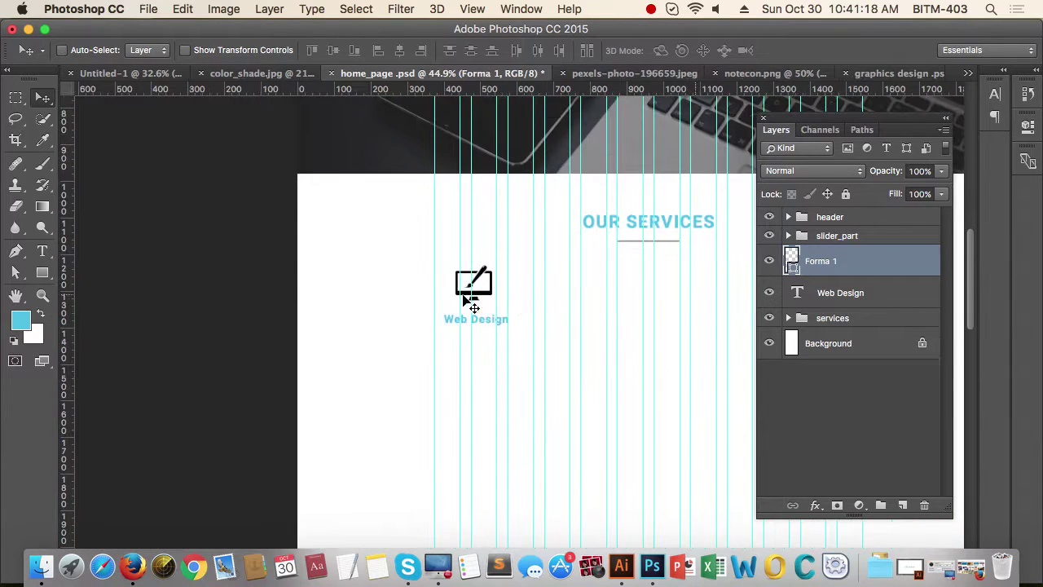
pyautogui.moveTo(542, 298); pyautogui.dragTo(279, 293)
pyautogui.moveTo(273, 295); pyautogui.dragTo(406, 278)
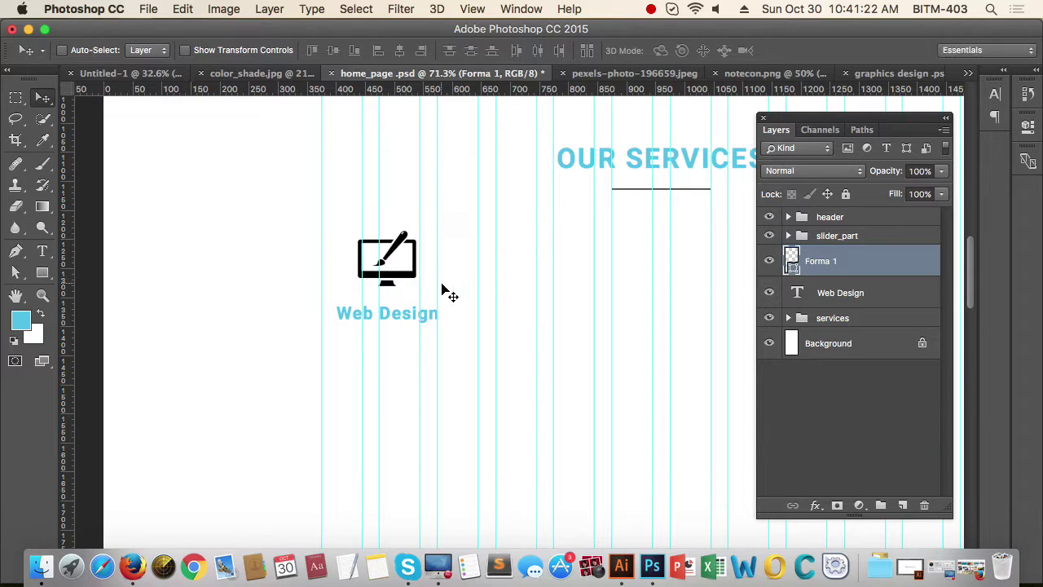
pyautogui.scroll(-2, 442, 277)
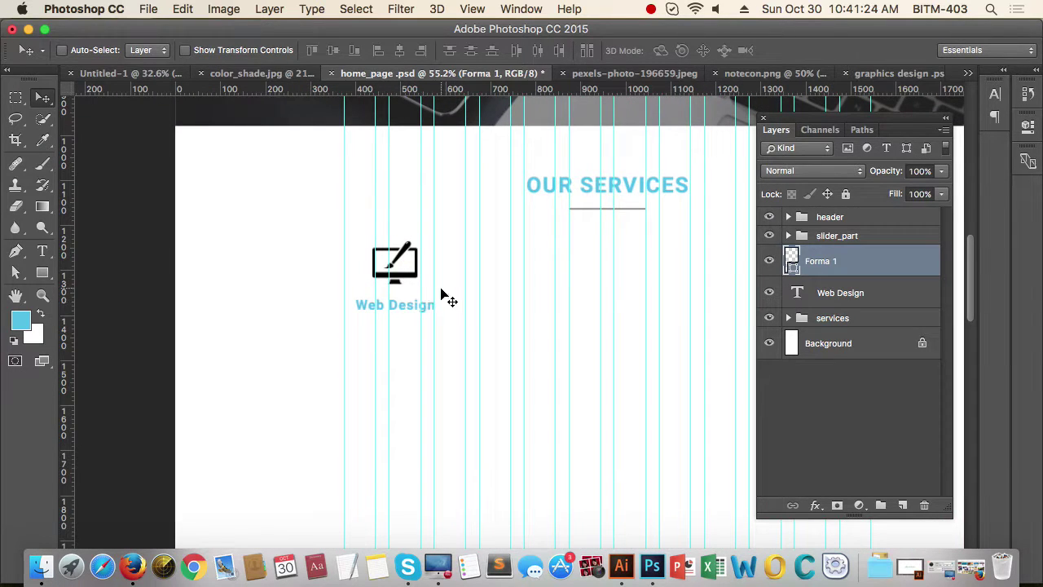
# Step: Create a rectangle shape 270 px wide and 350 px high in the services area
pyautogui.press('u')
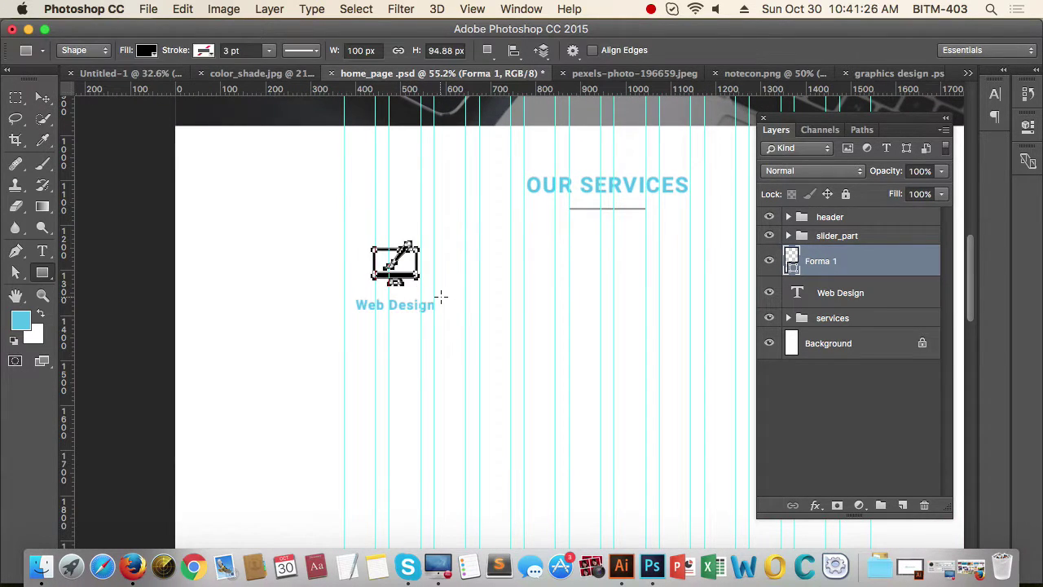
pyautogui.click(466, 291)
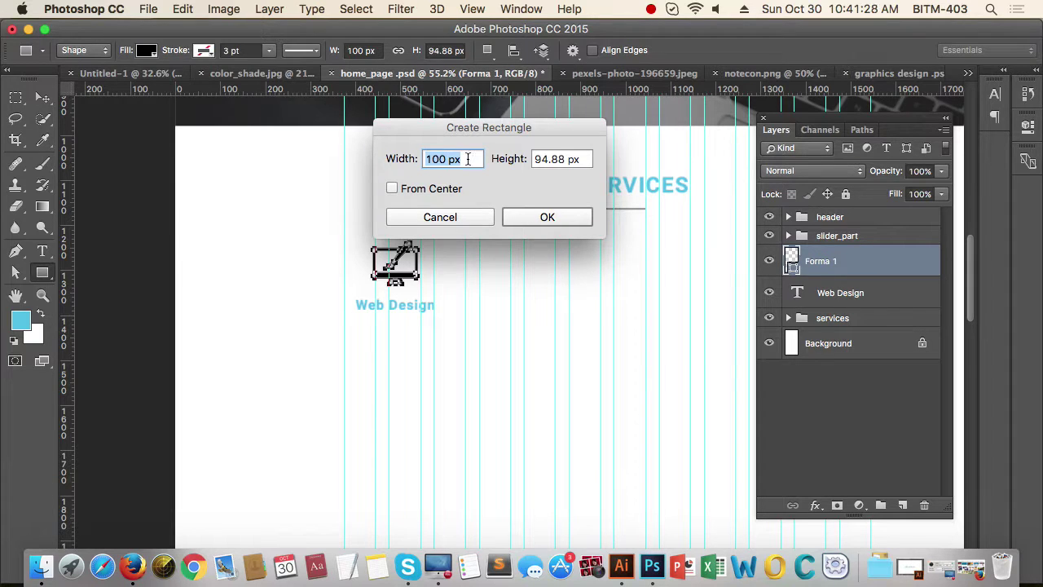
pyautogui.write('270')
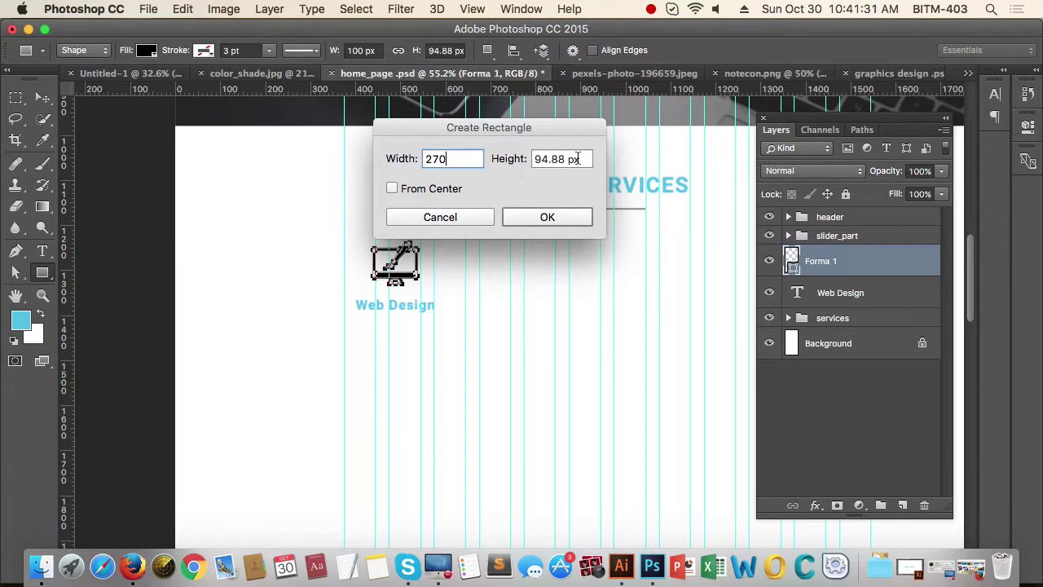
pyautogui.click(554, 159)
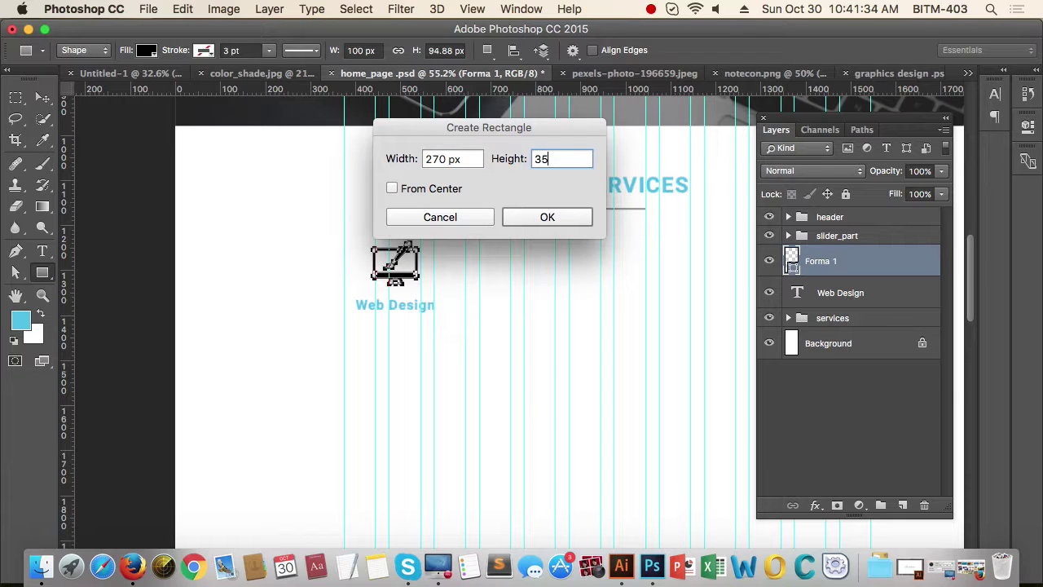
pyautogui.write('350')
pyautogui.press('Return')
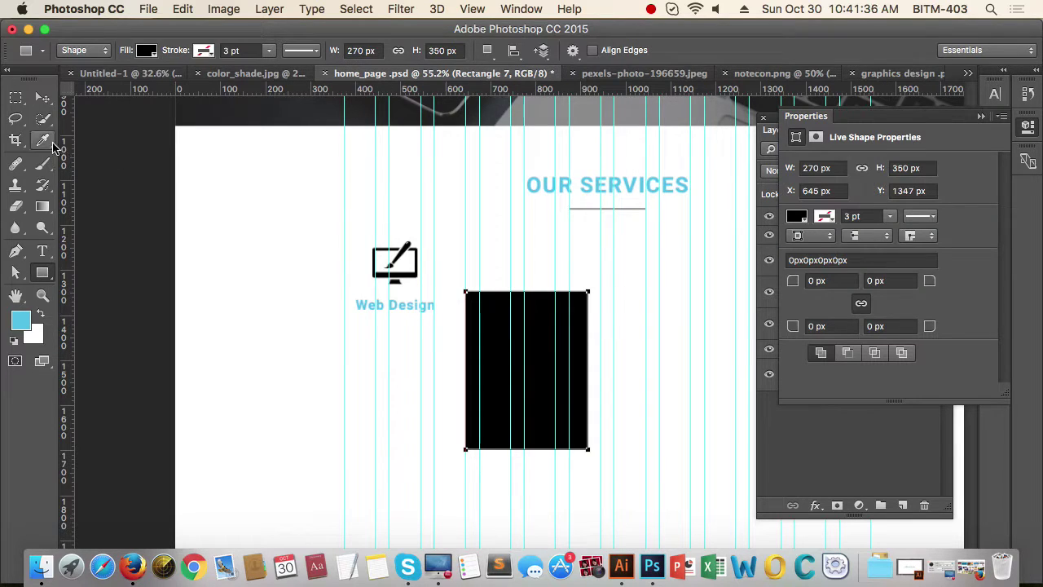
# Step: Position the rectangle at X 375 px, Y 1219 px over the icon and Web Design text, and fill it with white
pyautogui.click(42, 97)
pyautogui.moveTo(541, 401); pyautogui.dragTo(415, 341)
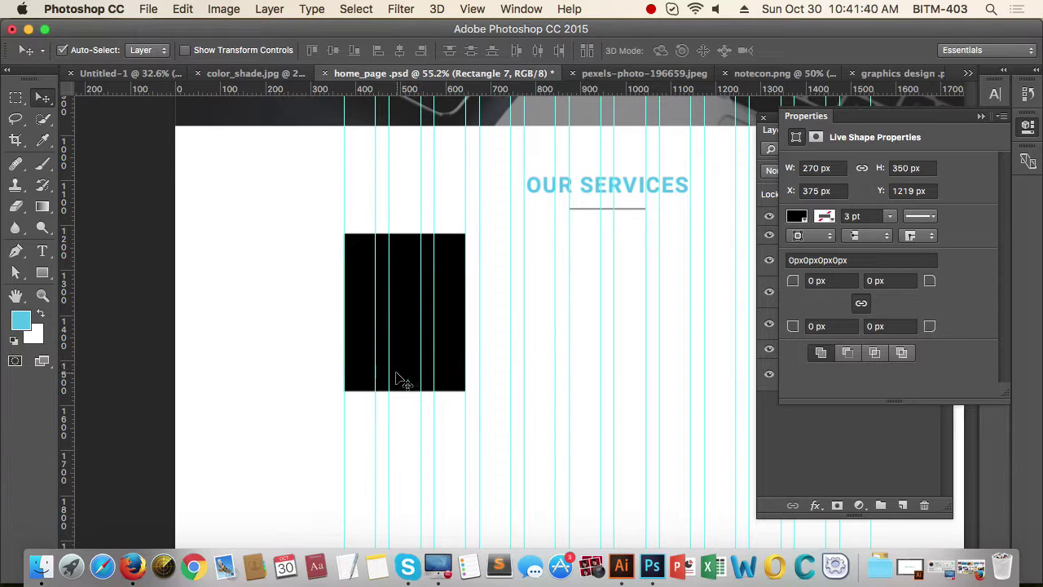
pyautogui.moveTo(484, 338); pyautogui.dragTo(446, 349)
pyautogui.moveTo(373, 338); pyautogui.dragTo(438, 348)
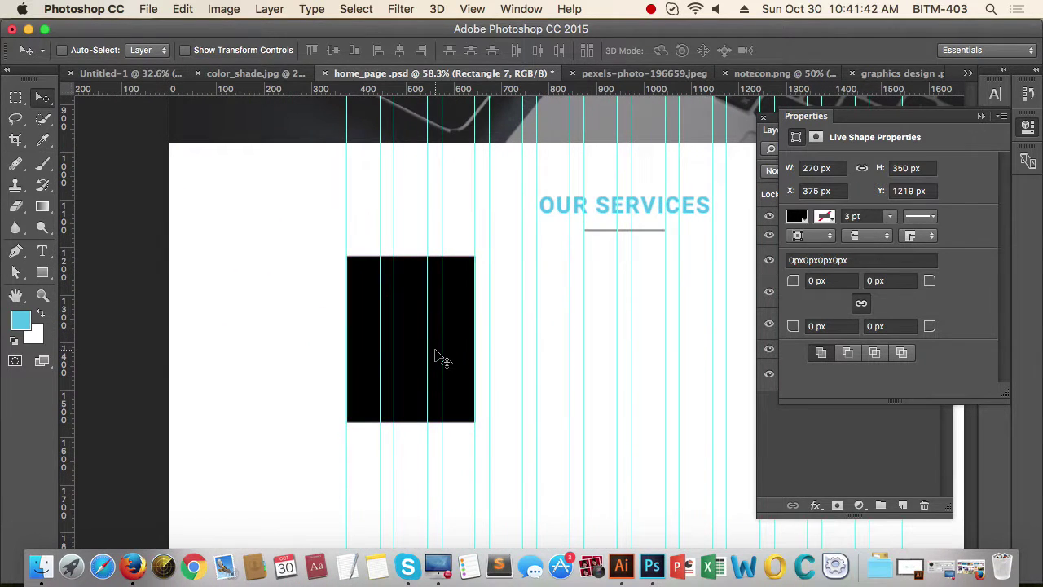
pyautogui.hotkey('alt', 'BackSpace')
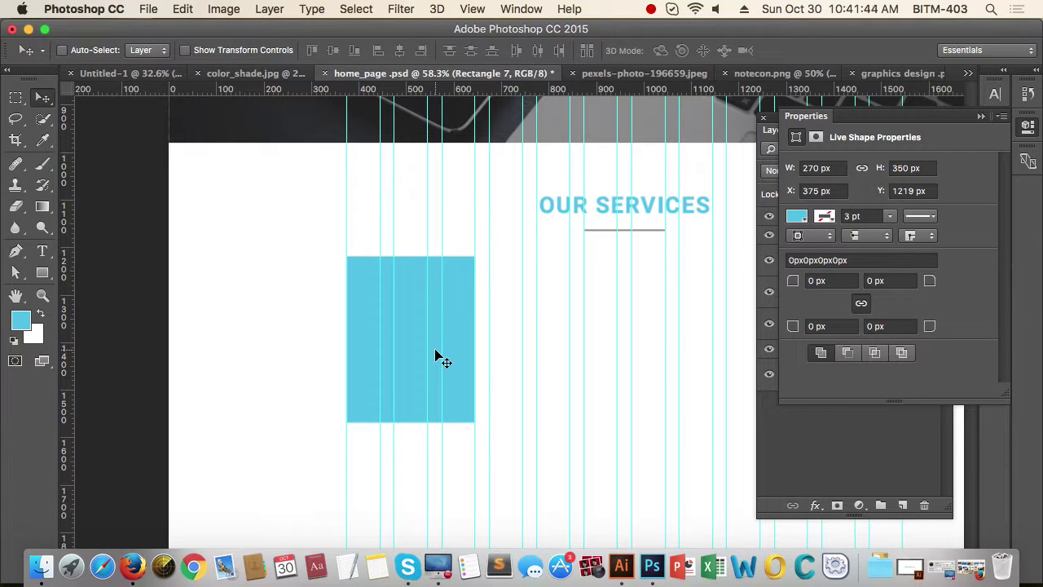
pyautogui.press('super+BackSpace')
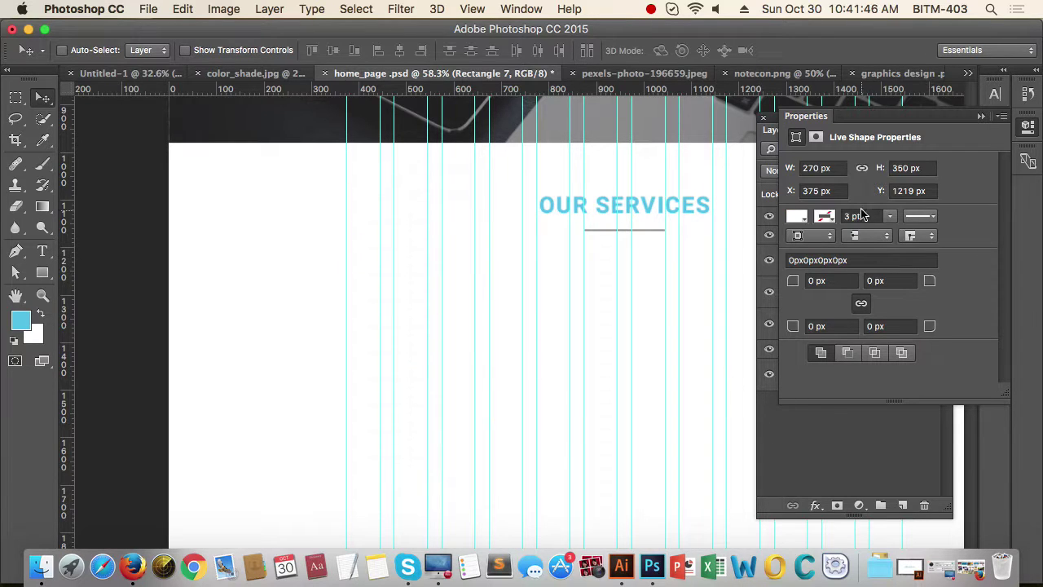
pyautogui.click(982, 116)
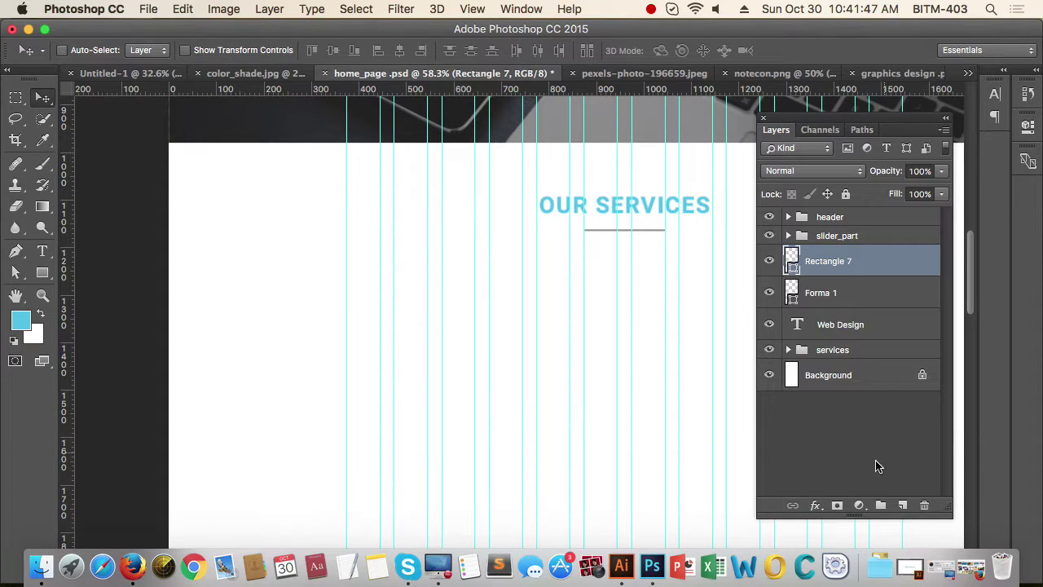
# Step: Add a dark grey 1 px inside stroke at 67% opacity to the white rectangle
pyautogui.click(814, 506)
pyautogui.click(774, 397)
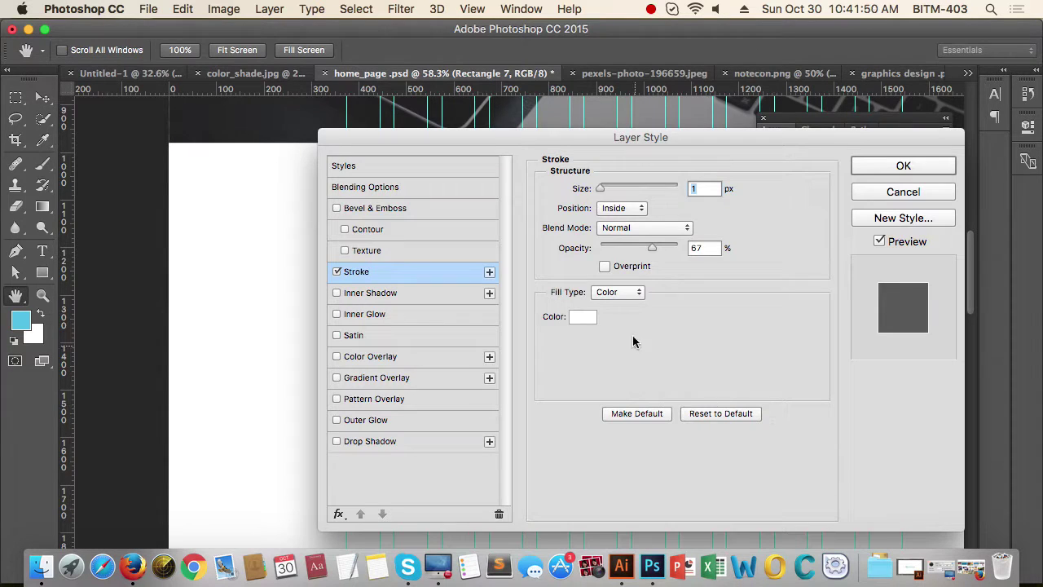
pyautogui.click(580, 318)
pyautogui.click(448, 225)
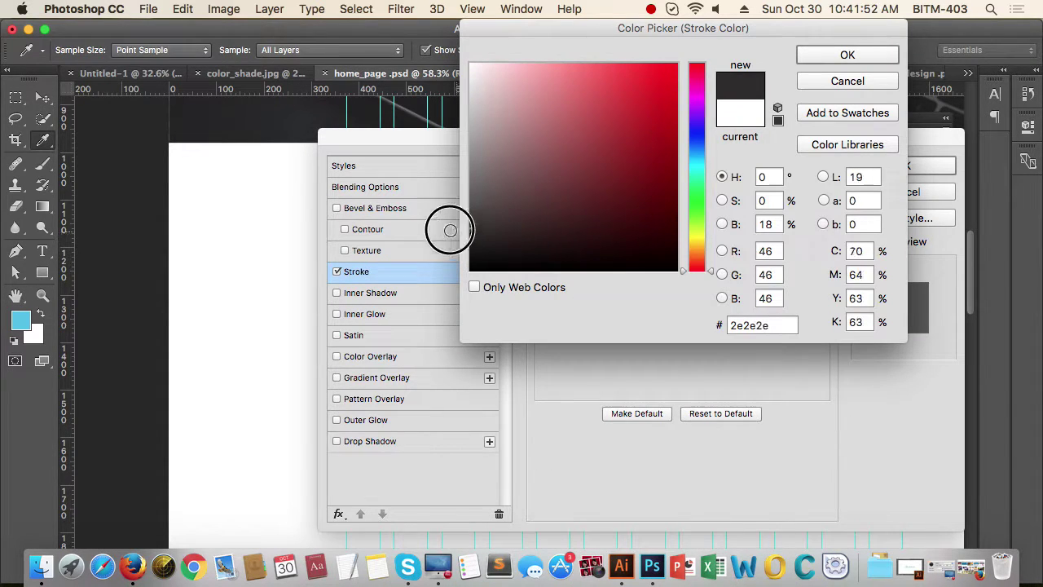
pyautogui.click(442, 226)
pyautogui.click(847, 55)
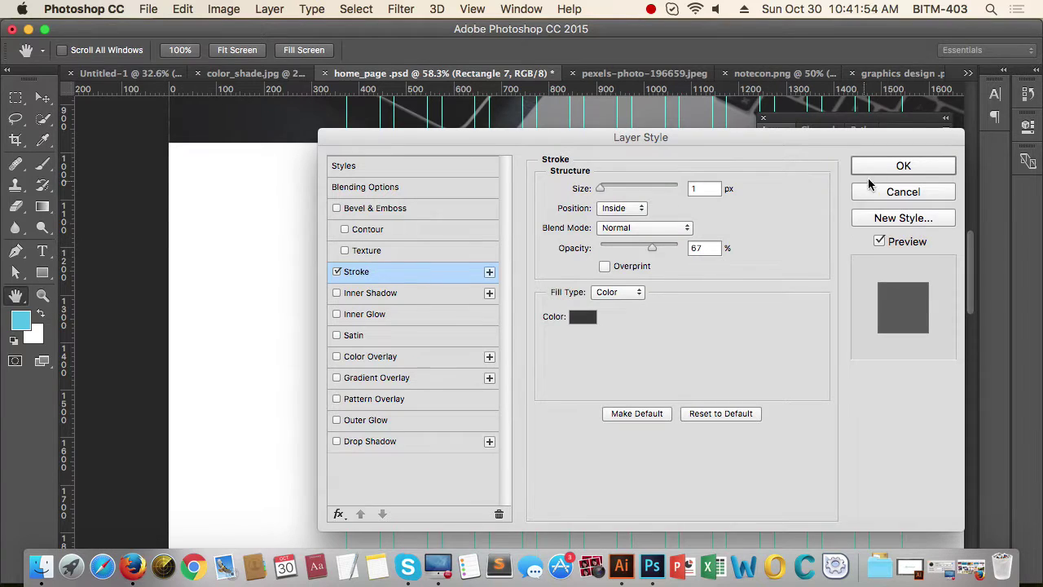
pyautogui.click(895, 168)
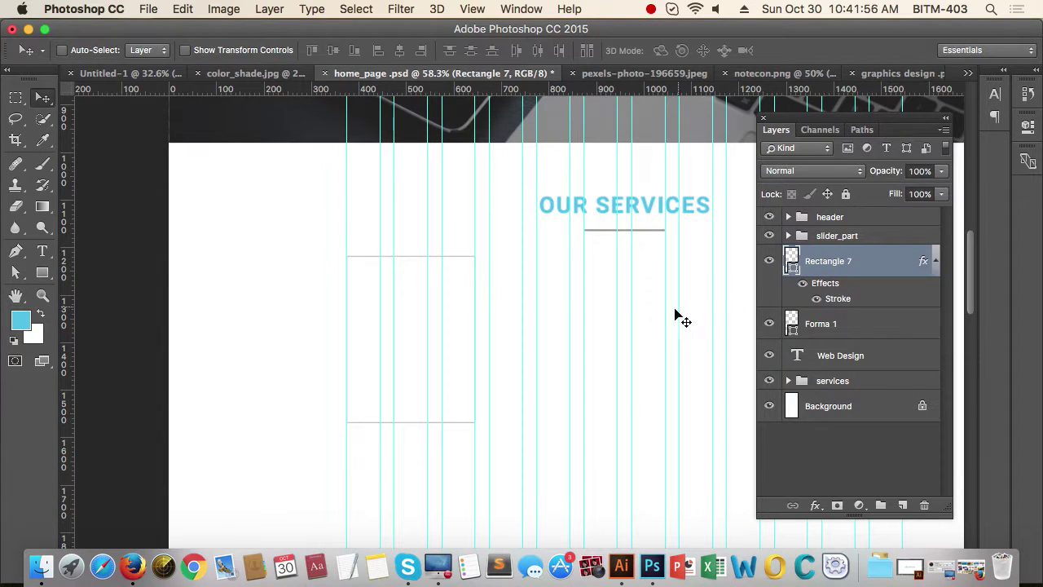
pyautogui.moveTo(424, 309); pyautogui.dragTo(457, 310)
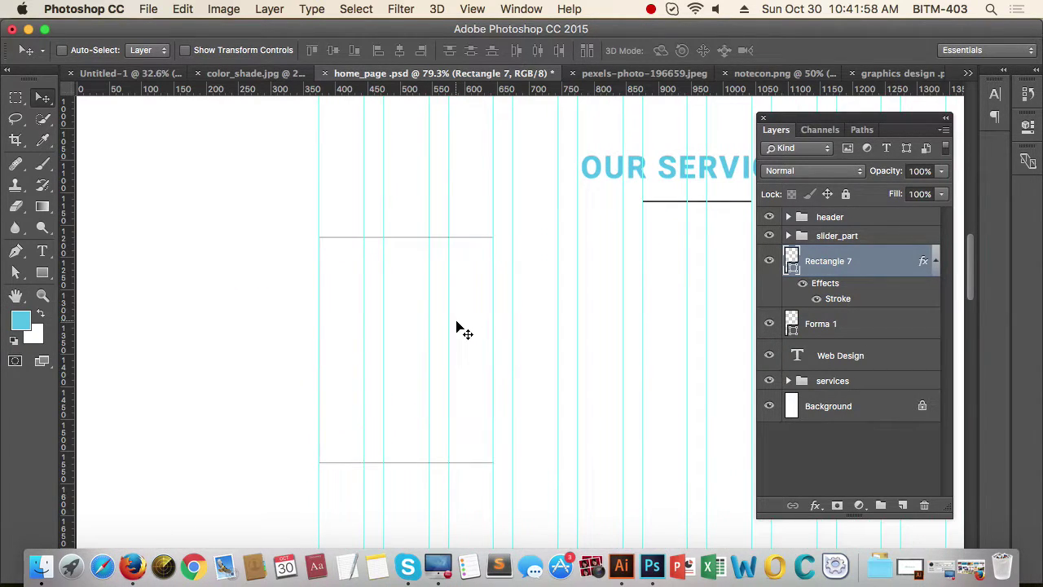
# Step: Move the white rectangle layer beneath the icon and Web Design text layers, keeping its position on the canvas
pyautogui.moveTo(848, 265); pyautogui.dragTo(853, 364)
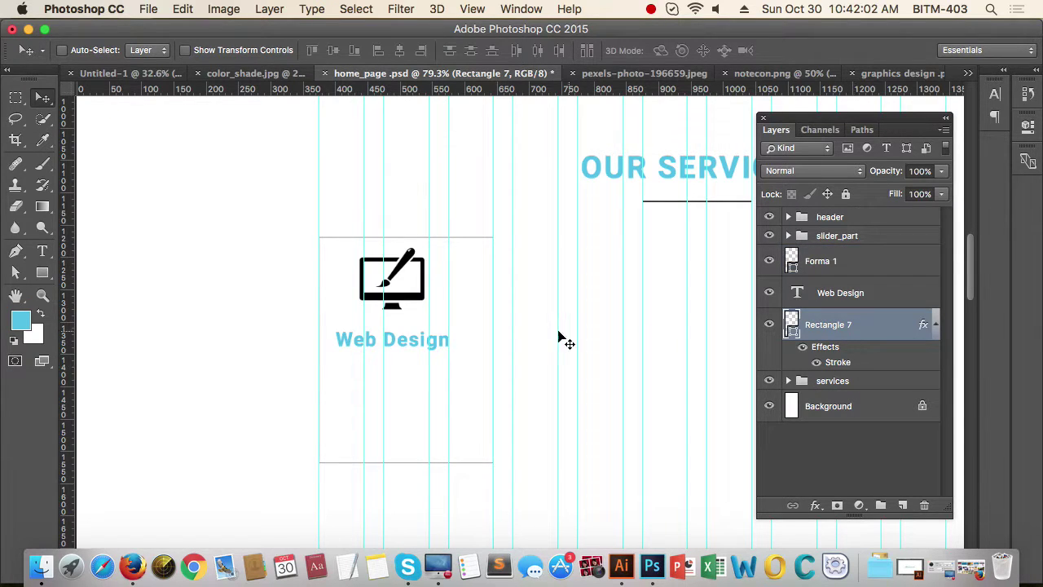
pyautogui.moveTo(523, 325); pyautogui.dragTo(549, 327)
pyautogui.hscroll(-2, 473, 349)
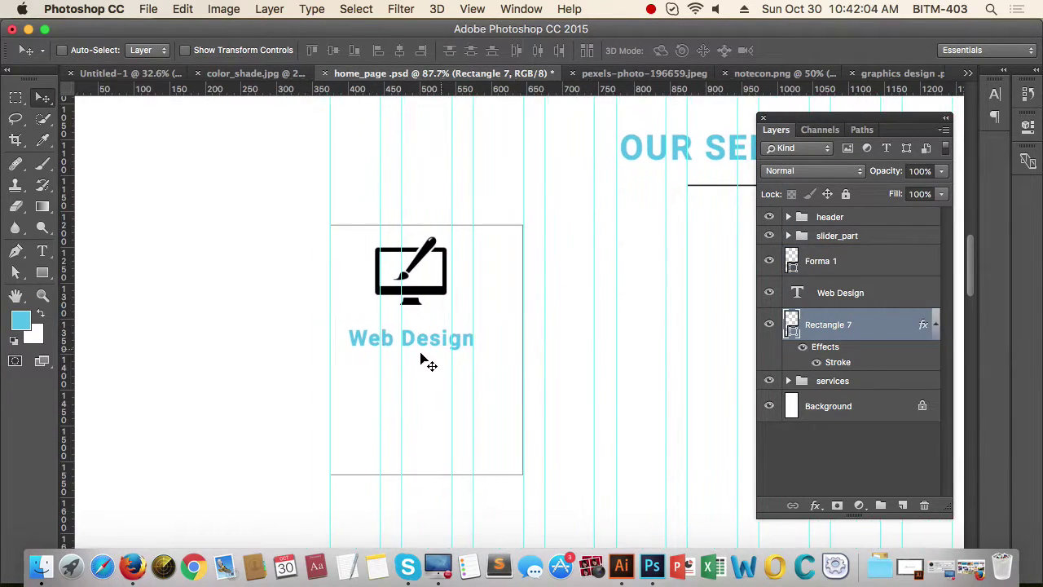
pyautogui.moveTo(424, 350); pyautogui.dragTo(435, 345)
pyautogui.press('super+z')
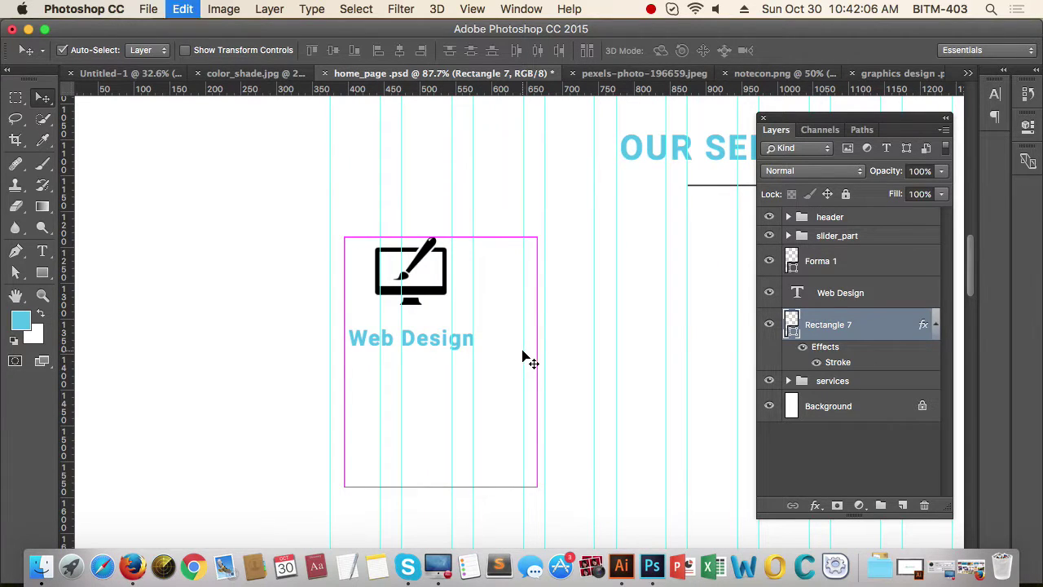
# Step: Set the Web Design text to 24 pt and reposition it below the monitor icon inside the card
pyautogui.click(897, 300)
pyautogui.moveTo(408, 350); pyautogui.dragTo(428, 350)
pyautogui.doubleClick(426, 343)
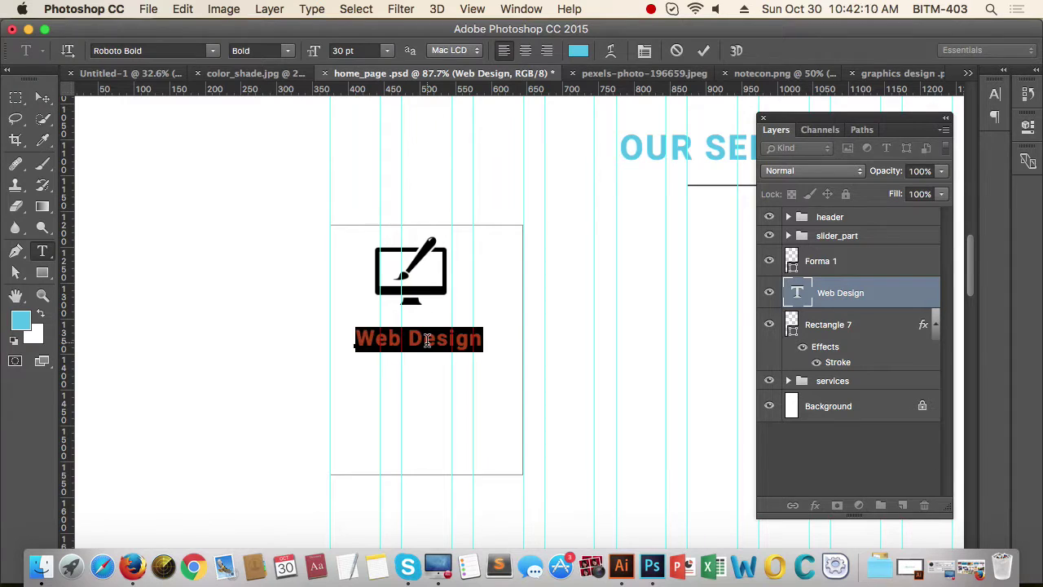
pyautogui.click(390, 52)
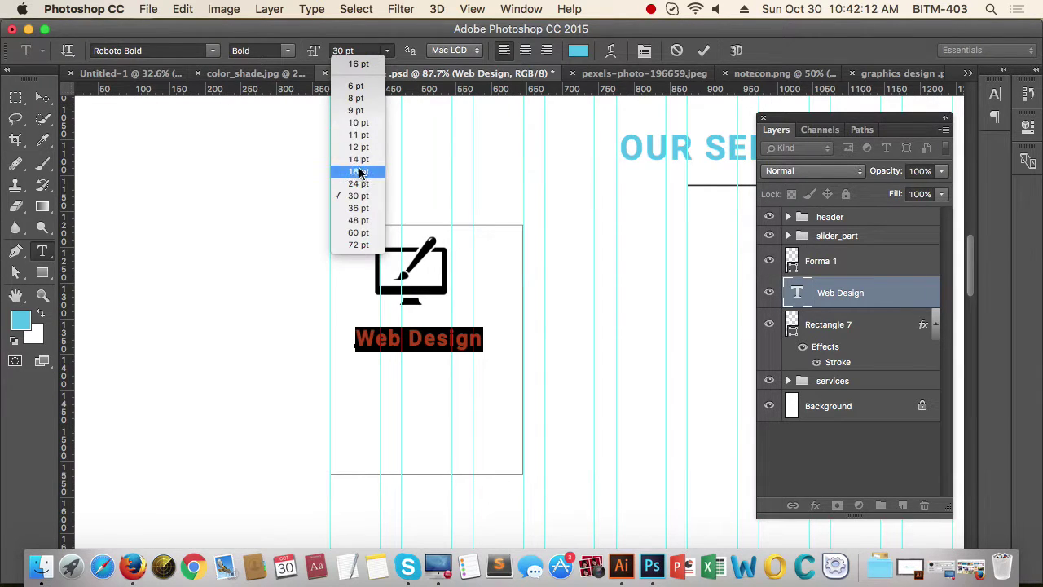
pyautogui.click(361, 185)
pyautogui.click(42, 98)
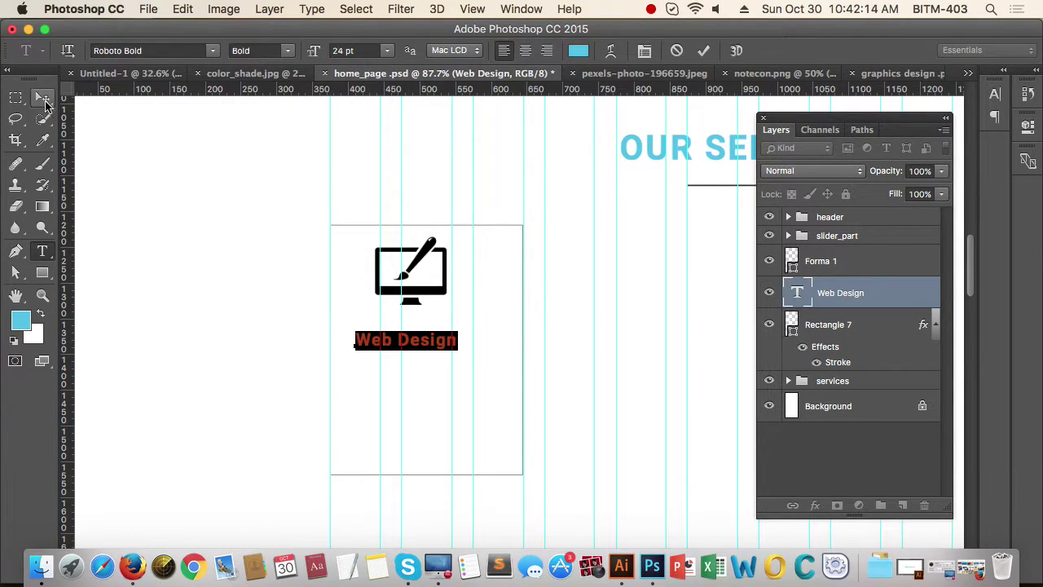
pyautogui.moveTo(409, 343); pyautogui.dragTo(421, 353)
pyautogui.moveTo(666, 305); pyautogui.dragTo(642, 307)
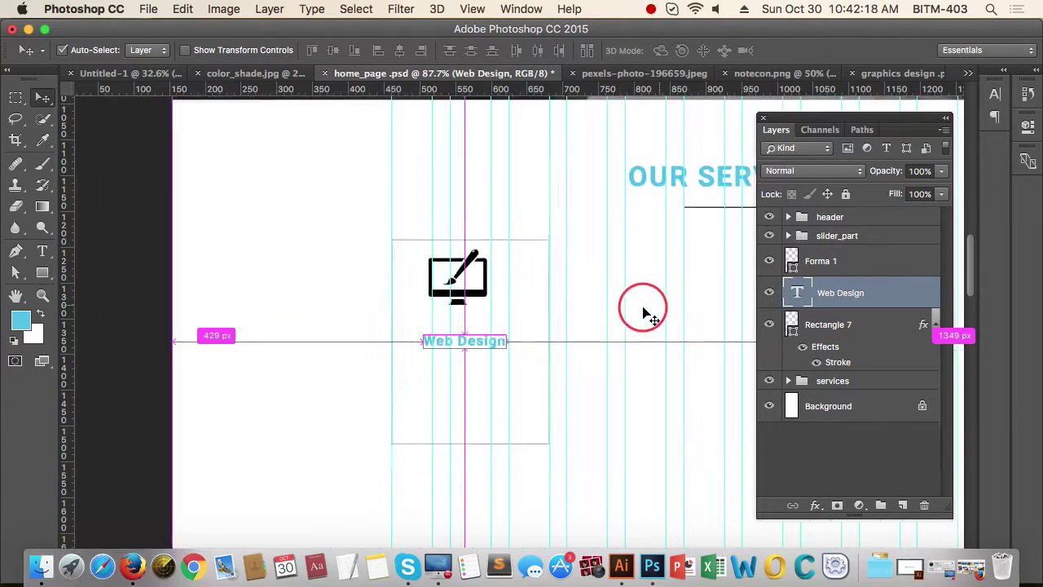
# Step: Lower the service card rectangle's layer opacity to 54%
pyautogui.click(882, 327)
pyautogui.click(941, 176)
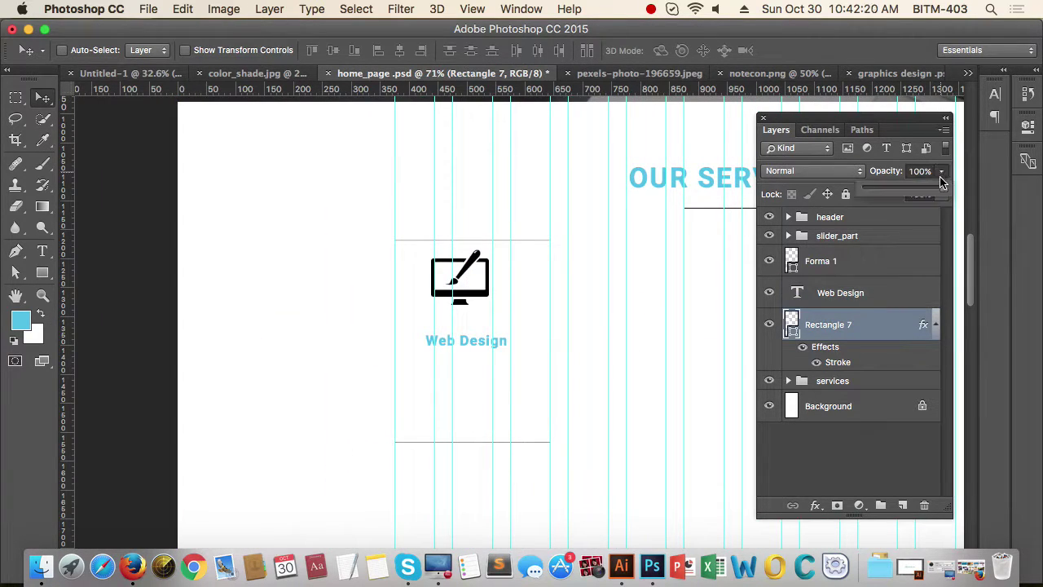
pyautogui.moveTo(946, 190); pyautogui.dragTo(894, 198)
pyautogui.click(930, 171)
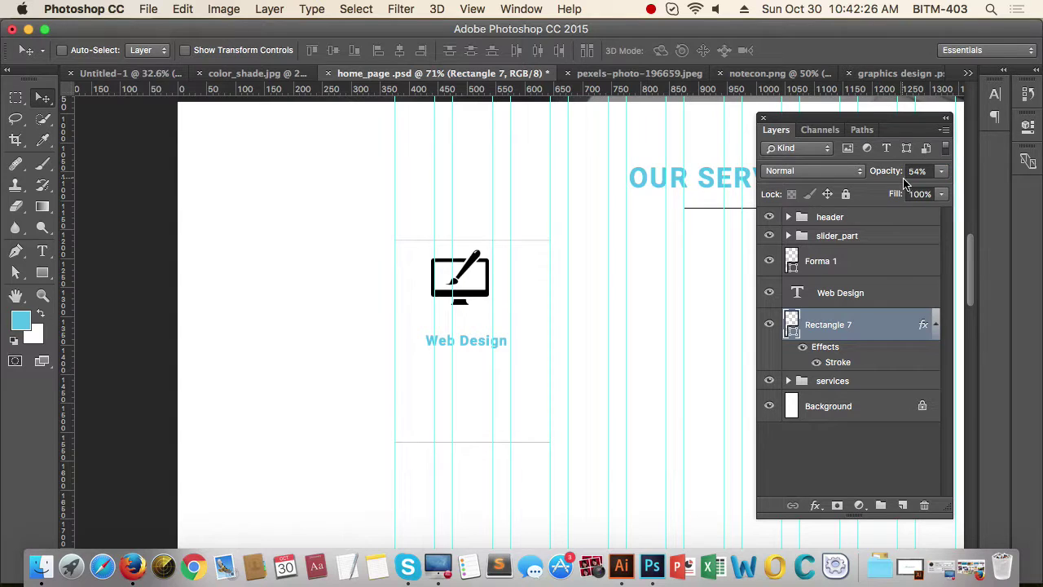
pyautogui.click(946, 120)
pyautogui.moveTo(561, 308); pyautogui.dragTo(613, 308)
pyautogui.moveTo(408, 280); pyautogui.dragTo(427, 300)
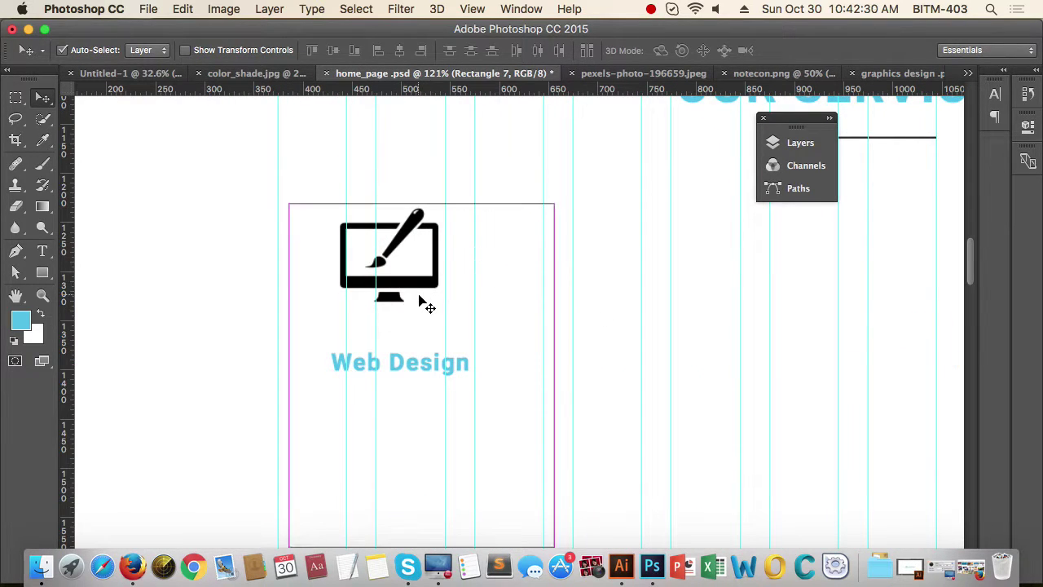
pyautogui.press('super+z')
# Step: Expand the collapsed layer list again and place it clear of the service card
pyautogui.click(800, 144)
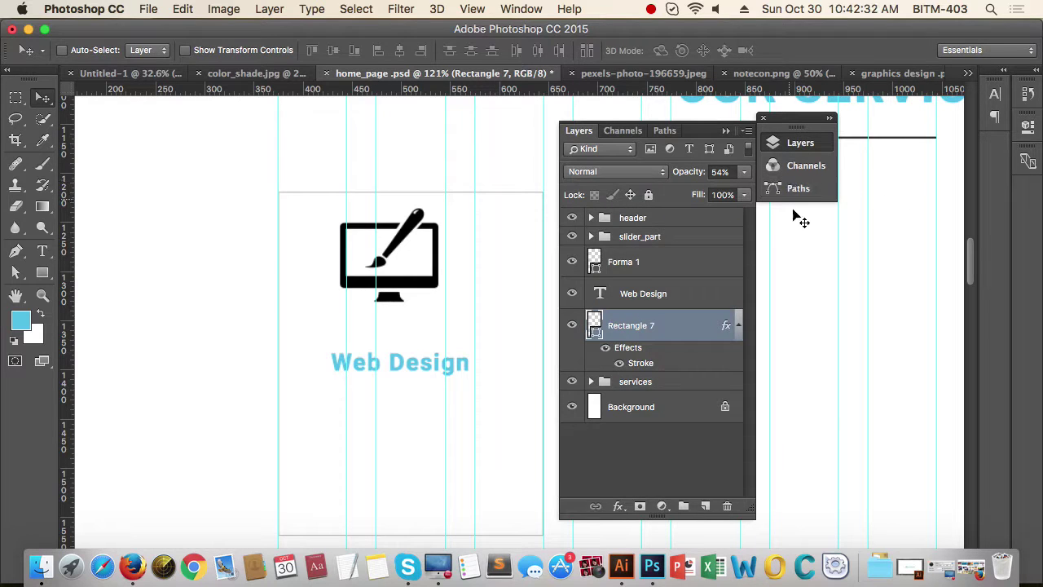
pyautogui.moveTo(810, 114); pyautogui.dragTo(857, 113)
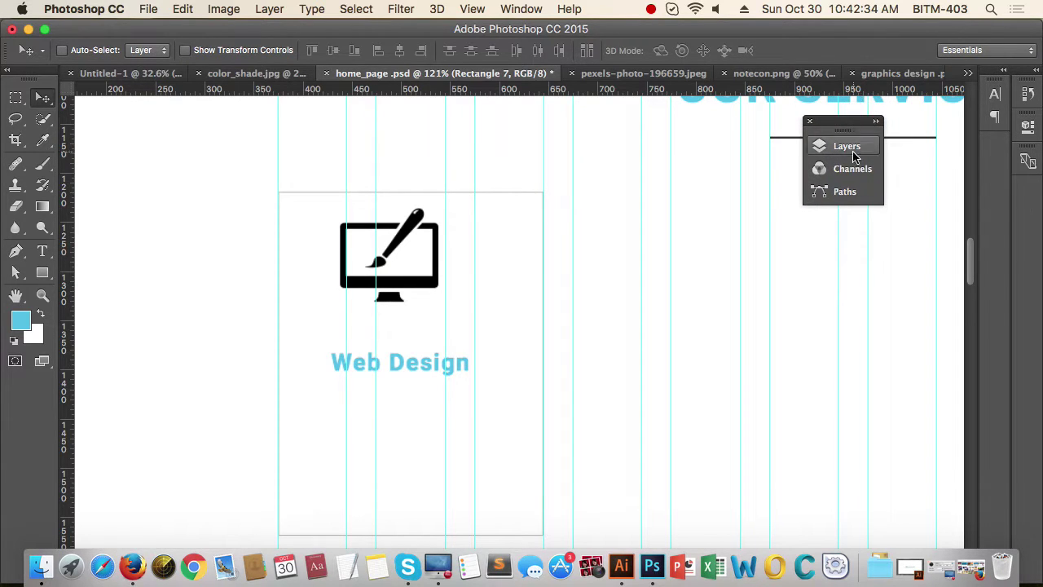
pyautogui.click(853, 151)
pyautogui.moveTo(750, 138); pyautogui.dragTo(877, 130)
# Step: Scale the monitor-and-brush icon down to about 66% and place it in the upper part of the service card
pyautogui.moveTo(617, 272); pyautogui.dragTo(589, 300)
pyautogui.moveTo(449, 277); pyautogui.dragTo(457, 278)
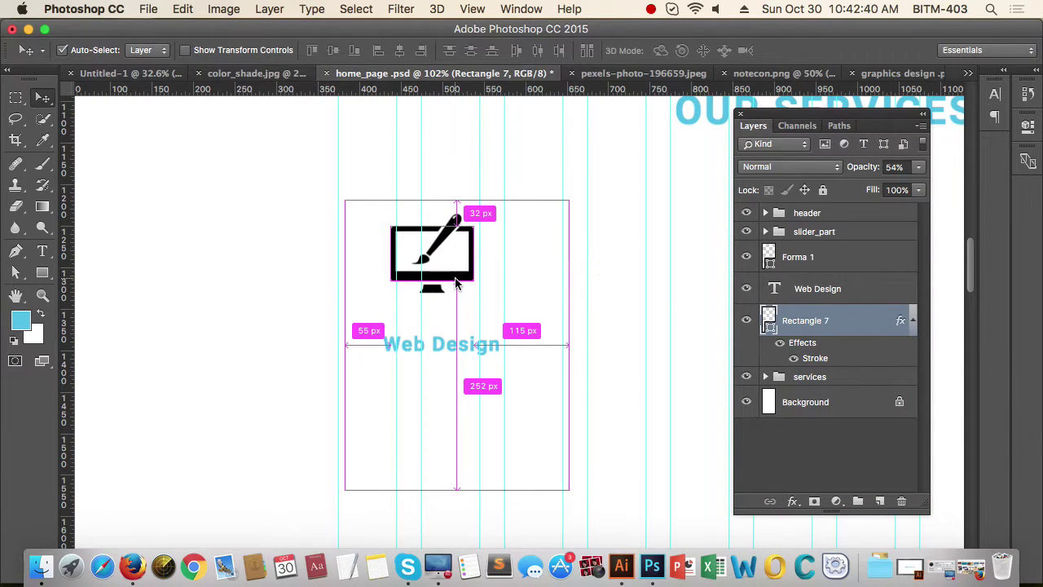
pyautogui.press('super+z')
pyautogui.click(847, 265)
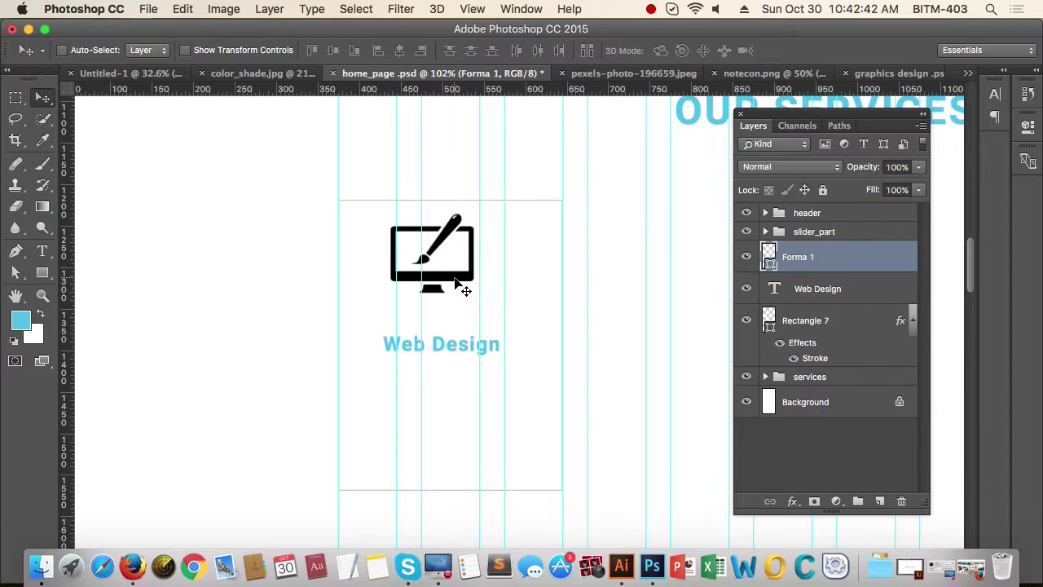
pyautogui.moveTo(456, 278)
pyautogui.mouseDown()
pyautogui.moveTo(475, 272)
pyautogui.moveTo(490, 290)
pyautogui.moveTo(455, 277)
pyautogui.mouseUp()
pyautogui.press('super+t')
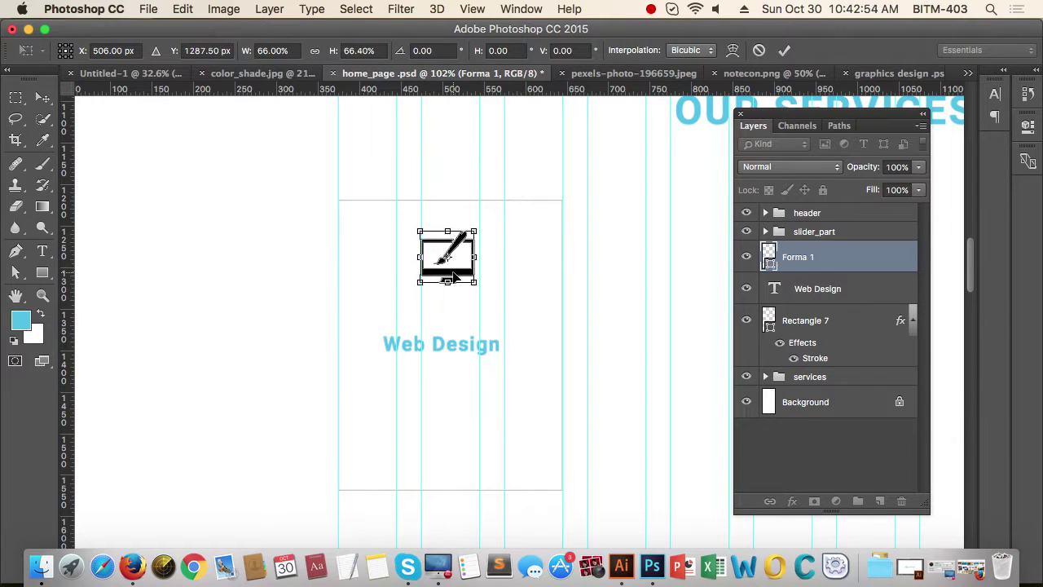
pyautogui.press('Return')
# Step: Move the Web Design text up closer to the icon and centre it directly beneath the icon
pyautogui.moveTo(462, 348); pyautogui.dragTo(405, 275)
pyautogui.press('super+z')
pyautogui.click(775, 288)
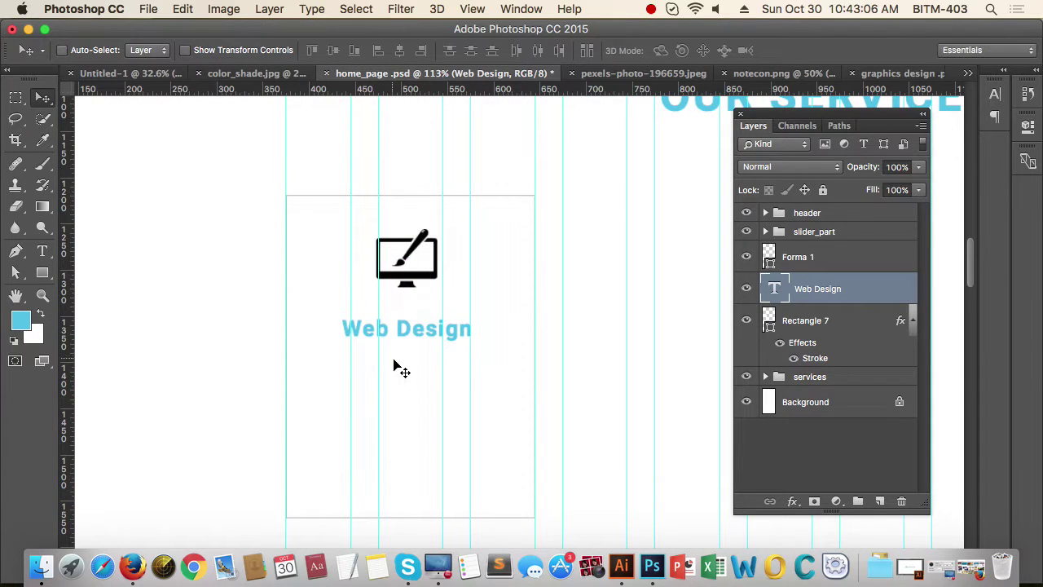
# Step: Create a paragraph text box below the Web Design title within the card and fill it with Lorem Ipsum placeholder text
pyautogui.moveTo(427, 373); pyautogui.dragTo(392, 380)
pyautogui.press('t')
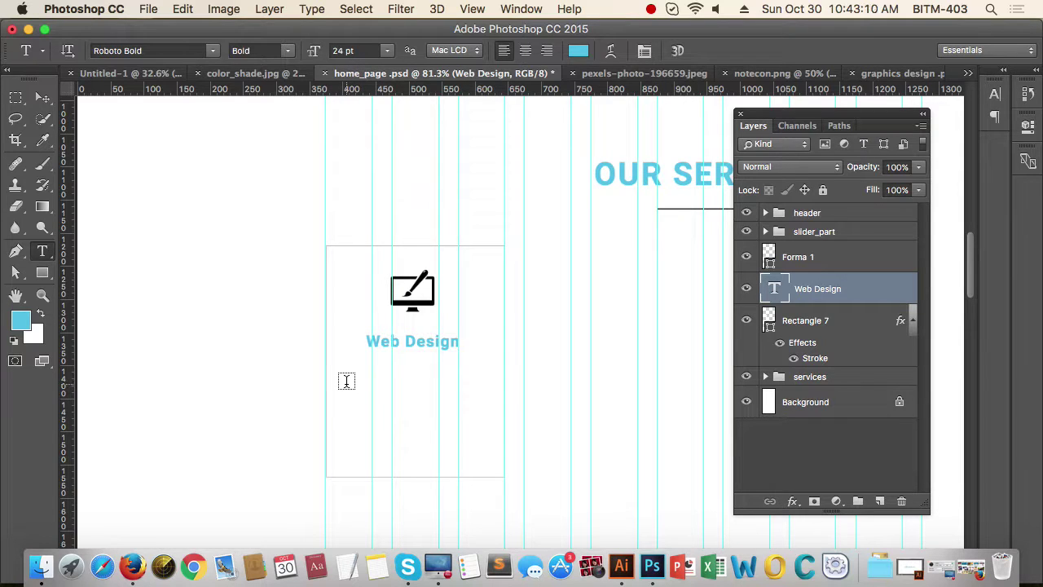
pyautogui.moveTo(347, 379); pyautogui.dragTo(487, 448)
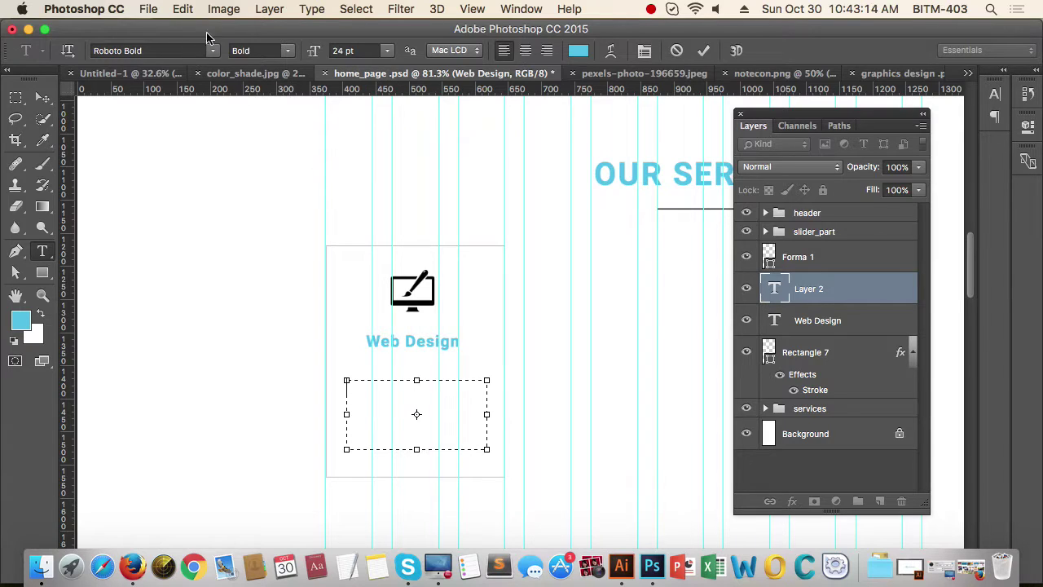
pyautogui.click(318, 11)
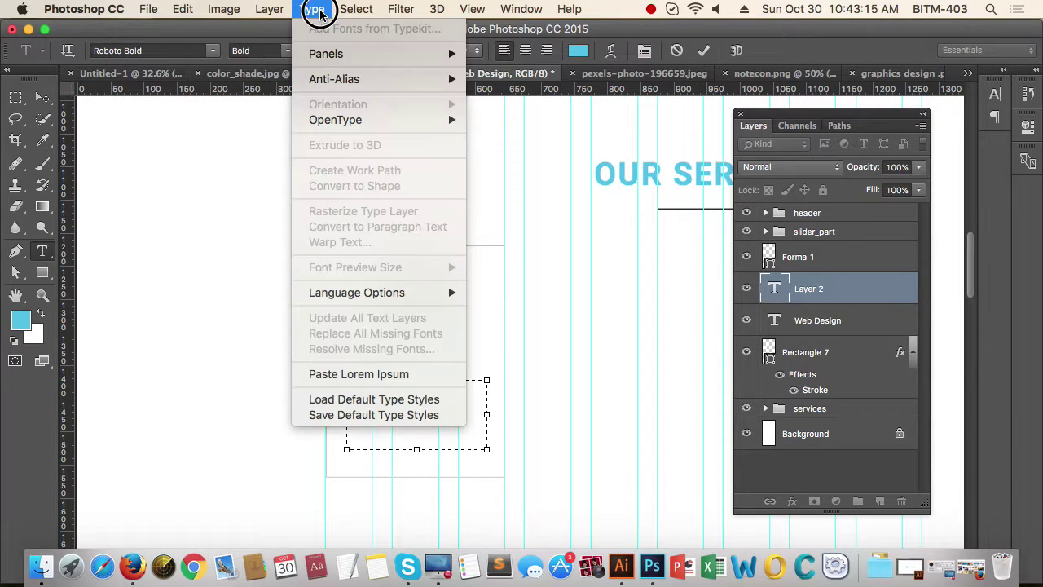
pyautogui.click(346, 374)
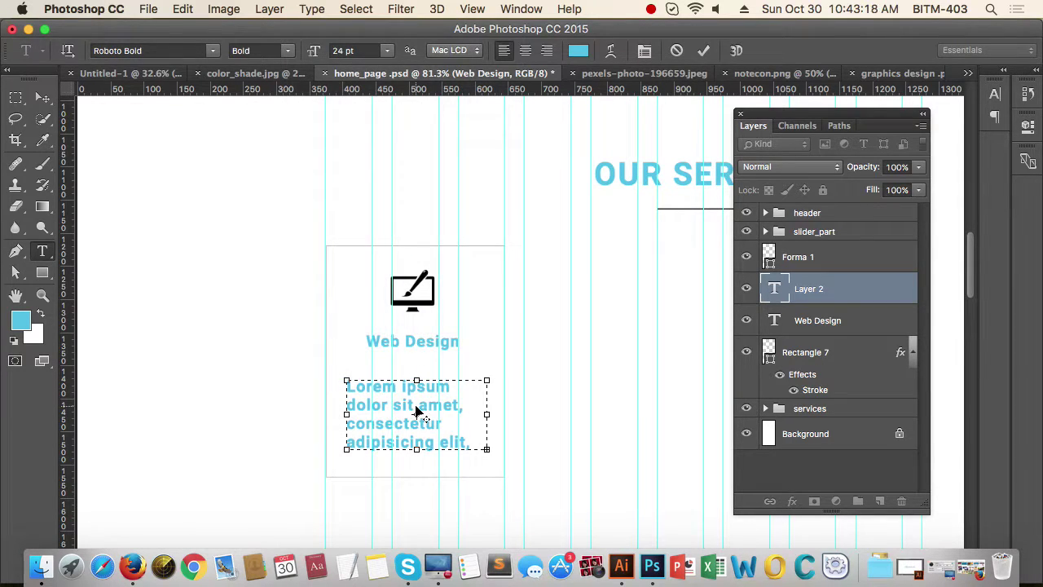
# Step: Set the card's Lorem Ipsum paragraph to Roboto Regular at 14 pt
pyautogui.tripleClick(387, 399)
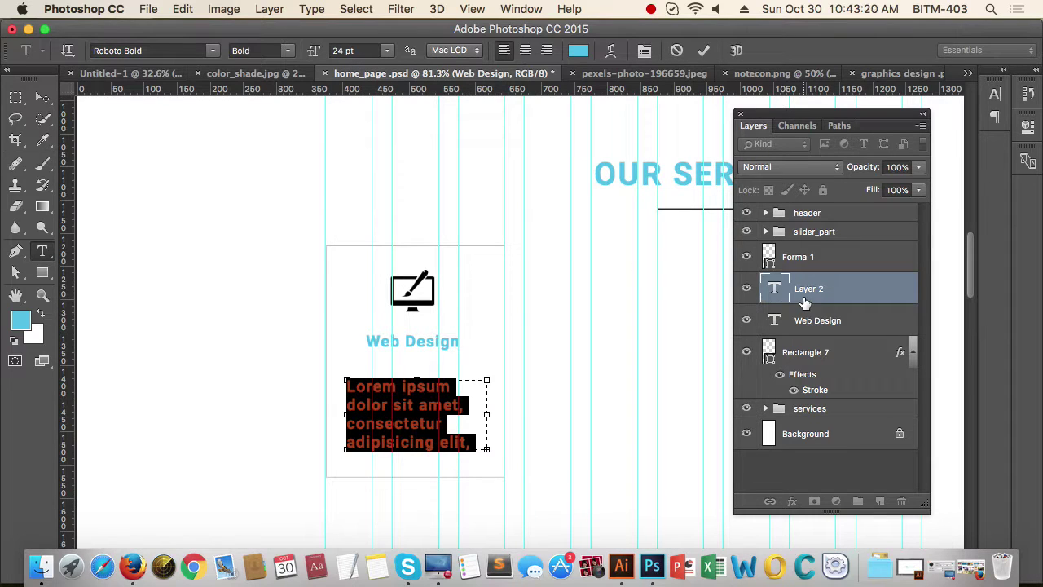
pyautogui.click(387, 51)
pyautogui.click(342, 159)
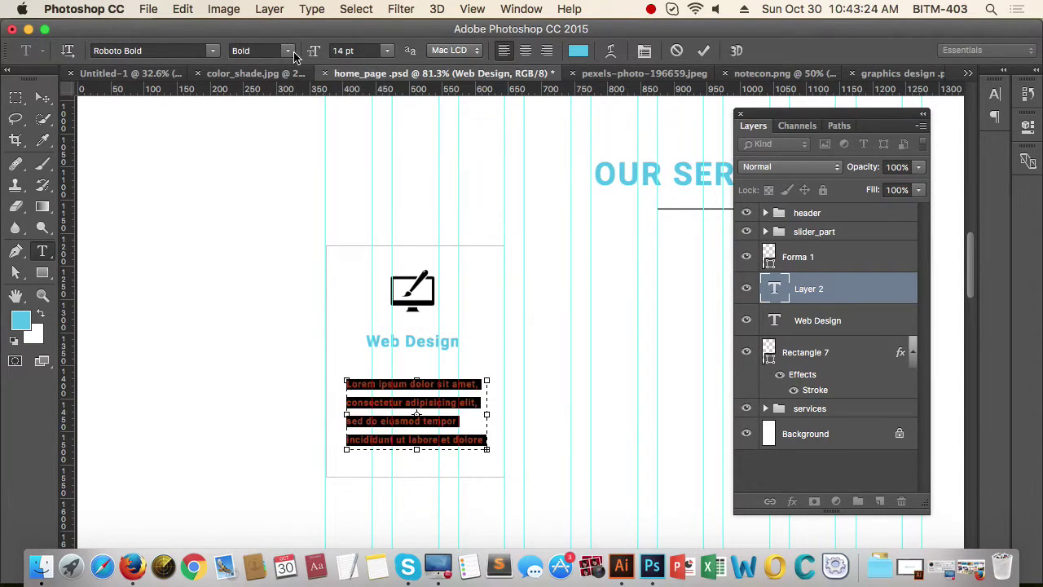
pyautogui.click(277, 51)
pyautogui.click(290, 94)
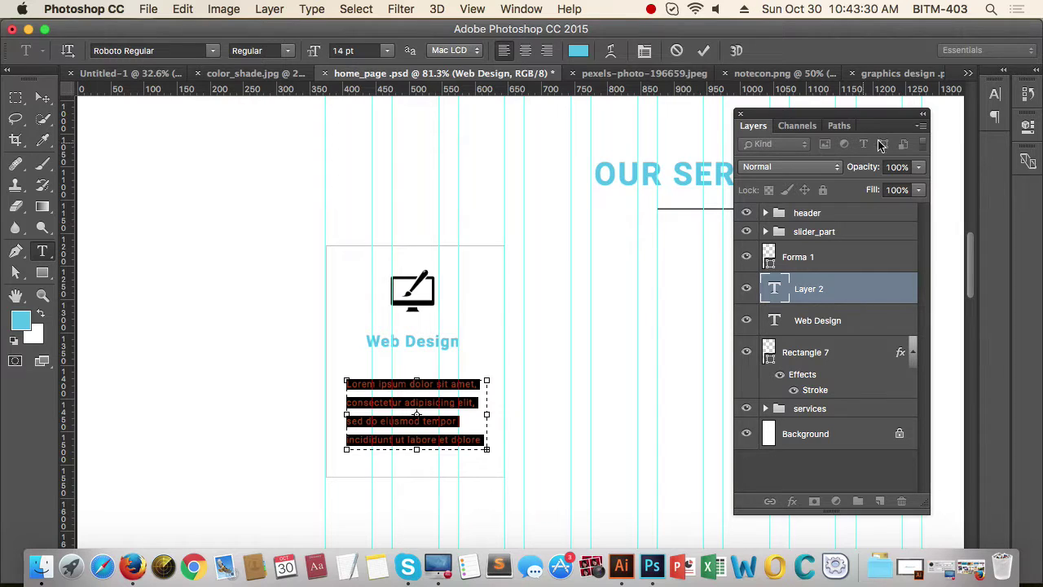
# Step: Give the Lorem Ipsum paragraph 0 tracking, 25 pt leading and centre alignment
pyautogui.click(995, 94)
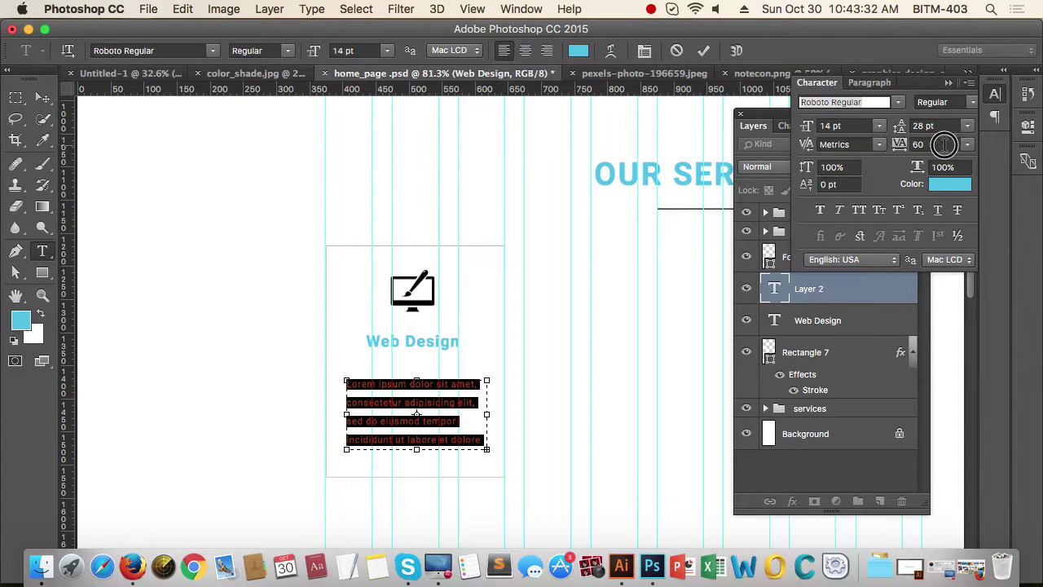
pyautogui.moveTo(940, 145); pyautogui.dragTo(788, 181)
pyautogui.write('0')
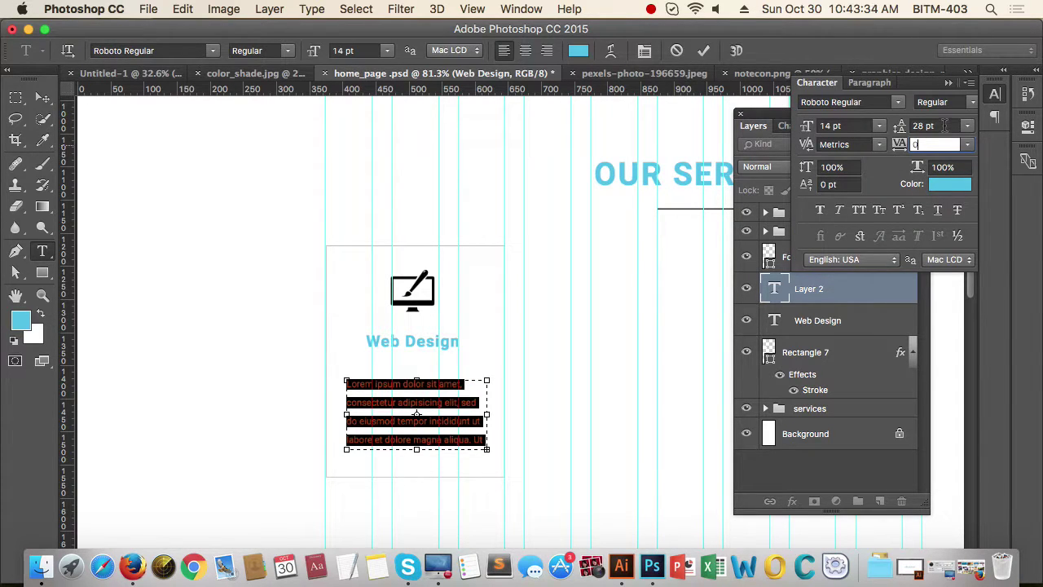
pyautogui.click(949, 125)
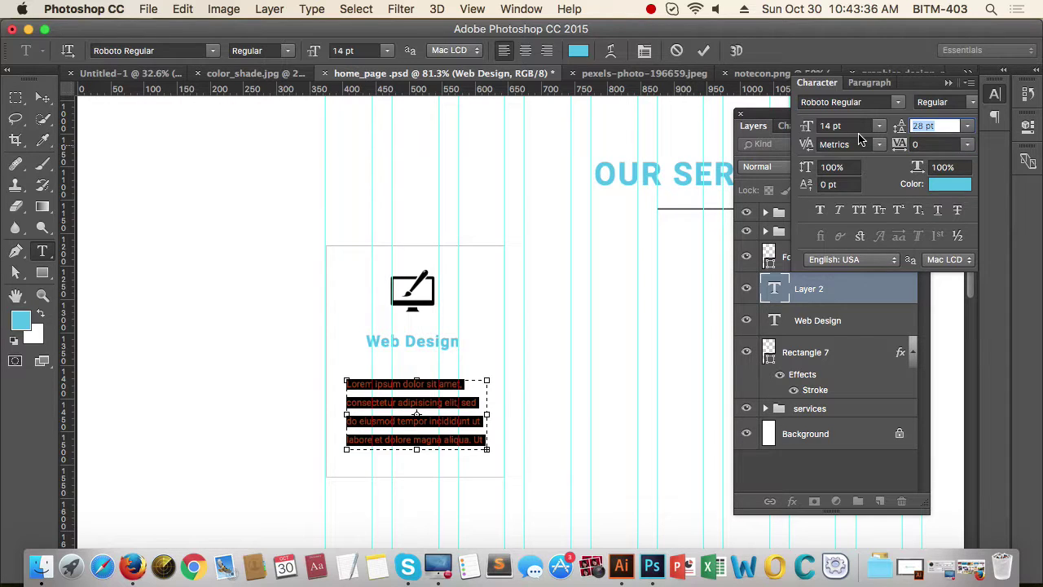
pyautogui.write('25')
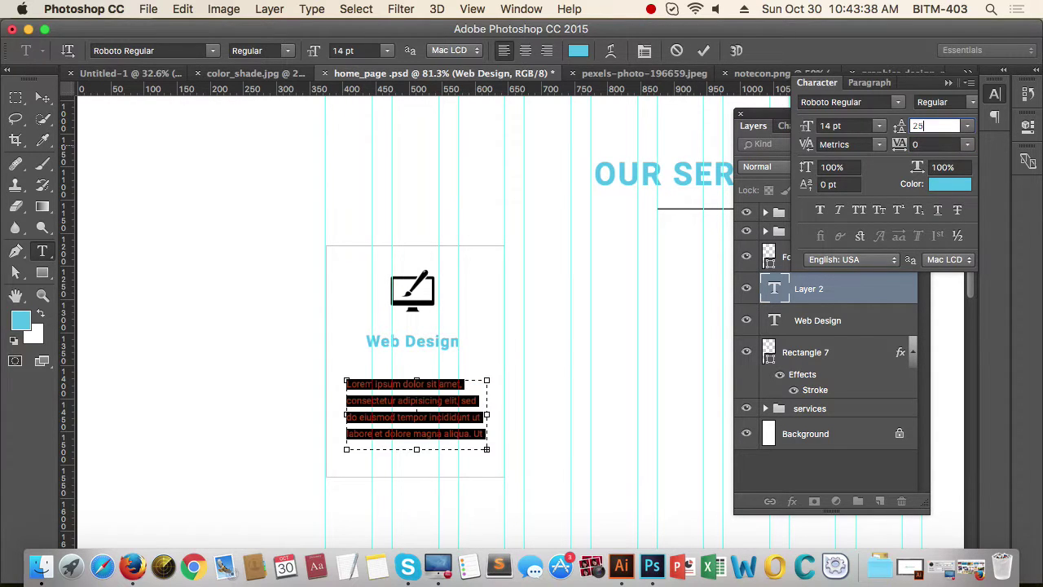
pyautogui.click(525, 50)
pyautogui.click(950, 84)
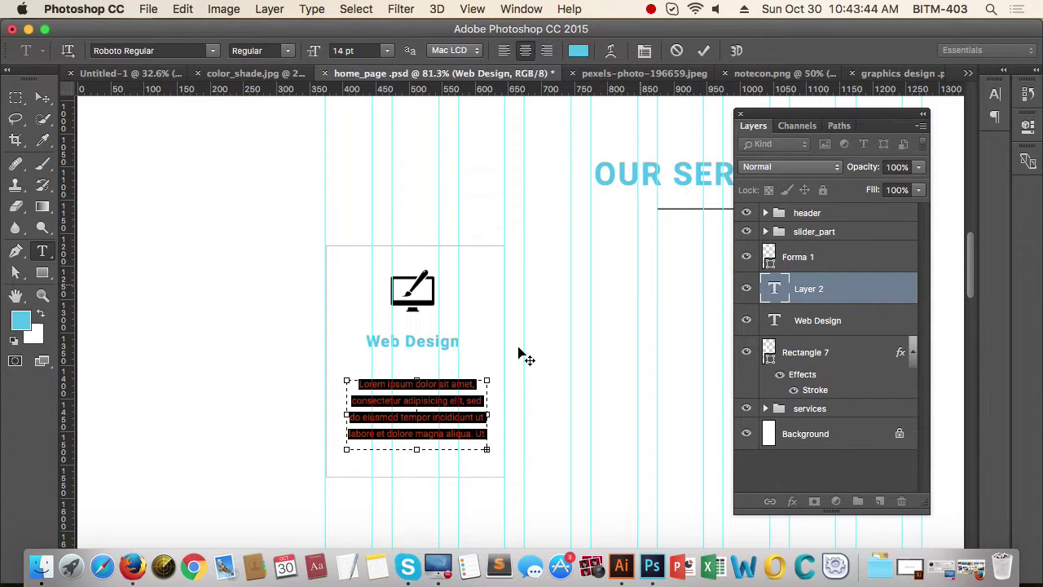
# Step: Shorten the Lorem Ipsum paragraph so that it ends with "labore et dolore", and commit the text
pyautogui.moveTo(416, 433); pyautogui.dragTo(487, 429)
pyautogui.press('BackSpace')
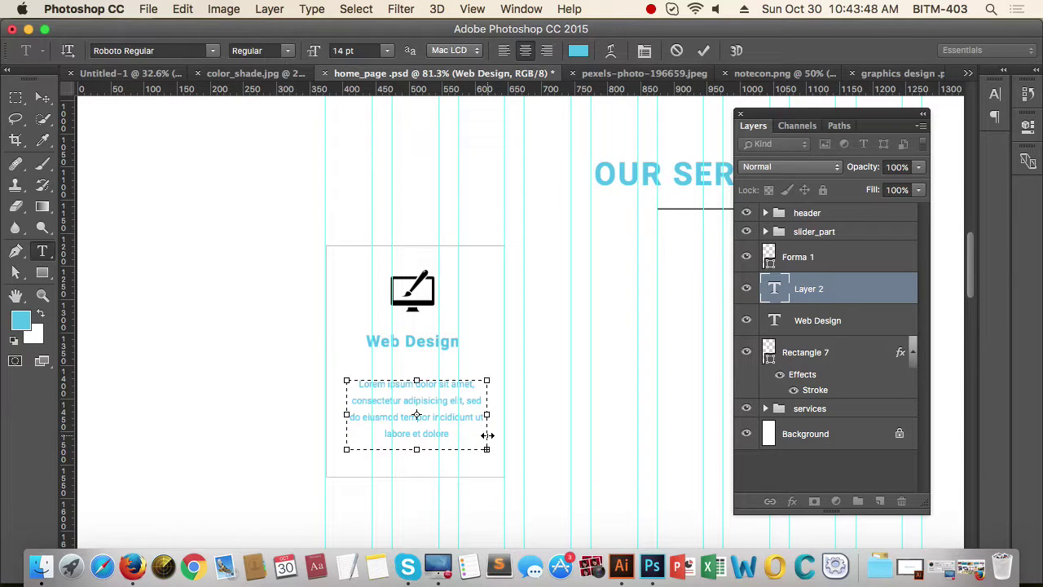
pyautogui.click(42, 98)
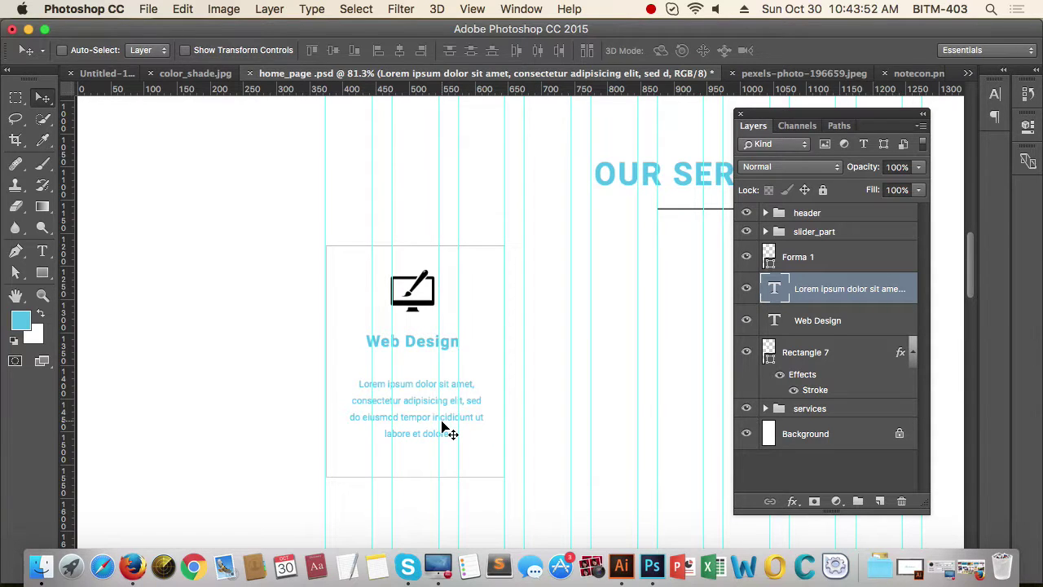
# Step: Sample black (#000000) from the monitor icon as the foreground colour and fill the Lorem Ipsum paragraph with it
pyautogui.press('t')
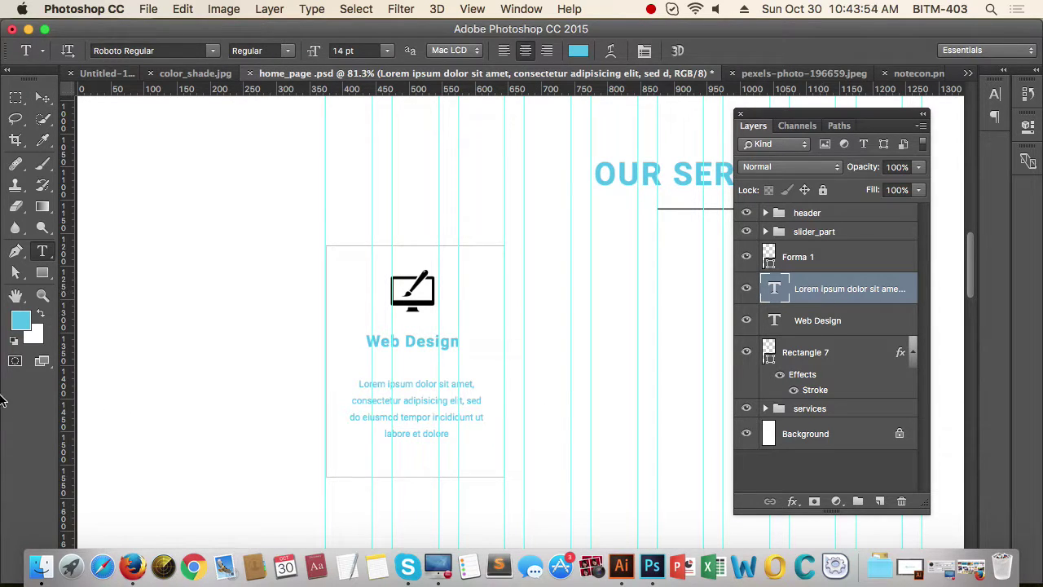
pyautogui.click(20, 322)
pyautogui.click(396, 292)
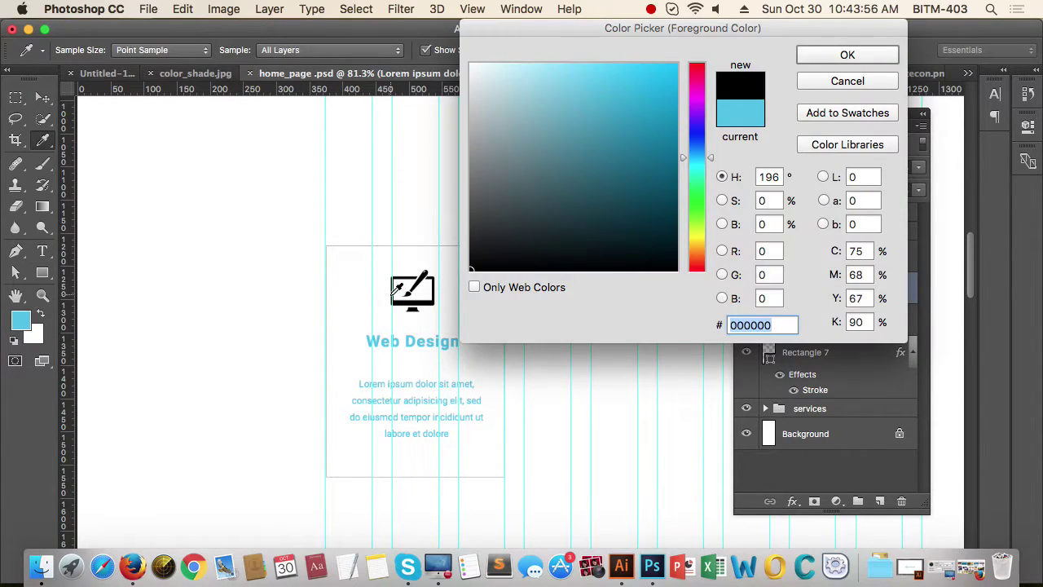
pyautogui.click(862, 56)
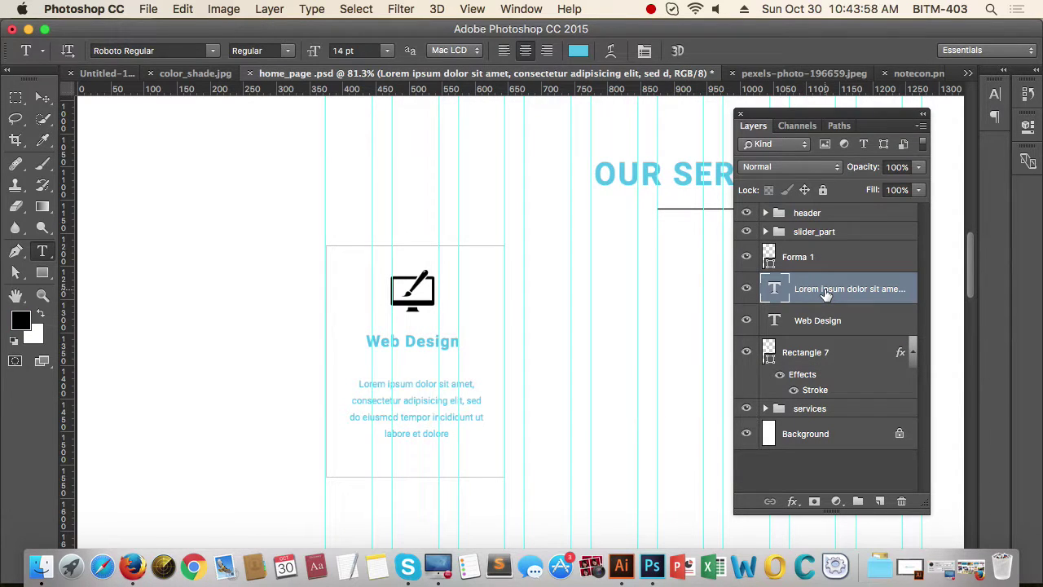
pyautogui.press('super+BackSpace')
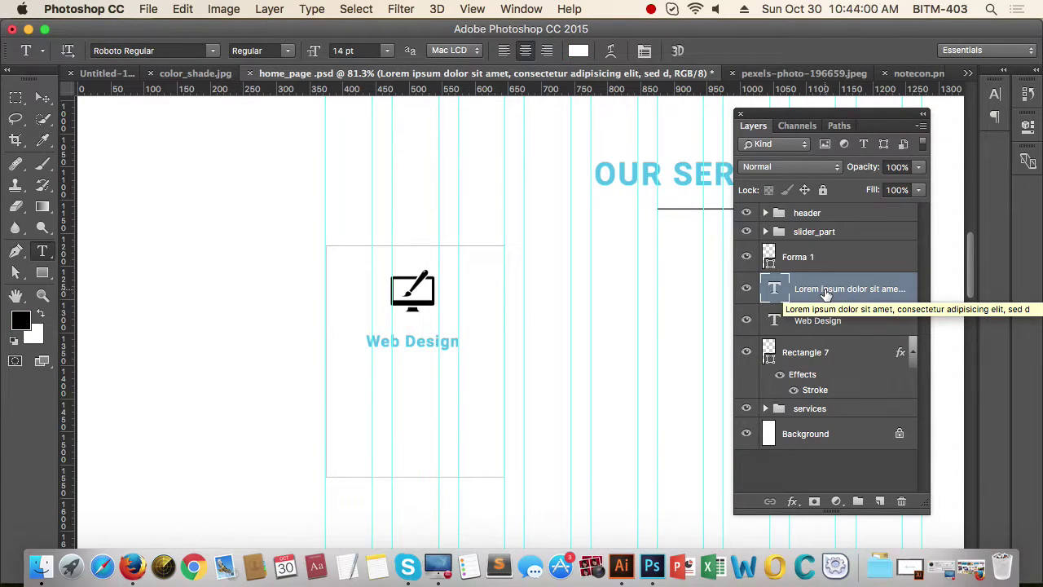
pyautogui.hotkey('alt', 'BackSpace')
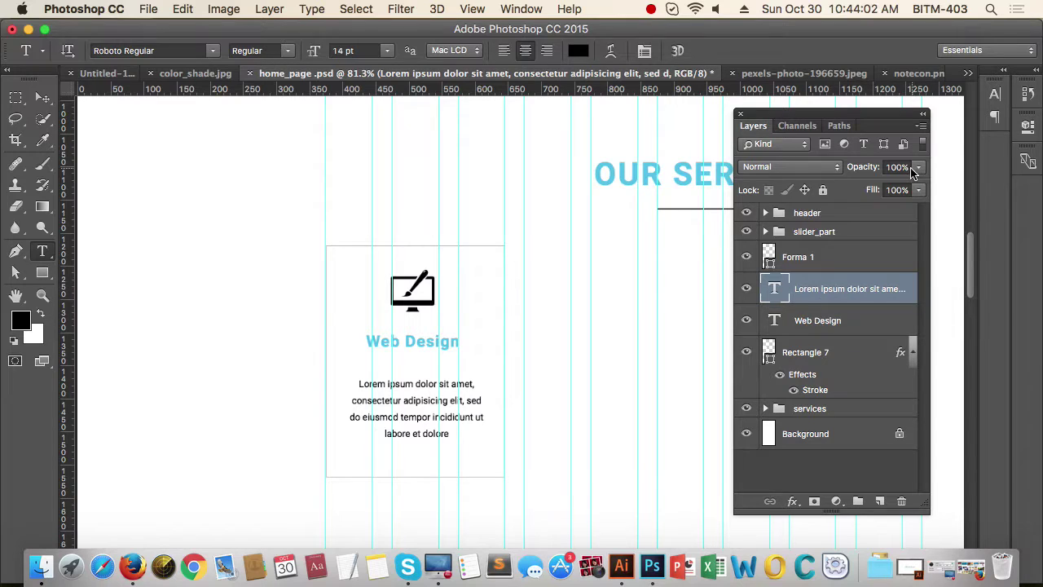
# Step: Set the Lorem Ipsum paragraph to 54% opacity and make the Web Design title black at 87% opacity
pyautogui.press('5')
pyautogui.press('4')
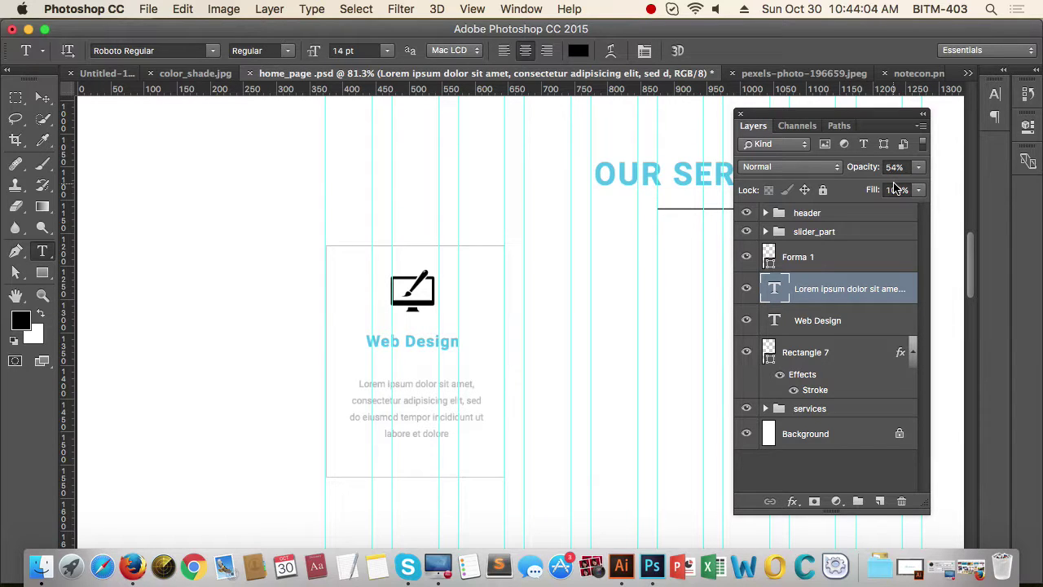
pyautogui.click(864, 321)
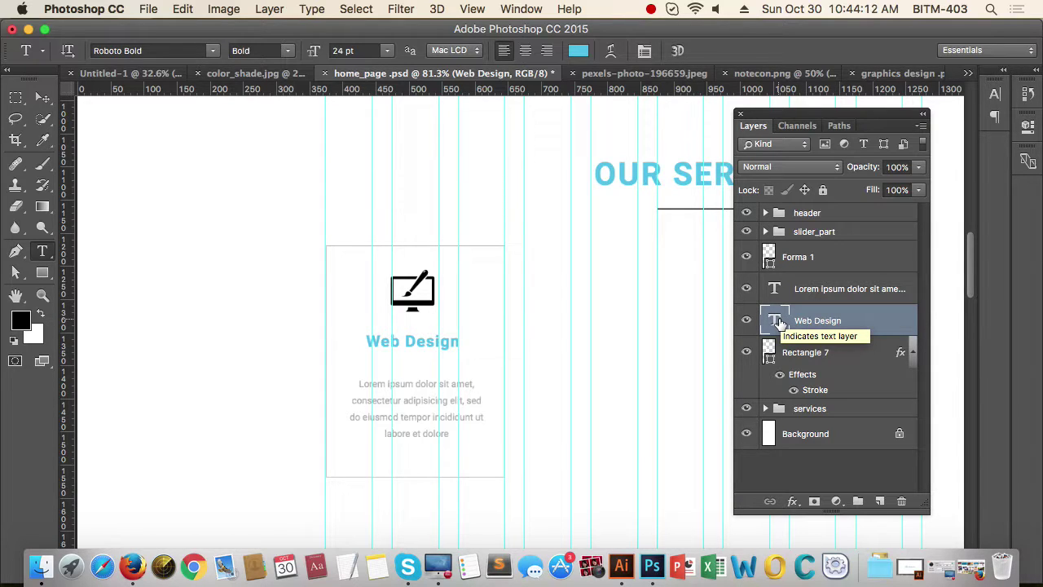
pyautogui.hotkey('alt', 'BackSpace')
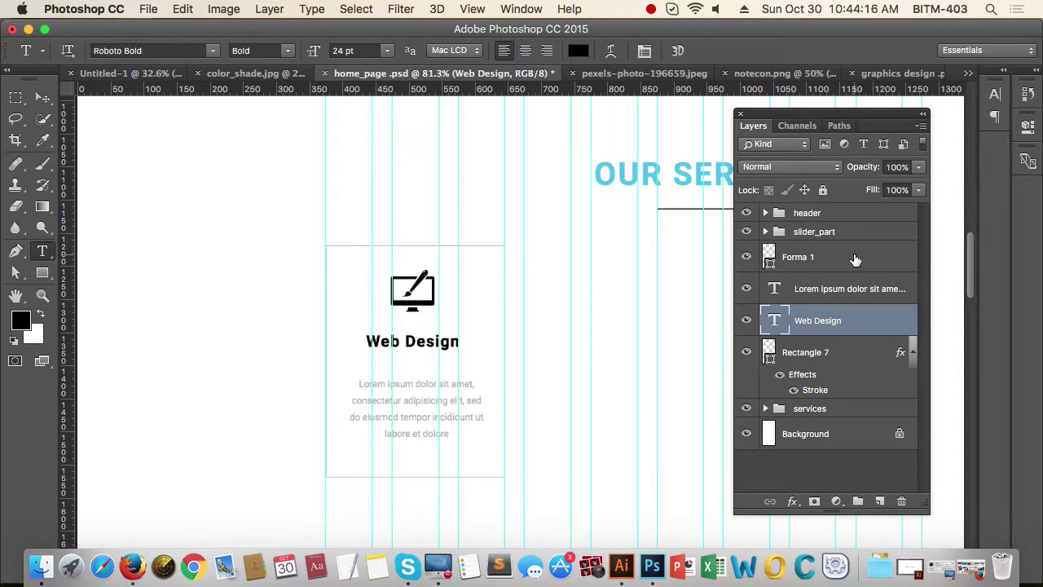
pyautogui.press('8')
pyautogui.press('7')
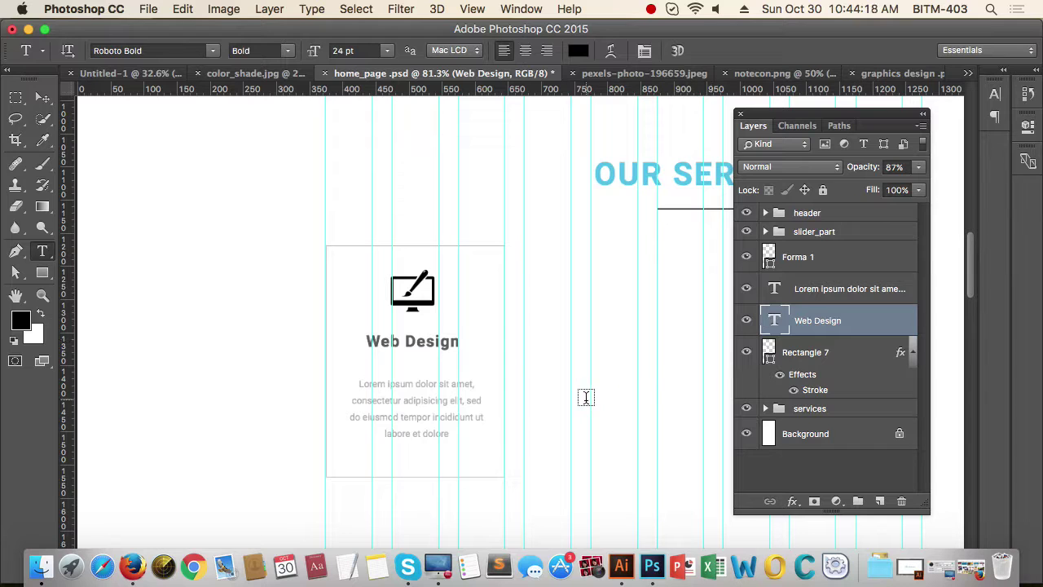
# Step: Align the monitor icon with the service card's top edge, and shift it down about 40 px
pyautogui.click(42, 98)
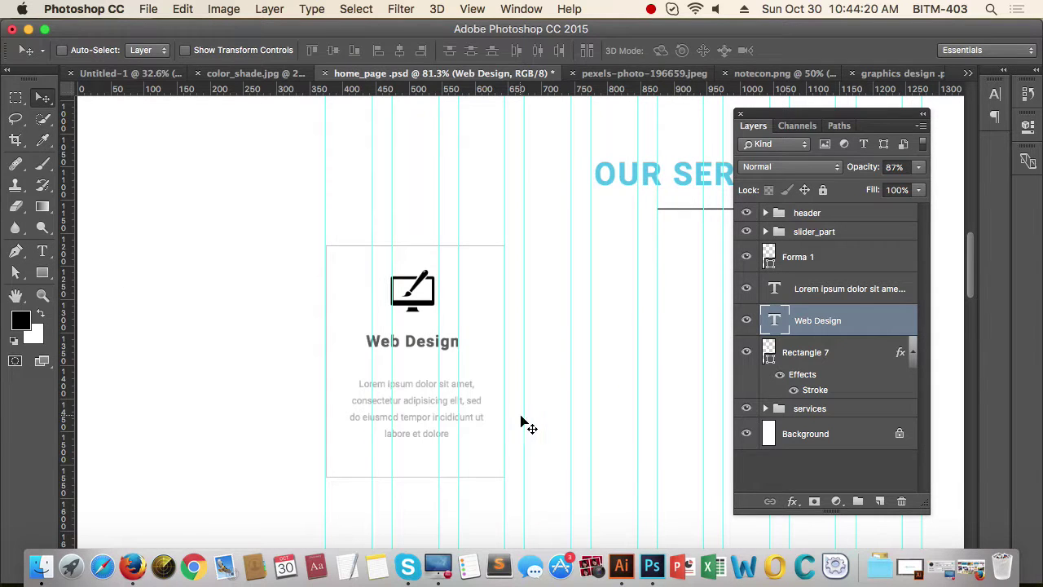
pyautogui.moveTo(519, 403); pyautogui.dragTo(473, 406)
pyautogui.moveTo(598, 439); pyautogui.dragTo(543, 400)
pyautogui.moveTo(392, 299); pyautogui.dragTo(464, 330)
pyautogui.moveTo(419, 259); pyautogui.dragTo(406, 229)
pyautogui.press('super+z')
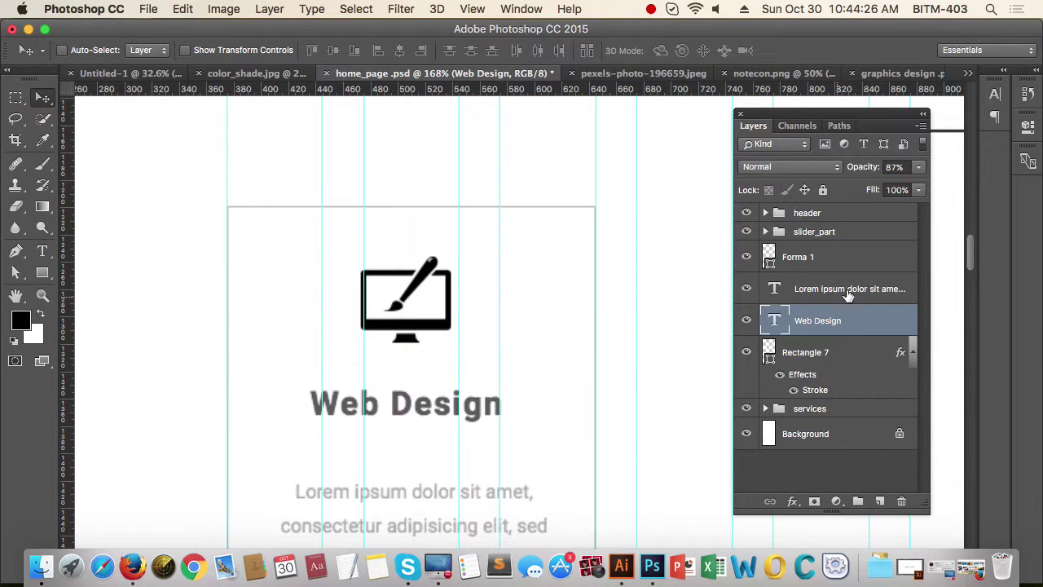
pyautogui.click(851, 260)
pyautogui.keyDown('super'); pyautogui.click(389, 249); pyautogui.keyUp('super')
pyautogui.moveTo(390, 249); pyautogui.dragTo(415, 193)
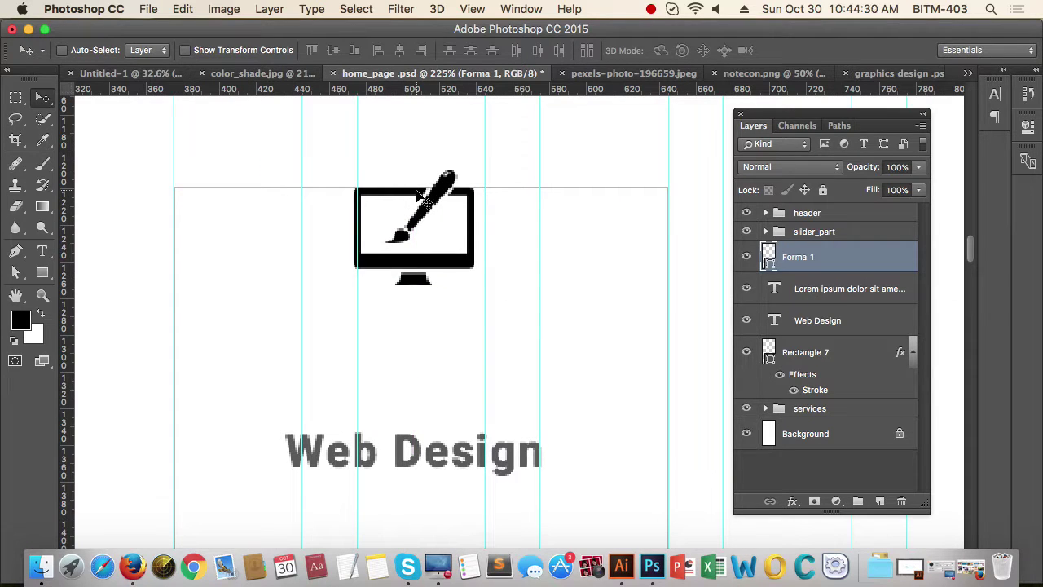
pyautogui.hotkey('shift', 'Down')
pyautogui.hotkey('shift', 'Down')
pyautogui.hotkey('shift', 'Down')
pyautogui.hotkey('shift', 'Down')
pyautogui.hotkey('shift', 'Down')
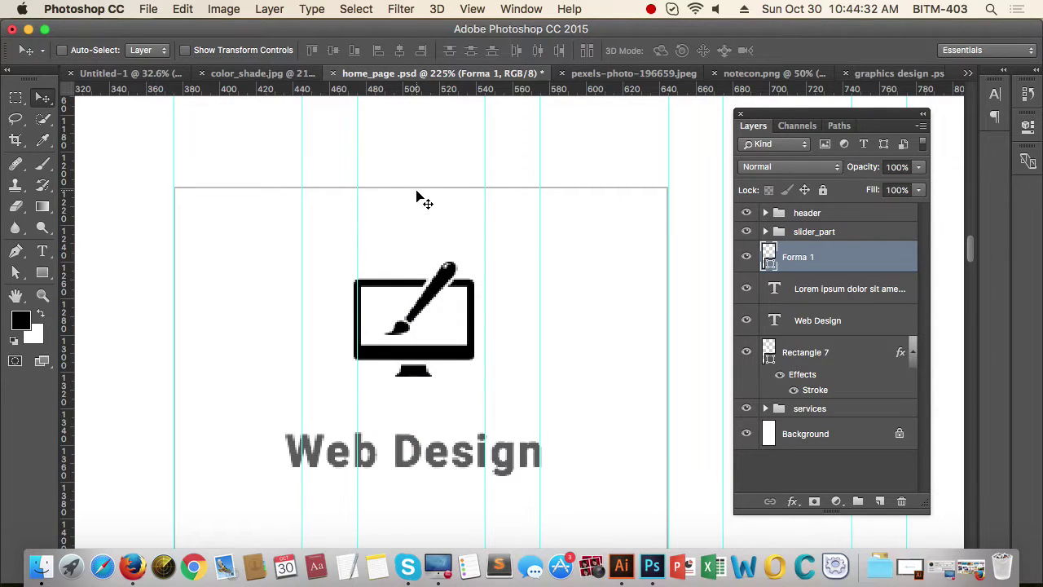
pyautogui.moveTo(484, 219); pyautogui.dragTo(408, 234)
pyautogui.moveTo(484, 262); pyautogui.dragTo(524, 264)
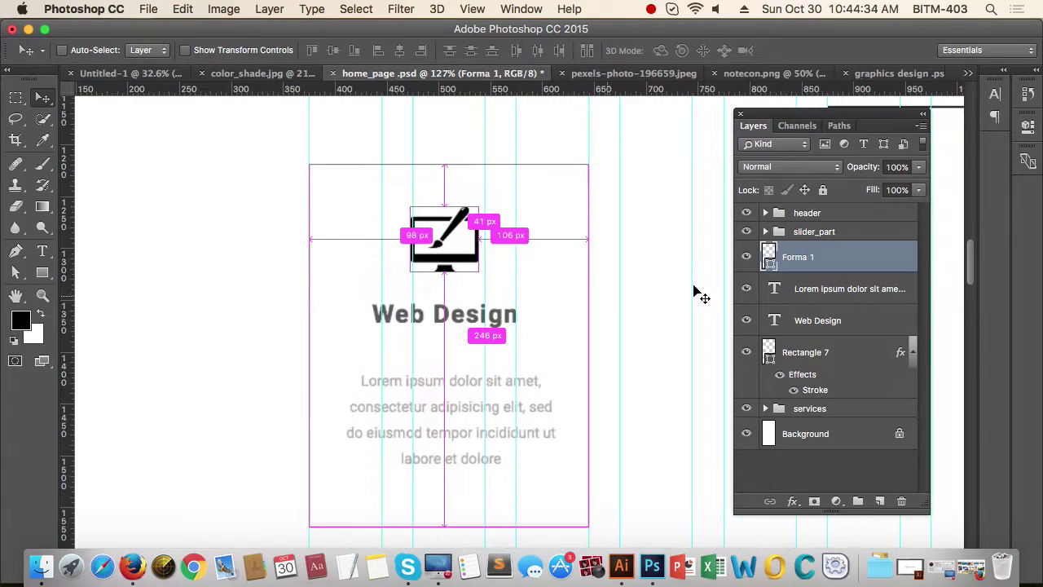
# Step: Raise the Web Design title layer above the paragraph layer and place the title about 23 px below the monitor icon
pyautogui.click(849, 326)
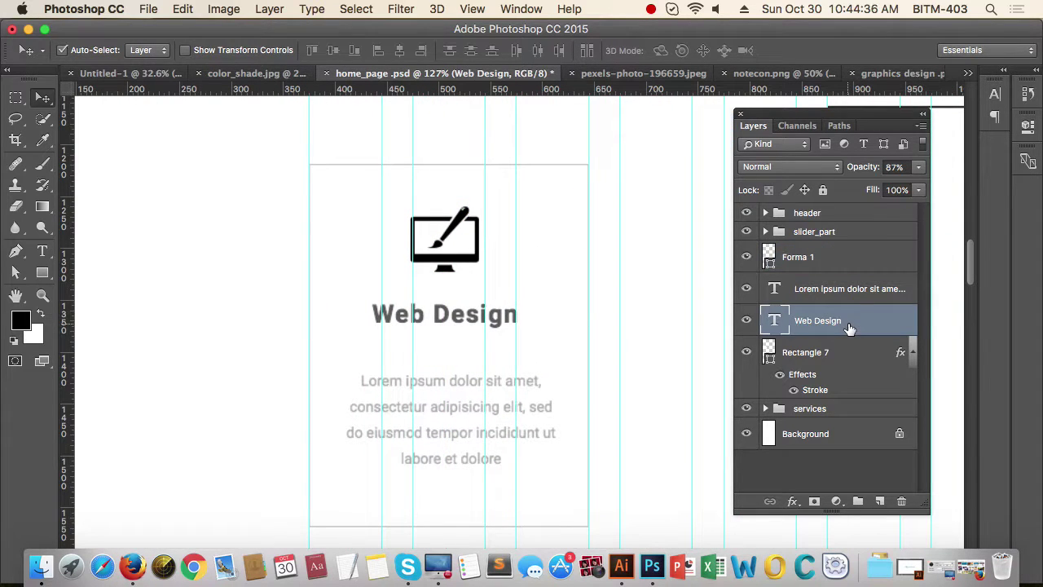
pyautogui.press('super+]')
pyautogui.keyDown('super'); pyautogui.moveTo(434, 285); pyautogui.dragTo(493, 306); pyautogui.keyUp('super')
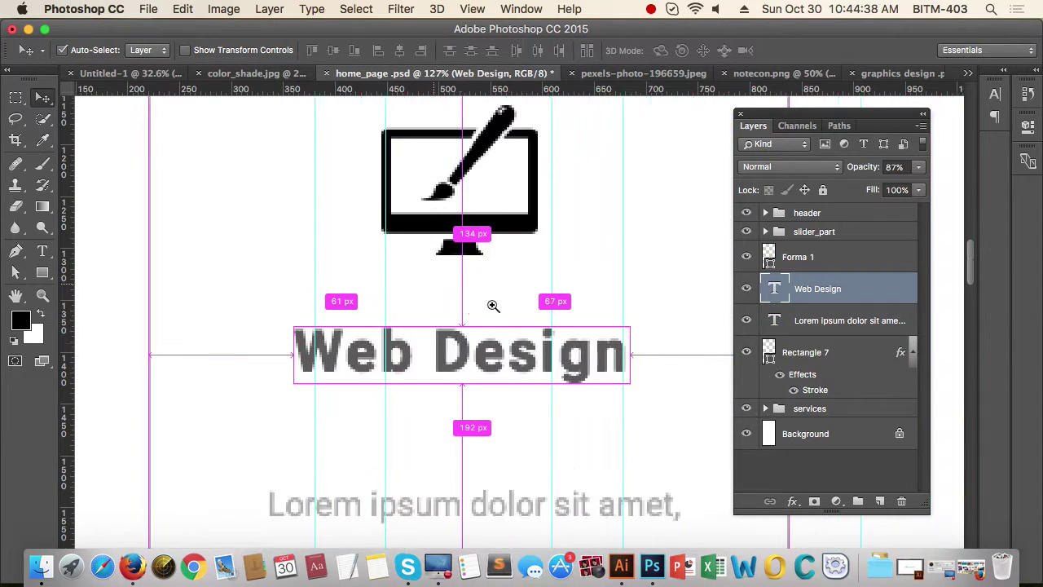
pyautogui.moveTo(444, 336); pyautogui.dragTo(447, 276)
pyautogui.press('Up')
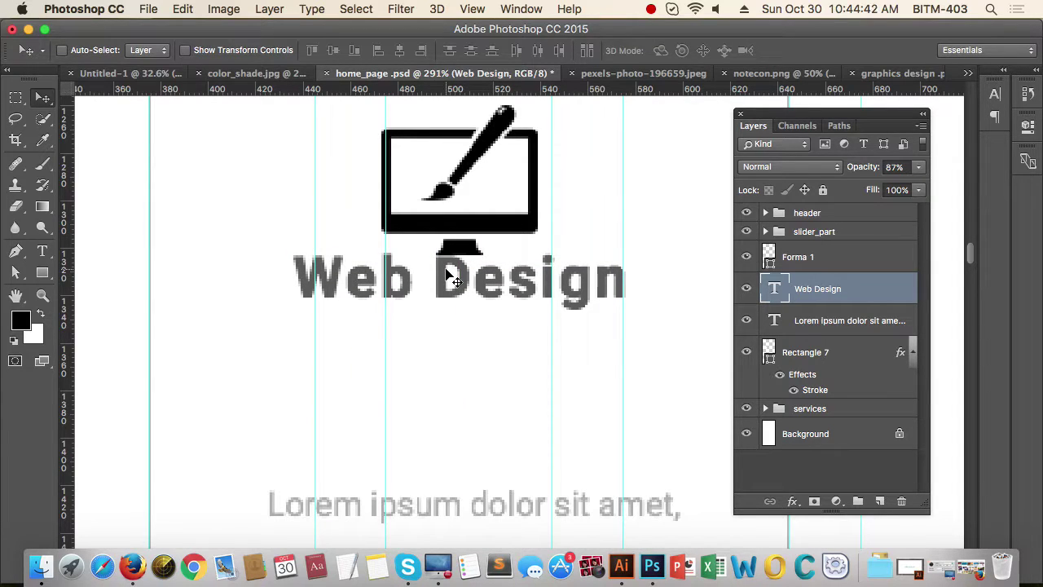
pyautogui.hotkey('shift', 'Down')
pyautogui.hotkey('shift', 'Down')
pyautogui.hotkey('shift', 'Down')
pyautogui.hotkey('shift', 'Down')
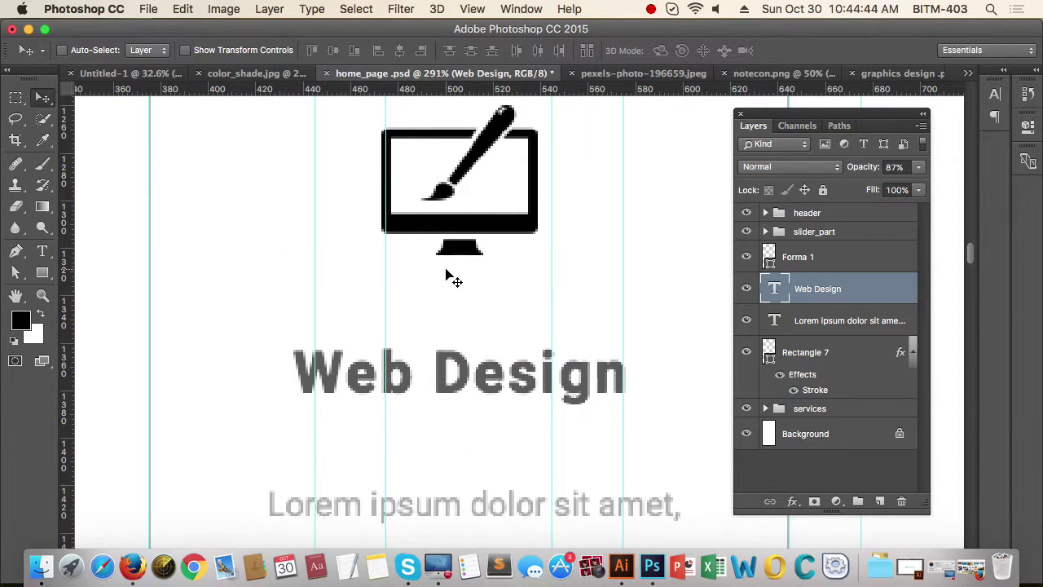
pyautogui.scroll(-5, 517, 305)
pyautogui.hotkey('shift', 'Down')
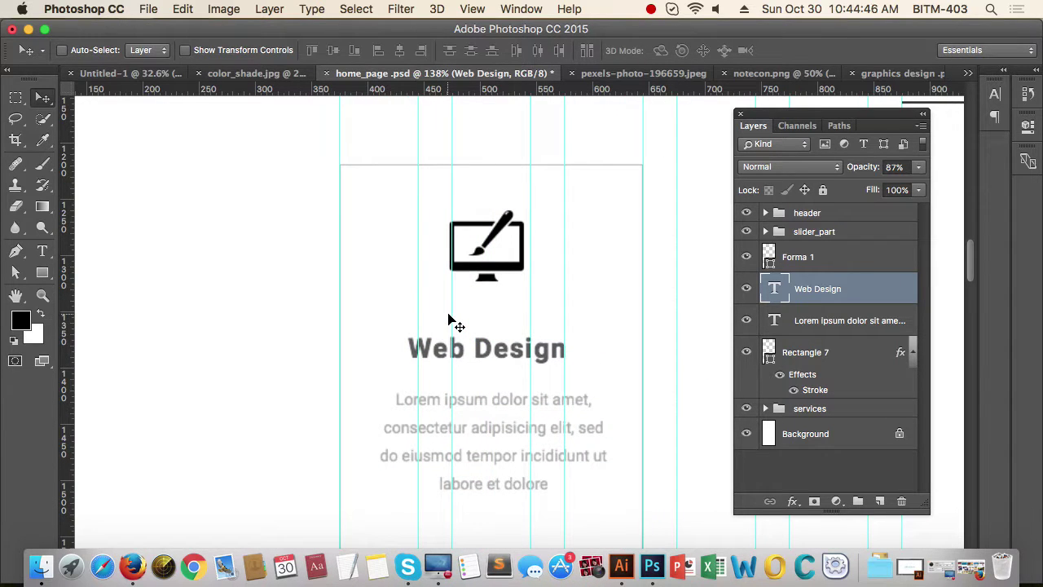
pyautogui.scroll(-3, 549, 314)
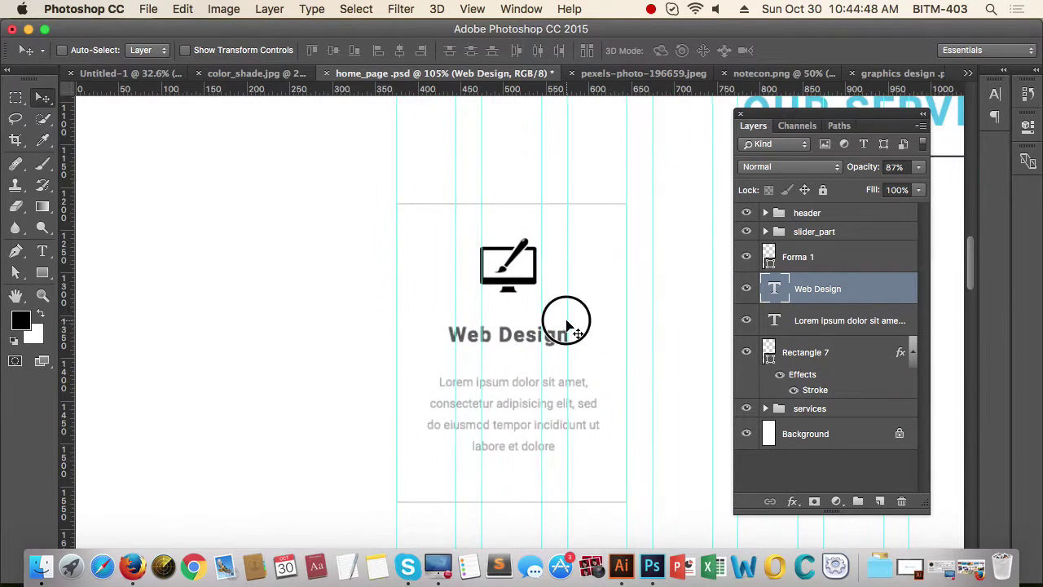
pyautogui.scroll(2, 481, 320)
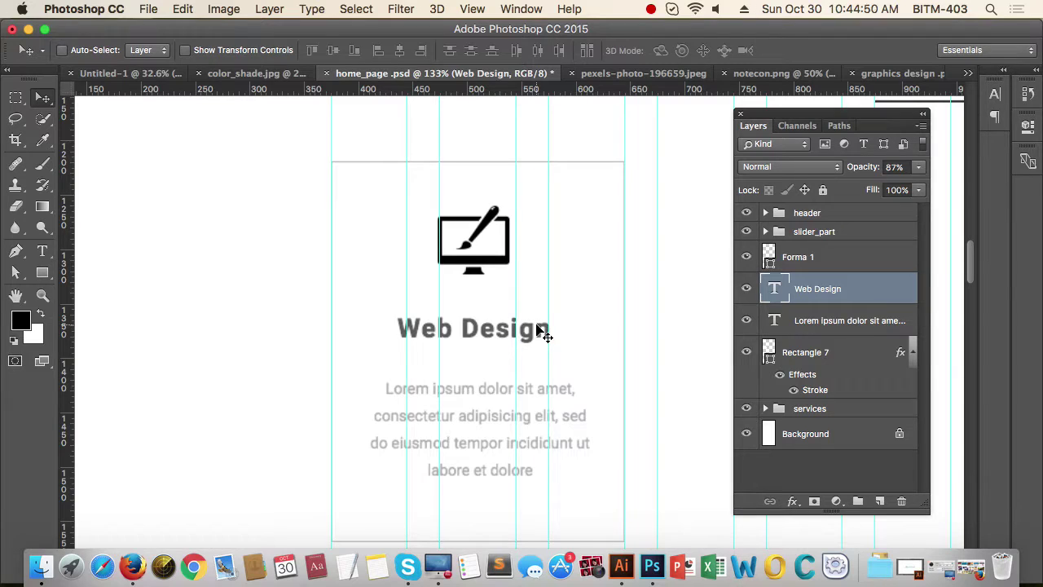
pyautogui.hotkey('shift', 'Up')
# Step: Move the Lorem Ipsum paragraph up to about 23 px below the Web Design title
pyautogui.click(831, 329)
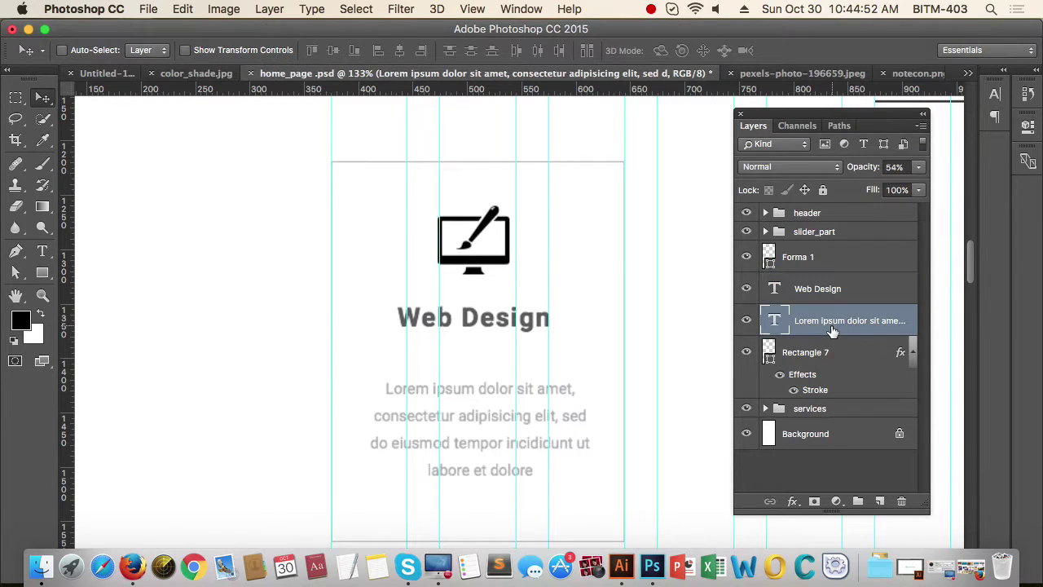
pyautogui.hotkey('shift', 'Up')
pyautogui.hotkey('shift', 'Up')
pyautogui.hotkey('shift', 'Up')
pyautogui.hotkey('shift', 'Up')
pyautogui.hotkey('shift', 'Up')
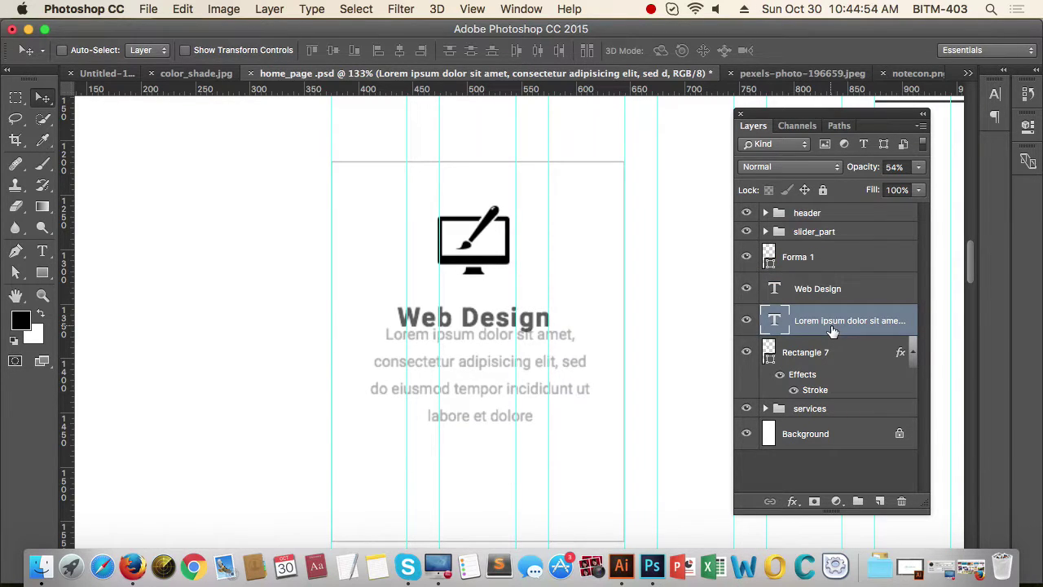
pyautogui.press('Up')
pyautogui.press('Up')
pyautogui.press('Up')
pyautogui.hotkey('shift', 'Down')
pyautogui.hotkey('shift', 'Down')
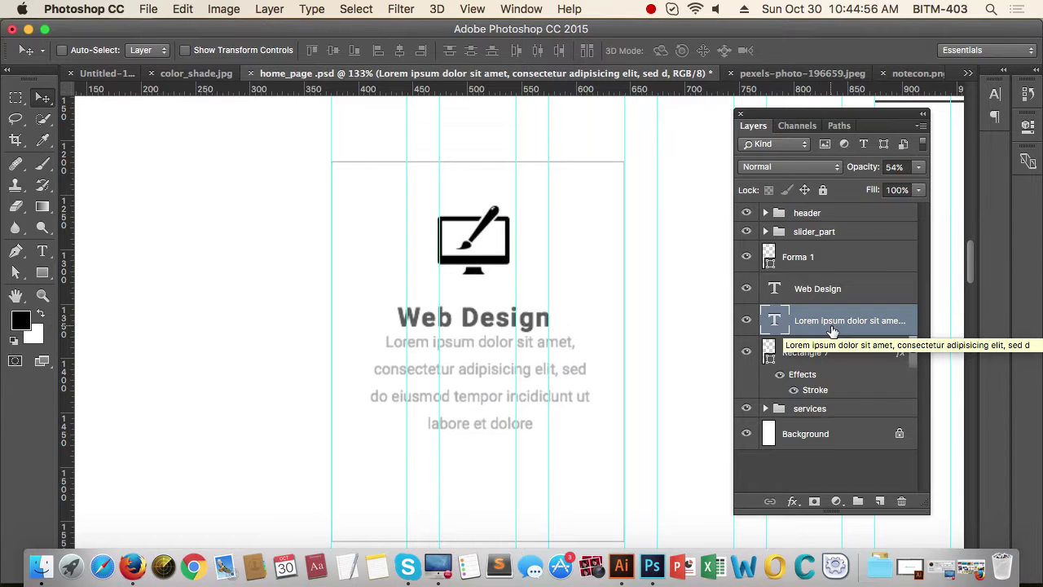
pyautogui.hotkey('shift', 'Down')
# Step: Examine the service card's spacing and its position relative to the OUR SERVICES heading
pyautogui.moveTo(577, 350); pyautogui.dragTo(321, 337)
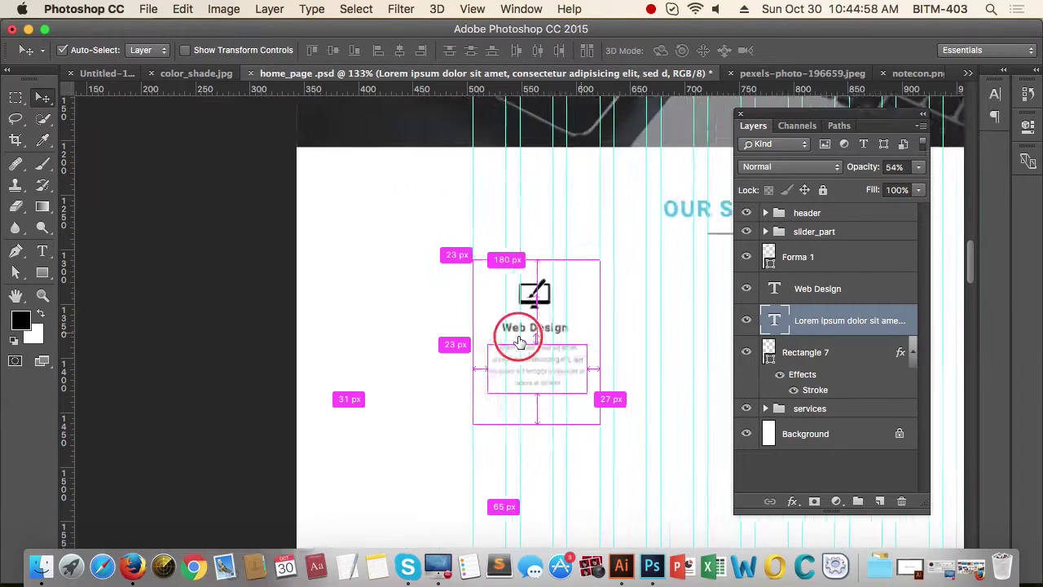
pyautogui.moveTo(679, 355); pyautogui.dragTo(597, 358)
pyautogui.moveTo(530, 356); pyautogui.dragTo(566, 349)
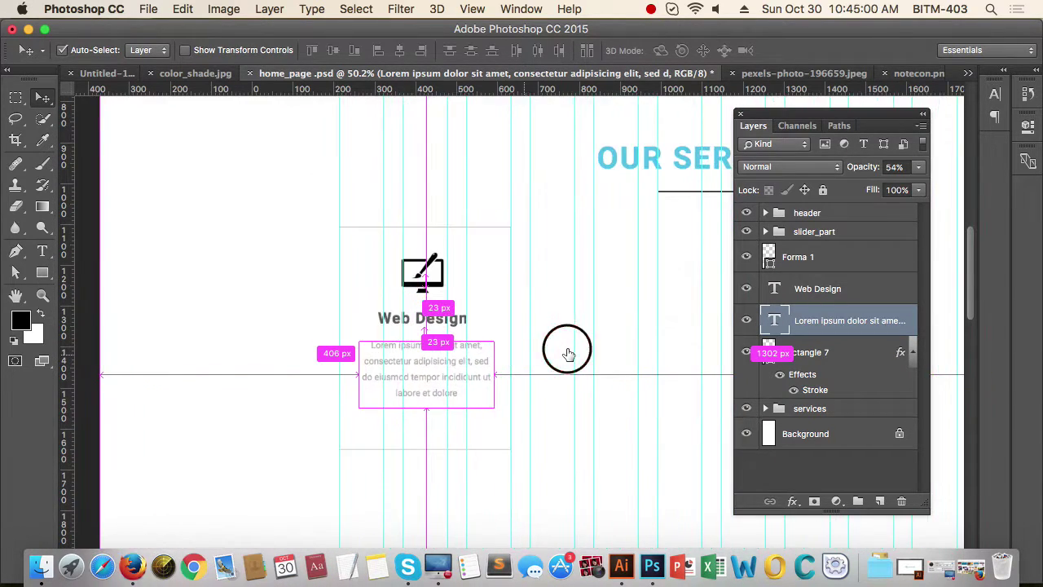
pyautogui.moveTo(569, 390); pyautogui.dragTo(595, 328)
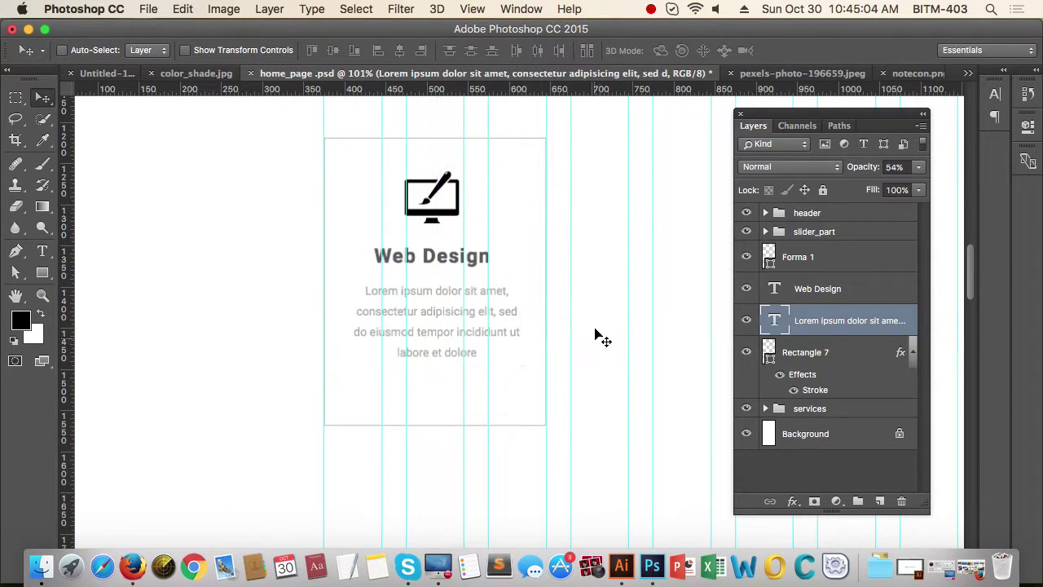
pyautogui.moveTo(502, 369); pyautogui.dragTo(501, 424)
pyautogui.moveTo(501, 350); pyautogui.dragTo(599, 253)
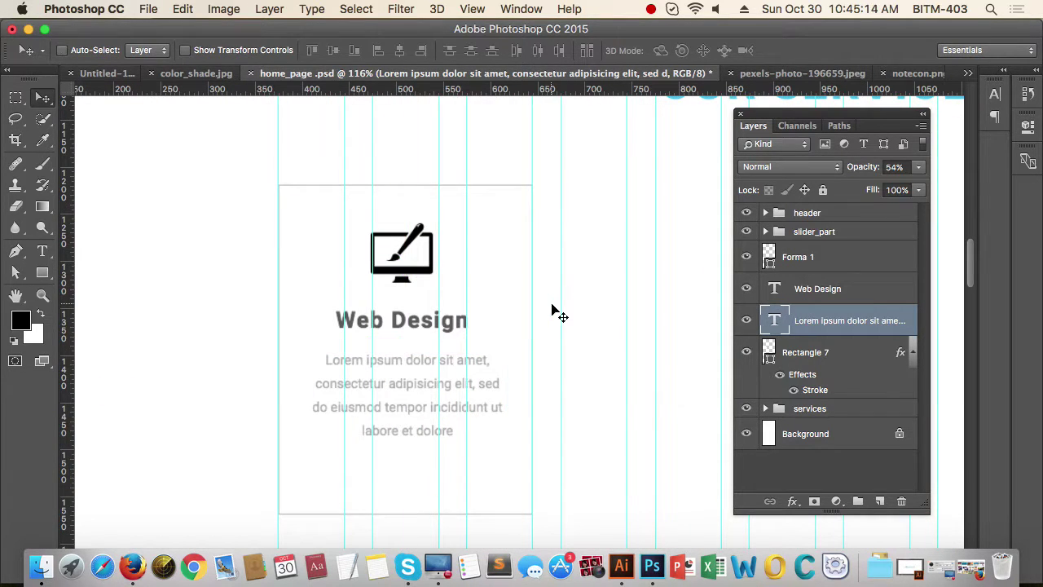
pyautogui.moveTo(552, 309); pyautogui.dragTo(477, 388)
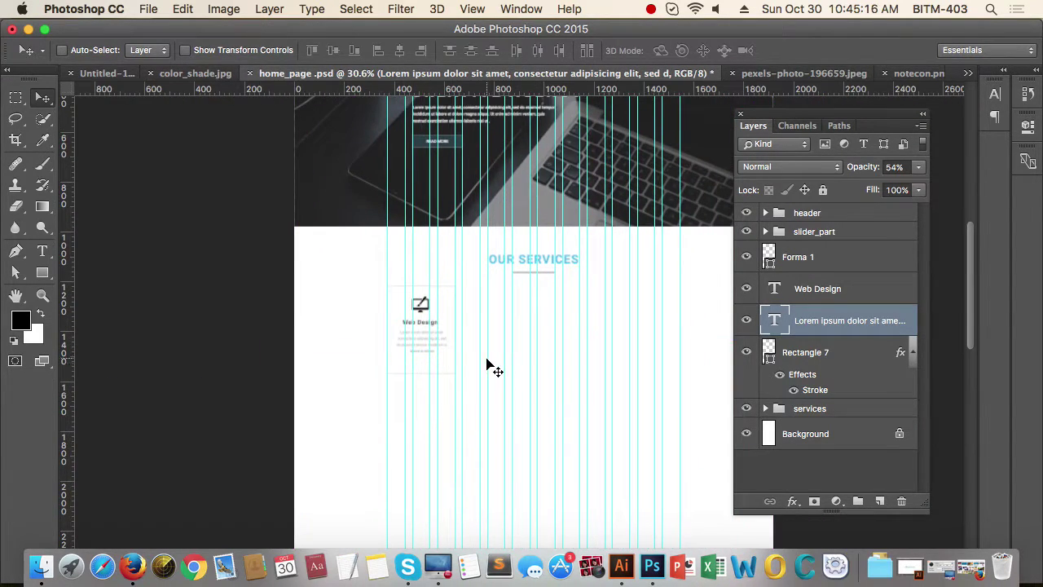
pyautogui.moveTo(434, 324); pyautogui.dragTo(525, 306)
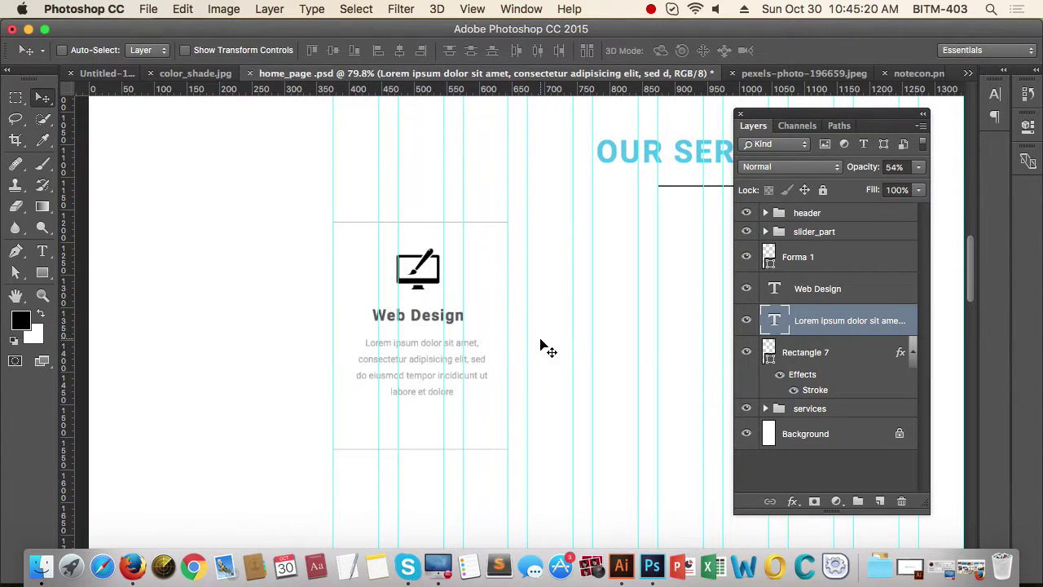
pyautogui.click(832, 256)
pyautogui.keyDown('shift'); pyautogui.click(846, 321); pyautogui.keyUp('shift')
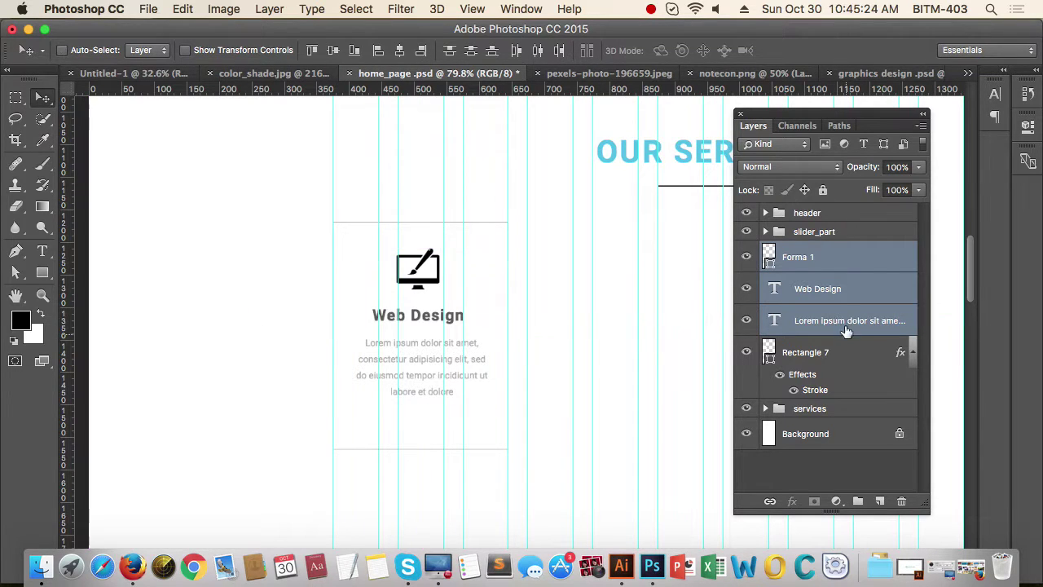
pyautogui.click(849, 260)
pyautogui.keyDown('shift'); pyautogui.click(852, 359); pyautogui.keyUp('shift')
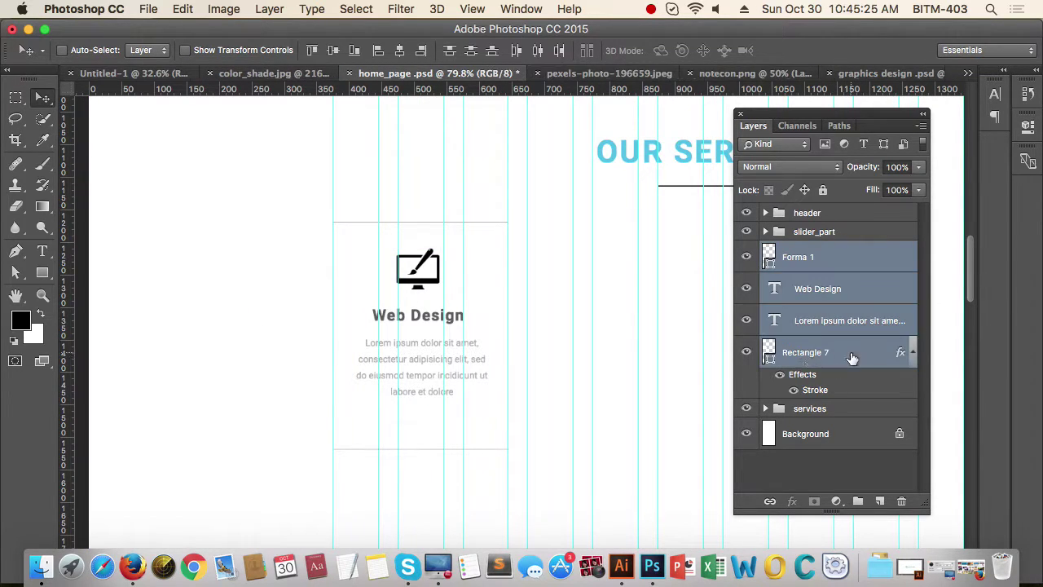
# Step: Rename the card's Rectangle 7 layer to bg_ser_1
pyautogui.doubleClick(804, 352)
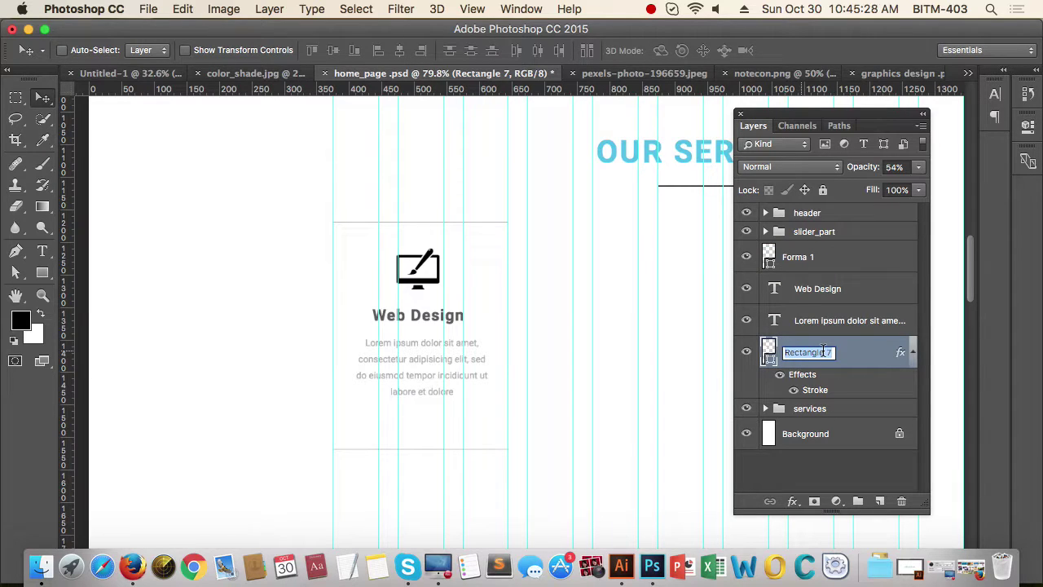
pyautogui.write('bg')
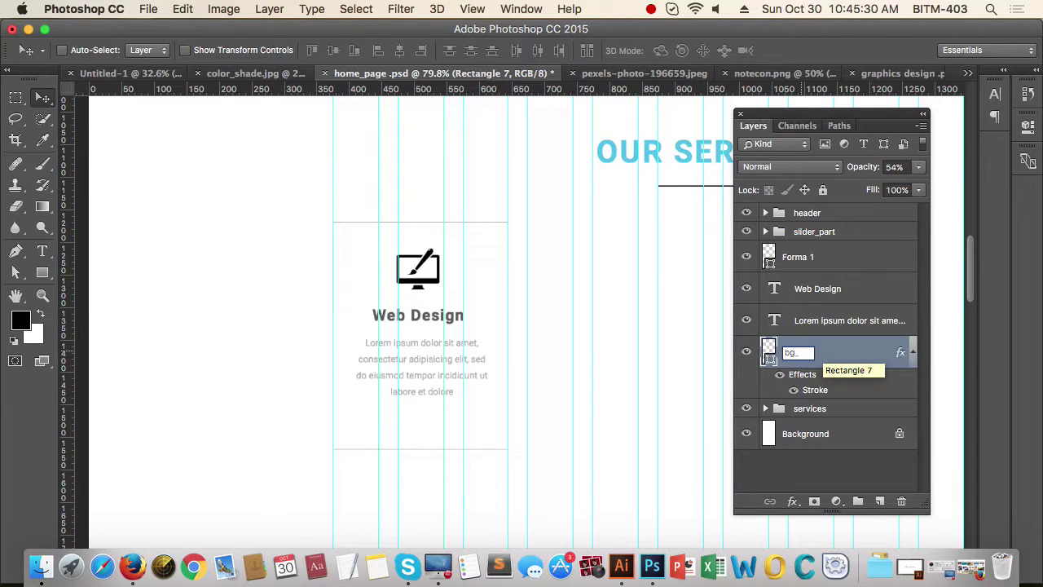
pyautogui.write('_ser')
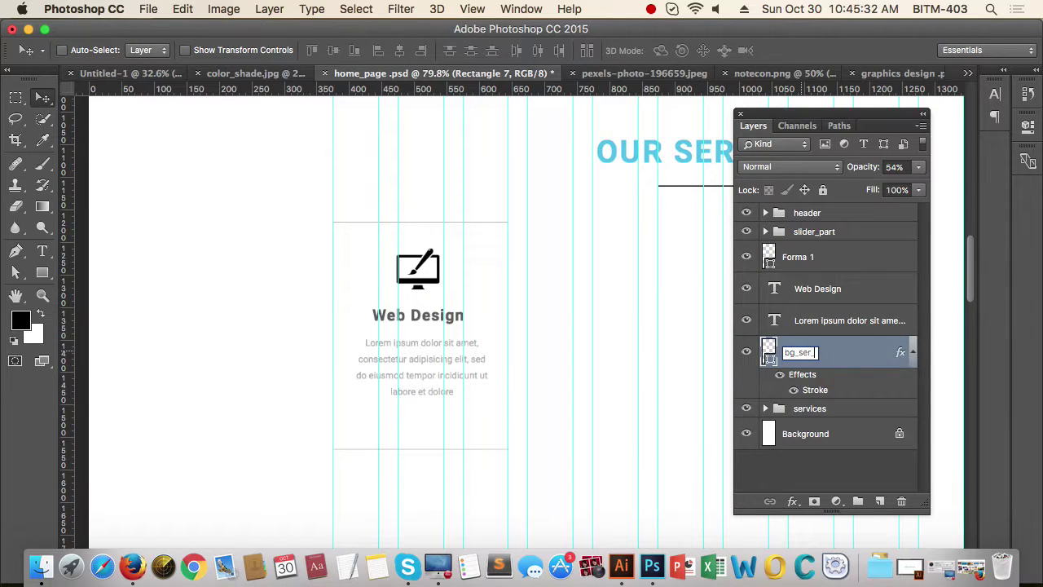
pyautogui.write('_1')
pyautogui.press('Return')
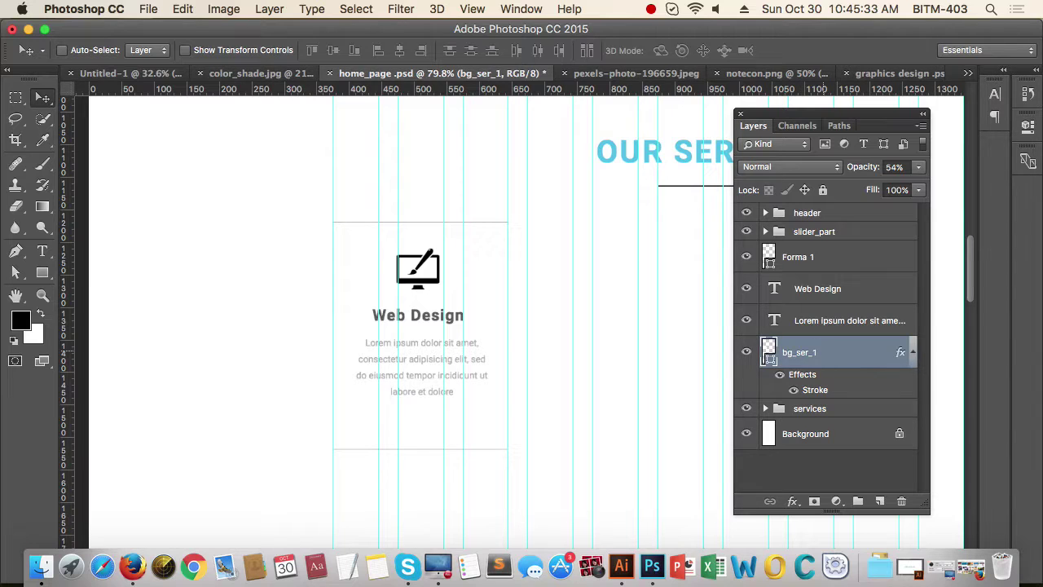
# Step: Group the icon, title, paragraph and bg_ser_1 layers, and name the group service_1
pyautogui.keyDown('shift'); pyautogui.click(860, 259); pyautogui.keyUp('shift')
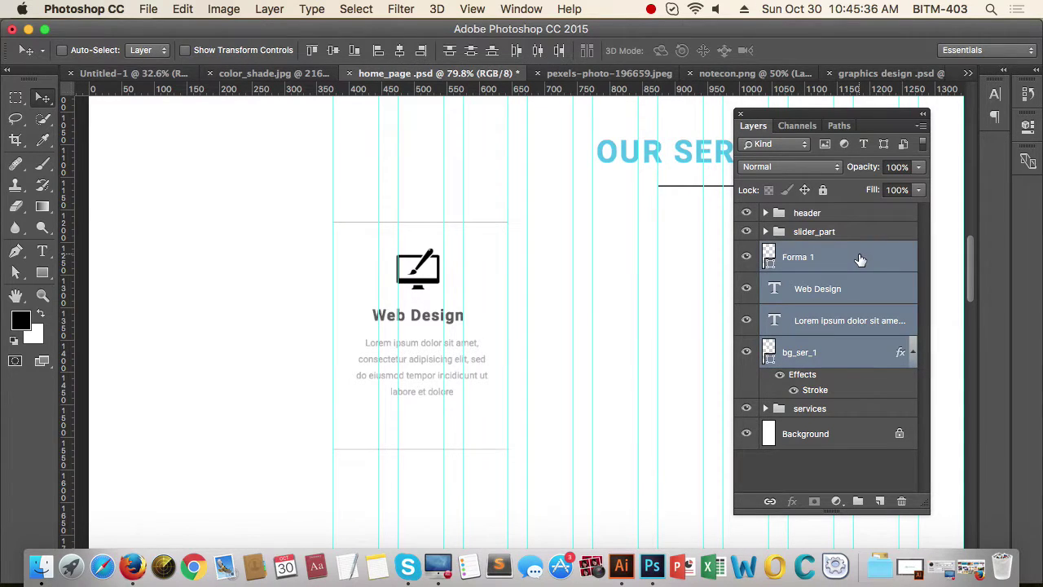
pyautogui.press('super+g')
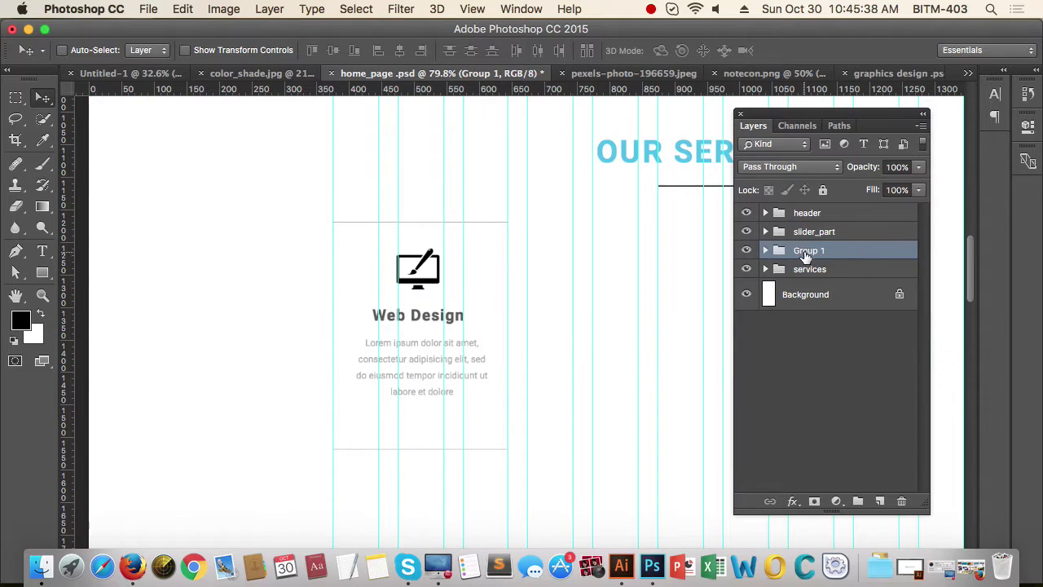
pyautogui.doubleClick(806, 251)
pyautogui.write('service_1')
pyautogui.press('Return')
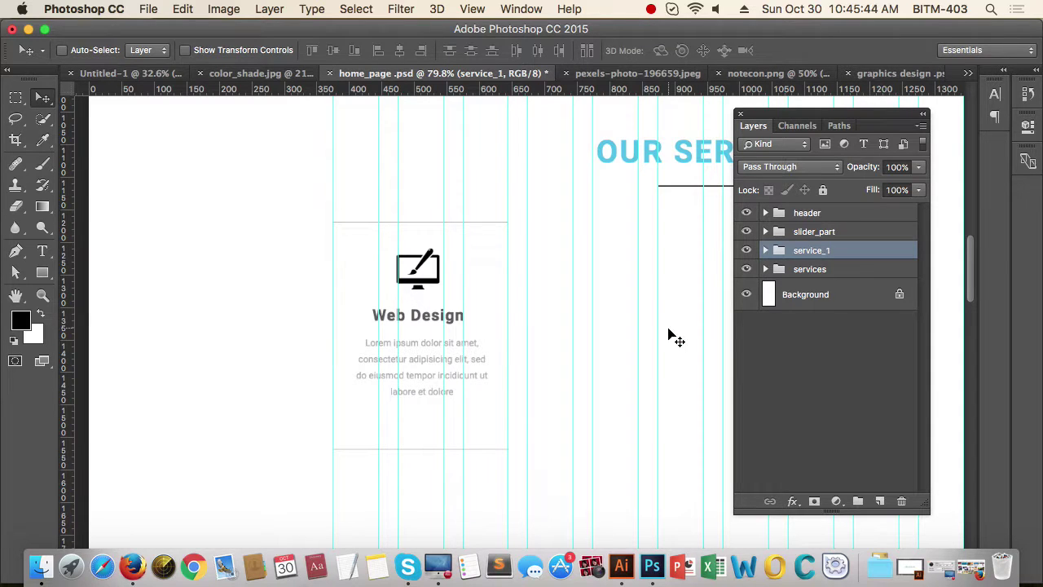
pyautogui.press('super')
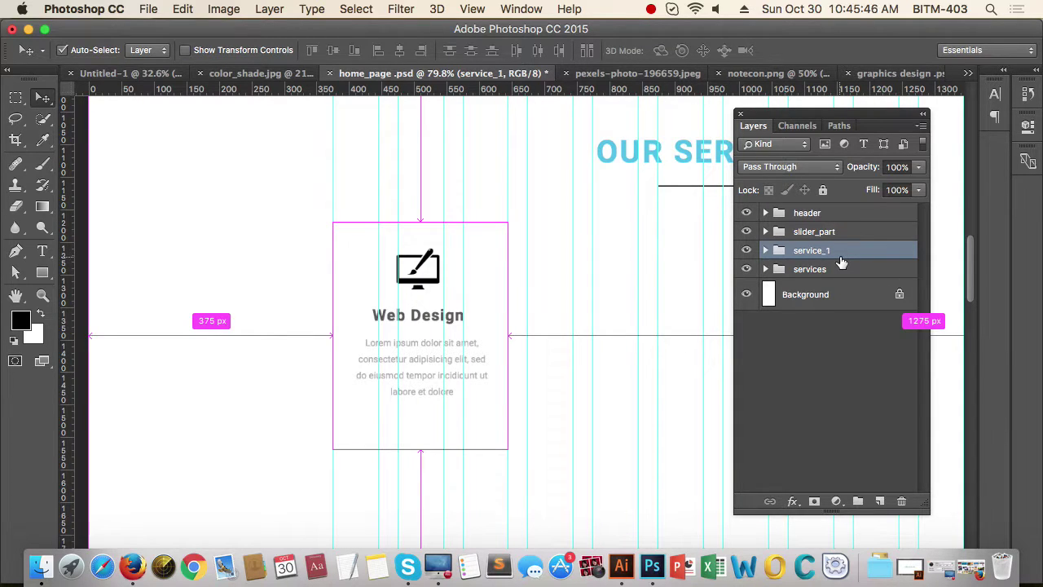
# Step: Move the service_1 group below the services group in the layer stack
pyautogui.press('super+bracketleft')
pyautogui.moveTo(518, 343); pyautogui.dragTo(450, 399)
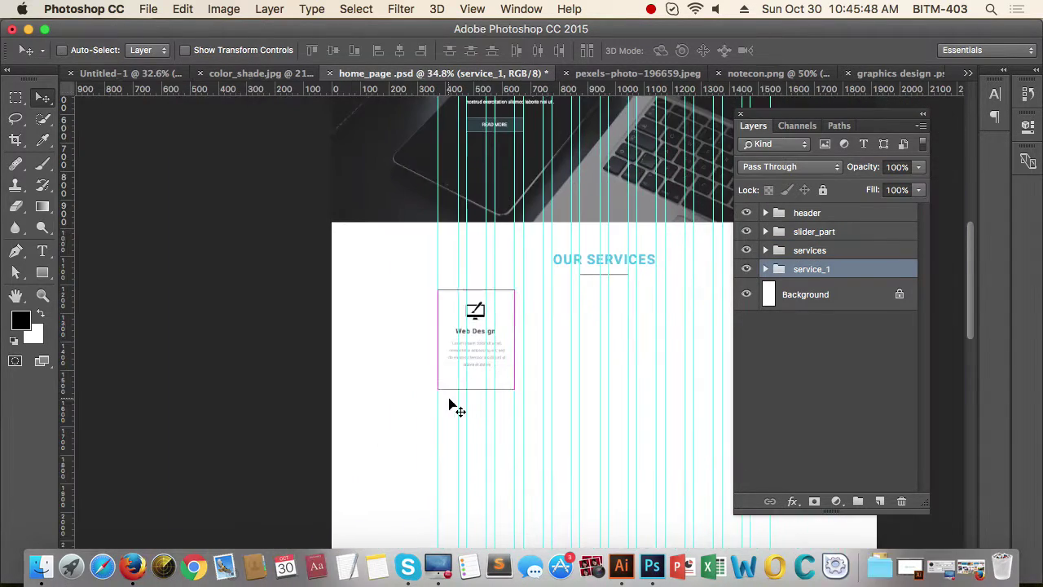
pyautogui.click(458, 426)
pyautogui.moveTo(507, 353); pyautogui.dragTo(566, 353)
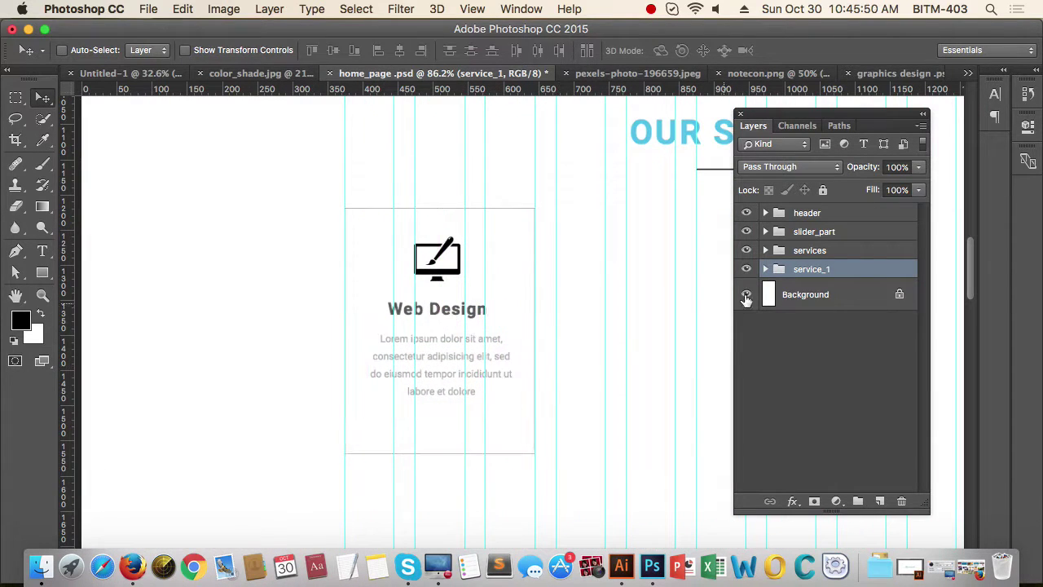
# Step: Group the Forma 1, Web Design and Lorem ipsum layers inside service_1, and name the new group text
pyautogui.click(765, 269)
pyautogui.click(850, 293)
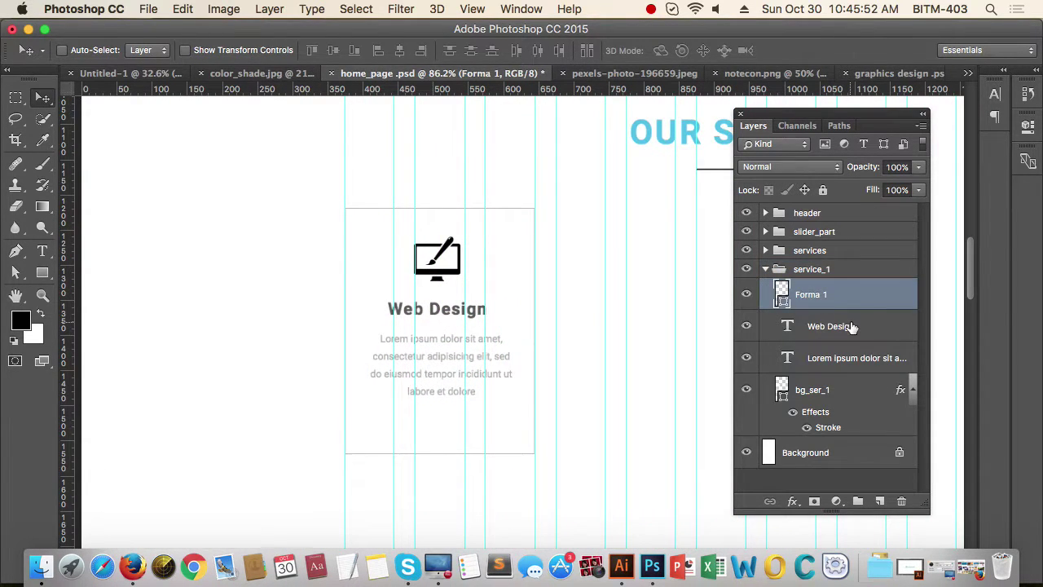
pyautogui.keyDown('shift'); pyautogui.click(850, 326); pyautogui.keyUp('shift')
pyautogui.keyDown('shift'); pyautogui.click(864, 367); pyautogui.keyUp('shift')
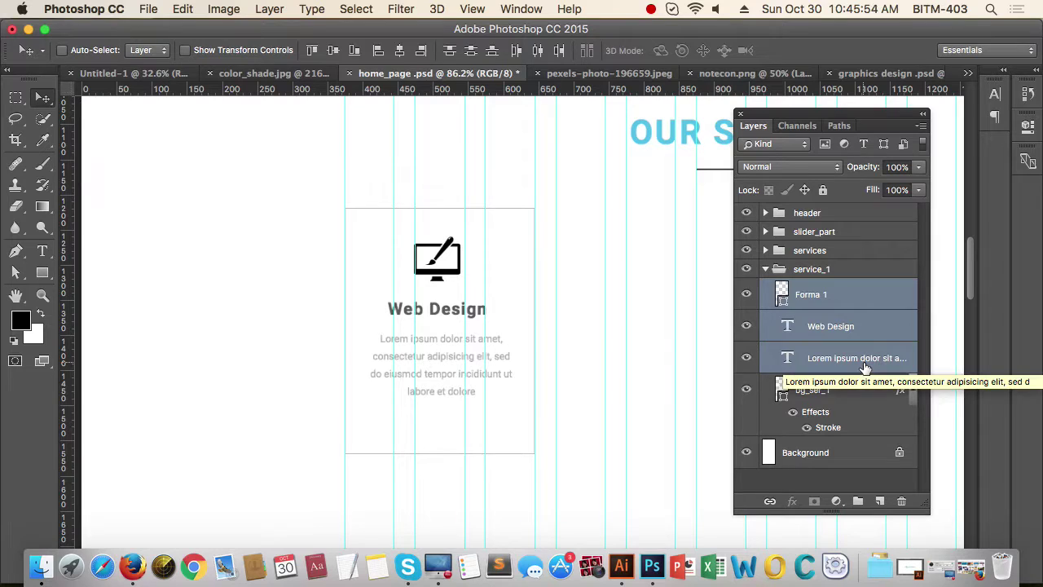
pyautogui.press('super+g')
pyautogui.doubleClick(816, 289)
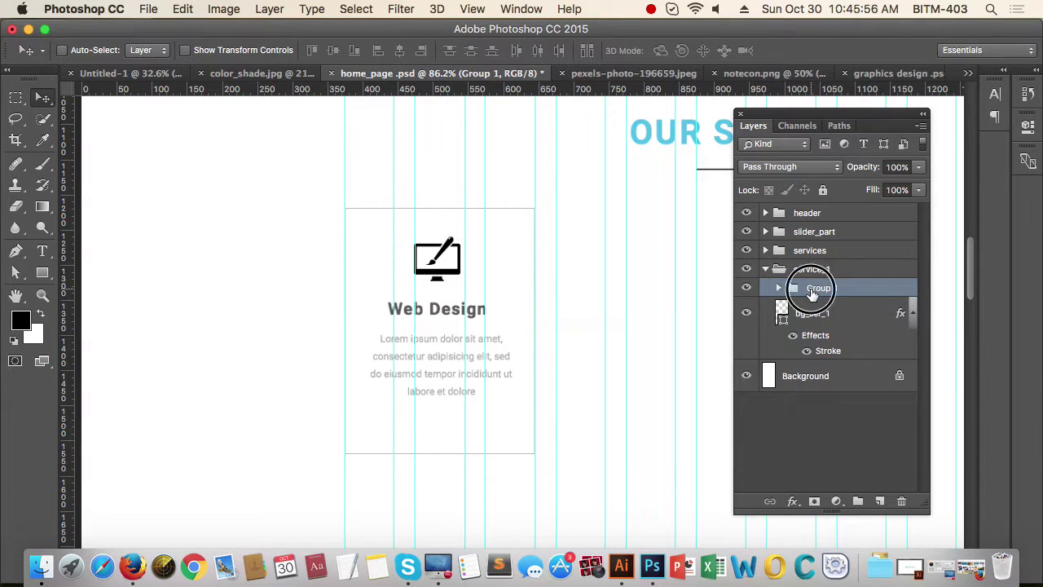
pyautogui.write('te')
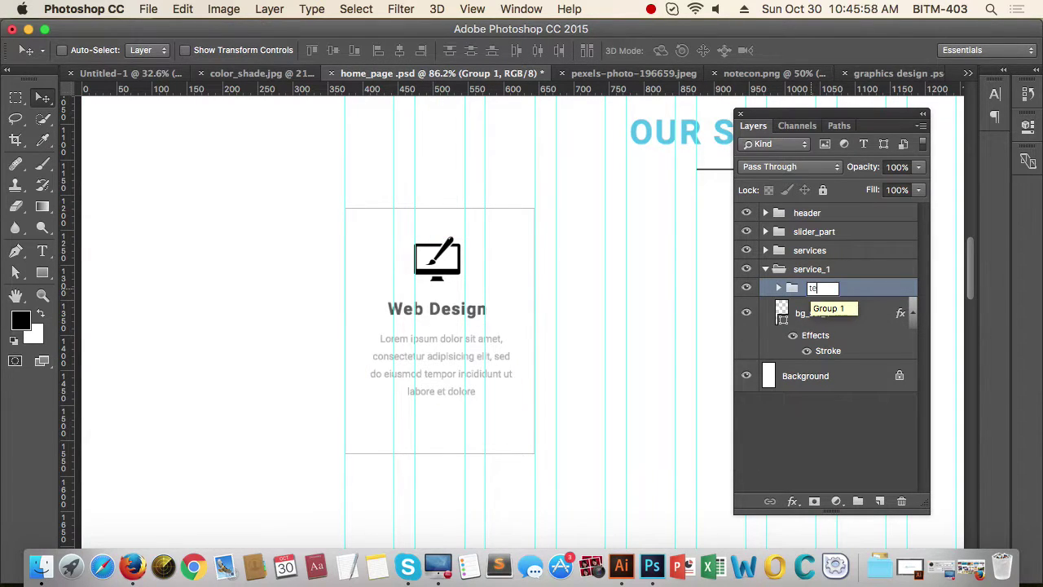
pyautogui.write('xt')
pyautogui.press('Return')
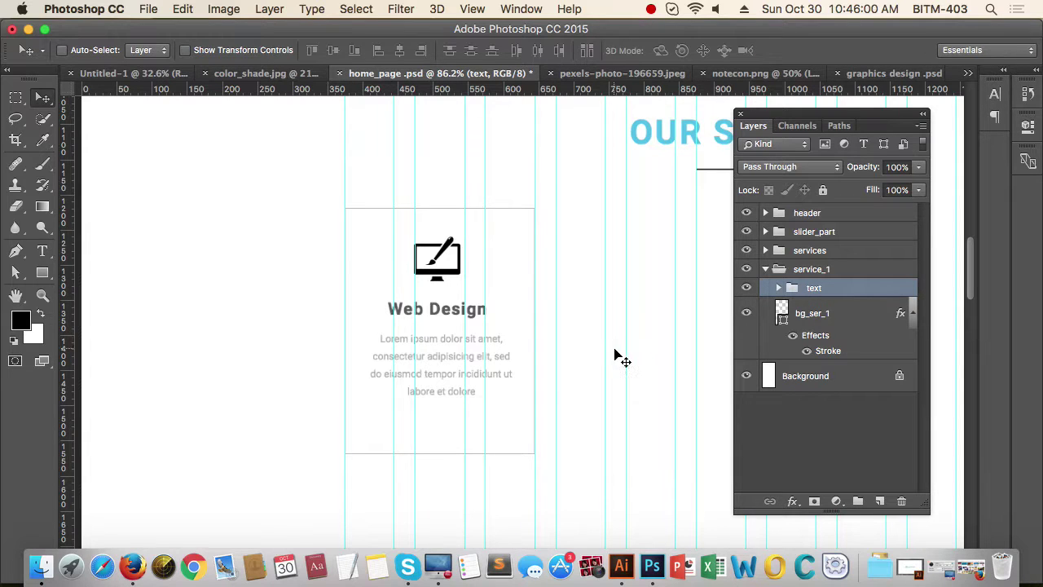
# Step: Align the text group's icon with the card's upper edge, then nudge the group down 50 px
pyautogui.press('super')
pyautogui.keyDown('super'); pyautogui.click(511, 332); pyautogui.keyUp('super')
pyautogui.moveTo(435, 303); pyautogui.dragTo(434, 268)
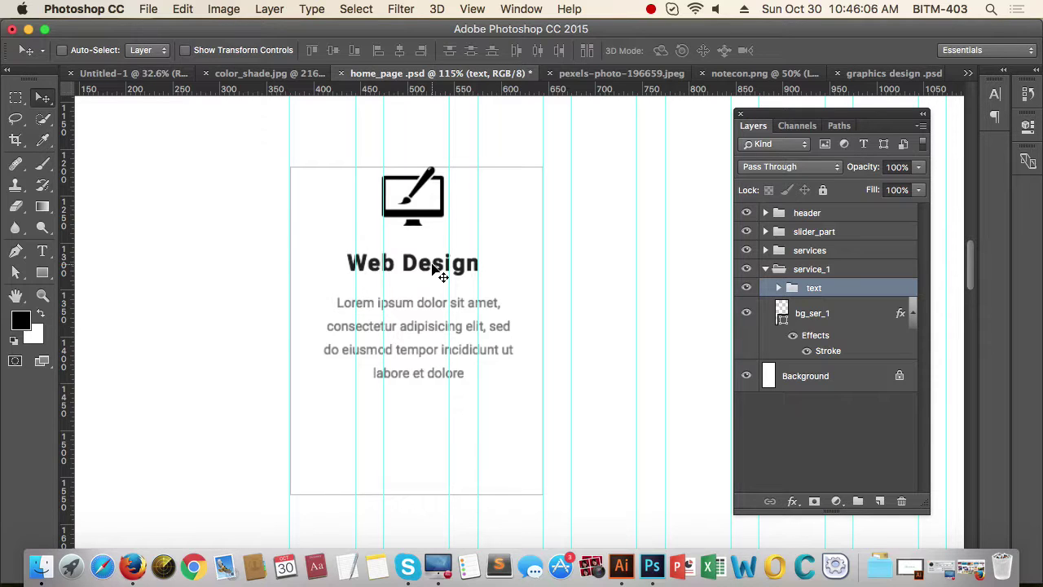
pyautogui.hotkey('shift', 'Down')
pyautogui.hotkey('shift', 'Down')
pyautogui.hotkey('shift', 'Down')
pyautogui.hotkey('shift', 'Down')
pyautogui.hotkey('shift', 'Down')
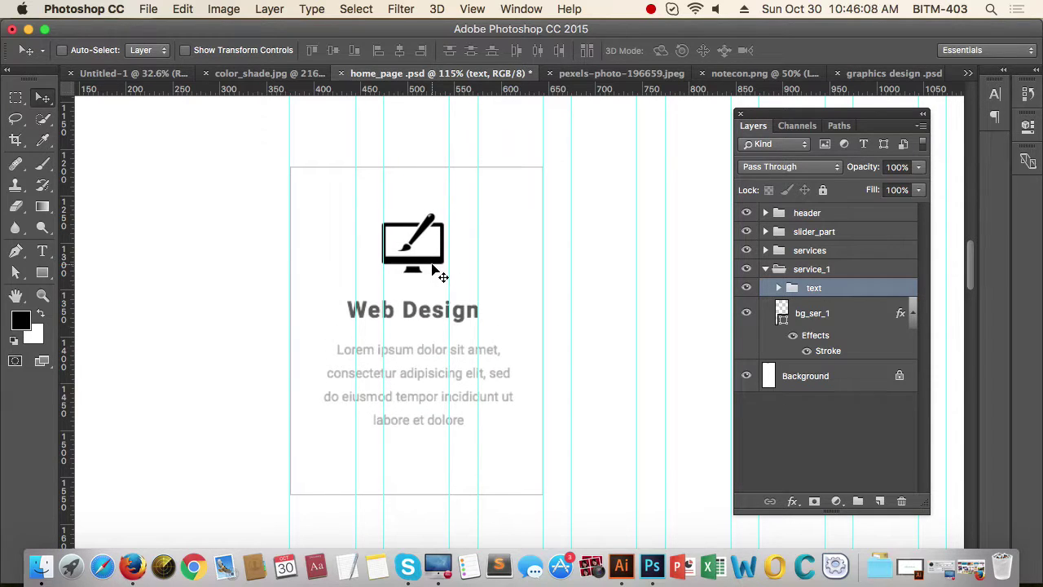
pyautogui.hotkey('shift', 'Down')
pyautogui.hotkey('shift', 'Up')
# Step: Raise only the bottom edge of the bg_ser_1 rectangle to the paragraph's last line, giving it a height of 271 px
pyautogui.moveTo(484, 247); pyautogui.dragTo(444, 255)
pyautogui.moveTo(445, 428); pyautogui.dragTo(482, 428)
pyautogui.scroll(1, 488, 432)
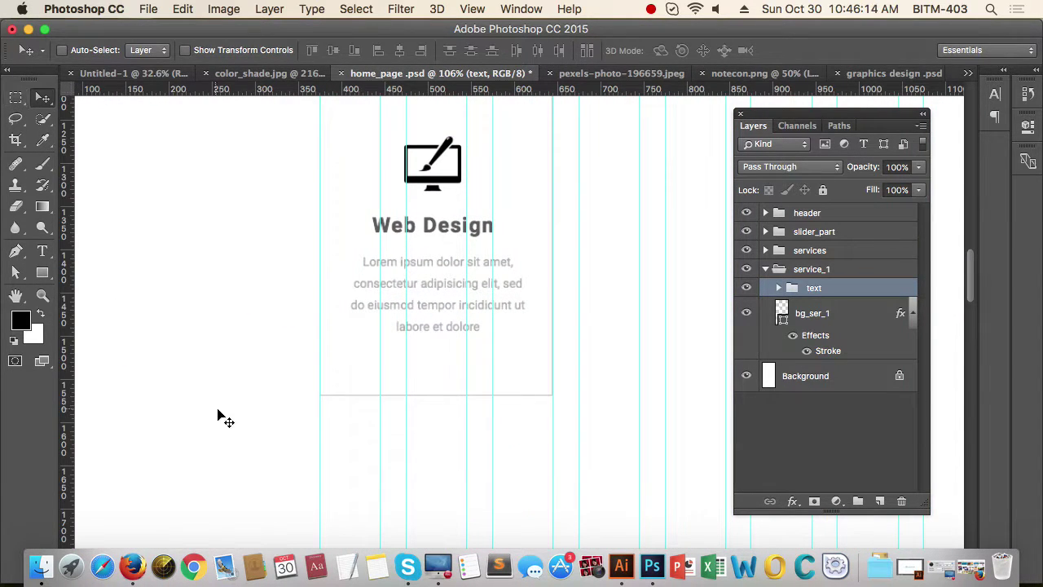
pyautogui.click(16, 272)
pyautogui.click(256, 342)
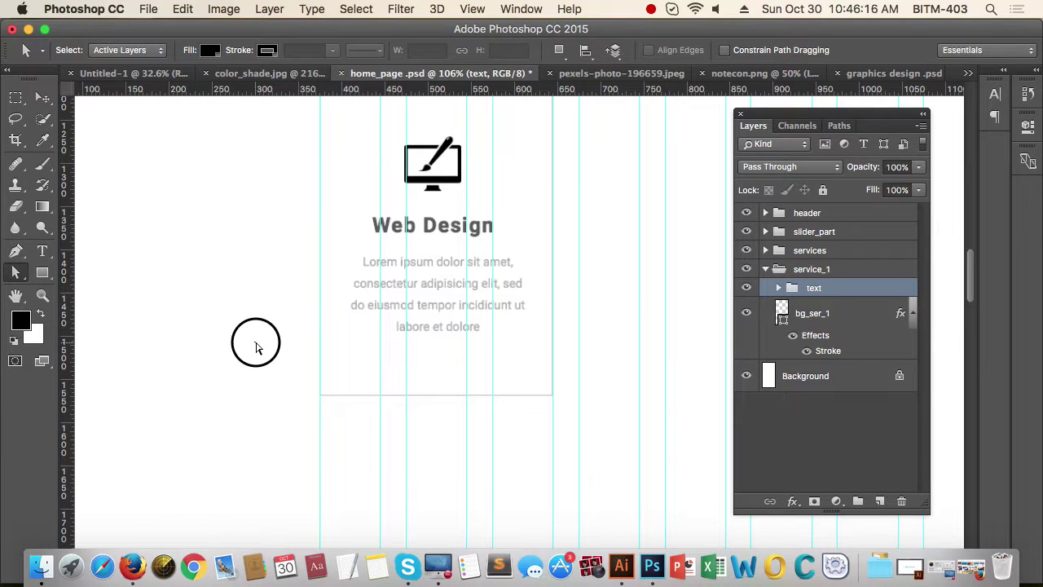
pyautogui.click(864, 309)
pyautogui.moveTo(225, 368); pyautogui.dragTo(633, 451)
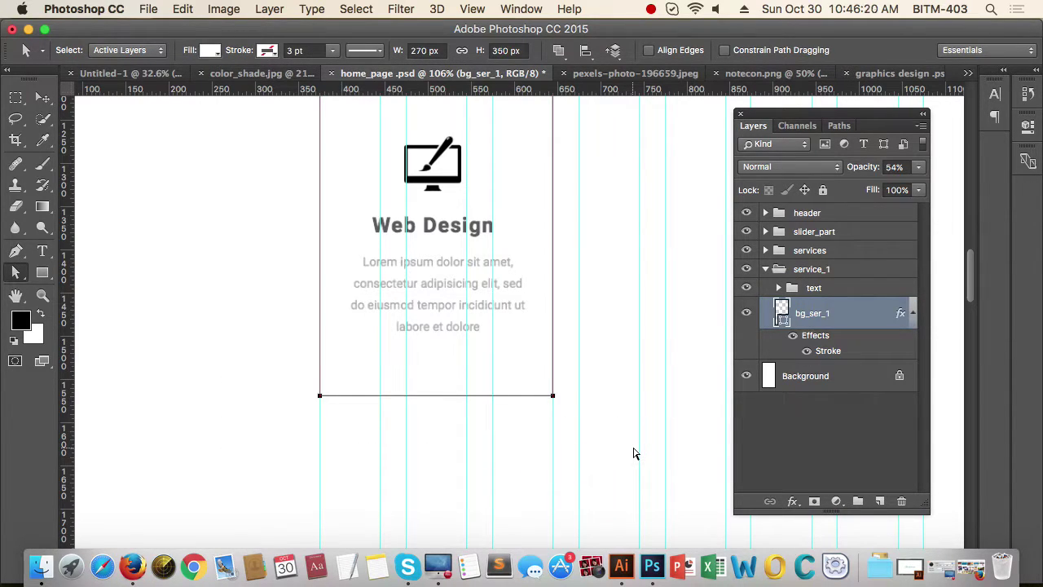
pyautogui.hotkey('shift', 'Up')
pyautogui.hotkey('shift', 'Up')
pyautogui.hotkey('shift', 'Up')
pyautogui.hotkey('shift', 'Up')
pyautogui.hotkey('shift', 'Up')
pyautogui.hotkey('shift', 'Up')
pyautogui.hotkey('shift', 'Up')
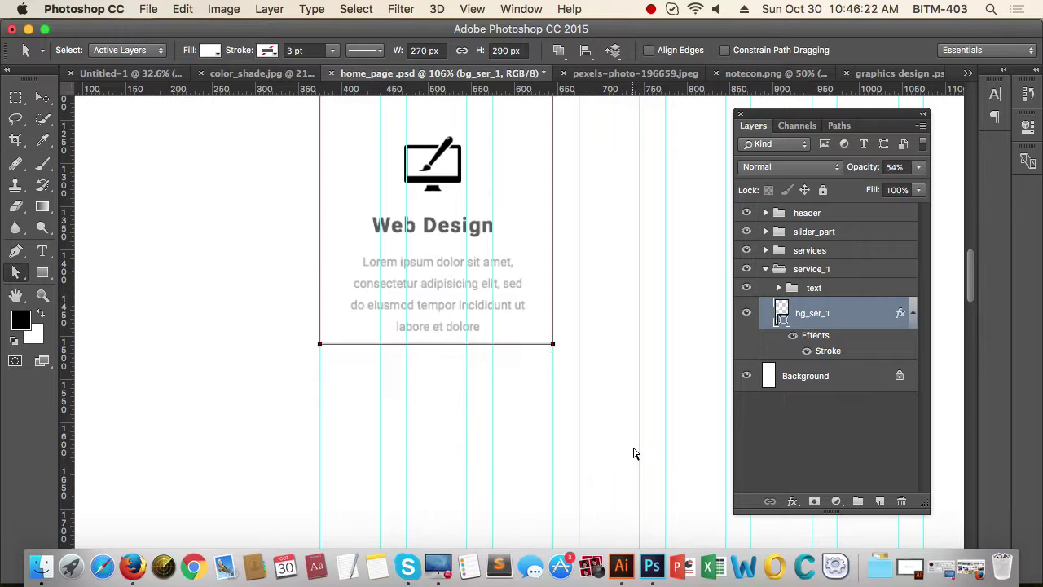
pyautogui.press('Up')
pyautogui.press('Up')
pyautogui.press('Up')
pyautogui.press('Up')
pyautogui.press('Up')
pyautogui.press('Up')
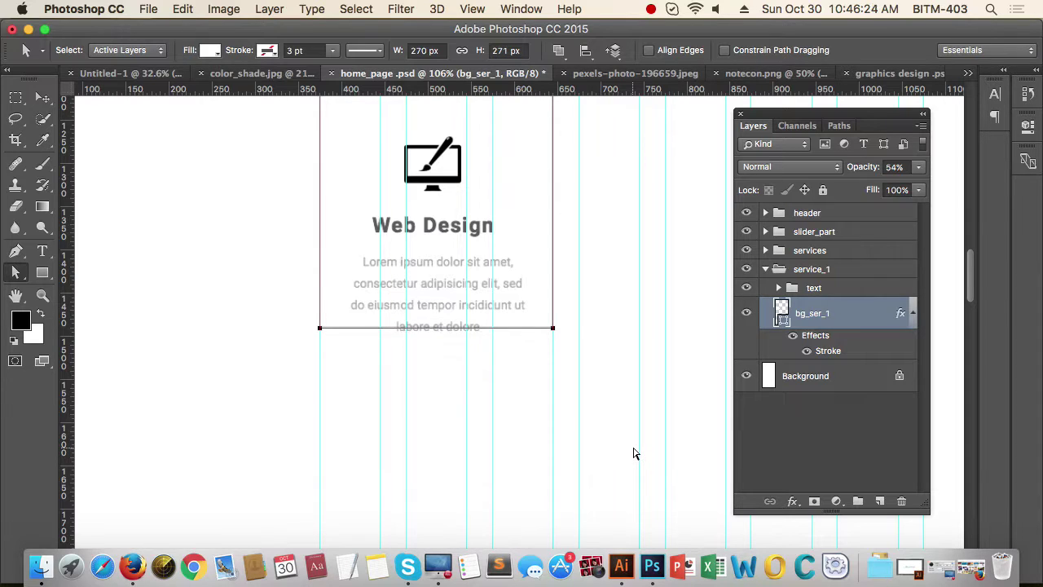
# Step: Lower the bottom edge of bg_ser_1 to make the rectangle 324 px high
pyautogui.hotkey('shift', 'Down')
pyautogui.hotkey('shift', 'Down')
pyautogui.hotkey('shift', 'Down')
pyautogui.hotkey('shift', 'Down')
pyautogui.hotkey('shift', 'Down')
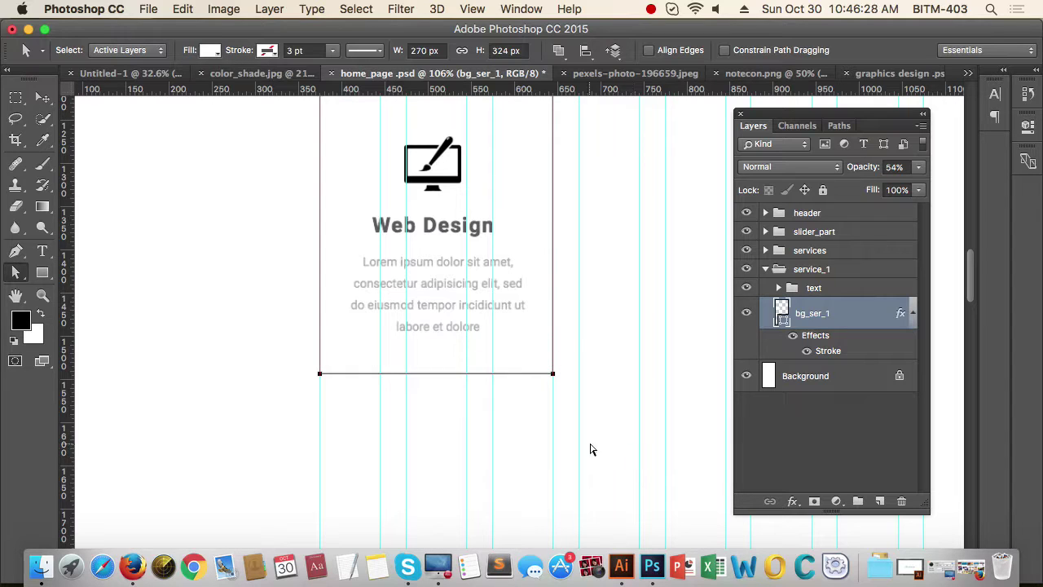
# Step: Align the text group and bg_ser_1 to each other on their vertical centers
pyautogui.click(43, 98)
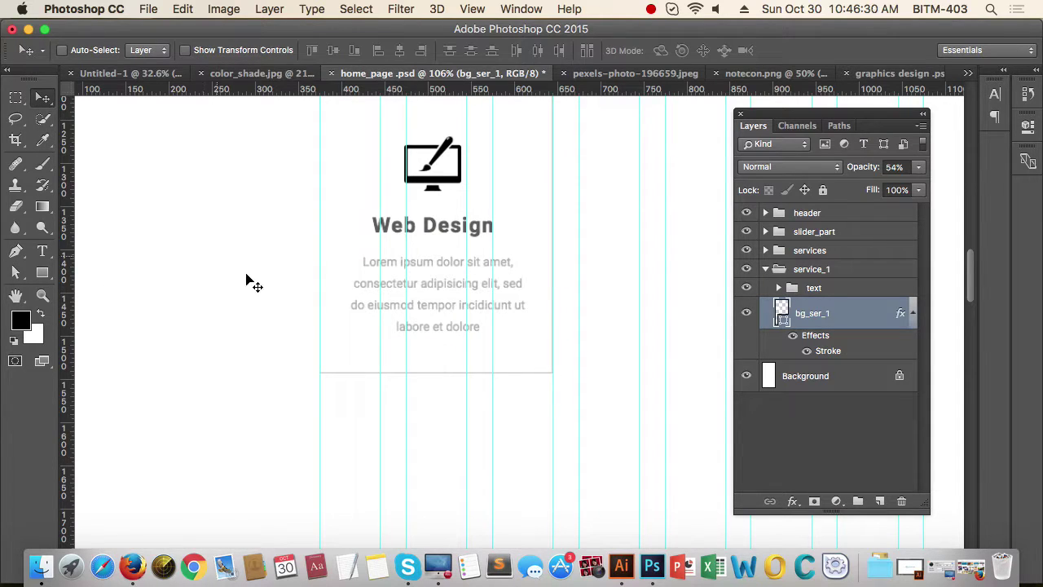
pyautogui.keyDown('shift'); pyautogui.click(846, 287); pyautogui.keyUp('shift')
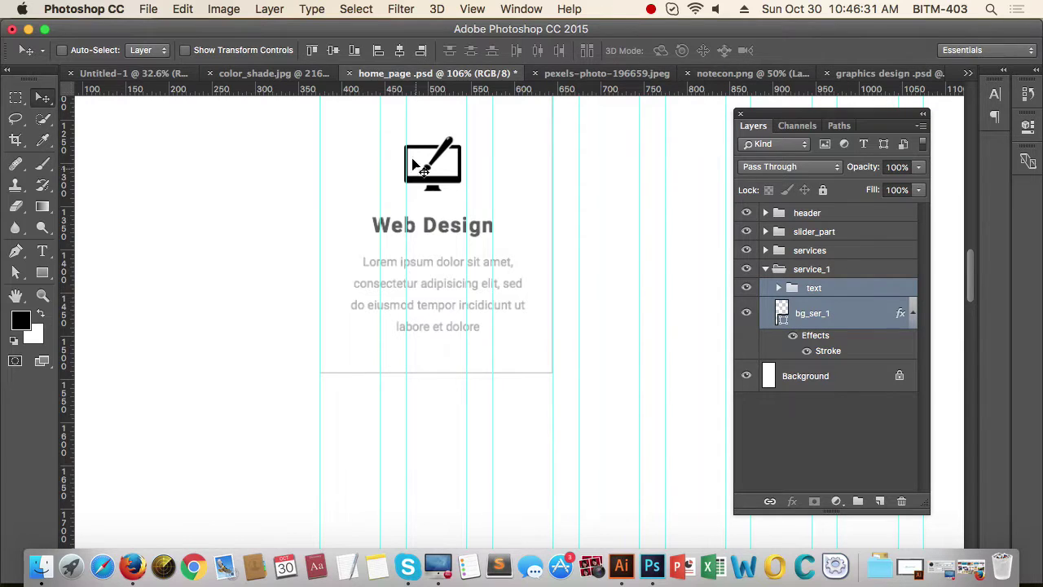
pyautogui.click(333, 51)
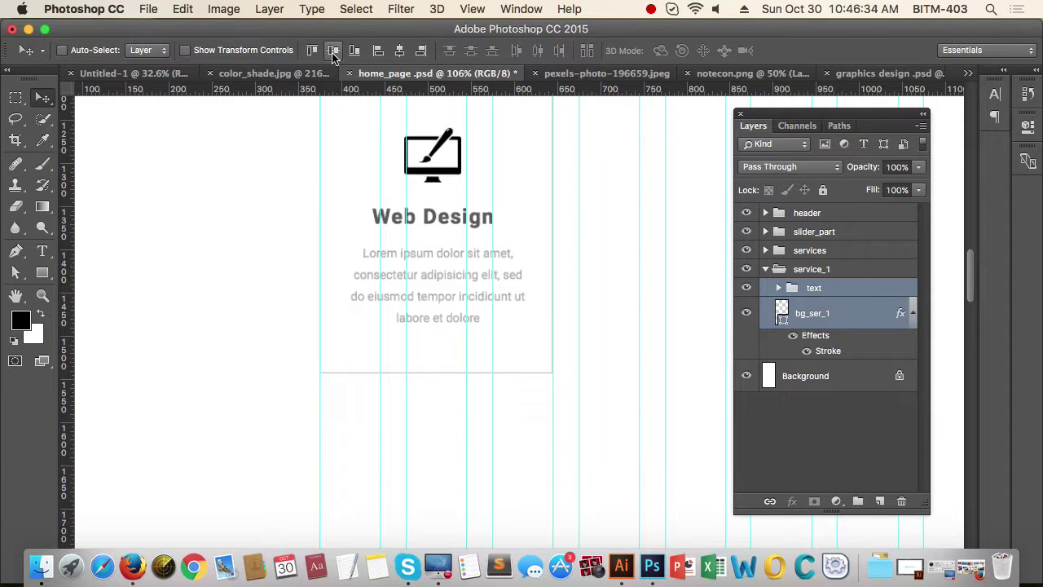
# Step: Measure the gap above the card's icon and the gap below its paragraph using marquee selections
pyautogui.press('super+space')
pyautogui.moveTo(501, 414); pyautogui.dragTo(465, 414)
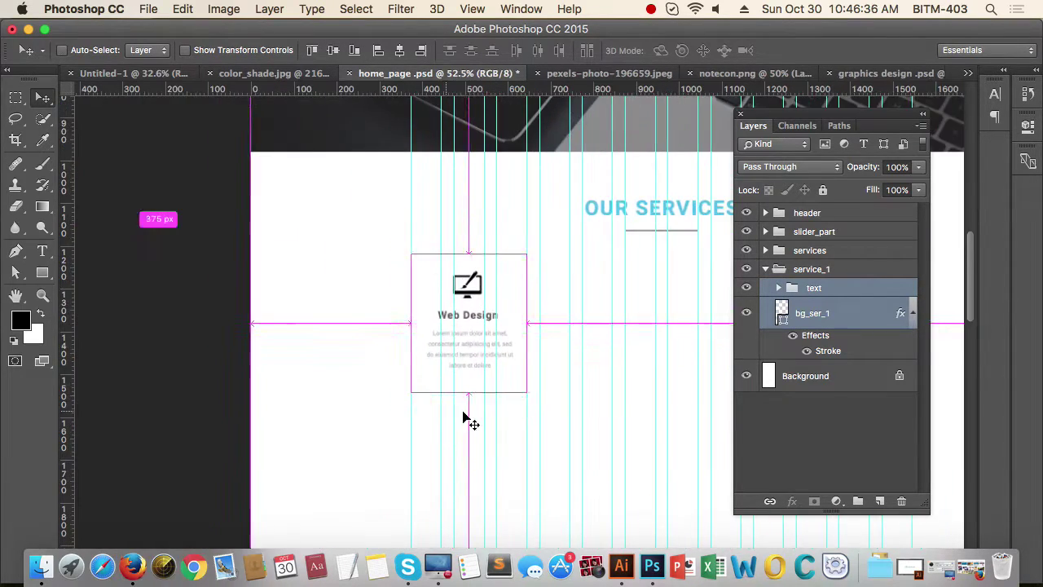
pyautogui.press('space')
pyautogui.moveTo(596, 369); pyautogui.dragTo(573, 377)
pyautogui.moveTo(530, 340); pyautogui.dragTo(573, 330)
pyautogui.press('super+r')
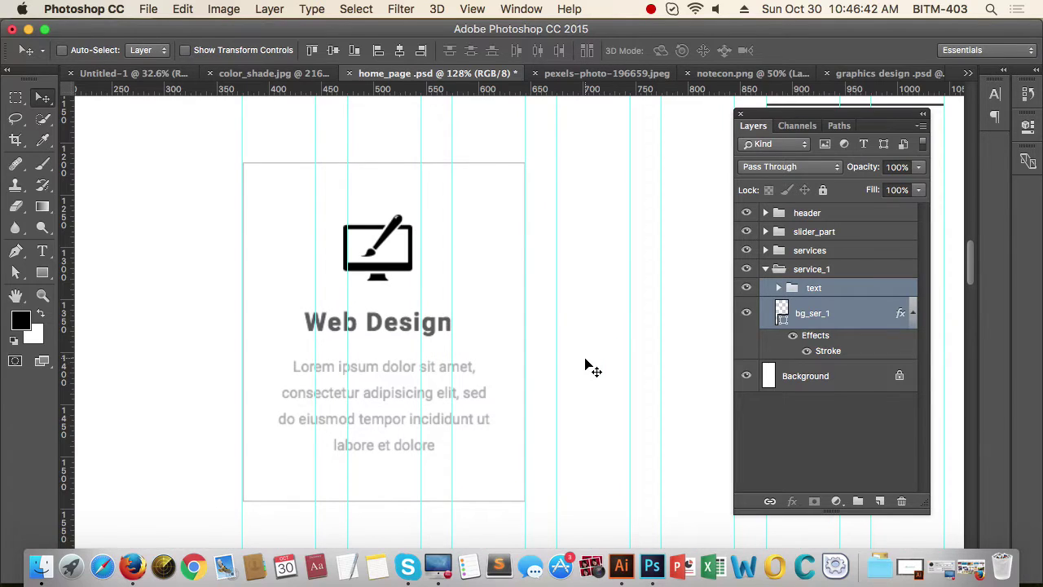
pyautogui.click(16, 97)
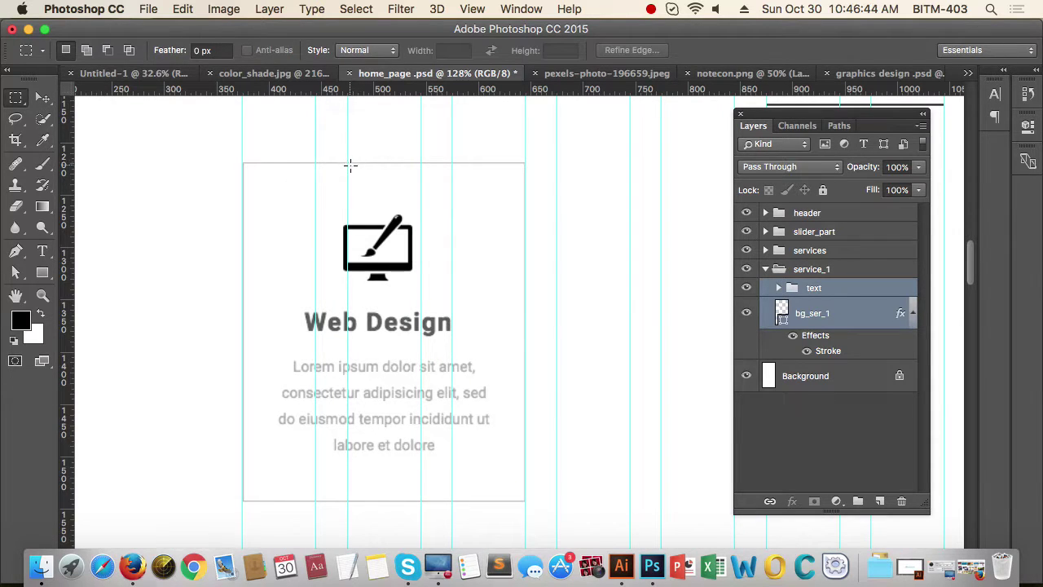
pyautogui.moveTo(349, 163); pyautogui.dragTo(412, 216)
pyautogui.click(477, 214)
pyautogui.moveTo(373, 451); pyautogui.dragTo(422, 499)
pyautogui.click(38, 94)
pyautogui.click(361, 235)
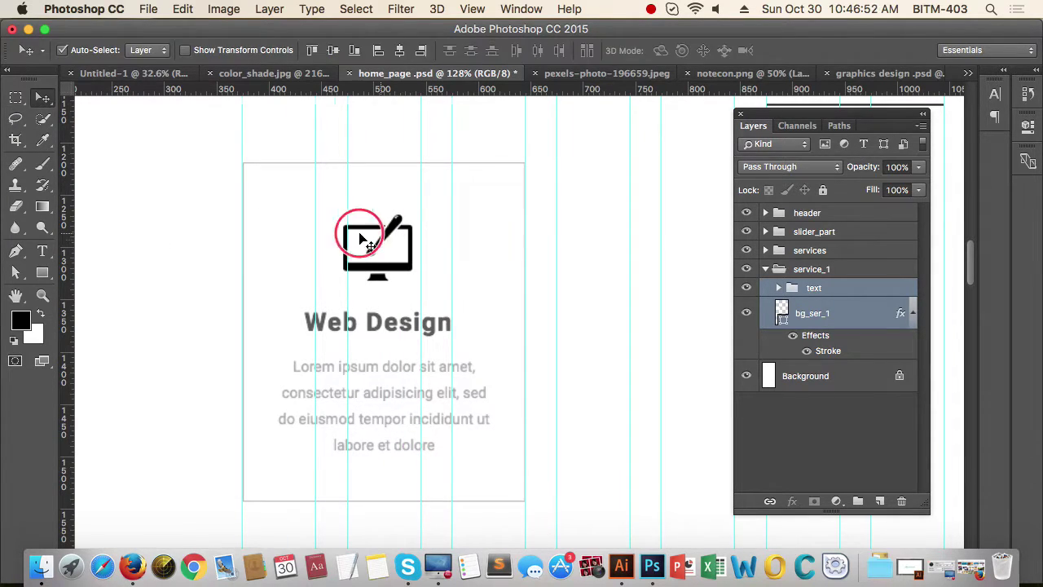
# Step: Collapse the service_1 group and duplicate it about 300 px to the right, aligned with the next column guides
pyautogui.scroll(-6, 382, 234)
pyautogui.click(764, 269)
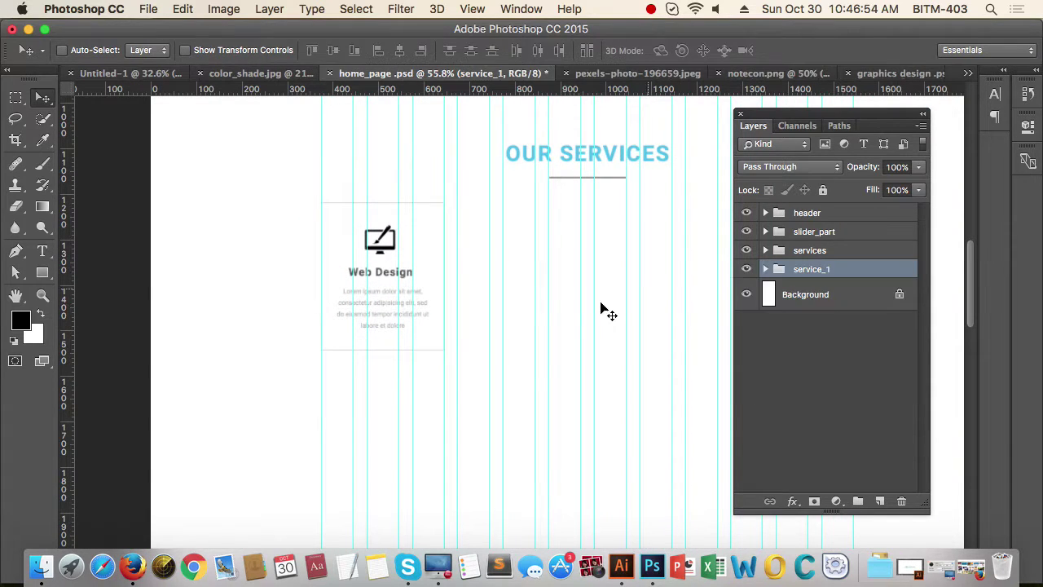
pyautogui.click(535, 310)
pyautogui.scroll(-2, 500, 334)
pyautogui.moveTo(472, 355); pyautogui.dragTo(442, 394)
pyautogui.moveTo(382, 357); pyautogui.dragTo(426, 360)
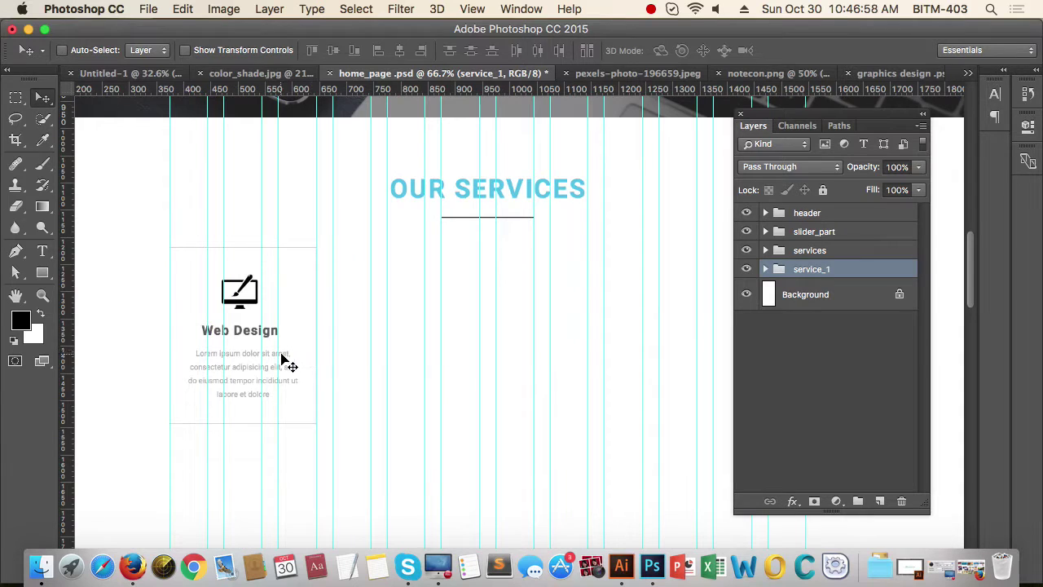
pyautogui.moveTo(283, 358); pyautogui.dragTo(447, 357)
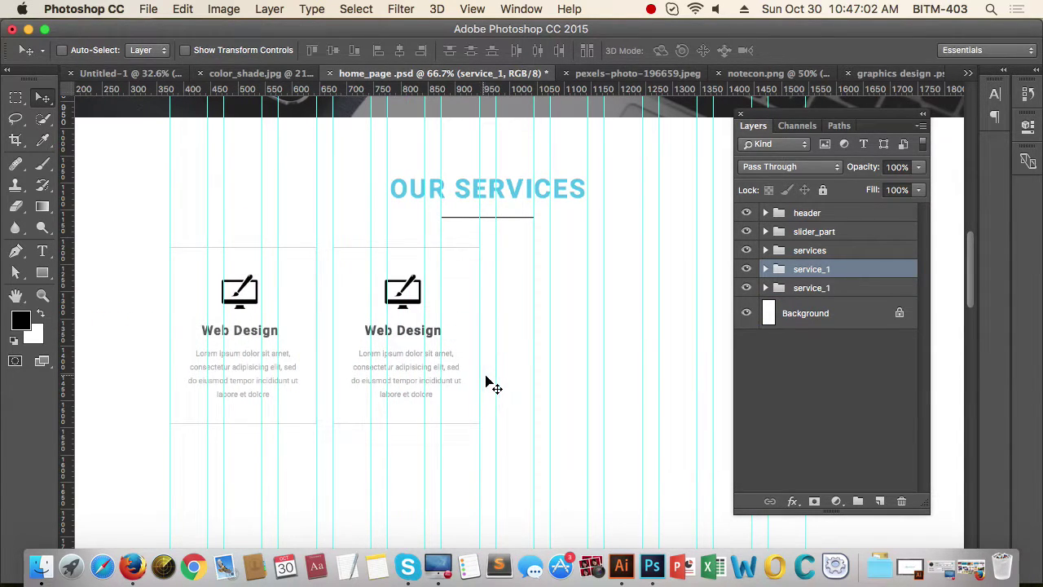
pyautogui.moveTo(577, 365); pyautogui.dragTo(523, 368)
pyautogui.moveTo(609, 377); pyautogui.dragTo(549, 374)
pyautogui.moveTo(469, 344); pyautogui.dragTo(521, 347)
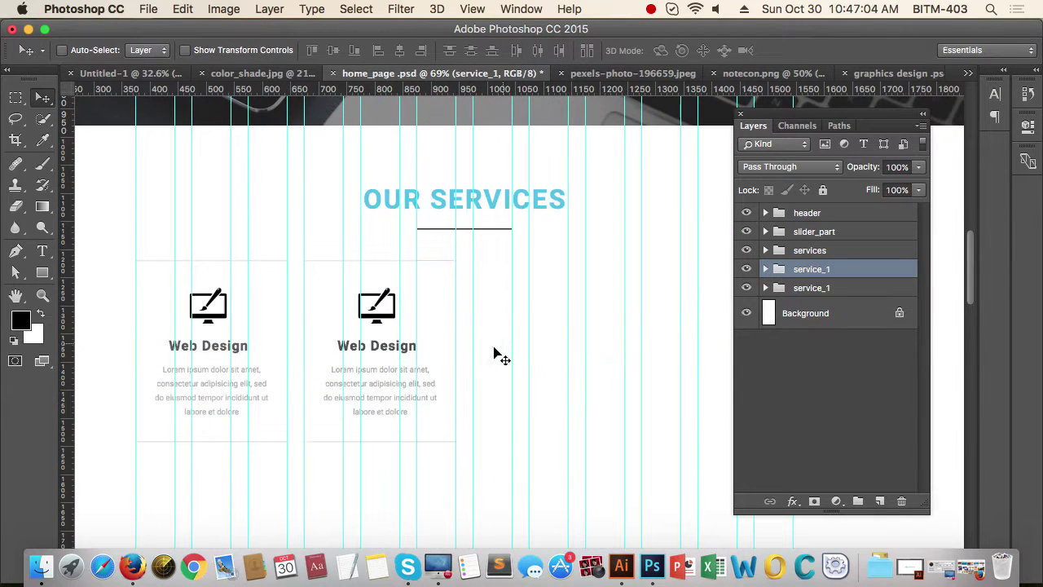
# Step: Rename the lower of the two service_1 groups to service_2
pyautogui.click(815, 287)
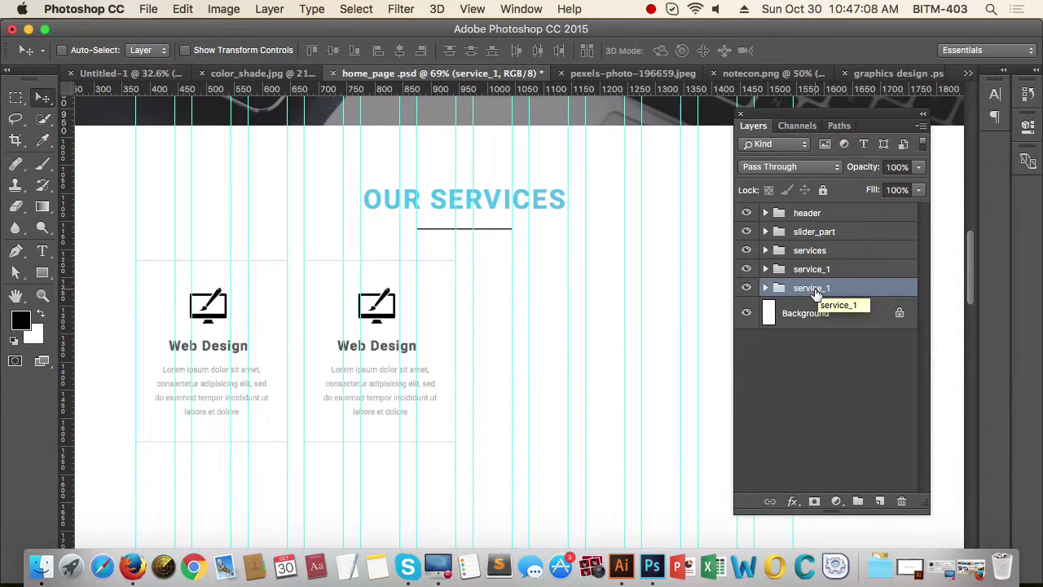
pyautogui.doubleClick(815, 289)
pyautogui.click(834, 287)
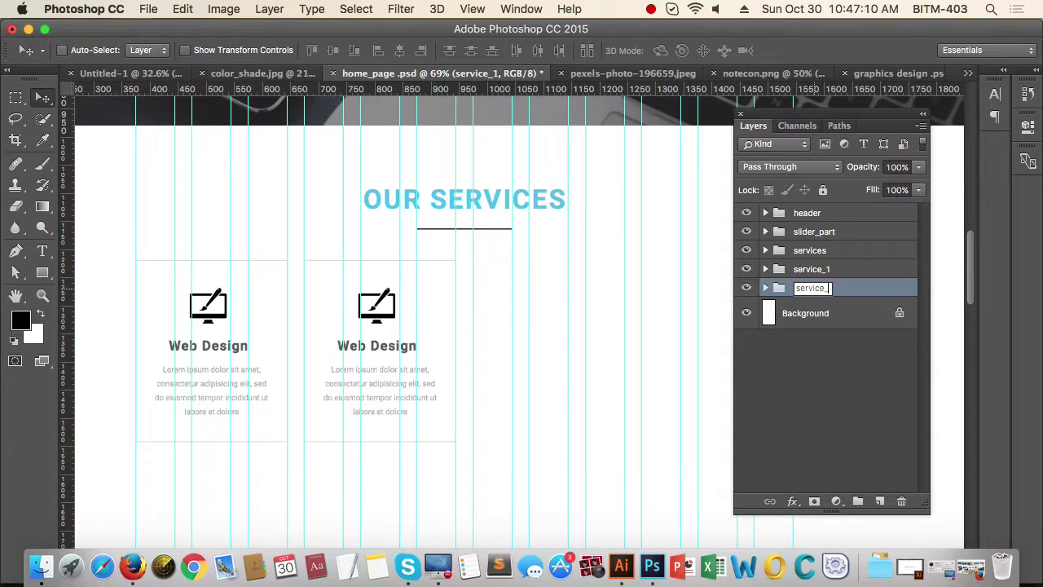
pyautogui.press('BackSpace')
pyautogui.write('2')
pyautogui.press('Return')
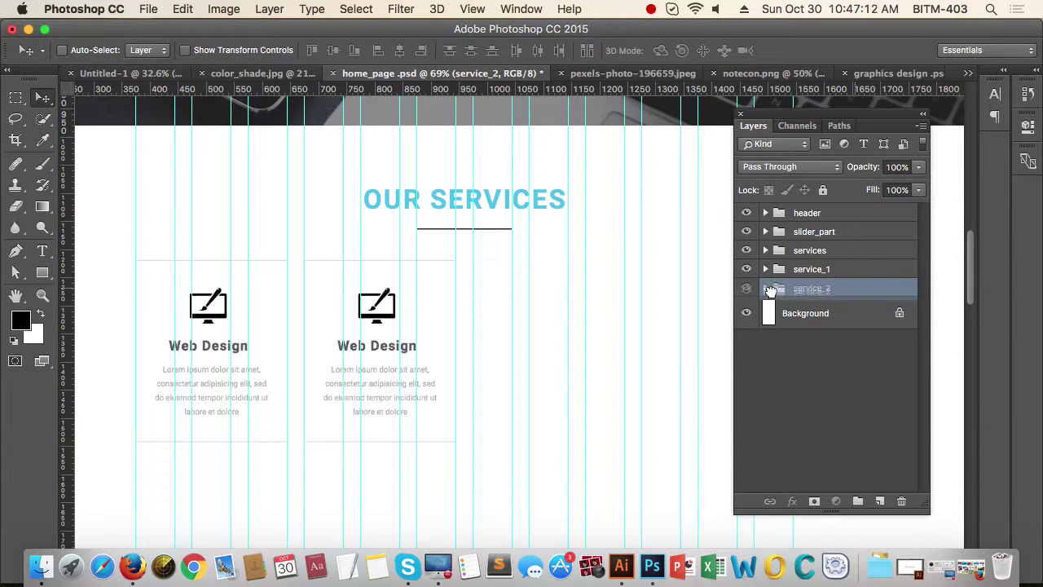
pyautogui.moveTo(826, 285); pyautogui.dragTo(878, 287)
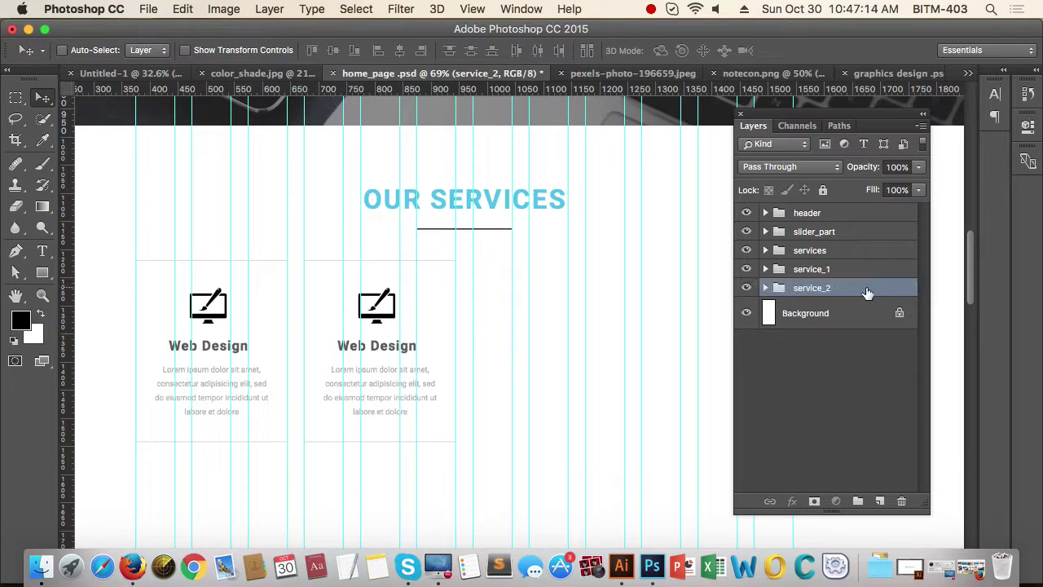
# Step: Expand service_2 and its text group, and select the Forma 1 icon layer
pyautogui.click(766, 289)
pyautogui.click(849, 306)
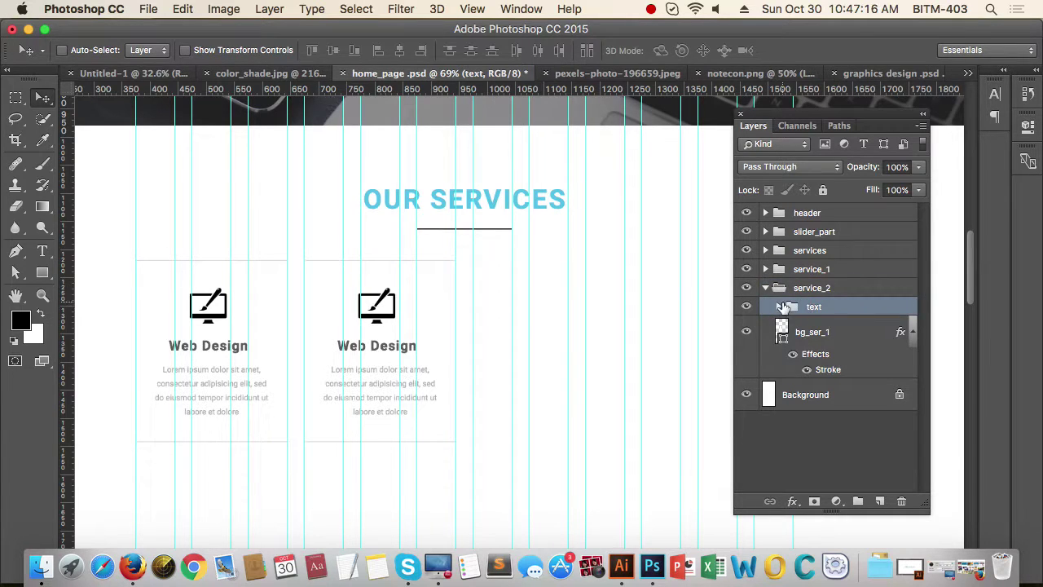
pyautogui.click(778, 307)
pyautogui.click(865, 333)
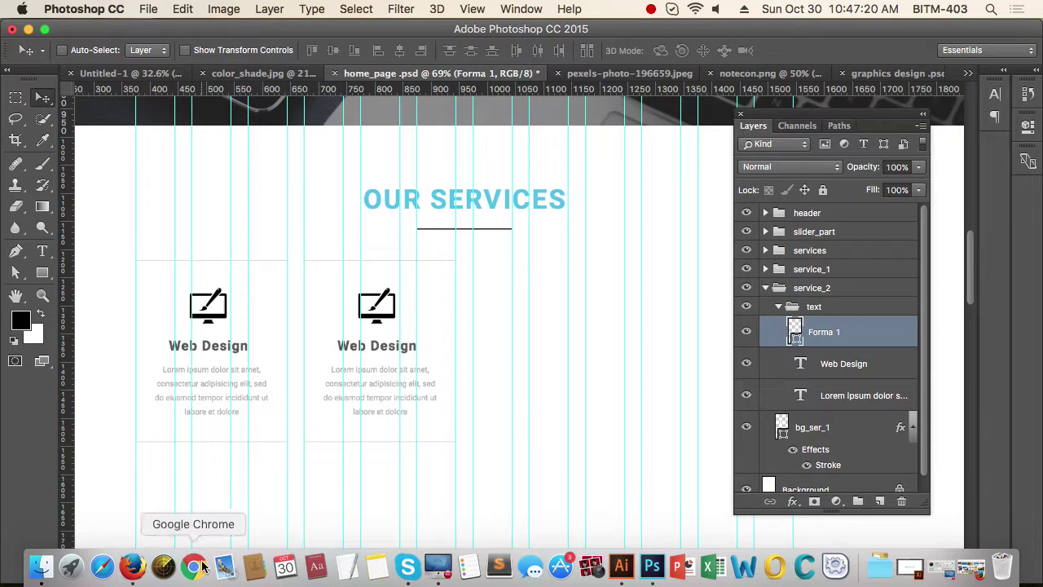
# Step: Close the notecon.png and graphics design .psd documents, and minimize the document window to reveal the desktop files
pyautogui.click(710, 74)
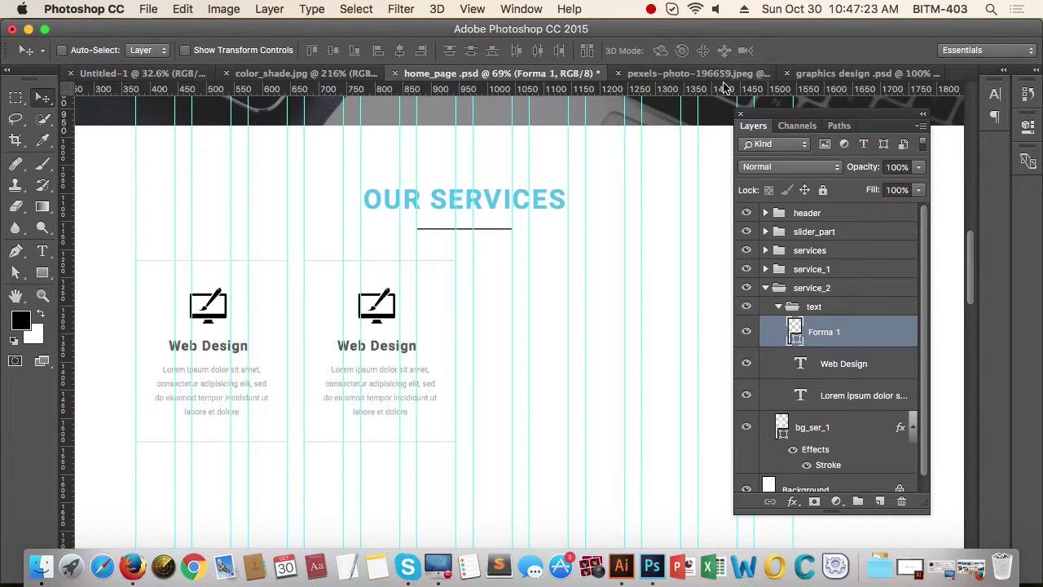
pyautogui.click(787, 74)
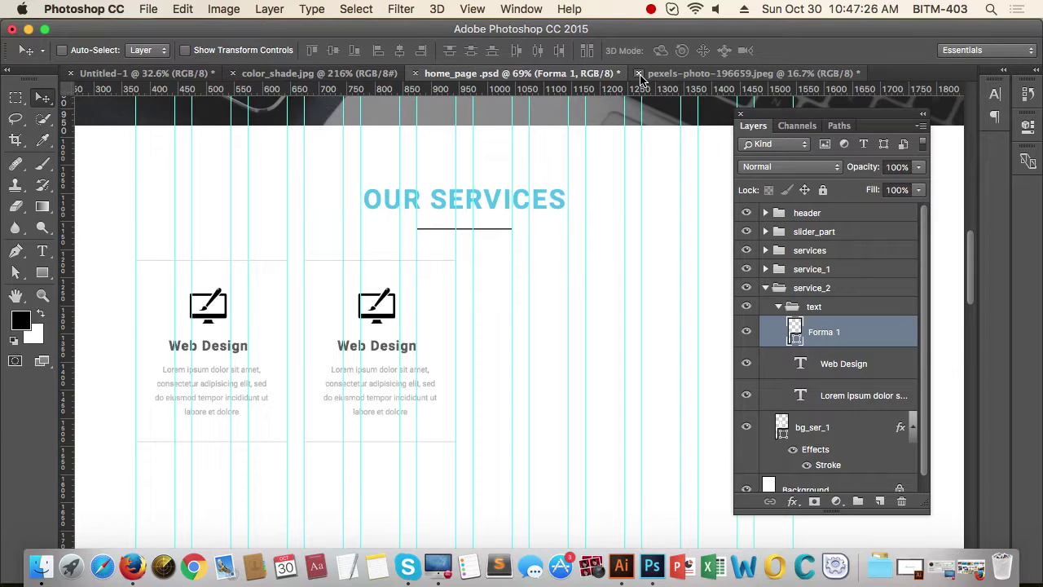
pyautogui.click(28, 28)
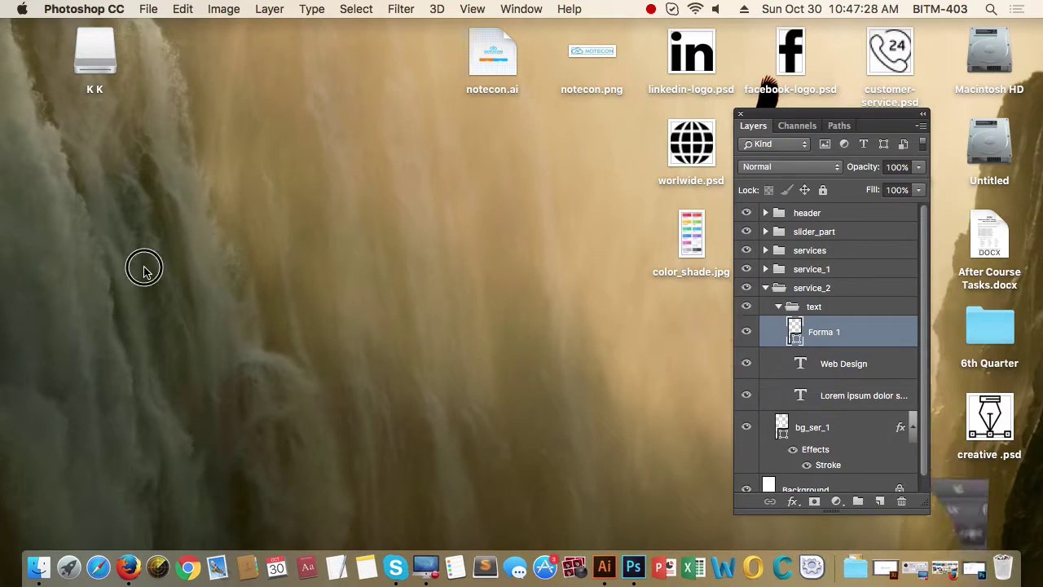
# Step: Switch to the desktop files and open creative .psd in Photoshop
pyautogui.click(139, 264)
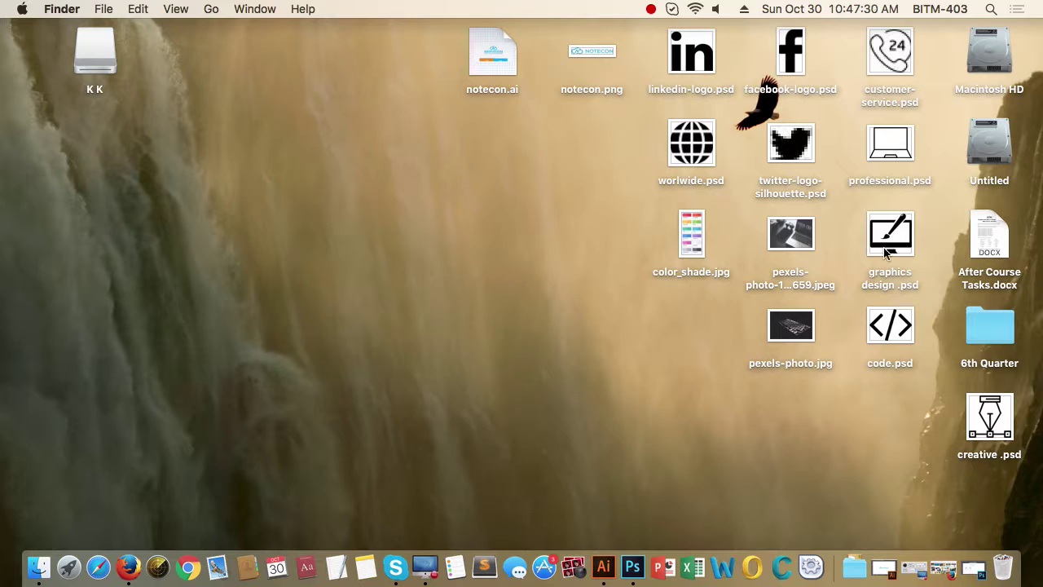
pyautogui.click(992, 412)
pyautogui.rightClick(996, 413)
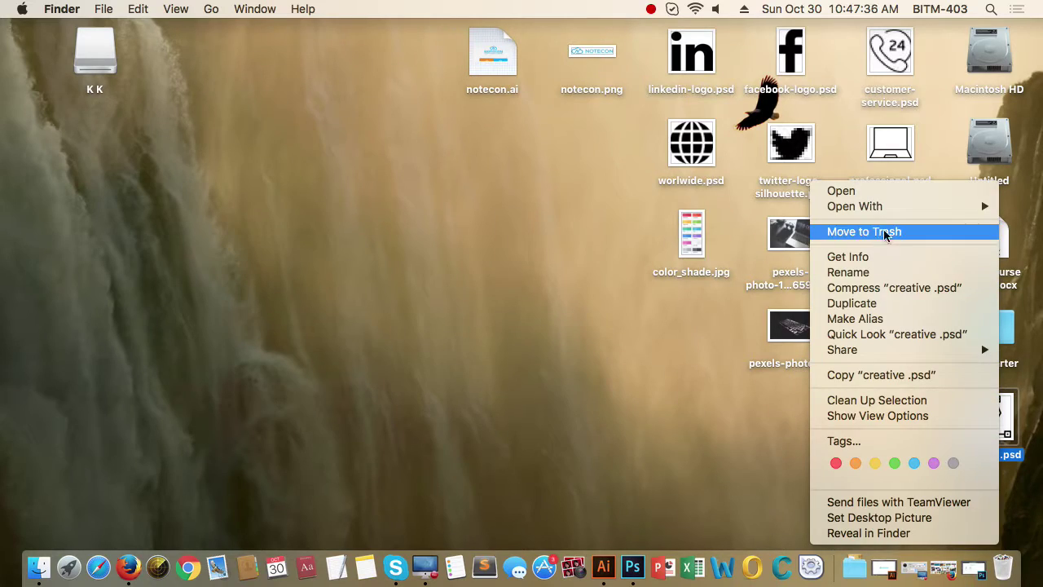
pyautogui.moveTo(887, 209)
pyautogui.click(653, 209)
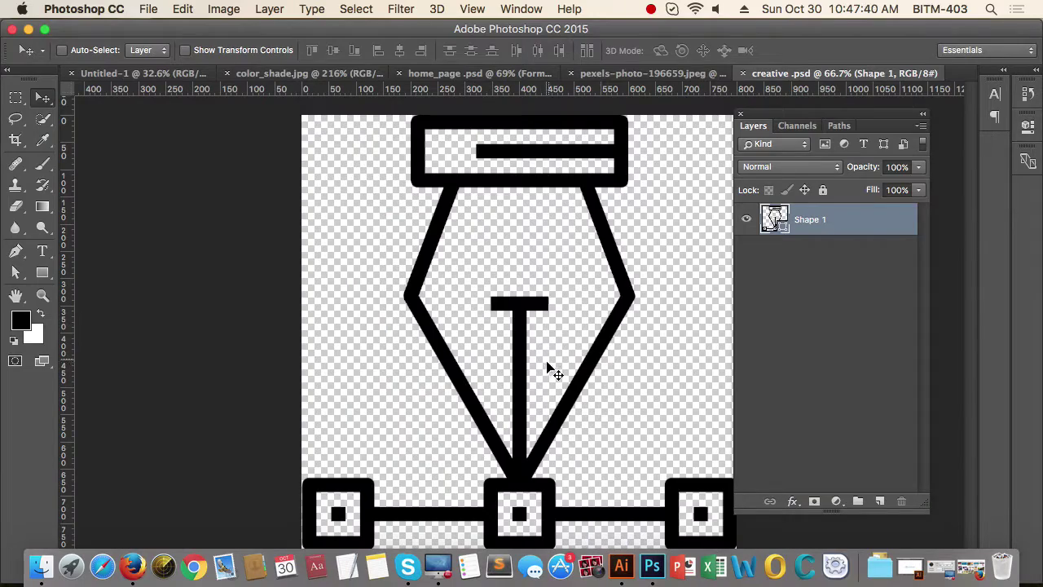
# Step: Resize the creative .psd image to 70 × 70 px
pyautogui.press('super+alt+i')
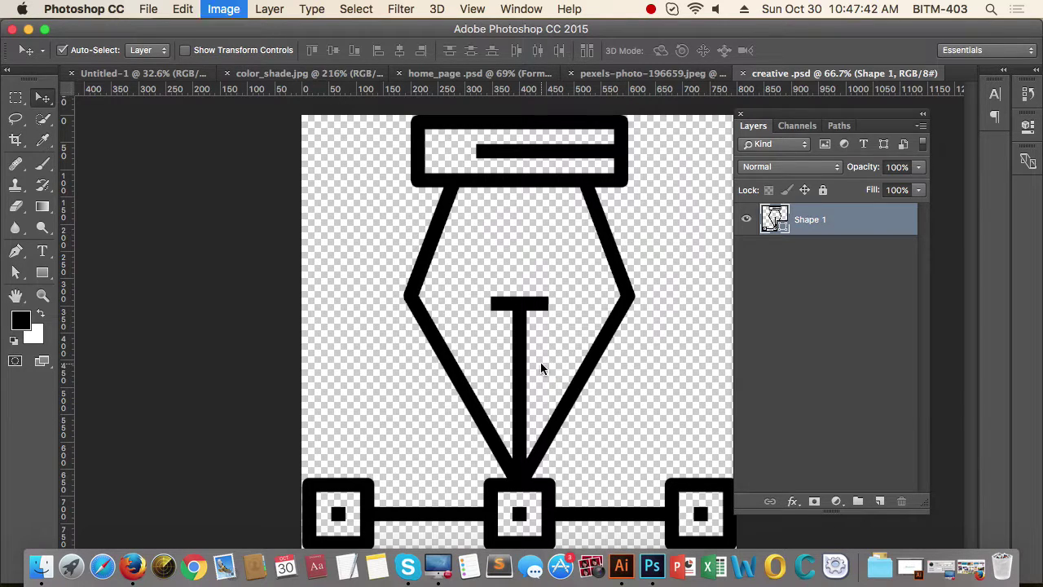
pyautogui.click(762, 214)
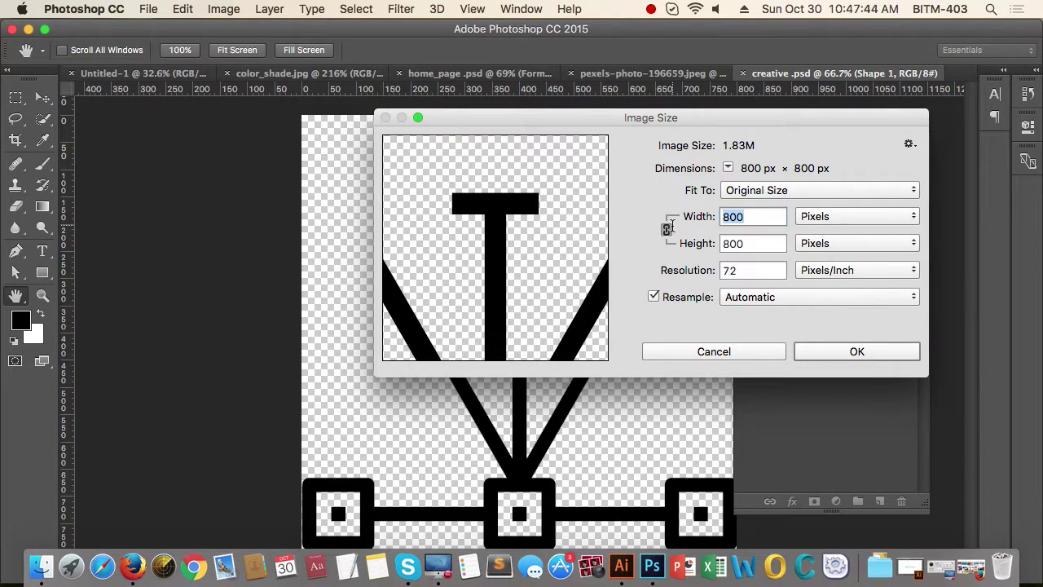
pyautogui.write('70')
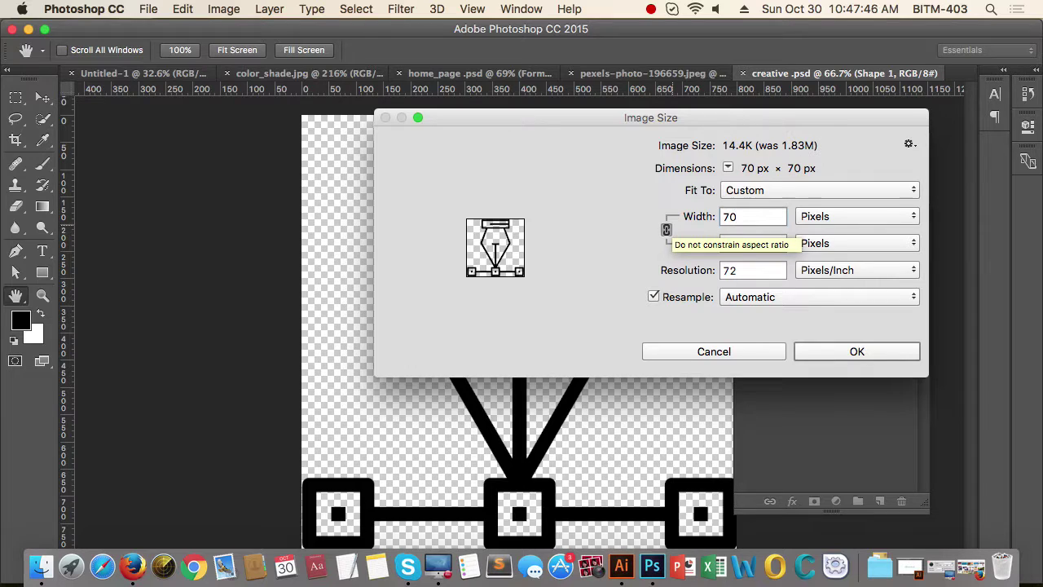
pyautogui.press('Return')
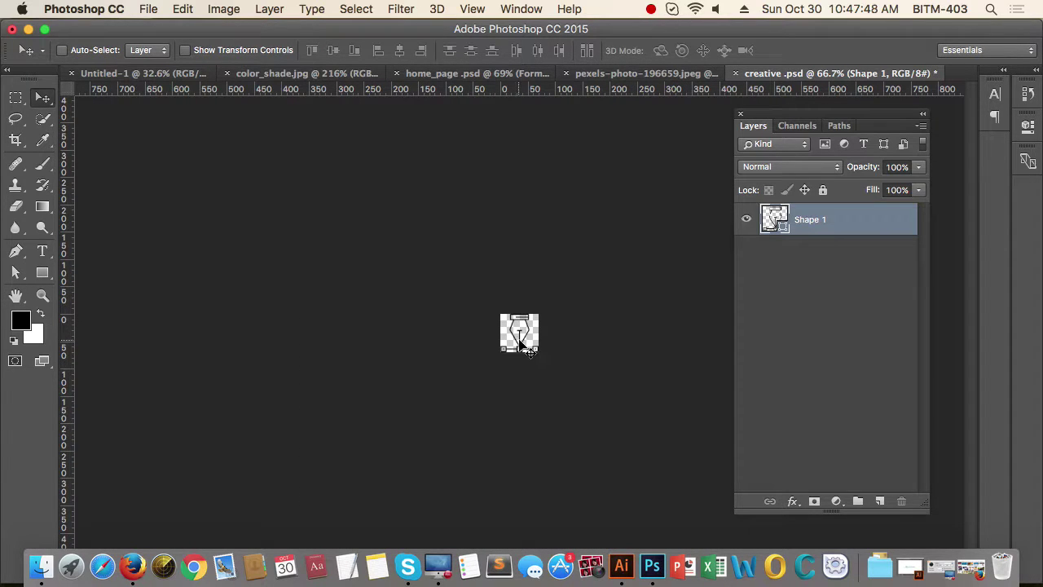
# Step: Bring the pen icon into home_page.psd's service_2 text group, scale it to about 61% and place it above the card heading
pyautogui.moveTo(521, 343); pyautogui.dragTo(444, 360)
pyautogui.press('super+t')
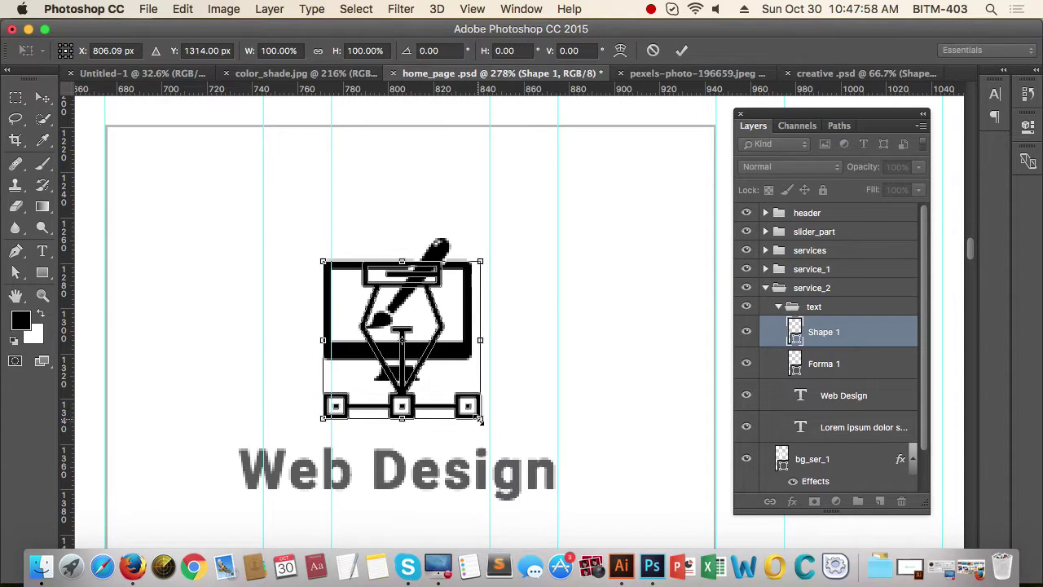
pyautogui.click(479, 420)
pyautogui.moveTo(481, 423); pyautogui.dragTo(460, 395)
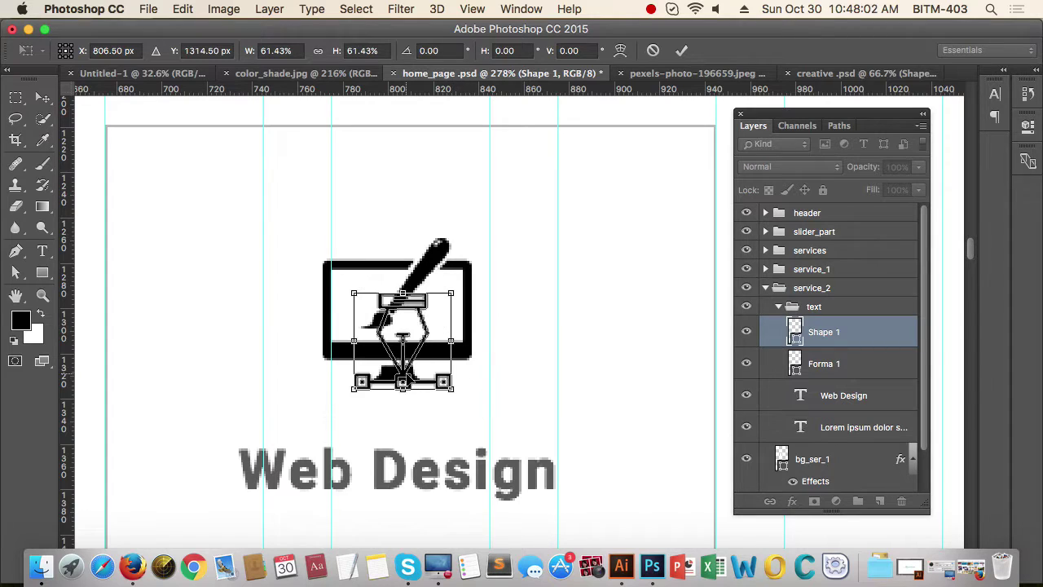
pyautogui.moveTo(405, 373); pyautogui.dragTo(401, 343)
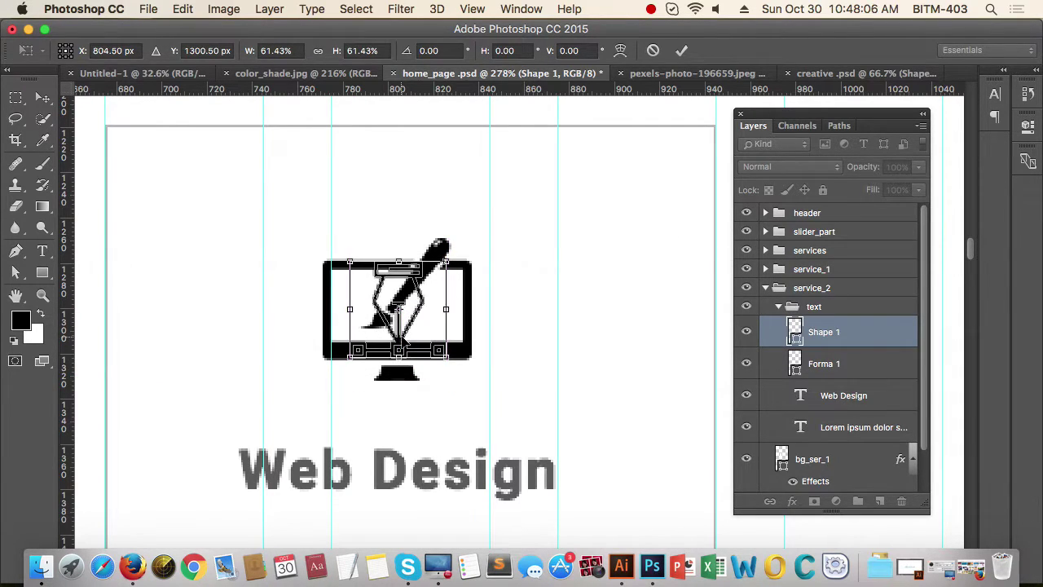
pyautogui.press('Return')
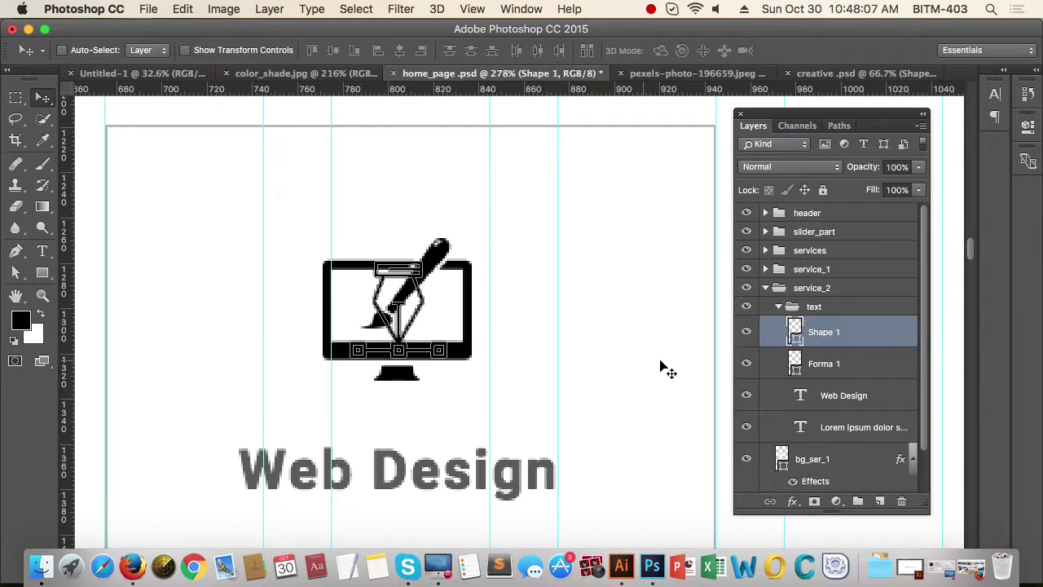
# Step: Delete the old Forma 1 monitor icon layer from the service_2 text group
pyautogui.click(844, 363)
pyautogui.press('BackSpace')
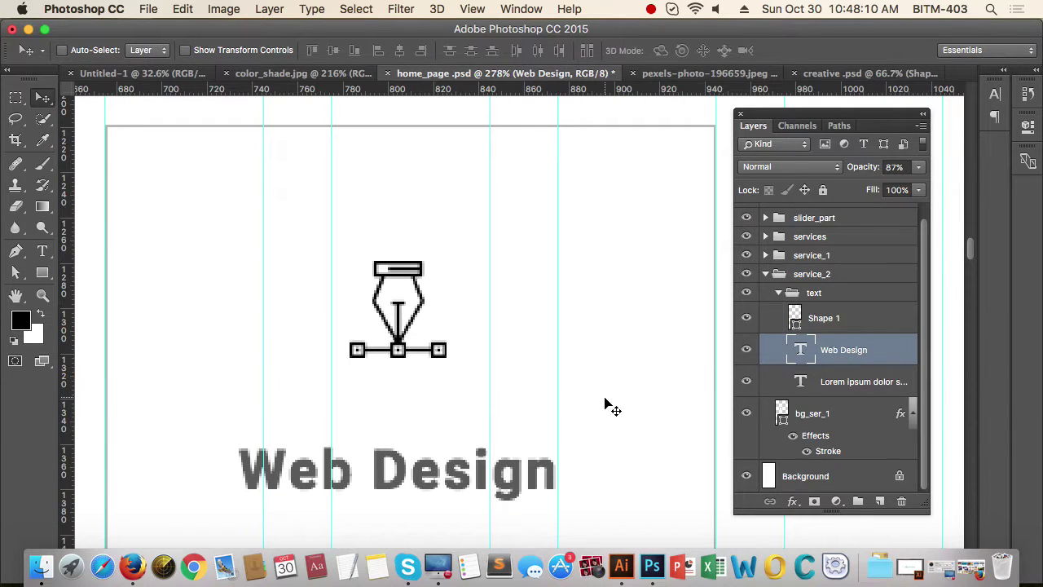
pyautogui.moveTo(528, 381); pyautogui.dragTo(448, 380)
pyautogui.moveTo(535, 401); pyautogui.dragTo(537, 340)
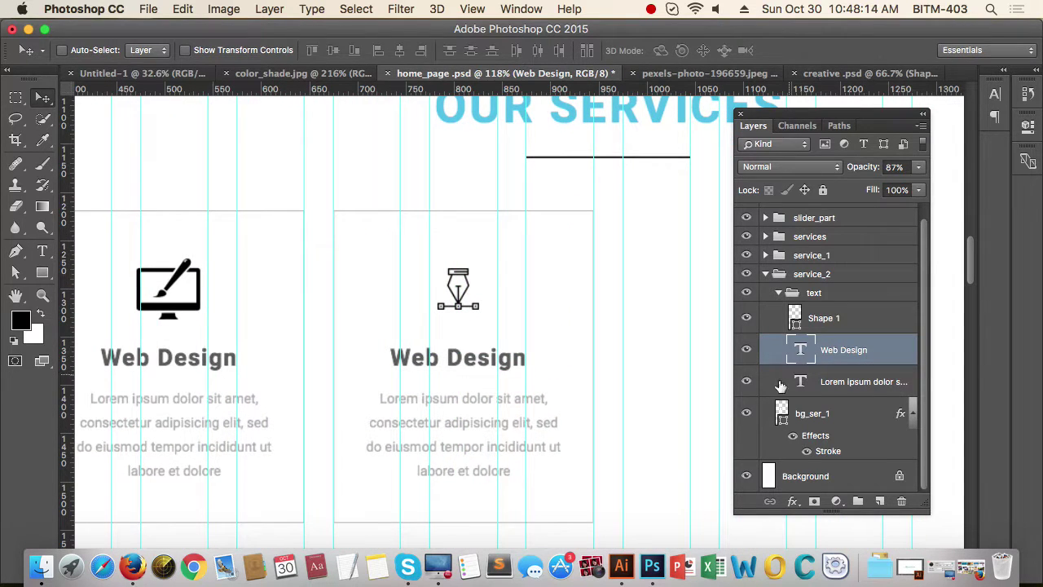
# Step: Replace the second service card's heading text with "Graphic Design"
pyautogui.press('t')
pyautogui.press('t')
pyautogui.click(443, 359)
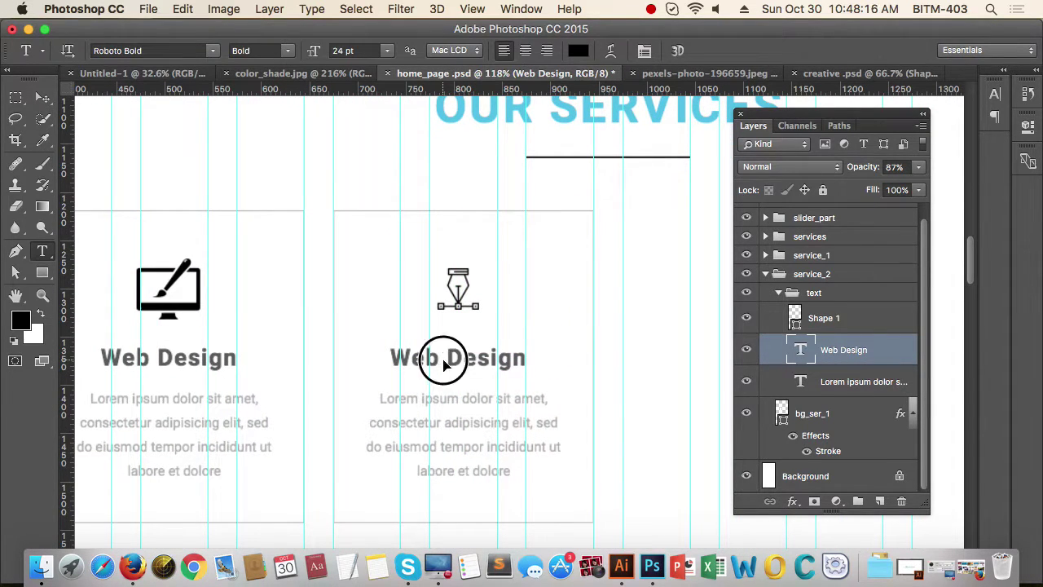
pyautogui.tripleClick(443, 358)
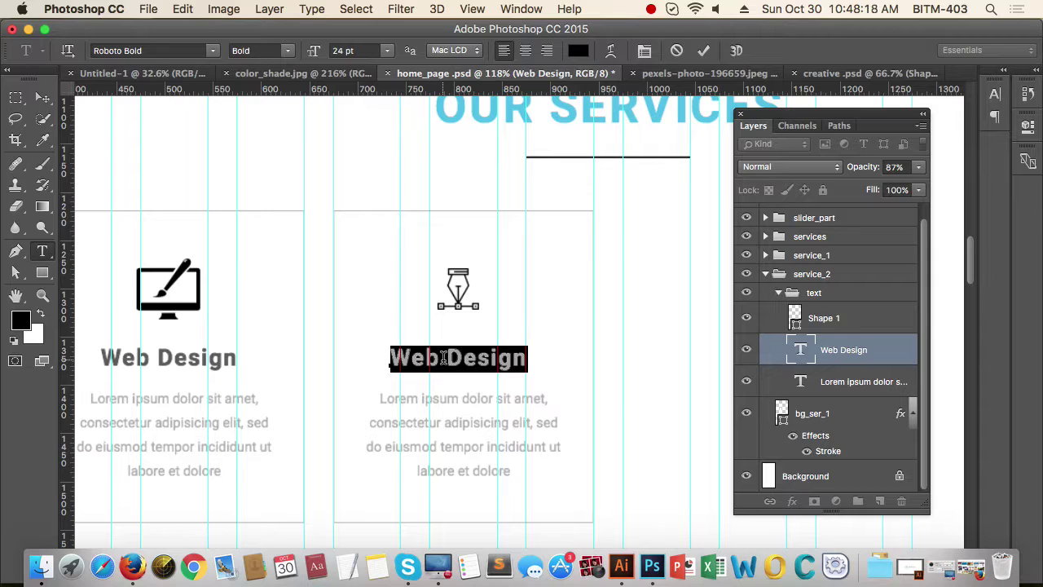
pyautogui.write('Graph')
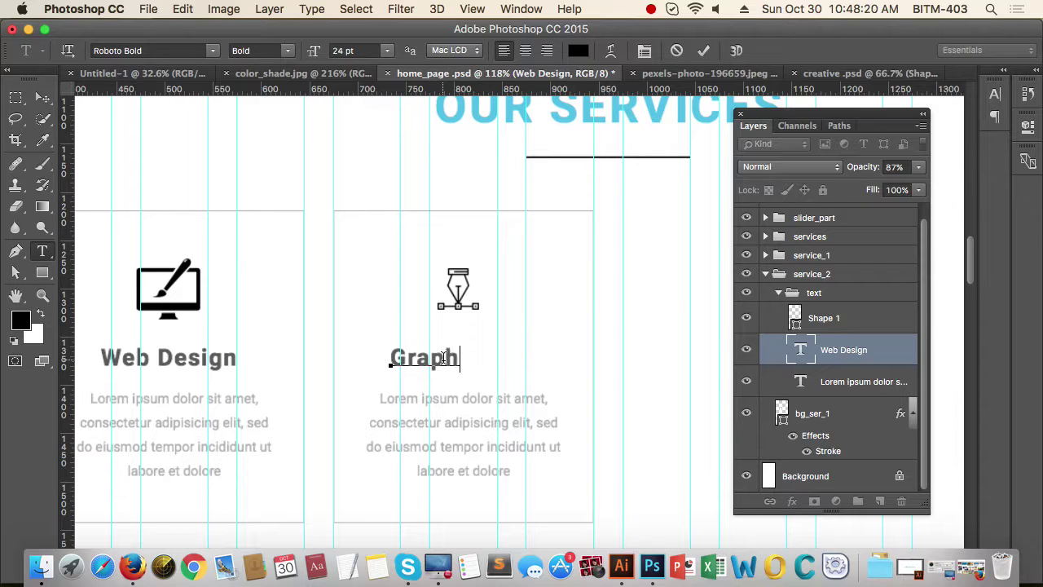
pyautogui.write('ic Des')
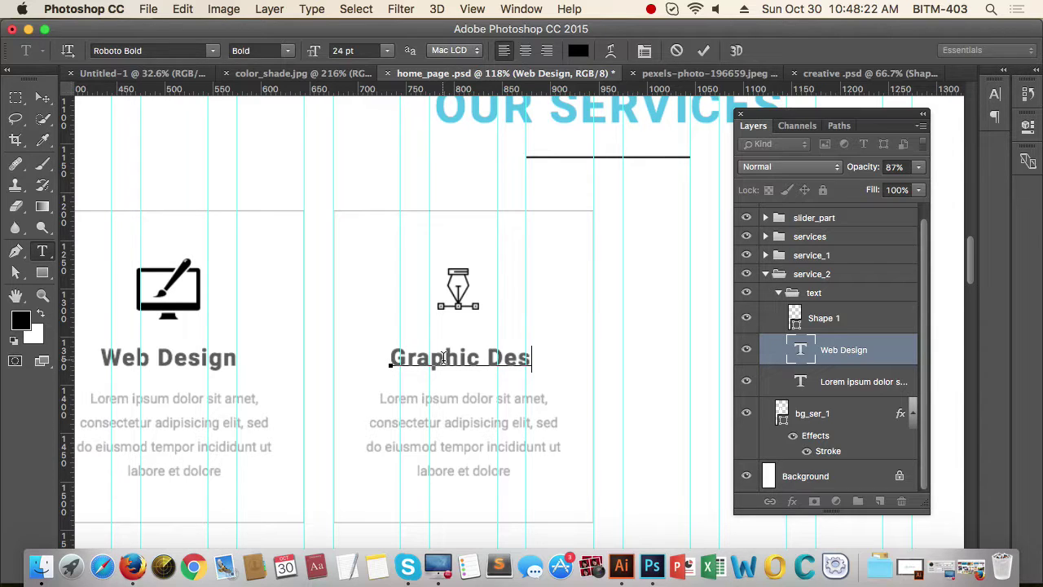
pyautogui.write('ign')
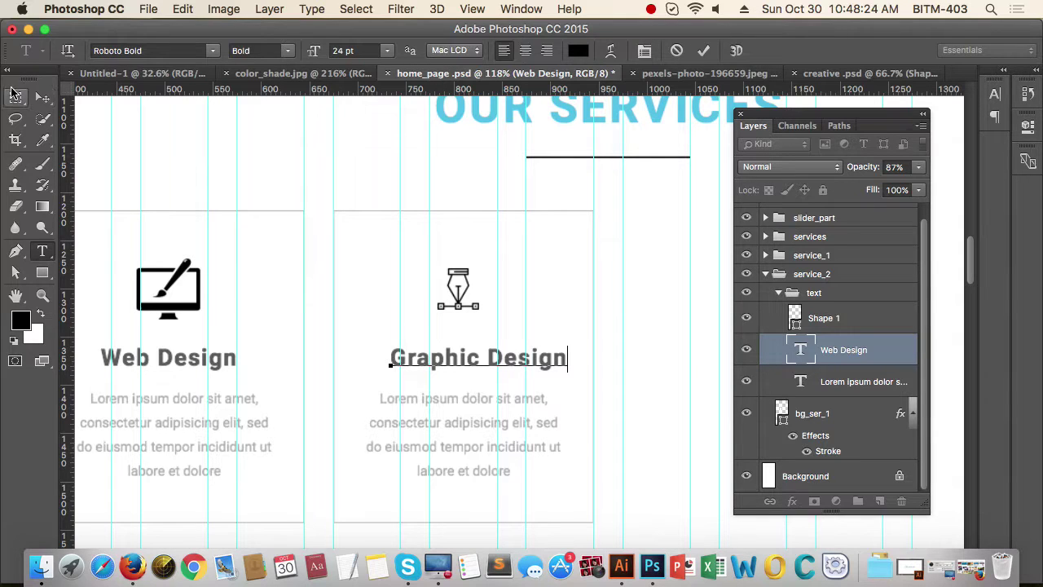
# Step: Center-align the Graphic Design heading text and reposition it centrally beneath the pen icon
pyautogui.click(526, 50)
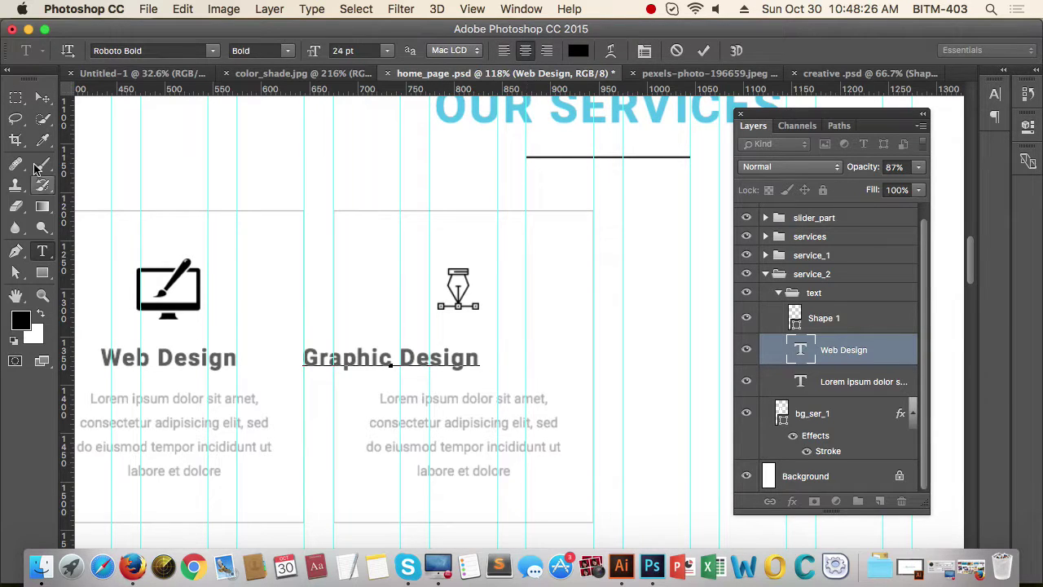
pyautogui.click(42, 98)
pyautogui.click(430, 360)
pyautogui.moveTo(430, 360)
pyautogui.mouseDown()
pyautogui.moveTo(504, 358)
pyautogui.moveTo(411, 365)
pyautogui.mouseUp()
pyautogui.moveTo(589, 450); pyautogui.dragTo(551, 447)
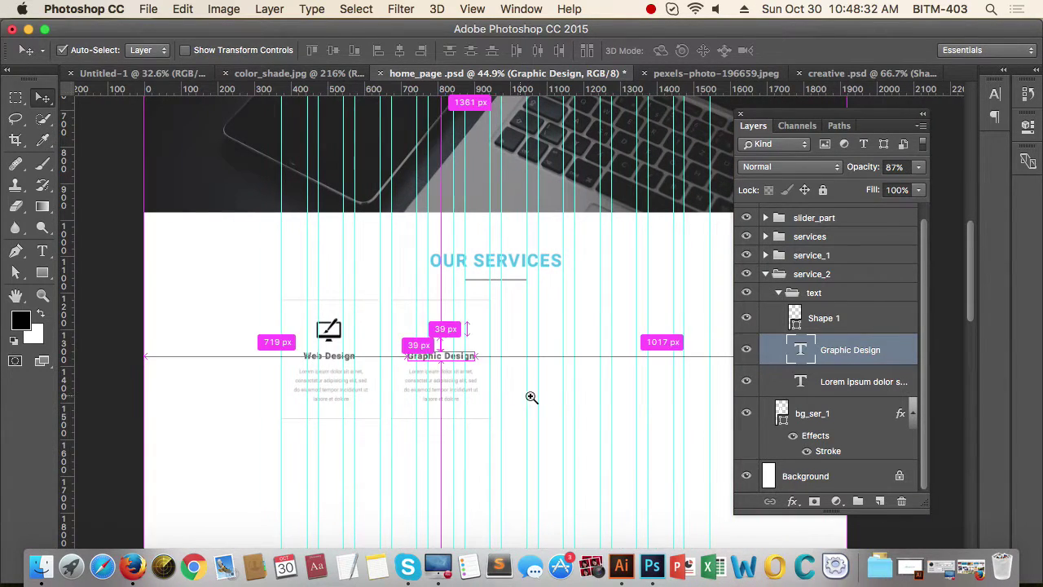
pyautogui.moveTo(531, 397); pyautogui.dragTo(724, 320)
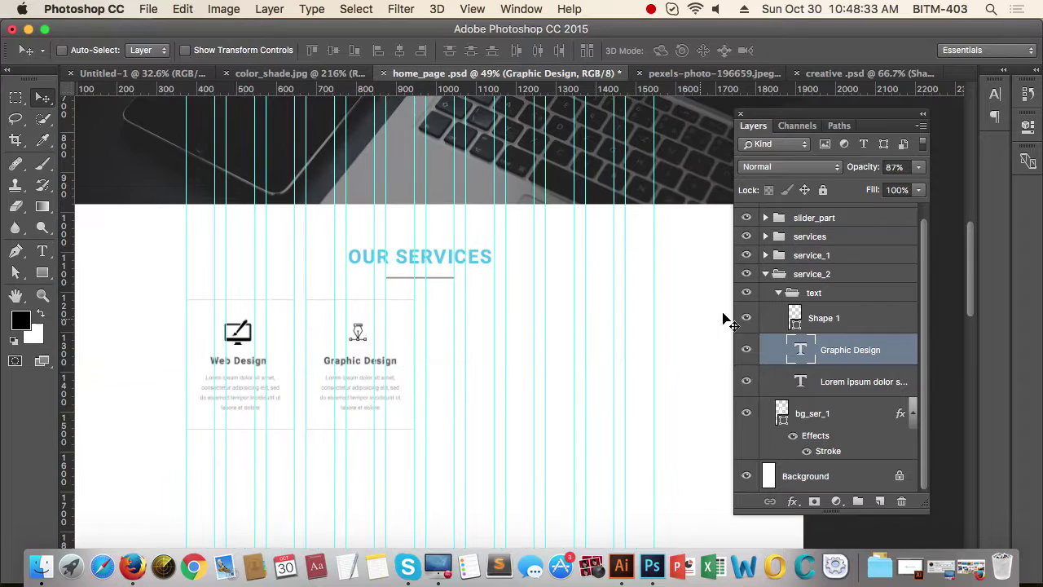
pyautogui.click(779, 295)
pyautogui.click(815, 333)
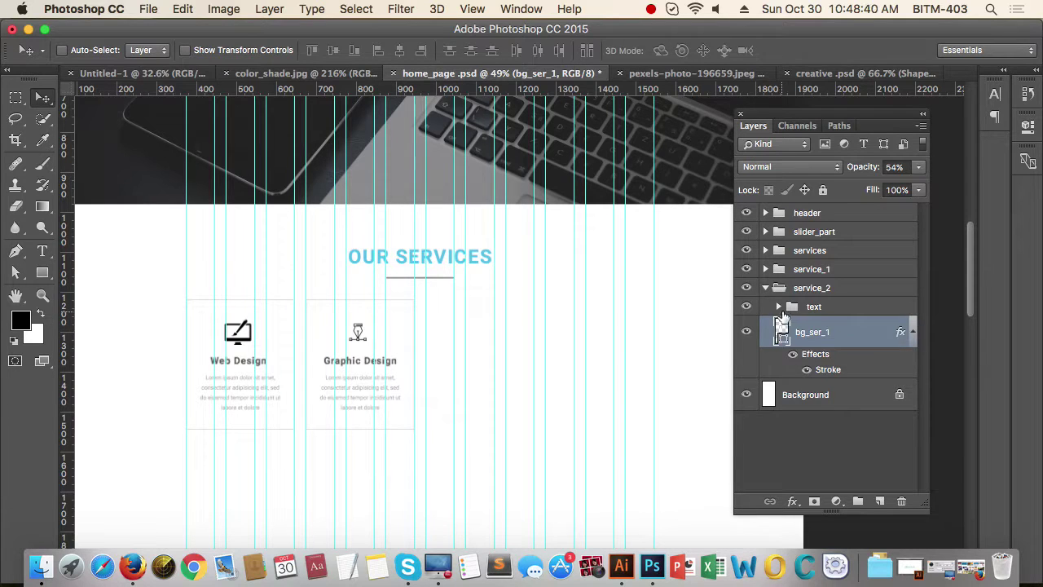
pyautogui.click(778, 306)
# Step: Recolor the Graphic Design heading text to blue 5bc3e9, sampled from the OUR SERVICES title
pyautogui.click(861, 334)
pyautogui.click(871, 380)
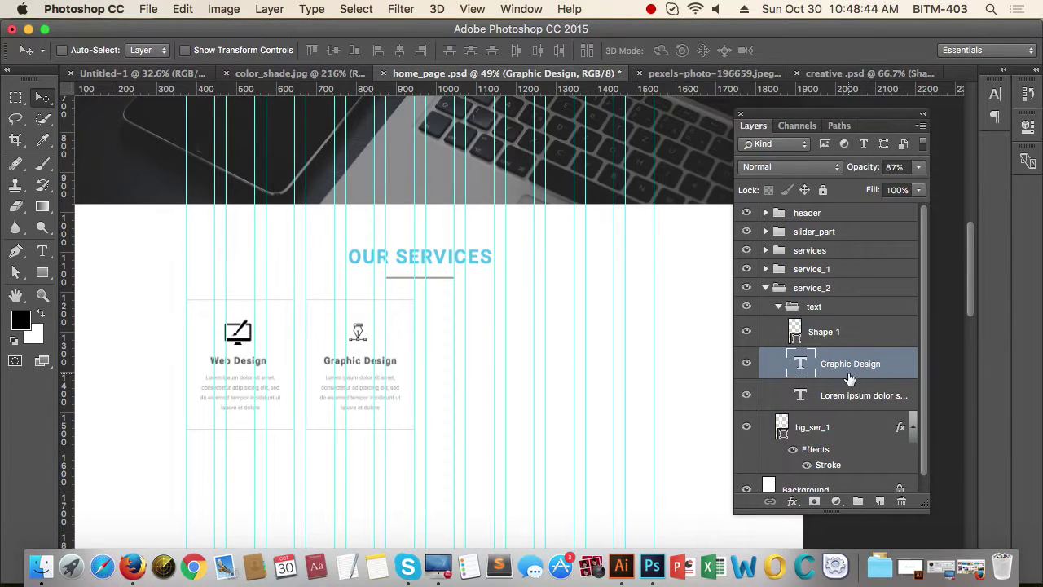
pyautogui.doubleClick(800, 365)
pyautogui.click(577, 51)
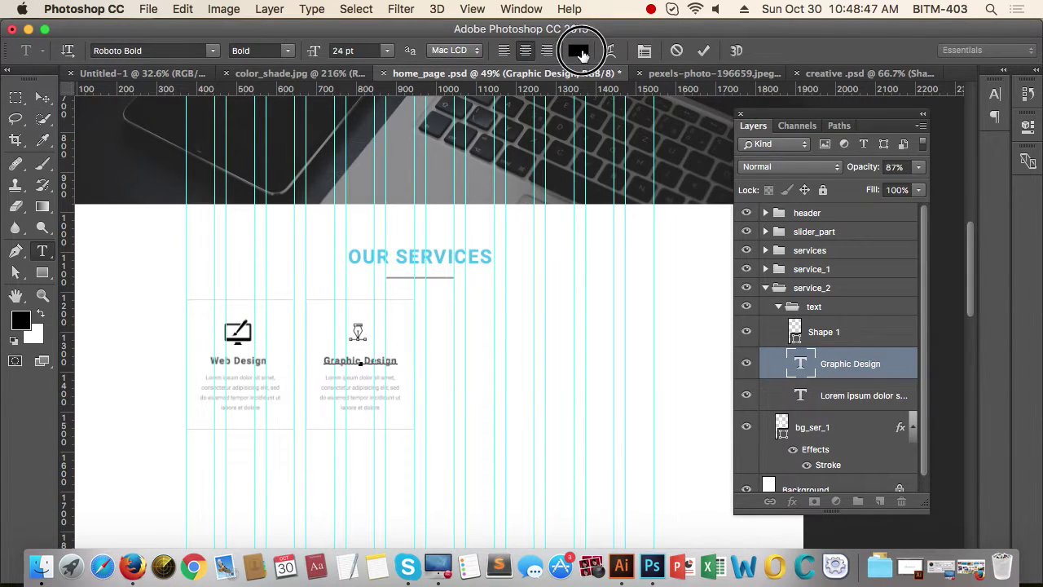
pyautogui.click(427, 255)
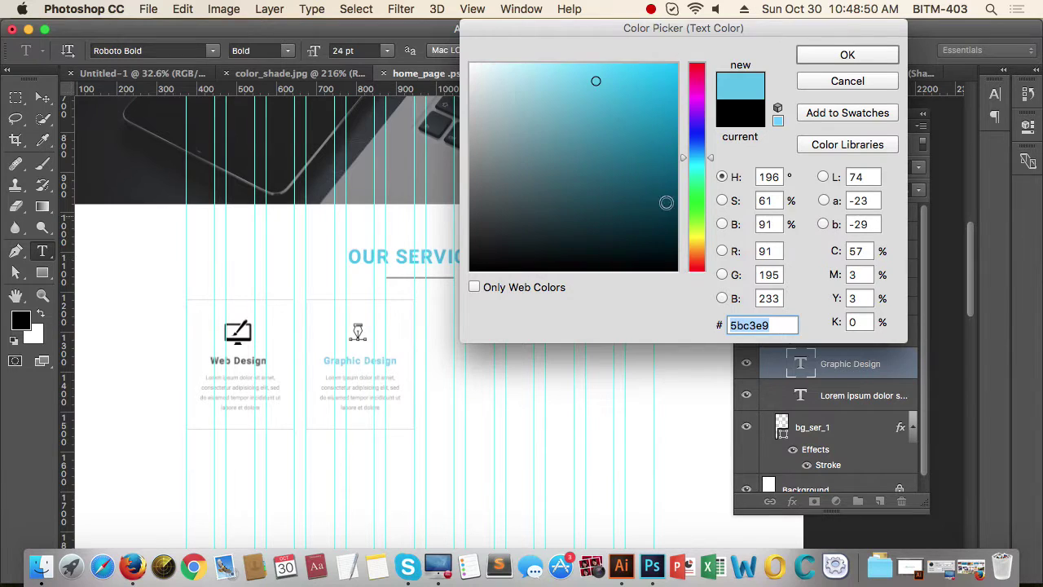
pyautogui.click(830, 57)
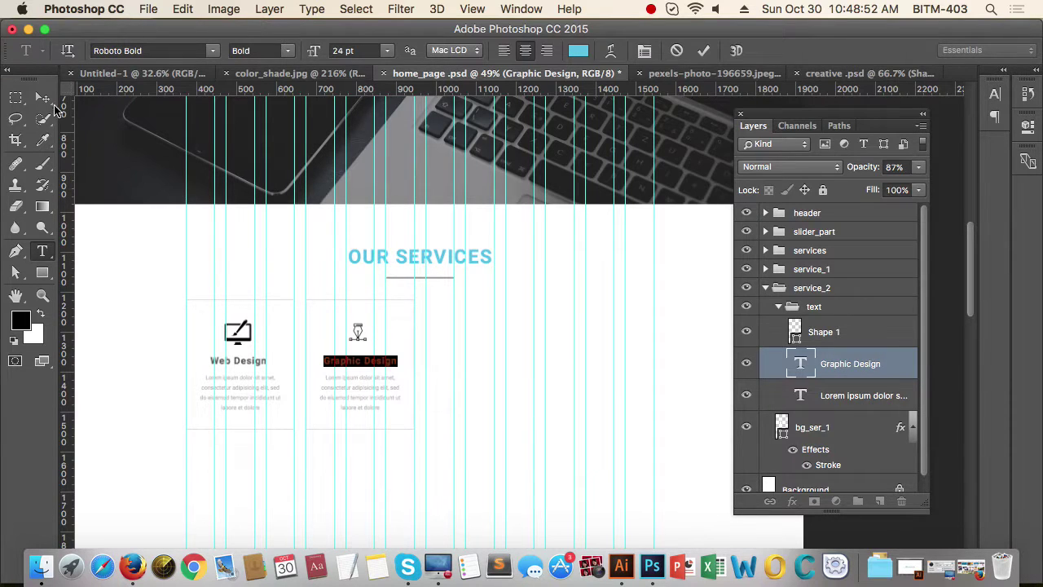
pyautogui.click(42, 98)
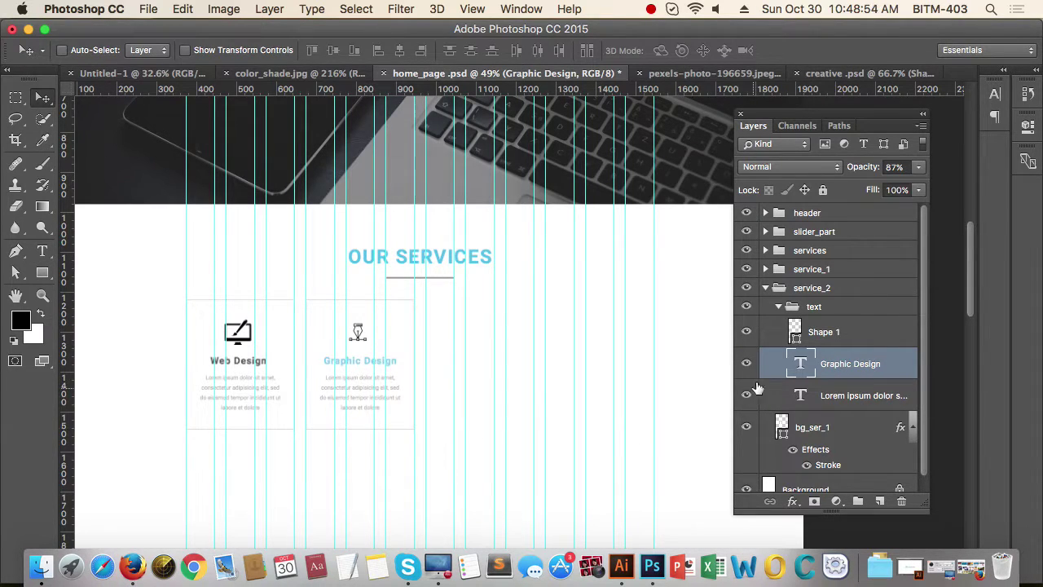
# Step: Recolor the Shape 1 pen icon to blue 4fc0e8, sampled from the OUR SERVICES title
pyautogui.click(854, 332)
pyautogui.doubleClick(794, 330)
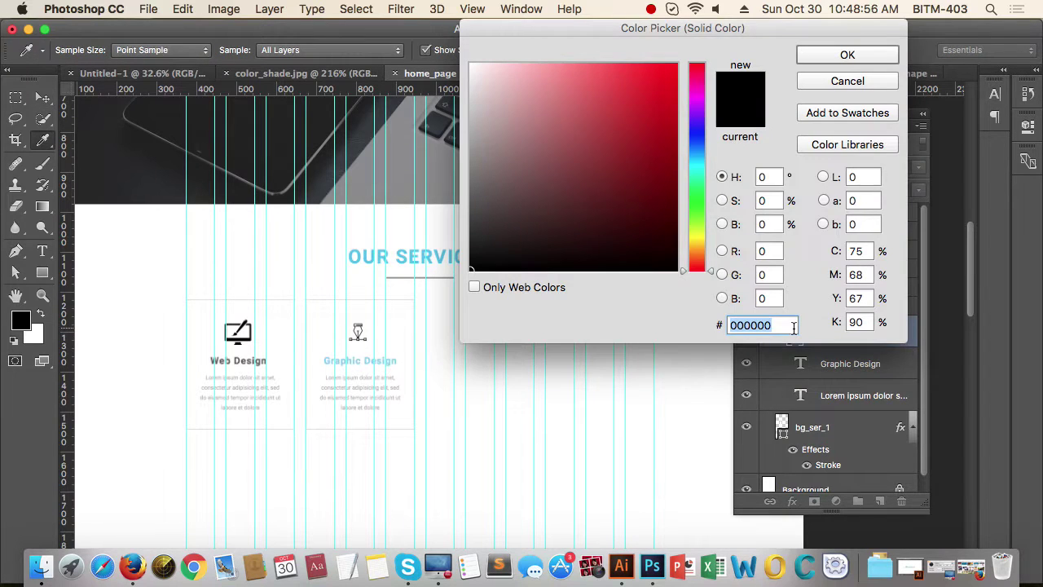
pyautogui.click(408, 254)
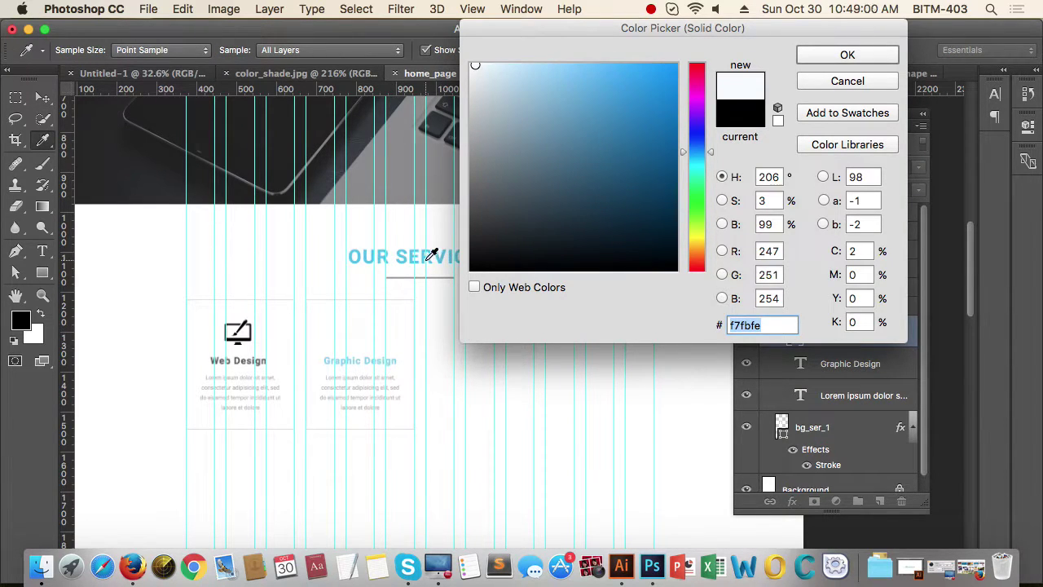
pyautogui.click(424, 260)
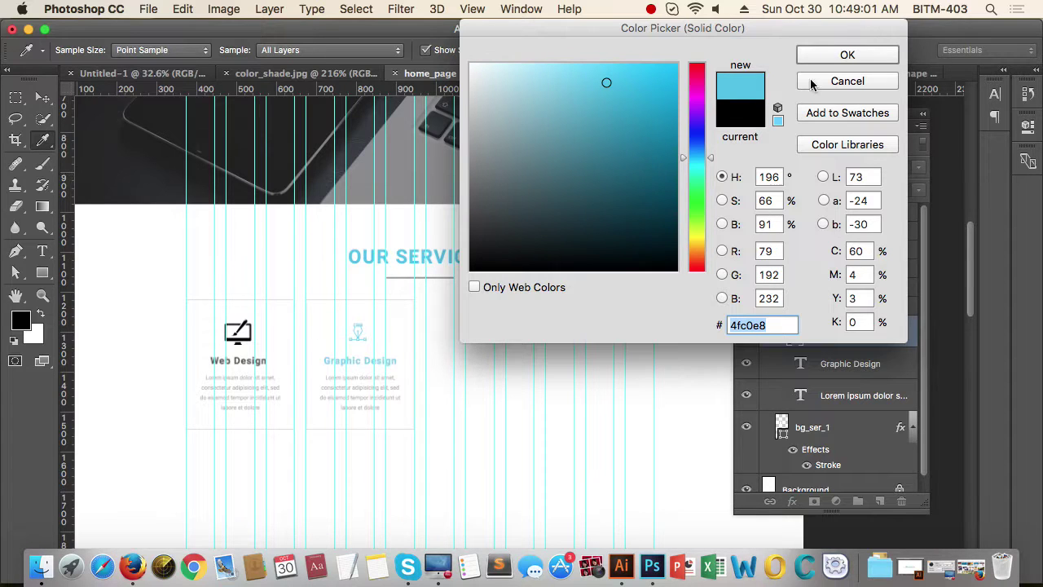
pyautogui.click(868, 54)
pyautogui.press('v')
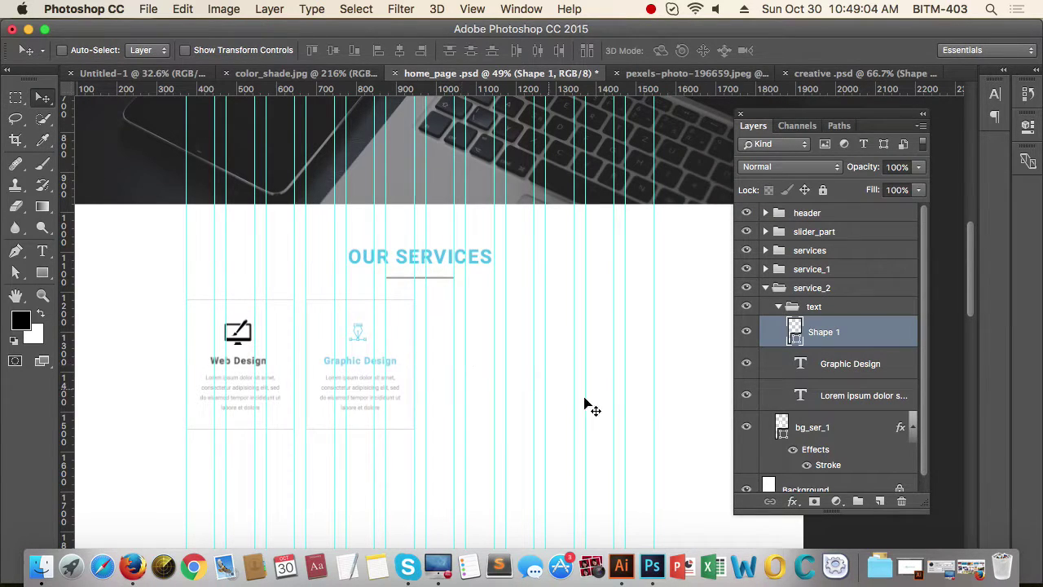
# Step: Hide the Stroke effect on the bg_ser_1 layer in the service_2 group
pyautogui.click(850, 444)
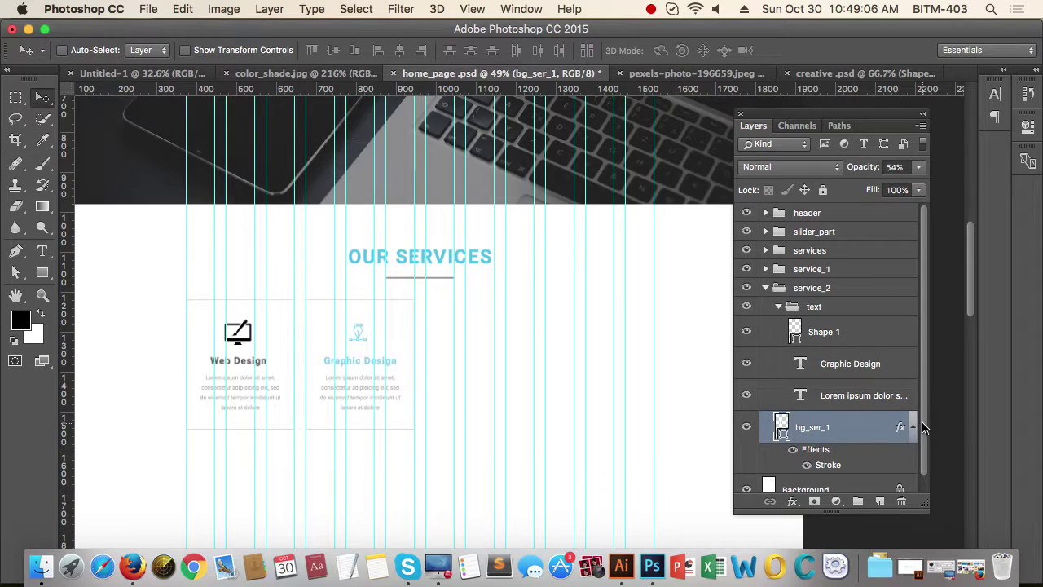
pyautogui.scroll(-1, 924, 440)
pyautogui.click(792, 501)
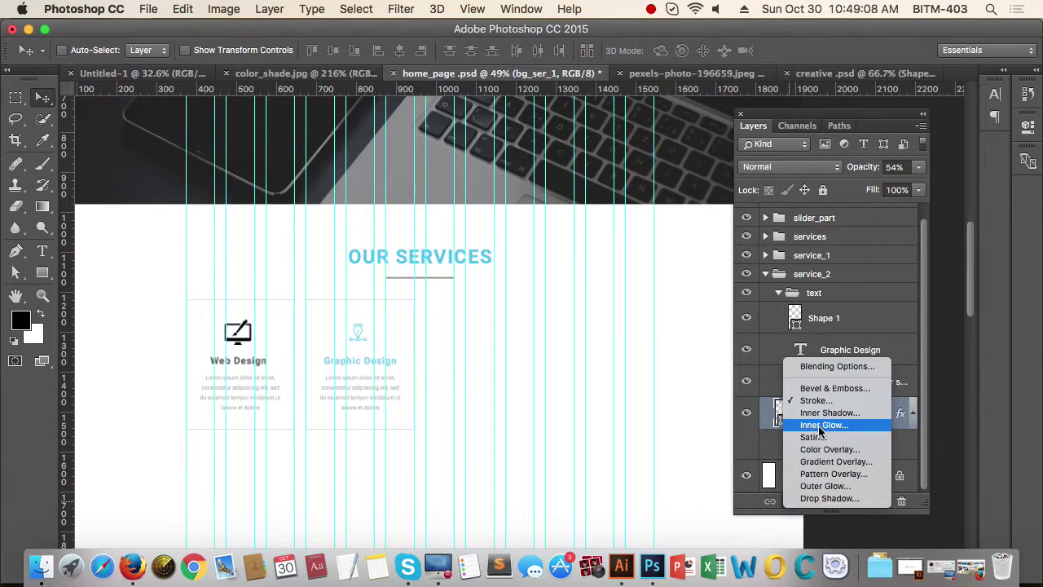
pyautogui.click(668, 472)
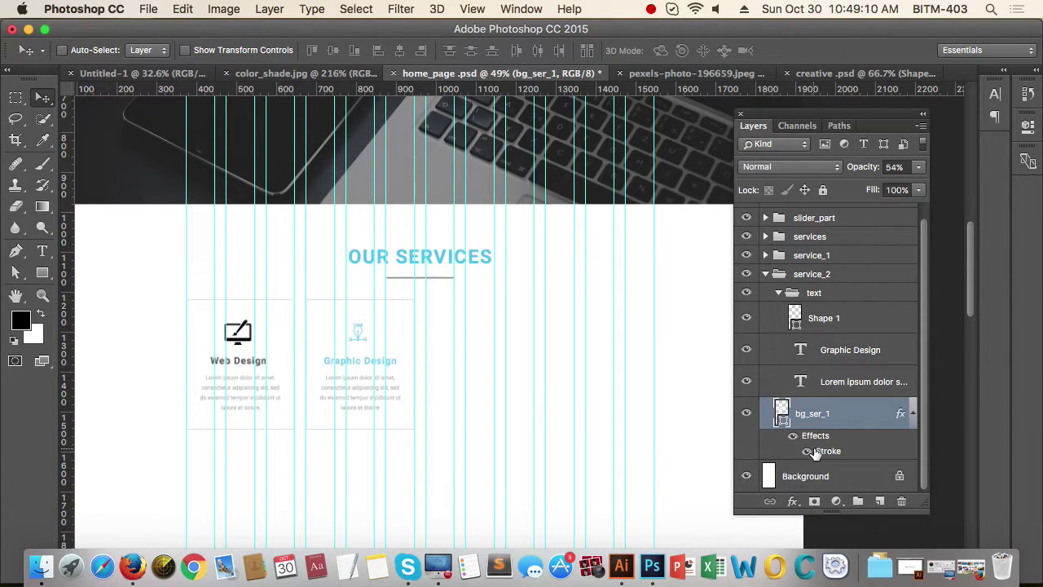
pyautogui.click(792, 501)
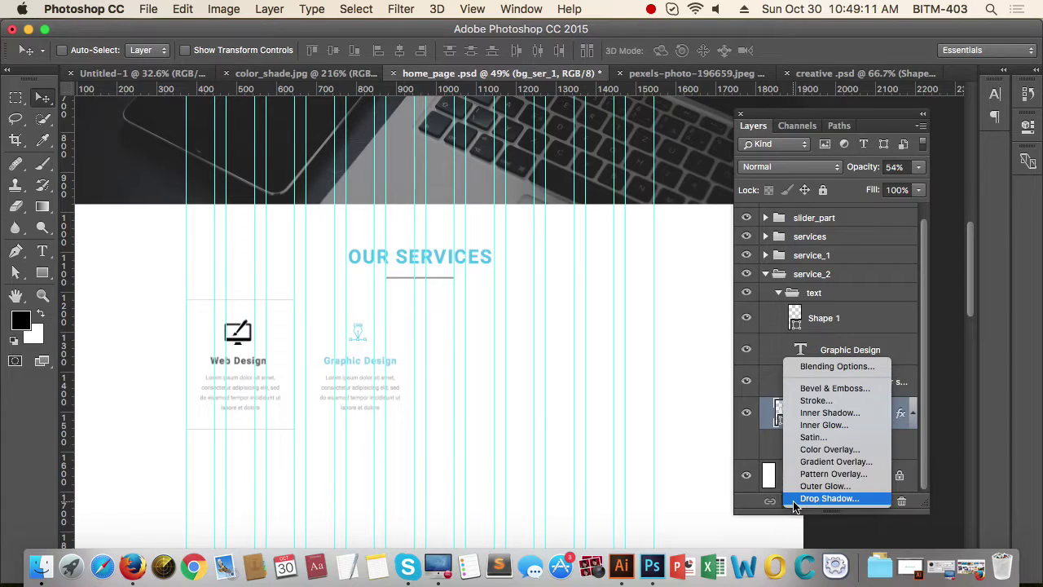
pyautogui.click(837, 499)
pyautogui.click(904, 192)
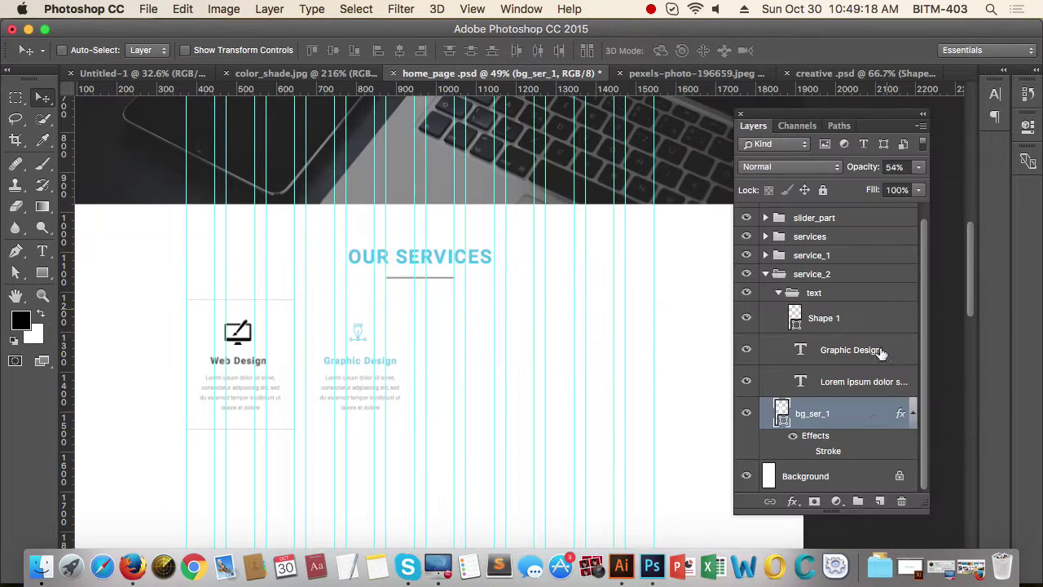
# Step: Raise the opacity of the bg_ser_1 card background in service_2 to 100%
pyautogui.click(919, 167)
pyautogui.moveTo(888, 194); pyautogui.dragTo(923, 217)
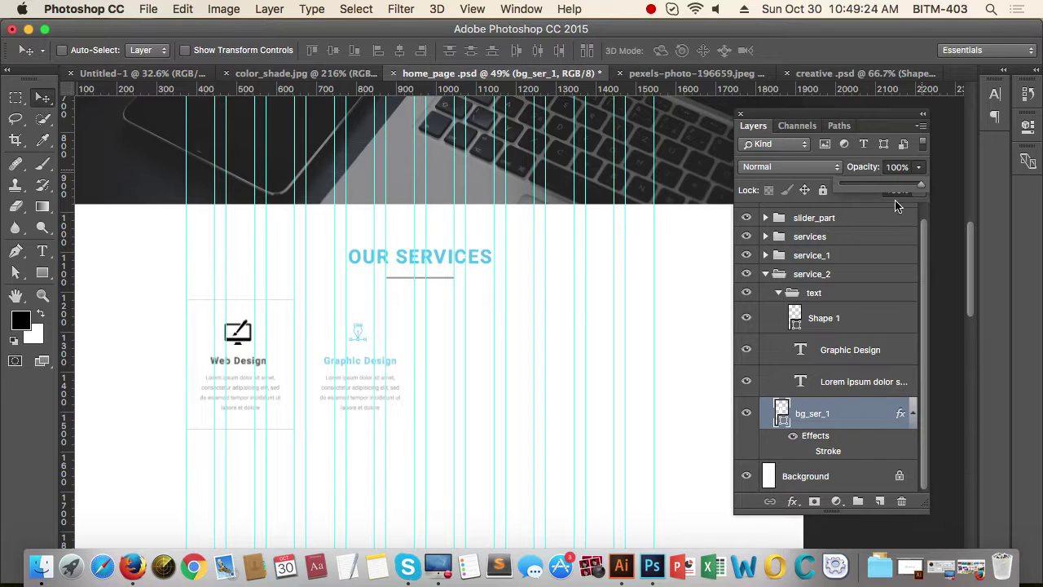
pyautogui.click(909, 219)
pyautogui.click(921, 193)
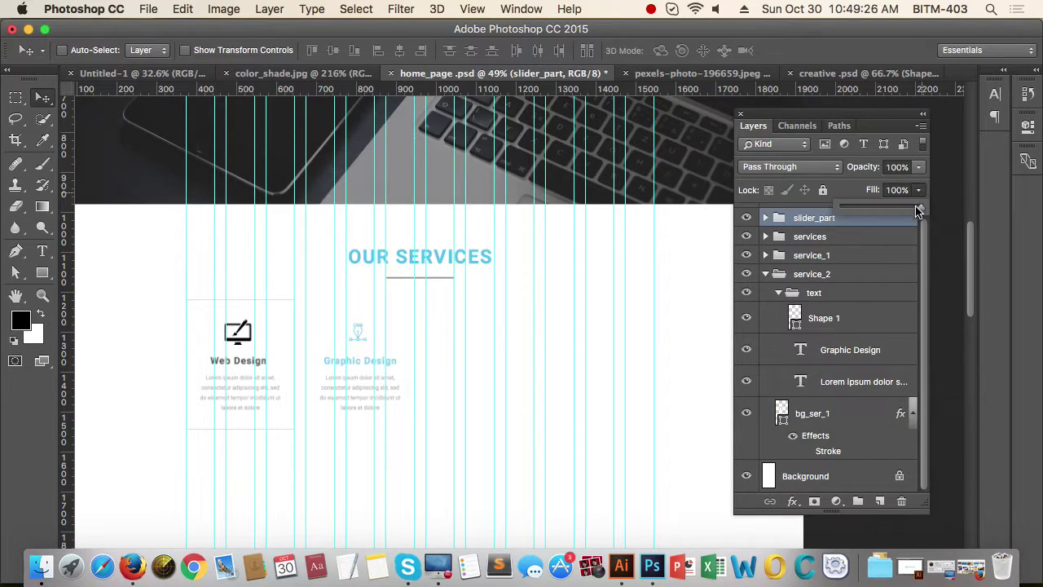
pyautogui.moveTo(921, 210)
pyautogui.mouseDown()
pyautogui.moveTo(866, 217)
pyautogui.moveTo(927, 216)
pyautogui.mouseUp()
pyautogui.click(792, 501)
pyautogui.click(650, 495)
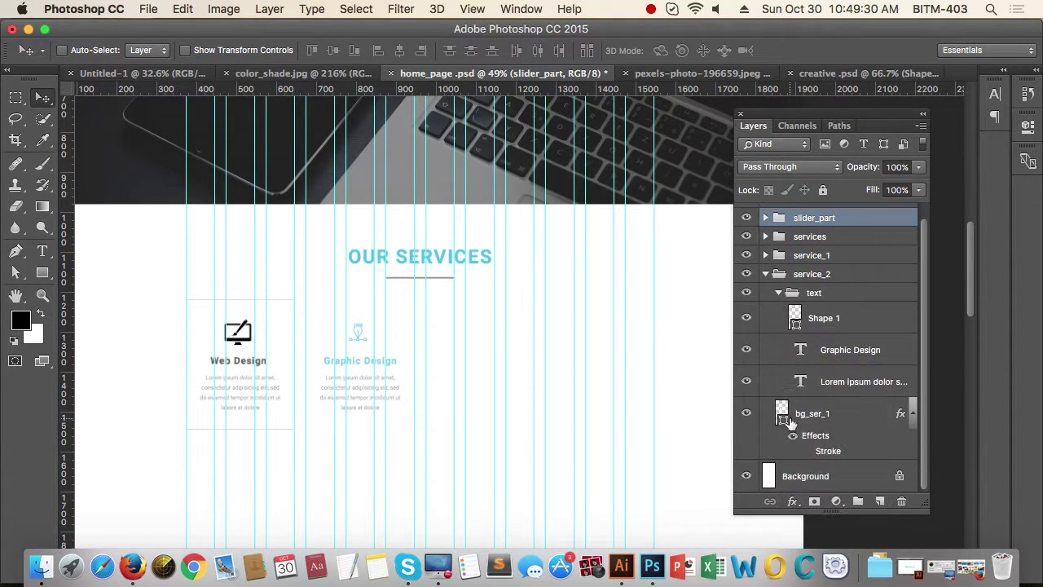
# Step: Add a Drop Shadow to service_2's bg_ser_1 layer with 25% opacity and 0 px distance
pyautogui.click(795, 417)
pyautogui.click(790, 501)
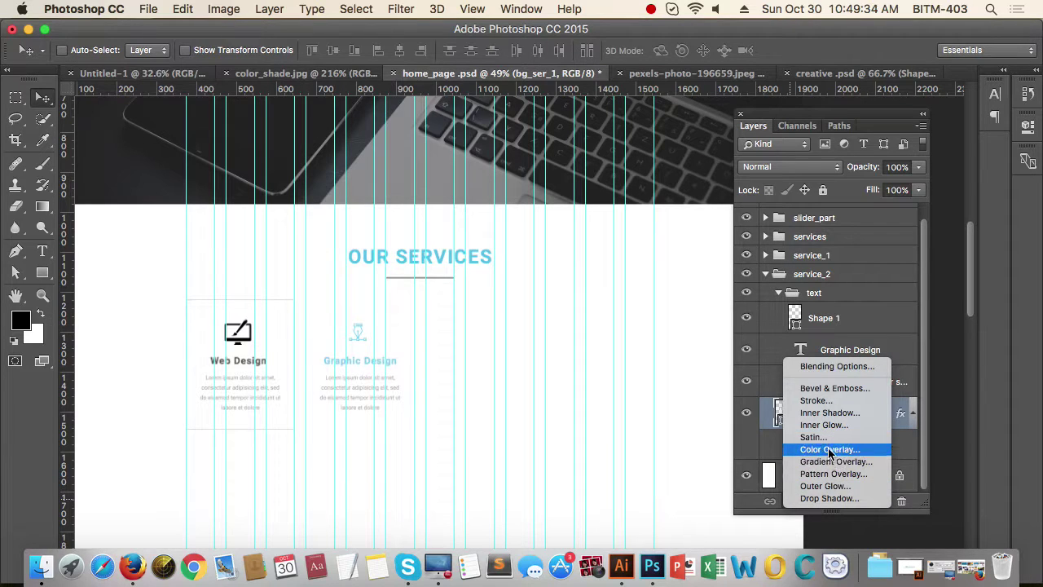
pyautogui.click(830, 498)
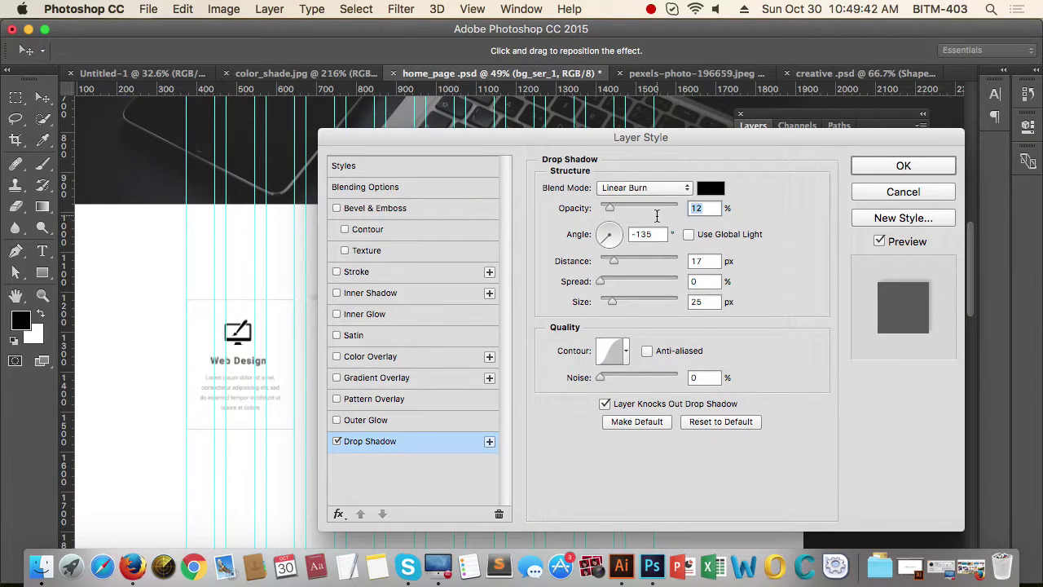
pyautogui.write('25')
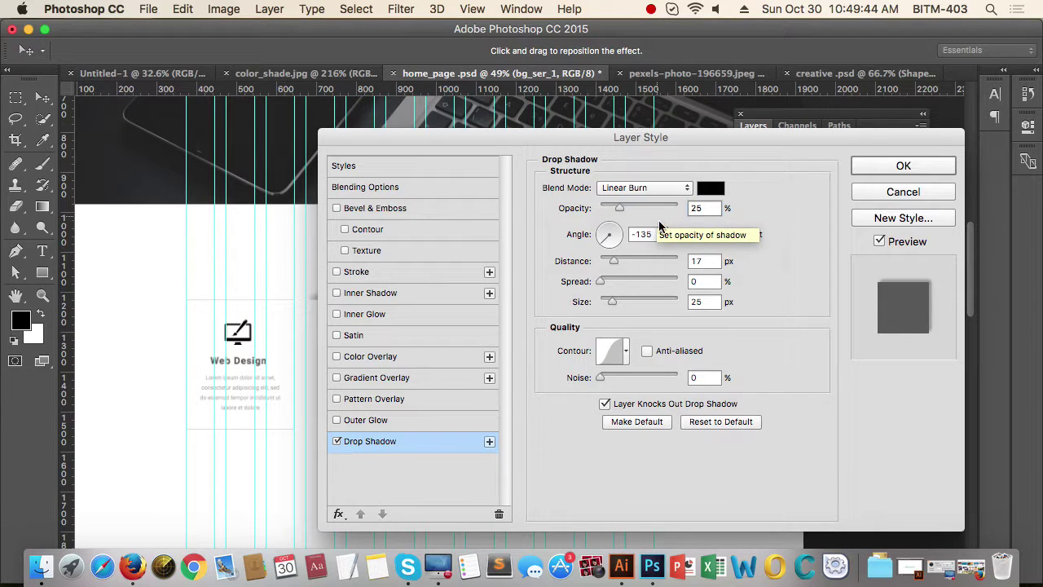
pyautogui.moveTo(616, 263); pyautogui.dragTo(549, 270)
pyautogui.click(683, 261)
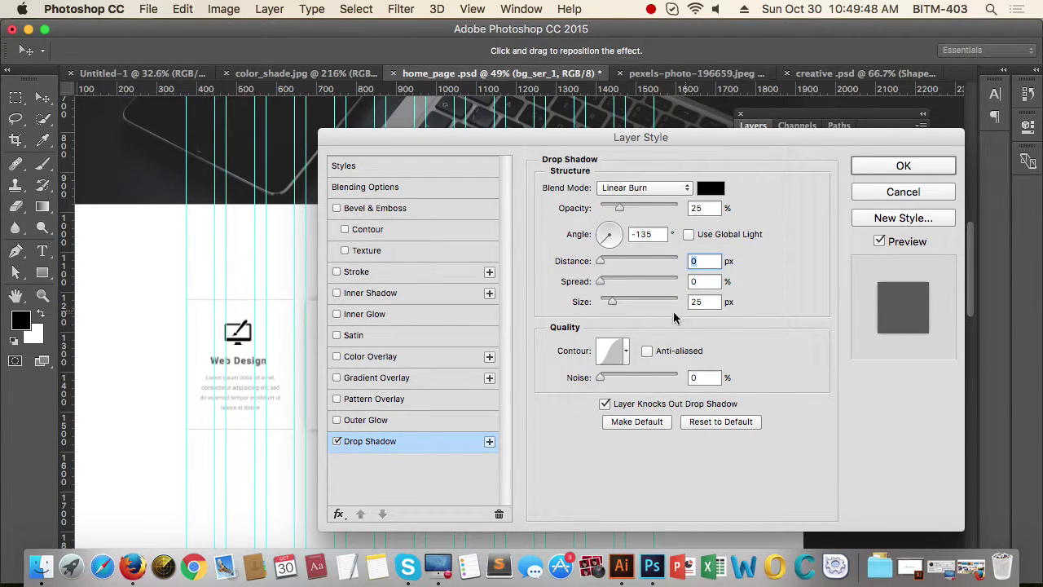
# Step: Set the Graphic Design card's drop shadow to 0 px size and a 90° angle, apply it, and check the card without guides
pyautogui.moveTo(611, 308); pyautogui.dragTo(578, 315)
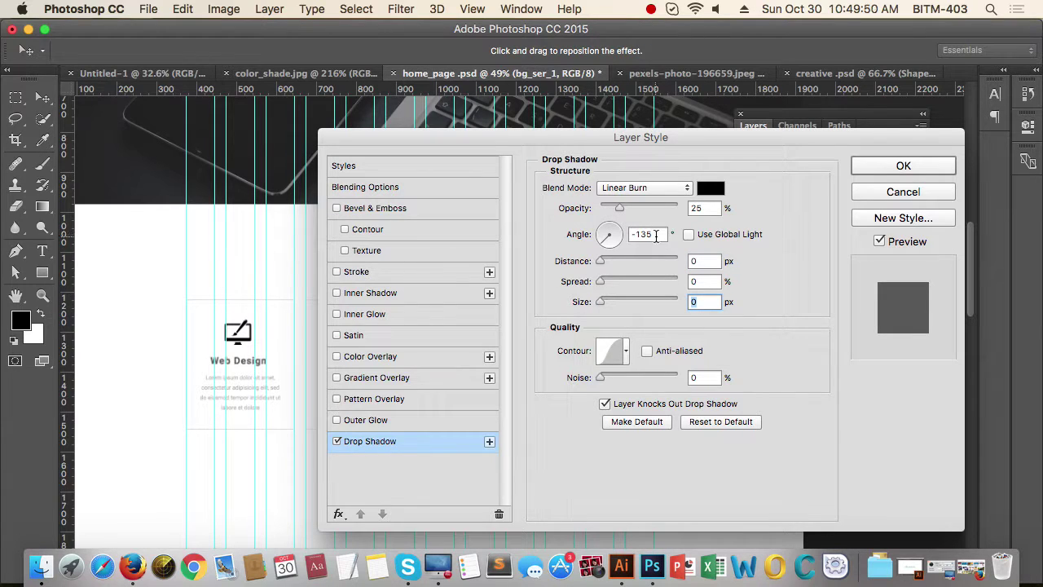
pyautogui.click(593, 236)
pyautogui.write('90')
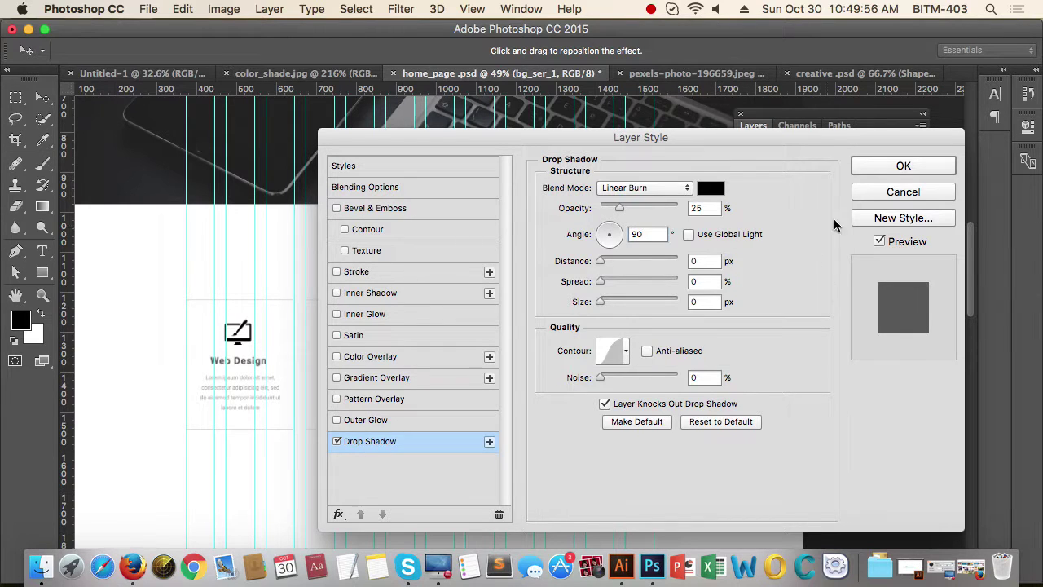
pyautogui.click(894, 169)
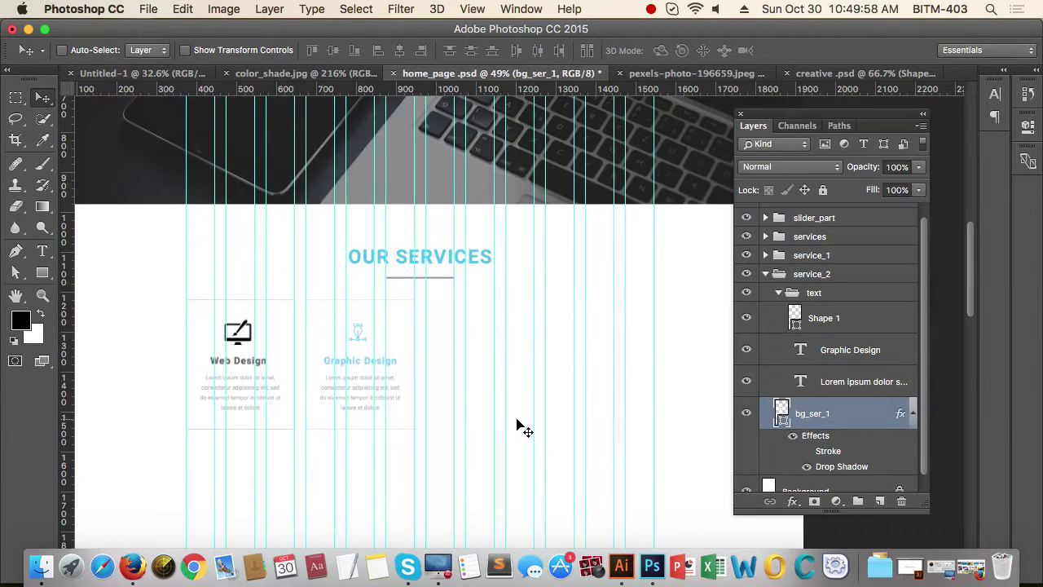
pyautogui.scroll(2, 404, 452)
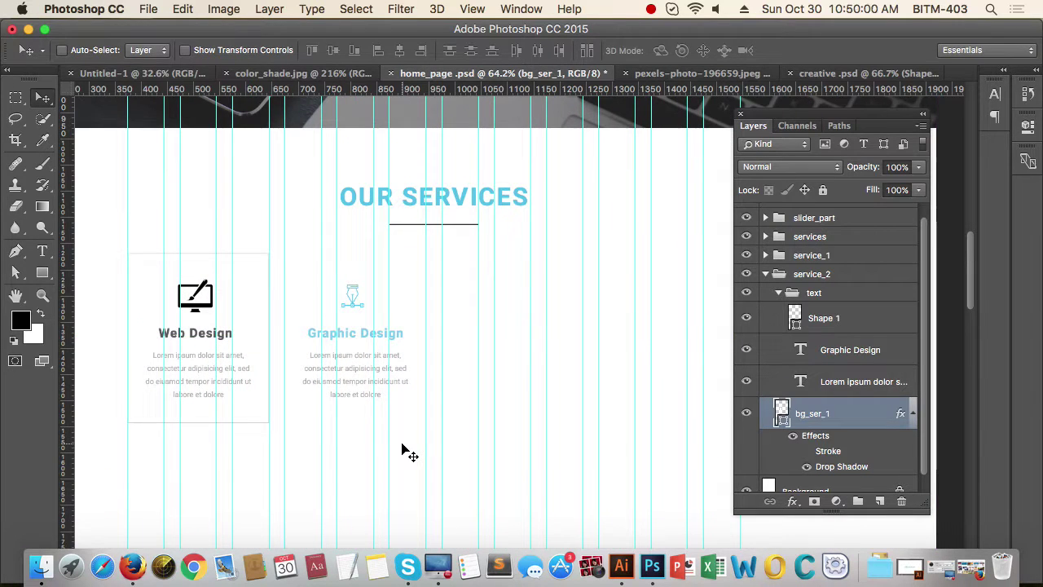
pyautogui.press('super+semicolon')
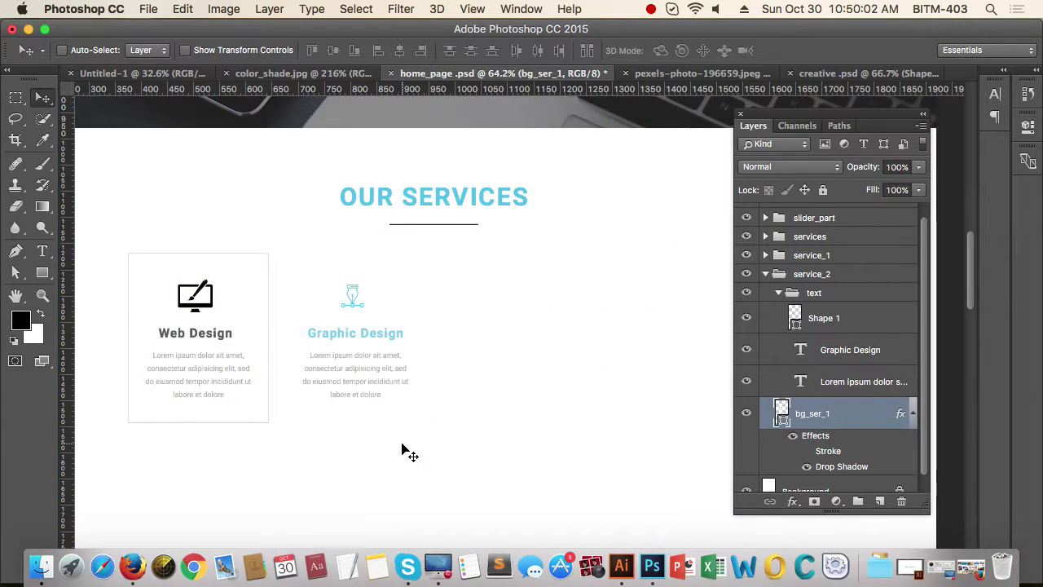
pyautogui.press('super+semicolon')
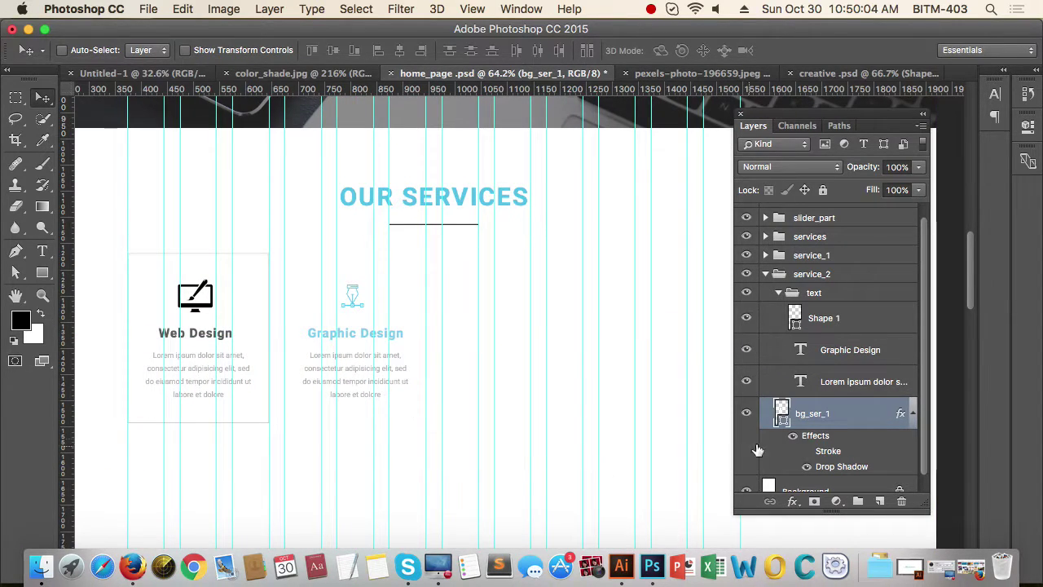
# Step: Edit the drop shadow on the service_2 background, setting the opacity to 40% and the distance to 2 px
pyautogui.click(793, 500)
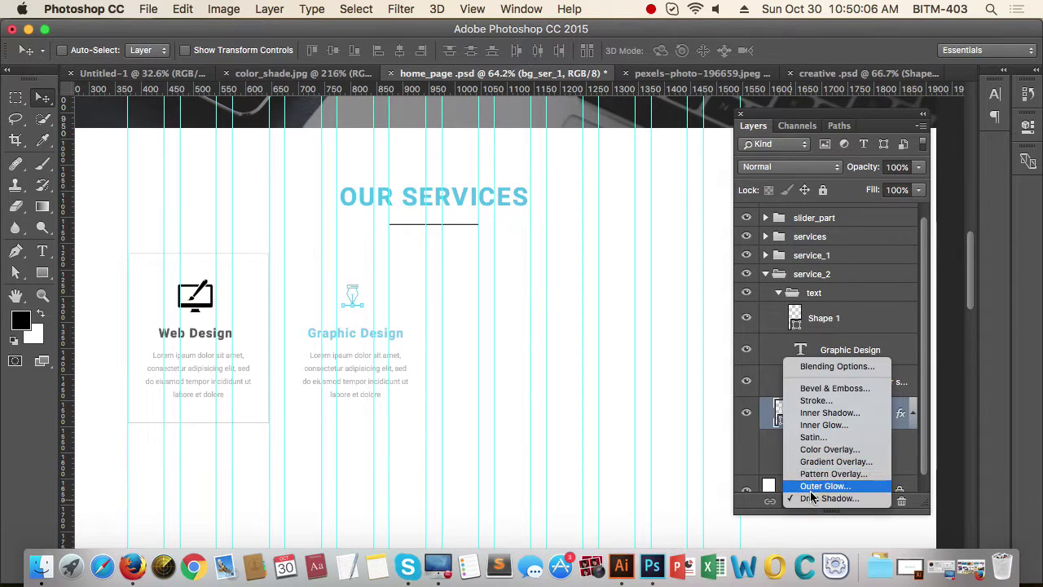
pyautogui.click(810, 497)
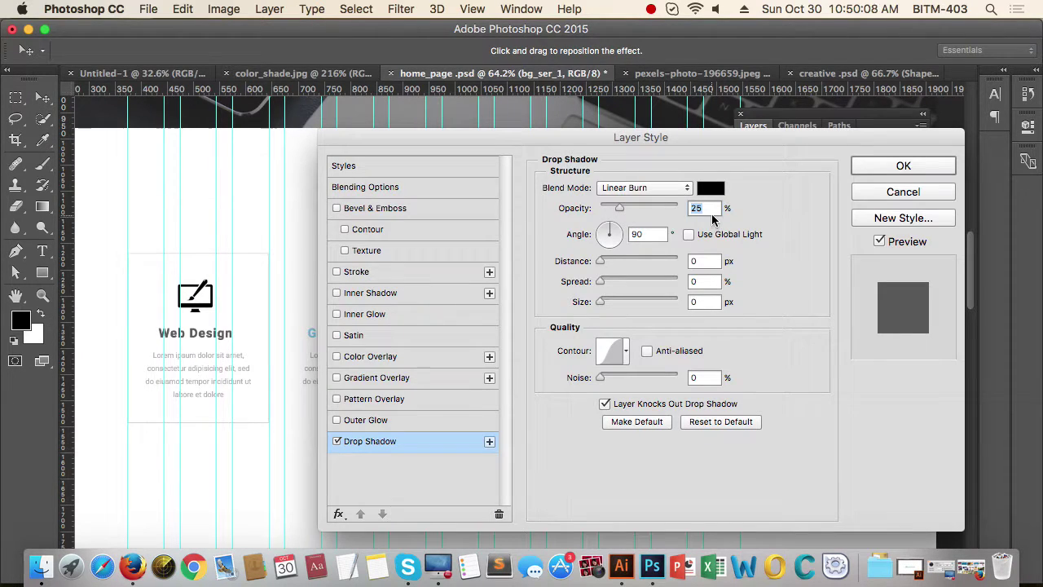
pyautogui.moveTo(621, 209); pyautogui.dragTo(630, 209)
pyautogui.moveTo(601, 262); pyautogui.dragTo(607, 263)
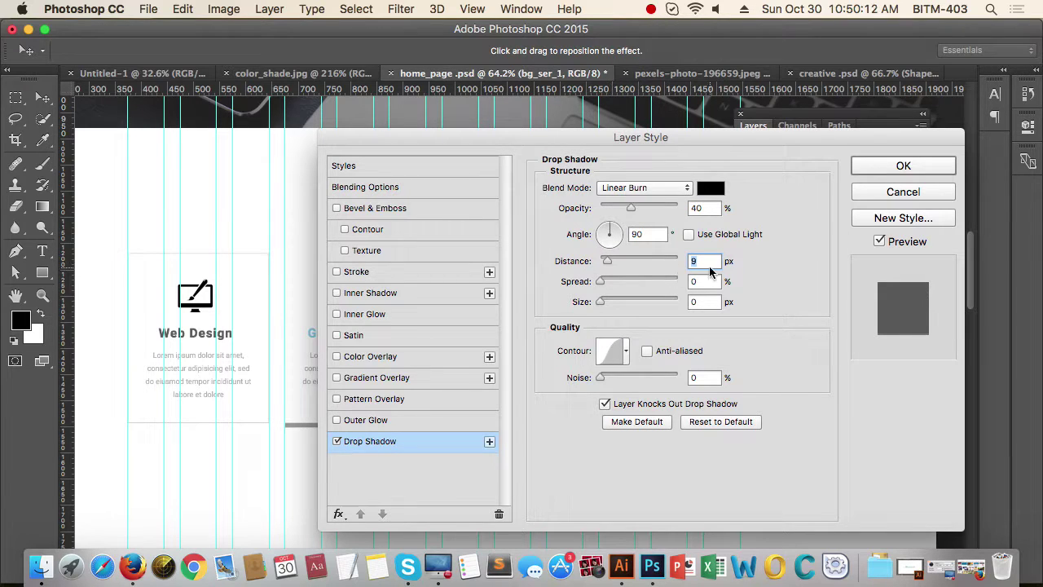
pyautogui.doubleClick(694, 261)
pyautogui.write('1')
pyautogui.write('2')
pyautogui.press('BackSpace')
pyautogui.press('BackSpace')
pyautogui.write('2')
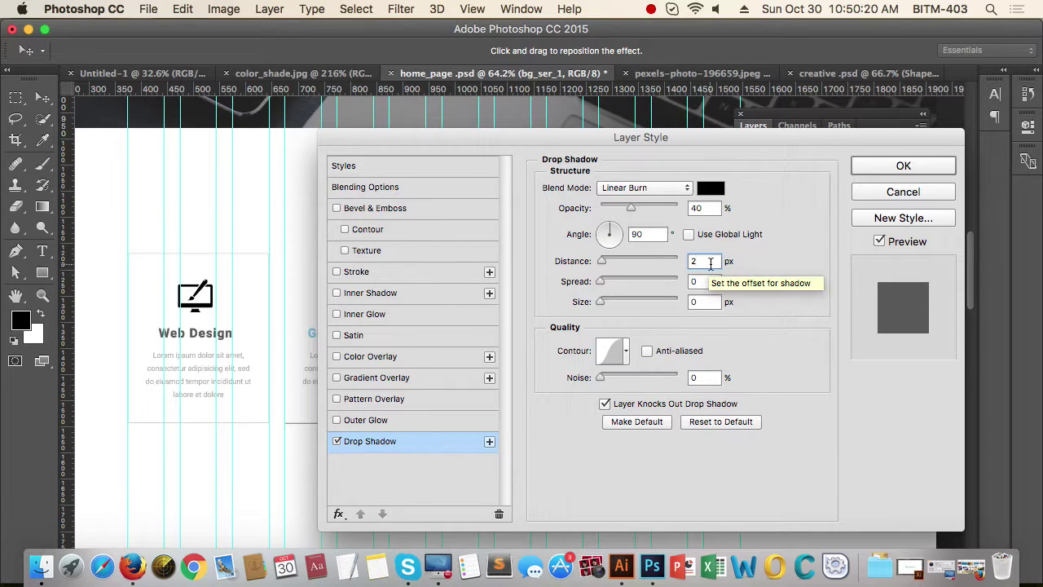
# Step: Change the drop shadow's blend mode to Multiply, with 25% opacity and a size of 2 px
pyautogui.moveTo(630, 208); pyautogui.dragTo(639, 196)
pyautogui.click(639, 192)
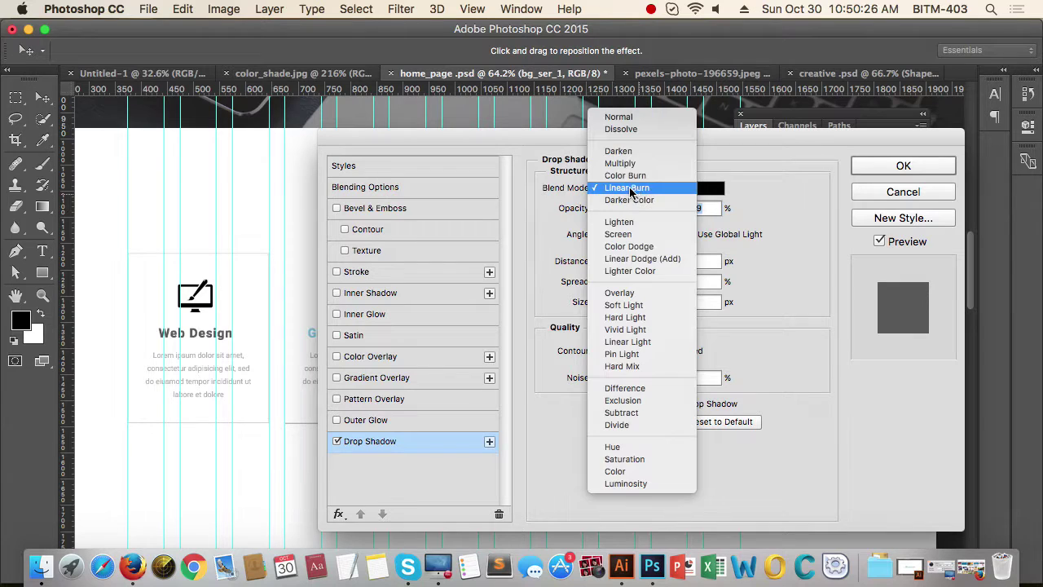
pyautogui.click(629, 164)
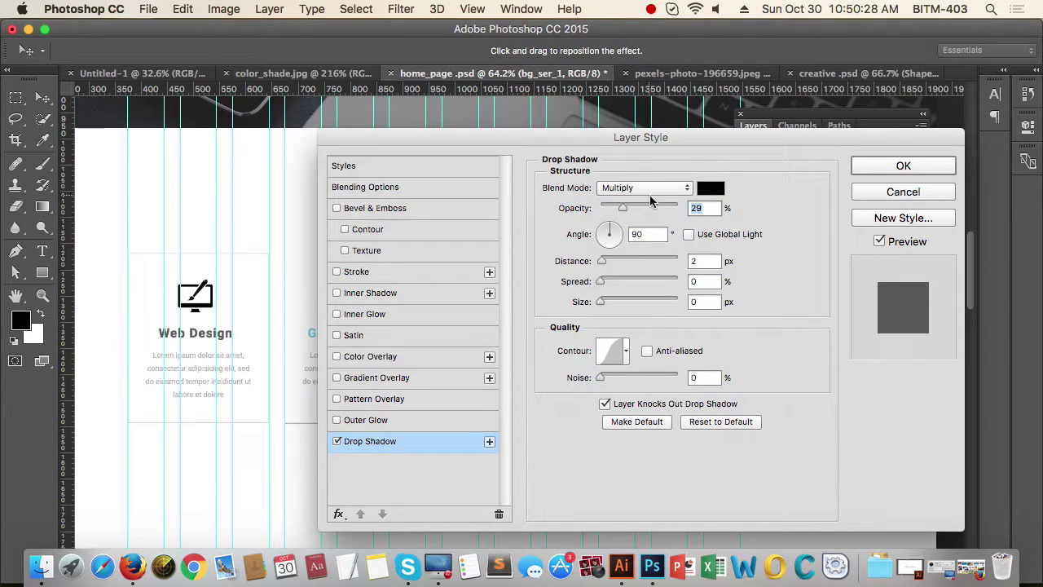
pyautogui.moveTo(622, 211); pyautogui.dragTo(619, 214)
pyautogui.click(697, 301)
pyautogui.write('2')
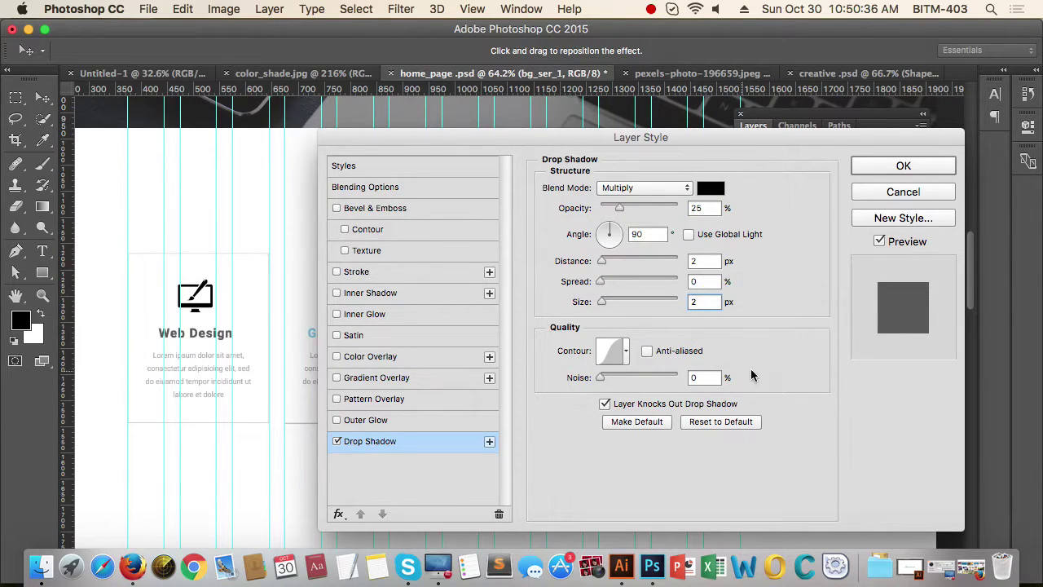
# Step: Give the drop shadow the single-peak cone-shaped contour, apply the layer style, and hide the guides
pyautogui.click(626, 354)
pyautogui.click(529, 390)
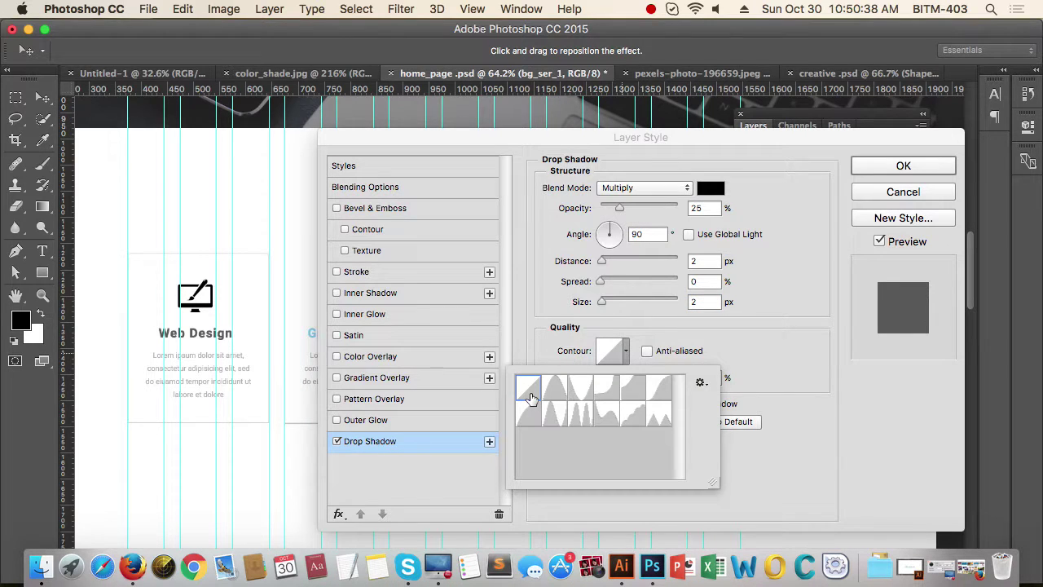
pyautogui.click(556, 392)
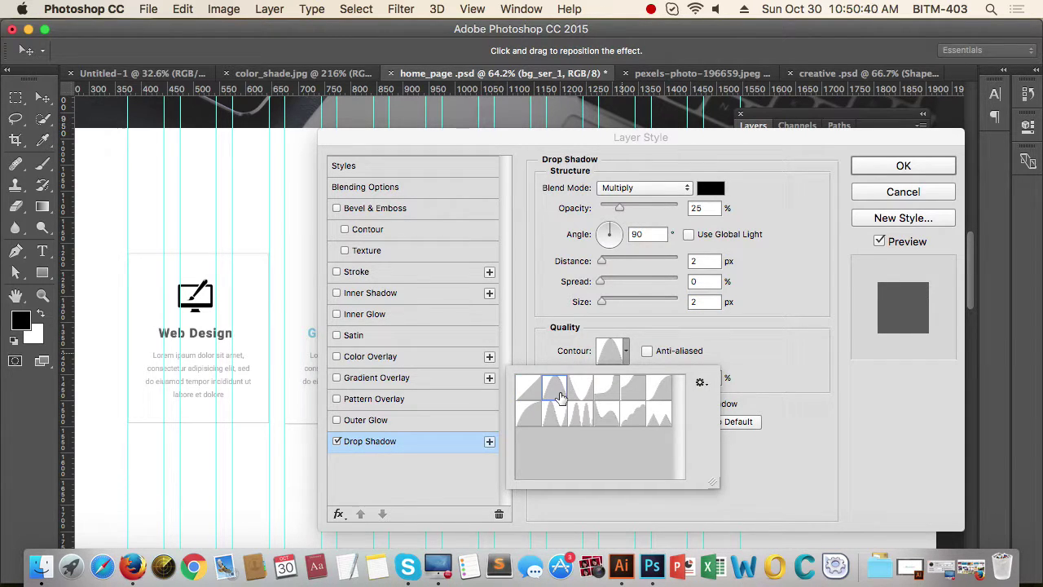
pyautogui.click(886, 168)
pyautogui.click(886, 168)
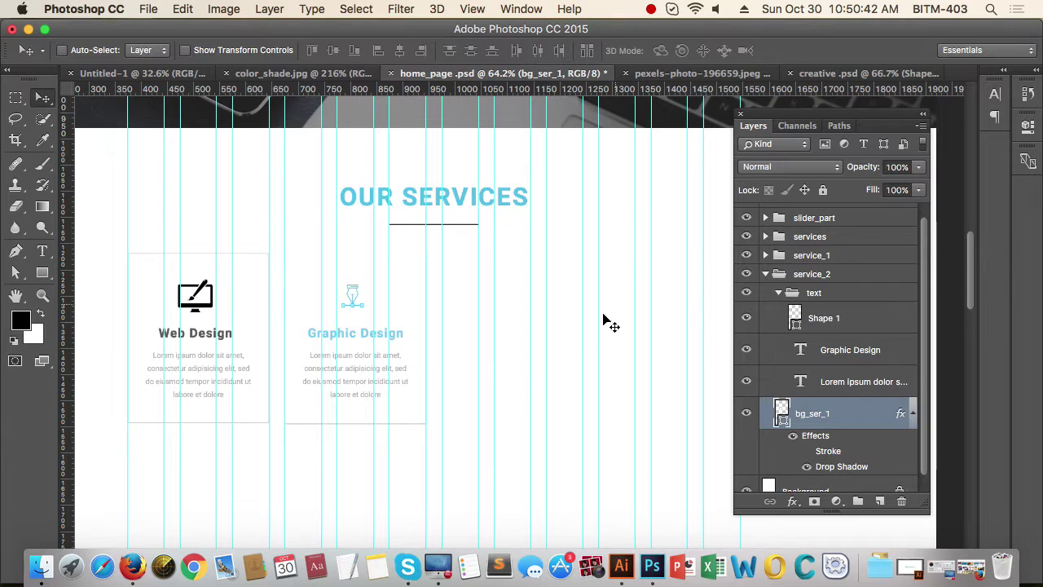
pyautogui.press('super+semicolon')
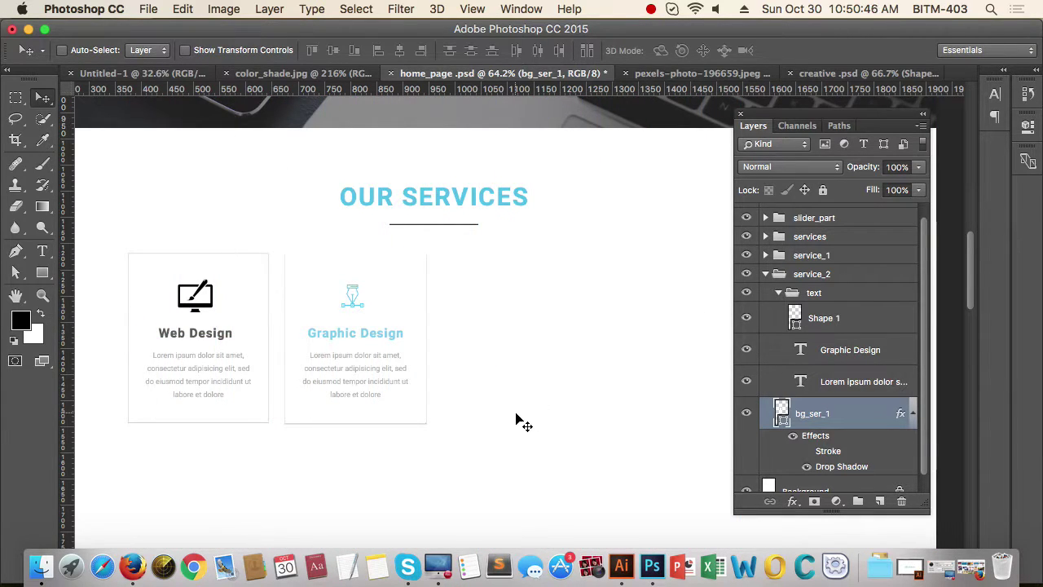
# Step: Set the bg_ser_1 layer in the service_1 group to 0% fill and 14% opacity
pyautogui.click(777, 294)
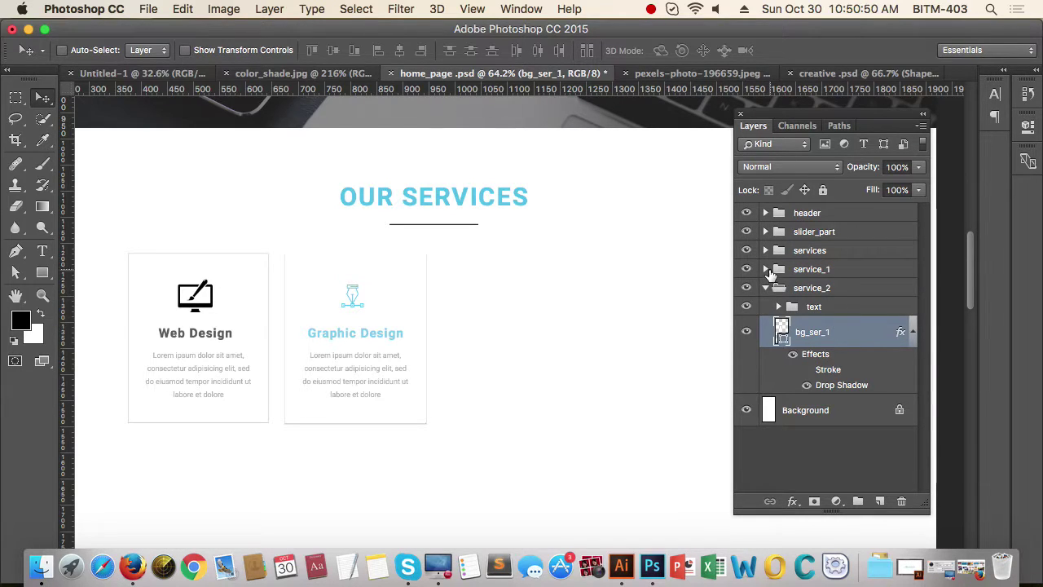
pyautogui.click(765, 268)
pyautogui.click(851, 314)
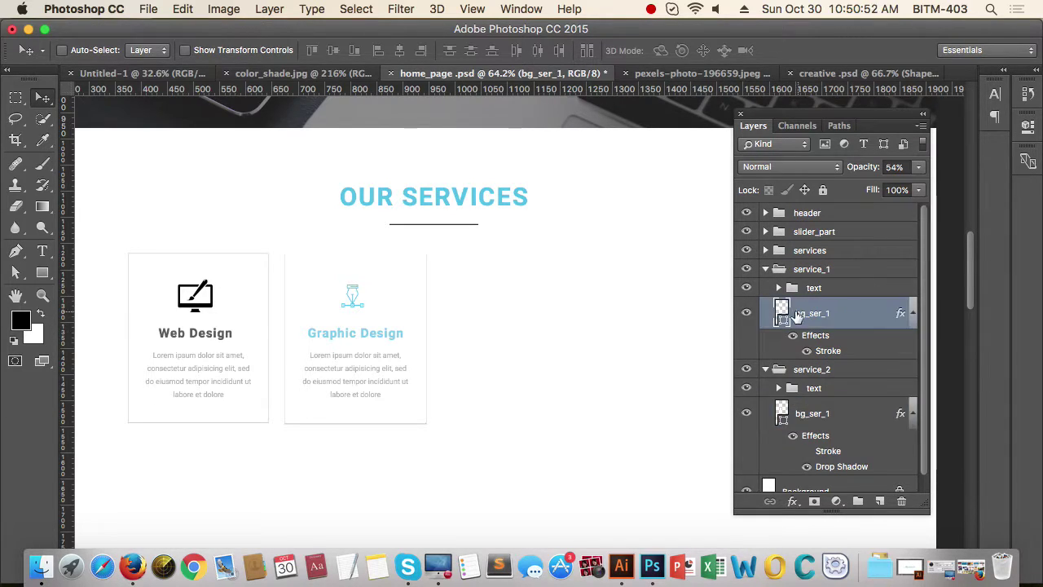
pyautogui.click(919, 166)
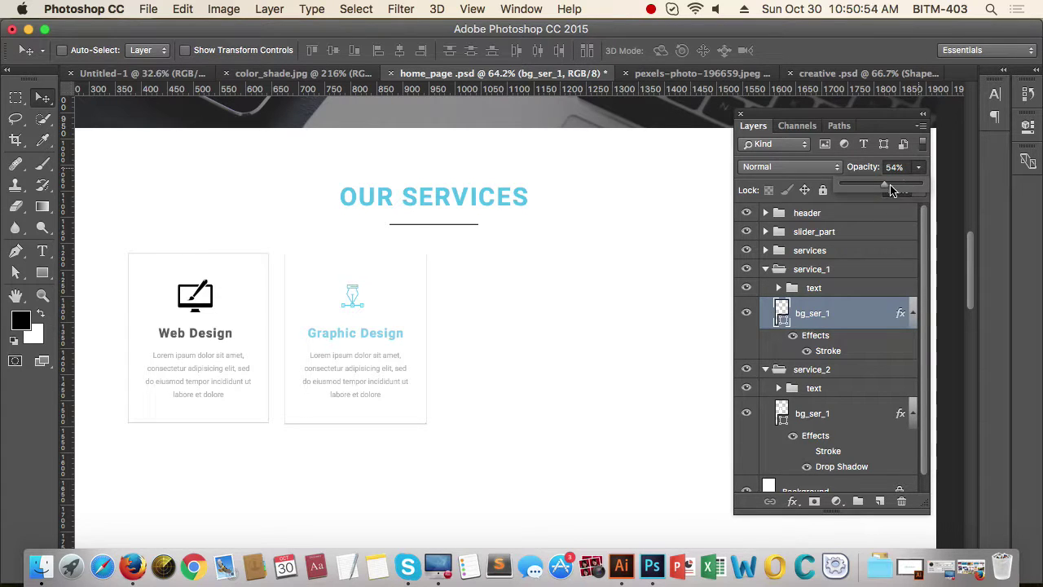
pyautogui.click(918, 192)
pyautogui.moveTo(922, 210); pyautogui.dragTo(831, 220)
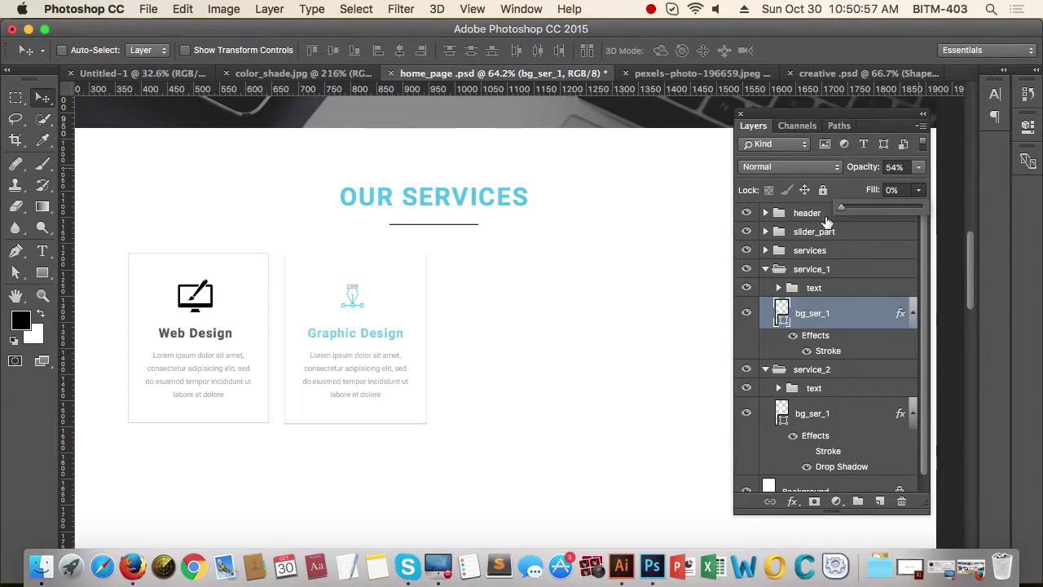
pyautogui.click(919, 166)
pyautogui.moveTo(884, 184); pyautogui.dragTo(854, 193)
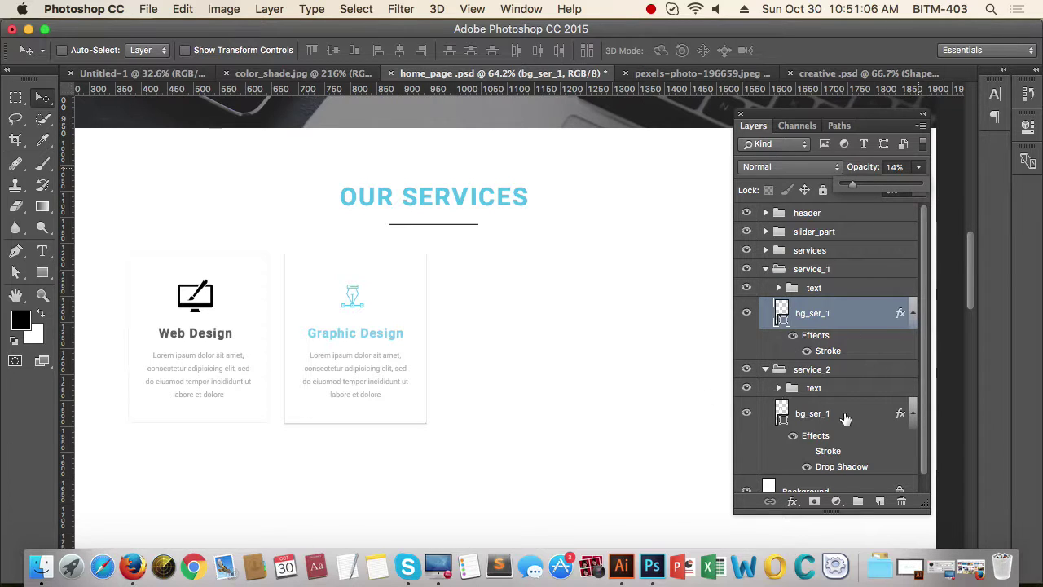
# Step: Adjust the drop shadow of bg_ser_1 in the service_2 group to 2 px distance and 8% spread, and apply it
pyautogui.click(845, 418)
pyautogui.click(765, 269)
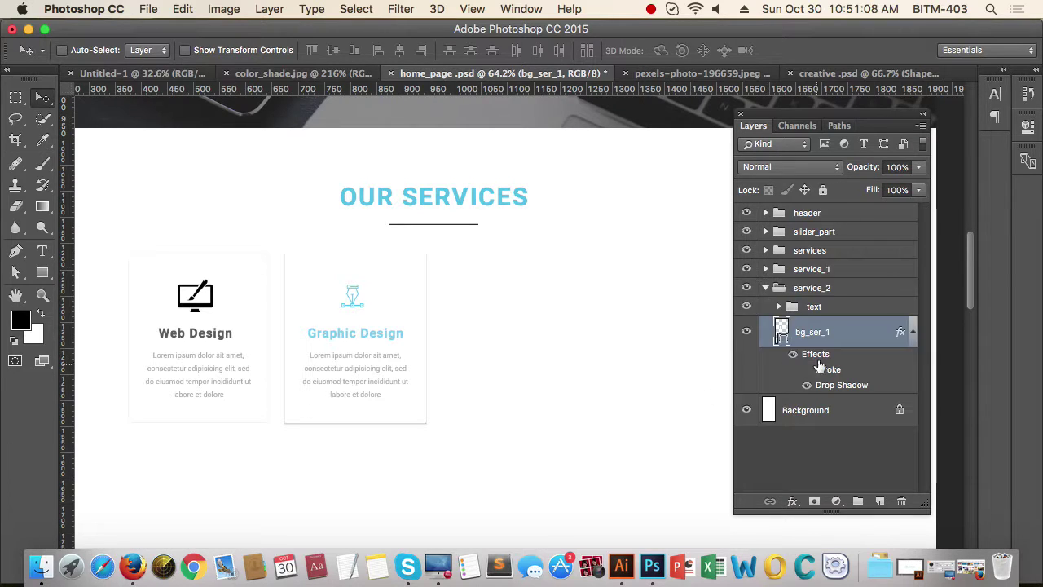
pyautogui.click(792, 501)
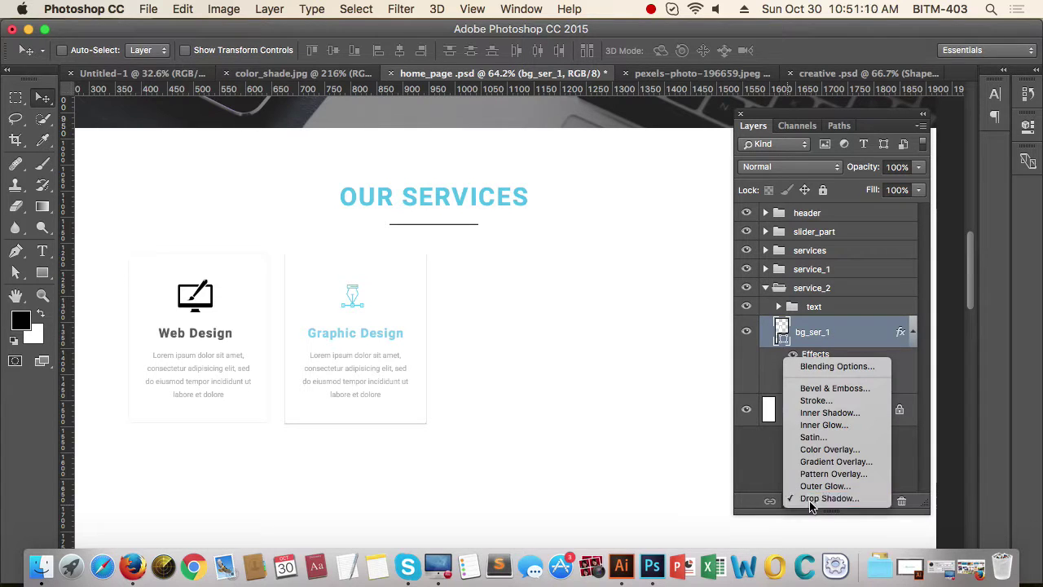
pyautogui.click(811, 498)
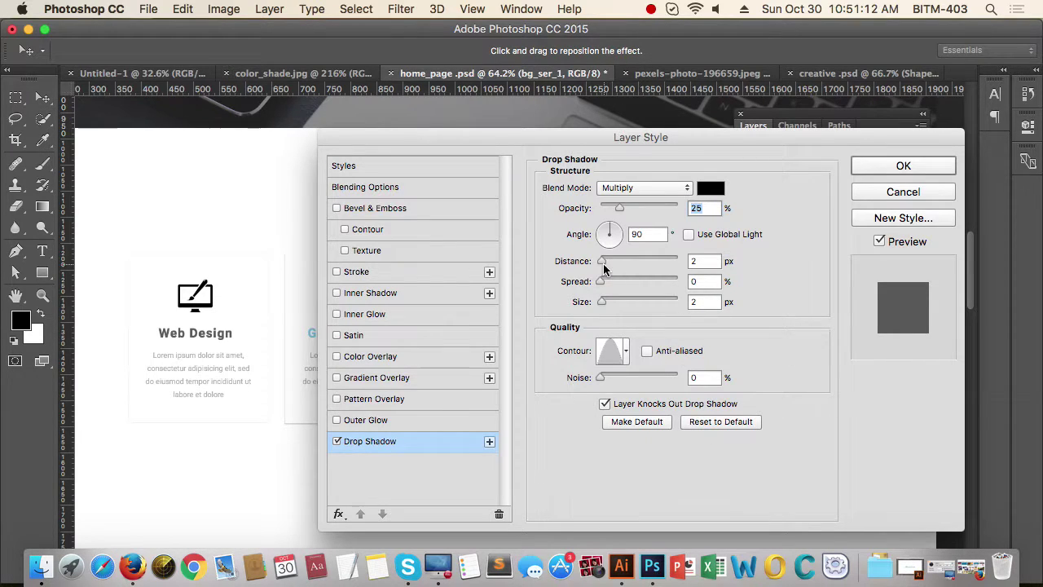
pyautogui.moveTo(706, 145); pyautogui.dragTo(776, 127)
pyautogui.moveTo(699, 239); pyautogui.dragTo(707, 242)
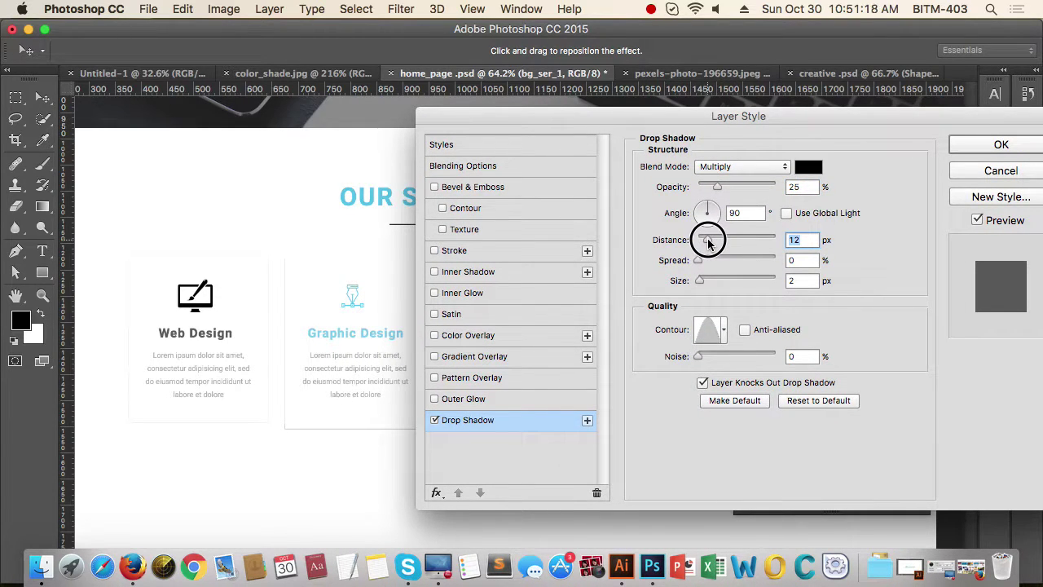
pyautogui.moveTo(701, 265); pyautogui.dragTo(704, 245)
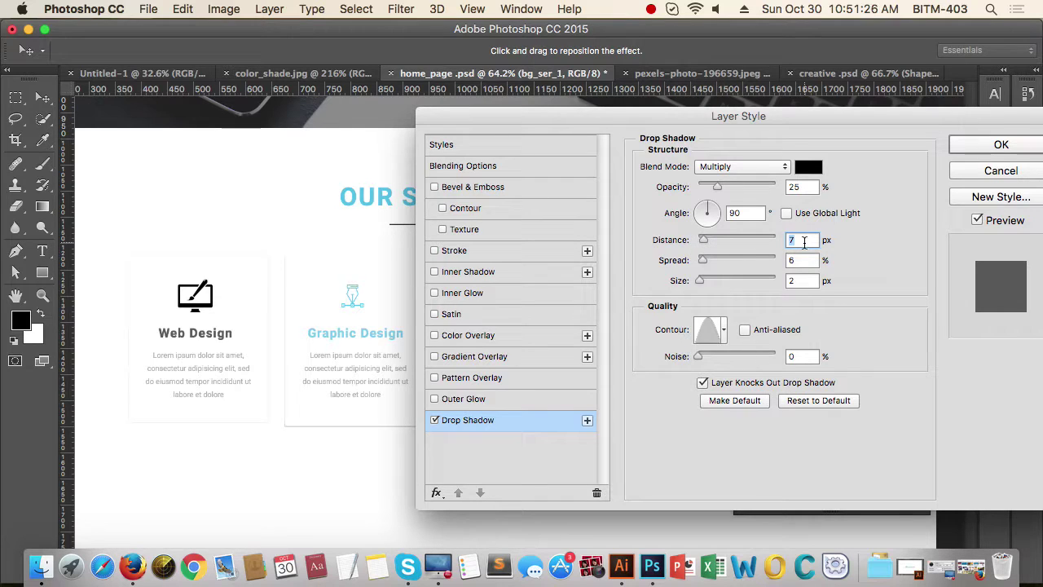
pyautogui.write('2')
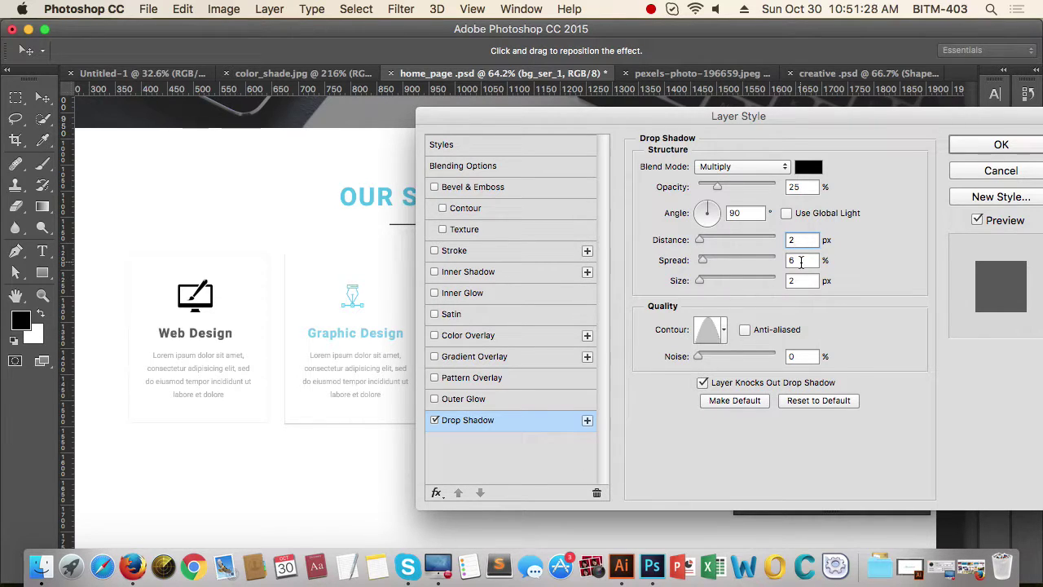
pyautogui.moveTo(708, 263); pyautogui.dragTo(700, 264)
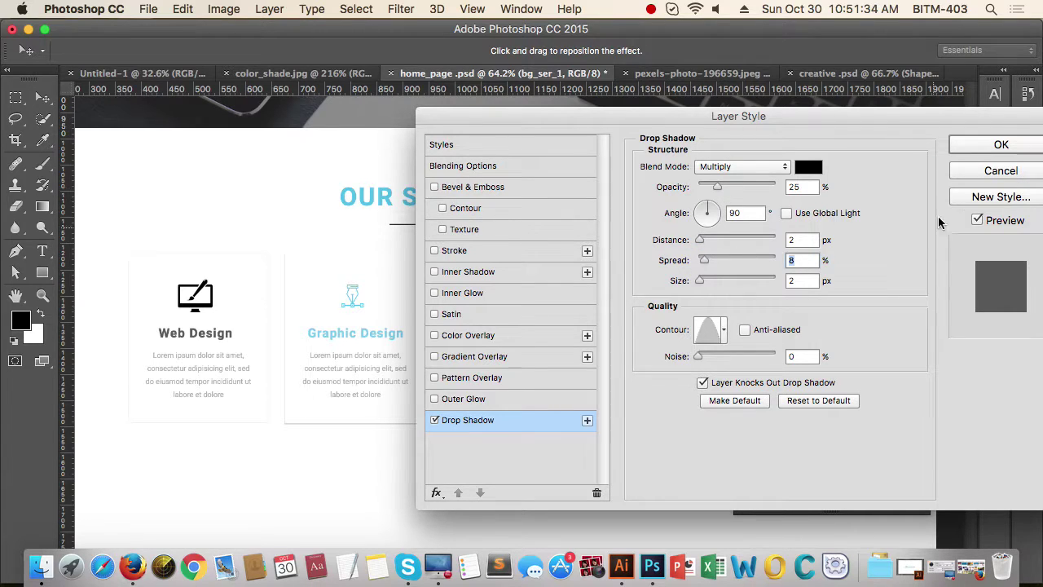
pyautogui.click(994, 145)
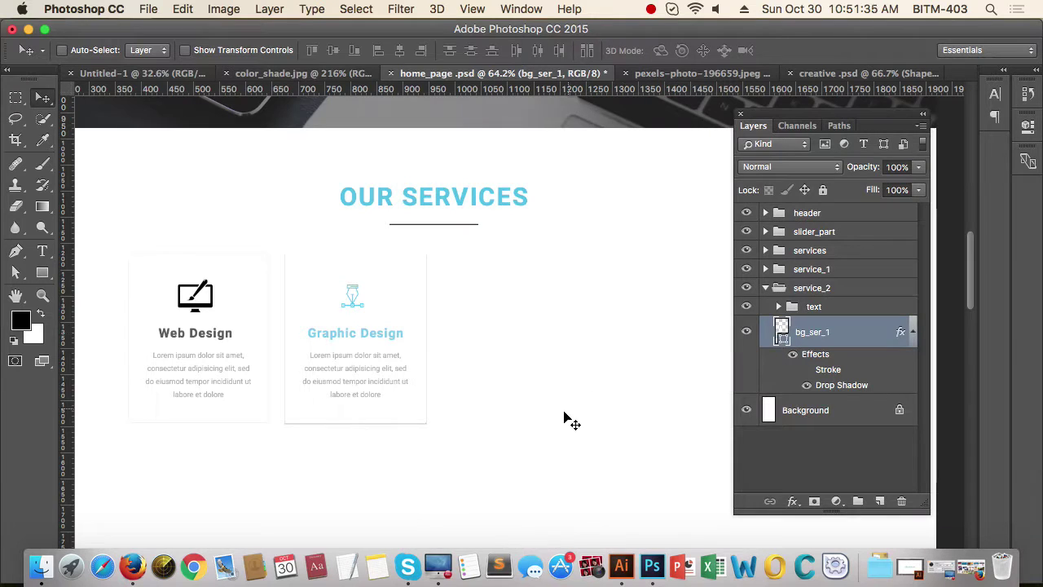
# Step: Examine the Web Design and Graphic Design cards at several zoom levels, without guides and with them shown again
pyautogui.moveTo(481, 412); pyautogui.dragTo(381, 417)
pyautogui.moveTo(536, 426); pyautogui.dragTo(508, 424)
pyautogui.keyDown('super'); pyautogui.click(508, 423); pyautogui.keyUp('super')
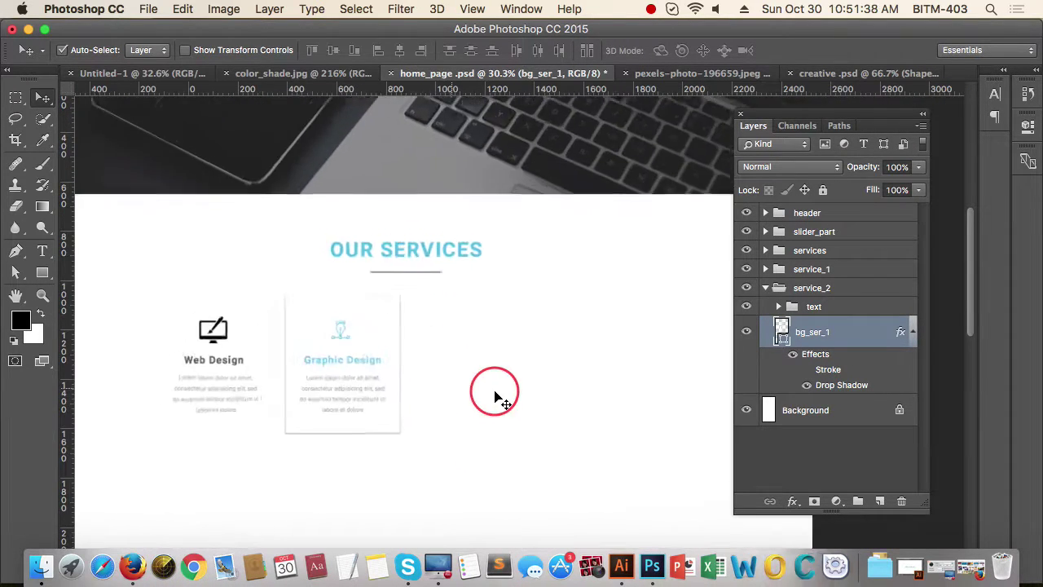
pyautogui.keyDown('super'); pyautogui.click(508, 397); pyautogui.keyUp('super')
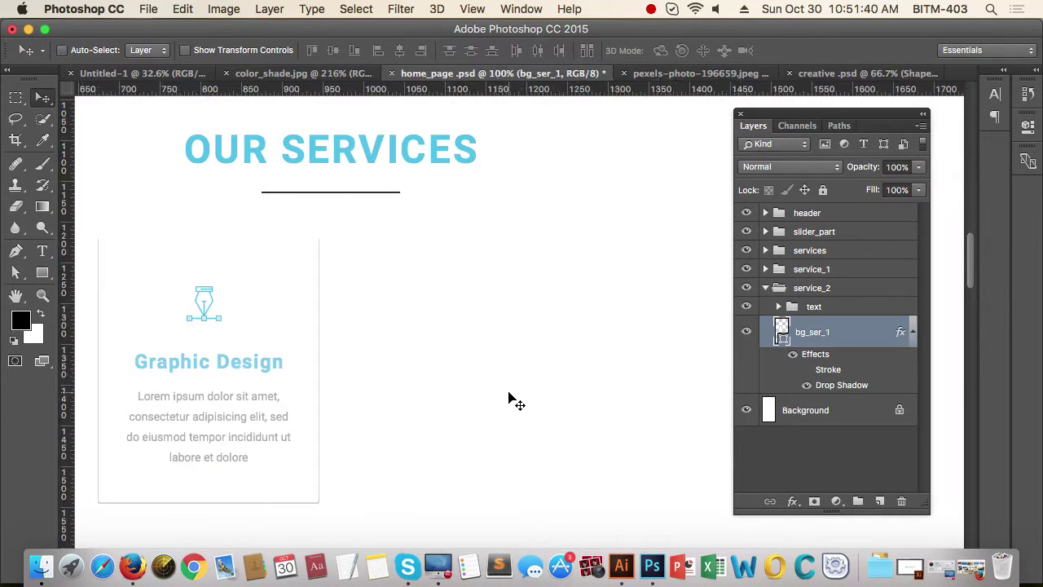
pyautogui.moveTo(439, 395); pyautogui.dragTo(497, 375)
pyautogui.moveTo(580, 331); pyautogui.dragTo(527, 339)
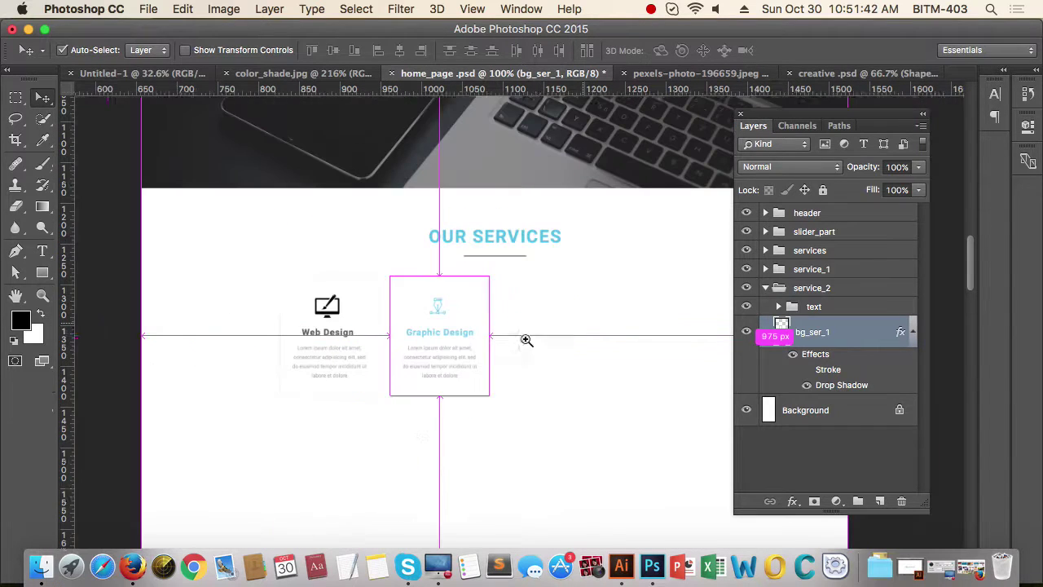
pyautogui.press('super+;')
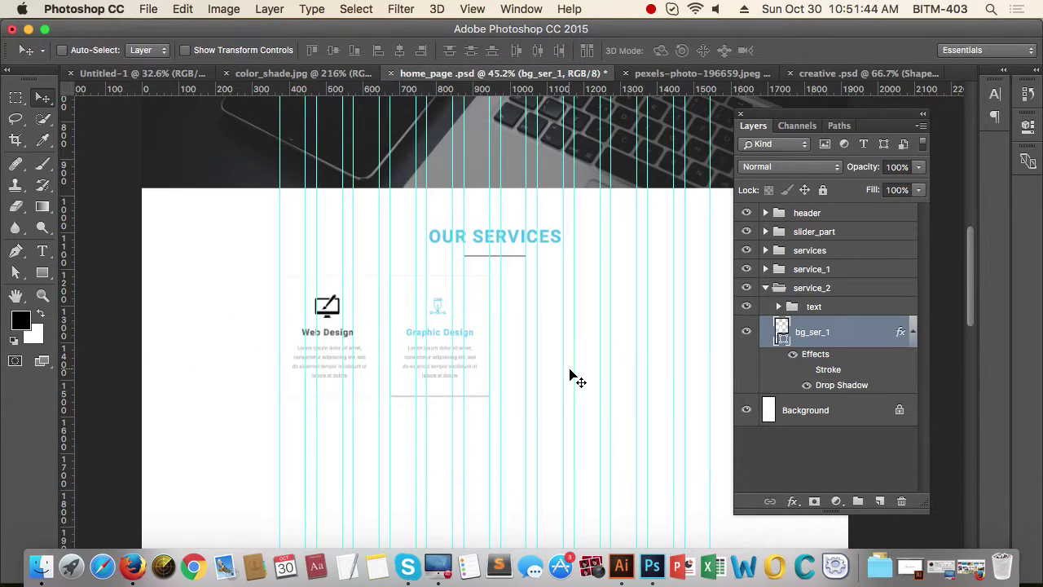
pyautogui.moveTo(570, 373); pyautogui.dragTo(497, 373)
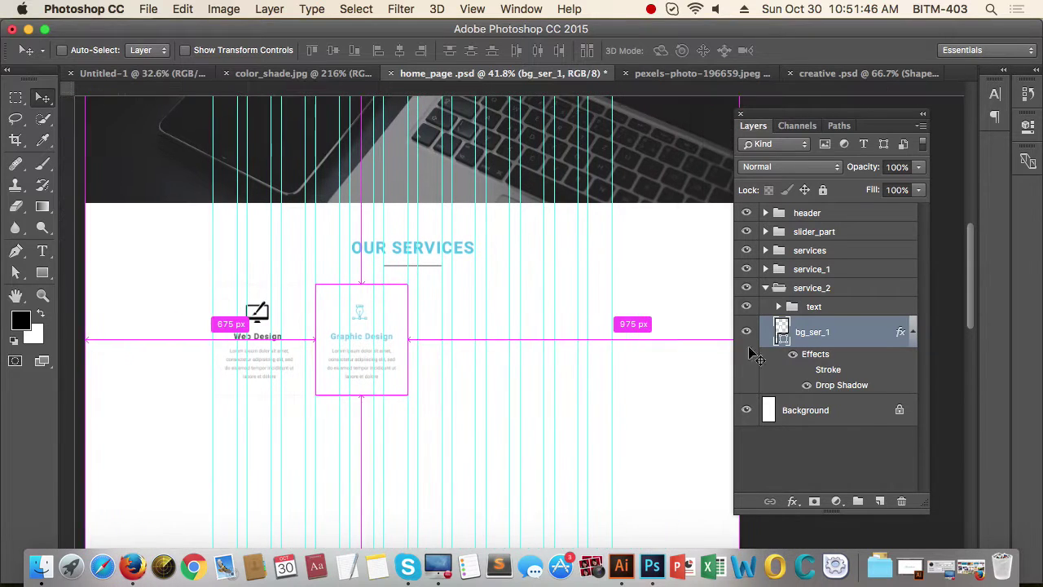
# Step: Duplicate the service_1 card and place the copy beside the Graphic Design card, aligned to the column guides
pyautogui.click(765, 289)
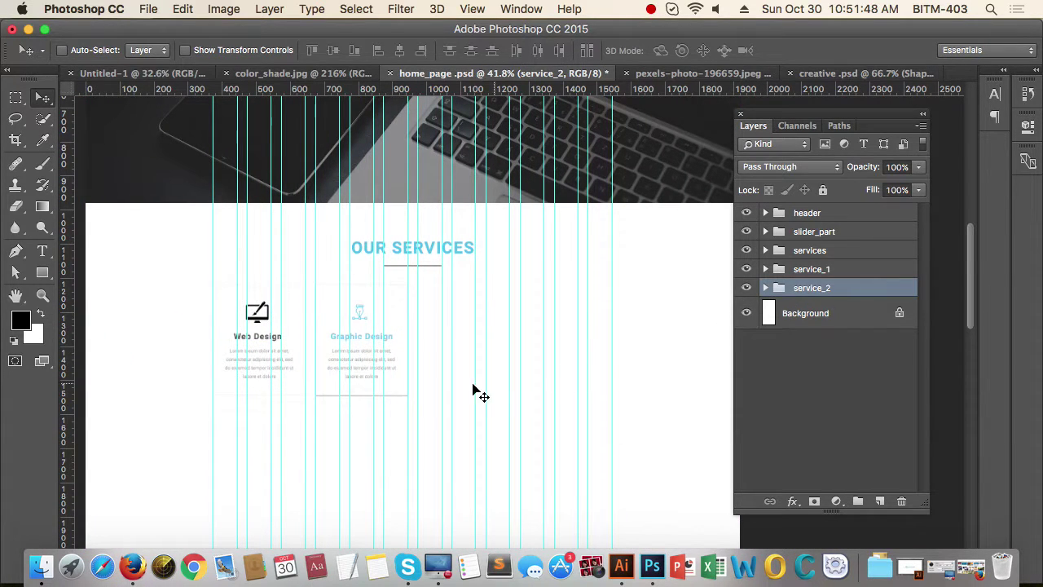
pyautogui.scroll(-2, 472, 391)
pyautogui.press('super+r')
pyautogui.scroll(2, 484, 369)
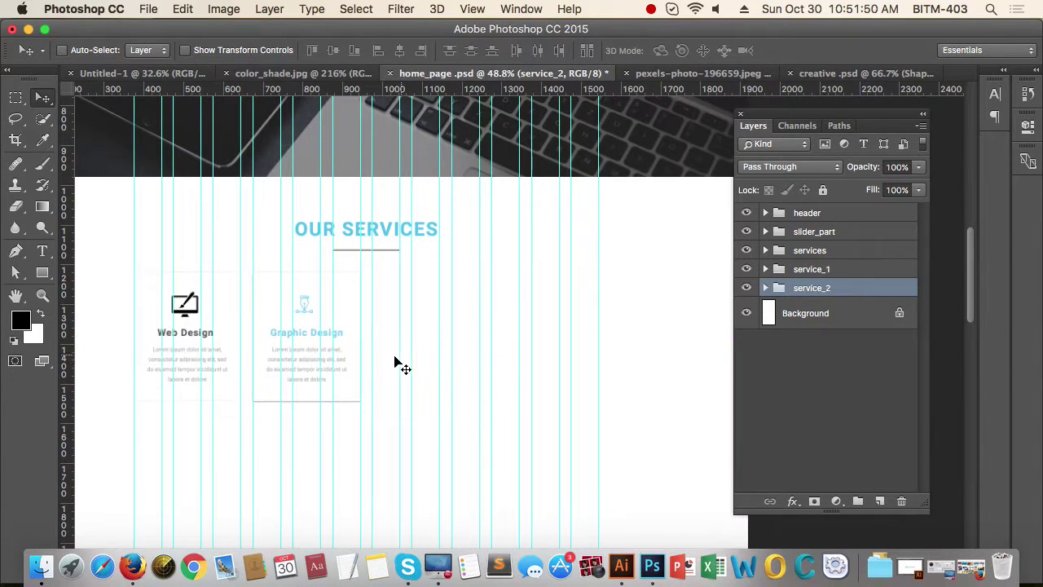
pyautogui.click(839, 269)
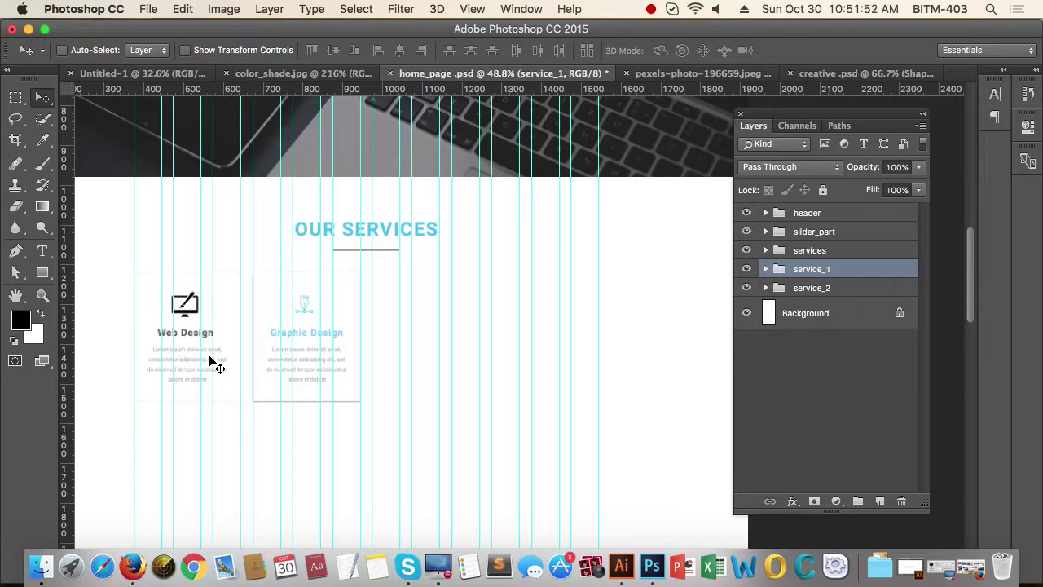
pyautogui.moveTo(210, 356); pyautogui.dragTo(450, 359)
pyautogui.moveTo(374, 401); pyautogui.dragTo(537, 417)
pyautogui.moveTo(442, 410); pyautogui.dragTo(293, 442)
pyautogui.moveTo(525, 420); pyautogui.dragTo(440, 426)
pyautogui.moveTo(469, 345); pyautogui.dragTo(494, 350)
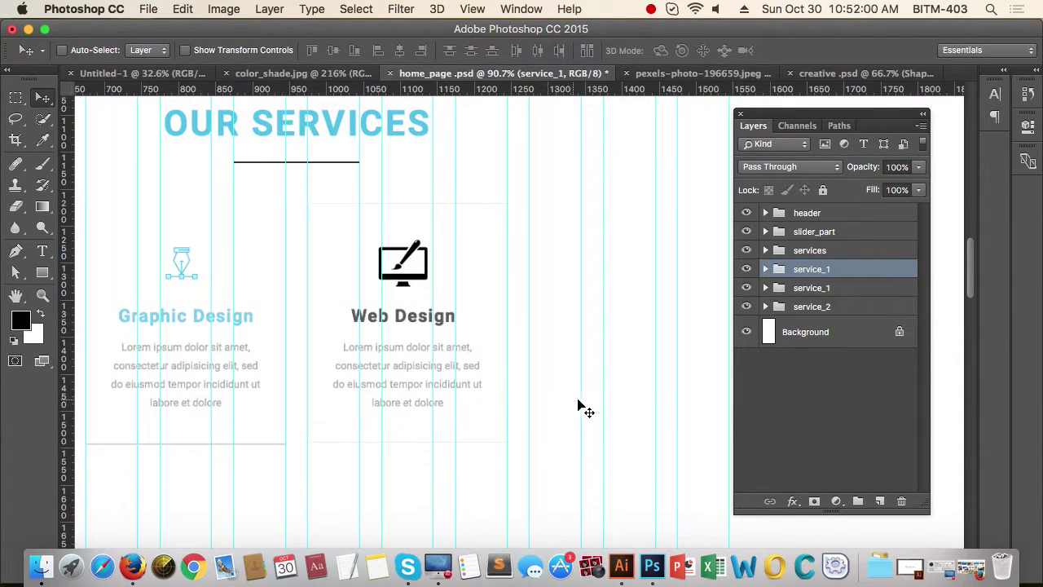
pyautogui.moveTo(581, 376); pyautogui.dragTo(560, 377)
pyautogui.moveTo(607, 376); pyautogui.dragTo(524, 384)
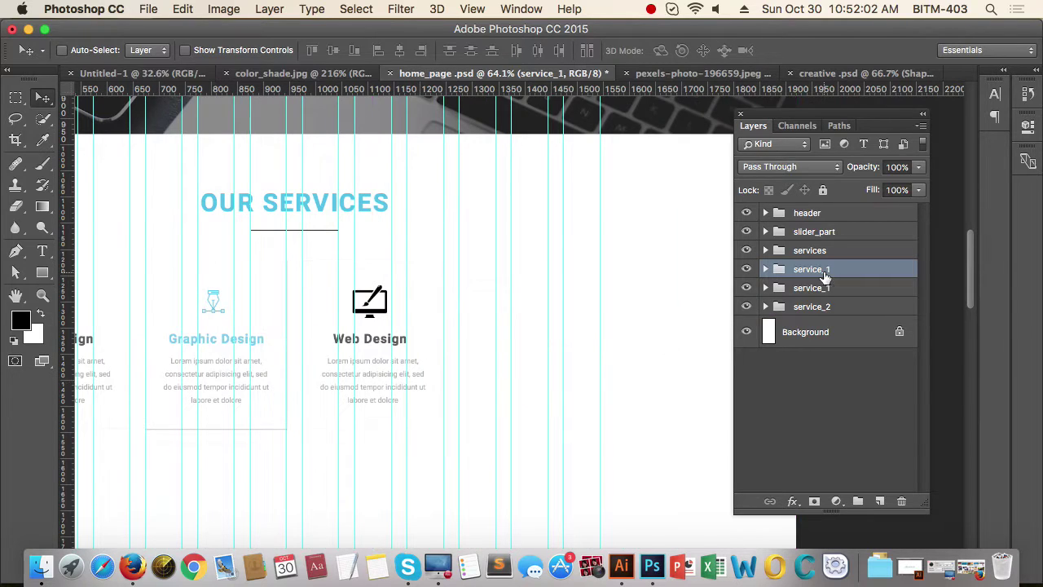
# Step: Move the duplicated service_1 group below service_2 in the layer order and rename it service_3
pyautogui.moveTo(830, 271); pyautogui.dragTo(830, 313)
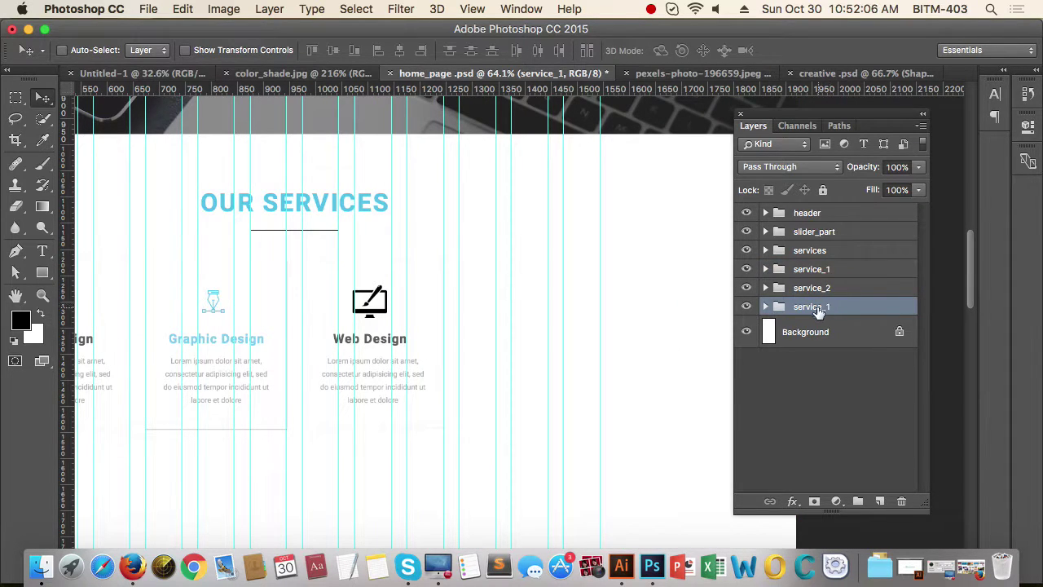
pyautogui.click(746, 306)
pyautogui.click(746, 306)
pyautogui.doubleClick(815, 307)
pyautogui.click(878, 313)
pyautogui.moveTo(878, 314); pyautogui.dragTo(856, 312)
# Step: Select the Forma 1 icon layer inside the text group of service_3
pyautogui.click(766, 306)
pyautogui.click(853, 327)
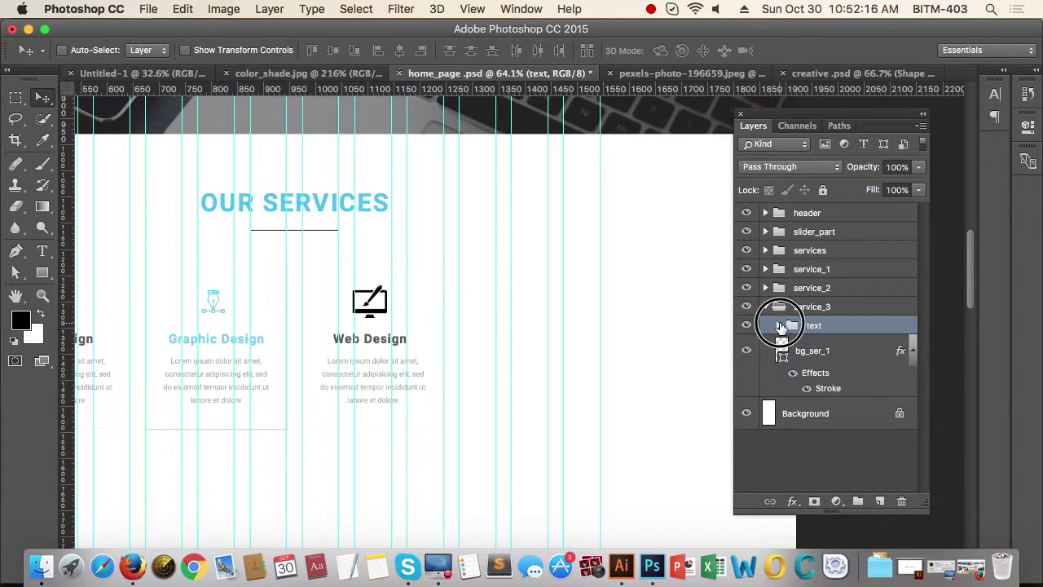
pyautogui.click(778, 325)
pyautogui.click(857, 351)
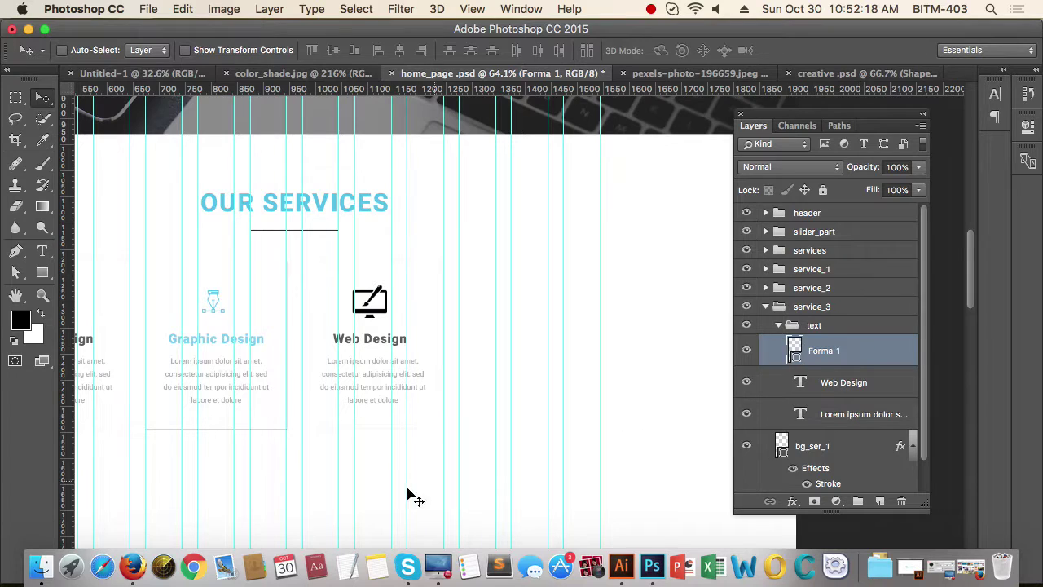
# Step: Open professional.psd from the desktop with Adobe Photoshop CC 2015
pyautogui.click(28, 30)
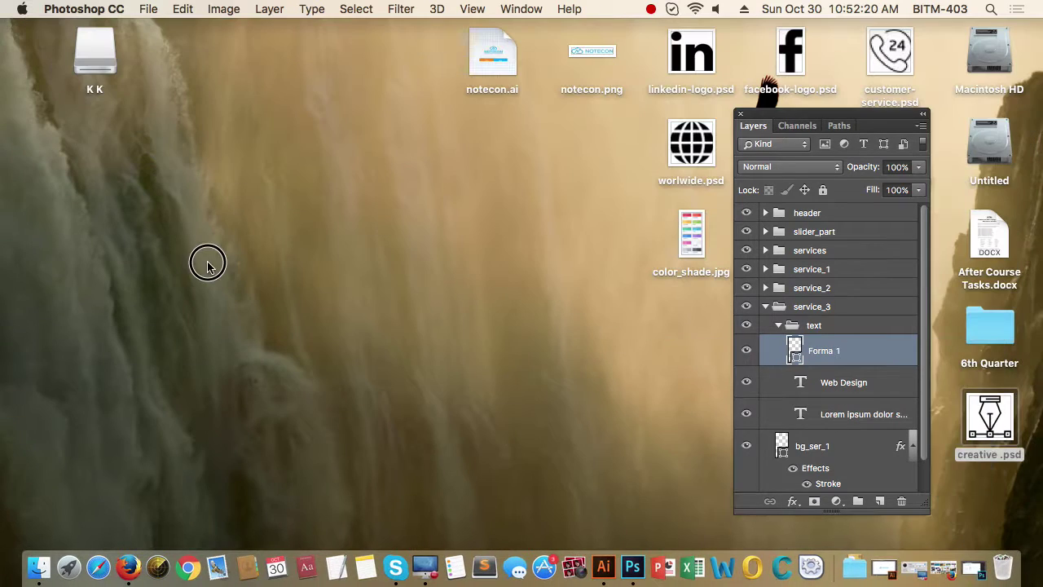
pyautogui.rightClick(879, 158)
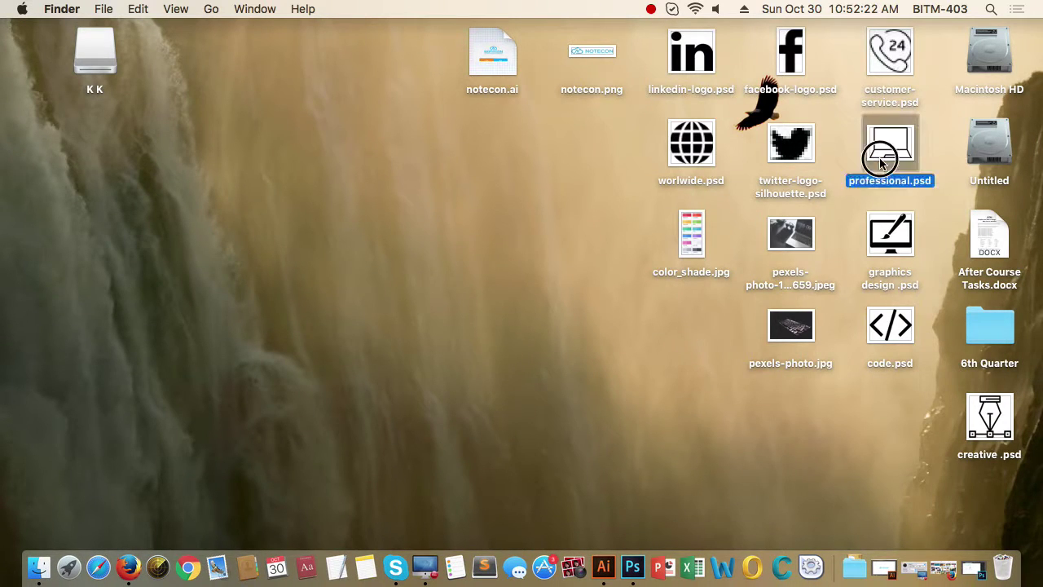
pyautogui.moveTo(736, 194)
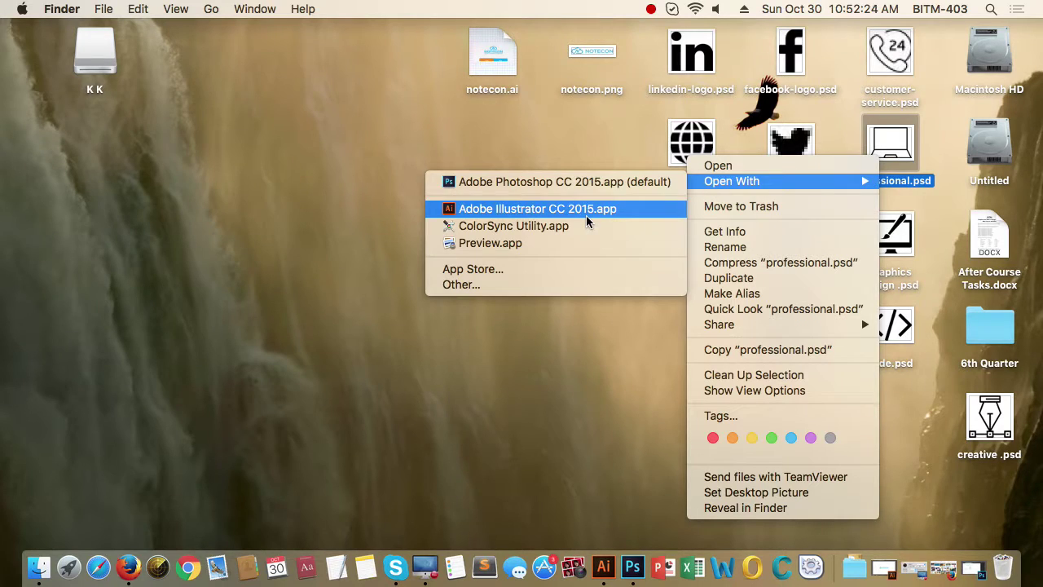
pyautogui.click(596, 181)
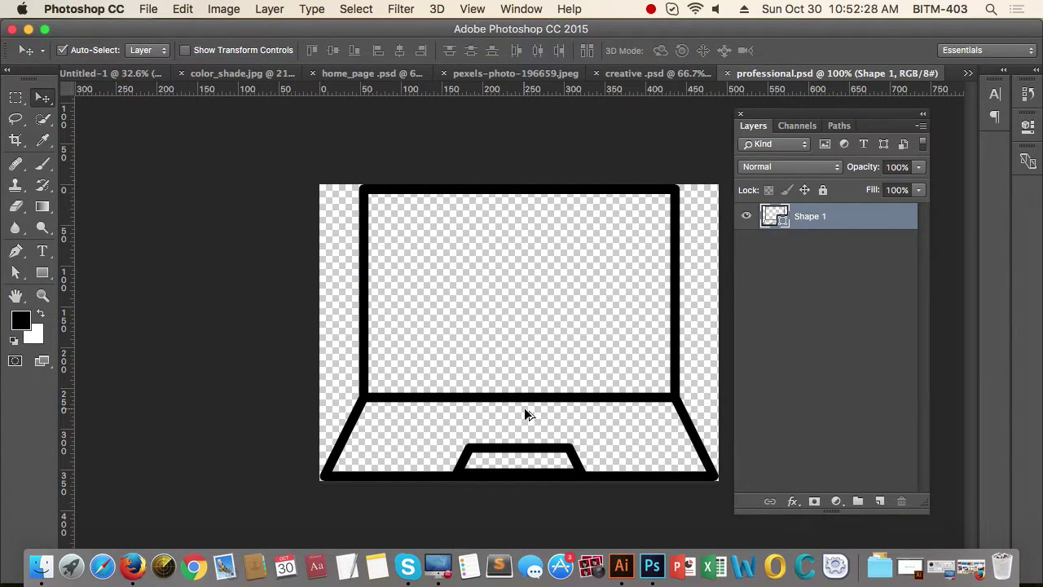
# Step: Resize the laptop image to 70 px wide with proportions kept
pyautogui.press('super+alt+i')
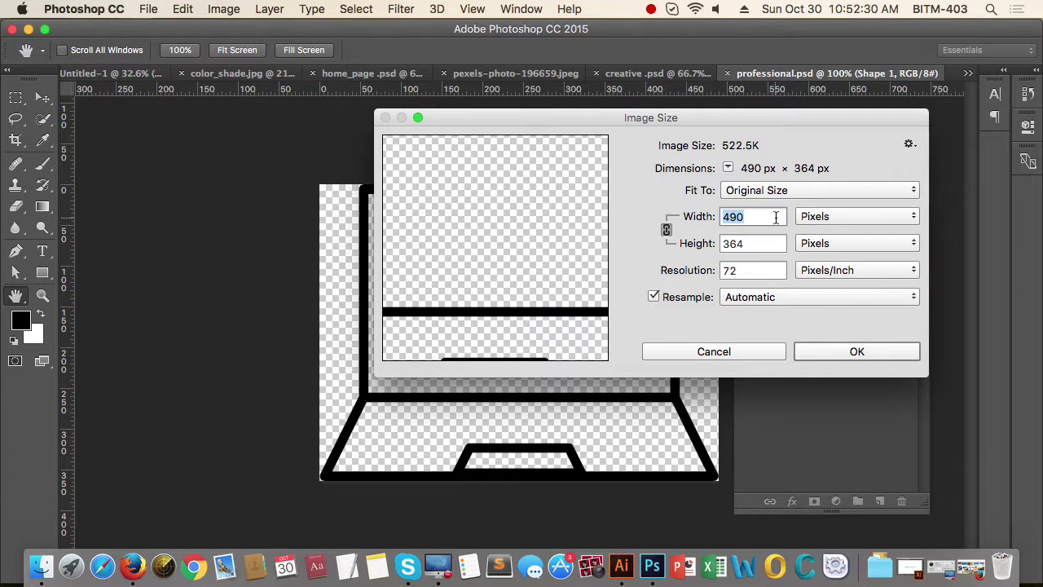
pyautogui.write('70')
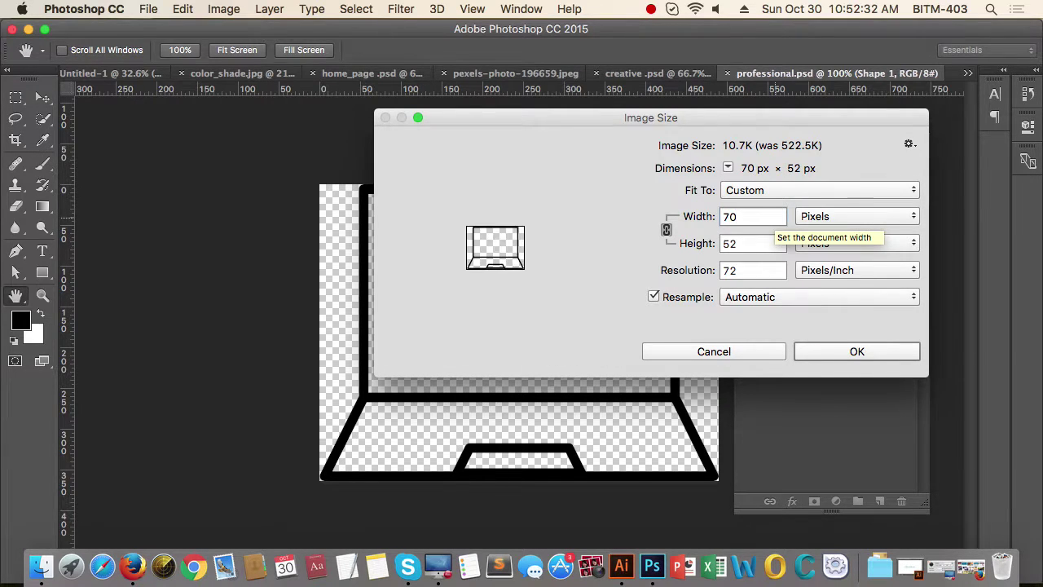
pyautogui.press('Return')
# Step: Place the laptop shape over the icon in home_page's service_3 card and delete the Forma 1 layer
pyautogui.click(539, 342)
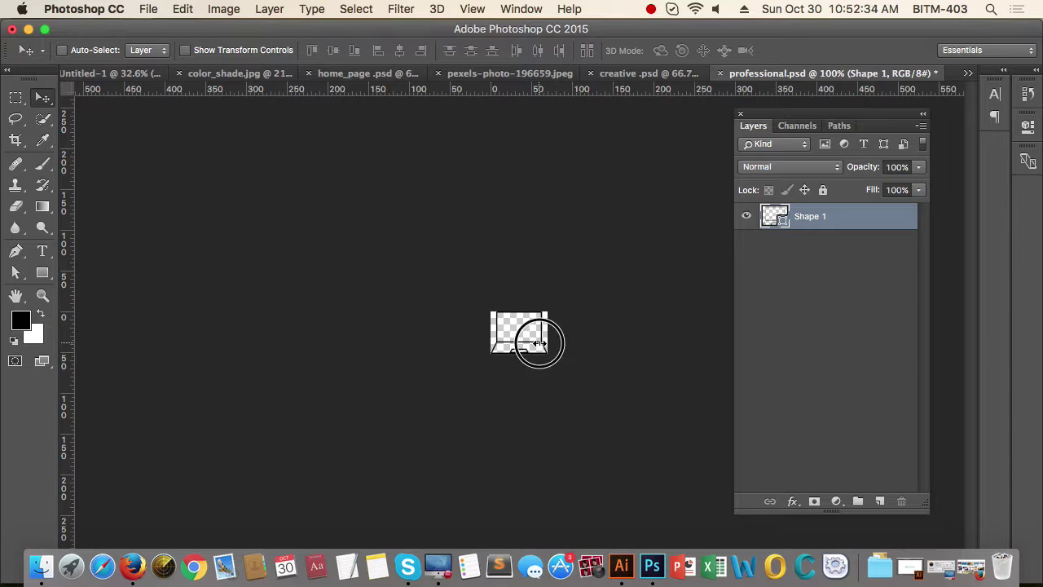
pyautogui.moveTo(540, 342); pyautogui.dragTo(583, 318)
pyautogui.moveTo(499, 336); pyautogui.dragTo(540, 320)
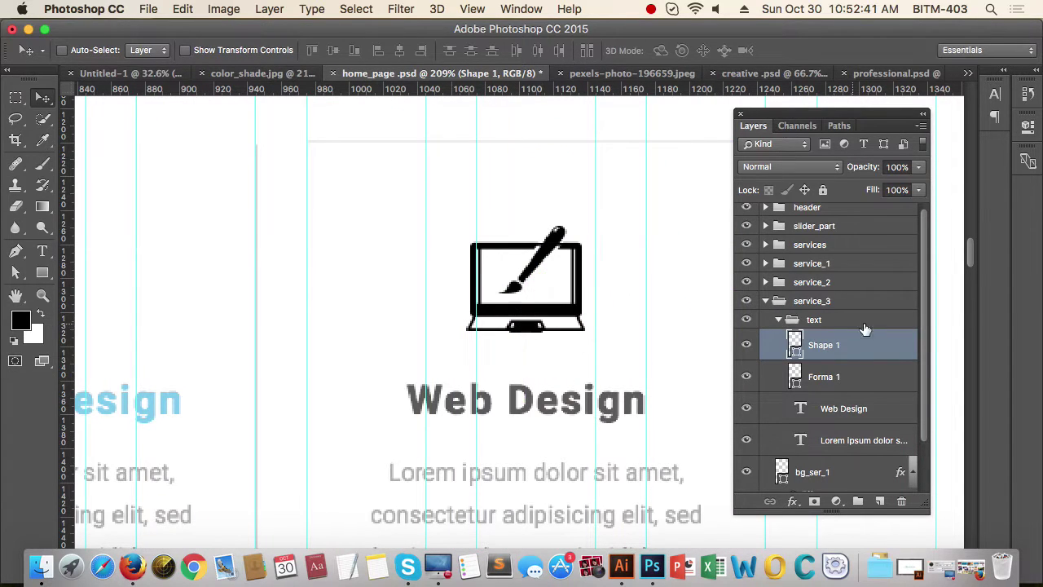
pyautogui.click(854, 377)
pyautogui.press('Delete')
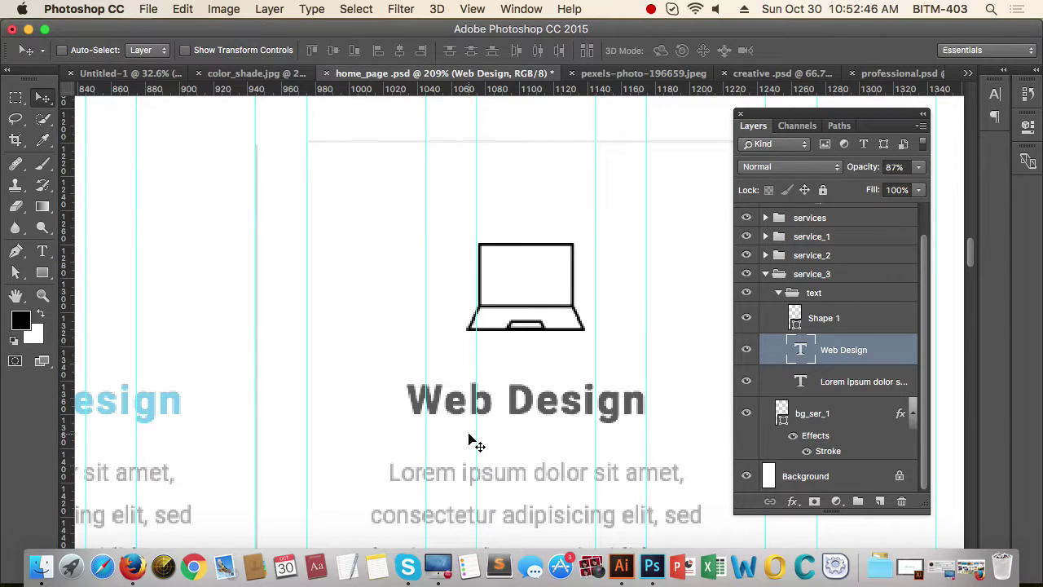
# Step: Replace the Web Design title of the service_3 card with "Professional desigbn"
pyautogui.press('t')
pyautogui.tripleClick(512, 407)
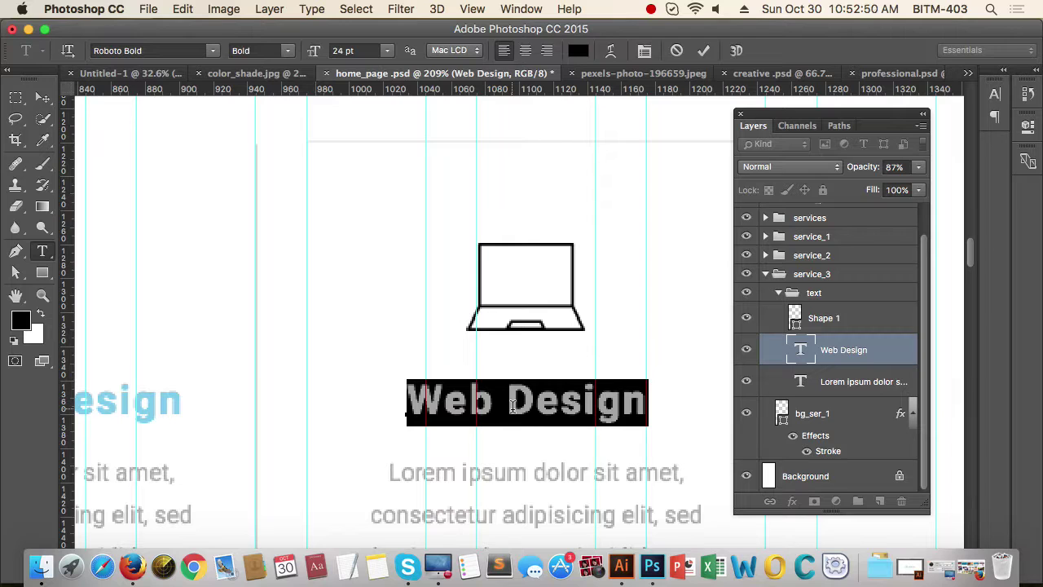
pyautogui.write('PR')
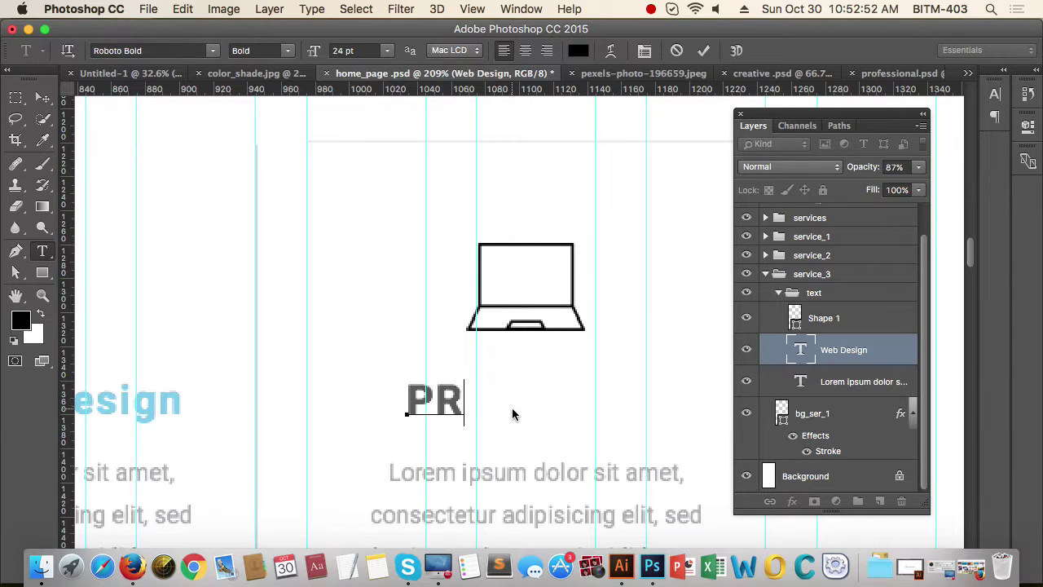
pyautogui.write('OFESSI')
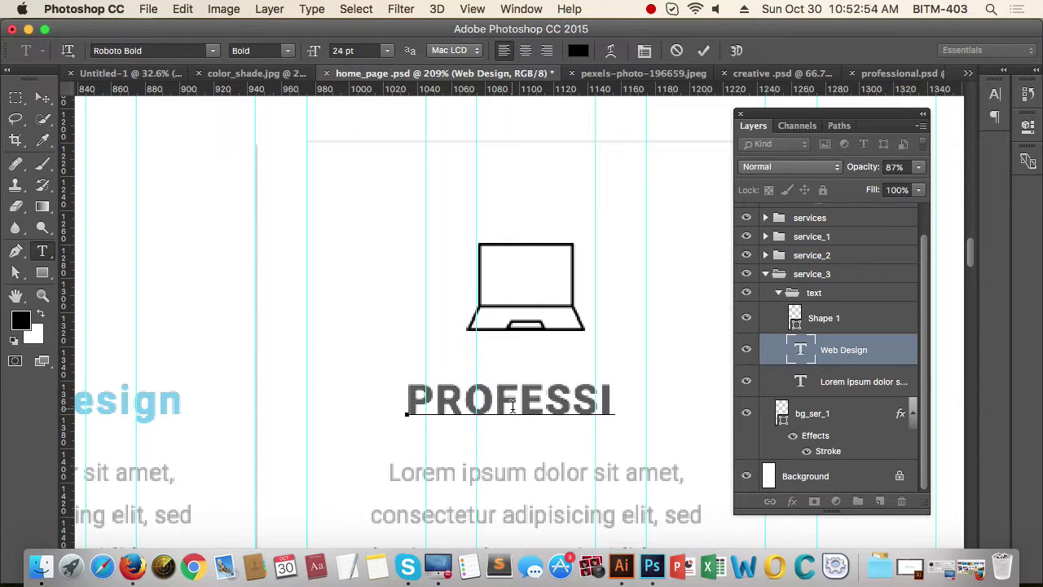
pyautogui.press('BackSpace')
pyautogui.press('BackSpace')
pyautogui.press('BackSpace')
pyautogui.press('BackSpace')
pyautogui.press('BackSpace')
pyautogui.press('BackSpace')
pyautogui.press('BackSpace')
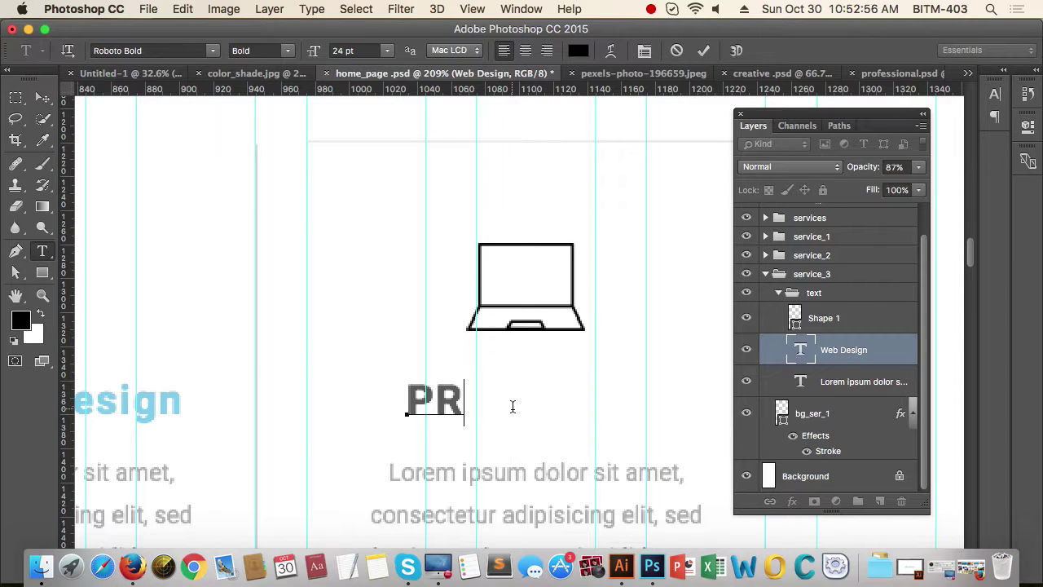
pyautogui.write('ro')
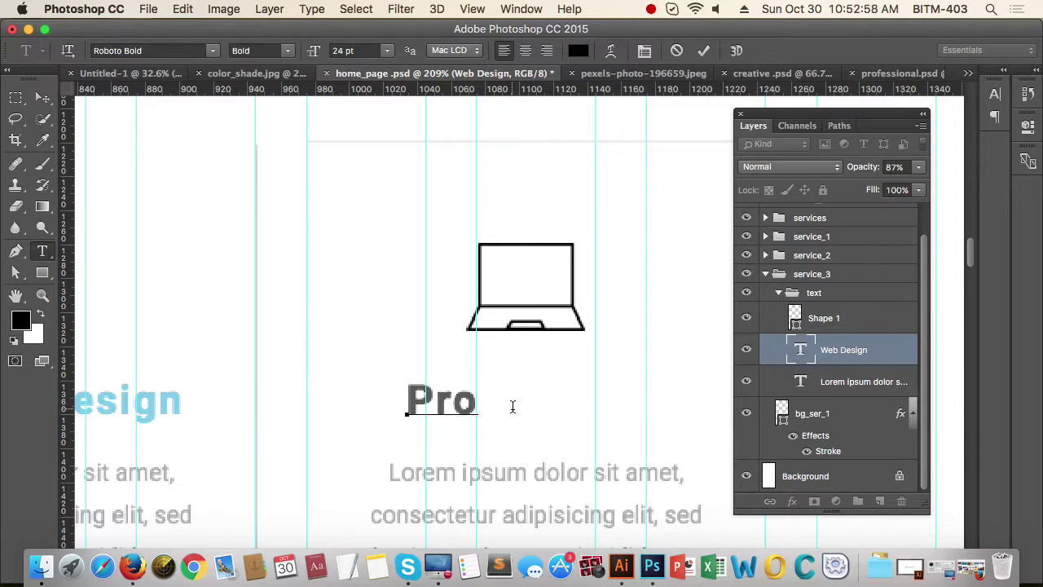
pyautogui.write('fessional')
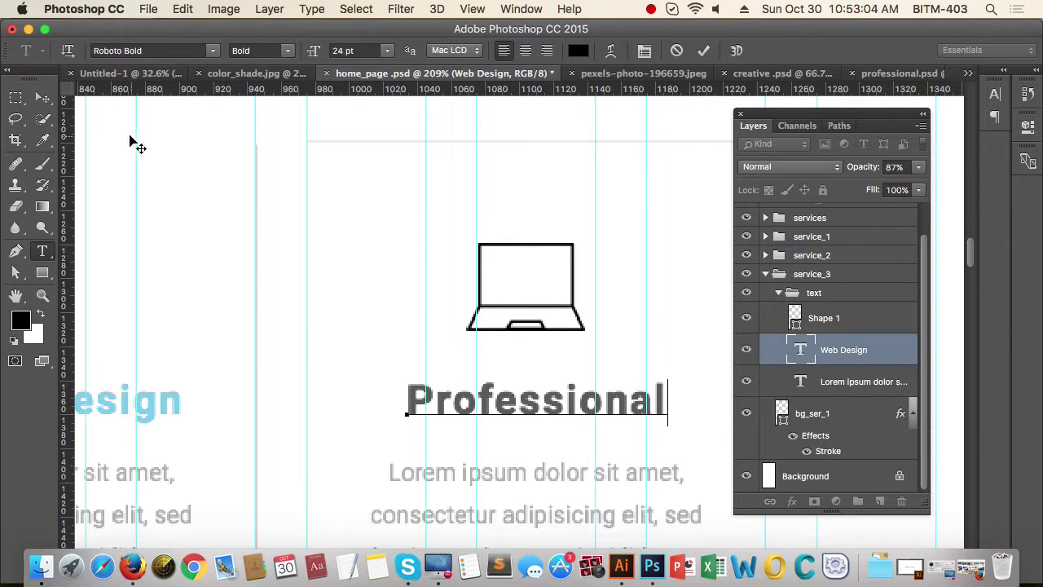
pyautogui.write('des')
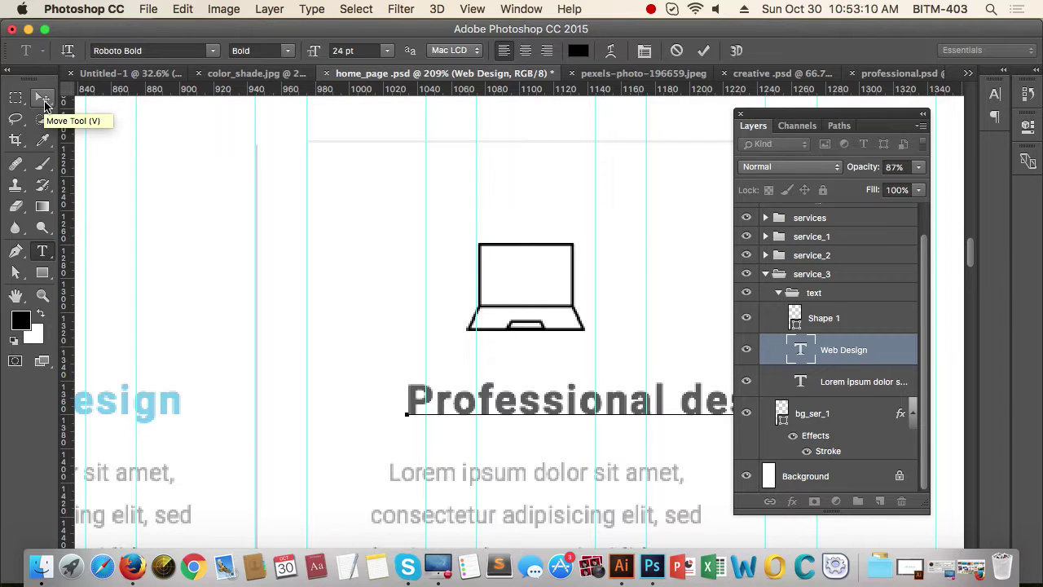
pyautogui.click(43, 99)
# Step: Delete the second word of the service_3 card's title so it reads "Professional"
pyautogui.click(416, 292)
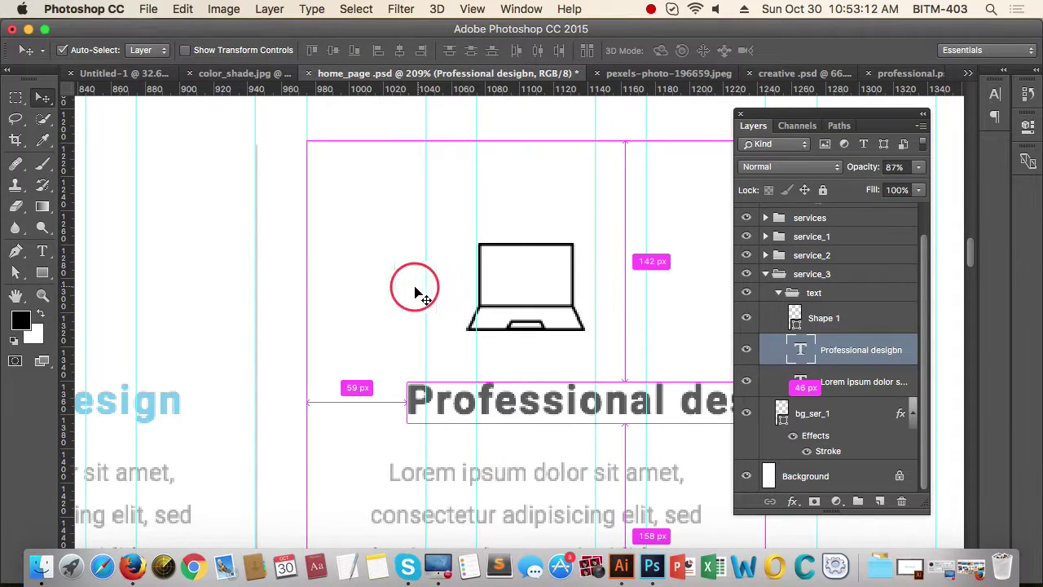
pyautogui.moveTo(414, 286); pyautogui.dragTo(342, 309)
pyautogui.moveTo(489, 341); pyautogui.dragTo(522, 325)
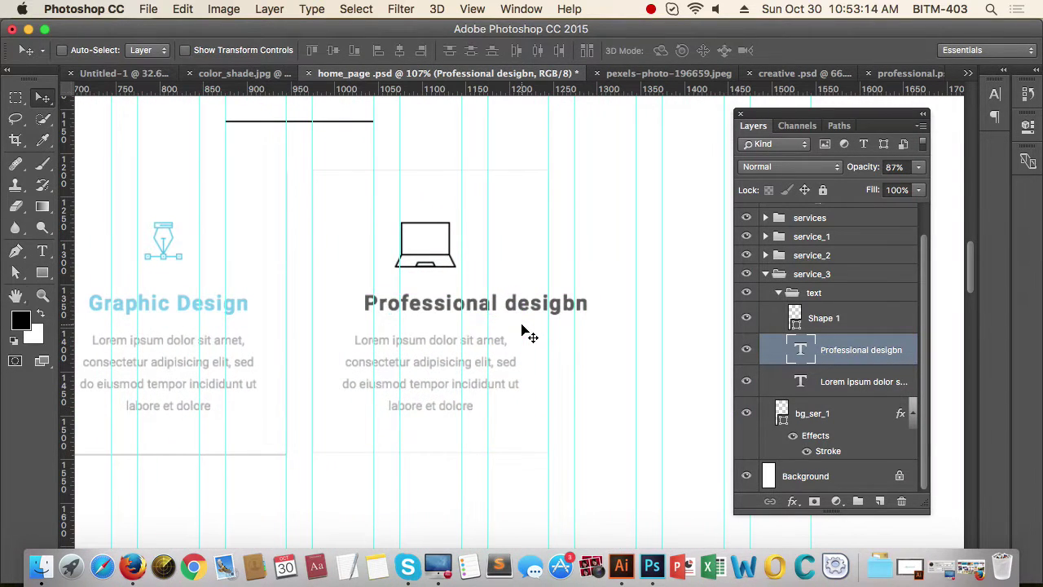
pyautogui.press('t')
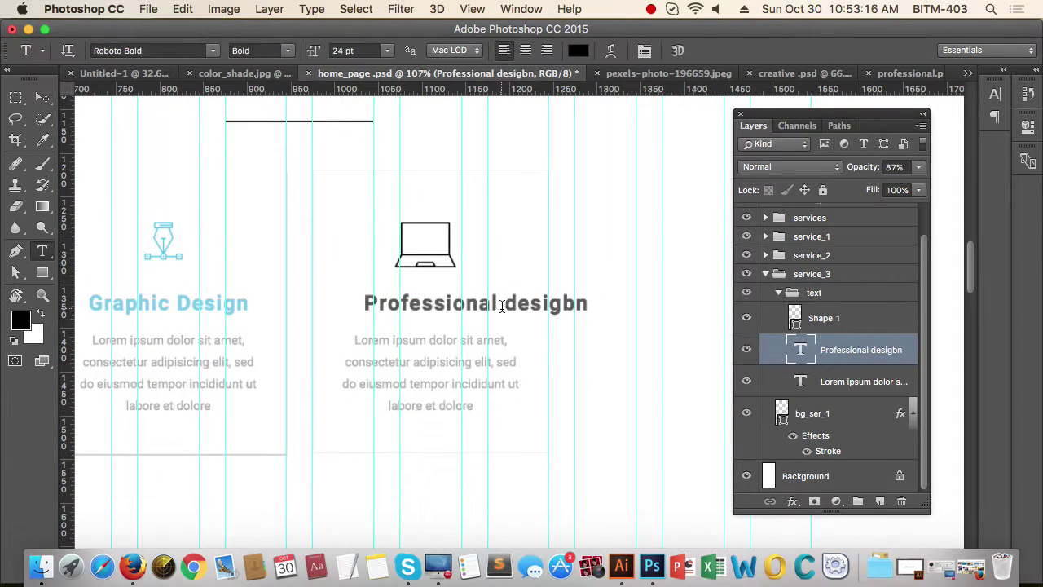
pyautogui.moveTo(497, 304); pyautogui.dragTo(600, 314)
pyautogui.press('BackSpace')
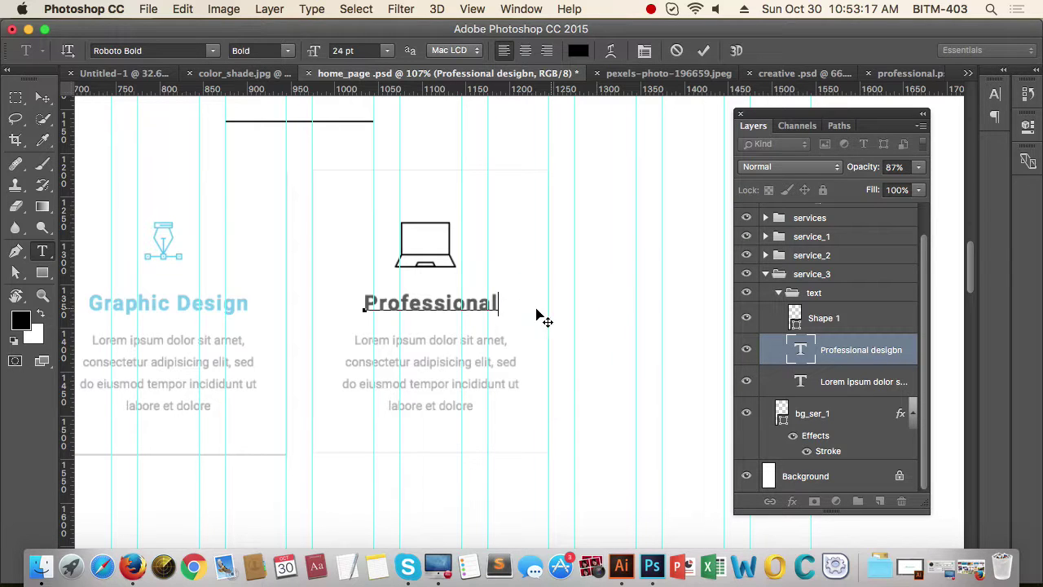
pyautogui.click(43, 97)
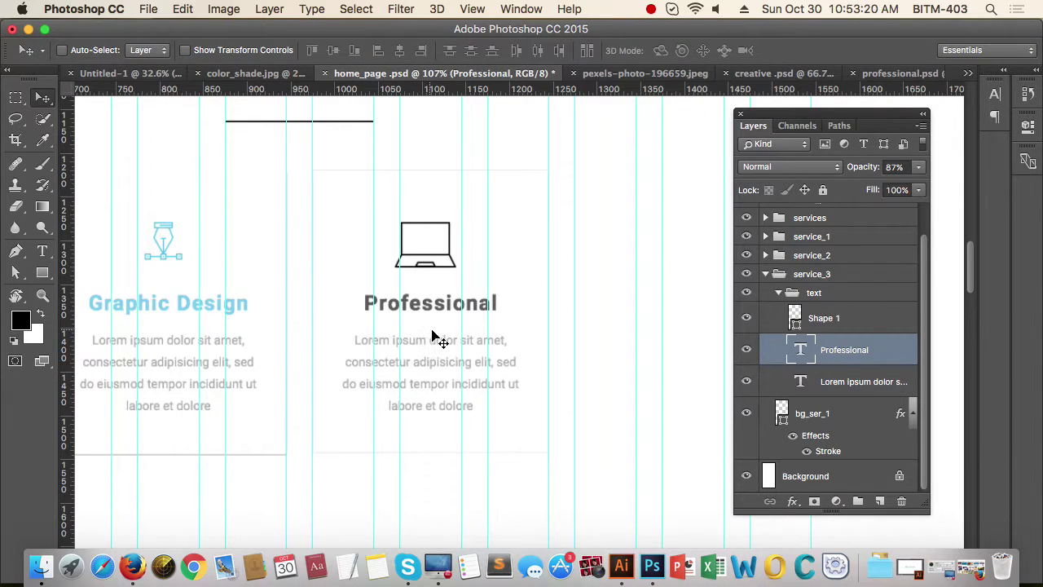
pyautogui.keyDown('super'); pyautogui.click(457, 301); pyautogui.keyUp('super')
# Step: Collapse the service_3 group and duplicate the Professional card into the next free column, aligned to the guides
pyautogui.scroll(-5, 467, 300)
pyautogui.hscroll(2, 536, 338)
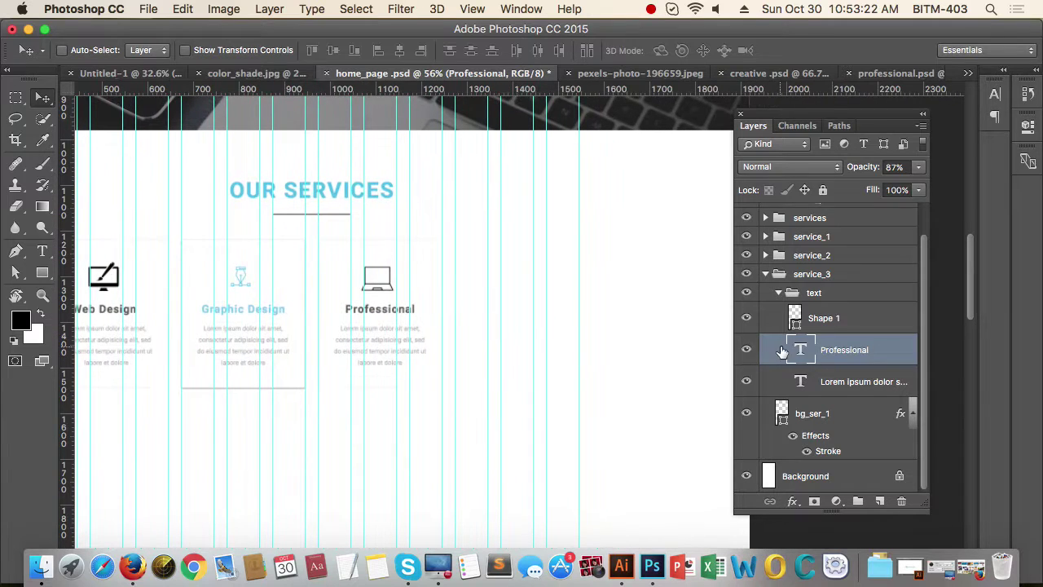
pyautogui.click(779, 293)
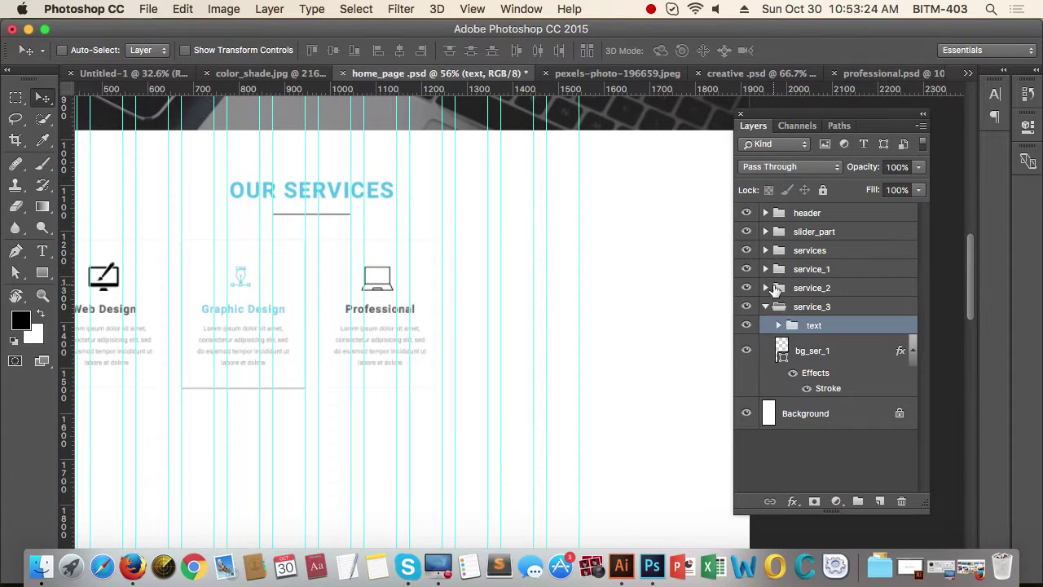
pyautogui.click(766, 307)
pyautogui.moveTo(540, 361); pyautogui.dragTo(488, 343)
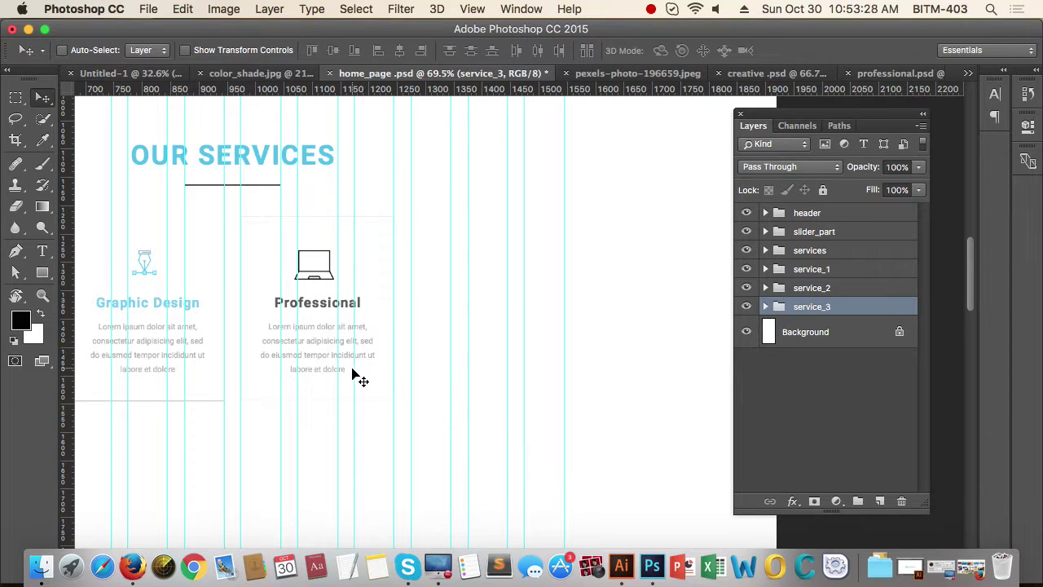
pyautogui.moveTo(345, 351); pyautogui.dragTo(515, 363)
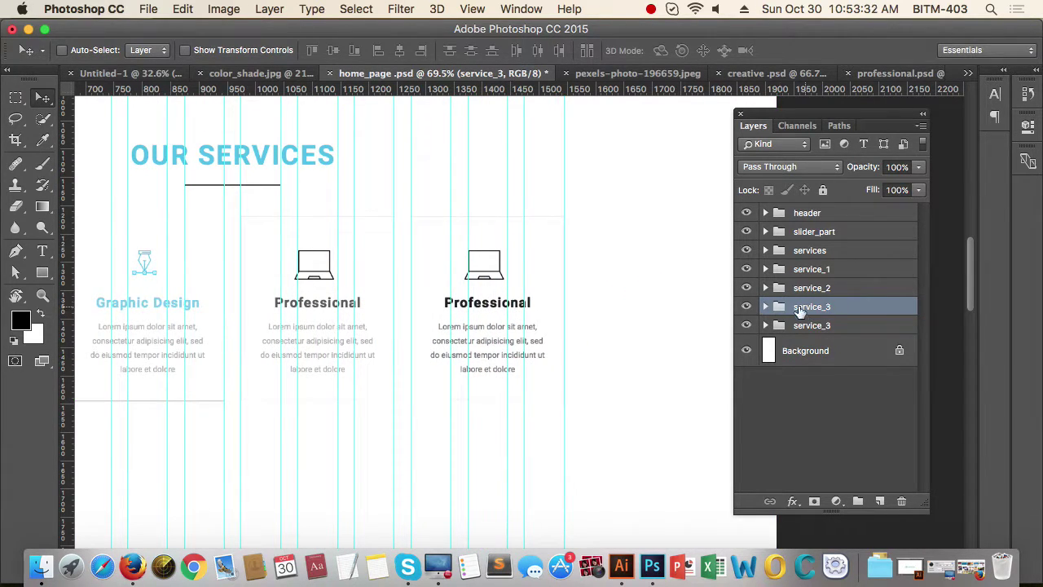
# Step: Rename the lower of the two service_3 groups as service_4
pyautogui.click(772, 324)
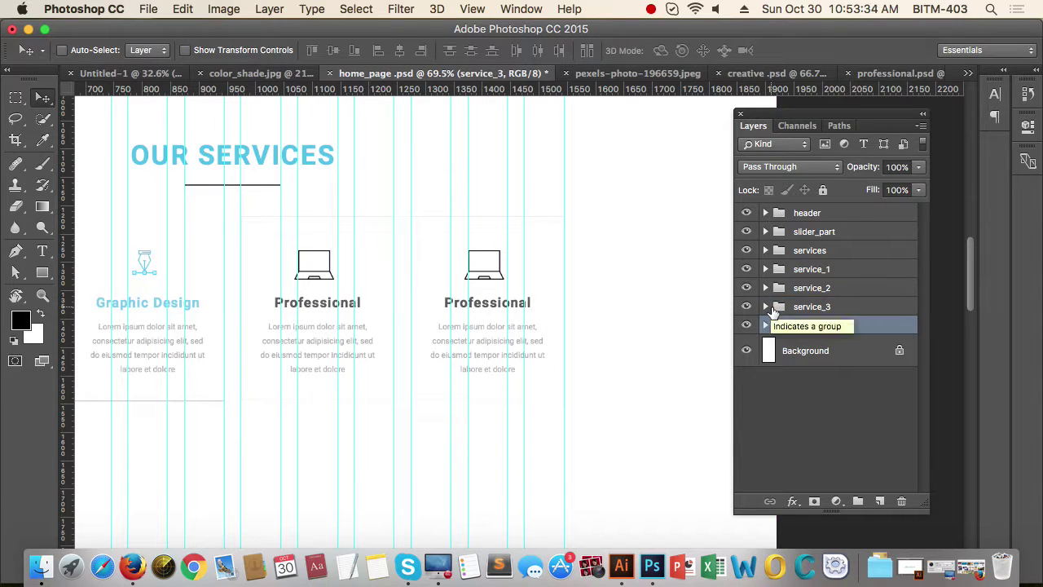
pyautogui.doubleClick(830, 326)
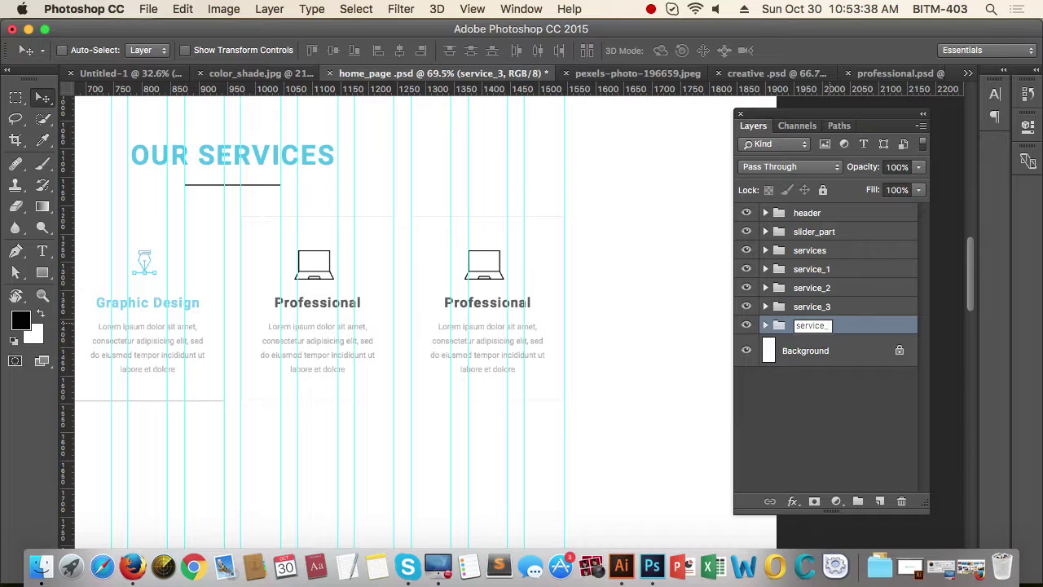
pyautogui.moveTo(874, 328); pyautogui.dragTo(765, 330)
# Step: Replace the Professional title in the service_4 card's text group with "SUPPORT"
pyautogui.click(766, 326)
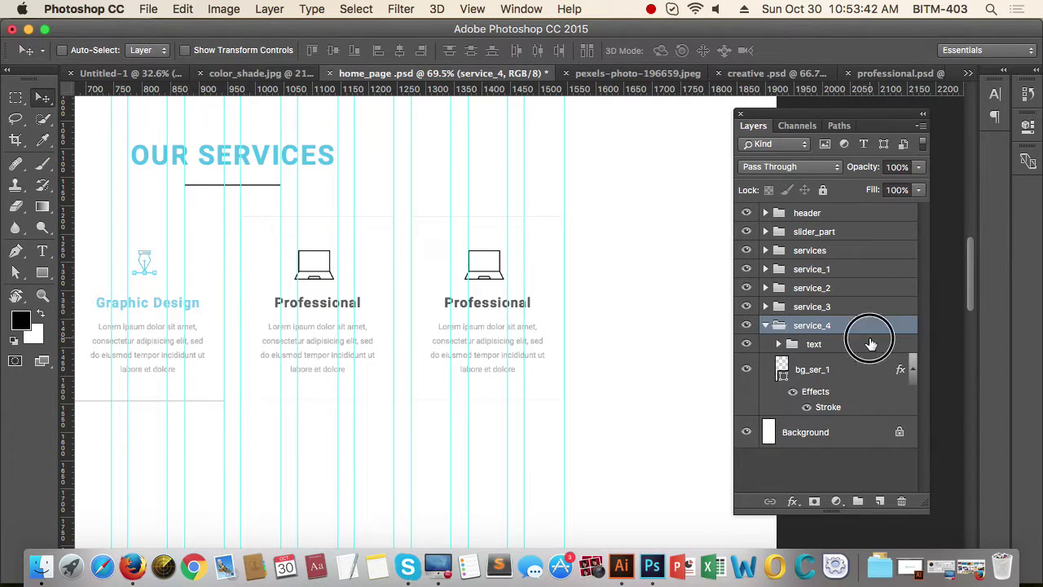
pyautogui.click(865, 343)
pyautogui.click(778, 344)
pyautogui.click(845, 379)
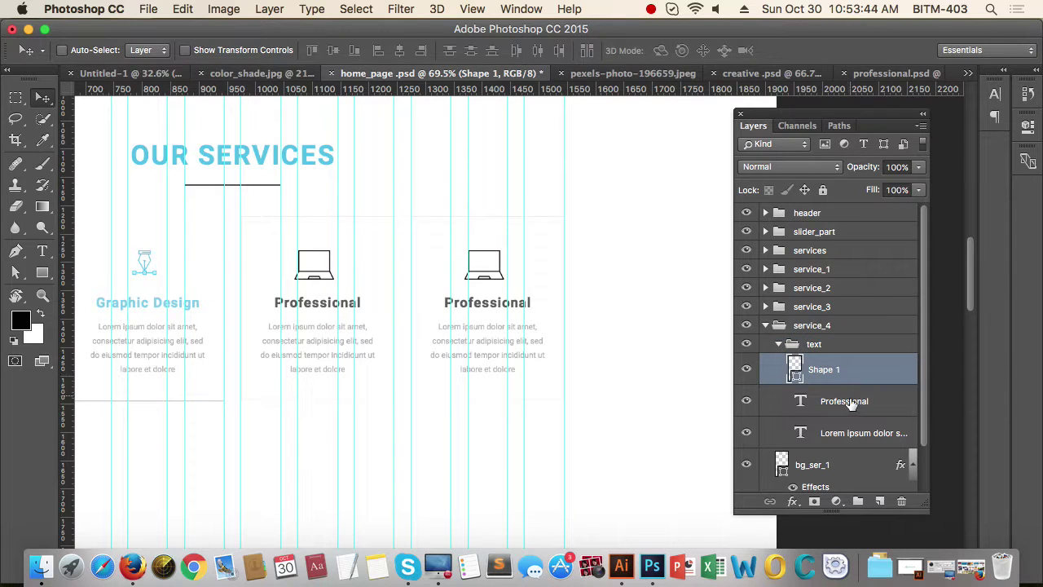
pyautogui.click(848, 406)
pyautogui.scroll(5, 559, 302)
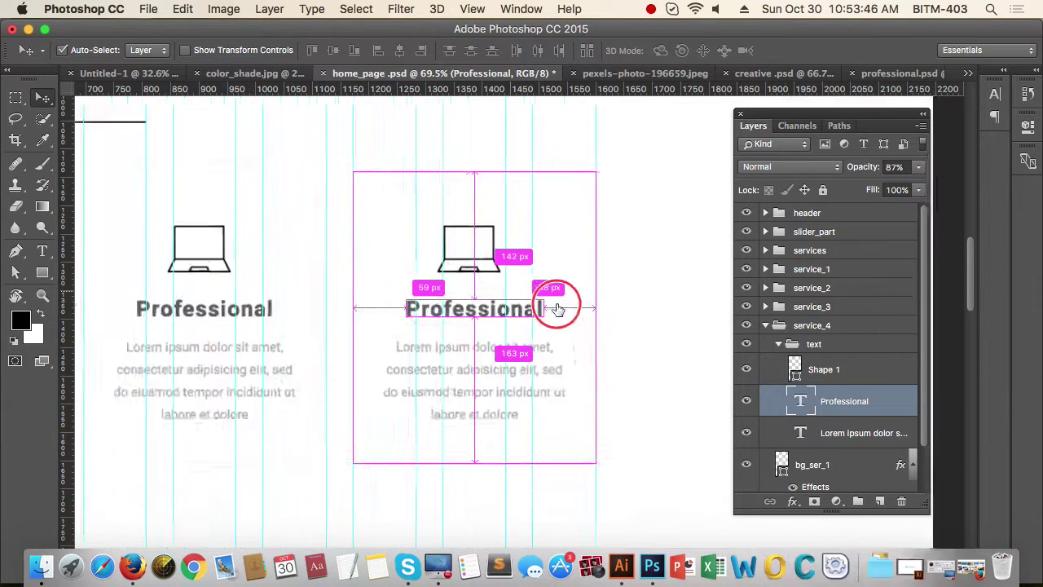
pyautogui.press('t')
pyautogui.doubleClick(466, 315)
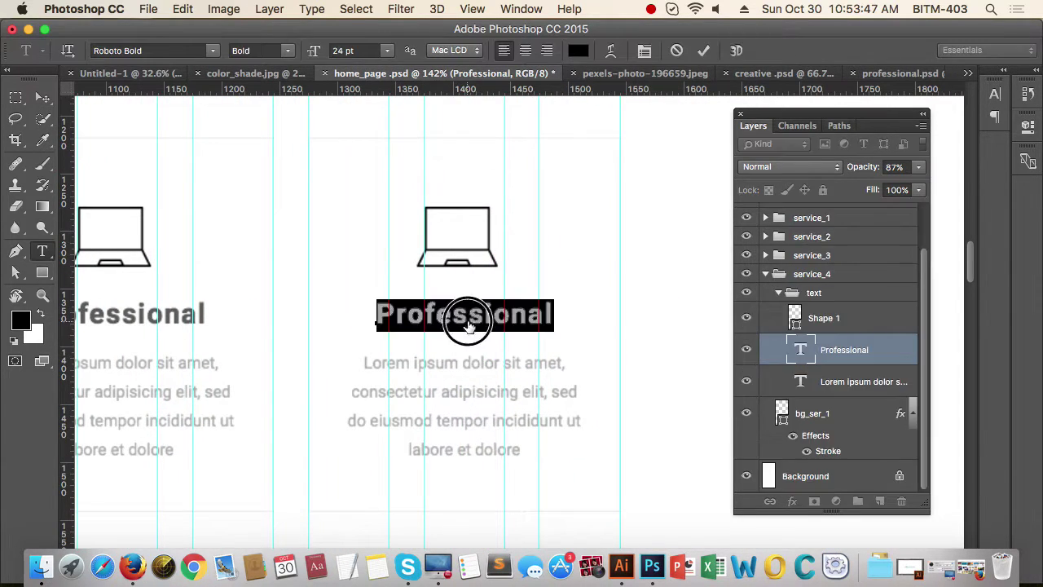
pyautogui.write('SU')
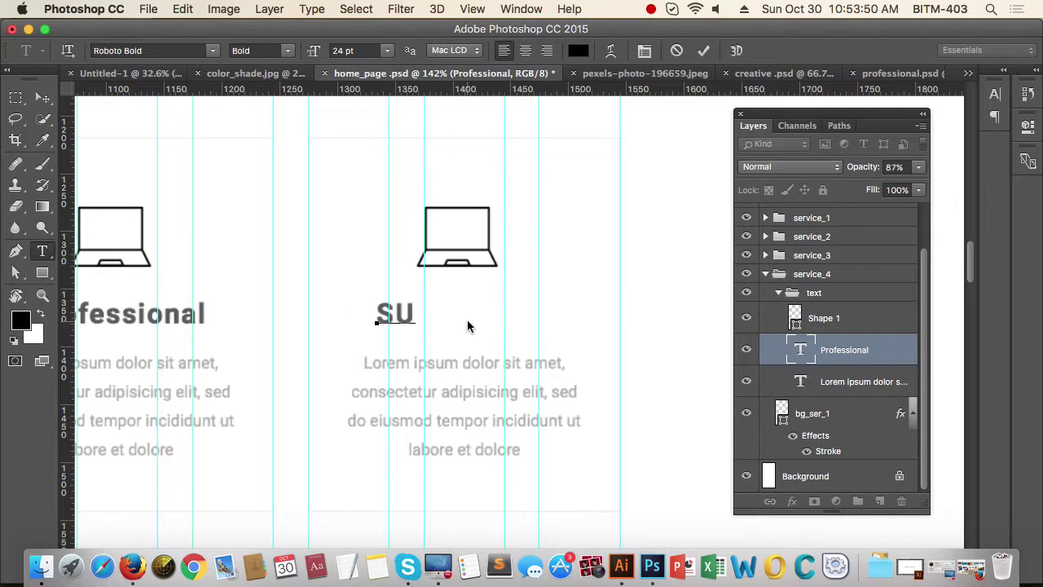
pyautogui.write('PPORT')
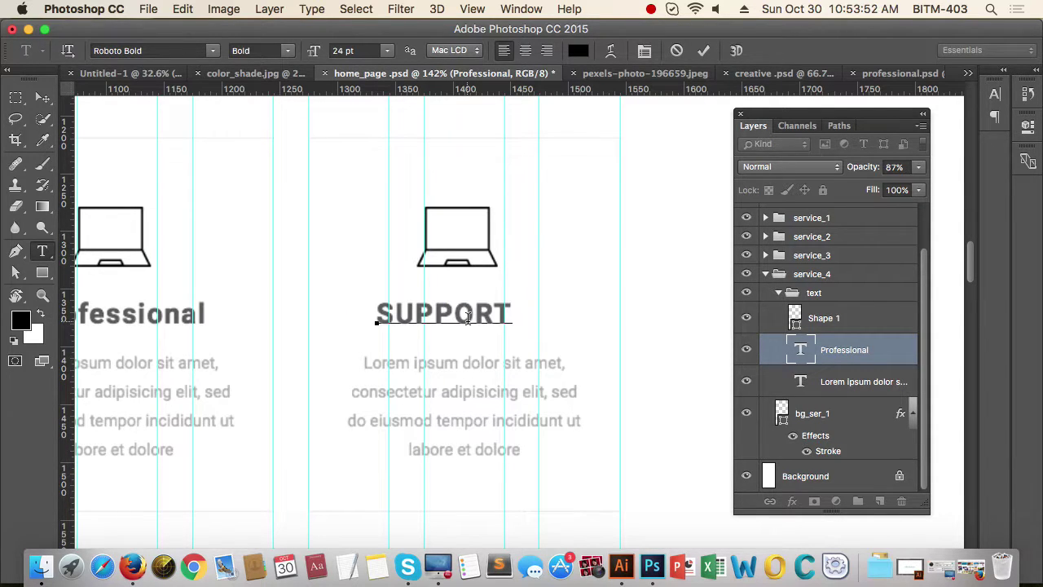
# Step: Move the SUPPORT title so it is centred under the laptop icon in the service_4 card
pyautogui.click(42, 97)
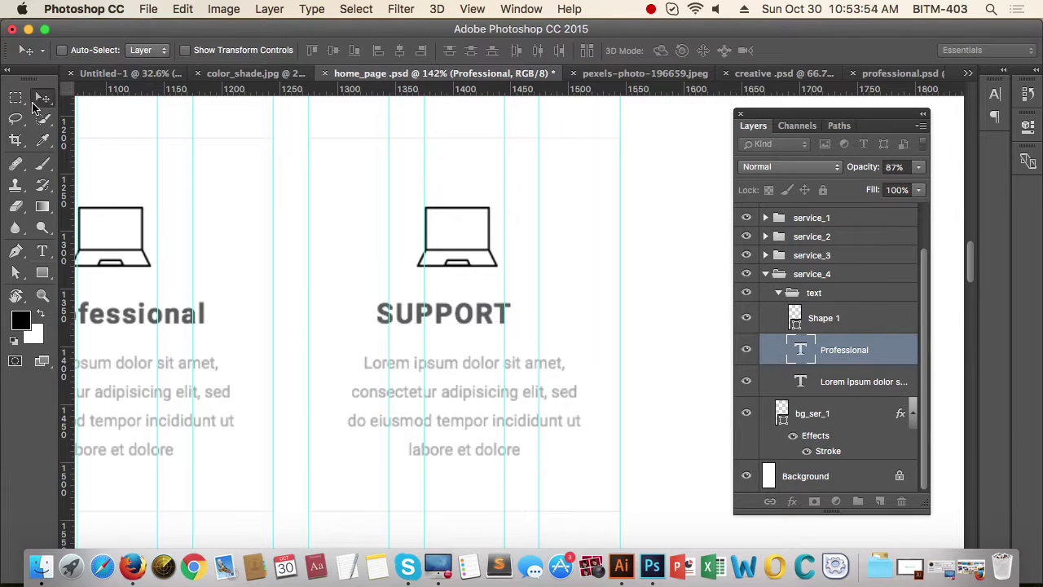
pyautogui.moveTo(424, 326); pyautogui.dragTo(441, 319)
pyautogui.scroll(-5, 442, 310)
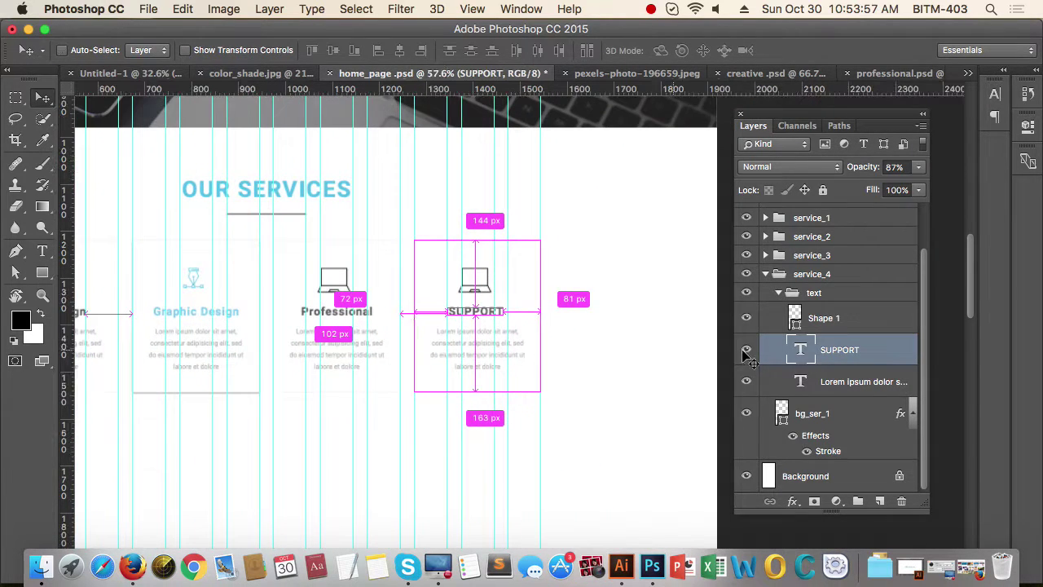
# Step: Select the service_4 card's Shape 1 layer and open customer-service.psd from the desktop in Adobe Photoshop CC 2015
pyautogui.click(847, 387)
pyautogui.click(821, 423)
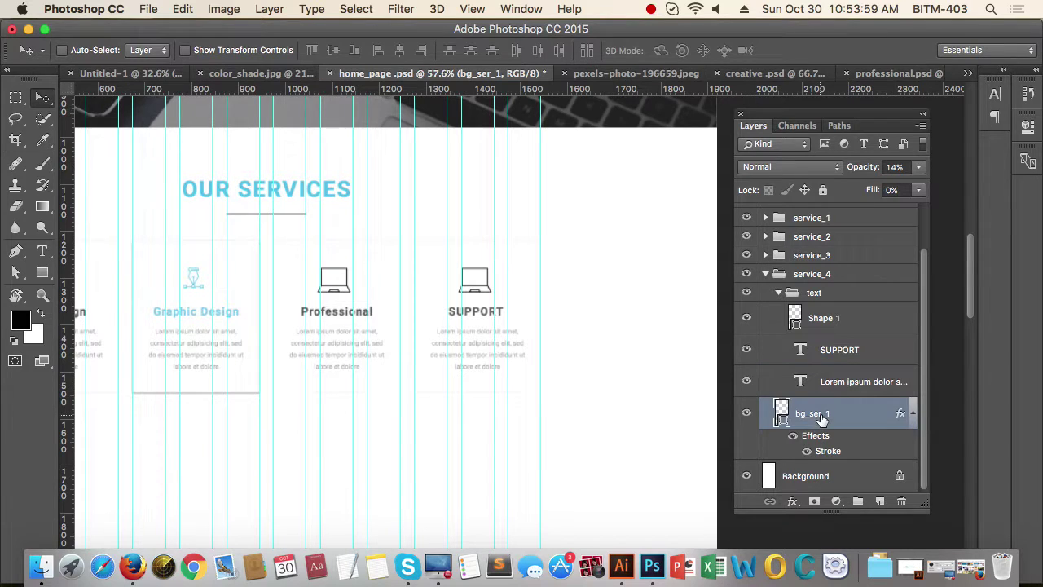
pyautogui.click(855, 325)
pyautogui.click(28, 29)
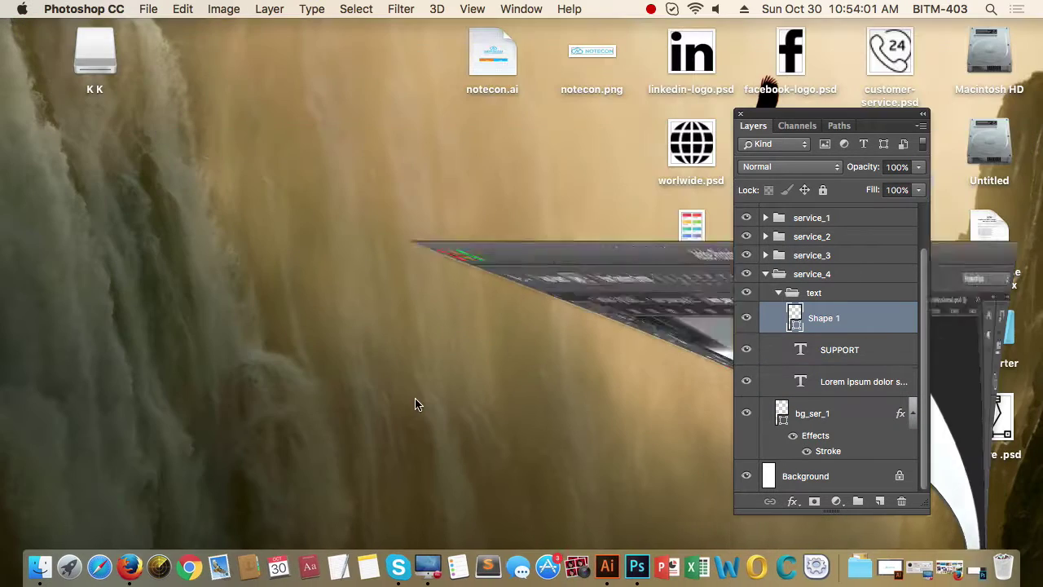
pyautogui.click(903, 327)
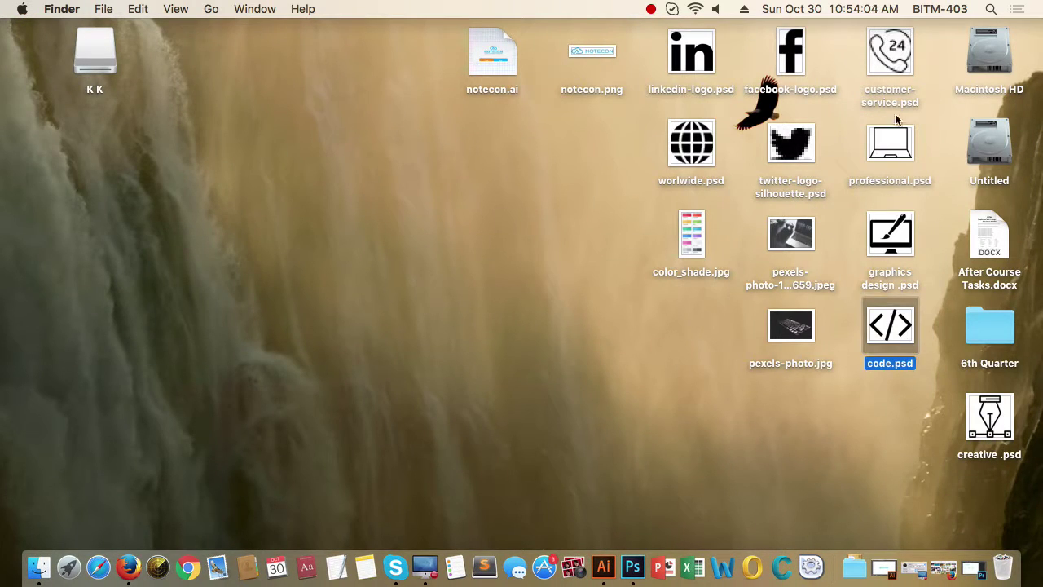
pyautogui.click(899, 59)
pyautogui.rightClick(894, 61)
pyautogui.moveTo(787, 75)
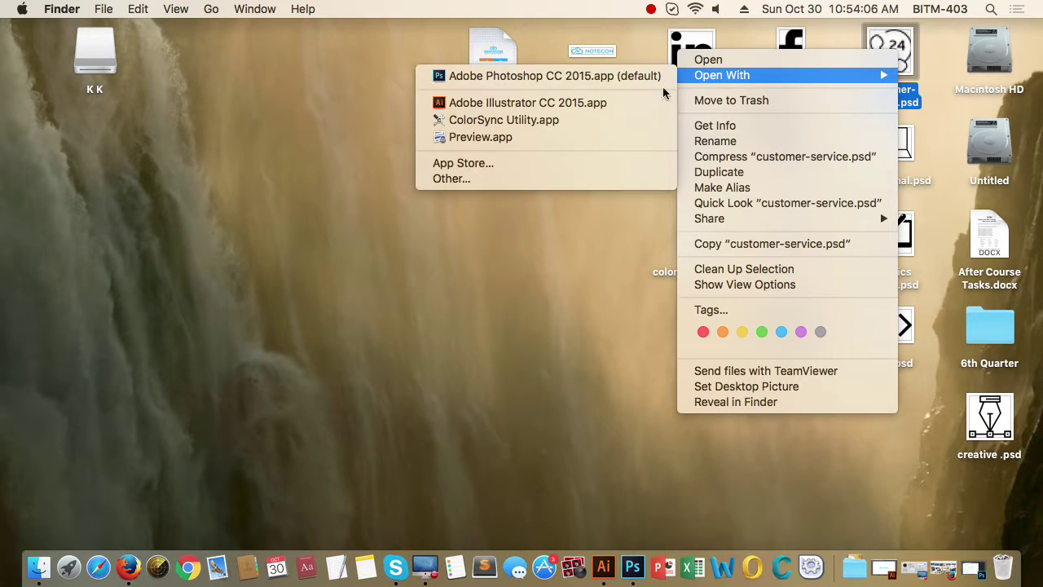
pyautogui.click(577, 80)
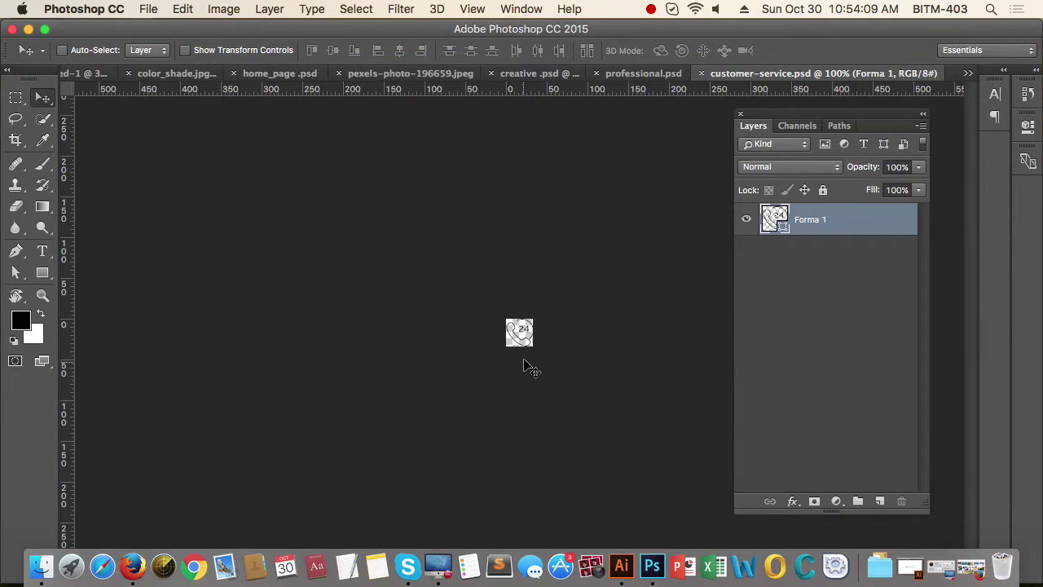
# Step: Copy the 24-hour phone icon from customer-service.psd into home_page and place it over the laptop in the SUPPORT card
pyautogui.moveTo(523, 342); pyautogui.dragTo(638, 340)
pyautogui.moveTo(656, 446); pyautogui.dragTo(422, 445)
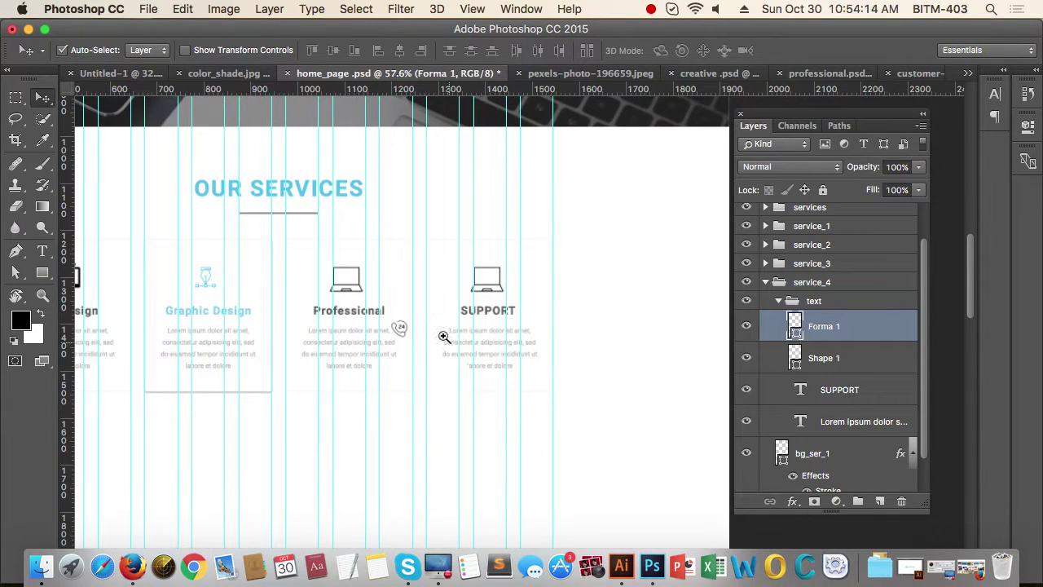
pyautogui.moveTo(443, 335); pyautogui.dragTo(487, 381)
pyautogui.moveTo(247, 372); pyautogui.dragTo(465, 282)
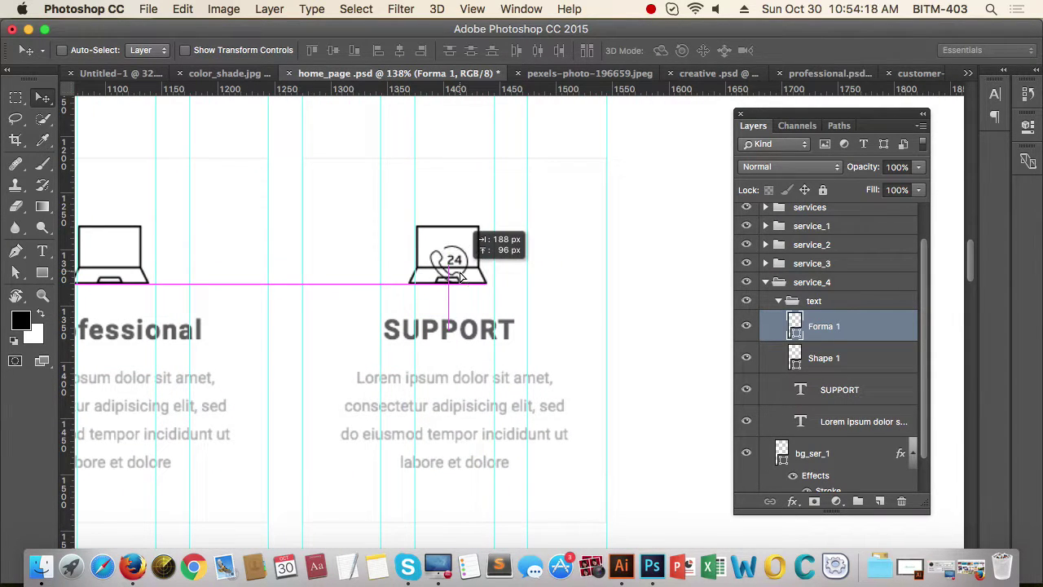
# Step: Scale the phone icon up to about 151% wide and 153% high and align it with the laptop icon
pyautogui.press('super+t')
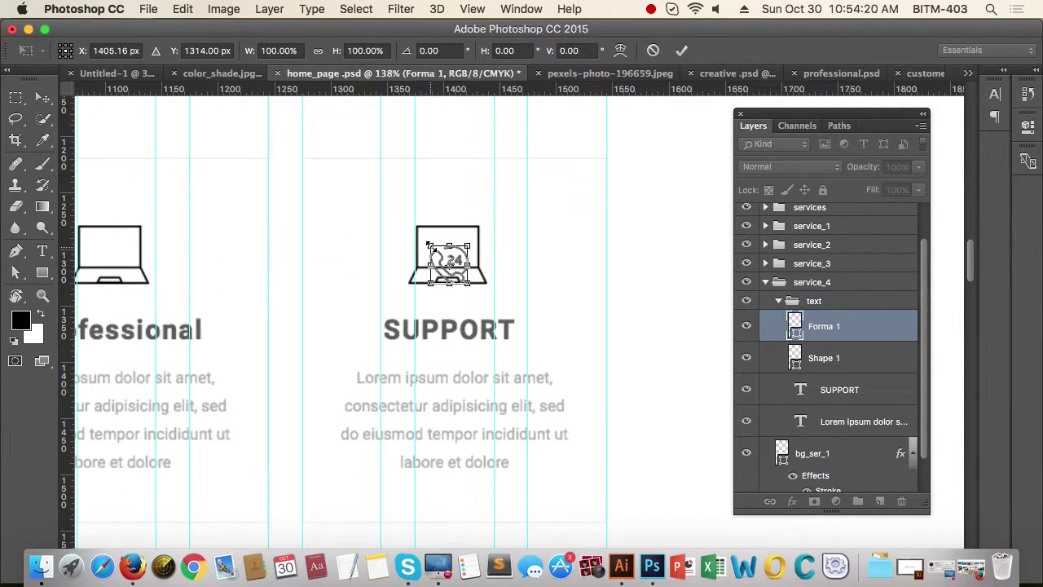
pyautogui.moveTo(433, 245); pyautogui.dragTo(427, 233)
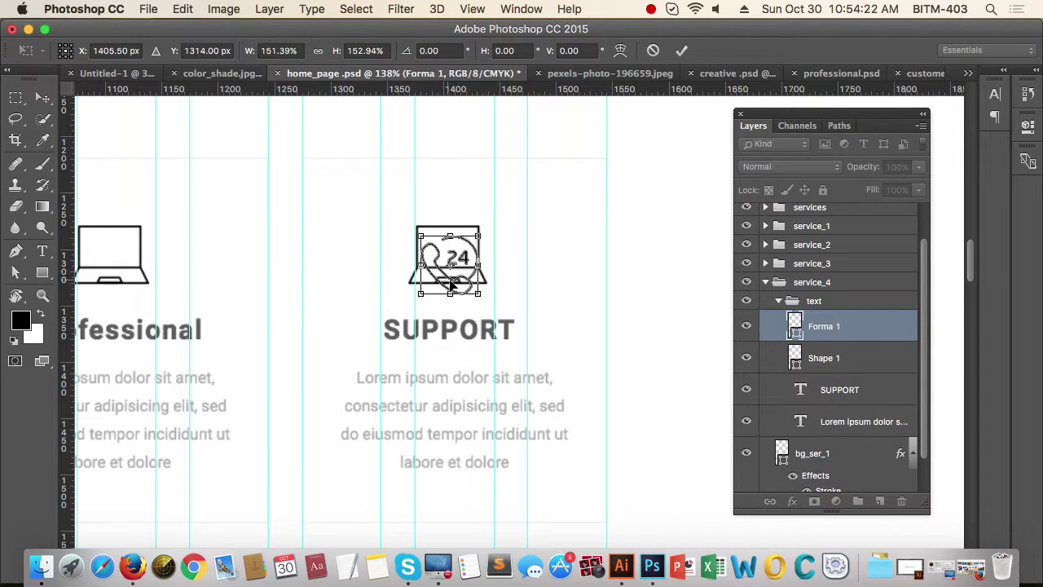
pyautogui.moveTo(465, 299); pyautogui.dragTo(463, 289)
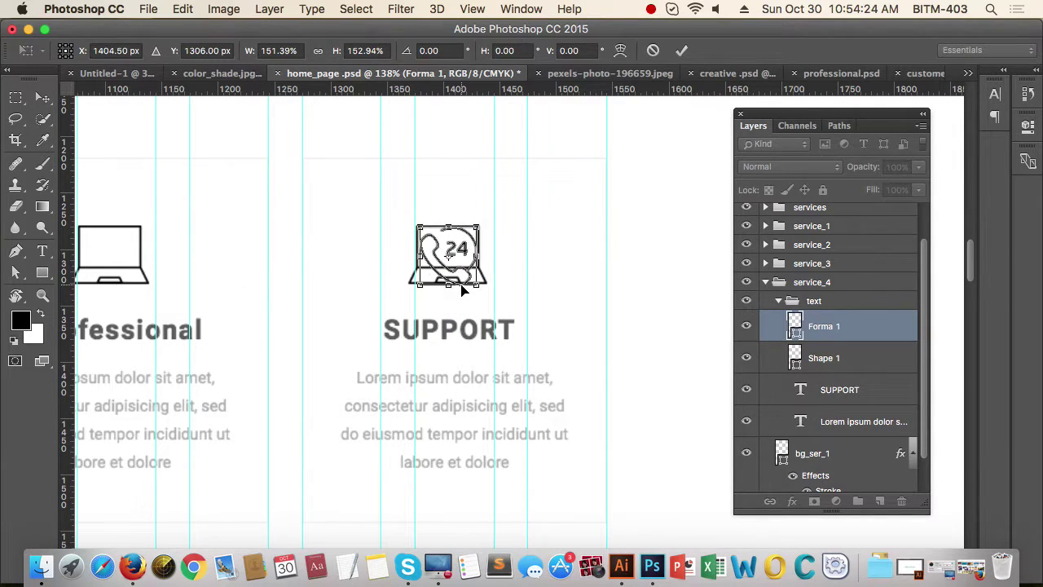
pyautogui.press('Return')
# Step: Delete the laptop's Shape 1 layer from the service_4 card and collapse its text and service_4 groups
pyautogui.click(858, 361)
pyautogui.press('BackSpace')
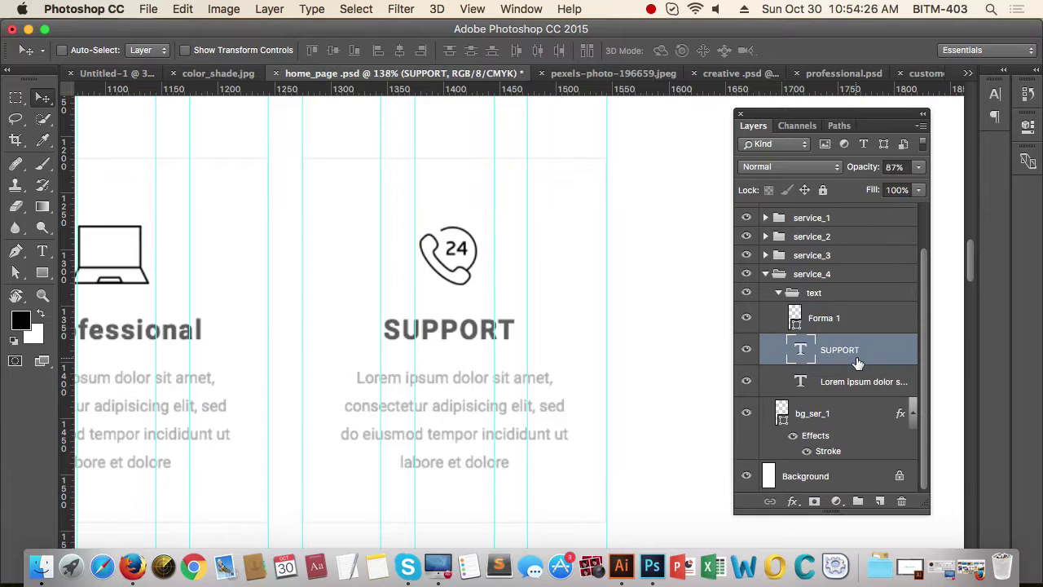
pyautogui.scroll(-5, 540, 338)
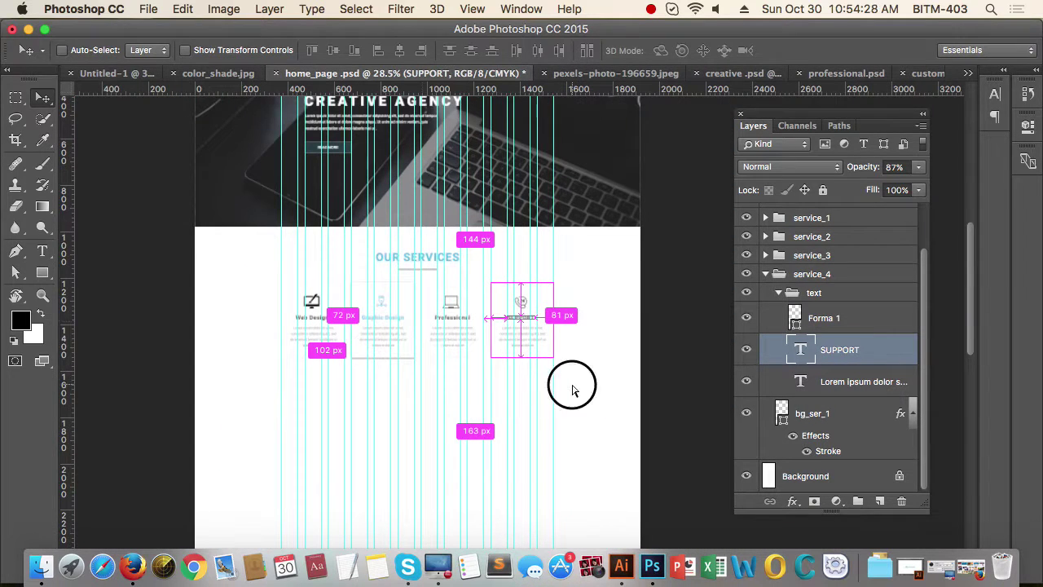
pyautogui.scroll(1, 574, 367)
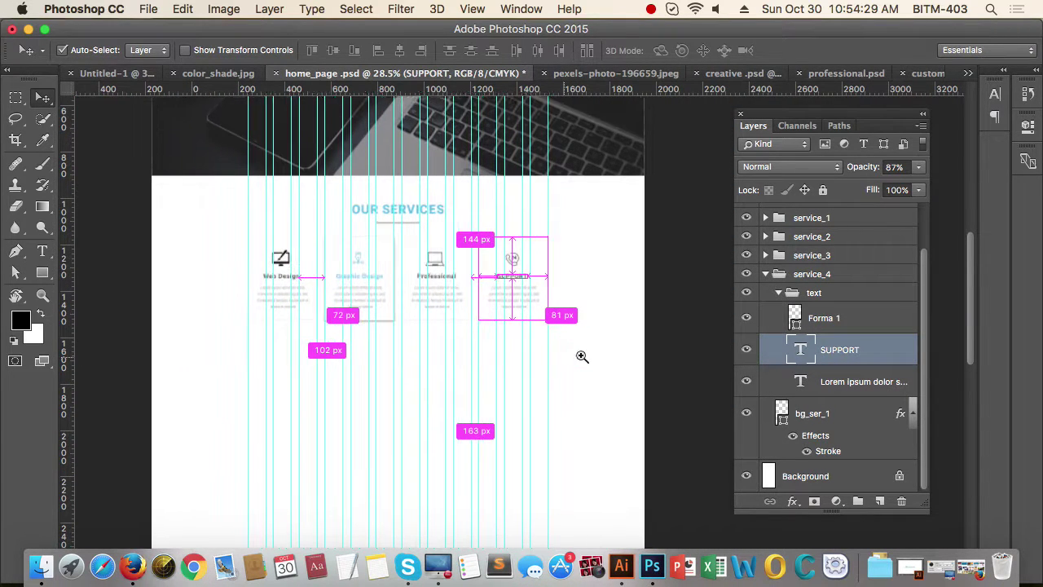
pyautogui.click(779, 293)
pyautogui.click(765, 326)
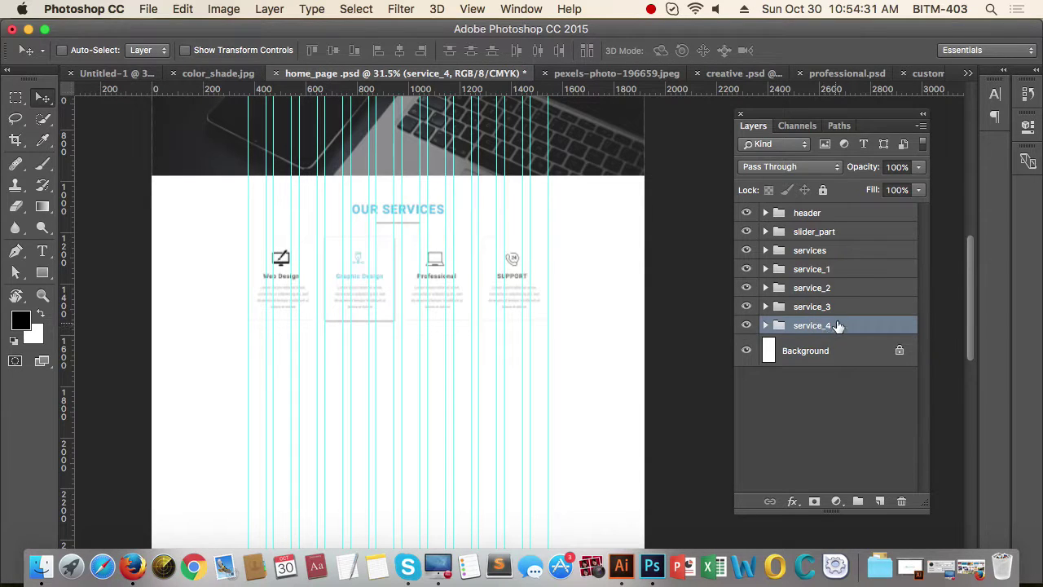
# Step: Group the services heading group with service_1 through service_4 and name the new group "service"
pyautogui.keyDown('shift'); pyautogui.click(845, 254); pyautogui.keyUp('shift')
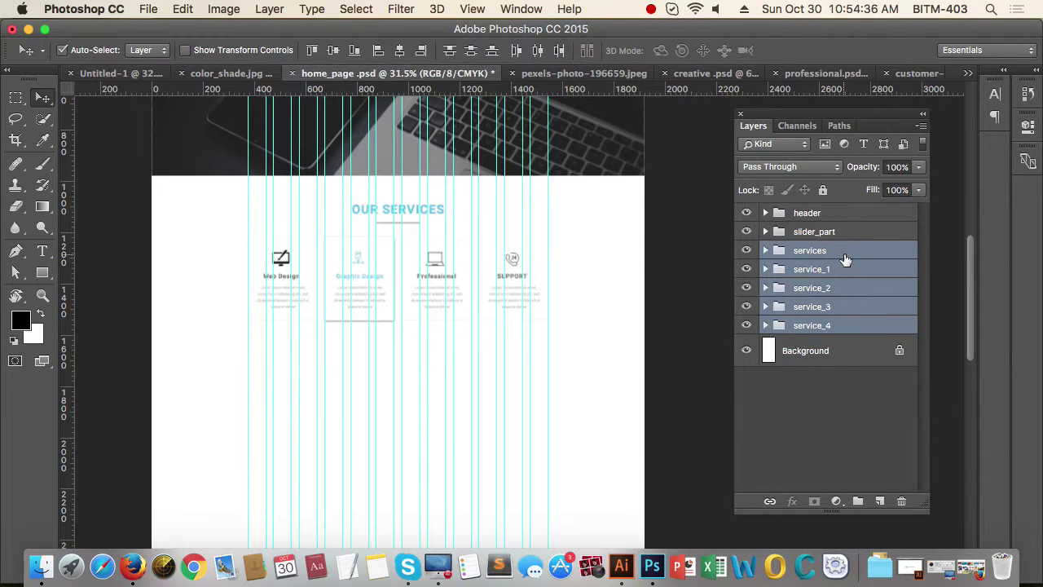
pyautogui.press('super+g')
pyautogui.doubleClick(811, 251)
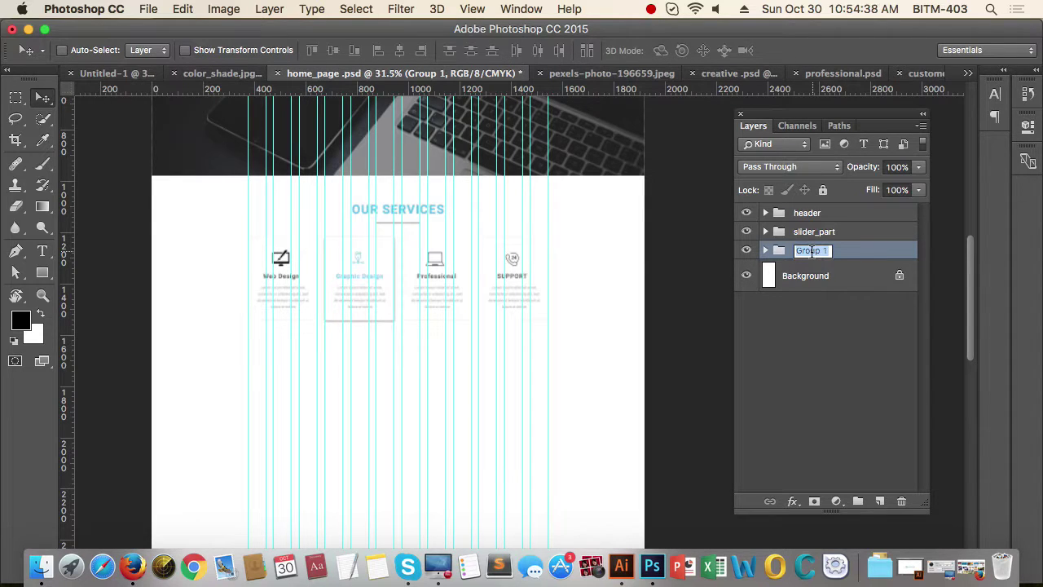
pyautogui.write('service')
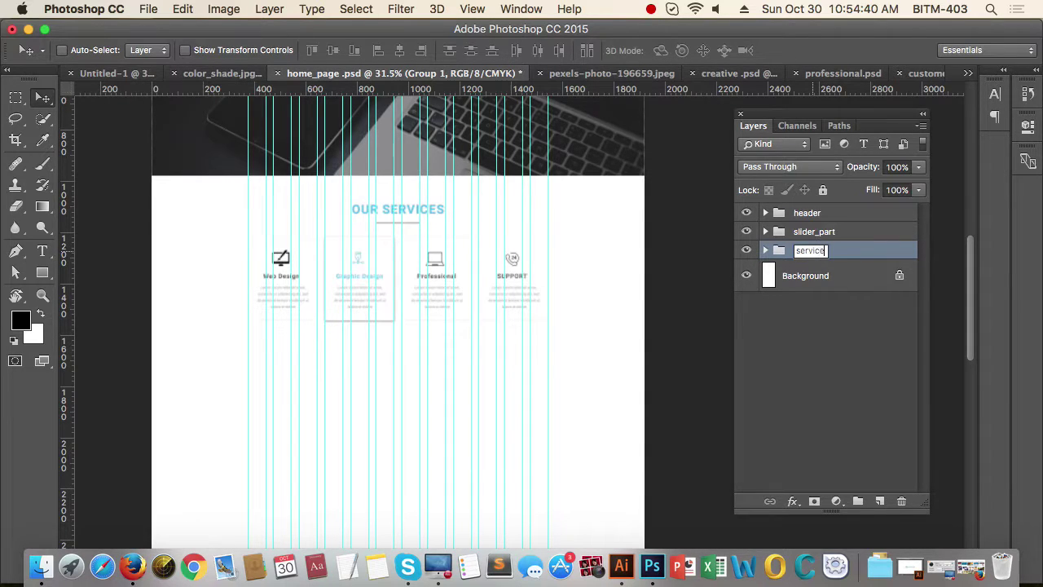
pyautogui.press('Return')
# Step: Expand the service group and duplicate the services heading group inside it
pyautogui.moveTo(521, 382); pyautogui.dragTo(575, 403)
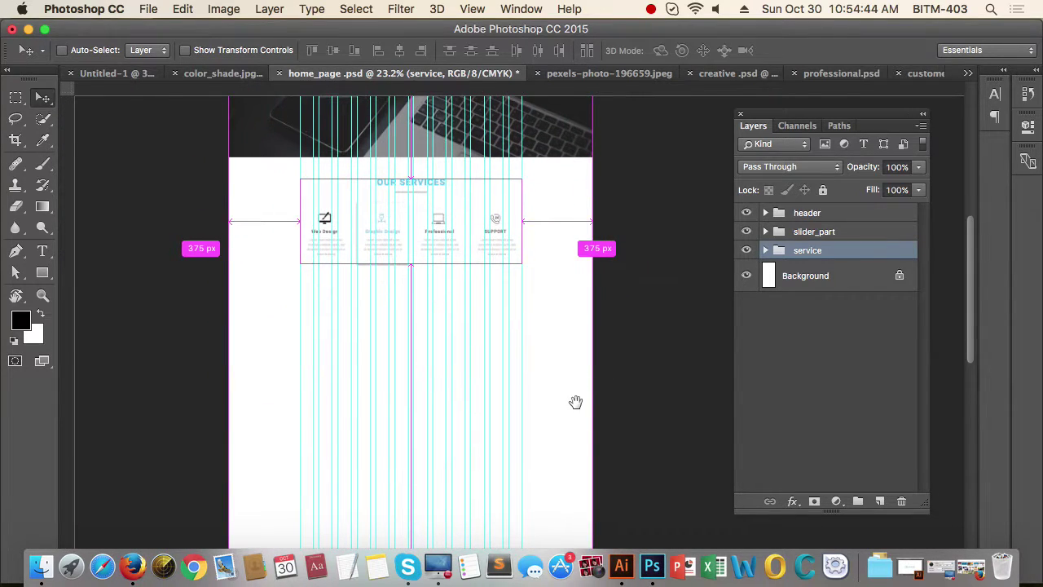
pyautogui.scroll(4, 465, 328)
pyautogui.scroll(-4, 513, 361)
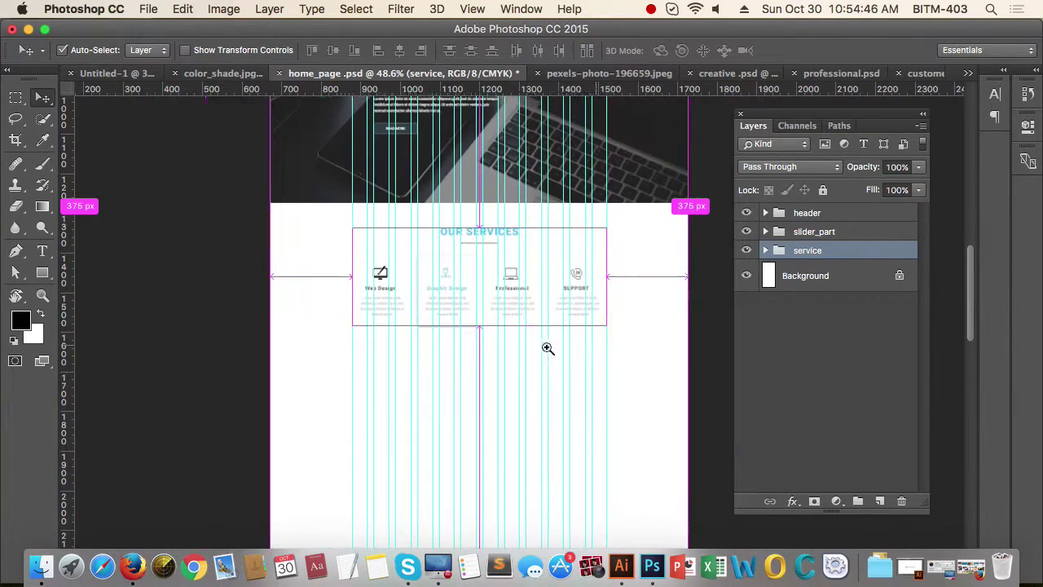
pyautogui.hscroll(2, 620, 359)
pyautogui.click(766, 250)
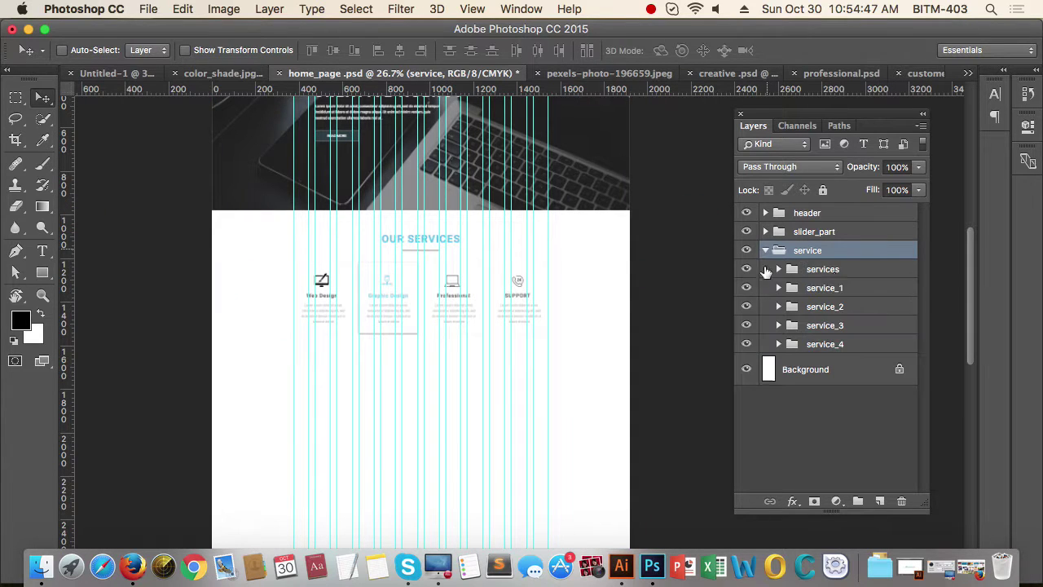
pyautogui.click(861, 269)
pyautogui.scroll(-1, 584, 361)
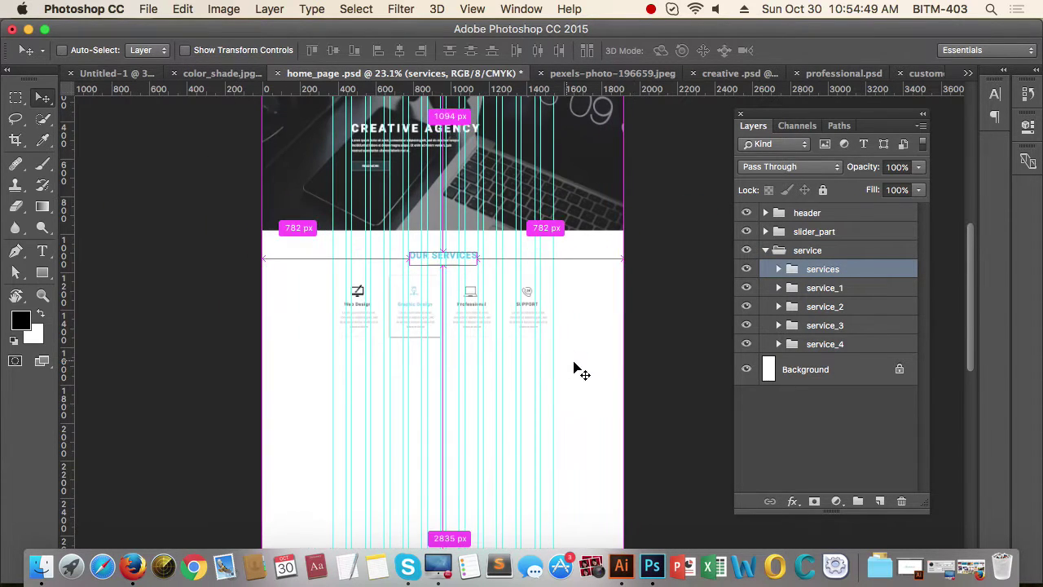
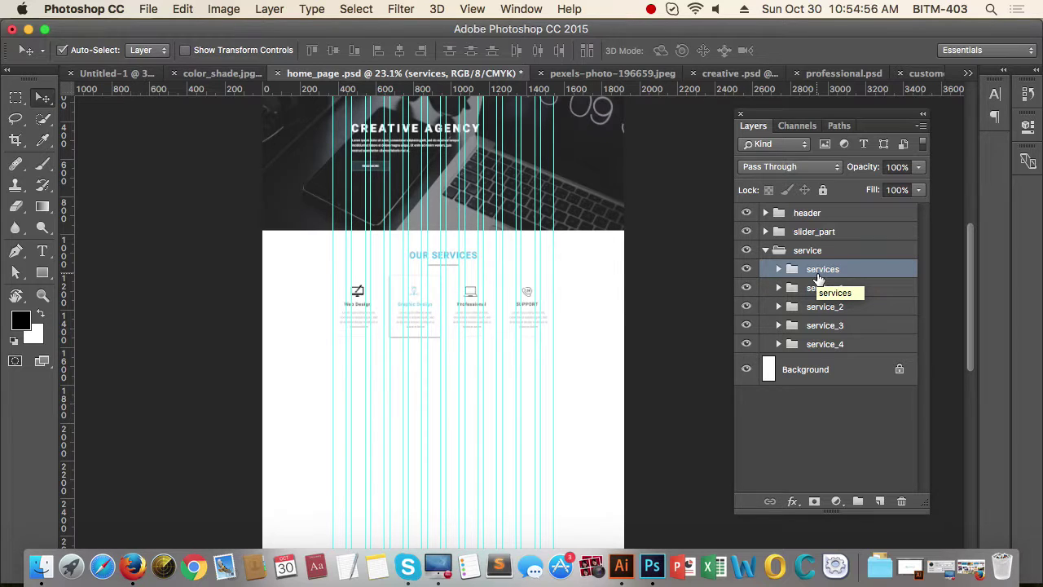
pyautogui.press('super+j')
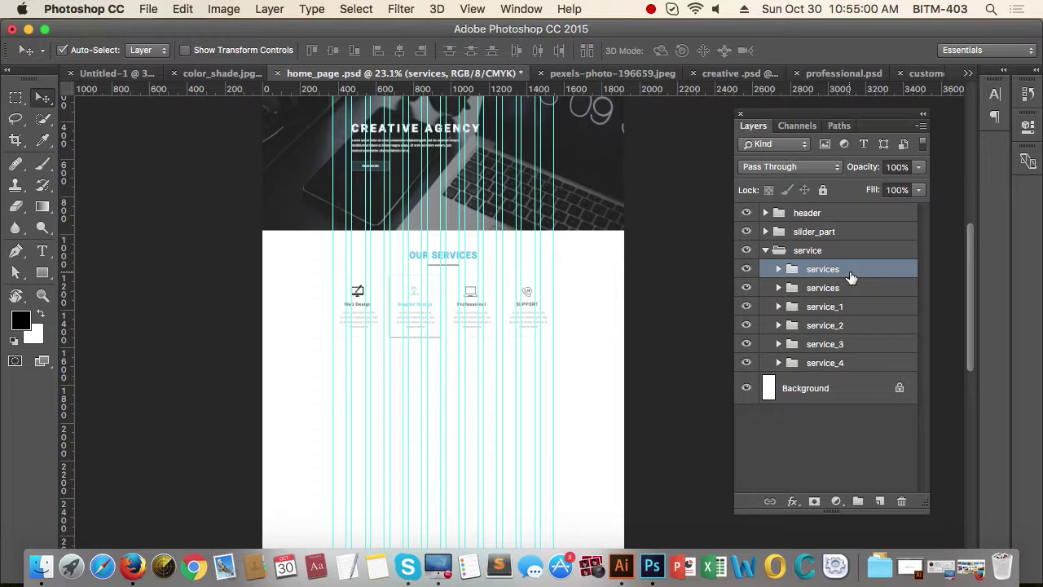
# Step: Move the duplicated services group out of the service group to just above Background, and collapse the service group
pyautogui.press('super+bracketleft')
pyautogui.press('super+bracketleft')
pyautogui.press('super+bracketleft')
pyautogui.press('super+bracketleft')
pyautogui.press('super+bracketleft')
pyautogui.press('super+bracketleft')
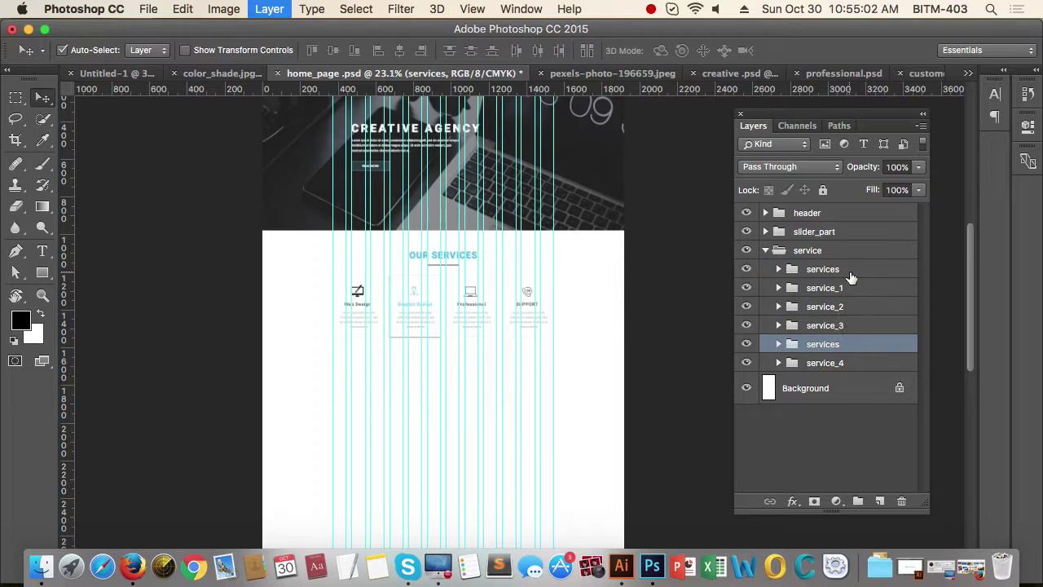
pyautogui.click(764, 250)
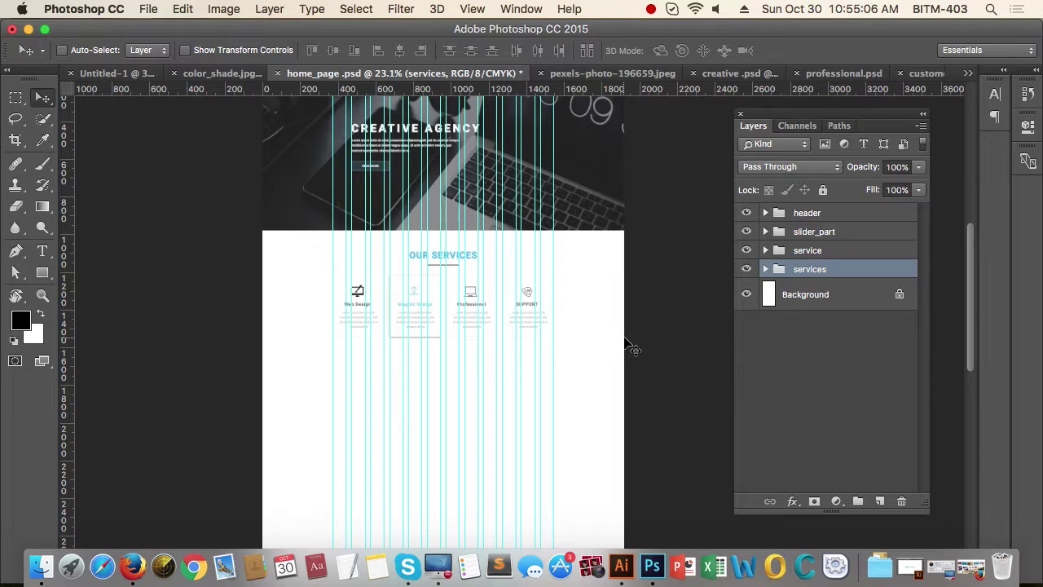
# Step: Move the duplicated services heading group down the page to below the row of four service cards
pyautogui.hotkey('shift', 'Down')
pyautogui.hotkey('shift', 'Down')
pyautogui.hotkey('shift', 'Down')
pyautogui.hotkey('shift', 'Down')
pyautogui.hotkey('shift', 'Down')
pyautogui.hotkey('shift', 'Down')
pyautogui.hotkey('shift', 'Down')
pyautogui.hotkey('shift', 'Down')
pyautogui.hotkey('shift', 'Down')
pyautogui.hotkey('shift', 'Down')
pyautogui.hotkey('shift', 'Down')
pyautogui.hotkey('shift', 'Down')
pyautogui.hotkey('shift', 'Down')
pyautogui.hotkey('shift', 'Down')
pyautogui.hotkey('shift', 'Down')
pyautogui.hotkey('shift', 'Down')
pyautogui.hotkey('shift', 'Down')
pyautogui.hotkey('shift', 'Down')
pyautogui.hotkey('shift', 'Down')
pyautogui.hotkey('shift', 'Down')
pyautogui.hotkey('shift', 'Down')
pyautogui.hotkey('shift', 'Down')
pyautogui.hotkey('shift', 'Down')
pyautogui.hotkey('shift', 'Down')
pyautogui.hotkey('shift', 'Down')
pyautogui.hotkey('shift', 'Down')
pyautogui.hotkey('shift', 'Down')
pyautogui.hotkey('shift', 'Down')
pyautogui.hotkey('shift', 'Down')
pyautogui.hotkey('shift', 'Down')
pyautogui.hotkey('shift', 'Down')
pyautogui.hotkey('shift', 'Down')
pyautogui.hotkey('shift', 'Down')
pyautogui.hotkey('shift', 'Down')
pyautogui.hotkey('shift', 'Down')
pyautogui.hotkey('shift', 'Down')
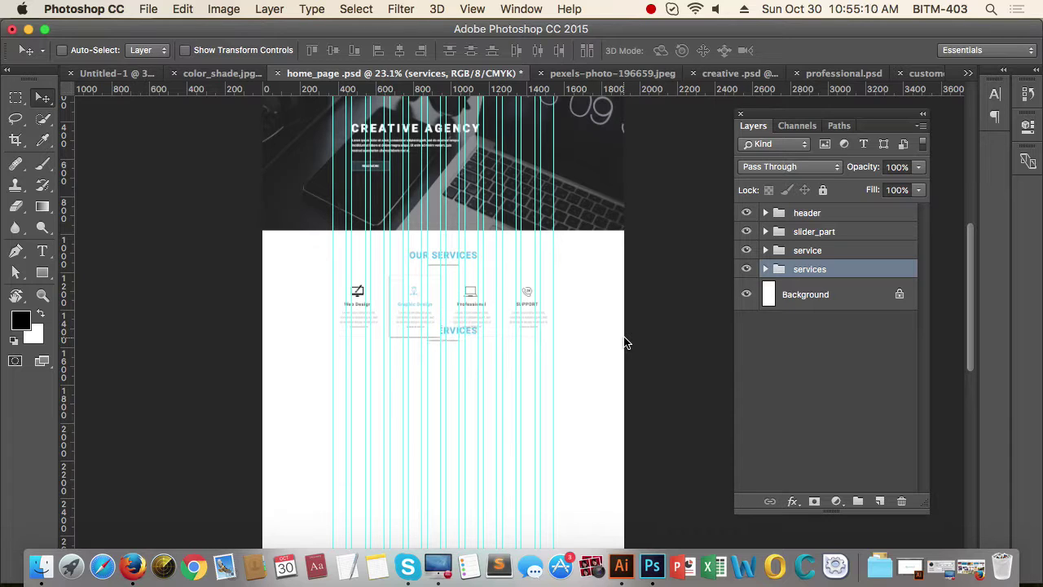
pyautogui.hotkey('shift', 'Down')
pyautogui.hotkey('shift', 'Down')
pyautogui.hotkey('shift', 'Down')
pyautogui.hotkey('shift', 'Down')
pyautogui.hotkey('shift', 'Down')
pyautogui.hotkey('shift', 'Down')
pyautogui.hotkey('shift', 'Down')
pyautogui.hotkey('shift', 'Down')
pyautogui.hotkey('shift', 'Down')
pyautogui.hotkey('shift', 'Down')
pyautogui.hotkey('shift', 'Down')
pyautogui.hotkey('shift', 'Down')
pyautogui.hotkey('shift', 'Down')
pyautogui.hotkey('shift', 'Down')
pyautogui.hotkey('shift', 'Down')
pyautogui.hotkey('shift', 'Down')
pyautogui.hotkey('shift', 'Down')
pyautogui.hotkey('shift', 'Down')
pyautogui.hotkey('shift', 'Down')
pyautogui.hotkey('shift', 'Down')
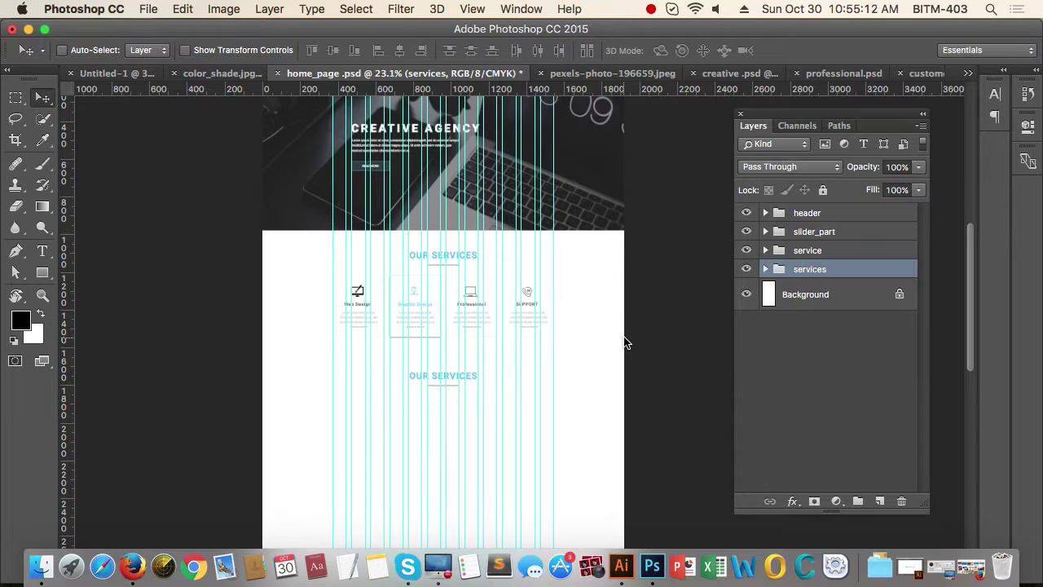
pyautogui.hotkey('shift', 'Down')
pyautogui.hotkey('shift', 'Down')
pyautogui.hotkey('shift', 'Down')
pyautogui.hotkey('shift', 'Down')
pyautogui.hotkey('shift', 'Down')
pyautogui.hotkey('shift', 'Down')
pyautogui.hotkey('shift', 'Down')
pyautogui.hotkey('shift', 'Down')
pyautogui.hotkey('shift', 'Down')
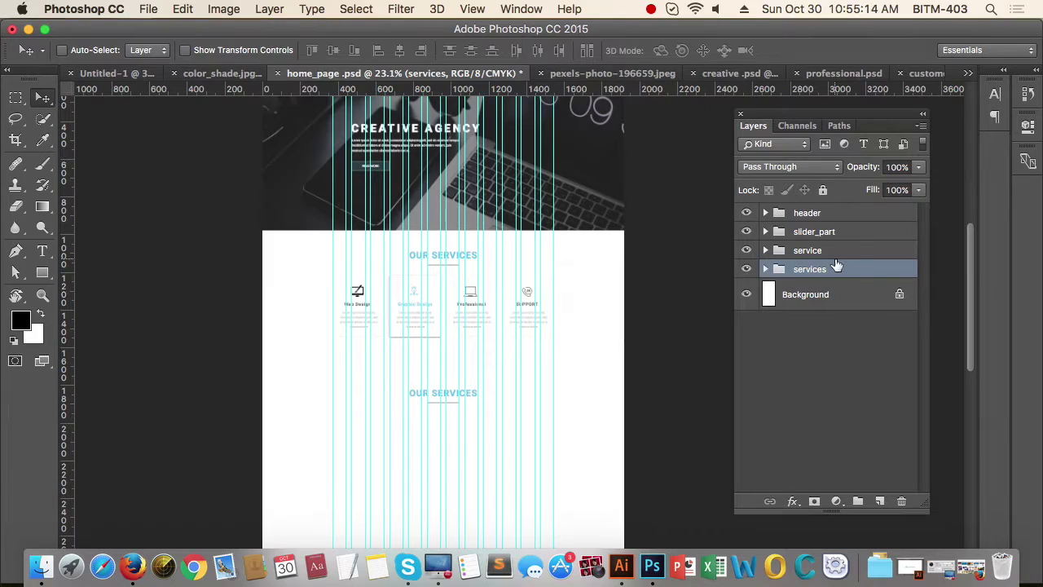
# Step: Reposition the whole service group so its heading starts about 150 px below the slider image's lower edge
pyautogui.click(836, 258)
pyautogui.moveTo(419, 210); pyautogui.dragTo(492, 242)
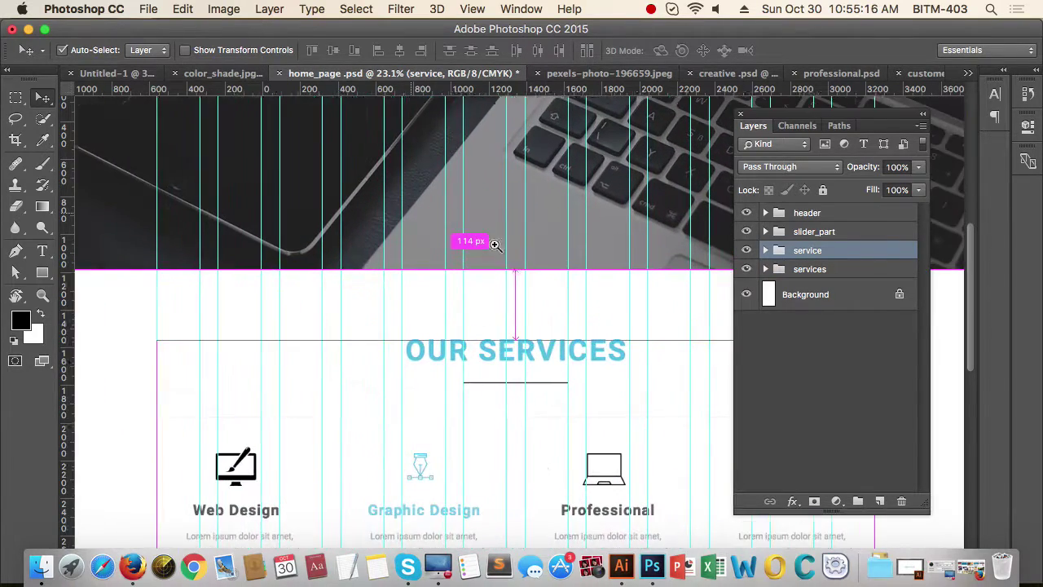
pyautogui.moveTo(594, 325); pyautogui.dragTo(519, 349)
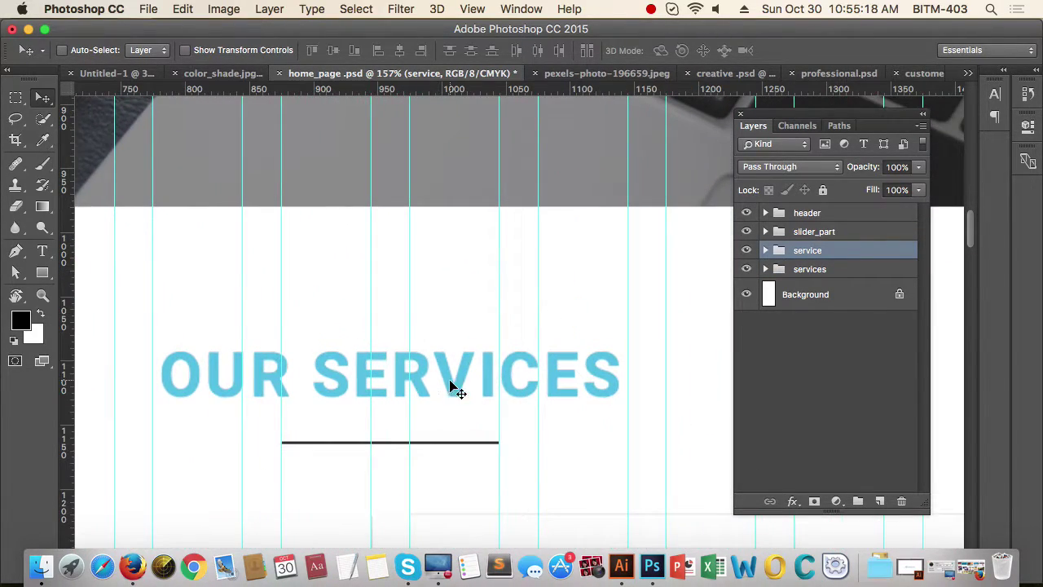
pyautogui.moveTo(453, 384); pyautogui.dragTo(449, 239)
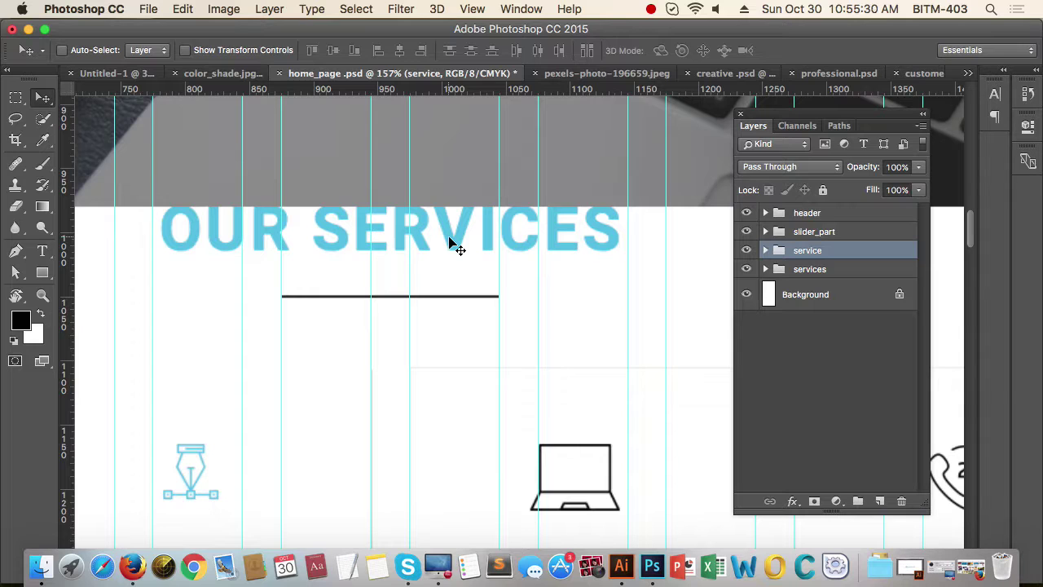
pyautogui.scroll(5, 456, 245)
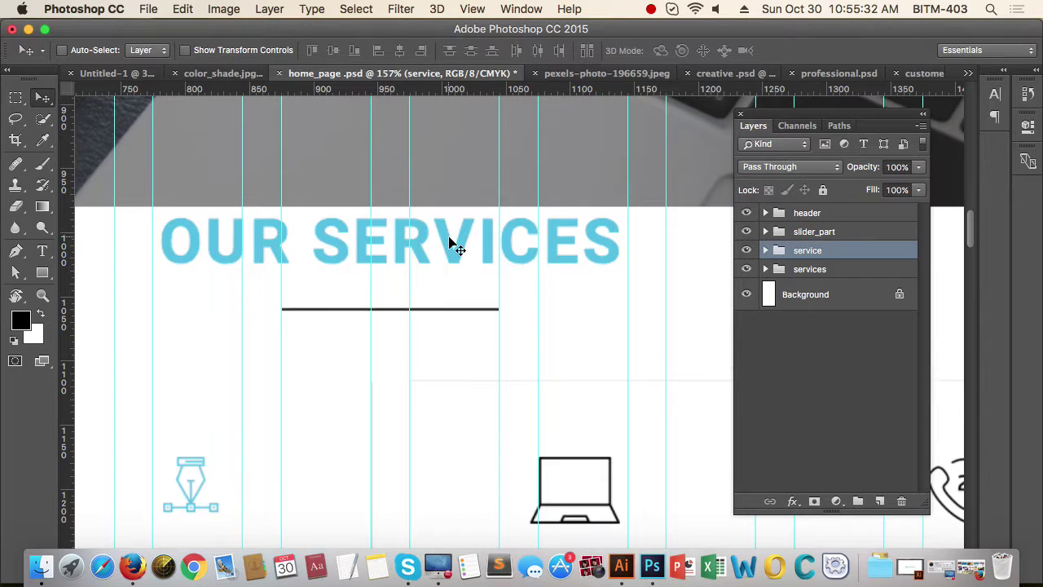
pyautogui.hotkey('shift', 'Down')
pyautogui.hotkey('shift', 'Down')
pyautogui.hotkey('shift', 'Down')
pyautogui.hotkey('shift', 'Down')
pyautogui.hotkey('shift', 'Down')
pyautogui.hotkey('shift', 'Down')
pyautogui.hotkey('shift', 'Down')
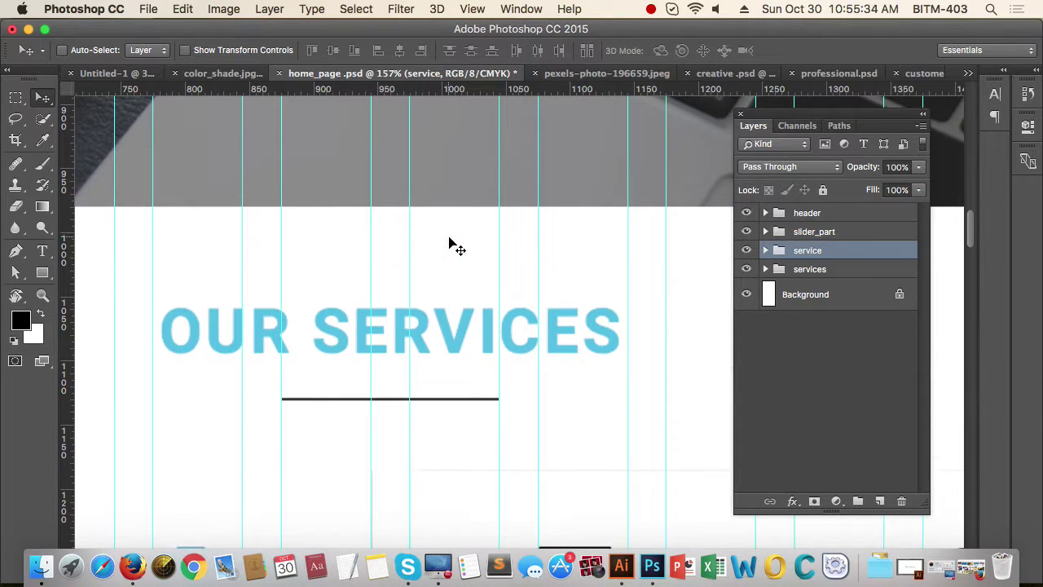
pyautogui.hotkey('shift', 'Down')
pyautogui.hotkey('shift', 'Down')
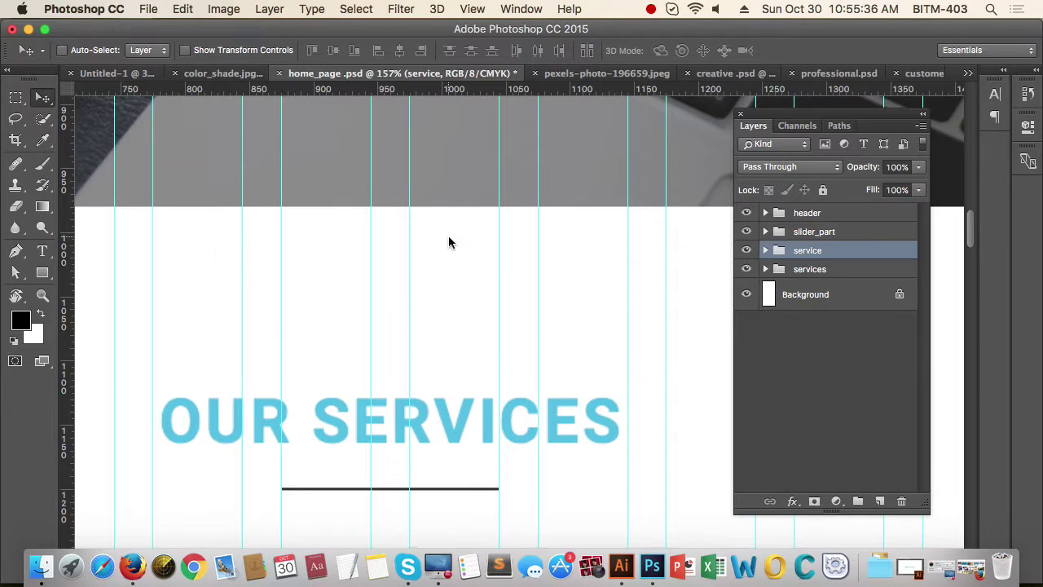
# Step: Expand the service group and group service_1 through service_4 together inside it
pyautogui.moveTo(422, 353); pyautogui.dragTo(327, 358)
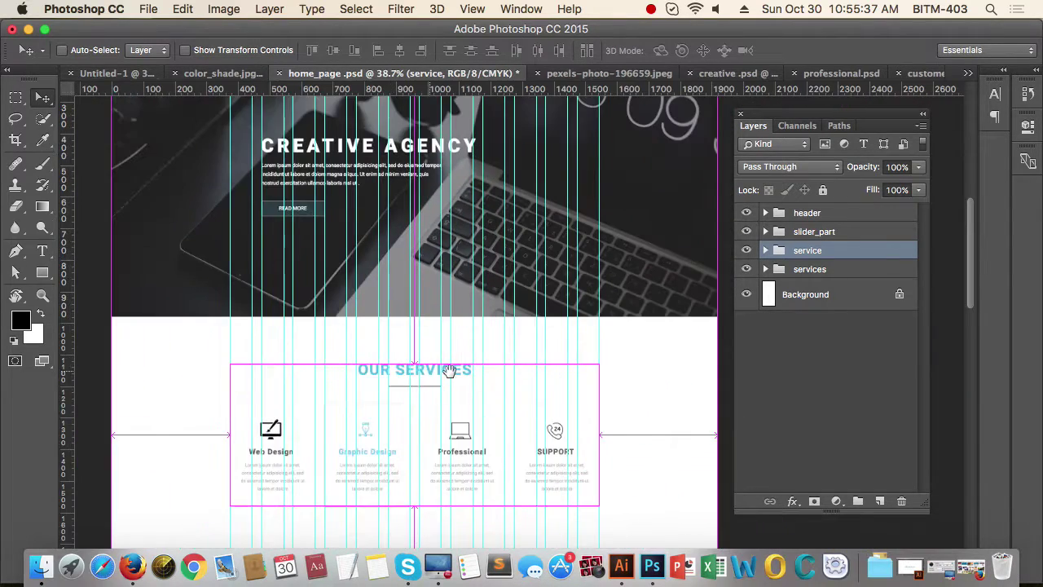
pyautogui.moveTo(469, 376); pyautogui.dragTo(450, 304)
pyautogui.moveTo(450, 306); pyautogui.dragTo(457, 330)
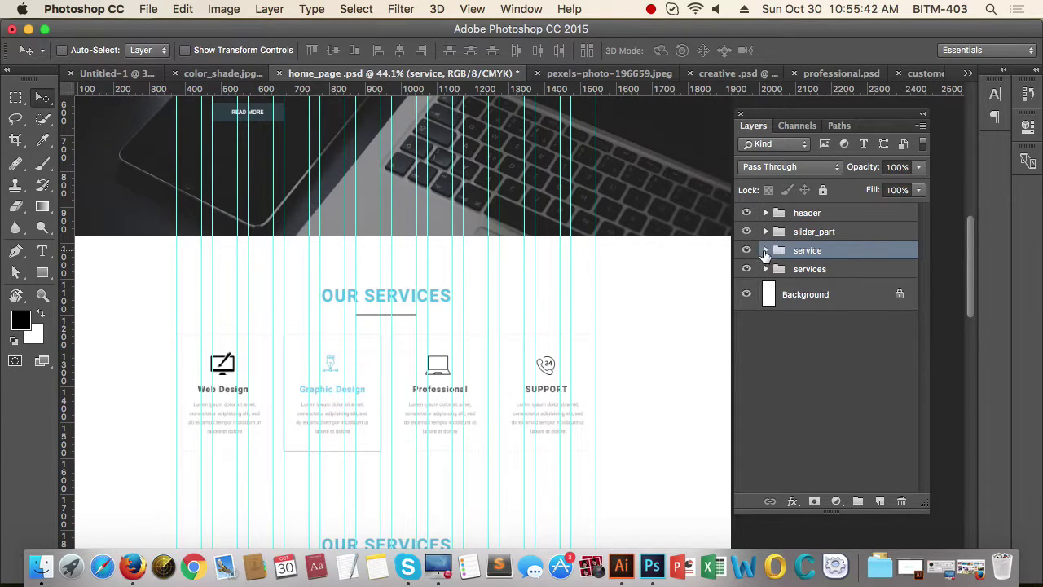
pyautogui.click(765, 251)
pyautogui.click(864, 290)
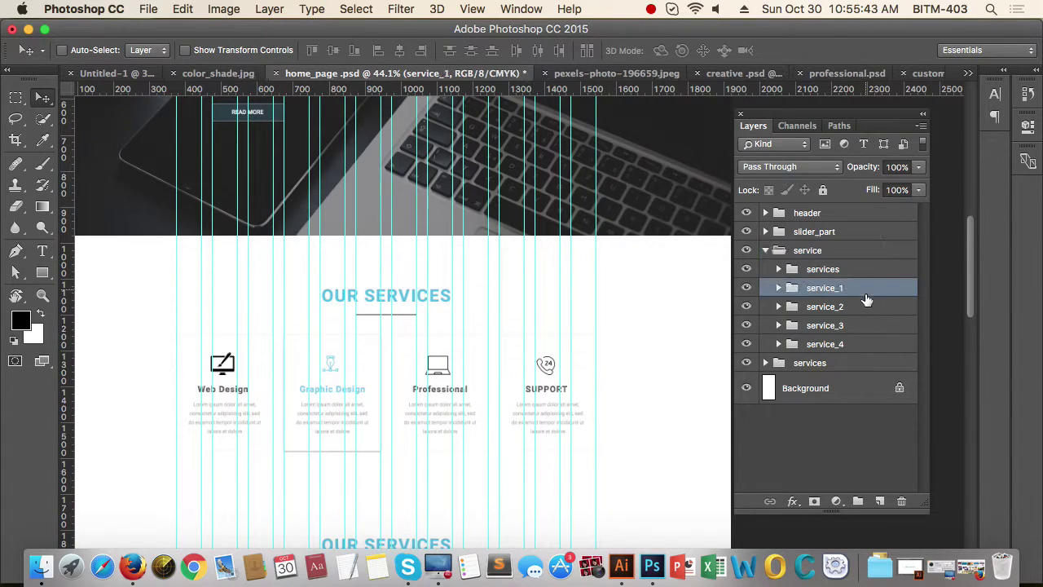
pyautogui.keyDown('shift'); pyautogui.click(868, 344); pyautogui.keyUp('shift')
pyautogui.press('super+g')
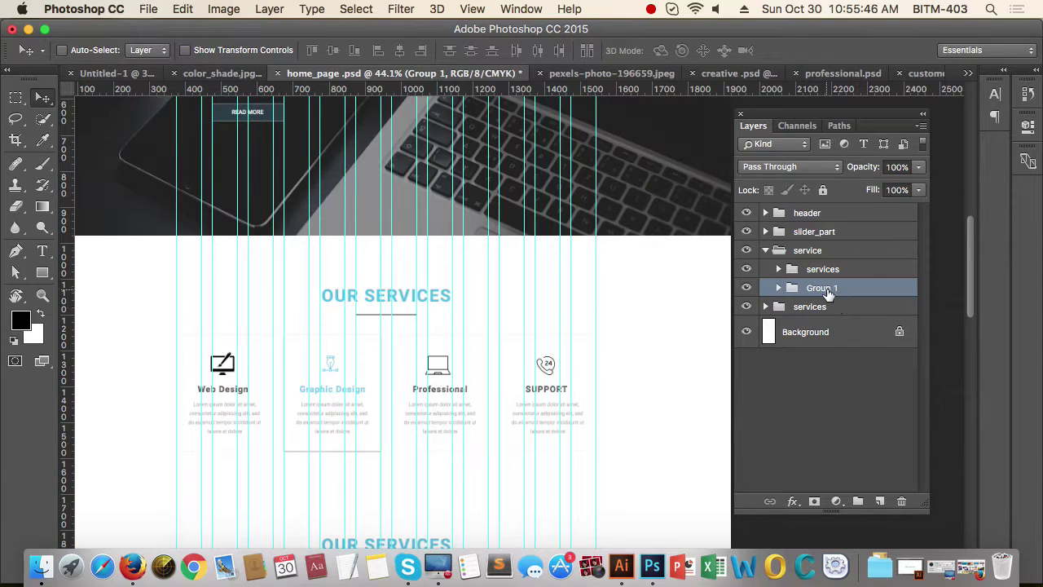
# Step: Nudge the group of service cards up until its upper edge meets the OUR SERVICES heading's underline
pyautogui.moveTo(348, 362); pyautogui.dragTo(459, 357)
pyautogui.moveTo(494, 307); pyautogui.dragTo(486, 338)
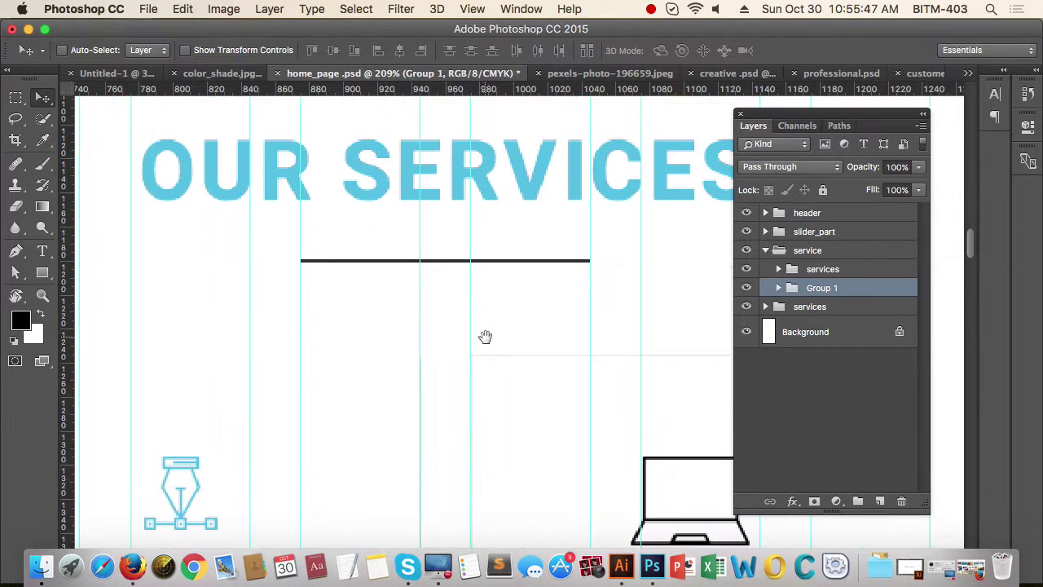
pyautogui.press('super+r')
pyautogui.hotkey('shift', 'Up')
pyautogui.hotkey('shift', 'Up')
pyautogui.hotkey('shift', 'Up')
pyautogui.hotkey('shift', 'Up')
pyautogui.hotkey('shift', 'Up')
pyautogui.hotkey('shift', 'Up')
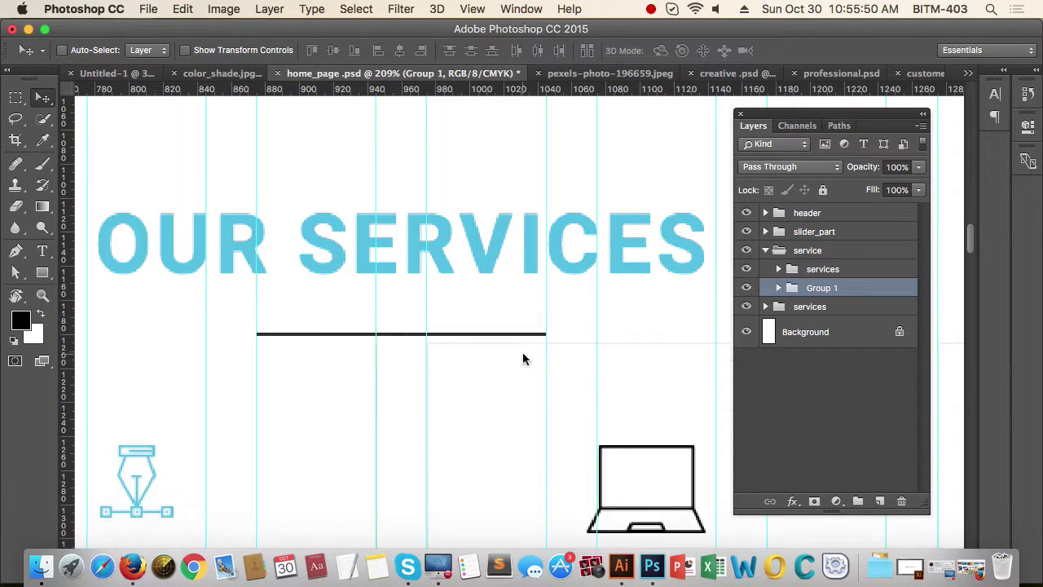
pyautogui.press('Down')
pyautogui.press('Down')
pyautogui.press('Down')
pyautogui.press('Down')
pyautogui.press('Down')
pyautogui.press('Down')
pyautogui.press('Down')
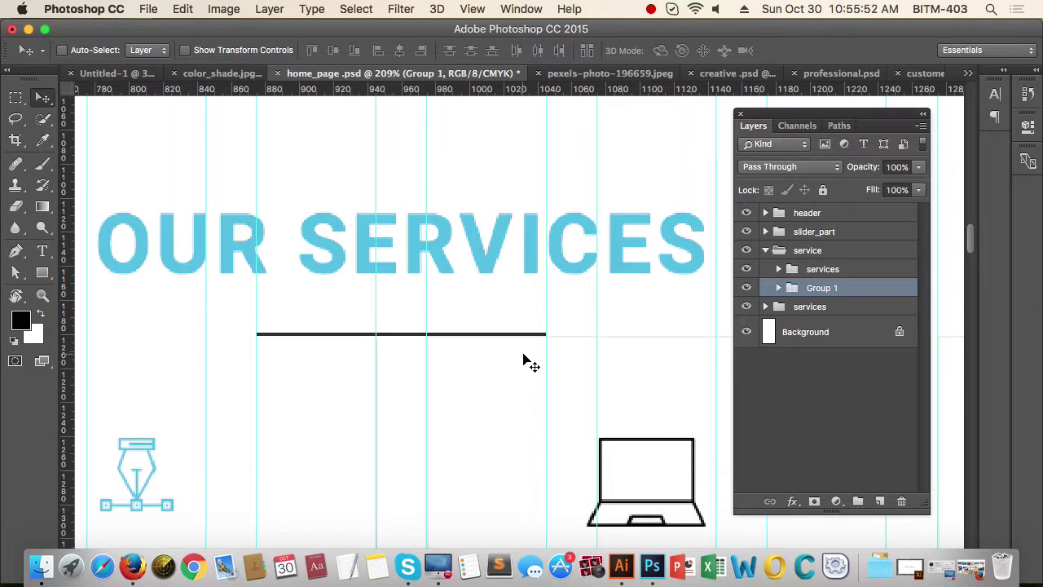
pyautogui.press('Up')
# Step: Move the group of service cards down to about 100 px below the heading's underline
pyautogui.hotkey('shift', 'Down')
pyautogui.hotkey('shift', 'Down')
pyautogui.hotkey('shift', 'Down')
pyautogui.hotkey('shift', 'Down')
pyautogui.hotkey('shift', 'Down')
pyautogui.hotkey('shift', 'Down')
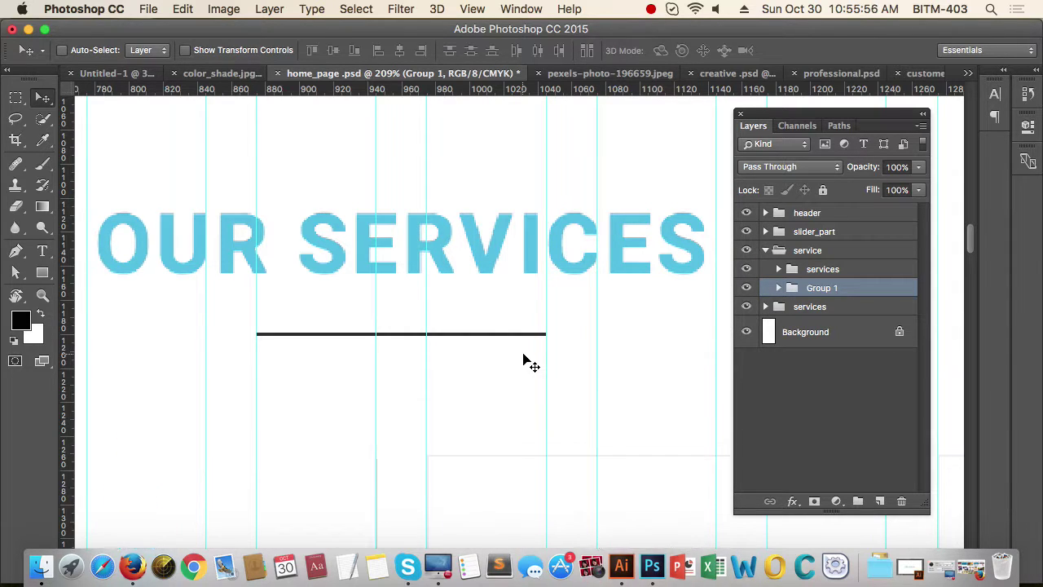
pyautogui.hotkey('shift', 'Down')
pyautogui.hotkey('shift', 'Down')
pyautogui.hotkey('shift', 'Down')
pyautogui.scroll(-10, 526, 361)
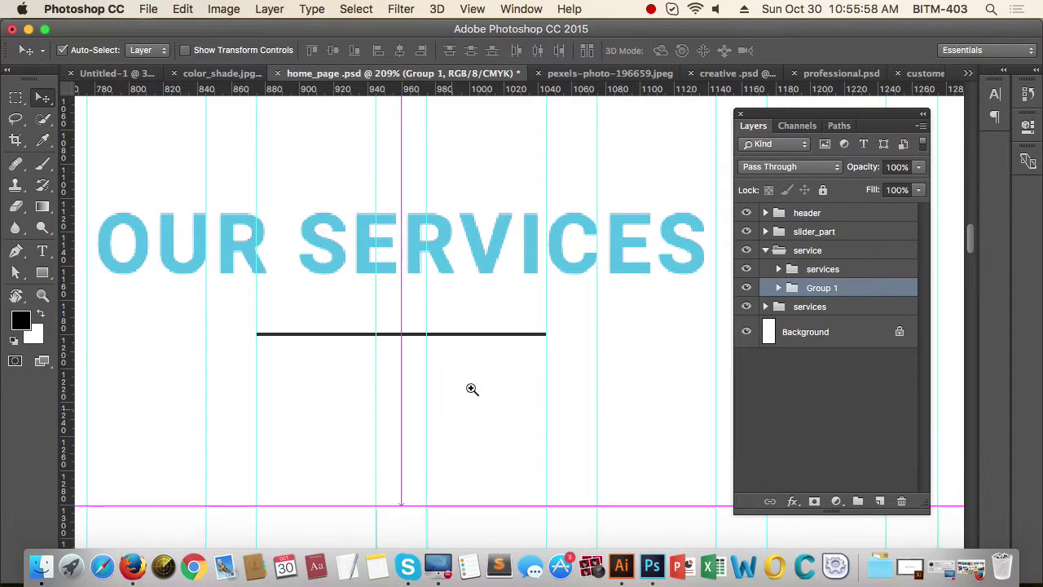
pyautogui.scroll(3, 625, 400)
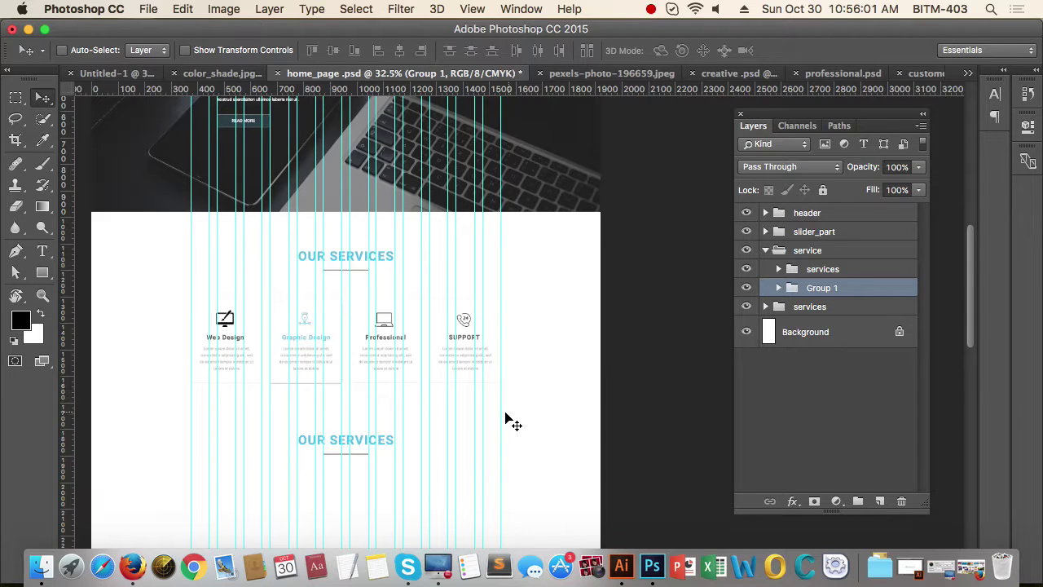
pyautogui.scroll(1, 444, 411)
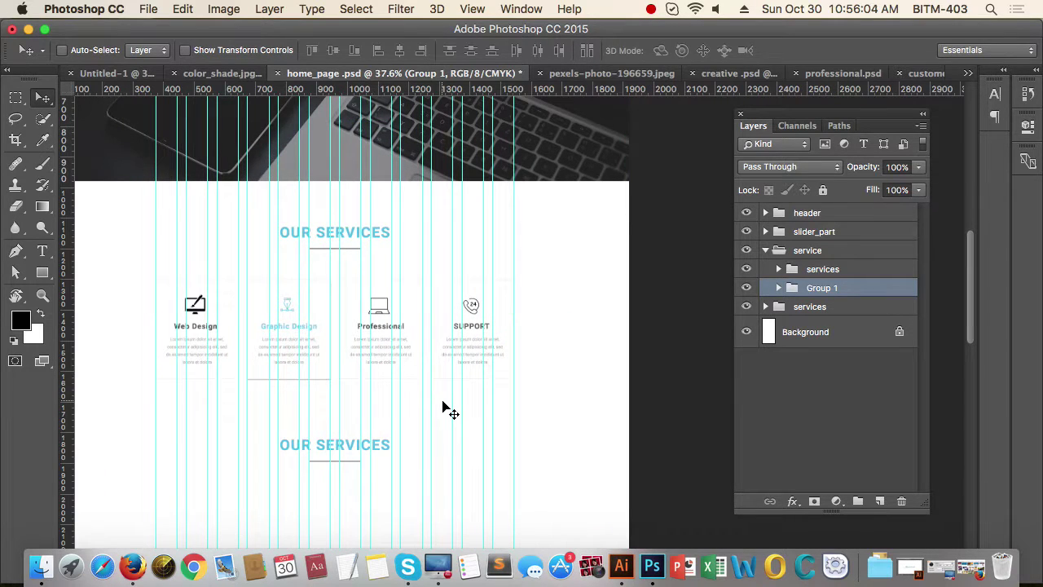
# Step: Hide the guides to check the spacing of the services section, and show them again
pyautogui.press('super+semicolon')
pyautogui.scroll(-3, 577, 472)
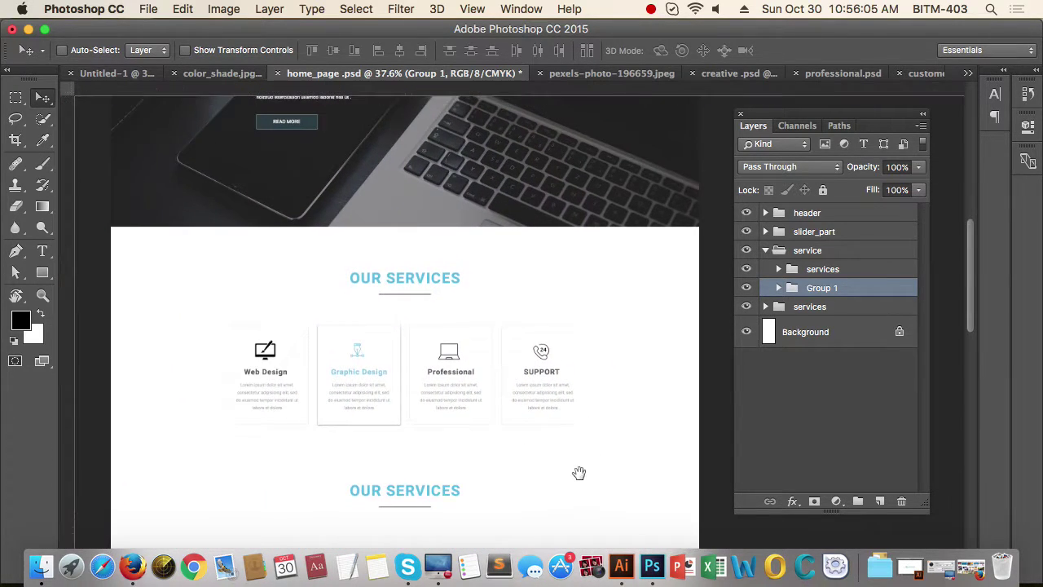
pyautogui.moveTo(612, 384); pyautogui.dragTo(587, 302)
pyautogui.keyDown('super'); pyautogui.click(566, 416); pyautogui.keyUp('super')
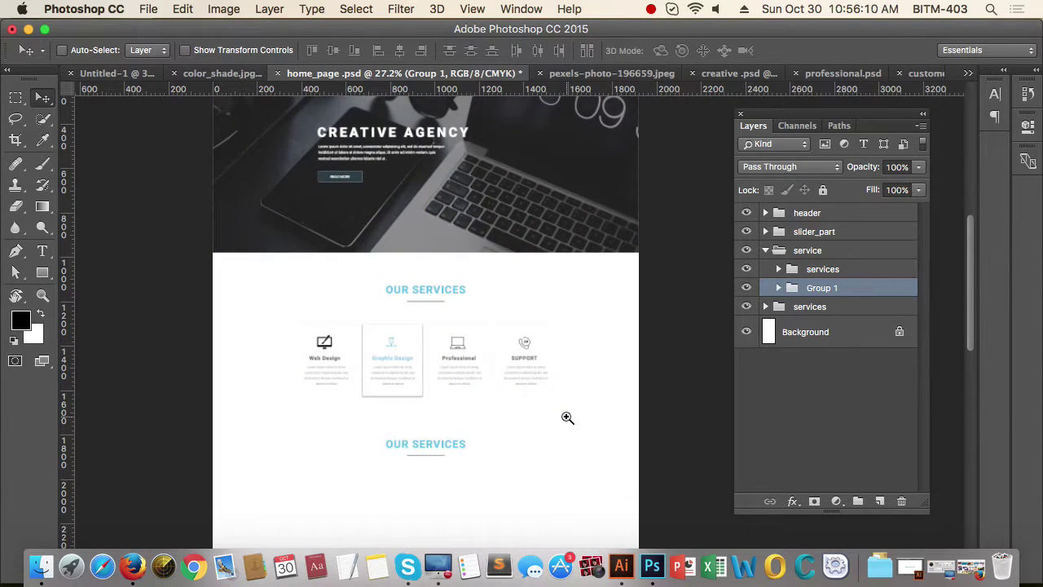
pyautogui.press('super+semicolon')
# Step: Rename the duplicated services heading group outside the service group as "abuot us"
pyautogui.moveTo(560, 443); pyautogui.dragTo(558, 370)
pyautogui.press('super+r')
pyautogui.moveTo(459, 395); pyautogui.dragTo(494, 396)
pyautogui.click(836, 307)
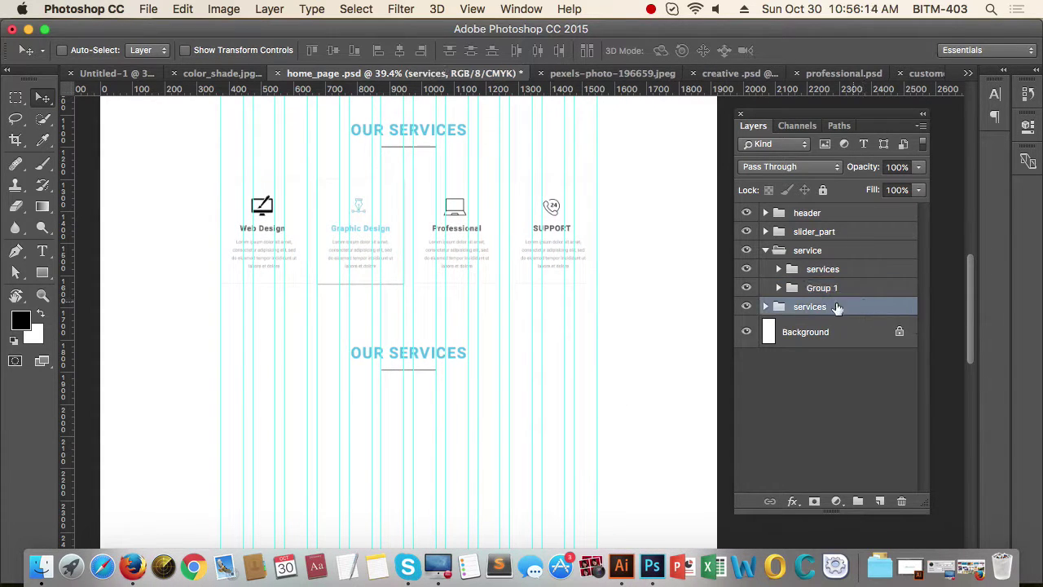
pyautogui.doubleClick(809, 307)
pyautogui.write('abuot us')
pyautogui.press('Return')
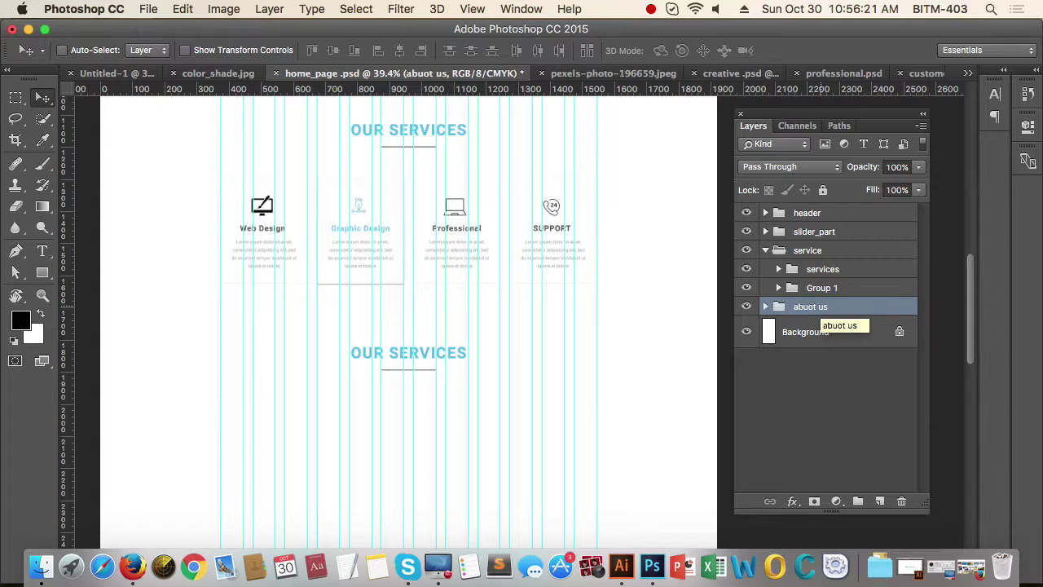
# Step: Expand the abuot us group and change its heading text to "ABOUT US"
pyautogui.keyDown('super'); pyautogui.click(441, 343); pyautogui.keyUp('super')
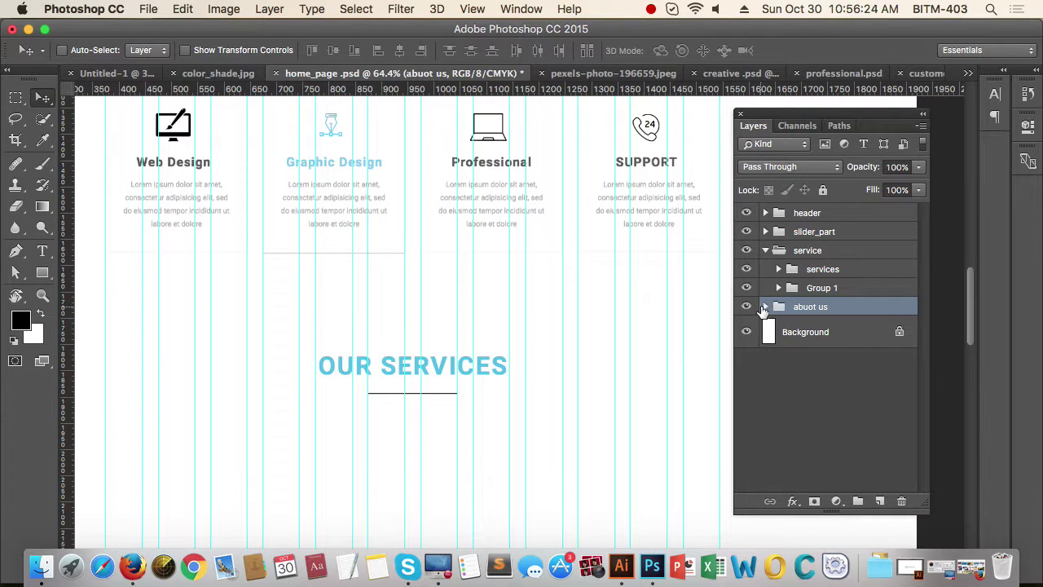
pyautogui.click(764, 307)
pyautogui.click(862, 332)
pyautogui.press('t')
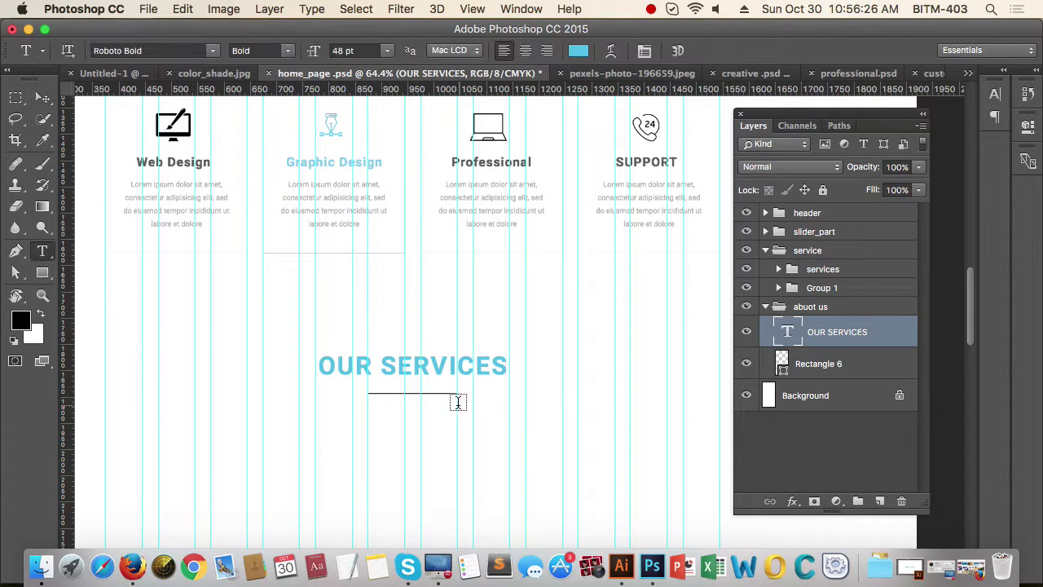
pyautogui.tripleClick(421, 367)
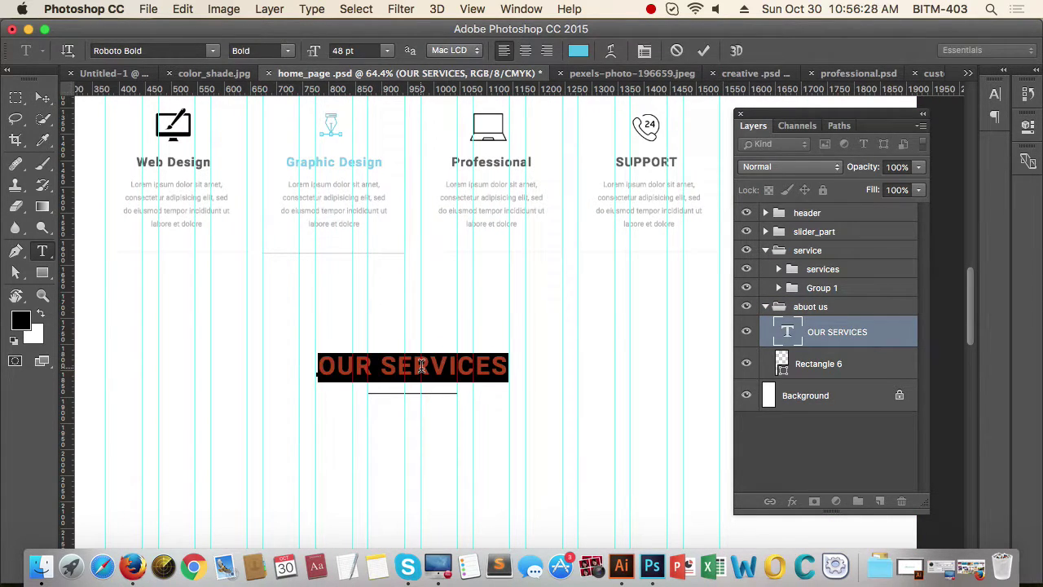
pyautogui.write('ABUT')
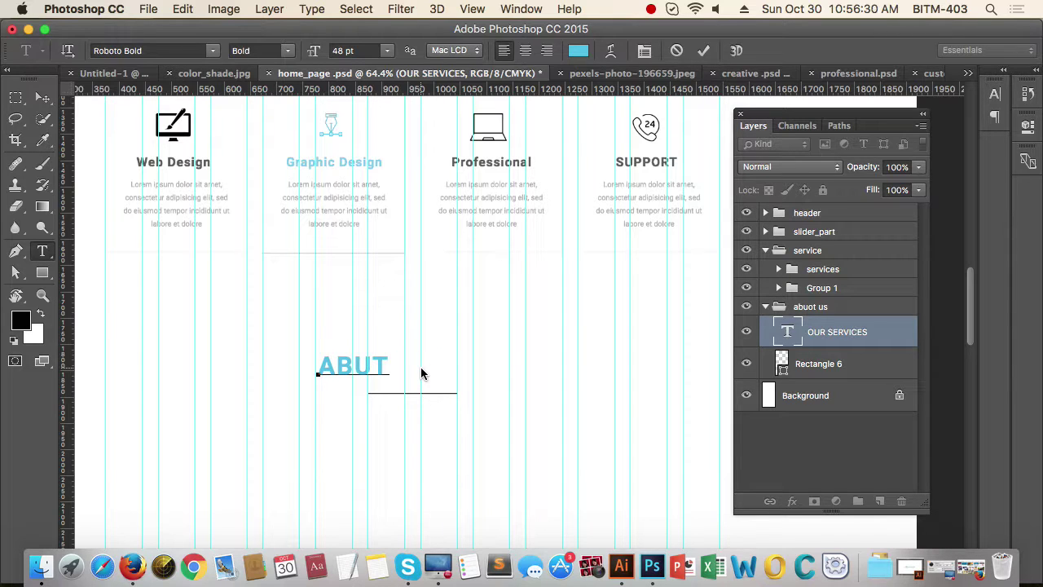
pyautogui.press('BackSpace')
pyautogui.write('US')
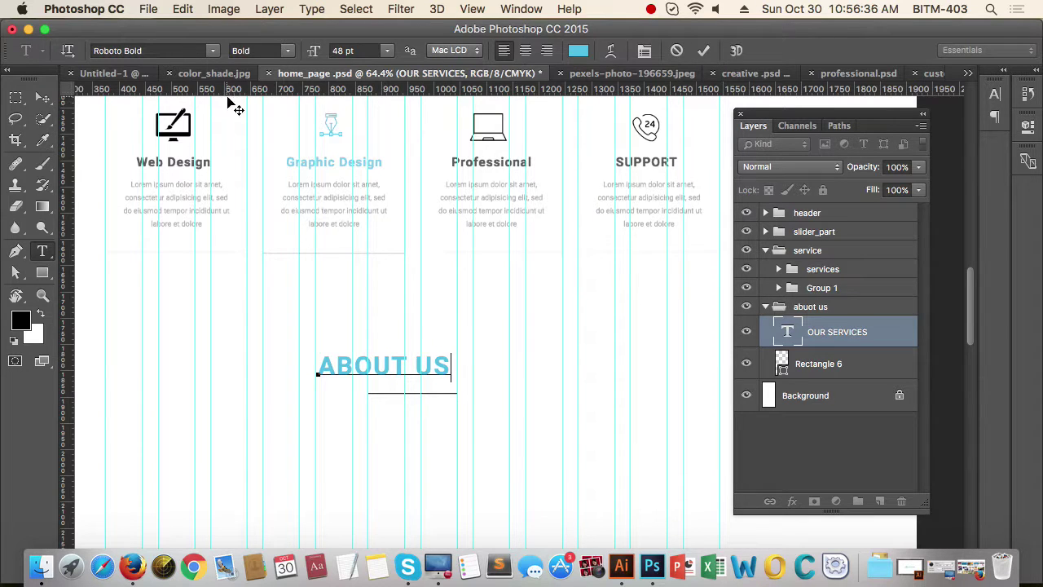
pyautogui.click(43, 97)
# Step: Align the horizontal centers of the ABOUT US text and its Rectangle 6 underline
pyautogui.keyDown('shift'); pyautogui.click(878, 366); pyautogui.keyUp('shift')
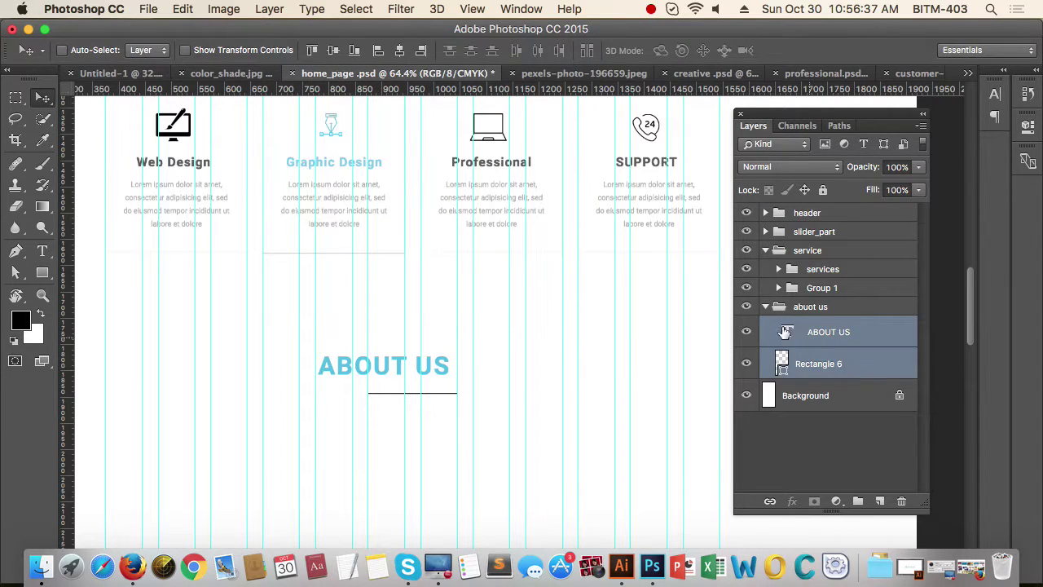
pyautogui.click(333, 51)
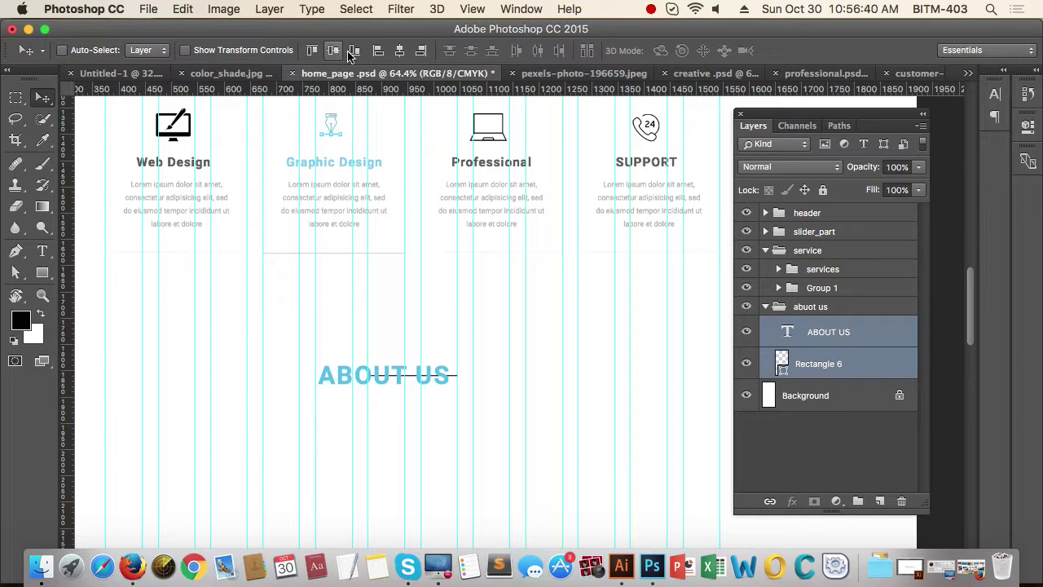
pyautogui.click(399, 50)
pyautogui.moveTo(595, 372); pyautogui.dragTo(559, 378)
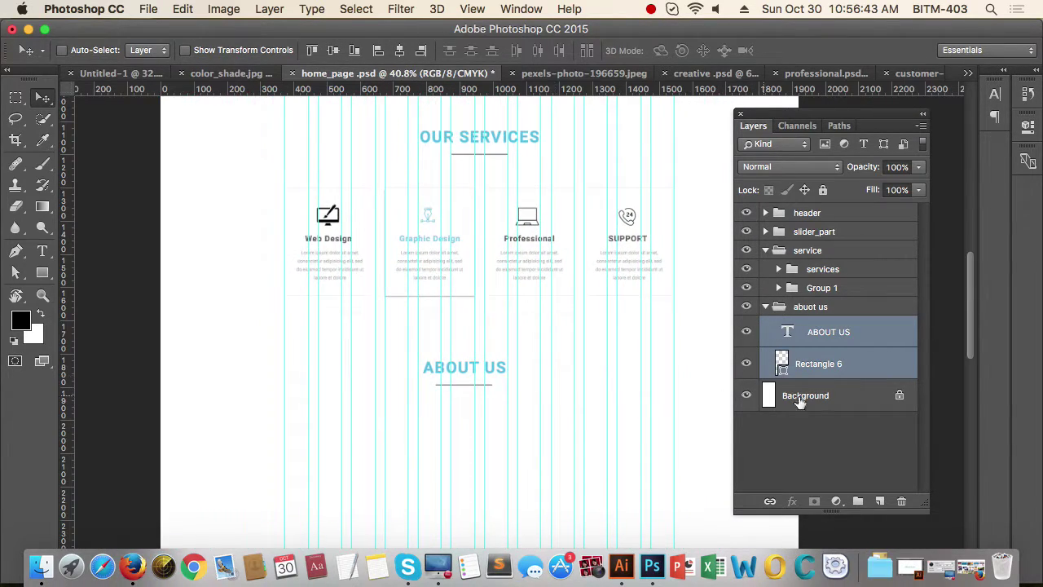
# Step: Center the ABOUT US text and its underline horizontally on the Background layer, and collapse the abuot us group
pyautogui.keyDown('shift'); pyautogui.click(856, 395); pyautogui.keyUp('shift')
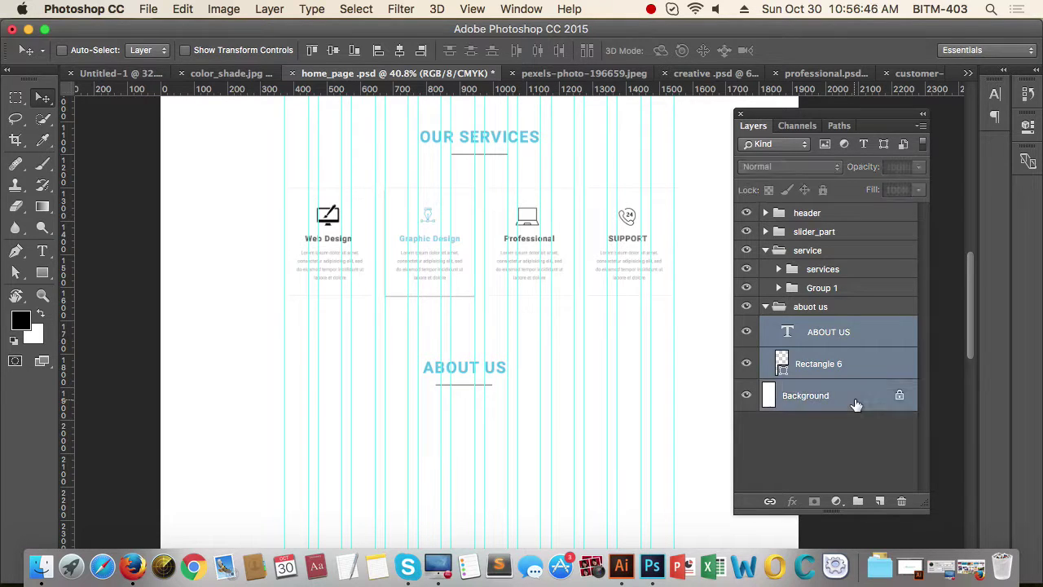
pyautogui.click(401, 52)
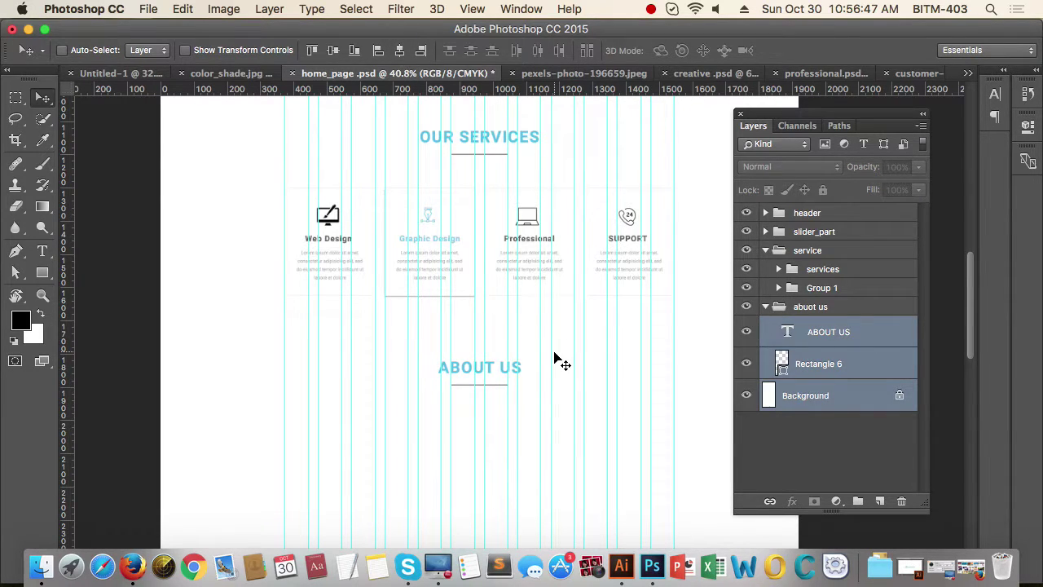
pyautogui.click(807, 330)
pyautogui.click(765, 308)
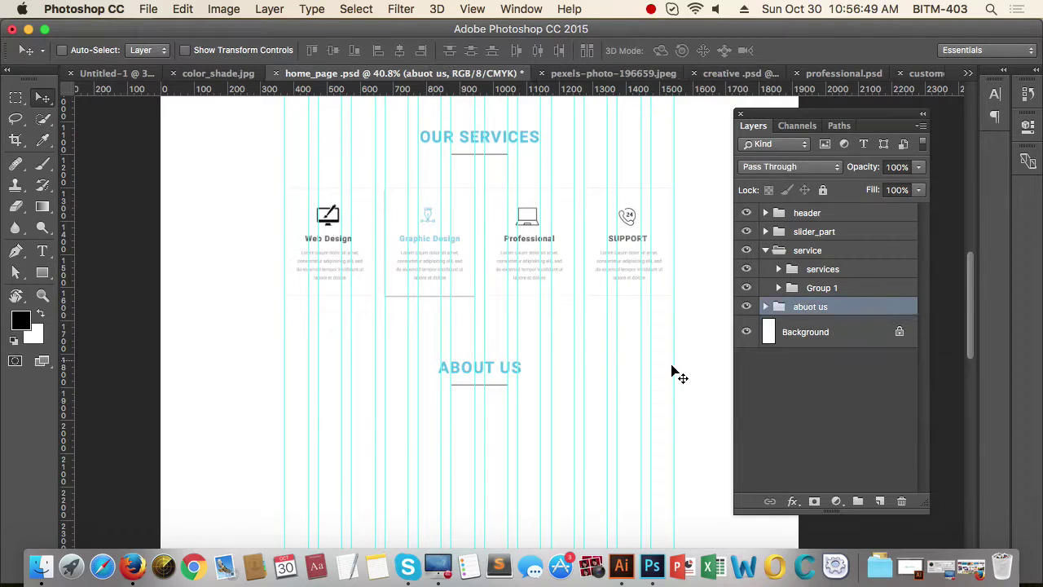
# Step: Reposition the abuot us heading group about 150 px below the bottom edge of the service cards
pyautogui.moveTo(514, 334); pyautogui.dragTo(526, 396)
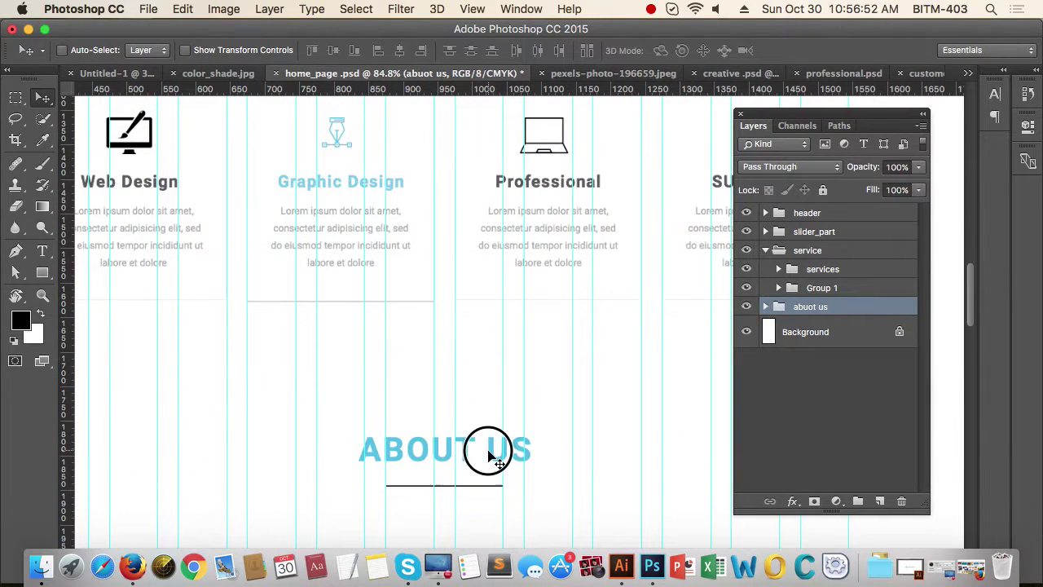
pyautogui.moveTo(489, 456); pyautogui.dragTo(527, 335)
pyautogui.moveTo(452, 315); pyautogui.dragTo(454, 326)
pyautogui.hotkey('shift', 'Down')
pyautogui.hotkey('shift', 'Down')
pyautogui.hotkey('shift', 'Down')
pyautogui.hotkey('shift', 'Down')
pyautogui.hotkey('shift', 'Down')
pyautogui.hotkey('shift', 'Down')
pyautogui.hotkey('shift', 'Down')
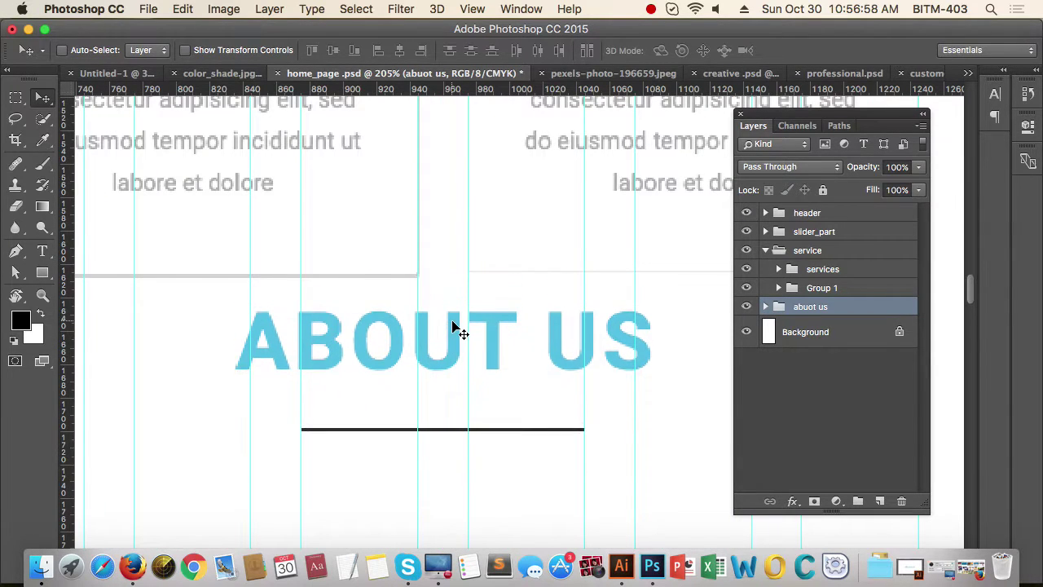
pyautogui.hotkey('shift', 'Down')
pyautogui.hotkey('shift', 'Down')
pyautogui.hotkey('shift', 'Down')
pyautogui.hotkey('shift', 'Down')
pyautogui.hotkey('shift', 'Down')
pyautogui.hotkey('shift', 'Down')
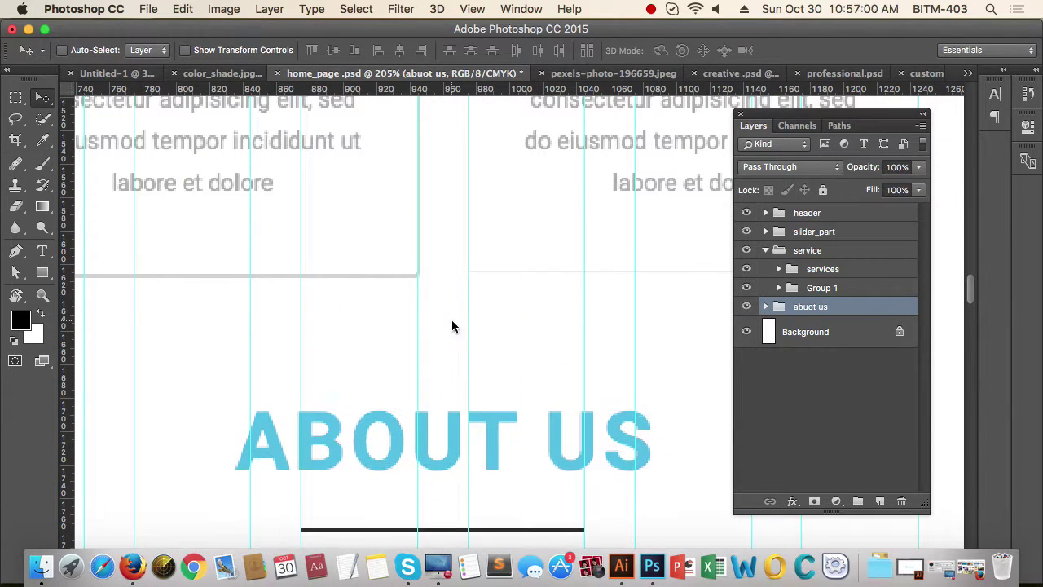
pyautogui.hotkey('shift', 'Down')
pyautogui.hotkey('shift', 'Down')
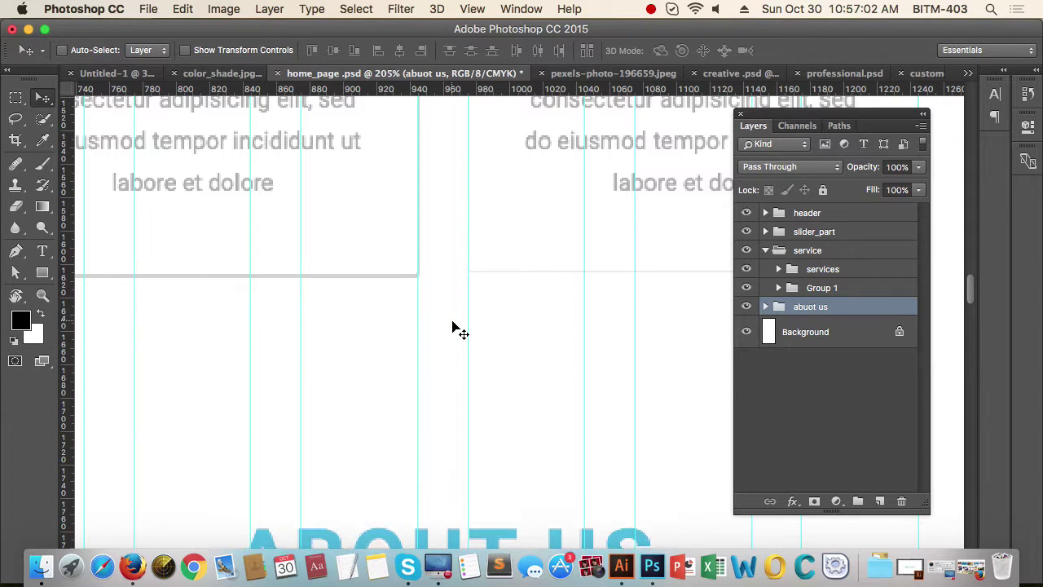
# Step: Examine the spacing between the service cards and the ABOUT US heading, and the empty area beneath it
pyautogui.moveTo(451, 351); pyautogui.dragTo(384, 397)
pyautogui.moveTo(458, 443); pyautogui.dragTo(444, 368)
pyautogui.click(527, 397)
pyautogui.moveTo(527, 396); pyautogui.dragTo(505, 359)
pyautogui.moveTo(513, 375); pyautogui.dragTo(493, 333)
pyautogui.moveTo(464, 300); pyautogui.dragTo(461, 361)
pyautogui.moveTo(433, 334); pyautogui.dragTo(409, 283)
pyautogui.moveTo(517, 320); pyautogui.dragTo(519, 319)
pyautogui.press('super+r')
pyautogui.scroll(-1, 509, 329)
pyautogui.moveTo(436, 294); pyautogui.dragTo(445, 320)
pyautogui.moveTo(498, 343); pyautogui.dragTo(491, 321)
pyautogui.moveTo(428, 300)
pyautogui.mouseDown()
pyautogui.moveTo(438, 299)
pyautogui.moveTo(423, 302)
pyautogui.mouseUp()
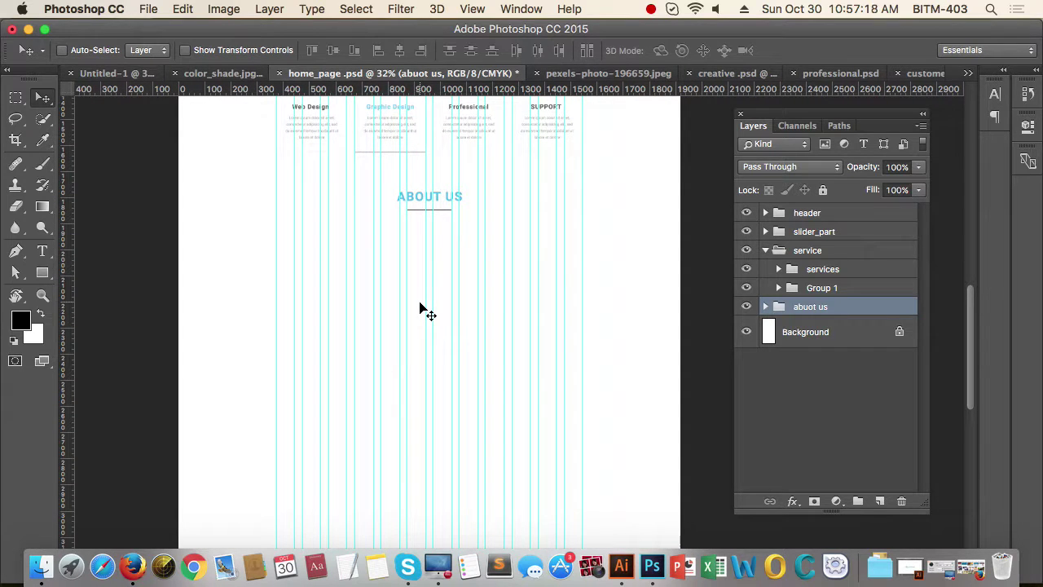
# Step: Create a rectangle 570 px wide and 500 px high below the ABOUT US heading
pyautogui.press('u')
pyautogui.click(420, 306)
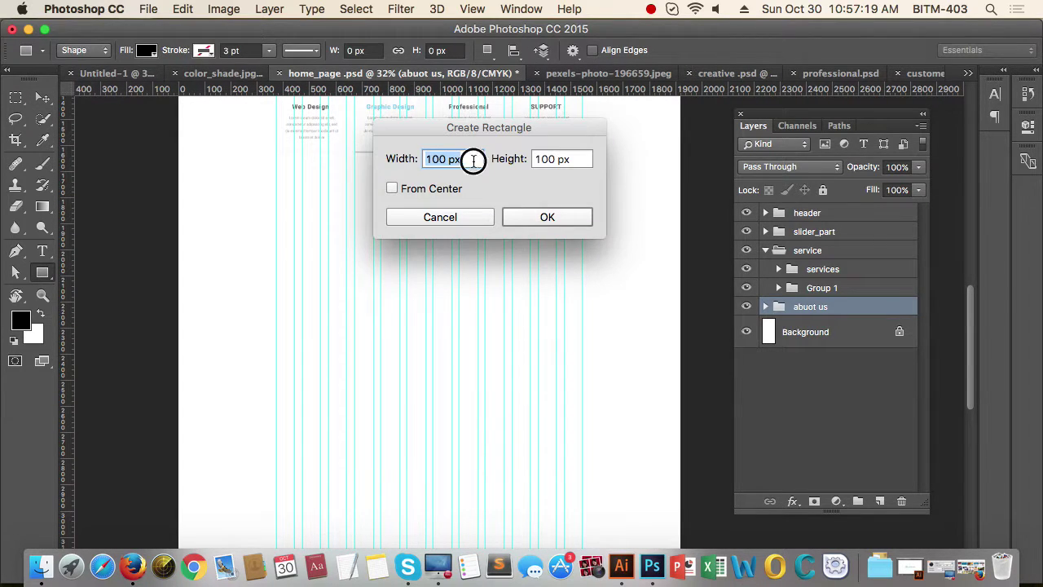
pyautogui.write('70')
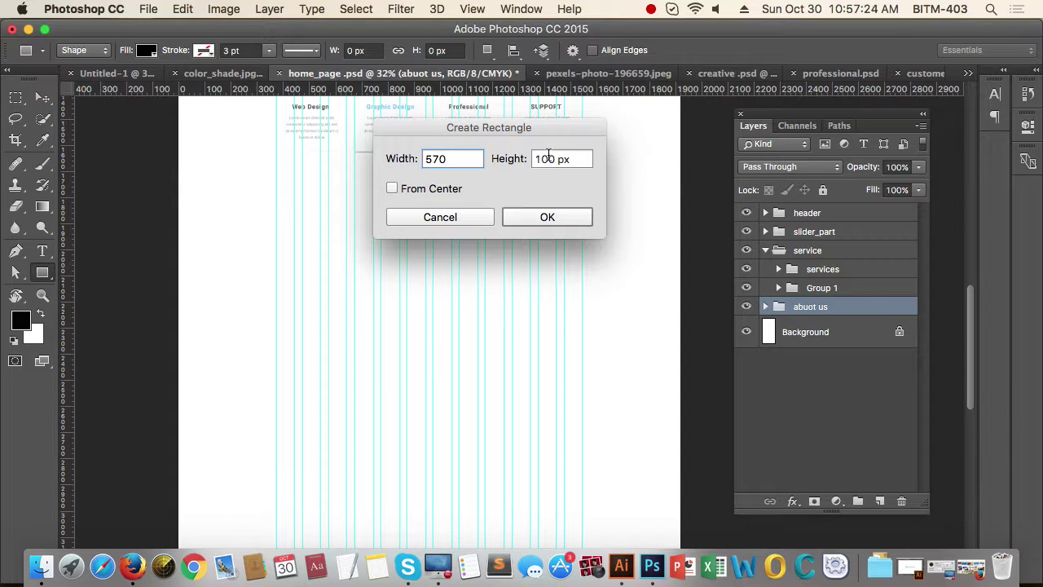
pyautogui.click(516, 160)
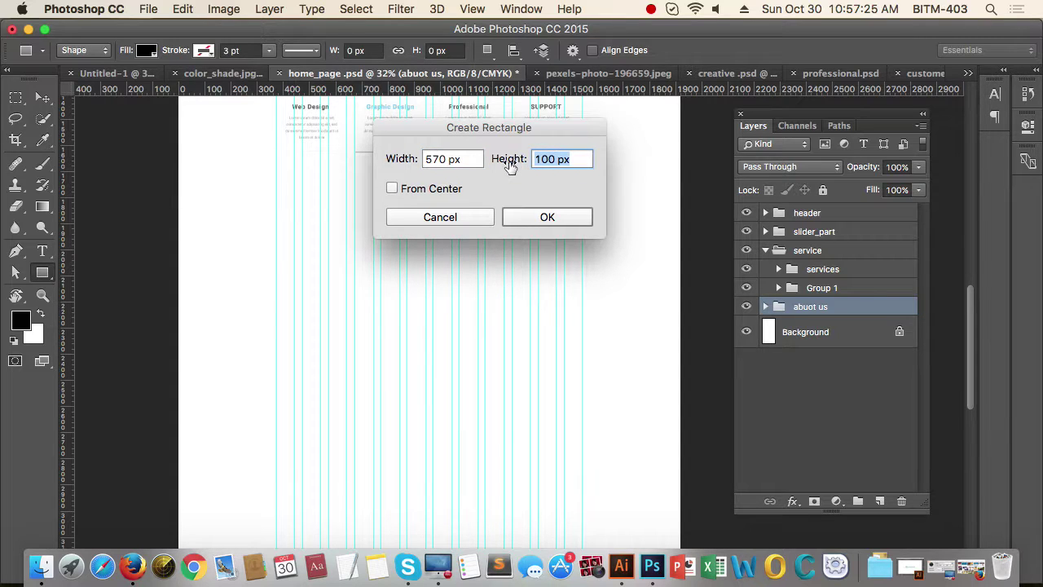
pyautogui.write('500')
pyautogui.press('Return')
# Step: Move the rectangle so its left edge sits on the first column guide, at X 375 px
pyautogui.click(42, 98)
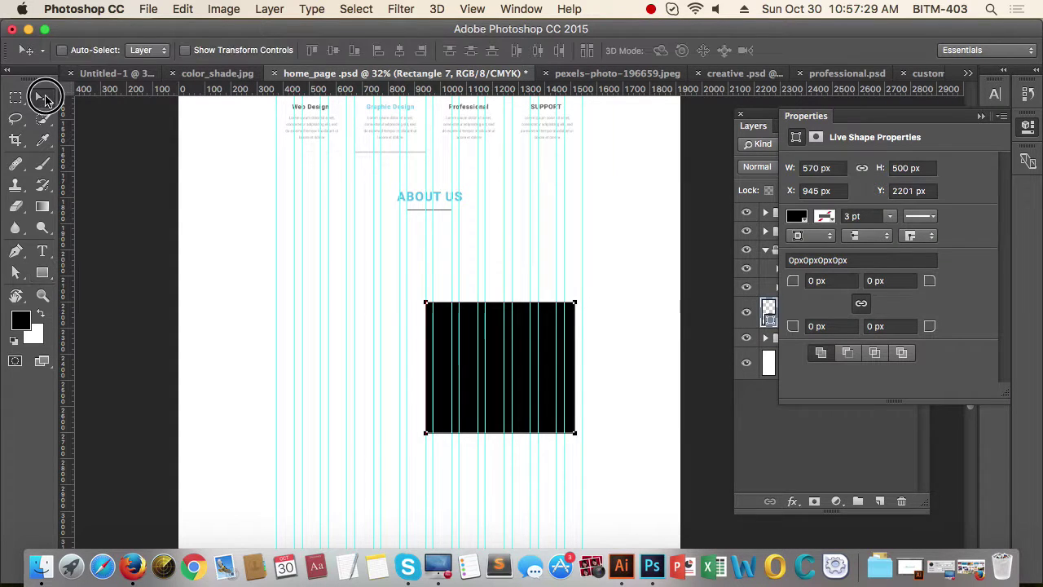
pyautogui.moveTo(472, 336); pyautogui.dragTo(326, 262)
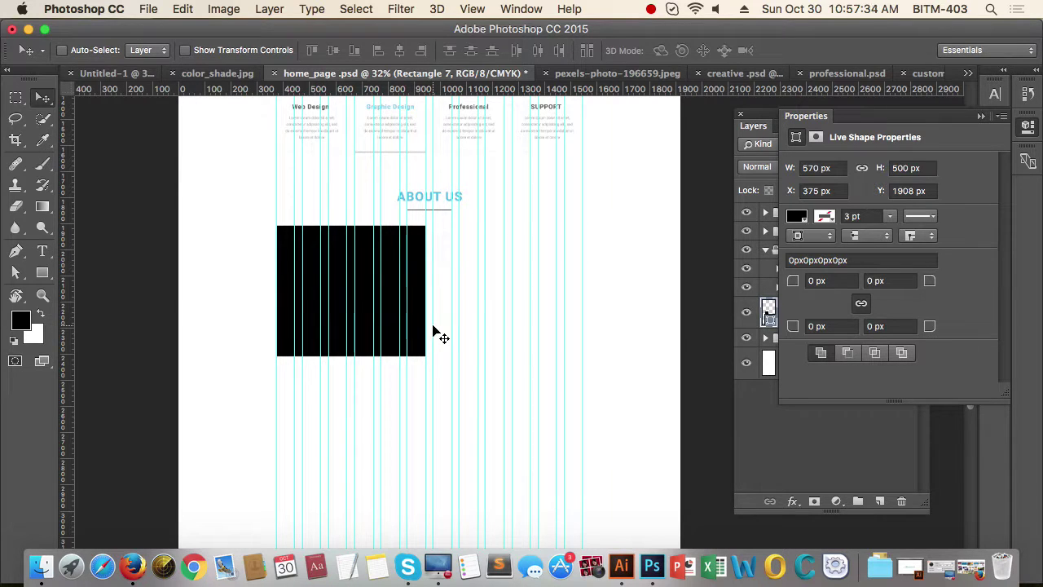
pyautogui.moveTo(520, 314); pyautogui.dragTo(458, 321)
pyautogui.moveTo(523, 322); pyautogui.dragTo(519, 337)
pyautogui.moveTo(439, 298); pyautogui.dragTo(513, 321)
pyautogui.moveTo(580, 306); pyautogui.dragTo(441, 291)
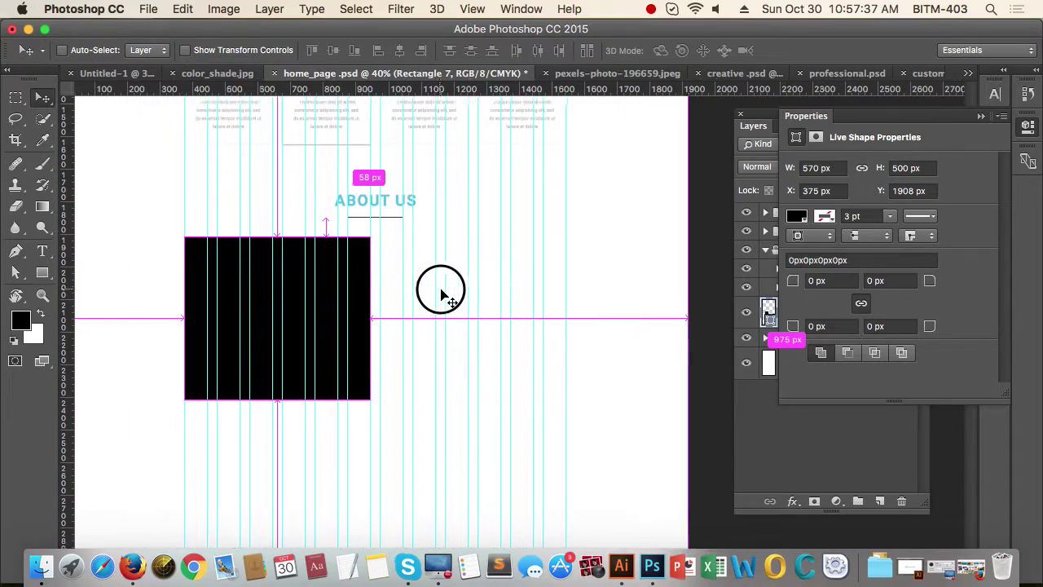
pyautogui.moveTo(204, 233); pyautogui.dragTo(293, 284)
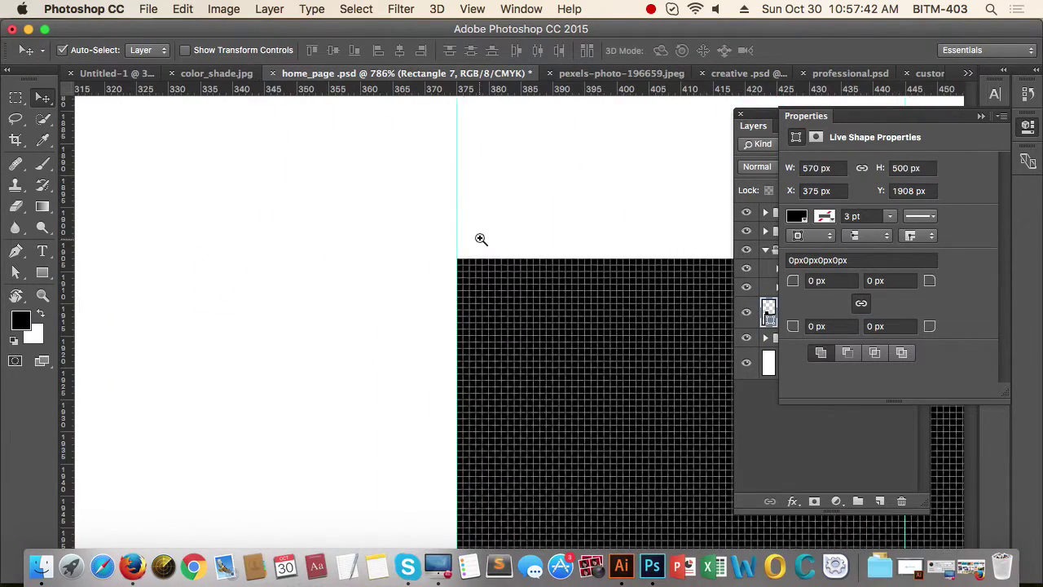
# Step: Move the rectangle up until its top edge meets the ABOUT US underline, at Y 1850 px
pyautogui.moveTo(481, 239); pyautogui.dragTo(289, 276)
pyautogui.moveTo(513, 299); pyautogui.dragTo(399, 311)
pyautogui.moveTo(515, 264); pyautogui.dragTo(585, 282)
pyautogui.moveTo(420, 274)
pyautogui.mouseDown()
pyautogui.moveTo(422, 304)
pyautogui.moveTo(421, 249)
pyautogui.moveTo(430, 259)
pyautogui.mouseUp()
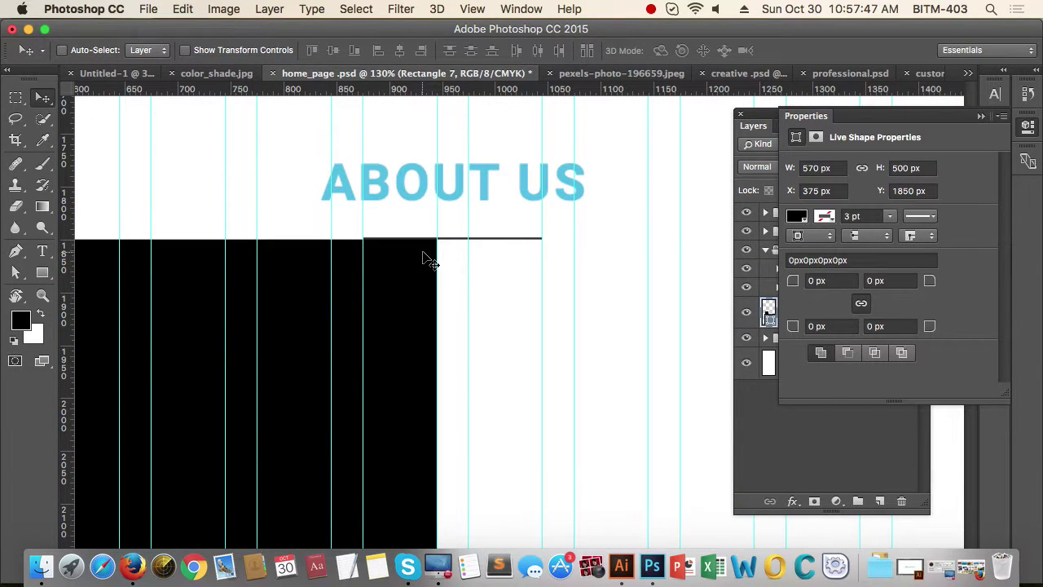
# Step: Lower the rectangle to Y 1950 px, leaving a 100 px gap below the ABOUT US underline
pyautogui.hotkey('shift', 'Down')
pyautogui.hotkey('shift', 'Down')
pyautogui.hotkey('shift', 'Down')
pyautogui.hotkey('shift', 'Up')
pyautogui.hotkey('shift', 'Up')
pyautogui.hotkey('shift', 'Up')
pyautogui.hotkey('shift', 'Down')
pyautogui.hotkey('shift', 'Down')
pyautogui.hotkey('shift', 'Down')
pyautogui.hotkey('shift', 'Down')
pyautogui.hotkey('shift', 'Down')
pyautogui.hotkey('shift', 'Down')
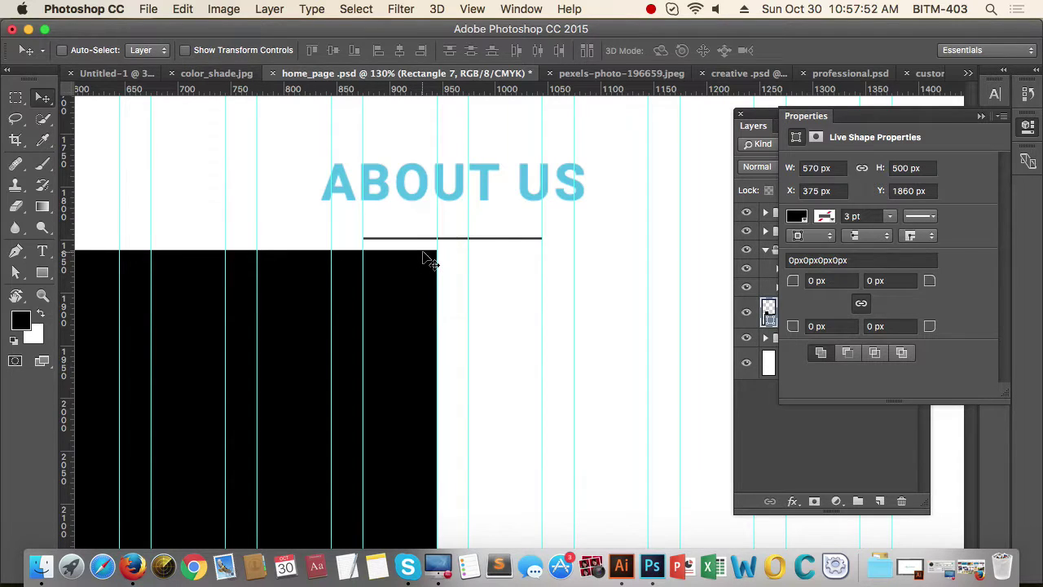
pyautogui.hotkey('shift', 'Down')
pyautogui.hotkey('shift', 'Down')
pyautogui.hotkey('shift', 'Down')
pyautogui.hotkey('shift', 'Down')
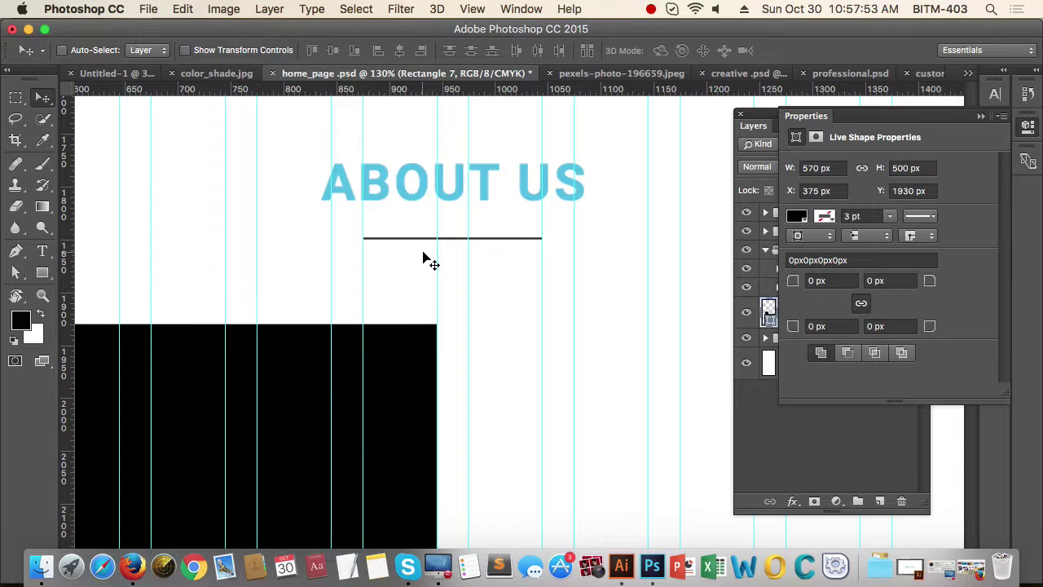
pyautogui.moveTo(450, 299); pyautogui.dragTo(345, 295)
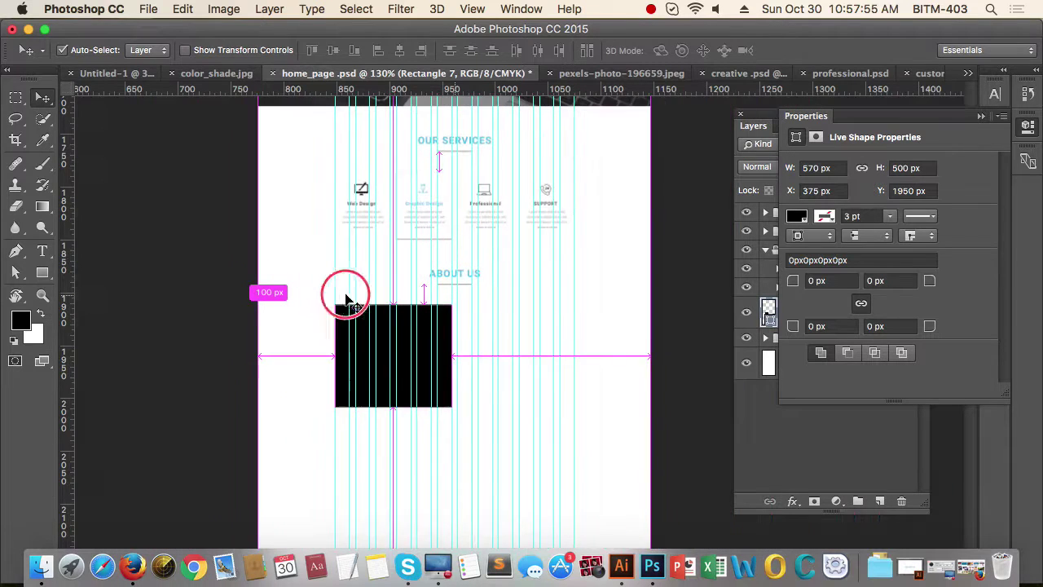
pyautogui.moveTo(519, 308); pyautogui.dragTo(489, 314)
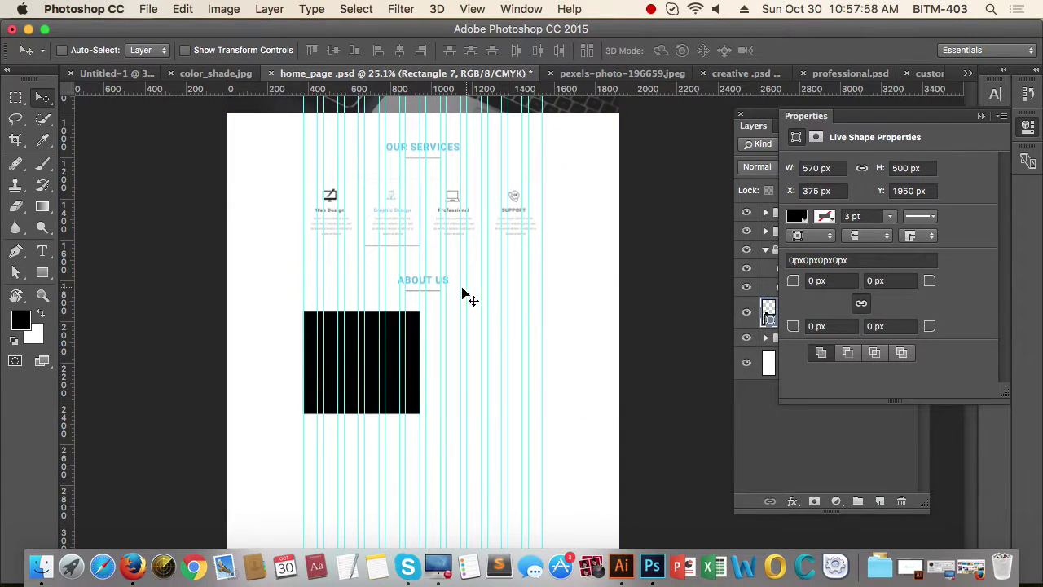
# Step: Open pexels-photo.jpg from the desktop in Photoshop
pyautogui.click(28, 31)
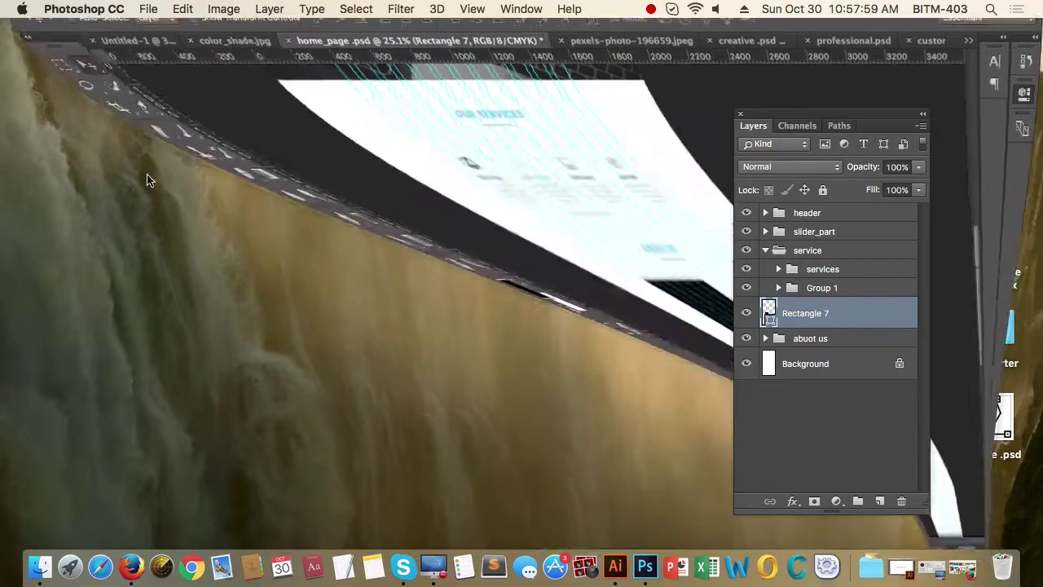
pyautogui.click(791, 322)
pyautogui.rightClick(791, 322)
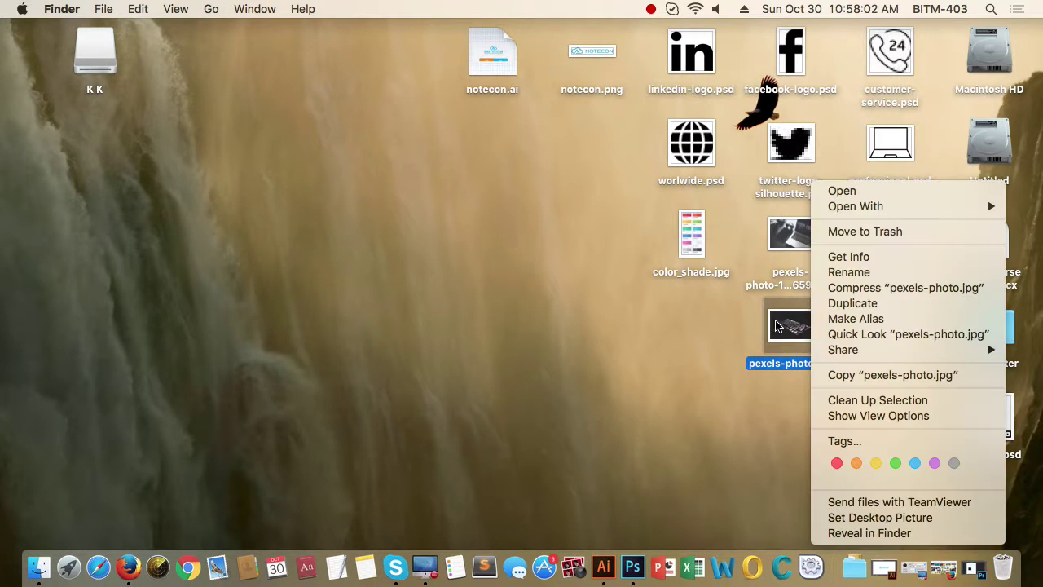
pyautogui.click(678, 324)
pyautogui.click(796, 324)
pyautogui.rightClick(796, 324)
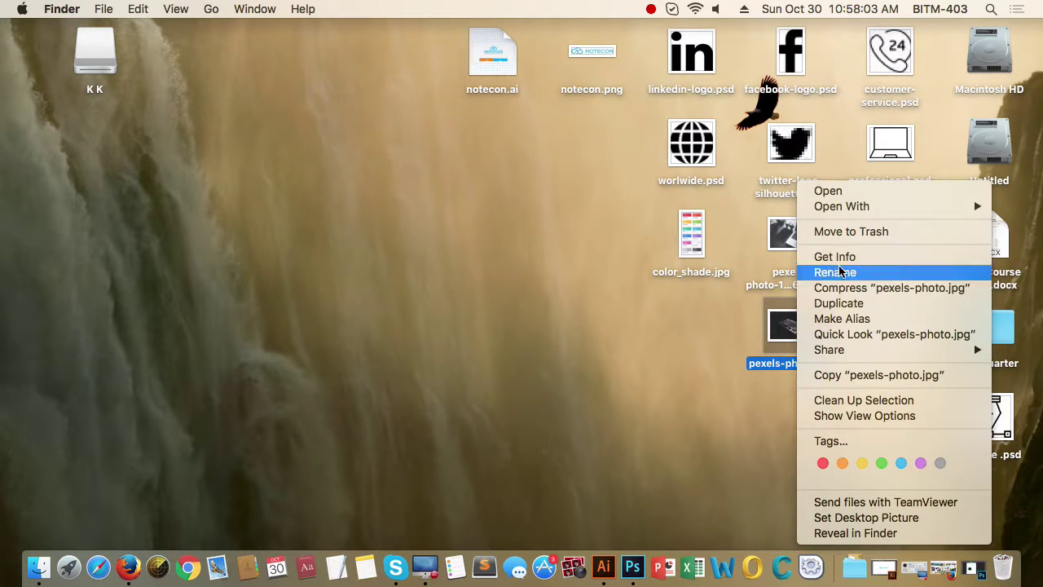
pyautogui.moveTo(847, 209)
pyautogui.click(699, 251)
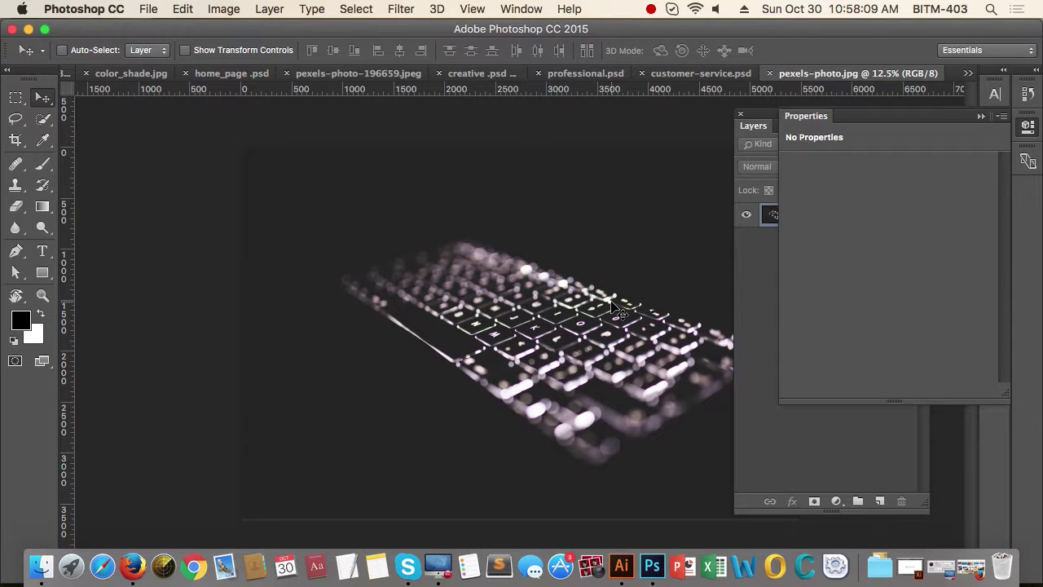
# Step: Try resizing the keyboard photo proportionally to a width of 800 px
pyautogui.press('alt+super+i')
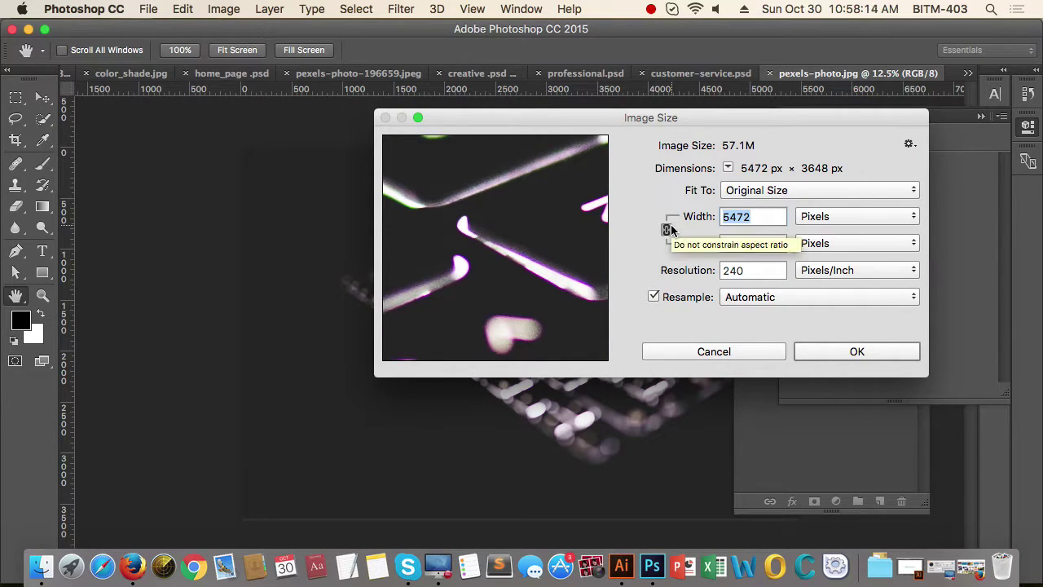
pyautogui.write('800')
pyautogui.press('Return')
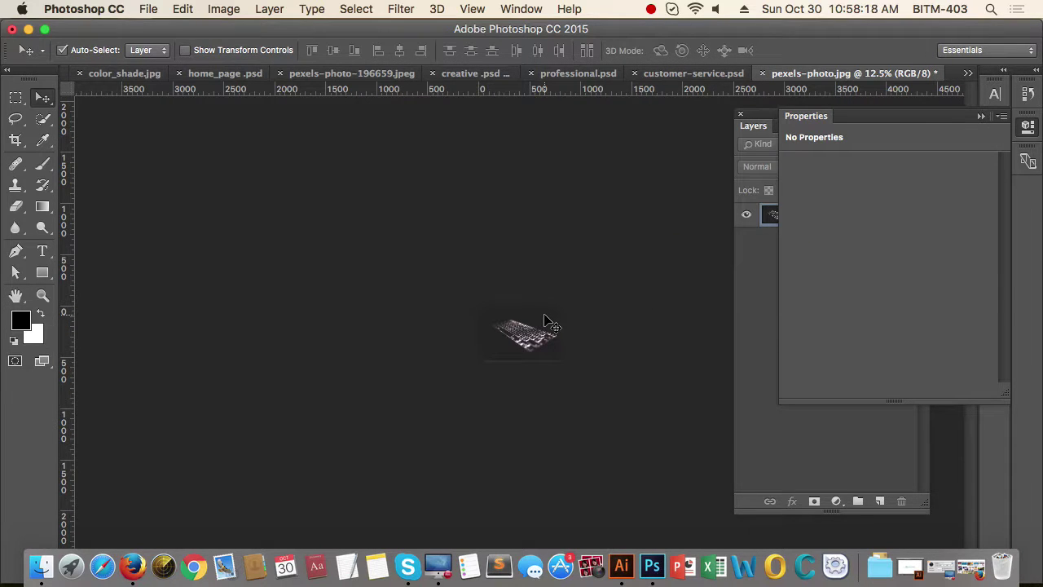
pyautogui.press('super+0')
# Step: Resize the keyboard photo proportionally to a width of 1000 px and copy the whole image
pyautogui.press('super+alt+i')
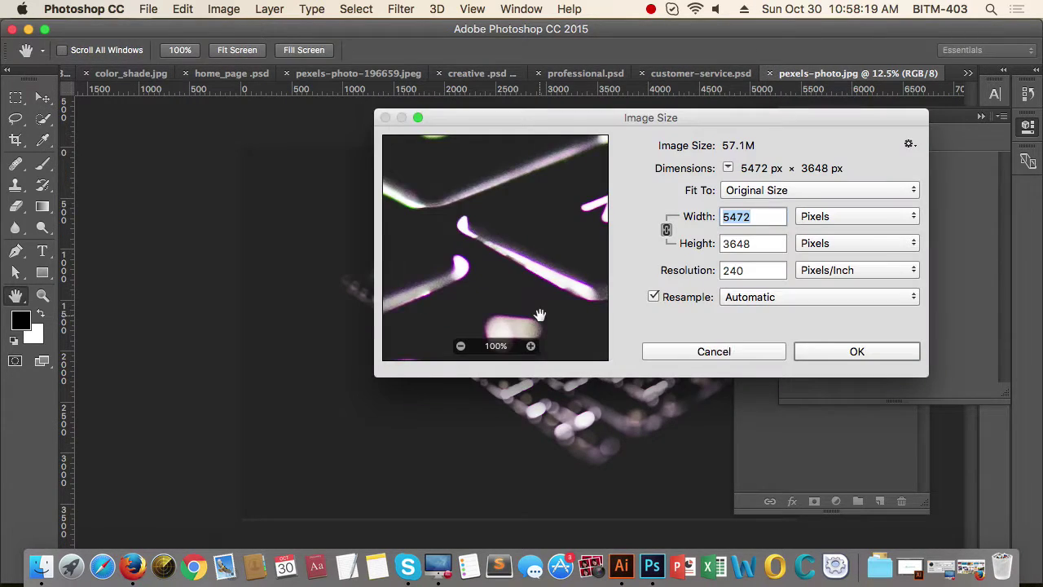
pyautogui.write('1000')
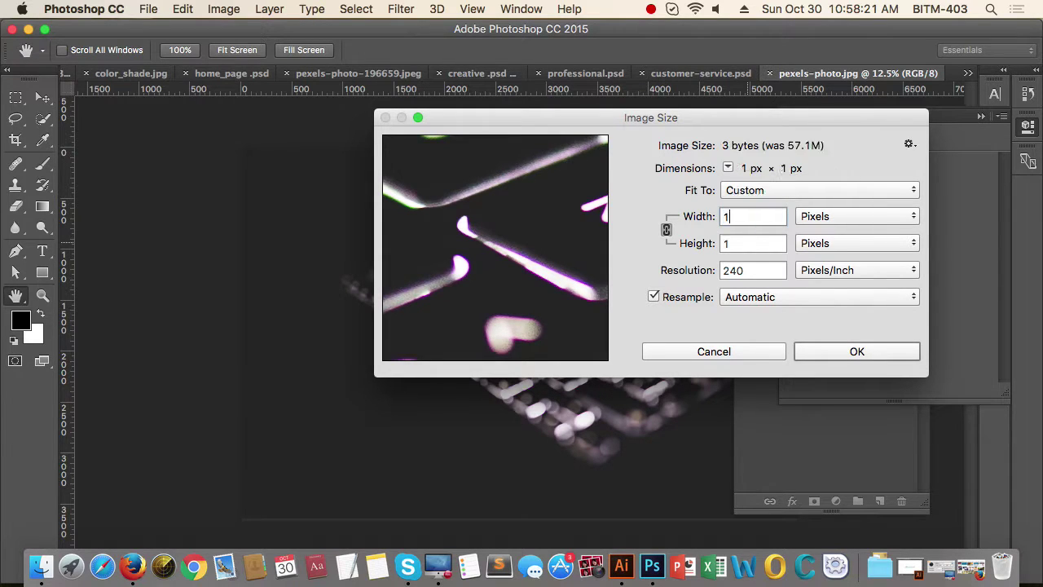
pyautogui.click(856, 352)
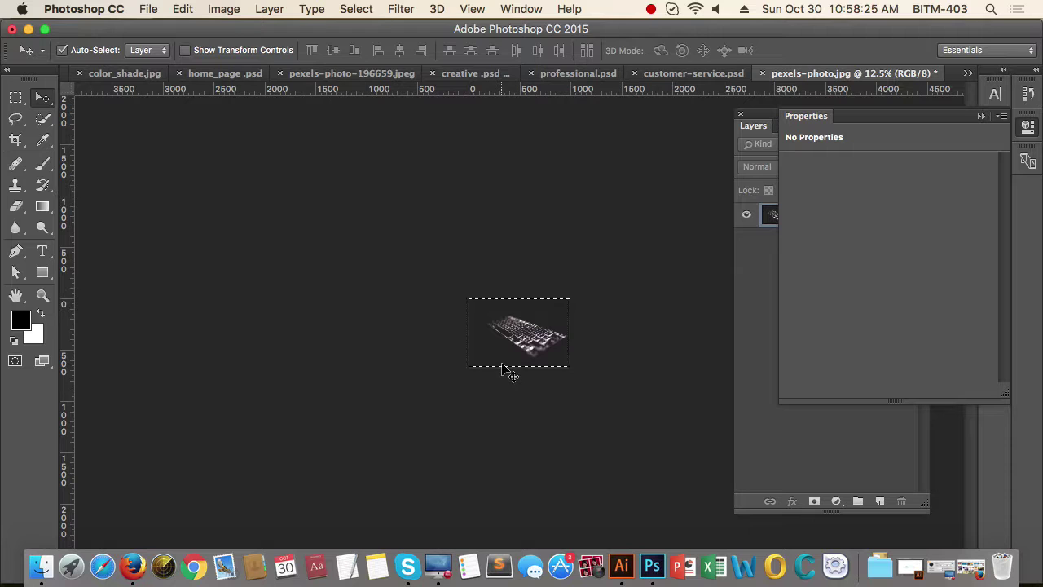
pyautogui.press('super+c')
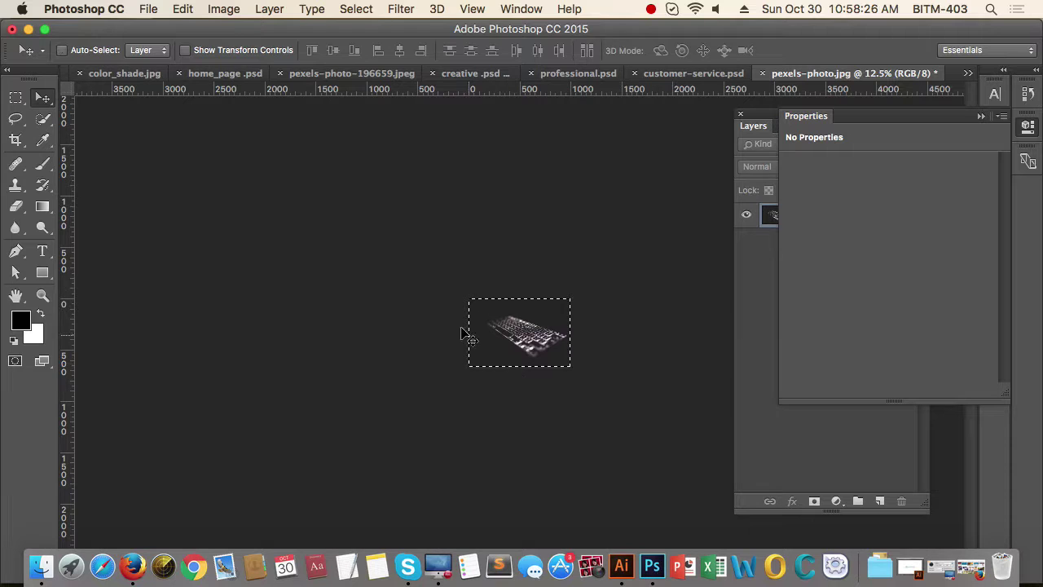
# Step: Close creative .psd, professional.psd and pexels-photo-196659.jpeg without saving changes
pyautogui.click(432, 73)
pyautogui.click(466, 221)
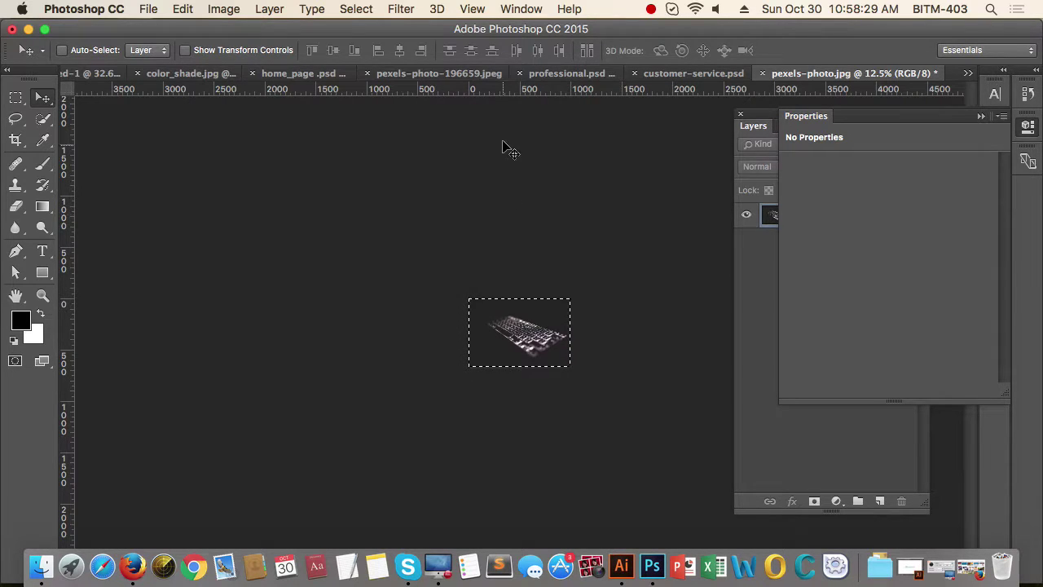
pyautogui.click(522, 74)
pyautogui.click(468, 220)
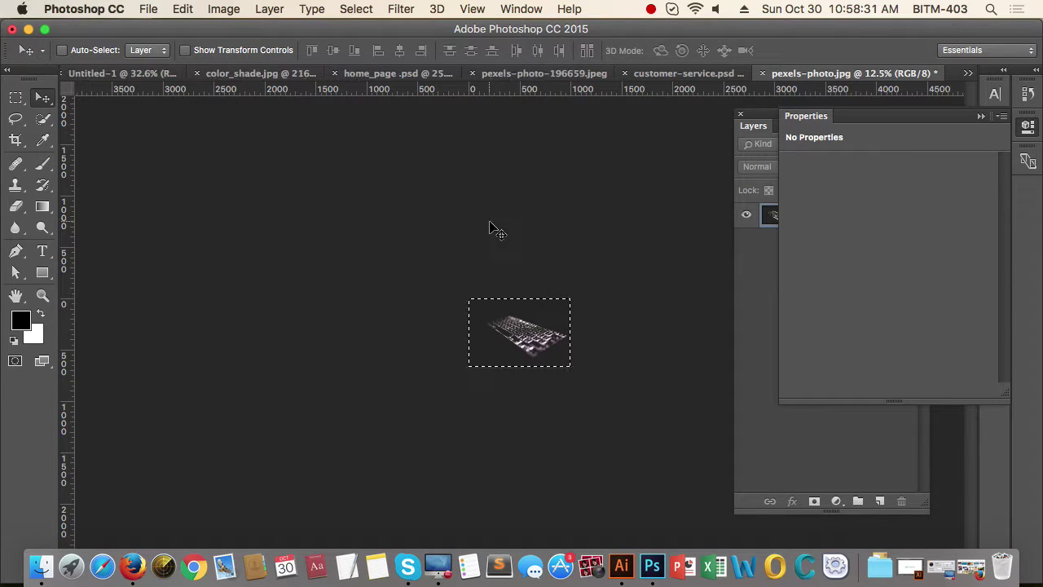
pyautogui.click(473, 74)
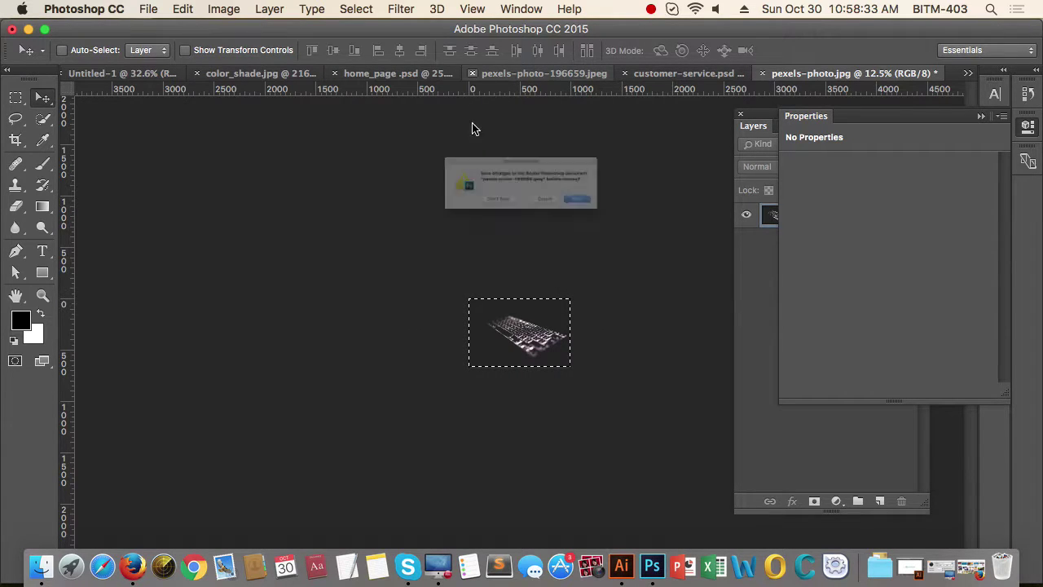
pyautogui.click(481, 220)
# Step: Paste the copied keyboard photo into home_page .psd and save the document
pyautogui.click(489, 78)
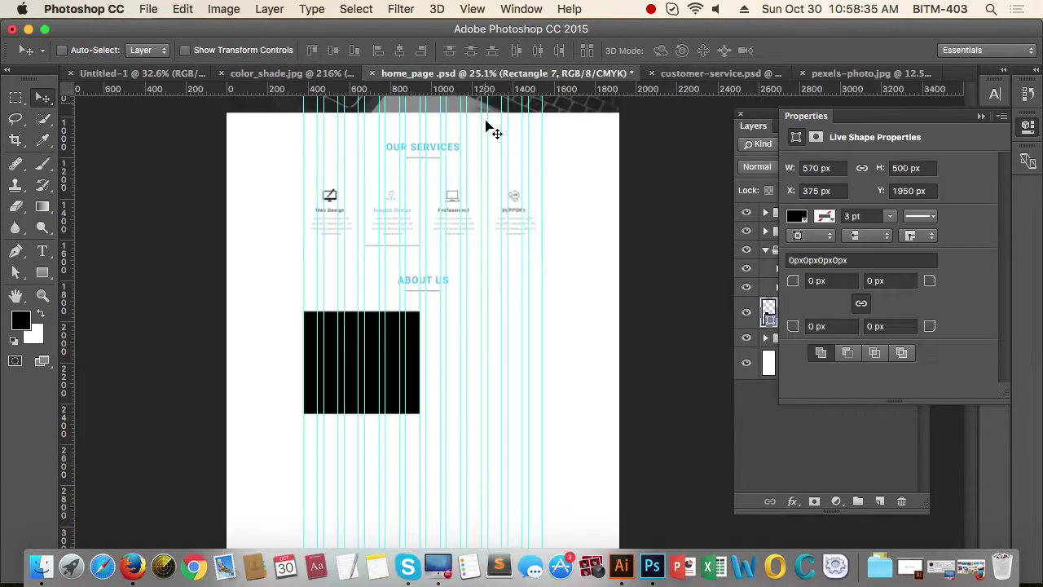
pyautogui.press('super+v')
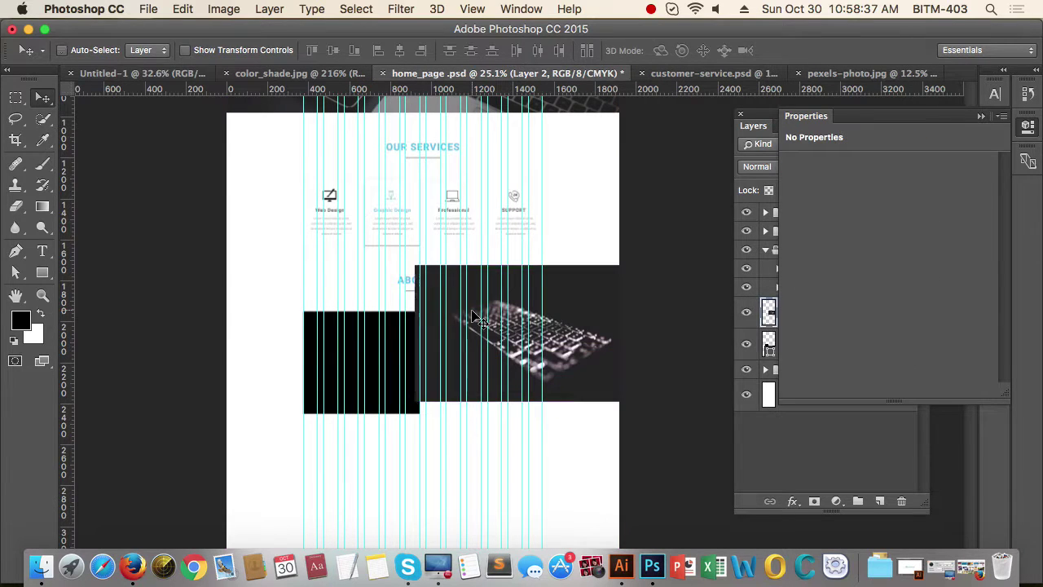
pyautogui.press('super+s')
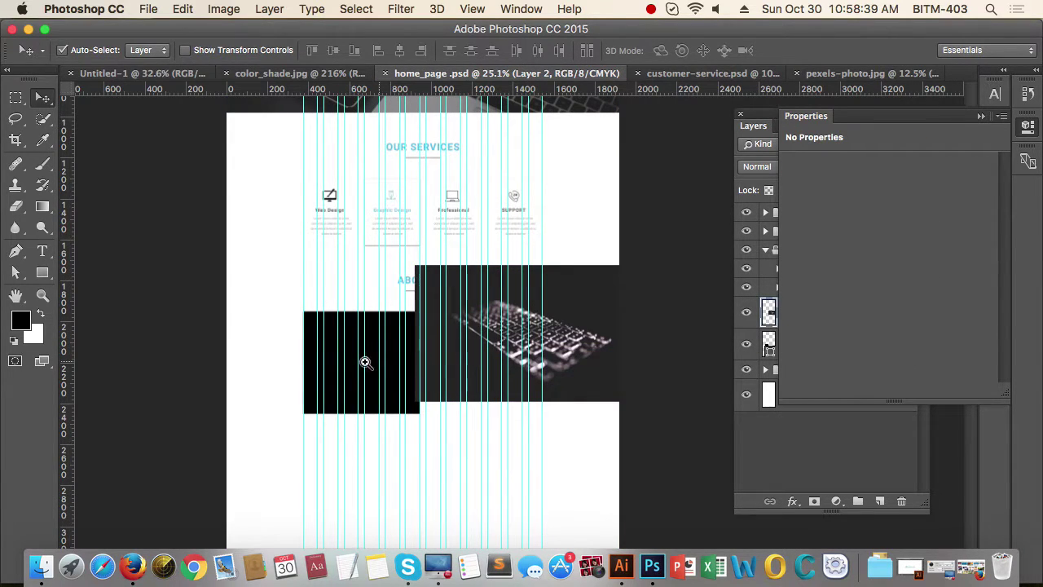
# Step: Position the keyboard photo over the black rectangle and clip it to Rectangle 7
pyautogui.keyDown('super'); pyautogui.click(365, 362); pyautogui.keyUp('super')
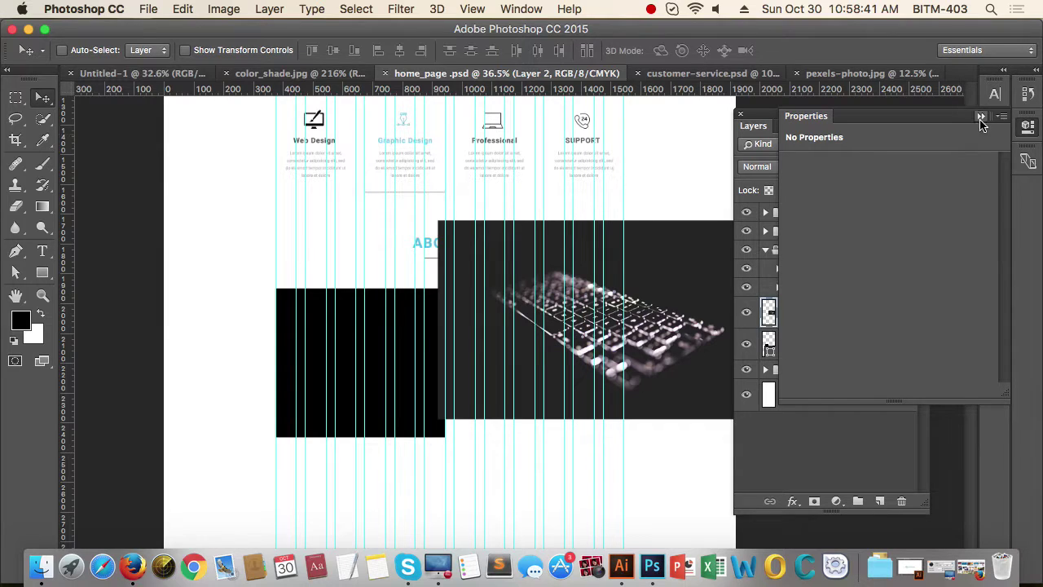
pyautogui.click(981, 117)
pyautogui.moveTo(586, 374); pyautogui.dragTo(368, 408)
pyautogui.press('super+alt+g')
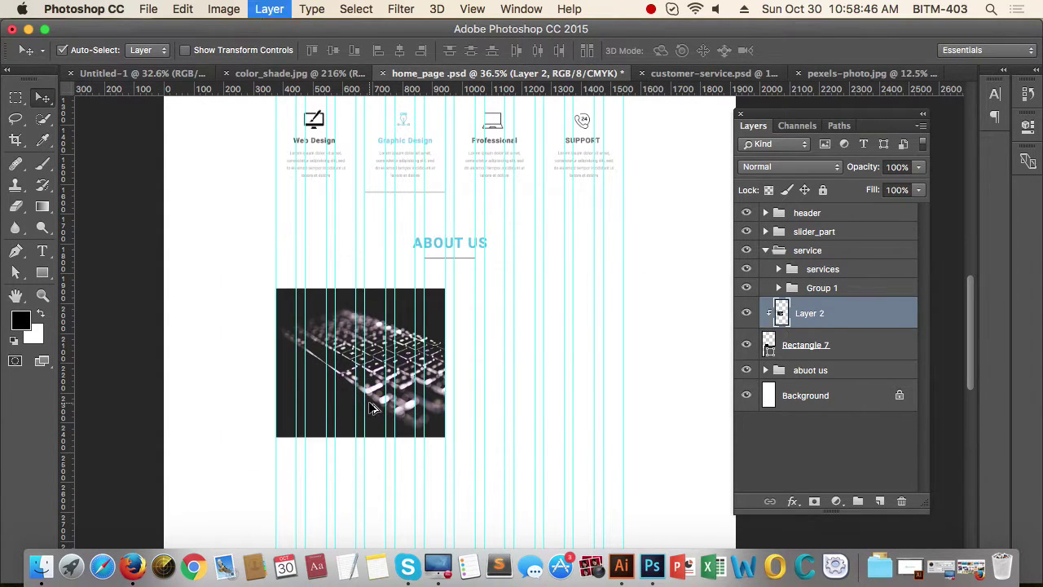
# Step: Examine the clipped keyboard photo and the empty area beside it in the About Us section
pyautogui.moveTo(463, 373); pyautogui.dragTo(447, 372)
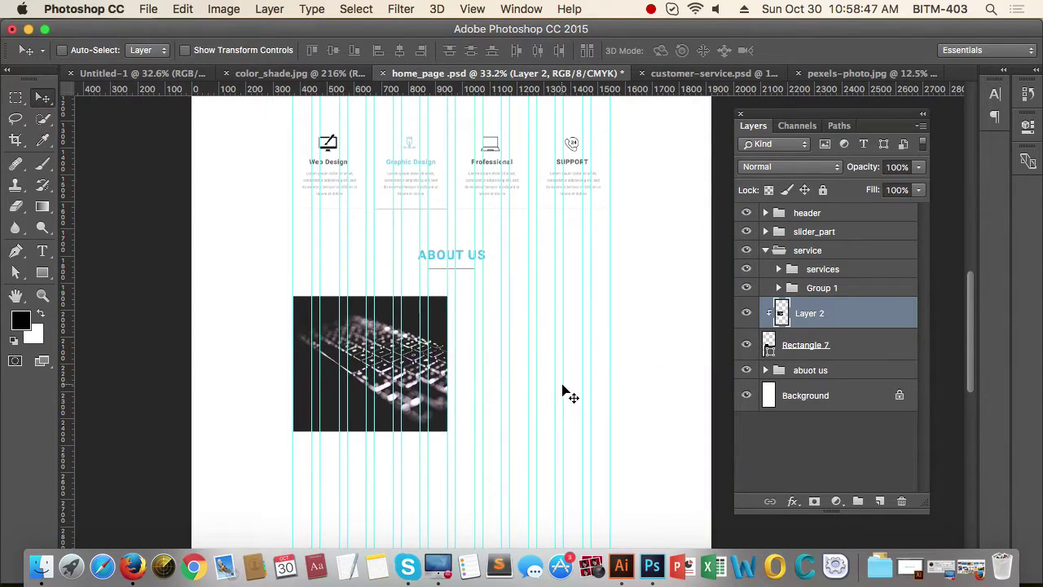
pyautogui.moveTo(568, 374); pyautogui.dragTo(509, 374)
pyautogui.moveTo(615, 343); pyautogui.dragTo(572, 361)
pyautogui.moveTo(492, 381); pyautogui.dragTo(517, 356)
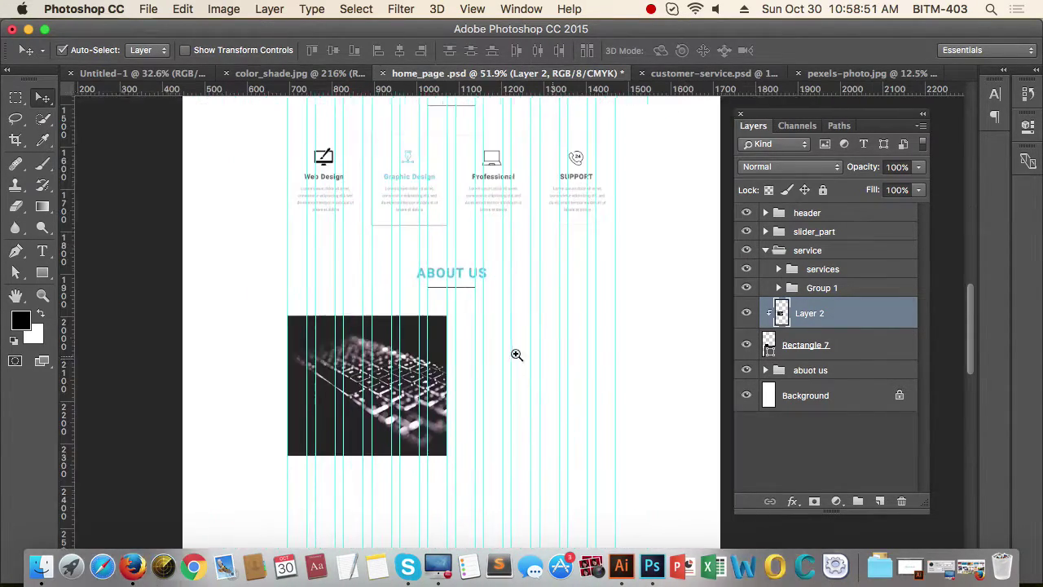
pyautogui.moveTo(599, 362); pyautogui.dragTo(554, 342)
pyautogui.moveTo(425, 332); pyautogui.dragTo(463, 331)
pyautogui.moveTo(582, 337); pyautogui.dragTo(557, 332)
pyautogui.moveTo(603, 341)
pyautogui.mouseDown()
pyautogui.moveTo(606, 412)
pyautogui.moveTo(606, 334)
pyautogui.mouseUp()
pyautogui.moveTo(478, 290)
pyautogui.mouseDown()
pyautogui.moveTo(498, 296)
pyautogui.moveTo(497, 356)
pyautogui.moveTo(494, 300)
pyautogui.mouseUp()
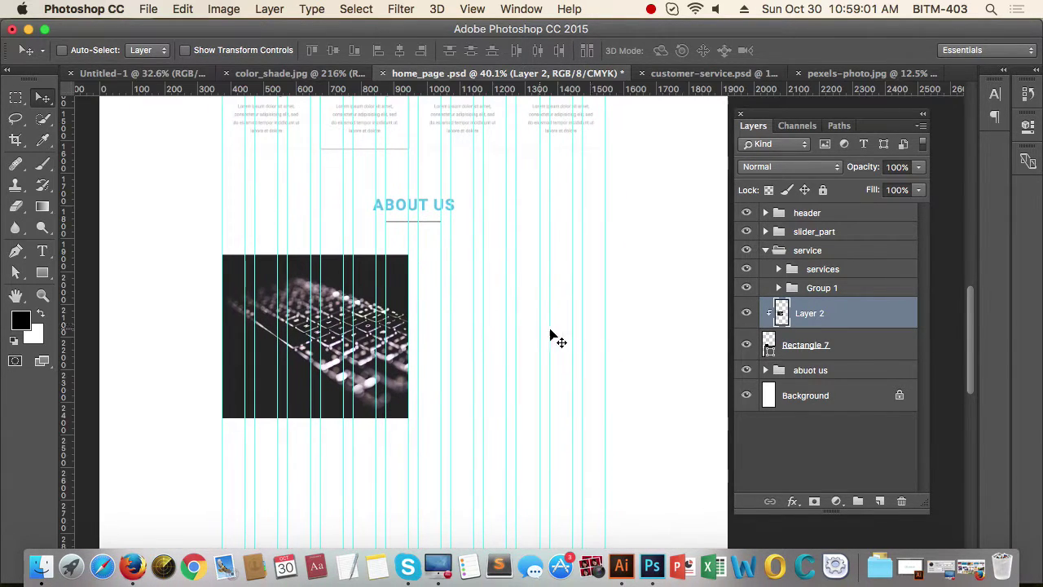
pyautogui.moveTo(627, 320); pyautogui.dragTo(612, 316)
# Step: Group Layer 2 with Rectangle 7, collapse the service group, and place the new group below the abuot us group
pyautogui.keyDown('shift'); pyautogui.click(842, 347); pyautogui.keyUp('shift')
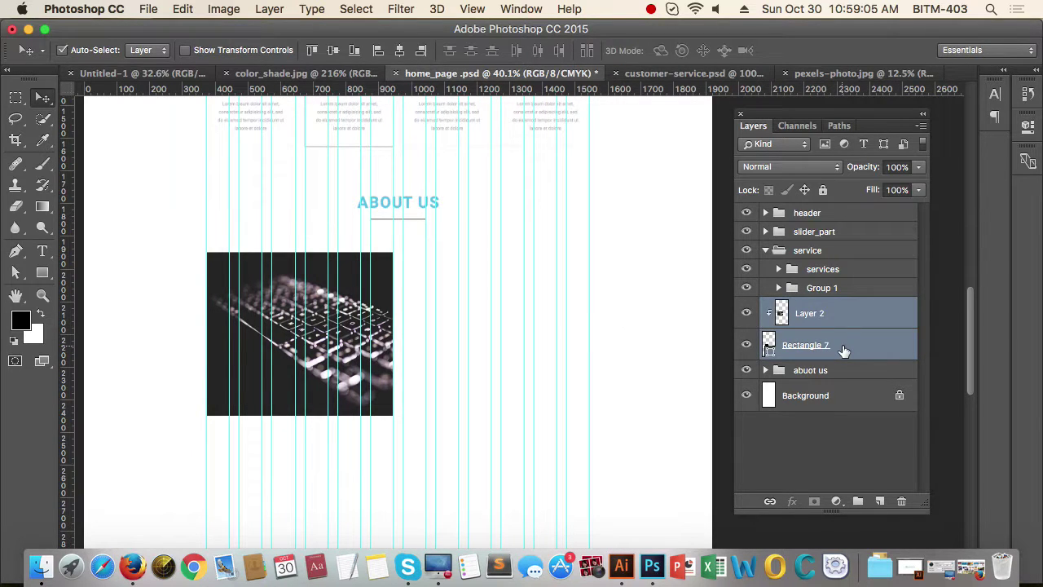
pyautogui.press('super+g')
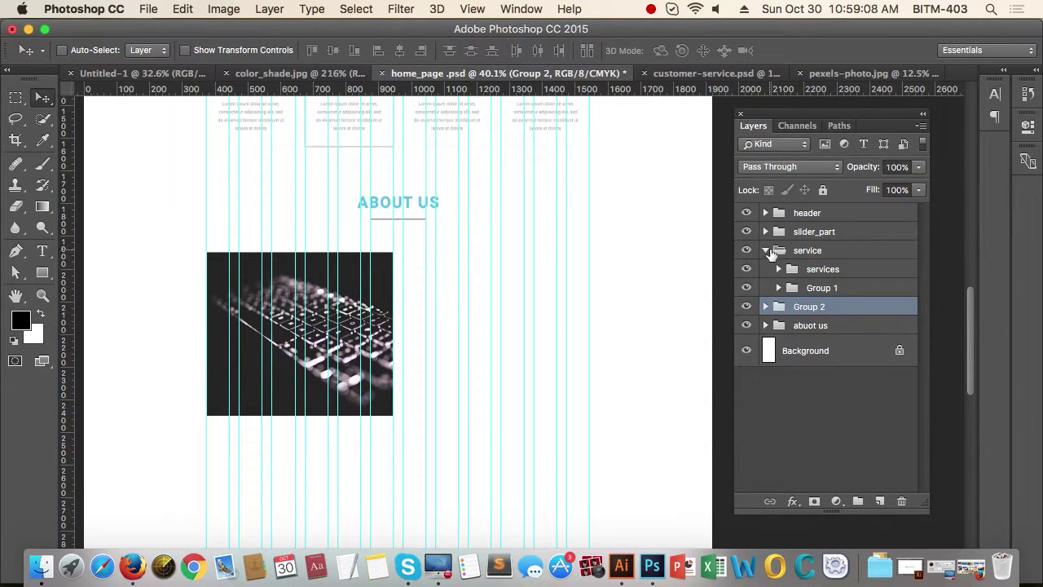
pyautogui.click(766, 251)
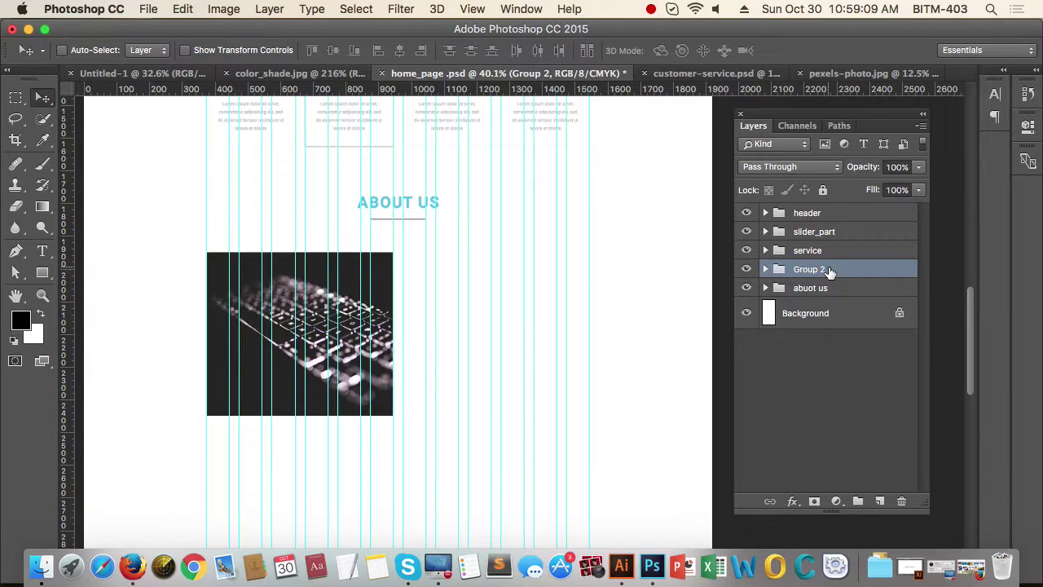
pyautogui.moveTo(830, 271); pyautogui.dragTo(809, 294)
# Step: Rename the keyboard photo's group as img_bg
pyautogui.doubleClick(809, 290)
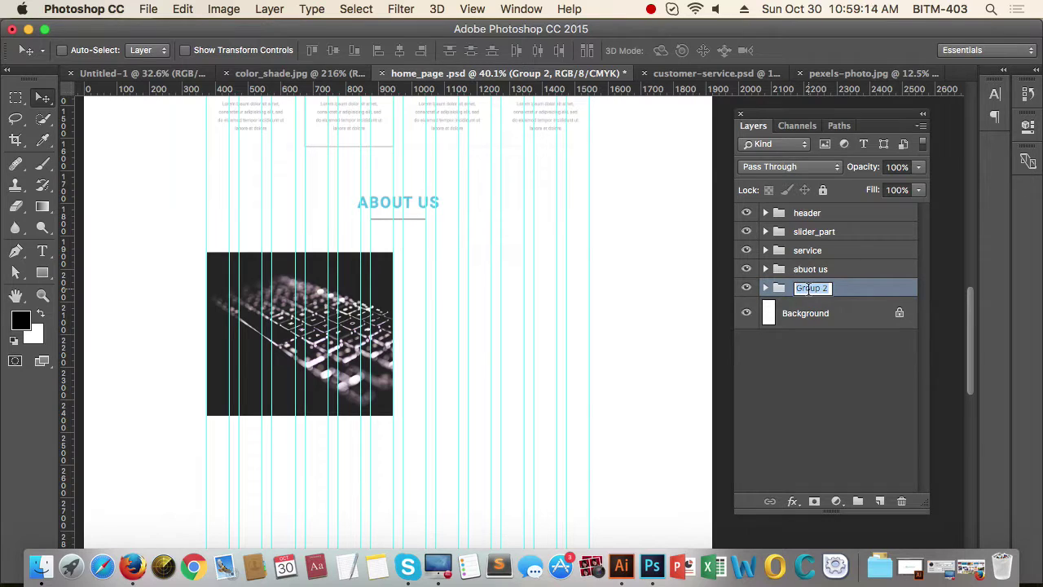
pyautogui.write('imkg_bg')
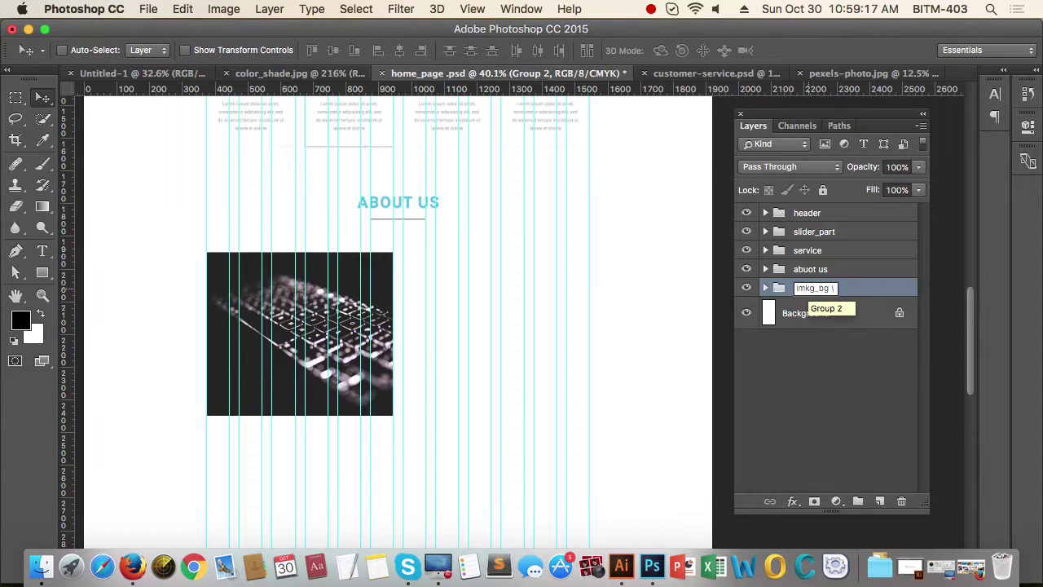
pyautogui.press('Return')
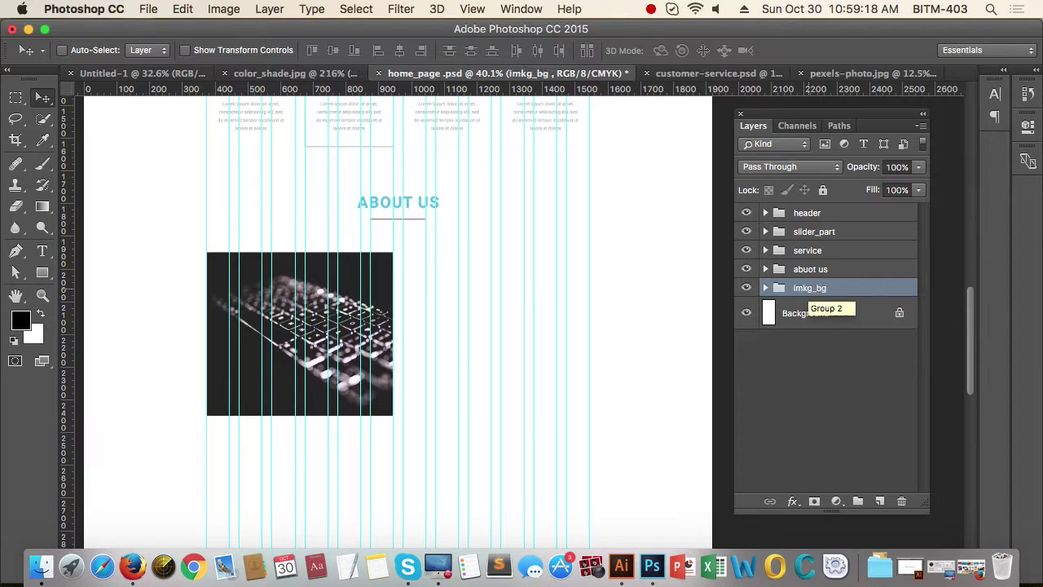
pyautogui.doubleClick(810, 289)
pyautogui.press('BackSpace')
pyautogui.press('Return')
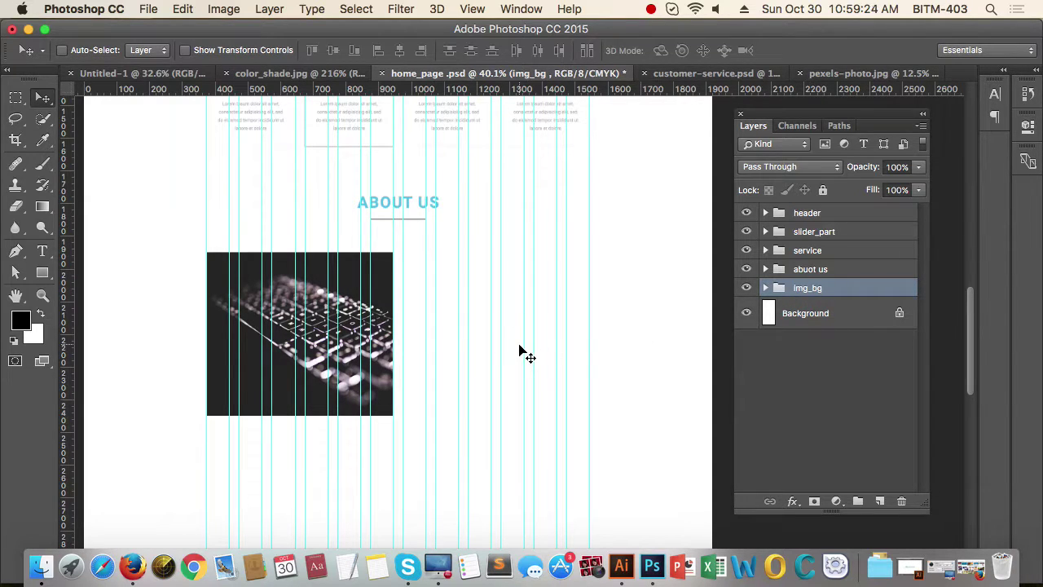
pyautogui.scroll(-3, 496, 307)
pyautogui.moveTo(560, 316); pyautogui.dragTo(438, 255)
pyautogui.moveTo(433, 248); pyautogui.dragTo(446, 357)
pyautogui.moveTo(471, 314); pyautogui.dragTo(481, 290)
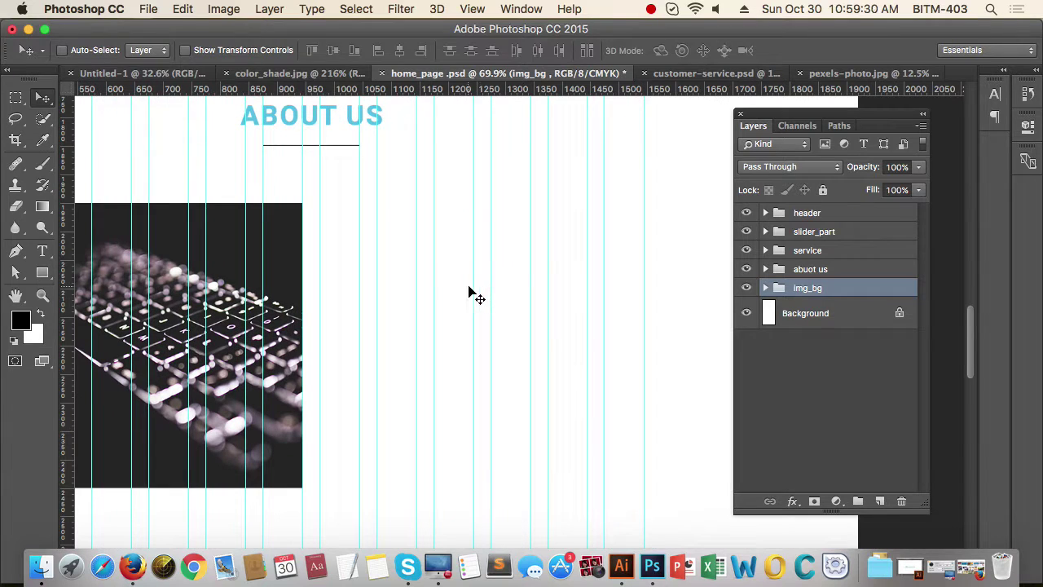
pyautogui.click(652, 10)
pyautogui.click(692, 28)
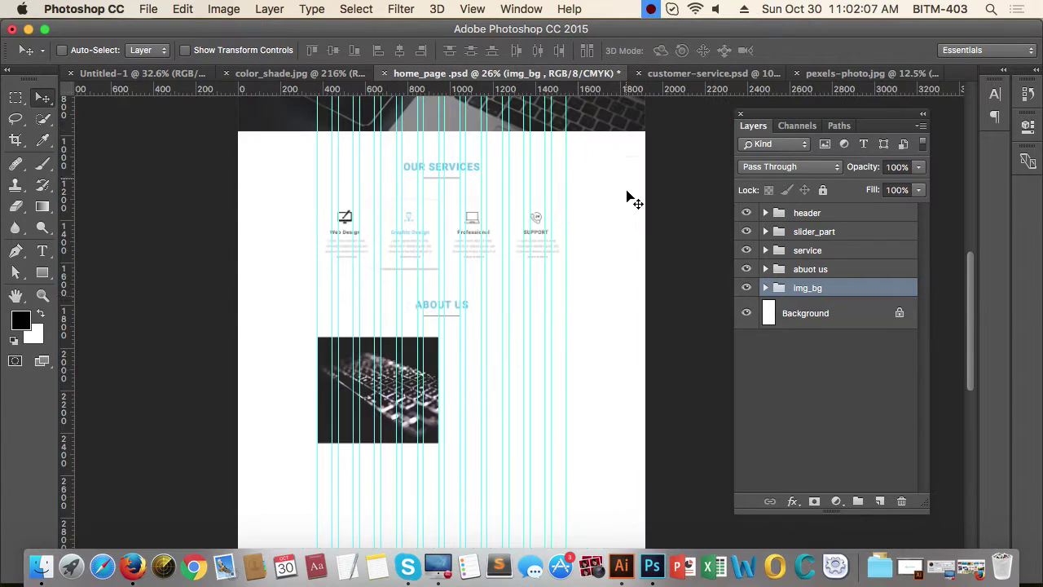
# Step: Draw a wide, shallow paragraph text box beside the upper part of the keyboard photo and fill it with Lorem Ipsum placeholder text
pyautogui.moveTo(505, 361)
pyautogui.mouseDown()
pyautogui.moveTo(547, 354)
pyautogui.moveTo(505, 372)
pyautogui.moveTo(485, 359)
pyautogui.mouseUp()
pyautogui.moveTo(502, 390); pyautogui.dragTo(488, 333)
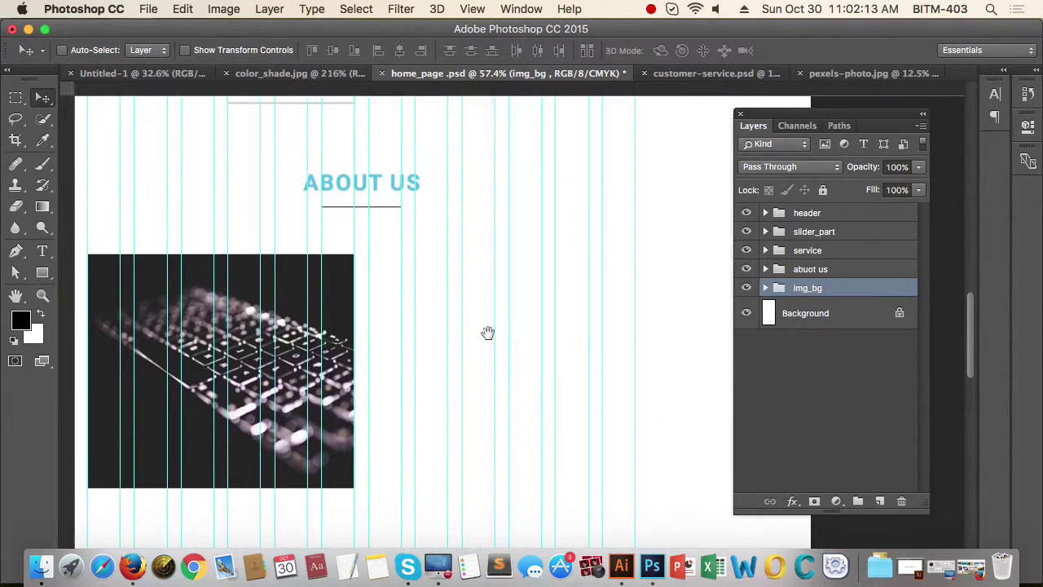
pyautogui.moveTo(333, 261); pyautogui.dragTo(451, 263)
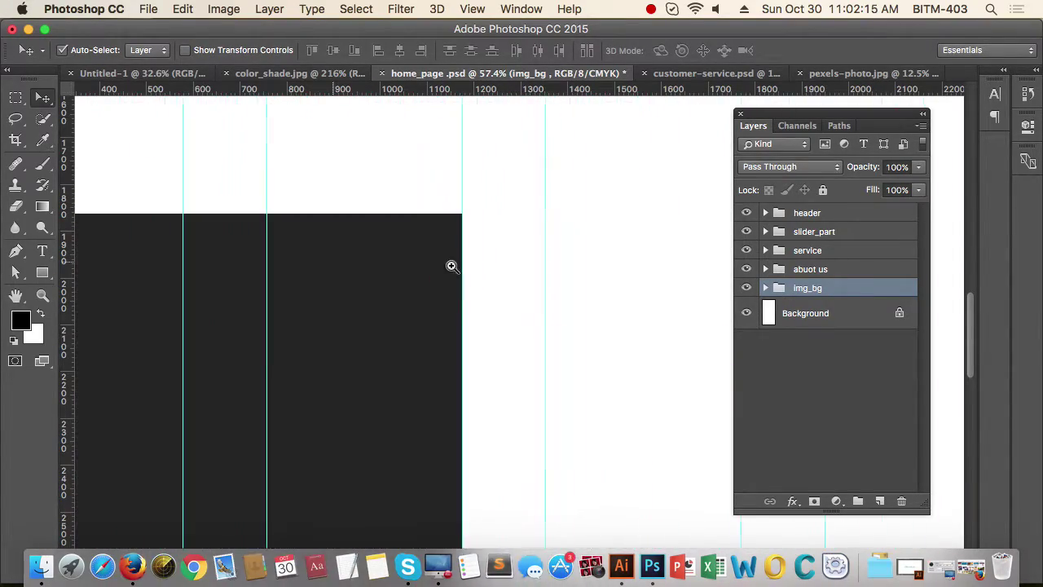
pyautogui.moveTo(440, 209); pyautogui.dragTo(492, 285)
pyautogui.moveTo(726, 306); pyautogui.dragTo(398, 233)
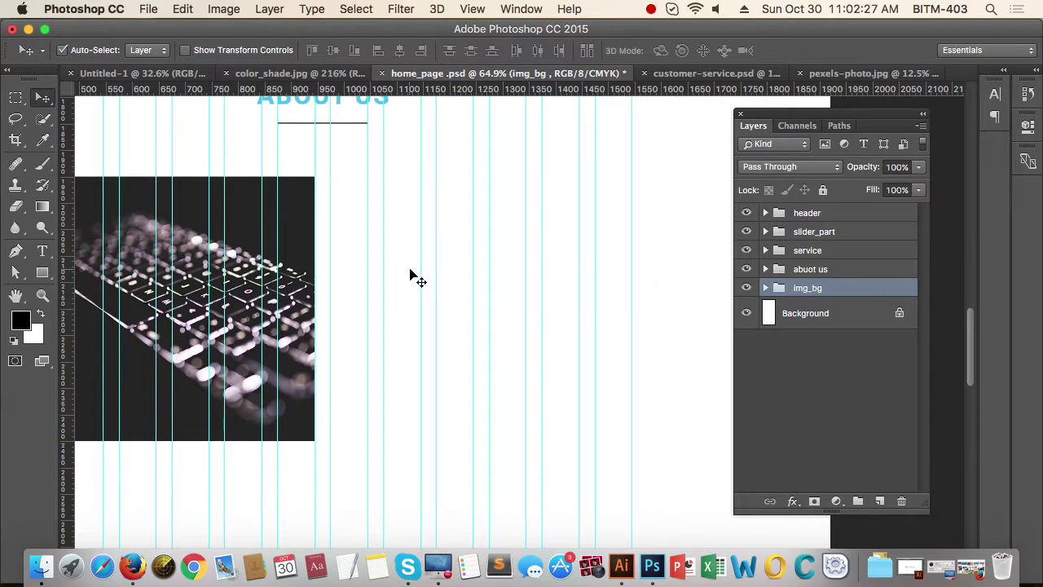
pyautogui.moveTo(448, 256); pyautogui.dragTo(450, 301)
pyautogui.moveTo(427, 274); pyautogui.dragTo(405, 270)
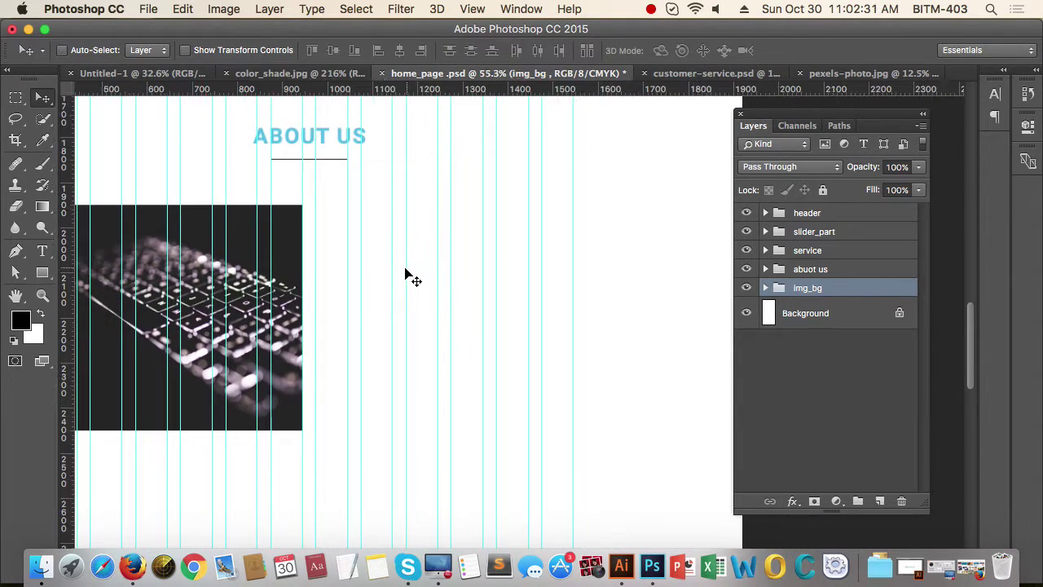
pyautogui.press('t')
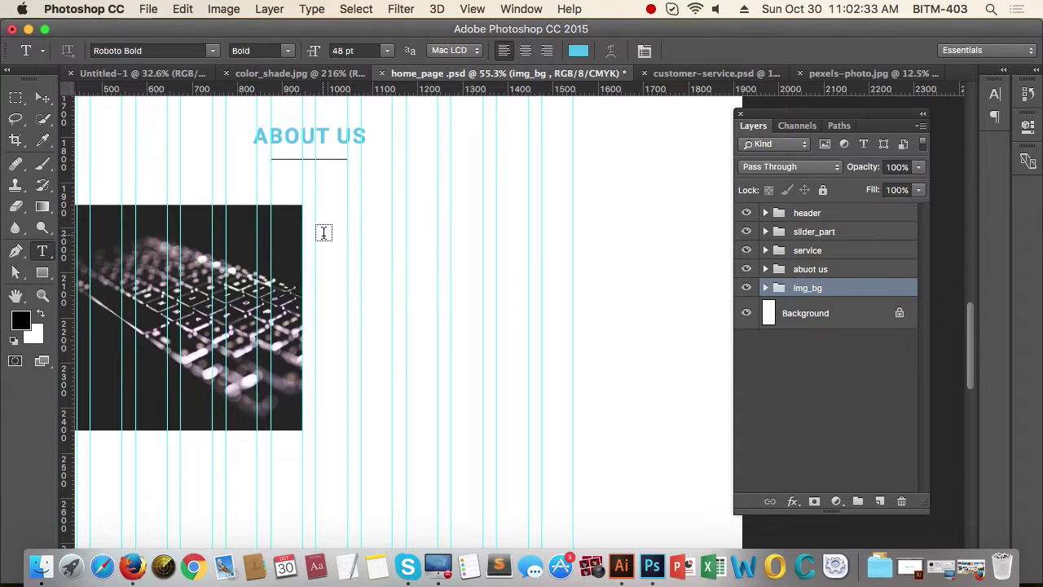
pyautogui.moveTo(316, 226); pyautogui.dragTo(538, 270)
pyautogui.moveTo(542, 276); pyautogui.dragTo(541, 273)
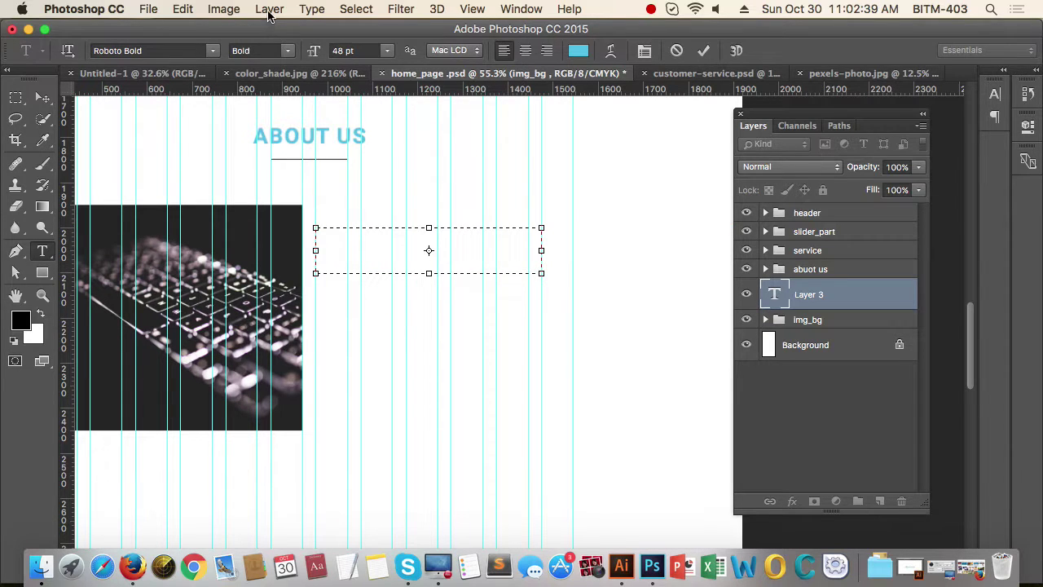
pyautogui.click(311, 9)
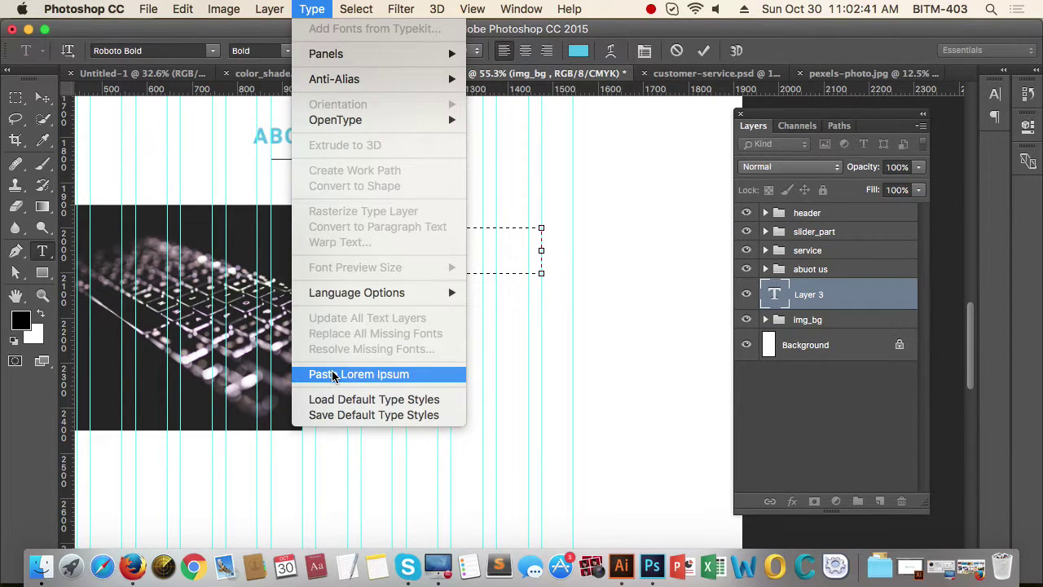
pyautogui.click(358, 374)
# Step: Set the whole placeholder paragraph to 14 pt Roboto Regular
pyautogui.tripleClick(447, 239)
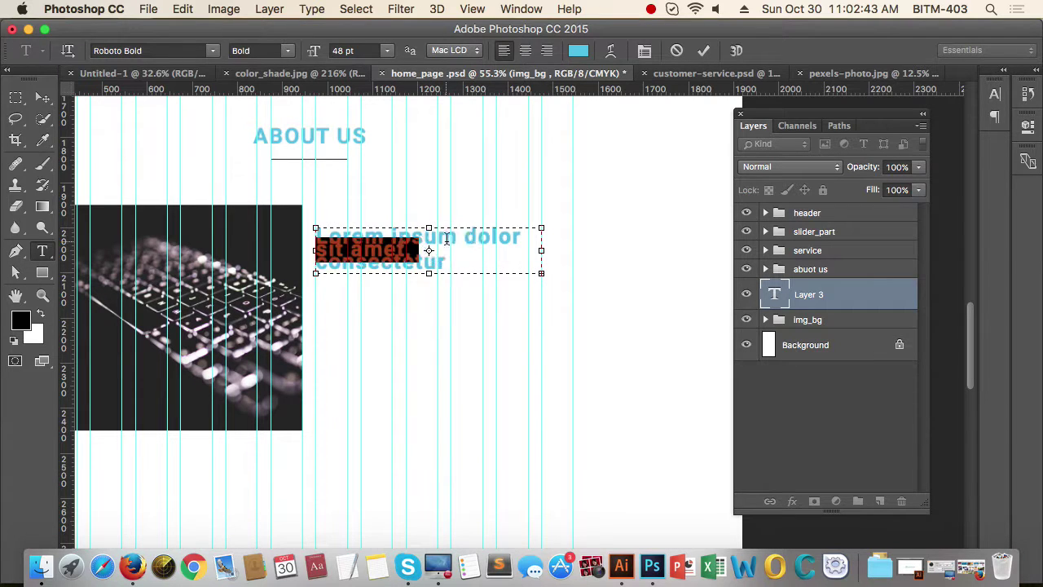
pyautogui.click(446, 238)
pyautogui.click(387, 50)
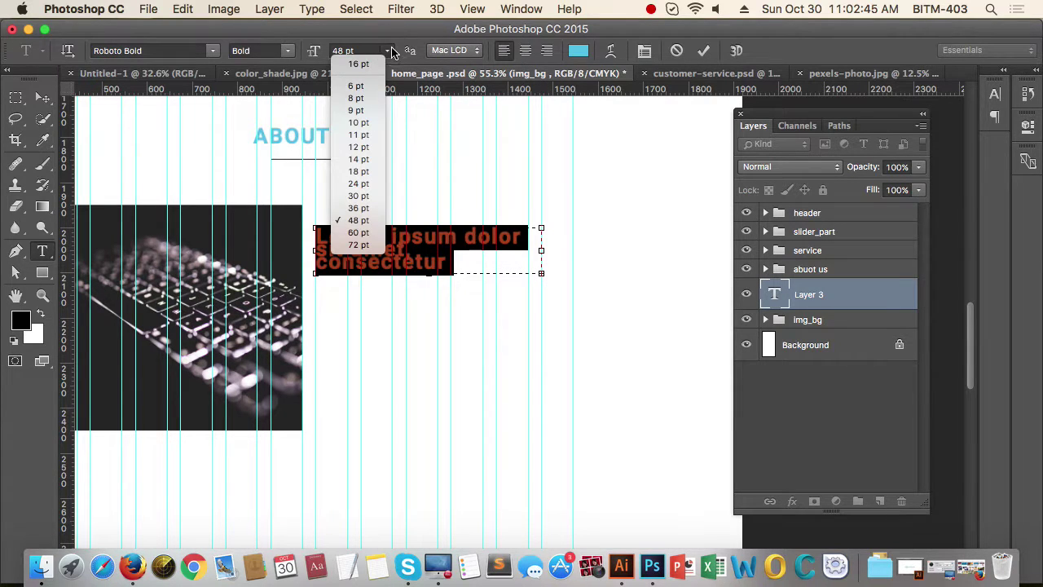
pyautogui.click(364, 161)
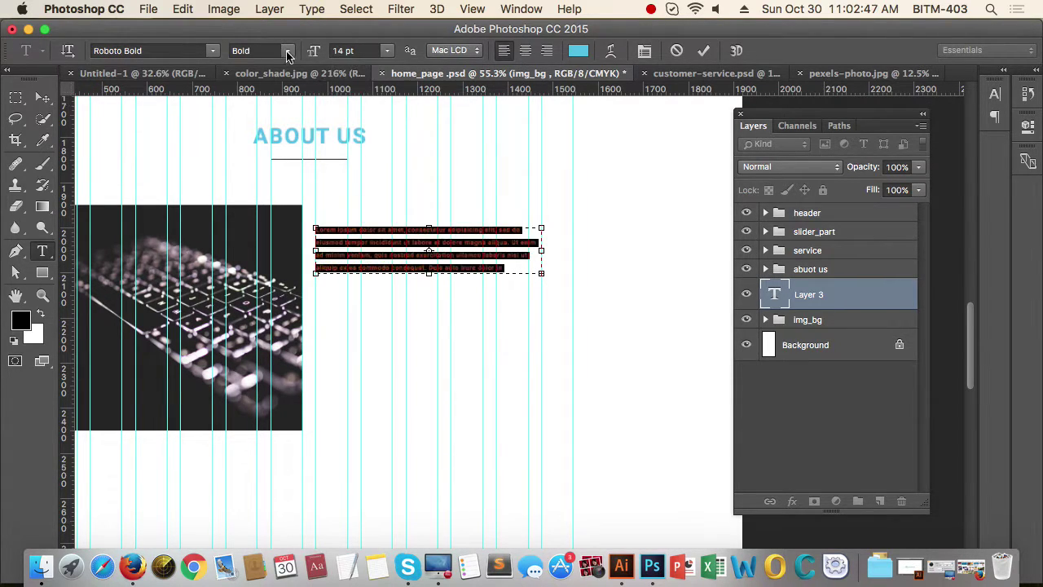
pyautogui.click(261, 51)
pyautogui.click(283, 91)
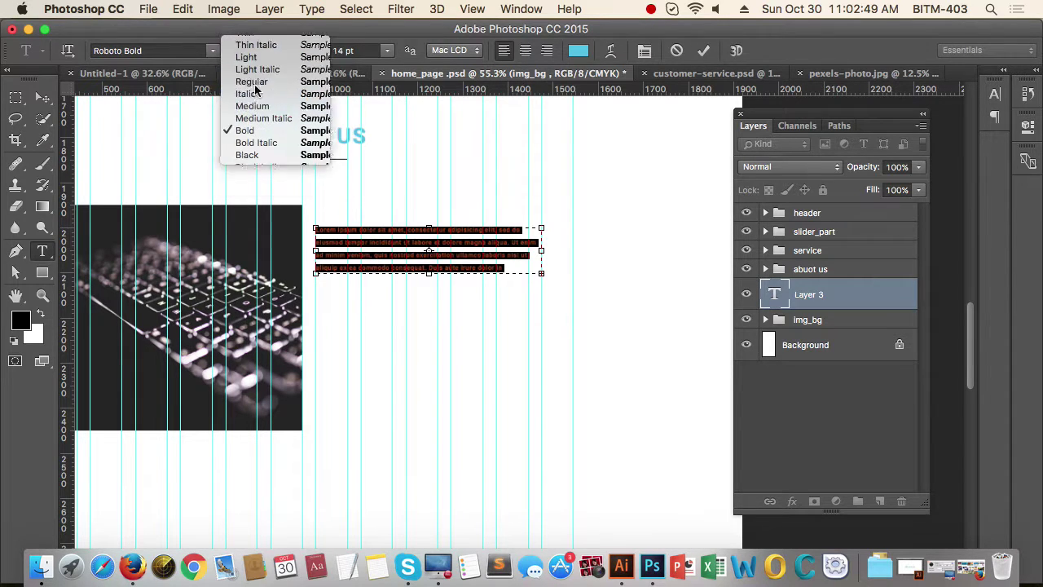
# Step: Set the paragraph's tracking to 0 and its leading to 24
pyautogui.click(994, 94)
pyautogui.click(945, 145)
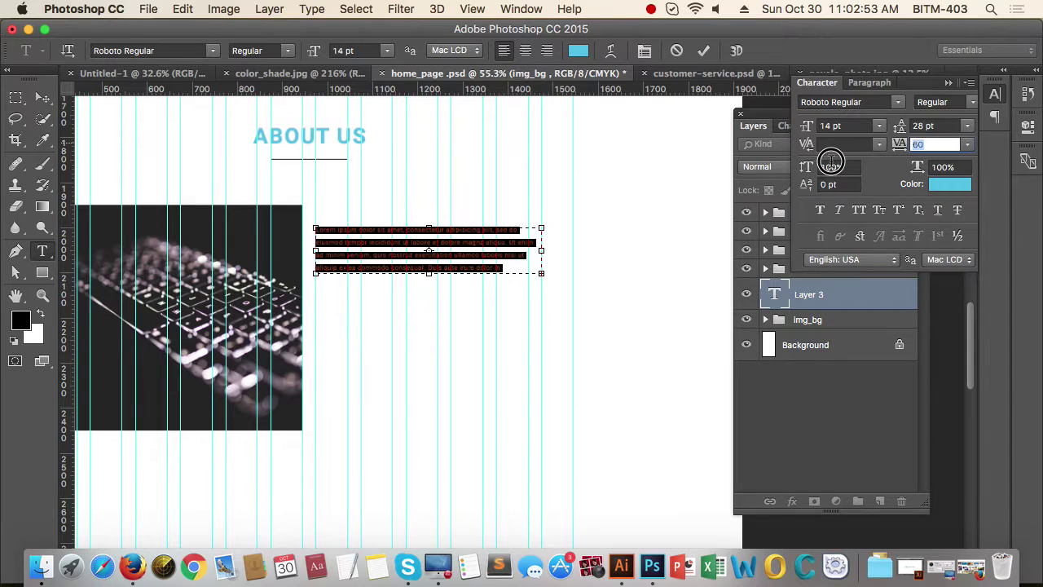
pyautogui.write('0')
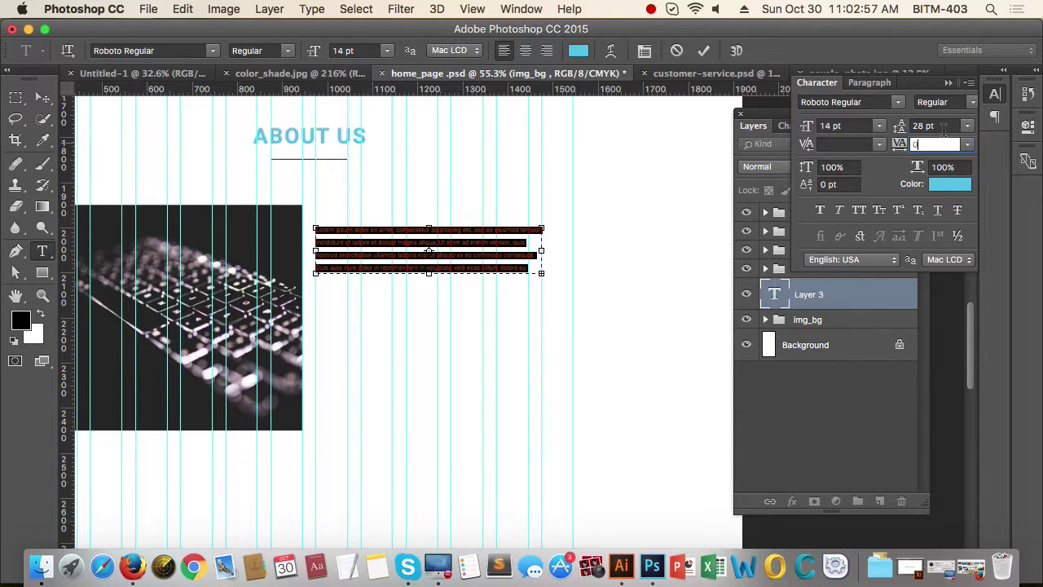
pyautogui.click(943, 128)
pyautogui.write('24')
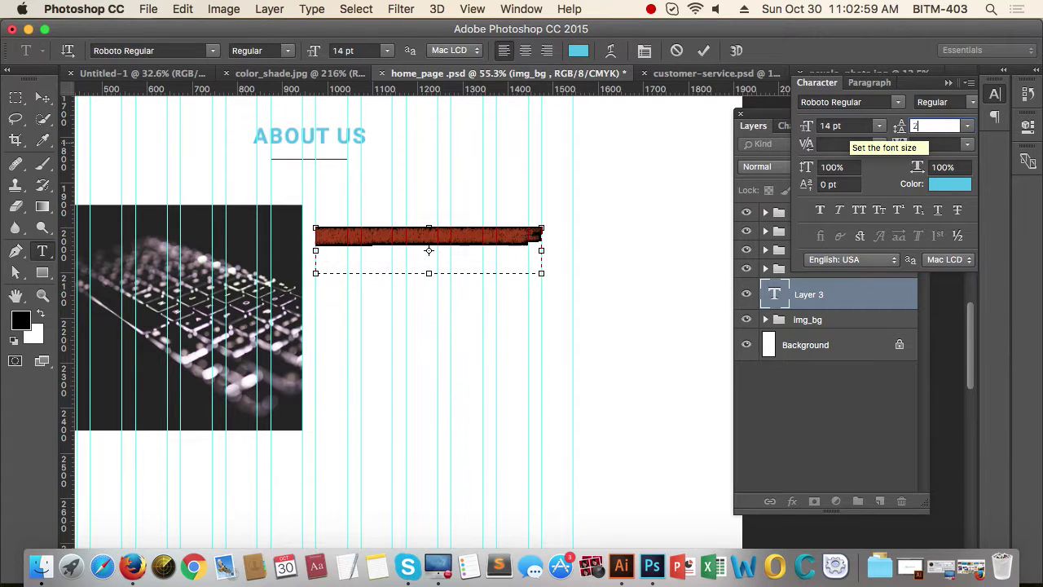
# Step: Shorten the text box to three lines and delete the paragraph's text after "nostrud exercitation ullamco l"
pyautogui.click(431, 274)
pyautogui.moveTo(430, 274); pyautogui.dragTo(543, 256)
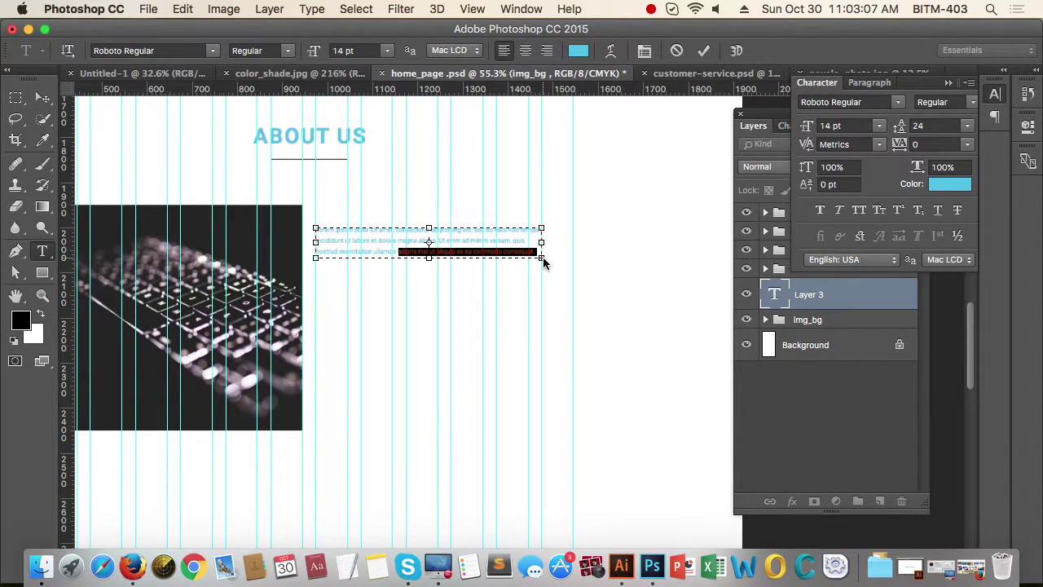
pyautogui.press('BackSpace')
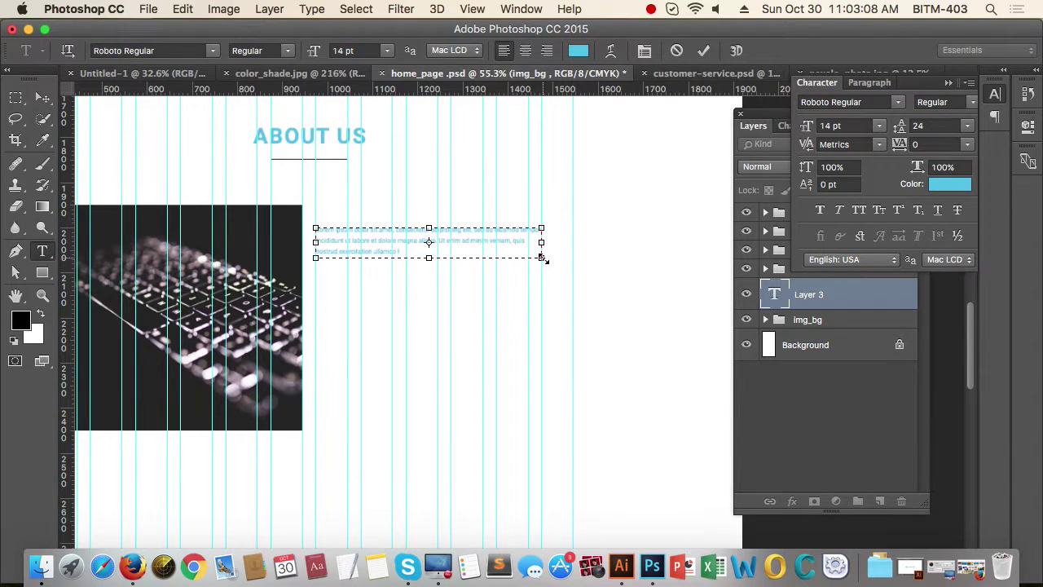
# Step: Change the entire paragraph's text color to black and commit the text
pyautogui.tripleClick(460, 240)
pyautogui.click(578, 50)
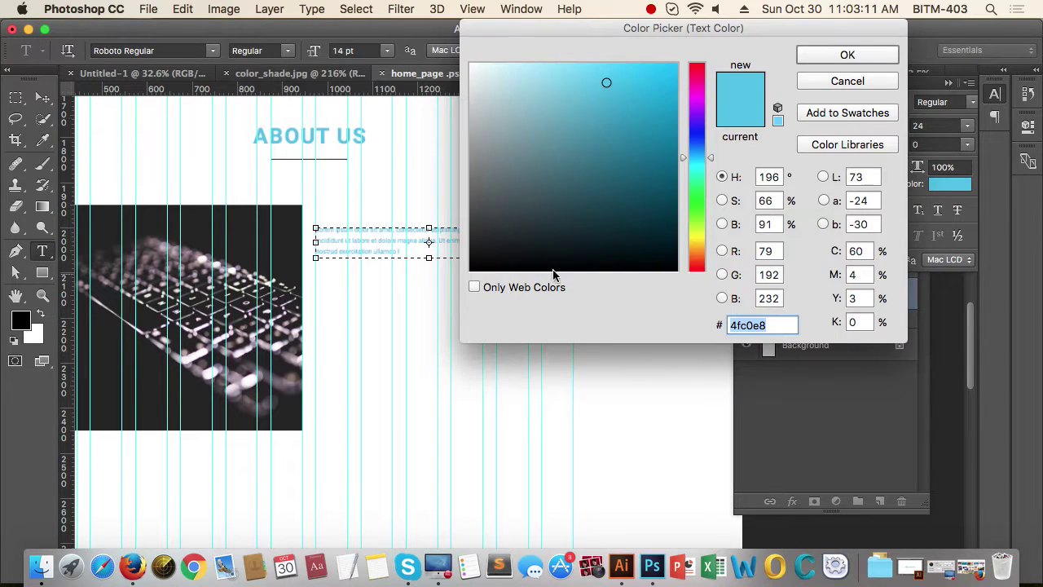
pyautogui.moveTo(551, 269); pyautogui.dragTo(412, 309)
pyautogui.click(848, 55)
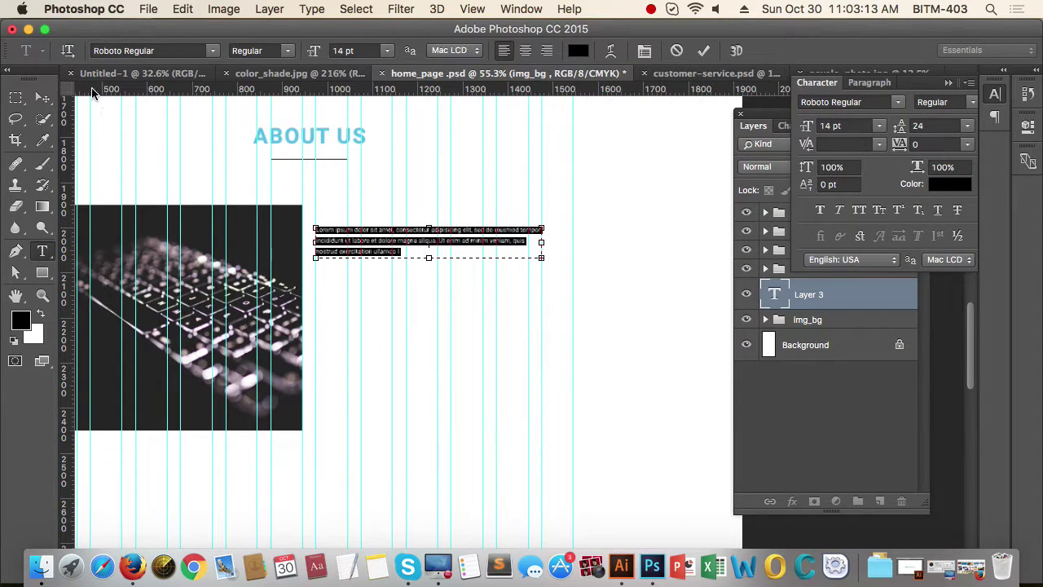
pyautogui.click(42, 97)
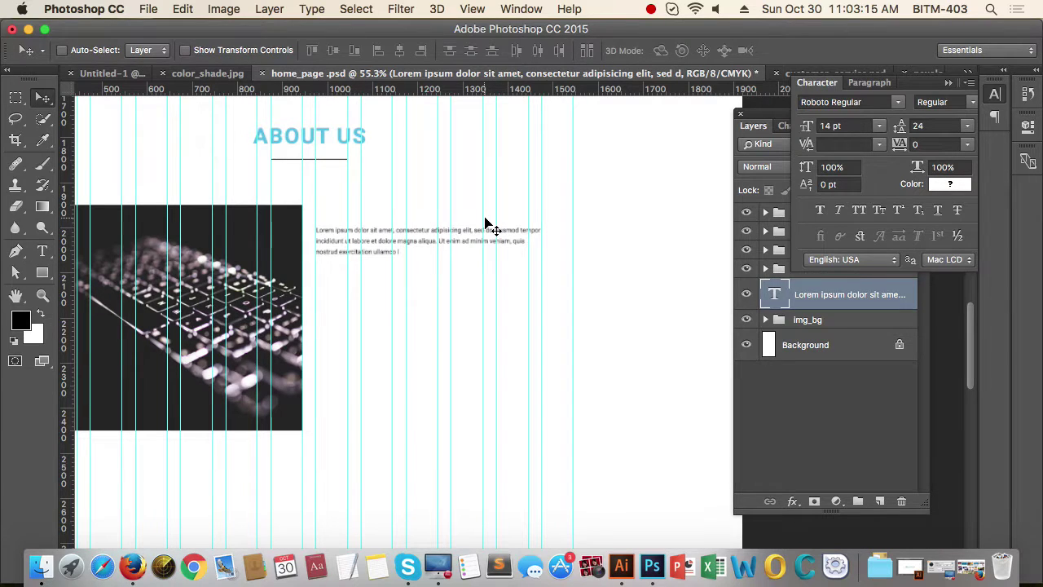
# Step: Set the Lorem Ipsum text layer's opacity to 70%
pyautogui.press('7')
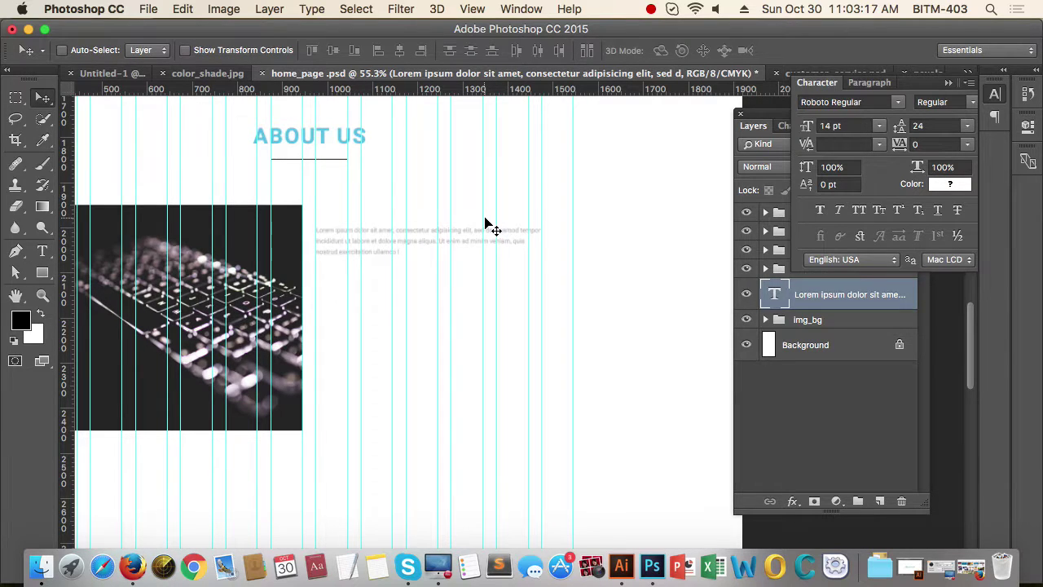
pyautogui.press('7')
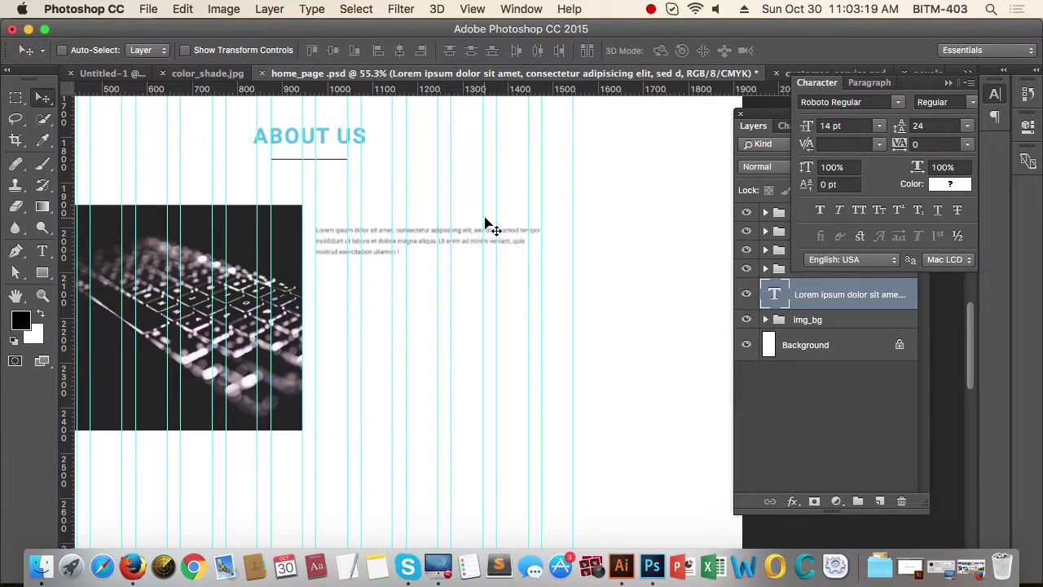
pyautogui.moveTo(399, 224); pyautogui.dragTo(478, 245)
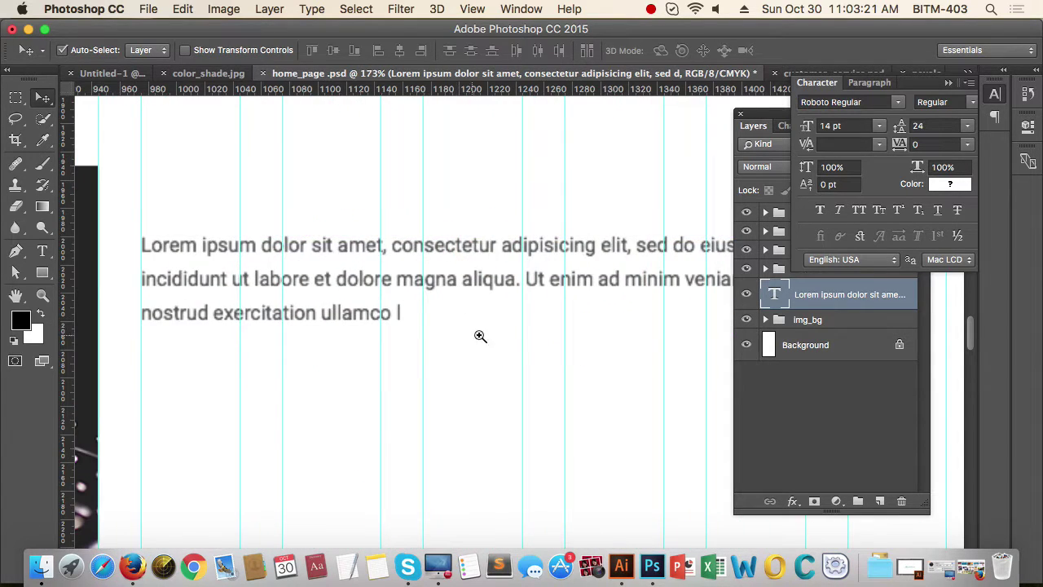
pyautogui.moveTo(498, 334); pyautogui.dragTo(467, 340)
pyautogui.press('super+1')
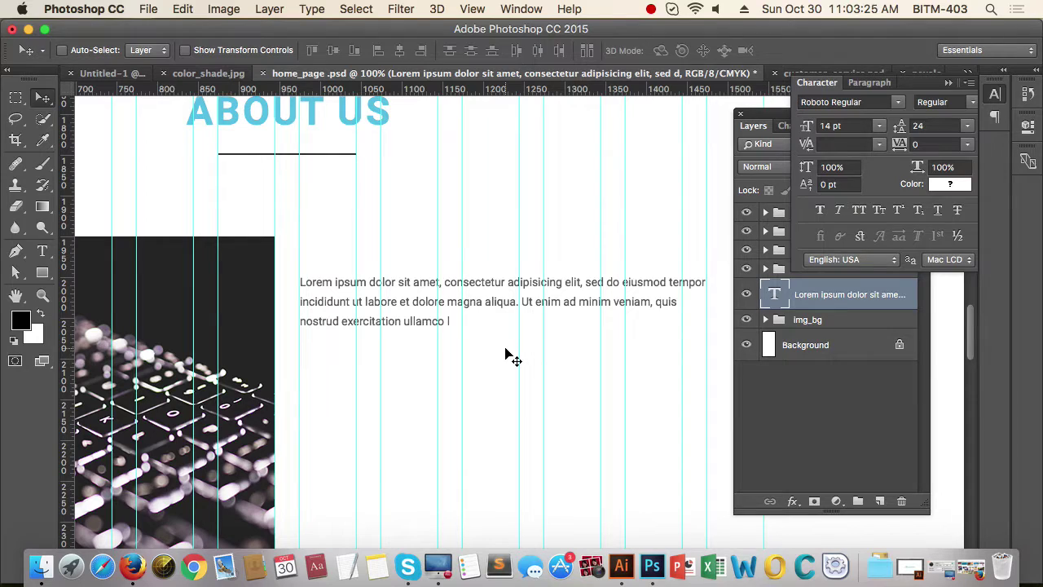
# Step: Examine the layout of the paragraph beside the keyboard photo and the empty area beneath it
pyautogui.moveTo(528, 347); pyautogui.dragTo(477, 350)
pyautogui.moveTo(581, 369); pyautogui.dragTo(533, 353)
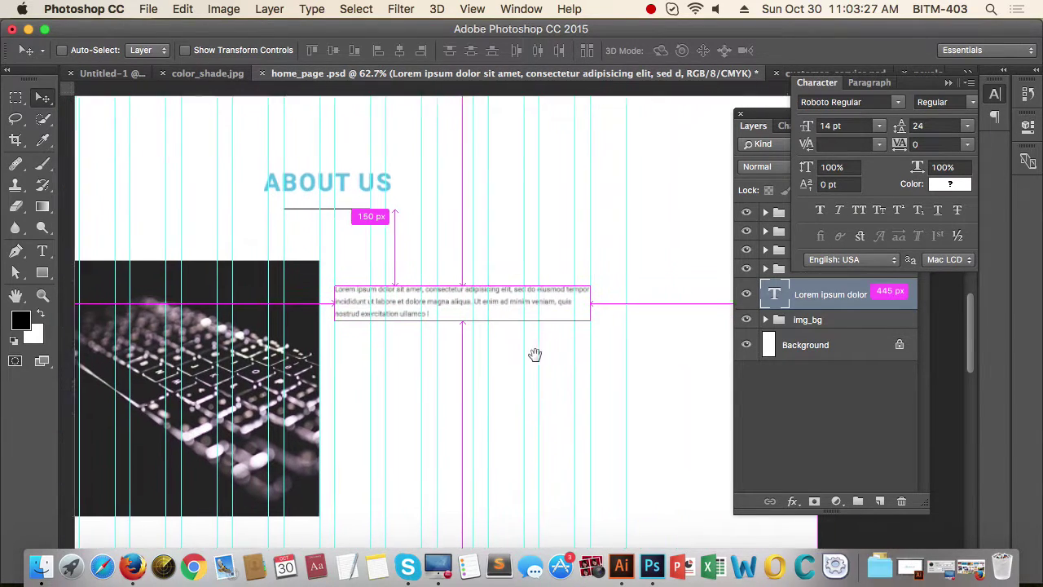
pyautogui.moveTo(422, 322); pyautogui.dragTo(469, 321)
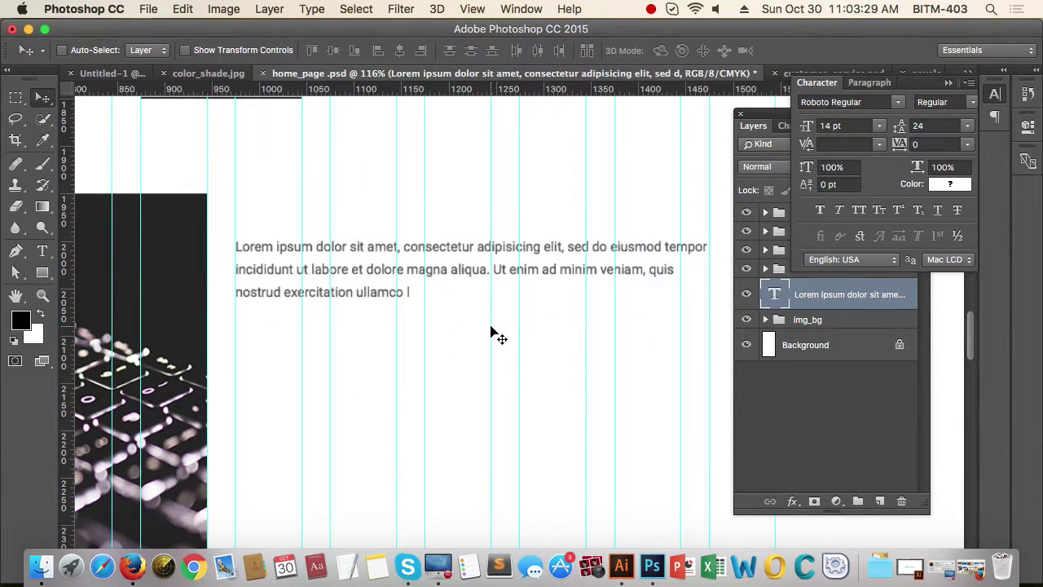
pyautogui.keyDown('alt'); pyautogui.keyDown('space'); pyautogui.click(491, 330); pyautogui.keyUp('space'); pyautogui.keyUp('alt')
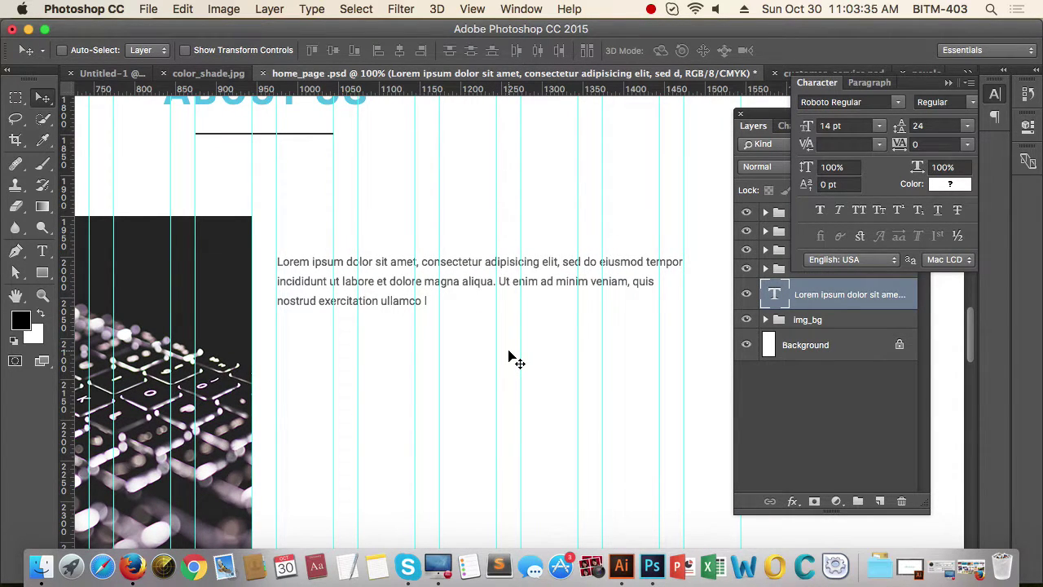
pyautogui.keyDown('alt'); pyautogui.keyDown('space'); pyautogui.click(516, 342); pyautogui.keyUp('space'); pyautogui.keyUp('alt')
pyautogui.moveTo(571, 424); pyautogui.dragTo(526, 295)
pyautogui.keyDown('super'); pyautogui.keyDown('space'); pyautogui.click(386, 185); pyautogui.keyUp('space'); pyautogui.keyUp('super')
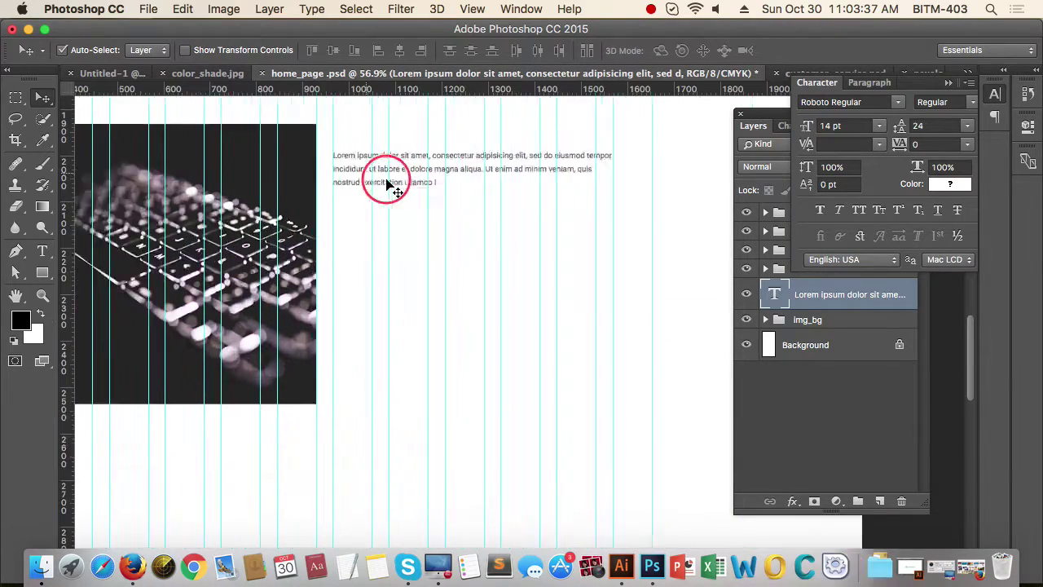
pyautogui.moveTo(386, 185); pyautogui.dragTo(367, 283)
pyautogui.keyDown('alt'); pyautogui.click(472, 289); pyautogui.keyUp('alt')
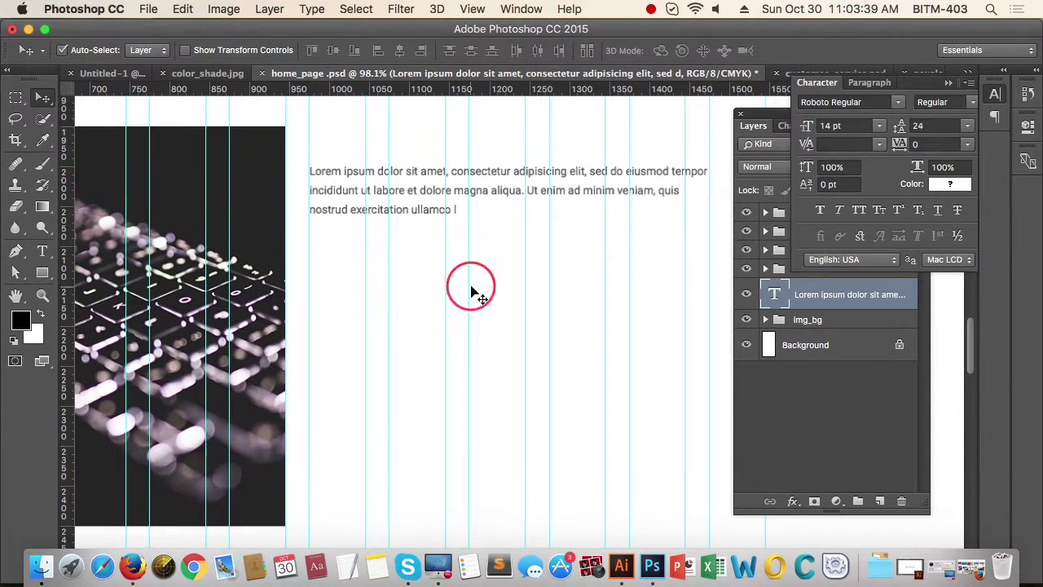
pyautogui.moveTo(501, 311); pyautogui.dragTo(440, 304)
pyautogui.moveTo(363, 278); pyautogui.dragTo(413, 312)
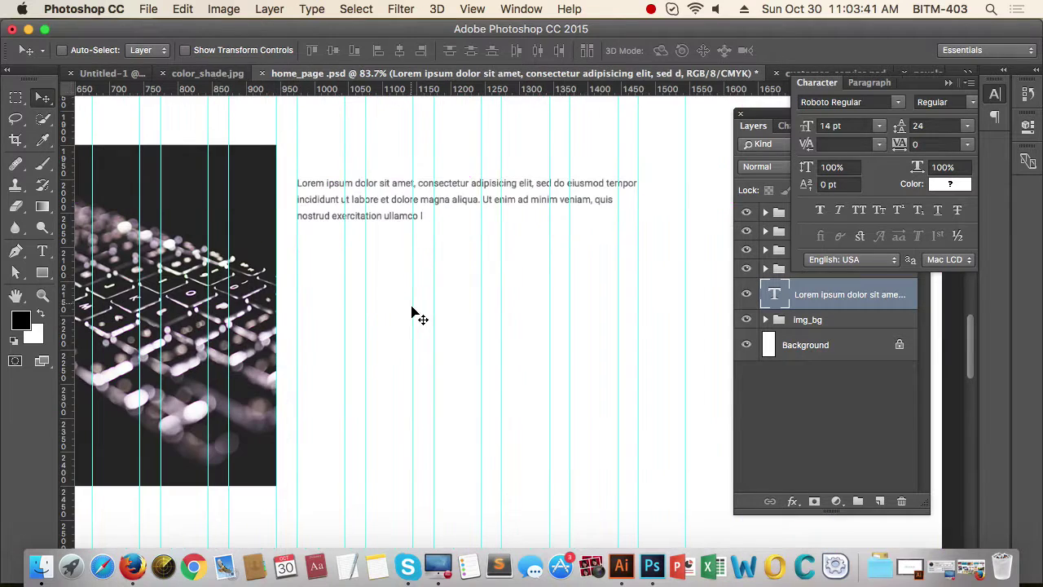
pyautogui.moveTo(307, 270); pyautogui.dragTo(336, 319)
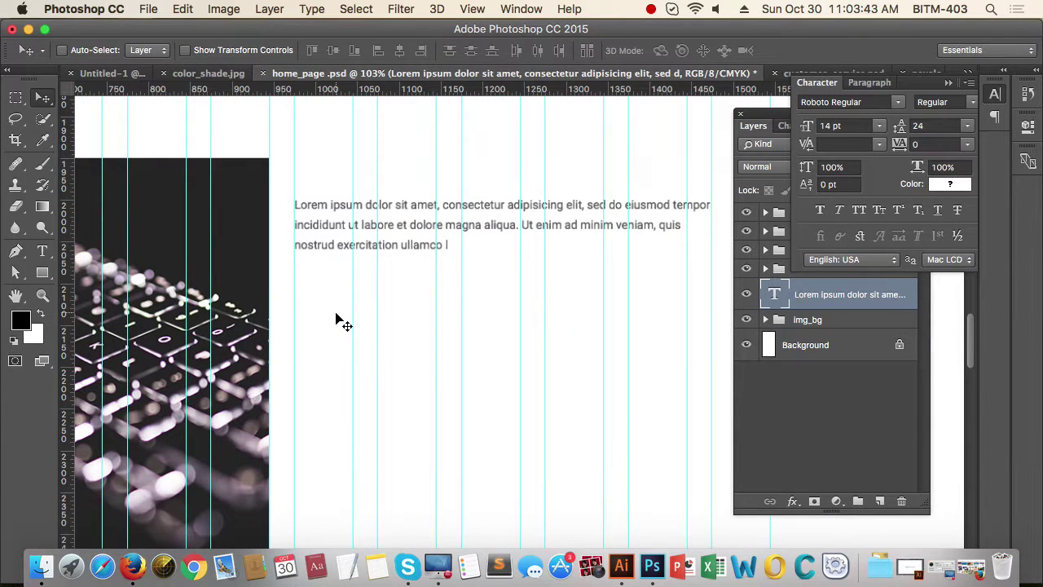
# Step: Create a black 20 × 20 px rectangle shape below the paragraph
pyautogui.press('t')
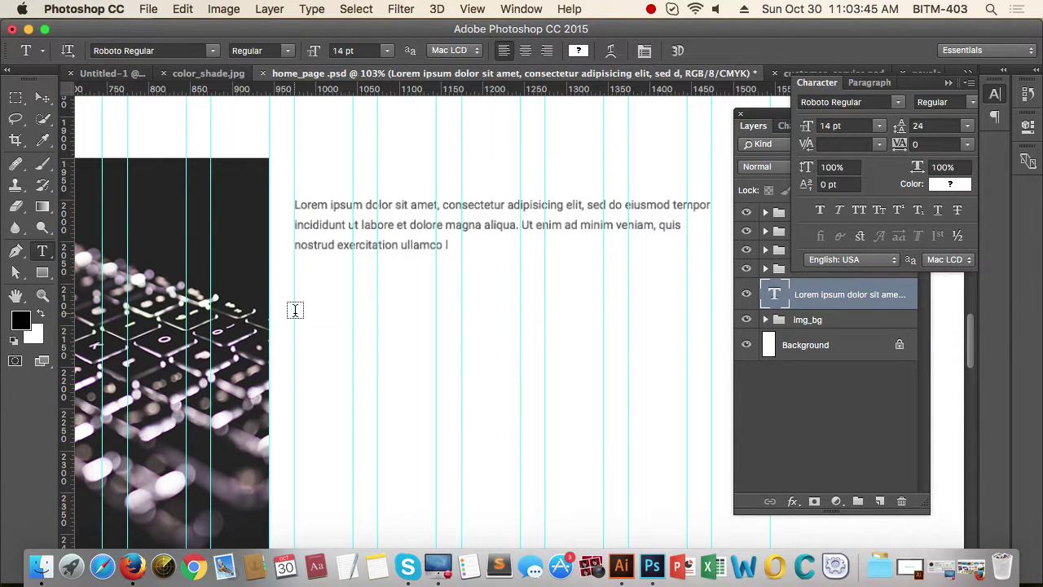
pyautogui.press('u')
pyautogui.click(339, 315)
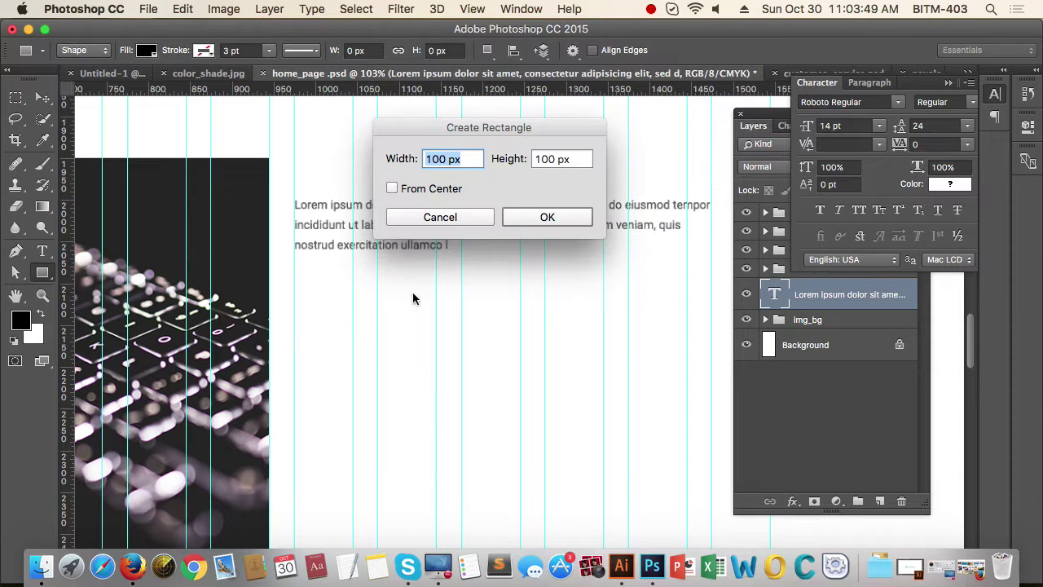
pyautogui.write('20')
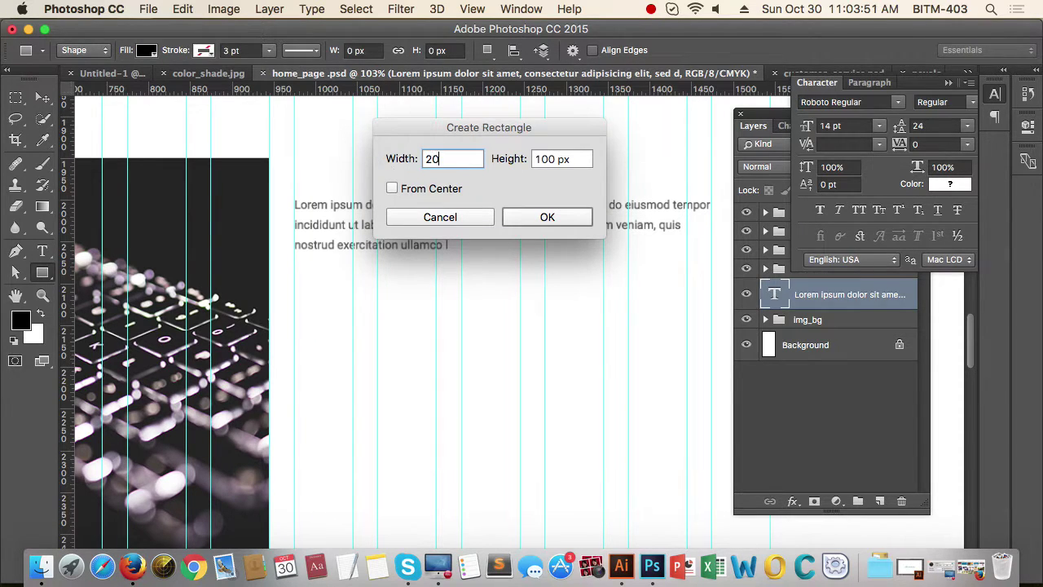
pyautogui.press('Tab')
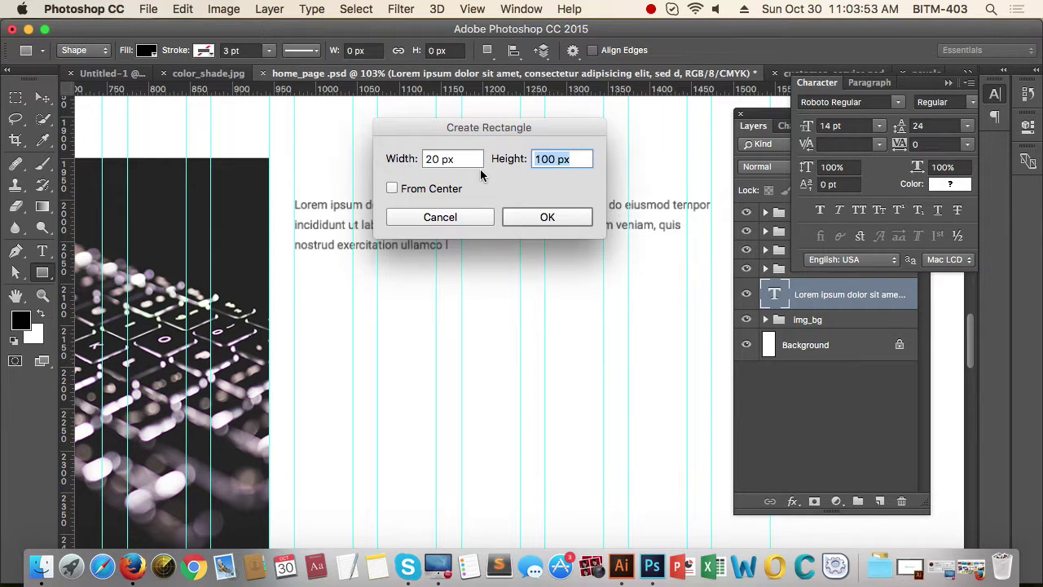
pyautogui.write('20')
pyautogui.press('Return')
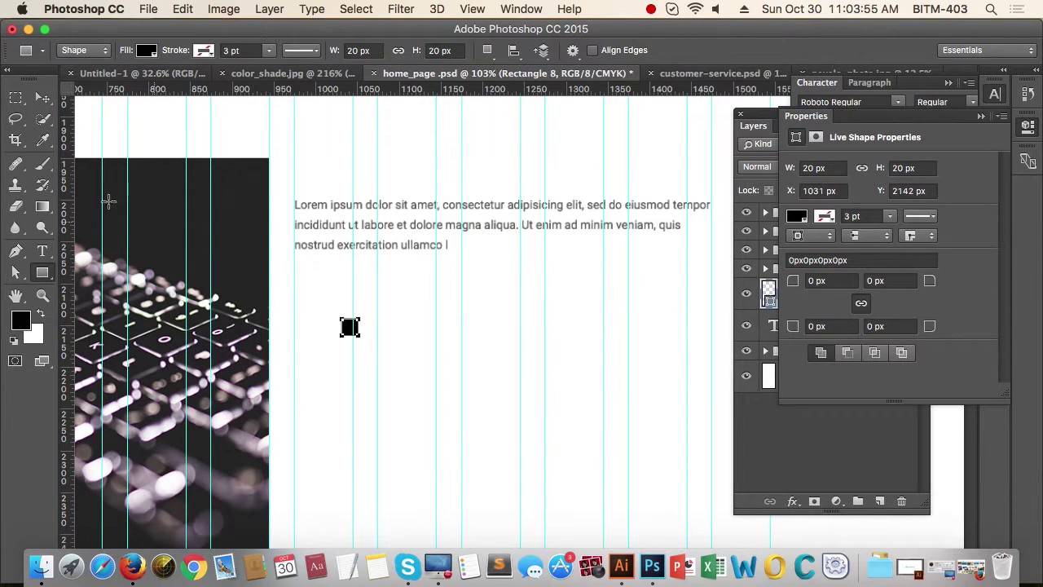
# Step: Round all four corners of the small square to 10 px to turn it into a circle
pyautogui.click(42, 99)
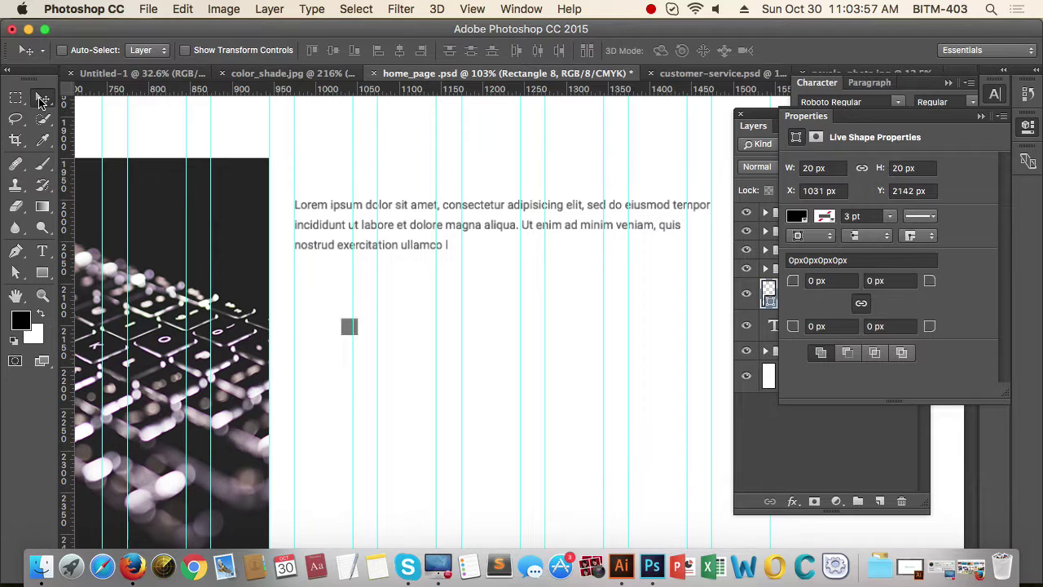
pyautogui.moveTo(346, 325); pyautogui.dragTo(350, 328)
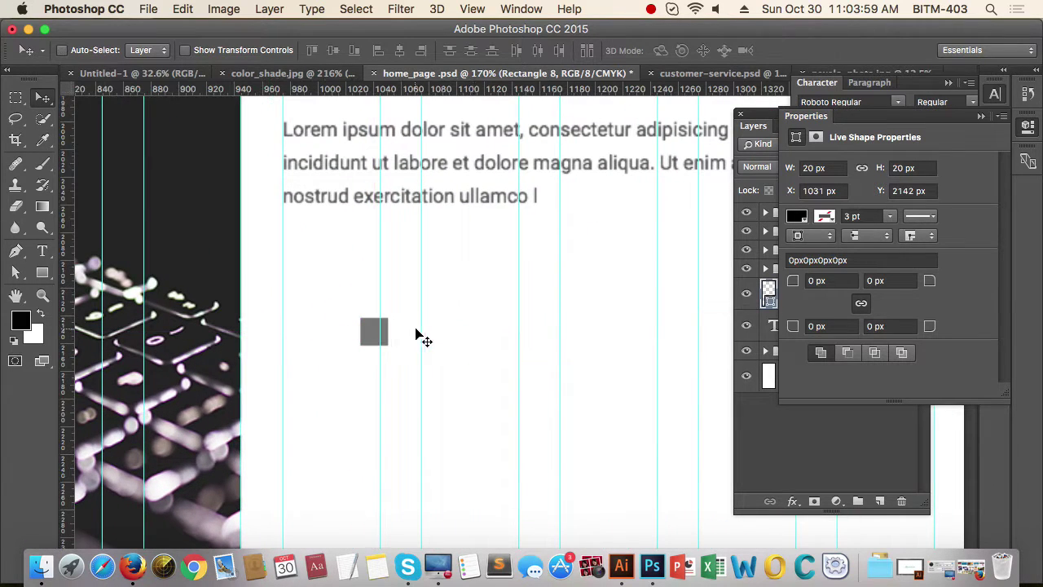
pyautogui.moveTo(833, 281); pyautogui.dragTo(791, 286)
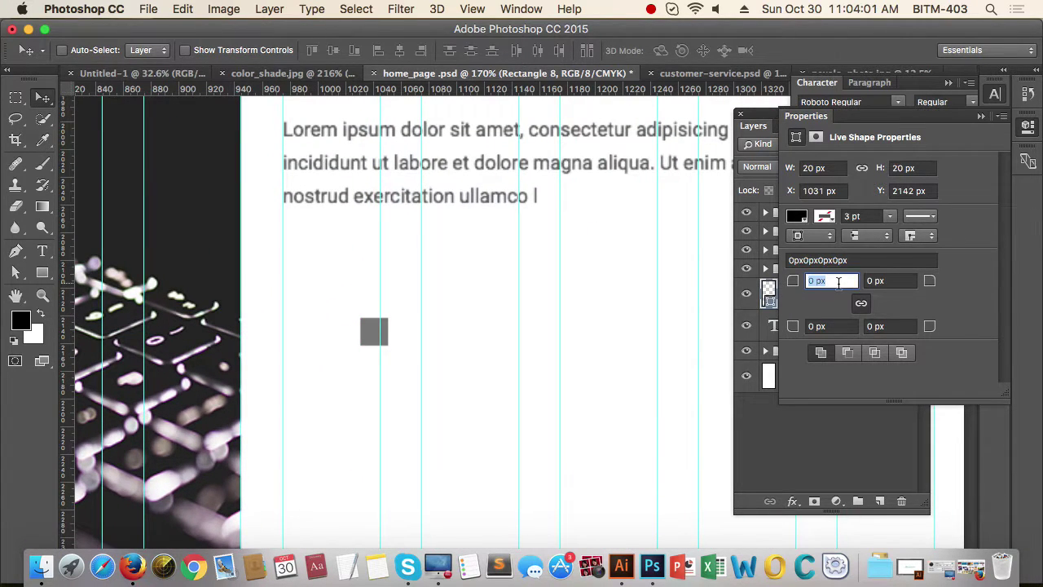
pyautogui.write('10')
pyautogui.press('Return')
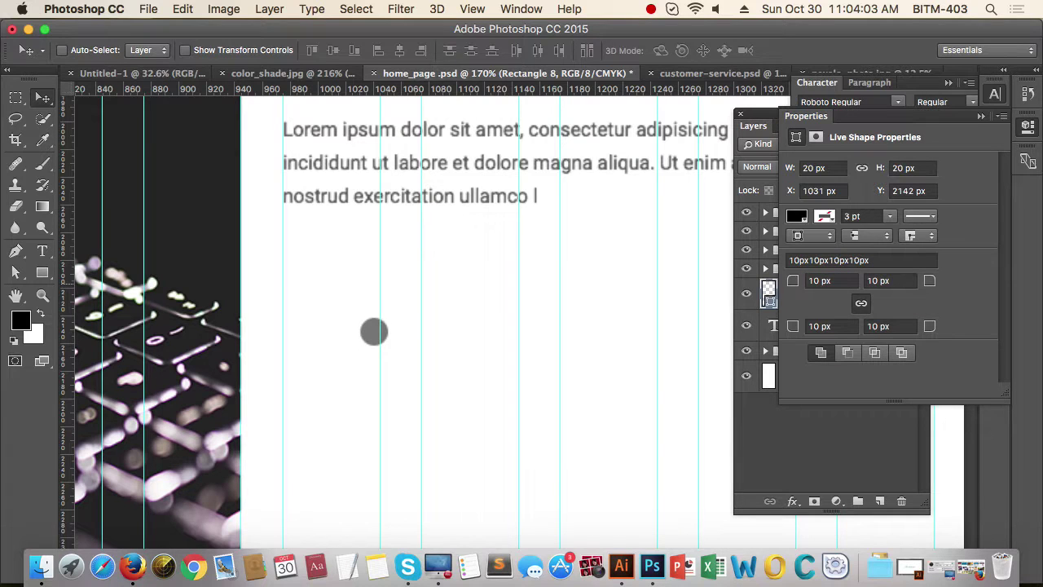
pyautogui.click(948, 82)
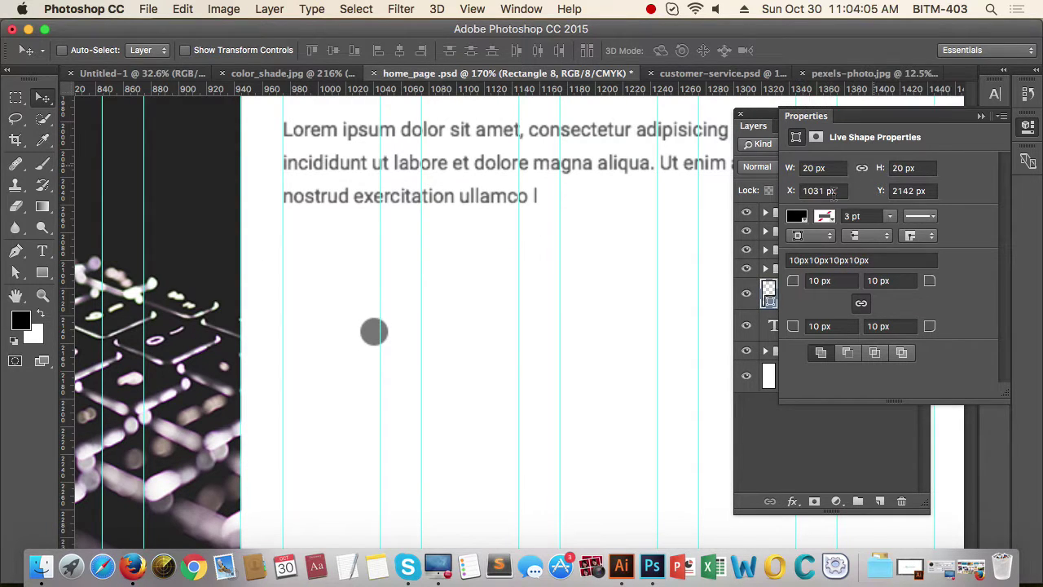
# Step: Move the circle to the paragraph's left edge, about 37 px below its last line
pyautogui.scroll(2, 345, 351)
pyautogui.moveTo(390, 340); pyautogui.dragTo(301, 274)
pyautogui.scroll(-3, 301, 274)
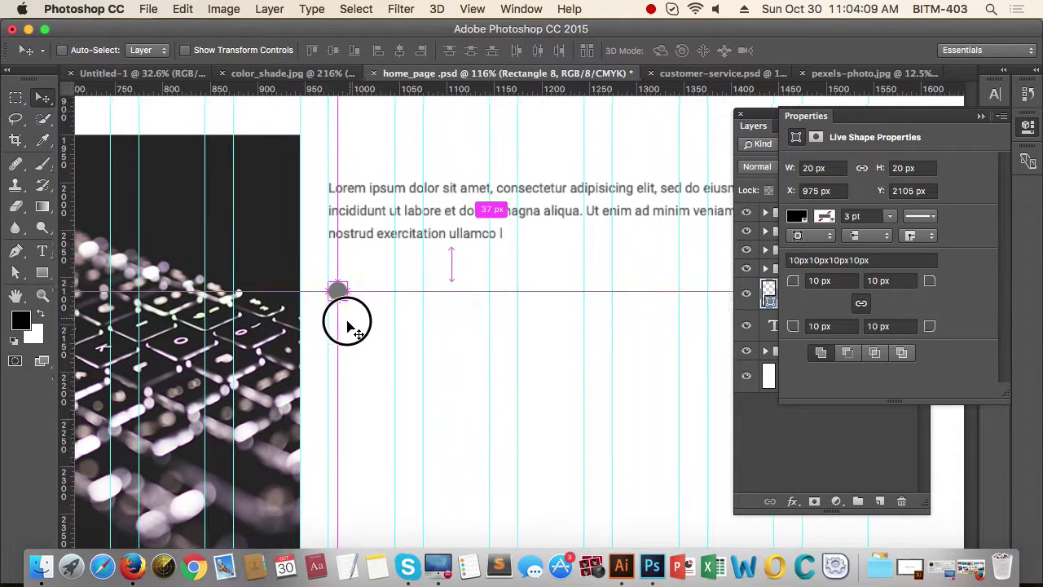
pyautogui.scroll(2, 389, 310)
# Step: Add the text "HTML/ JAVA" beside the circle and commit it
pyautogui.press('t')
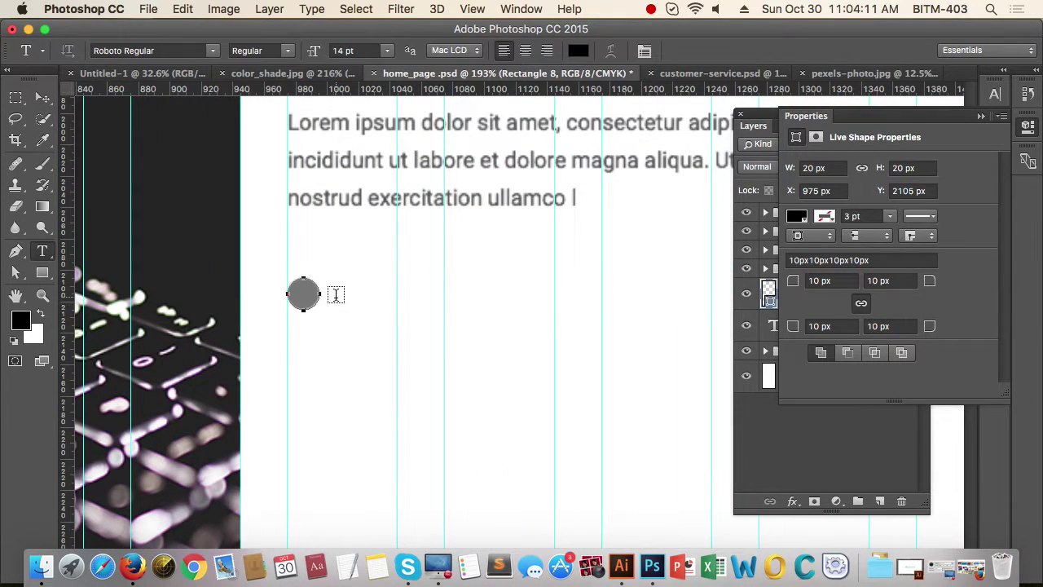
pyautogui.click(352, 297)
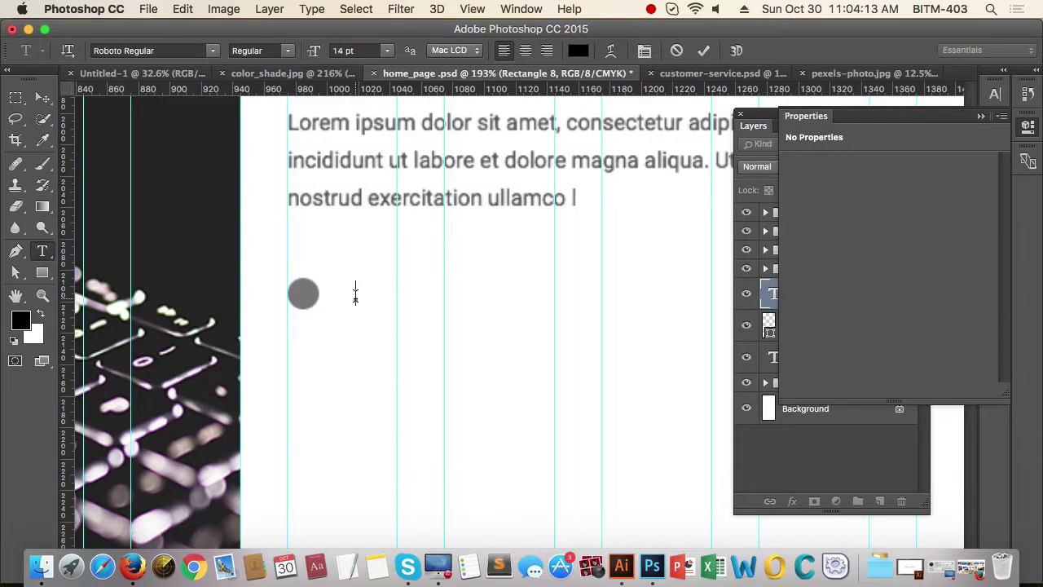
pyautogui.write('HTML /')
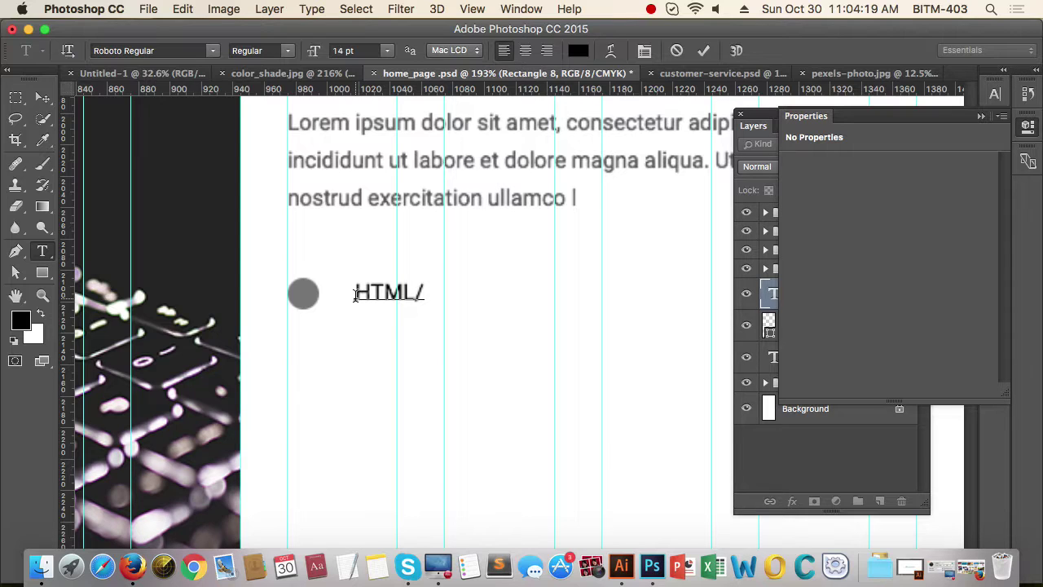
pyautogui.write('JAVA')
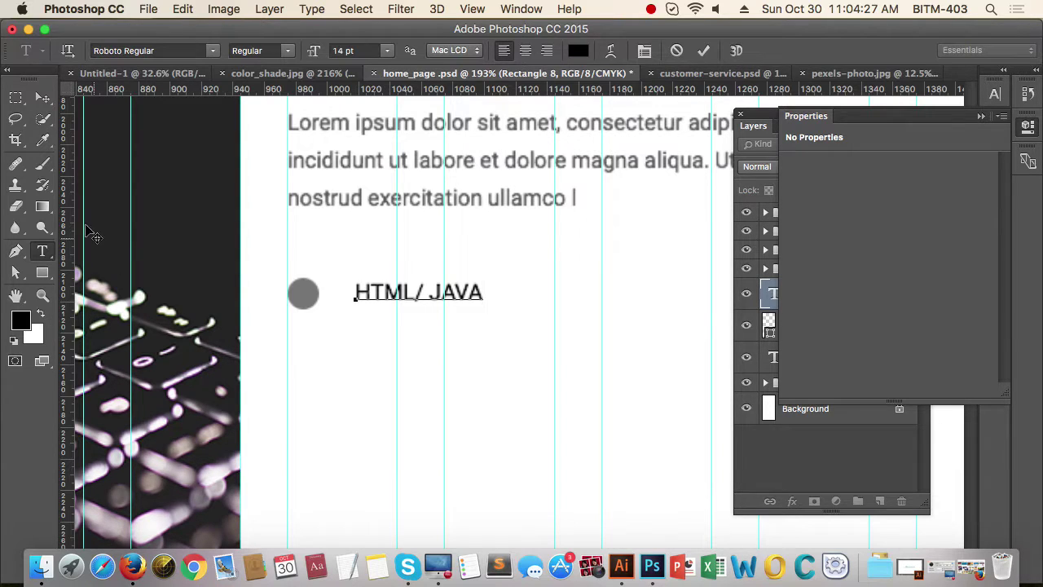
pyautogui.click(42, 97)
# Step: Create a black 270 × 6 px rectangle shape to the right of the HTML/ JAVA text
pyautogui.moveTo(369, 253); pyautogui.dragTo(283, 255)
pyautogui.moveTo(475, 285); pyautogui.dragTo(417, 294)
pyautogui.moveTo(340, 286); pyautogui.dragTo(408, 287)
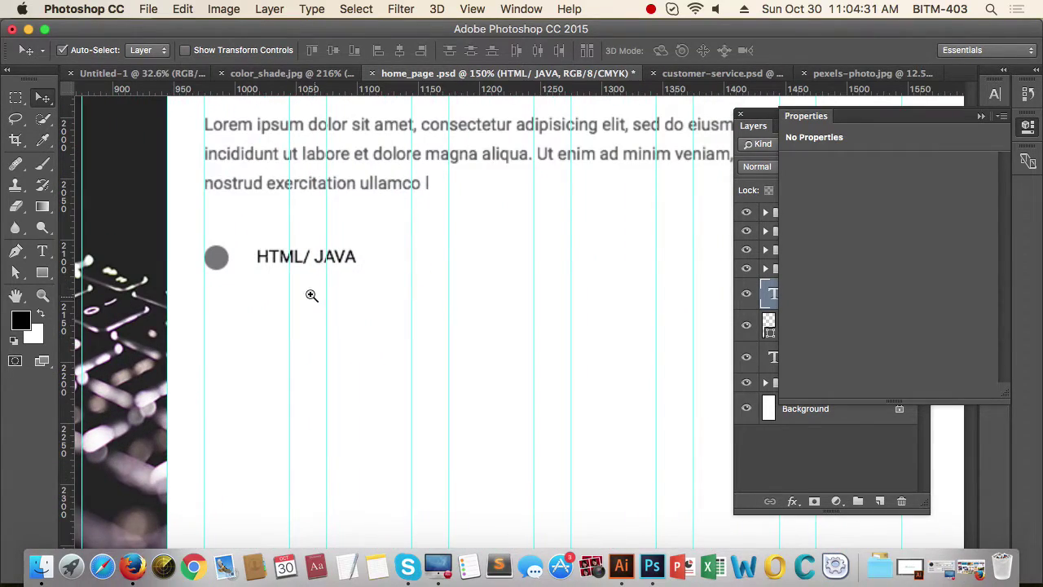
pyautogui.moveTo(314, 296)
pyautogui.mouseDown()
pyautogui.moveTo(333, 296)
pyautogui.moveTo(319, 296)
pyautogui.mouseUp()
pyautogui.moveTo(401, 297)
pyautogui.mouseDown()
pyautogui.moveTo(356, 290)
pyautogui.moveTo(399, 262)
pyautogui.mouseUp()
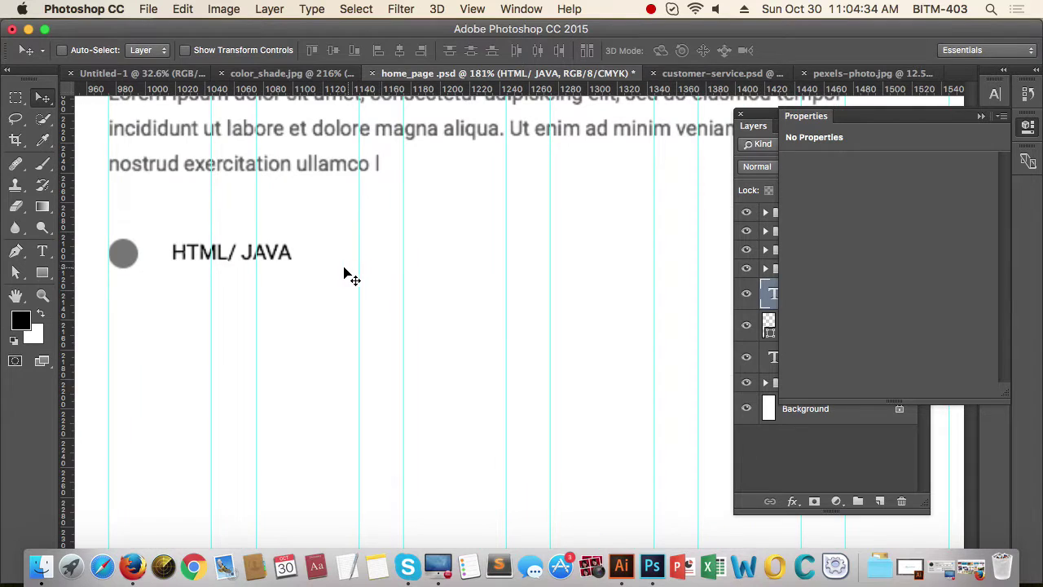
pyautogui.press('u')
pyautogui.click(393, 271)
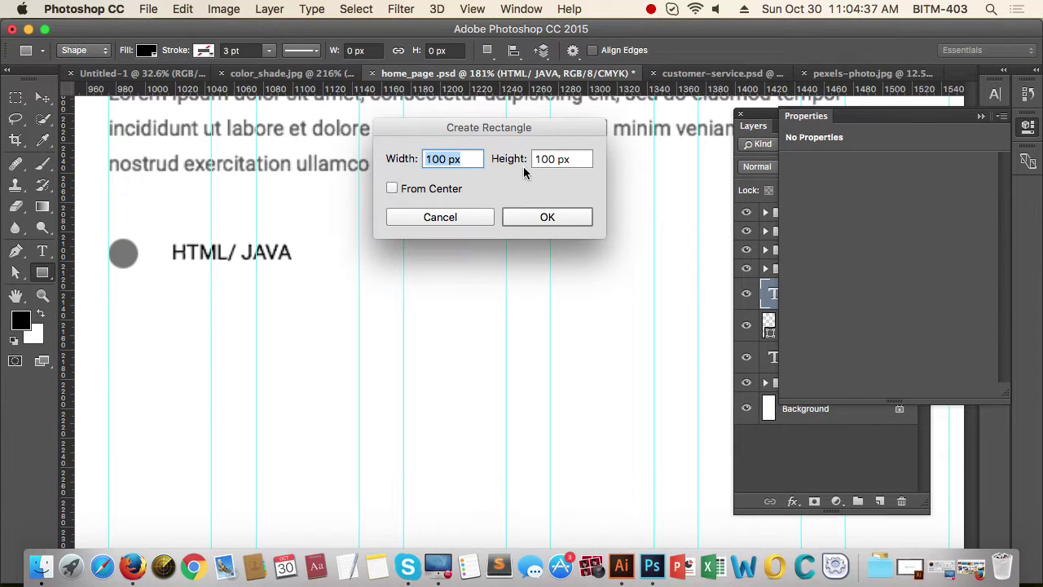
pyautogui.moveTo(472, 158); pyautogui.dragTo(401, 158)
pyautogui.write('27')
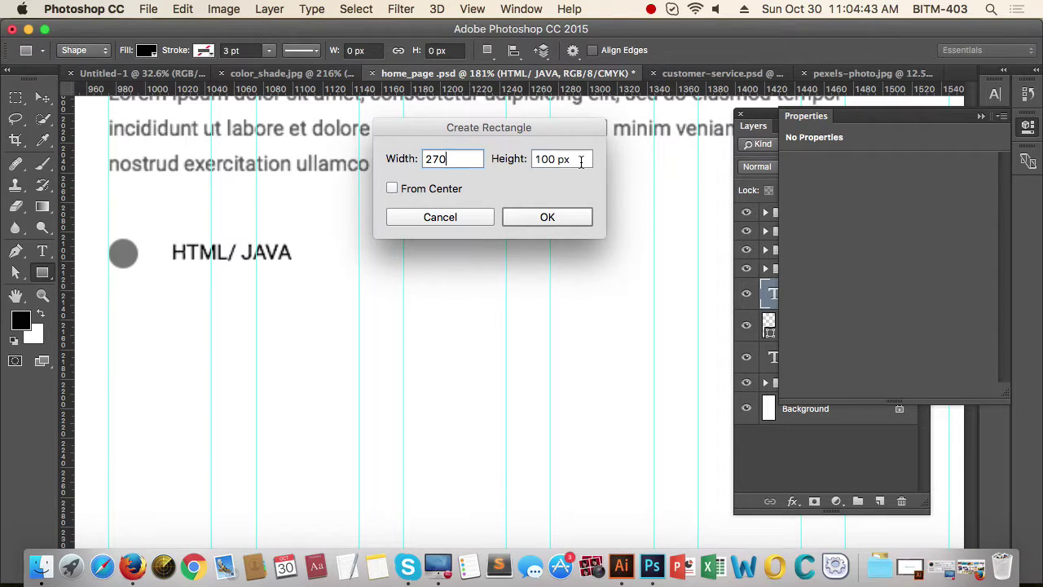
pyautogui.write('0')
pyautogui.press('Tab')
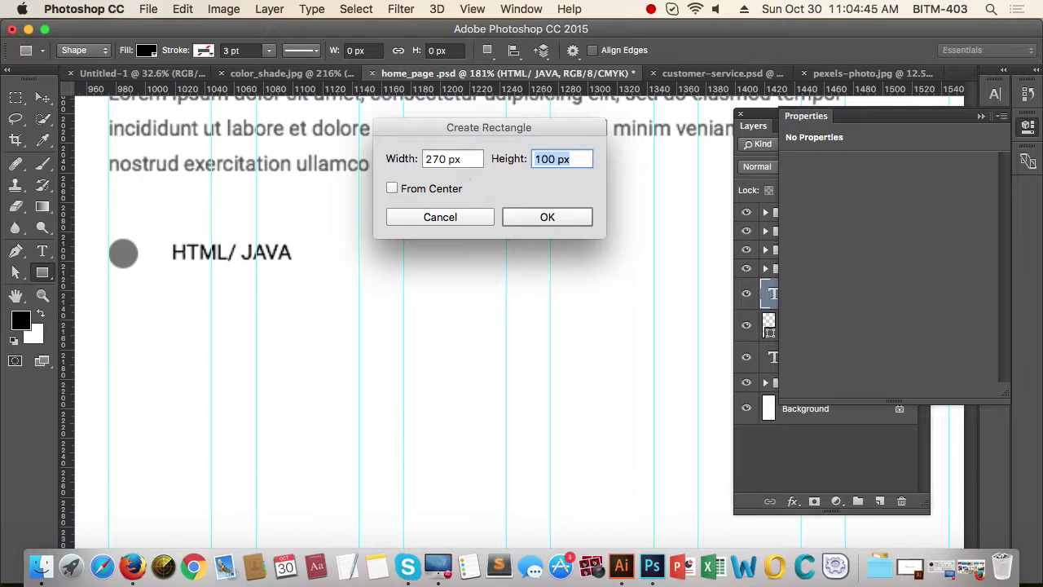
pyautogui.write('6')
pyautogui.press('Return')
pyautogui.press('v')
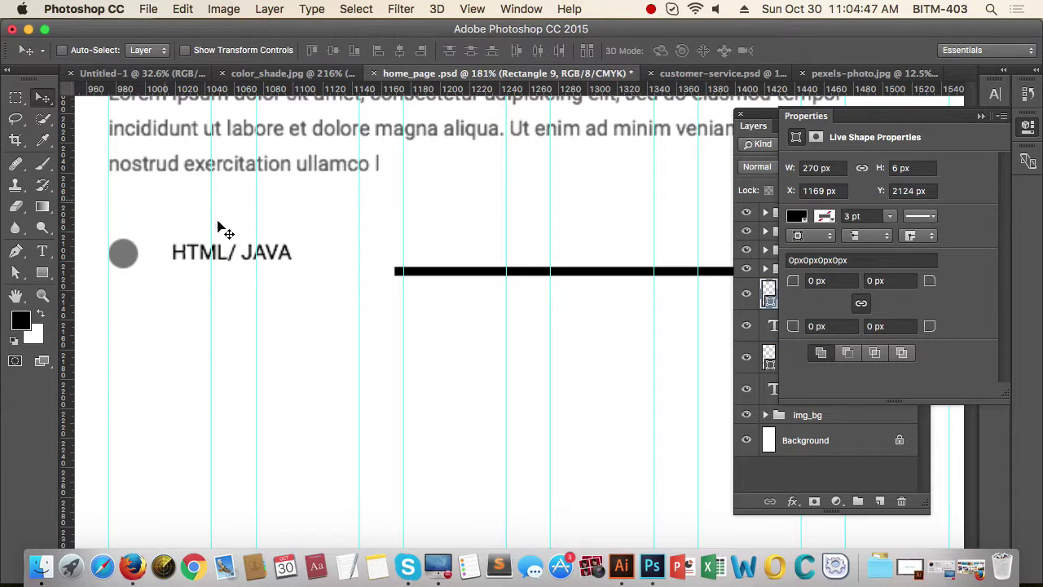
# Step: Move the thin bar level with the HTML/ JAVA text, placing it at about X 1124 px, Y 2111 px
pyautogui.moveTo(515, 278); pyautogui.dragTo(444, 255)
pyautogui.moveTo(506, 308); pyautogui.dragTo(531, 303)
pyautogui.moveTo(454, 304); pyautogui.dragTo(519, 302)
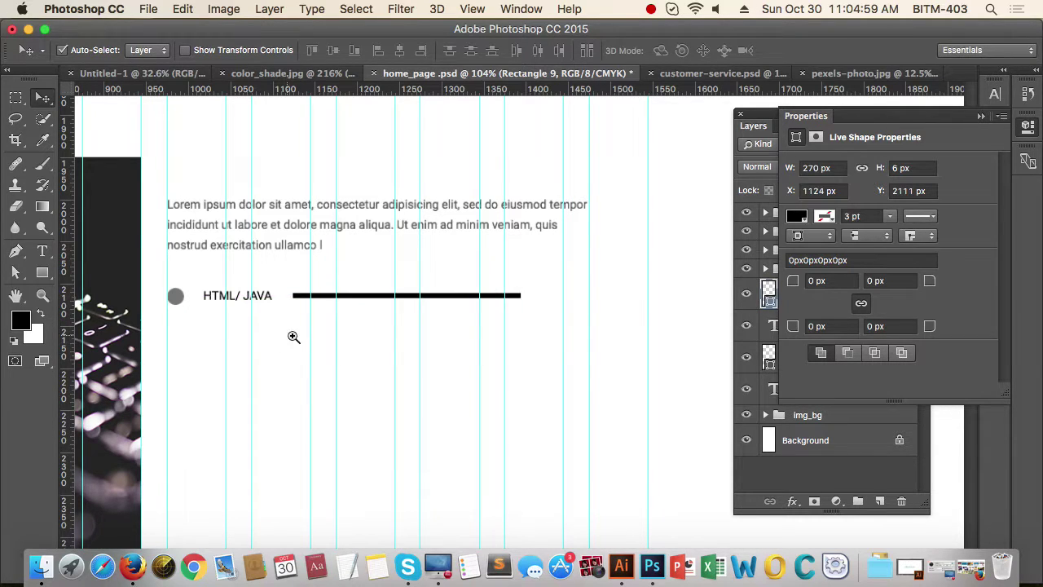
pyautogui.click(981, 116)
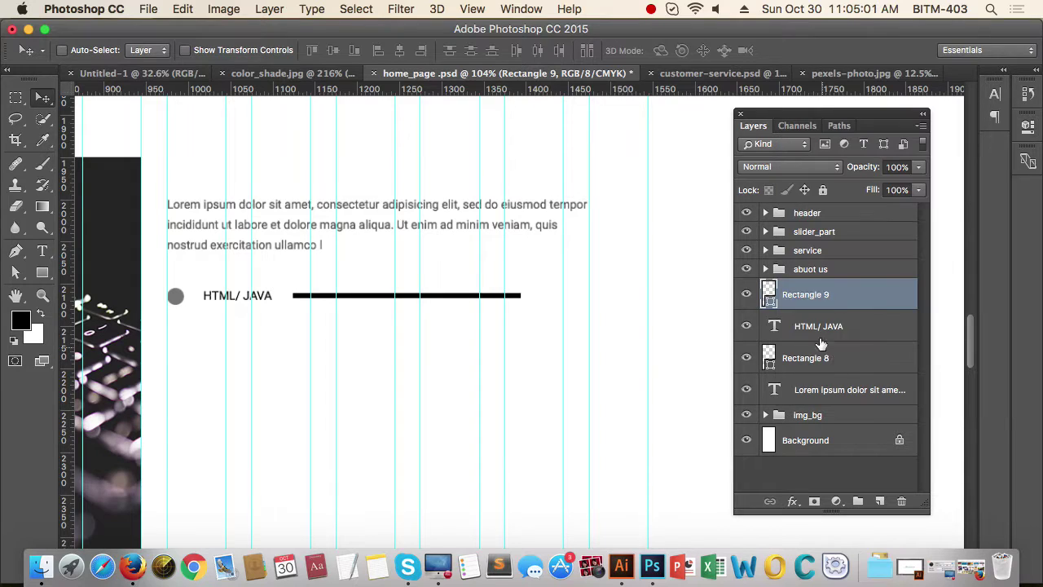
# Step: Align the vertical centers of the circle, the HTML/ JAVA text and the thin bar
pyautogui.click(854, 357)
pyautogui.keyDown('shift'); pyautogui.click(866, 329); pyautogui.keyUp('shift')
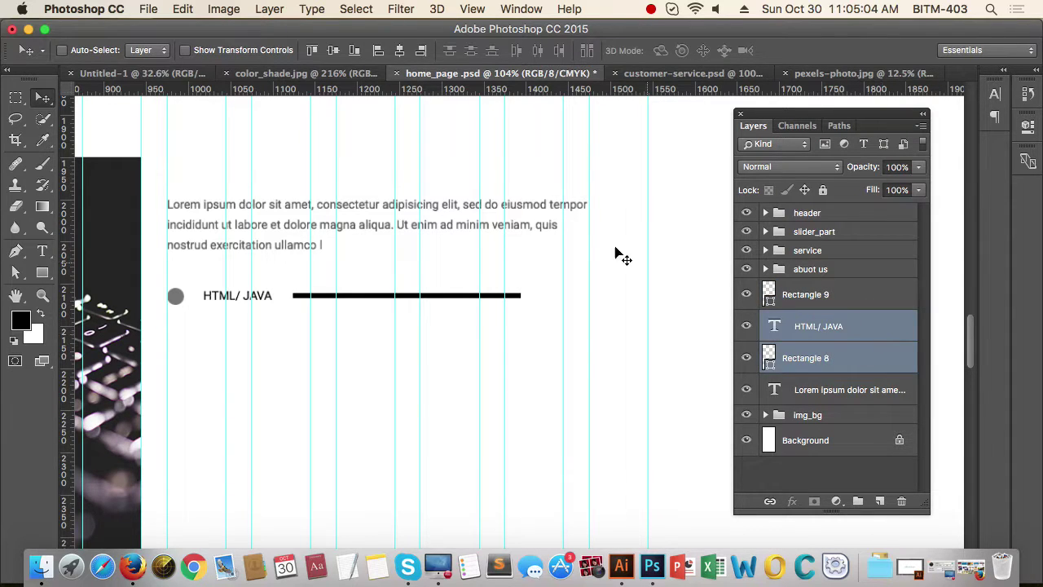
pyautogui.click(400, 50)
pyautogui.press('super+z')
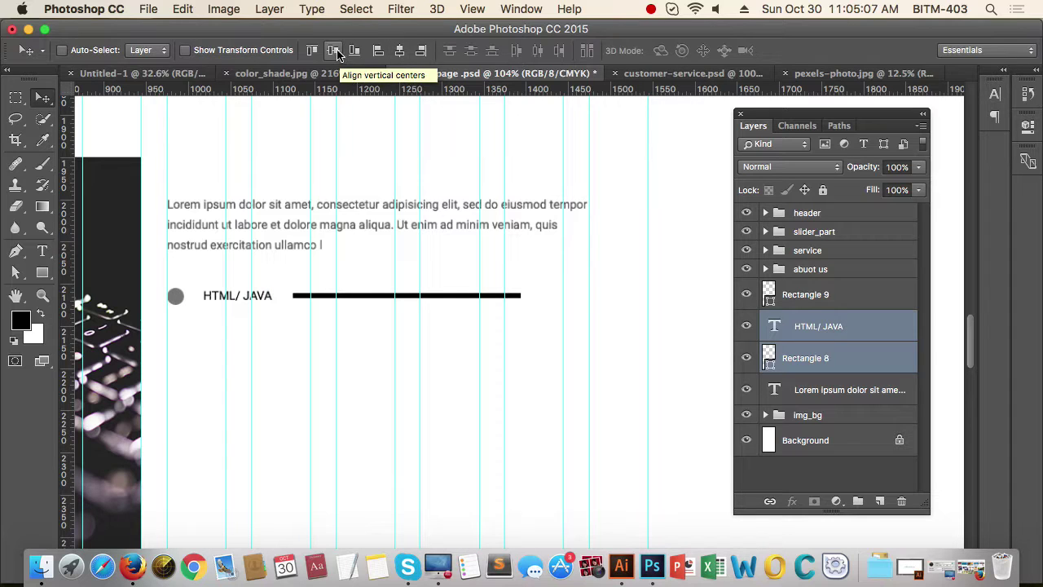
pyautogui.keyDown('shift'); pyautogui.click(852, 299); pyautogui.keyUp('shift')
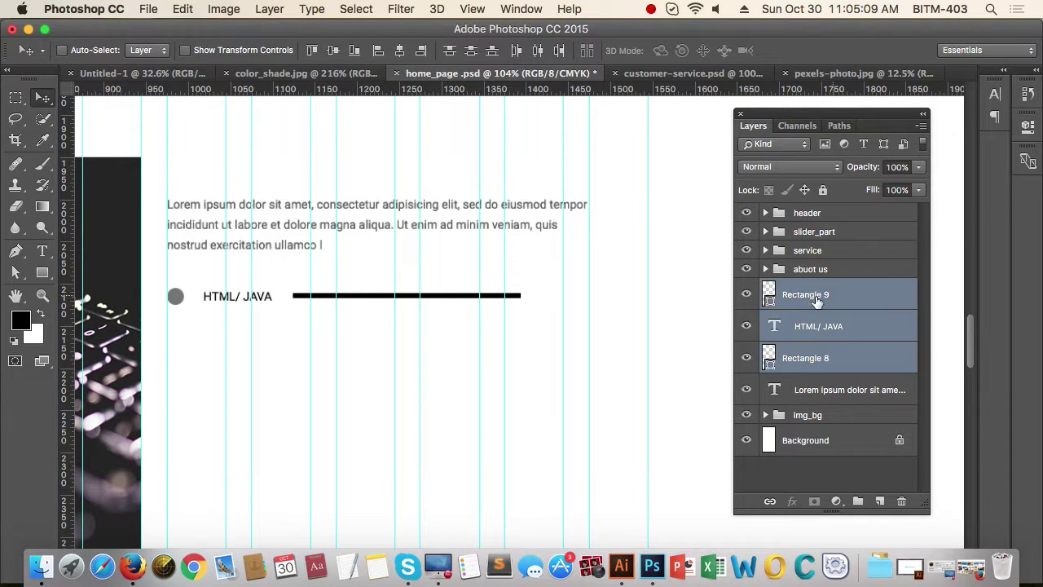
pyautogui.click(334, 51)
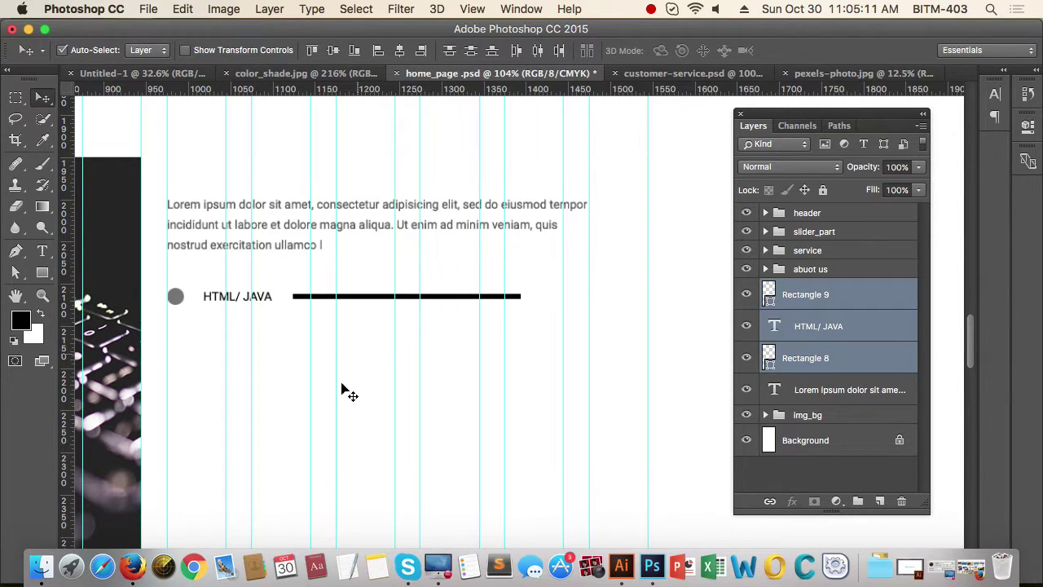
pyautogui.moveTo(383, 360); pyautogui.dragTo(328, 360)
pyautogui.moveTo(461, 392); pyautogui.dragTo(445, 375)
pyautogui.scroll(5, 310, 304)
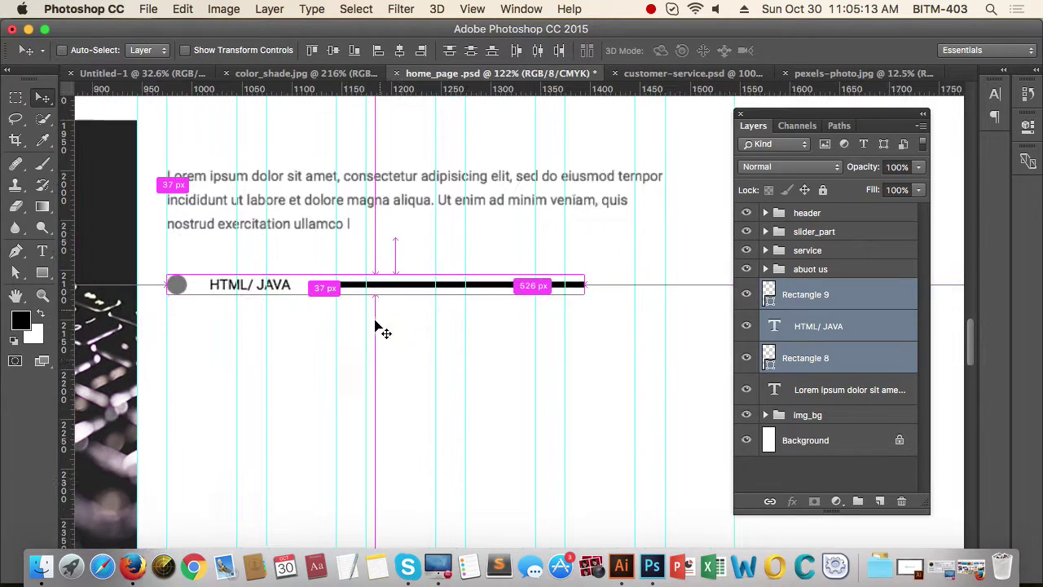
# Step: Try placing the thin bar beneath the HTML/ JAVA text, and return it to its place beside the text
pyautogui.click(857, 288)
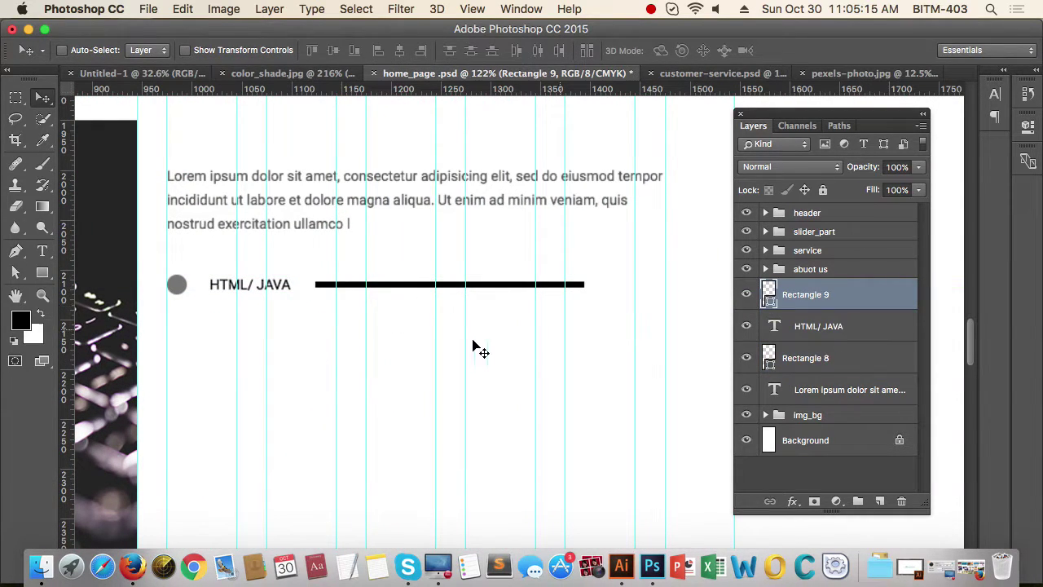
pyautogui.moveTo(427, 285); pyautogui.dragTo(323, 313)
pyautogui.moveTo(418, 380); pyautogui.dragTo(351, 395)
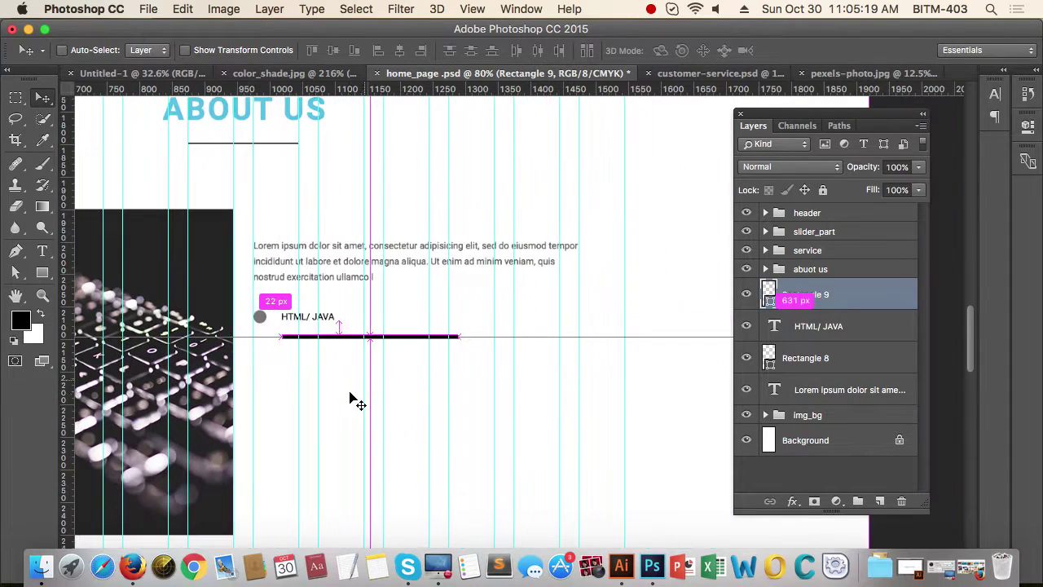
pyautogui.moveTo(310, 362); pyautogui.dragTo(524, 300)
pyautogui.scroll(3, 365, 366)
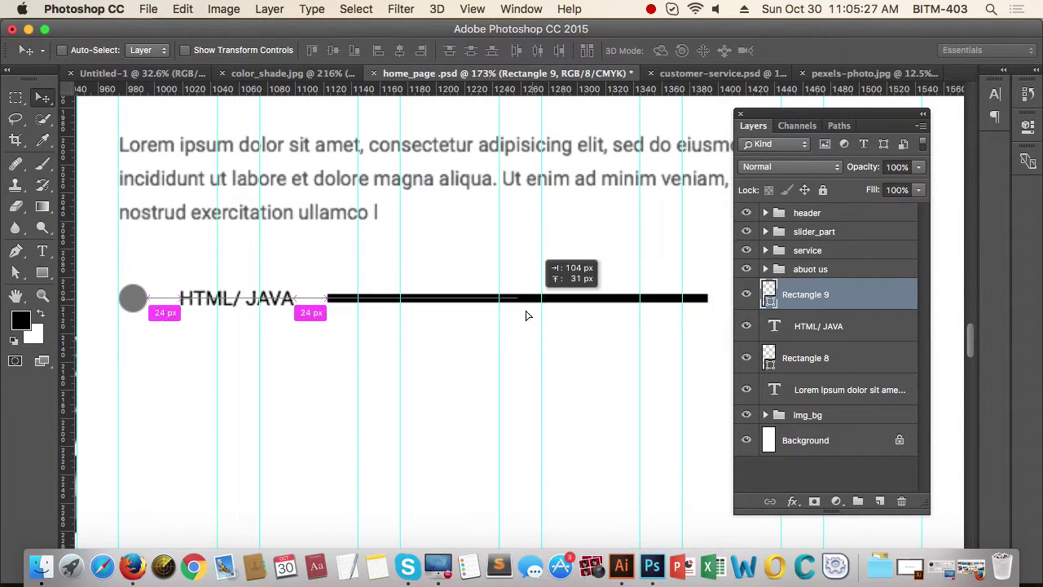
pyautogui.scroll(-3, 436, 379)
pyautogui.scroll(6, 436, 379)
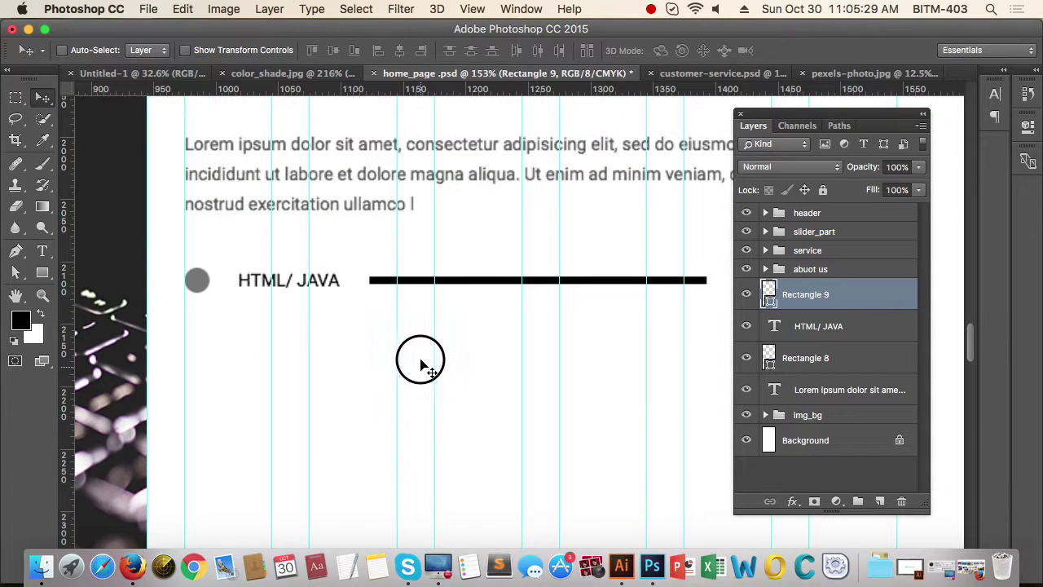
# Step: Move the thin bar just beneath the HTML/ JAVA text, left-aligned with it, at about X 1017 px, Y 2134 px
pyautogui.moveTo(448, 243); pyautogui.dragTo(325, 263)
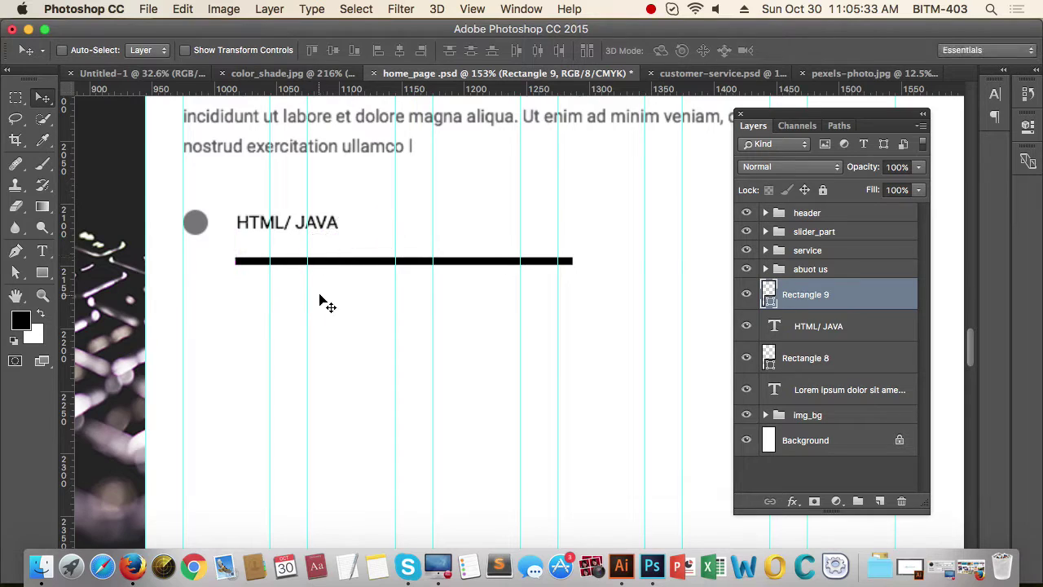
pyautogui.scroll(-2, 318, 327)
pyautogui.moveTo(317, 323); pyautogui.dragTo(310, 346)
pyautogui.moveTo(402, 326); pyautogui.dragTo(364, 341)
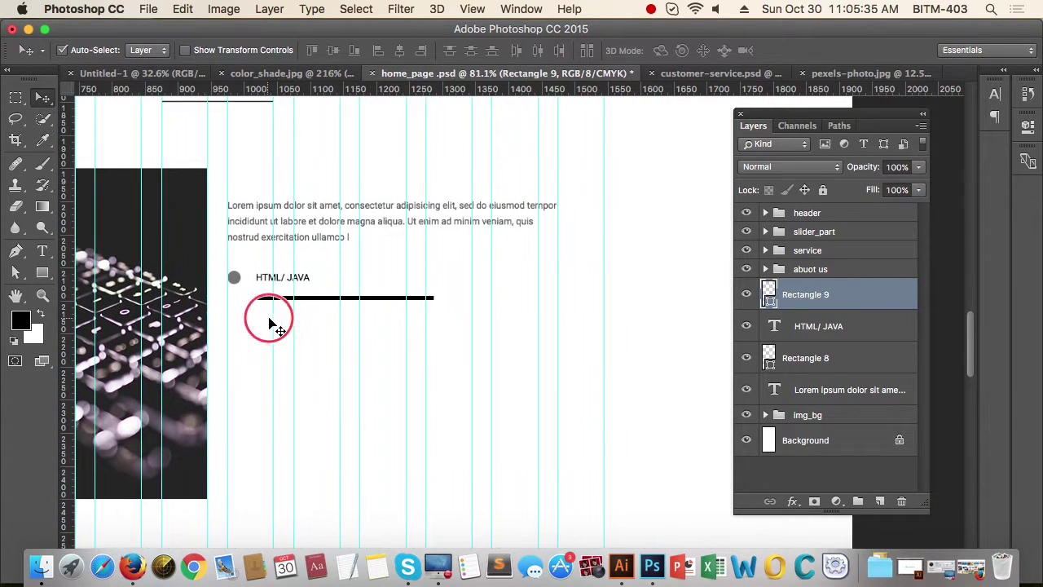
pyautogui.moveTo(270, 319); pyautogui.dragTo(320, 327)
pyautogui.moveTo(349, 276); pyautogui.dragTo(345, 263)
pyautogui.scroll(-4, 333, 337)
pyautogui.scroll(3, 361, 350)
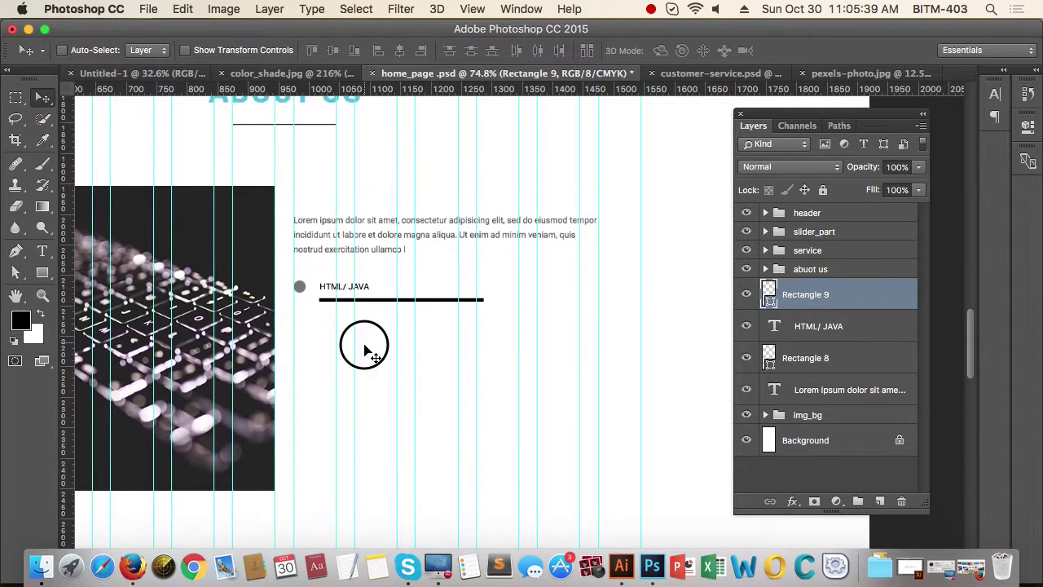
pyautogui.scroll(-1, 396, 355)
pyautogui.scroll(2, 396, 354)
pyautogui.hscroll(3, 478, 361)
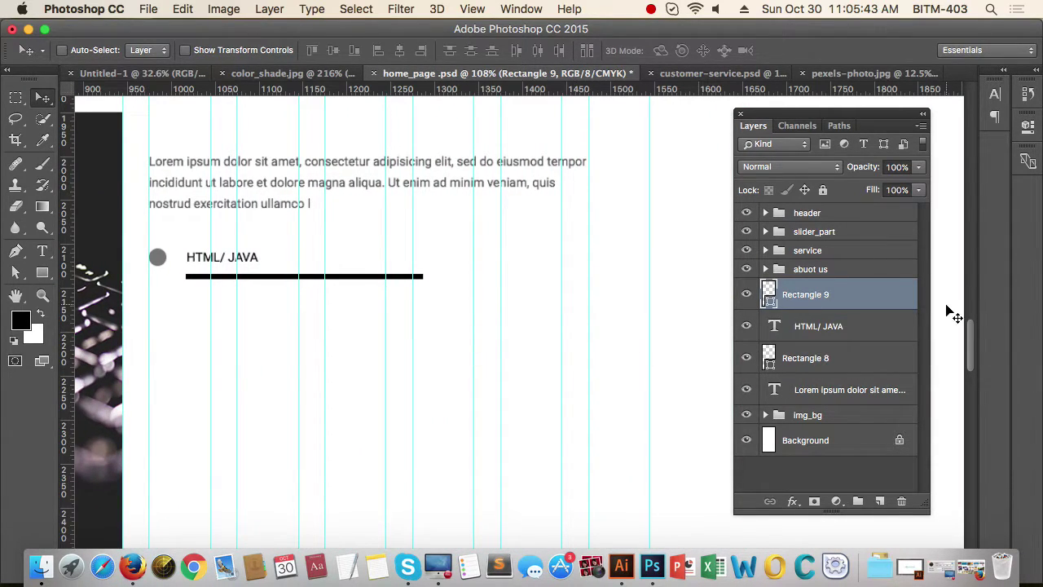
# Step: Resize the black bar beneath the HTML/ JAVA text to 470 px wide and 10 px high
pyautogui.click(1029, 127)
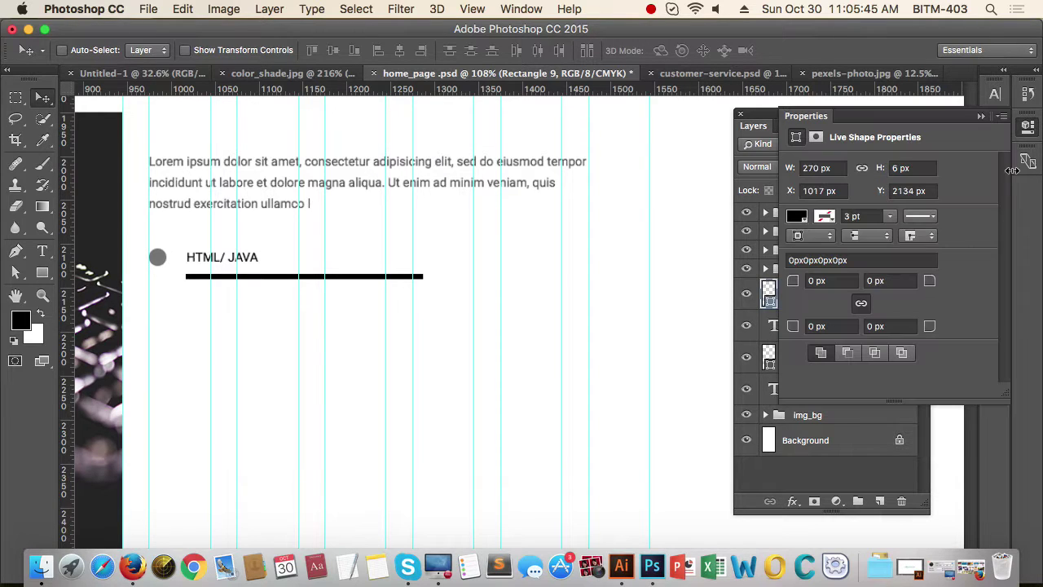
pyautogui.click(825, 167)
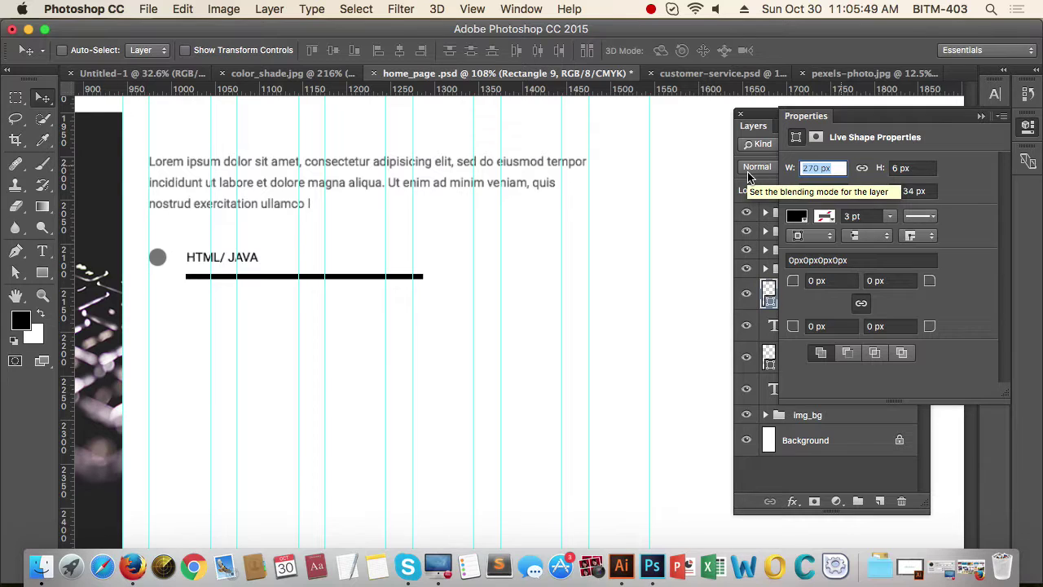
pyautogui.write('470')
pyautogui.press('Return')
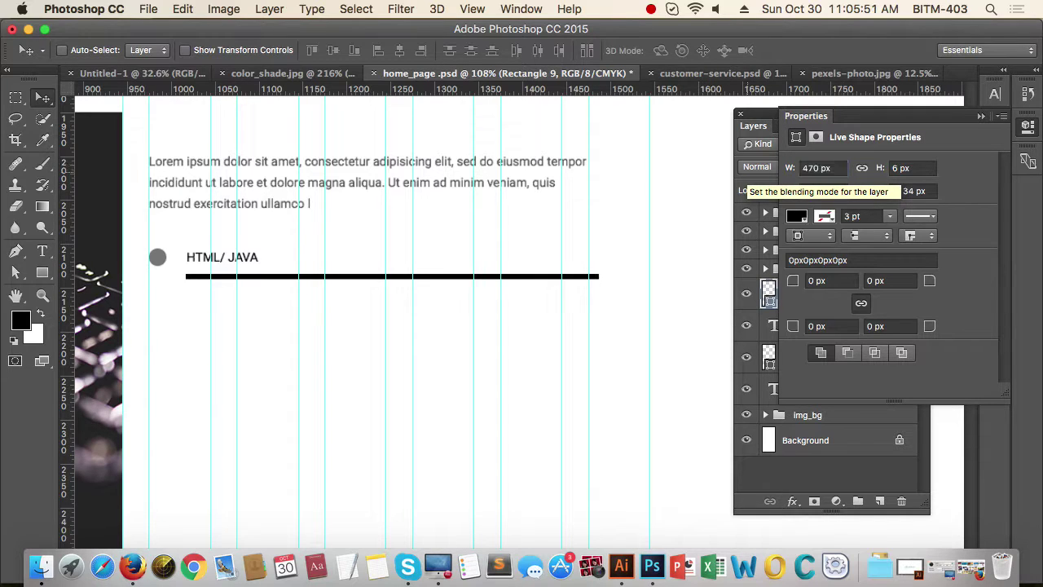
pyautogui.click(915, 168)
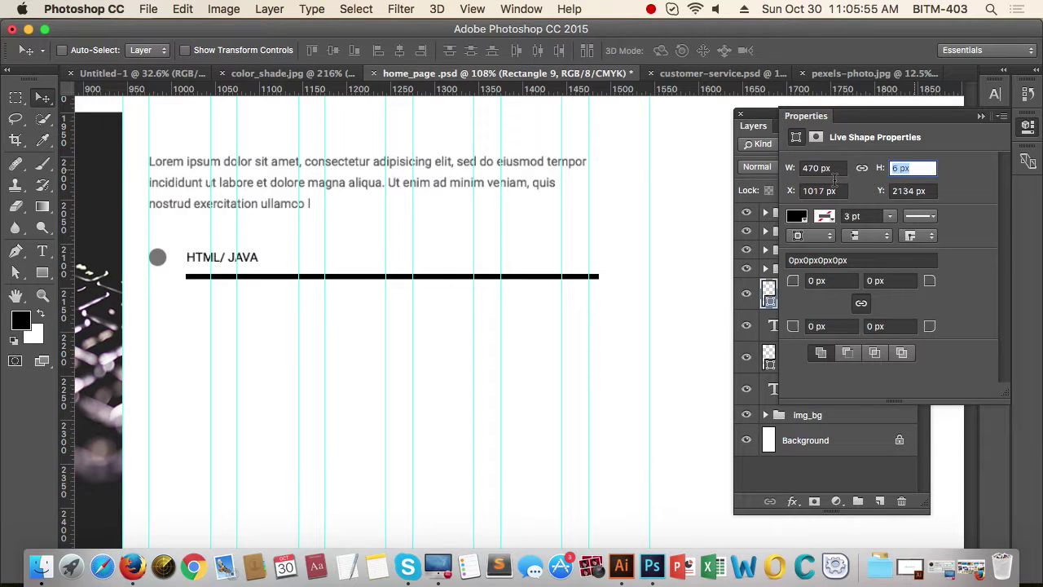
pyautogui.write('10')
pyautogui.press('Return')
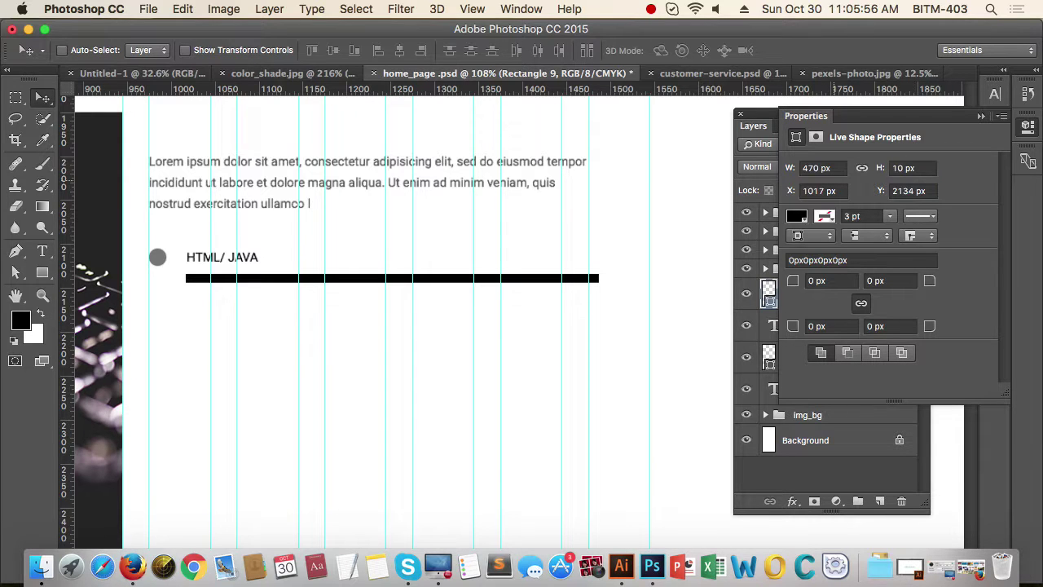
pyautogui.click(982, 117)
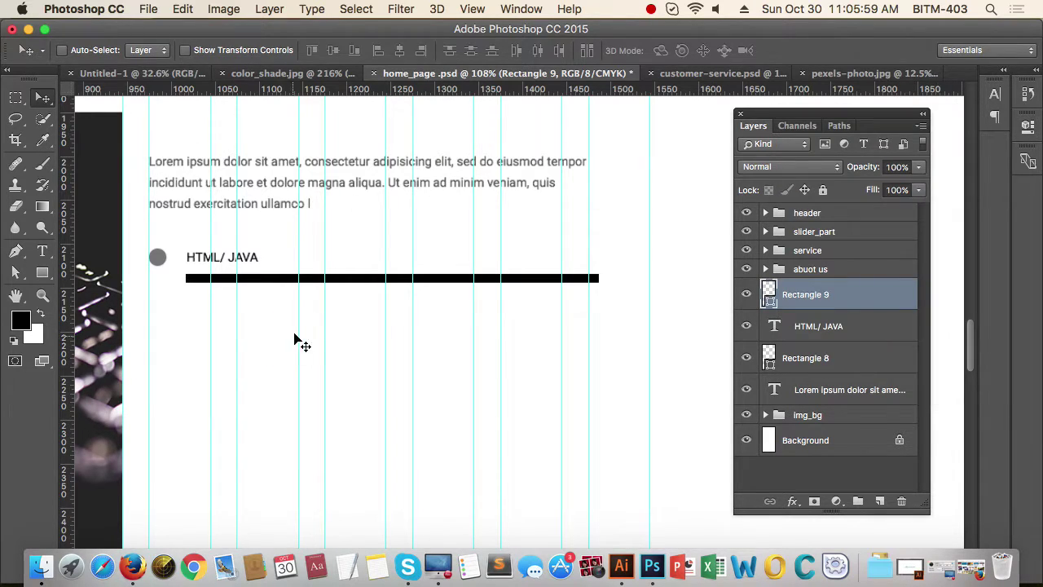
# Step: Duplicate the black bar and fill the copy with the blue 4fc0e8 sampled from the ABOUT US heading
pyautogui.moveTo(380, 318); pyautogui.dragTo(349, 309)
pyautogui.moveTo(218, 309); pyautogui.dragTo(265, 320)
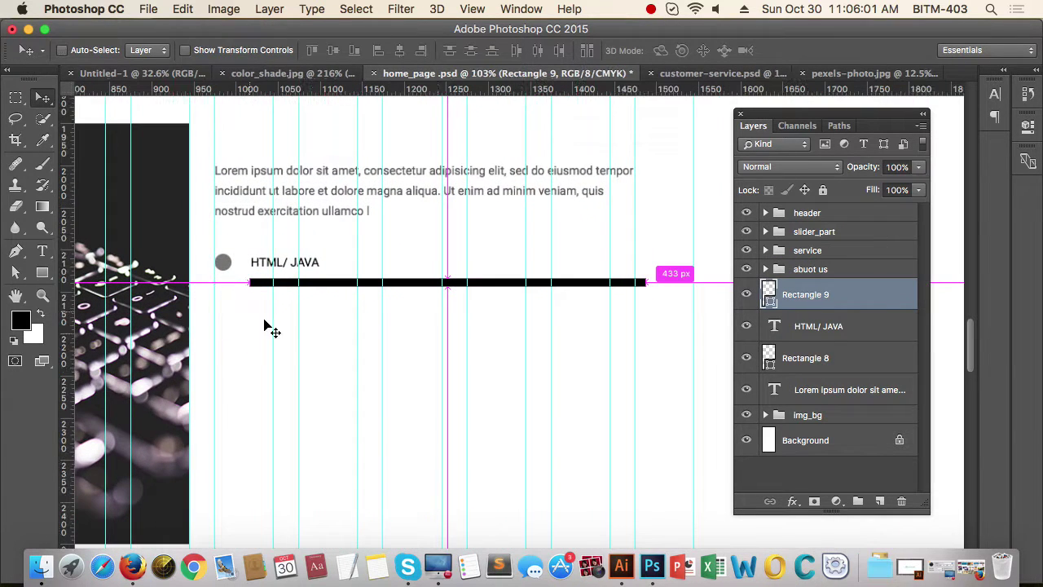
pyautogui.press('super')
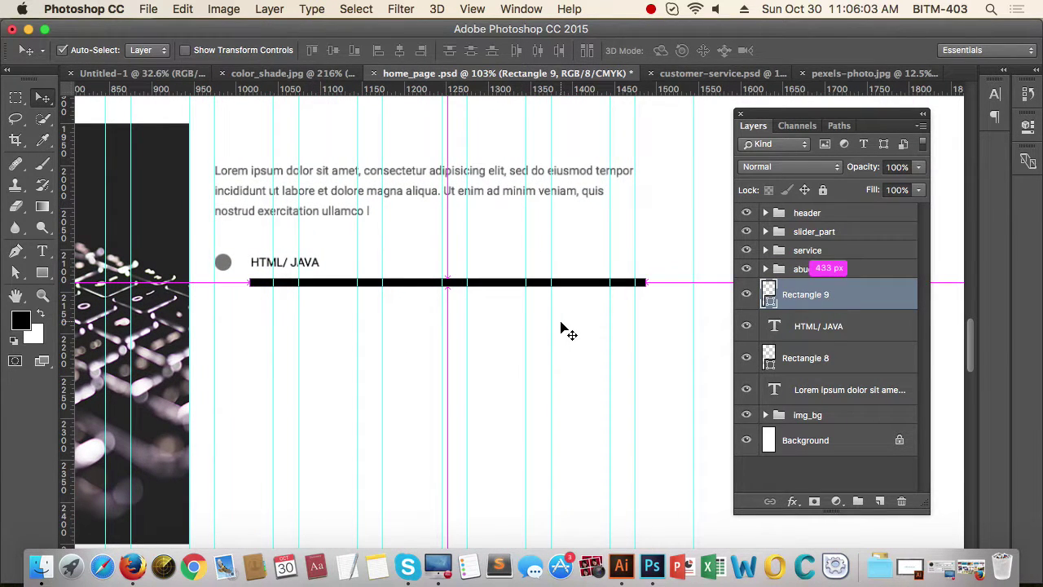
pyautogui.press('super+j')
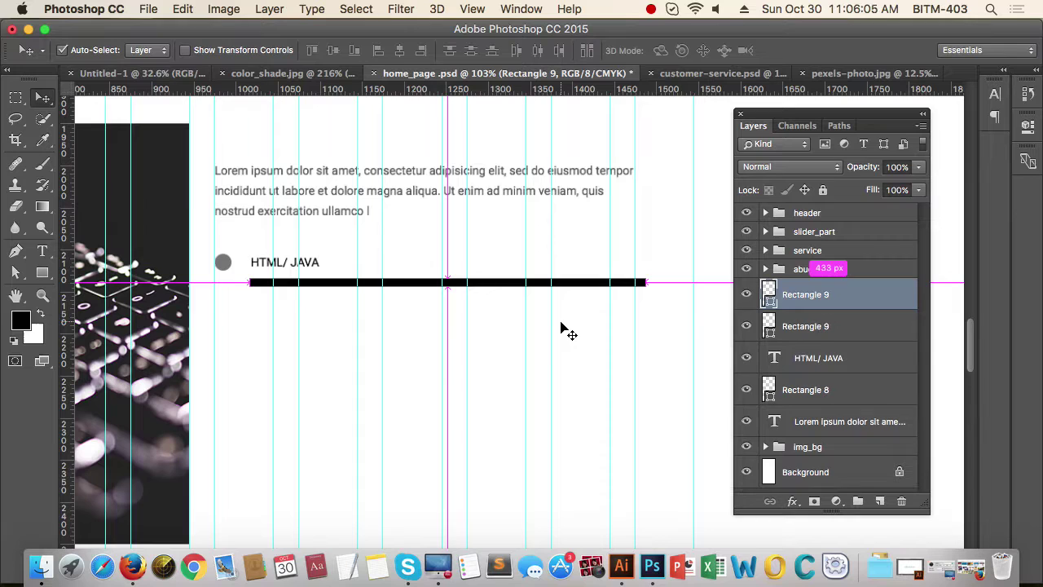
pyautogui.doubleClick(769, 295)
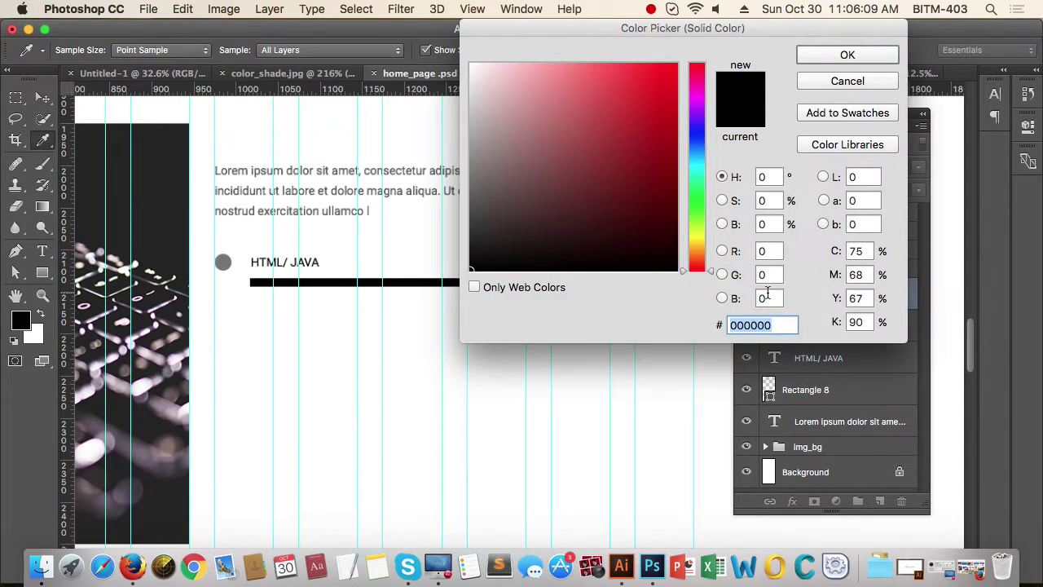
pyautogui.moveTo(412, 234); pyautogui.dragTo(306, 265)
pyautogui.click(359, 169)
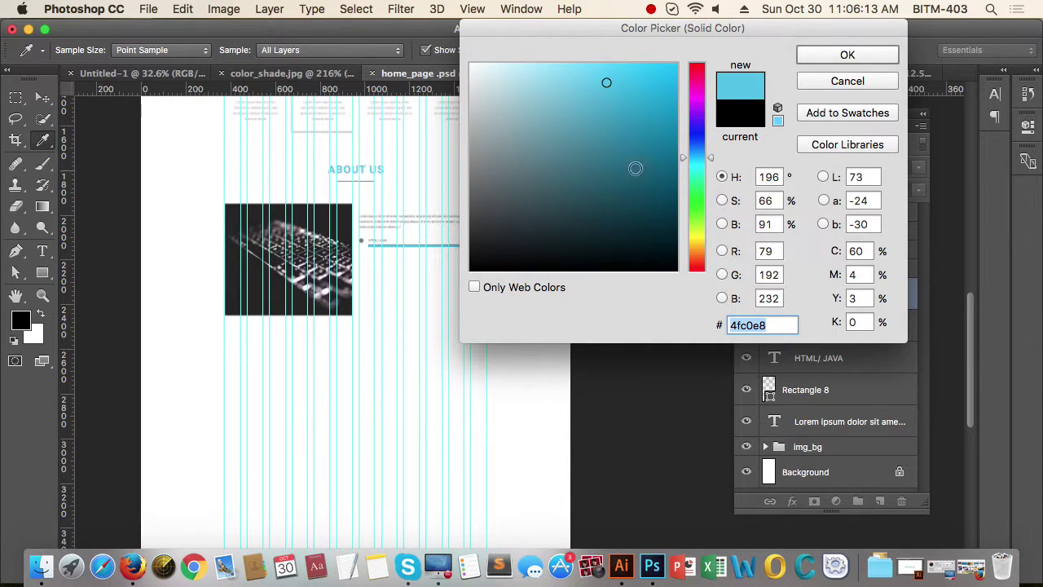
pyautogui.click(827, 55)
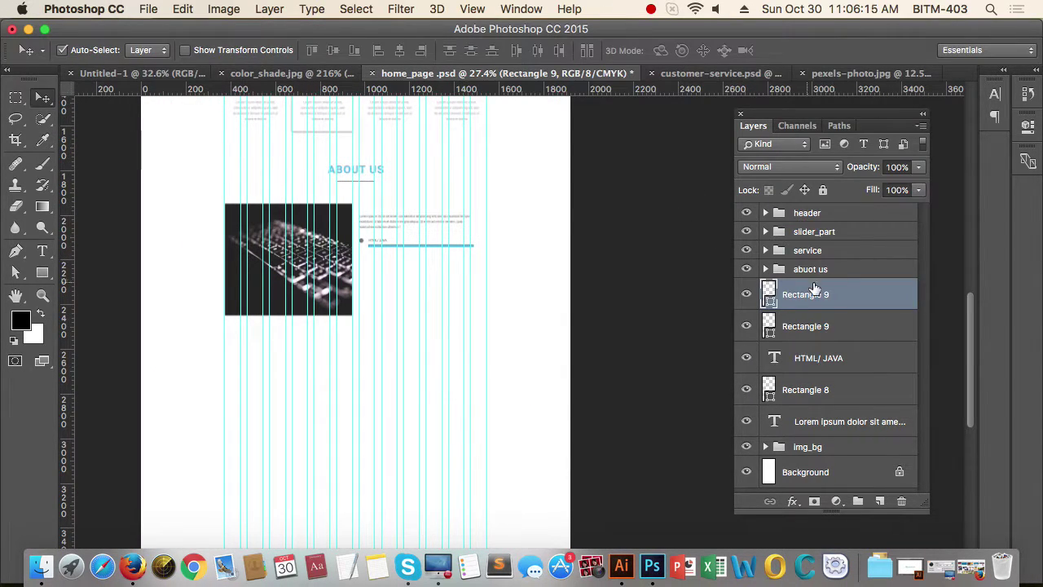
# Step: Set the blue bar's width to 400 px
pyautogui.click(1027, 125)
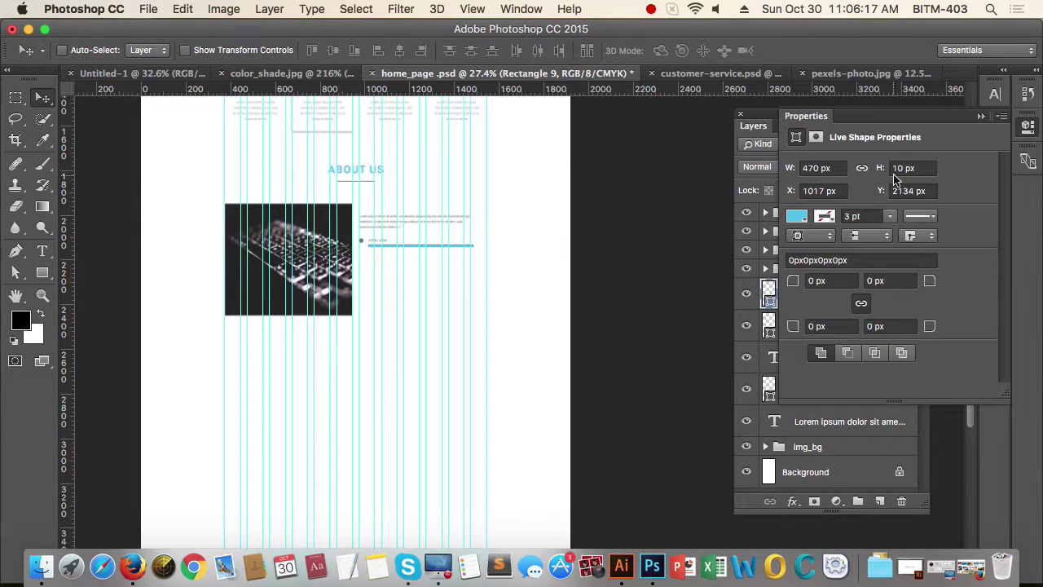
pyautogui.click(835, 169)
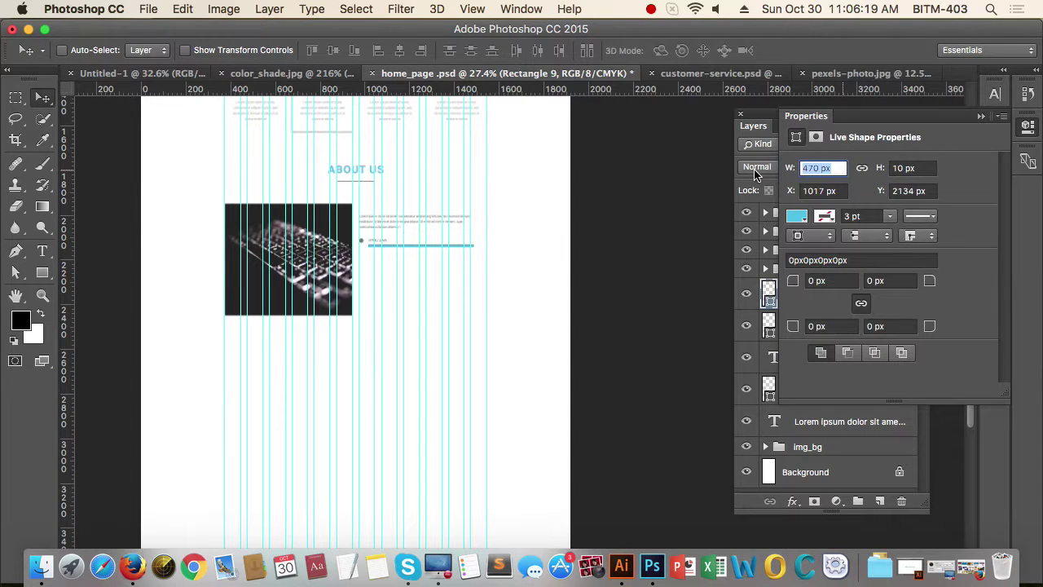
pyautogui.write('400')
pyautogui.press('Return')
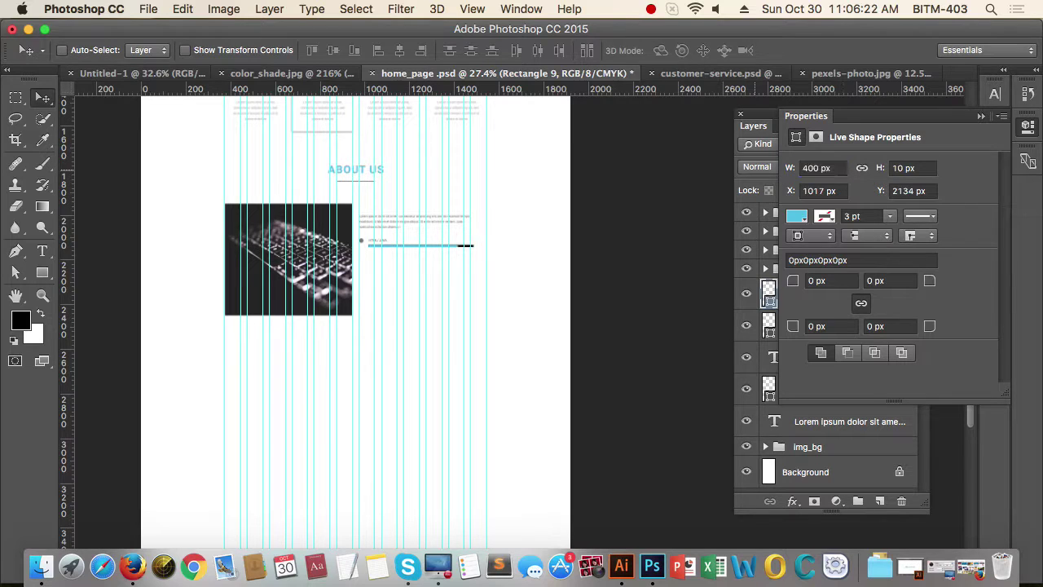
pyautogui.click(981, 116)
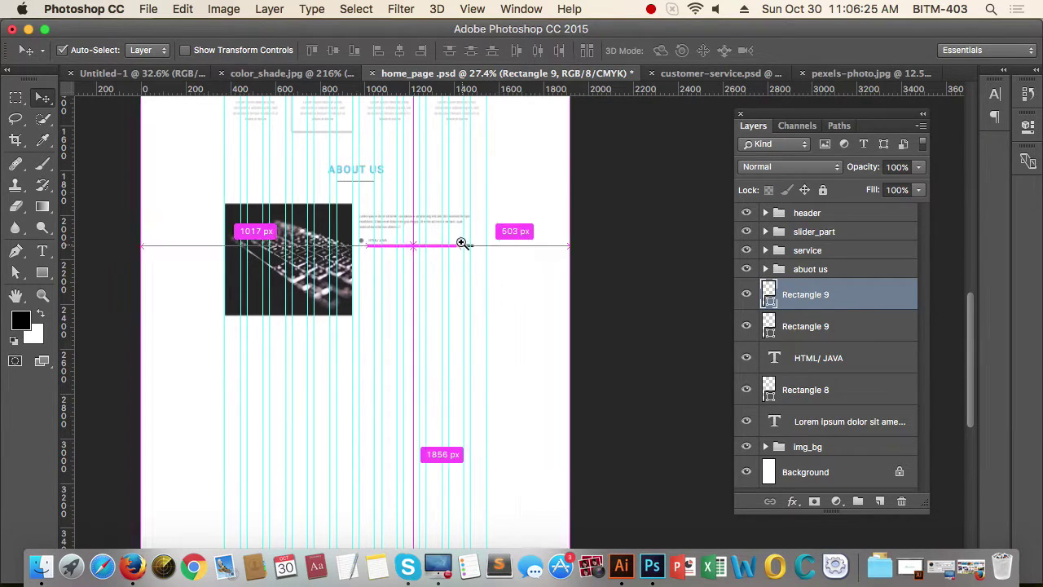
# Step: Round the blue bar's two right-hand corners with a 5 px radius, leaving the left ones square
pyautogui.moveTo(462, 242); pyautogui.dragTo(582, 298)
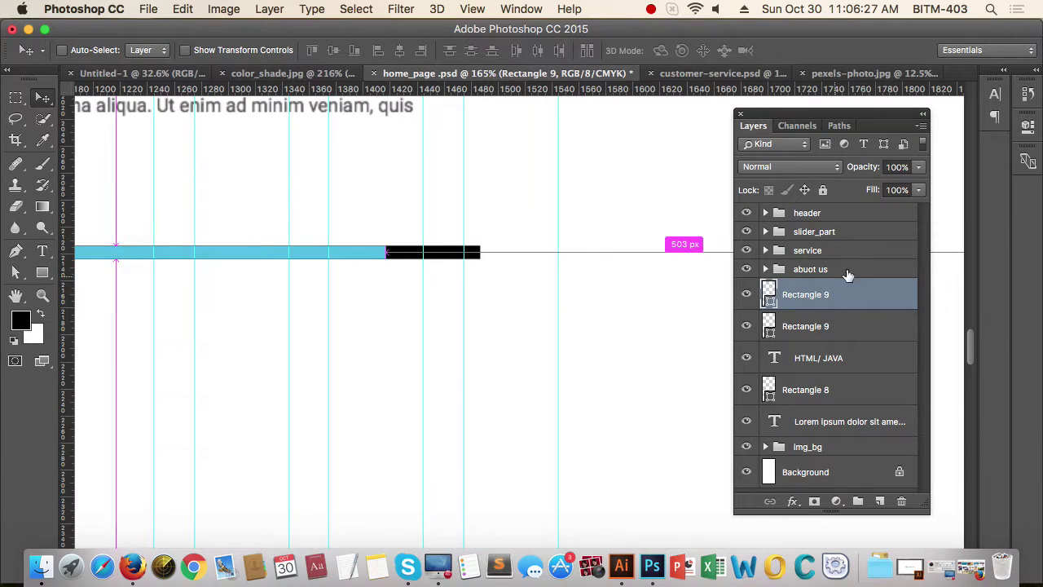
pyautogui.click(1028, 128)
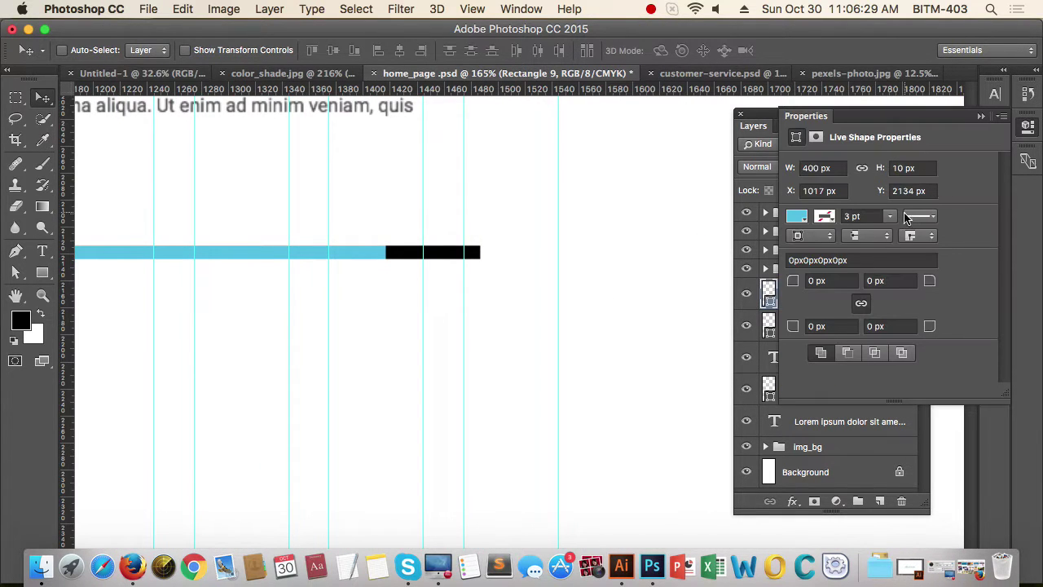
pyautogui.click(896, 282)
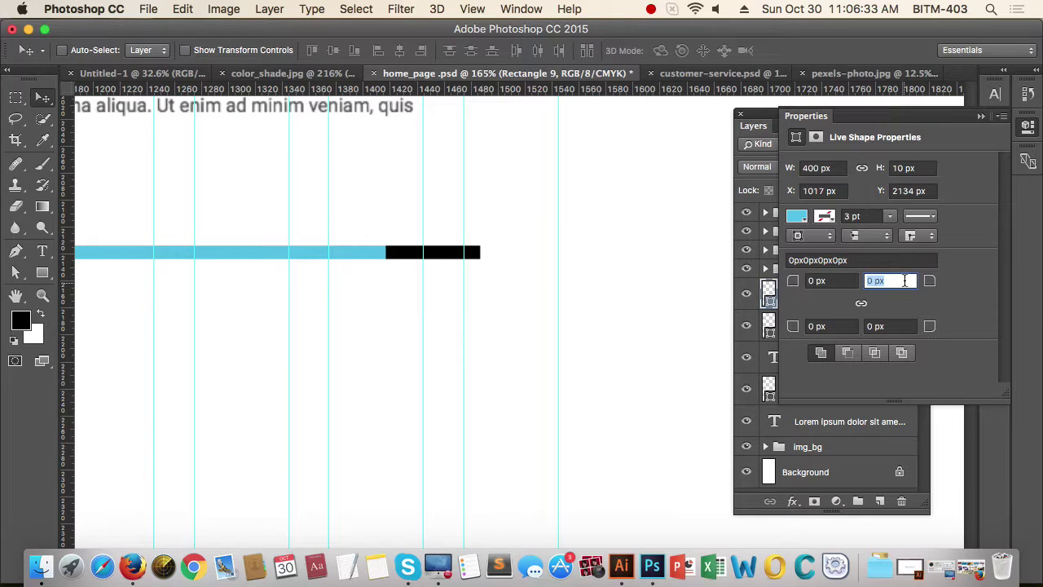
pyautogui.write('5')
pyautogui.click(907, 326)
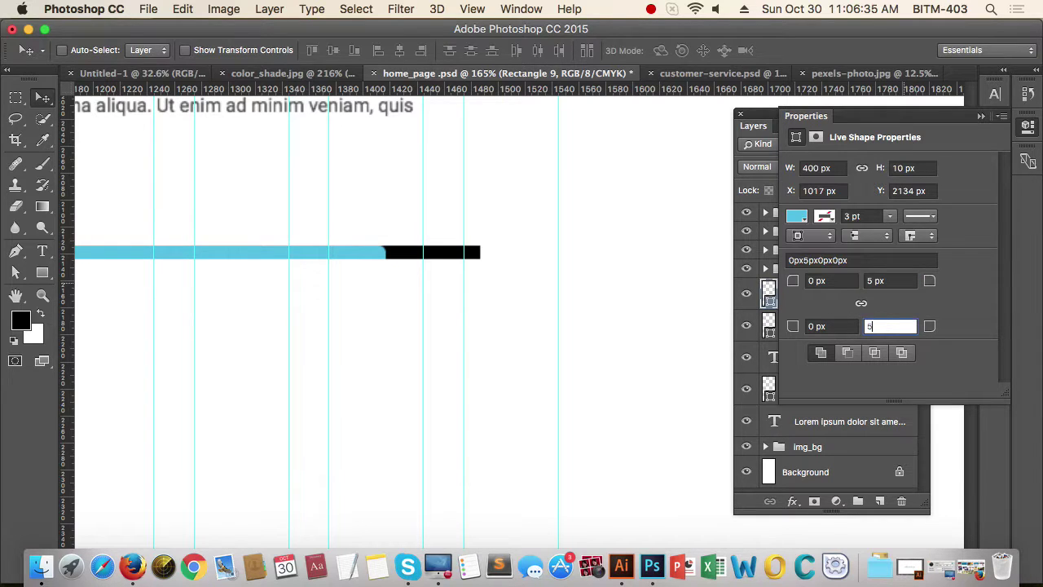
pyautogui.write('5')
pyautogui.press('Return')
pyautogui.click(981, 116)
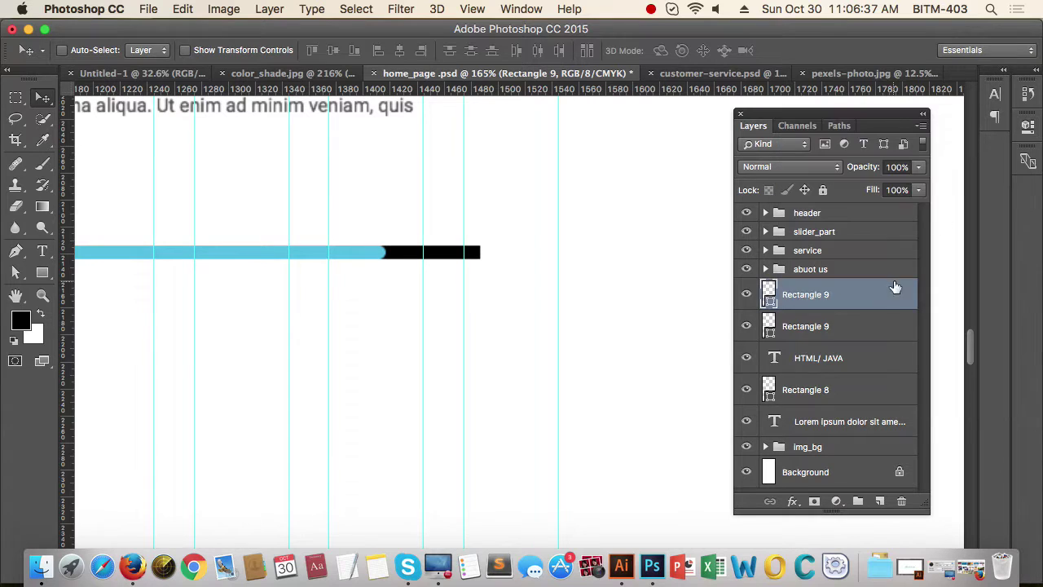
# Step: Round the two right-hand corners of the black bar behind the blue one with a 5 px radius
pyautogui.click(857, 326)
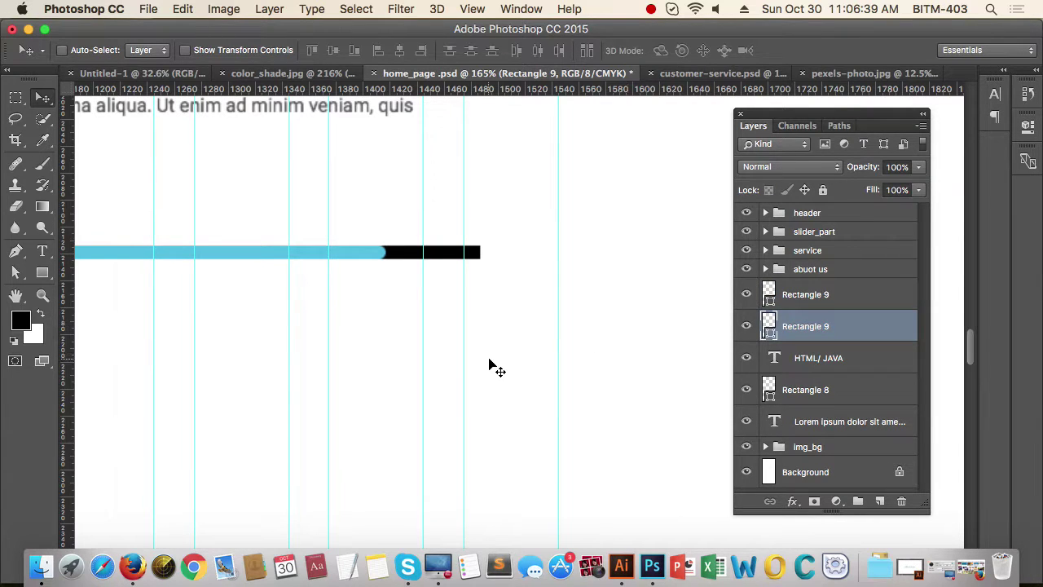
pyautogui.moveTo(509, 343); pyautogui.dragTo(466, 350)
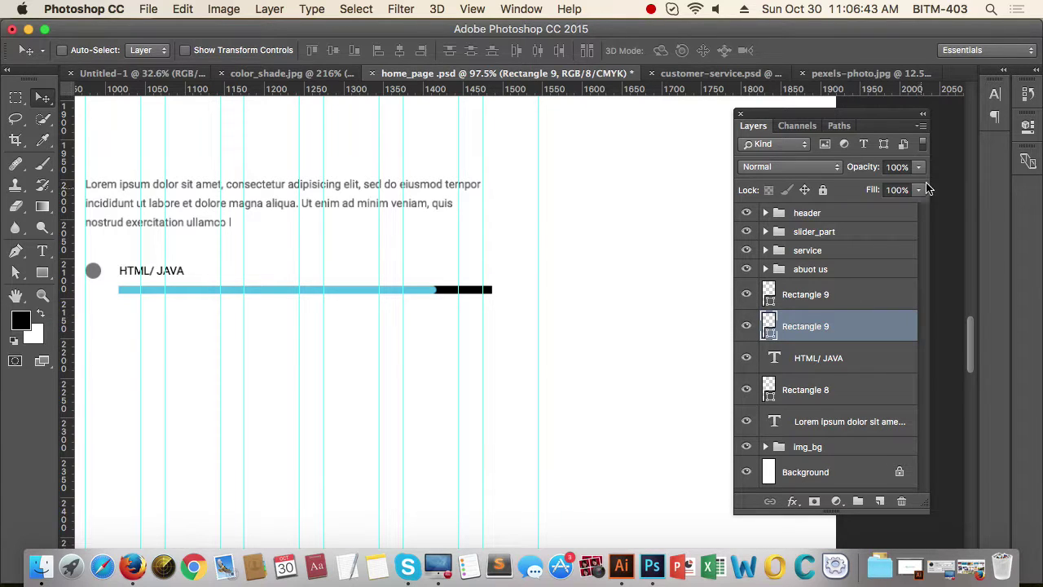
pyautogui.click(1028, 131)
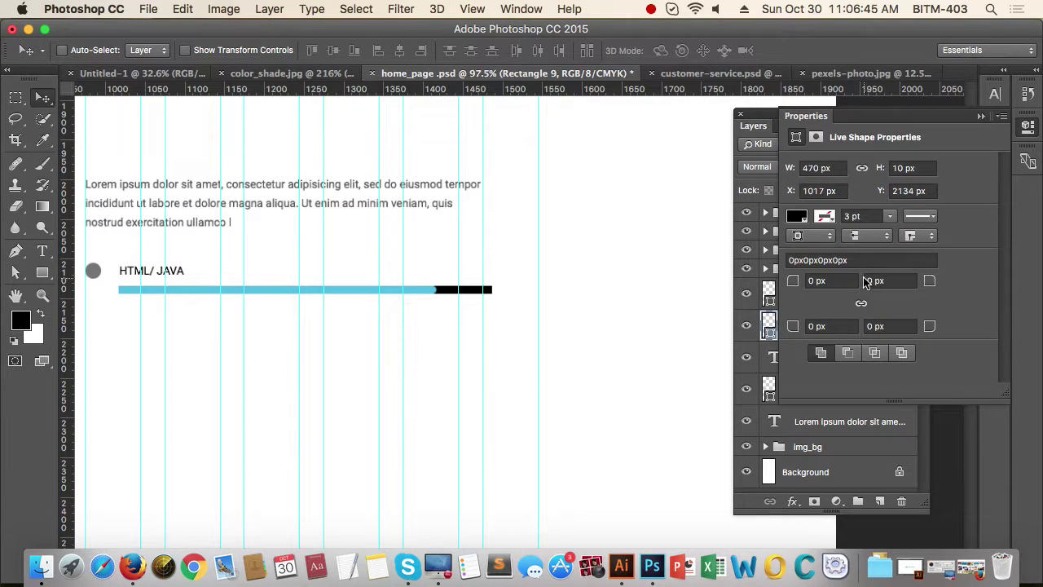
pyautogui.click(886, 281)
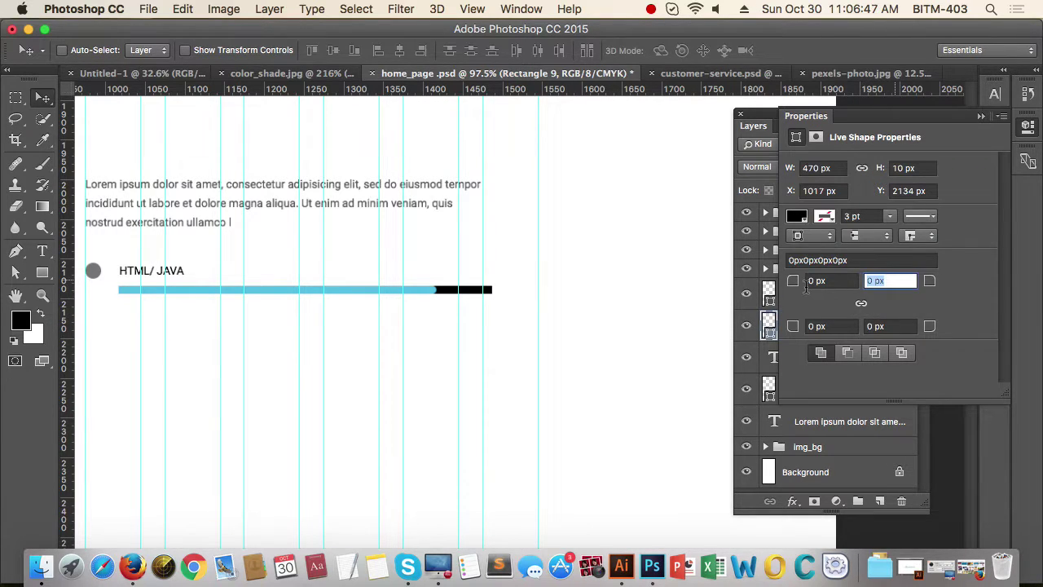
pyautogui.write('5')
pyautogui.click(892, 327)
pyautogui.write('5')
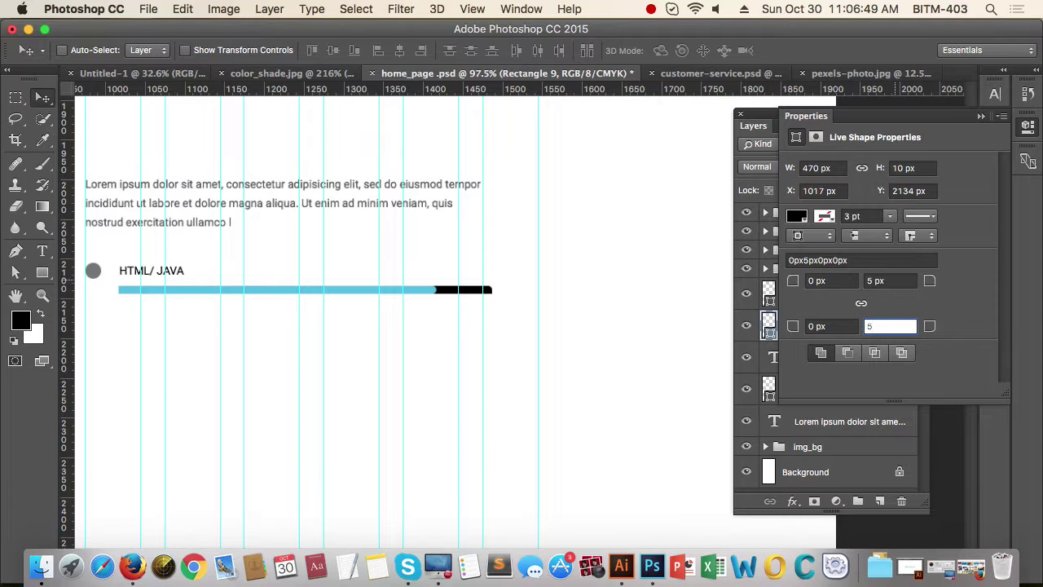
pyautogui.press('Return')
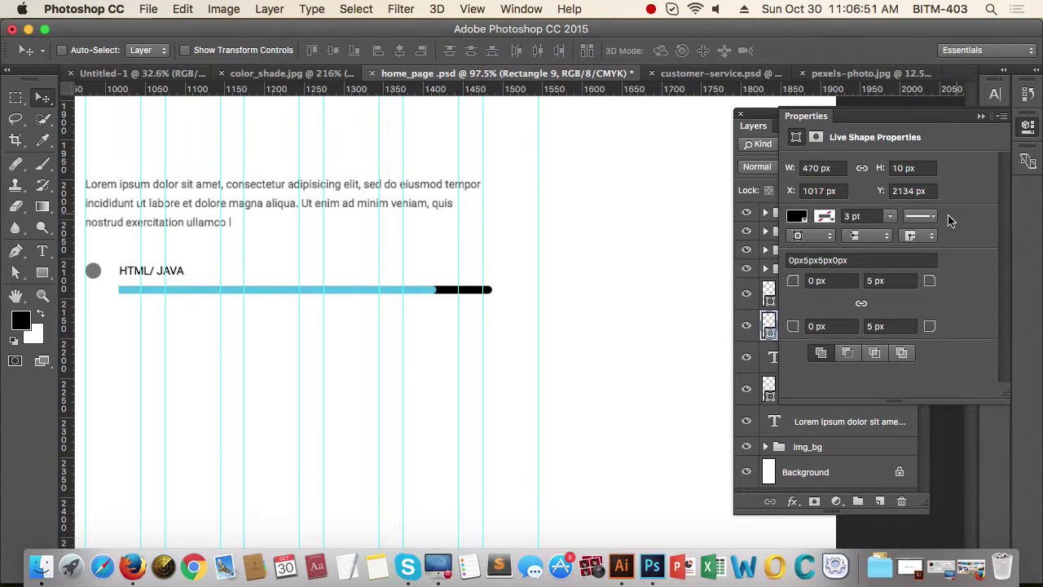
# Step: Lower the opacity of the black bar behind the blue one to 52%
pyautogui.click(980, 116)
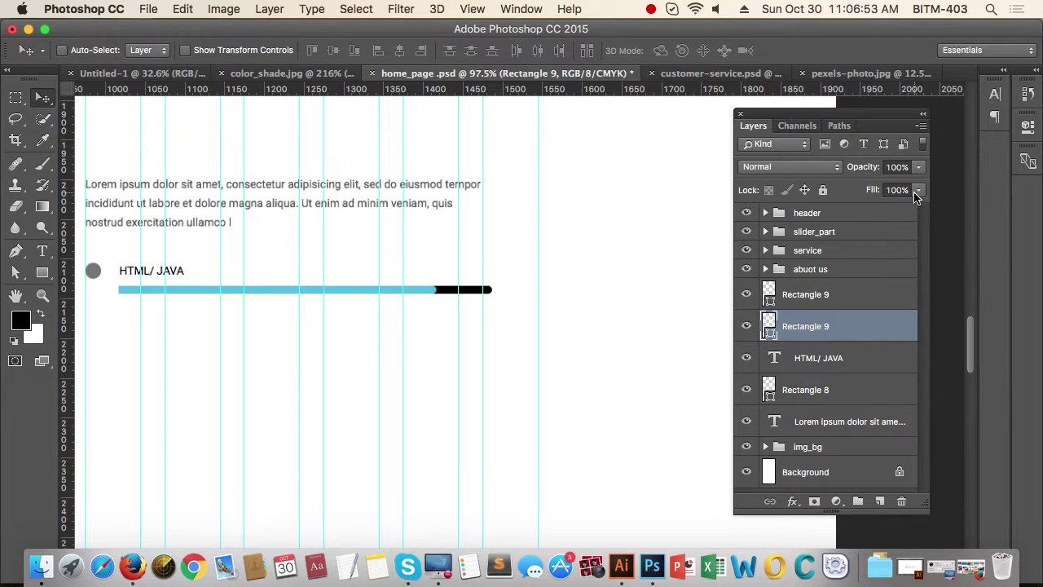
pyautogui.moveTo(919, 167); pyautogui.dragTo(884, 192)
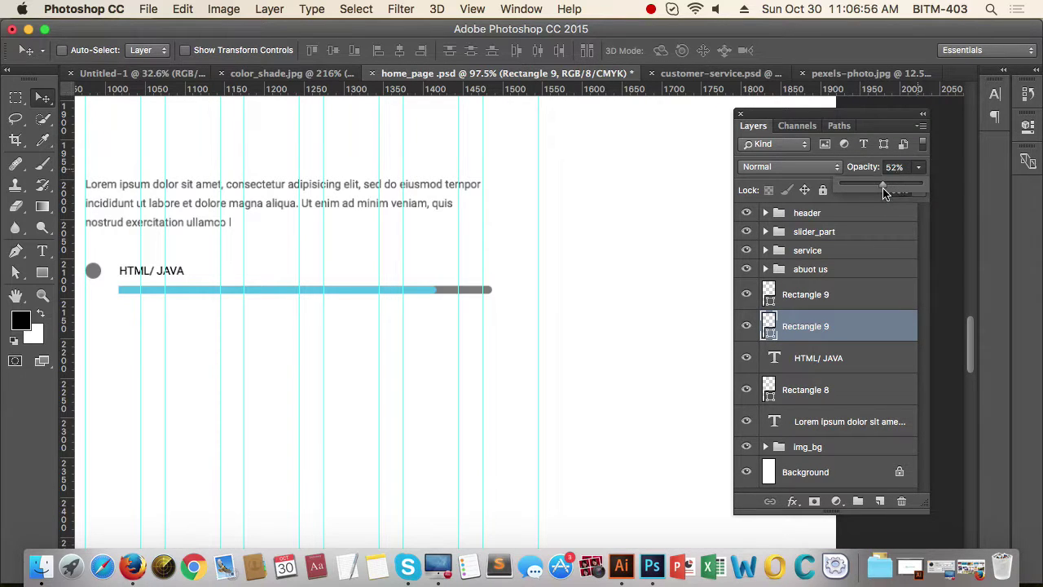
pyautogui.click(923, 113)
# Step: Draw a 30 × 30 px black square and place it just above the blue bar's rounded end
pyautogui.moveTo(484, 398); pyautogui.dragTo(454, 405)
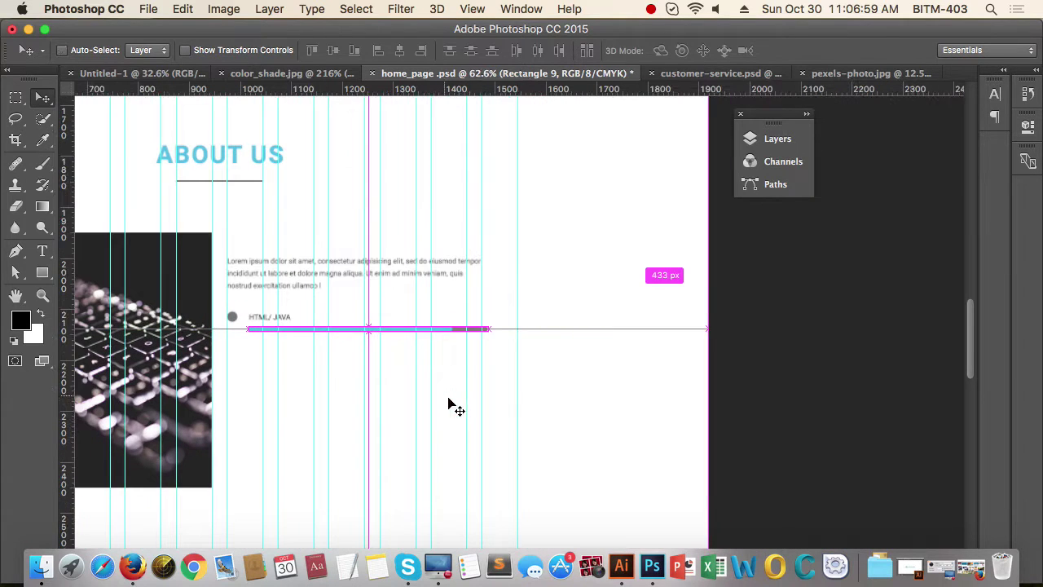
pyautogui.moveTo(559, 405); pyautogui.dragTo(526, 364)
pyautogui.moveTo(445, 275); pyautogui.dragTo(528, 280)
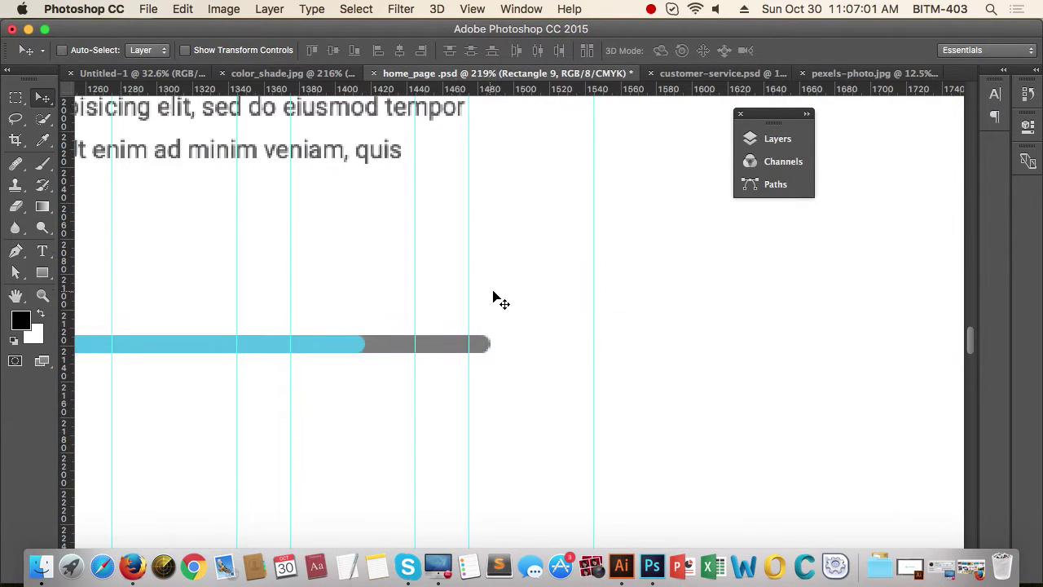
pyautogui.moveTo(390, 308); pyautogui.dragTo(416, 309)
pyautogui.hscroll(-2, 400, 326)
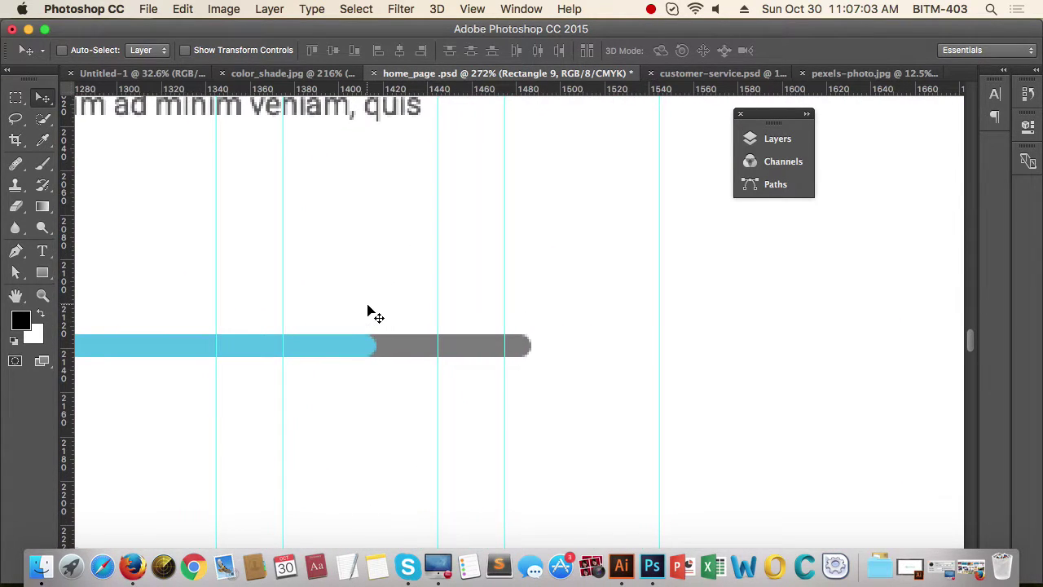
pyautogui.press('m')
pyautogui.press('u')
pyautogui.click(391, 293)
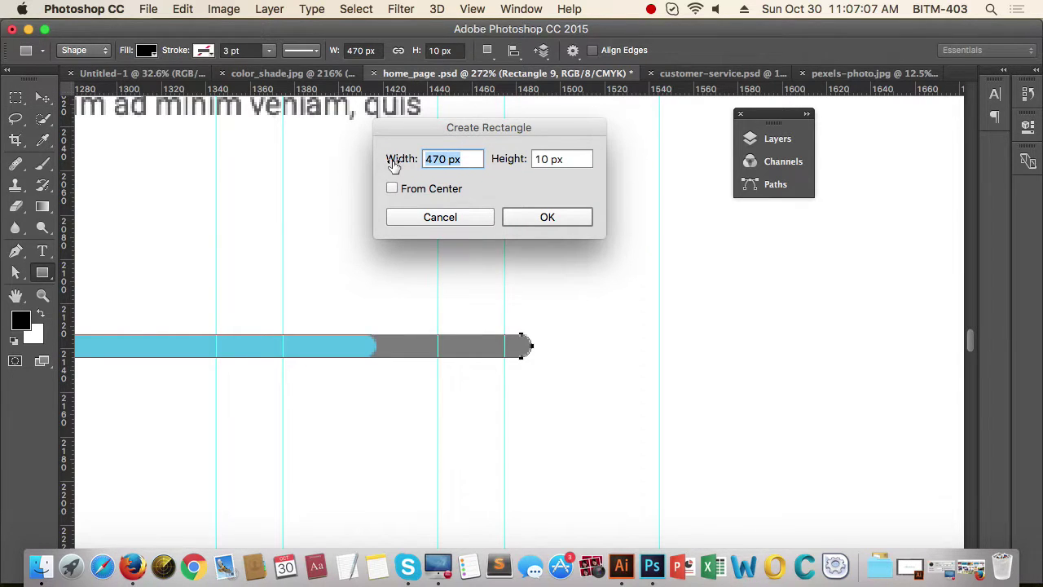
pyautogui.write('3')
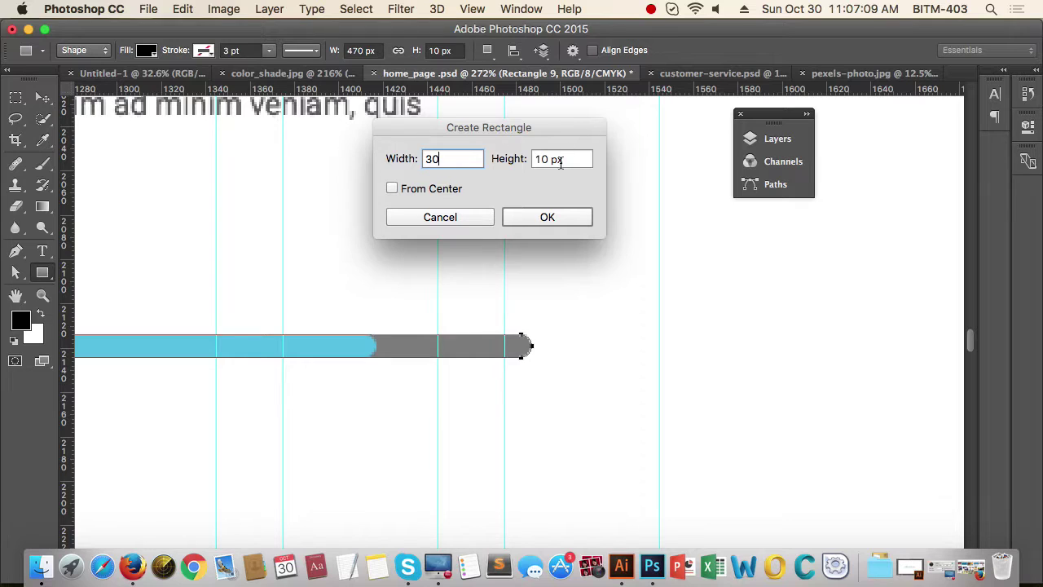
pyautogui.write('0')
pyautogui.click(514, 156)
pyautogui.write('30')
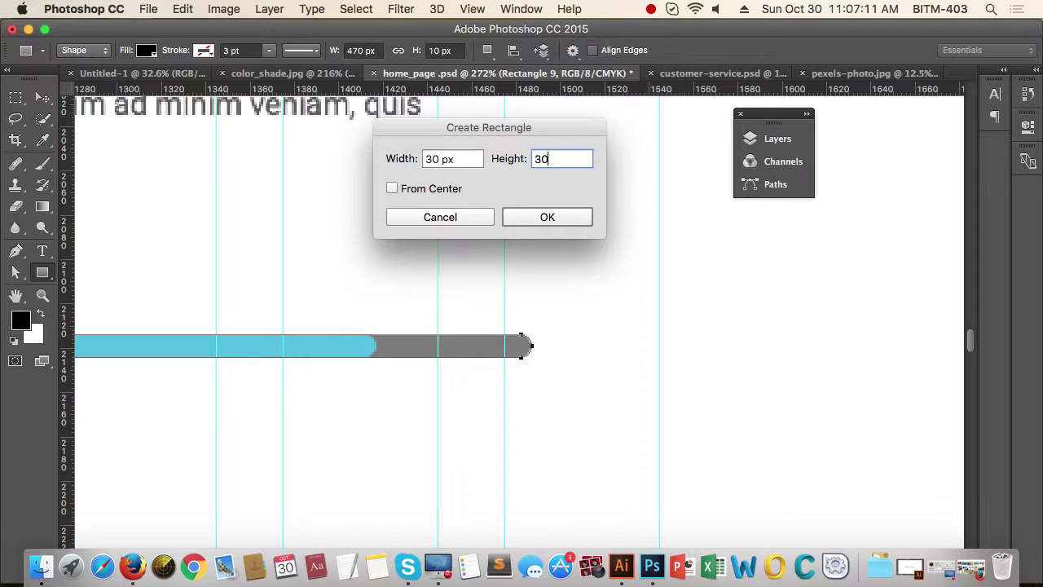
pyautogui.press('Return')
pyautogui.press('v')
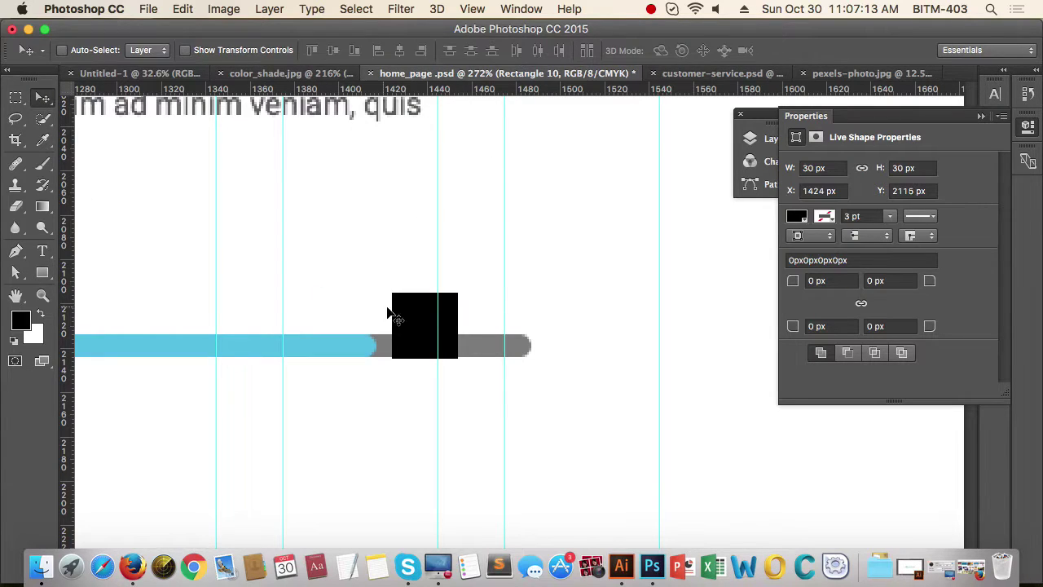
pyautogui.moveTo(413, 313); pyautogui.dragTo(355, 272)
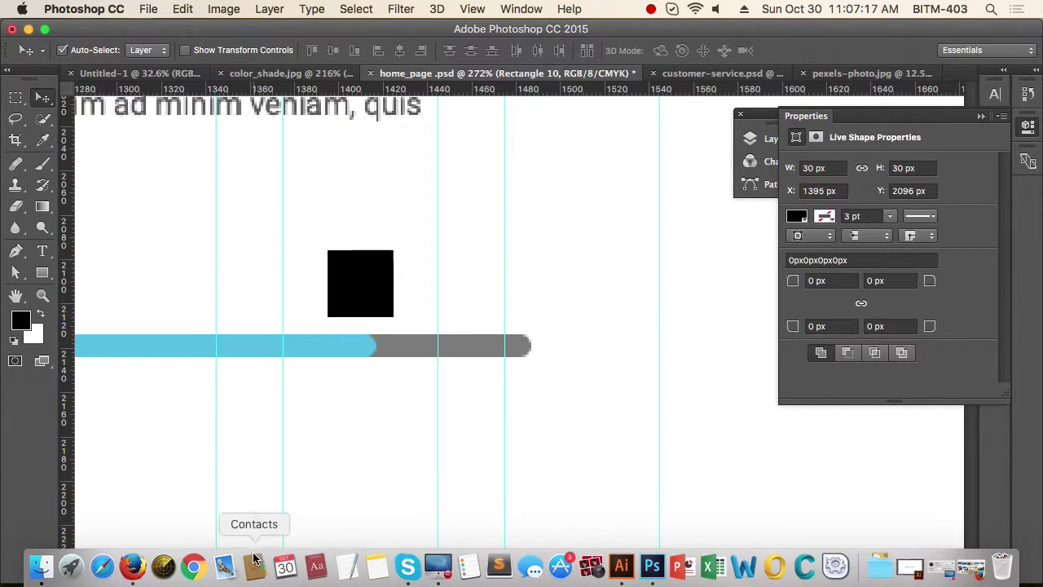
# Step: Link the black square's corner radii and round all four corners to 5 px
pyautogui.moveTo(359, 535); pyautogui.dragTo(349, 522)
pyautogui.moveTo(352, 335); pyautogui.dragTo(464, 326)
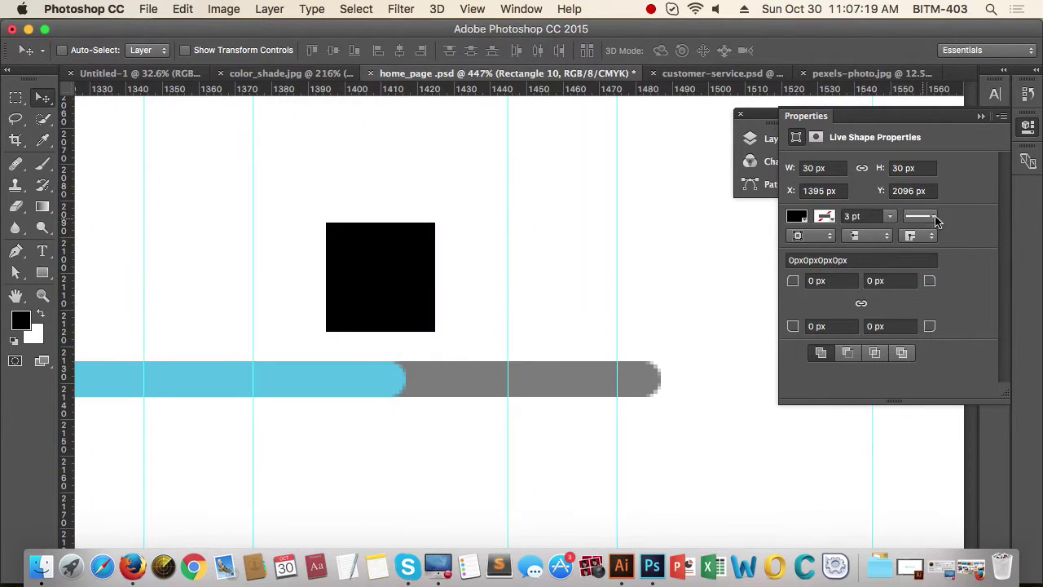
pyautogui.click(861, 303)
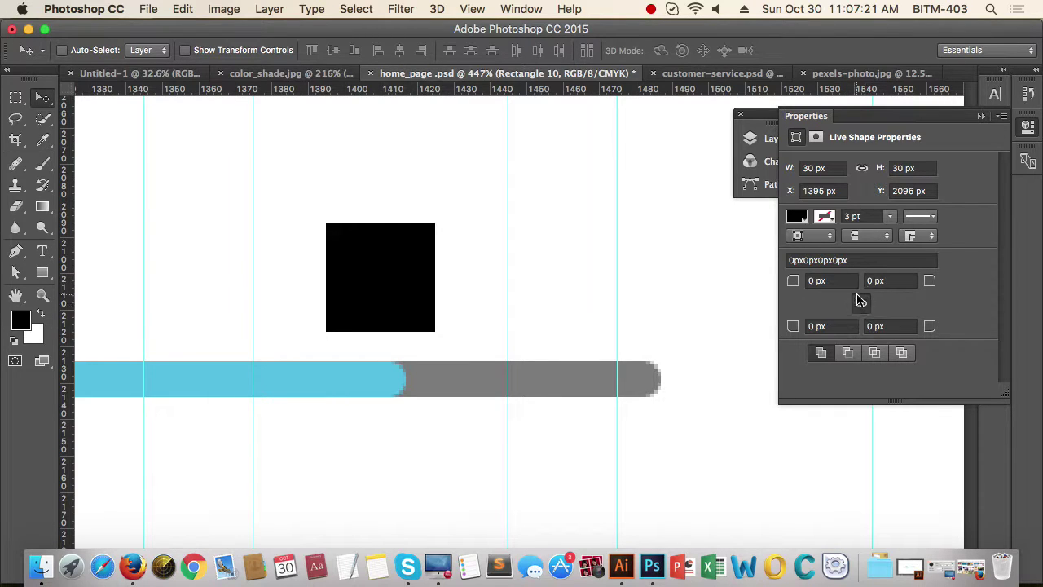
pyautogui.click(793, 282)
pyautogui.write('2')
pyautogui.press('Return')
pyautogui.click(838, 281)
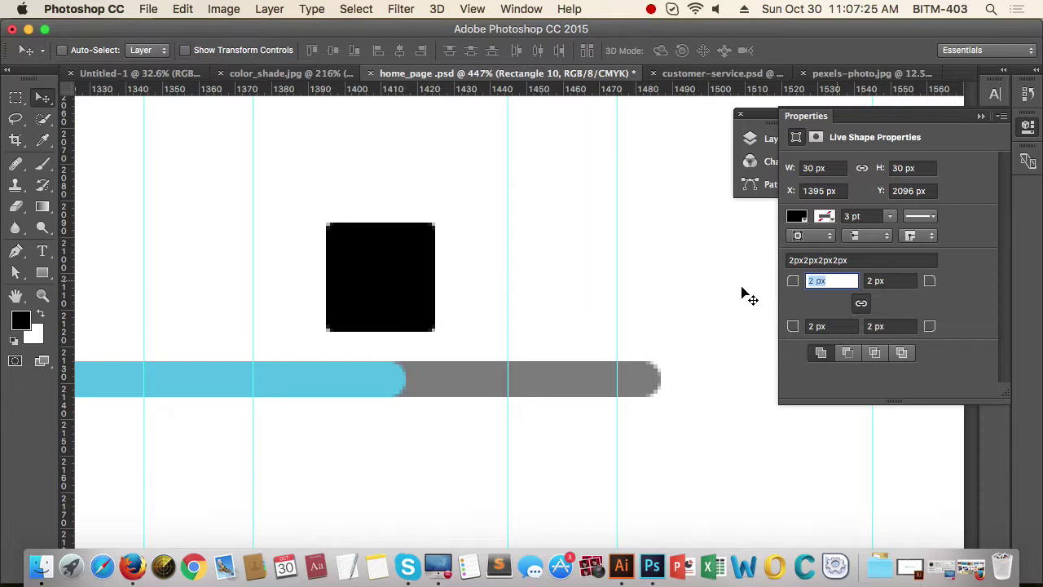
pyautogui.write('5')
pyautogui.press('Return')
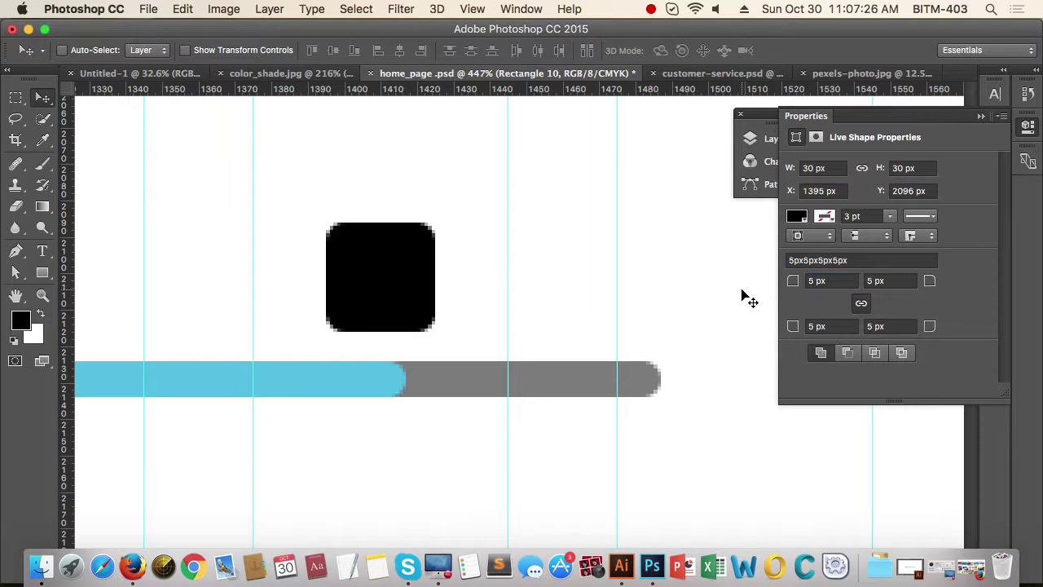
pyautogui.click(981, 116)
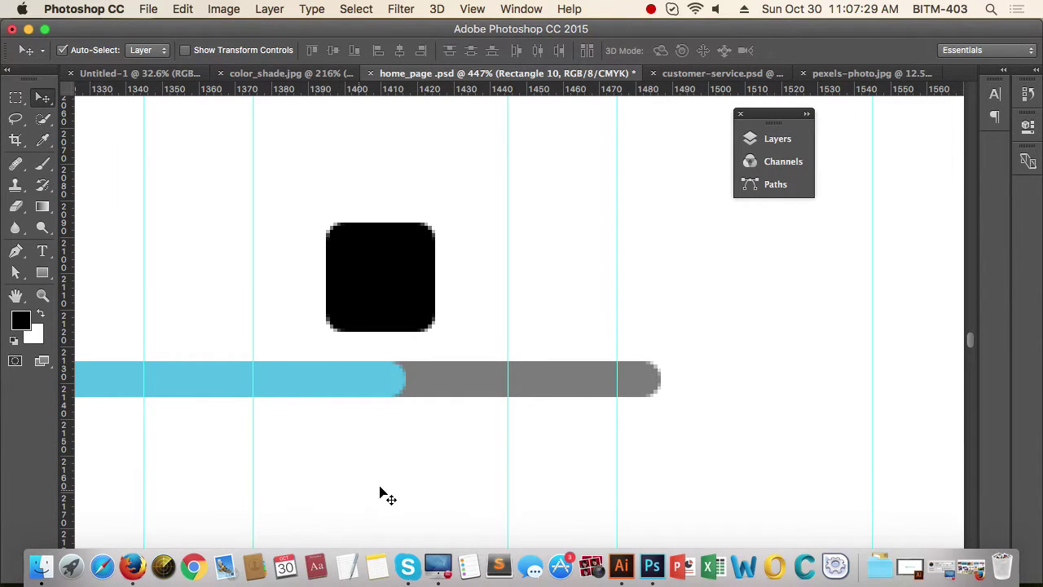
pyautogui.moveTo(453, 456); pyautogui.dragTo(456, 400)
pyautogui.moveTo(468, 339); pyautogui.dragTo(576, 335)
pyautogui.moveTo(385, 362); pyautogui.dragTo(458, 355)
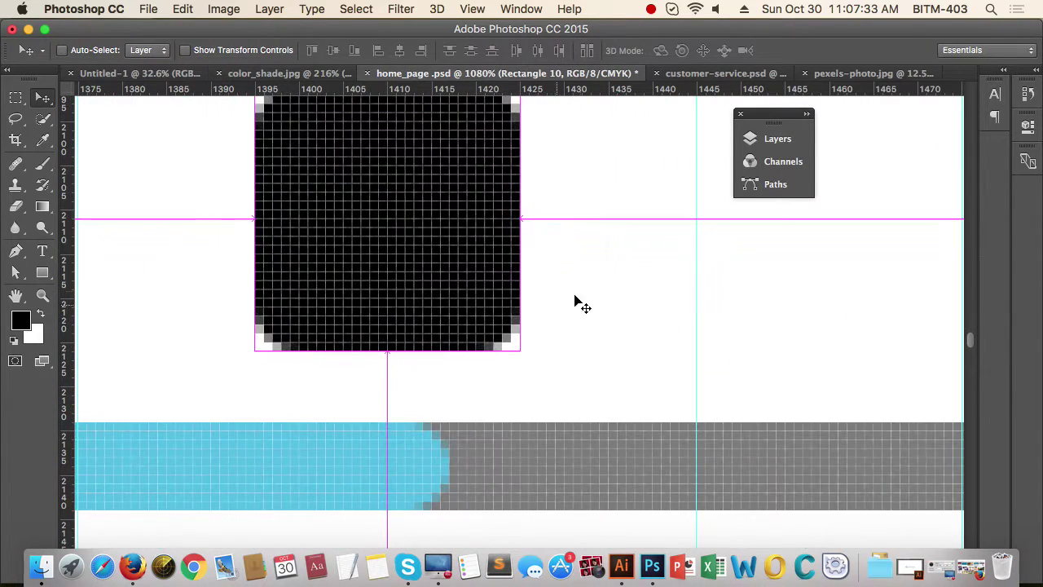
pyautogui.moveTo(576, 295); pyautogui.dragTo(542, 301)
pyautogui.moveTo(644, 244); pyautogui.dragTo(576, 263)
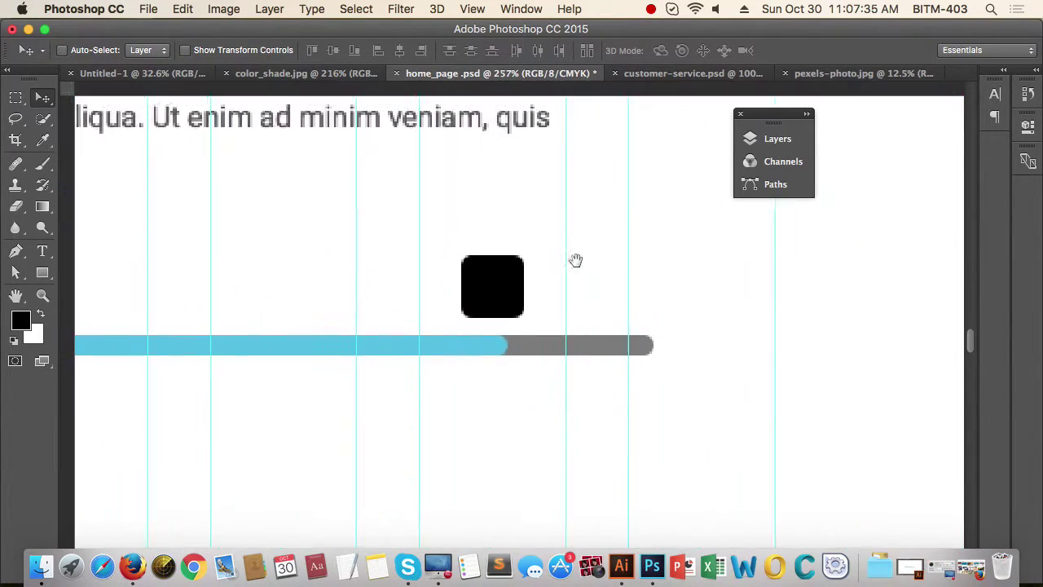
pyautogui.press('super+r')
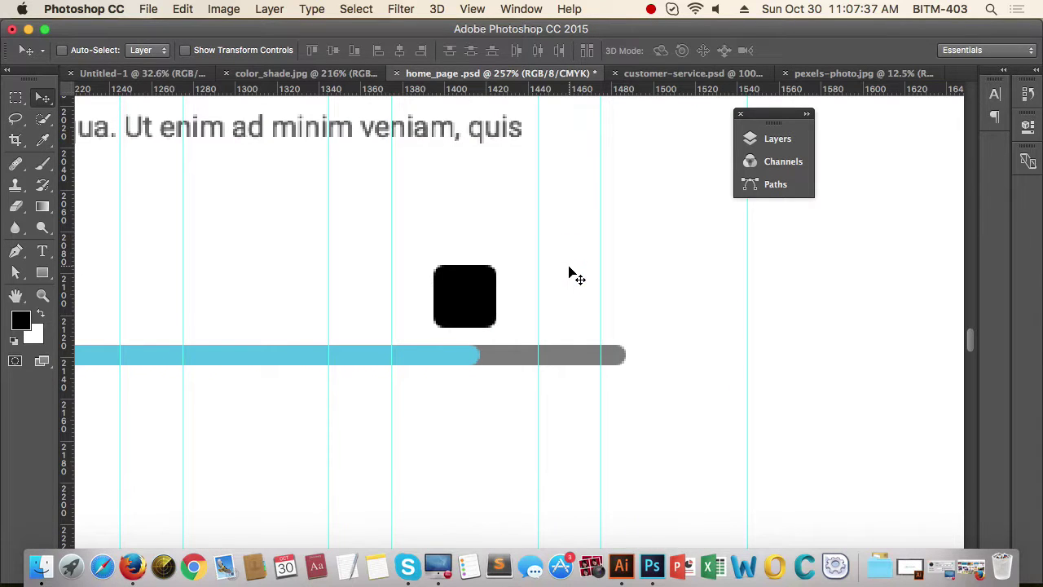
pyautogui.click(780, 140)
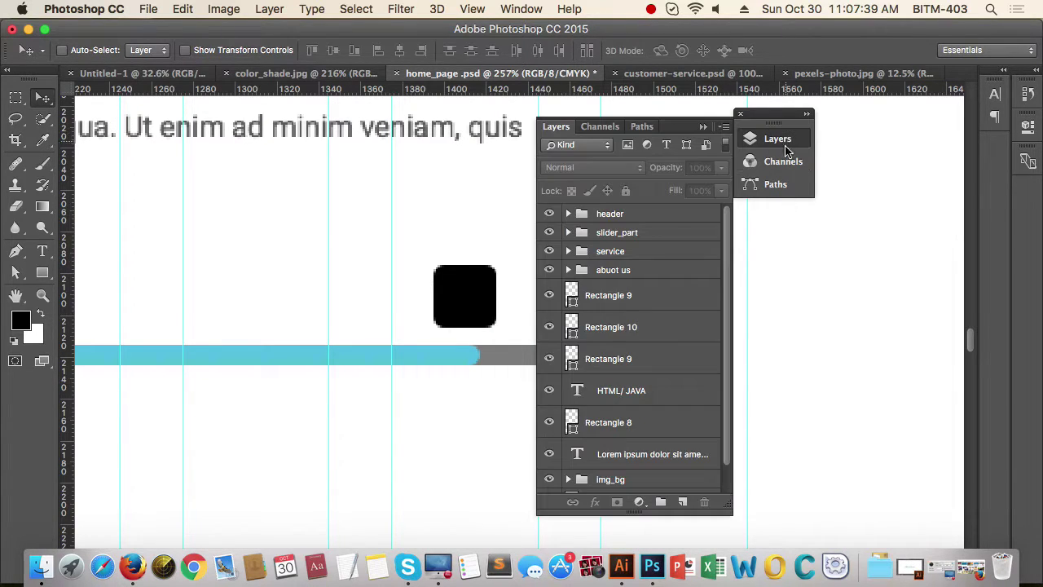
pyautogui.click(664, 301)
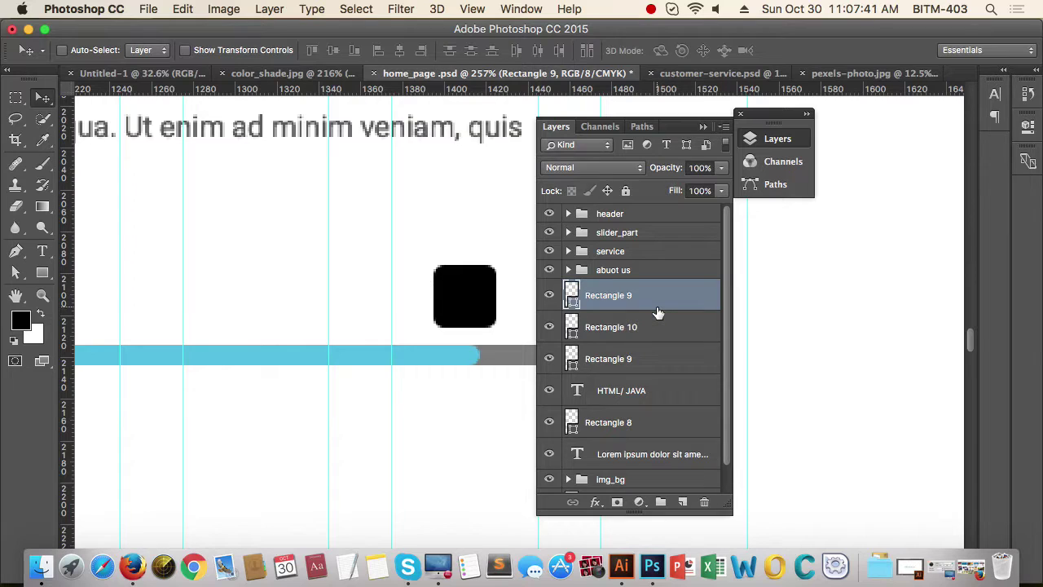
pyautogui.press('5')
pyautogui.press('4')
pyautogui.press('0')
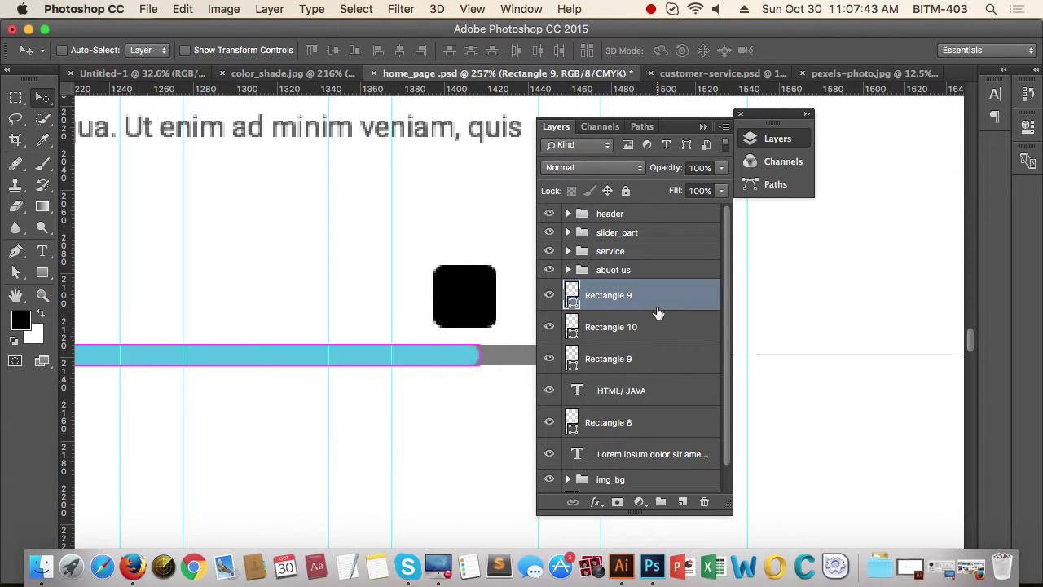
# Step: Set the opacity of the black rounded square above the bar to 54%
pyautogui.click(668, 333)
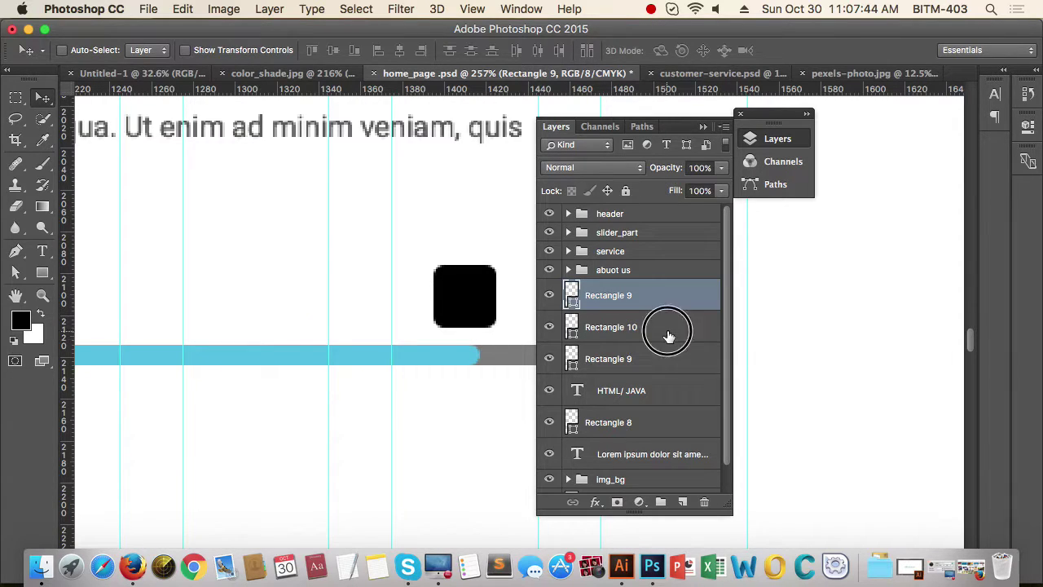
pyautogui.click(548, 328)
pyautogui.click(548, 327)
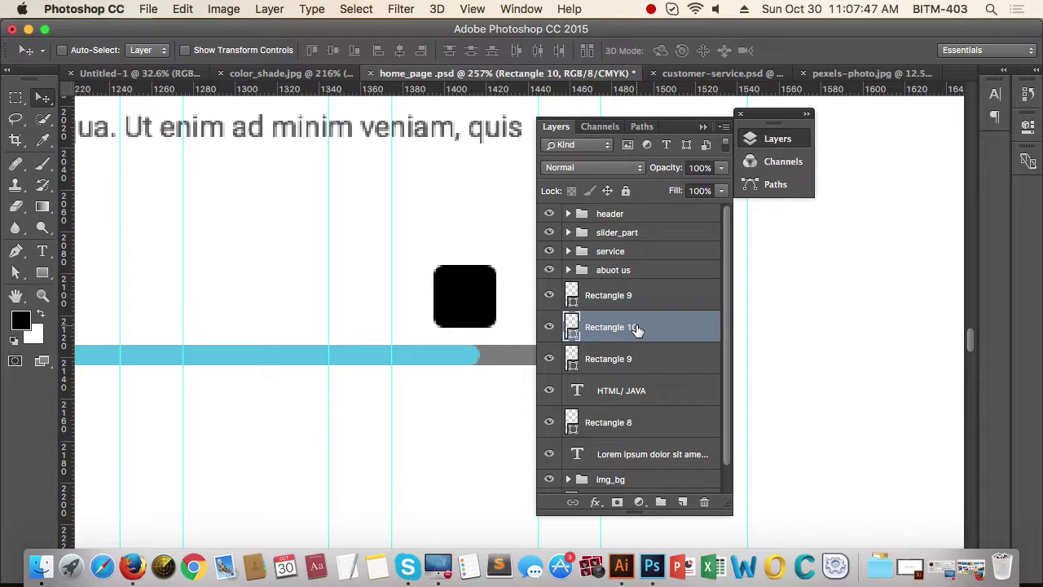
pyautogui.press('5')
pyautogui.press('4')
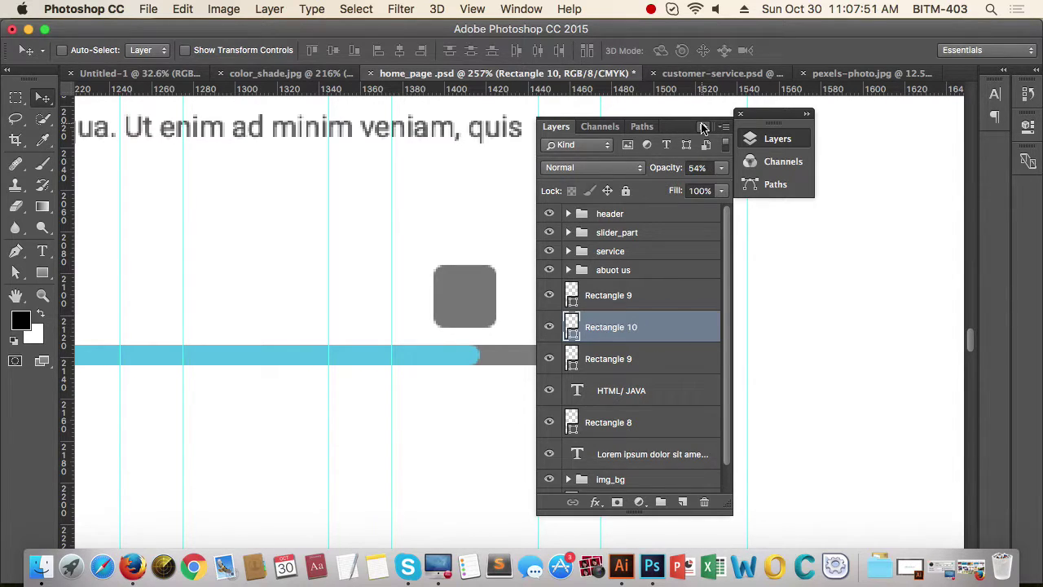
# Step: Move the blue bar's layer below the rounded square's layer, directly above the grey bar's layer
pyautogui.keyDown('alt'); pyautogui.keyDown('super'); pyautogui.click(489, 405); pyautogui.keyUp('super'); pyautogui.keyUp('alt')
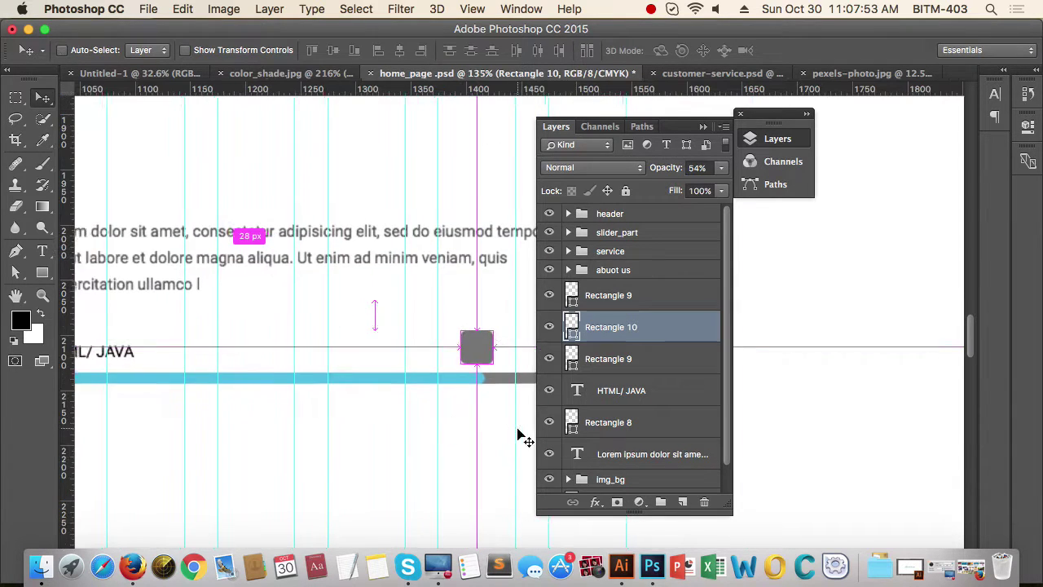
pyautogui.moveTo(494, 433); pyautogui.dragTo(433, 399)
pyautogui.keyDown('super'); pyautogui.click(468, 398); pyautogui.keyUp('super')
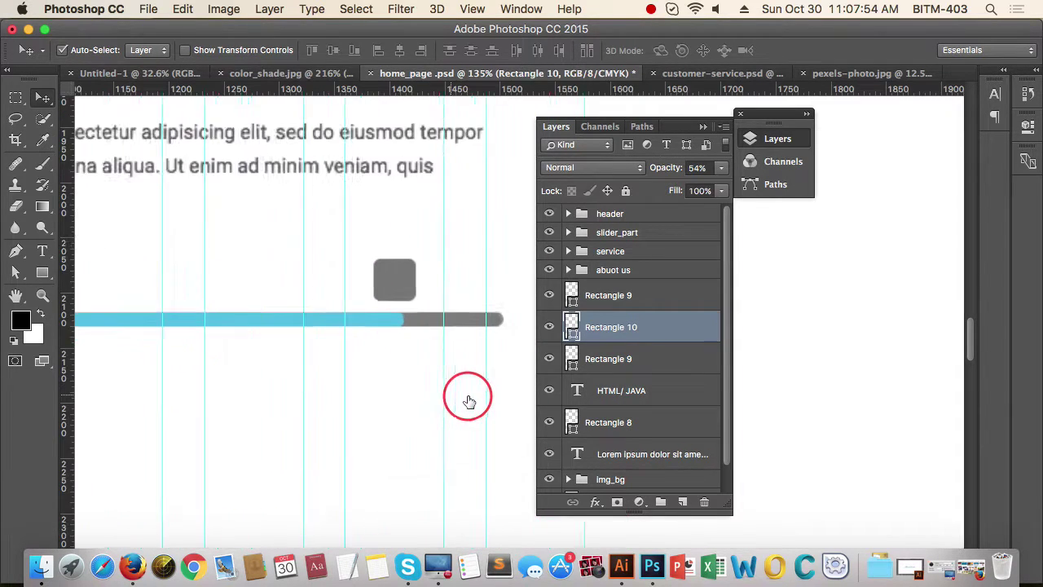
pyautogui.click(664, 345)
pyautogui.doubleClick(663, 296)
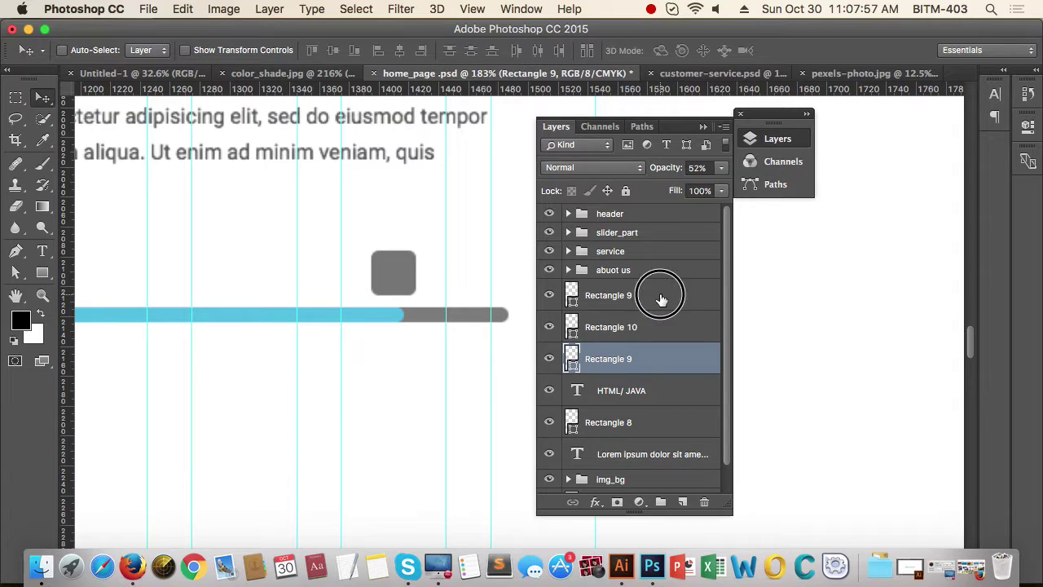
pyautogui.click(783, 116)
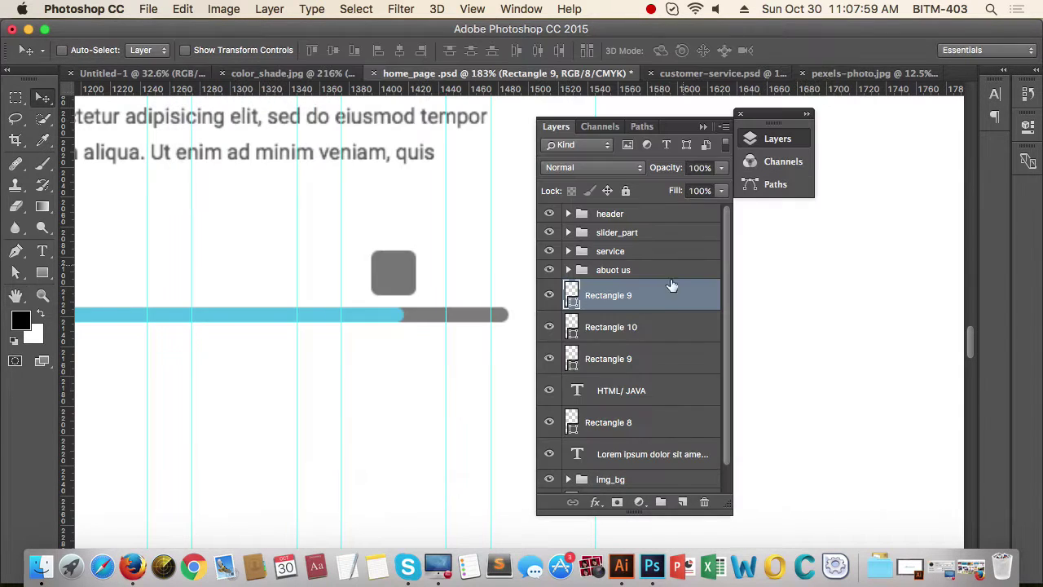
pyautogui.press('super+bracketleft')
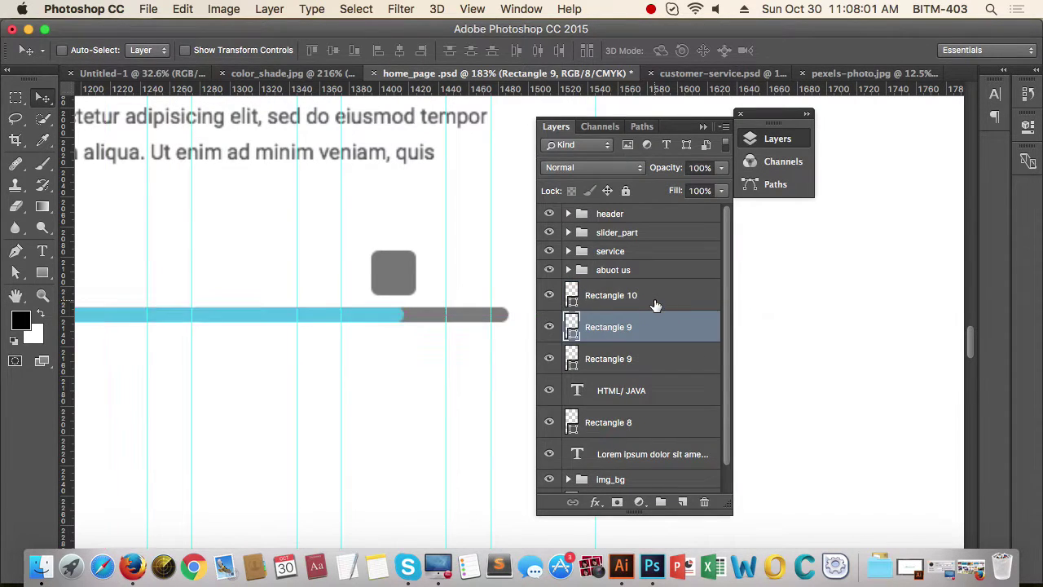
# Step: Group the blue and grey bar layers together, leaving the rounded square out of the group
pyautogui.click(550, 297)
pyautogui.click(550, 298)
pyautogui.keyDown('shift'); pyautogui.click(665, 367); pyautogui.keyUp('shift')
pyautogui.press('super+g')
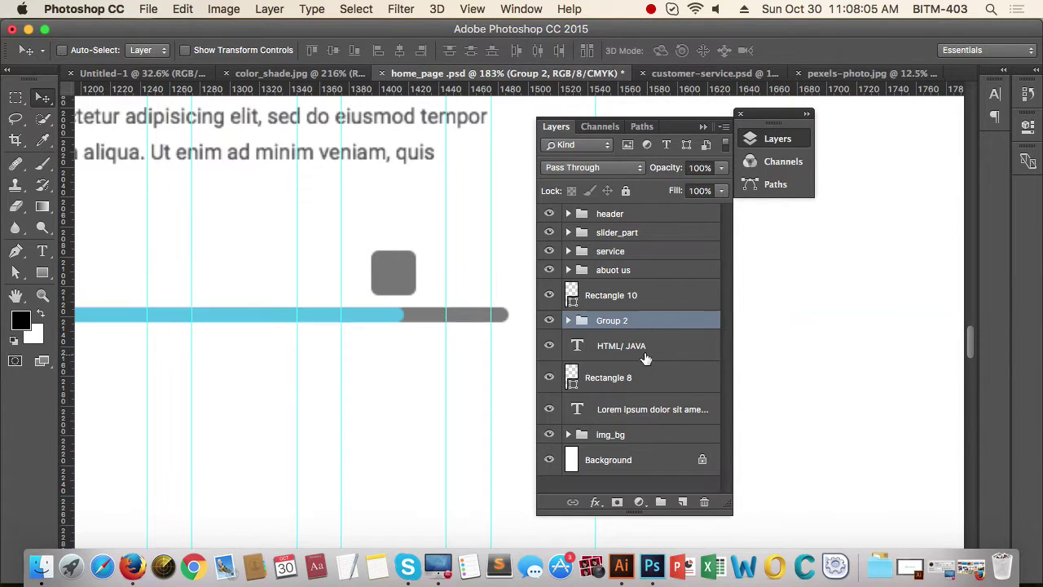
# Step: Add a "90%" text beside the grey rounded square, in 14 pt Roboto Regular
pyautogui.moveTo(497, 350); pyautogui.dragTo(450, 365)
pyautogui.scroll(-6, 451, 369)
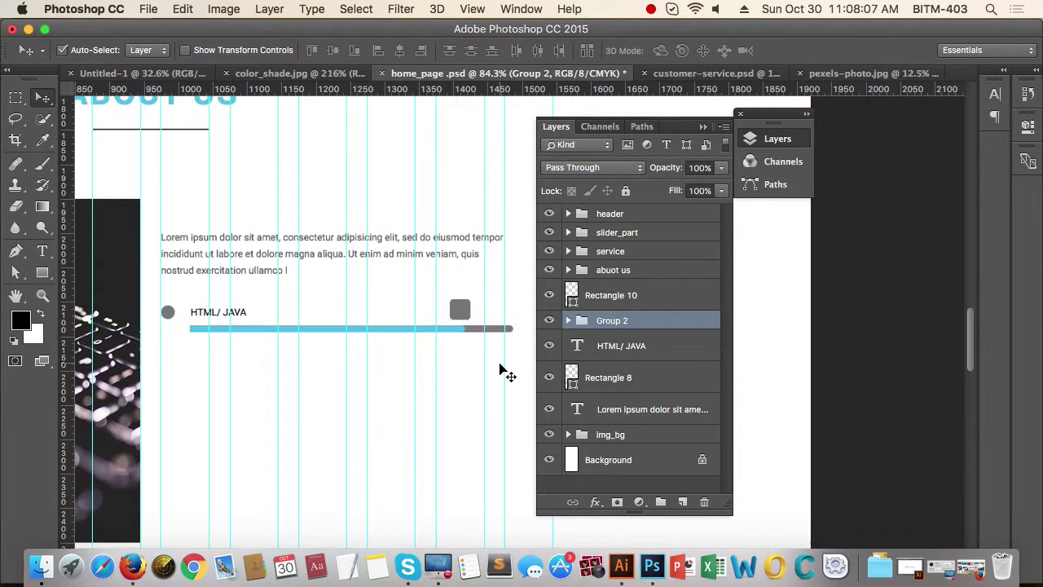
pyautogui.scroll(5, 475, 334)
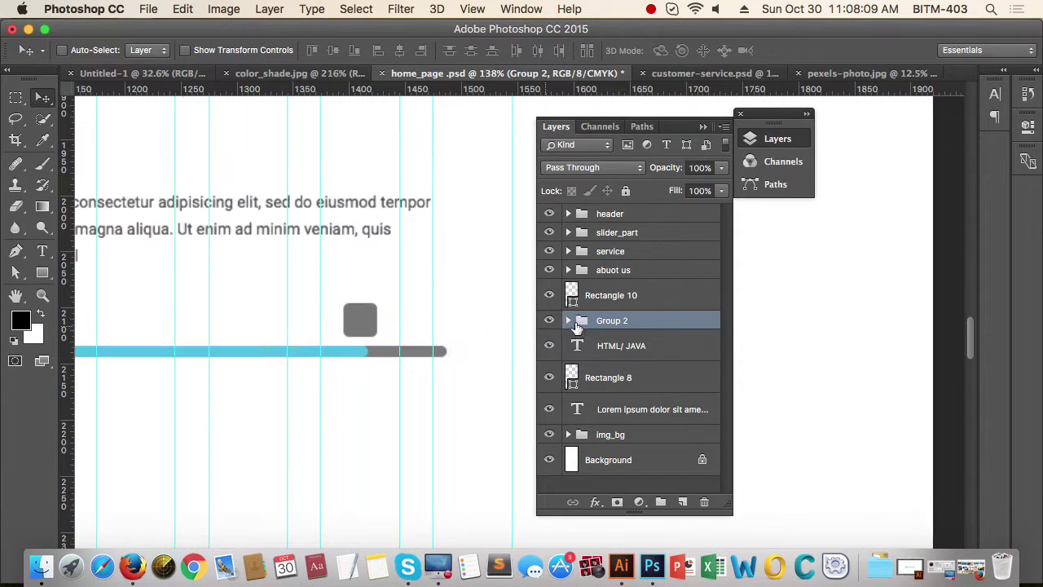
pyautogui.click(659, 298)
pyautogui.scroll(5, 379, 326)
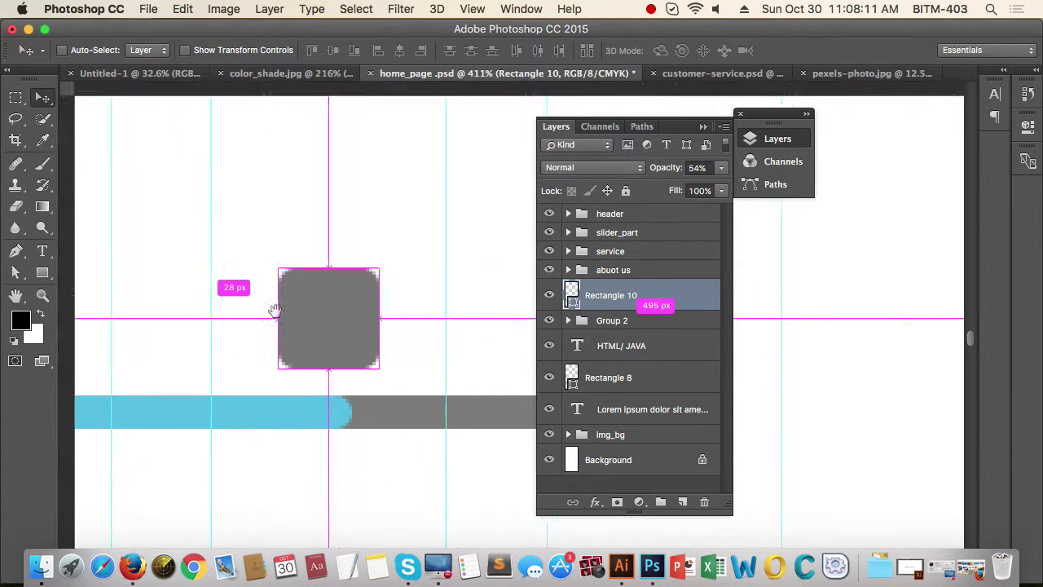
pyautogui.press('t')
pyautogui.click(470, 320)
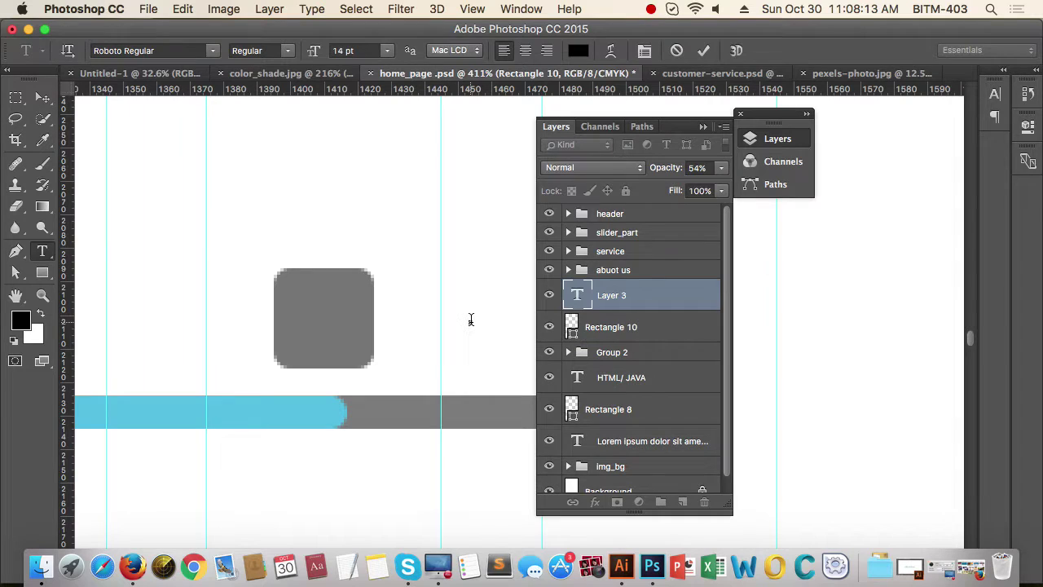
pyautogui.write('90')
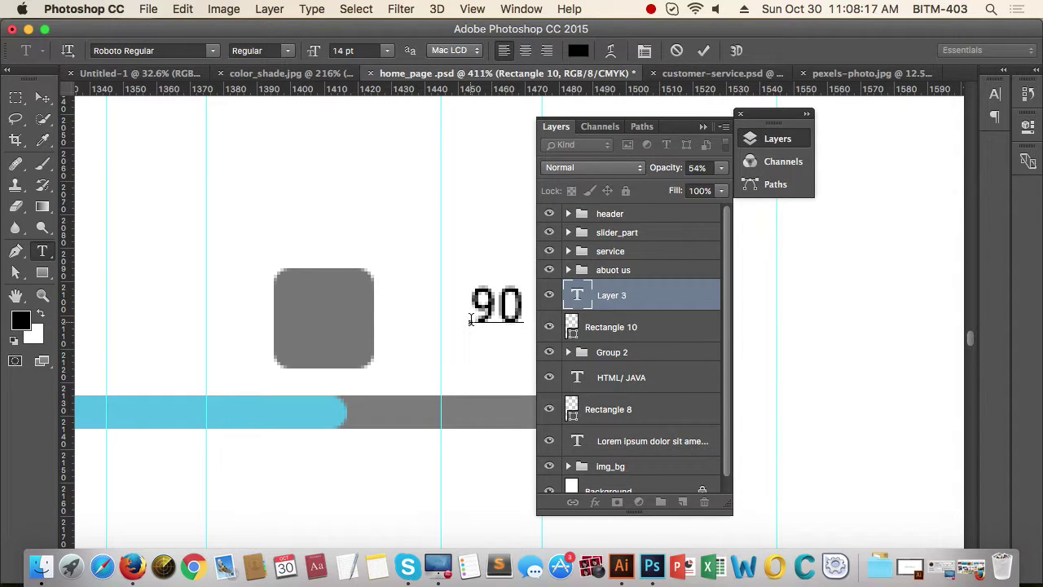
pyautogui.write('%')
# Step: Colour the 90% text with the blue sampled from the skill bar, #4fc0e8
pyautogui.doubleClick(512, 306)
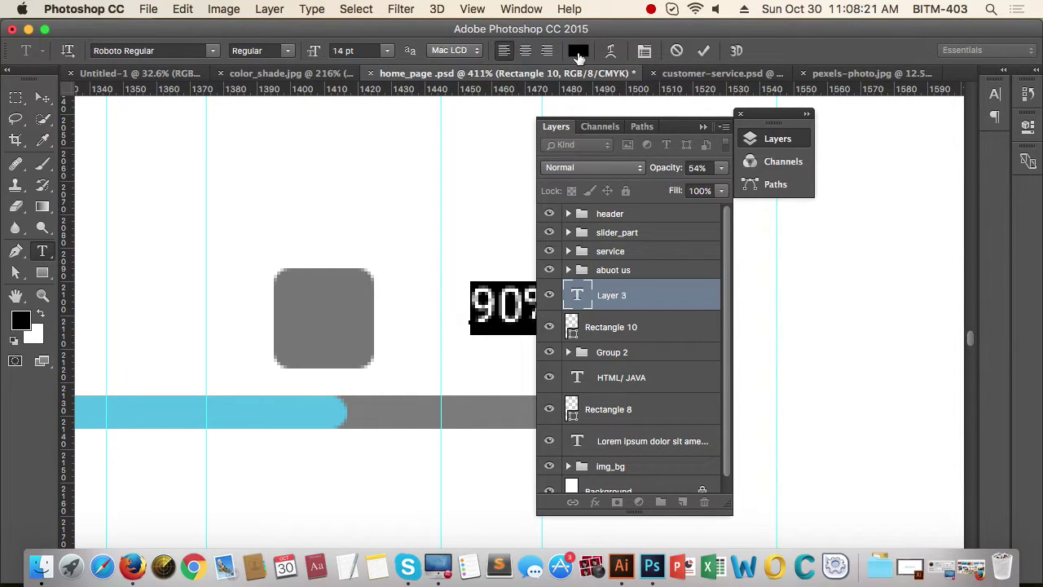
pyautogui.click(577, 50)
pyautogui.click(302, 407)
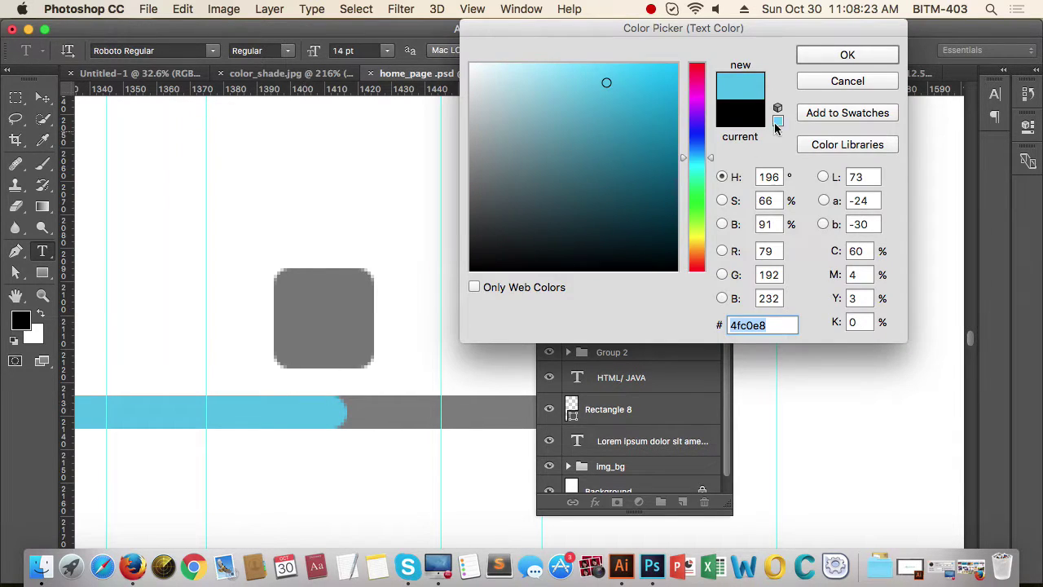
pyautogui.click(825, 57)
# Step: Move the 90% text onto the rounded square above the skill bar
pyautogui.click(42, 97)
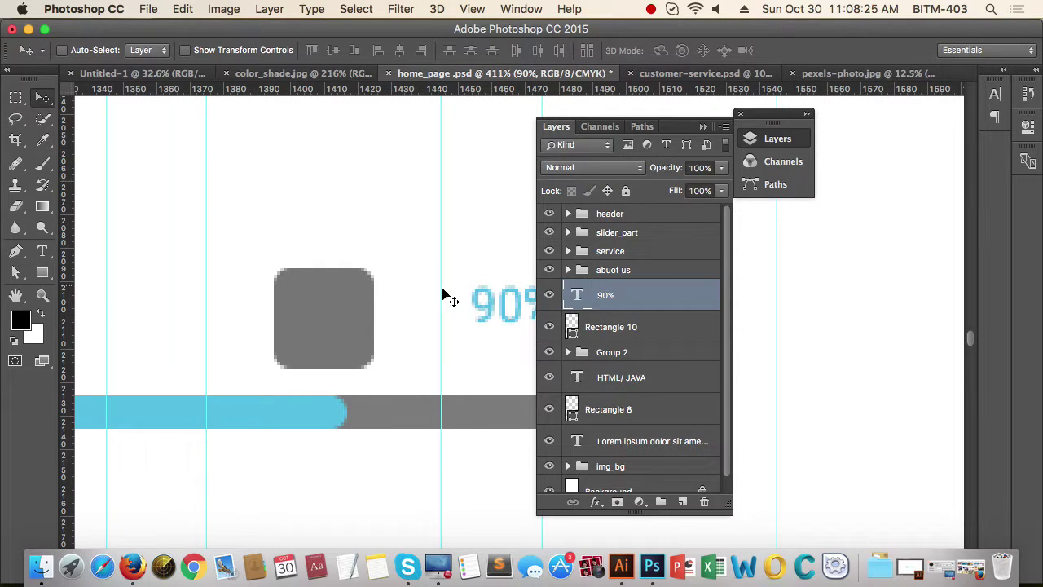
pyautogui.moveTo(485, 307); pyautogui.dragTo(309, 324)
pyautogui.moveTo(436, 267); pyautogui.dragTo(349, 273)
pyautogui.moveTo(385, 406); pyautogui.dragTo(364, 475)
pyautogui.moveTo(426, 333)
pyautogui.mouseDown()
pyautogui.moveTo(465, 335)
pyautogui.moveTo(426, 315)
pyautogui.mouseUp()
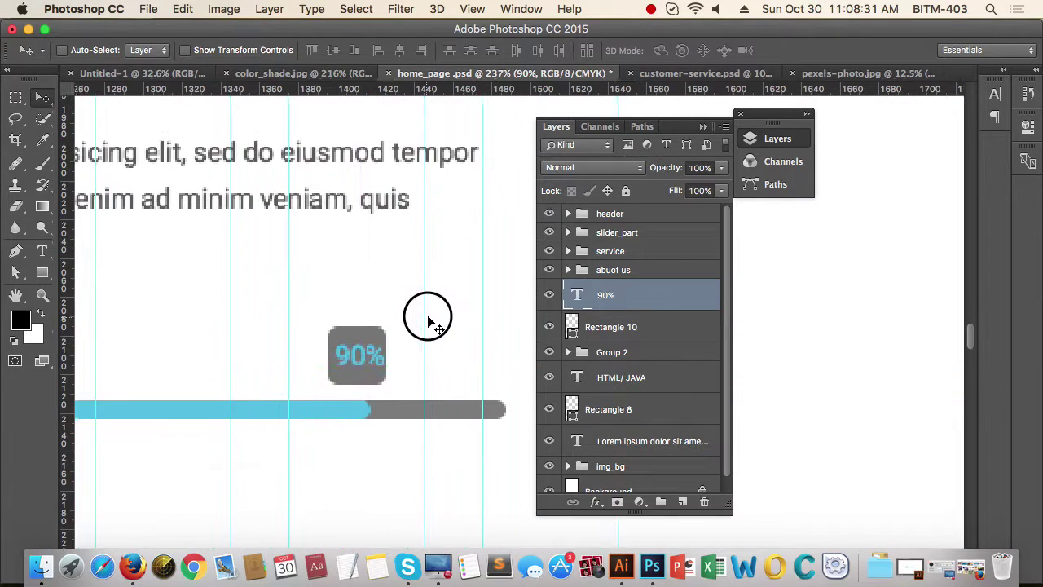
# Step: Raise the rounded square's opacity to 100% and fill it with the bar's blue, #4fc0e8
pyautogui.click(643, 327)
pyautogui.click(721, 167)
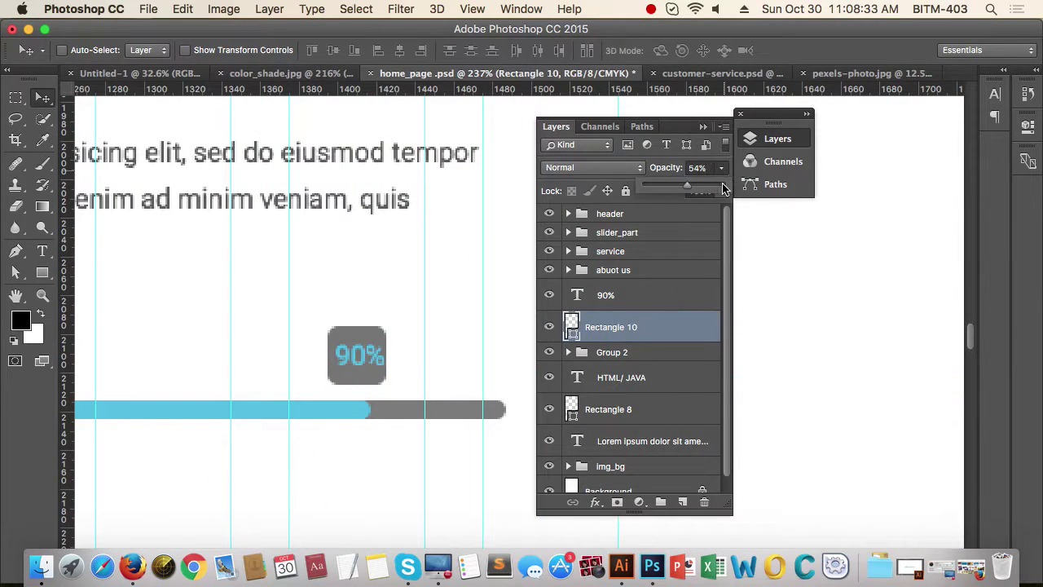
pyautogui.moveTo(691, 191); pyautogui.dragTo(728, 186)
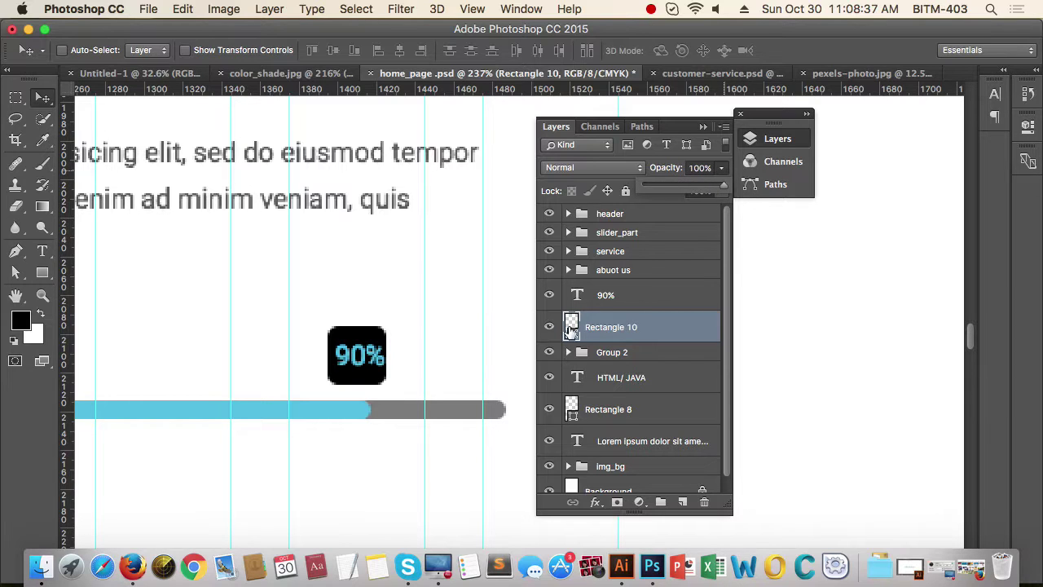
pyautogui.doubleClick(571, 330)
pyautogui.click(337, 406)
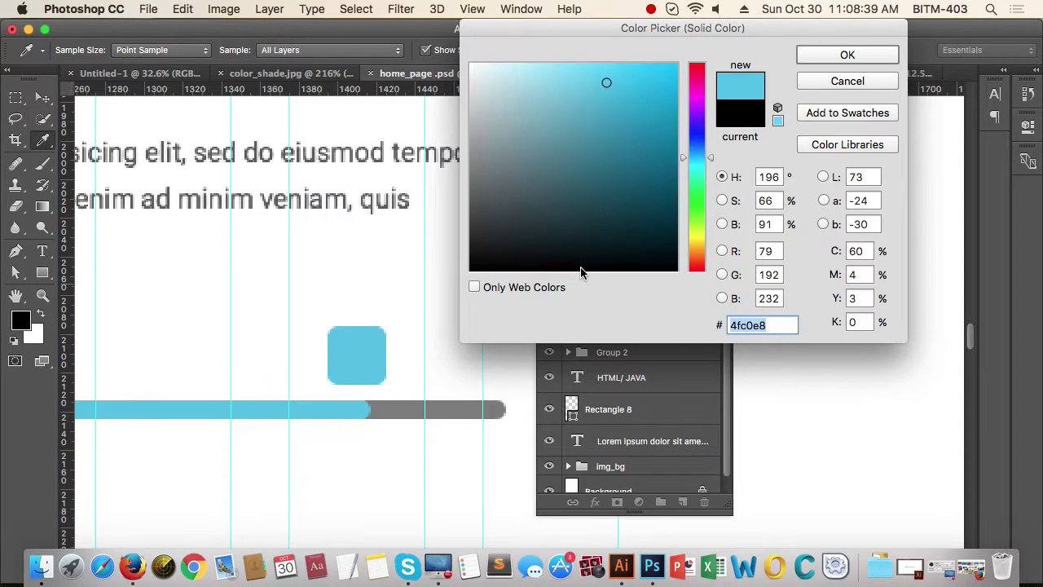
pyautogui.click(834, 58)
# Step: Fill the 90% text with white and set its font size to 12 pt
pyautogui.click(642, 295)
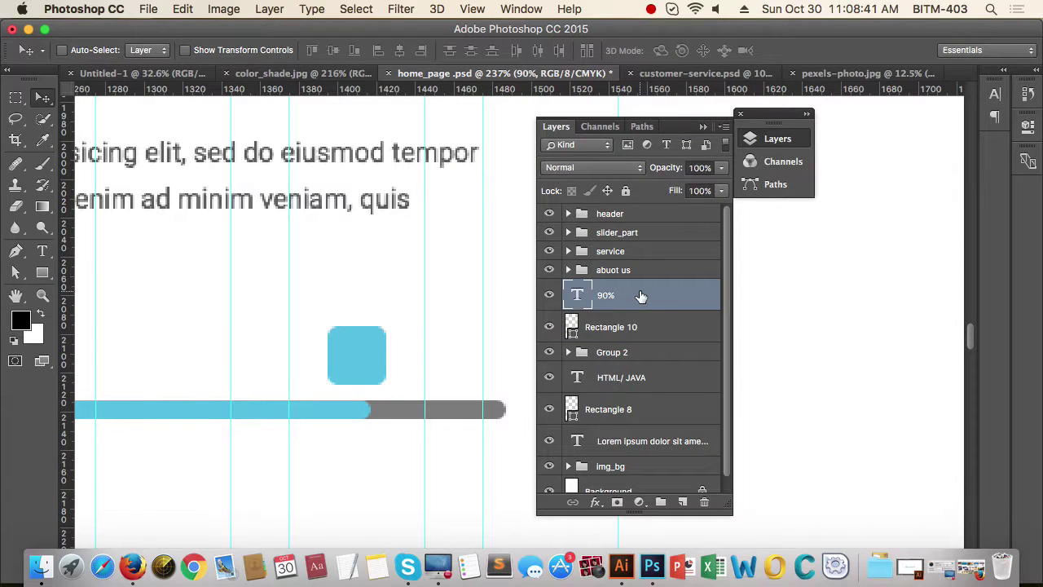
pyautogui.press('super+BackSpace')
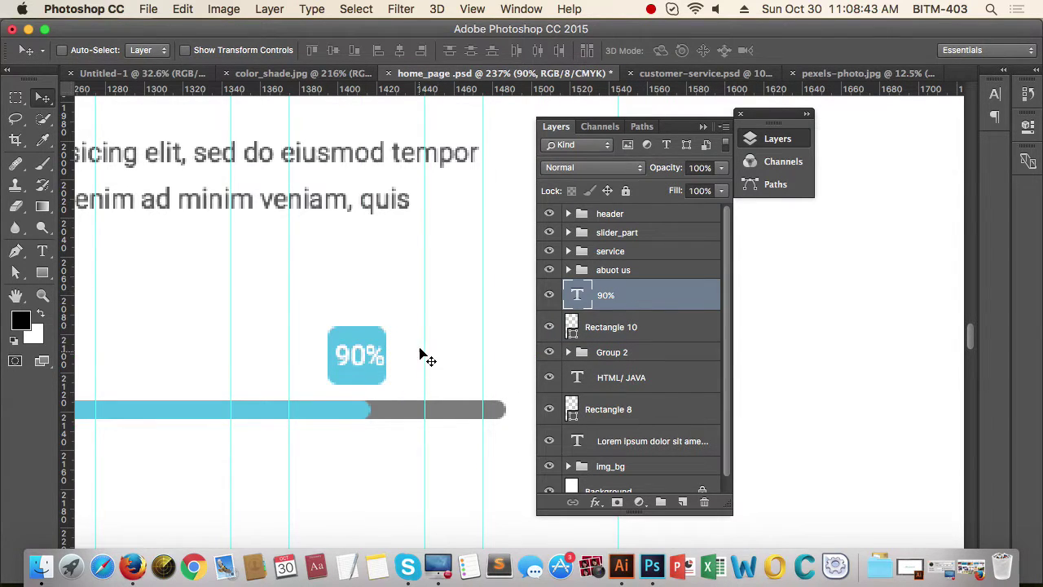
pyautogui.moveTo(466, 282); pyautogui.dragTo(373, 286)
pyautogui.moveTo(402, 379); pyautogui.dragTo(373, 389)
pyautogui.moveTo(394, 329); pyautogui.dragTo(481, 334)
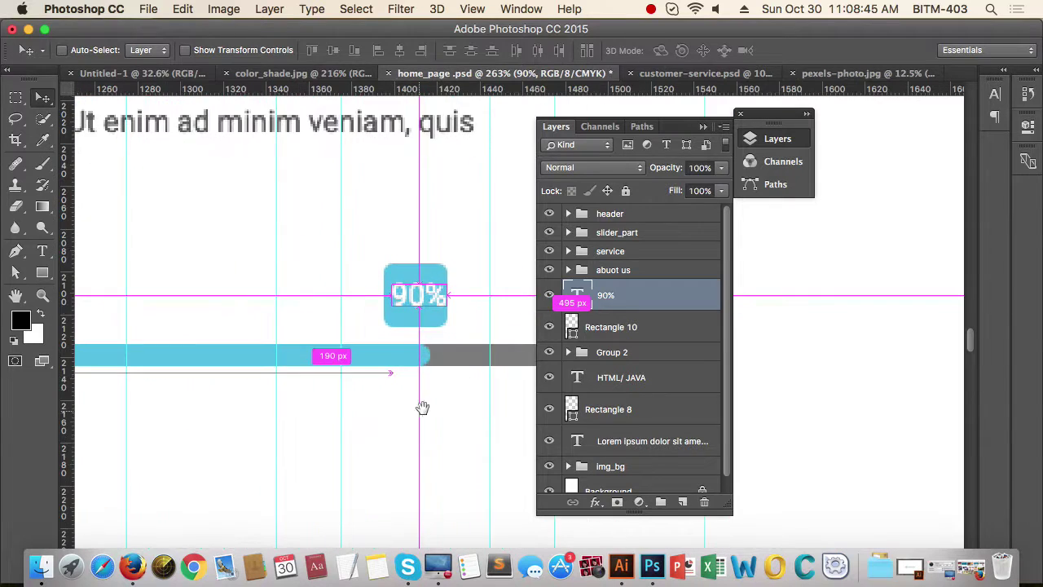
pyautogui.scroll(-1, 432, 342)
pyautogui.scroll(4, 435, 319)
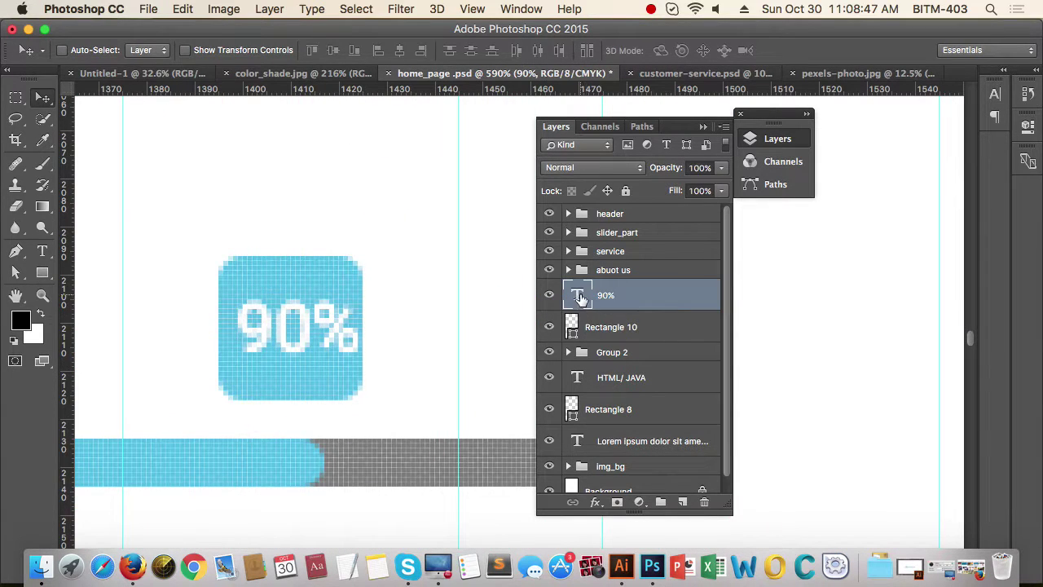
pyautogui.doubleClick(579, 296)
pyautogui.click(388, 55)
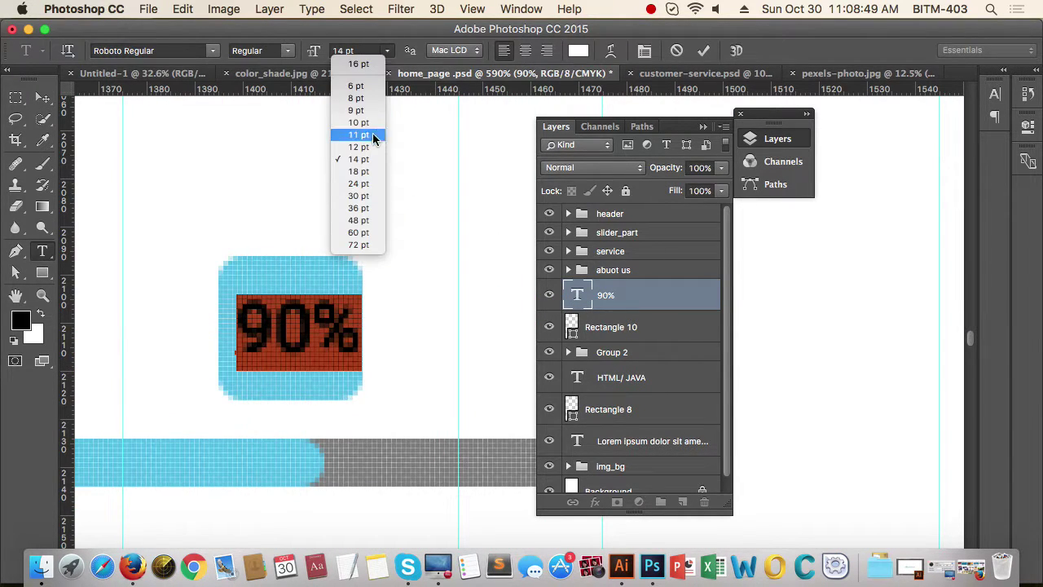
pyautogui.click(368, 148)
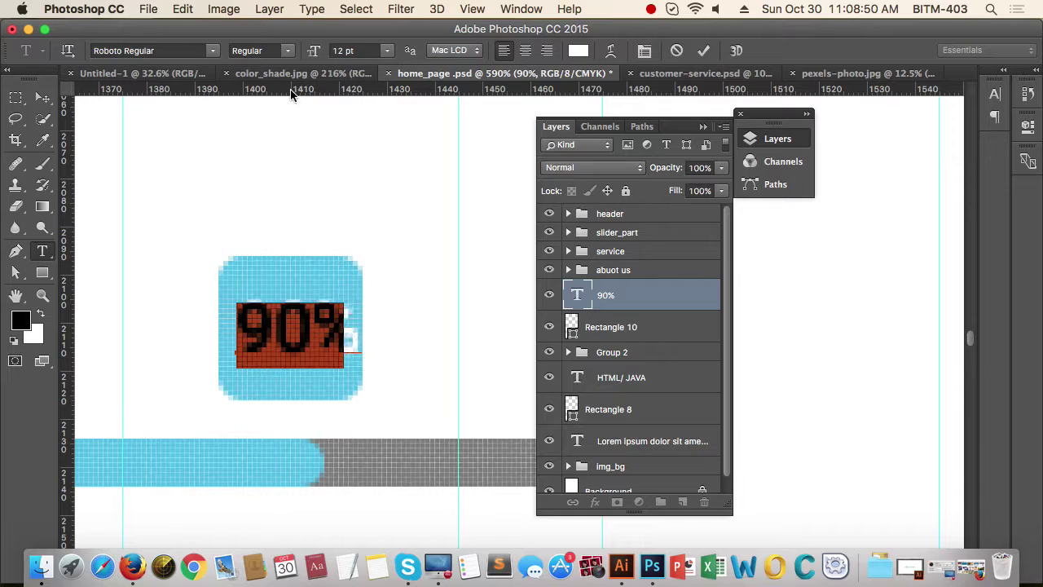
# Step: Centre the 90% text and the blue rounded square on each other horizontally and vertically
pyautogui.click(42, 97)
pyautogui.keyDown('shift'); pyautogui.click(667, 343); pyautogui.keyUp('shift')
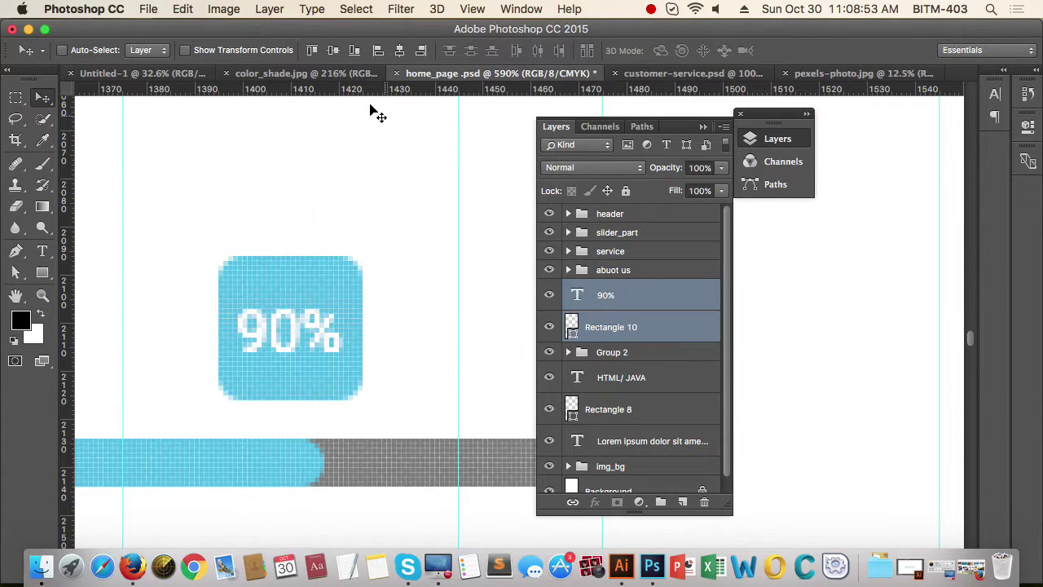
pyautogui.click(399, 50)
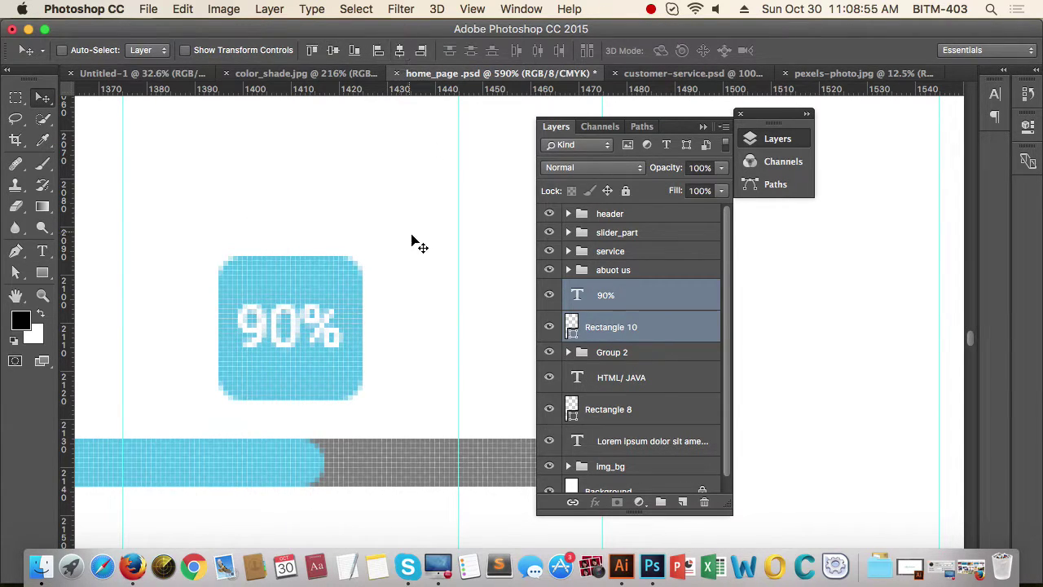
# Step: Add two anchor points near the middle of the blue rounded square's lower edge with the Add Anchor Point tool
pyautogui.scroll(-3, 356, 256)
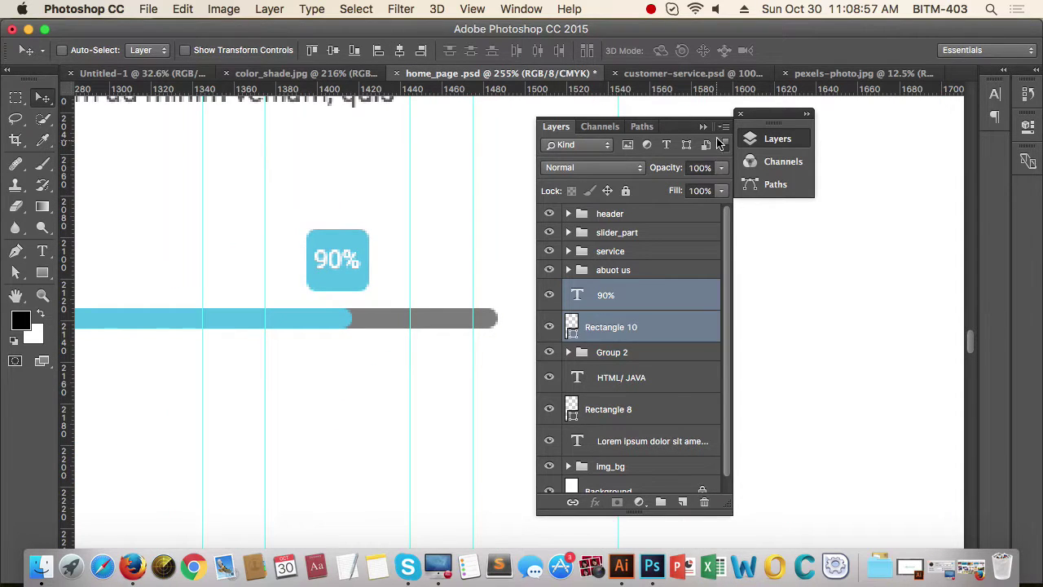
pyautogui.moveTo(333, 310); pyautogui.dragTo(423, 317)
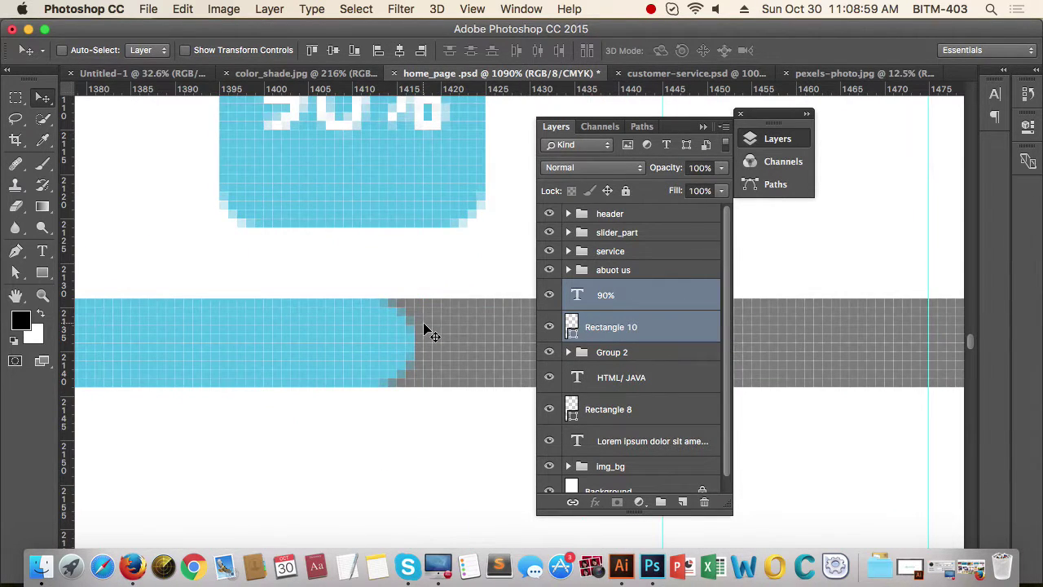
pyautogui.moveTo(420, 238); pyautogui.dragTo(306, 336)
pyautogui.moveTo(392, 449); pyautogui.dragTo(388, 444)
pyautogui.moveTo(362, 291); pyautogui.dragTo(431, 304)
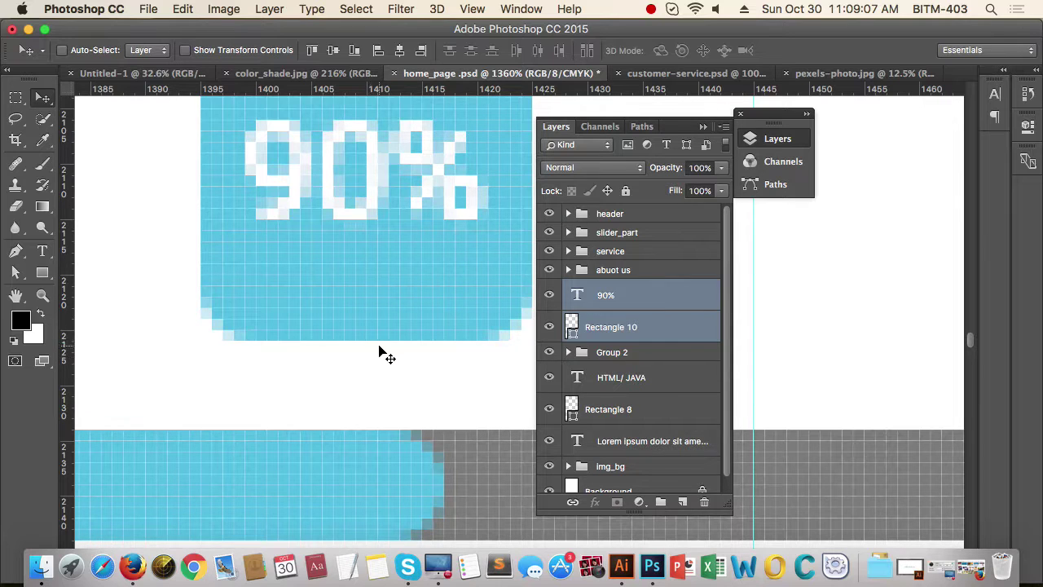
pyautogui.click(668, 330)
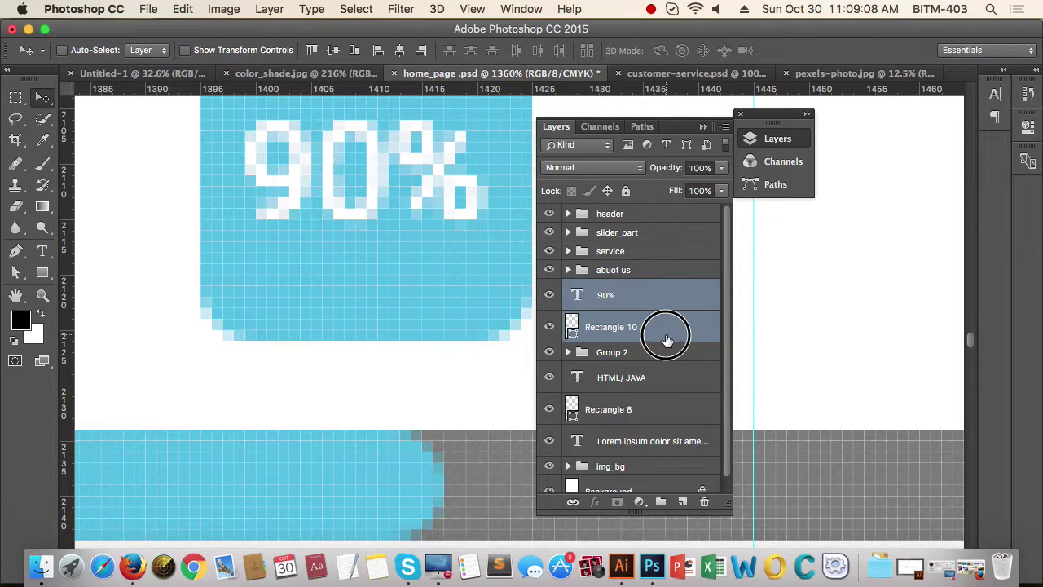
pyautogui.click(370, 347)
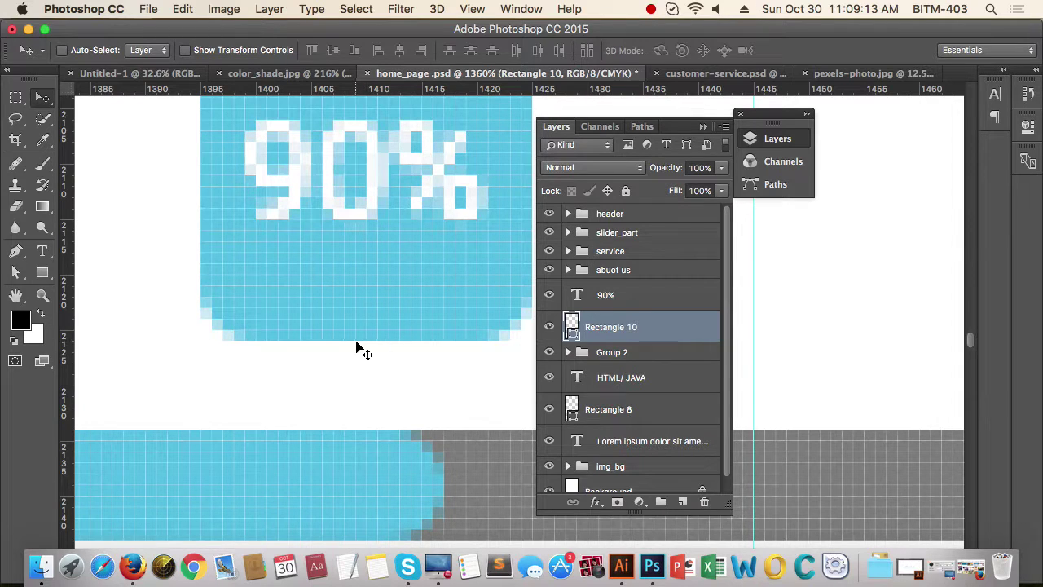
pyautogui.click(21, 253)
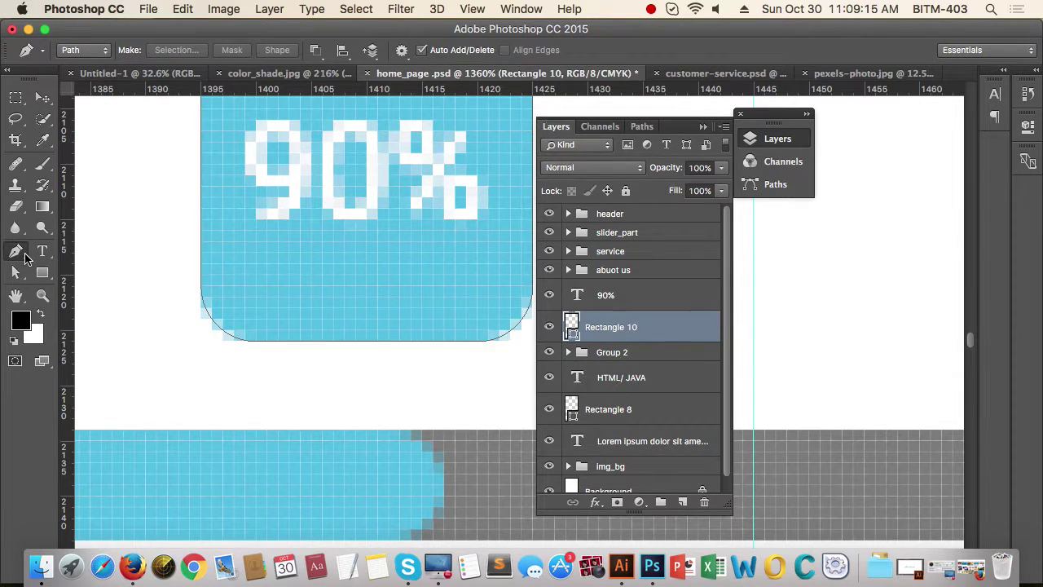
pyautogui.click(18, 255)
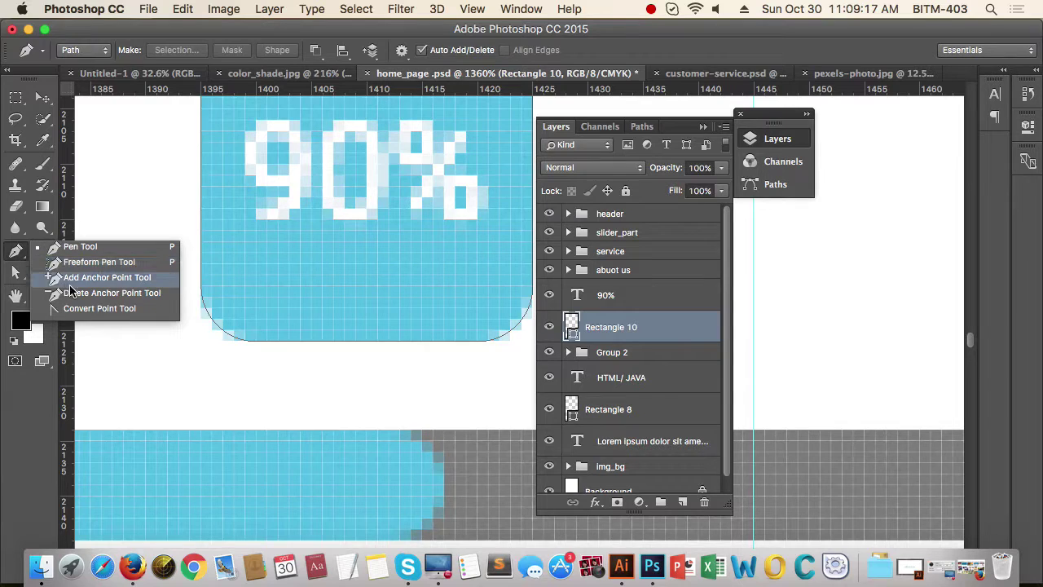
pyautogui.click(65, 277)
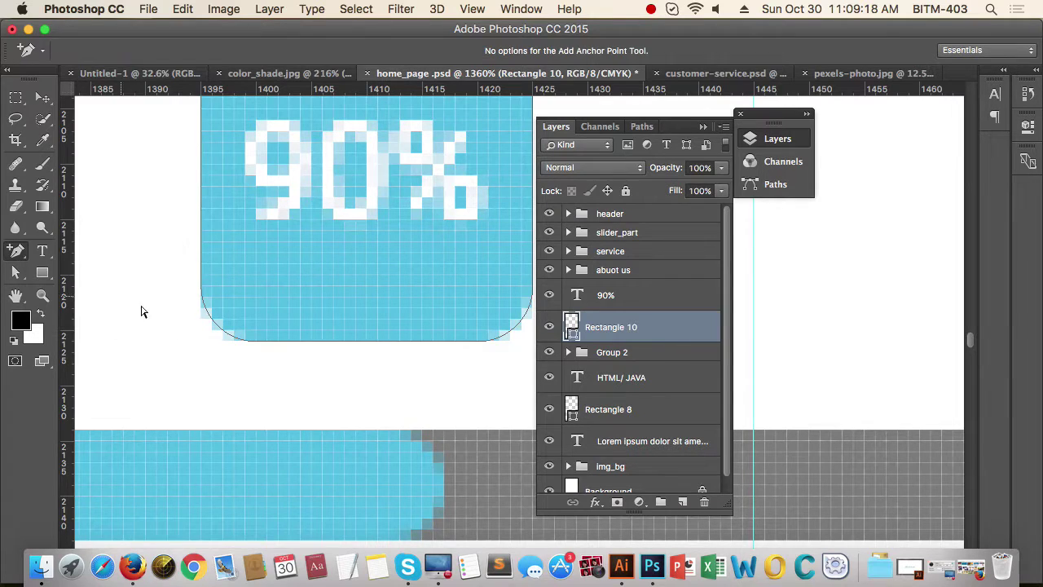
pyautogui.click(355, 341)
pyautogui.click(390, 343)
# Step: Try to bulge the badge's lower edge by nudging its two new anchor points 1 px down
pyautogui.click(15, 272)
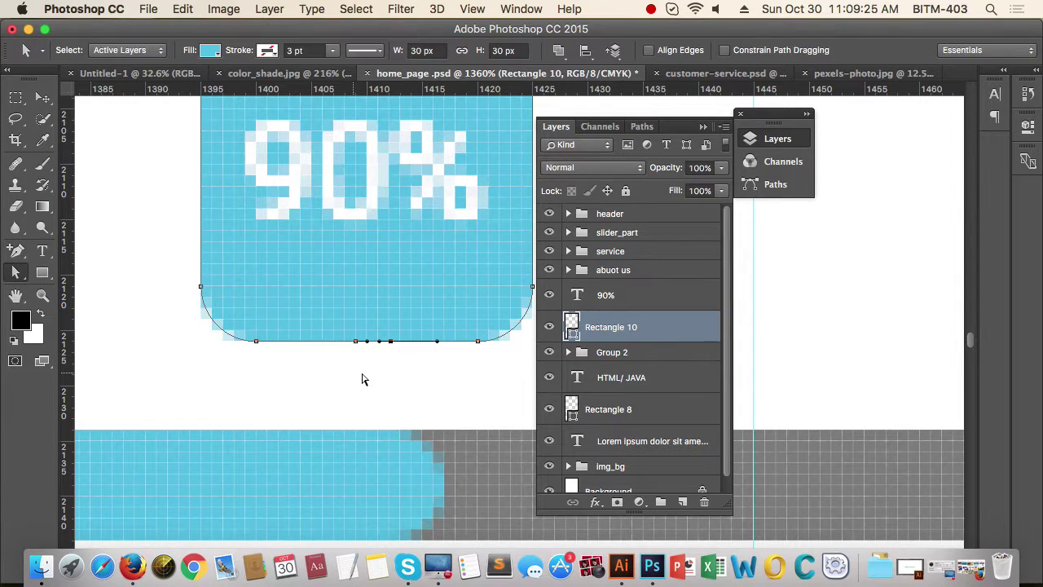
pyautogui.click(367, 339)
pyautogui.press('Down')
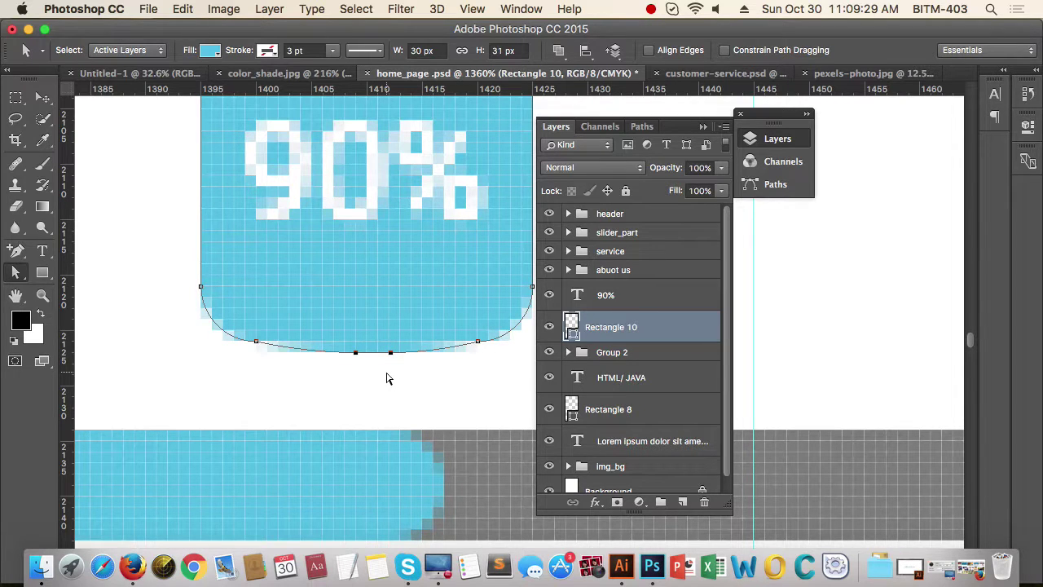
pyautogui.press('Up')
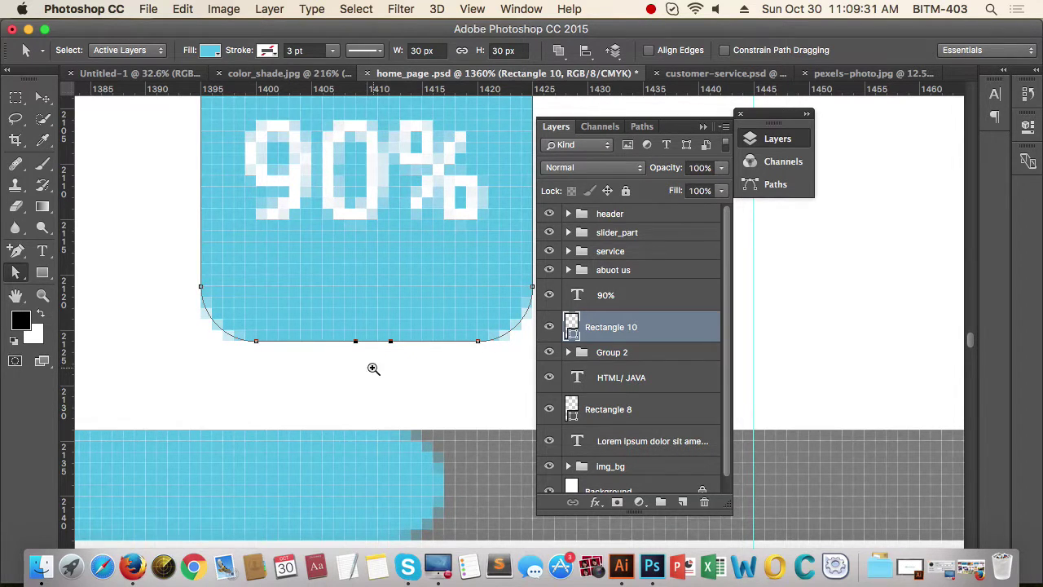
pyautogui.moveTo(373, 369)
pyautogui.mouseDown()
pyautogui.moveTo(378, 359)
pyautogui.moveTo(351, 337)
pyautogui.moveTo(352, 362)
pyautogui.moveTo(395, 356)
pyautogui.moveTo(366, 367)
pyautogui.mouseUp()
pyautogui.press('super+z')
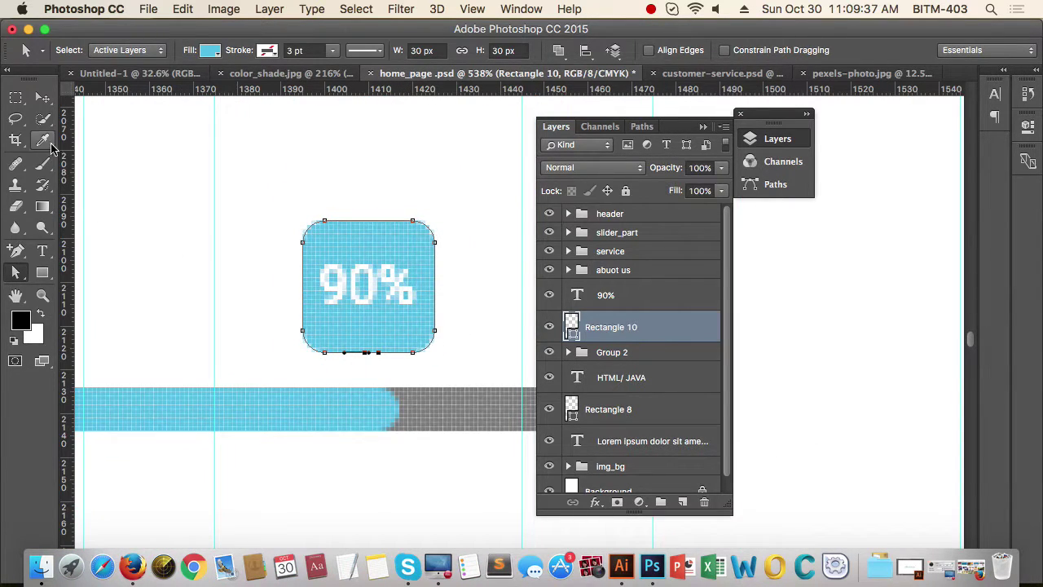
# Step: Create a 5 × 5 px polygon with 3 sides and the Star option on the empty canvas below the skill bar
pyautogui.click(42, 102)
pyautogui.moveTo(310, 479); pyautogui.dragTo(288, 477)
pyautogui.moveTo(373, 490); pyautogui.dragTo(350, 420)
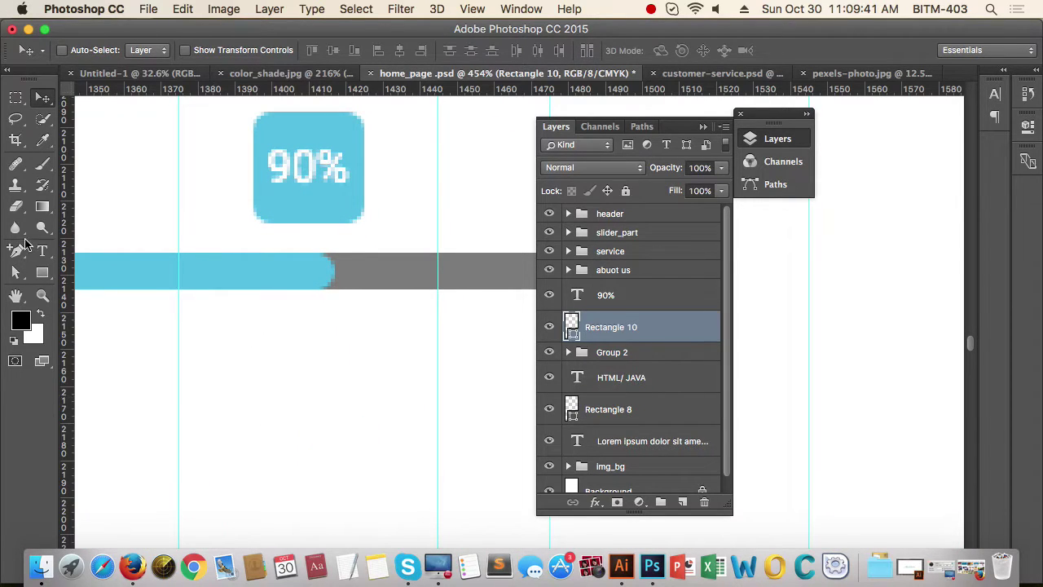
pyautogui.click(42, 206)
pyautogui.click(44, 275)
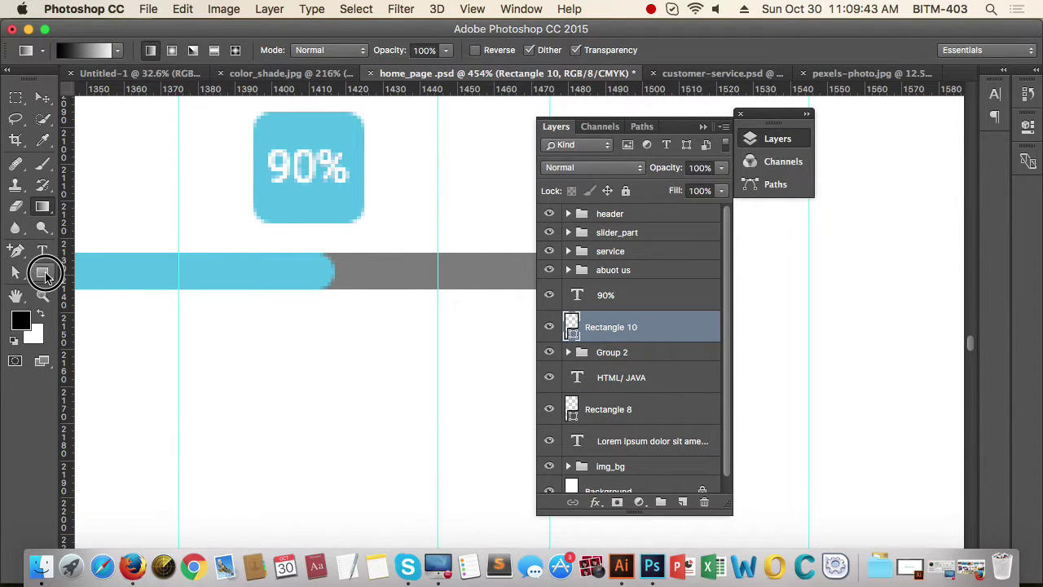
pyautogui.moveTo(45, 275); pyautogui.dragTo(119, 320)
pyautogui.click(390, 295)
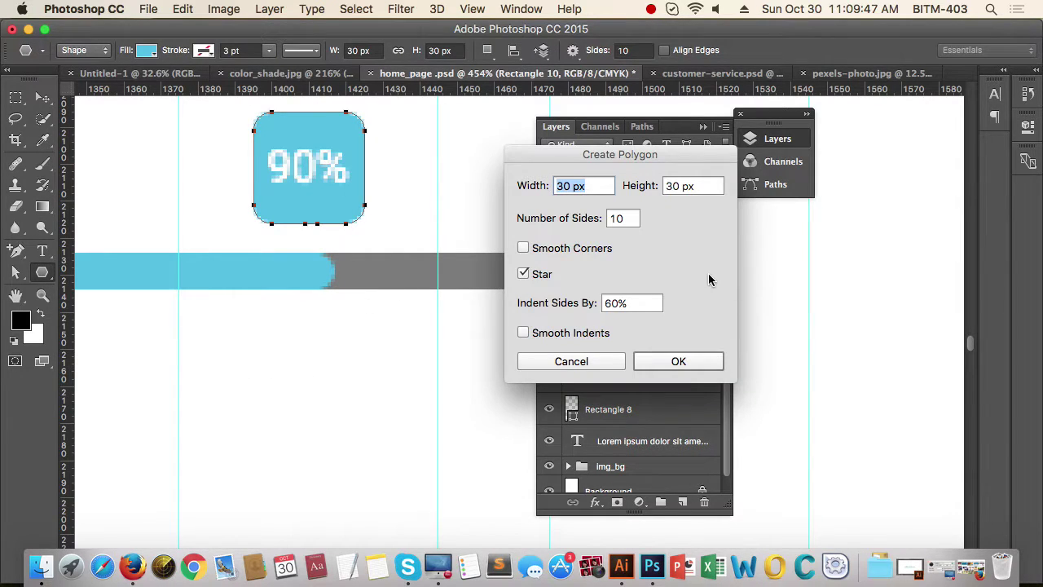
pyautogui.click(629, 218)
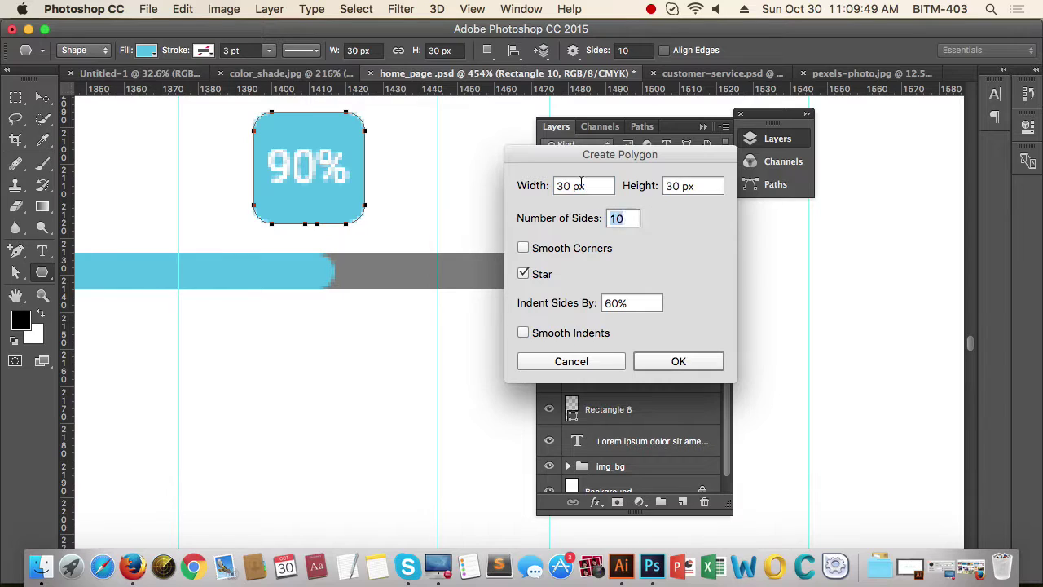
pyautogui.click(502, 186)
pyautogui.write('5')
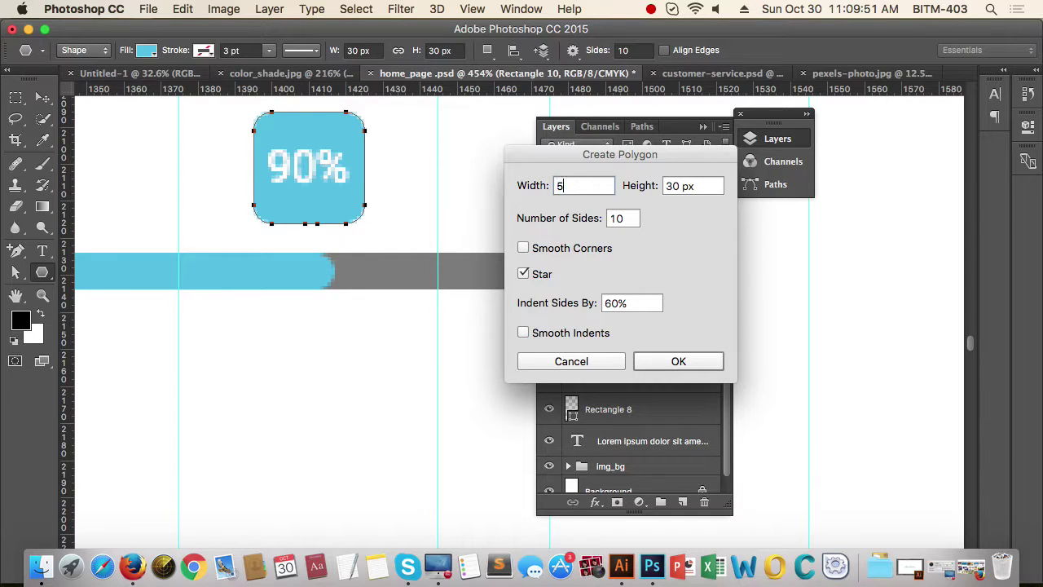
pyautogui.click(697, 184)
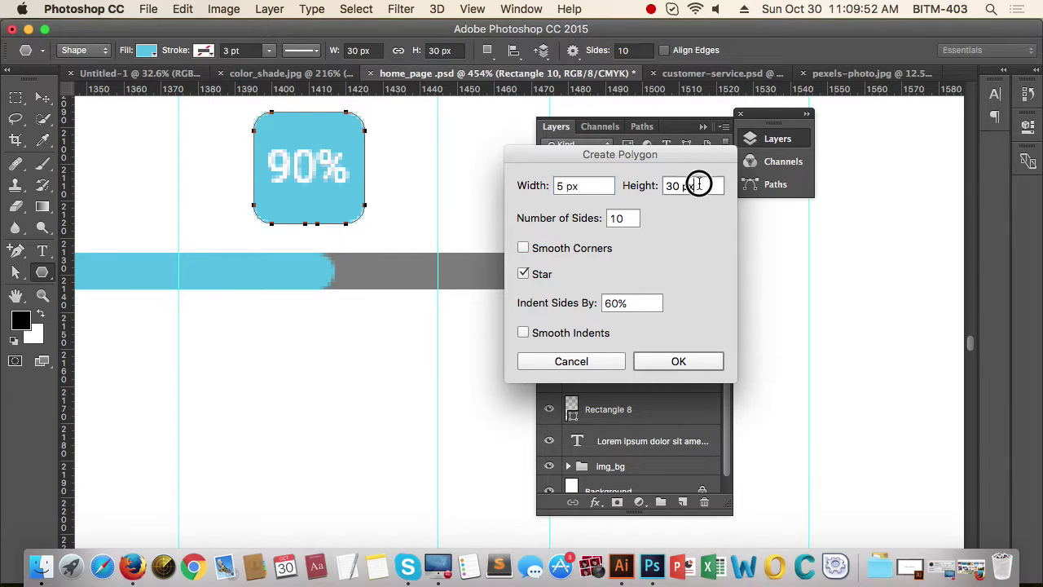
pyautogui.write('5')
pyautogui.click(634, 217)
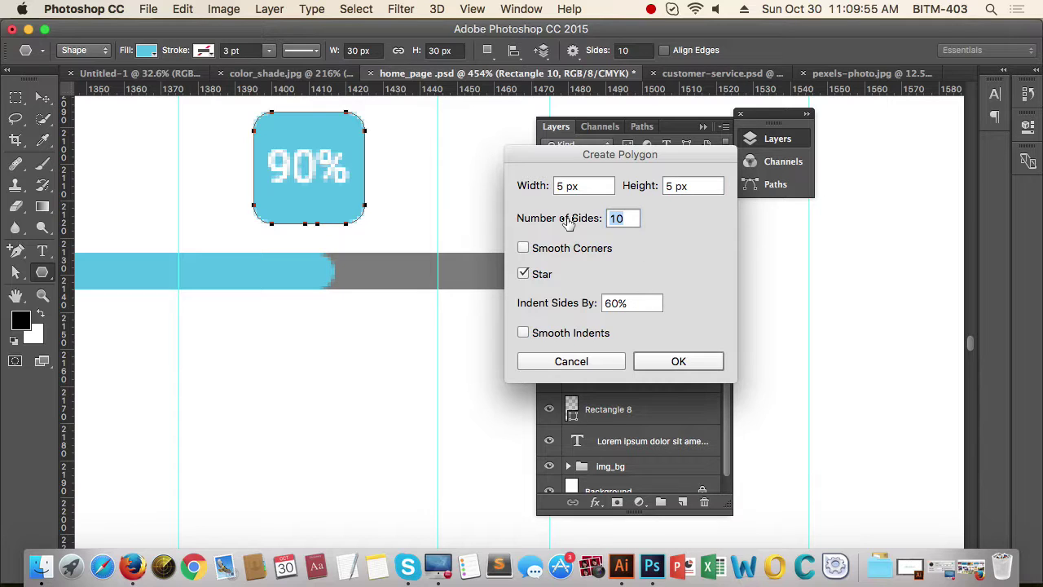
pyautogui.write('3')
pyautogui.click(666, 362)
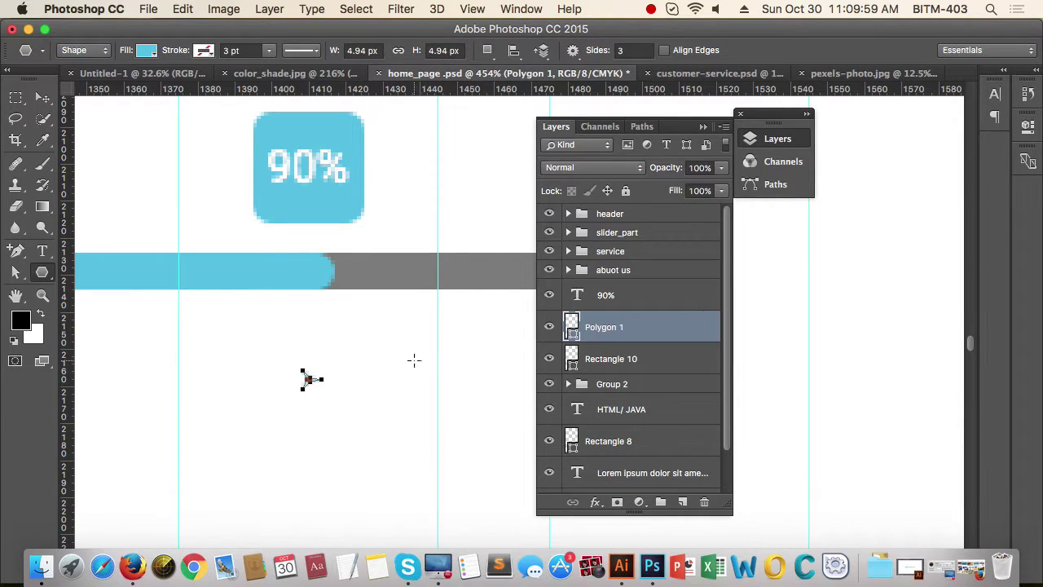
# Step: Move the small polygon to the middle of the 90% badge's lower edge and rotate it to point down at the skill bar
pyautogui.click(43, 98)
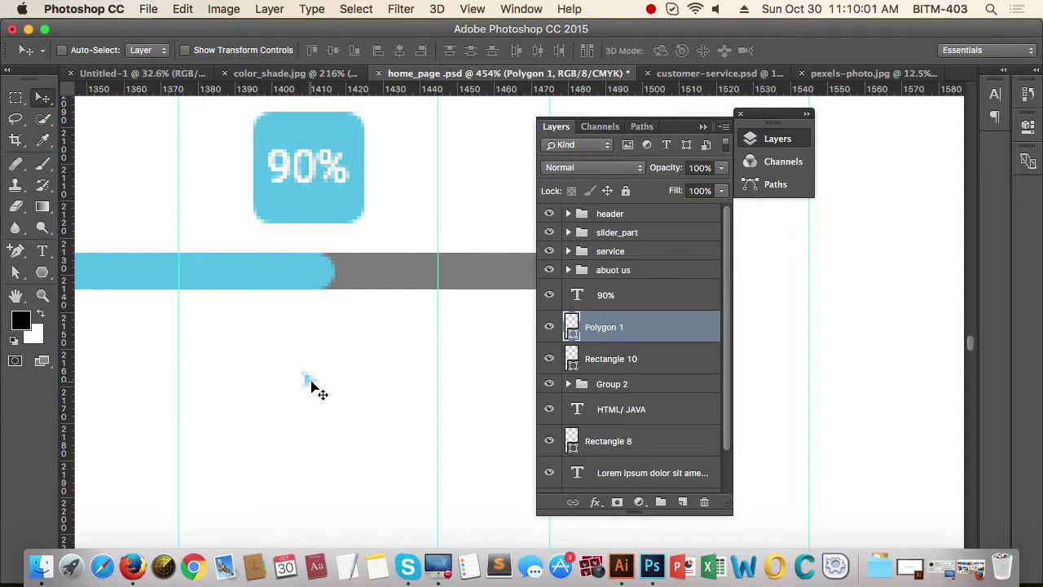
pyautogui.moveTo(315, 378); pyautogui.dragTo(309, 229)
pyautogui.press('super+t')
pyautogui.press('Return')
pyautogui.moveTo(348, 338); pyautogui.dragTo(291, 360)
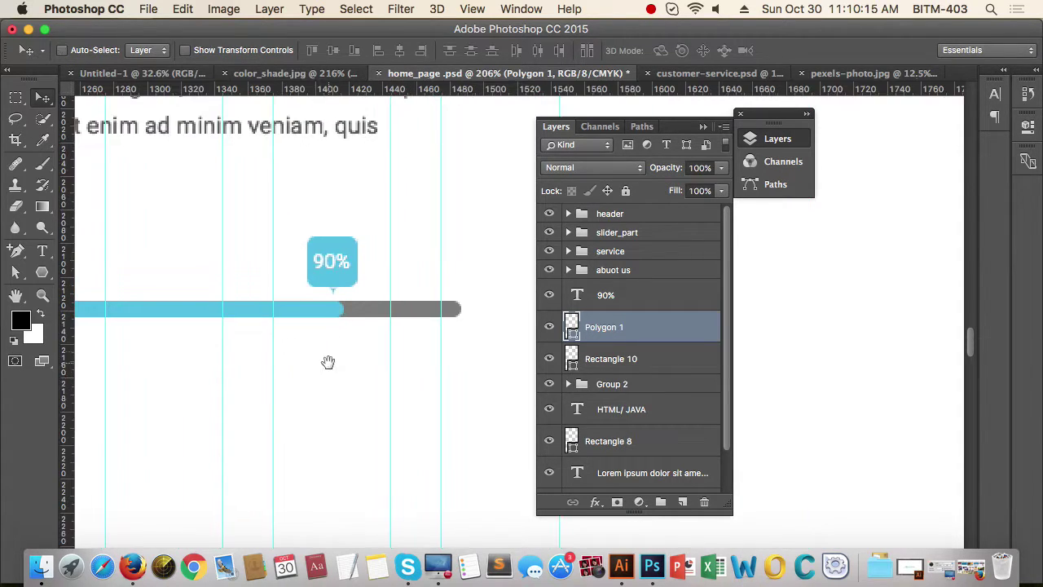
# Step: Replace the small polygon under the 90% badge with a new 30 × 30 px three-sided star polygon with sides indented 60%
pyautogui.moveTo(325, 272); pyautogui.dragTo(451, 298)
pyautogui.press('Delete')
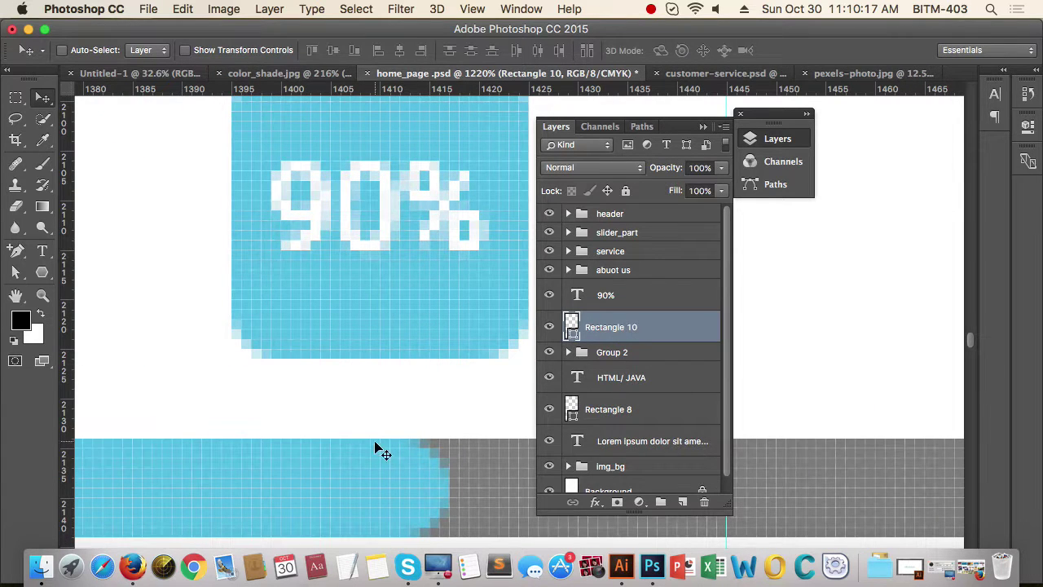
pyautogui.scroll(-5, 400, 380)
pyautogui.hscroll(1, 400, 379)
pyautogui.click(43, 272)
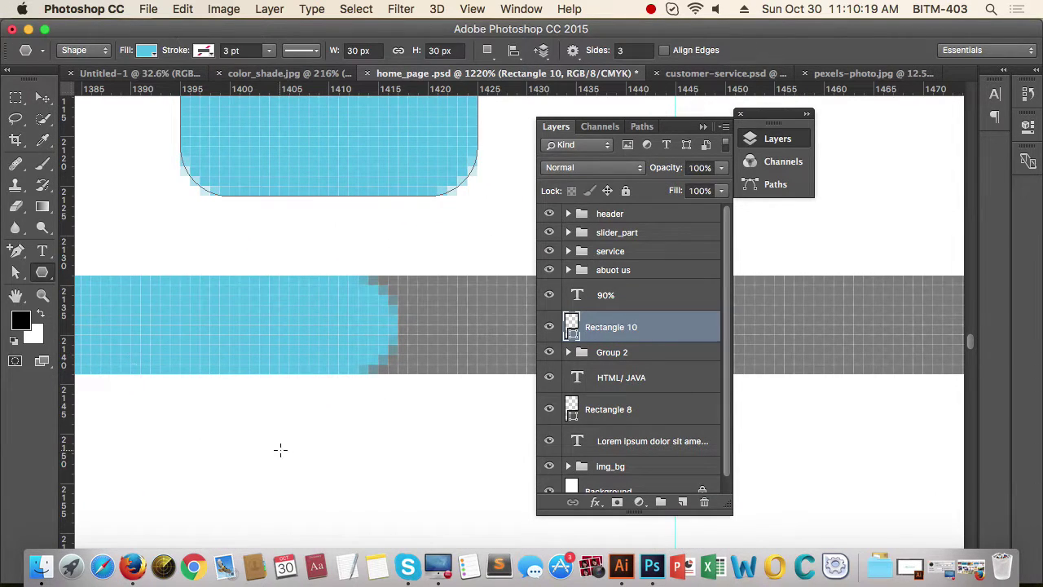
pyautogui.click(365, 485)
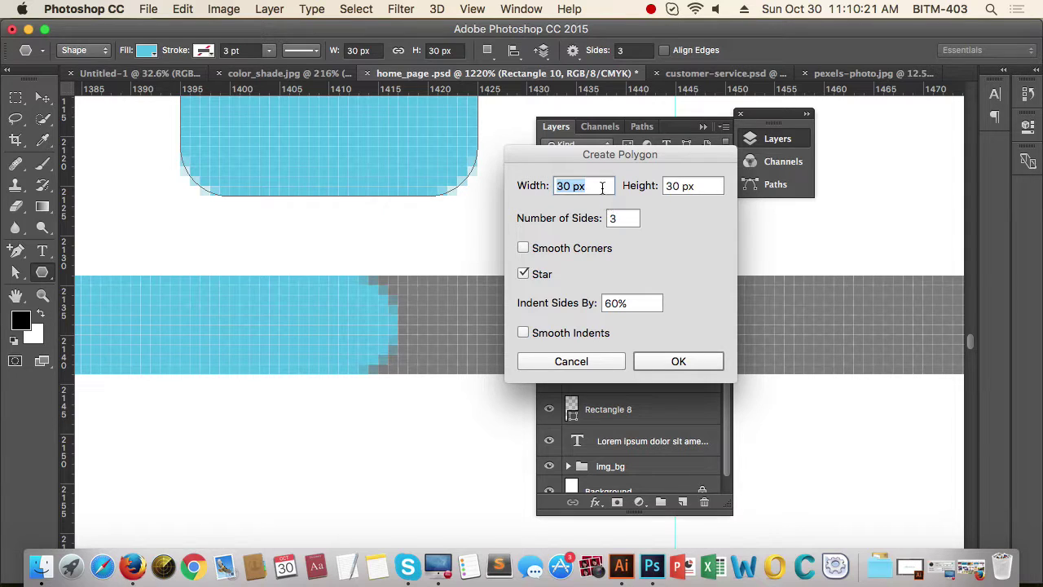
pyautogui.click(668, 359)
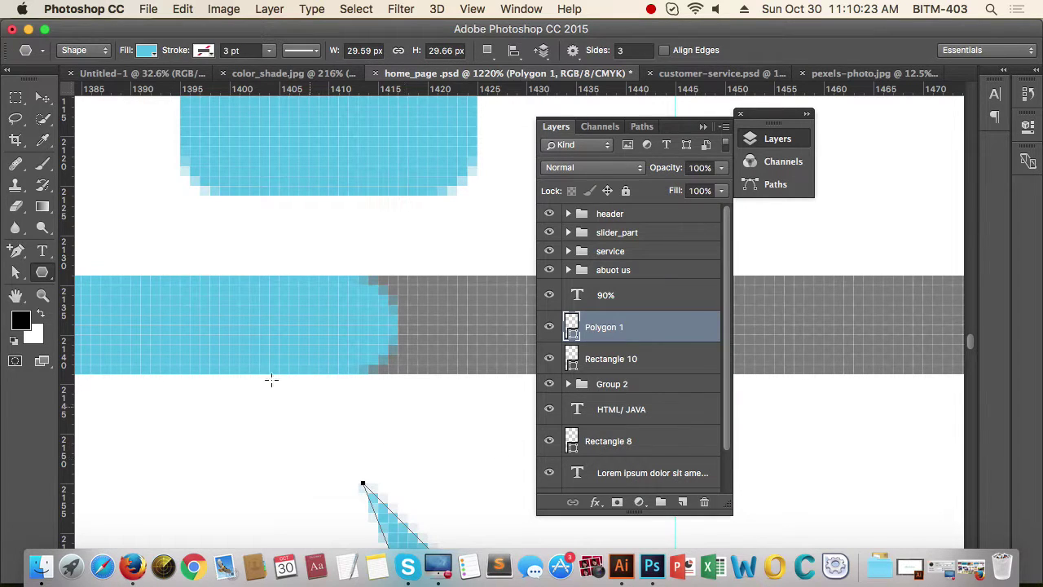
# Step: Rotate the new star polygon 90° clockwise so that one arm points straight down
pyautogui.click(42, 98)
pyautogui.click(430, 432)
pyautogui.scroll(-5, 428, 433)
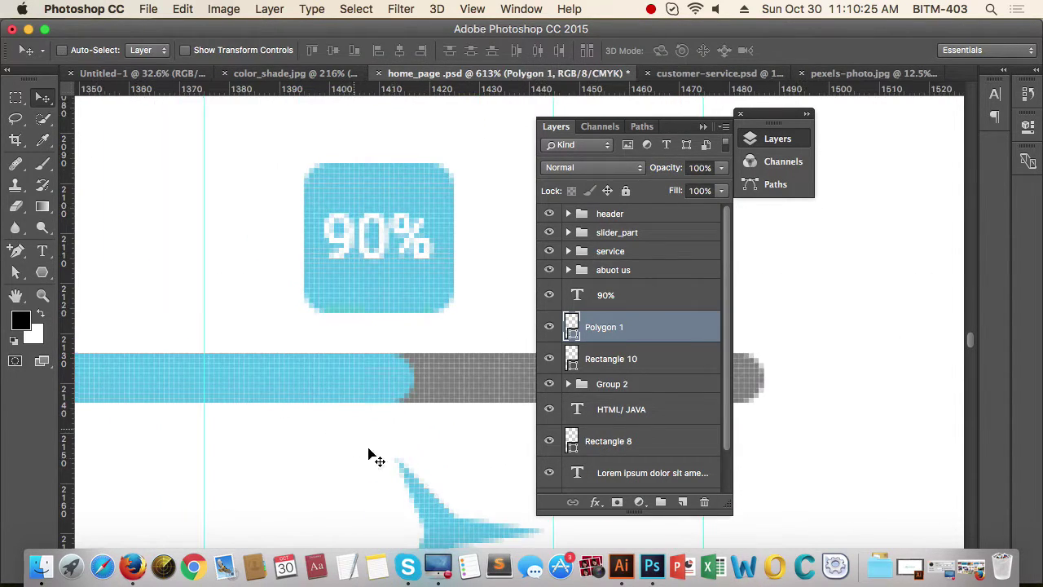
pyautogui.moveTo(376, 458); pyautogui.dragTo(365, 365)
pyautogui.scroll(-2, 364, 365)
pyautogui.click(412, 366)
pyautogui.scroll(2, 419, 370)
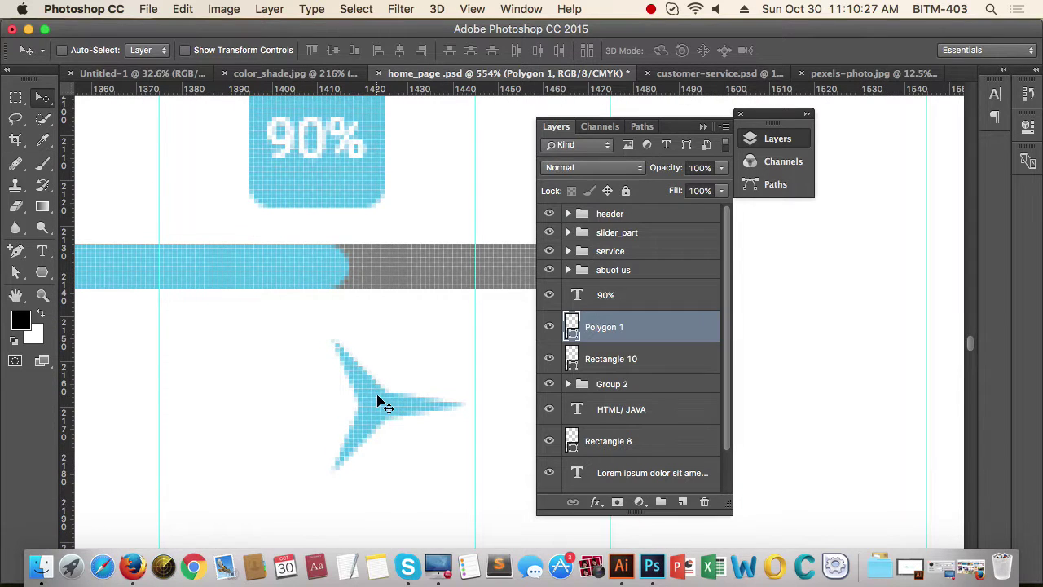
pyautogui.hotkey('ctrl', 't')
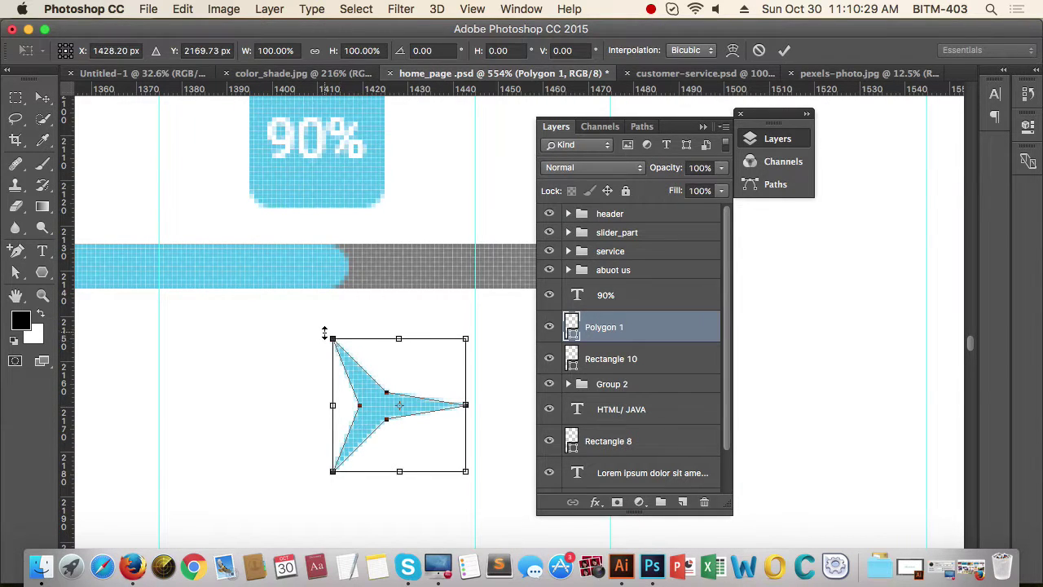
pyautogui.moveTo(330, 320); pyautogui.dragTo(450, 375)
pyautogui.press('Return')
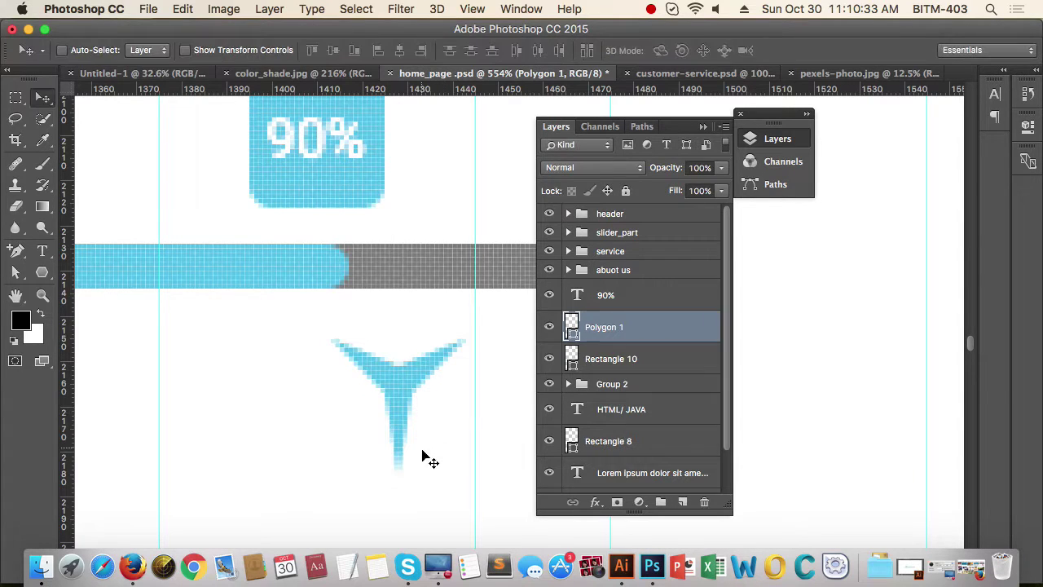
# Step: Scale the star polygon down and place it under the bottom centre of the 90% badge as its pointer
pyautogui.moveTo(389, 415); pyautogui.dragTo(356, 488)
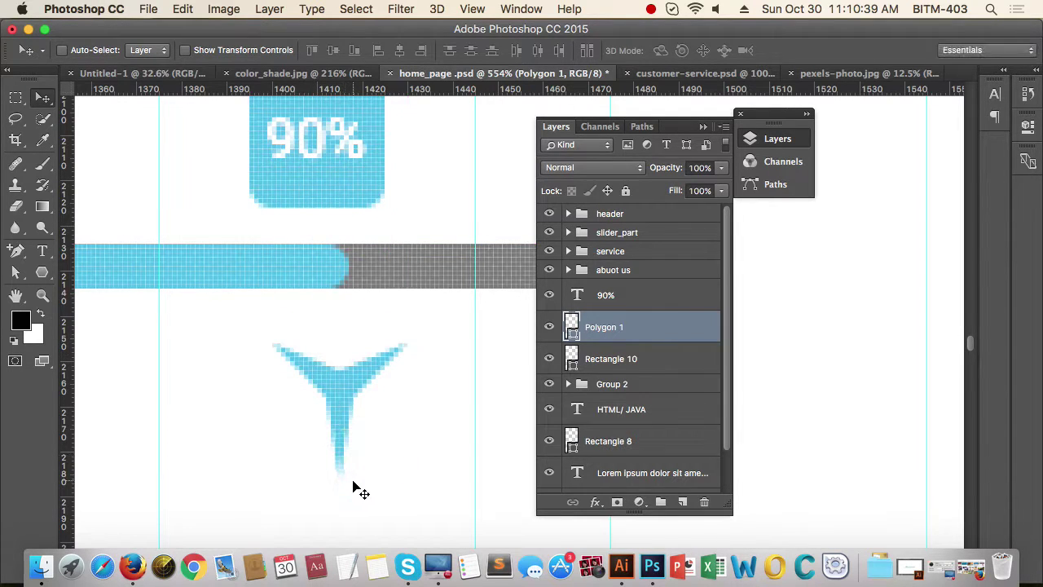
pyautogui.press('super+t')
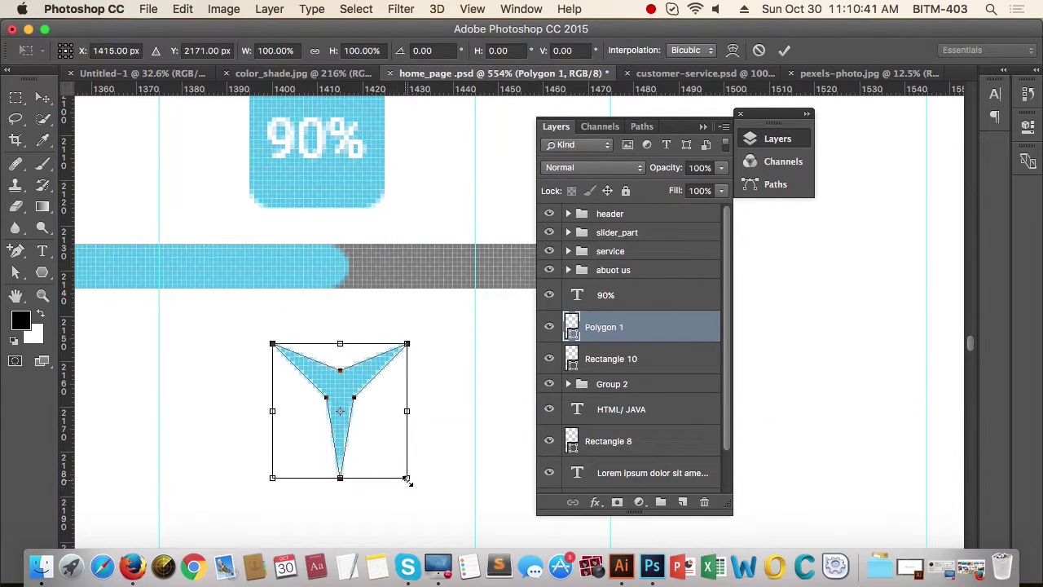
pyautogui.moveTo(408, 479); pyautogui.dragTo(318, 215)
pyautogui.press('Return')
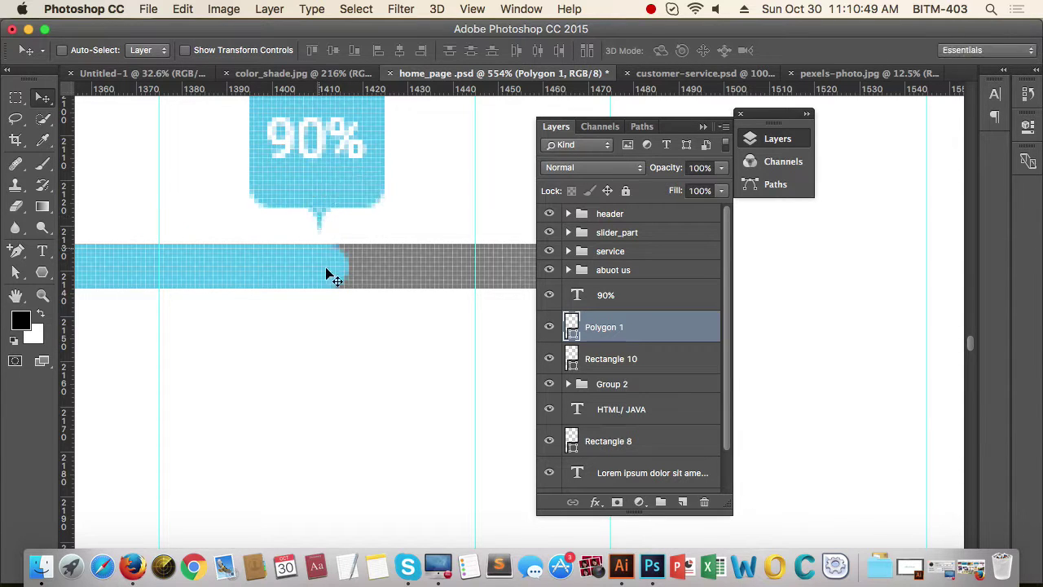
# Step: Group the Polygon 1 and Rectangle 10 layers and name the group indi_1
pyautogui.keyDown('shift'); pyautogui.click(658, 359); pyautogui.keyUp('shift')
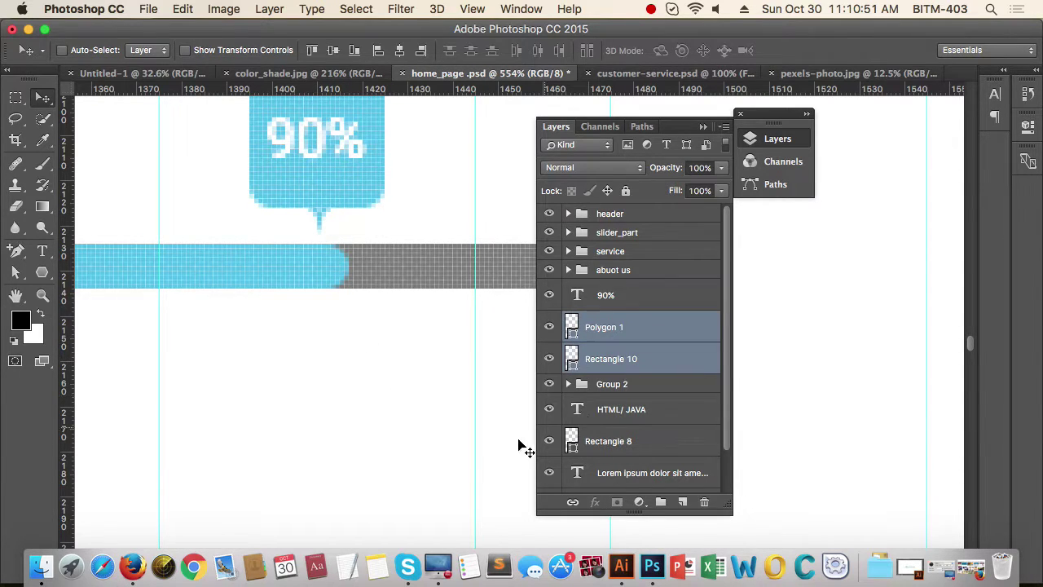
pyautogui.press('super+g')
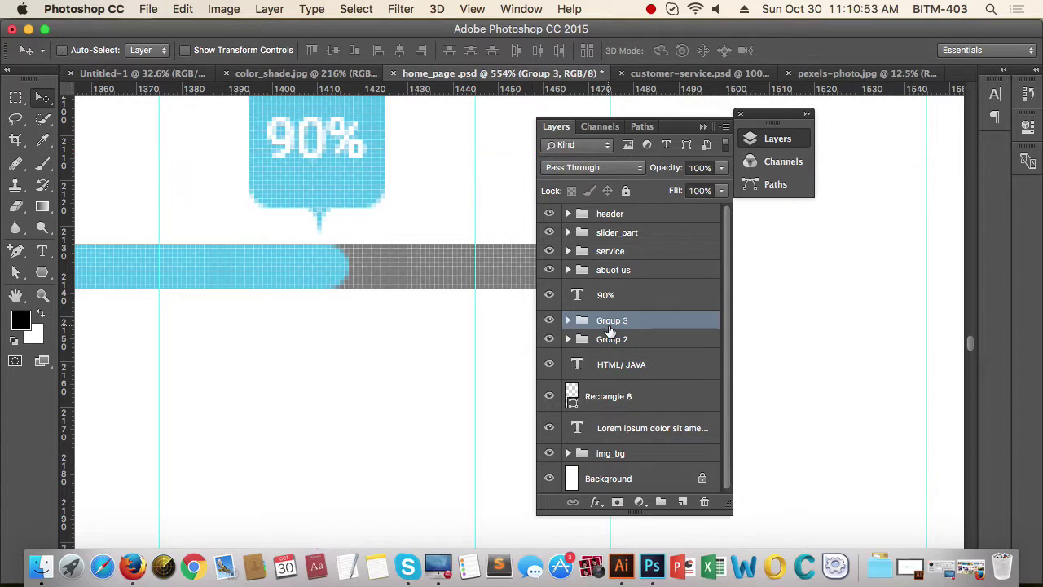
pyautogui.doubleClick(610, 322)
pyautogui.write('in')
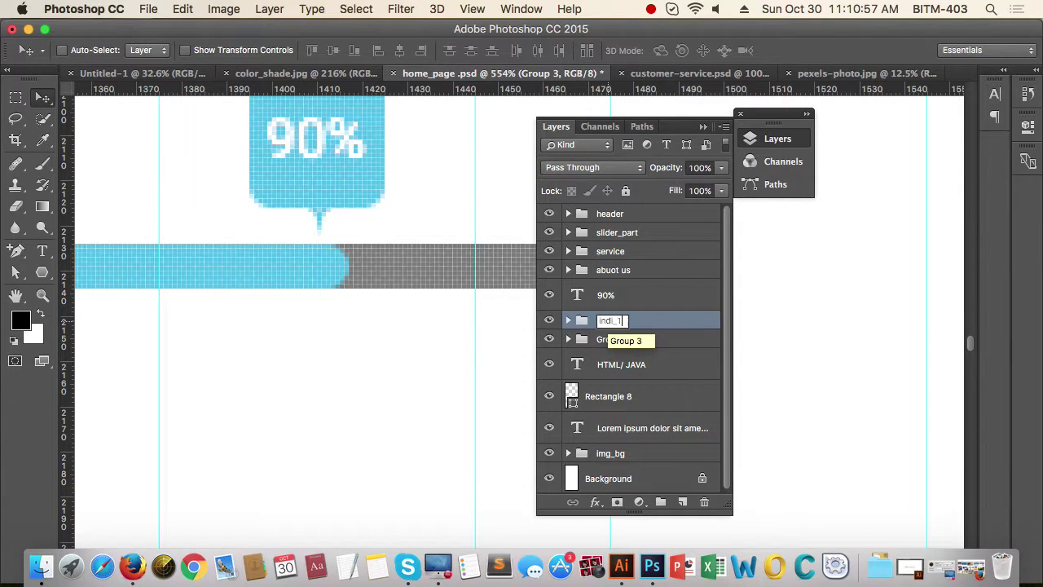
pyautogui.write('di_1')
pyautogui.press('Return')
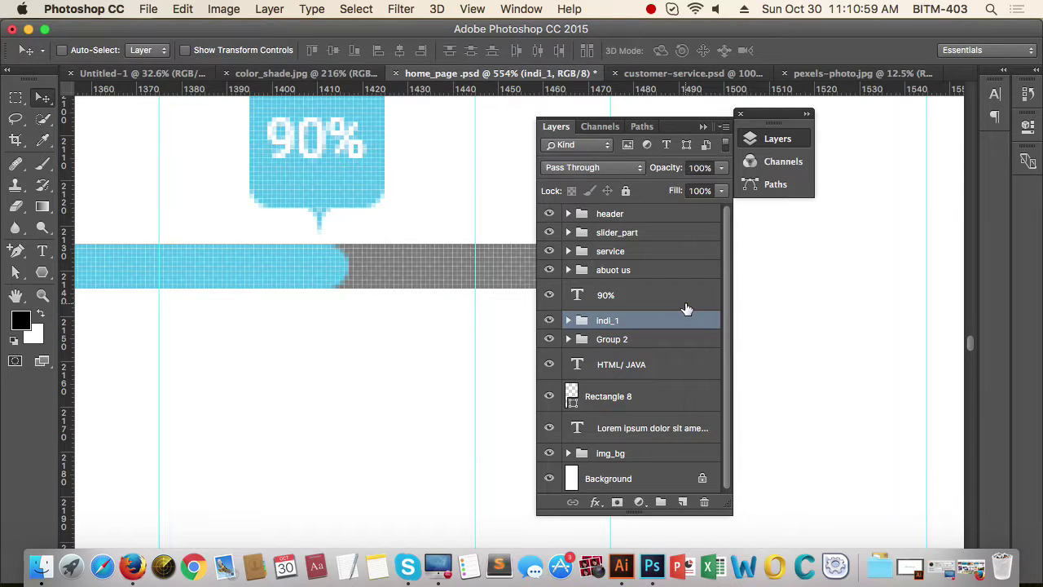
# Step: Group the 90% text layer with the indi_1 group and name the new group percent
pyautogui.keyDown('super'); pyautogui.click(664, 302); pyautogui.keyUp('super')
pyautogui.press('super+g')
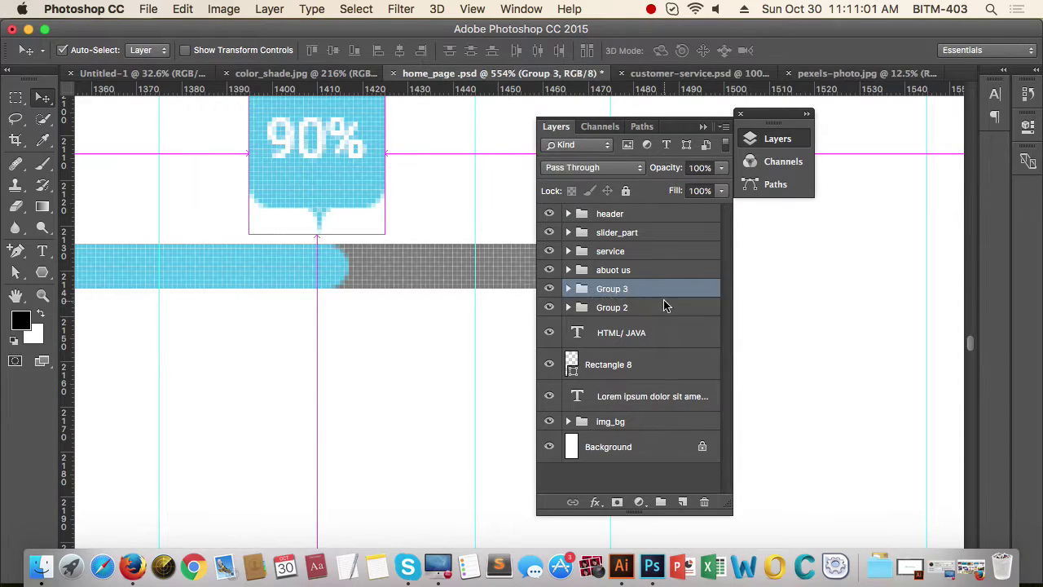
pyautogui.doubleClick(612, 290)
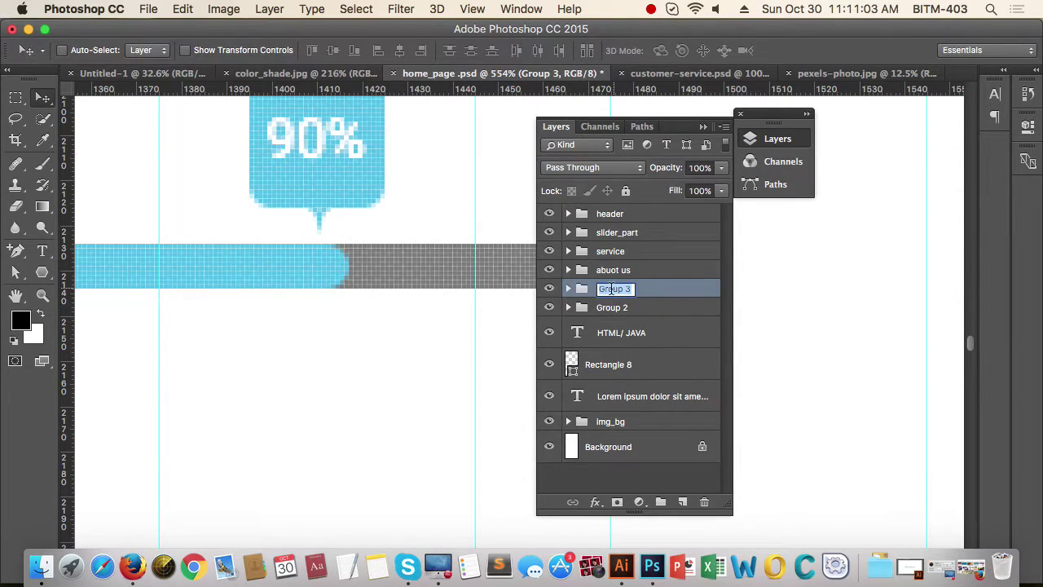
pyautogui.write('p')
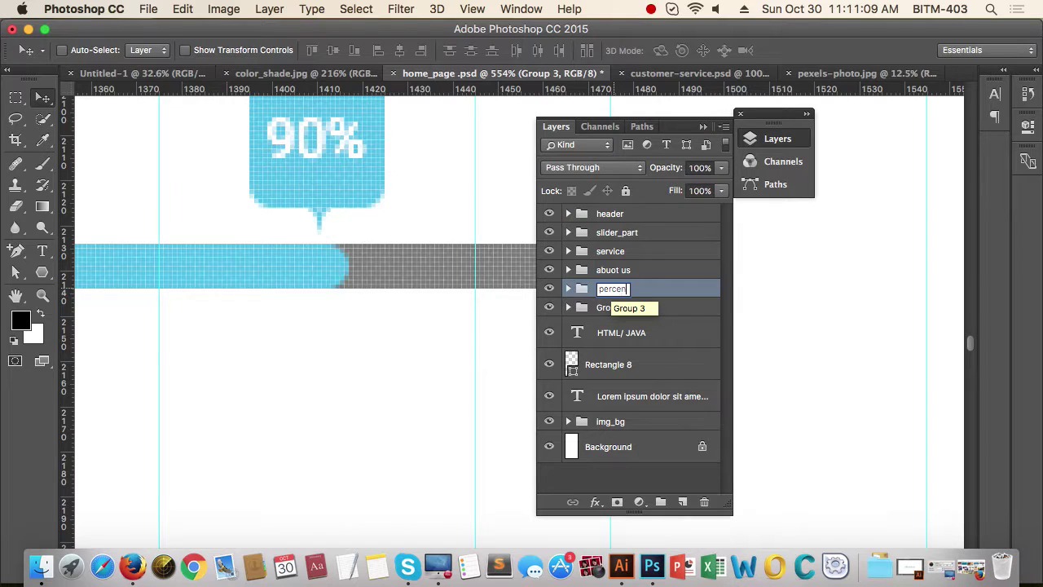
pyautogui.write('ercent')
pyautogui.press('Return')
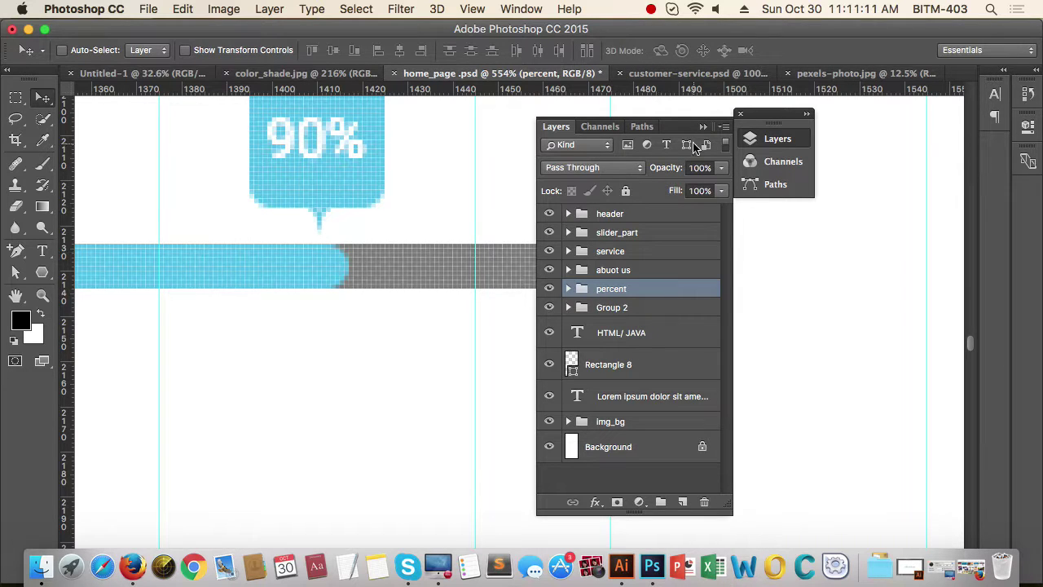
# Step: Examine the HTML/ JAVA skill row with its circle, progress bar and badge, and check which layers belong to it
pyautogui.moveTo(399, 308); pyautogui.dragTo(303, 348)
pyautogui.moveTo(426, 351)
pyautogui.mouseDown()
pyautogui.moveTo(389, 350)
pyautogui.moveTo(432, 361)
pyautogui.mouseUp()
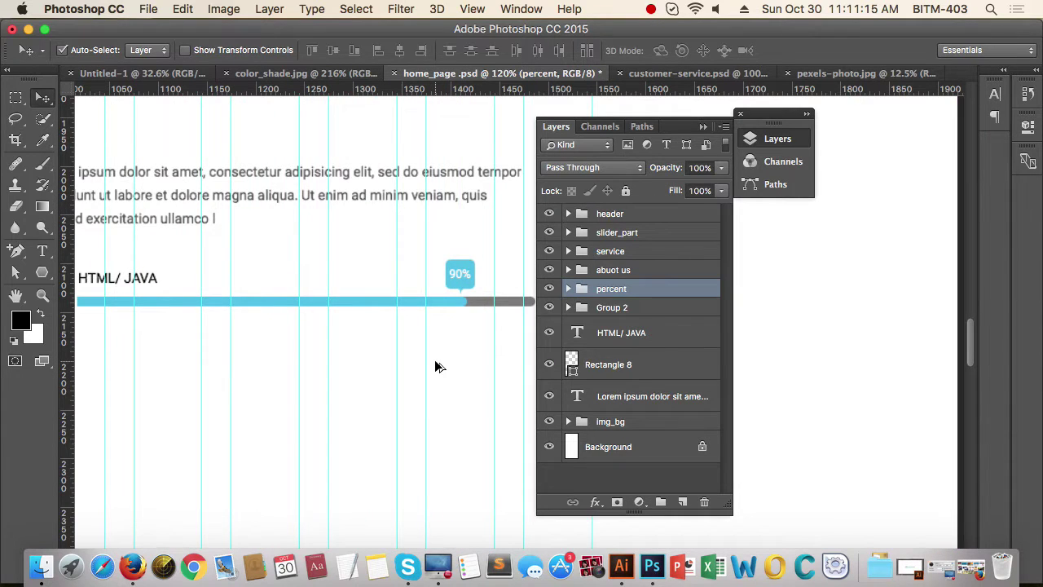
pyautogui.hotkey('ctrl', '-')
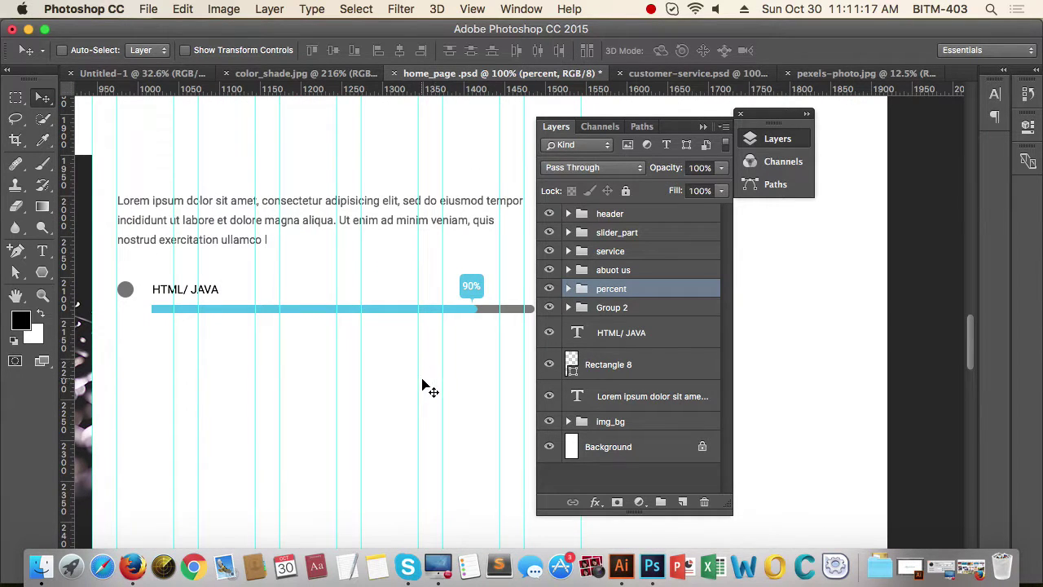
pyautogui.moveTo(321, 364); pyautogui.dragTo(286, 367)
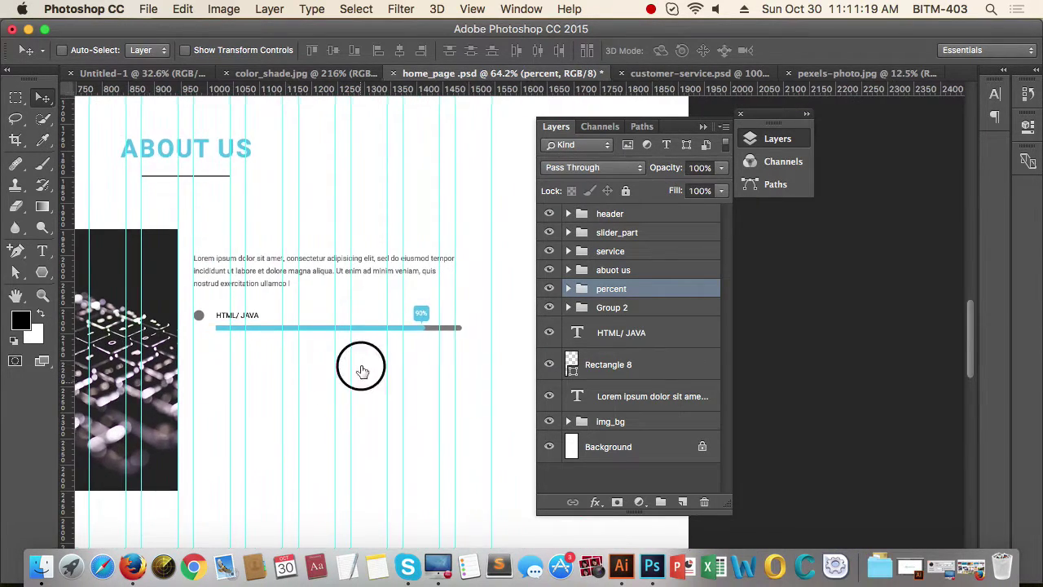
pyautogui.moveTo(361, 368); pyautogui.dragTo(363, 323)
pyautogui.moveTo(191, 291); pyautogui.dragTo(267, 296)
pyautogui.moveTo(279, 344)
pyautogui.mouseDown()
pyautogui.moveTo(172, 352)
pyautogui.moveTo(280, 339)
pyautogui.mouseUp()
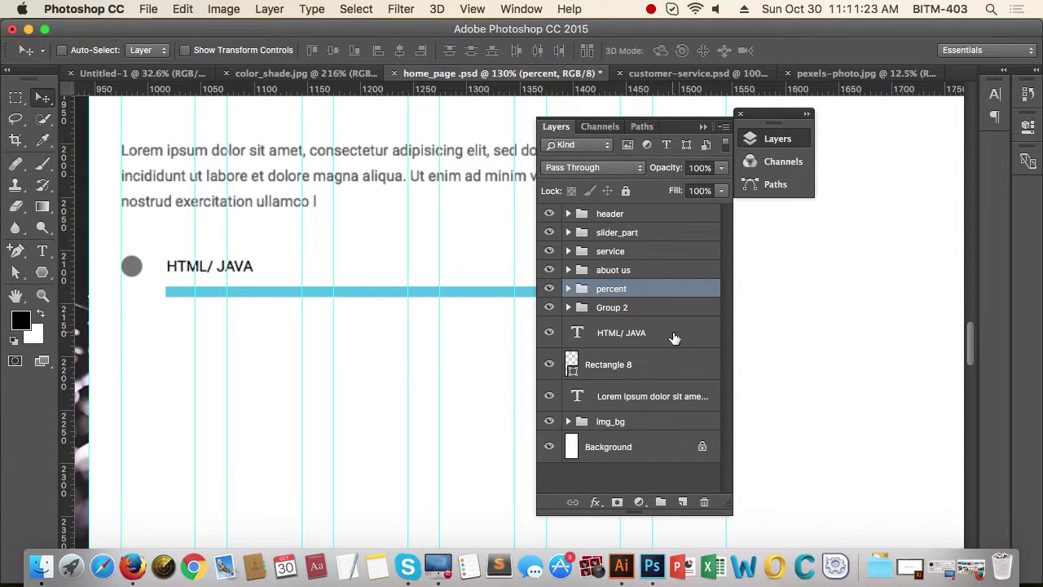
pyautogui.click(657, 307)
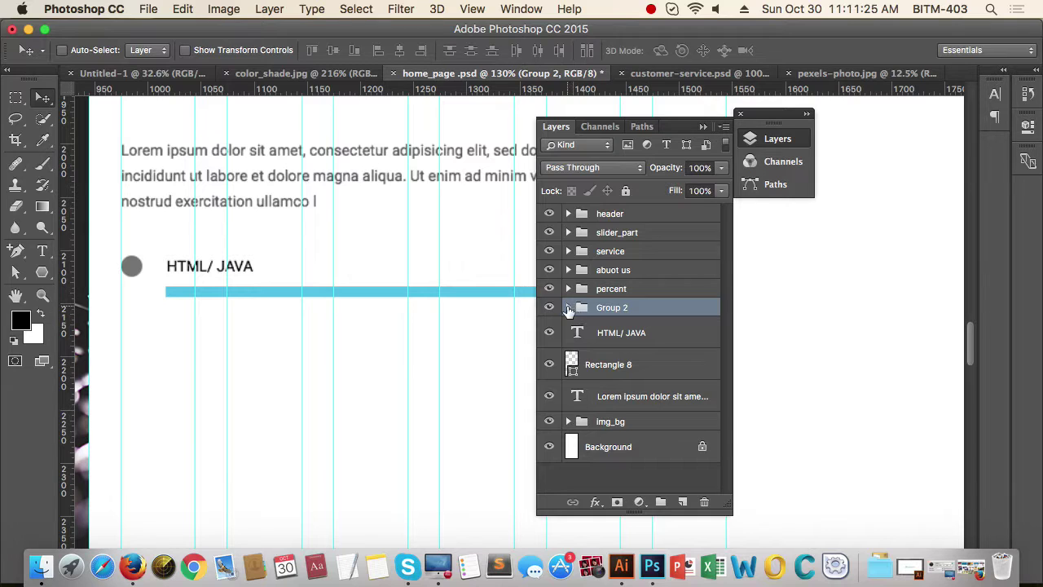
pyautogui.click(662, 364)
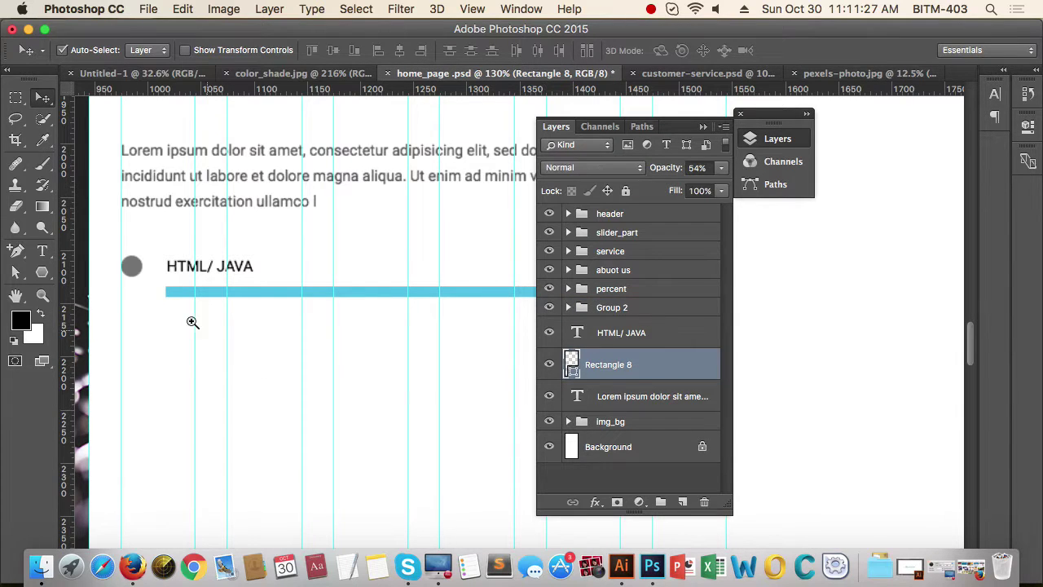
pyautogui.click(192, 322)
pyautogui.moveTo(149, 268); pyautogui.dragTo(143, 291)
pyautogui.moveTo(354, 352); pyautogui.dragTo(312, 349)
# Step: Try grouping the percent group with Group 2 and check the combined group by toggling its visibility
pyautogui.click(650, 310)
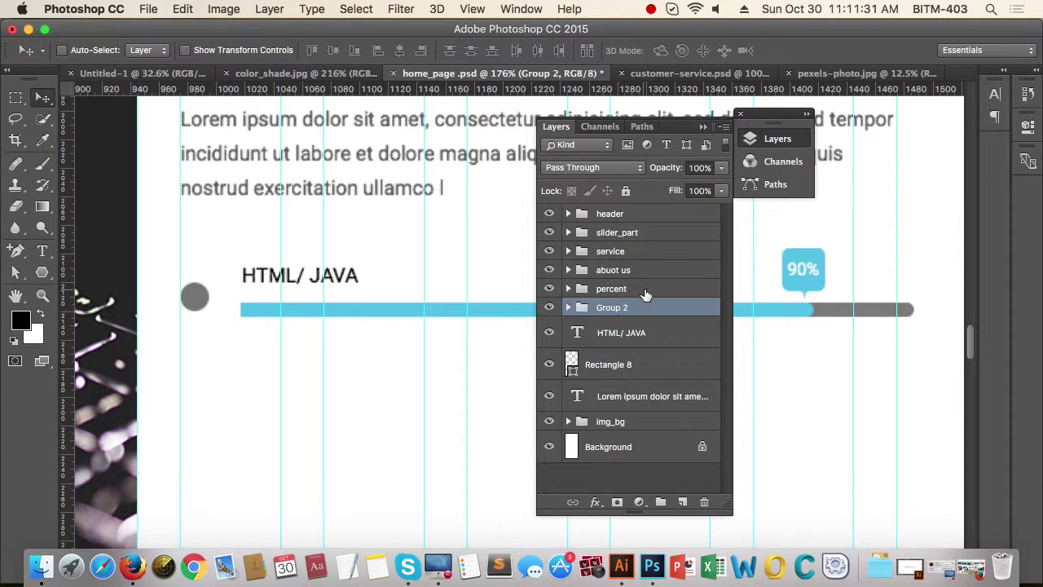
pyautogui.click(647, 290)
pyautogui.keyDown('shift'); pyautogui.click(650, 311); pyautogui.keyUp('shift')
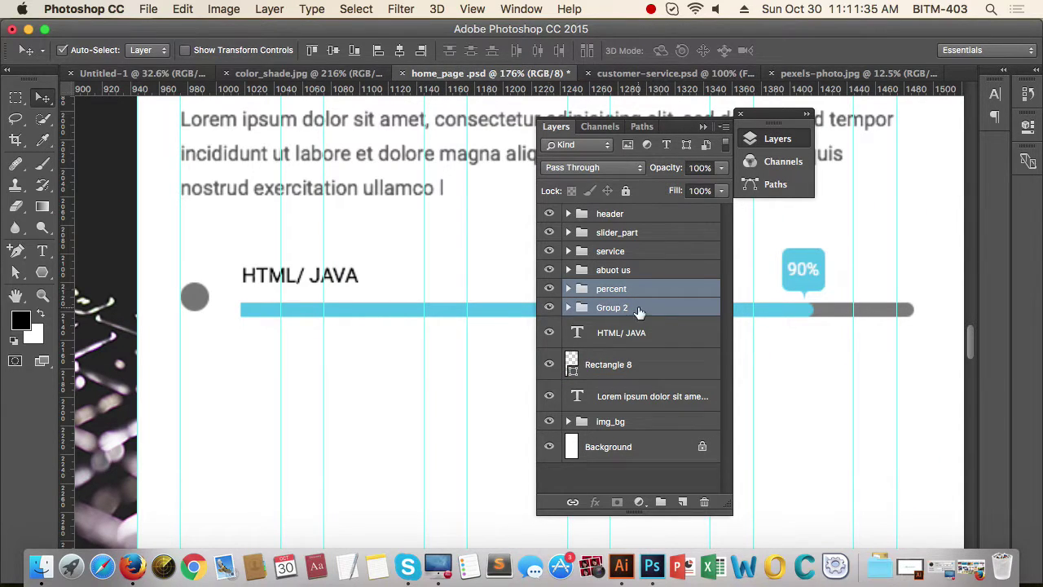
pyautogui.press('super+g')
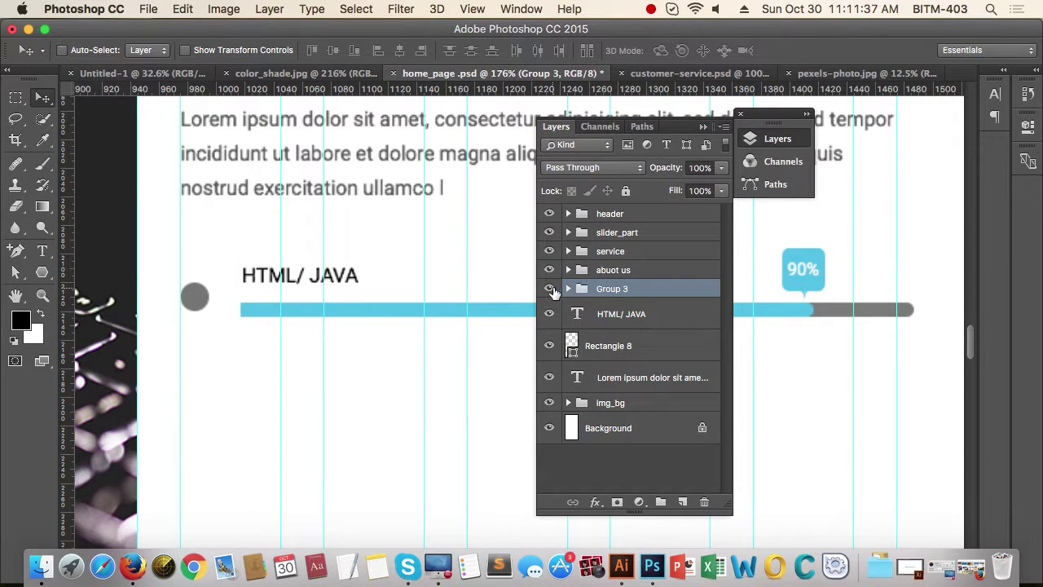
pyautogui.click(549, 289)
pyautogui.click(551, 292)
pyautogui.press('shift+super+g')
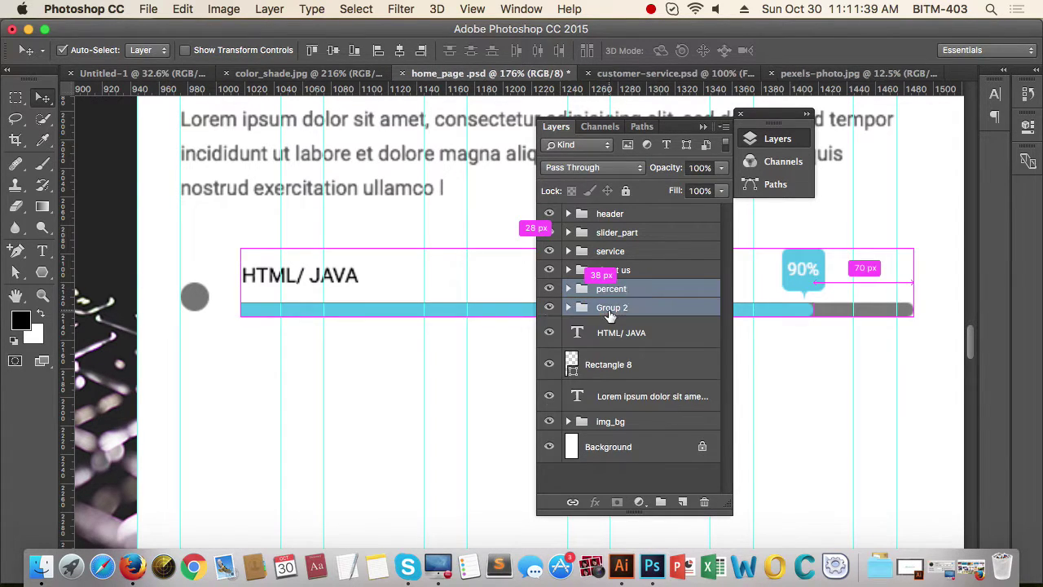
# Step: Group the percent group, Group 2 and the HTML/ JAVA text layer together
pyautogui.keyDown('super'); pyautogui.click(649, 308); pyautogui.keyUp('super')
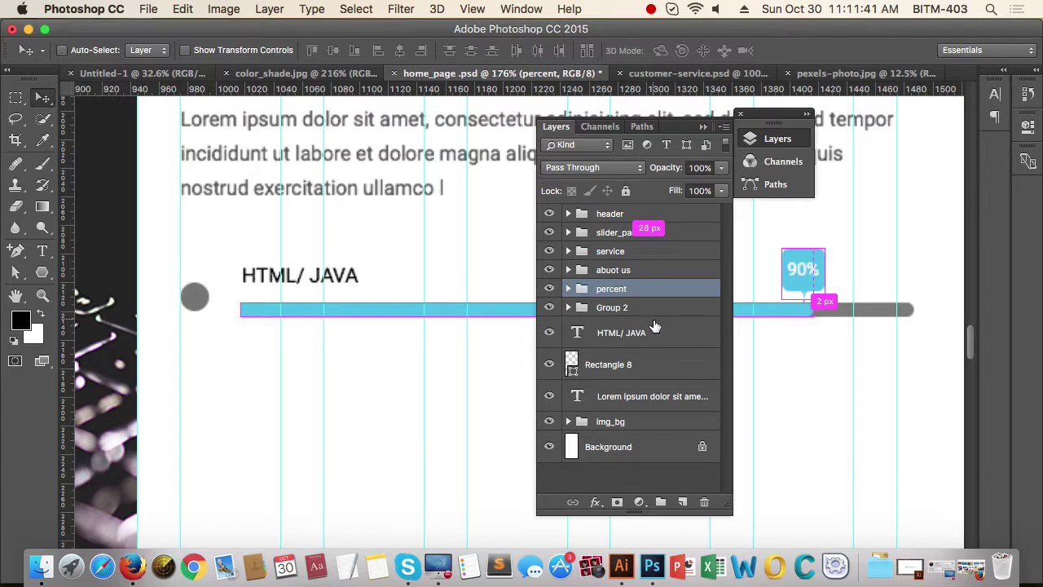
pyautogui.click(652, 315)
pyautogui.keyDown('shift'); pyautogui.click(662, 341); pyautogui.keyUp('shift')
pyautogui.keyDown('super'); pyautogui.click(652, 337); pyautogui.keyUp('super')
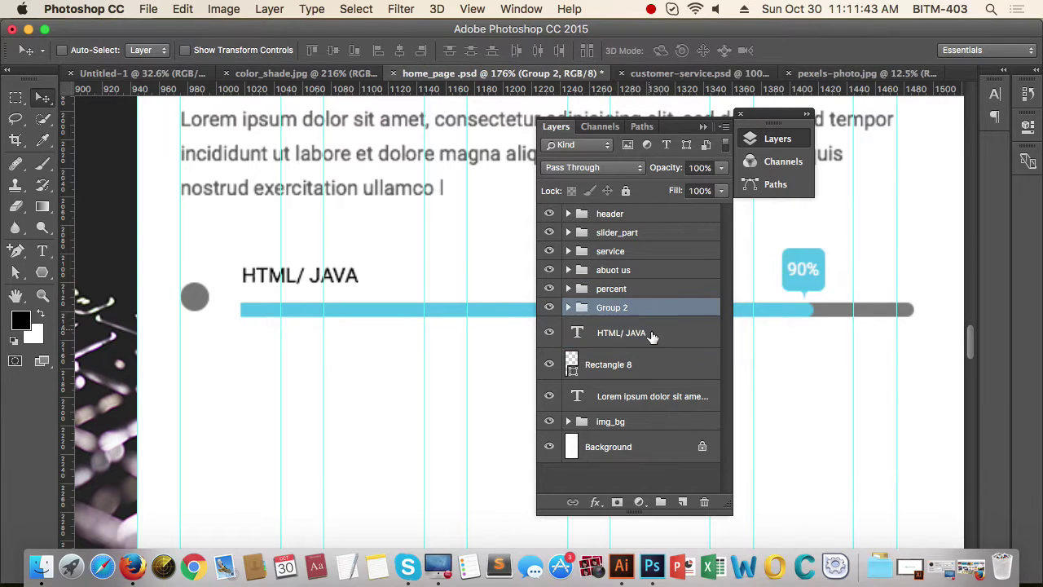
pyautogui.click(655, 339)
pyautogui.keyDown('shift'); pyautogui.click(652, 294); pyautogui.keyUp('shift')
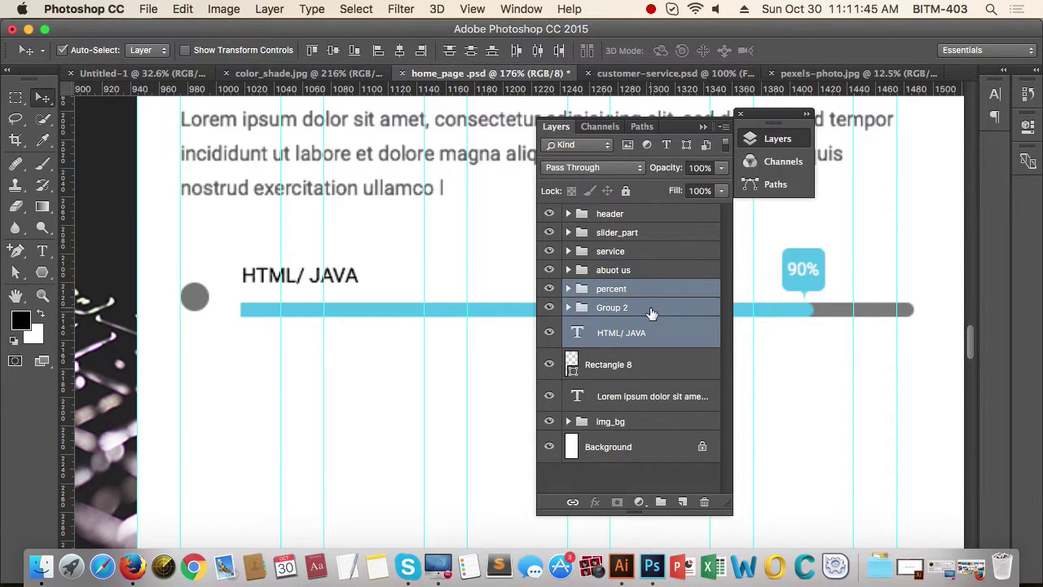
pyautogui.press('super+g')
# Step: Try aligning the horizontal centres of Group 3 and the Rectangle 8 circle
pyautogui.keyDown('super'); pyautogui.click(334, 363); pyautogui.keyUp('super')
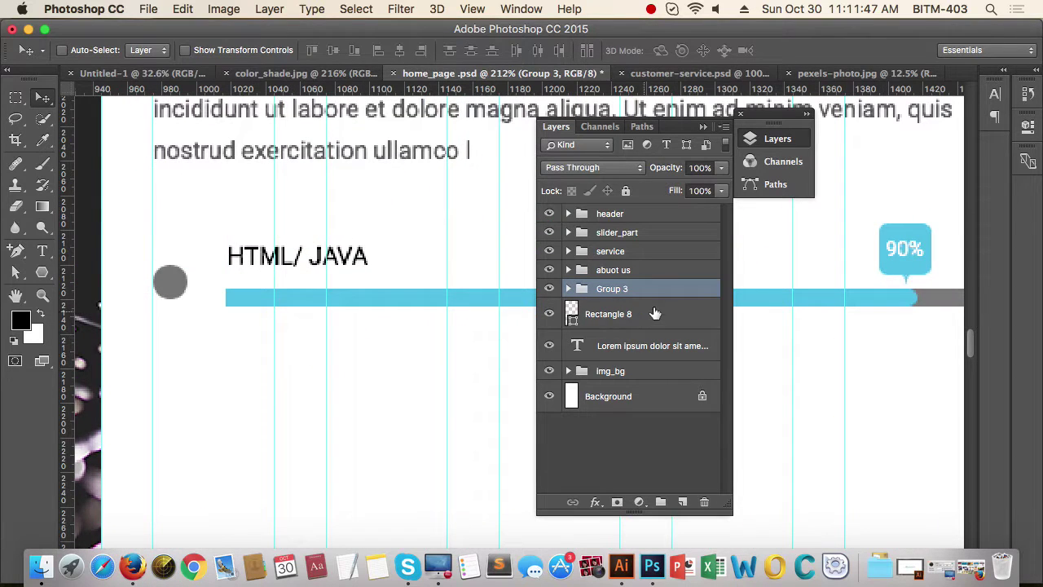
pyautogui.keyDown('shift'); pyautogui.click(676, 311); pyautogui.keyUp('shift')
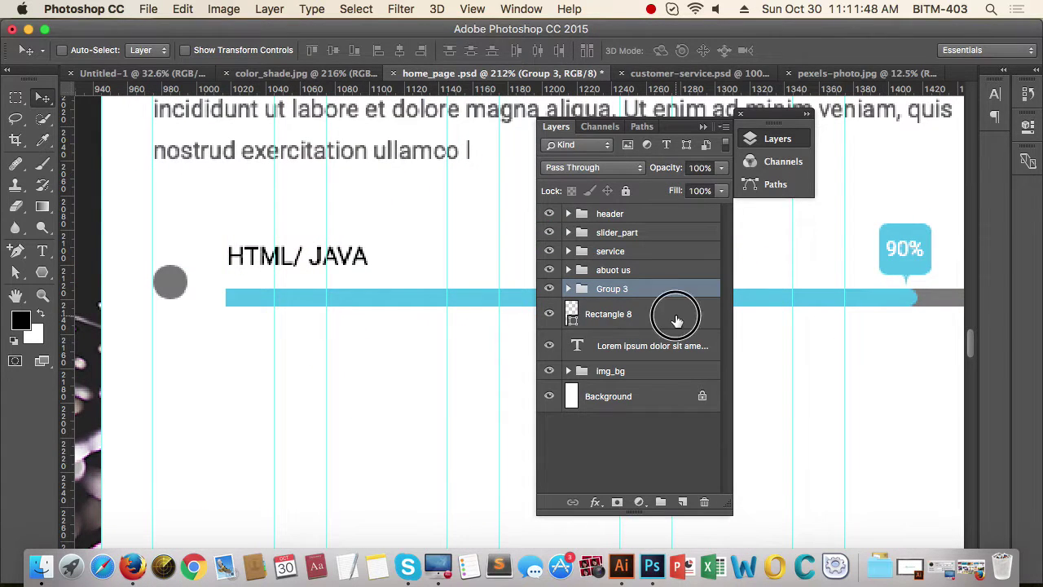
pyautogui.click(401, 52)
pyautogui.press('super+z')
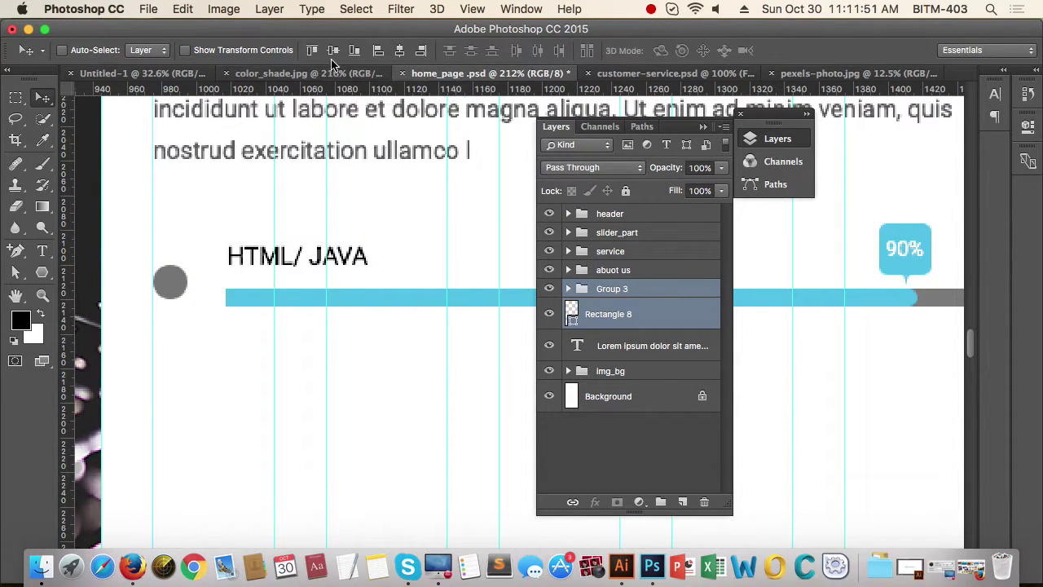
# Step: Align the vertical centres of Group 3 and the Rectangle 8 circle
pyautogui.click(333, 52)
pyautogui.moveTo(353, 329); pyautogui.dragTo(270, 336)
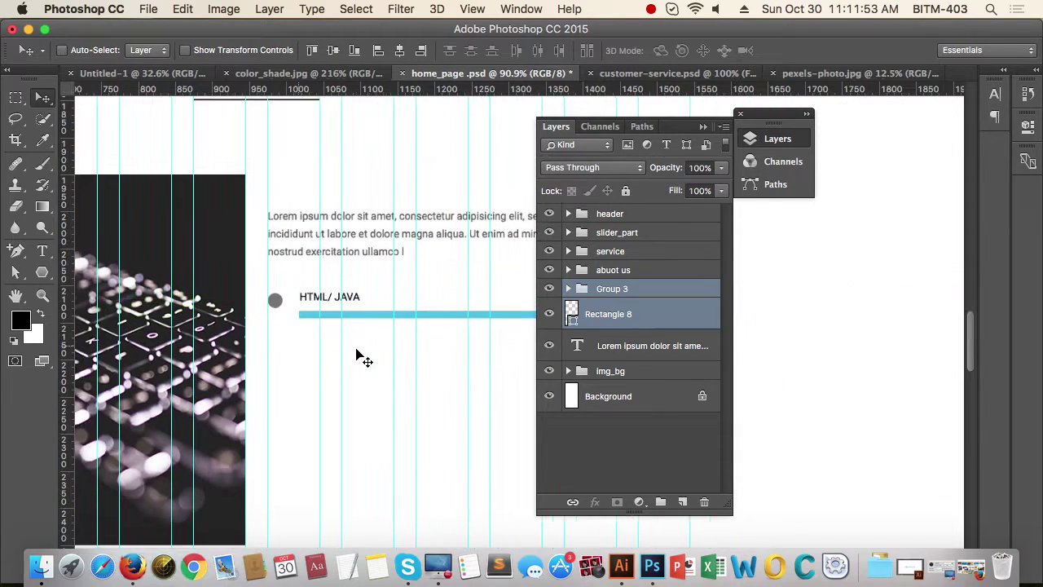
pyautogui.moveTo(398, 343); pyautogui.dragTo(375, 328)
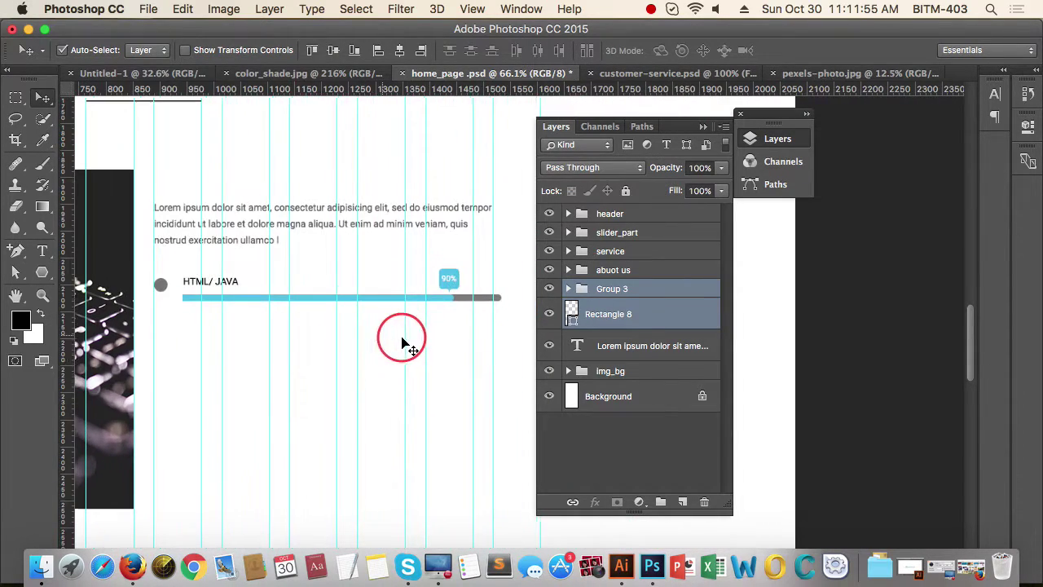
# Step: Move the Rectangle 8 circle down so it is vertically centred on the blue progress bar
pyautogui.click(644, 293)
pyautogui.moveTo(134, 293); pyautogui.dragTo(189, 297)
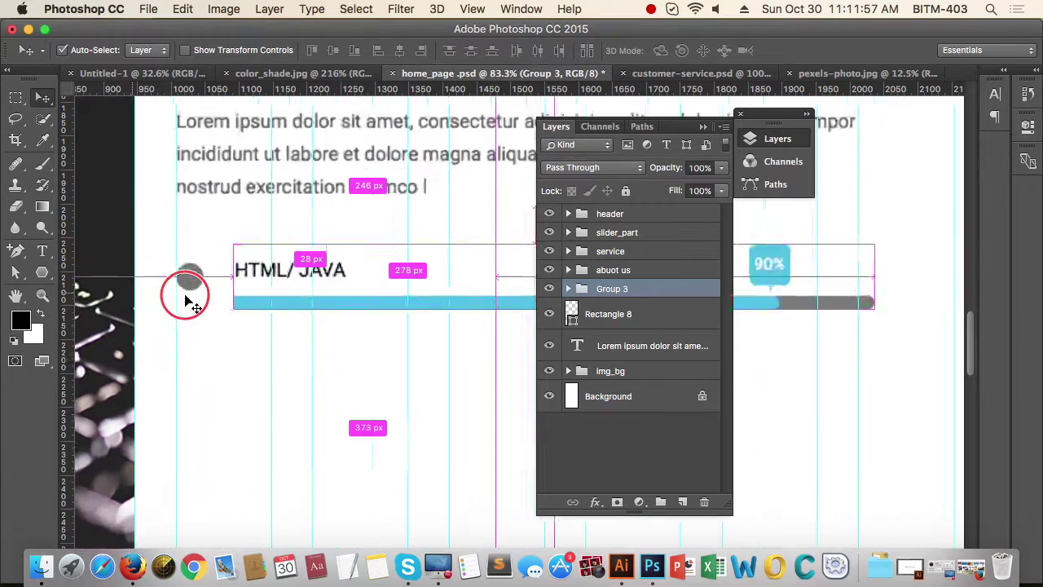
pyautogui.click(661, 318)
pyautogui.keyDown('super'); pyautogui.click(216, 318); pyautogui.keyUp('super')
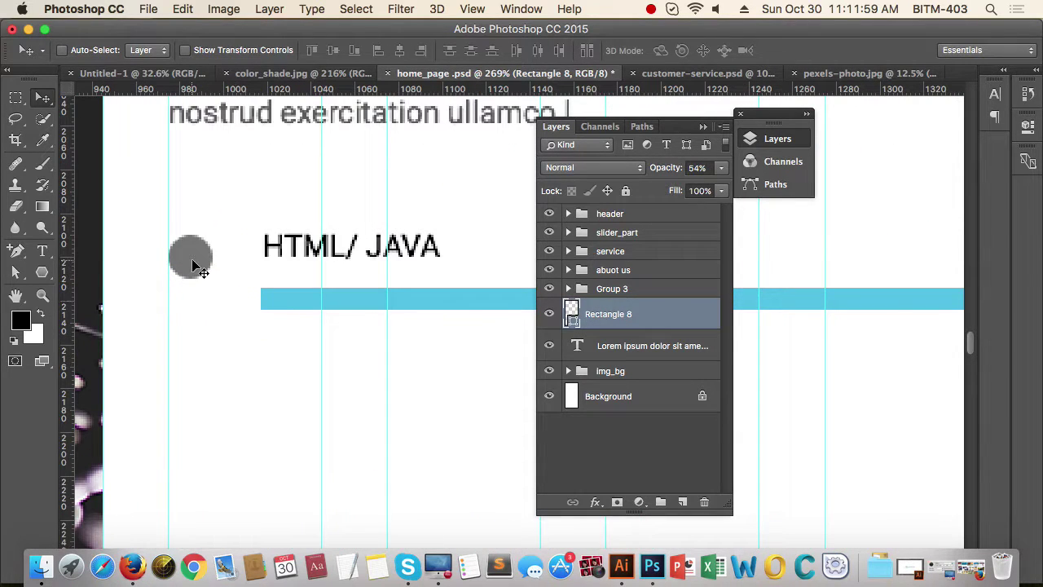
pyautogui.moveTo(196, 260); pyautogui.dragTo(193, 303)
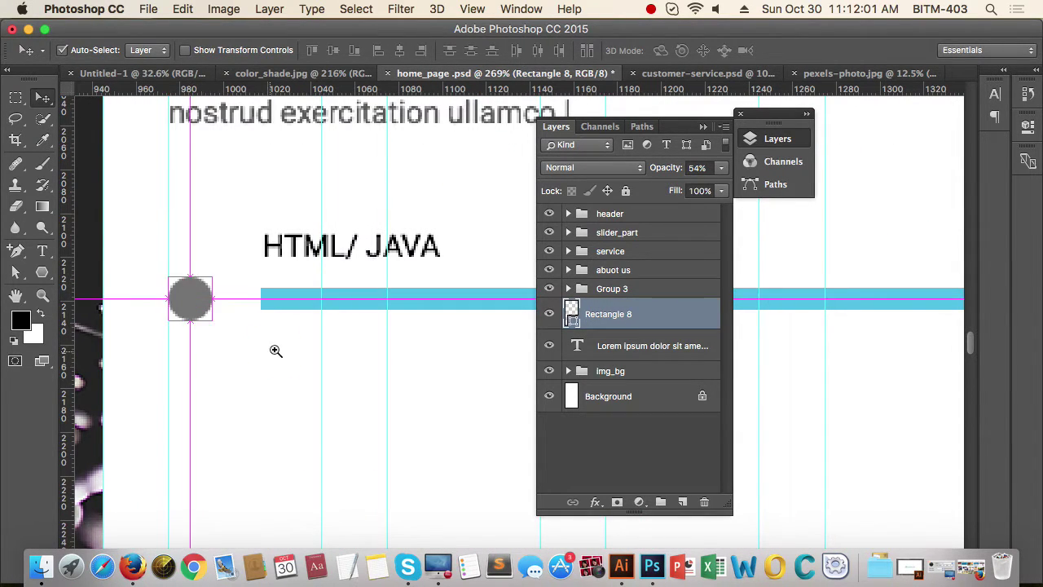
# Step: Delete the Rectangle 8 circle beside the HTML/ JAVA skill row
pyautogui.moveTo(272, 349); pyautogui.dragTo(213, 358)
pyautogui.moveTo(285, 373); pyautogui.dragTo(272, 356)
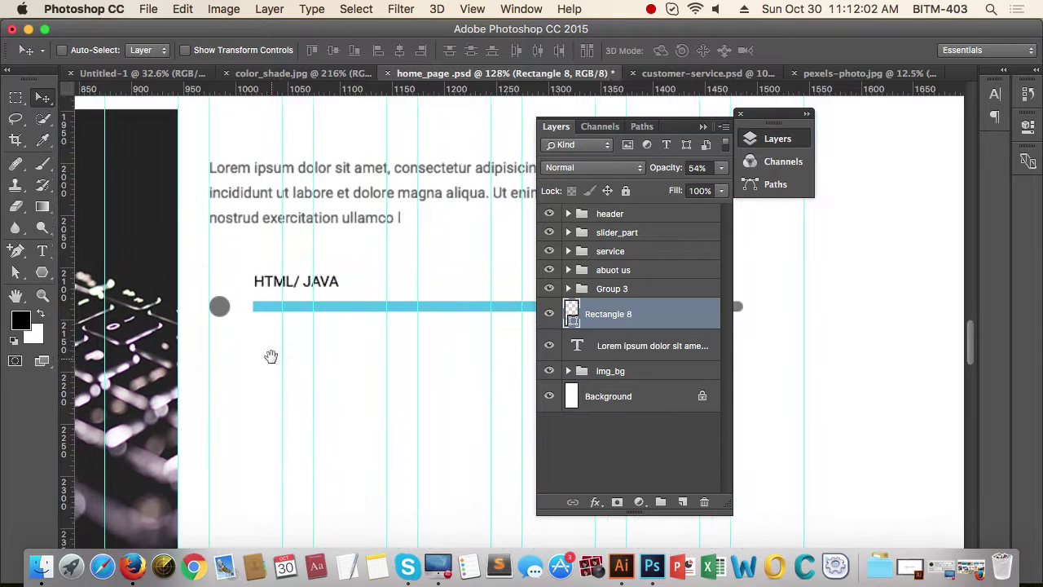
pyautogui.press('Delete')
# Step: Move Group 3 left so the progress bar starts near the paragraph's left guide
pyautogui.moveTo(349, 335); pyautogui.dragTo(304, 361)
pyautogui.keyDown('shift'); pyautogui.click(658, 295); pyautogui.keyUp('shift')
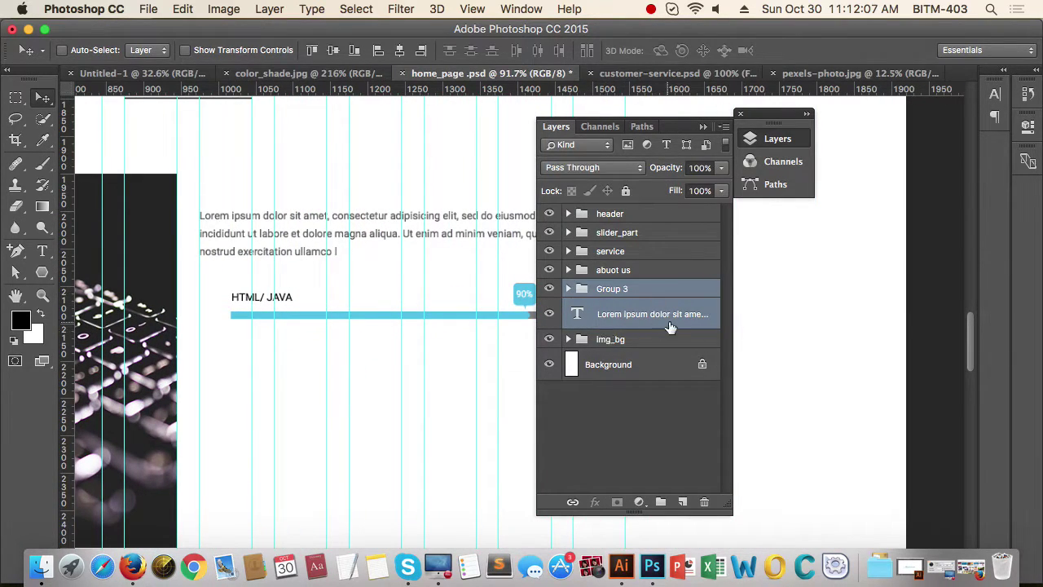
pyautogui.click(644, 316)
pyautogui.click(655, 287)
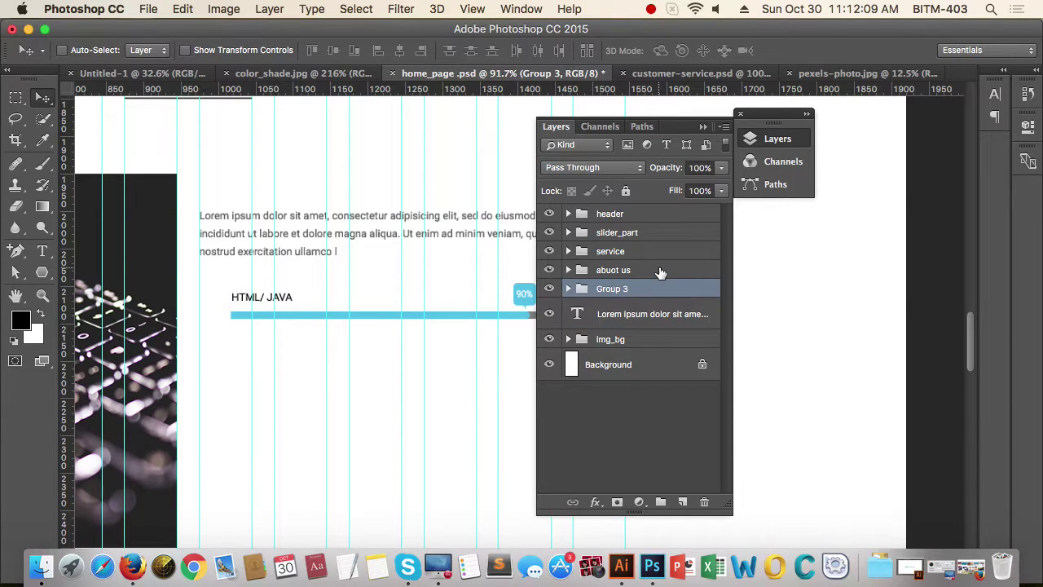
pyautogui.moveTo(184, 299); pyautogui.dragTo(261, 302)
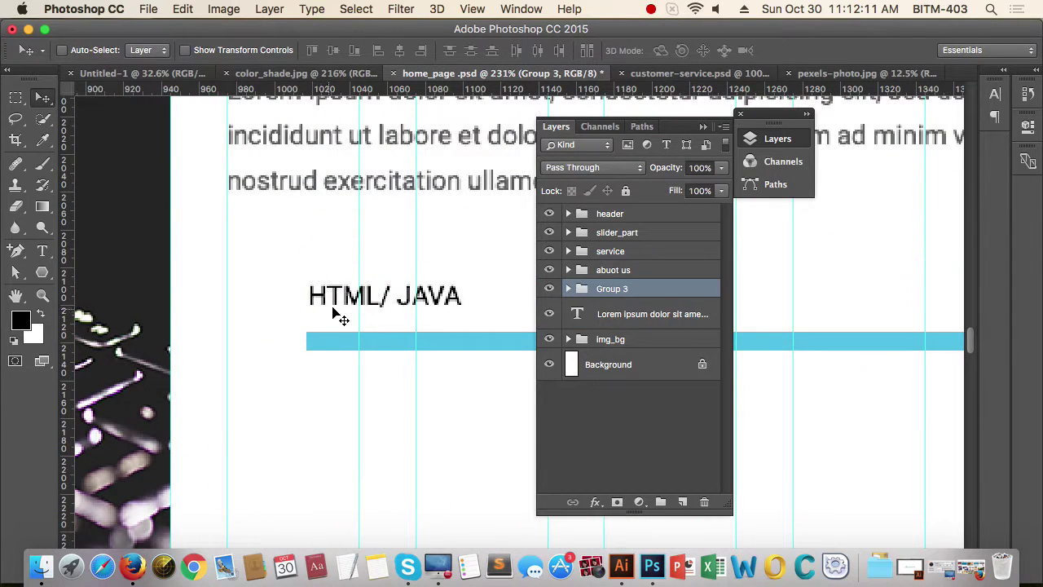
pyautogui.moveTo(325, 299); pyautogui.dragTo(256, 299)
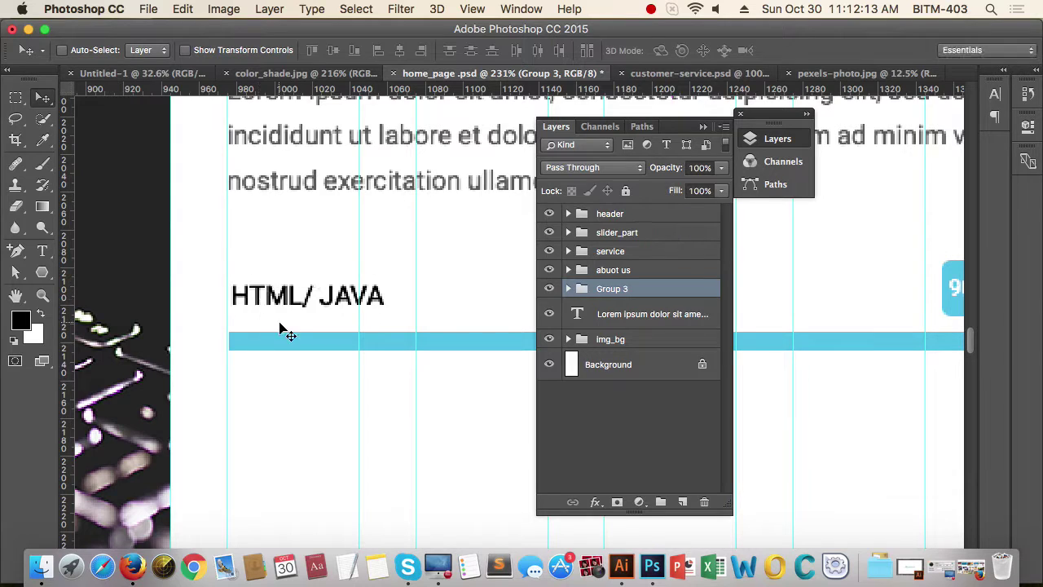
# Step: Move the HTML/ JAVA text inside Group 3 left until its first letter sits on the paragraph's left guide
pyautogui.scroll(1, 255, 318)
pyautogui.click(568, 288)
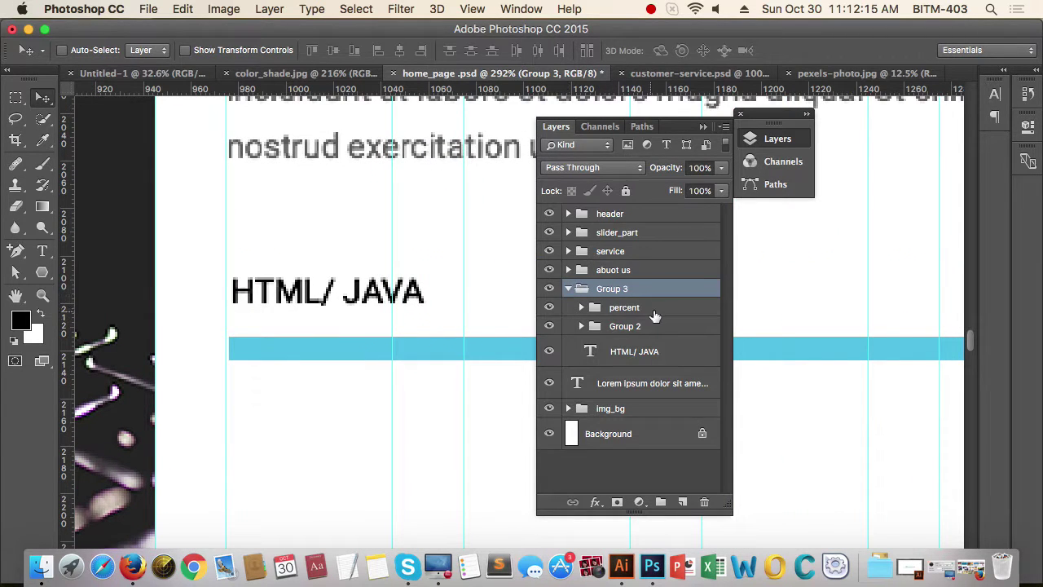
pyautogui.click(658, 350)
pyautogui.scroll(3, 204, 282)
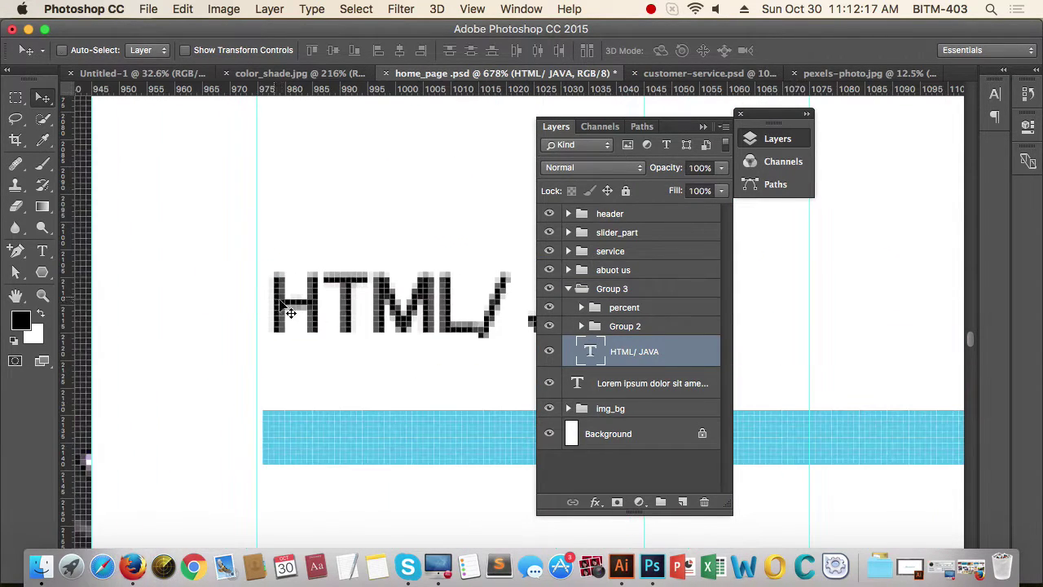
pyautogui.moveTo(284, 305); pyautogui.dragTo(265, 305)
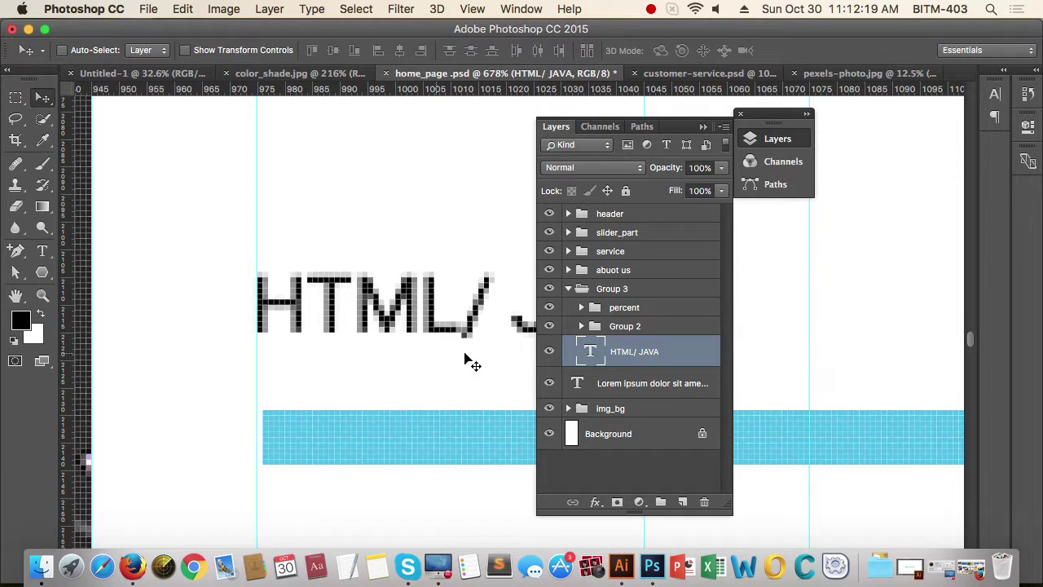
# Step: Nudge the percent group and Group 2 together one pixel left so the bar meets the left guide
pyautogui.click(645, 326)
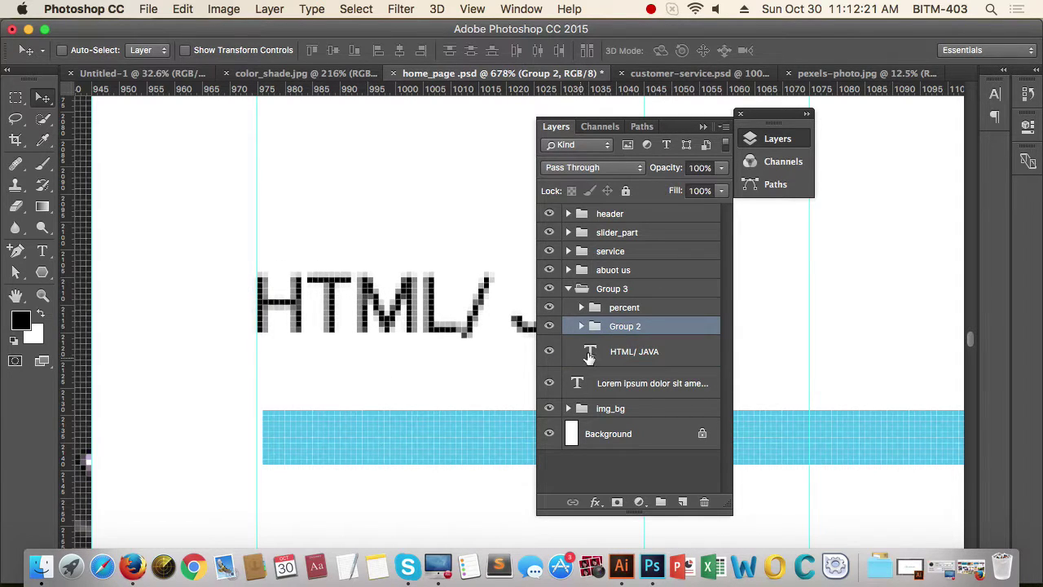
pyautogui.keyDown('shift'); pyautogui.click(665, 314); pyautogui.keyUp('shift')
pyautogui.scroll(4, 274, 438)
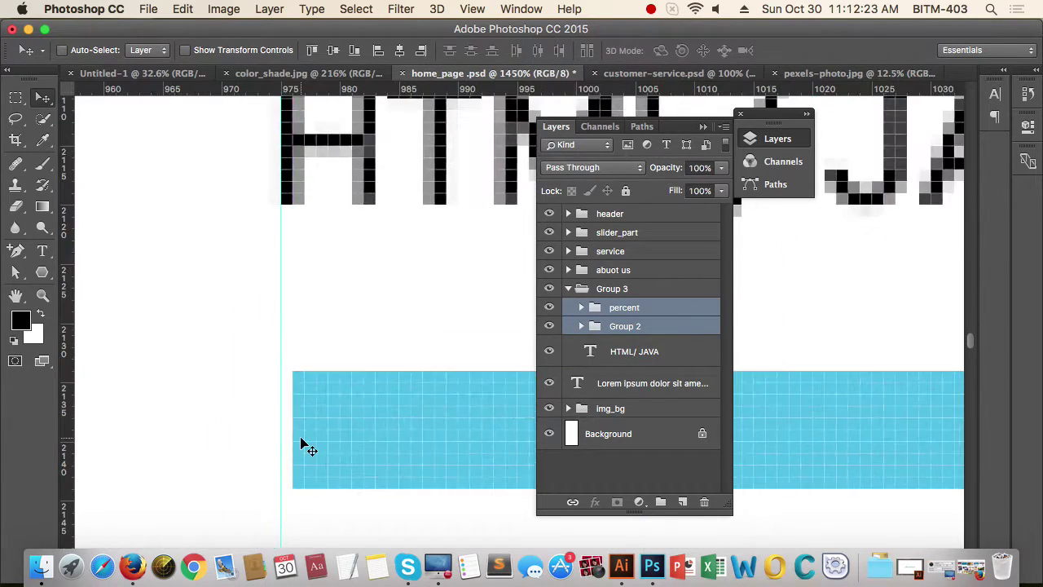
pyautogui.press('Left')
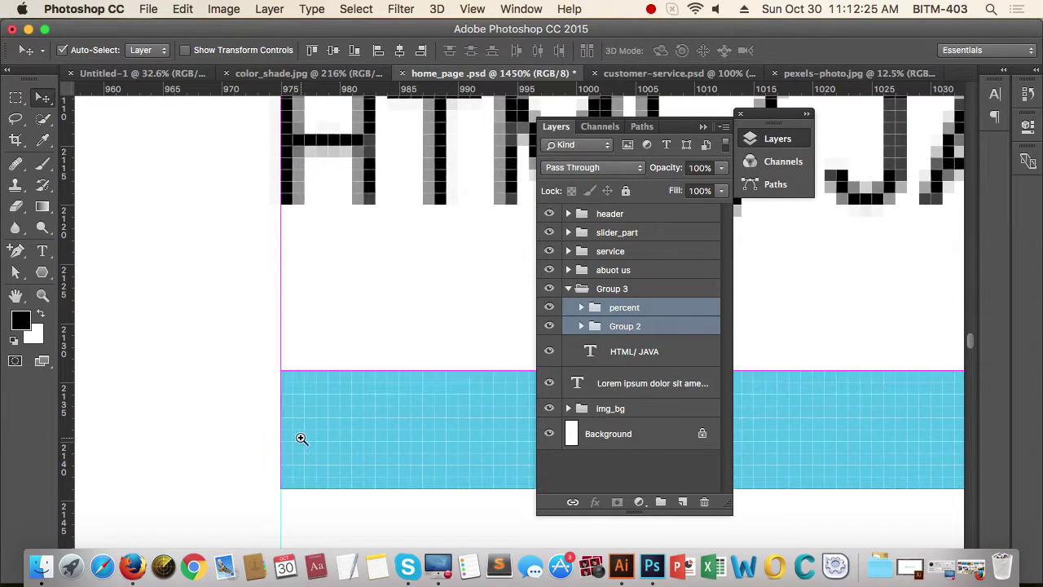
pyautogui.scroll(-10, 300, 438)
pyautogui.hscroll(5, 452, 423)
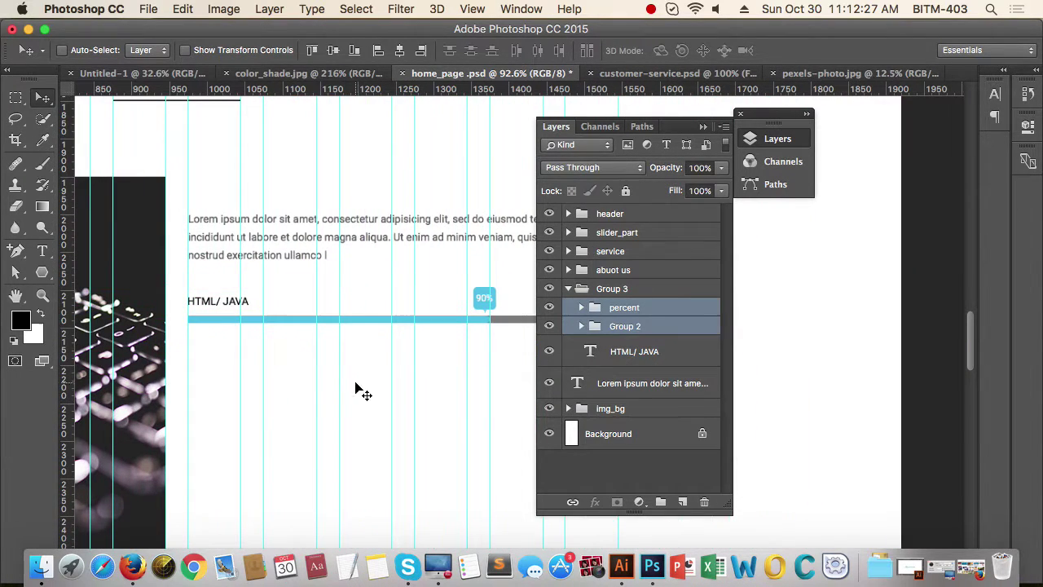
# Step: Set the HTML/ JAVA text layer's opacity to 87%
pyautogui.click(658, 332)
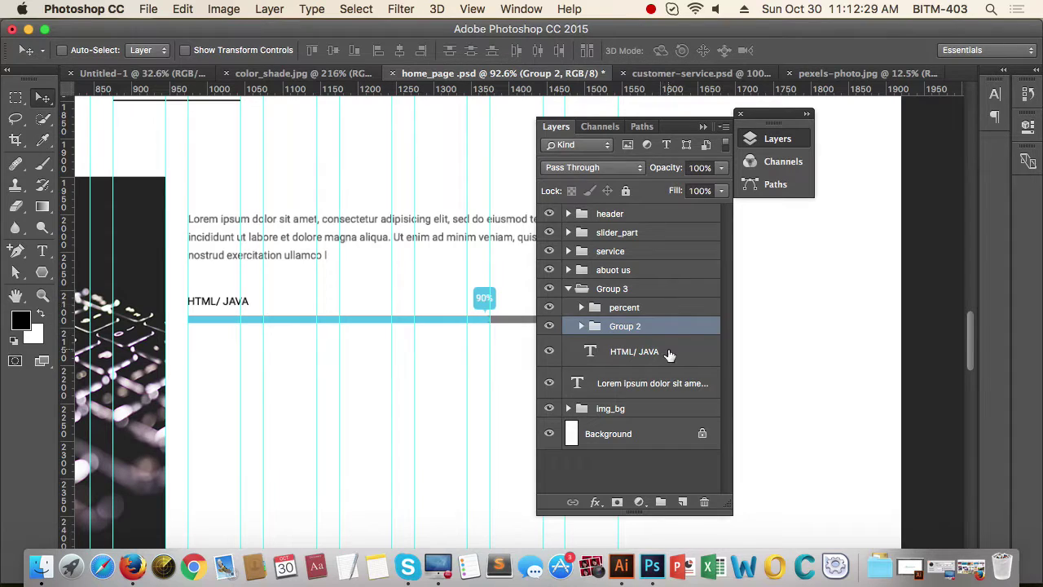
pyautogui.click(669, 353)
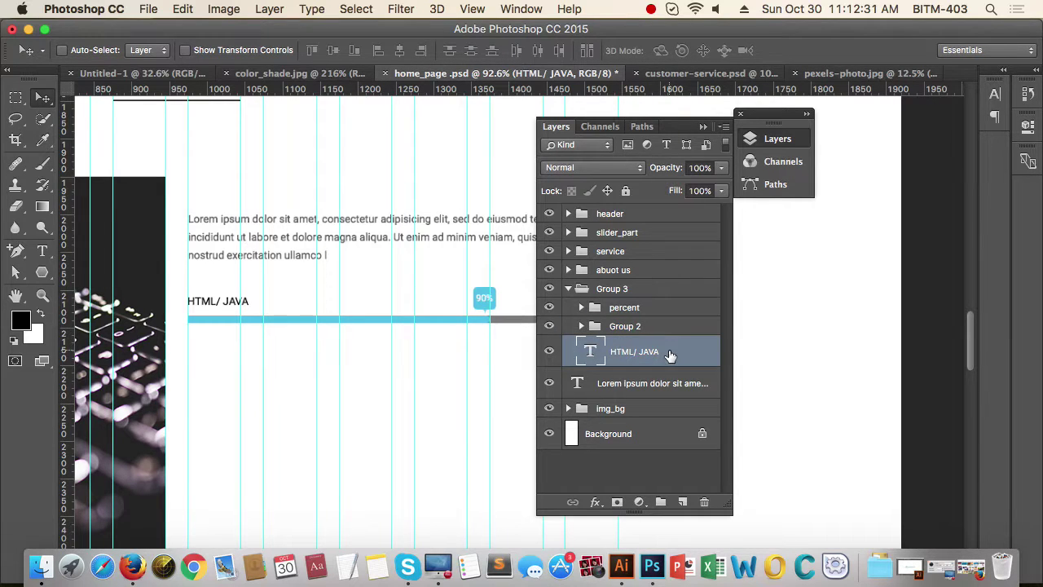
pyautogui.press('8')
pyautogui.press('7')
pyautogui.scroll(-4, 384, 402)
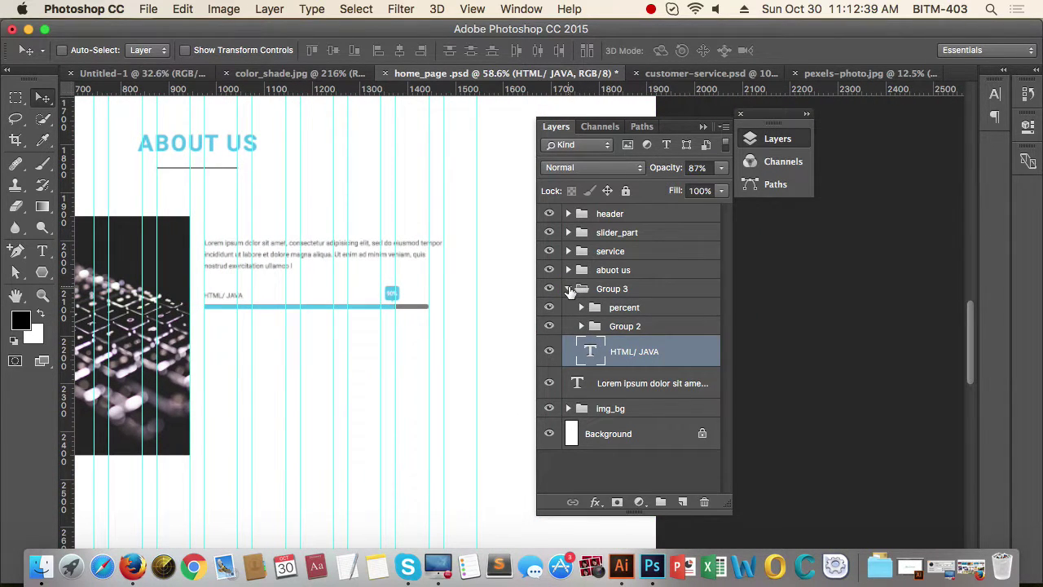
# Step: Check Group 3 by toggling its visibility, then duplicate it and place the copy below the first skill row
pyautogui.click(550, 290)
pyautogui.click(550, 290)
pyautogui.click(570, 290)
pyautogui.click(643, 290)
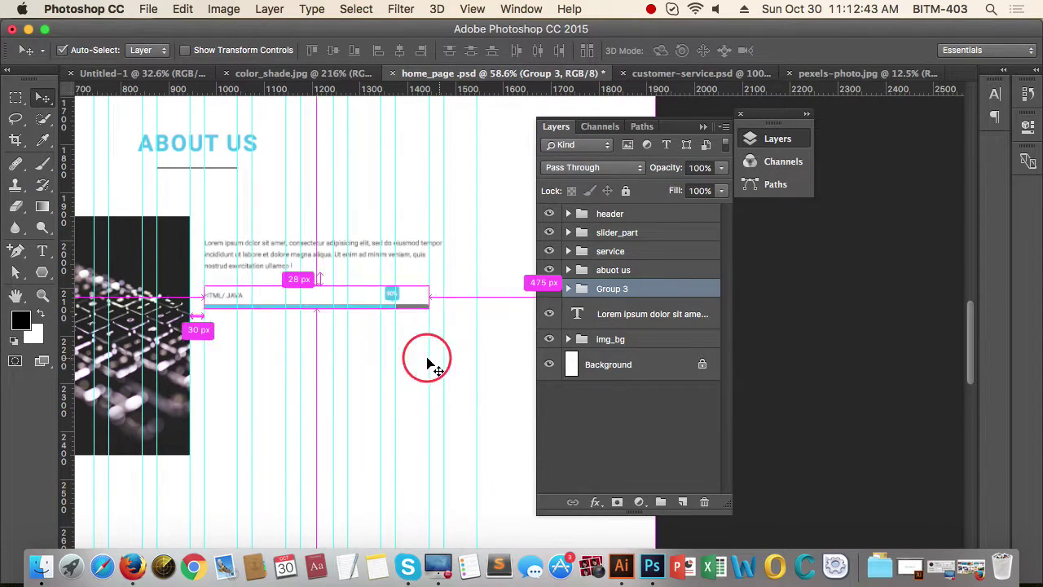
pyautogui.moveTo(428, 356); pyautogui.dragTo(374, 304)
pyautogui.moveTo(376, 248); pyautogui.dragTo(373, 294)
pyautogui.keyDown('super'); pyautogui.click(354, 258); pyautogui.keyUp('super')
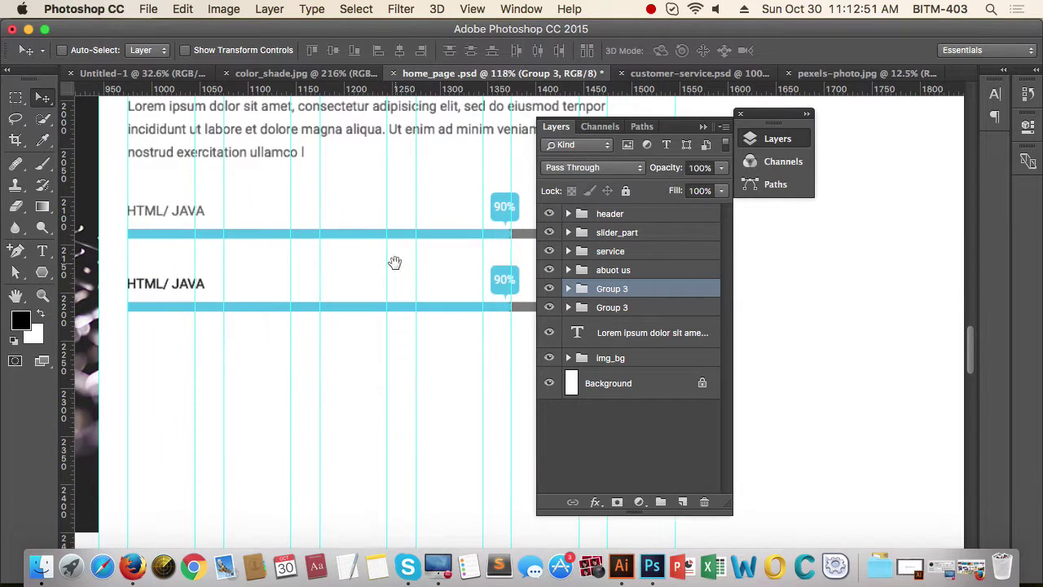
# Step: Nudge the duplicated skill row vertically to leave a gap of about 30 px below the first row
pyautogui.scroll(5, 382, 272)
pyautogui.moveTo(453, 290); pyautogui.dragTo(455, 275)
pyautogui.hotkey('shift', 'Down')
pyautogui.hotkey('shift', 'Down')
pyautogui.hotkey('shift', 'Down')
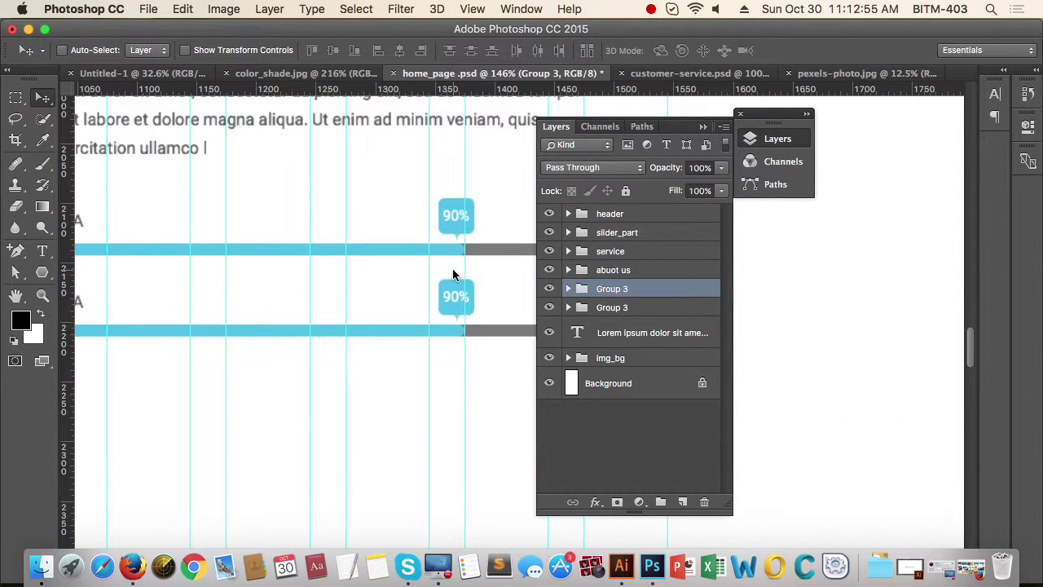
pyautogui.moveTo(384, 313); pyautogui.dragTo(354, 343)
pyautogui.moveTo(262, 290); pyautogui.dragTo(318, 301)
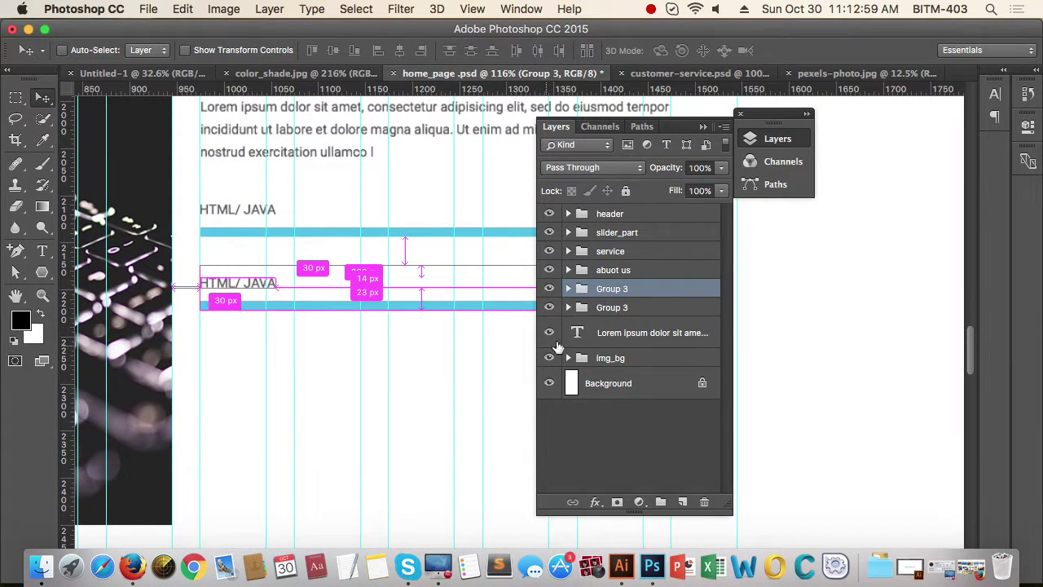
# Step: Rename the upper Group 3 in the layer stack as html and the lower one as design
pyautogui.click(639, 307)
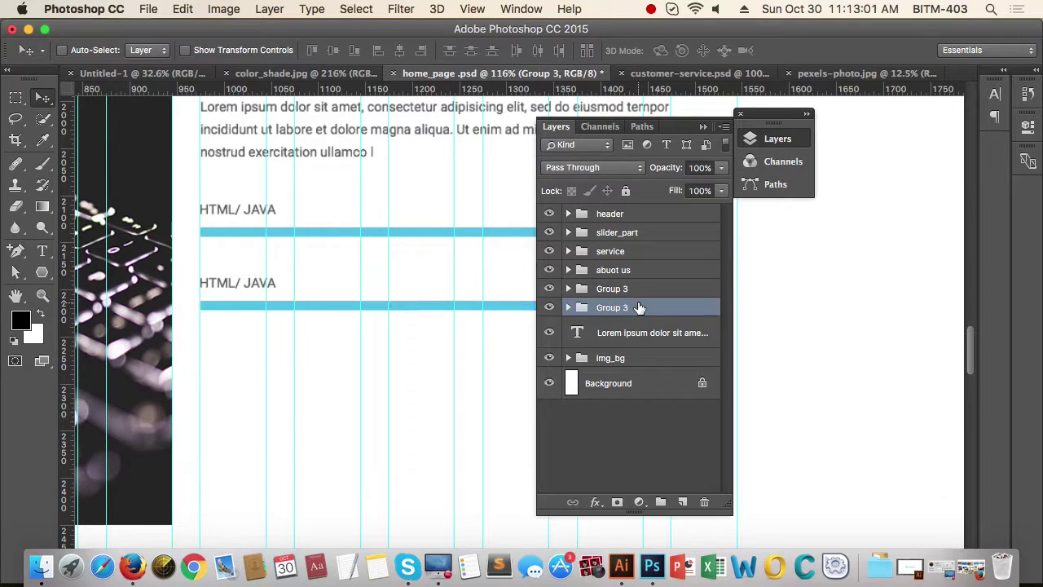
pyautogui.doubleClick(620, 289)
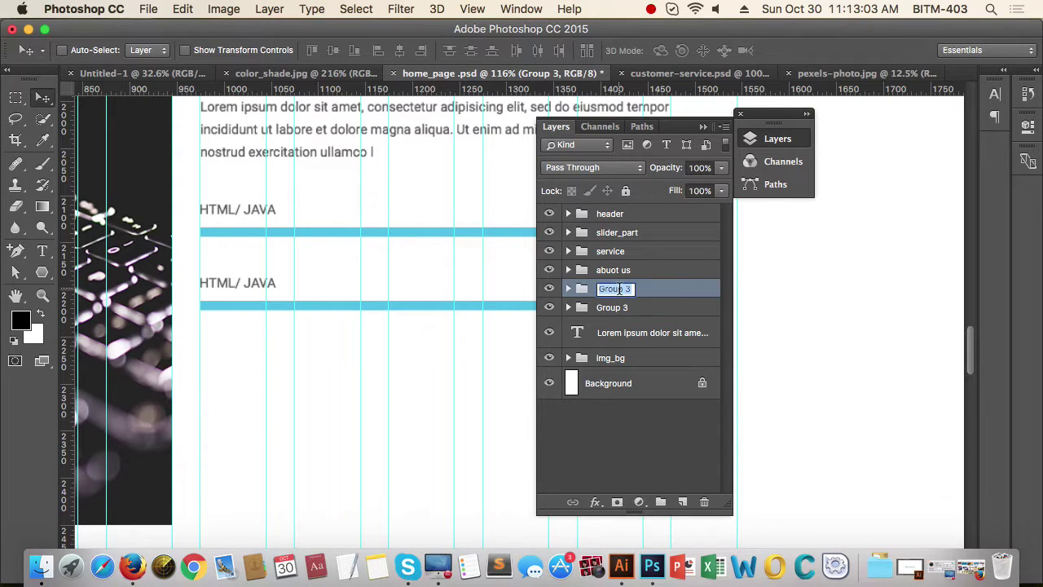
pyautogui.write('ht')
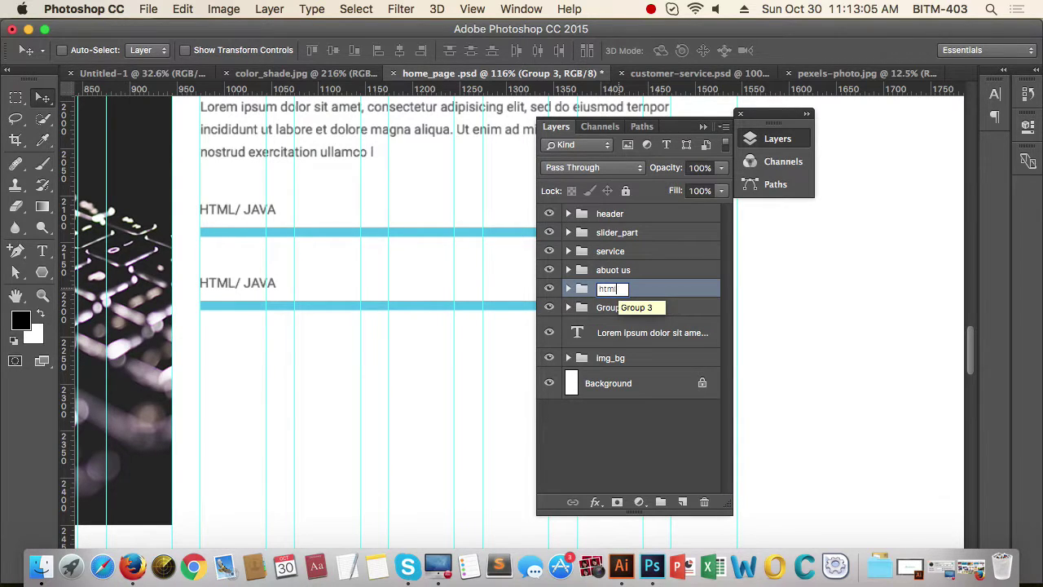
pyautogui.write('ml')
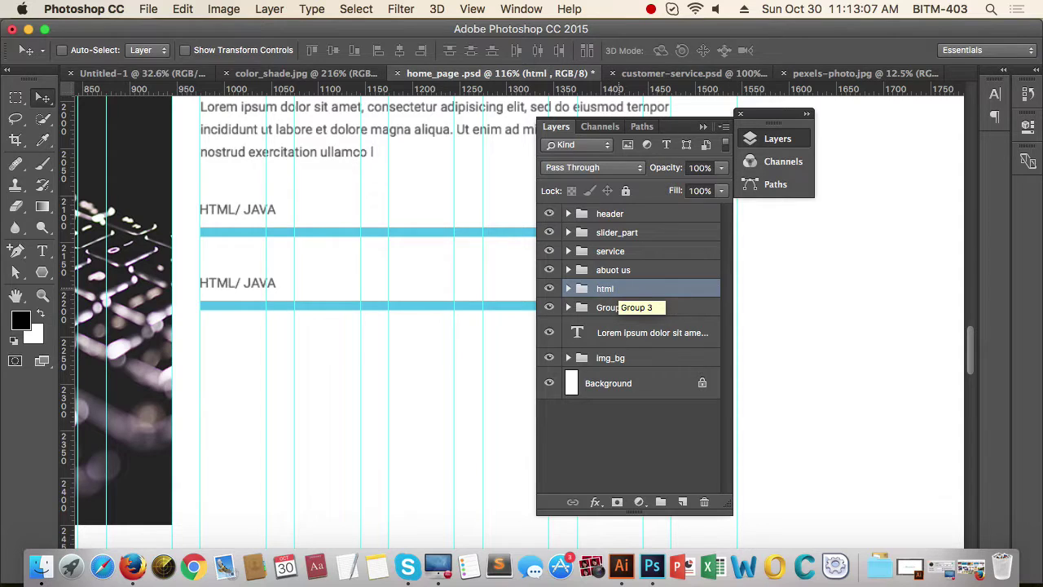
pyautogui.doubleClick(613, 307)
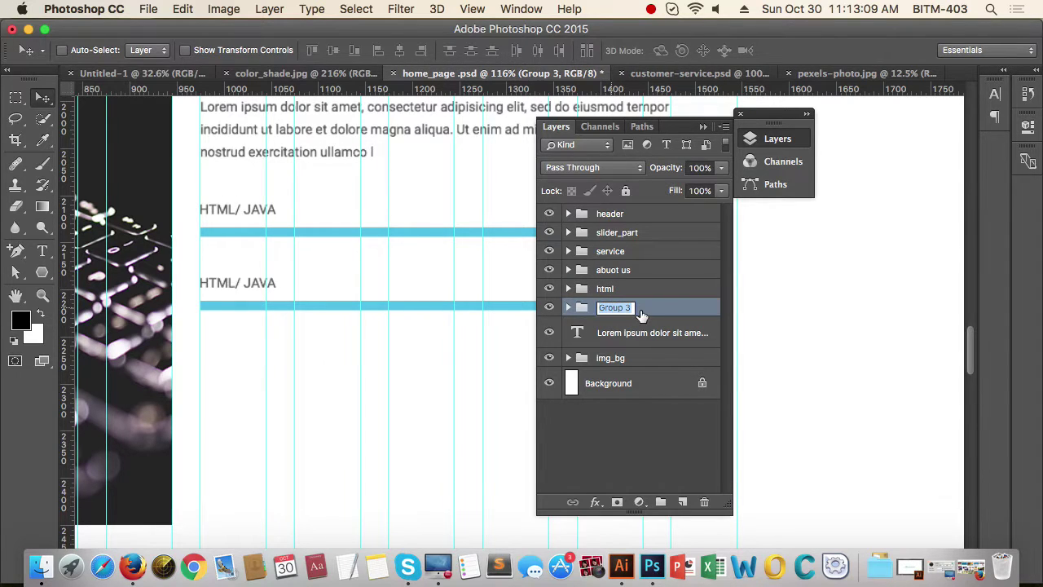
pyautogui.write('design')
pyautogui.press('Return')
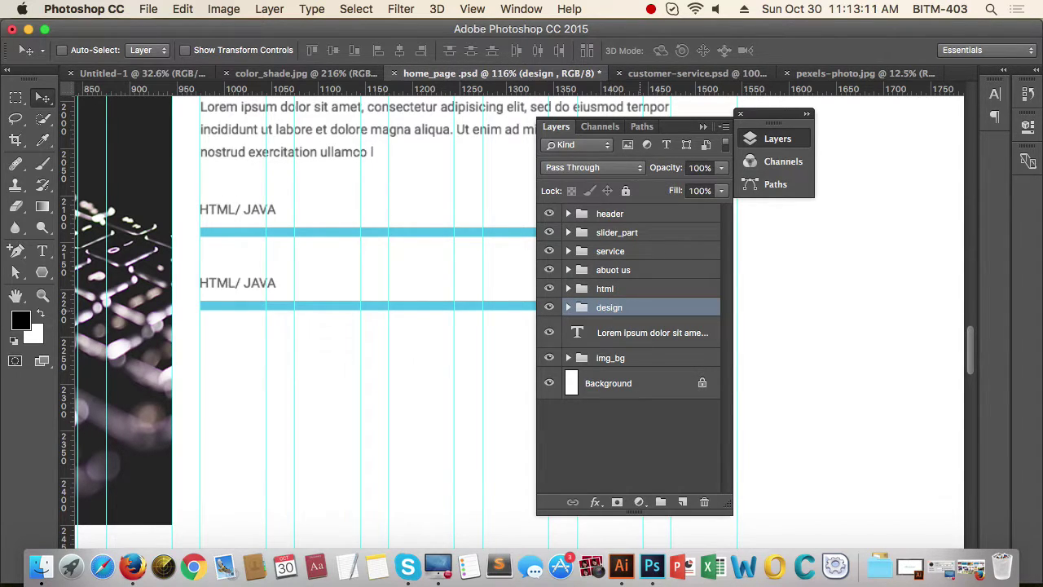
# Step: Replace the HTML/ JAVA label in the design group with the text Design
pyautogui.click(569, 308)
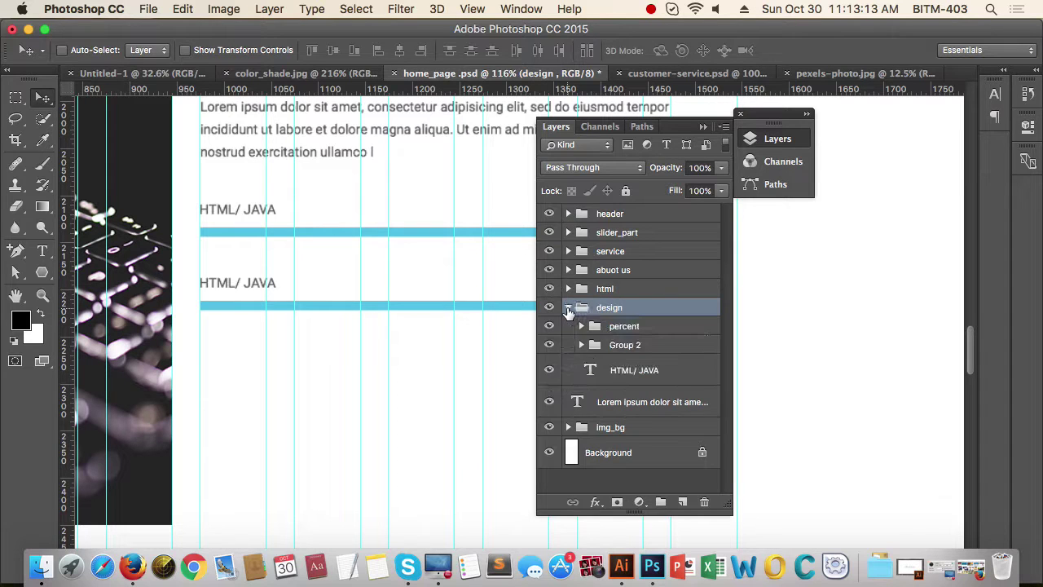
pyautogui.click(613, 379)
pyautogui.moveTo(202, 288); pyautogui.dragTo(272, 310)
pyautogui.press('t')
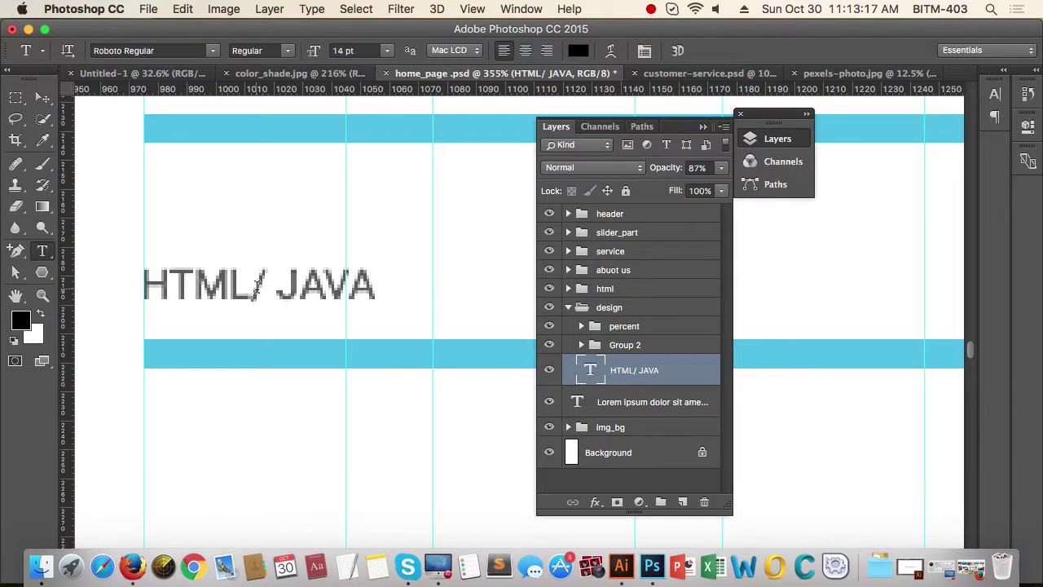
pyautogui.tripleClick(256, 287)
pyautogui.write('D')
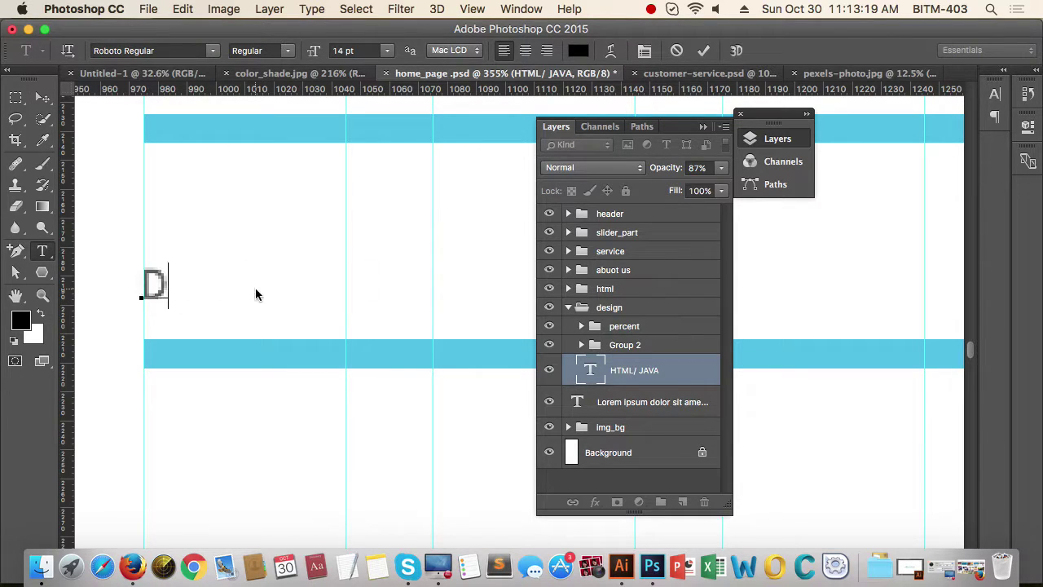
pyautogui.write('esign')
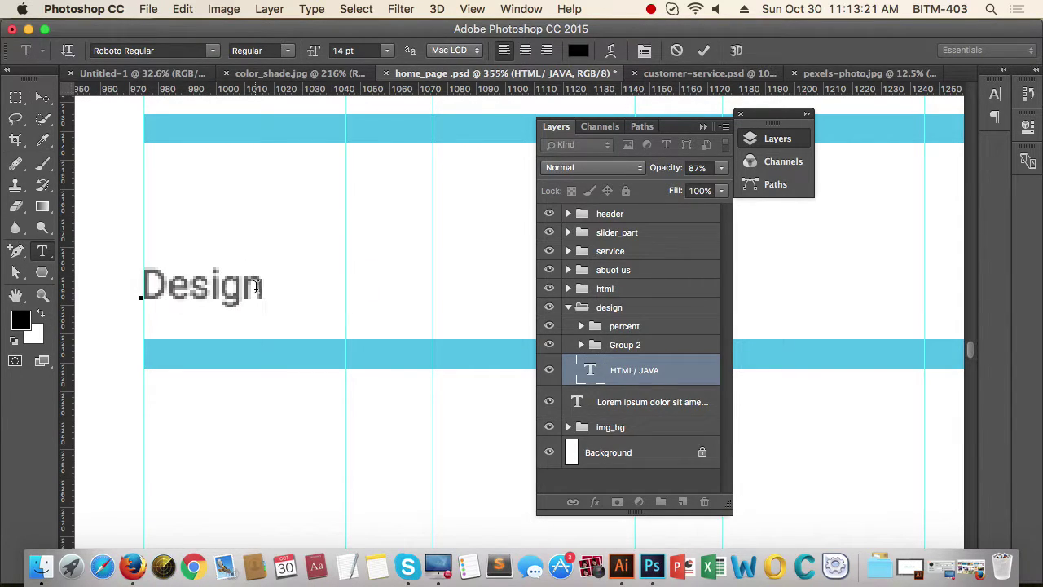
pyautogui.click(42, 97)
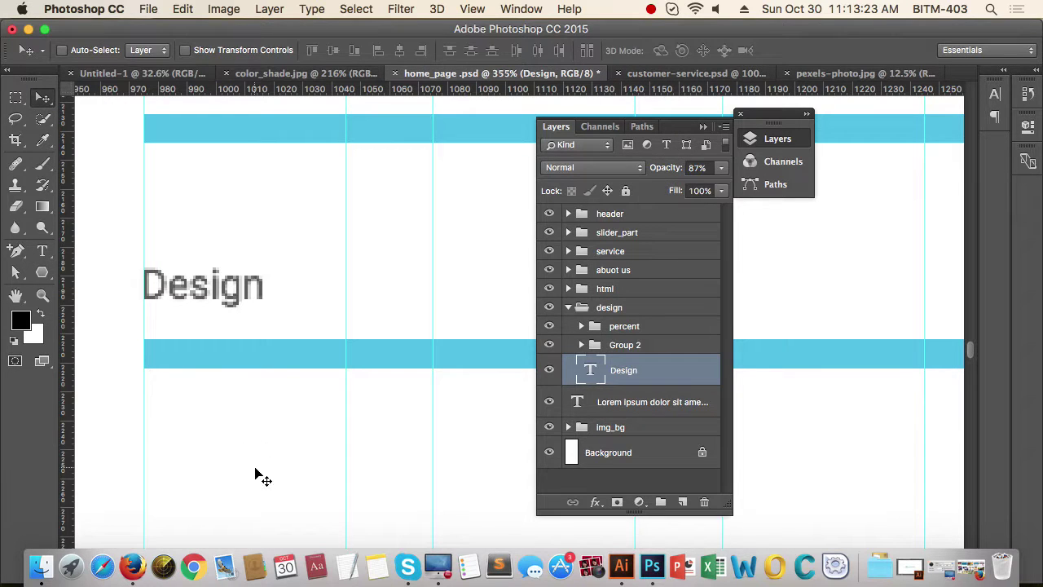
# Step: Set the width of the blue progress bar in the design group's Group 2 to 370 px
pyautogui.moveTo(309, 451); pyautogui.dragTo(147, 448)
pyautogui.moveTo(375, 460); pyautogui.dragTo(184, 405)
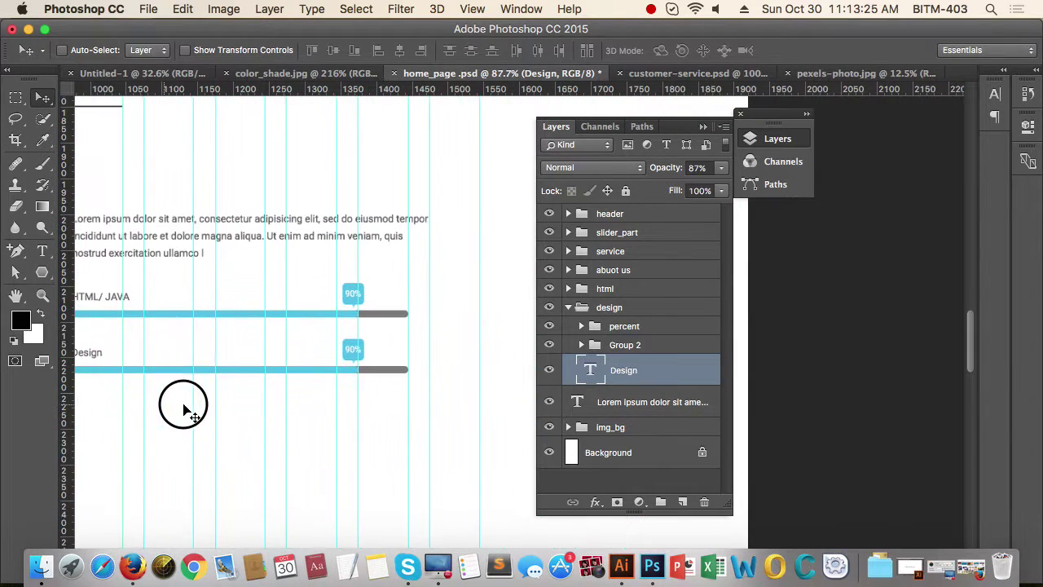
pyautogui.click(603, 346)
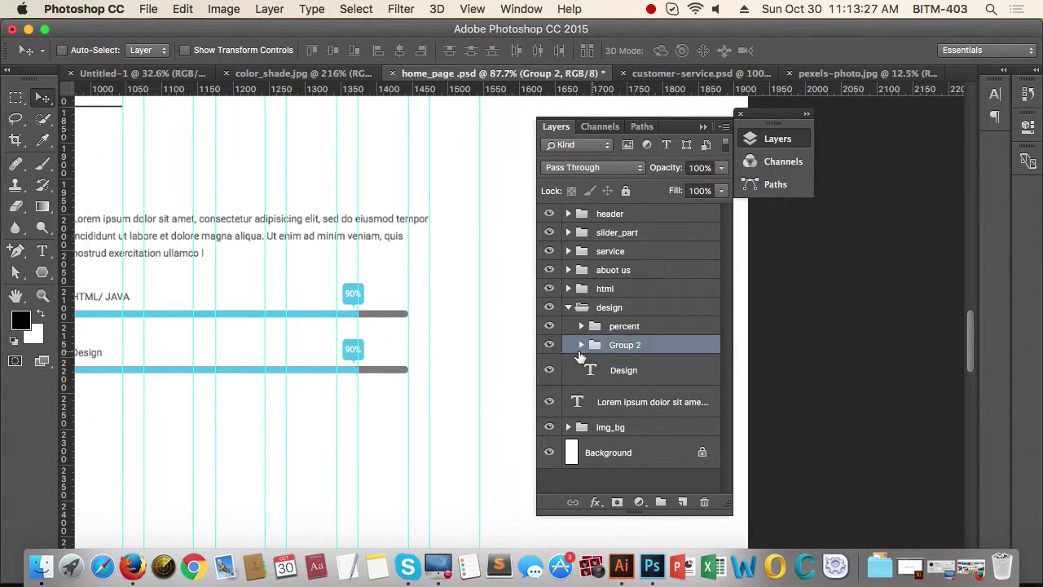
pyautogui.click(581, 345)
pyautogui.click(673, 375)
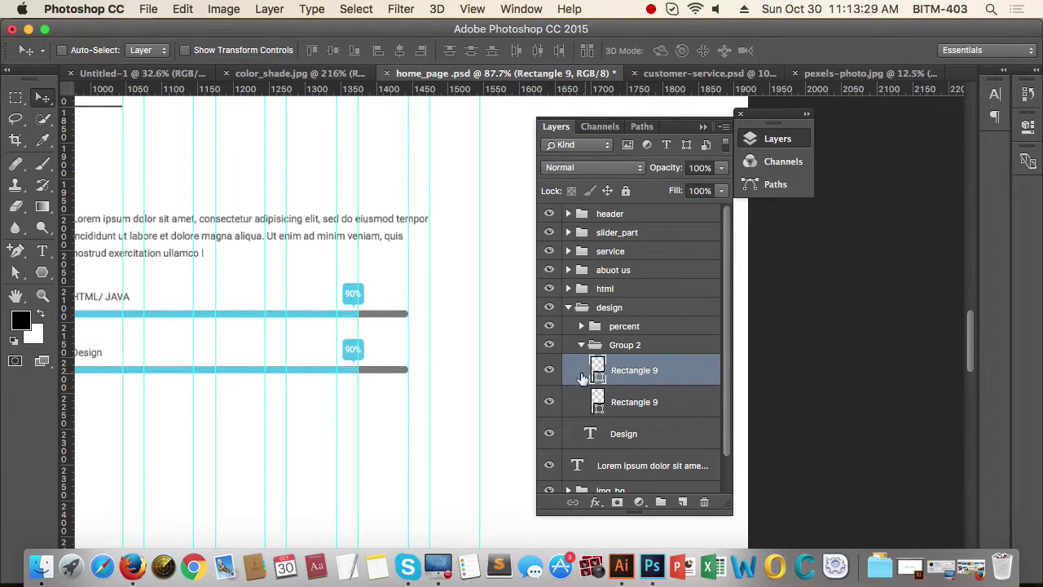
pyautogui.click(549, 370)
pyautogui.click(549, 371)
pyautogui.click(1027, 128)
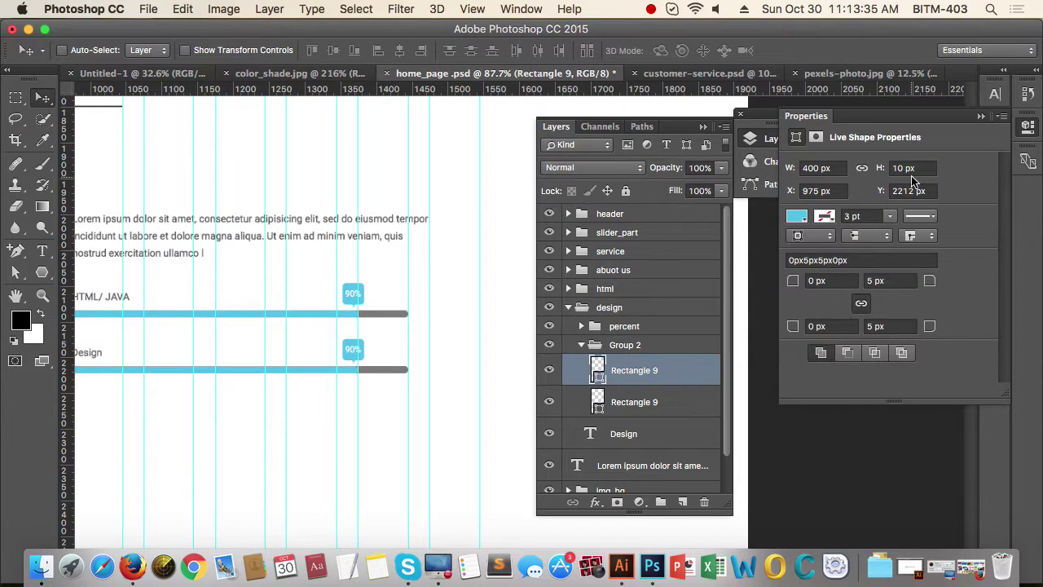
pyautogui.click(837, 169)
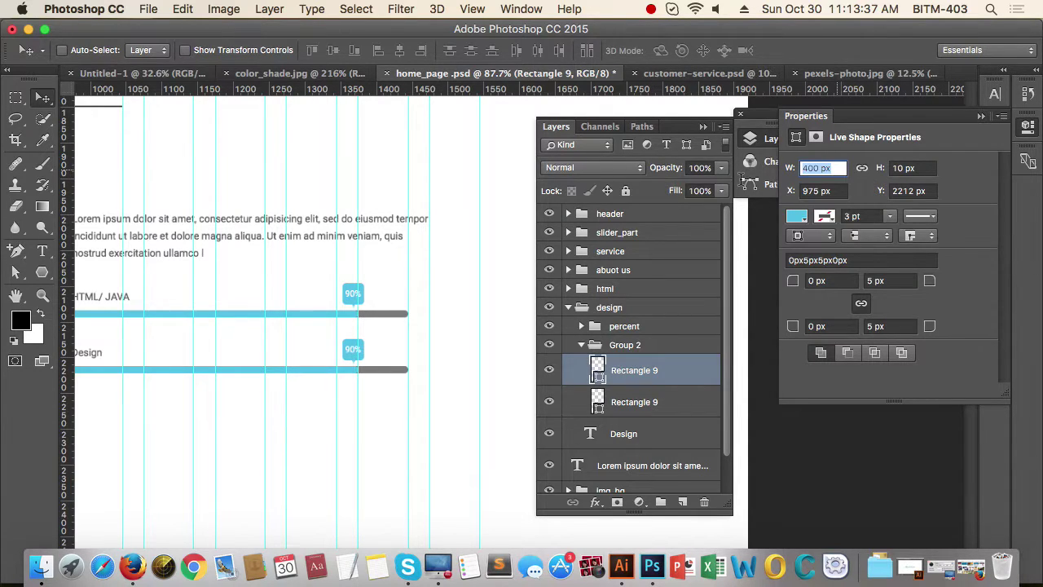
pyautogui.write('370')
pyautogui.press('Return')
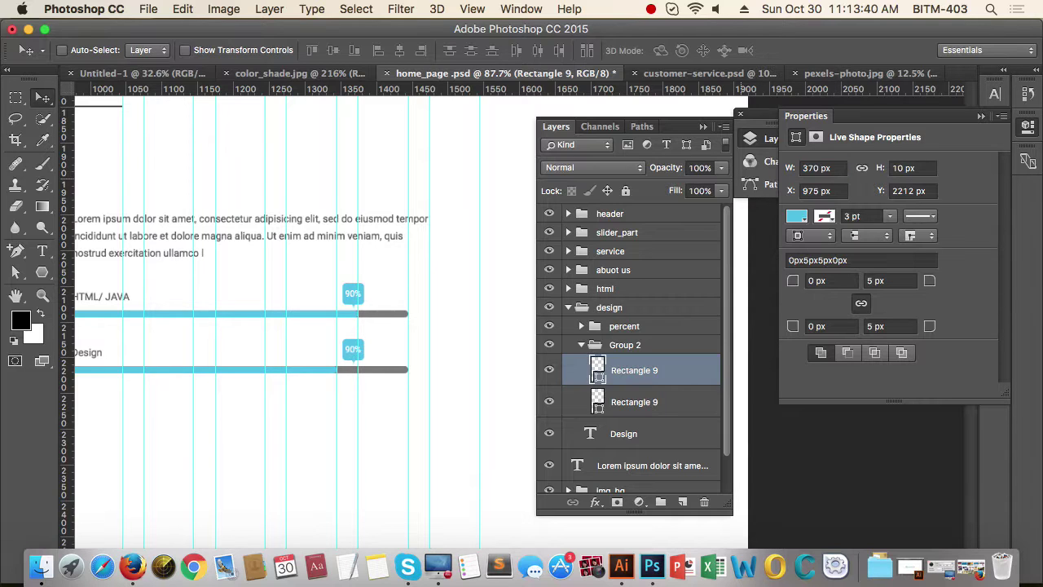
pyautogui.click(981, 115)
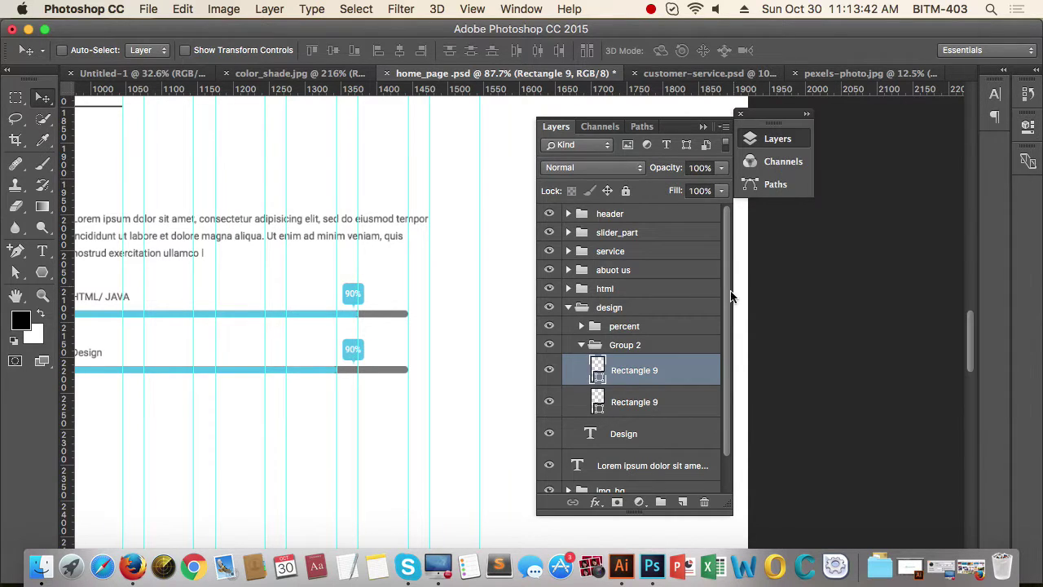
# Step: Move the percent badge of the Design row back so its pointer meets the end of the blue bar
pyautogui.click(668, 327)
pyautogui.moveTo(315, 360); pyautogui.dragTo(363, 343)
pyautogui.click(648, 326)
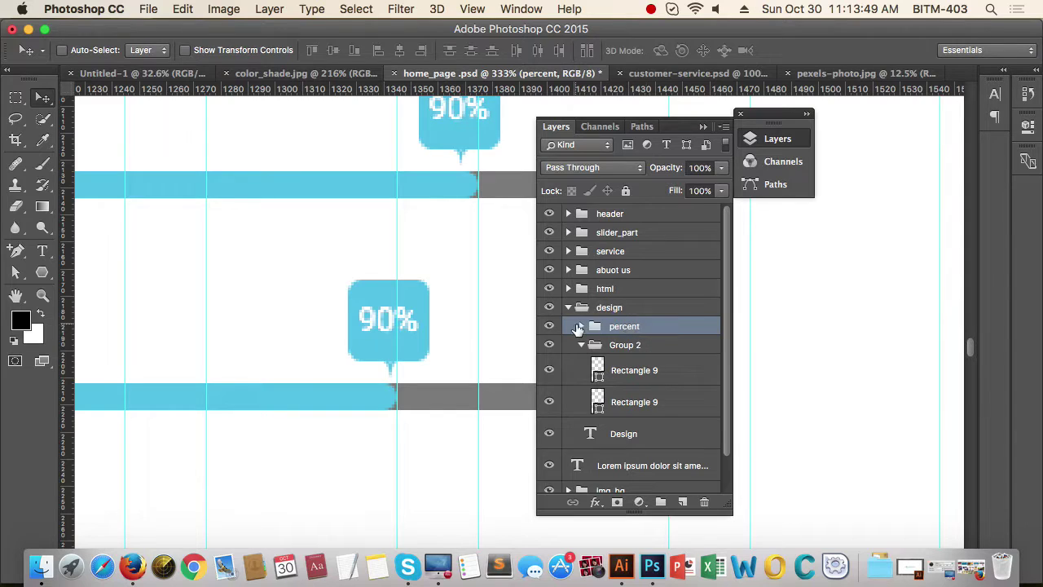
# Step: Change the percentage text in the Design row's badge to 80%
pyautogui.click(581, 328)
pyautogui.click(663, 349)
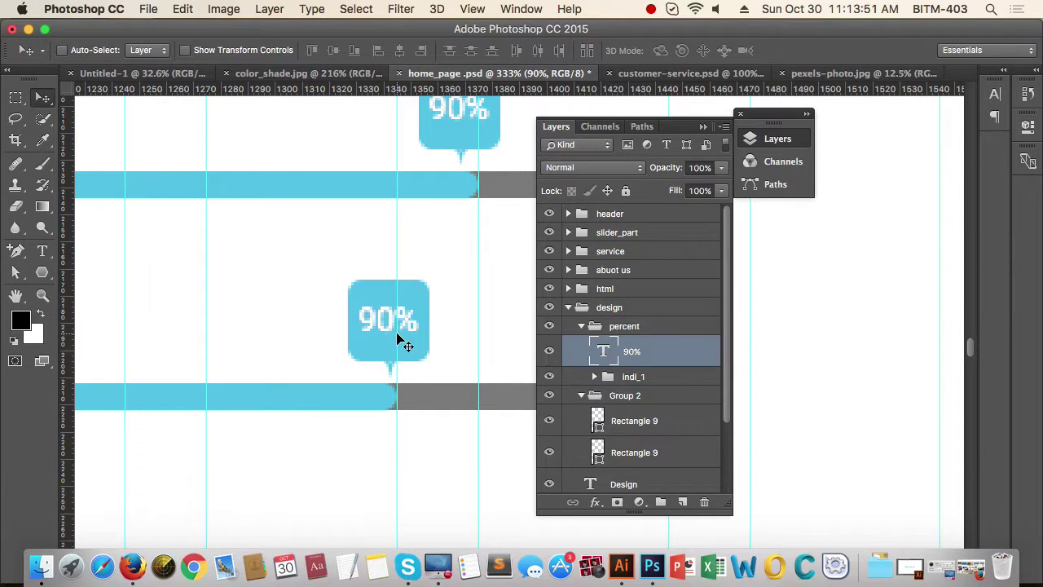
pyautogui.scroll(2, 397, 339)
pyautogui.press('t')
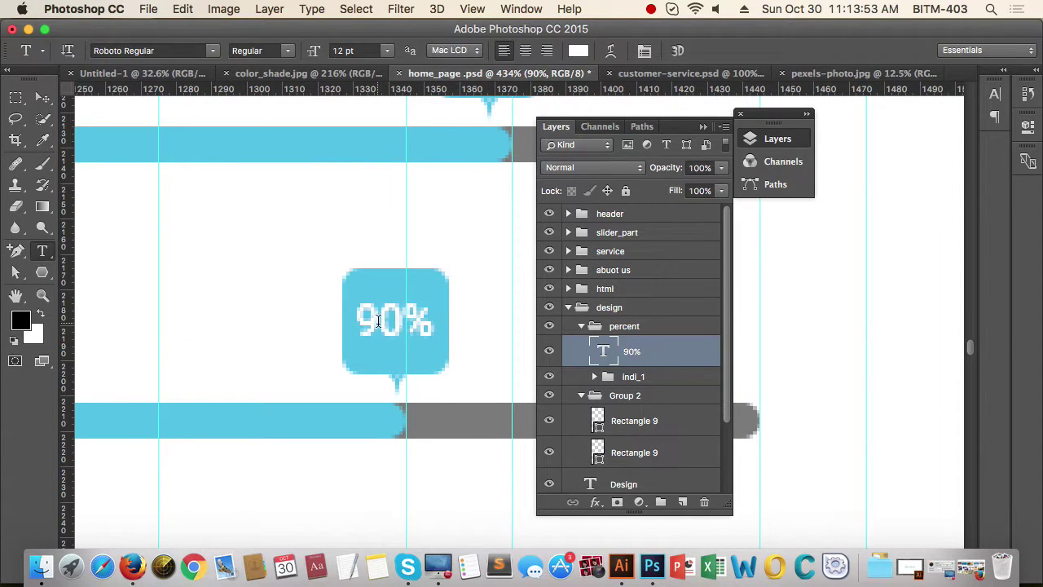
pyautogui.moveTo(380, 321); pyautogui.dragTo(360, 321)
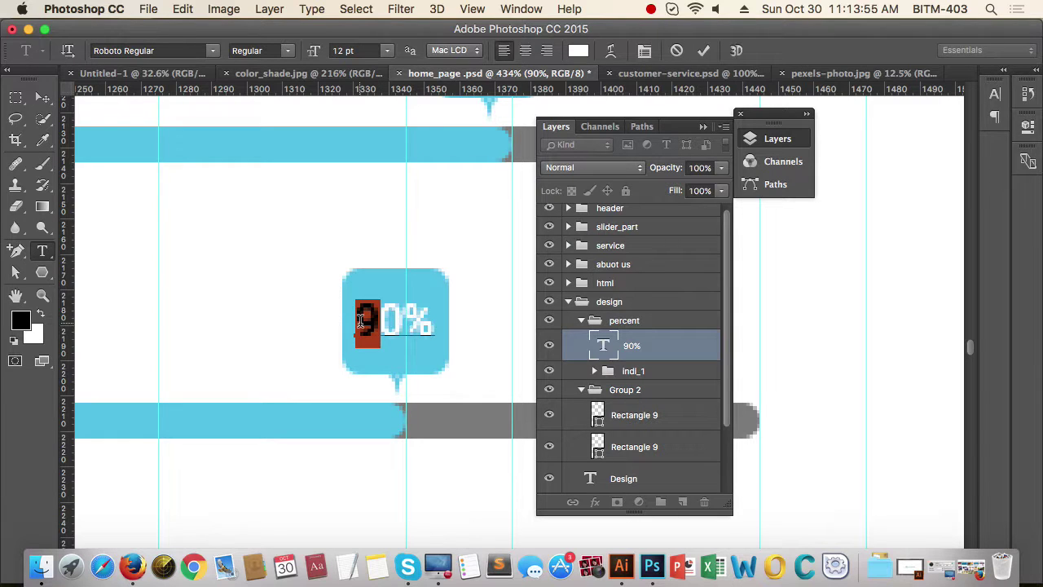
pyautogui.write('8')
pyautogui.hotkey('ctrl', 'Return')
pyautogui.press('v')
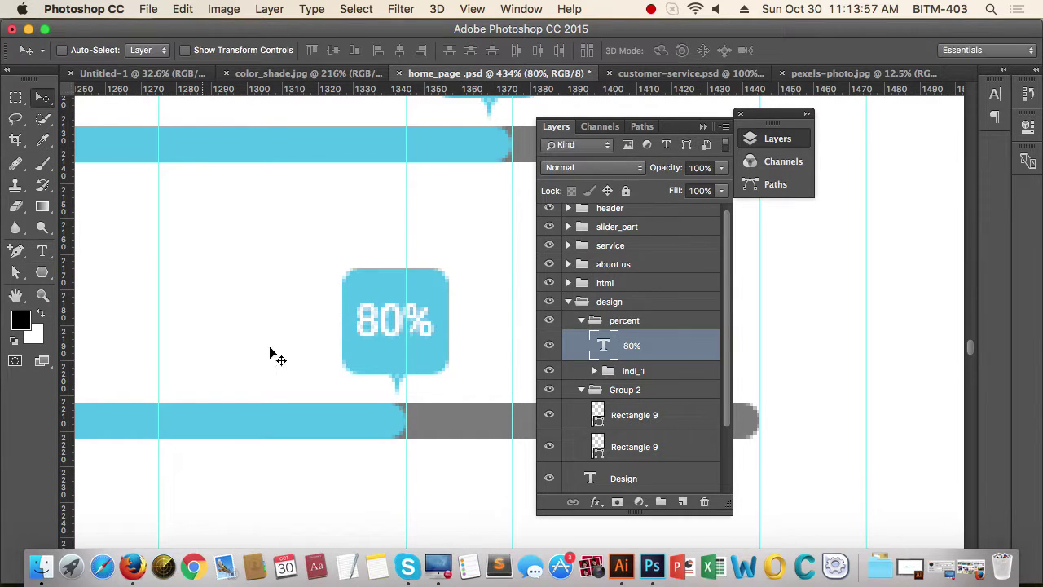
# Step: Collapse the design group, then duplicate it and place the copy directly below the Design skill row
pyautogui.moveTo(356, 304); pyautogui.dragTo(239, 308)
pyautogui.moveTo(335, 348); pyautogui.dragTo(395, 342)
pyautogui.moveTo(412, 340); pyautogui.dragTo(429, 372)
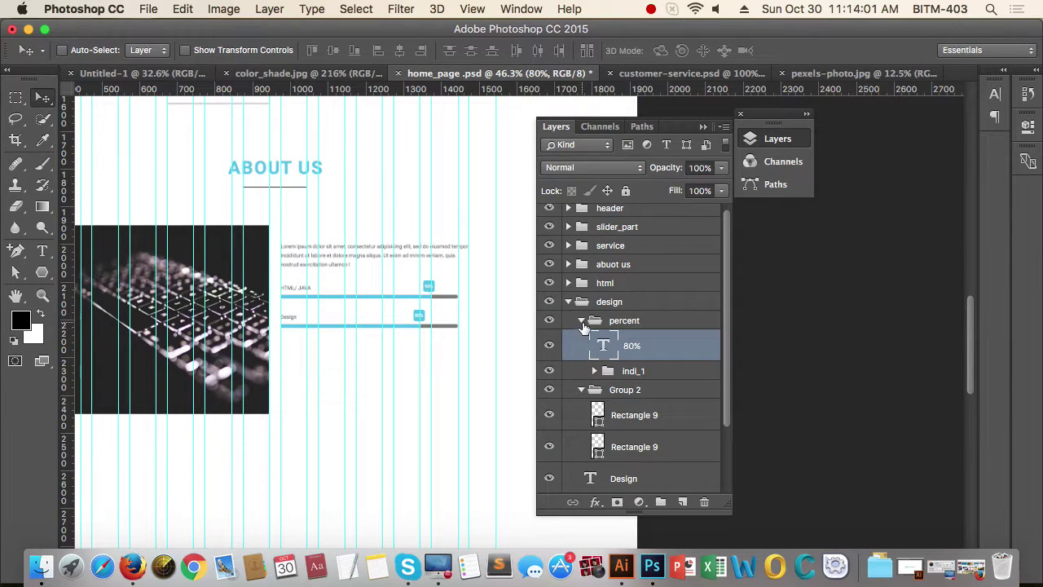
pyautogui.click(581, 320)
pyautogui.click(568, 301)
pyautogui.moveTo(421, 356); pyautogui.dragTo(386, 321)
pyautogui.moveTo(254, 319); pyautogui.dragTo(291, 316)
pyautogui.moveTo(340, 288); pyautogui.dragTo(356, 315)
pyautogui.moveTo(433, 288); pyautogui.dragTo(454, 297)
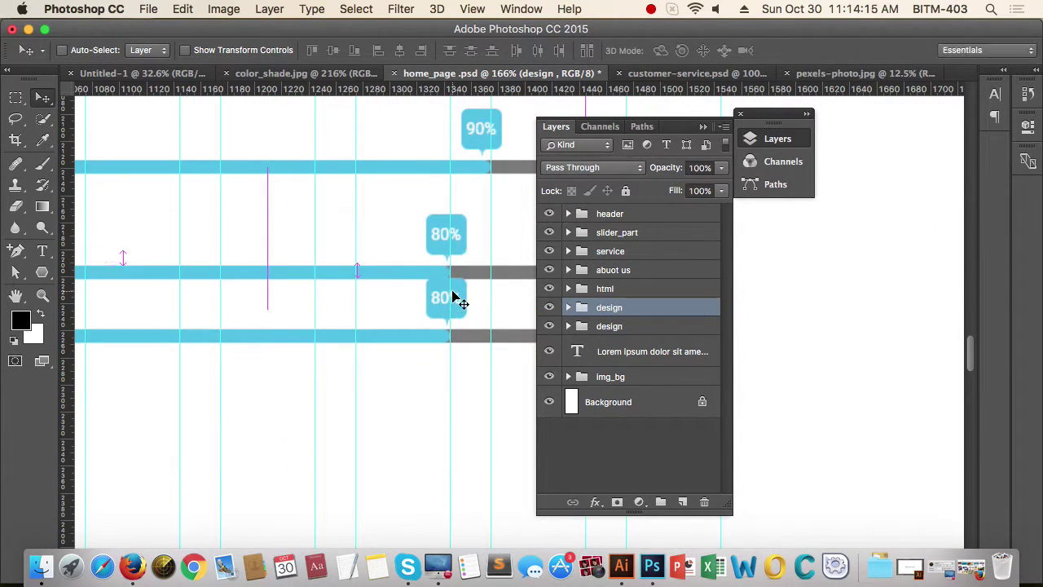
# Step: Nudge the duplicated design row down to leave a gap of 30 px below the second skill row
pyautogui.press('Down')
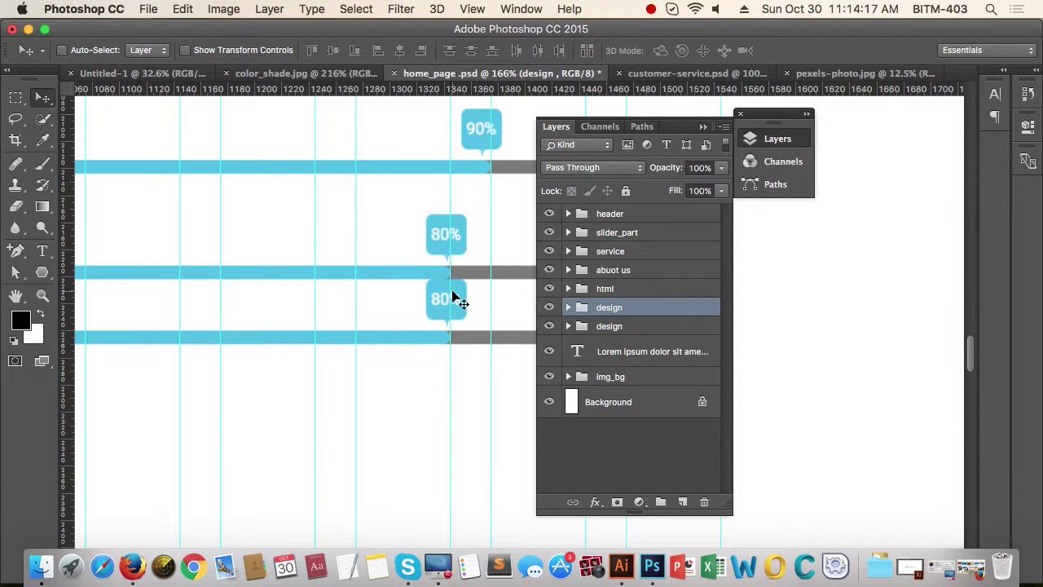
pyautogui.press('Down')
pyautogui.press('Up')
pyautogui.hotkey('shift', 'Down')
pyautogui.hotkey('shift', 'Down')
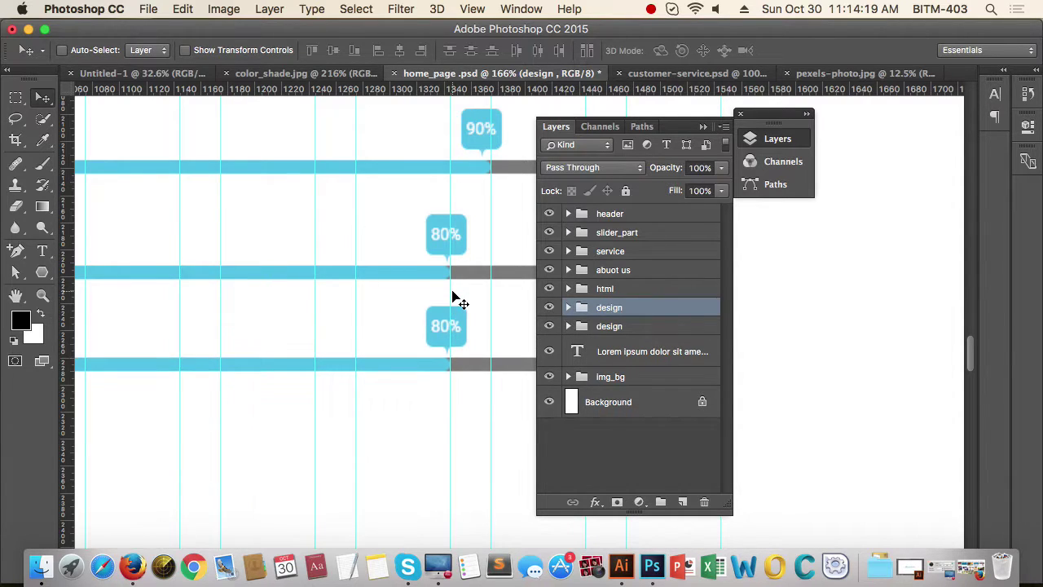
pyautogui.hotkey('shift', 'Down')
pyautogui.scroll(-5, 444, 293)
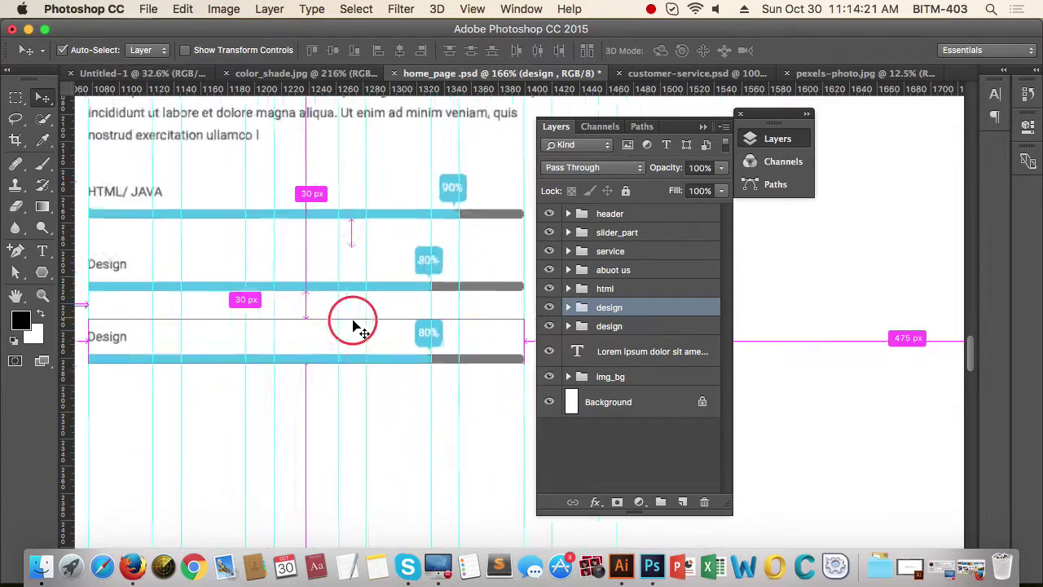
pyautogui.scroll(-2, 393, 359)
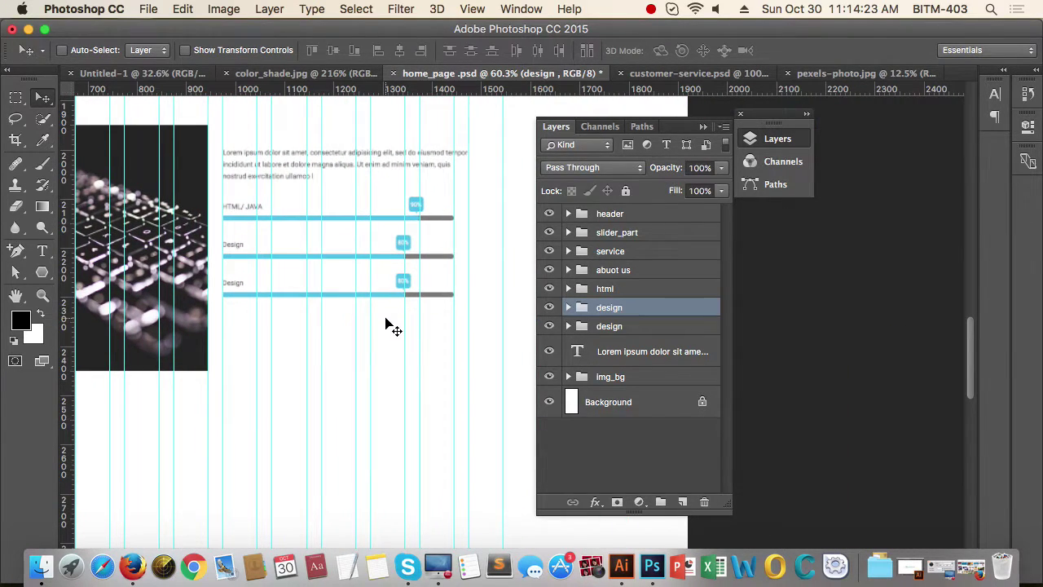
# Step: Set the width of the blue progress bar in the third skill row to 330 px and collapse its Group 2
pyautogui.moveTo(307, 326); pyautogui.dragTo(324, 359)
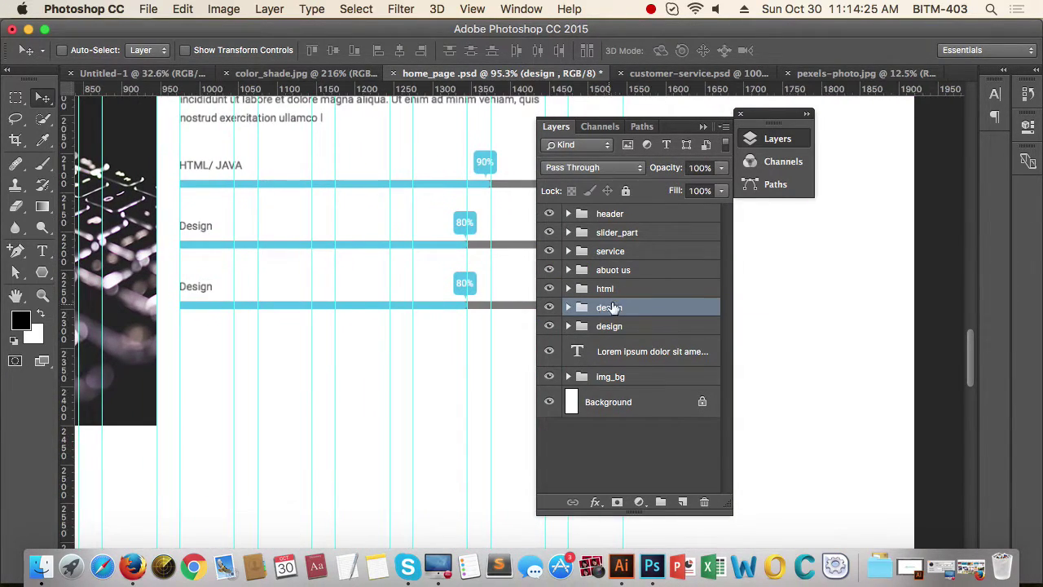
pyautogui.click(568, 307)
pyautogui.click(668, 329)
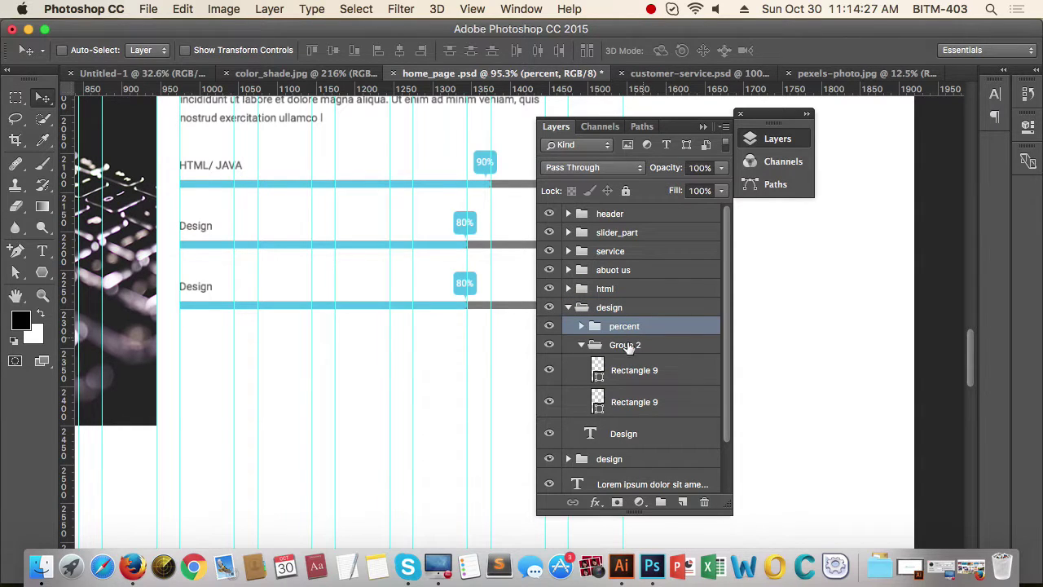
pyautogui.click(667, 374)
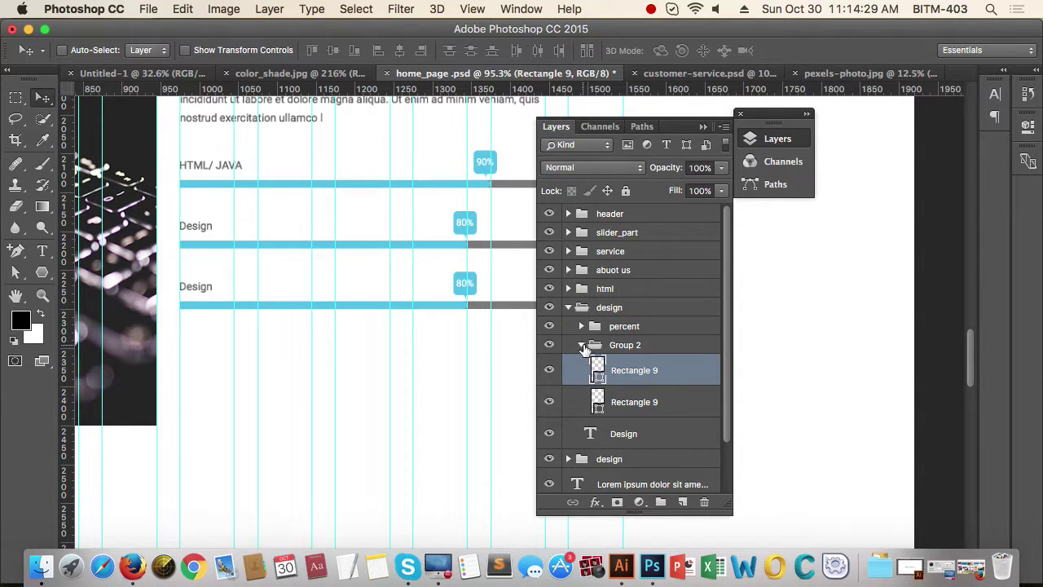
pyautogui.click(549, 370)
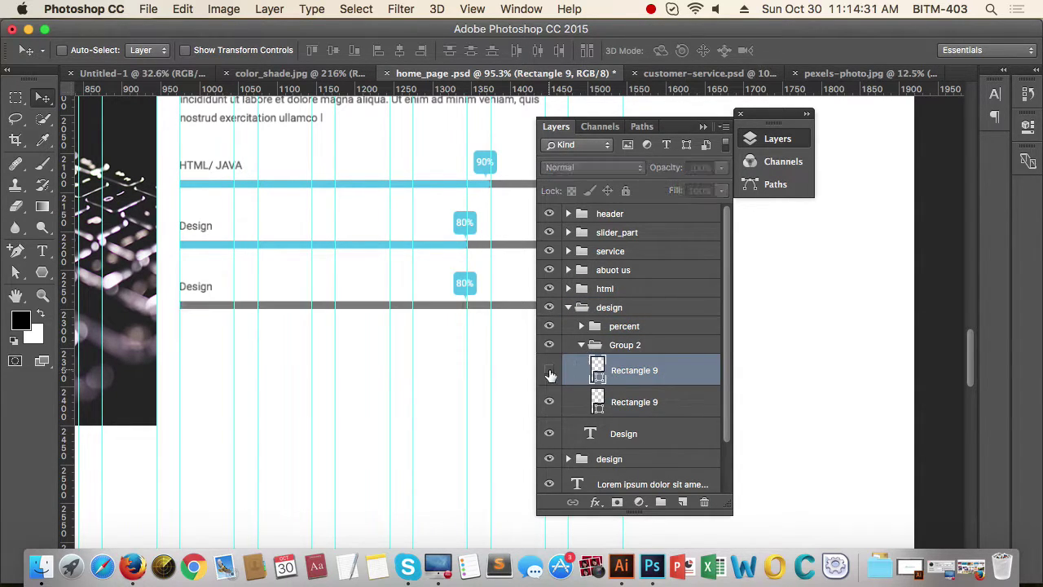
pyautogui.click(549, 370)
pyautogui.click(1025, 130)
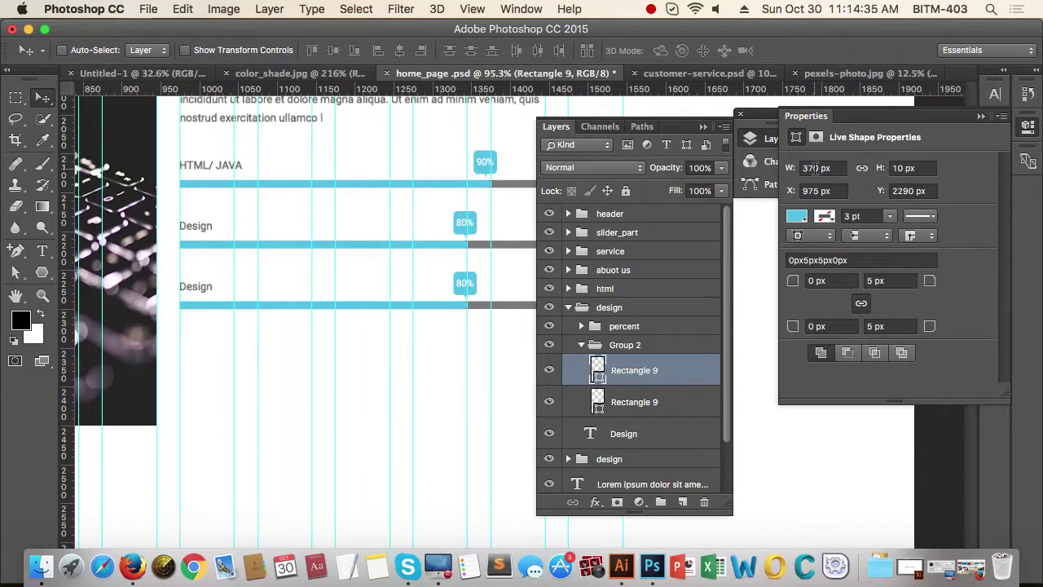
pyautogui.click(814, 168)
pyautogui.click(814, 169)
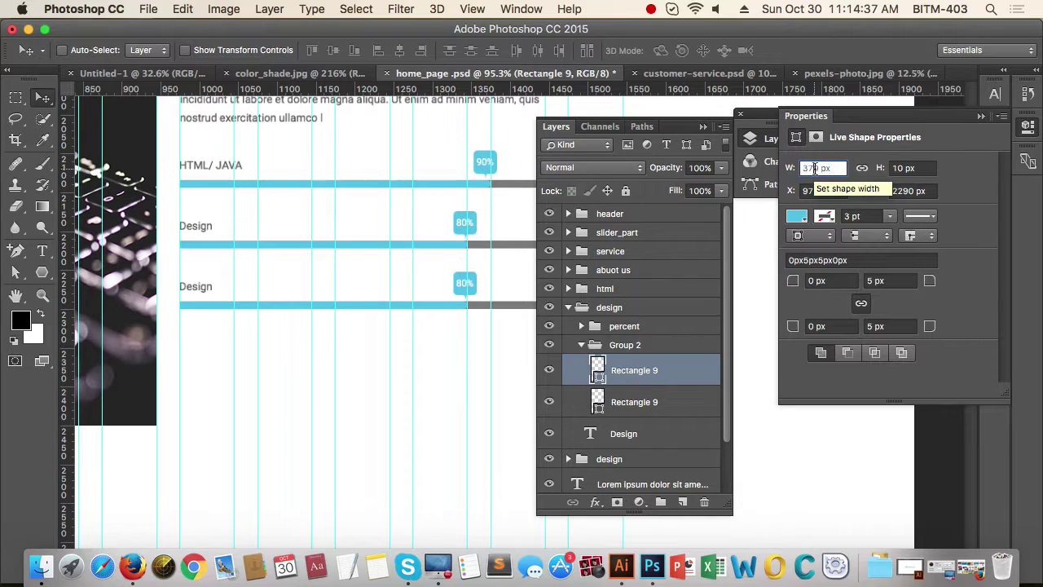
pyautogui.press('BackSpace')
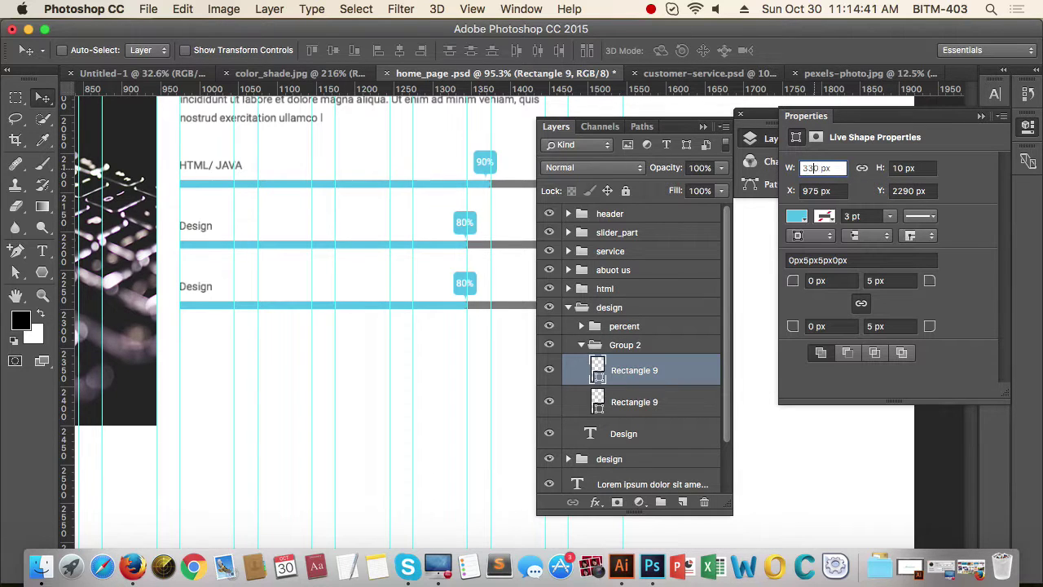
pyautogui.press('Return')
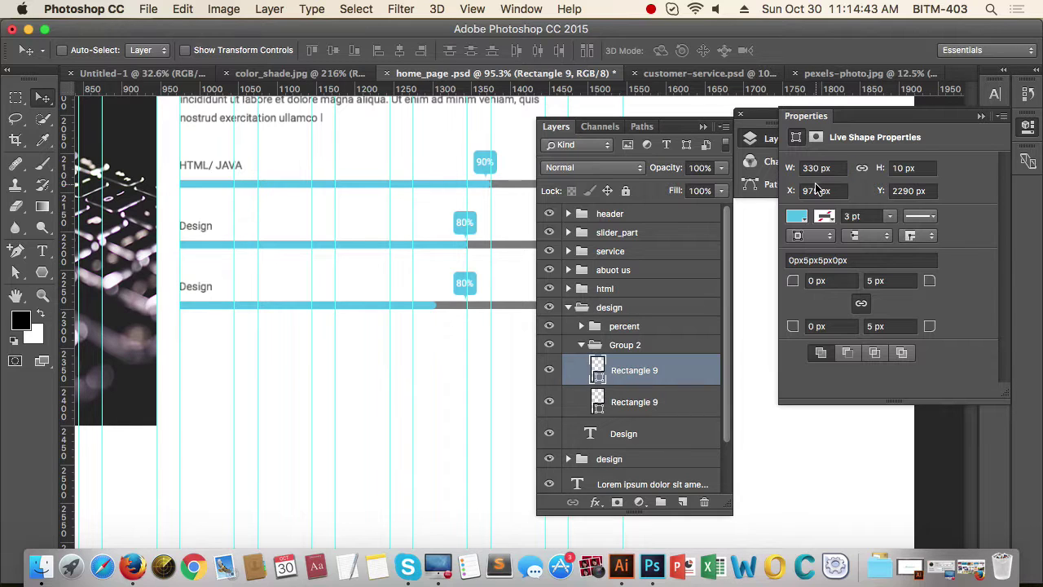
pyautogui.click(981, 116)
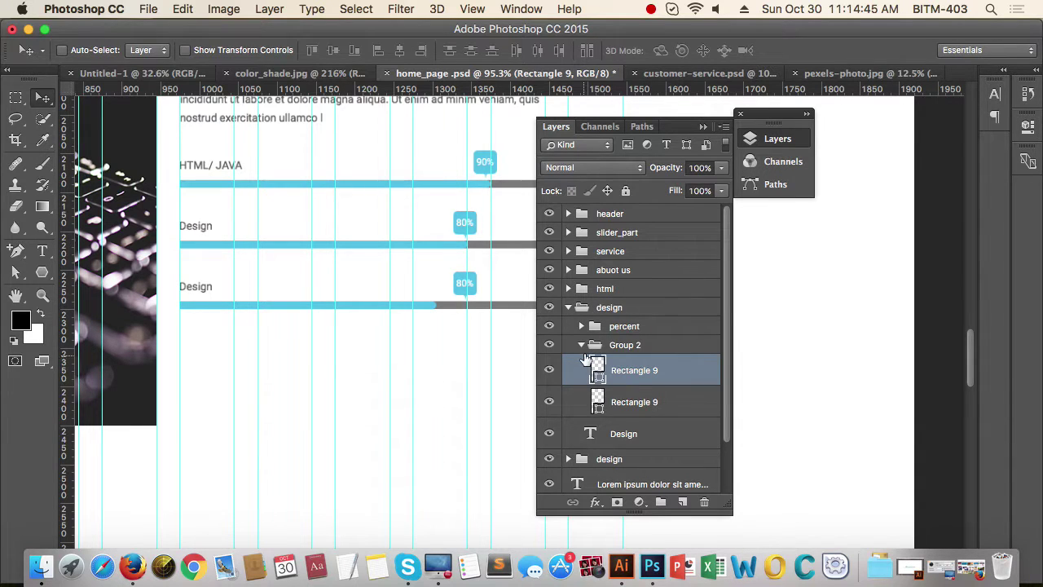
pyautogui.click(581, 346)
# Step: Move the third row's percent group so the badge pointer sits at the end of its blue bar
pyautogui.click(581, 327)
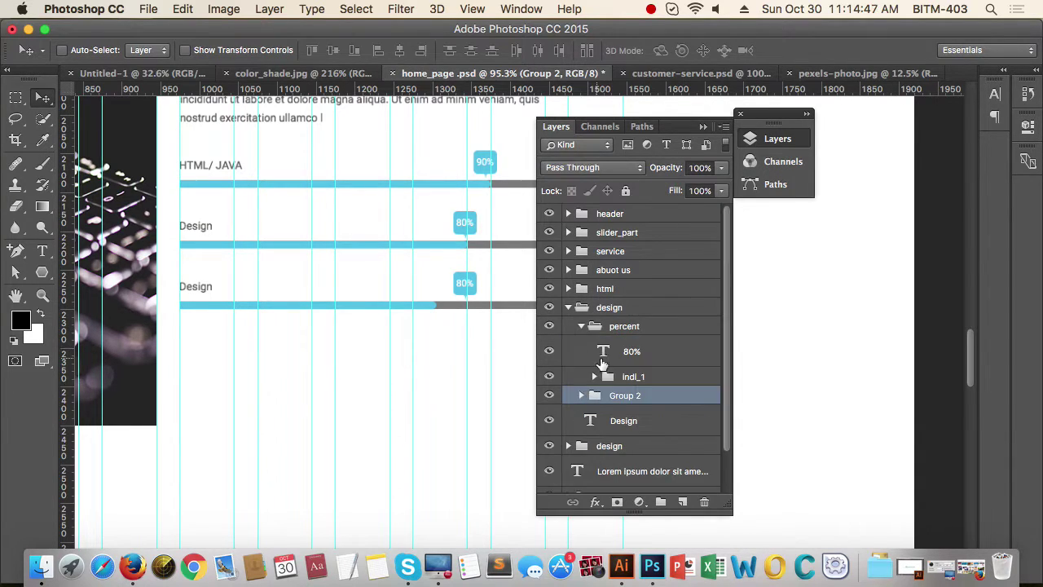
pyautogui.click(660, 352)
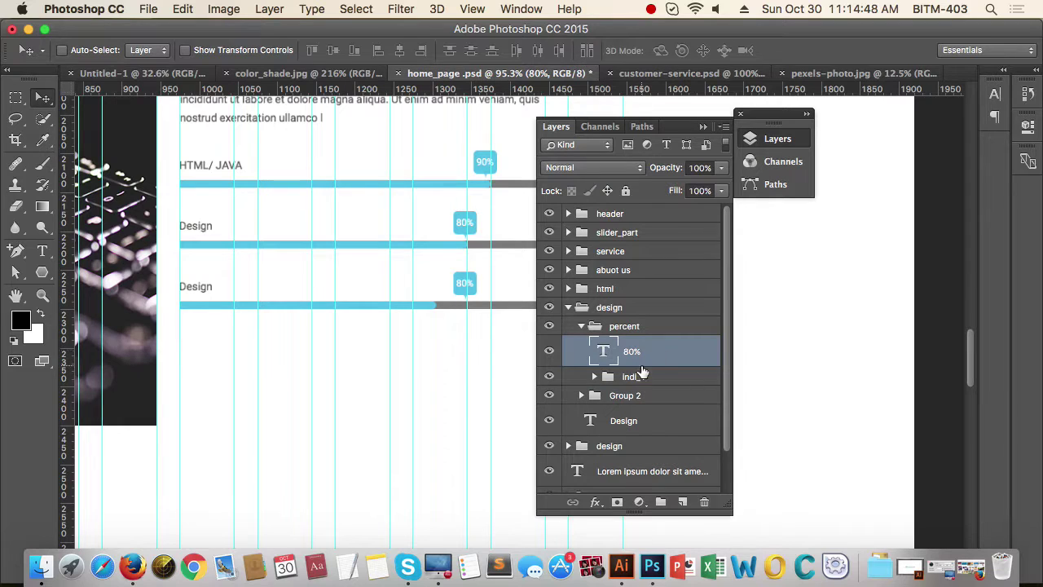
pyautogui.click(580, 327)
pyautogui.scroll(5, 418, 282)
pyautogui.moveTo(490, 301); pyautogui.dragTo(423, 299)
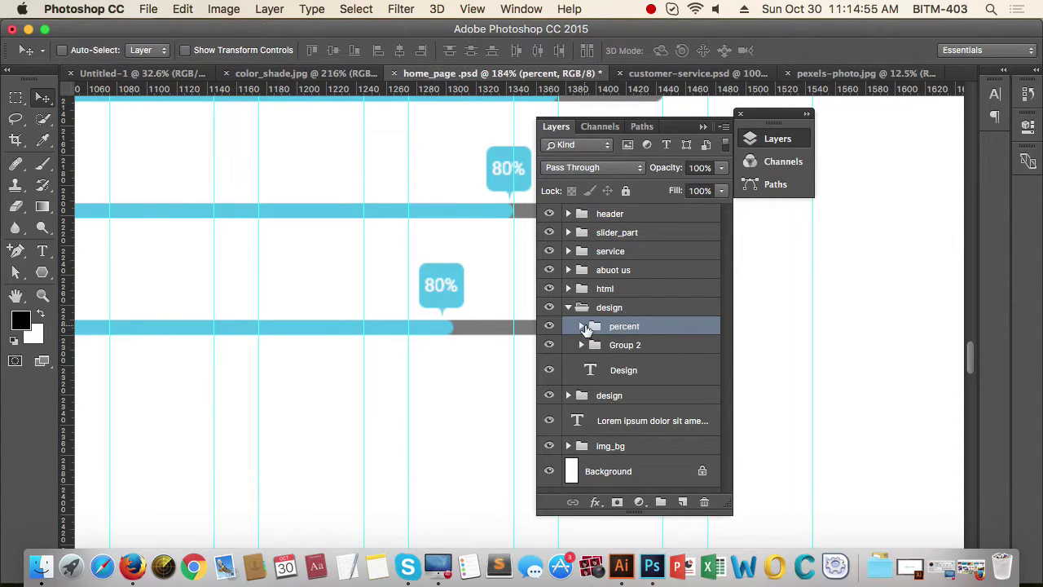
# Step: Change the percentage text in the third row's badge to 70%
pyautogui.click(584, 327)
pyautogui.click(601, 353)
pyautogui.press('t')
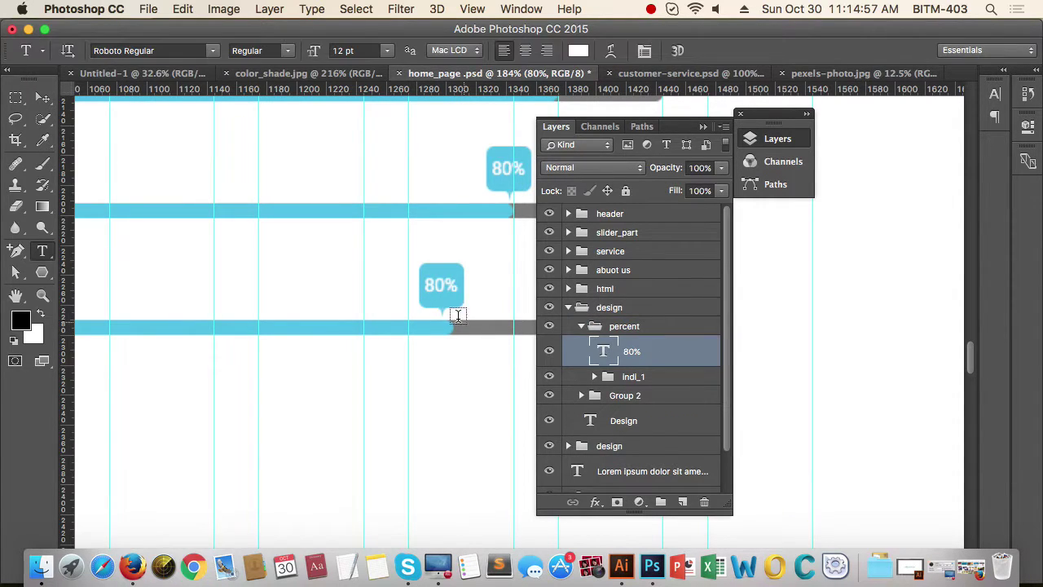
pyautogui.click(432, 285)
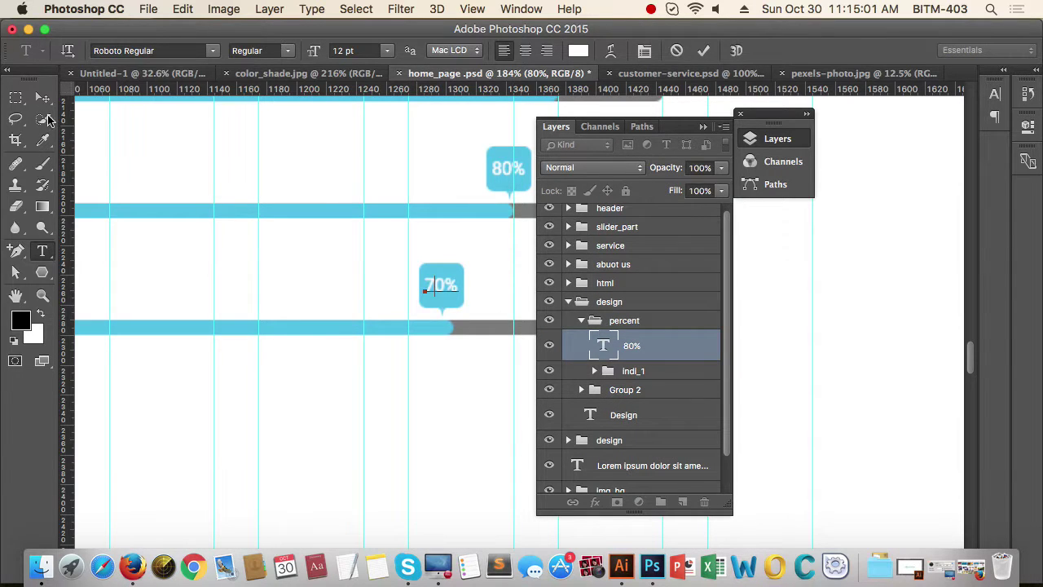
pyautogui.click(43, 98)
pyautogui.moveTo(403, 407); pyautogui.dragTo(407, 383)
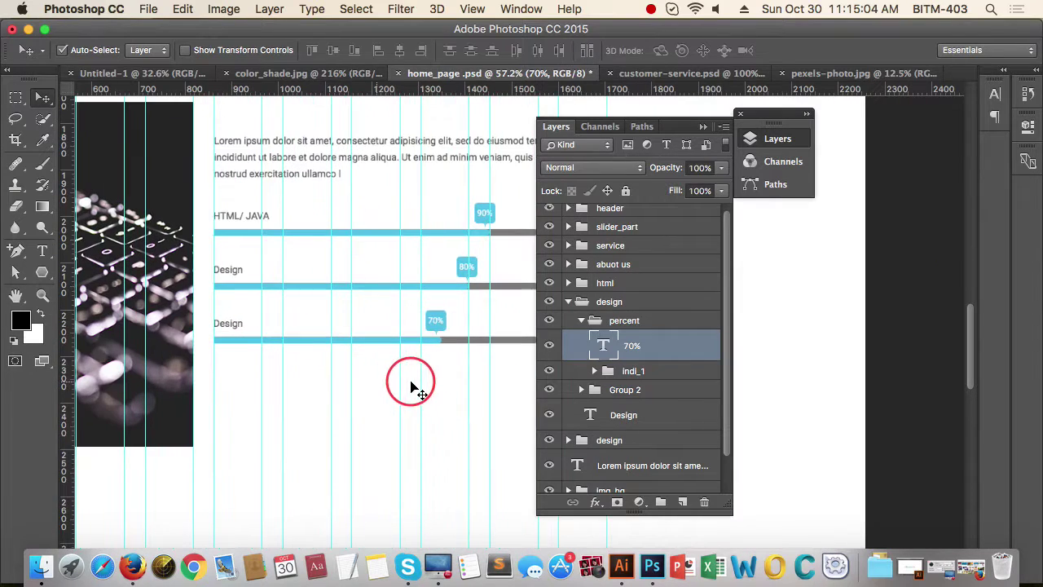
# Step: Collapse the third skill row's percent group and change the row's text label to Development
pyautogui.click(582, 321)
pyautogui.click(654, 377)
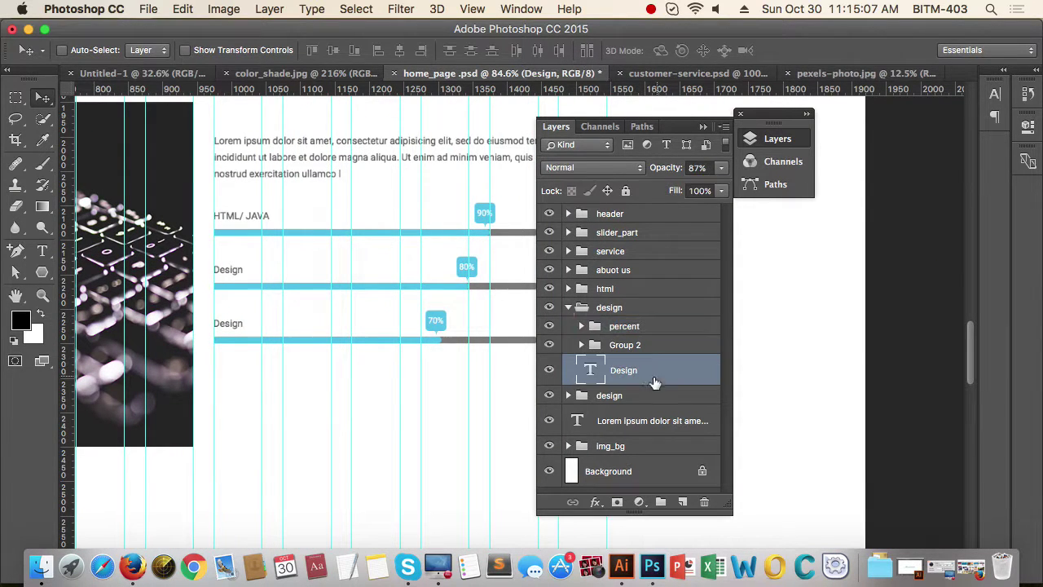
pyautogui.moveTo(219, 329); pyautogui.dragTo(296, 340)
pyautogui.moveTo(245, 311); pyautogui.dragTo(260, 349)
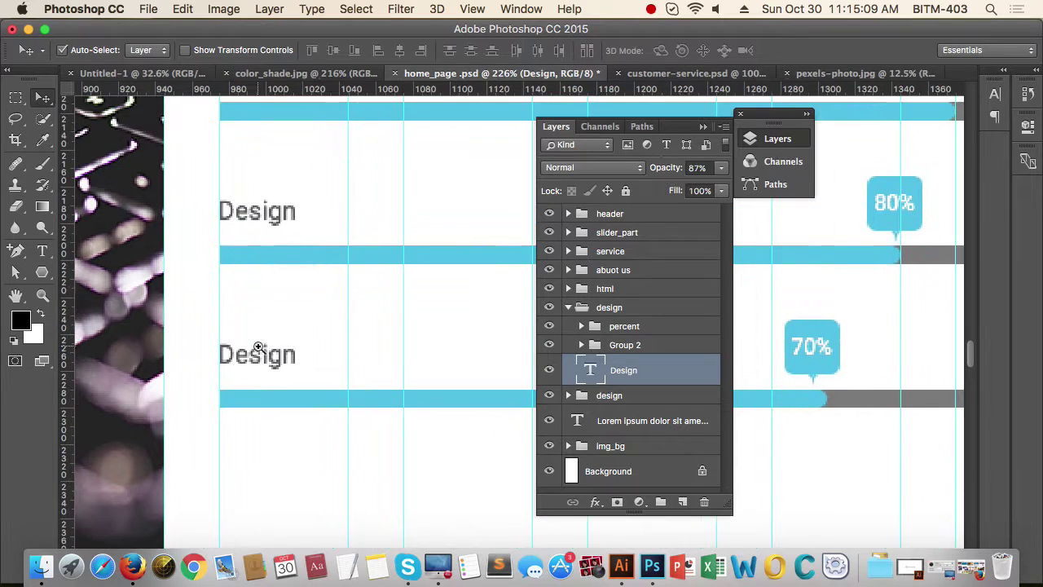
pyautogui.keyDown('super'); pyautogui.click(258, 347); pyautogui.keyUp('super')
pyautogui.press('t')
pyautogui.doubleClick(270, 359)
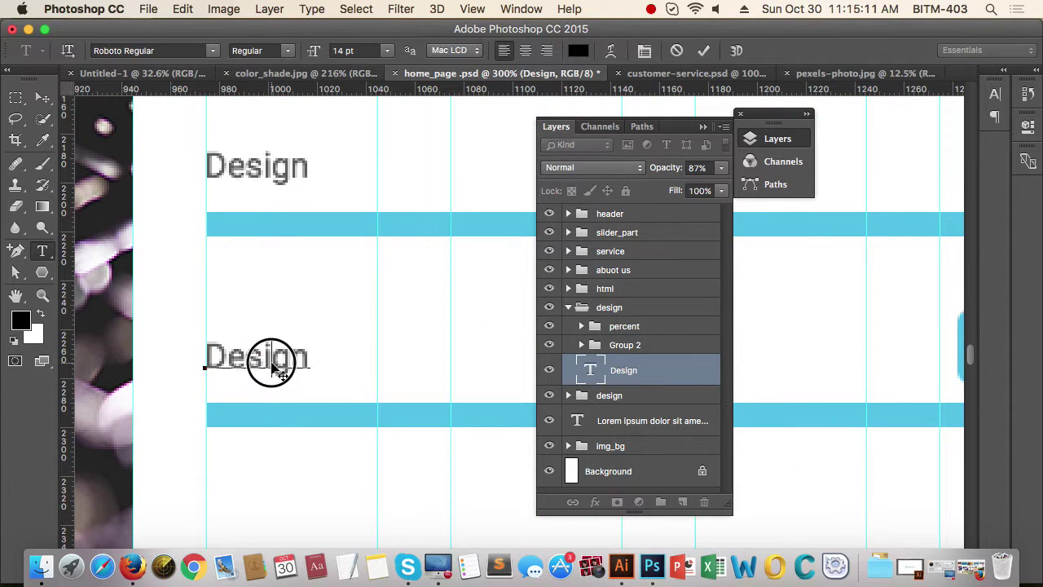
pyautogui.write('De')
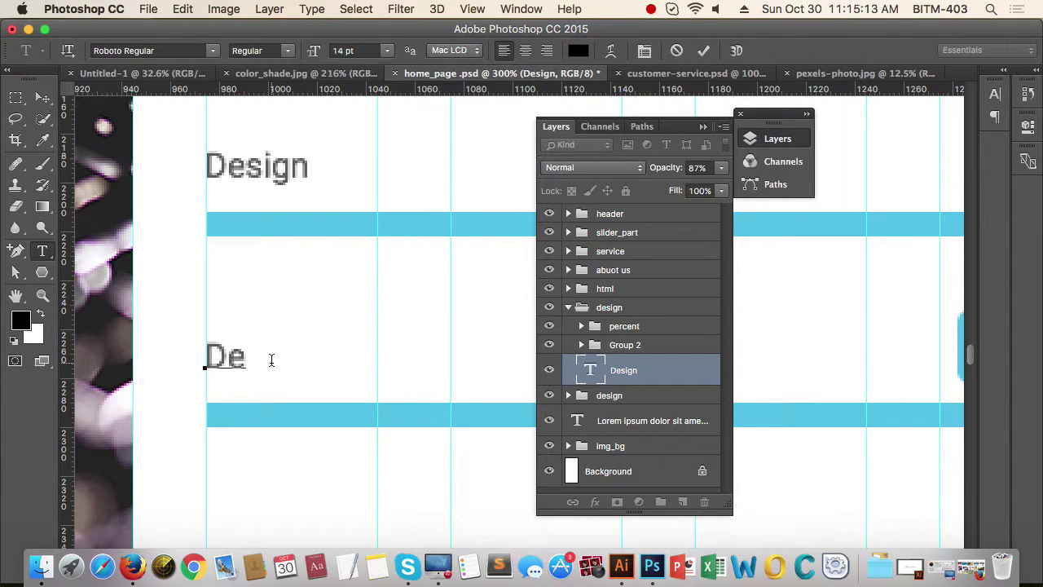
pyautogui.write('v lopme3nt')
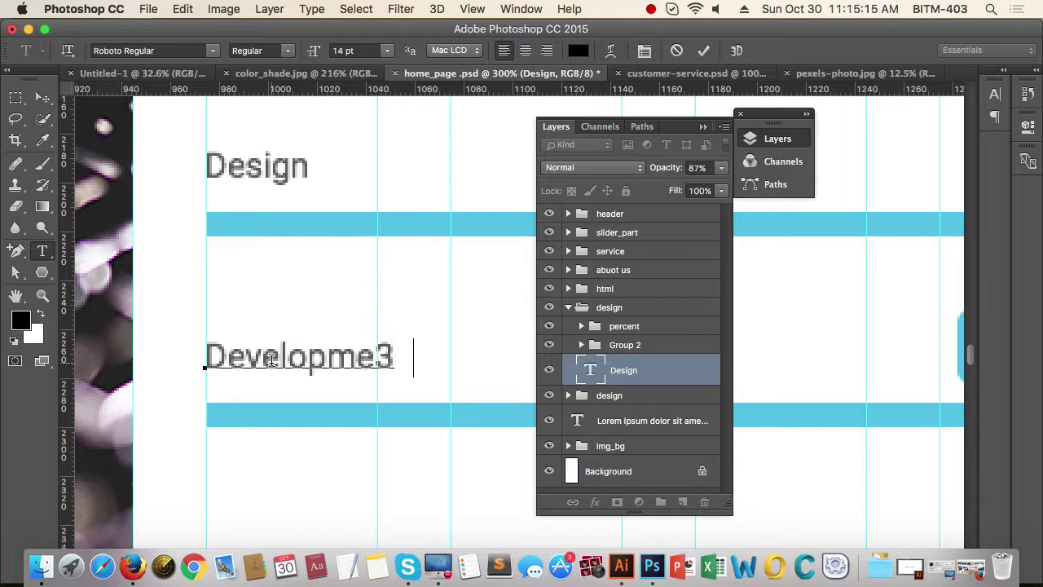
pyautogui.press('BackSpace')
pyautogui.press('BackSpace')
pyautogui.press('BackSpace')
pyautogui.write('nt')
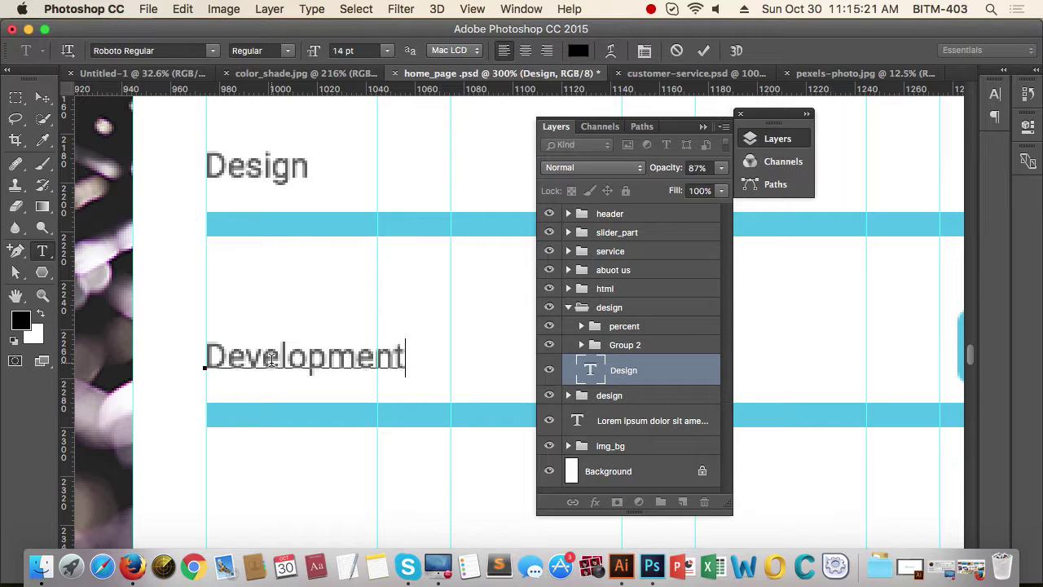
pyautogui.click(42, 100)
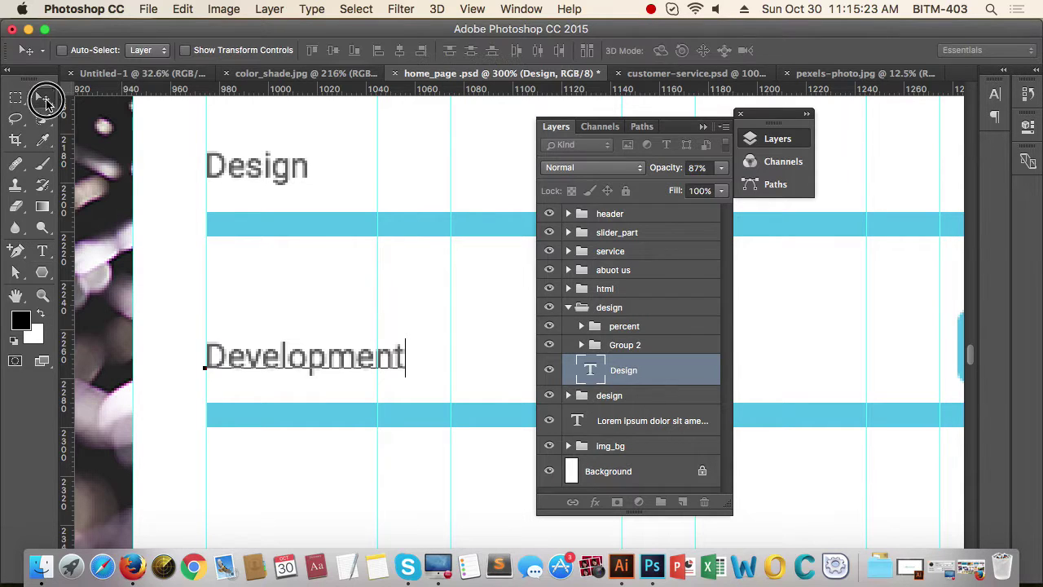
# Step: Collapse the third skill row's group and rename it development
pyautogui.moveTo(373, 450); pyautogui.dragTo(344, 456)
pyautogui.moveTo(409, 469); pyautogui.dragTo(332, 426)
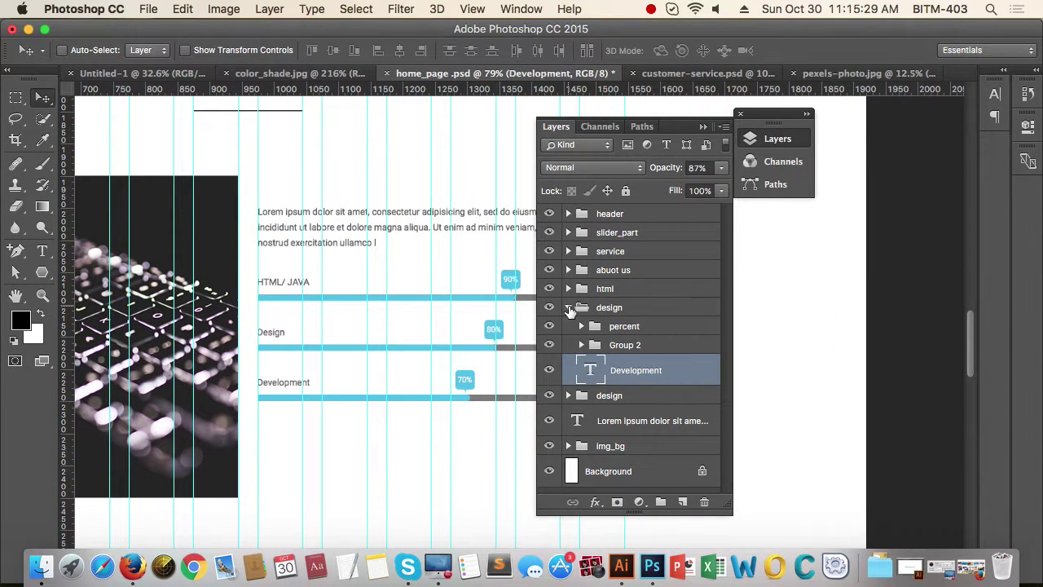
pyautogui.click(569, 308)
pyautogui.scroll(-2, 366, 459)
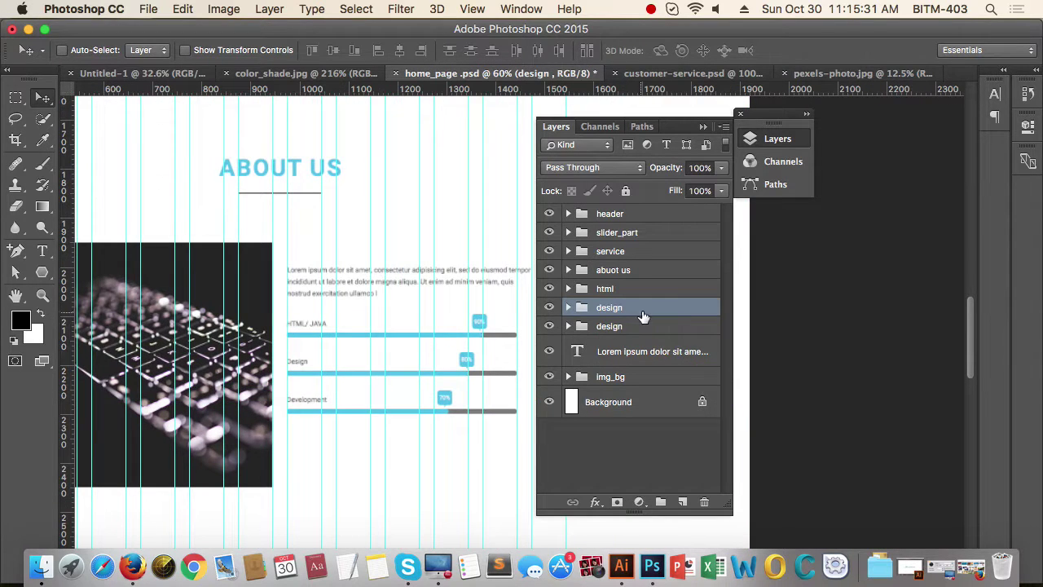
pyautogui.click(549, 307)
pyautogui.click(549, 307)
pyautogui.press('super')
pyautogui.click(612, 326)
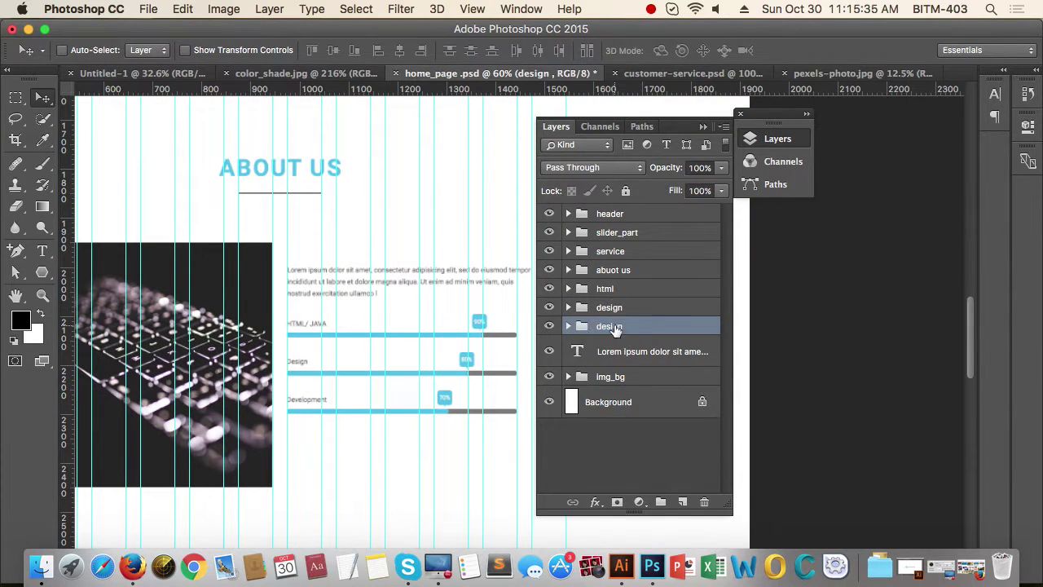
pyautogui.doubleClick(613, 326)
pyautogui.write('de')
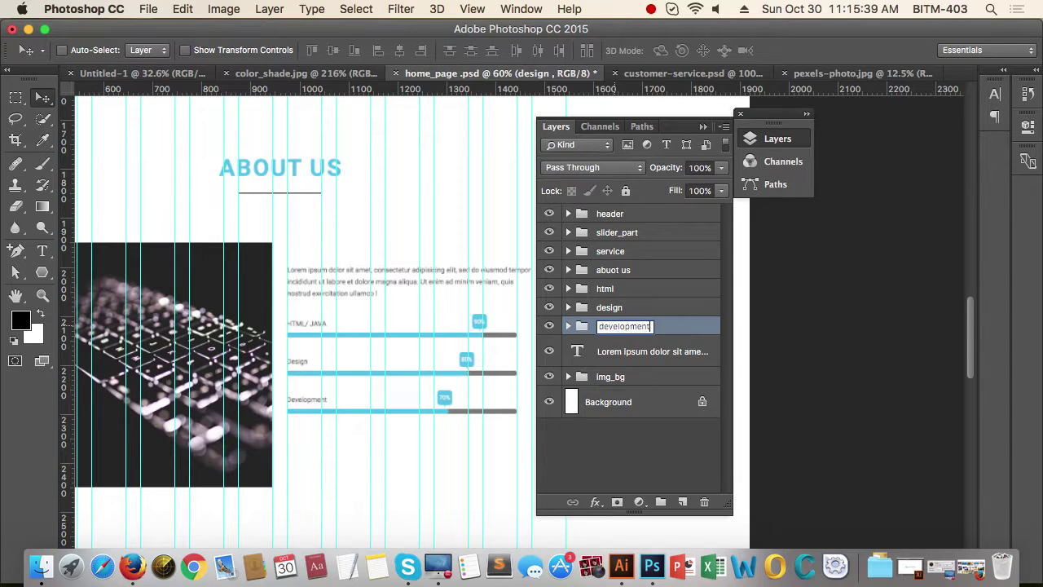
pyautogui.press('Return')
# Step: Duplicate the development row straight below itself and nudge the copy down to leave a 30 px gap
pyautogui.moveTo(431, 416); pyautogui.dragTo(449, 386)
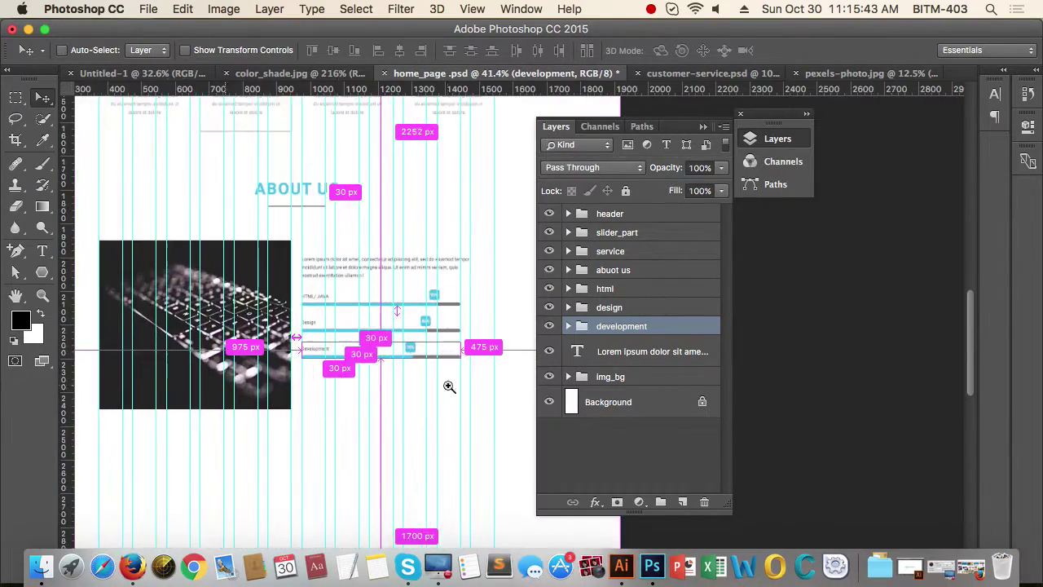
pyautogui.moveTo(367, 386); pyautogui.dragTo(324, 371)
pyautogui.scroll(4, 325, 374)
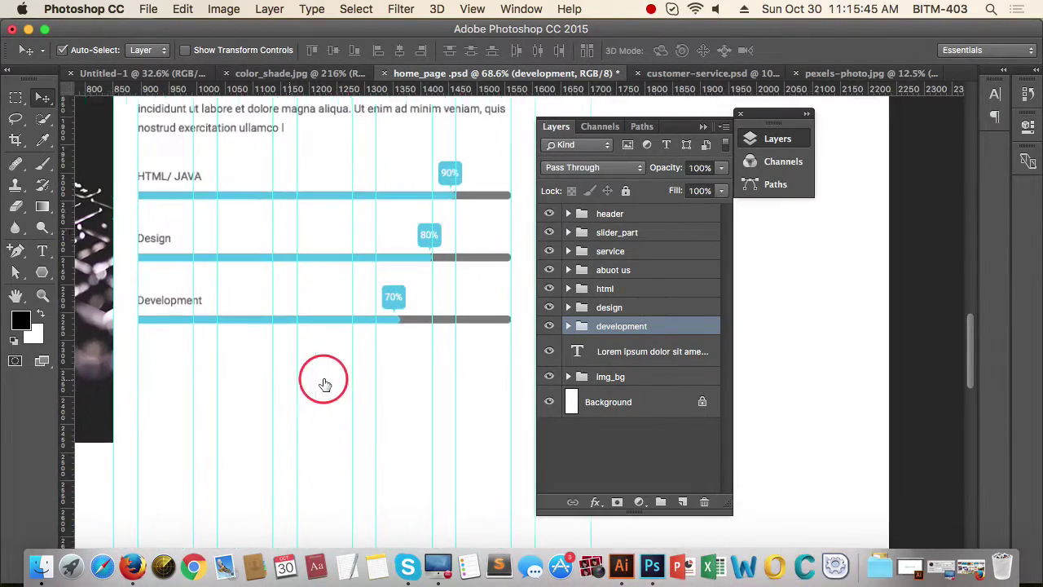
pyautogui.moveTo(325, 324); pyautogui.dragTo(326, 379)
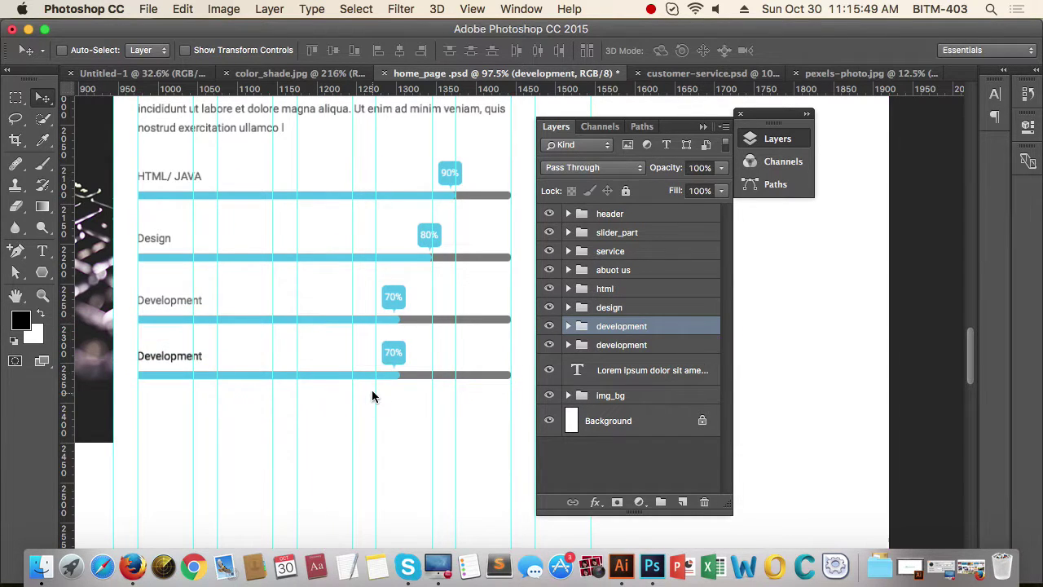
pyautogui.scroll(4, 459, 342)
pyautogui.moveTo(384, 365)
pyautogui.mouseDown()
pyautogui.moveTo(385, 336)
pyautogui.moveTo(367, 360)
pyautogui.mouseUp()
pyautogui.hotkey('shift', 'Down')
pyautogui.hotkey('shift', 'Down')
pyautogui.hotkey('shift', 'Down')
pyautogui.scroll(-3, 405, 376)
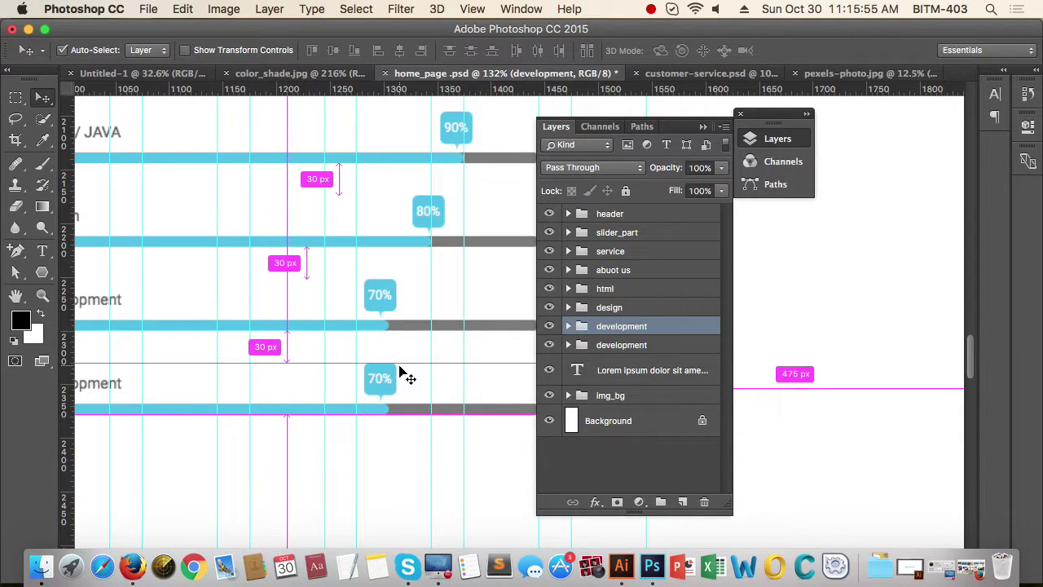
# Step: Rename the group of the fourth skill row as support
pyautogui.keyDown('super'); pyautogui.click(404, 376); pyautogui.keyUp('super')
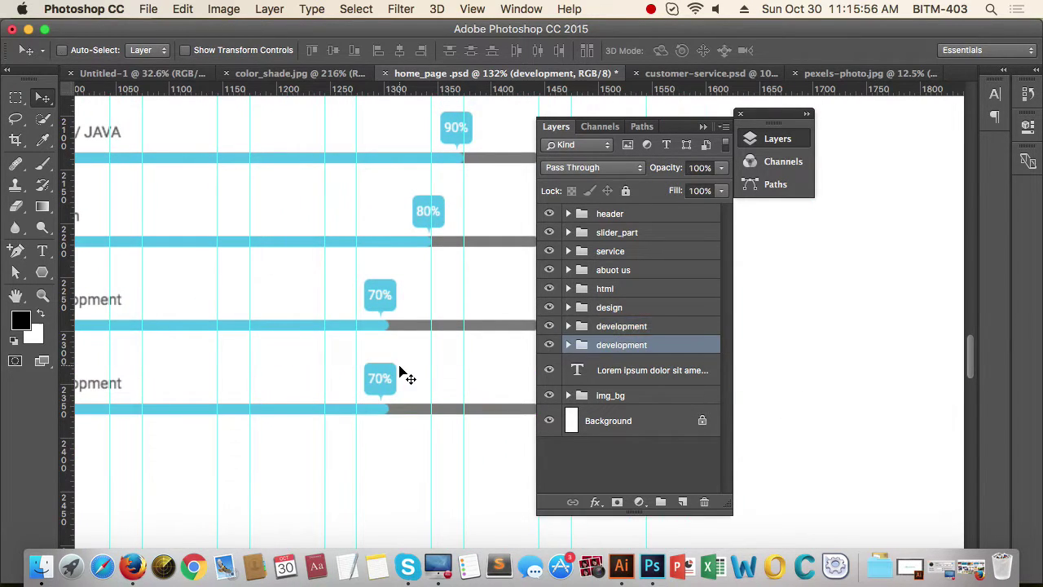
pyautogui.doubleClick(609, 348)
pyautogui.write('support')
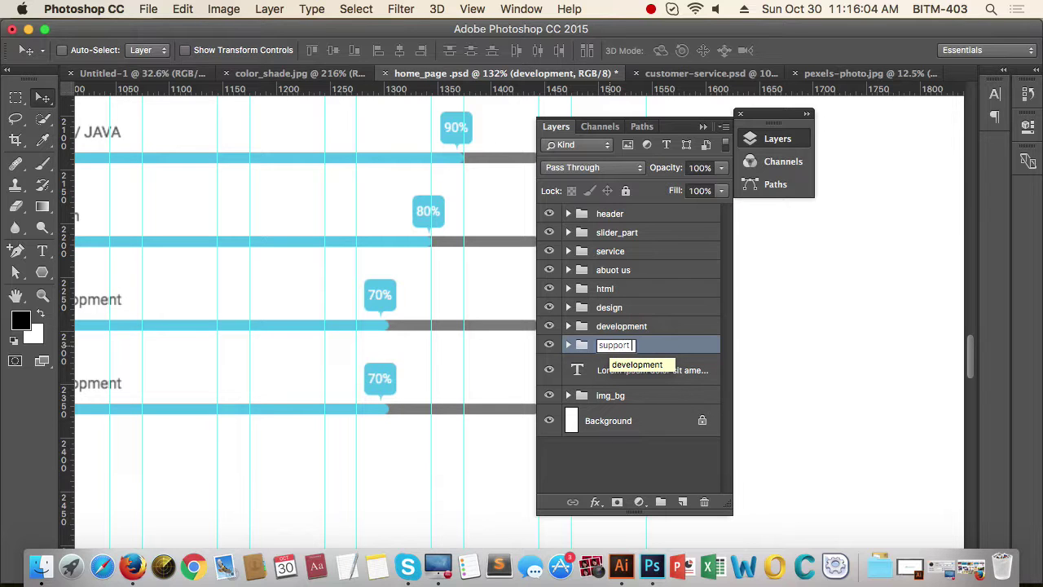
pyautogui.press('Return')
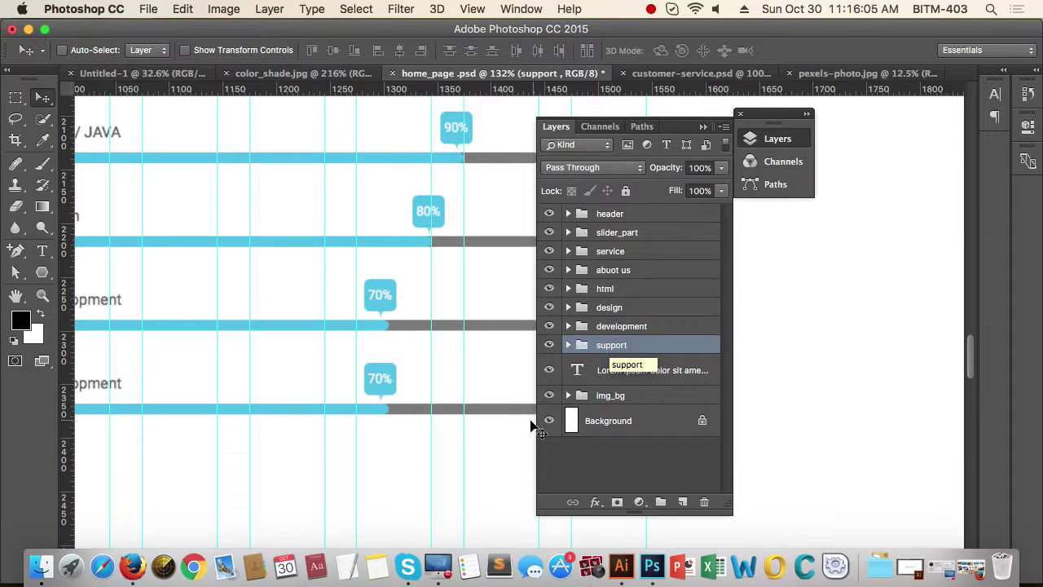
# Step: Expand the support group and change the fourth skill row's text label to Support Center
pyautogui.keyDown('alt'); pyautogui.keyDown('super'); pyautogui.click(448, 432); pyautogui.keyUp('super'); pyautogui.keyUp('alt')
pyautogui.keyDown('alt'); pyautogui.keyDown('super'); pyautogui.click(444, 434); pyautogui.keyUp('super'); pyautogui.keyUp('alt')
pyautogui.moveTo(408, 467); pyautogui.dragTo(356, 431)
pyautogui.keyDown('super'); pyautogui.click(284, 378); pyautogui.keyUp('super')
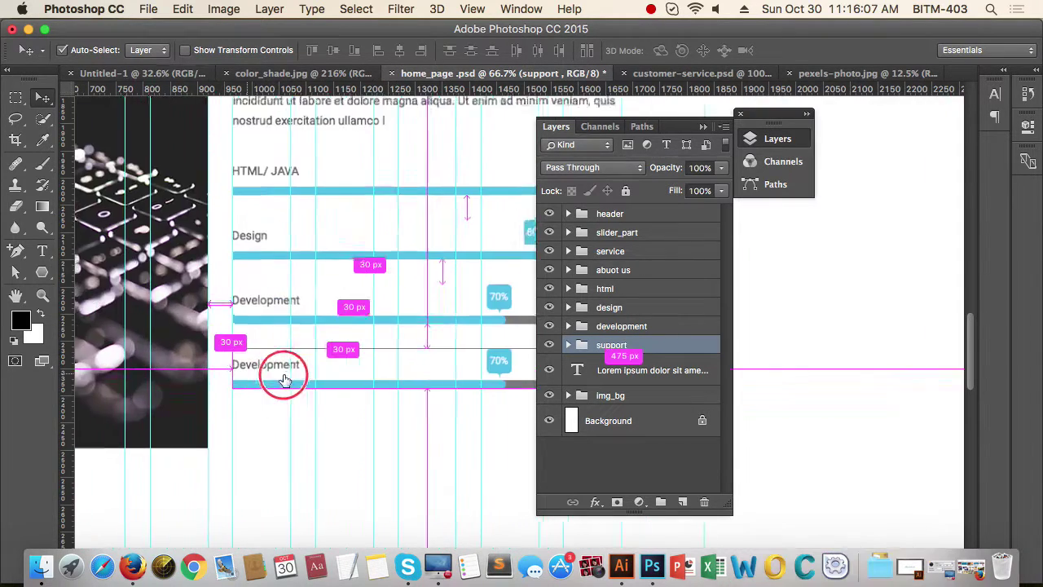
pyautogui.click(568, 345)
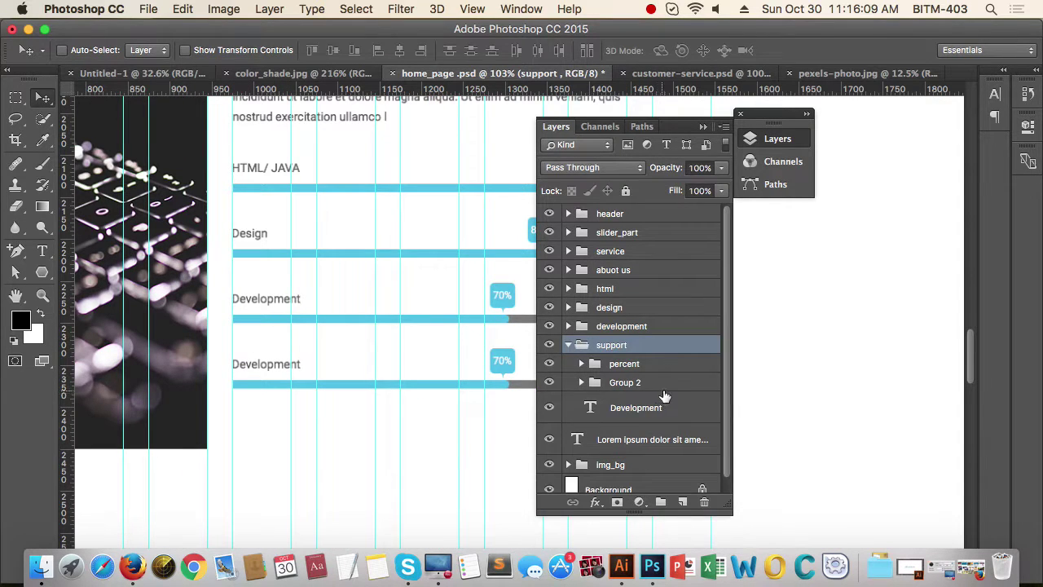
pyautogui.click(664, 396)
pyautogui.scroll(3, 319, 354)
pyautogui.press('t')
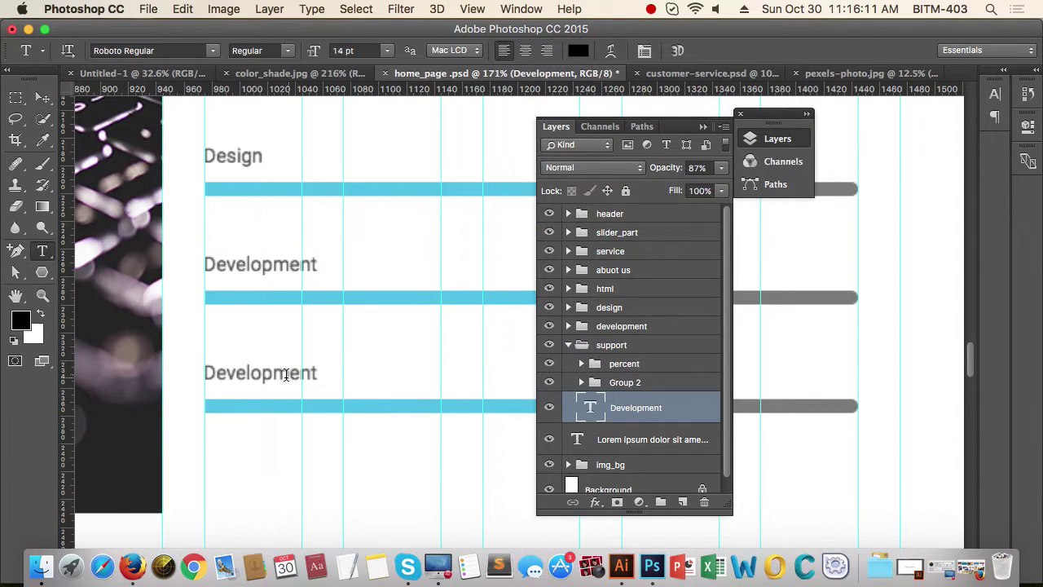
pyautogui.doubleClick(286, 374)
pyautogui.write('S')
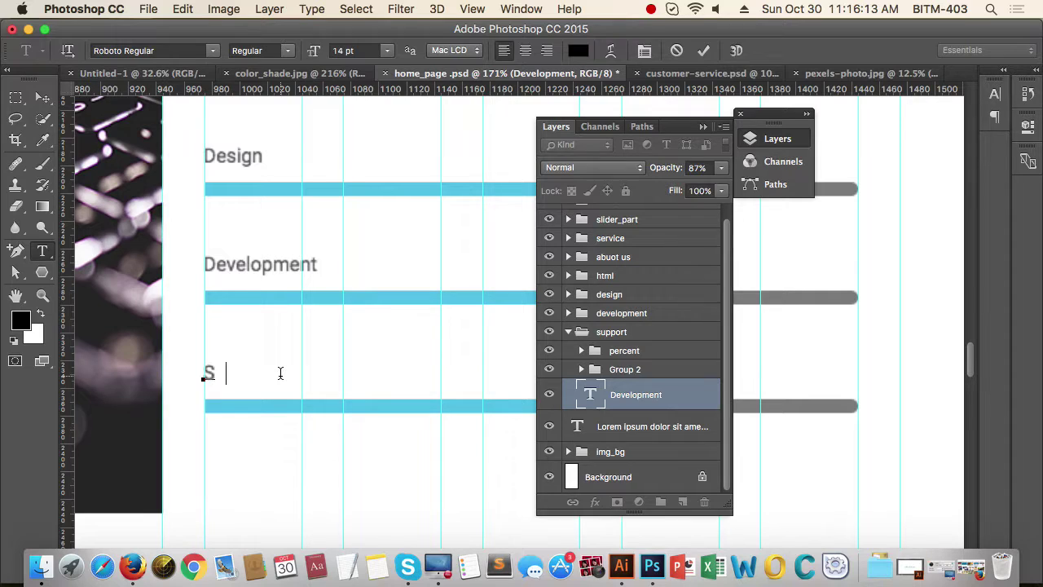
pyautogui.write('upport center')
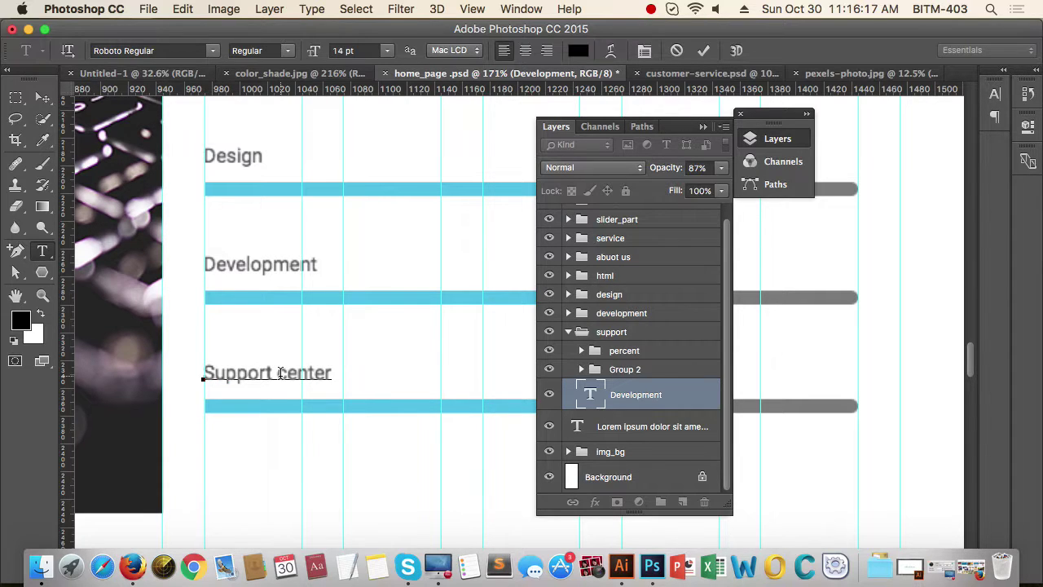
pyautogui.moveTo(288, 374); pyautogui.dragTo(281, 372)
pyautogui.write('C')
pyautogui.click(42, 98)
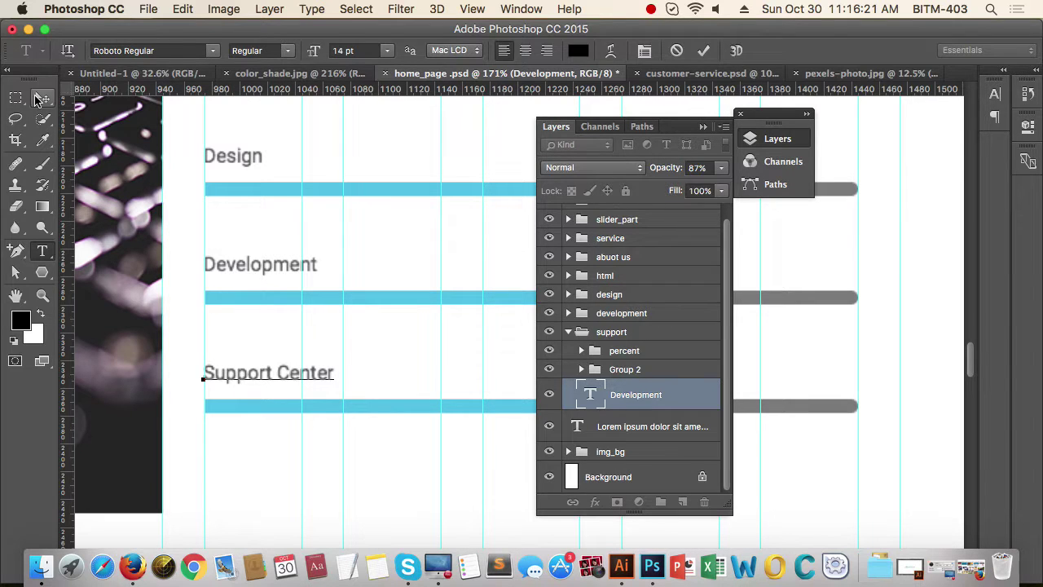
# Step: Set the width of the blue progress bar in the support group's Group 2 to 470 px
pyautogui.moveTo(378, 463); pyautogui.dragTo(295, 466)
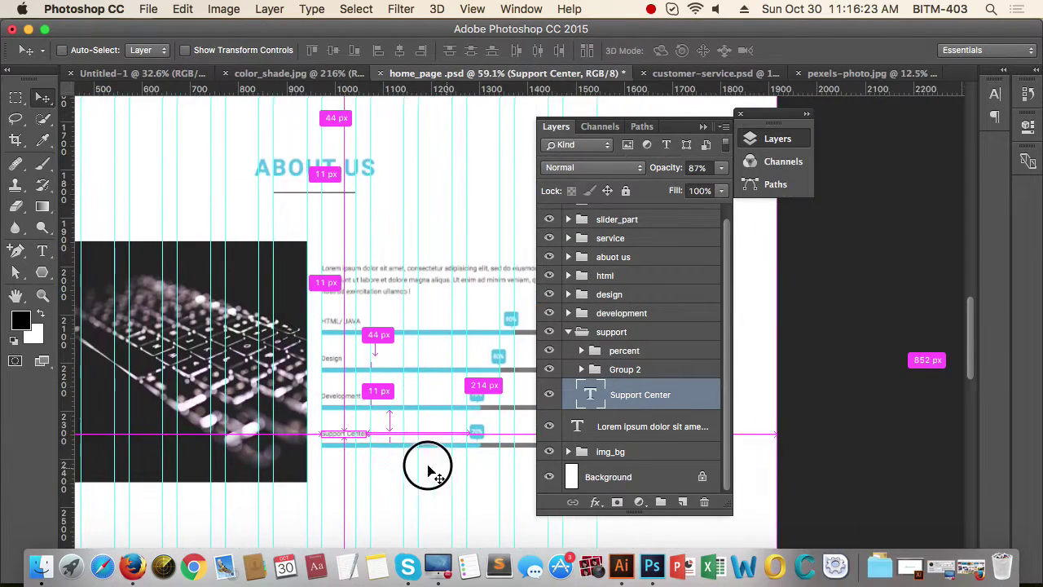
pyautogui.moveTo(426, 471); pyautogui.dragTo(388, 454)
pyautogui.moveTo(319, 435); pyautogui.dragTo(367, 440)
pyautogui.scroll(5, 368, 444)
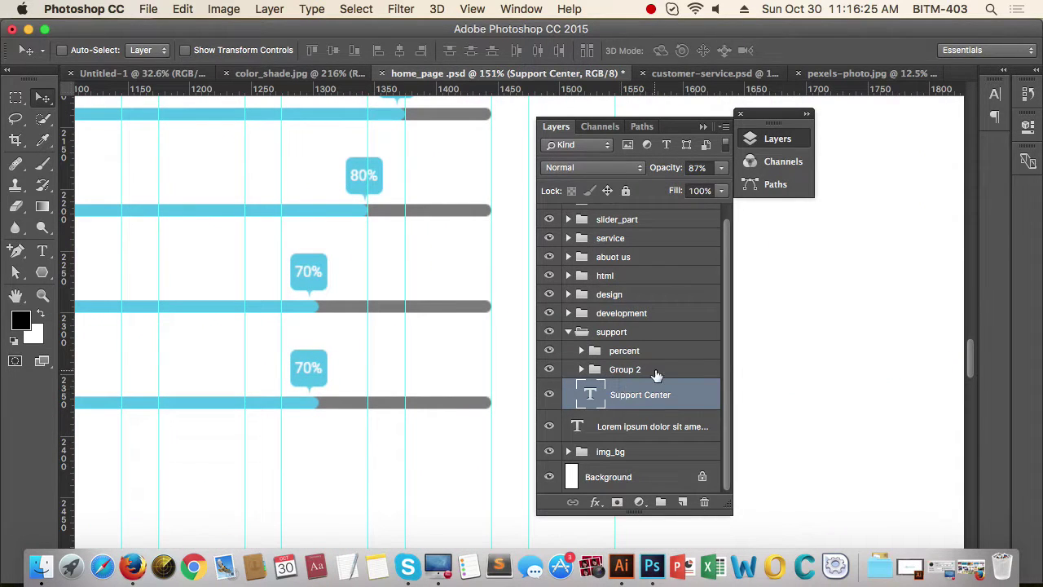
pyautogui.click(657, 374)
pyautogui.click(581, 369)
pyautogui.click(667, 395)
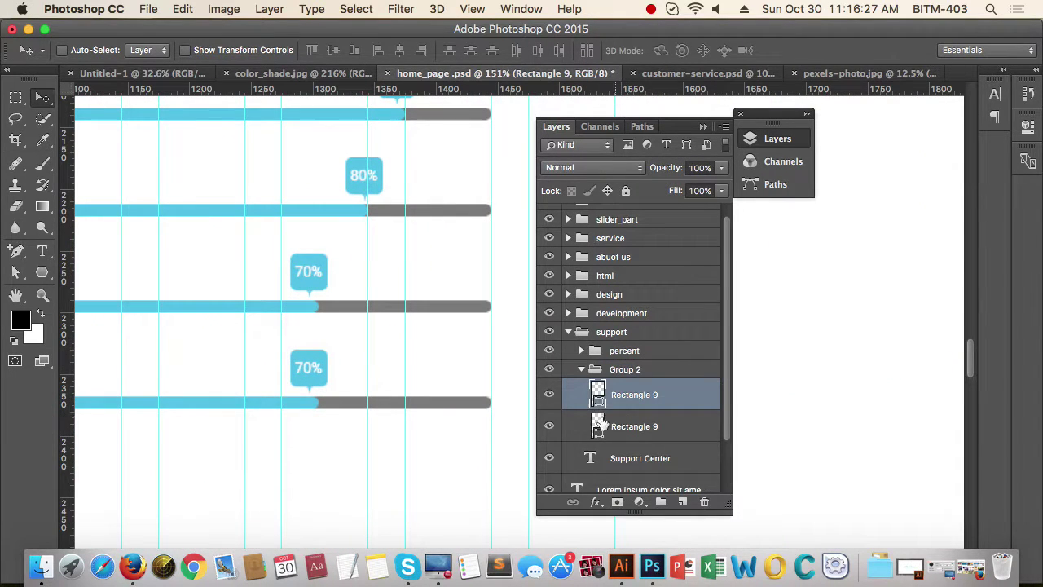
pyautogui.click(551, 394)
pyautogui.click(551, 395)
pyautogui.click(1028, 129)
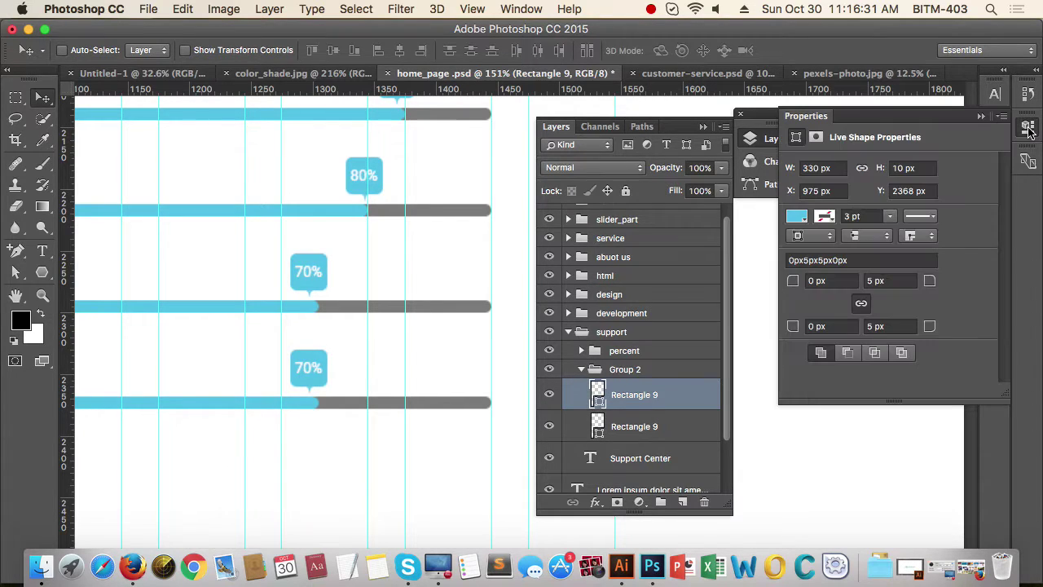
pyautogui.click(841, 169)
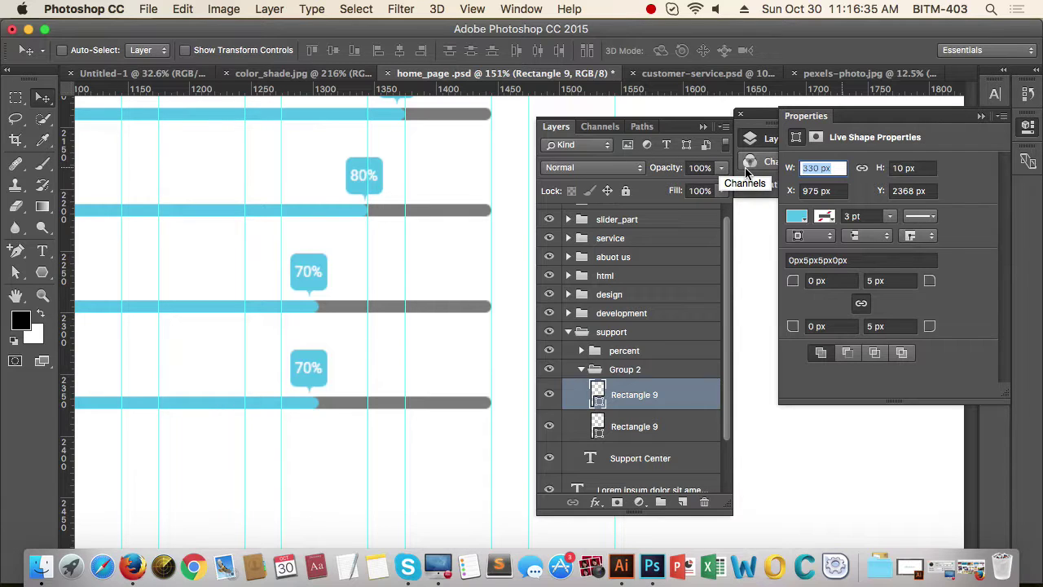
pyautogui.write('70')
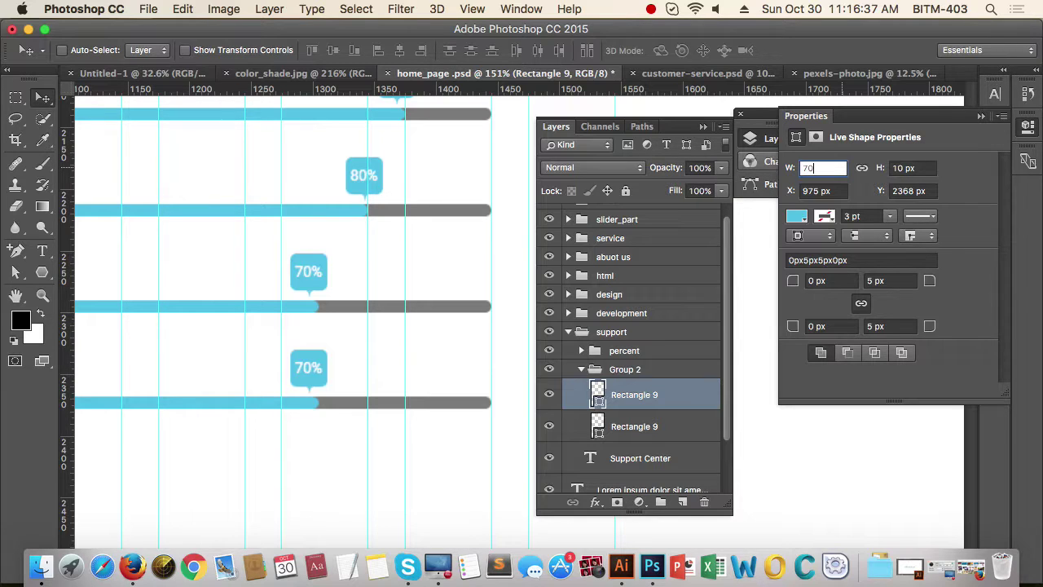
pyautogui.click(789, 170)
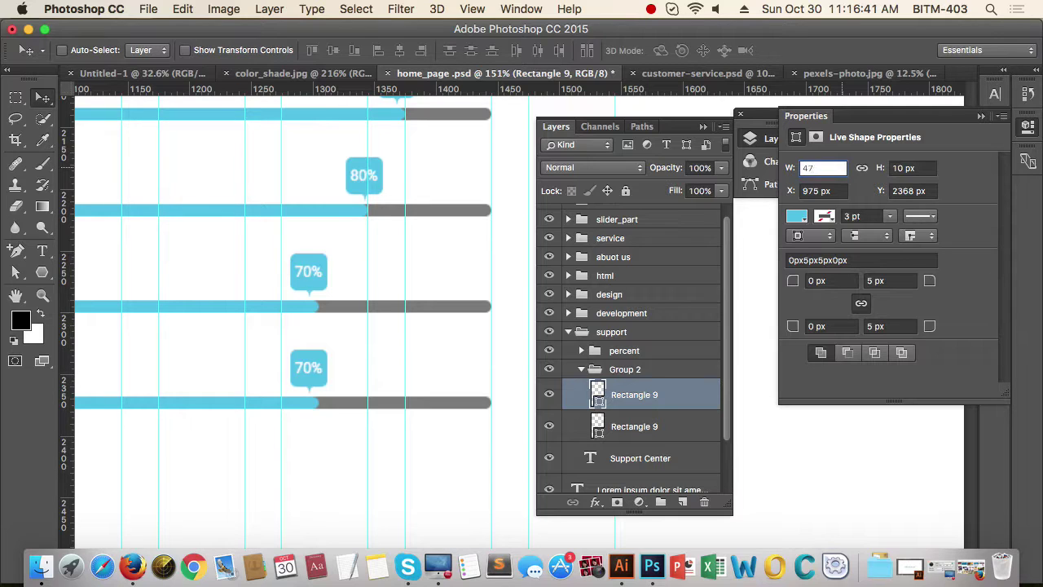
pyautogui.write('470')
pyautogui.press('Return')
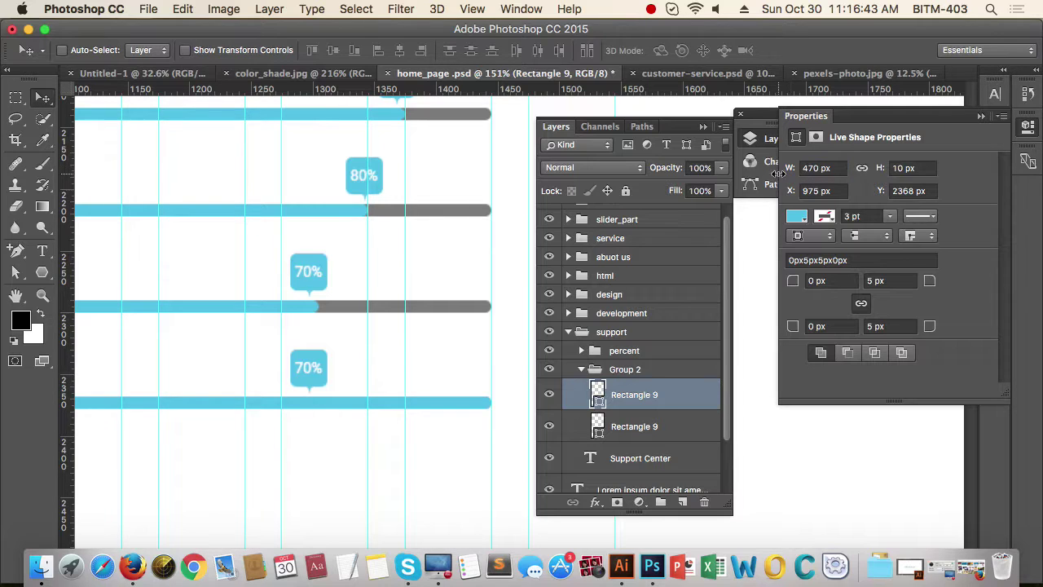
pyautogui.click(980, 116)
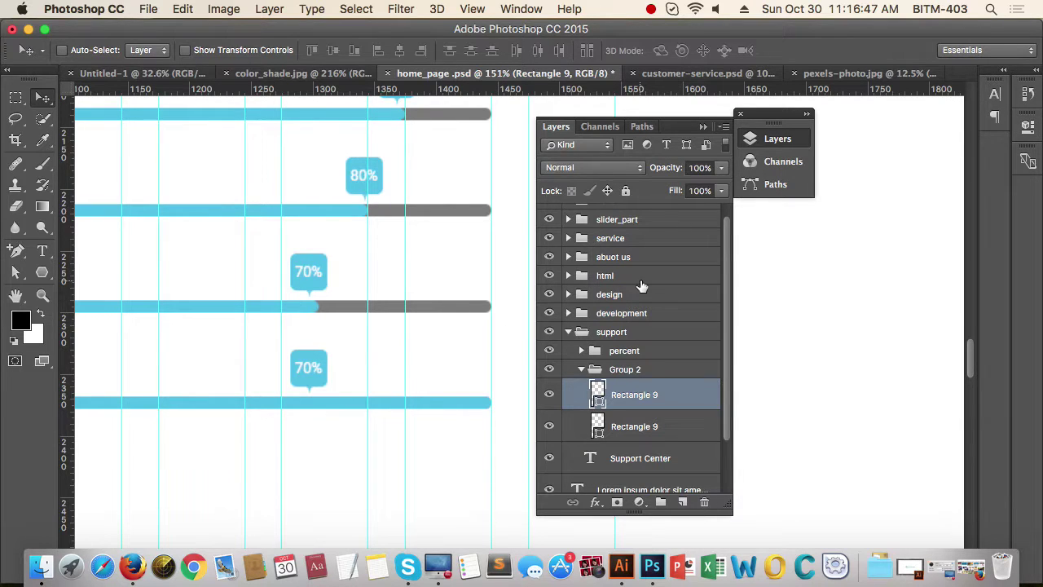
# Step: Move the support row's percent badge along its bar until its edge aligns with the bar's right end
pyautogui.moveTo(394, 431); pyautogui.dragTo(365, 433)
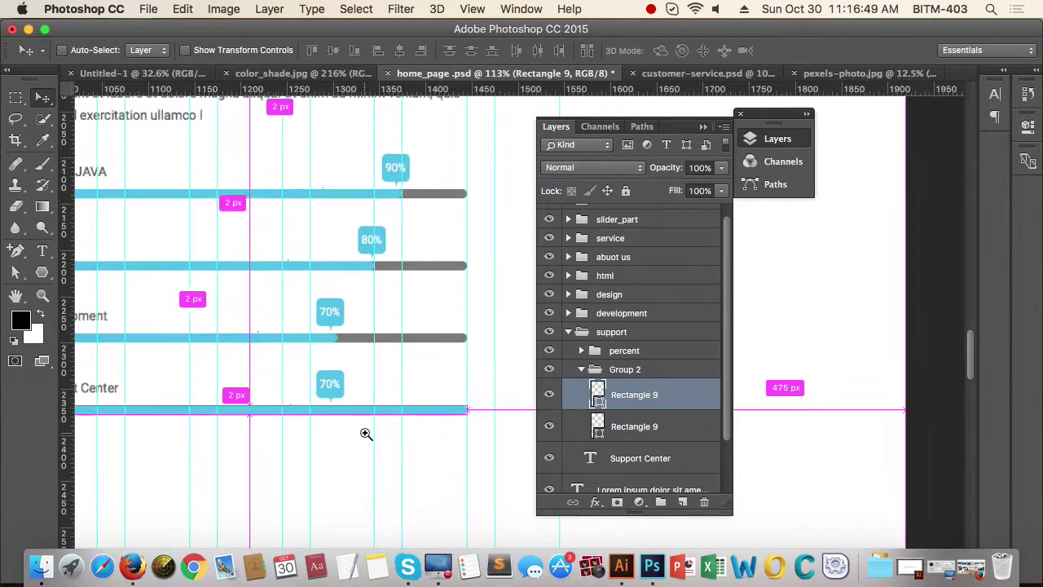
pyautogui.click(664, 354)
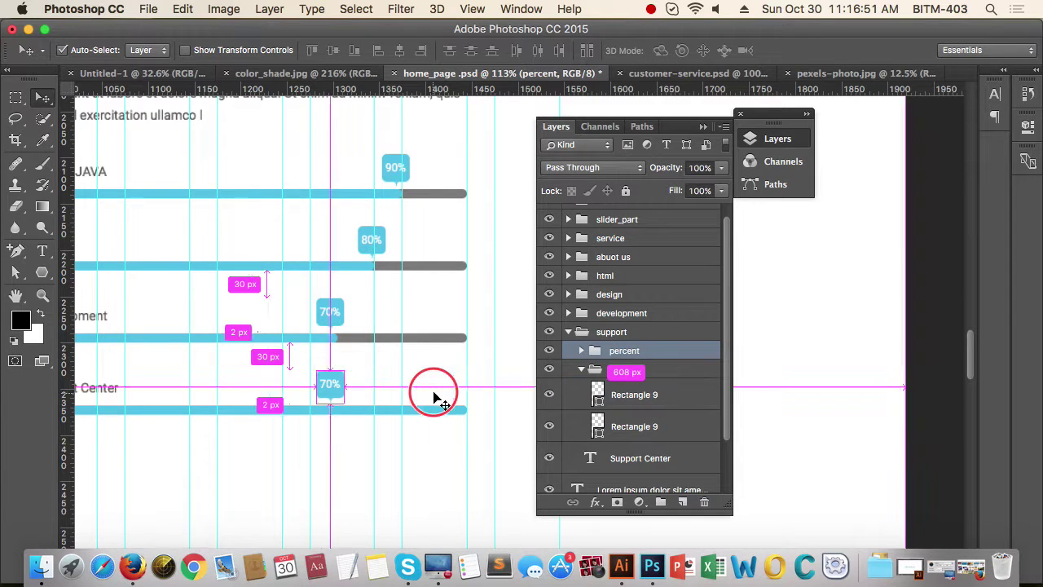
pyautogui.moveTo(432, 391); pyautogui.dragTo(451, 391)
pyautogui.moveTo(350, 390); pyautogui.dragTo(469, 393)
pyautogui.scroll(10, 489, 389)
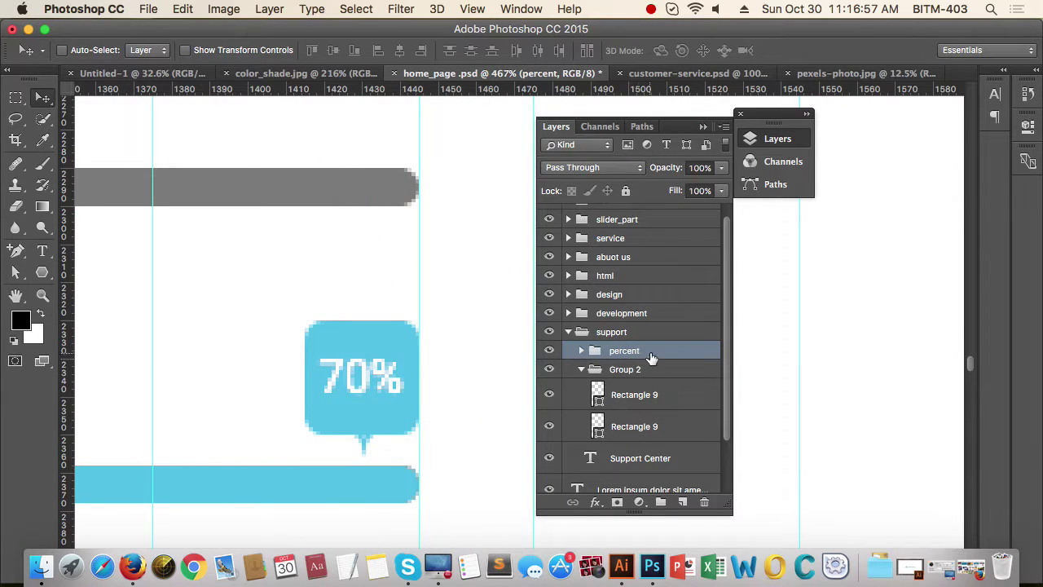
# Step: Expand the support row's percent group, change the badge text to 100% and shift the text left to fit inside the badge
pyautogui.click(581, 350)
pyautogui.click(607, 378)
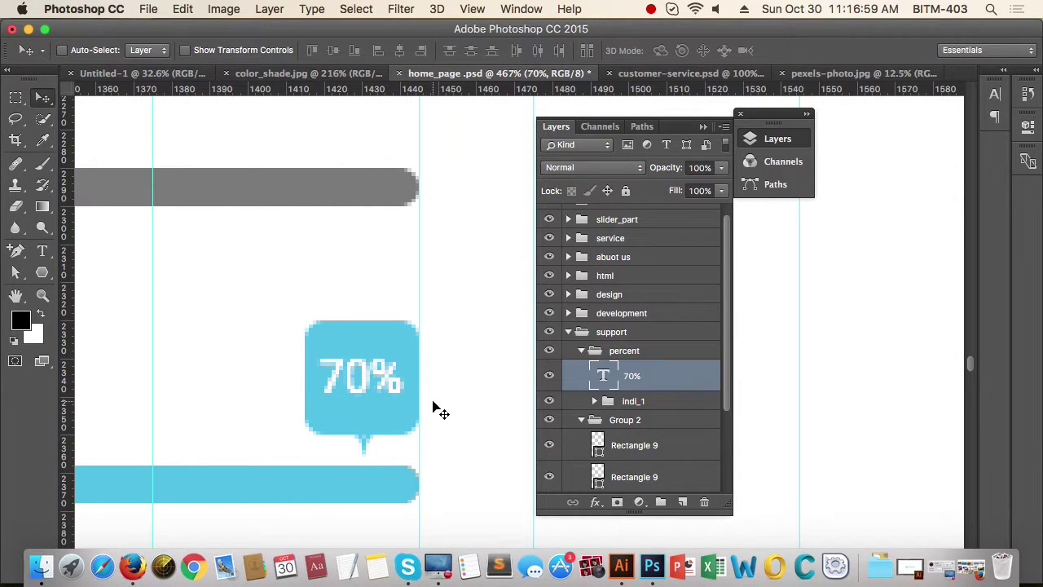
pyautogui.press('t')
pyautogui.moveTo(368, 379); pyautogui.dragTo(329, 380)
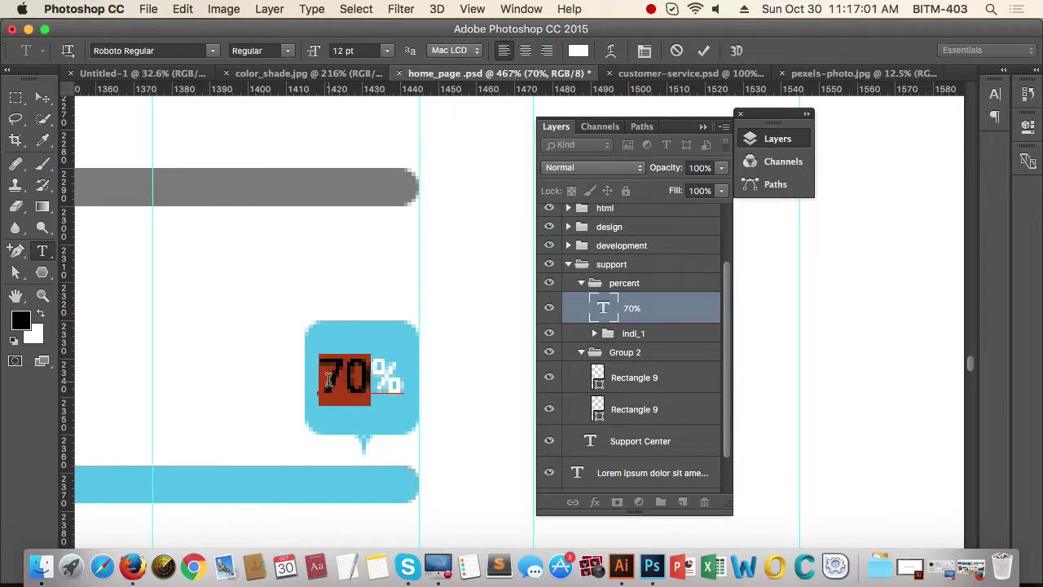
pyautogui.write('100')
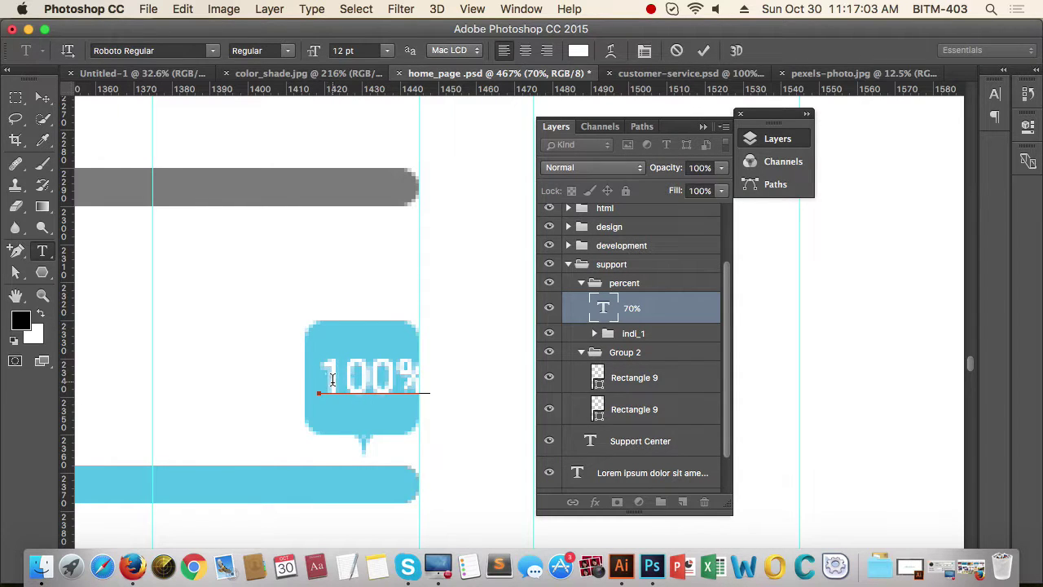
pyautogui.click(42, 98)
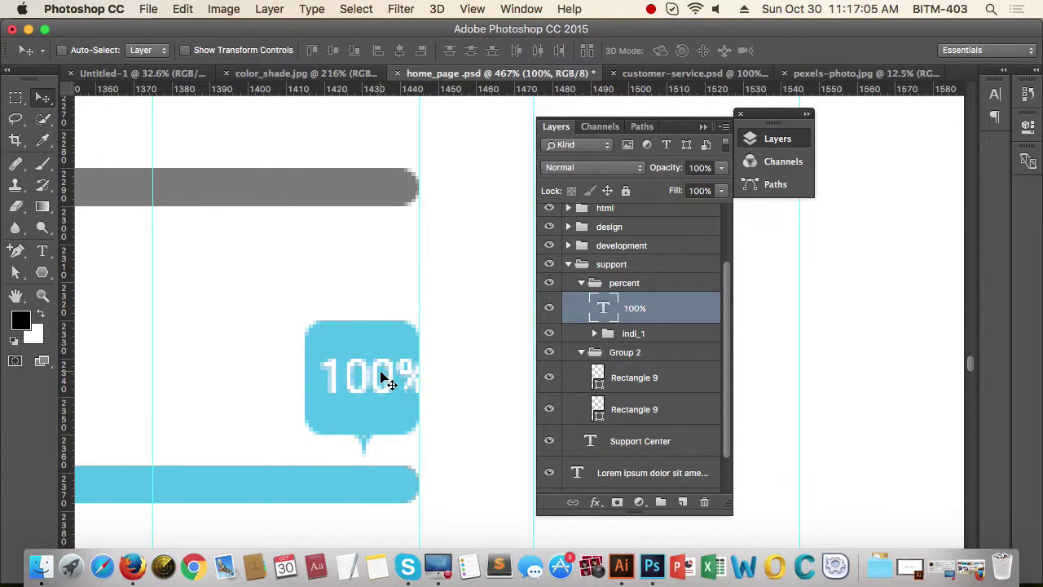
pyautogui.moveTo(381, 371); pyautogui.dragTo(272, 380)
pyautogui.moveTo(437, 401); pyautogui.dragTo(377, 415)
# Step: Collapse the percent group, Group 2 and the support group
pyautogui.click(580, 284)
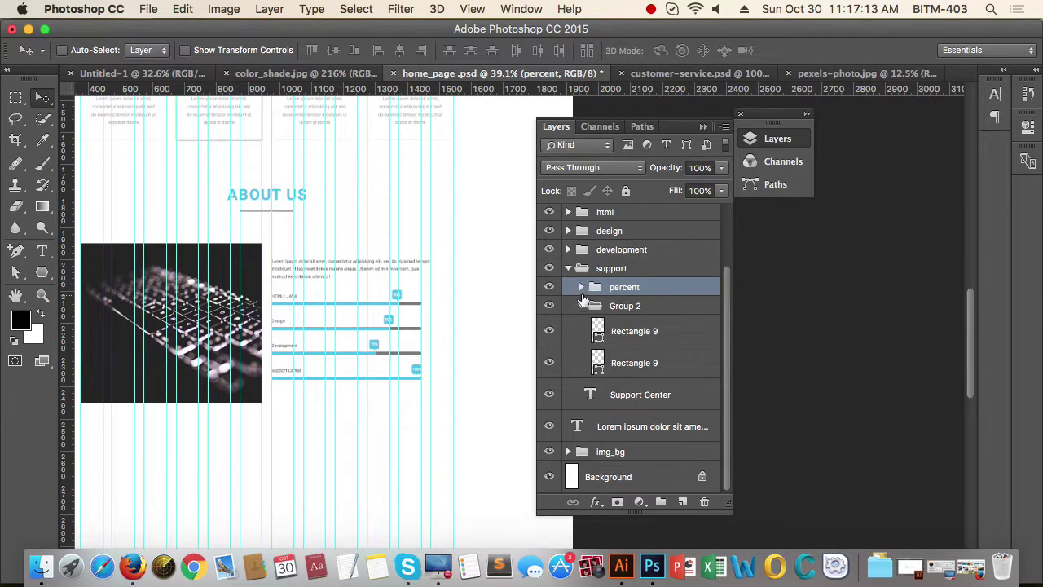
pyautogui.click(581, 306)
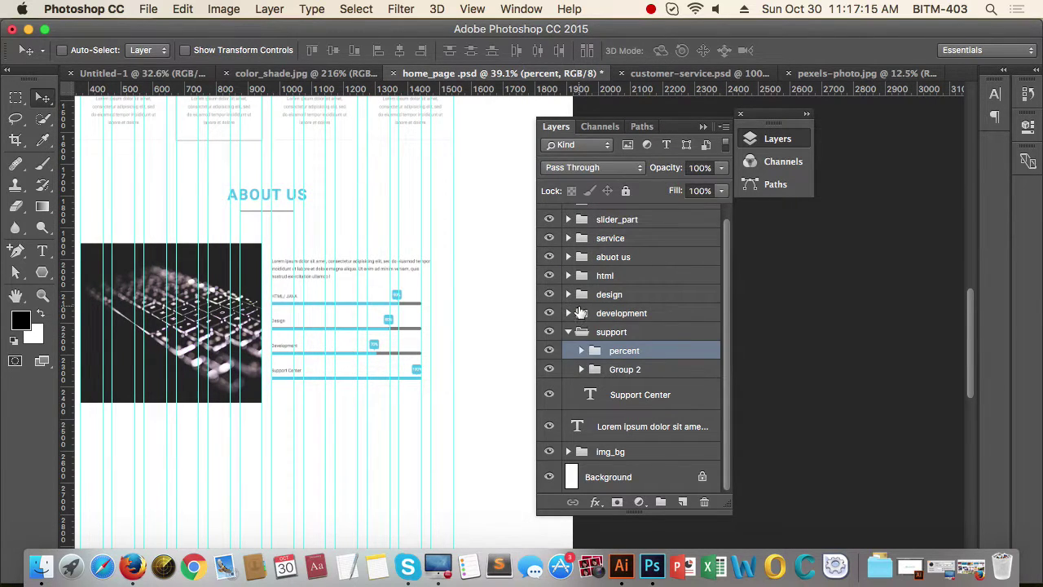
pyautogui.click(569, 332)
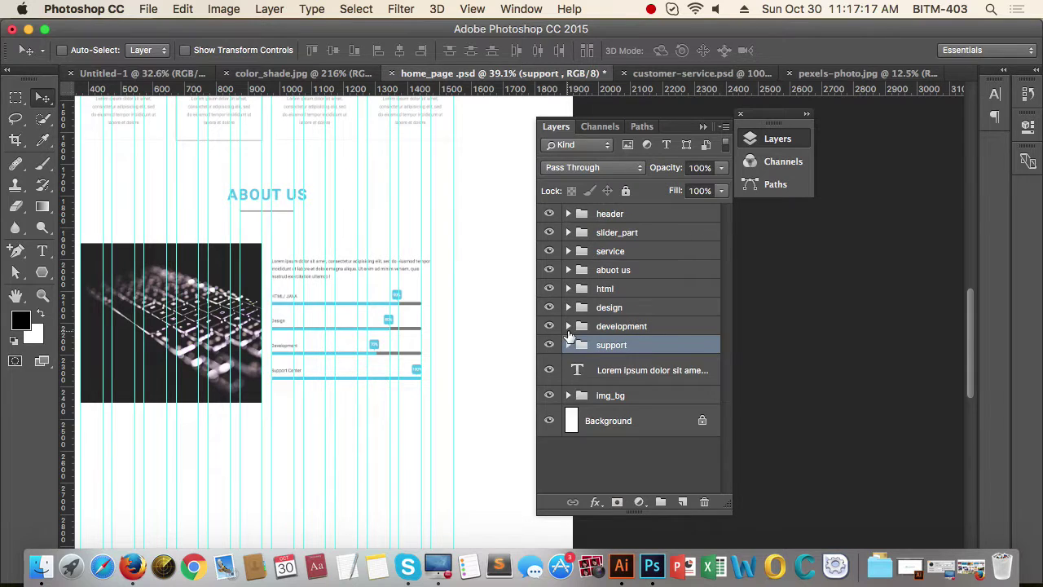
# Step: Combine the html, design, development and support groups into one parent group
pyautogui.moveTo(443, 418); pyautogui.dragTo(410, 426)
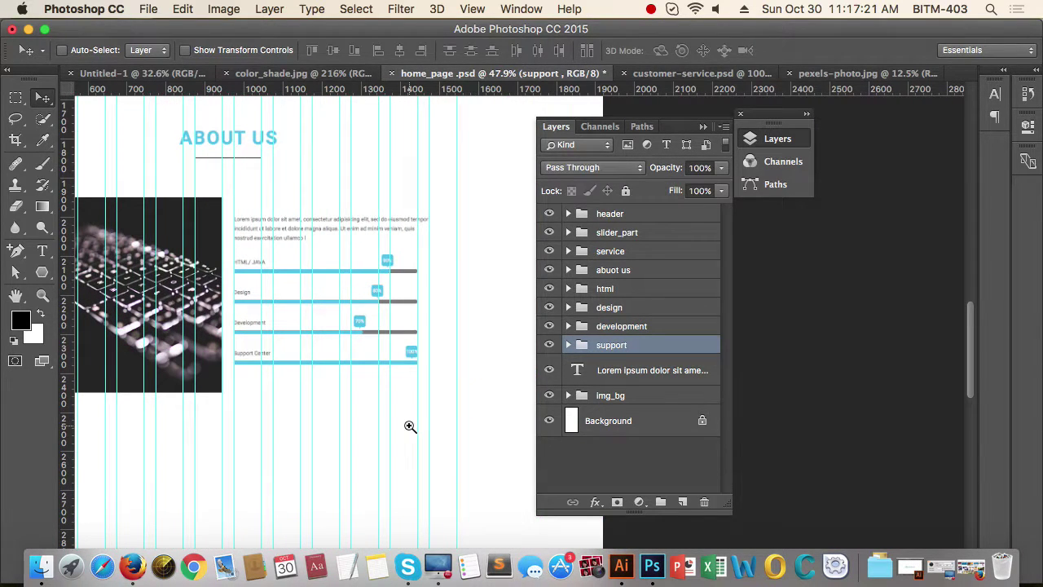
pyautogui.click(633, 290)
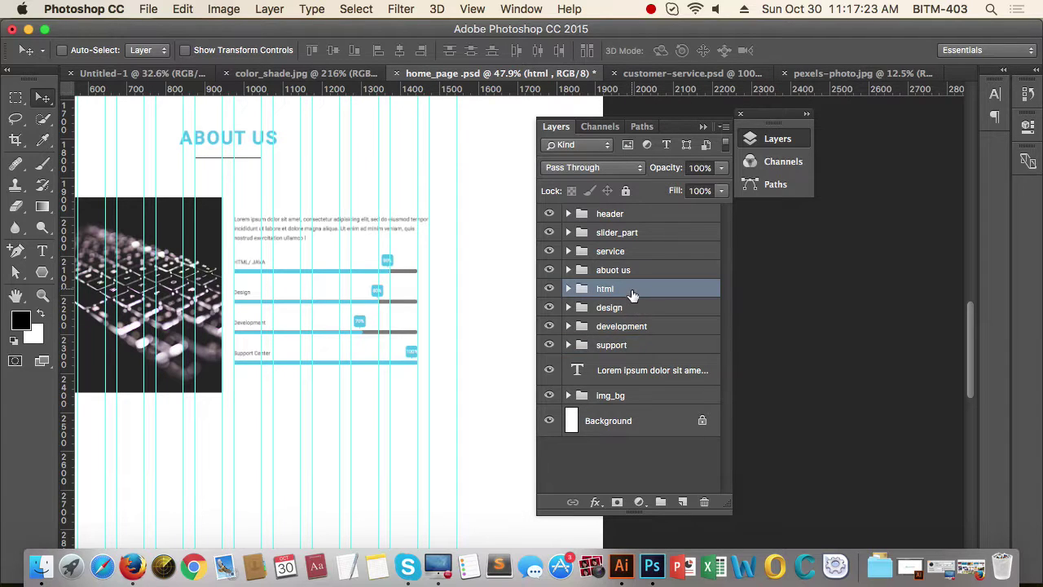
pyautogui.keyDown('shift'); pyautogui.click(646, 345); pyautogui.keyUp('shift')
pyautogui.press('super+g')
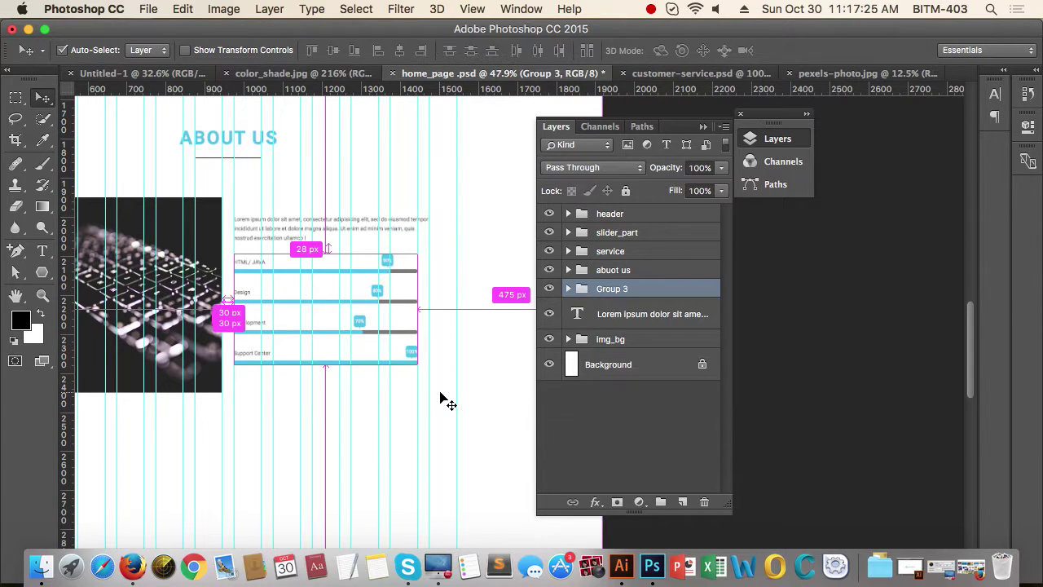
# Step: Move the Lorem ipsum text layer above the skill rows group, and group the two together
pyautogui.keyDown('shift'); pyautogui.click(646, 318); pyautogui.keyUp('shift')
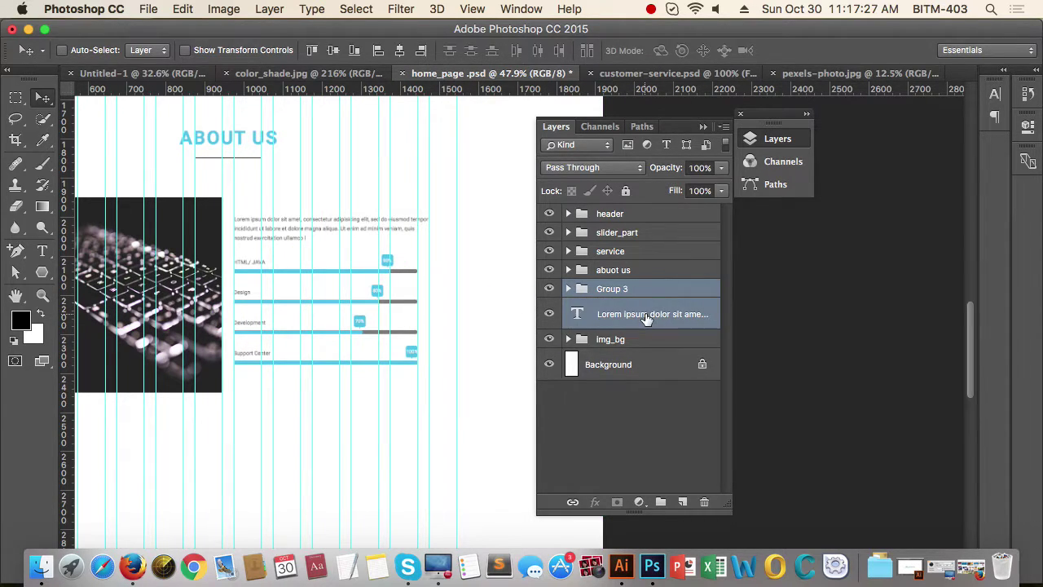
pyautogui.click(646, 316)
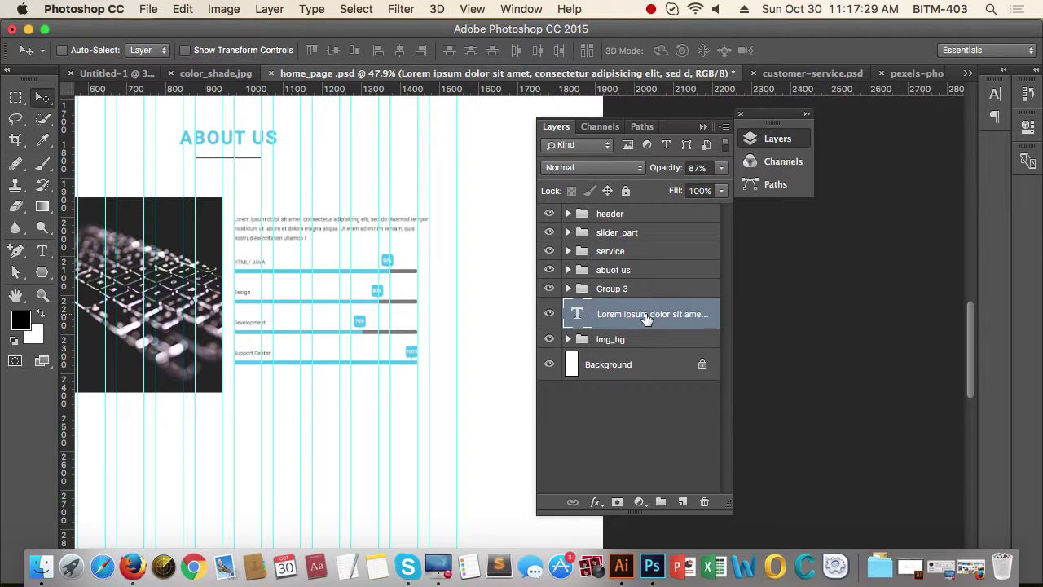
pyautogui.press('super+bracketright')
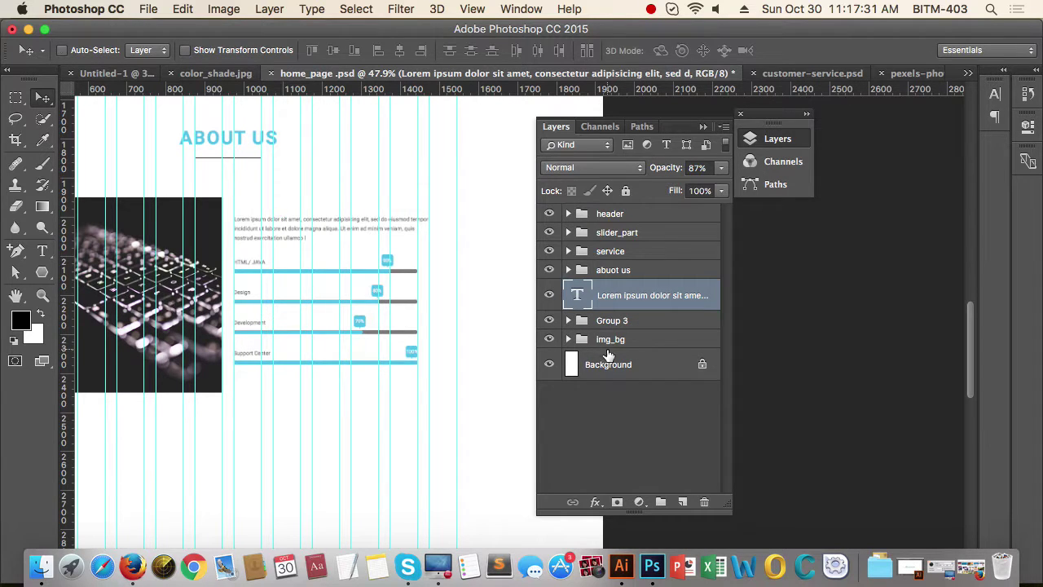
pyautogui.moveTo(428, 442); pyautogui.dragTo(359, 427)
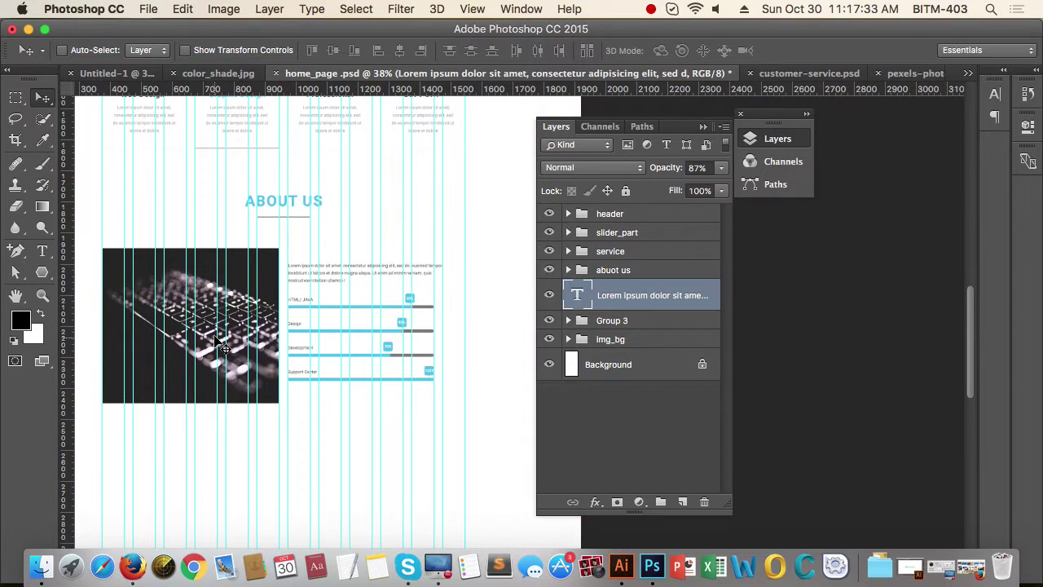
pyautogui.keyDown('super'); pyautogui.click(664, 320); pyautogui.keyUp('super')
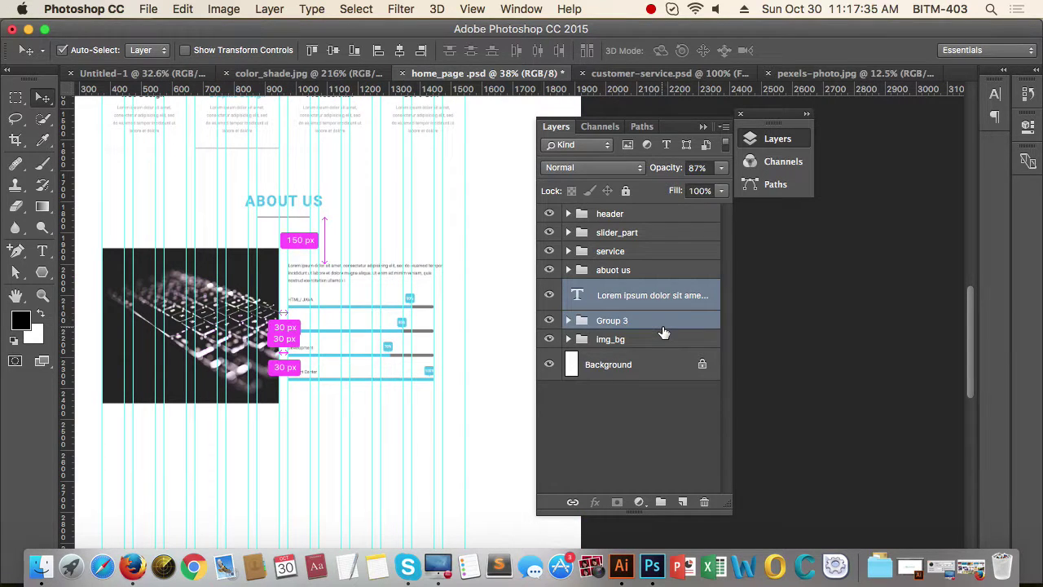
pyautogui.press('super+g')
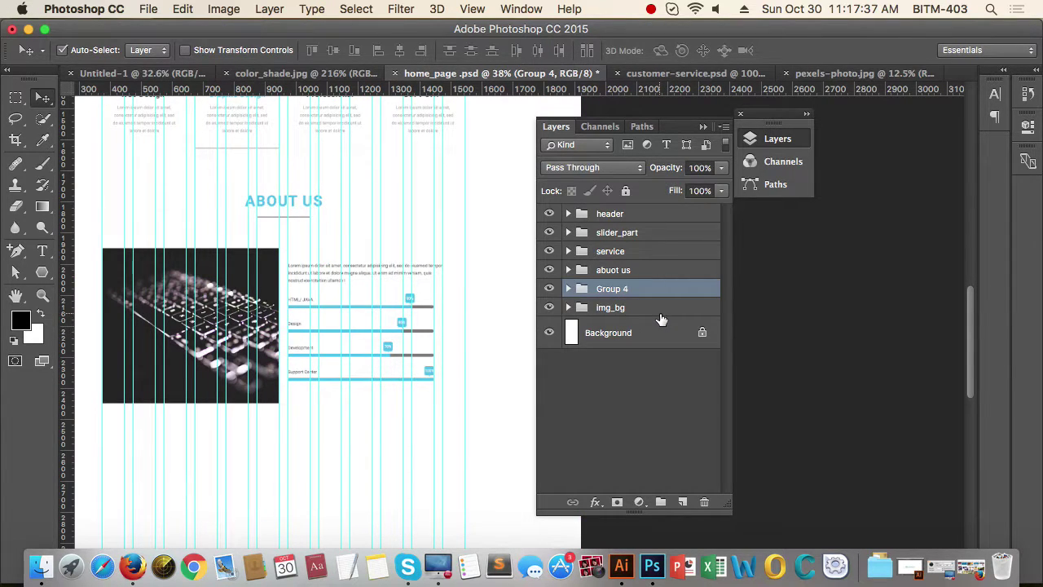
# Step: Align the vertical centers of the text and skill bars group and the img_bg image group
pyautogui.keyDown('super'); pyautogui.click(660, 313); pyautogui.keyUp('super')
pyautogui.click(334, 52)
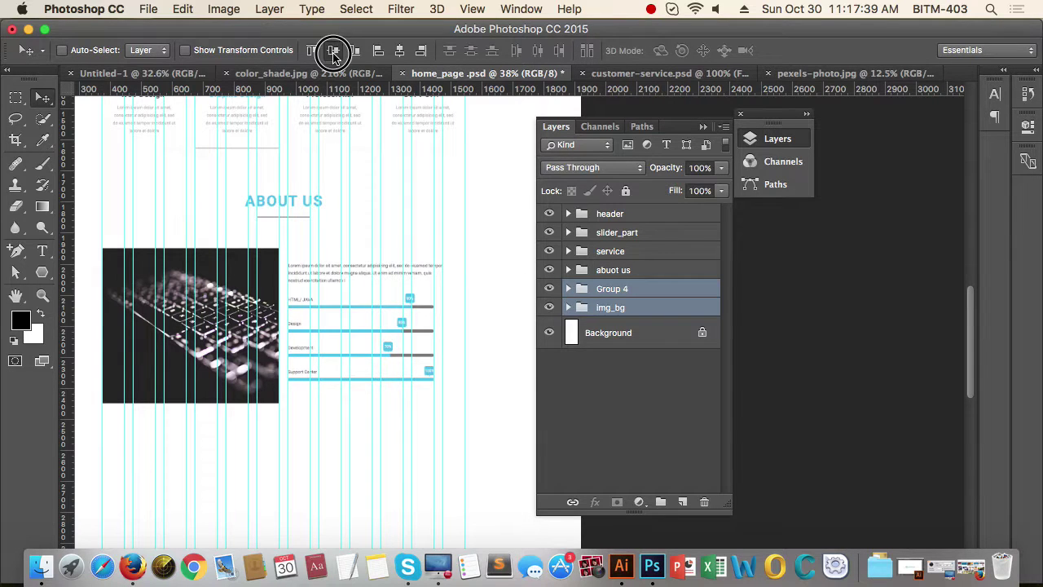
pyautogui.moveTo(375, 414); pyautogui.dragTo(327, 412)
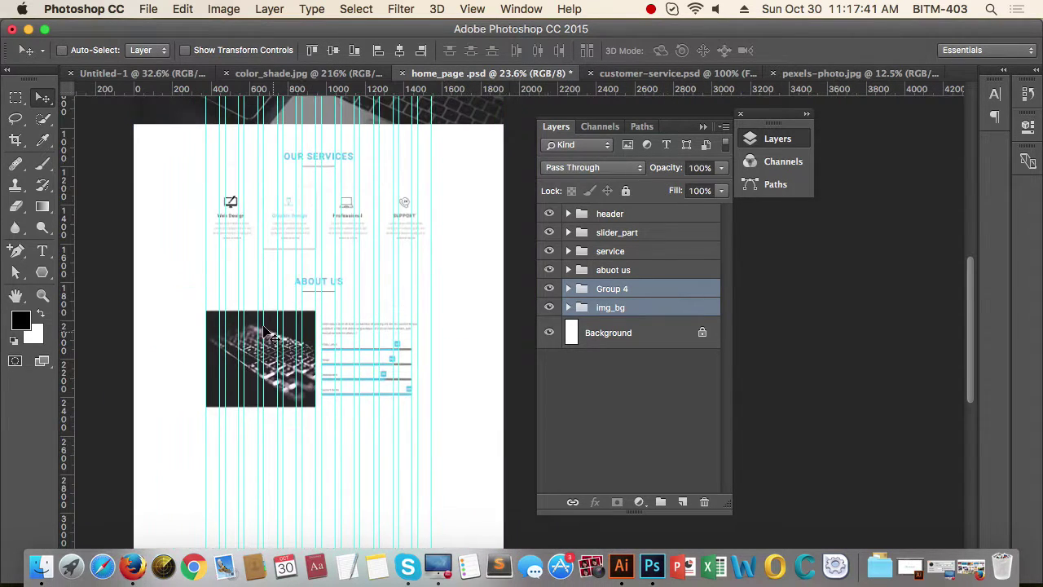
pyautogui.moveTo(426, 447); pyautogui.dragTo(454, 392)
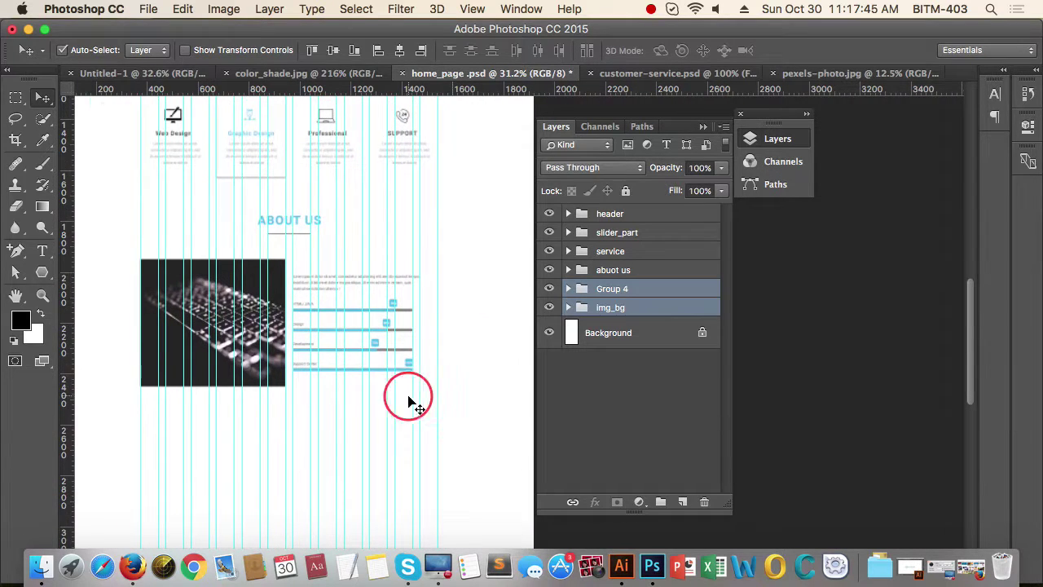
pyautogui.scroll(1, 407, 400)
# Step: Expand Group 4 and delete the Lorem ipsum paragraph's text from "Ut enim ad minim veniam" to its end
pyautogui.click(629, 307)
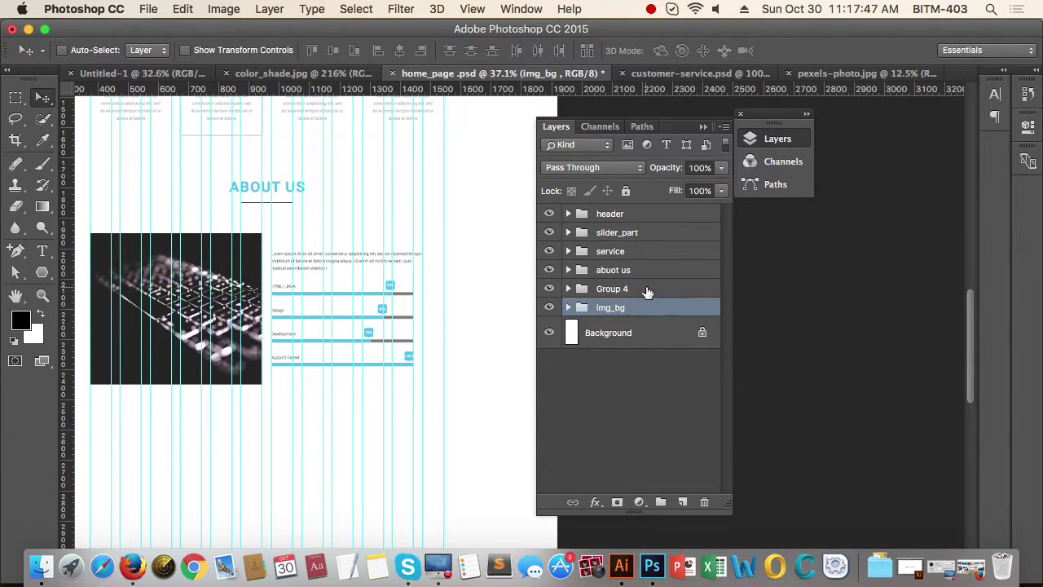
pyautogui.click(646, 290)
pyautogui.click(569, 290)
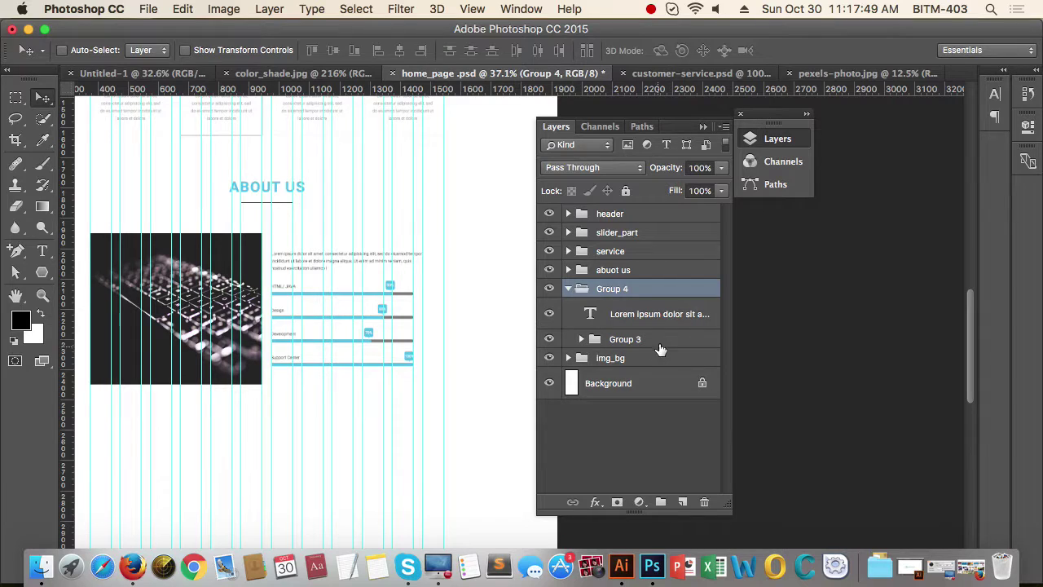
pyautogui.click(671, 317)
pyautogui.scroll(7, 344, 256)
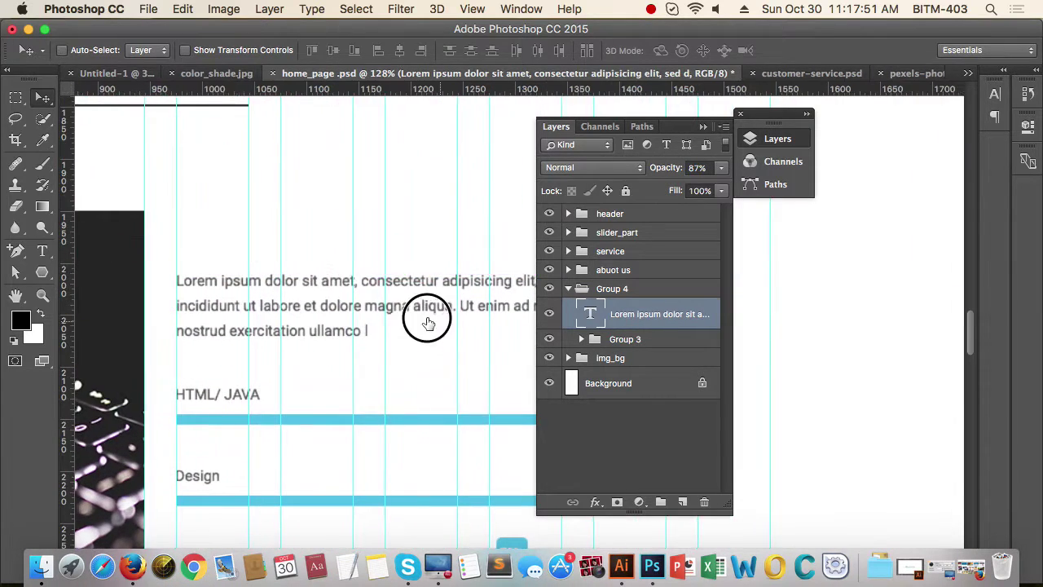
pyautogui.moveTo(428, 324); pyautogui.dragTo(317, 314)
pyautogui.moveTo(375, 325); pyautogui.dragTo(343, 316)
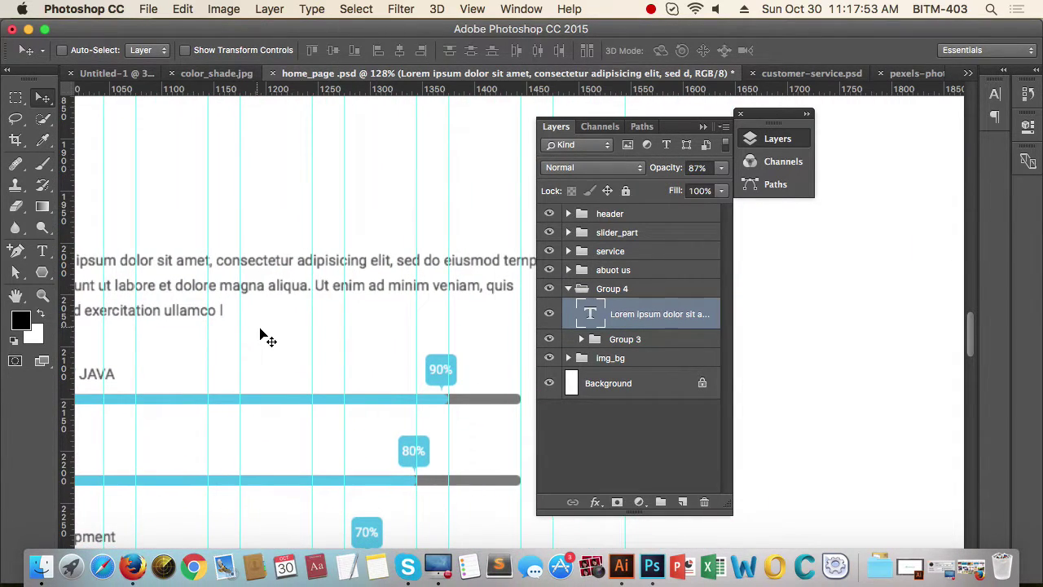
pyautogui.scroll(-5, 231, 322)
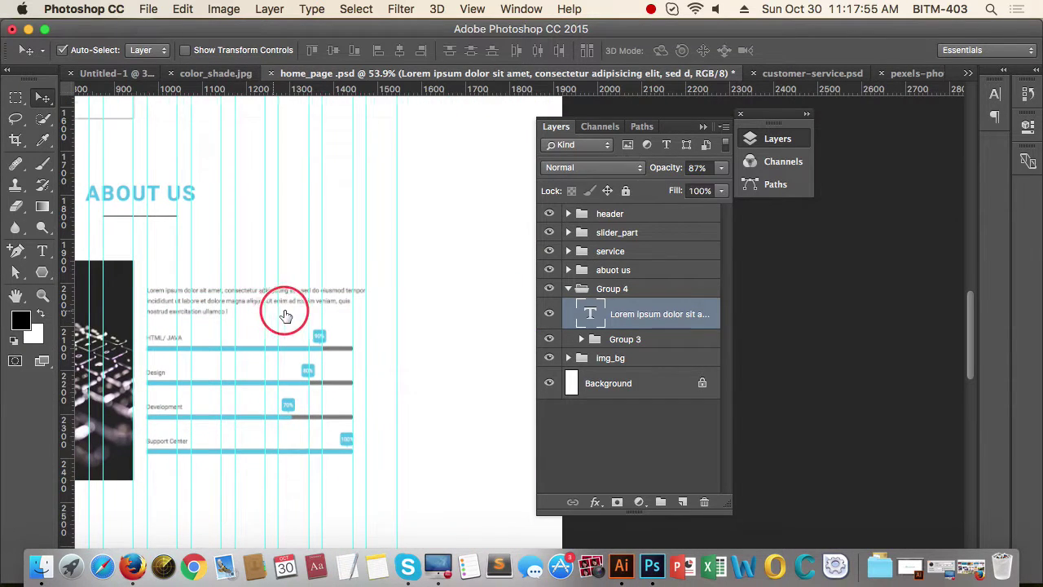
pyautogui.scroll(4, 314, 322)
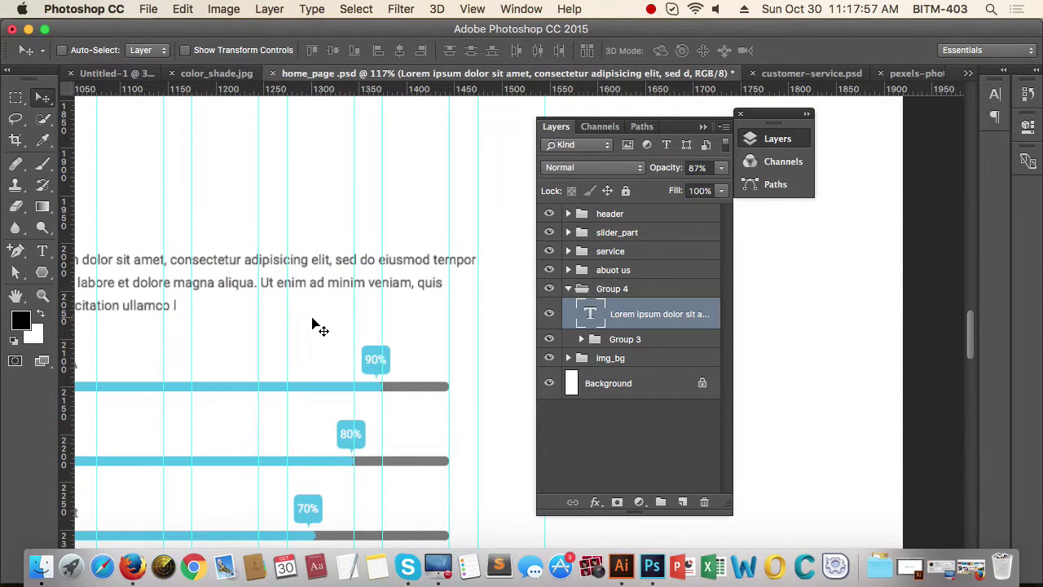
pyautogui.press('t')
pyautogui.moveTo(262, 282); pyautogui.dragTo(302, 302)
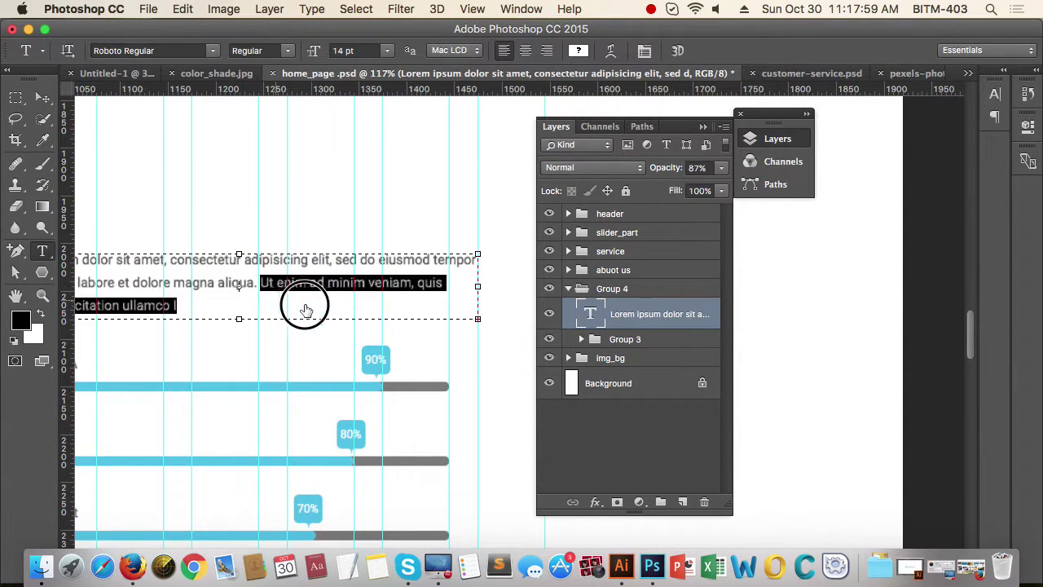
pyautogui.press('BackSpace')
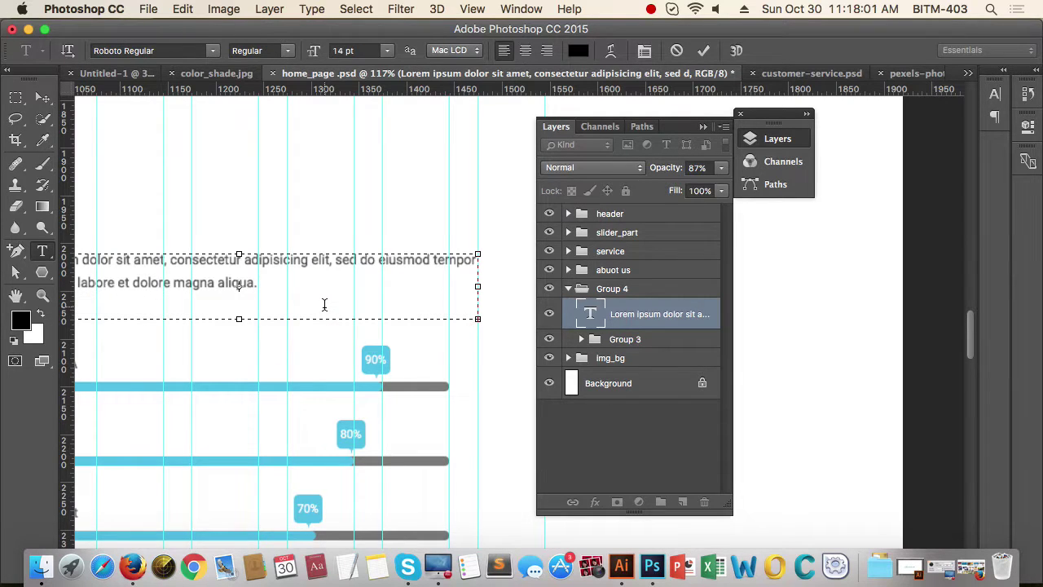
# Step: Reduce the height of the Lorem ipsum text box to fit its two remaining lines
pyautogui.moveTo(237, 319); pyautogui.dragTo(238, 289)
pyautogui.click(43, 97)
pyautogui.click(187, 270)
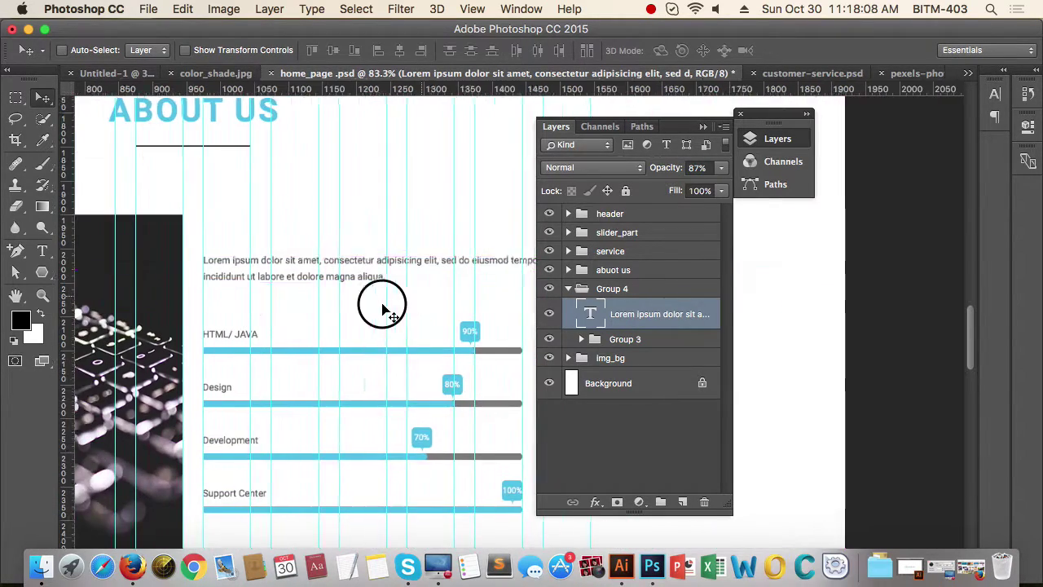
# Step: Examine the page layout from the hero banner down to the About Us paragraph and its spacing above the skill bars
pyautogui.moveTo(382, 304); pyautogui.dragTo(293, 303)
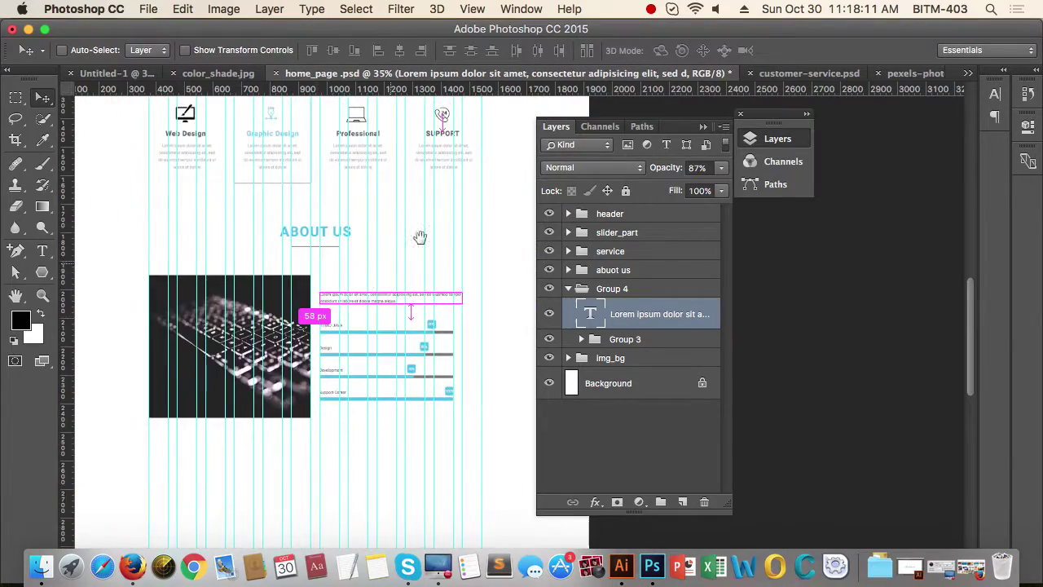
pyautogui.moveTo(419, 236); pyautogui.dragTo(416, 414)
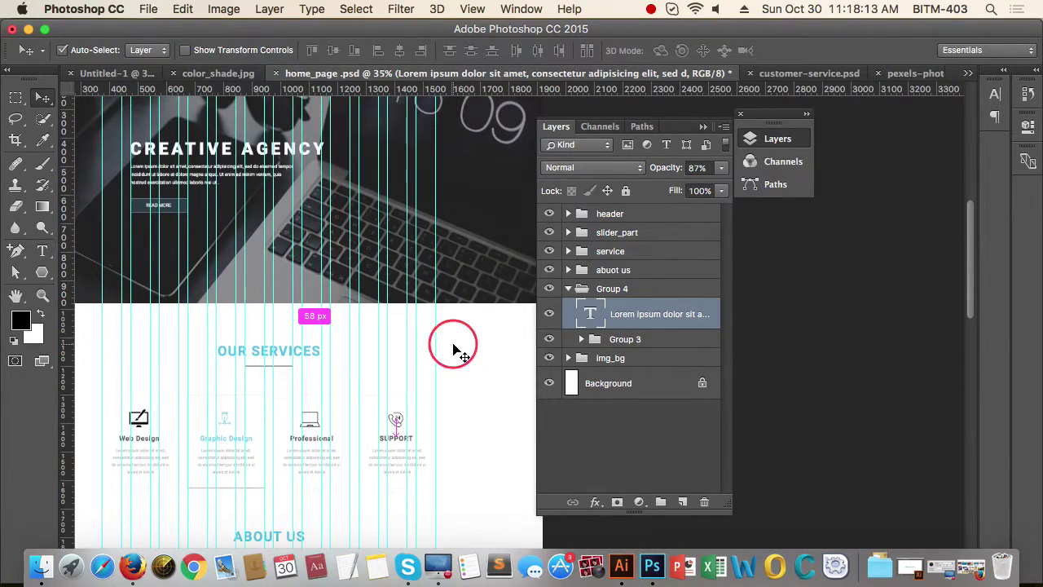
pyautogui.moveTo(453, 344); pyautogui.dragTo(431, 367)
pyautogui.moveTo(453, 425); pyautogui.dragTo(415, 303)
pyautogui.moveTo(362, 388); pyautogui.dragTo(461, 393)
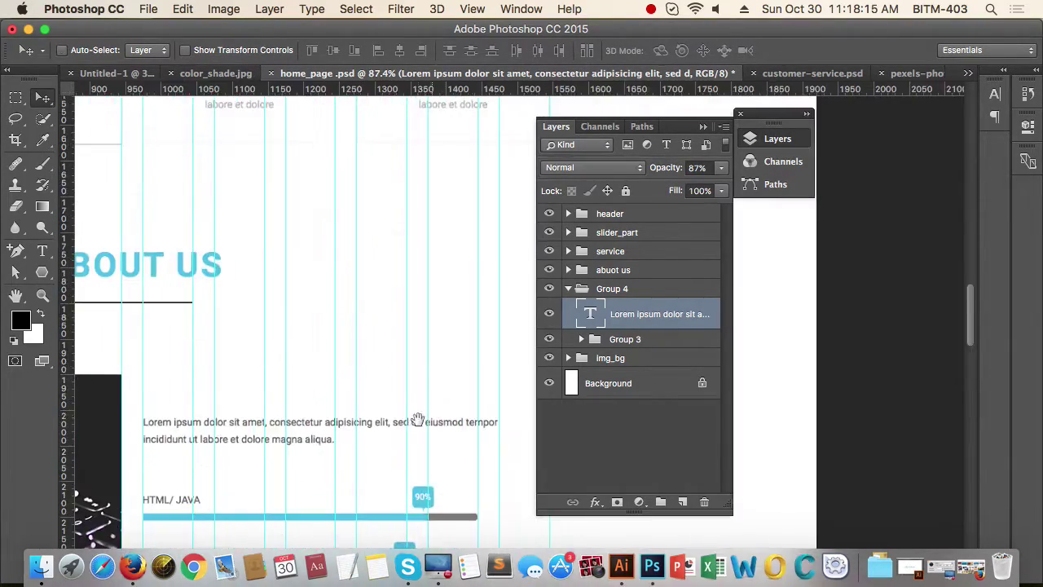
pyautogui.moveTo(419, 419); pyautogui.dragTo(395, 346)
pyautogui.moveTo(363, 384); pyautogui.dragTo(396, 383)
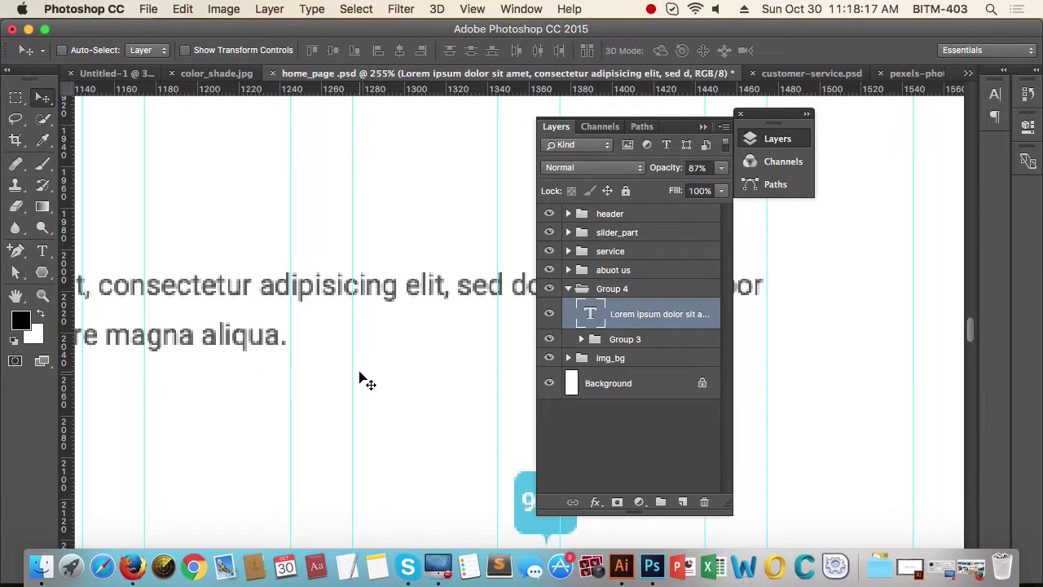
pyautogui.press('u')
pyautogui.click(365, 369)
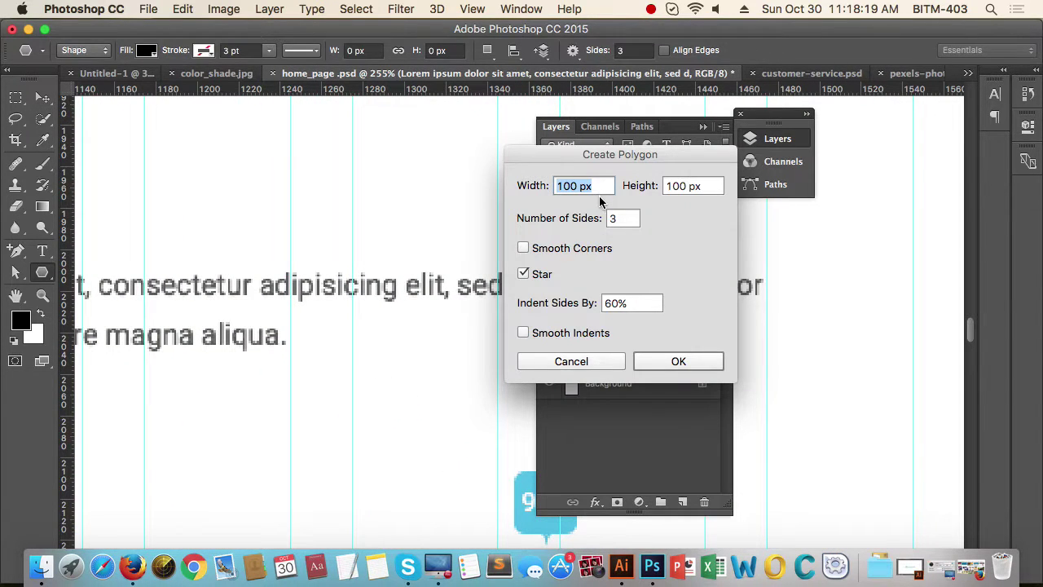
pyautogui.click(677, 364)
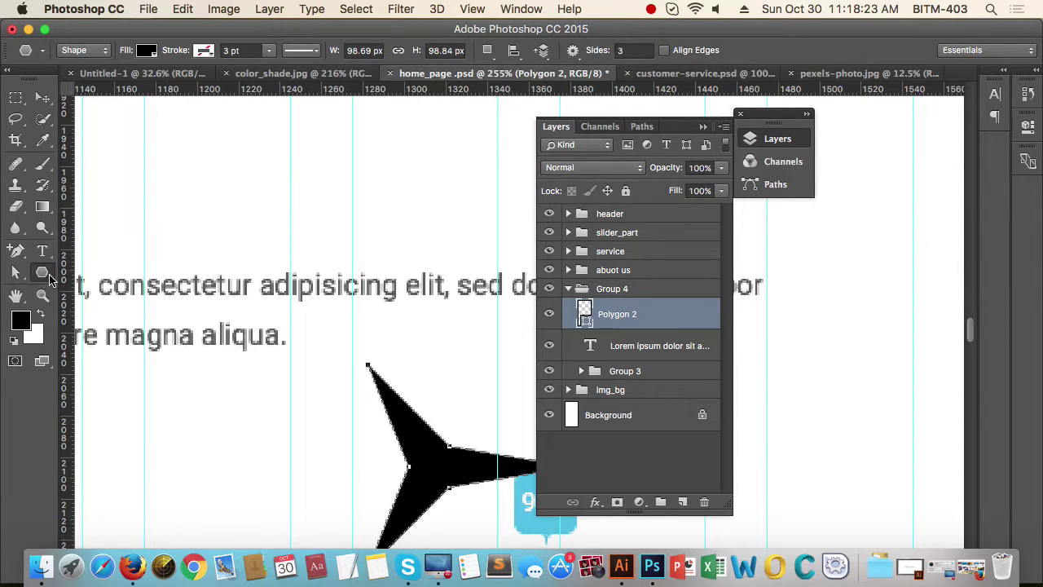
pyautogui.click(46, 279)
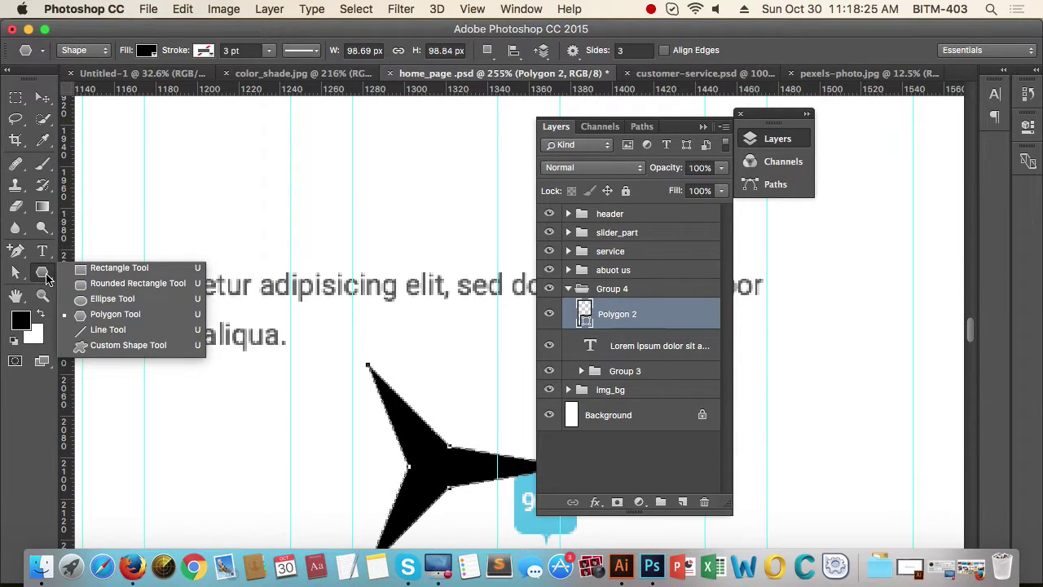
pyautogui.click(71, 274)
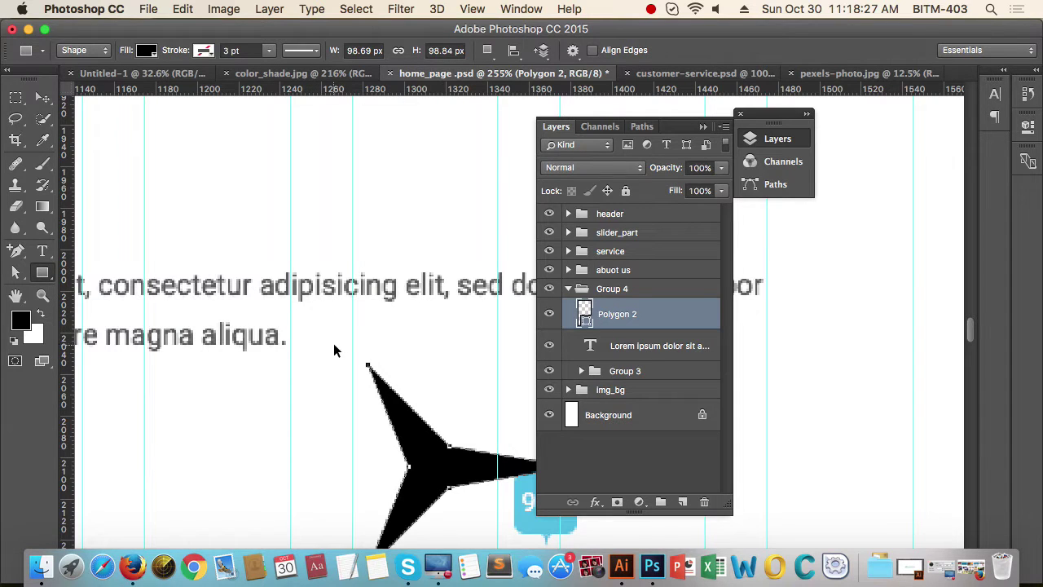
pyautogui.moveTo(357, 338); pyautogui.dragTo(299, 347)
pyautogui.press('Delete')
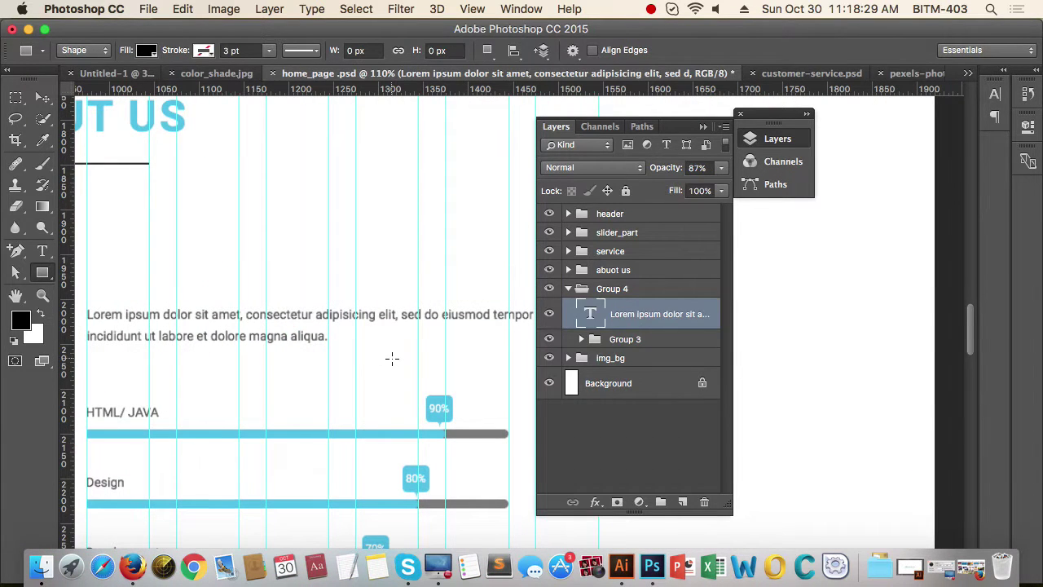
# Step: Try a black rectangle 100 px wide and 30 px high between the About Us paragraph and the skill bars
pyautogui.scroll(3, 391, 357)
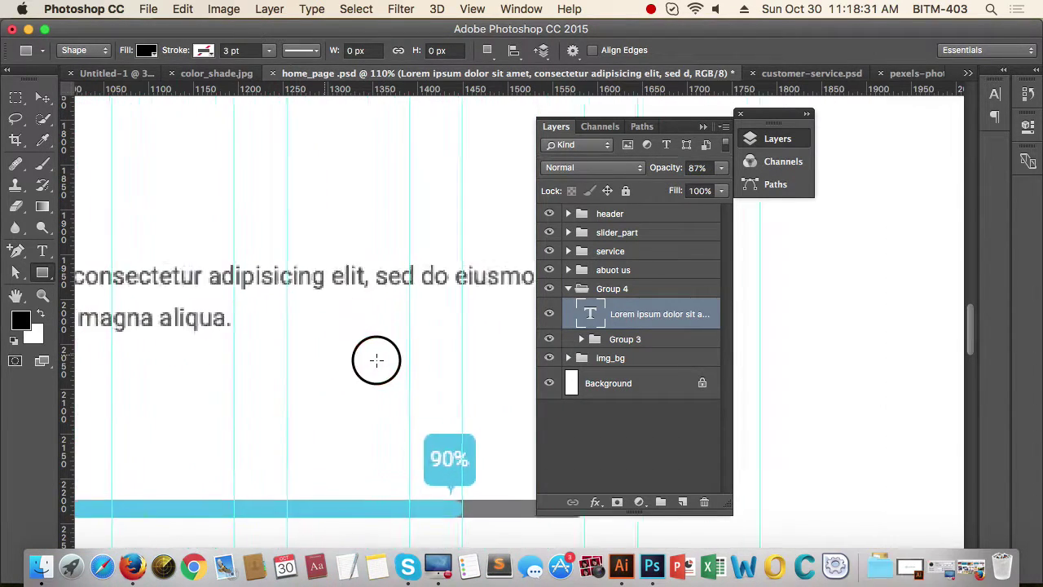
pyautogui.hscroll(2, 324, 348)
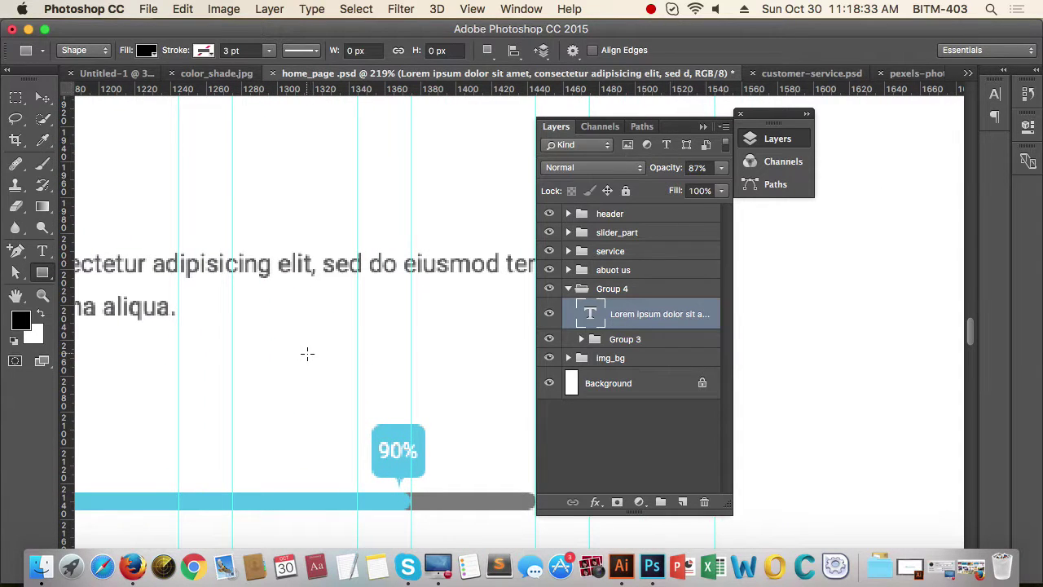
pyautogui.click(307, 353)
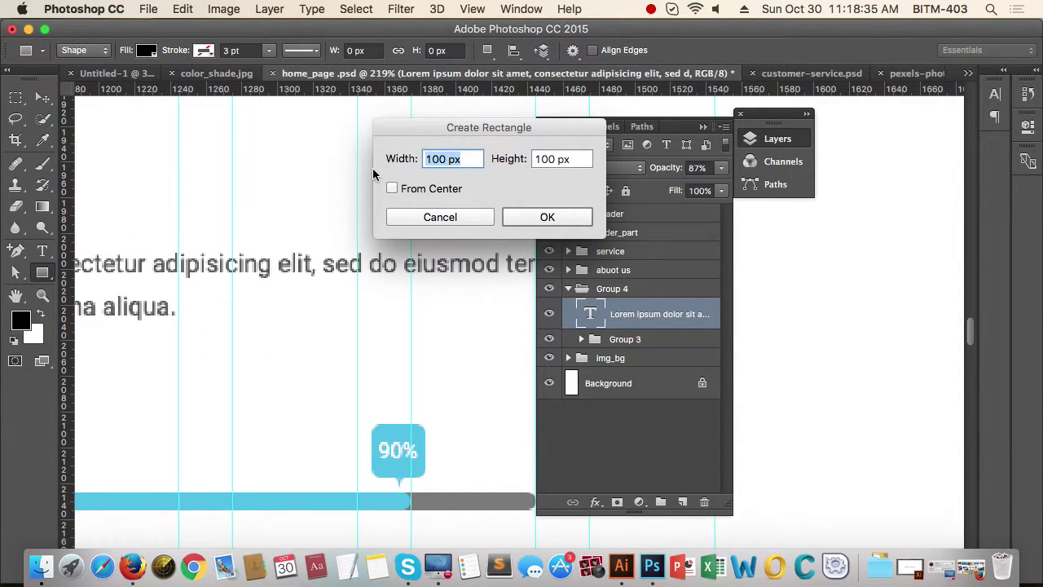
pyautogui.click(580, 158)
pyautogui.write('3')
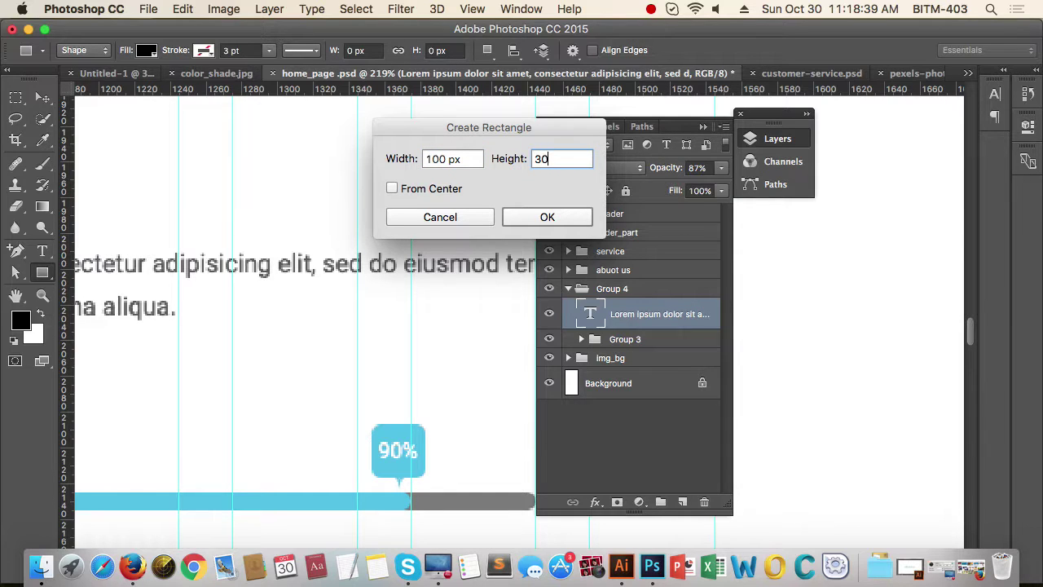
pyautogui.write('0')
pyautogui.press('Return')
pyautogui.press('v')
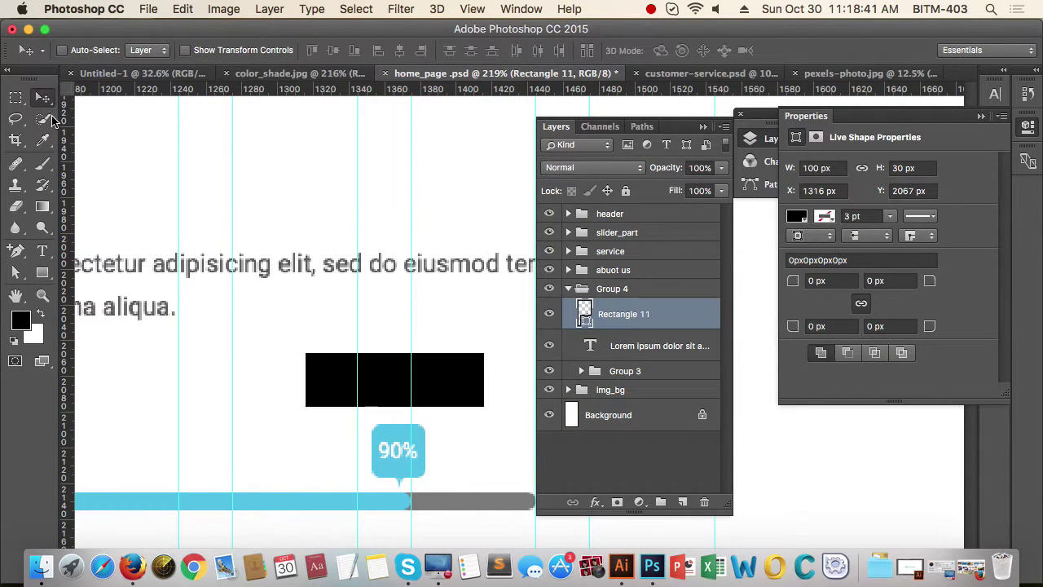
pyautogui.moveTo(364, 387); pyautogui.dragTo(262, 322)
pyautogui.press('Delete')
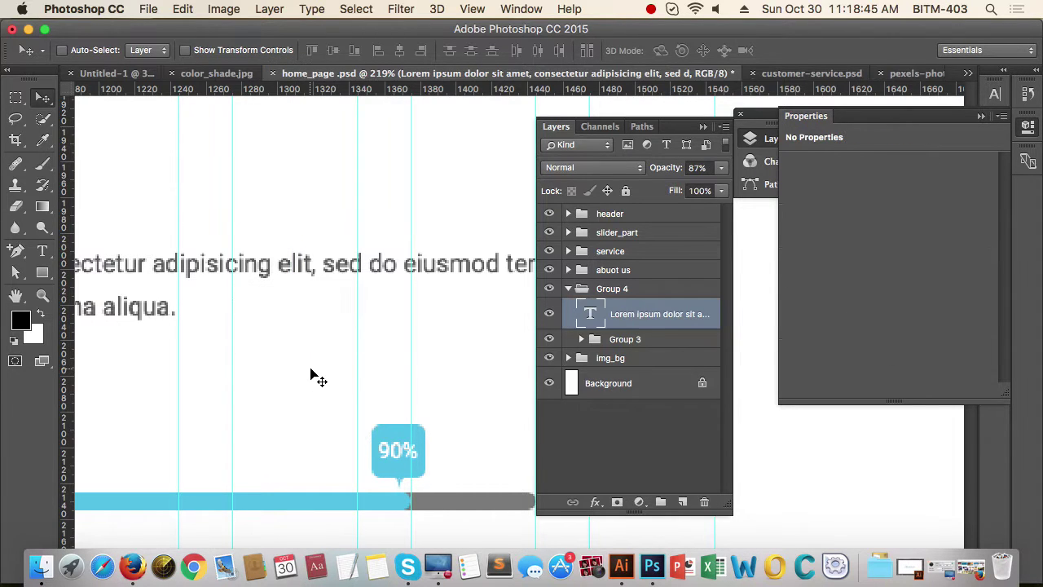
# Step: Add the text "READ MORE" at the end of the About Us Lorem ipsum paragraph, after "magna aliqua."
pyautogui.moveTo(345, 350); pyautogui.dragTo(328, 377)
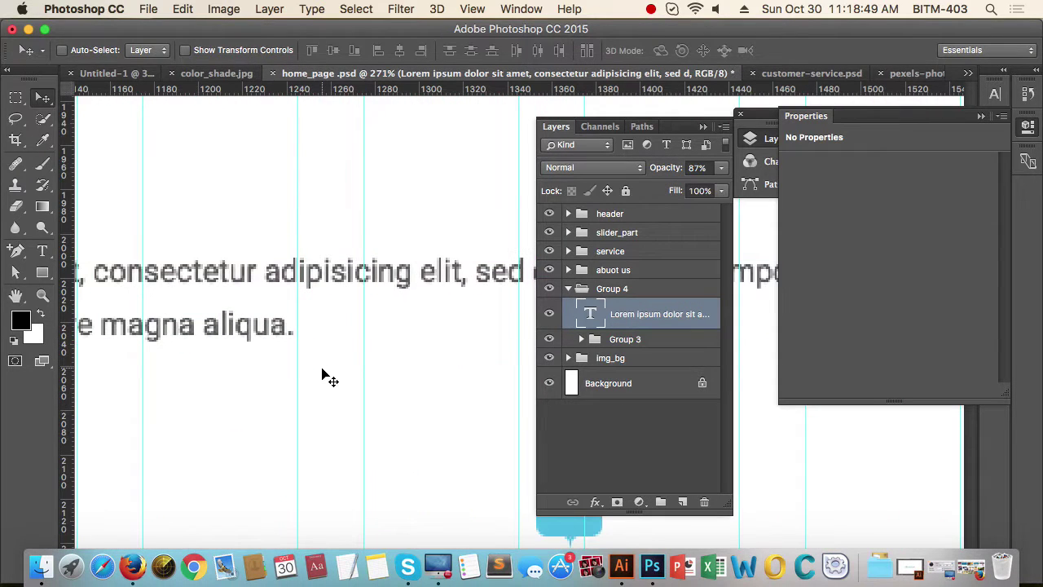
pyautogui.press('t')
pyautogui.click(312, 326)
pyautogui.write('R')
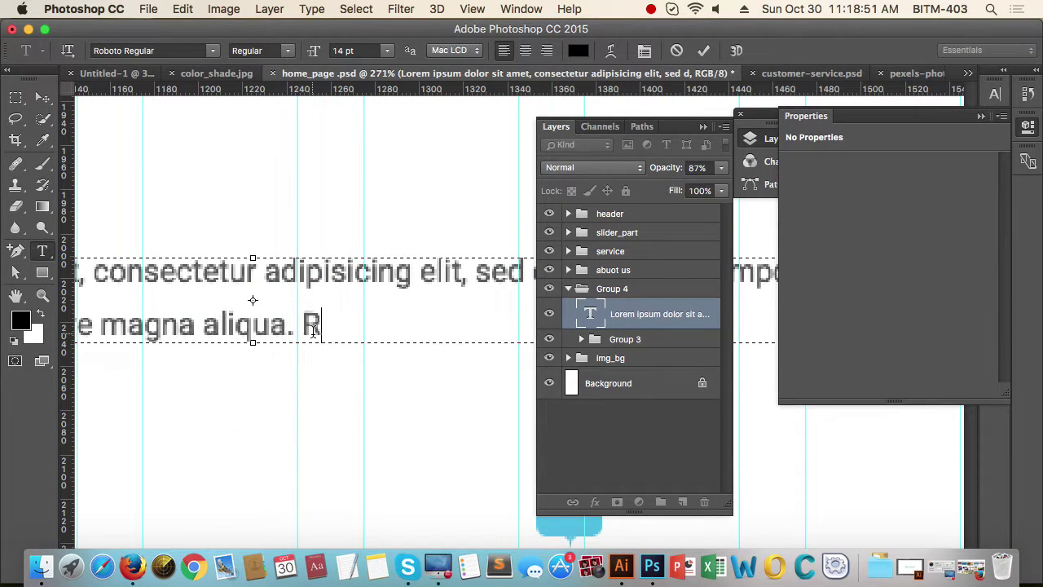
pyautogui.write('EAD')
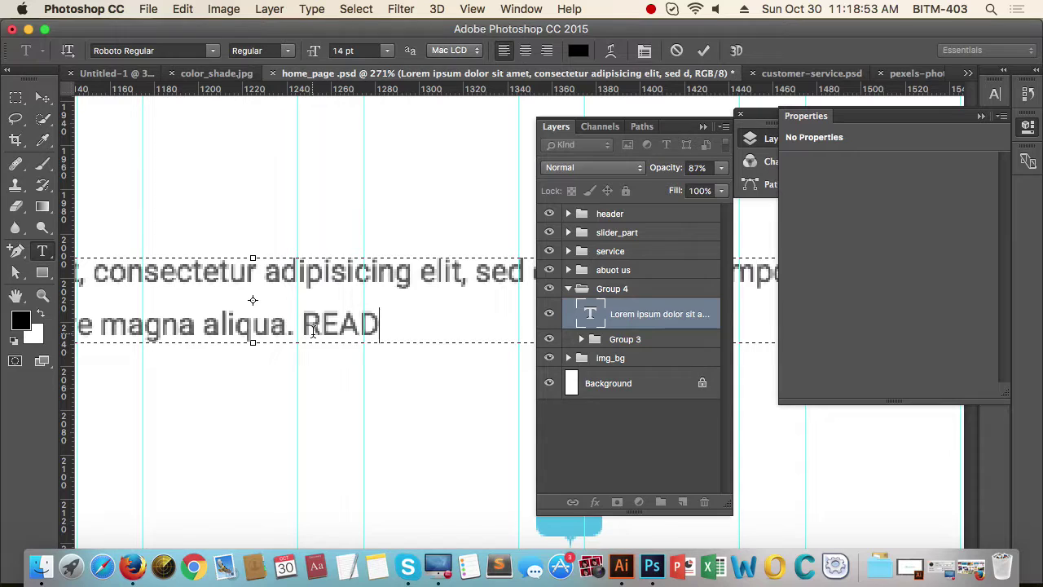
pyautogui.write(' m')
pyautogui.press('BackSpace')
pyautogui.write('MORE')
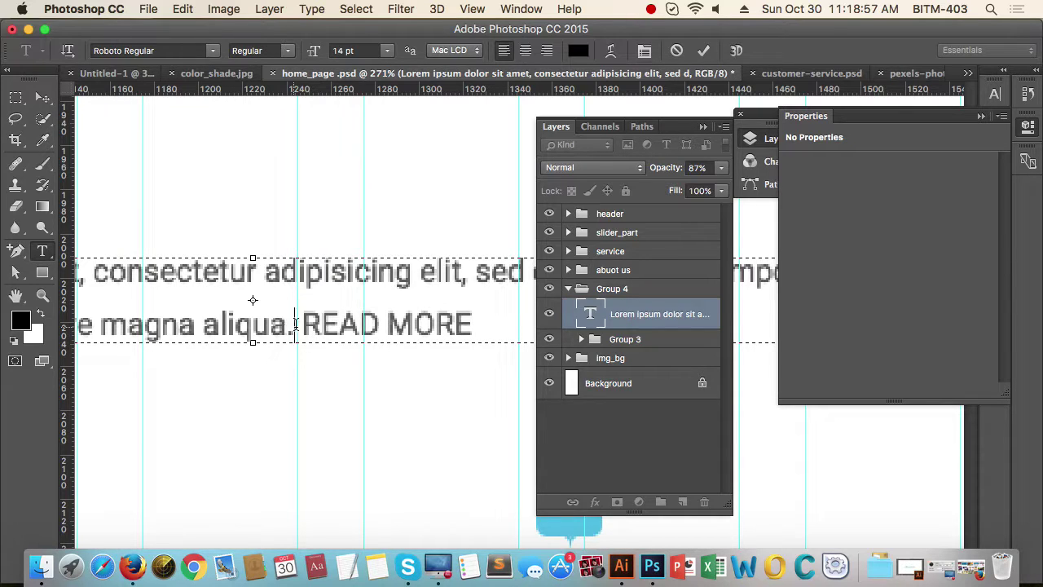
# Step: Color the words READ MORE with the skill badges' light blue (#4fc0e8) and set their font style to Bold
pyautogui.moveTo(312, 323); pyautogui.dragTo(465, 331)
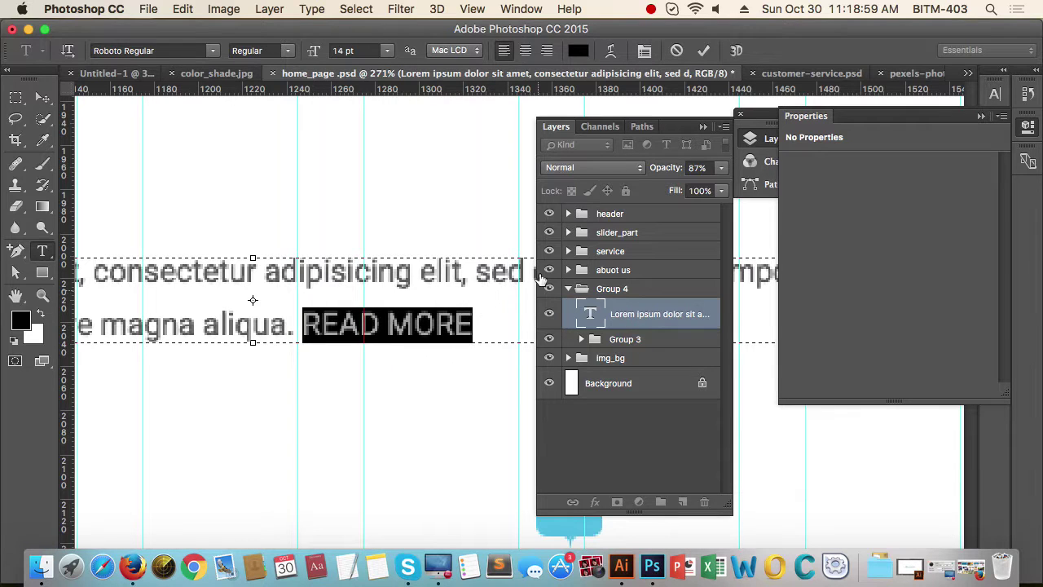
pyautogui.click(578, 50)
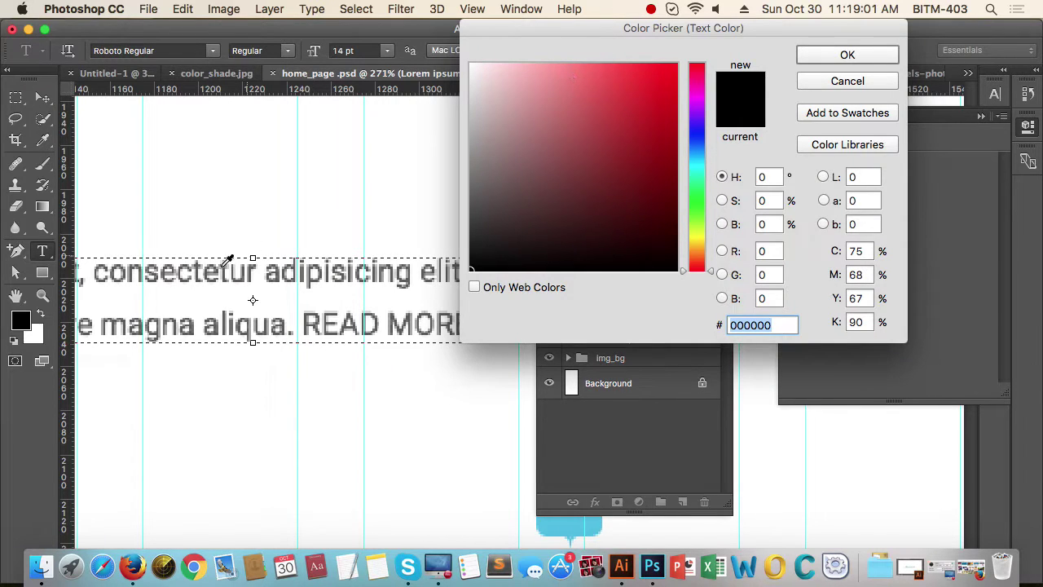
pyautogui.scroll(-5, 427, 407)
pyautogui.click(507, 449)
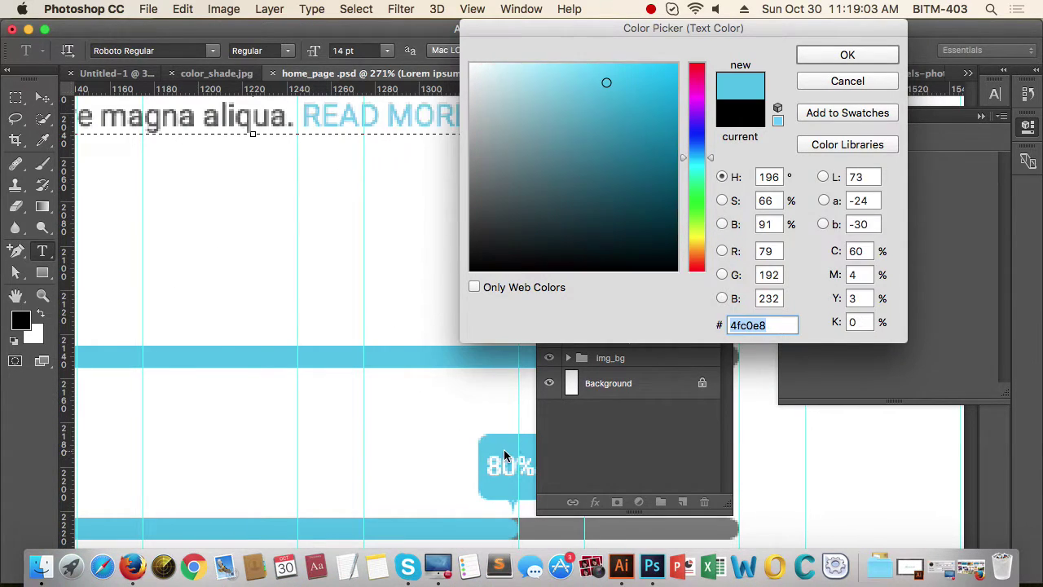
pyautogui.click(829, 57)
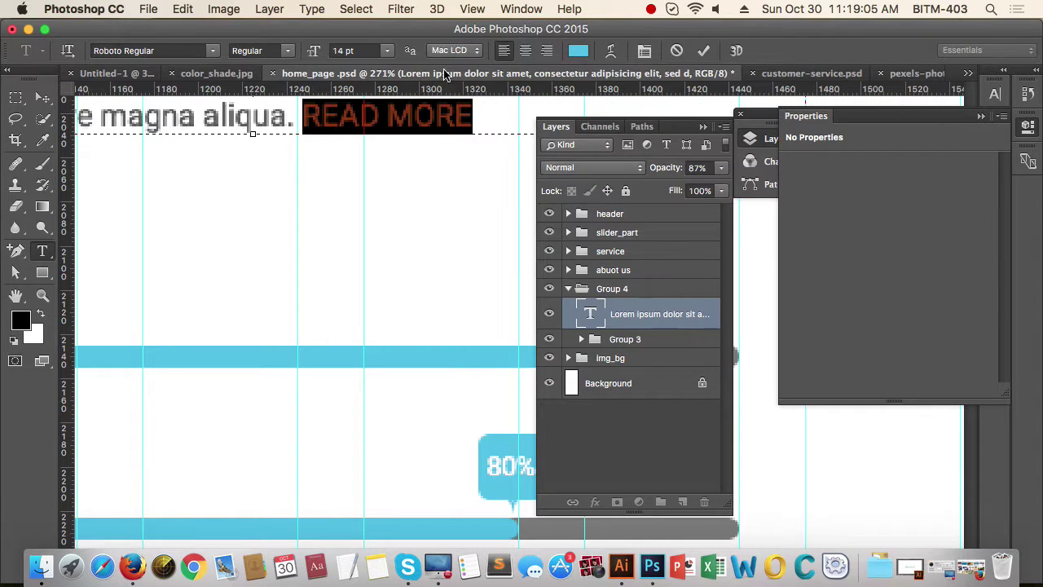
pyautogui.click(273, 51)
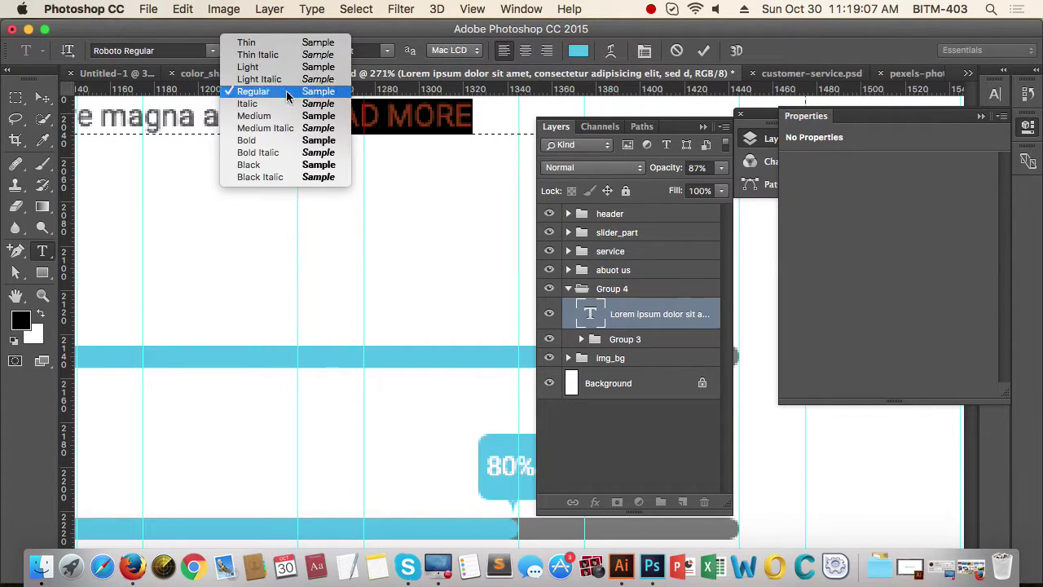
pyautogui.click(277, 159)
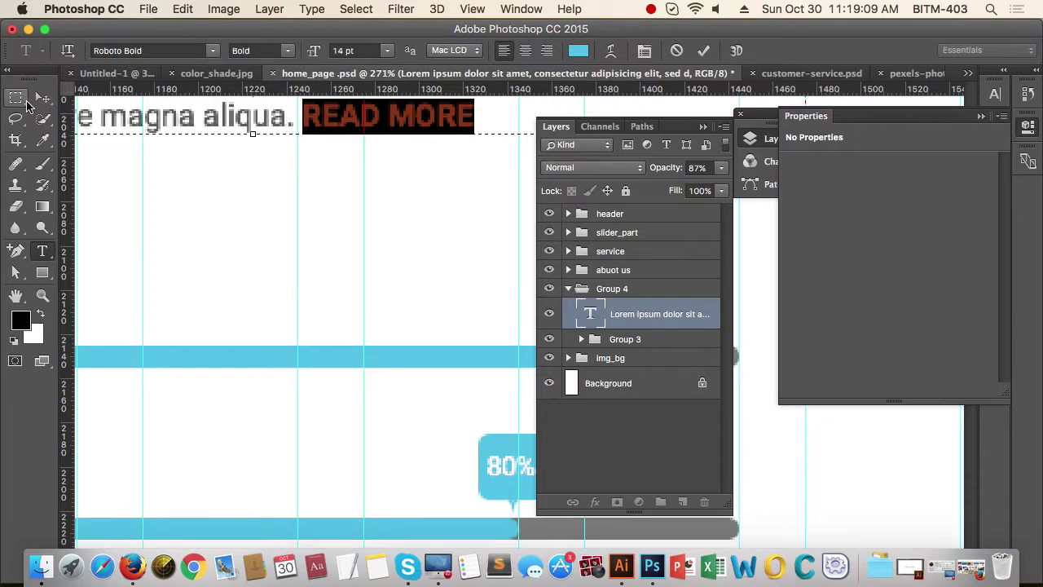
pyautogui.click(42, 98)
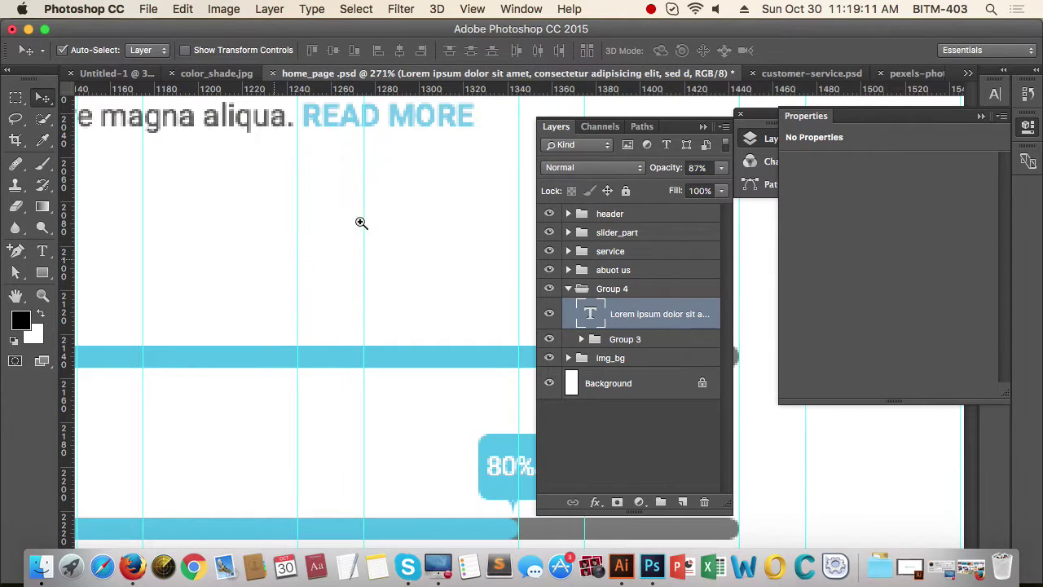
# Step: Try a trailing row of dots after READ MORE in the About Us paragraph
pyautogui.moveTo(360, 223); pyautogui.dragTo(321, 315)
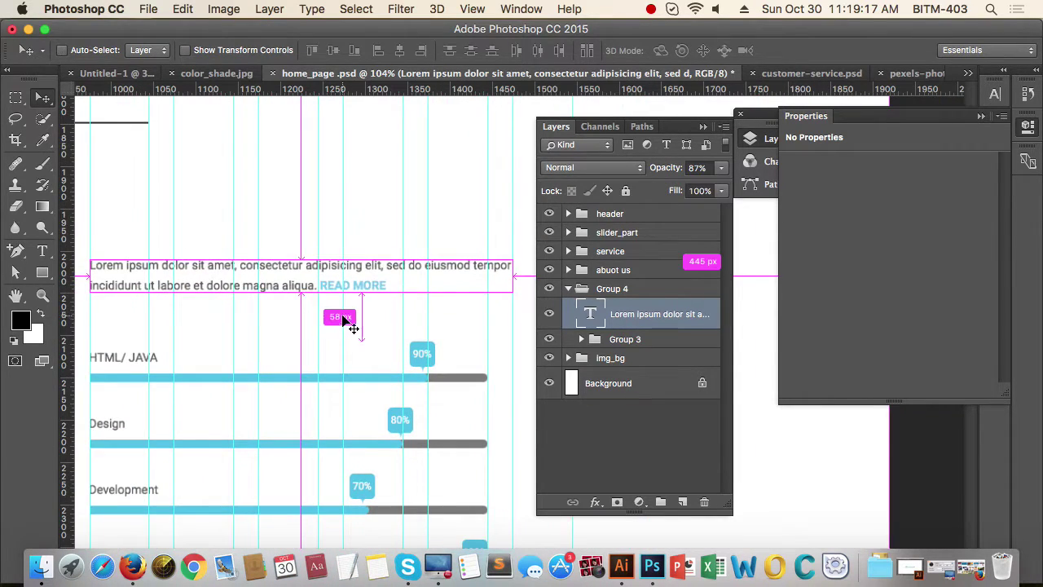
pyautogui.keyDown('alt'); pyautogui.click(351, 318); pyautogui.keyUp('alt')
pyautogui.moveTo(387, 310); pyautogui.dragTo(361, 292)
pyautogui.scroll(6, 347, 291)
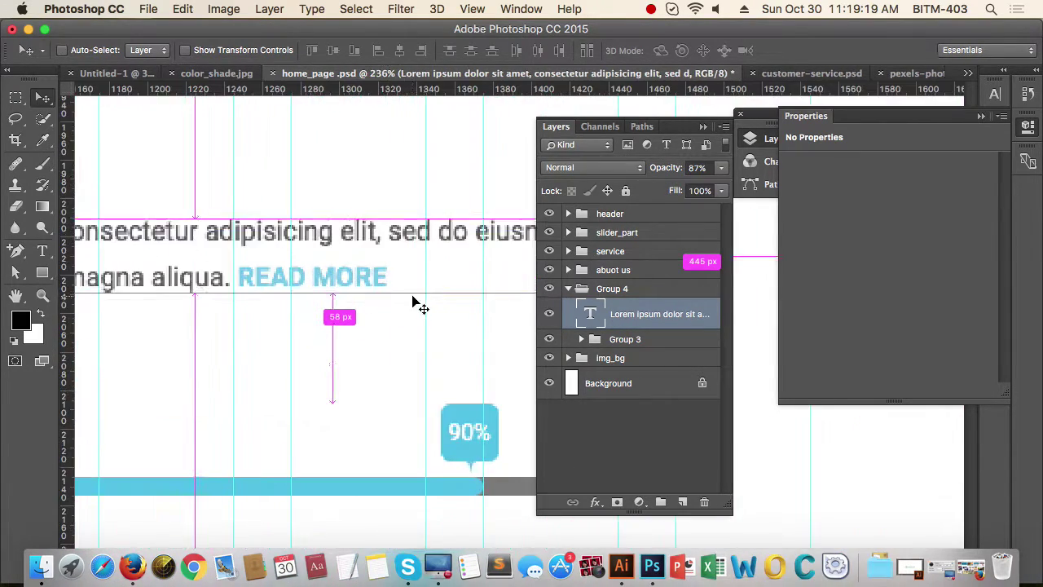
pyautogui.press('t')
pyautogui.click(380, 280)
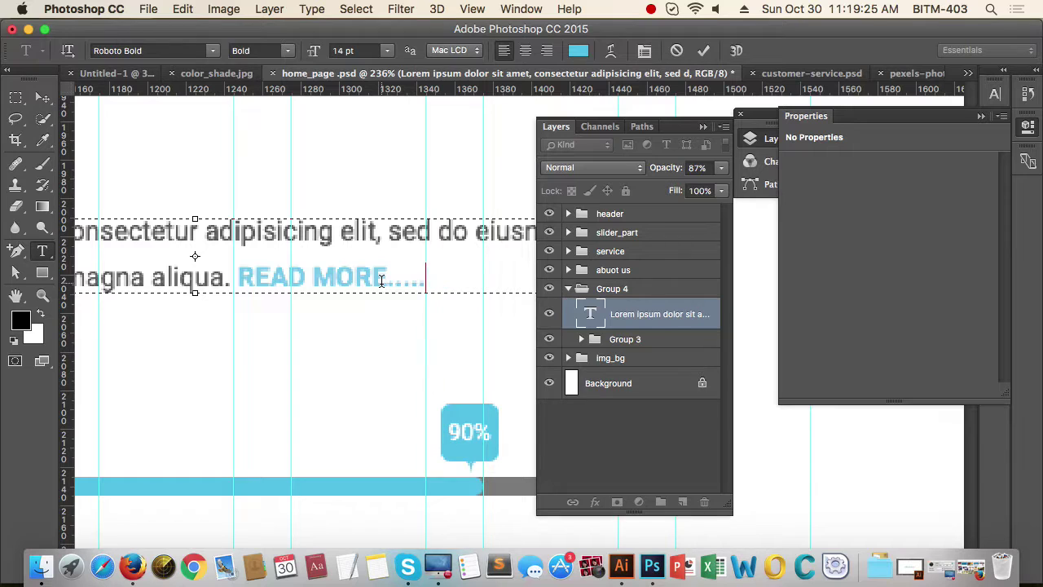
pyautogui.press('BackSpace')
pyautogui.press('BackSpace')
pyautogui.press('BackSpace')
pyautogui.press('BackSpace')
pyautogui.moveTo(381, 280); pyautogui.dragTo(236, 281)
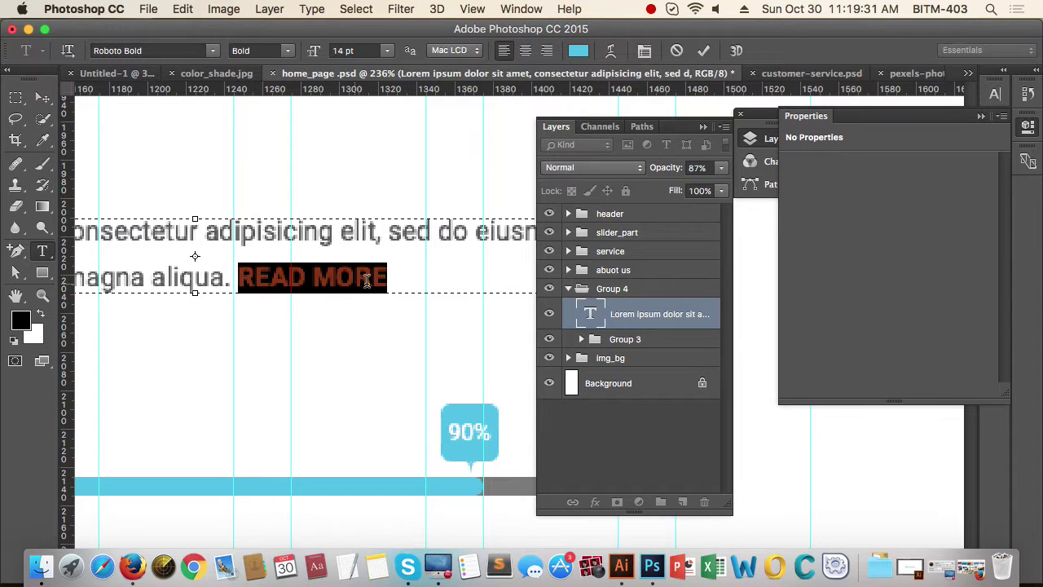
pyautogui.click(43, 98)
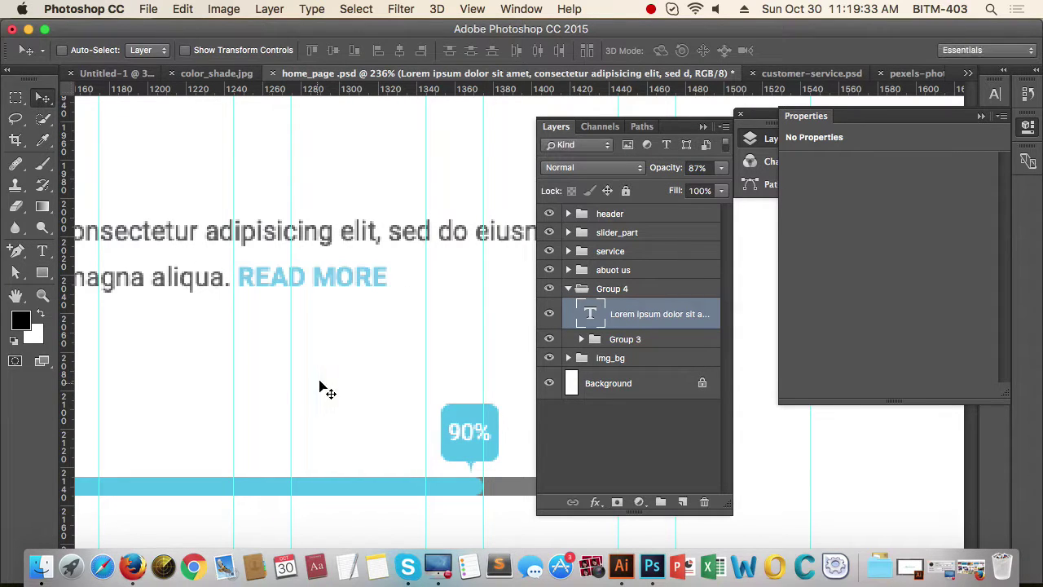
# Step: Collapse Group 4 and combine it with the "abuot us" and "img_bg" groups into one new group
pyautogui.scroll(-10, 322, 385)
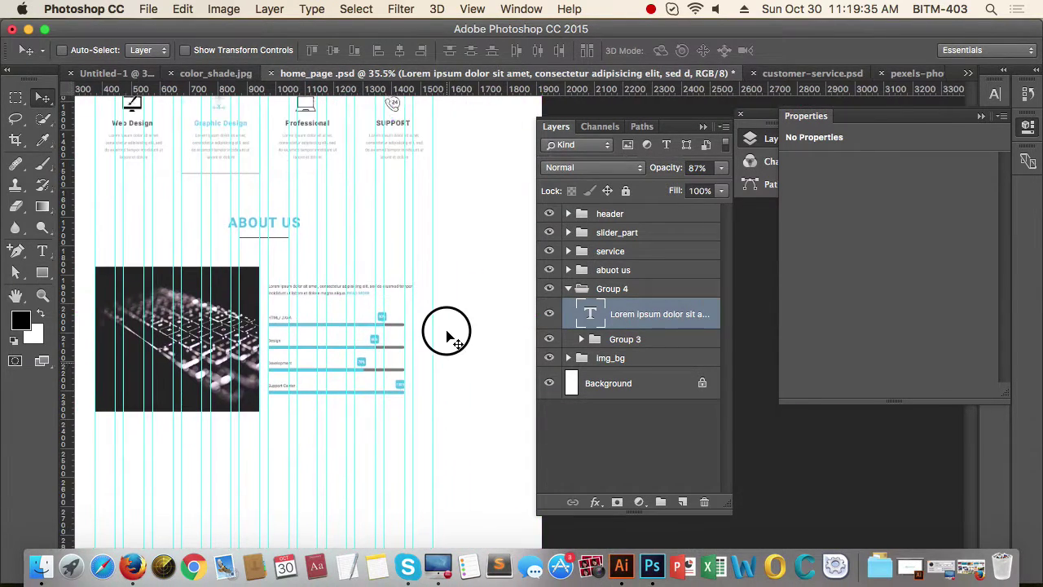
pyautogui.scroll(-2, 453, 371)
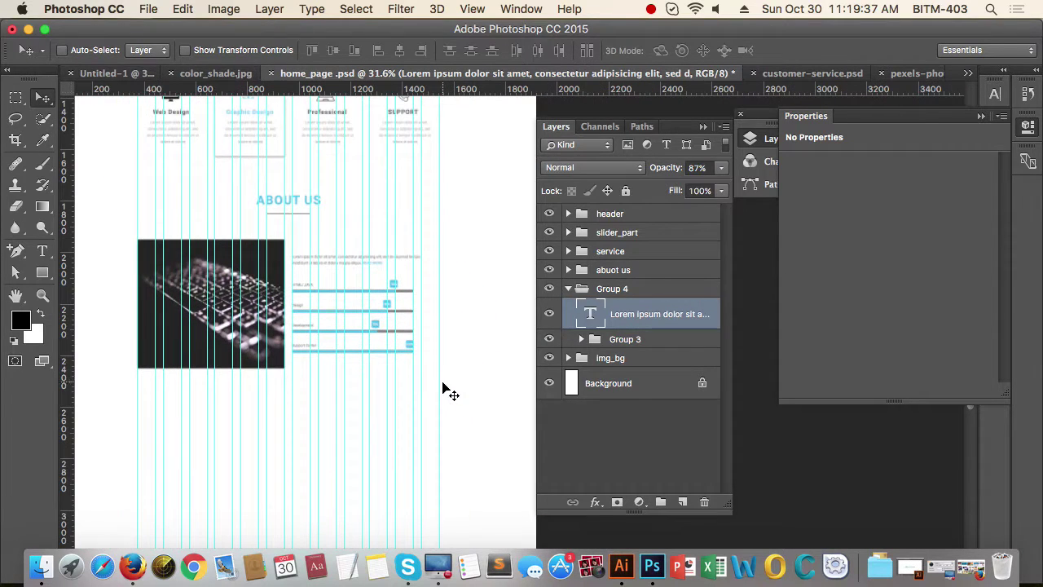
pyautogui.click(568, 289)
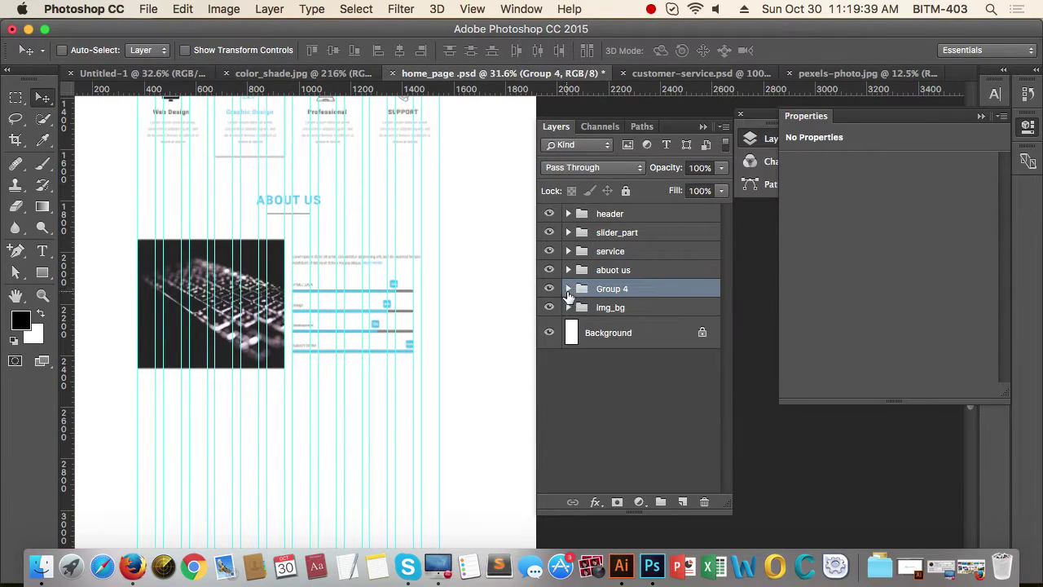
pyautogui.keyDown('shift'); pyautogui.click(642, 277); pyautogui.keyUp('shift')
pyautogui.keyDown('shift'); pyautogui.click(619, 310); pyautogui.keyUp('shift')
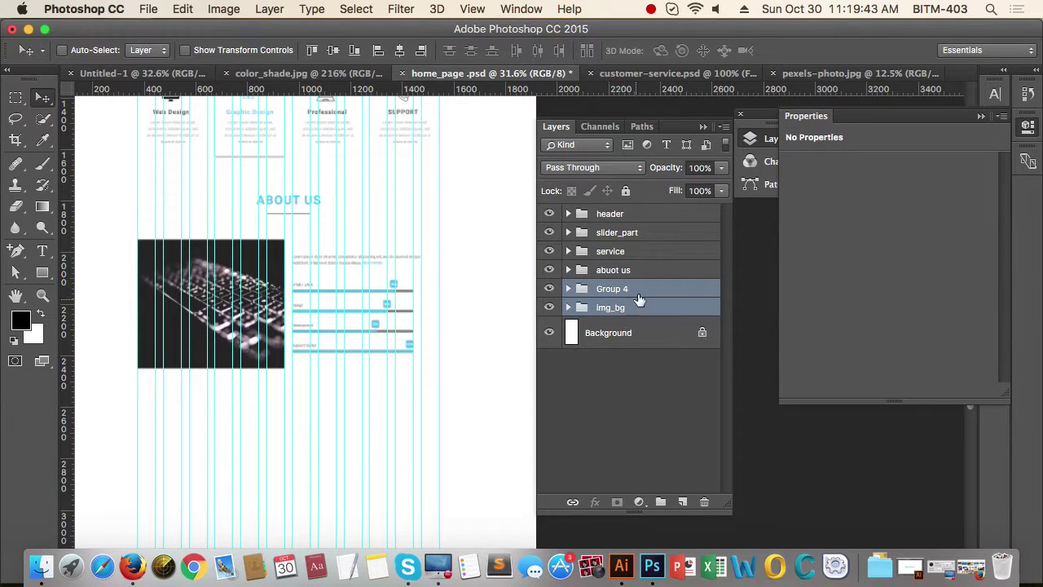
pyautogui.click(645, 277)
pyautogui.keyDown('shift'); pyautogui.click(642, 313); pyautogui.keyUp('shift')
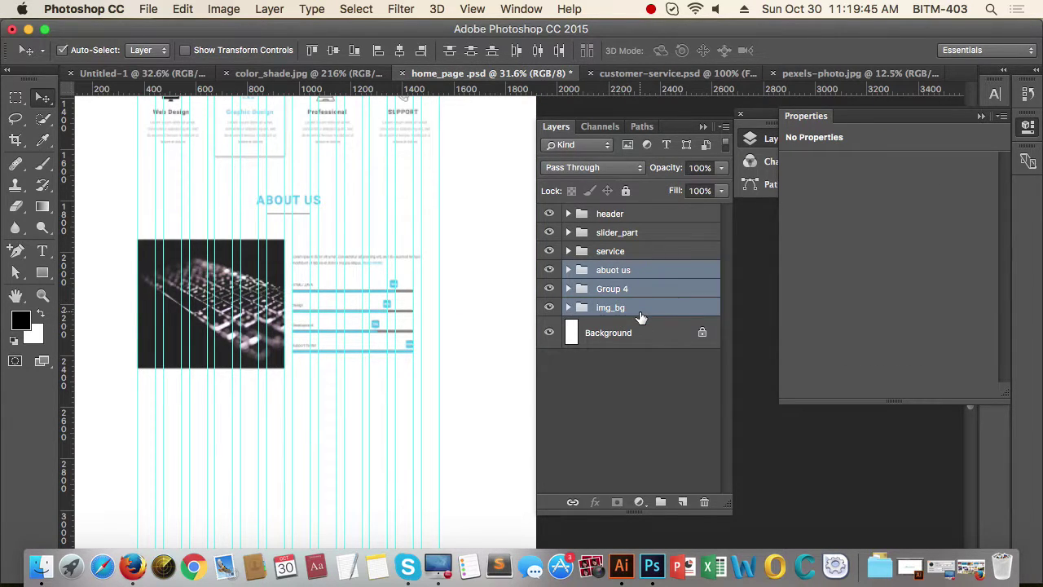
pyautogui.press('super+g')
# Step: Rename the new group holding the whole About Us section as "aboutus"
pyautogui.doubleClick(616, 269)
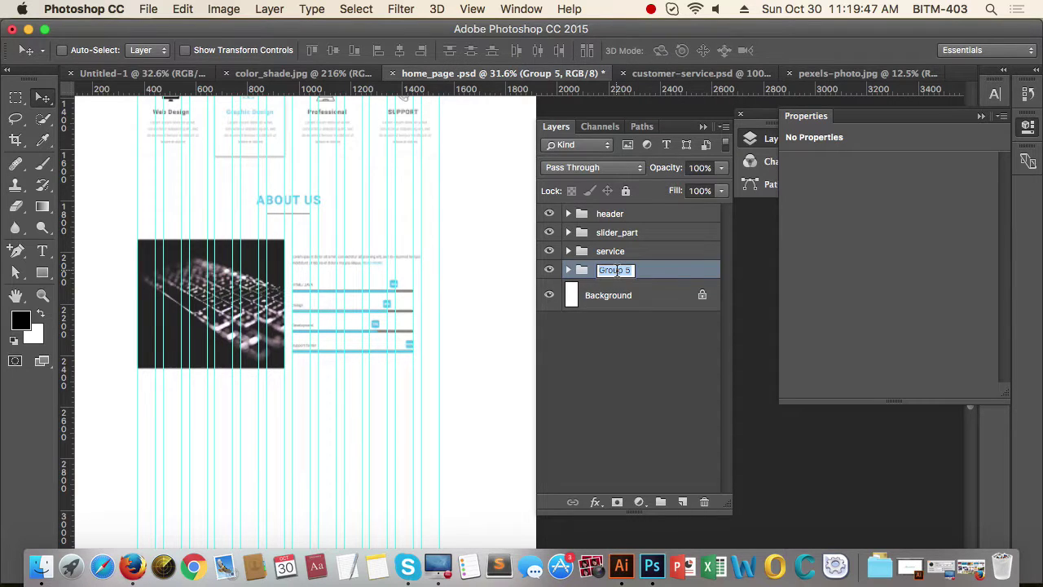
pyautogui.write('aboutus')
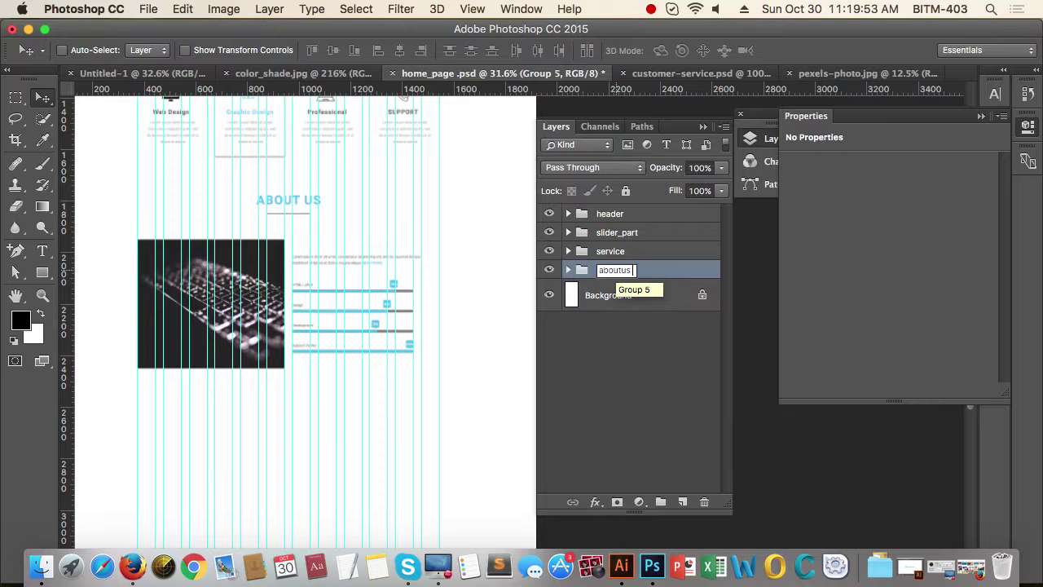
pyautogui.press('Return')
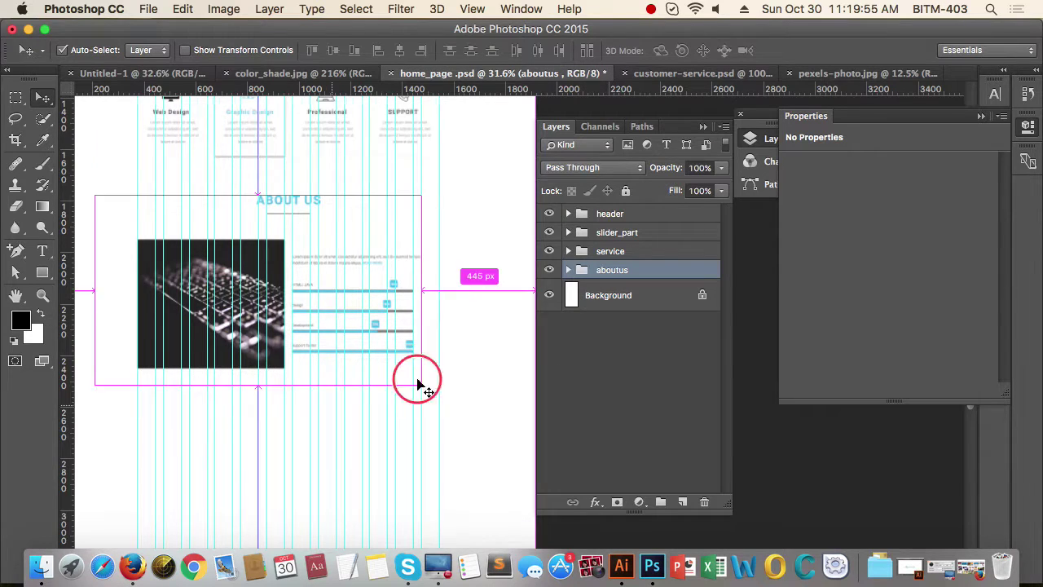
# Step: Review the whole page layout from the slider and Our Services down to the empty area below About Us
pyautogui.moveTo(419, 379); pyautogui.dragTo(359, 407)
pyautogui.moveTo(450, 410); pyautogui.dragTo(364, 418)
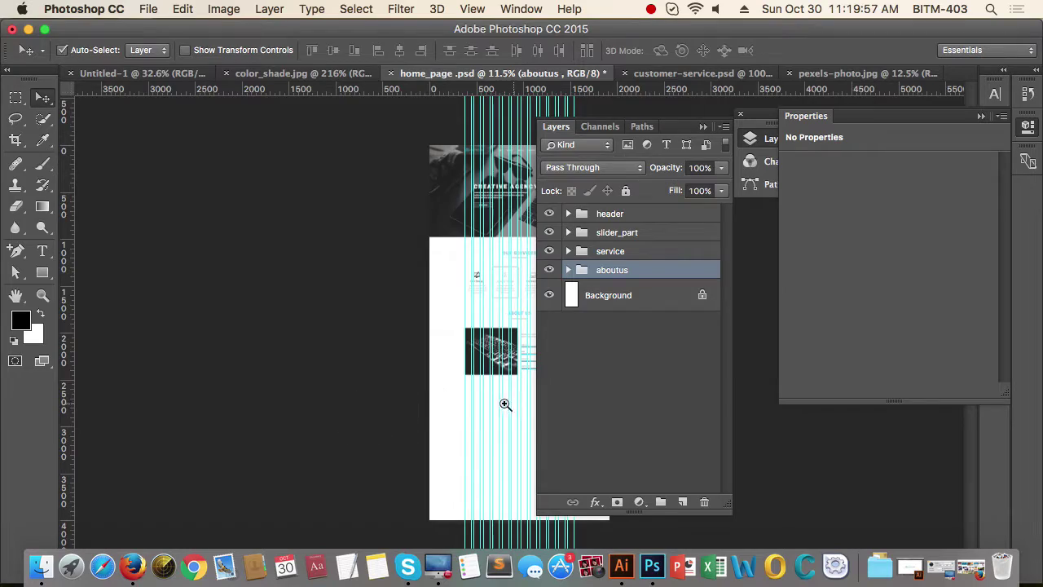
pyautogui.keyDown('super'); pyautogui.click(505, 405); pyautogui.keyUp('super')
pyautogui.moveTo(472, 417); pyautogui.dragTo(287, 442)
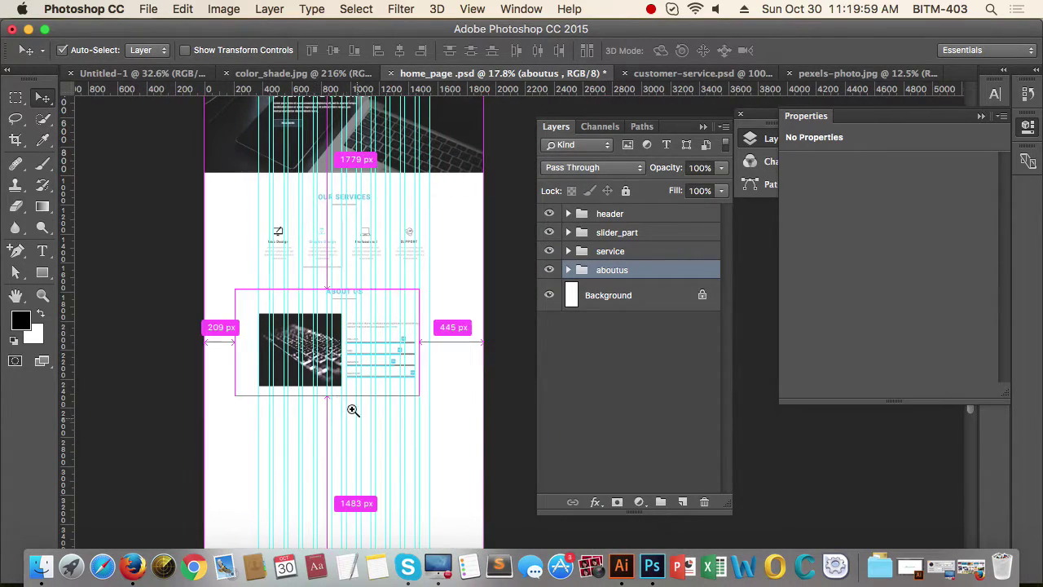
pyautogui.moveTo(344, 386); pyautogui.dragTo(385, 414)
pyautogui.moveTo(452, 419); pyautogui.dragTo(452, 480)
pyautogui.moveTo(460, 205); pyautogui.dragTo(442, 458)
pyautogui.scroll(3, 440, 462)
pyautogui.scroll(-10, 442, 384)
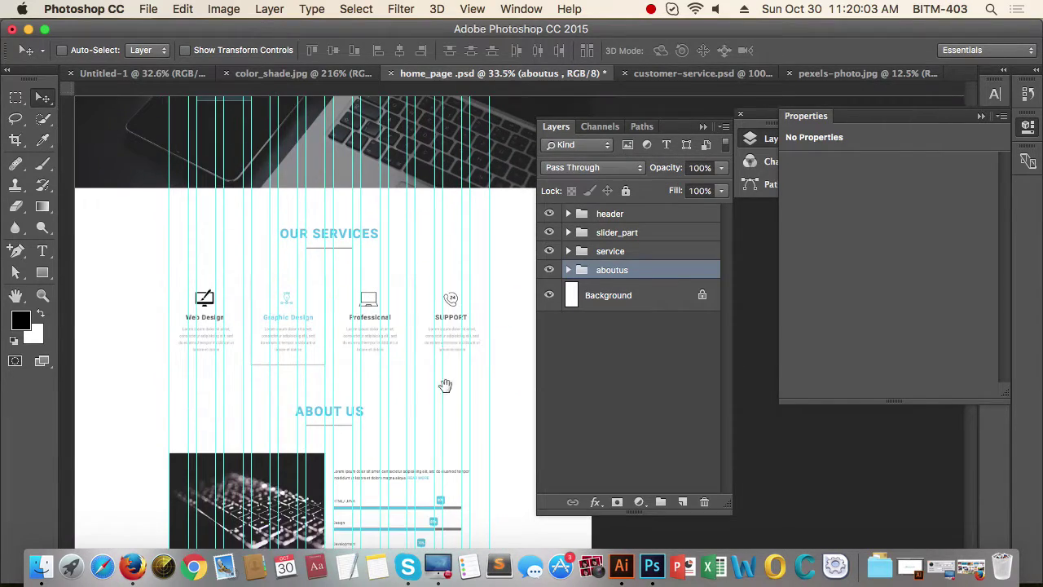
pyautogui.moveTo(423, 350); pyautogui.dragTo(396, 405)
pyautogui.moveTo(373, 400); pyautogui.dragTo(383, 377)
pyautogui.moveTo(398, 395); pyautogui.dragTo(362, 376)
pyautogui.moveTo(321, 348); pyautogui.dragTo(343, 350)
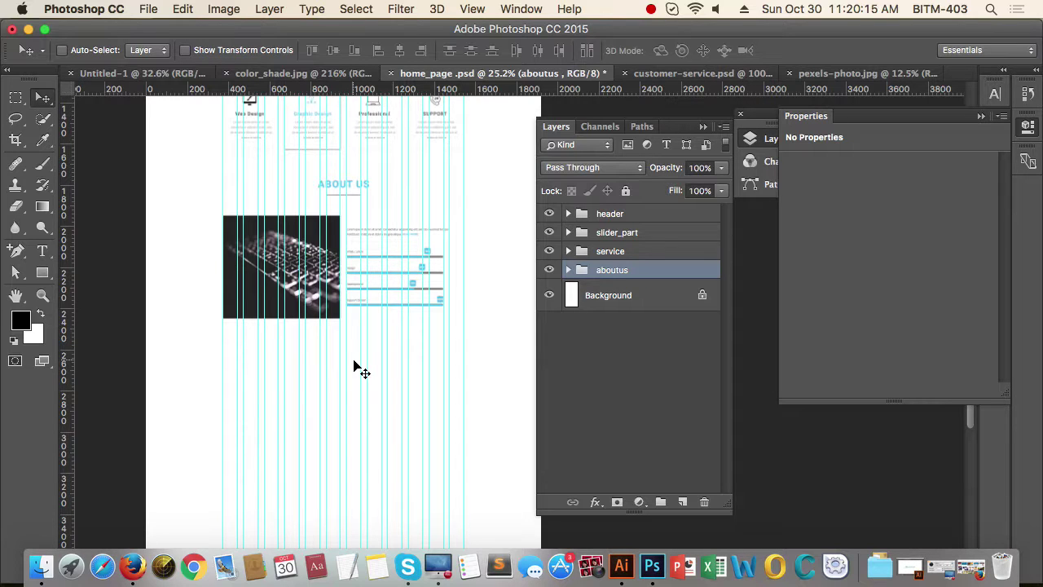
pyautogui.moveTo(406, 339); pyautogui.dragTo(394, 343)
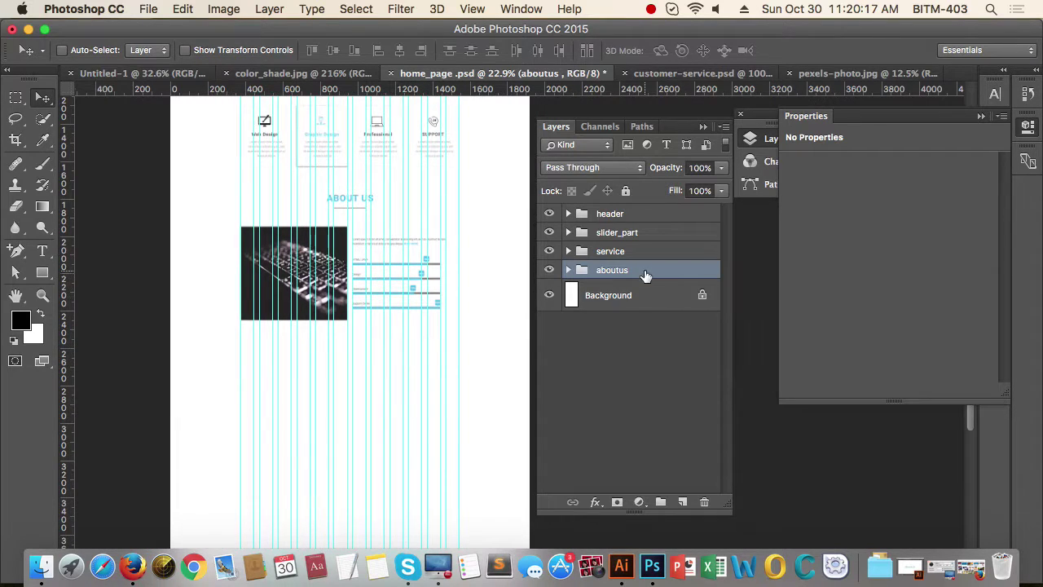
# Step: Duplicate the "abuot us" heading group and move the copy out of the aboutus group to just above Background
pyautogui.click(568, 269)
pyautogui.click(652, 291)
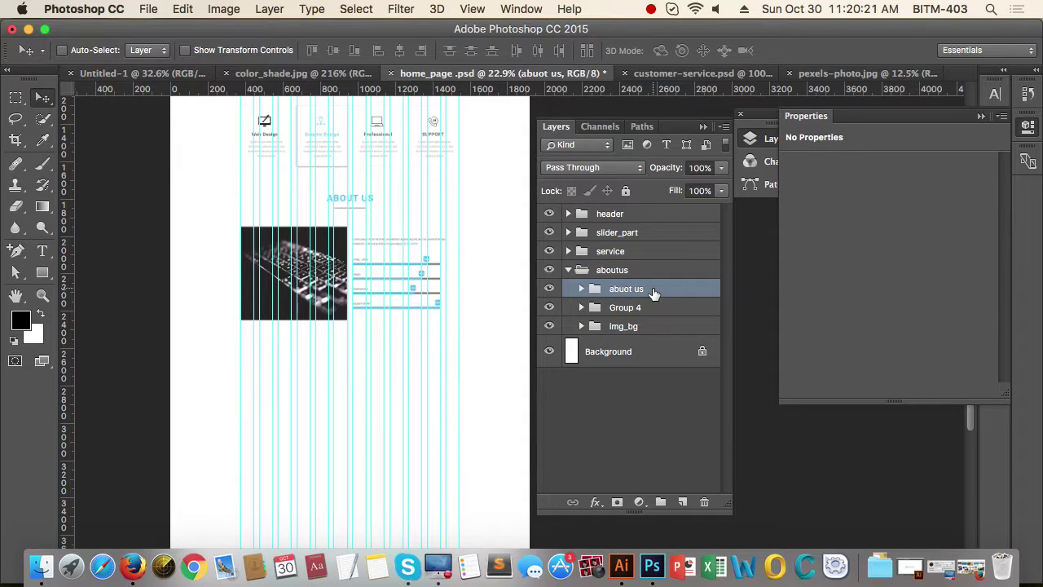
pyautogui.press('super+j')
pyautogui.press('super')
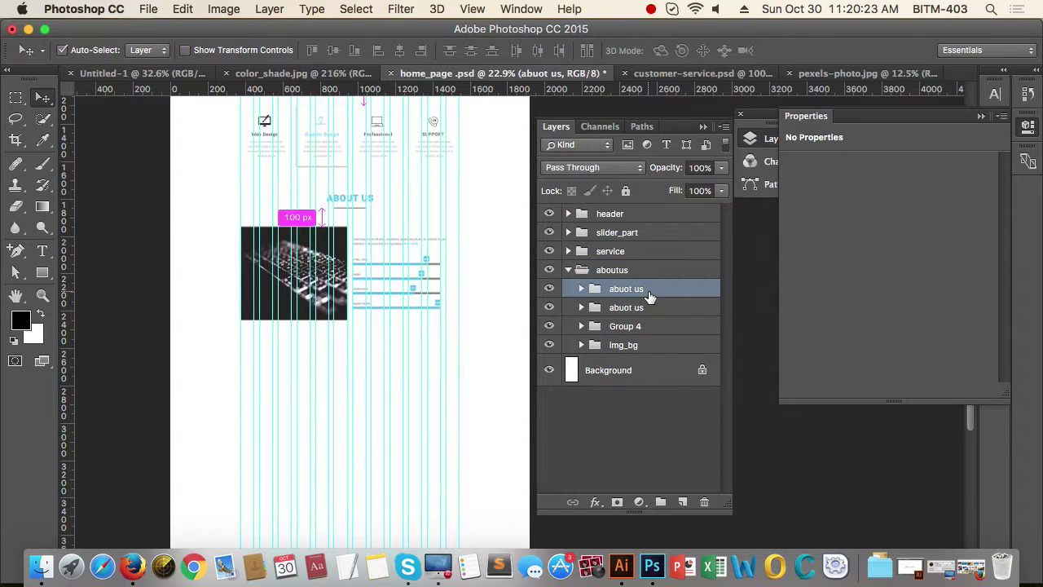
pyautogui.press('super+shift+bracketleft')
pyautogui.press('super+bracketleft')
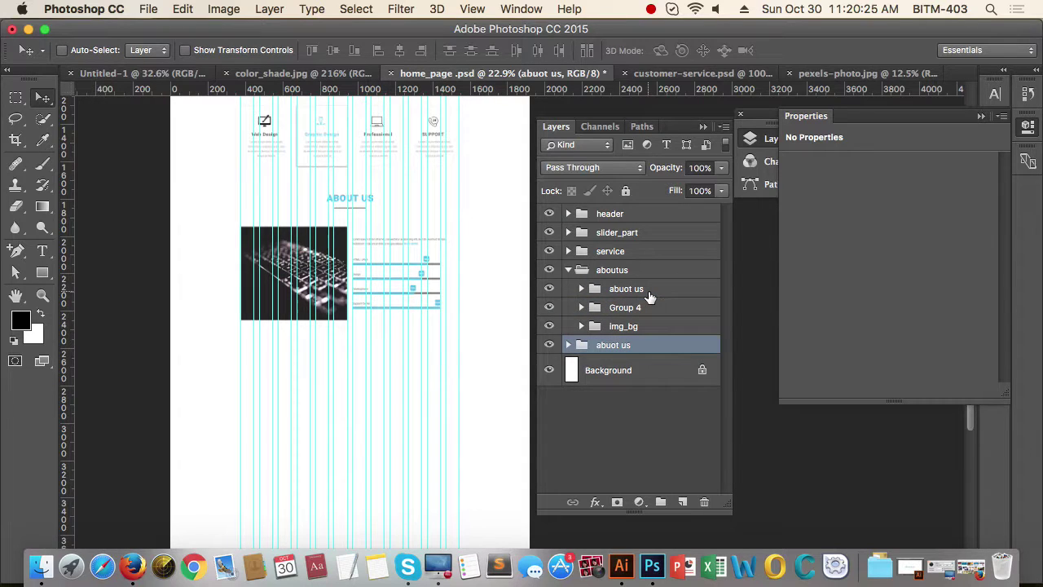
pyautogui.click(568, 270)
# Step: Move the copied ABOUT US heading straight down until its top meets the bottom edge of the keyboard image
pyautogui.press('super')
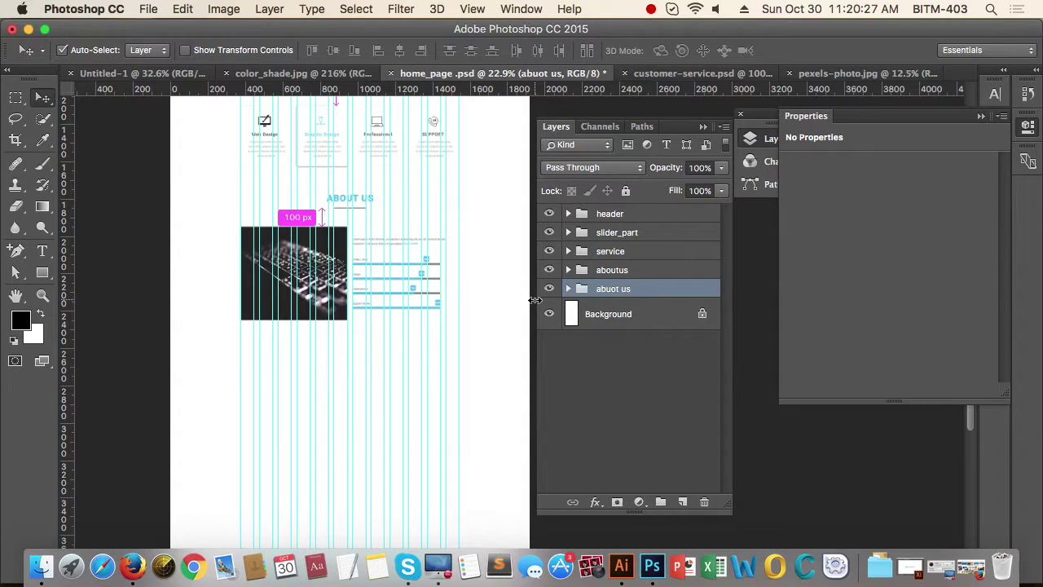
pyautogui.hotkey('shift', 'Down')
pyautogui.hotkey('shift', 'Down')
pyautogui.hotkey('shift', 'Down')
pyautogui.hotkey('shift', 'Down')
pyautogui.hotkey('shift', 'Down')
pyautogui.hotkey('shift', 'Down')
pyautogui.hotkey('shift', 'Down')
pyautogui.hotkey('shift', 'Down')
pyautogui.hotkey('shift', 'Down')
pyautogui.hotkey('shift', 'Down')
pyautogui.hotkey('shift', 'Down')
pyautogui.hotkey('shift', 'Down')
pyautogui.hotkey('shift', 'Down')
pyautogui.hotkey('shift', 'Down')
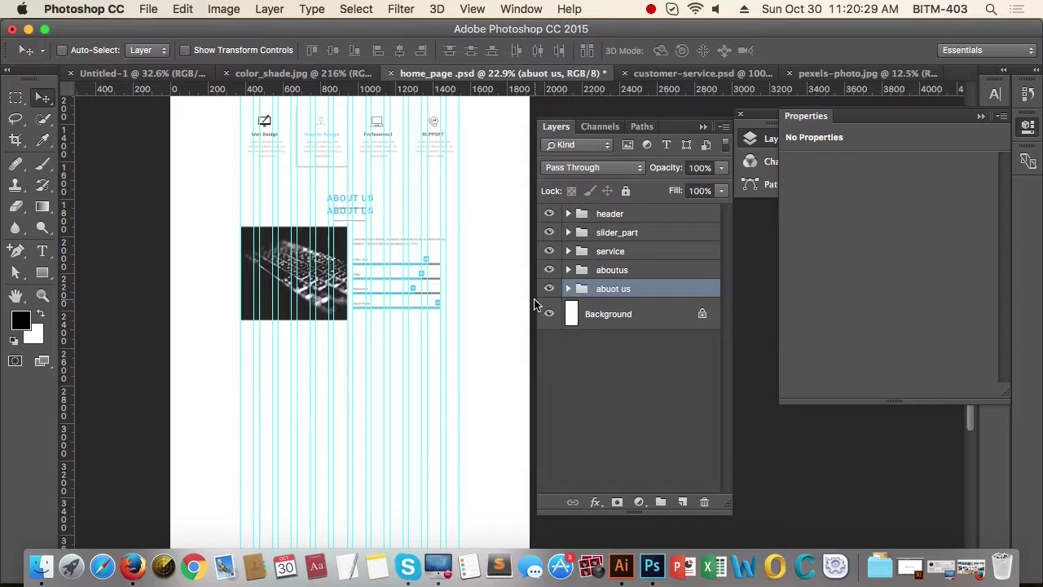
pyautogui.hotkey('shift', 'Down')
pyautogui.hotkey('shift', 'Down')
pyautogui.hotkey('shift', 'Down')
pyautogui.hotkey('shift', 'Down')
pyautogui.hotkey('shift', 'Down')
pyautogui.hotkey('shift', 'Down')
pyautogui.hotkey('shift', 'Down')
pyautogui.hotkey('shift', 'Down')
pyautogui.hotkey('shift', 'Down')
pyautogui.hotkey('shift', 'Down')
pyautogui.hotkey('shift', 'Down')
pyautogui.hotkey('shift', 'Down')
pyautogui.hotkey('shift', 'Down')
pyautogui.hotkey('shift', 'Down')
pyautogui.hotkey('shift', 'Down')
pyautogui.hotkey('shift', 'Down')
pyautogui.hotkey('shift', 'Down')
pyautogui.hotkey('shift', 'Down')
pyautogui.hotkey('shift', 'Down')
pyautogui.hotkey('shift', 'Down')
pyautogui.hotkey('shift', 'Down')
pyautogui.hotkey('shift', 'Down')
pyautogui.hotkey('shift', 'Down')
pyautogui.hotkey('shift', 'Down')
pyautogui.hotkey('shift', 'Down')
pyautogui.hotkey('shift', 'Down')
pyautogui.hotkey('shift', 'Down')
pyautogui.hotkey('shift', 'Down')
pyautogui.hotkey('shift', 'Down')
pyautogui.hotkey('shift', 'Down')
pyautogui.hotkey('shift', 'Down')
pyautogui.hotkey('shift', 'Down')
pyautogui.hotkey('shift', 'Down')
pyautogui.hotkey('shift', 'Down')
pyautogui.hotkey('shift', 'Down')
pyautogui.hotkey('shift', 'Down')
pyautogui.hotkey('shift', 'Down')
pyautogui.hotkey('shift', 'Down')
pyautogui.hotkey('shift', 'Down')
pyautogui.hotkey('shift', 'Down')
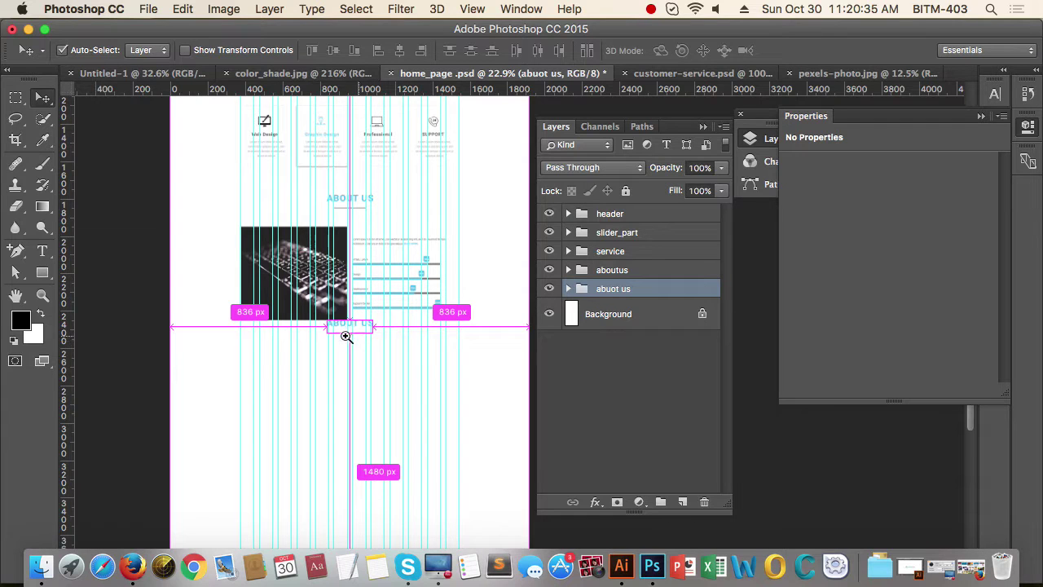
pyautogui.moveTo(346, 319); pyautogui.dragTo(453, 350)
pyautogui.press('Down')
pyautogui.press('Down')
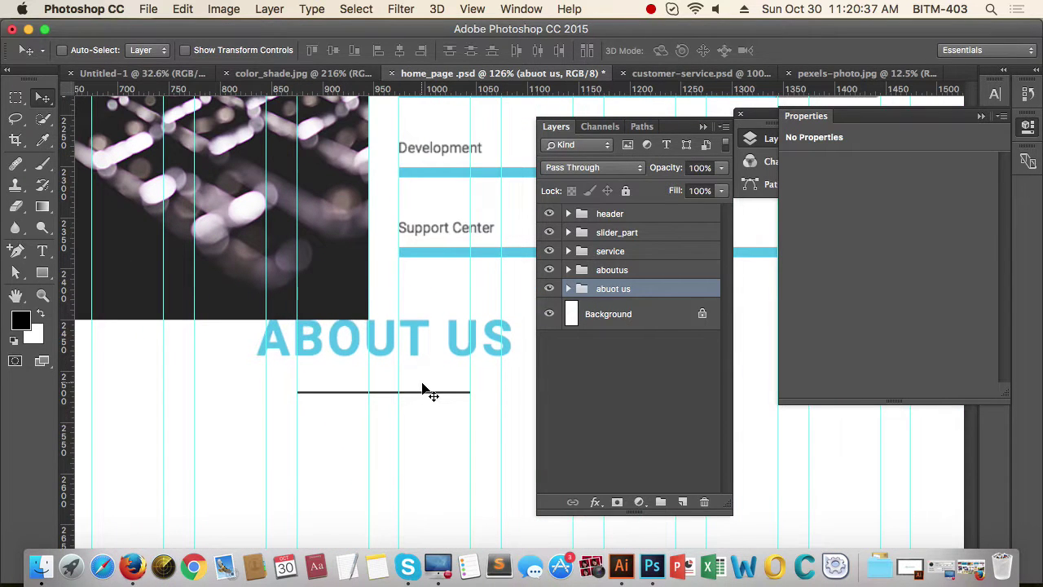
# Step: Move the copied heading down to about 150 px below the keyboard image
pyautogui.hotkey('shift', 'Down')
pyautogui.hotkey('shift', 'Down')
pyautogui.hotkey('shift', 'Down')
pyautogui.hotkey('shift', 'Down')
pyautogui.hotkey('shift', 'Down')
pyautogui.hotkey('shift', 'Down')
pyautogui.hotkey('shift', 'Down')
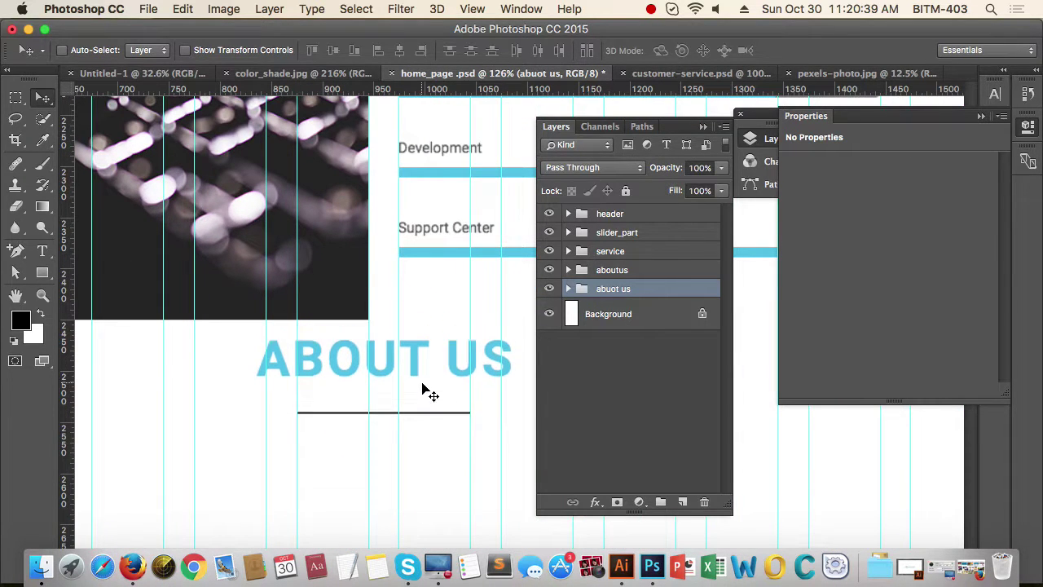
pyautogui.hotkey('shift', 'Down')
pyautogui.hotkey('shift', 'Down')
pyautogui.hotkey('shift', 'Down')
pyautogui.hotkey('shift', 'Down')
pyautogui.hotkey('shift', 'Down')
pyautogui.hotkey('shift', 'Down')
pyautogui.hotkey('shift', 'Down')
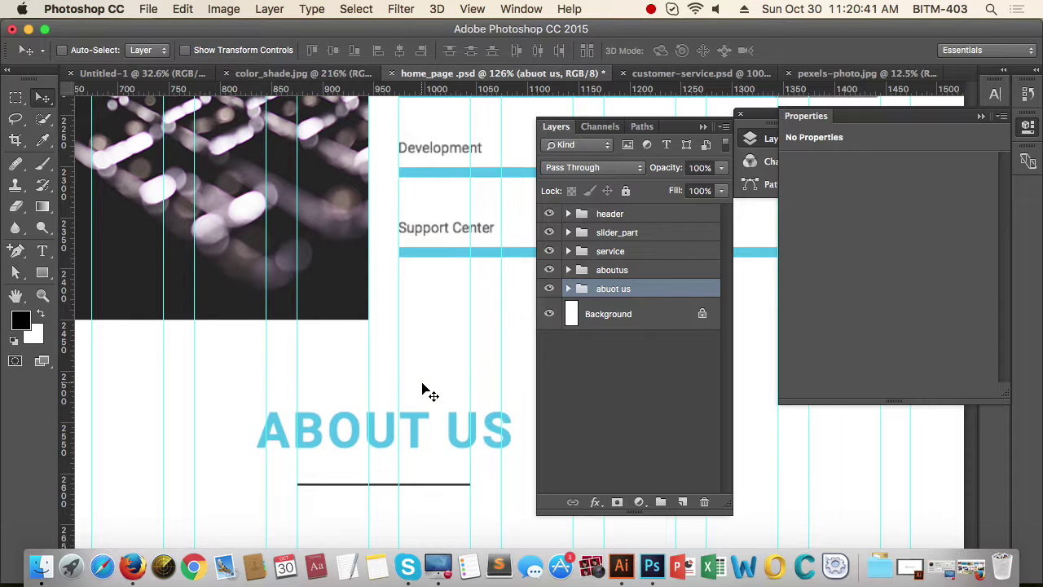
pyautogui.hotkey('shift', 'Down')
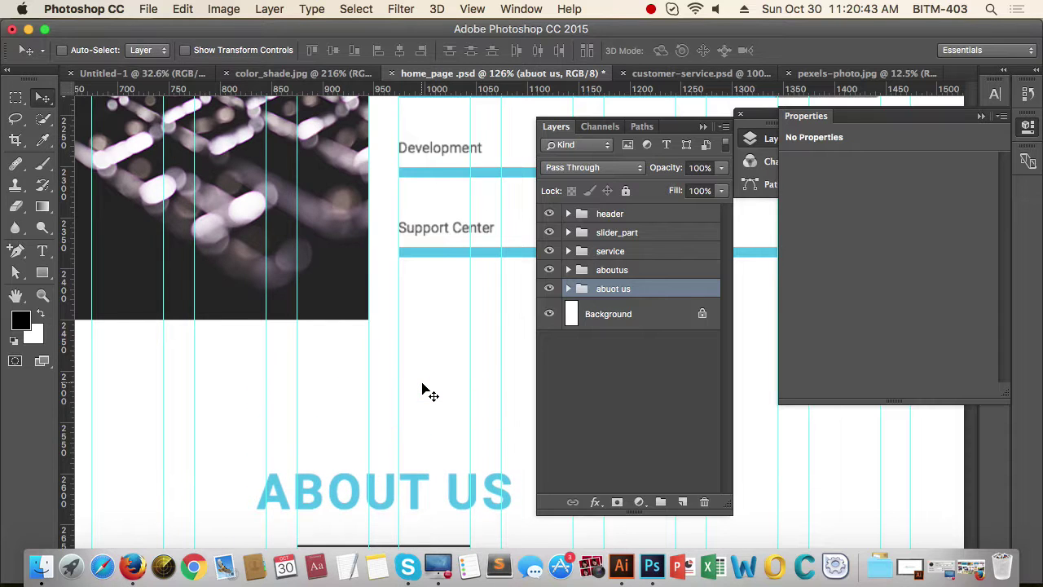
pyautogui.moveTo(422, 388); pyautogui.dragTo(335, 412)
pyautogui.moveTo(452, 450); pyautogui.dragTo(426, 470)
pyautogui.moveTo(497, 499); pyautogui.dragTo(494, 429)
pyautogui.moveTo(345, 417); pyautogui.dragTo(524, 377)
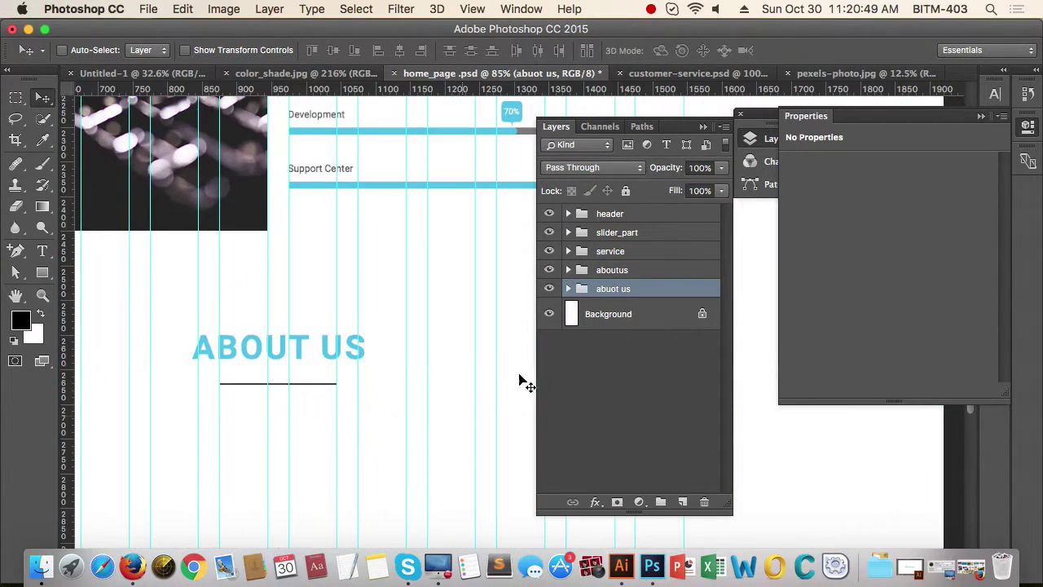
# Step: Rename the copied heading group as "portfolio"
pyautogui.doubleClick(611, 288)
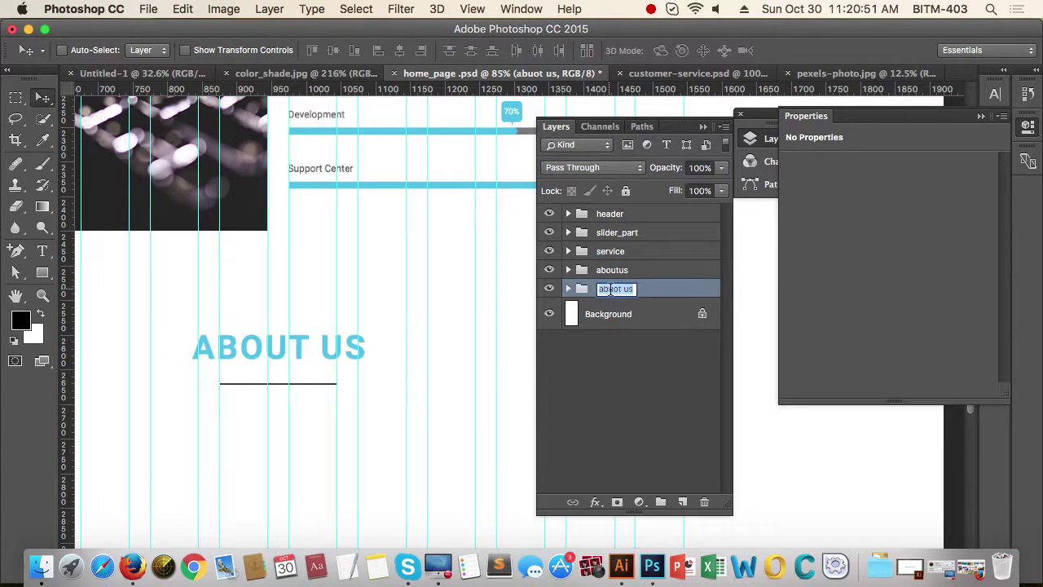
pyautogui.write('portfolio')
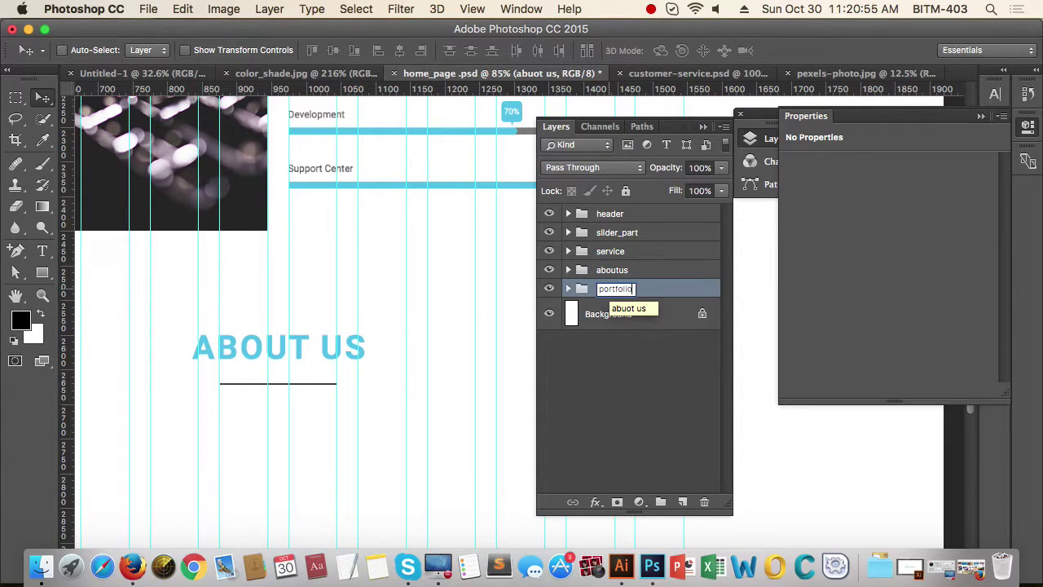
pyautogui.press('Return')
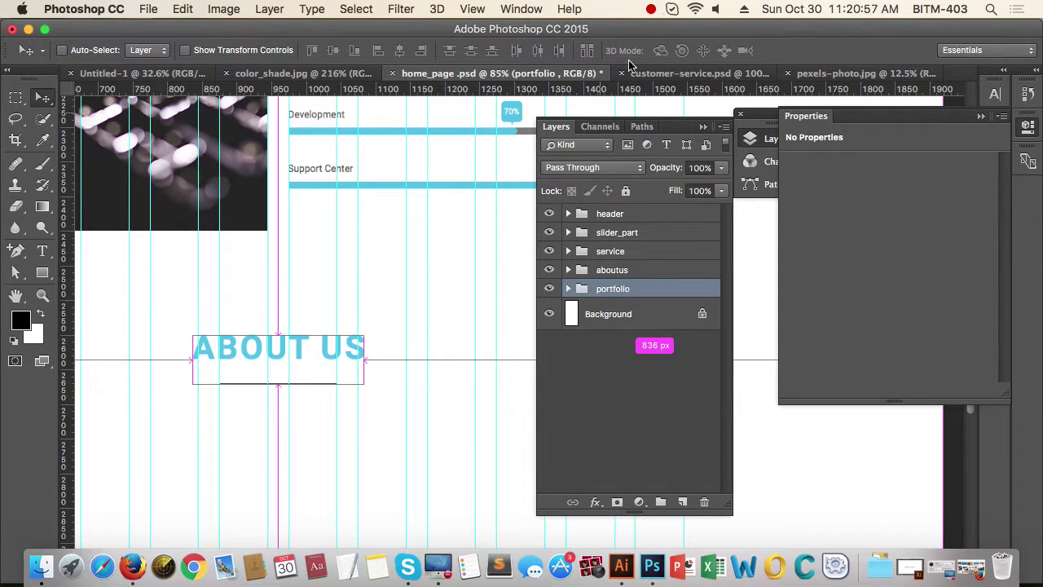
pyautogui.click(651, 9)
pyautogui.click(651, 28)
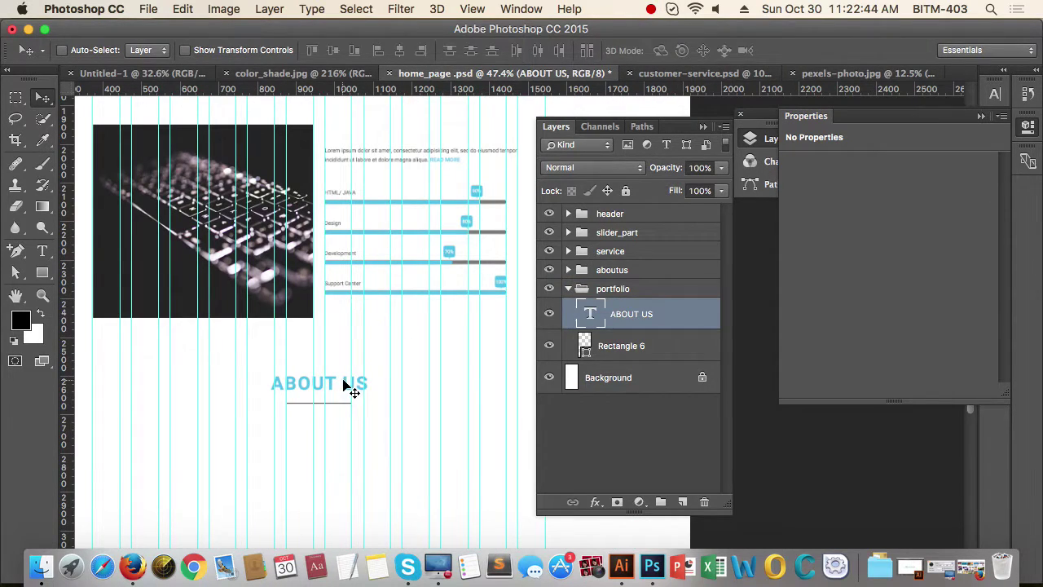
# Step: Replace the copied heading's text with PORTFOLIO
pyautogui.press('t')
pyautogui.tripleClick(328, 383)
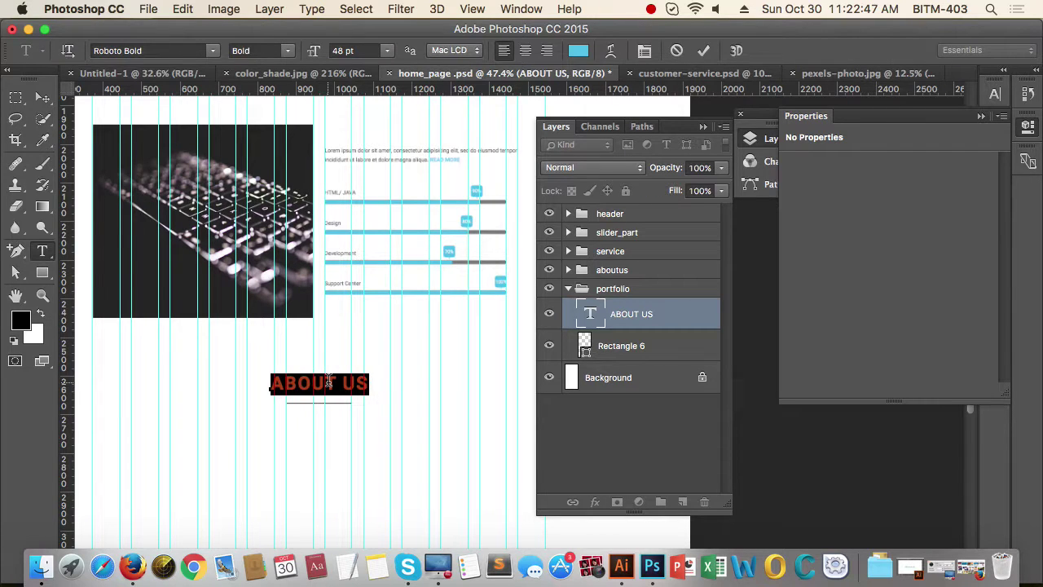
pyautogui.write('PORTFOLIO')
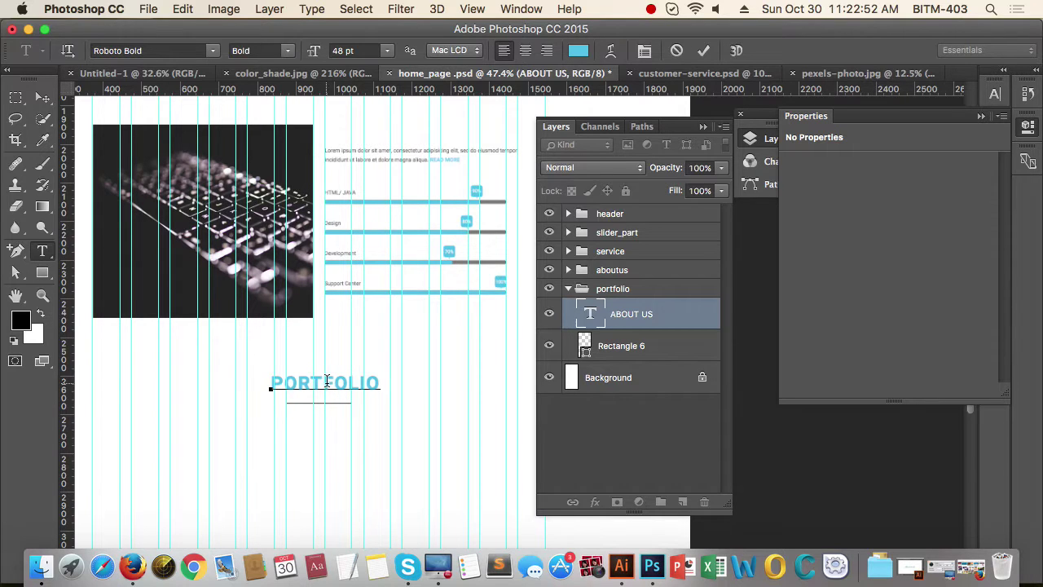
pyautogui.click(43, 97)
# Step: Center the underline horizontally beneath the PORTFOLIO heading, and collapse the portfolio group
pyautogui.moveTo(398, 393); pyautogui.dragTo(463, 405)
pyautogui.keyDown('shift'); pyautogui.click(663, 346); pyautogui.keyUp('shift')
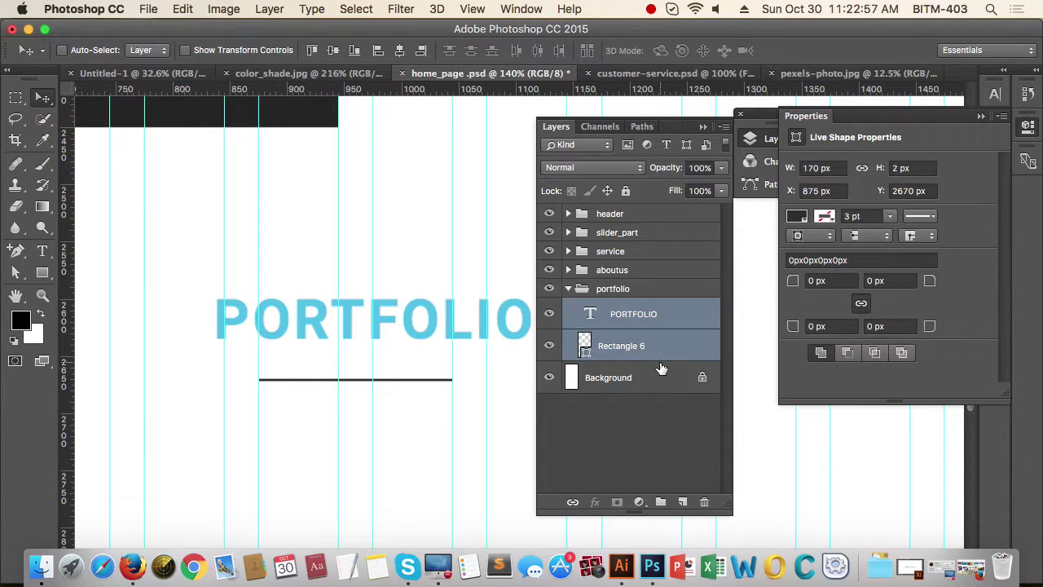
pyautogui.click(334, 51)
pyautogui.press('super+z')
pyautogui.click(399, 51)
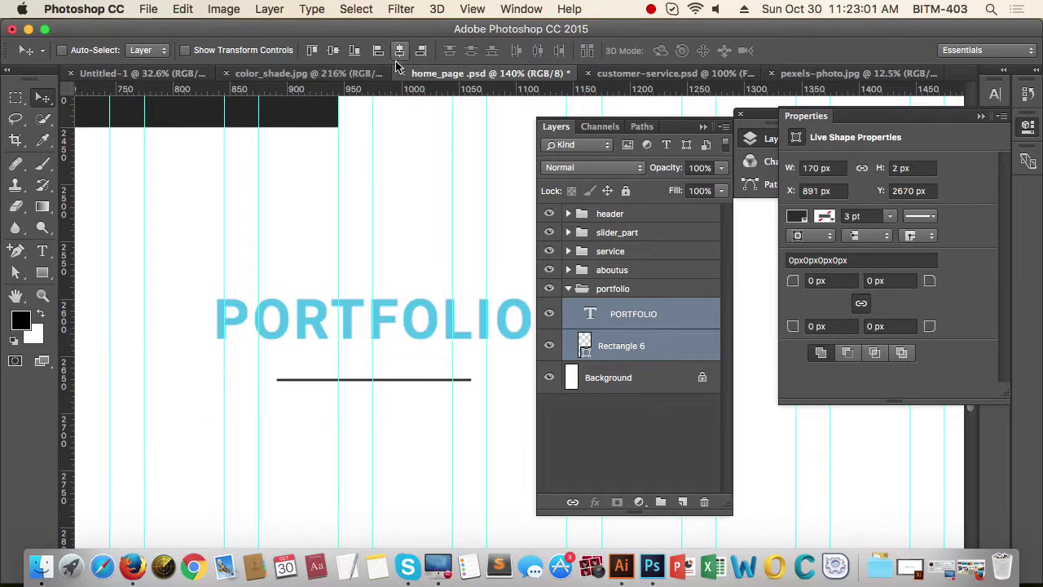
pyautogui.moveTo(348, 310); pyautogui.dragTo(285, 284)
pyautogui.moveTo(403, 313); pyautogui.dragTo(369, 338)
pyautogui.click(569, 289)
# Step: Start a 48 pt Roboto Bold text line just below and beside the PORTFOLIO heading, beginning with the filter label All
pyautogui.click(387, 307)
pyautogui.moveTo(368, 295); pyautogui.dragTo(343, 326)
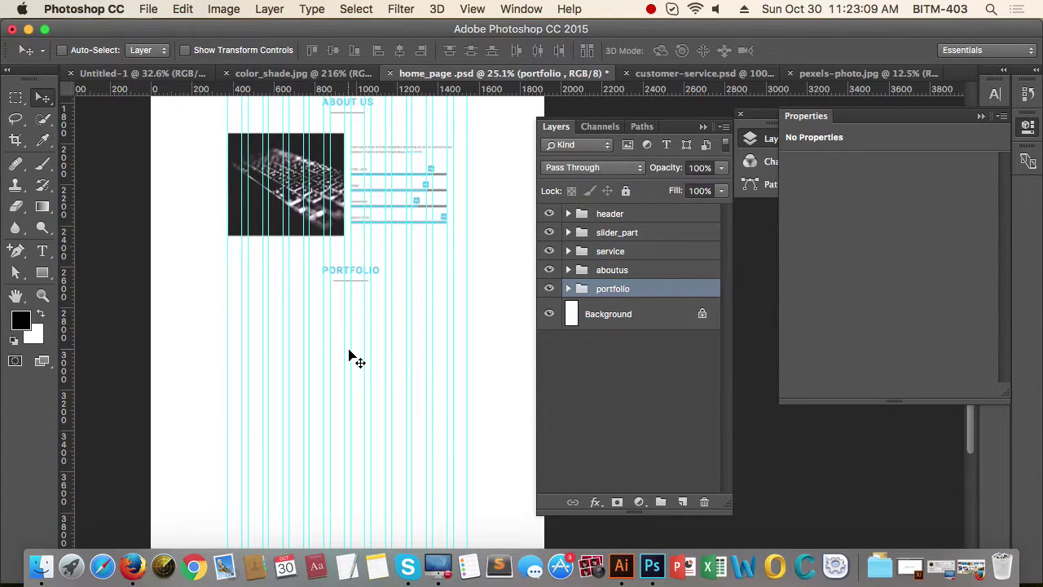
pyautogui.moveTo(437, 308); pyautogui.dragTo(427, 310)
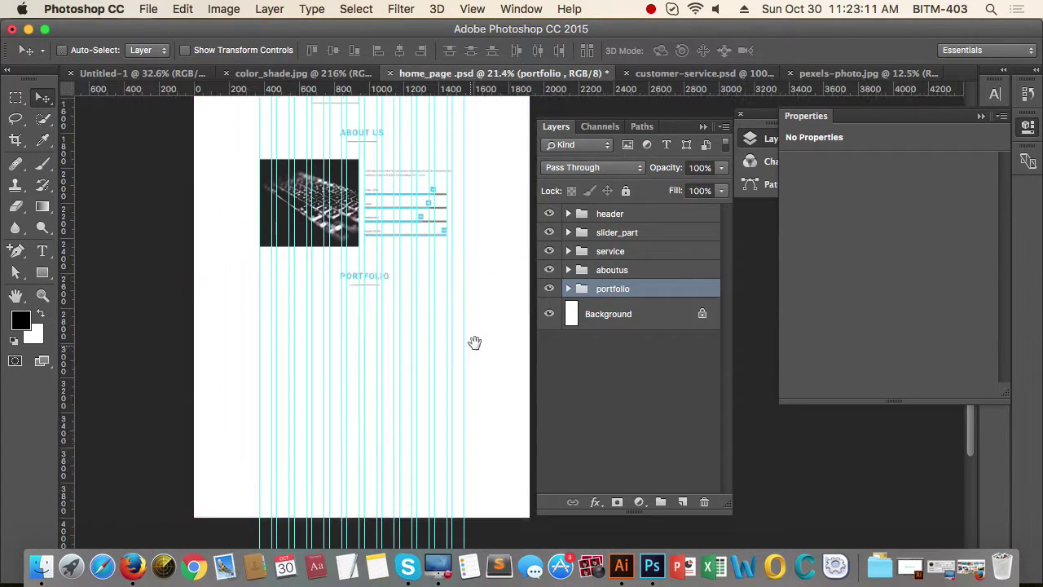
pyautogui.moveTo(475, 343); pyautogui.dragTo(446, 320)
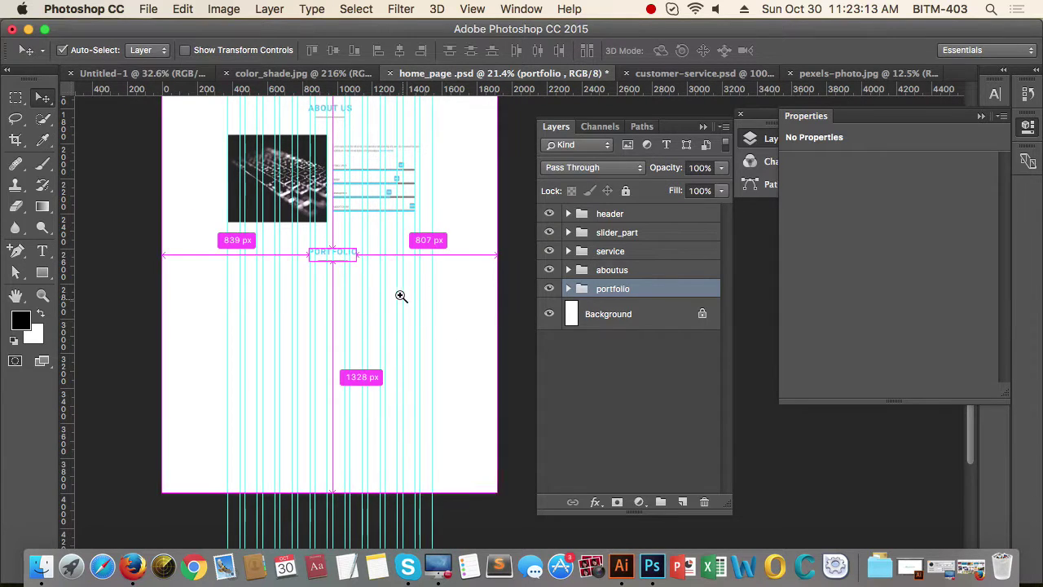
pyautogui.moveTo(398, 287); pyautogui.dragTo(453, 285)
pyautogui.moveTo(359, 278); pyautogui.dragTo(308, 283)
pyautogui.press('t')
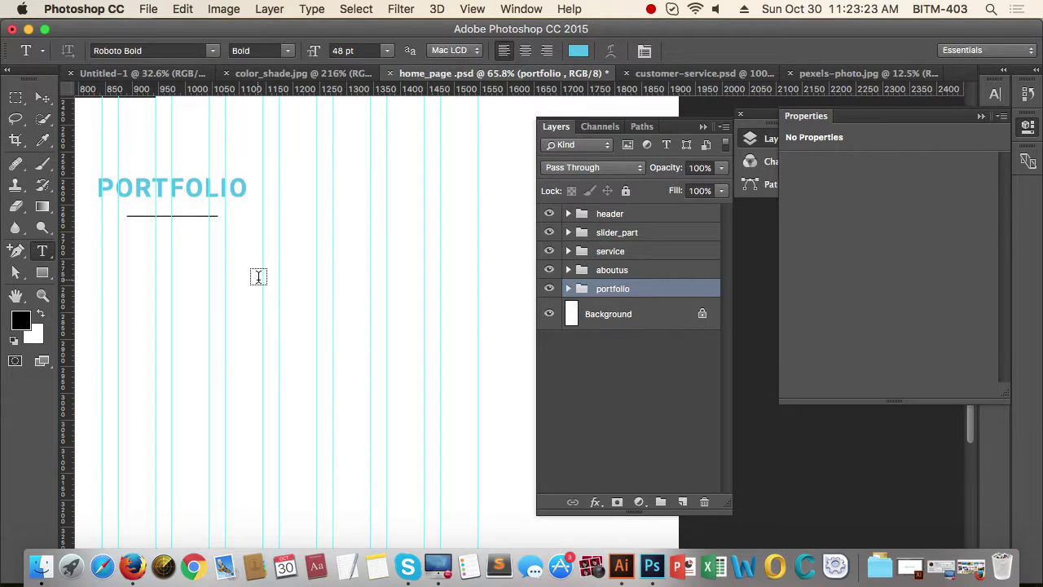
pyautogui.click(262, 264)
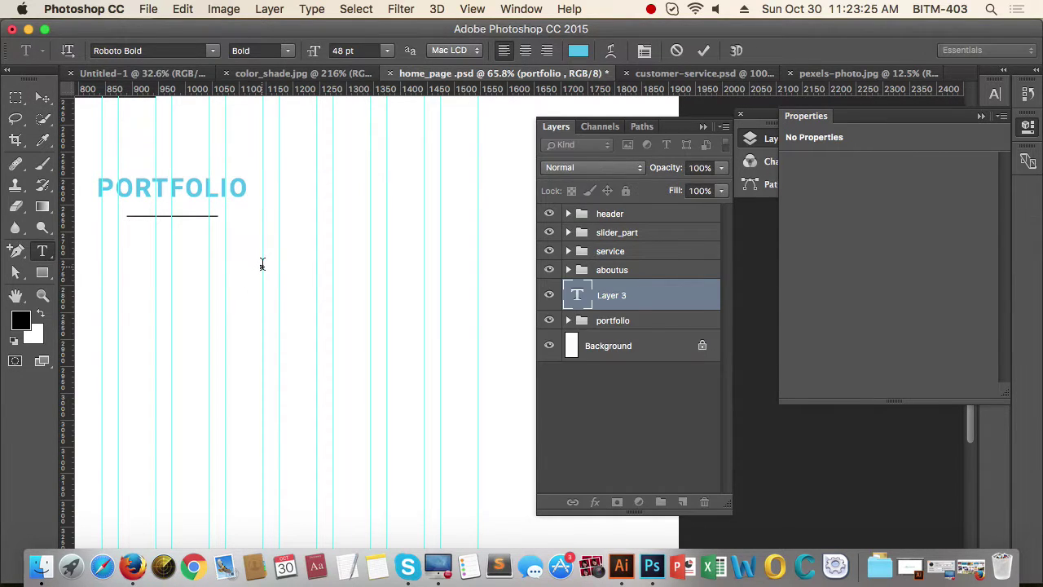
pyautogui.write('A')
pyautogui.write('etest')
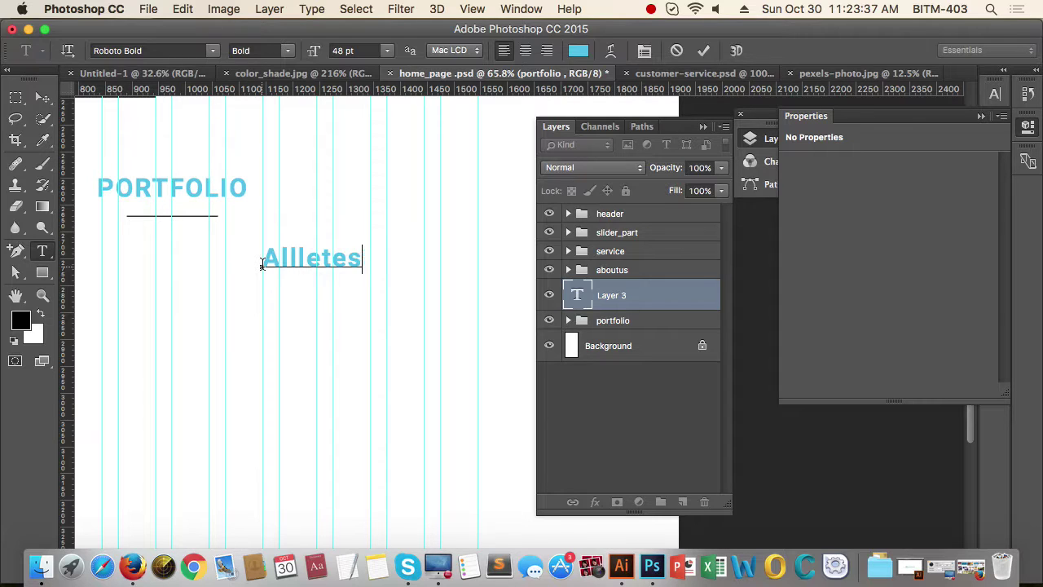
pyautogui.press('BackSpace')
pyautogui.press('BackSpace')
pyautogui.press('BackSpace')
pyautogui.press('BackSpace')
pyautogui.press('BackSpace')
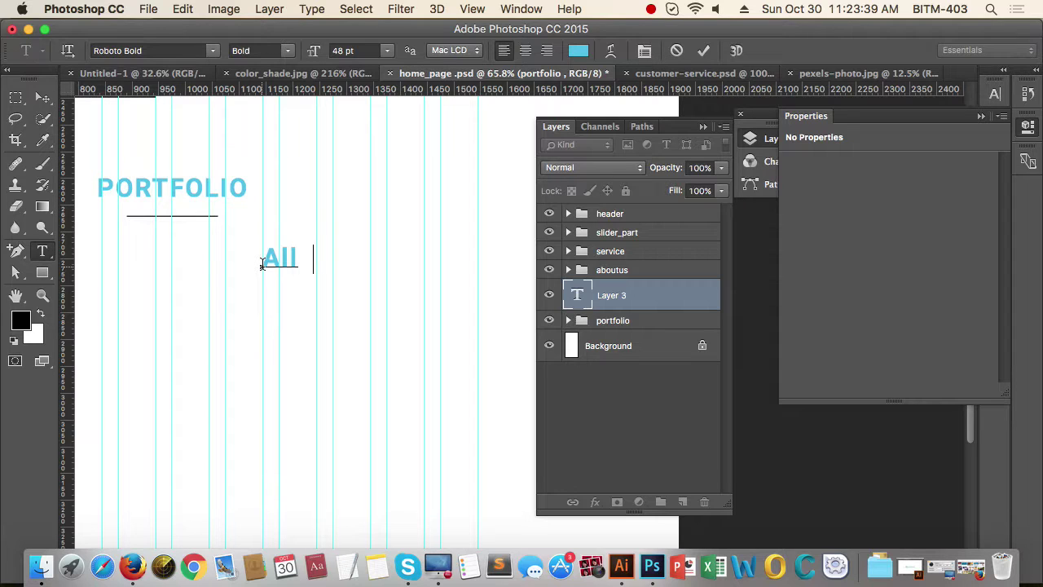
# Step: Add the labels Letest, Upcomming and Previouswork to the filter line, with a wide gap after All
pyautogui.write('Let')
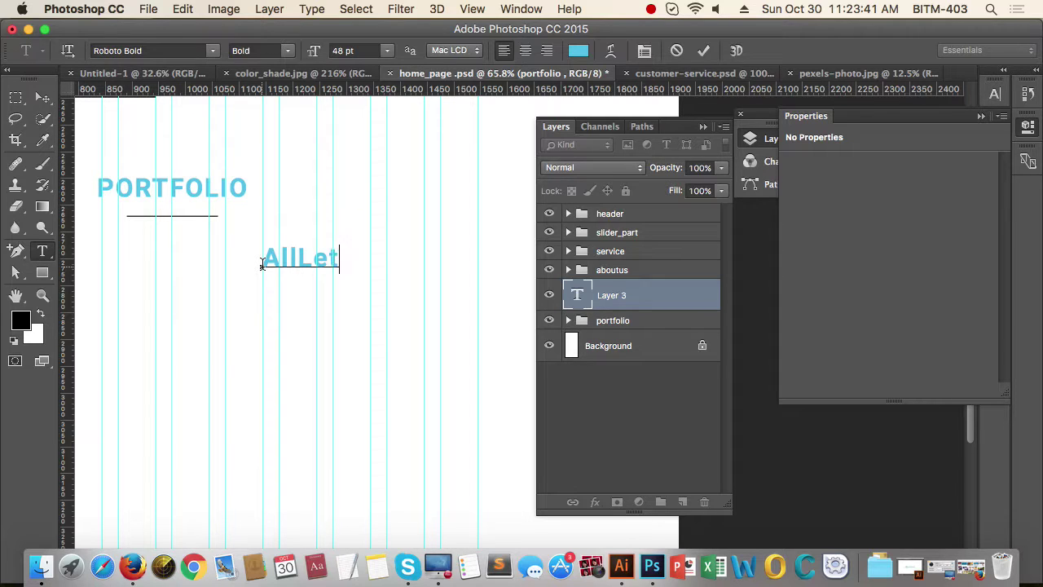
pyautogui.write('es')
pyautogui.write('U')
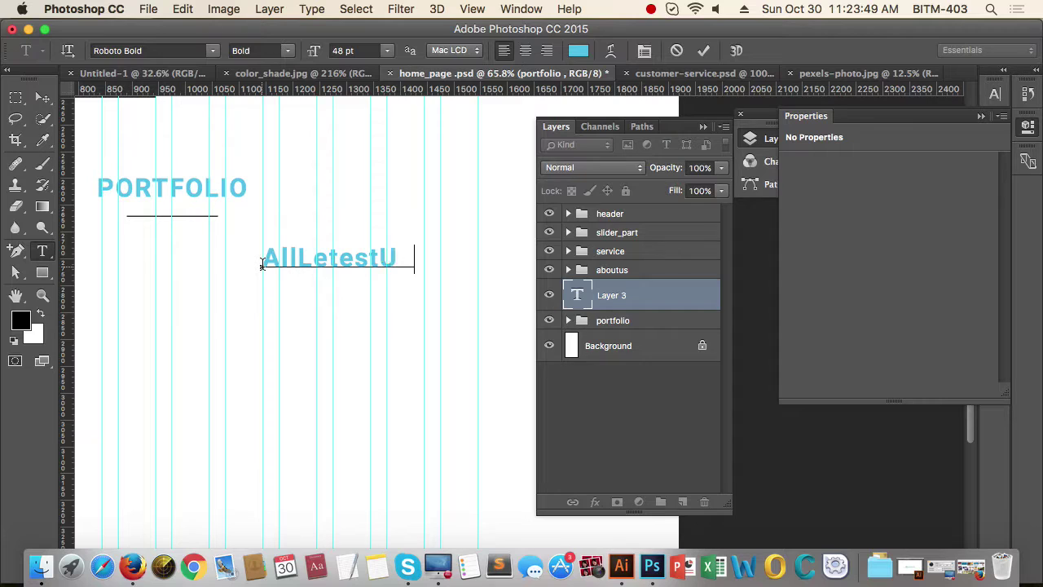
pyautogui.write('pcomming')
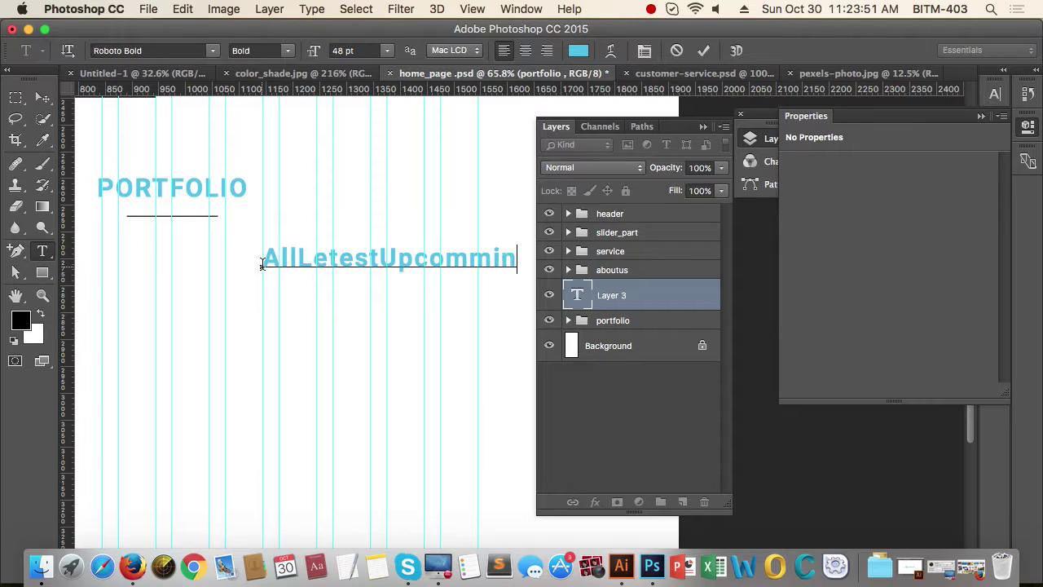
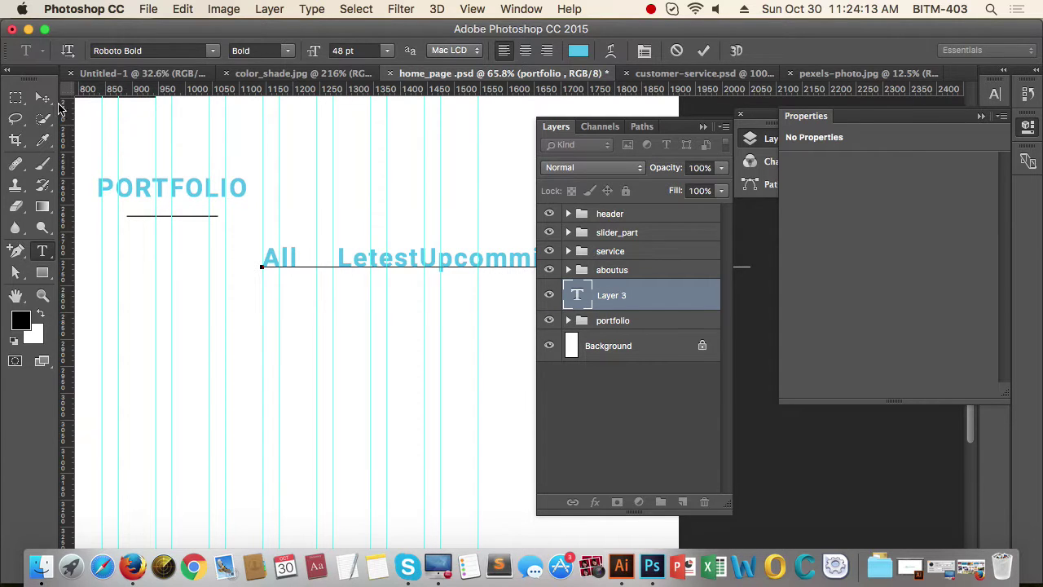
pyautogui.click(43, 97)
# Step: Set the filter label text line to right alignment
pyautogui.press('t')
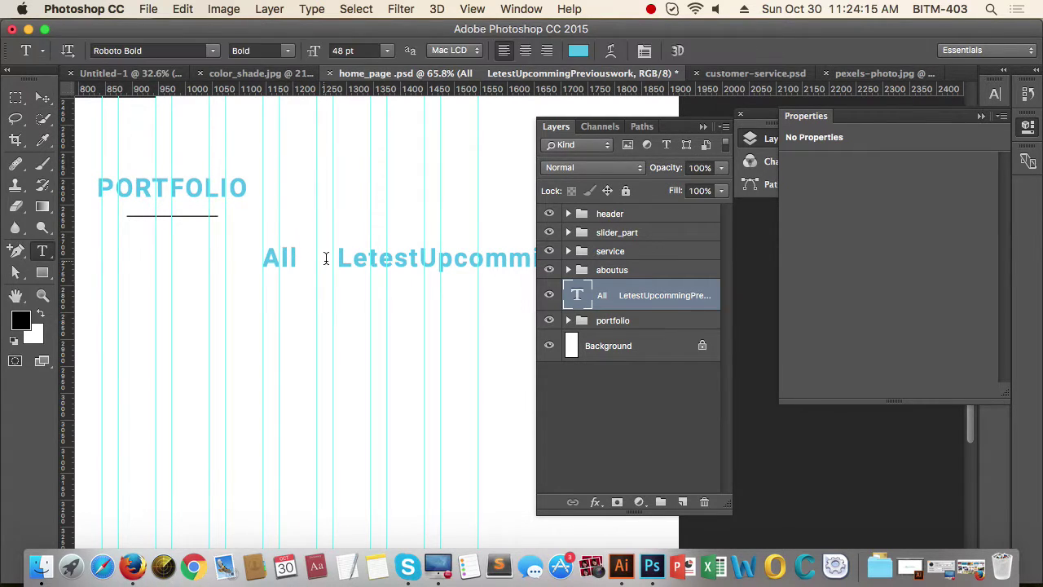
pyautogui.moveTo(340, 261); pyautogui.dragTo(297, 272)
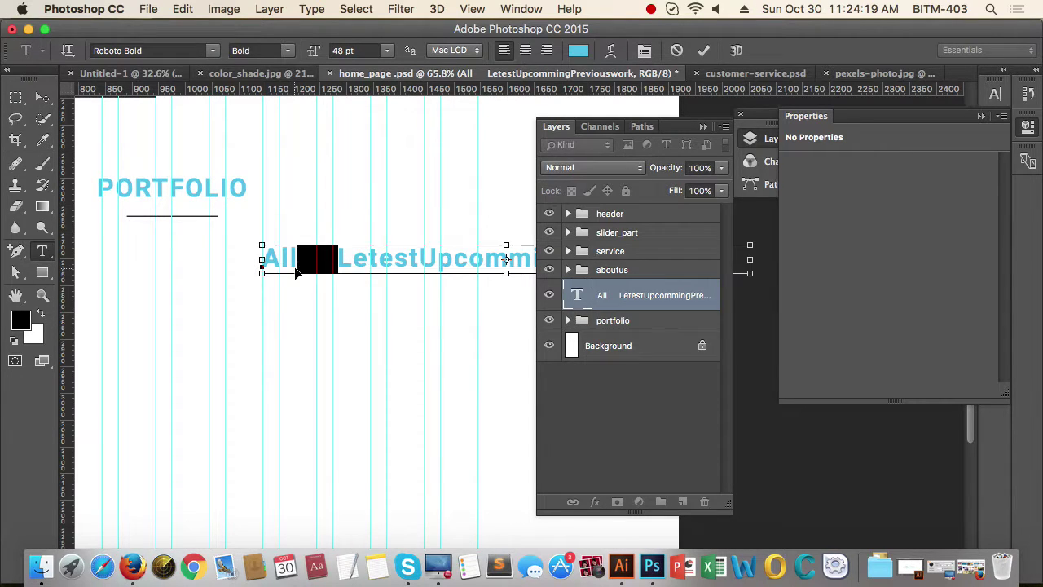
pyautogui.moveTo(339, 236); pyautogui.dragTo(257, 247)
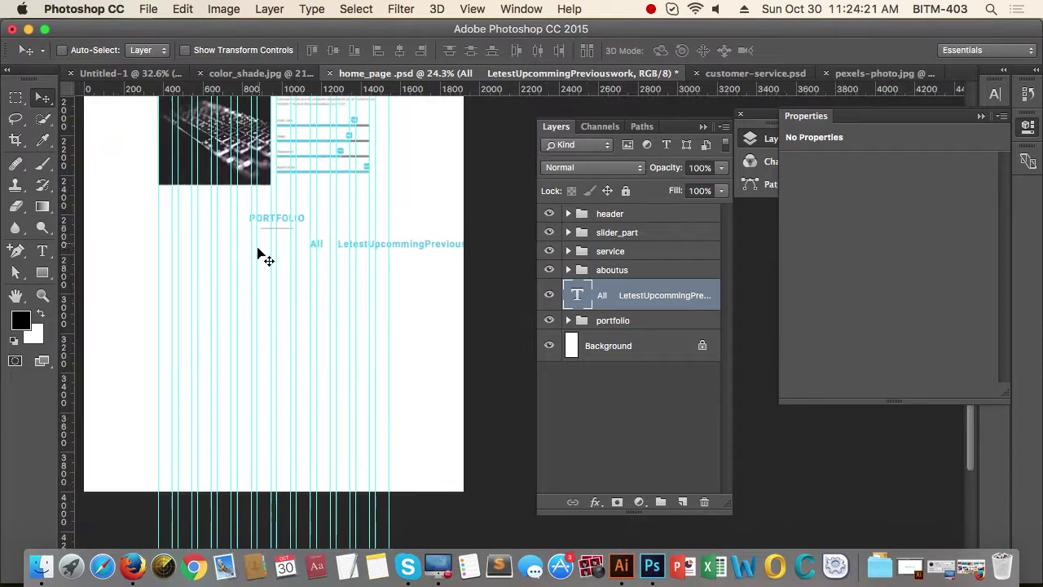
pyautogui.moveTo(372, 249); pyautogui.dragTo(378, 280)
pyautogui.moveTo(293, 259); pyautogui.dragTo(188, 259)
pyautogui.doubleClick(302, 254)
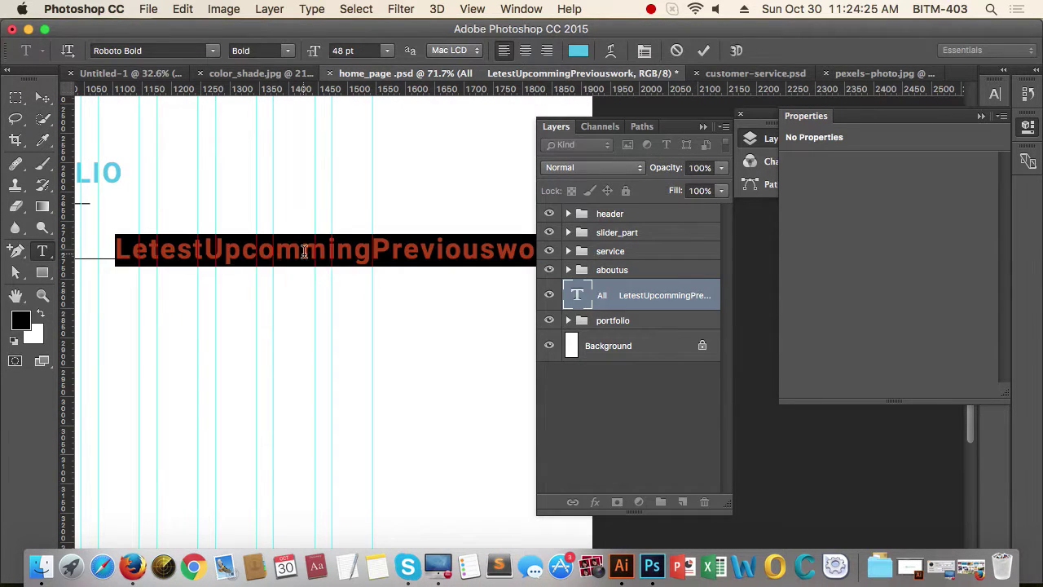
pyautogui.click(546, 51)
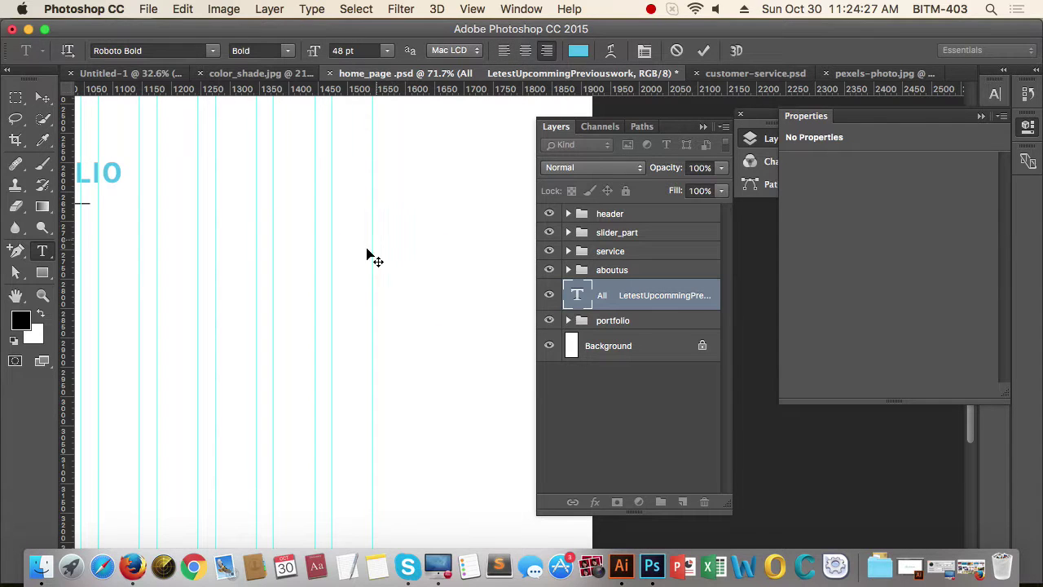
pyautogui.moveTo(368, 265); pyautogui.dragTo(297, 275)
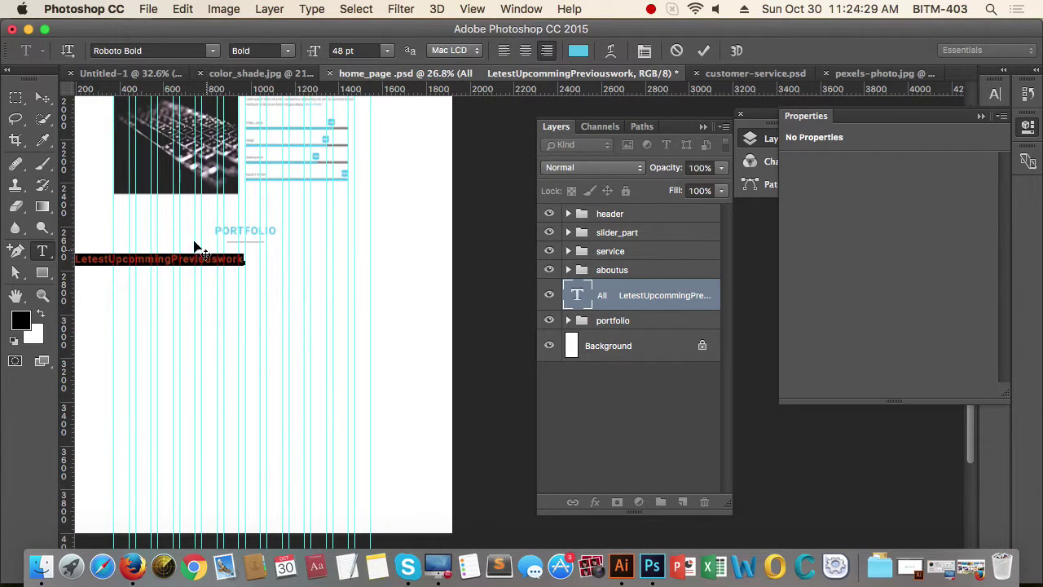
pyautogui.click(42, 97)
# Step: Move the filter line horizontally until its end meets the outermost column guide on the right side of the page
pyautogui.moveTo(221, 272); pyautogui.dragTo(348, 264)
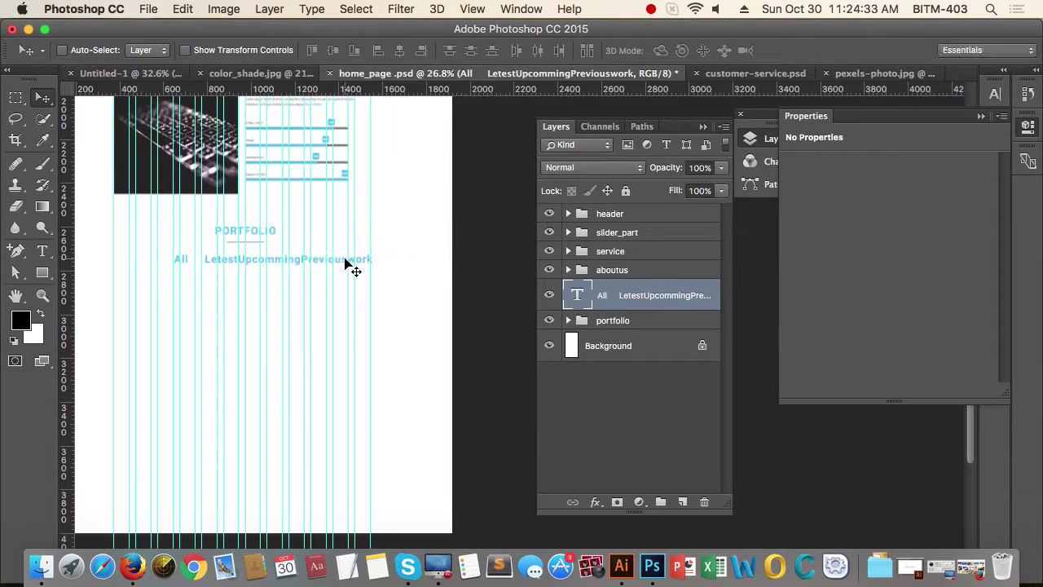
pyautogui.scroll(2, 370, 259)
pyautogui.moveTo(412, 261); pyautogui.dragTo(444, 263)
pyautogui.moveTo(355, 268); pyautogui.dragTo(345, 270)
pyautogui.moveTo(409, 280); pyautogui.dragTo(324, 298)
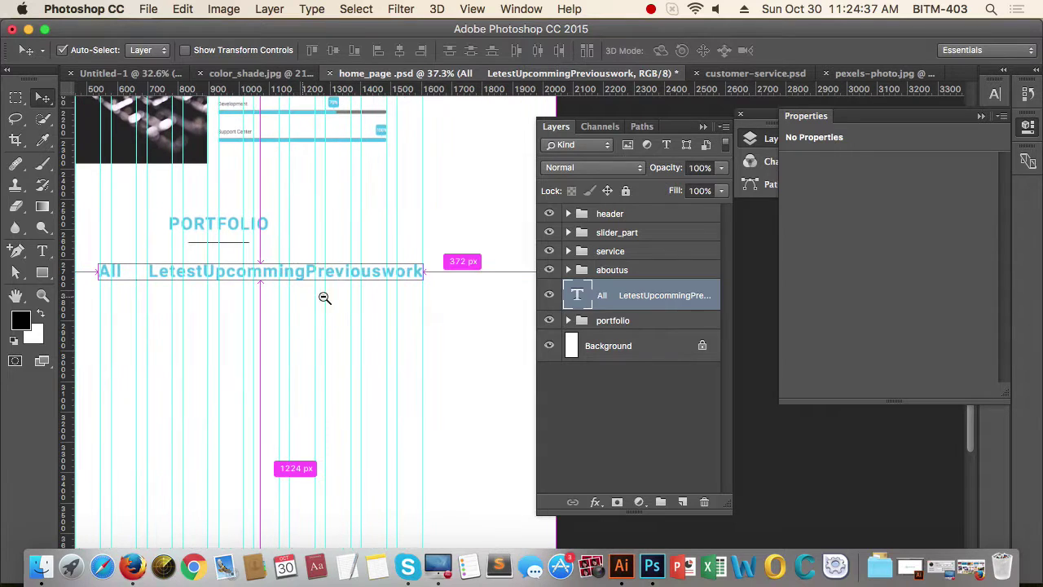
# Step: Remove Upcomming from the filter line, keeping a wide gap between Letest and Previouswork
pyautogui.press('t')
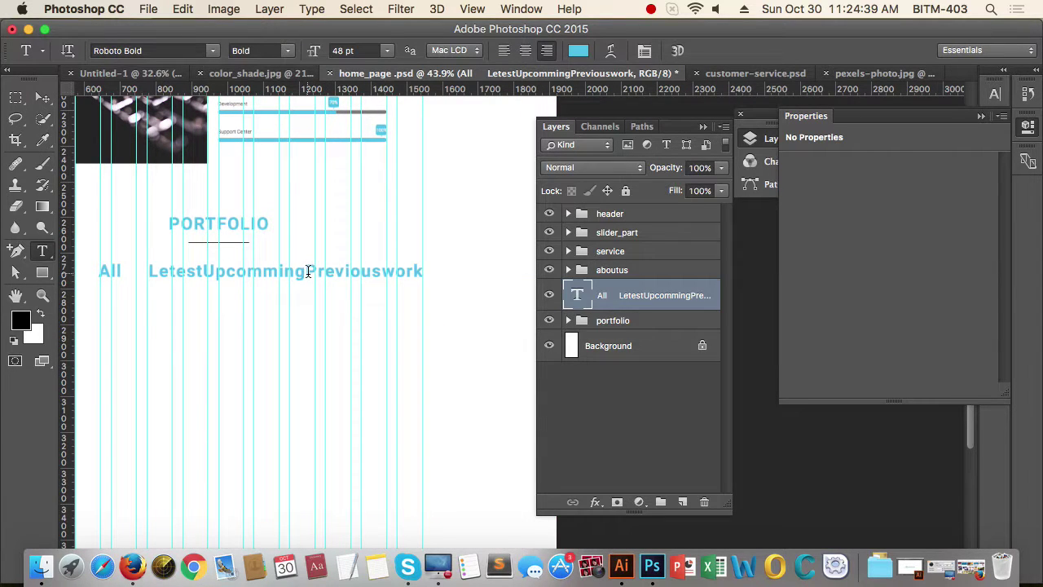
pyautogui.moveTo(307, 270); pyautogui.dragTo(206, 274)
pyautogui.press('BackSpace')
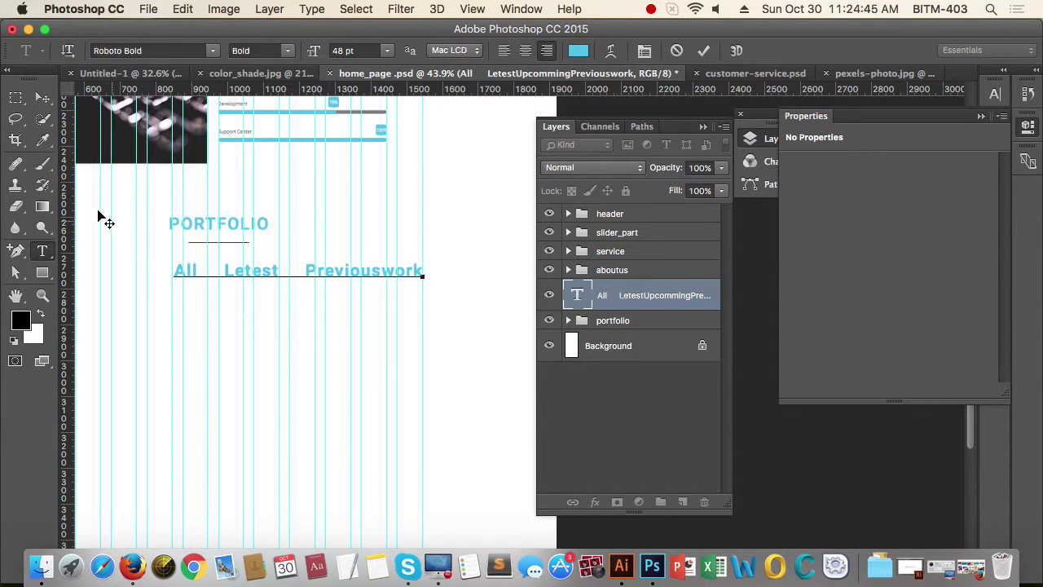
pyautogui.click(42, 98)
# Step: Move the portfolio heading group to the leftmost column guide, roughly level with the filter line
pyautogui.scroll(-5, 310, 316)
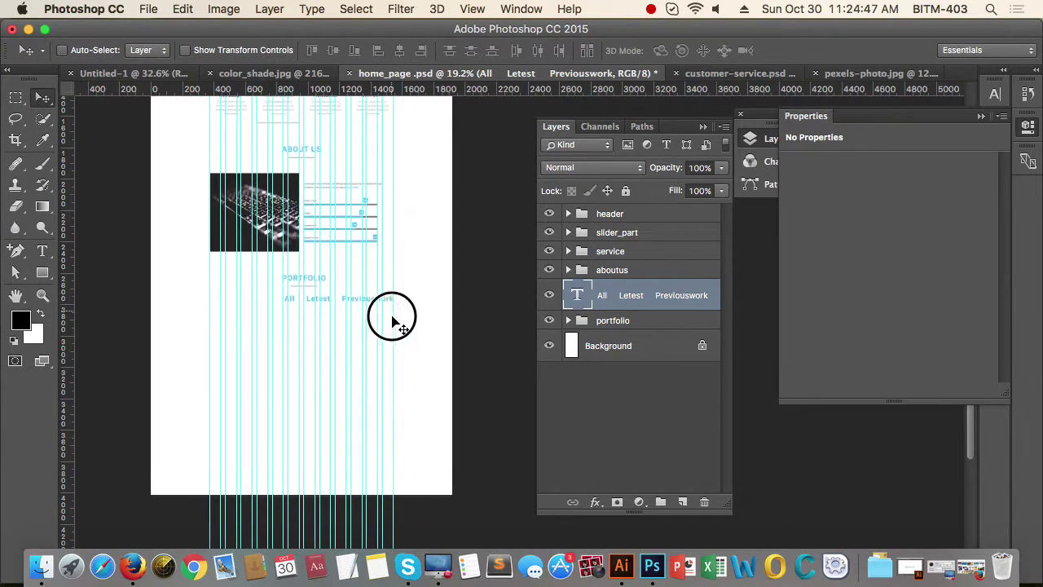
pyautogui.scroll(5, 362, 326)
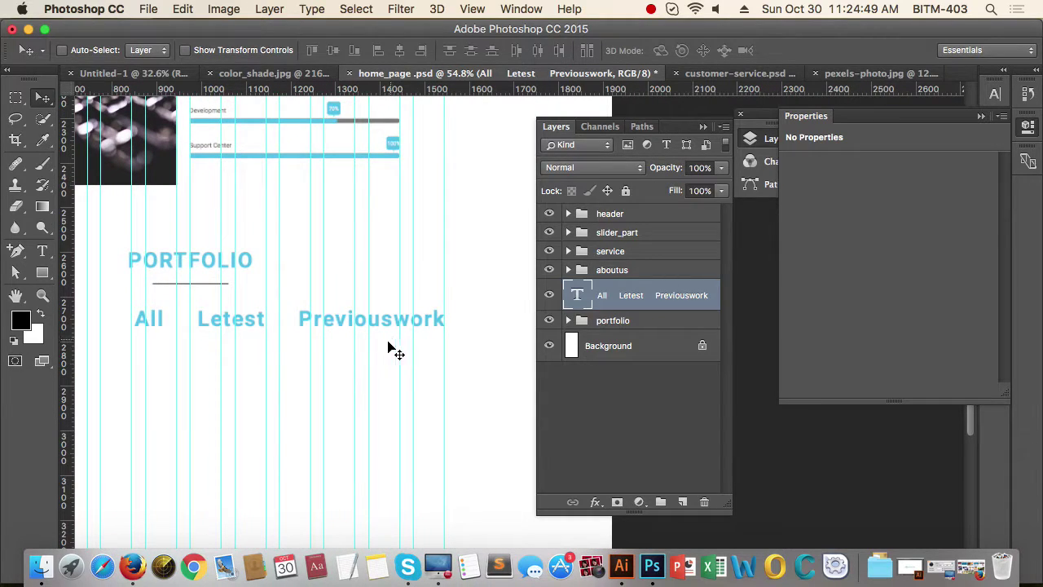
pyautogui.moveTo(364, 353); pyautogui.dragTo(307, 367)
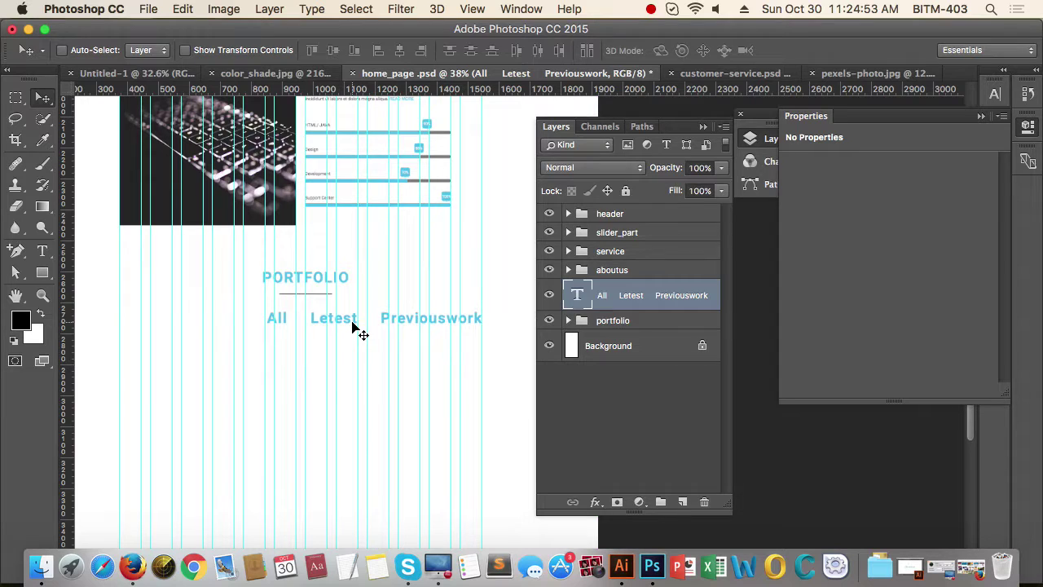
pyautogui.click(632, 321)
pyautogui.moveTo(309, 298); pyautogui.dragTo(168, 315)
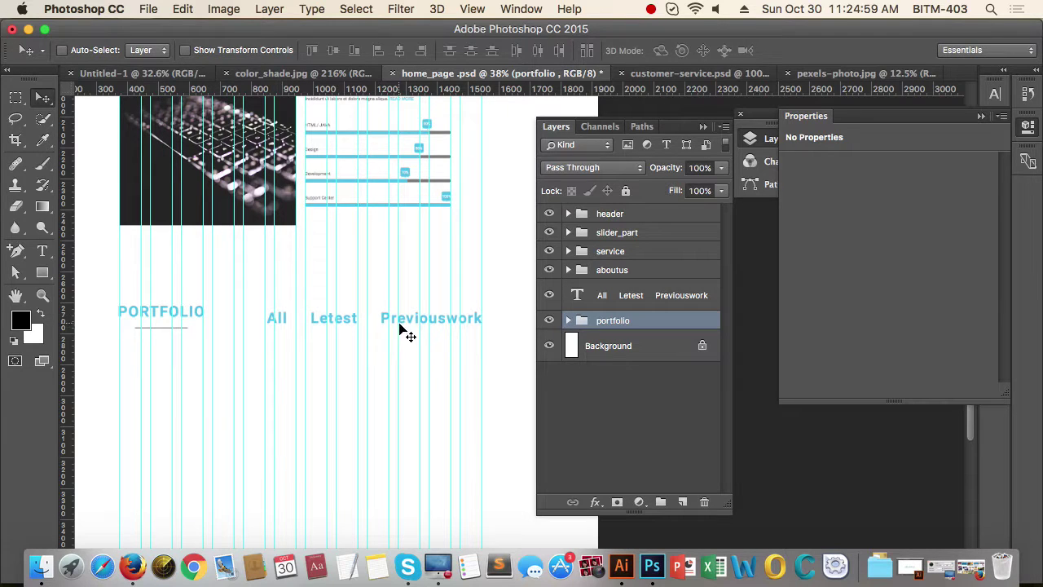
# Step: Set the whole filter label line to Roboto Regular at 18 pt
pyautogui.click(414, 317)
pyautogui.press('t')
pyautogui.click(411, 320)
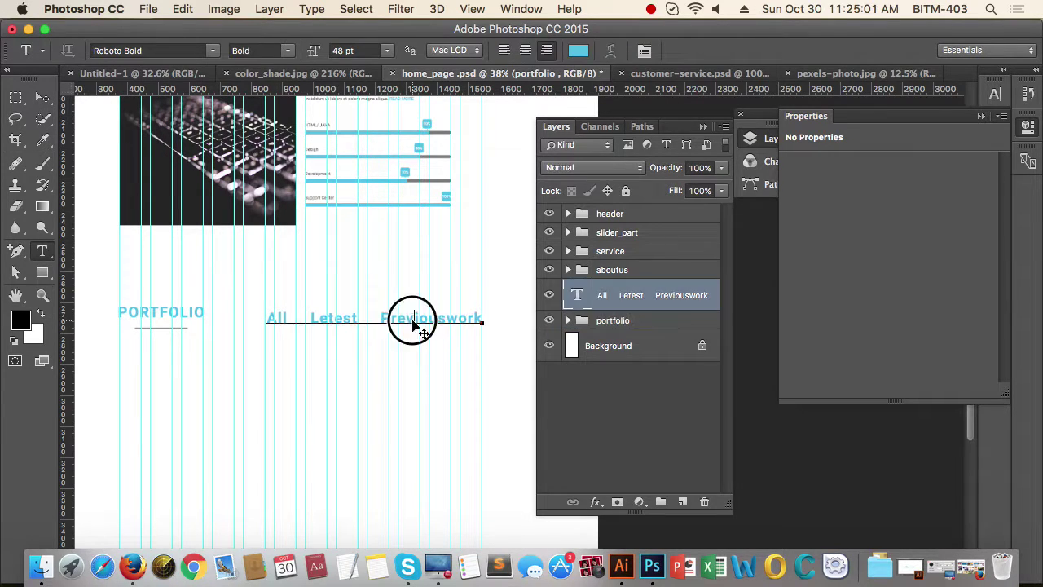
pyautogui.tripleClick(412, 321)
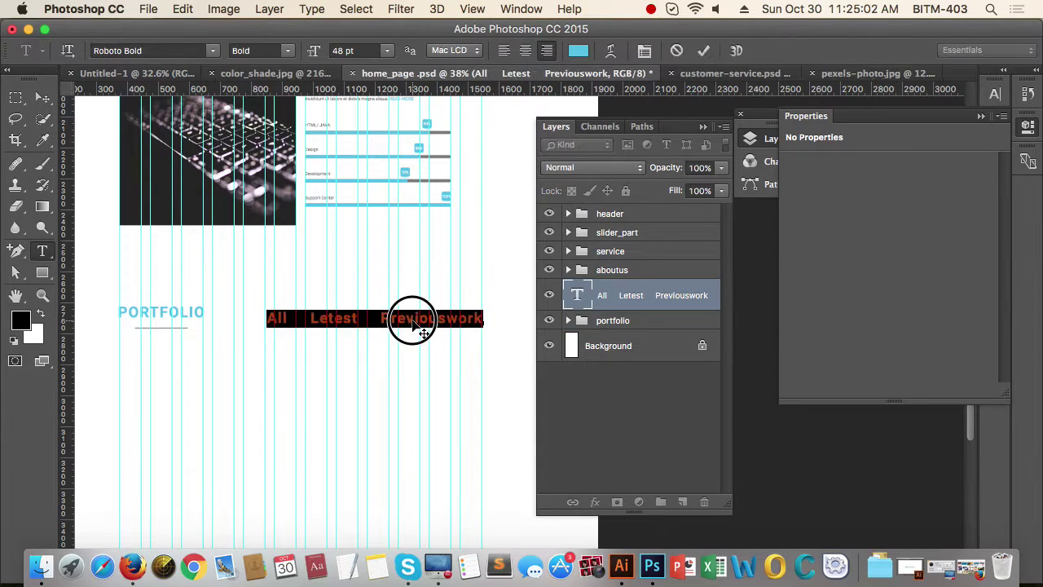
pyautogui.click(387, 51)
pyautogui.click(367, 158)
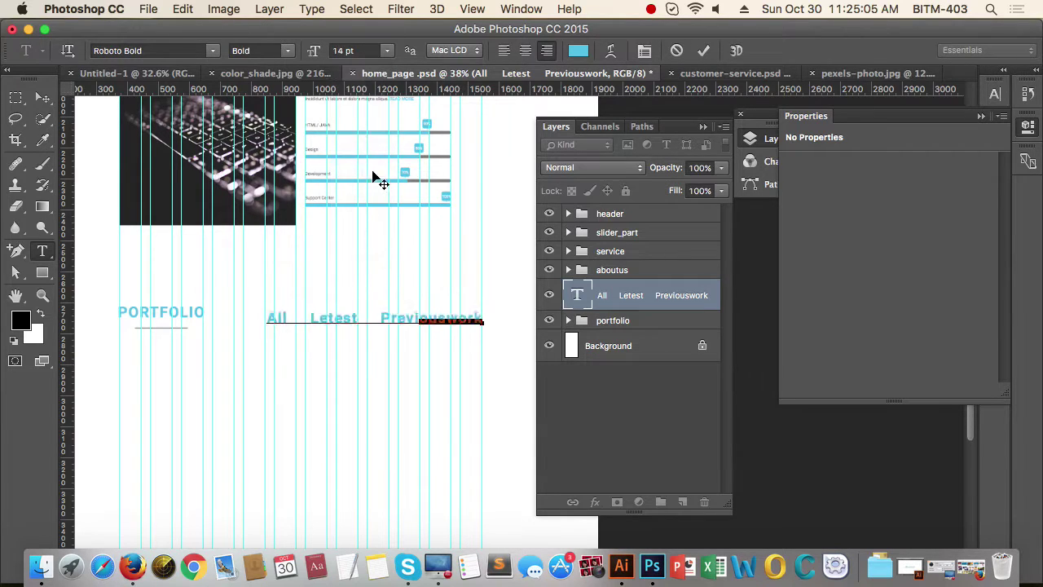
pyautogui.click(386, 50)
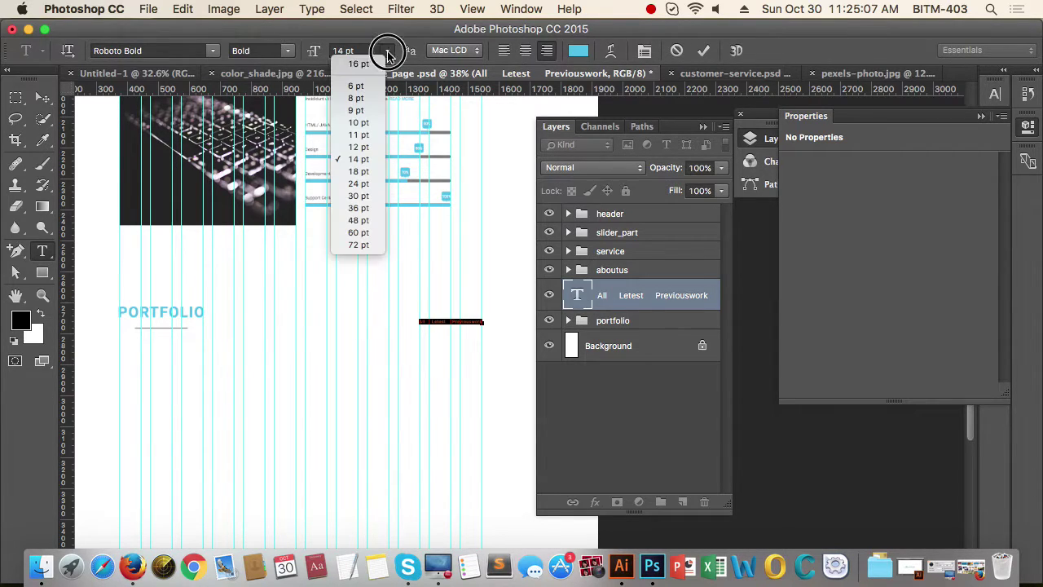
pyautogui.click(364, 172)
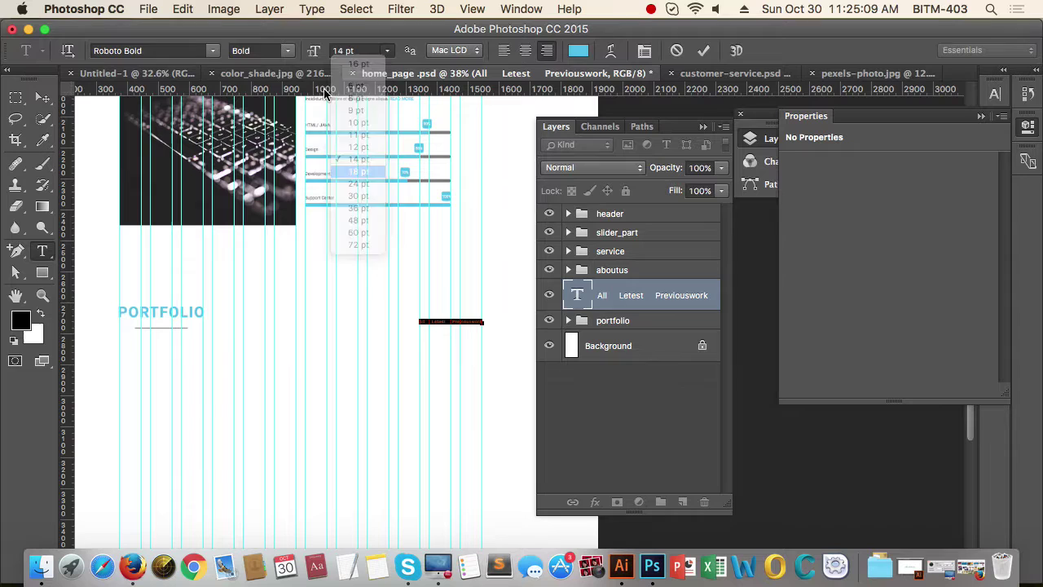
pyautogui.click(289, 51)
pyautogui.click(275, 91)
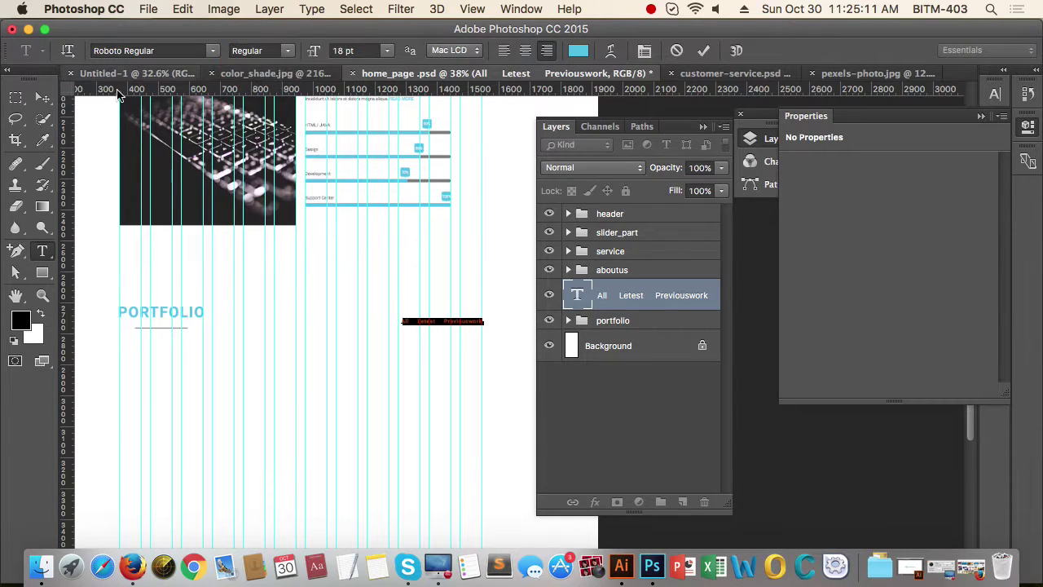
pyautogui.click(42, 97)
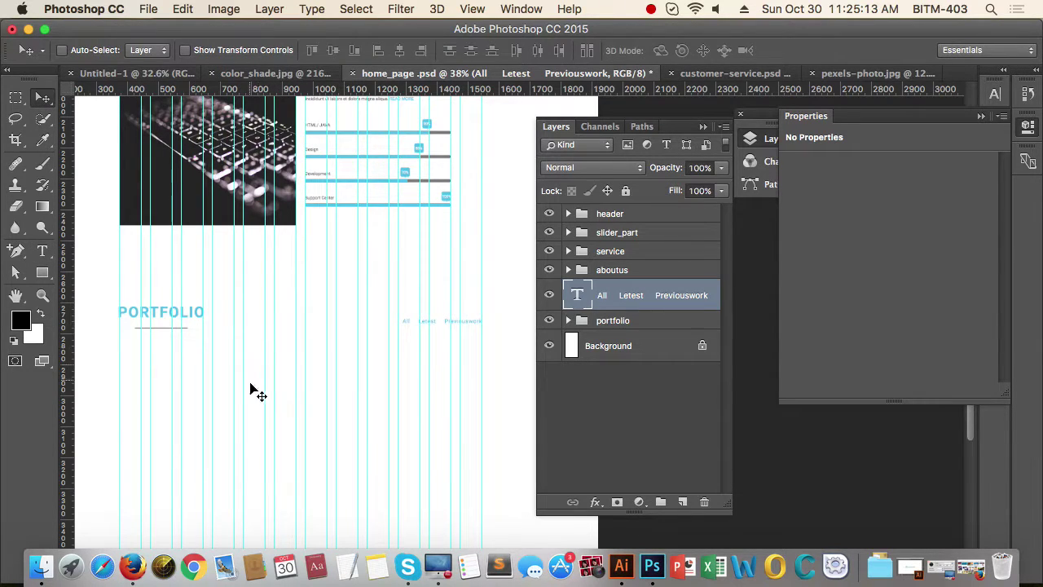
# Step: Center the portfolio heading group horizontally on the page by aligning it with the Background layer
pyautogui.scroll(3, 303, 372)
pyautogui.scroll(-5, 303, 357)
pyautogui.scroll(4, 233, 318)
pyautogui.moveTo(231, 316); pyautogui.dragTo(322, 300)
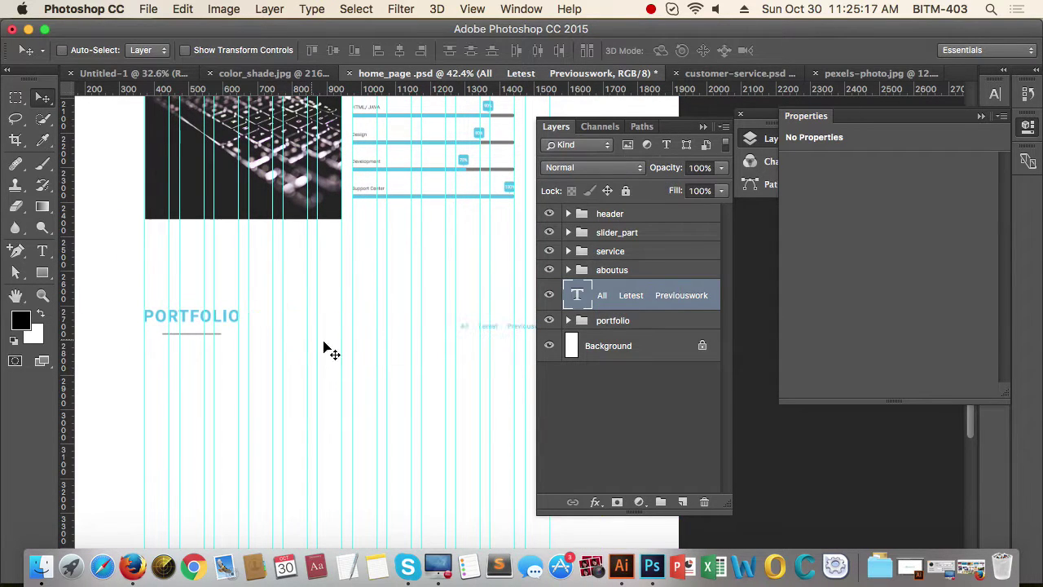
pyautogui.click(640, 324)
pyautogui.keyDown('shift'); pyautogui.click(623, 346); pyautogui.keyUp('shift')
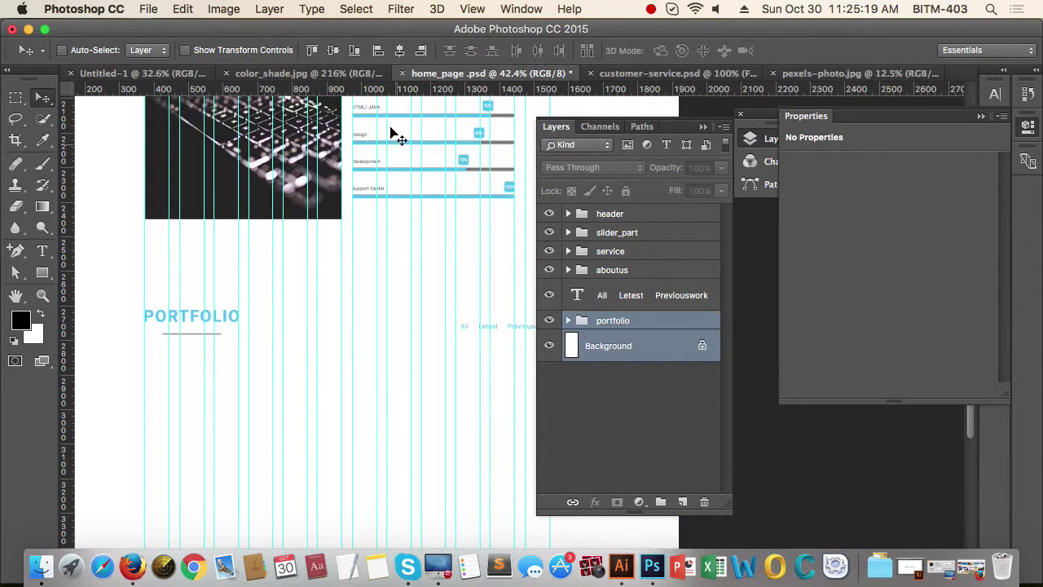
pyautogui.click(397, 54)
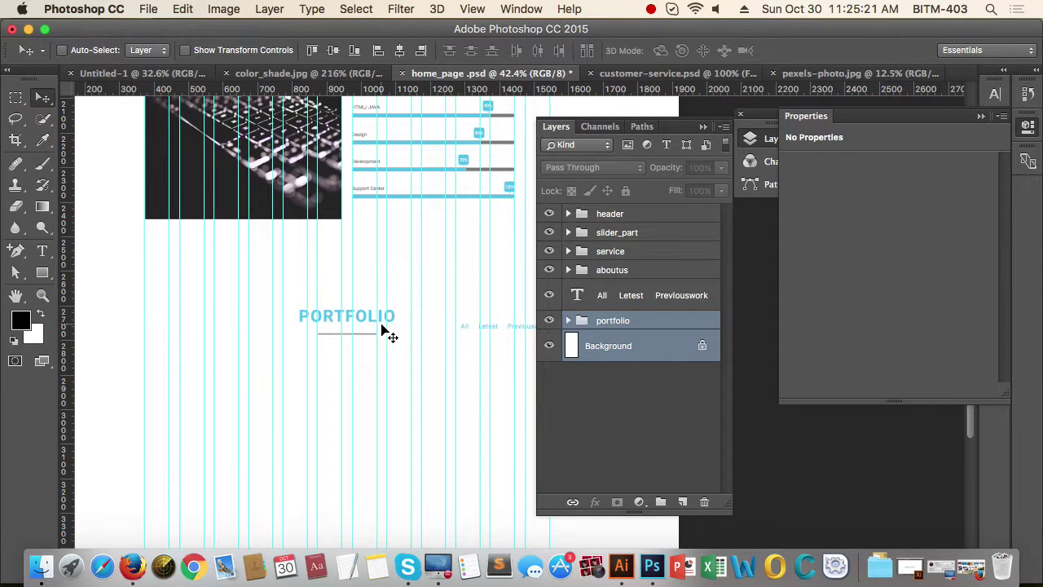
# Step: Move the portfolio heading group up so PORTFOLIO sits about 120 px below the bottom edge of the About Us image
pyautogui.click(652, 319)
pyautogui.scroll(3, 326, 308)
pyautogui.moveTo(325, 392); pyautogui.dragTo(333, 238)
pyautogui.hotkey('shift', 'Down')
pyautogui.hotkey('shift', 'Down')
pyautogui.hotkey('shift', 'Down')
pyautogui.hotkey('shift', 'Down')
pyautogui.hotkey('shift', 'Down')
pyautogui.hotkey('shift', 'Down')
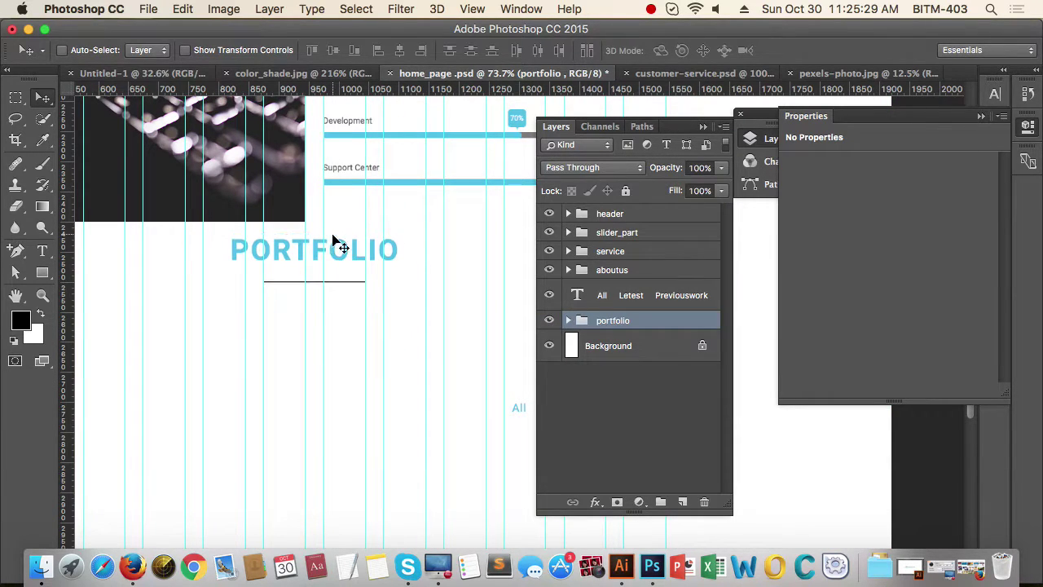
pyautogui.hotkey('shift', 'Down')
pyautogui.hotkey('shift', 'Down')
pyautogui.hotkey('shift', 'Down')
pyautogui.hotkey('shift', 'Down')
pyautogui.hotkey('shift', 'Down')
pyautogui.hotkey('shift', 'Down')
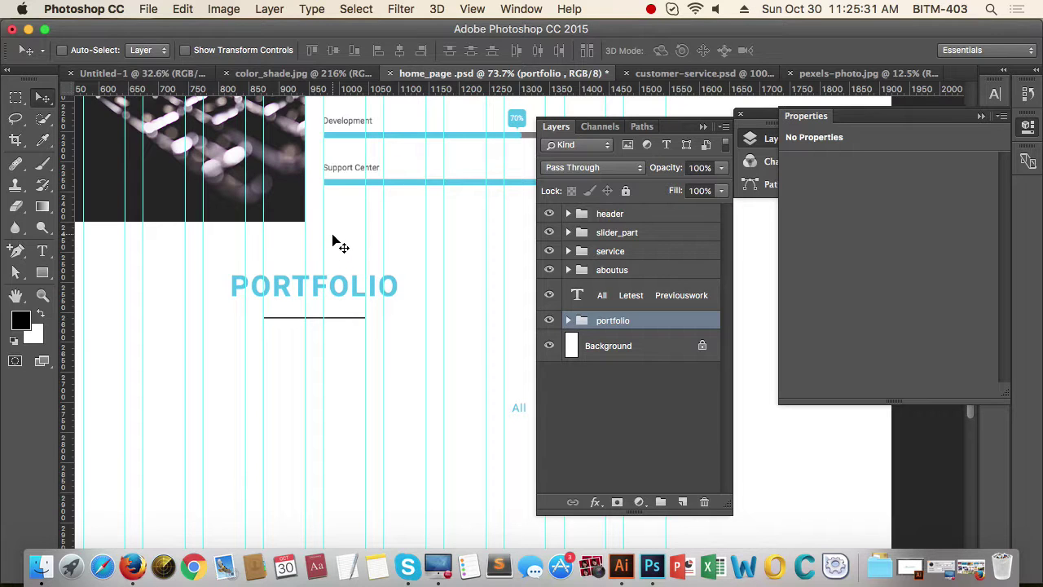
pyautogui.hotkey('shift', 'Down')
pyautogui.hotkey('shift', 'Down')
pyautogui.hotkey('shift', 'Down')
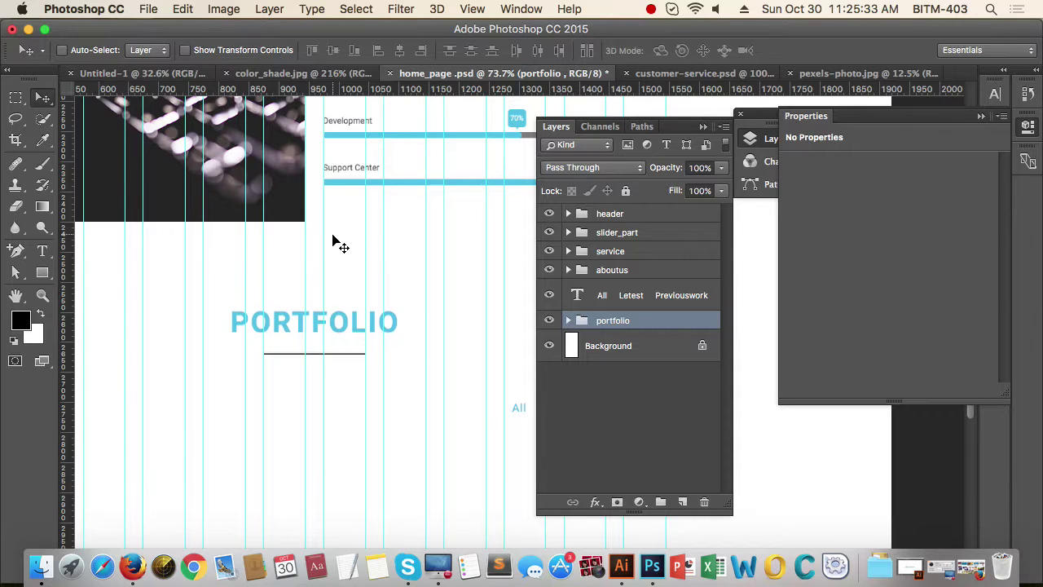
# Step: Move the filter label line up to about 40 px below the PORTFOLIO underline, keeping its right end on the last column guide
pyautogui.moveTo(351, 278); pyautogui.dragTo(238, 287)
pyautogui.moveTo(349, 304); pyautogui.dragTo(390, 337)
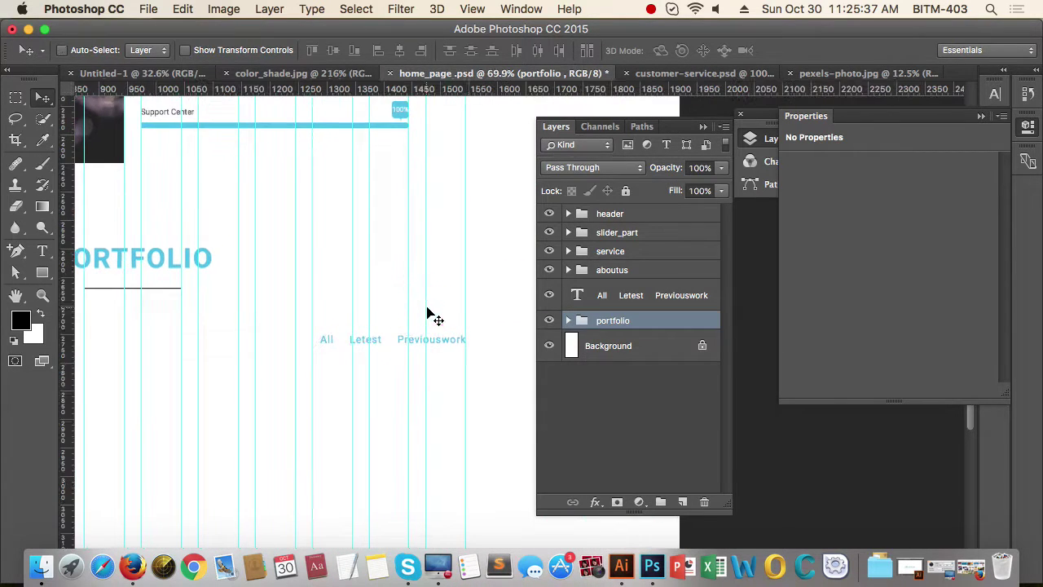
pyautogui.click(669, 297)
pyautogui.moveTo(455, 339); pyautogui.dragTo(430, 295)
pyautogui.hotkey('shift', 'Down')
pyautogui.hotkey('shift', 'Down')
pyautogui.hotkey('shift', 'Down')
pyautogui.hotkey('shift', 'Down')
pyautogui.hotkey('shift', 'Down')
pyautogui.hotkey('shift', 'Down')
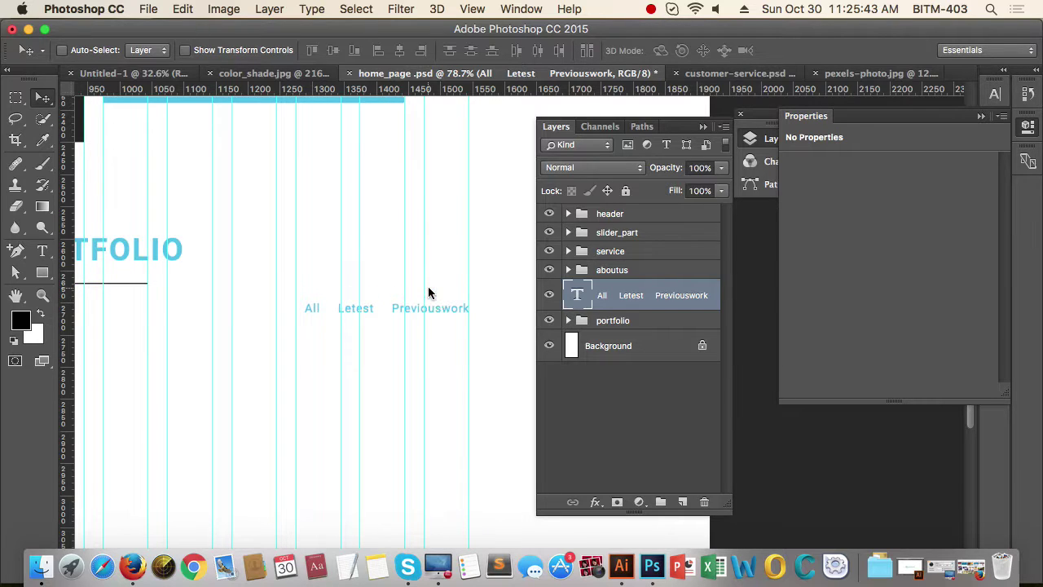
pyautogui.hotkey('shift', 'Down')
pyautogui.hotkey('shift', 'Down')
pyautogui.hotkey('shift', 'Down')
pyautogui.hotkey('shift', 'Down')
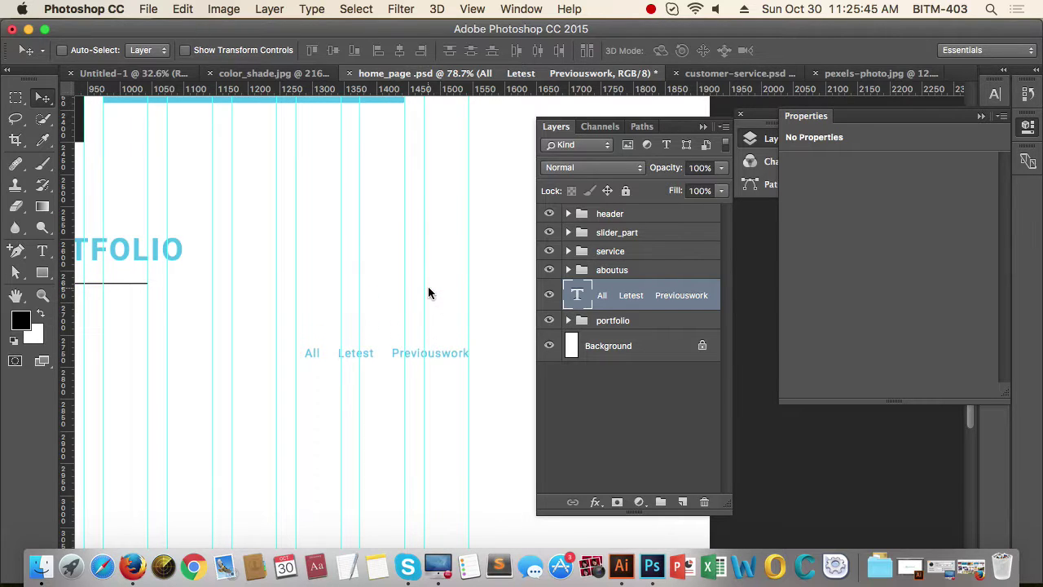
pyautogui.hotkey('shift', 'Up')
pyautogui.hotkey('shift', 'Up')
pyautogui.hotkey('shift', 'Up')
pyautogui.hotkey('shift', 'Up')
pyautogui.hotkey('shift', 'Up')
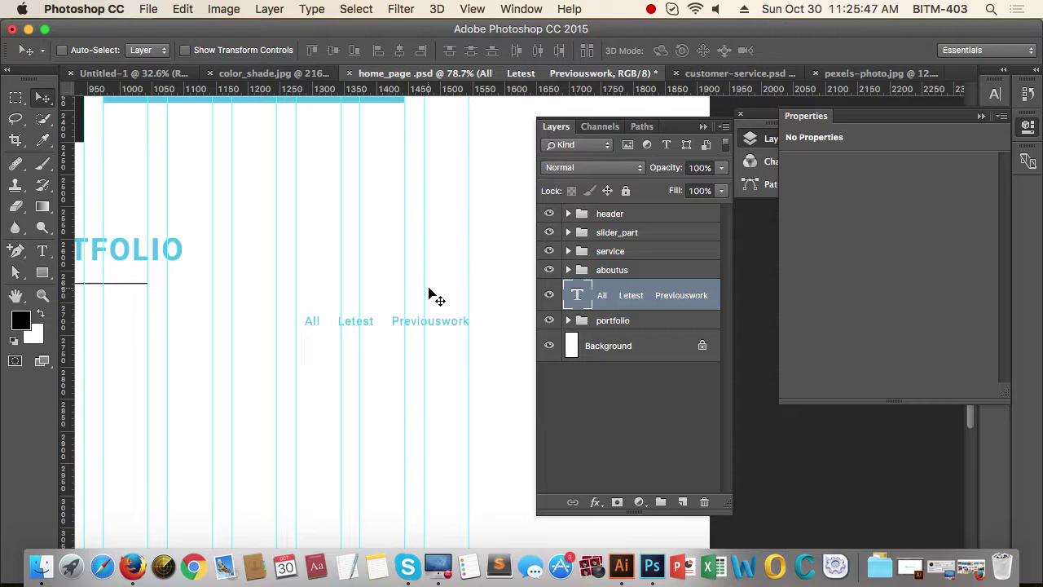
# Step: Recolour the whole filter label line to black #000000 and lower its layer opacity to 54%
pyautogui.moveTo(430, 267); pyautogui.dragTo(376, 281)
pyautogui.moveTo(467, 337); pyautogui.dragTo(450, 295)
pyautogui.moveTo(330, 269); pyautogui.dragTo(361, 279)
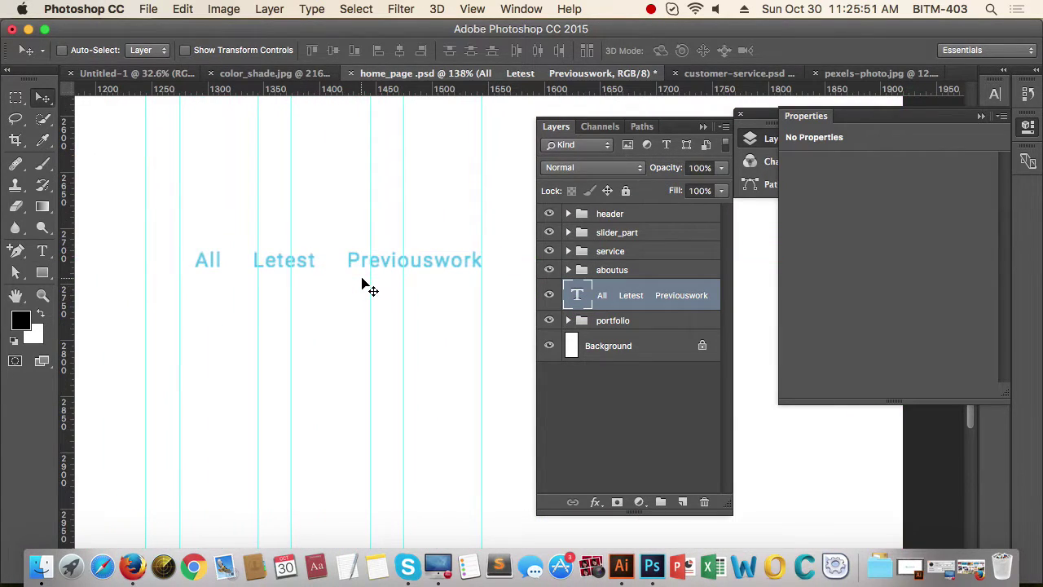
pyautogui.press('t')
pyautogui.tripleClick(300, 261)
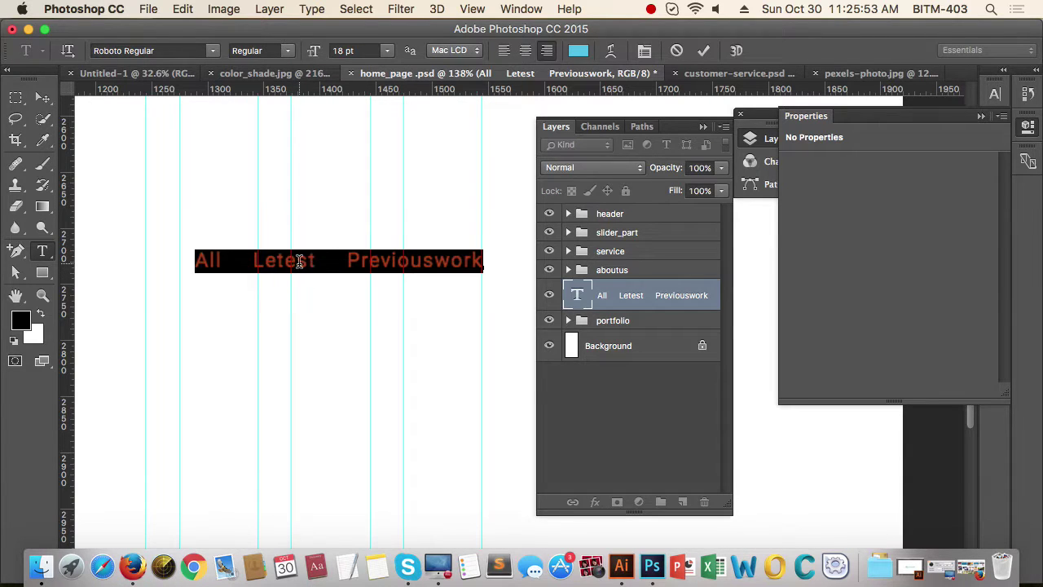
pyautogui.click(577, 51)
pyautogui.moveTo(531, 205); pyautogui.dragTo(441, 311)
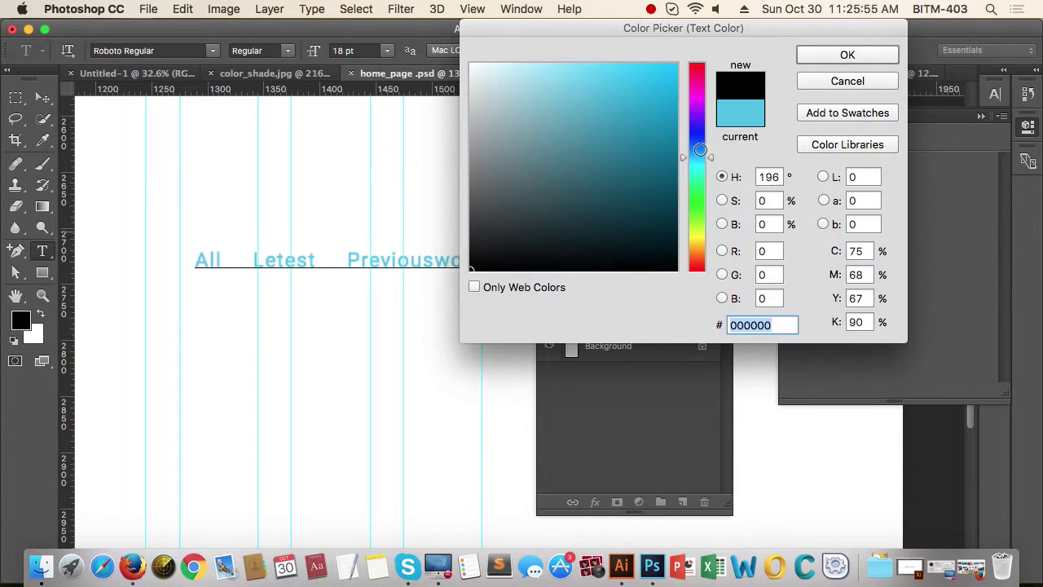
pyautogui.click(845, 55)
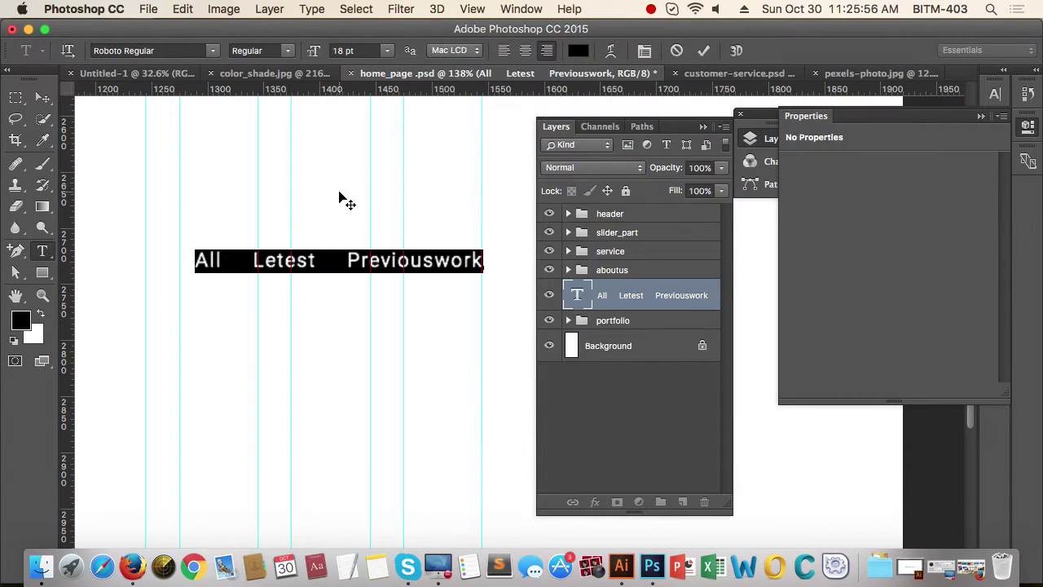
pyautogui.click(43, 98)
pyautogui.press('5')
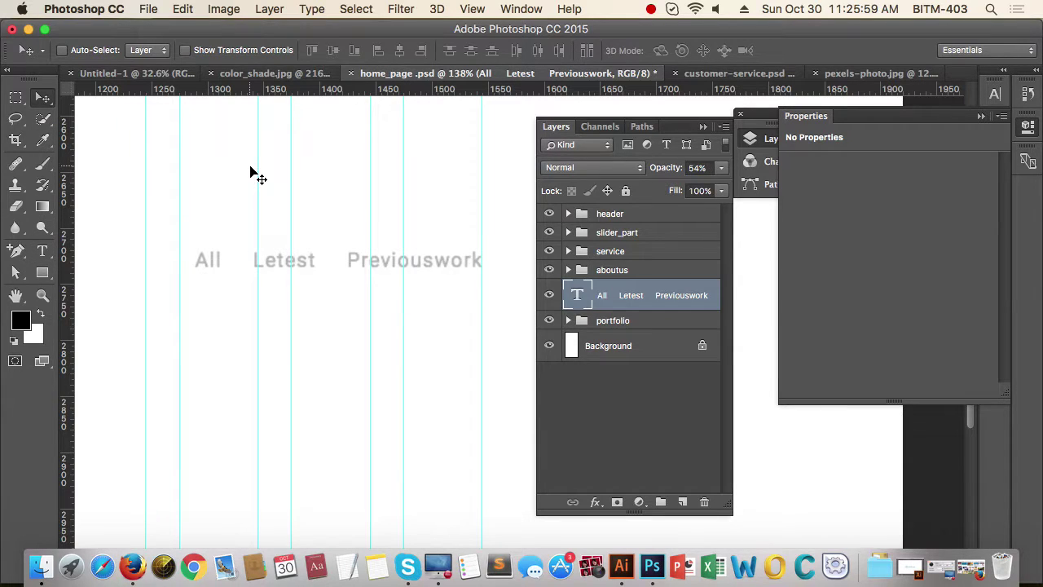
# Step: Recolour only the word All to light blue #71c7e5, sampled from the About Us skill bars
pyautogui.press('t')
pyautogui.moveTo(227, 260); pyautogui.dragTo(155, 264)
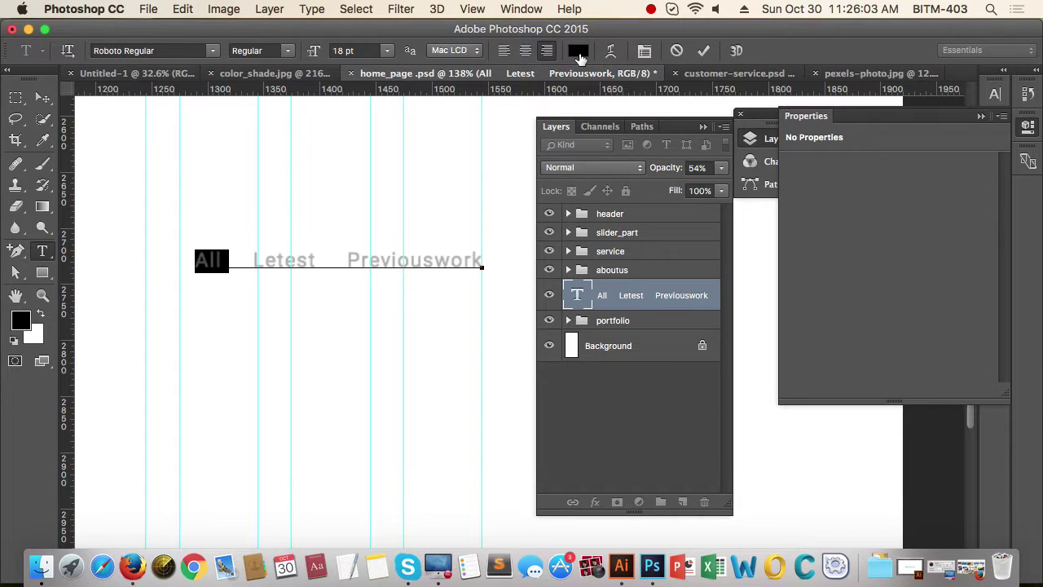
pyautogui.click(578, 52)
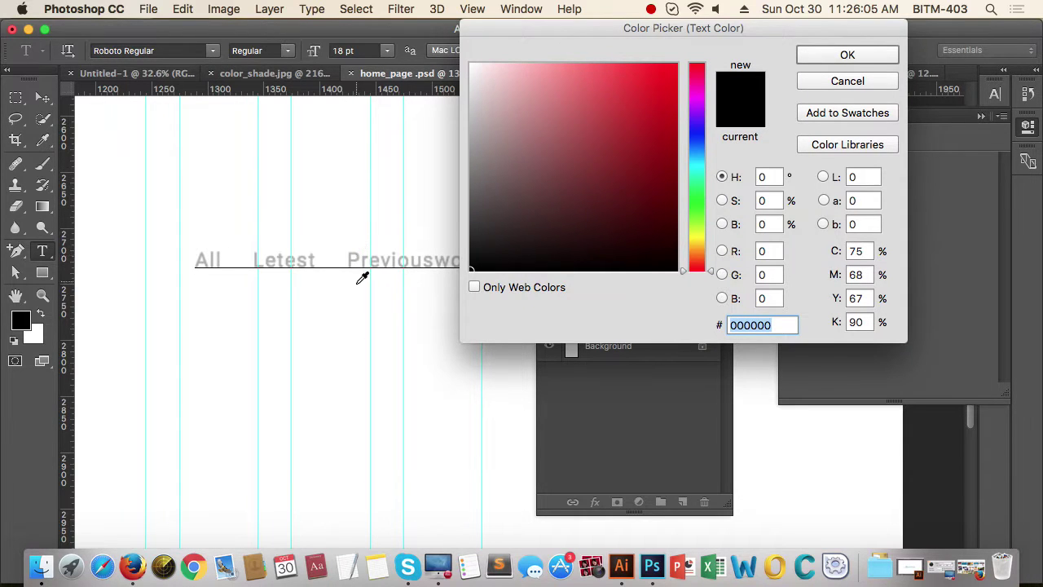
pyautogui.moveTo(337, 227); pyautogui.dragTo(273, 237)
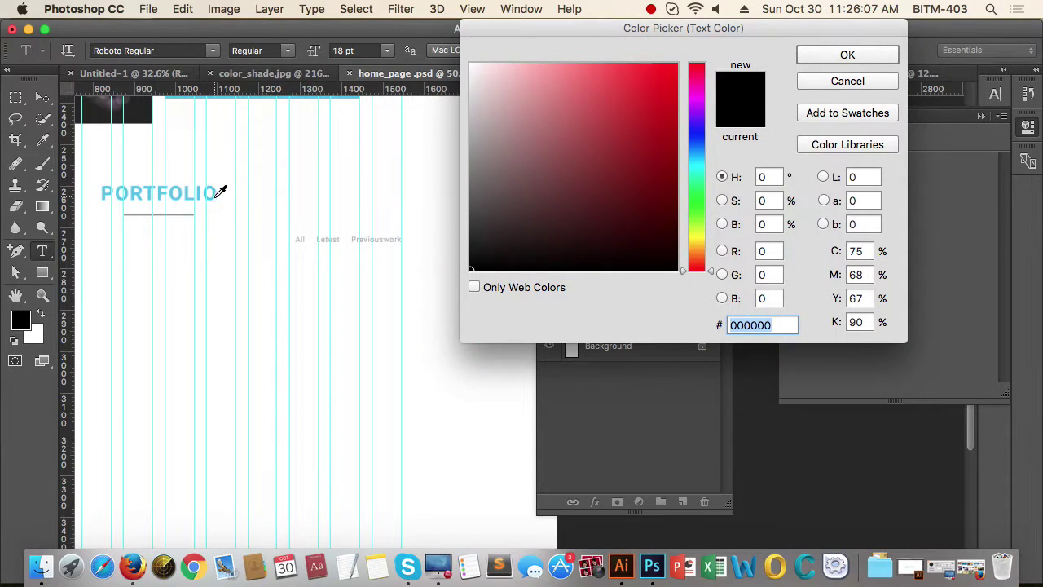
pyautogui.scroll(-3, 328, 243)
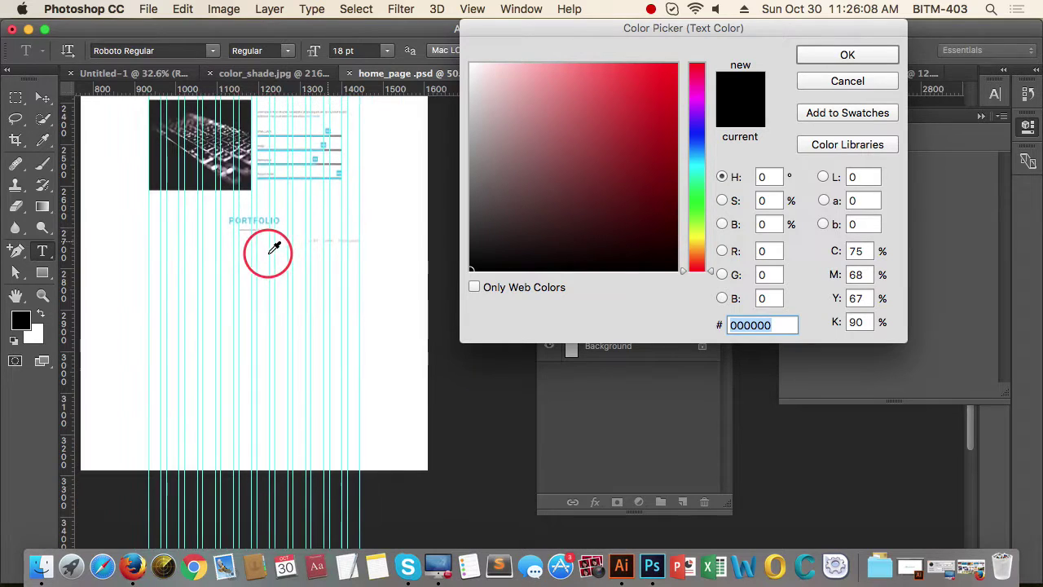
pyautogui.click(319, 176)
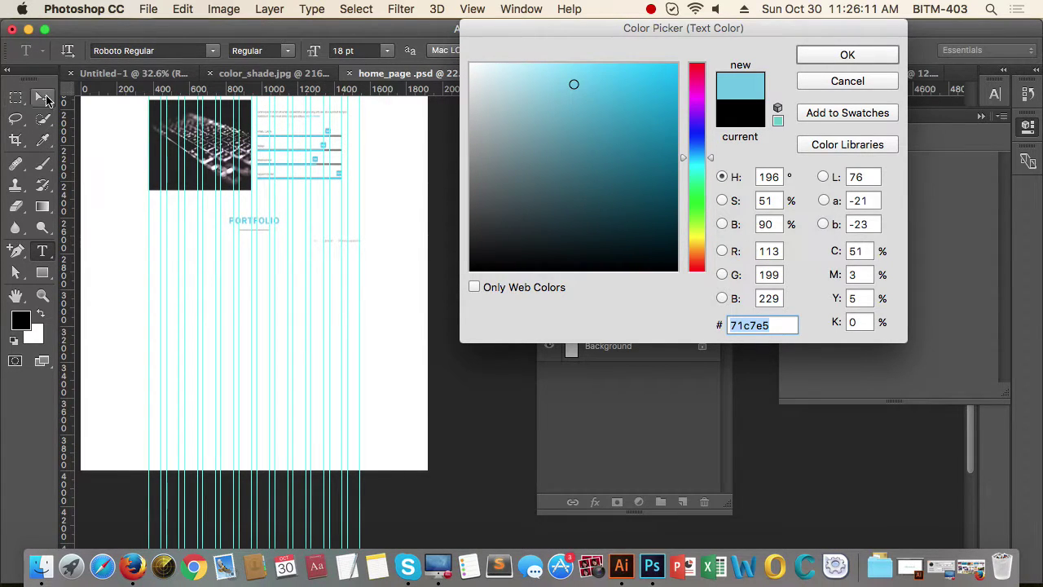
pyautogui.click(330, 338)
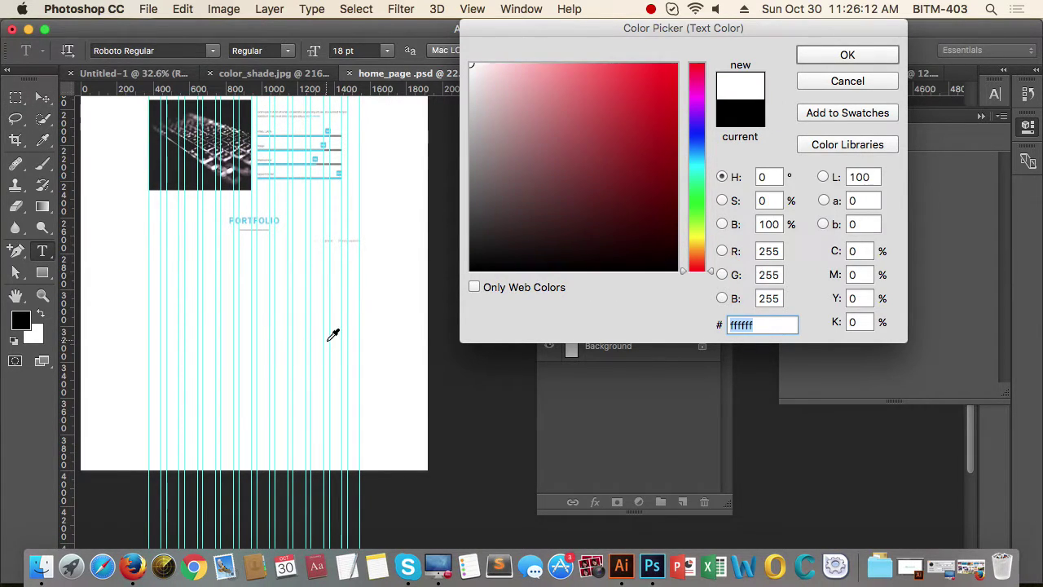
pyautogui.click(290, 171)
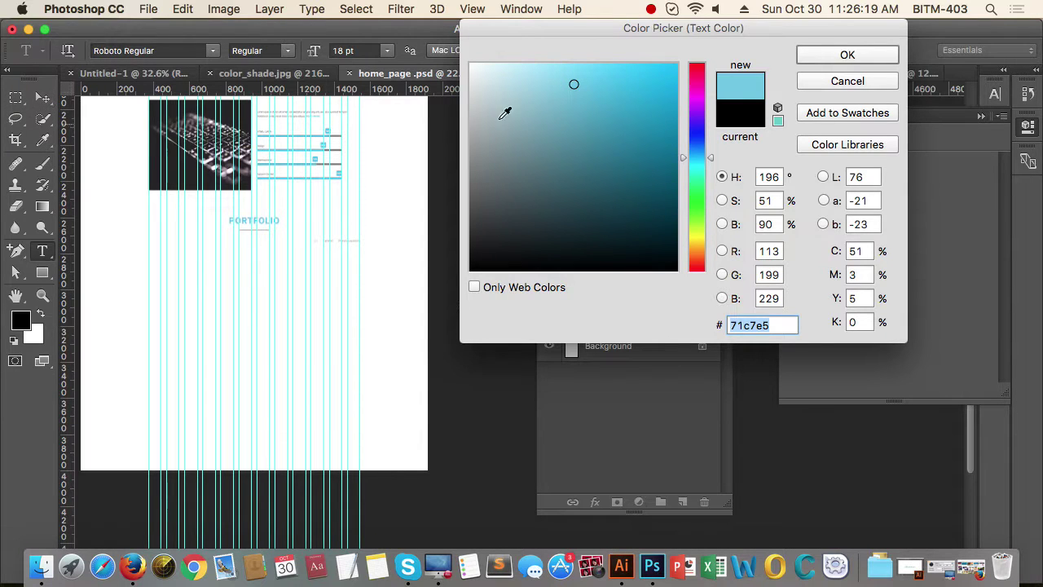
pyautogui.click(811, 54)
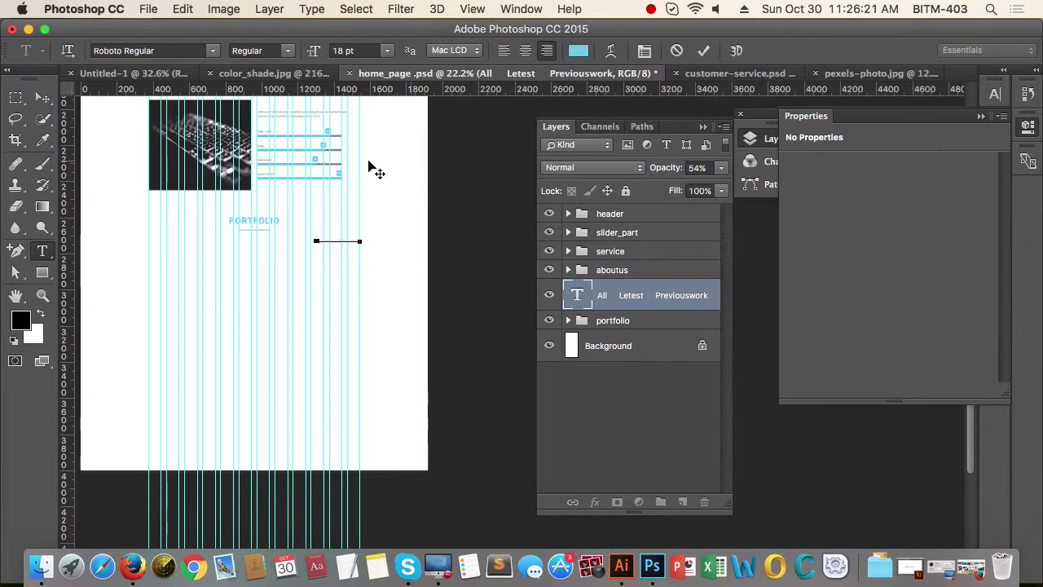
pyautogui.click(50, 99)
# Step: Set the filter label layer's opacity to 100%
pyautogui.moveTo(359, 230); pyautogui.dragTo(465, 258)
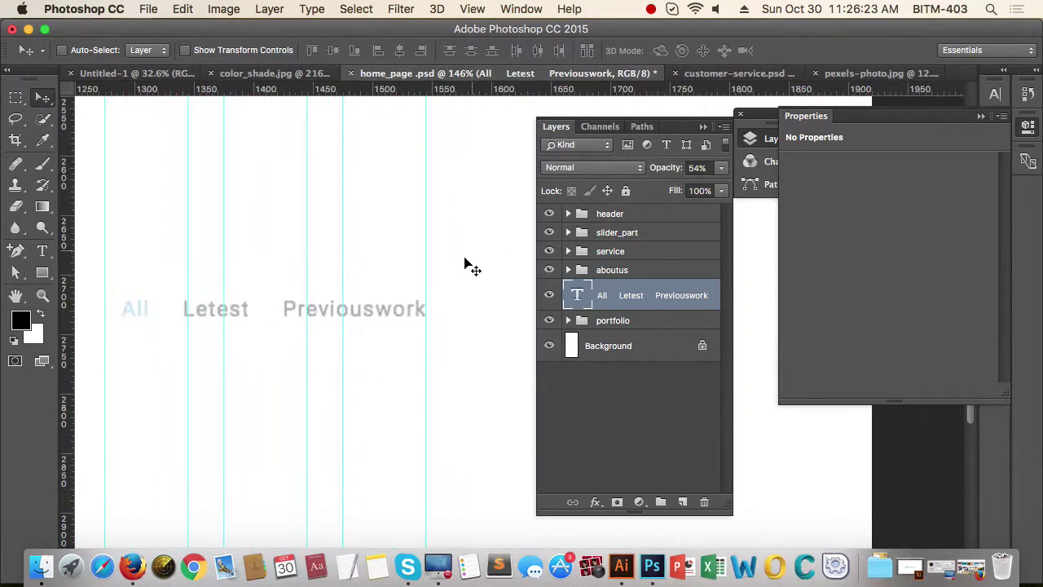
pyautogui.press('t')
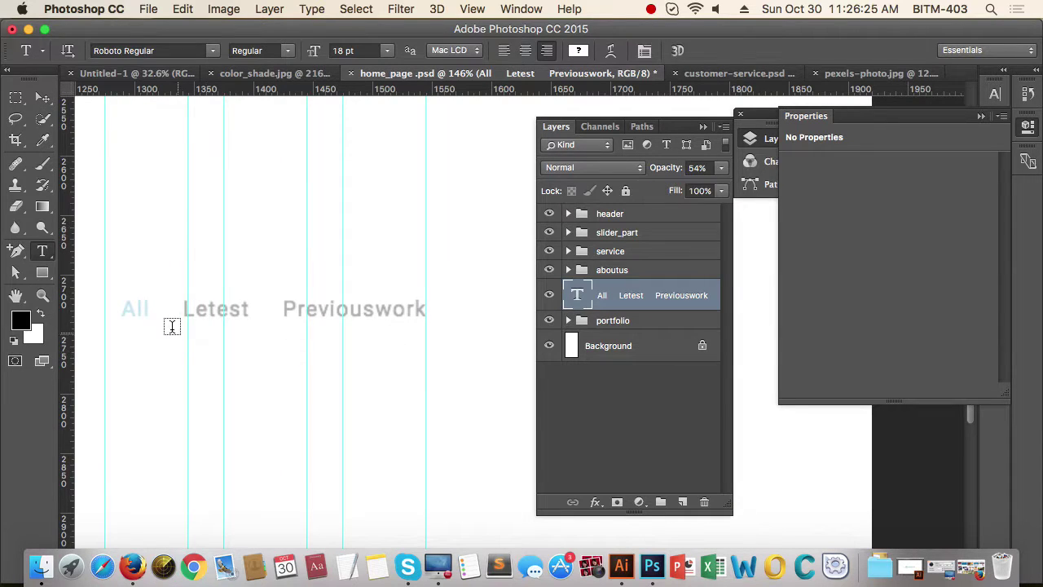
pyautogui.moveTo(151, 313); pyautogui.dragTo(117, 314)
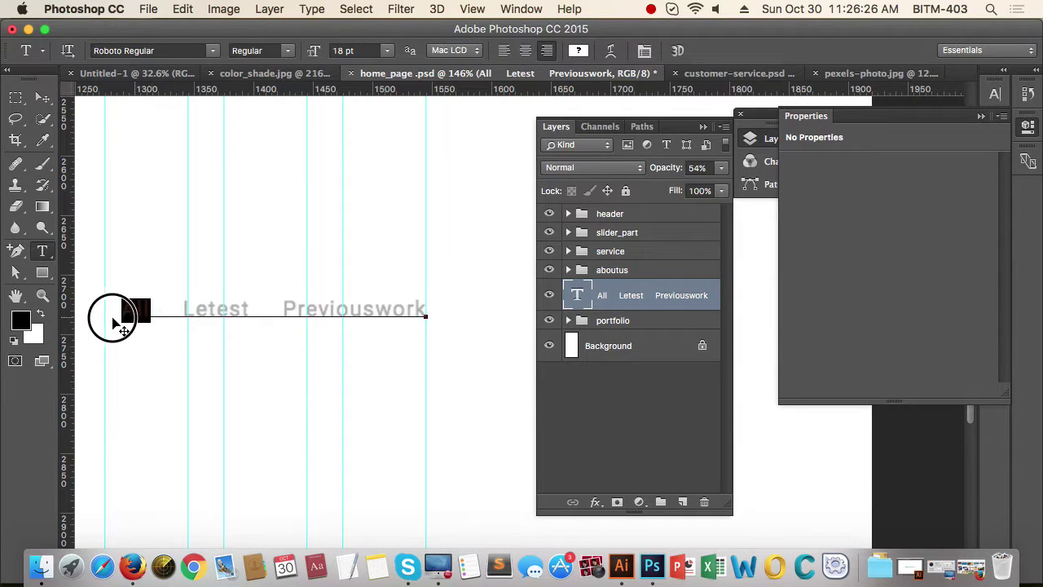
pyautogui.click(720, 171)
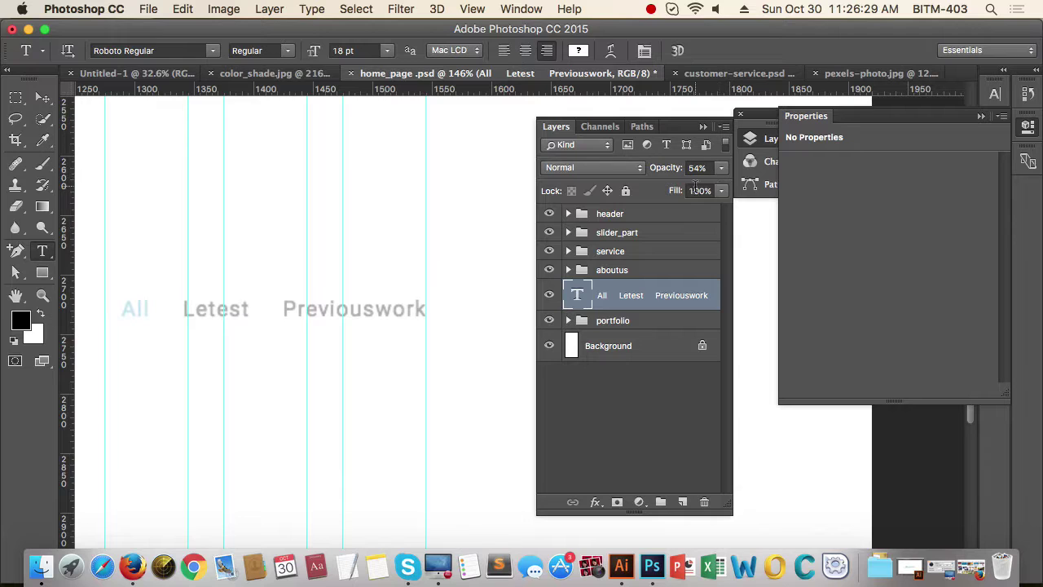
pyautogui.click(722, 167)
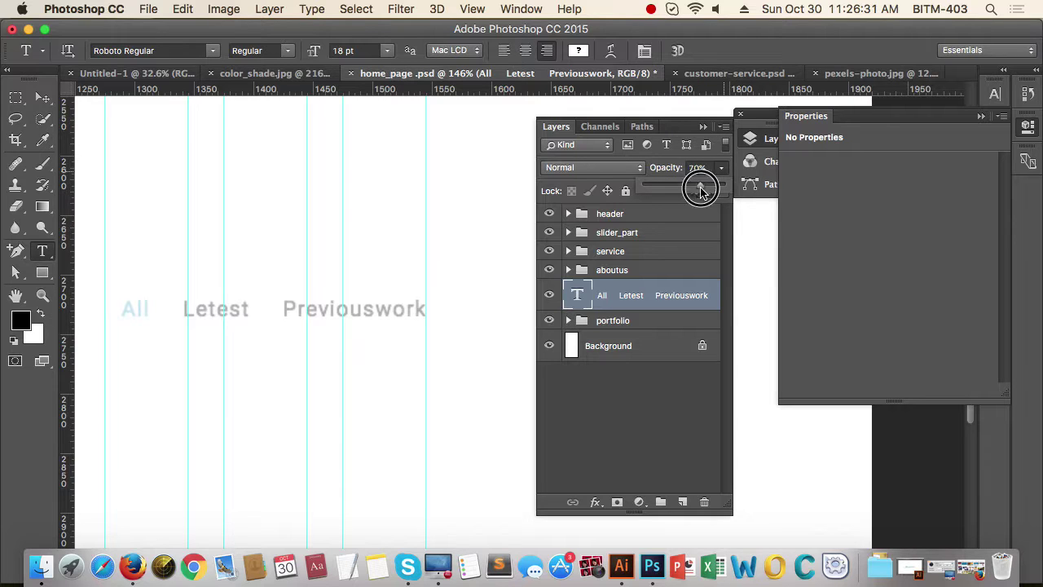
pyautogui.moveTo(687, 186); pyautogui.dragTo(727, 195)
pyautogui.press('v')
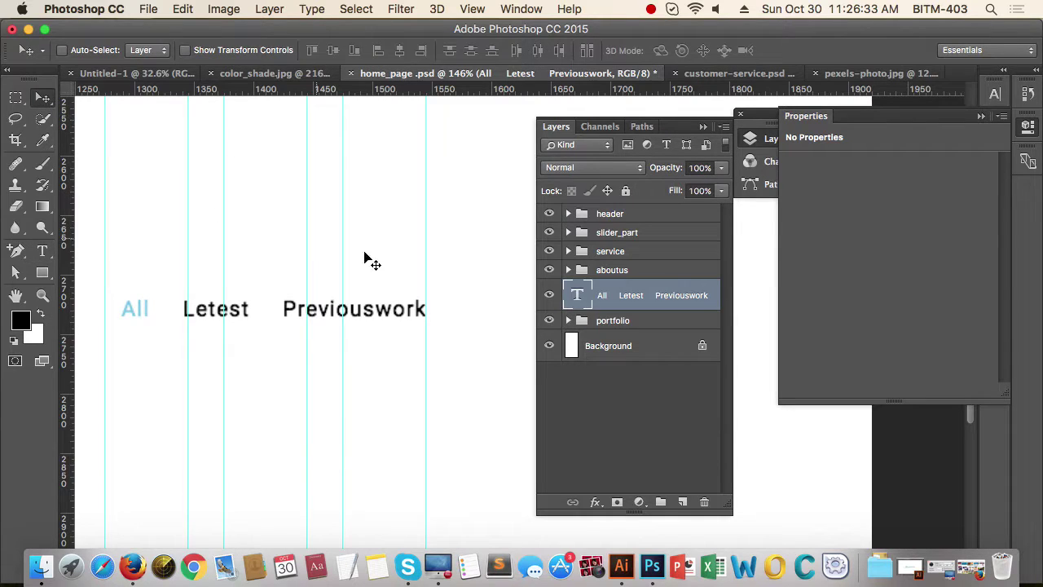
# Step: Recolour the words Letest and Previouswork to dark grey #4a4a4a
pyautogui.scroll(-3, 391, 251)
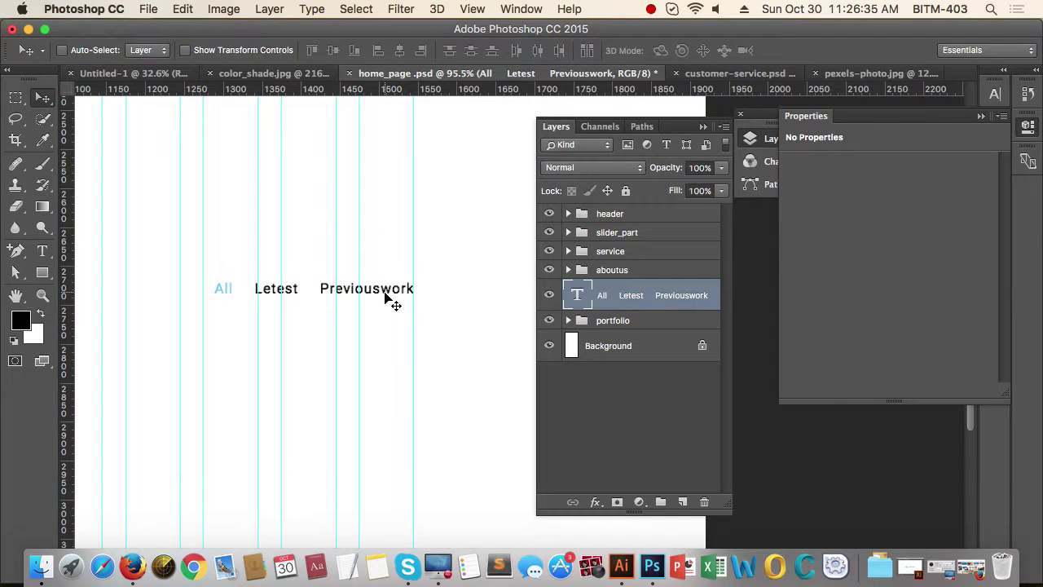
pyautogui.press('t')
pyautogui.moveTo(253, 289); pyautogui.dragTo(418, 290)
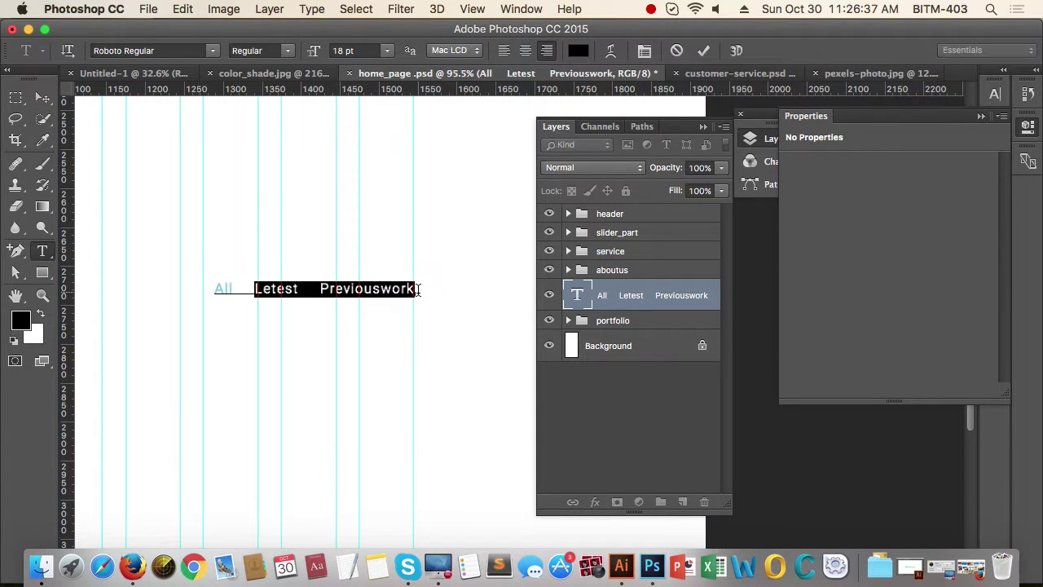
pyautogui.click(578, 51)
pyautogui.moveTo(511, 151); pyautogui.dragTo(430, 211)
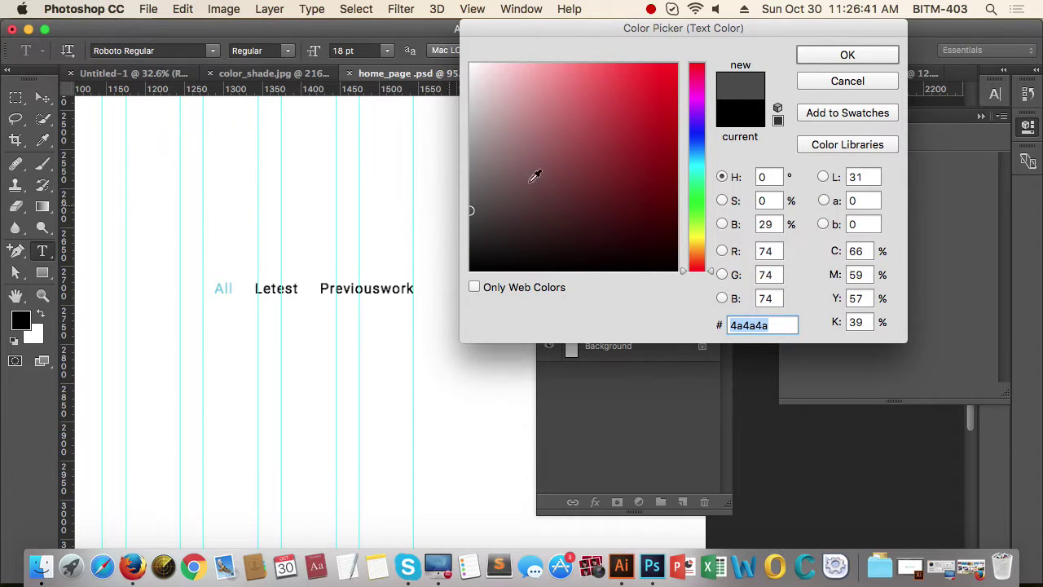
pyautogui.click(847, 56)
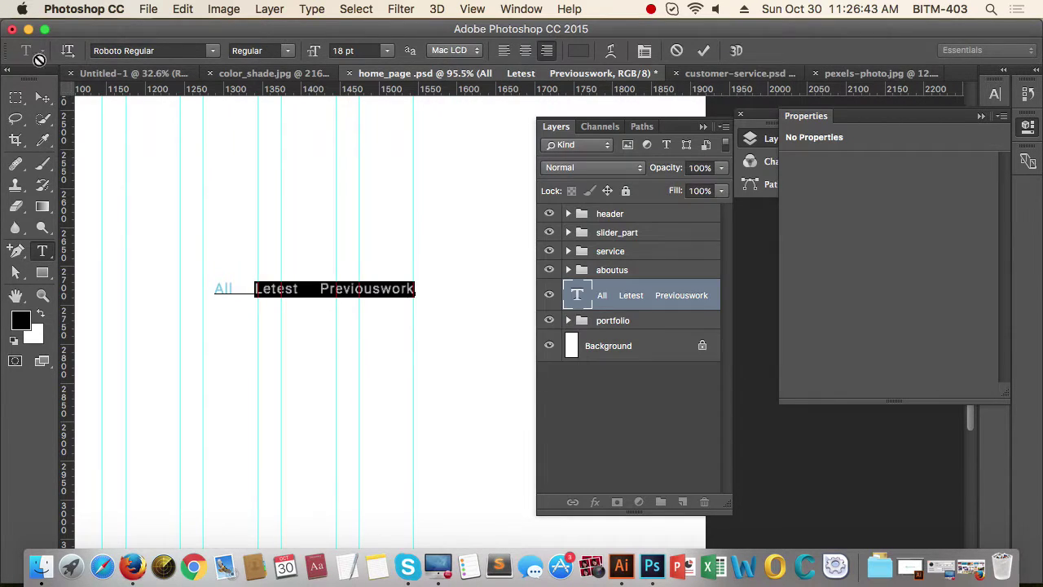
pyautogui.click(42, 97)
# Step: Place the filter label layer below the portfolio group and put it in its own collapsed group named menu
pyautogui.moveTo(371, 221); pyautogui.dragTo(281, 234)
pyautogui.moveTo(433, 242); pyautogui.dragTo(454, 349)
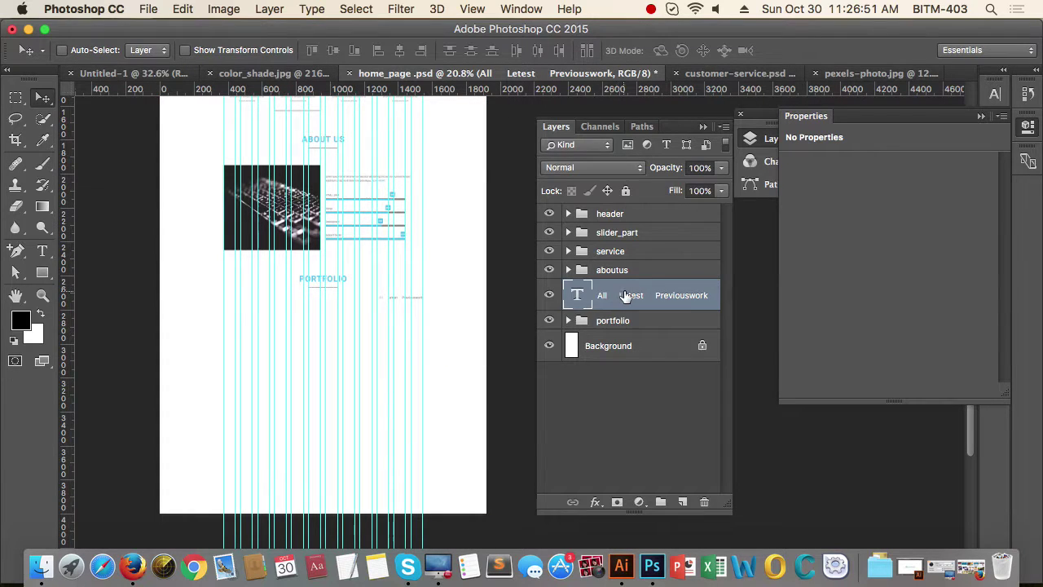
pyautogui.press('super+bracketleft')
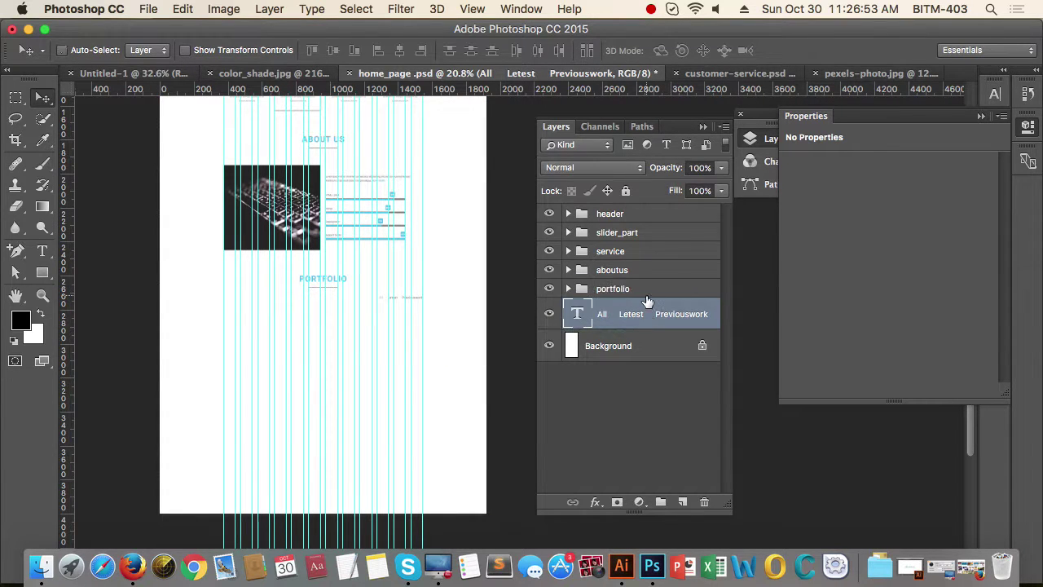
pyautogui.press('super+g')
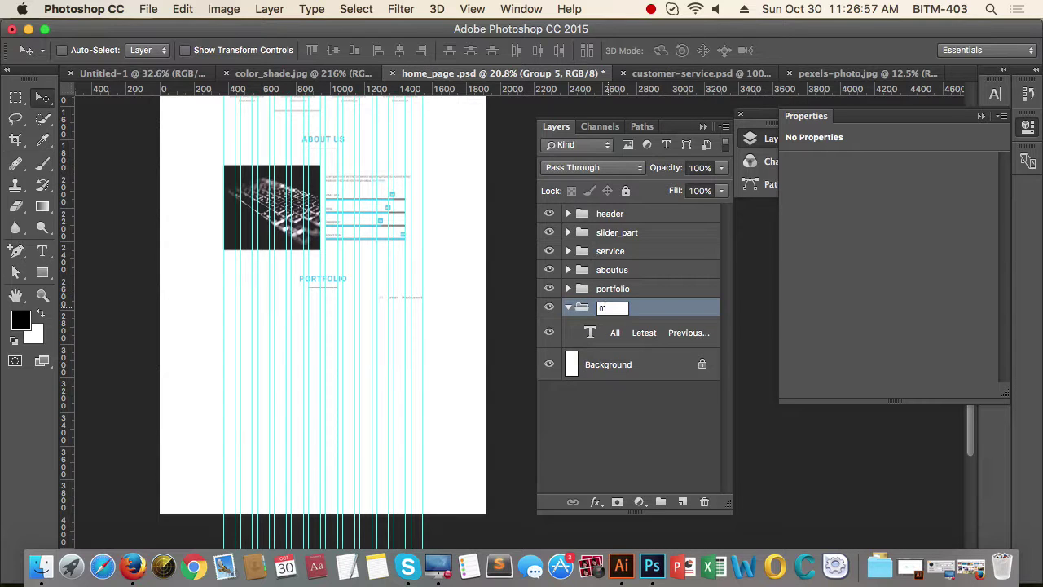
pyautogui.write('enu')
pyautogui.press('Return')
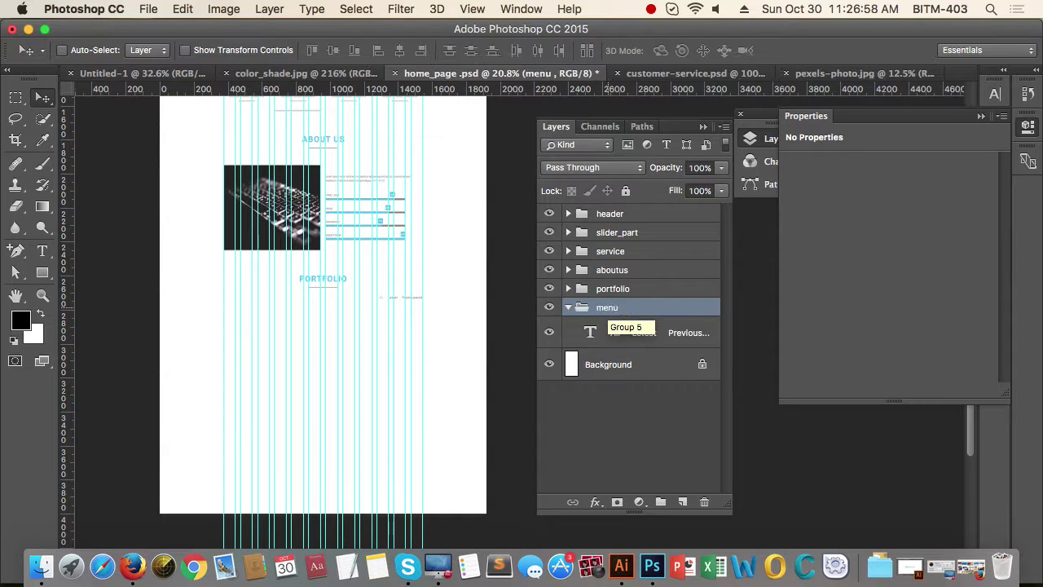
pyautogui.click(569, 307)
pyautogui.moveTo(426, 328); pyautogui.dragTo(400, 319)
pyautogui.moveTo(463, 306); pyautogui.dragTo(393, 301)
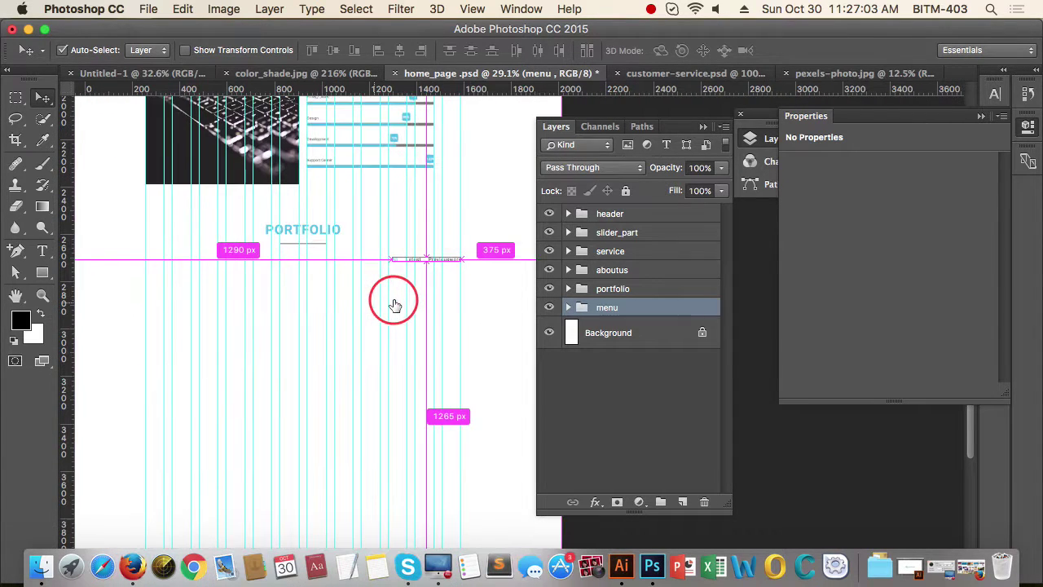
# Step: Create a black 300 x 200 px rectangle below the PORTFOLIO heading, above the menu group
pyautogui.moveTo(357, 341); pyautogui.dragTo(337, 339)
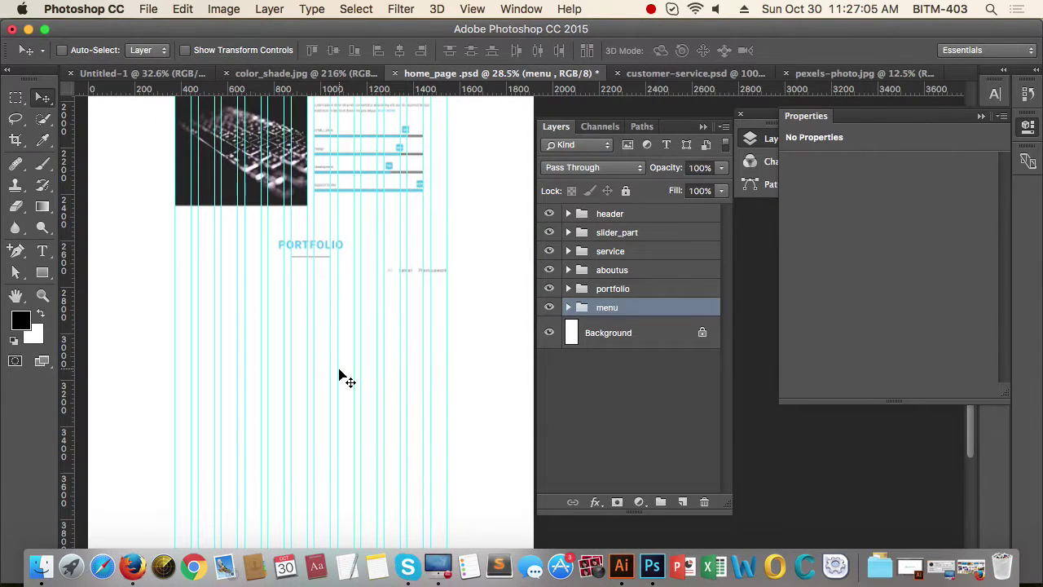
pyautogui.press('t')
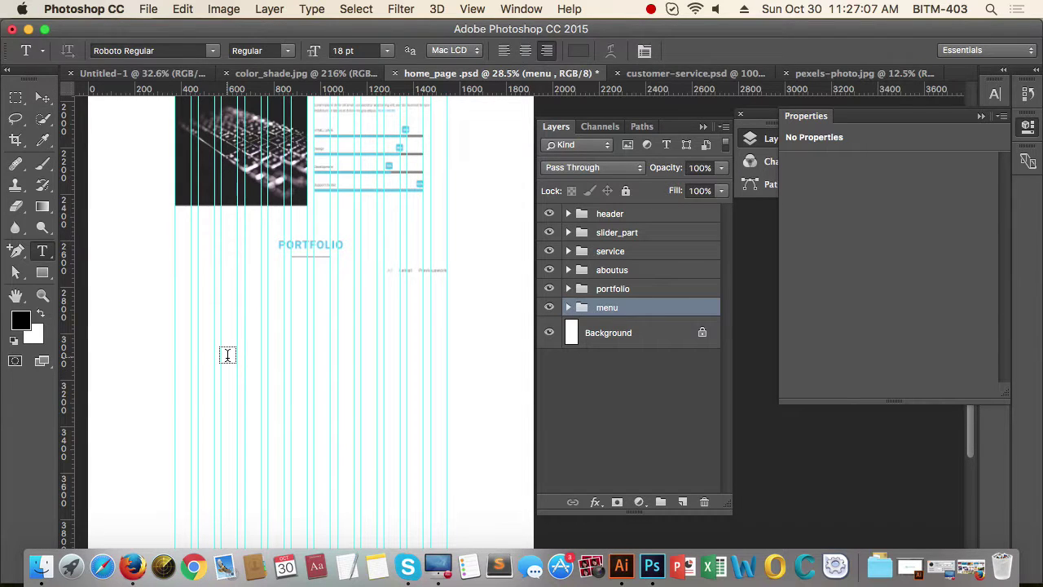
pyautogui.press('u')
pyautogui.click(232, 356)
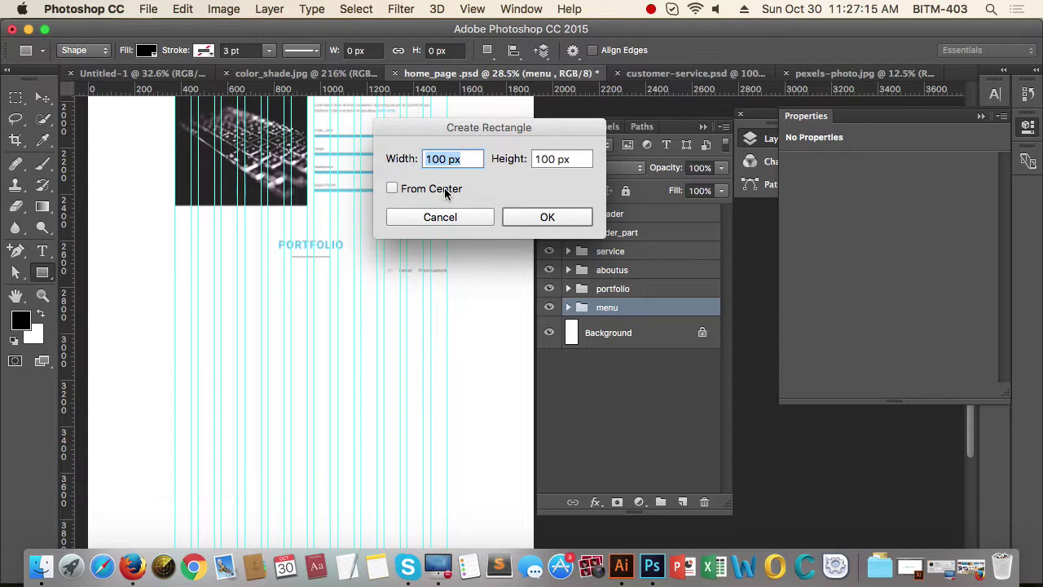
pyautogui.write('30')
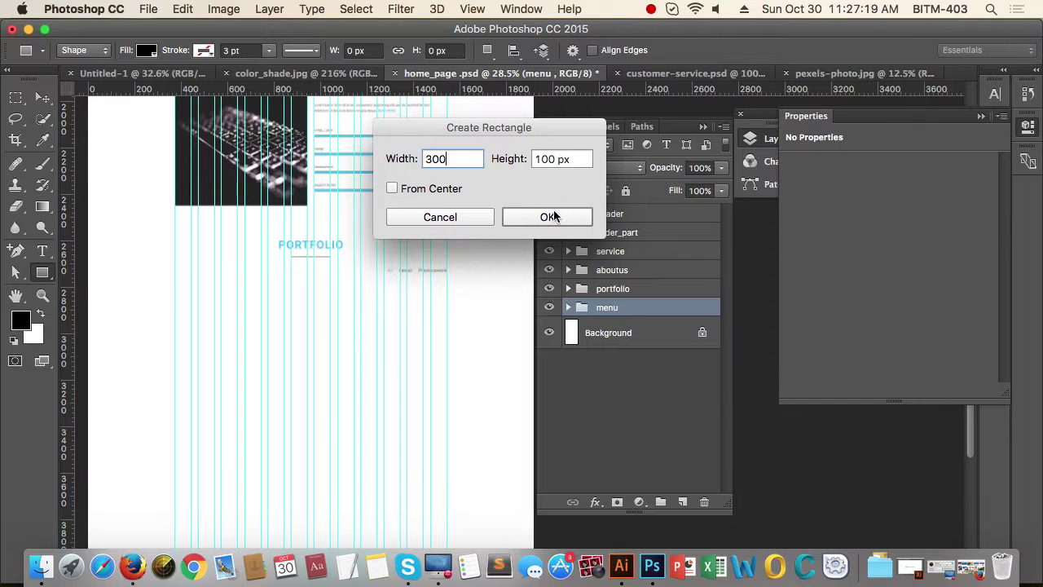
pyautogui.write('0')
pyautogui.press('Tab')
pyautogui.write('2')
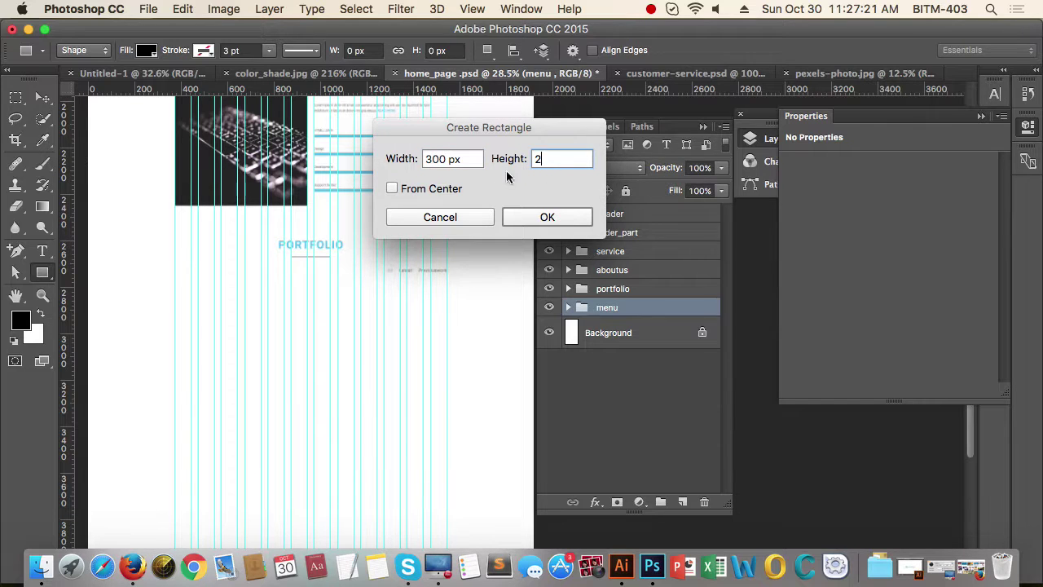
pyautogui.press('Return')
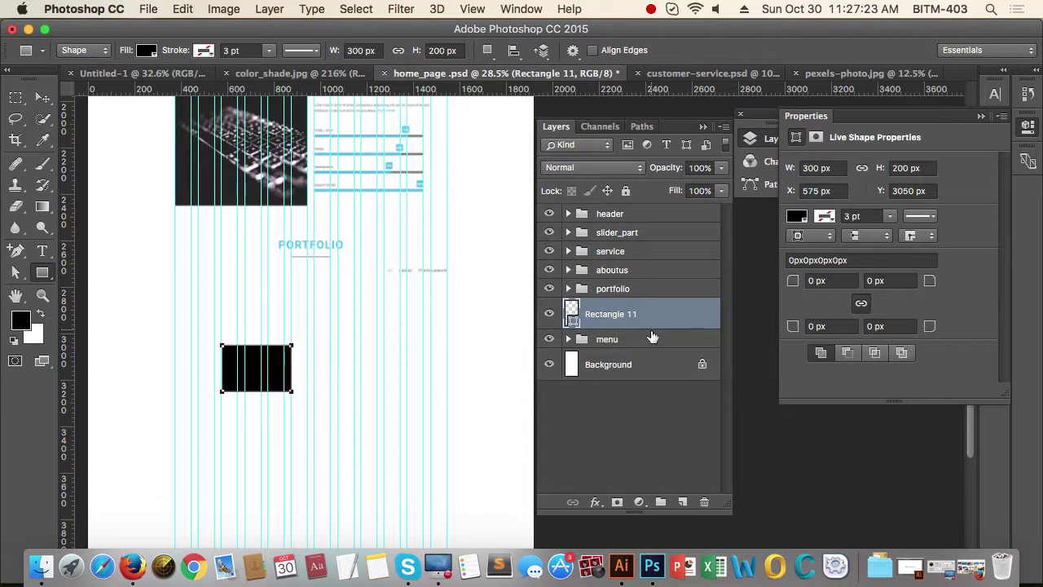
# Step: Set the new black rectangle's height to 300 px, making it square
pyautogui.click(925, 169)
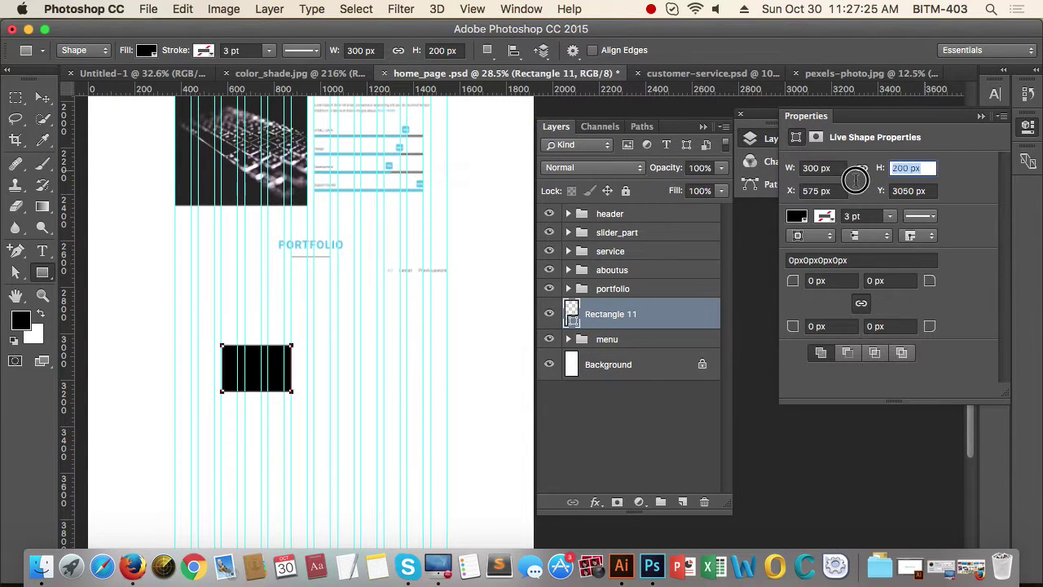
pyautogui.write('300')
pyautogui.press('Return')
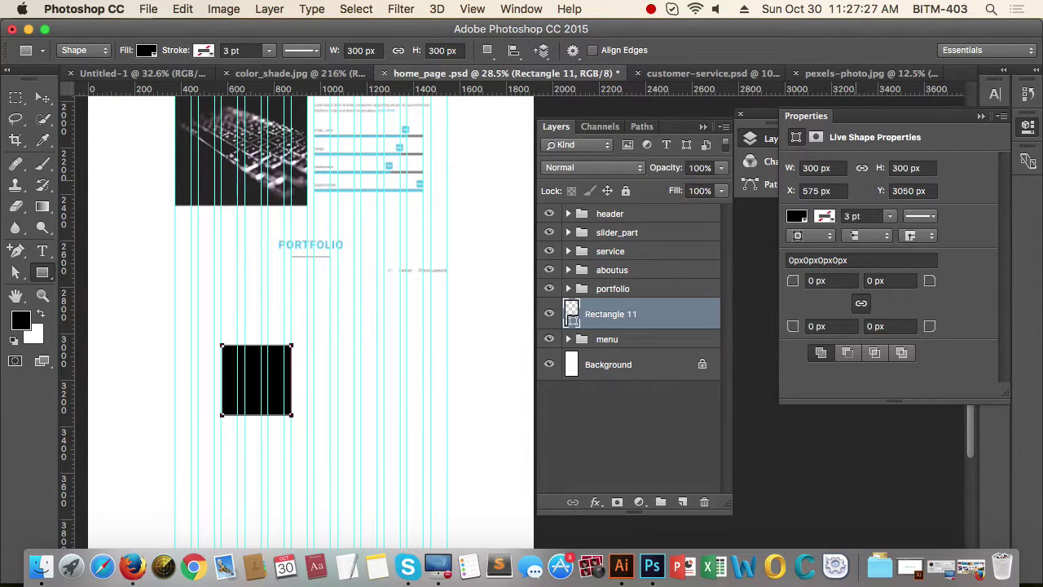
# Step: Move the black square to the leftmost layout guide at X 375 px, just below the filter menu's level
pyautogui.click(42, 96)
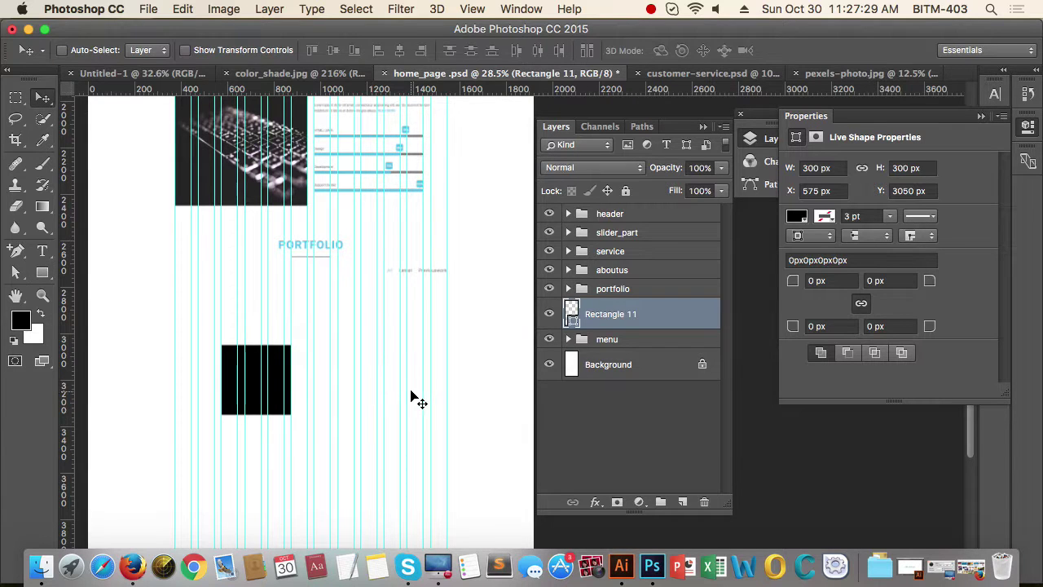
pyautogui.moveTo(407, 350); pyautogui.dragTo(351, 363)
pyautogui.moveTo(290, 340); pyautogui.dragTo(354, 347)
pyautogui.moveTo(400, 322); pyautogui.dragTo(301, 335)
pyautogui.moveTo(307, 402); pyautogui.dragTo(234, 289)
pyautogui.moveTo(336, 304); pyautogui.dragTo(229, 338)
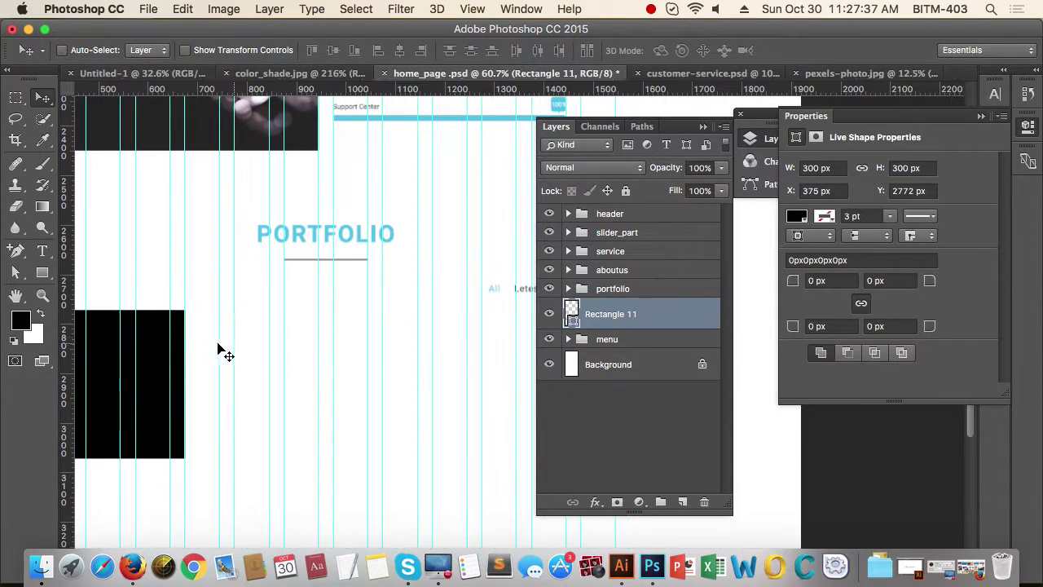
pyautogui.moveTo(174, 312); pyautogui.dragTo(140, 359)
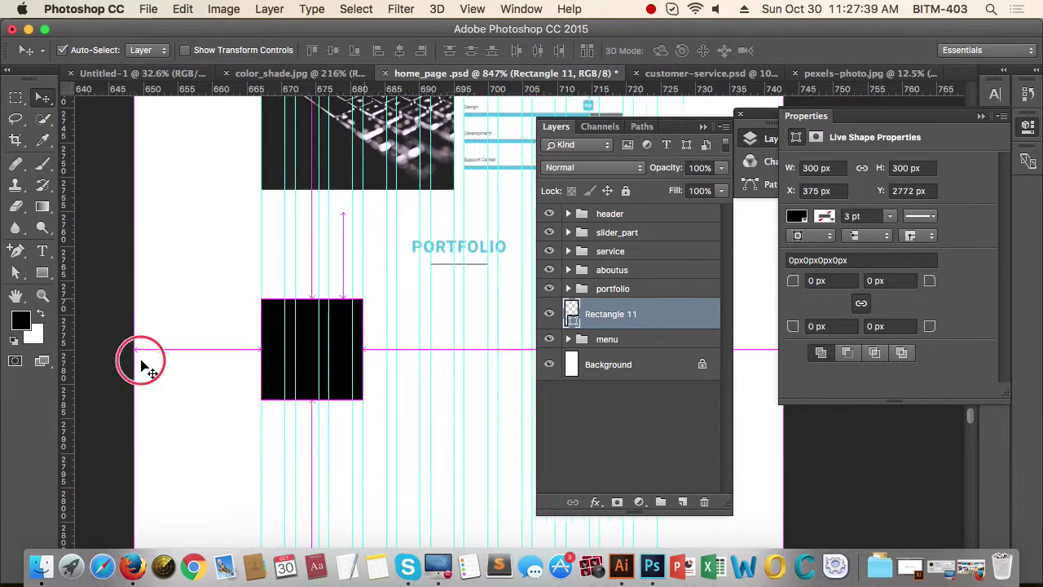
pyautogui.moveTo(320, 393); pyautogui.dragTo(315, 410)
pyautogui.scroll(3, 325, 421)
pyautogui.hscroll(2, 325, 421)
pyautogui.moveTo(307, 389)
pyautogui.mouseDown()
pyautogui.moveTo(303, 371)
pyautogui.moveTo(307, 401)
pyautogui.mouseUp()
# Step: Shift the black square straight down to Y 2778 px, widening the gap beneath the filter menu
pyautogui.hotkey('shift', 'Down')
pyautogui.hotkey('shift', 'Down')
pyautogui.hotkey('shift', 'Down')
pyautogui.hotkey('shift', 'Down')
pyautogui.hotkey('shift', 'Down')
pyautogui.hotkey('shift', 'Down')
pyautogui.hotkey('shift', 'Down')
pyautogui.hotkey('shift', 'Down')
pyautogui.hotkey('shift', 'Down')
pyautogui.hotkey('shift', 'Down')
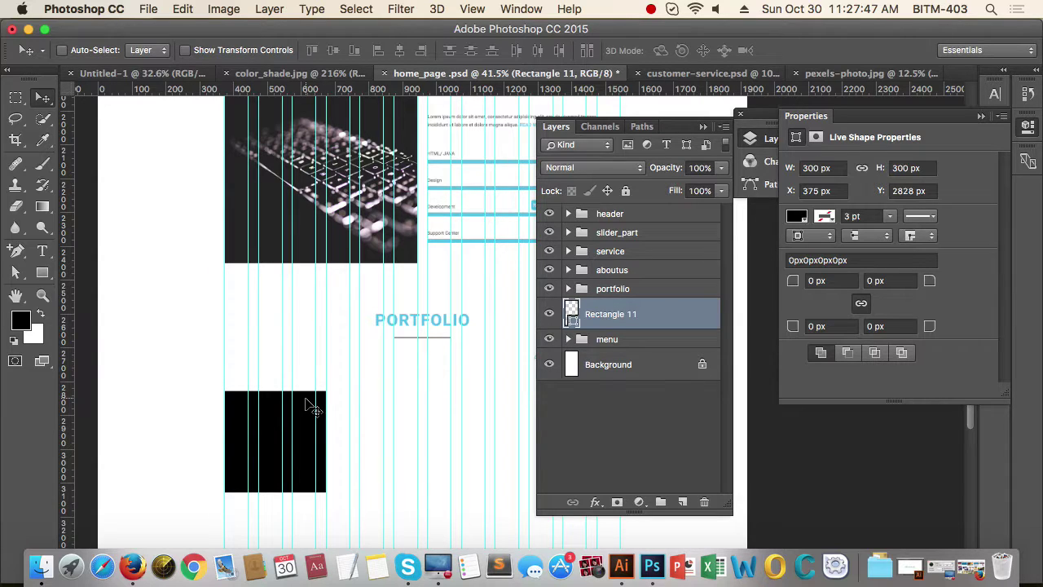
pyautogui.hotkey('shift', 'Up')
pyautogui.hotkey('shift', 'Up')
pyautogui.hotkey('shift', 'Up')
pyautogui.hotkey('shift', 'Up')
pyautogui.hotkey('shift', 'Up')
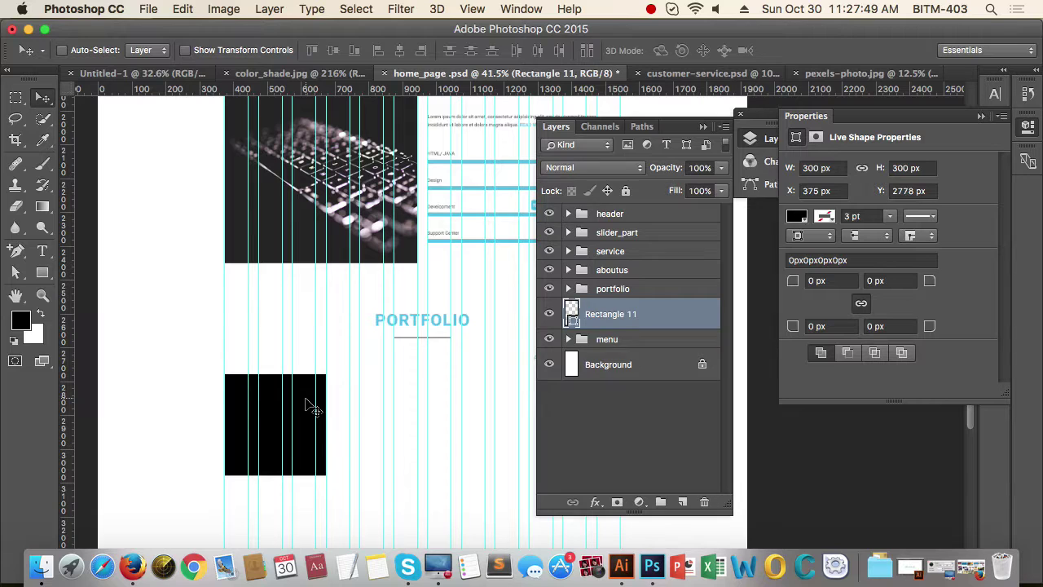
# Step: Add a horizontal guide along the filter menu's lower edge and align the square's top to it at Y 2736 px
pyautogui.moveTo(390, 394); pyautogui.dragTo(307, 413)
pyautogui.moveTo(432, 417); pyautogui.dragTo(367, 414)
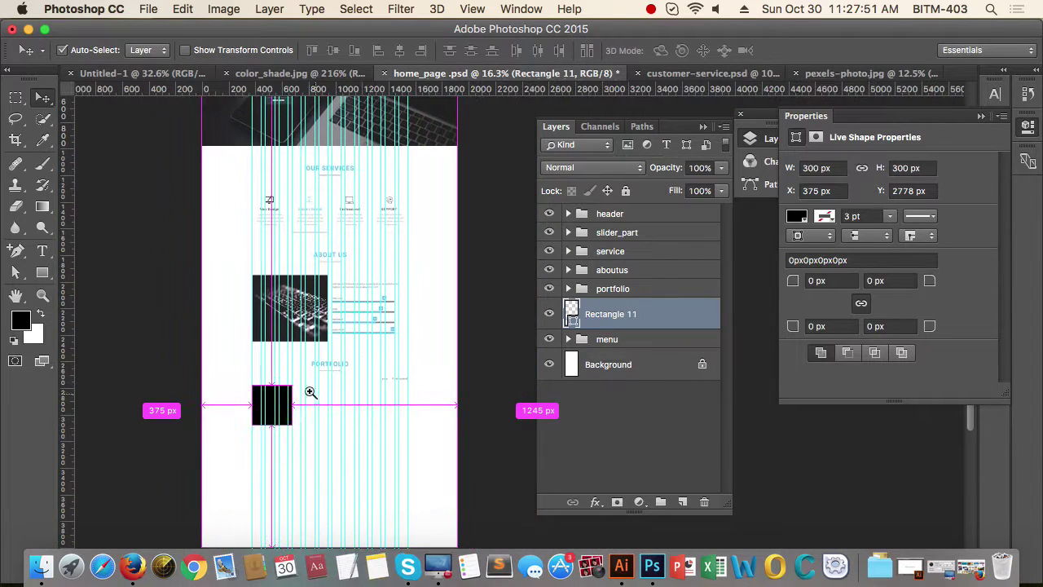
pyautogui.moveTo(310, 391); pyautogui.dragTo(375, 391)
pyautogui.scroll(4, 378, 396)
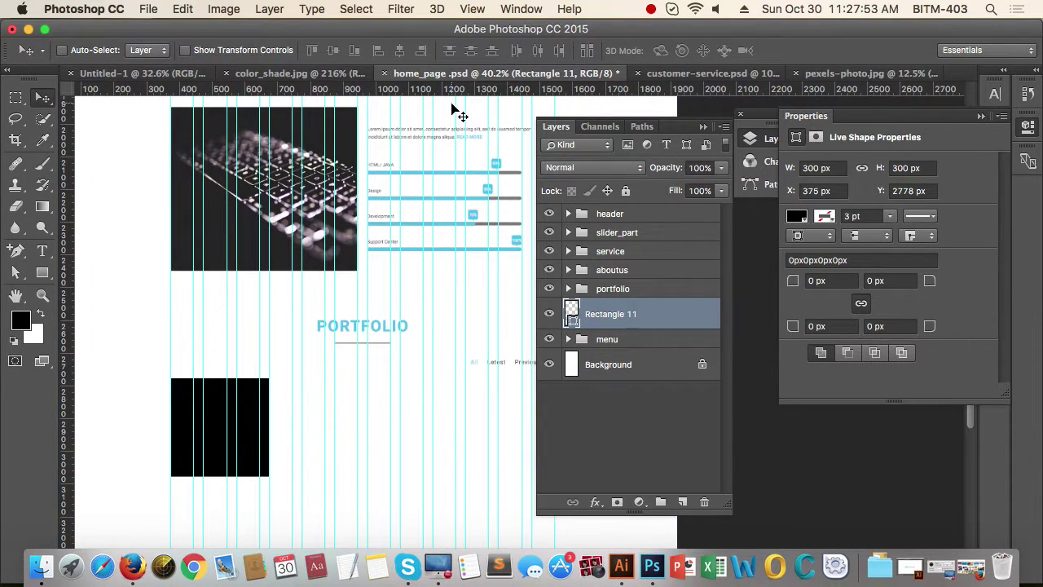
pyautogui.moveTo(455, 93); pyautogui.dragTo(465, 364)
pyautogui.moveTo(241, 372); pyautogui.dragTo(273, 365)
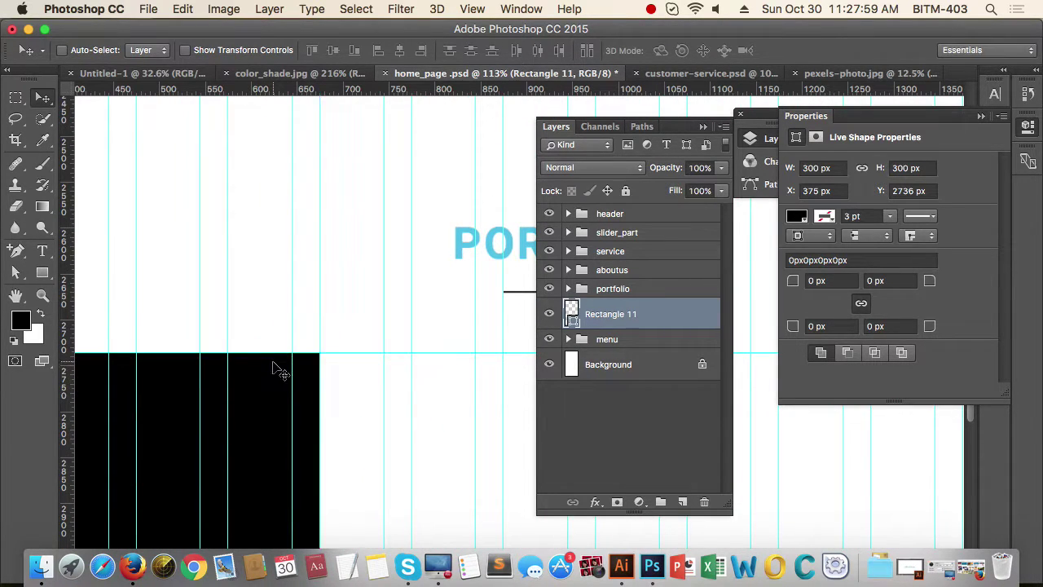
# Step: Move the black square 50 px below the horizontal guide, to Y 2786 px
pyautogui.hotkey('shift', 'Down')
pyautogui.hotkey('shift', 'Down')
pyautogui.hotkey('shift', 'Down')
pyautogui.hotkey('shift', 'Down')
pyautogui.hotkey('shift', 'Down')
pyautogui.hotkey('shift', 'Down')
pyautogui.hotkey('shift', 'Down')
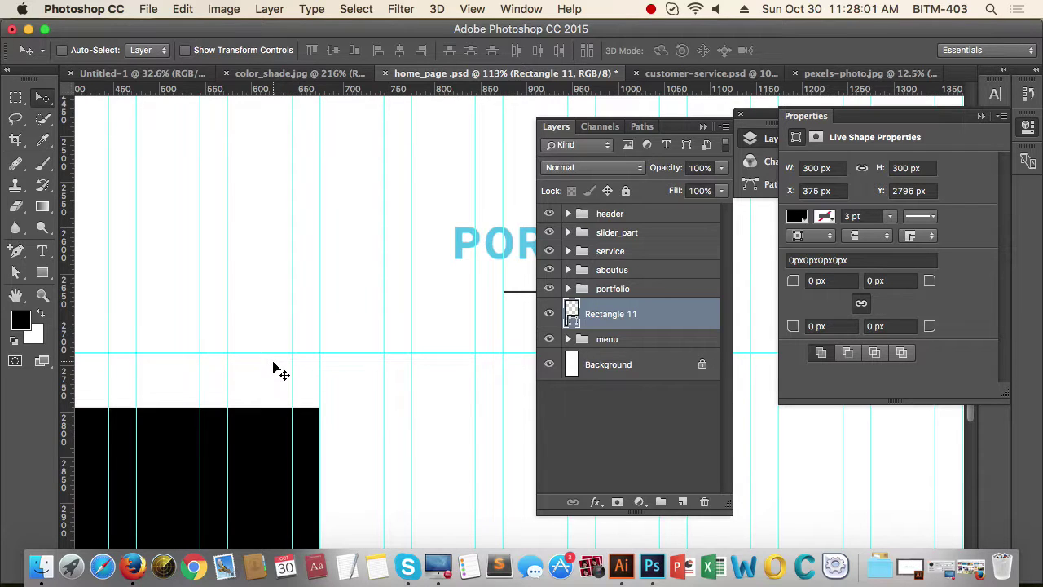
pyautogui.hotkey('shift', 'Down')
pyautogui.hotkey('shift', 'Down')
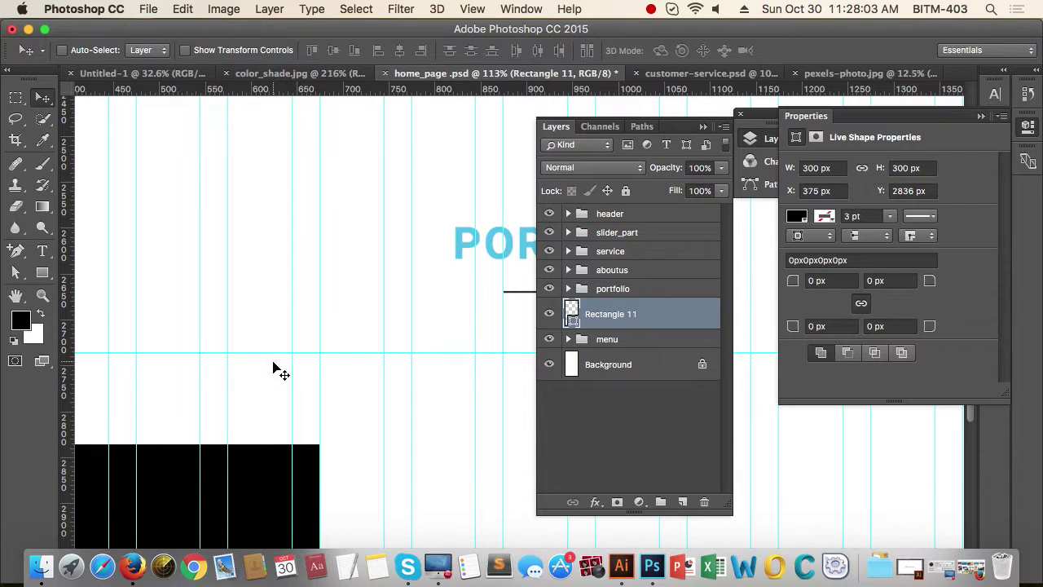
pyautogui.hotkey('shift', 'Up')
pyautogui.hotkey('shift', 'Up')
pyautogui.hotkey('shift', 'Up')
pyautogui.hotkey('shift', 'Up')
pyautogui.hotkey('shift', 'Up')
pyautogui.click(338, 356)
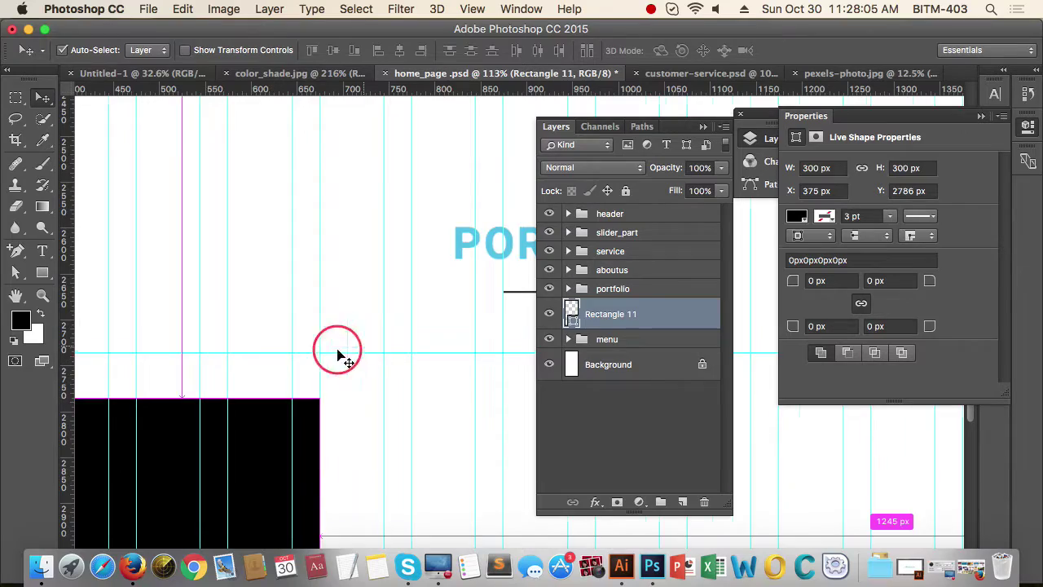
pyautogui.scroll(-5, 338, 356)
pyautogui.scroll(-5, 366, 347)
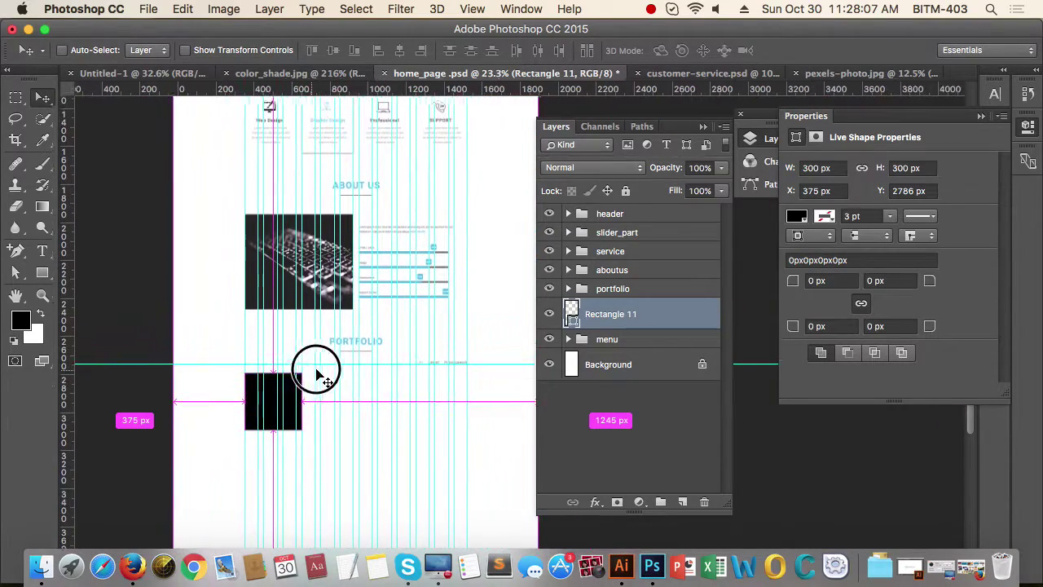
pyautogui.moveTo(316, 370); pyautogui.dragTo(302, 369)
# Step: Open pexels-photo-196659.jpeg from the desktop in Adobe Photoshop CC 2015
pyautogui.click(30, 30)
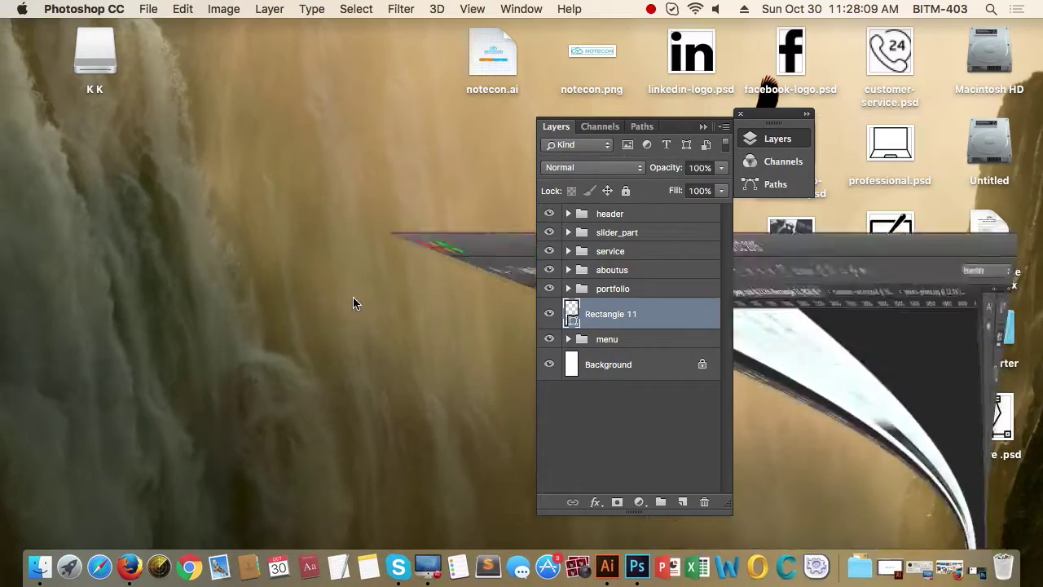
pyautogui.click(791, 330)
pyautogui.rightClick(787, 334)
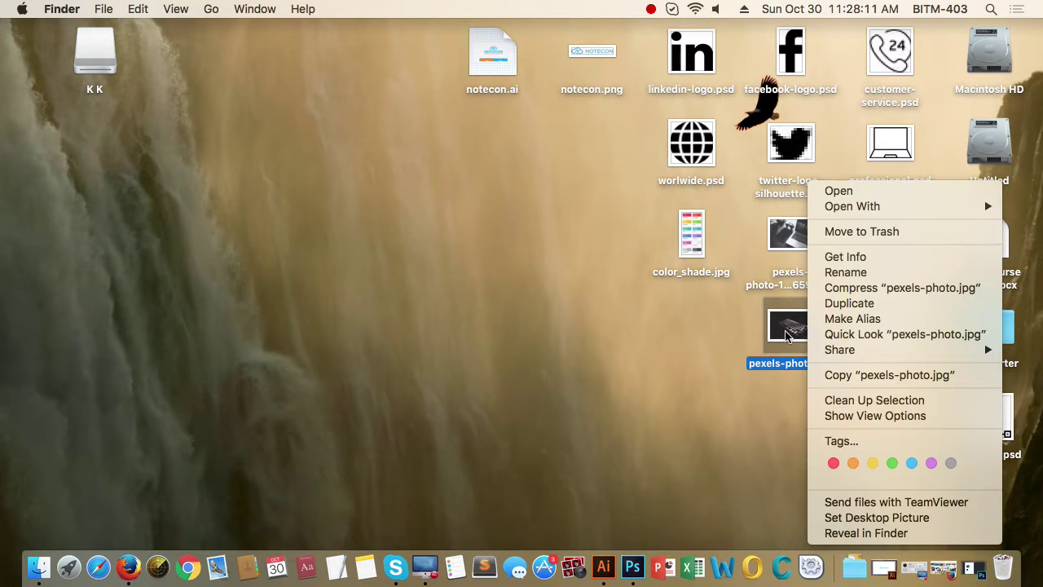
pyautogui.click(673, 329)
pyautogui.rightClick(792, 245)
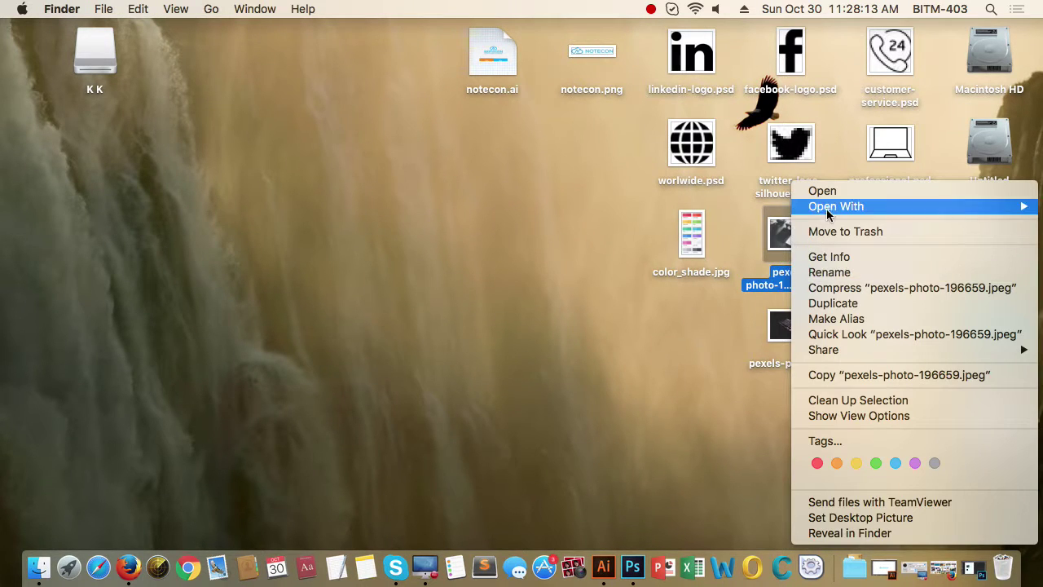
pyautogui.click(677, 413)
pyautogui.rightClick(787, 243)
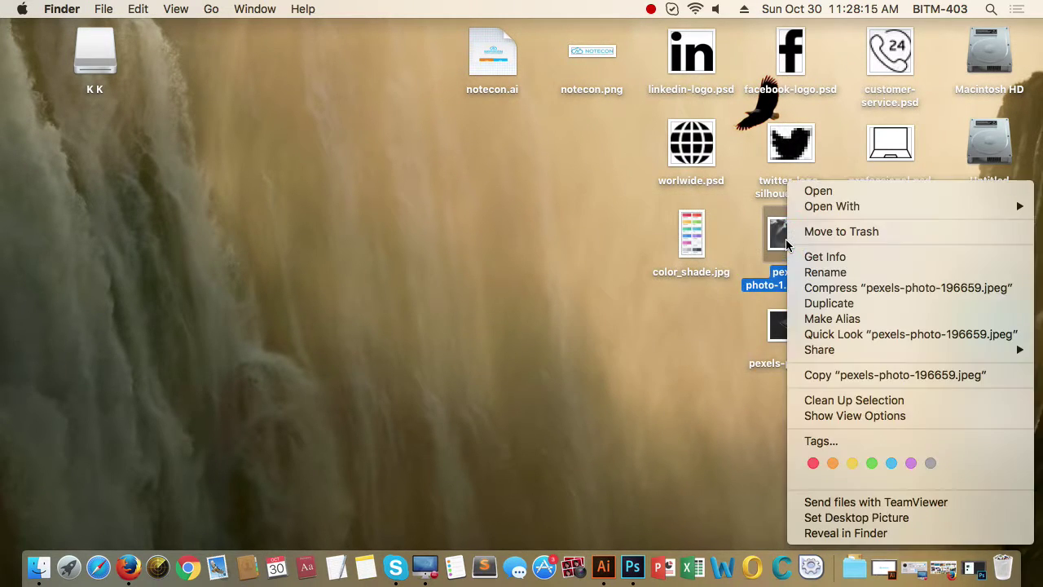
pyautogui.moveTo(831, 206)
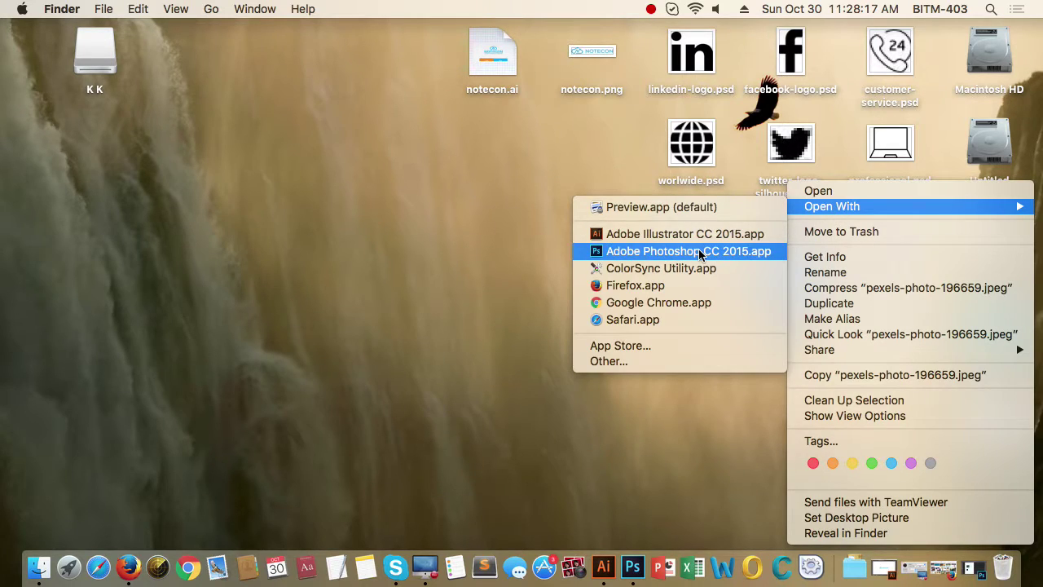
pyautogui.click(699, 255)
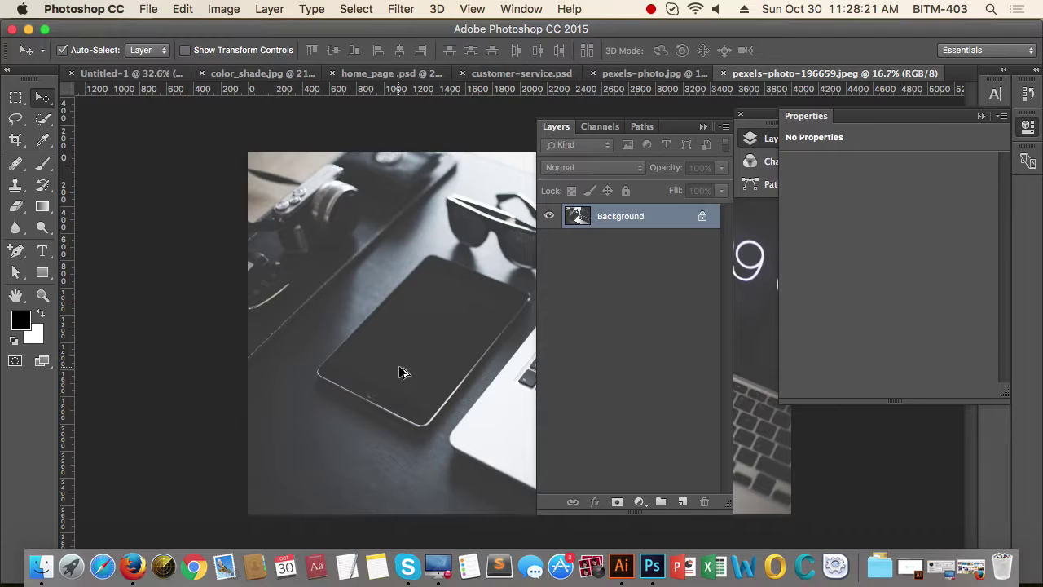
# Step: Resize the opened photo to 400 px wide with proportional height
pyautogui.press('super+alt+i')
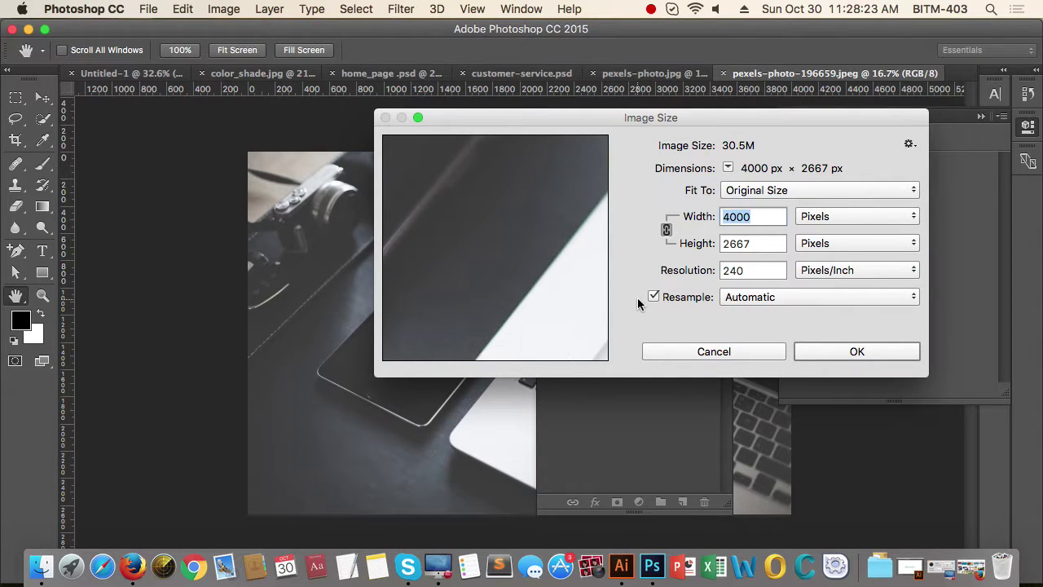
pyautogui.write('400')
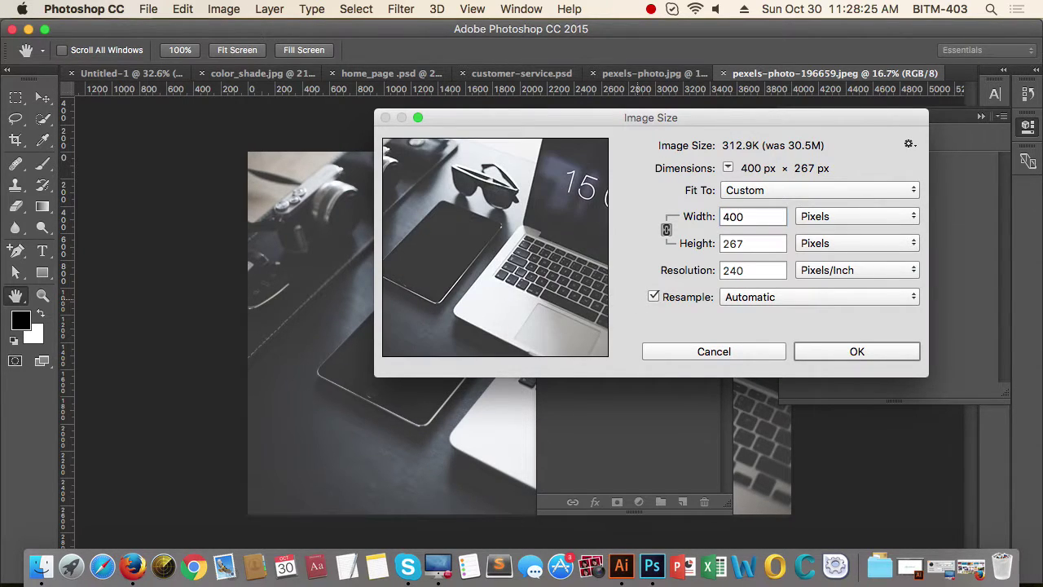
pyautogui.press('Return')
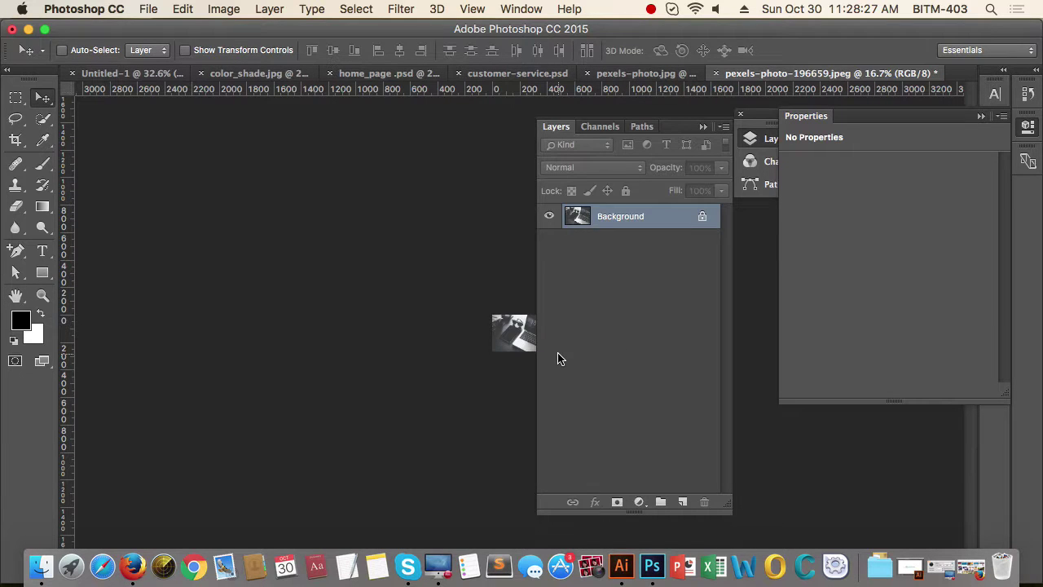
# Step: Resize the photo to 500 px wide, keeping its proportions
pyautogui.press('super+alt+i')
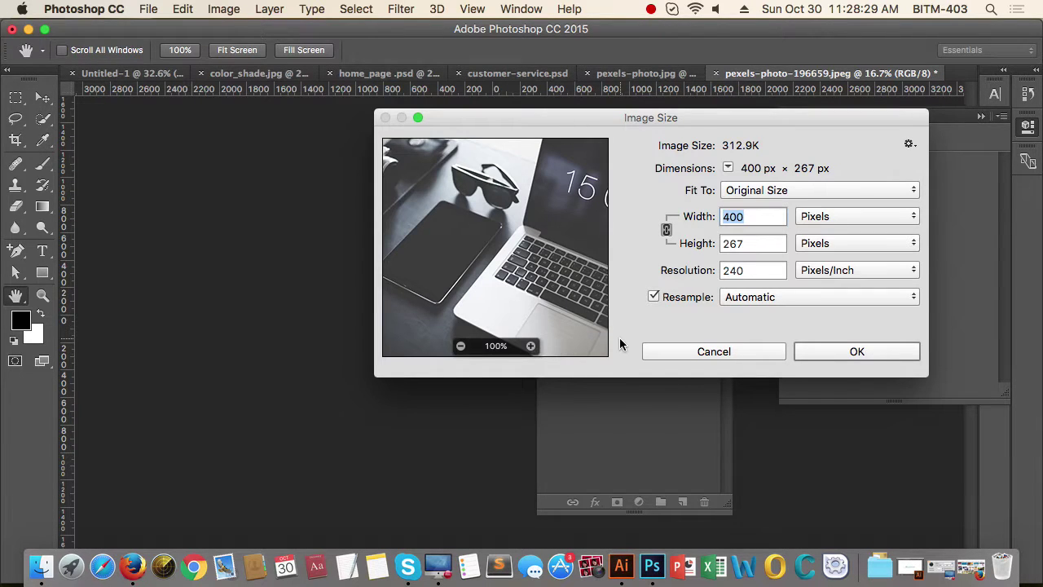
pyautogui.write('500')
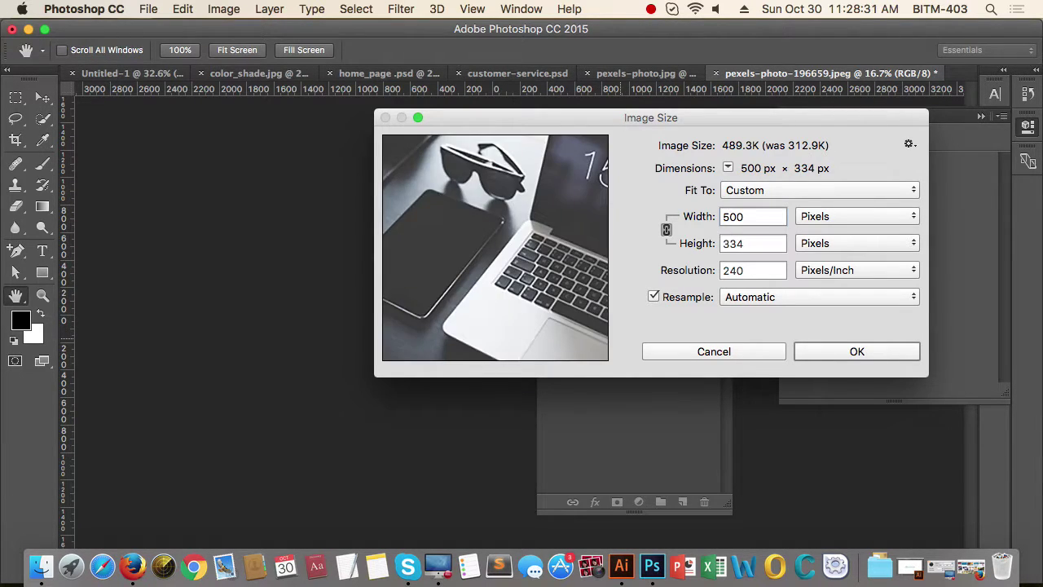
pyautogui.press('Return')
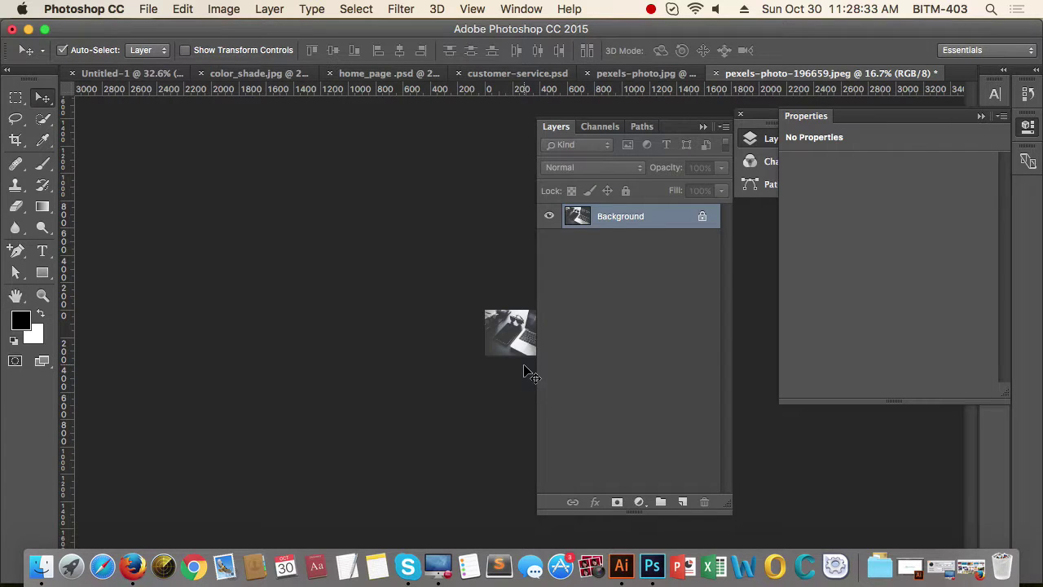
# Step: Paste the resized photo over the black square in home_page.psd and clip it to that square
pyautogui.click(368, 74)
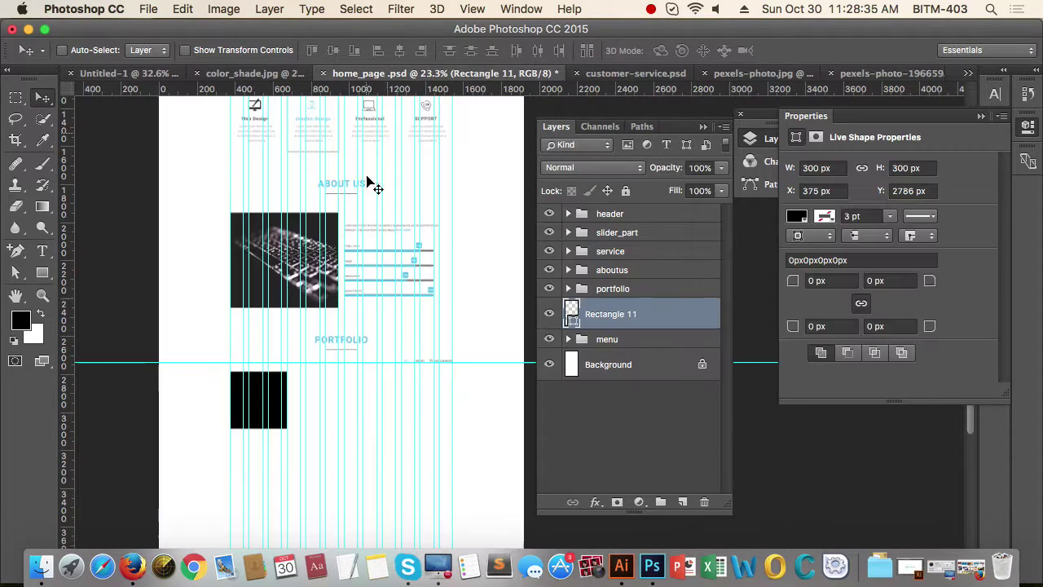
pyautogui.press('super+v')
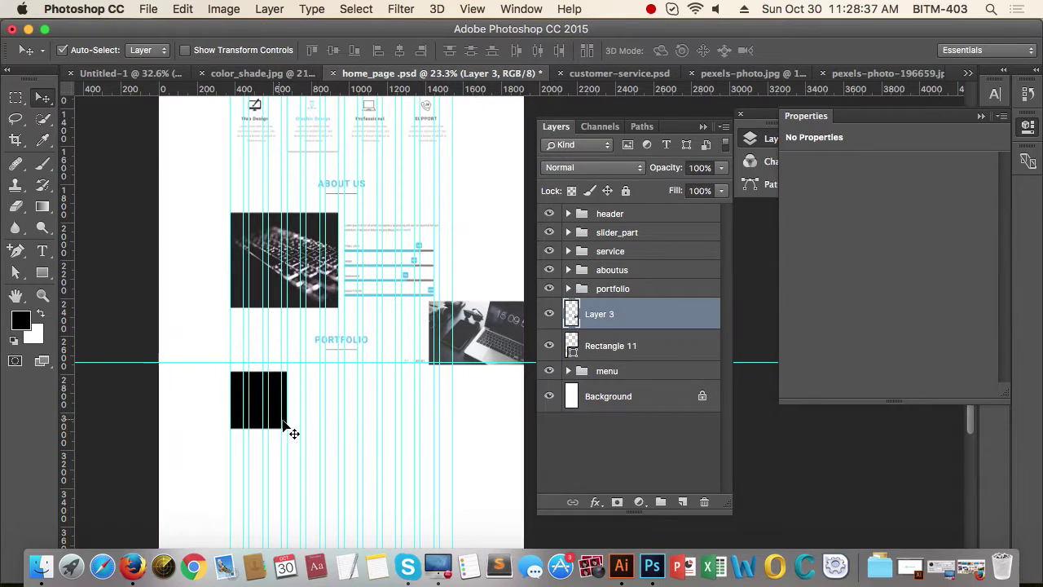
pyautogui.moveTo(476, 362); pyautogui.dragTo(329, 412)
pyautogui.press('super+alt+g')
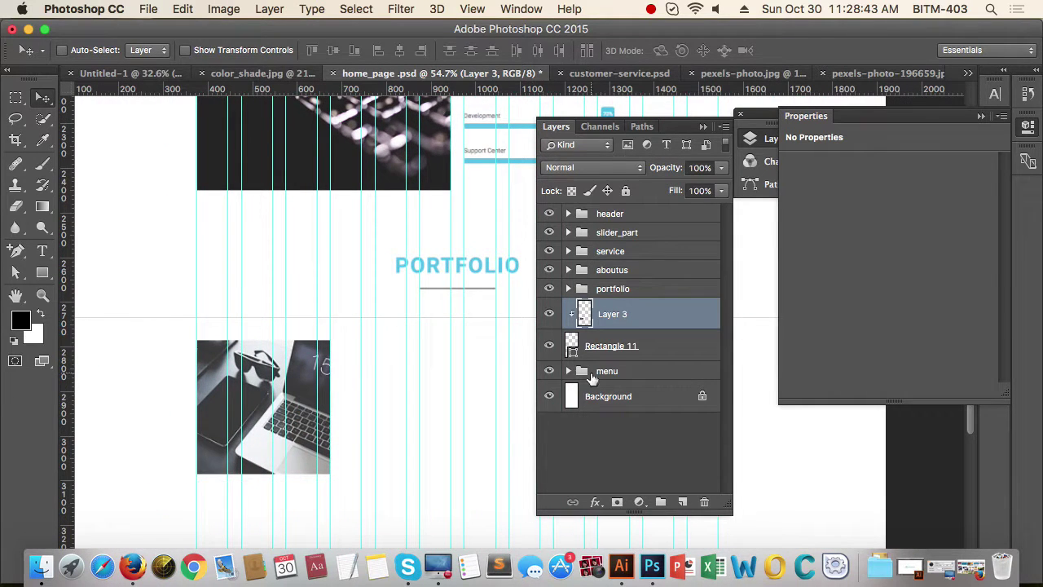
# Step: Group the clipped laptop photo layer together with its square shape layer, Rectangle 11
pyautogui.keyDown('shift'); pyautogui.click(638, 347); pyautogui.keyUp('shift')
pyautogui.press('super+g')
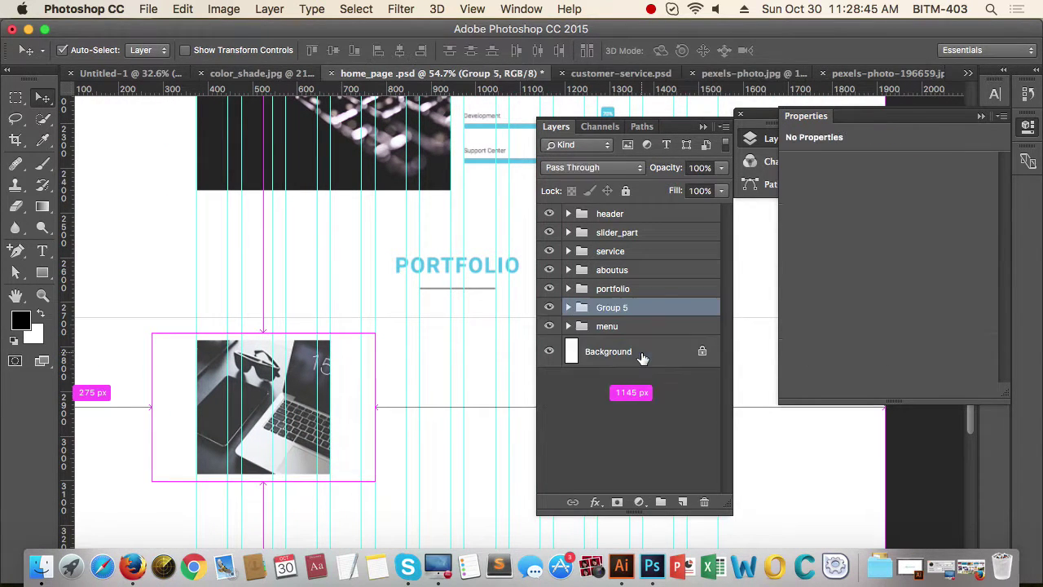
# Step: Examine the thumbnail's placement in the Portfolio section against the filter menu, the heading and the column guides
pyautogui.moveTo(391, 359); pyautogui.dragTo(300, 345)
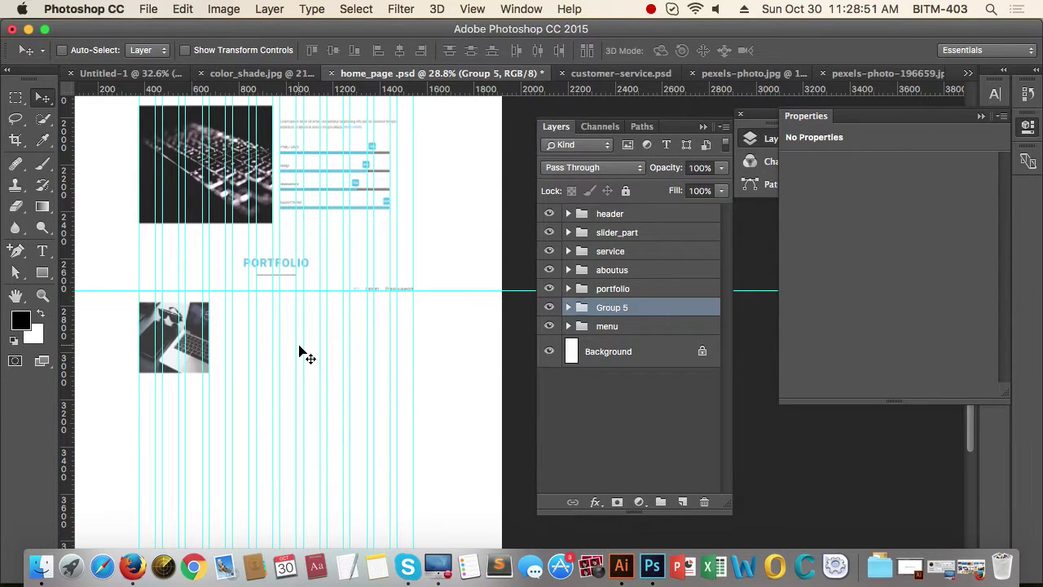
pyautogui.moveTo(316, 331); pyautogui.dragTo(374, 340)
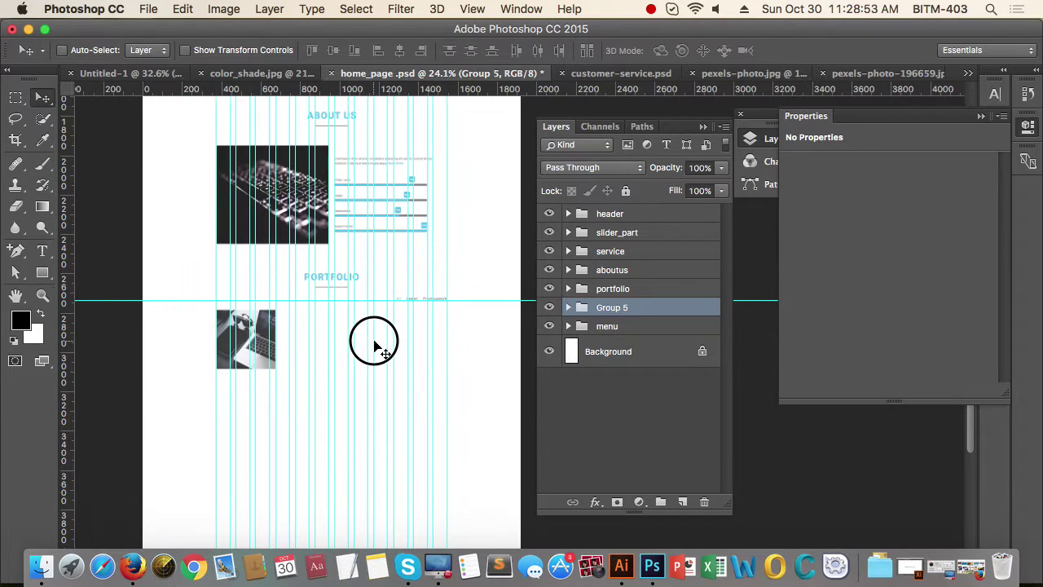
pyautogui.moveTo(255, 332); pyautogui.dragTo(282, 336)
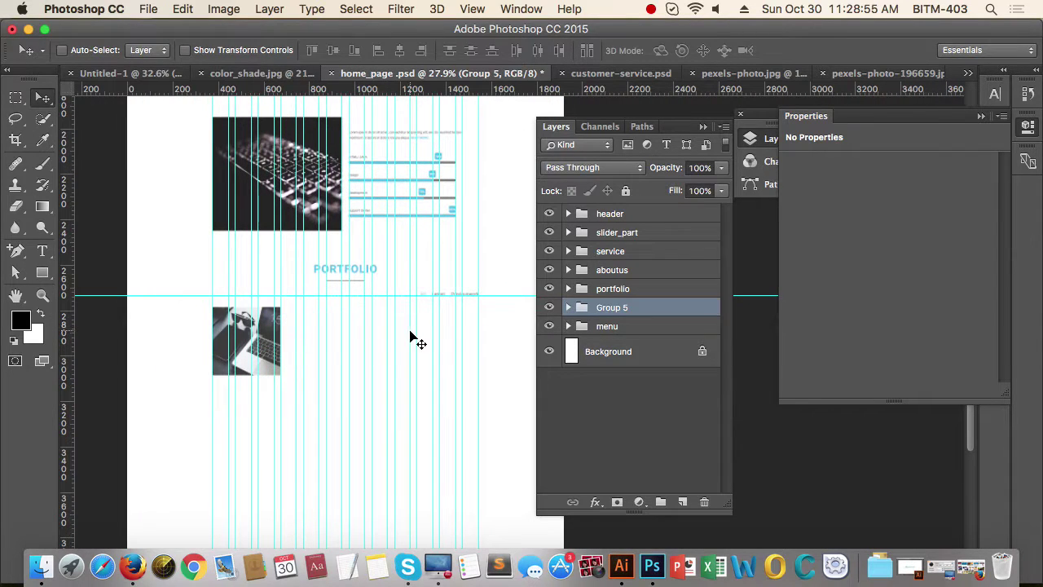
pyautogui.moveTo(426, 331)
pyautogui.mouseDown()
pyautogui.moveTo(442, 322)
pyautogui.moveTo(435, 331)
pyautogui.mouseUp()
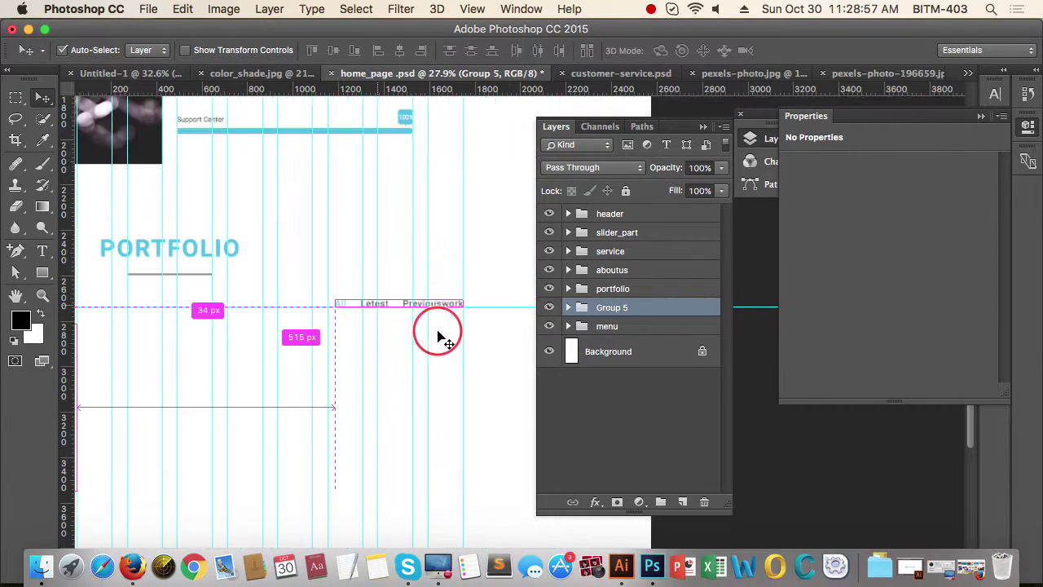
pyautogui.moveTo(360, 316); pyautogui.dragTo(402, 321)
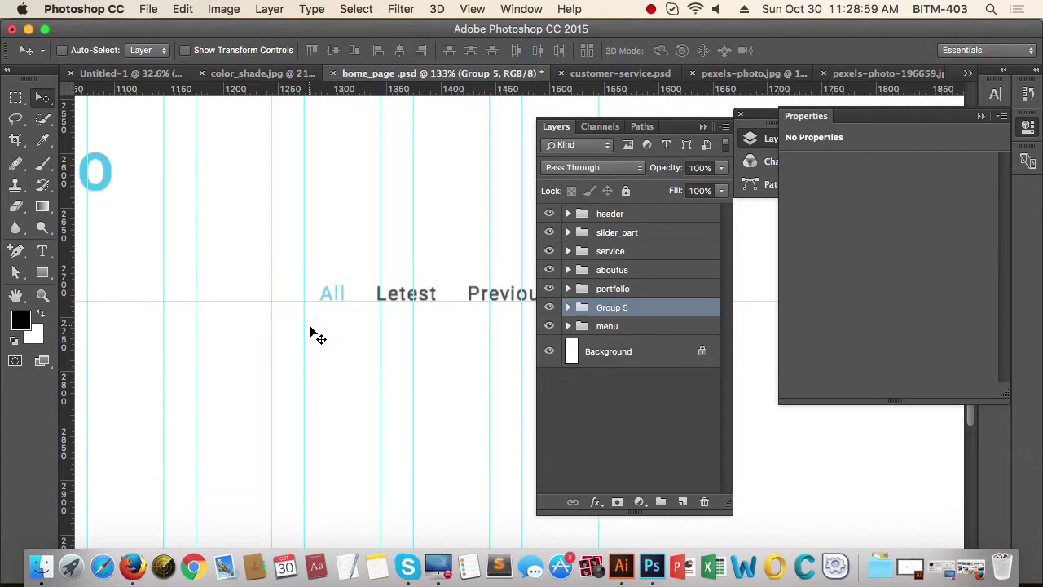
pyautogui.moveTo(399, 448); pyautogui.dragTo(441, 351)
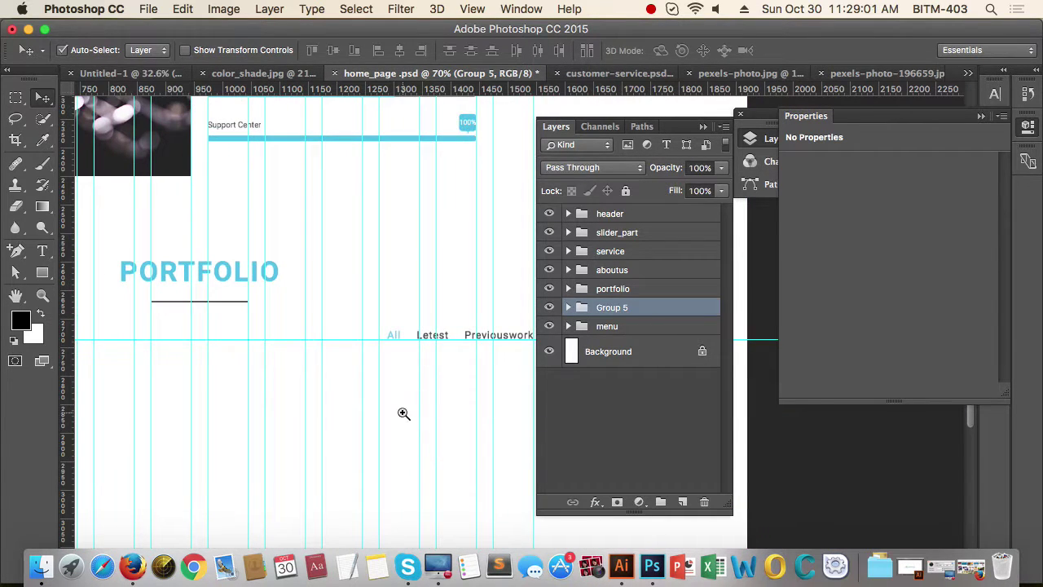
pyautogui.moveTo(403, 413); pyautogui.dragTo(421, 371)
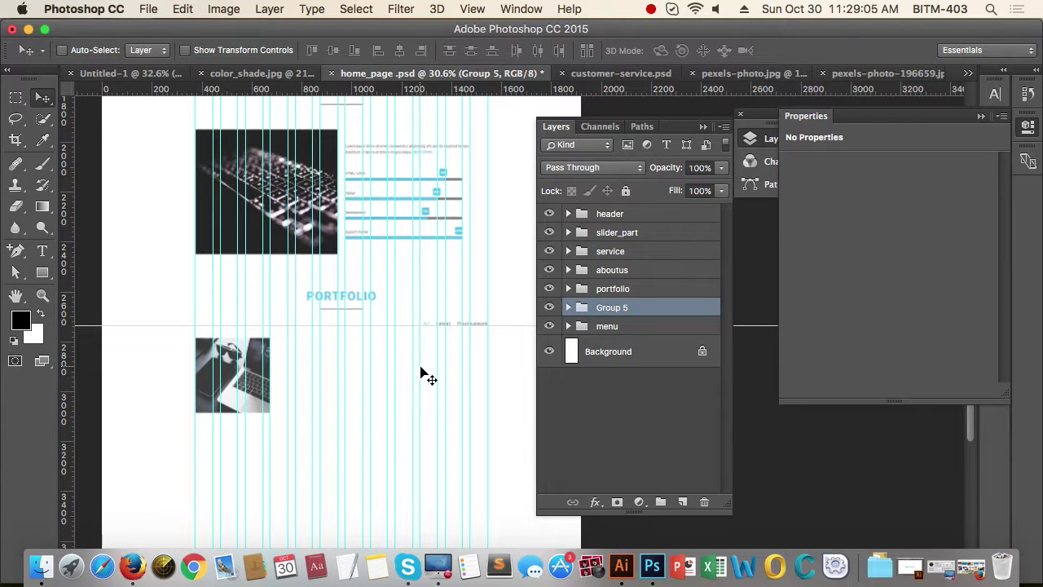
pyautogui.moveTo(426, 356); pyautogui.dragTo(344, 342)
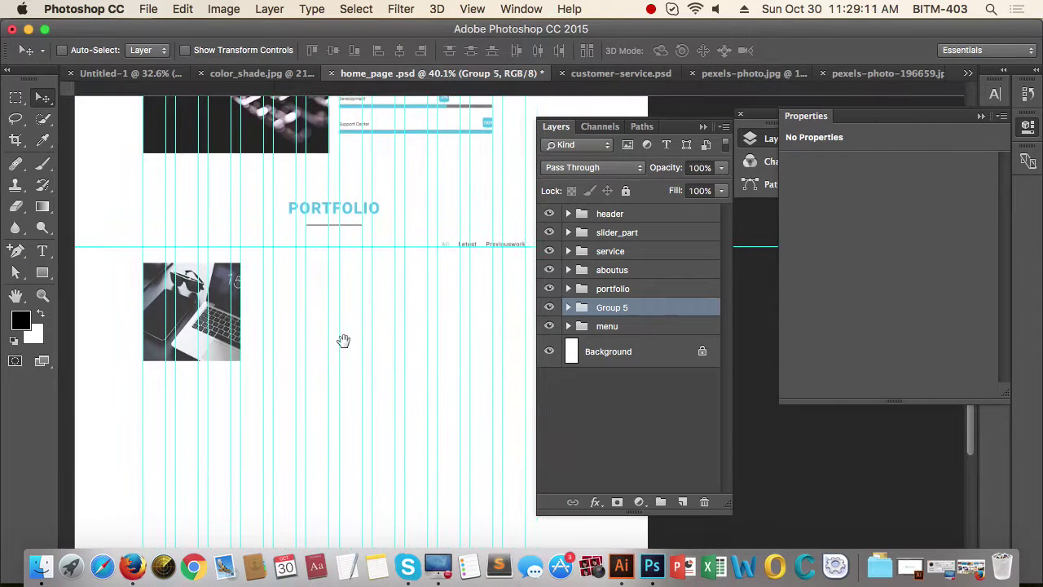
# Step: Rename the thumbnail's layer group as p_1
pyautogui.doubleClick(617, 307)
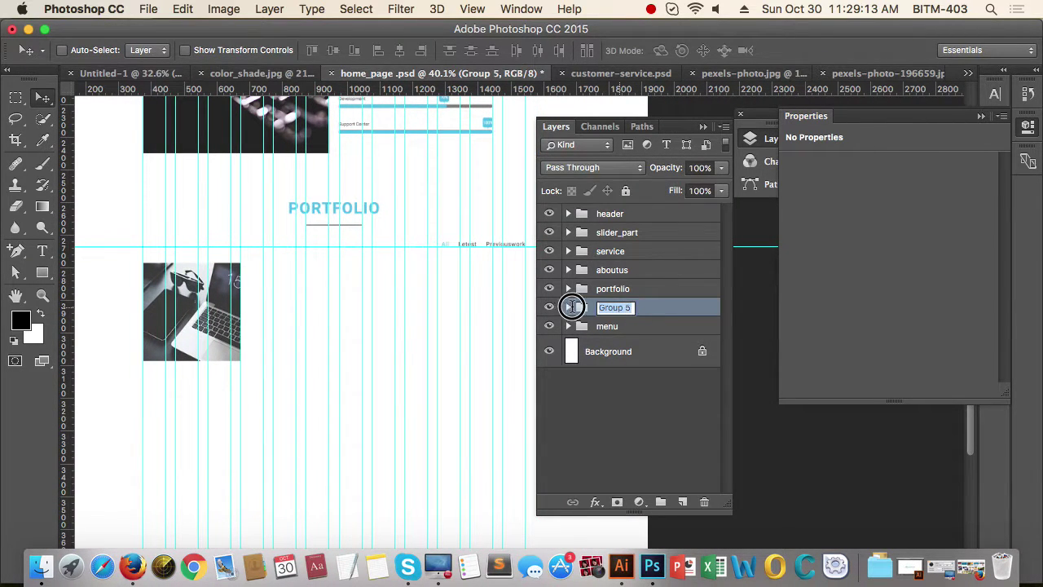
pyautogui.write('p')
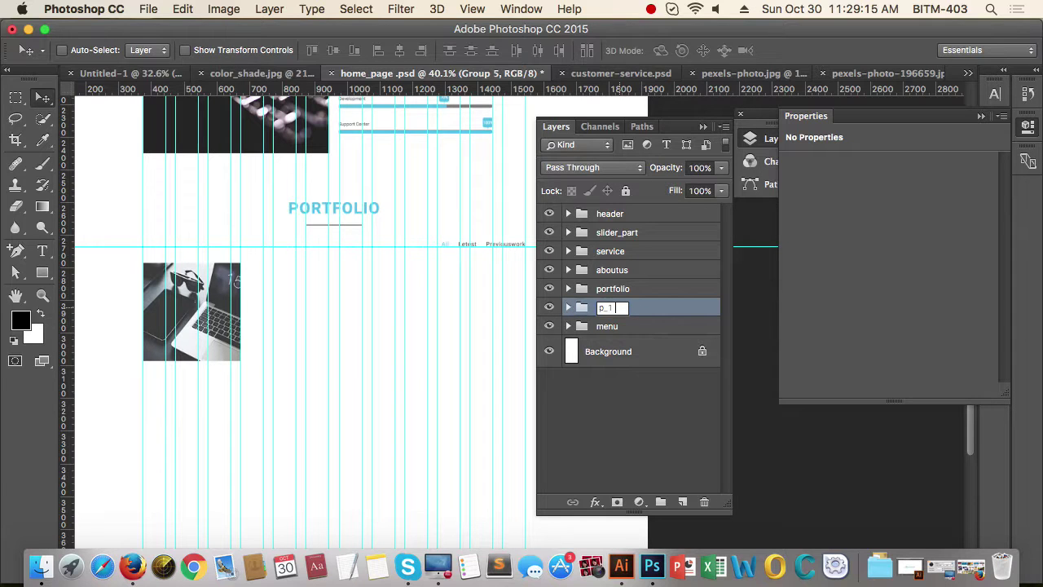
pyautogui.write('_1')
pyautogui.press('Return')
# Step: Duplicate the p_1 thumbnail group and place the copy in the same row, flush against the original's right edge
pyautogui.keyDown('alt'); pyautogui.keyDown('super'); pyautogui.click(359, 357); pyautogui.keyUp('super'); pyautogui.keyUp('alt')
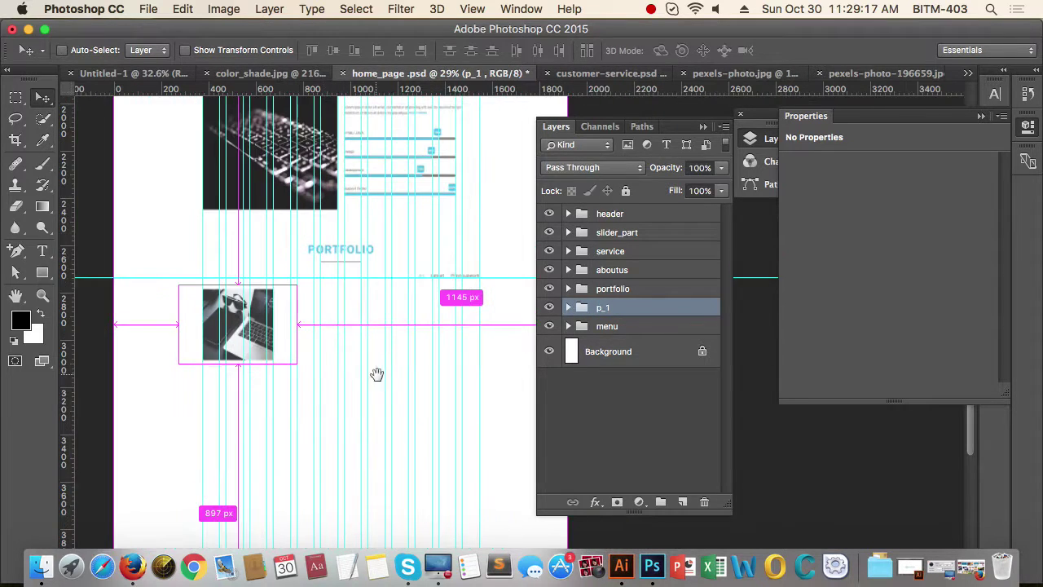
pyautogui.moveTo(377, 372); pyautogui.dragTo(296, 351)
pyautogui.keyDown('super'); pyautogui.click(220, 321); pyautogui.keyUp('super')
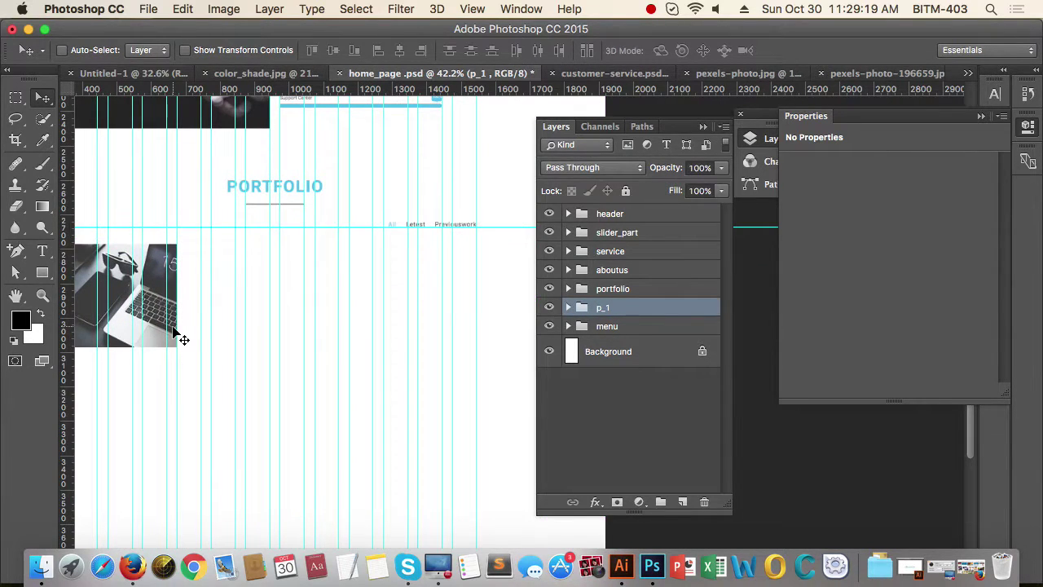
pyautogui.moveTo(173, 327); pyautogui.dragTo(285, 336)
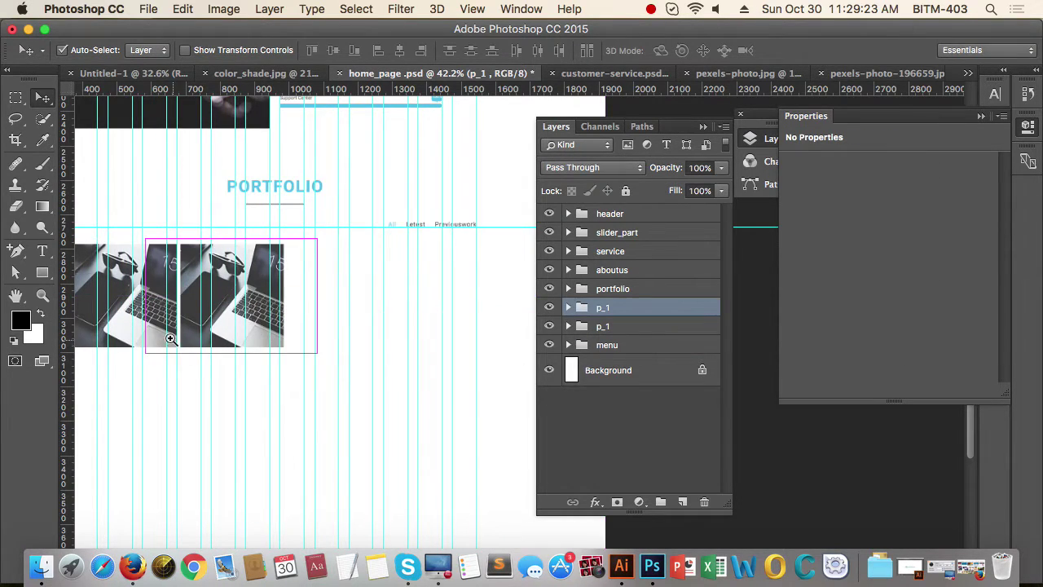
pyautogui.moveTo(170, 338); pyautogui.dragTo(253, 352)
pyautogui.moveTo(412, 357); pyautogui.dragTo(272, 379)
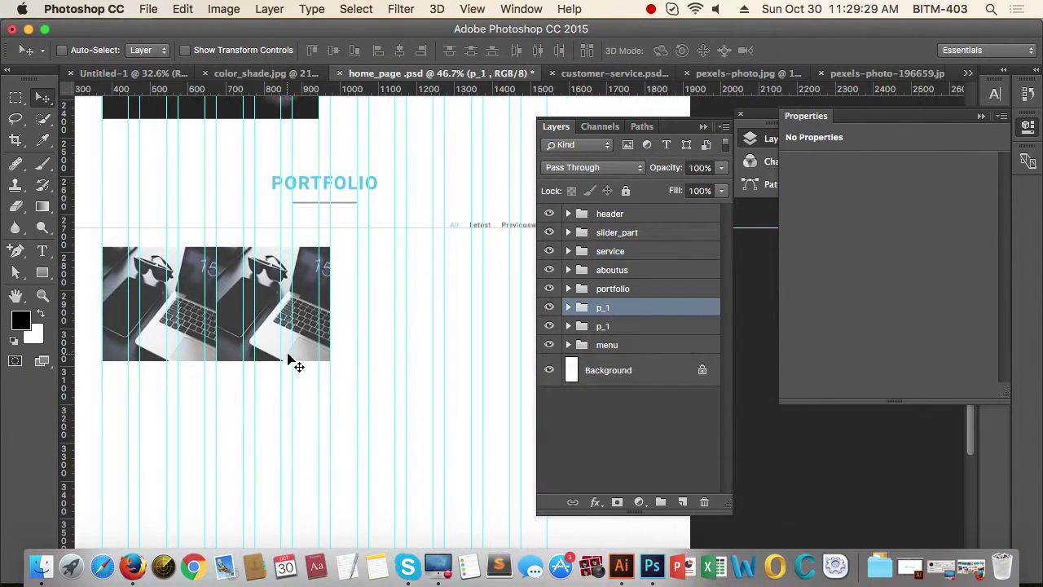
# Step: Try to nudge the duplicated p_1 image to the right to leave a small gap beside the original
pyautogui.moveTo(231, 334)
pyautogui.mouseDown()
pyautogui.moveTo(264, 336)
pyautogui.moveTo(247, 340)
pyautogui.mouseUp()
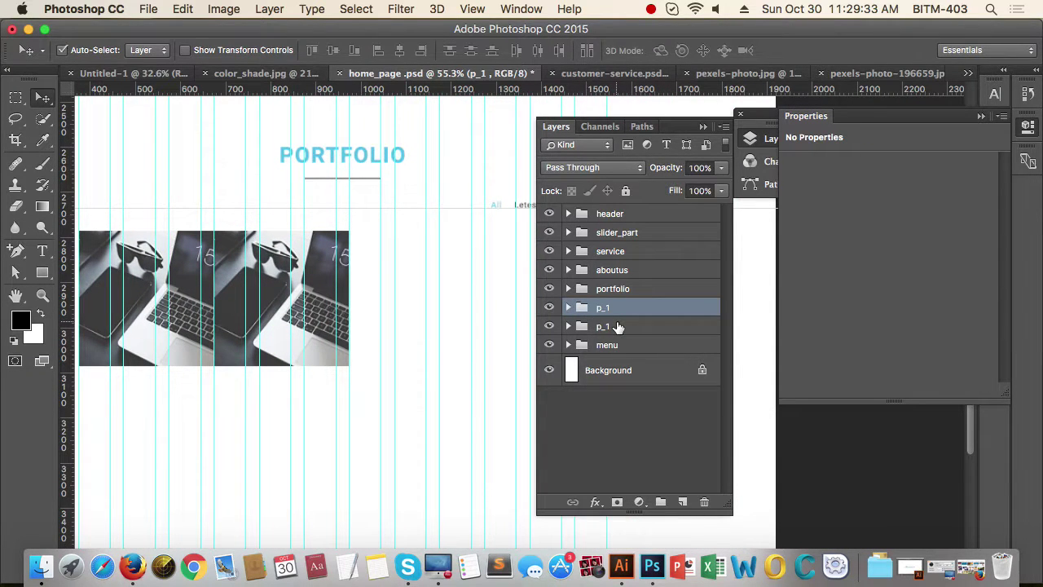
pyautogui.press('alt+super+z')
pyautogui.press('alt+super+z')
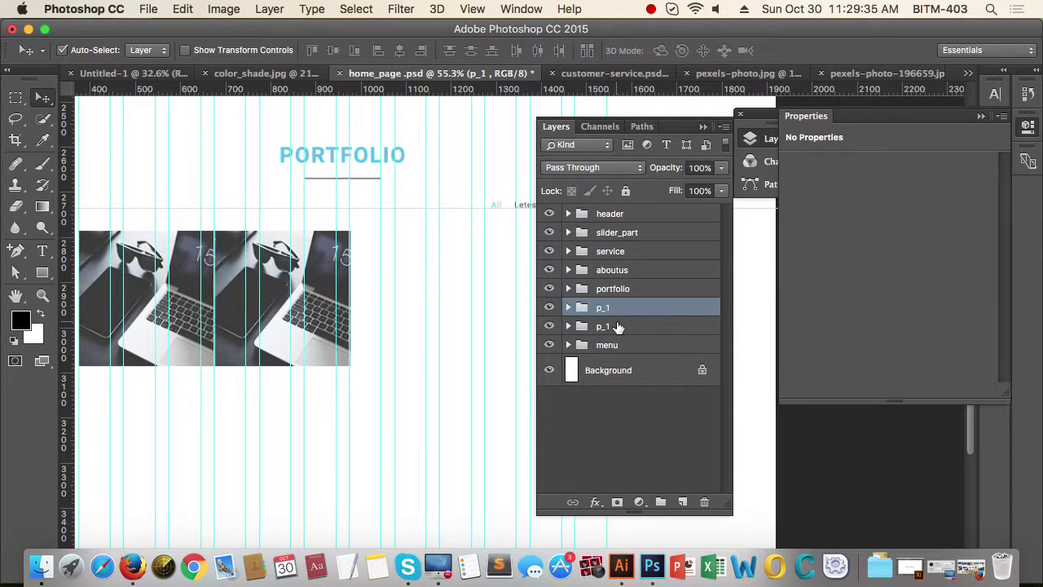
pyautogui.press('Right')
pyautogui.press('Right')
pyautogui.press('super+z')
pyautogui.press('Right')
pyautogui.press('Right')
pyautogui.press('Right')
pyautogui.press('Right')
pyautogui.press('Right')
pyautogui.press('Right')
pyautogui.press('Right')
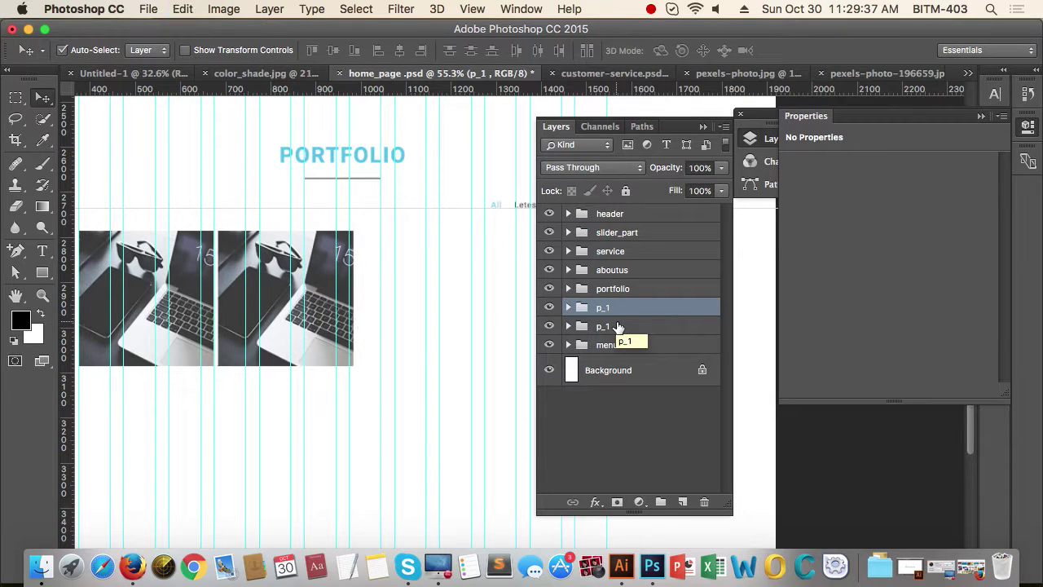
# Step: Remove the duplicated p_1 group, leaving only the original portfolio image
pyautogui.press('super+z')
pyautogui.moveTo(624, 315); pyautogui.dragTo(574, 314)
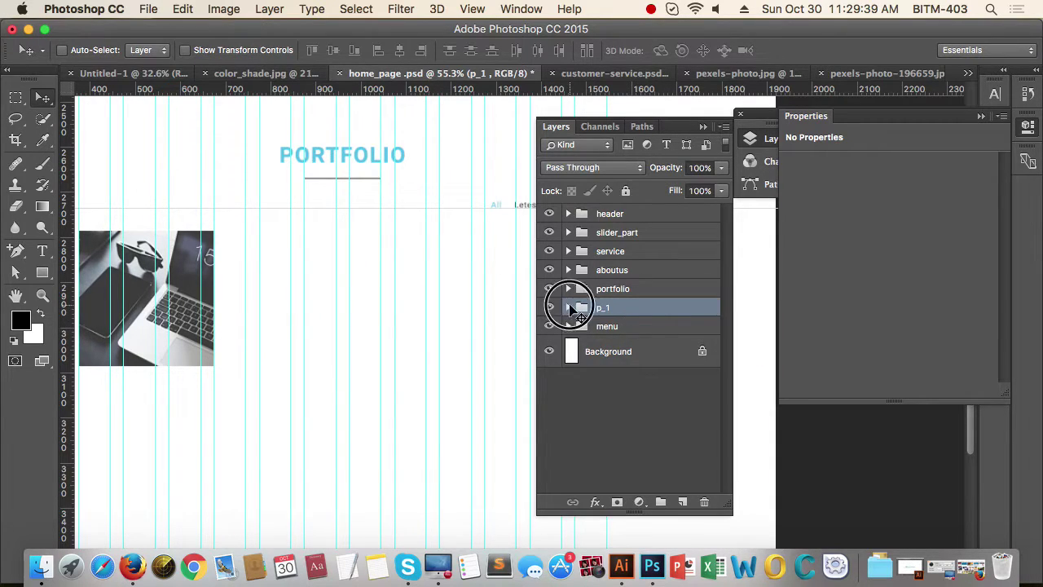
# Step: Set the width of Rectangle 11 in the p_1 group to 170 px
pyautogui.click(569, 308)
pyautogui.click(654, 343)
pyautogui.click(660, 371)
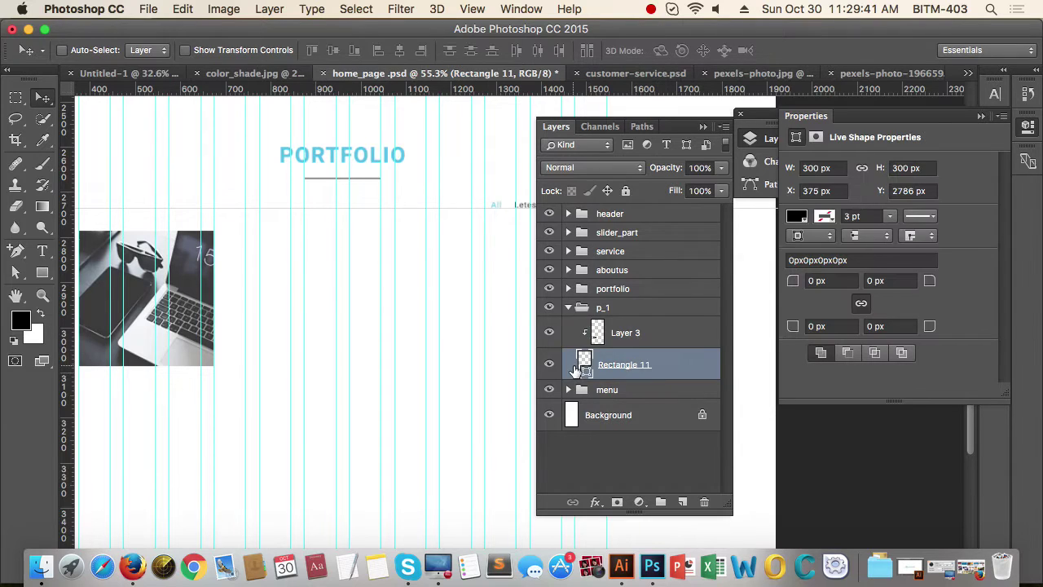
pyautogui.click(908, 168)
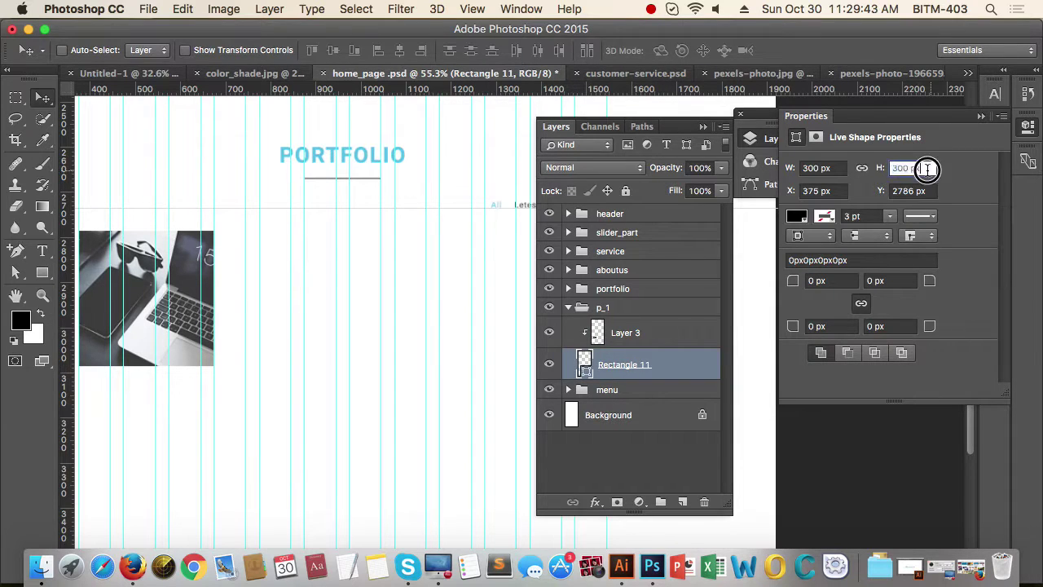
pyautogui.click(839, 168)
pyautogui.write('1')
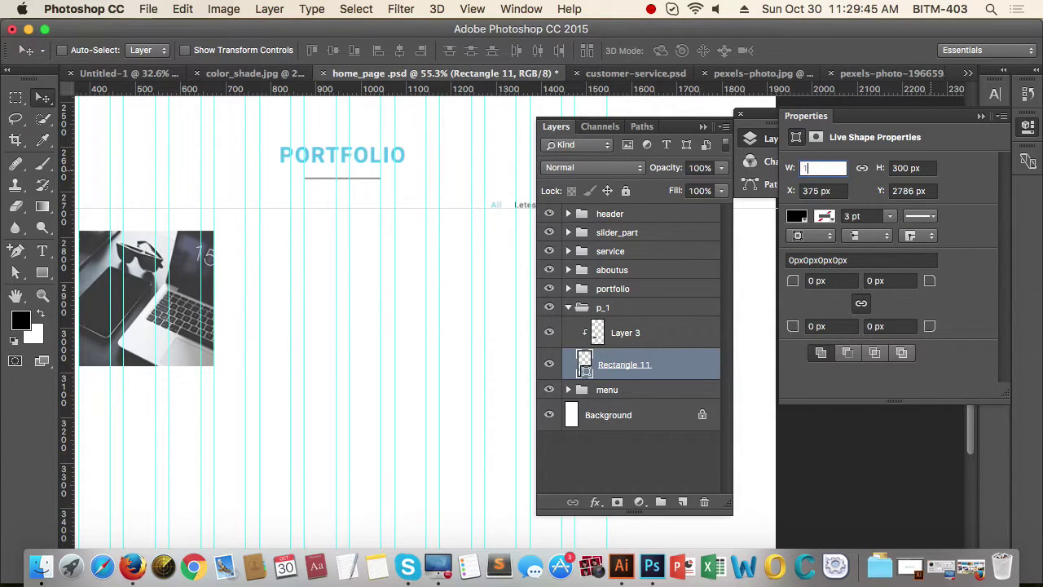
pyautogui.write('70')
pyautogui.press('Return')
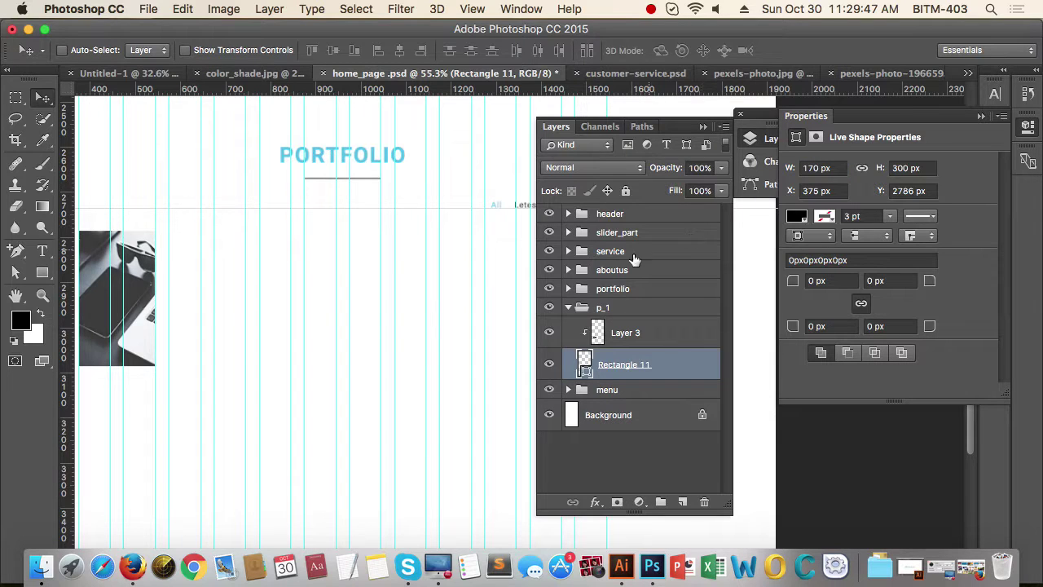
# Step: Set the width of Rectangle 11 in the p_1 group to 270 px
pyautogui.moveTo(471, 284)
pyautogui.mouseDown()
pyautogui.moveTo(429, 297)
pyautogui.moveTo(453, 292)
pyautogui.mouseUp()
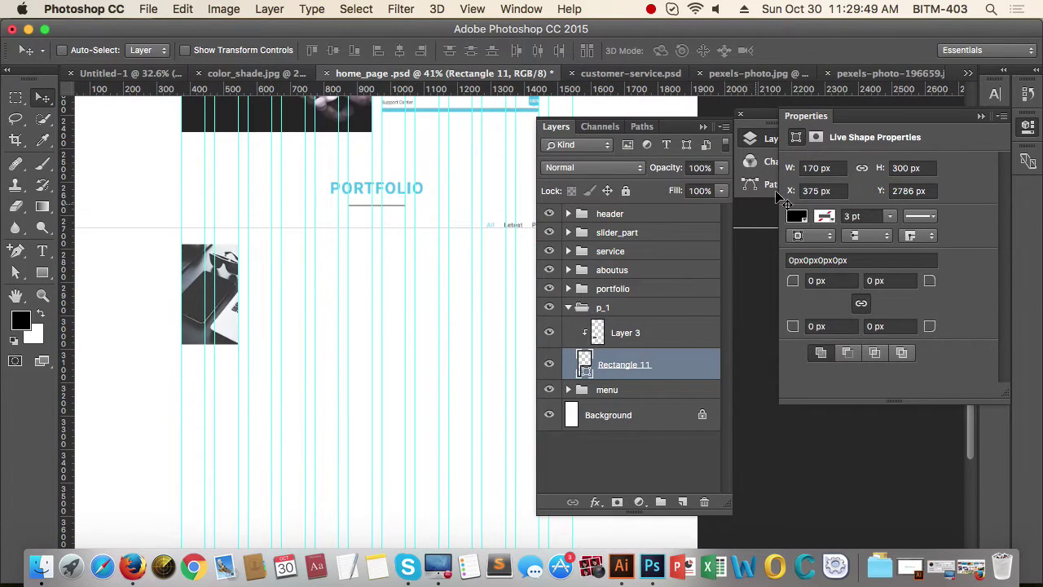
pyautogui.click(813, 167)
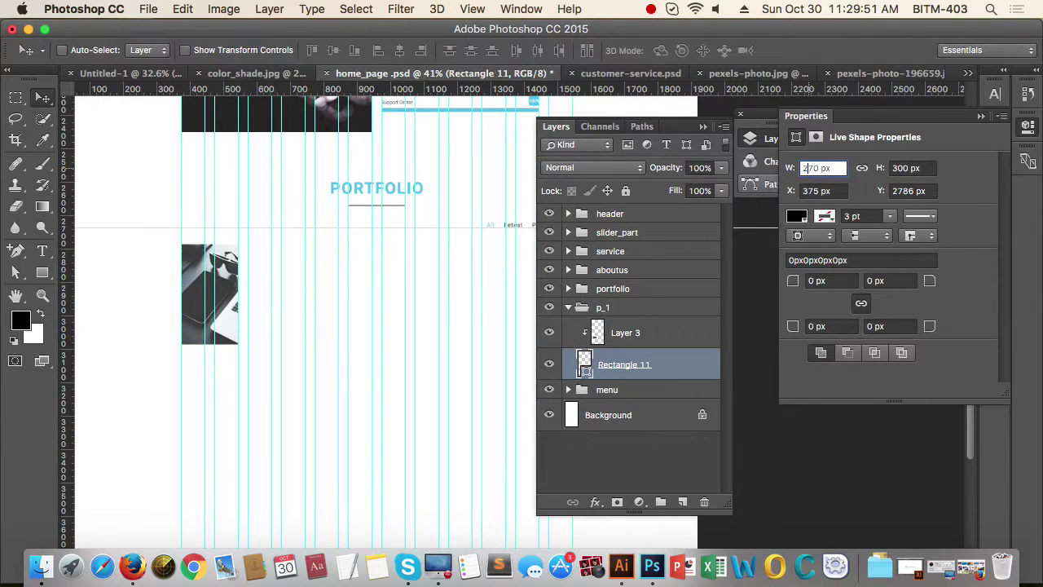
pyautogui.write('2')
pyautogui.press('Return')
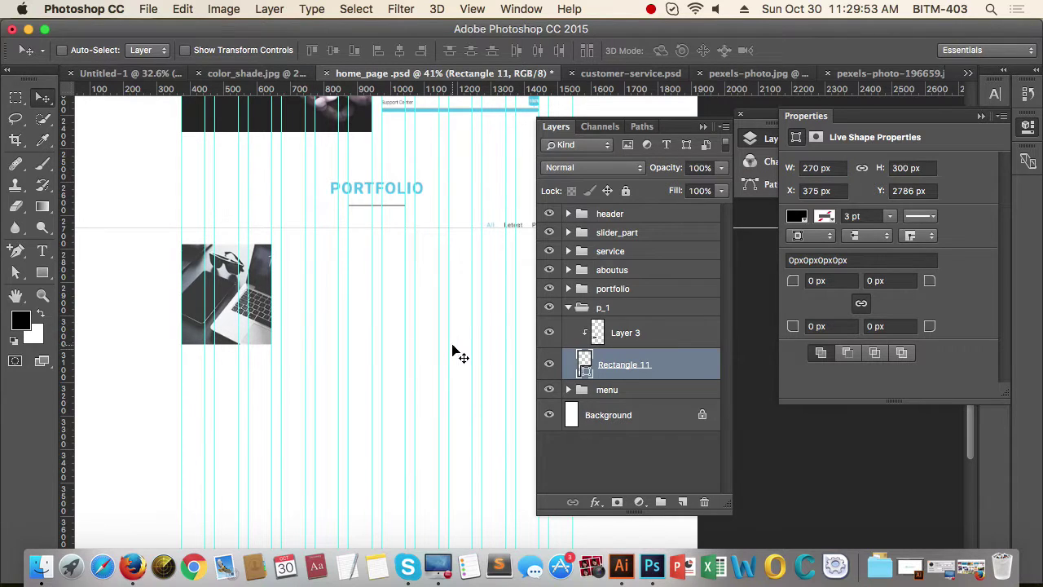
pyautogui.click(981, 116)
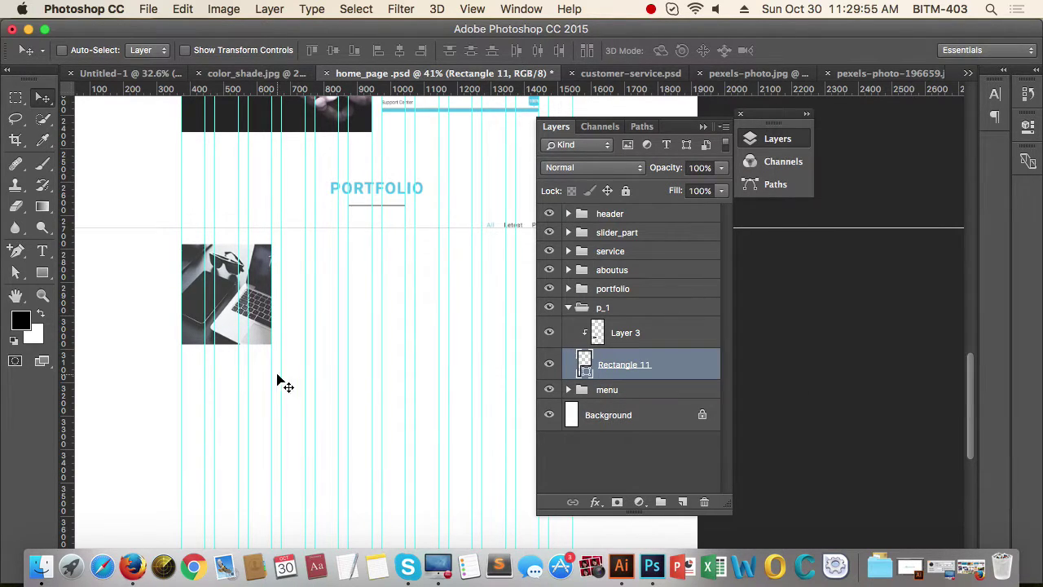
# Step: Duplicate the p_1 group and place the copy beside the original, aligned to the column guides at X 675 px
pyautogui.click(569, 308)
pyautogui.moveTo(368, 339); pyautogui.dragTo(340, 338)
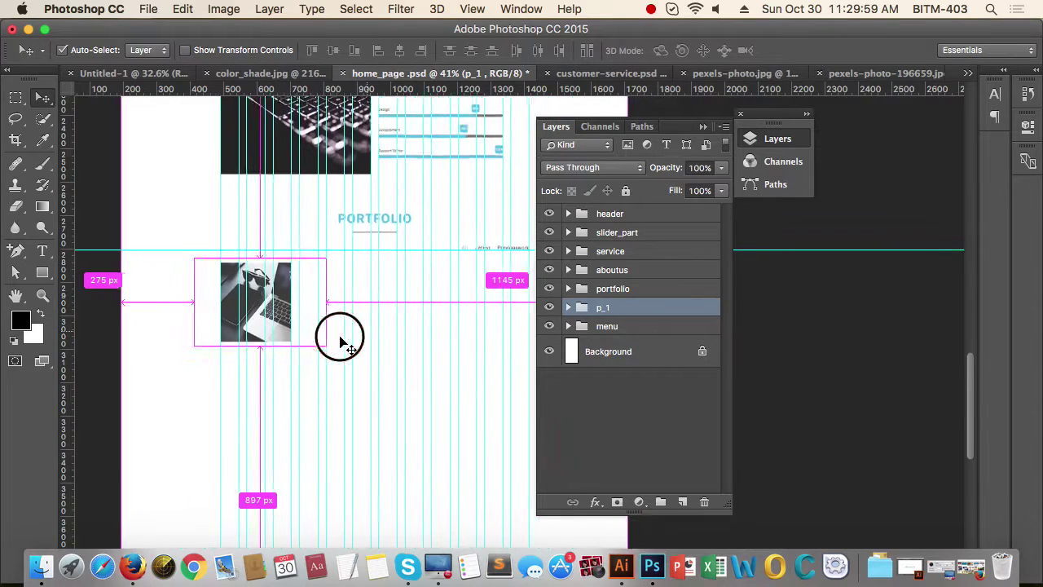
pyautogui.moveTo(416, 342); pyautogui.dragTo(340, 356)
pyautogui.moveTo(212, 338); pyautogui.dragTo(341, 361)
pyautogui.scroll(5, 219, 338)
pyautogui.scroll(5, 367, 326)
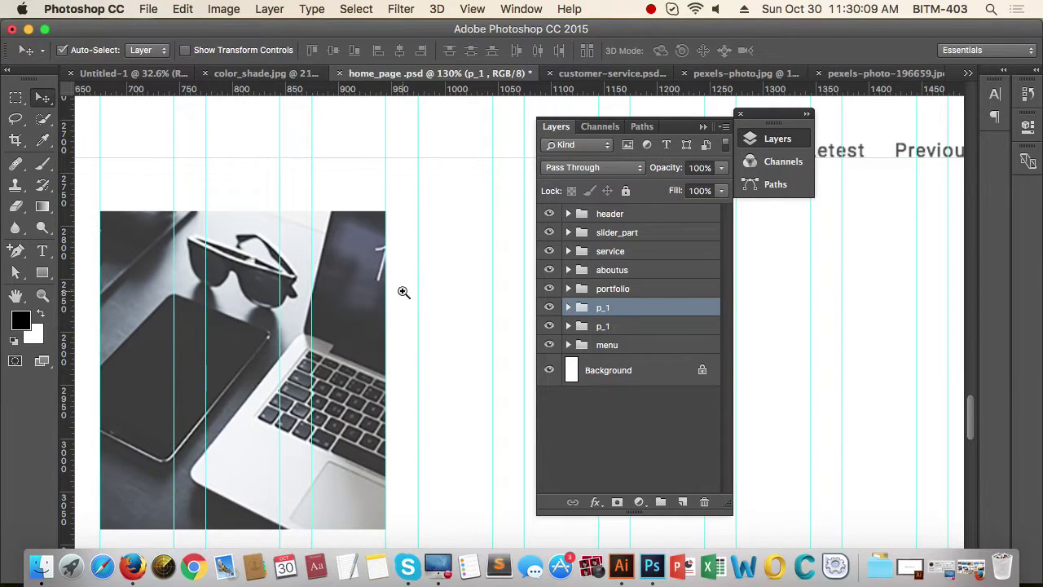
pyautogui.scroll(-4, 403, 292)
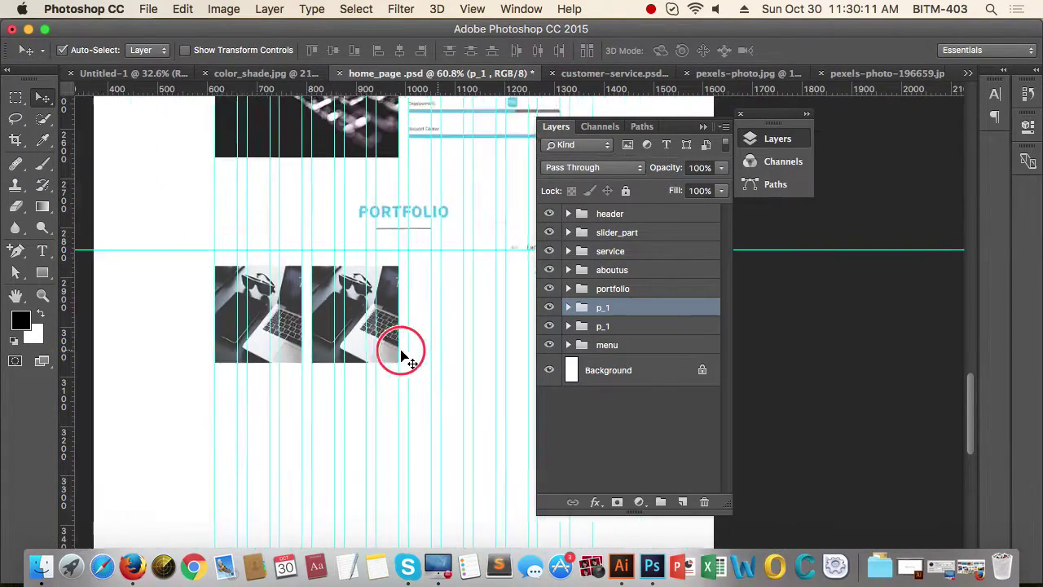
pyautogui.scroll(-3, 401, 356)
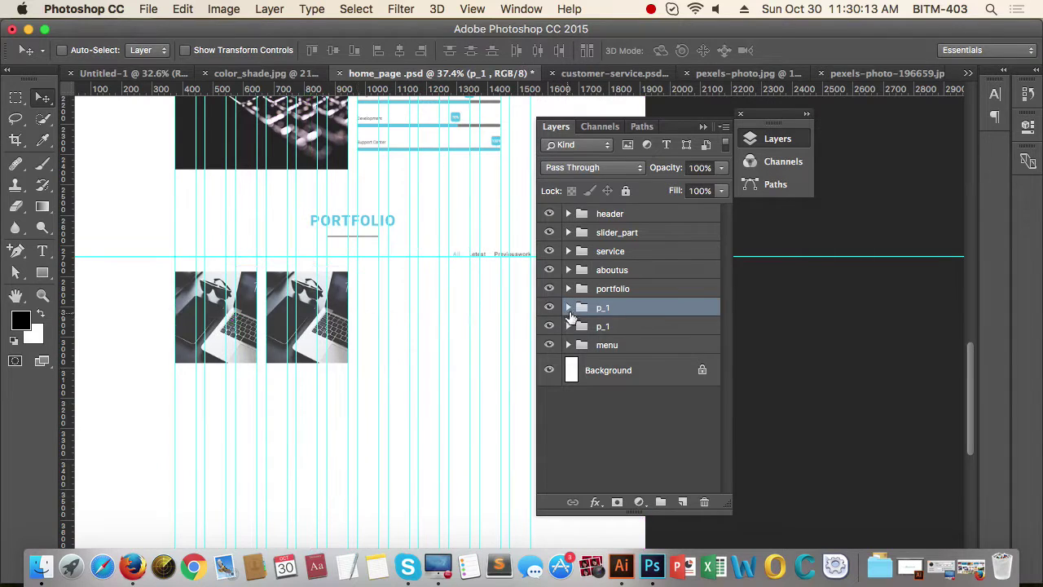
# Step: Rename the lower p_1 group as p_2
pyautogui.hotkey('alt', '[')
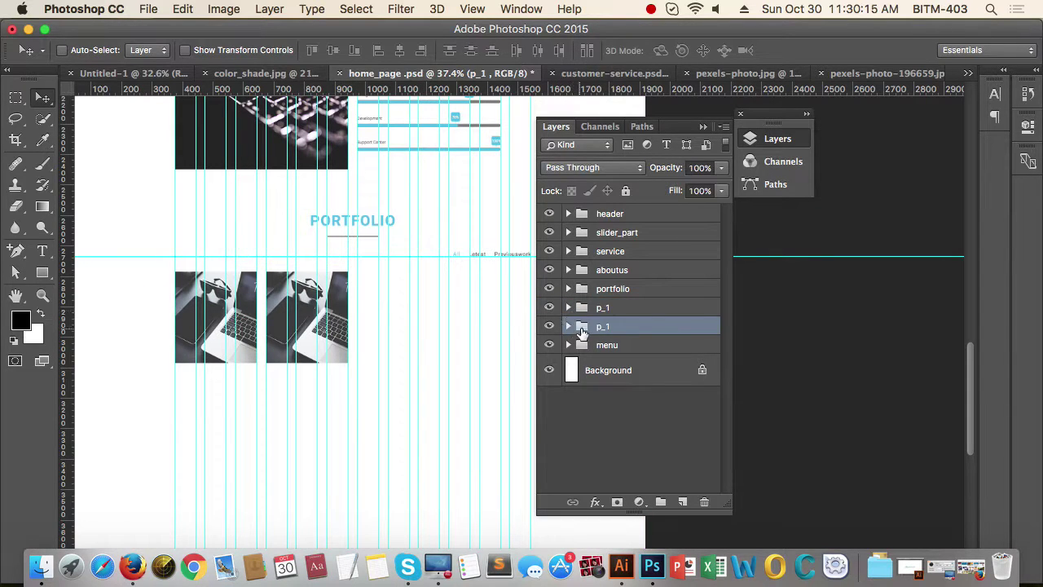
pyautogui.doubleClick(602, 326)
pyautogui.press('Return')
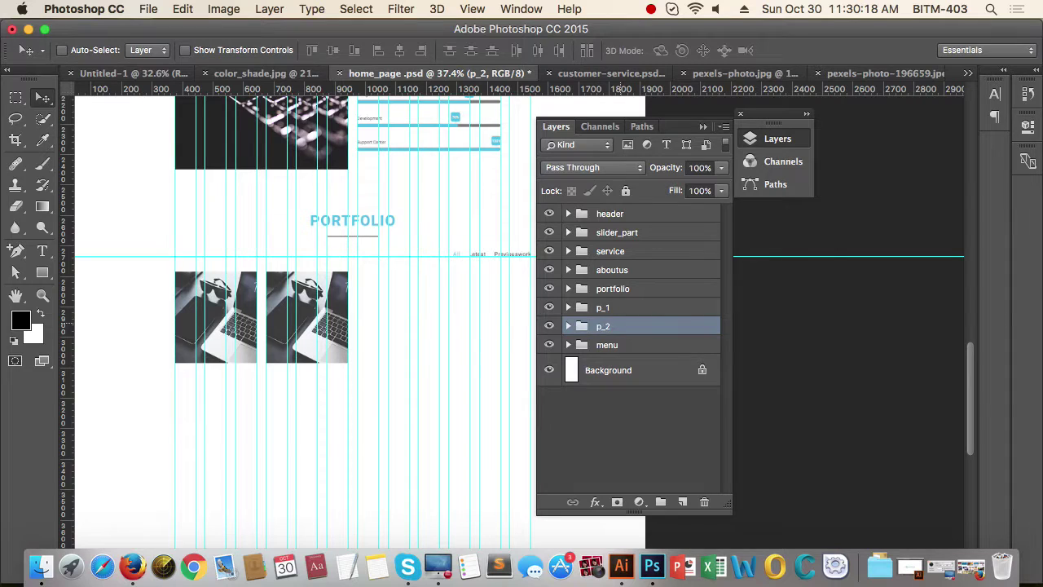
# Step: Set the height of Rectangle 11 in the p_2 group to 500 px
pyautogui.click(569, 326)
pyautogui.click(656, 355)
pyautogui.click(608, 389)
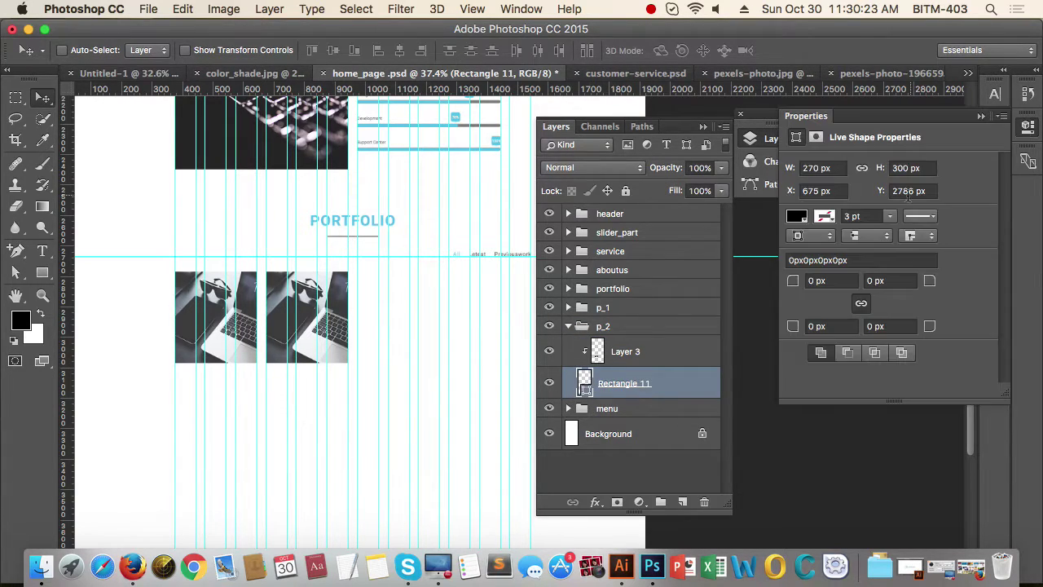
pyautogui.click(1029, 124)
pyautogui.click(821, 167)
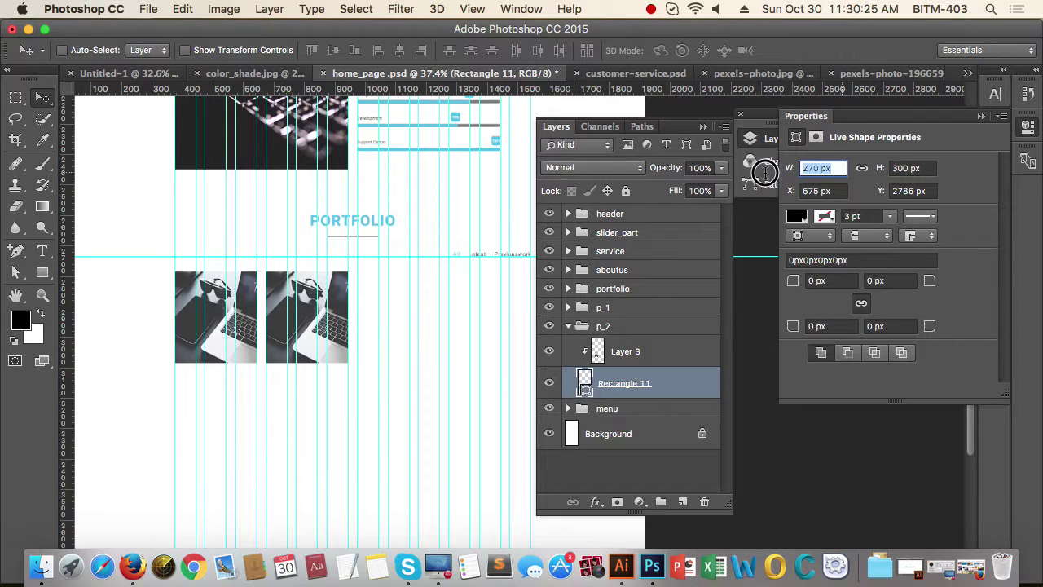
pyautogui.click(931, 167)
pyautogui.write('5')
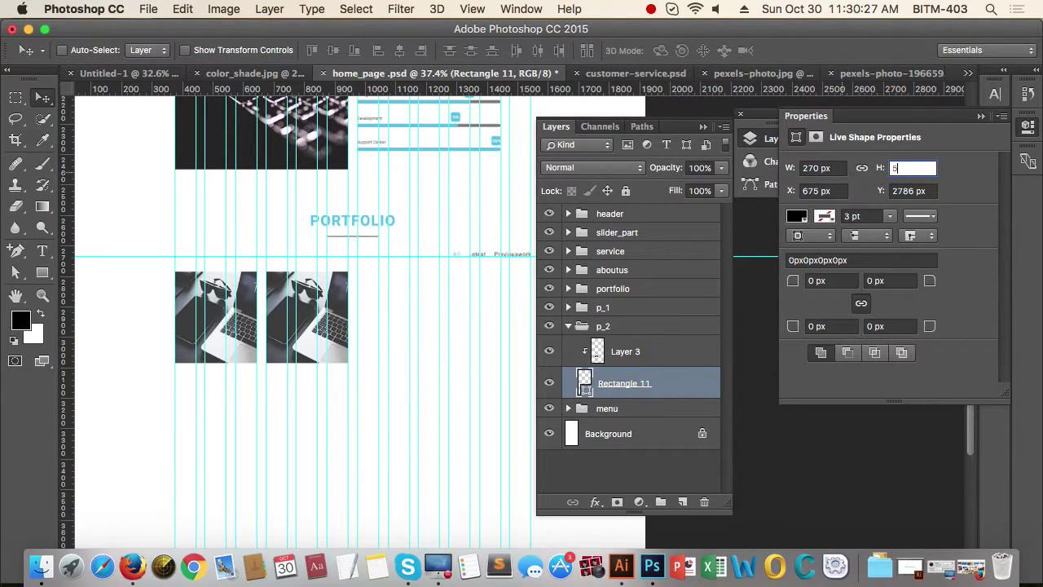
pyautogui.write('00')
pyautogui.press('Return')
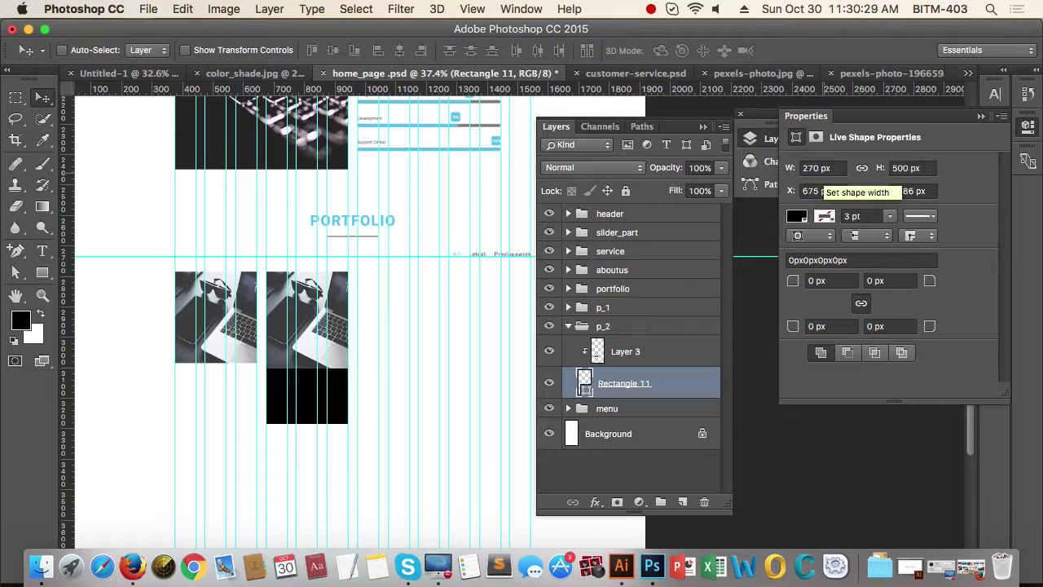
# Step: Set the width of Rectangle 11 in the p_2 group to 470 px
pyautogui.click(839, 168)
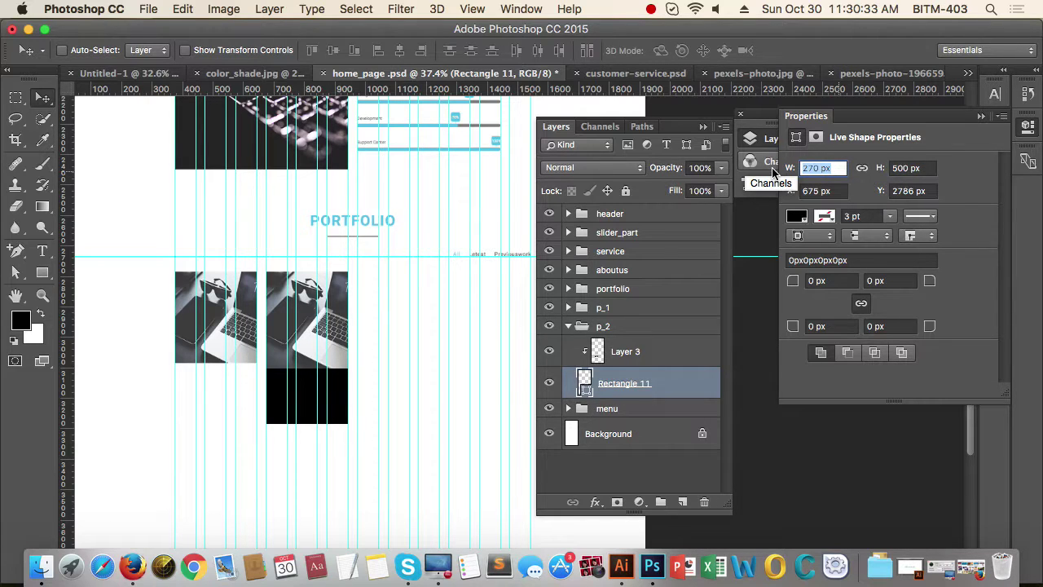
pyautogui.write('70')
pyautogui.press('Return')
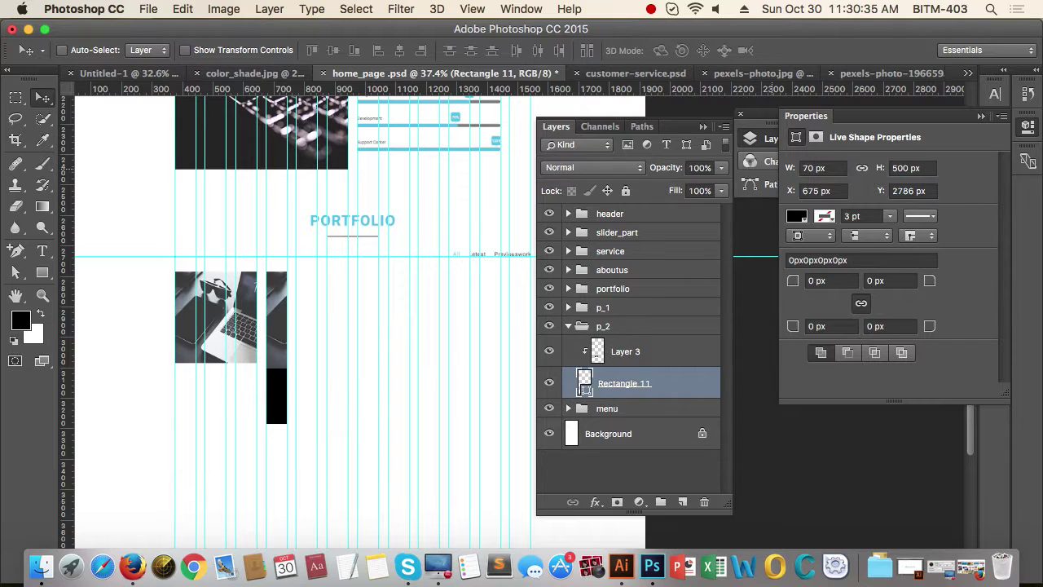
pyautogui.click(834, 167)
pyautogui.write('470')
pyautogui.press('Return')
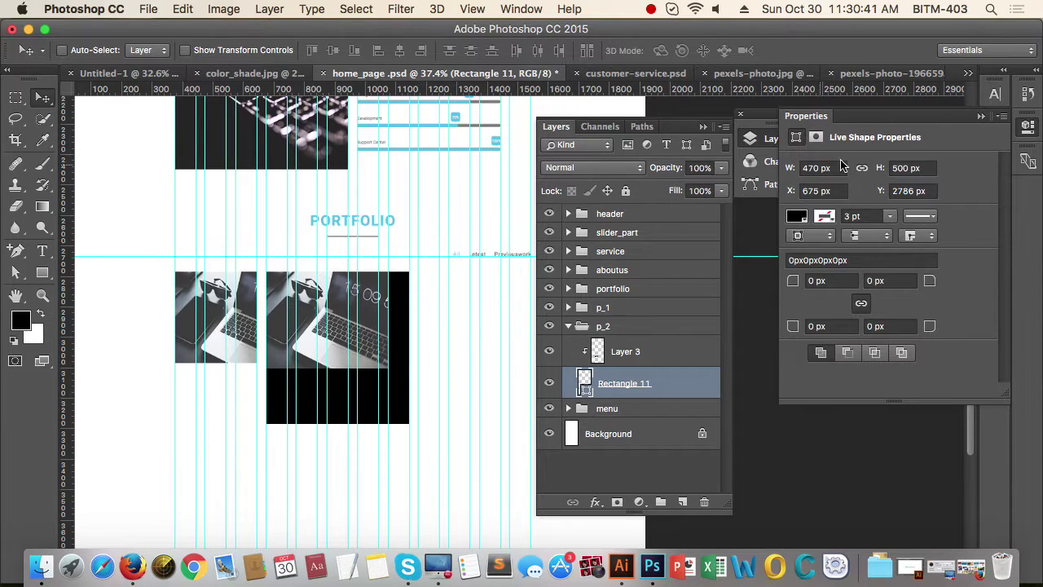
pyautogui.click(981, 116)
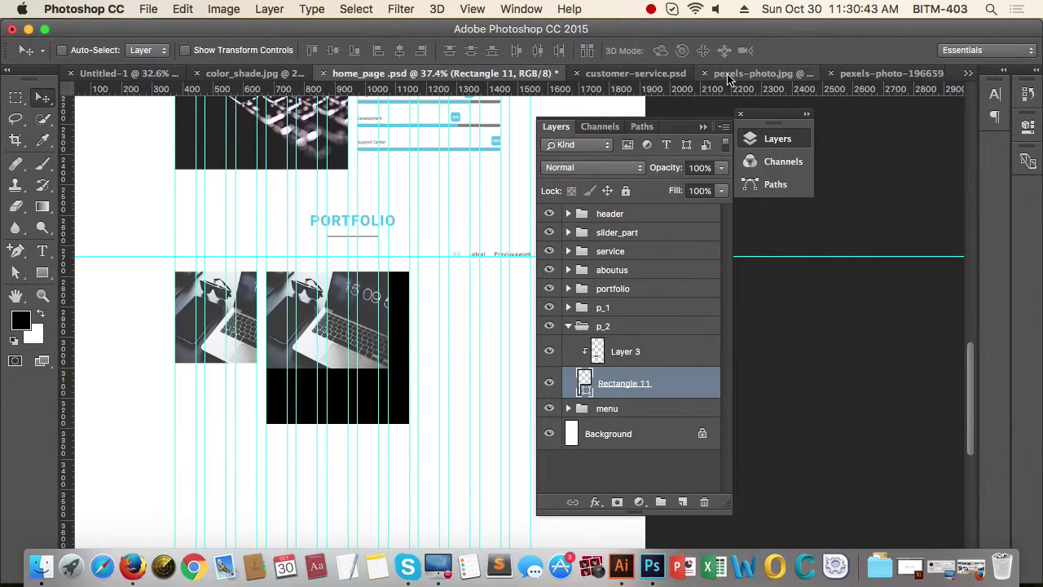
# Step: Close customer-service.psd and save home_page.psd, accepting the nested layer group compatibility notice
pyautogui.click(576, 74)
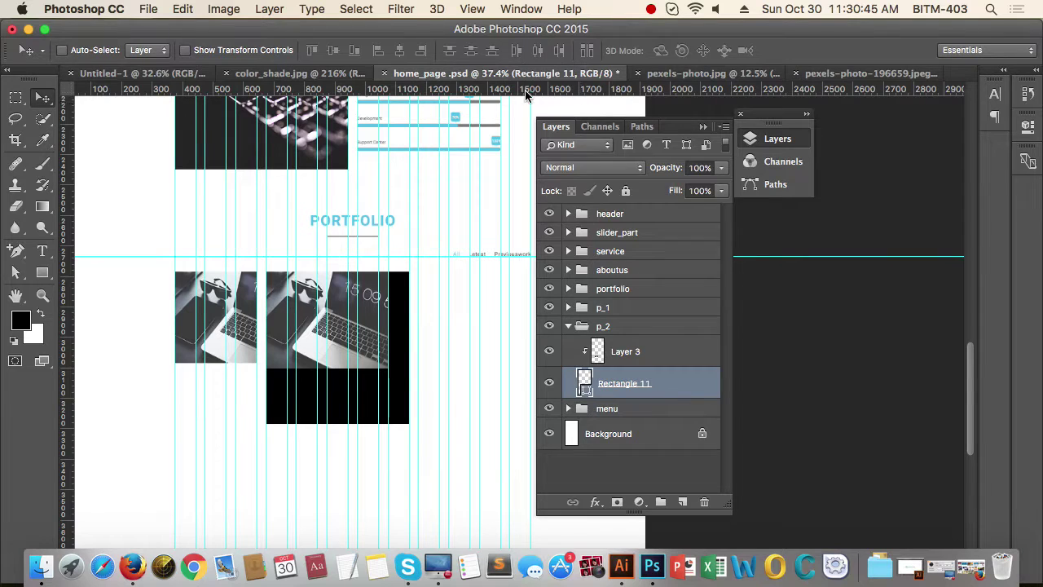
pyautogui.press('super+s')
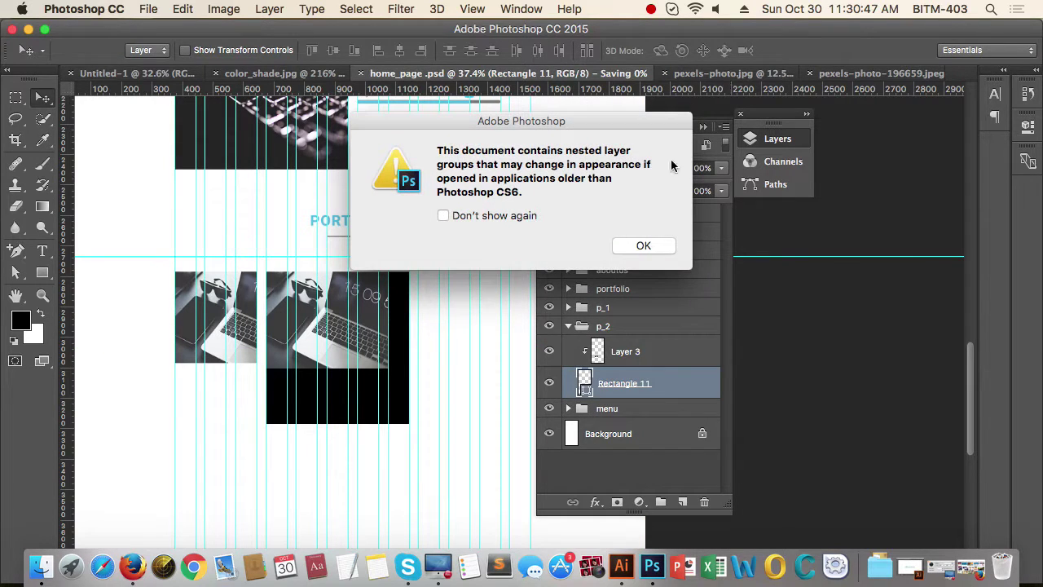
pyautogui.click(643, 246)
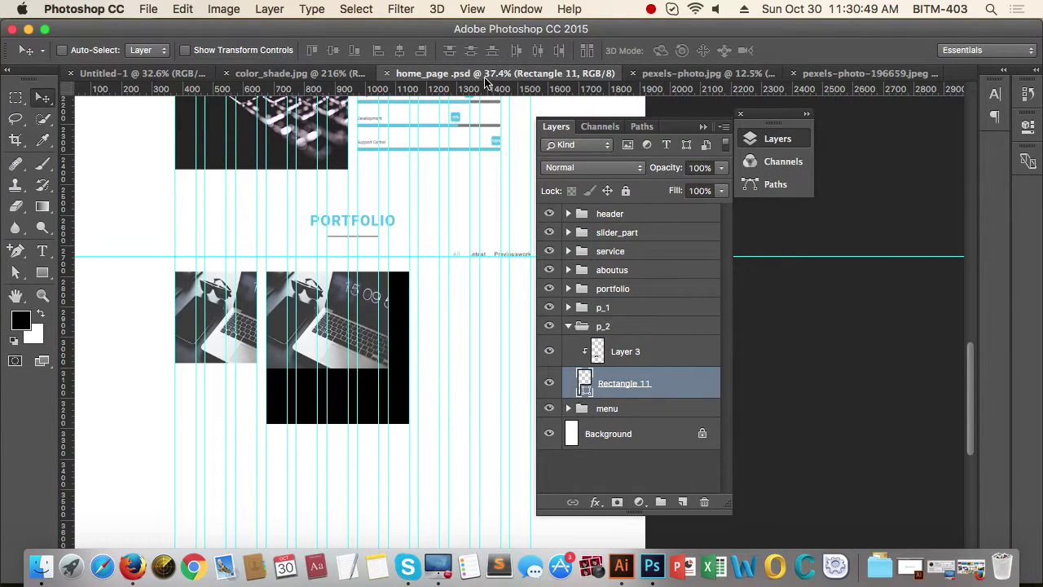
# Step: Check the image size of pexels-photo.jpg without changing its dimensions
pyautogui.press('super+a')
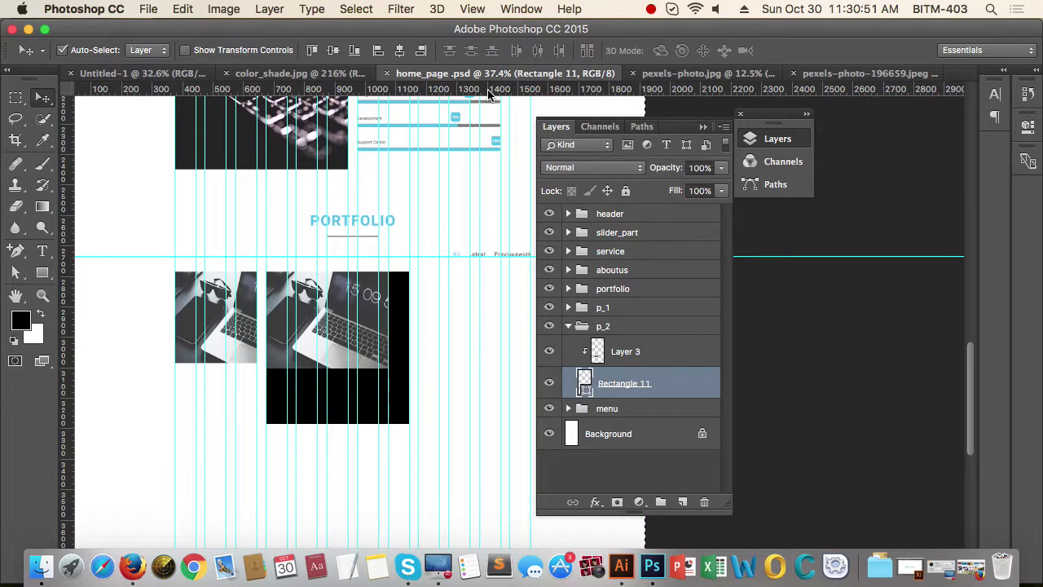
pyautogui.click(725, 74)
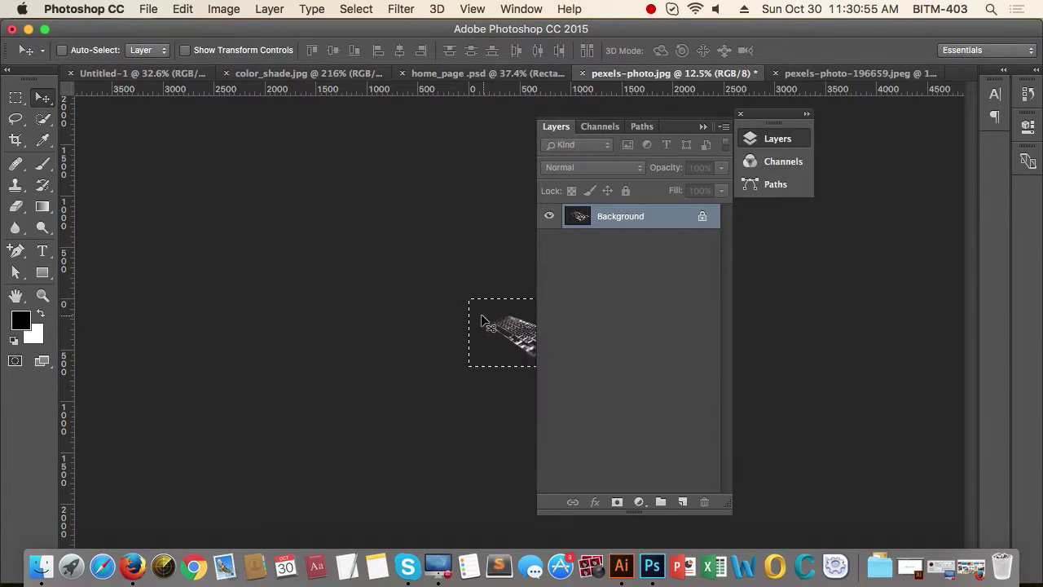
pyautogui.press('alt+super+i')
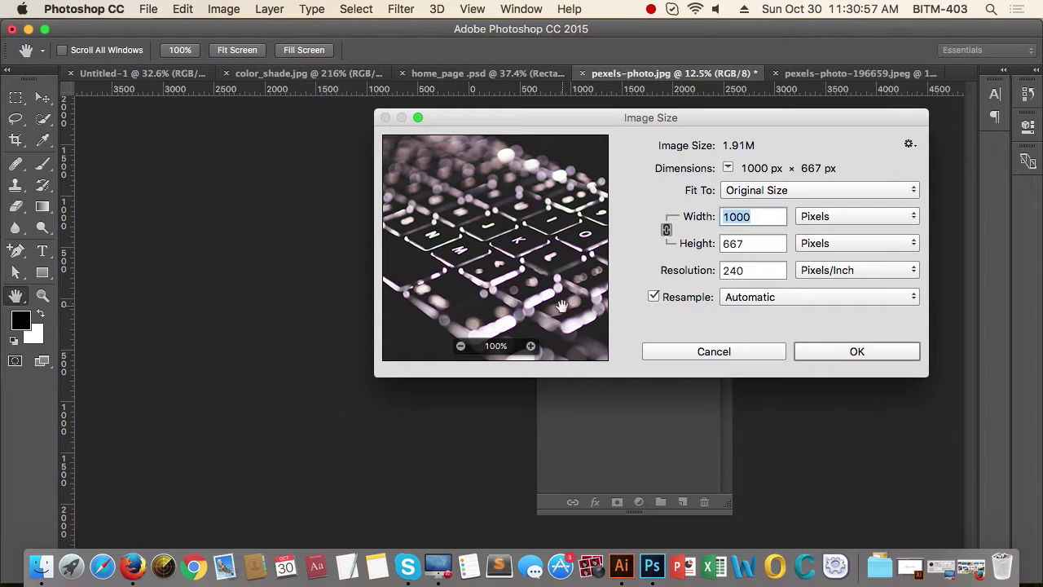
pyautogui.click(852, 350)
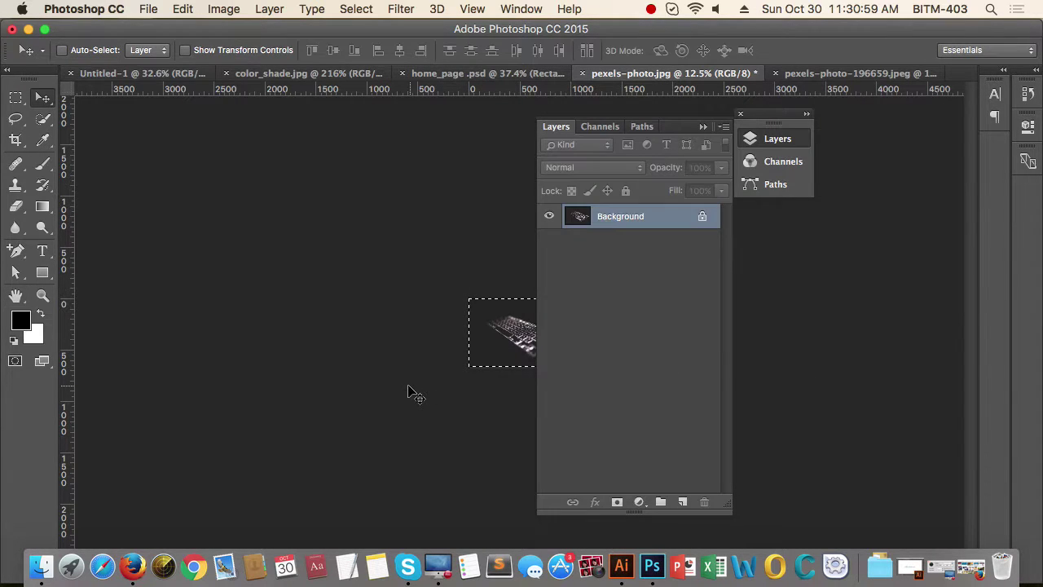
# Step: Copy the entire pexels-photo.jpg image, and clear the laptop photo from Layer 3 in the p_2 group of home_page.psd
pyautogui.press('super+a')
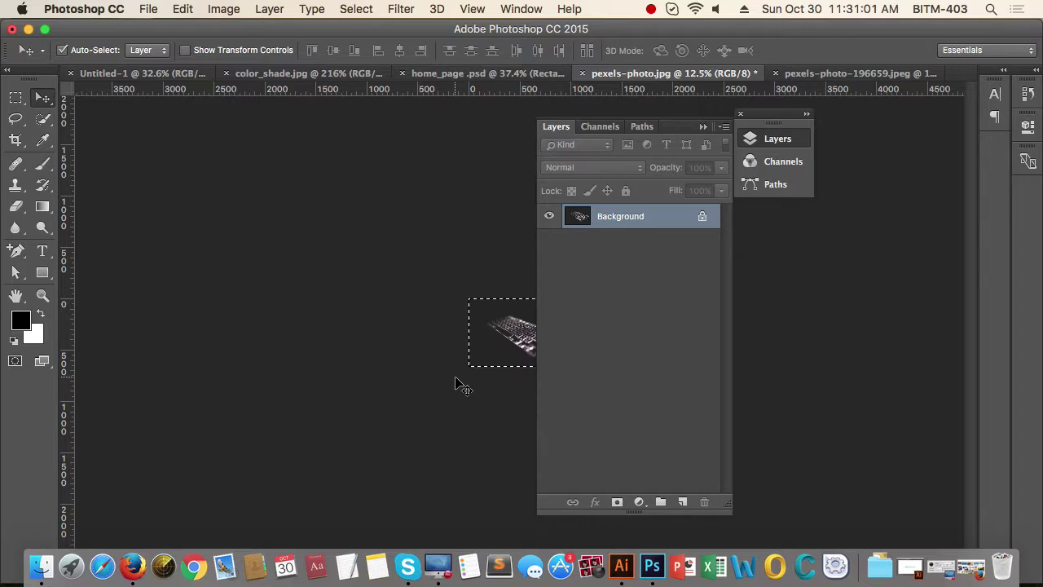
pyautogui.click(426, 75)
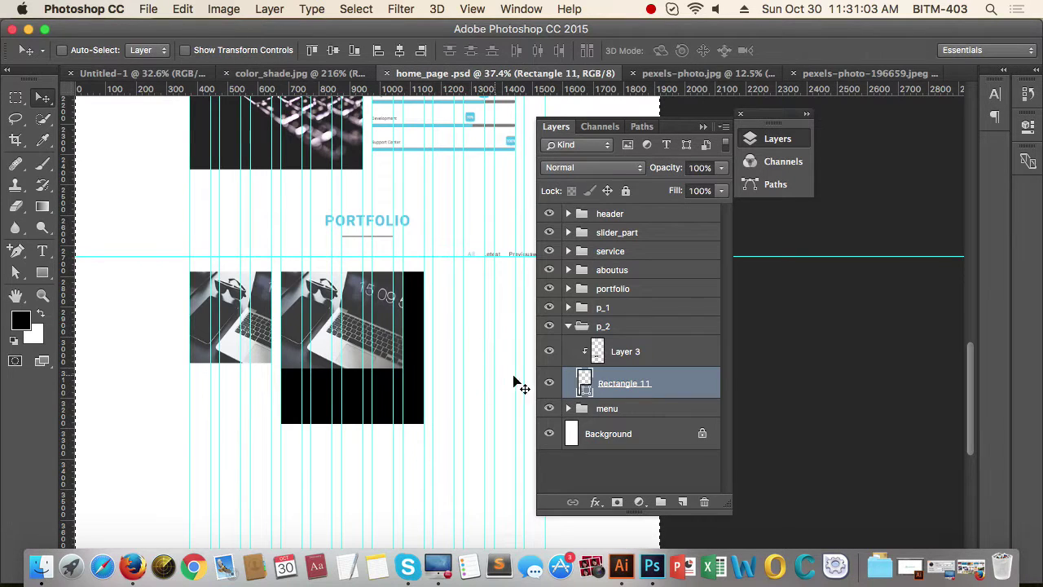
pyautogui.click(671, 357)
pyautogui.press('Delete')
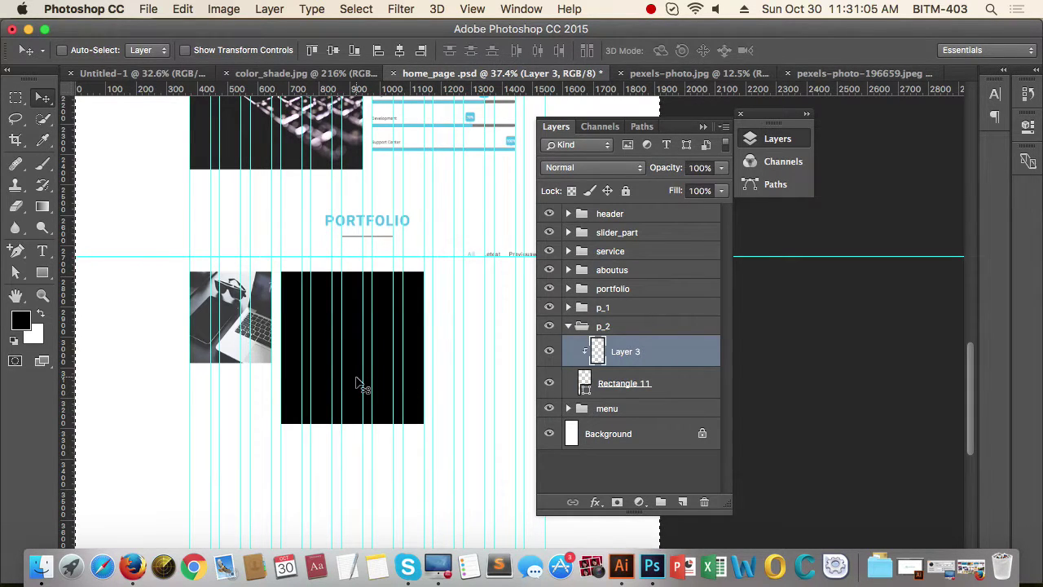
# Step: Paste the keyboard photo above Layer 3, clip it to Rectangle 11 in p_2, and position it to fill the large tile
pyautogui.press('super+v')
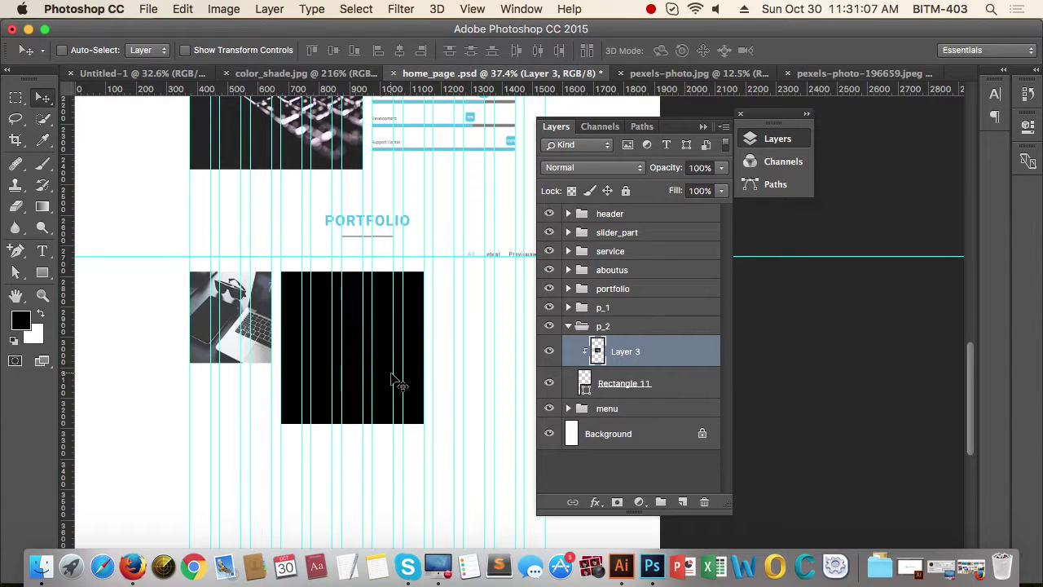
pyautogui.press('super+v')
pyautogui.moveTo(490, 372); pyautogui.dragTo(330, 391)
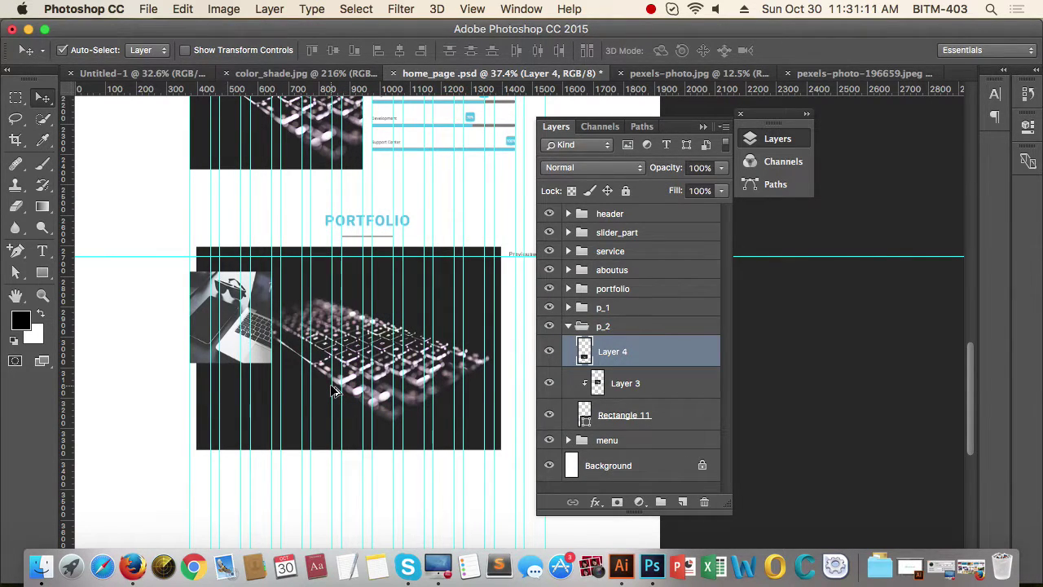
pyautogui.press('super+alt+g')
pyautogui.moveTo(372, 357)
pyautogui.mouseDown()
pyautogui.moveTo(299, 357)
pyautogui.moveTo(342, 377)
pyautogui.moveTo(389, 357)
pyautogui.mouseUp()
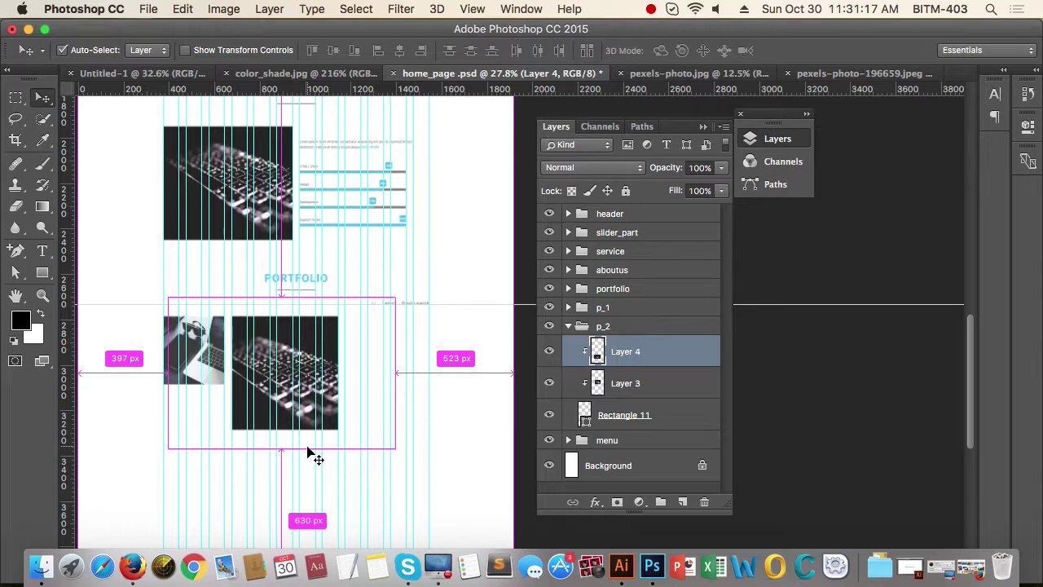
pyautogui.moveTo(339, 403); pyautogui.dragTo(391, 383)
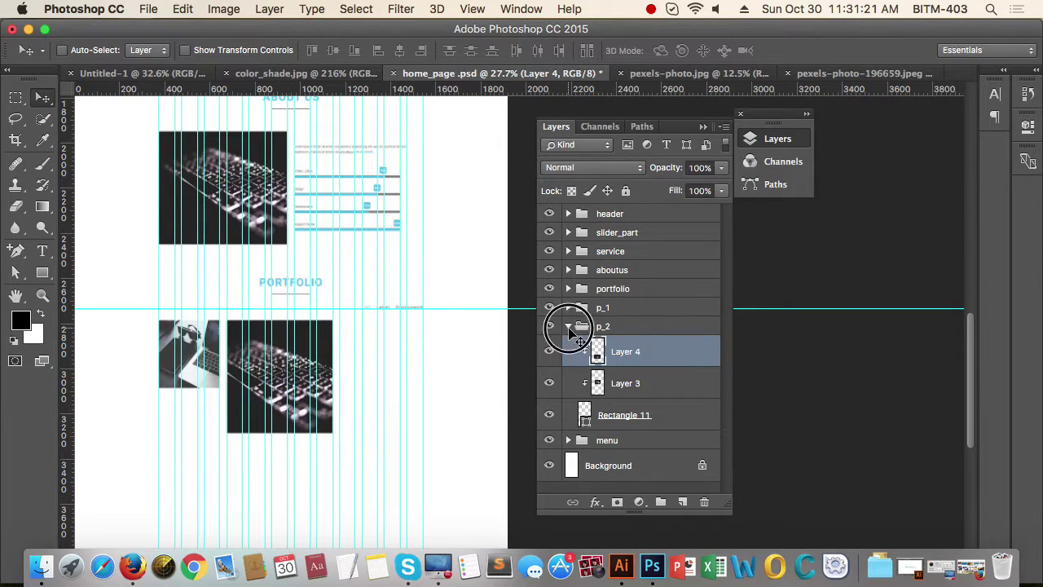
pyautogui.click(568, 326)
# Step: Duplicate the p_1 laptop tile to the right of the large keyboard tile and align its left edge with the column guide
pyautogui.moveTo(313, 394); pyautogui.dragTo(333, 392)
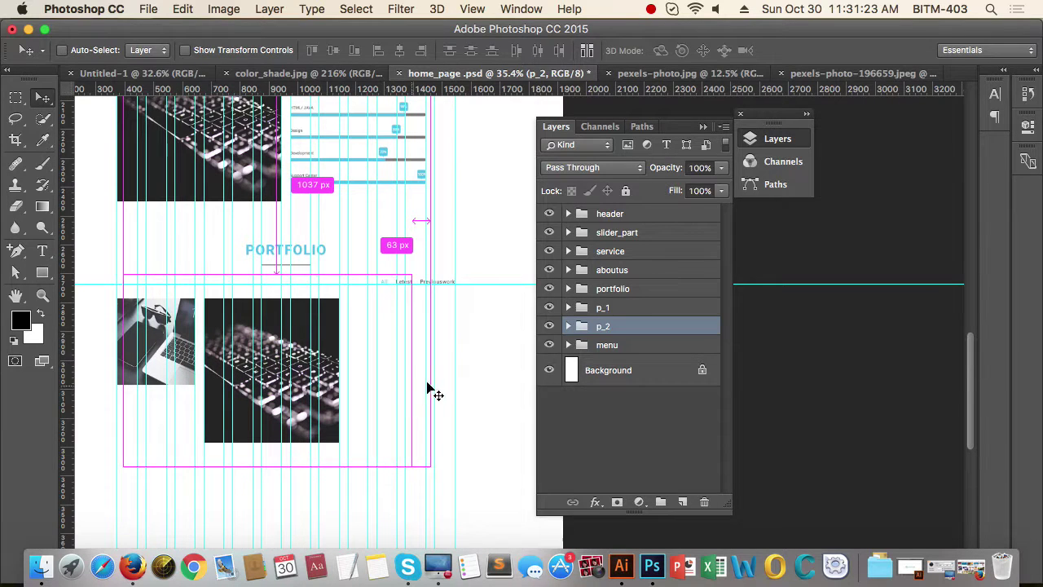
pyautogui.moveTo(426, 376); pyautogui.dragTo(393, 376)
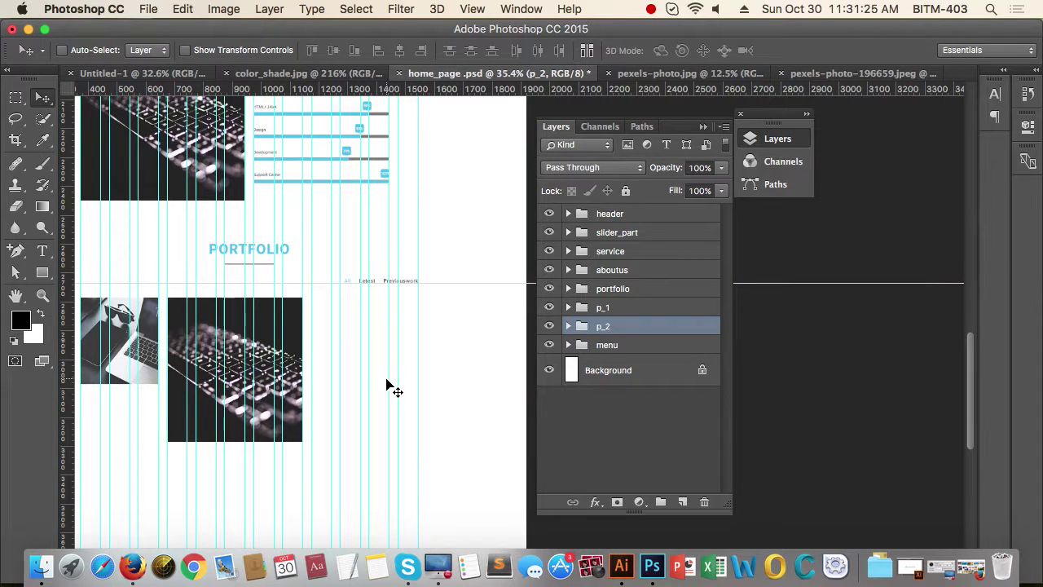
pyautogui.click(643, 310)
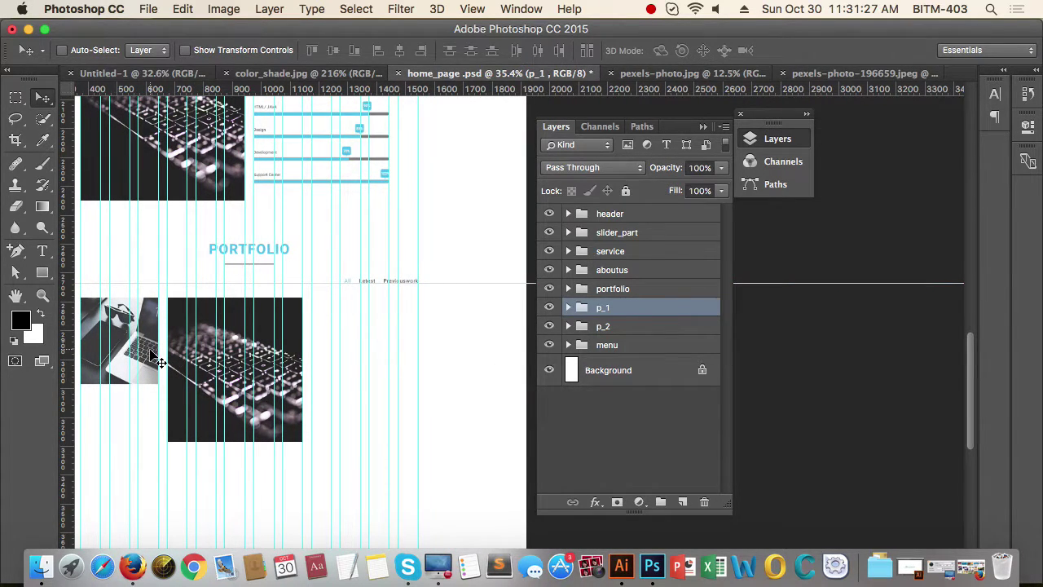
pyautogui.moveTo(150, 352); pyautogui.dragTo(383, 348)
pyautogui.moveTo(300, 302); pyautogui.dragTo(401, 317)
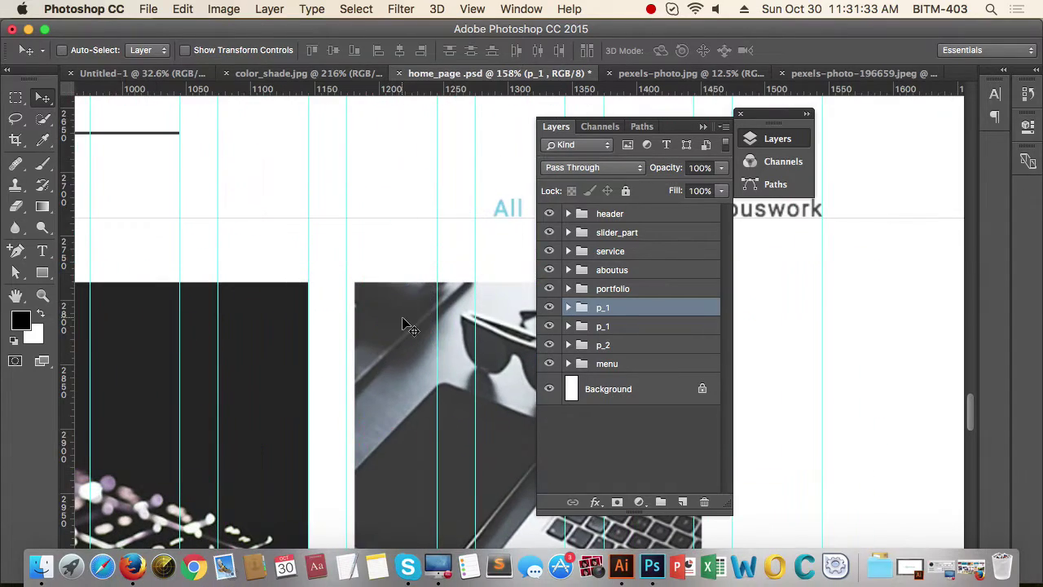
pyautogui.press('Left')
pyautogui.press('Left')
pyautogui.press('Left')
pyautogui.press('Left')
pyautogui.press('Left')
pyautogui.press('Left')
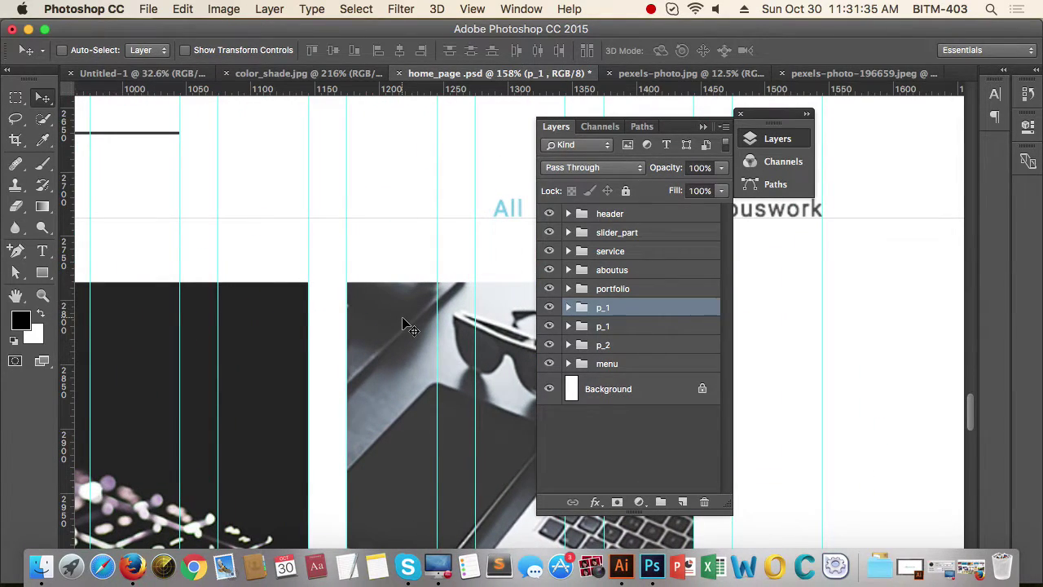
pyautogui.scroll(-4, 361, 326)
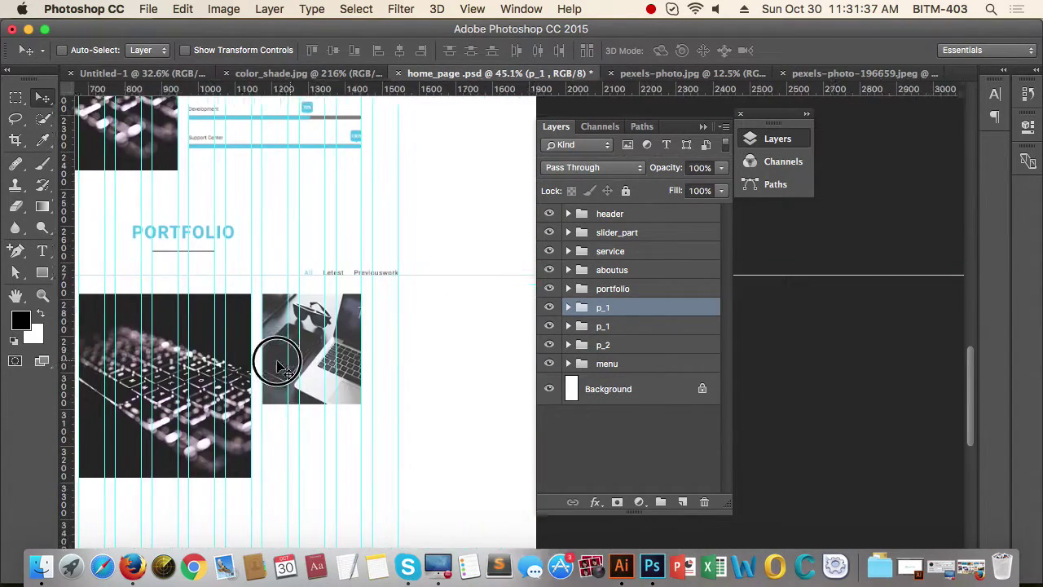
# Step: Delete the clipped laptop photo, Layer 3, from the duplicated p_1 group, keeping only Rectangle 11
pyautogui.scroll(1, 391, 363)
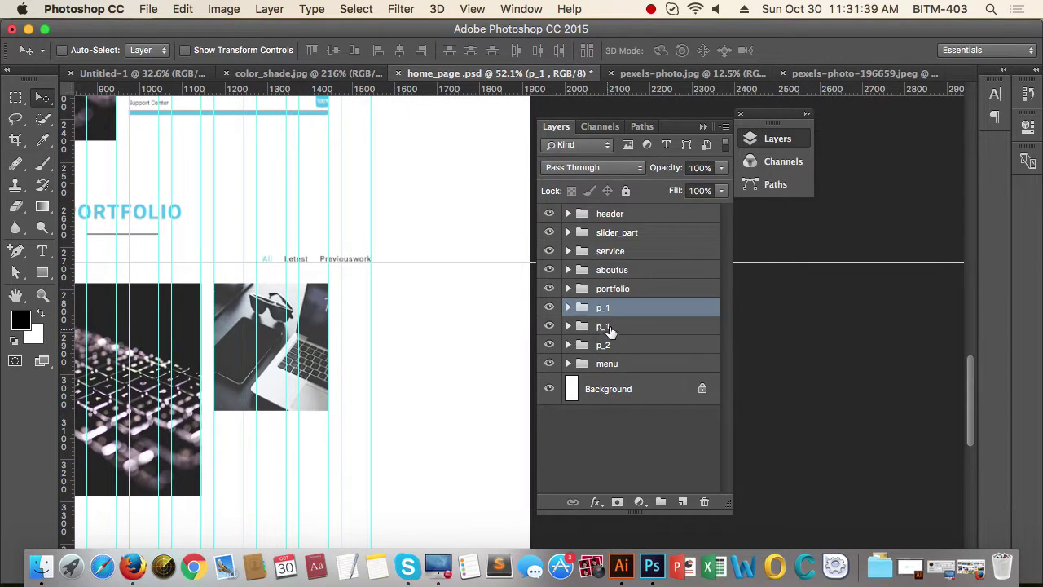
pyautogui.click(570, 308)
pyautogui.click(656, 333)
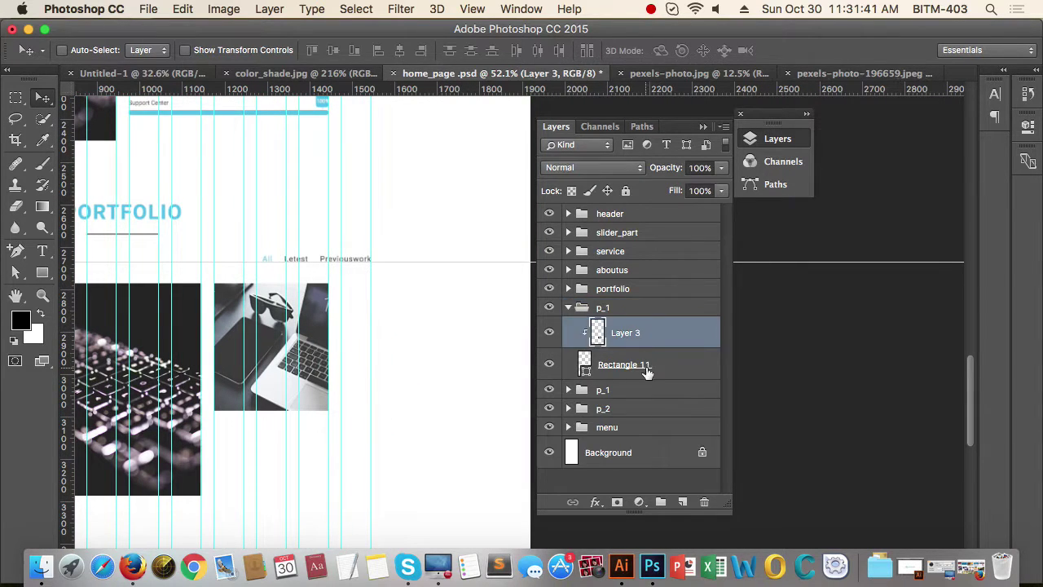
pyautogui.click(649, 369)
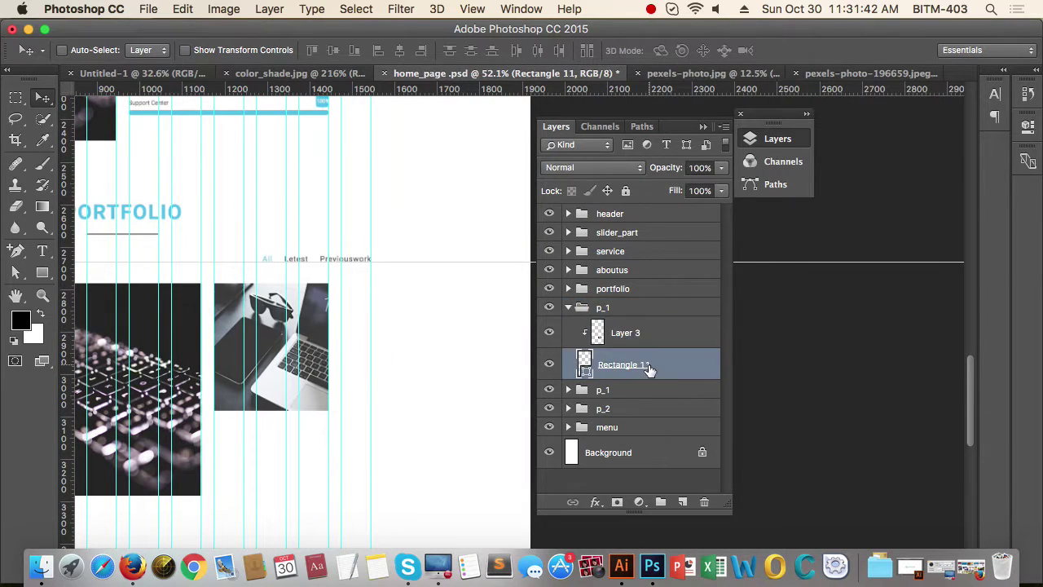
pyautogui.click(599, 333)
pyautogui.press('BackSpace')
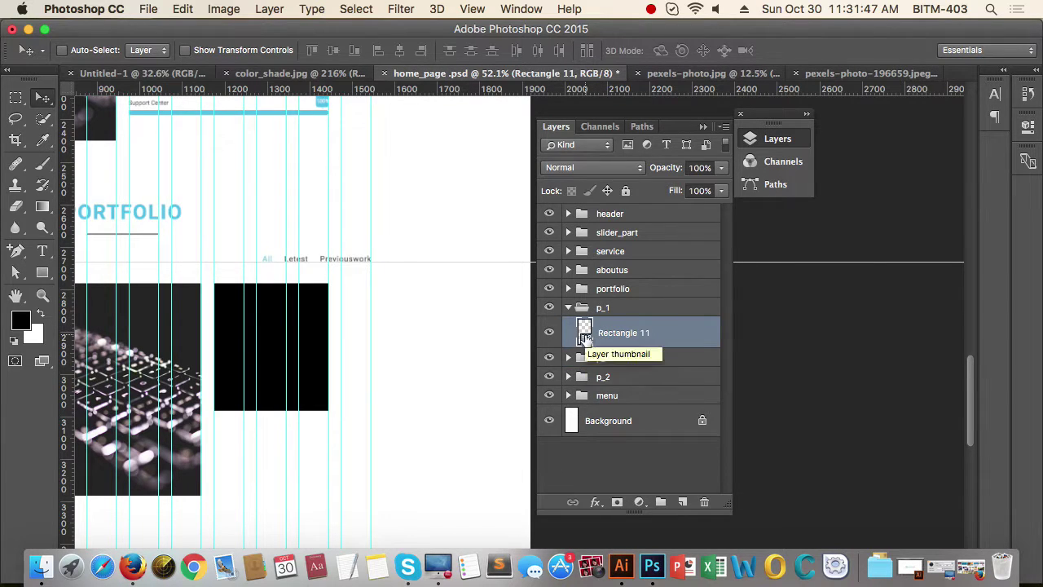
# Step: Set the width of Rectangle 11 in the duplicated p_1 group to 370 px
pyautogui.click(1025, 129)
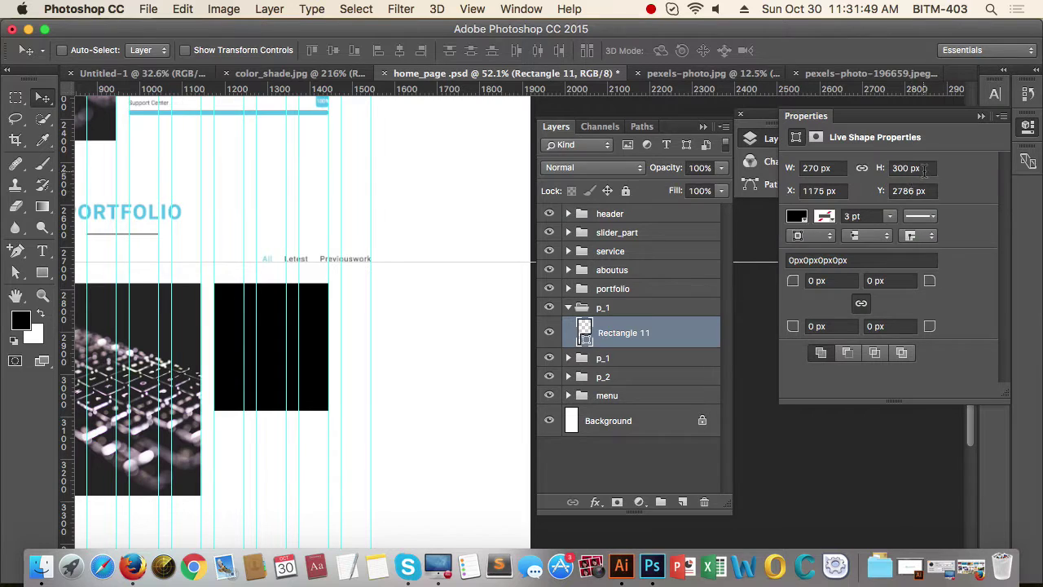
pyautogui.click(809, 167)
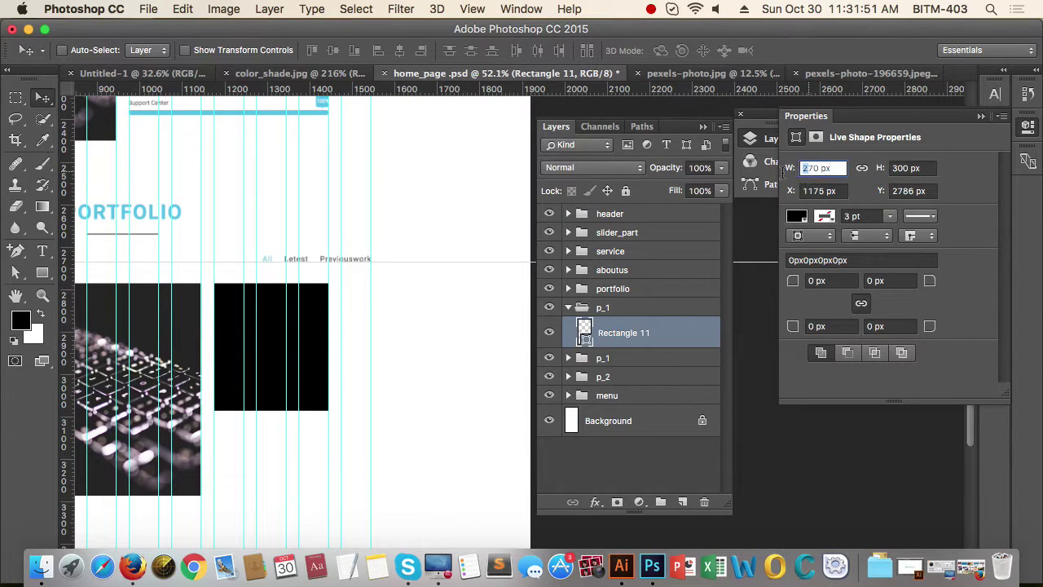
pyautogui.press('Return')
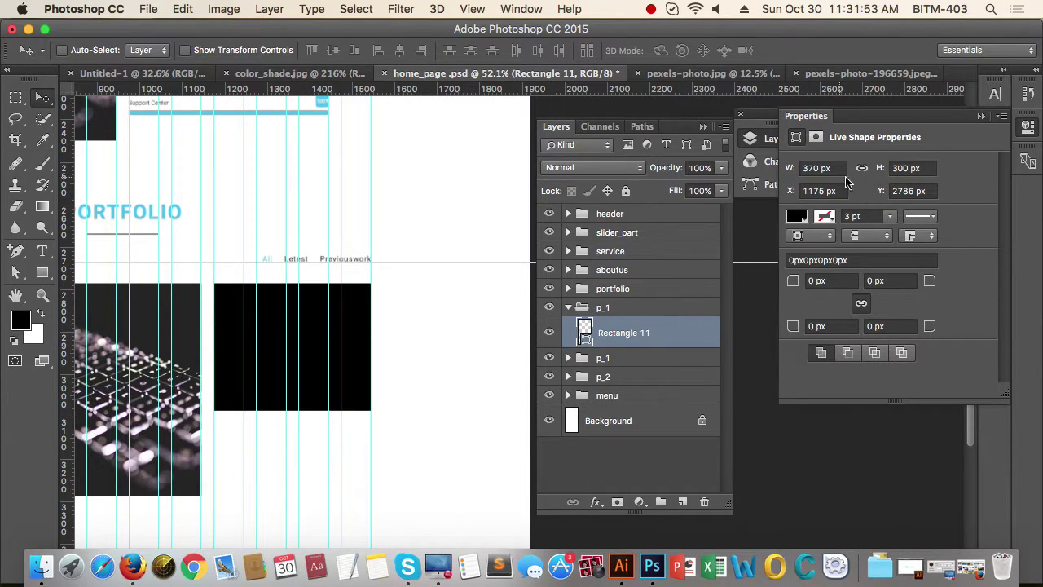
pyautogui.click(980, 117)
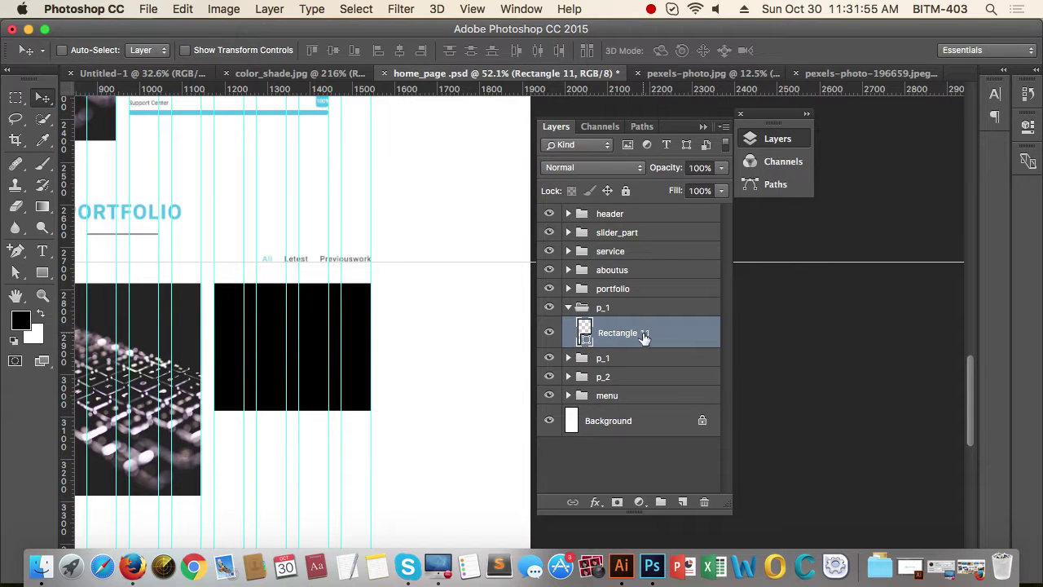
# Step: Paste the keyboard photo above the widened Rectangle 11 and clip it to that rectangle
pyautogui.press('super+v')
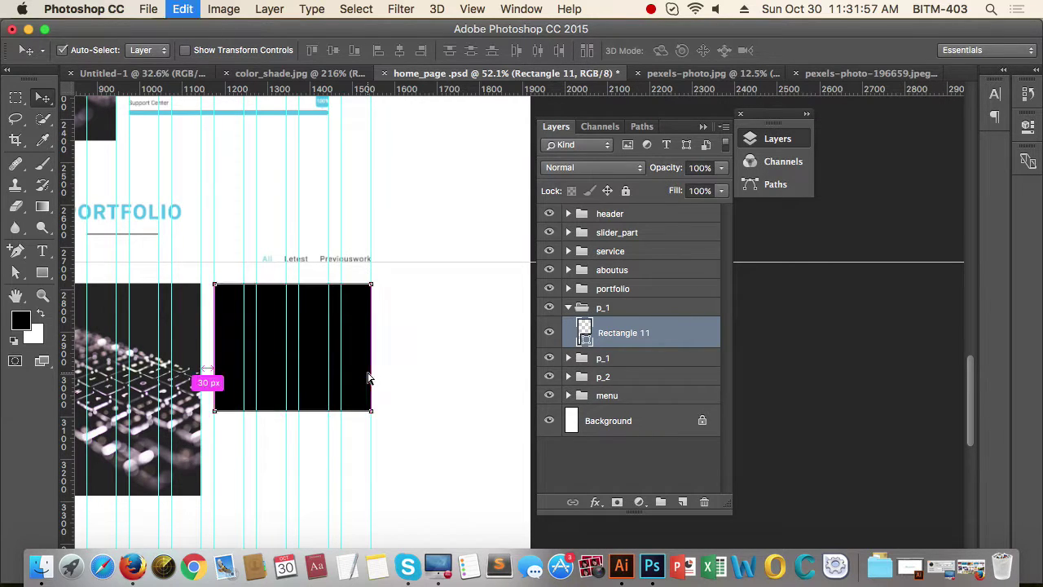
pyautogui.press('alt+super+g')
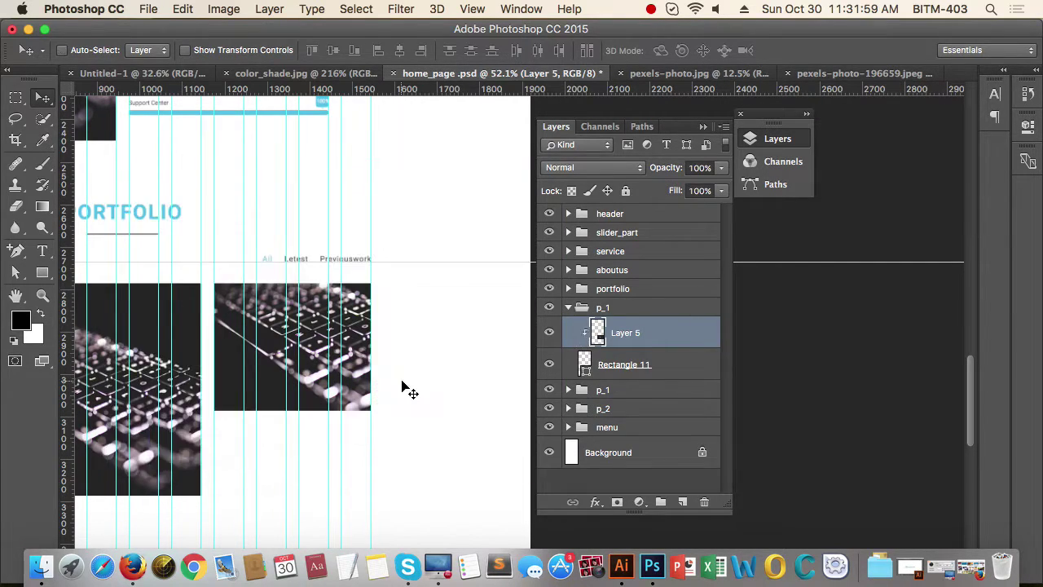
pyautogui.keyDown('alt'); pyautogui.keyDown('super'); pyautogui.click(427, 341); pyautogui.keyUp('super'); pyautogui.keyUp('alt')
pyautogui.moveTo(418, 387); pyautogui.dragTo(434, 338)
pyautogui.click(569, 307)
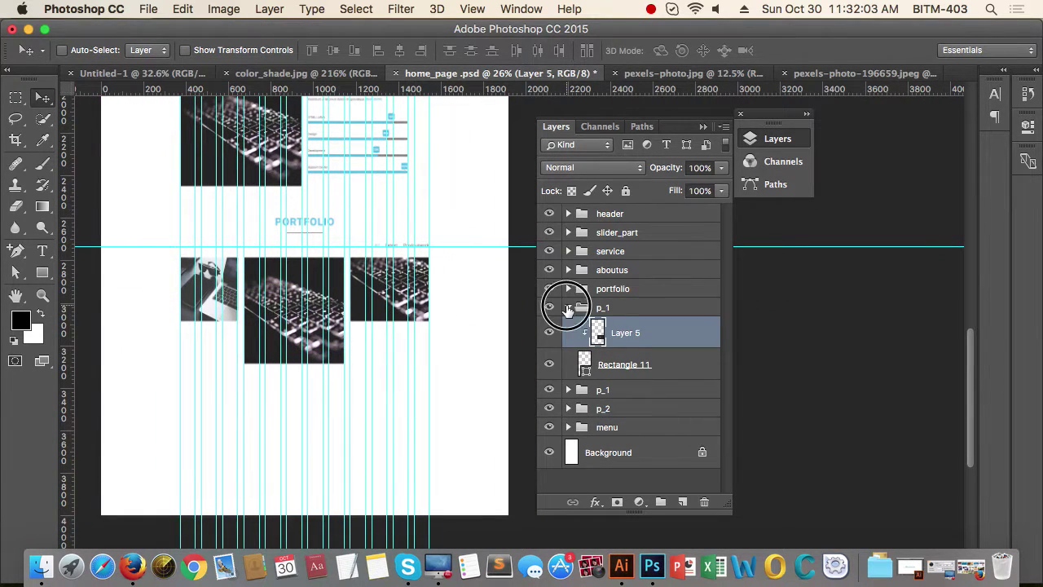
# Step: Move the duplicated p_1 group below p_2 in the layer order and rename it p_3
pyautogui.moveTo(469, 372); pyautogui.dragTo(445, 374)
pyautogui.scroll(2, 432, 389)
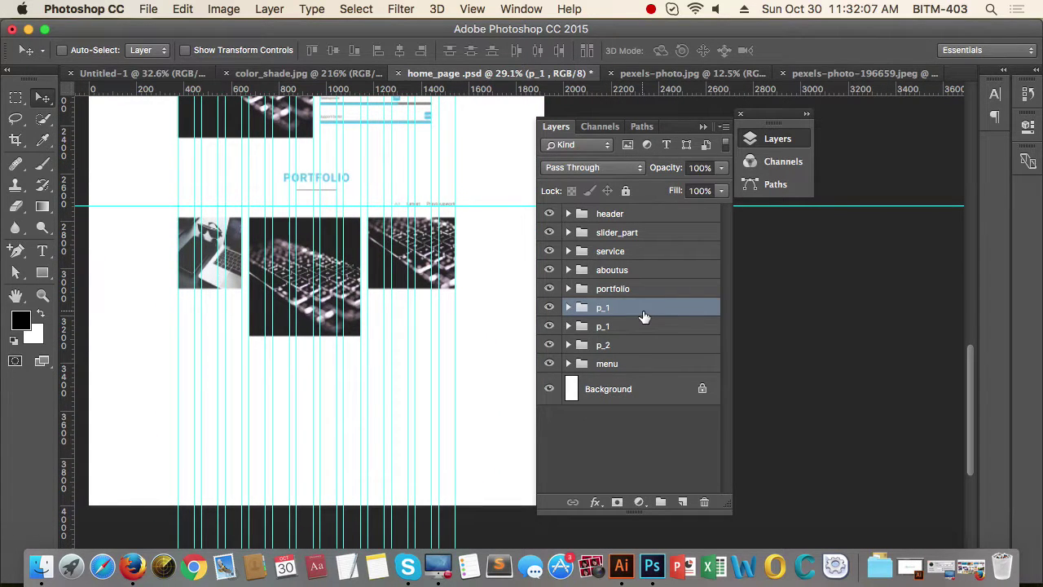
pyautogui.press('super+bracketleft')
pyautogui.press('super+bracketleft')
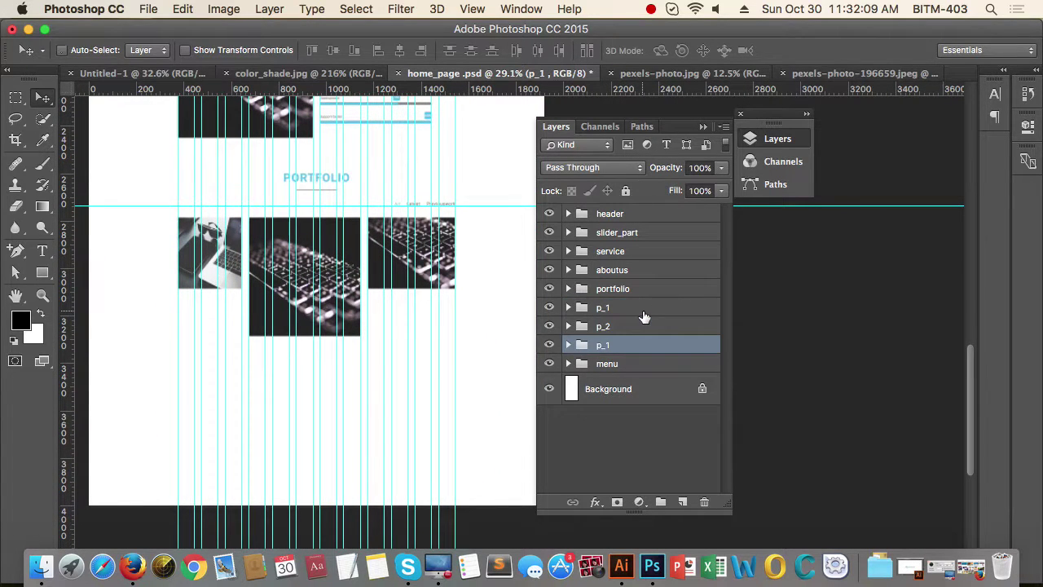
pyautogui.doubleClick(612, 345)
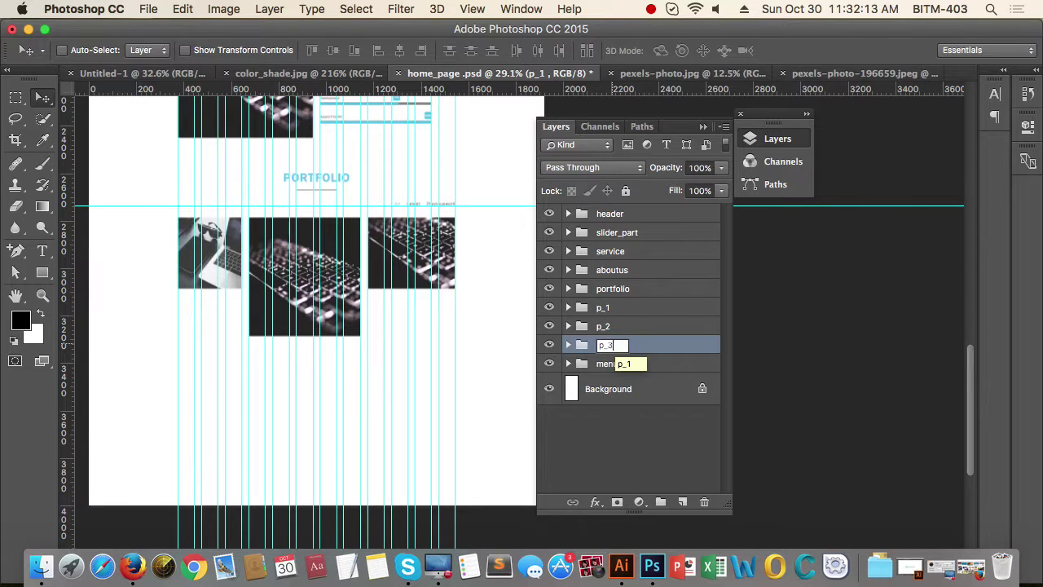
pyautogui.write('p_3')
pyautogui.press('Return')
# Step: Duplicate the p_3 tile directly beneath the original in the same columns, adjusting the narrow vertical gap between them
pyautogui.scroll(1, 459, 353)
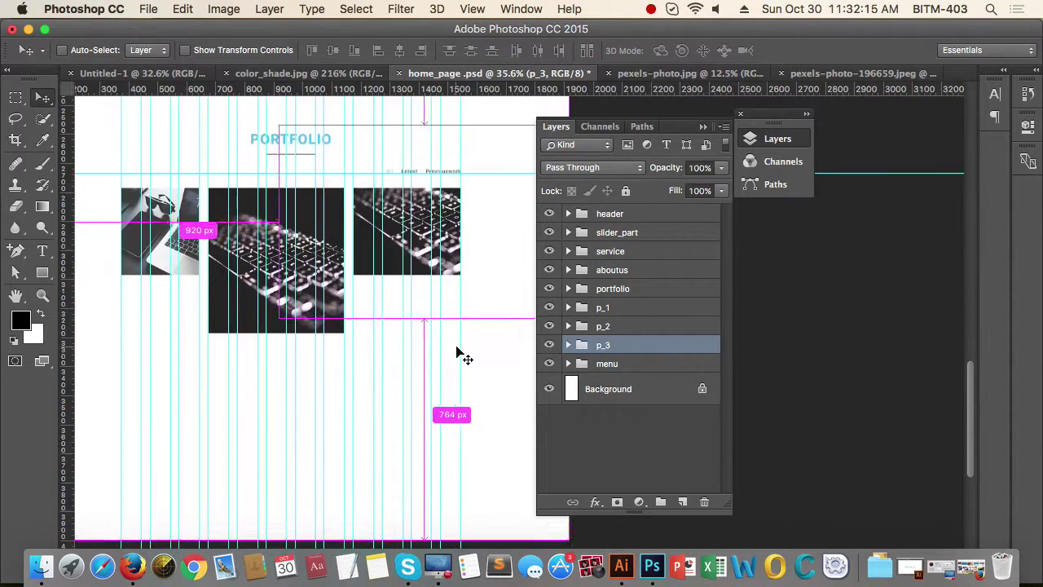
pyautogui.moveTo(528, 326); pyautogui.dragTo(527, 311)
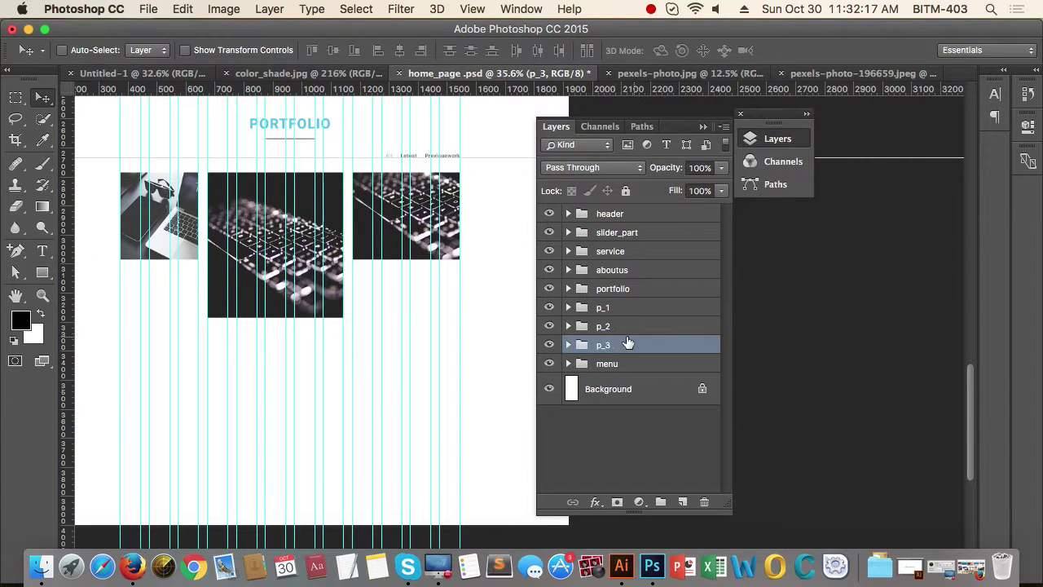
pyautogui.moveTo(421, 252); pyautogui.dragTo(420, 346)
pyautogui.keyDown('super'); pyautogui.click(433, 277); pyautogui.keyUp('super')
pyautogui.keyDown('super'); pyautogui.click(413, 256); pyautogui.keyUp('super')
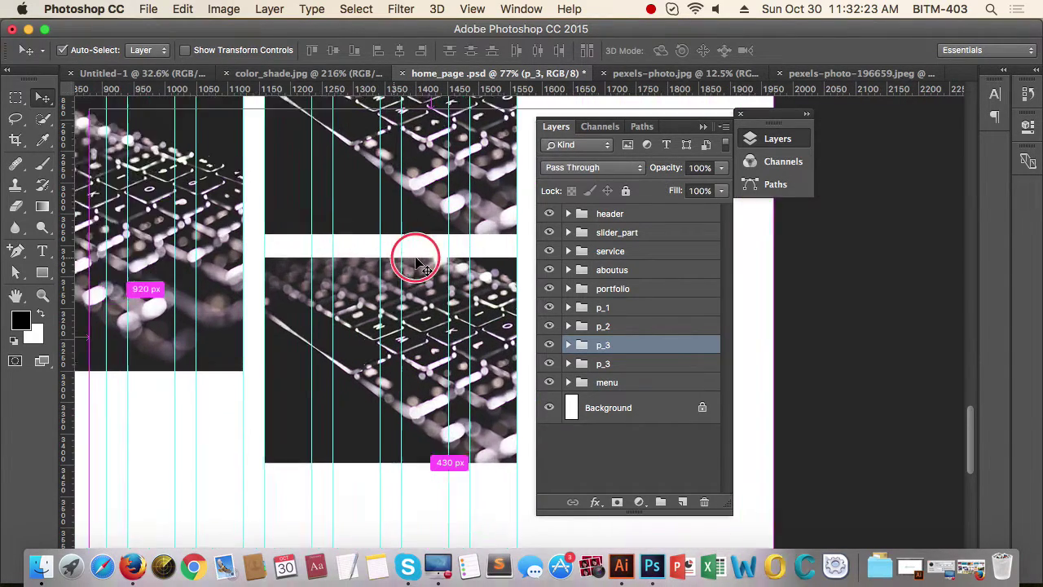
pyautogui.moveTo(423, 287); pyautogui.dragTo(423, 263)
pyautogui.hotkey('shift', 'Down')
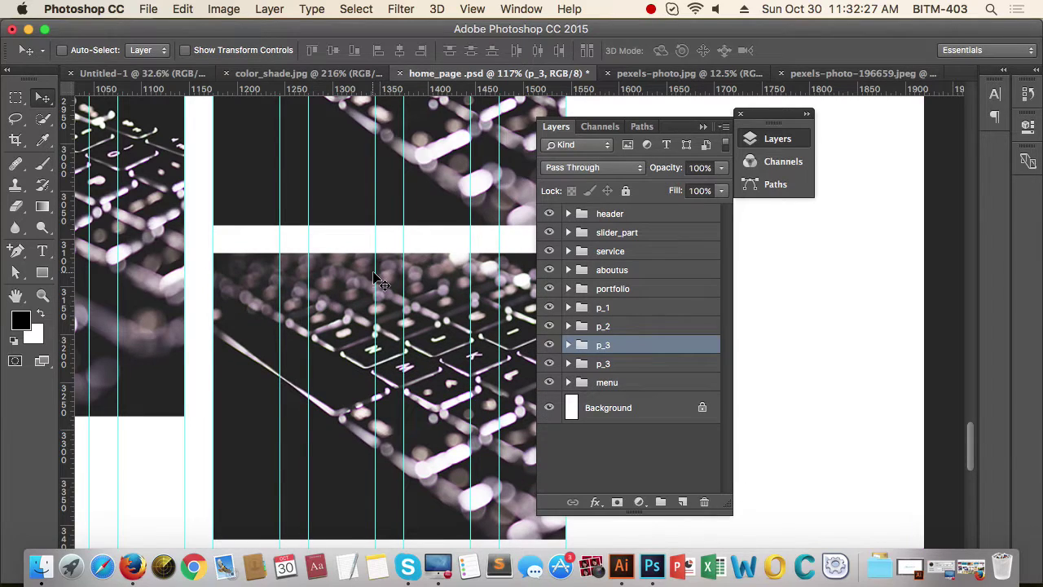
pyautogui.scroll(-5, 375, 283)
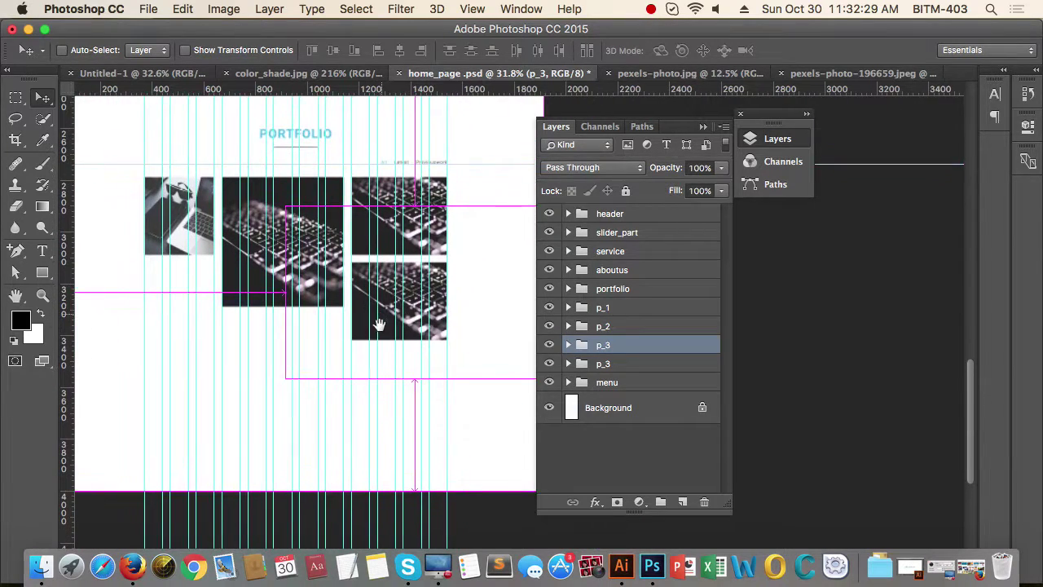
# Step: Move the duplicated p_3 group below the original in the layer order and rename it p_4
pyautogui.scroll(1, 431, 302)
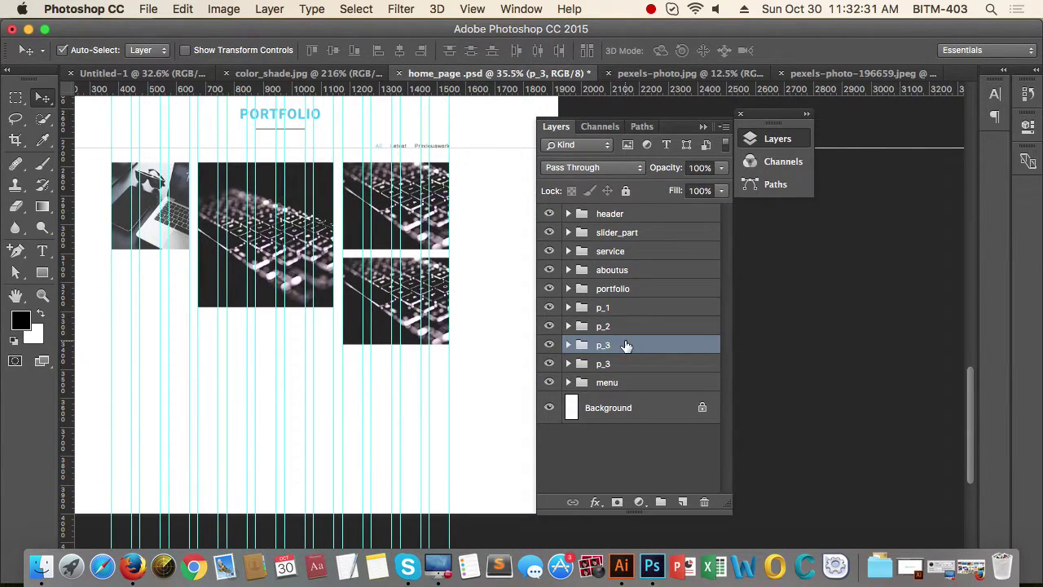
pyautogui.press('super+bracketleft')
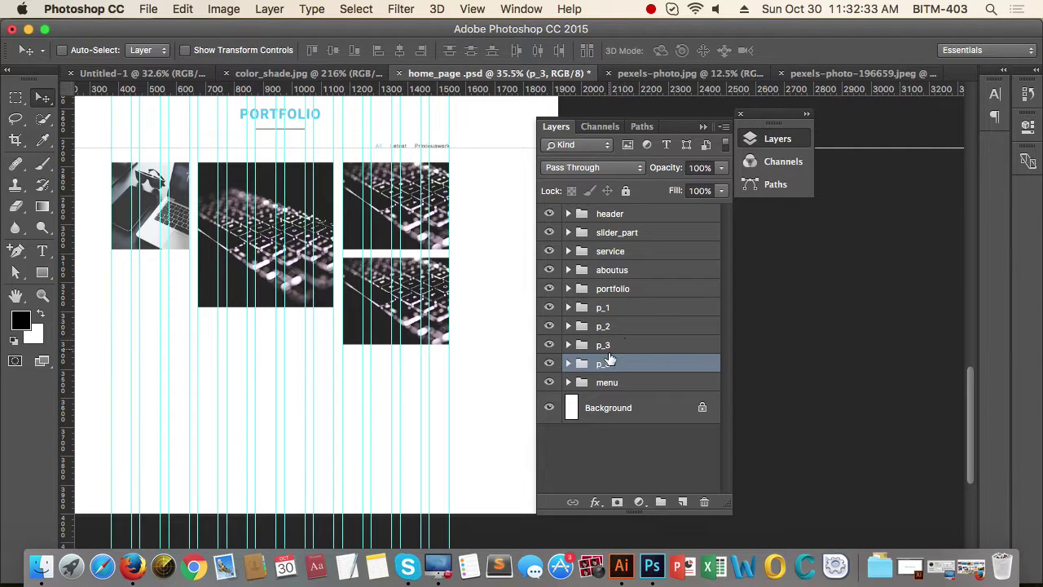
pyautogui.doubleClick(603, 362)
pyautogui.write('p_4')
pyautogui.press('Return')
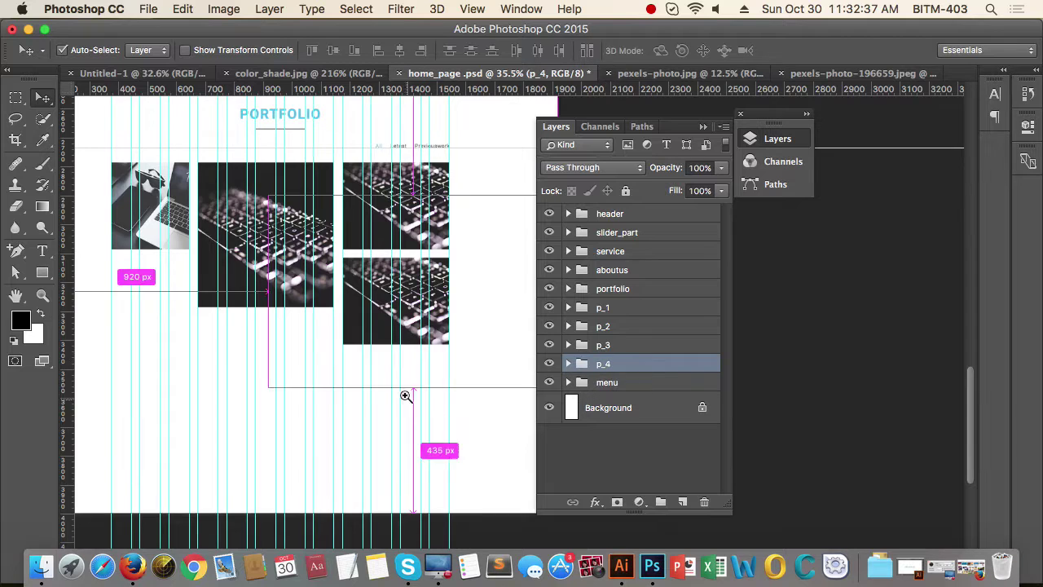
# Step: Duplicate the p_1 laptop tile beneath the original, lining it up with the same column guides
pyautogui.scroll(-1, 395, 399)
pyautogui.scroll(1, 274, 366)
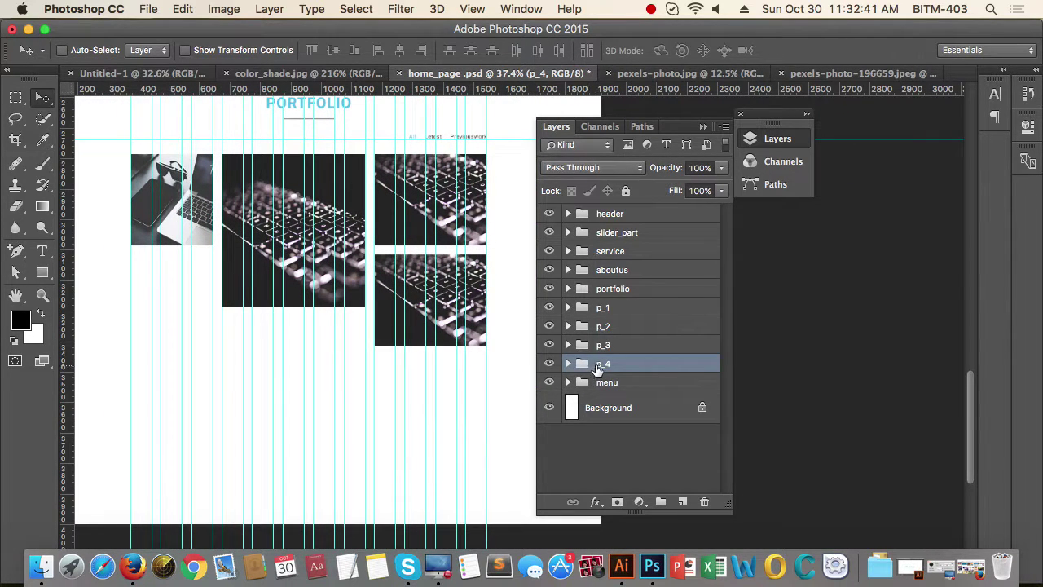
pyautogui.click(621, 310)
pyautogui.moveTo(204, 210); pyautogui.dragTo(223, 312)
pyautogui.scroll(6, 195, 249)
pyautogui.moveTo(156, 310); pyautogui.dragTo(195, 328)
pyautogui.scroll(3, 183, 314)
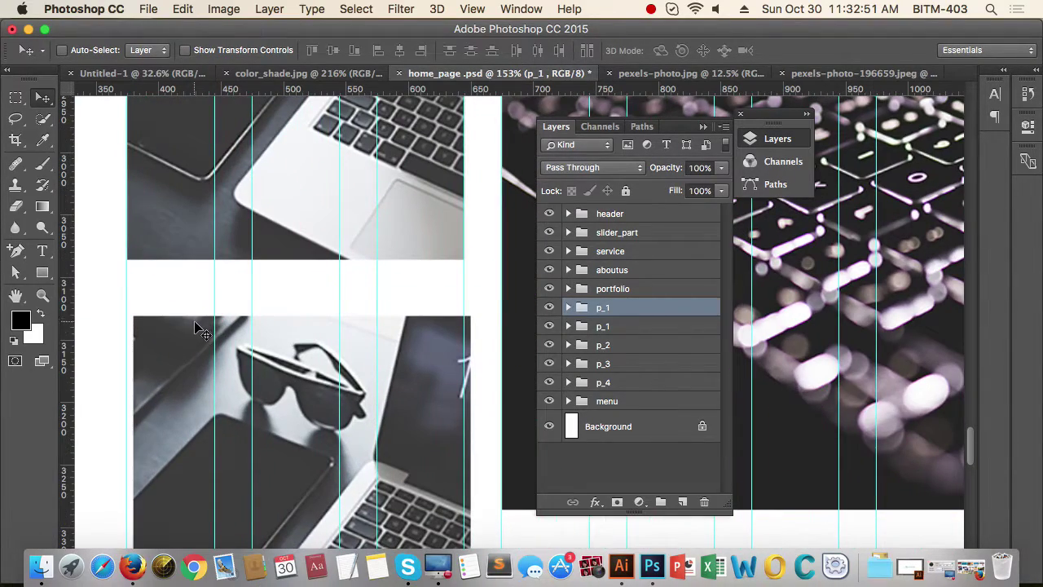
pyautogui.press('Delete')
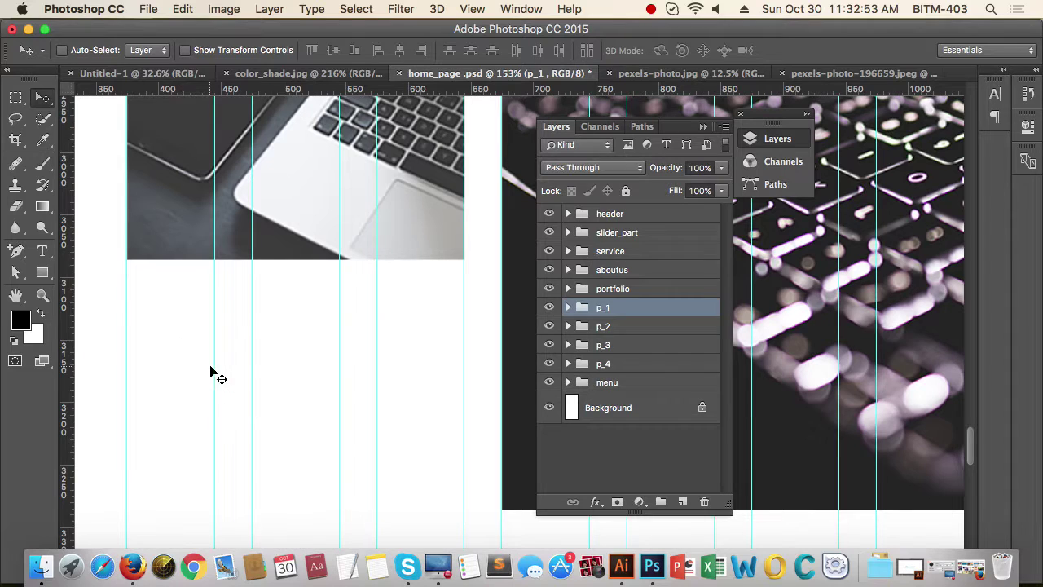
pyautogui.press('super+z')
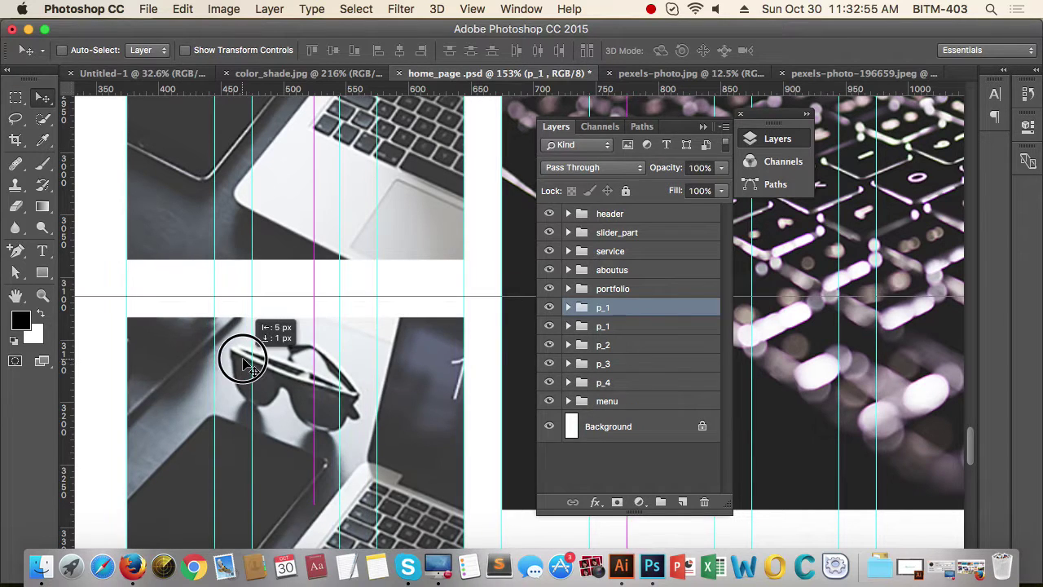
# Step: Nudge the duplicated laptop tile vertically to leave a narrow gap below the original tile
pyautogui.hotkey('shift', 'Up')
pyautogui.hotkey('shift', 'Up')
pyautogui.hotkey('shift', 'Up')
pyautogui.hotkey('shift', 'Up')
pyautogui.hotkey('shift', 'Up')
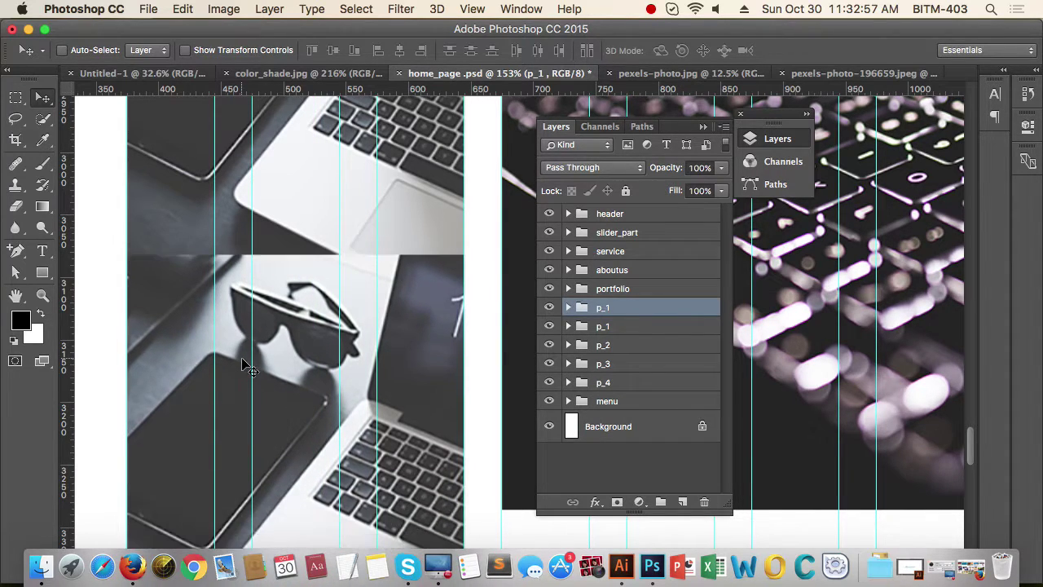
pyautogui.press('Left')
pyautogui.press('Left')
pyautogui.press('Right')
pyautogui.press('Down')
pyautogui.press('Down')
pyautogui.press('Down')
pyautogui.press('Down')
pyautogui.press('Down')
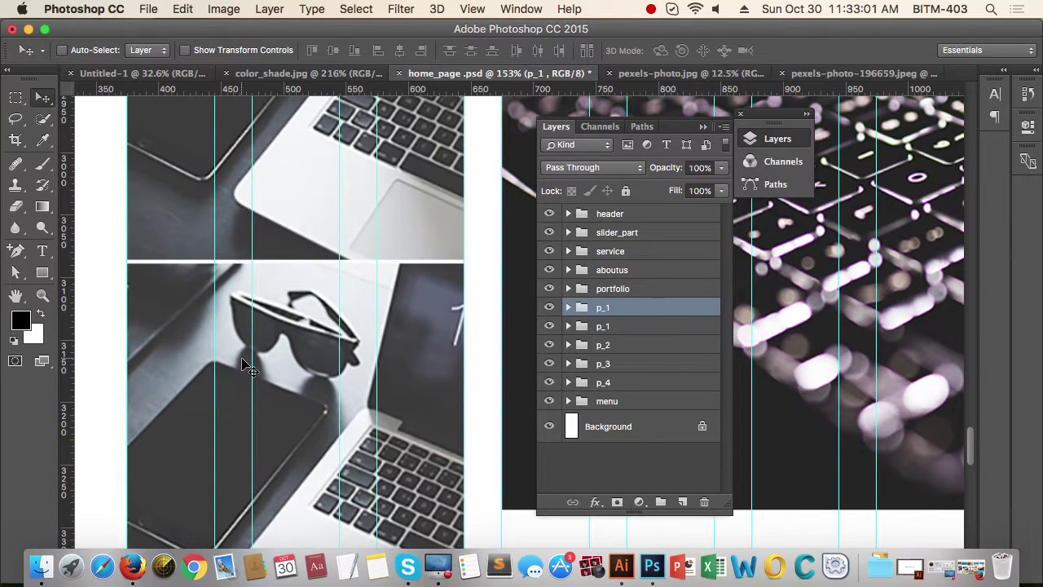
pyautogui.hotkey('shift', 'Down')
pyautogui.hotkey('shift', 'Down')
pyautogui.hotkey('shift', 'Down')
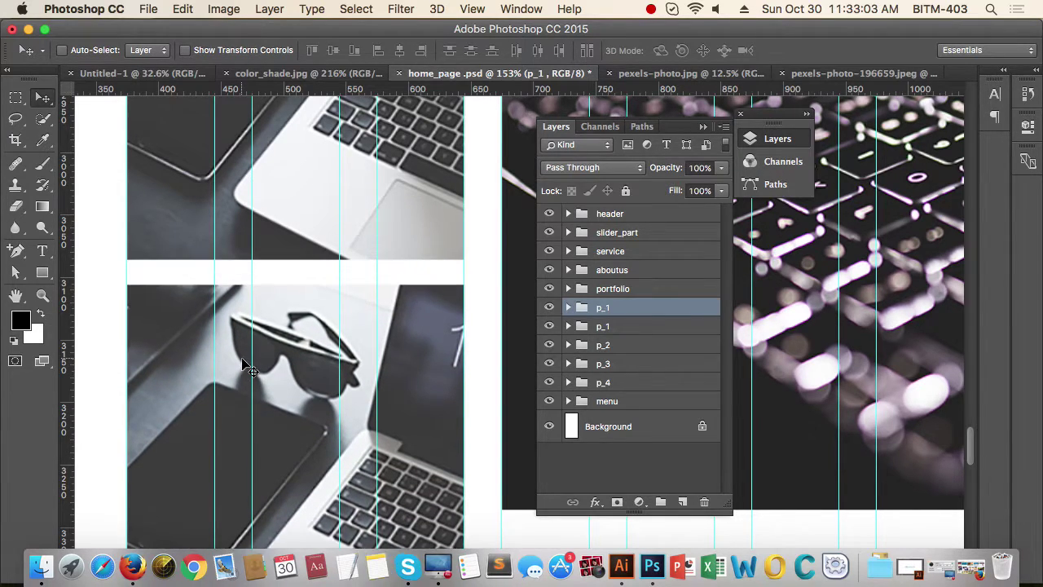
pyautogui.moveTo(301, 317); pyautogui.dragTo(216, 330)
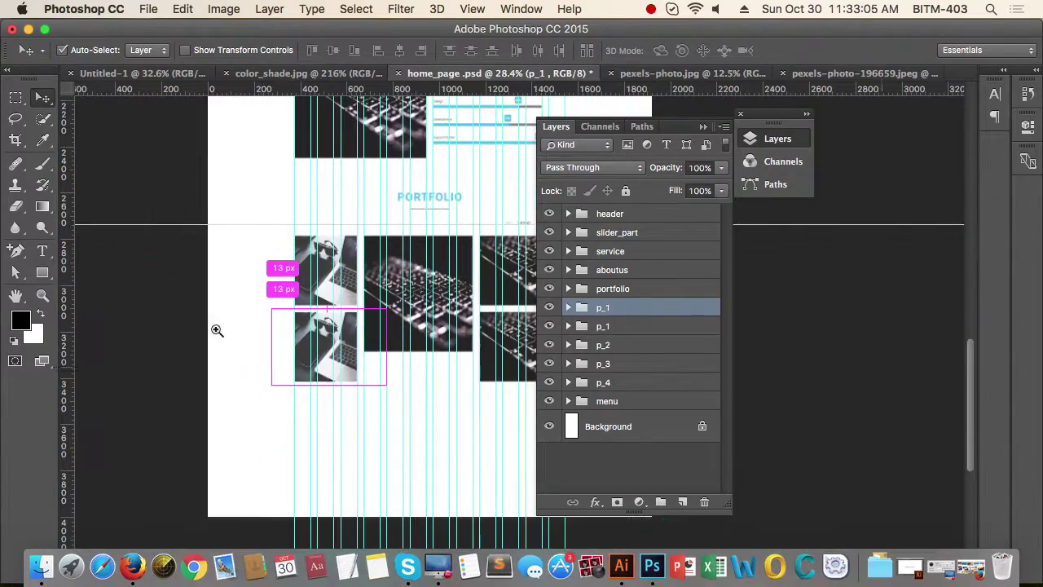
pyautogui.moveTo(377, 376); pyautogui.dragTo(324, 370)
pyautogui.scroll(-2, 366, 371)
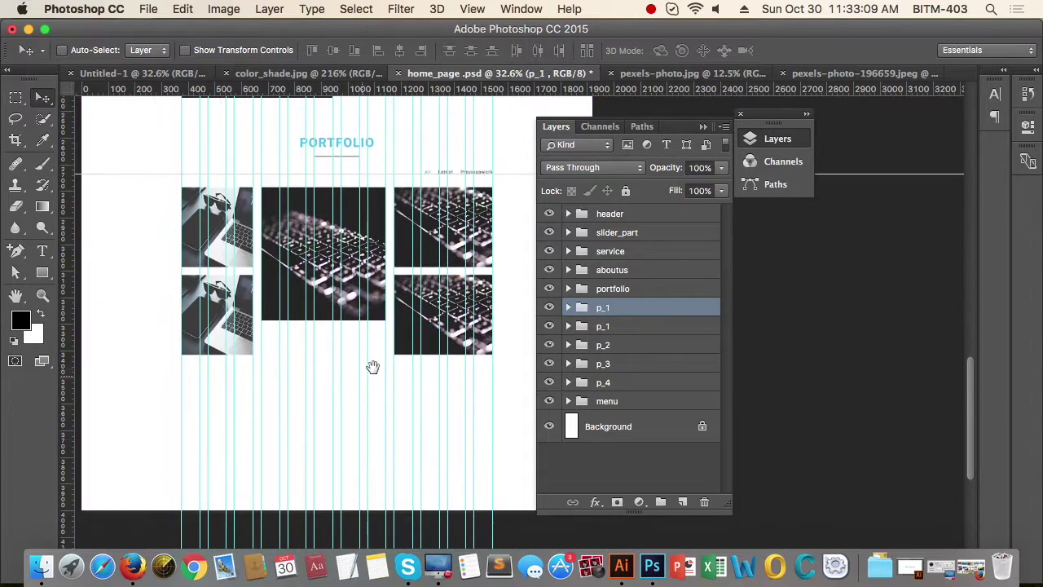
pyautogui.scroll(2, 326, 363)
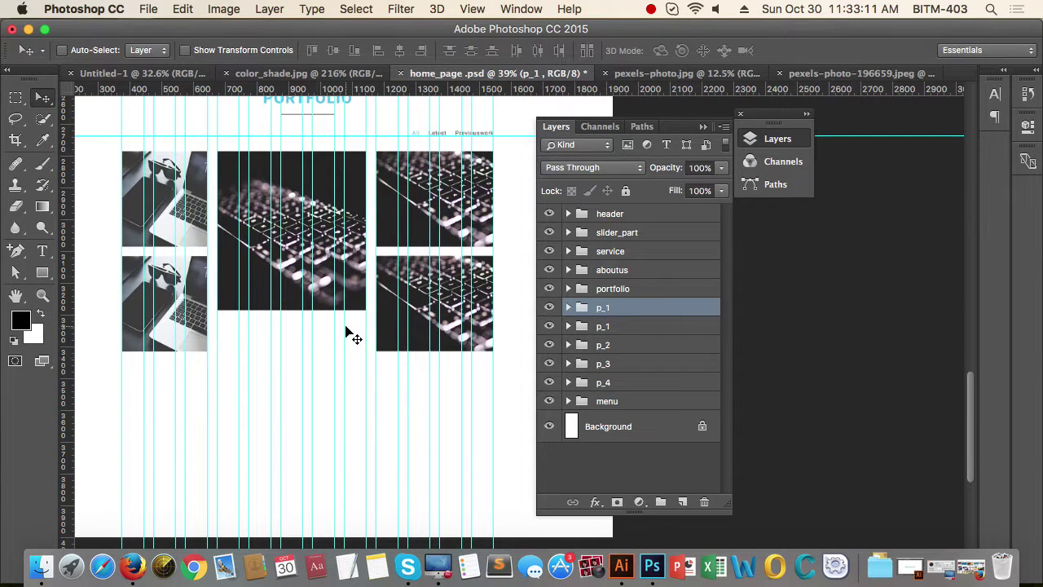
# Step: Toggle the visibility of the p_1 groups to identify the one holding the lower laptop tile, and select it
pyautogui.click(633, 344)
pyautogui.click(626, 327)
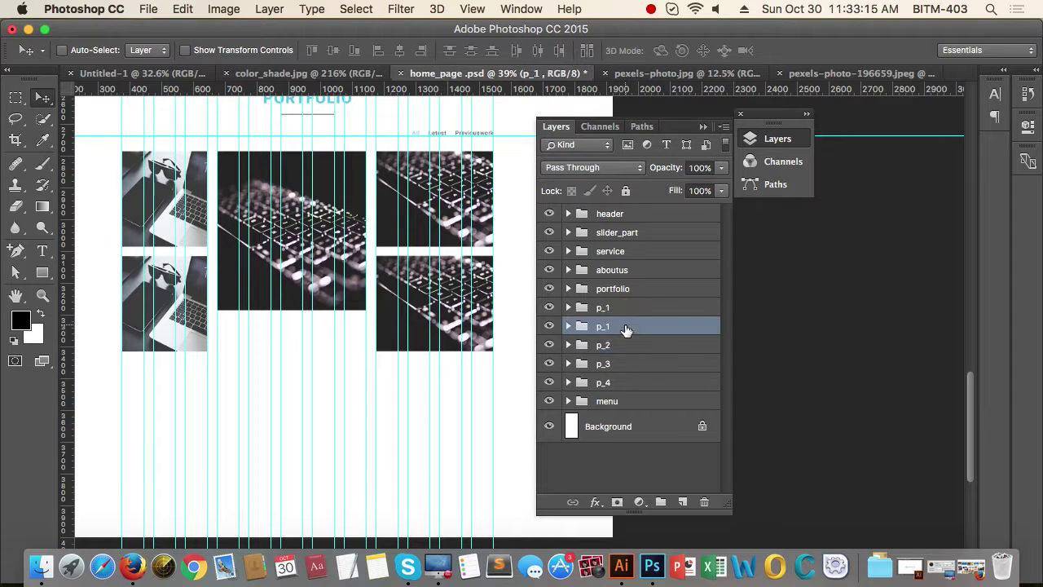
pyautogui.click(550, 326)
pyautogui.click(550, 308)
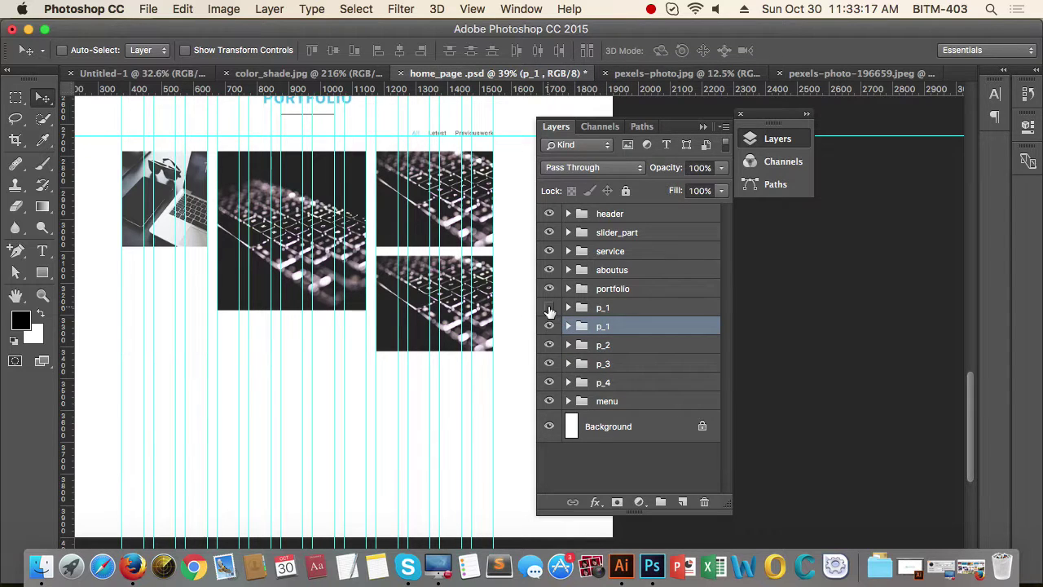
pyautogui.click(550, 309)
pyautogui.click(627, 308)
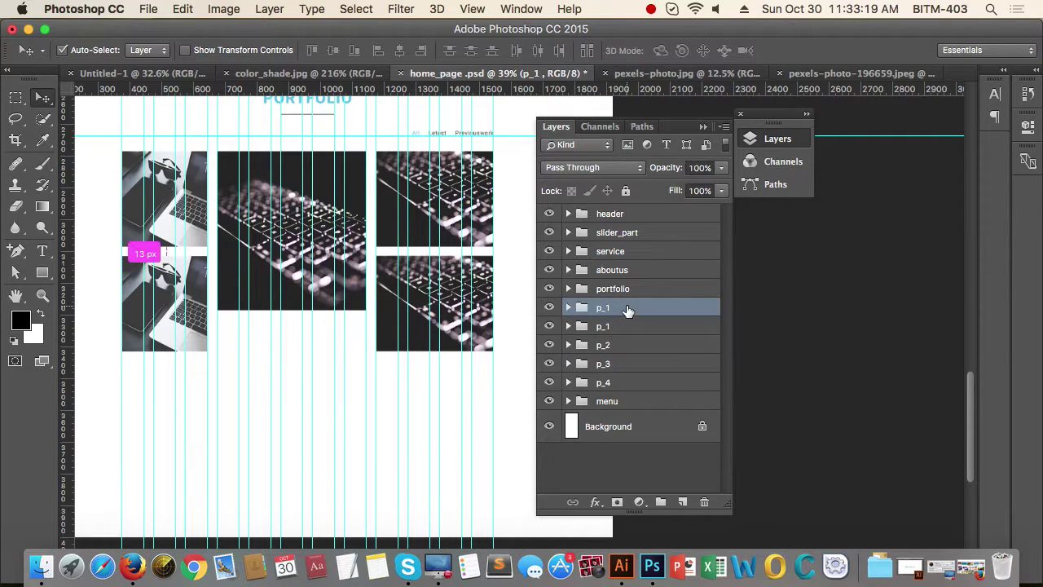
# Step: Move the duplicated p_1 group below p_4 in the layer order and rename it p_5
pyautogui.press('super+bracketleft')
pyautogui.press('super+bracketleft')
pyautogui.press('super+bracketleft')
pyautogui.press('super+bracketleft')
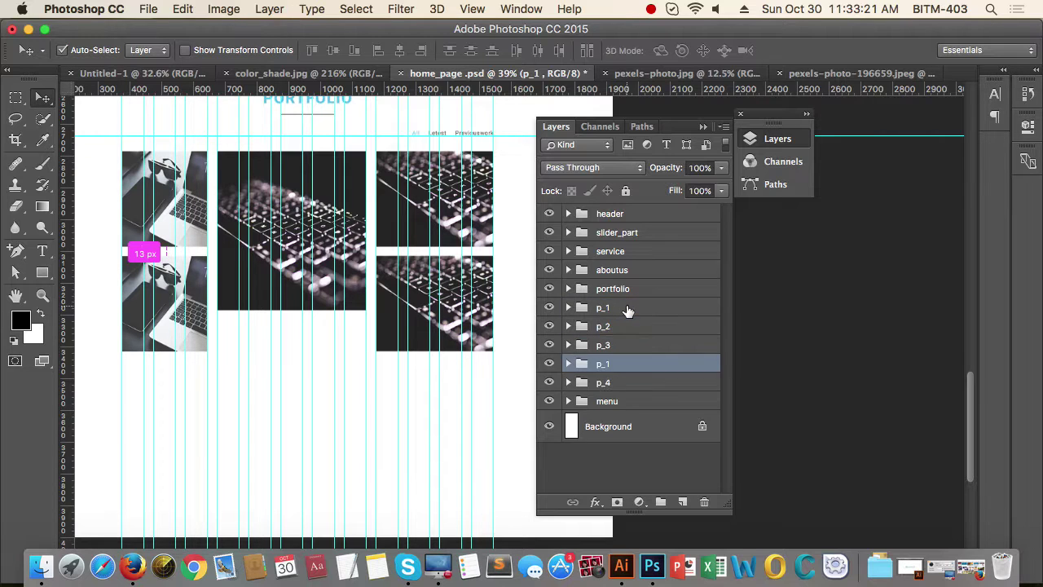
pyautogui.doubleClick(604, 382)
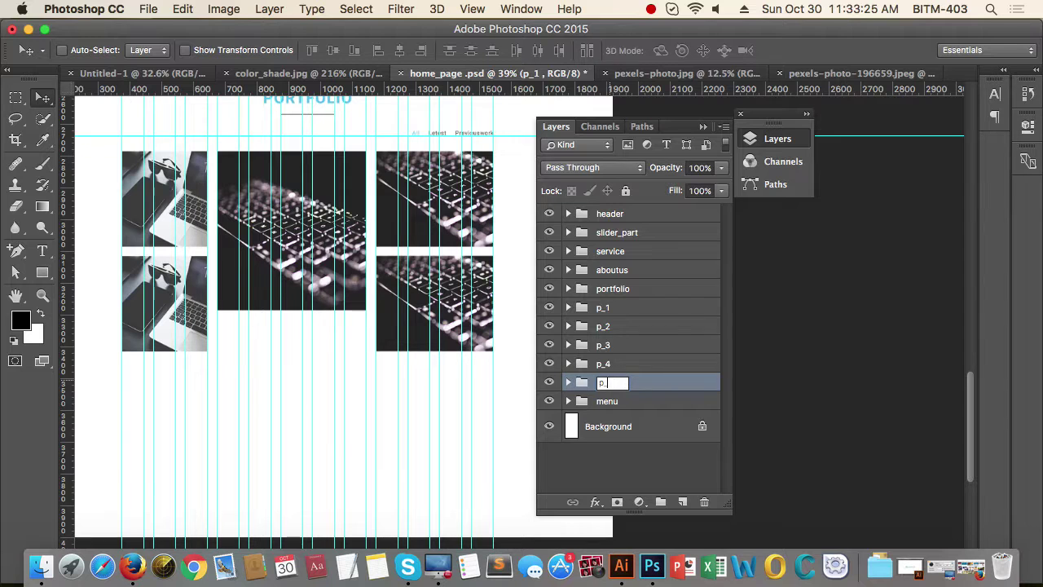
pyautogui.write('p_5')
pyautogui.press('Return')
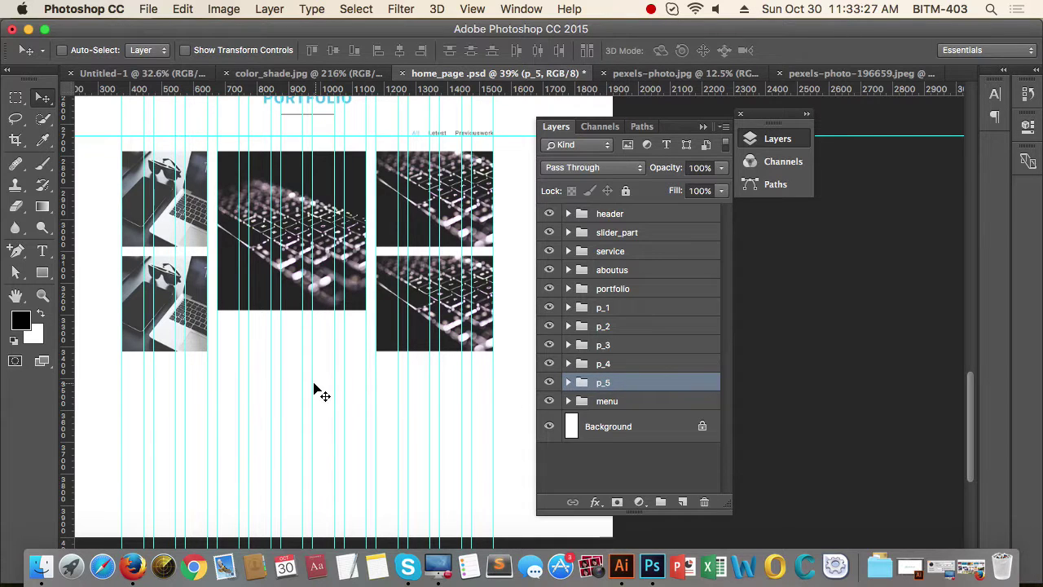
# Step: Expand the p_2 group and delete the redundant clipped Layer 3 beneath Layer 4
pyautogui.moveTo(319, 397); pyautogui.dragTo(337, 414)
pyautogui.moveTo(301, 405); pyautogui.dragTo(293, 403)
pyautogui.scroll(-2, 337, 424)
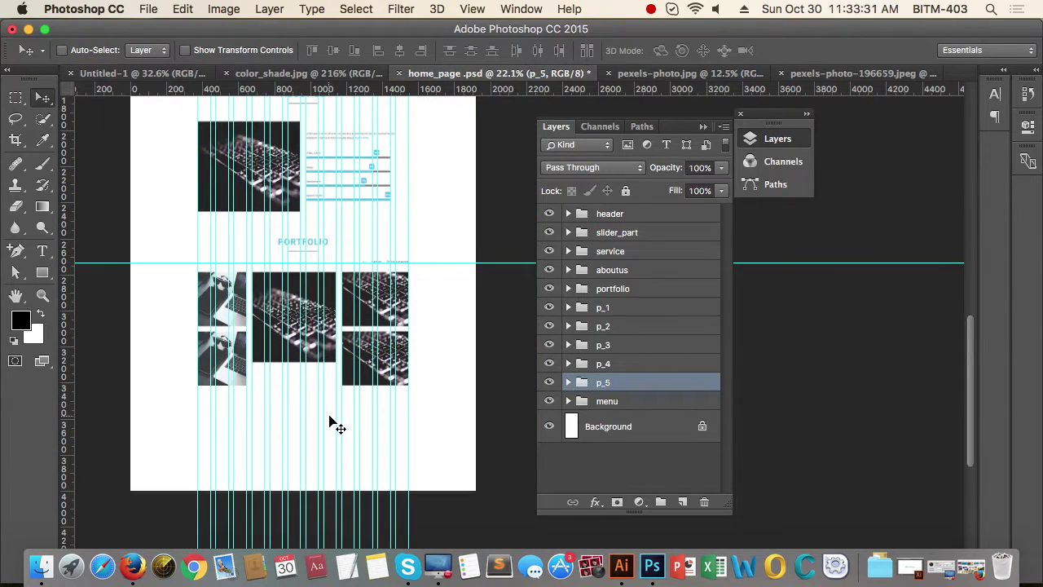
pyautogui.scroll(6, 337, 391)
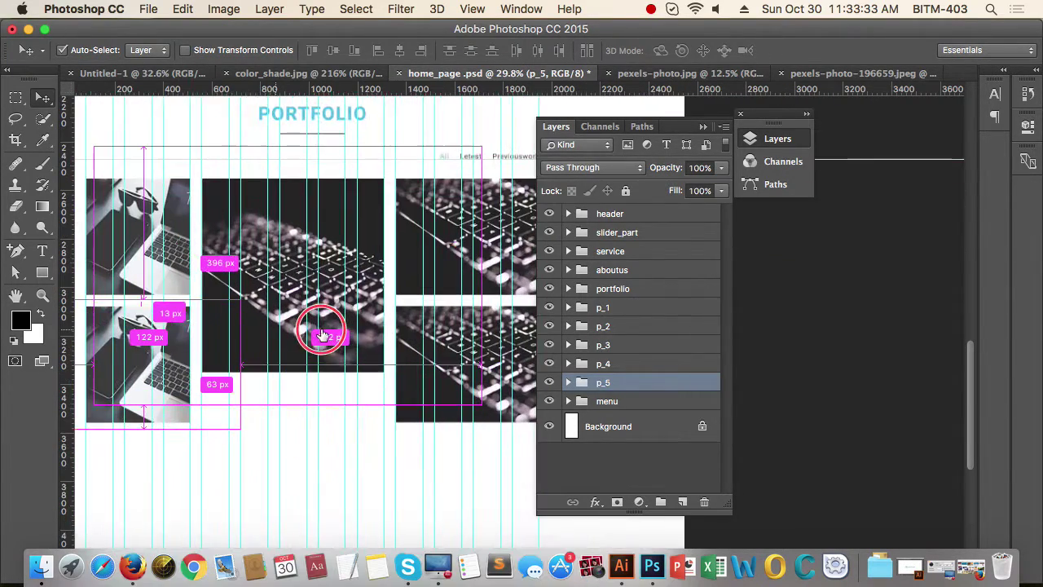
pyautogui.moveTo(308, 390); pyautogui.dragTo(313, 392)
pyautogui.click(654, 345)
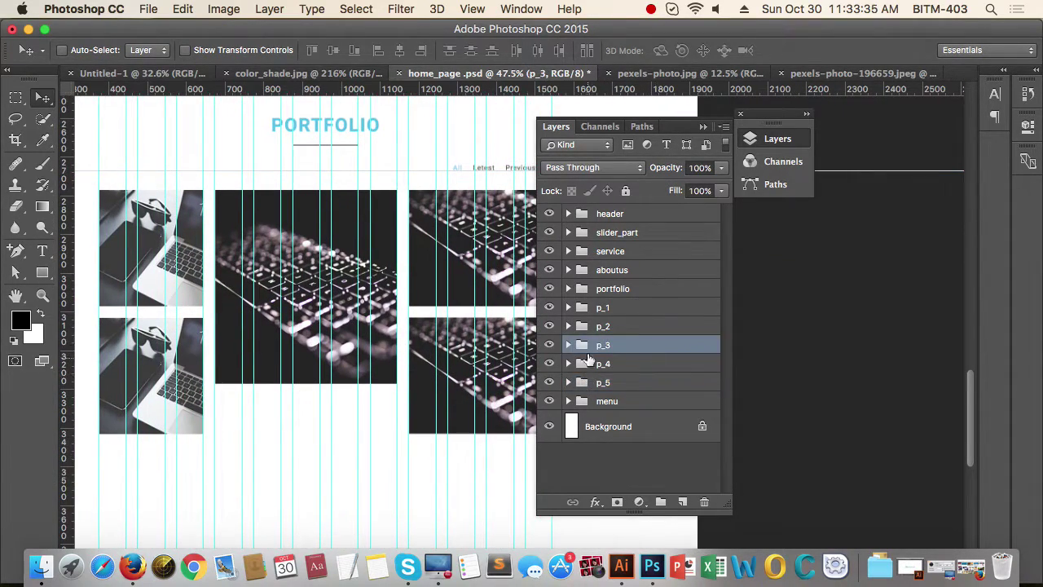
pyautogui.click(639, 327)
pyautogui.click(568, 326)
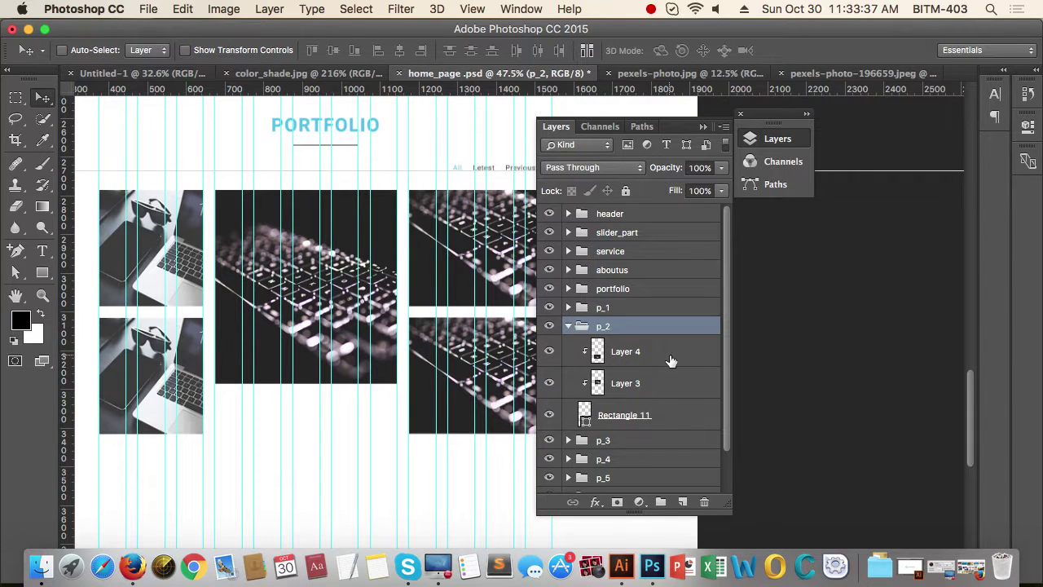
pyautogui.click(668, 384)
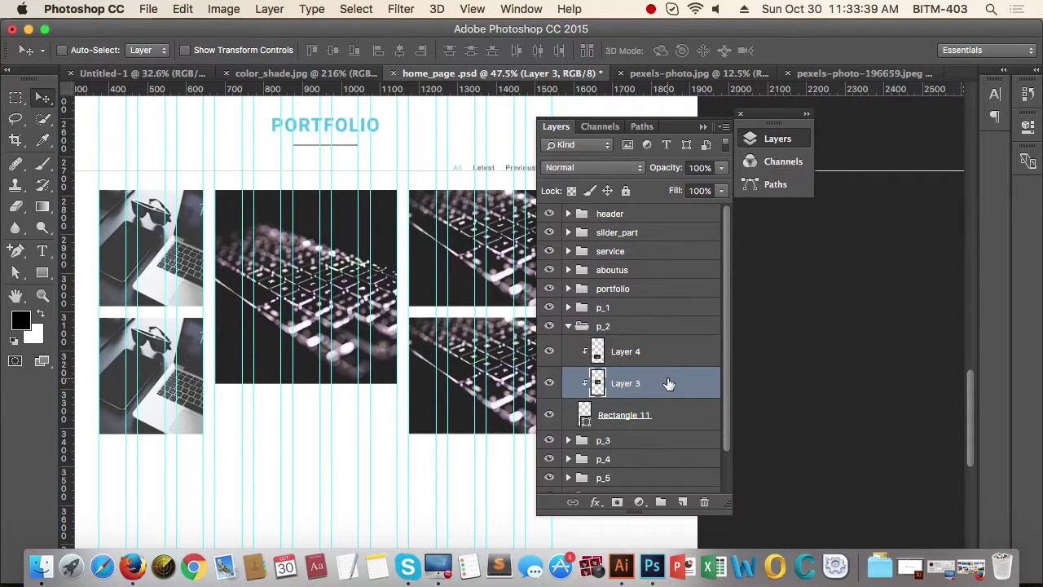
pyautogui.press('Delete')
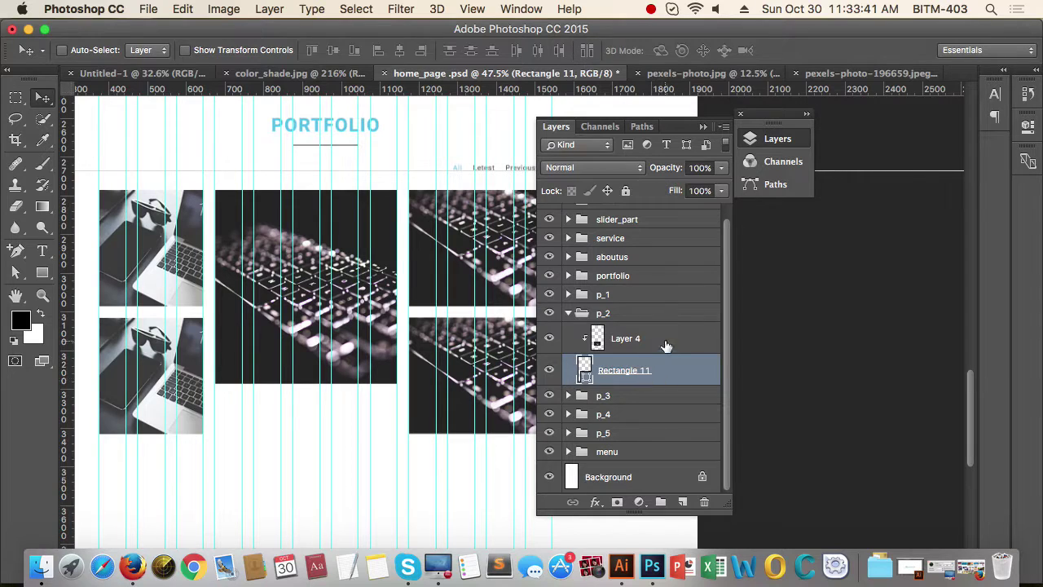
# Step: Duplicate the Rectangle 11 shape inside the p_2 group
pyautogui.click(666, 346)
pyautogui.click(676, 378)
pyautogui.press('super+j')
pyautogui.click(659, 404)
pyautogui.doubleClick(660, 402)
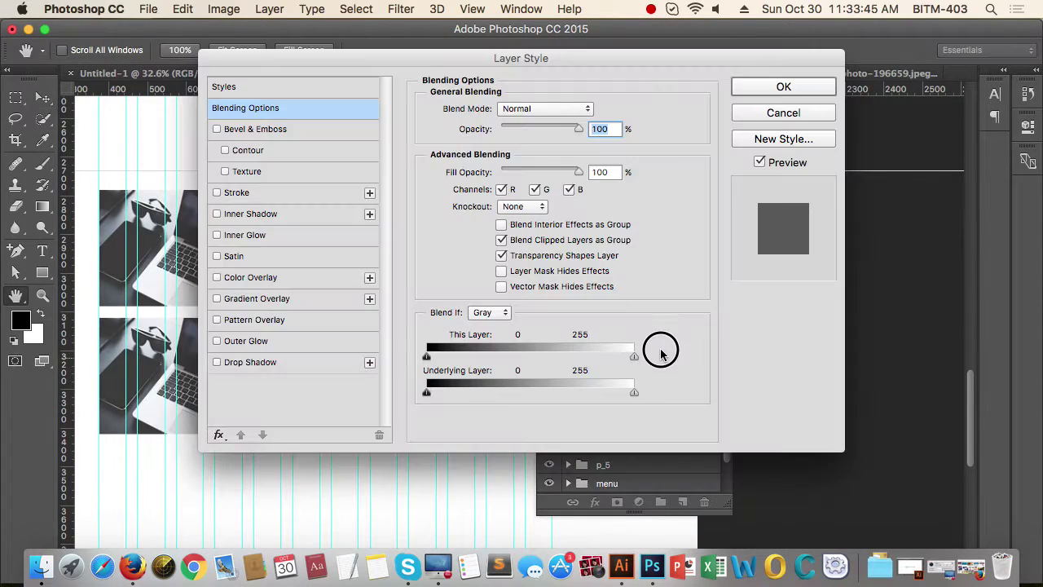
pyautogui.click(784, 115)
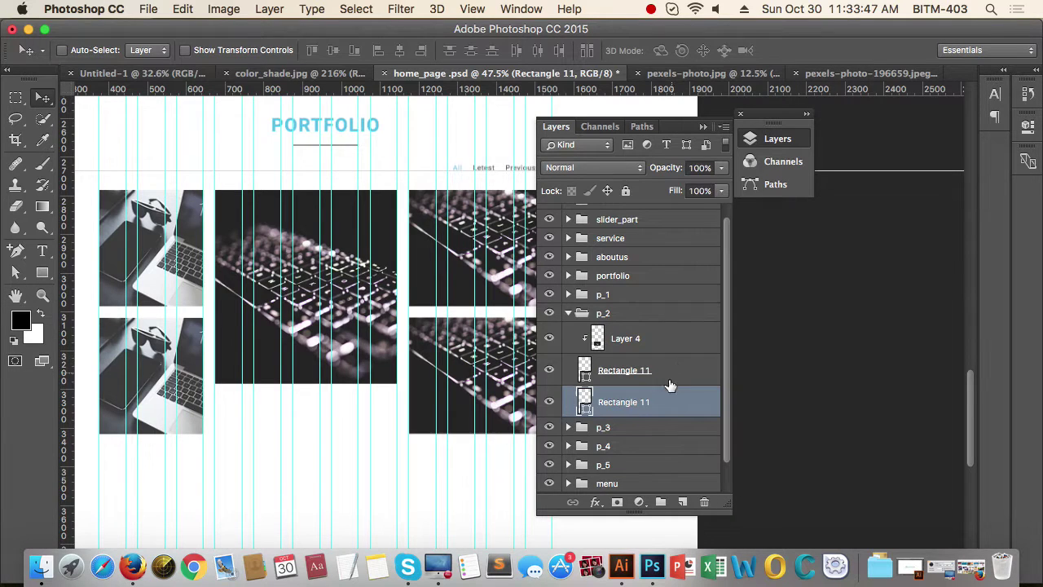
pyautogui.click(659, 401)
pyautogui.doubleClick(659, 402)
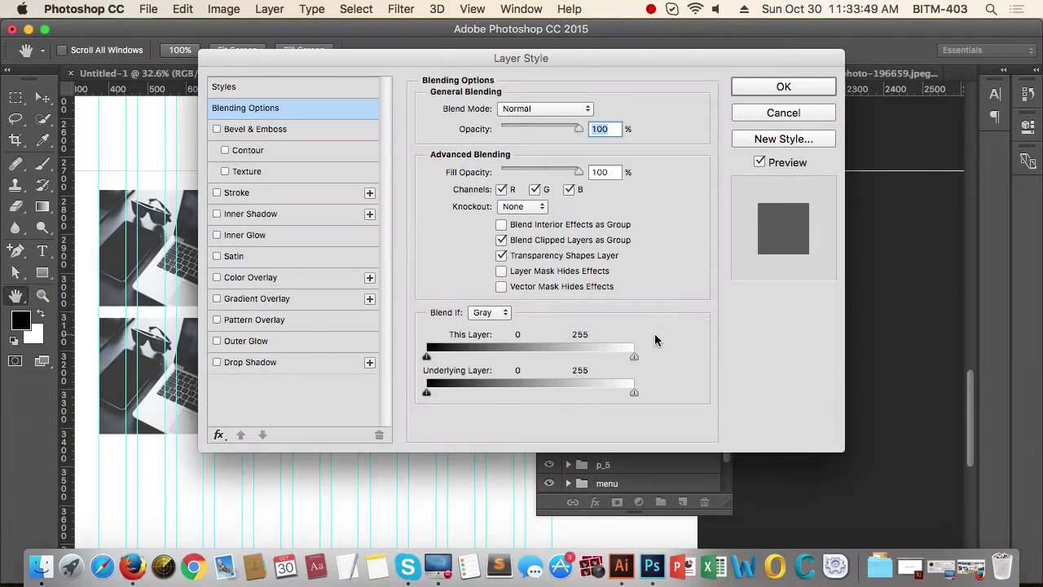
pyautogui.click(803, 114)
# Step: Move the lower Rectangle 11 above Layer 4 in the p_2 group as an unclipped overlay on the keyboard photo
pyautogui.click(669, 404)
pyautogui.click(668, 408)
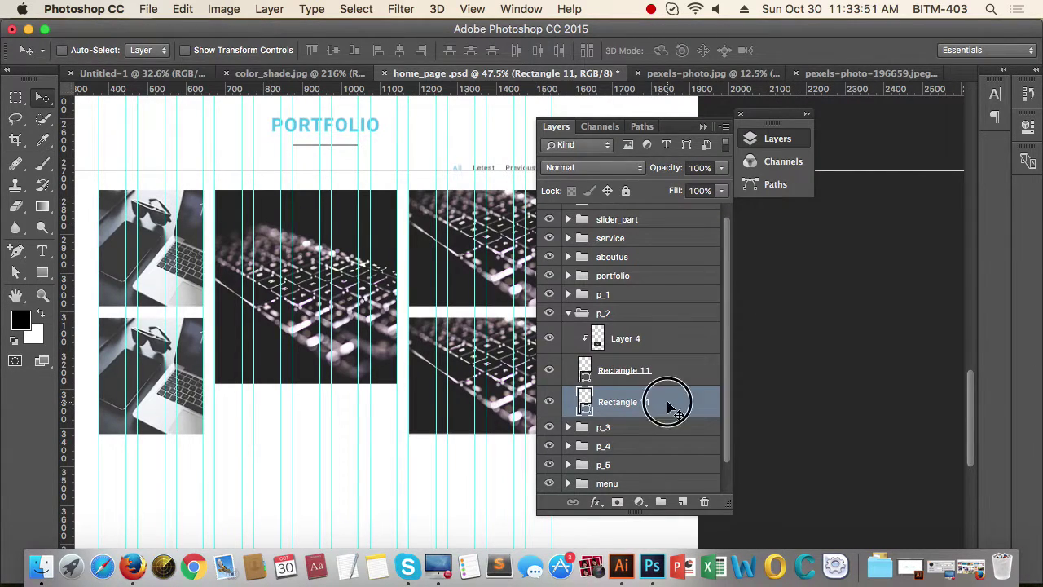
pyautogui.moveTo(668, 407); pyautogui.dragTo(664, 327)
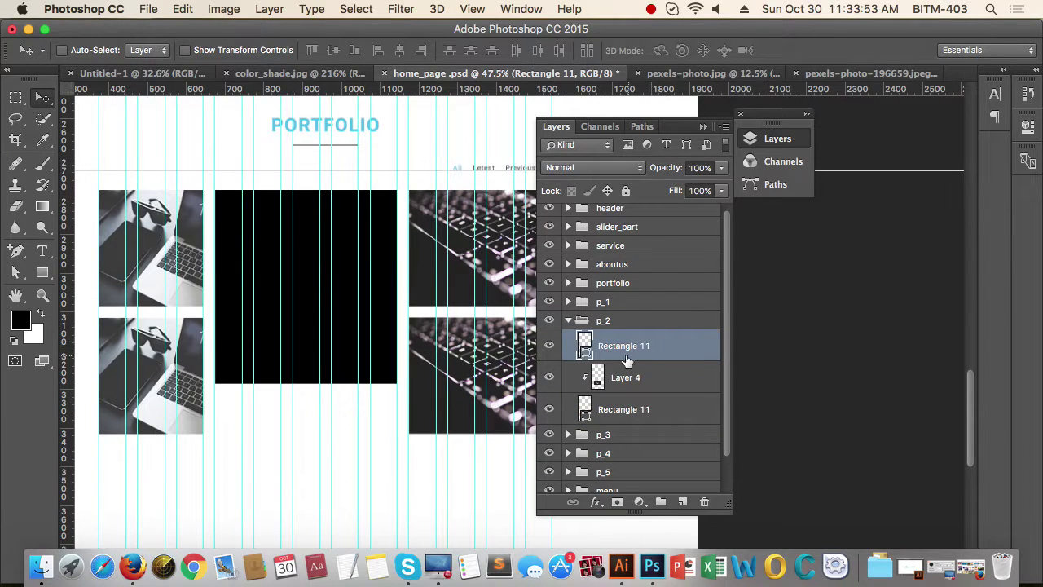
# Step: Recolour the overlay Rectangle 11 at the top of the p_2 group dark slate blue
pyautogui.doubleClick(585, 345)
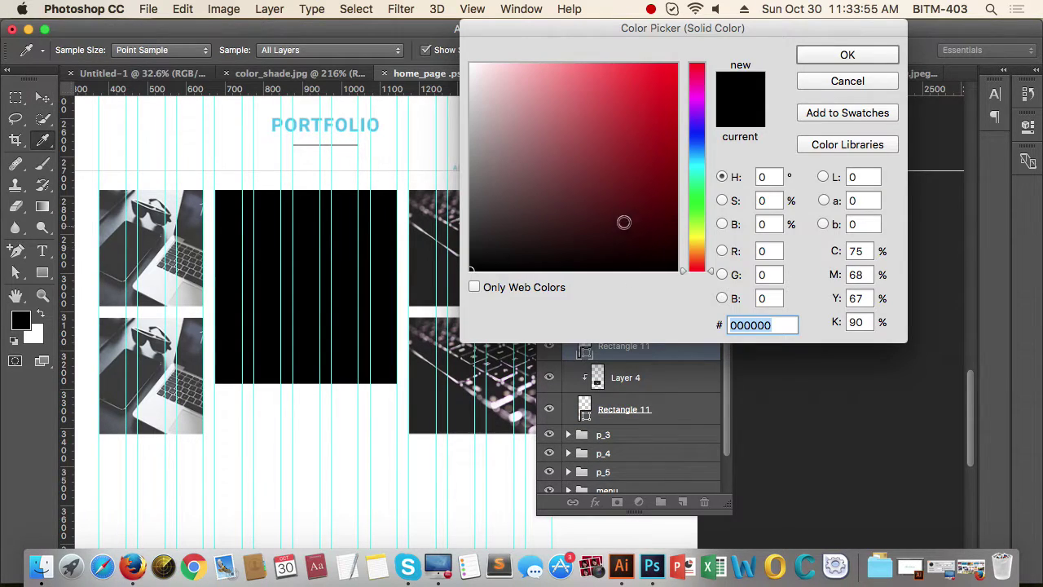
pyautogui.click(699, 152)
pyautogui.moveTo(648, 112); pyautogui.dragTo(560, 202)
pyautogui.click(835, 56)
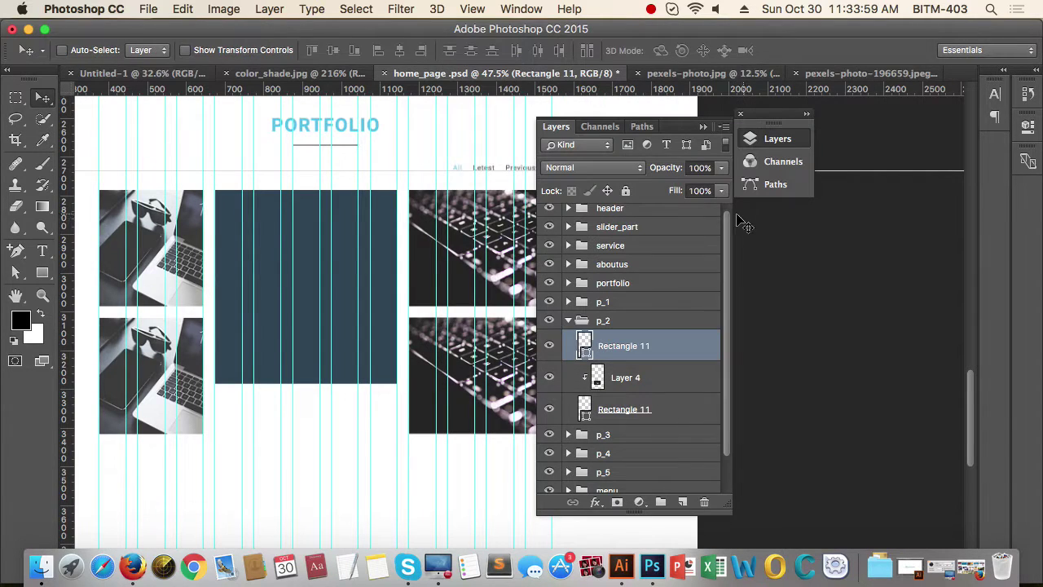
pyautogui.click(721, 170)
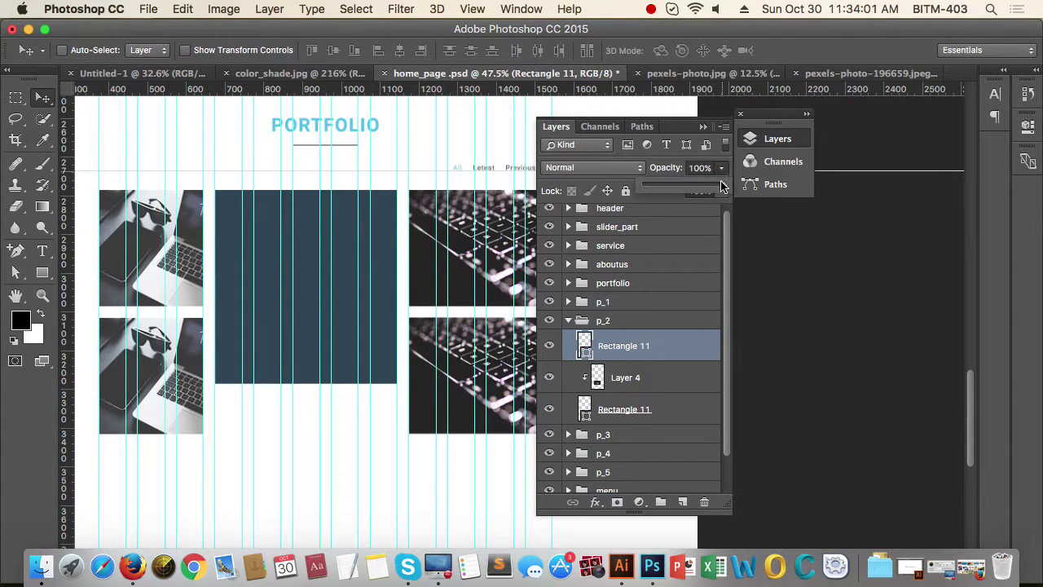
# Step: Recolour the overlay rectangle white (ffffff) and set its layer opacity to 26%
pyautogui.doubleClick(584, 345)
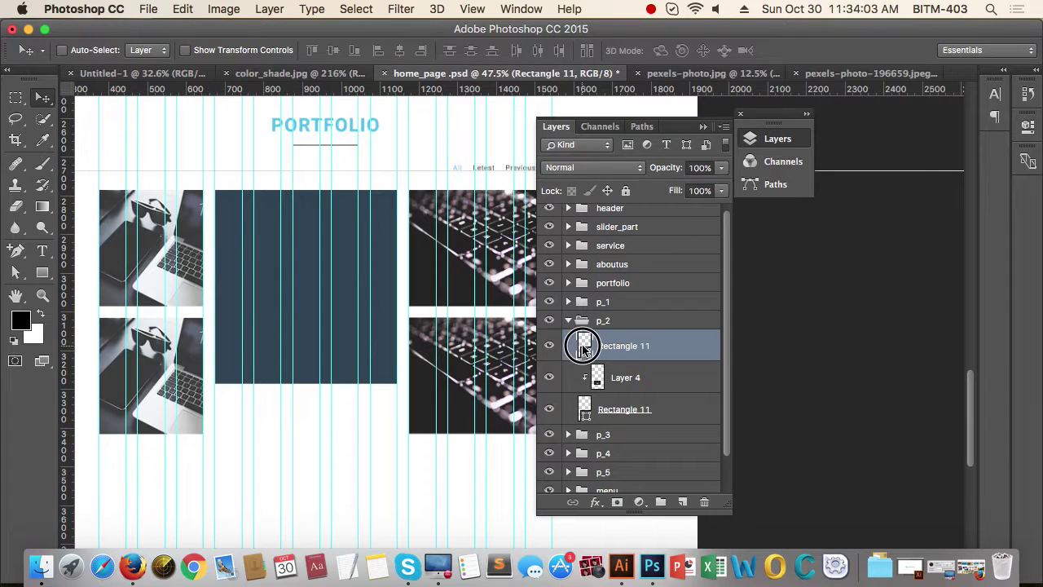
pyautogui.moveTo(561, 236); pyautogui.dragTo(462, 59)
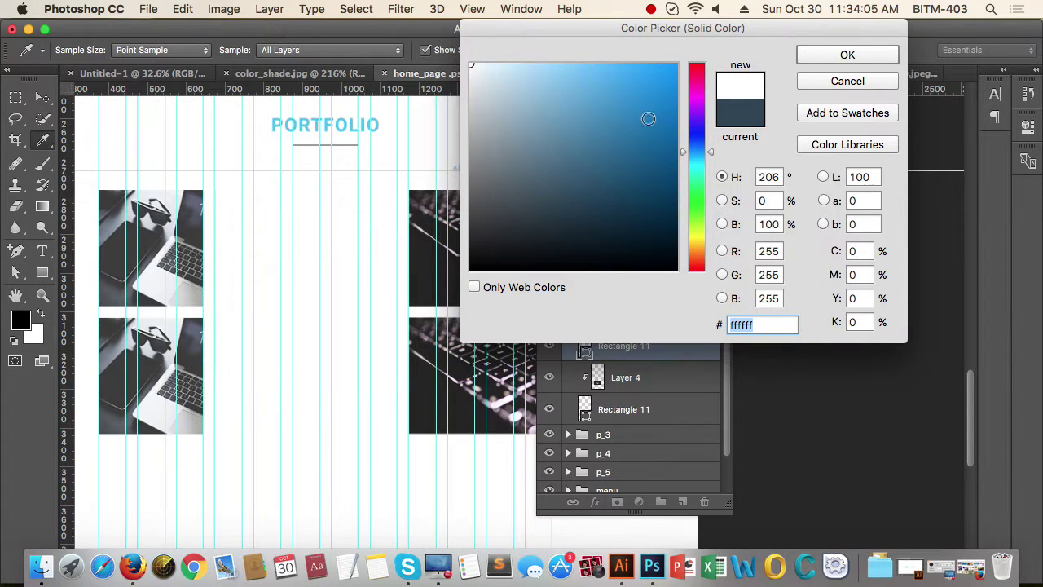
pyautogui.click(846, 56)
pyautogui.click(720, 168)
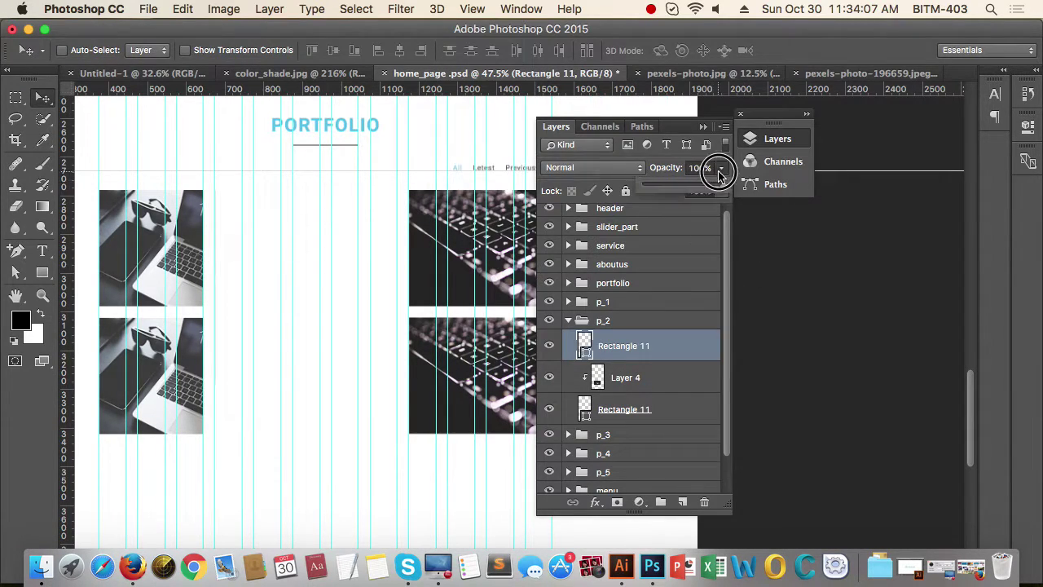
pyautogui.moveTo(729, 188); pyautogui.dragTo(665, 190)
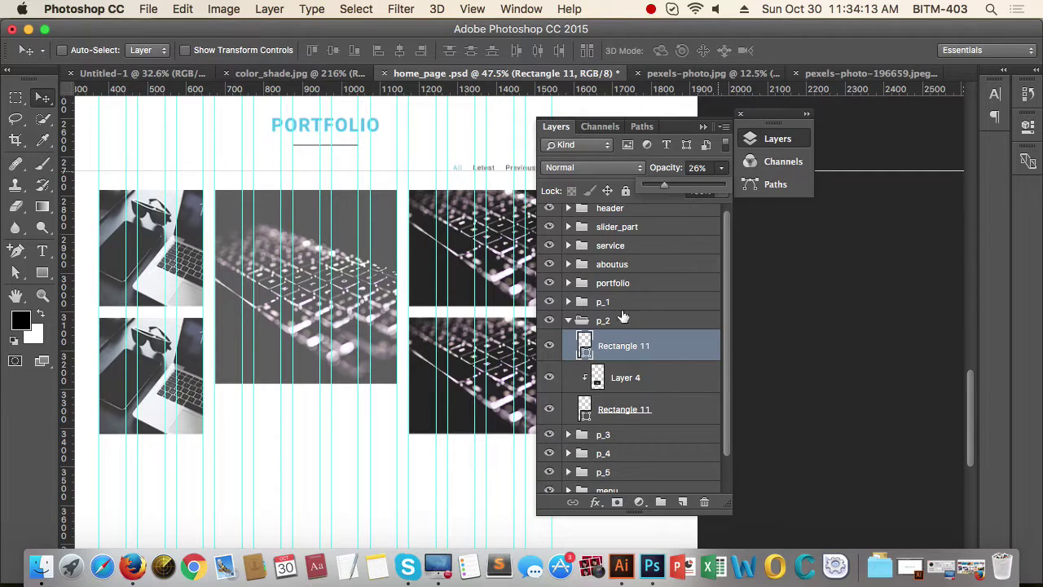
# Step: Try red, teal and blue fills on the overlay rectangle in the p_2 group, then return it to white
pyautogui.doubleClick(585, 345)
pyautogui.click(632, 230)
pyautogui.click(657, 100)
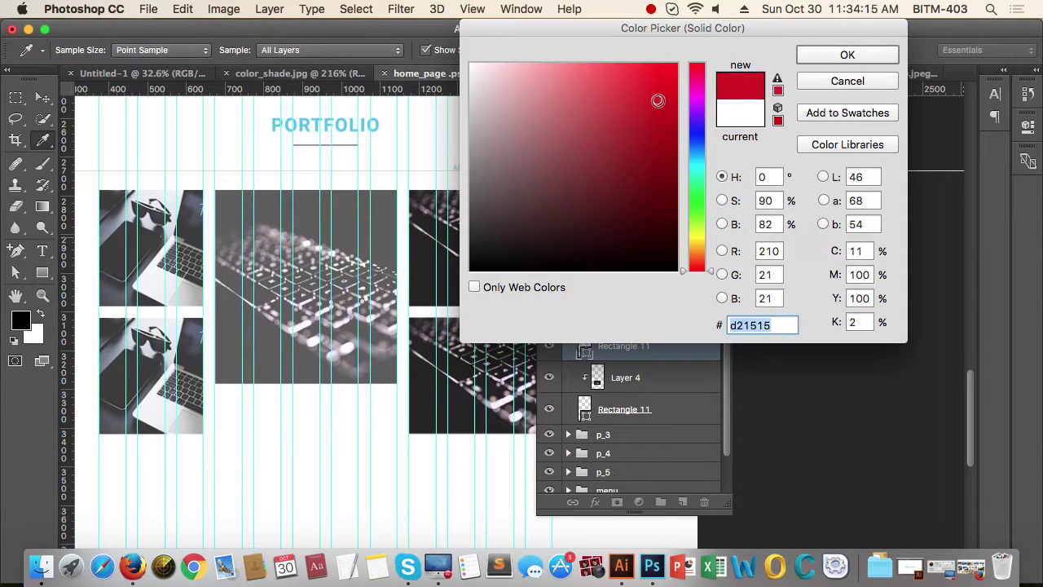
pyautogui.click(699, 165)
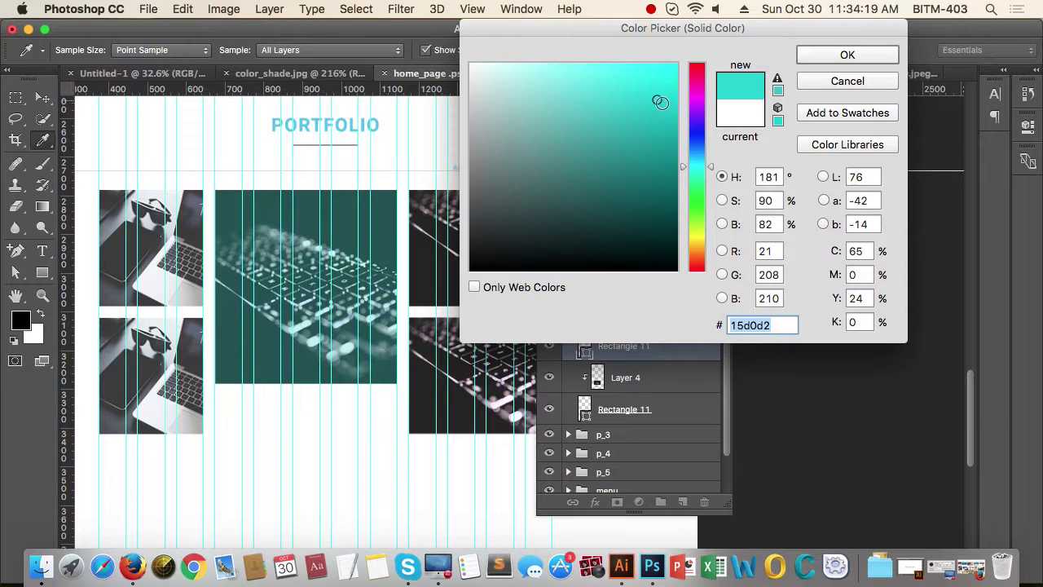
pyautogui.click(685, 166)
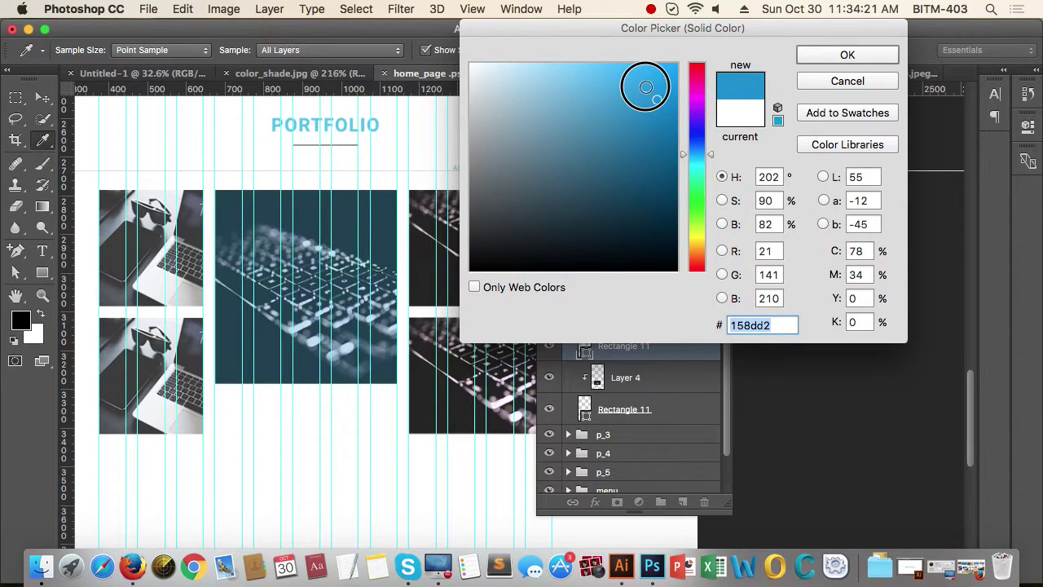
pyautogui.moveTo(643, 84); pyautogui.dragTo(465, 63)
pyautogui.click(849, 57)
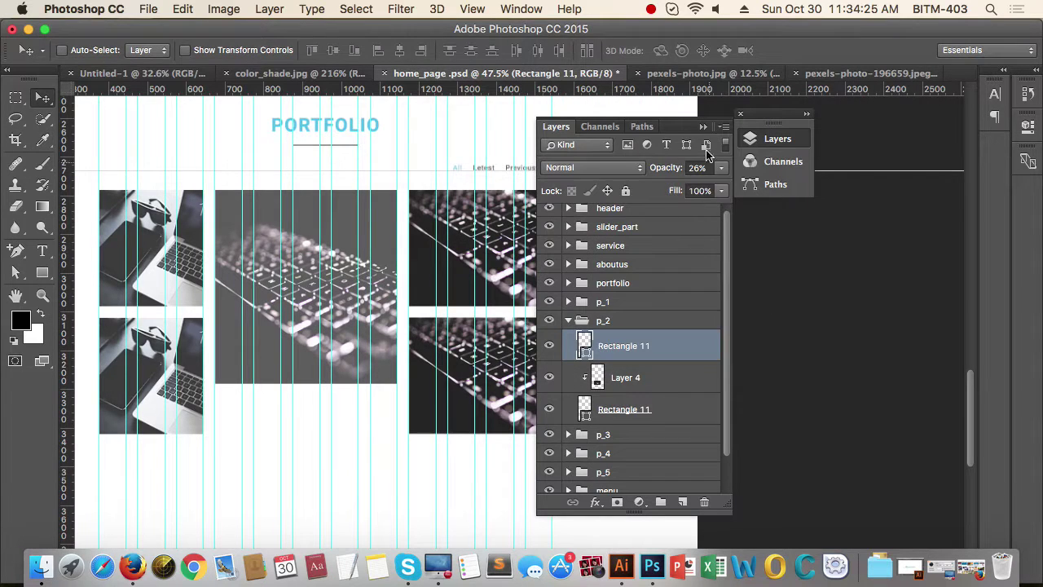
# Step: Try a black fill on the p_2 overlay rectangle, then set it back to white (ffffff)
pyautogui.doubleClick(585, 345)
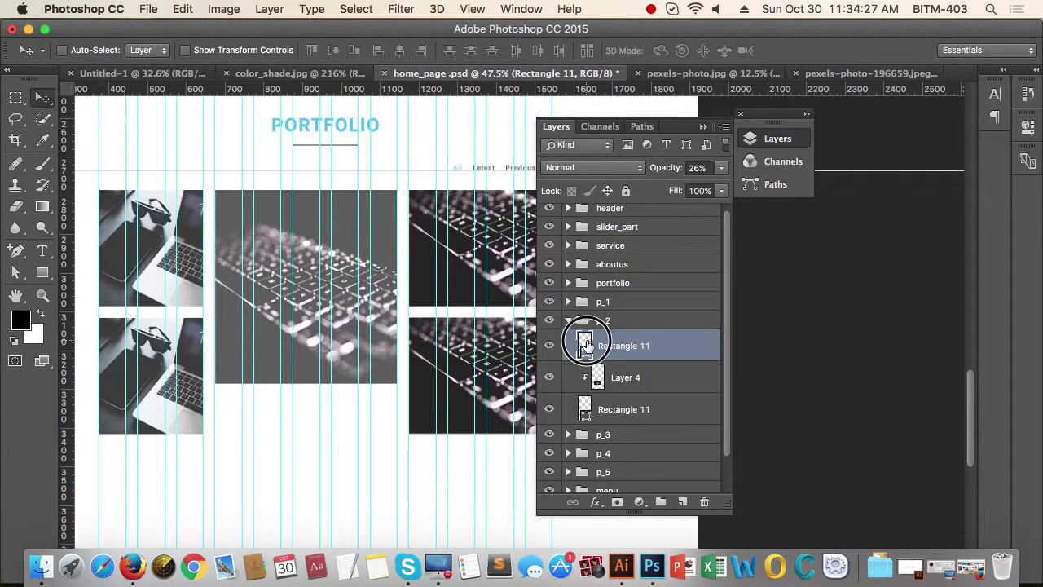
pyautogui.click(419, 284)
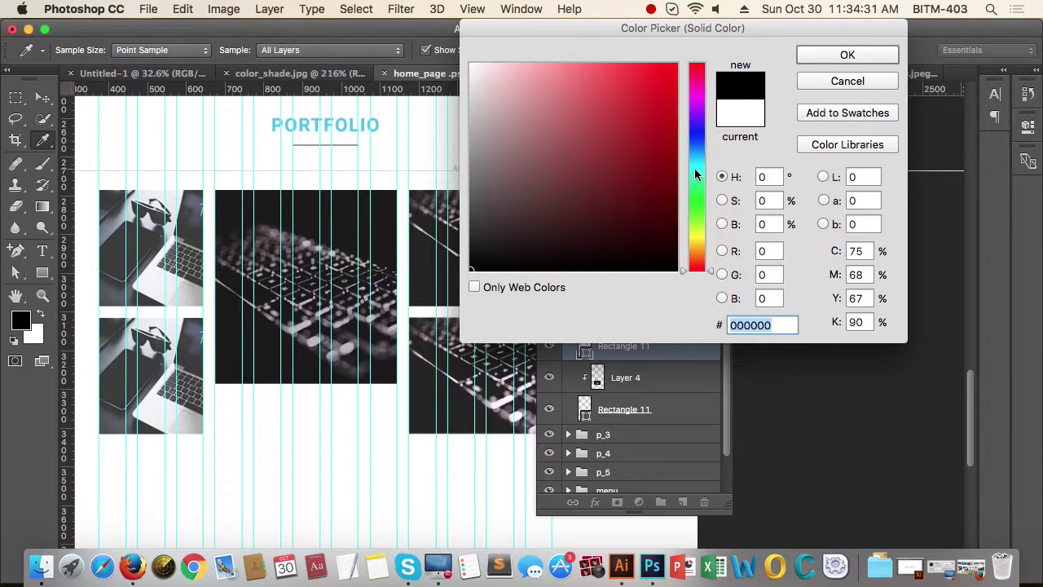
pyautogui.moveTo(486, 80); pyautogui.dragTo(440, 57)
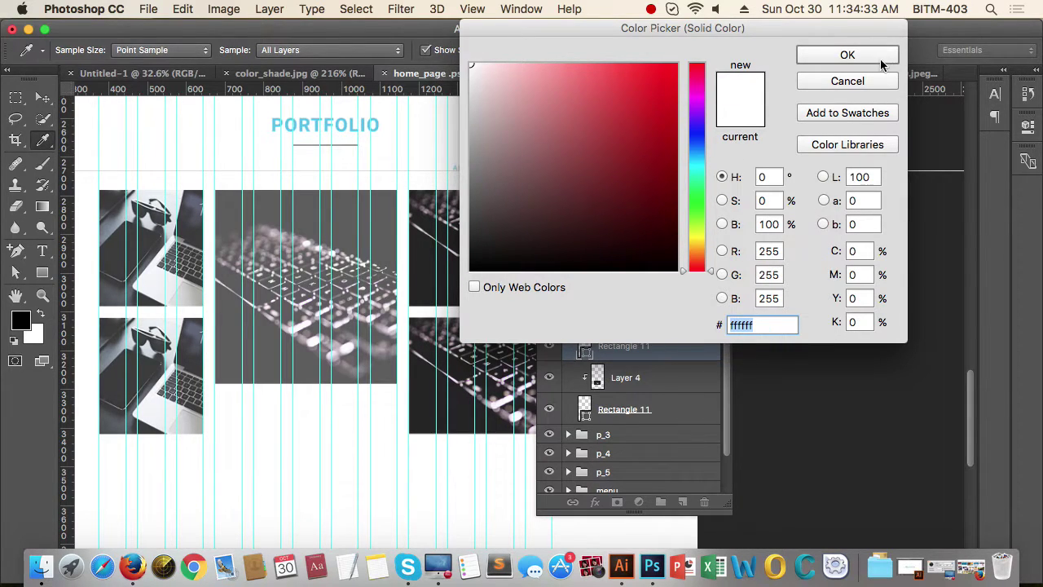
pyautogui.click(880, 57)
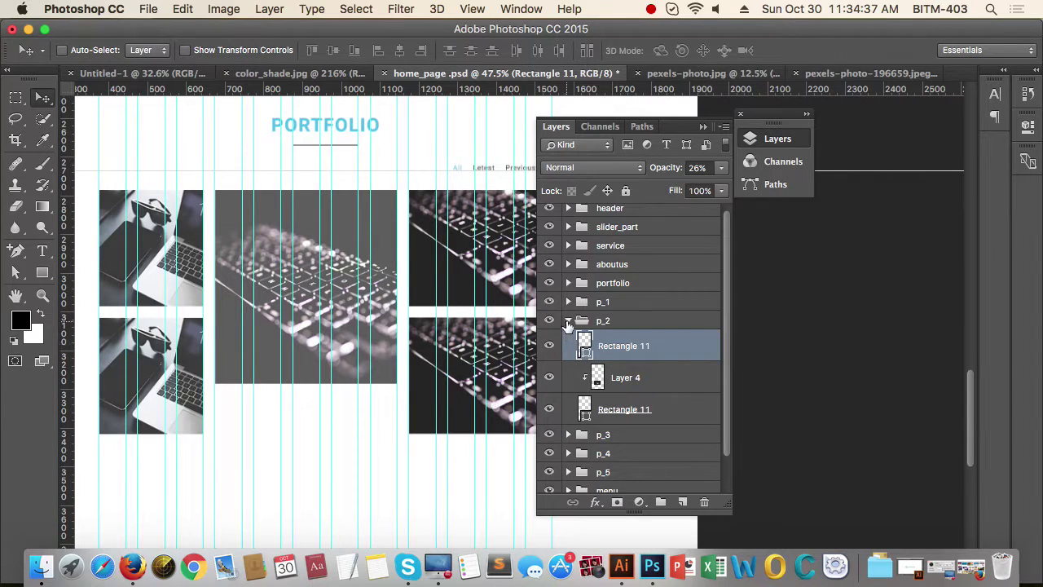
# Step: Collapse the p_2 group and examine the portfolio tile grid with the overlay over the middle keyboard photo
pyautogui.click(567, 322)
pyautogui.click(703, 126)
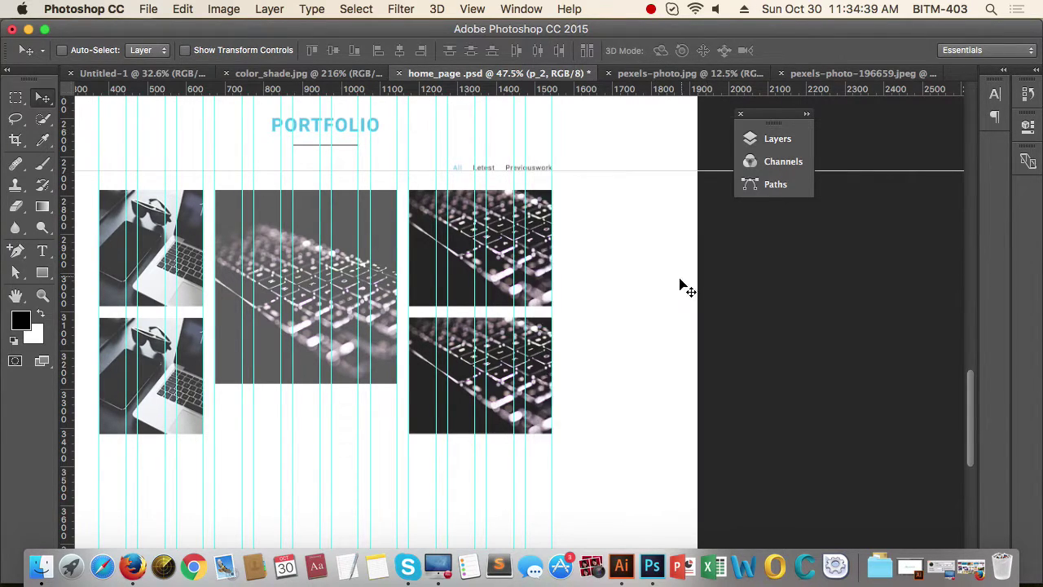
pyautogui.moveTo(575, 308); pyautogui.dragTo(523, 311)
pyautogui.moveTo(597, 371); pyautogui.dragTo(594, 342)
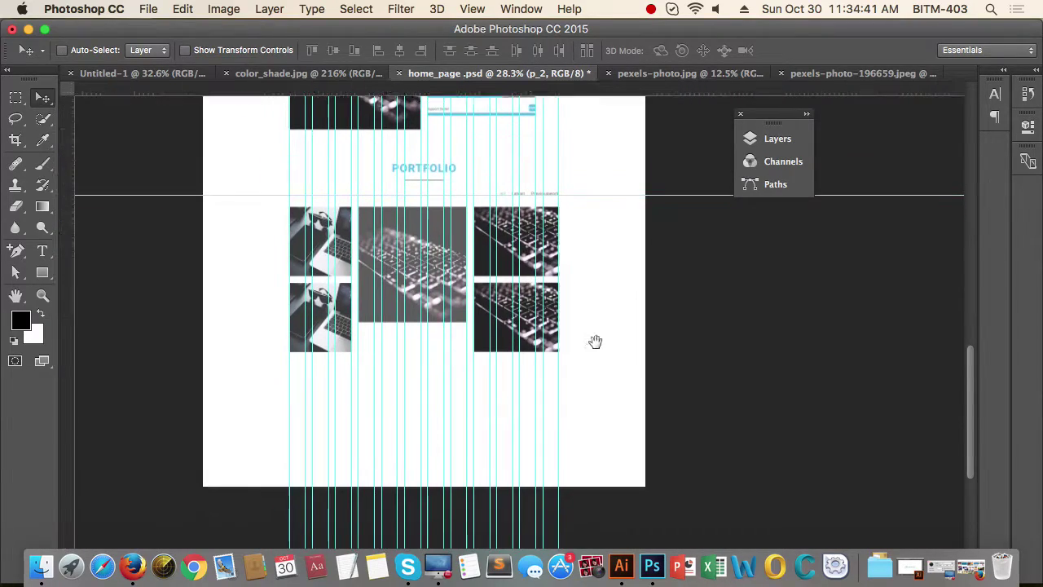
pyautogui.moveTo(363, 293); pyautogui.dragTo(416, 299)
pyautogui.scroll(2, 448, 412)
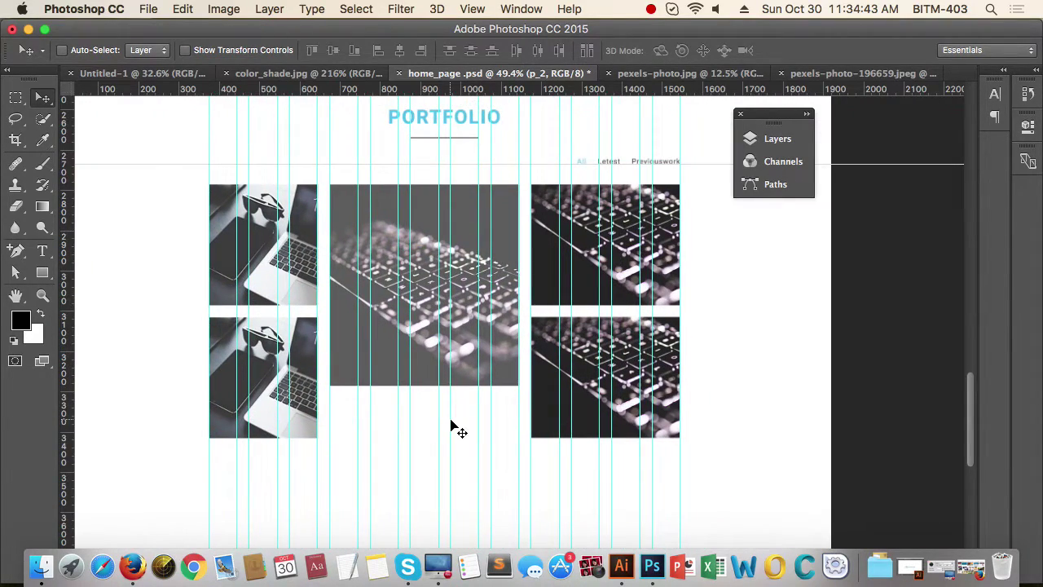
pyautogui.moveTo(461, 405); pyautogui.dragTo(431, 423)
pyautogui.moveTo(435, 423); pyautogui.dragTo(406, 435)
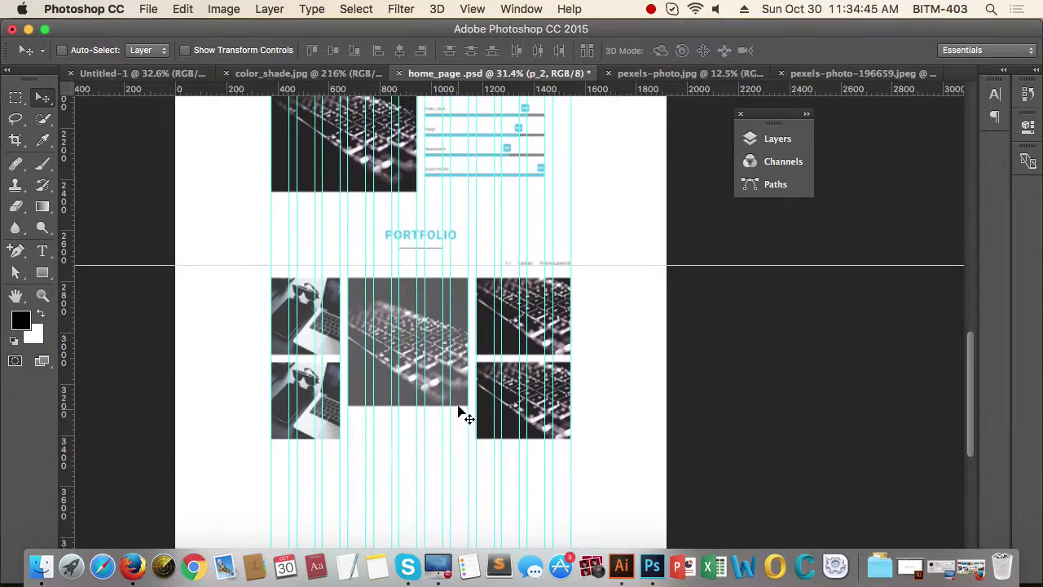
pyautogui.moveTo(415, 378); pyautogui.dragTo(465, 381)
pyautogui.moveTo(431, 438); pyautogui.dragTo(430, 481)
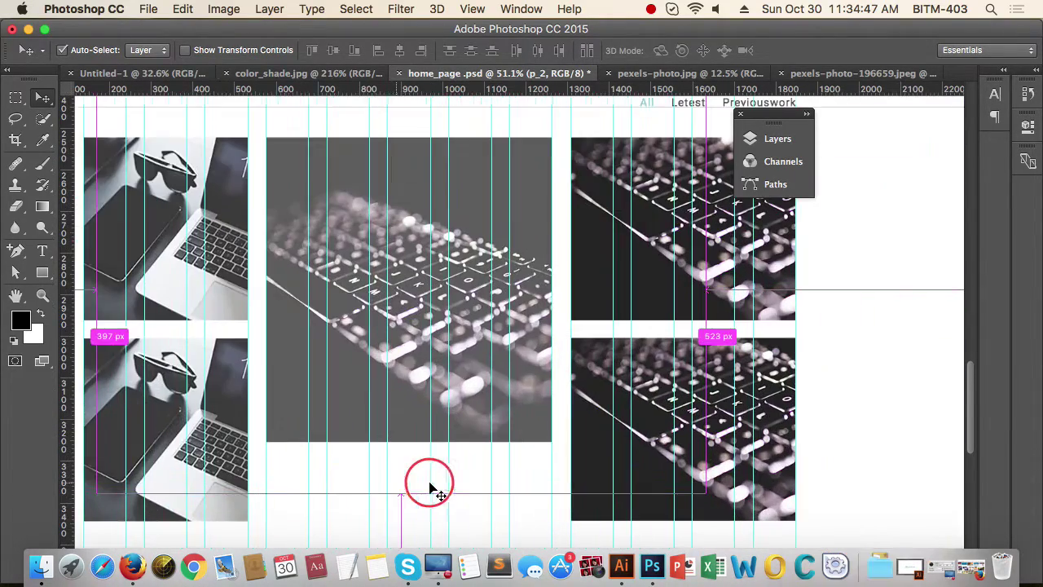
pyautogui.scroll(-3, 442, 471)
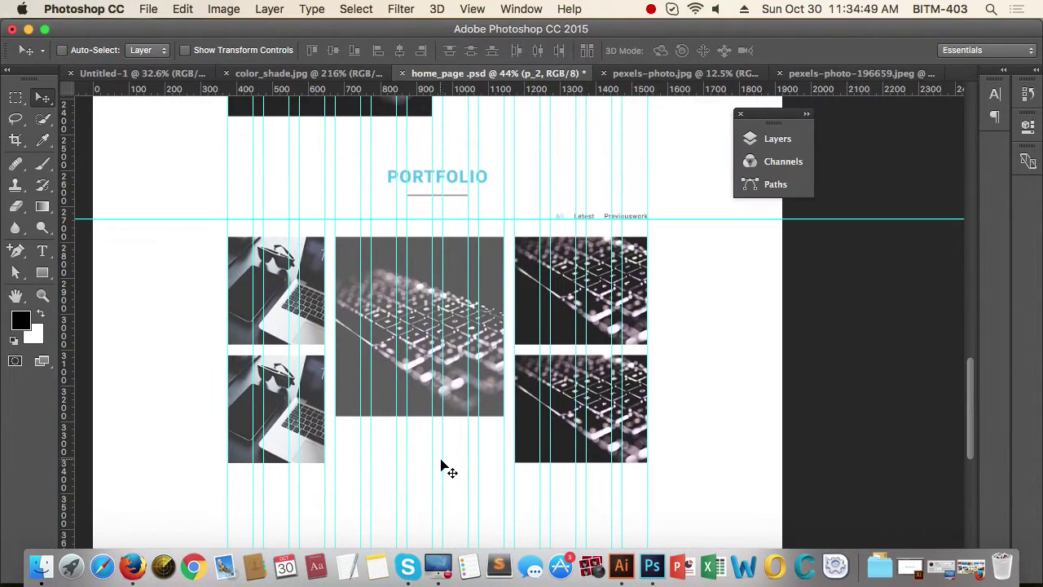
# Step: Add the text "Creative" below the middle portfolio tile in Roboto Bold at 24 pt
pyautogui.press('t')
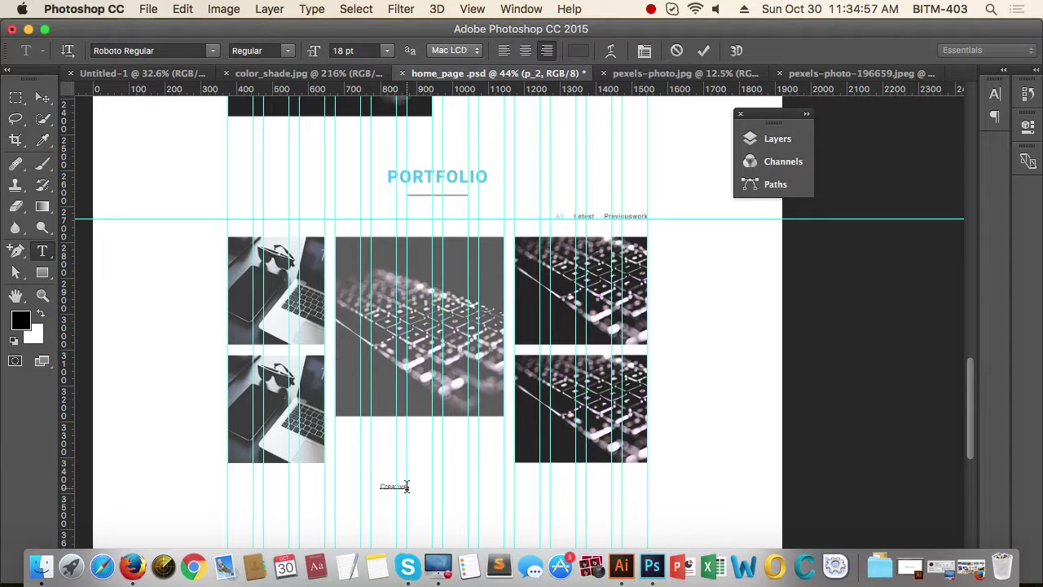
pyautogui.doubleClick(401, 486)
pyautogui.click(388, 50)
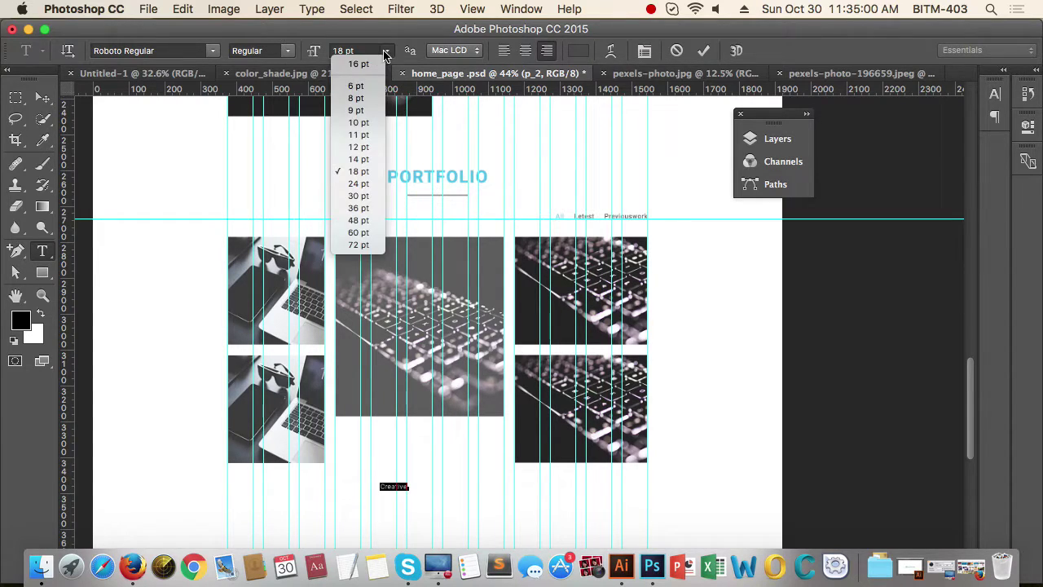
pyautogui.click(384, 179)
pyautogui.click(281, 51)
pyautogui.click(280, 140)
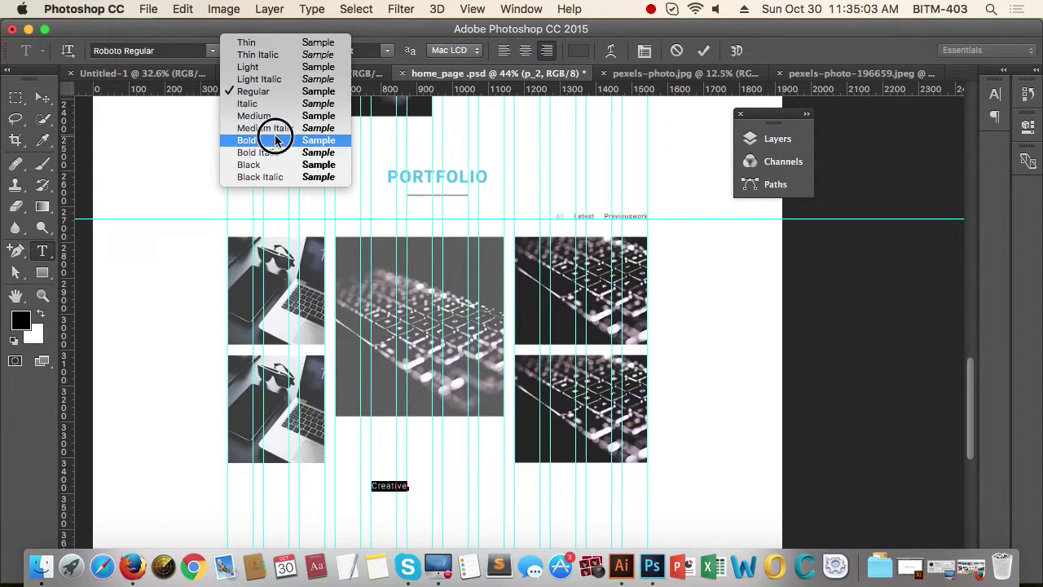
pyautogui.click(43, 97)
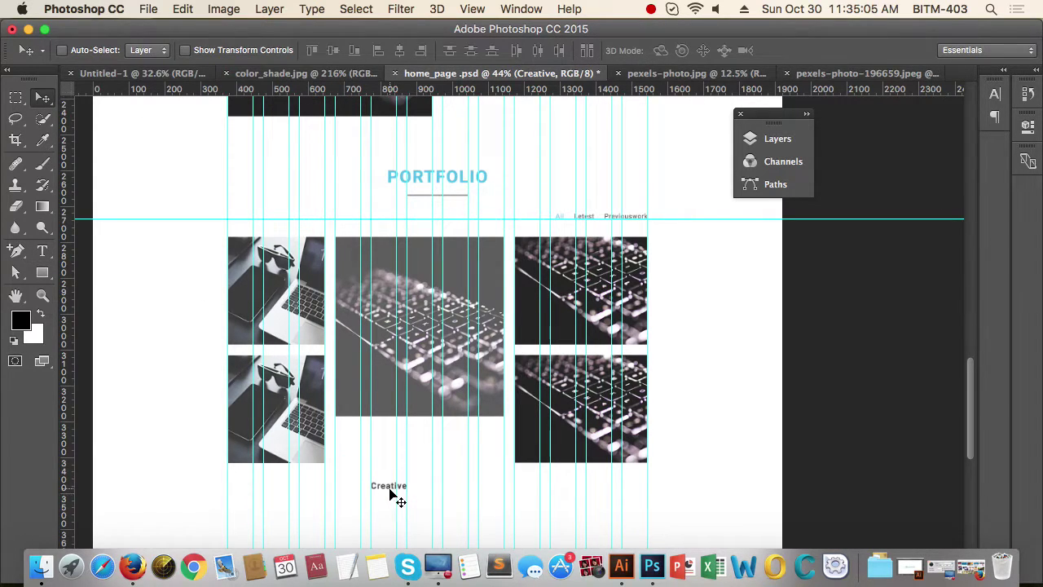
# Step: Move the "Creative" text onto the middle keyboard tile and recolour it light blue (36adda)
pyautogui.moveTo(397, 499)
pyautogui.mouseDown()
pyautogui.moveTo(415, 438)
pyautogui.moveTo(415, 341)
pyautogui.moveTo(504, 343)
pyautogui.mouseUp()
pyautogui.press('y')
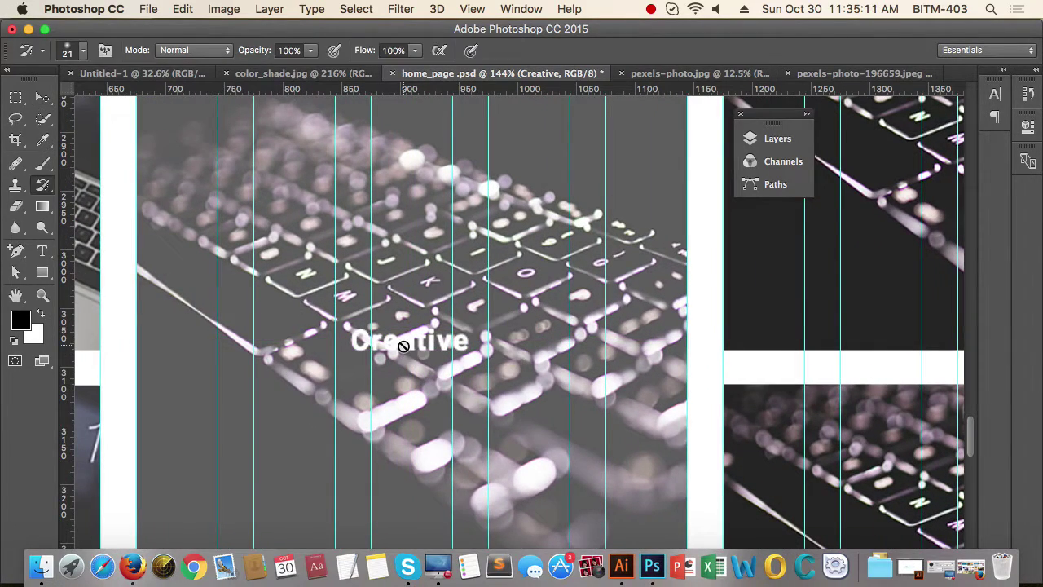
pyautogui.press('t')
pyautogui.doubleClick(412, 344)
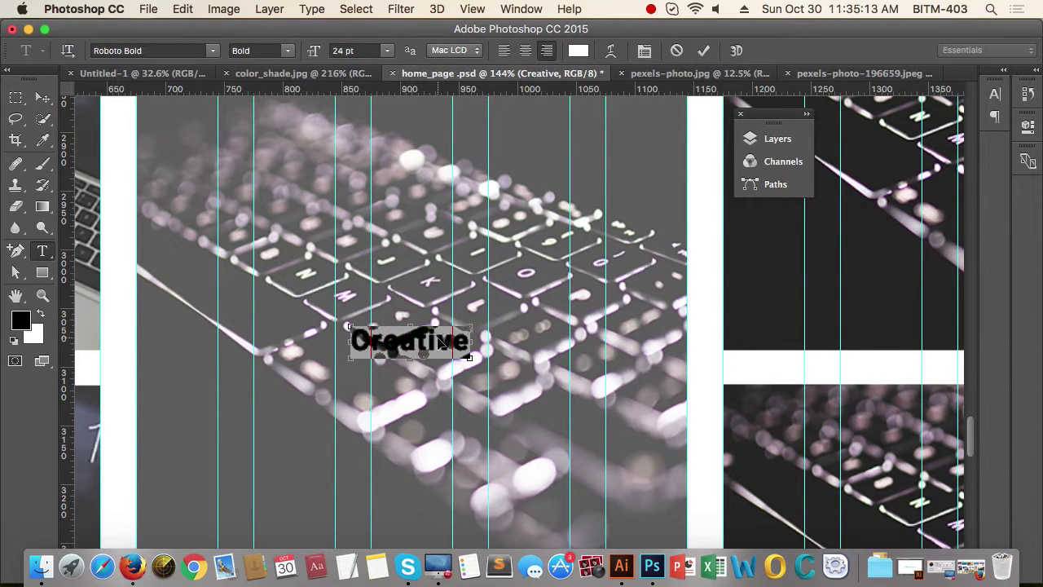
pyautogui.moveTo(454, 303); pyautogui.dragTo(349, 316)
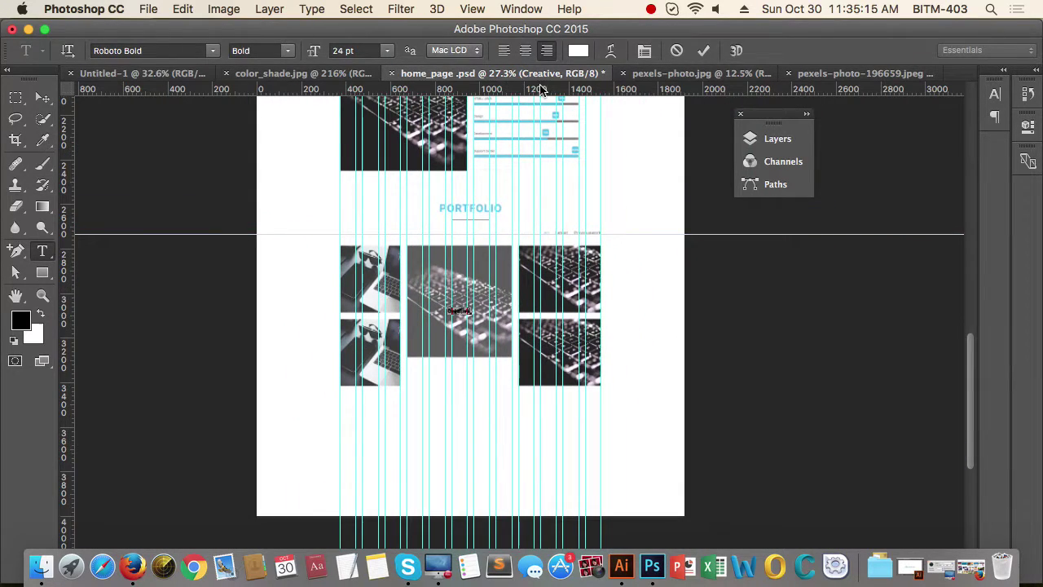
pyautogui.click(577, 50)
pyautogui.moveTo(454, 202); pyautogui.dragTo(449, 208)
pyautogui.moveTo(635, 100); pyautogui.dragTo(625, 92)
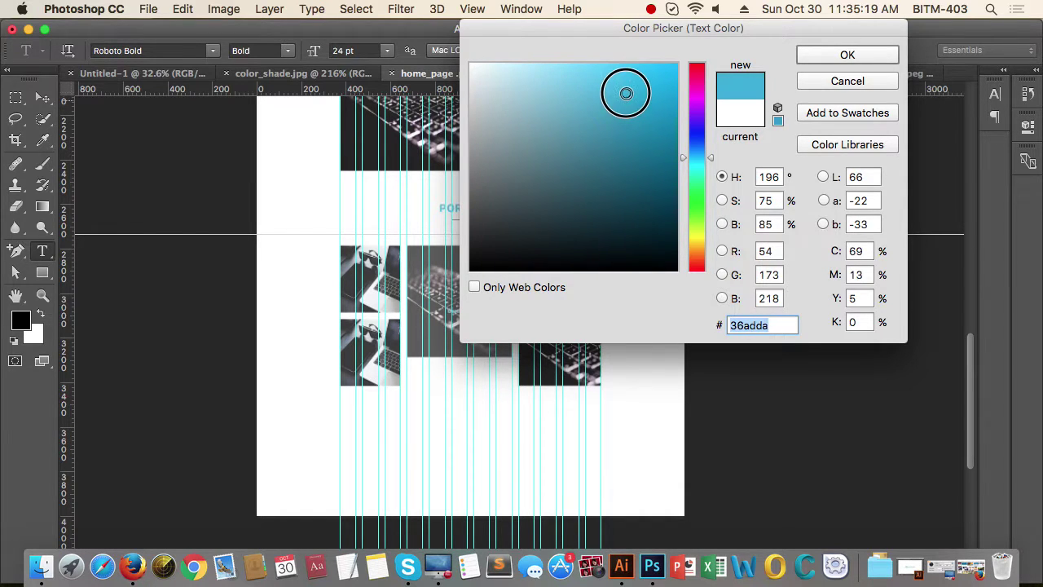
pyautogui.click(847, 54)
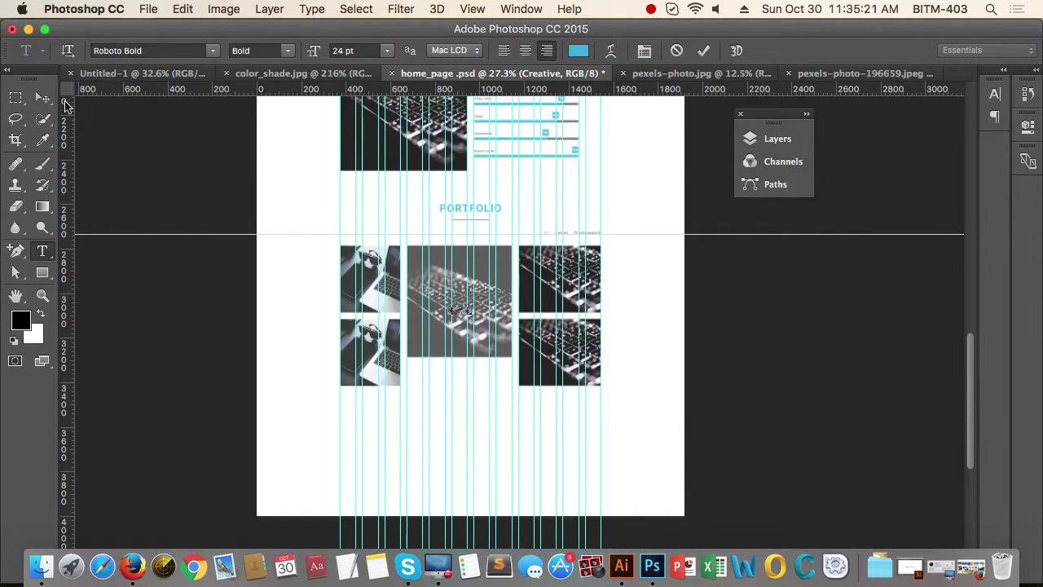
pyautogui.click(43, 98)
# Step: Expand the p_2 group and recolour its overlay Rectangle 11 black (000000)
pyautogui.moveTo(463, 320); pyautogui.dragTo(586, 328)
pyautogui.moveTo(553, 328); pyautogui.dragTo(531, 351)
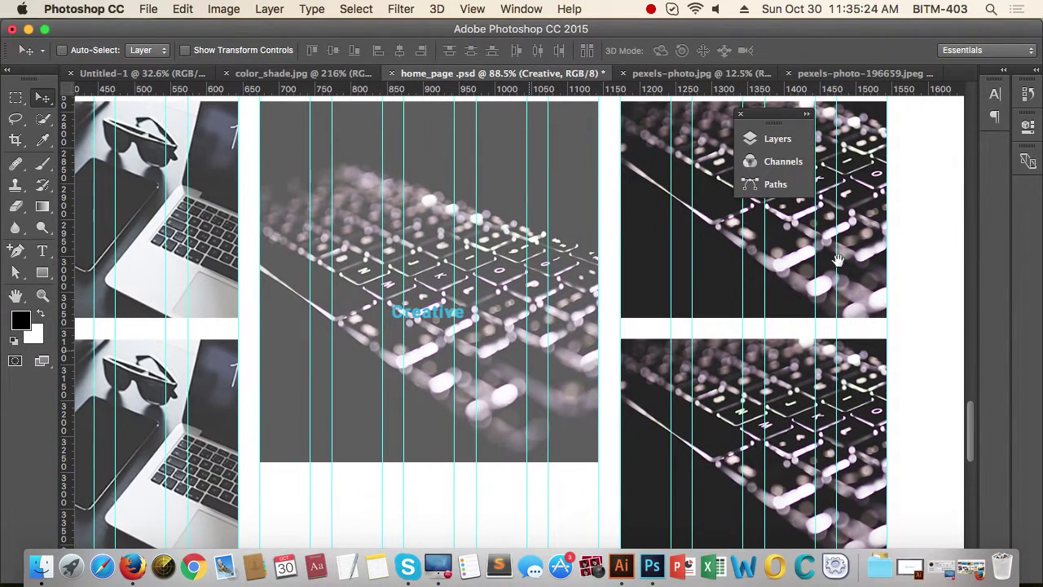
pyautogui.click(809, 138)
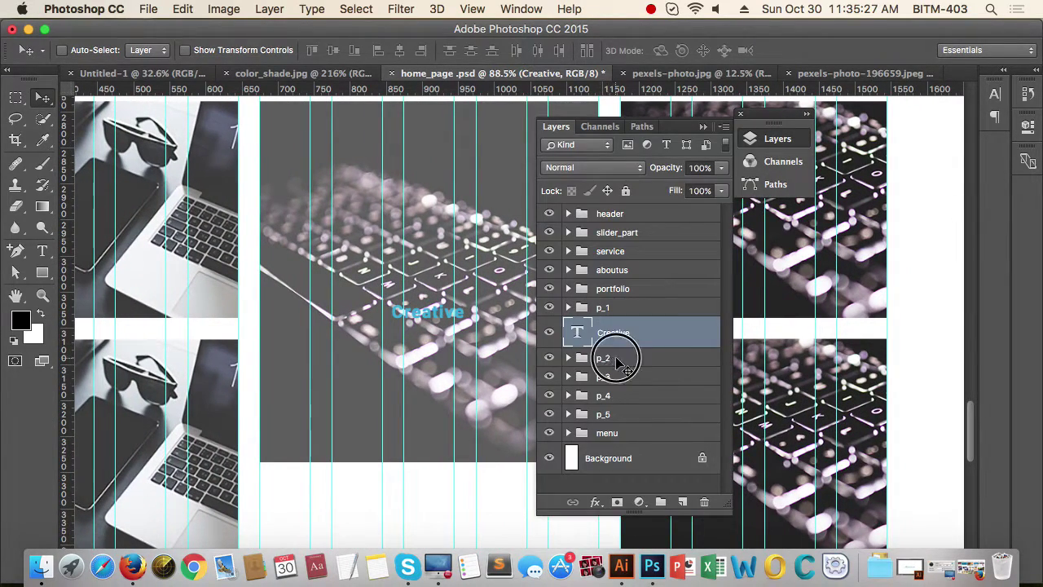
pyautogui.click(617, 361)
pyautogui.click(568, 358)
pyautogui.click(626, 383)
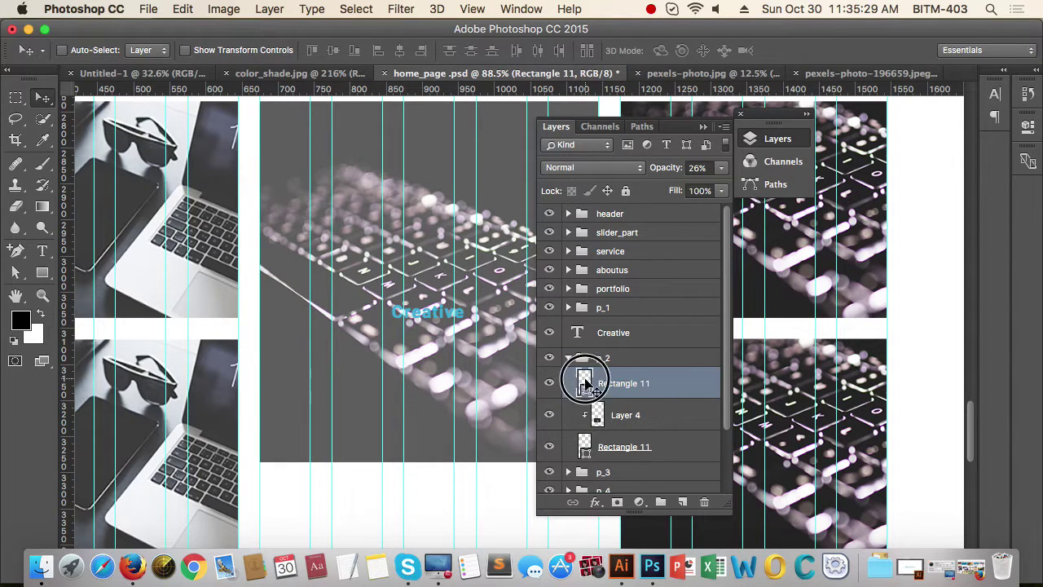
pyautogui.doubleClick(585, 383)
pyautogui.moveTo(521, 228); pyautogui.dragTo(471, 270)
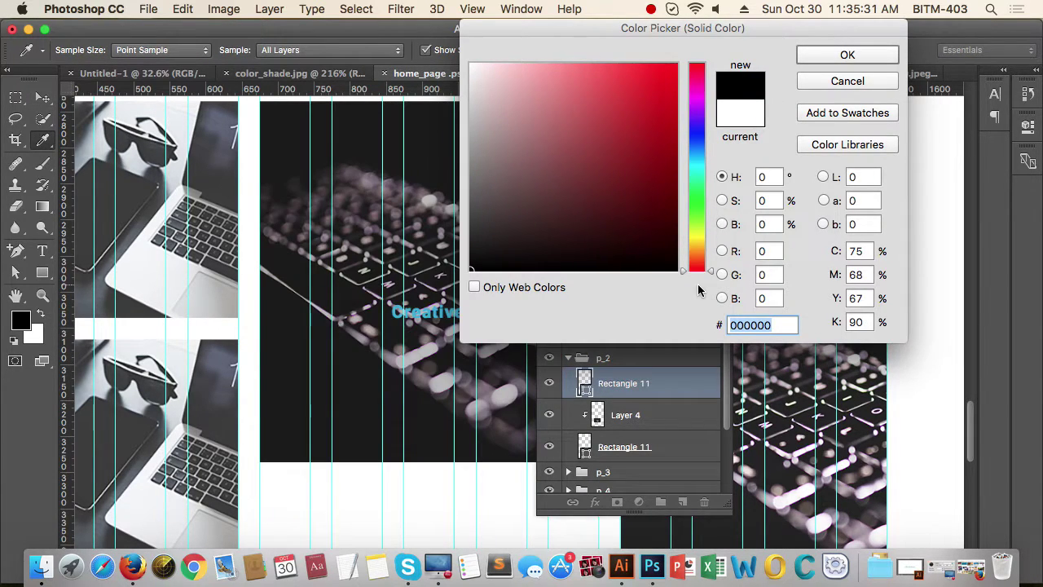
pyautogui.click(847, 55)
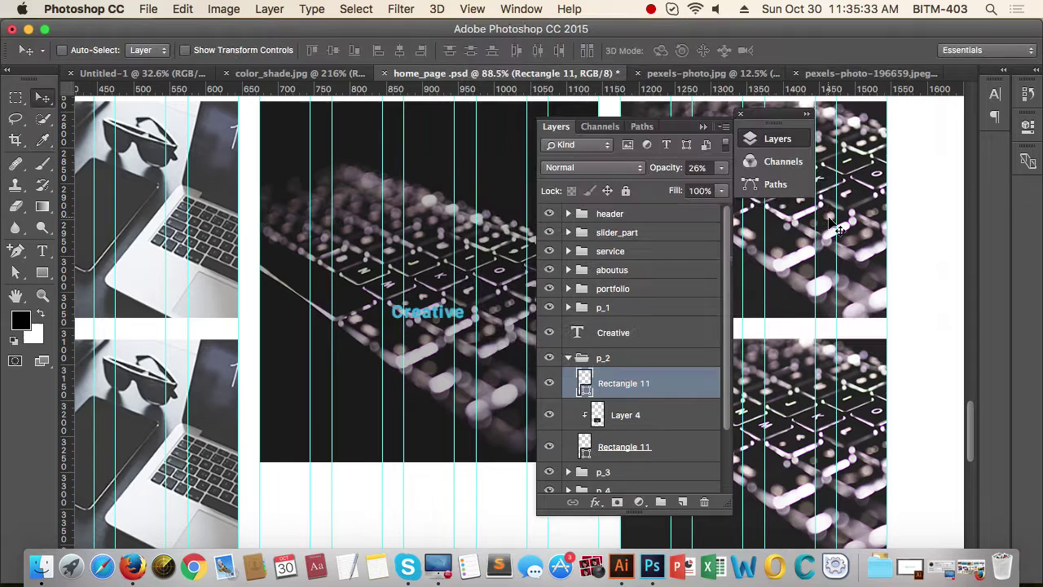
# Step: Set the layer opacity of the black overlay rectangle in p_2 to 54%
pyautogui.click(720, 168)
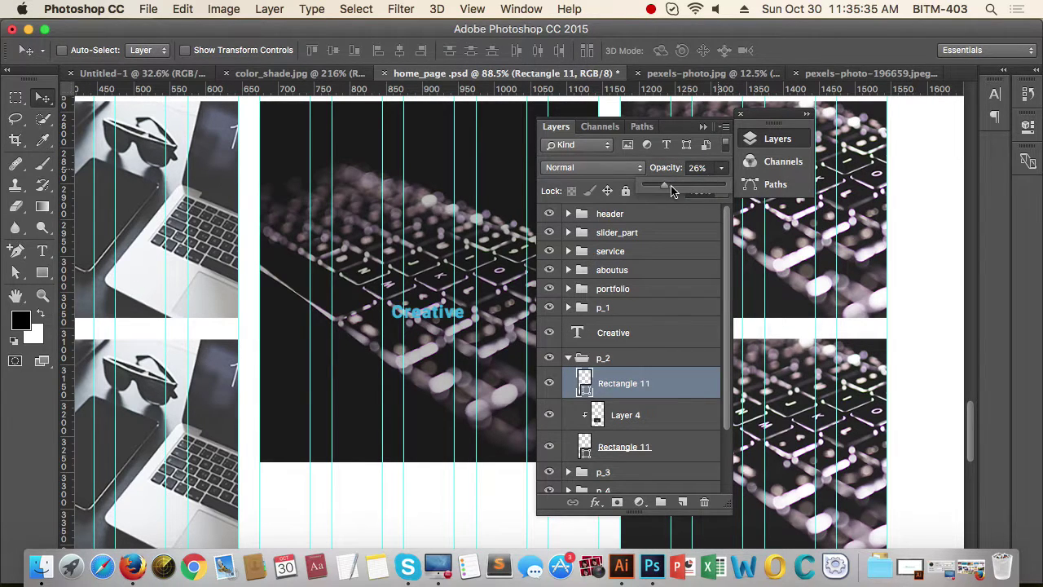
pyautogui.moveTo(672, 190); pyautogui.dragTo(686, 190)
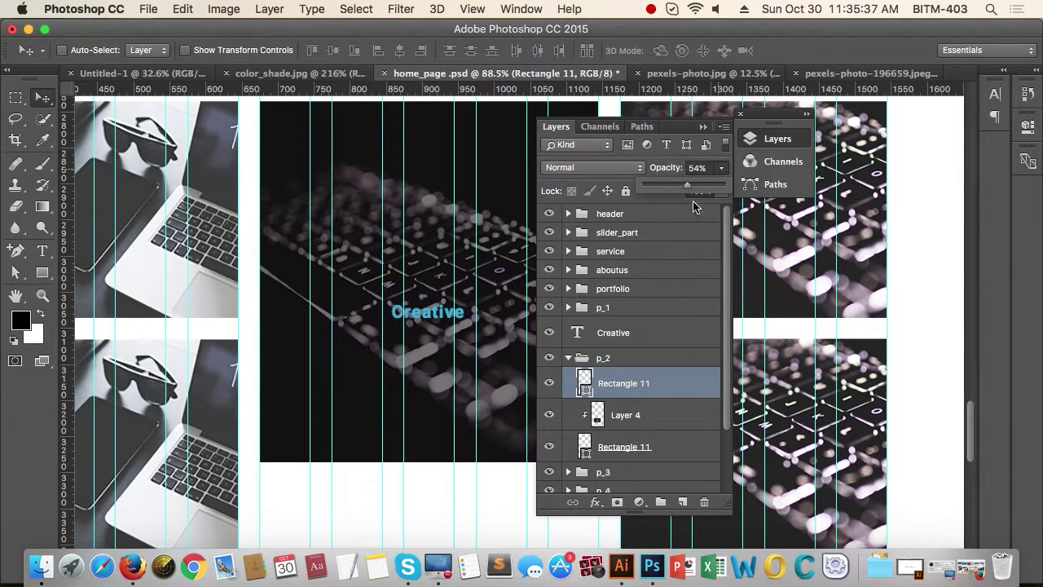
pyautogui.click(703, 127)
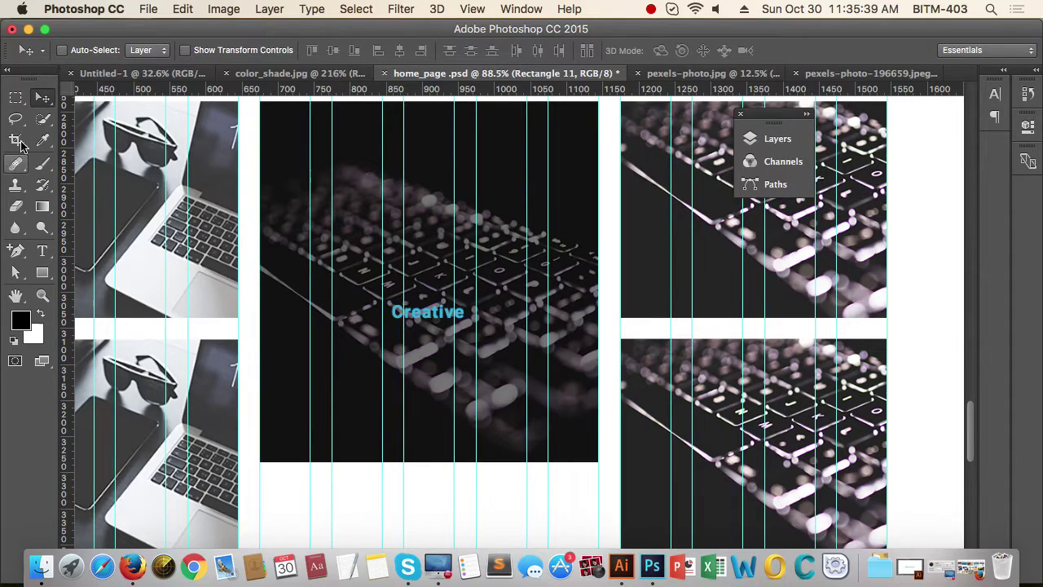
# Step: Enlarge the "Creative" text on the middle keyboard tile to 36 pt
pyautogui.moveTo(491, 351); pyautogui.dragTo(483, 378)
pyautogui.press('t')
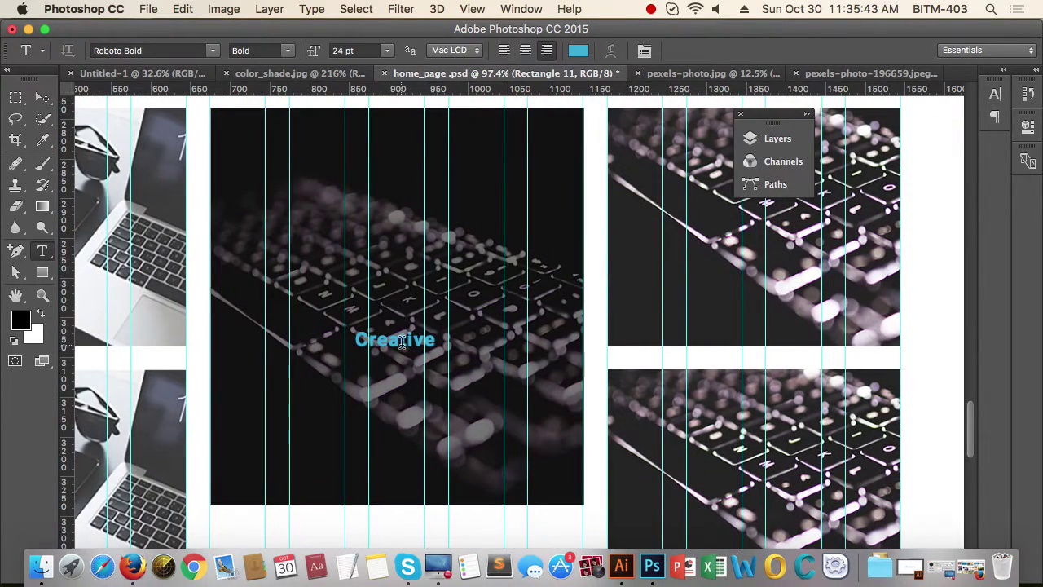
pyautogui.doubleClick(402, 342)
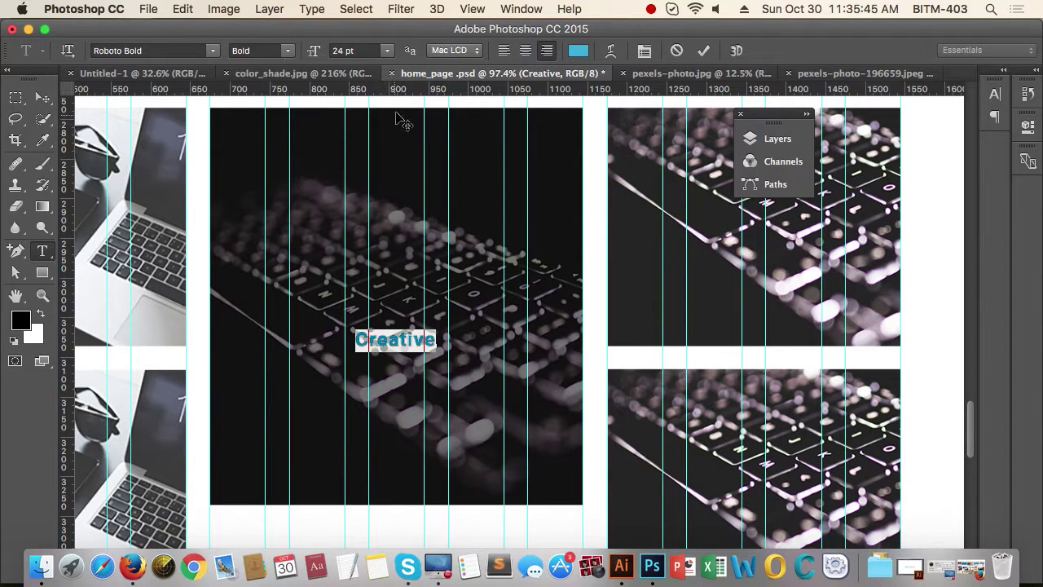
pyautogui.click(387, 51)
pyautogui.click(375, 209)
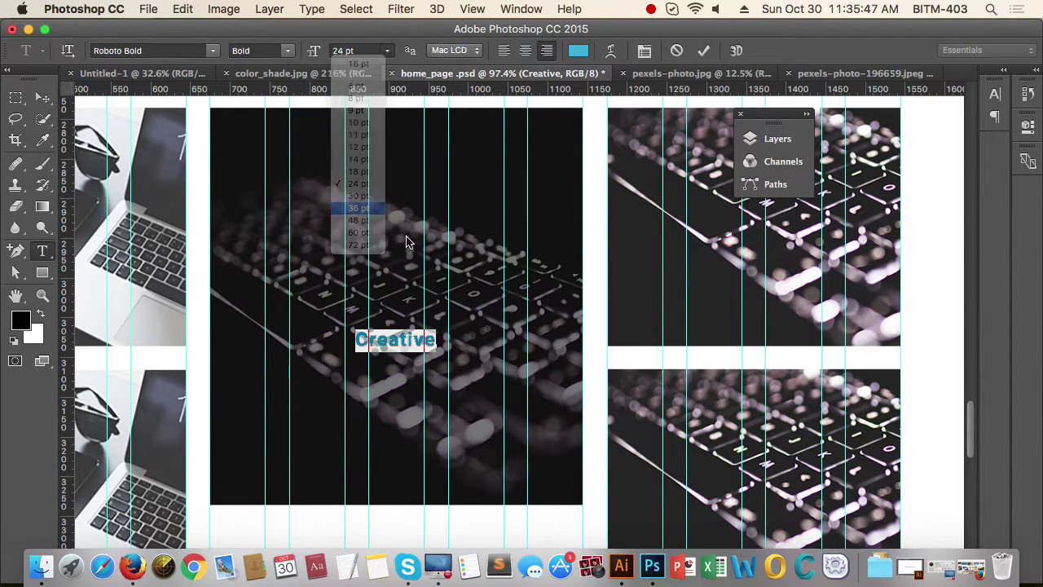
pyautogui.click(42, 97)
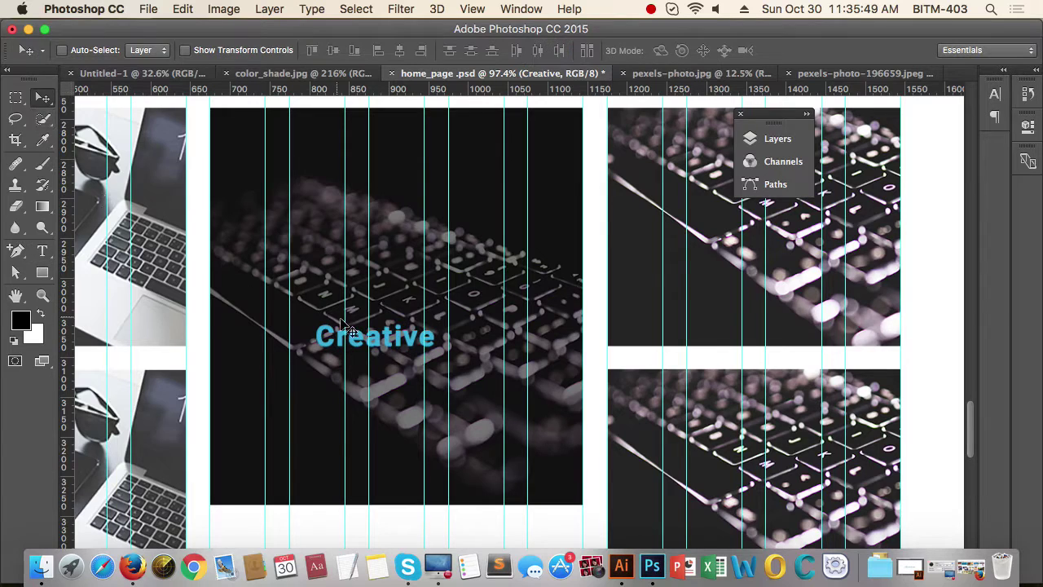
# Step: Move the "Creative" text up and toward the centre of the middle keyboard tile
pyautogui.moveTo(385, 351); pyautogui.dragTo(398, 300)
pyautogui.scroll(-5, 400, 337)
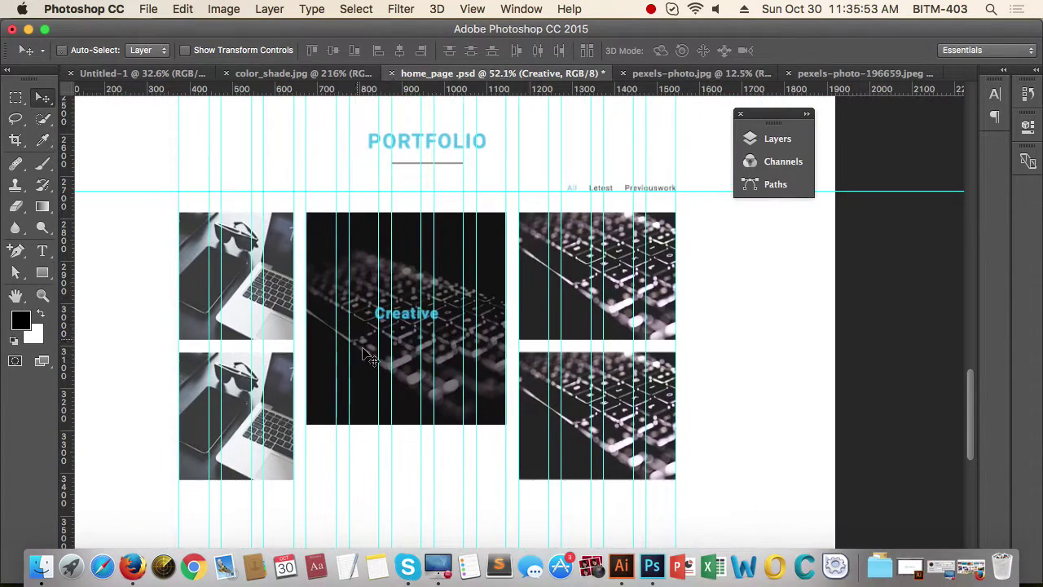
pyautogui.scroll(3, 367, 354)
pyautogui.scroll(-1, 430, 349)
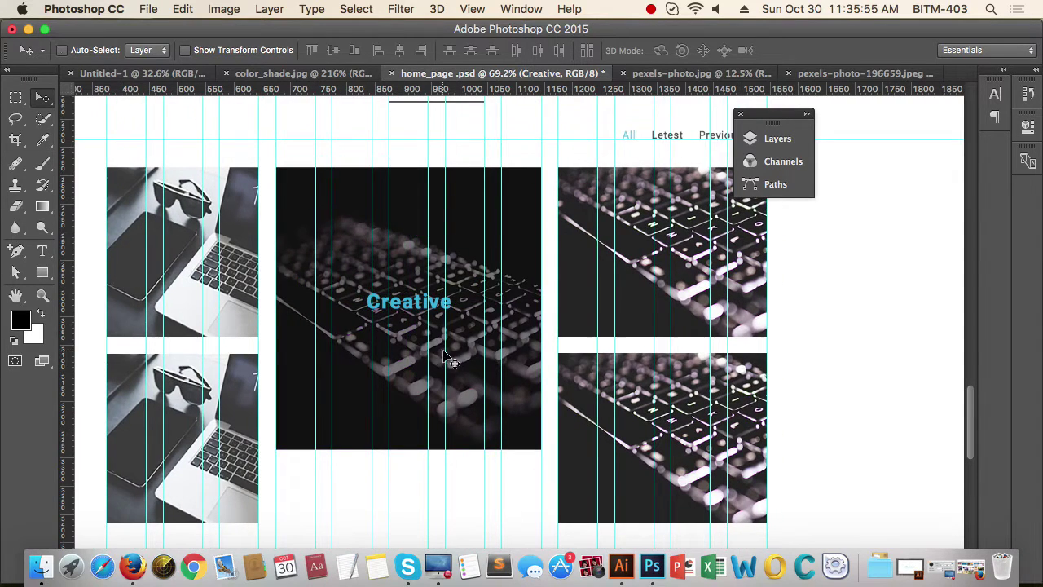
pyautogui.scroll(2, 446, 357)
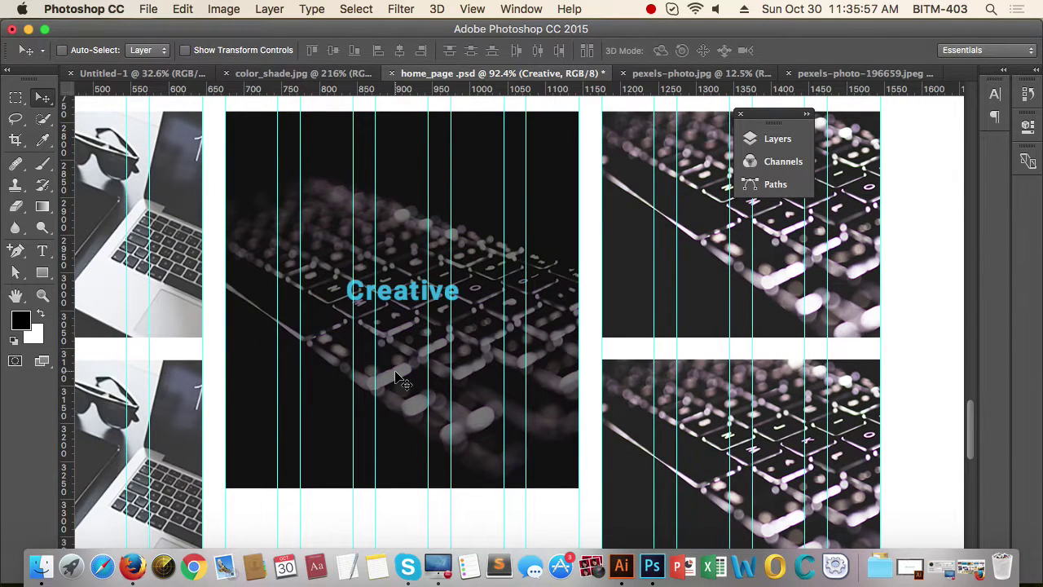
# Step: Add a 14 pt paragraph text box below "Creative" on the dark tile and fill it with Lorem Ipsum placeholder text
pyautogui.press('t')
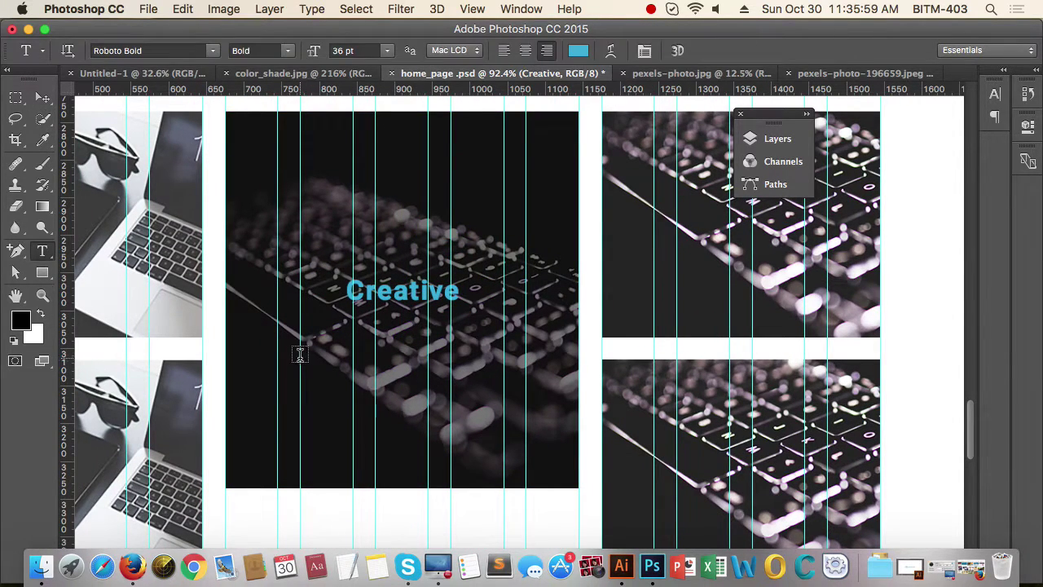
pyautogui.moveTo(301, 359); pyautogui.dragTo(502, 396)
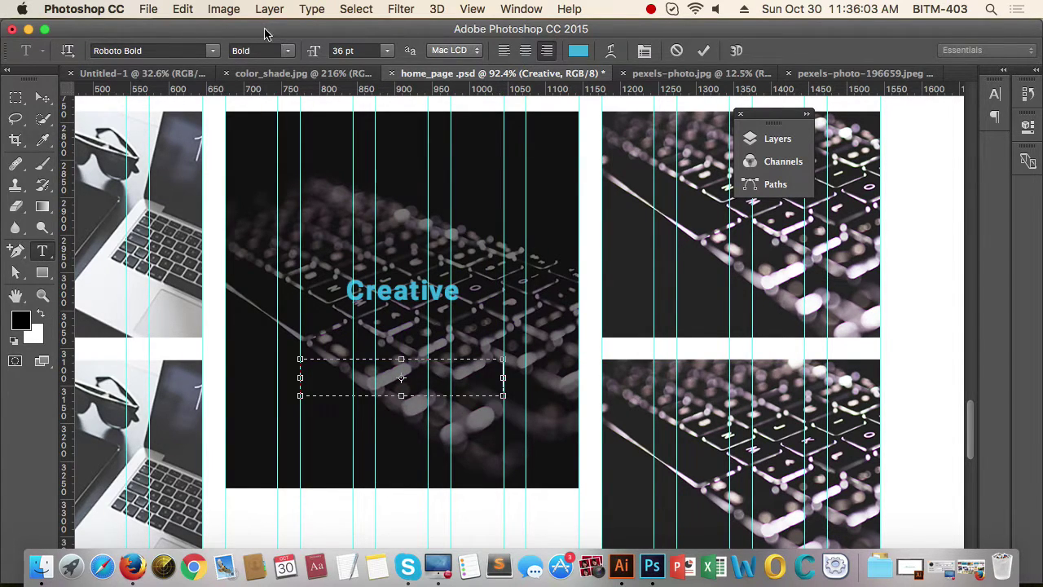
pyautogui.click(387, 51)
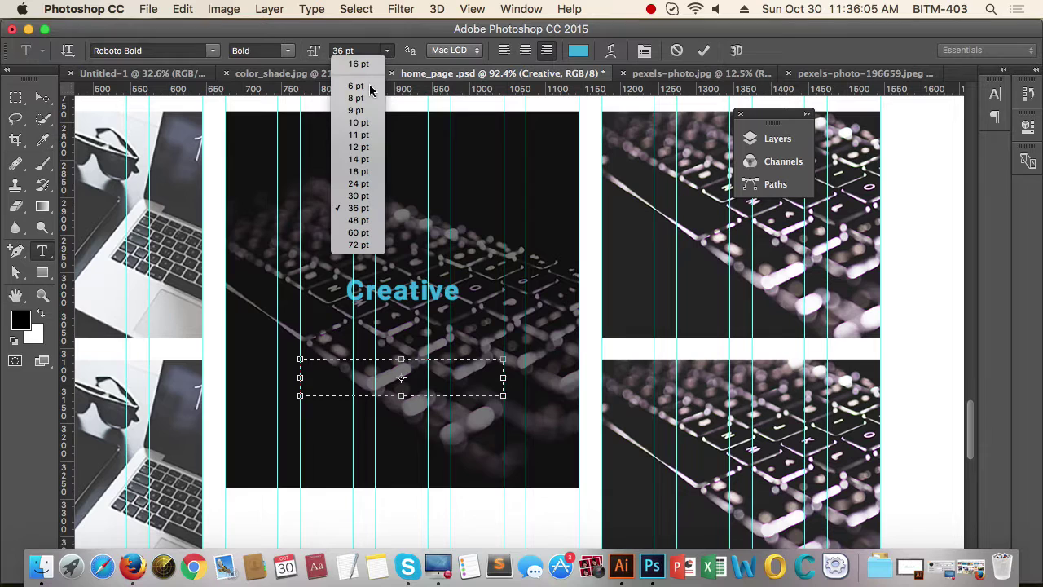
pyautogui.click(359, 160)
pyautogui.click(311, 9)
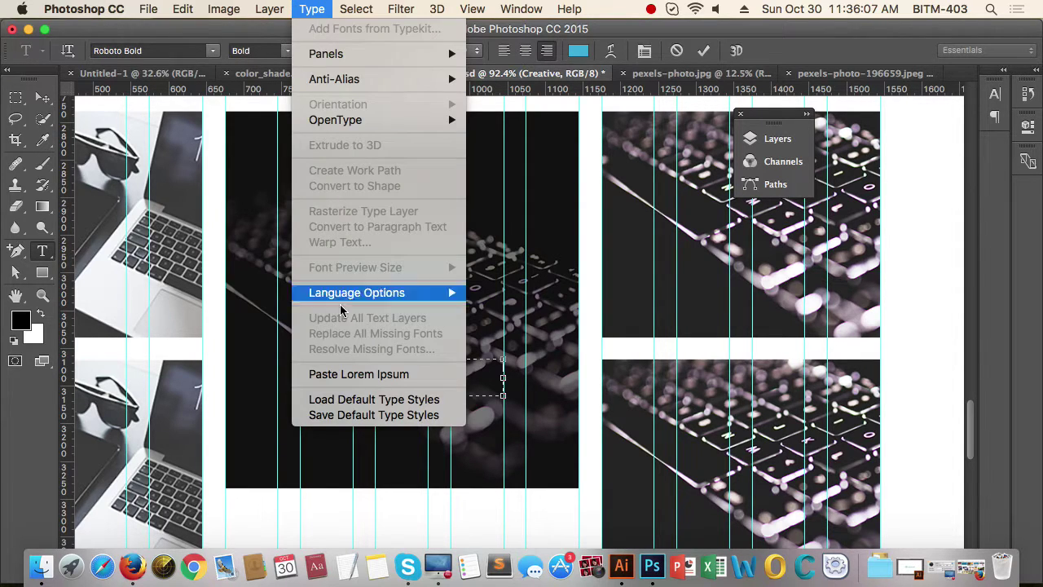
pyautogui.click(347, 375)
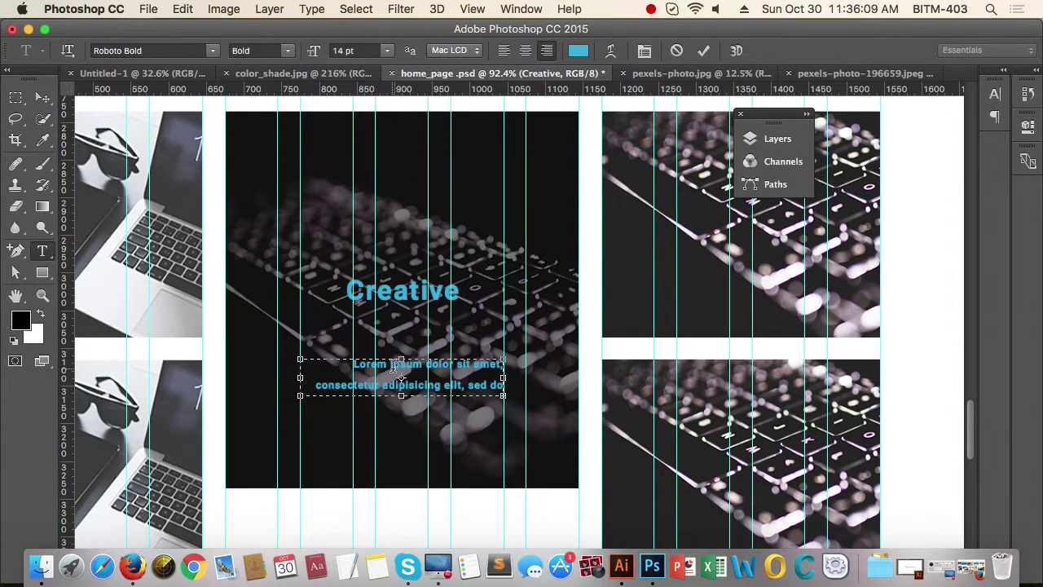
# Step: Centre-align the Lorem Ipsum paragraph and move it up to sit just below the "Creative" text
pyautogui.doubleClick(391, 366)
pyautogui.tripleClick(392, 367)
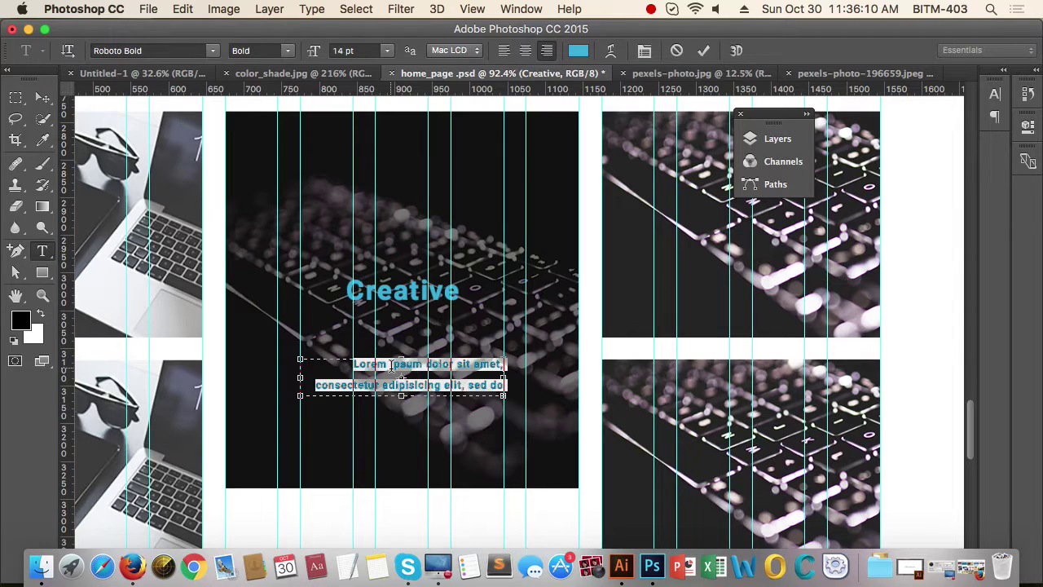
pyautogui.click(526, 50)
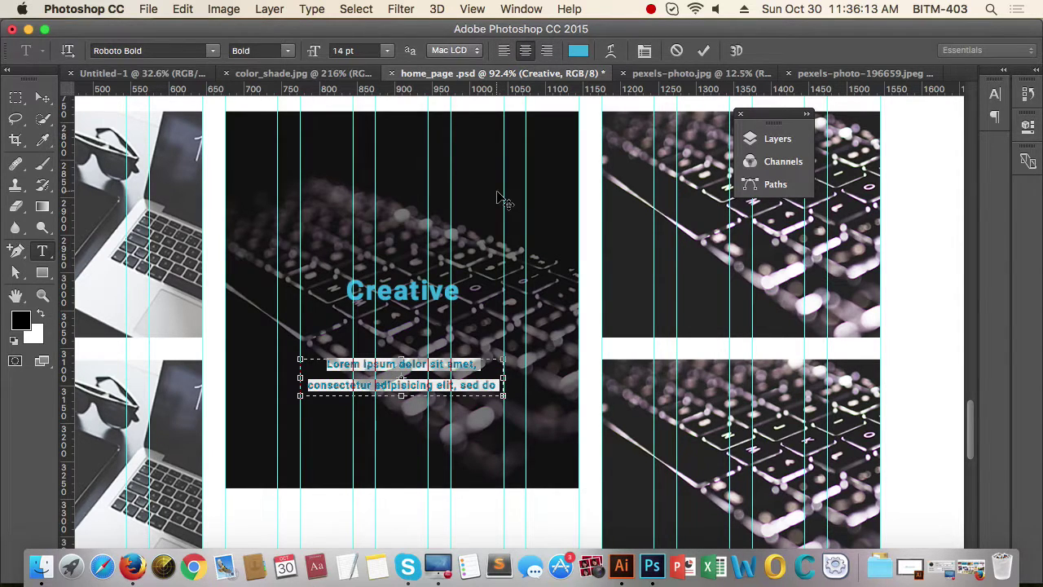
pyautogui.click(42, 97)
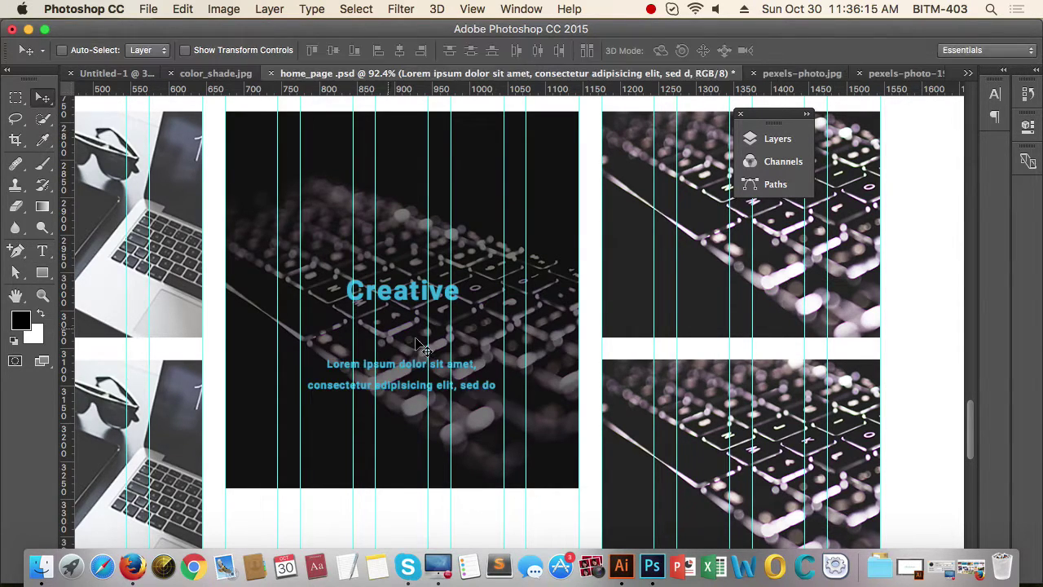
pyautogui.scroll(5, 438, 359)
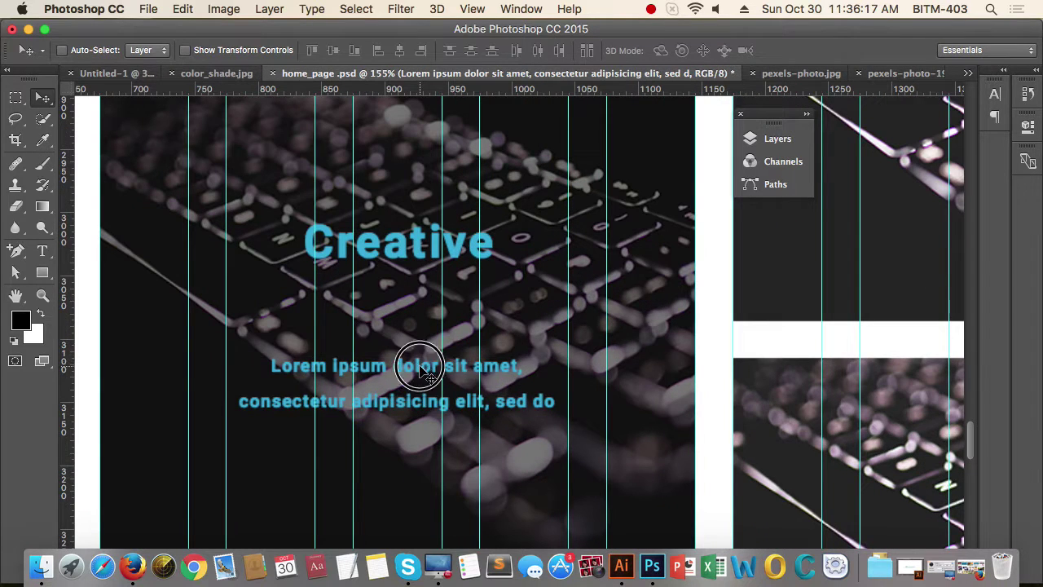
pyautogui.moveTo(424, 367); pyautogui.dragTo(428, 296)
# Step: Recolour the whole Lorem Ipsum paragraph on the middle tile white
pyautogui.press('t')
pyautogui.tripleClick(424, 297)
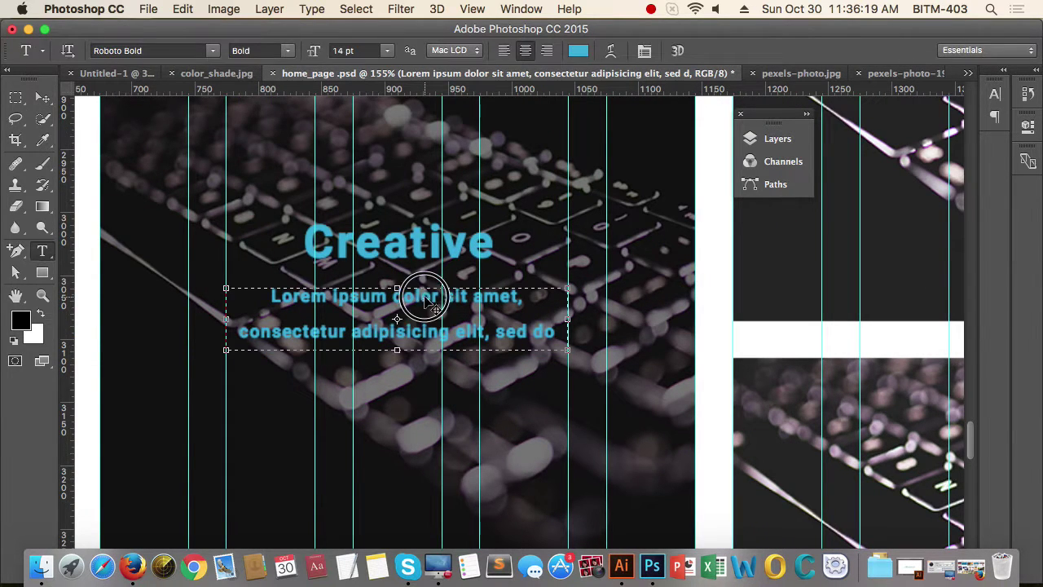
pyautogui.click(424, 296)
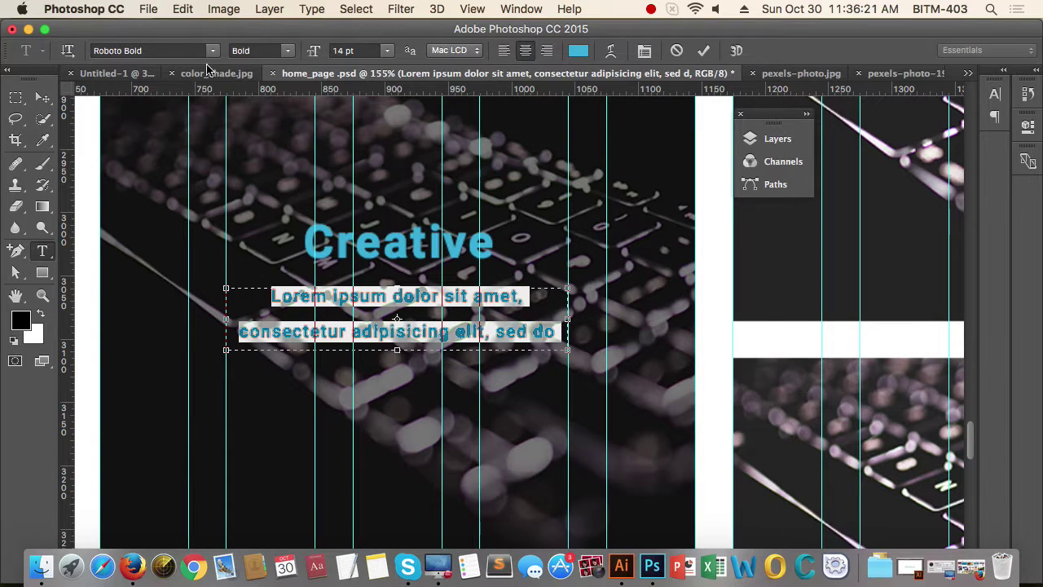
pyautogui.click(578, 52)
pyautogui.moveTo(481, 57)
pyautogui.mouseDown()
pyautogui.moveTo(471, 47)
pyautogui.moveTo(469, 57)
pyautogui.mouseUp()
pyautogui.click(835, 57)
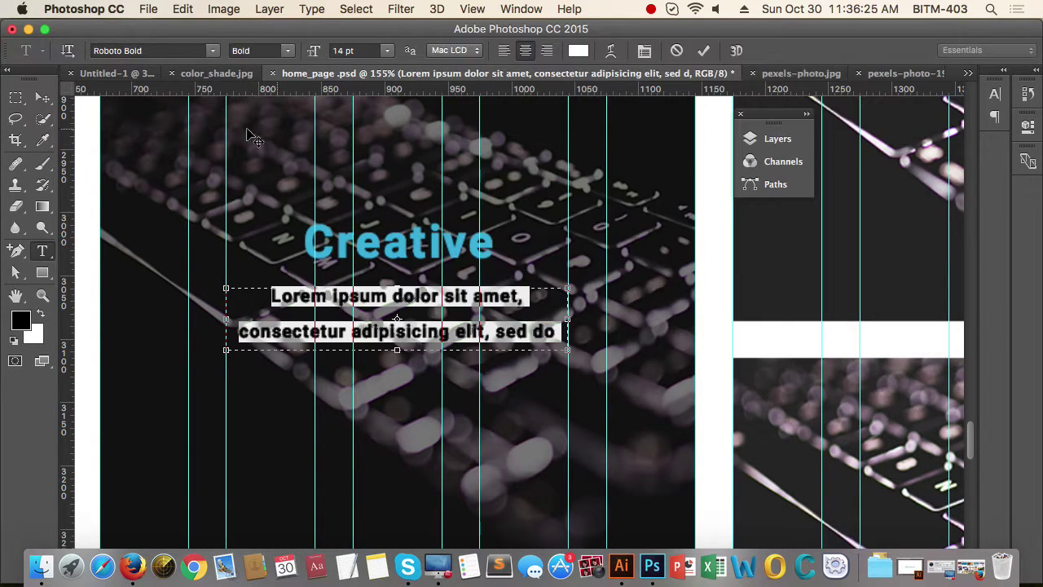
pyautogui.click(45, 103)
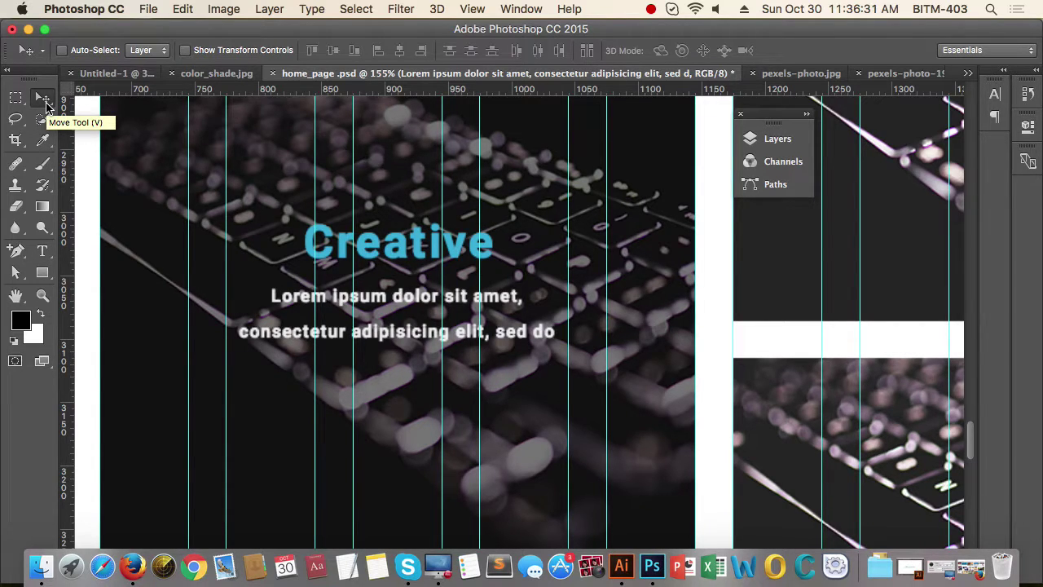
# Step: Move the Lorem Ipsum text layer into the p_2 group above its overlay Rectangle 11
pyautogui.scroll(-10, 384, 233)
pyautogui.scroll(3, 361, 437)
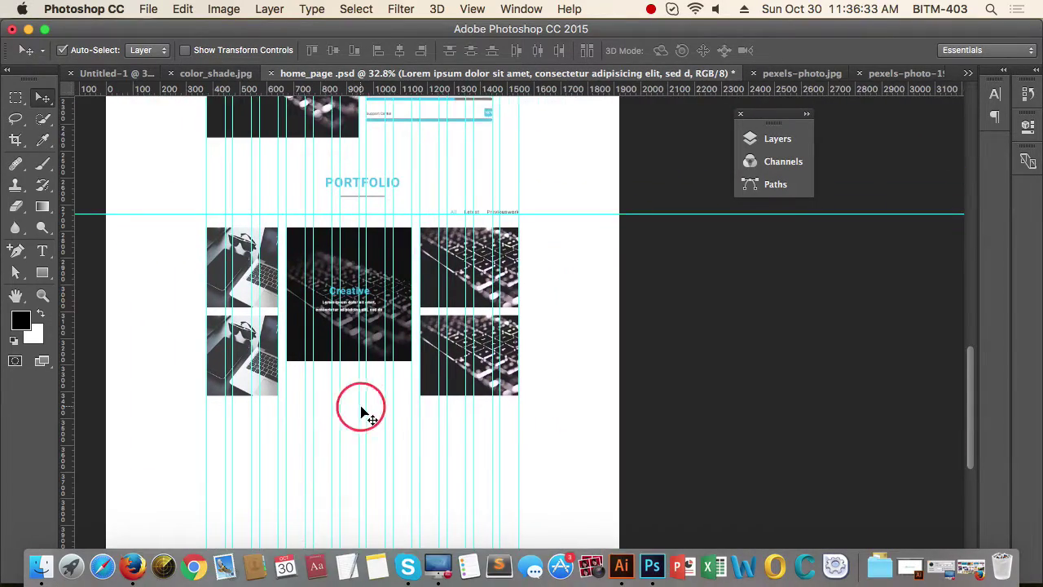
pyautogui.scroll(2, 361, 411)
pyautogui.scroll(-2, 342, 436)
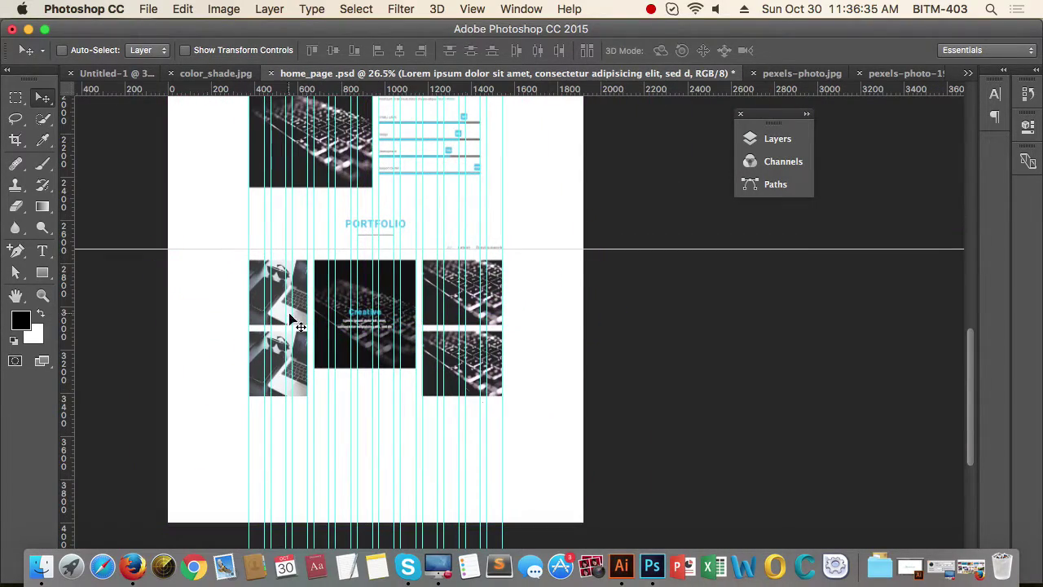
pyautogui.scroll(-4, 468, 326)
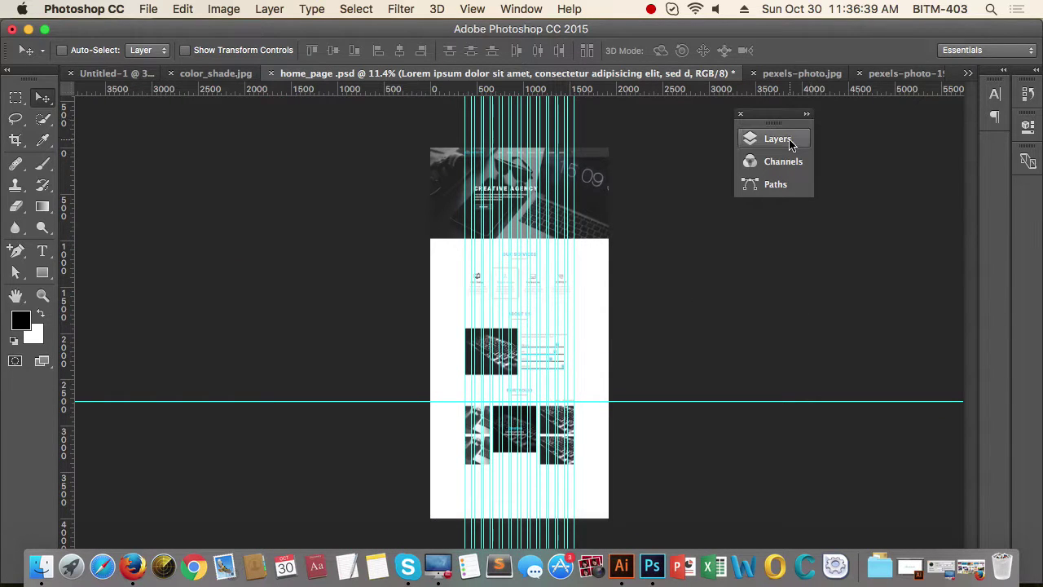
pyautogui.click(781, 140)
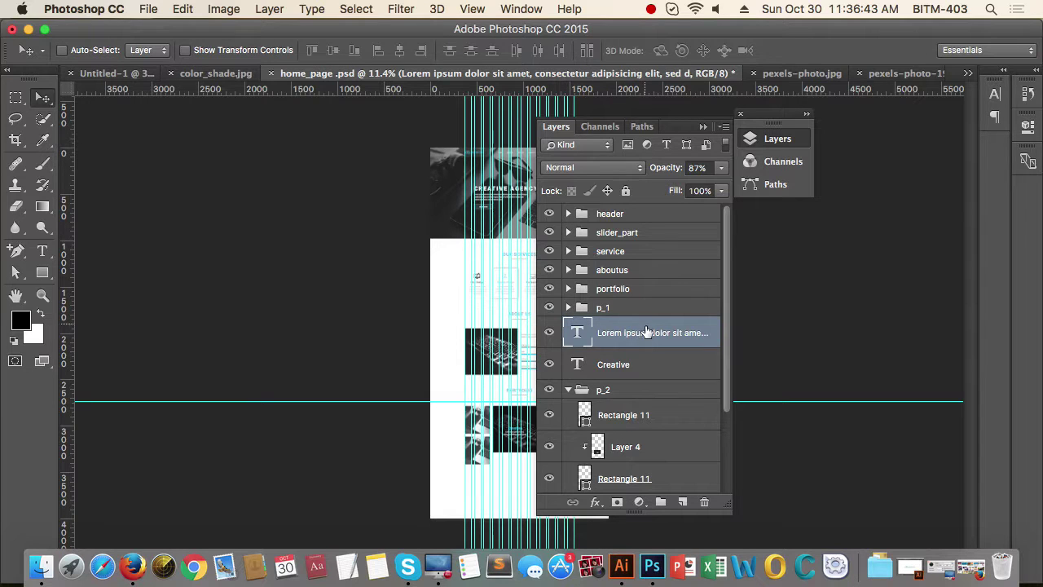
pyautogui.moveTo(646, 341); pyautogui.dragTo(611, 361)
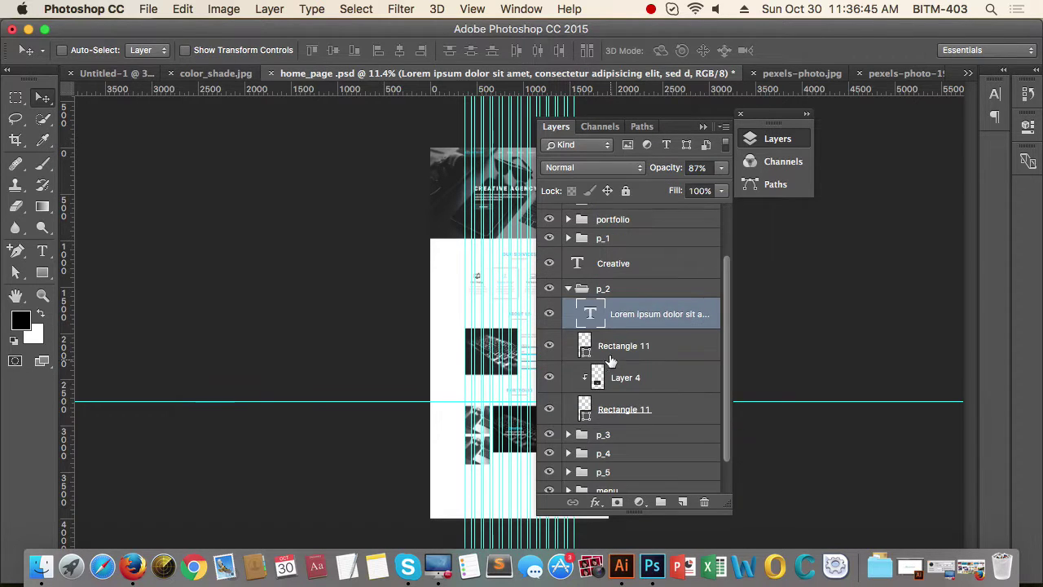
pyautogui.click(569, 289)
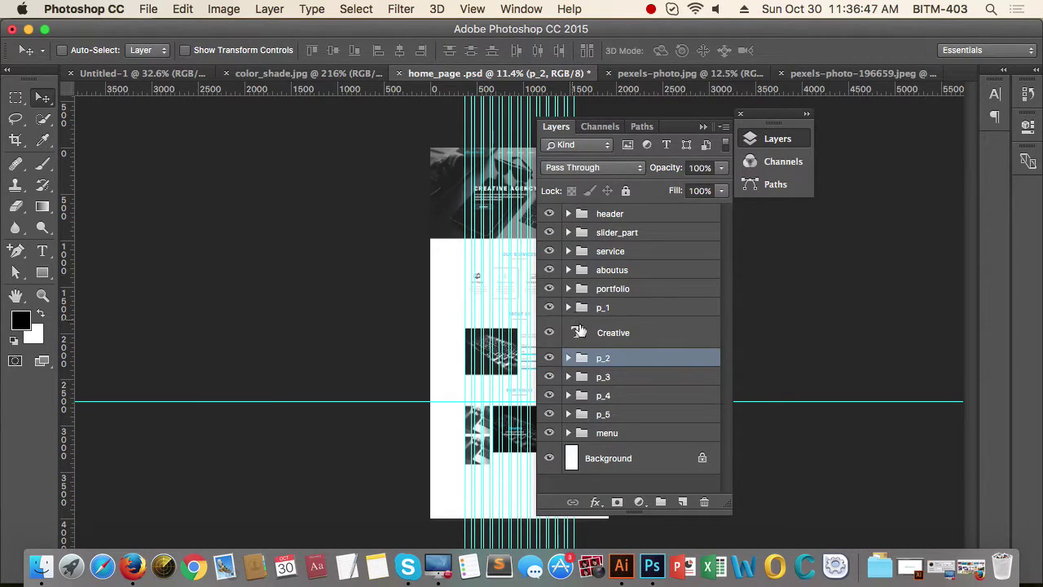
# Step: Move the "Creative" text layer to the top of the p_2 group and collapse the group
pyautogui.click(640, 334)
pyautogui.click(568, 358)
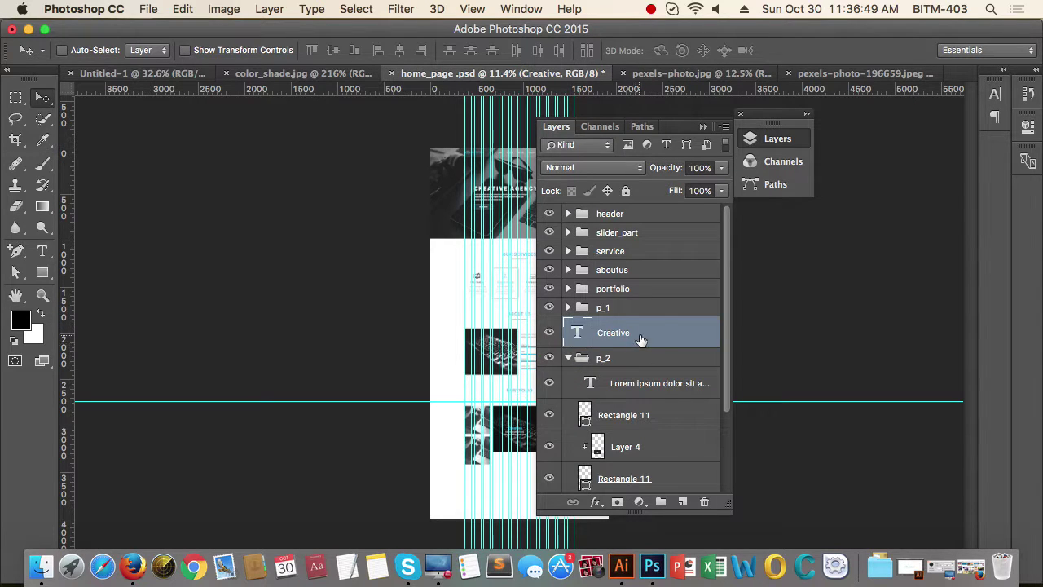
pyautogui.moveTo(641, 339); pyautogui.dragTo(633, 369)
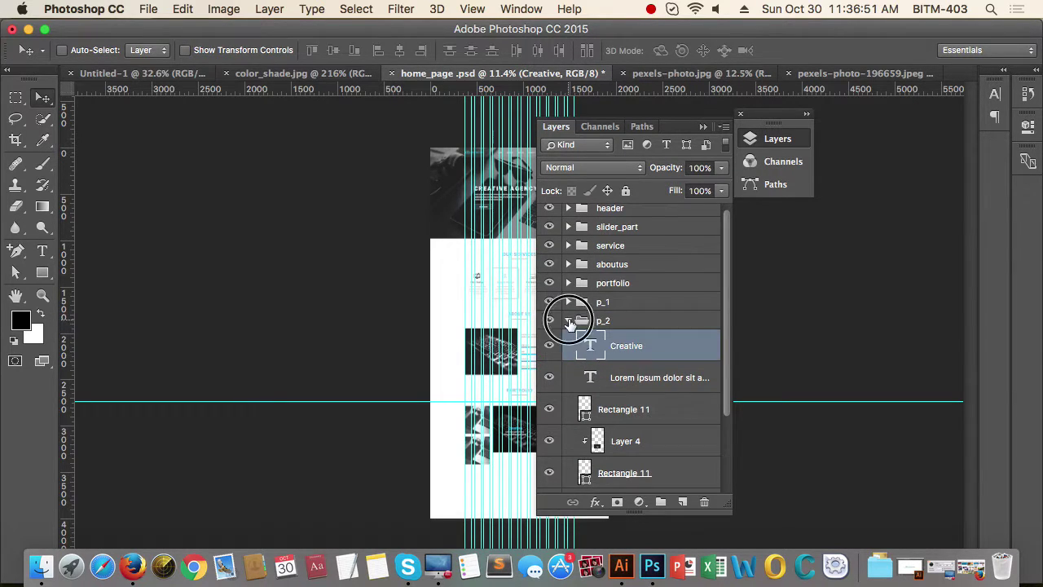
pyautogui.click(568, 320)
# Step: Move the menu group up in the layer stack so it sits between portfolio and p_1
pyautogui.keyDown('shift'); pyautogui.click(629, 308); pyautogui.keyUp('shift')
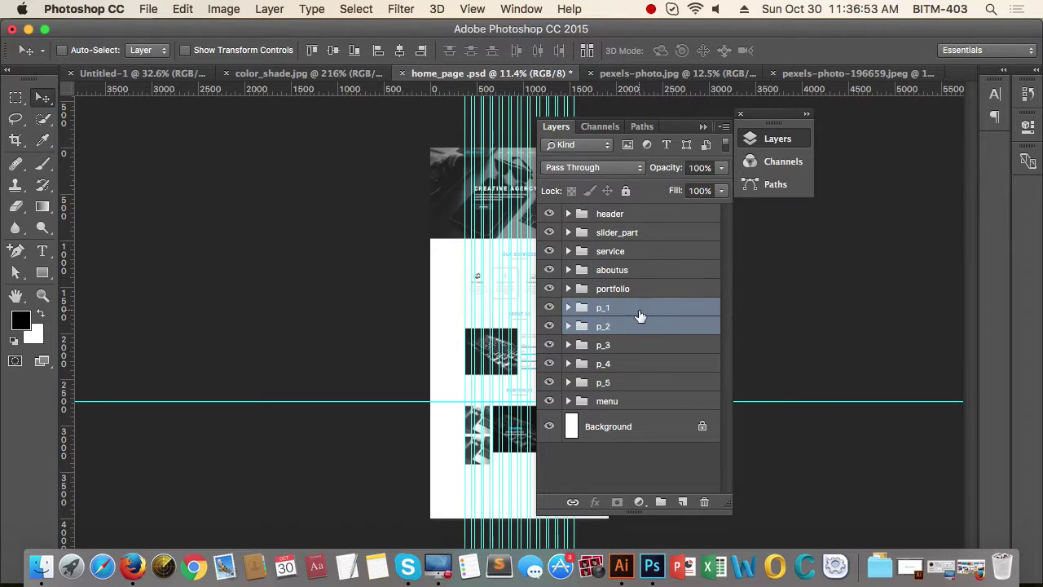
pyautogui.click(644, 401)
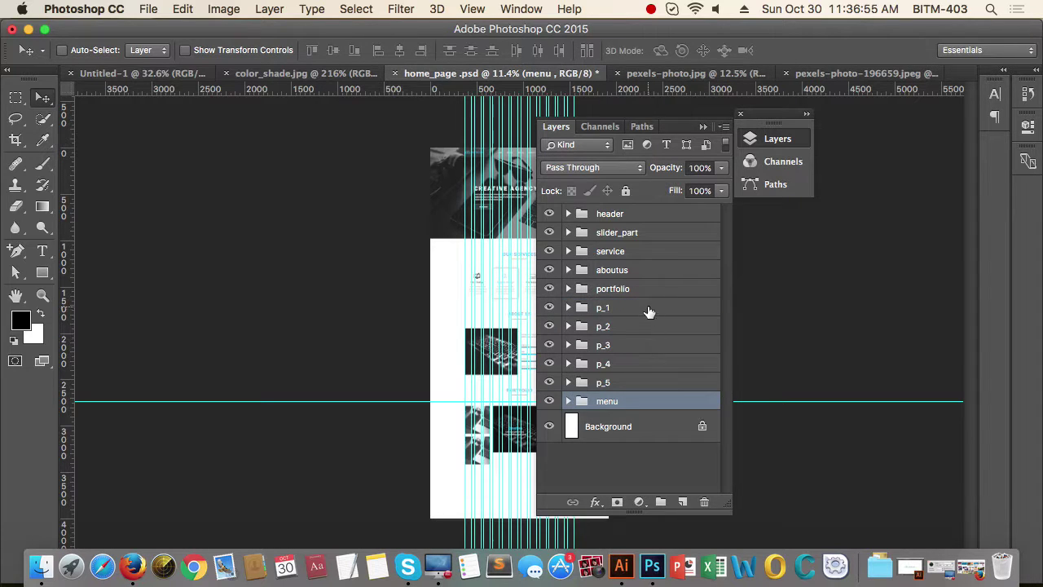
pyautogui.moveTo(640, 410); pyautogui.dragTo(657, 290)
# Step: Group the layer groups from portfolio through p_5 together and name the new group "protfolio"
pyautogui.click(657, 290)
pyautogui.keyDown('shift'); pyautogui.click(642, 401); pyautogui.keyUp('shift')
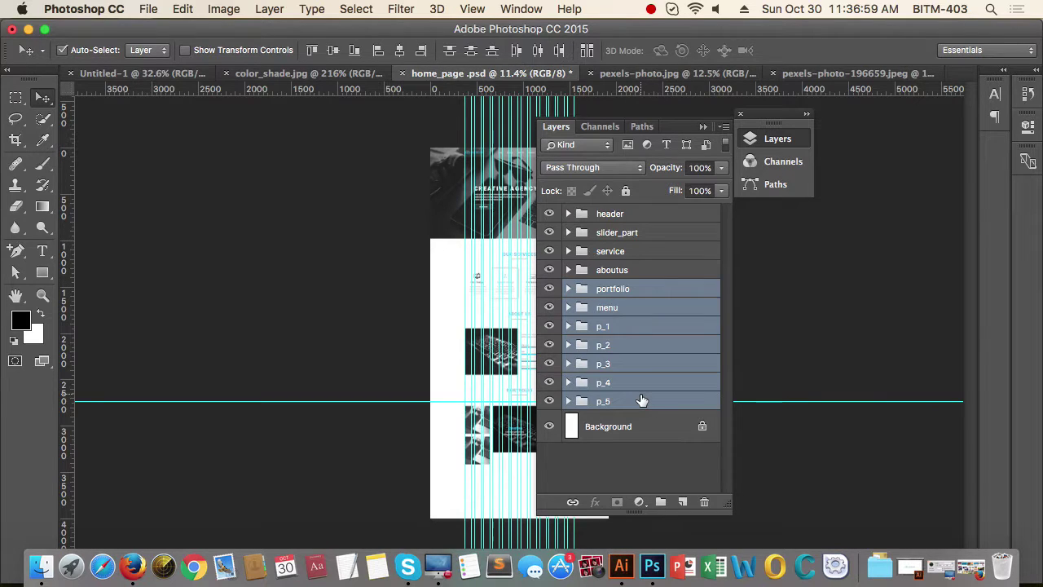
pyautogui.press('super+g')
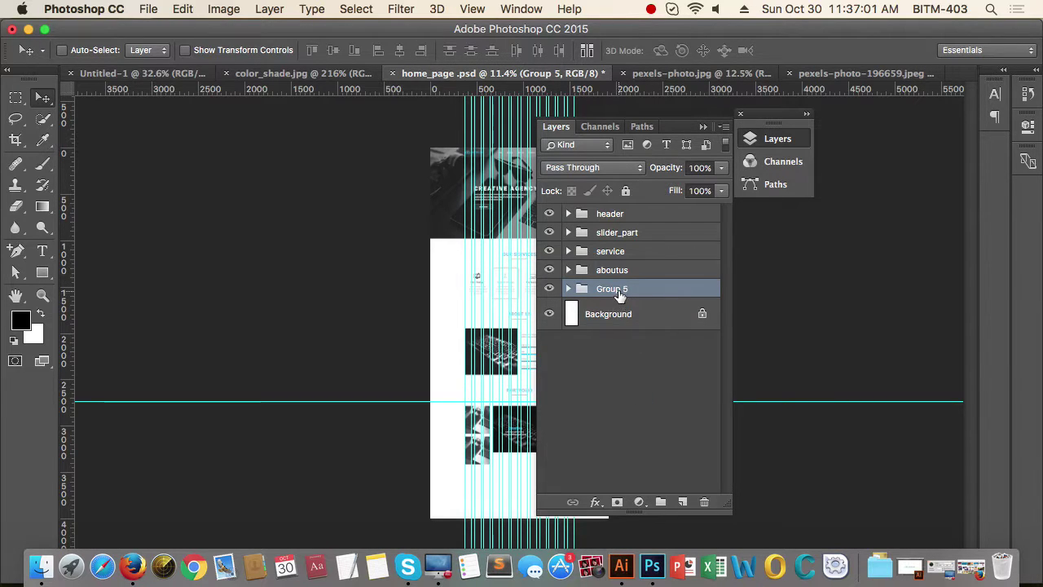
pyautogui.doubleClick(612, 289)
pyautogui.write('protfolio')
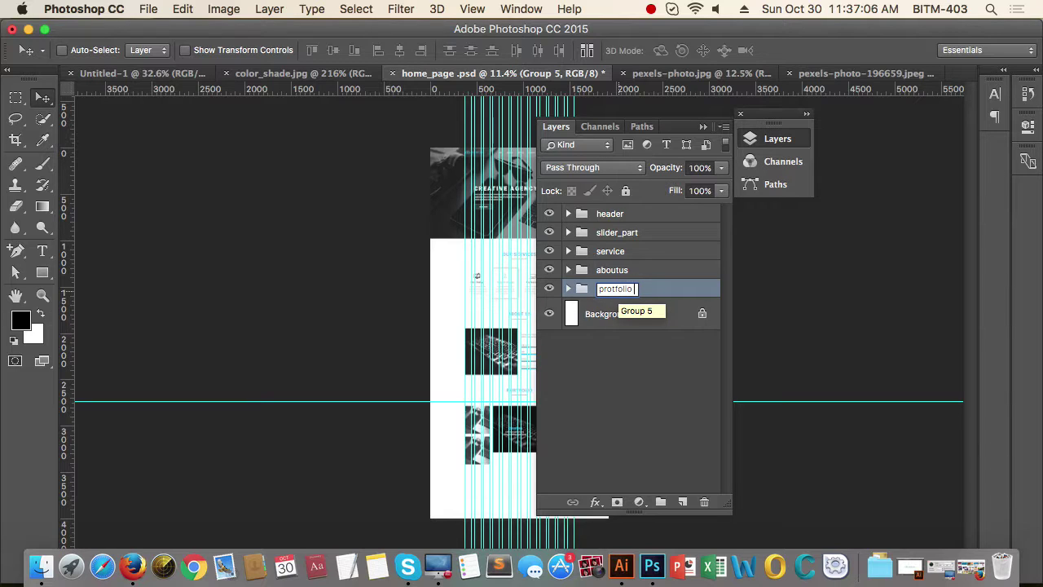
pyautogui.press('Return')
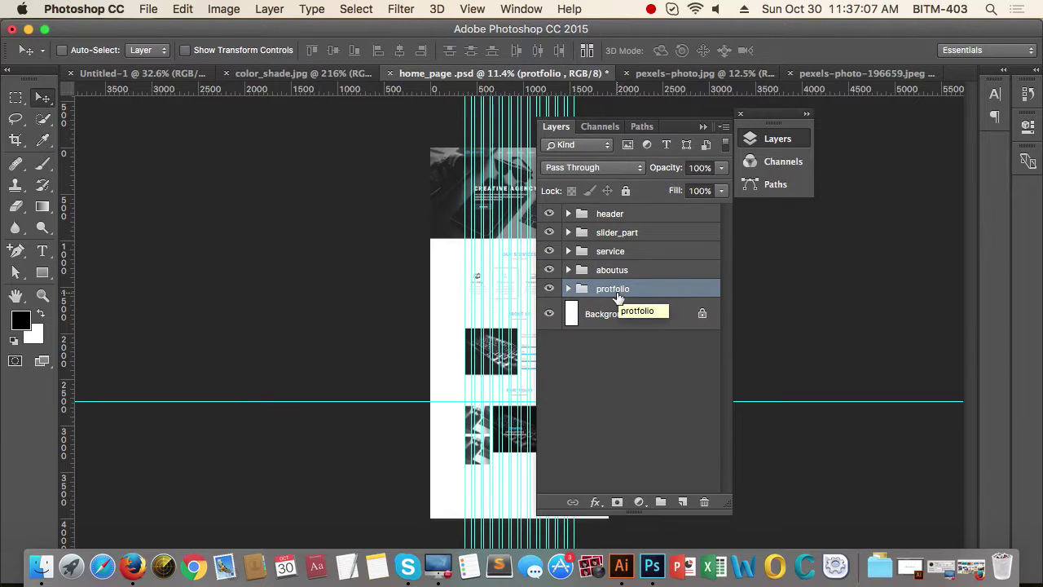
# Step: Review the page layout from the services section down through the finished portfolio tiles
pyautogui.moveTo(448, 356); pyautogui.dragTo(430, 357)
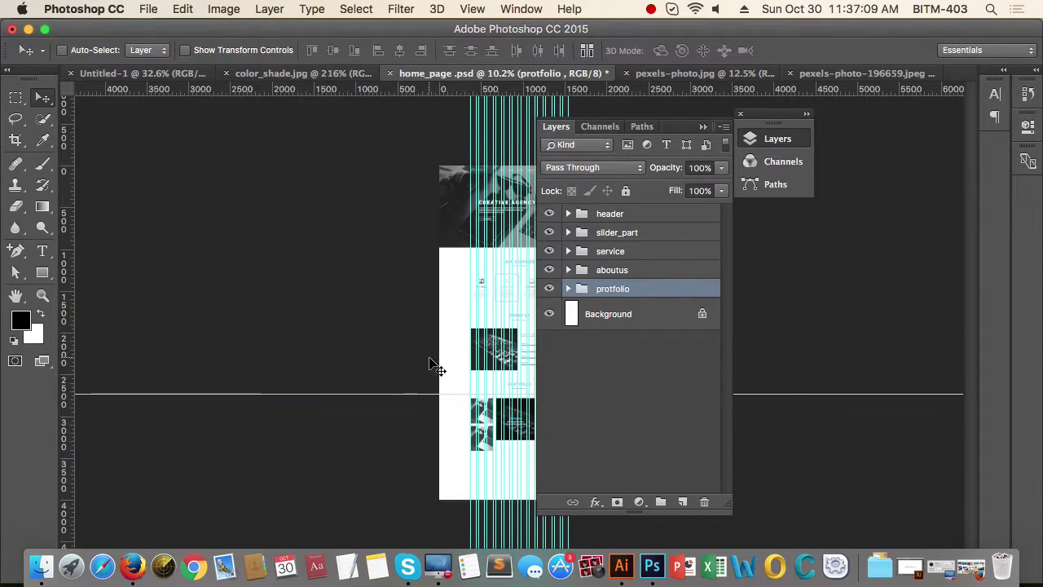
pyautogui.moveTo(457, 321); pyautogui.dragTo(295, 328)
pyautogui.moveTo(459, 364); pyautogui.dragTo(304, 344)
pyautogui.moveTo(442, 385); pyautogui.dragTo(546, 379)
pyautogui.moveTo(477, 352); pyautogui.dragTo(294, 350)
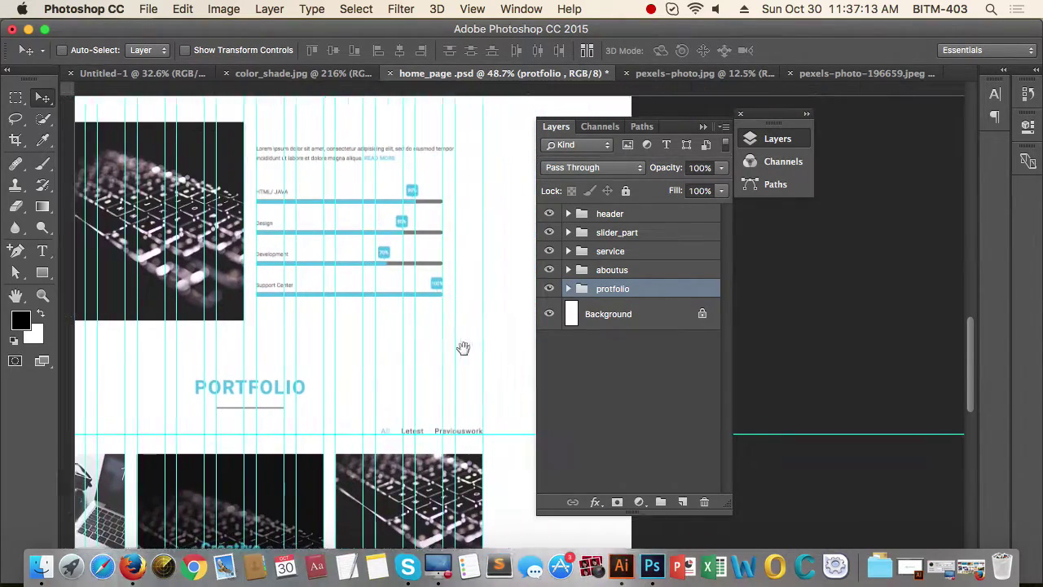
pyautogui.moveTo(428, 350); pyautogui.dragTo(393, 350)
pyautogui.moveTo(493, 305); pyautogui.dragTo(500, 378)
pyautogui.moveTo(485, 284); pyautogui.dragTo(443, 299)
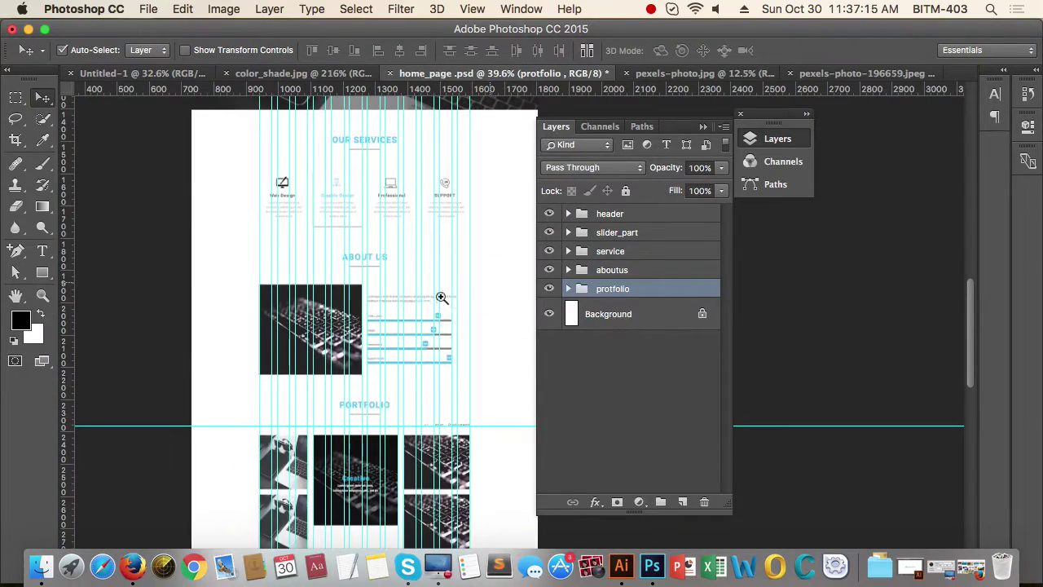
pyautogui.moveTo(493, 251); pyautogui.dragTo(477, 451)
pyautogui.scroll(-10, 480, 456)
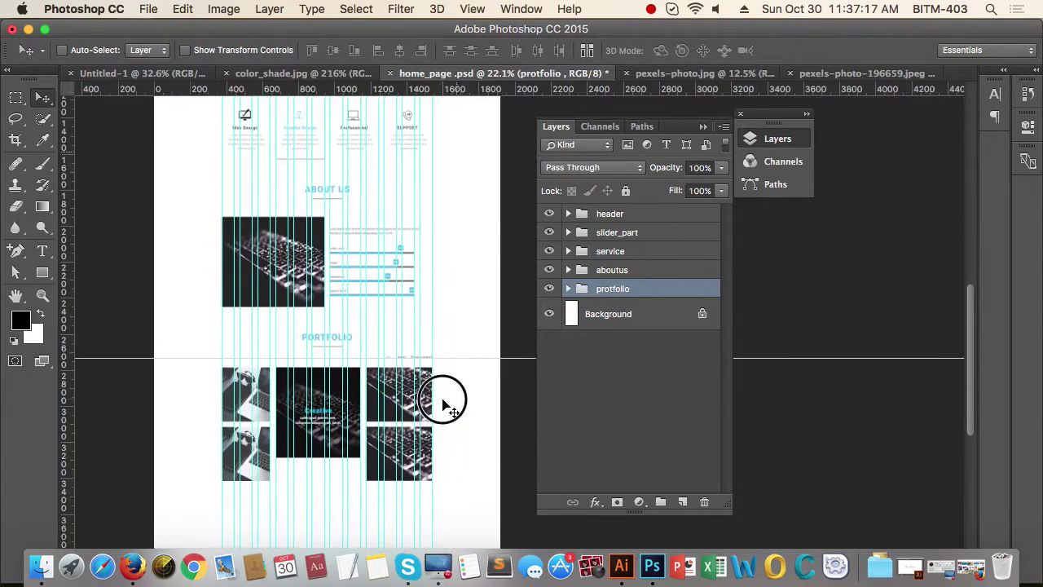
pyautogui.keyDown('super'); pyautogui.click(455, 371); pyautogui.keyUp('super')
pyautogui.moveTo(458, 371); pyautogui.dragTo(434, 371)
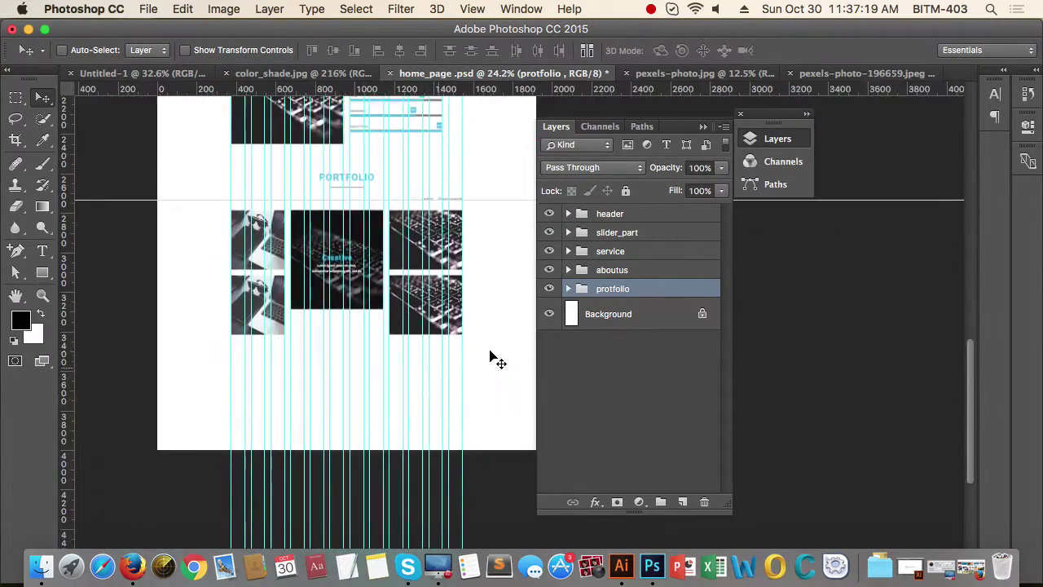
# Step: Extend the canvas height to 5000 pixels with the anchor at top centre, after moving the layers panel clear of the page
pyautogui.moveTo(671, 122); pyautogui.dragTo(778, 153)
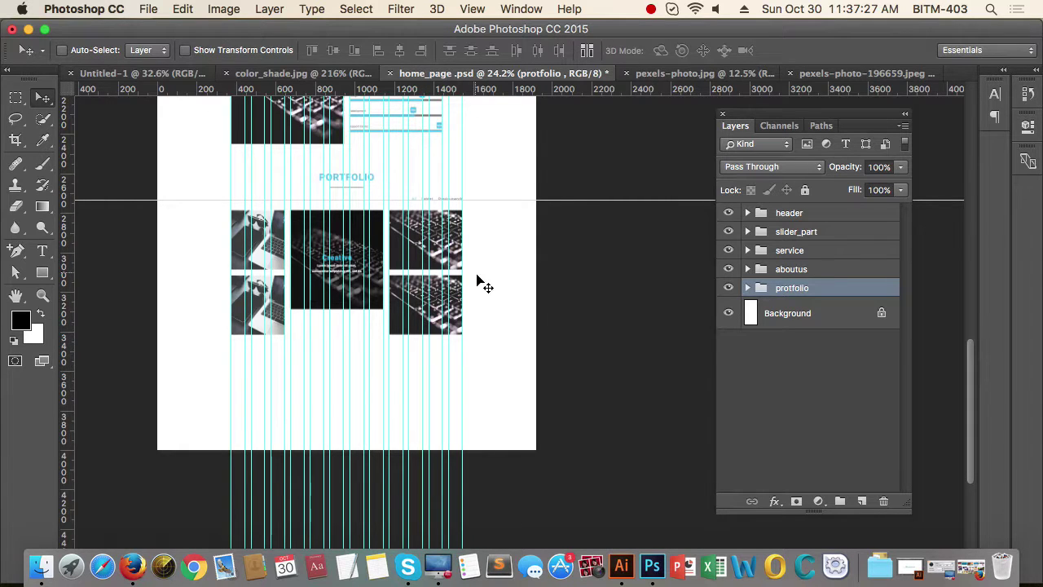
pyautogui.press('super')
pyautogui.press('alt+super+c')
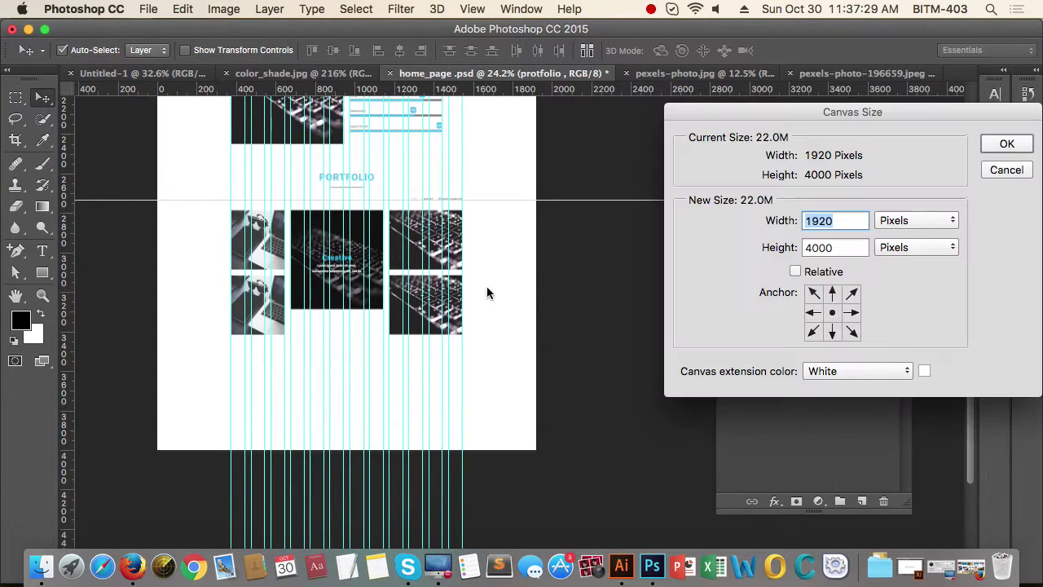
pyautogui.click(832, 295)
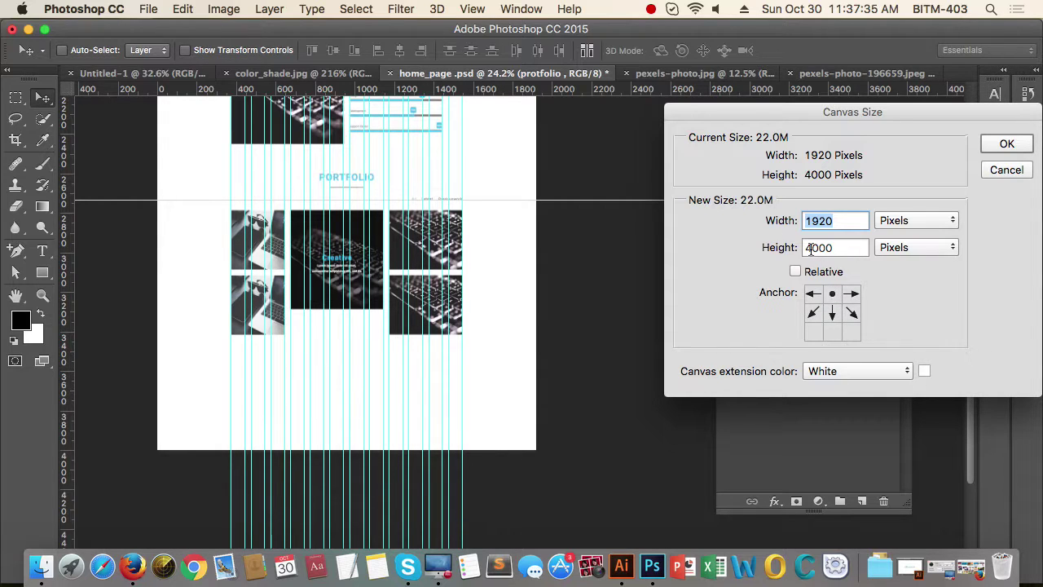
pyautogui.moveTo(810, 249); pyautogui.dragTo(782, 254)
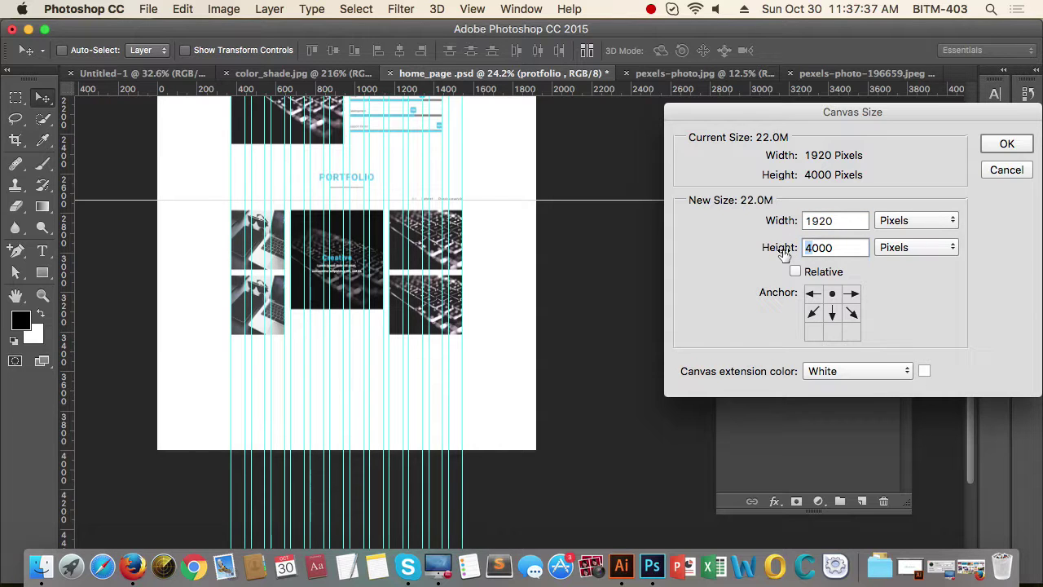
pyautogui.write('5')
pyautogui.press('Return')
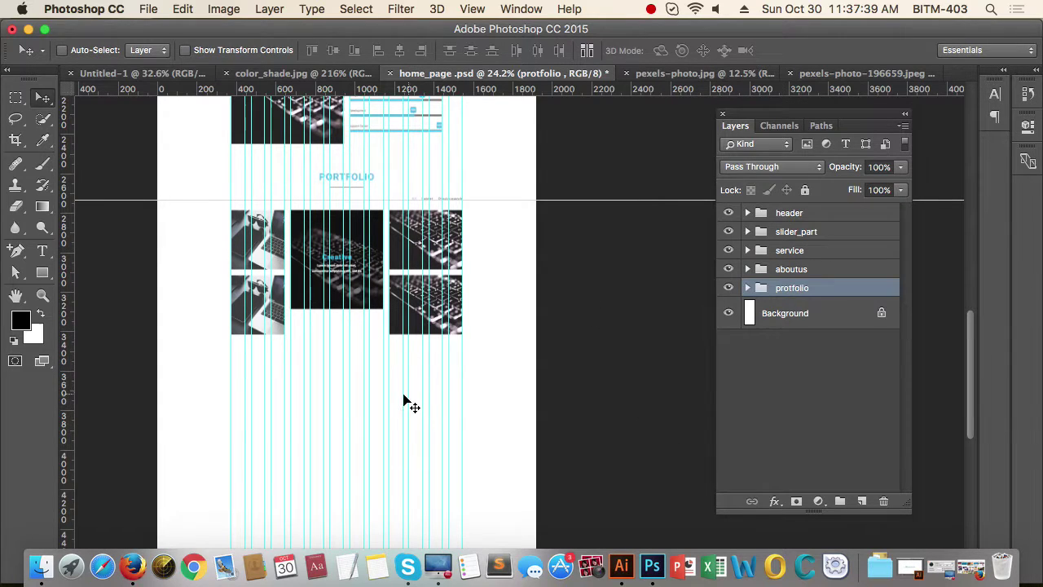
# Step: Review the extended page from the header down to the empty area below the portfolio tiles
pyautogui.moveTo(407, 380); pyautogui.dragTo(366, 378)
pyautogui.moveTo(482, 416); pyautogui.dragTo(479, 378)
pyautogui.moveTo(427, 401); pyautogui.dragTo(498, 359)
pyautogui.moveTo(504, 244); pyautogui.dragTo(511, 527)
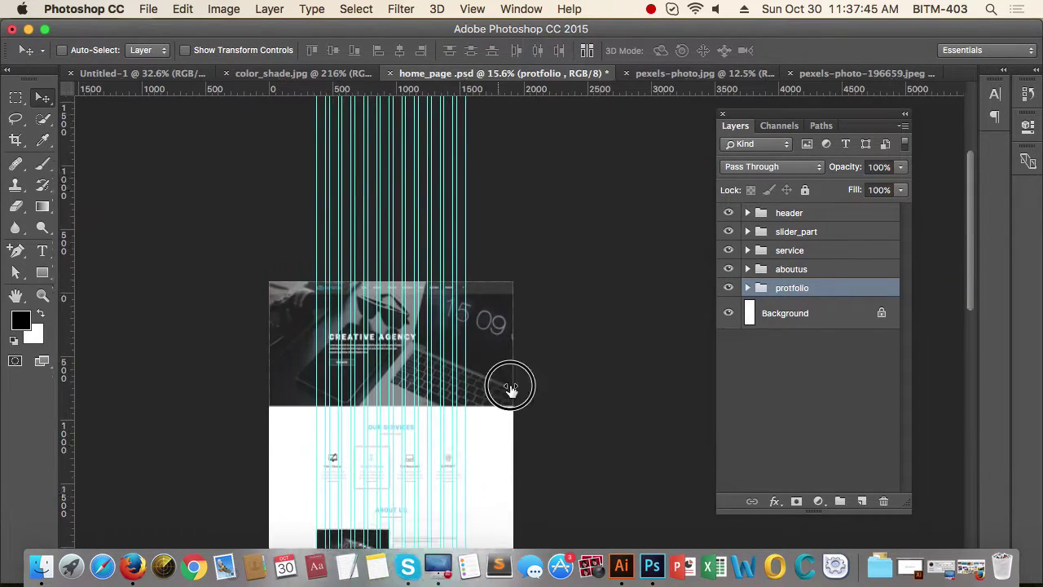
pyautogui.moveTo(511, 391); pyautogui.dragTo(513, 174)
pyautogui.moveTo(486, 476); pyautogui.dragTo(518, 330)
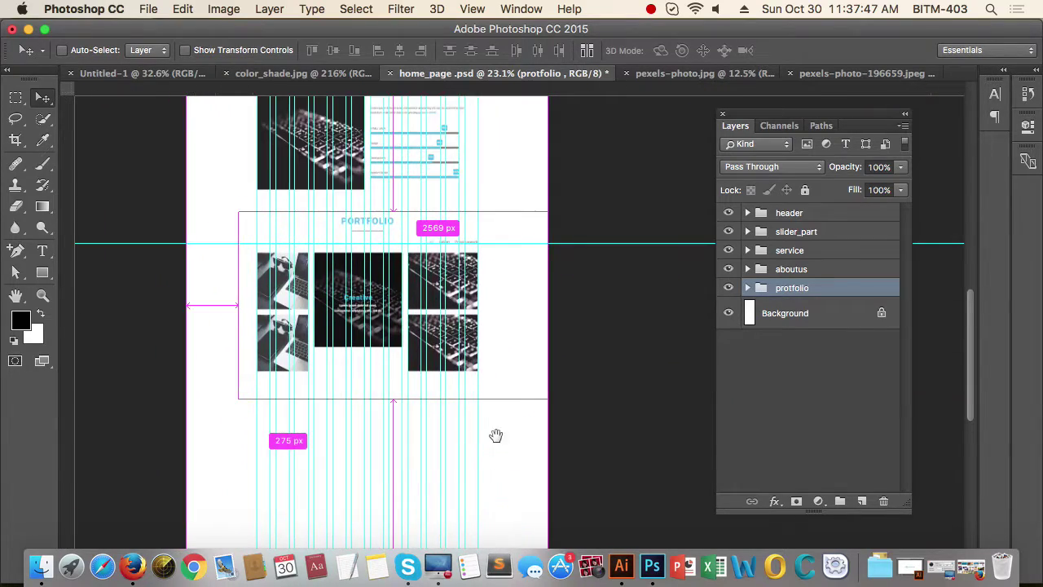
pyautogui.moveTo(493, 437); pyautogui.dragTo(552, 379)
pyautogui.moveTo(561, 375); pyautogui.dragTo(543, 376)
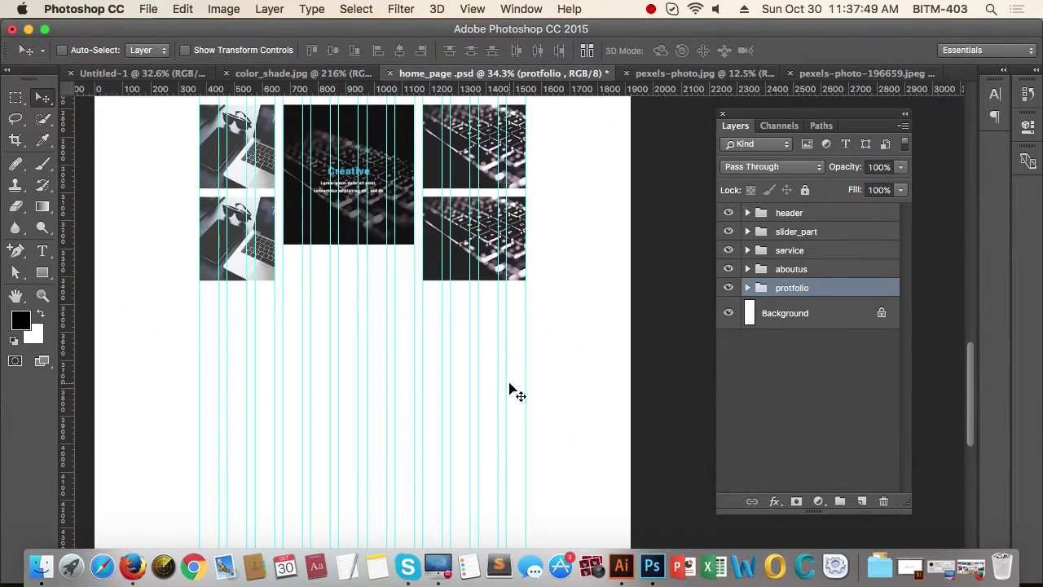
pyautogui.moveTo(579, 344); pyautogui.dragTo(554, 347)
pyautogui.moveTo(564, 386); pyautogui.dragTo(562, 321)
pyautogui.scroll(-2, 563, 324)
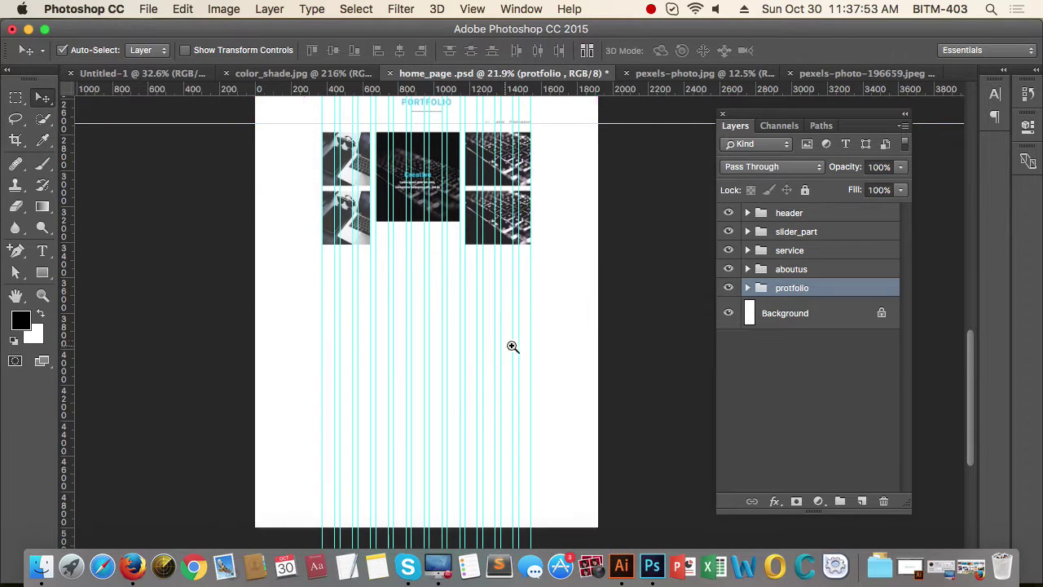
# Step: Create a black 1920 × 500 px rectangle shape in the empty area below the portfolio section
pyautogui.press('u')
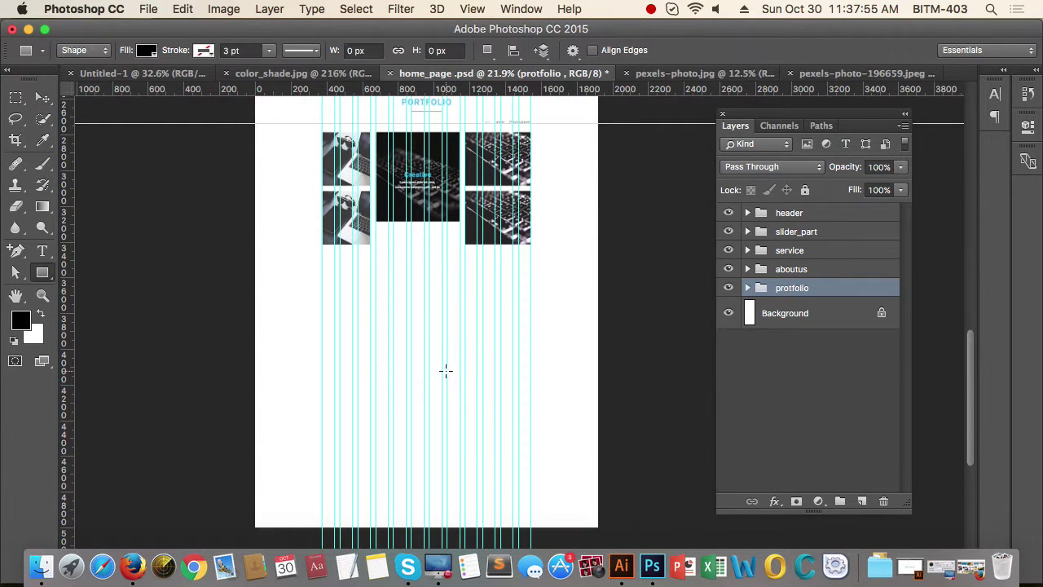
pyautogui.click(434, 362)
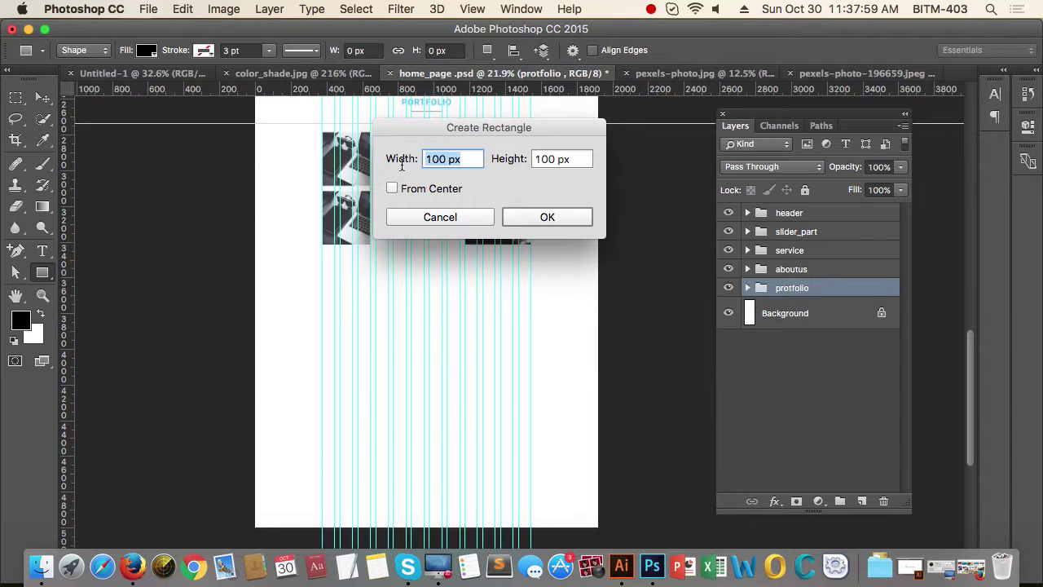
pyautogui.write('1920')
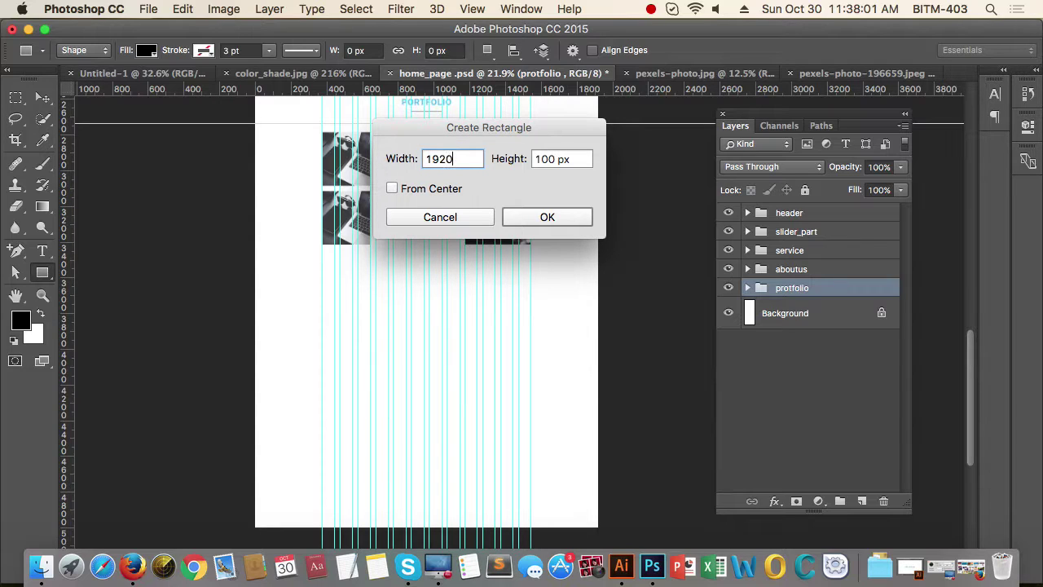
pyautogui.click(506, 161)
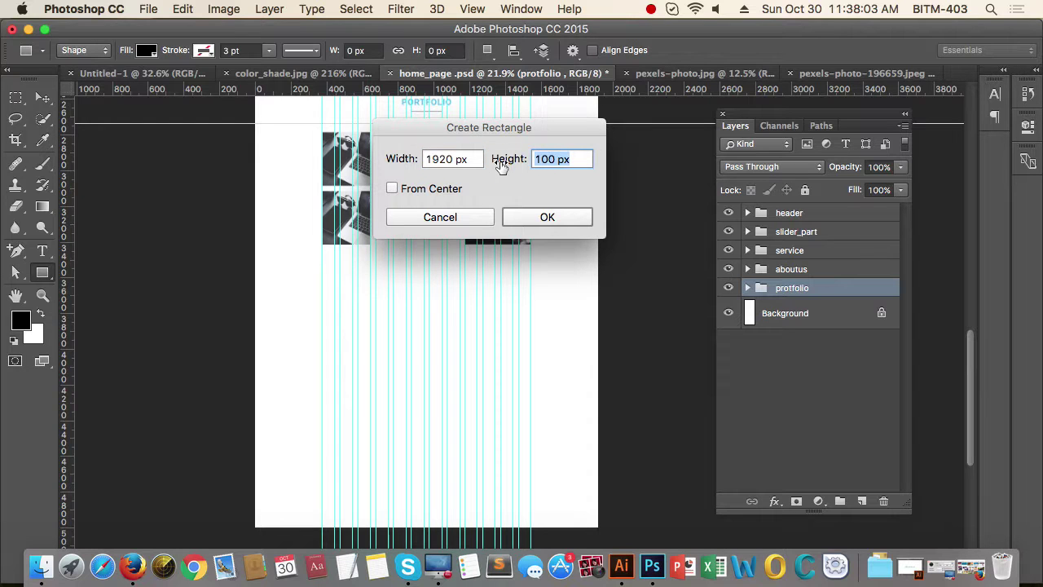
pyautogui.write('500')
pyautogui.press('Return')
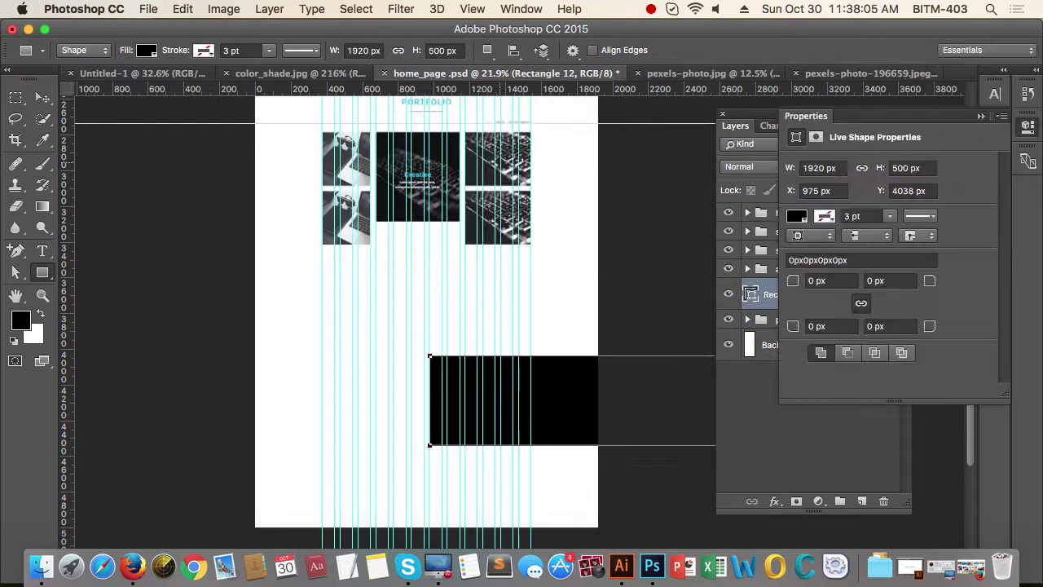
# Step: Move the black rectangle to span the page width at X 0, its top edge flush with the bottom of the portfolio tiles
pyautogui.click(42, 97)
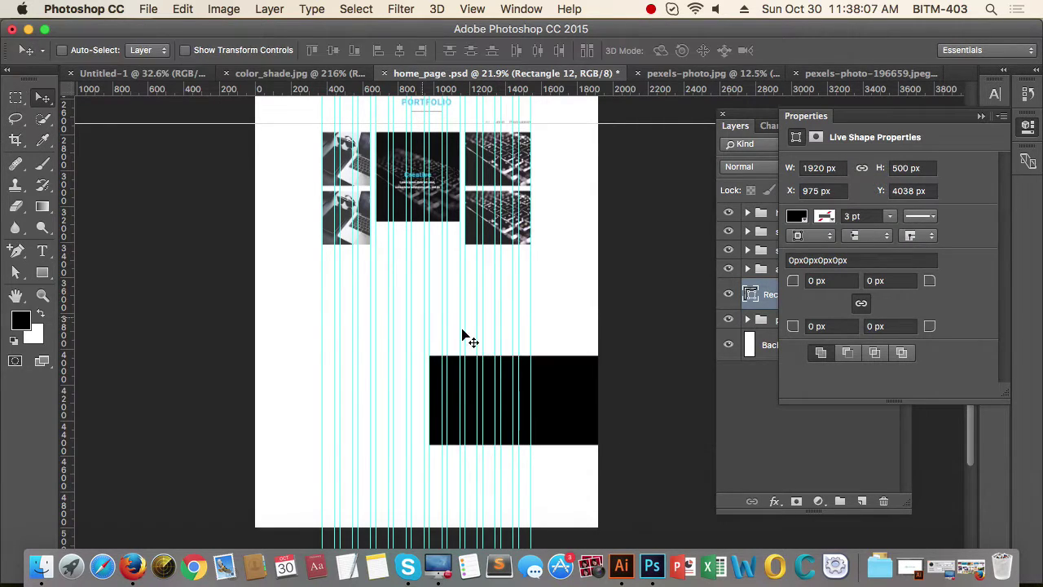
pyautogui.moveTo(494, 376); pyautogui.dragTo(388, 328)
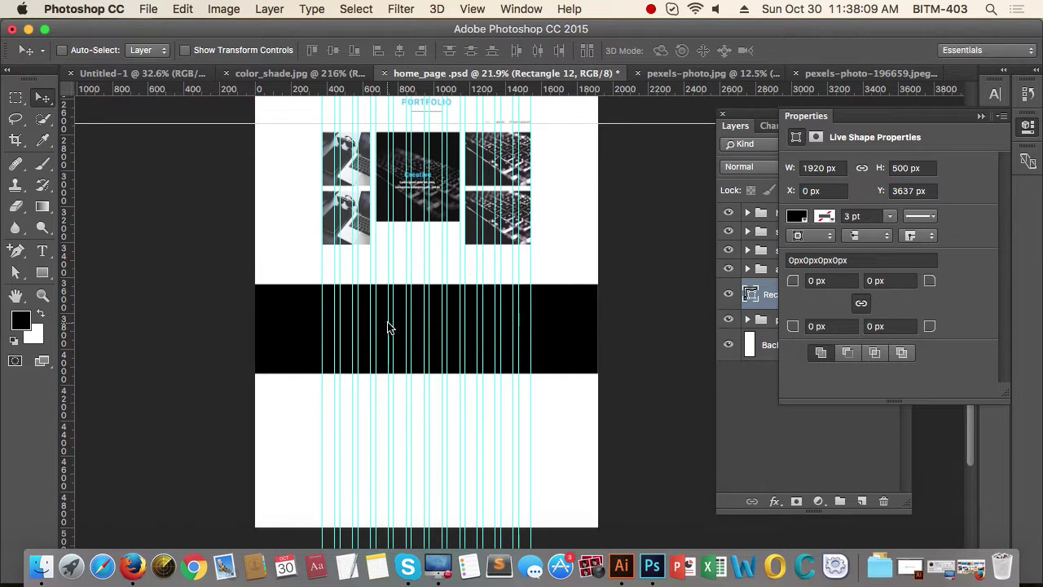
pyautogui.moveTo(457, 279); pyautogui.dragTo(494, 281)
pyautogui.moveTo(448, 328); pyautogui.dragTo(448, 257)
pyautogui.scroll(-3, 405, 302)
pyautogui.moveTo(241, 249); pyautogui.dragTo(256, 269)
pyautogui.moveTo(461, 318); pyautogui.dragTo(426, 319)
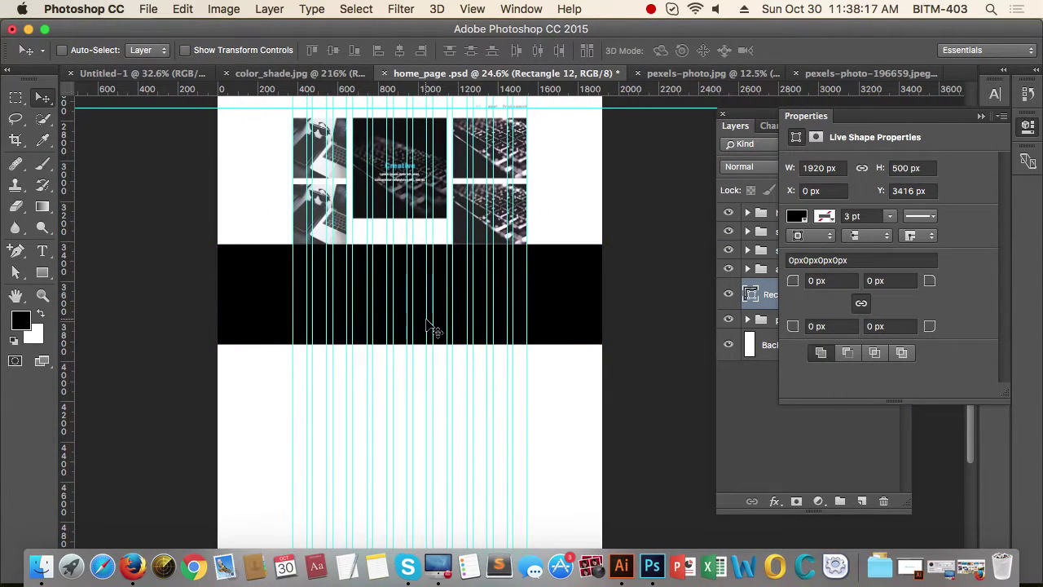
# Step: Nudge the black rectangle 150 px down from the portfolio tiles and check its spacing on the page
pyautogui.hotkey('shift', 'Down')
pyautogui.hotkey('shift', 'Down')
pyautogui.hotkey('shift', 'Down')
pyautogui.hotkey('shift', 'Down')
pyautogui.hotkey('shift', 'Down')
pyautogui.hotkey('shift', 'Down')
pyautogui.hotkey('shift', 'Down')
pyautogui.hotkey('shift', 'Down')
pyautogui.hotkey('shift', 'Down')
pyautogui.hotkey('shift', 'Down')
pyautogui.hotkey('shift', 'Down')
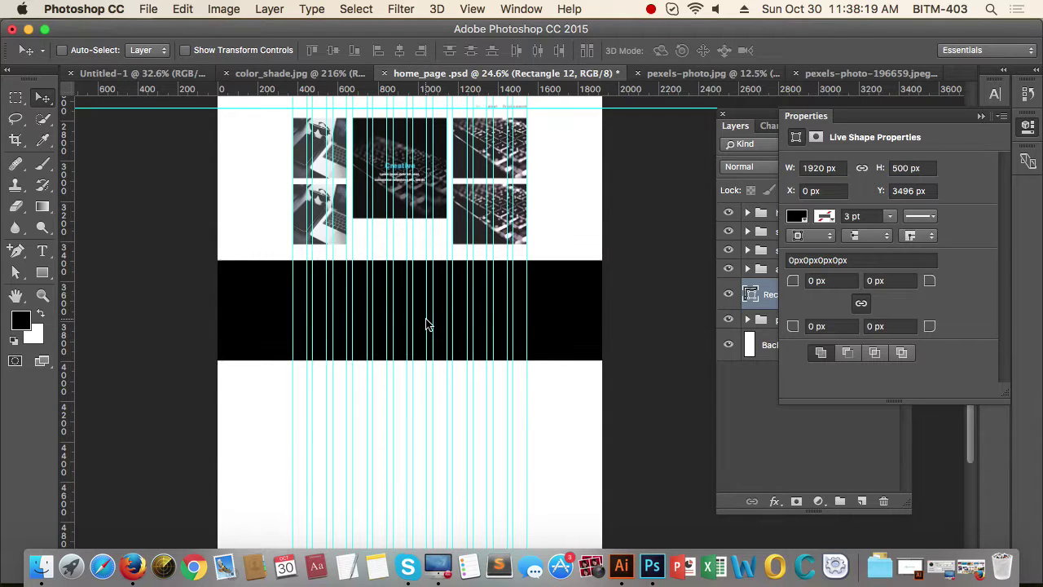
pyautogui.hotkey('shift', 'Down')
pyautogui.hotkey('shift', 'Down')
pyautogui.hotkey('shift', 'Down')
pyautogui.hotkey('shift', 'Down')
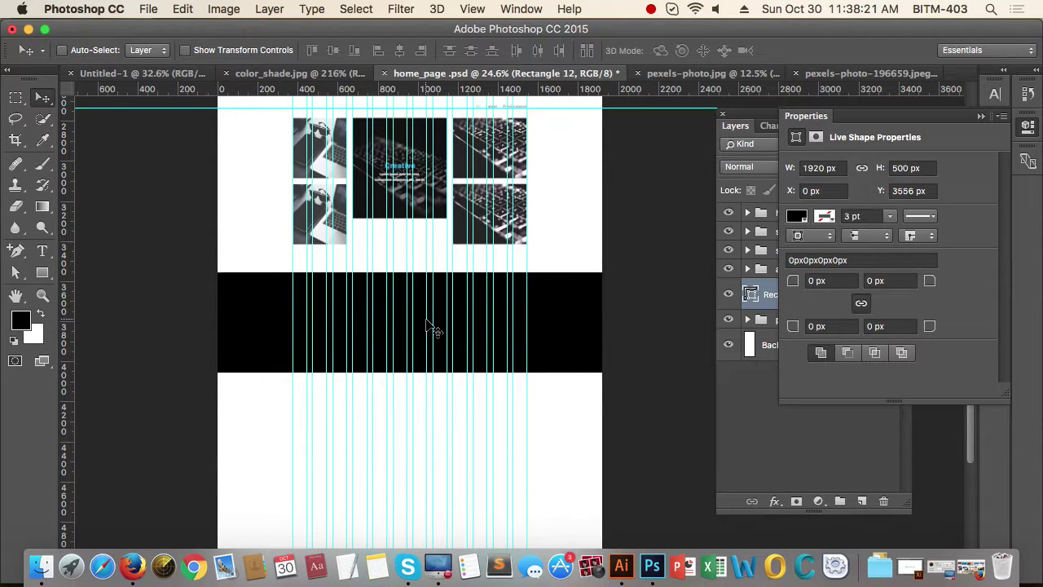
pyautogui.moveTo(457, 302); pyautogui.dragTo(410, 316)
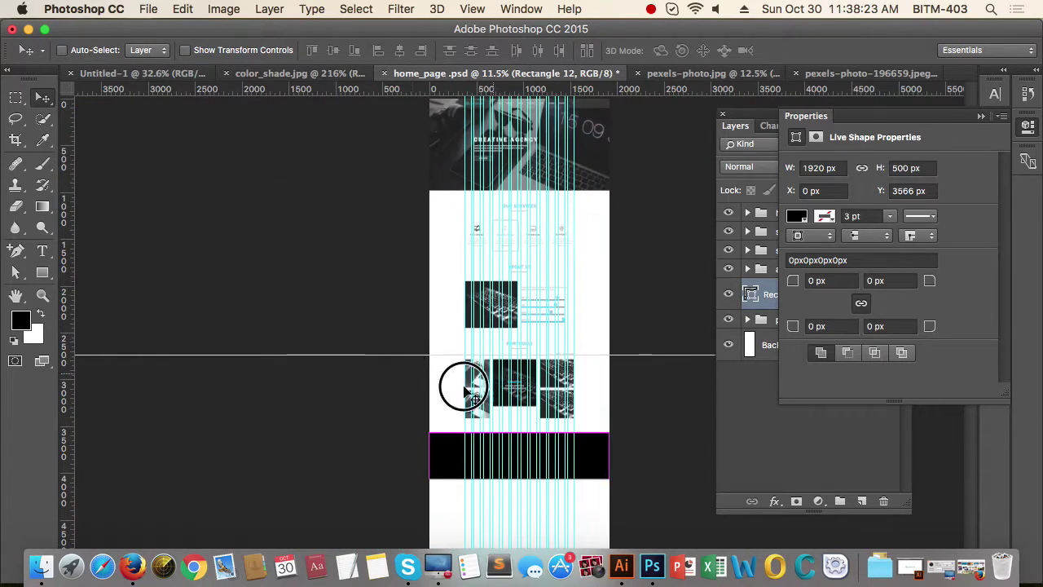
pyautogui.moveTo(464, 389); pyautogui.dragTo(443, 388)
pyautogui.moveTo(668, 488); pyautogui.dragTo(566, 471)
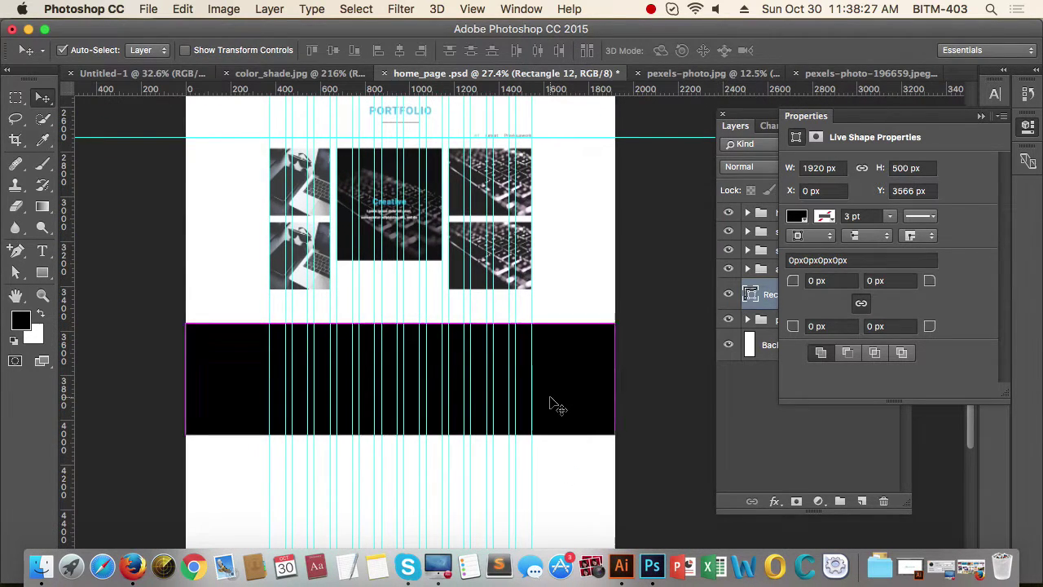
# Step: Switch to pexels-photo.jpg and resize the keyboard image to 2000 pixels wide, keeping its proportions
pyautogui.click(747, 80)
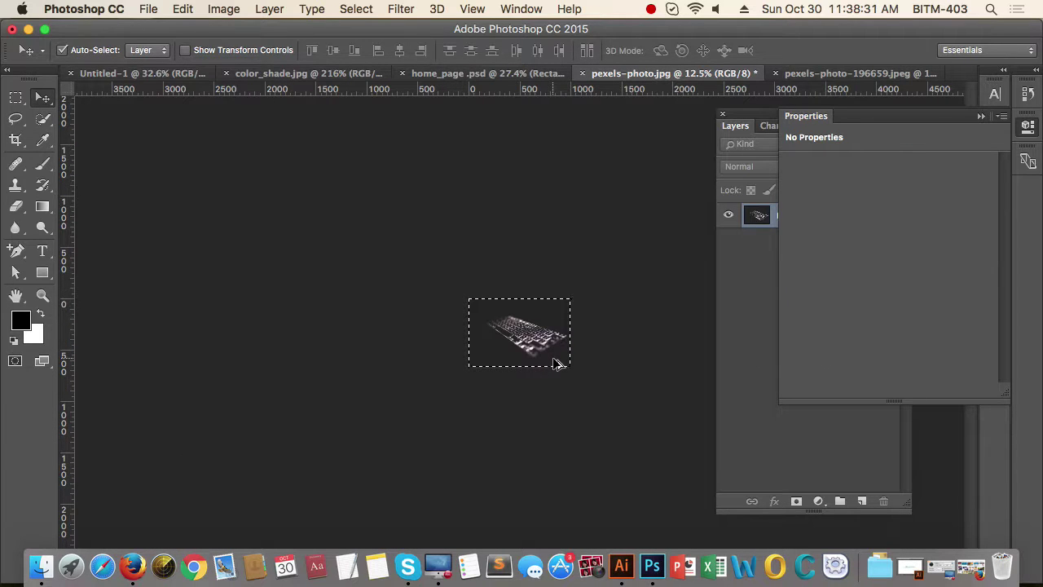
pyautogui.press('super+alt+i')
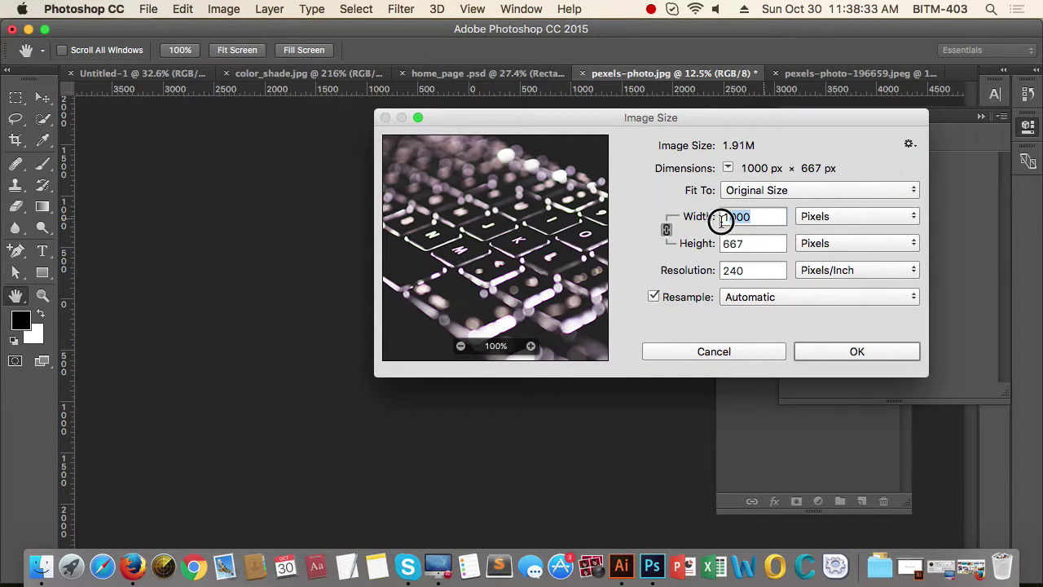
pyautogui.write('2000')
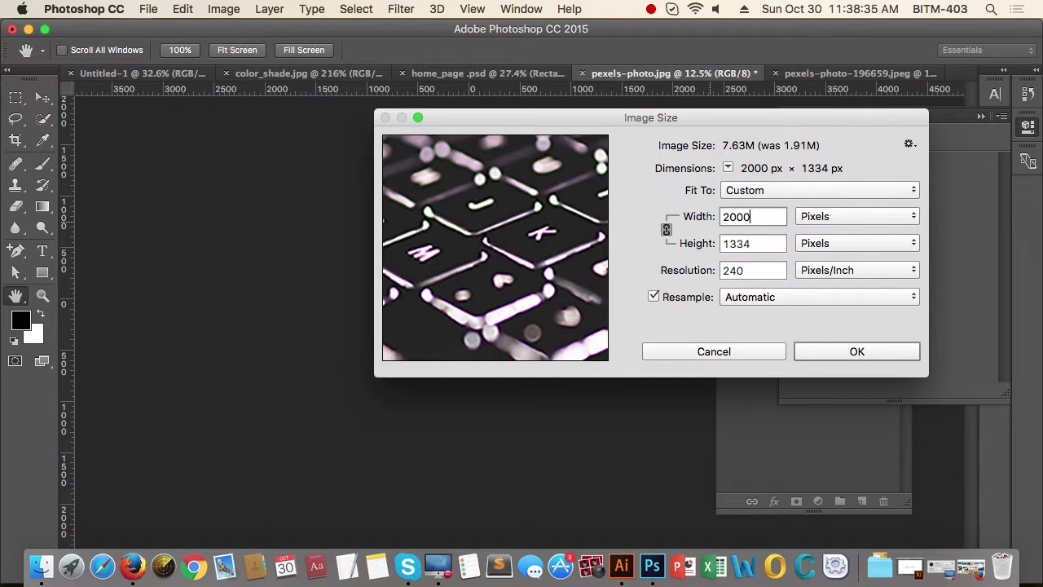
pyautogui.press('Return')
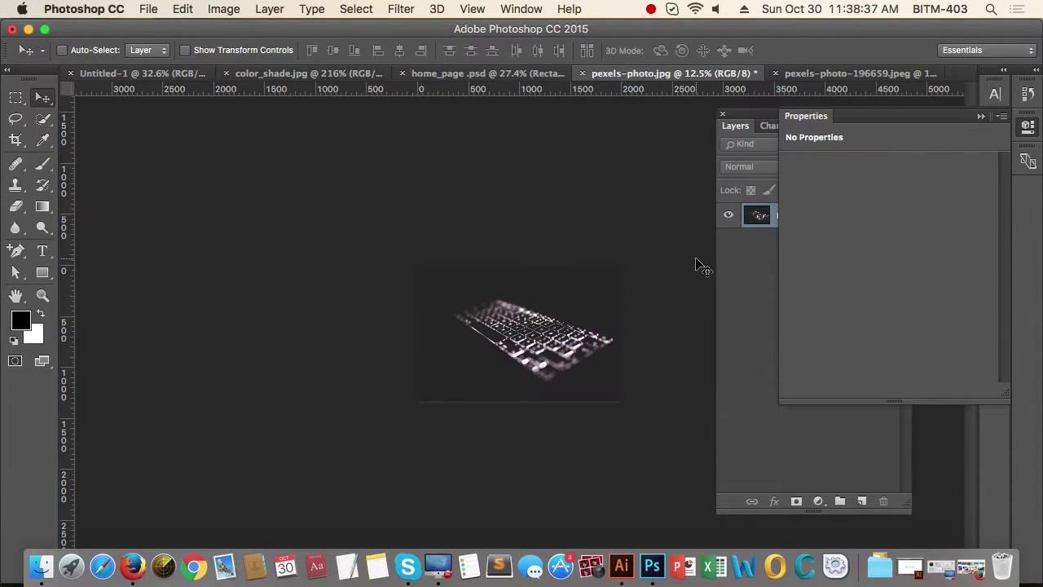
# Step: Copy the entire keyboard image and paste it into home_page.psd above the black rectangle
pyautogui.press('super+a')
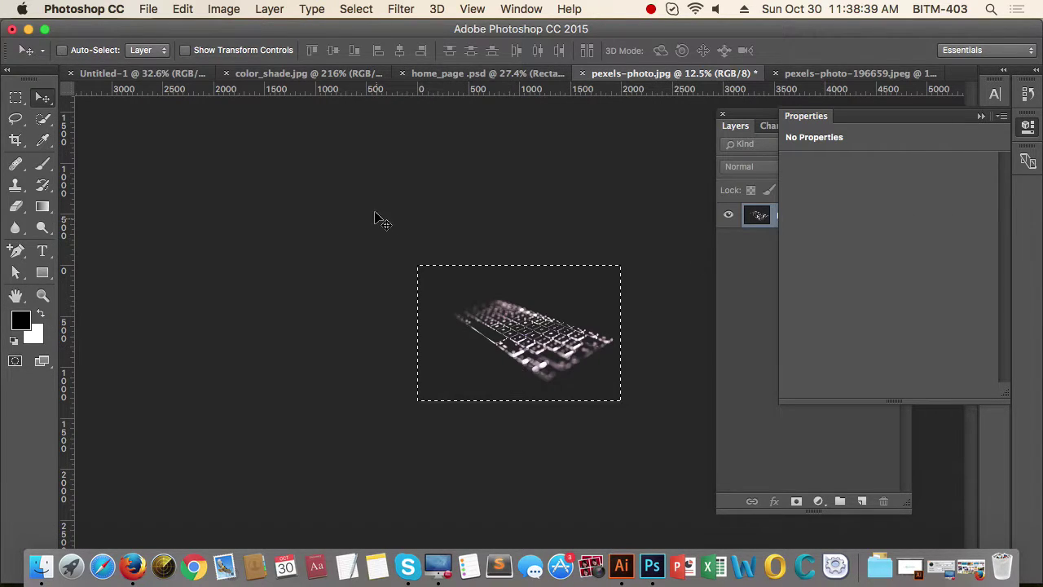
pyautogui.click(487, 73)
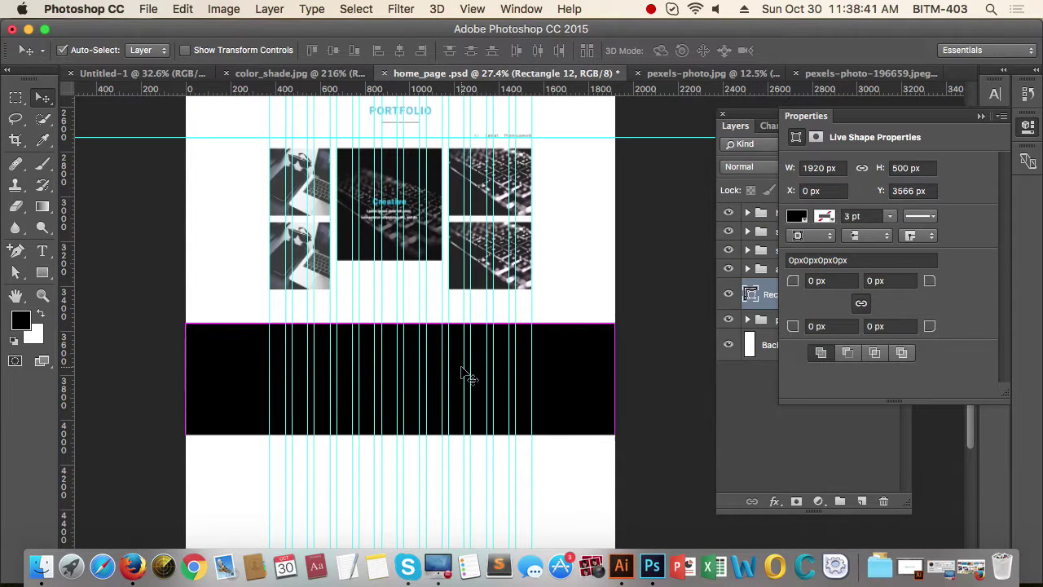
pyautogui.press('super+v')
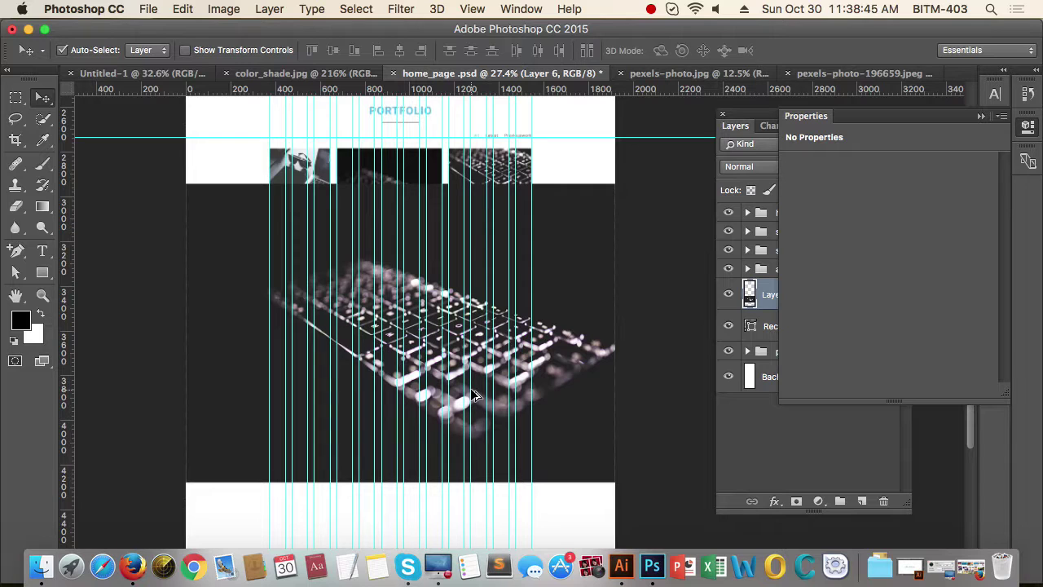
# Step: Clip the pasted keyboard image to the black rectangle and shift it down so the keyboard fills the band
pyautogui.press('super+alt+g')
pyautogui.moveTo(531, 382); pyautogui.dragTo(471, 428)
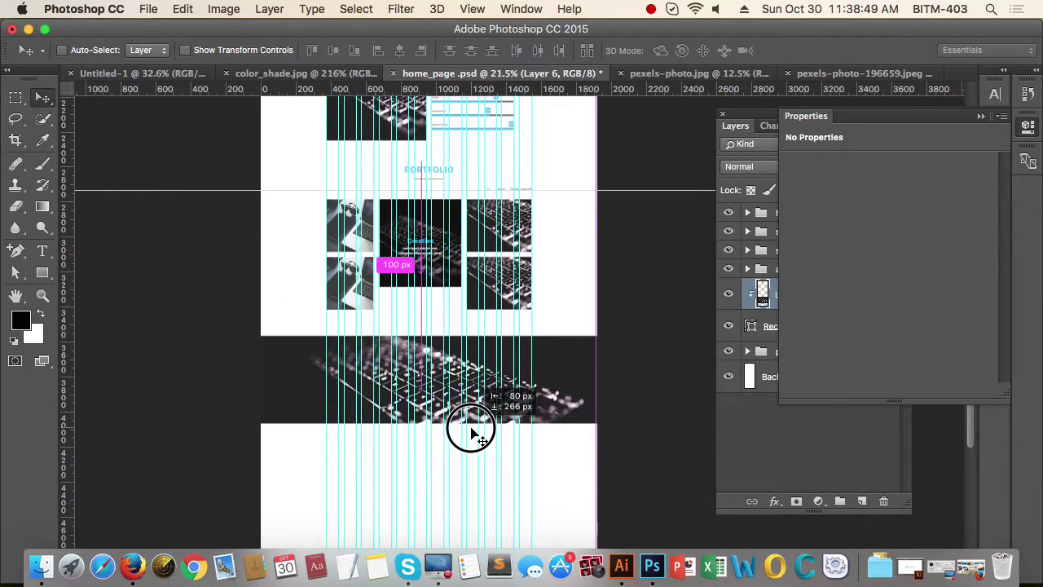
pyautogui.moveTo(541, 421); pyautogui.dragTo(517, 430)
# Step: Duplicate the black band rectangle and place the copy above the clipped keyboard image in the layer stack
pyautogui.click(978, 119)
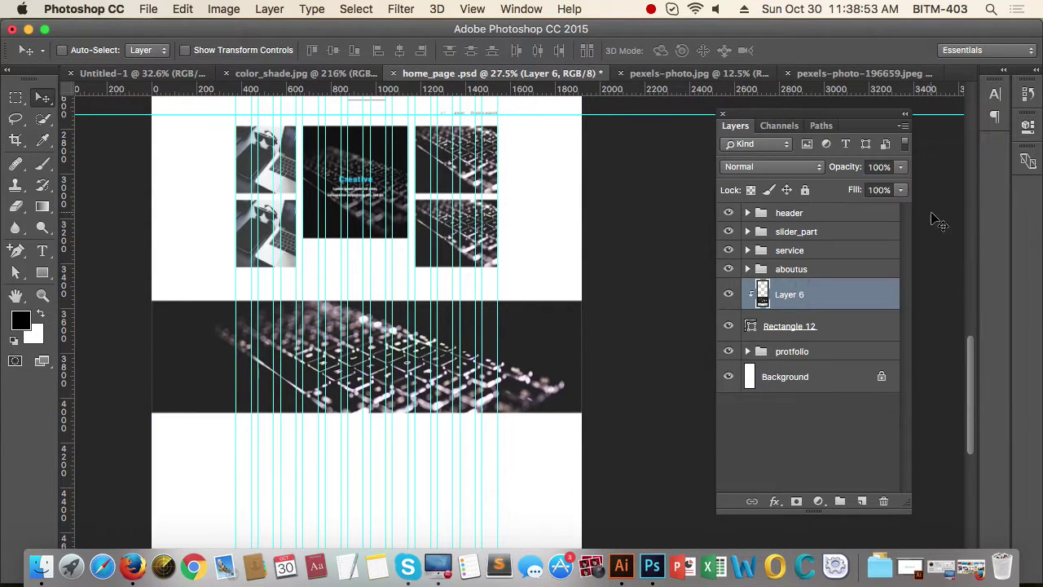
pyautogui.click(839, 328)
pyautogui.press('super+j')
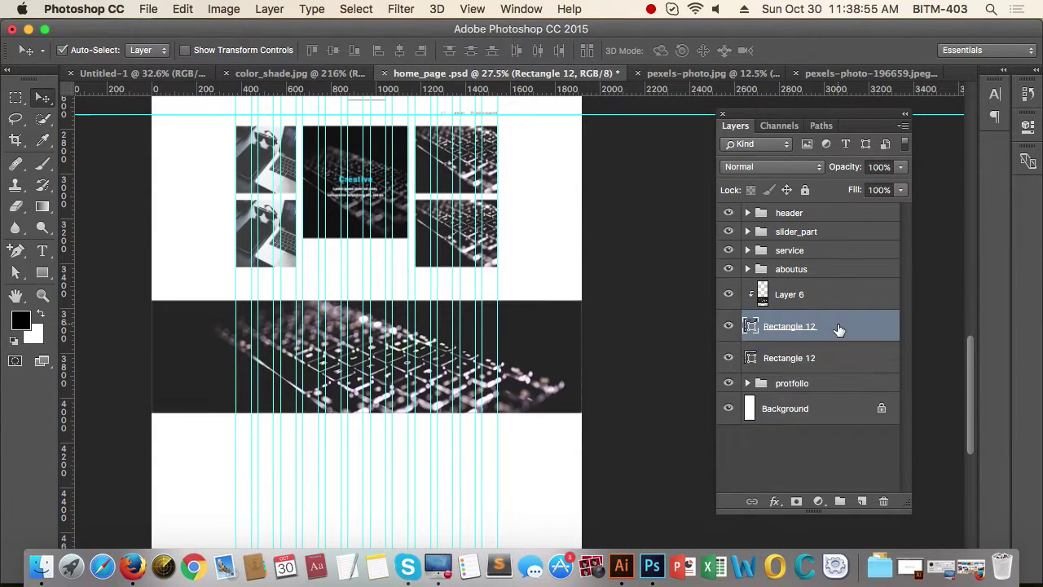
pyautogui.click(833, 356)
pyautogui.moveTo(826, 365); pyautogui.dragTo(826, 287)
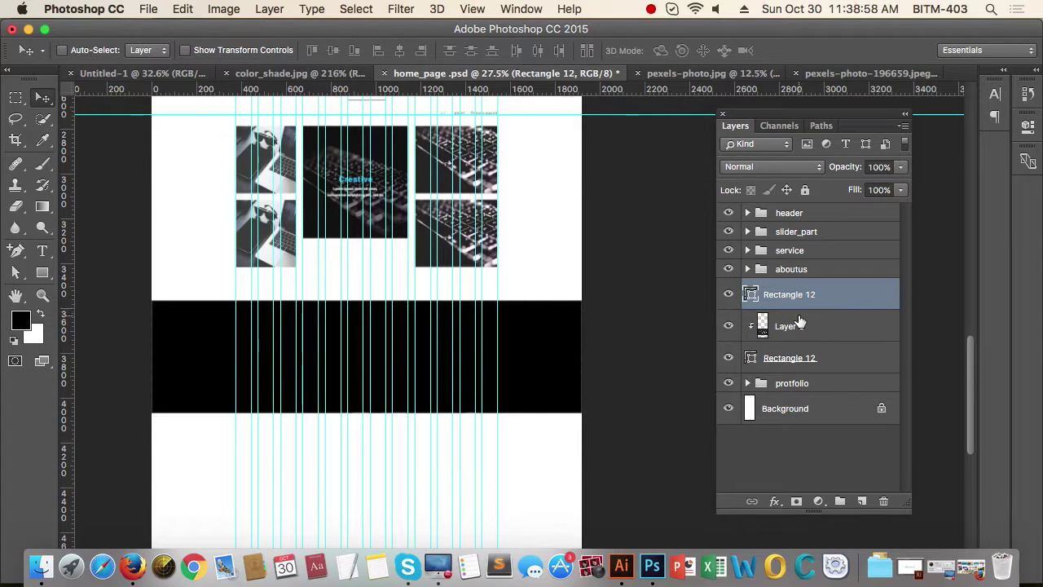
# Step: Set the opacity of the upper black rectangle to 56% to make a dark overlay on the keyboard band
pyautogui.click(901, 166)
pyautogui.moveTo(898, 186); pyautogui.dragTo(867, 191)
pyautogui.moveTo(586, 350); pyautogui.dragTo(663, 353)
pyautogui.moveTo(589, 341); pyautogui.dragTo(535, 419)
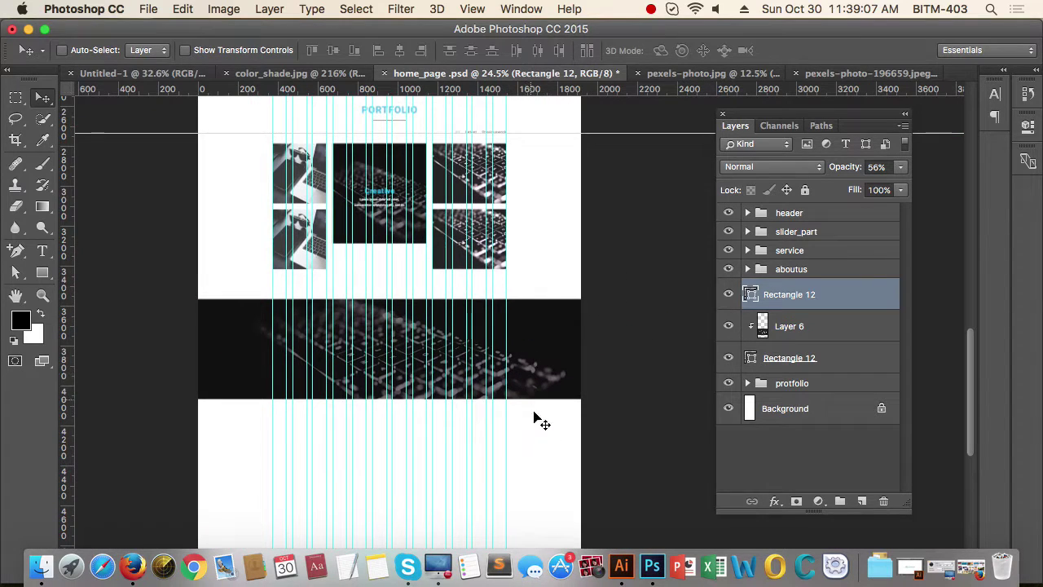
# Step: Group both black rectangles with the clipped keyboard image and move the group below the protfolio group in the layer stack
pyautogui.moveTo(255, 382); pyautogui.dragTo(294, 405)
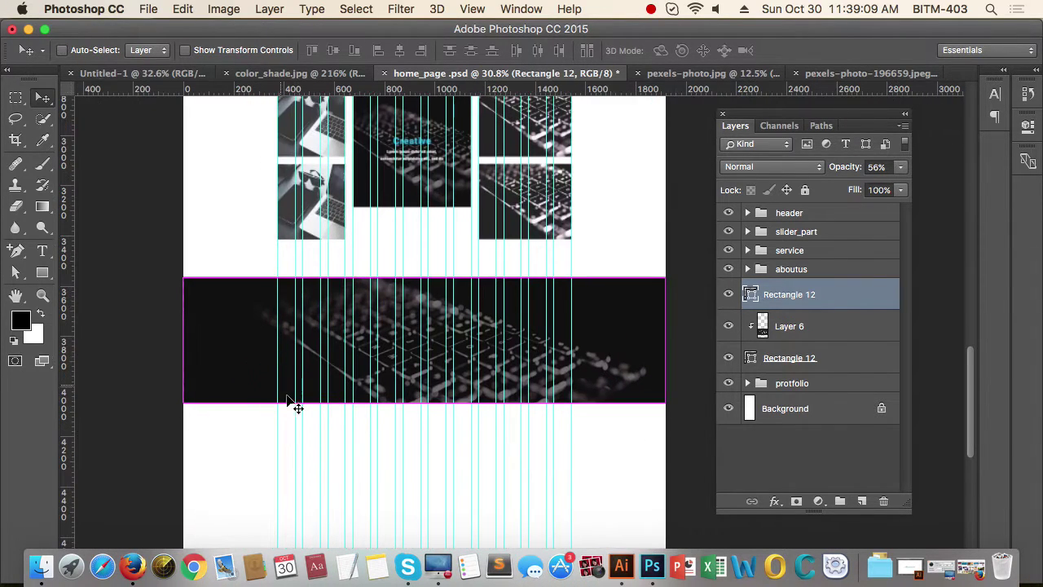
pyautogui.keyDown('shift'); pyautogui.click(835, 359); pyautogui.keyUp('shift')
pyautogui.press('super')
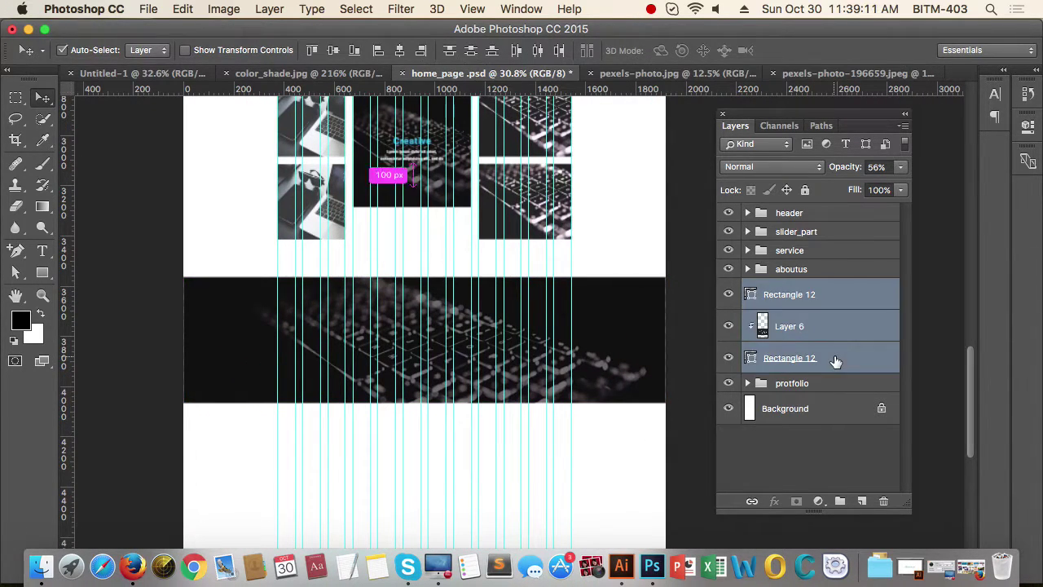
pyautogui.press('super+g')
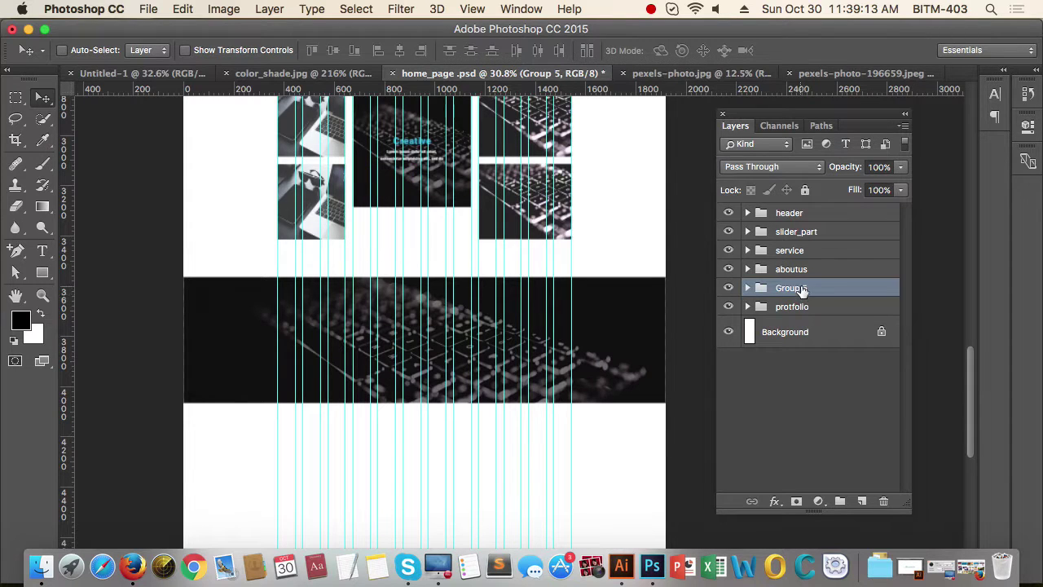
pyautogui.press('super+bracketleft')
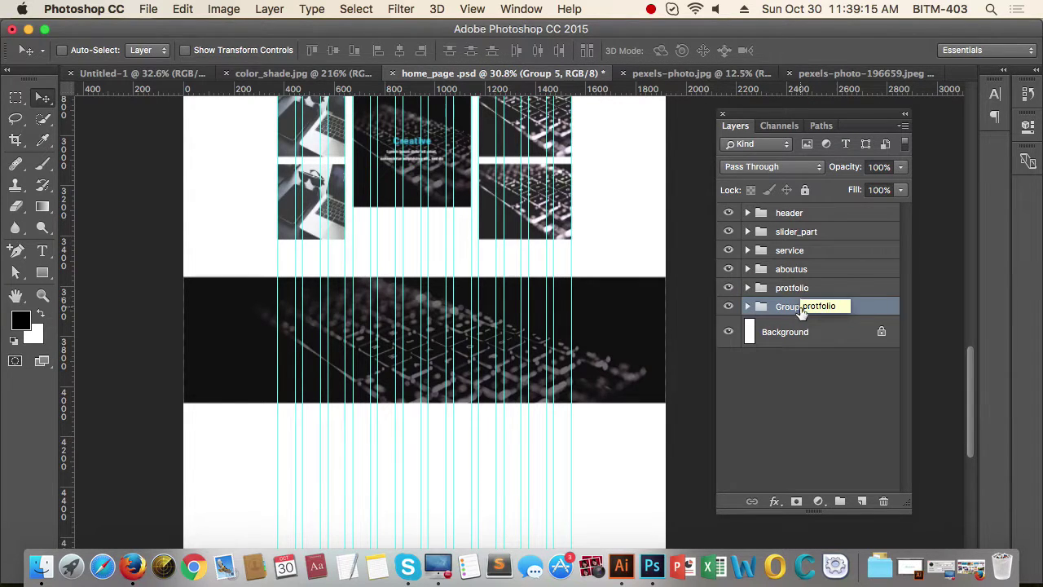
# Step: Rename the keyboard band's new group as testmonial
pyautogui.doubleClick(789, 306)
pyautogui.write('testmonial')
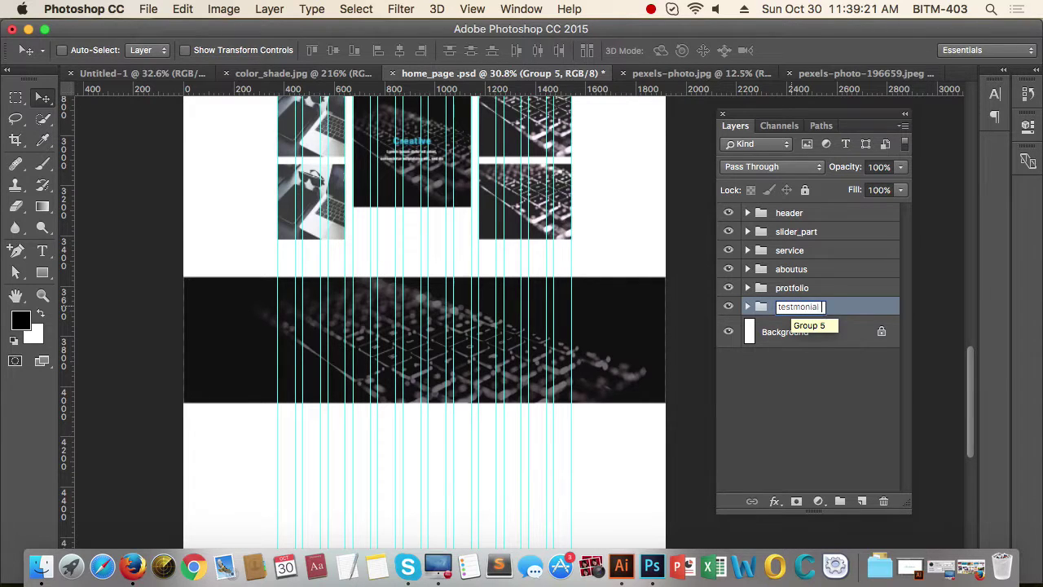
pyautogui.press('Return')
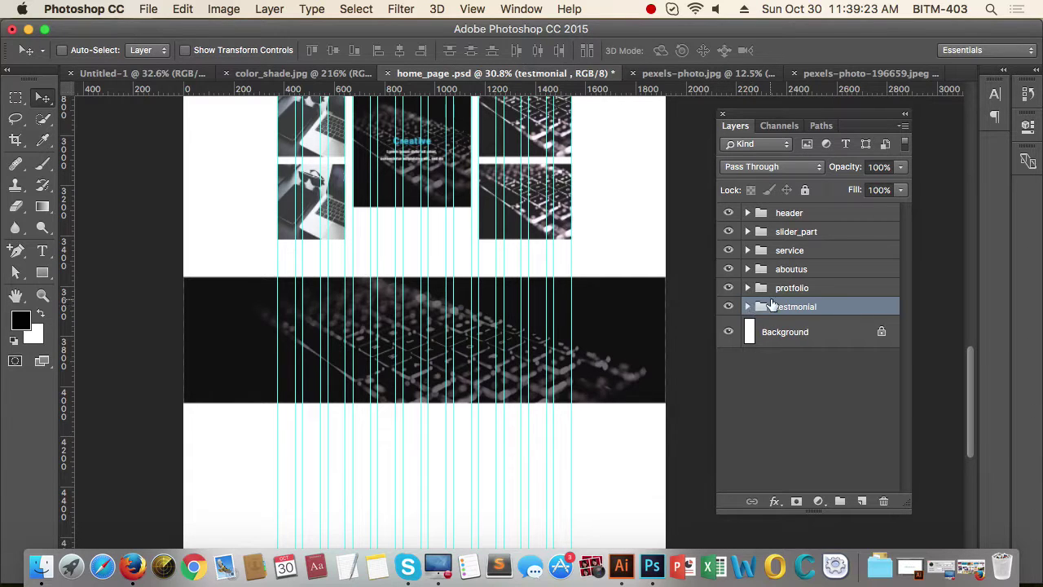
# Step: Duplicate the portfolio heading group and move the copy out of the protfolio group to sit directly above testmonial
pyautogui.click(824, 287)
pyautogui.click(747, 288)
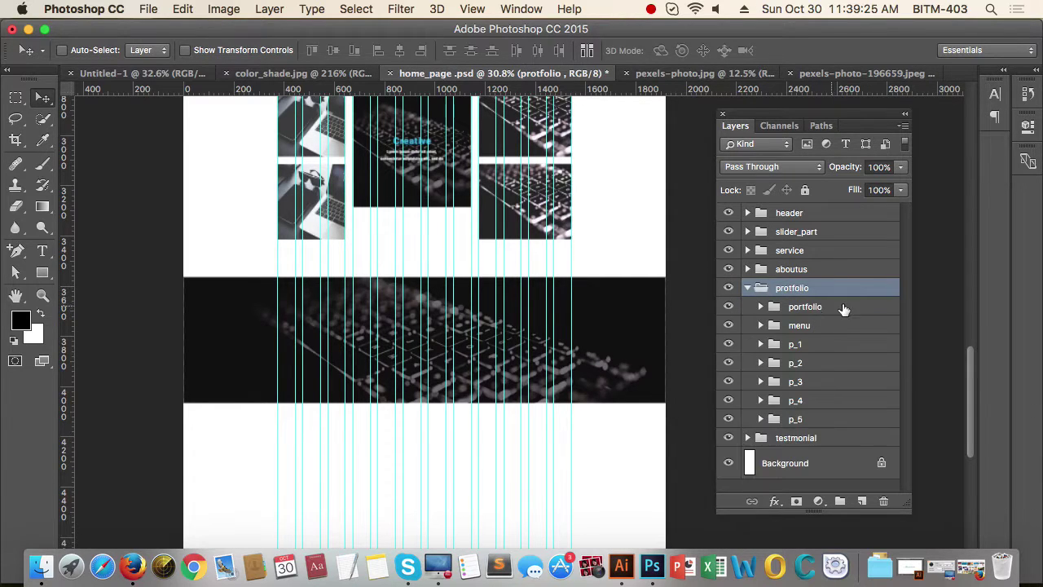
pyautogui.click(836, 308)
pyautogui.press('super+j')
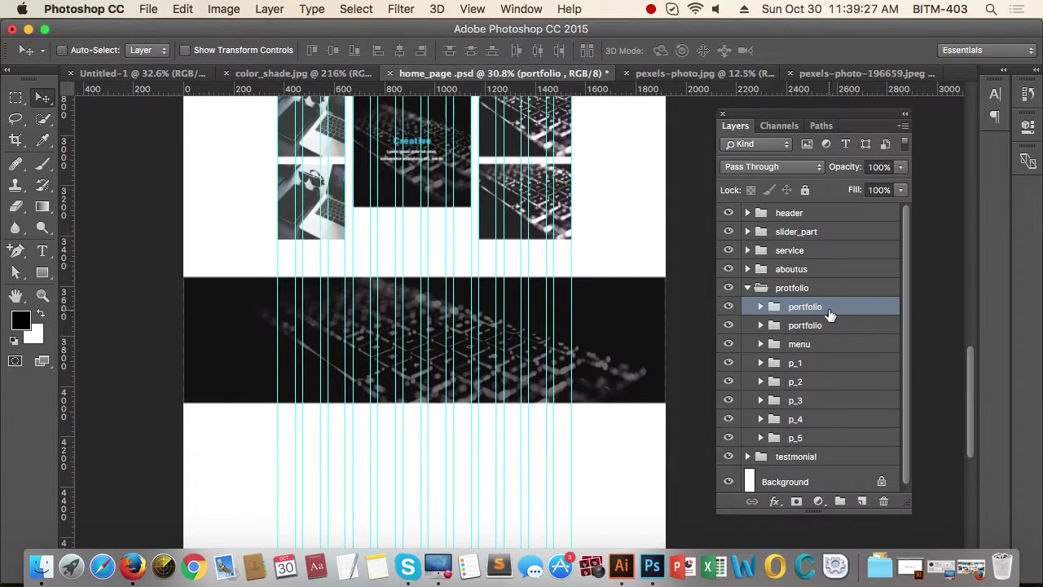
pyautogui.press('super+bracketright')
pyautogui.press('super+bracketright')
pyautogui.press('super+bracketright')
pyautogui.press('super+bracketright')
pyautogui.press('super+bracketright')
pyautogui.press('super+bracketright')
pyautogui.press('super+bracketright')
pyautogui.press('super+bracketright')
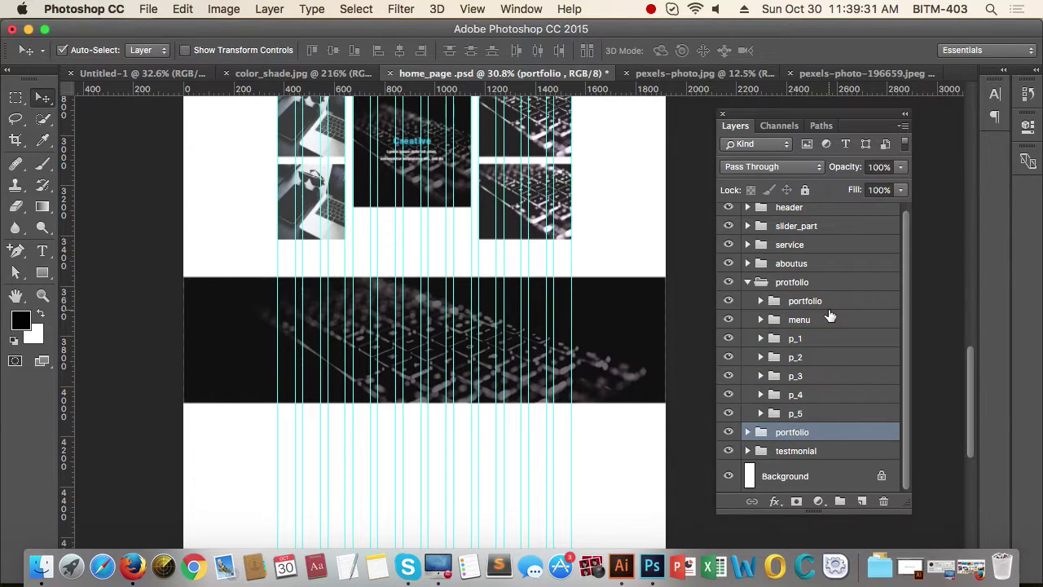
pyautogui.press('super+bracketright')
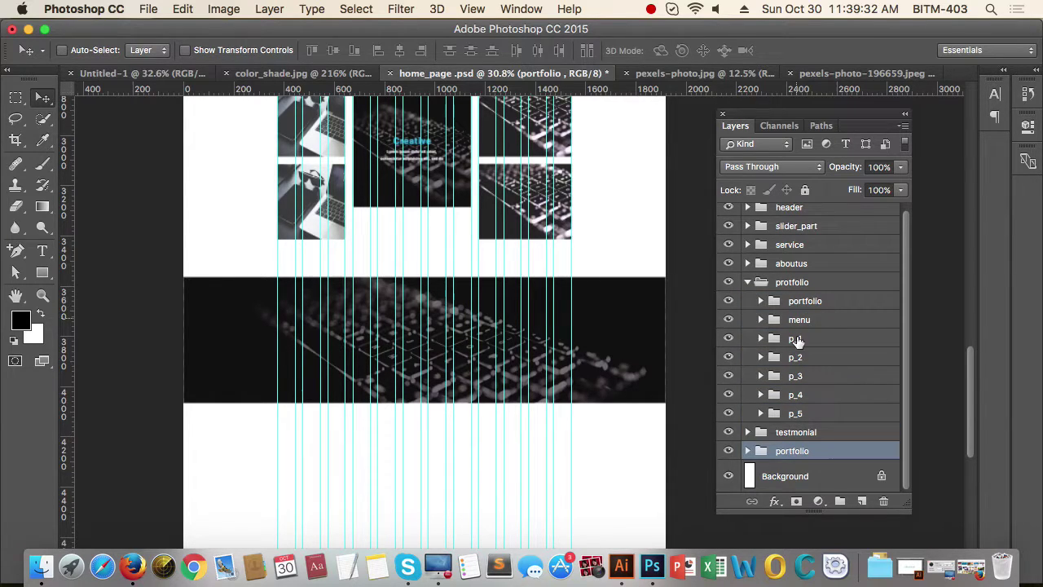
pyautogui.click(747, 432)
pyautogui.click(748, 431)
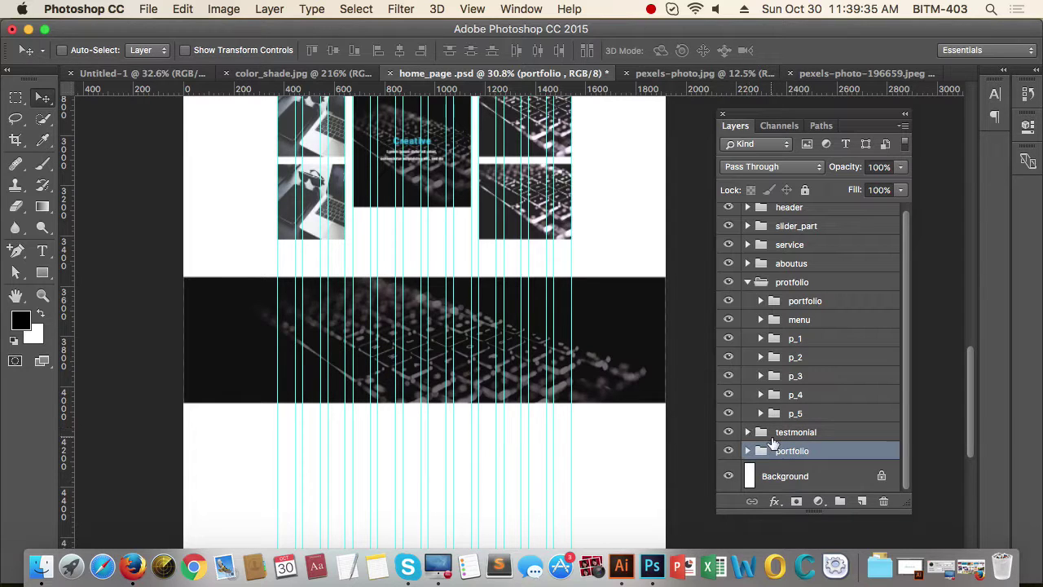
pyautogui.press('super+bracketleft')
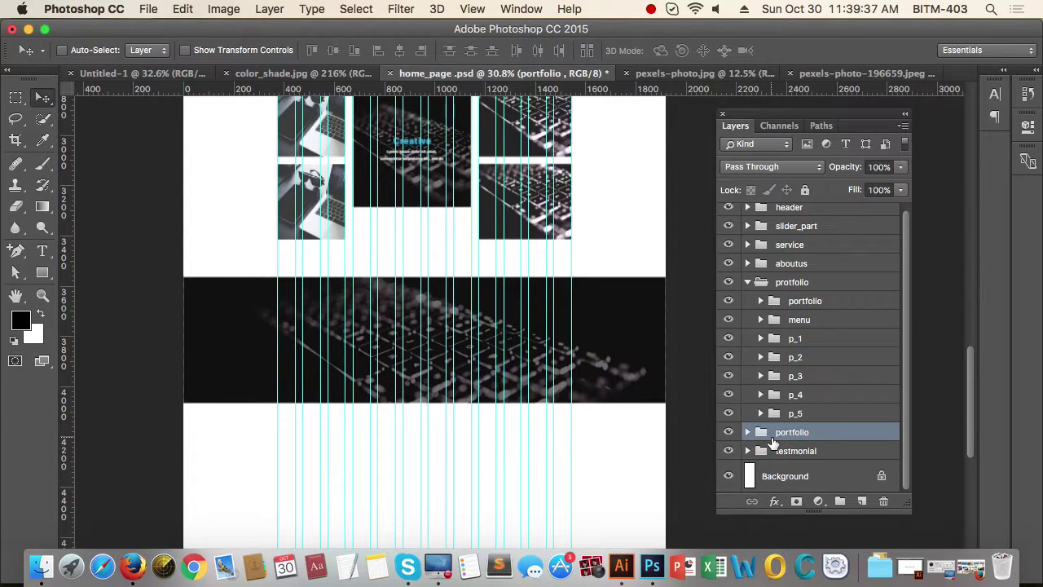
# Step: Rename the duplicated heading group as test_part
pyautogui.doubleClick(785, 432)
pyautogui.write('test_part')
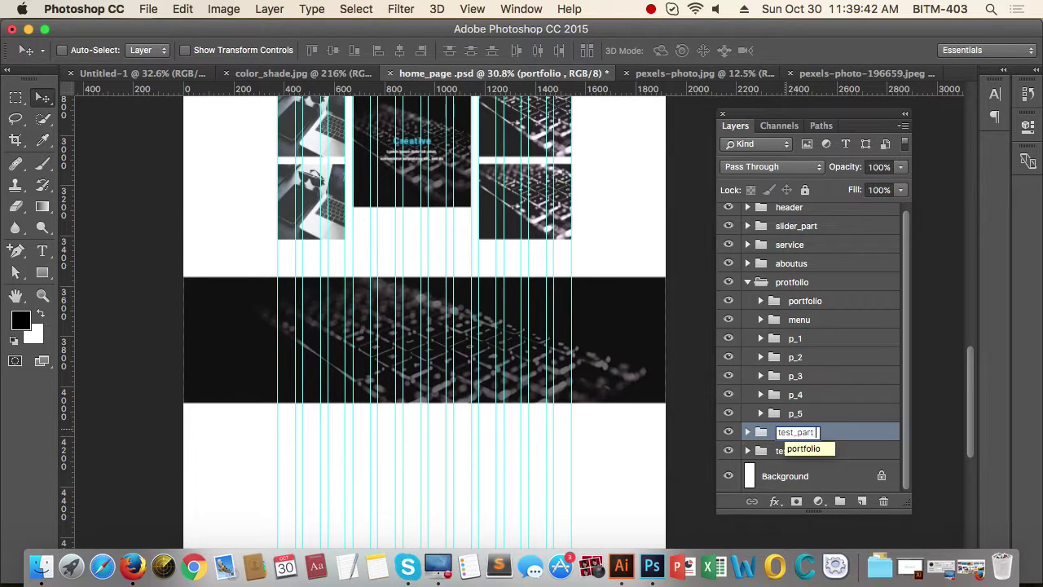
pyautogui.press('Return')
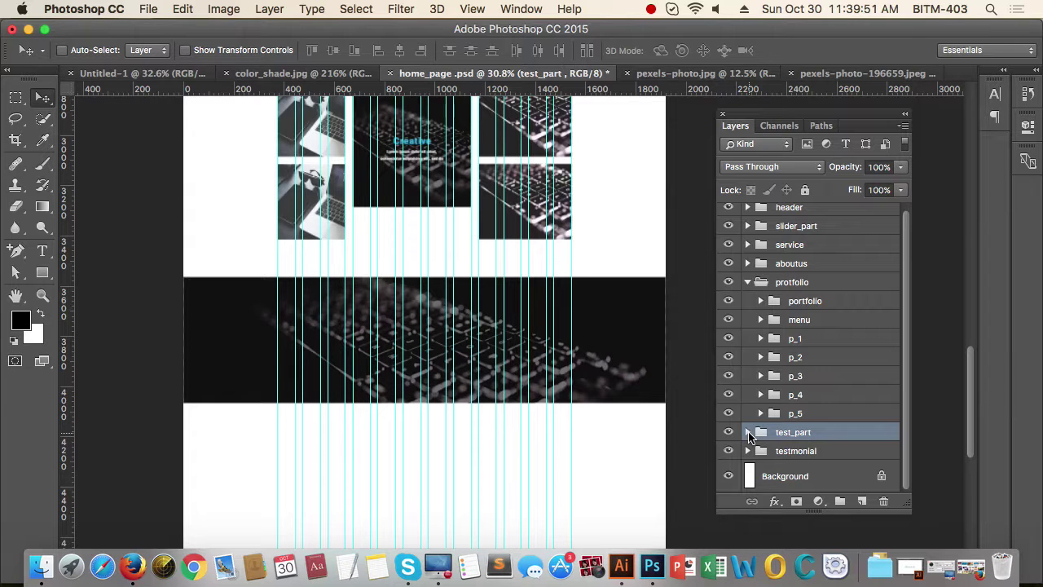
# Step: Move the test_part heading down from the portfolio section onto the upper middle of the keyboard band
pyautogui.click(521, 369)
pyautogui.press('super+0')
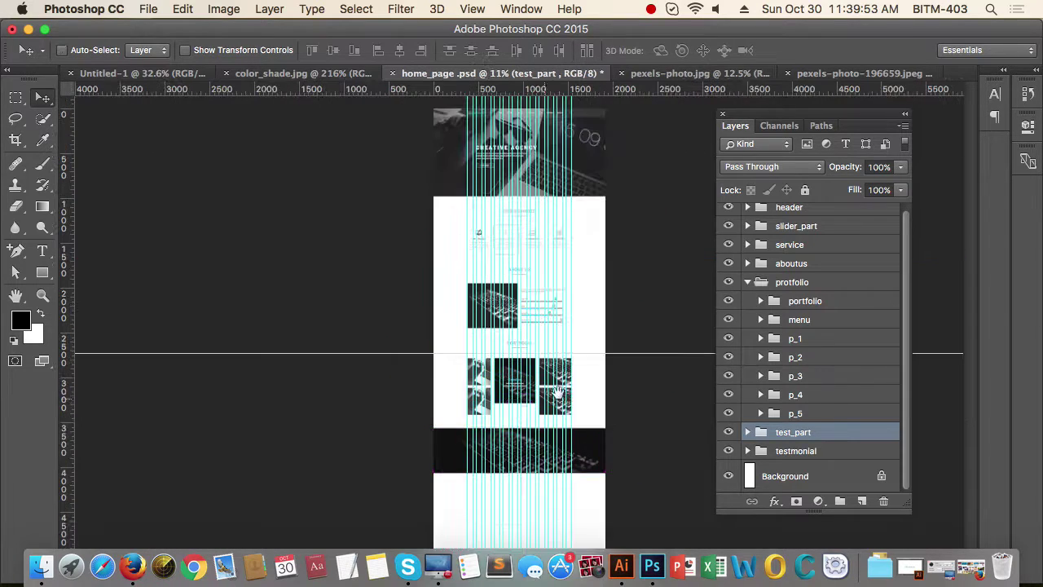
pyautogui.moveTo(560, 407); pyautogui.dragTo(636, 410)
pyautogui.moveTo(593, 458); pyautogui.dragTo(454, 359)
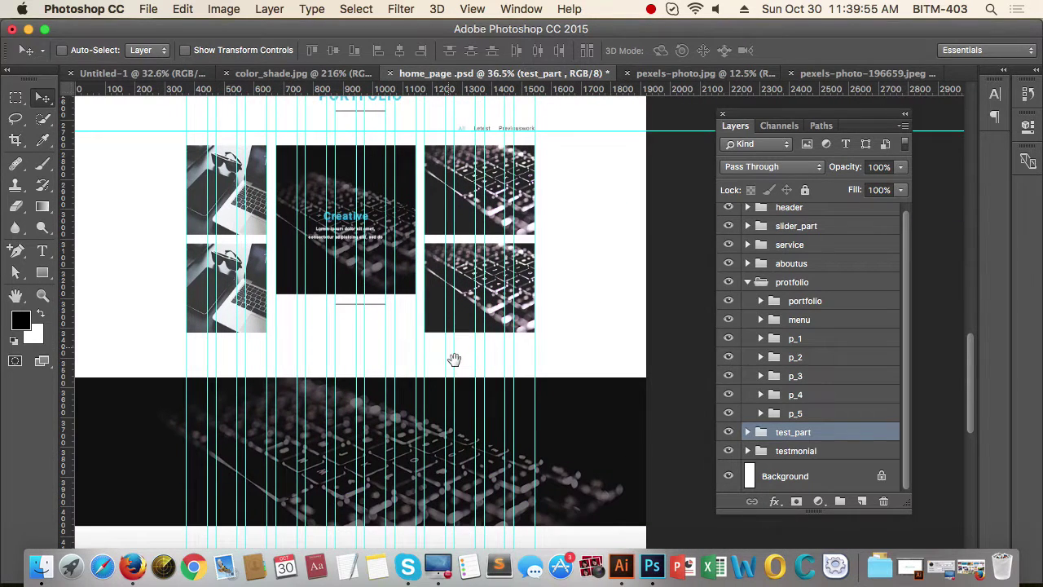
pyautogui.press('super+t')
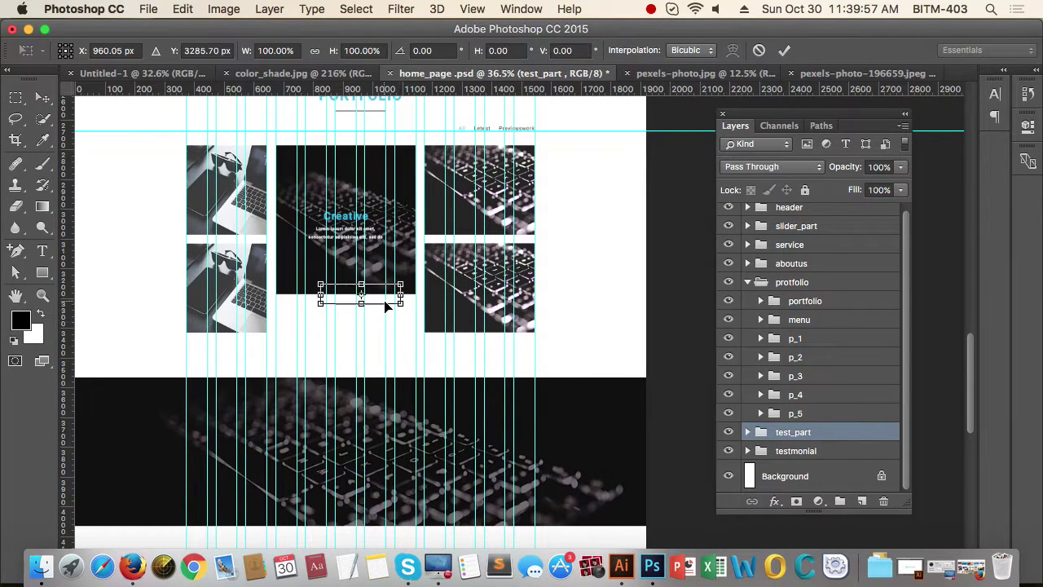
pyautogui.moveTo(386, 306); pyautogui.dragTo(428, 406)
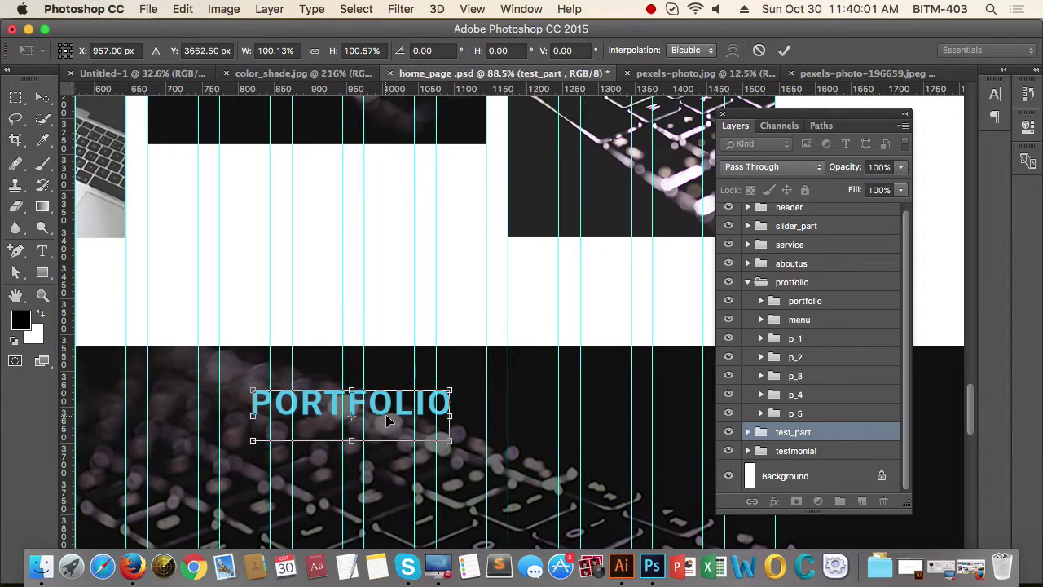
pyautogui.press('Return')
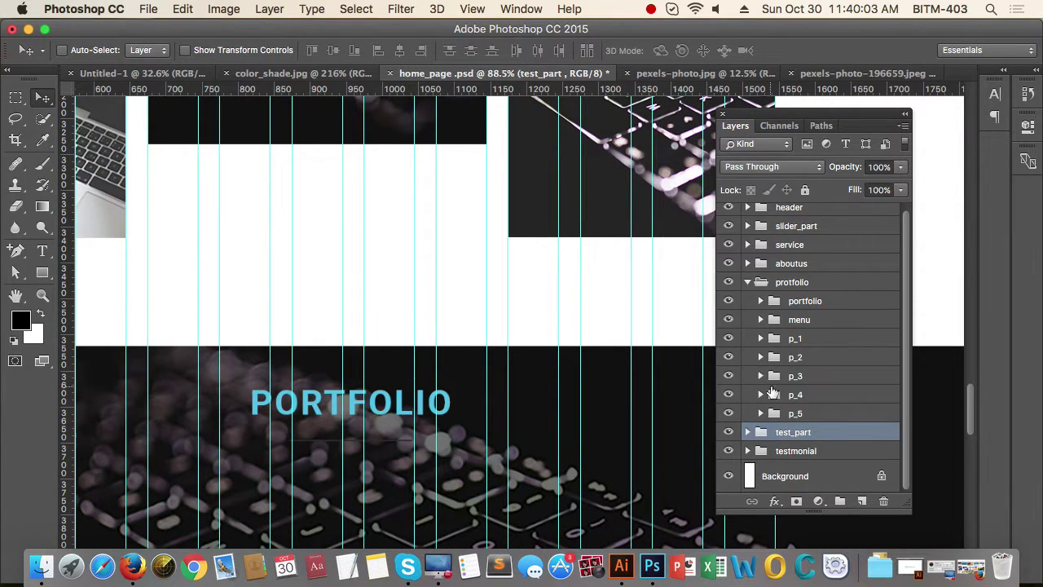
# Step: Change the colour of the PORTFOLIO heading text in test_part to white (ffffff)
pyautogui.click(748, 432)
pyautogui.click(811, 466)
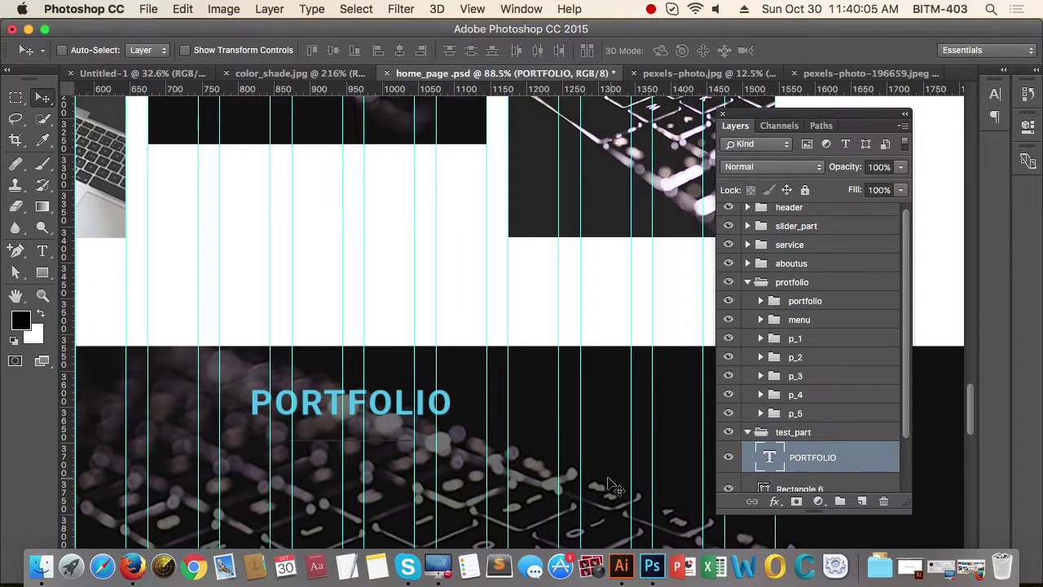
pyautogui.press('t')
pyautogui.doubleClick(350, 399)
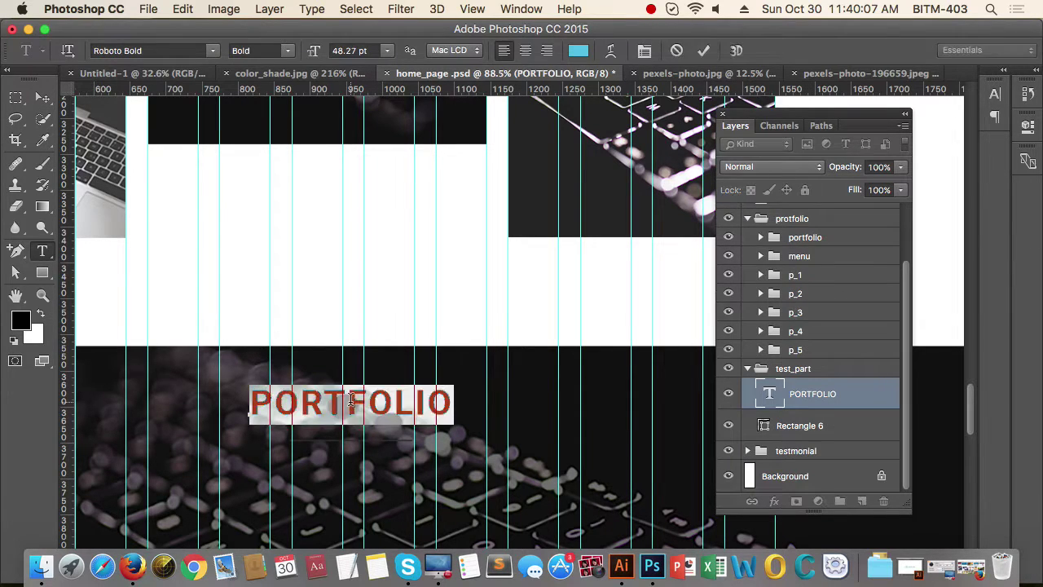
pyautogui.click(578, 51)
pyautogui.moveTo(571, 122)
pyautogui.mouseDown()
pyautogui.moveTo(428, 109)
pyautogui.moveTo(428, 47)
pyautogui.mouseUp()
pyautogui.click(844, 54)
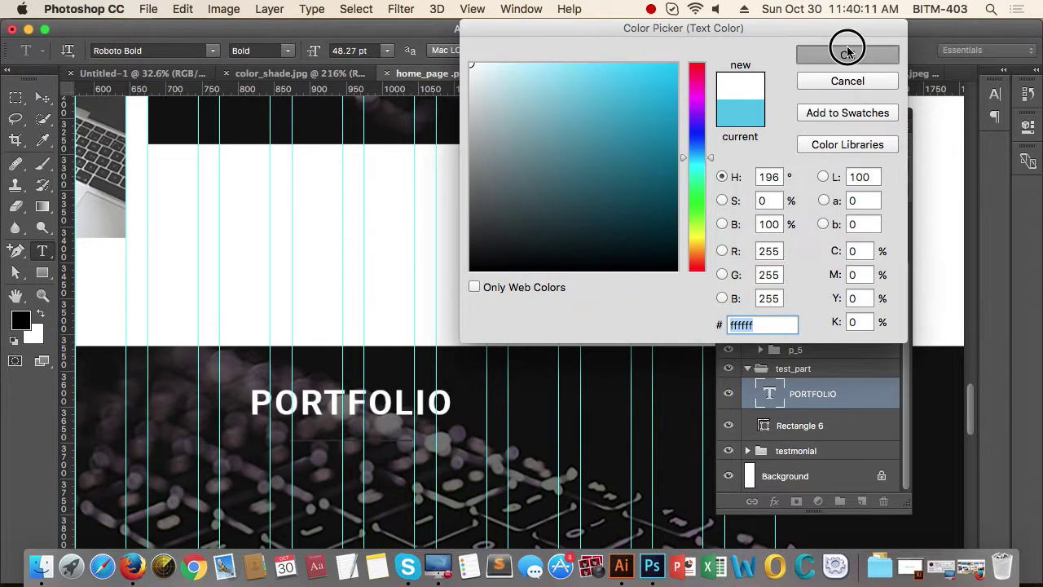
pyautogui.press('super+Return')
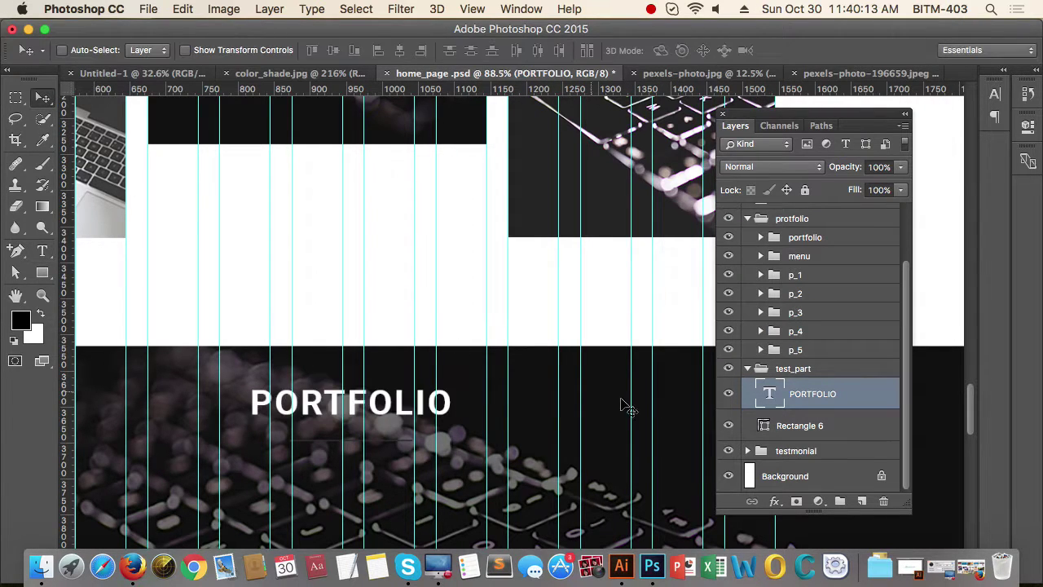
# Step: Fill the underline rectangle in test_part with white and collapse the group
pyautogui.click(833, 424)
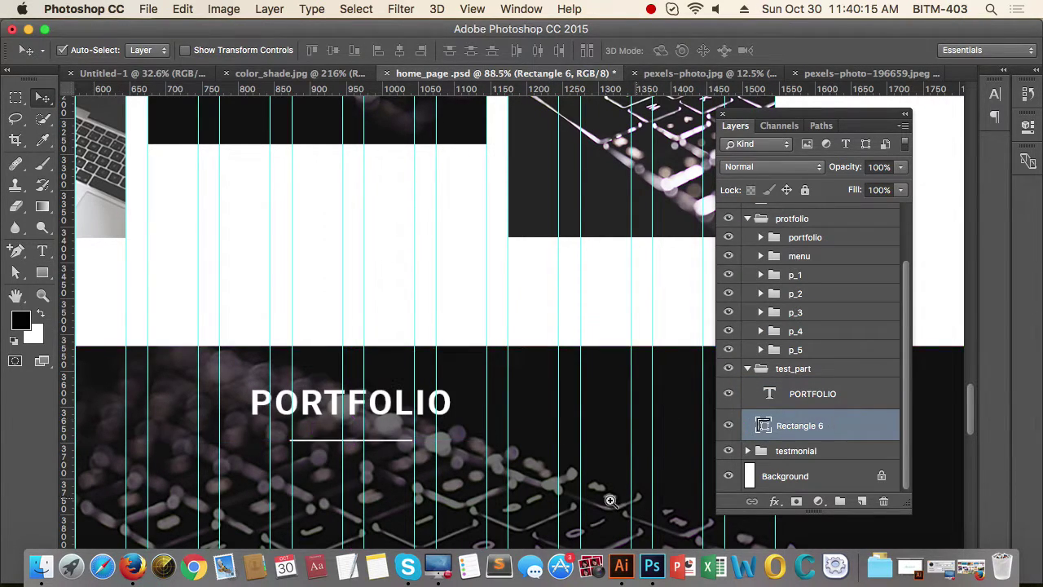
pyautogui.moveTo(589, 439); pyautogui.dragTo(519, 315)
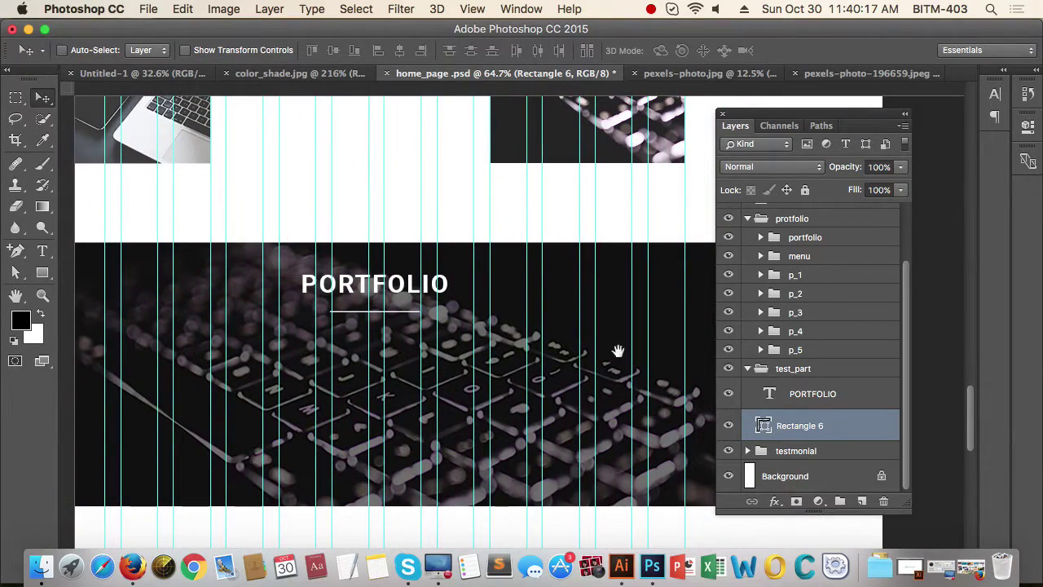
pyautogui.click(747, 368)
# Step: Reposition the test_part heading group lower in the keyboard band, nudging it down from the band's top edge
pyautogui.press('super+r')
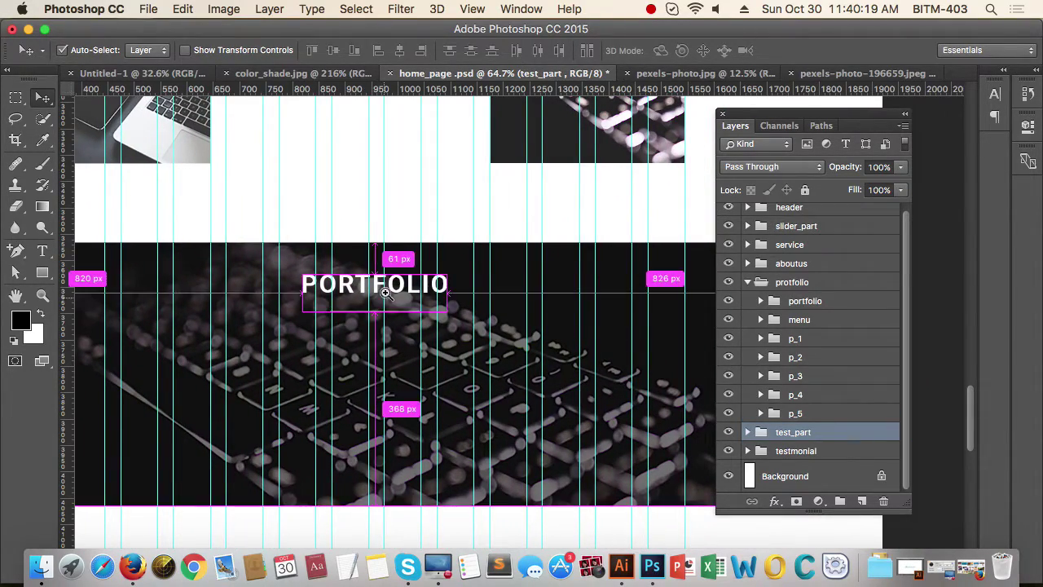
pyautogui.scroll(3, 386, 294)
pyautogui.moveTo(391, 292); pyautogui.dragTo(383, 230)
pyautogui.hotkey('shift', 'Down')
pyautogui.hotkey('shift', 'Down')
pyautogui.hotkey('shift', 'Down')
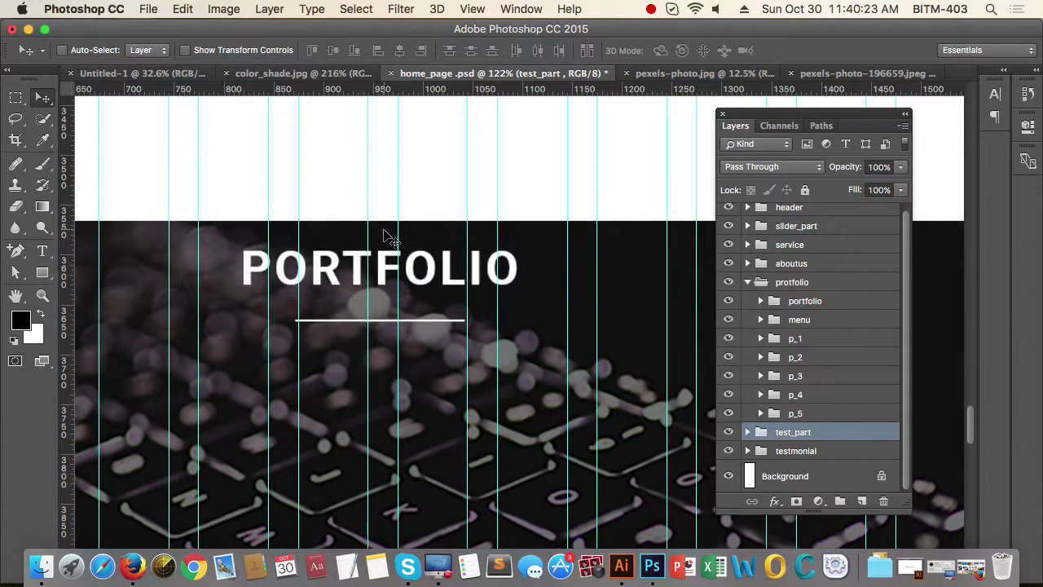
pyautogui.hotkey('shift', 'Down')
pyautogui.hotkey('shift', 'Down')
pyautogui.hotkey('shift', 'Down')
pyautogui.hotkey('shift', 'Down')
pyautogui.hotkey('shift', 'Down')
pyautogui.hotkey('shift', 'Down')
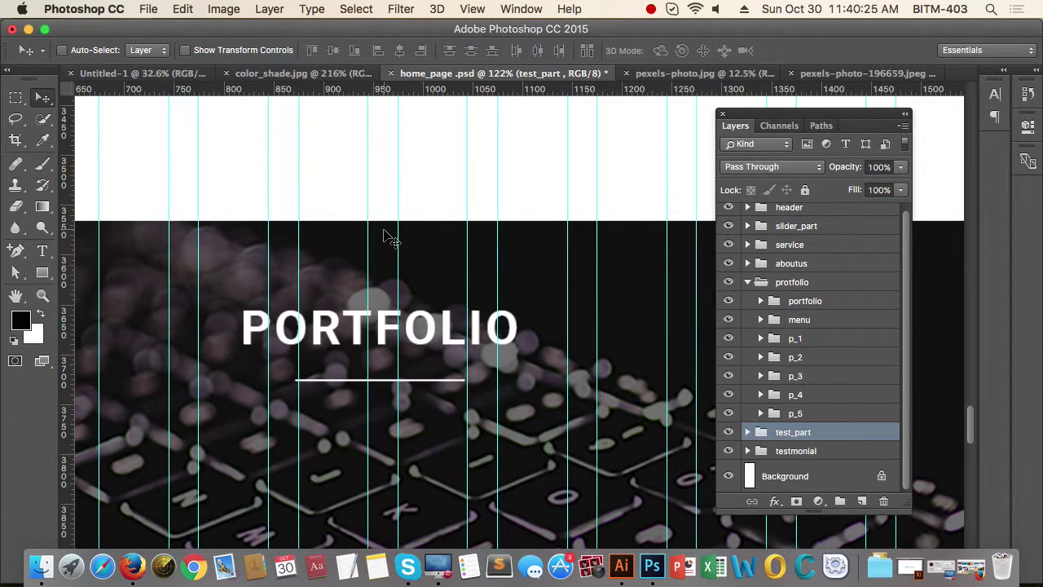
pyautogui.hotkey('shift', 'Down')
pyautogui.moveTo(436, 245); pyautogui.dragTo(353, 272)
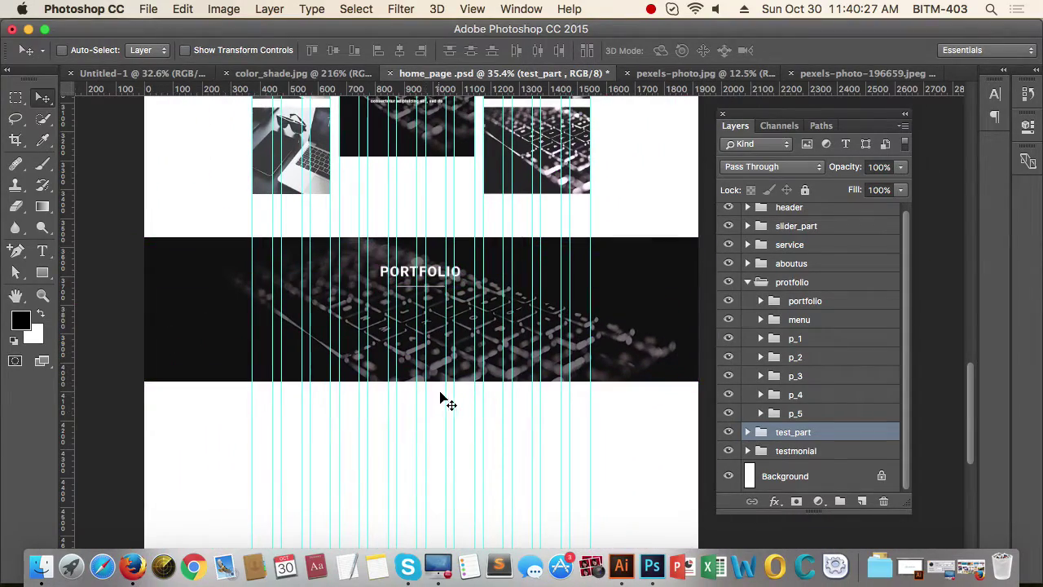
# Step: Draw a wide paragraph text box below the heading underline in the keyboard band and fill it with Lorem Ipsum placeholder text
pyautogui.moveTo(511, 418); pyautogui.dragTo(459, 424)
pyautogui.scroll(2, 448, 432)
pyautogui.scroll(-3, 410, 429)
pyautogui.scroll(2, 425, 437)
pyautogui.moveTo(391, 419); pyautogui.dragTo(478, 416)
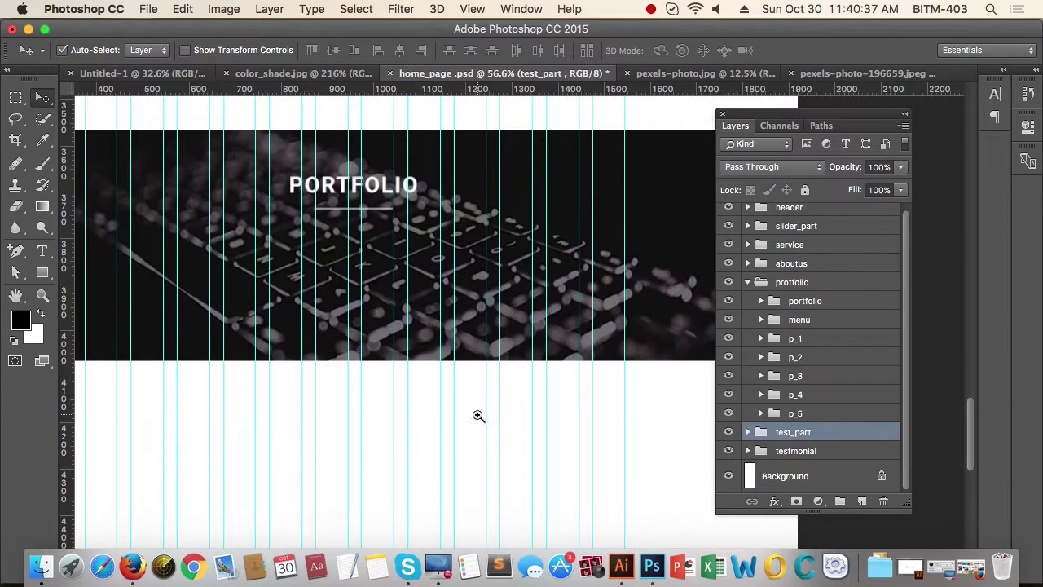
pyautogui.scroll(-2, 479, 417)
pyautogui.press('t')
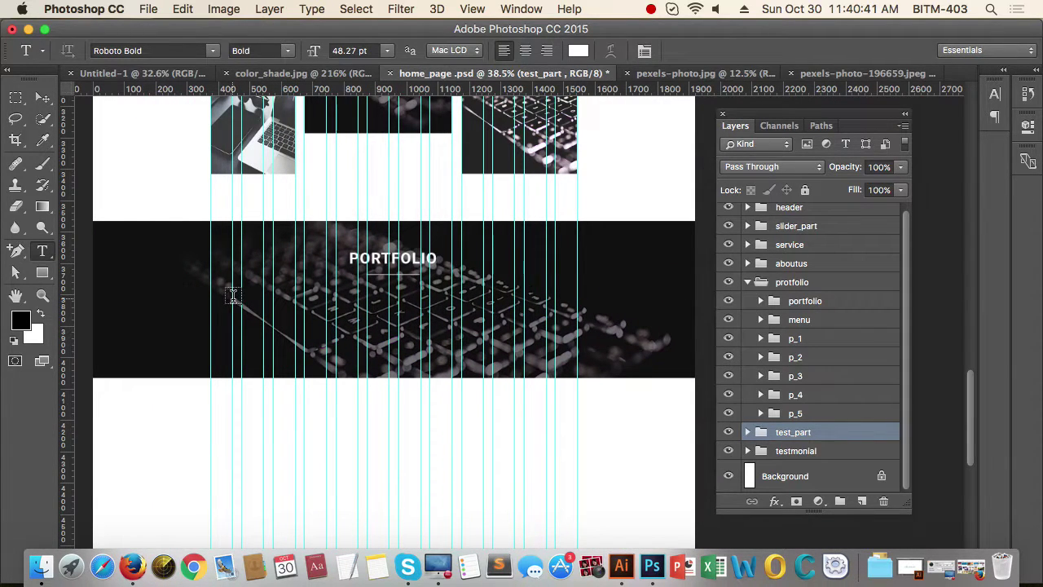
pyautogui.moveTo(233, 307); pyautogui.dragTo(546, 318)
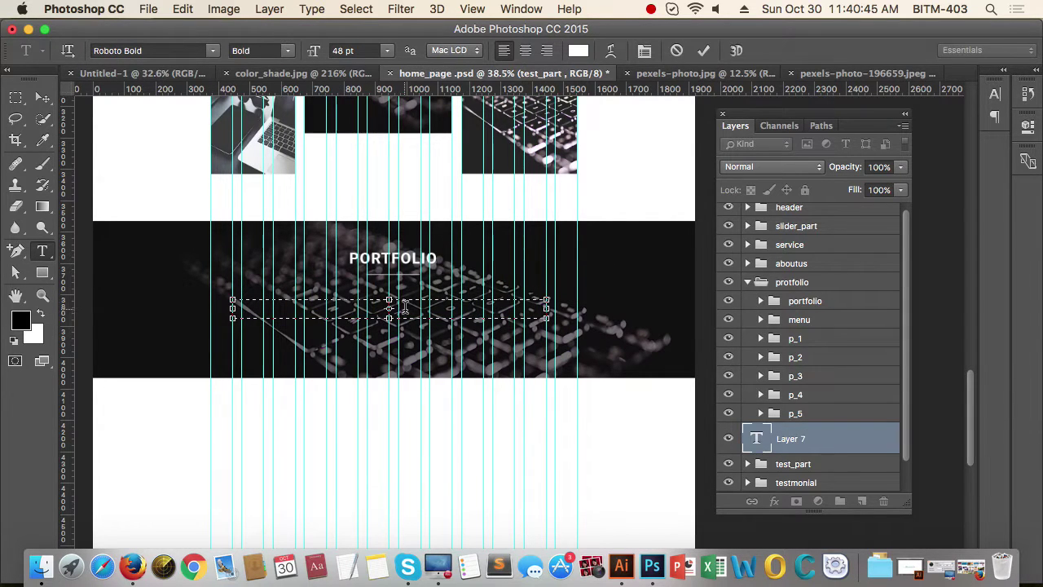
pyautogui.click(313, 13)
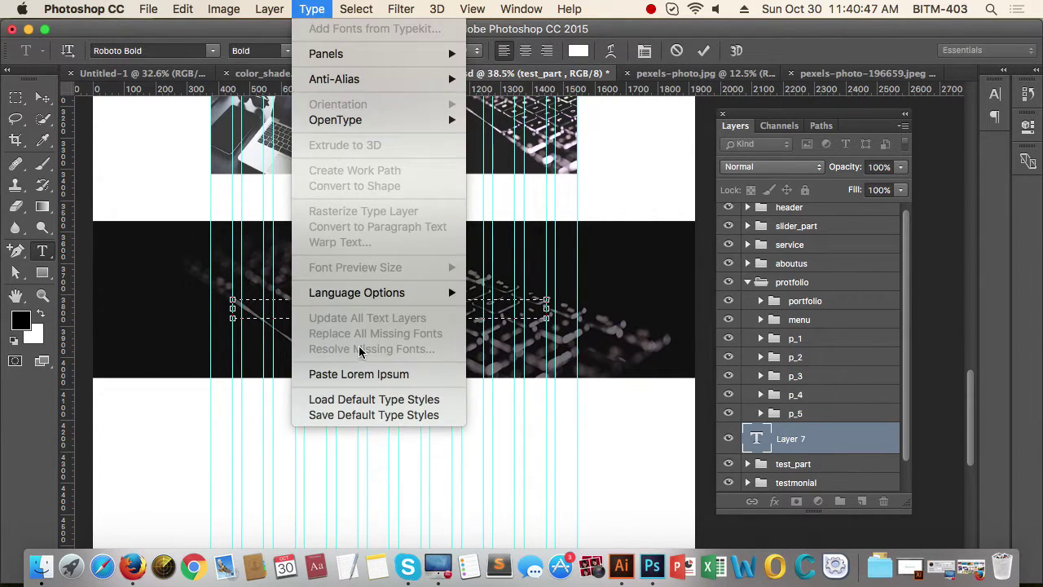
pyautogui.click(363, 374)
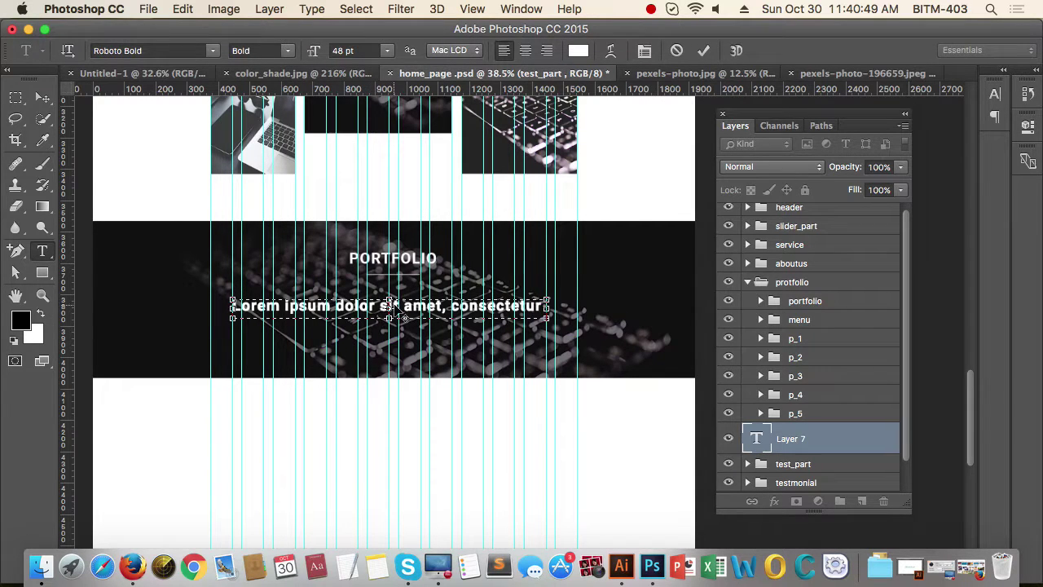
# Step: Select all the placeholder text and set its font size to 18 pt
pyautogui.press('super+a')
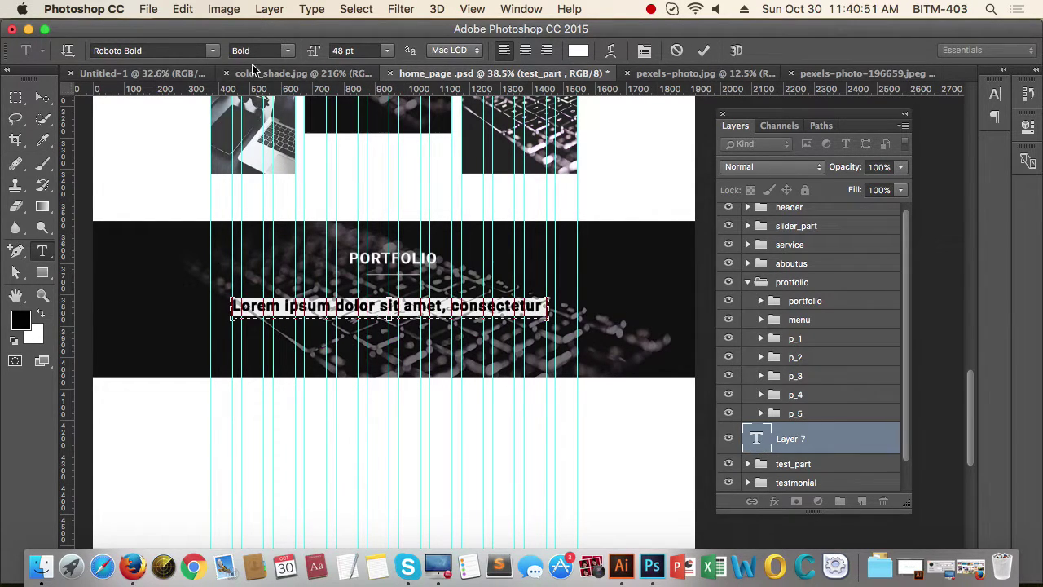
pyautogui.click(388, 51)
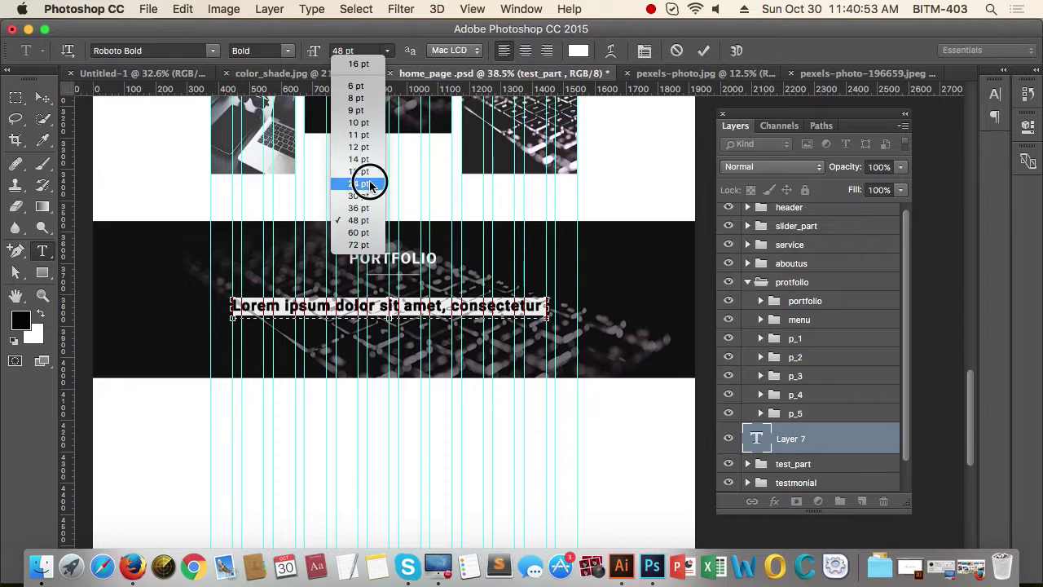
pyautogui.click(358, 183)
pyautogui.click(388, 51)
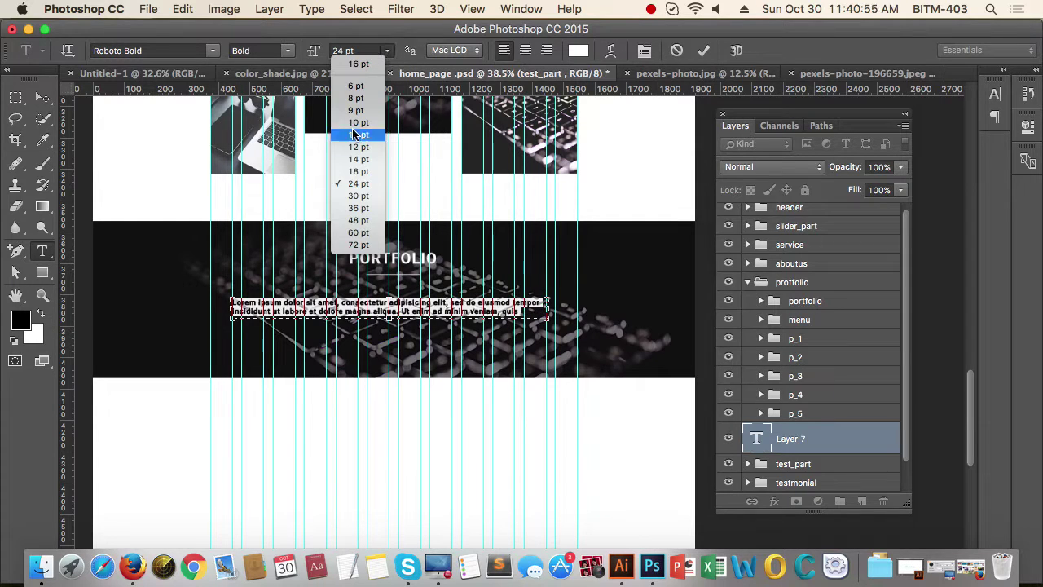
pyautogui.click(363, 172)
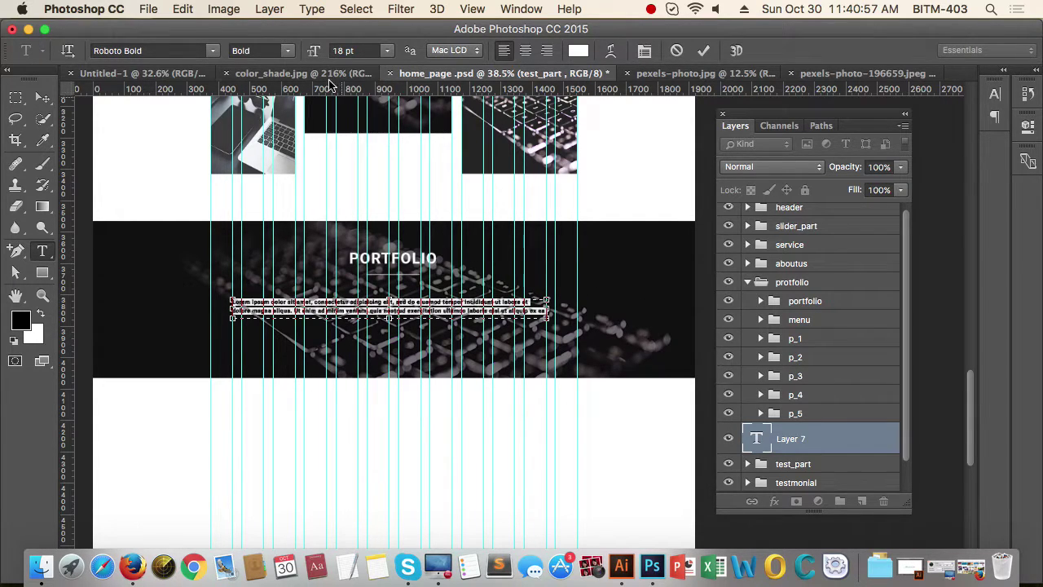
# Step: Change the selected placeholder text's font to Roboto Light Italic
pyautogui.click(281, 51)
pyautogui.click(272, 177)
pyautogui.click(215, 50)
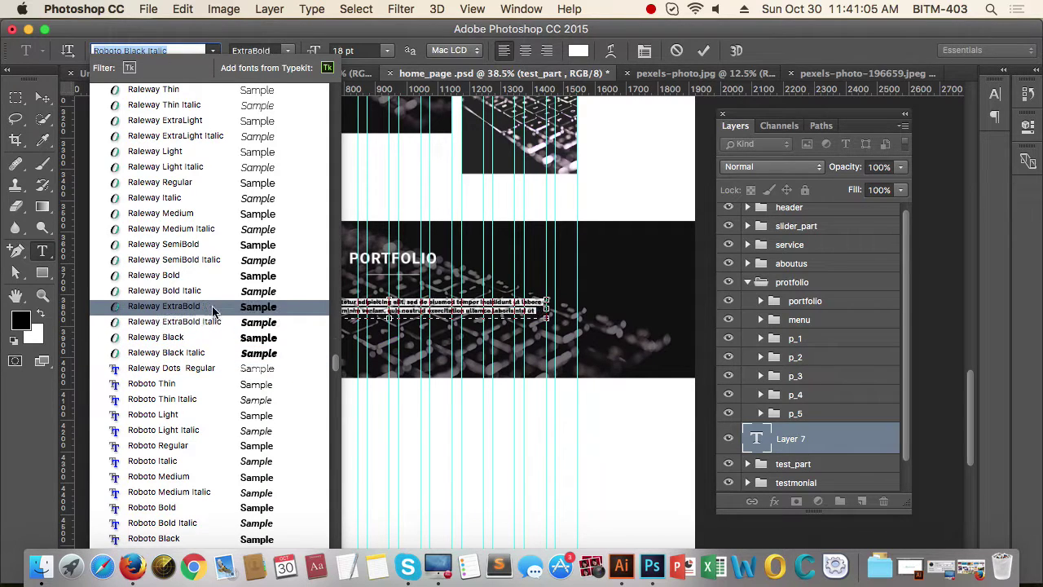
pyautogui.scroll(-10, 215, 302)
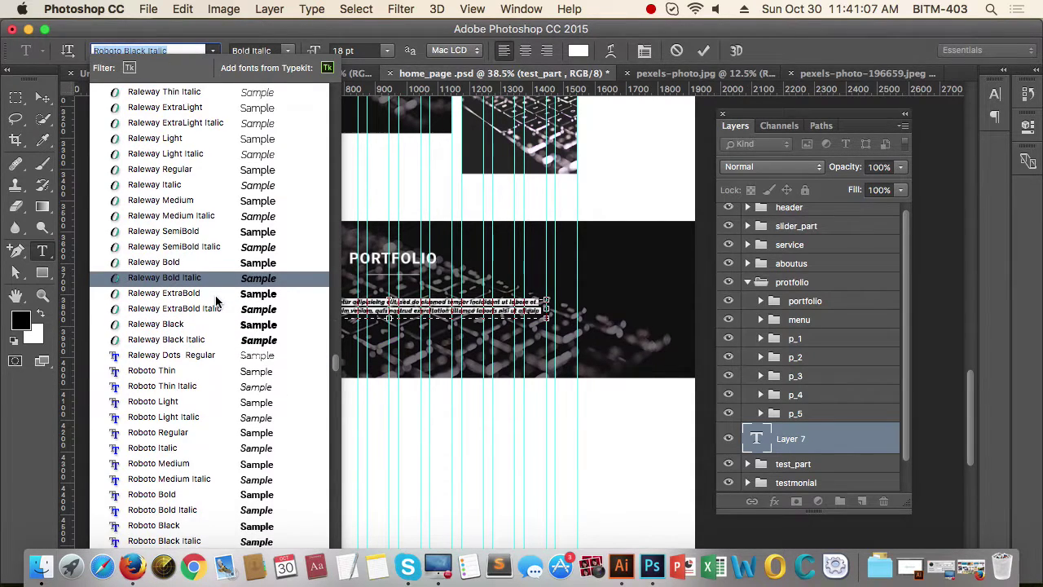
pyautogui.scroll(-10, 216, 301)
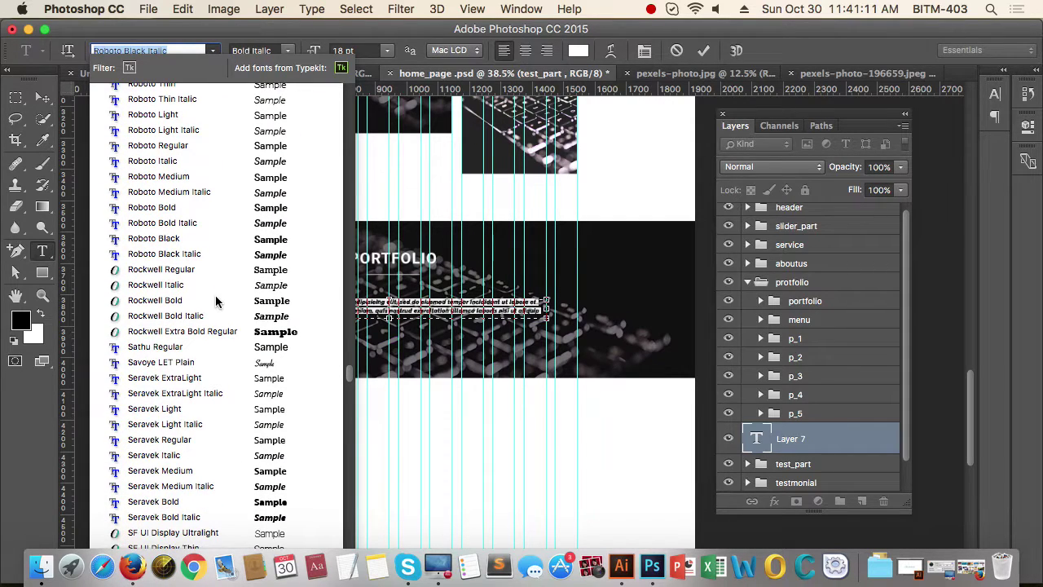
pyautogui.scroll(-14, 215, 301)
pyautogui.scroll(-10, 216, 301)
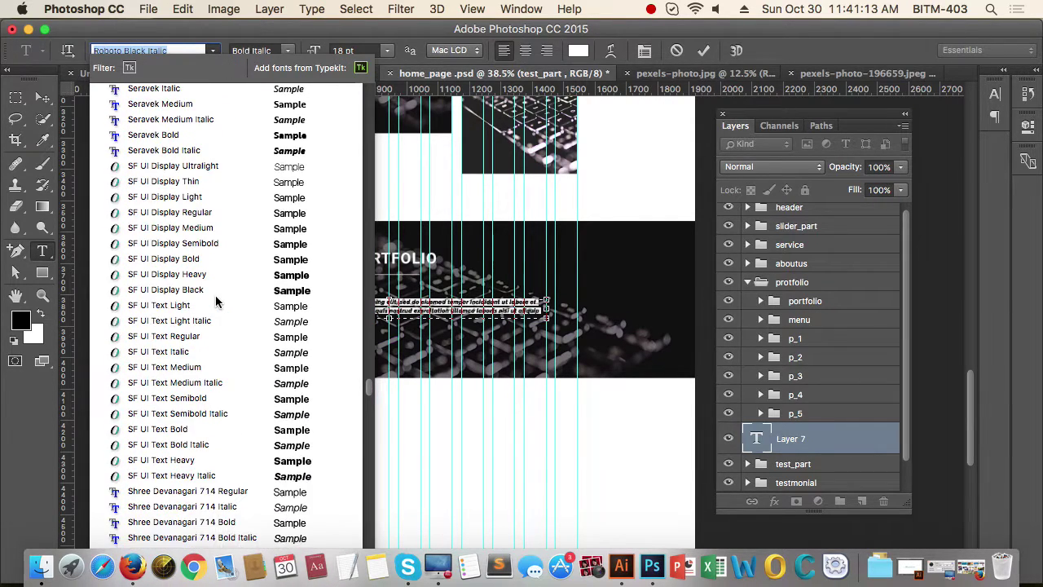
pyautogui.scroll(20, 216, 301)
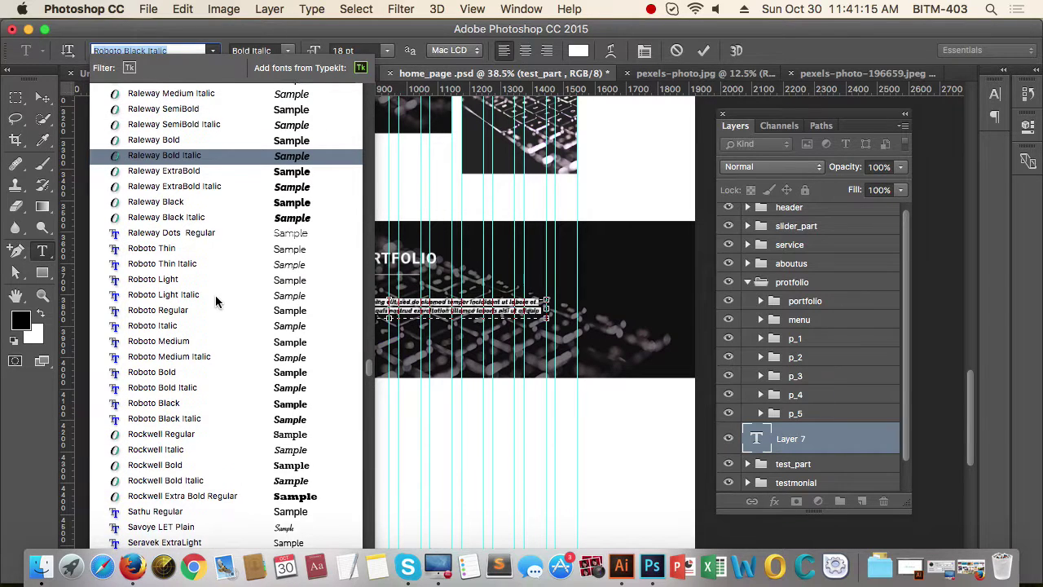
pyautogui.scroll(1, 214, 298)
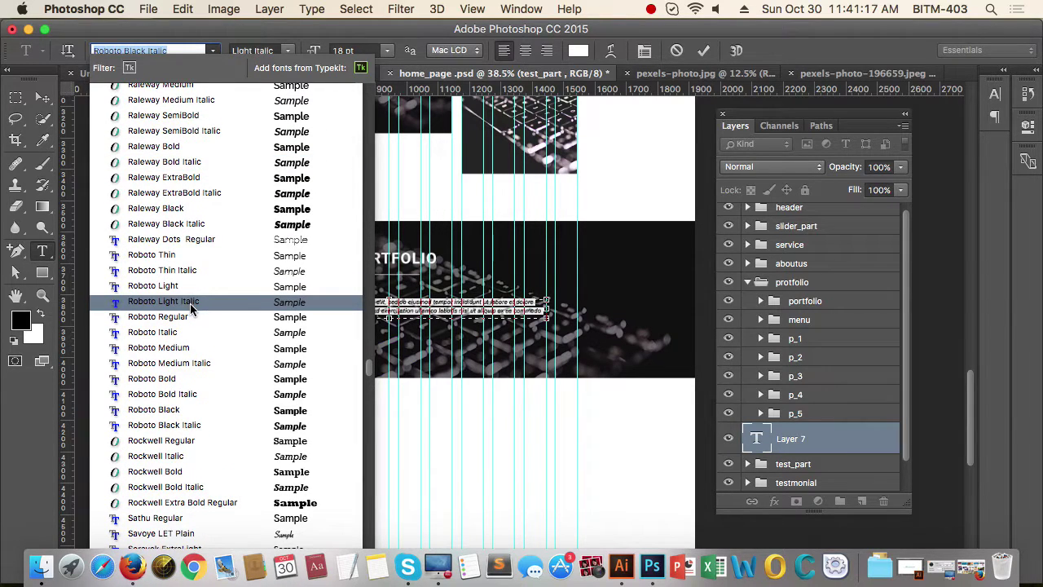
pyautogui.click(192, 307)
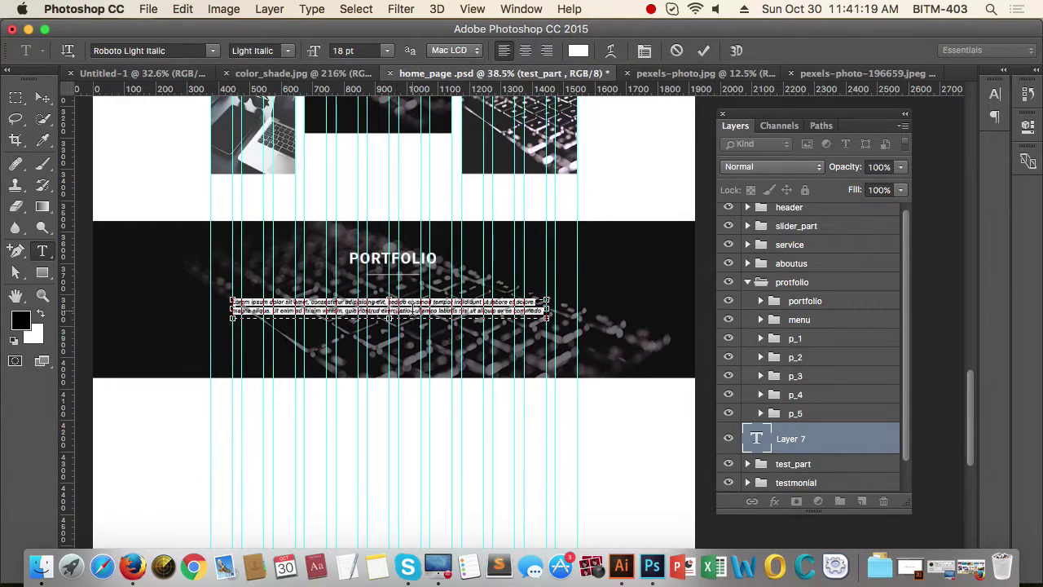
# Step: Delete the placeholder words after "exercitation" and centre-align the paragraph
pyautogui.moveTo(413, 310); pyautogui.dragTo(557, 312)
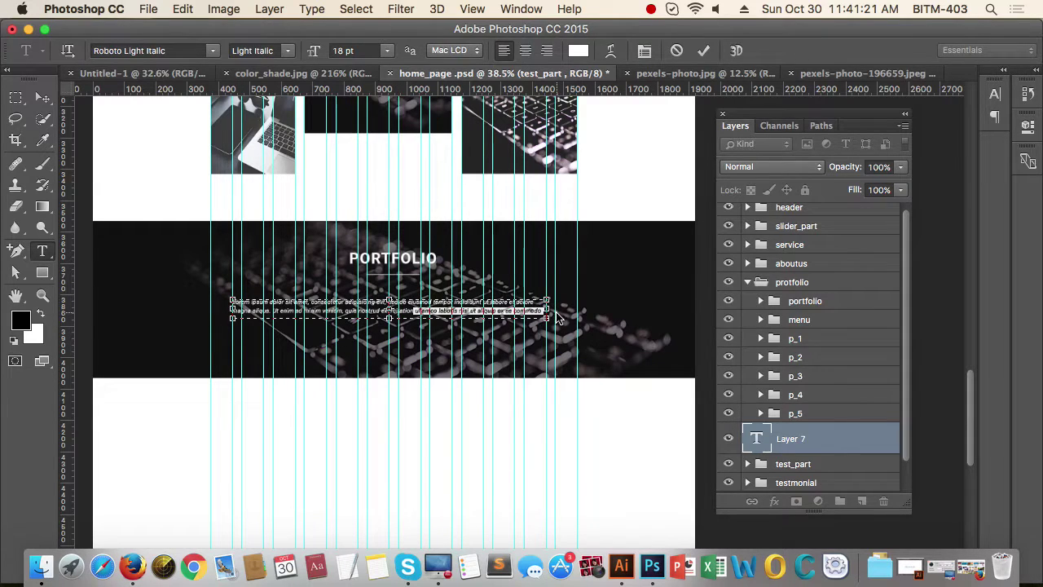
pyautogui.press('BackSpace')
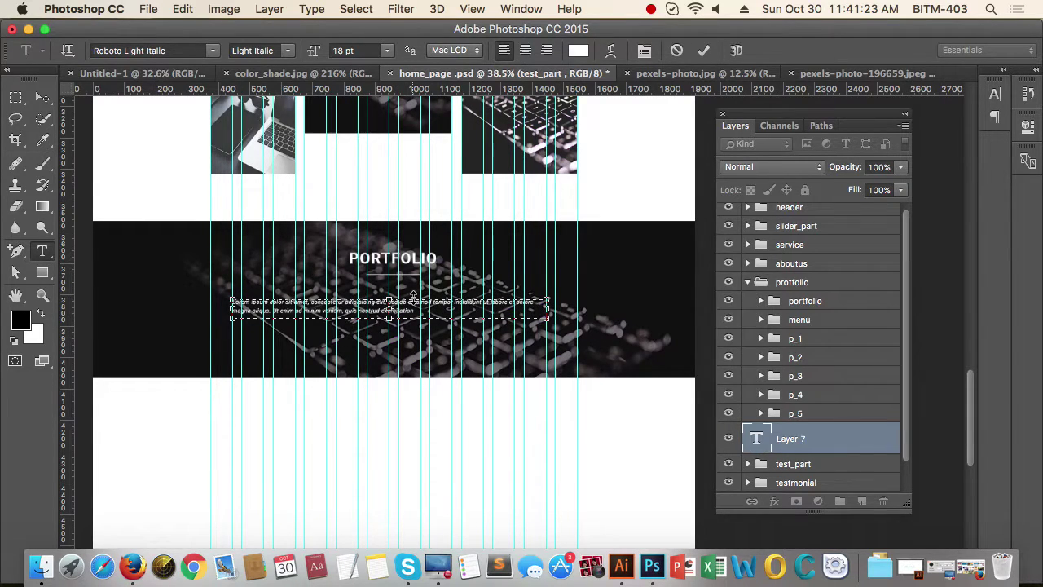
pyautogui.tripleClick(413, 308)
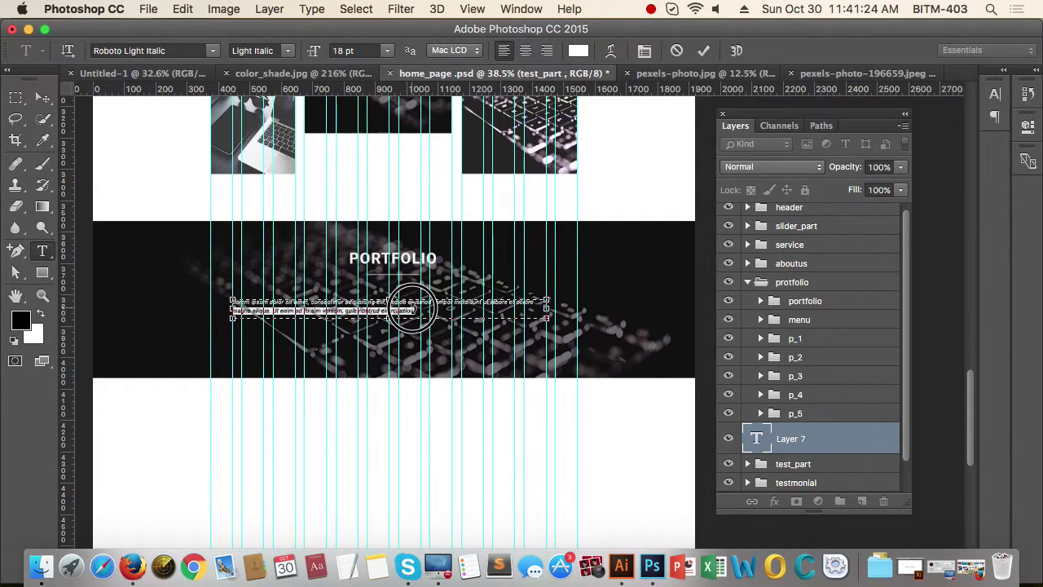
pyautogui.click(526, 50)
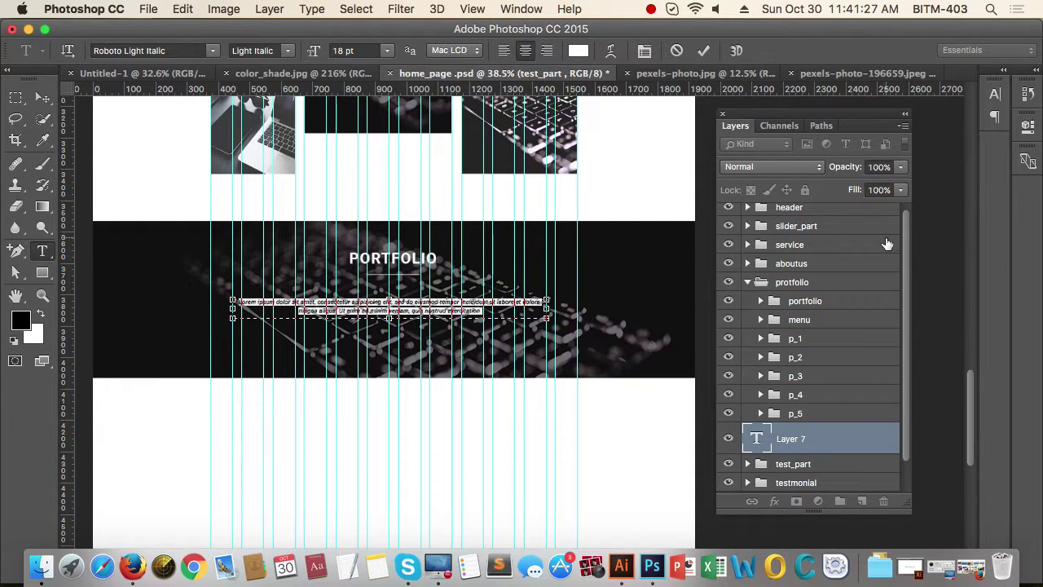
# Step: Set the tracking of the placeholder paragraph to 0
pyautogui.click(995, 94)
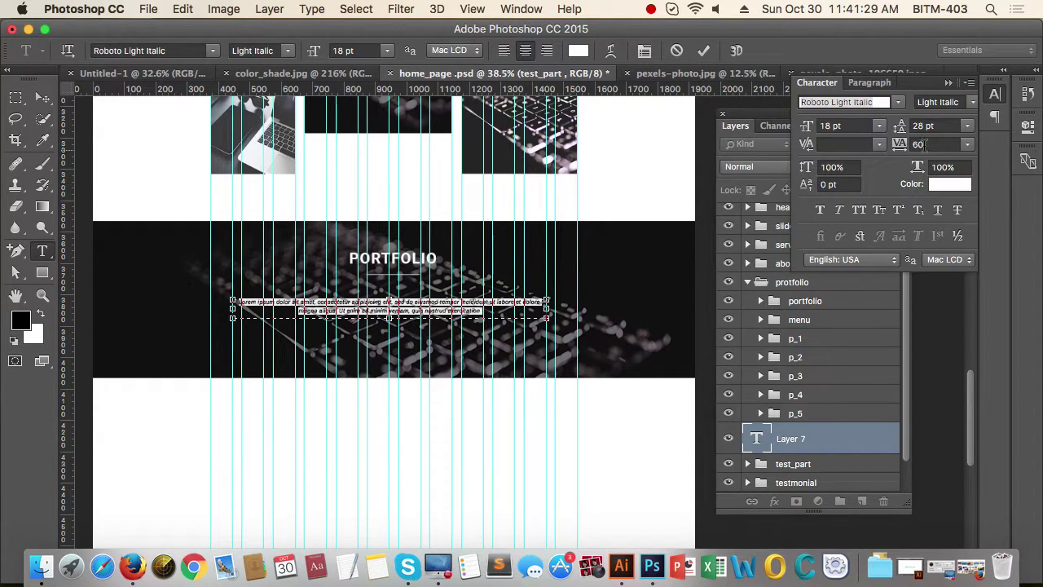
pyautogui.click(944, 144)
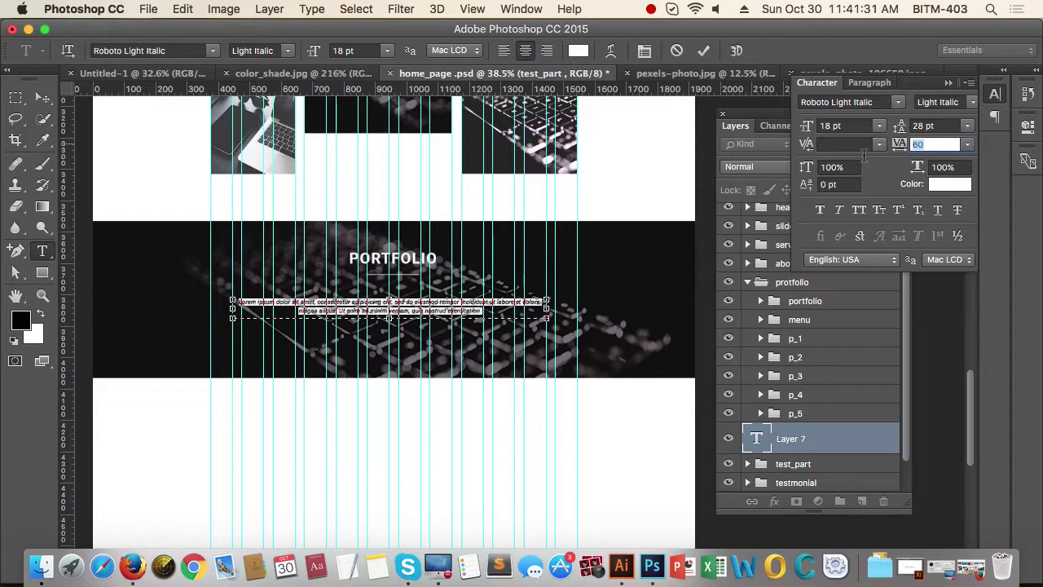
pyautogui.write('0')
pyautogui.press('Return')
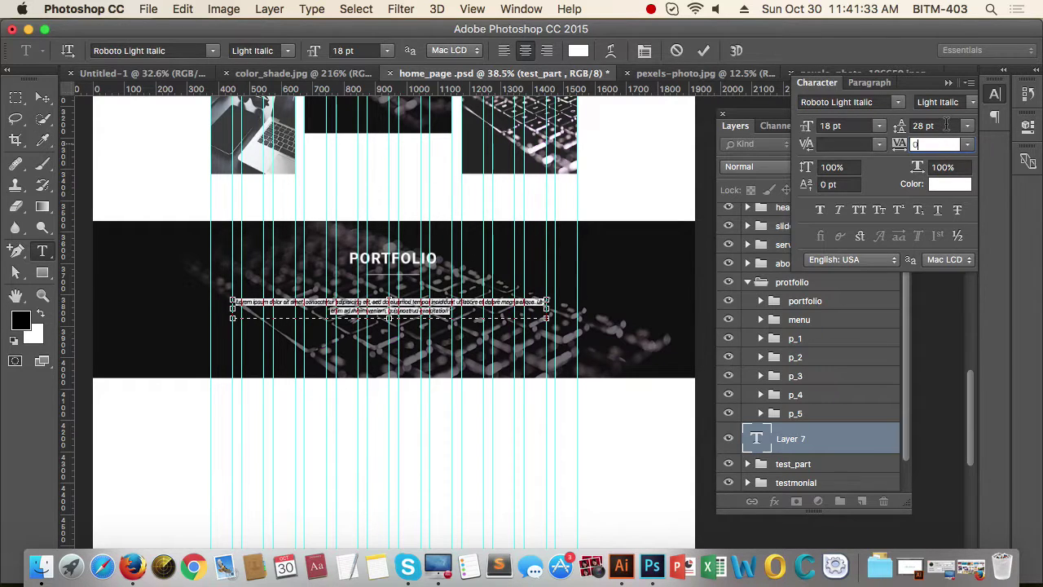
# Step: Set the placeholder paragraph's leading to 32 pt and finish the text edit, dismissing the error dialog
pyautogui.click(965, 126)
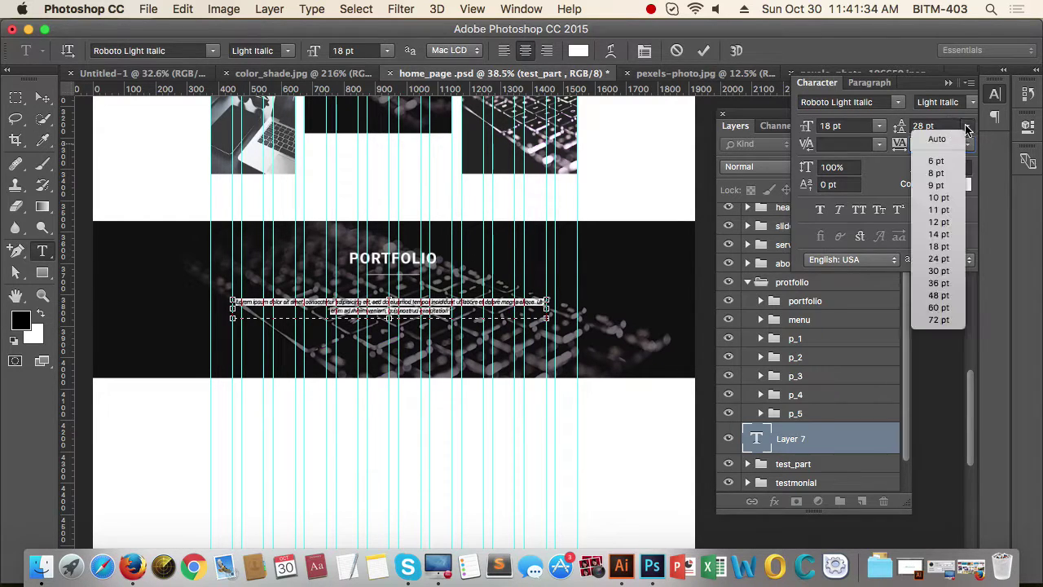
pyautogui.click(938, 283)
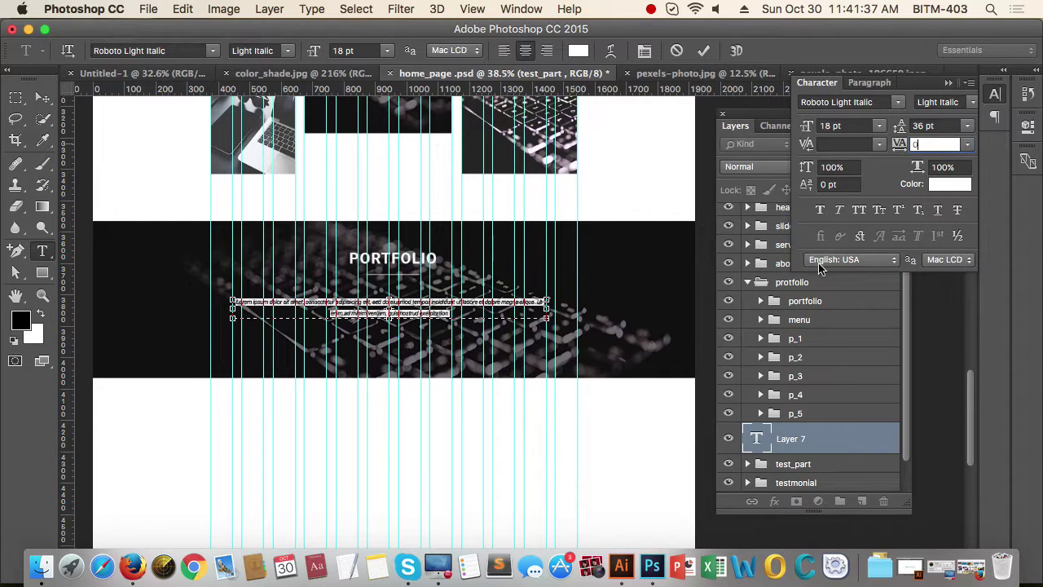
pyautogui.click(916, 126)
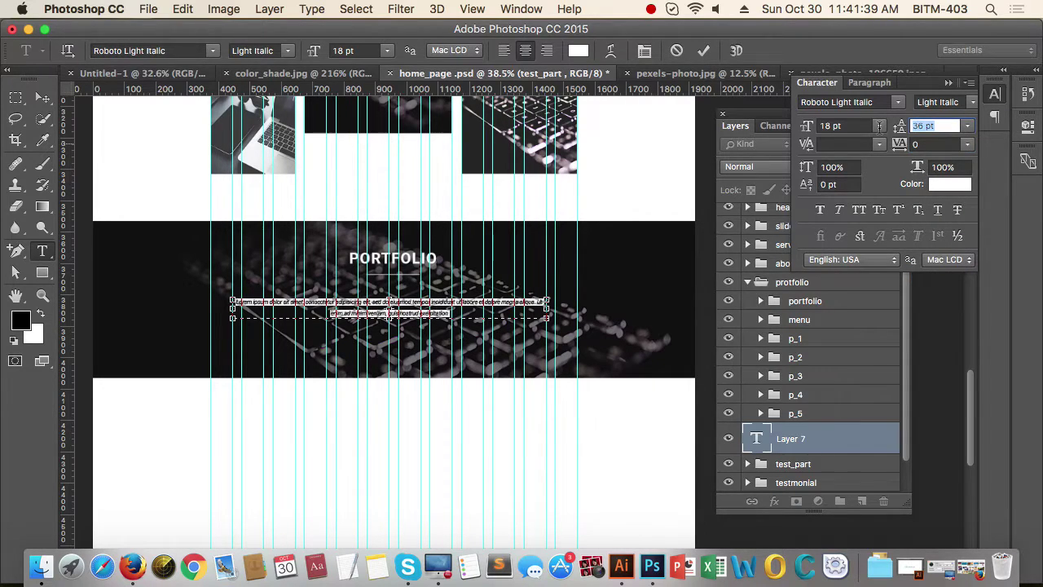
pyautogui.write('32')
pyautogui.press('Return')
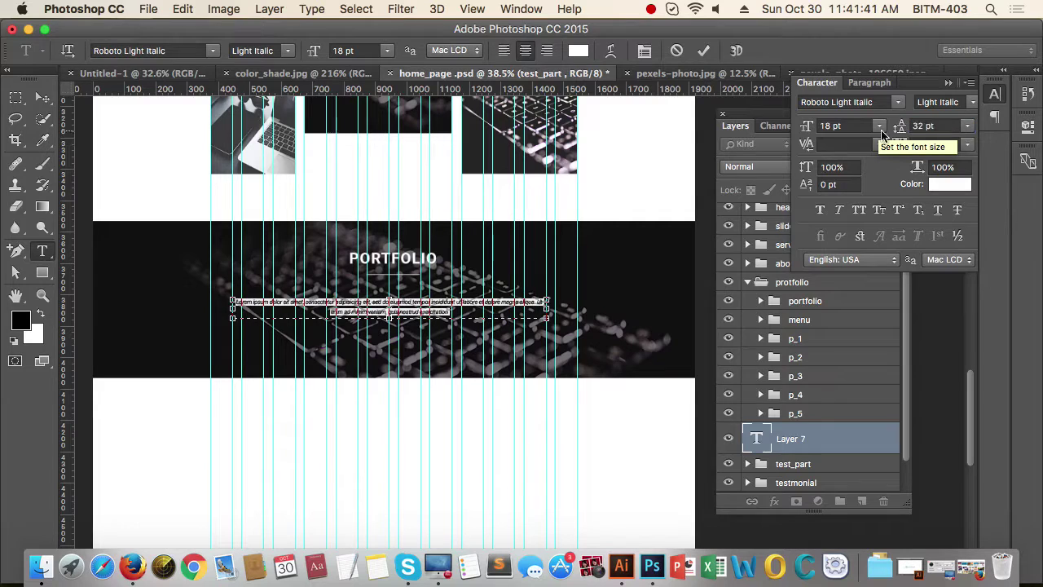
pyautogui.click(41, 99)
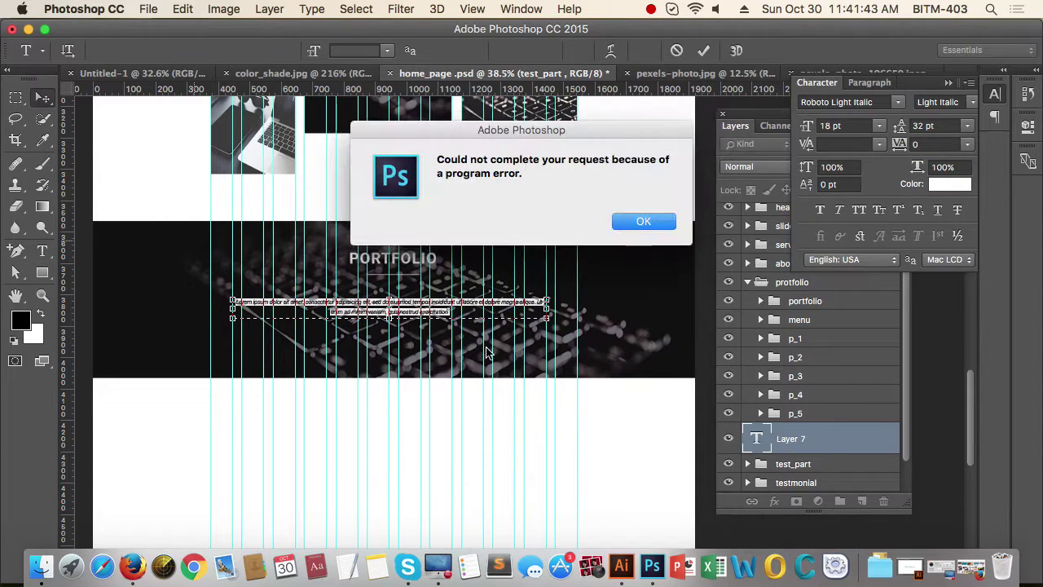
pyautogui.click(639, 231)
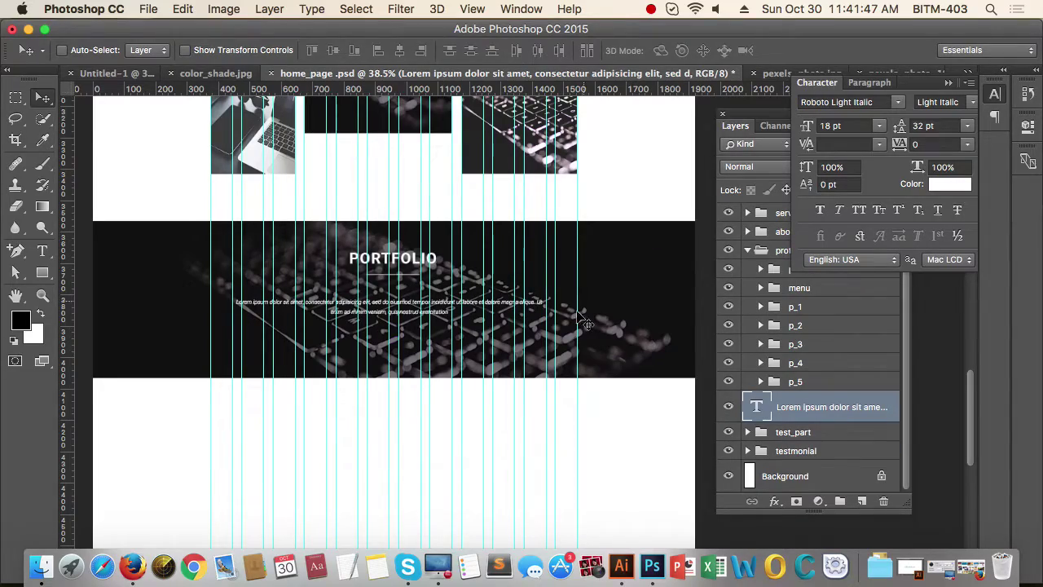
# Step: Move the placeholder paragraph up until its first line sits directly against the heading underline
pyautogui.press('super+space')
pyautogui.moveTo(497, 396); pyautogui.dragTo(571, 368)
pyautogui.press('super+space')
pyautogui.moveTo(474, 321); pyautogui.dragTo(389, 335)
pyautogui.press('space')
pyautogui.moveTo(500, 398); pyautogui.dragTo(406, 400)
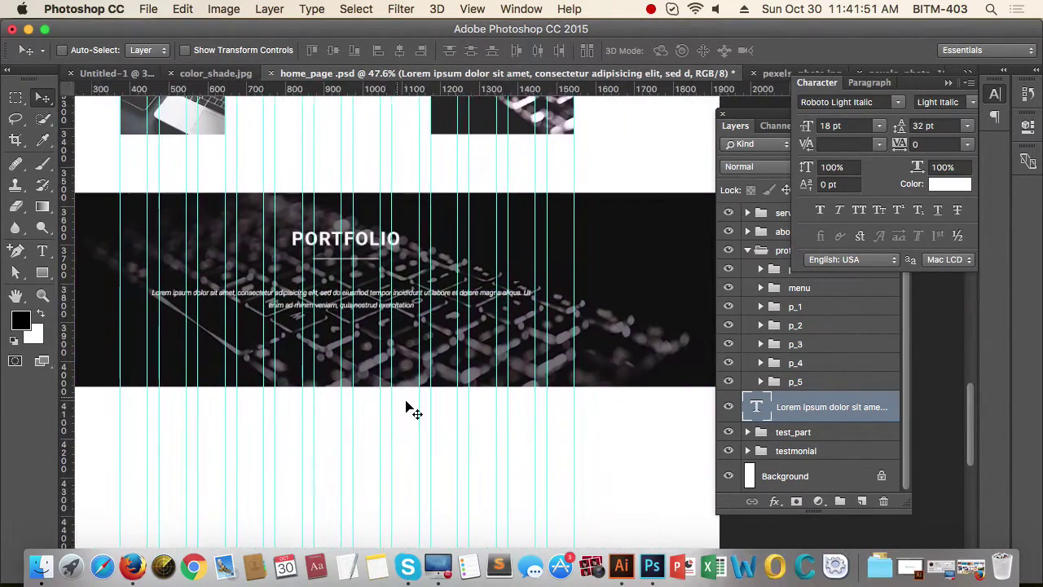
pyautogui.press('super+space')
pyautogui.moveTo(354, 296); pyautogui.dragTo(381, 216)
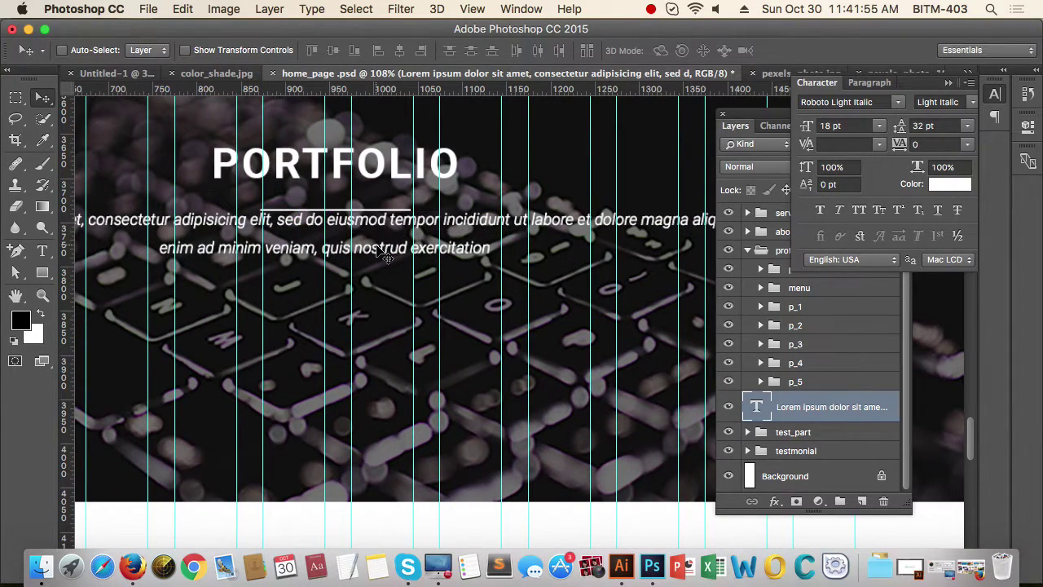
pyautogui.press('Up')
pyautogui.press('Up')
pyautogui.press('Up')
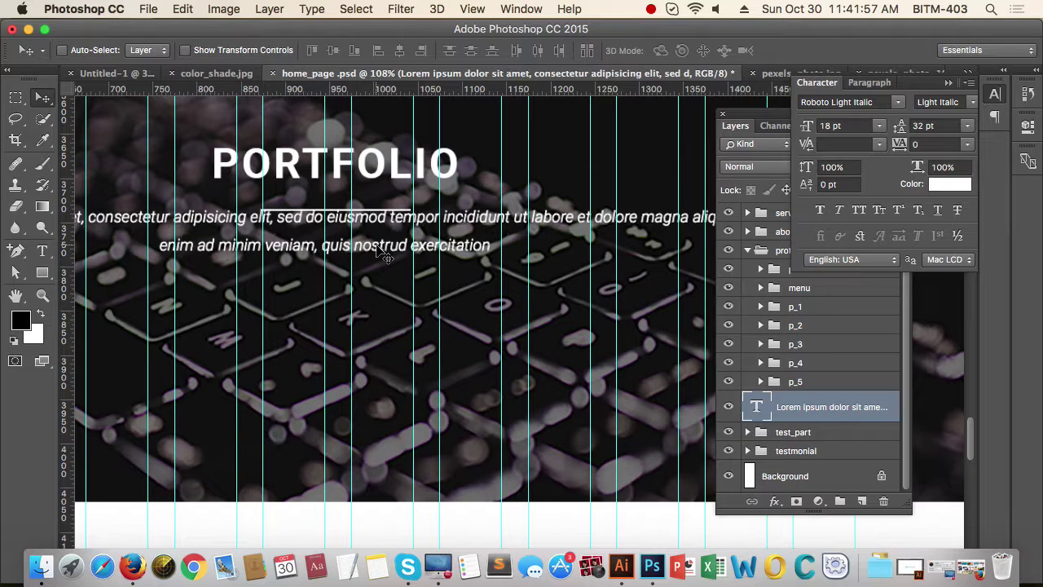
# Step: Shift the placeholder paragraph down about 80 px to leave a clear gap below the heading underline
pyautogui.hotkey('shift', 'Down')
pyautogui.hotkey('shift', 'Down')
pyautogui.hotkey('shift', 'Down')
pyautogui.hotkey('shift', 'Down')
pyautogui.hotkey('shift', 'Down')
pyautogui.hotkey('shift', 'Down')
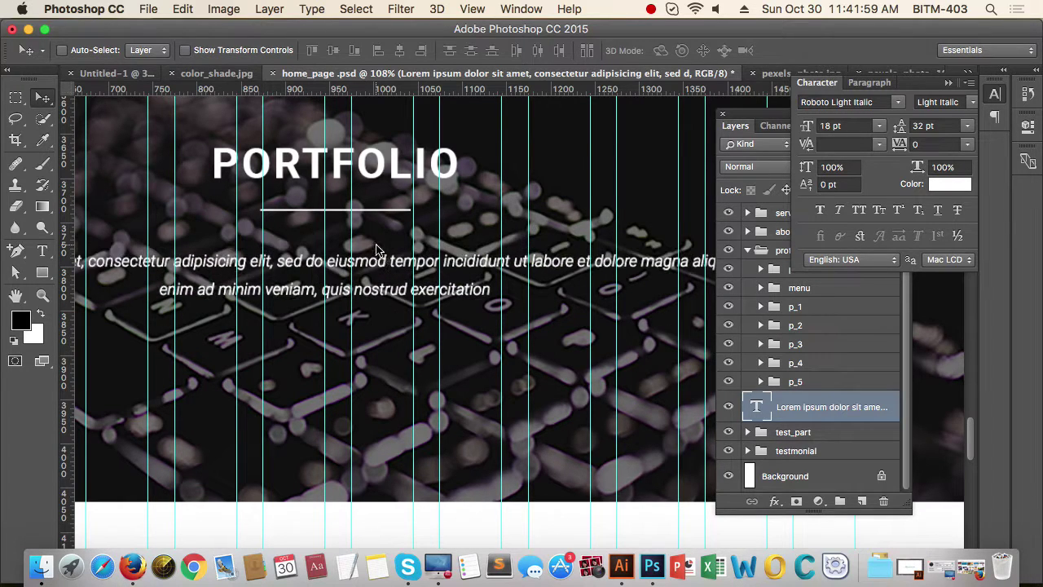
pyautogui.hotkey('shift', 'Down')
pyautogui.hotkey('shift', 'Down')
pyautogui.hotkey('shift', 'Down')
pyautogui.hotkey('shift', 'Down')
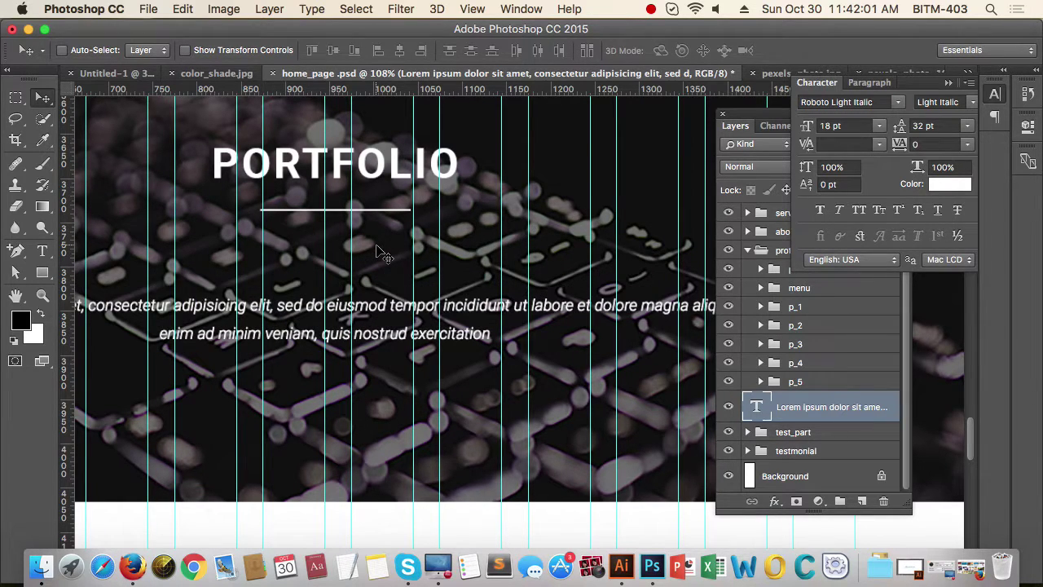
pyautogui.press('super')
pyautogui.moveTo(405, 260); pyautogui.dragTo(312, 275)
pyautogui.moveTo(456, 409); pyautogui.dragTo(428, 442)
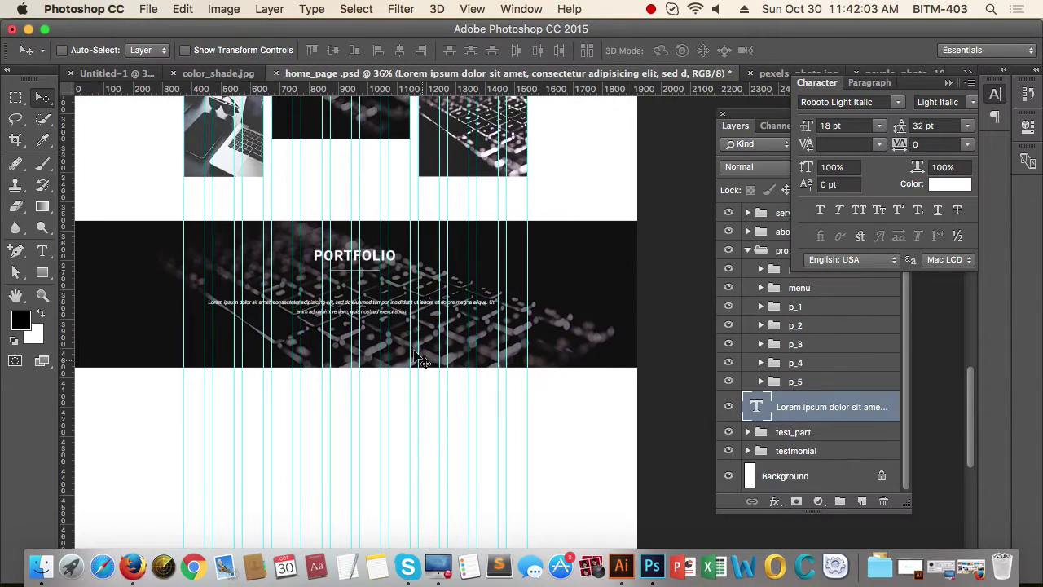
# Step: Raise the opacity of the topmost rectangle overlay in the testmonial group to 83% to darken the keyboard image band
pyautogui.moveTo(360, 305); pyautogui.dragTo(384, 373)
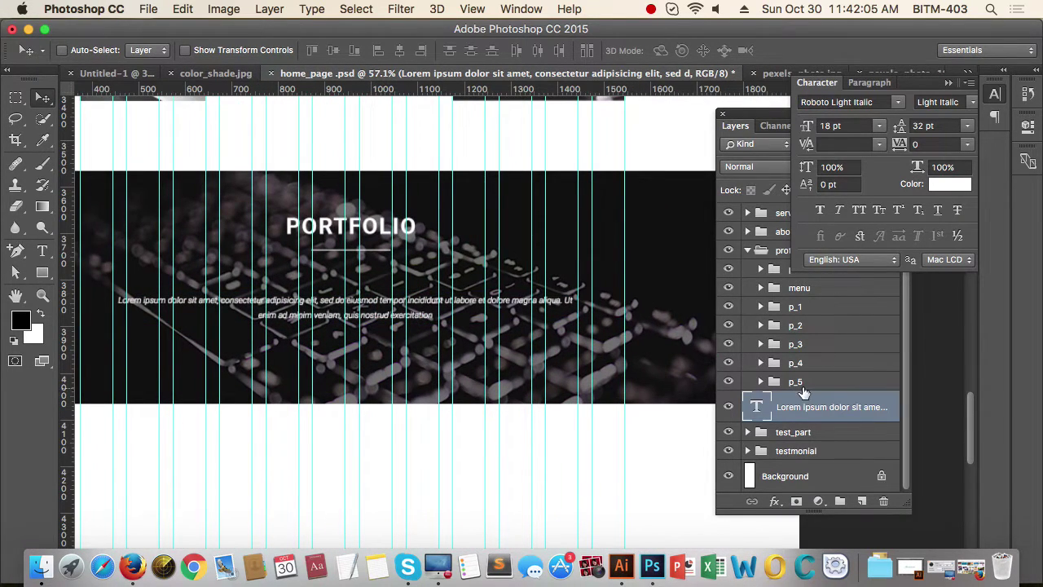
pyautogui.click(836, 453)
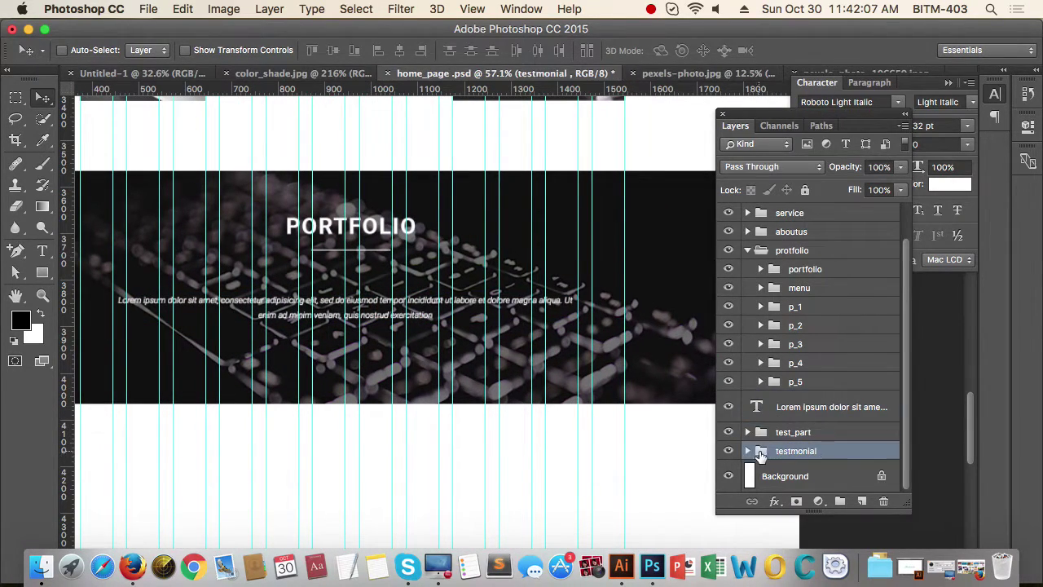
pyautogui.click(759, 451)
pyautogui.click(838, 473)
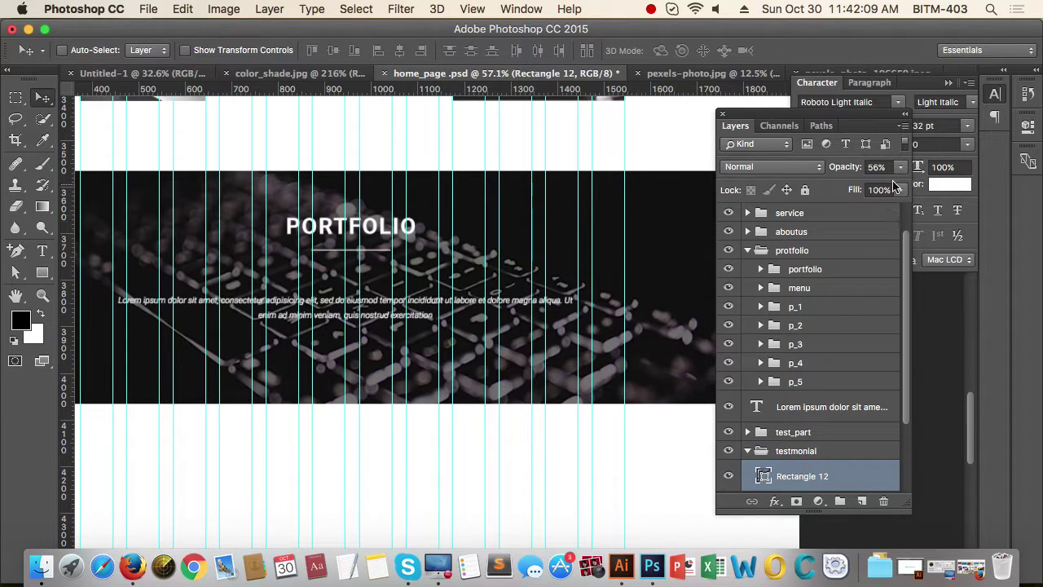
pyautogui.click(901, 167)
pyautogui.moveTo(866, 187); pyautogui.dragTo(889, 187)
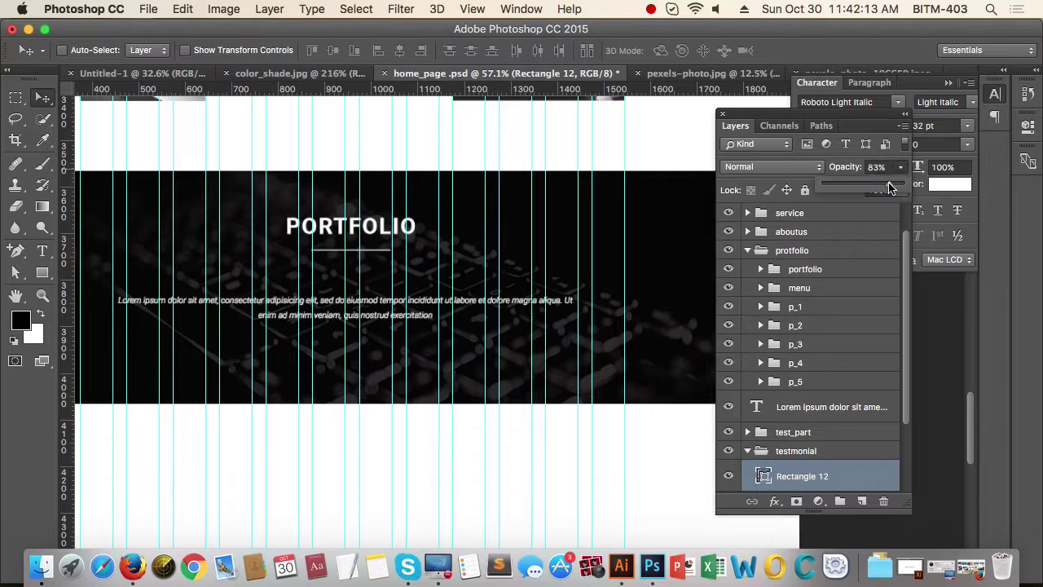
# Step: Set the placeholder paragraph's font size to 24 pt and delete its closing words "quis nostrud exercitation"
pyautogui.click(786, 414)
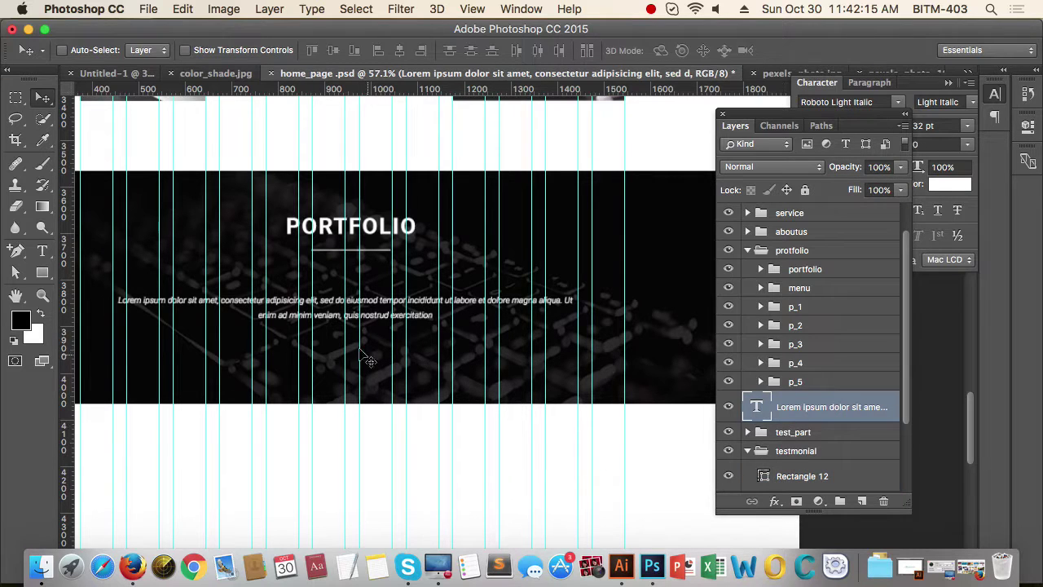
pyautogui.press('t')
pyautogui.tripleClick(355, 302)
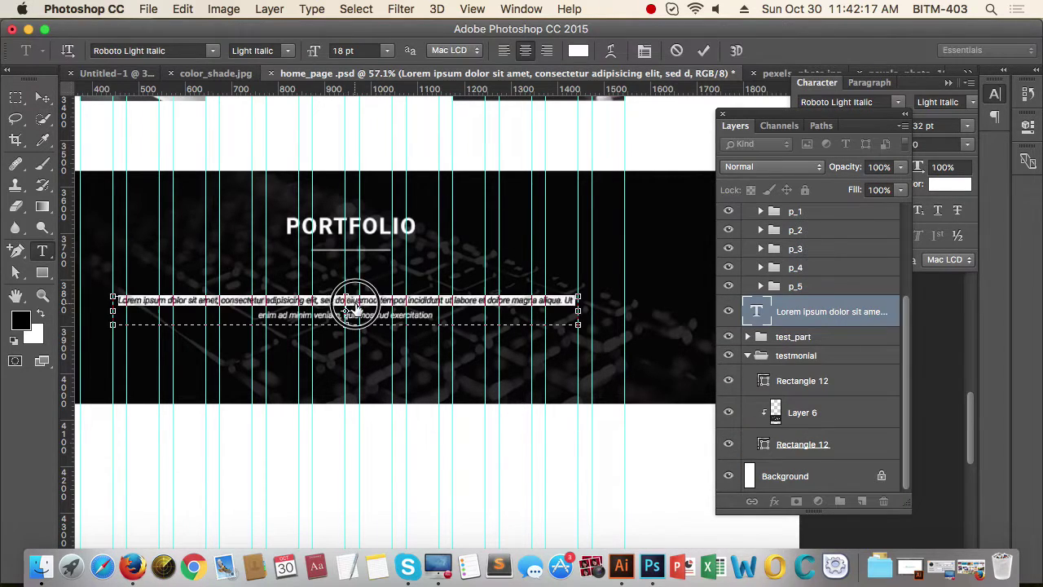
pyautogui.click(355, 301)
pyautogui.click(355, 302)
pyautogui.click(388, 52)
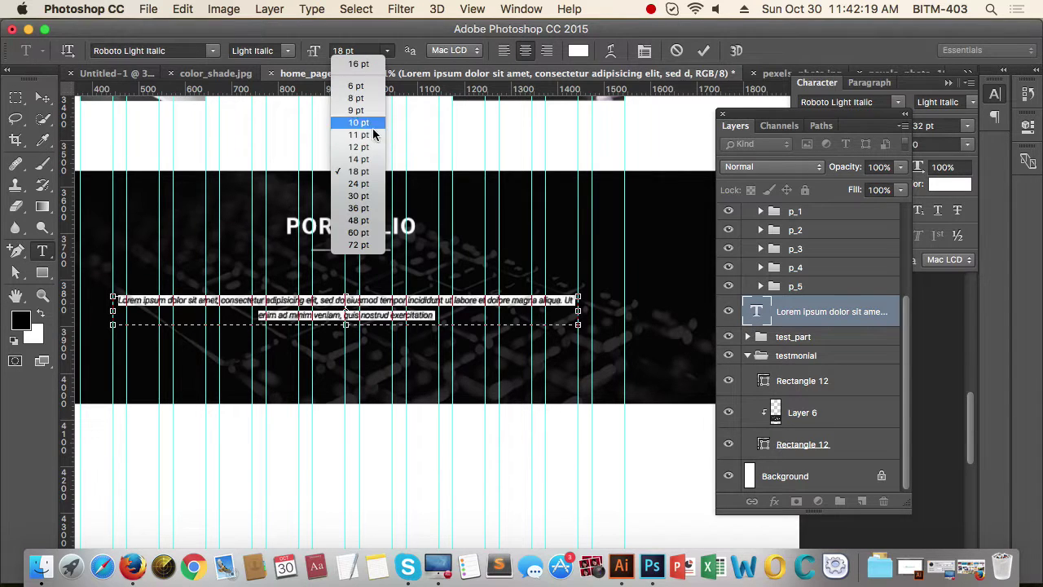
pyautogui.click(373, 179)
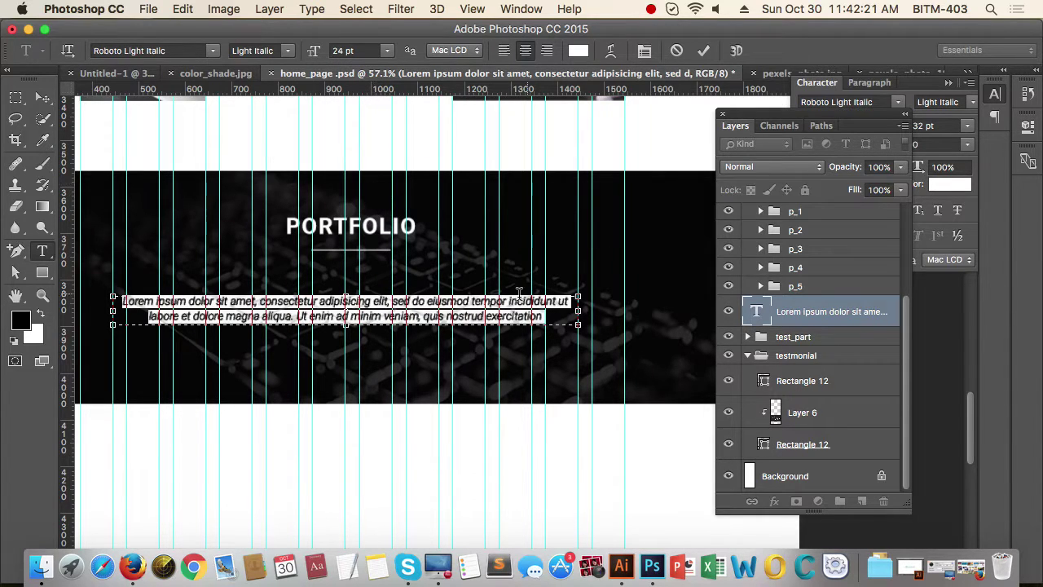
pyautogui.moveTo(420, 316); pyautogui.dragTo(548, 324)
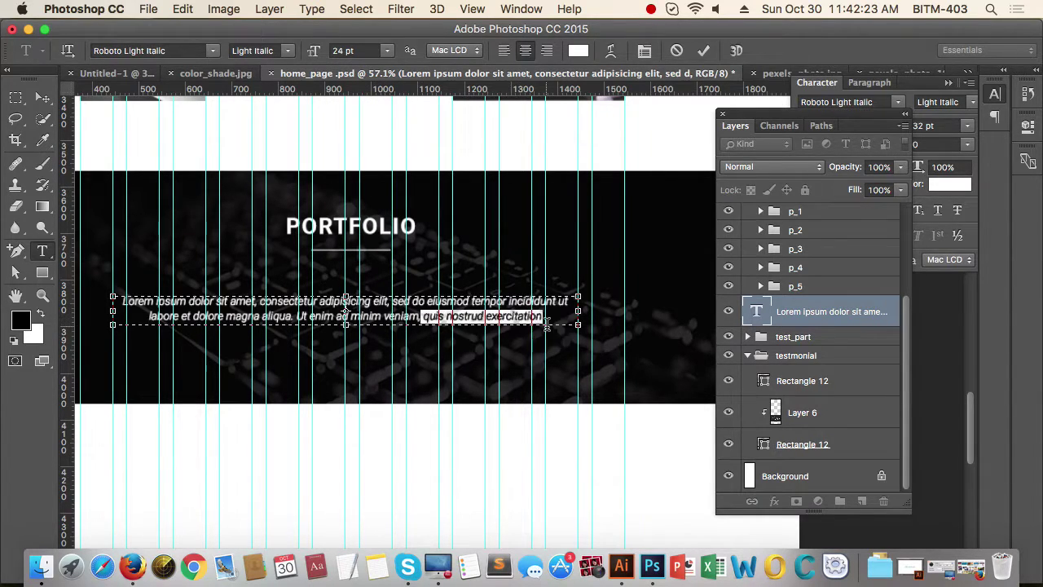
pyautogui.press('BackSpace')
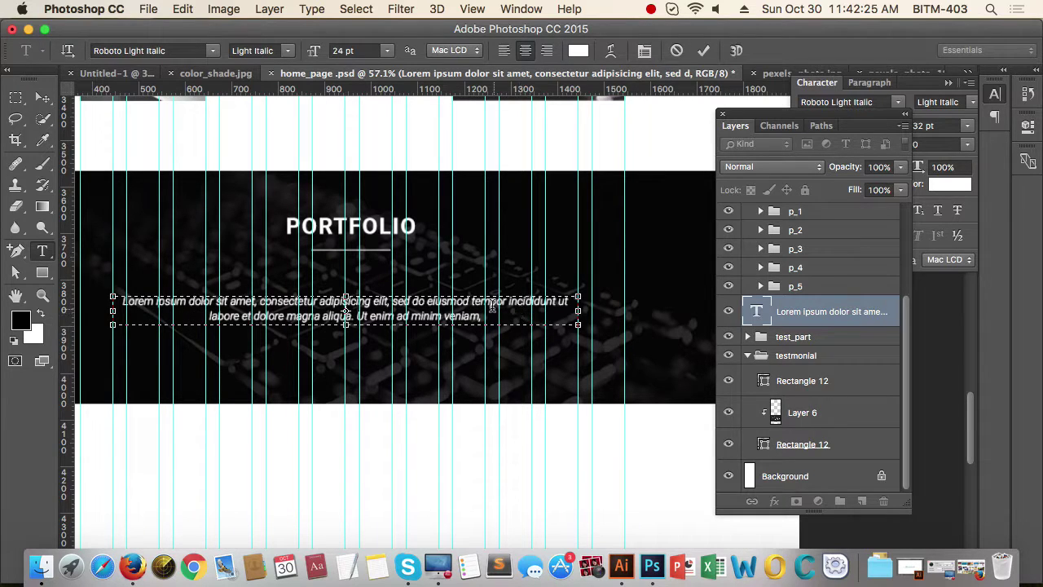
# Step: Set the leading of the whole placeholder paragraph to 38 pt and finish the text edit
pyautogui.tripleClick(482, 302)
pyautogui.click(481, 302)
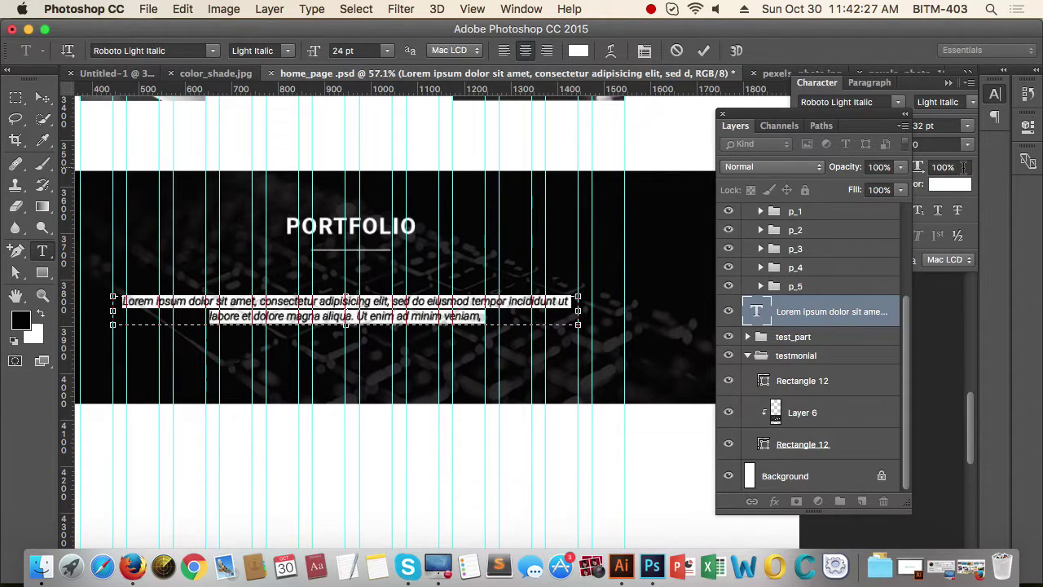
pyautogui.click(946, 126)
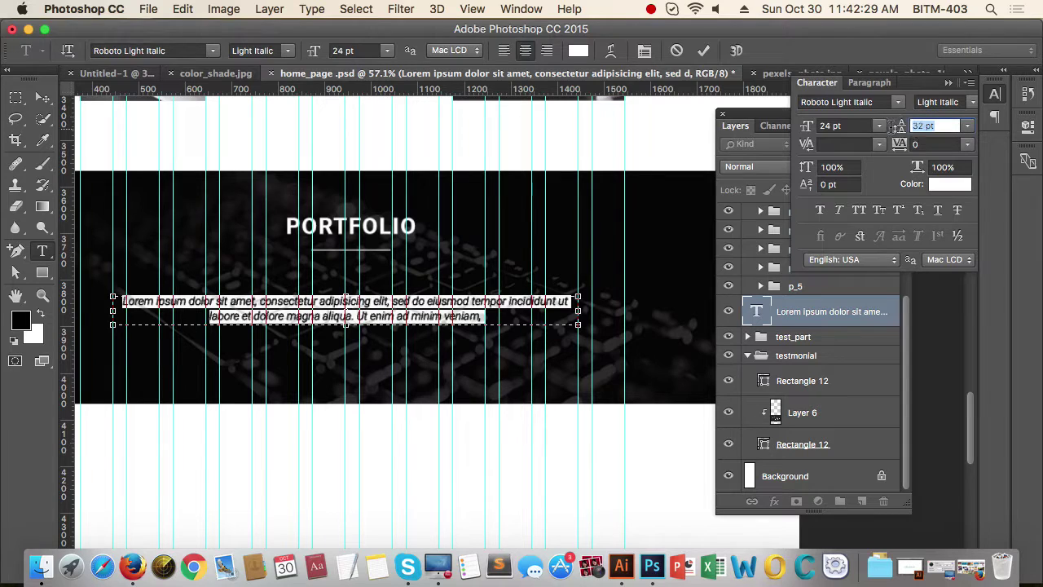
pyautogui.write('38')
pyautogui.press('Return')
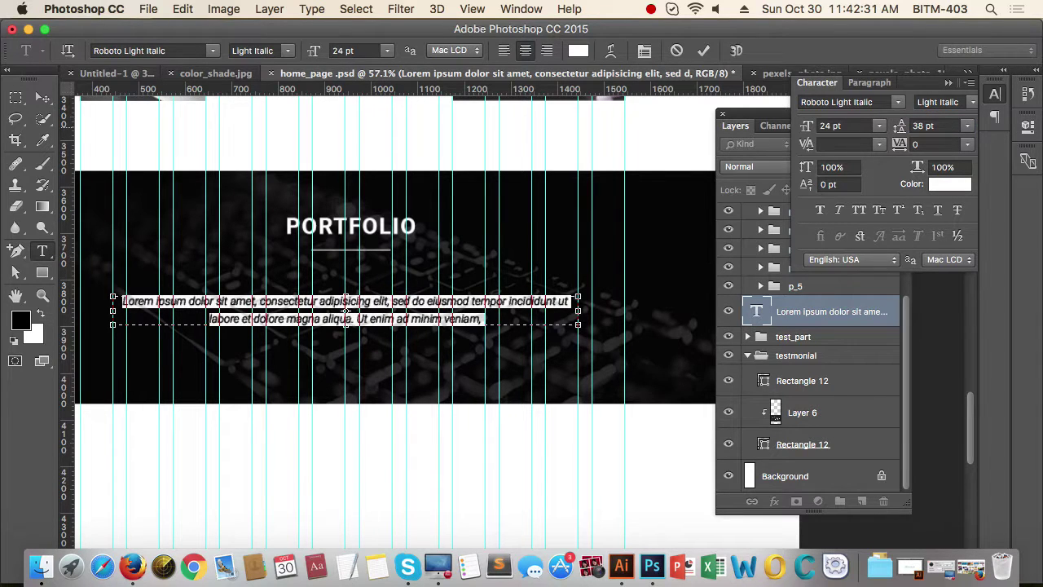
pyautogui.click(44, 98)
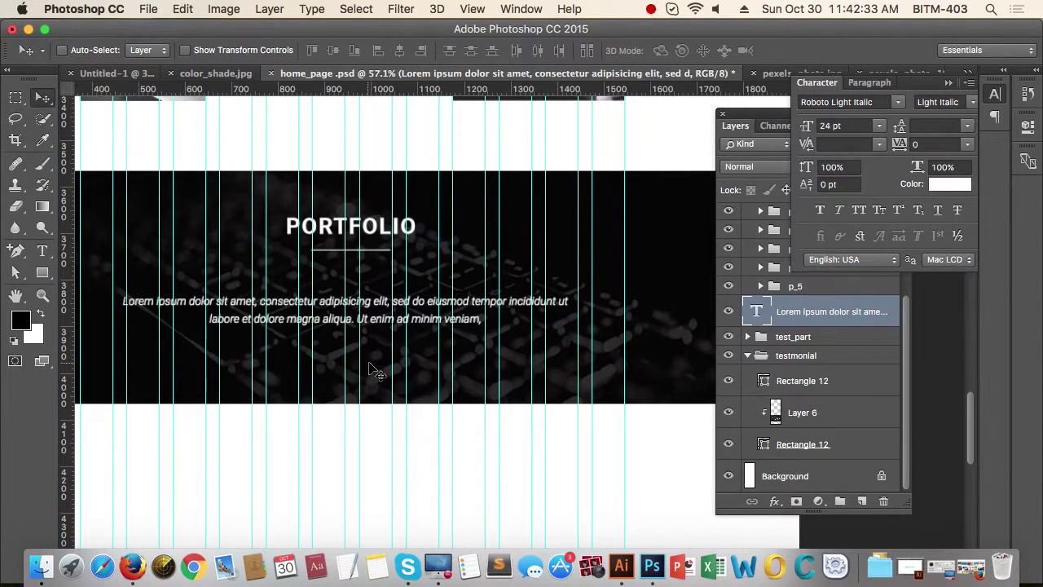
# Step: Replace the PORTFOLIO heading in the test_part group with the text TESTMONIAL
pyautogui.moveTo(409, 342); pyautogui.dragTo(352, 351)
pyautogui.moveTo(515, 408); pyautogui.dragTo(508, 415)
pyautogui.moveTo(395, 413); pyautogui.dragTo(375, 404)
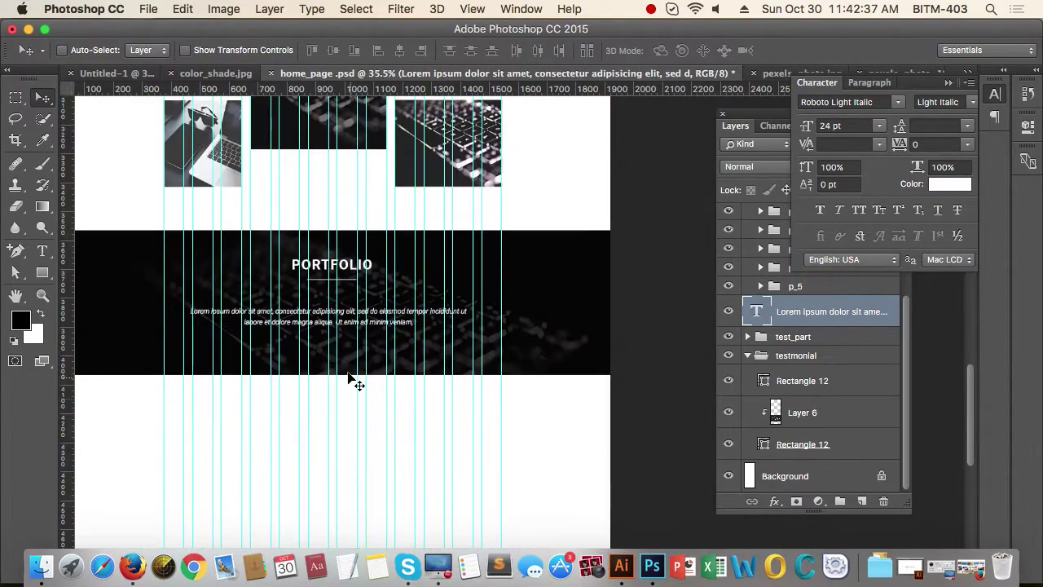
pyautogui.scroll(3, 328, 347)
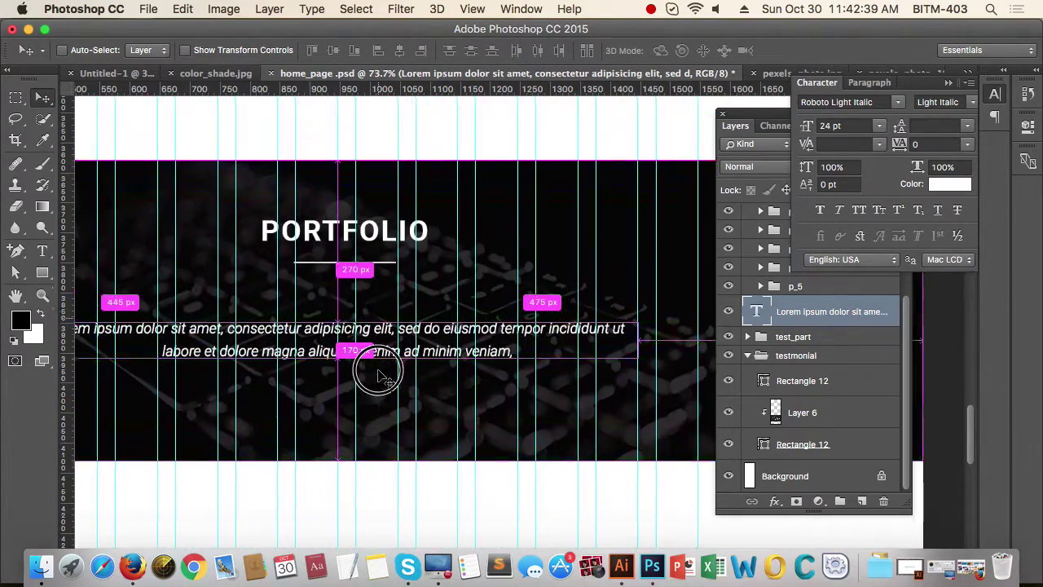
pyautogui.moveTo(428, 263); pyautogui.dragTo(463, 285)
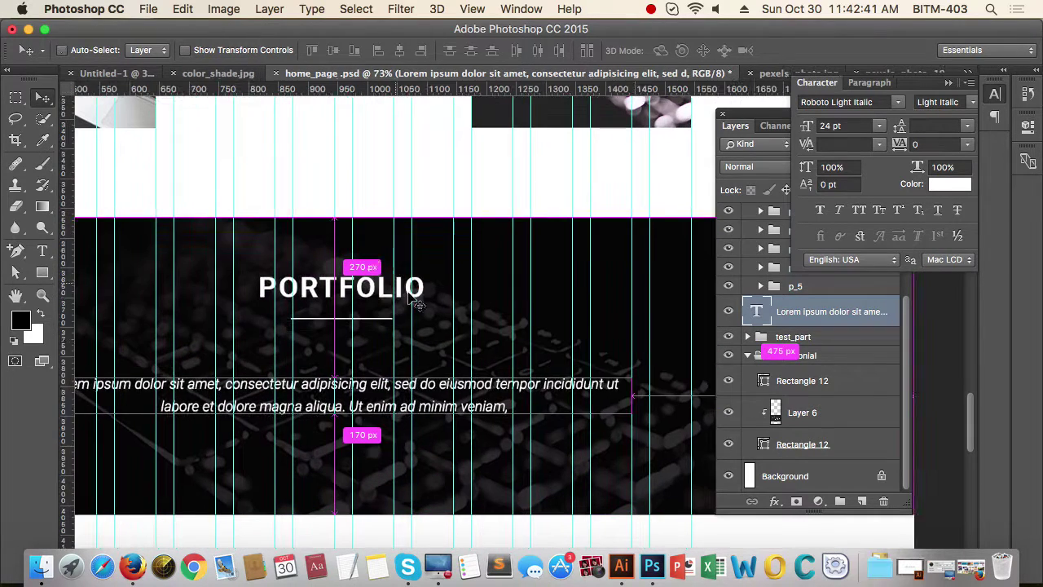
pyautogui.click(838, 337)
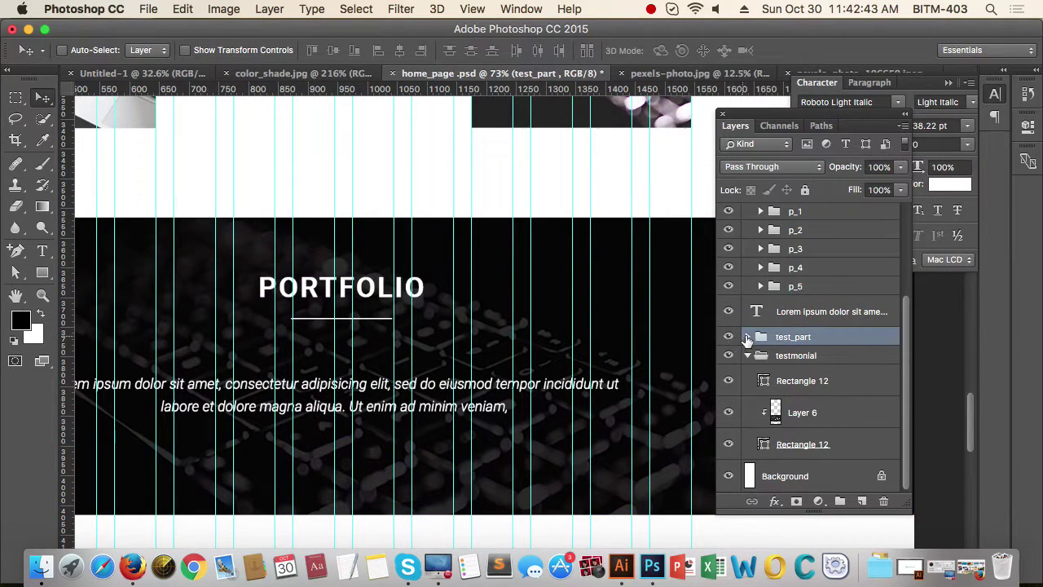
pyautogui.click(747, 337)
pyautogui.click(859, 363)
pyautogui.press('t')
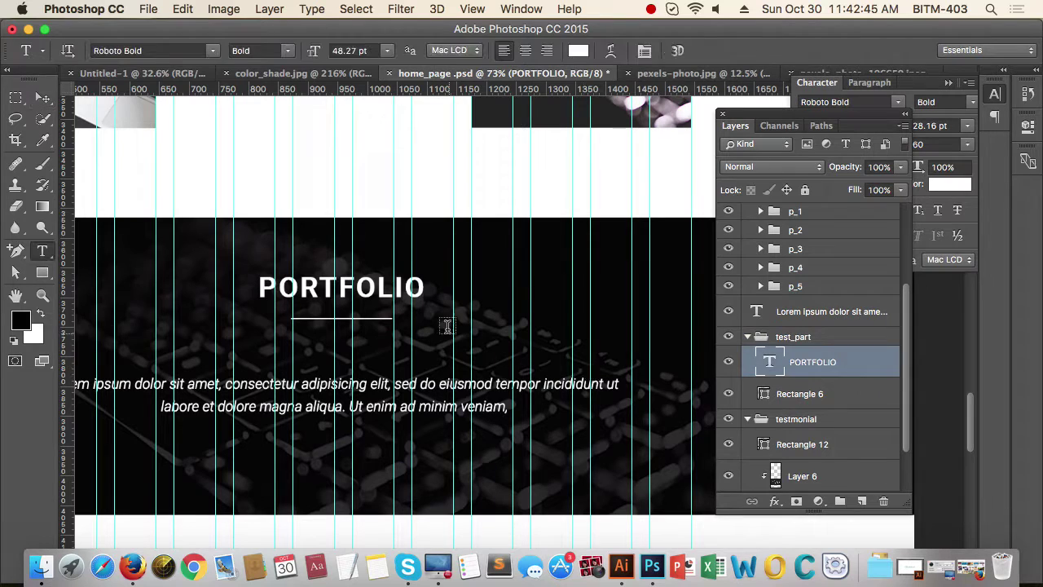
pyautogui.doubleClick(373, 290)
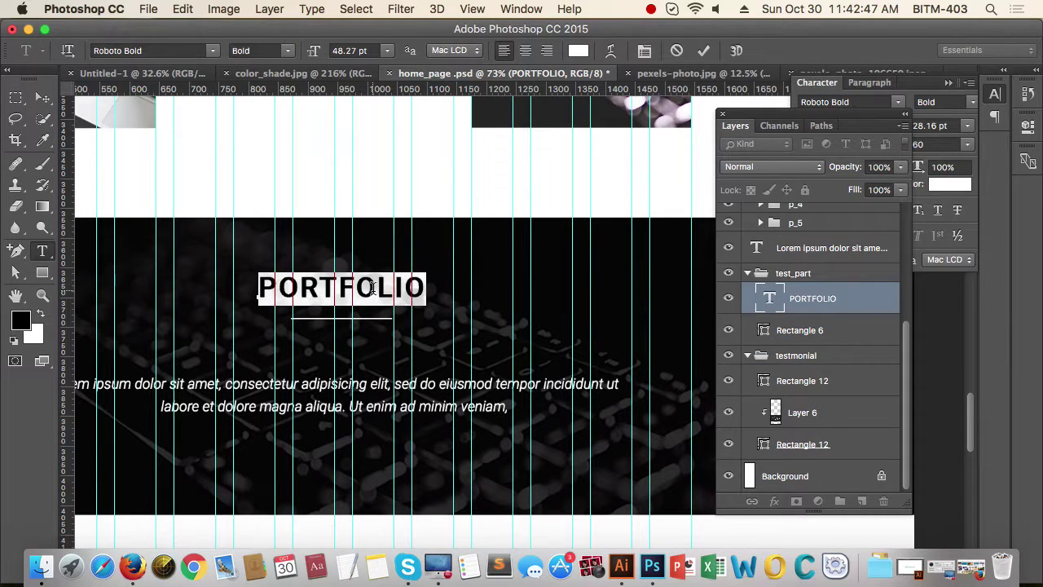
pyautogui.write('TESTMON')
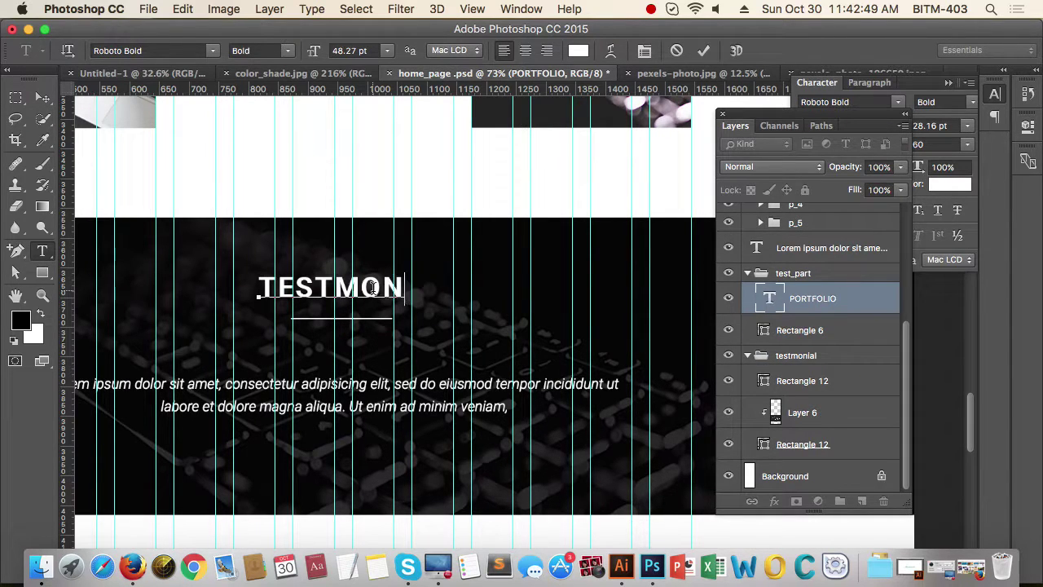
pyautogui.write('IA')
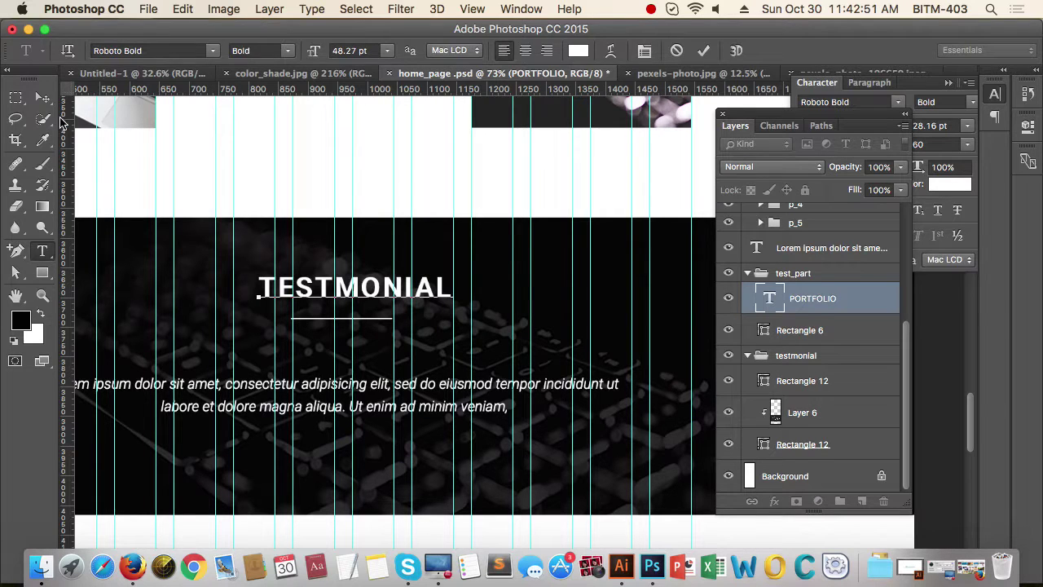
pyautogui.write('L')
pyautogui.click(43, 96)
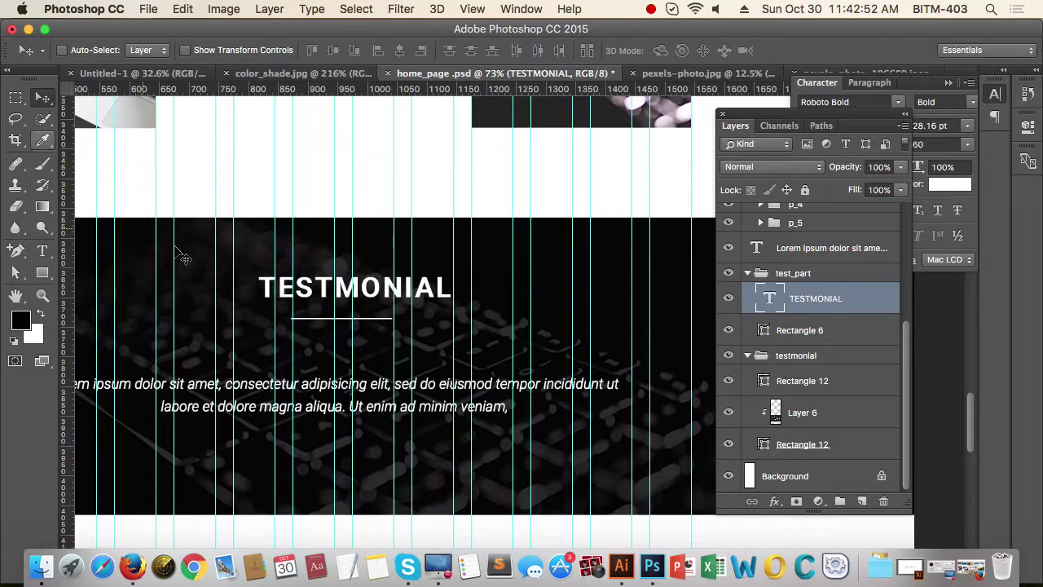
# Step: Try aligning the TESTMONIAL heading and its underline by their vertical centers, and undo the alignment
pyautogui.click(856, 335)
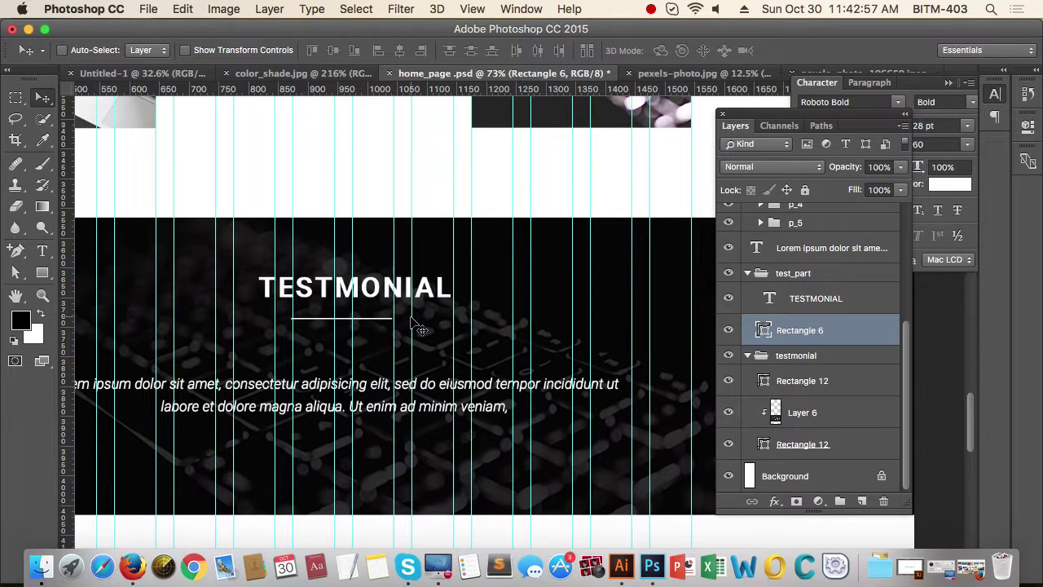
pyautogui.moveTo(384, 294); pyautogui.dragTo(286, 280)
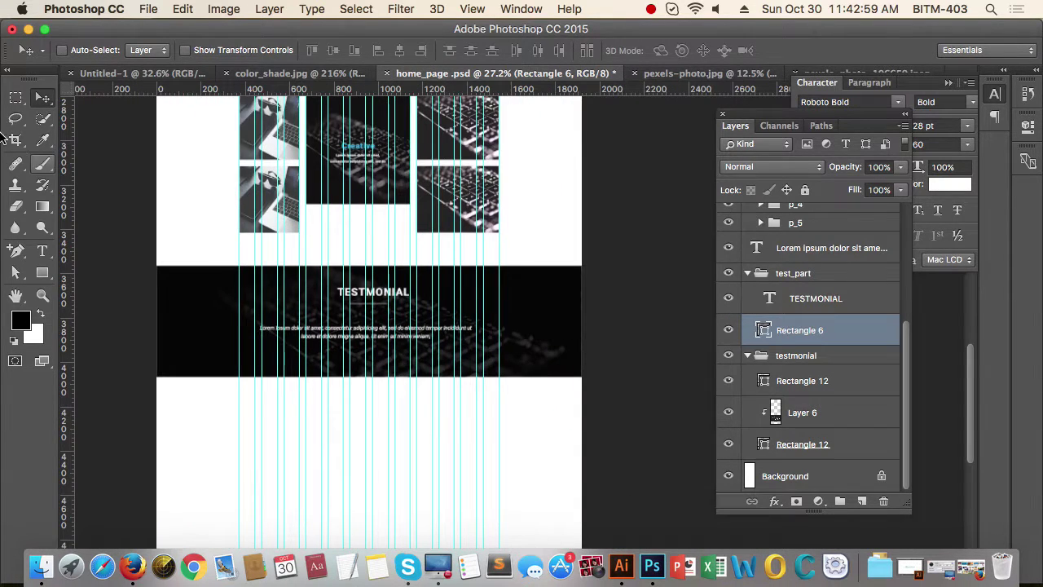
pyautogui.moveTo(527, 374); pyautogui.dragTo(478, 381)
pyautogui.moveTo(457, 347); pyautogui.dragTo(573, 349)
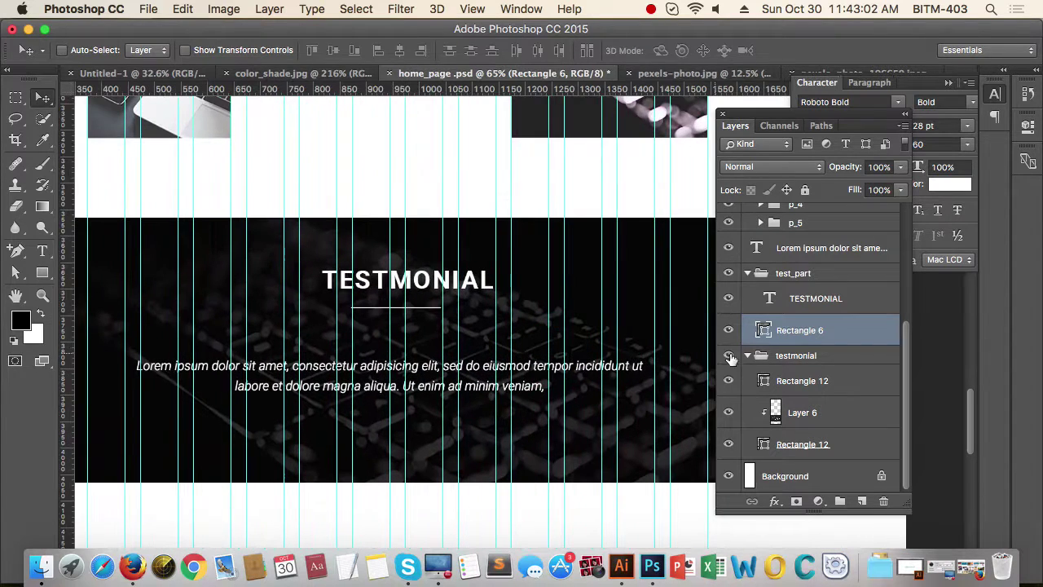
pyautogui.click(854, 302)
pyautogui.keyDown('shift'); pyautogui.click(857, 337); pyautogui.keyUp('shift')
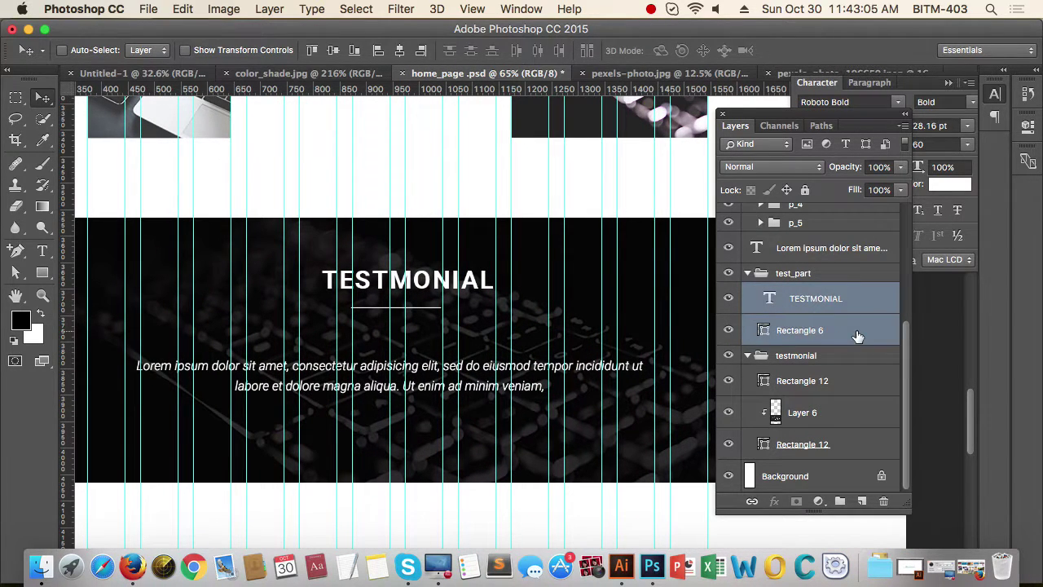
pyautogui.click(334, 51)
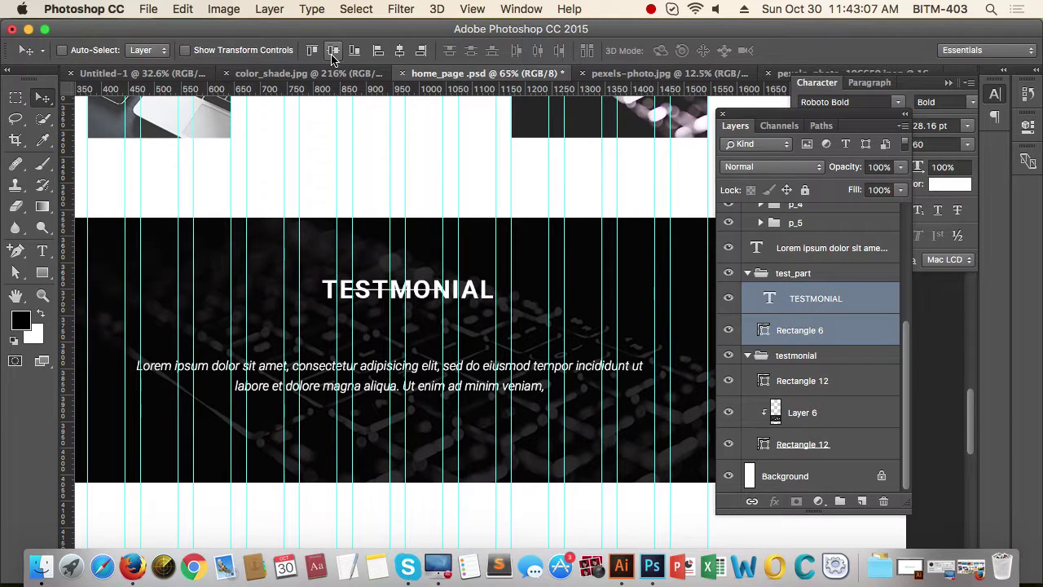
pyautogui.press('super+z')
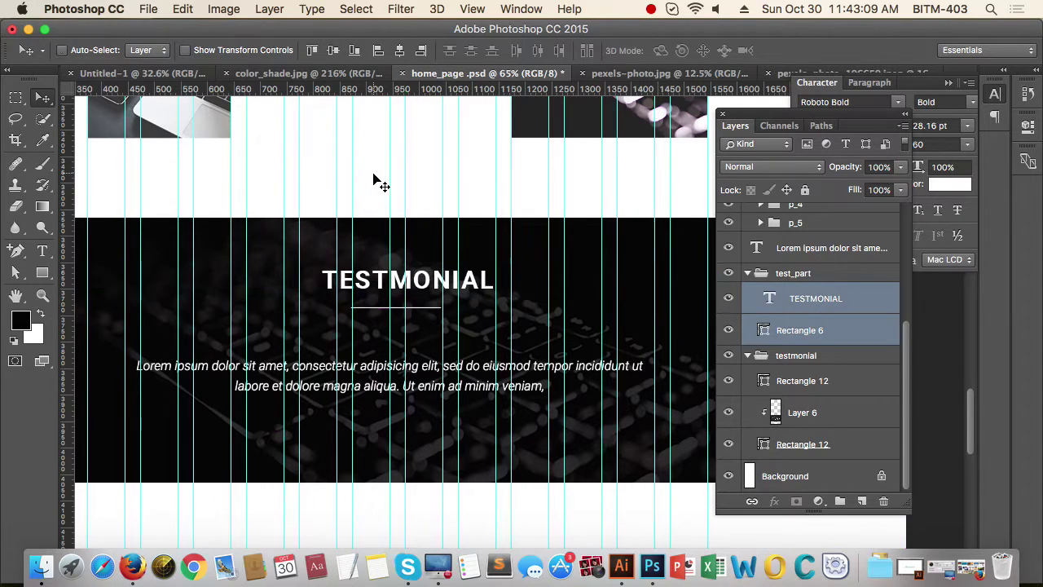
# Step: Correct the heading's spelling to TESTIMONIAL by inserting the missing I, and commit the text
pyautogui.press('t')
pyautogui.click(386, 281)
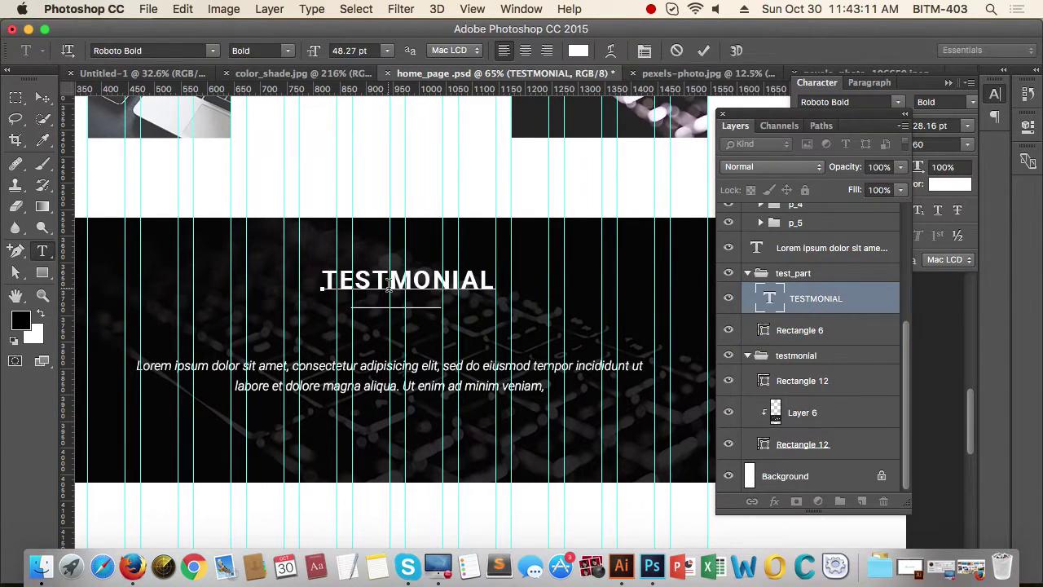
pyautogui.write('I')
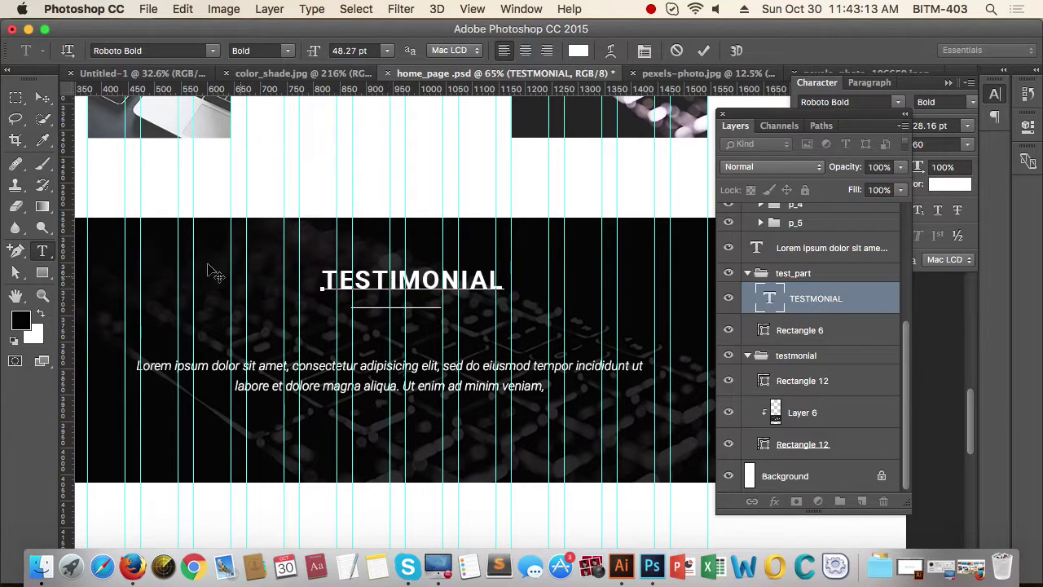
pyautogui.press('super+Return')
pyautogui.press('v')
# Step: Align the TESTIMONIAL heading and its underline by their horizontal centers, and collapse the test_part and testmonial groups
pyautogui.keyDown('shift'); pyautogui.click(846, 330); pyautogui.keyUp('shift')
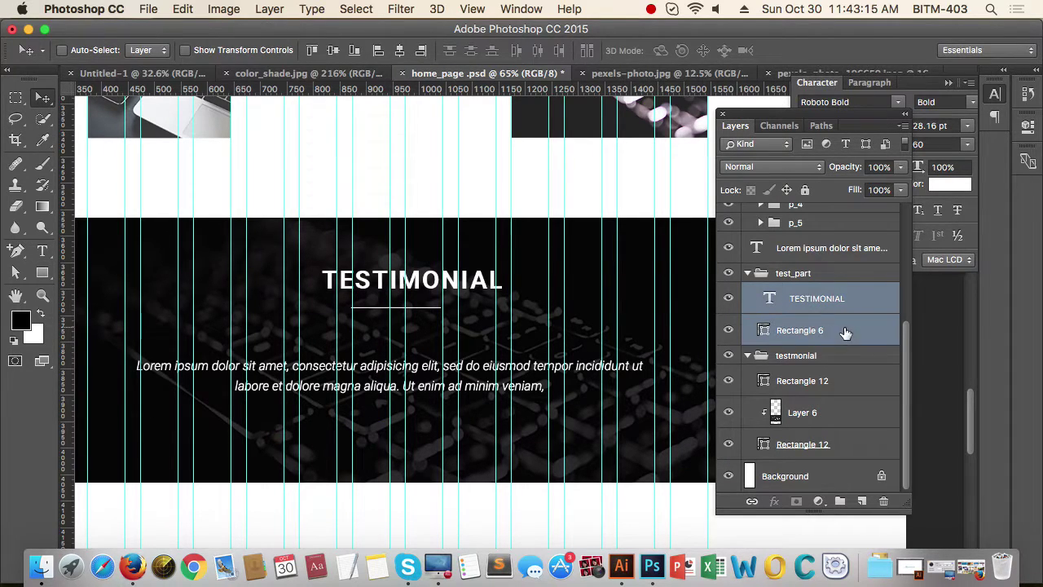
pyautogui.click(399, 50)
pyautogui.scroll(-5, 387, 313)
pyautogui.scroll(-2, 465, 407)
pyautogui.scroll(3, 693, 351)
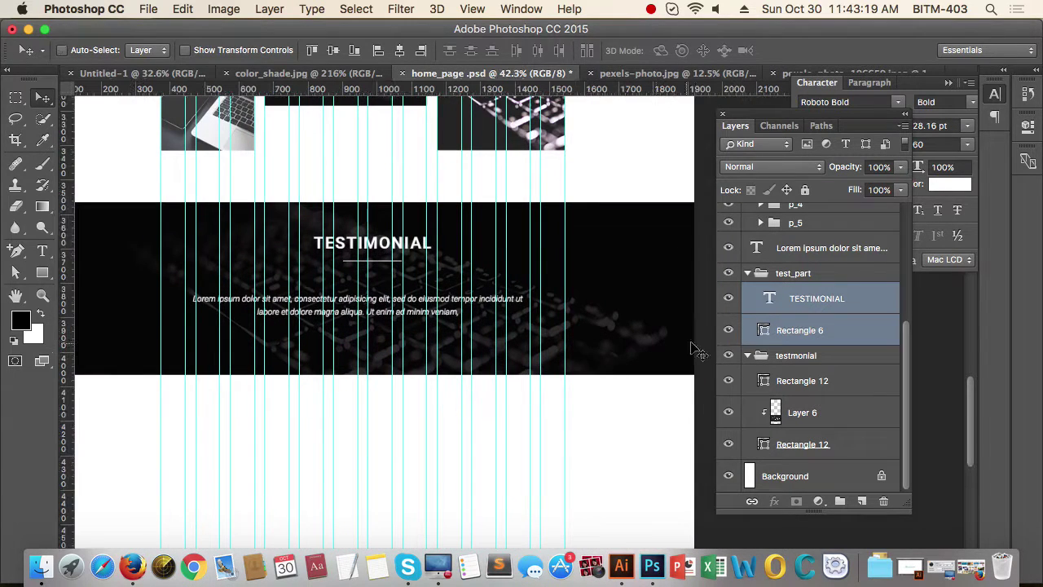
pyautogui.click(749, 274)
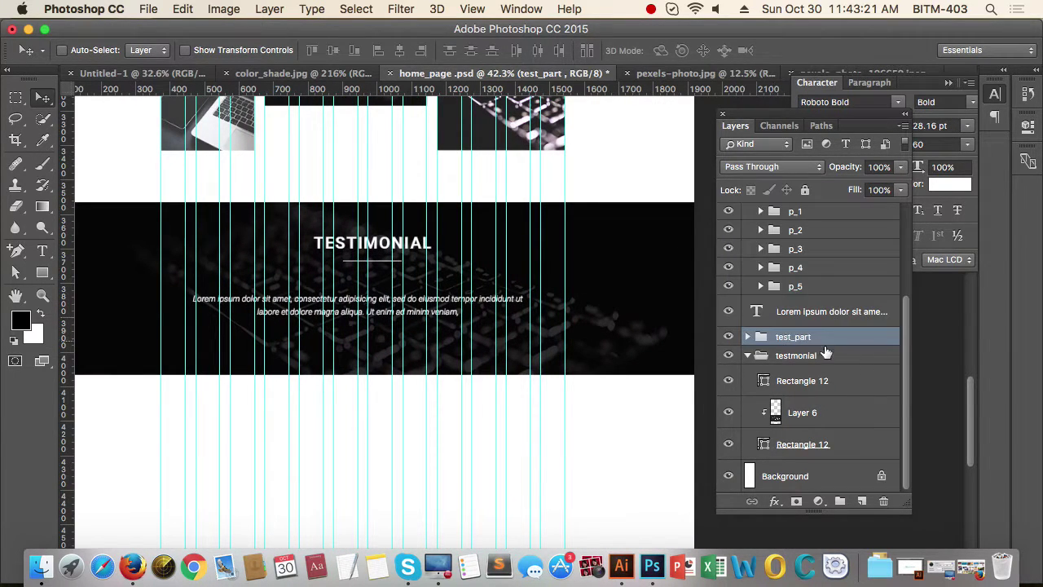
pyautogui.click(748, 357)
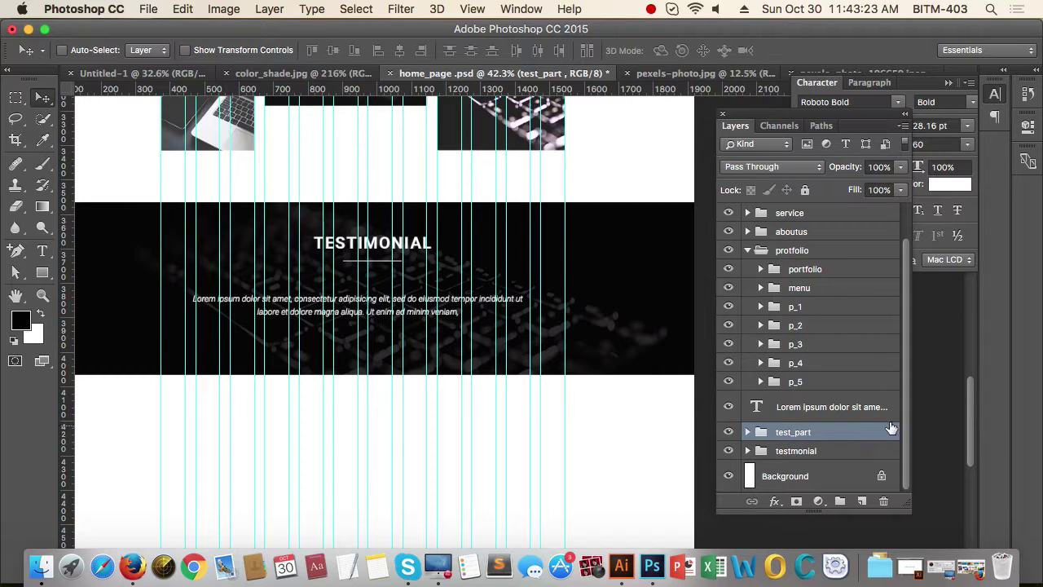
# Step: Undo a trial vertical-centers alignment of the italic paragraph with the Background layer, and align the two by horizontal centers instead
pyautogui.click(834, 417)
pyautogui.moveTo(433, 373); pyautogui.dragTo(420, 374)
pyautogui.moveTo(490, 411); pyautogui.dragTo(496, 429)
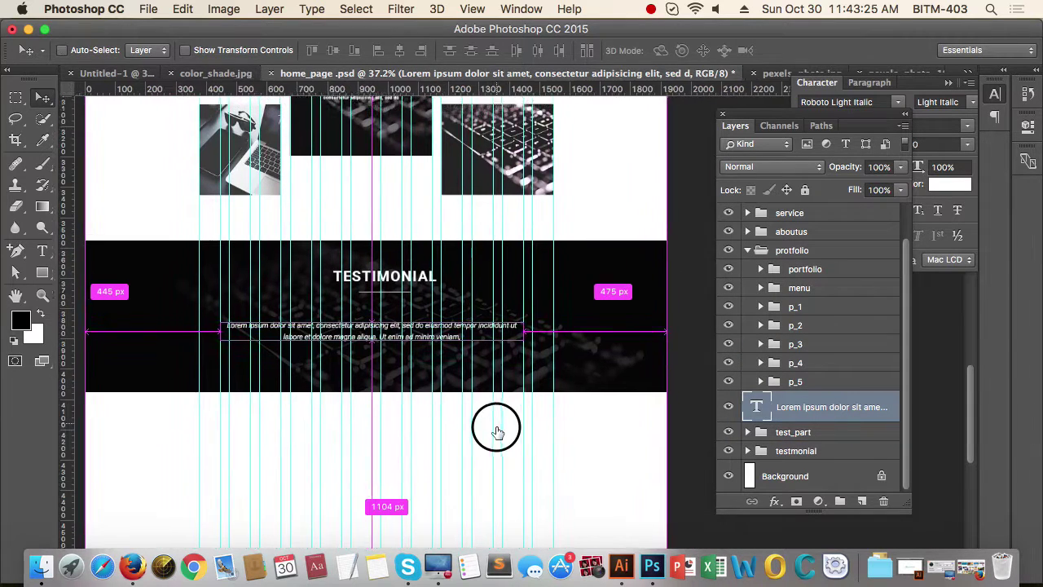
pyautogui.moveTo(380, 347); pyautogui.dragTo(435, 355)
pyautogui.scroll(-2, 436, 356)
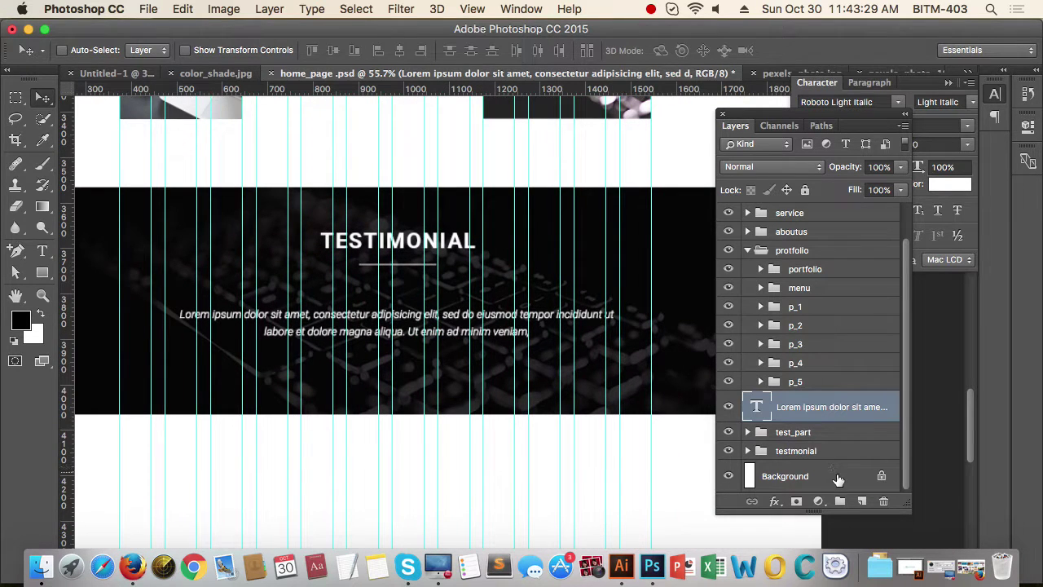
pyautogui.keyDown('shift'); pyautogui.click(838, 479); pyautogui.keyUp('shift')
pyautogui.click(831, 403)
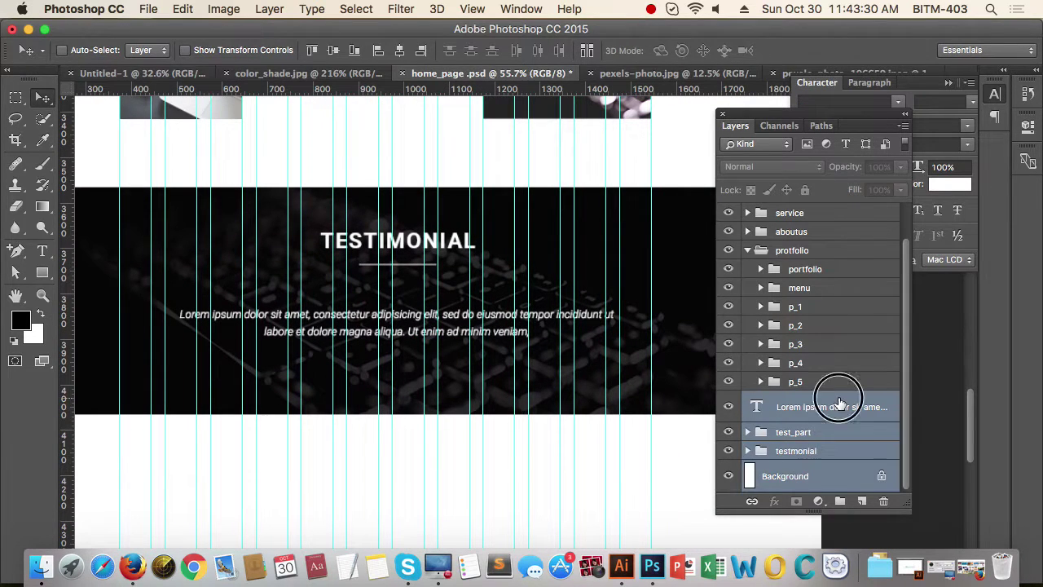
pyautogui.keyDown('super'); pyautogui.click(839, 481); pyautogui.keyUp('super')
pyautogui.click(333, 50)
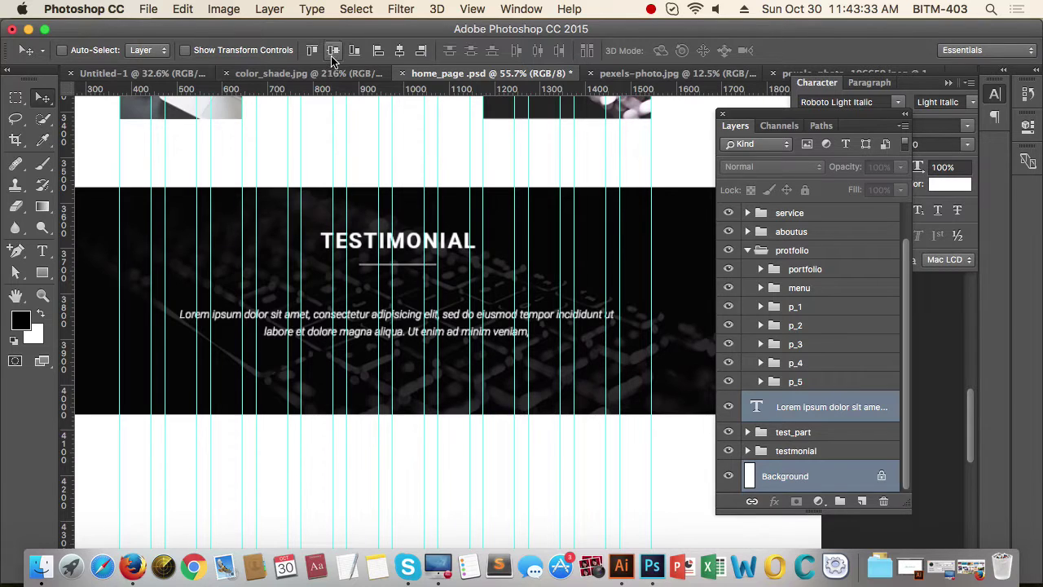
pyautogui.press('super+z')
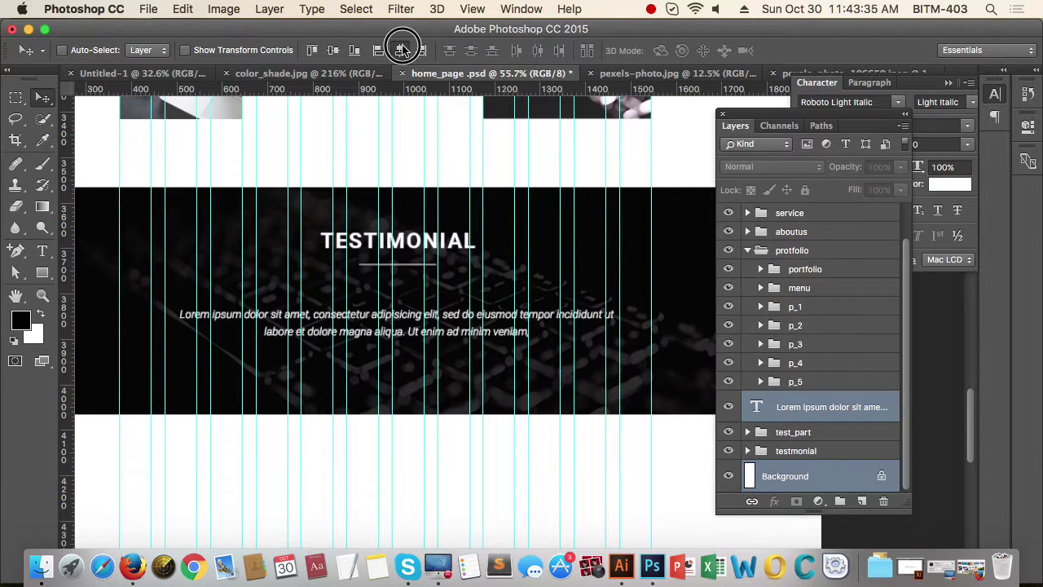
pyautogui.click(400, 51)
pyautogui.moveTo(369, 259); pyautogui.dragTo(359, 260)
pyautogui.moveTo(421, 380); pyautogui.dragTo(368, 326)
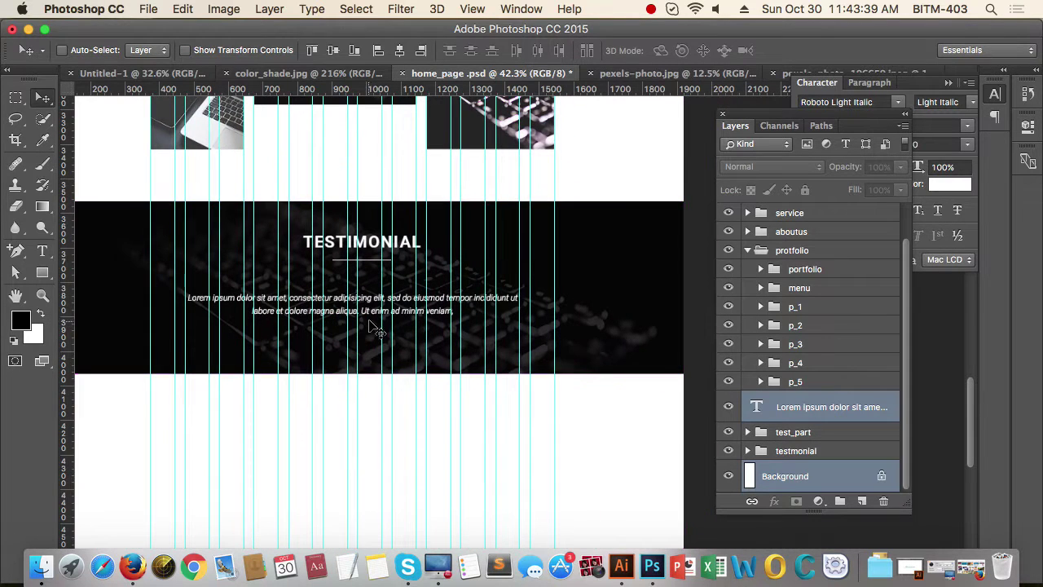
# Step: Select only the italic placeholder paragraph and move it lower in the band, opening space beneath the heading's underline
pyautogui.click(370, 322)
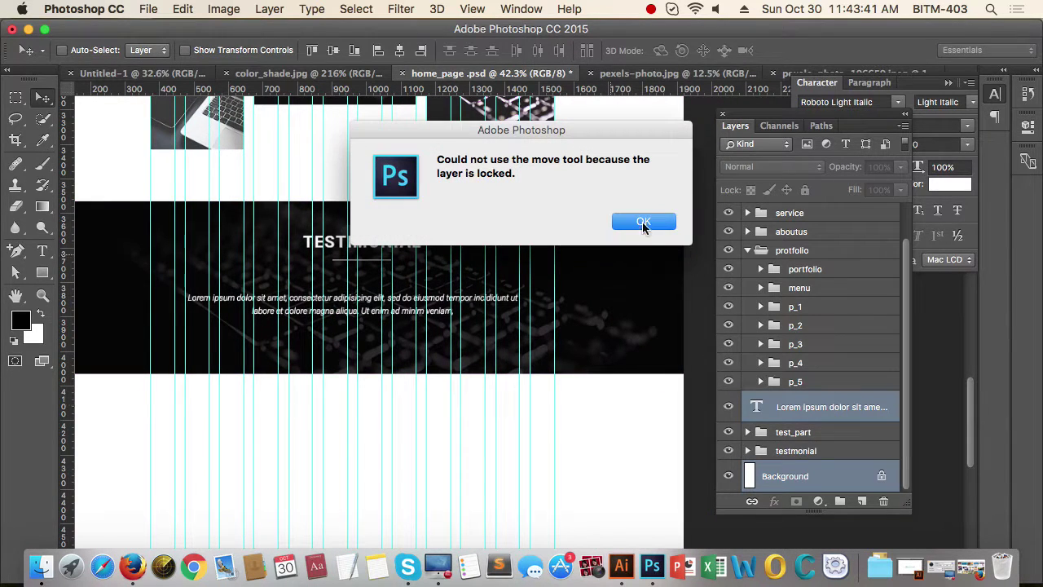
pyautogui.click(643, 221)
pyautogui.click(783, 407)
pyautogui.moveTo(370, 254); pyautogui.dragTo(428, 262)
pyautogui.moveTo(369, 324); pyautogui.dragTo(369, 365)
pyautogui.moveTo(391, 308)
pyautogui.mouseDown()
pyautogui.moveTo(373, 311)
pyautogui.moveTo(391, 307)
pyautogui.mouseUp()
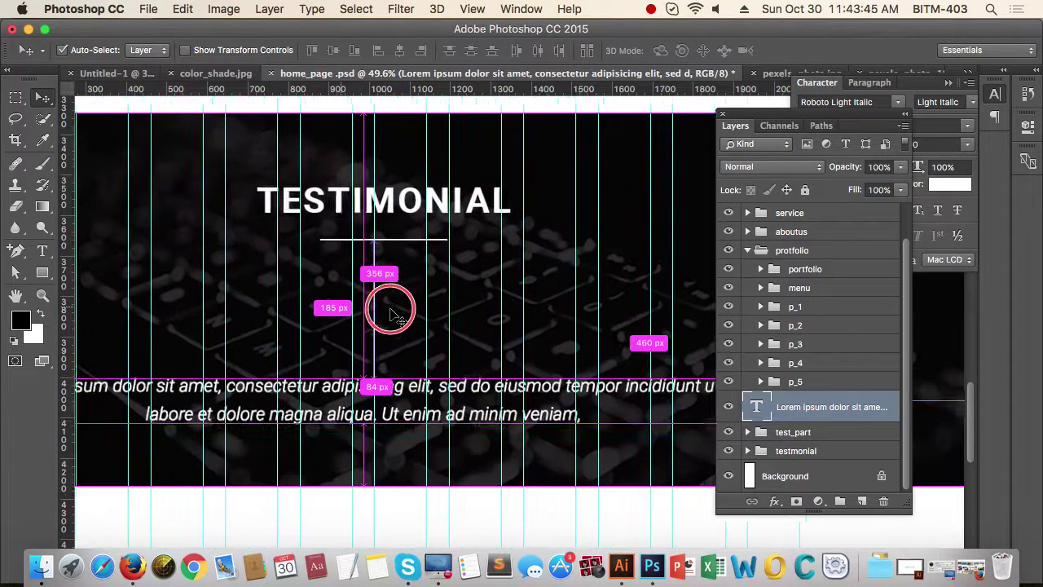
# Step: Create a 100 × 100 px rectangle, fill it white, and place it about 44 px beneath the heading's underline
pyautogui.press('m')
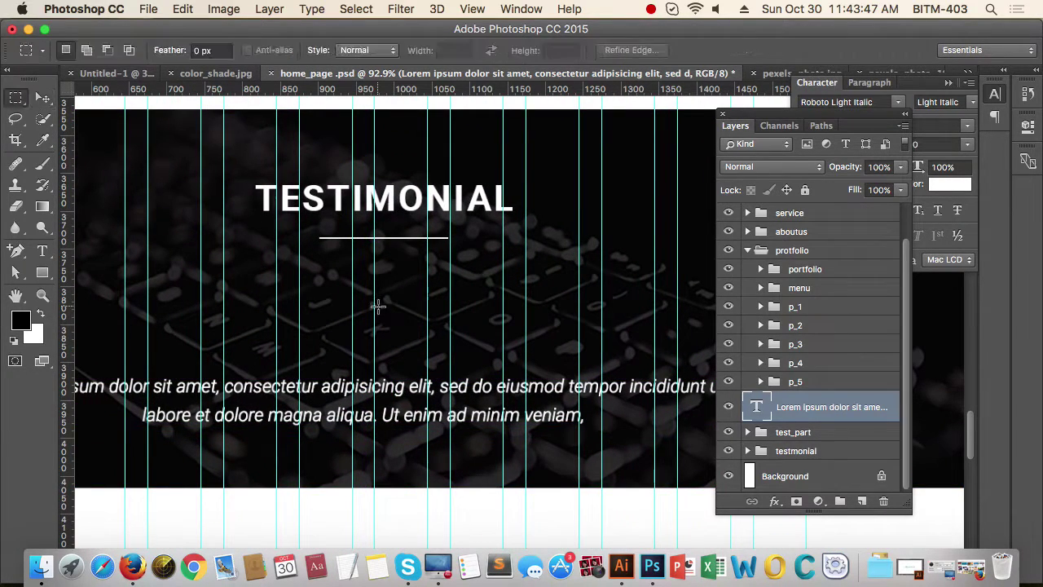
pyautogui.press('u')
pyautogui.click(421, 300)
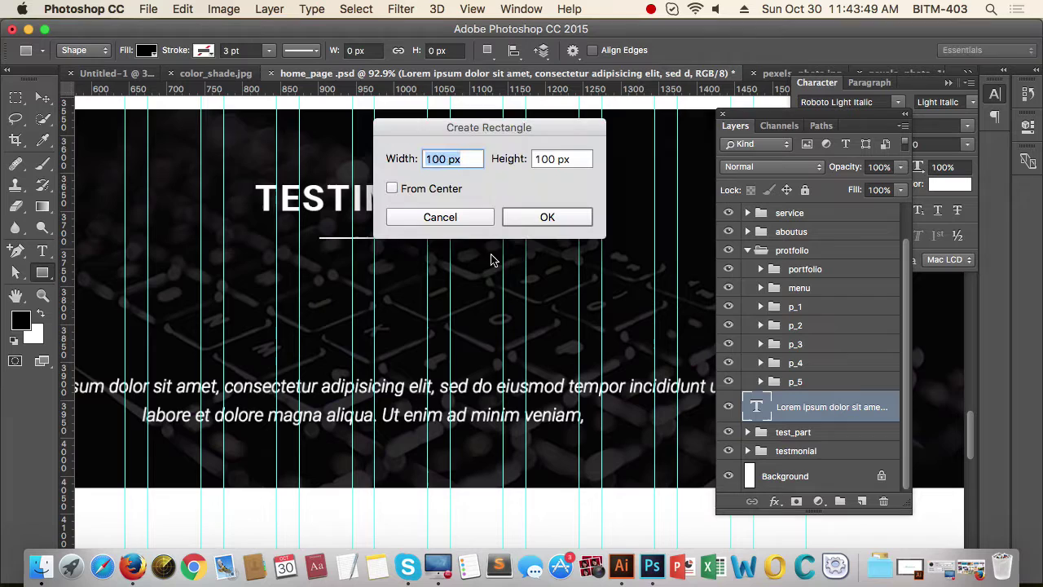
pyautogui.click(546, 218)
pyautogui.click(42, 98)
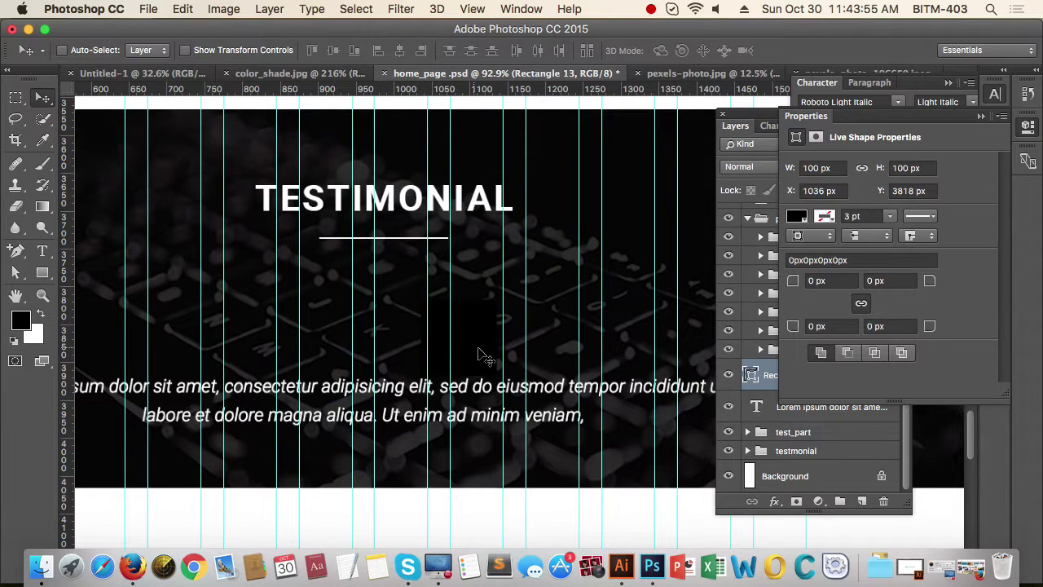
pyautogui.moveTo(476, 343); pyautogui.dragTo(431, 312)
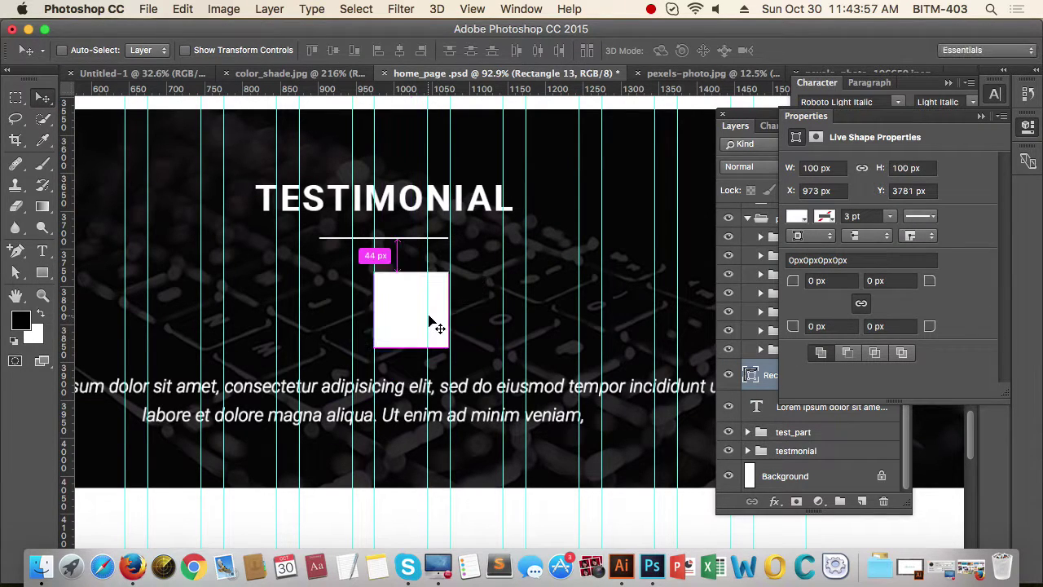
# Step: Round all four corners of the white square with a 50 px radius to make it a circle
pyautogui.click(845, 282)
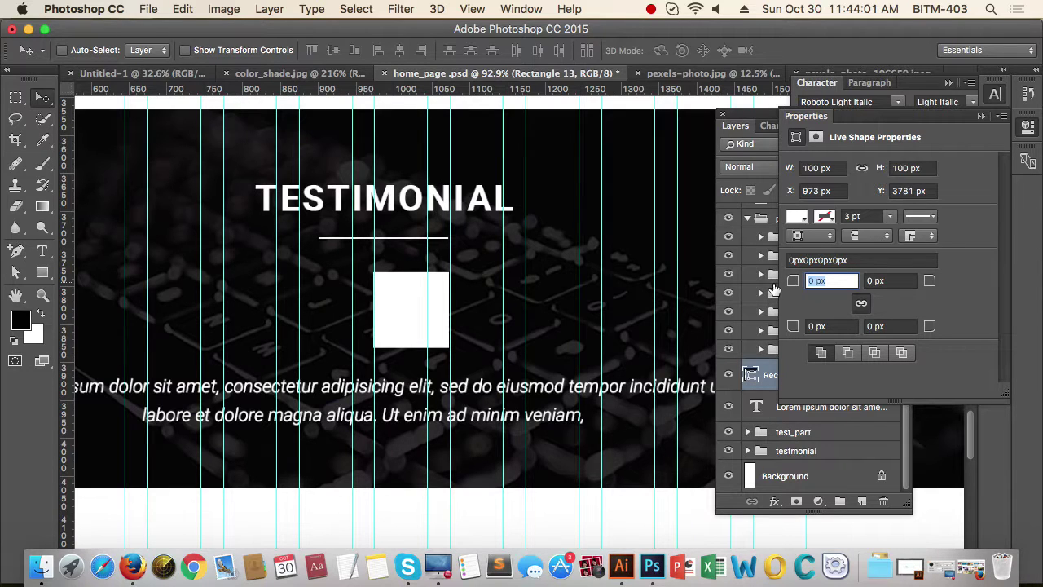
pyautogui.write('50')
pyautogui.press('Return')
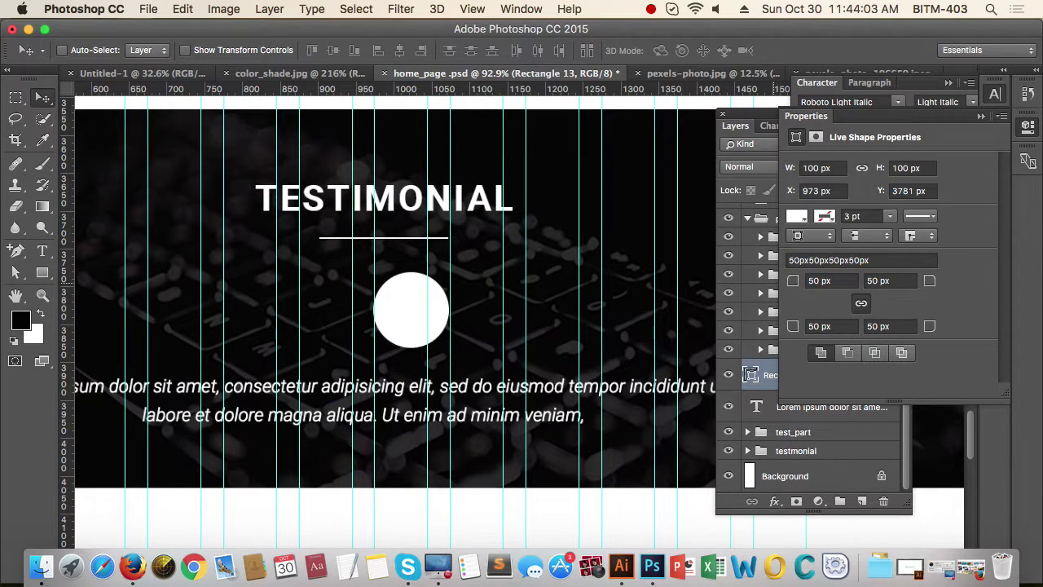
# Step: Move the white circle to about X 925 px, Y 3779 px, centred between the heading's underline and the paragraph
pyautogui.moveTo(484, 301); pyautogui.dragTo(412, 307)
pyautogui.moveTo(519, 454); pyautogui.dragTo(474, 451)
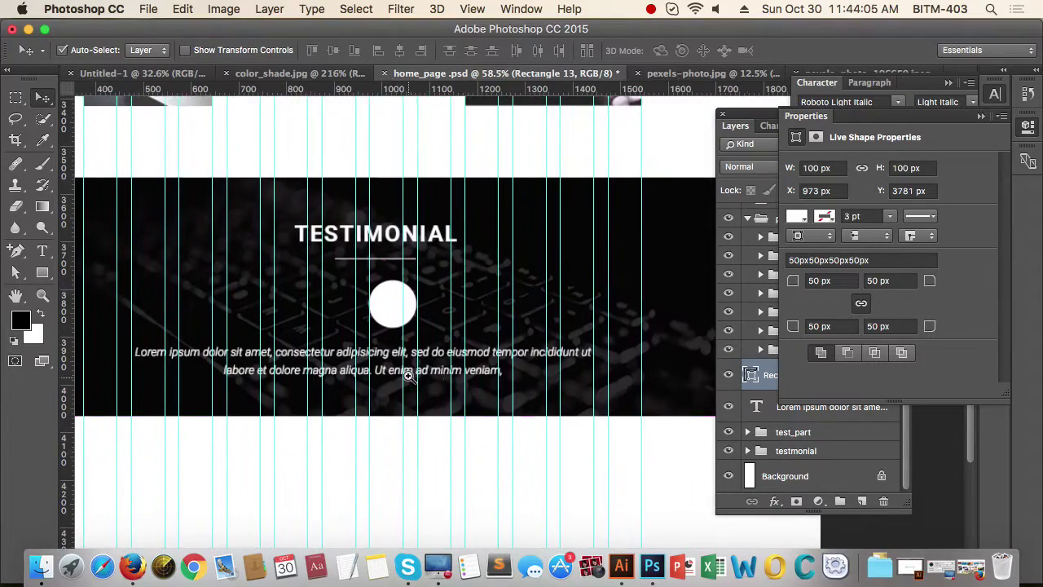
pyautogui.moveTo(407, 371); pyautogui.dragTo(468, 371)
pyautogui.moveTo(377, 308); pyautogui.dragTo(344, 306)
pyautogui.scroll(-3, 421, 444)
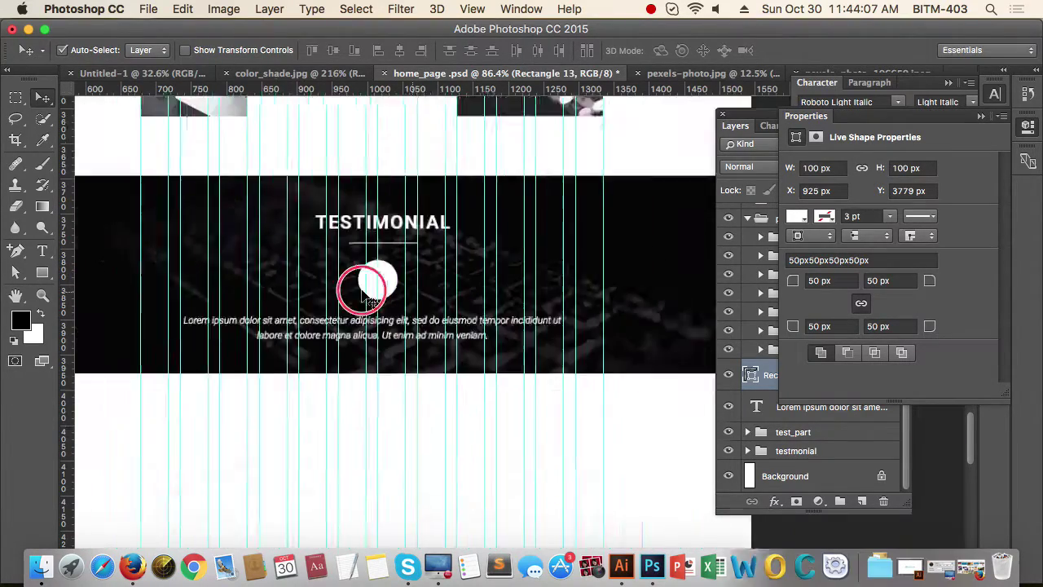
# Step: Switch to Firefox, open Google Images in a new tab, and search for man
pyautogui.click(133, 566)
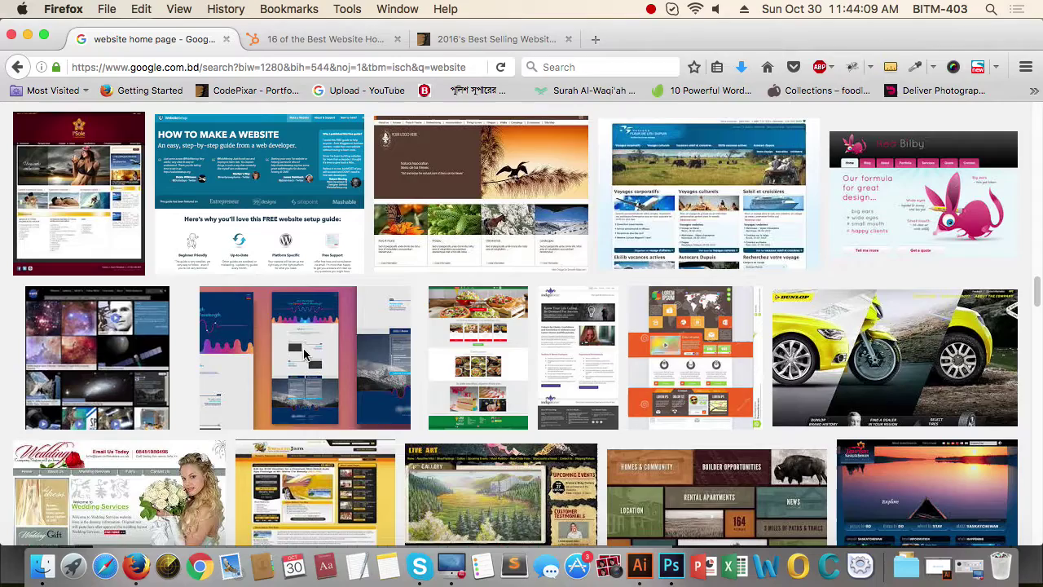
pyautogui.click(595, 40)
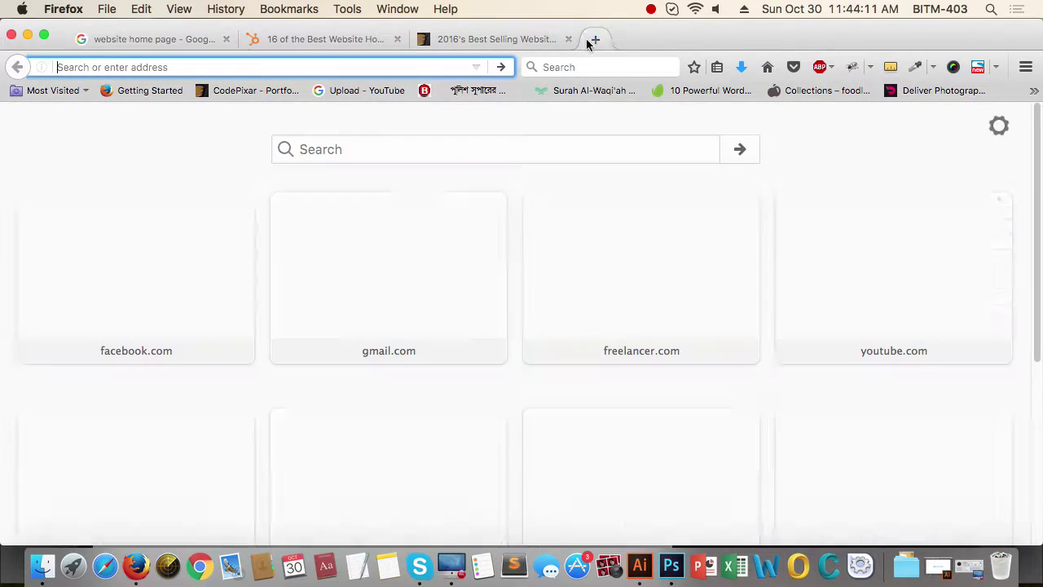
pyautogui.write('imag e')
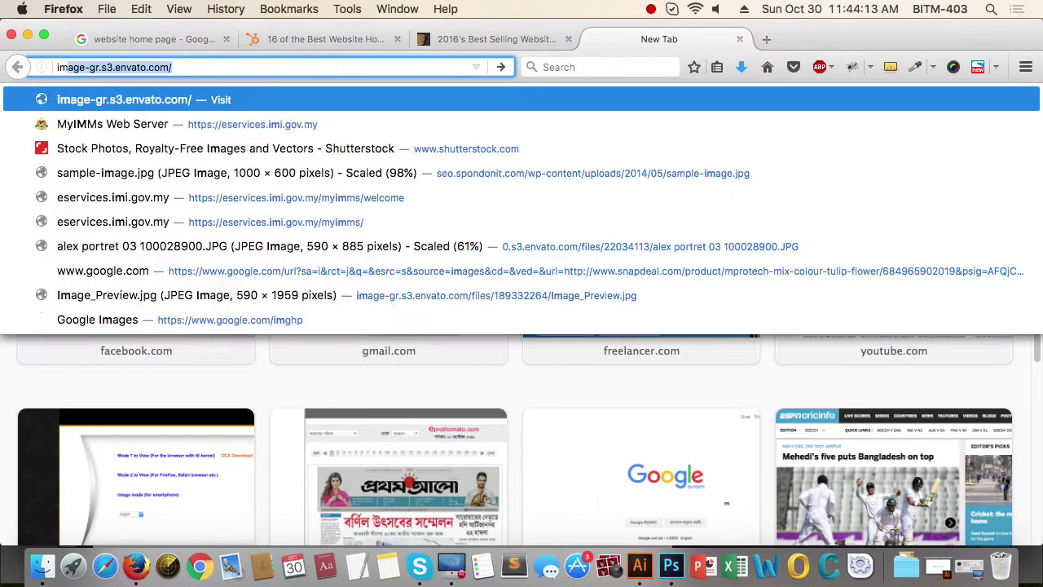
pyautogui.press('Return')
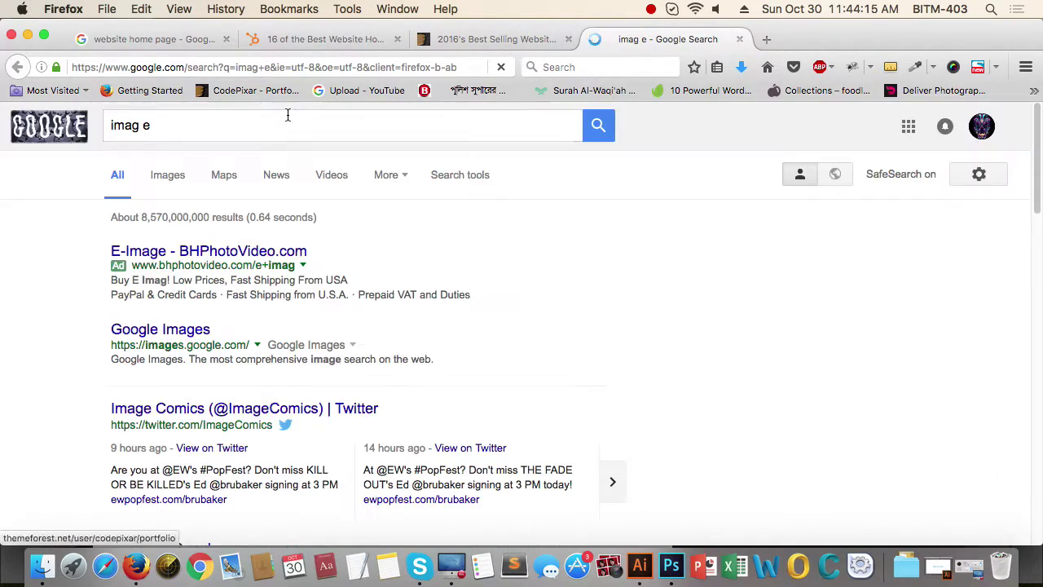
pyautogui.click(169, 334)
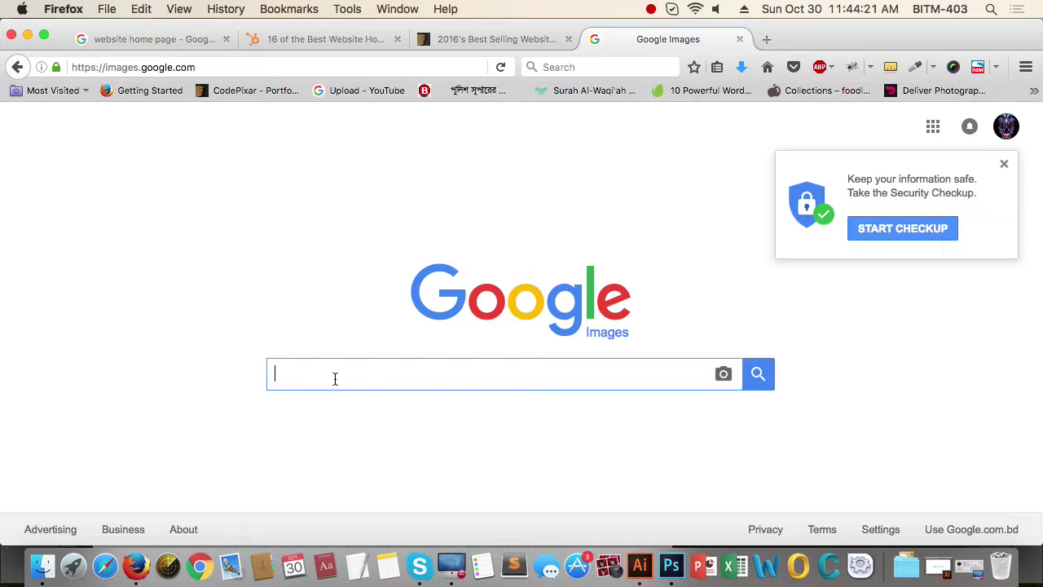
pyautogui.write('man')
pyautogui.press('Return')
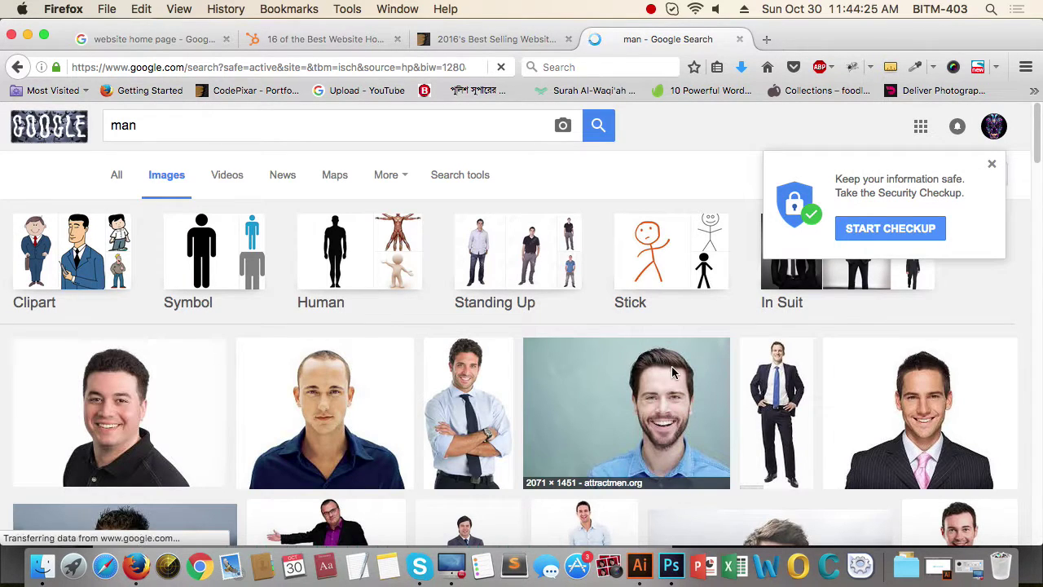
# Step: Open the result showing a smiling man in a pinstripe suit and pink tie, and copy the image
pyautogui.scroll(-1, 469, 391)
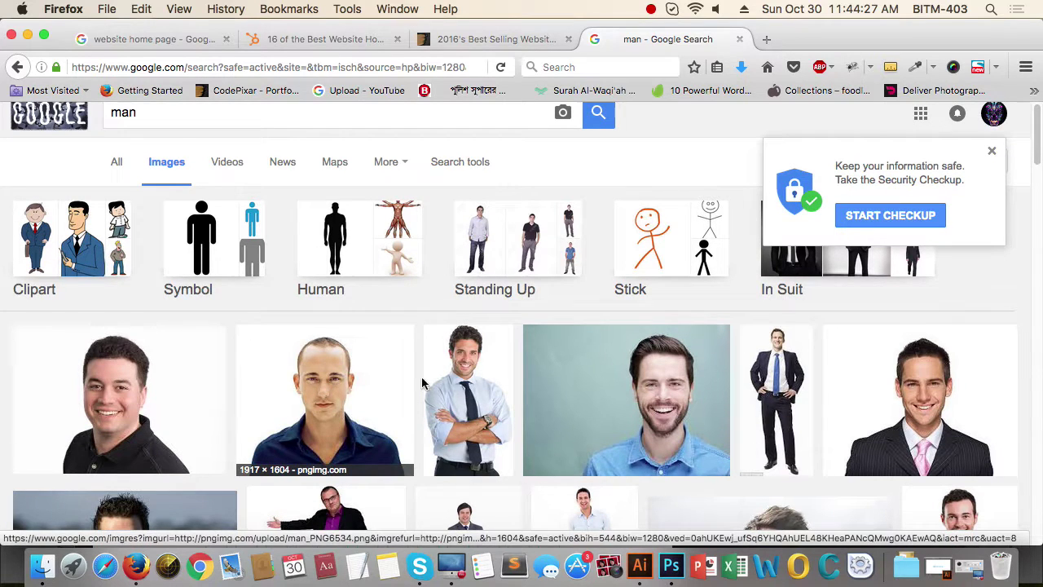
pyautogui.scroll(-3, 195, 380)
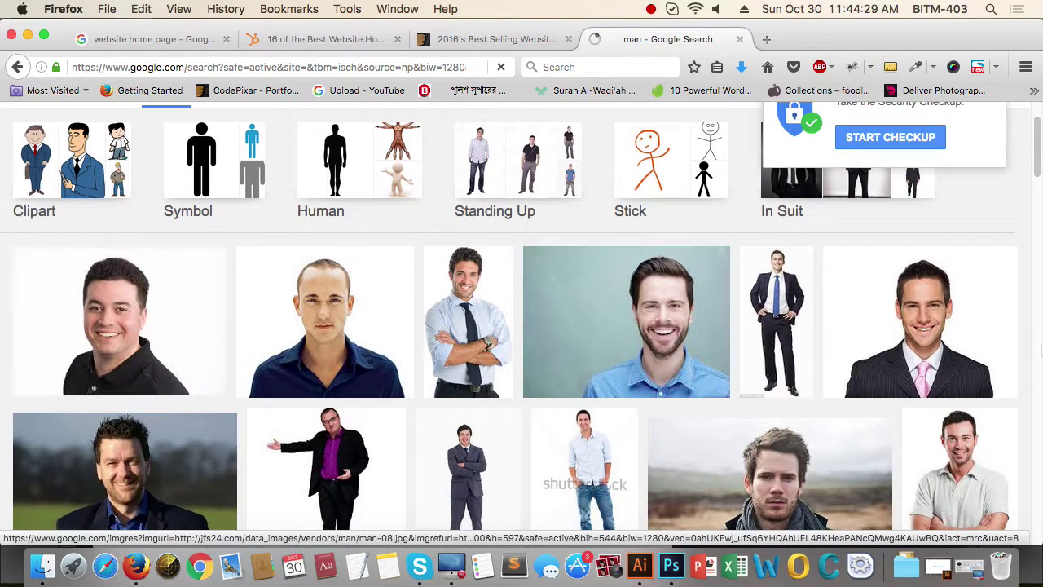
pyautogui.click(875, 330)
pyautogui.rightClick(344, 293)
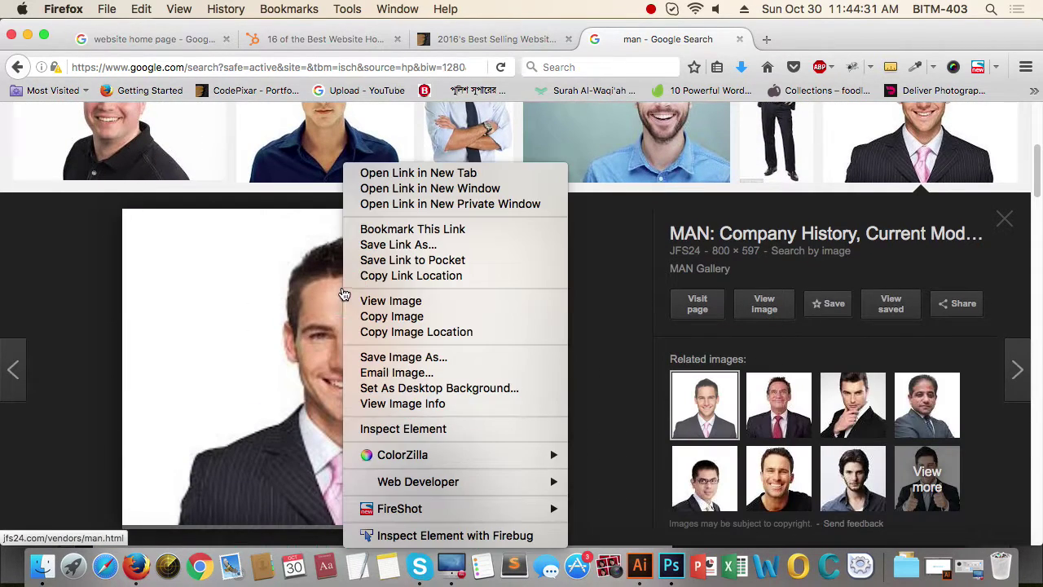
pyautogui.click(376, 316)
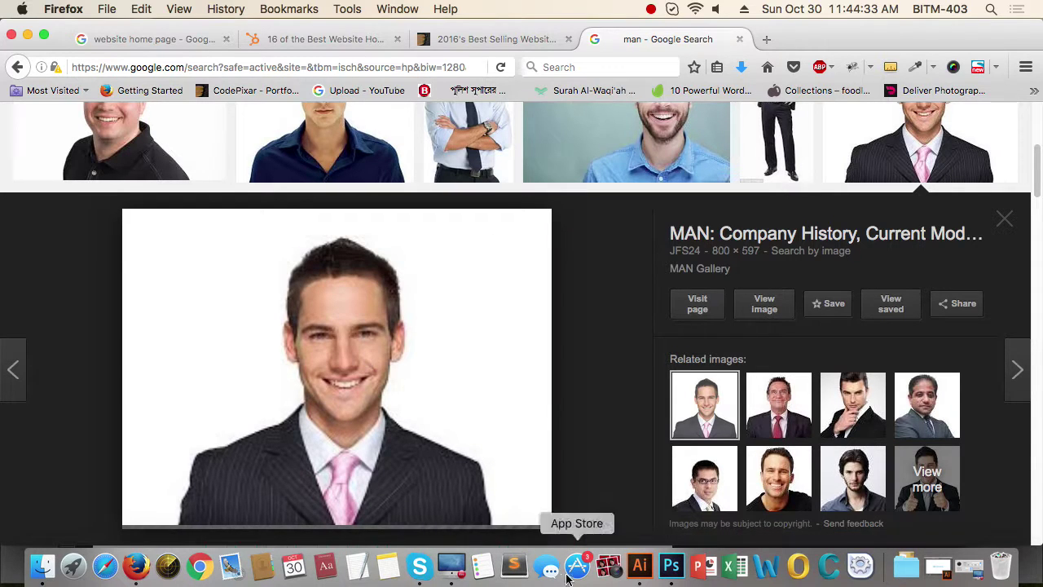
# Step: Switch back to Photoshop, paste the portrait into the home page design, and place it over the white circle
pyautogui.click(671, 566)
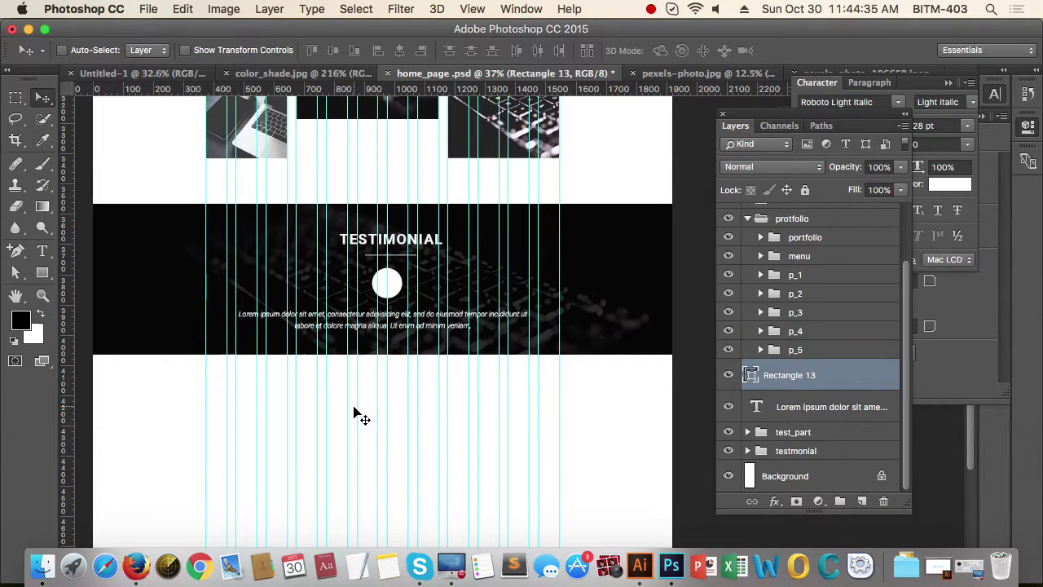
pyautogui.press('super+v')
pyautogui.moveTo(418, 285); pyautogui.dragTo(464, 293)
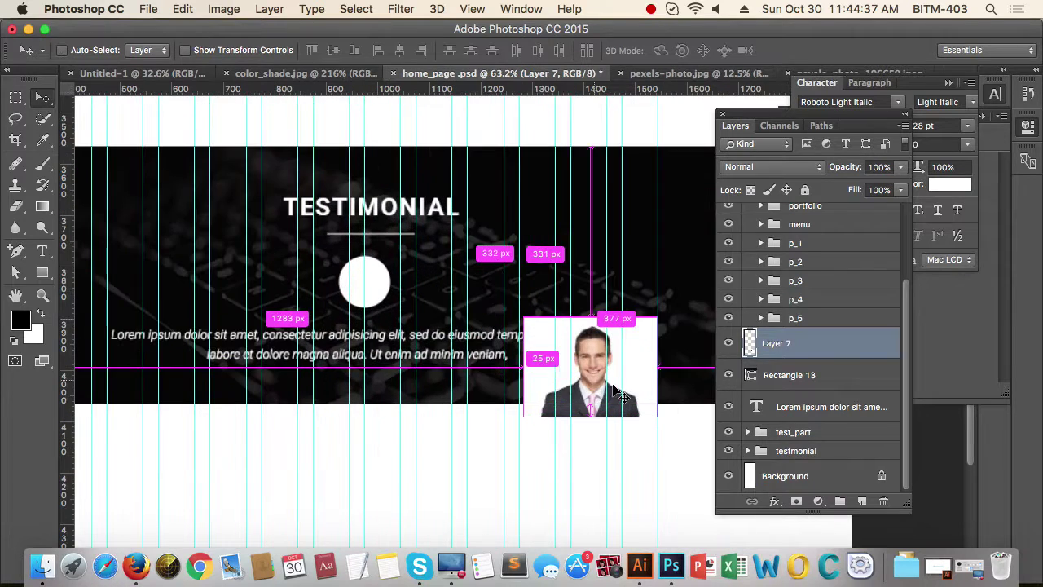
pyautogui.moveTo(619, 393); pyautogui.dragTo(395, 310)
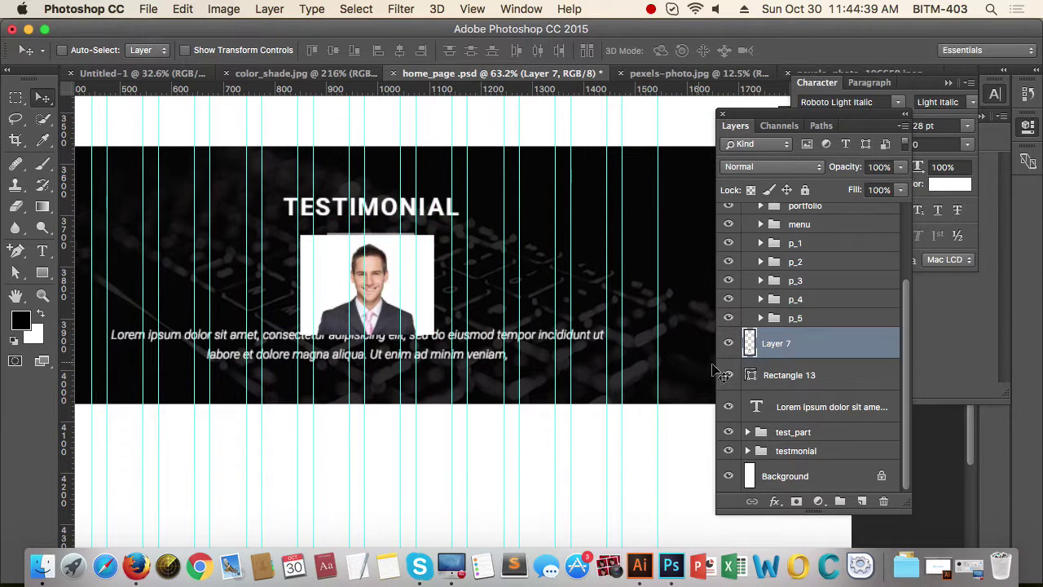
# Step: Clip the portrait layer to the white circle and position it so the man's face sits inside the circle
pyautogui.press('super')
pyautogui.press('super+alt+g')
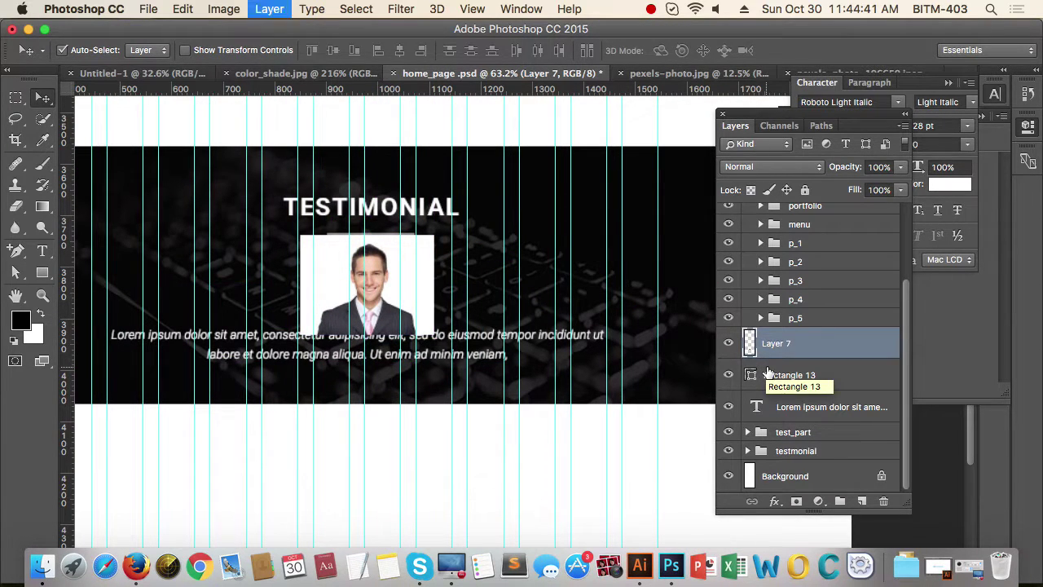
pyautogui.moveTo(377, 261); pyautogui.dragTo(357, 291)
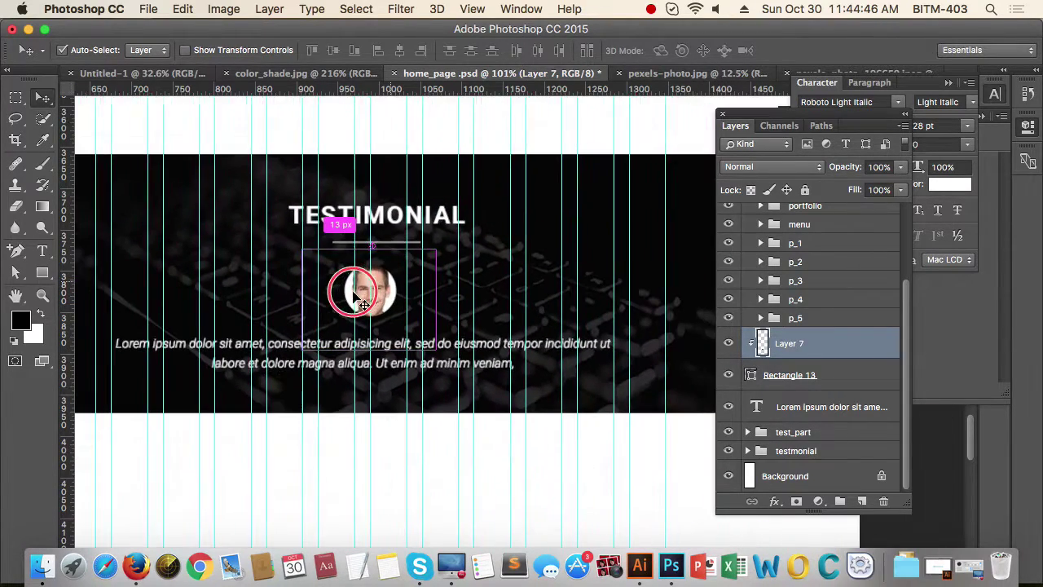
# Step: Group the portrait layer with its circle and name the group img_1
pyautogui.keyDown('shift'); pyautogui.click(830, 386); pyautogui.keyUp('shift')
pyautogui.press('super+g')
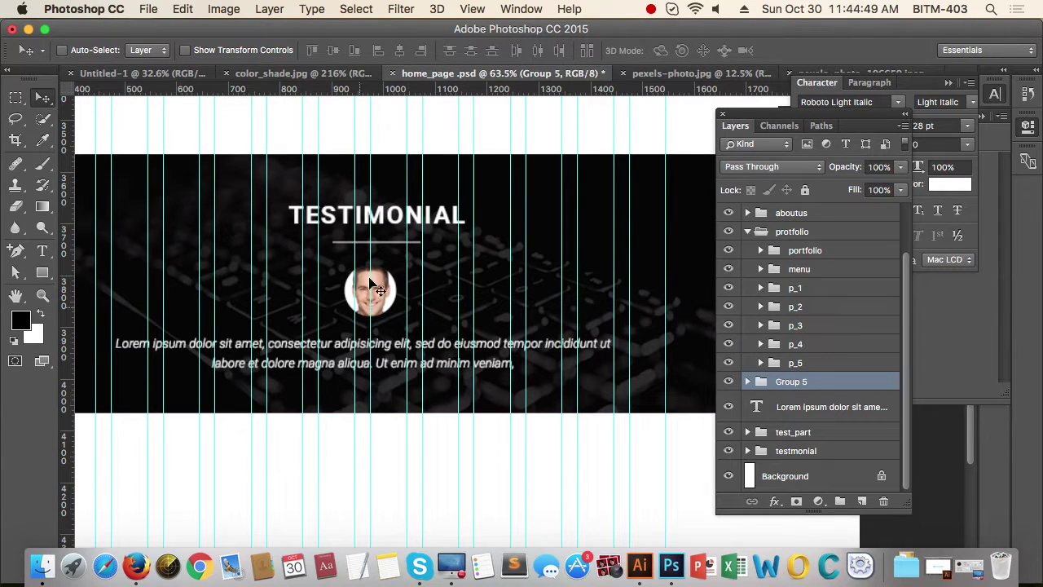
pyautogui.doubleClick(800, 383)
pyautogui.write('img_1')
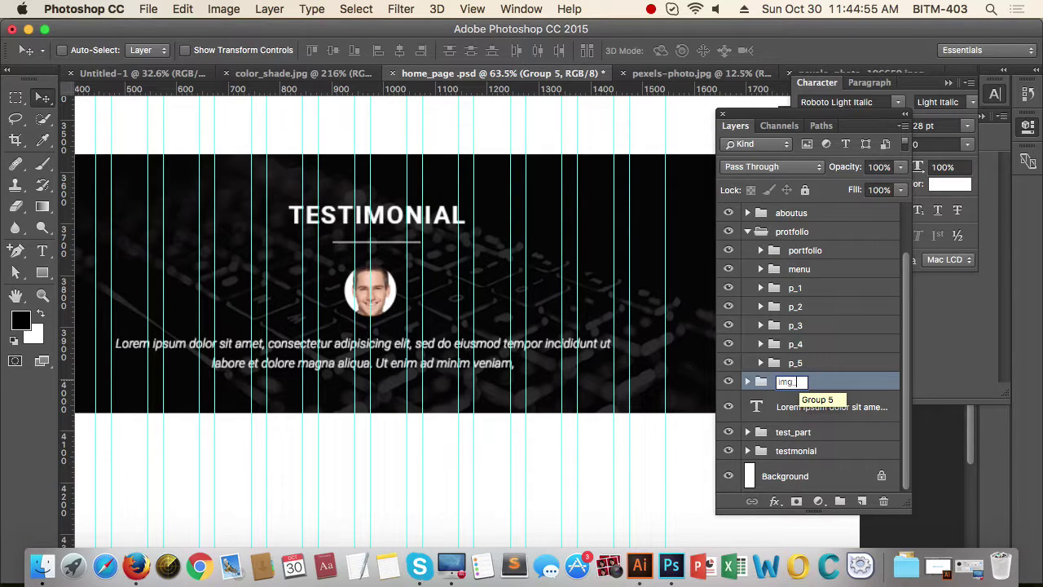
pyautogui.press('Return')
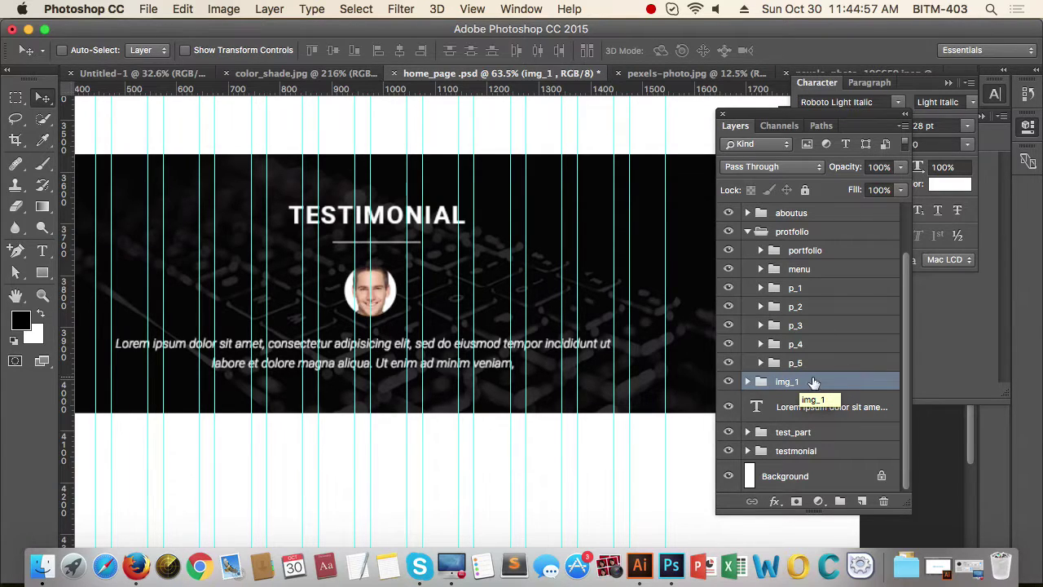
pyautogui.scroll(2, 390, 336)
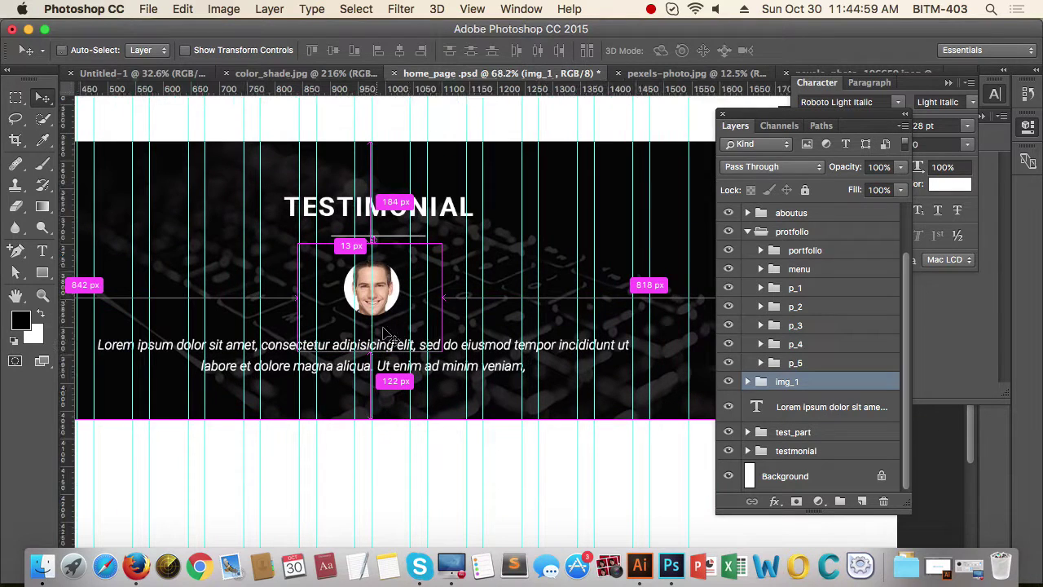
# Step: Move the img_1 group up until the top of the portrait circle meets the underline beneath the TESTIMONIAL heading
pyautogui.scroll(3, 390, 336)
pyautogui.moveTo(384, 268); pyautogui.dragTo(383, 193)
pyautogui.press('Escape')
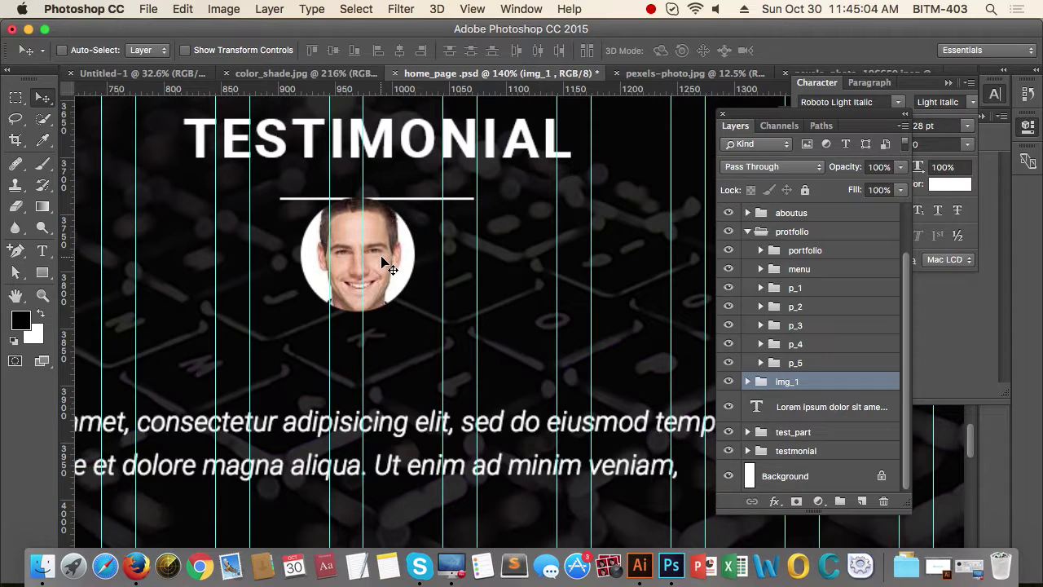
# Step: Center the img_1 group horizontally on the page by aligning it with the Background layer
pyautogui.keyDown('super'); pyautogui.click(840, 480); pyautogui.keyUp('super')
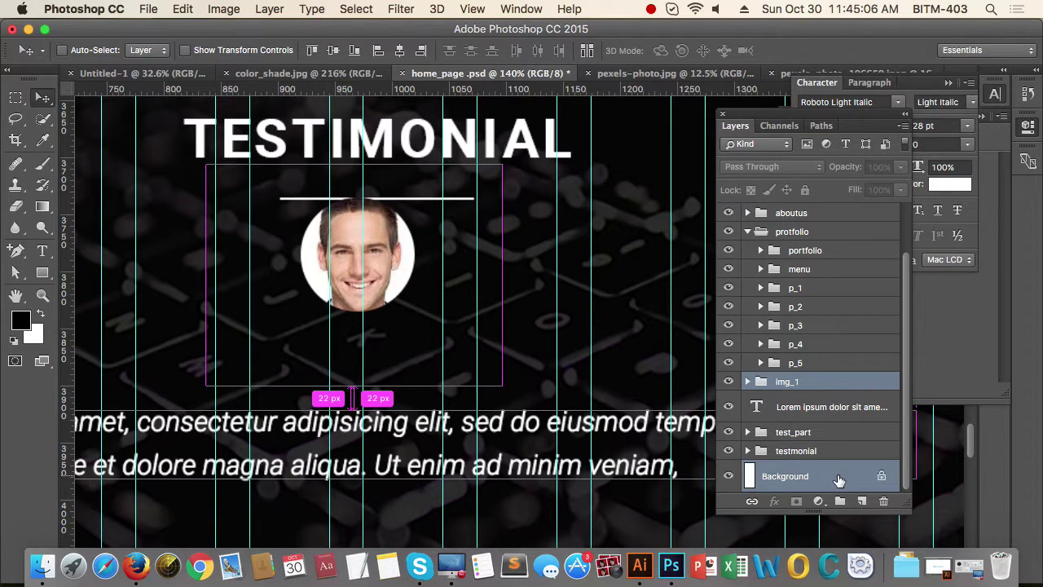
pyautogui.click(334, 50)
pyautogui.press('super+z')
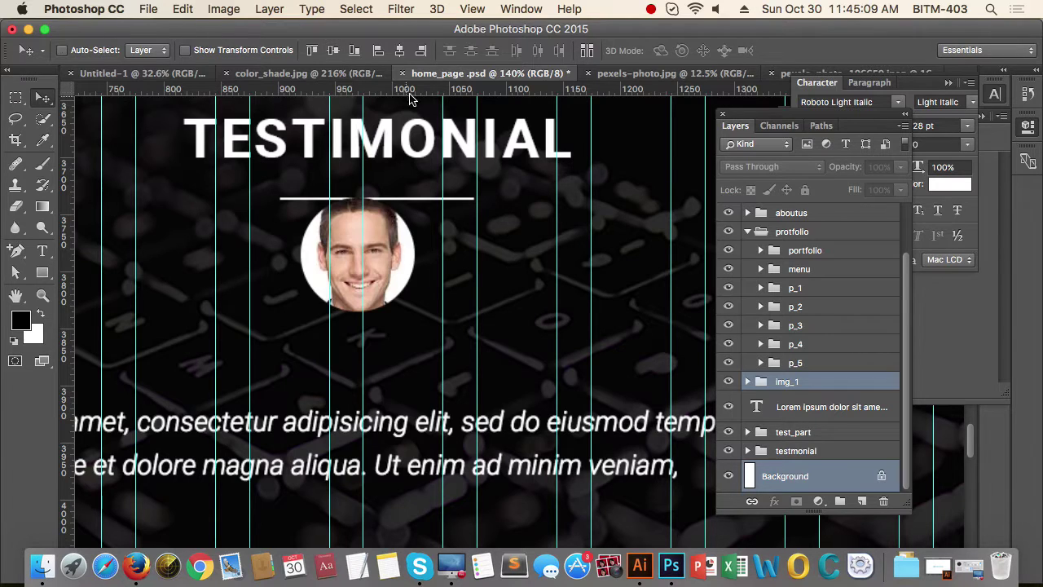
pyautogui.click(402, 53)
# Step: Nudge only the img_1 group down to leave a gap of about 40 px between the heading underline and the portrait circle
pyautogui.moveTo(347, 223); pyautogui.dragTo(437, 227)
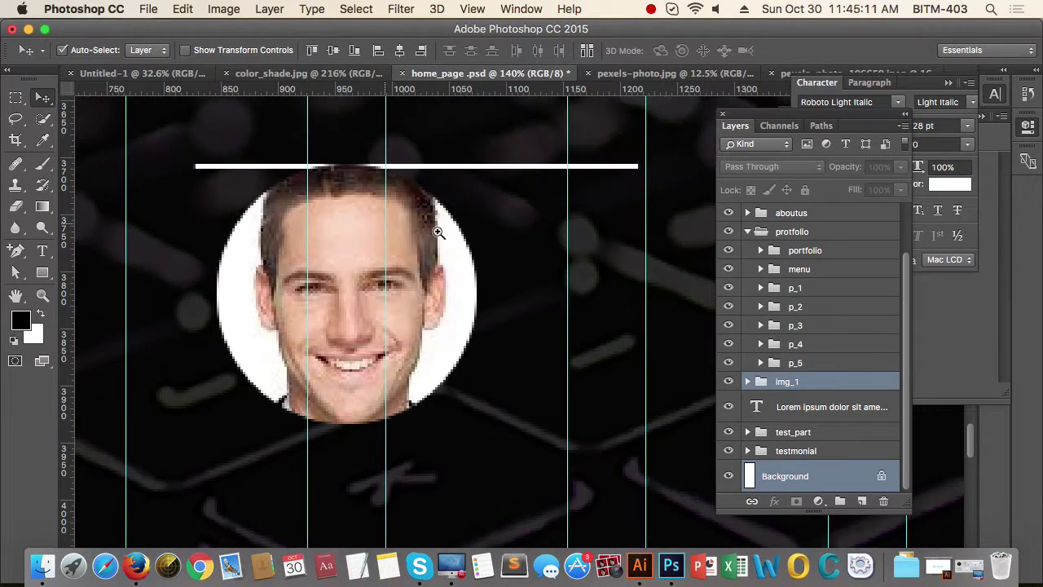
pyautogui.click(825, 383)
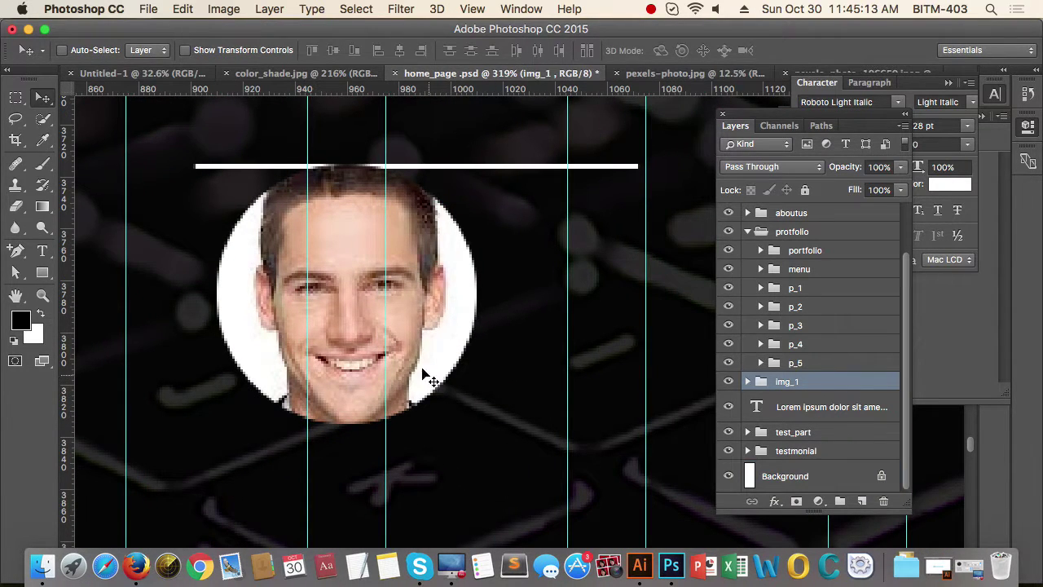
pyautogui.press('Down')
pyautogui.press('Down')
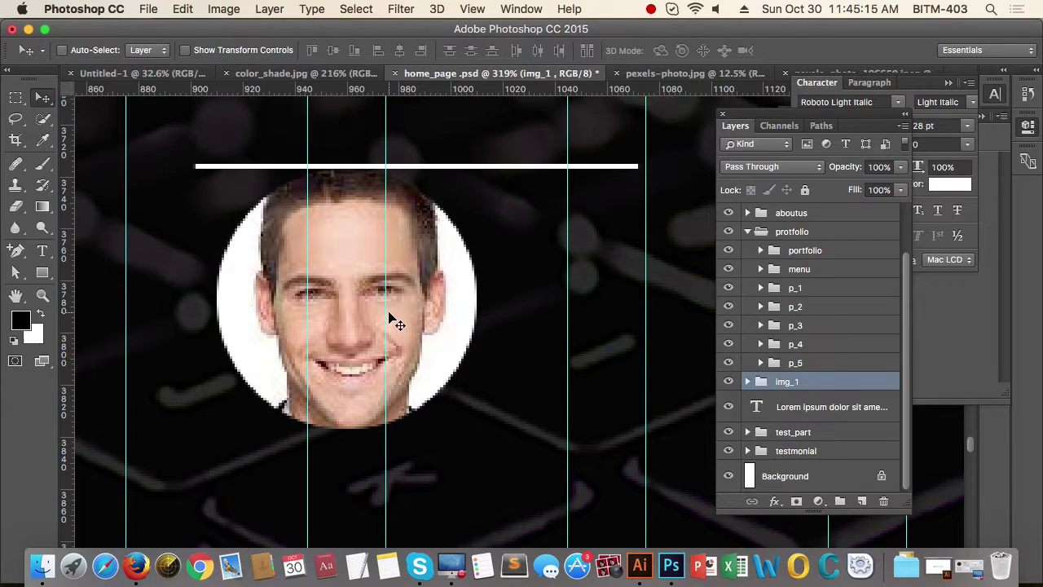
pyautogui.hotkey('shift', 'Down')
pyautogui.hotkey('shift', 'Down')
pyautogui.hotkey('shift', 'Down')
pyautogui.hotkey('shift', 'Down')
pyautogui.hotkey('shift', 'Down')
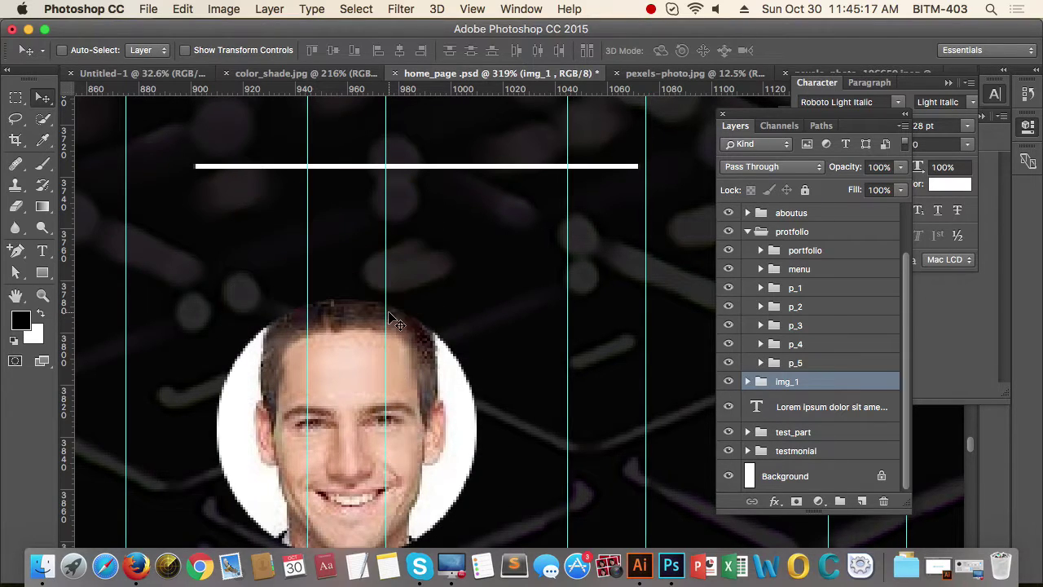
# Step: Reposition the italic Lorem ipsum paragraph by moving it up against the portrait circle and nudging it back down 30 px
pyautogui.scroll(-10, 397, 323)
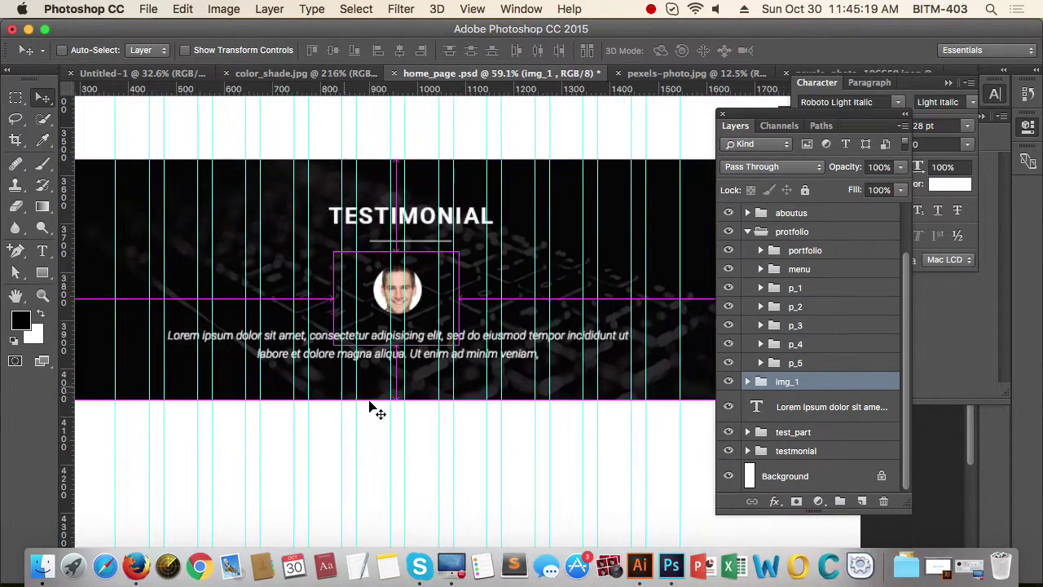
pyautogui.scroll(2, 441, 432)
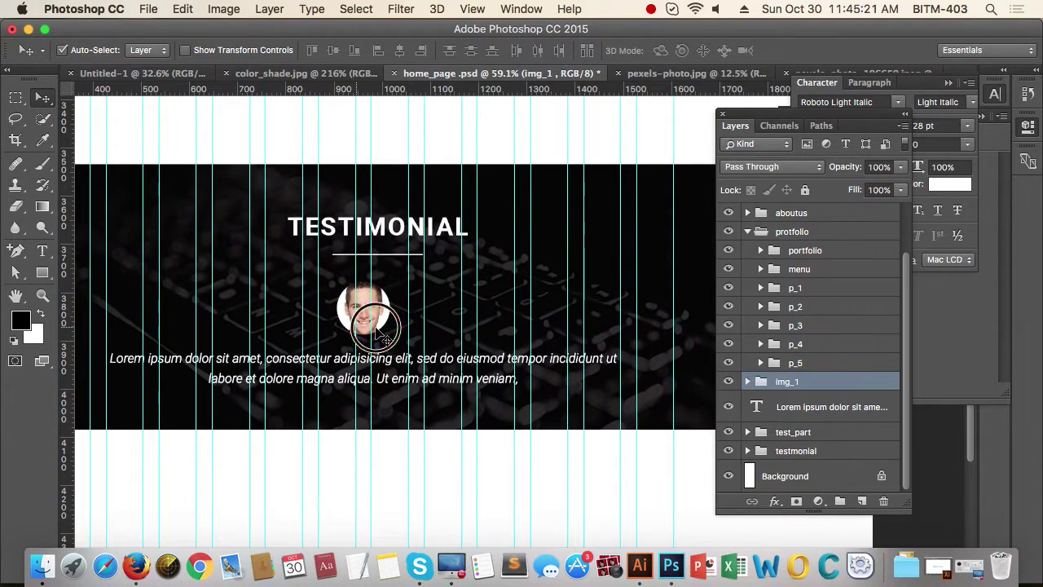
pyautogui.click(827, 408)
pyautogui.scroll(6, 371, 359)
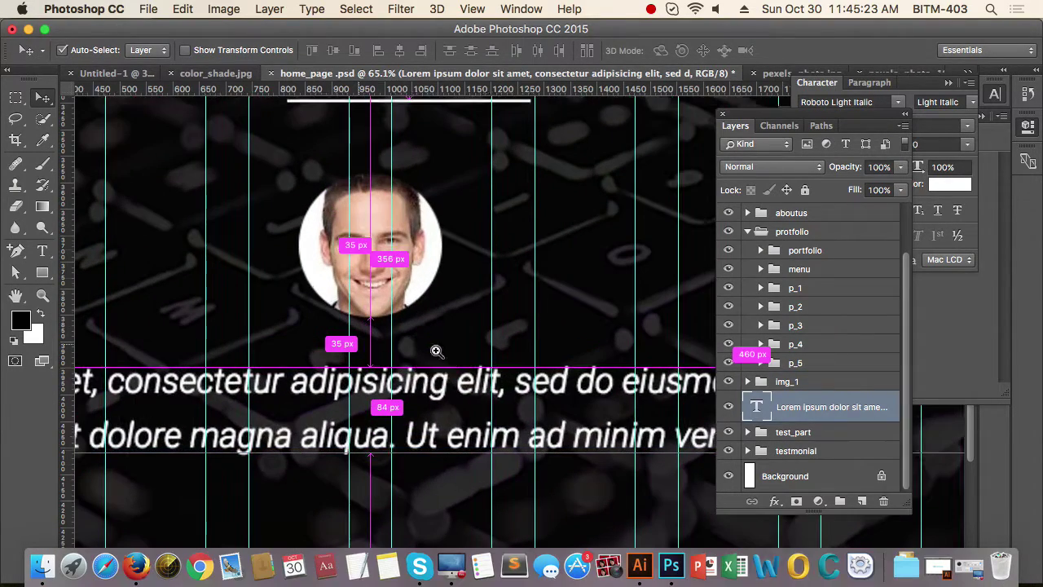
pyautogui.moveTo(379, 371); pyautogui.dragTo(377, 340)
pyautogui.hotkey('shift', 'Down')
pyautogui.hotkey('shift', 'Down')
pyautogui.hotkey('shift', 'Down')
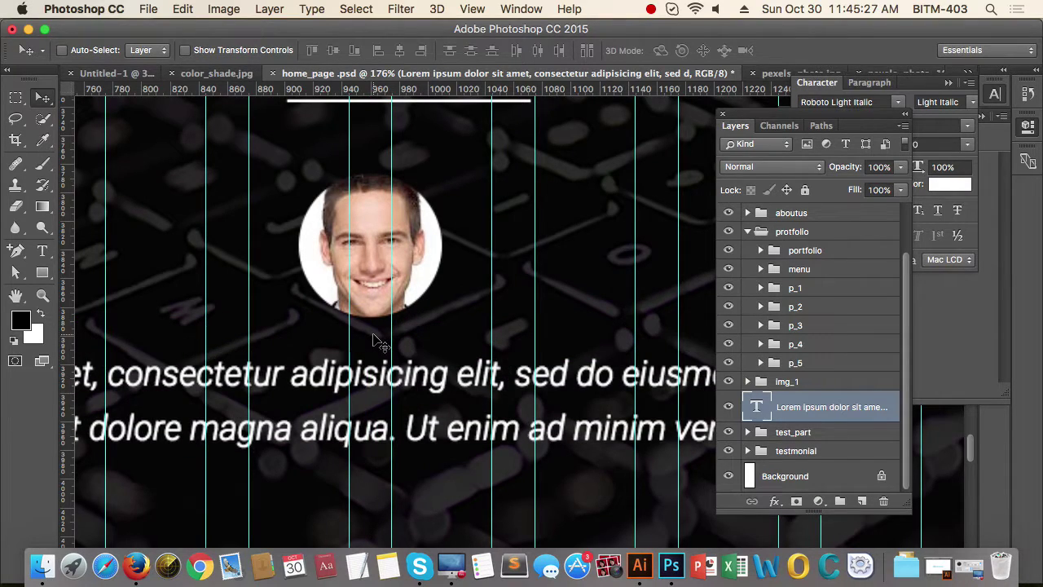
pyautogui.press('super')
pyautogui.scroll(-6, 463, 285)
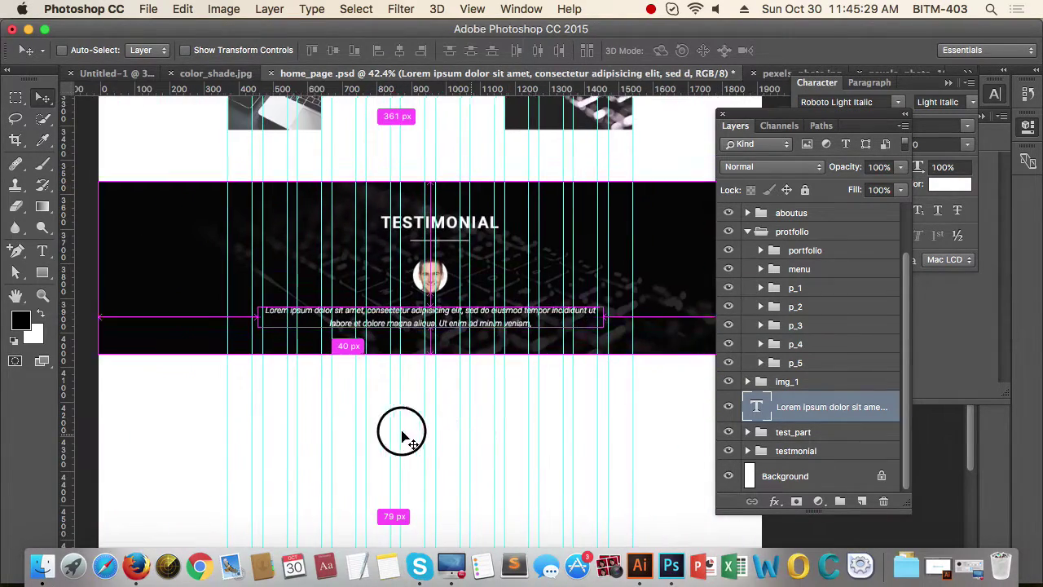
pyautogui.scroll(-3, 444, 391)
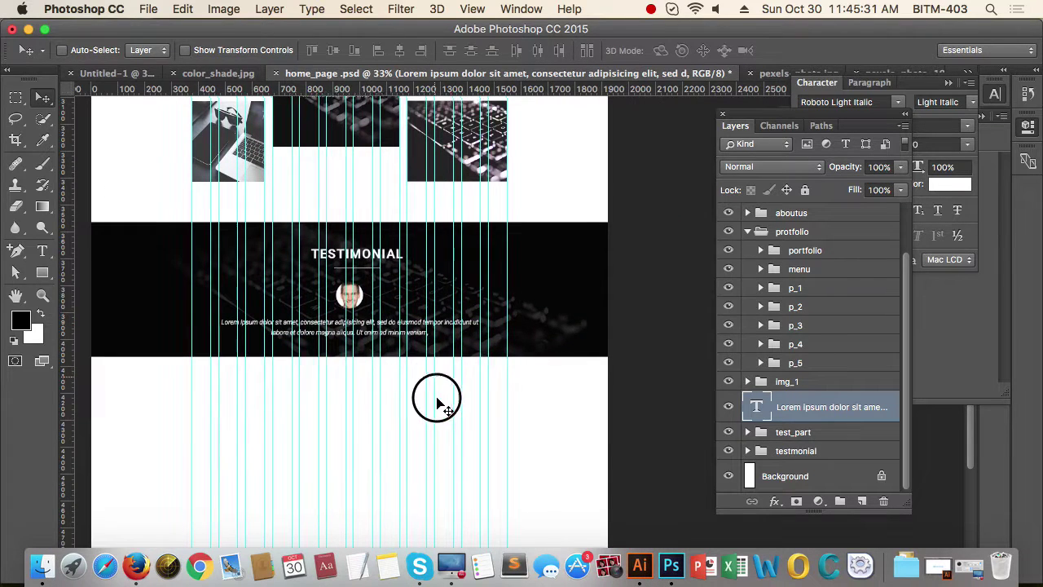
pyautogui.keyDown('shift'); pyautogui.click(837, 433); pyautogui.keyUp('shift')
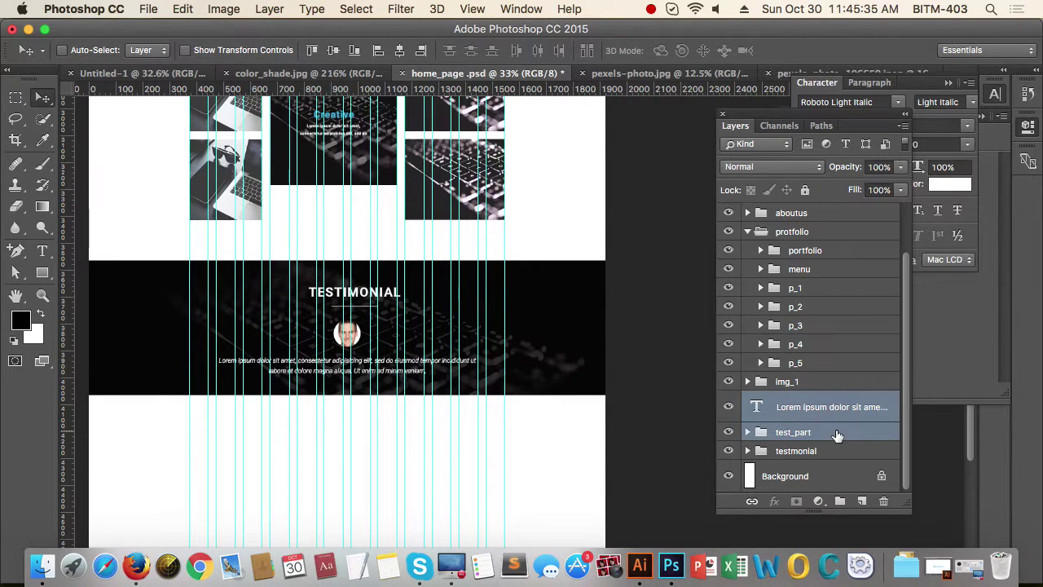
pyautogui.press('super+bracketleft')
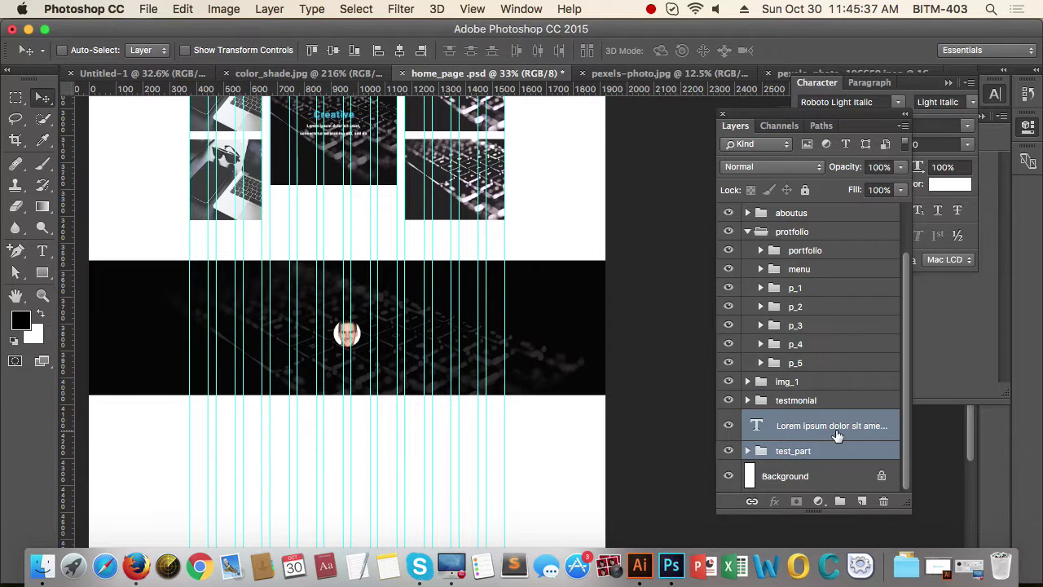
pyautogui.press('super+bracketright')
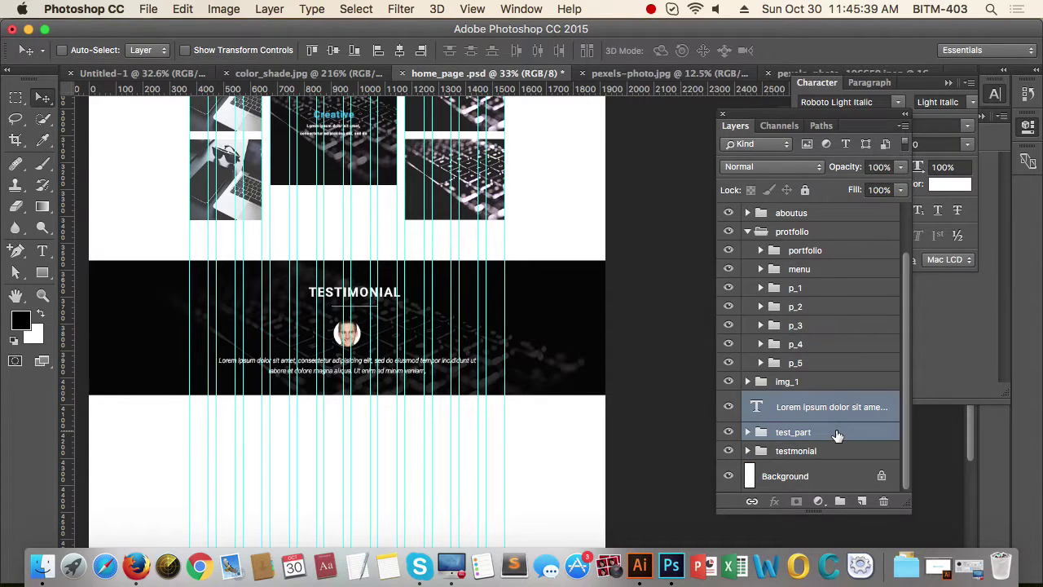
pyautogui.click(825, 383)
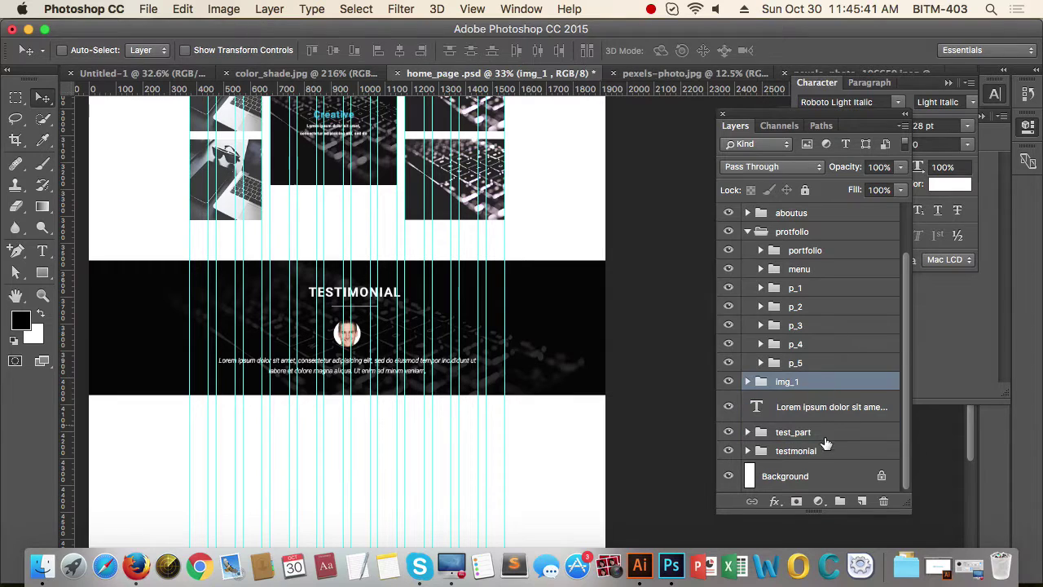
pyautogui.click(847, 455)
pyautogui.click(837, 406)
pyautogui.keyDown('shift'); pyautogui.click(835, 436); pyautogui.keyUp('shift')
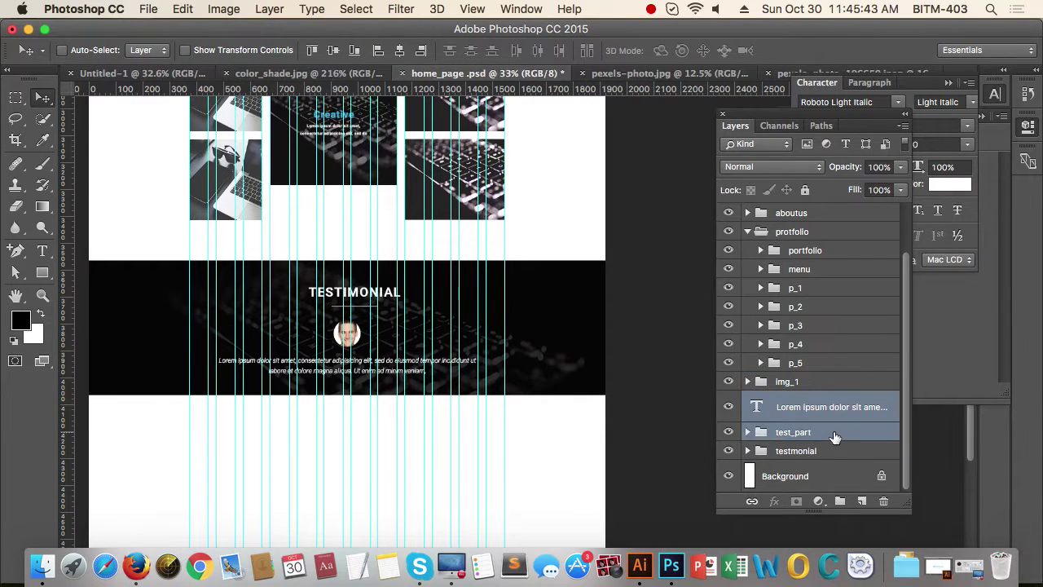
# Step: Group the img_1 folder together with the Lorem ipsum text layer
pyautogui.click(855, 385)
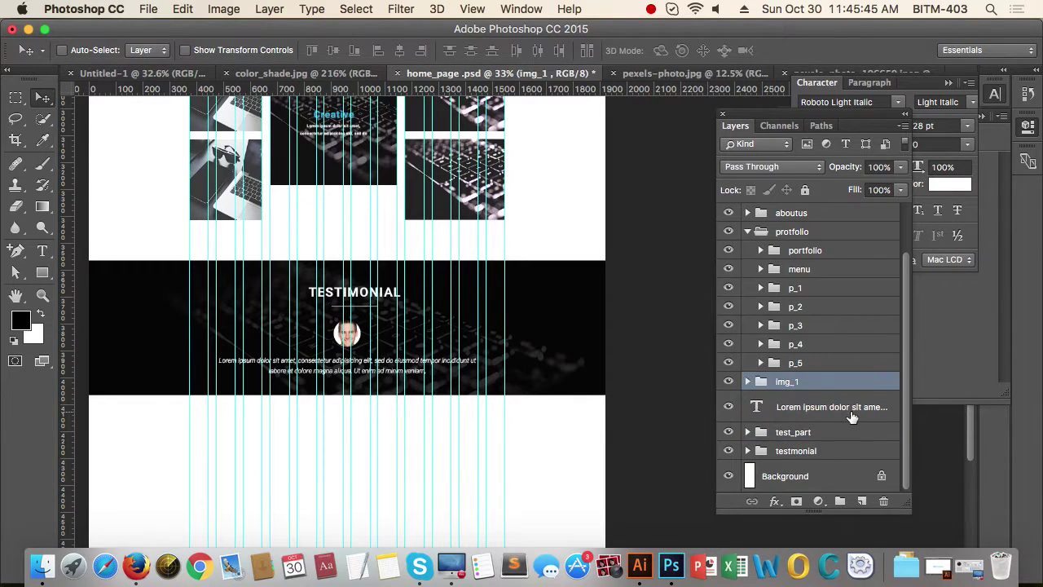
pyautogui.click(852, 415)
pyautogui.keyDown('shift'); pyautogui.click(832, 383); pyautogui.keyUp('shift')
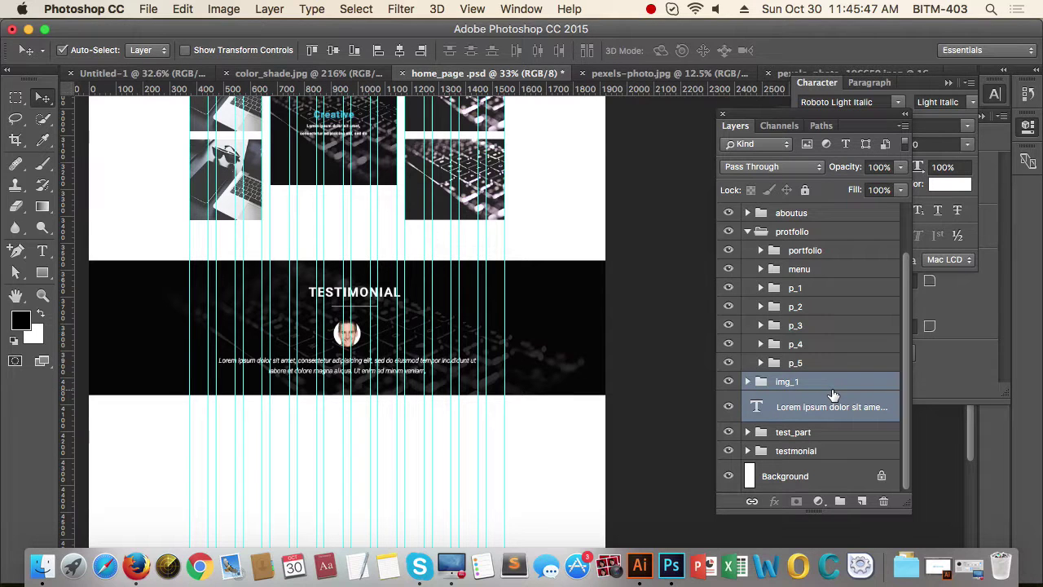
pyautogui.press('super+g')
# Step: Set the height of both Rectangle 12 shapes in the testmonial group to 600 px and collapse the group
pyautogui.moveTo(372, 384); pyautogui.dragTo(413, 376)
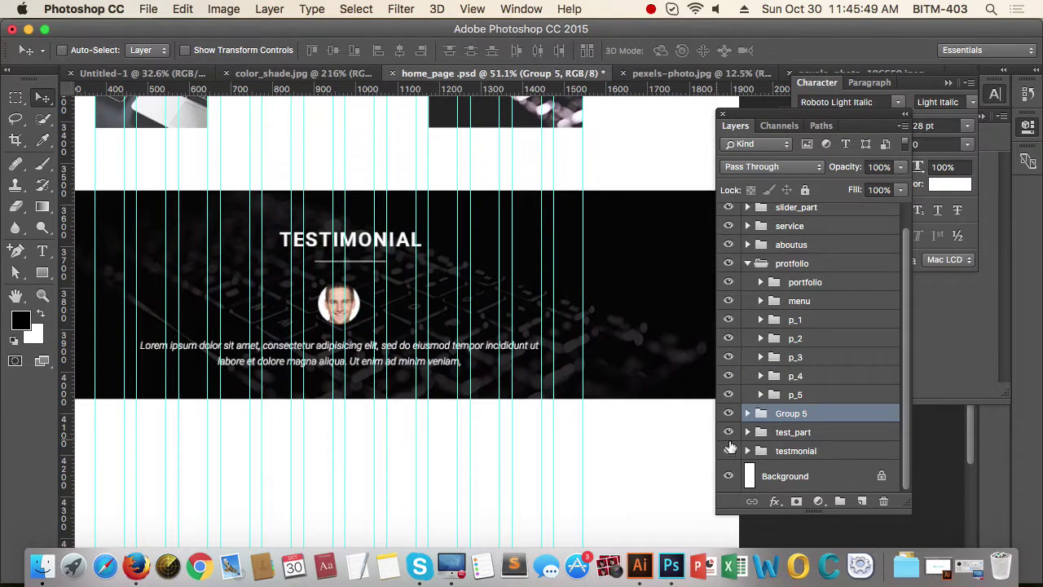
pyautogui.click(825, 453)
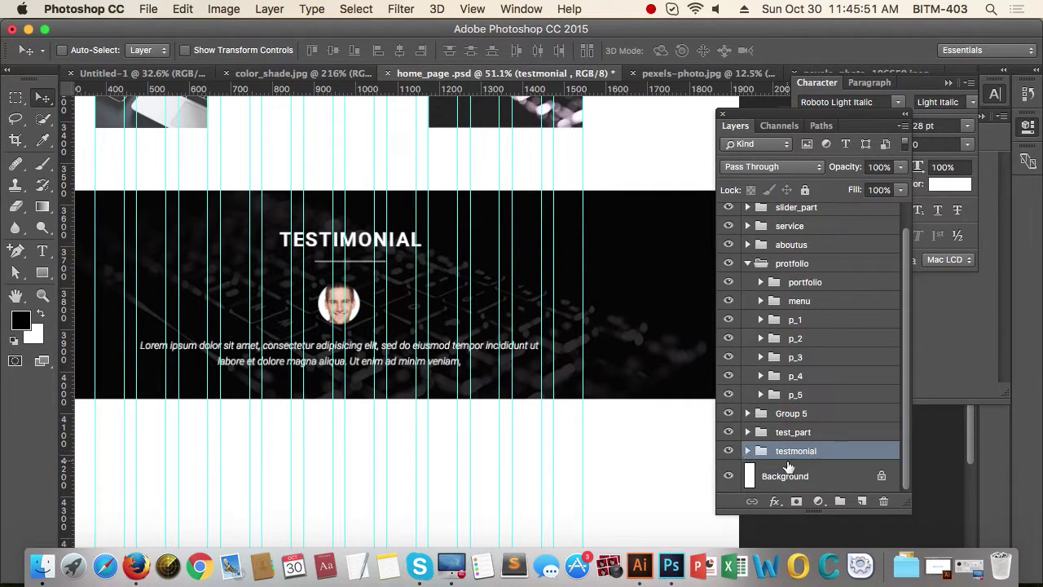
pyautogui.click(748, 451)
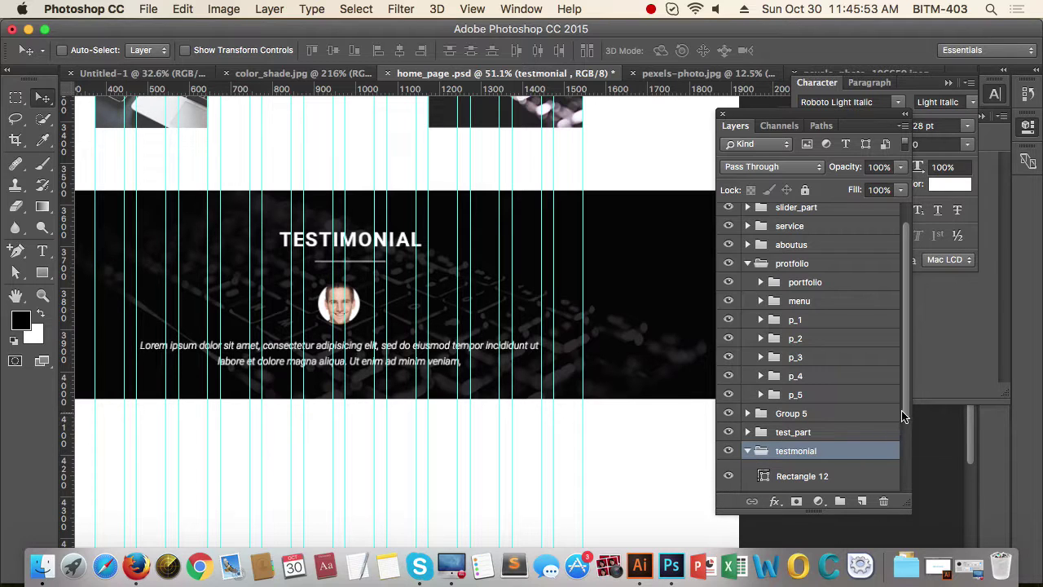
pyautogui.moveTo(902, 415); pyautogui.dragTo(904, 466)
pyautogui.click(857, 458)
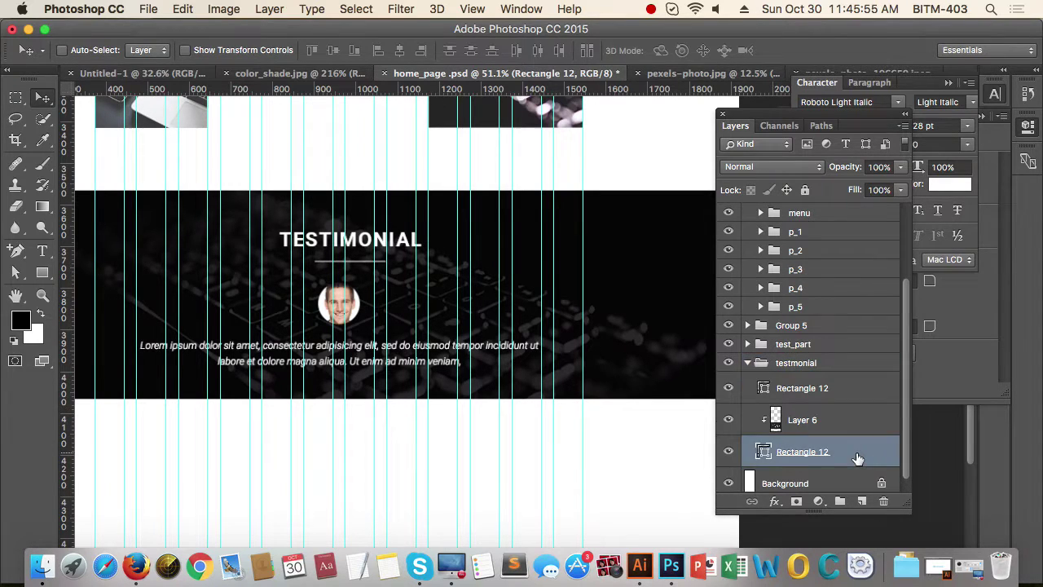
pyautogui.keyDown('super'); pyautogui.click(856, 387); pyautogui.keyUp('super')
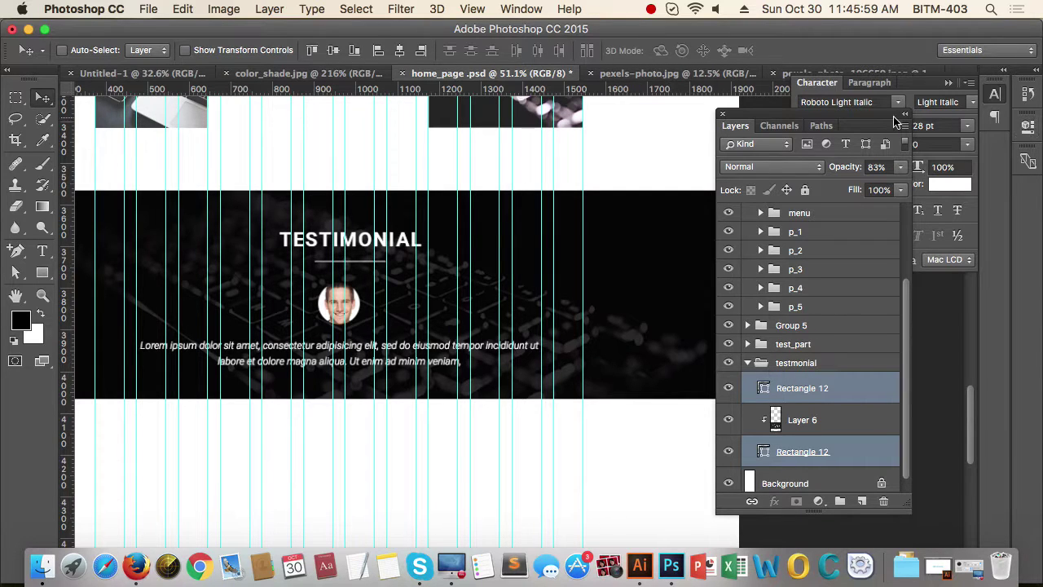
pyautogui.moveTo(875, 118); pyautogui.dragTo(828, 114)
pyautogui.click(1028, 126)
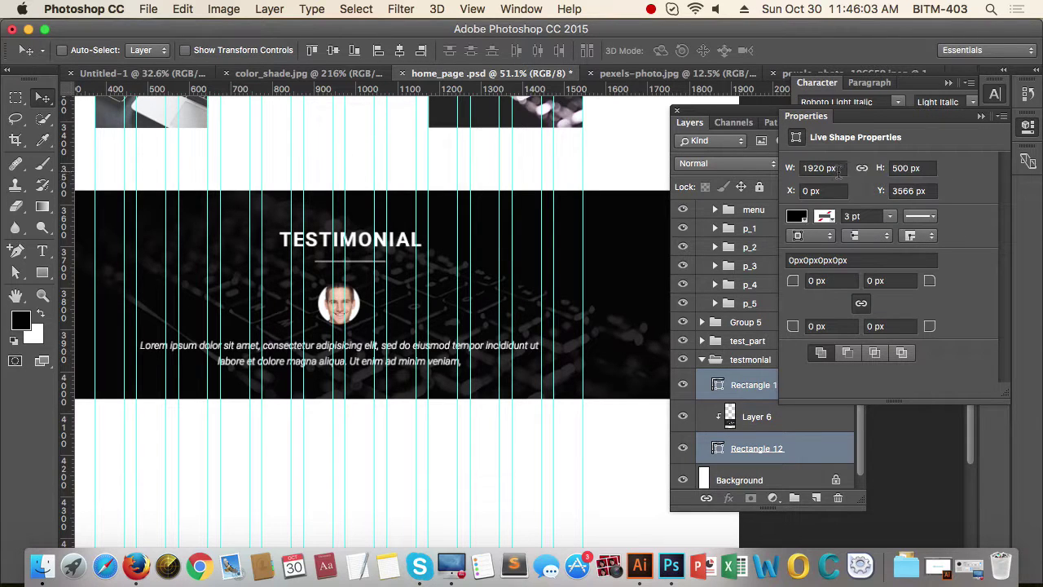
pyautogui.click(928, 169)
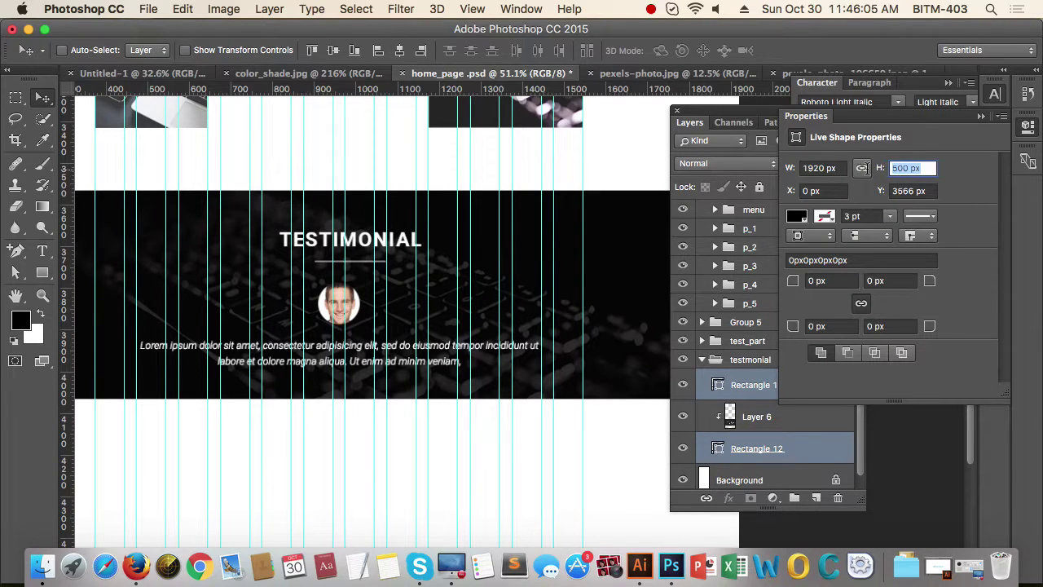
pyautogui.write('1')
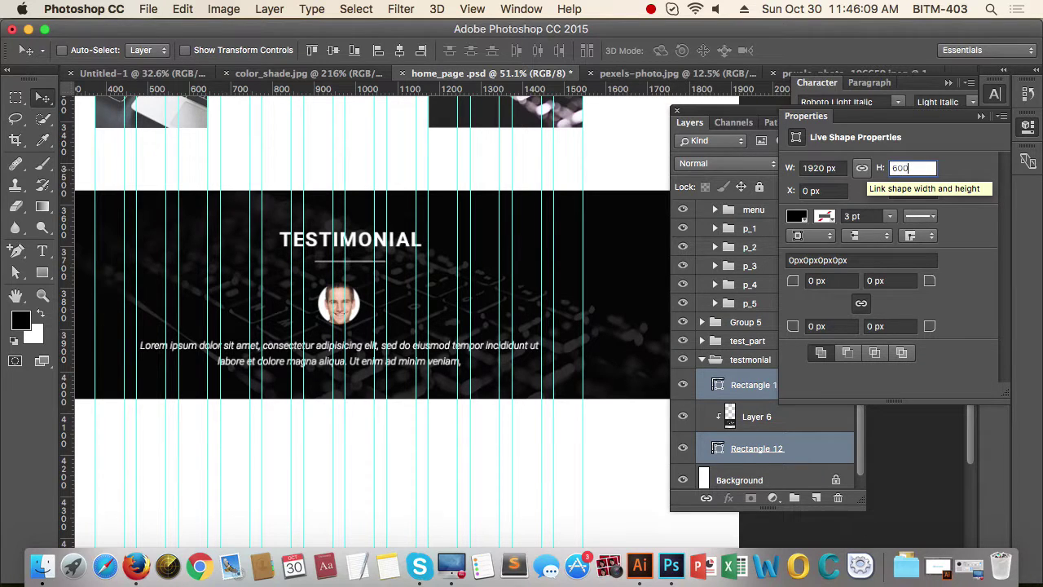
pyautogui.press('Return')
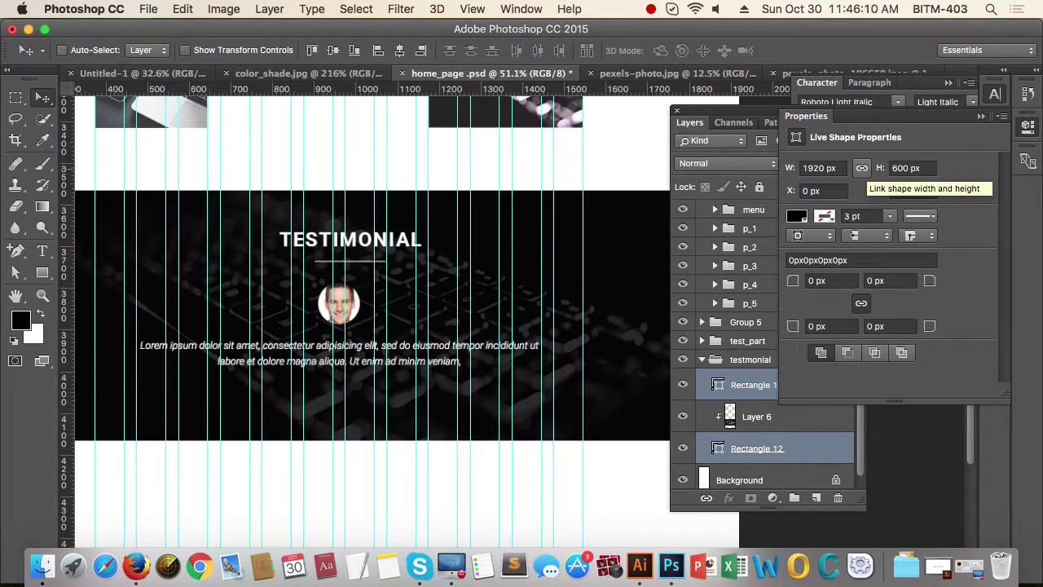
pyautogui.click(981, 118)
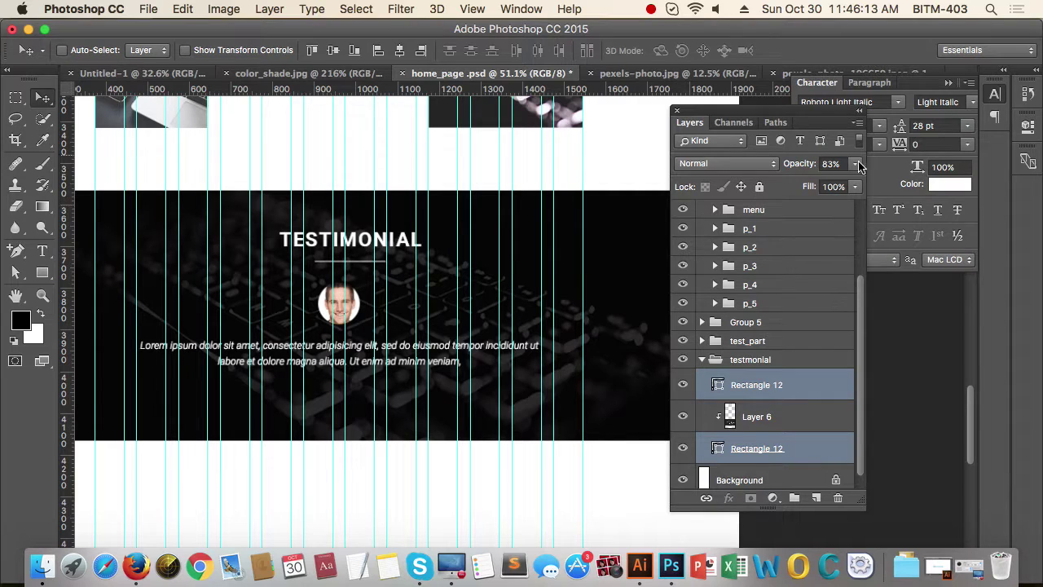
pyautogui.click(702, 362)
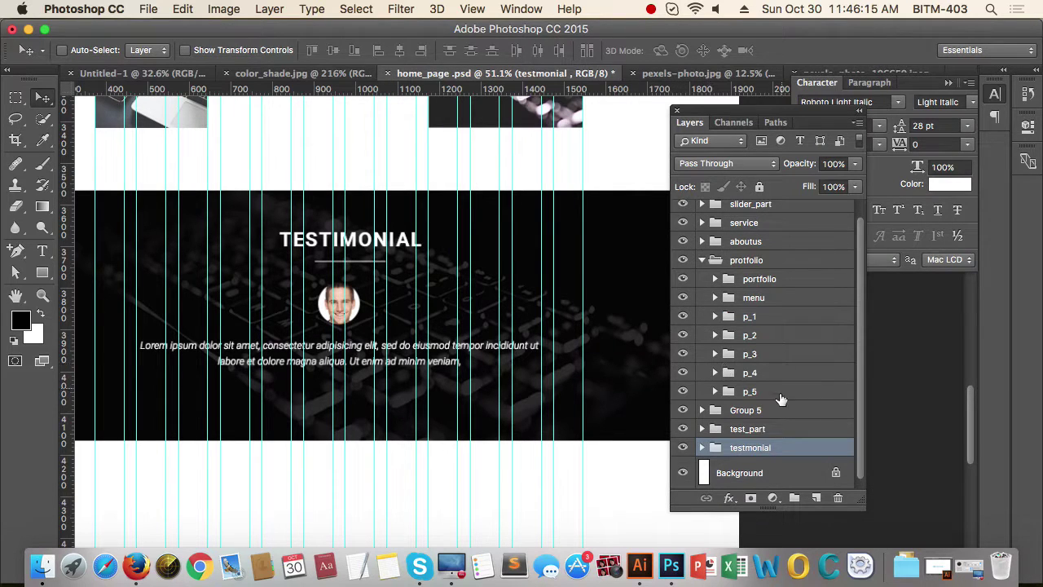
pyautogui.moveTo(413, 469); pyautogui.dragTo(383, 467)
pyautogui.moveTo(424, 474); pyautogui.dragTo(421, 424)
pyautogui.moveTo(364, 400); pyautogui.dragTo(390, 392)
pyautogui.keyDown('super'); pyautogui.click(384, 431); pyautogui.keyUp('super')
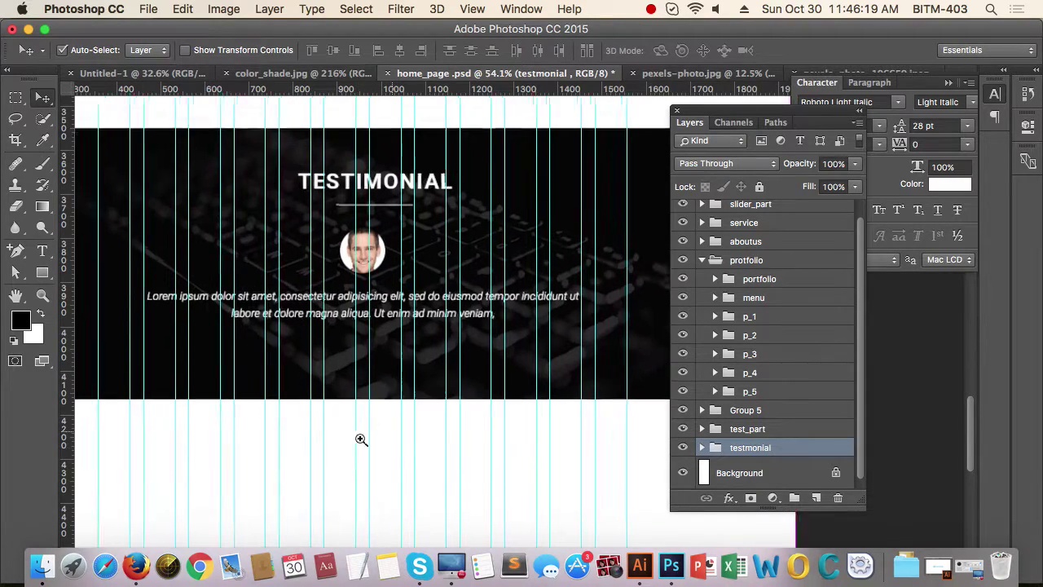
pyautogui.moveTo(474, 423); pyautogui.dragTo(429, 427)
pyautogui.moveTo(472, 435); pyautogui.dragTo(449, 452)
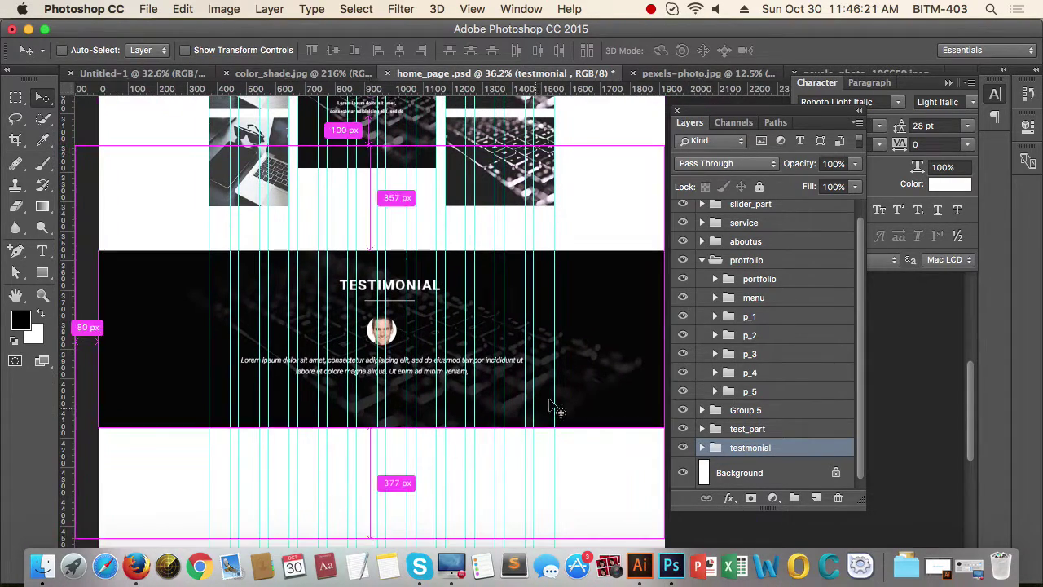
pyautogui.moveTo(219, 364); pyautogui.dragTo(270, 367)
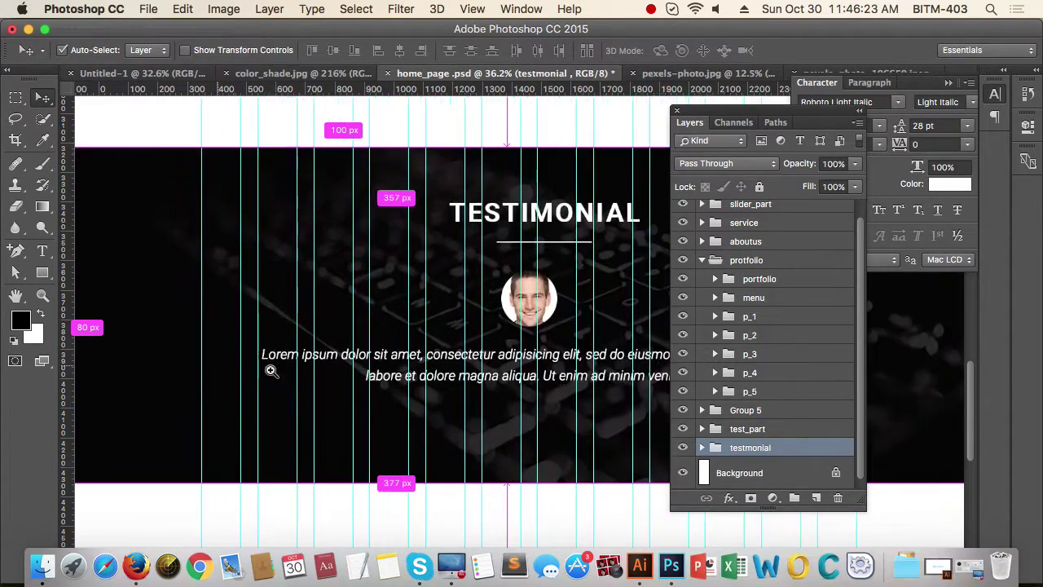
pyautogui.press('u')
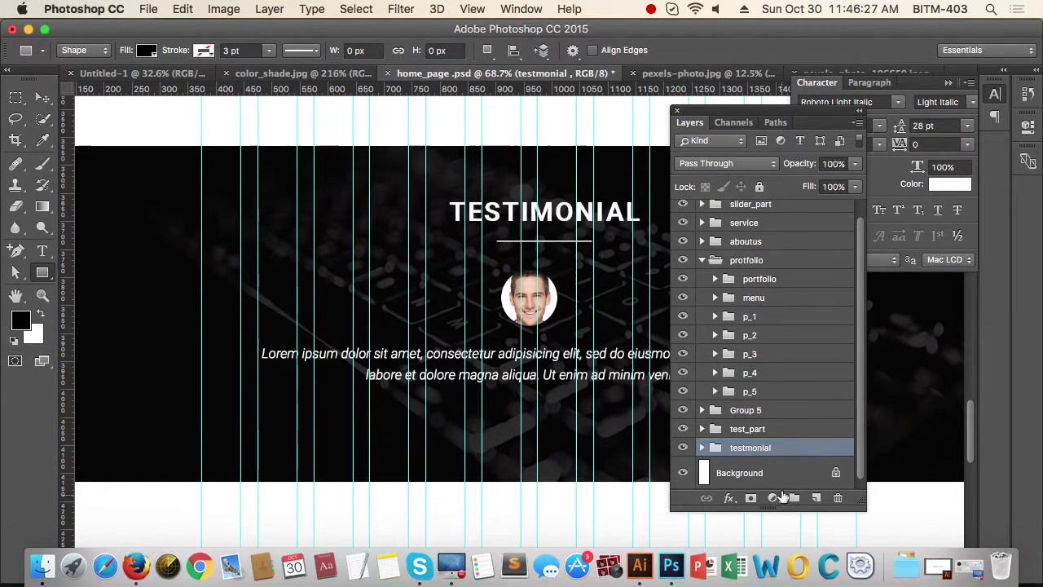
pyautogui.click(43, 97)
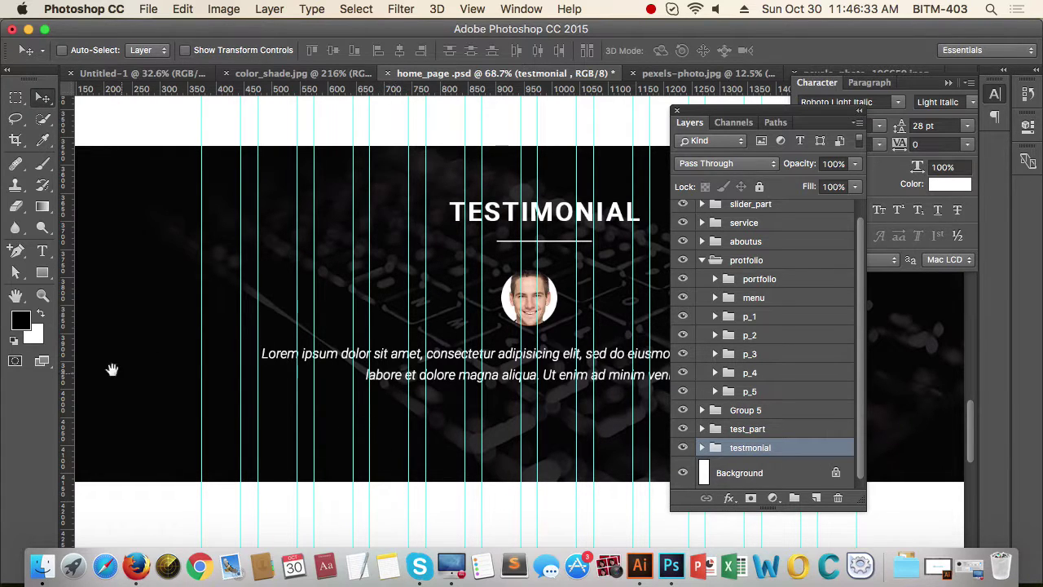
pyautogui.click(652, 10)
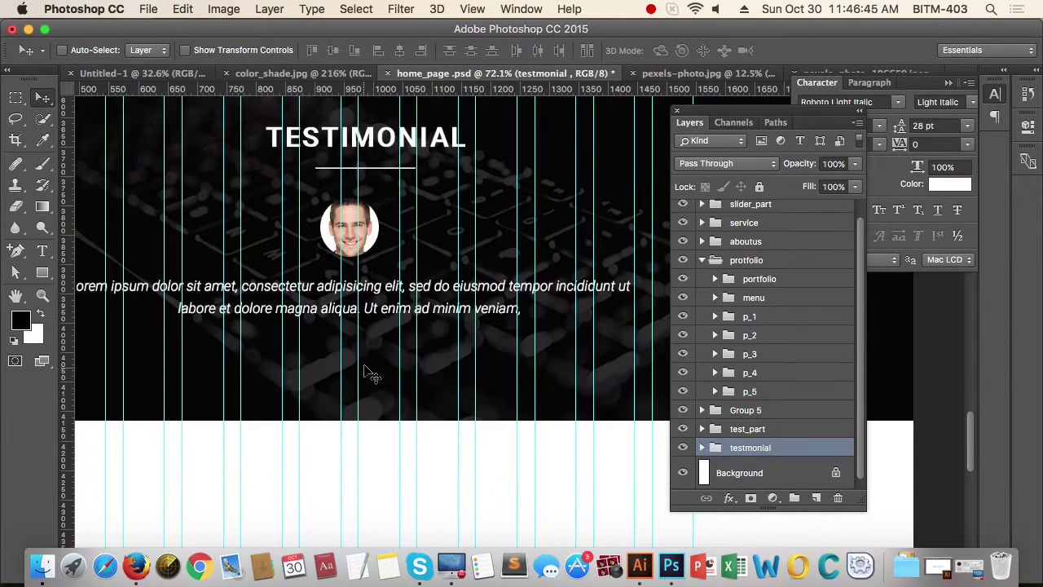
# Step: Create a 30 × 30 px rectangle in the testimonial section below the Lorem ipsum text
pyautogui.keyDown('super'); pyautogui.click(382, 352); pyautogui.keyUp('super')
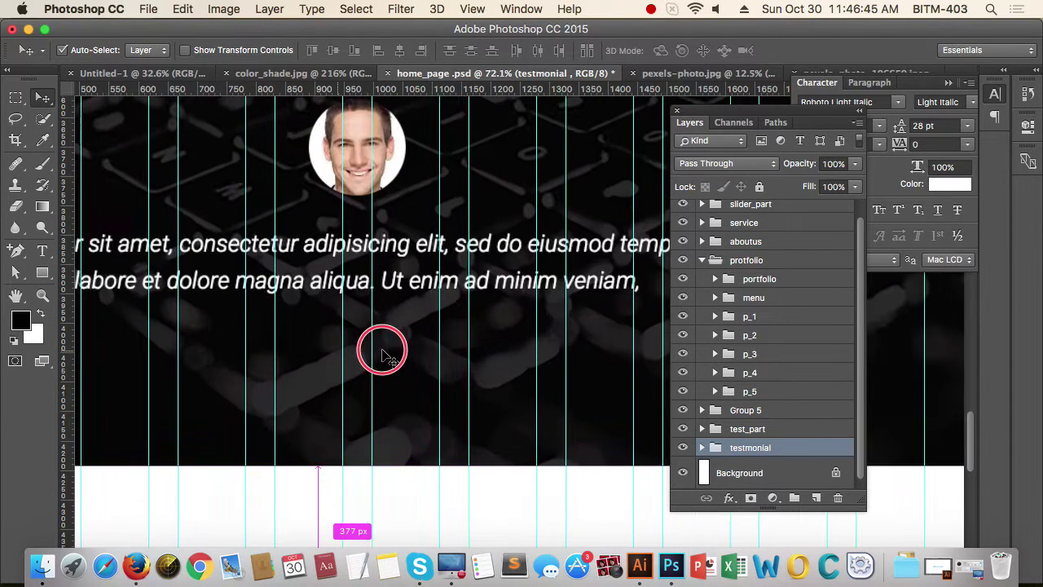
pyautogui.press('u')
pyautogui.click(426, 344)
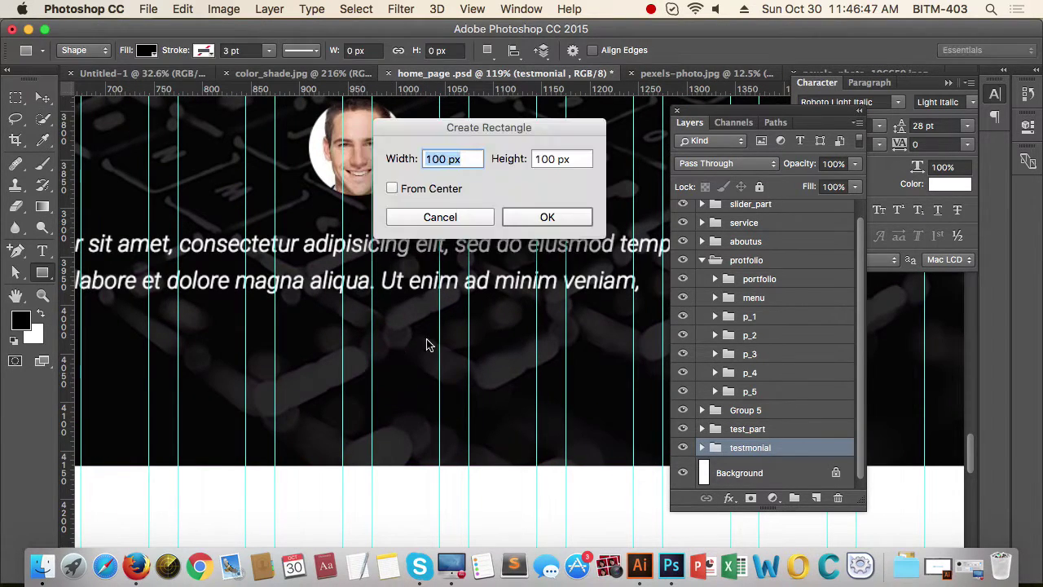
pyautogui.click(390, 167)
pyautogui.write('30')
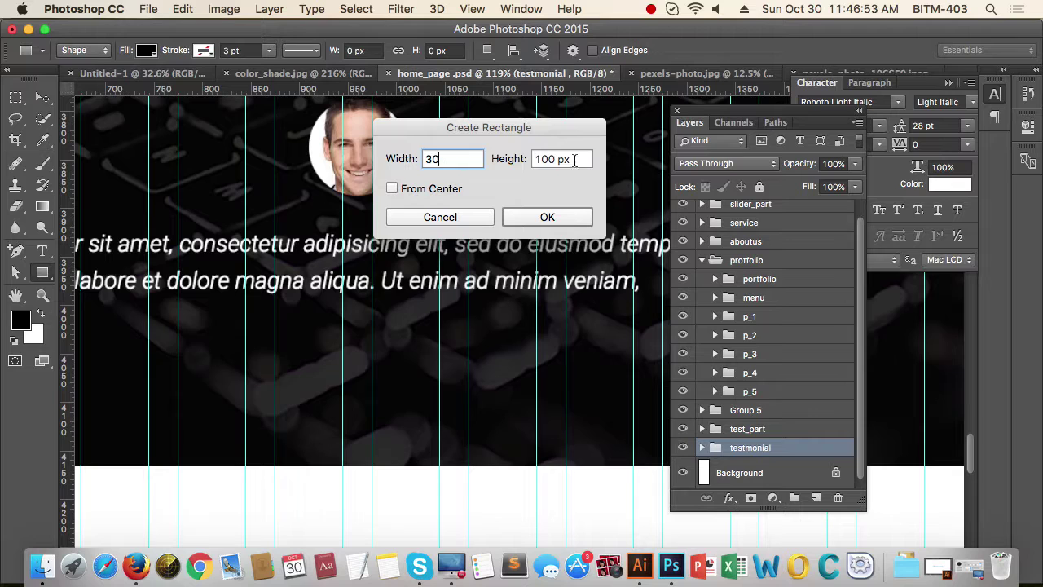
pyautogui.click(503, 158)
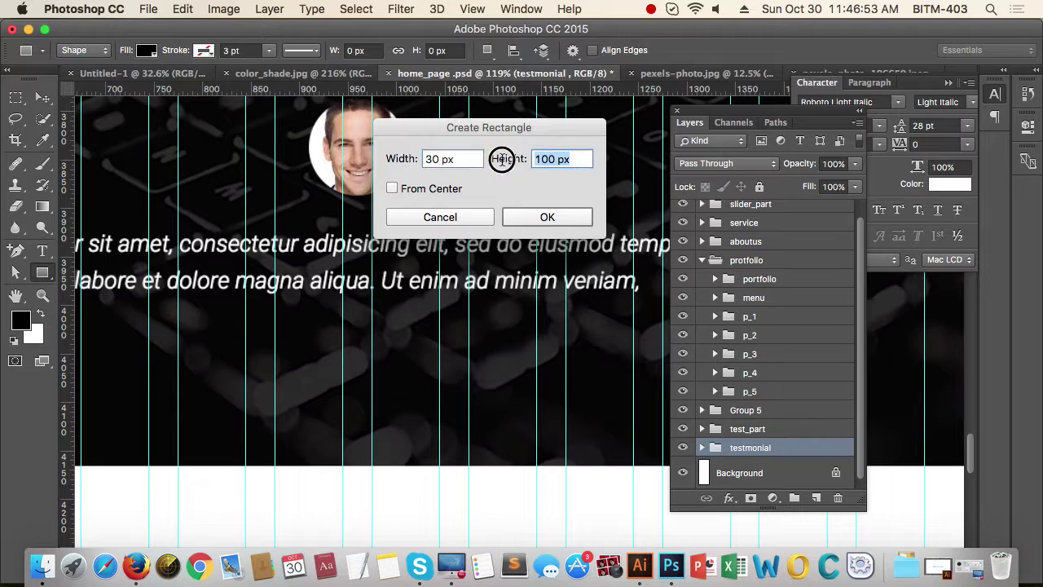
pyautogui.write('30')
pyautogui.press('Return')
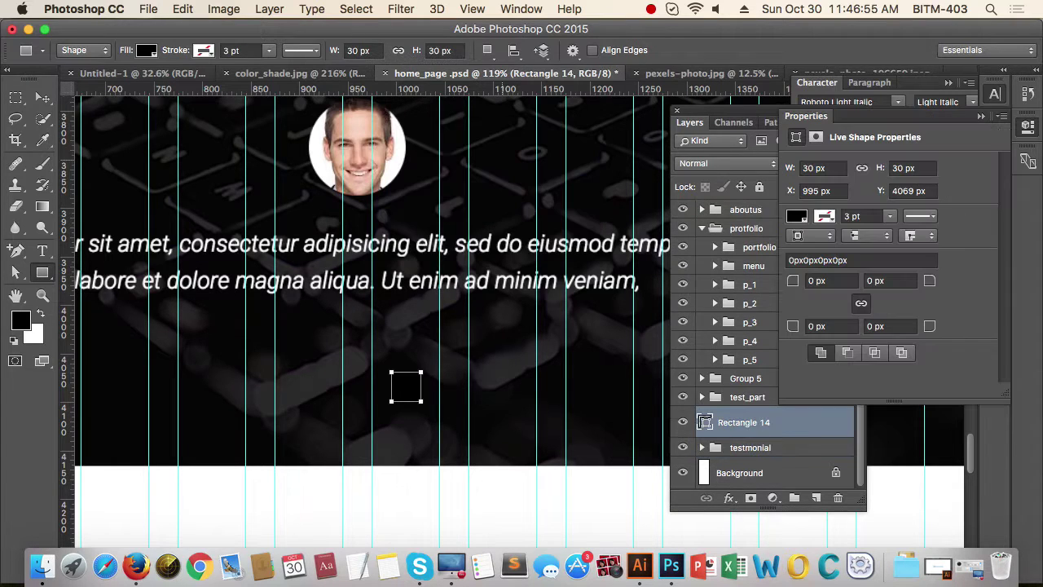
# Step: Fill the 30 px square with white and move it horizontally to about X 930 px, beneath the testimonial text
pyautogui.click(43, 97)
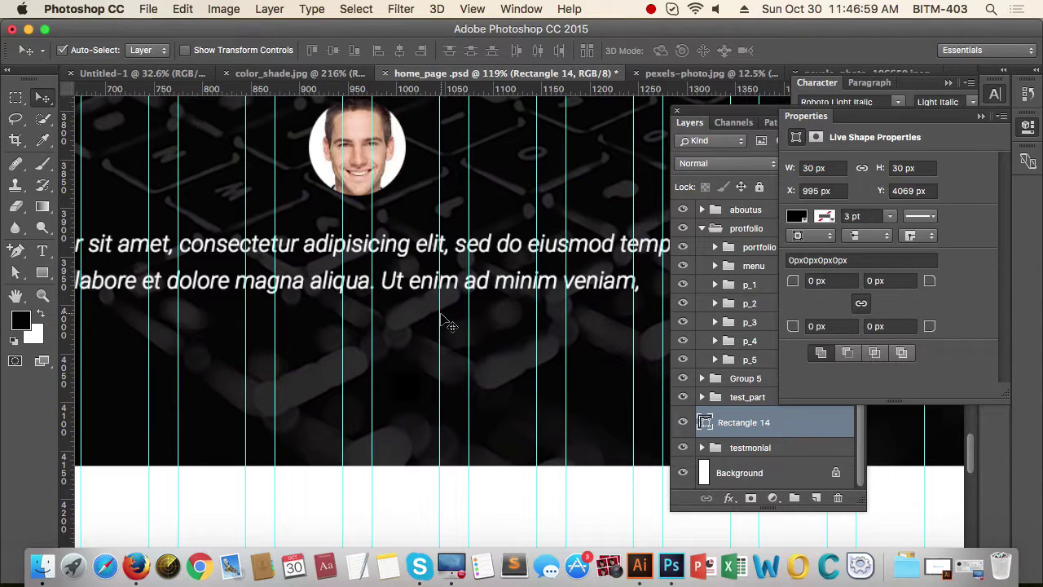
pyautogui.press('super+BackSpace')
pyautogui.moveTo(433, 354); pyautogui.dragTo(364, 347)
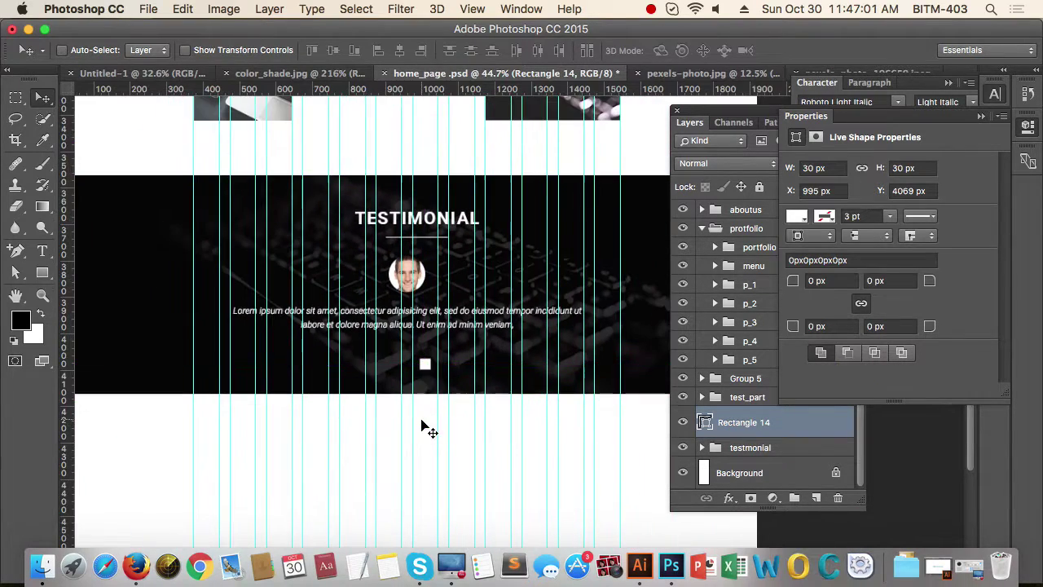
pyautogui.moveTo(445, 419); pyautogui.dragTo(440, 429)
pyautogui.moveTo(404, 380)
pyautogui.mouseDown()
pyautogui.moveTo(460, 383)
pyautogui.moveTo(388, 367)
pyautogui.mouseUp()
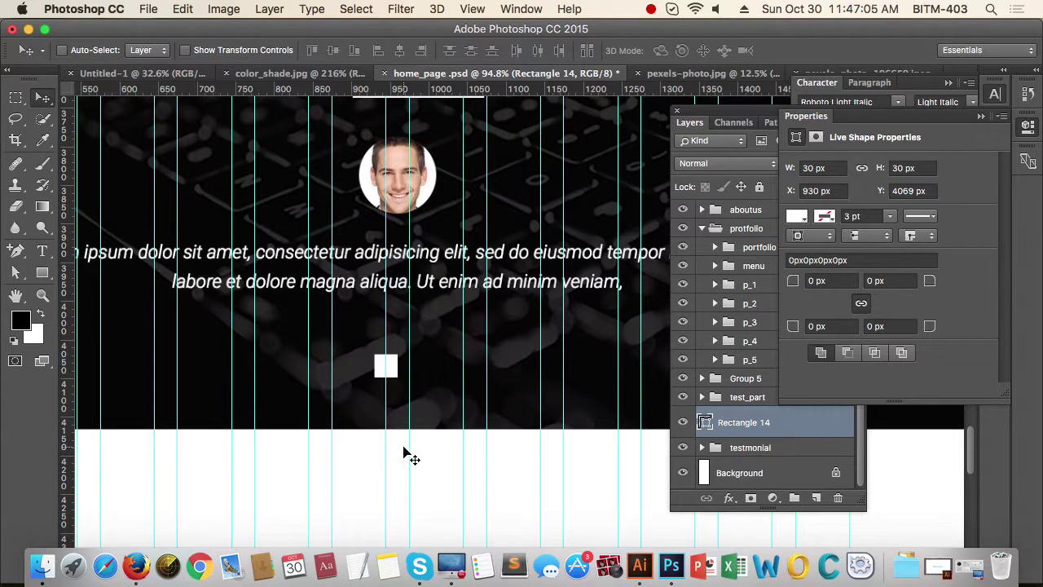
pyautogui.scroll(-3, 391, 432)
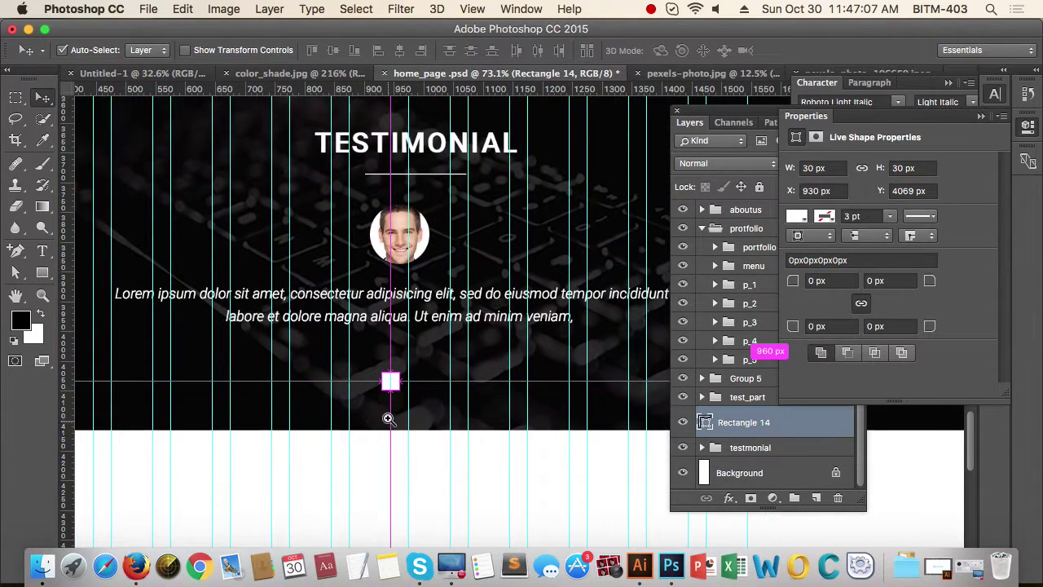
# Step: Switch to Firefox and open the Font Awesome Cheatsheet (fontawesome.io/cheatsheet/) in a new tab, dismissing the Font Awesome 5 pop-up
pyautogui.scroll(5, 389, 415)
pyautogui.click(136, 565)
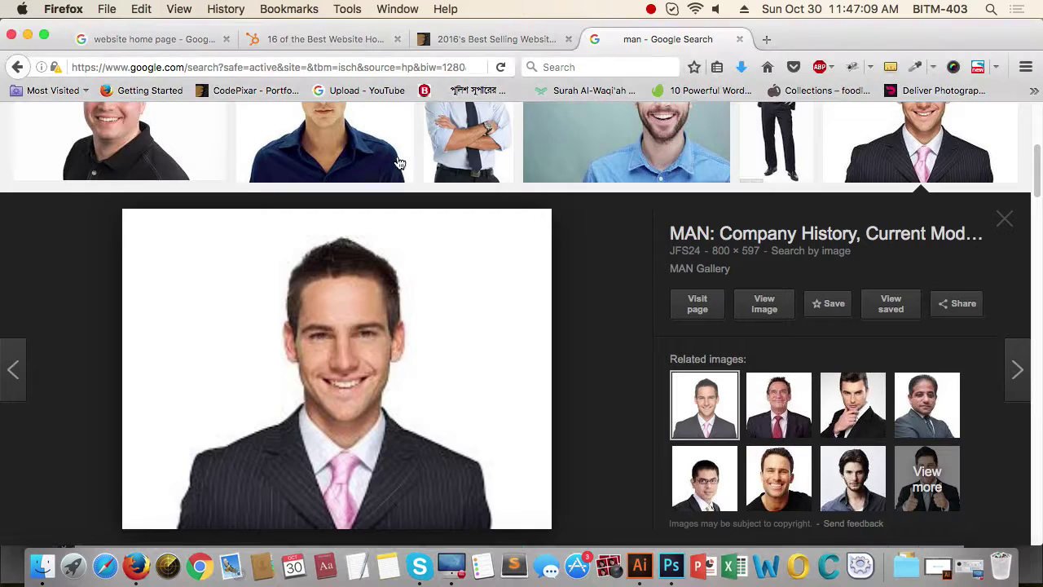
pyautogui.click(766, 38)
pyautogui.write('fontawesome.io/')
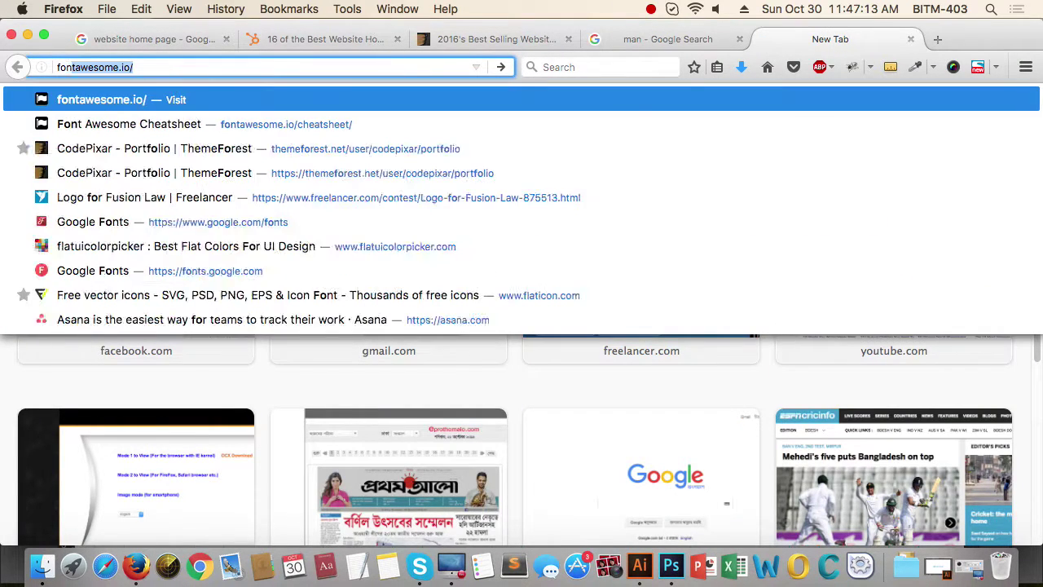
pyautogui.click(312, 125)
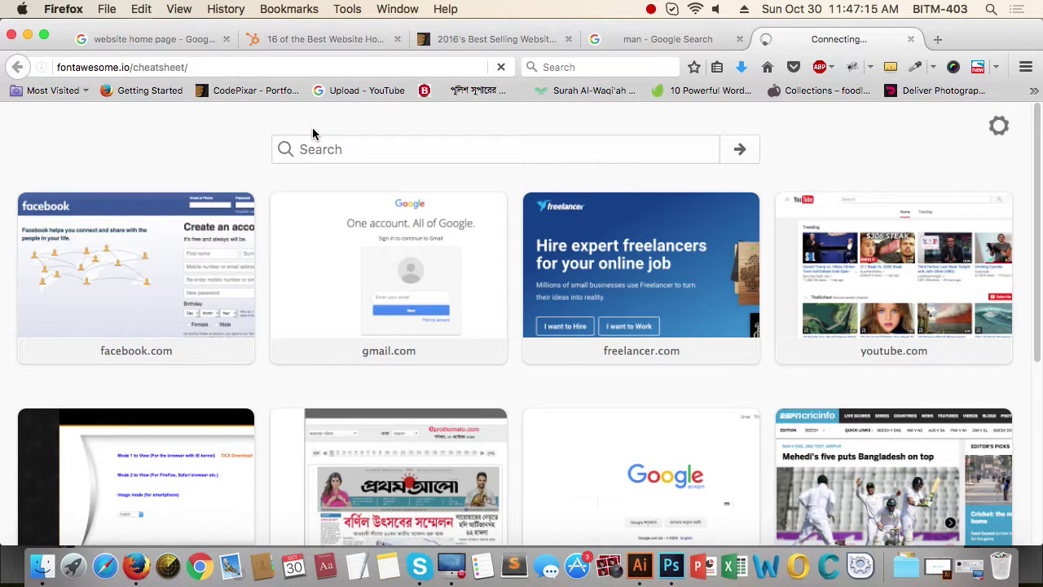
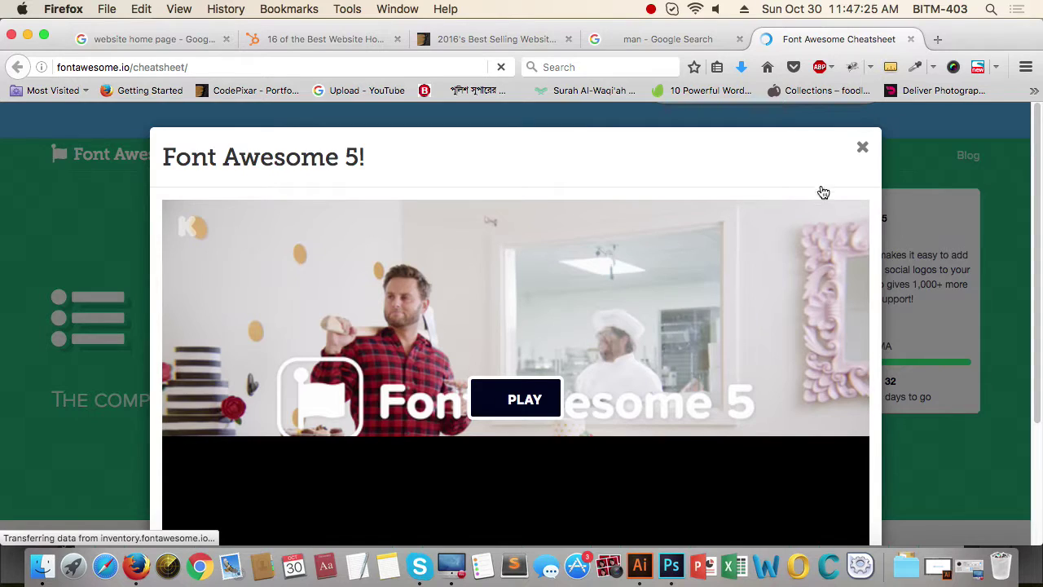
pyautogui.click(861, 148)
pyautogui.scroll(-10, 601, 275)
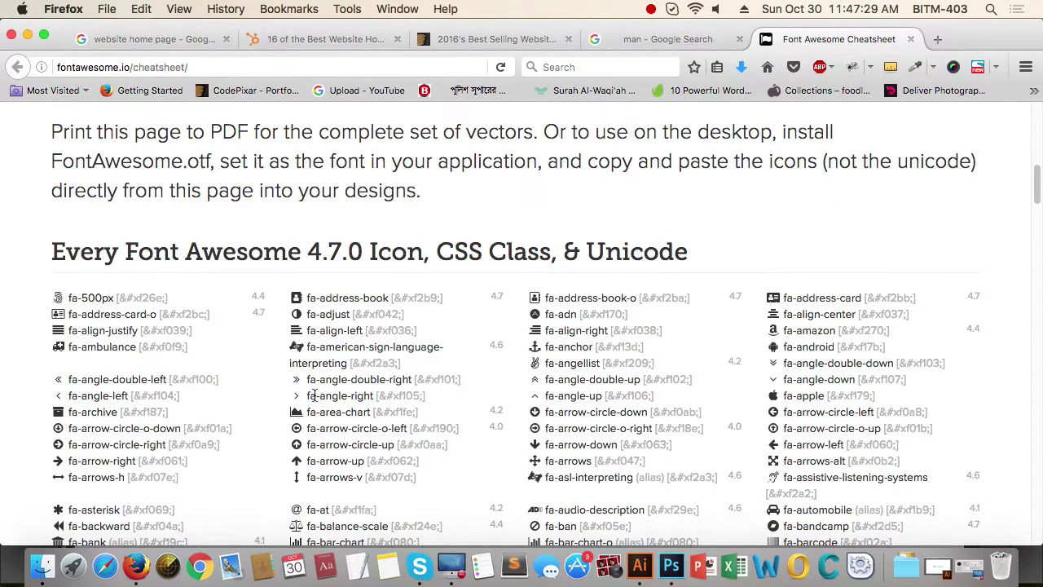
# Step: Copy the fa-angle-left icon character from the icon list and switch back to Photoshop
pyautogui.moveTo(62, 399); pyautogui.dragTo(47, 401)
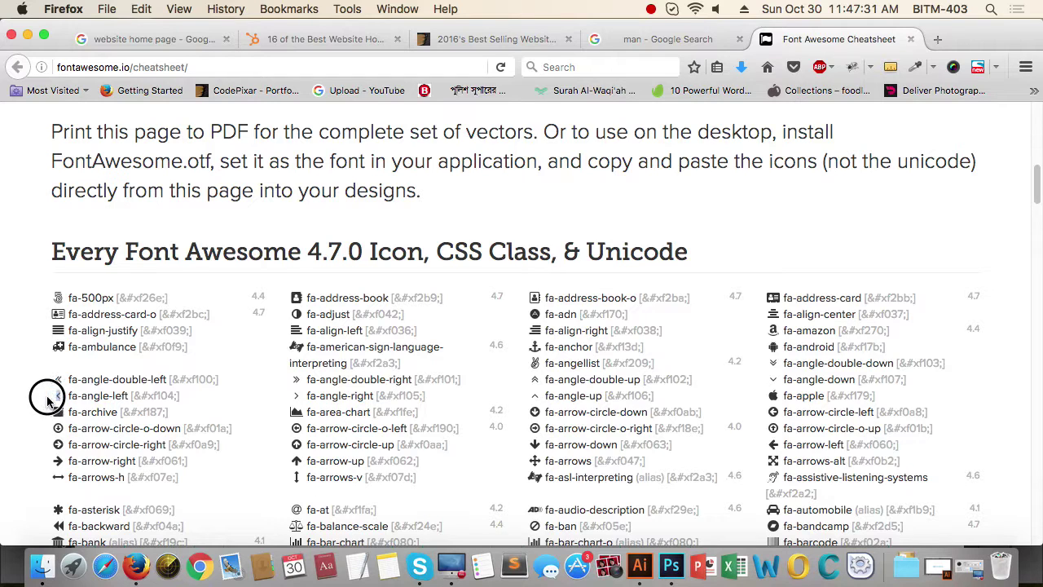
pyautogui.press('super+c')
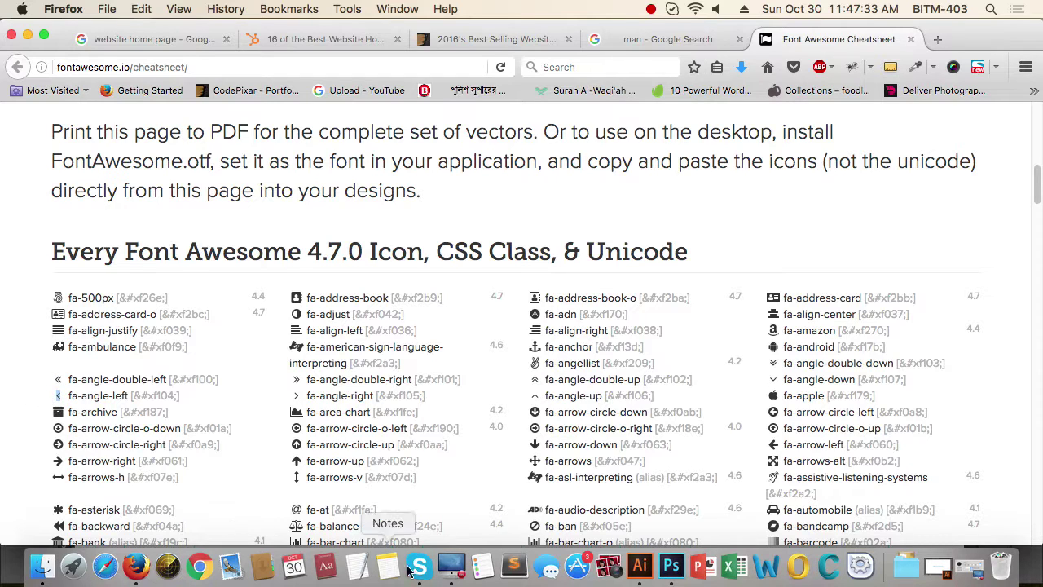
pyautogui.click(642, 566)
pyautogui.click(676, 567)
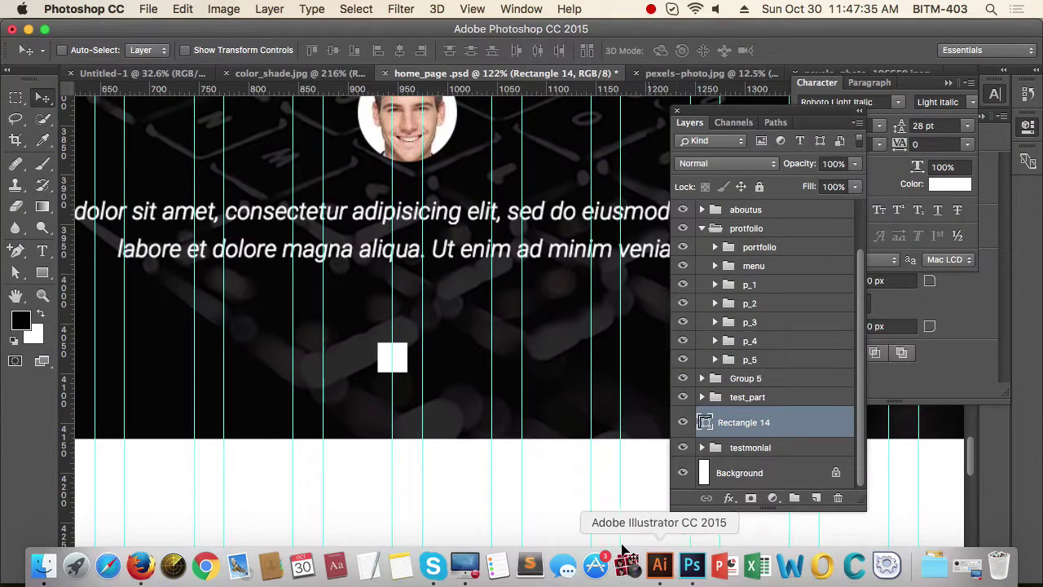
# Step: Paste the copied icon as a new text layer on the white area below the testimonial section
pyautogui.moveTo(404, 367); pyautogui.dragTo(447, 367)
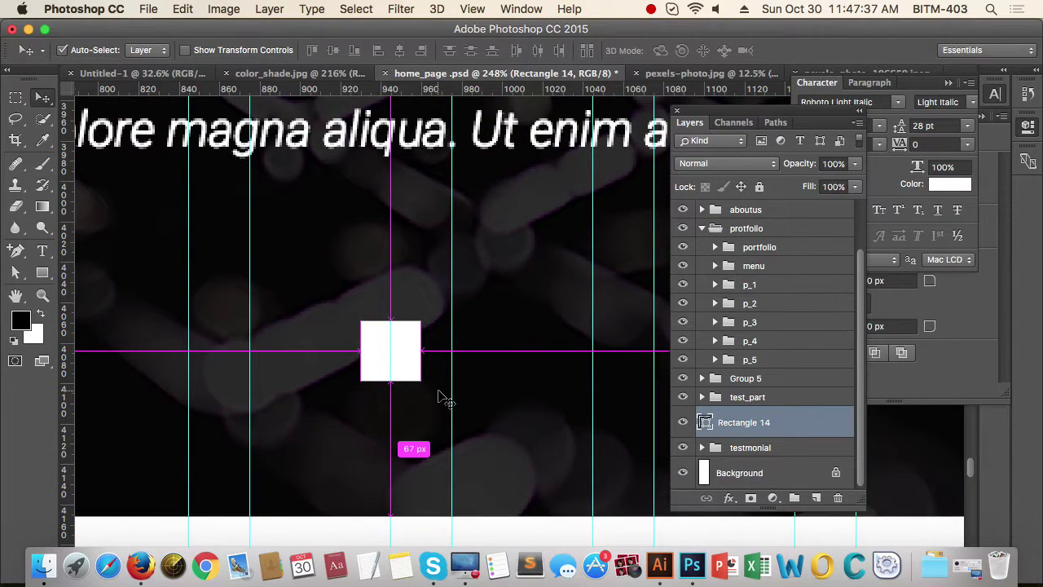
pyautogui.moveTo(509, 387); pyautogui.dragTo(462, 391)
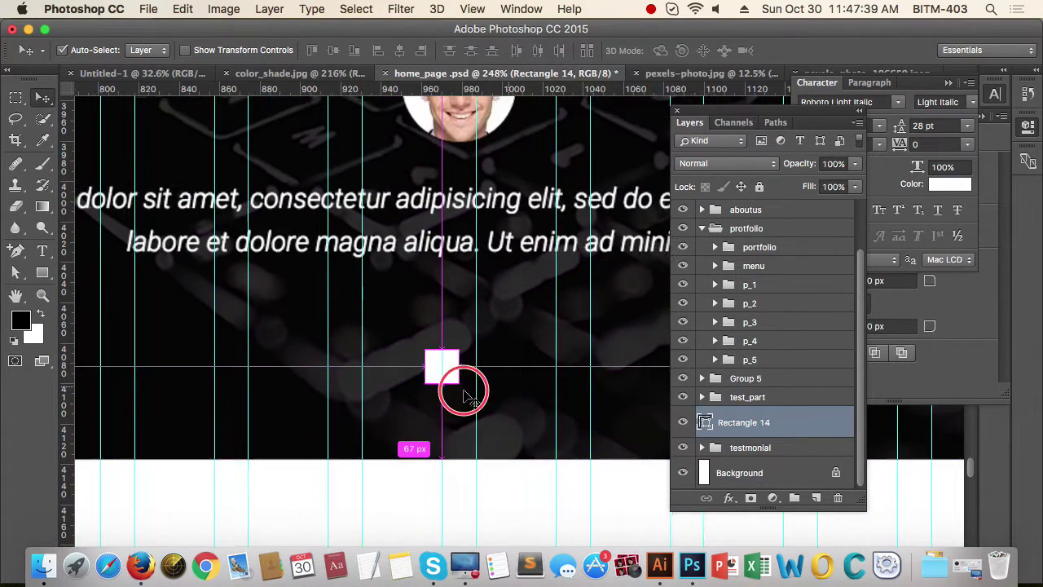
pyautogui.moveTo(515, 468); pyautogui.dragTo(477, 396)
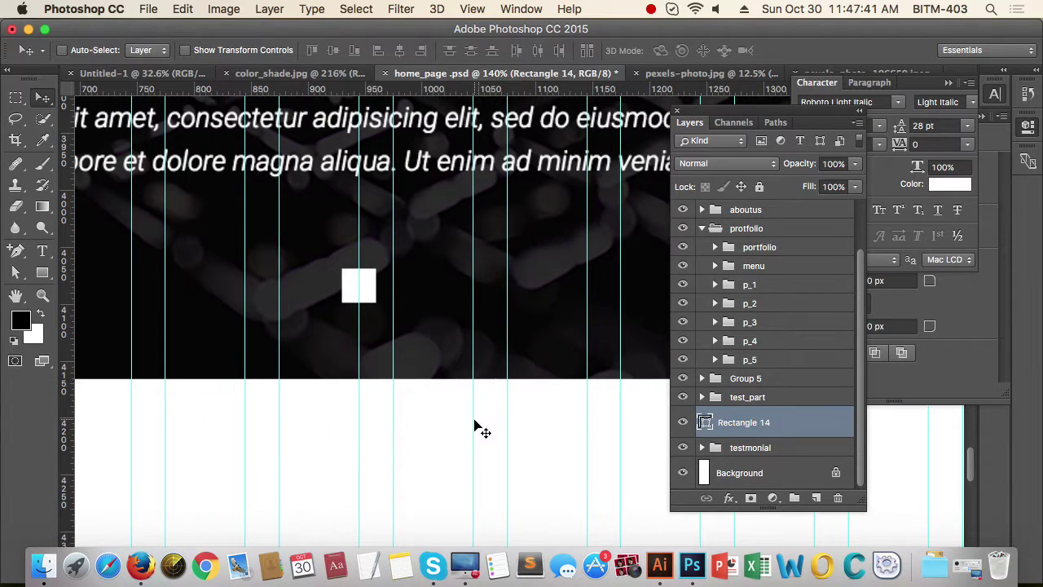
pyautogui.press('t')
pyautogui.click(511, 426)
pyautogui.press('super+v')
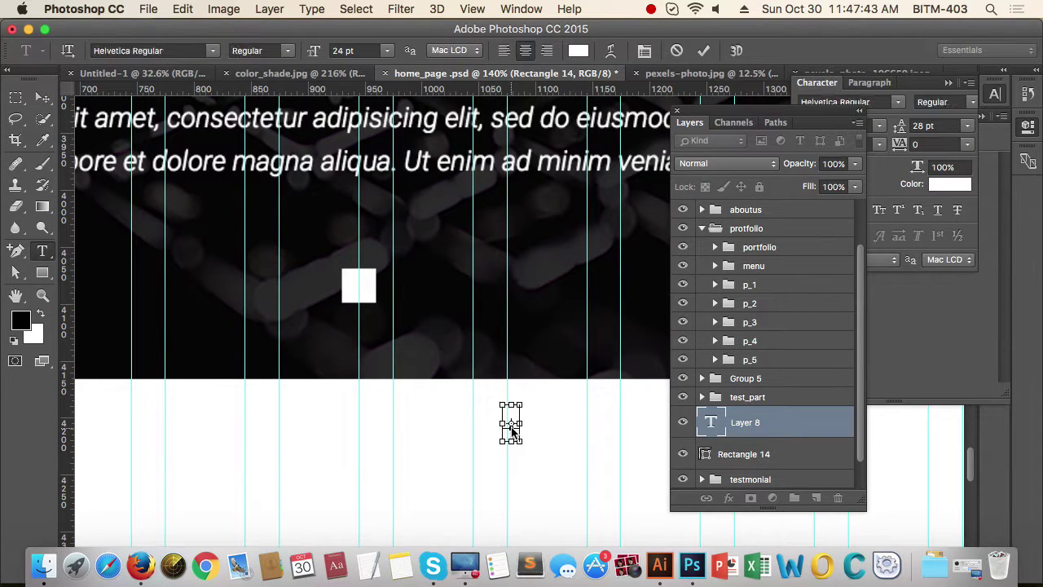
# Step: Set the pasted icon character to the FontAwesome Regular font and colour it black
pyautogui.moveTo(520, 423); pyautogui.dragTo(438, 429)
pyautogui.click(186, 50)
pyautogui.write('fon')
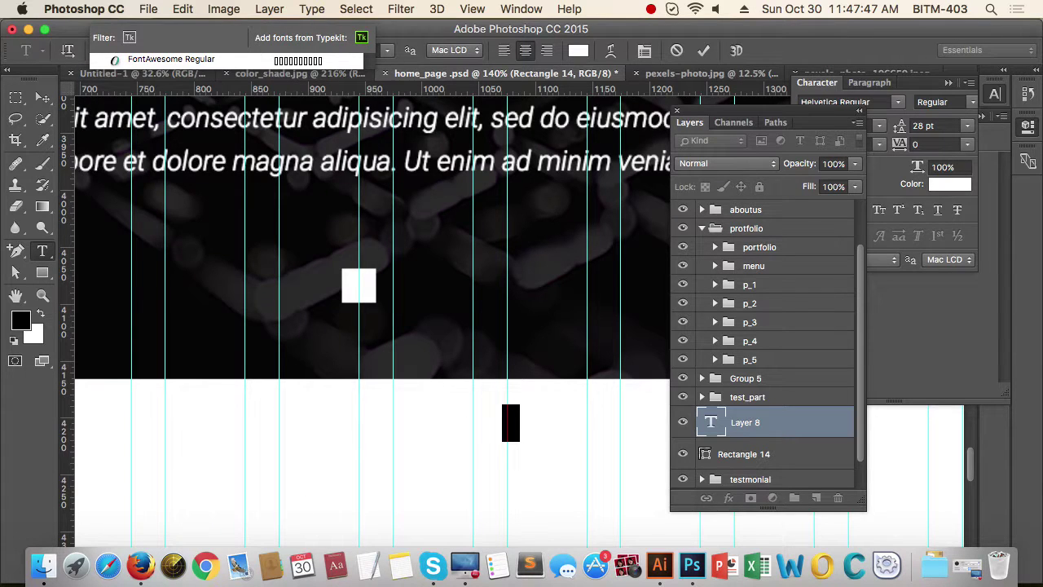
pyautogui.click(186, 60)
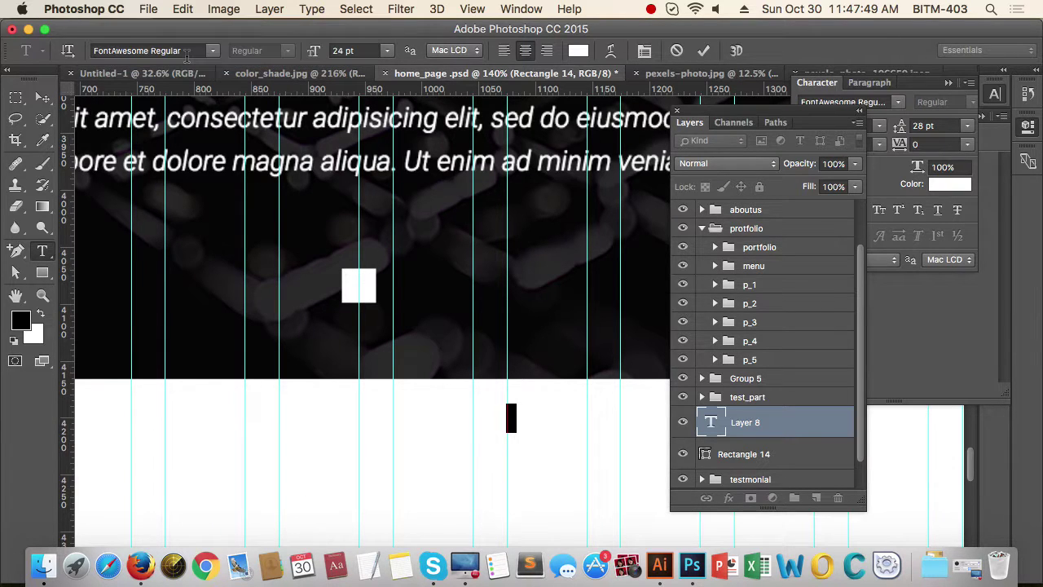
pyautogui.click(577, 51)
pyautogui.click(469, 271)
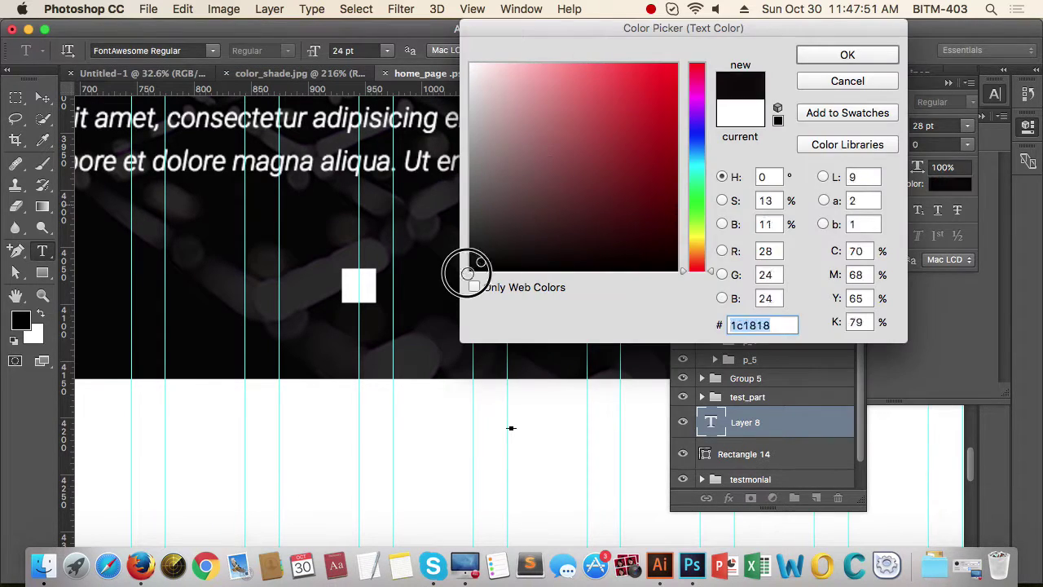
pyautogui.click(847, 55)
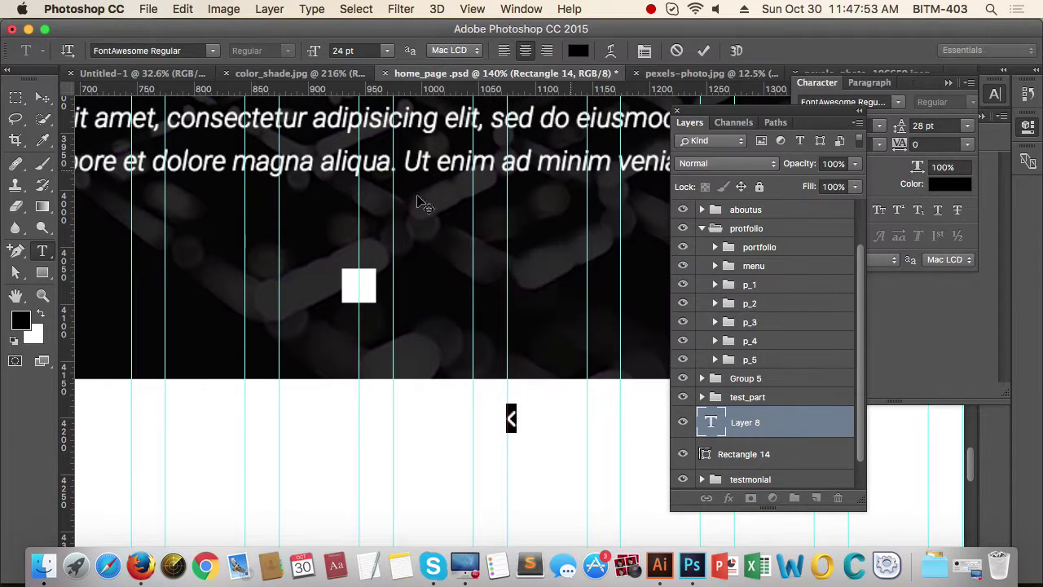
pyautogui.click(42, 99)
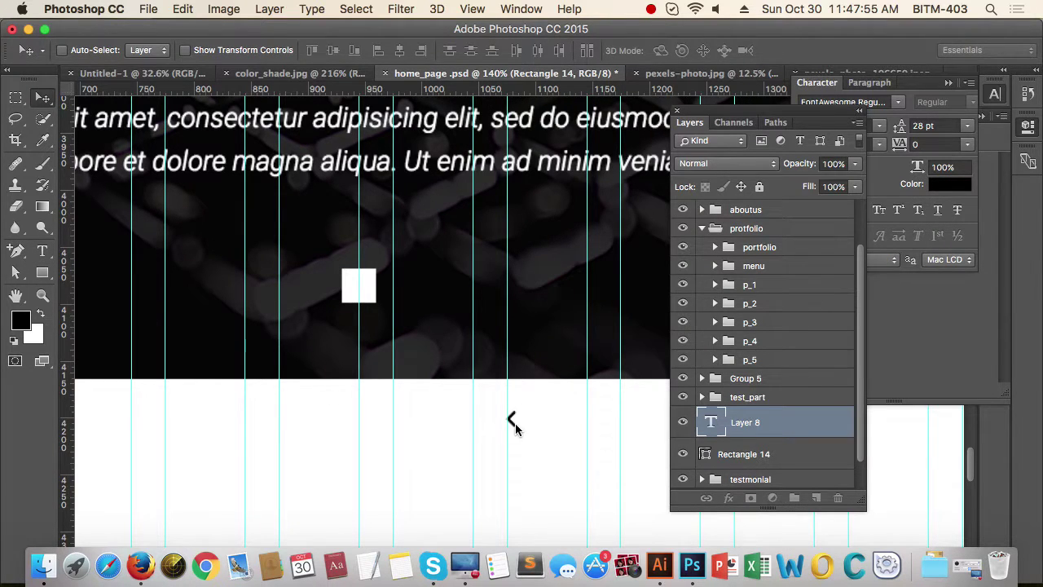
# Step: Move the black arrow icon onto the white square and align both layers by their vertical and horizontal centres
pyautogui.moveTo(515, 425); pyautogui.dragTo(360, 291)
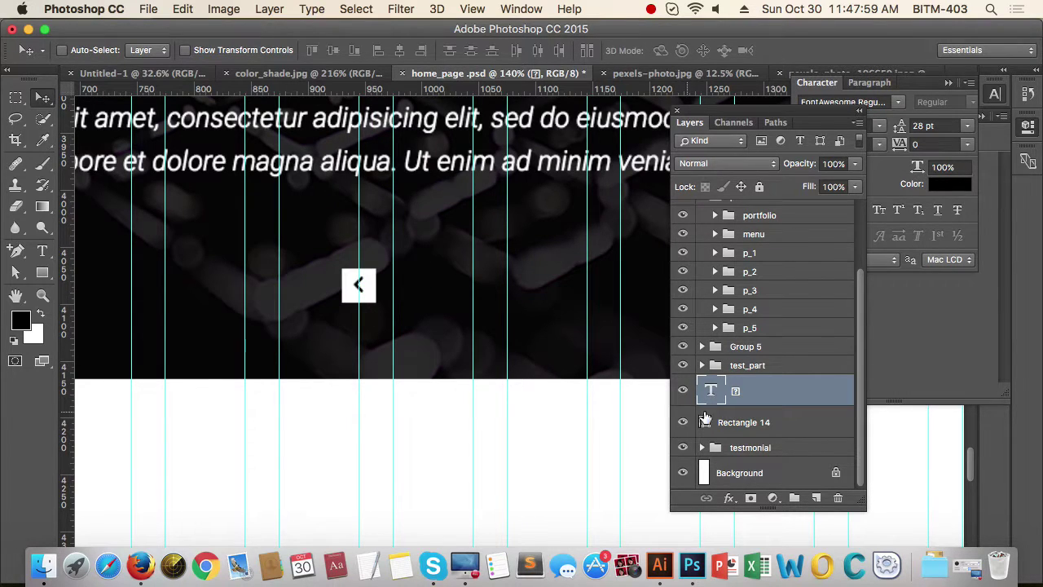
pyautogui.keyDown('shift'); pyautogui.click(756, 422); pyautogui.keyUp('shift')
pyautogui.click(333, 50)
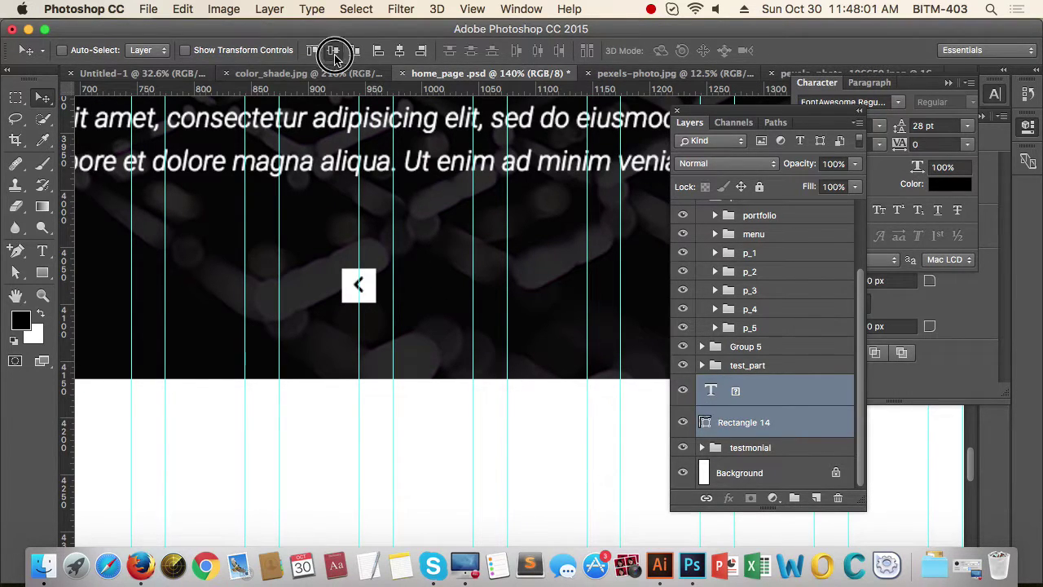
pyautogui.click(400, 52)
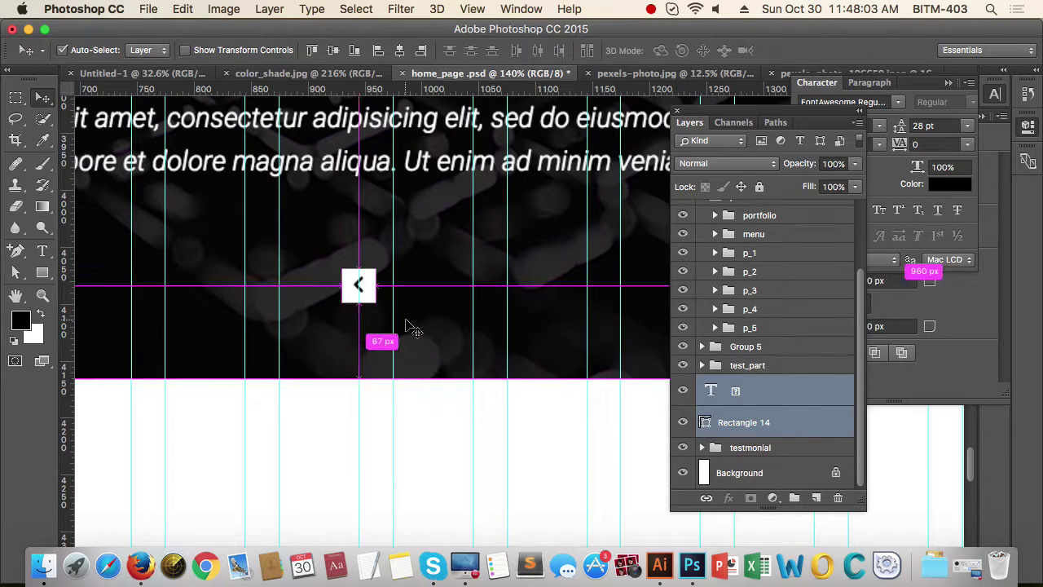
# Step: Group the arrow icon with Rectangle 14 and name the group left
pyautogui.press('super+g')
pyautogui.doubleClick(748, 428)
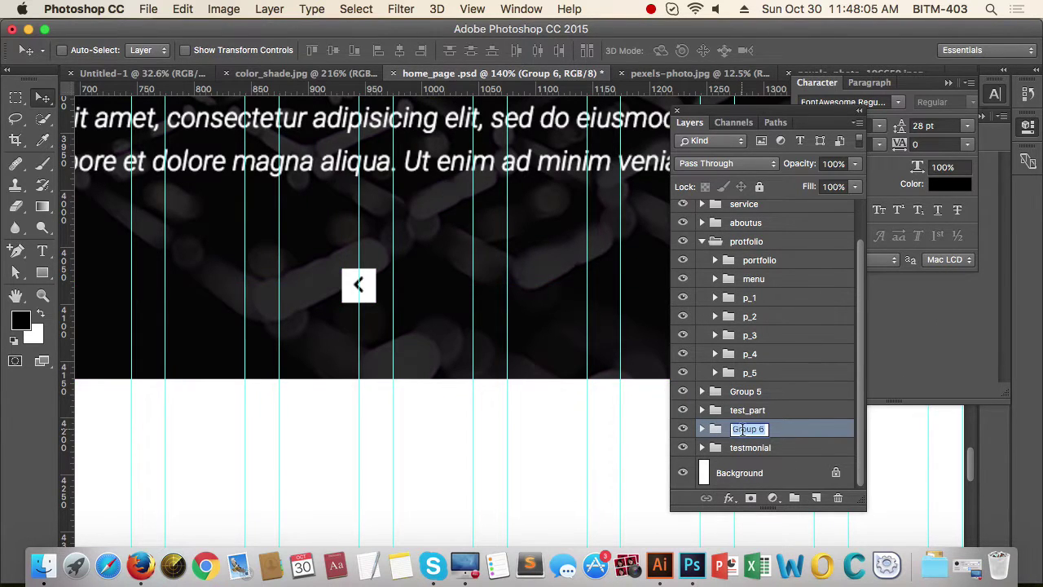
pyautogui.press('BackSpace')
pyautogui.press('Return')
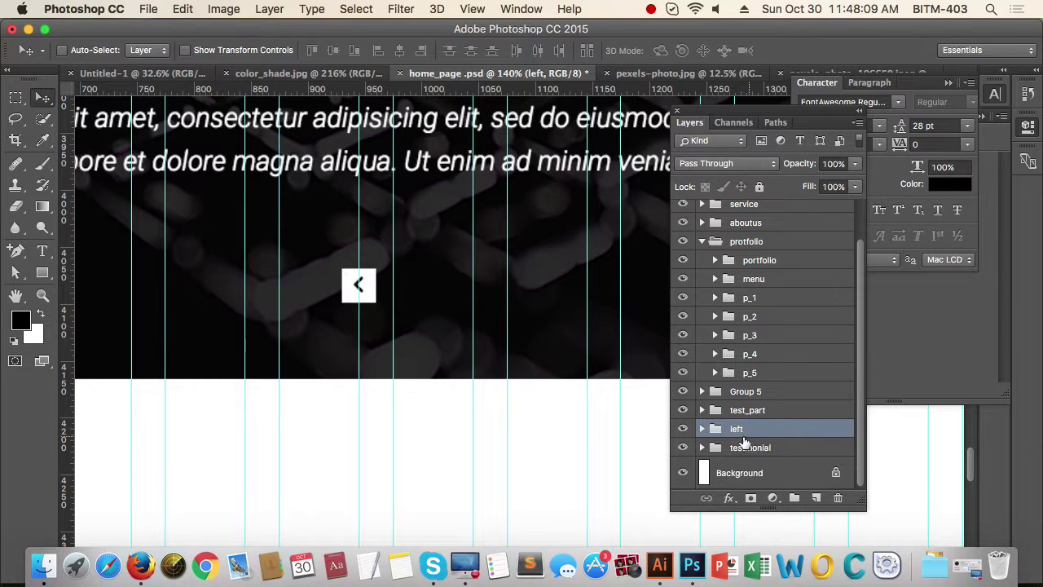
# Step: Set the opacity of Rectangle 14 inside the left group to 54% and collapse the group
pyautogui.click(702, 429)
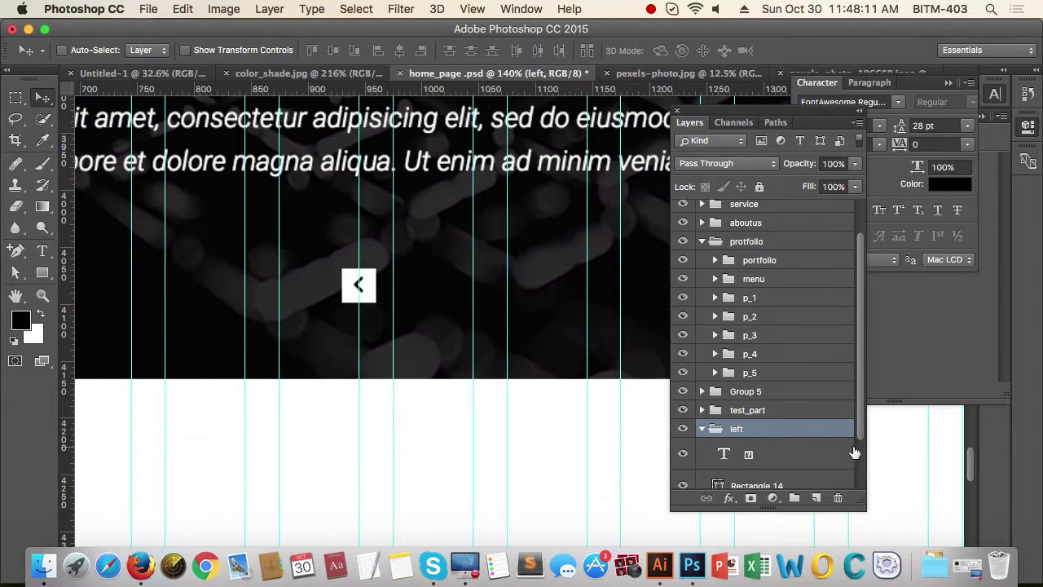
pyautogui.moveTo(859, 440); pyautogui.dragTo(860, 464)
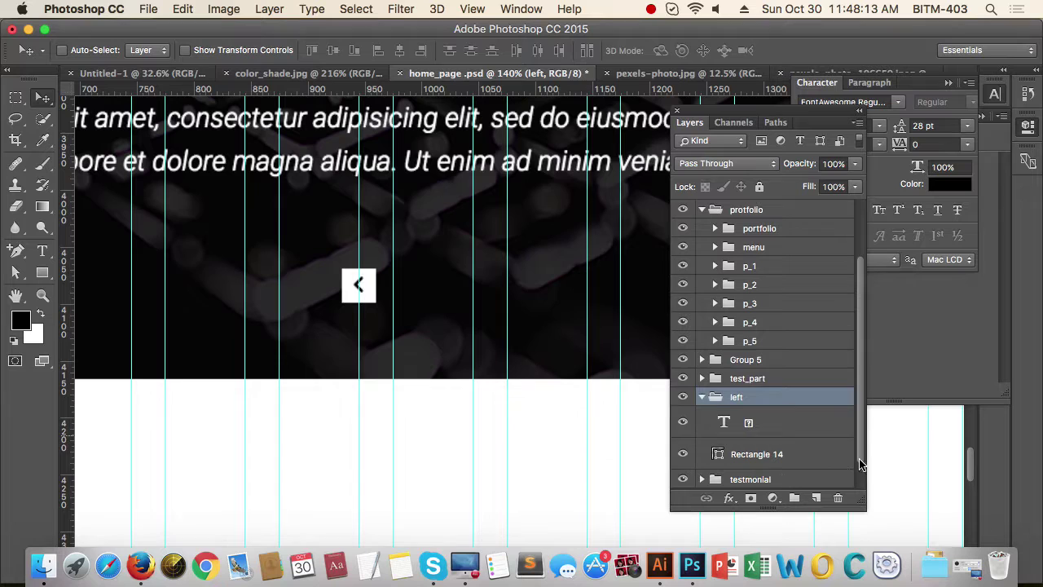
pyautogui.click(789, 462)
pyautogui.press('5')
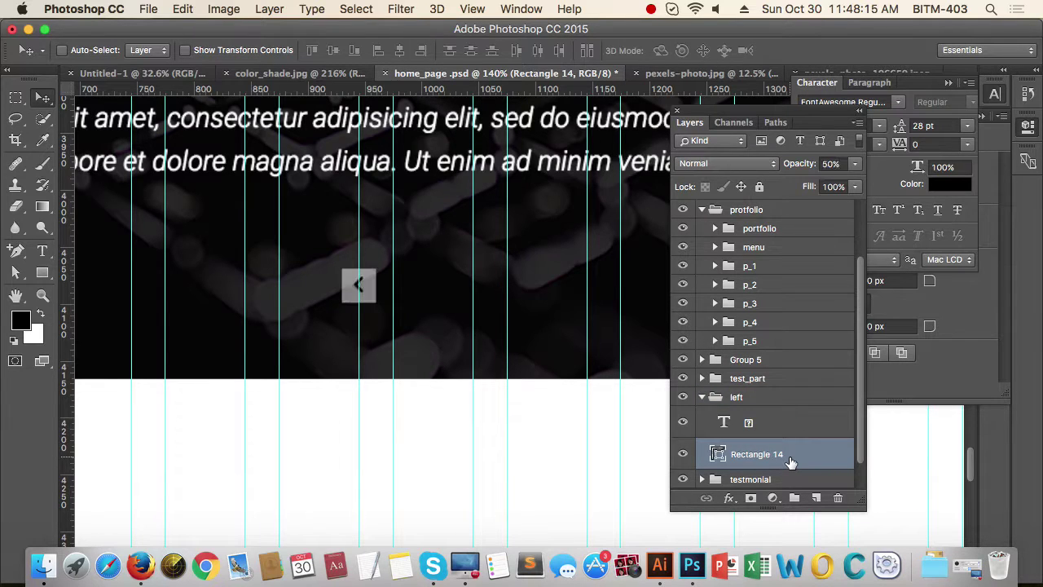
pyautogui.press('4')
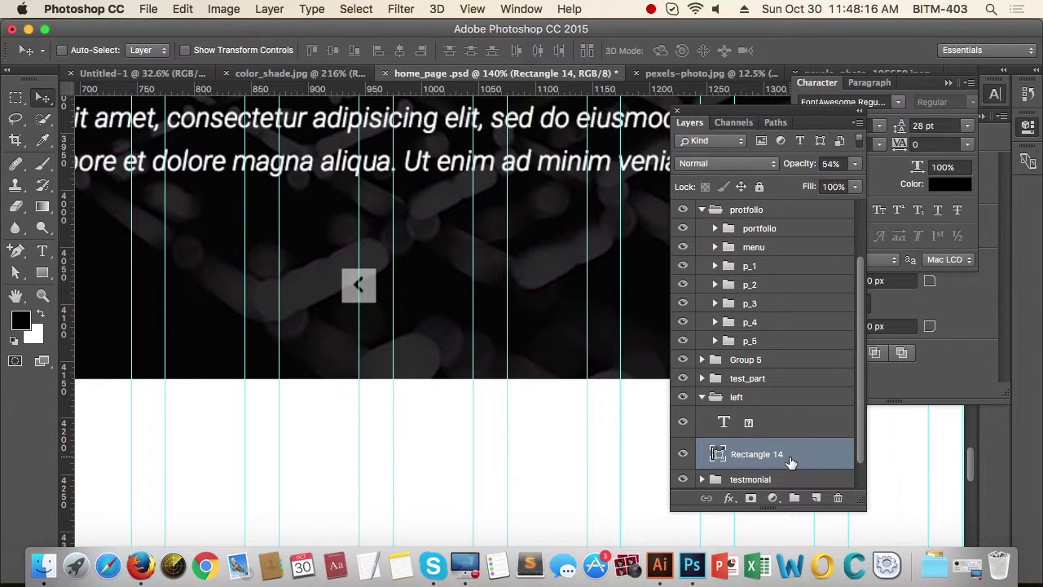
pyautogui.click(704, 396)
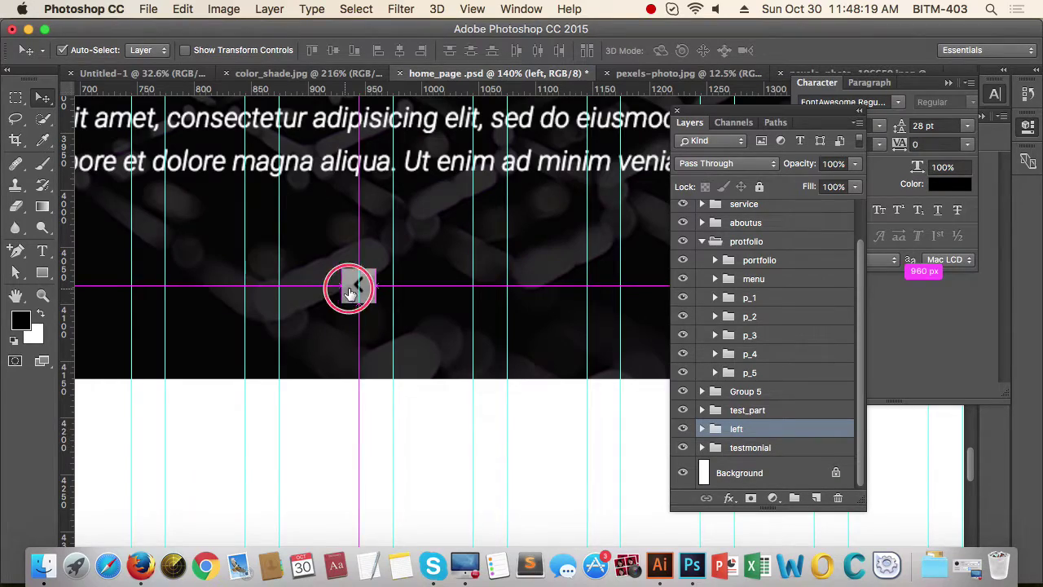
# Step: Duplicate the left group directly beside the original square and rotate the copy 180° so its arrow points right
pyautogui.moveTo(349, 289); pyautogui.dragTo(489, 303)
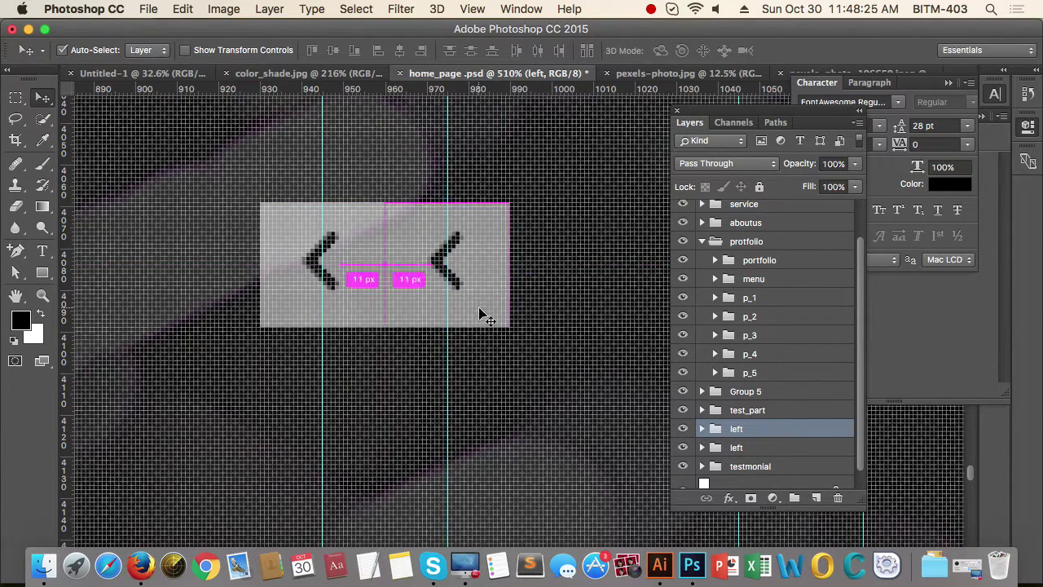
pyautogui.press('super+t')
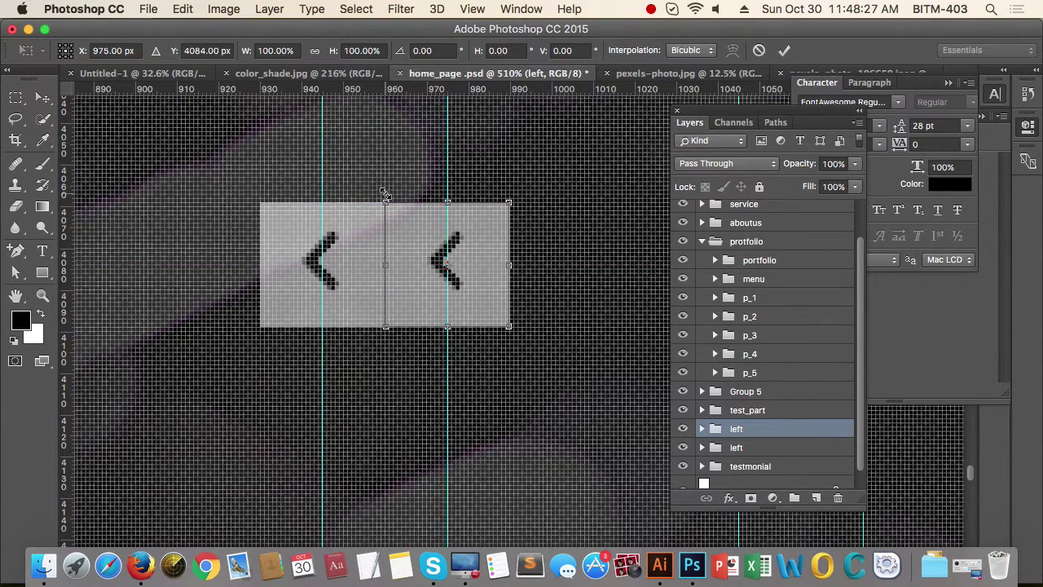
pyautogui.moveTo(384, 190); pyautogui.dragTo(510, 340)
pyautogui.press('Return')
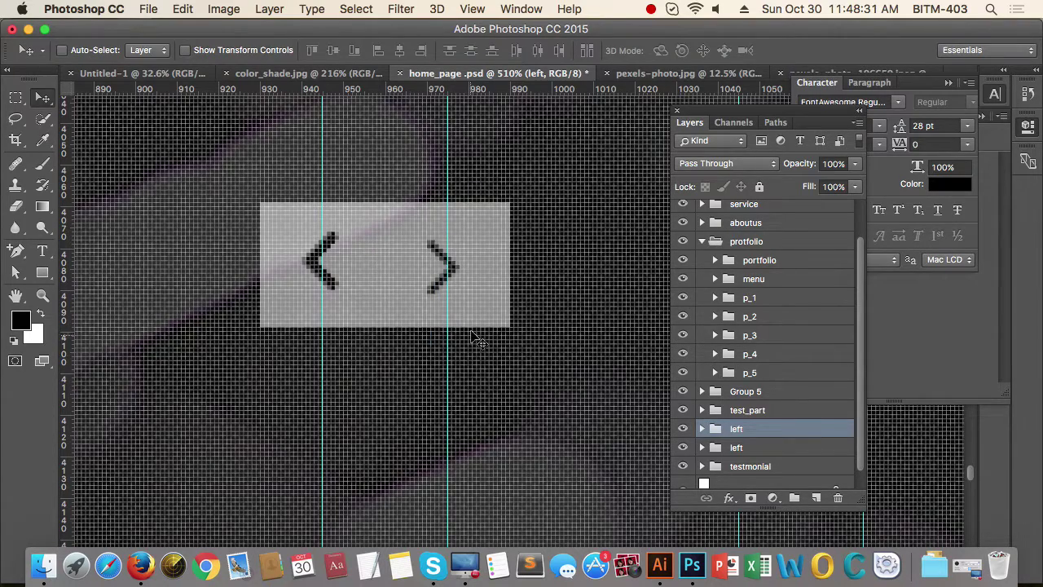
# Step: Shift the duplicated arrow button 10 px to the right and rename its group right
pyautogui.scroll(-5, 431, 379)
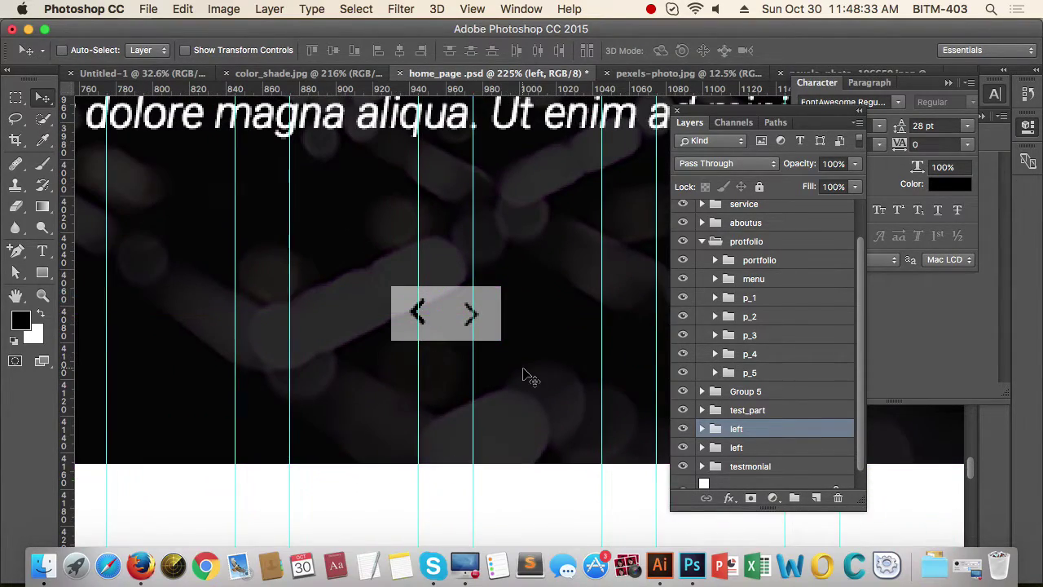
pyautogui.hotkey('shift', 'Right')
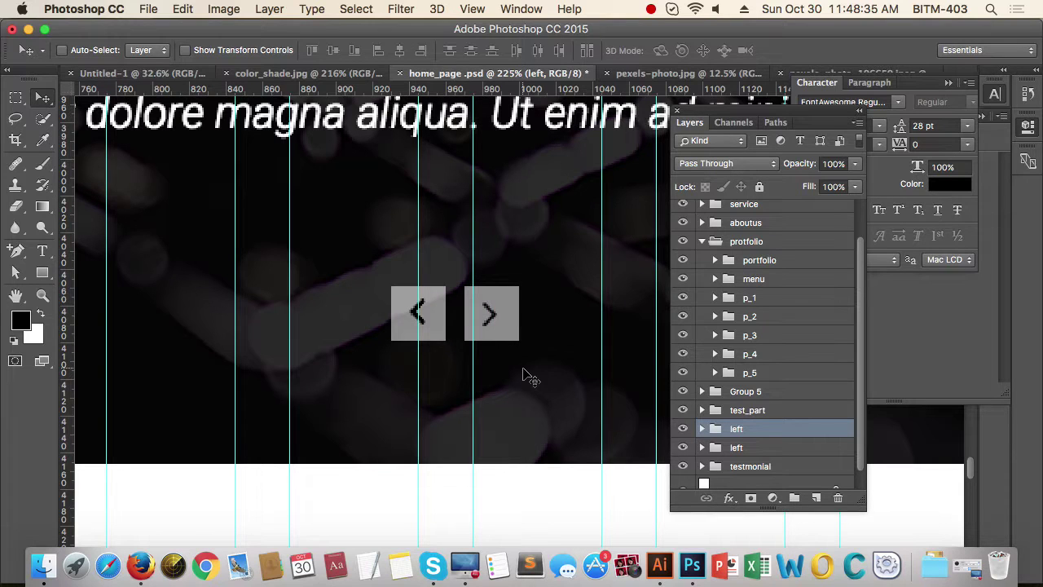
pyautogui.doubleClick(748, 429)
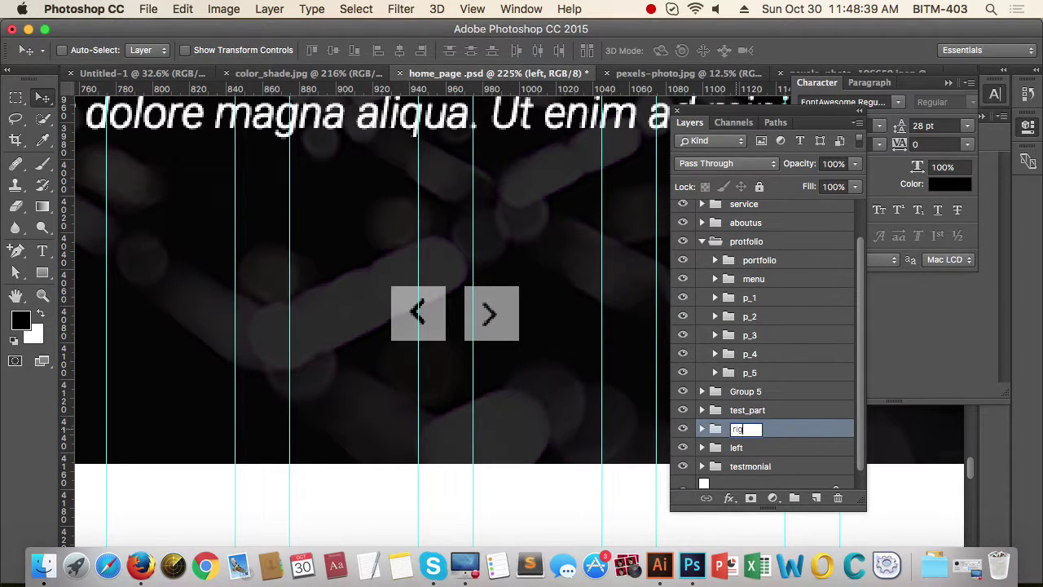
pyautogui.press('Return')
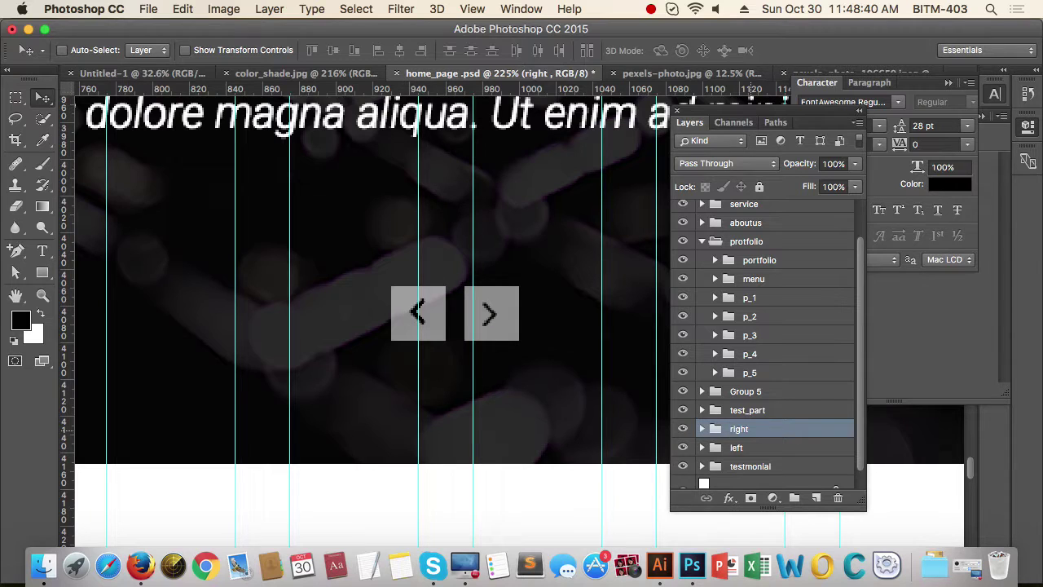
# Step: Recolor Rectangle 14 in the right group to the blue #4fc0e8 sampled from the About Us skill bars
pyautogui.click(703, 430)
pyautogui.scroll(-3, 857, 424)
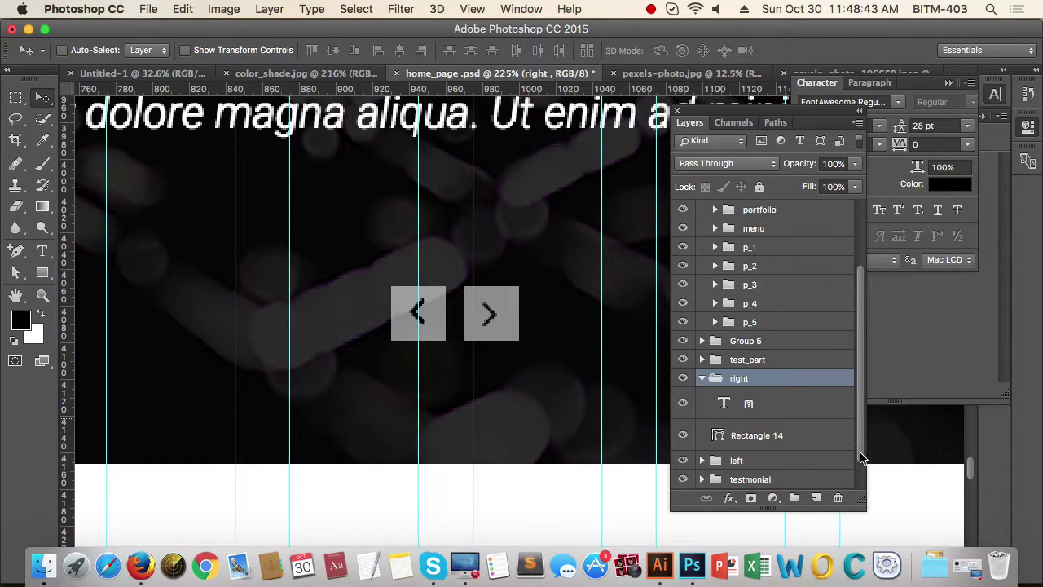
pyautogui.click(748, 436)
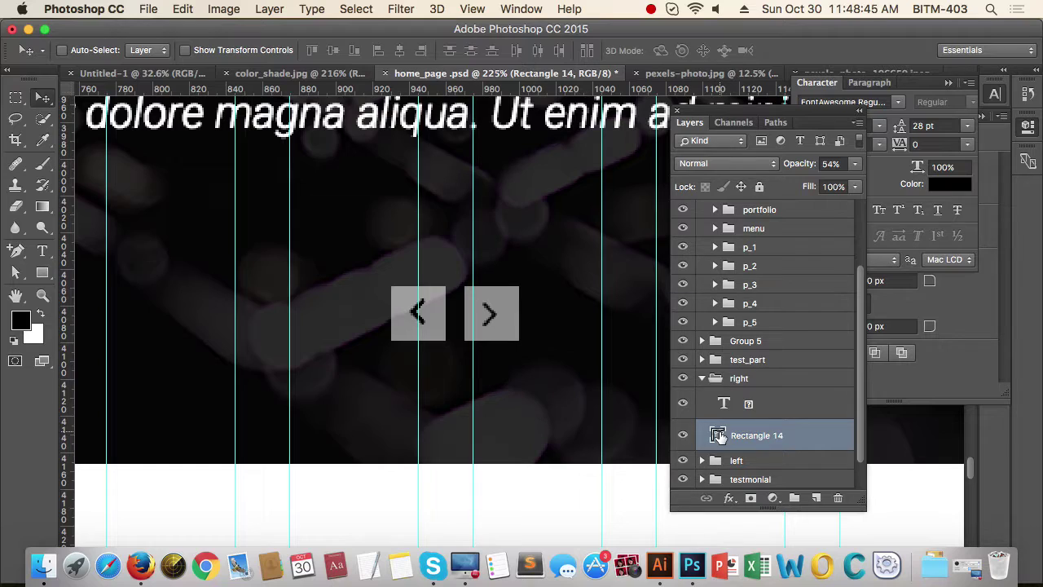
pyautogui.moveTo(407, 448); pyautogui.dragTo(334, 445)
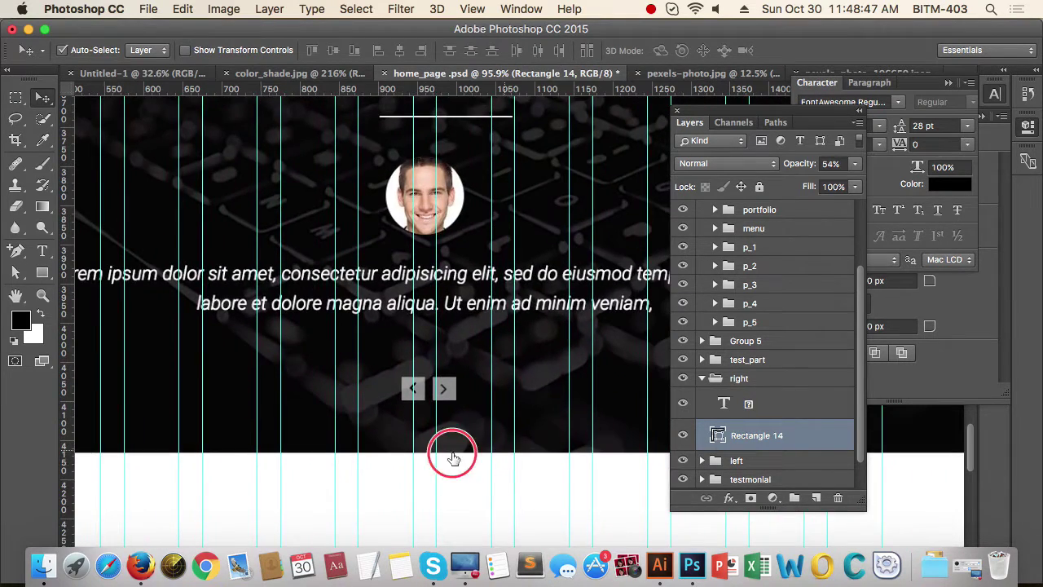
pyautogui.moveTo(454, 458); pyautogui.dragTo(655, 470)
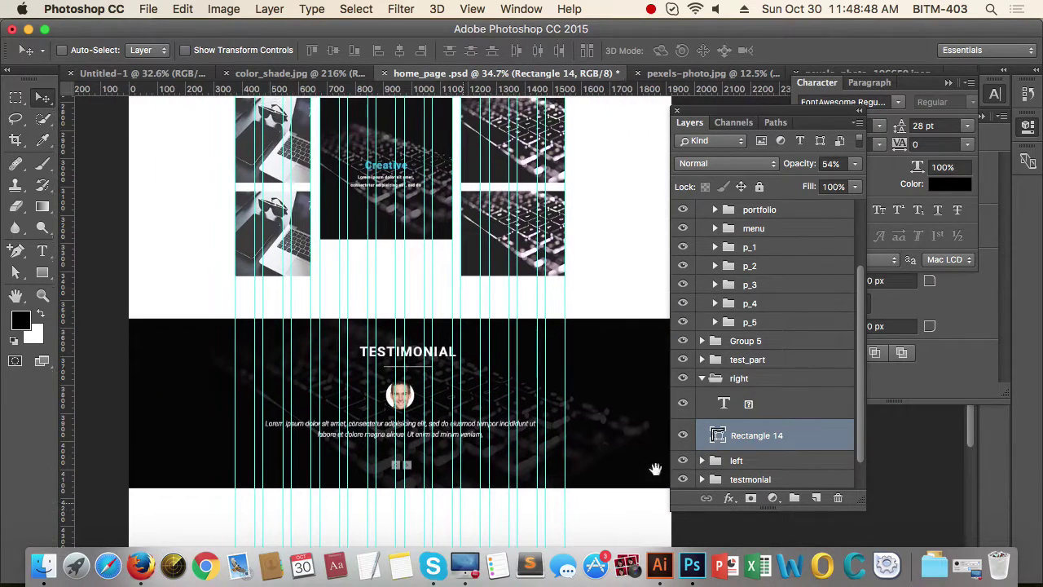
pyautogui.doubleClick(718, 435)
pyautogui.click(322, 325)
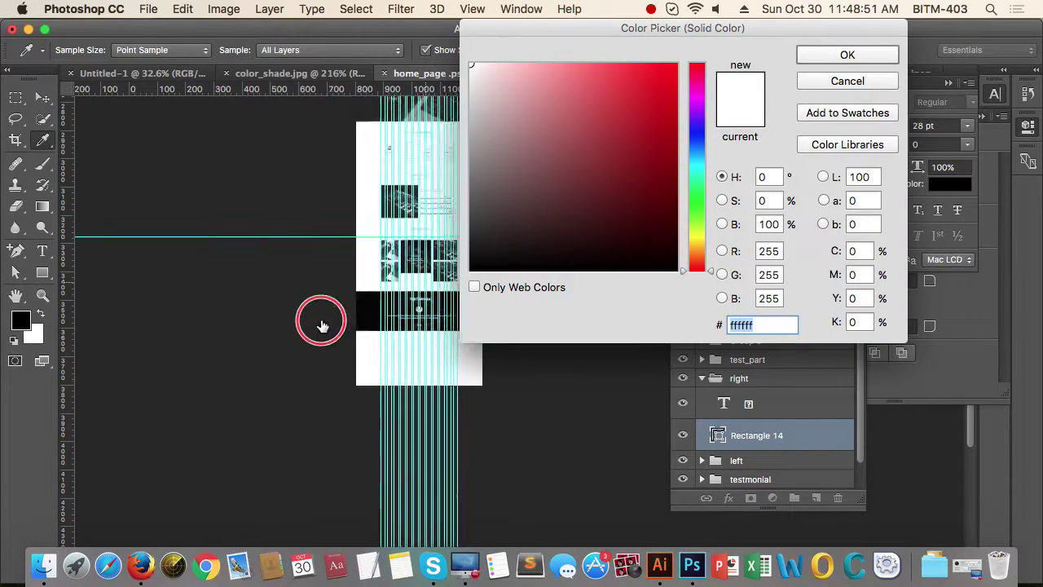
pyautogui.moveTo(322, 325); pyautogui.dragTo(433, 356)
pyautogui.click(554, 392)
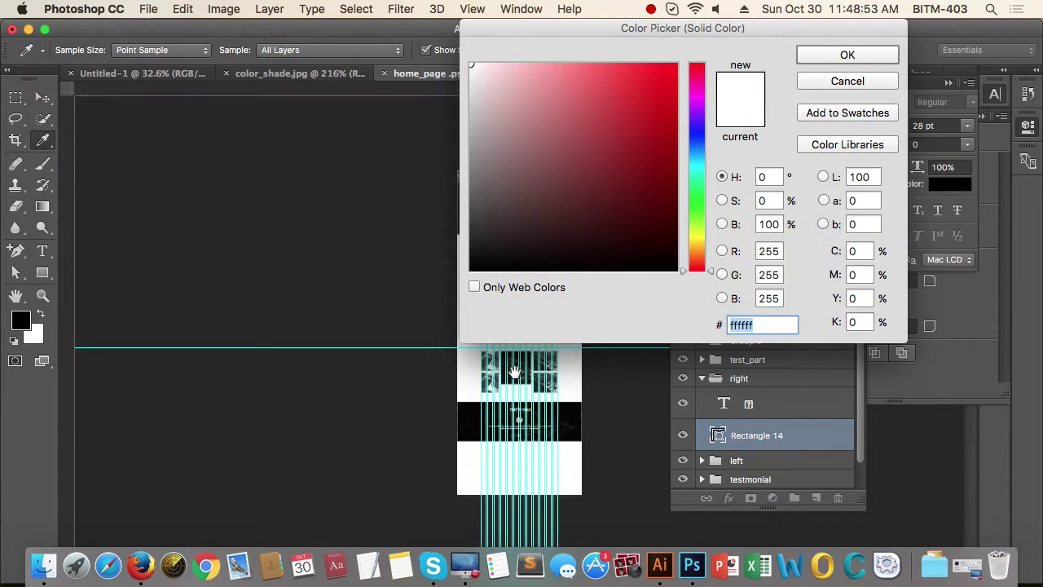
pyautogui.moveTo(518, 392); pyautogui.dragTo(396, 450)
pyautogui.moveTo(401, 339); pyautogui.dragTo(294, 394)
pyautogui.click(331, 308)
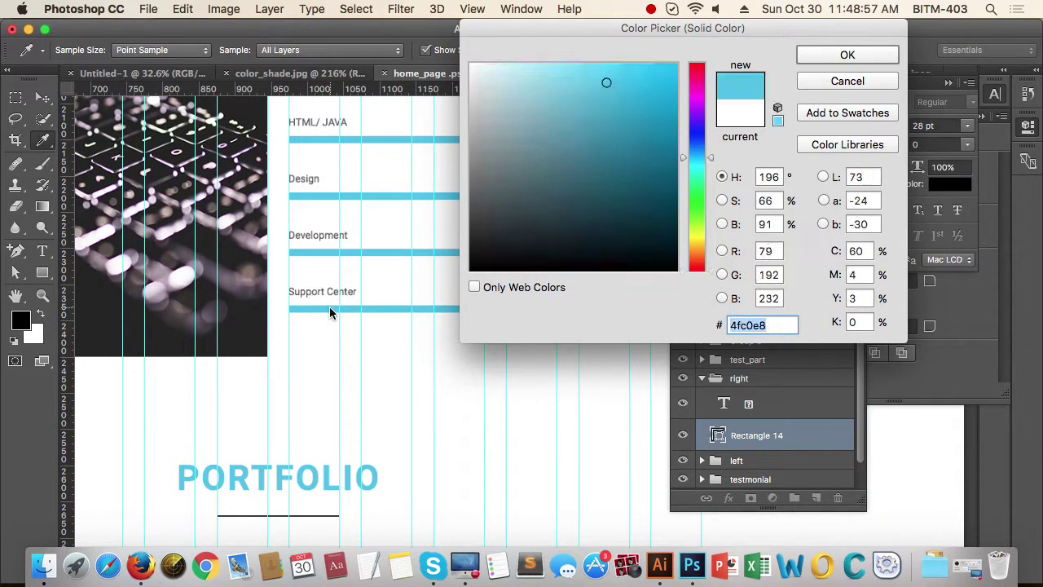
pyautogui.click(845, 55)
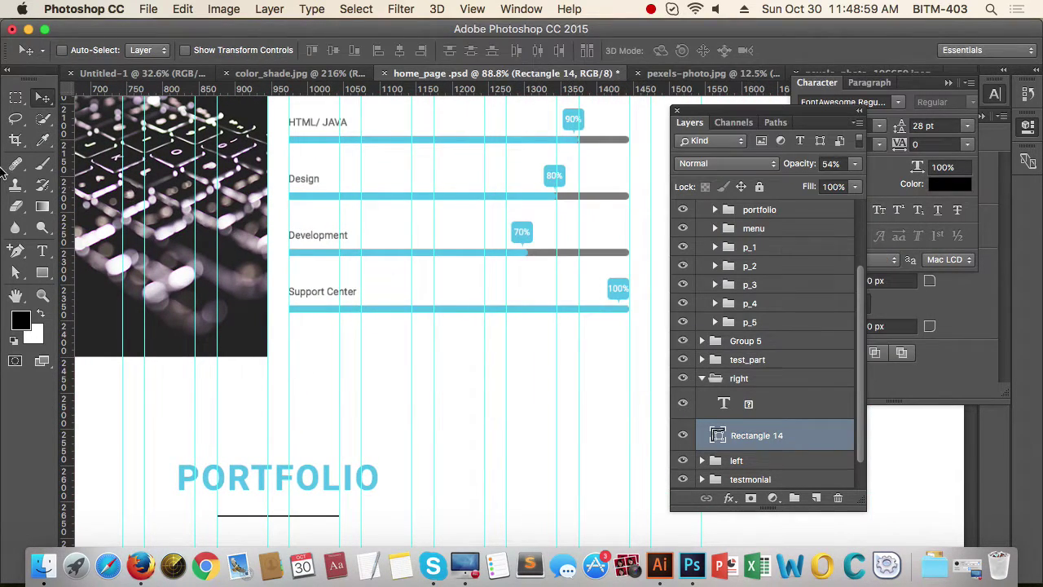
# Step: Set the opacity of the right arrow button's Rectangle 14 to 100%
pyautogui.scroll(-10, 386, 308)
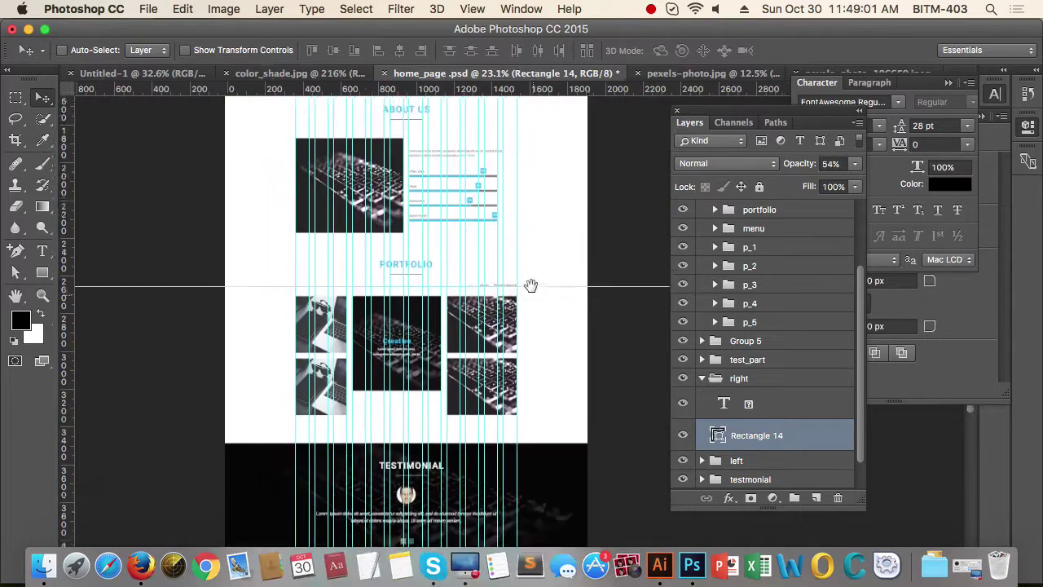
pyautogui.scroll(8, 396, 456)
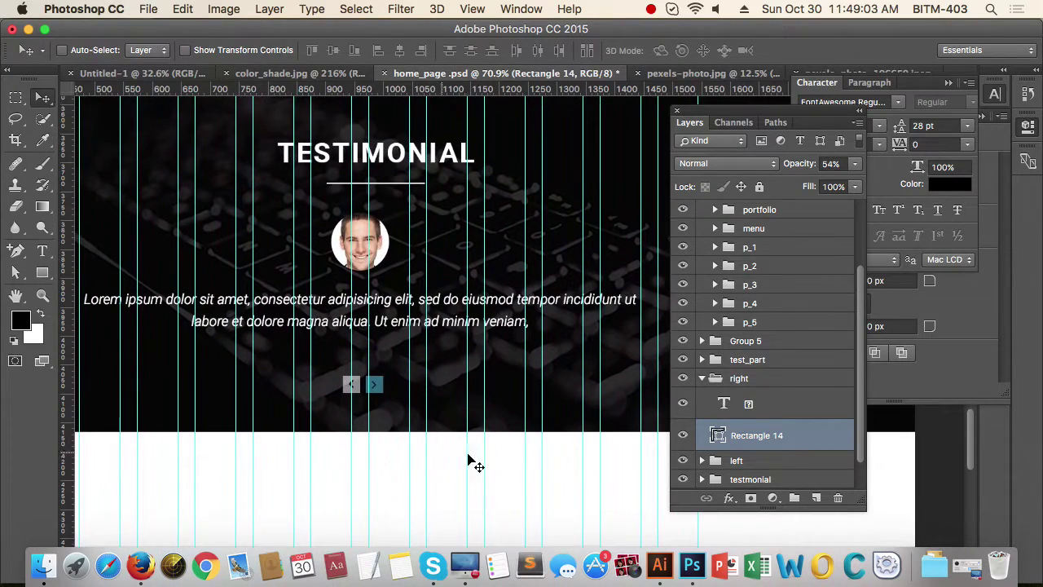
pyautogui.press('0')
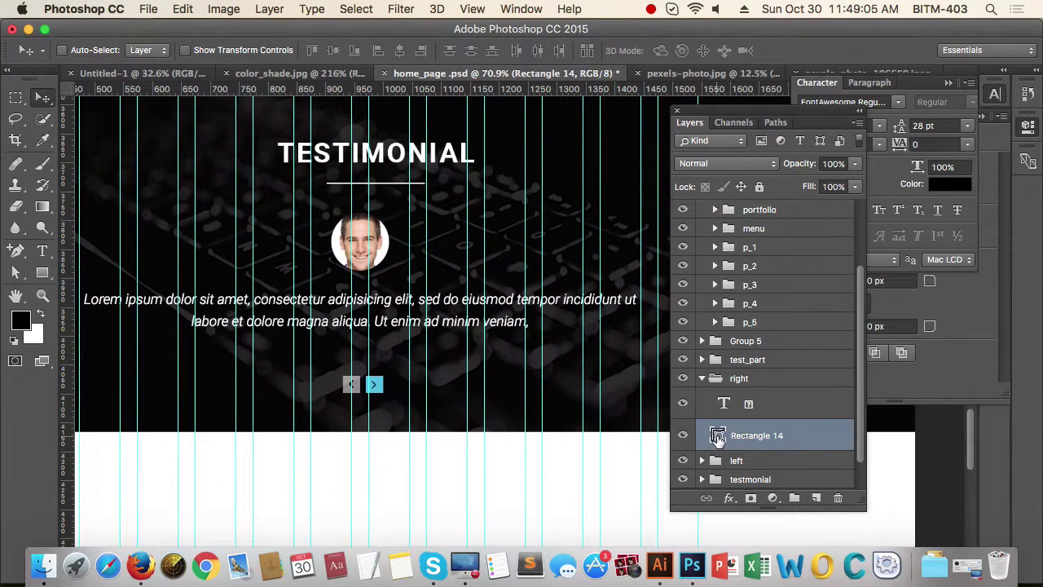
# Step: Fill the arrow icon in the right group with the white background color
pyautogui.click(400, 380)
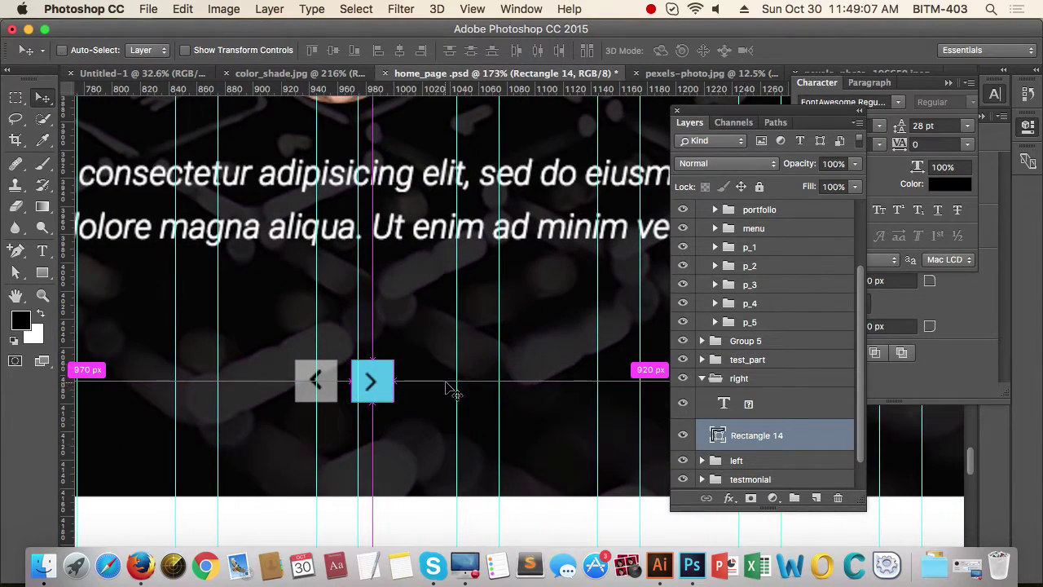
pyautogui.click(764, 402)
pyautogui.press('super+BackSpace')
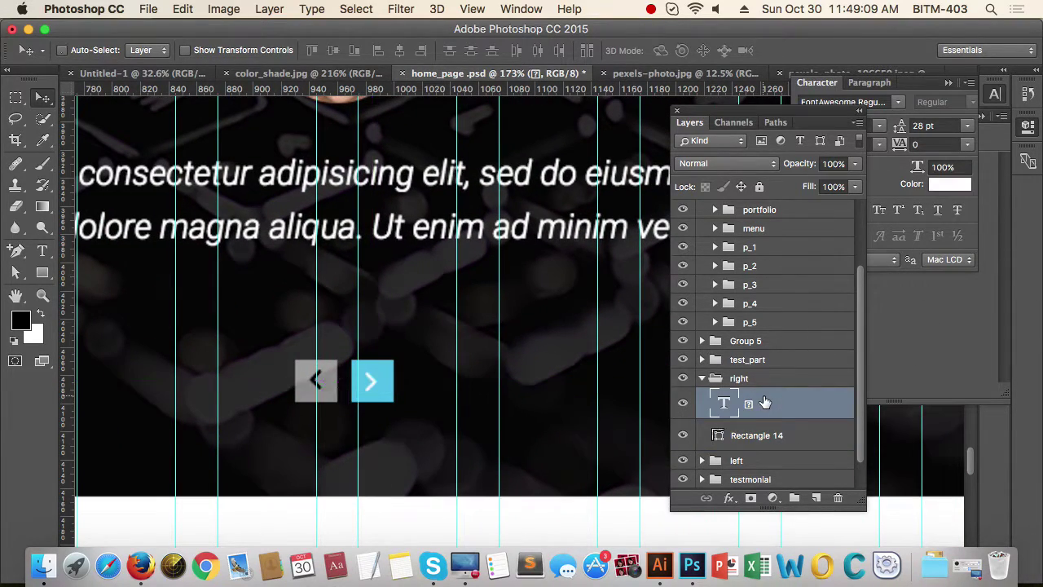
pyautogui.moveTo(550, 450); pyautogui.dragTo(476, 487)
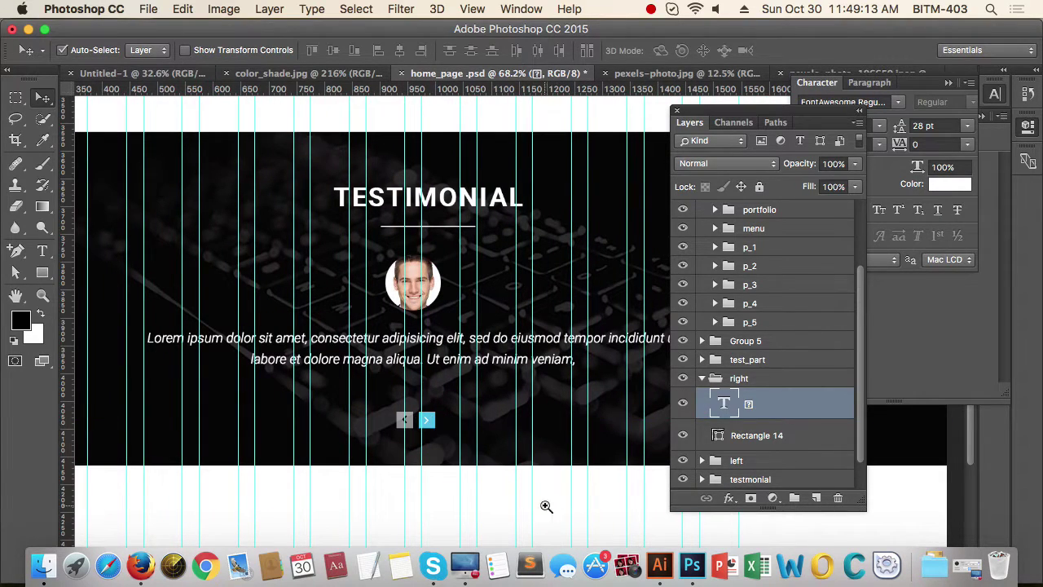
pyautogui.moveTo(543, 489); pyautogui.dragTo(501, 450)
# Step: Collapse the right group, group it together with the left group, and name the new group next
pyautogui.click(702, 379)
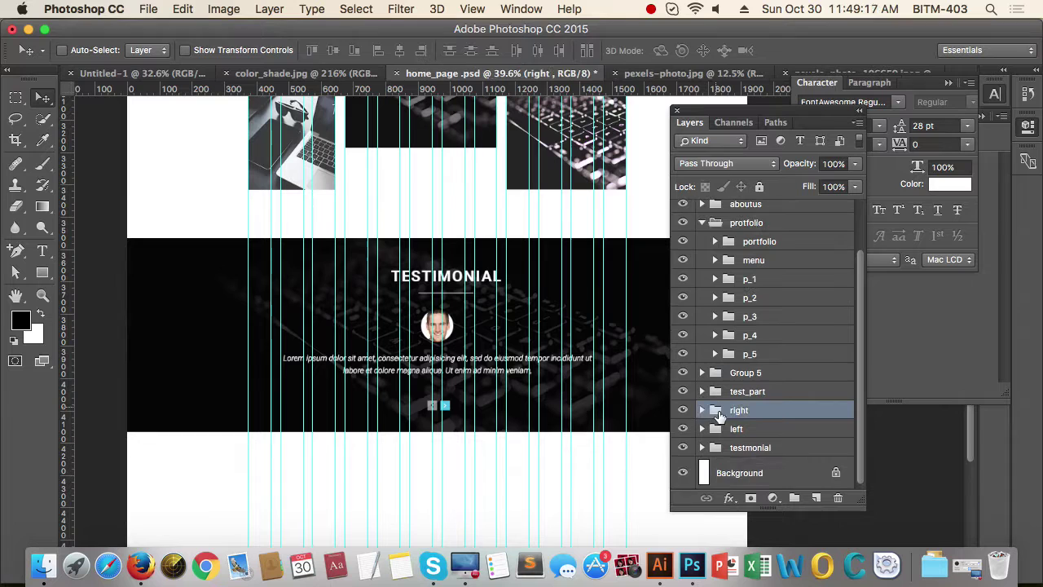
pyautogui.keyDown('super'); pyautogui.click(763, 432); pyautogui.keyUp('super')
pyautogui.press('super+g')
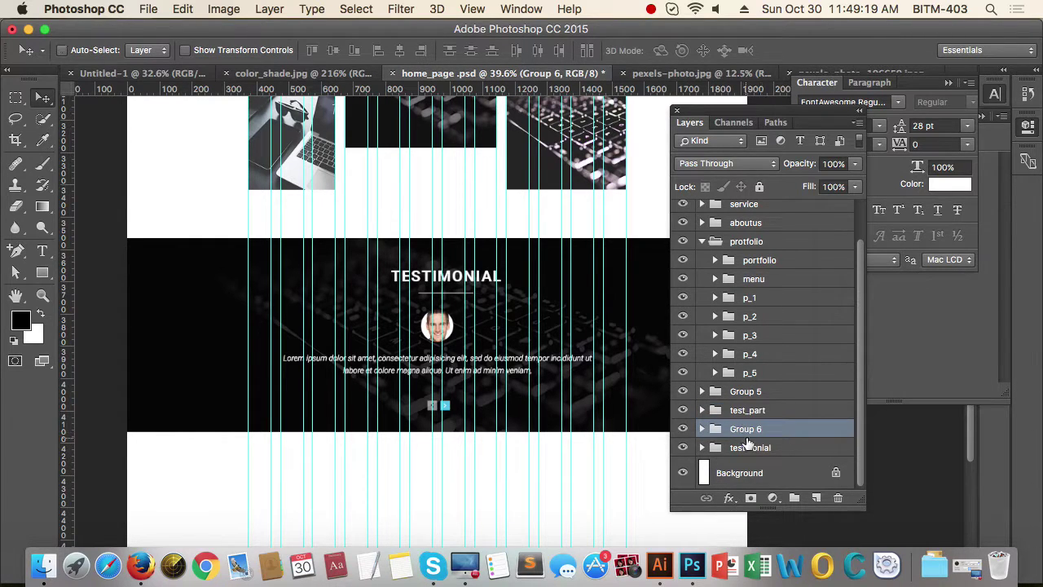
pyautogui.doubleClick(747, 430)
pyautogui.write('next')
pyautogui.press('Return')
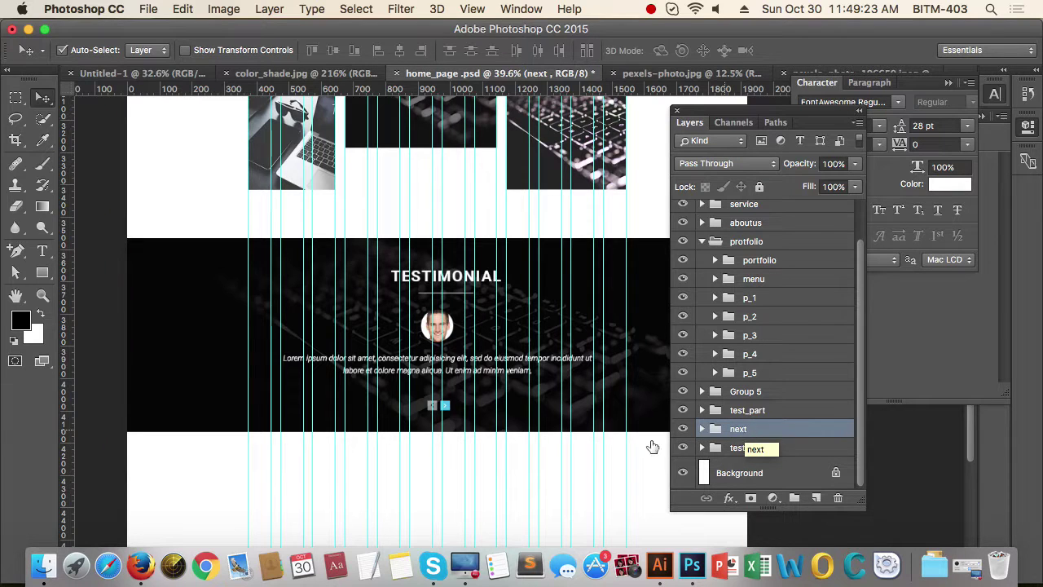
# Step: Move the next group up against the quote's last line and shift it 50 px down from there
pyautogui.moveTo(438, 393); pyautogui.dragTo(586, 414)
pyautogui.moveTo(458, 421); pyautogui.dragTo(457, 338)
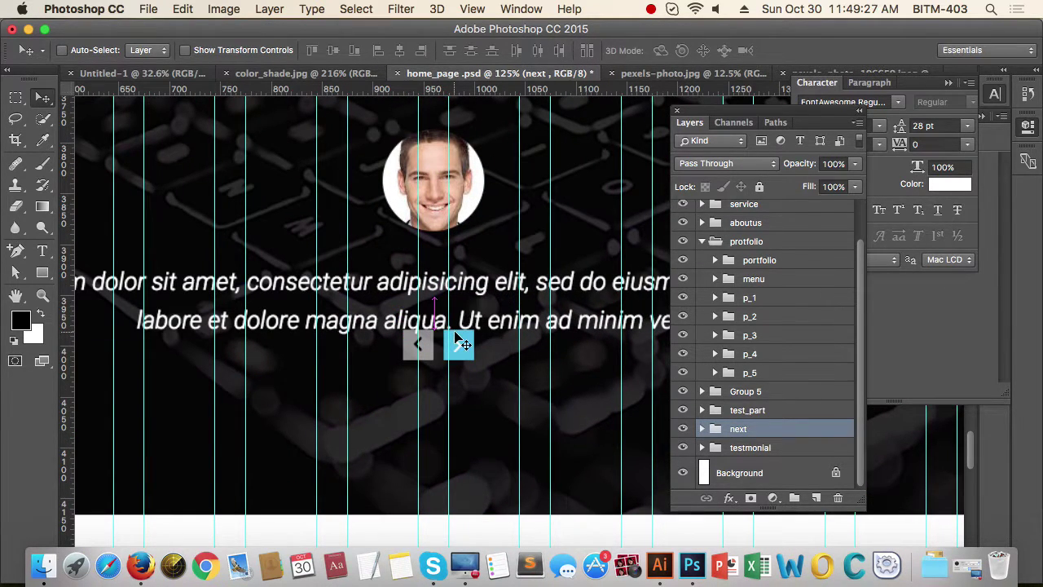
pyautogui.hotkey('shift', 'Down')
pyautogui.hotkey('shift', 'Down')
pyautogui.hotkey('shift', 'Down')
pyautogui.hotkey('shift', 'Down')
pyautogui.hotkey('shift', 'Down')
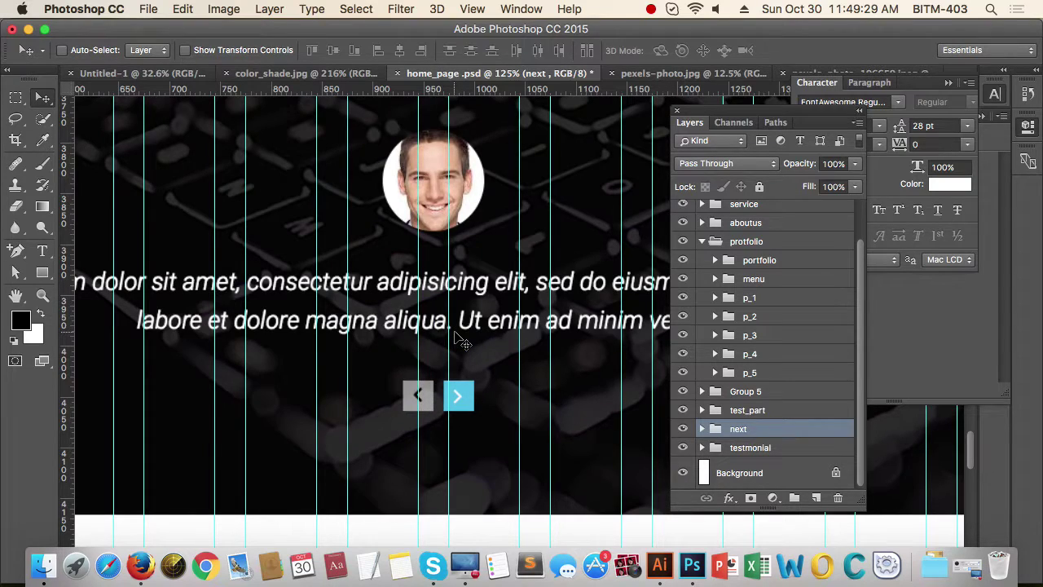
# Step: Move the next group down to the lower edge of the testimonial background and raise it in 10 px increments to sit below the quote
pyautogui.moveTo(456, 359); pyautogui.dragTo(409, 362)
pyautogui.moveTo(513, 435); pyautogui.dragTo(481, 423)
pyautogui.moveTo(406, 375); pyautogui.dragTo(409, 440)
pyautogui.press('super+z')
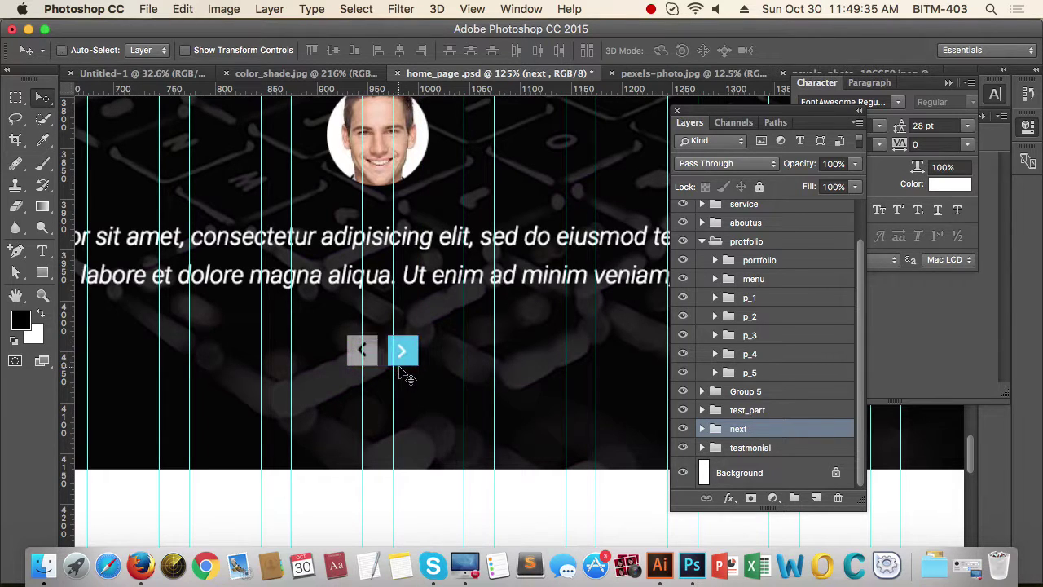
pyautogui.moveTo(396, 362); pyautogui.dragTo(403, 456)
pyautogui.click(401, 360)
pyautogui.hotkey('shift', 'Up')
pyautogui.hotkey('shift', 'Up')
pyautogui.hotkey('shift', 'Up')
pyautogui.hotkey('shift', 'Up')
pyautogui.hotkey('shift', 'Up')
pyautogui.hotkey('shift', 'Up')
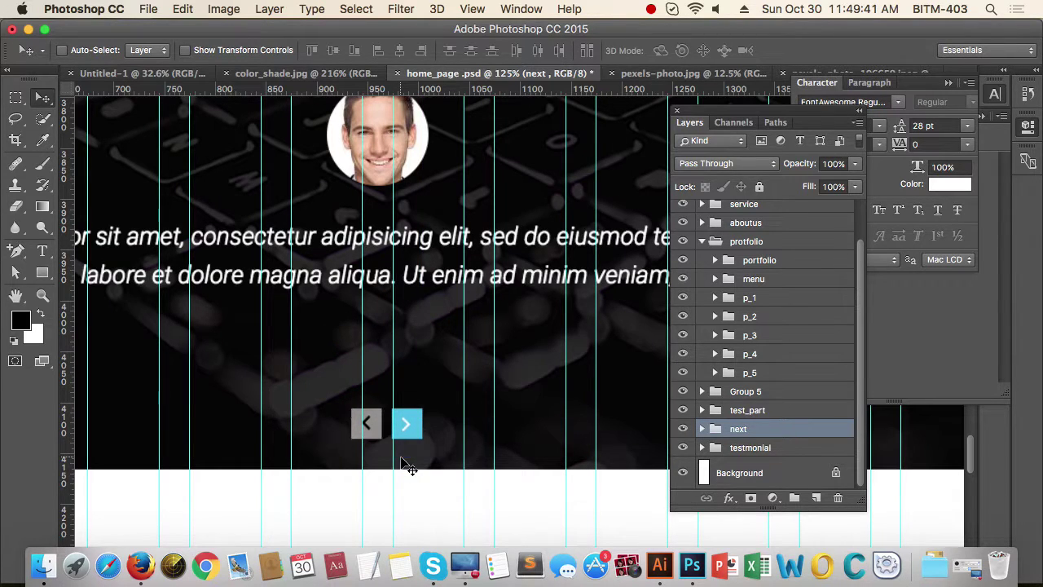
pyautogui.hotkey('shift', 'Up')
pyautogui.hotkey('shift', 'Up')
pyautogui.hotkey('shift', 'Up')
pyautogui.hotkey('shift', 'Up')
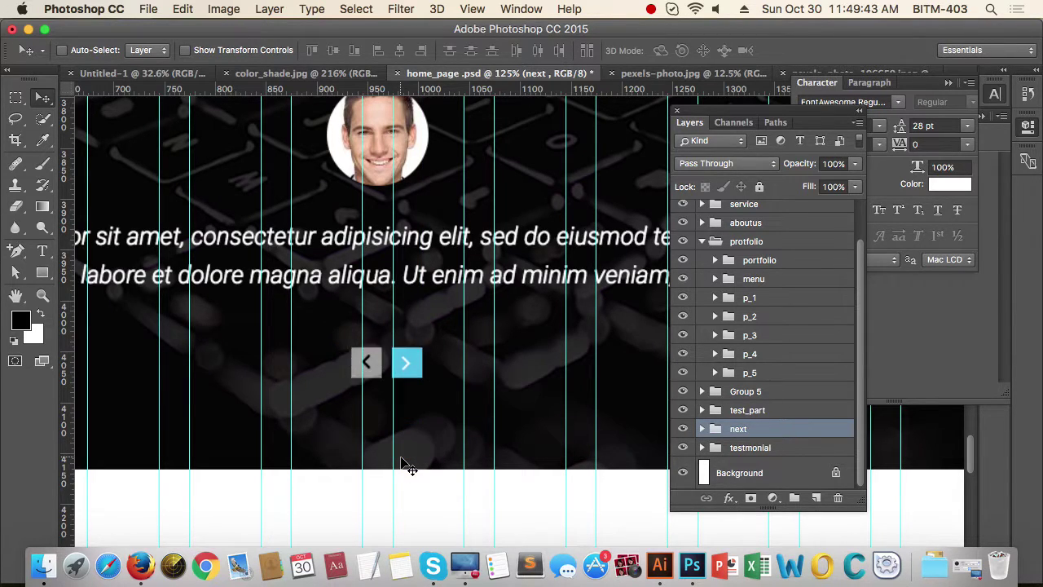
# Step: Expand the testmonial group and select only its two Rectangle 12 shape layers
pyautogui.keyDown('super'); pyautogui.click(422, 416); pyautogui.keyUp('super')
pyautogui.scroll(-5, 422, 415)
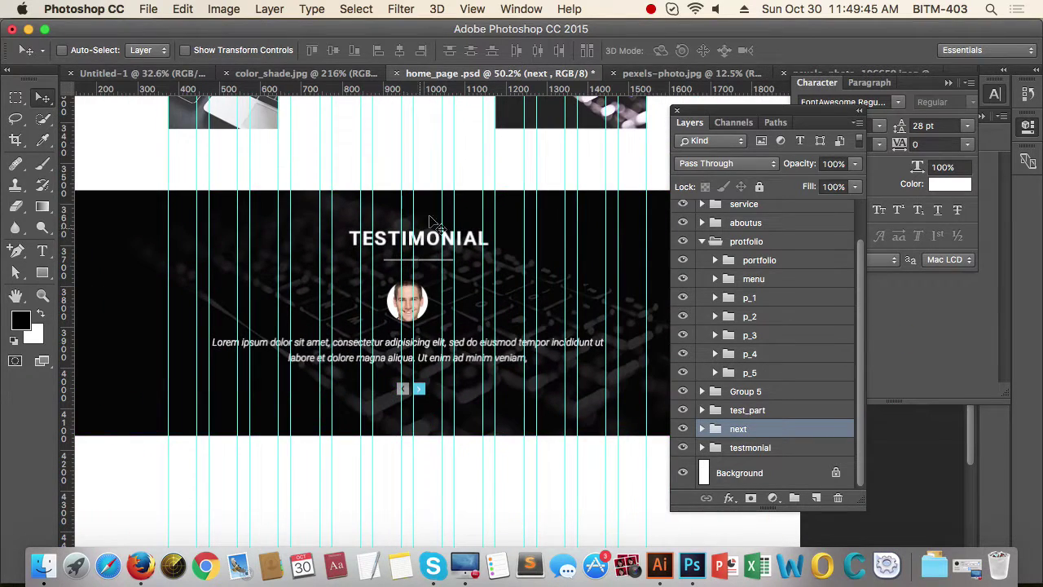
pyautogui.scroll(-3, 456, 489)
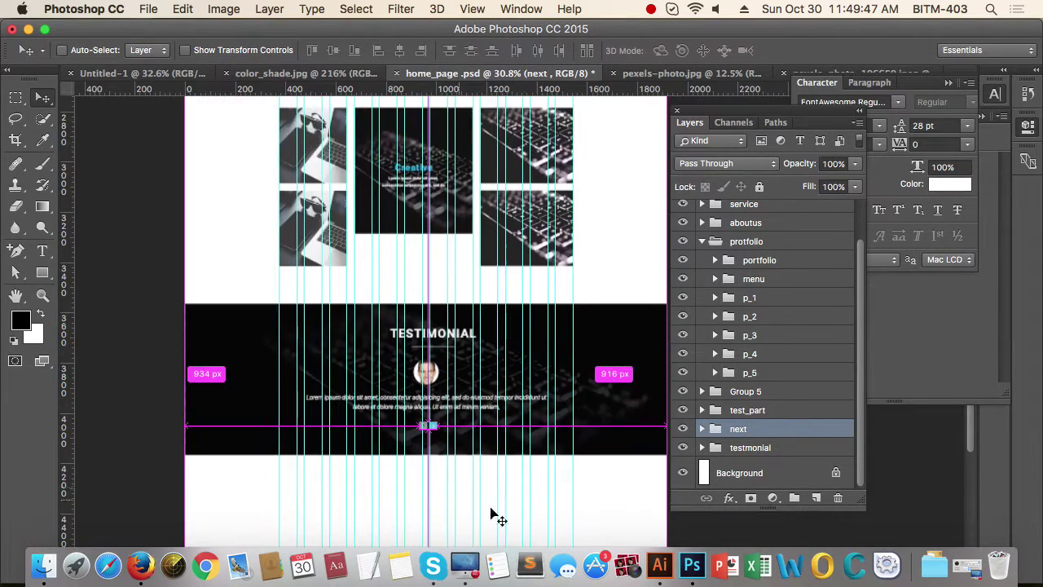
pyautogui.click(750, 448)
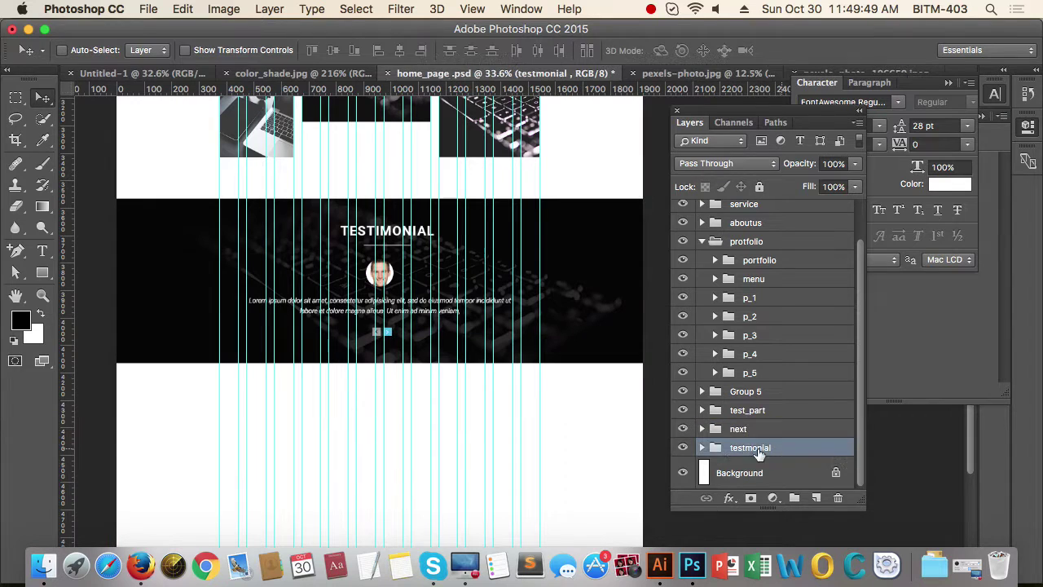
pyautogui.click(701, 448)
pyautogui.moveTo(862, 426); pyautogui.dragTo(861, 466)
pyautogui.scroll(-1, 445, 456)
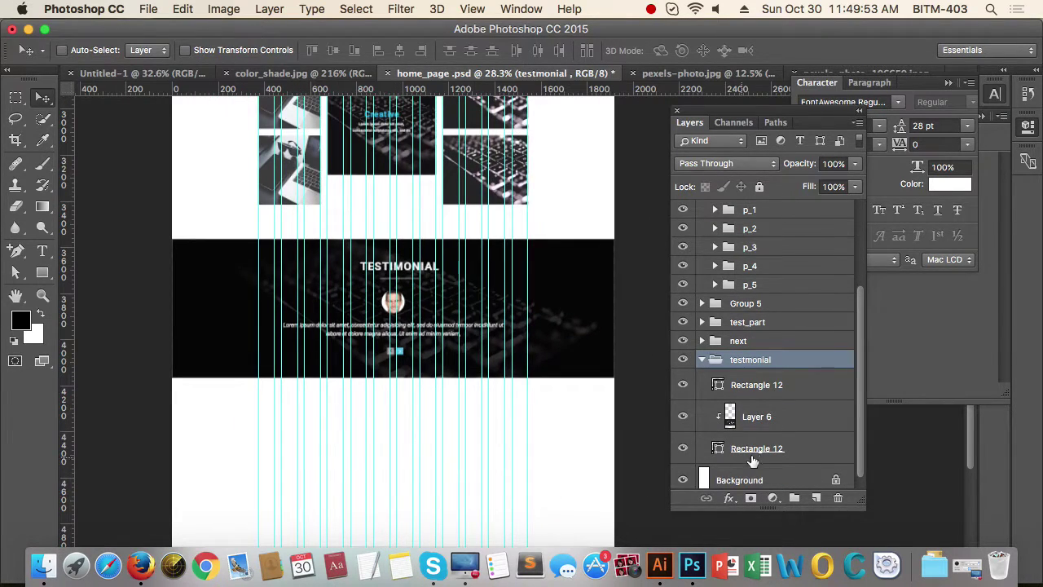
pyautogui.click(803, 455)
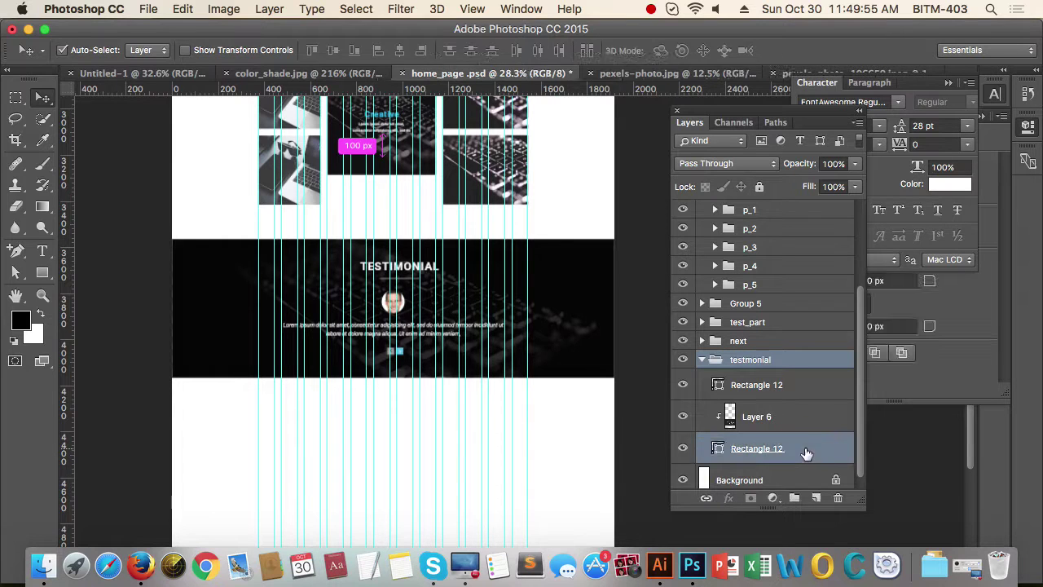
pyautogui.keyDown('super'); pyautogui.click(812, 389); pyautogui.keyUp('super')
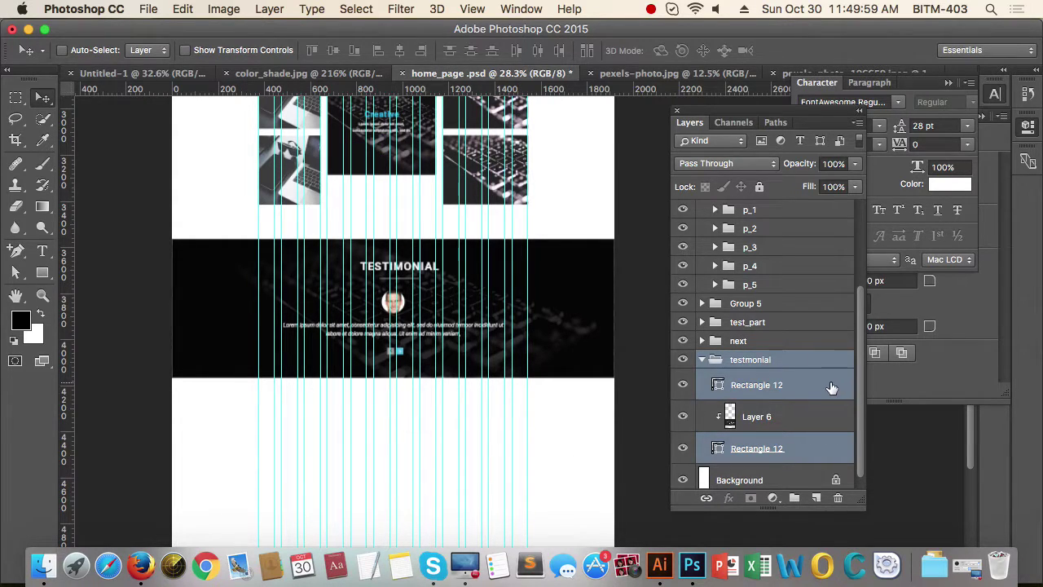
pyautogui.keyDown('super'); pyautogui.click(808, 449); pyautogui.keyUp('super')
pyautogui.keyDown('super'); pyautogui.click(814, 454); pyautogui.keyUp('super')
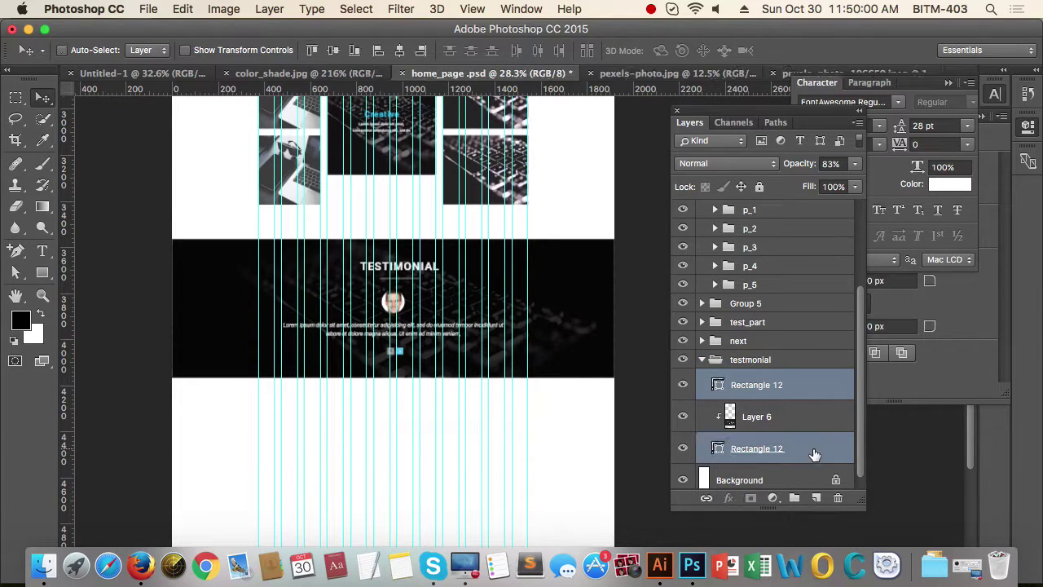
# Step: Select the lower anchor points of both Rectangle 12 shapes and raise them until the height is 500 px
pyautogui.click(20, 277)
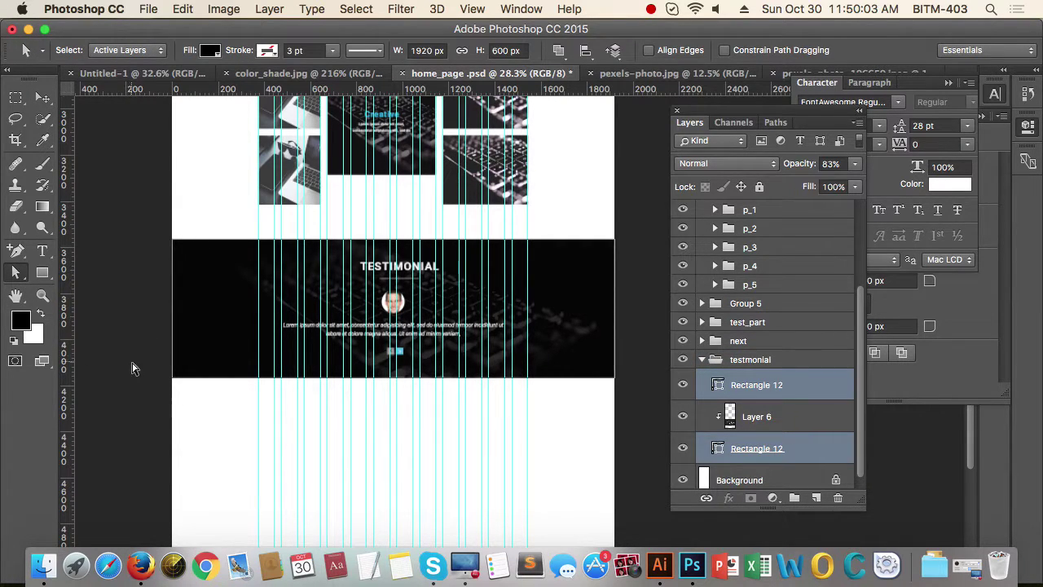
pyautogui.moveTo(135, 368); pyautogui.dragTo(643, 462)
pyautogui.hotkey('shift', 'Up')
pyautogui.hotkey('shift', 'Up')
pyautogui.hotkey('shift', 'Up')
pyautogui.hotkey('shift', 'Up')
pyautogui.hotkey('shift', 'Up')
pyautogui.hotkey('shift', 'Up')
pyautogui.hotkey('shift', 'Up')
pyautogui.hotkey('shift', 'Up')
pyautogui.hotkey('shift', 'Up')
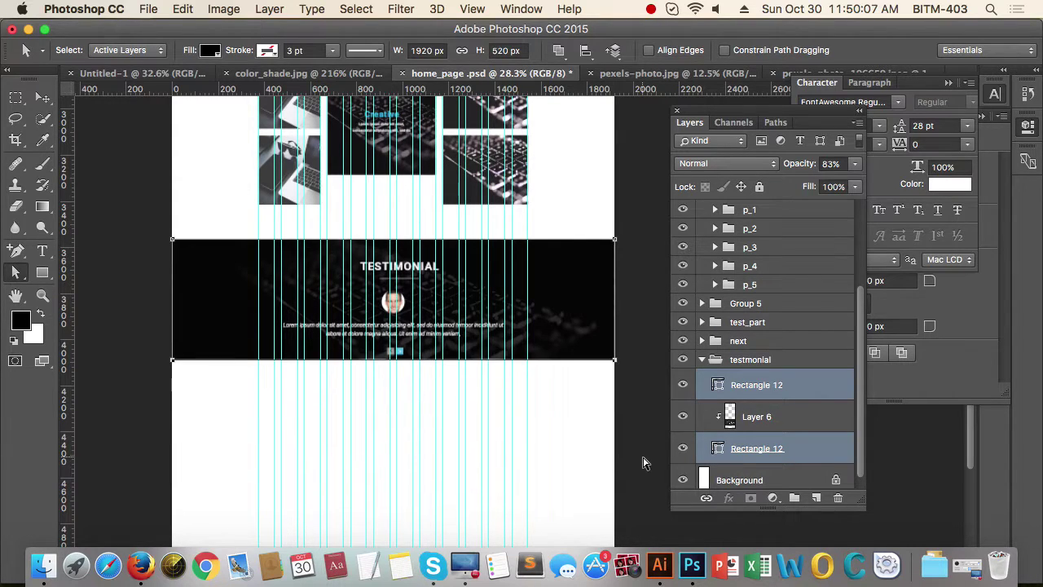
pyautogui.hotkey('shift', 'Up')
pyautogui.hotkey('shift', 'Up')
pyautogui.hotkey('shift', 'Up')
pyautogui.hotkey('shift', 'Up')
pyautogui.hotkey('shift', 'Up')
pyautogui.hotkey('shift', 'Up')
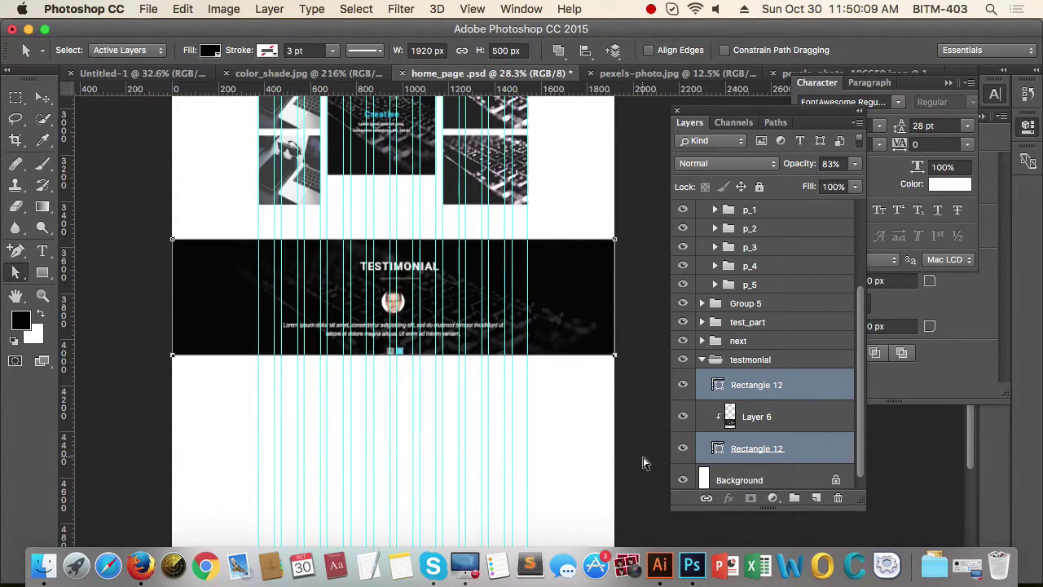
# Step: Extend the bottom edge of both Rectangle 12 shapes downward in 10 px increments to a height of 650 px
pyautogui.hotkey('shift', 'Down')
pyautogui.hotkey('shift', 'Down')
pyautogui.hotkey('shift', 'Down')
pyautogui.hotkey('shift', 'Down')
pyautogui.hotkey('shift', 'Down')
pyautogui.hotkey('shift', 'Down')
pyautogui.hotkey('shift', 'Down')
pyautogui.hotkey('shift', 'Down')
pyautogui.hotkey('shift', 'Down')
pyautogui.hotkey('shift', 'Down')
pyautogui.hotkey('shift', 'Down')
pyautogui.hotkey('shift', 'Down')
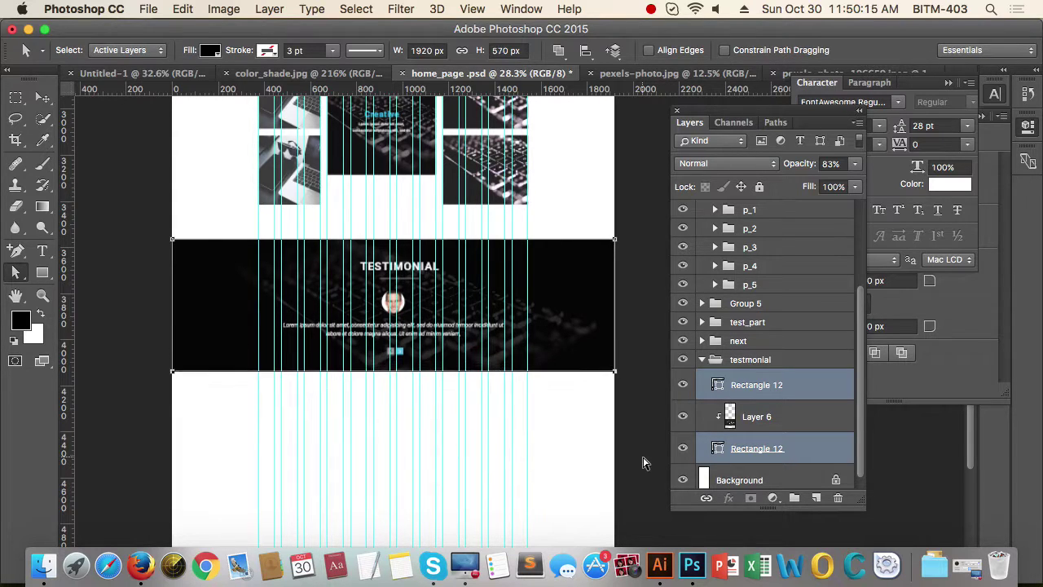
pyautogui.hotkey('shift', 'Down')
pyautogui.hotkey('shift', 'Down')
pyautogui.hotkey('shift', 'Down')
pyautogui.hotkey('shift', 'Down')
pyautogui.hotkey('shift', 'Down')
pyautogui.hotkey('shift', 'Down')
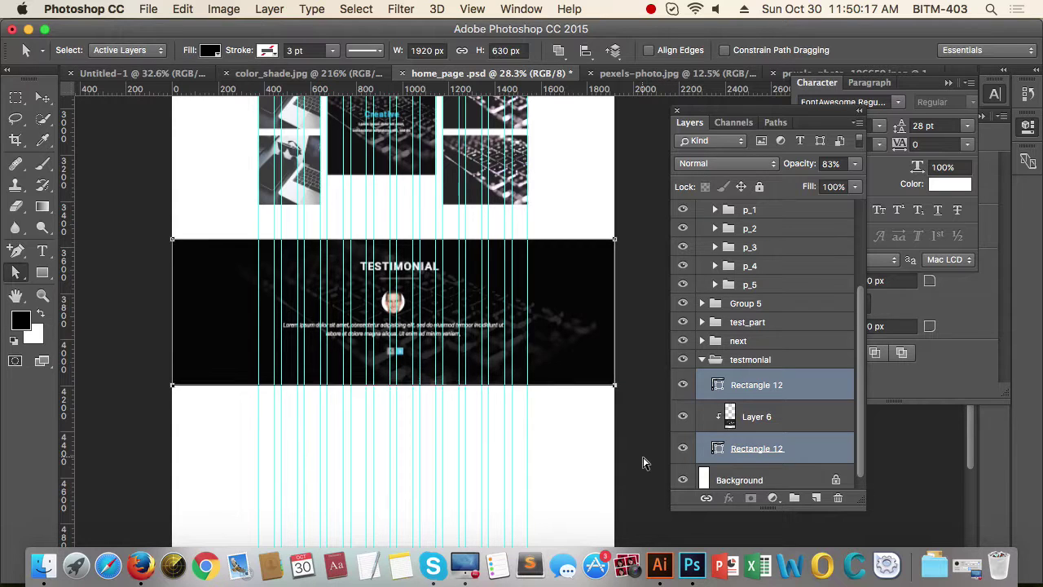
pyautogui.hotkey('shift', 'Down')
pyautogui.hotkey('shift', 'Down')
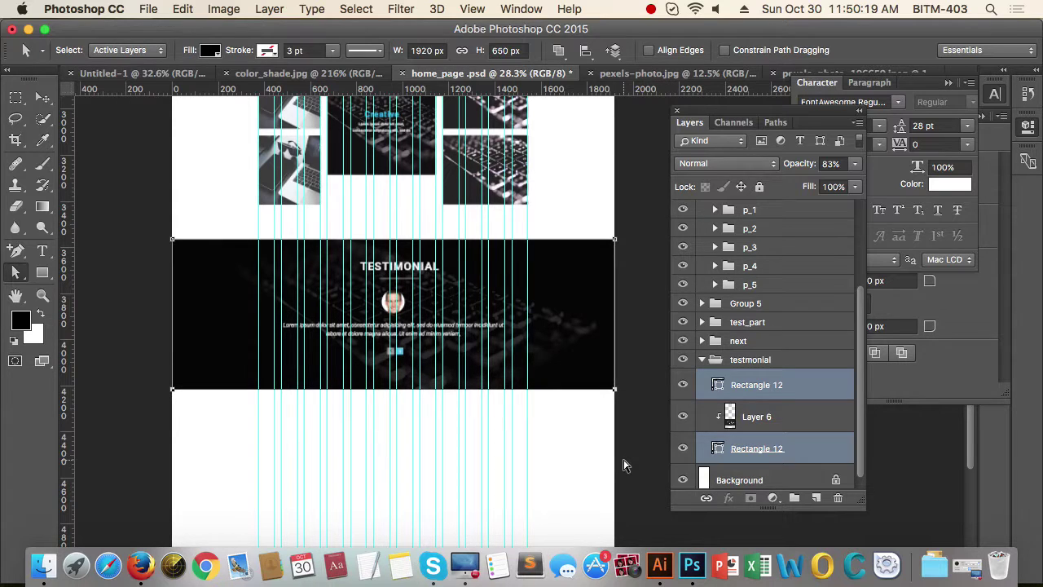
# Step: Move the next group up against the quote's lower edge and lower it 50 px in 10 px increments
pyautogui.click(613, 467)
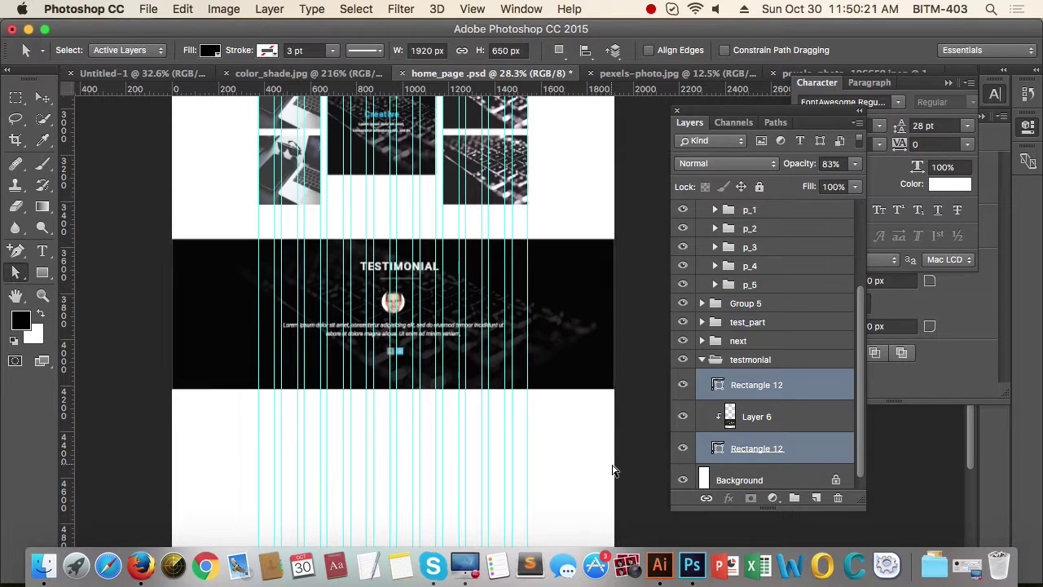
pyautogui.press('v')
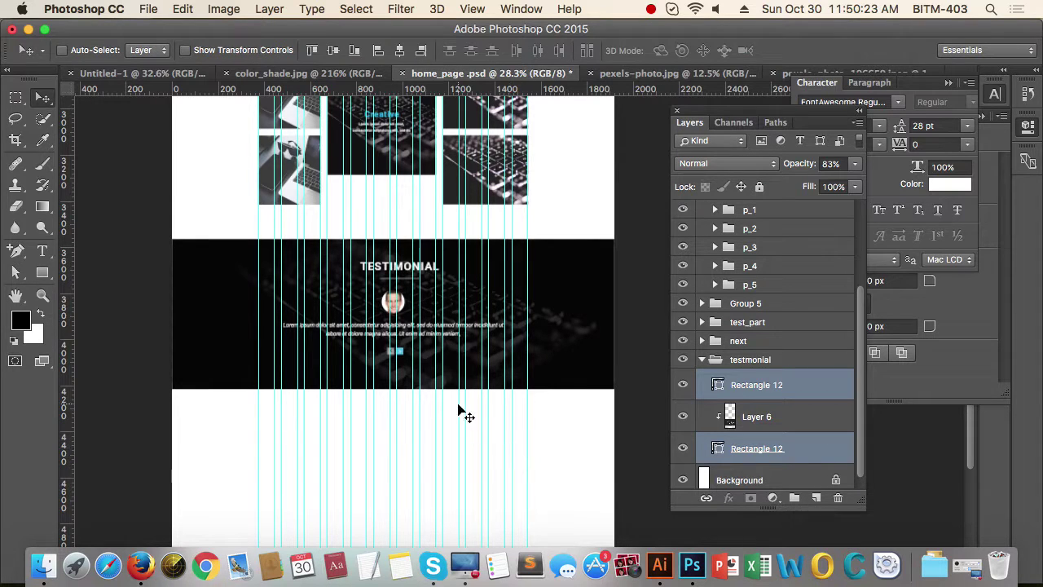
pyautogui.moveTo(413, 353); pyautogui.dragTo(486, 356)
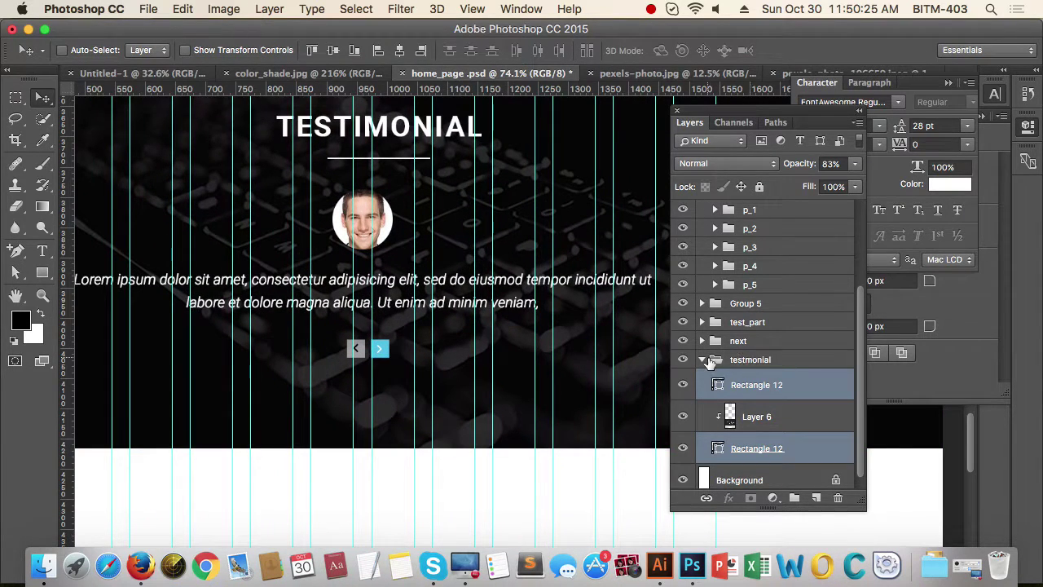
pyautogui.click(704, 360)
pyautogui.click(763, 341)
pyautogui.moveTo(379, 328); pyautogui.dragTo(447, 332)
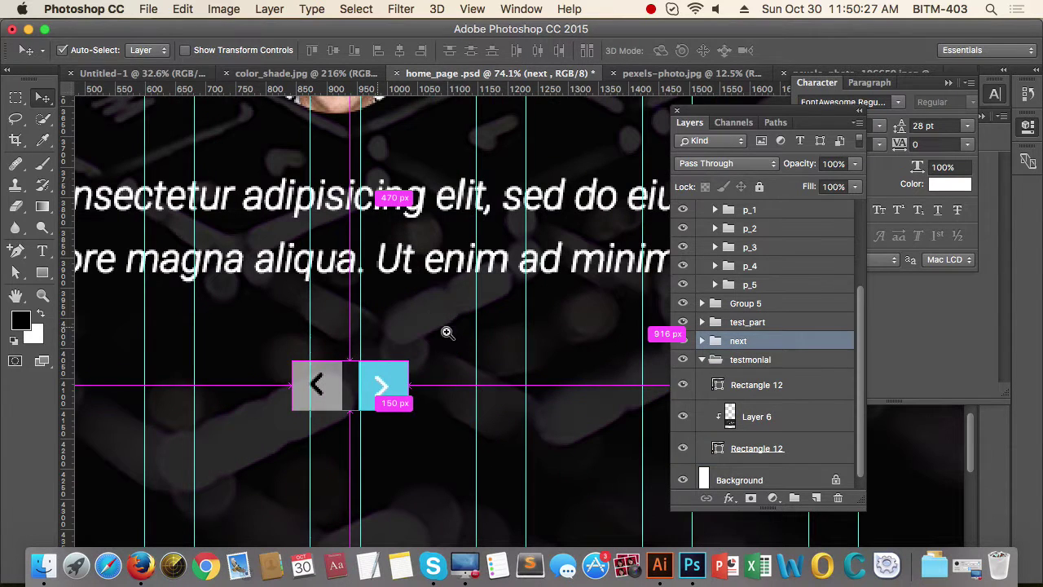
pyautogui.moveTo(384, 380); pyautogui.dragTo(383, 291)
pyautogui.hotkey('shift', 'Down')
pyautogui.hotkey('shift', 'Down')
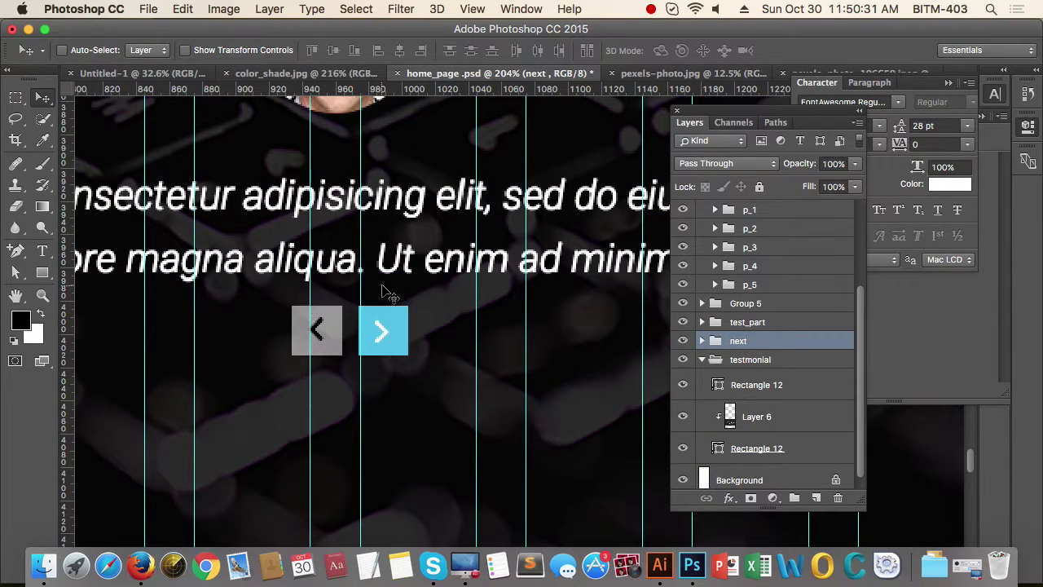
pyautogui.hotkey('shift', 'Down')
pyautogui.hotkey('shift', 'Down')
pyautogui.hotkey('shift', 'Down')
pyautogui.moveTo(372, 317); pyautogui.dragTo(254, 331)
pyautogui.moveTo(401, 394); pyautogui.dragTo(388, 399)
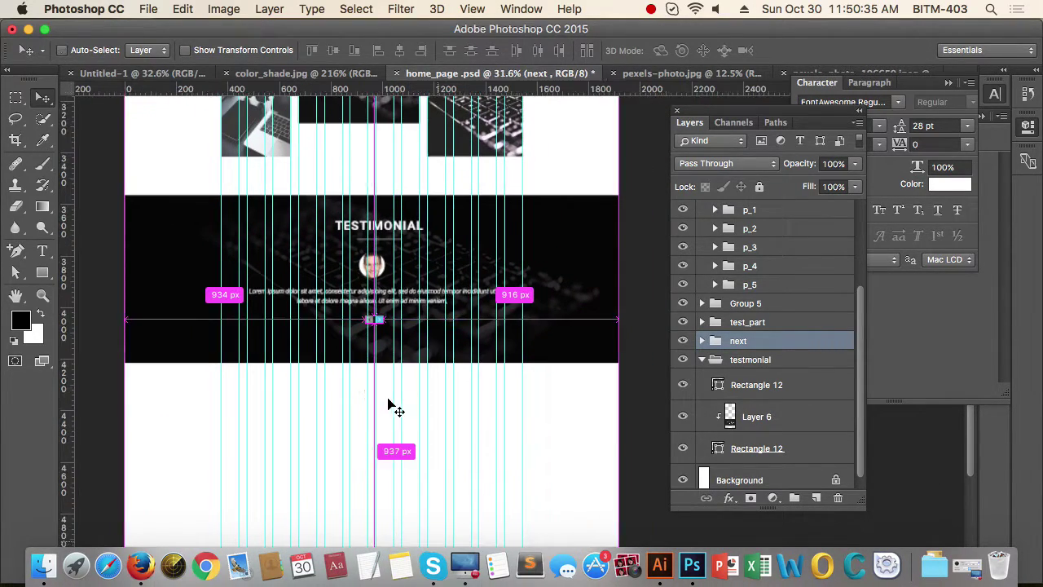
# Step: Collapse the testmonial and protfolio groups and toggle Group 5's visibility to check what it contains
pyautogui.click(701, 359)
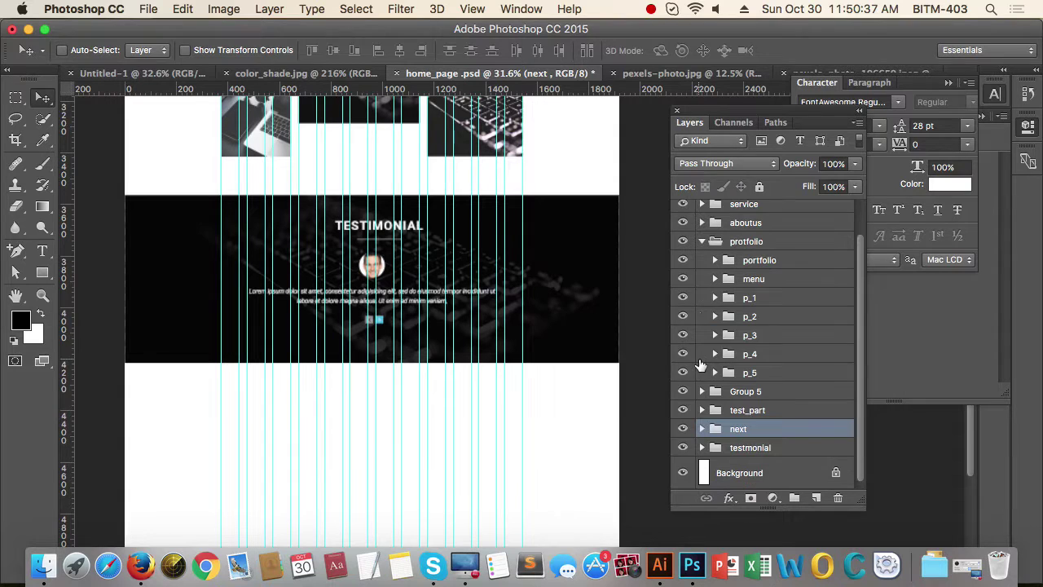
pyautogui.scroll(2, 374, 267)
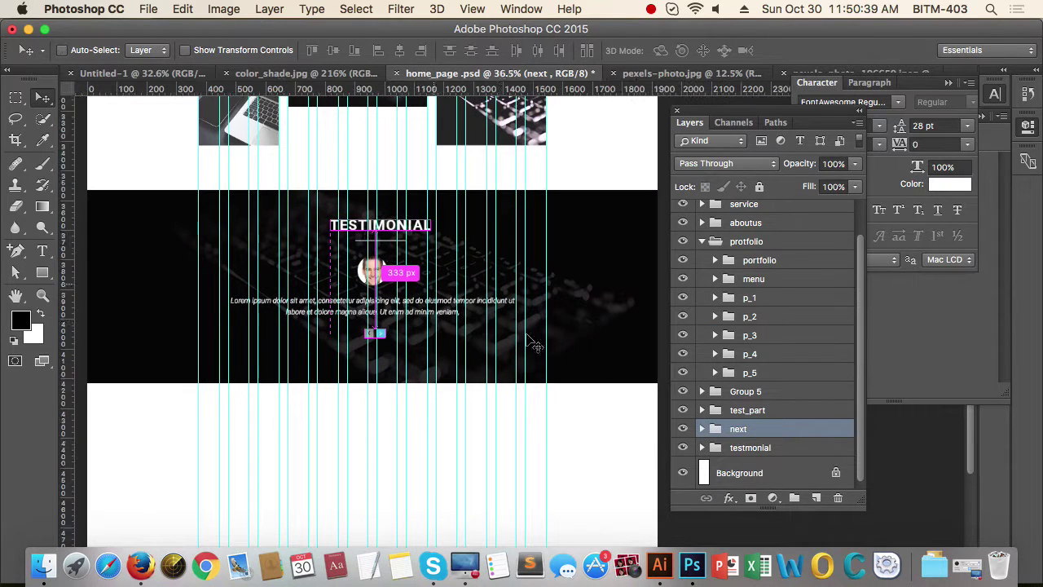
pyautogui.click(703, 242)
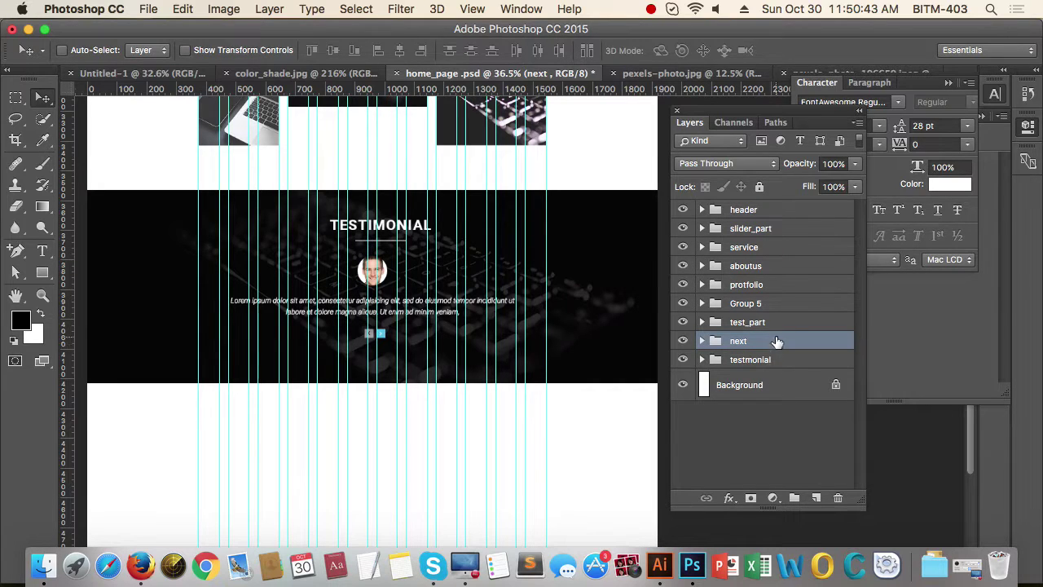
pyautogui.click(775, 304)
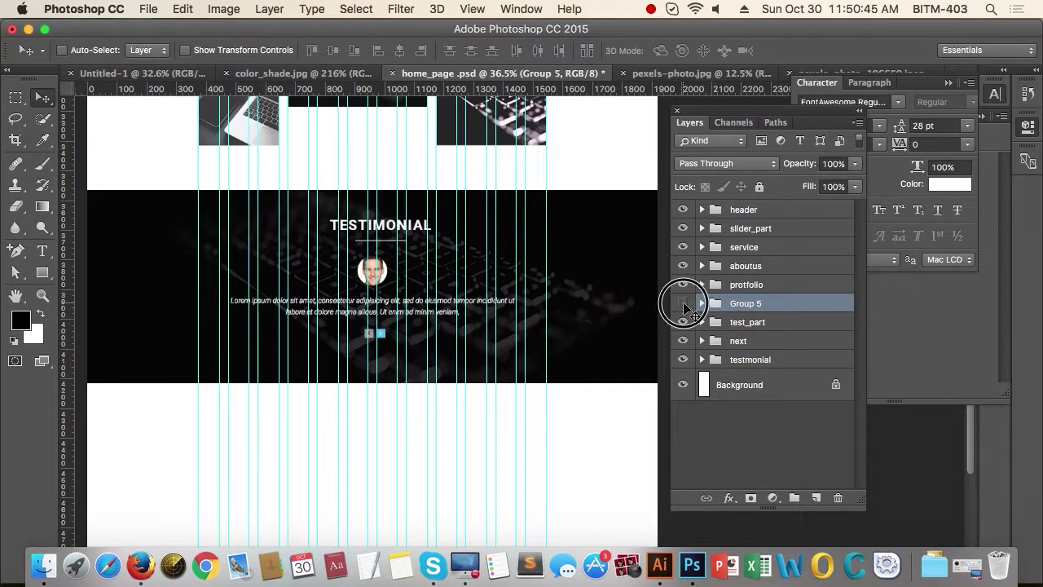
pyautogui.click(683, 303)
pyautogui.click(683, 303)
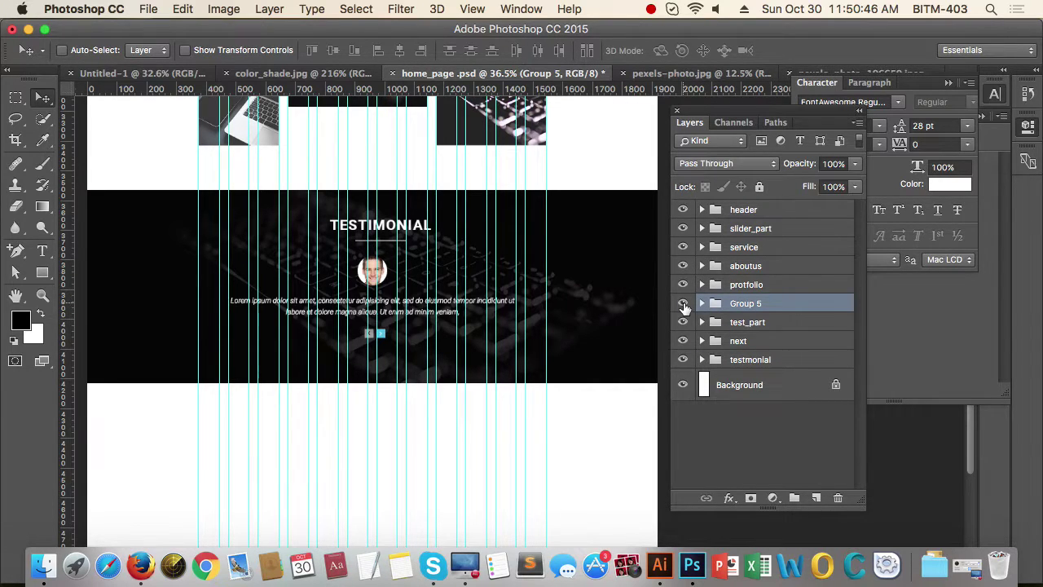
# Step: Centre the test_part, next and testmonial groups horizontally on the Background layer
pyautogui.click(783, 322)
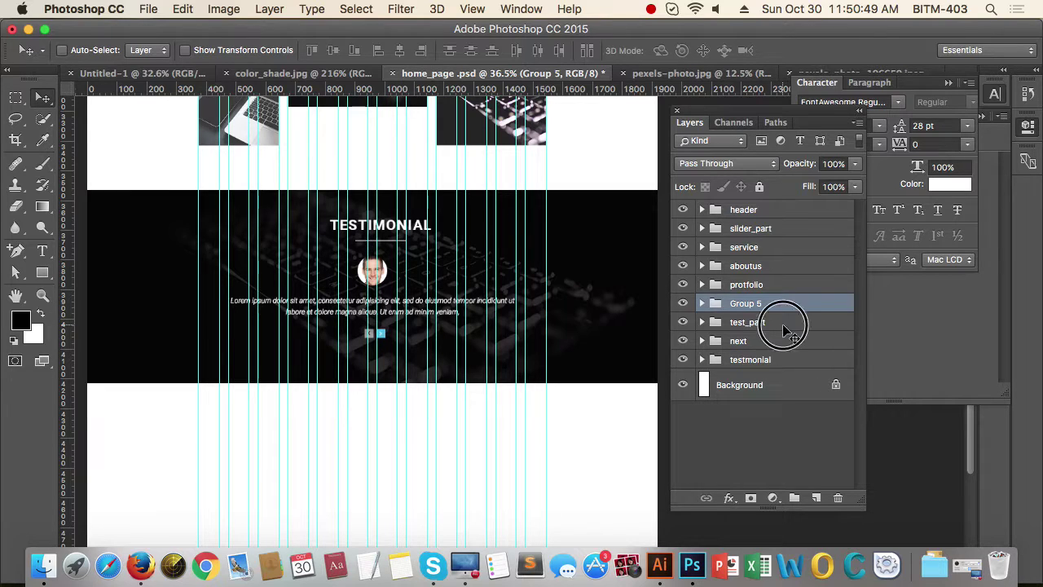
pyautogui.keyDown('super'); pyautogui.click(786, 385); pyautogui.keyUp('super')
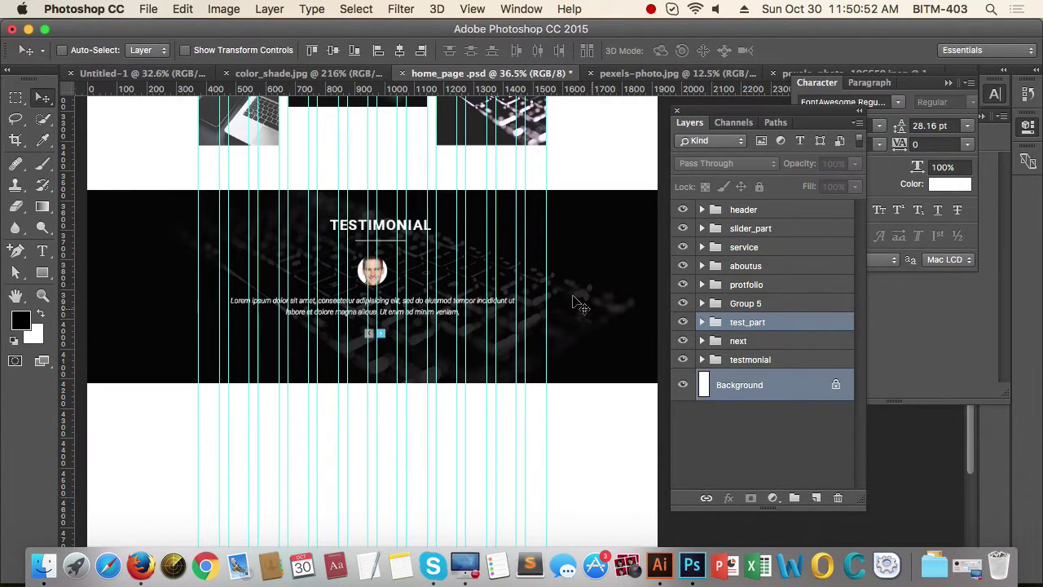
pyautogui.click(399, 51)
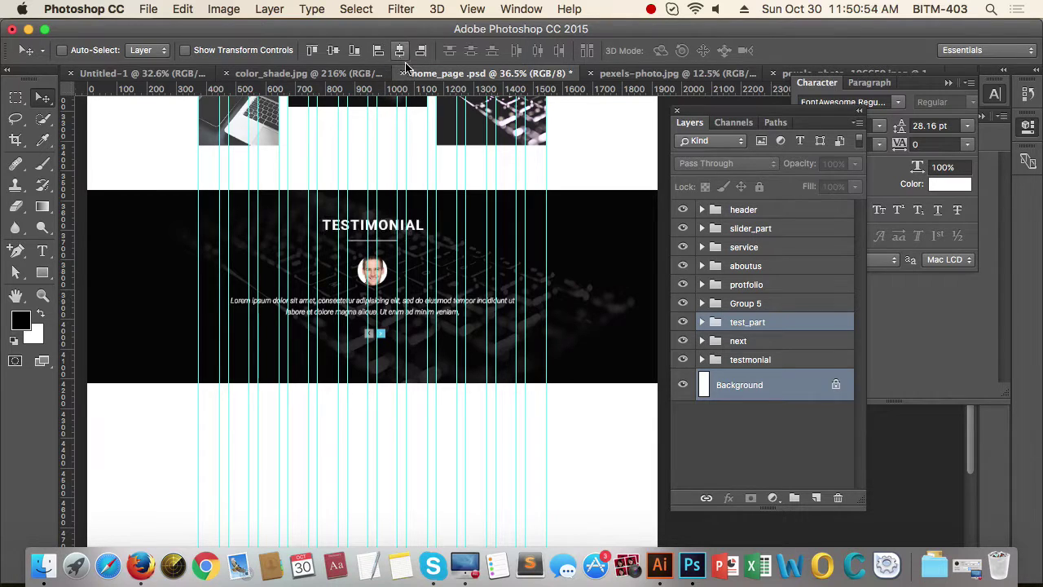
pyautogui.keyDown('shift'); pyautogui.click(766, 343); pyautogui.keyUp('shift')
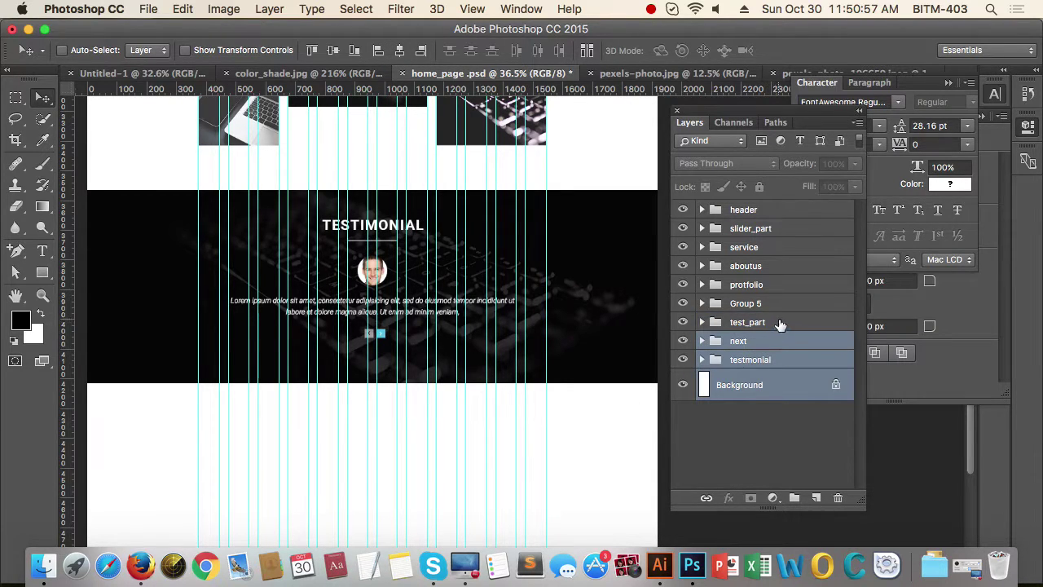
pyautogui.keyDown('shift'); pyautogui.click(780, 324); pyautogui.keyUp('shift')
pyautogui.click(400, 51)
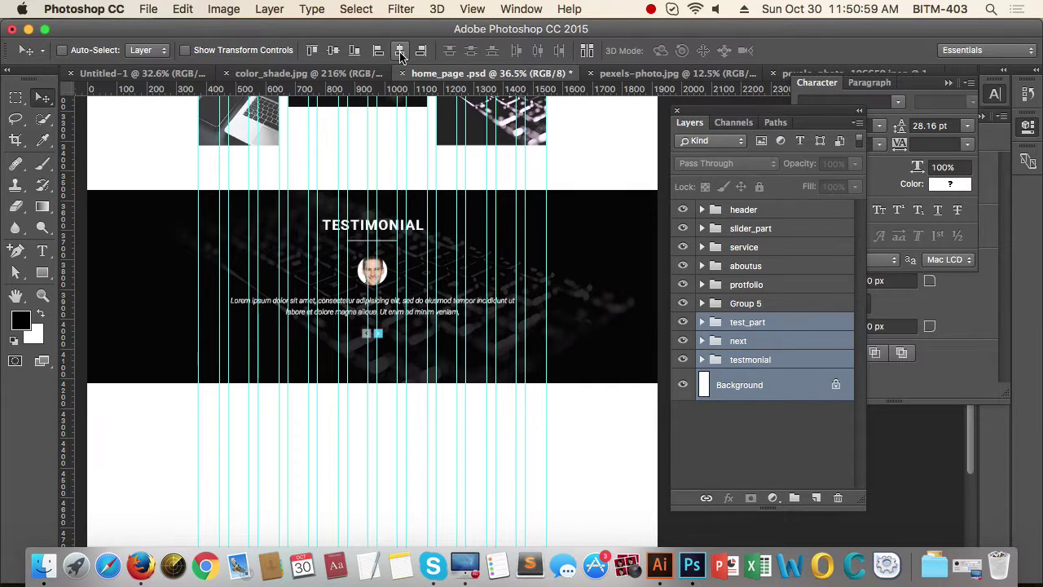
pyautogui.moveTo(423, 336); pyautogui.dragTo(361, 359)
pyautogui.moveTo(458, 372); pyautogui.dragTo(456, 401)
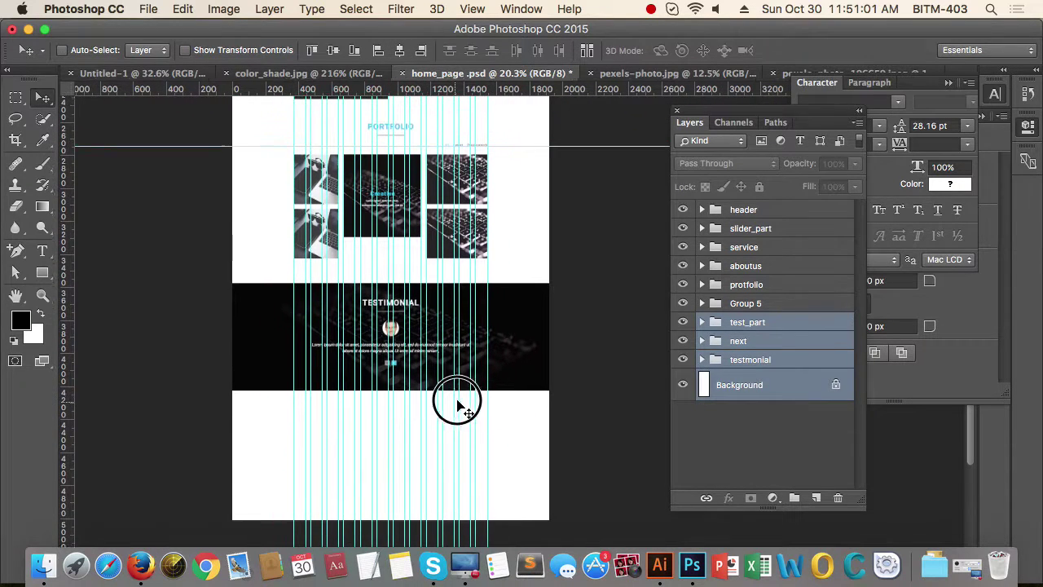
# Step: Combine Group 5, test_part, next and testmonial into one group and name it testimonial
pyautogui.keyDown('shift'); pyautogui.click(769, 304); pyautogui.keyUp('shift')
pyautogui.click(683, 304)
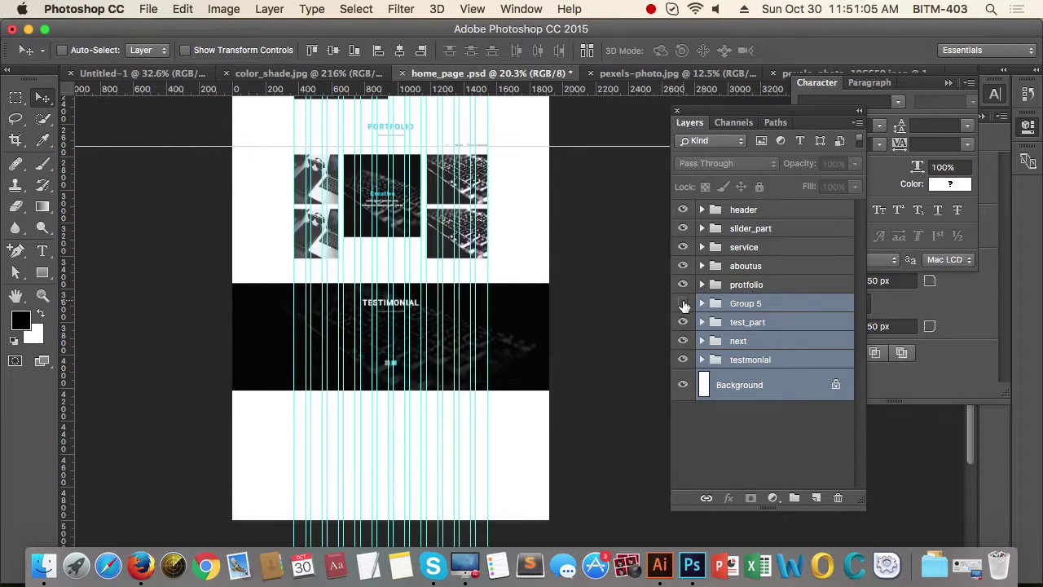
pyautogui.click(684, 304)
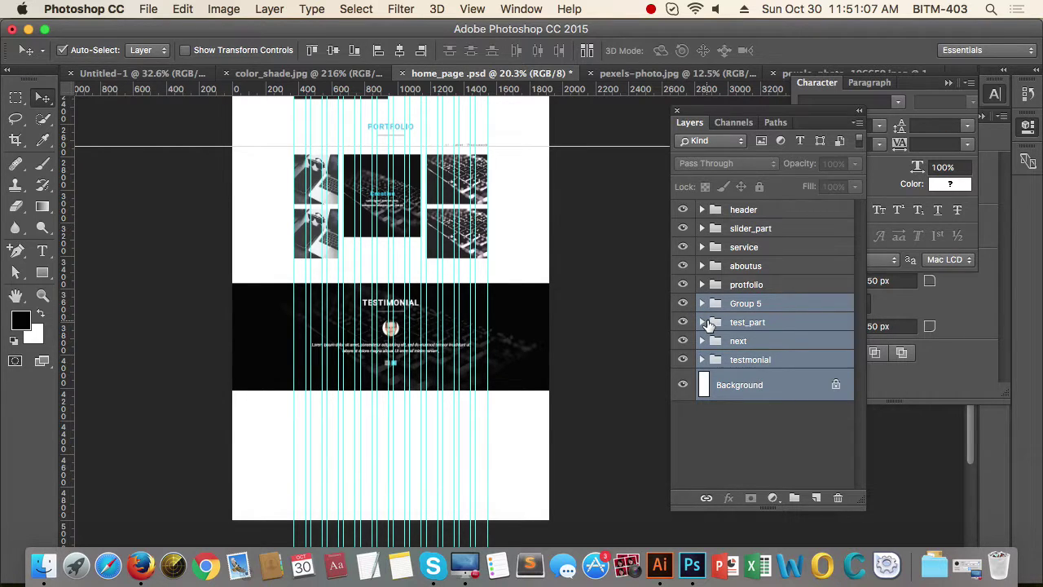
pyautogui.click(785, 308)
pyautogui.keyDown('shift'); pyautogui.click(789, 360); pyautogui.keyUp('shift')
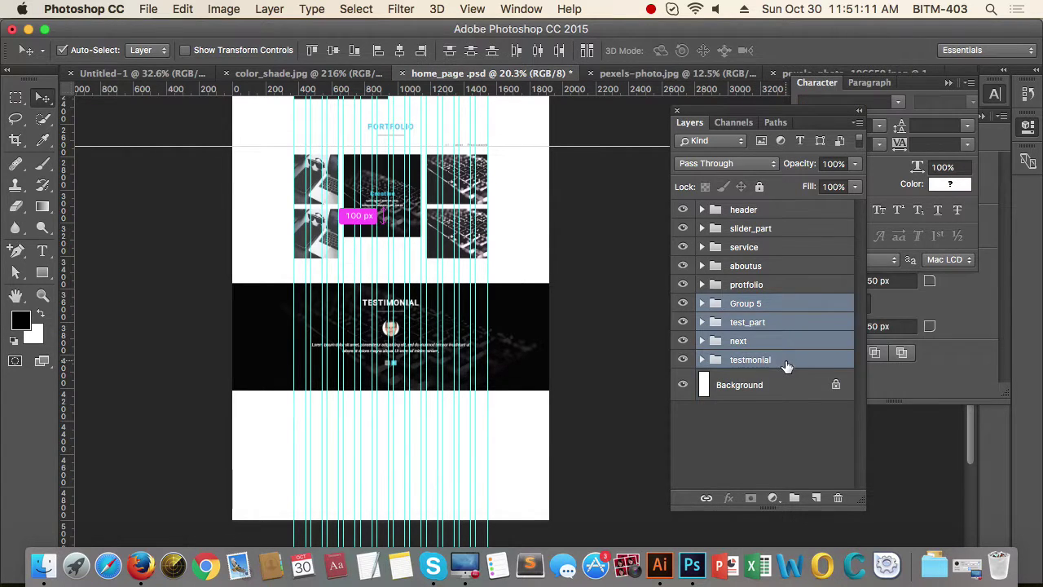
pyautogui.press('super+g')
pyautogui.doubleClick(741, 305)
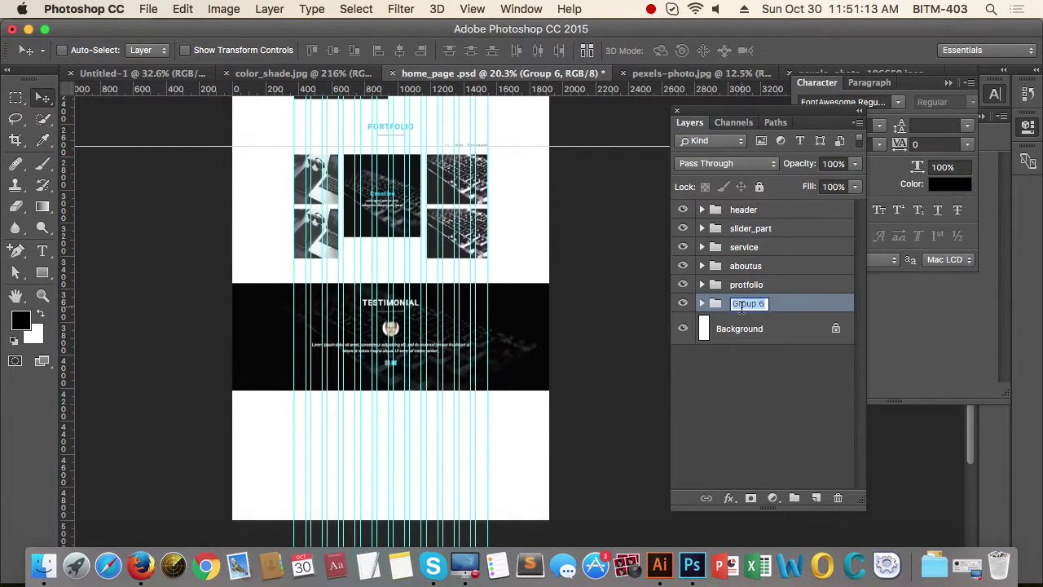
pyautogui.write('testimonial')
pyautogui.press('Return')
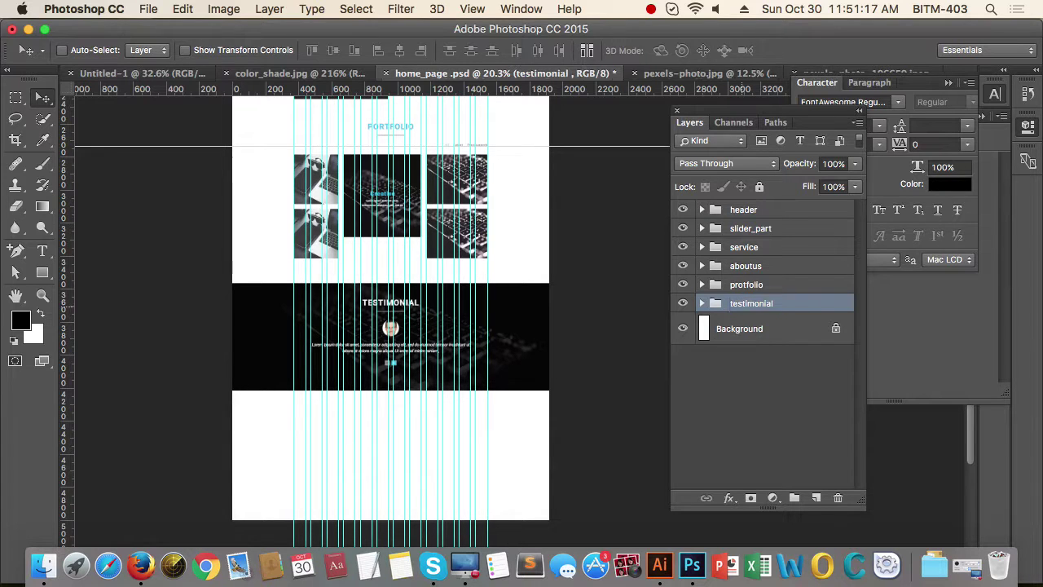
# Step: Examine the page layout from the About Us section down to the blank area below the testimonial section
pyautogui.moveTo(517, 302); pyautogui.dragTo(452, 314)
pyautogui.moveTo(580, 238); pyautogui.dragTo(519, 266)
pyautogui.moveTo(598, 254); pyautogui.dragTo(511, 269)
pyautogui.scroll(3, 511, 273)
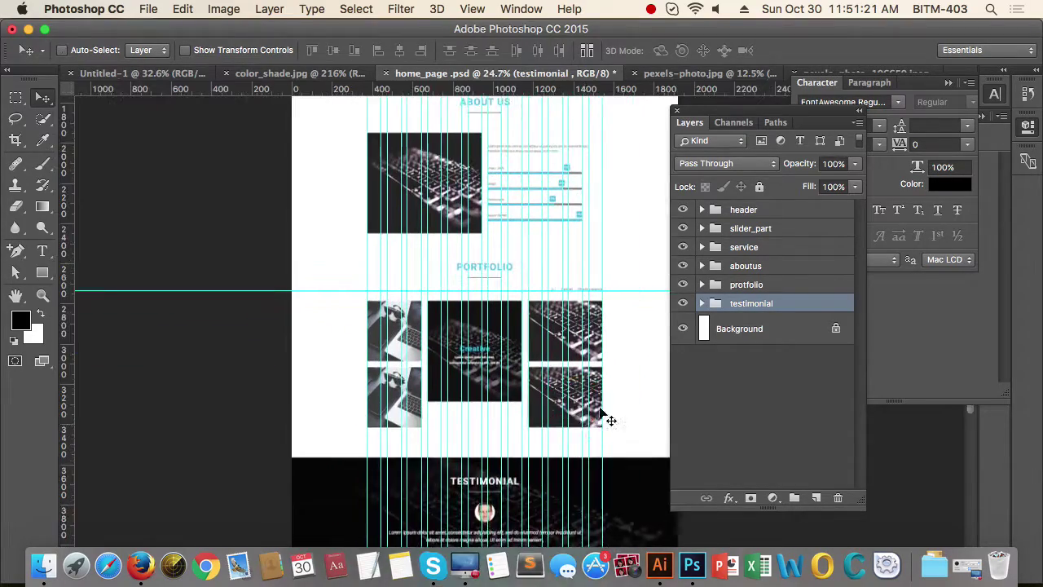
pyautogui.scroll(-4, 438, 387)
pyautogui.moveTo(437, 387)
pyautogui.mouseDown()
pyautogui.moveTo(456, 382)
pyautogui.moveTo(441, 383)
pyautogui.mouseUp()
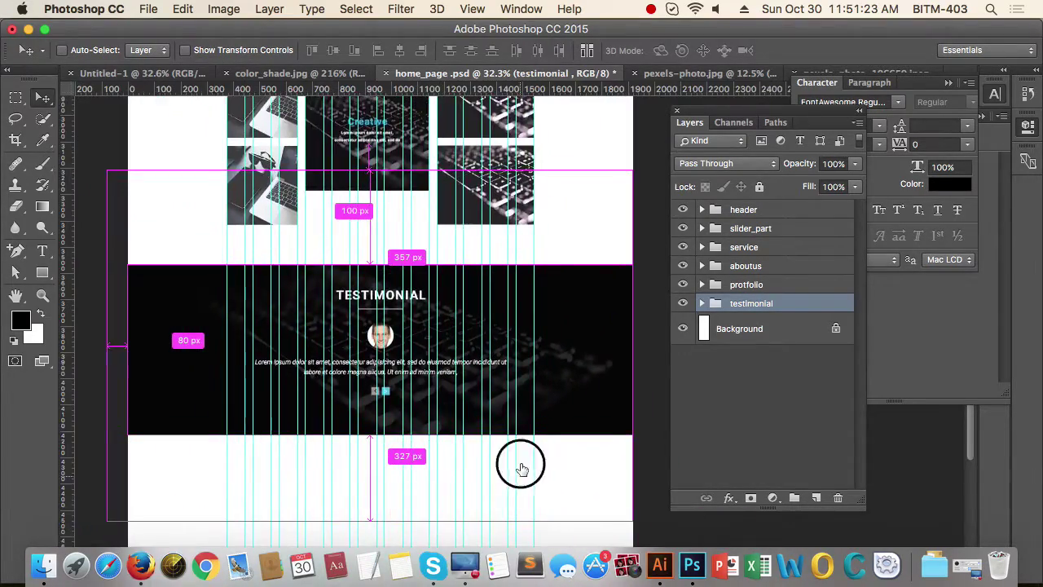
pyautogui.moveTo(522, 468); pyautogui.dragTo(524, 372)
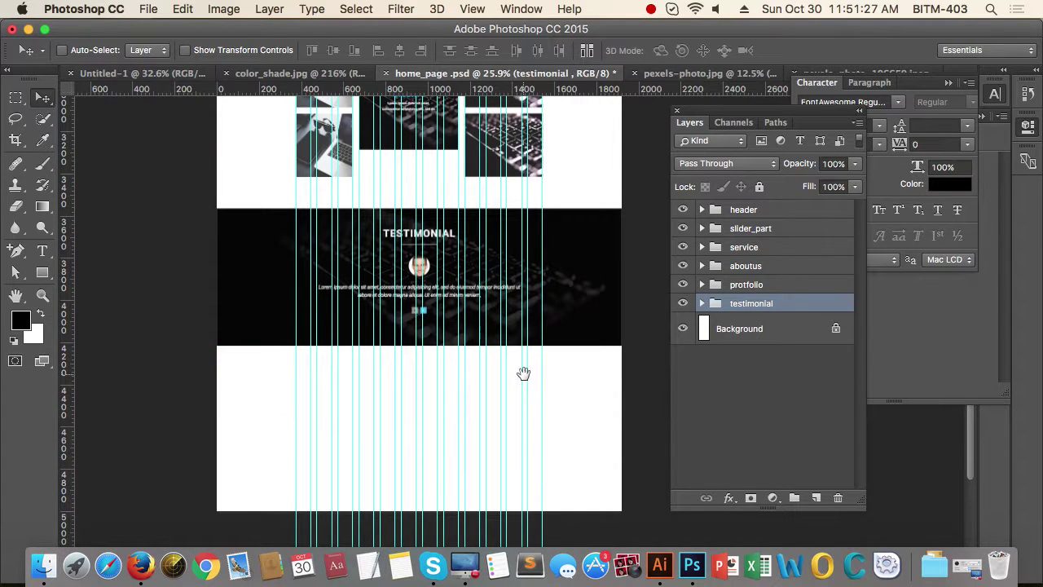
pyautogui.moveTo(532, 354); pyautogui.dragTo(511, 355)
pyautogui.moveTo(572, 385); pyautogui.dragTo(529, 340)
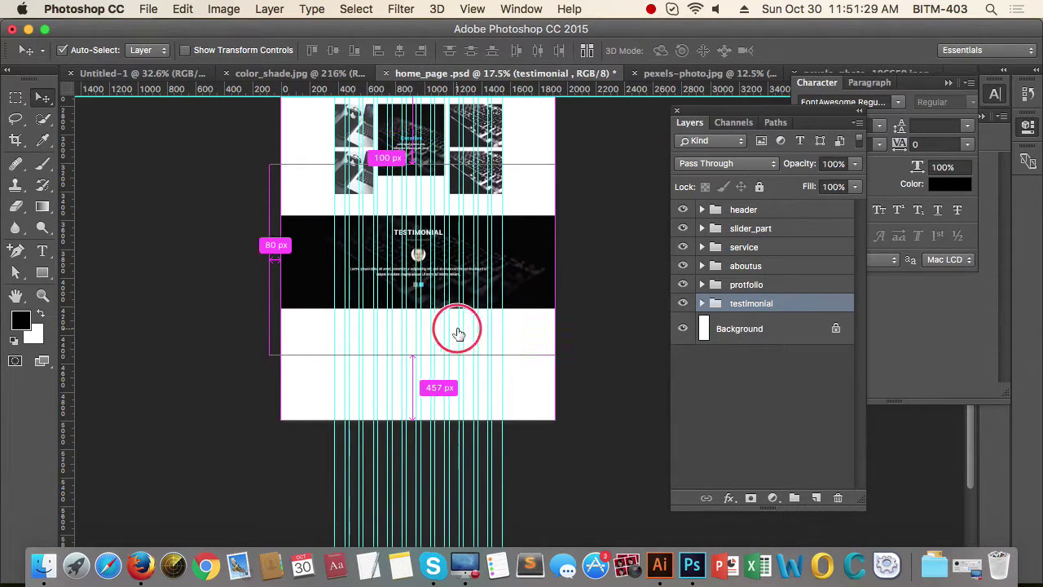
pyautogui.scroll(2, 458, 333)
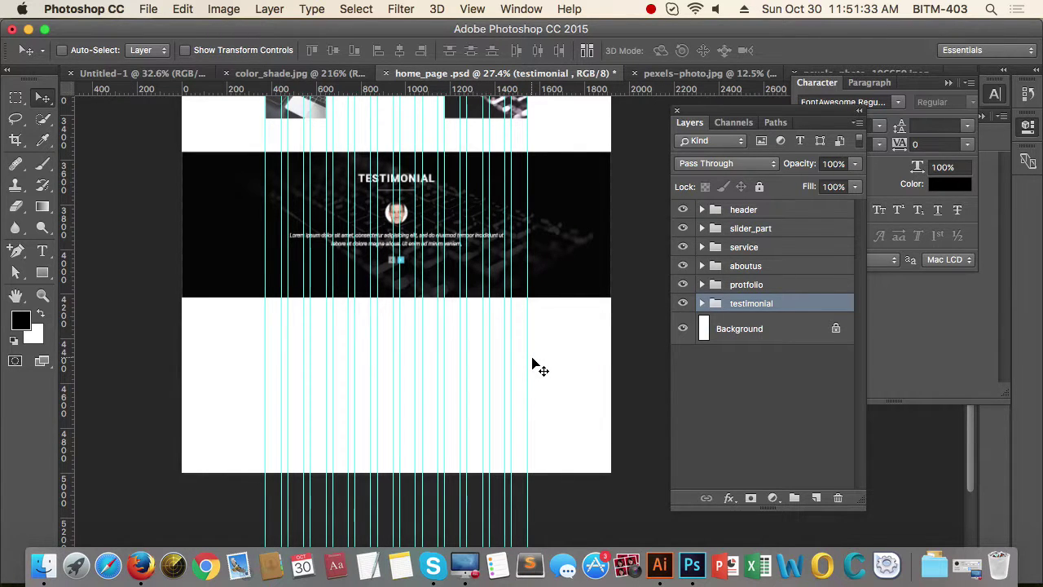
pyautogui.scroll(-2, 497, 357)
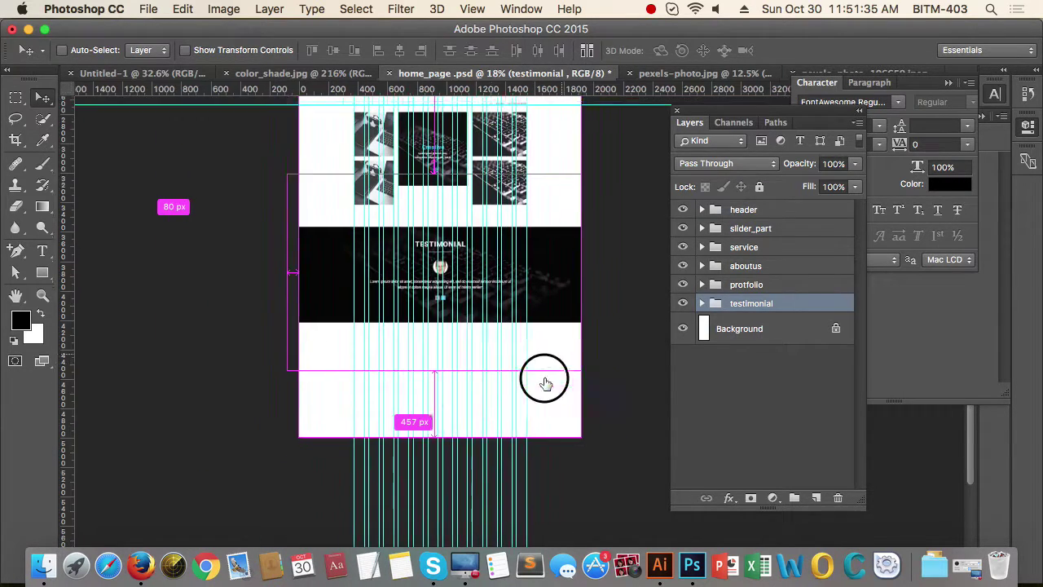
pyautogui.scroll(3, 540, 377)
pyautogui.moveTo(531, 370); pyautogui.dragTo(542, 365)
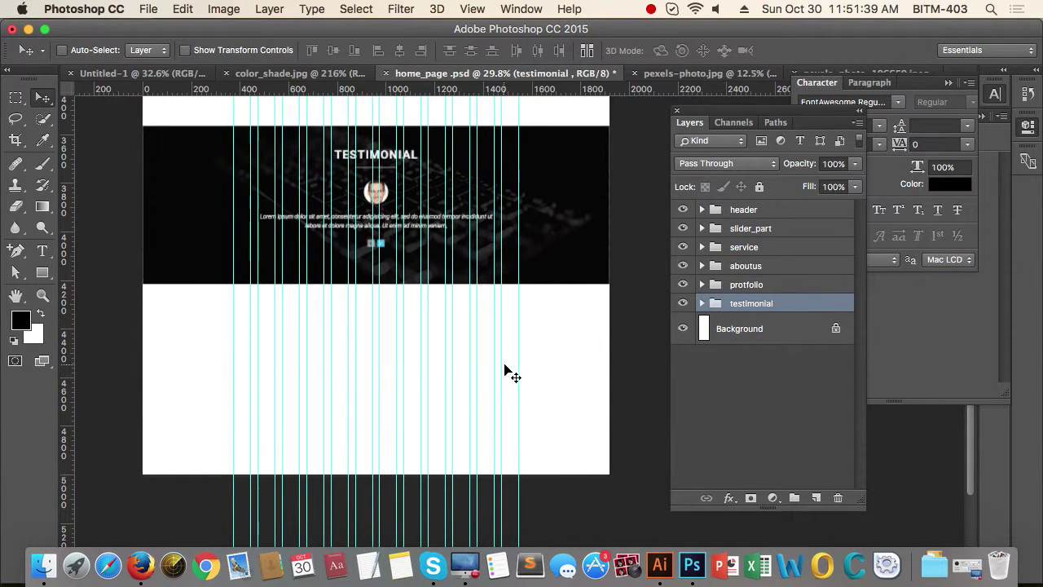
pyautogui.scroll(-4, 513, 362)
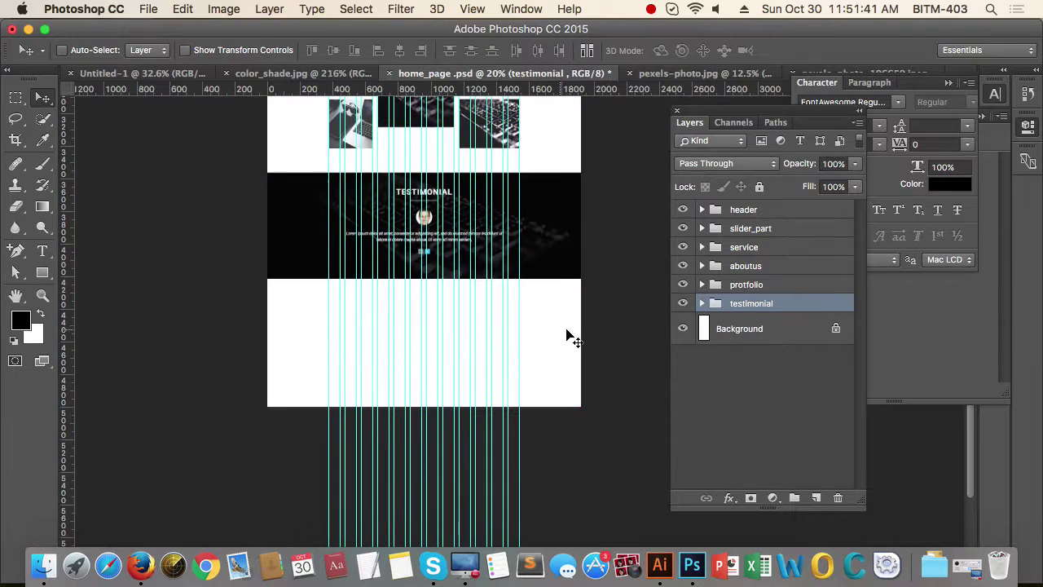
# Step: Expand the testimonial group and select the testmonial subgroup inside it
pyautogui.click(702, 304)
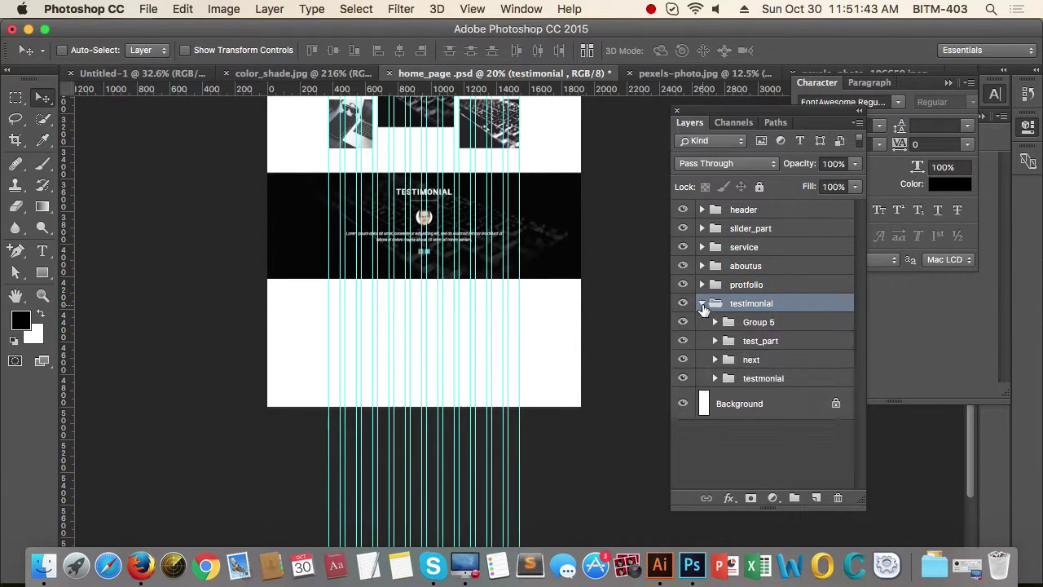
pyautogui.click(701, 303)
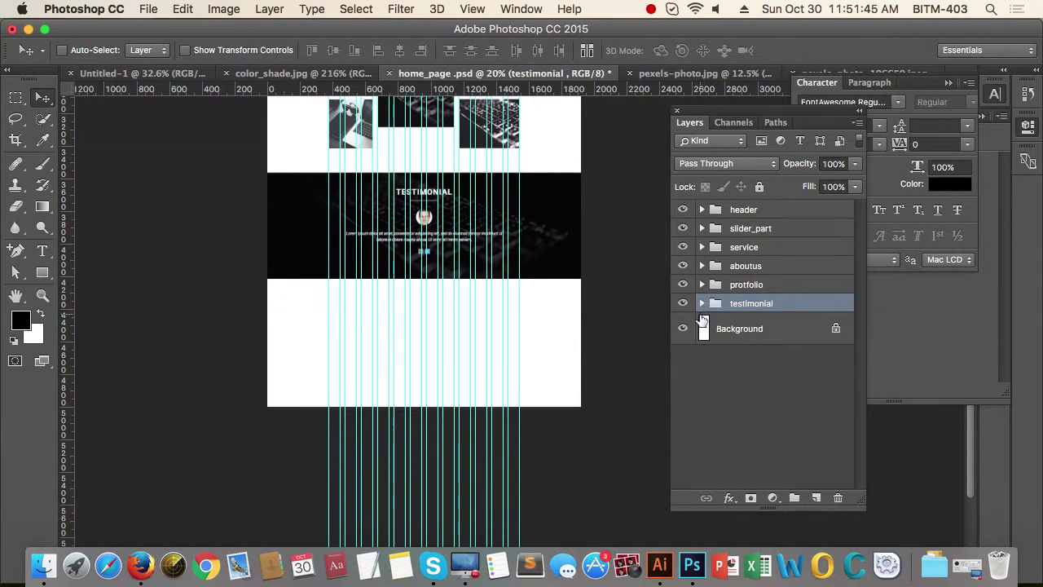
pyautogui.moveTo(521, 342); pyautogui.dragTo(511, 339)
pyautogui.click(702, 305)
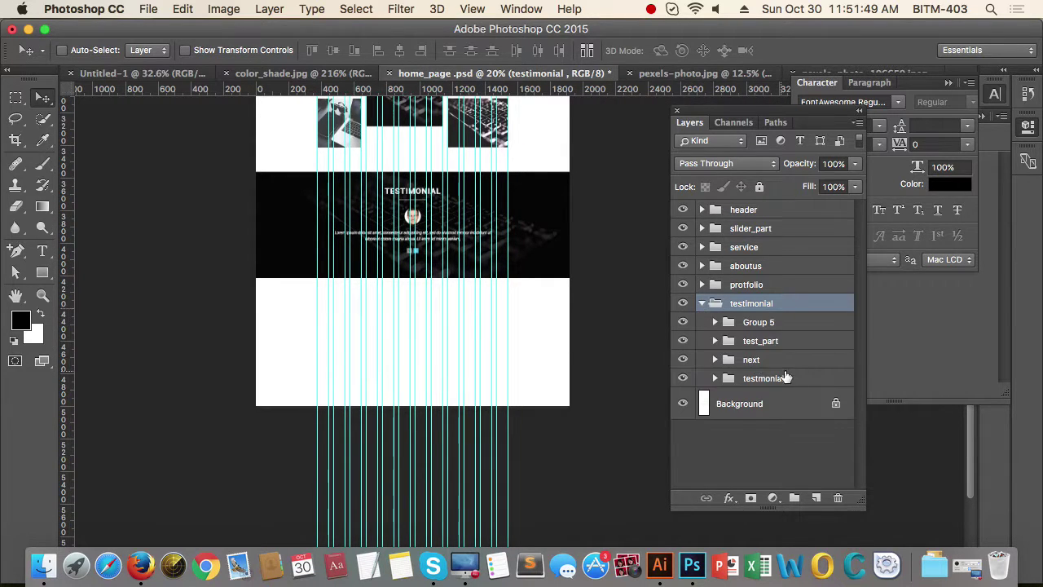
pyautogui.click(812, 378)
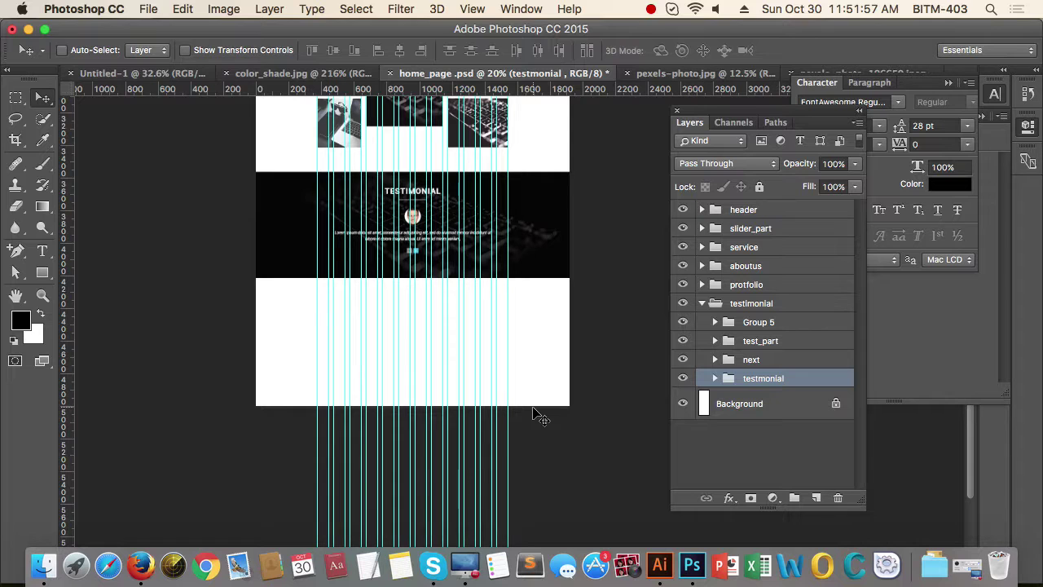
pyautogui.moveTo(540, 342)
pyautogui.mouseDown()
pyautogui.moveTo(513, 355)
pyautogui.moveTo(564, 350)
pyautogui.moveTo(551, 330)
pyautogui.mouseUp()
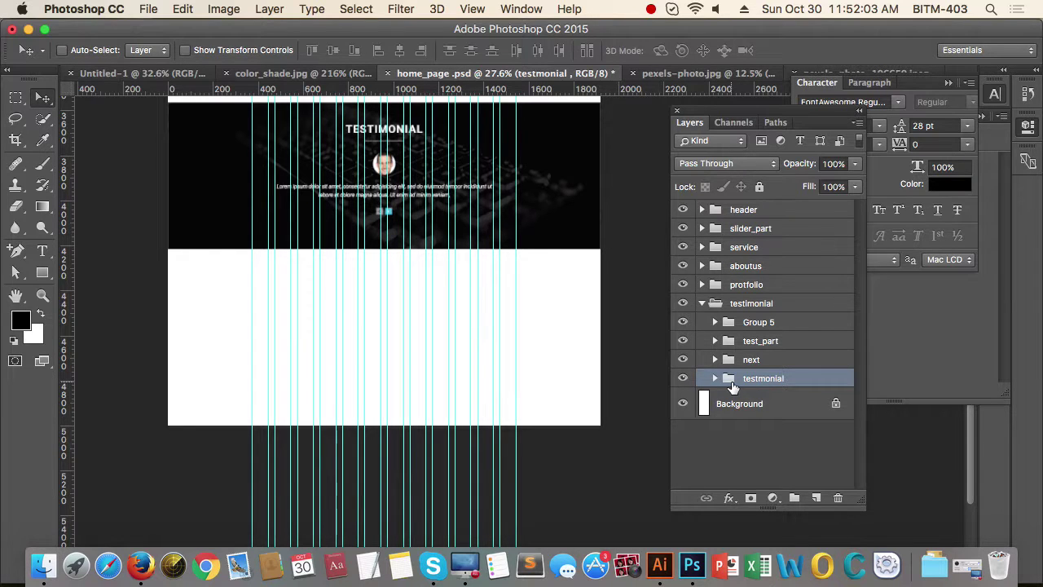
# Step: Collapse the testimonial group in the layer stack
pyautogui.click(714, 378)
pyautogui.click(715, 378)
pyautogui.click(702, 304)
pyautogui.moveTo(474, 327); pyautogui.dragTo(454, 354)
pyautogui.press('t')
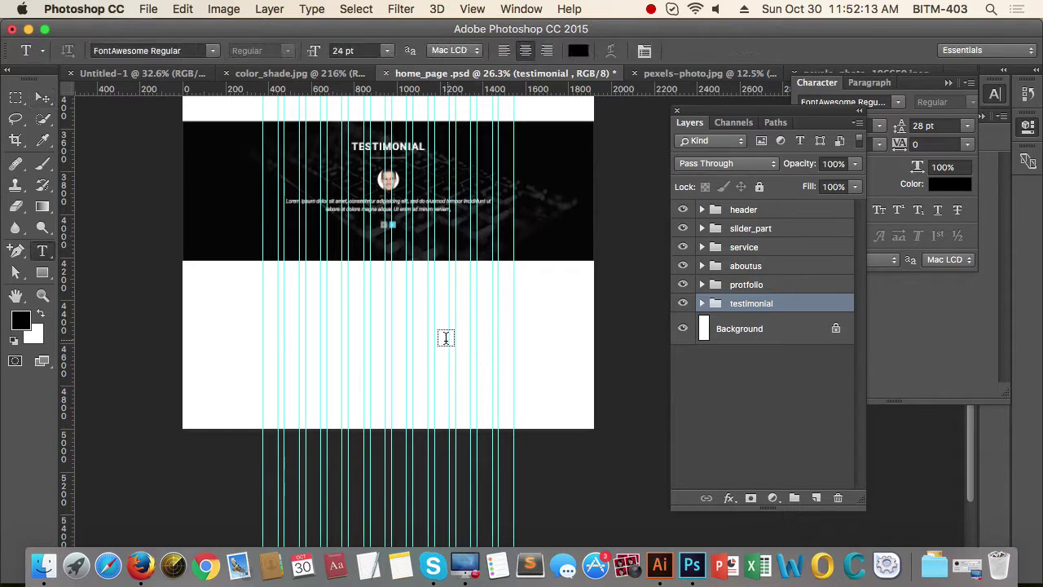
pyautogui.press('u')
pyautogui.click(445, 339)
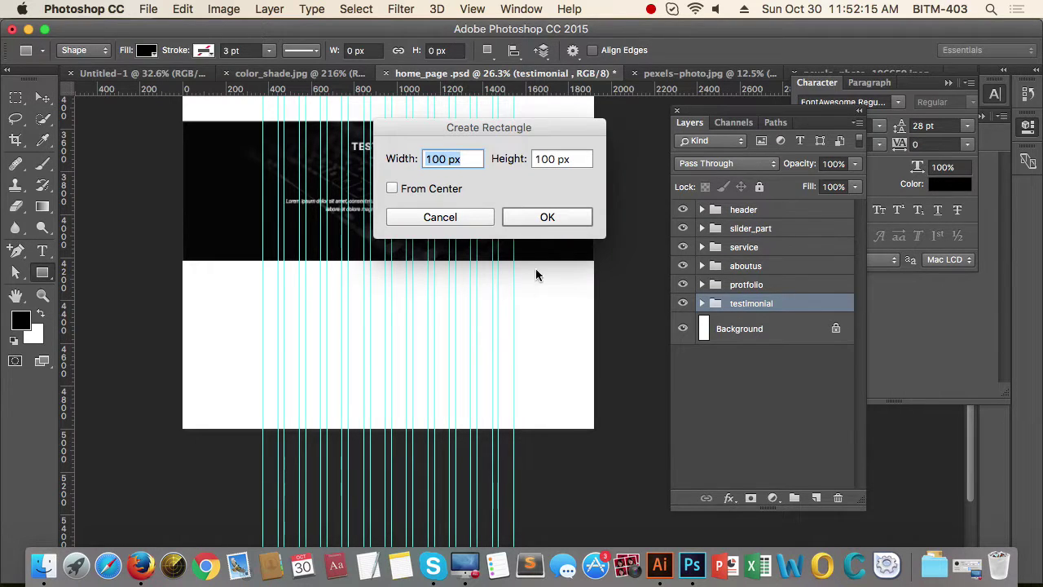
pyautogui.click(432, 218)
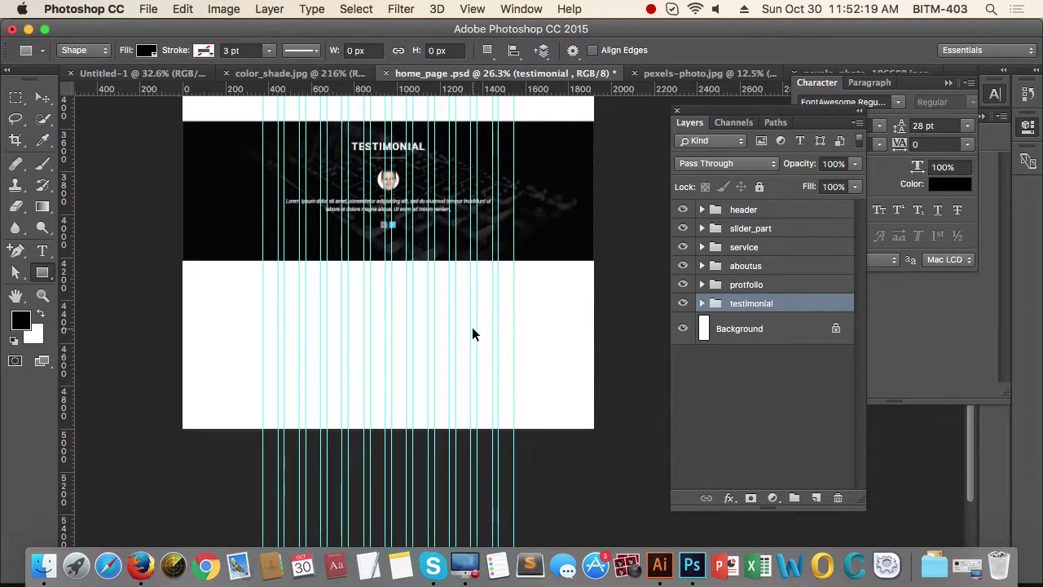
# Step: Set the canvas height to 5500 pixels, anchored at the top centre so the page extends downwards
pyautogui.press('super+alt+c')
pyautogui.click(832, 293)
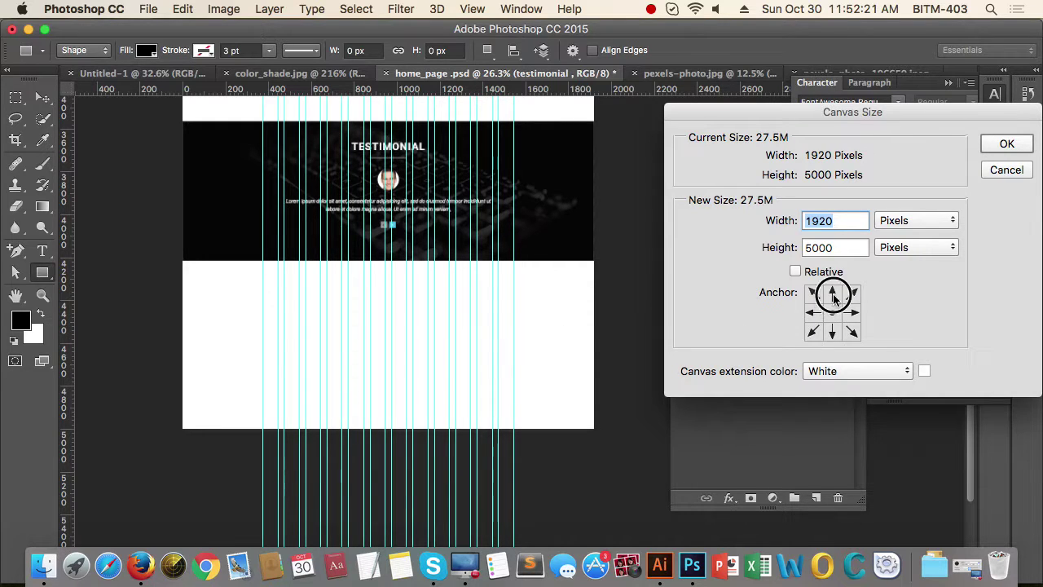
pyautogui.click(813, 247)
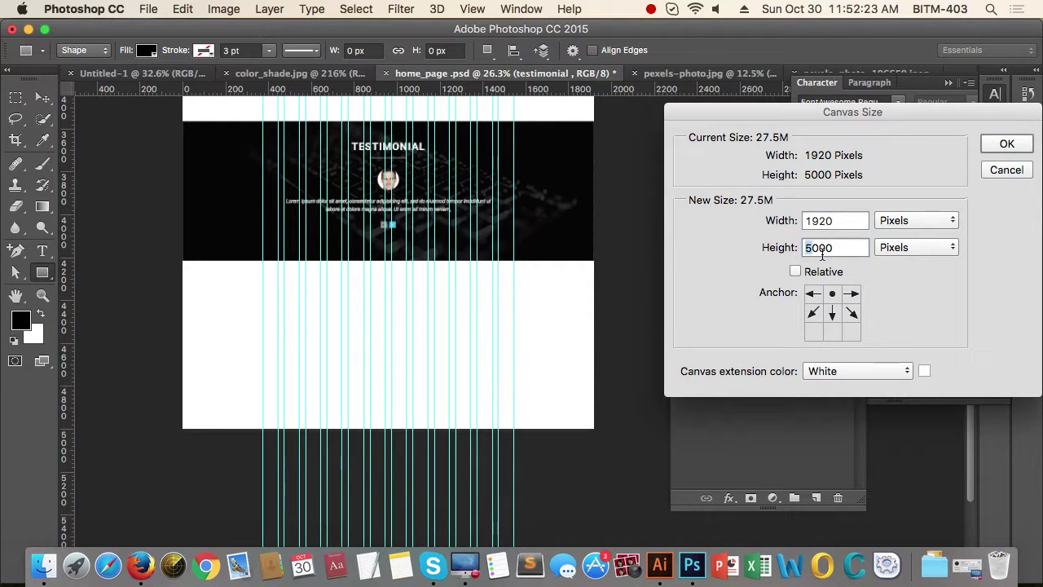
pyautogui.click(820, 247)
pyautogui.press('BackSpace')
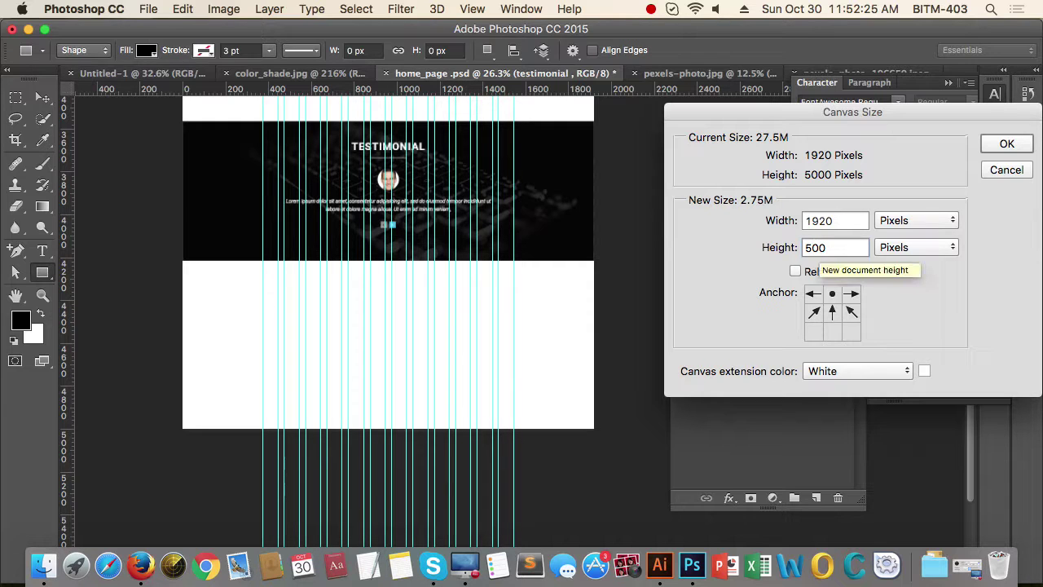
pyautogui.write('5')
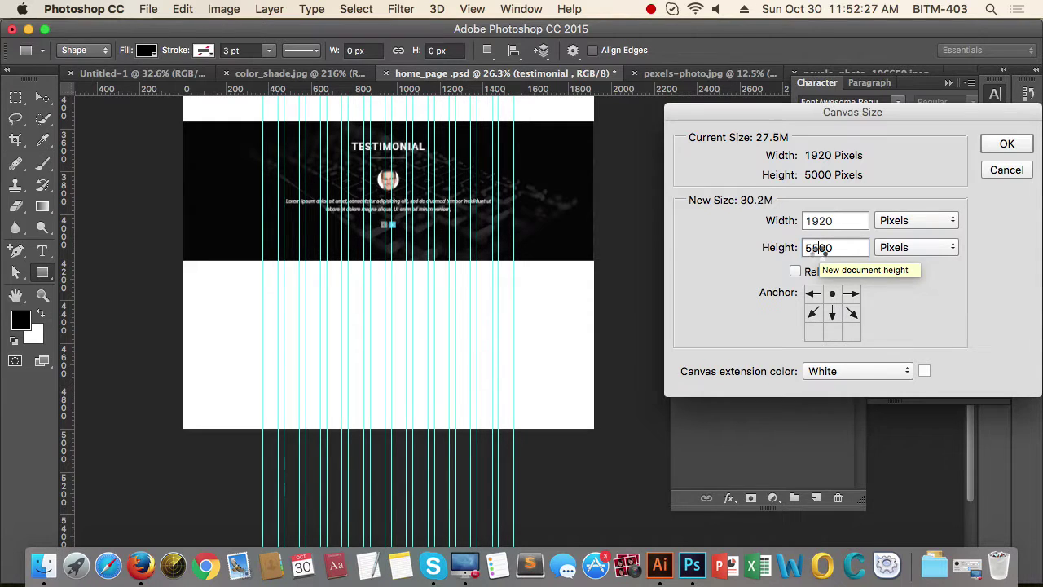
pyautogui.press('Return')
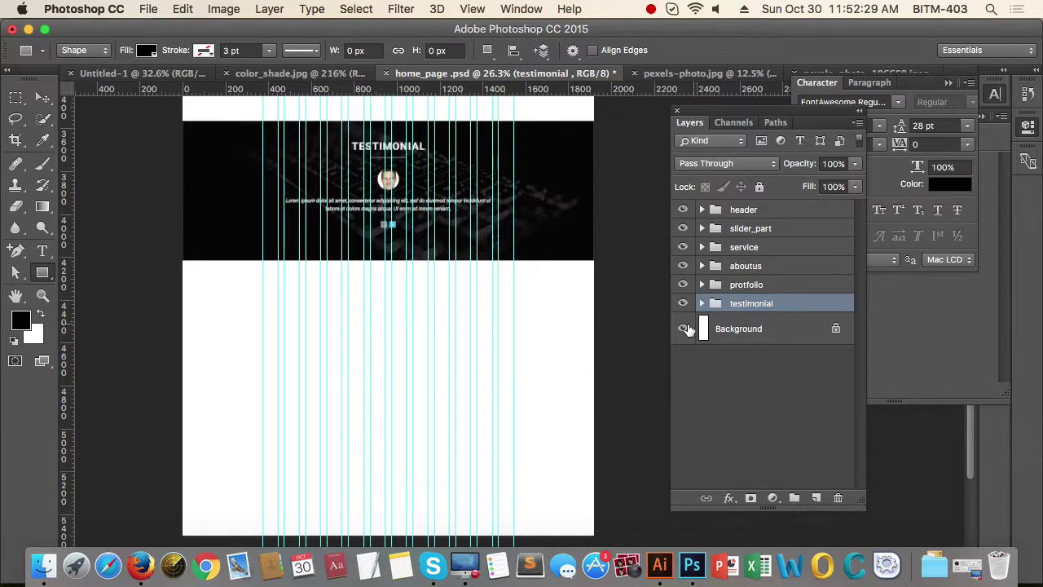
# Step: Create a black 1920 by 500 px rectangle in the blank area below the testimonial section
pyautogui.scroll(-3, 401, 383)
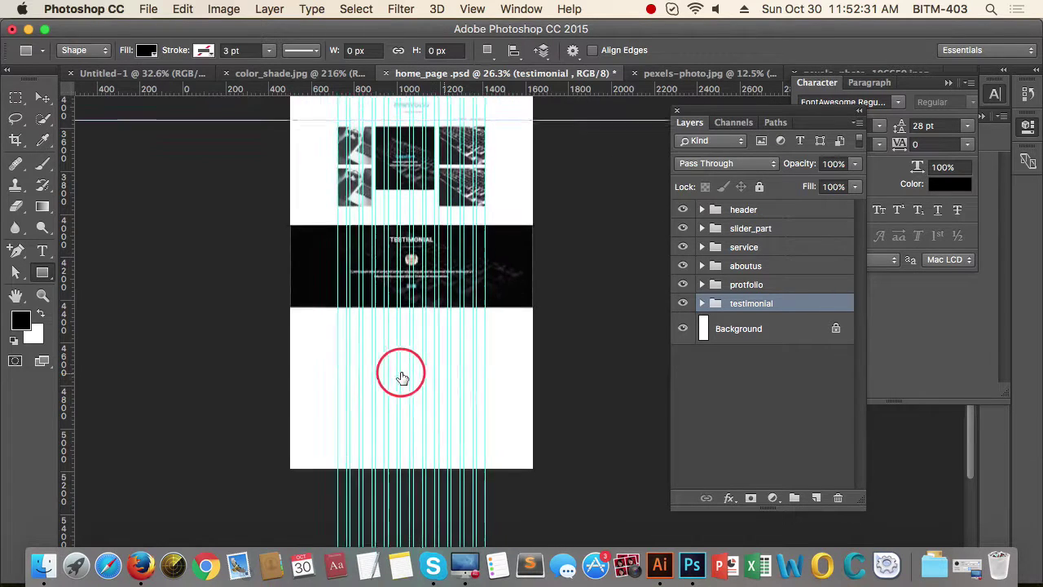
pyautogui.scroll(2, 429, 366)
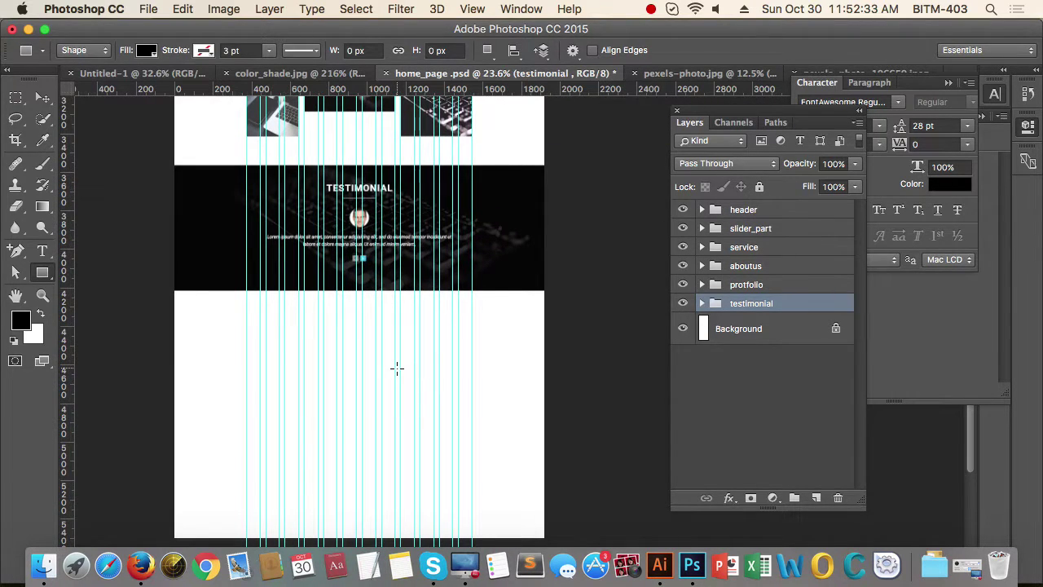
pyautogui.press('t')
pyautogui.press('u')
pyautogui.click(397, 368)
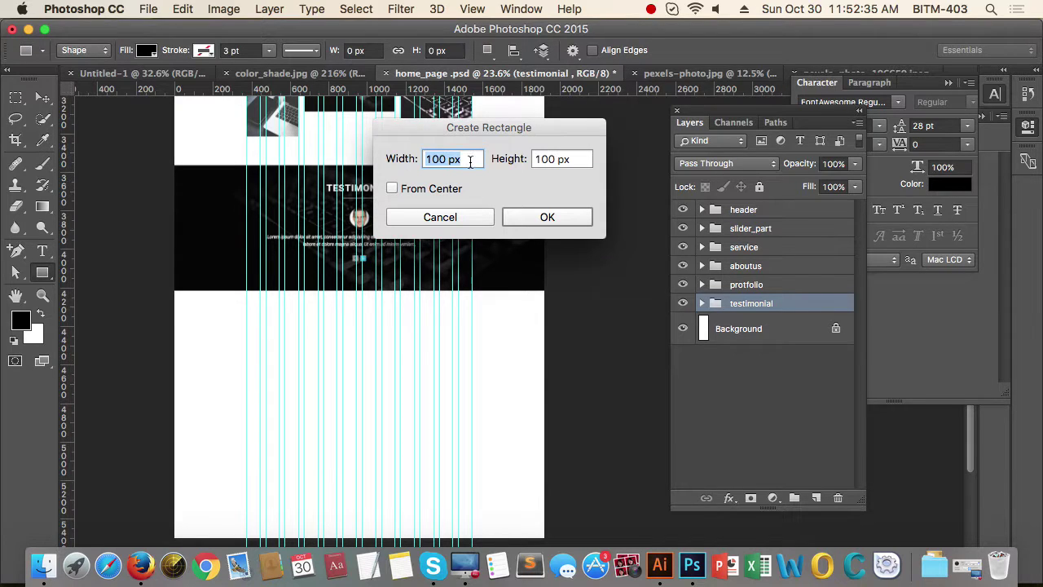
pyautogui.write('1920')
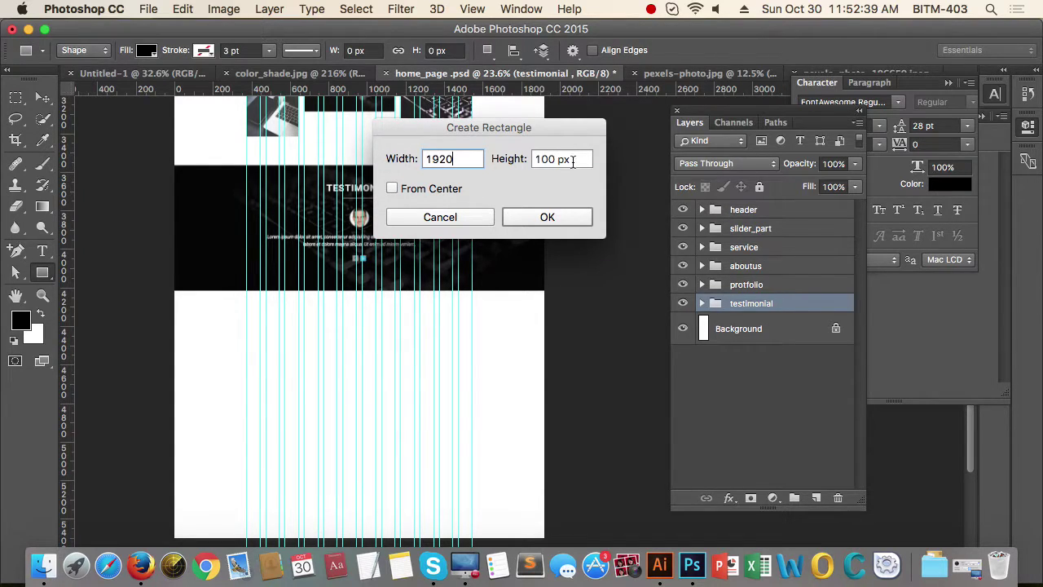
pyautogui.press('Tab')
pyautogui.write('50')
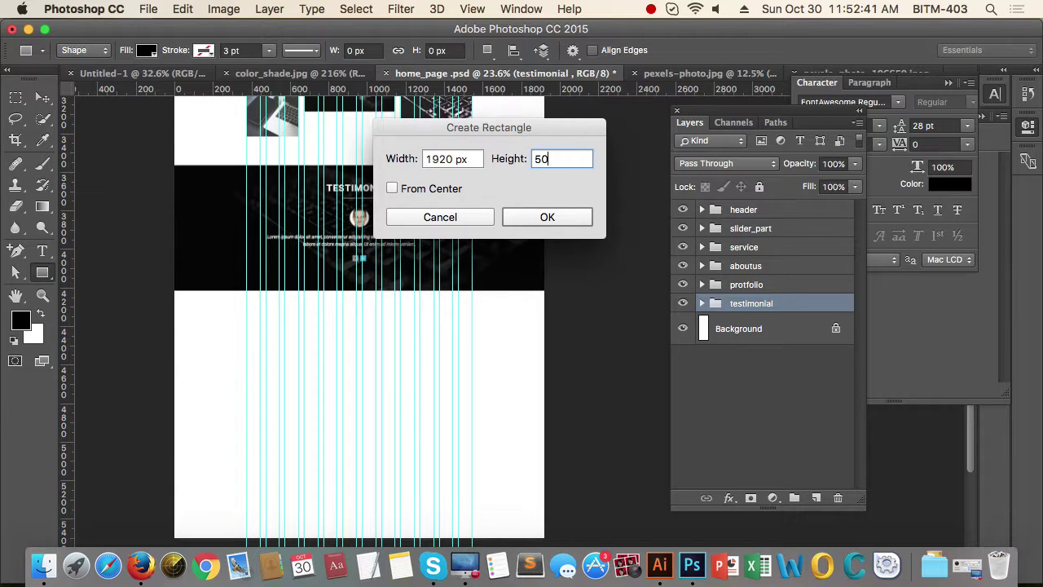
pyautogui.write('0')
pyautogui.press('Return')
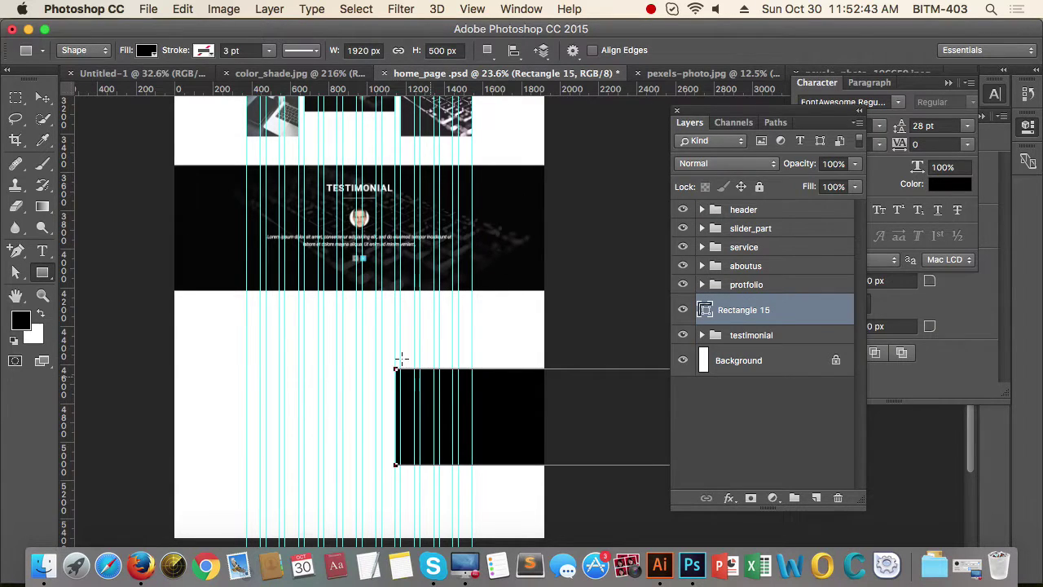
# Step: Move the black rectangle directly beneath the testimonial section, flush with both side edges of the page
pyautogui.press('v')
pyautogui.moveTo(536, 405); pyautogui.dragTo(313, 323)
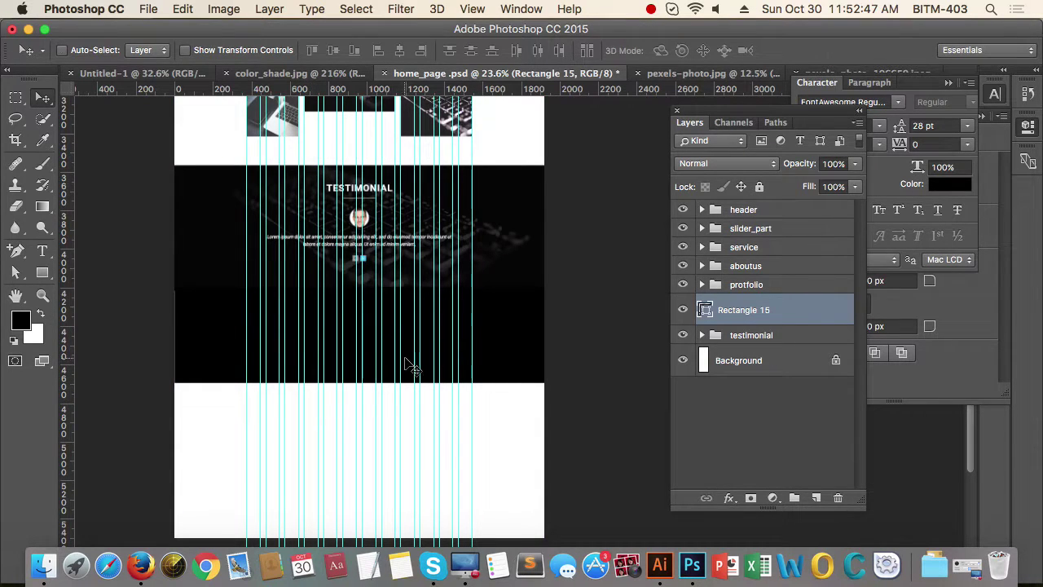
pyautogui.moveTo(441, 348); pyautogui.dragTo(401, 344)
pyautogui.moveTo(256, 340); pyautogui.dragTo(349, 358)
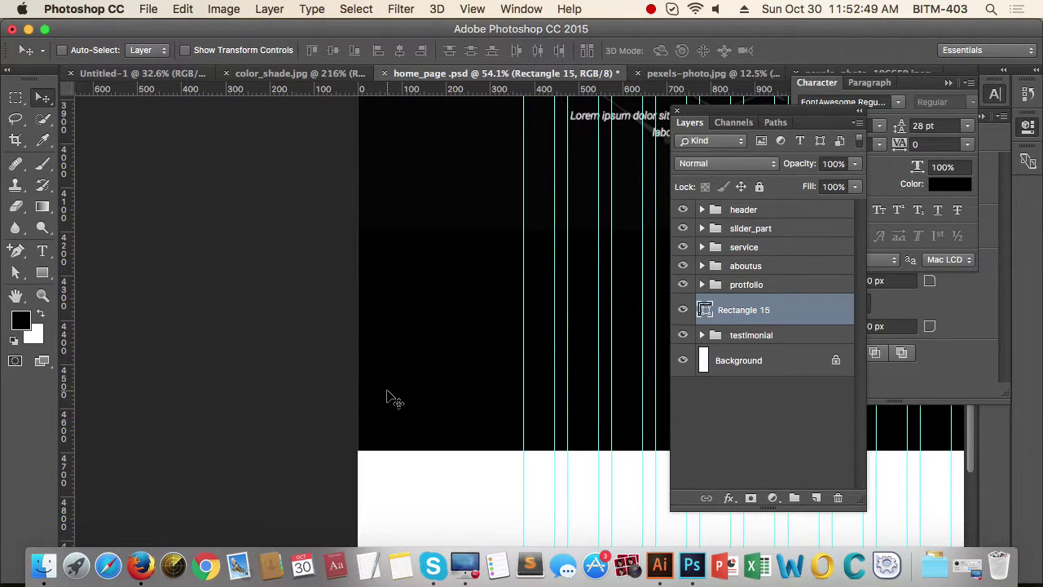
pyautogui.moveTo(387, 391); pyautogui.dragTo(326, 410)
pyautogui.moveTo(556, 481)
pyautogui.mouseDown()
pyautogui.moveTo(635, 479)
pyautogui.moveTo(571, 479)
pyautogui.mouseUp()
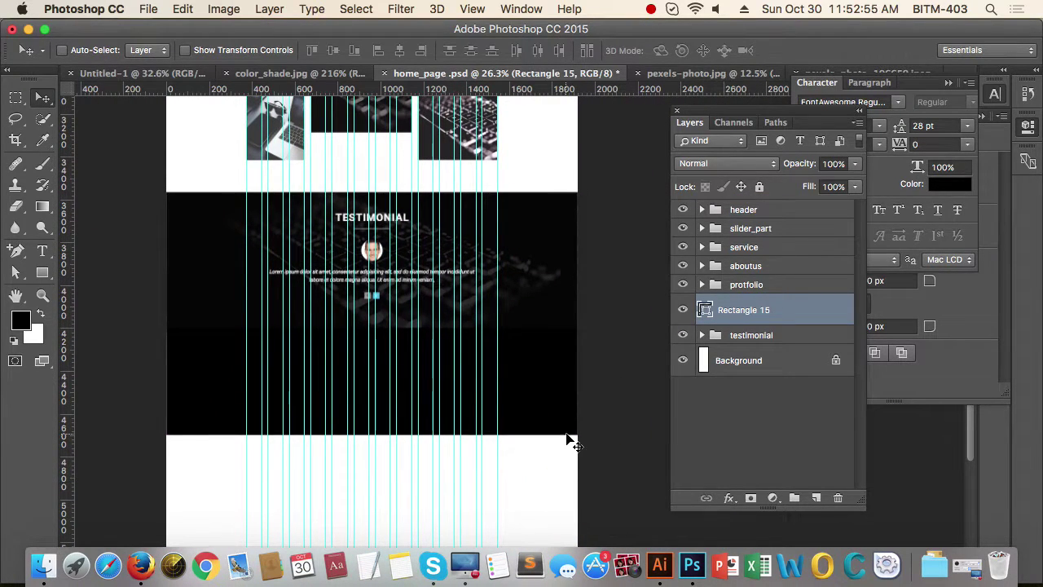
# Step: Try different vertical gaps between the black rectangle and the testimonial section
pyautogui.moveTo(558, 432); pyautogui.dragTo(552, 443)
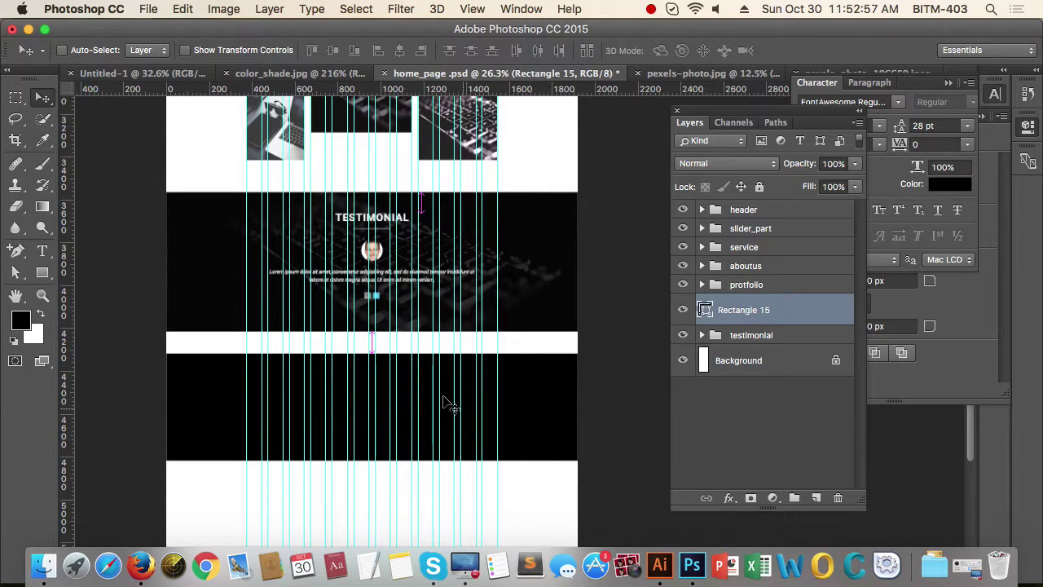
pyautogui.moveTo(416, 376); pyautogui.dragTo(416, 357)
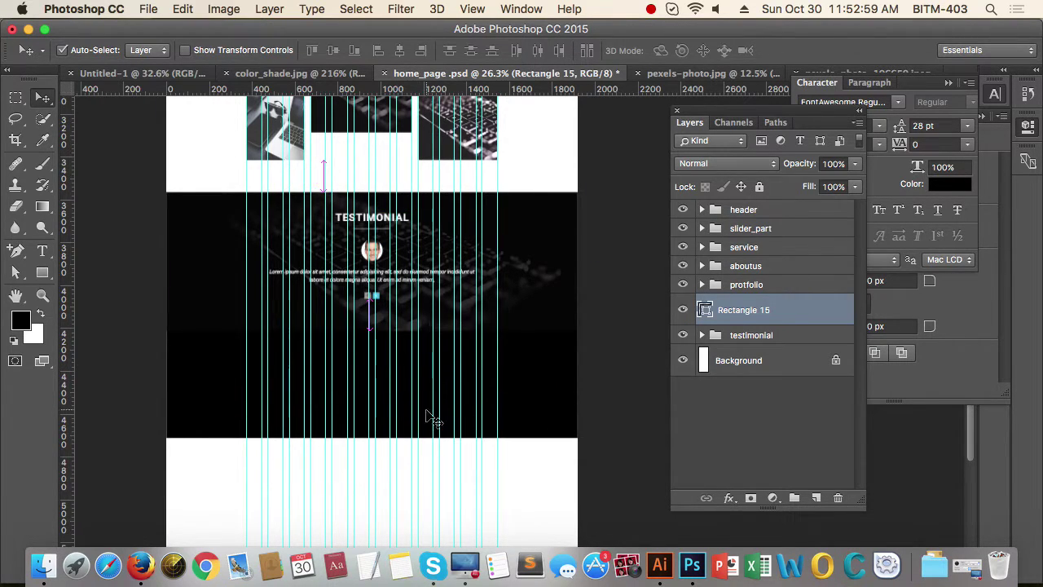
pyautogui.moveTo(452, 409); pyautogui.dragTo(414, 409)
pyautogui.moveTo(505, 464); pyautogui.dragTo(519, 423)
pyautogui.moveTo(433, 372); pyautogui.dragTo(423, 400)
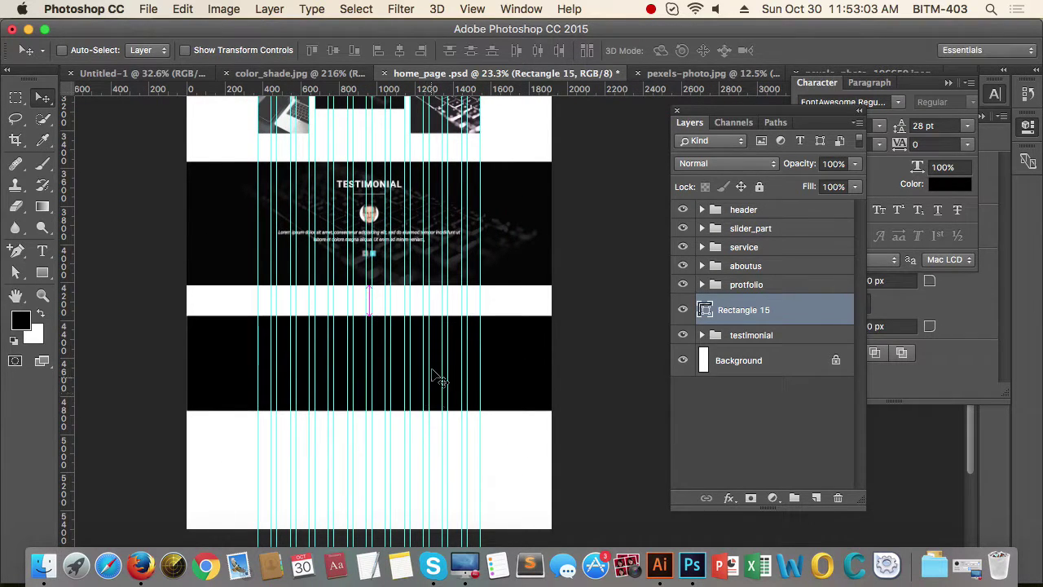
# Step: Snap the rectangle against the testimonial section's lower edge and nudge it down to leave a 150 px gap
pyautogui.press('super+plus')
pyautogui.press('super+plus')
pyautogui.moveTo(396, 342); pyautogui.dragTo(390, 282)
pyautogui.hotkey('shift', 'Down')
pyautogui.hotkey('shift', 'Down')
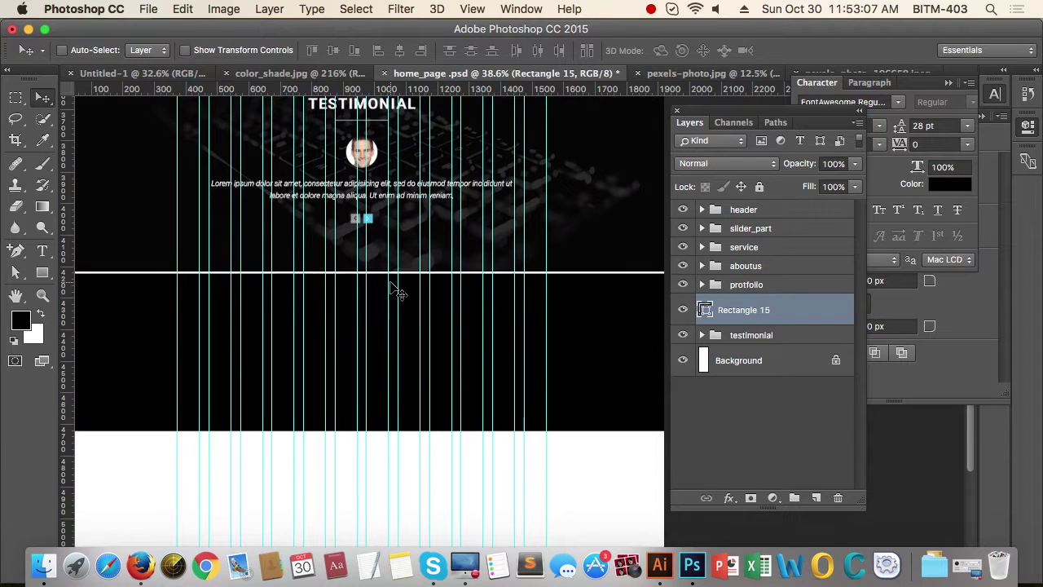
pyautogui.hotkey('shift', 'Down')
pyautogui.hotkey('shift', 'Down')
pyautogui.hotkey('shift', 'Down')
pyautogui.hotkey('shift', 'Down')
pyautogui.hotkey('shift', 'Down')
pyautogui.hotkey('shift', 'Down')
pyautogui.hotkey('shift', 'Down')
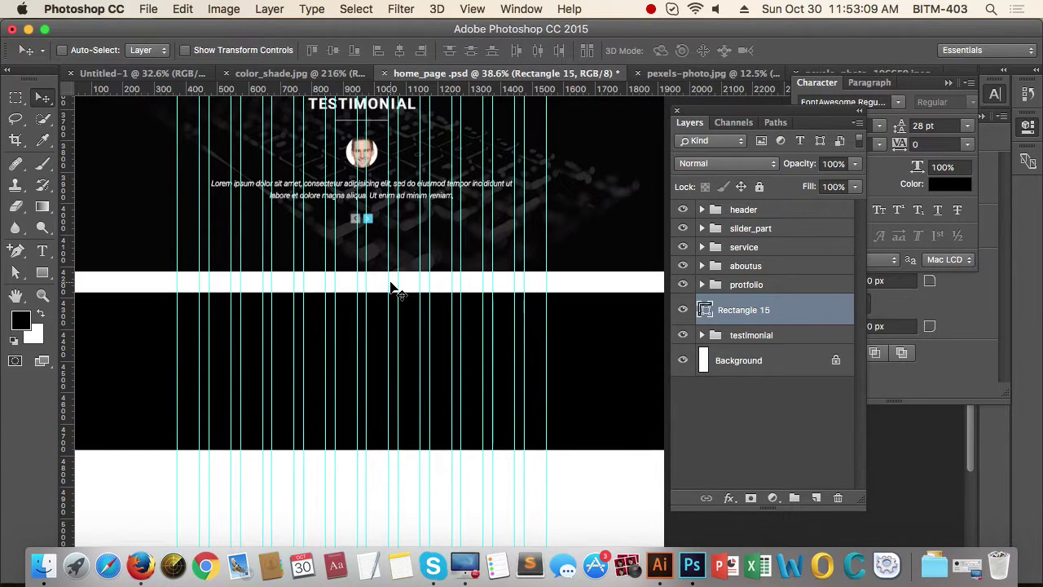
pyautogui.hotkey('shift', 'Down')
pyautogui.hotkey('shift', 'Down')
pyautogui.hotkey('shift', 'Down')
pyautogui.hotkey('shift', 'Down')
pyautogui.hotkey('shift', 'Down')
pyautogui.hotkey('shift', 'Down')
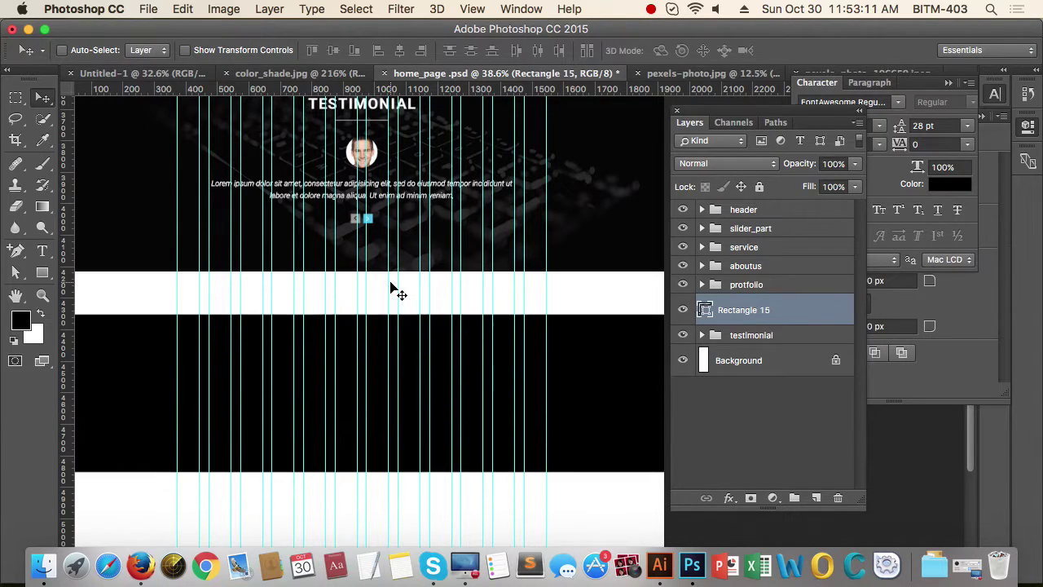
# Step: Delete the black rectangle and undo the deletion
pyautogui.moveTo(356, 347); pyautogui.dragTo(300, 347)
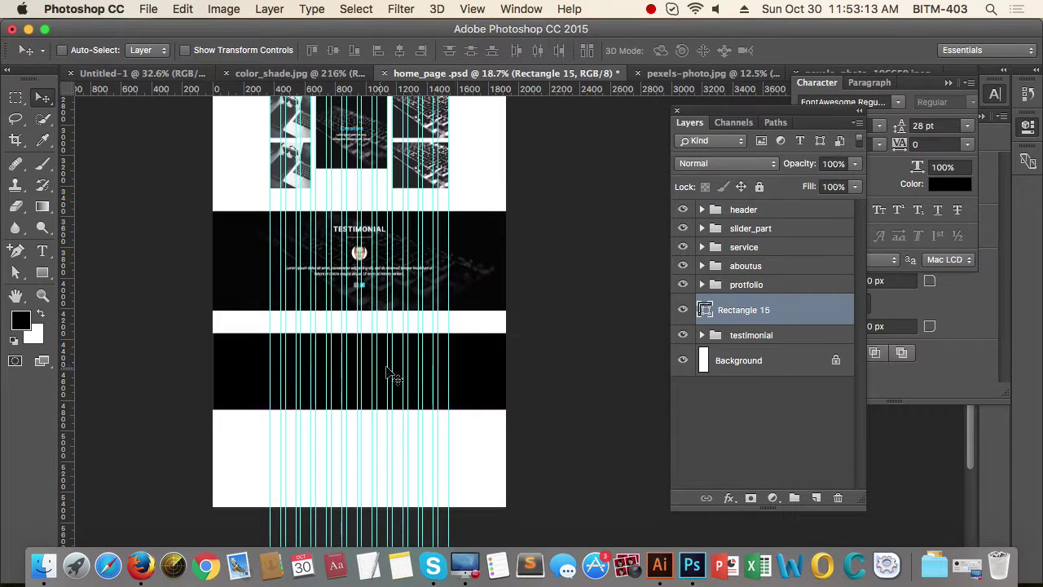
pyautogui.press('super')
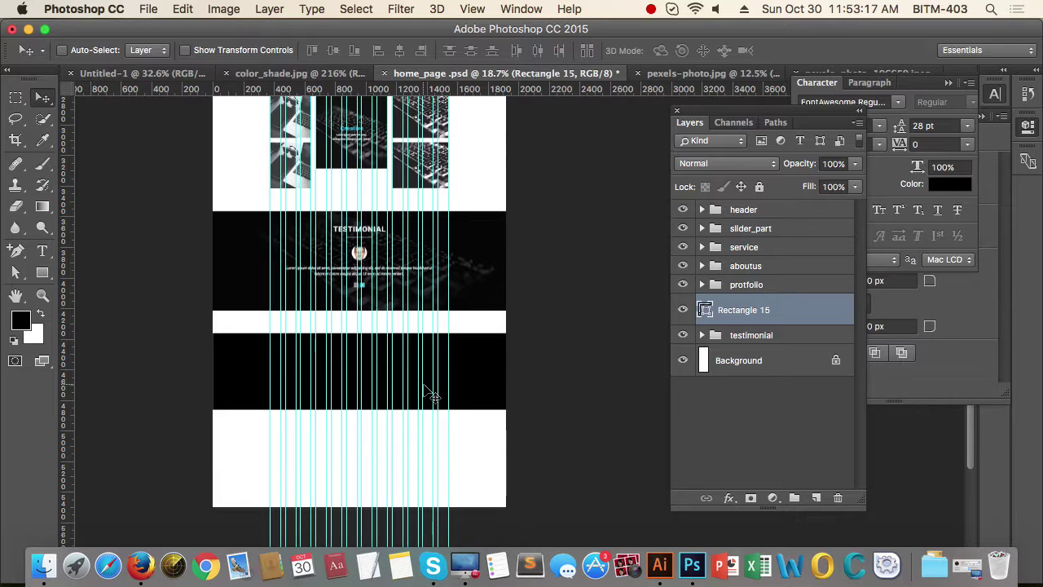
pyautogui.press('BackSpace')
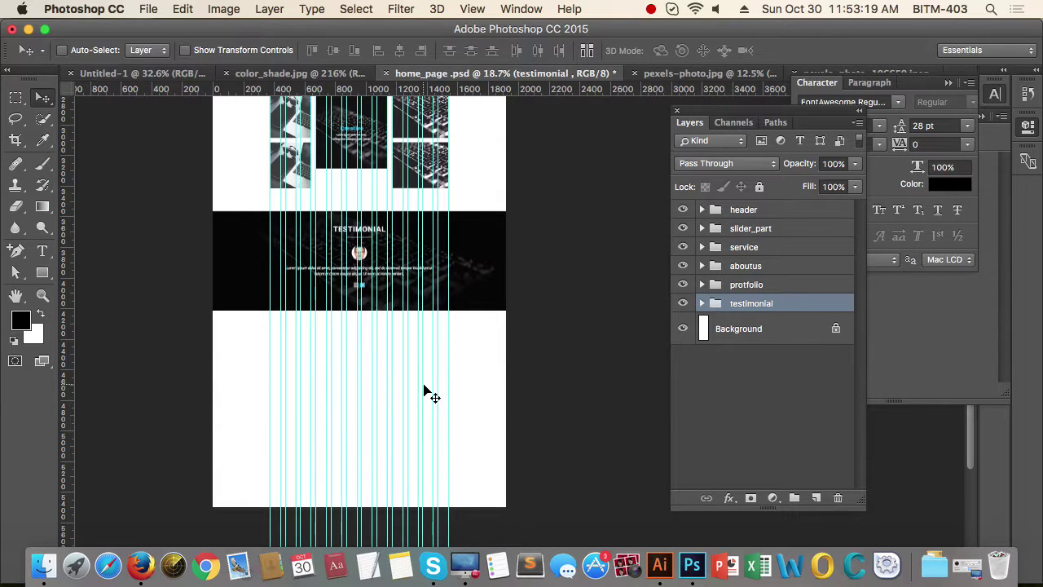
pyautogui.press('super+z')
# Step: Move the rectangle's layer below the testimonial group and rename it widget
pyautogui.click(435, 368)
pyautogui.scroll(2, 435, 368)
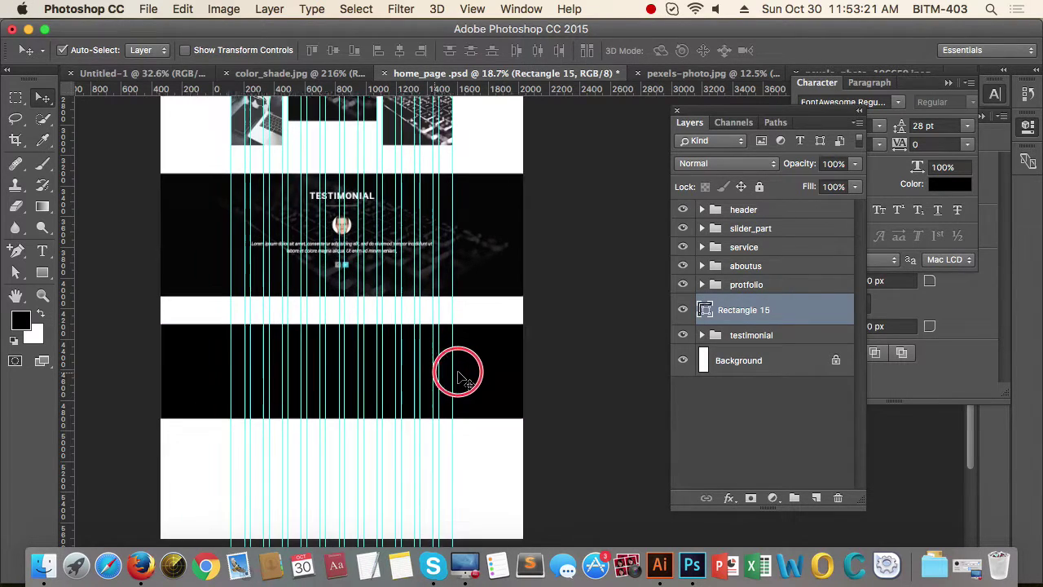
pyautogui.press('super+bracketleft')
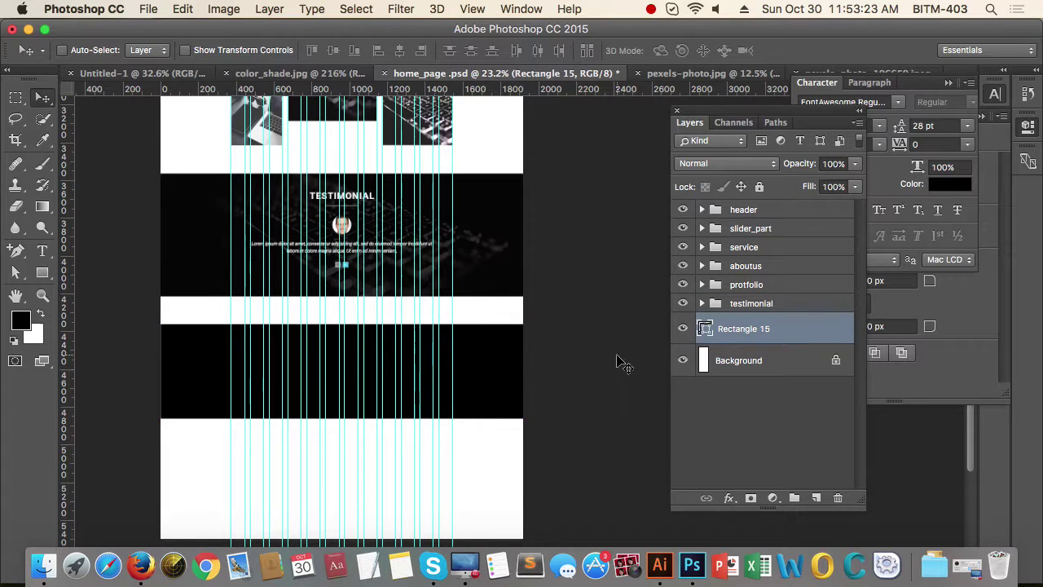
pyautogui.doubleClick(705, 329)
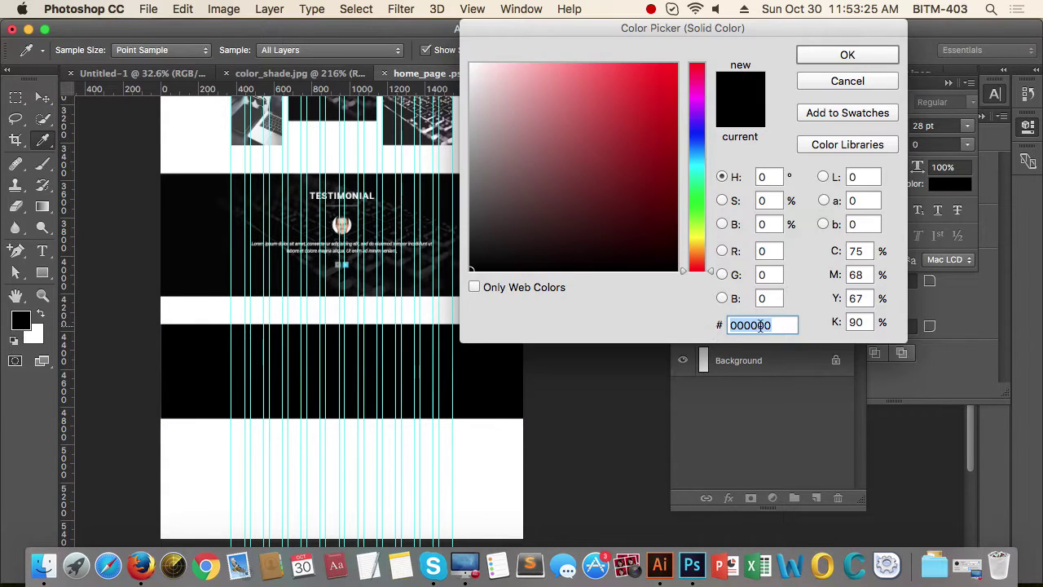
pyautogui.click(852, 82)
pyautogui.doubleClick(769, 329)
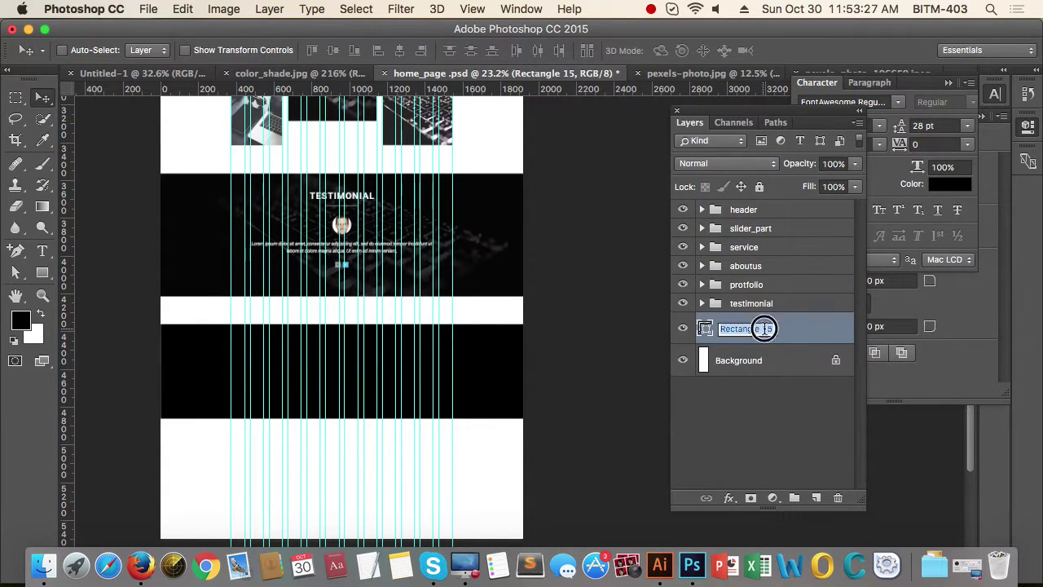
pyautogui.write('W')
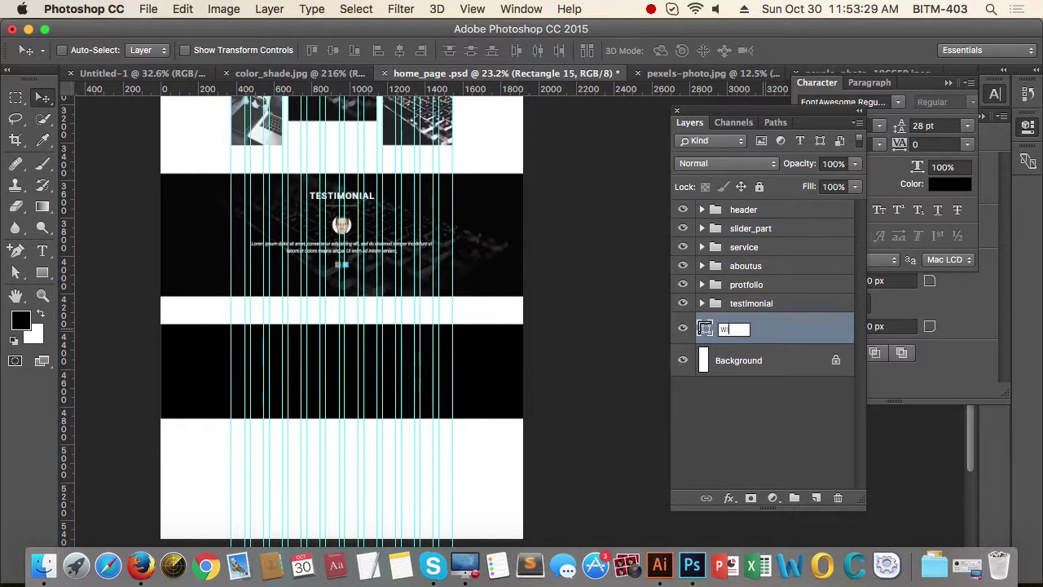
pyautogui.write('idget')
pyautogui.press('Return')
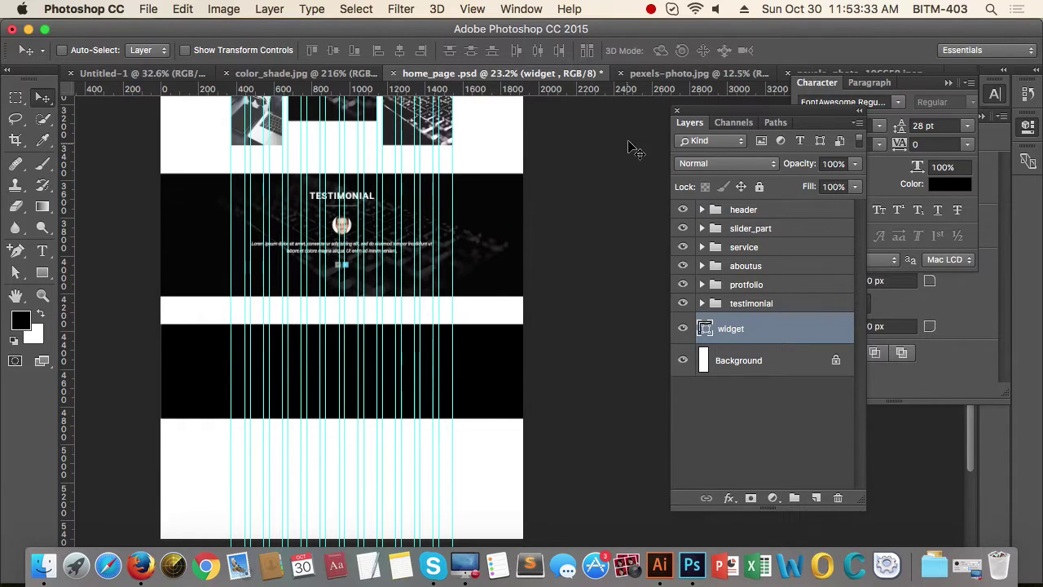
# Step: Switch to the pexels-photo.jpg document and check its pixel dimensions with Image Size
pyautogui.click(670, 73)
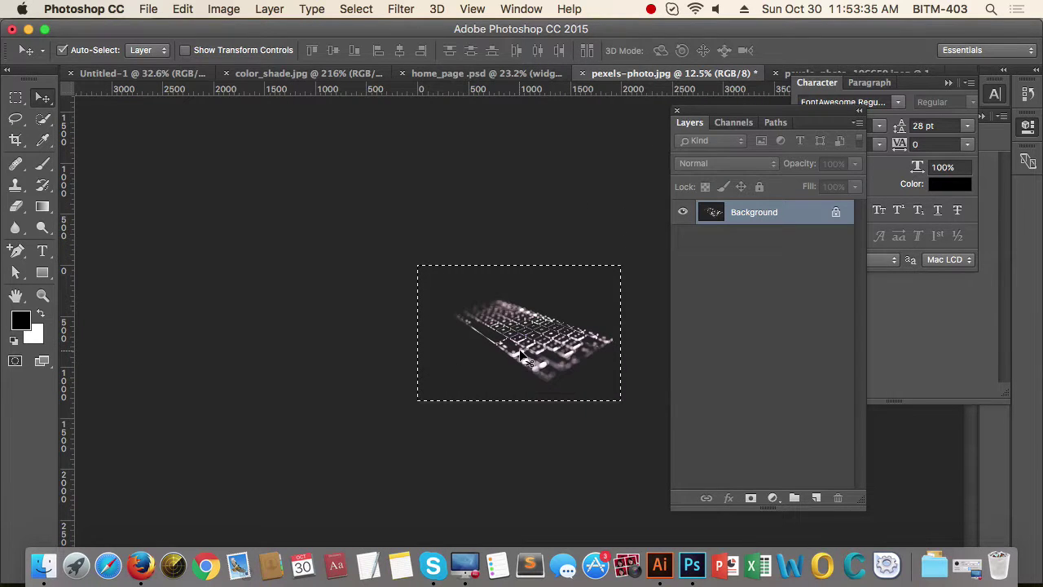
pyautogui.press('super+alt+i')
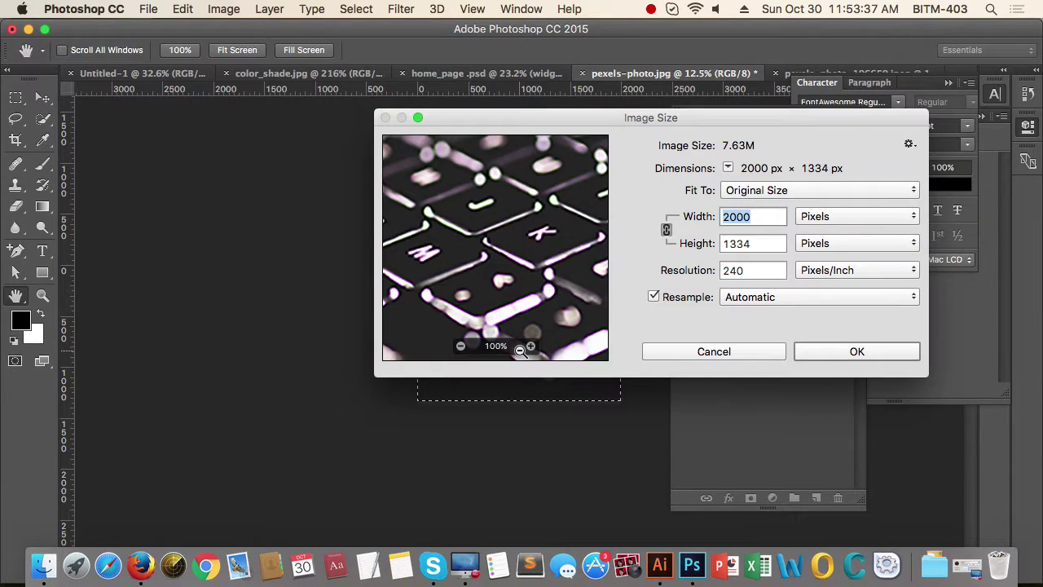
pyautogui.click(846, 358)
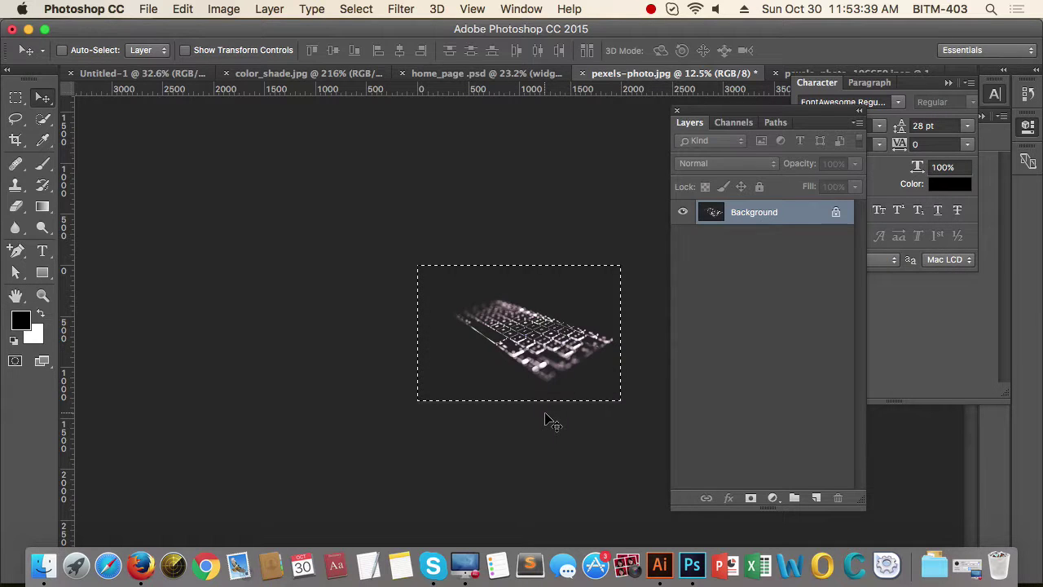
# Step: Copy the entire keyboard photo and close both pexels photo documents without saving their changes
pyautogui.press('super+a')
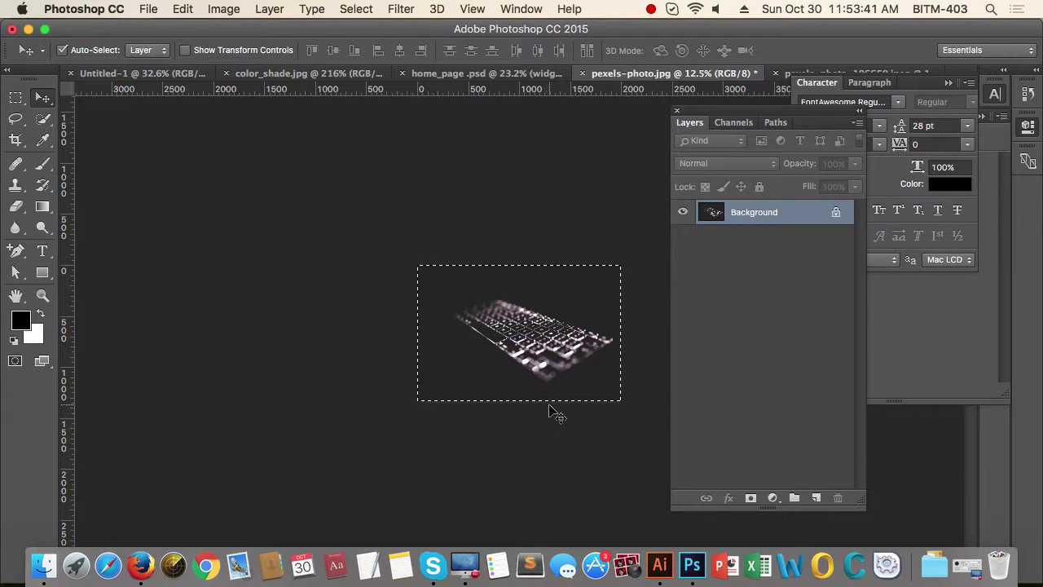
pyautogui.click(582, 73)
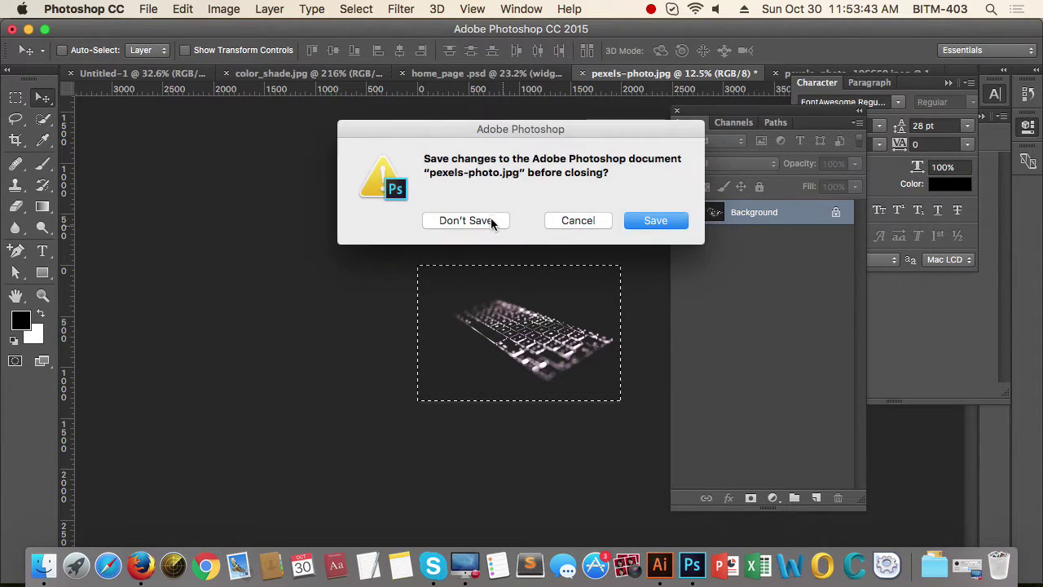
pyautogui.click(485, 224)
pyautogui.click(643, 73)
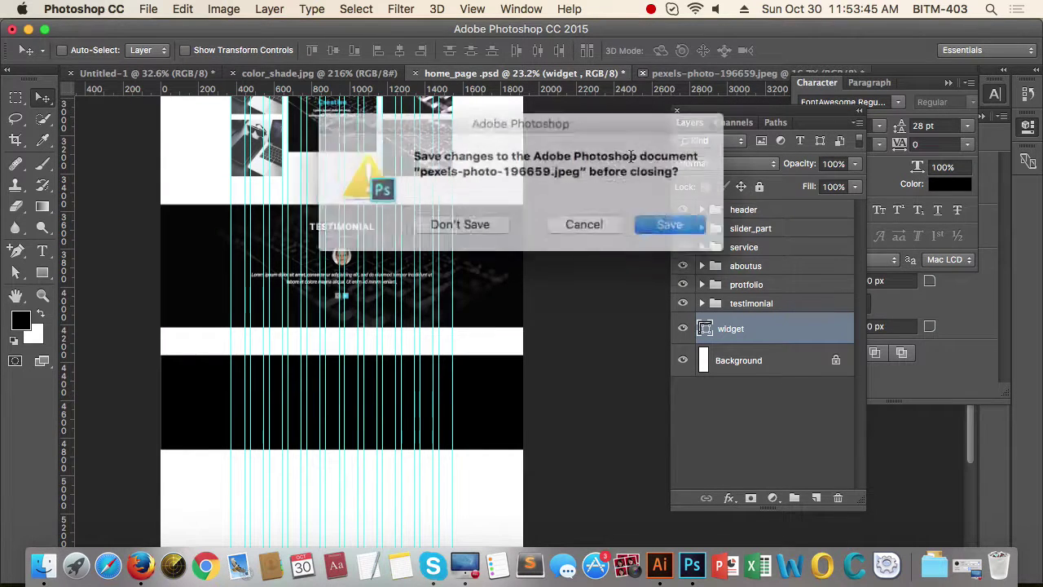
pyautogui.click(481, 221)
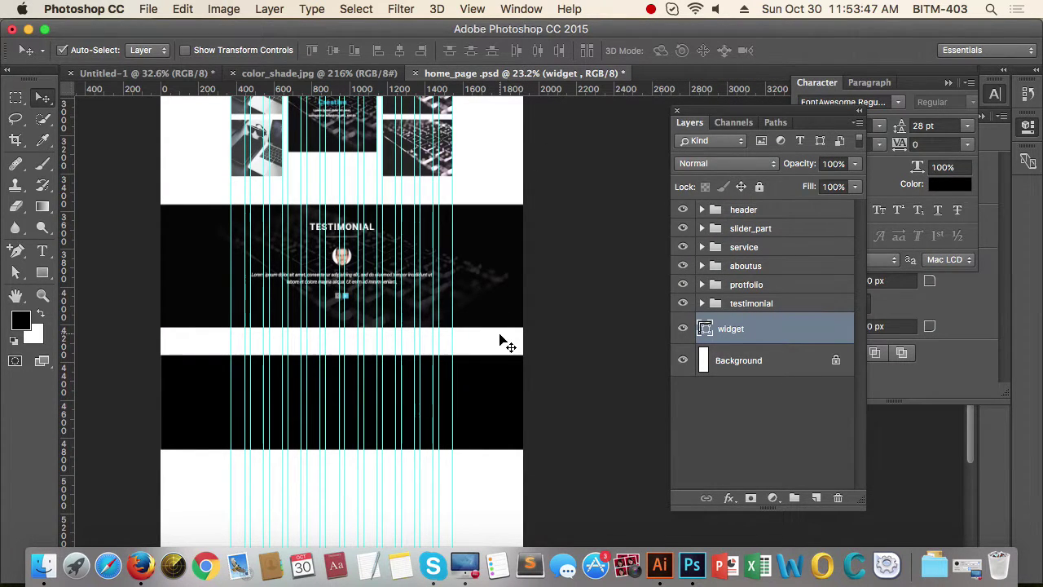
# Step: Paste the copied keyboard photo above the widget layer in home_page.psd, saving the document before and after pasting
pyautogui.press('super+s')
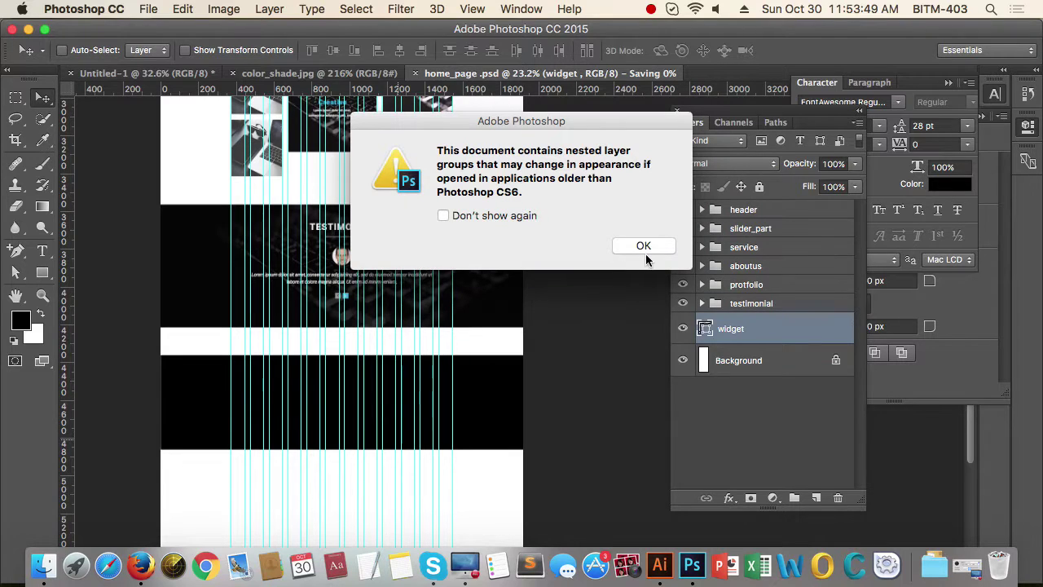
pyautogui.click(642, 246)
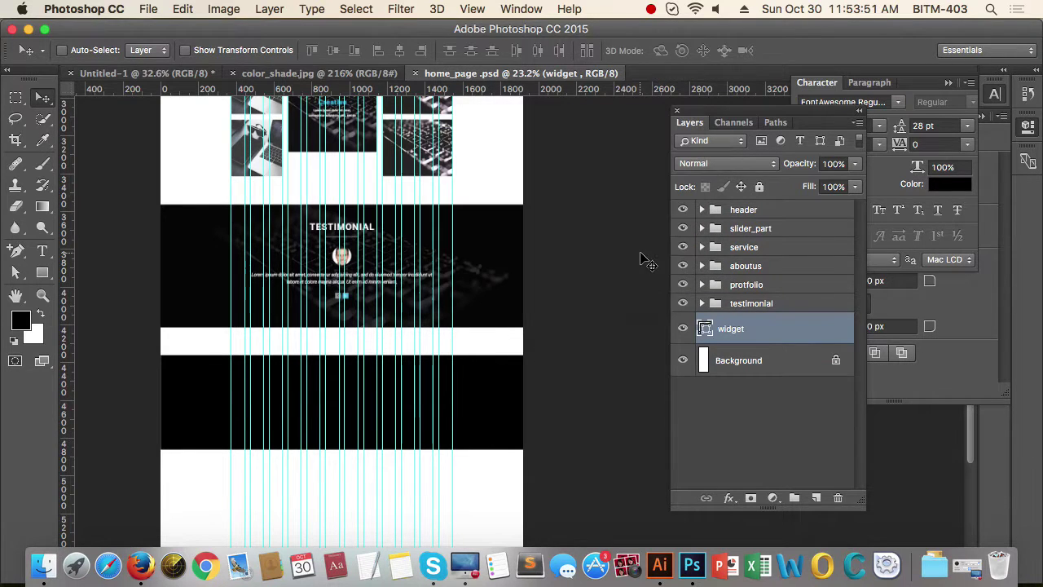
pyautogui.press('super+v')
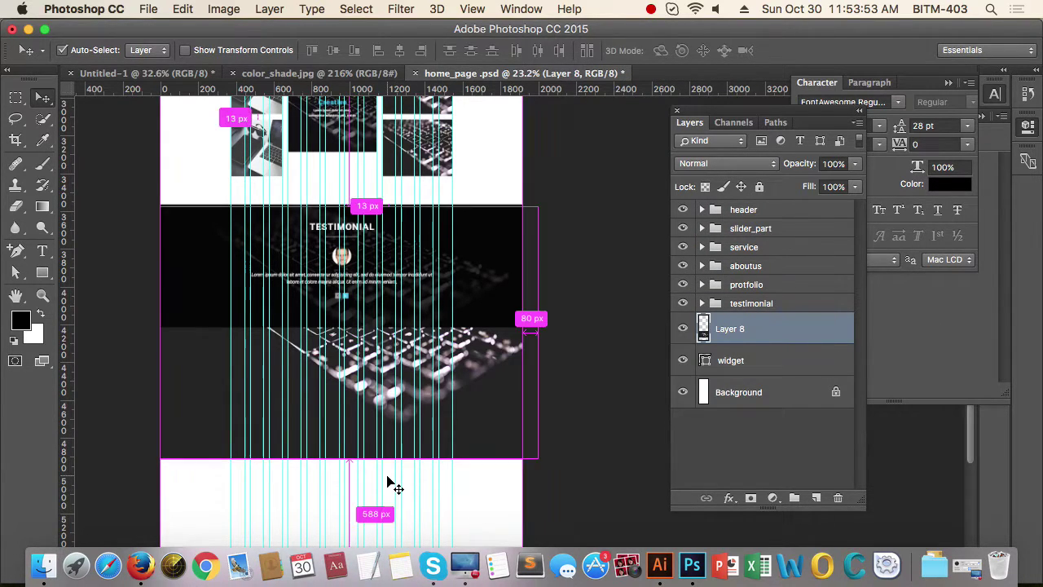
pyautogui.press('super+s')
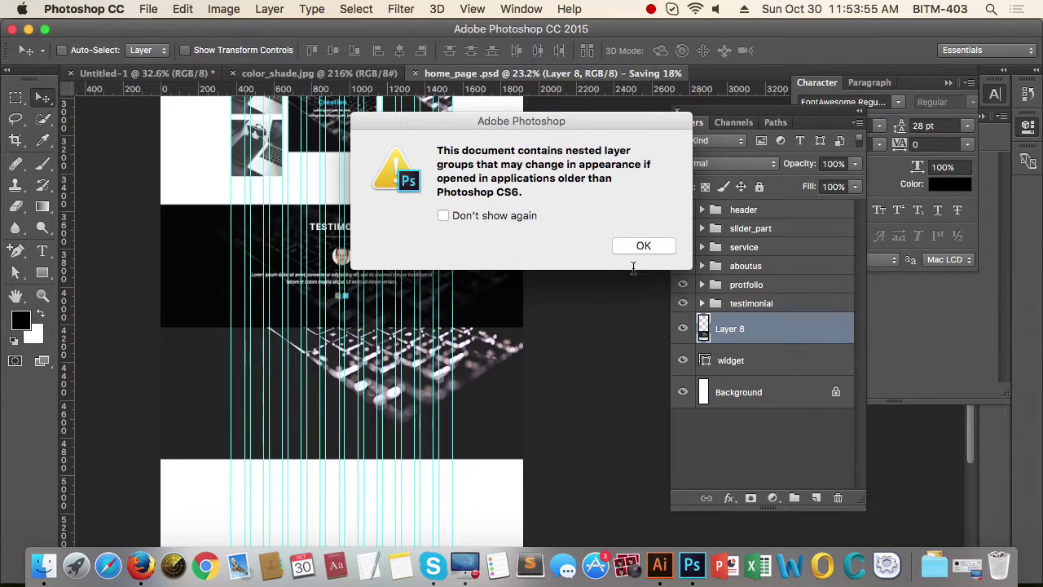
pyautogui.click(640, 252)
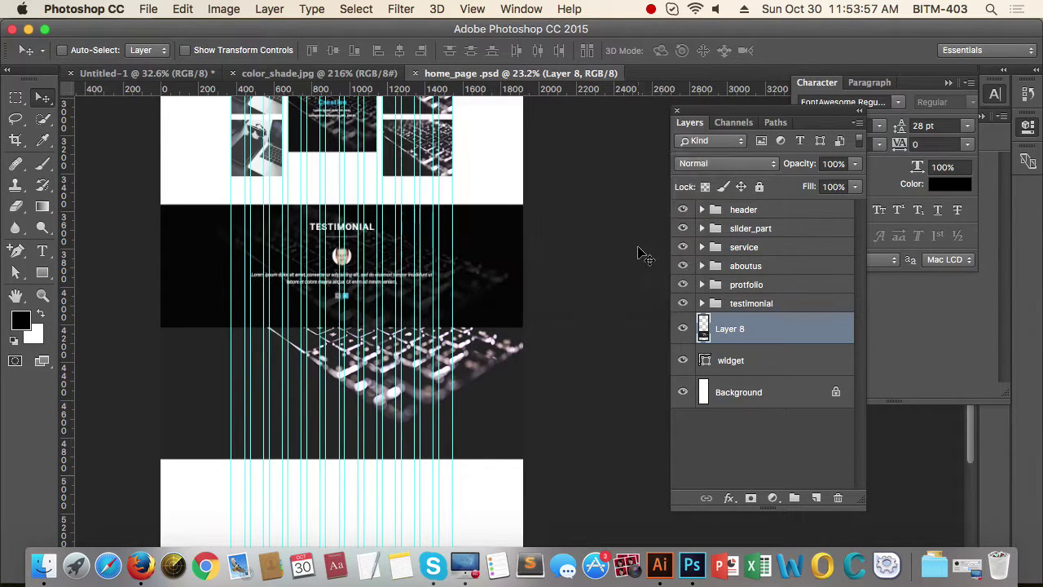
# Step: Move the pasted photo down over the black widget rectangle and clip it to the widget layer
pyautogui.moveTo(588, 364); pyautogui.dragTo(559, 369)
pyautogui.moveTo(566, 428); pyautogui.dragTo(575, 374)
pyautogui.moveTo(473, 291); pyautogui.dragTo(466, 356)
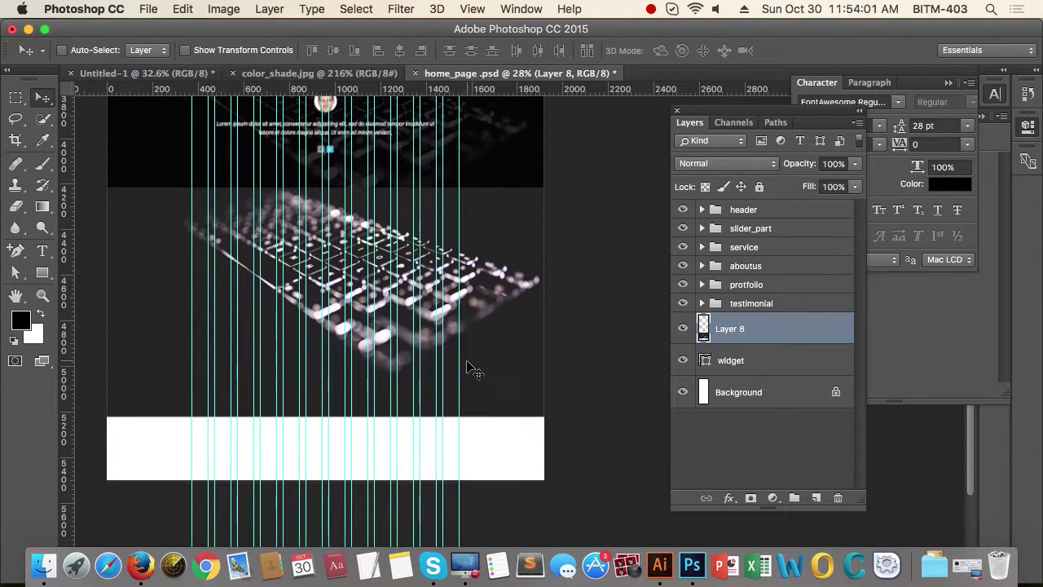
pyautogui.press('super+alt+g')
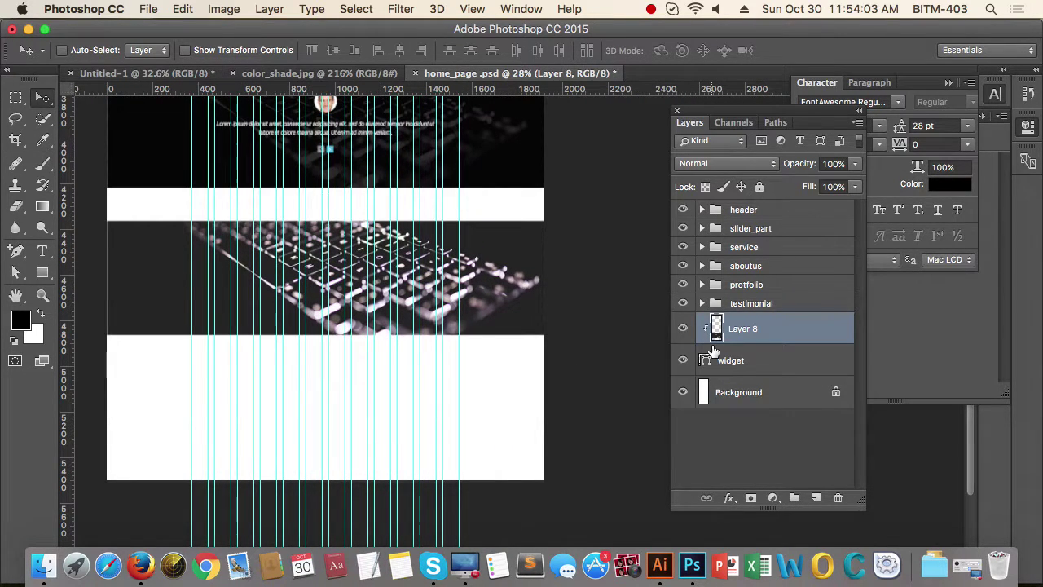
# Step: Duplicate the widget rectangle layer and place the unclipped copy above the photo in Layer 8
pyautogui.moveTo(660, 364); pyautogui.dragTo(584, 396)
pyautogui.click(771, 361)
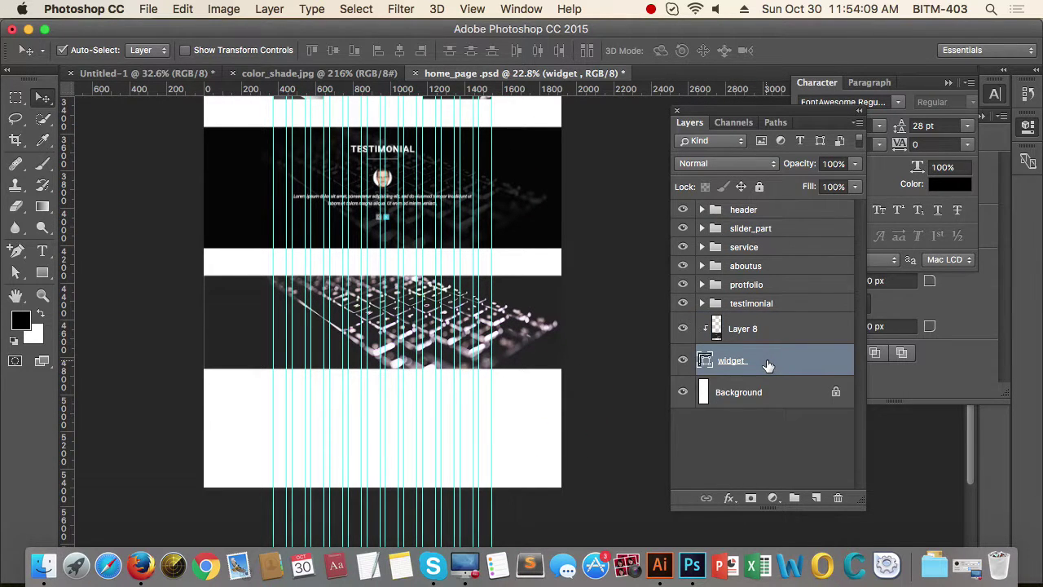
pyautogui.press('super+j')
pyautogui.doubleClick(766, 393)
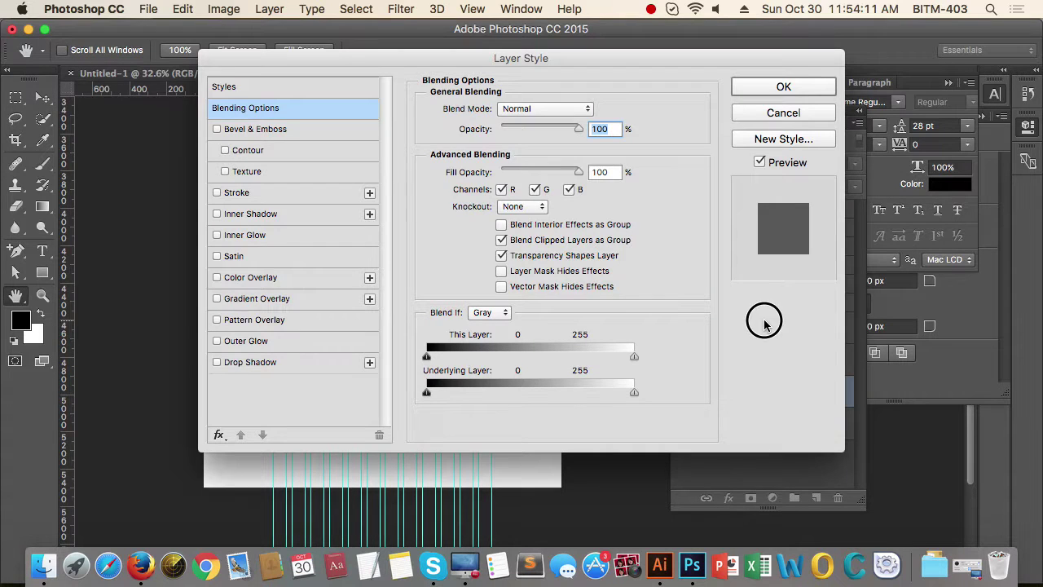
pyautogui.click(810, 120)
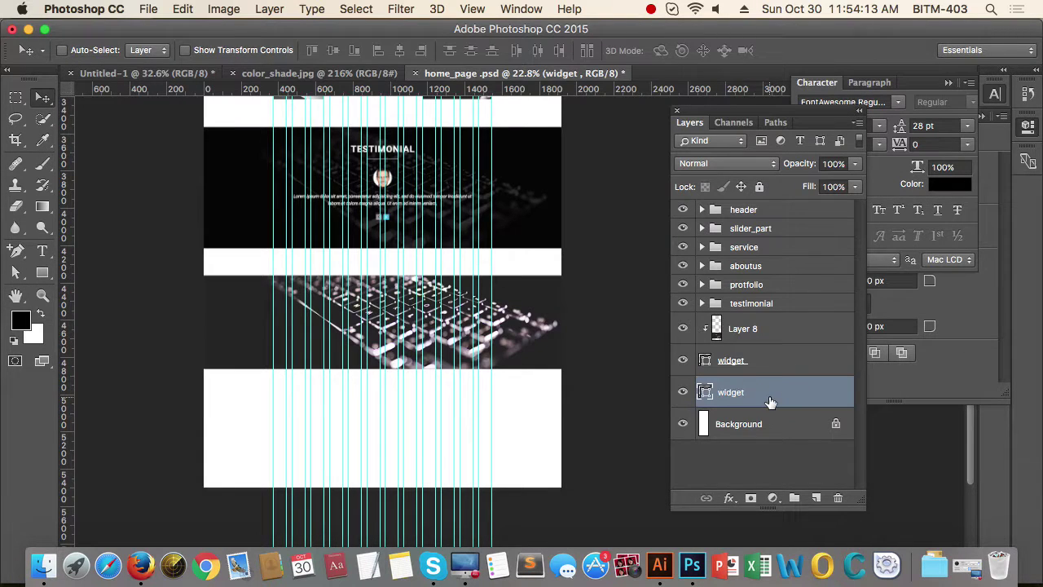
pyautogui.moveTo(770, 401); pyautogui.dragTo(766, 332)
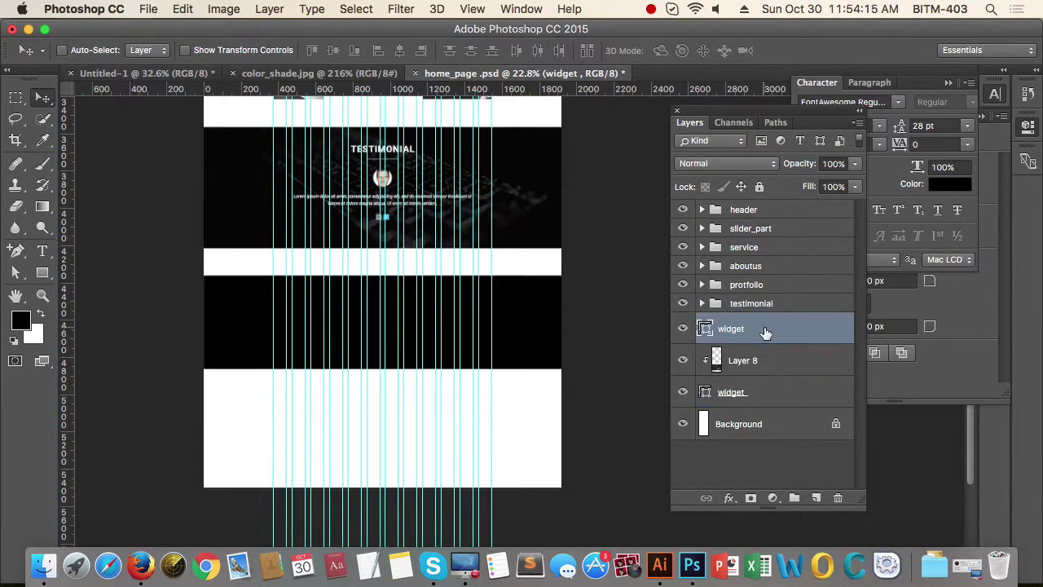
# Step: Keep the upper widget rectangle's fill at black #000000 and set its opacity to 87%
pyautogui.doubleClick(705, 329)
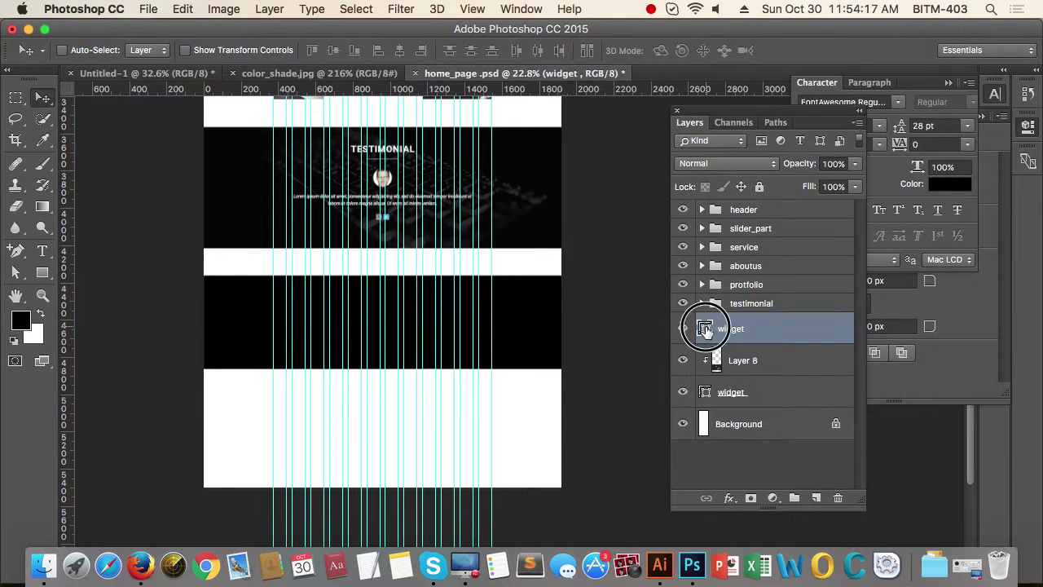
pyautogui.moveTo(576, 238); pyautogui.dragTo(430, 295)
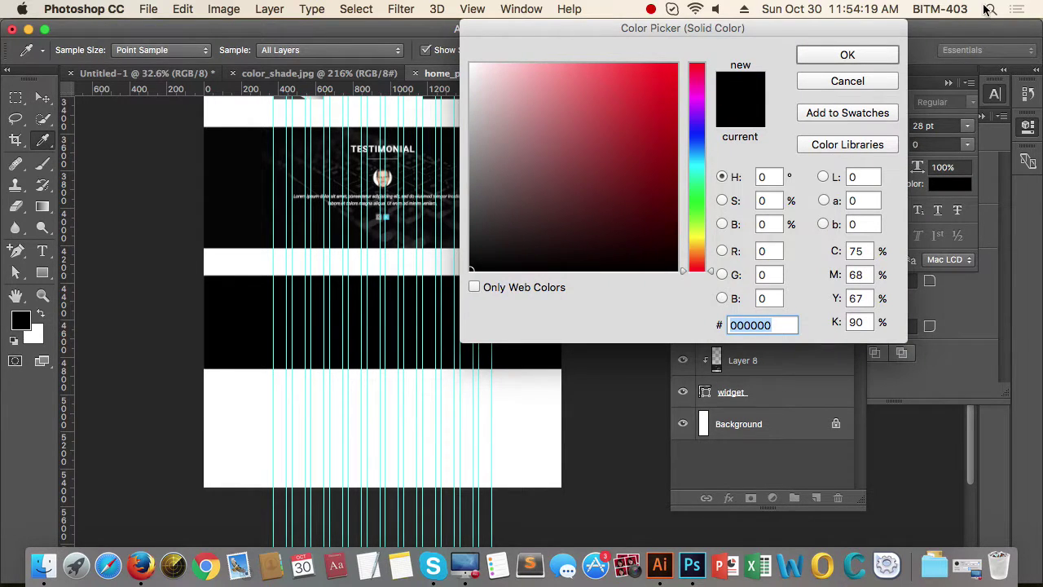
pyautogui.click(885, 53)
pyautogui.press('8')
pyautogui.press('7')
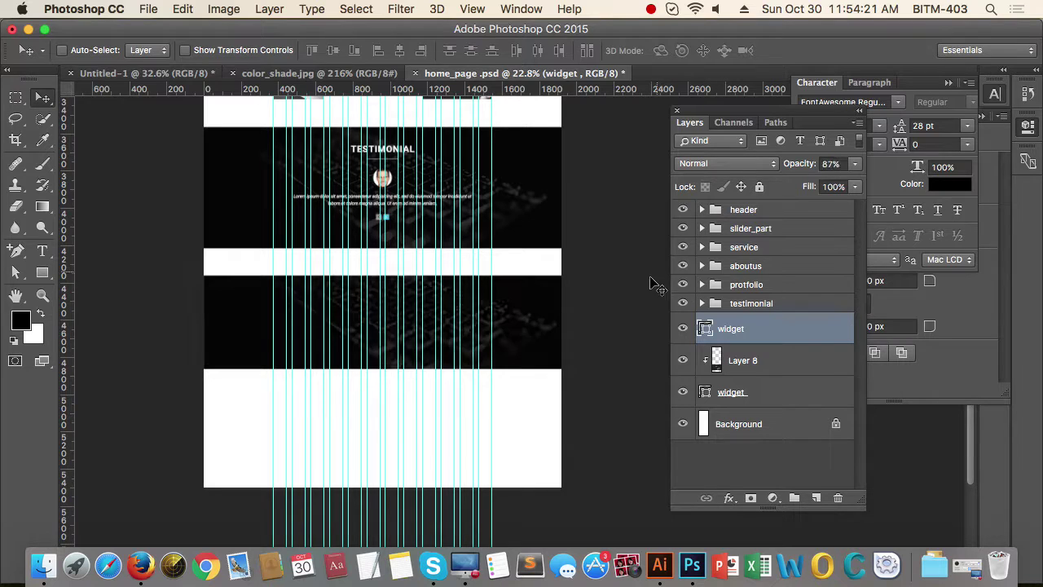
# Step: Group the semi-transparent widget rectangle and rename the group widget_bg
pyautogui.moveTo(562, 331); pyautogui.dragTo(538, 332)
pyautogui.moveTo(566, 326); pyautogui.dragTo(594, 372)
pyautogui.click(582, 365)
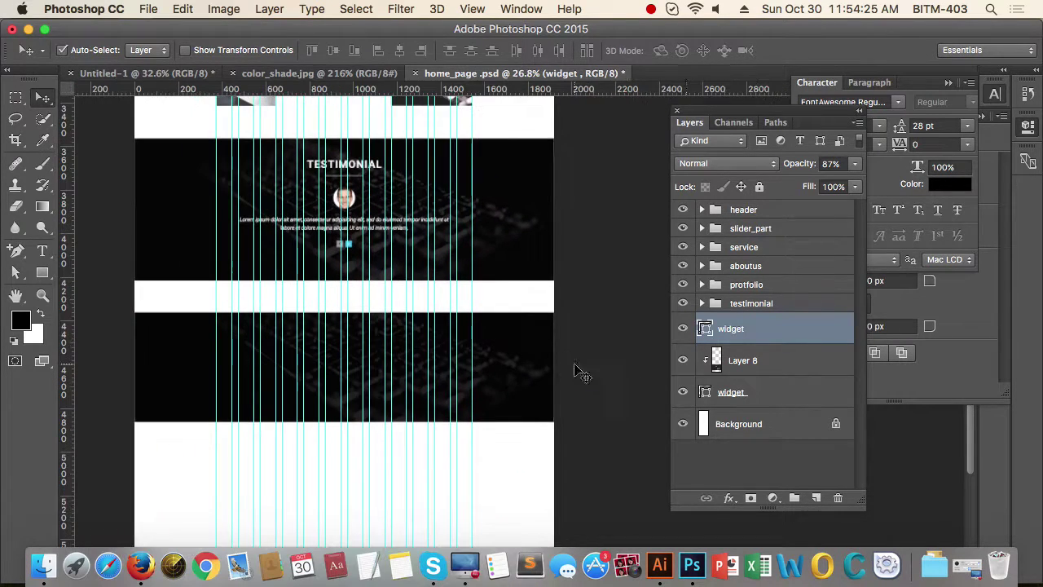
pyautogui.press('super+g')
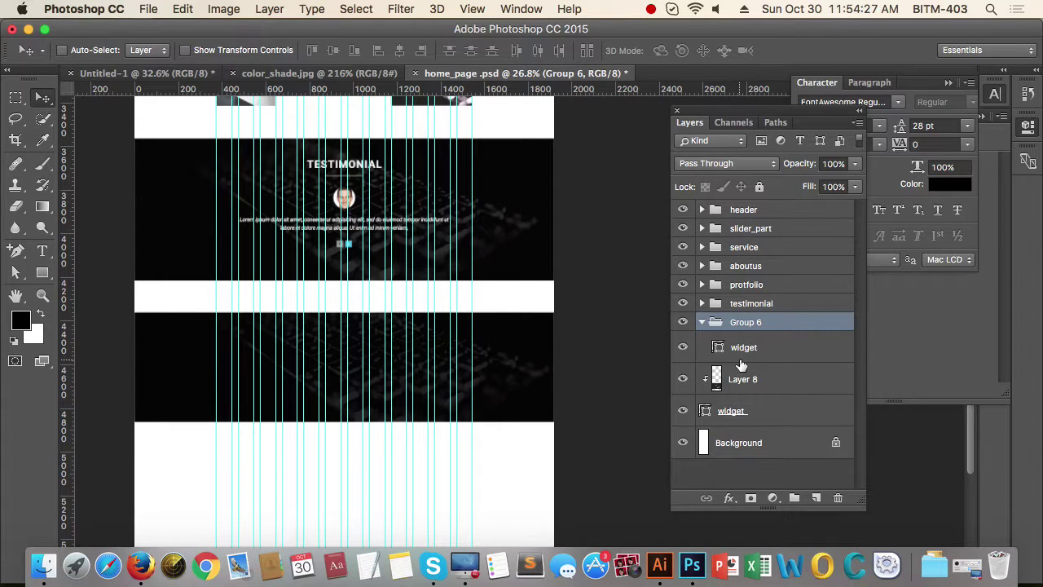
pyautogui.click(703, 323)
pyautogui.doubleClick(746, 323)
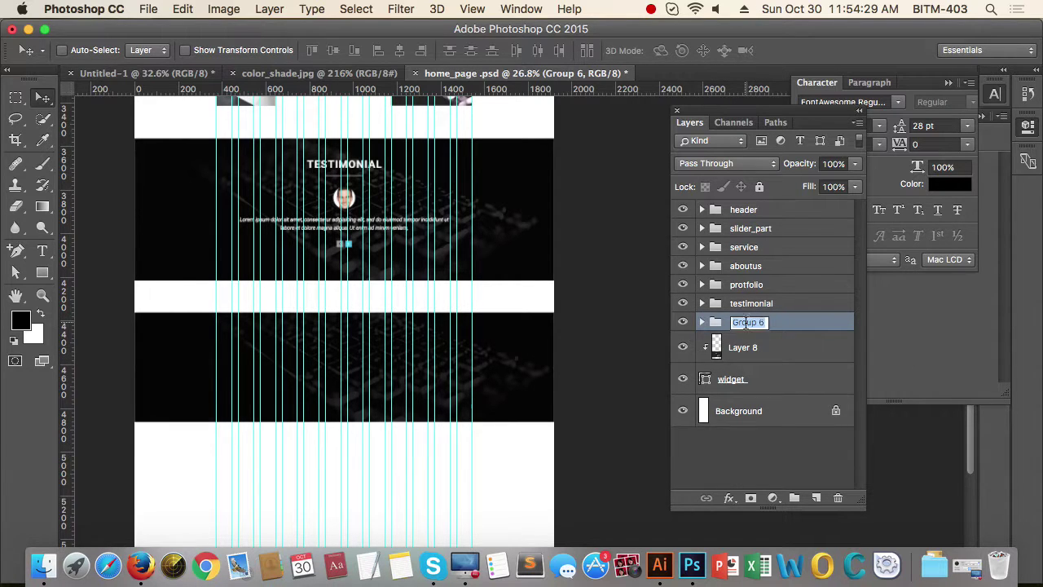
pyautogui.write('widget_bg')
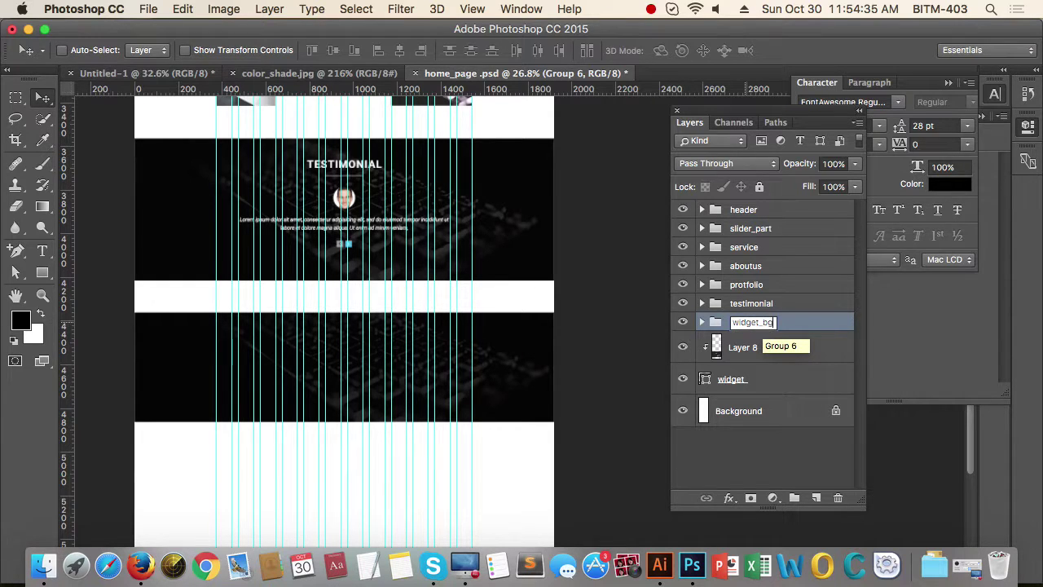
pyautogui.press('Return')
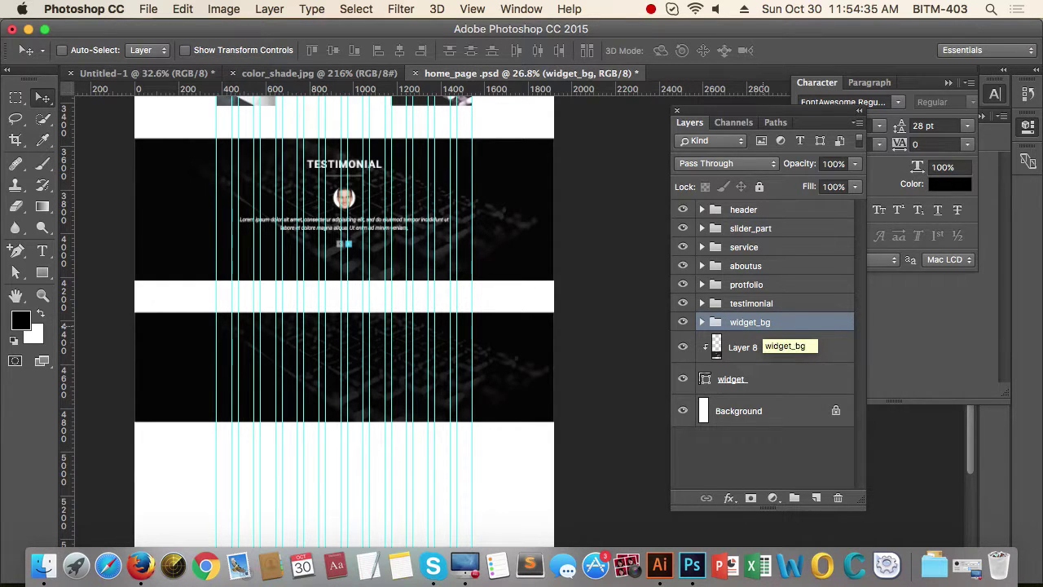
# Step: Review the whole page layout from the header down to the new widget background
pyautogui.moveTo(505, 356); pyautogui.dragTo(440, 371)
pyautogui.moveTo(582, 425); pyautogui.dragTo(509, 399)
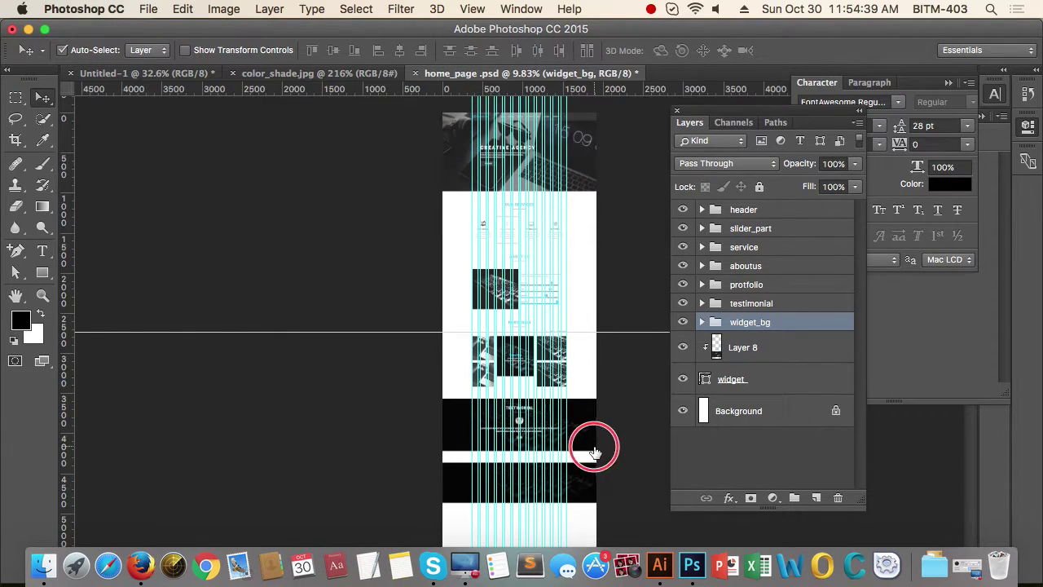
pyautogui.moveTo(594, 447); pyautogui.dragTo(561, 401)
pyautogui.moveTo(554, 439); pyautogui.dragTo(364, 431)
pyautogui.moveTo(522, 381); pyautogui.dragTo(509, 578)
pyautogui.moveTo(518, 334)
pyautogui.mouseDown()
pyautogui.moveTo(517, 432)
pyautogui.moveTo(516, 343)
pyautogui.mouseUp()
pyautogui.moveTo(551, 383); pyautogui.dragTo(535, 369)
pyautogui.moveTo(542, 417); pyautogui.dragTo(530, 265)
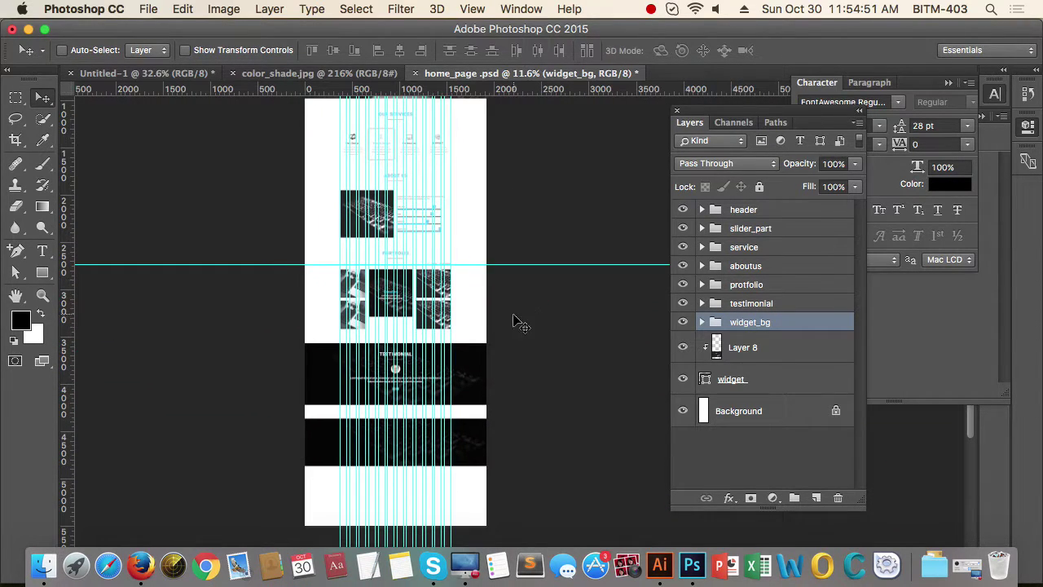
# Step: Duplicate the logo layer inside the header group
pyautogui.scroll(3, 519, 309)
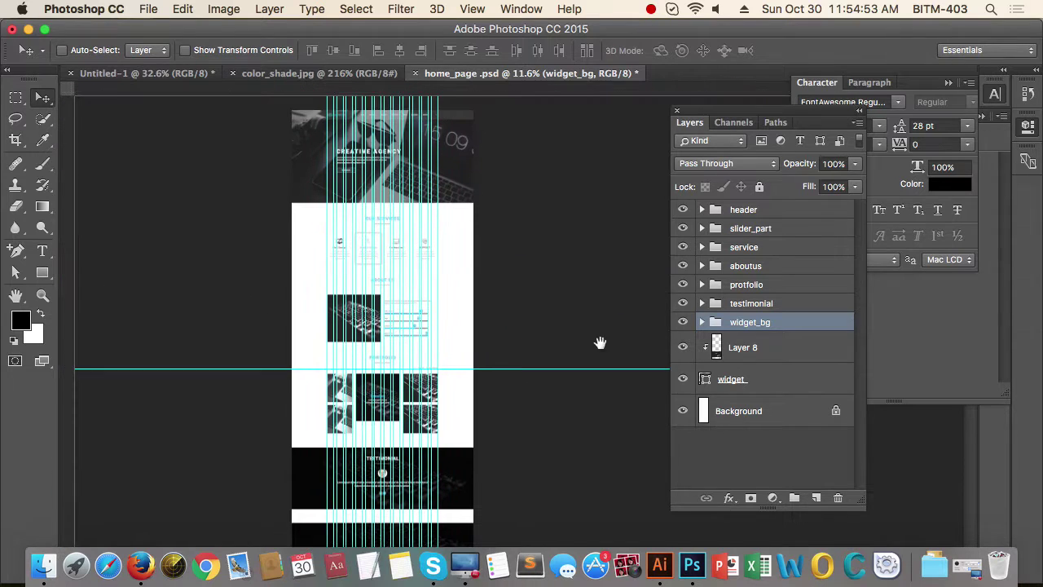
pyautogui.click(707, 210)
pyautogui.click(704, 209)
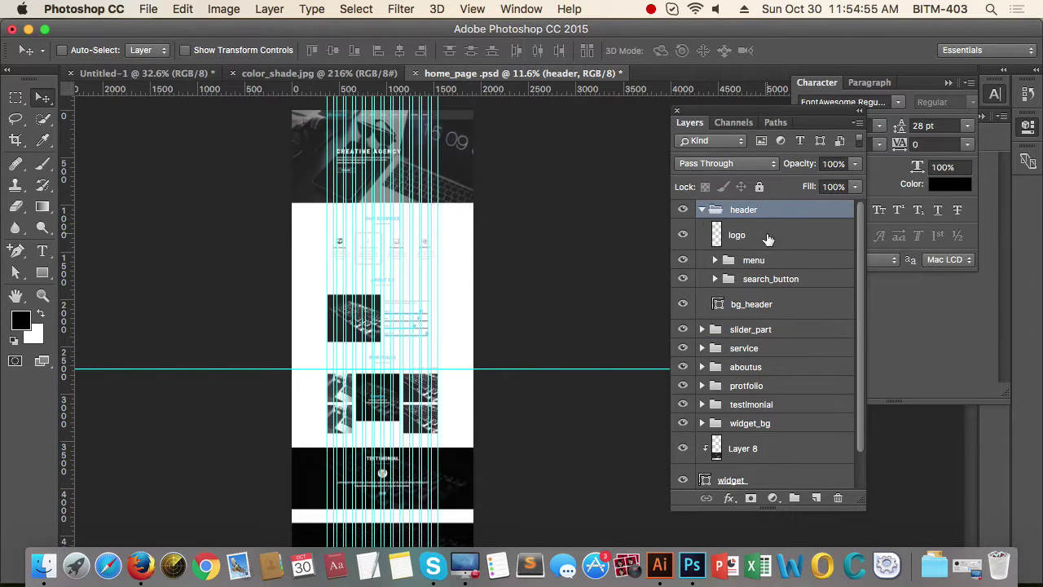
pyautogui.click(765, 237)
pyautogui.press('super+j')
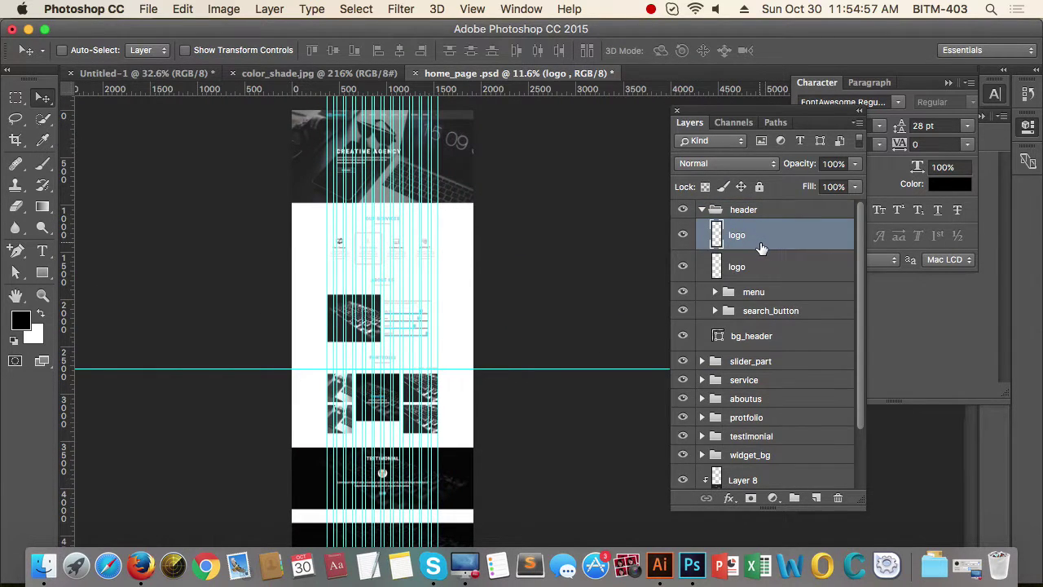
# Step: Move the duplicated logo out of the header, down into the white left margin beside the services section
pyautogui.moveTo(592, 246); pyautogui.dragTo(545, 254)
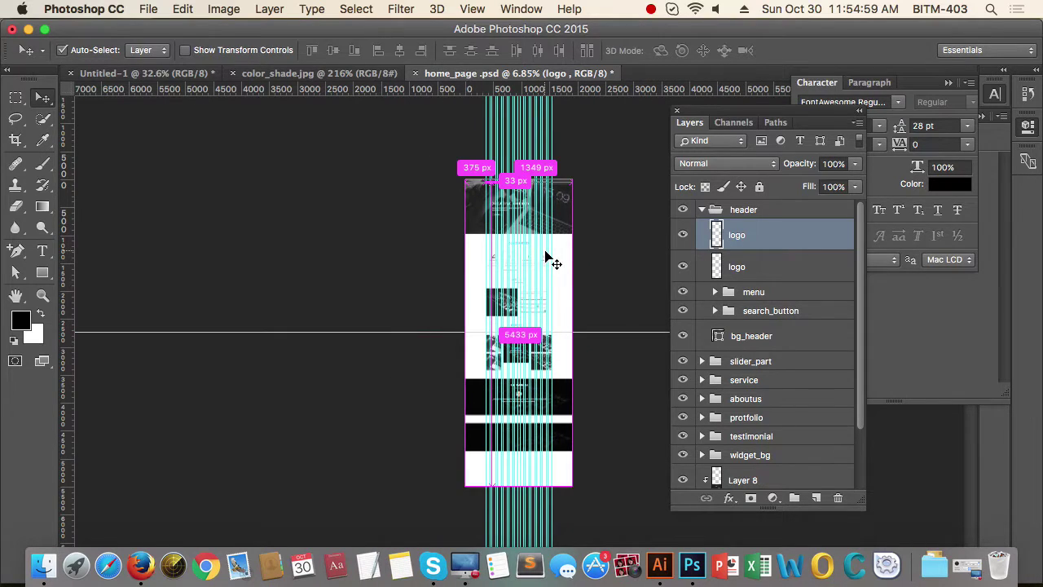
pyautogui.press('super+t')
pyautogui.scroll(5, 478, 190)
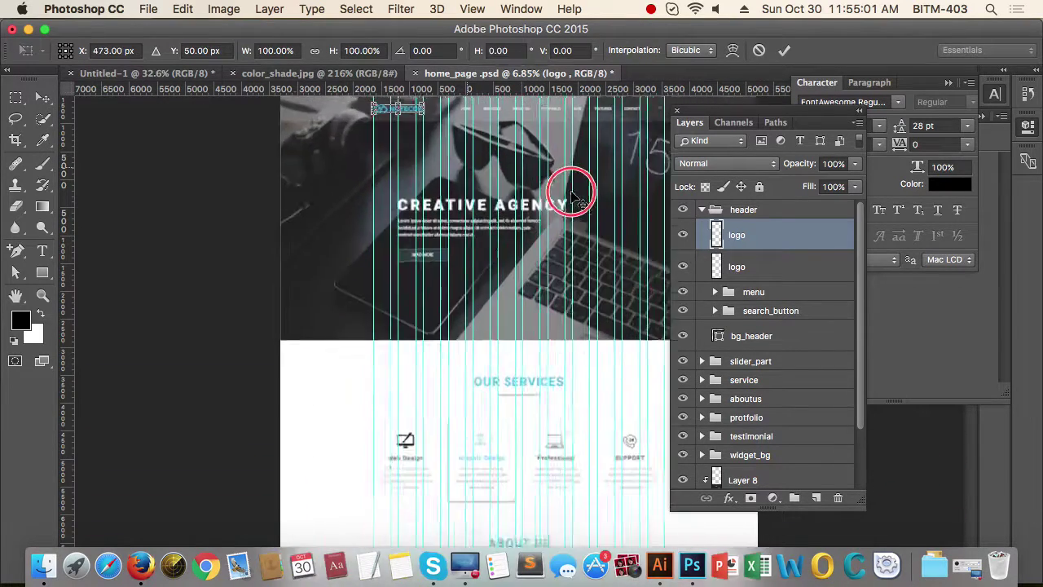
pyautogui.moveTo(575, 246); pyautogui.dragTo(519, 543)
pyautogui.moveTo(416, 492); pyautogui.dragTo(331, 274)
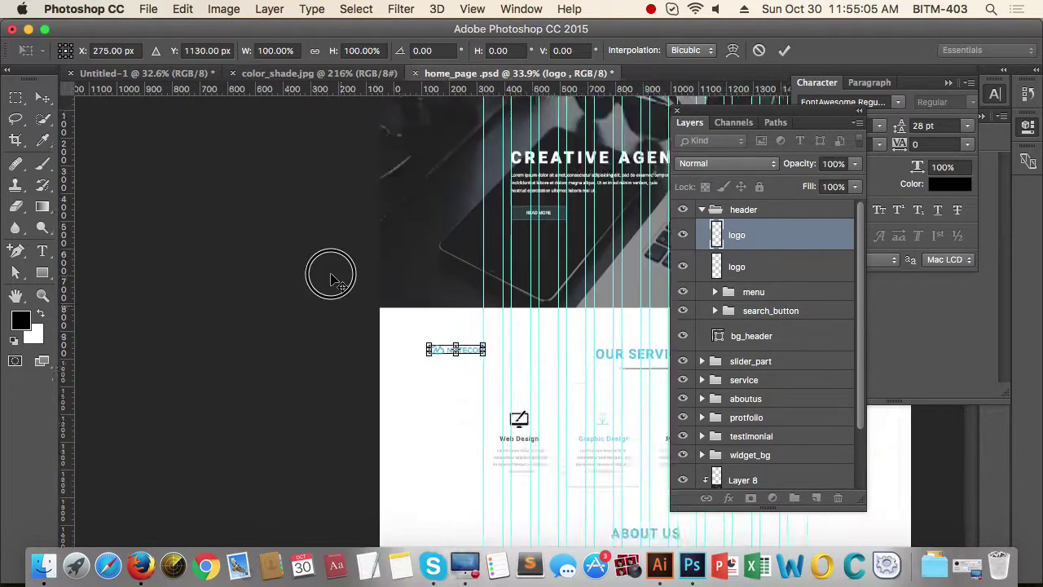
pyautogui.scroll(-3, 365, 294)
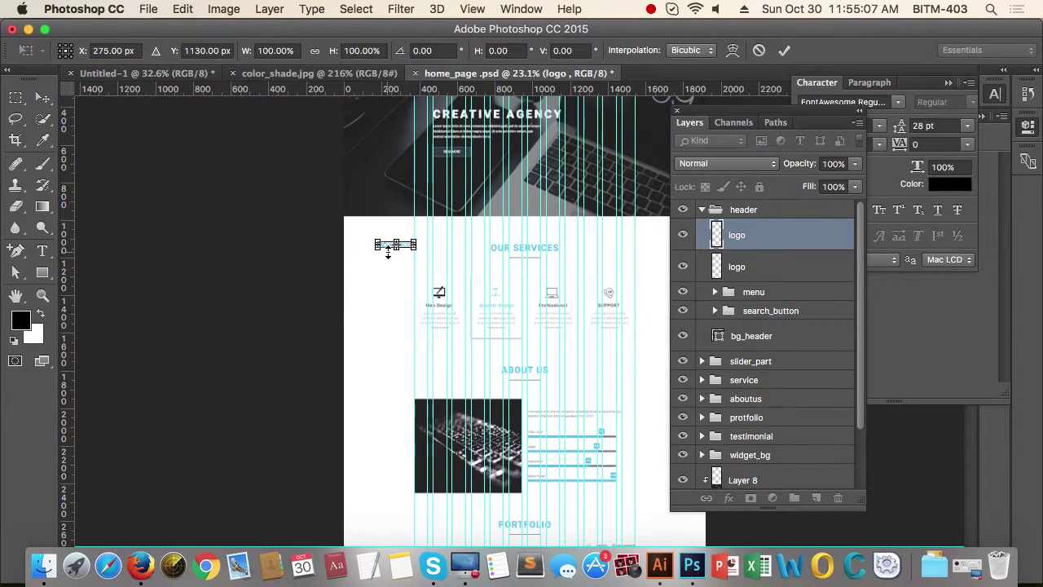
pyautogui.moveTo(394, 254); pyautogui.dragTo(380, 490)
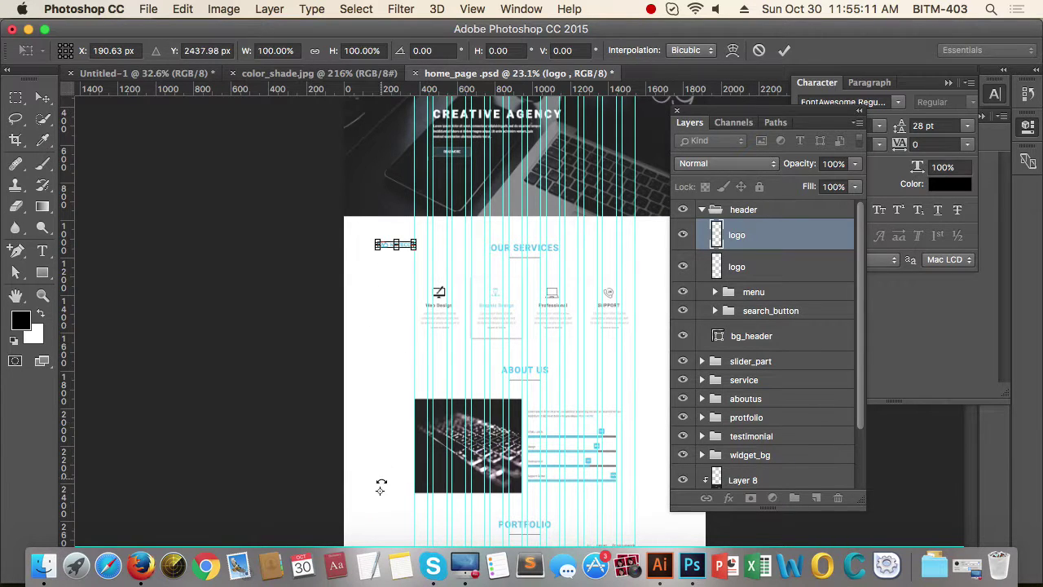
pyautogui.moveTo(379, 495); pyautogui.dragTo(497, 267)
pyautogui.moveTo(397, 271); pyautogui.dragTo(369, 493)
pyautogui.moveTo(407, 385); pyautogui.dragTo(316, 384)
pyautogui.moveTo(393, 437); pyautogui.dragTo(373, 294)
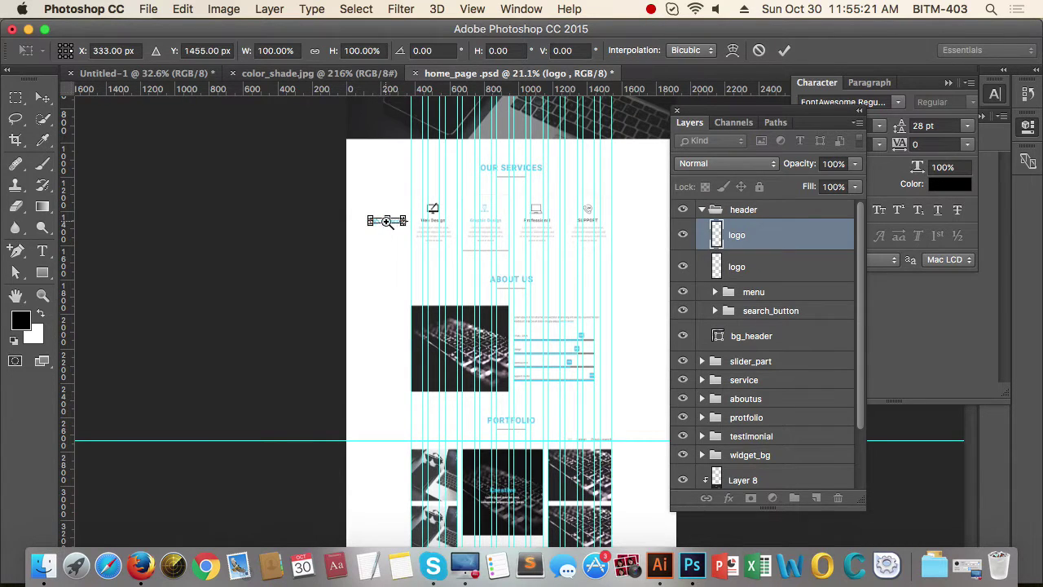
# Step: Move the logo copy down past the testimonial section and place it in the widget background at about X 593, Y 4469 px
pyautogui.moveTo(387, 220); pyautogui.dragTo(344, 483)
pyautogui.moveTo(375, 385); pyautogui.dragTo(341, 387)
pyautogui.moveTo(367, 359); pyautogui.dragTo(362, 288)
pyautogui.scroll(-5, 362, 293)
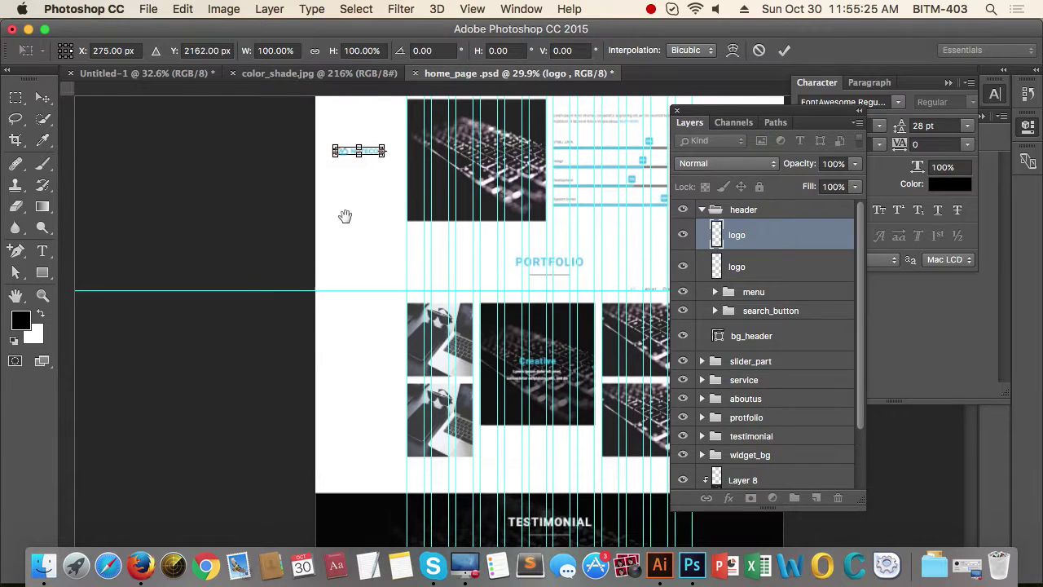
pyautogui.moveTo(349, 152); pyautogui.dragTo(364, 479)
pyautogui.moveTo(362, 423); pyautogui.dragTo(312, 168)
pyautogui.scroll(-2, 312, 169)
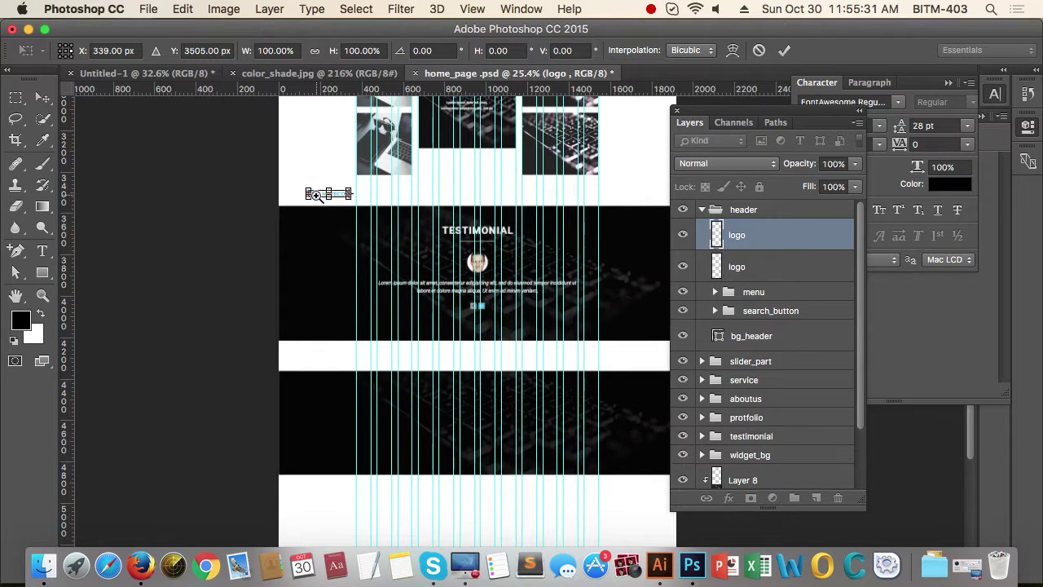
pyautogui.scroll(2, 316, 195)
pyautogui.moveTo(320, 197); pyautogui.dragTo(391, 461)
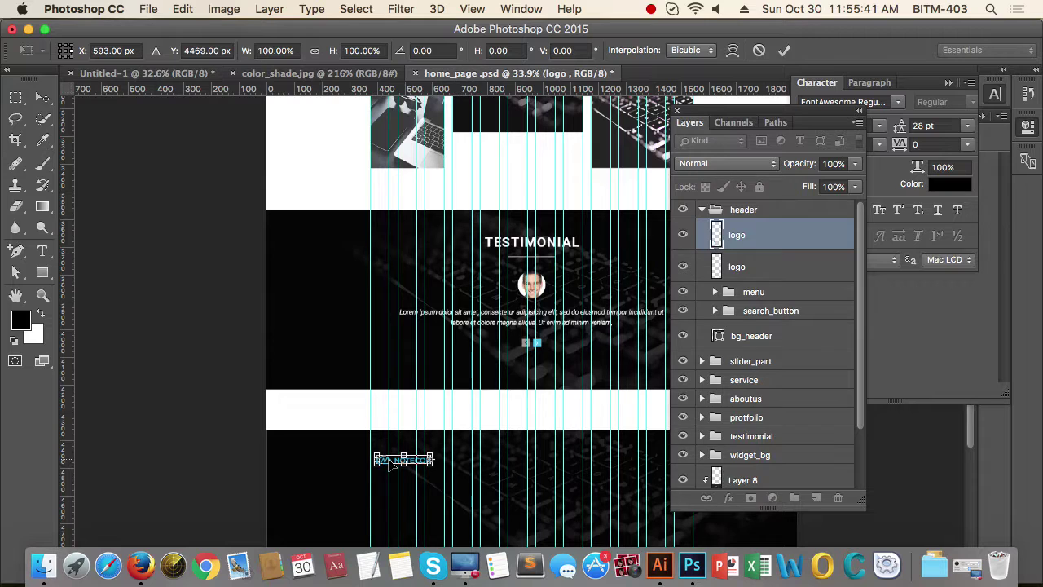
pyautogui.press('Return')
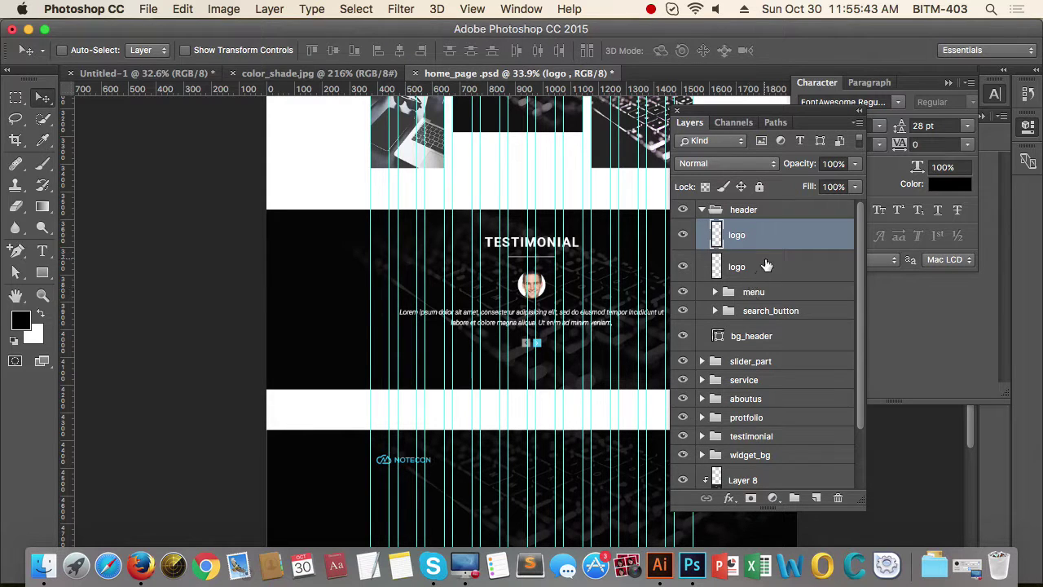
# Step: Reorder the duplicated logo layer out of the header group so it sits directly above the widget_bg group
pyautogui.press('super+bracketleft')
pyautogui.press('super+bracketleft')
pyautogui.press('super+bracketleft')
pyautogui.press('super+bracketleft')
pyautogui.press('super+bracketleft')
pyautogui.press('super+bracketleft')
pyautogui.press('super+bracketleft')
pyautogui.press('super+bracketleft')
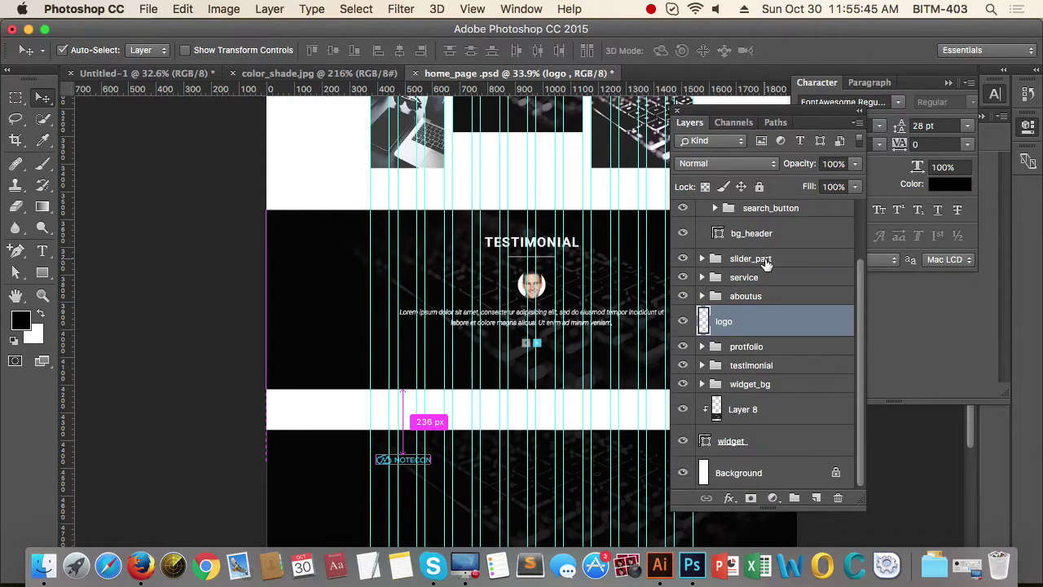
pyautogui.press('super+bracketleft')
pyautogui.press('super+bracketleft')
pyautogui.press('super+bracketleft')
pyautogui.press('super+bracketleft')
pyautogui.press('super+bracketleft')
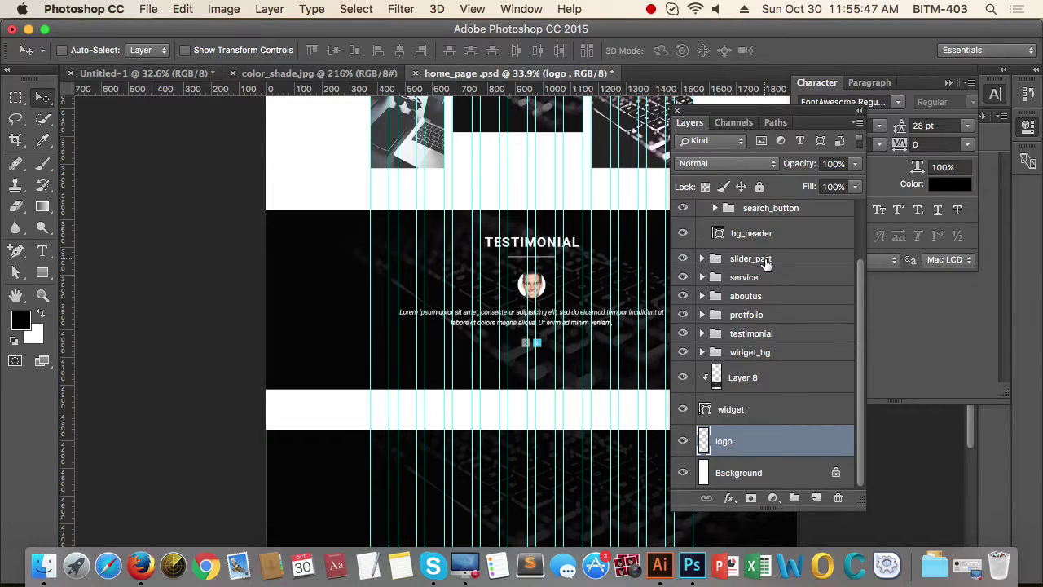
pyautogui.press('super+bracketright')
pyautogui.press('super+bracketright')
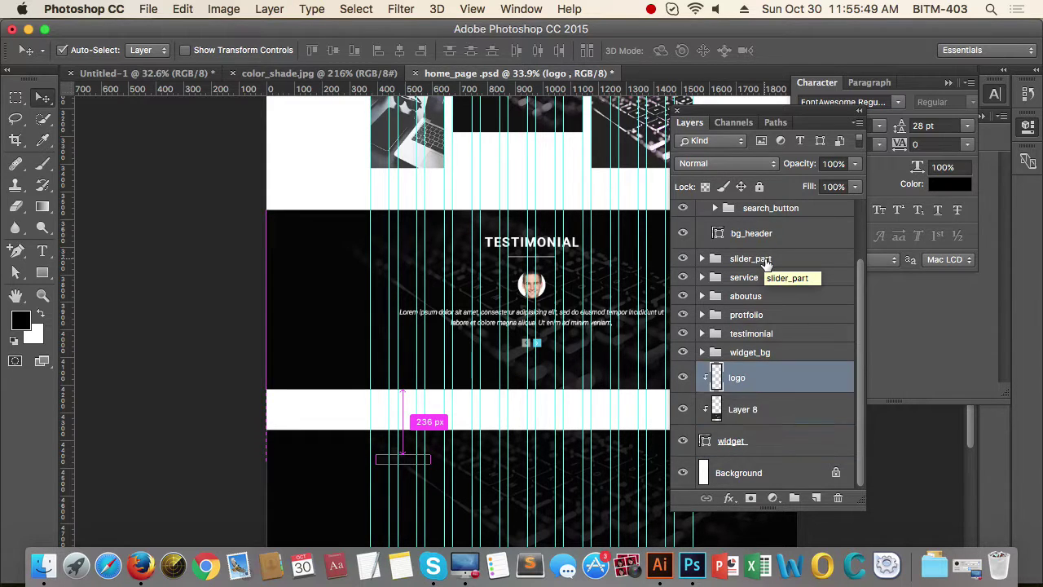
pyautogui.press('super+bracketright')
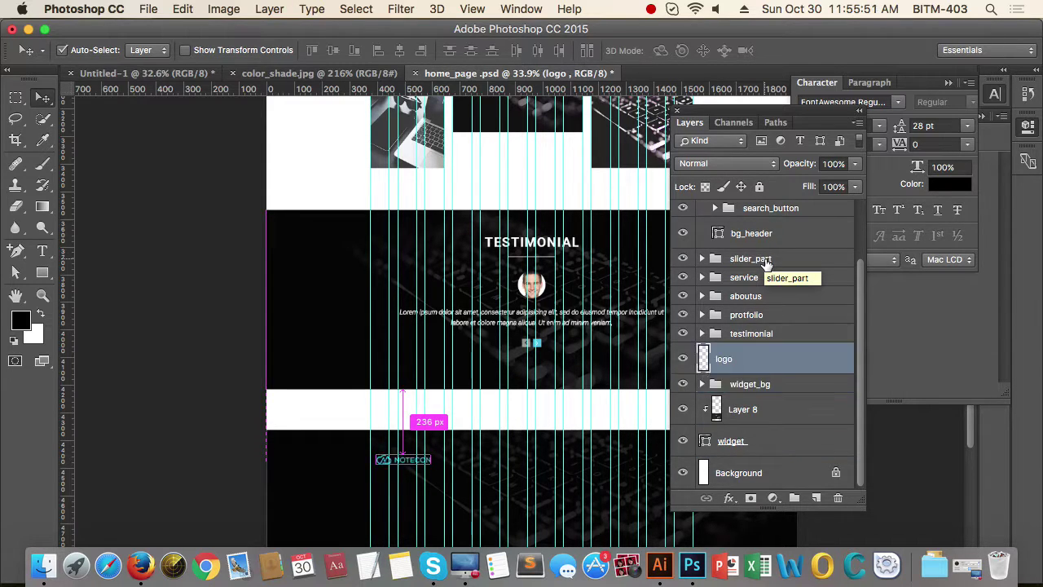
# Step: Align the widget logo's left edge with the first column guide and position it 100 px below the widget background's upper edge
pyautogui.click(483, 454)
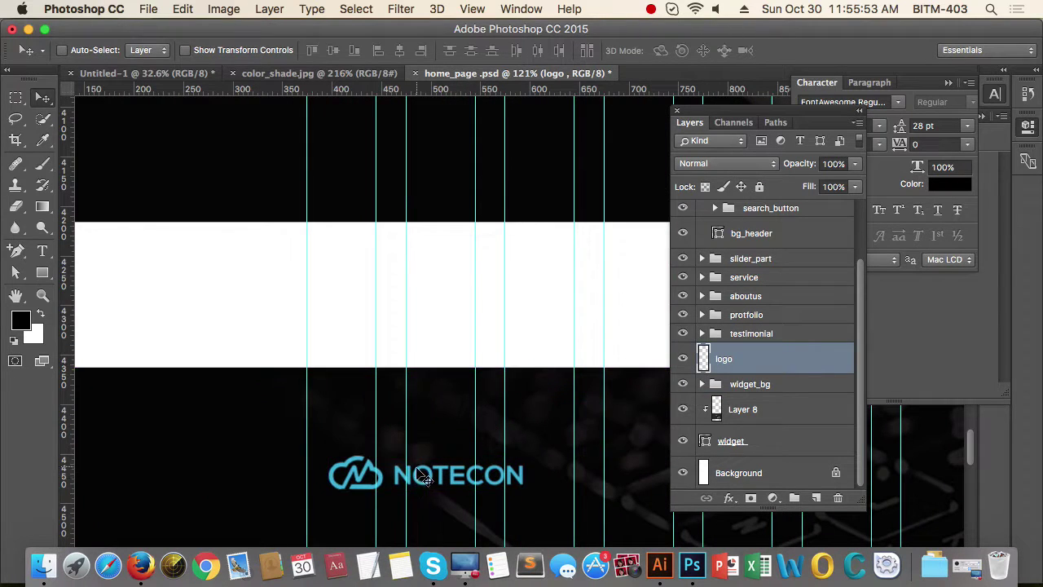
pyautogui.moveTo(409, 473); pyautogui.dragTo(387, 393)
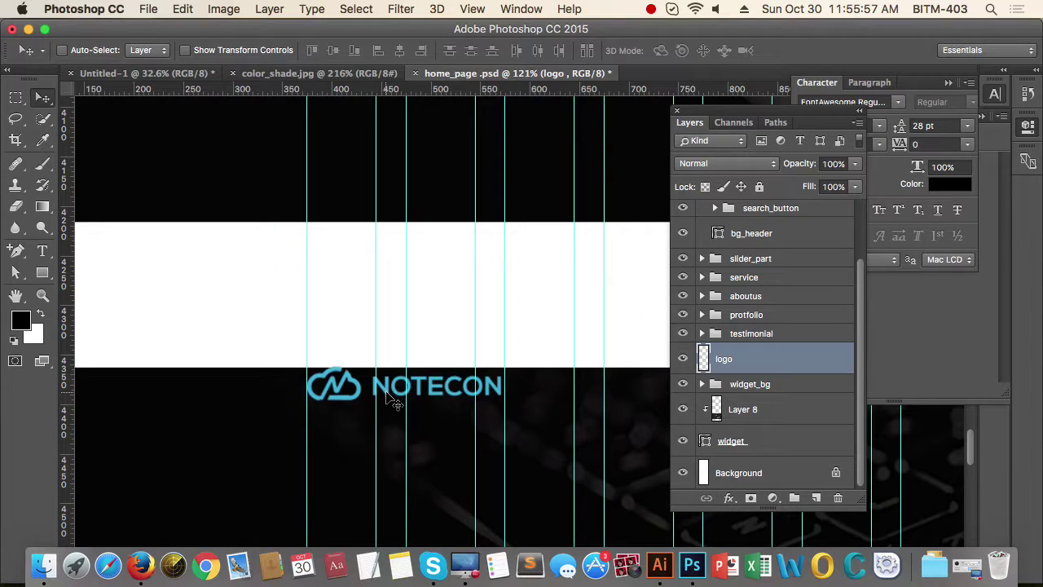
pyautogui.press('Down')
pyautogui.hotkey('shift', 'Down')
pyautogui.hotkey('shift', 'Down')
pyautogui.hotkey('shift', 'Down')
pyautogui.hotkey('shift', 'Down')
pyautogui.hotkey('shift', 'Down')
pyautogui.hotkey('shift', 'Down')
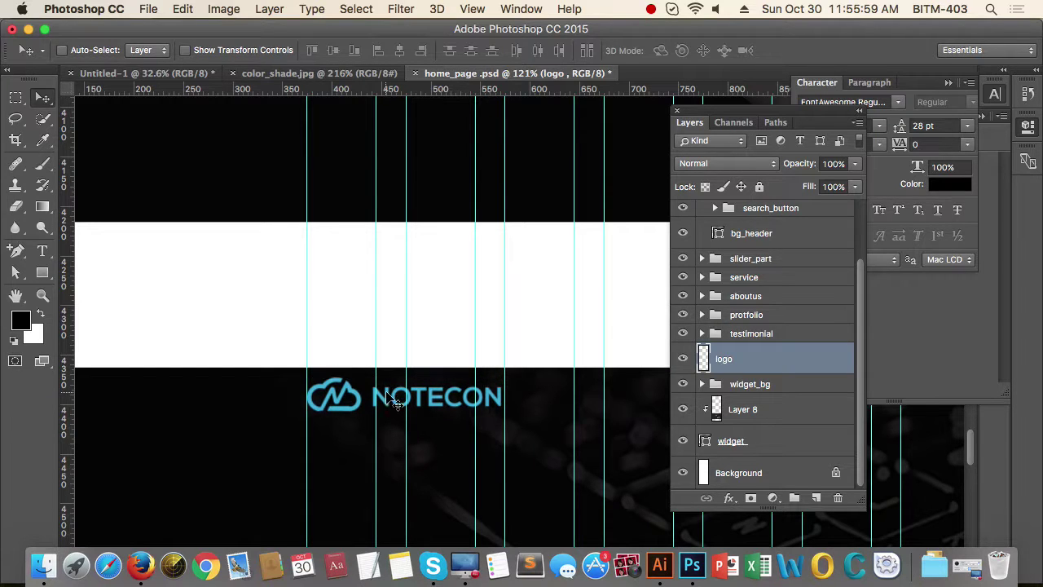
pyautogui.hotkey('shift', 'Down')
pyautogui.hotkey('shift', 'Down')
pyautogui.hotkey('shift', 'Down')
pyautogui.hotkey('shift', 'Down')
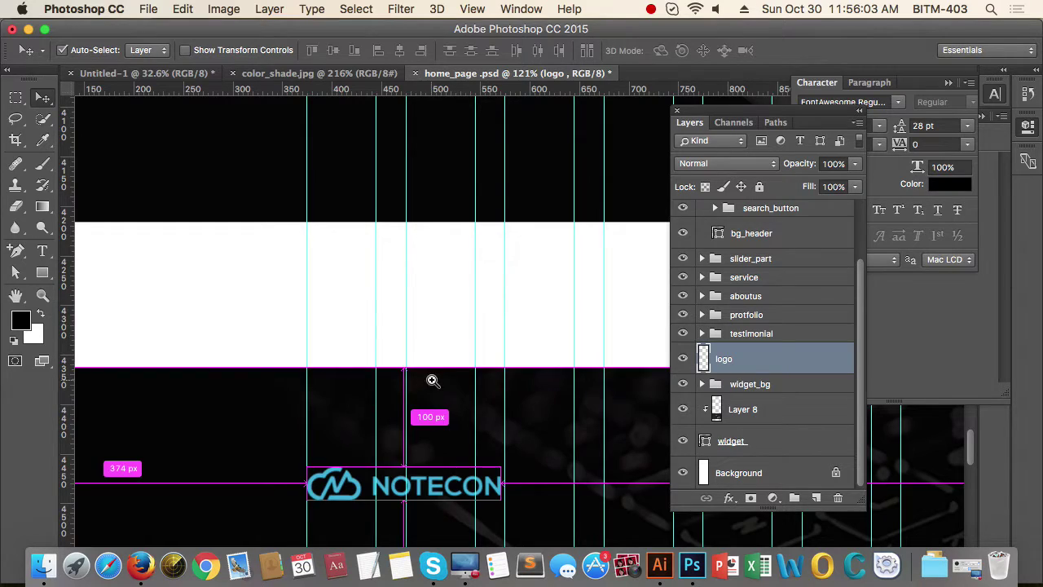
# Step: Examine the logo's spacing inside the widget section and against the testimonial section above
pyautogui.moveTo(431, 379); pyautogui.dragTo(367, 377)
pyautogui.moveTo(453, 406); pyautogui.dragTo(432, 363)
pyautogui.scroll(-5, 431, 367)
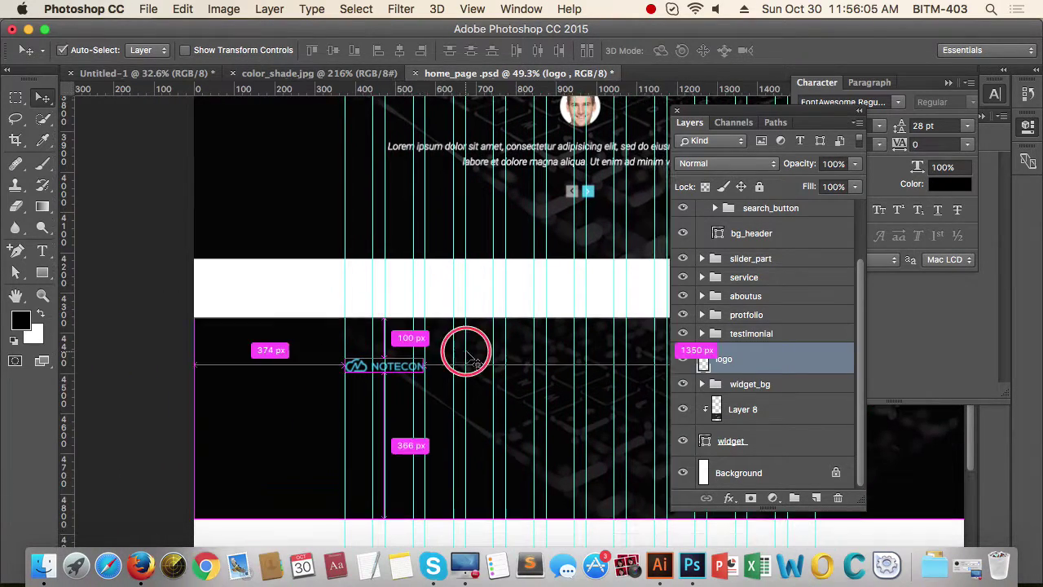
pyautogui.hscroll(1, 417, 326)
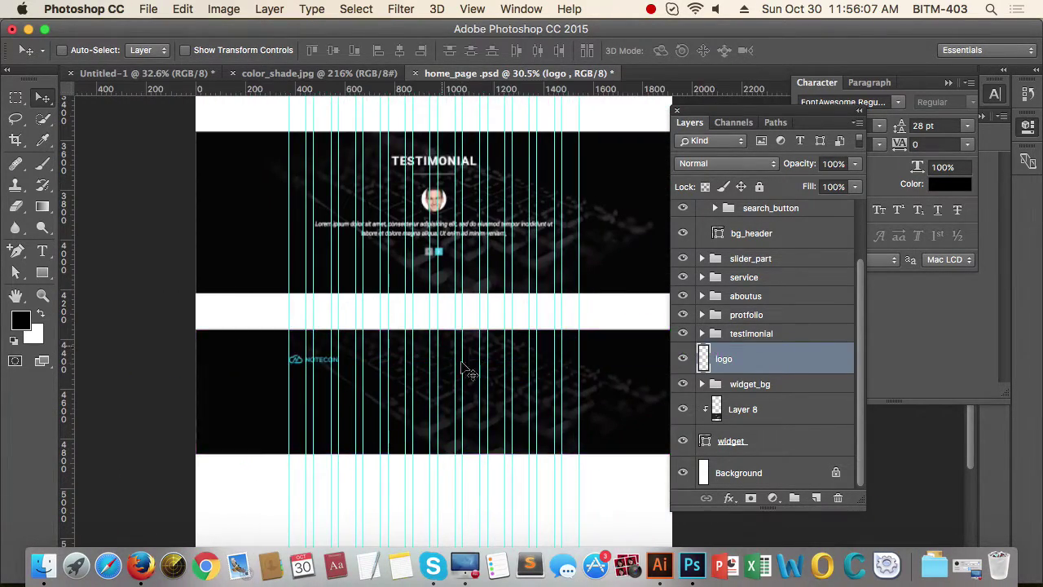
pyautogui.scroll(2, 361, 400)
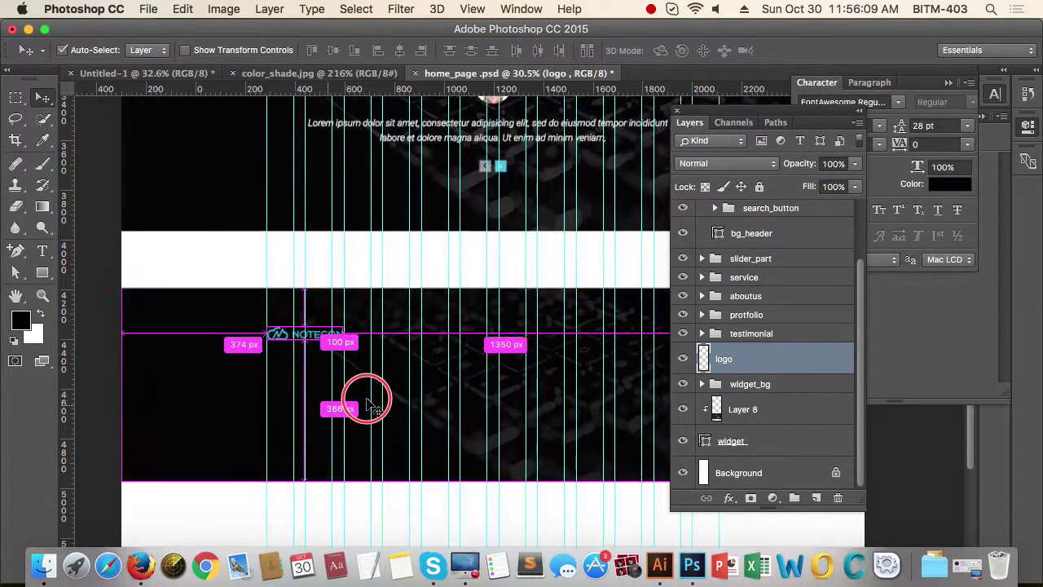
pyautogui.moveTo(444, 378); pyautogui.dragTo(354, 374)
pyautogui.moveTo(217, 361); pyautogui.dragTo(242, 361)
pyautogui.scroll(4, 242, 363)
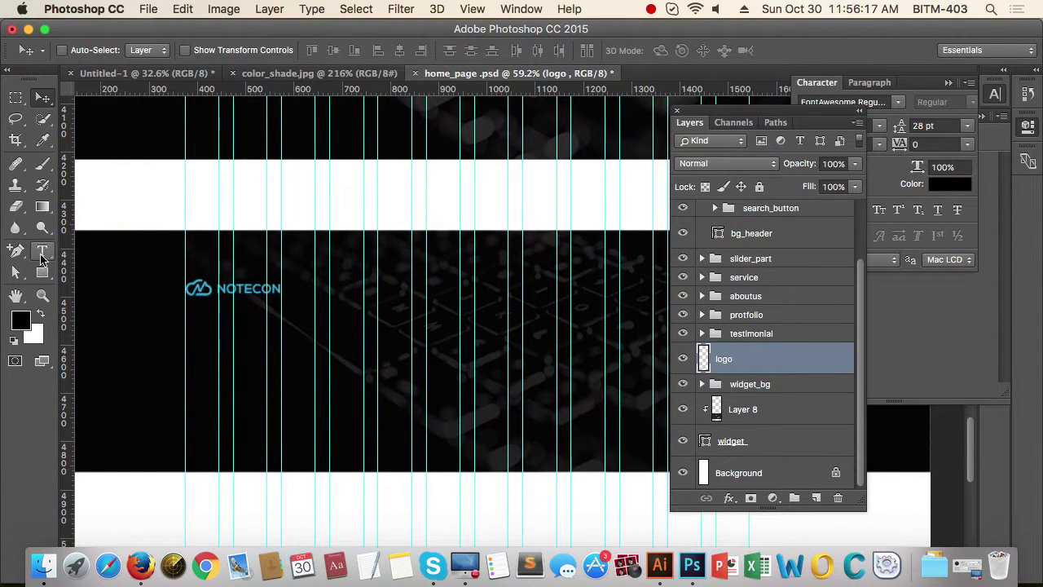
# Step: Create a paragraph text box below the widget logo, starting at the first column guide, and fill it with Lorem Ipsum
pyautogui.click(42, 254)
pyautogui.moveTo(185, 323); pyautogui.dragTo(364, 350)
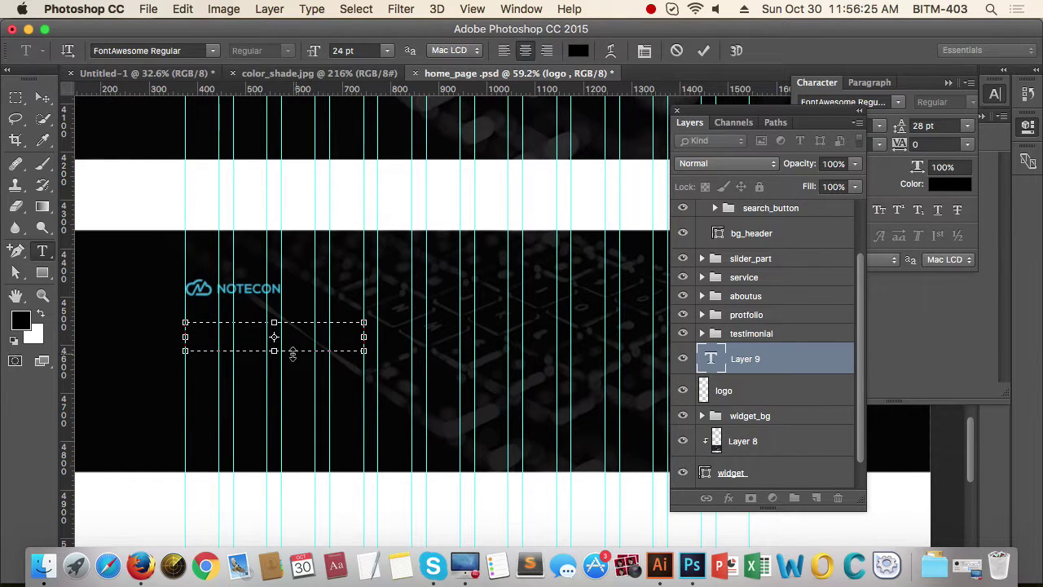
pyautogui.click(308, 9)
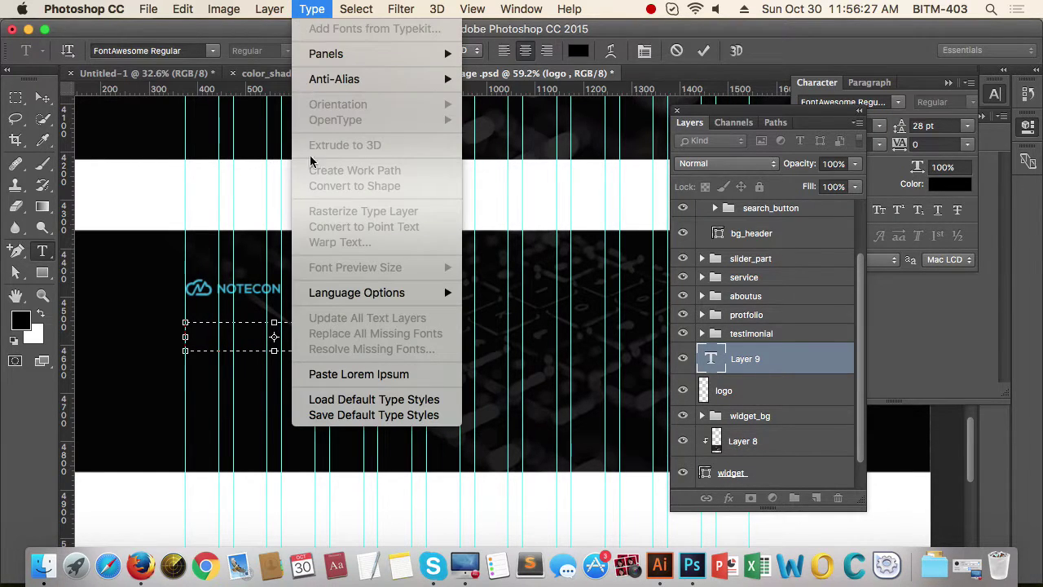
pyautogui.click(332, 372)
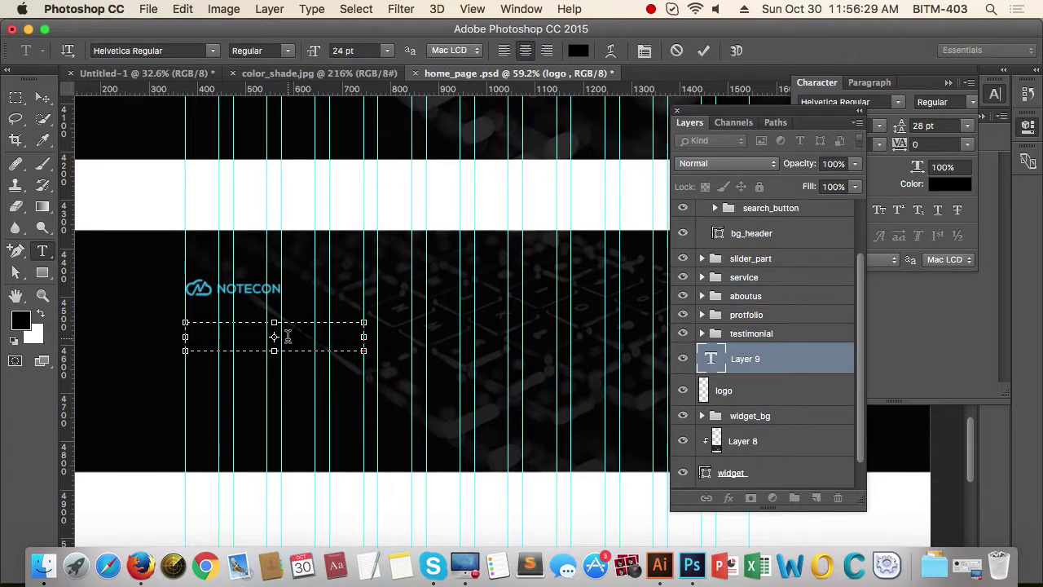
# Step: Format the whole widget paragraph as left-aligned 18 pt white text and commit it
pyautogui.hotkey('ctrl', 'a')
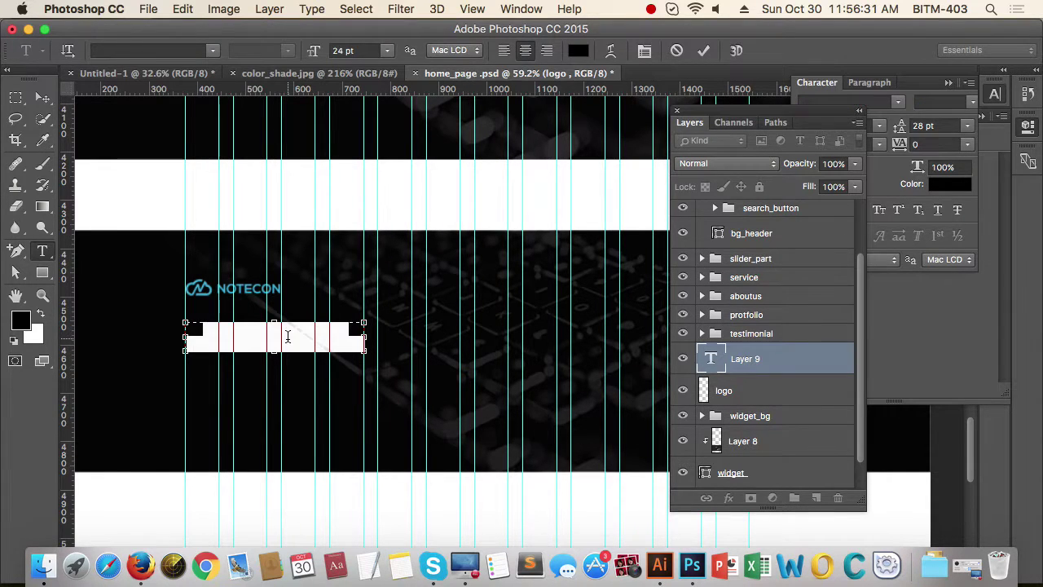
pyautogui.click(505, 51)
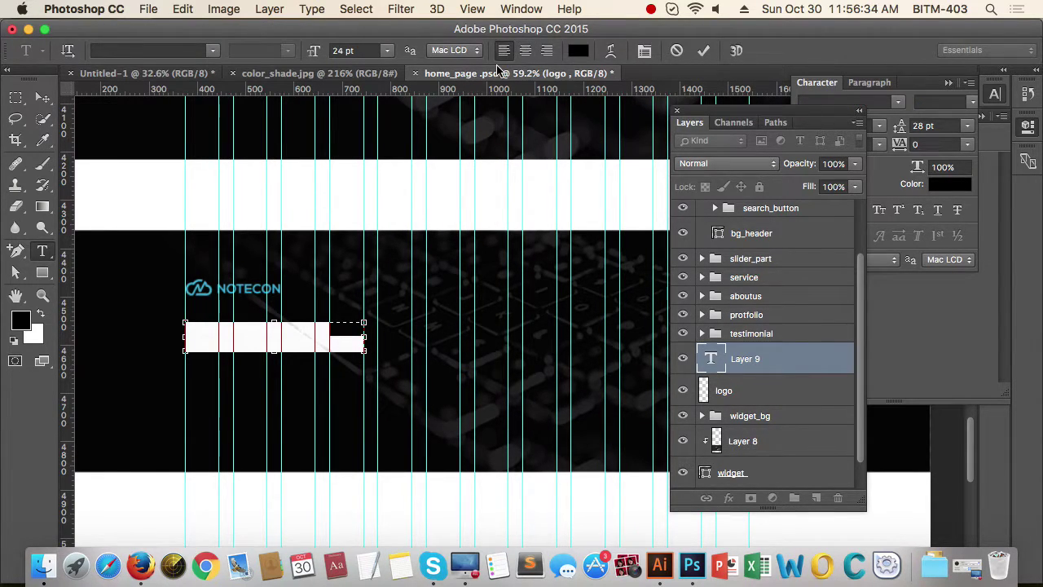
pyautogui.click(387, 51)
pyautogui.click(367, 172)
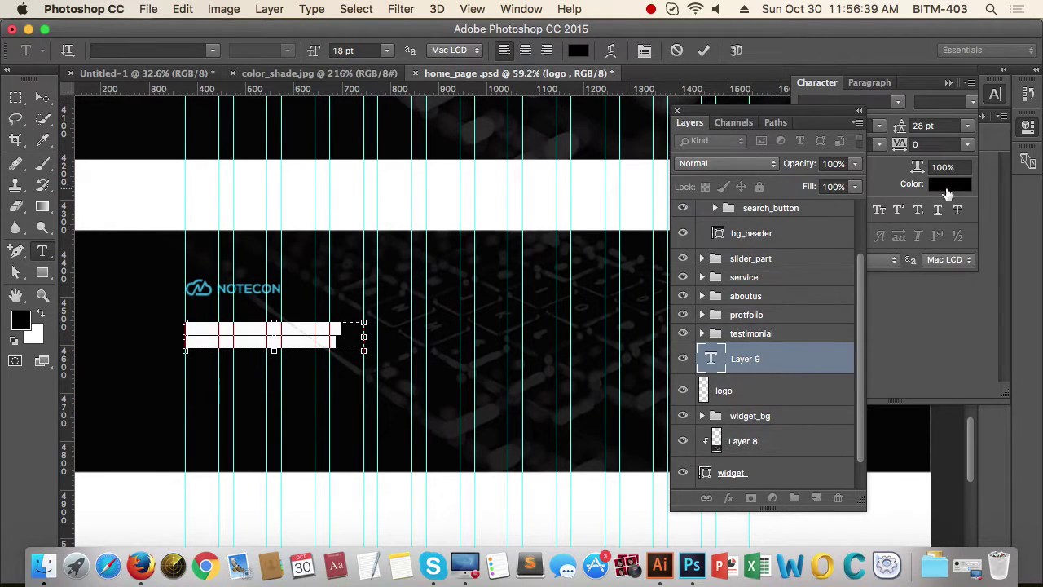
pyautogui.click(947, 186)
pyautogui.moveTo(670, 214)
pyautogui.mouseDown()
pyautogui.moveTo(443, 52)
pyautogui.moveTo(450, 61)
pyautogui.mouseUp()
pyautogui.click(845, 56)
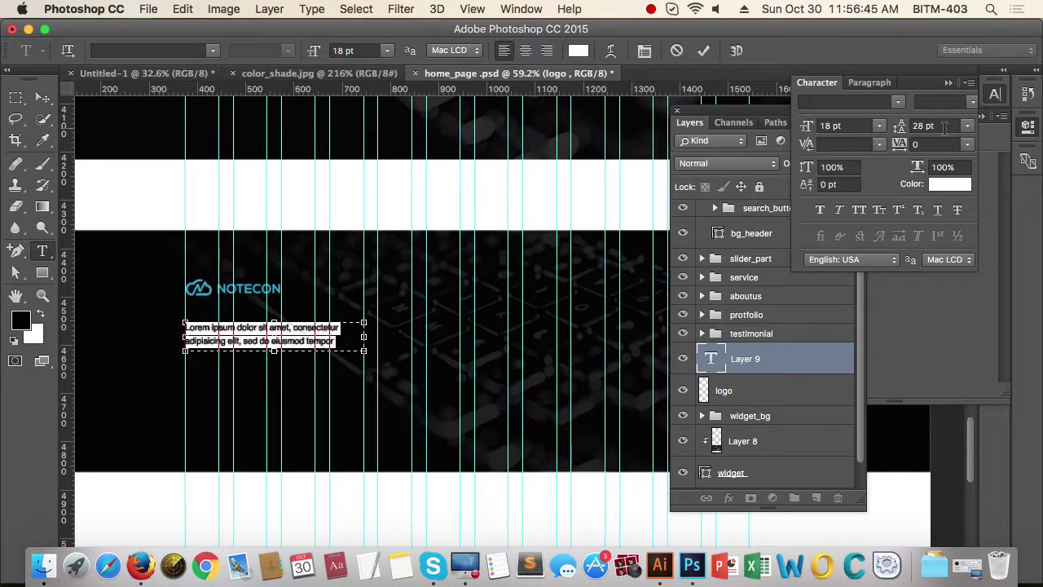
pyautogui.click(949, 82)
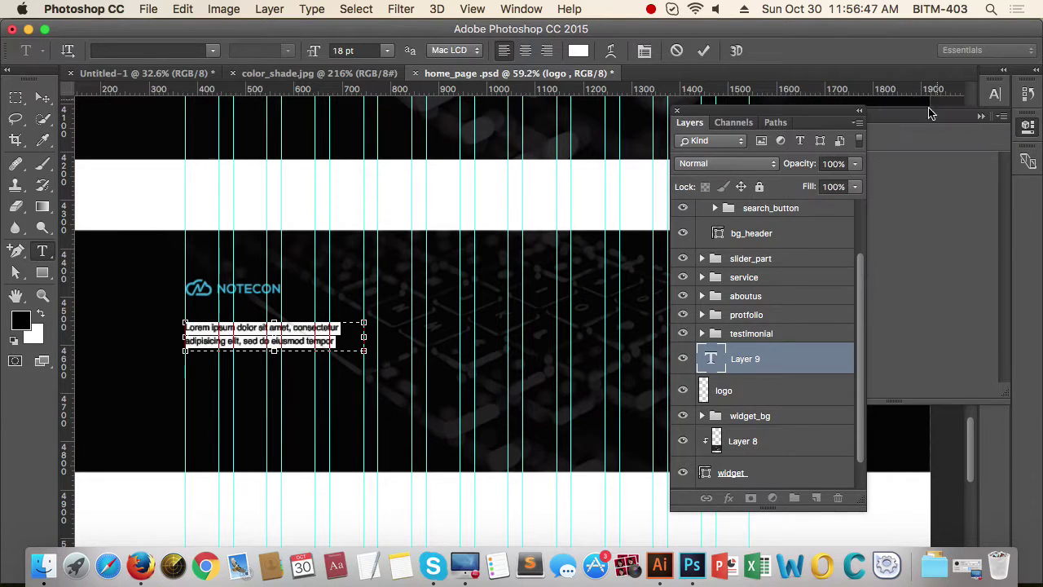
pyautogui.click(43, 97)
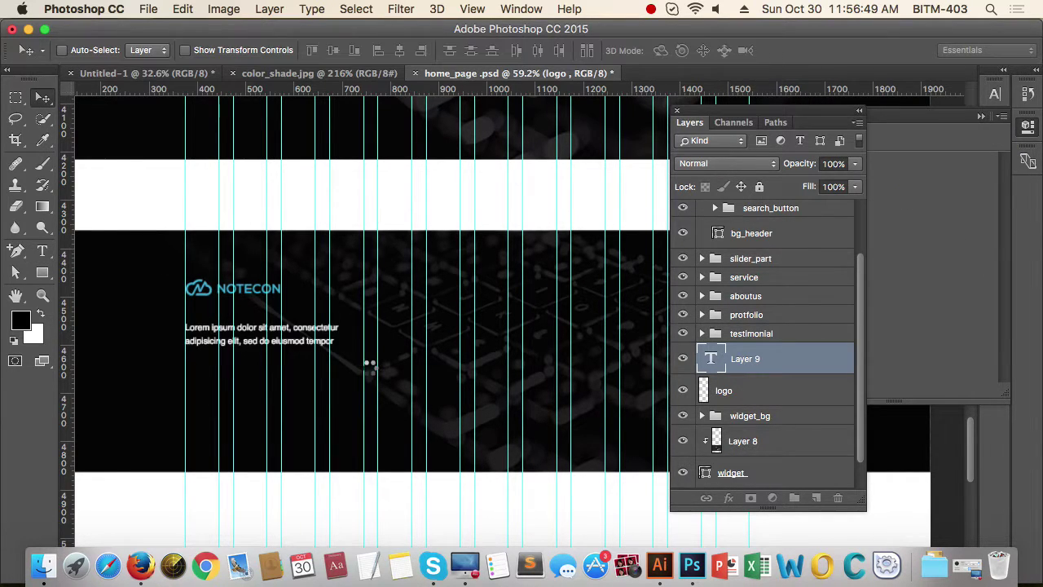
# Step: Set the widget paragraph layer's opacity to 54%
pyautogui.moveTo(169, 334); pyautogui.dragTo(250, 333)
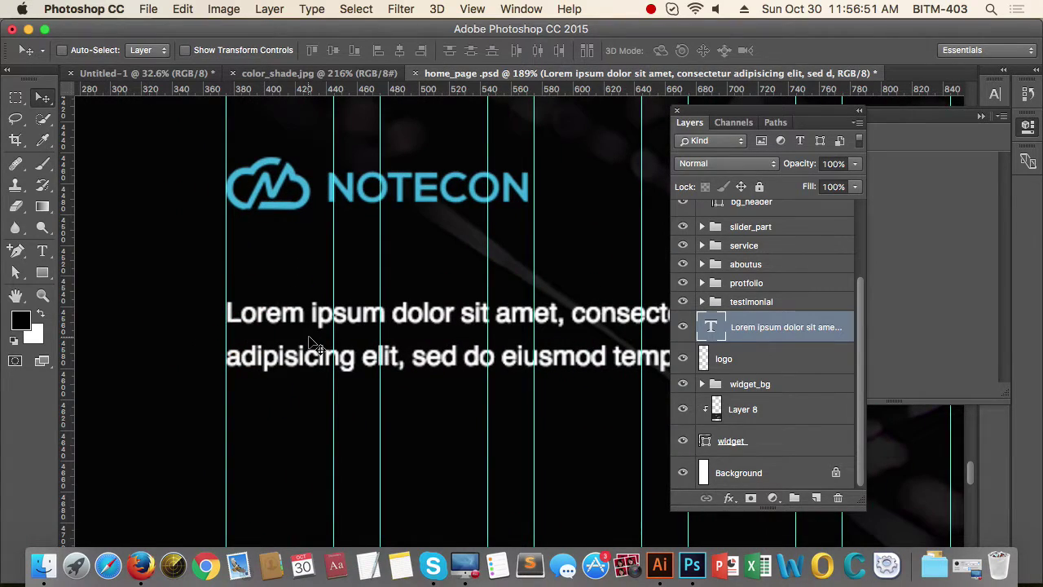
pyautogui.press('5')
pyautogui.press('4')
pyautogui.moveTo(470, 247); pyautogui.dragTo(378, 249)
pyautogui.moveTo(475, 291); pyautogui.dragTo(407, 283)
pyautogui.scroll(3, 434, 303)
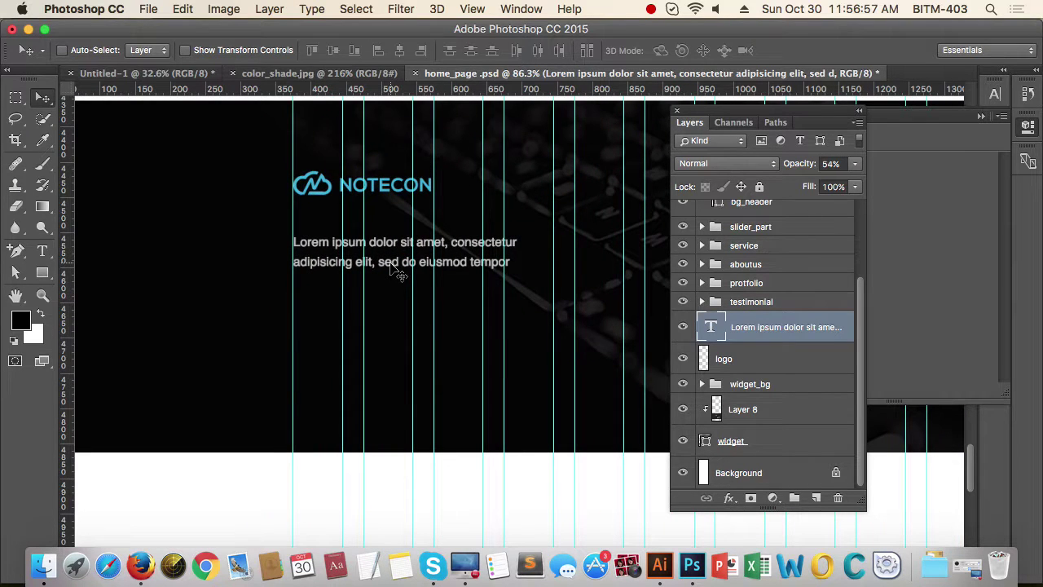
# Step: Reposition the Lorem Ipsum paragraph 30 px below the bottom edge of the NOTECON logo in the widget section
pyautogui.moveTo(399, 275); pyautogui.dragTo(395, 237)
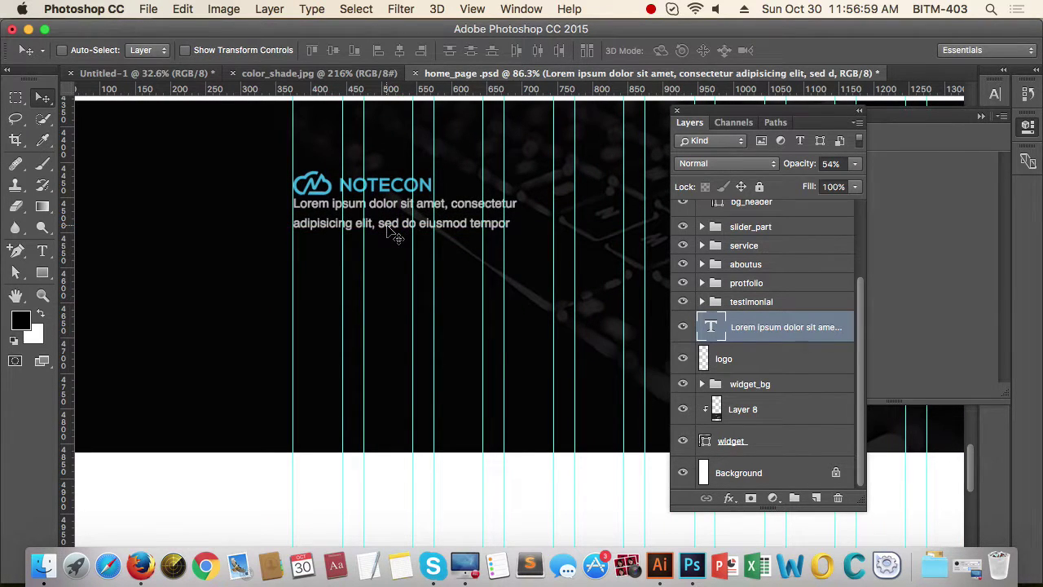
pyautogui.press('Up')
pyautogui.press('Up')
pyautogui.press('Up')
pyautogui.press('Up')
pyautogui.press('Up')
pyautogui.press('Up')
pyautogui.press('Up')
pyautogui.press('Up')
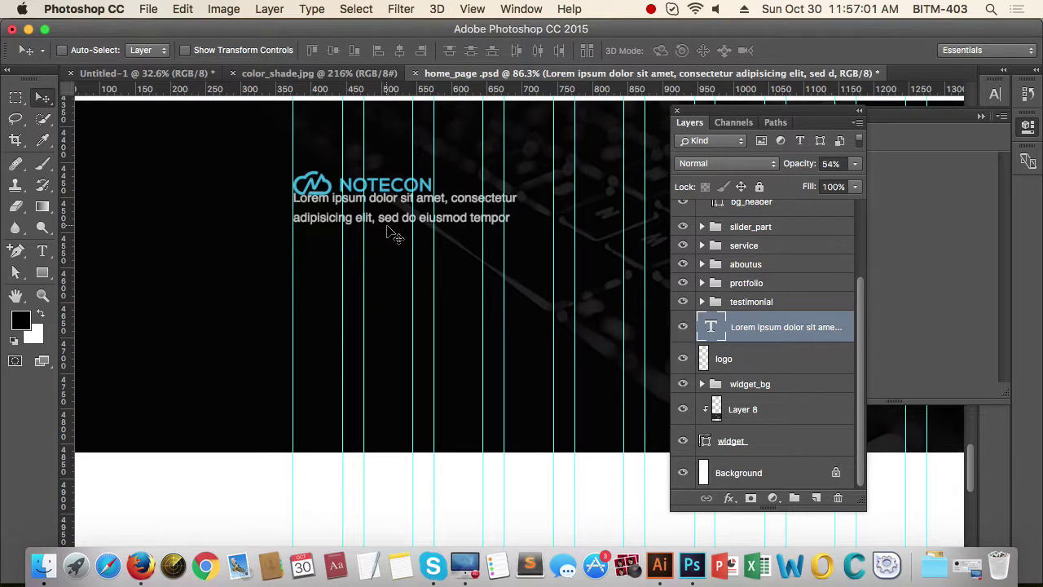
pyautogui.hotkey('shift', 'Down')
pyautogui.hotkey('shift', 'Down')
pyautogui.hotkey('shift', 'Down')
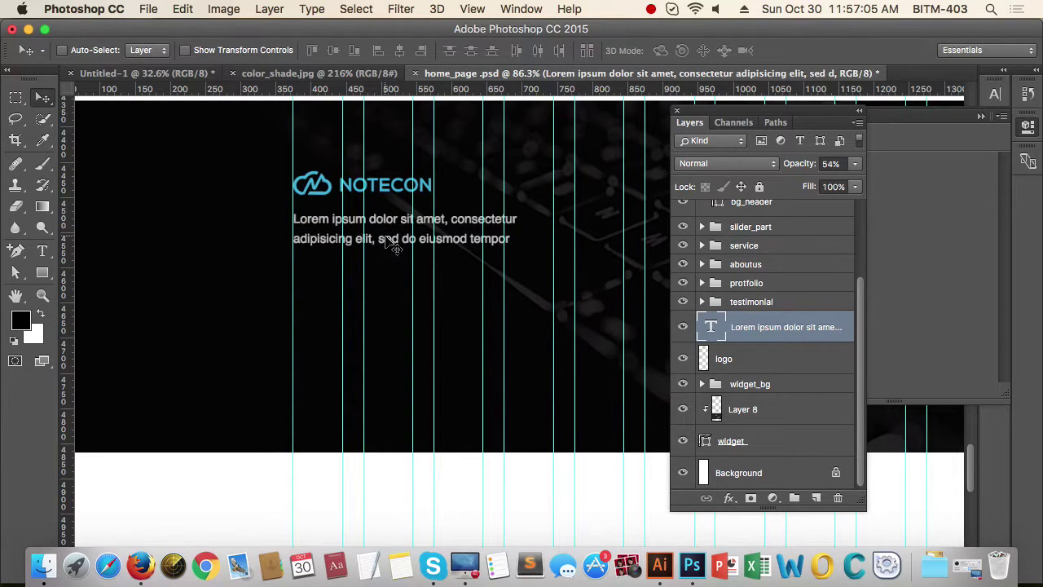
# Step: Duplicate the widget paragraph directly below the original, leaving a small vertical gap between the two text blocks
pyautogui.moveTo(389, 244)
pyautogui.mouseDown()
pyautogui.moveTo(392, 291)
pyautogui.moveTo(432, 256)
pyautogui.moveTo(400, 266)
pyautogui.moveTo(406, 272)
pyautogui.moveTo(402, 242)
pyautogui.moveTo(400, 252)
pyautogui.mouseUp()
pyautogui.hotkey('shift', 'Up')
pyautogui.hotkey('shift', 'Up')
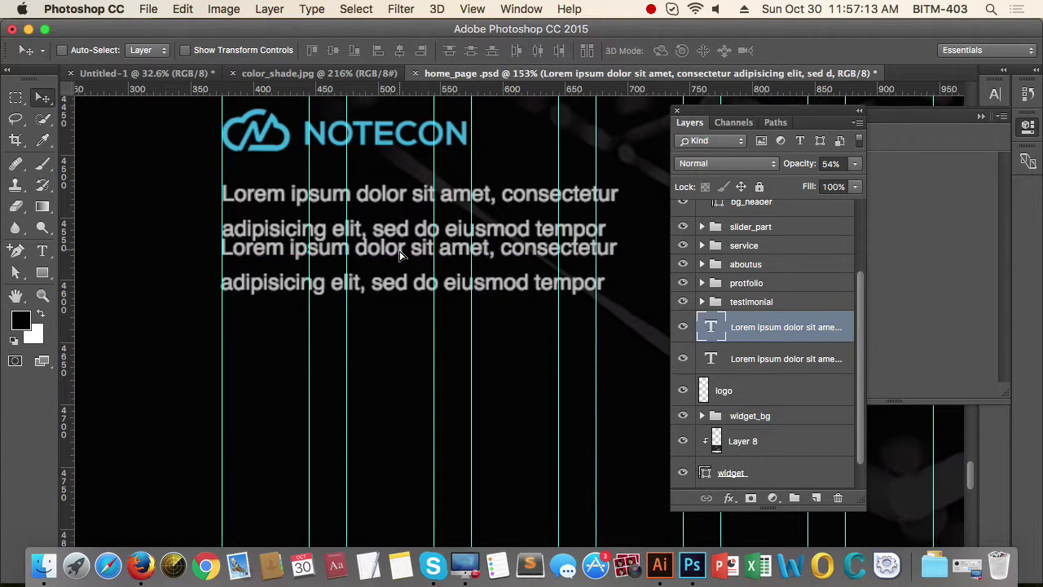
pyautogui.press('Up')
pyautogui.hotkey('shift', 'Down')
pyautogui.hotkey('shift', 'Down')
pyautogui.hotkey('shift', 'Down')
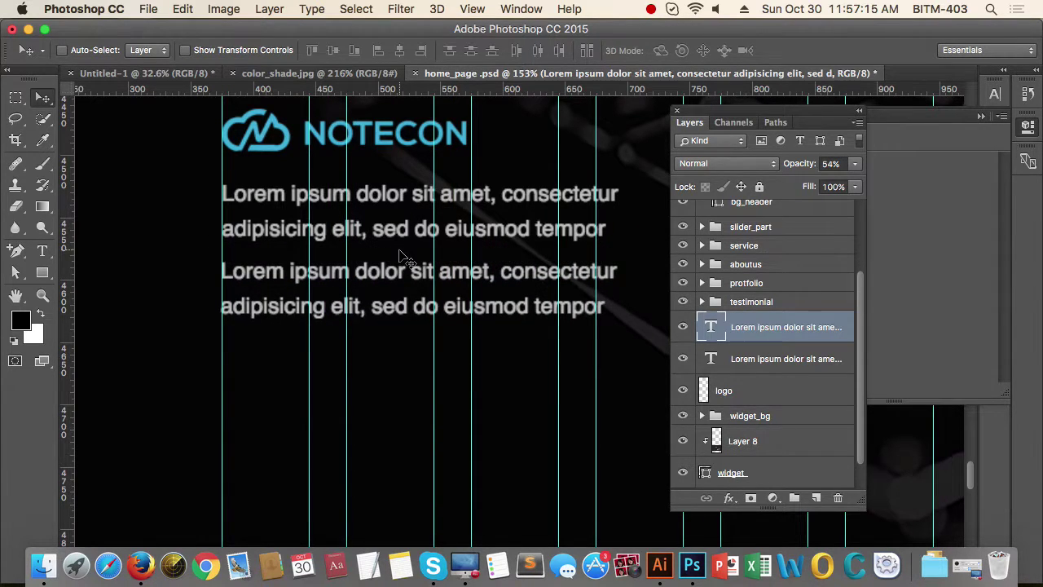
# Step: Duplicate the second paragraph below itself as a third text block, spaced like the two above it
pyautogui.press('super')
pyautogui.moveTo(391, 263); pyautogui.dragTo(296, 283)
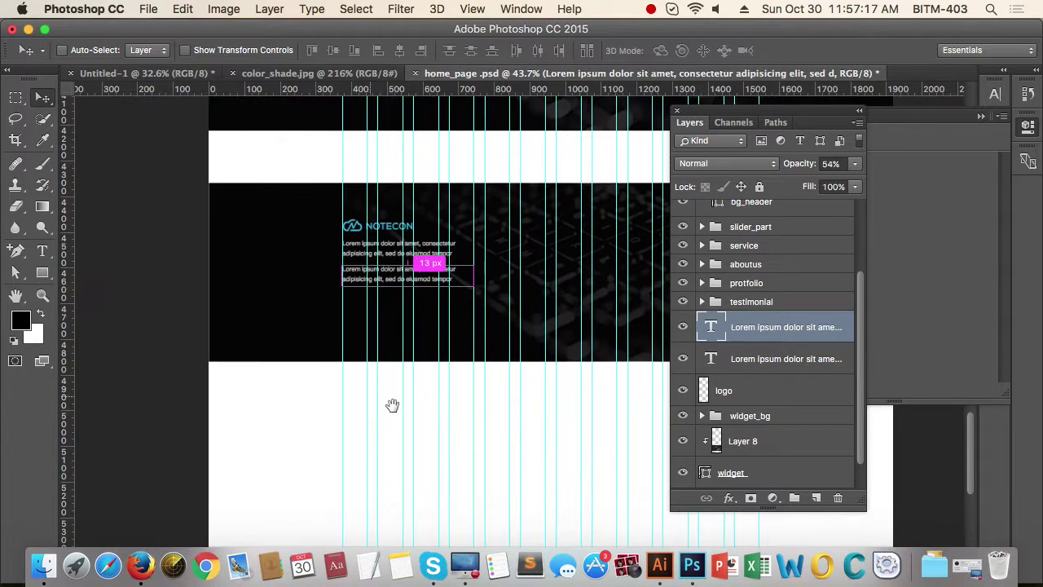
pyautogui.moveTo(450, 402); pyautogui.dragTo(421, 419)
pyautogui.scroll(2, 381, 294)
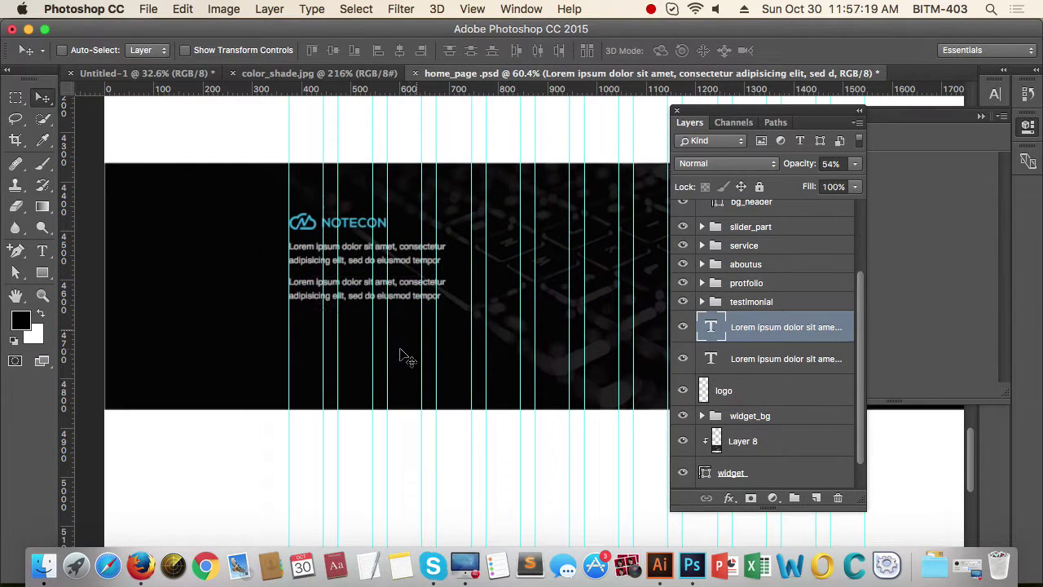
pyautogui.moveTo(387, 306); pyautogui.dragTo(387, 340)
pyautogui.press('super')
pyautogui.scroll(3, 387, 341)
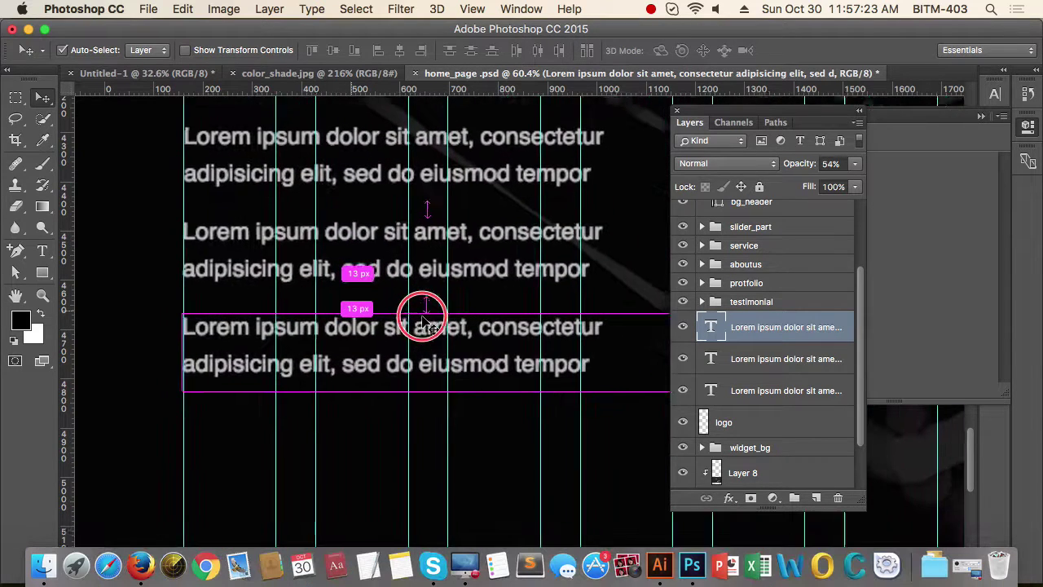
pyautogui.hotkey('shift', 'Up')
pyautogui.hotkey('shift', 'Up')
pyautogui.hotkey('shift', 'Up')
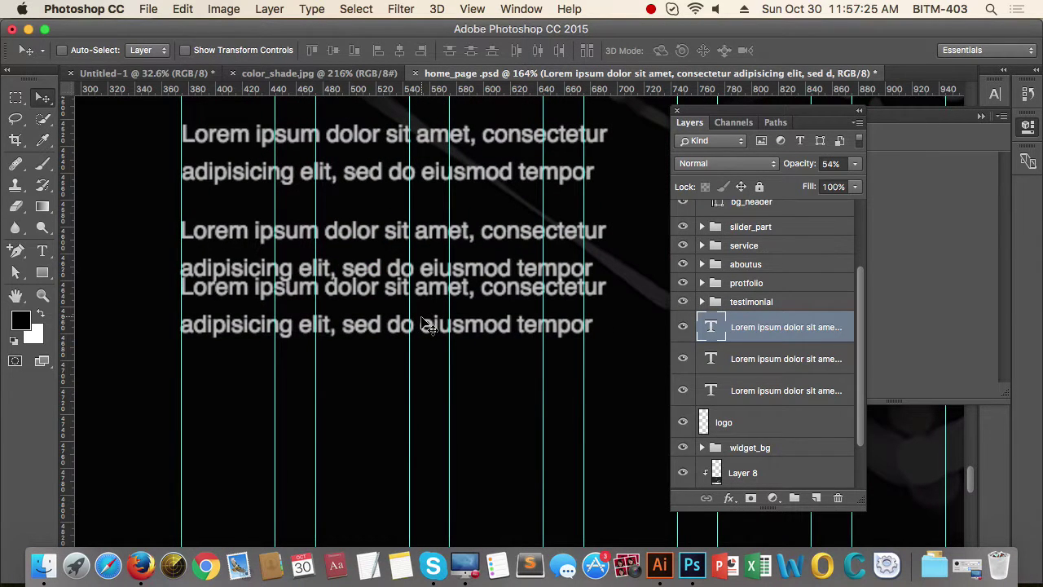
pyautogui.press('Up')
pyautogui.press('Up')
pyautogui.press('Up')
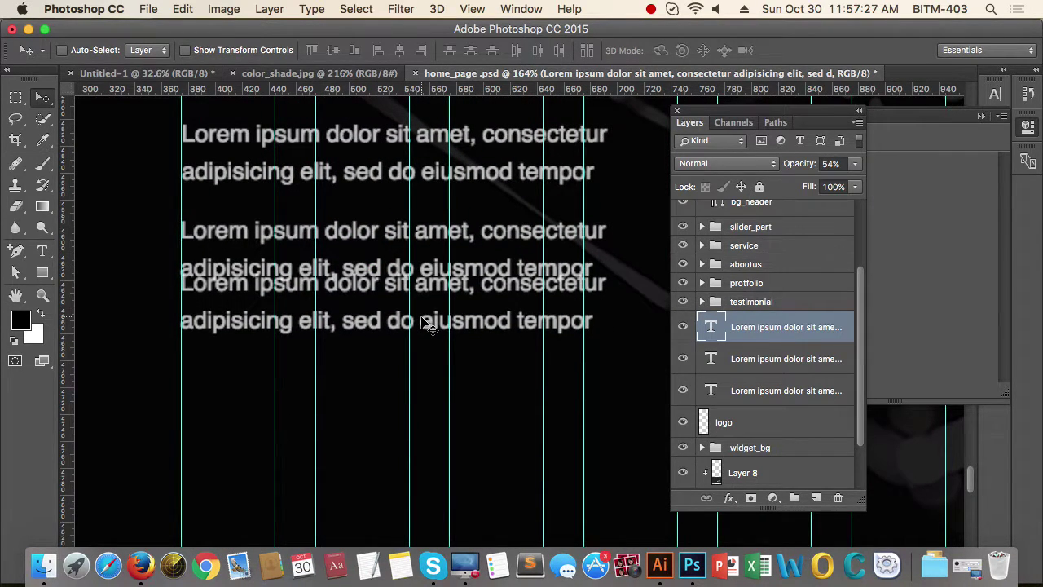
pyautogui.hotkey('shift', 'Down')
pyautogui.hotkey('shift', 'Down')
pyautogui.hotkey('shift', 'Down')
pyautogui.scroll(-3, 370, 342)
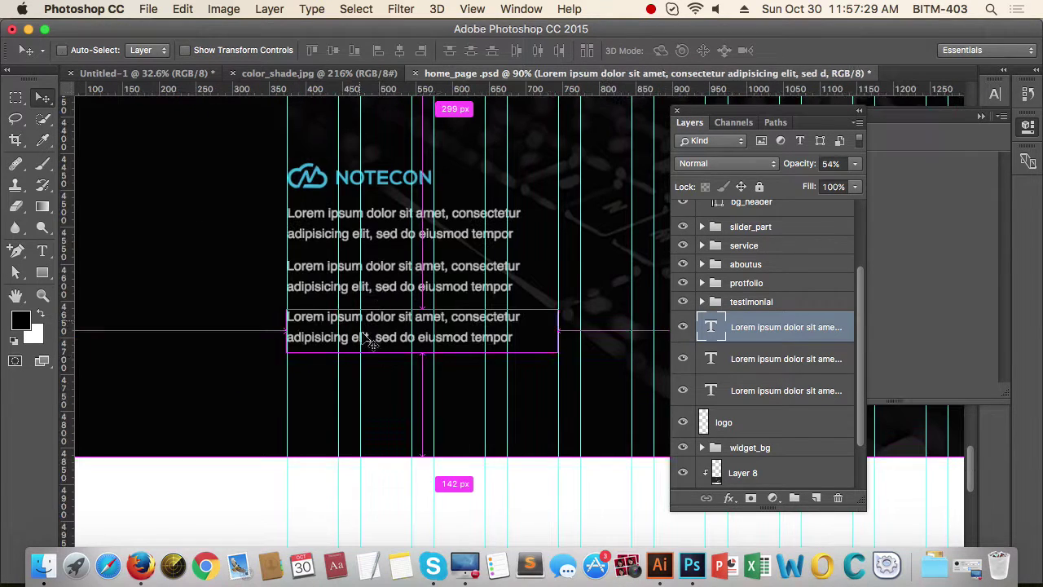
# Step: Shorten the third paragraph so its text ends at "adipisicing elit" and commit the edit
pyautogui.press('t')
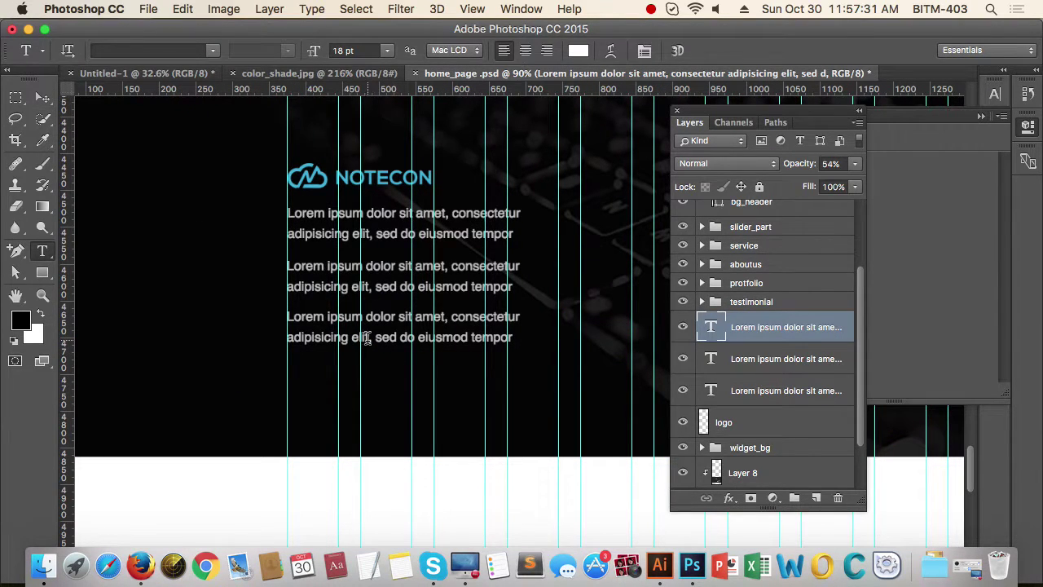
pyautogui.moveTo(367, 338); pyautogui.dragTo(511, 348)
pyautogui.press('BackSpace')
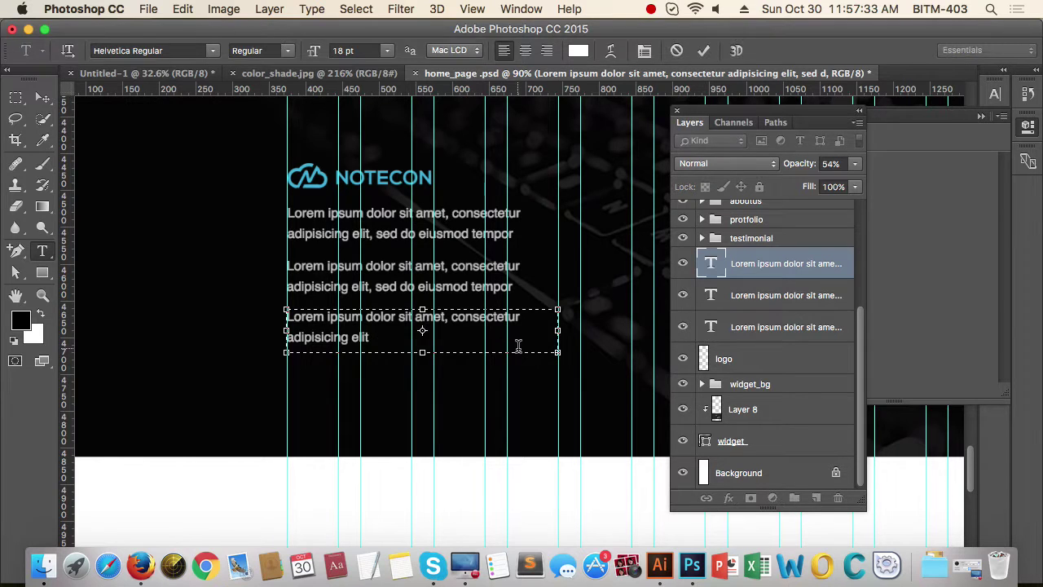
pyautogui.click(43, 98)
# Step: Add the text "Contact Us" in the widget section at logo height, starting at the sixth column's first guide
pyautogui.scroll(-3, 430, 337)
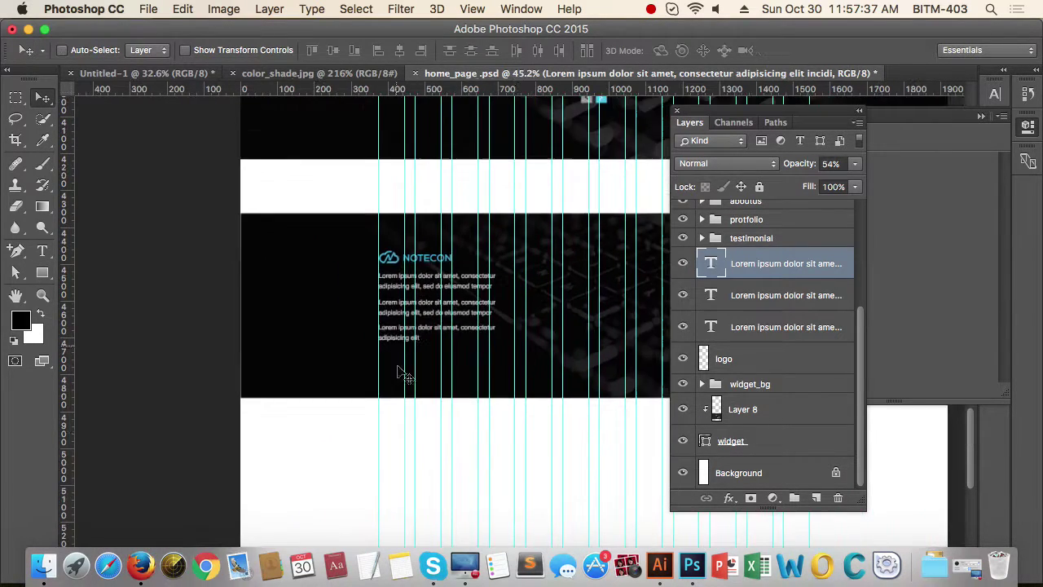
pyautogui.scroll(-3, 447, 426)
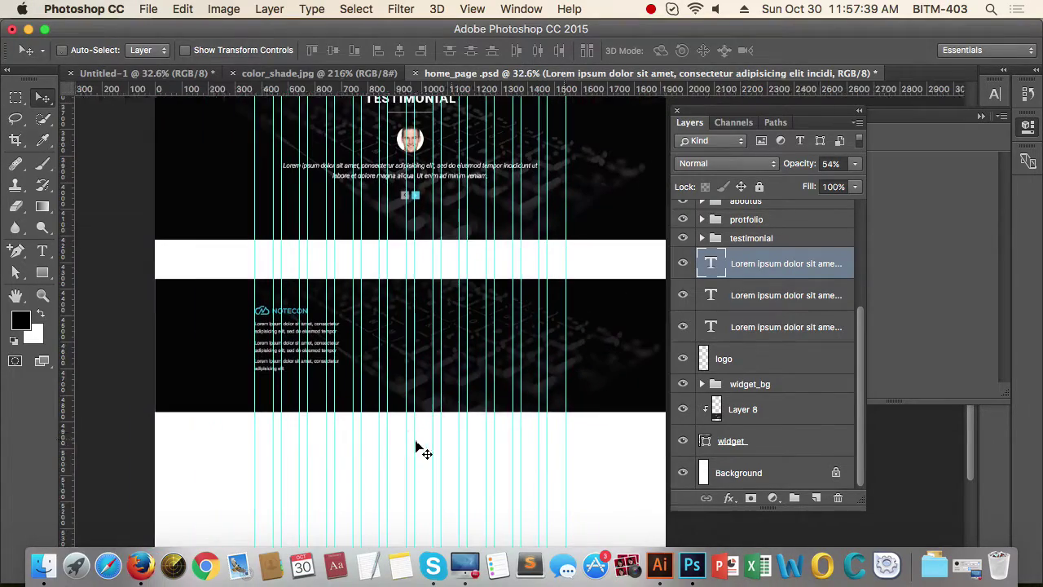
pyautogui.moveTo(502, 435); pyautogui.dragTo(428, 434)
pyautogui.moveTo(313, 341); pyautogui.dragTo(347, 352)
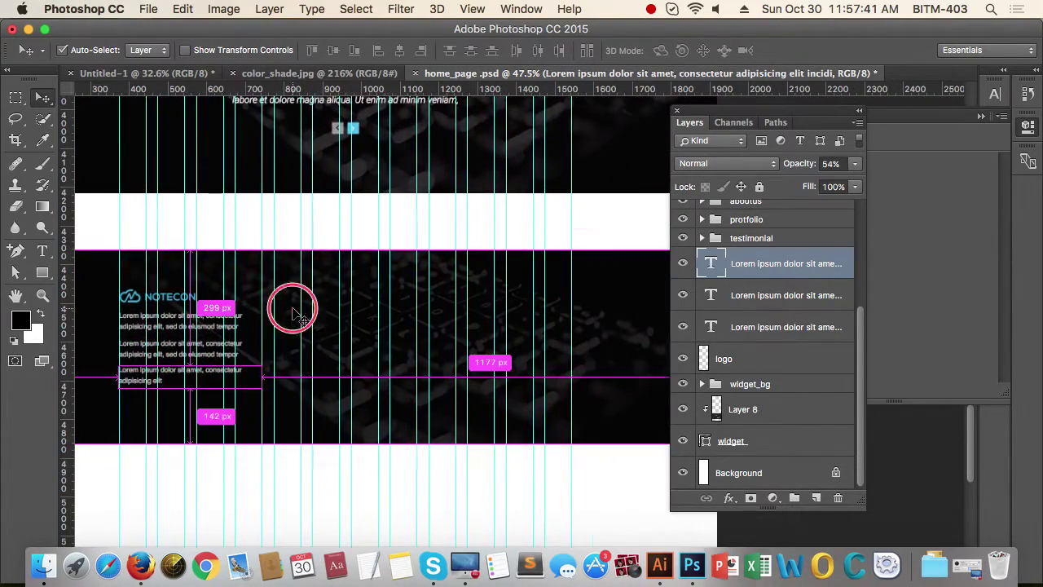
pyautogui.scroll(1, 292, 308)
pyautogui.scroll(2, 387, 305)
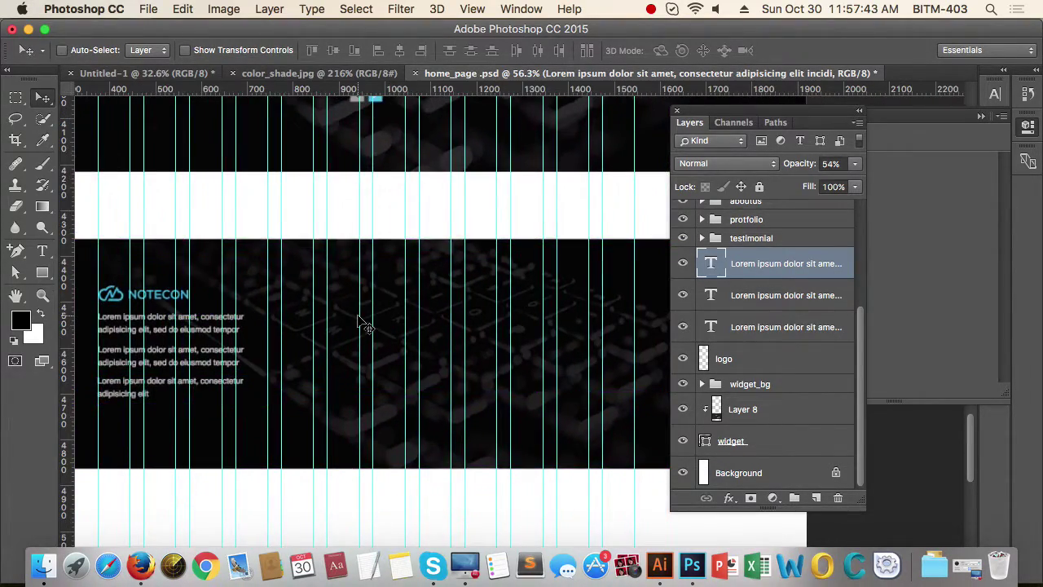
pyautogui.press('t')
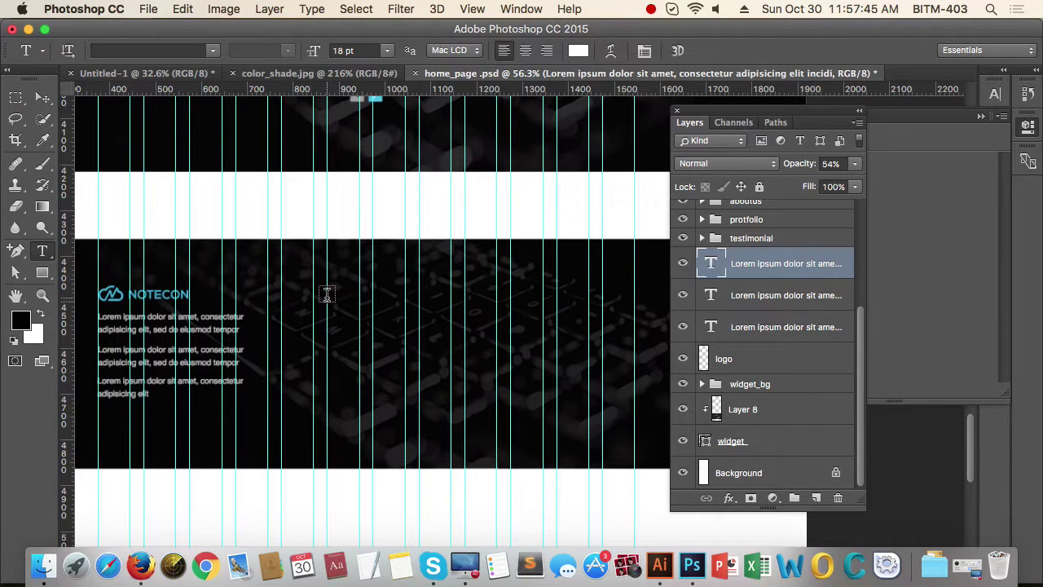
pyautogui.click(327, 297)
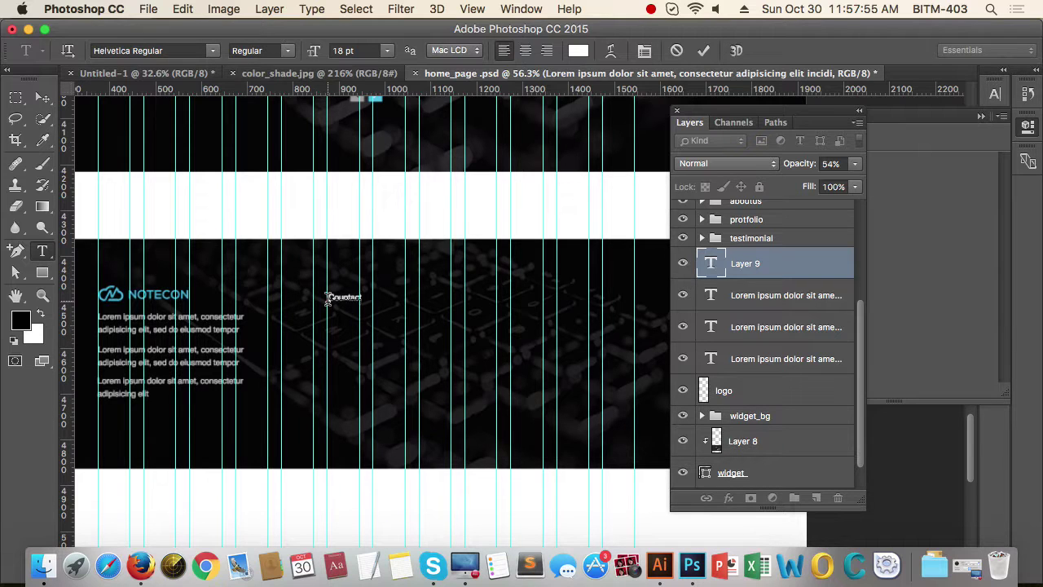
pyautogui.doubleClick(343, 296)
pyautogui.write('Co')
# Step: Set the whole "Contact Us" heading to 24 pt and commit the text
pyautogui.tripleClick(352, 295)
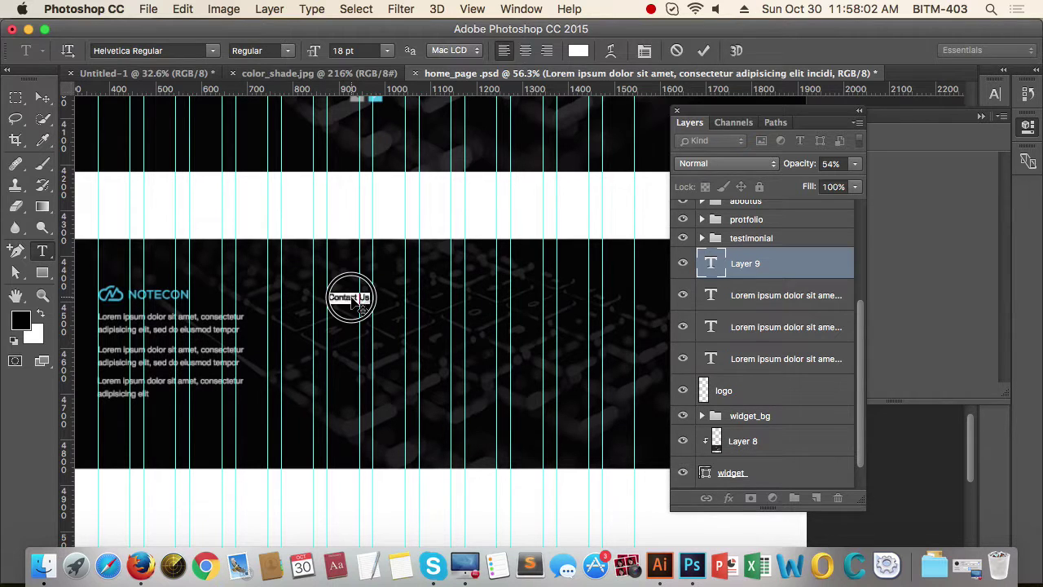
pyautogui.click(387, 50)
pyautogui.click(372, 185)
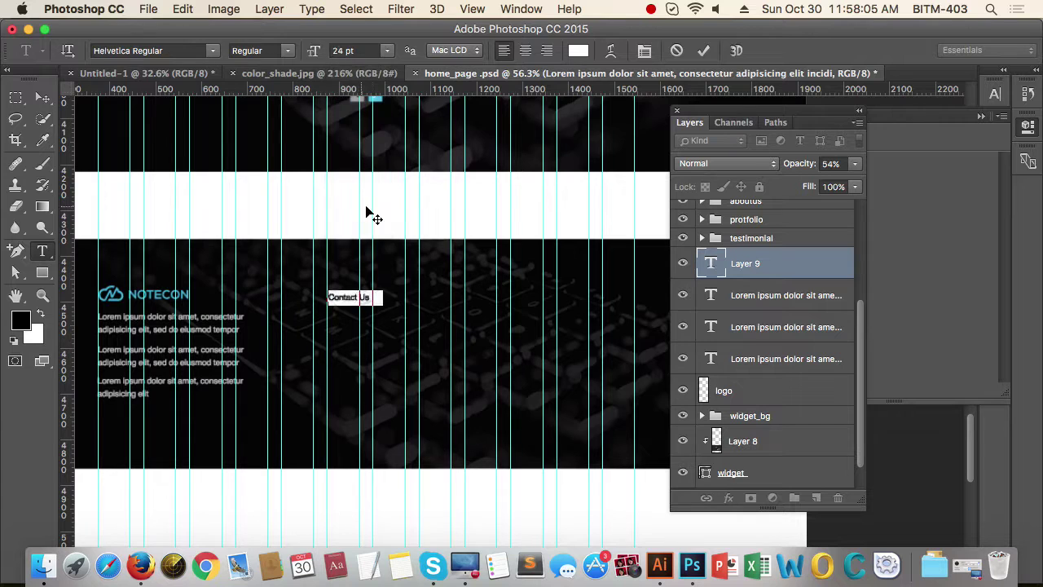
pyautogui.click(42, 97)
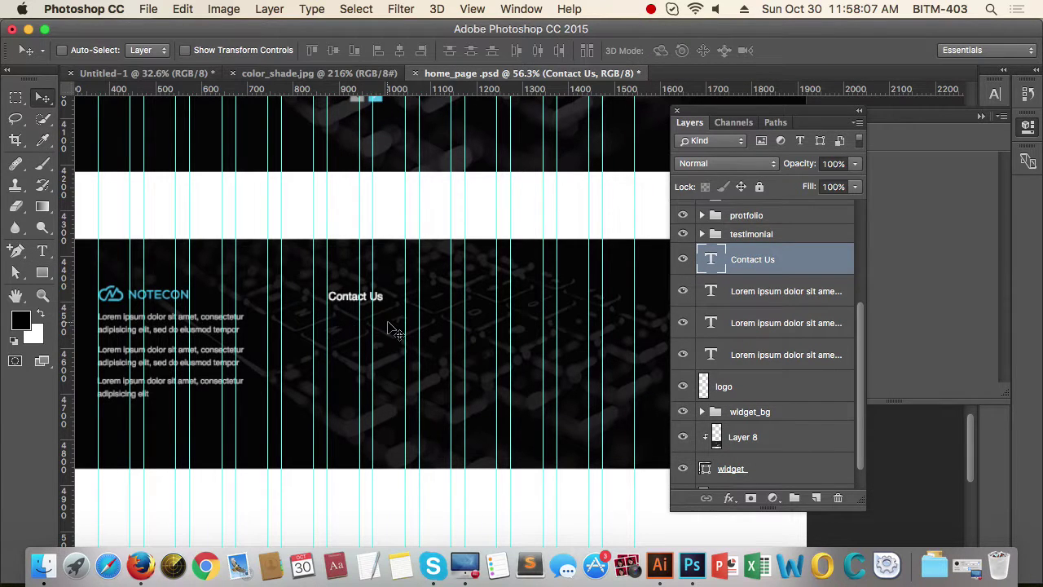
# Step: Enlarge the whole "Contact Us" heading to 30 pt and commit the text
pyautogui.moveTo(342, 296); pyautogui.dragTo(419, 298)
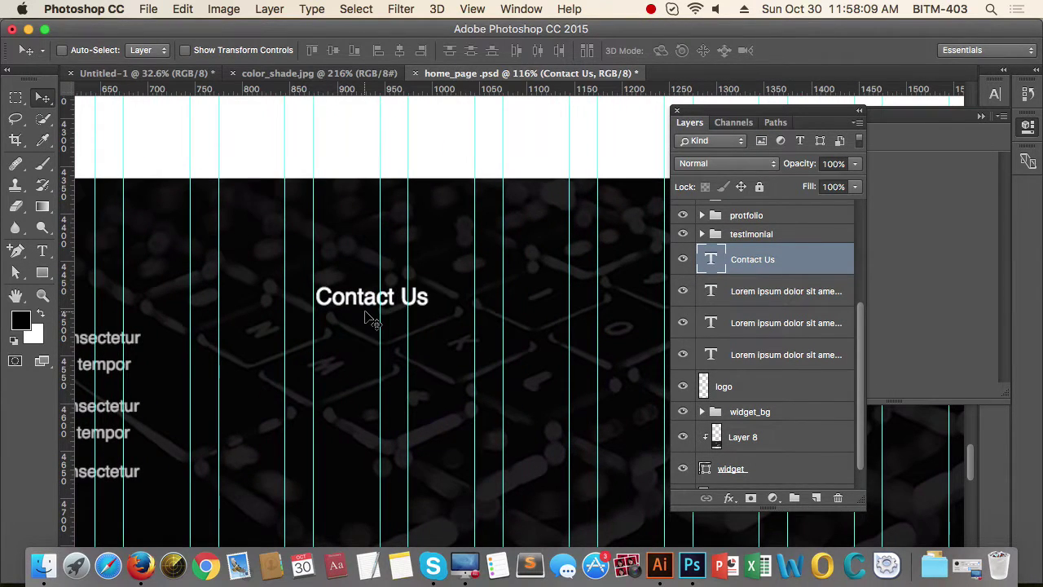
pyautogui.press('t')
pyautogui.tripleClick(370, 300)
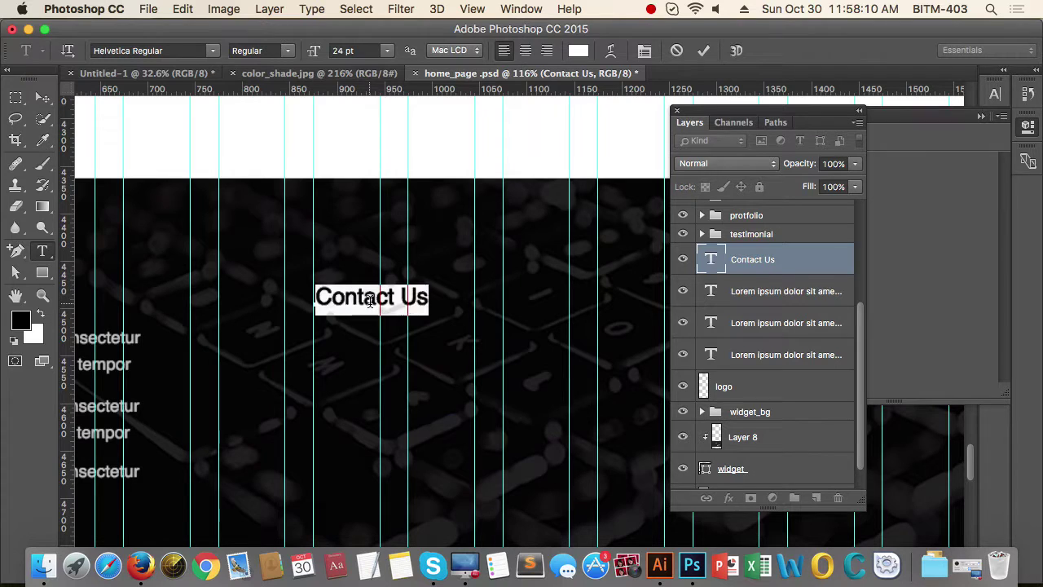
pyautogui.click(389, 51)
pyautogui.click(358, 211)
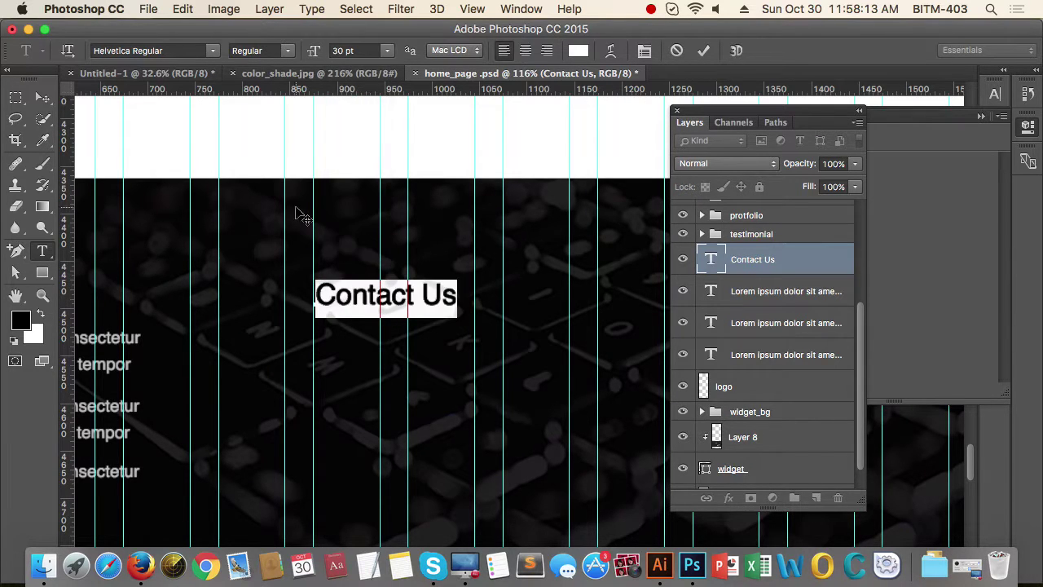
pyautogui.click(42, 98)
# Step: Move the "Contact Us" heading to the fifth column's starting guide and nudge it level with the NOTECON logo
pyautogui.moveTo(381, 292); pyautogui.dragTo(339, 303)
pyautogui.keyDown('super'); pyautogui.click(344, 303); pyautogui.keyUp('super')
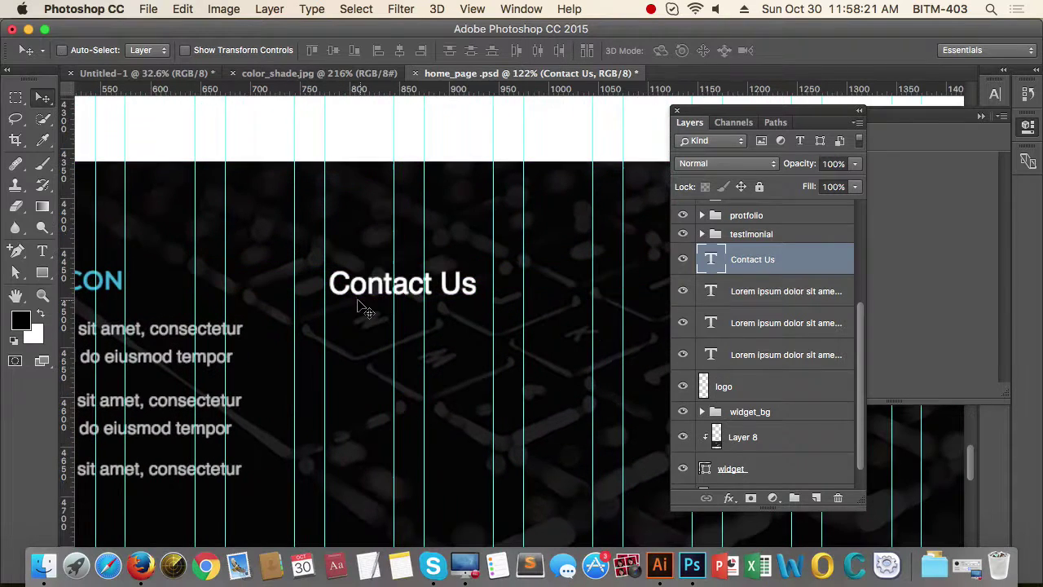
pyautogui.press('Left')
pyautogui.press('Left')
pyautogui.press('Left')
pyautogui.press('Left')
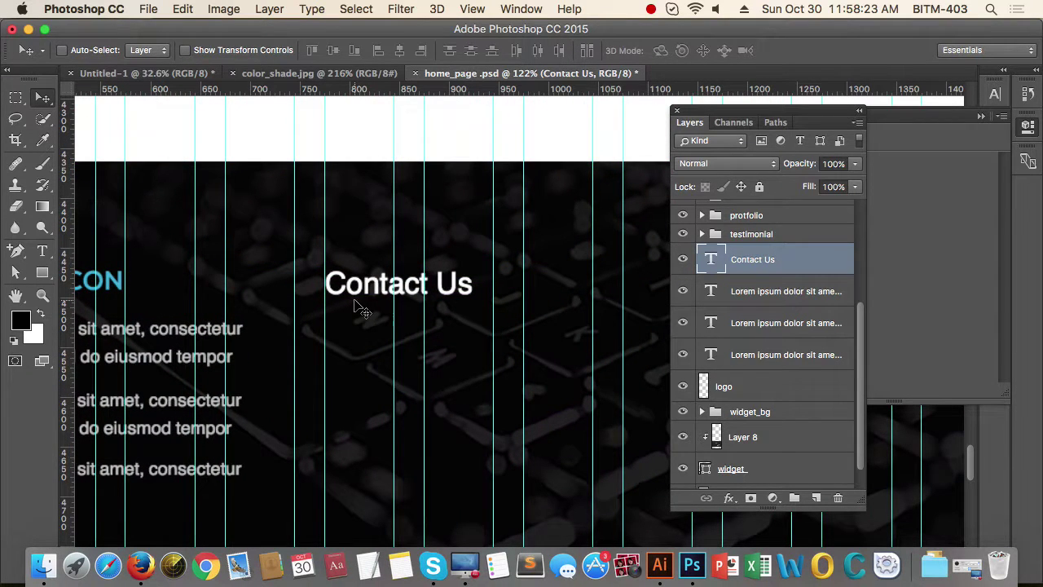
pyautogui.press('Up')
pyautogui.press('Left')
pyautogui.press('Up')
pyautogui.press('Left')
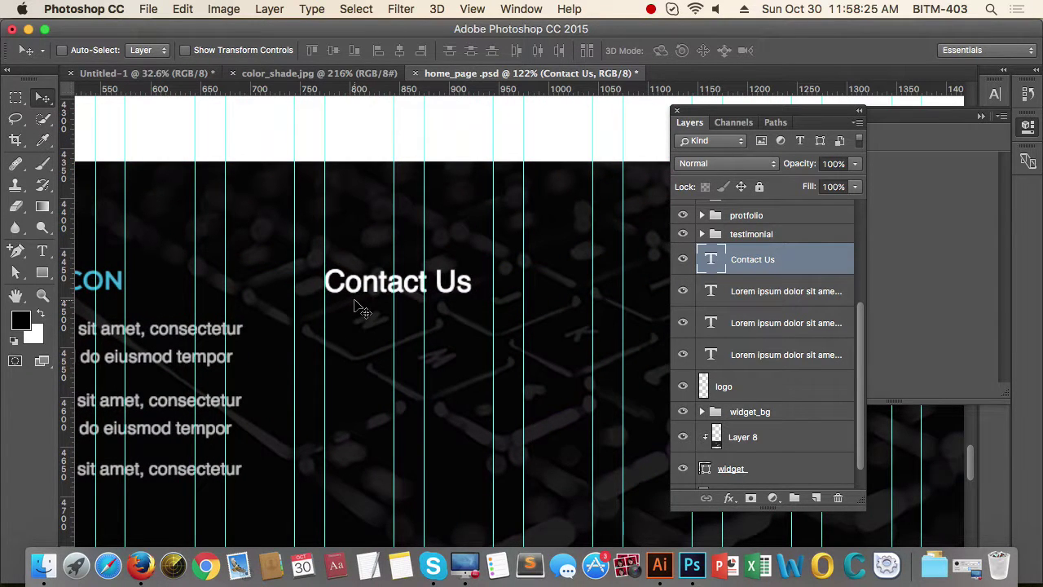
# Step: Examine the "Contact Us" heading's alignment with the logo and its distances to the widget section's edges
pyautogui.moveTo(429, 274); pyautogui.dragTo(364, 280)
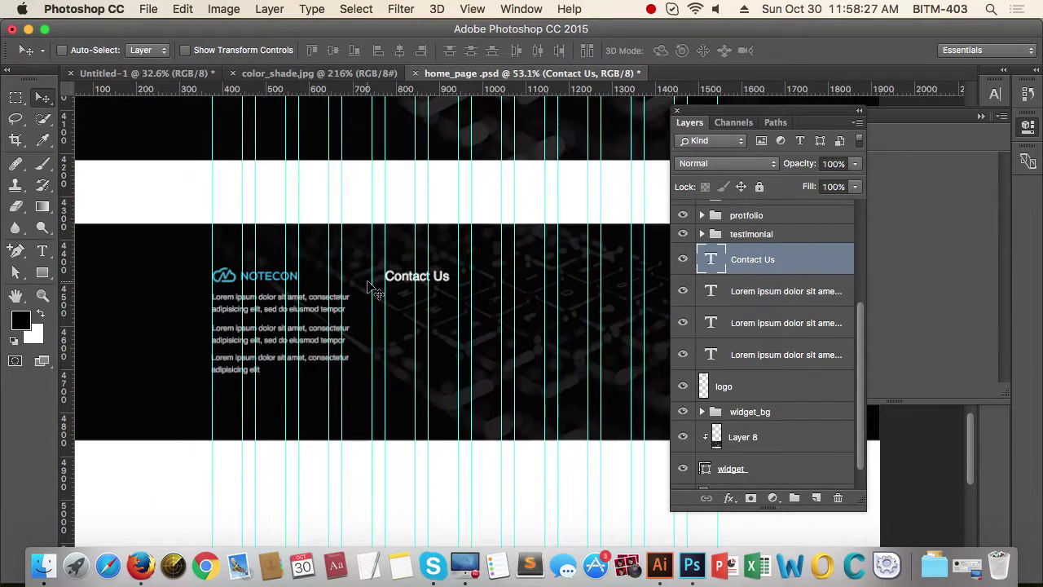
pyautogui.moveTo(475, 313); pyautogui.dragTo(432, 272)
pyautogui.moveTo(515, 277); pyautogui.dragTo(428, 280)
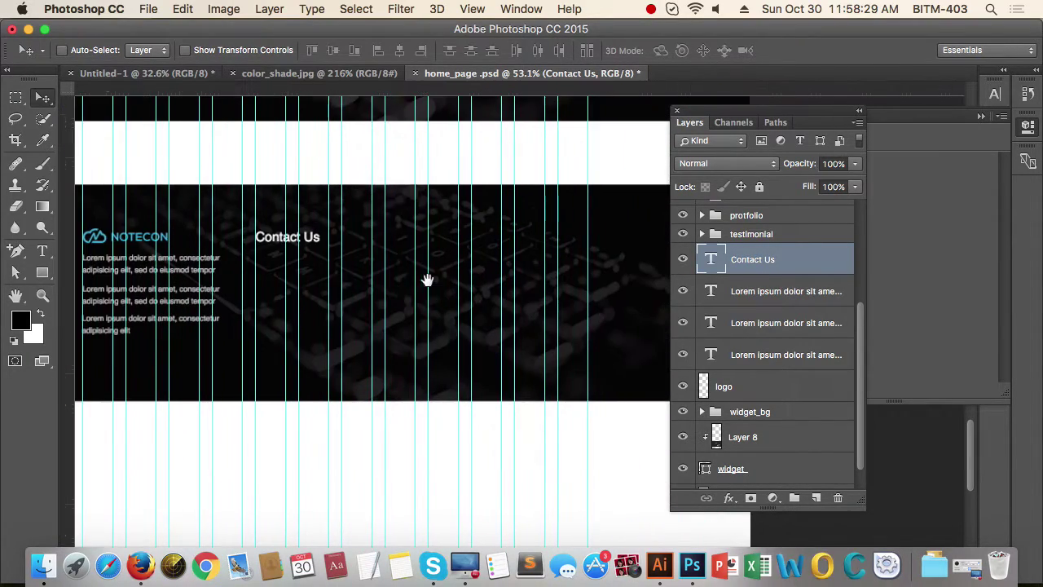
pyautogui.moveTo(285, 285); pyautogui.dragTo(291, 289)
pyautogui.moveTo(234, 243); pyautogui.dragTo(250, 258)
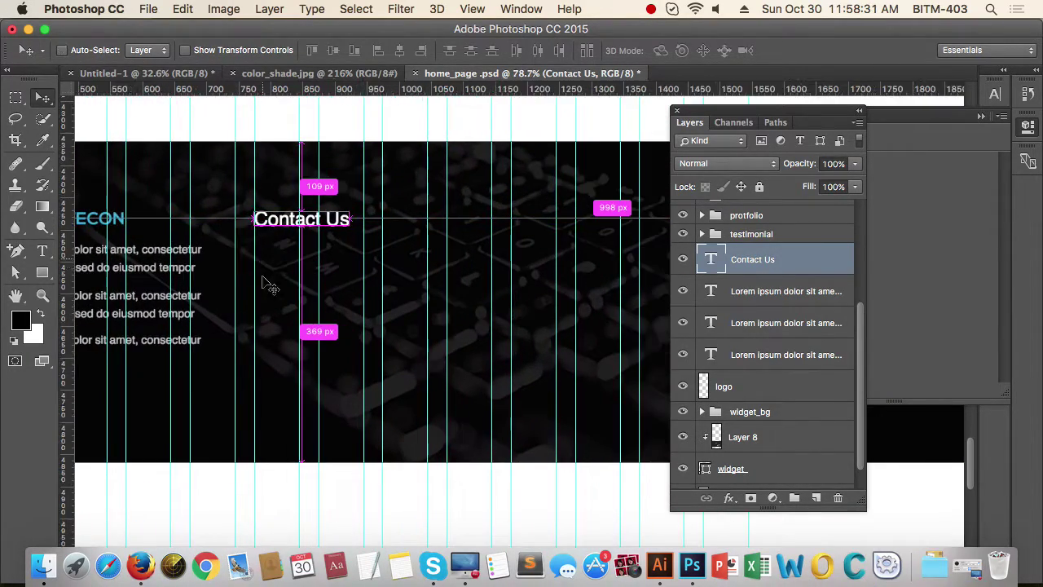
pyautogui.moveTo(320, 287); pyautogui.dragTo(285, 295)
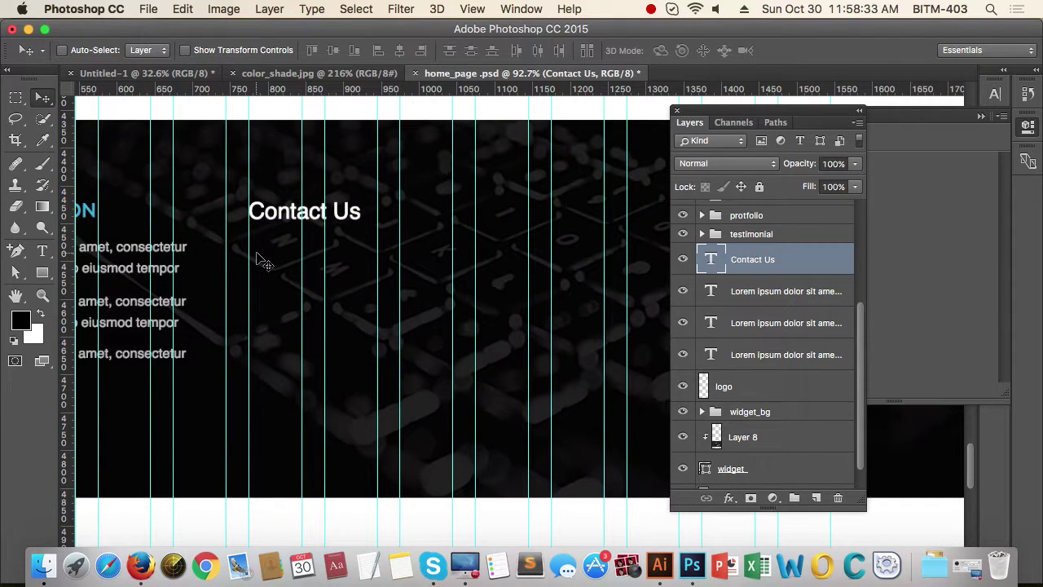
pyautogui.press('t')
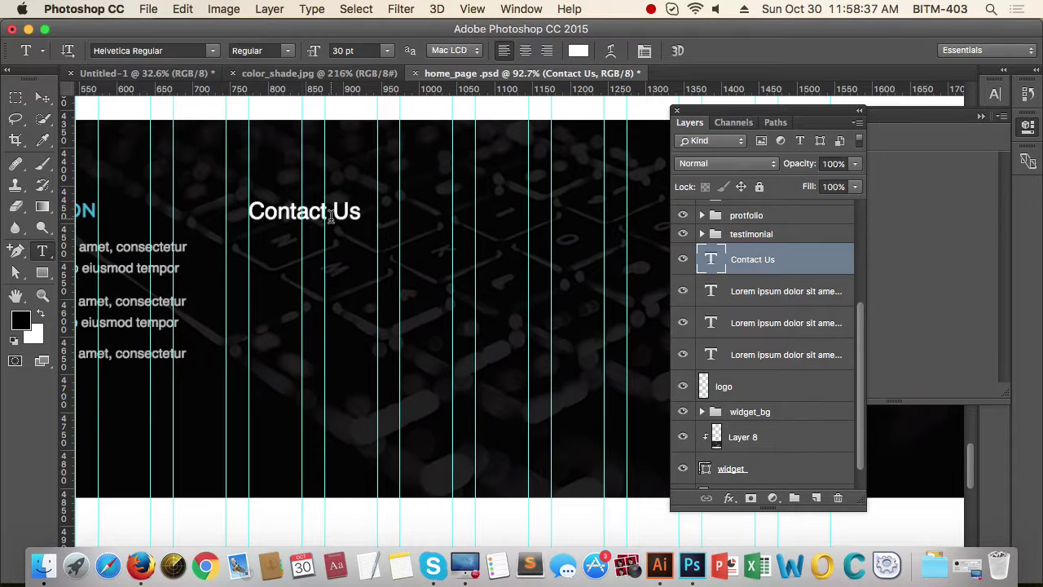
pyautogui.press('v')
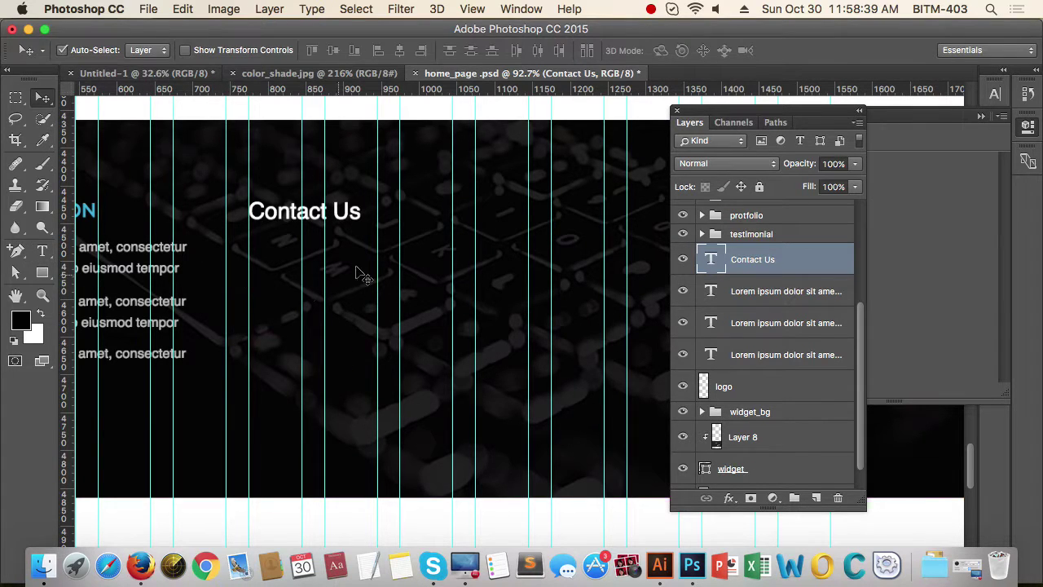
pyautogui.moveTo(356, 267); pyautogui.dragTo(314, 267)
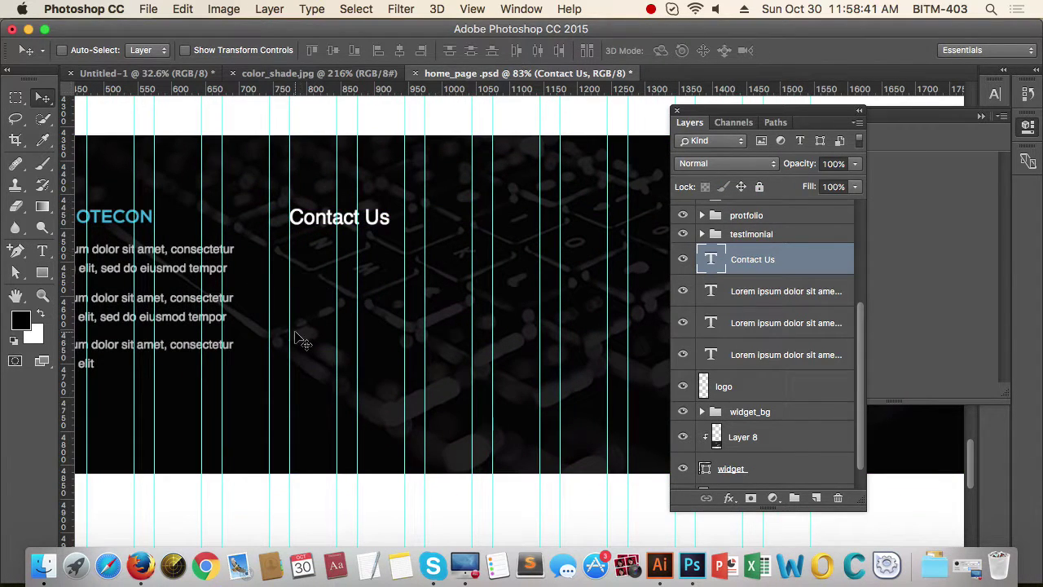
# Step: Add a one-line paragraph text box below the "Contact Us" heading and fill it with Lorem Ipsum placeholder text
pyautogui.press('t')
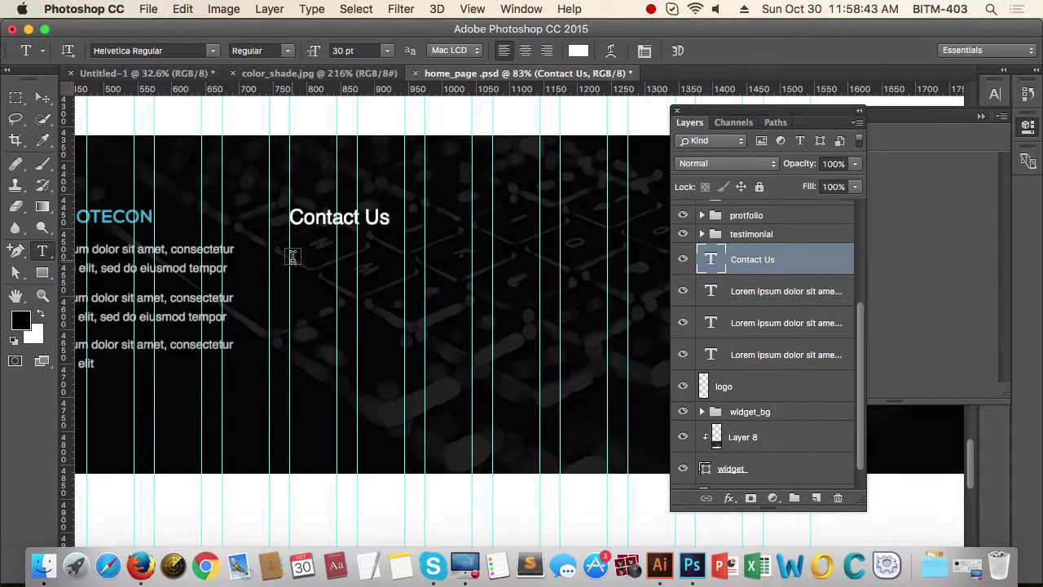
pyautogui.moveTo(291, 257); pyautogui.dragTo(473, 243)
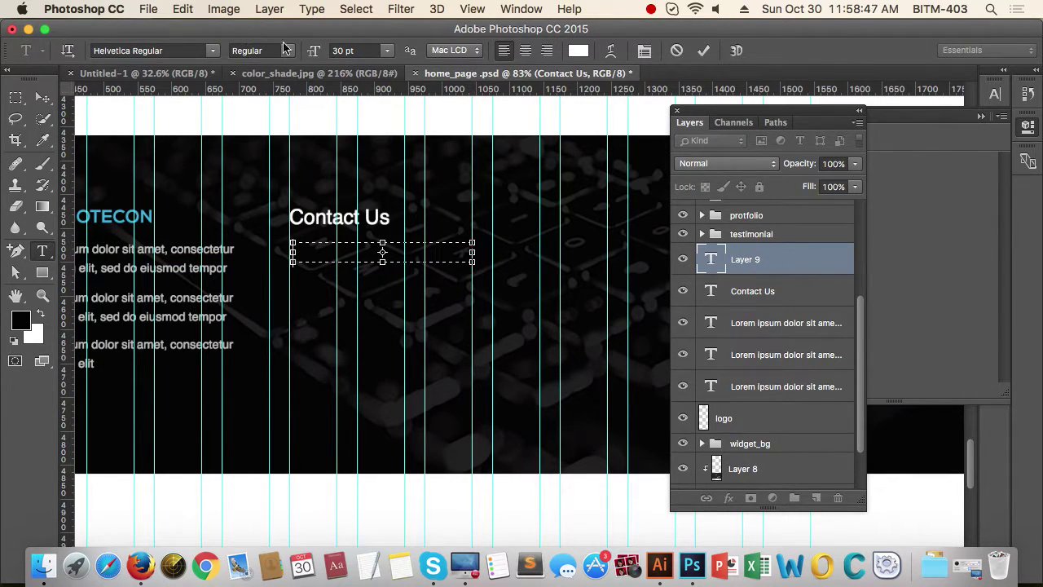
pyautogui.click(310, 10)
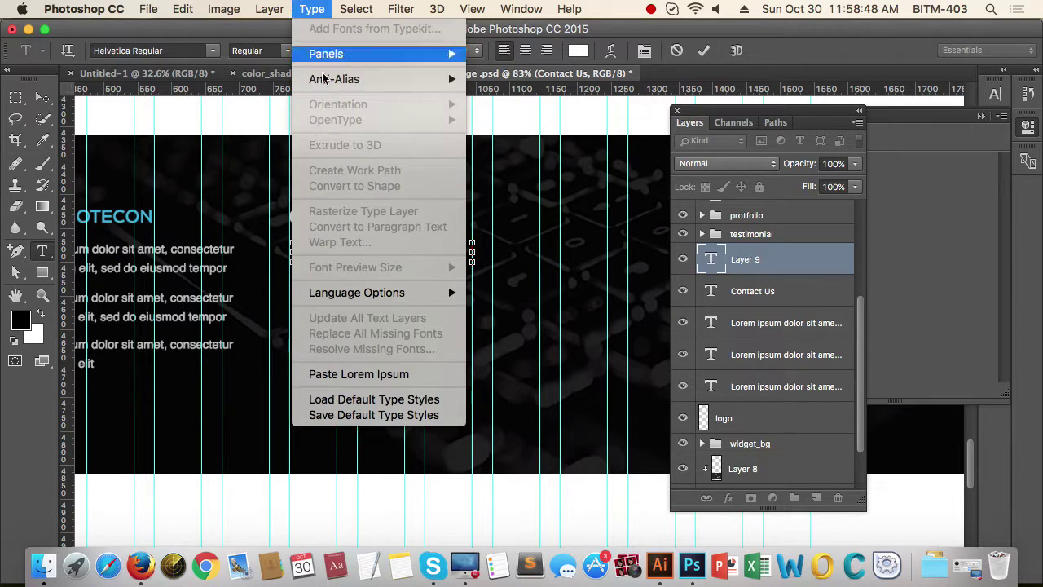
pyautogui.click(349, 367)
# Step: Set the placeholder line below "Contact Us" to 14 pt and commit the text
pyautogui.tripleClick(395, 252)
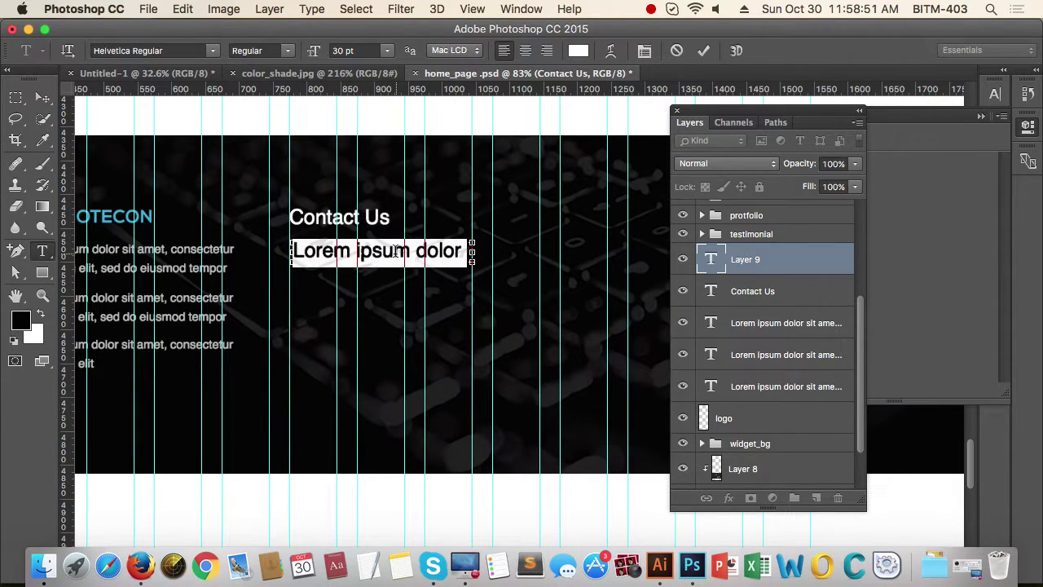
pyautogui.click(387, 50)
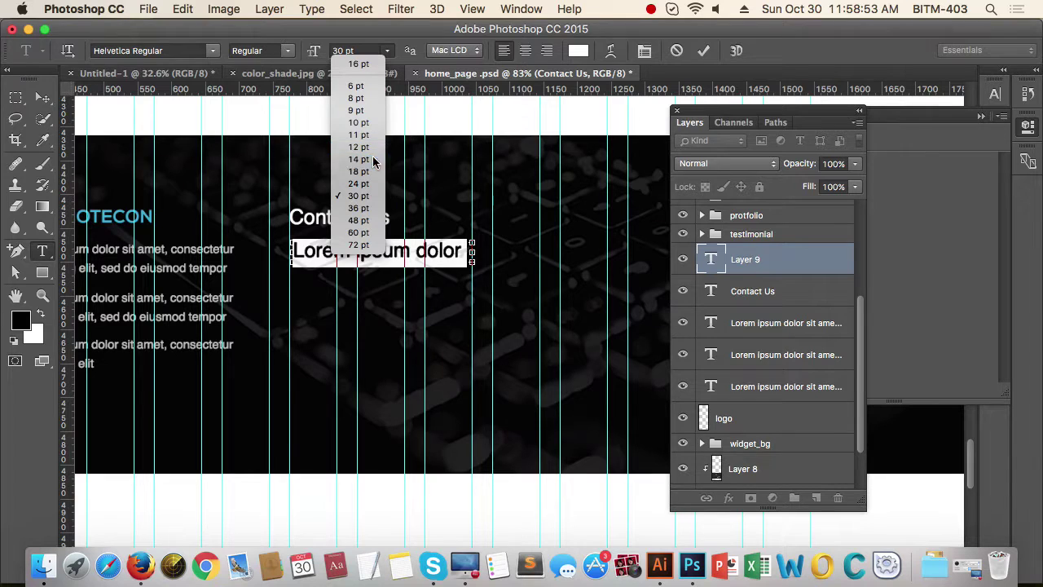
pyautogui.click(359, 146)
pyautogui.click(43, 98)
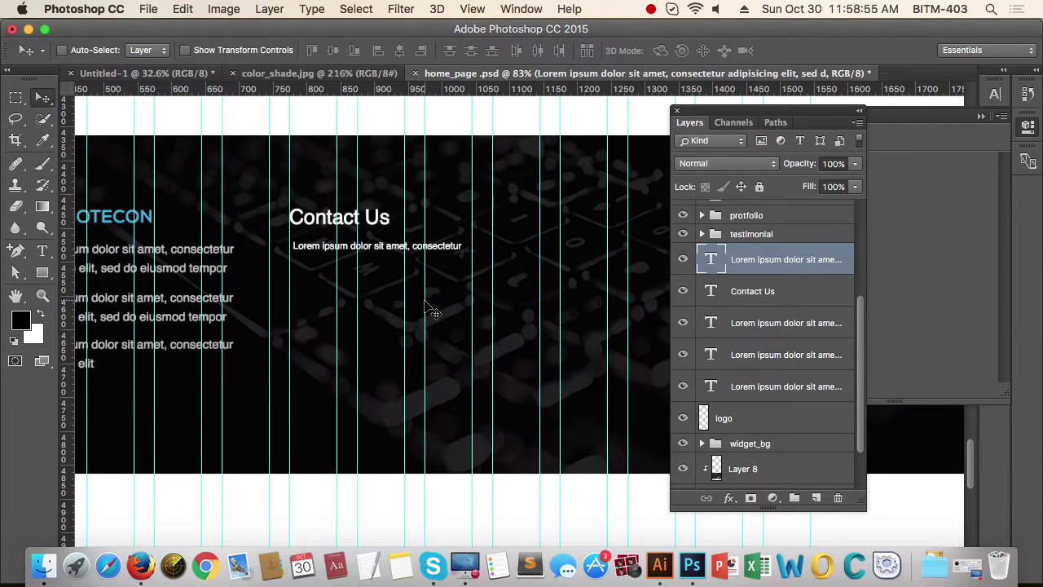
# Step: Lower the placeholder line's opacity to 54% and align its left edge with the "Contact Us" heading's guide
pyautogui.scroll(2, 416, 261)
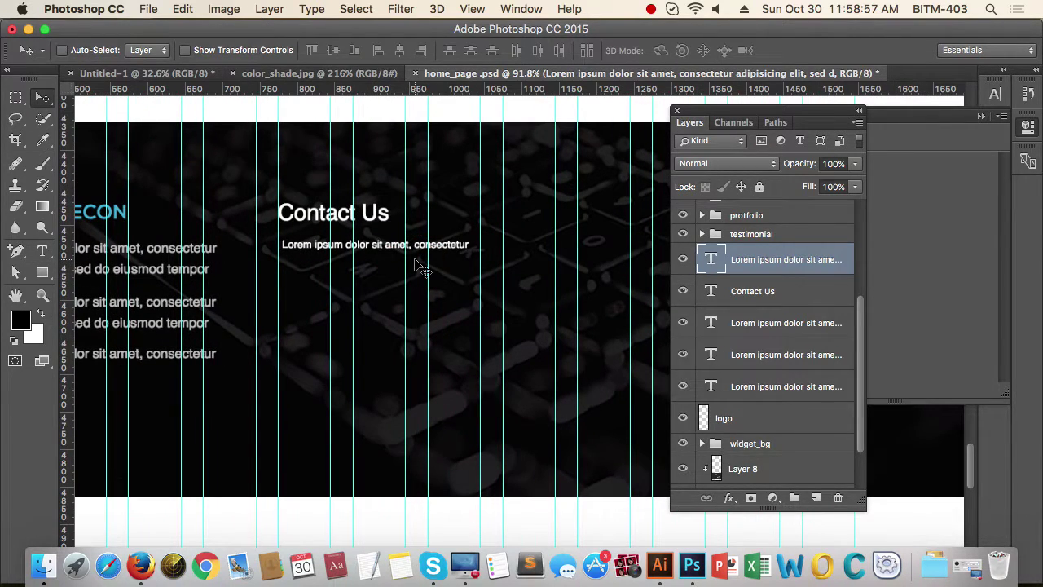
pyautogui.press('5')
pyautogui.press('4')
pyautogui.moveTo(348, 260); pyautogui.dragTo(423, 259)
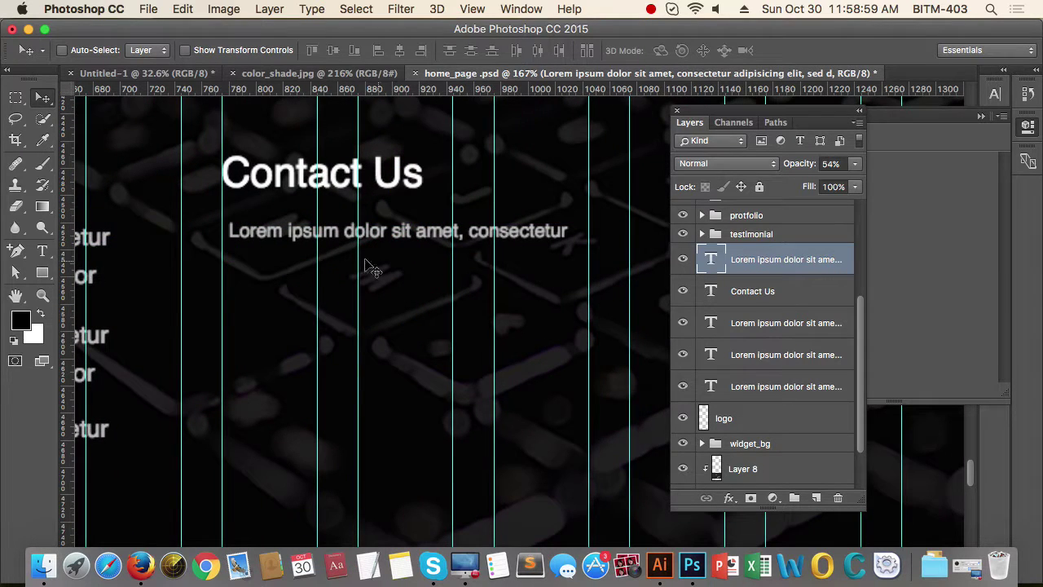
pyautogui.moveTo(298, 236); pyautogui.dragTo(290, 239)
# Step: Duplicate the placeholder line downward into a four-line list under "Contact Us" and move the lowest line up closer to the third
pyautogui.moveTo(387, 238); pyautogui.dragTo(400, 424)
pyautogui.moveTo(458, 352); pyautogui.dragTo(411, 365)
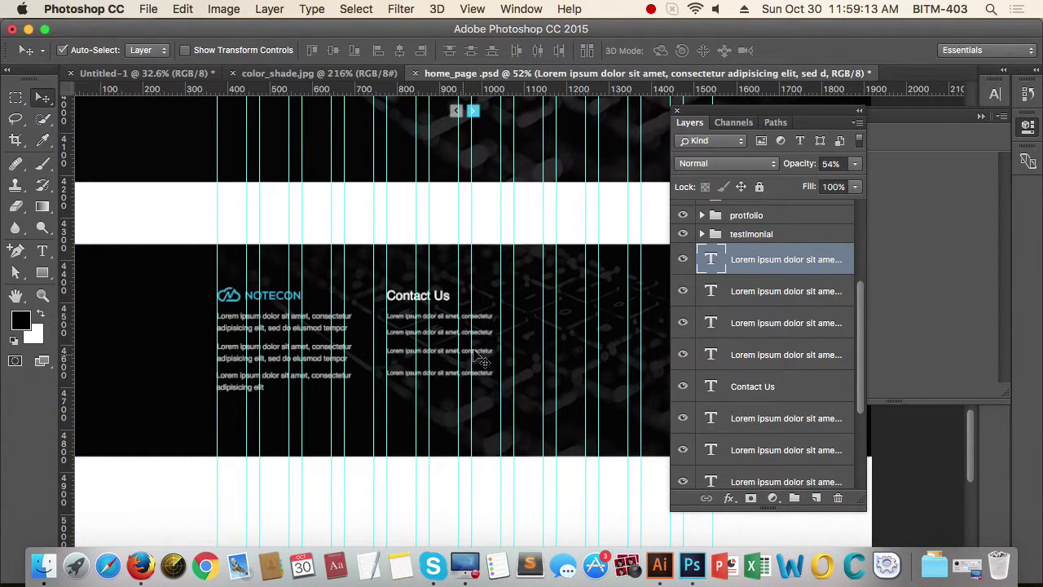
pyautogui.scroll(5, 476, 367)
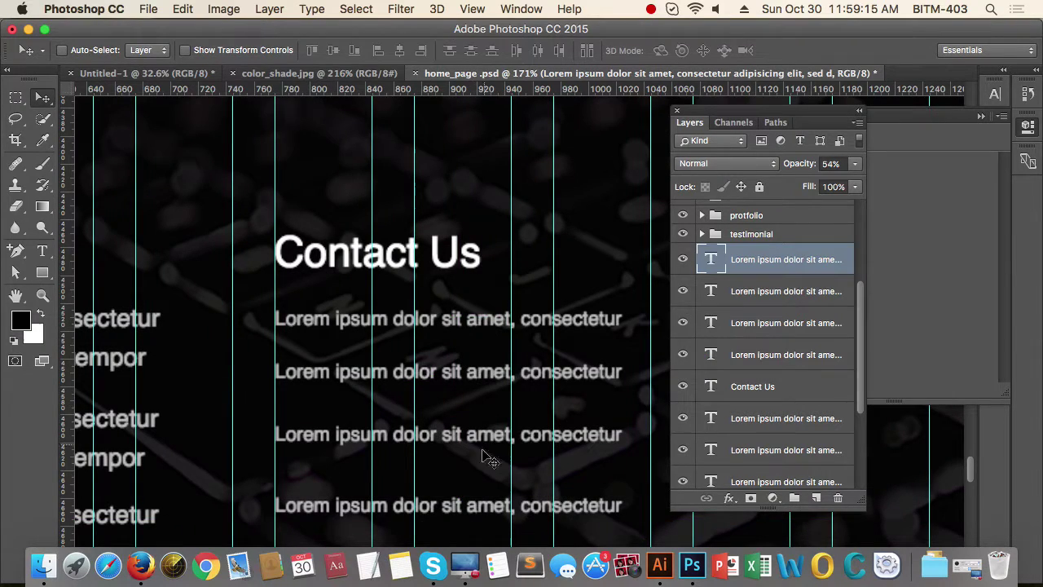
pyautogui.moveTo(467, 500); pyautogui.dragTo(469, 483)
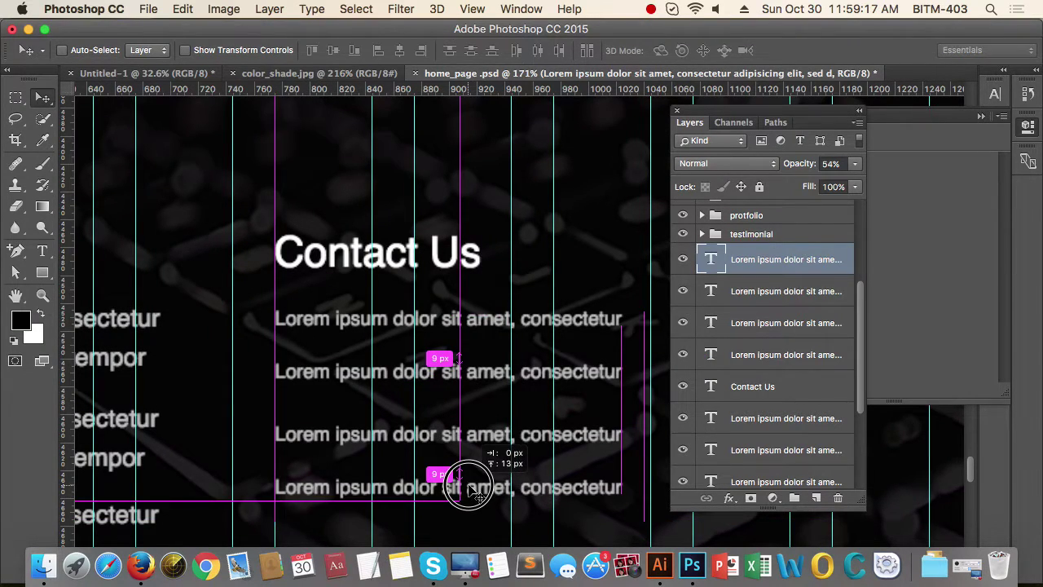
pyautogui.scroll(-6, 473, 488)
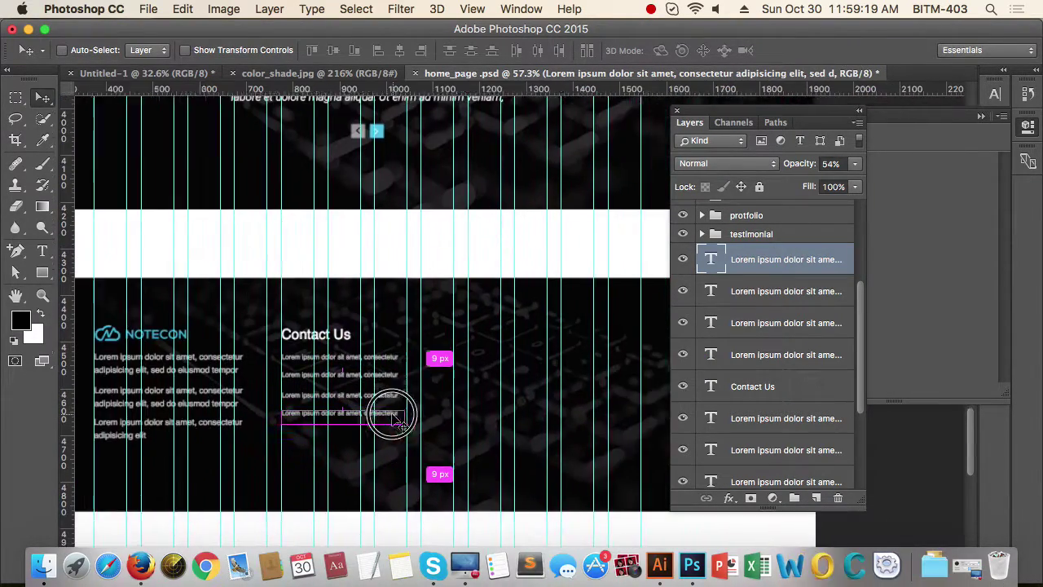
pyautogui.moveTo(392, 414); pyautogui.dragTo(351, 414)
pyautogui.moveTo(522, 375); pyautogui.dragTo(421, 356)
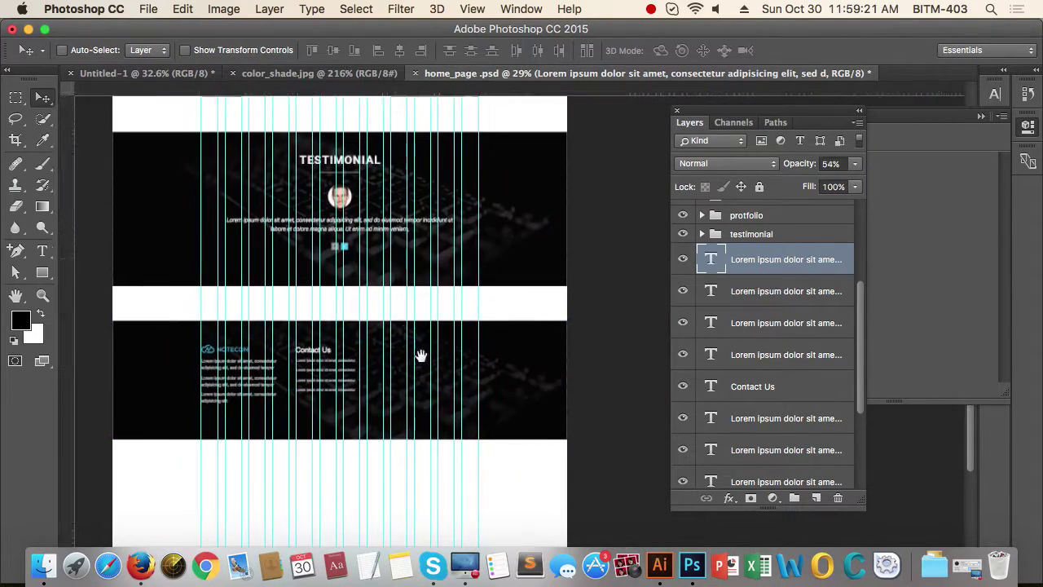
pyautogui.scroll(5, 420, 356)
pyautogui.press('t')
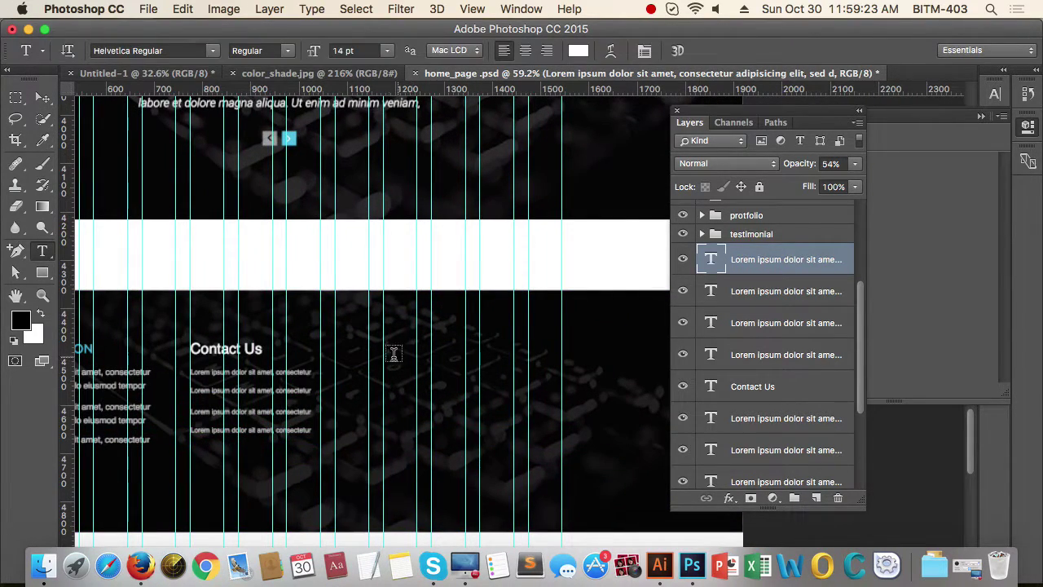
pyautogui.click(387, 353)
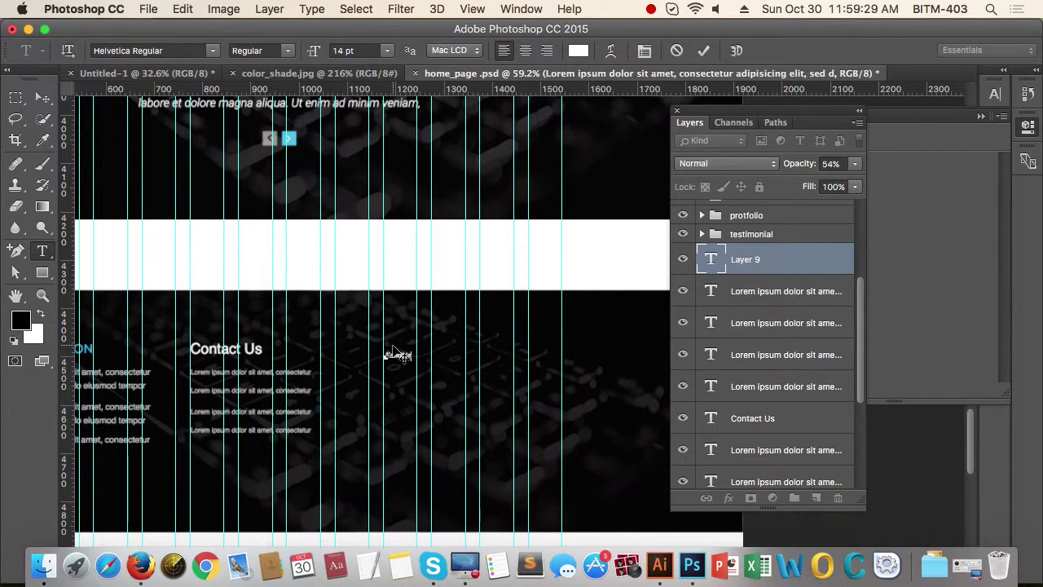
pyautogui.click(43, 97)
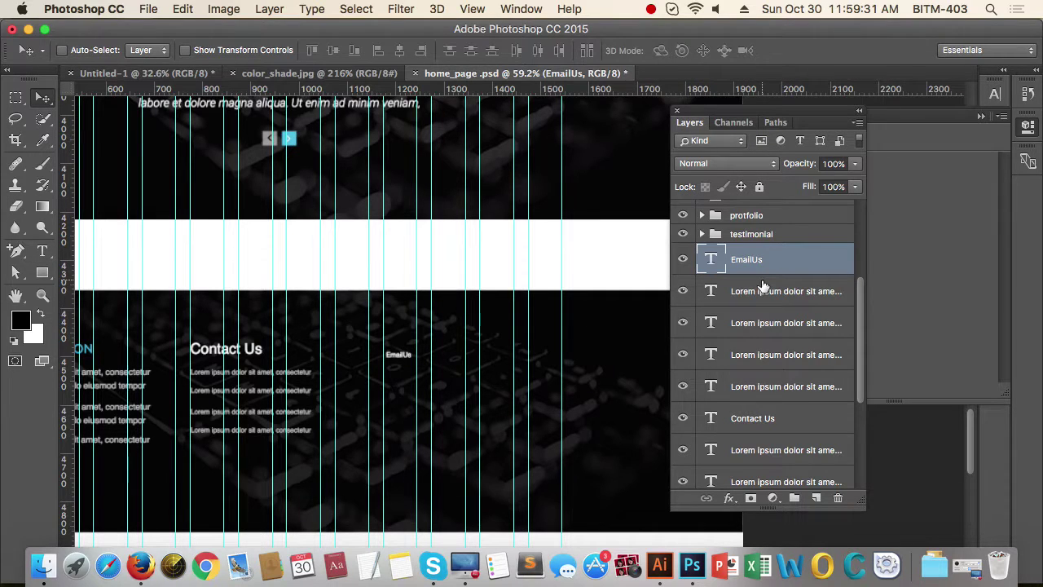
pyautogui.press('Delete')
# Step: Duplicate the "Contact Us" heading into the empty area beside its column and change the copy's text to "Email Us"
pyautogui.click(689, 391)
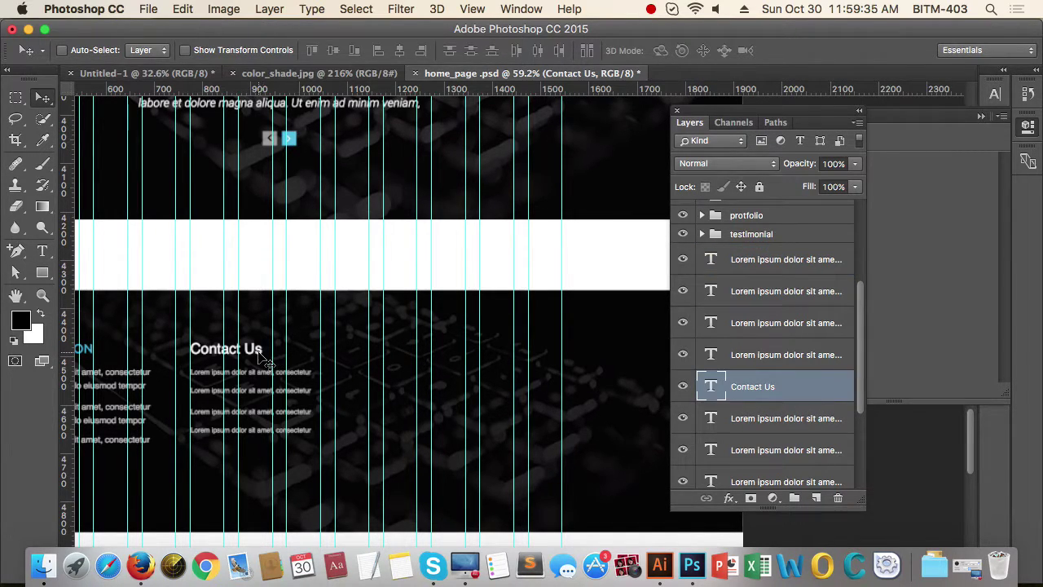
pyautogui.moveTo(258, 351); pyautogui.dragTo(442, 353)
pyautogui.moveTo(377, 343); pyautogui.dragTo(445, 352)
pyautogui.press('t')
pyautogui.doubleClick(424, 355)
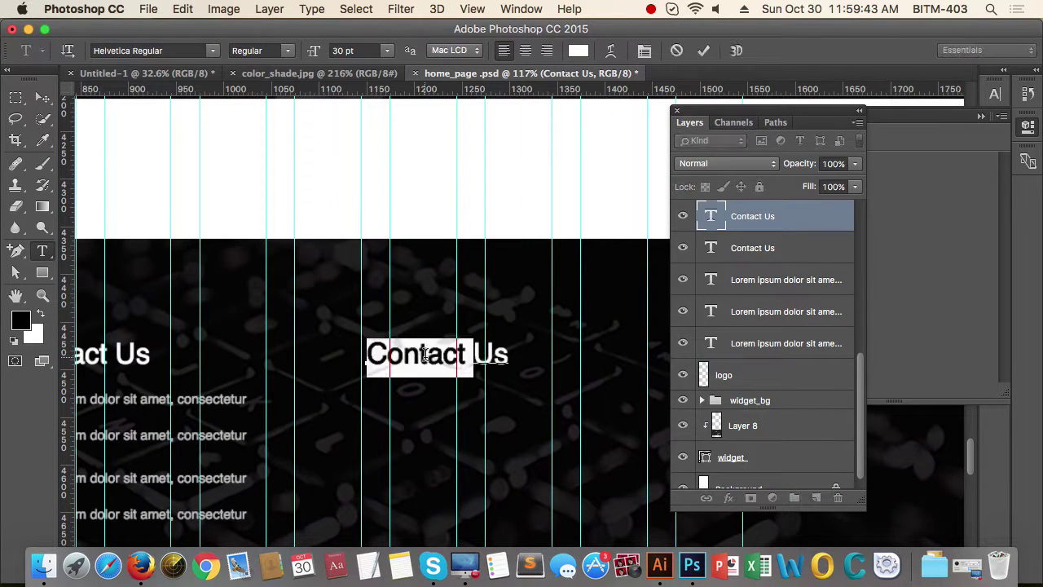
pyautogui.write('Email')
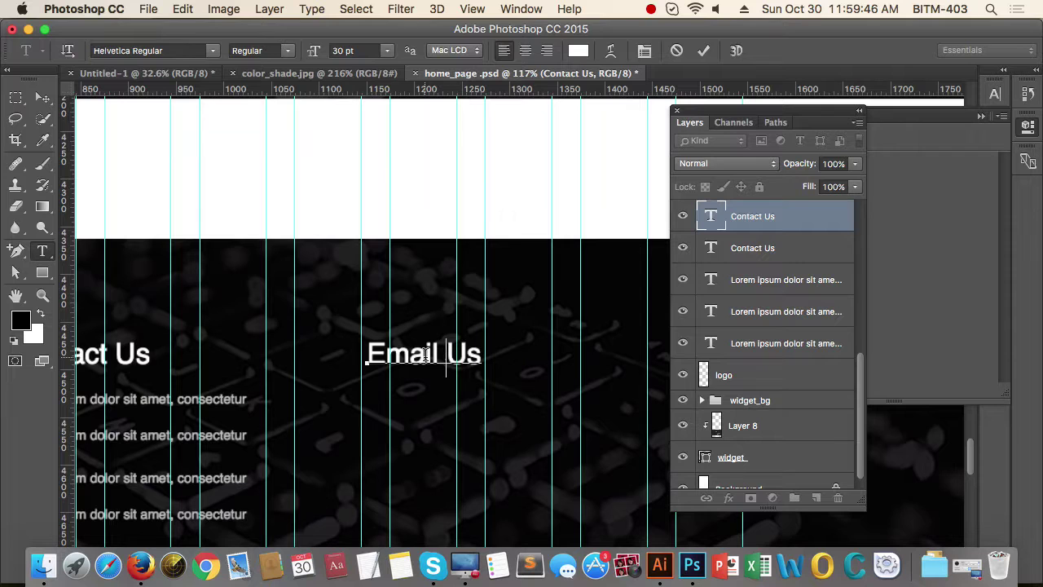
pyautogui.click(42, 97)
# Step: Align the left edge of the "Email Us" heading with its column's starting guide and check the placement
pyautogui.moveTo(415, 383); pyautogui.dragTo(358, 356)
pyautogui.scroll(5, 440, 380)
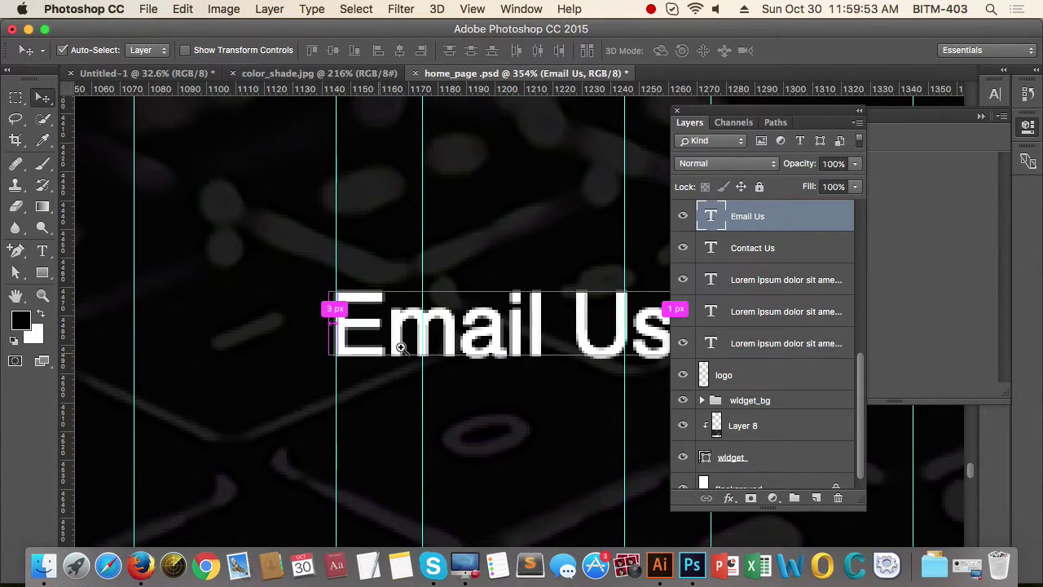
pyautogui.scroll(-8, 403, 344)
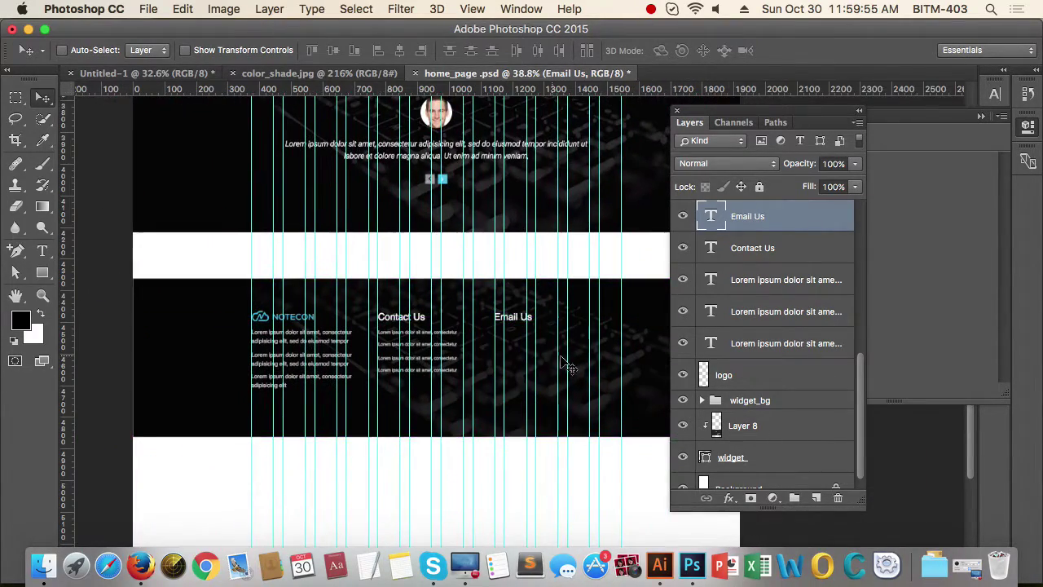
pyautogui.moveTo(563, 366); pyautogui.dragTo(484, 342)
pyautogui.keyDown('super'); pyautogui.click(488, 335); pyautogui.keyUp('super')
pyautogui.scroll(4, 489, 341)
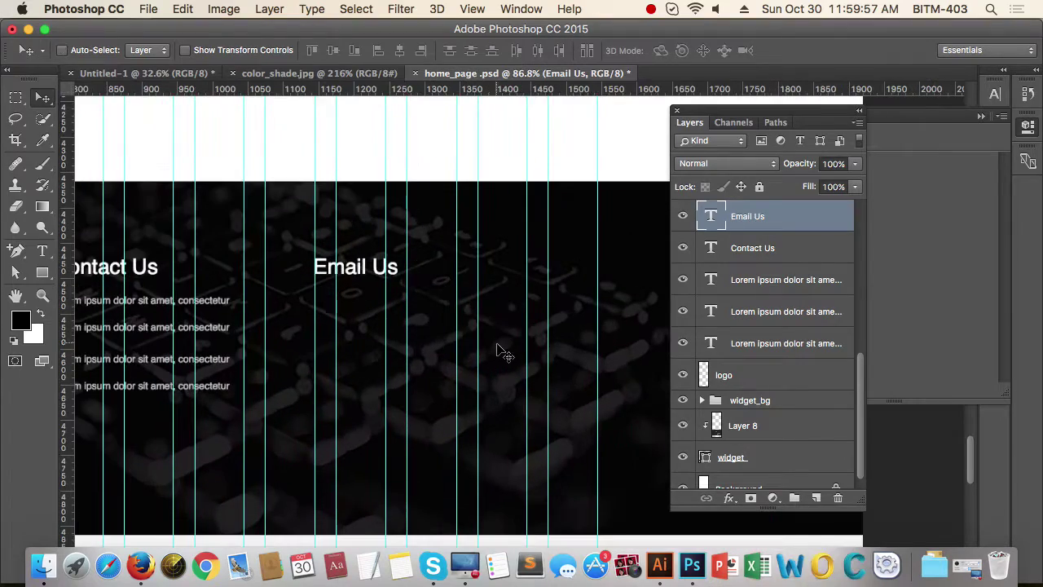
pyautogui.scroll(4, 372, 279)
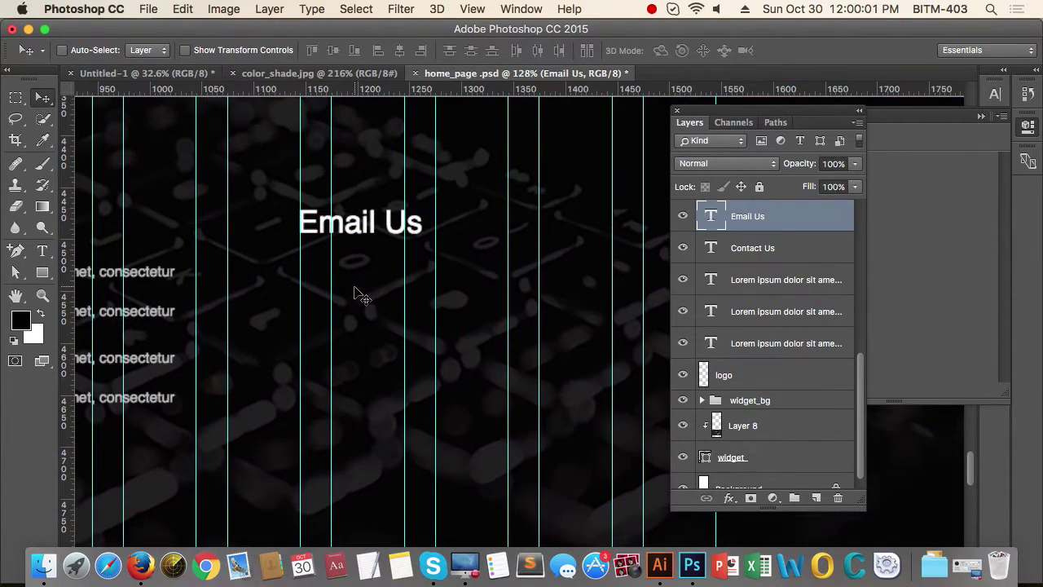
# Step: Create a 370 px wide rectangle shape below the "Email Us" heading and set its height to 50 px
pyautogui.press('u')
pyautogui.click(410, 306)
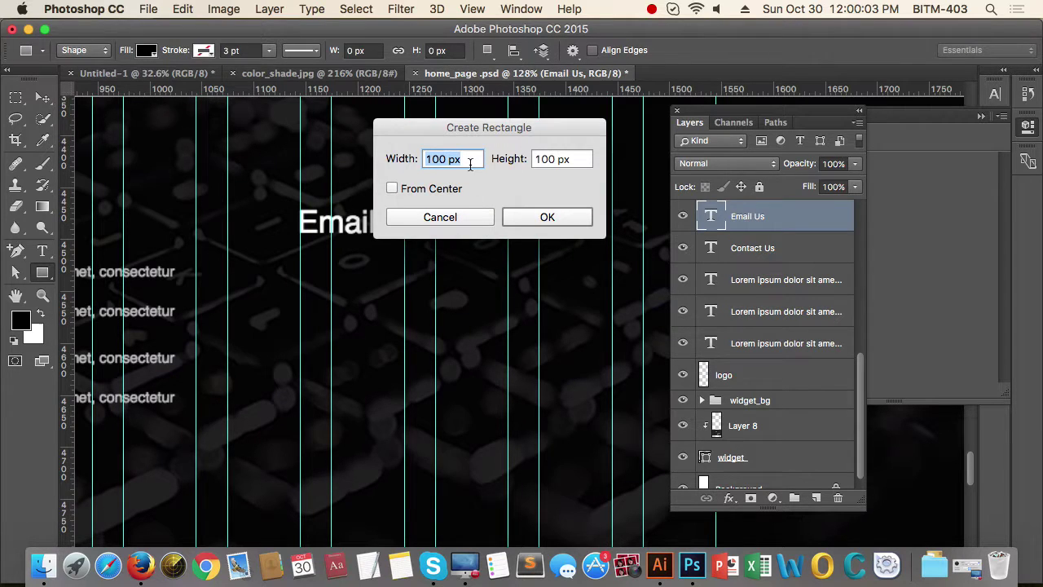
pyautogui.click(410, 165)
pyautogui.write('37')
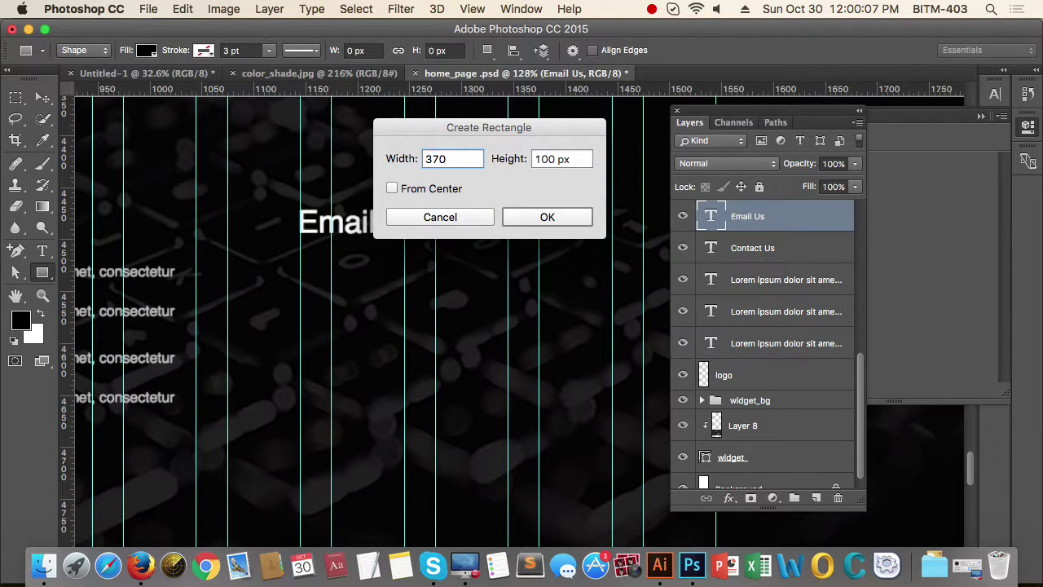
pyautogui.press('Return')
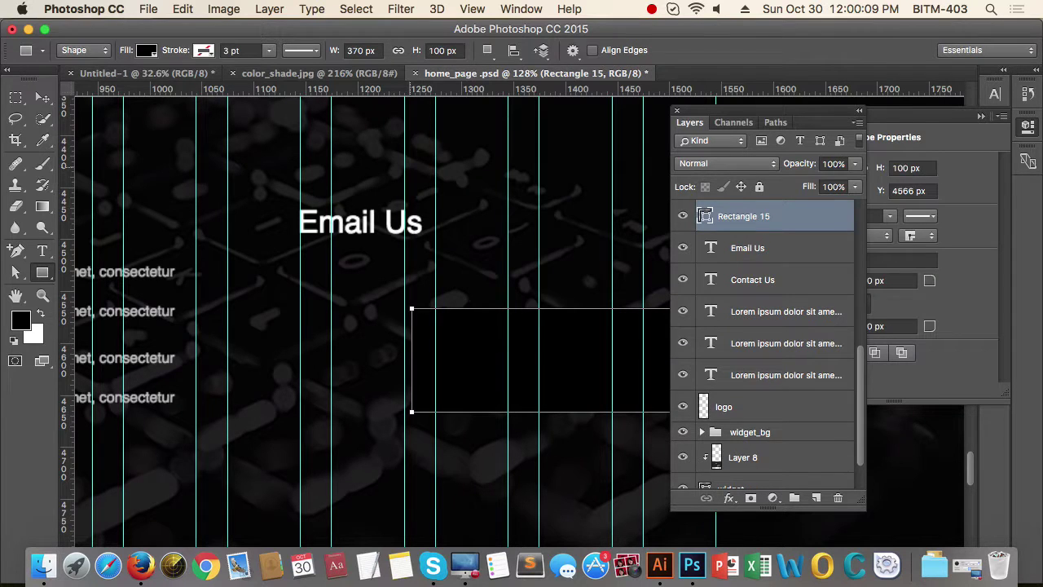
pyautogui.click(924, 168)
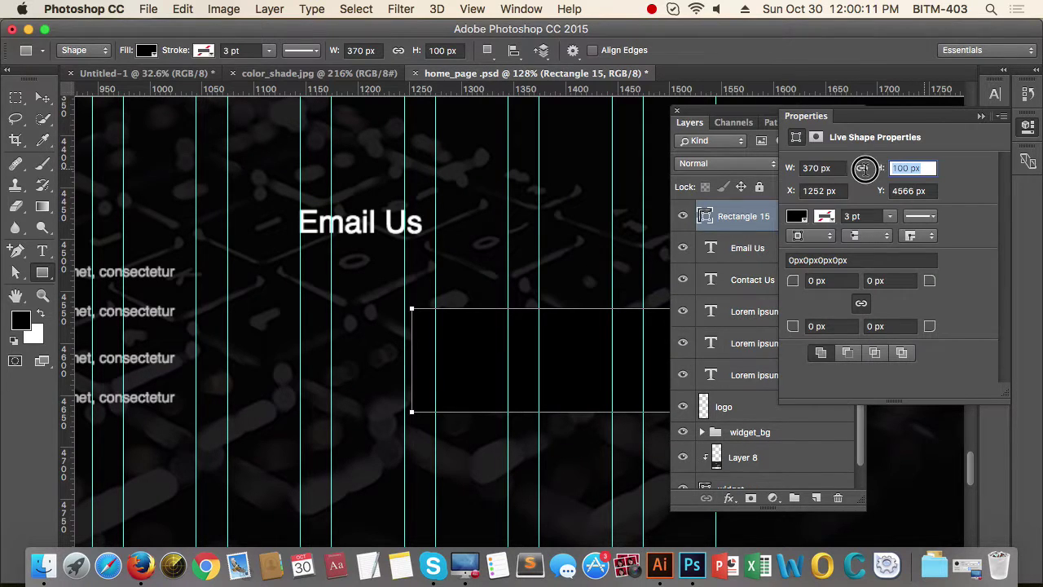
pyautogui.write('50')
pyautogui.press('Return')
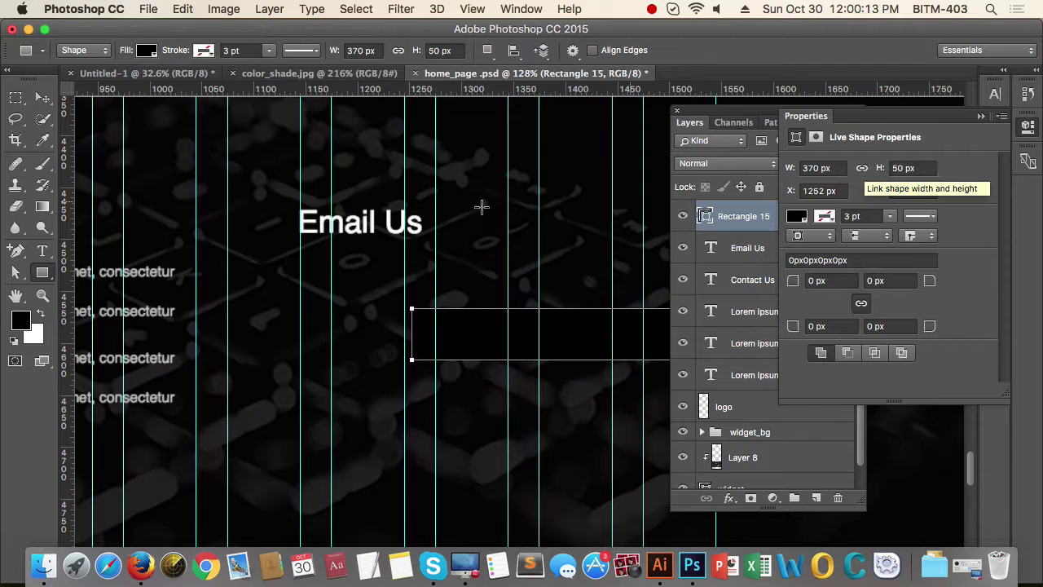
# Step: Move the rectangle under the "Email Us" heading, fill it with white and nudge its left edge onto the column guide
pyautogui.click(43, 97)
pyautogui.moveTo(503, 330); pyautogui.dragTo(400, 286)
pyautogui.press('super+BackSpace')
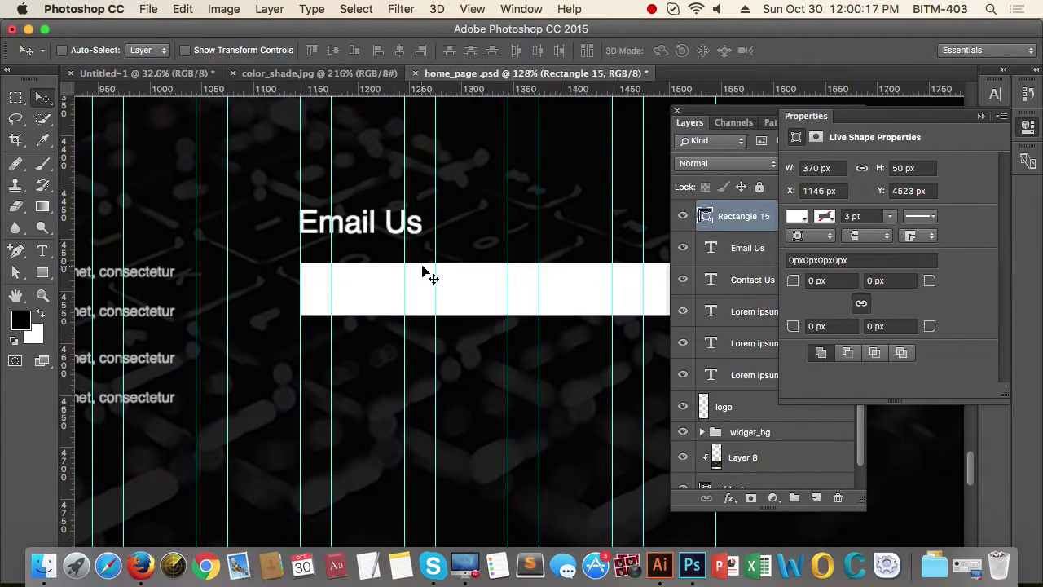
pyautogui.press('super+space')
pyautogui.moveTo(305, 275)
pyautogui.mouseDown()
pyautogui.moveTo(396, 291)
pyautogui.moveTo(312, 292)
pyautogui.mouseUp()
pyautogui.press('Left')
# Step: Examine the white box's spacing below the "Email Us" heading and its edges against the column guides
pyautogui.press('super+space')
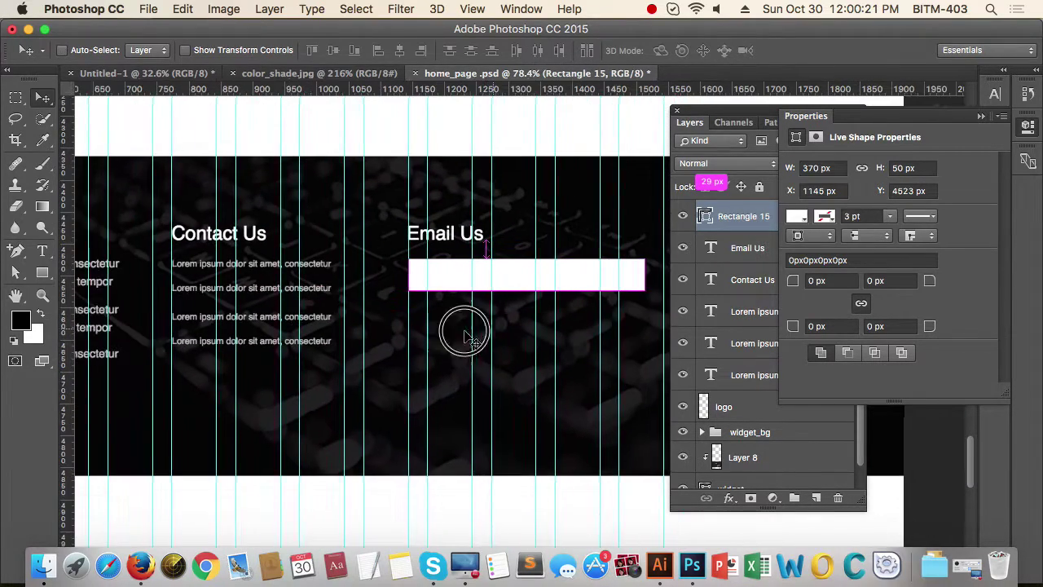
pyautogui.press('space')
pyautogui.moveTo(465, 332); pyautogui.dragTo(373, 351)
pyautogui.press('super+space')
pyautogui.moveTo(481, 335); pyautogui.dragTo(505, 335)
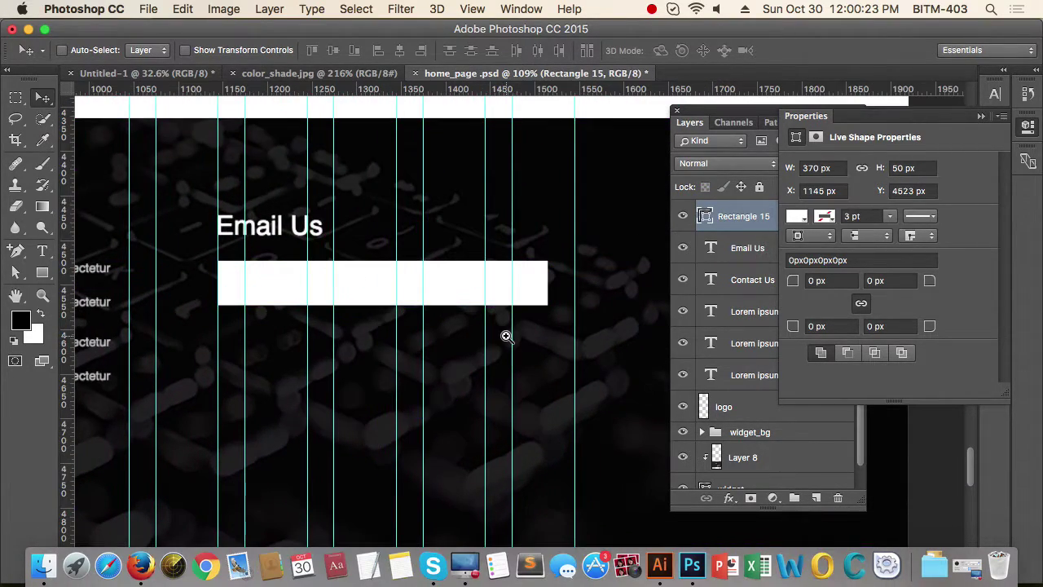
pyautogui.moveTo(432, 299)
pyautogui.mouseDown()
pyautogui.moveTo(447, 299)
pyautogui.moveTo(431, 297)
pyautogui.mouseUp()
pyautogui.press('super+space')
pyautogui.moveTo(406, 329); pyautogui.dragTo(443, 374)
pyautogui.press('space')
pyautogui.press('super+space')
pyautogui.moveTo(364, 321); pyautogui.dragTo(362, 298)
pyautogui.press('space')
pyautogui.press('super+space')
pyautogui.press('space')
pyautogui.press('super+space')
pyautogui.moveTo(318, 294); pyautogui.dragTo(350, 295)
pyautogui.press('super+space')
pyautogui.moveTo(575, 319); pyautogui.dragTo(446, 382)
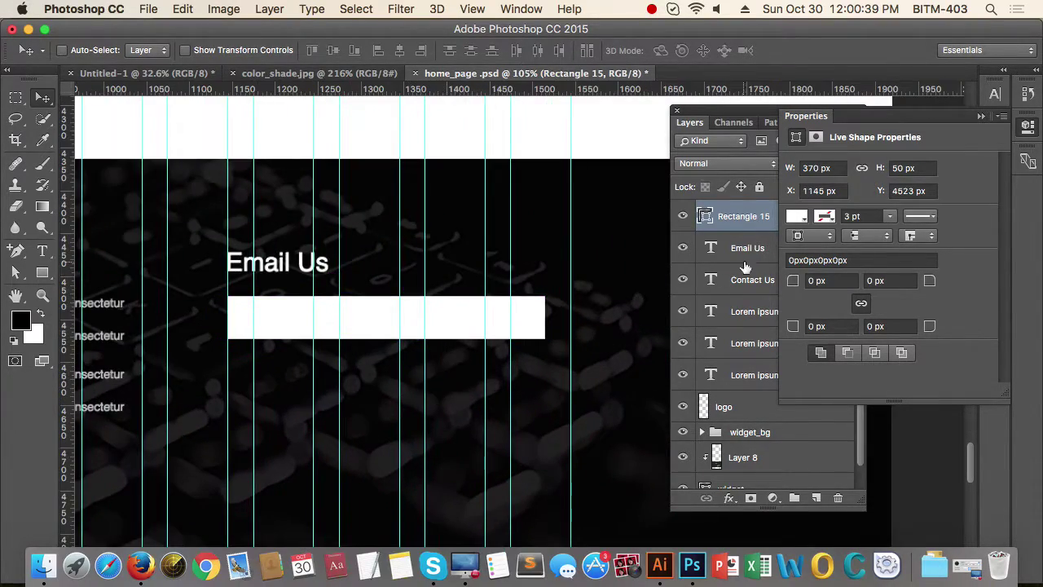
# Step: Round all four corners of the white box with a 2 px radius and collapse the shape properties
pyautogui.click(848, 284)
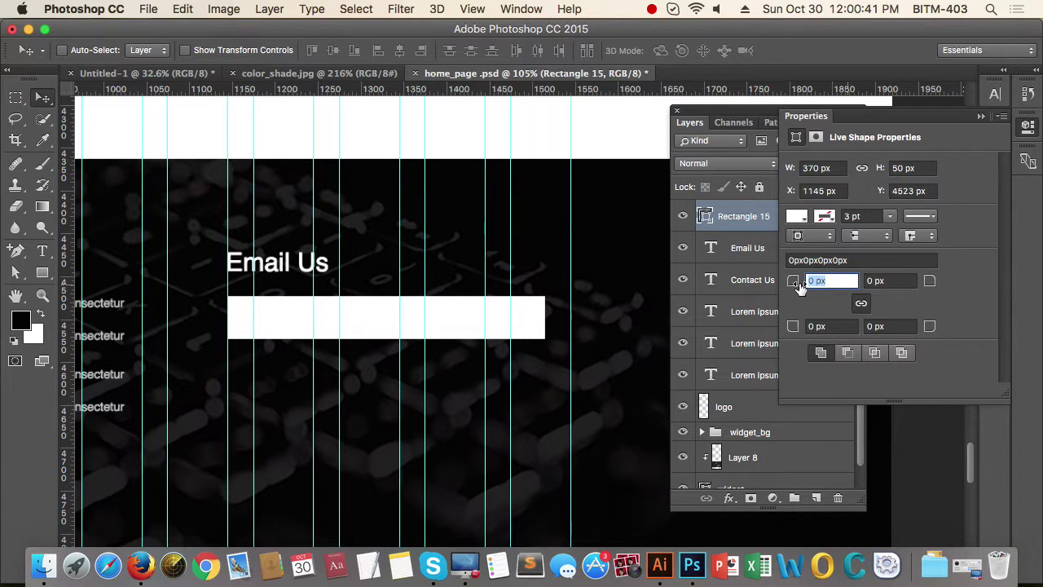
pyautogui.write('2')
pyautogui.press('Return')
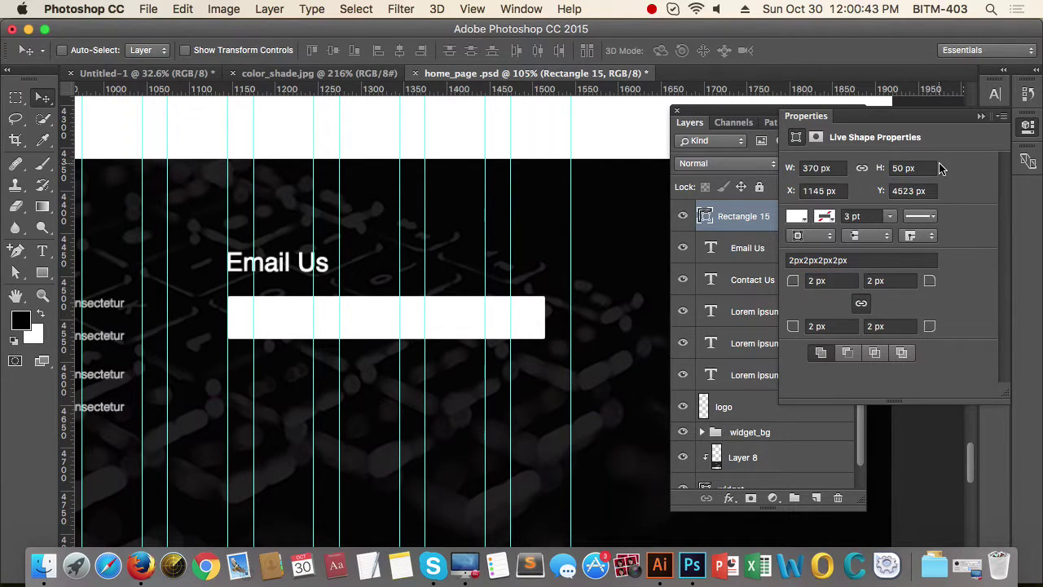
pyautogui.click(981, 117)
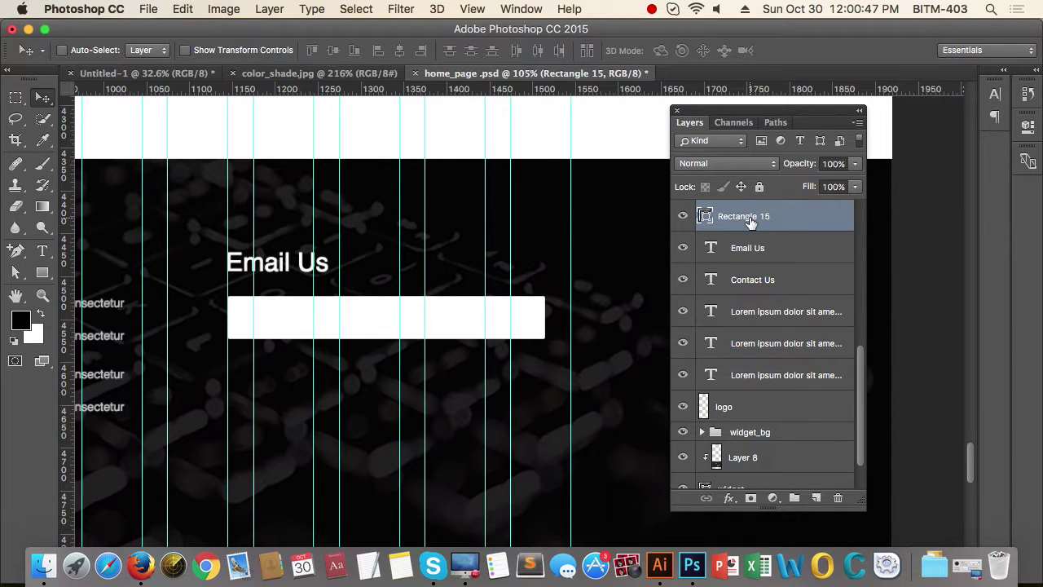
# Step: Add a 1 px dark inside stroke at 67% opacity to the white box and lower its layer fill to 14%
pyautogui.click(729, 498)
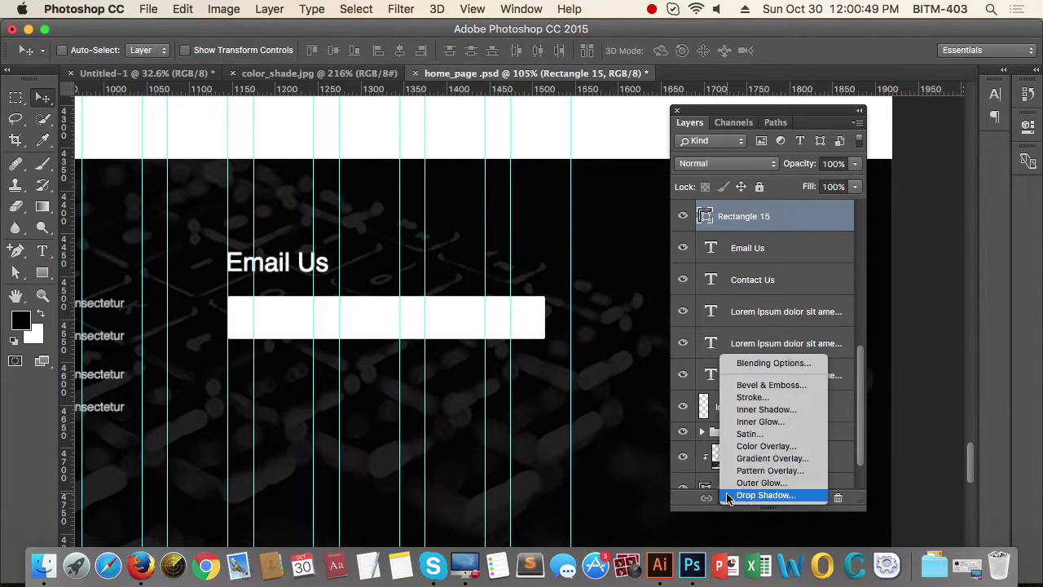
pyautogui.click(753, 403)
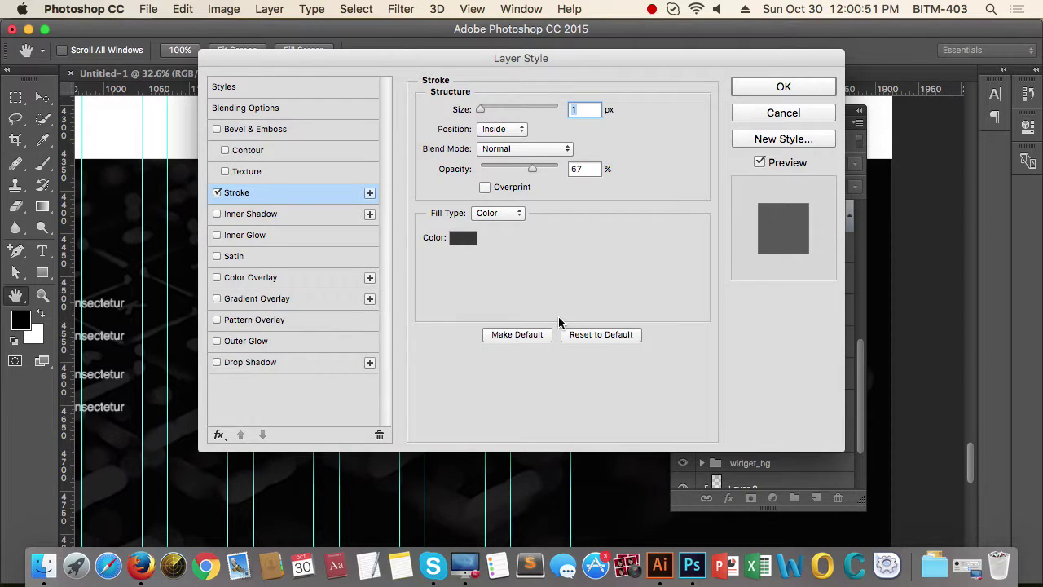
pyautogui.click(761, 87)
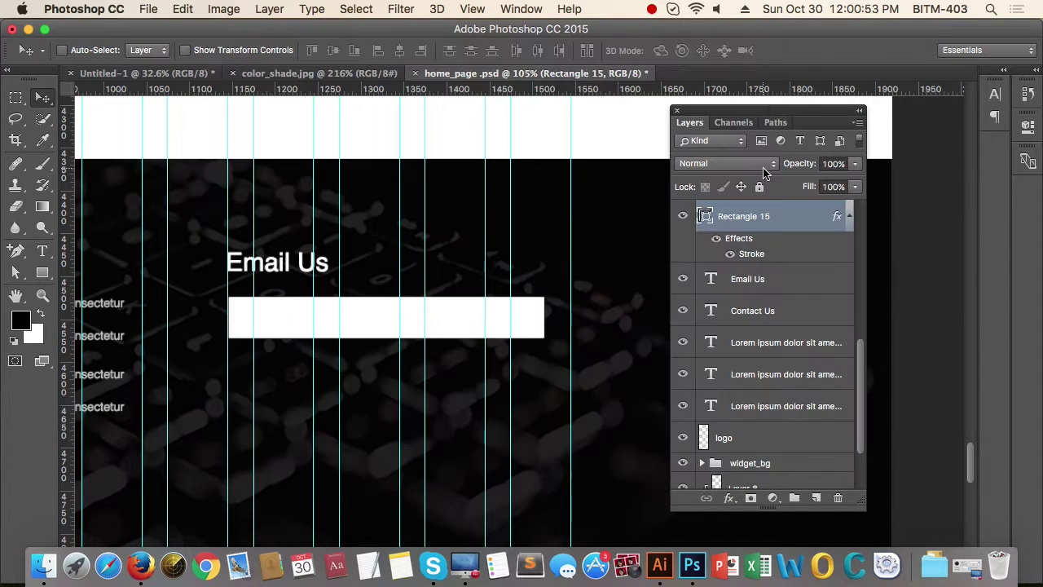
pyautogui.click(856, 187)
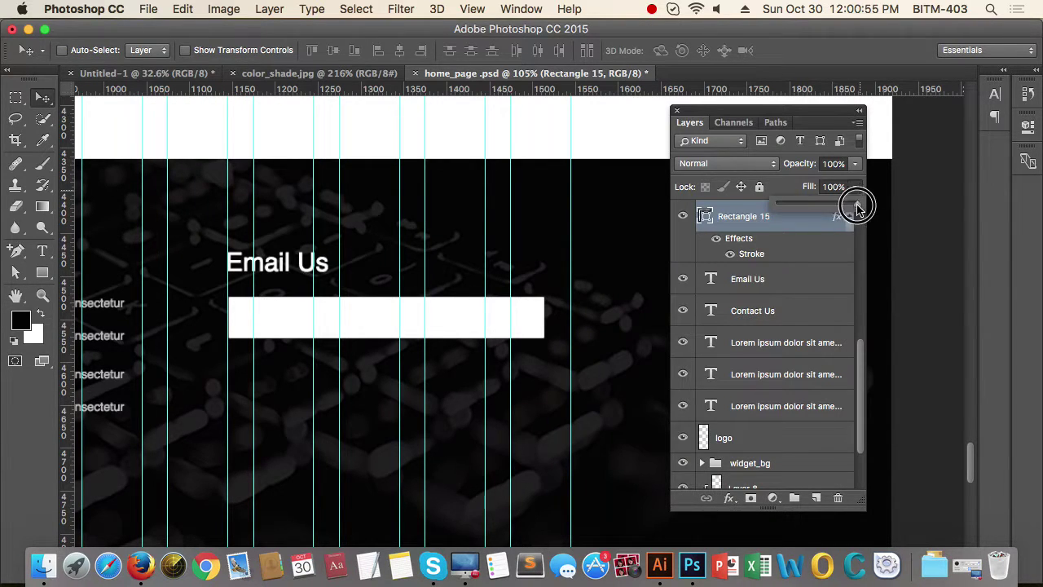
pyautogui.moveTo(855, 202); pyautogui.dragTo(789, 210)
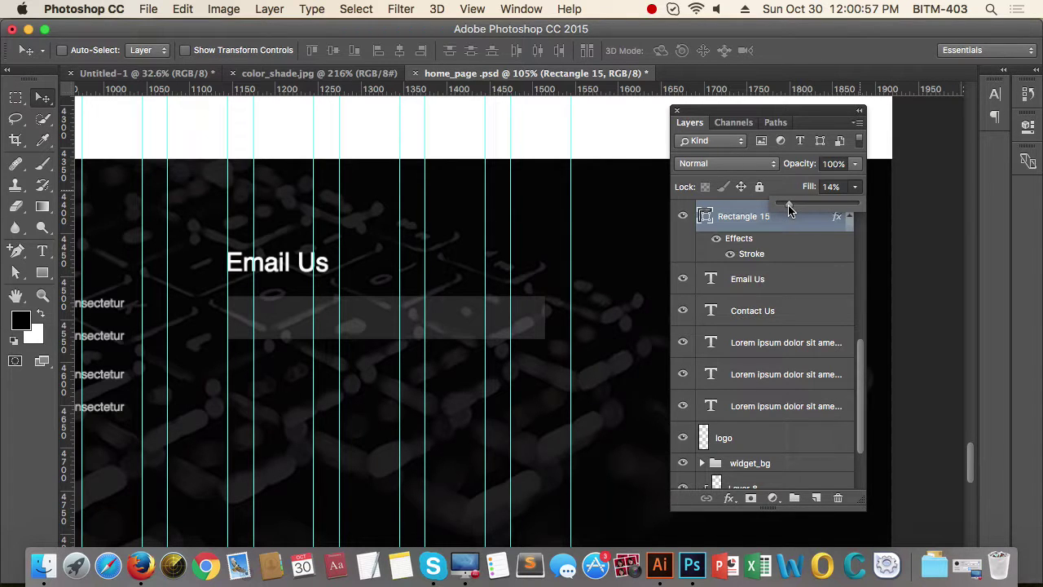
# Step: Try the translucent box under the "Email Us" heading in blue, #1b77de
pyautogui.doubleClick(707, 216)
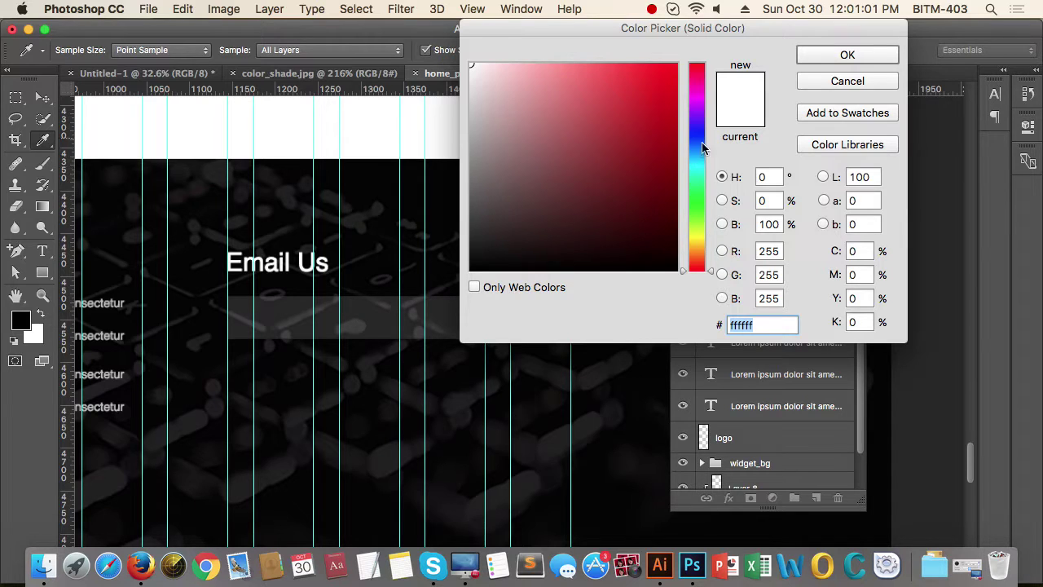
pyautogui.click(701, 150)
pyautogui.click(652, 88)
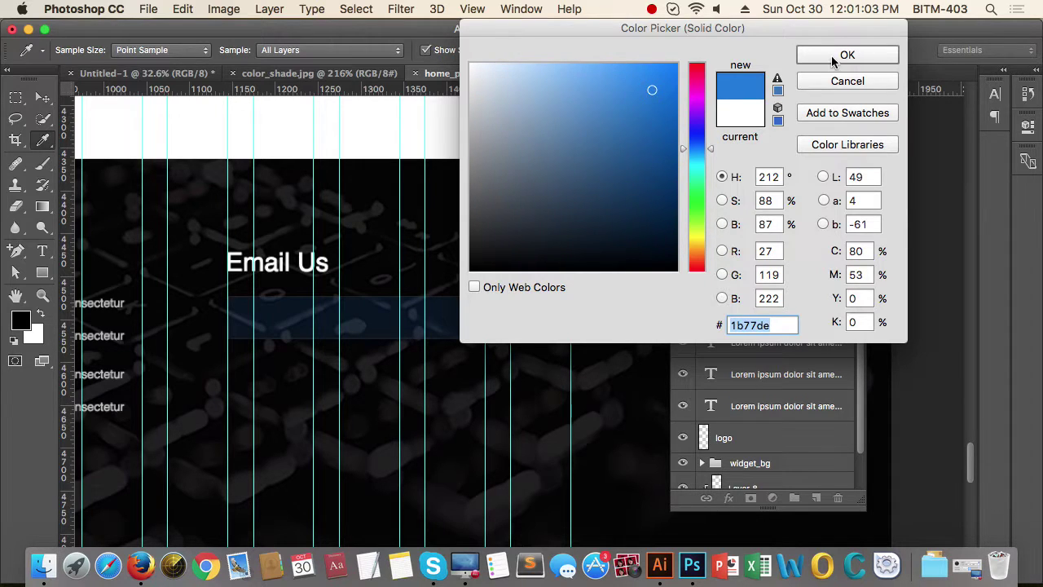
pyautogui.click(840, 56)
# Step: Try the box in black, #000000, and check it against the dark background
pyautogui.doubleClick(709, 222)
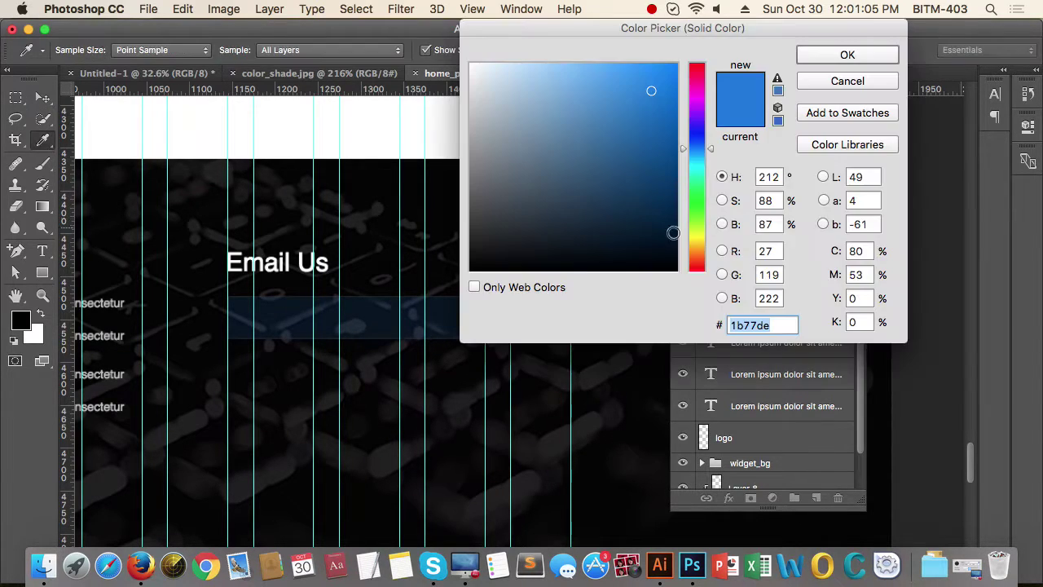
pyautogui.click(426, 293)
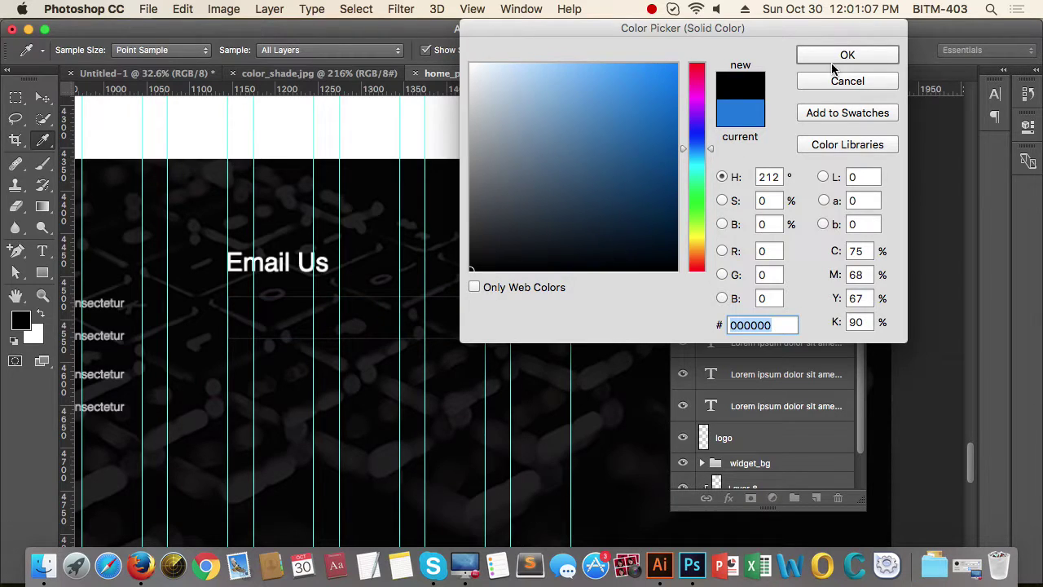
pyautogui.click(846, 56)
pyautogui.moveTo(504, 273); pyautogui.dragTo(443, 273)
pyautogui.moveTo(516, 342); pyautogui.dragTo(505, 376)
pyautogui.moveTo(428, 341); pyautogui.dragTo(490, 346)
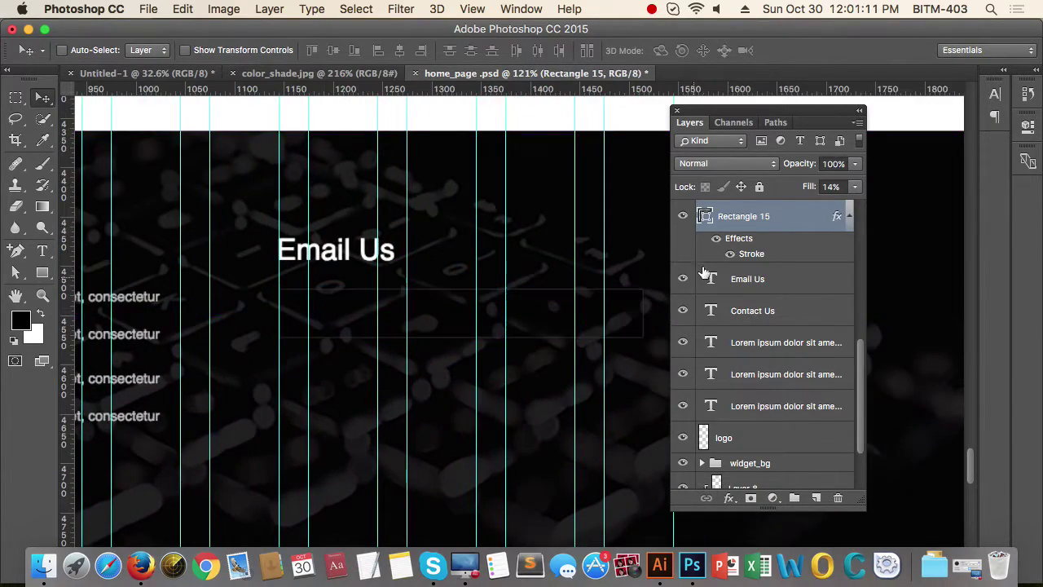
# Step: Return the box's colour to white
pyautogui.doubleClick(702, 216)
pyautogui.moveTo(477, 94); pyautogui.dragTo(459, 57)
pyautogui.click(831, 55)
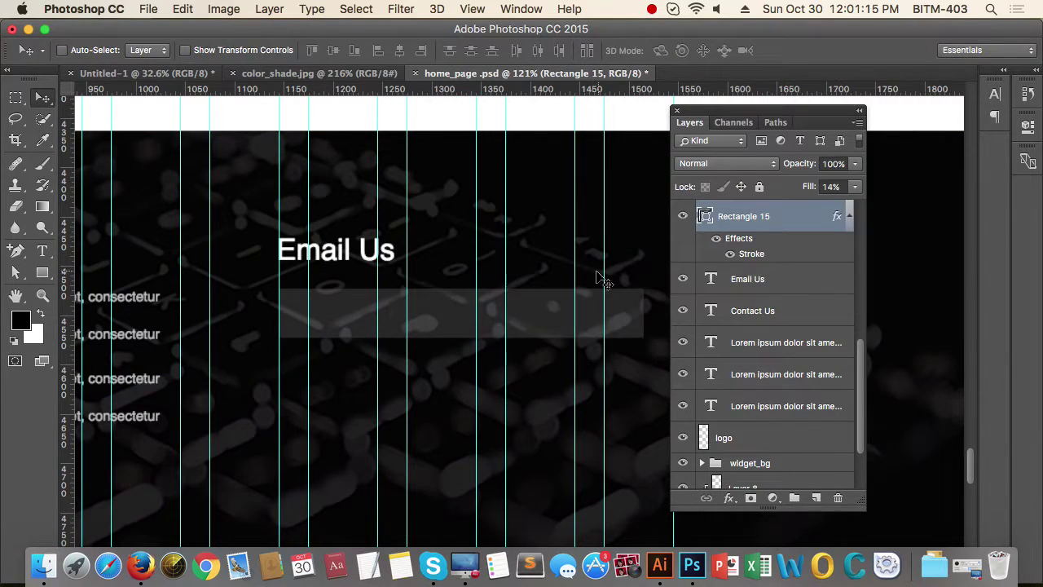
# Step: Set the layer fill of the box under the "Email Us" heading to 51% and check its look
pyautogui.keyDown('super'); pyautogui.click(513, 275); pyautogui.keyUp('super')
pyautogui.scroll(2, 514, 281)
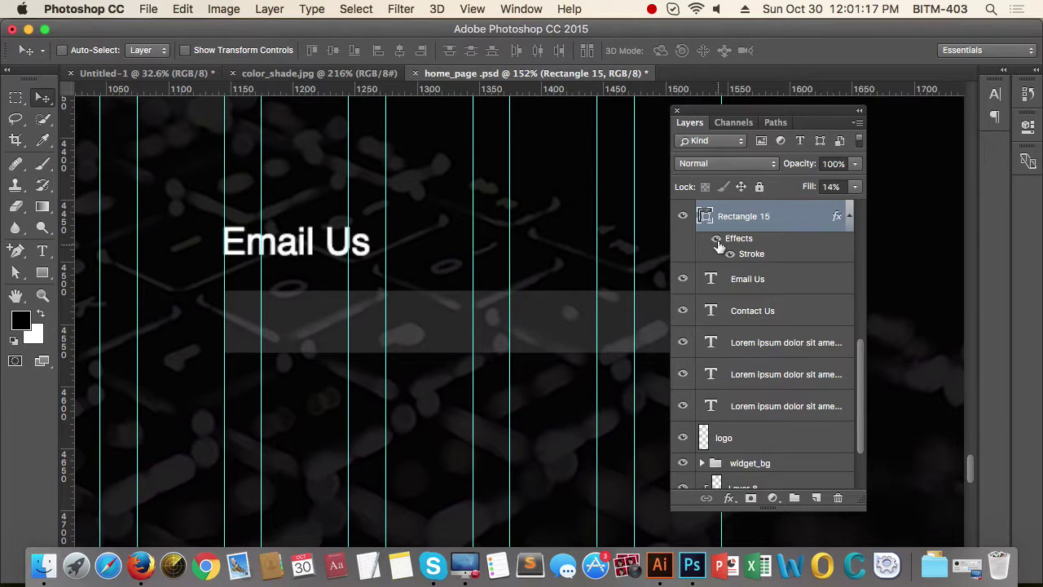
pyautogui.click(855, 189)
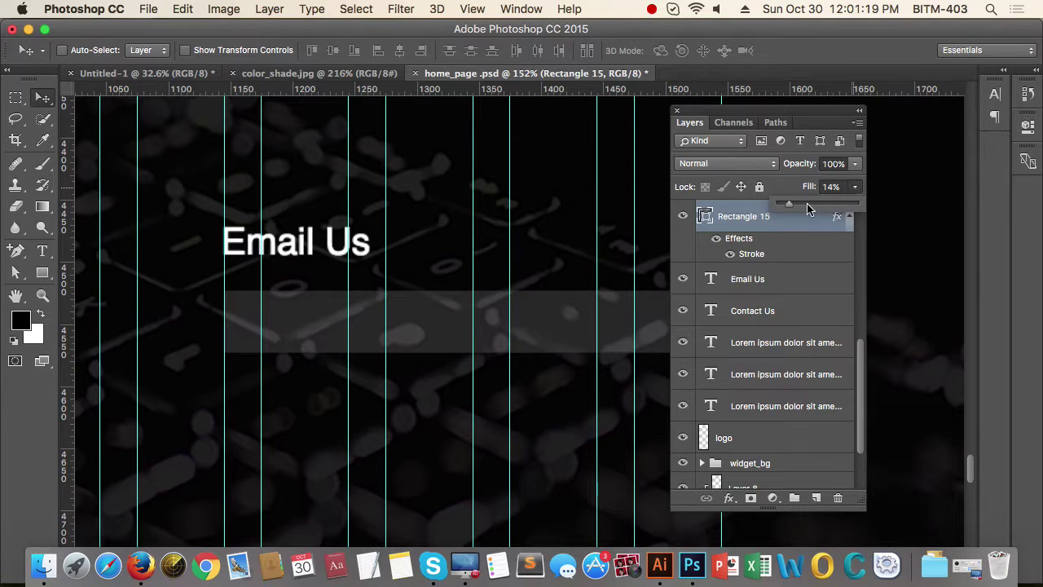
pyautogui.moveTo(784, 203); pyautogui.dragTo(819, 209)
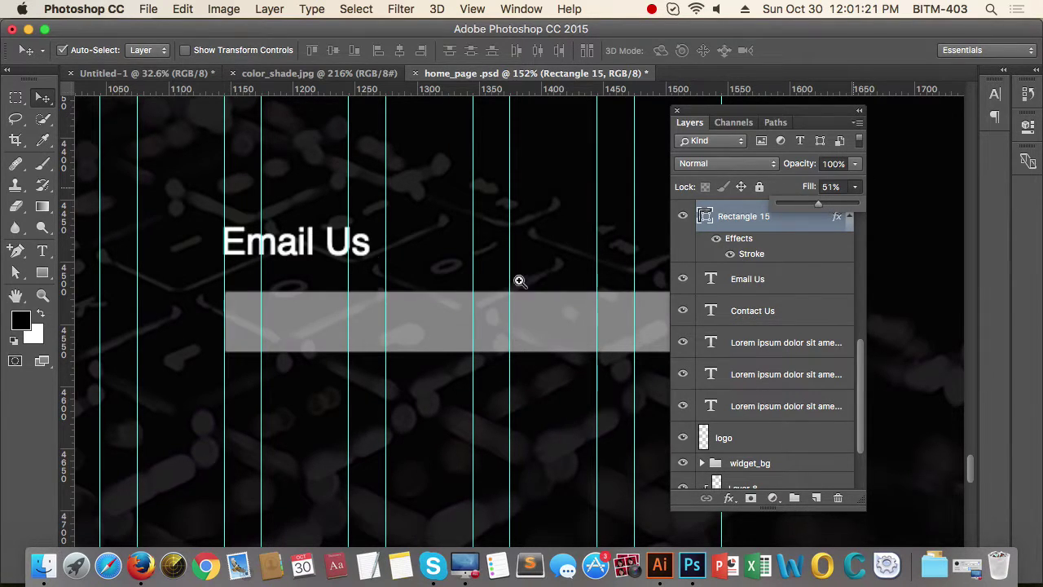
pyautogui.keyDown('super'); pyautogui.click(443, 286); pyautogui.keyUp('super')
pyautogui.scroll(-5, 443, 326)
pyautogui.moveTo(499, 358); pyautogui.dragTo(420, 376)
pyautogui.scroll(2, 394, 399)
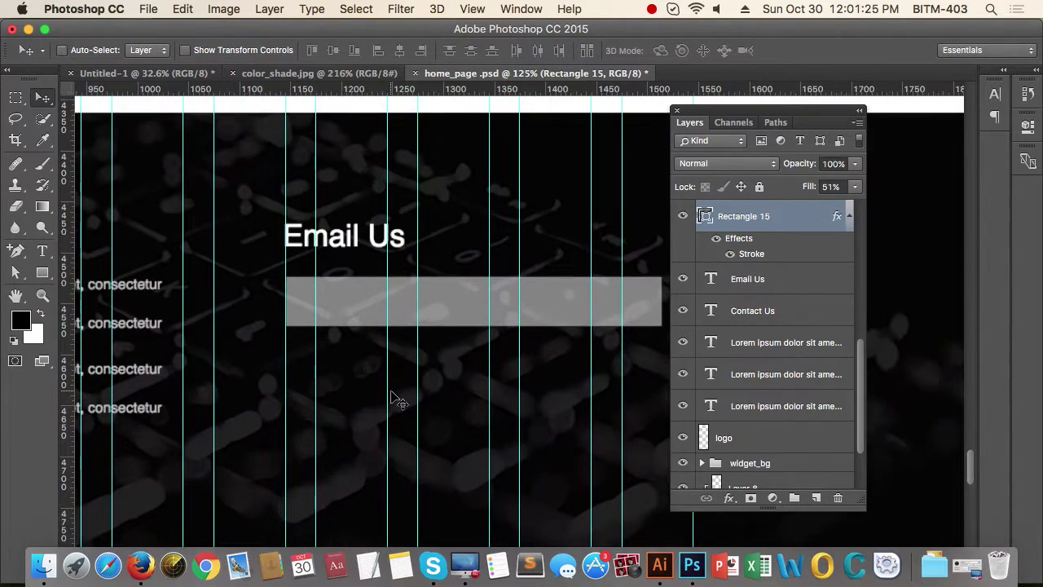
# Step: Add the text "Your name" below the translucent box and set its size to 14 pt
pyautogui.press('t')
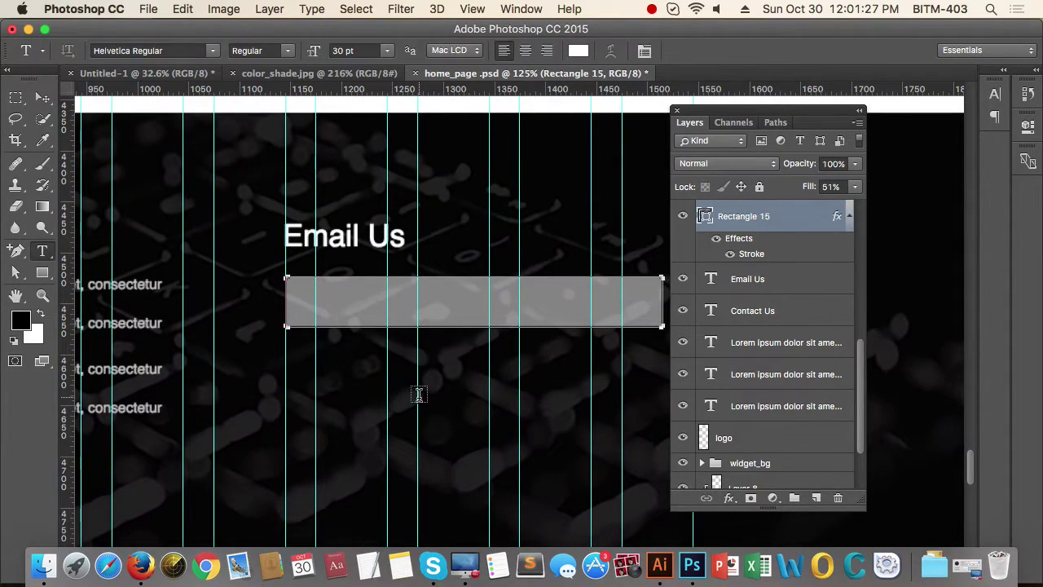
pyautogui.click(418, 395)
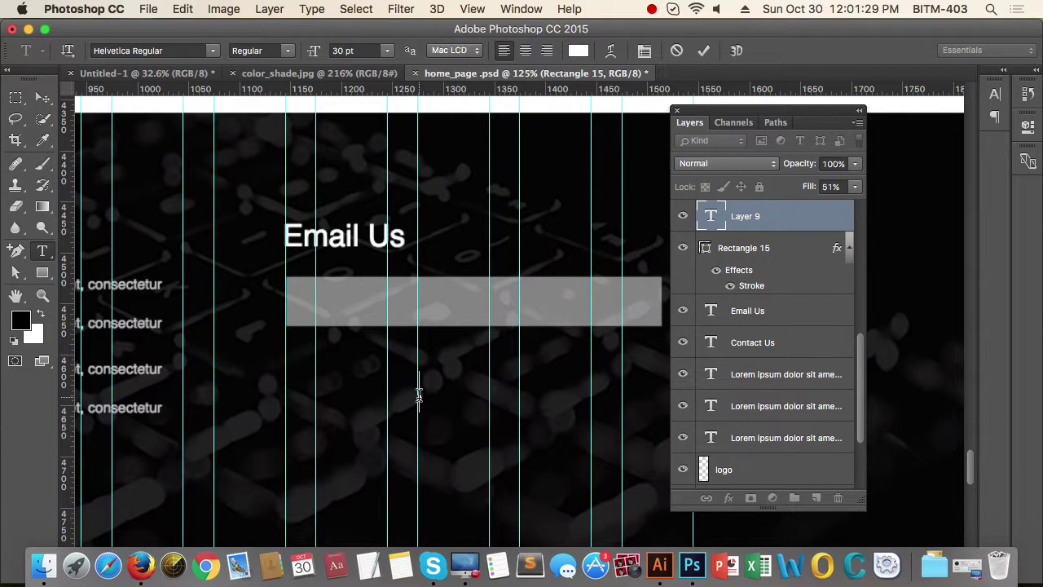
pyautogui.write('Yo')
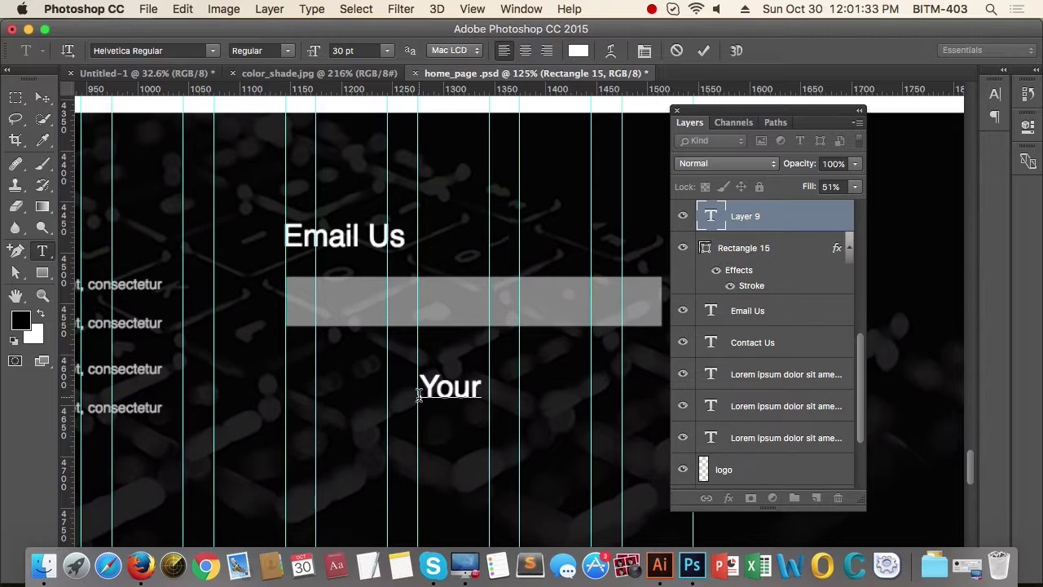
pyautogui.write('ur name')
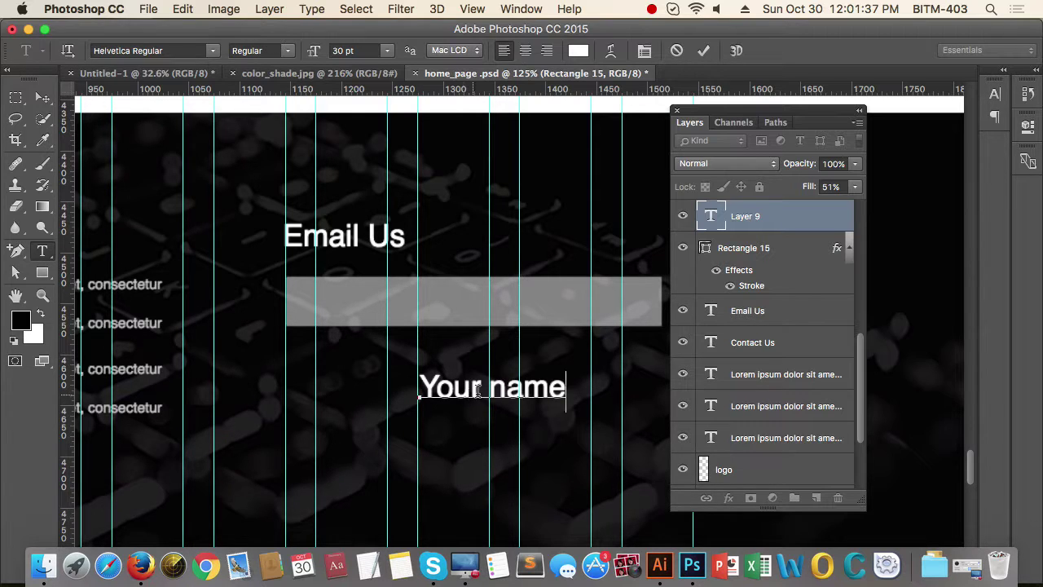
pyautogui.moveTo(420, 391); pyautogui.dragTo(567, 389)
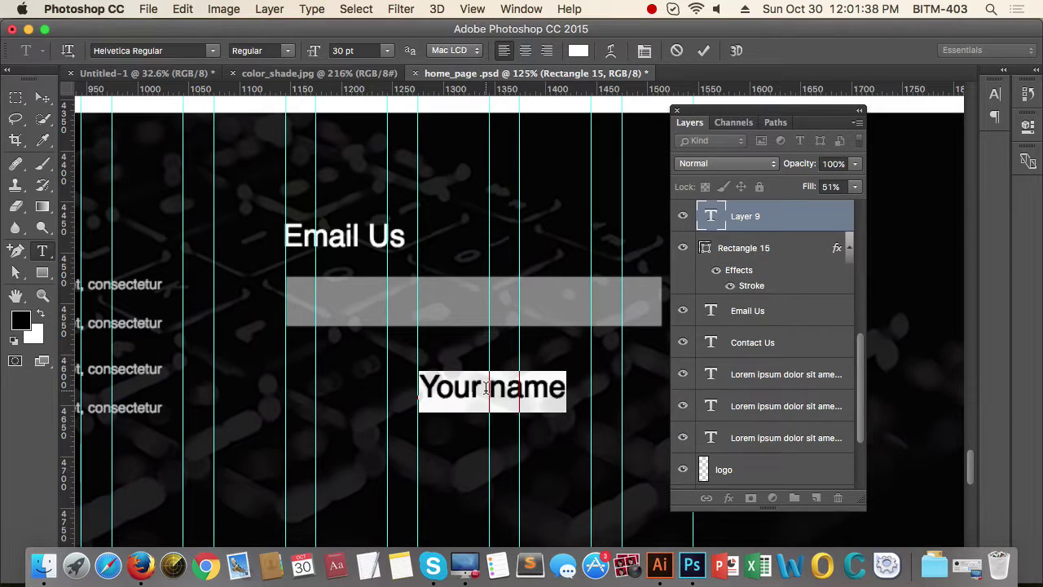
pyautogui.click(391, 50)
pyautogui.click(359, 163)
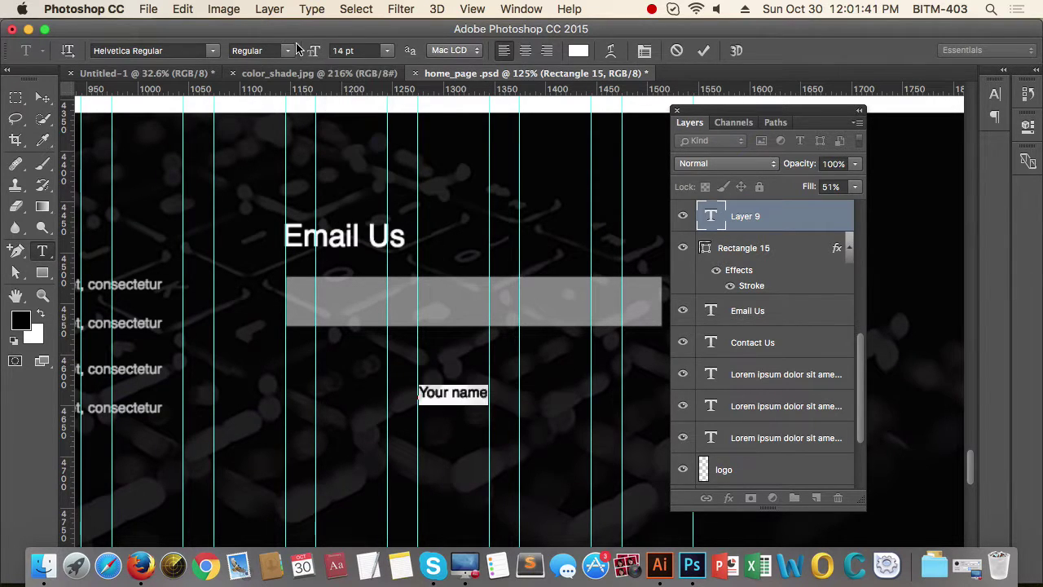
# Step: Set the "Your name" text's font to Roboto Italic
pyautogui.click(290, 50)
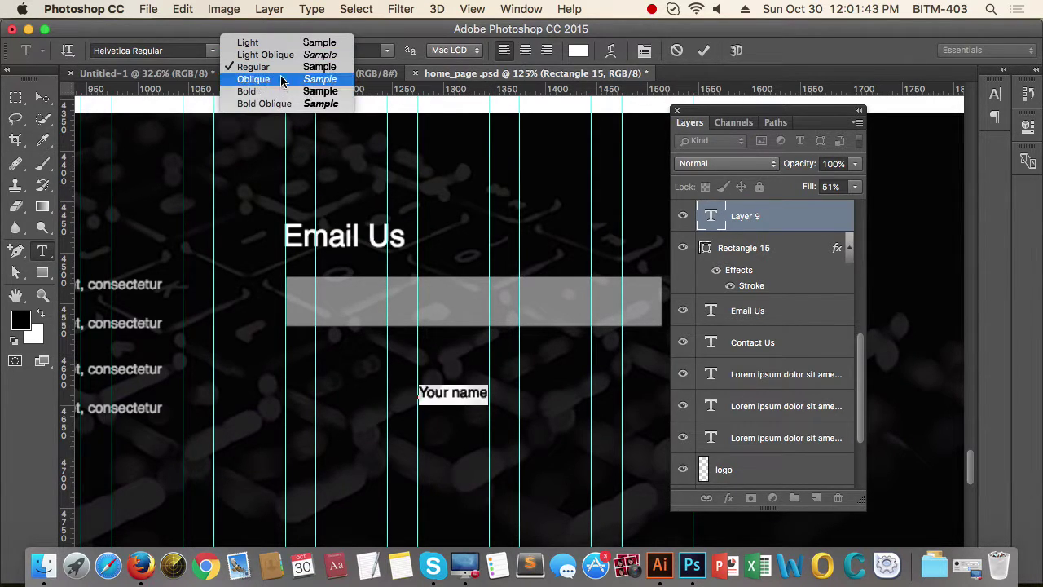
pyautogui.click(178, 51)
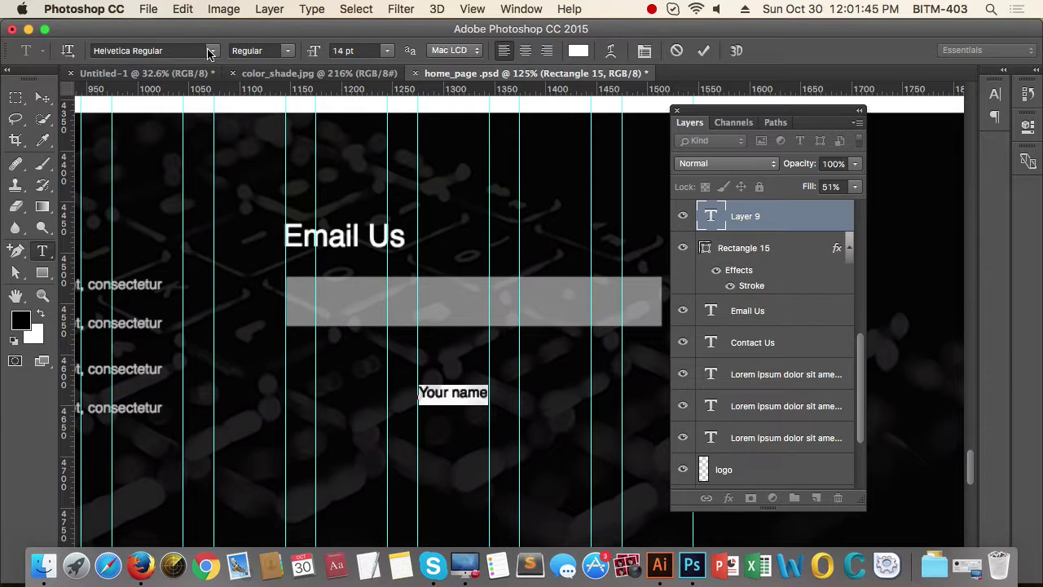
pyautogui.click(195, 50)
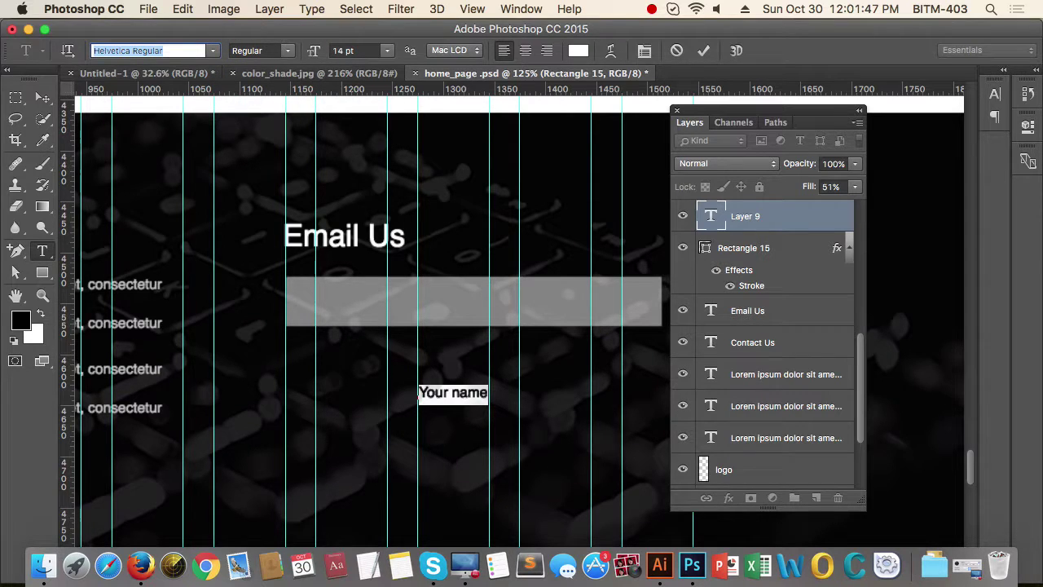
pyautogui.write('roboto')
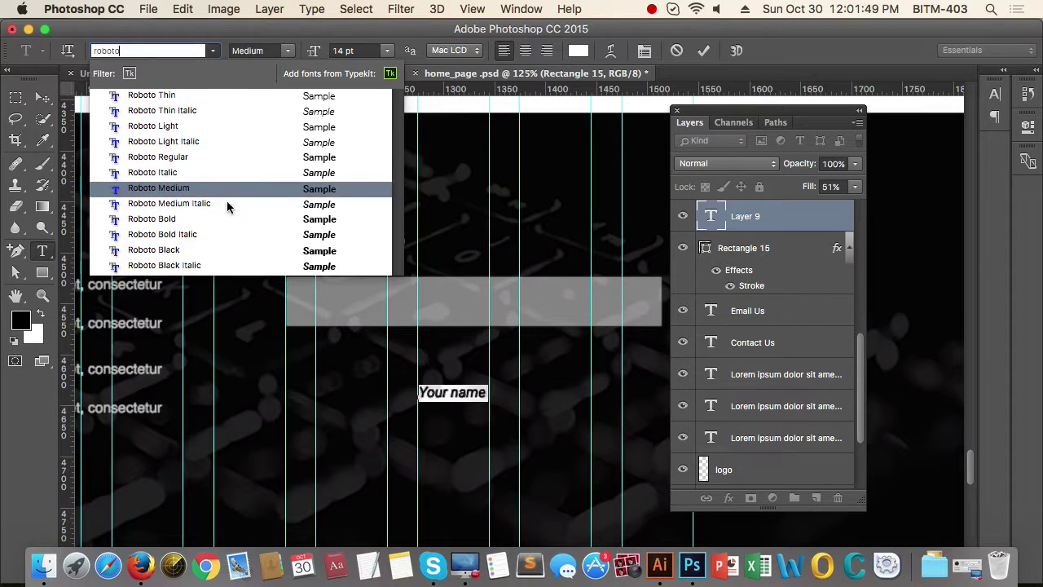
pyautogui.click(237, 173)
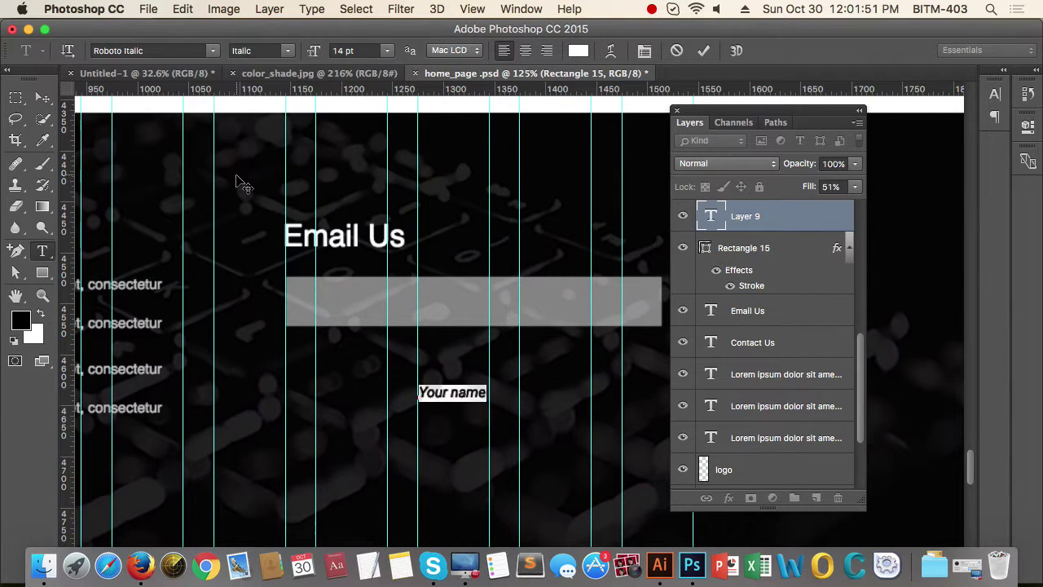
# Step: Move the "Your name" text into the box, starting at its first inner column guide, and lower the text's opacity to 38%
pyautogui.click(42, 97)
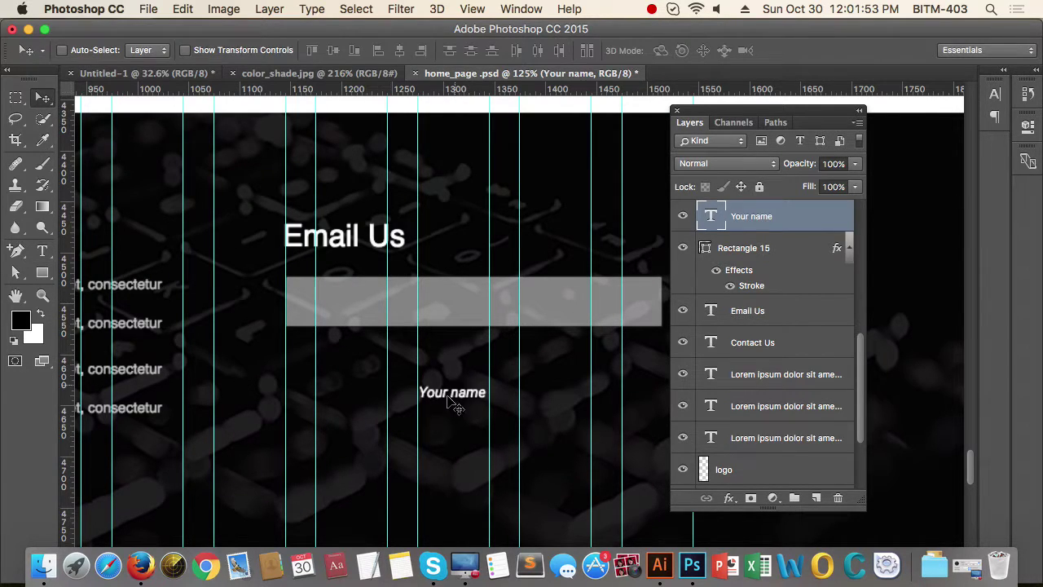
pyautogui.moveTo(450, 393); pyautogui.dragTo(348, 309)
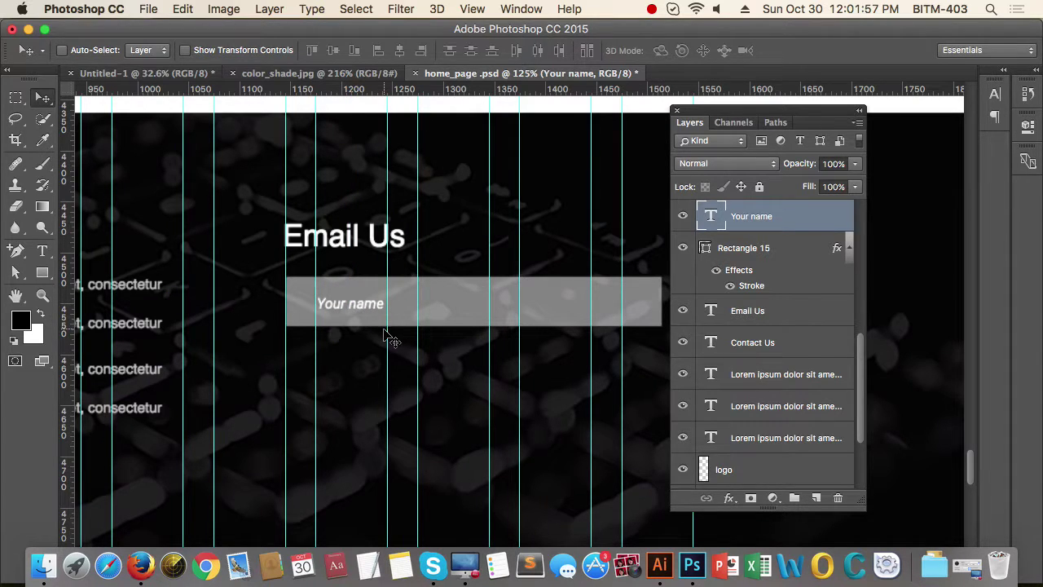
pyautogui.press('t')
pyautogui.tripleClick(357, 305)
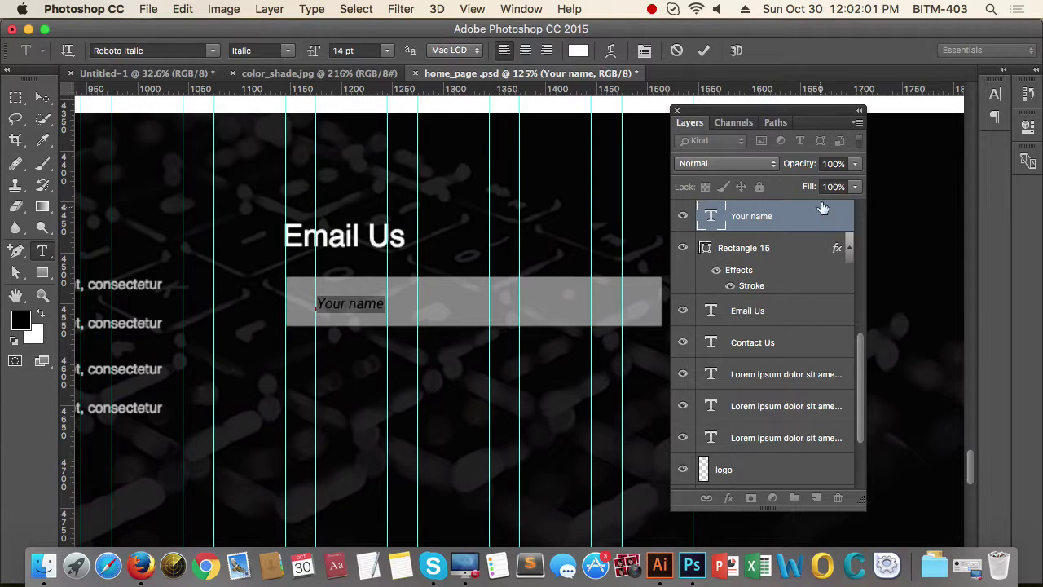
pyautogui.click(856, 189)
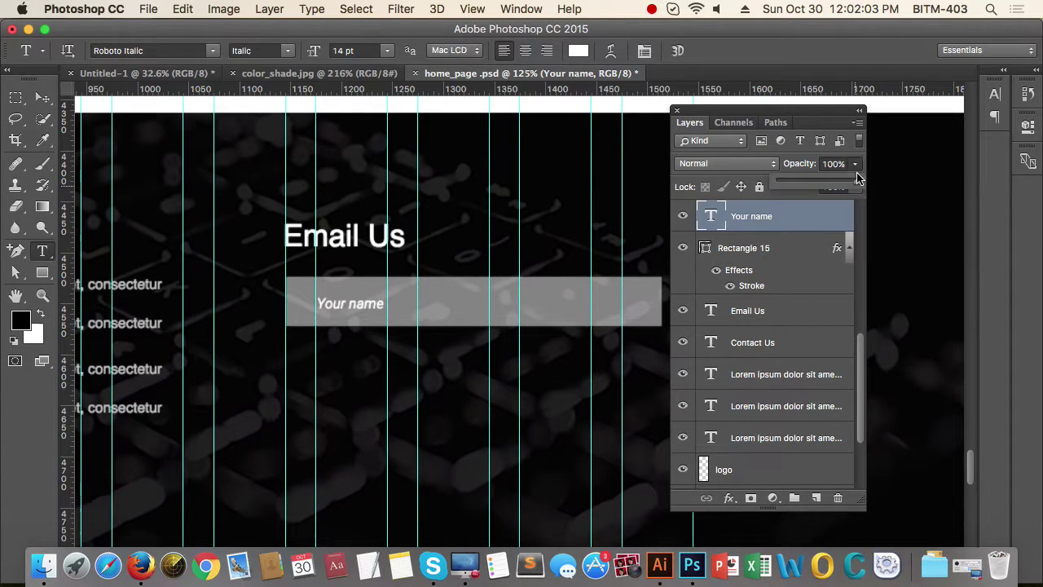
pyautogui.moveTo(855, 164); pyautogui.dragTo(809, 187)
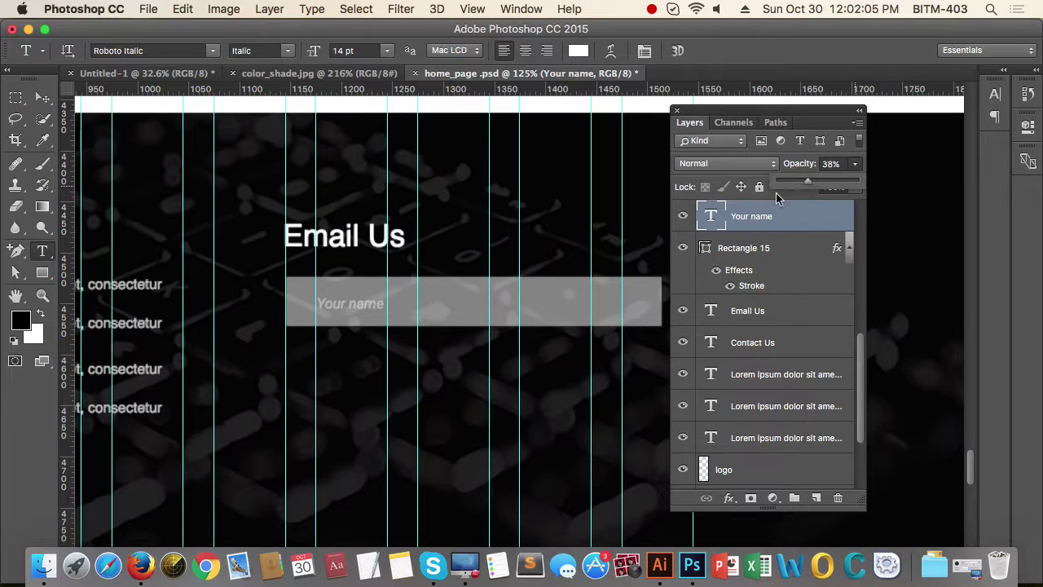
# Step: Group the "Your name" text layer with the translucent box layer
pyautogui.click(42, 98)
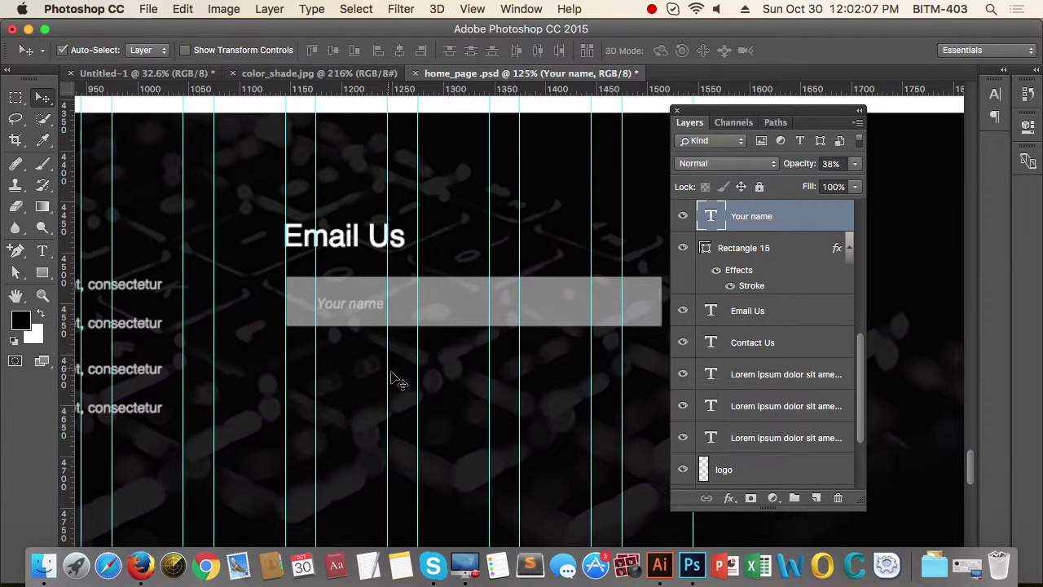
pyautogui.moveTo(451, 373); pyautogui.dragTo(407, 372)
pyautogui.moveTo(480, 381); pyautogui.dragTo(423, 341)
pyautogui.moveTo(411, 343); pyautogui.dragTo(444, 350)
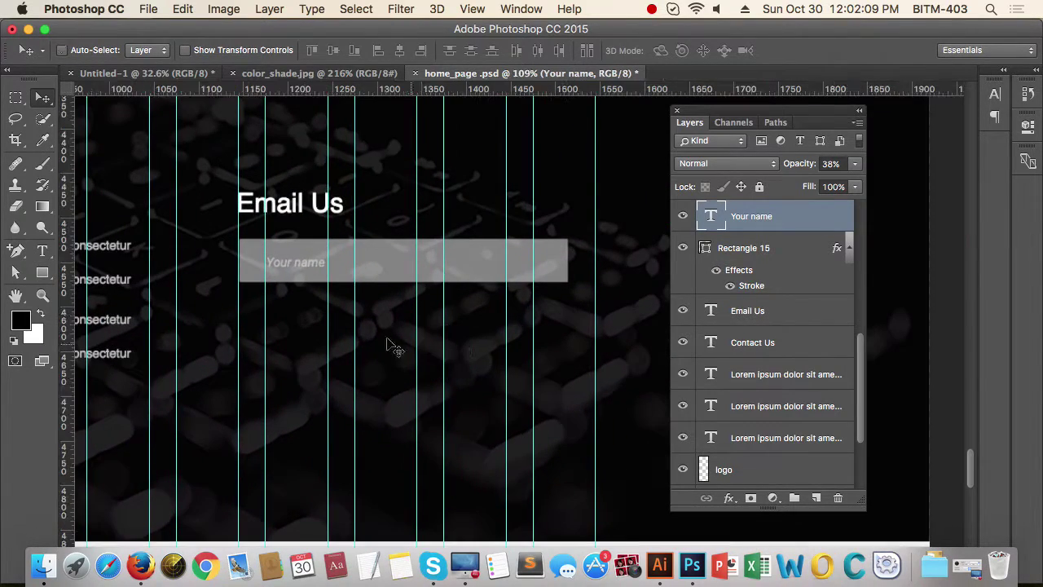
pyautogui.moveTo(233, 251); pyautogui.dragTo(341, 292)
pyautogui.keyDown('shift'); pyautogui.click(792, 254); pyautogui.keyUp('shift')
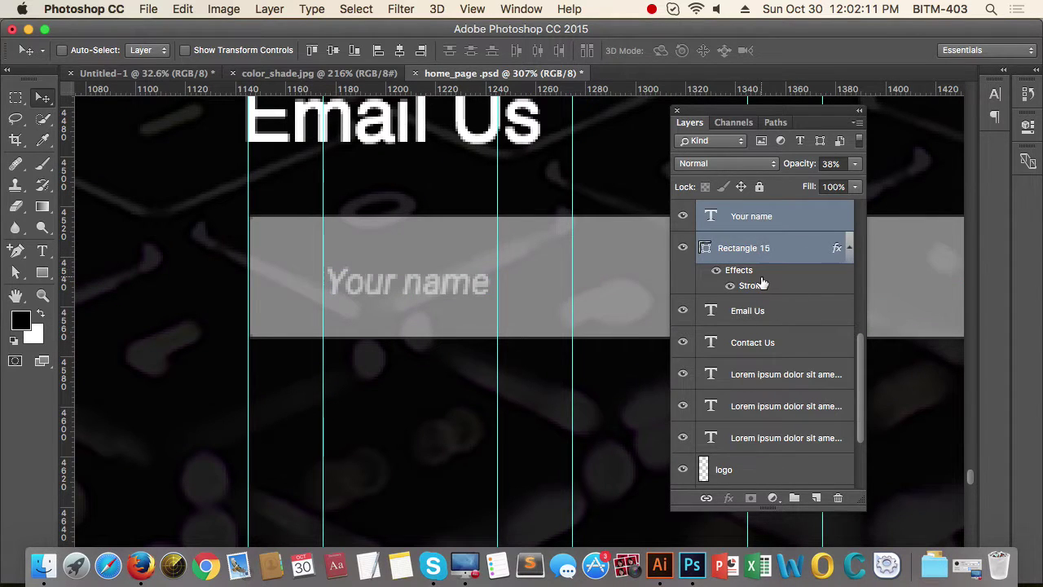
pyautogui.press('super+g')
pyautogui.click(228, 263)
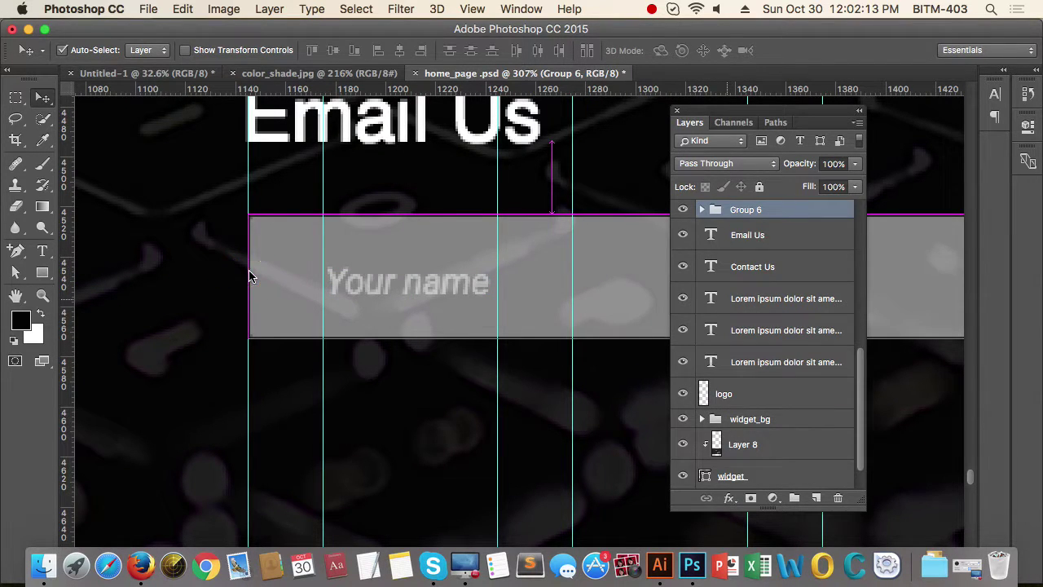
# Step: Undo the field group's last move and nudge the group left until its left edge meets the column guide under "Email Us"
pyautogui.press('super+z')
pyautogui.press('Left')
pyautogui.press('Left')
pyautogui.press('Left')
pyautogui.press('Left')
pyautogui.press('Left')
pyautogui.press('Left')
pyautogui.press('Left')
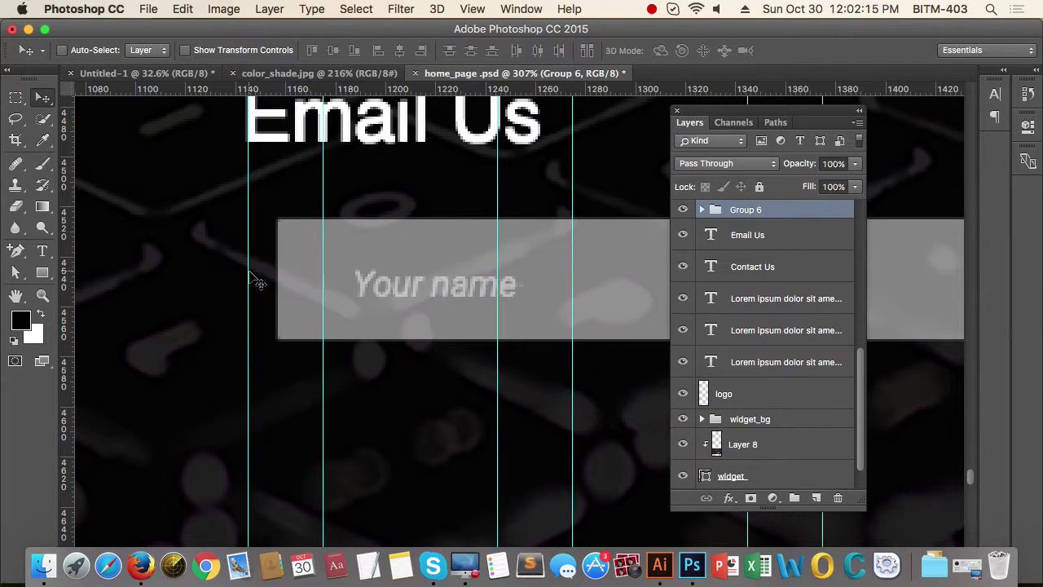
pyautogui.press('Left')
pyautogui.press('Left')
pyautogui.press('Left')
pyautogui.press('Left')
pyautogui.press('Left')
pyautogui.press('Left')
pyautogui.press('Left')
pyautogui.press('Left')
pyautogui.press('Left')
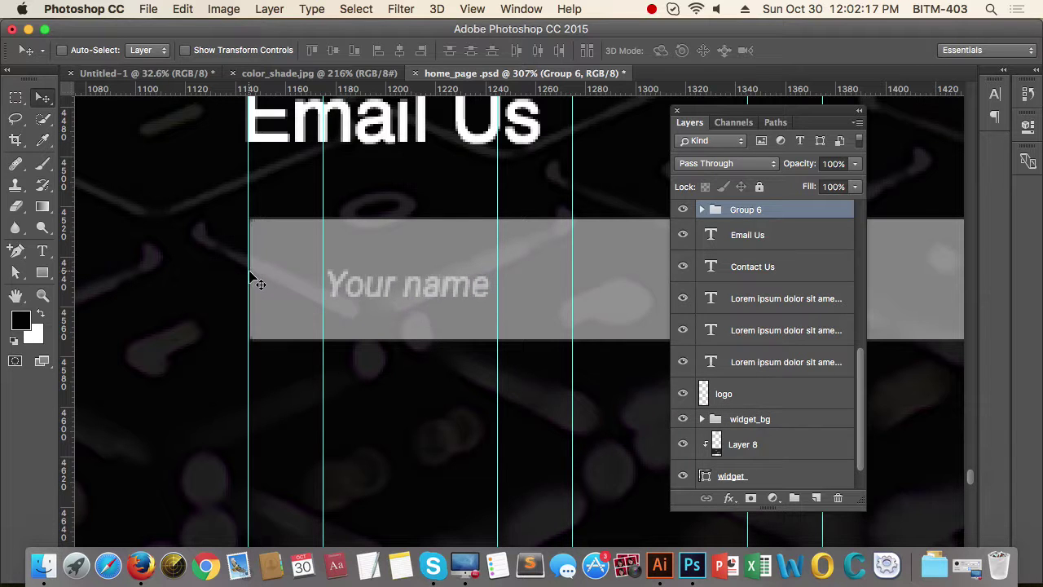
pyautogui.scroll(-5, 318, 326)
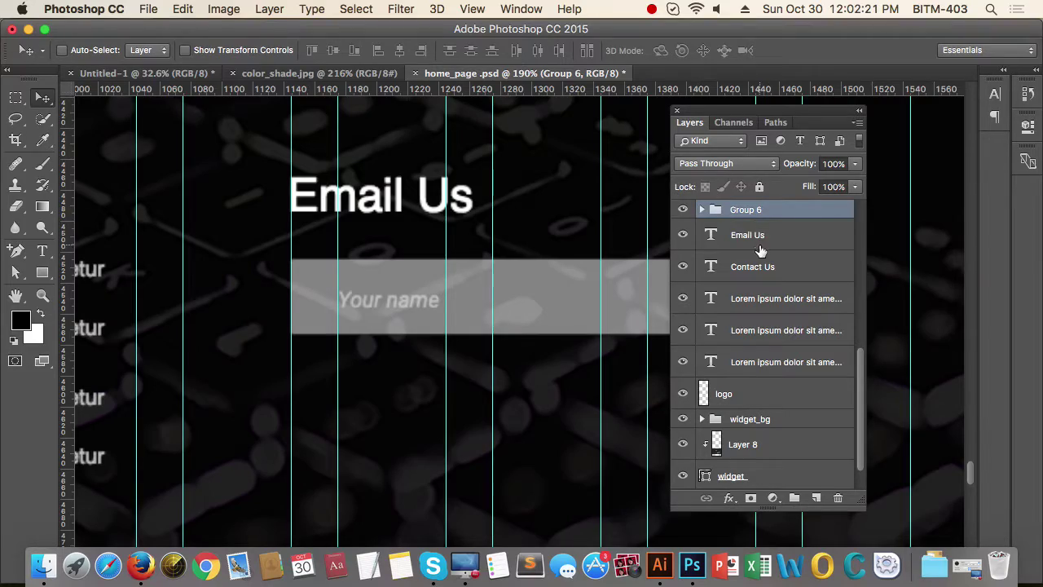
# Step: Align the "Your name" text with the box's left edge, and offset it 30 px right to the inner column guide
pyautogui.click(702, 210)
pyautogui.click(788, 236)
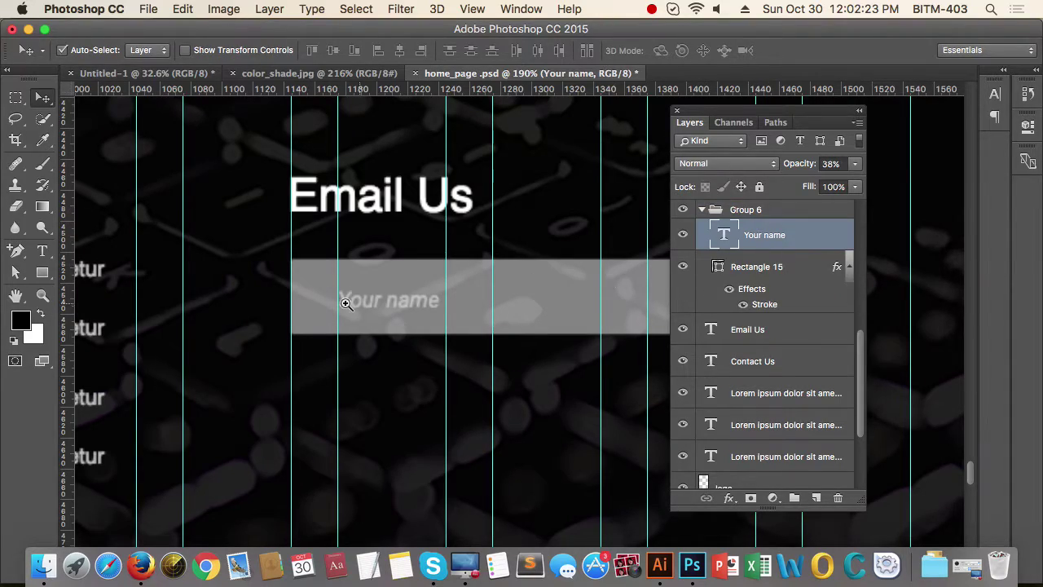
pyautogui.scroll(5, 345, 297)
pyautogui.moveTo(381, 297); pyautogui.dragTo(255, 297)
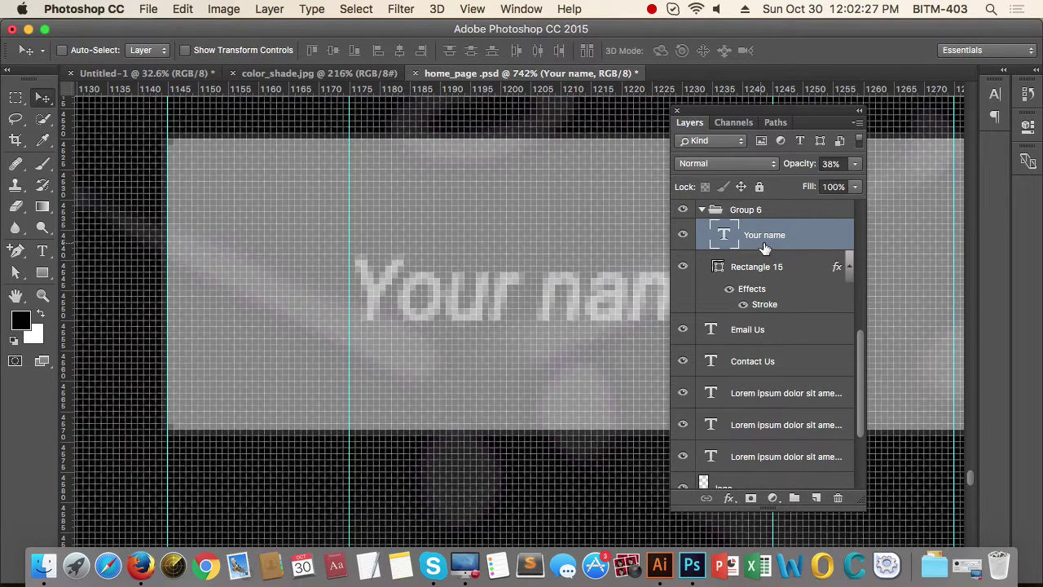
pyautogui.moveTo(403, 302); pyautogui.dragTo(215, 300)
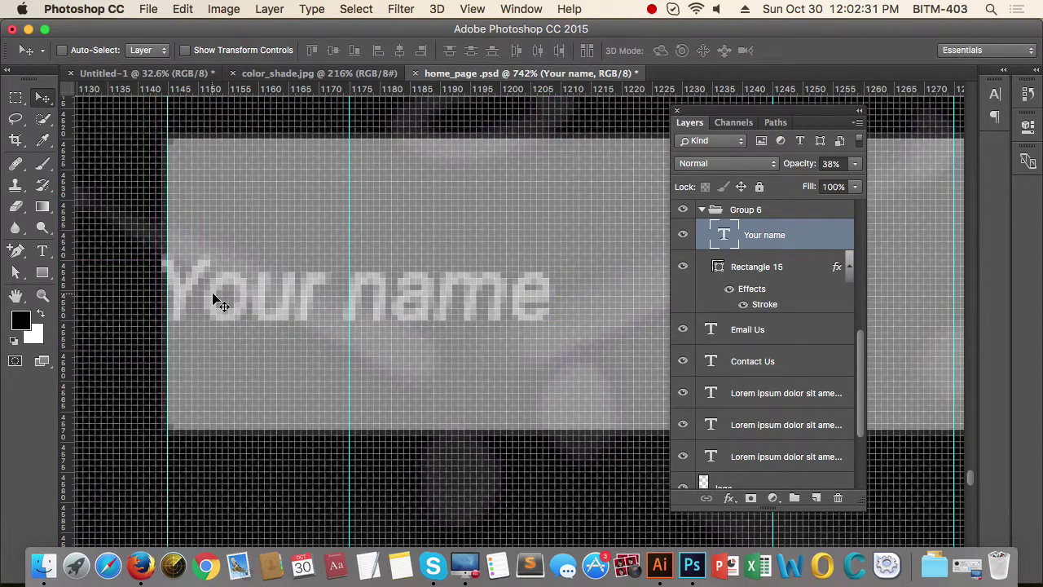
pyautogui.press('Right')
pyautogui.press('Right')
pyautogui.press('Left')
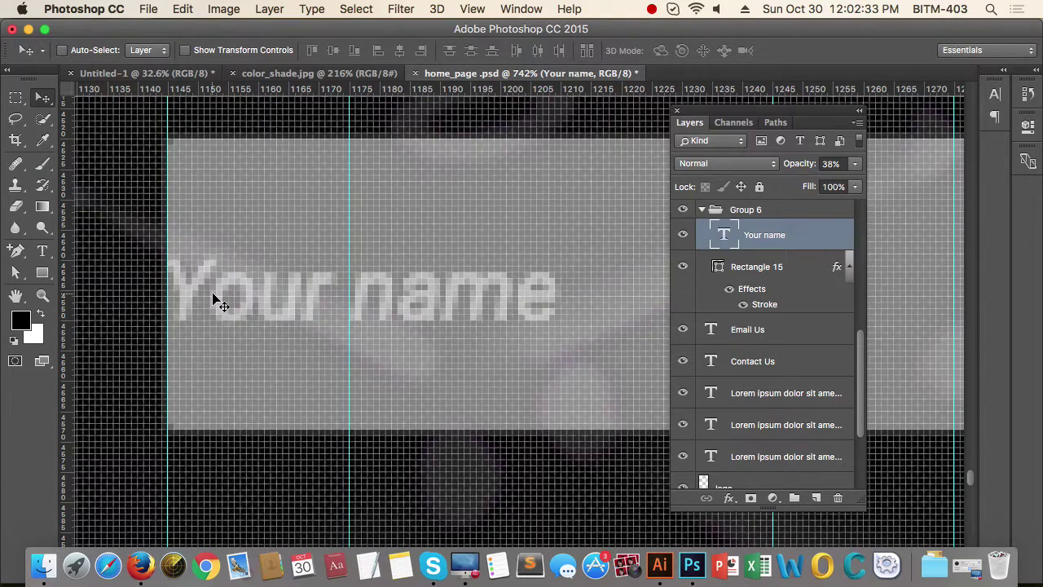
pyautogui.hotkey('shift', 'Right')
pyautogui.hotkey('shift', 'Right')
pyautogui.hotkey('shift', 'Right')
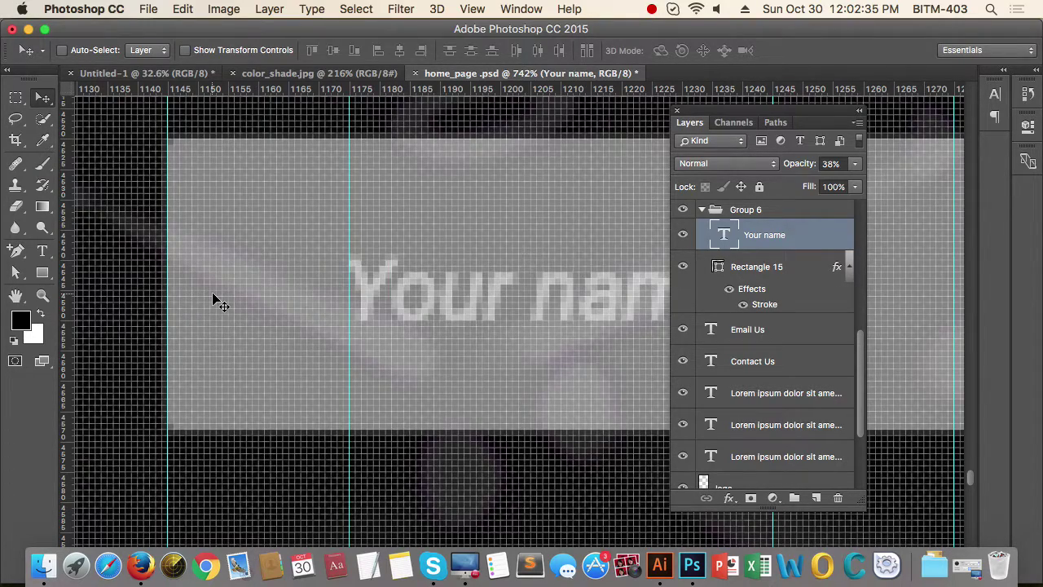
# Step: Select the "Your name" text layer together with the box's rectangle layer inside the group
pyautogui.keyDown('alt'); pyautogui.click(391, 288); pyautogui.keyUp('alt')
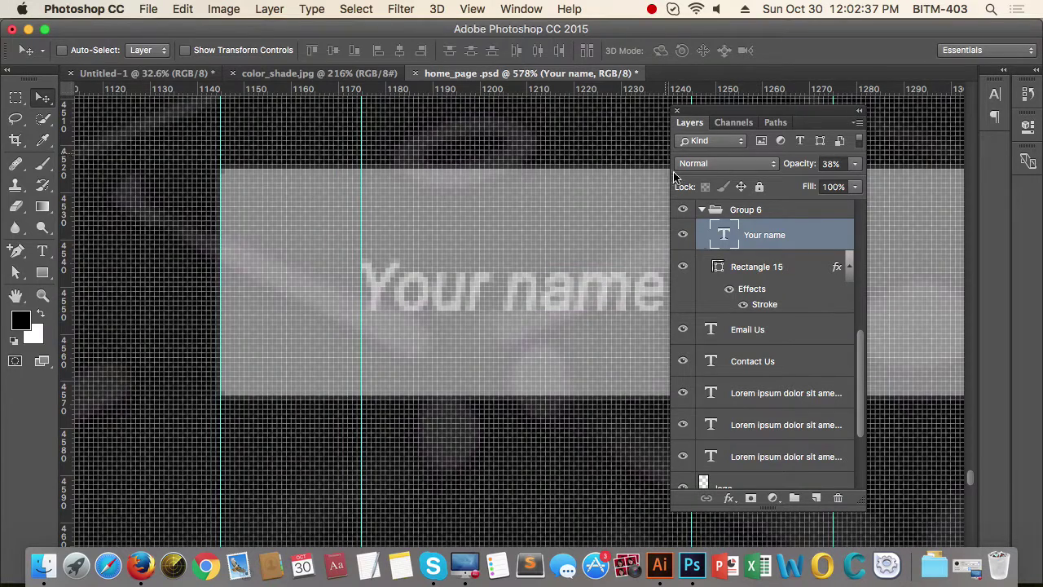
pyautogui.keyDown('shift'); pyautogui.click(780, 274); pyautogui.keyUp('shift')
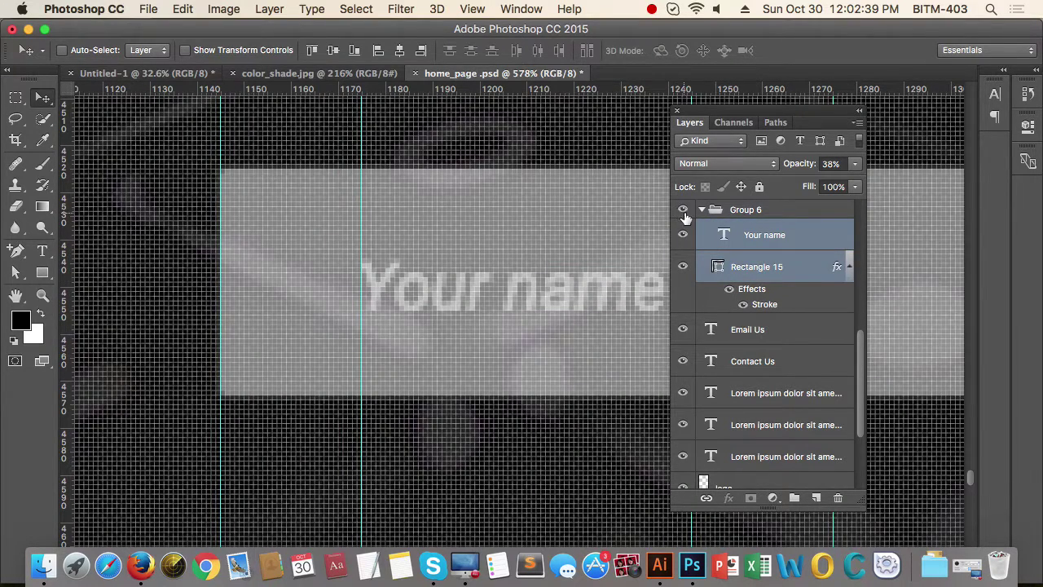
# Step: Align the Your name text and its background rectangle on their vertical centers
pyautogui.click(333, 55)
pyautogui.moveTo(468, 254); pyautogui.dragTo(338, 259)
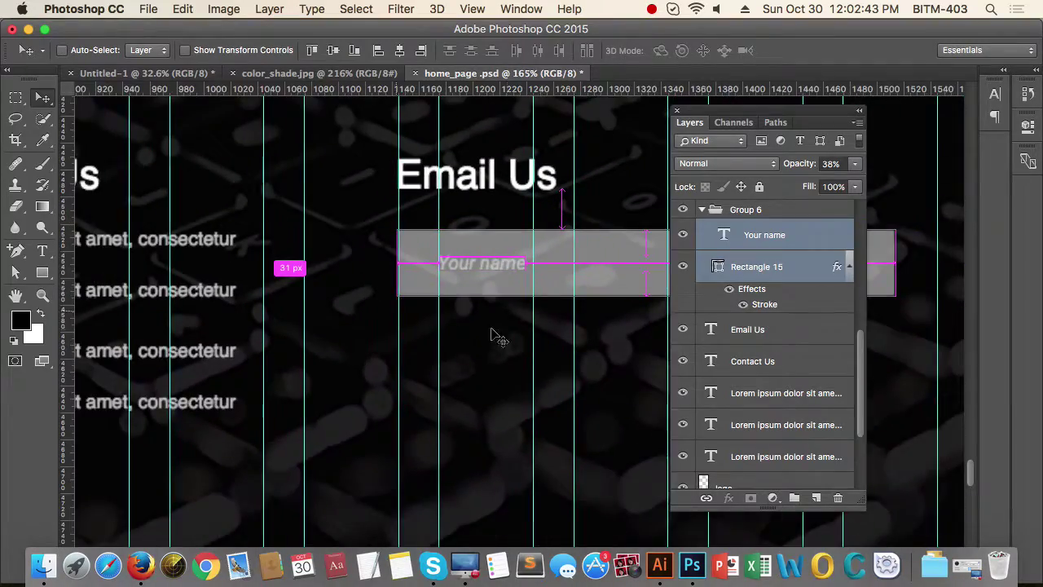
pyautogui.moveTo(536, 333); pyautogui.dragTo(403, 321)
pyautogui.moveTo(514, 319); pyautogui.dragTo(467, 319)
pyautogui.moveTo(530, 330); pyautogui.dragTo(489, 327)
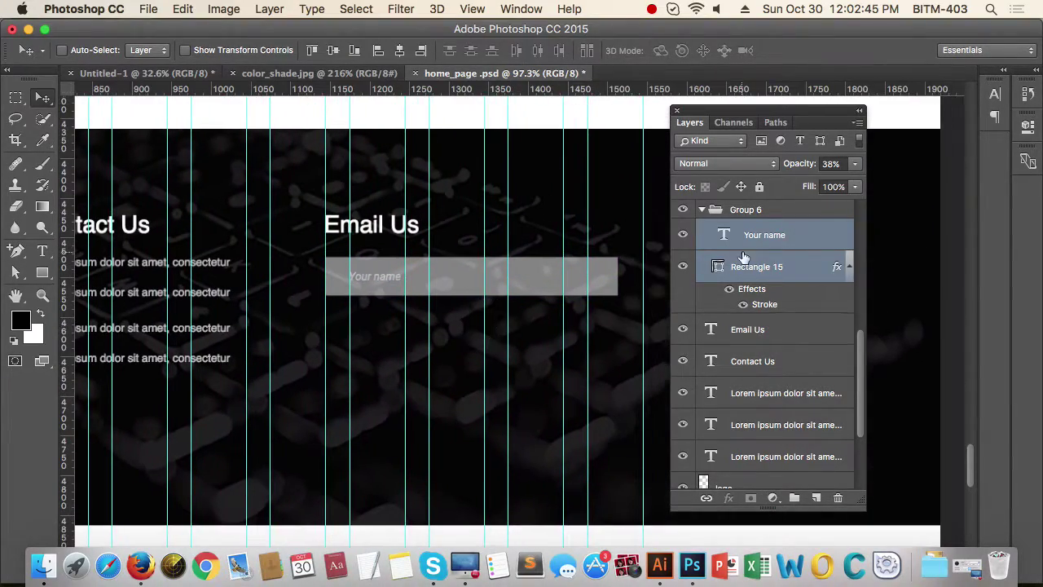
# Step: Duplicate the Your name field group straight below the original, leaving a gap of about 10 px
pyautogui.click(703, 210)
pyautogui.moveTo(594, 339); pyautogui.dragTo(491, 309)
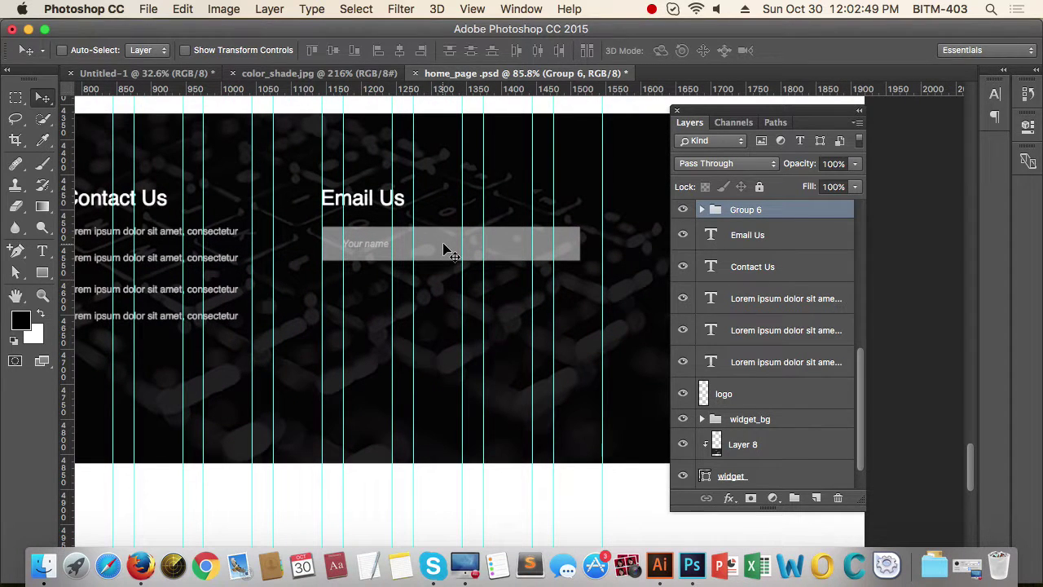
pyautogui.moveTo(444, 248); pyautogui.dragTo(537, 283)
pyautogui.moveTo(438, 296); pyautogui.dragTo(435, 326)
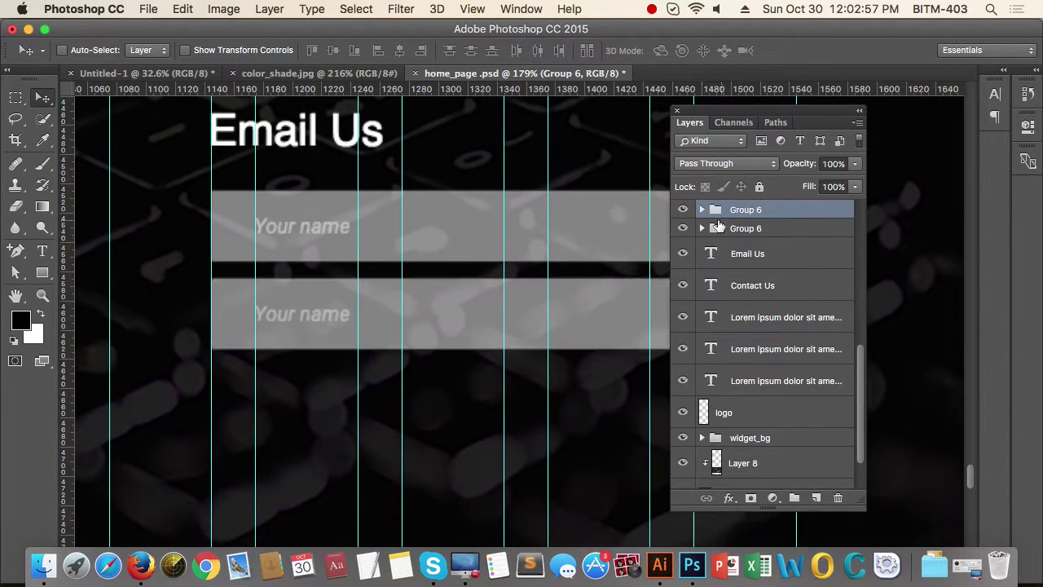
# Step: Change the text in the duplicated field to "Your email"
pyautogui.click(702, 210)
pyautogui.click(782, 240)
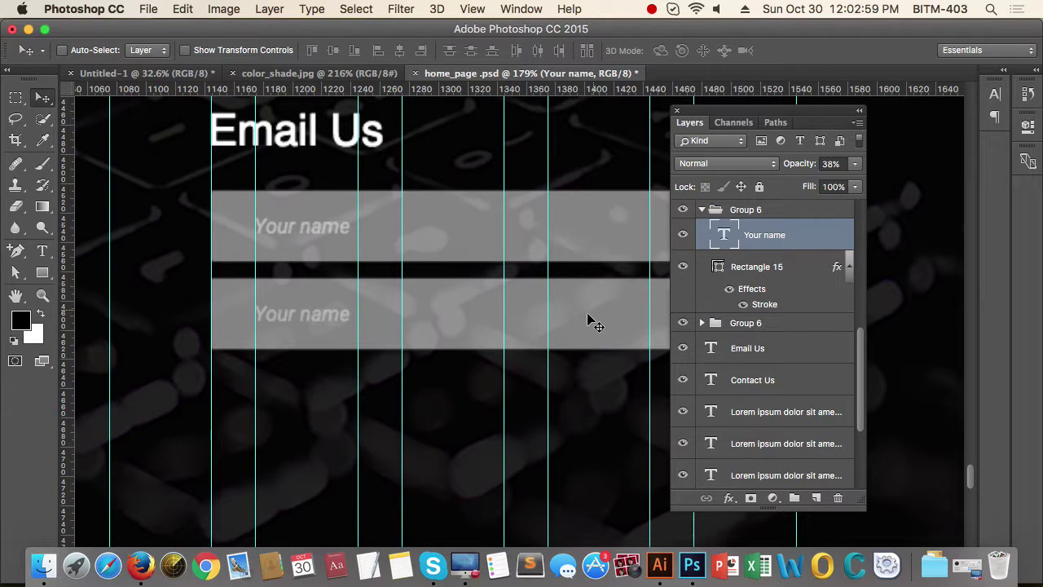
pyautogui.press('t')
pyautogui.tripleClick(299, 318)
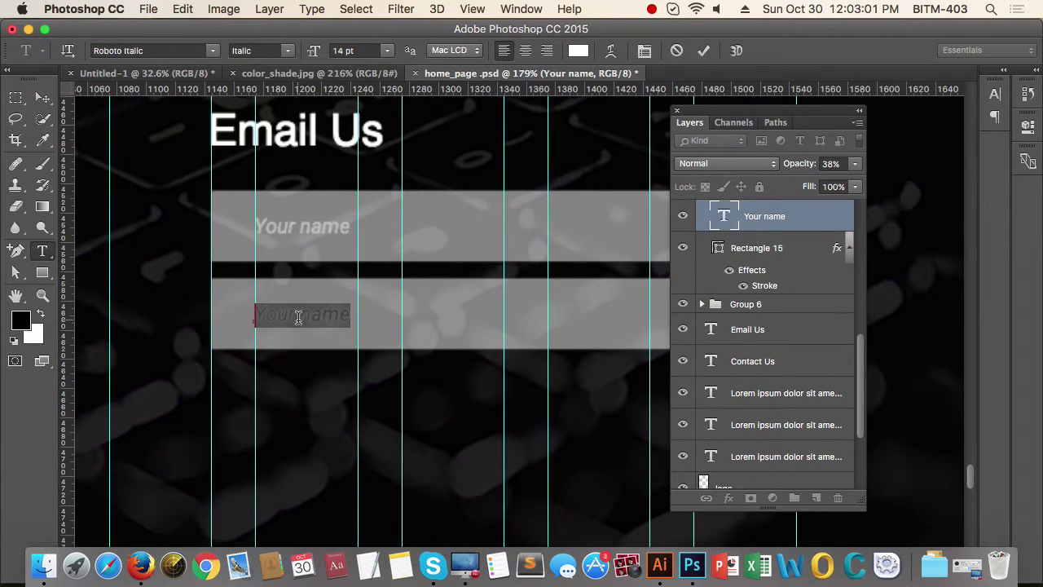
pyautogui.click(298, 317)
pyautogui.tripleClick(331, 319)
pyautogui.click(304, 317)
pyautogui.doubleClick(331, 315)
pyautogui.write('email')
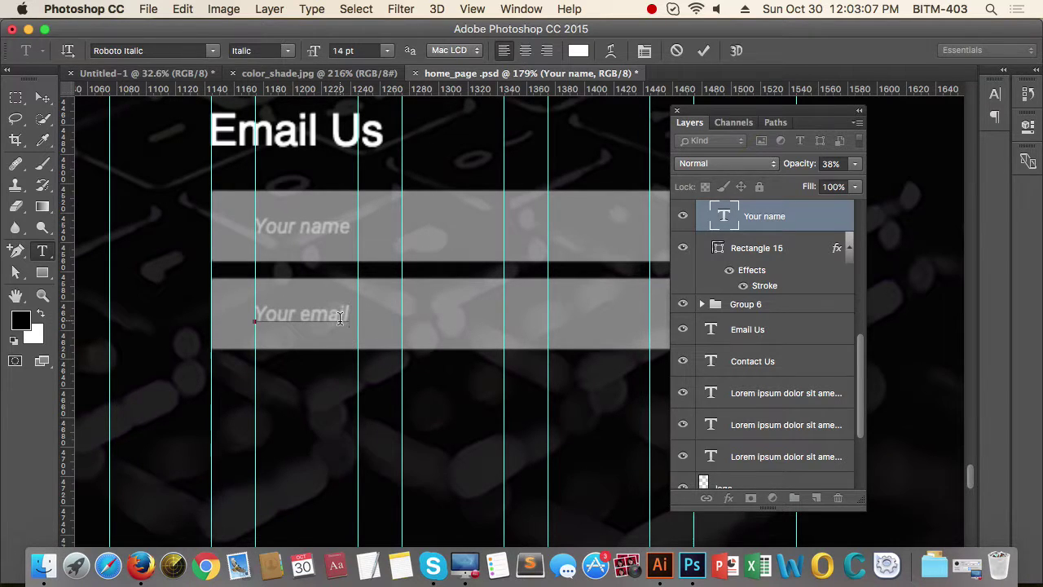
pyautogui.click(42, 98)
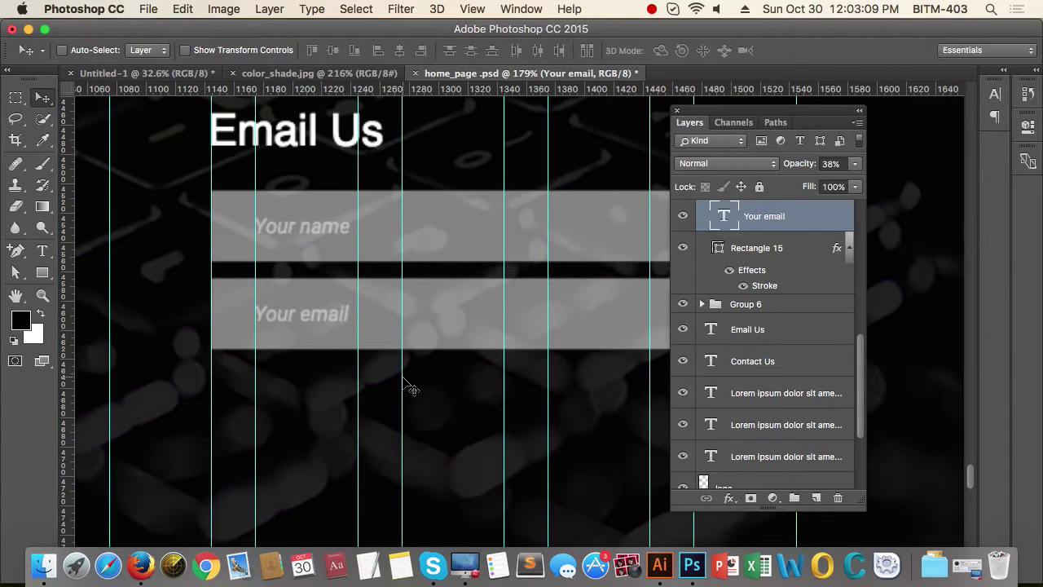
# Step: Rename the Your email field's group as email and the Your name field's group as name
pyautogui.moveTo(456, 339); pyautogui.dragTo(388, 357)
pyautogui.moveTo(507, 365); pyautogui.dragTo(461, 340)
pyautogui.keyDown('super'); pyautogui.click(463, 340); pyautogui.keyUp('super')
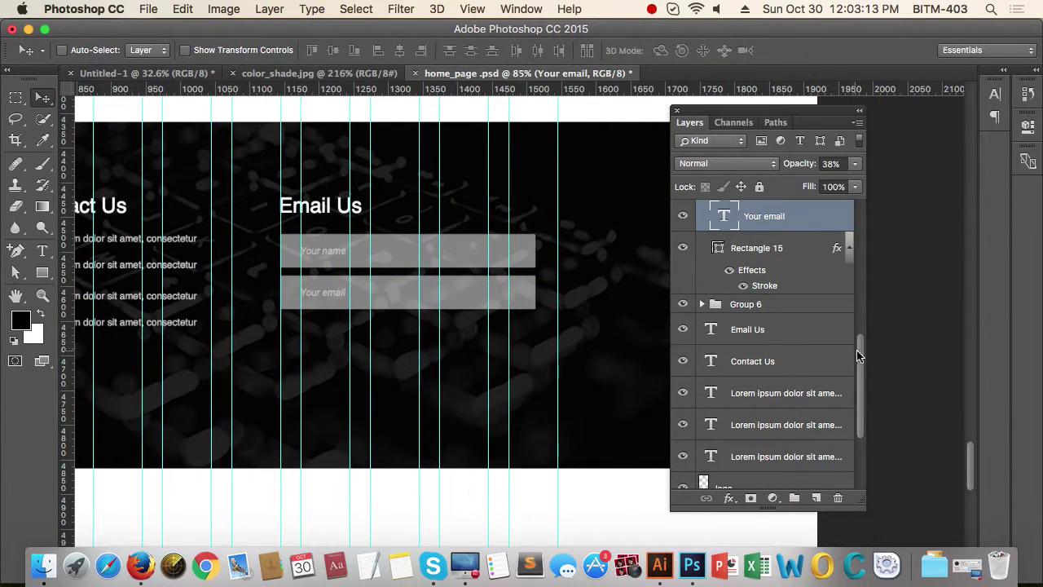
pyautogui.moveTo(863, 357); pyautogui.dragTo(861, 326)
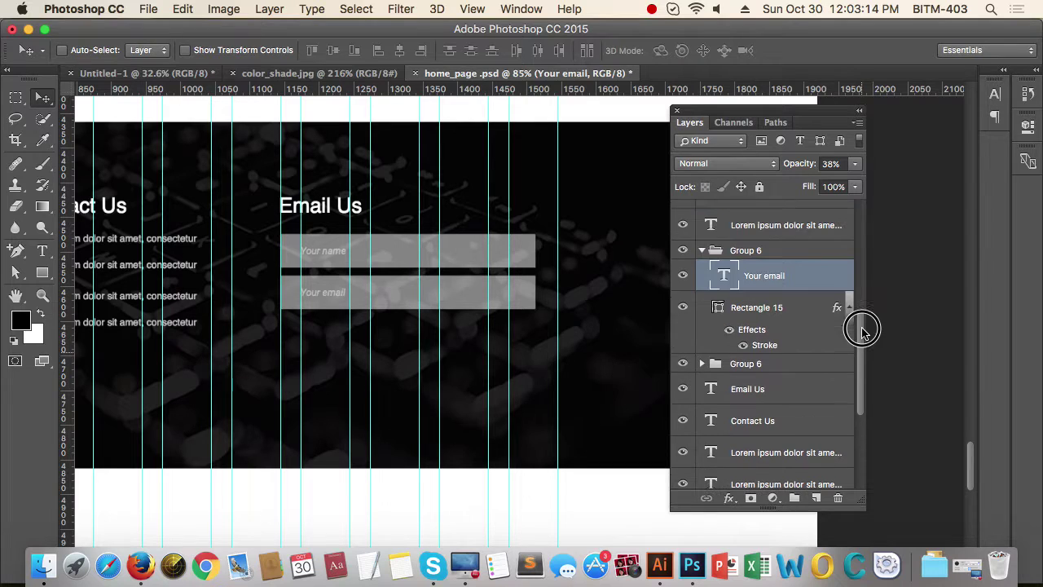
pyautogui.click(701, 247)
pyautogui.doubleClick(744, 251)
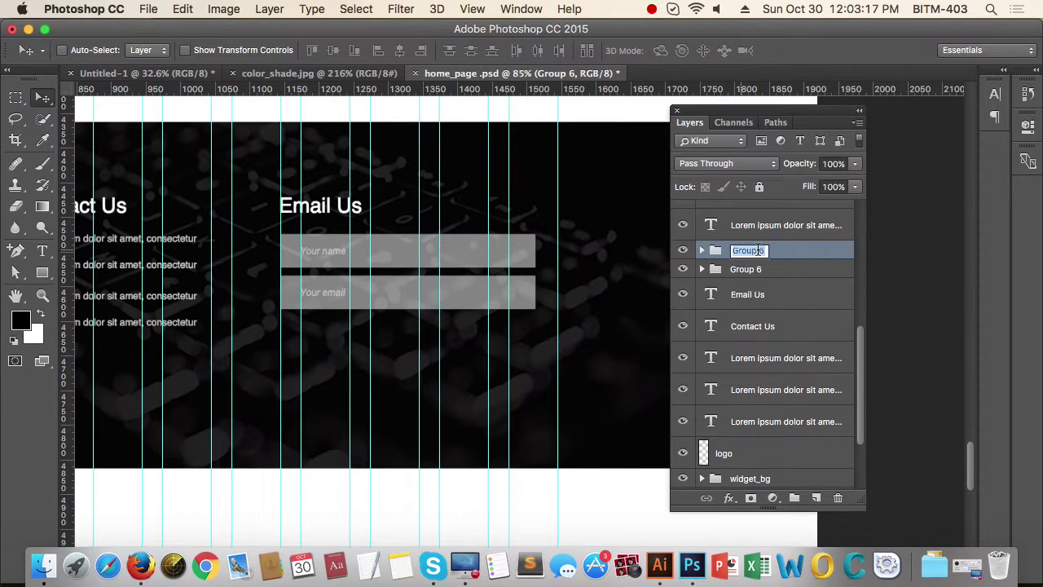
pyautogui.write('c')
pyautogui.press('Return')
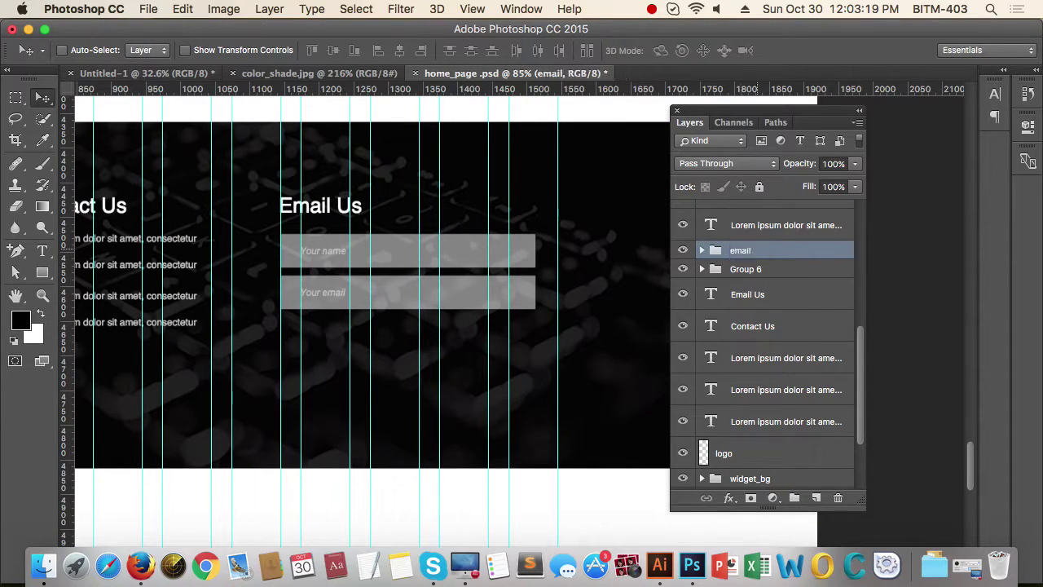
pyautogui.doubleClick(742, 268)
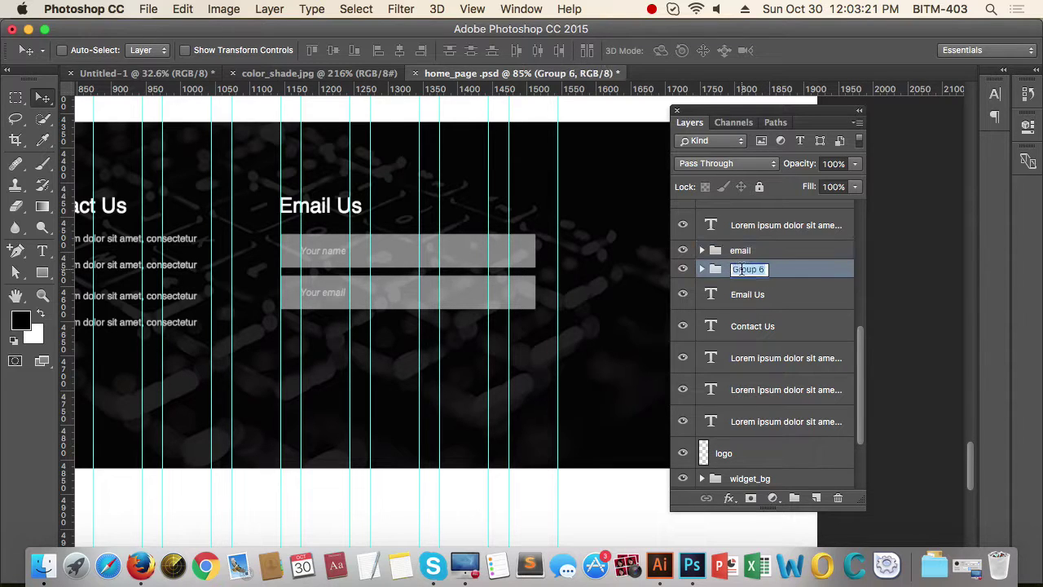
pyautogui.write('name')
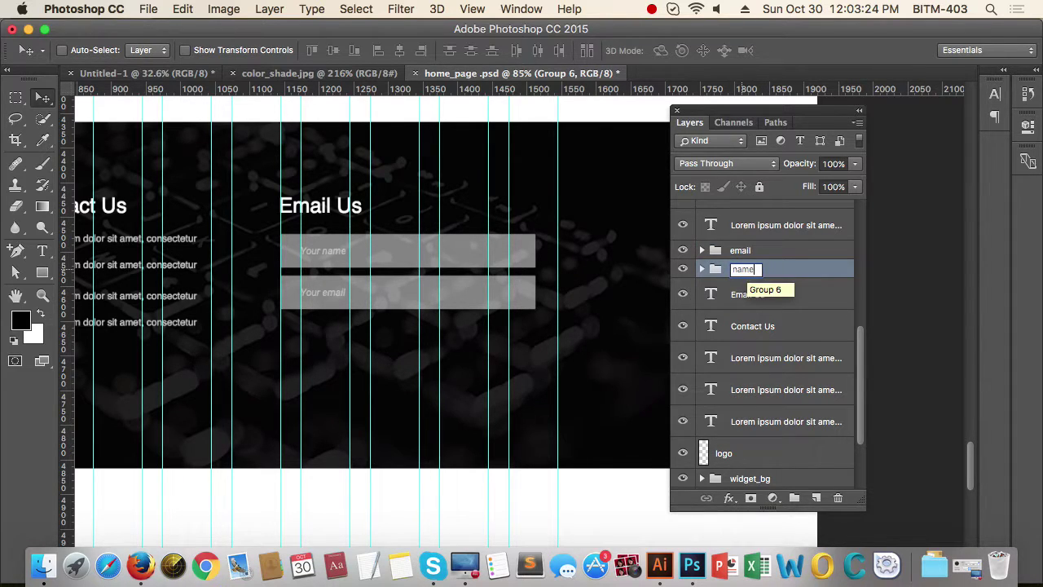
pyautogui.press('Return')
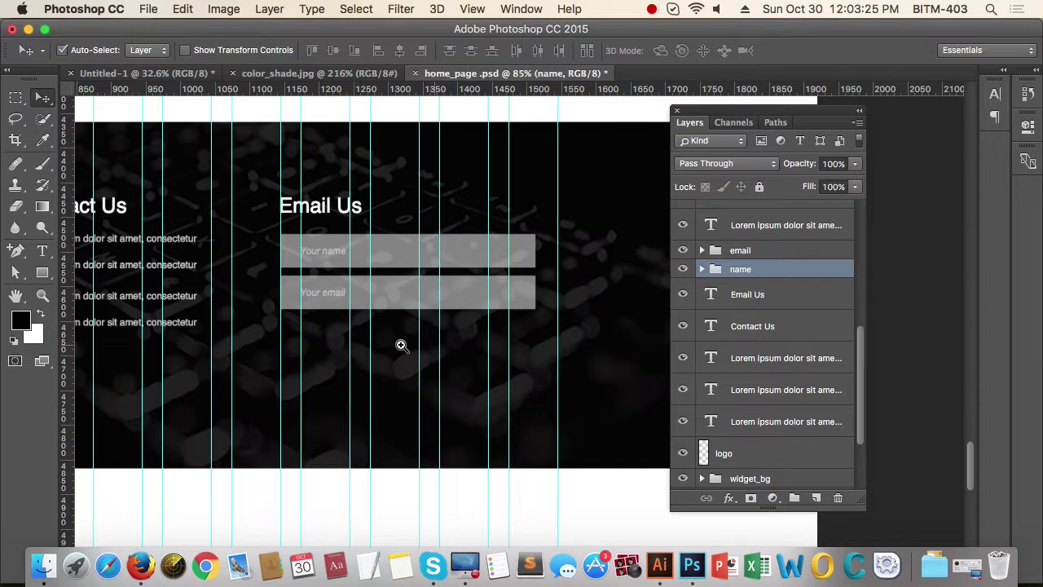
# Step: Duplicate the email group straight below the Your email field, leaving a gap of about 10 px
pyautogui.scroll(3, 379, 329)
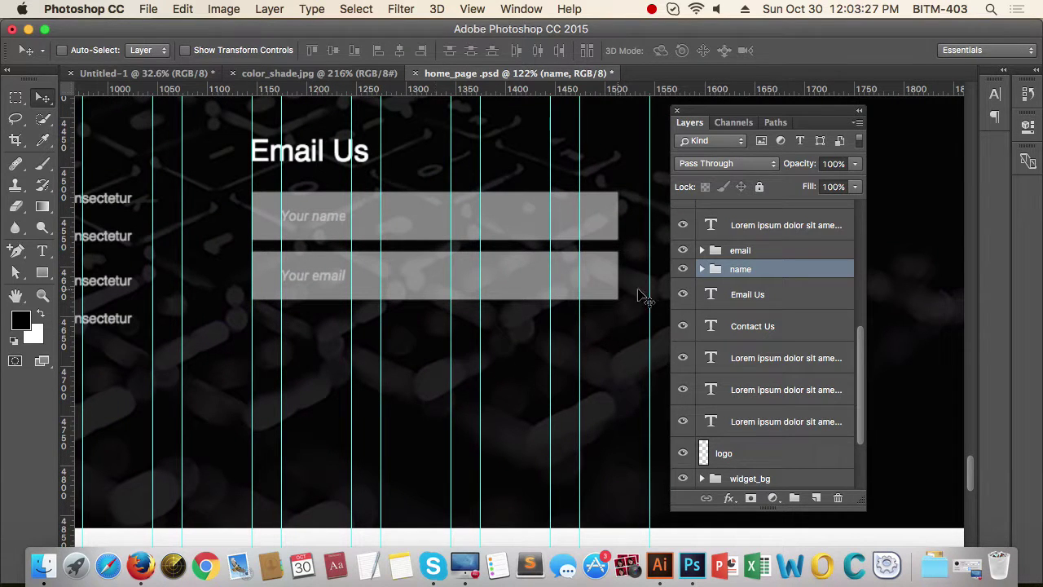
pyautogui.click(756, 251)
pyautogui.moveTo(421, 297); pyautogui.dragTo(414, 355)
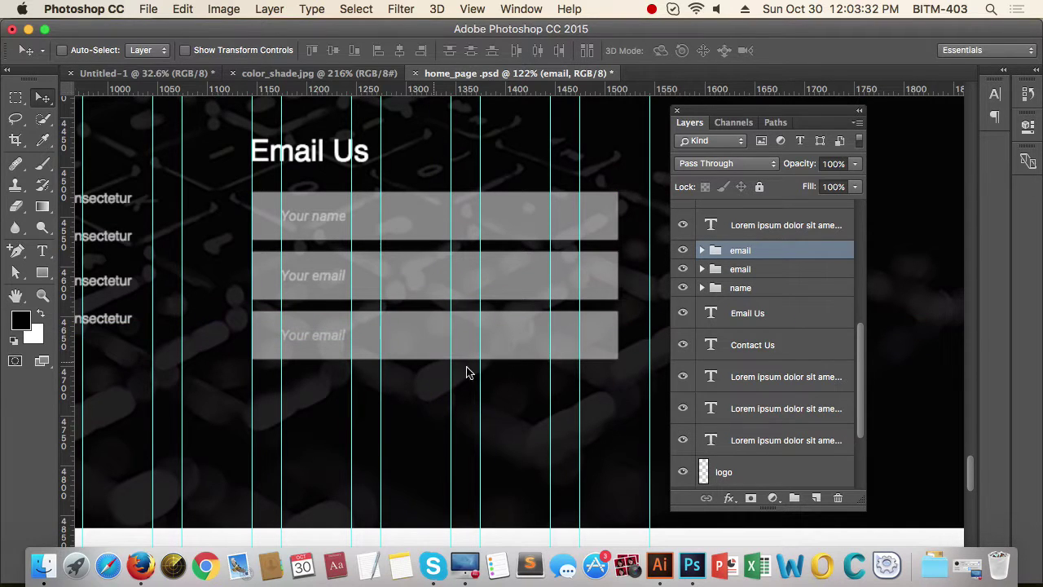
# Step: Set the height of the rectangle in the new third field to 100 px
pyautogui.click(701, 250)
pyautogui.click(786, 318)
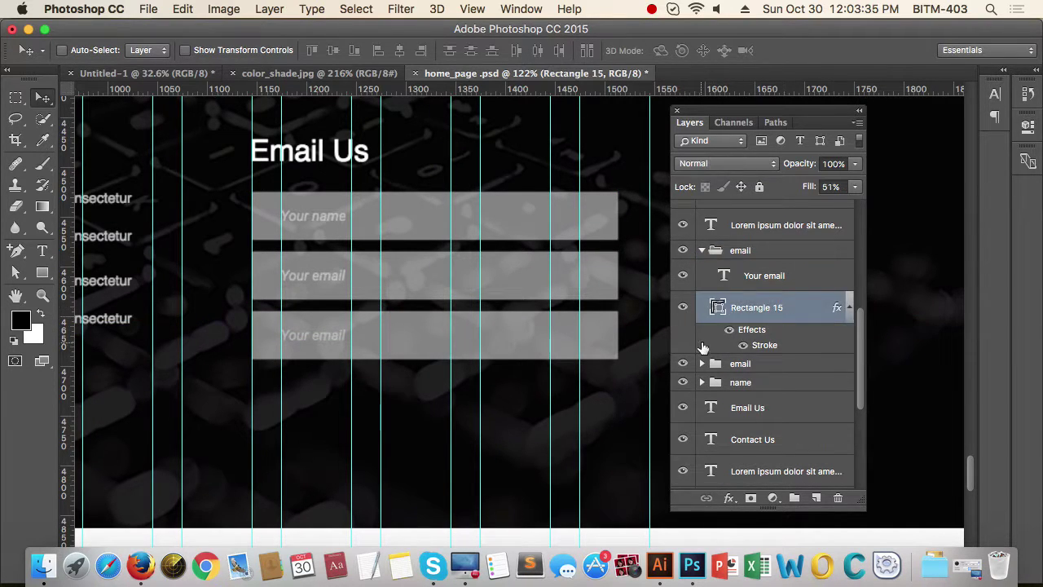
pyautogui.click(1028, 126)
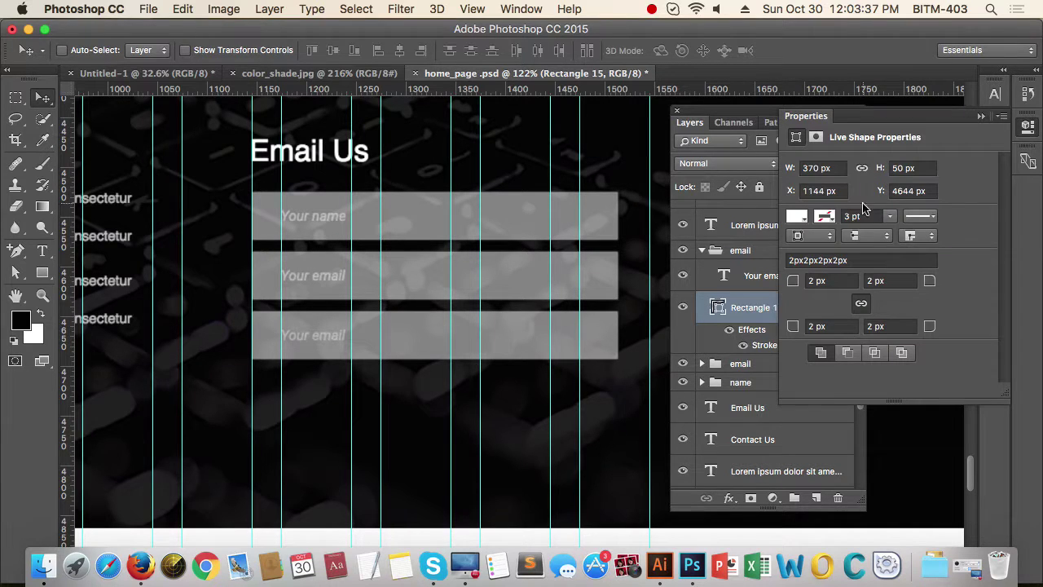
pyautogui.click(919, 167)
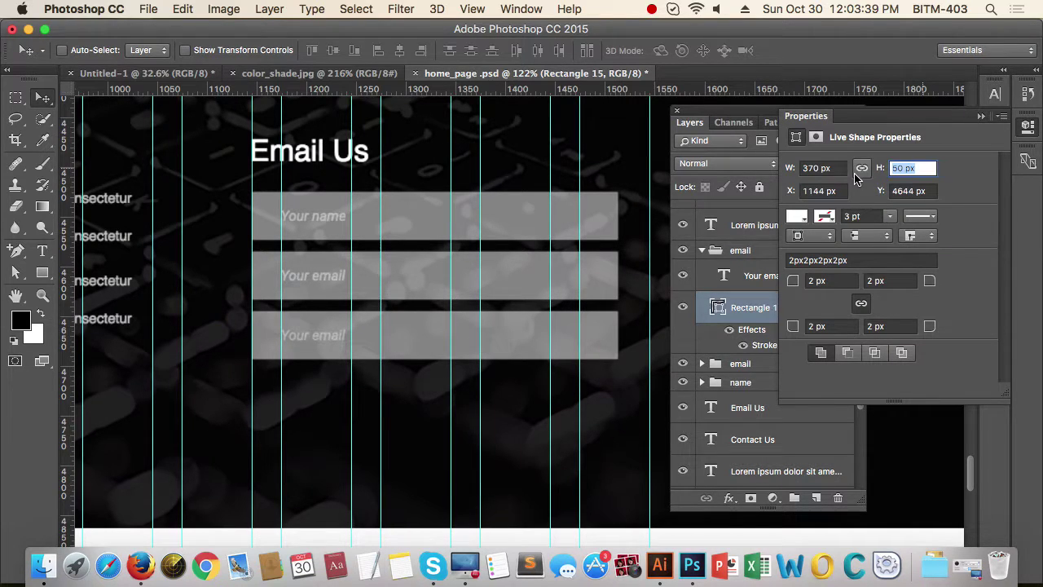
pyautogui.write('100')
pyautogui.press('Return')
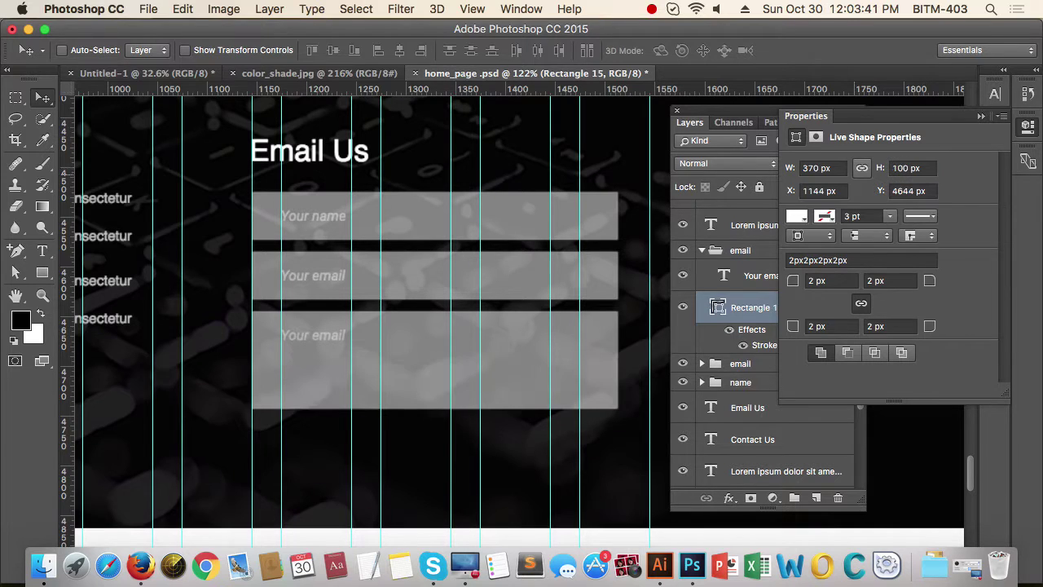
pyautogui.click(981, 116)
# Step: Replace the text in the tall third field with "Comment"
pyautogui.click(787, 273)
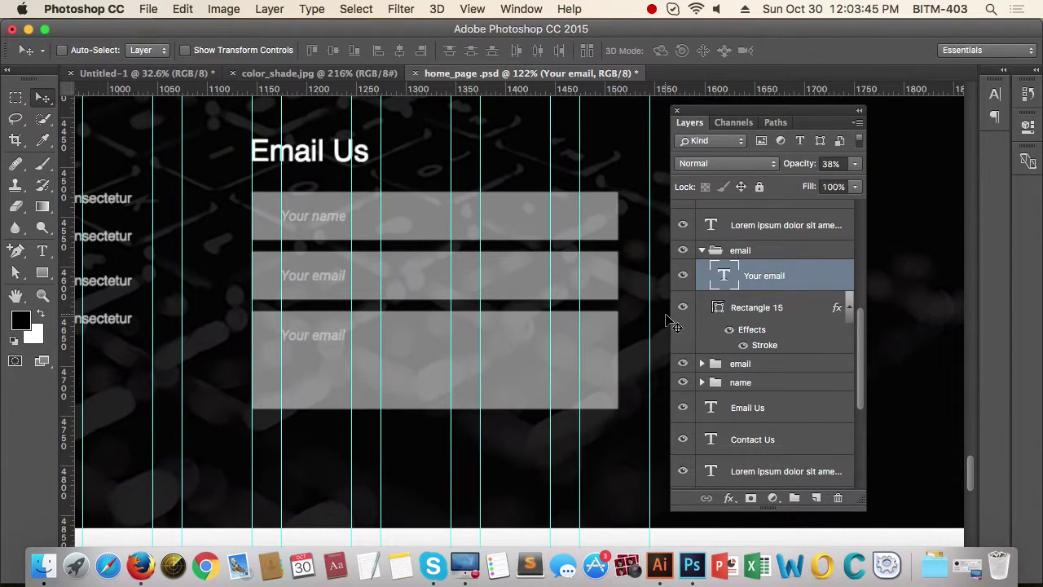
pyautogui.scroll(4, 310, 326)
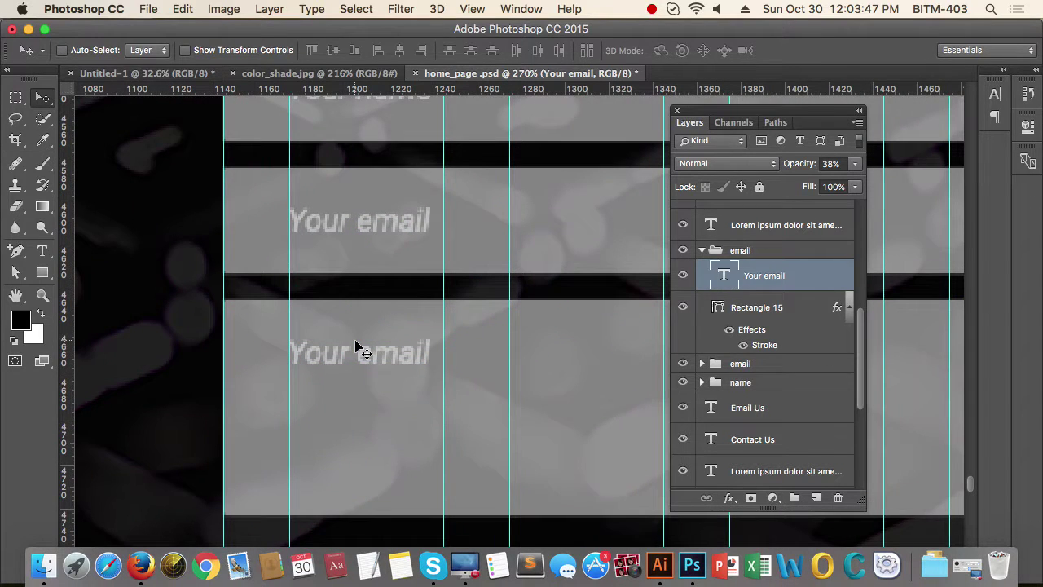
pyautogui.press('t')
pyautogui.click(352, 355)
pyautogui.press('super+a')
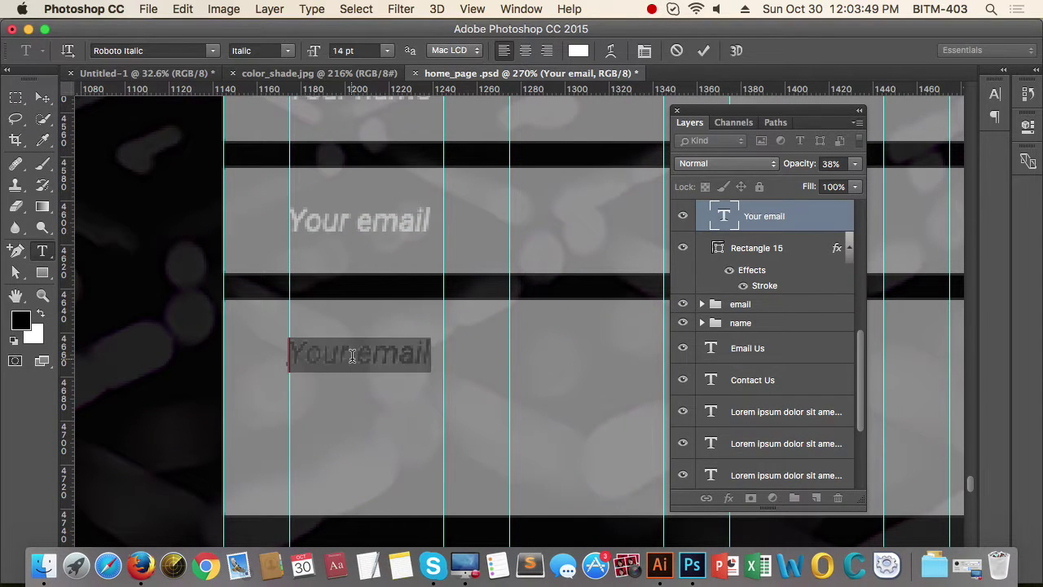
pyautogui.write('Comment')
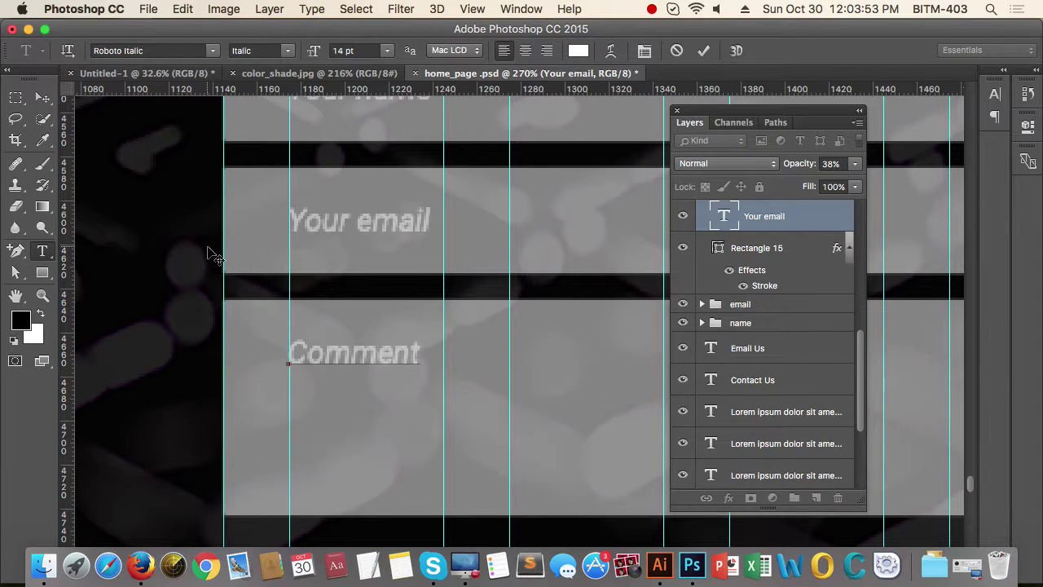
pyautogui.click(42, 102)
# Step: Rename the Comment field's group as comment
pyautogui.moveTo(419, 295); pyautogui.dragTo(441, 339)
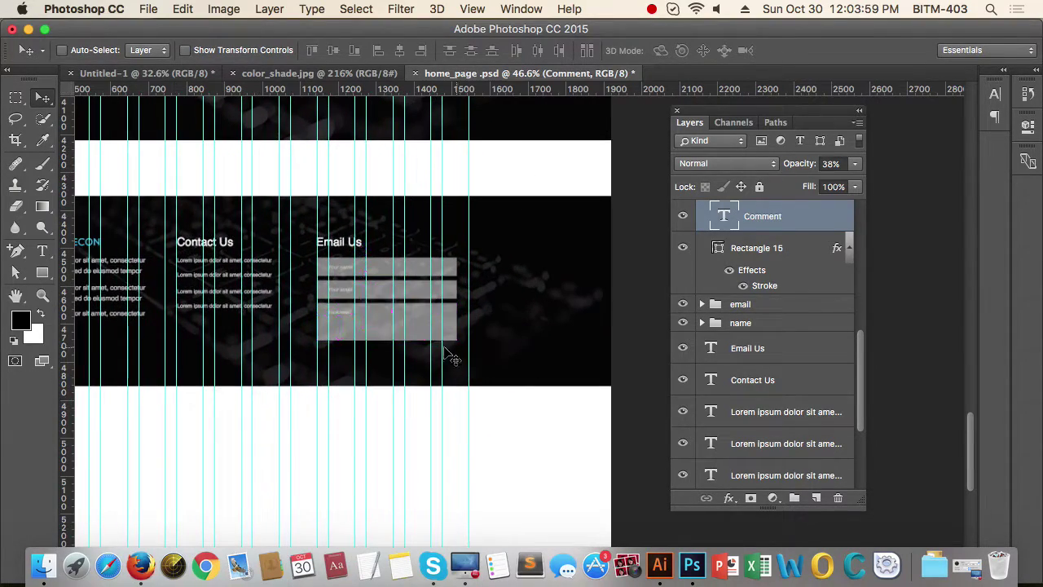
pyautogui.moveTo(376, 344); pyautogui.dragTo(428, 350)
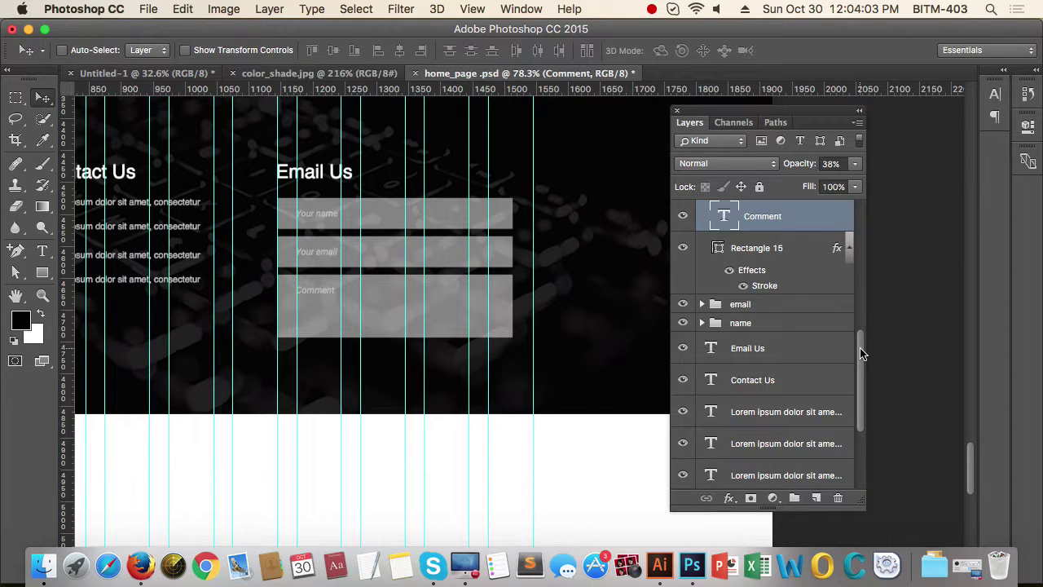
pyautogui.moveTo(862, 353); pyautogui.dragTo(850, 304)
pyautogui.click(703, 306)
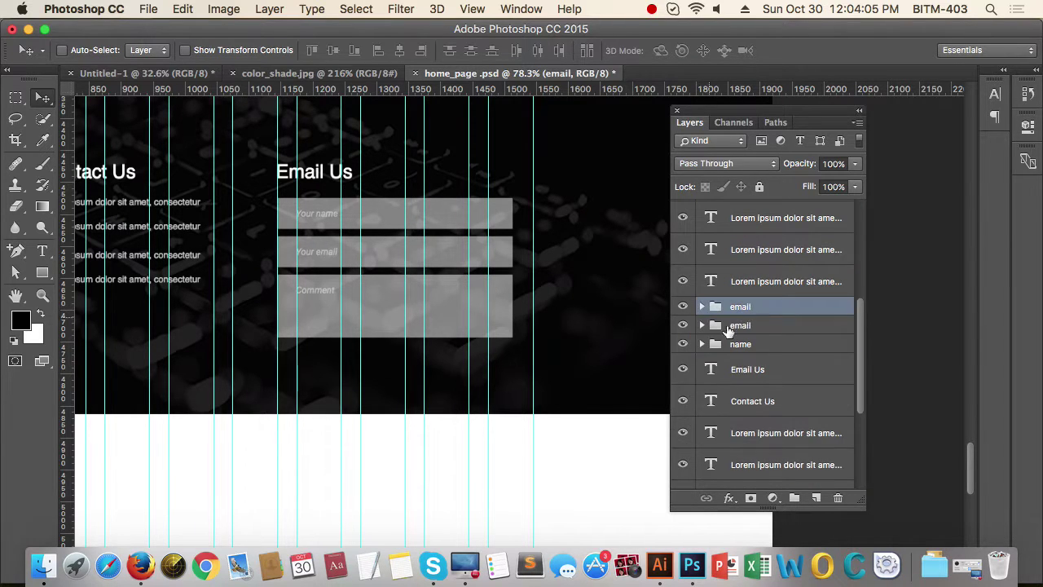
pyautogui.doubleClick(742, 307)
pyautogui.write('c')
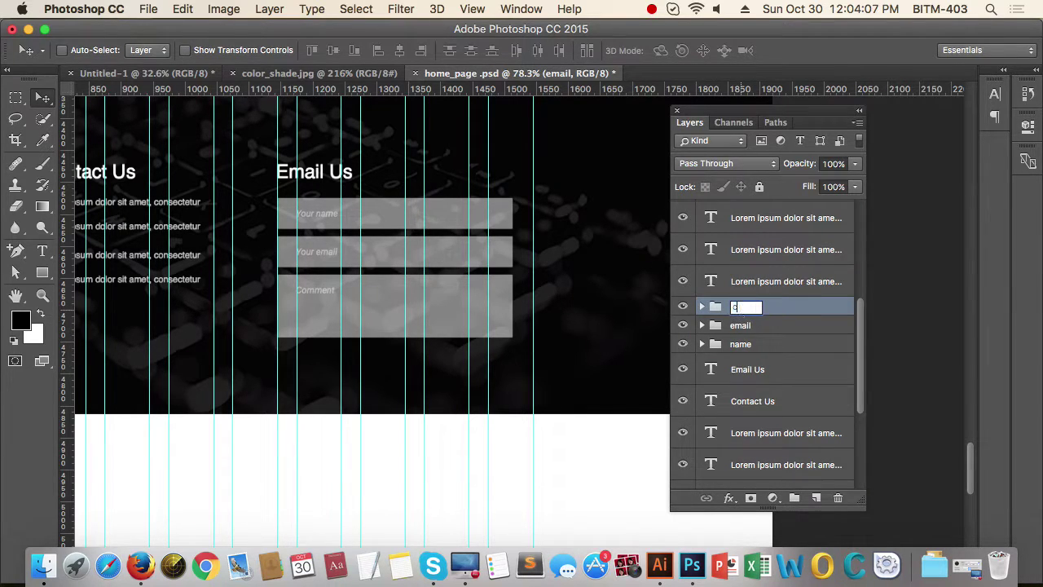
pyautogui.write('omment')
pyautogui.press('Return')
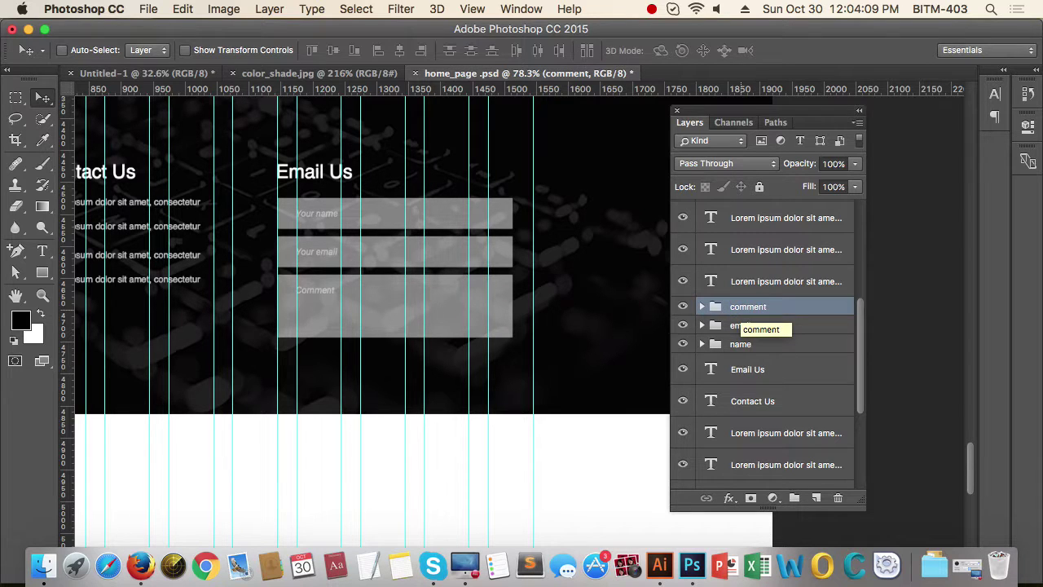
# Step: Duplicate the name group to about 10 px below the Comment field, in line with the other fields
pyautogui.scroll(-1, 348, 394)
pyautogui.scroll(4, 452, 374)
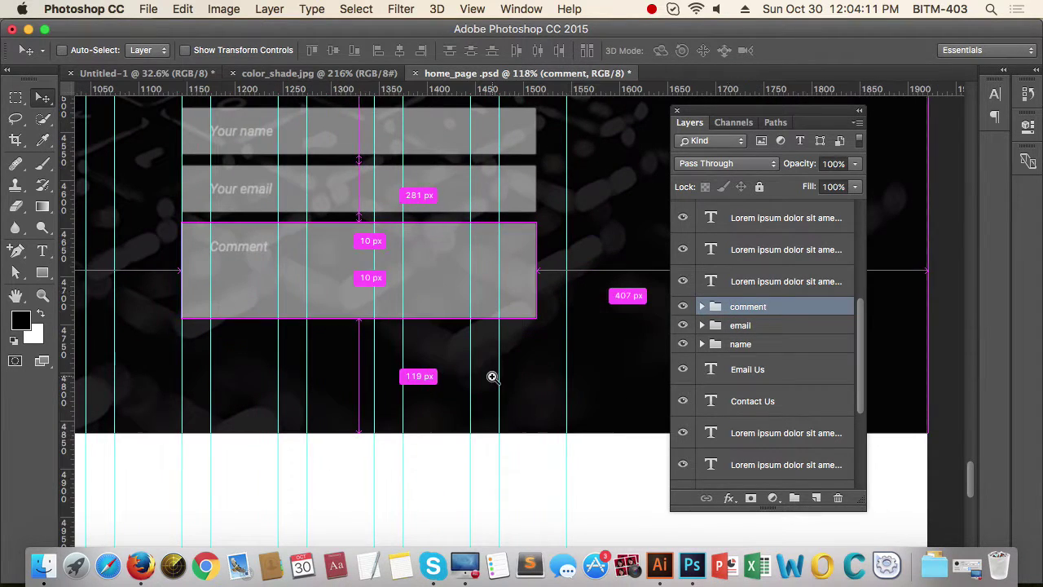
pyautogui.click(780, 343)
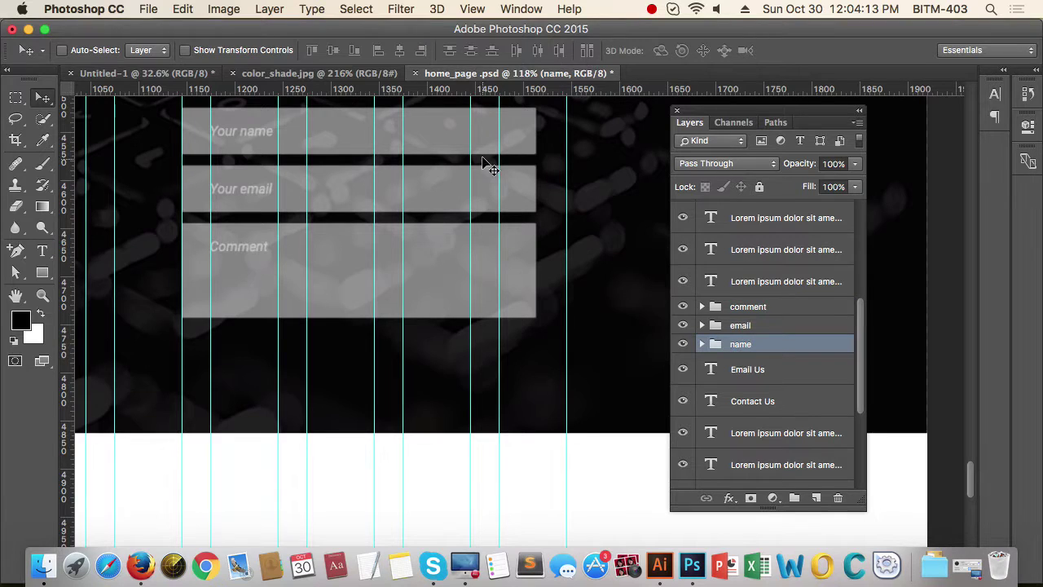
pyautogui.moveTo(481, 155); pyautogui.dragTo(483, 376)
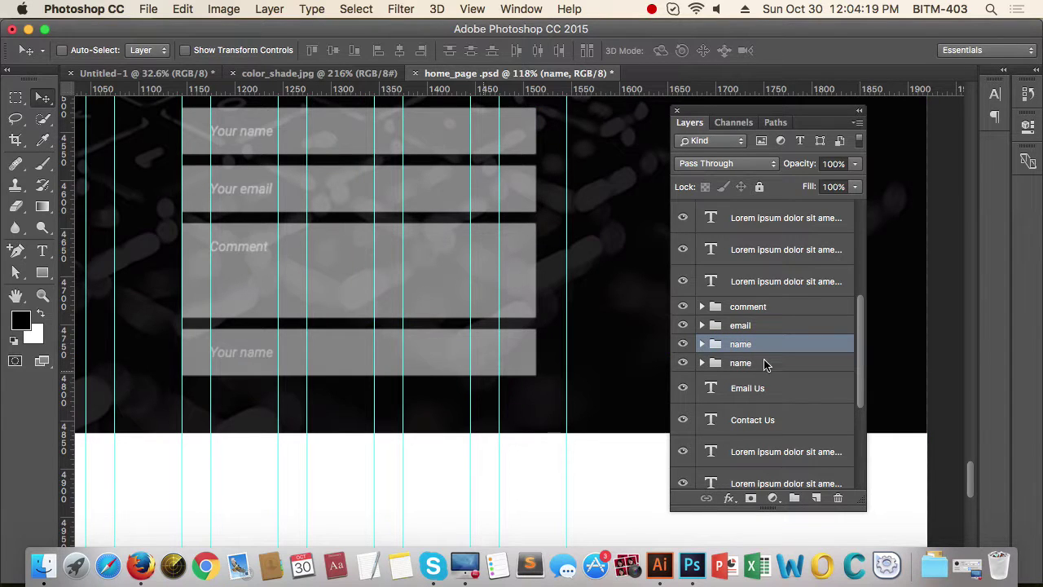
pyautogui.press('super')
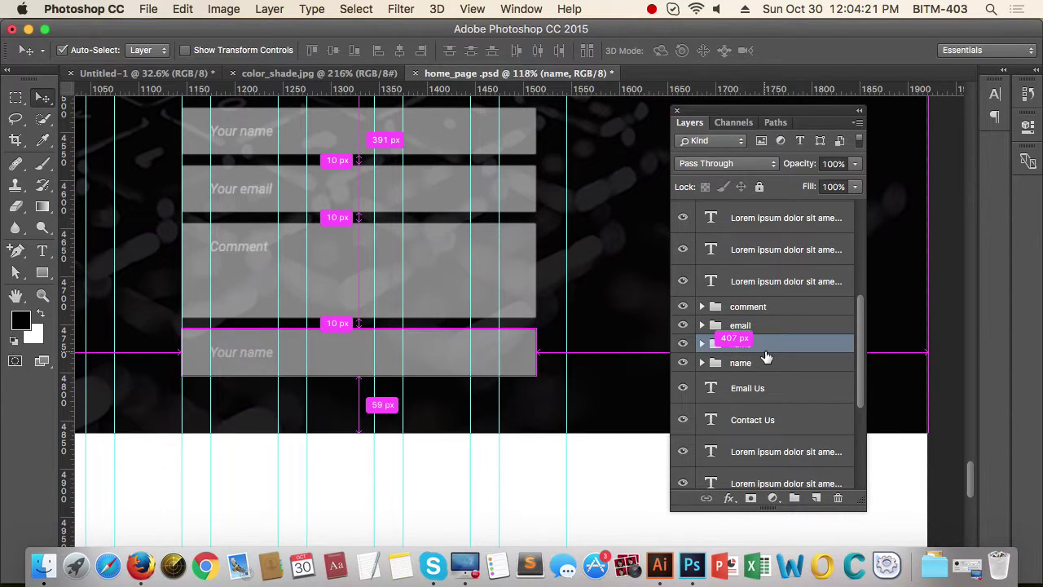
pyautogui.scroll(-5, 766, 357)
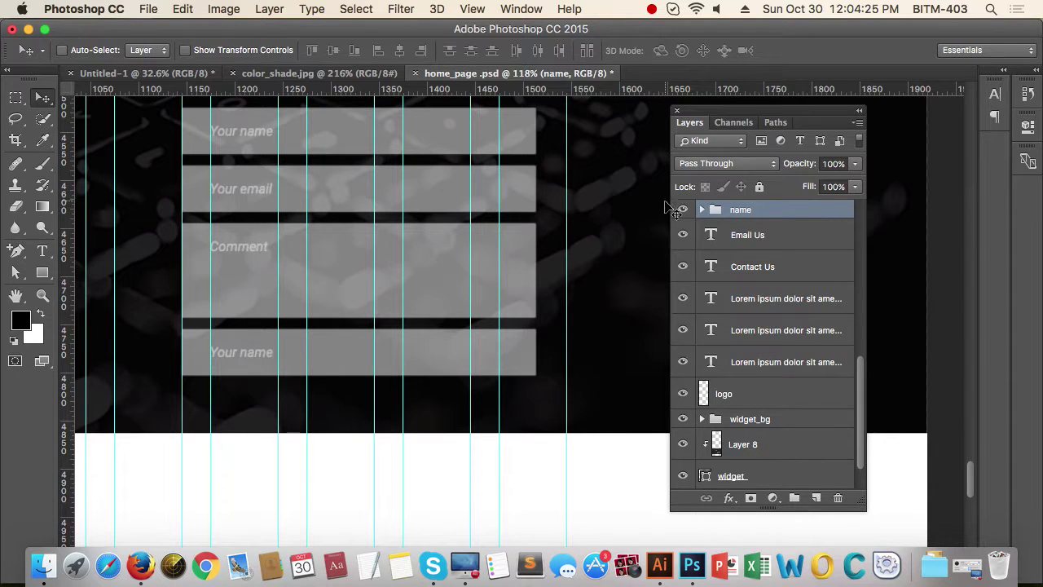
# Step: Rename the duplicated name group for the bottom field as send
pyautogui.click(682, 213)
pyautogui.doubleClick(740, 210)
pyautogui.press('Return')
# Step: Move the bottom field's text to near the middle of its rectangle and replace it with "SEND"
pyautogui.click(702, 209)
pyautogui.click(787, 235)
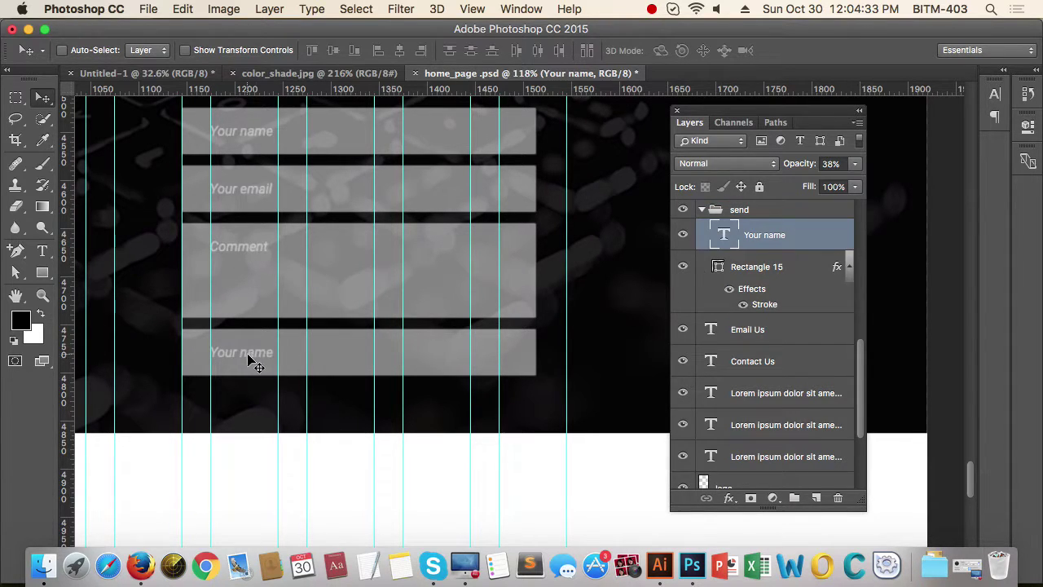
pyautogui.moveTo(253, 363); pyautogui.dragTo(354, 359)
pyautogui.press('t')
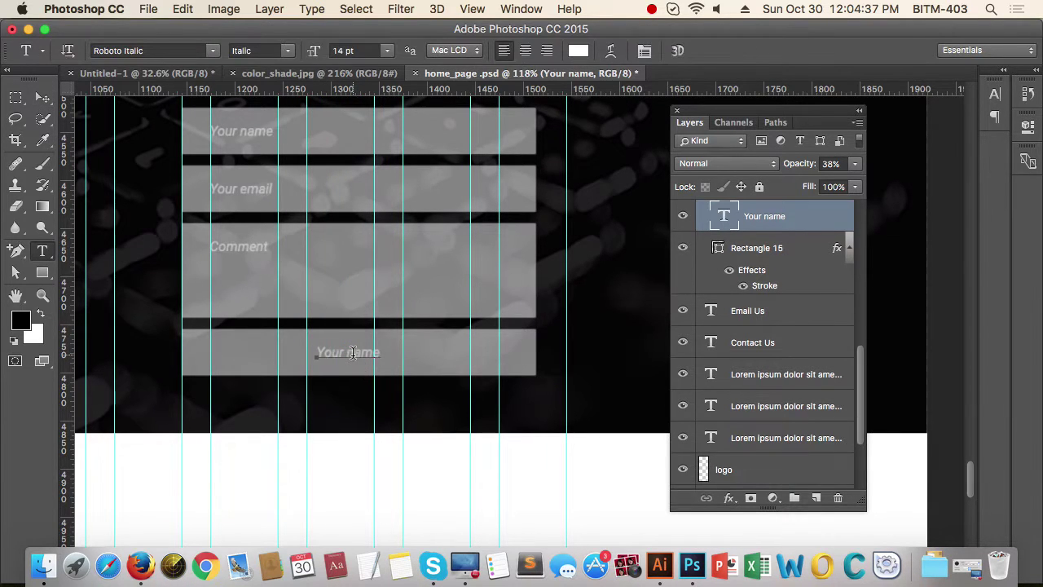
pyautogui.tripleClick(349, 352)
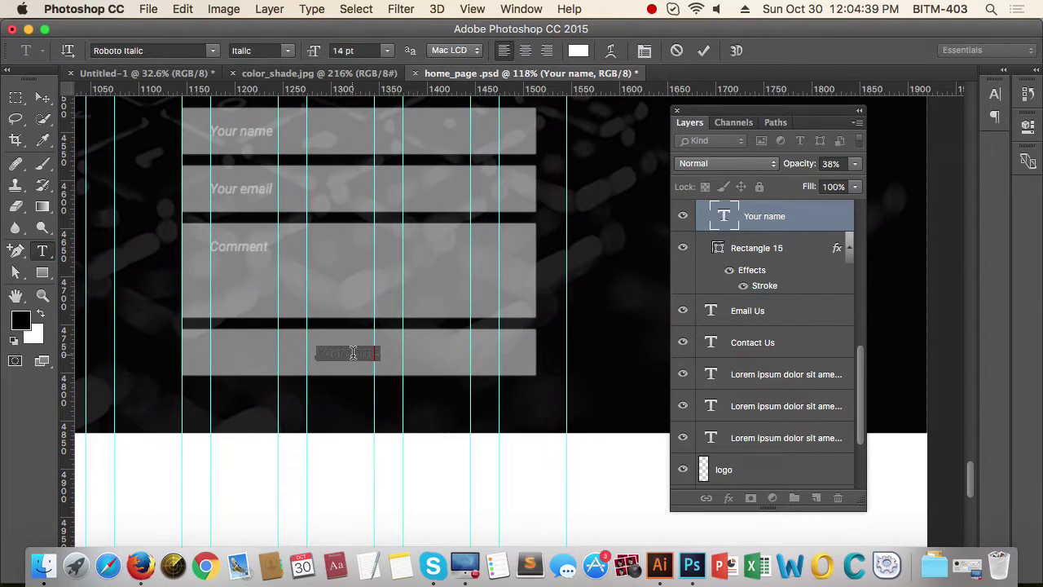
pyautogui.write('SEND')
# Step: Format the SEND text as Roboto Bold, 18 pt, with 100% layer opacity
pyautogui.doubleClick(329, 351)
pyautogui.click(290, 52)
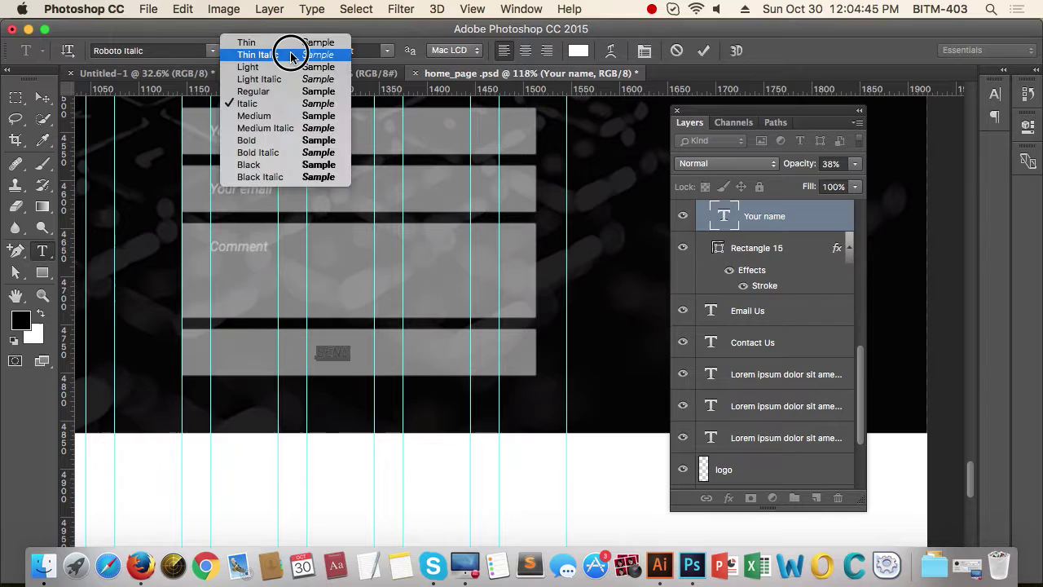
pyautogui.click(277, 140)
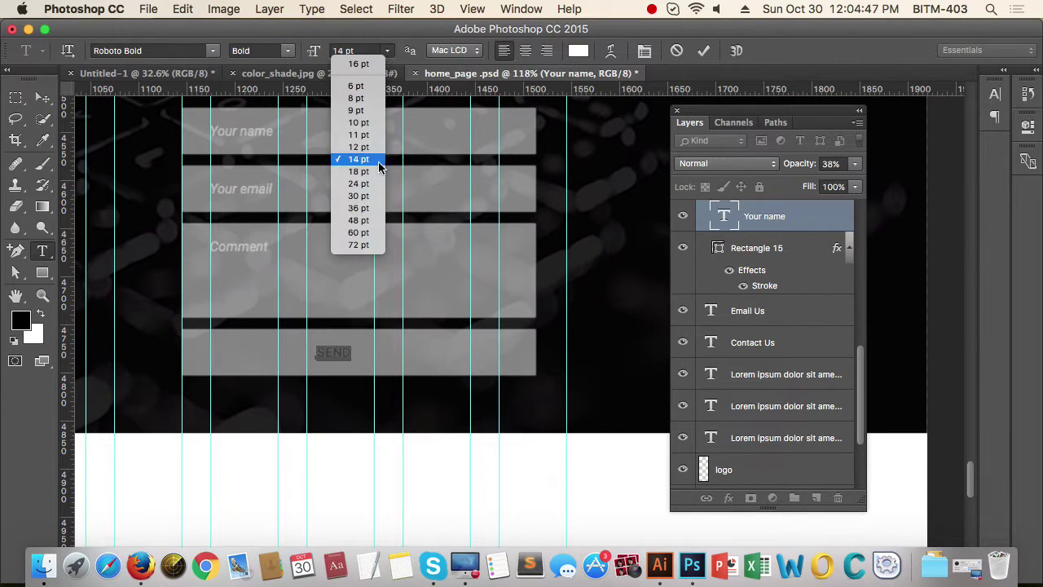
pyautogui.click(379, 174)
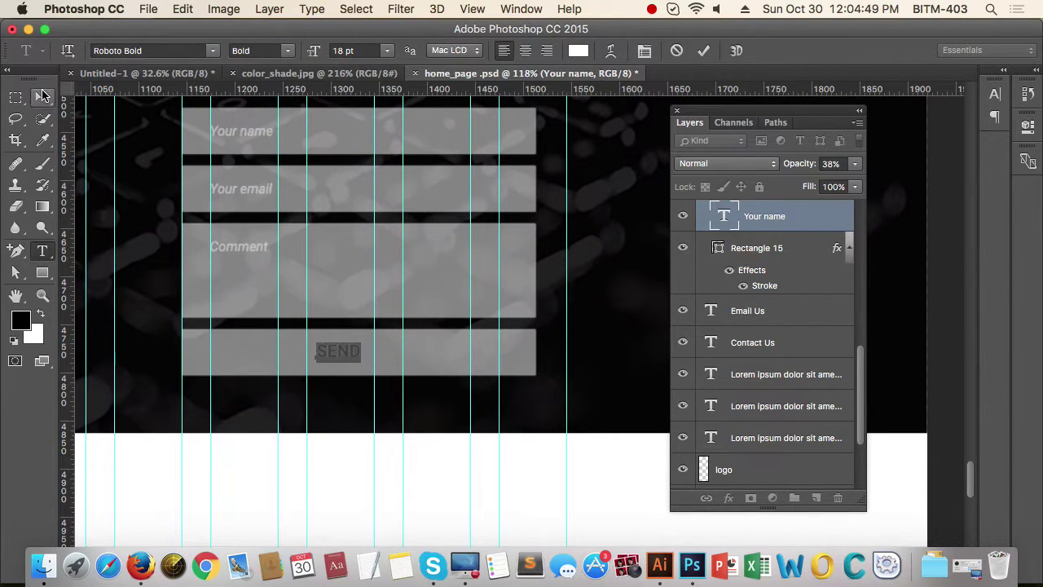
pyautogui.click(857, 169)
pyautogui.moveTo(854, 163); pyautogui.dragTo(860, 186)
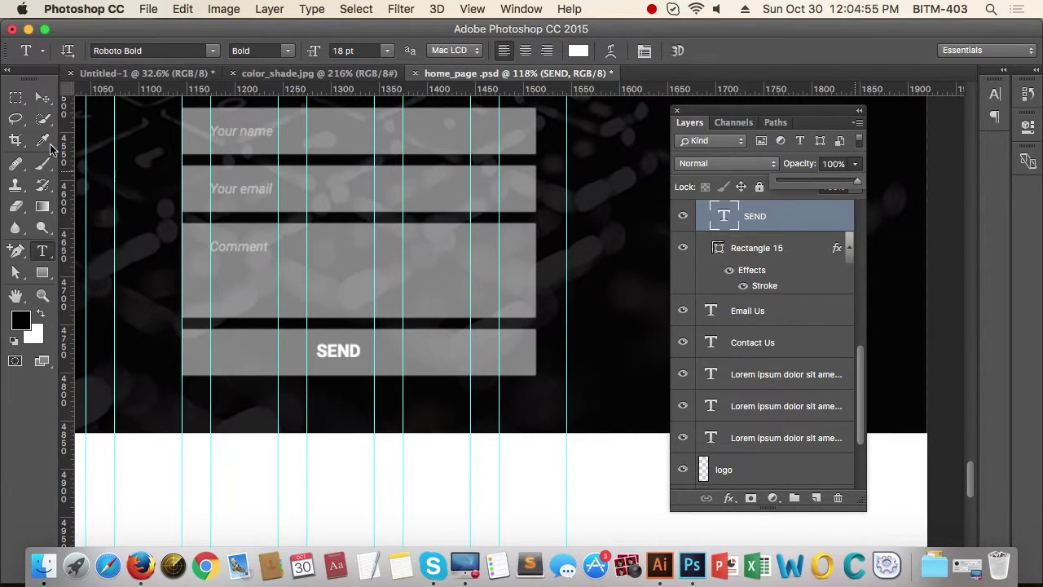
pyautogui.click(43, 98)
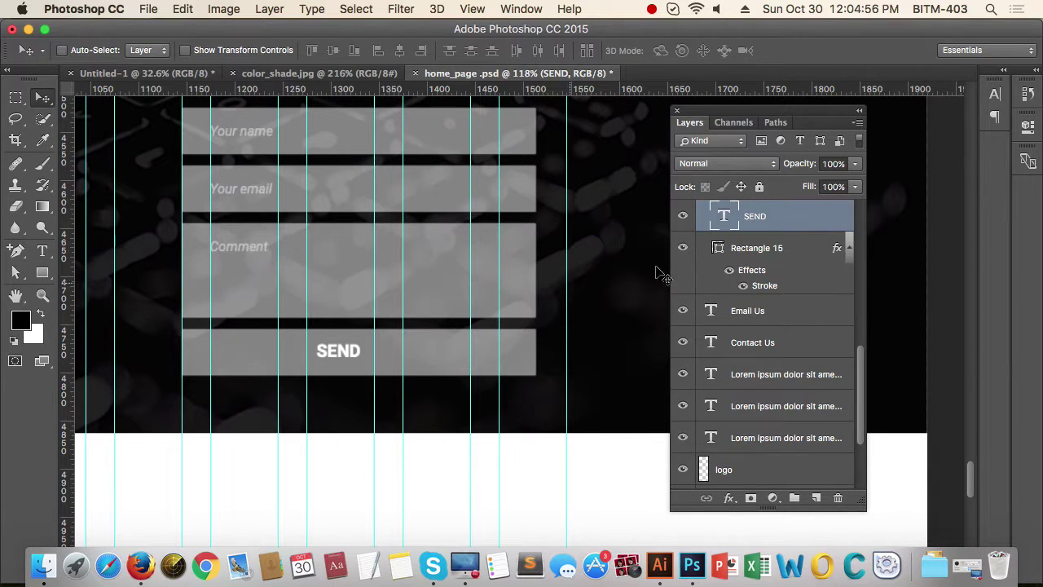
# Step: Recolor the rectangle behind SEND with blue 3bafda sampled from the NOTECON footer logo
pyautogui.doubleClick(719, 248)
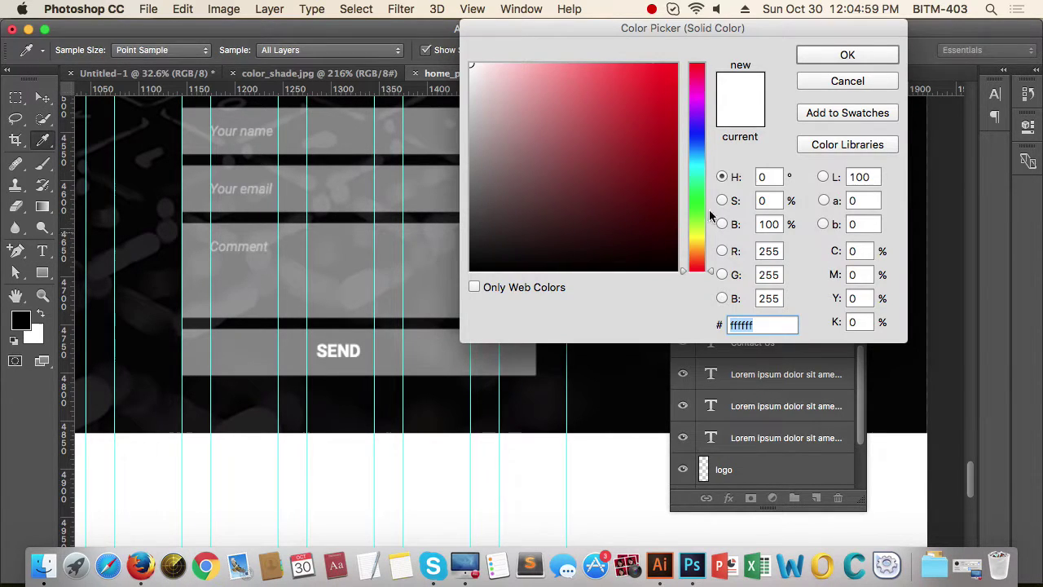
pyautogui.click(848, 80)
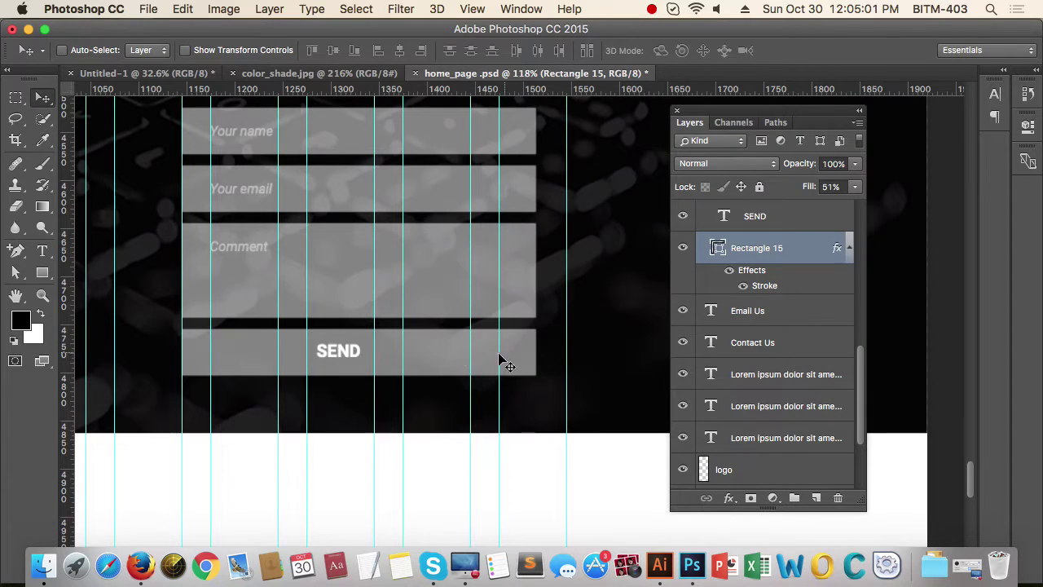
pyautogui.scroll(-5, 498, 361)
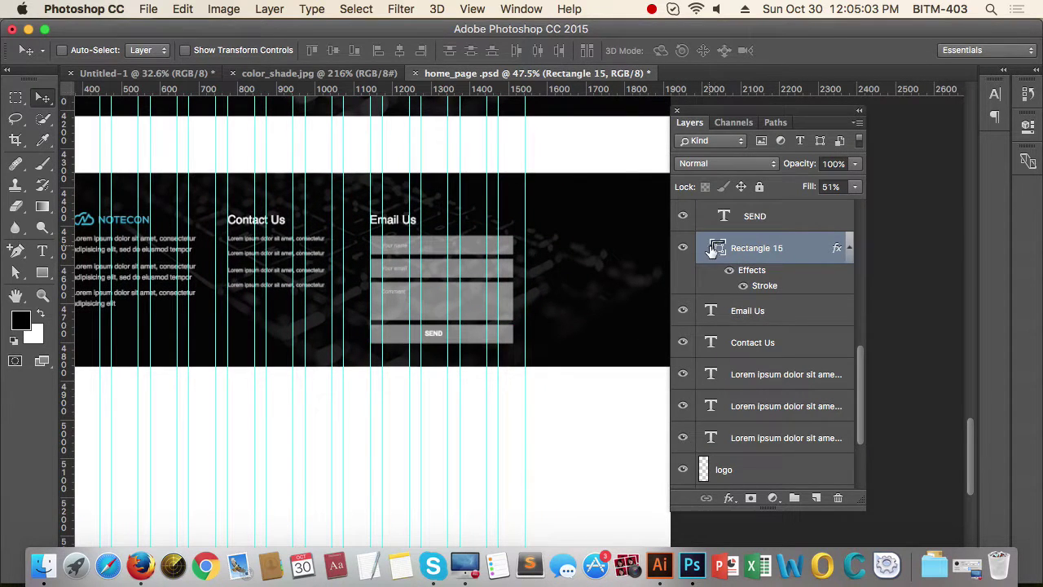
pyautogui.doubleClick(716, 247)
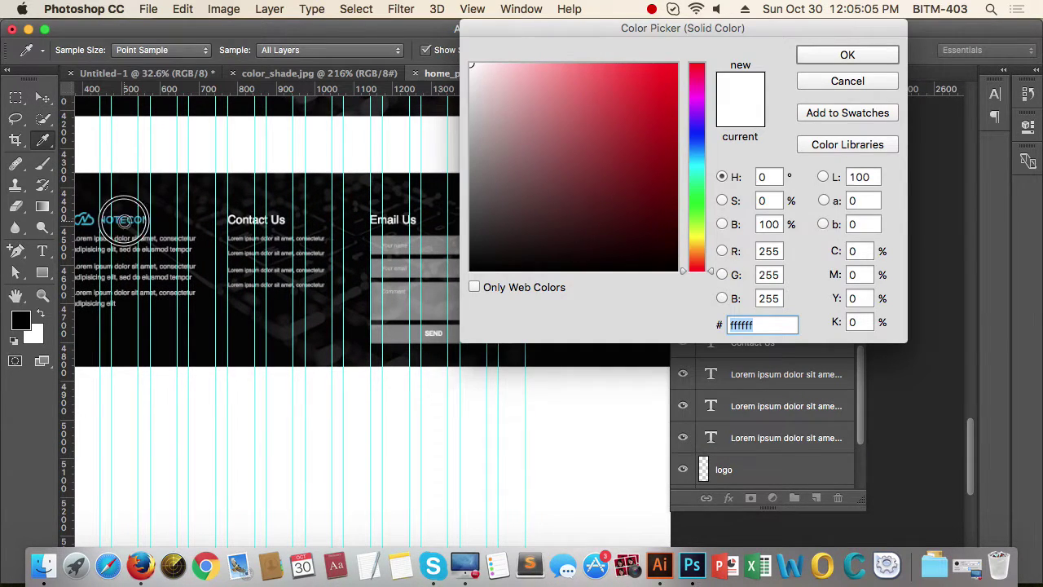
pyautogui.click(126, 225)
pyautogui.moveTo(71, 223); pyautogui.dragTo(211, 218)
pyautogui.click(249, 226)
pyautogui.click(364, 217)
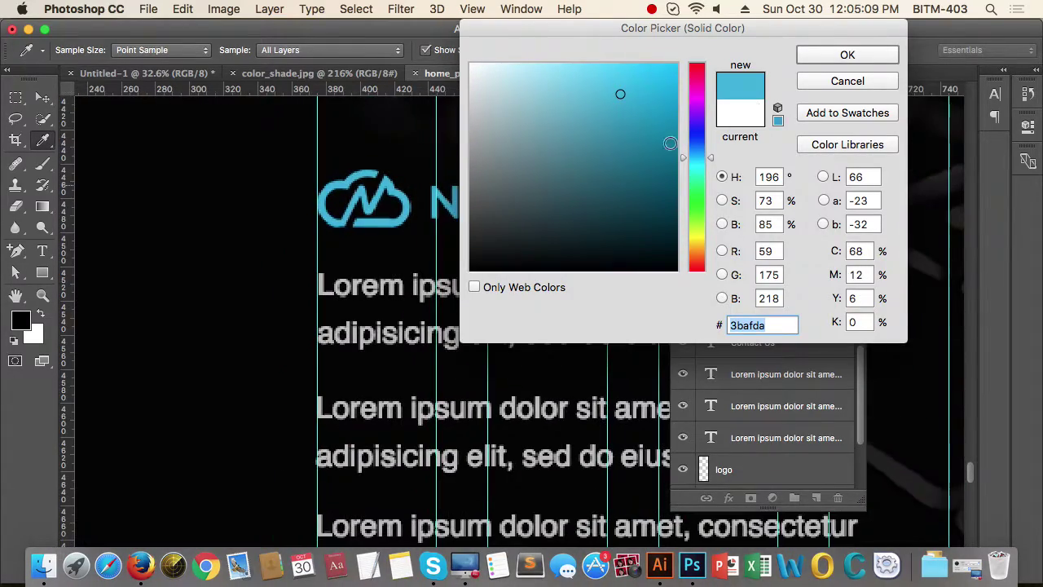
pyautogui.click(837, 60)
# Step: Raise the SEND rectangle's fill to 100% and hide its stroke effect
pyautogui.moveTo(613, 219); pyautogui.dragTo(350, 251)
pyautogui.moveTo(577, 262); pyautogui.dragTo(410, 263)
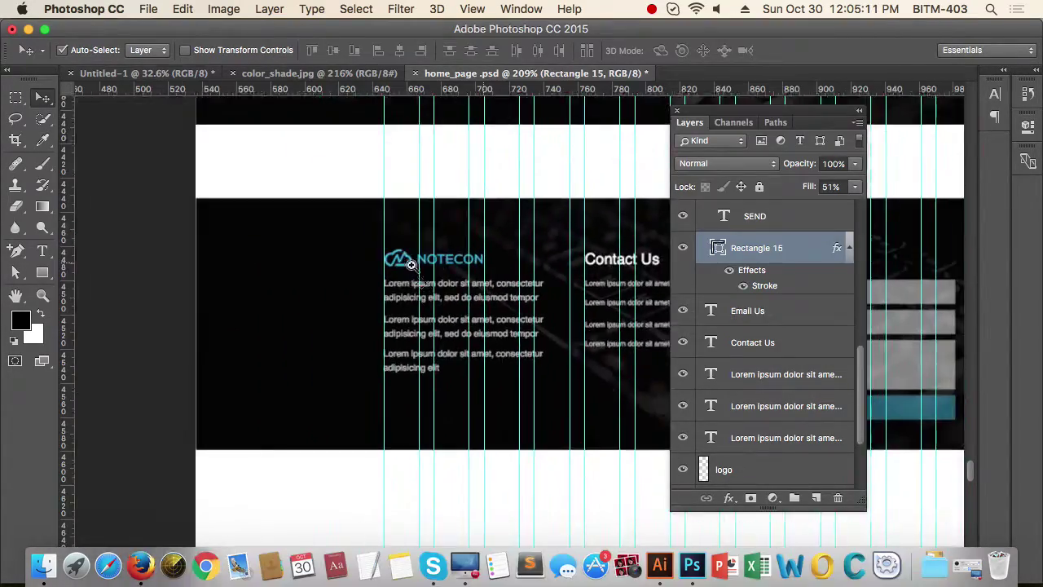
pyautogui.moveTo(521, 293); pyautogui.dragTo(318, 277)
pyautogui.press('super+r')
pyautogui.scroll(3, 613, 383)
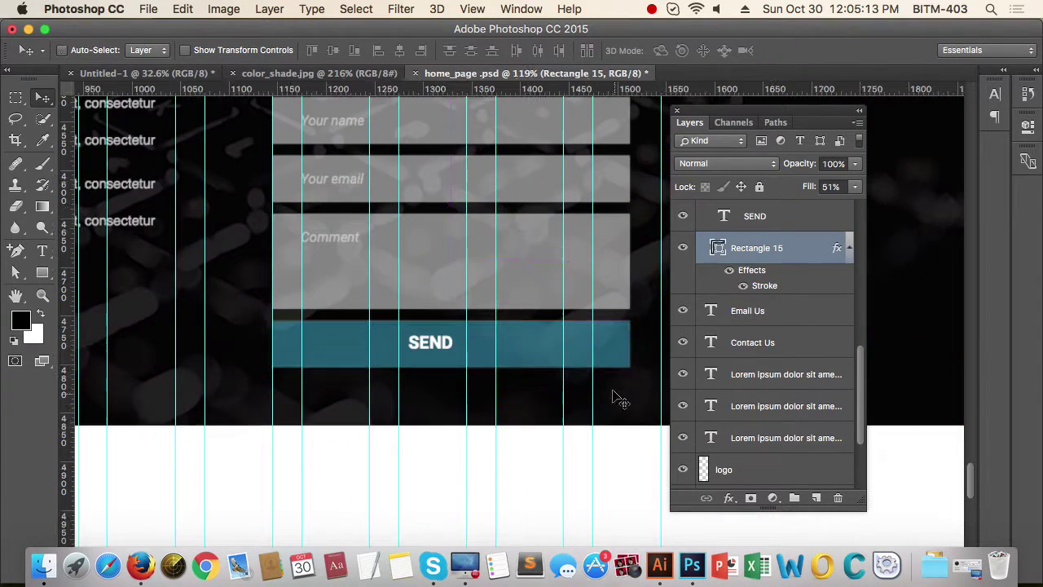
pyautogui.click(854, 187)
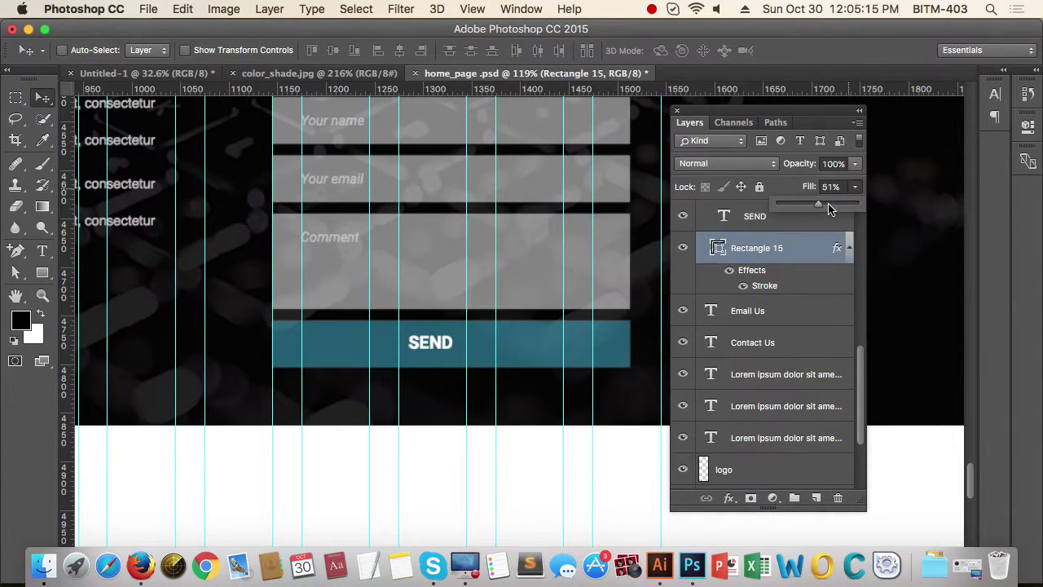
pyautogui.moveTo(820, 204); pyautogui.dragTo(876, 210)
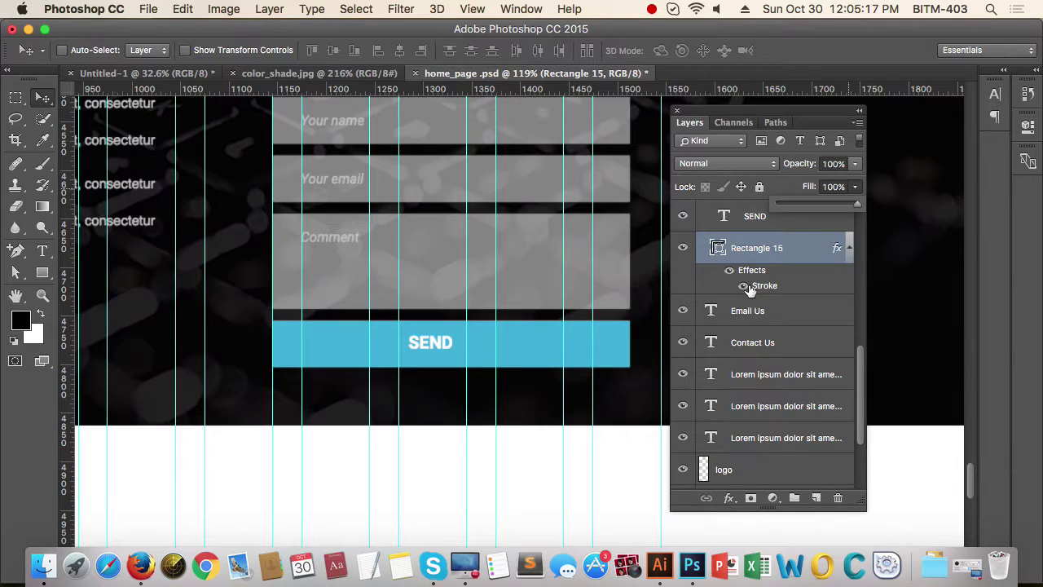
pyautogui.scroll(3, 489, 367)
# Step: Center the SEND text vertically and horizontally on its blue rectangle
pyautogui.keyDown('shift'); pyautogui.click(787, 224); pyautogui.keyUp('shift')
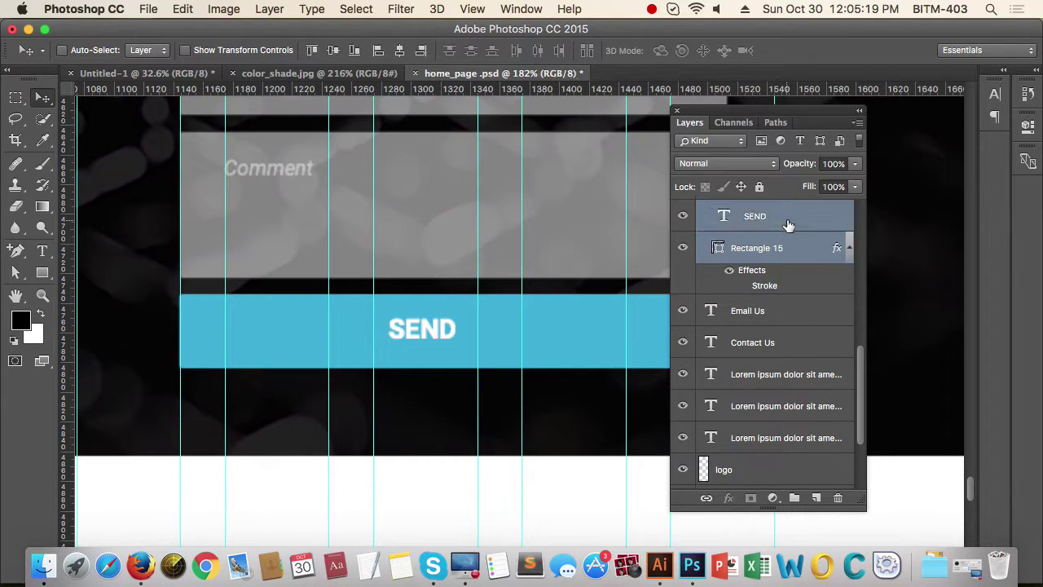
pyautogui.click(337, 54)
pyautogui.click(396, 56)
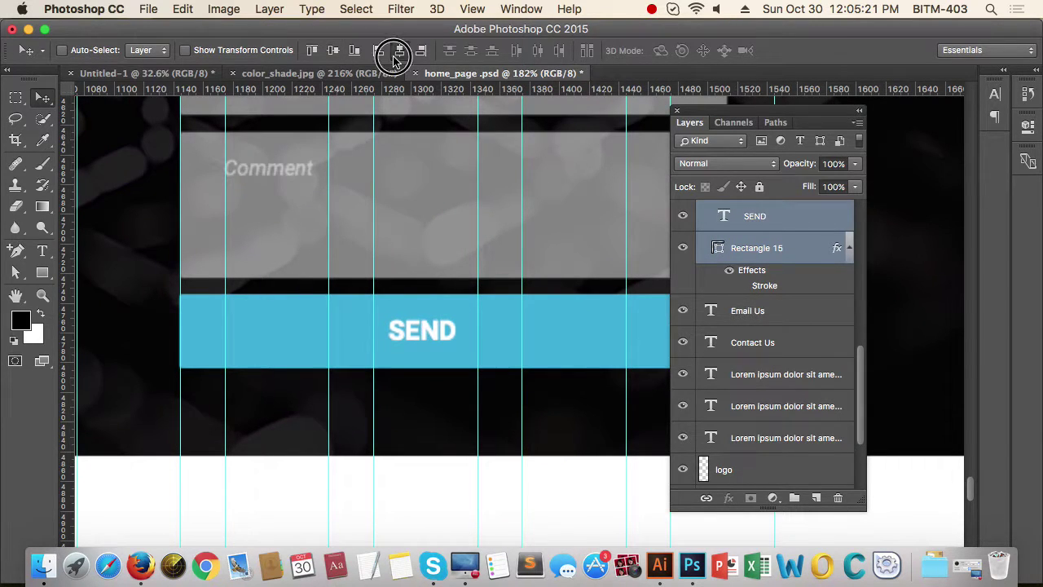
pyautogui.moveTo(496, 267); pyautogui.dragTo(431, 270)
pyautogui.scroll(-6, 505, 337)
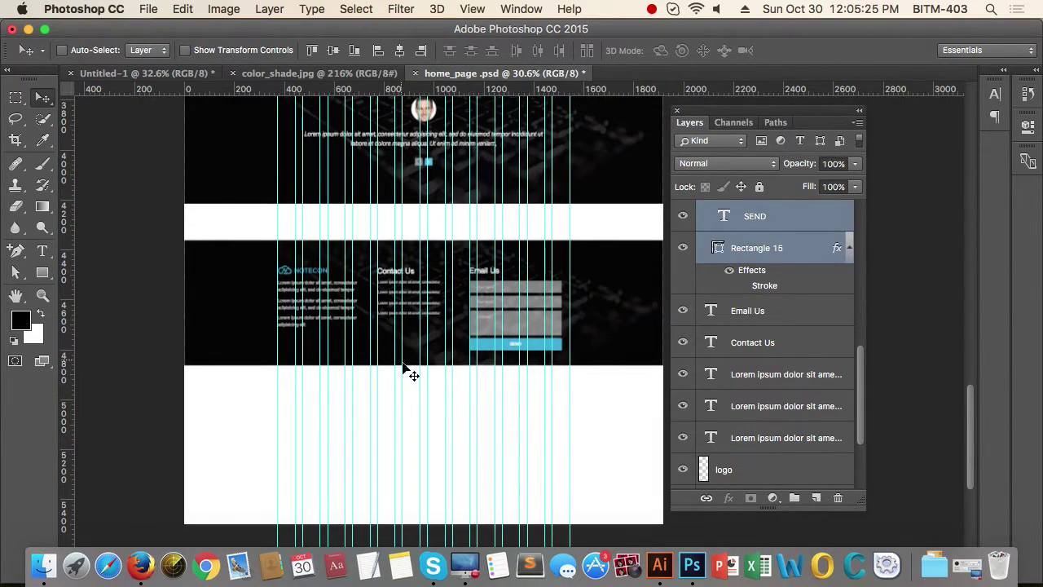
pyautogui.moveTo(536, 382); pyautogui.dragTo(473, 420)
pyautogui.moveTo(468, 411); pyautogui.dragTo(523, 407)
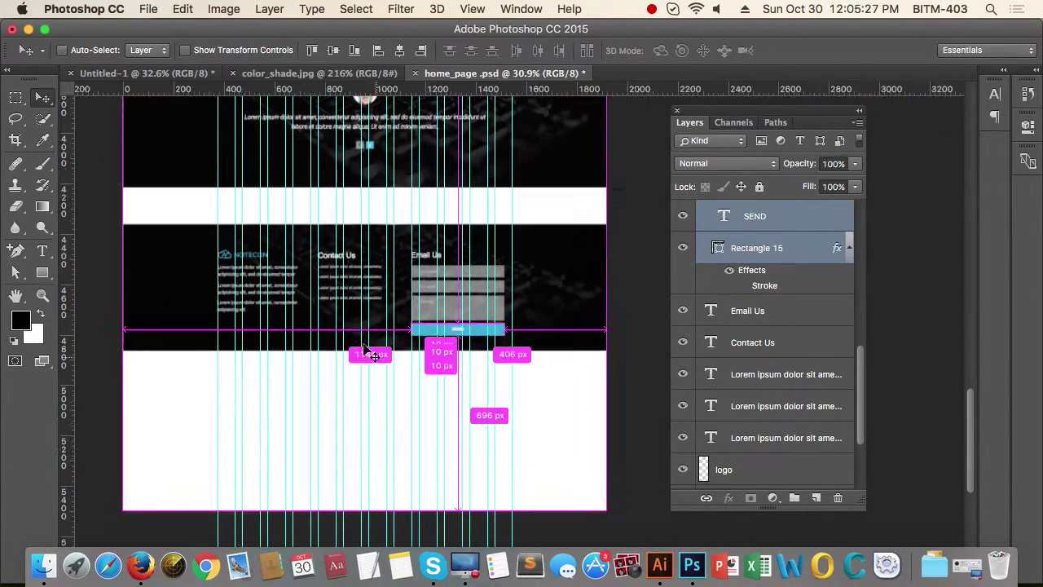
pyautogui.moveTo(369, 352); pyautogui.dragTo(367, 351)
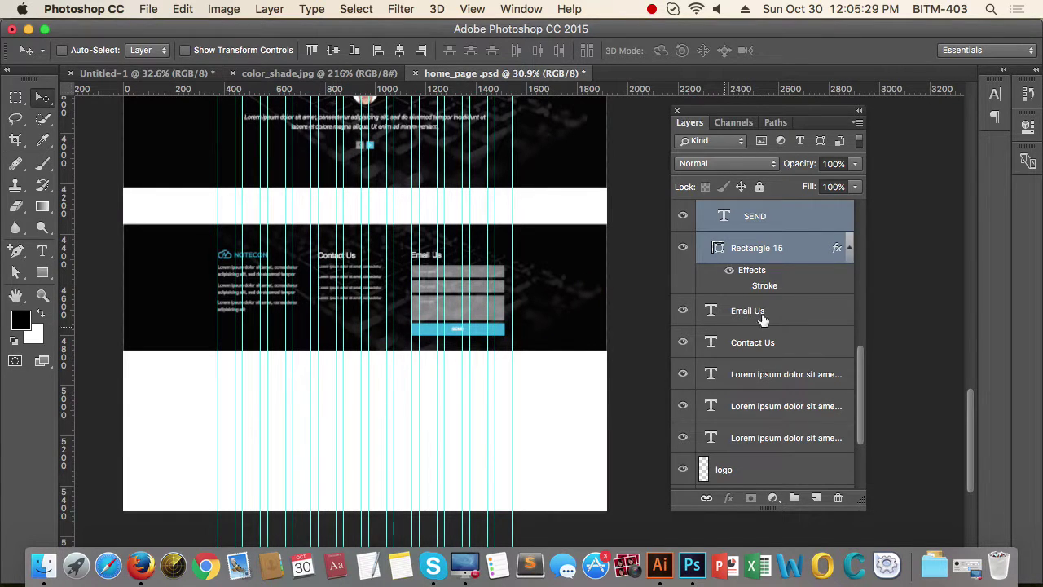
# Step: Collapse the send group and group it with the comment, email and name groups and the Email Us heading
pyautogui.moveTo(861, 371); pyautogui.dragTo(861, 334)
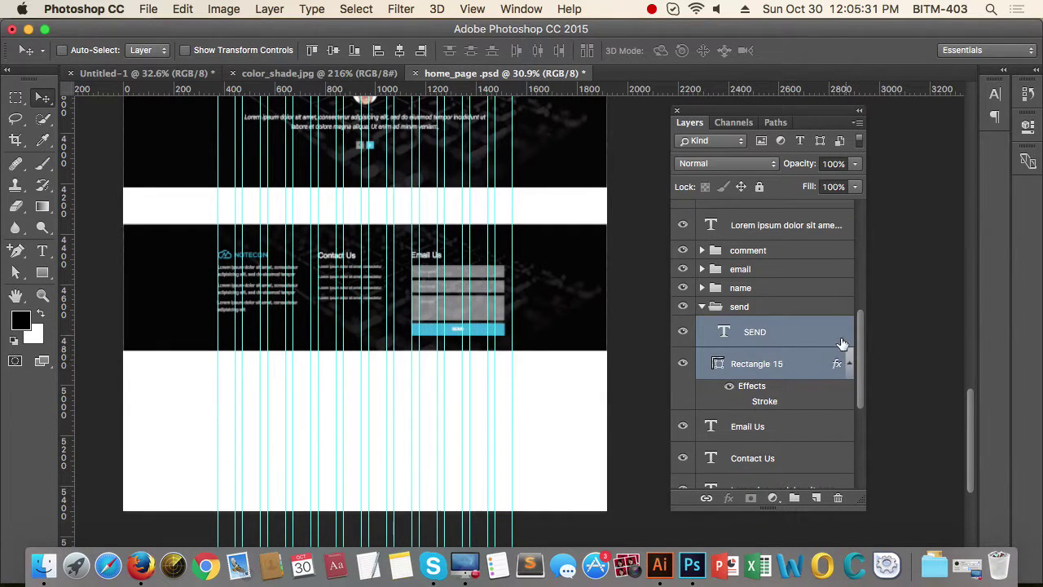
pyautogui.click(701, 308)
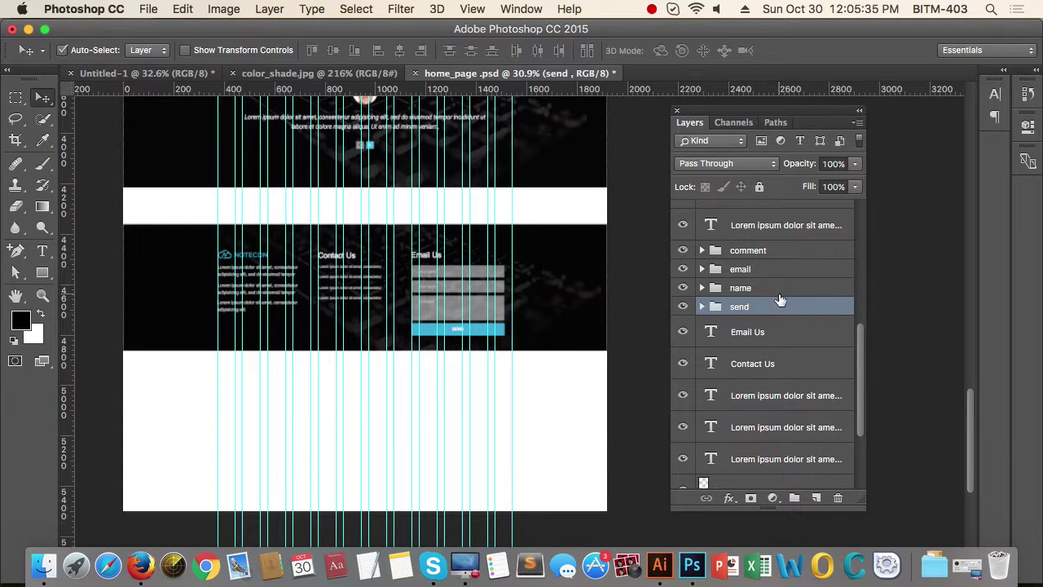
pyautogui.keyDown('super'); pyautogui.click(778, 286); pyautogui.keyUp('super')
pyautogui.keyDown('shift'); pyautogui.click(807, 364); pyautogui.keyUp('shift')
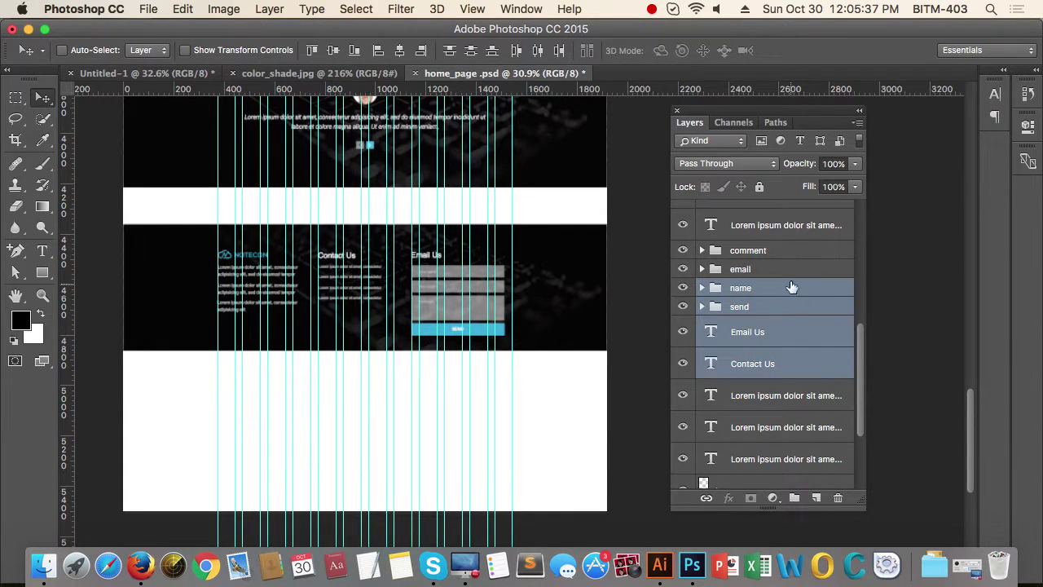
pyautogui.click(788, 334)
pyautogui.keyDown('shift'); pyautogui.click(790, 251); pyautogui.keyUp('shift')
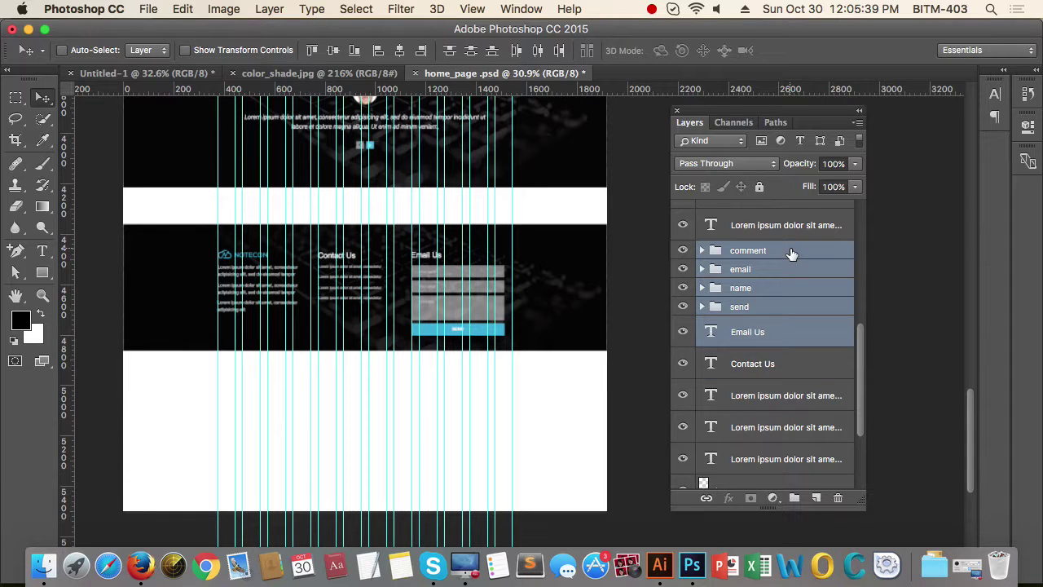
pyautogui.press('super+g')
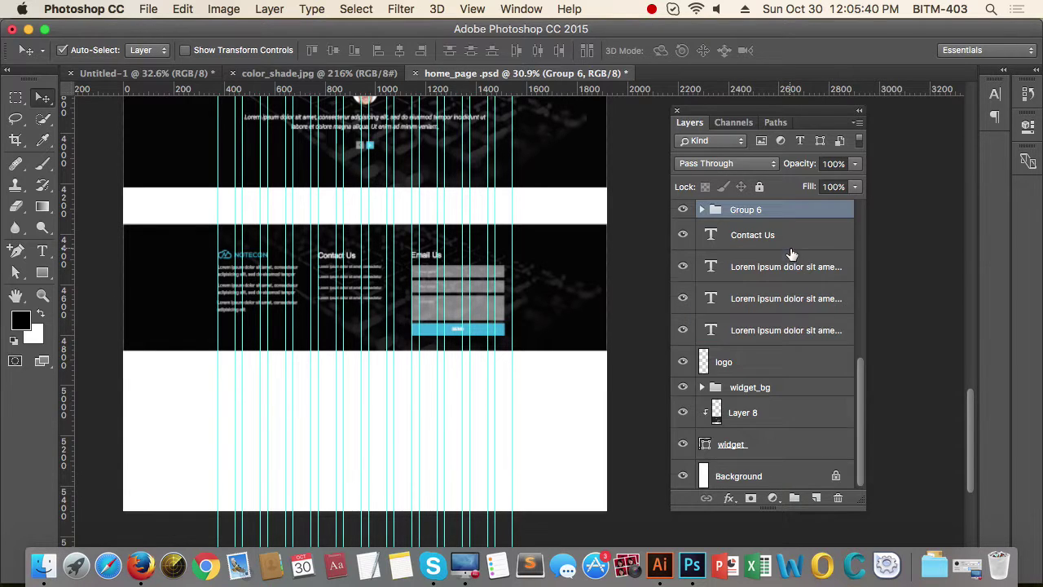
# Step: Rename the new group containing the contact form as email_us
pyautogui.doubleClick(753, 210)
pyautogui.write('em')
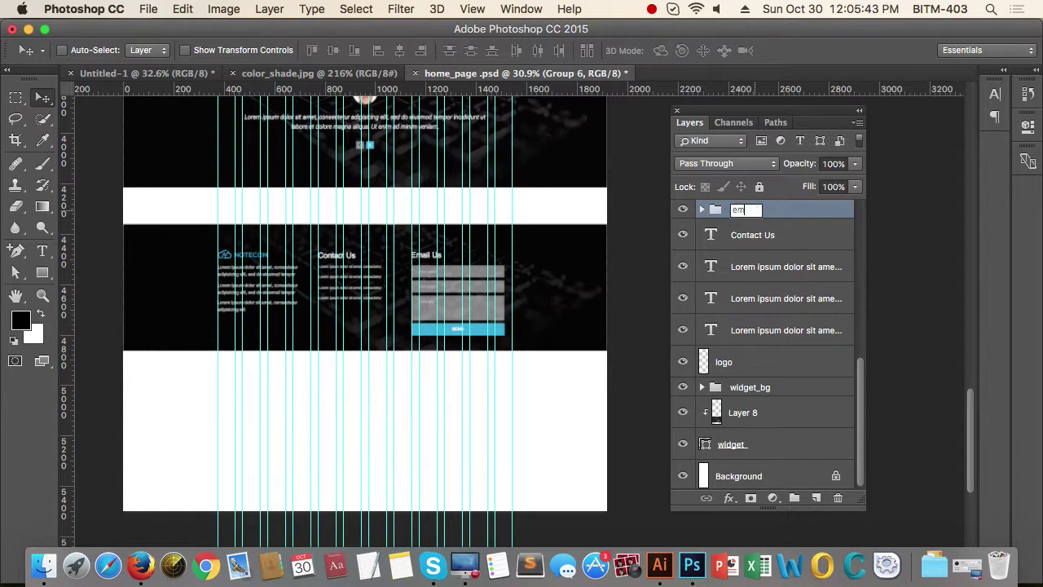
pyautogui.write('ail_u')
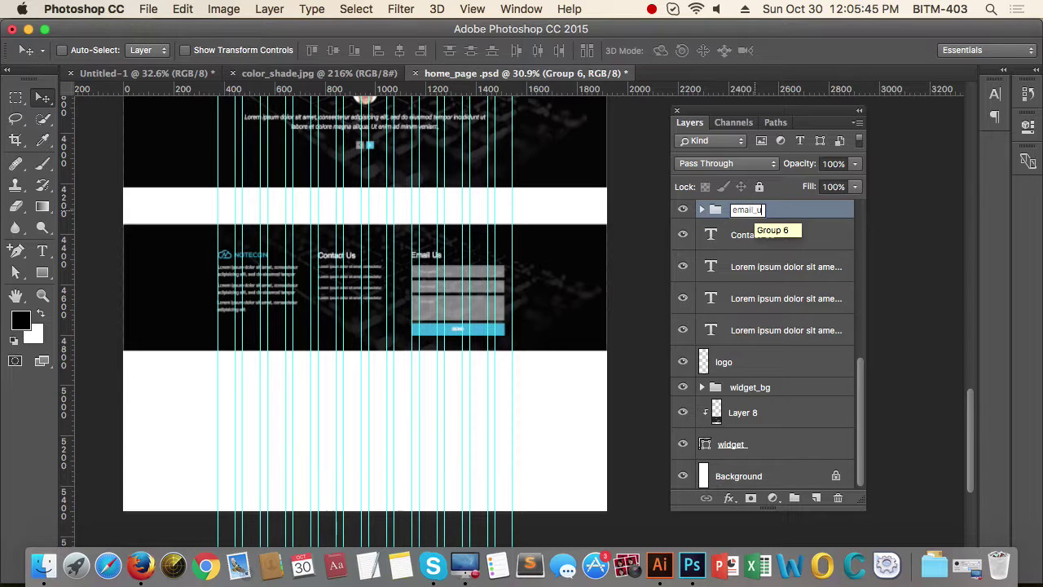
pyautogui.write('s')
pyautogui.press('Return')
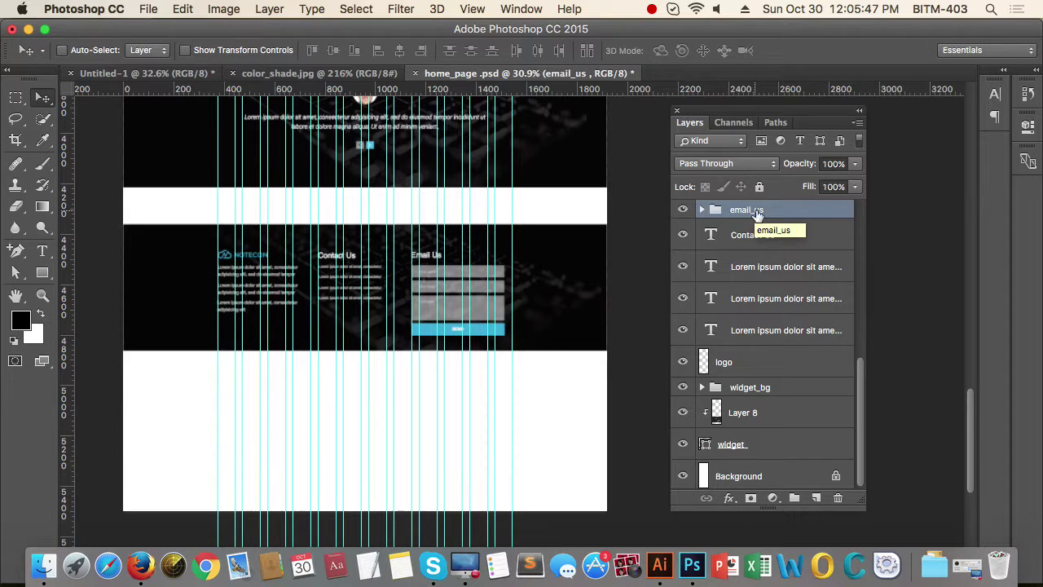
# Step: Group the Contact Us heading with the three Lorem ipsum text layers directly below it and name the group contact_us
pyautogui.click(821, 236)
pyautogui.keyDown('shift'); pyautogui.click(805, 331); pyautogui.keyUp('shift')
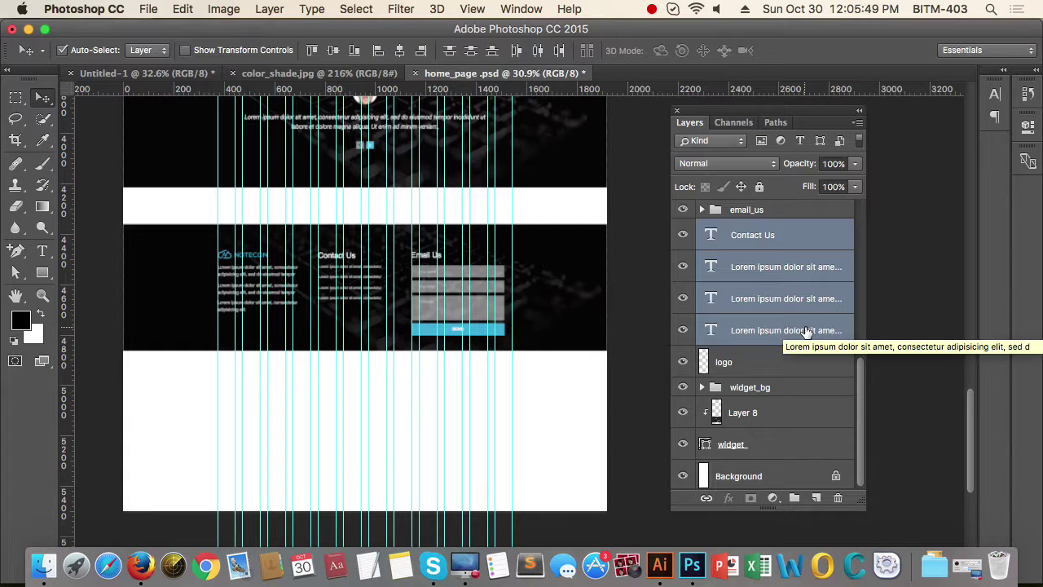
pyautogui.press('super+g')
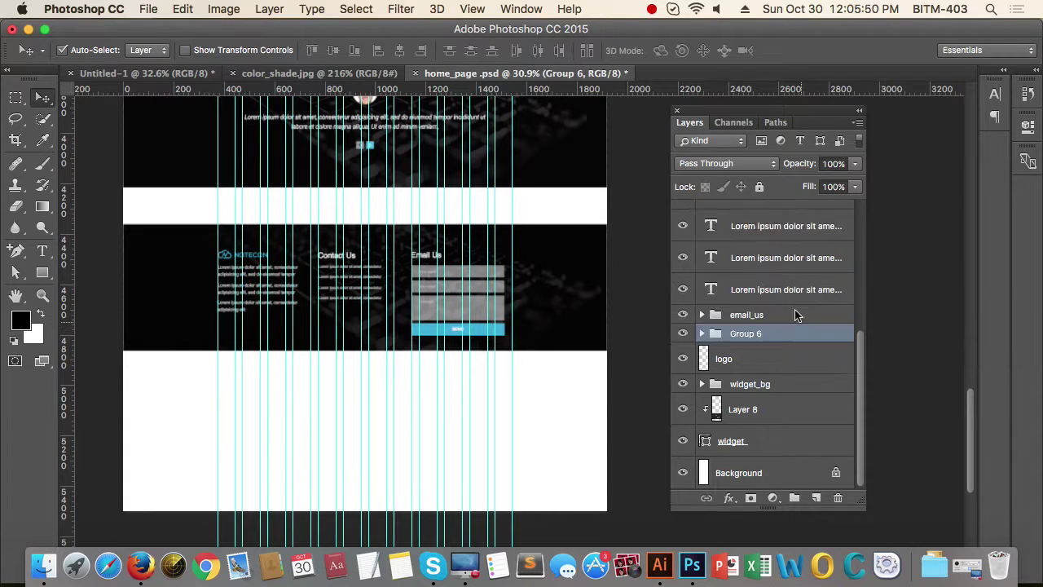
pyautogui.doubleClick(748, 336)
pyautogui.write('contact_us')
pyautogui.press('Return')
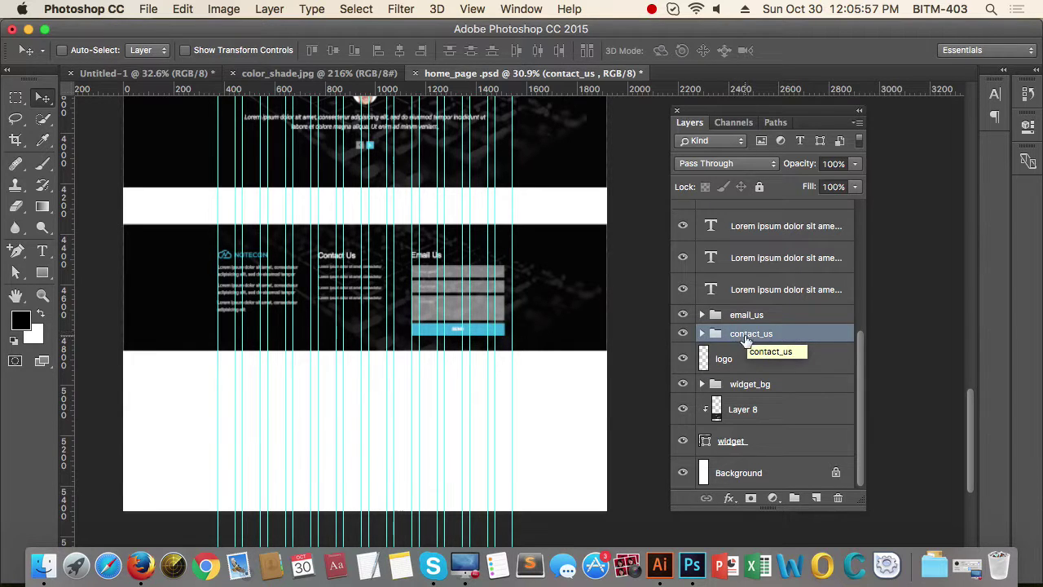
# Step: Move Layer 8 and the widget shape below it into the widget_bg group, and collapse the group
pyautogui.click(768, 364)
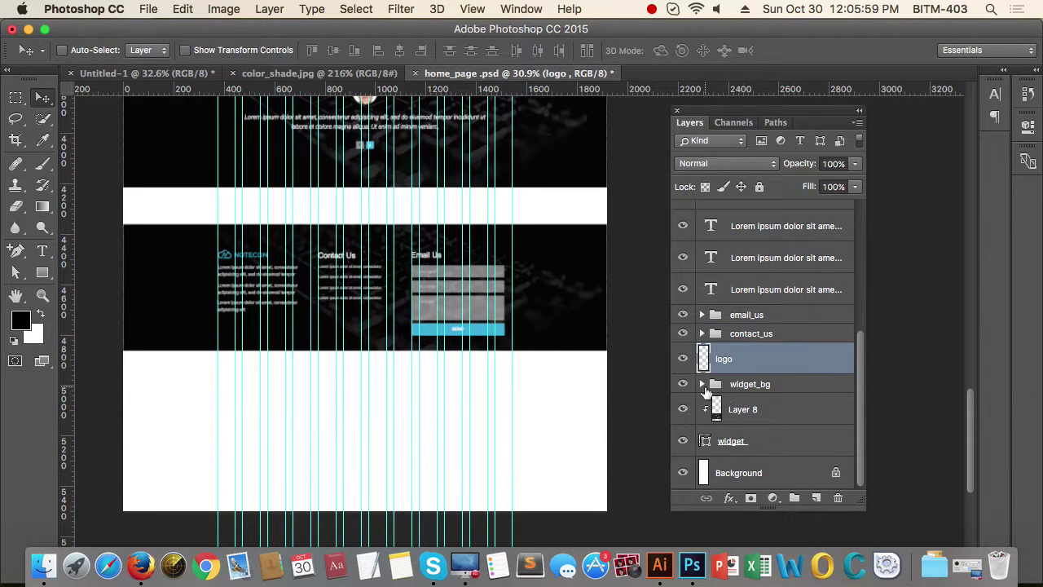
pyautogui.scroll(-3, 574, 419)
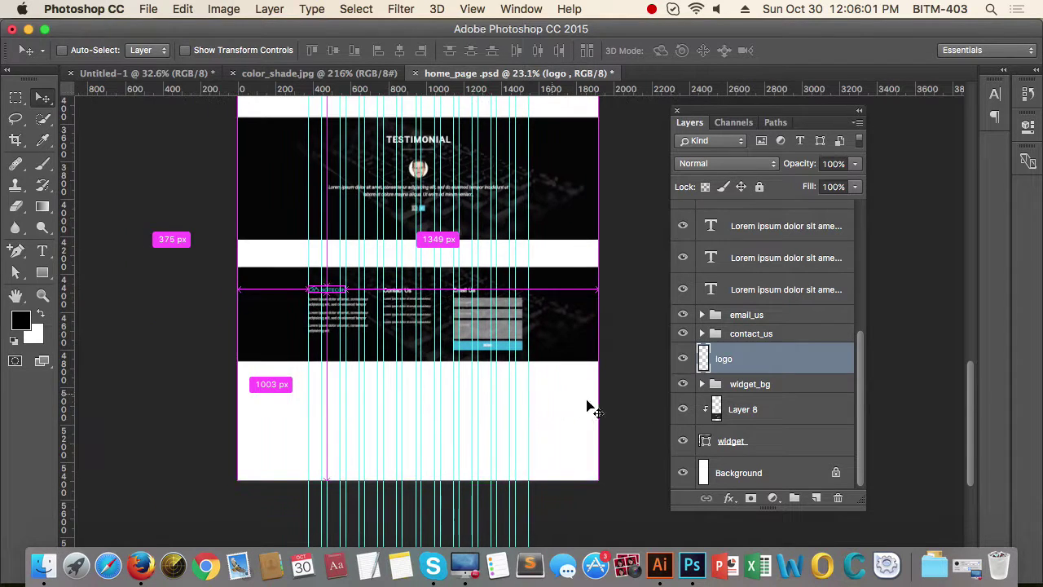
pyautogui.click(728, 412)
pyautogui.keyDown('shift'); pyautogui.click(771, 442); pyautogui.keyUp('shift')
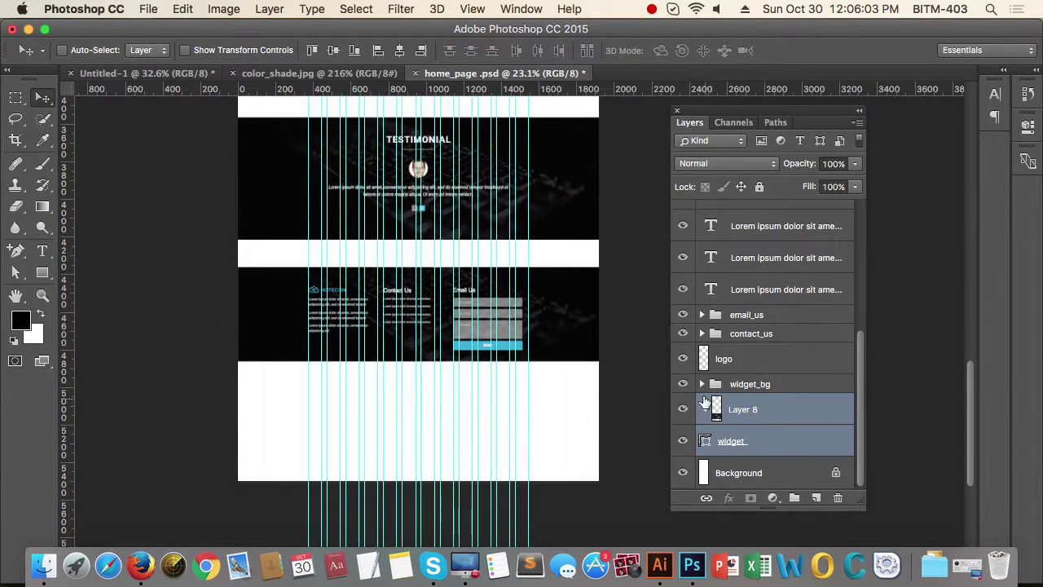
pyautogui.click(702, 385)
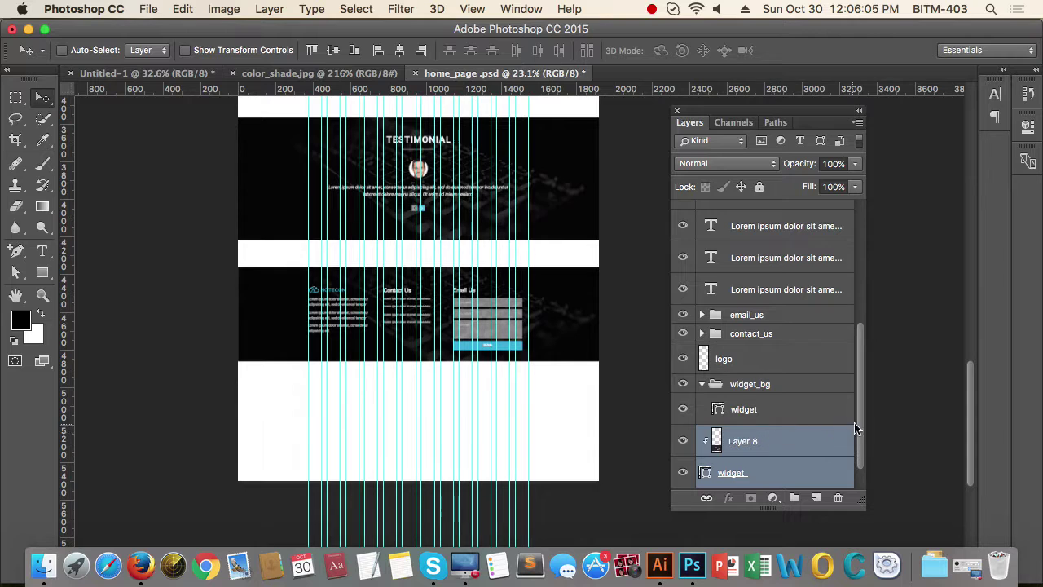
pyautogui.moveTo(861, 429); pyautogui.dragTo(861, 441)
pyautogui.press('super')
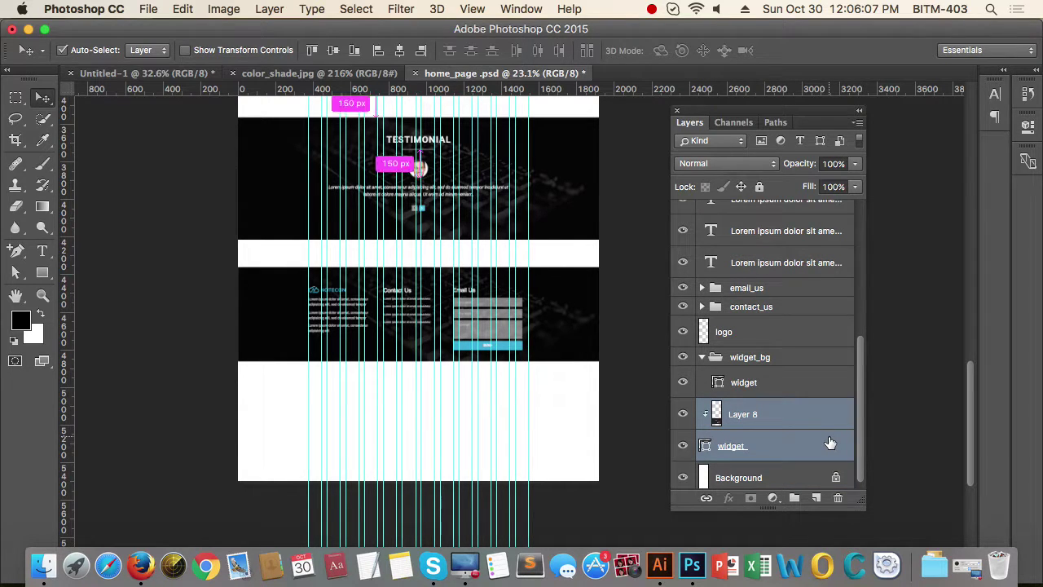
pyautogui.press('super+bracketright')
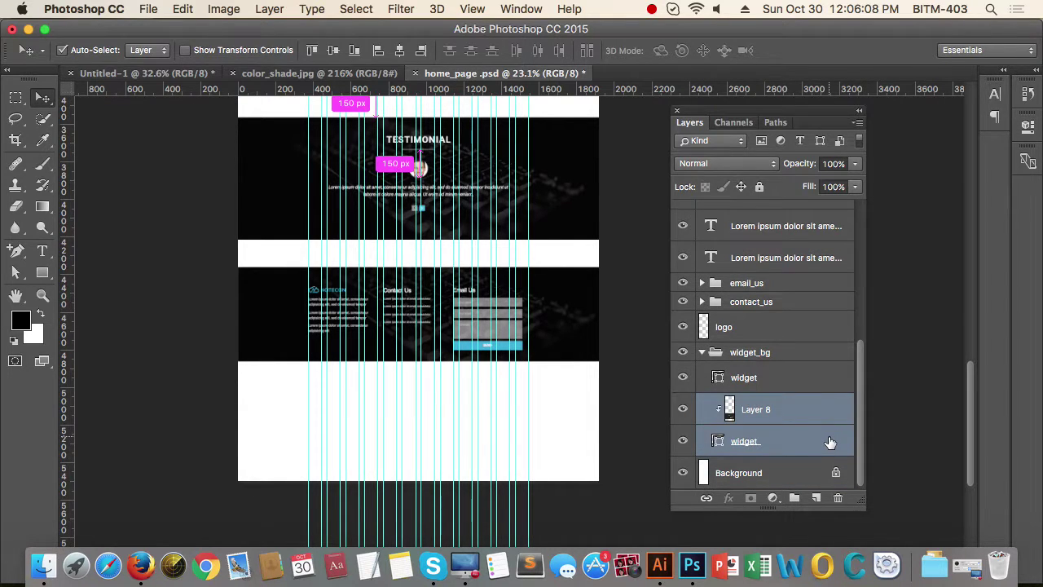
pyautogui.click(703, 358)
pyautogui.scroll(-2, 611, 377)
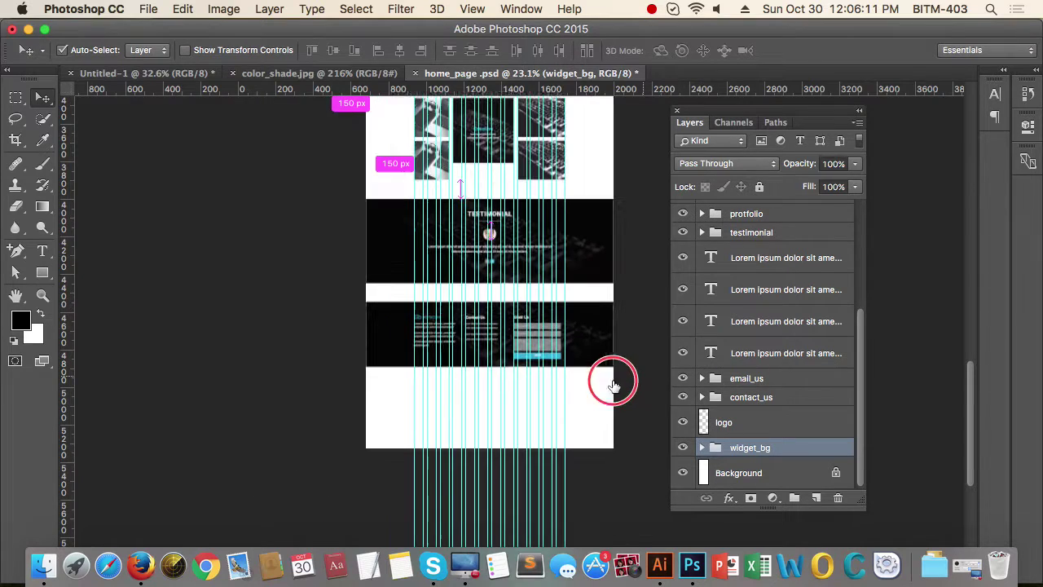
# Step: Move the footer's logo layer directly above the four loose Lorem ipsum text layers and check which layers belong with it
pyautogui.click(750, 423)
pyautogui.moveTo(749, 426); pyautogui.dragTo(743, 255)
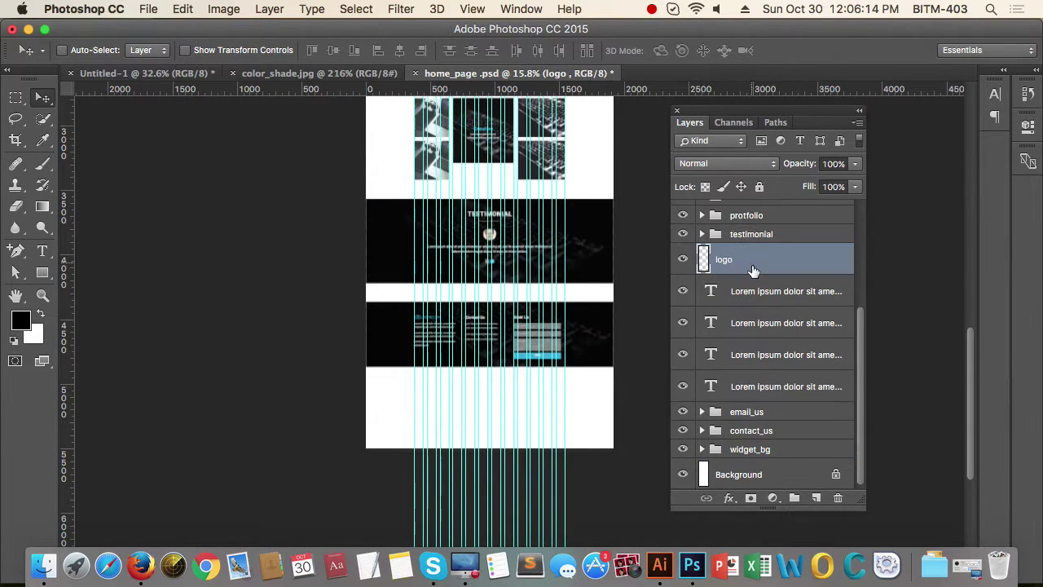
pyautogui.keyDown('shift'); pyautogui.click(785, 386); pyautogui.keyUp('shift')
pyautogui.press('super')
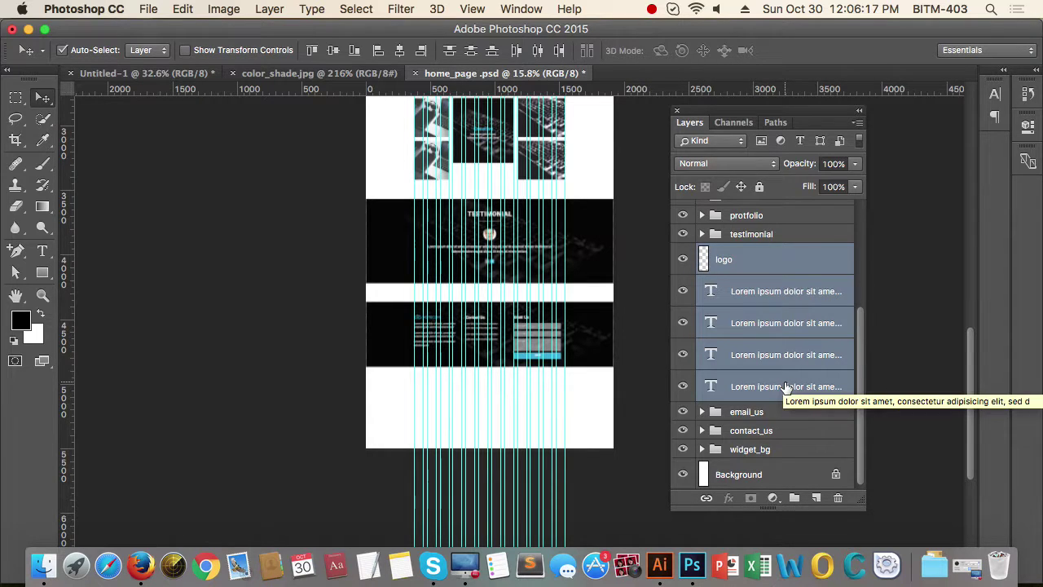
pyautogui.click(686, 290)
pyautogui.click(686, 290)
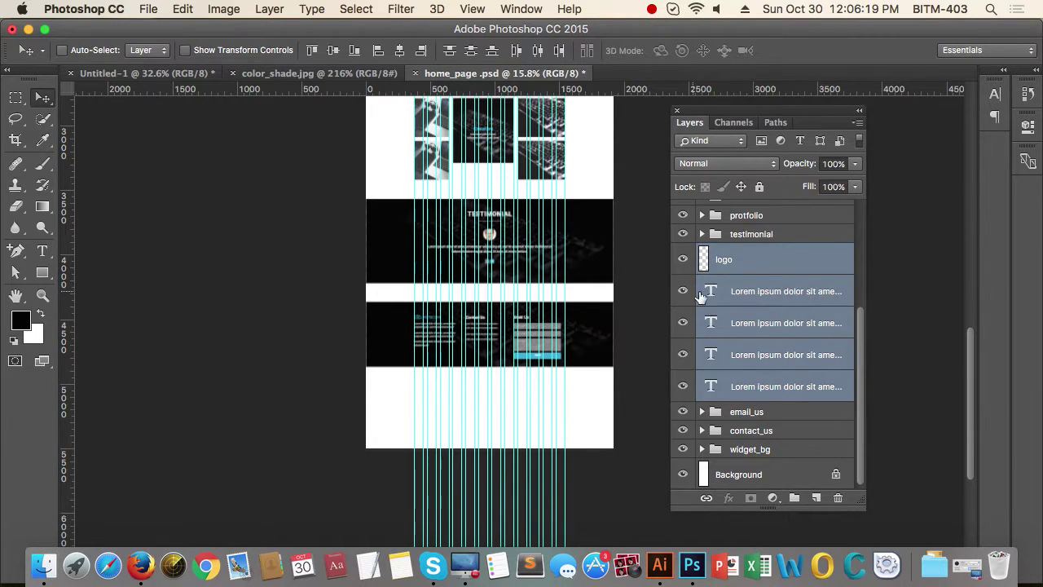
pyautogui.click(763, 269)
pyautogui.click(788, 431)
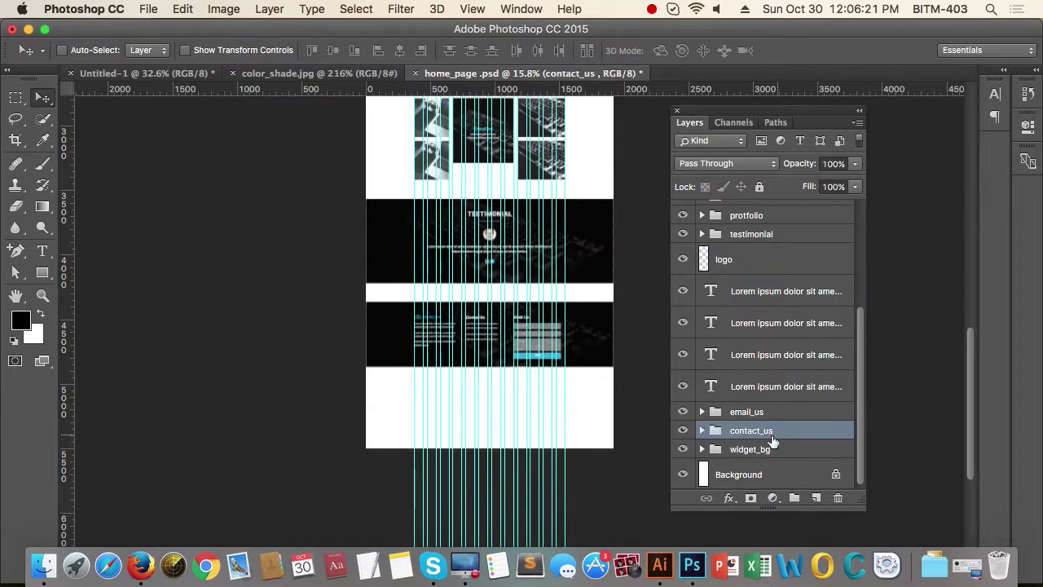
# Step: Move the Contact Us heading out of the contact_us group to directly above the four loose Lorem ipsum text layers
pyautogui.click(702, 430)
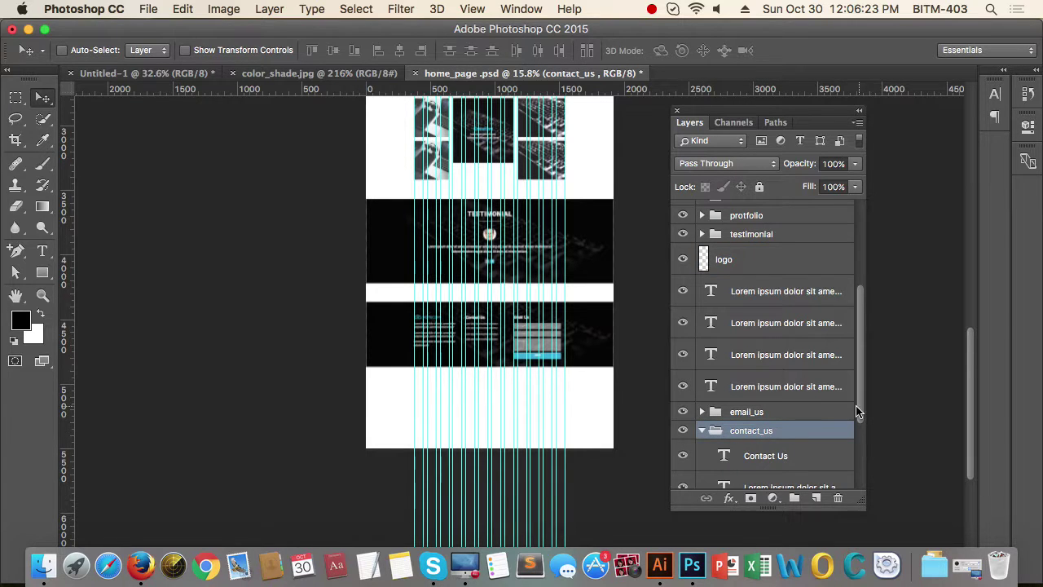
pyautogui.moveTo(863, 411); pyautogui.dragTo(861, 431)
pyautogui.click(792, 405)
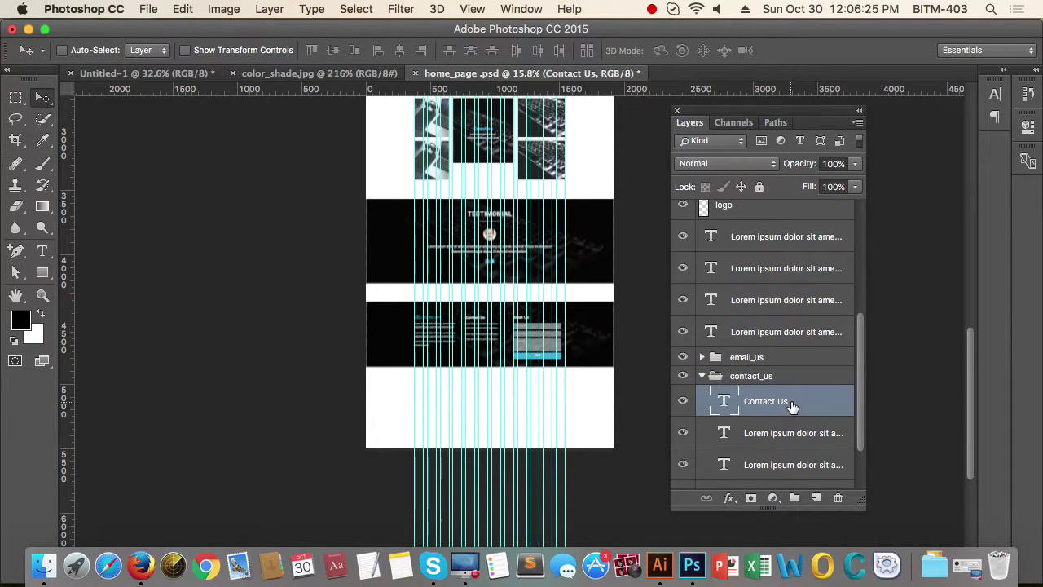
pyautogui.moveTo(791, 405); pyautogui.dragTo(761, 226)
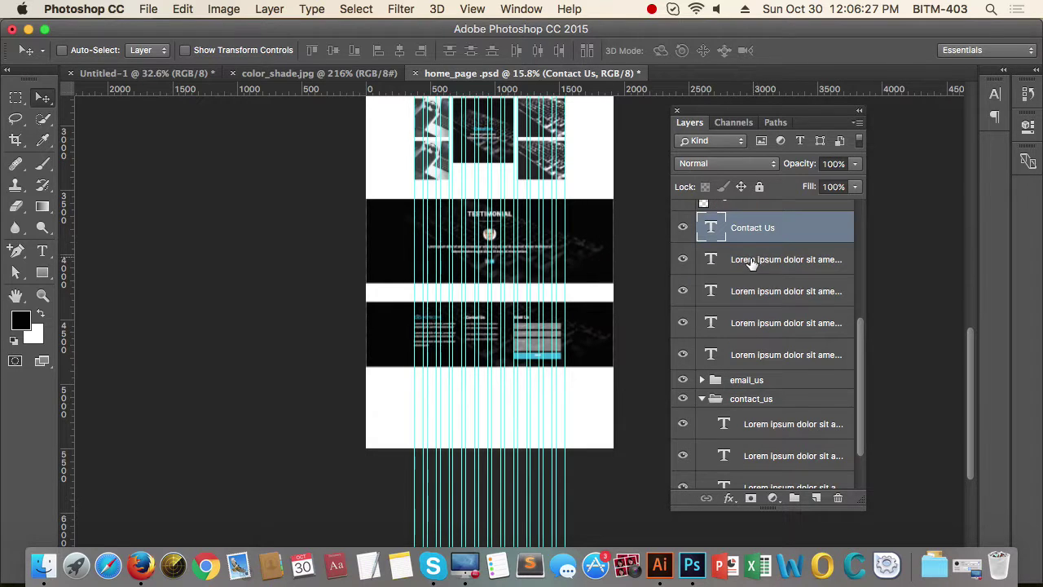
# Step: Move the footer's logo layer into the contact_us group and collapse the group
pyautogui.scroll(1, 781, 268)
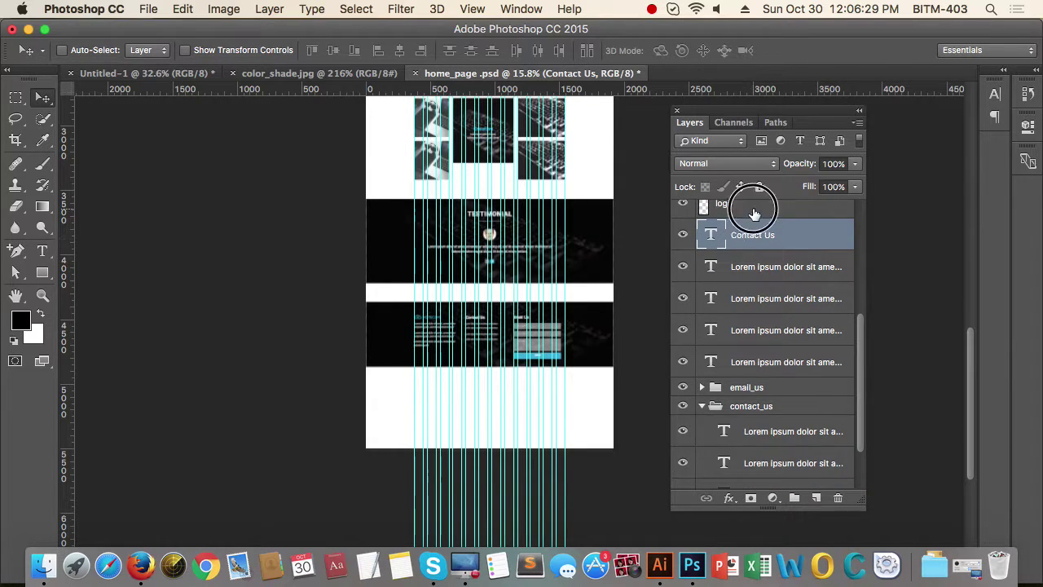
pyautogui.click(755, 213)
pyautogui.moveTo(754, 213); pyautogui.dragTo(757, 430)
pyautogui.click(702, 301)
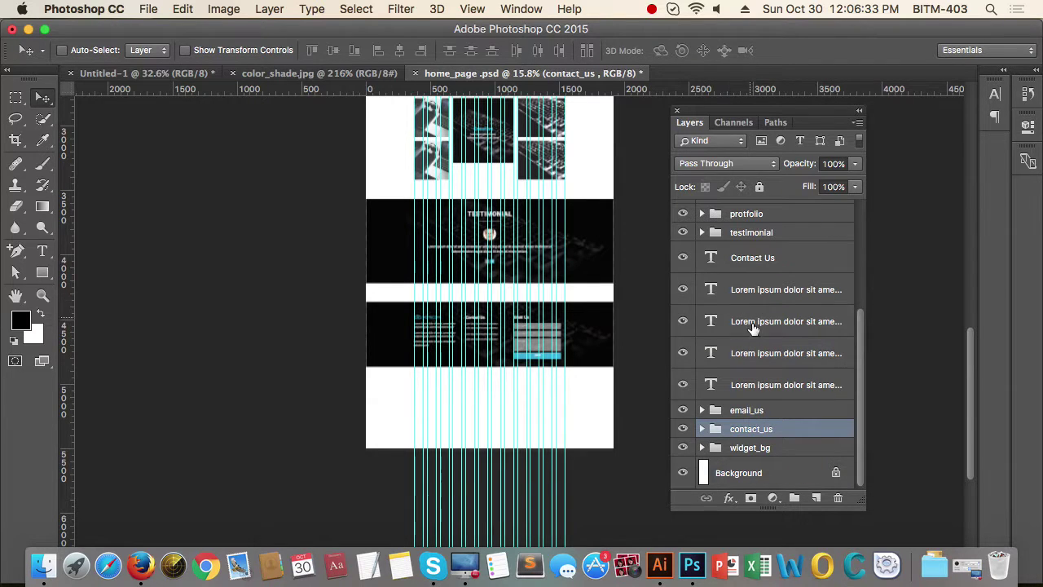
# Step: Rename the contact_us group, which holds the logo column, as logo
pyautogui.doubleClick(747, 430)
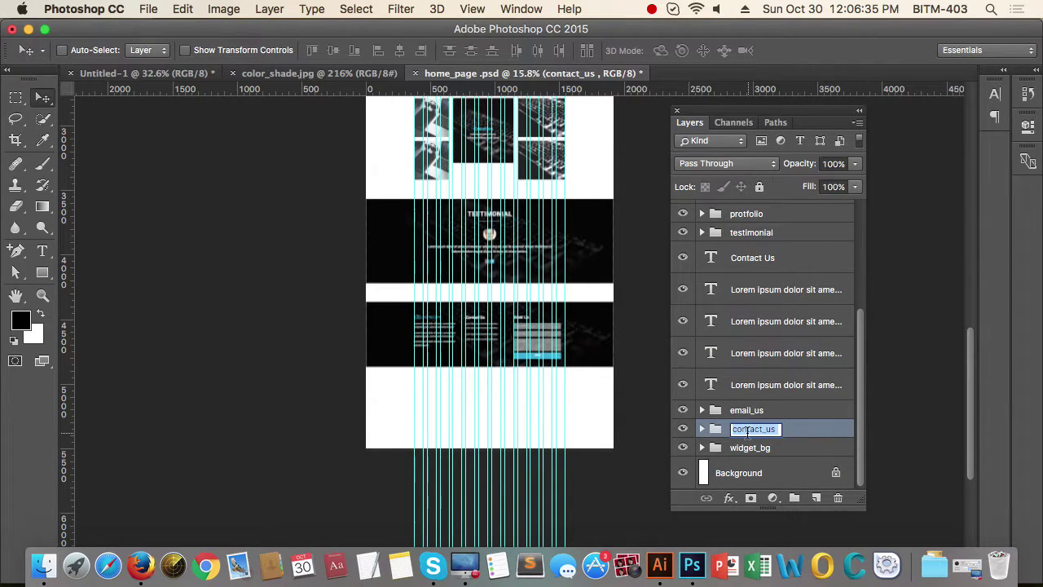
pyautogui.write('lo')
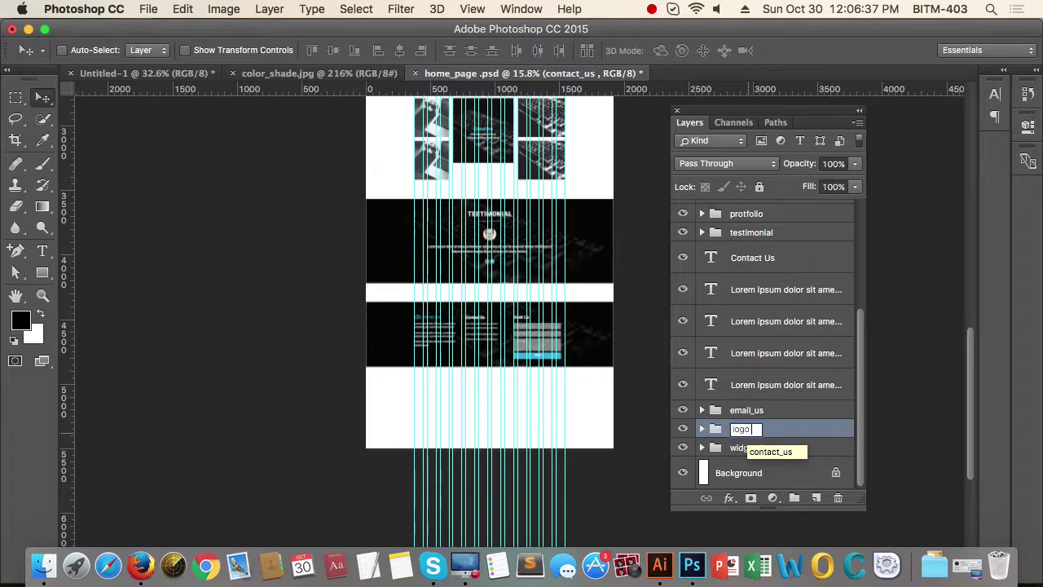
pyautogui.write('go')
pyautogui.press('Return')
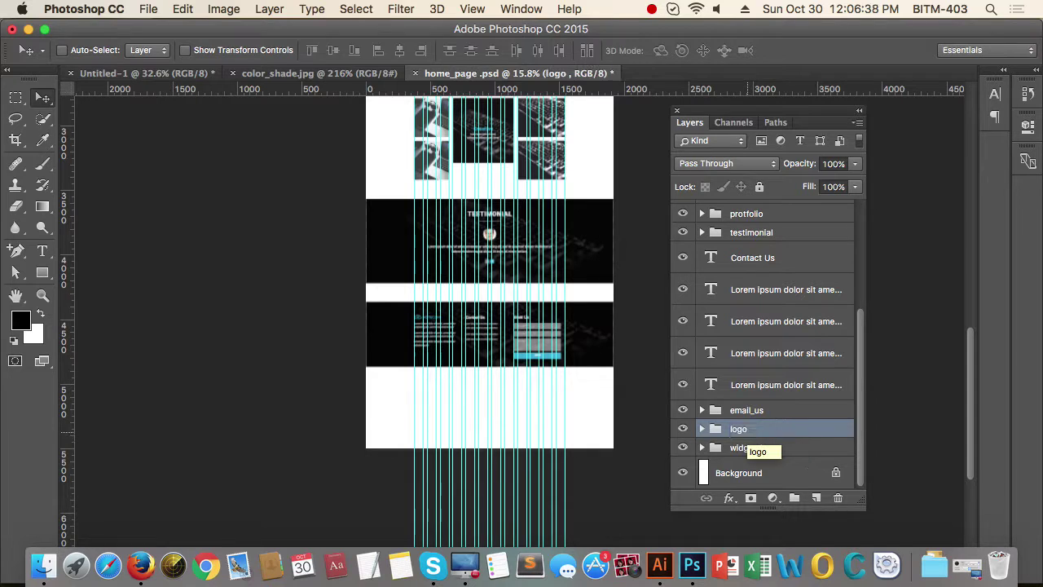
# Step: Group the Contact Us heading with the four Lorem ipsum text layers and name the group contact _us
pyautogui.click(789, 262)
pyautogui.keyDown('shift'); pyautogui.click(817, 392); pyautogui.keyUp('shift')
pyautogui.press('super+g')
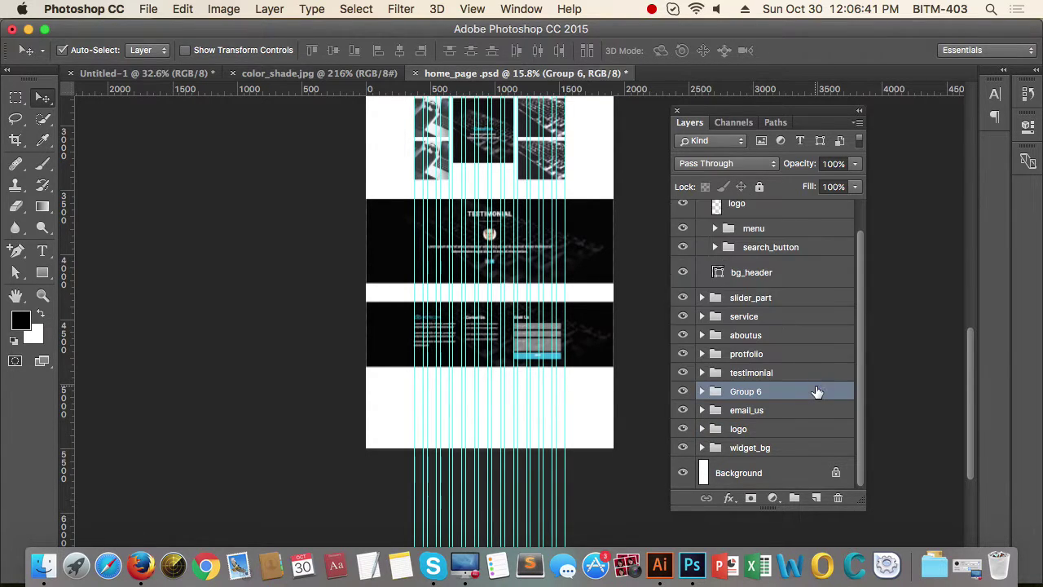
pyautogui.doubleClick(740, 392)
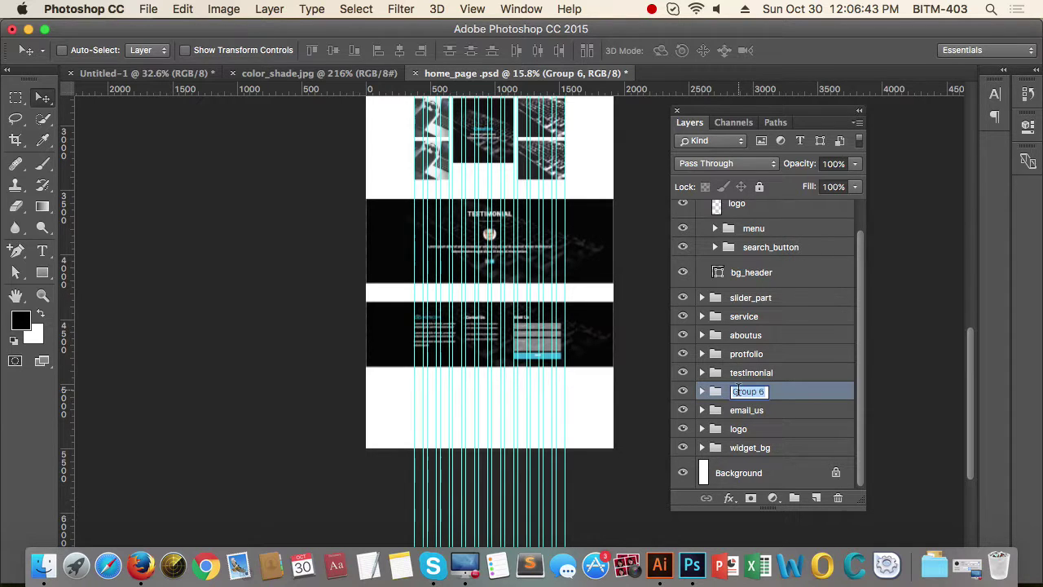
pyautogui.write('contact _us')
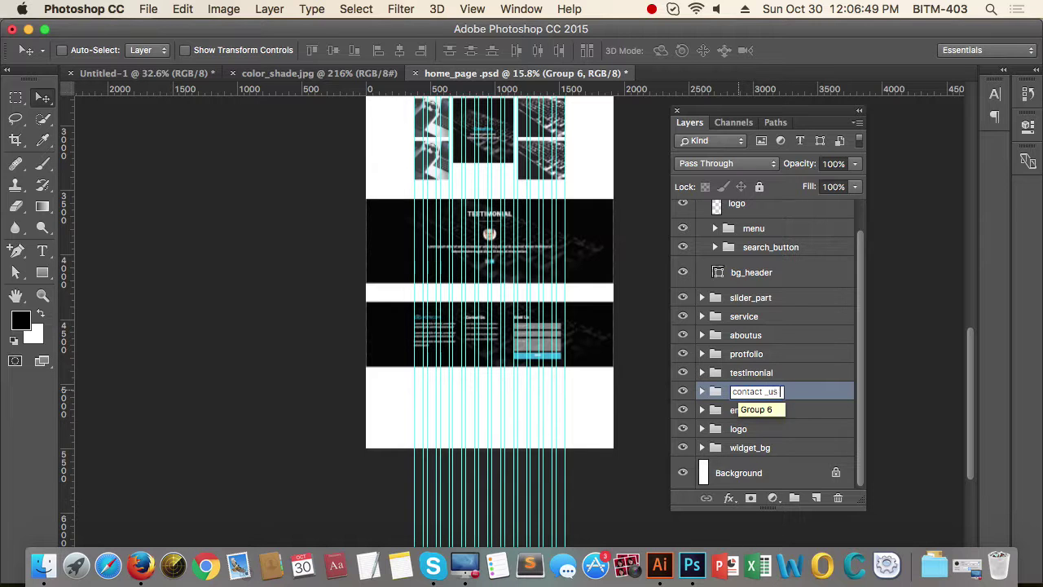
pyautogui.press('Return')
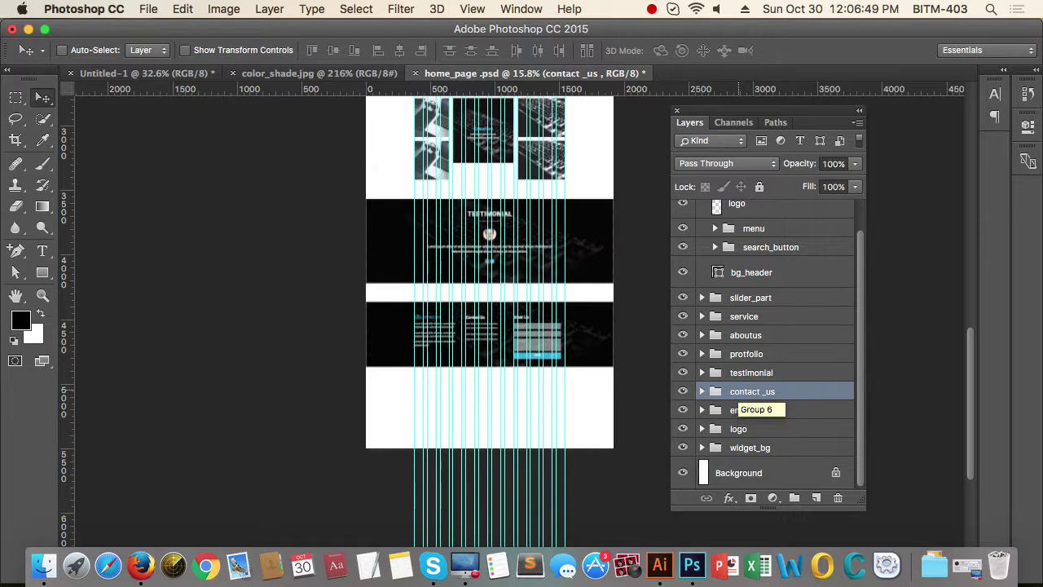
# Step: Group the contact _us, email_us, logo and widget_bg groups together into one parent group
pyautogui.moveTo(566, 309); pyautogui.dragTo(524, 312)
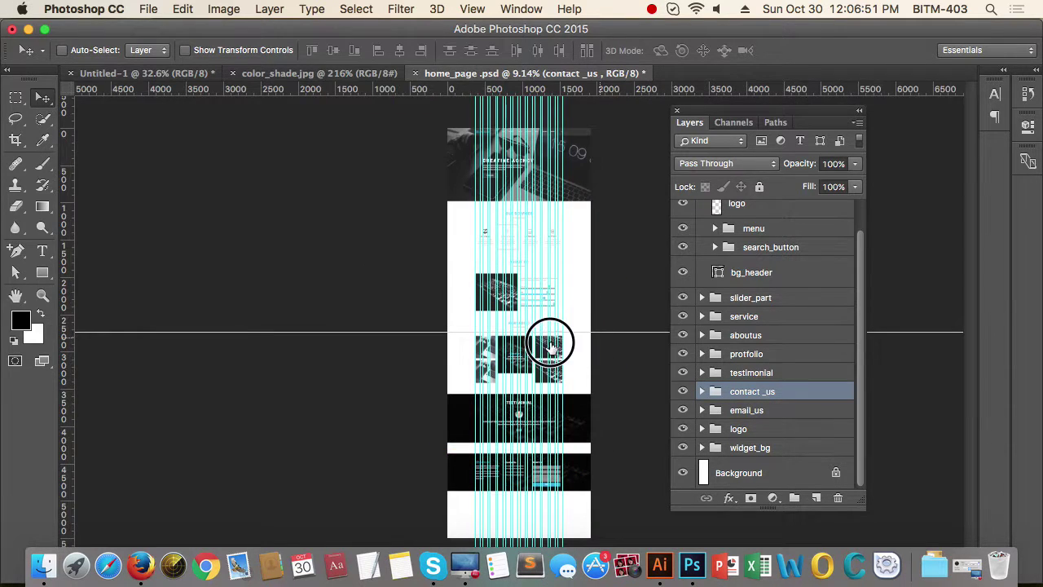
pyautogui.moveTo(606, 462); pyautogui.dragTo(649, 468)
pyautogui.moveTo(652, 479); pyautogui.dragTo(563, 366)
pyautogui.moveTo(498, 378); pyautogui.dragTo(559, 352)
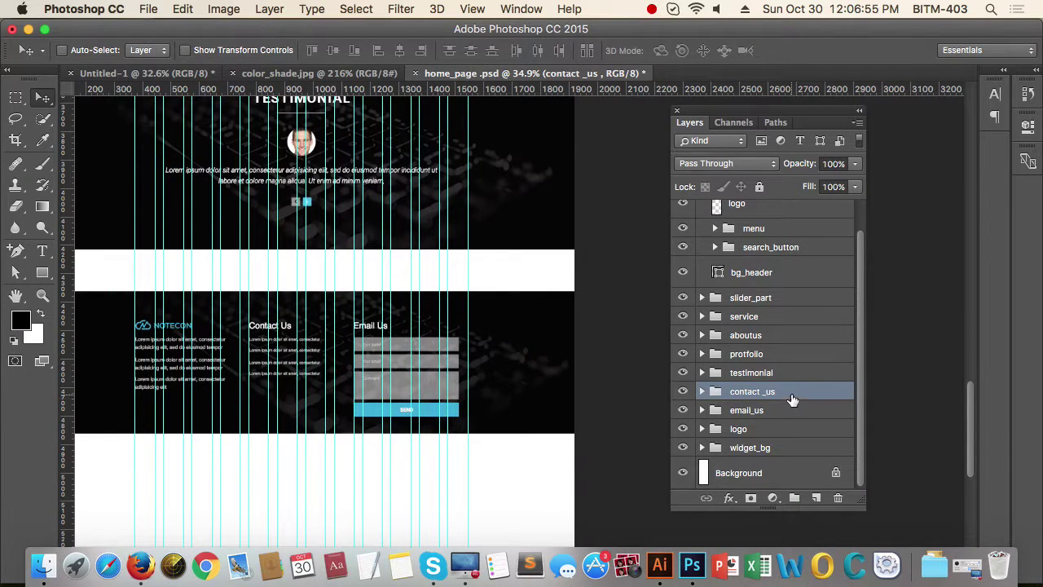
pyautogui.keyDown('shift'); pyautogui.click(794, 450); pyautogui.keyUp('shift')
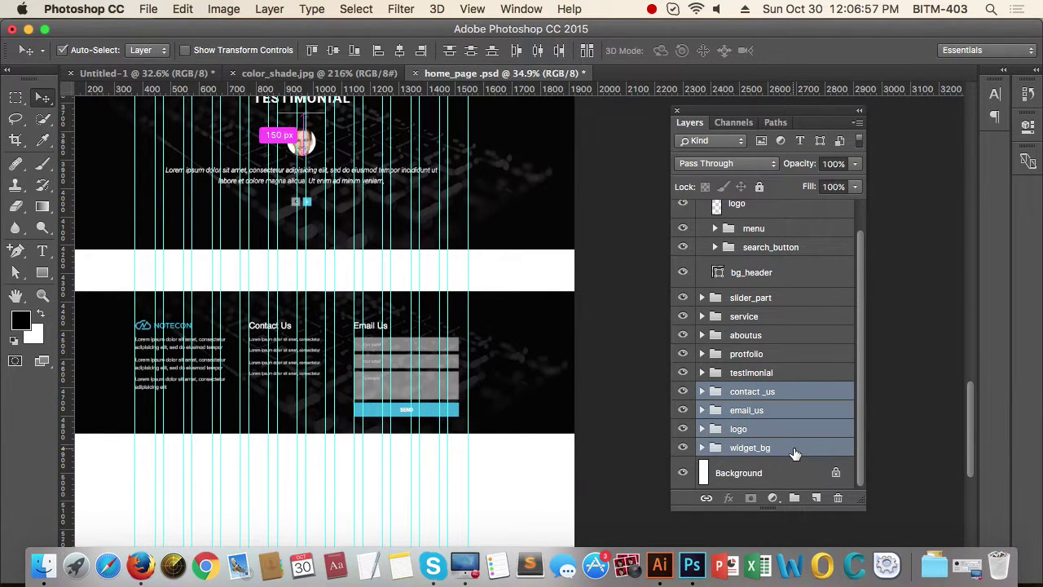
pyautogui.press('super+g')
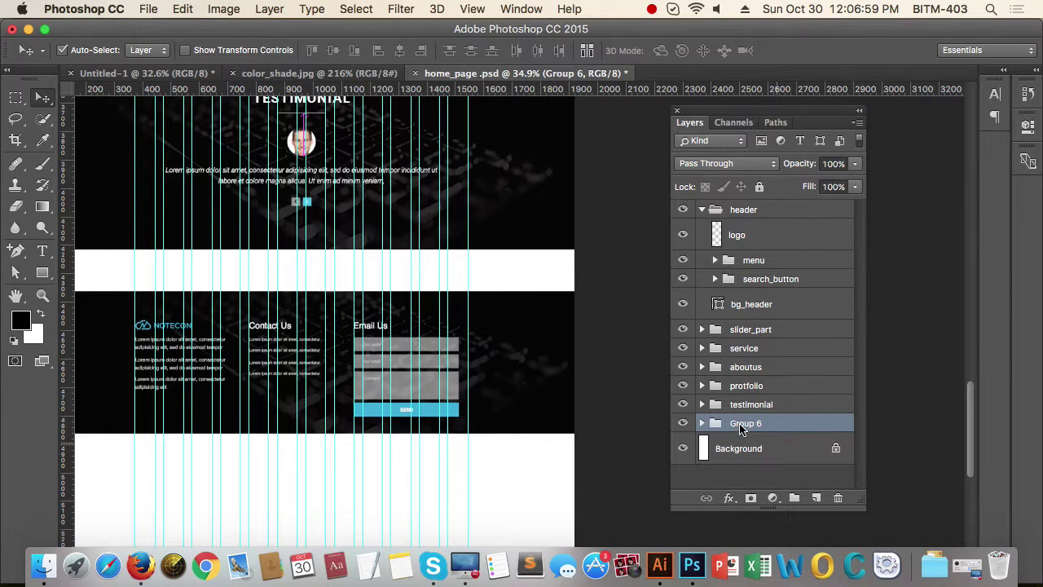
# Step: Collapse the header group and rename the new parent group of the footer as widget
pyautogui.doubleClick(742, 425)
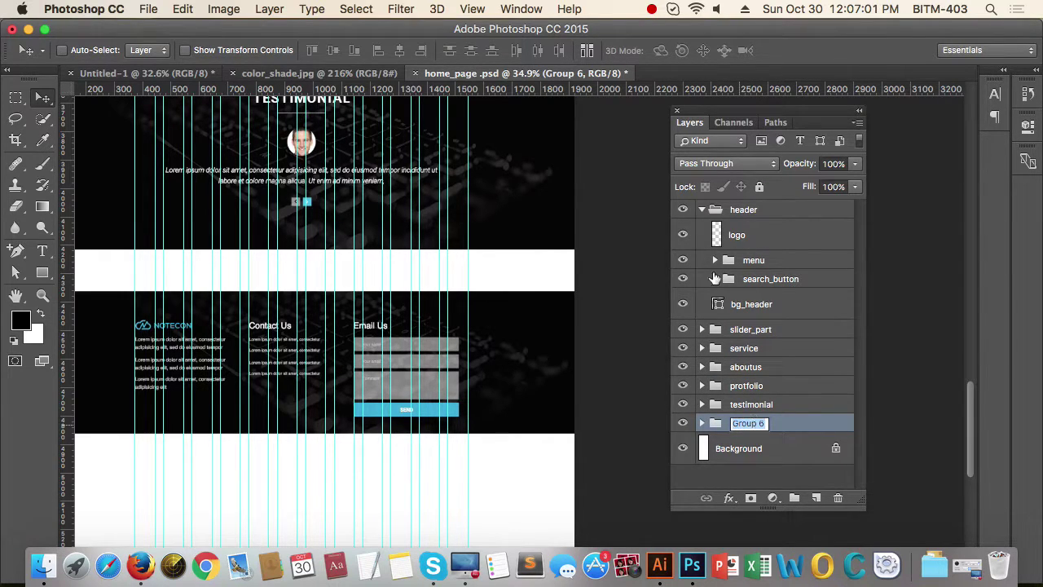
pyautogui.click(702, 209)
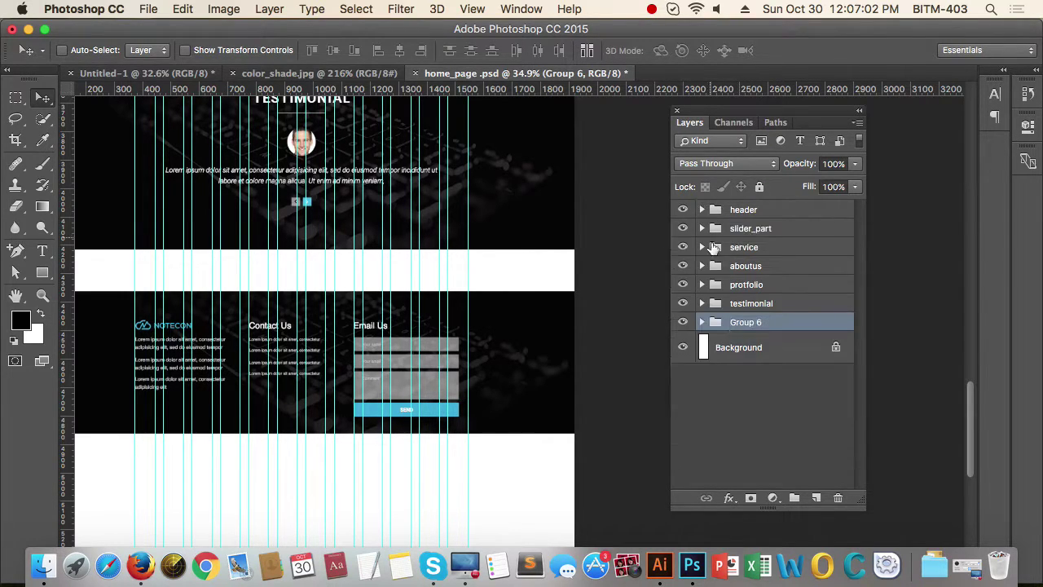
pyautogui.doubleClick(744, 323)
pyautogui.write('widget')
pyautogui.press('Return')
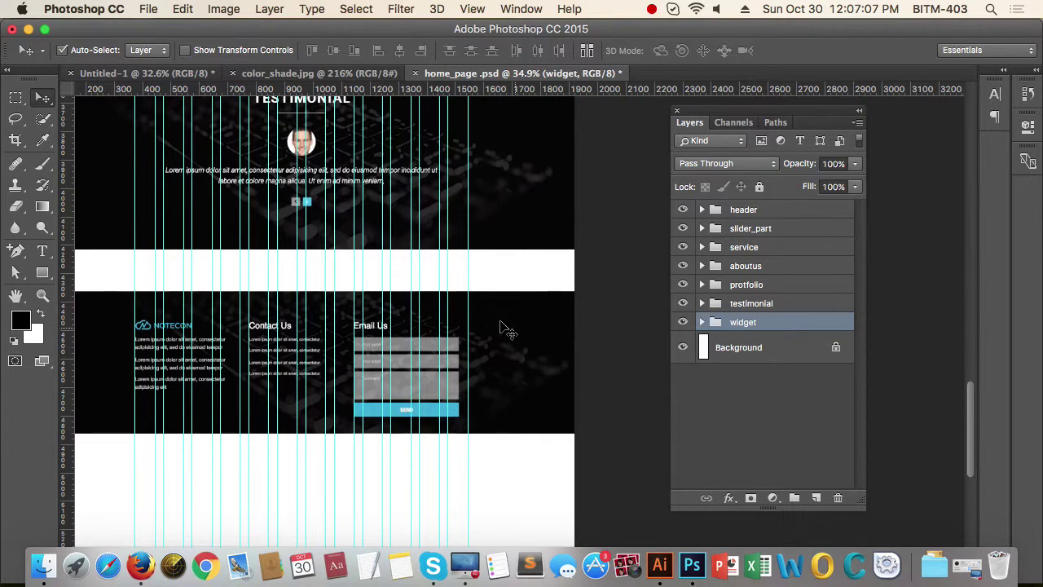
# Step: Move the widget group up so the footer sits directly against the lower edge of the testimonial section
pyautogui.scroll(-3, 456, 281)
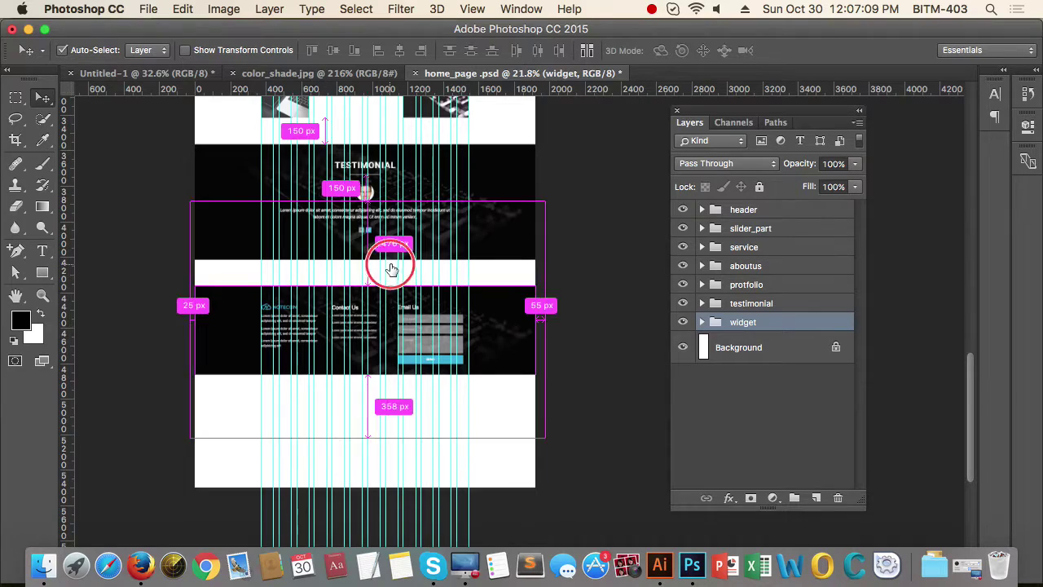
pyautogui.scroll(3, 391, 269)
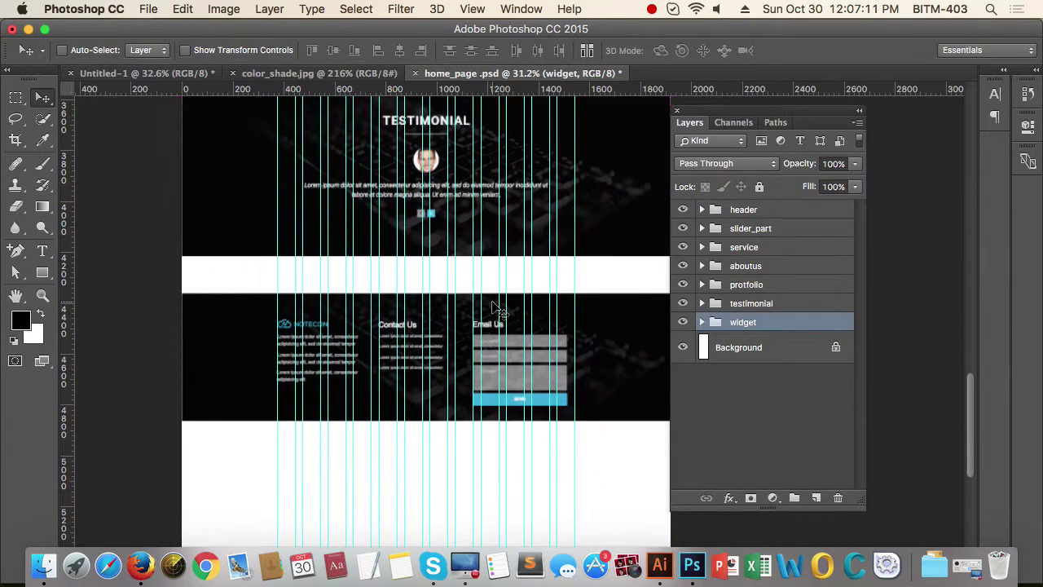
pyautogui.scroll(2, 419, 279)
pyautogui.moveTo(447, 334); pyautogui.dragTo(445, 295)
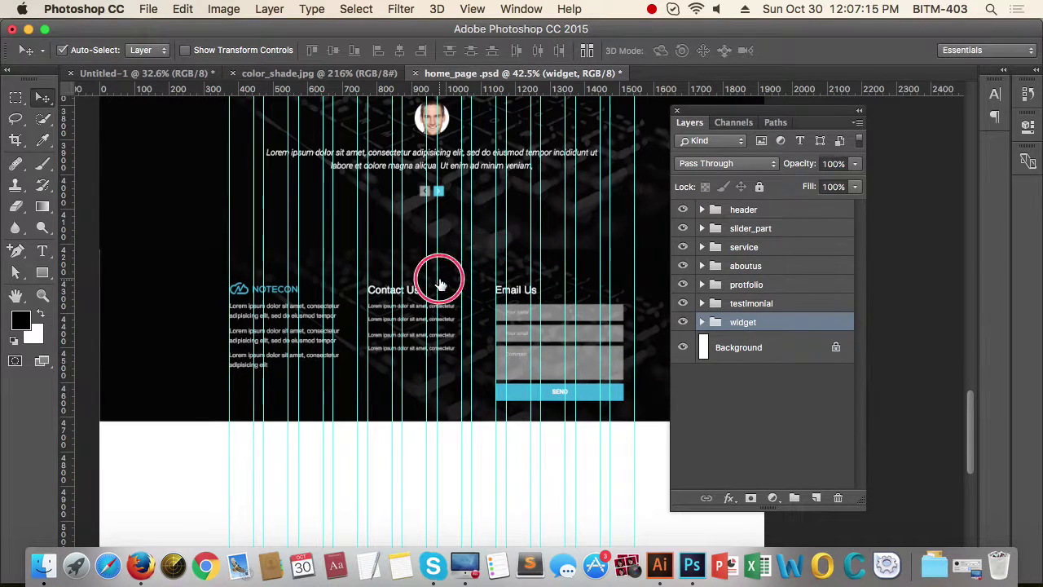
pyautogui.scroll(-1, 444, 297)
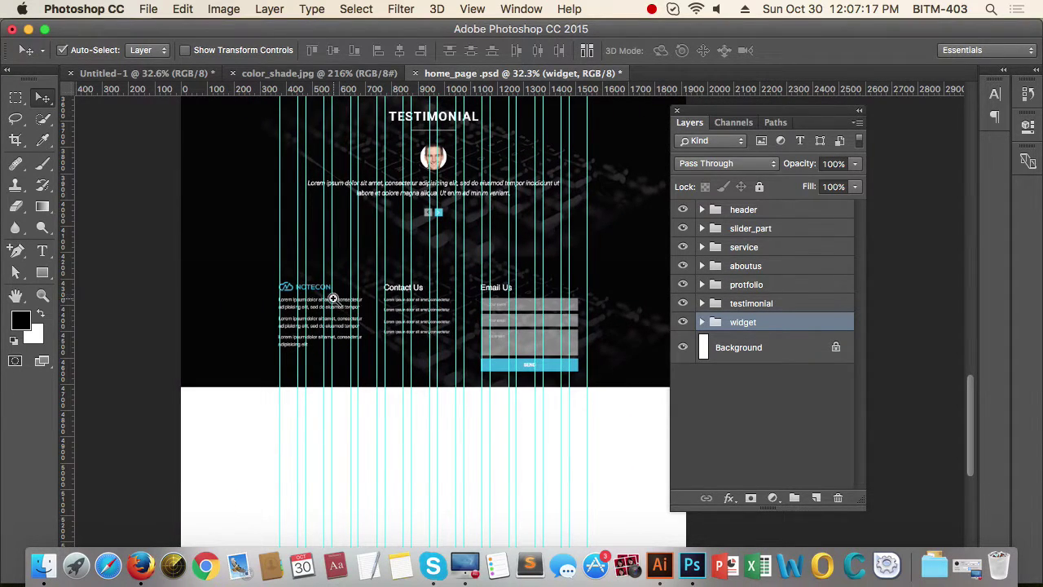
pyautogui.scroll(-3, 334, 298)
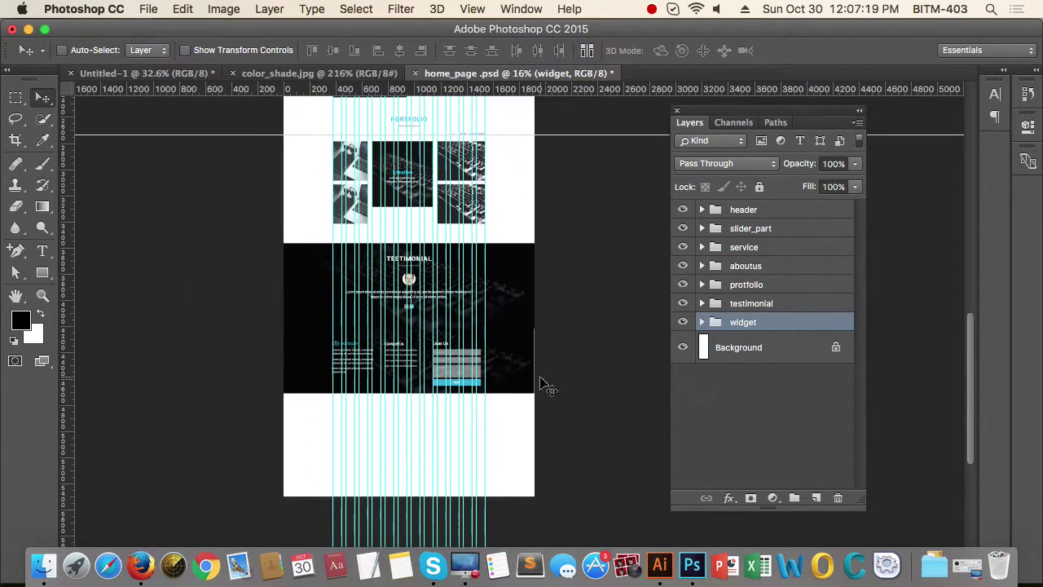
# Step: Undo the last upward move of the widget group below the testimonial section
pyautogui.scroll(2, 544, 361)
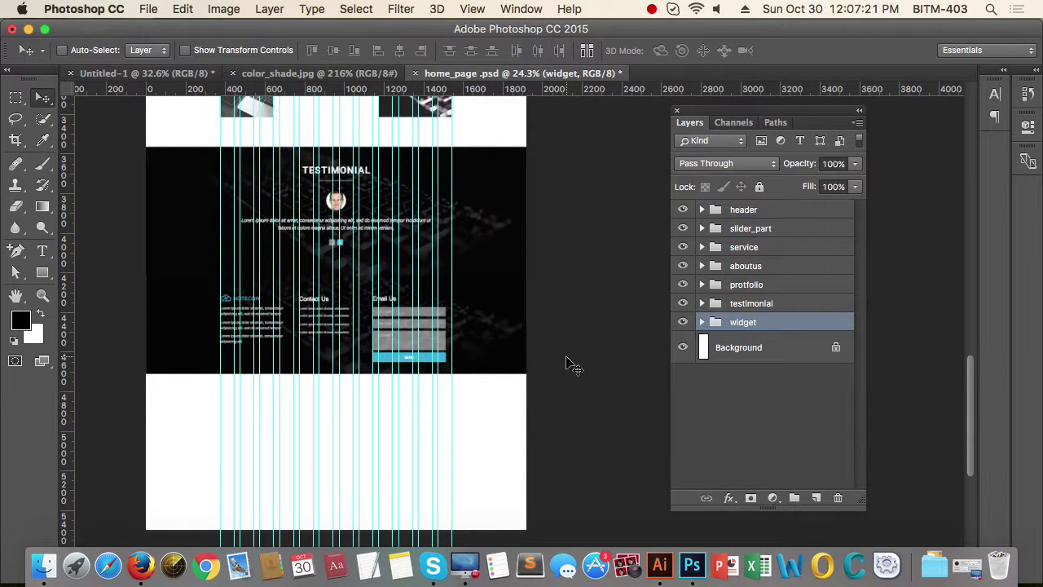
pyautogui.scroll(1, 375, 405)
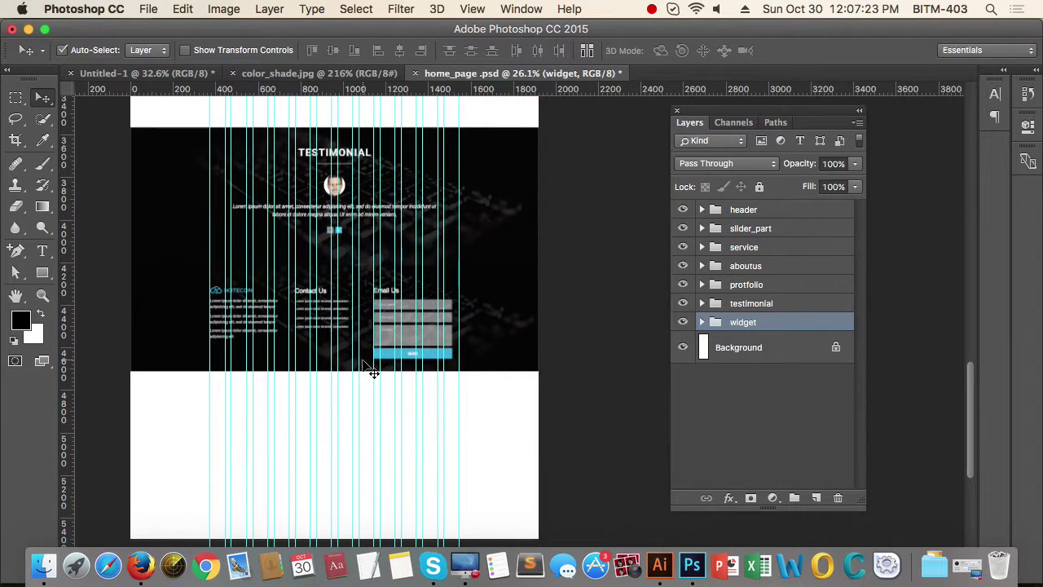
pyautogui.press('alt+super+z')
pyautogui.press('alt+super+z')
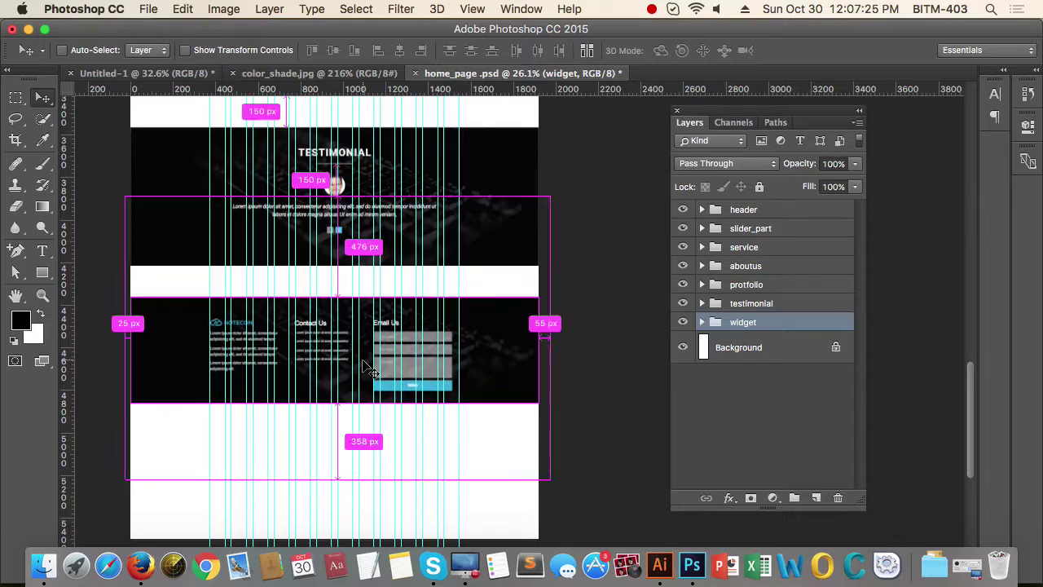
pyautogui.moveTo(442, 279); pyautogui.dragTo(351, 287)
pyautogui.moveTo(511, 270); pyautogui.dragTo(531, 332)
pyautogui.moveTo(585, 351); pyautogui.dragTo(622, 326)
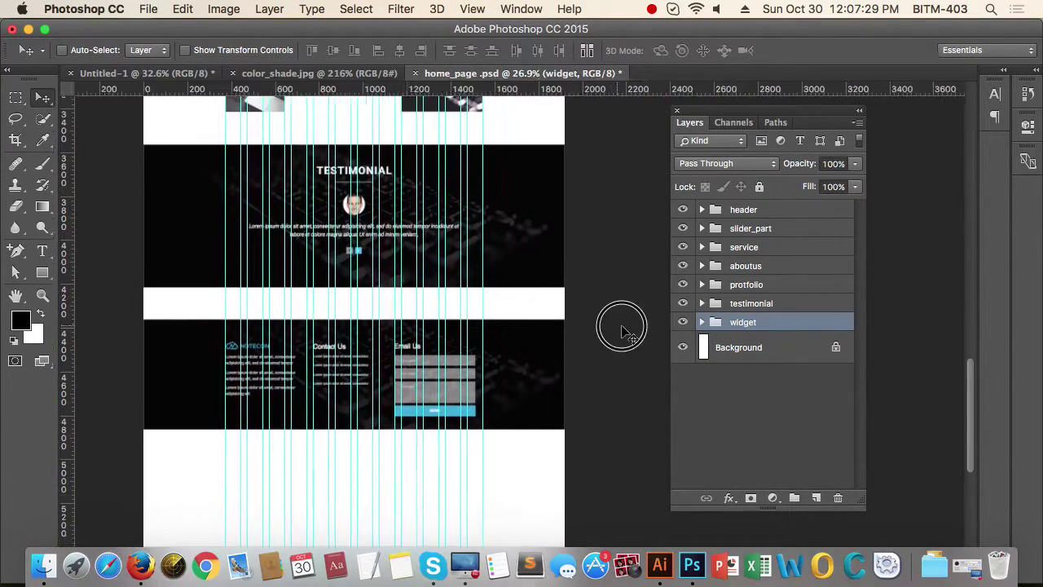
# Step: Delete the clipped image Layer 8 and the widget shape beneath it from the widget_bg group
pyautogui.scroll(-1, 622, 326)
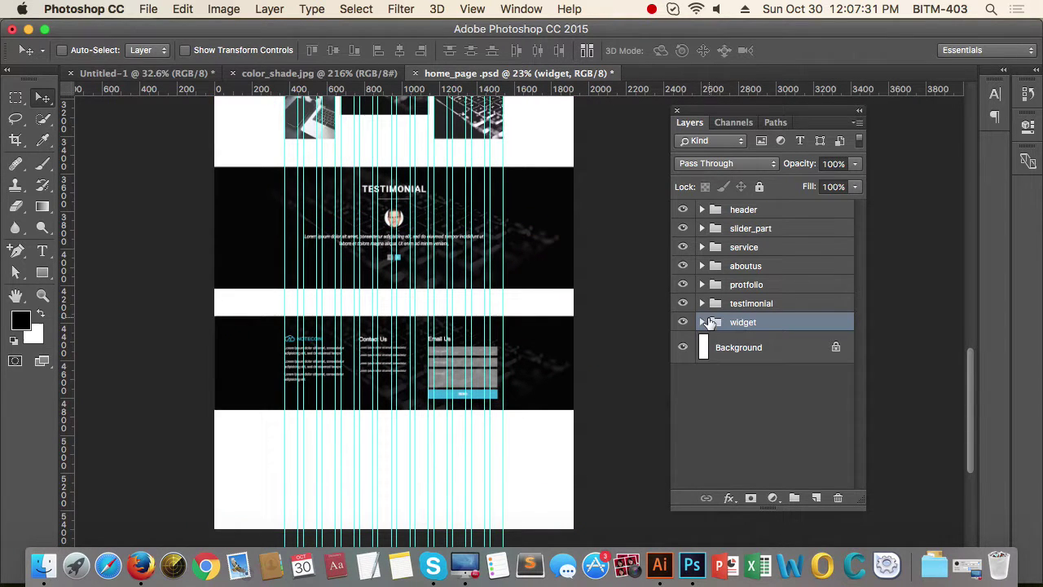
pyautogui.click(706, 322)
pyautogui.click(770, 400)
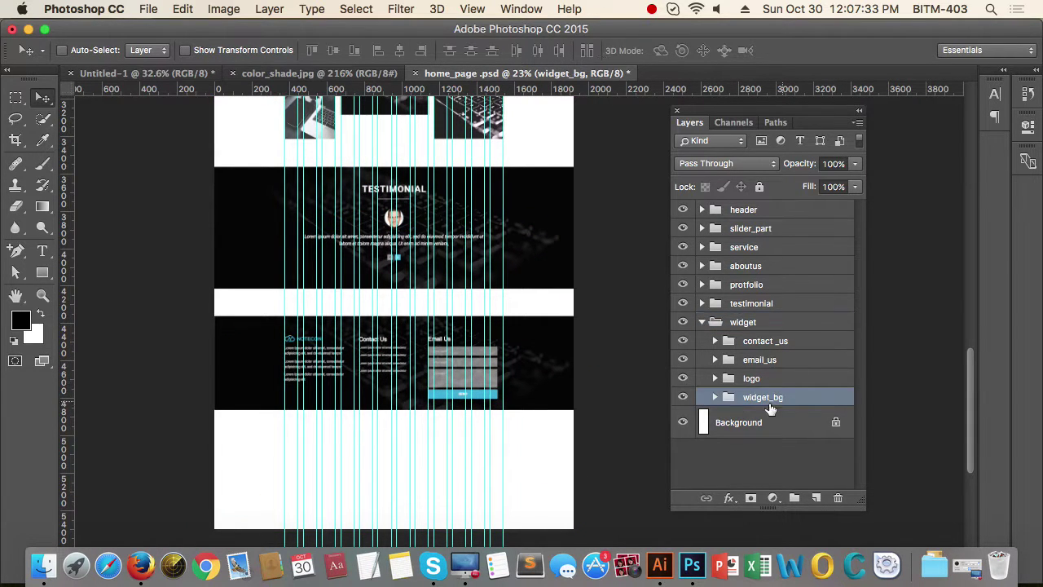
pyautogui.click(715, 399)
pyautogui.click(801, 454)
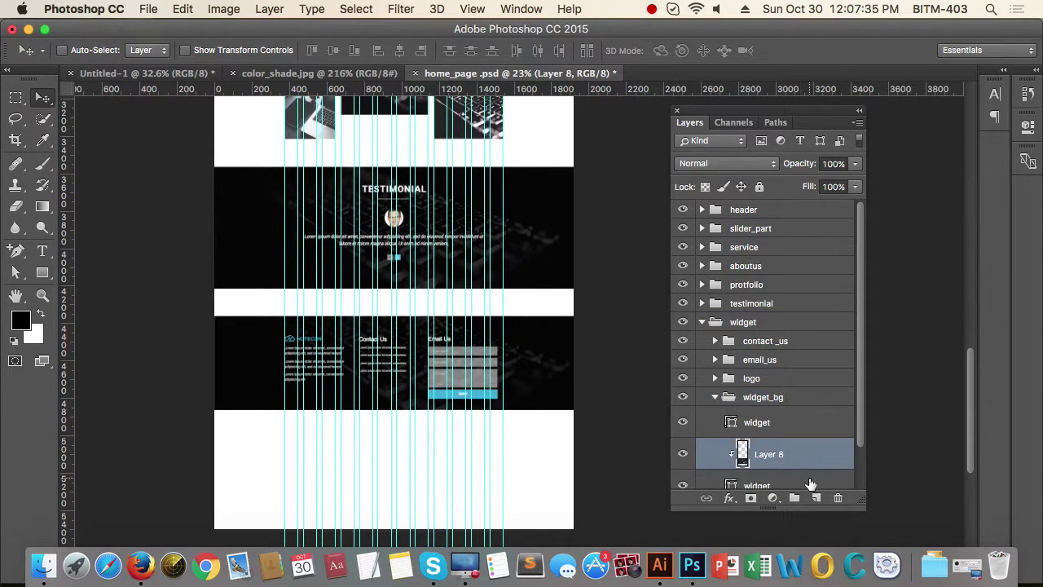
pyautogui.keyDown('shift'); pyautogui.click(811, 484); pyautogui.keyUp('shift')
pyautogui.press('Delete')
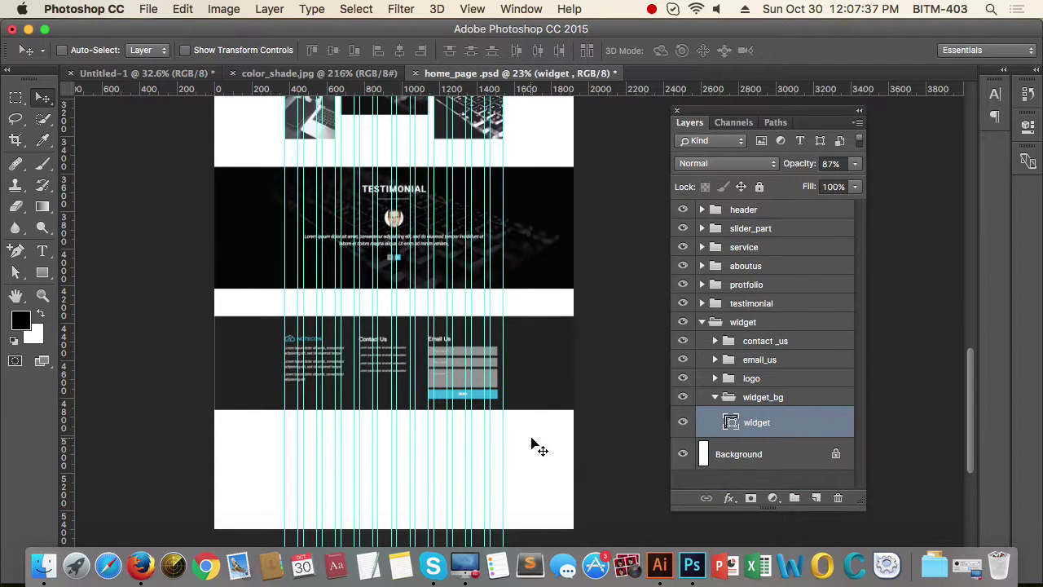
pyautogui.moveTo(531, 424); pyautogui.dragTo(551, 430)
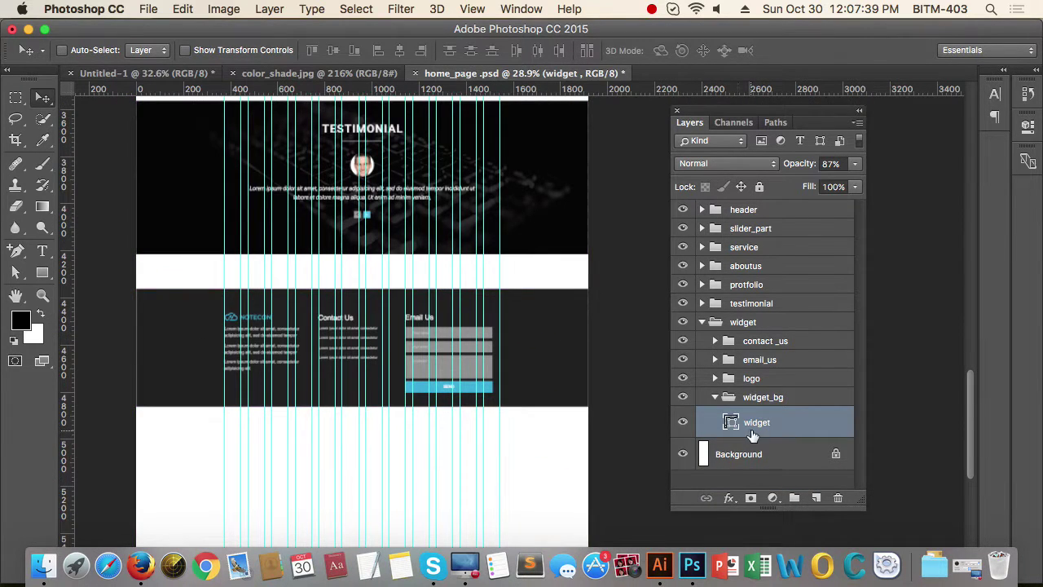
pyautogui.moveTo(374, 321)
pyautogui.mouseDown()
pyautogui.moveTo(396, 320)
pyautogui.moveTo(371, 320)
pyautogui.mouseUp()
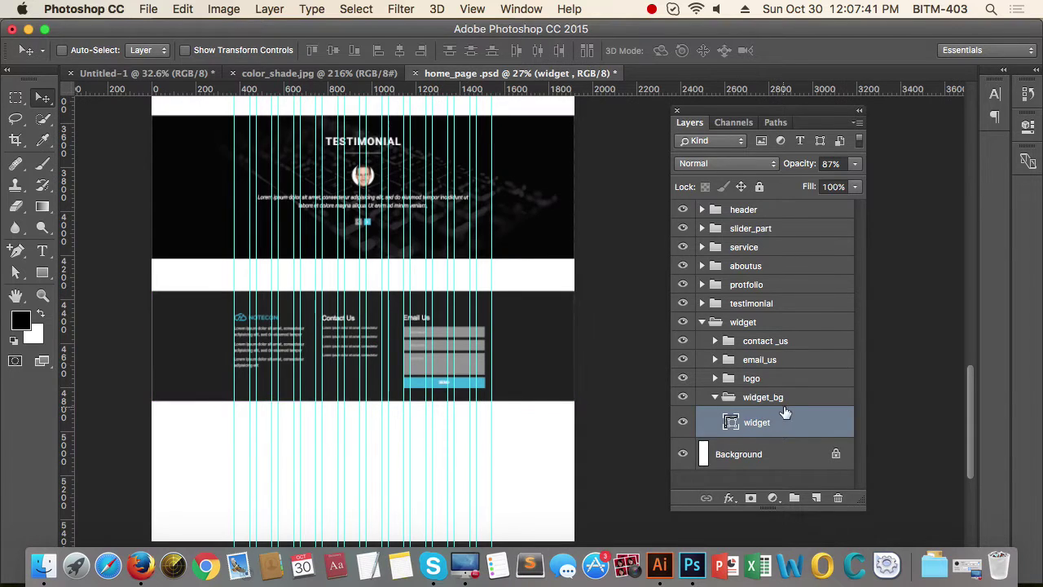
# Step: Move the lower edge of the remaining widget background rectangle so its height becomes 540 px
pyautogui.moveTo(463, 416)
pyautogui.mouseDown()
pyautogui.moveTo(231, 416)
pyautogui.moveTo(536, 426)
pyautogui.moveTo(581, 438)
pyautogui.mouseUp()
pyautogui.click(14, 274)
pyautogui.hotkey('shift', 'Up')
pyautogui.hotkey('shift', 'Up')
pyautogui.hotkey('shift', 'Up')
pyautogui.hotkey('shift', 'Up')
pyautogui.hotkey('shift', 'Up')
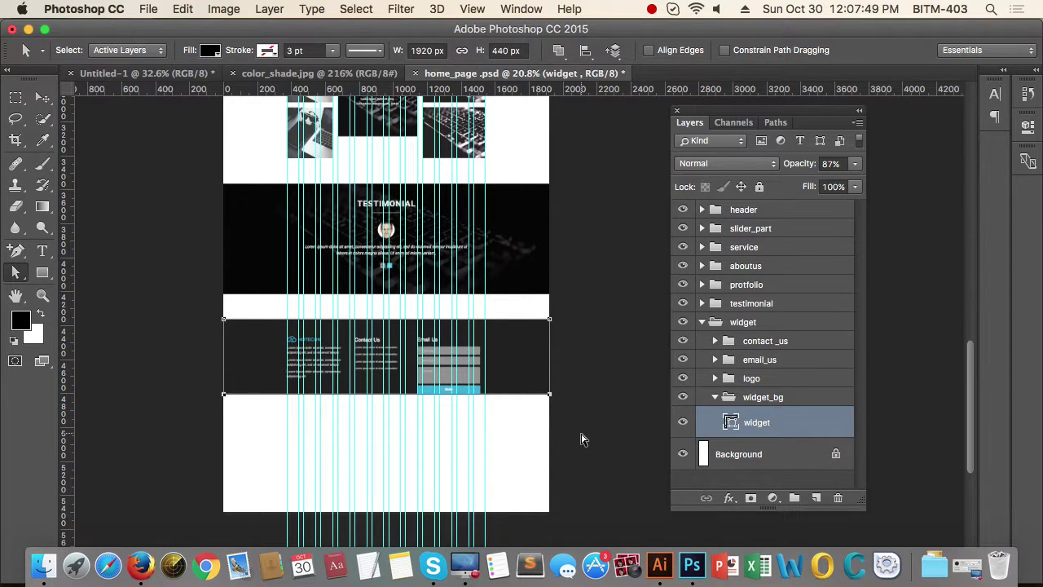
pyautogui.hotkey('shift', 'Down')
pyautogui.hotkey('shift', 'Down')
pyautogui.hotkey('shift', 'Down')
pyautogui.hotkey('shift', 'Down')
pyautogui.hotkey('shift', 'Down')
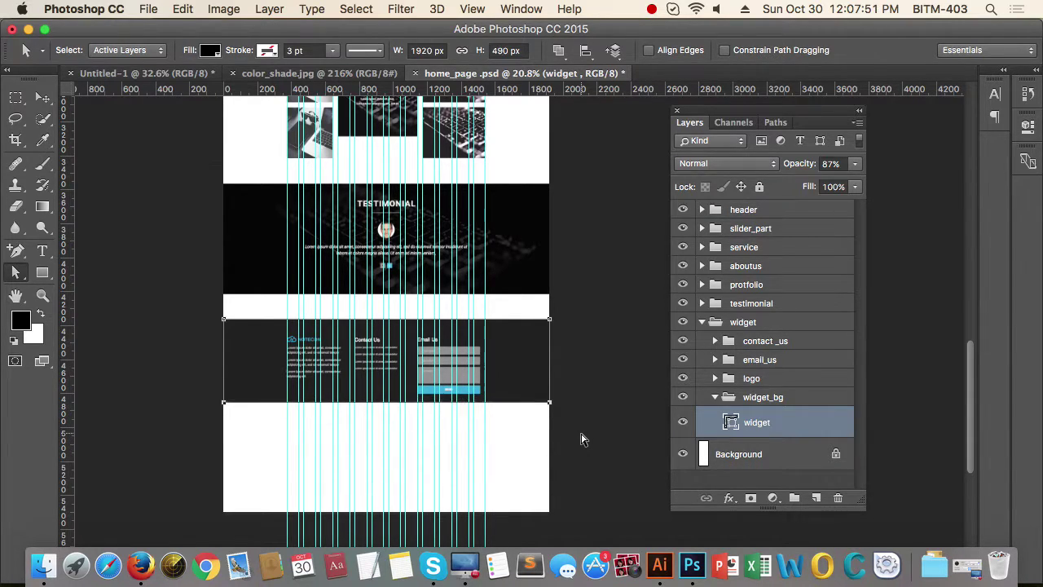
pyautogui.hotkey('shift', 'Down')
pyautogui.hotkey('shift', 'Down')
pyautogui.hotkey('shift', 'Down')
pyautogui.hotkey('shift', 'Down')
pyautogui.hotkey('shift', 'Down')
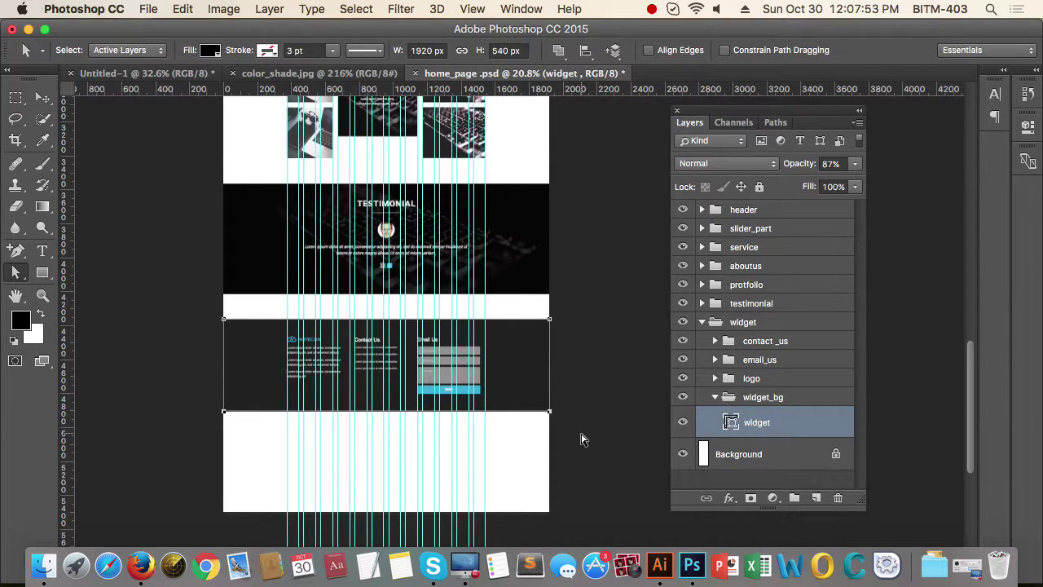
pyautogui.click(42, 97)
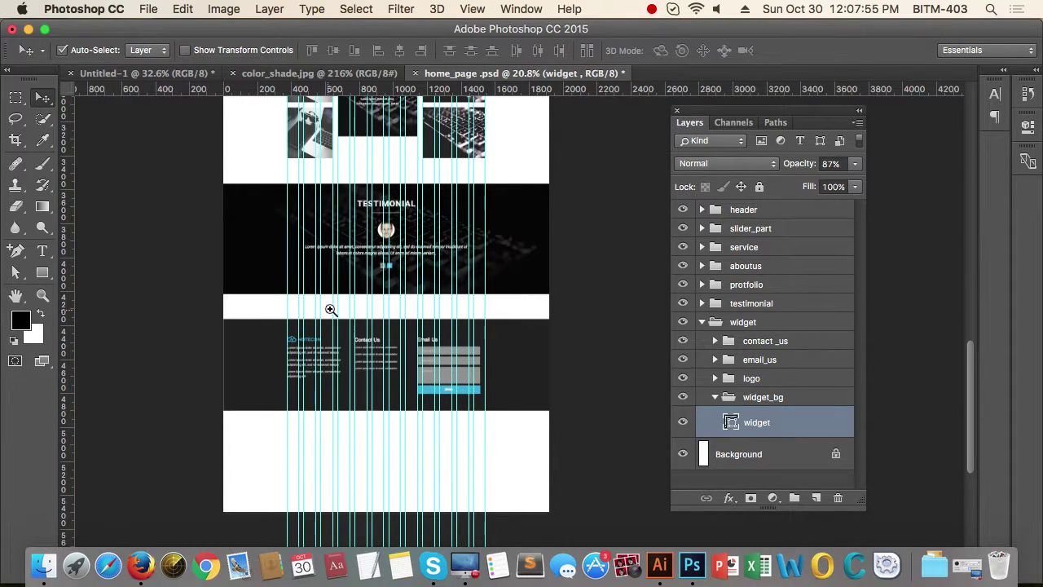
# Step: Measure the space between the footer background's upper edge and the Contact Us heading with a marquee selection, then deselect
pyautogui.moveTo(330, 309); pyautogui.dragTo(269, 306)
pyautogui.moveTo(622, 410); pyautogui.dragTo(658, 434)
pyautogui.moveTo(658, 433); pyautogui.dragTo(543, 363)
pyautogui.moveTo(350, 384); pyautogui.dragTo(446, 379)
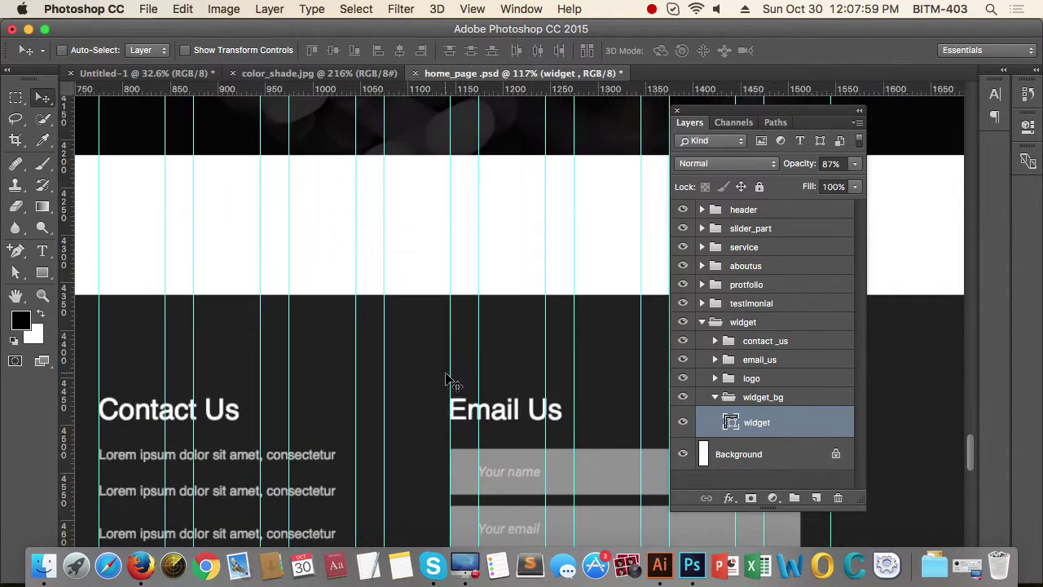
pyautogui.click(16, 98)
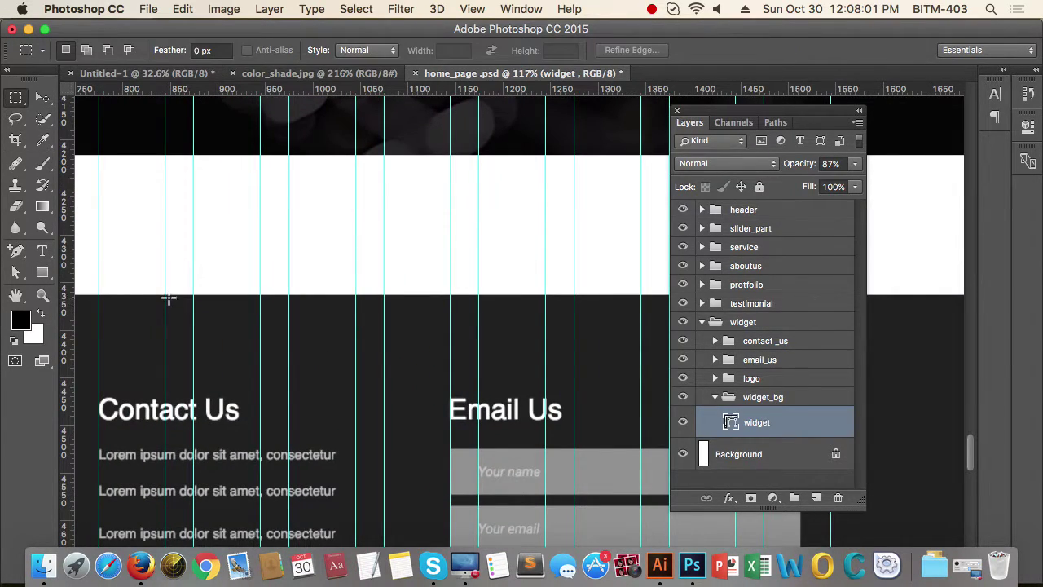
pyautogui.moveTo(169, 295); pyautogui.dragTo(234, 397)
pyautogui.click(319, 363)
# Step: Collapse the widget_bg group and its parent widget group
pyautogui.click(41, 99)
pyautogui.scroll(-5, 253, 230)
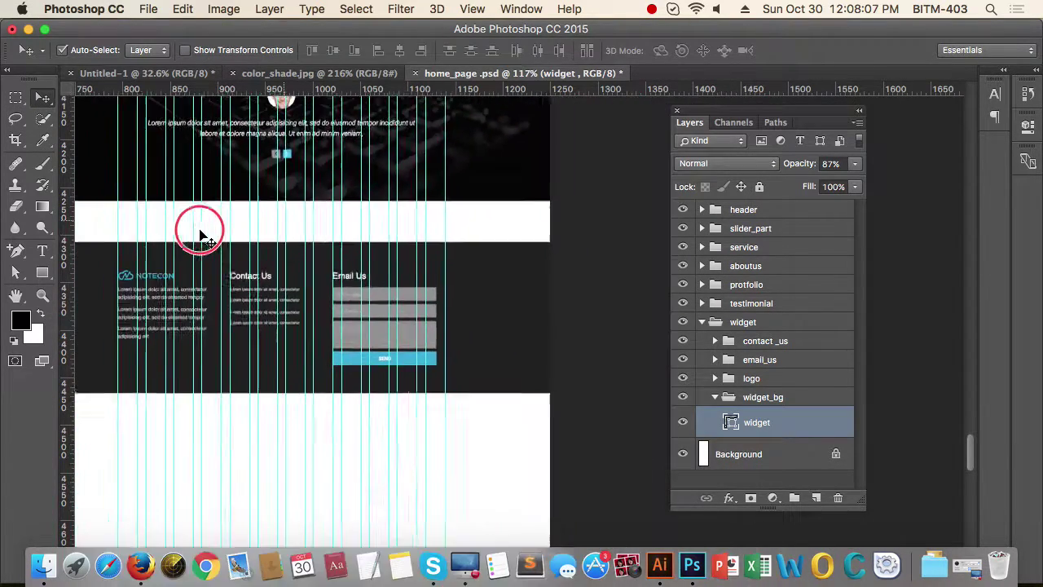
pyautogui.scroll(-2, 366, 240)
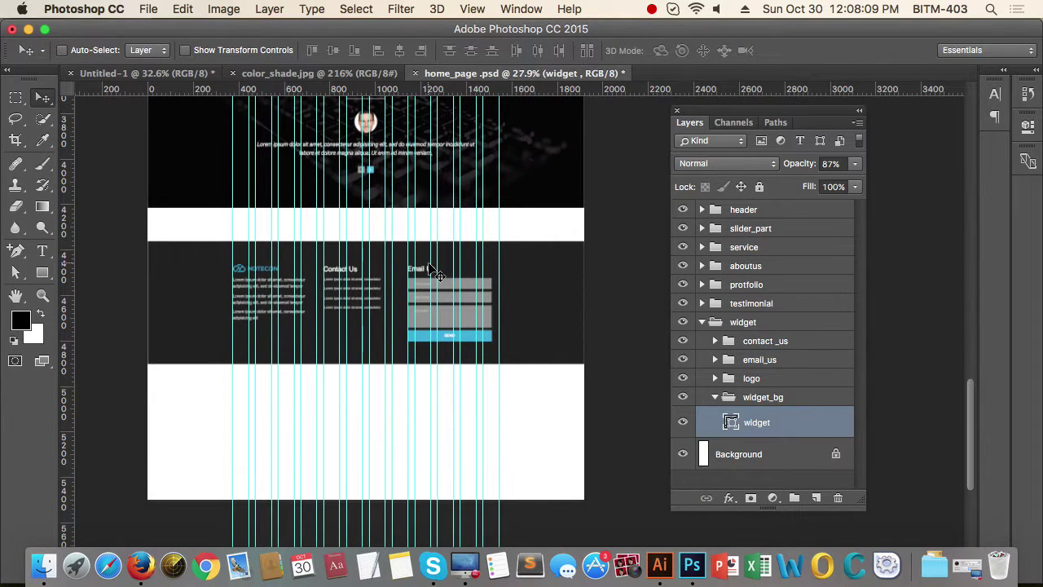
pyautogui.click(716, 398)
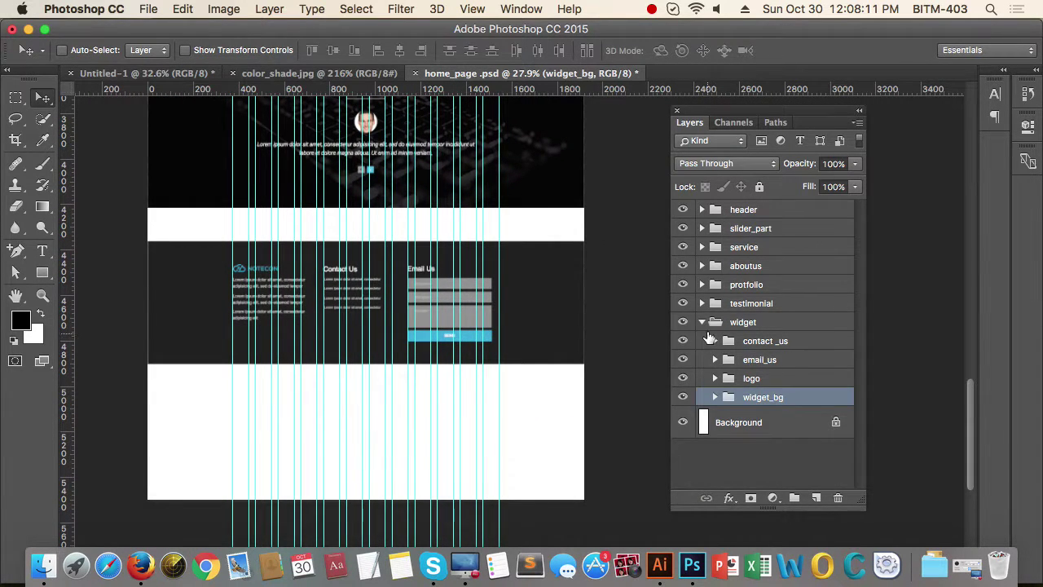
pyautogui.click(702, 323)
# Step: Create a black rectangle 1920 px wide and 100 px high in the white area below the footer widgets
pyautogui.moveTo(521, 398); pyautogui.dragTo(426, 375)
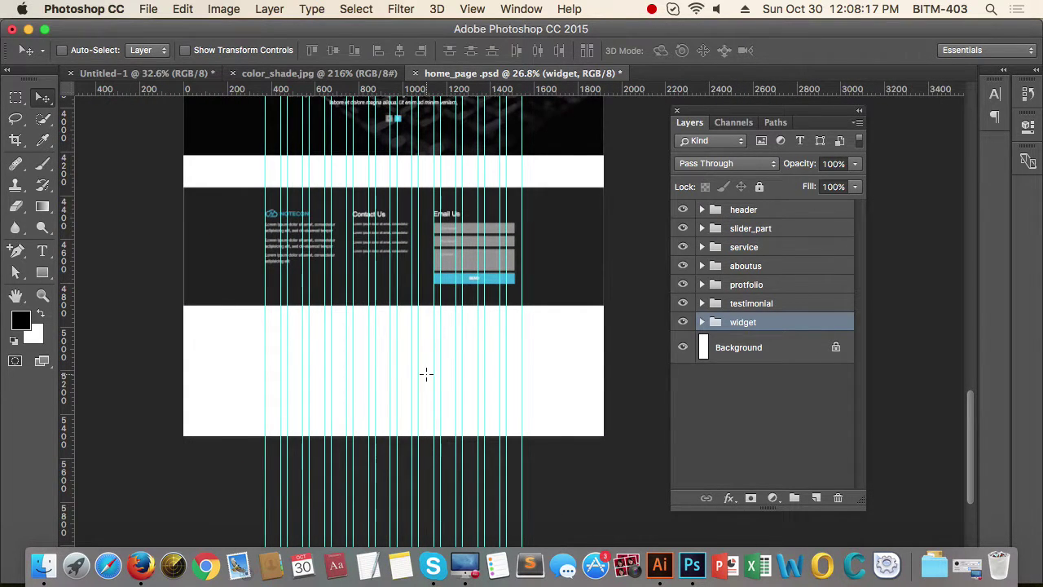
pyautogui.press('u')
pyautogui.click(440, 368)
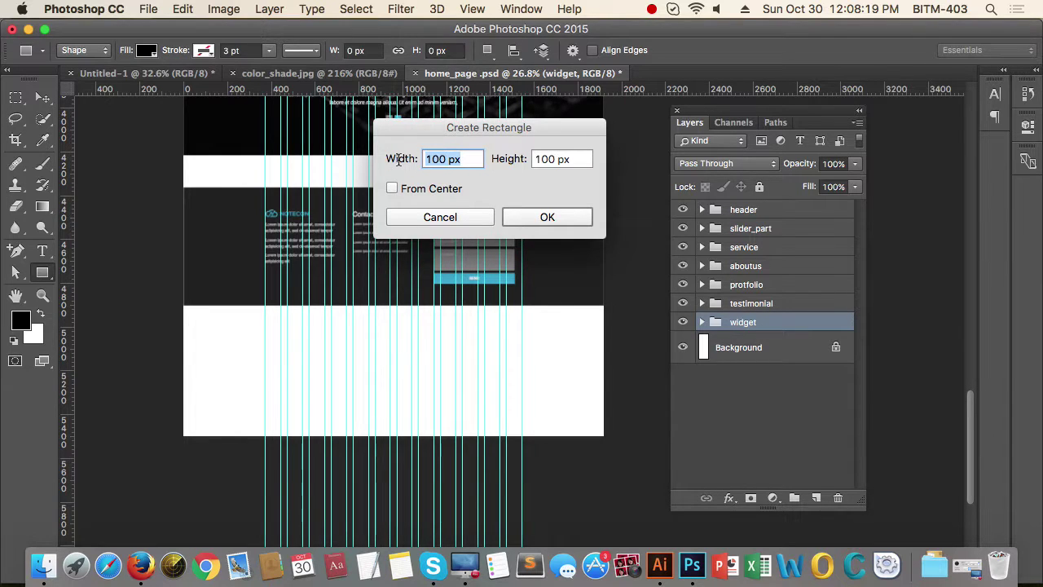
pyautogui.write('1920')
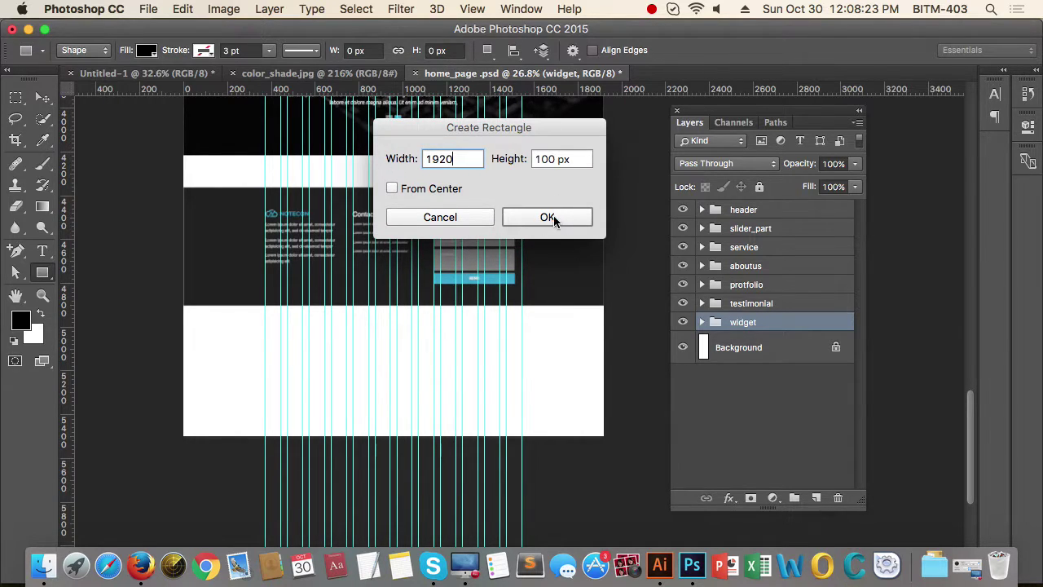
pyautogui.click(554, 215)
pyautogui.click(42, 97)
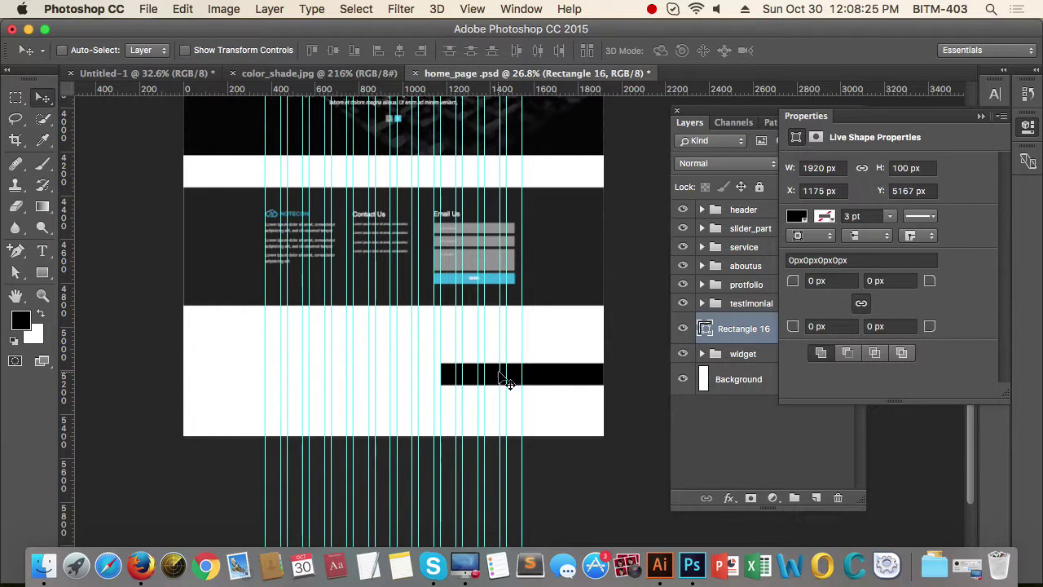
# Step: Place the black rectangle directly below the widget background at X 0 px and Y 4903 px
pyautogui.moveTo(526, 378); pyautogui.dragTo(274, 321)
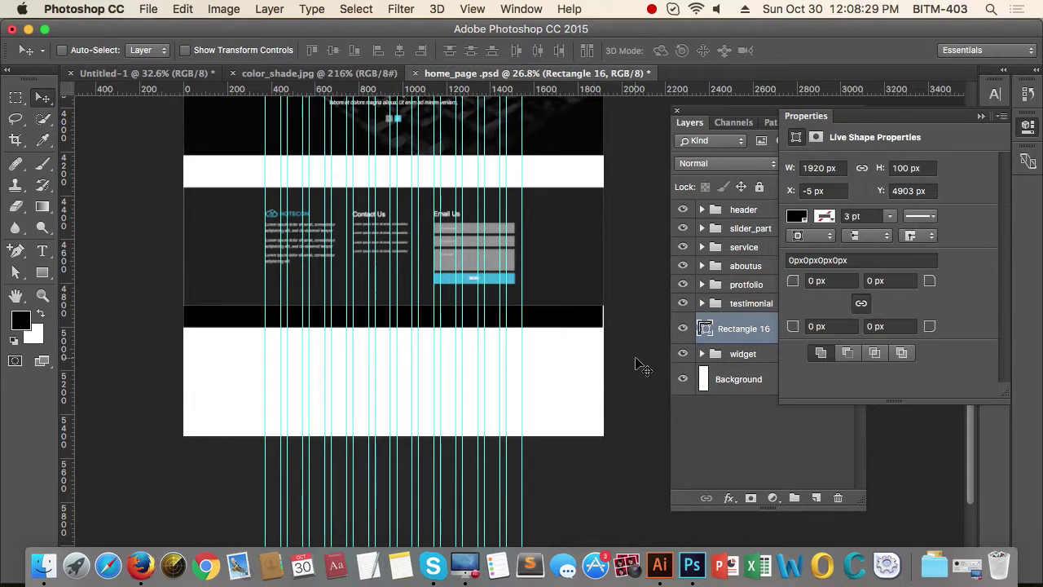
pyautogui.moveTo(608, 356); pyautogui.dragTo(443, 388)
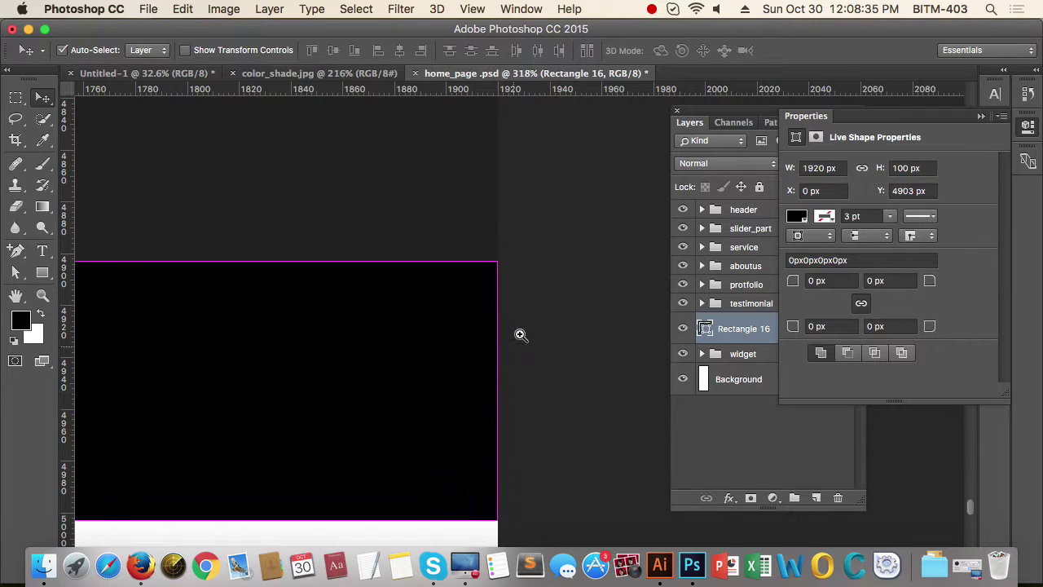
pyautogui.scroll(-6, 444, 383)
pyautogui.moveTo(446, 367); pyautogui.dragTo(500, 345)
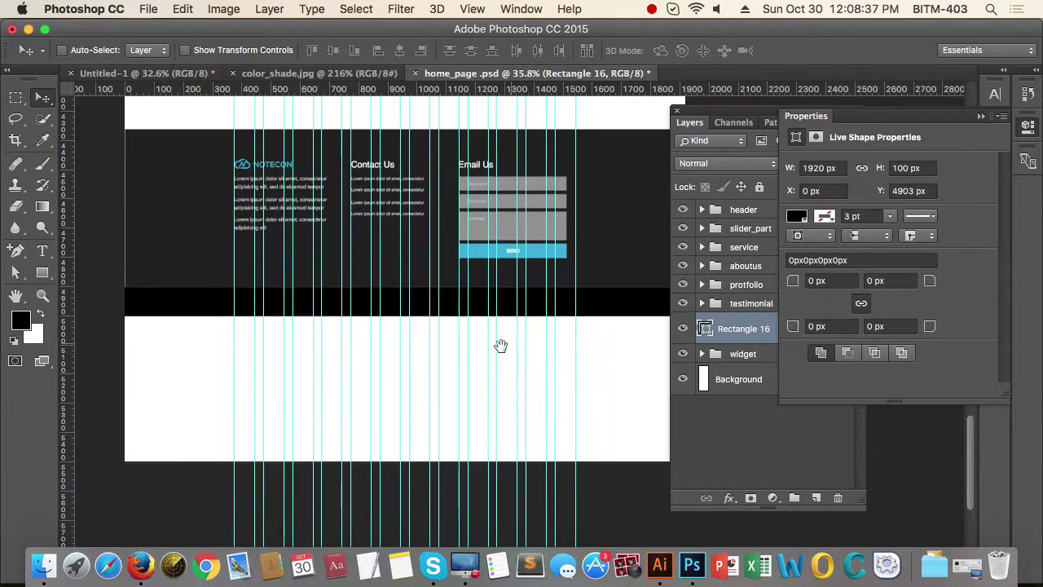
# Step: Align the widget group's right edge with the Background layer's right edge
pyautogui.click(742, 354)
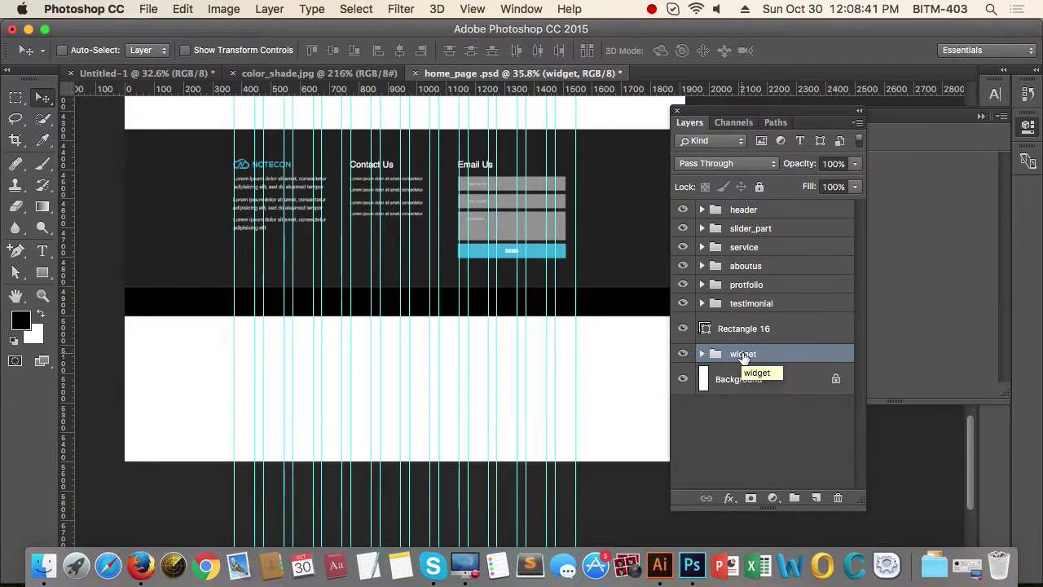
pyautogui.moveTo(613, 347); pyautogui.dragTo(576, 360)
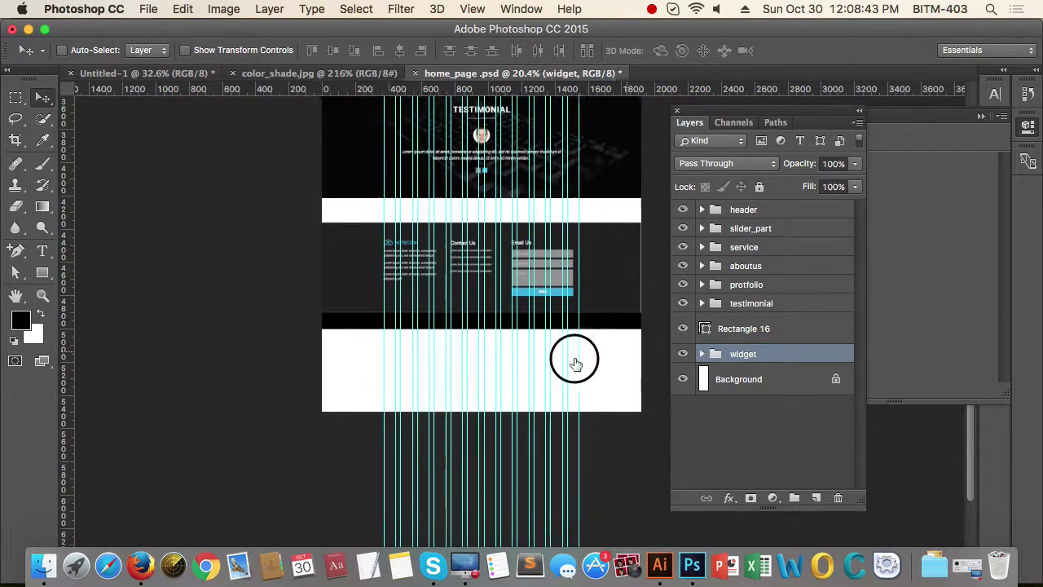
pyautogui.scroll(5, 574, 362)
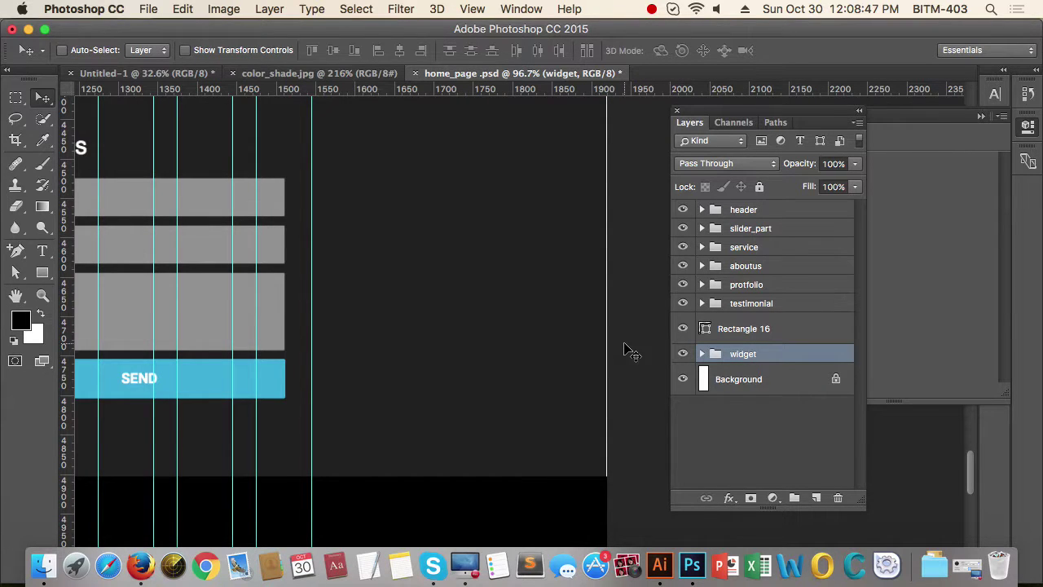
pyautogui.click(770, 353)
pyautogui.press('Left')
pyautogui.press('Left')
pyautogui.press('Left')
pyautogui.press('Left')
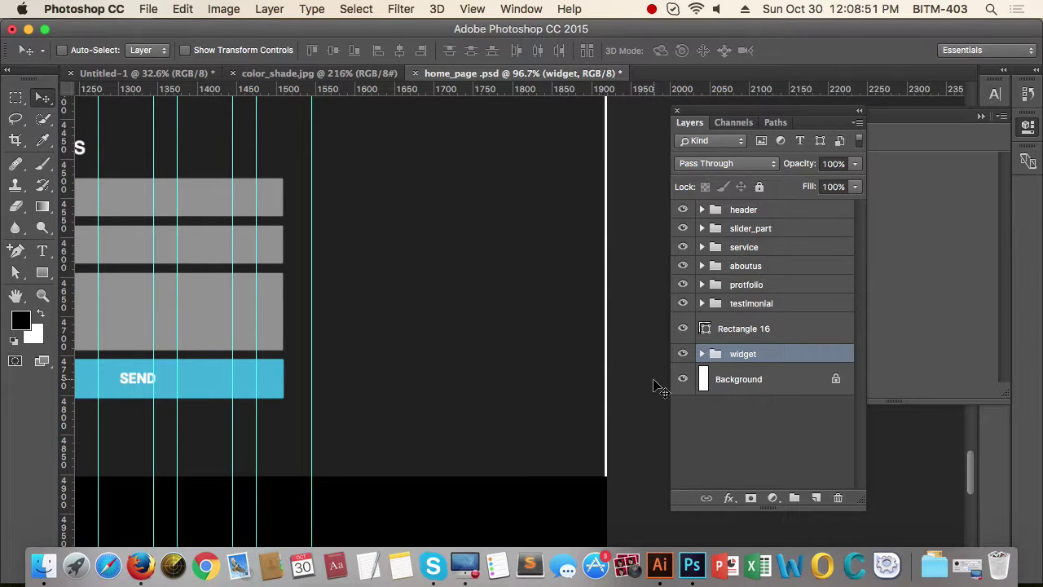
pyautogui.press('Right')
pyautogui.keyDown('shift'); pyautogui.click(757, 379); pyautogui.keyUp('shift')
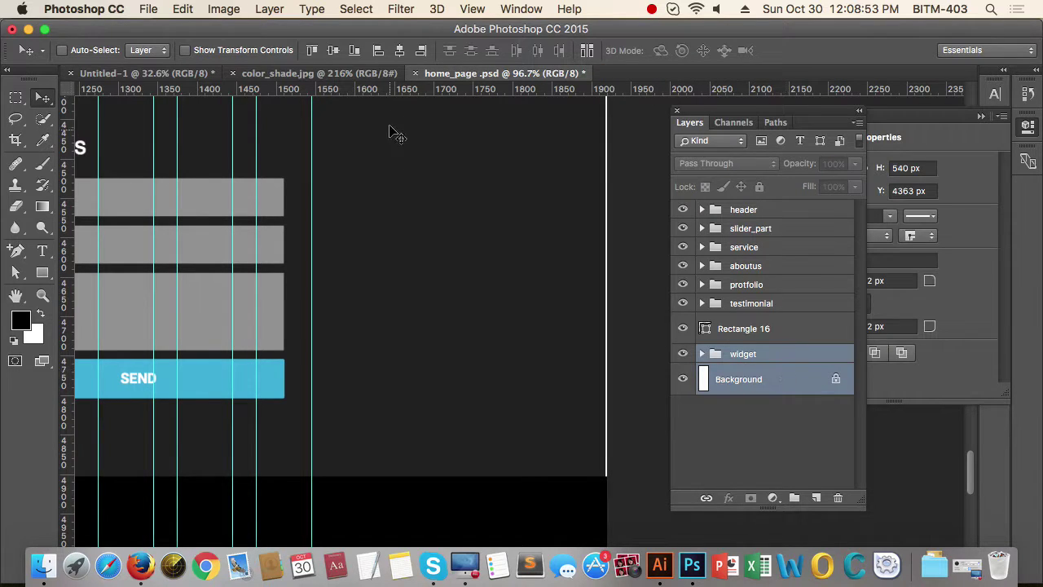
pyautogui.click(421, 52)
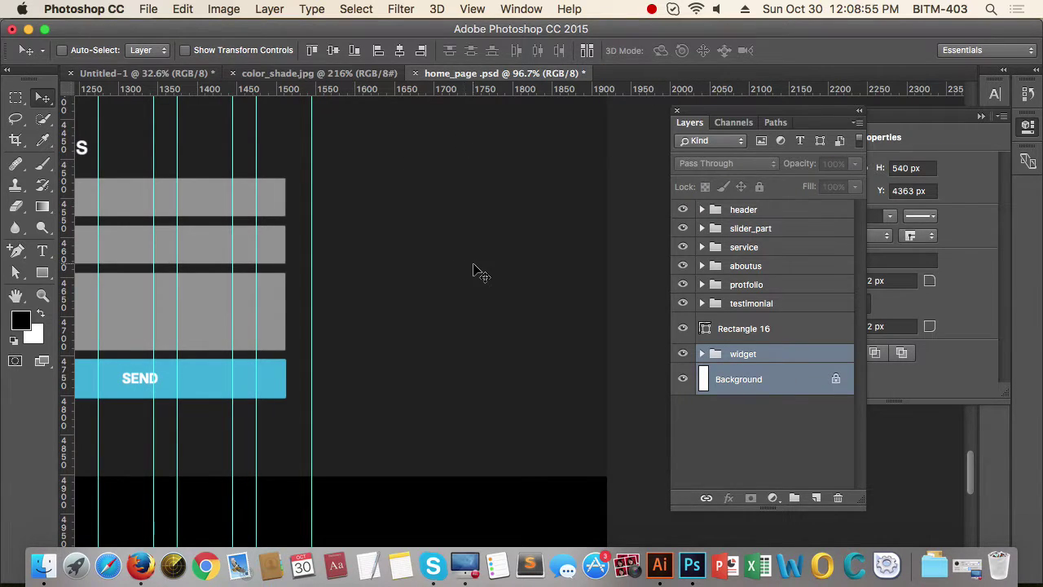
pyautogui.moveTo(474, 260); pyautogui.dragTo(382, 275)
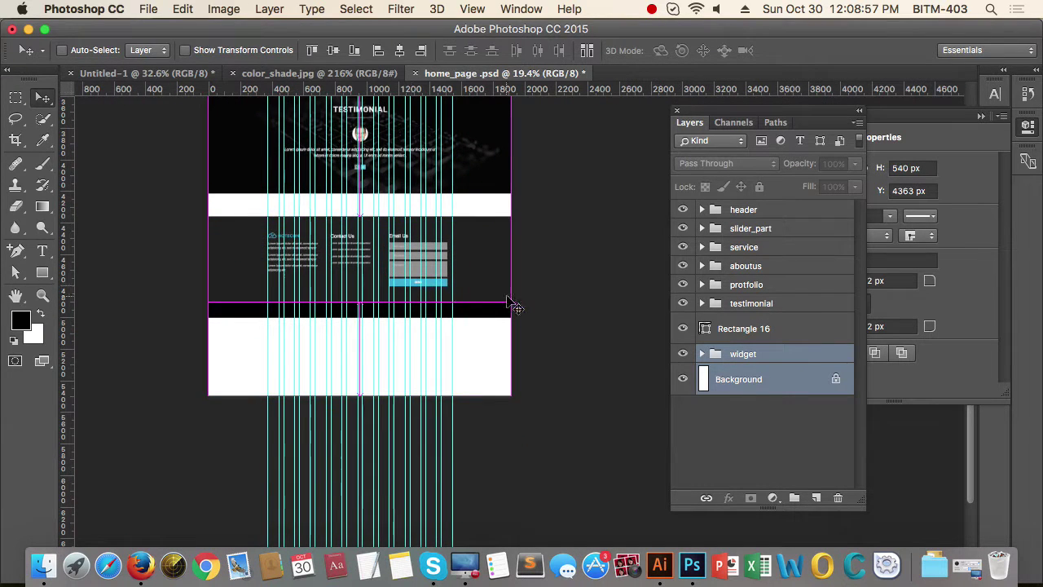
# Step: Move the black rectangle's layer below the widget group in the layer order
pyautogui.click(792, 361)
pyautogui.click(796, 330)
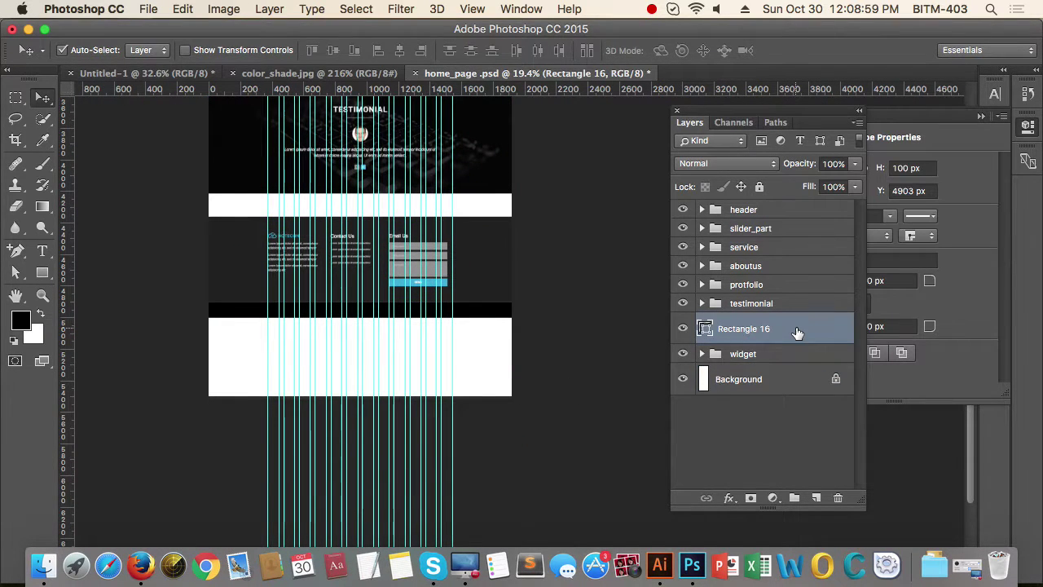
pyautogui.press('super+bracketleft')
# Step: Rename the black rectangle's layer to "footer"
pyautogui.doubleClick(744, 347)
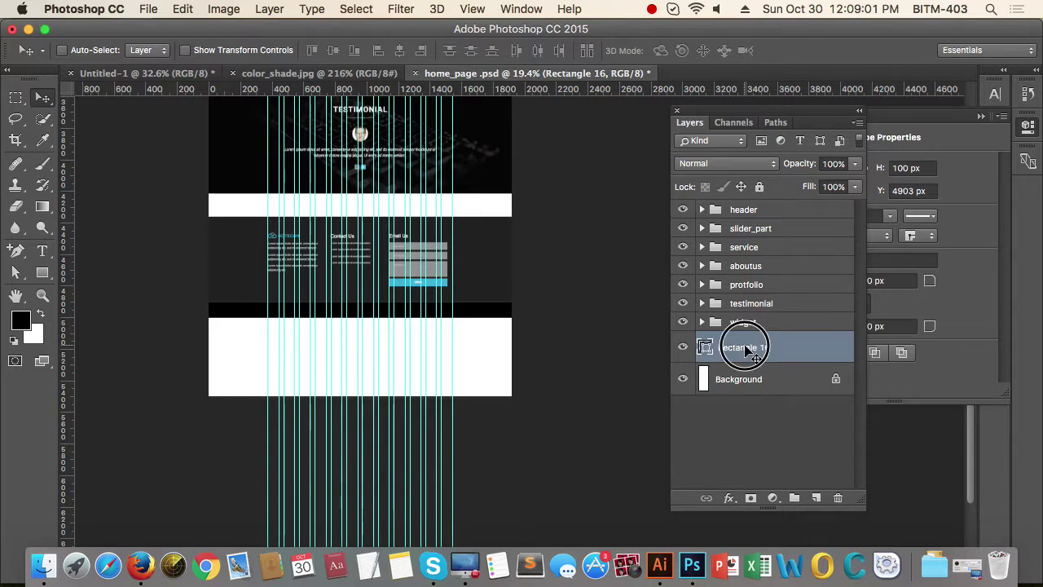
pyautogui.write('foo')
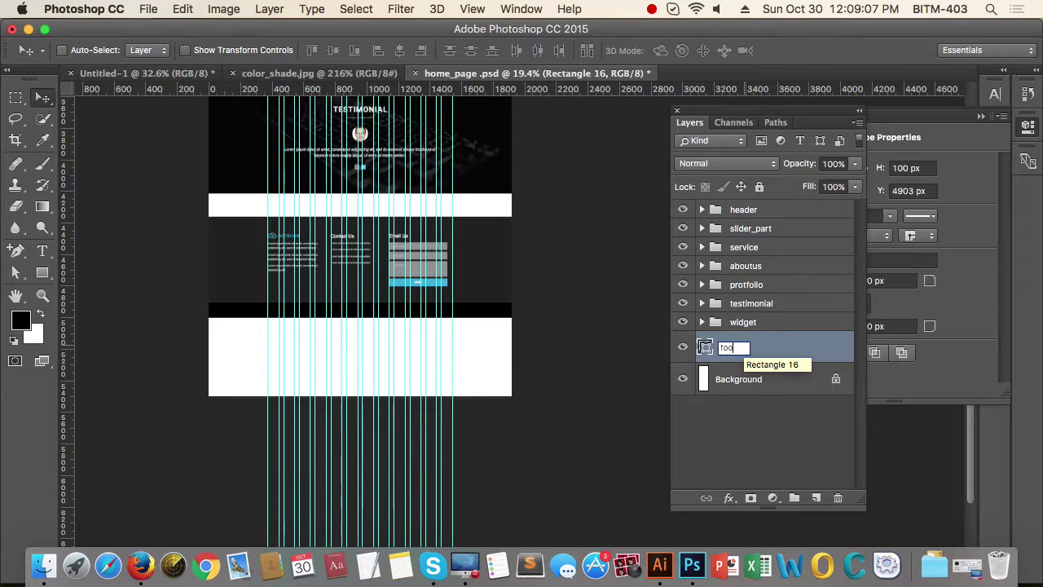
pyautogui.write('ter')
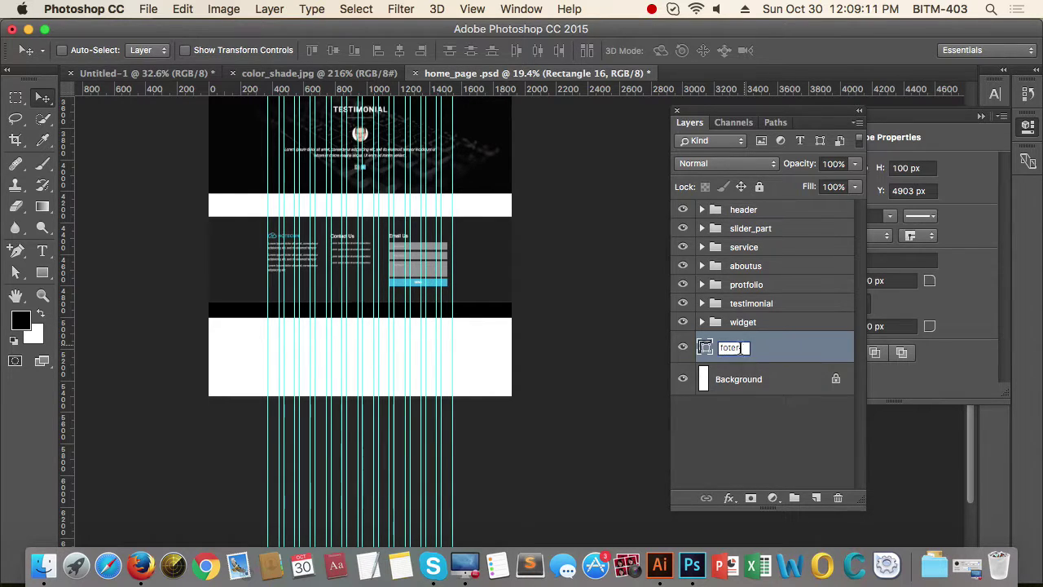
pyautogui.press('super+a')
pyautogui.write('footer')
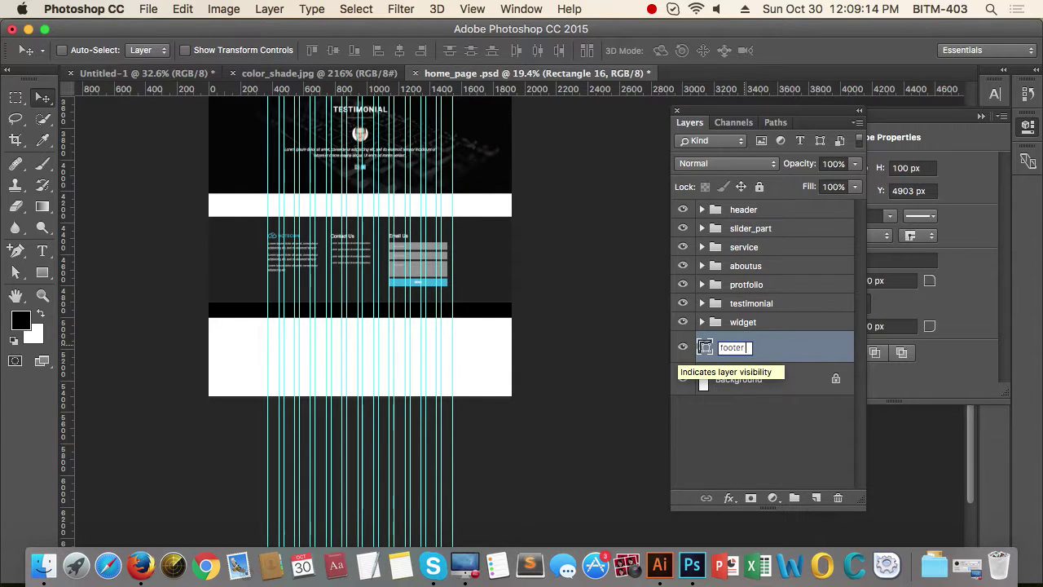
pyautogui.press('Return')
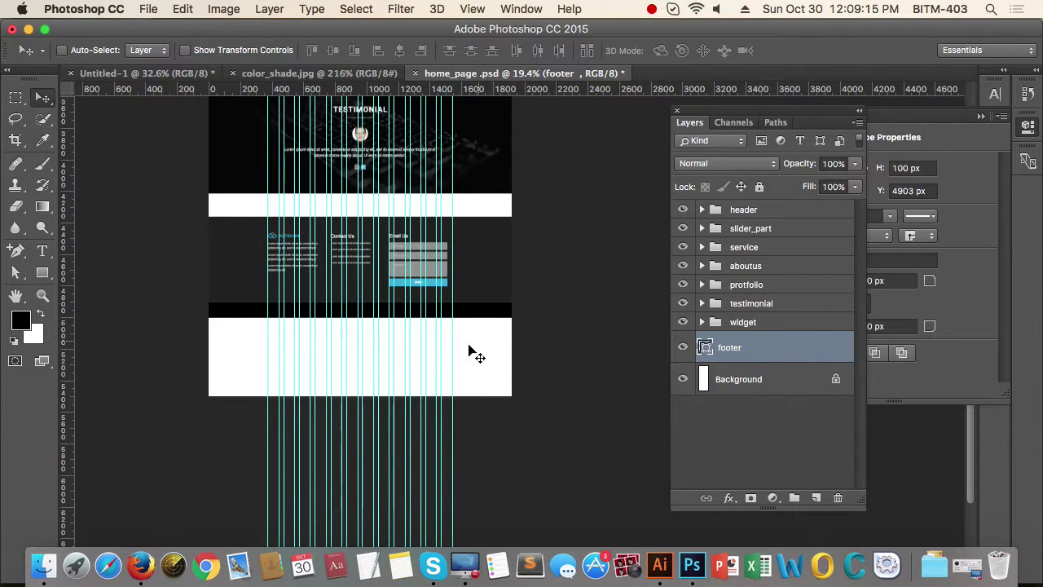
# Step: Add the white text line "@ All right reserved" in the white area just below the black footer bar
pyautogui.moveTo(452, 357); pyautogui.dragTo(395, 341)
pyautogui.moveTo(338, 320); pyautogui.dragTo(384, 431)
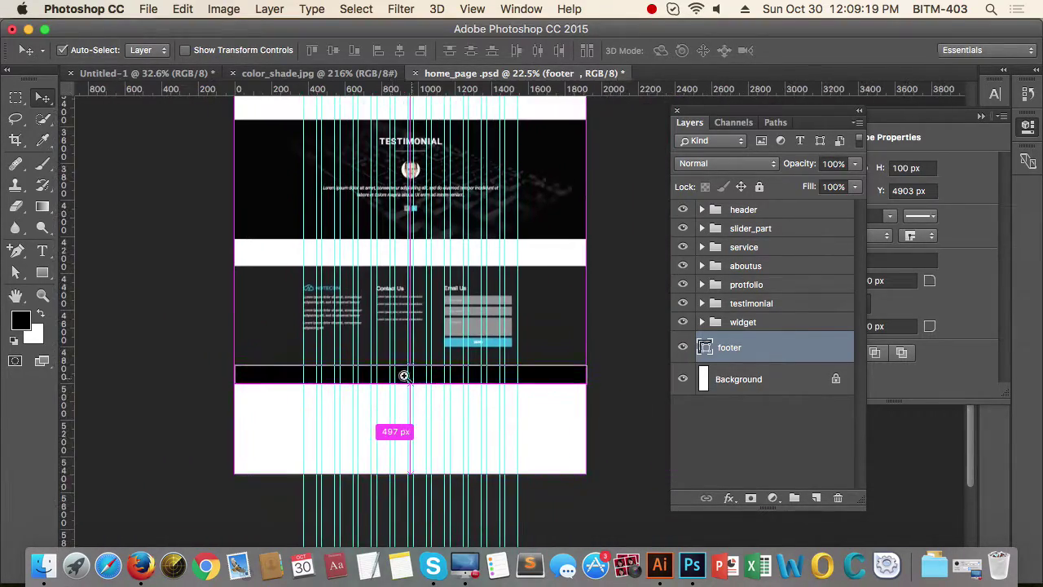
pyautogui.moveTo(403, 375); pyautogui.dragTo(478, 394)
pyautogui.moveTo(361, 415); pyautogui.dragTo(321, 400)
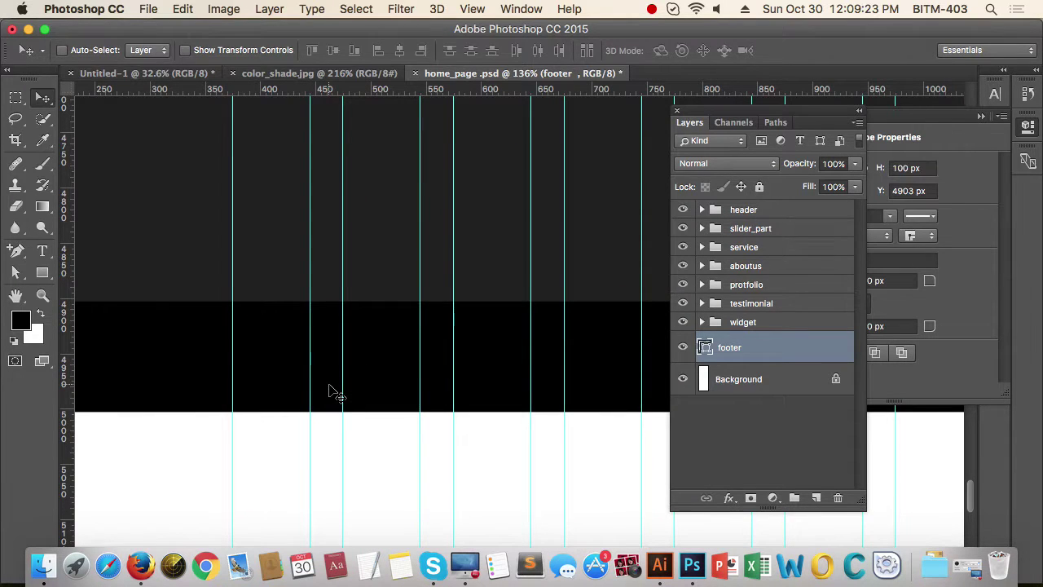
pyautogui.press('t')
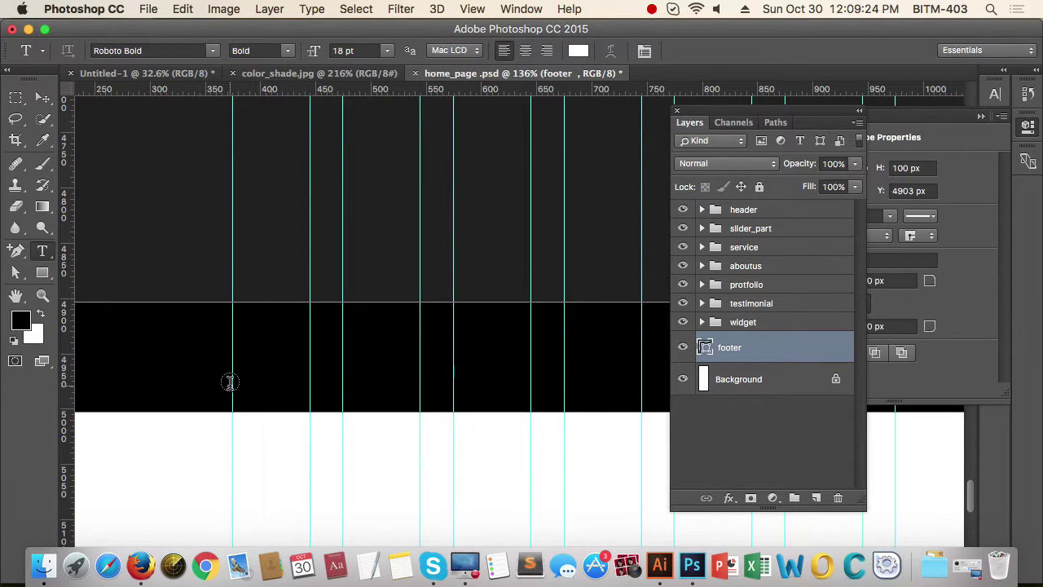
pyautogui.click(255, 460)
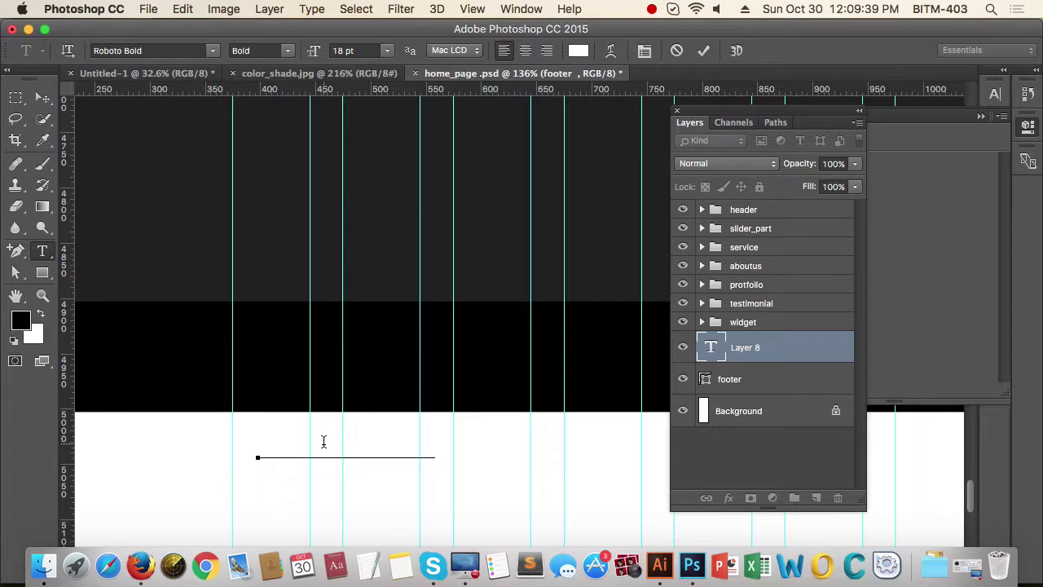
pyautogui.doubleClick(324, 456)
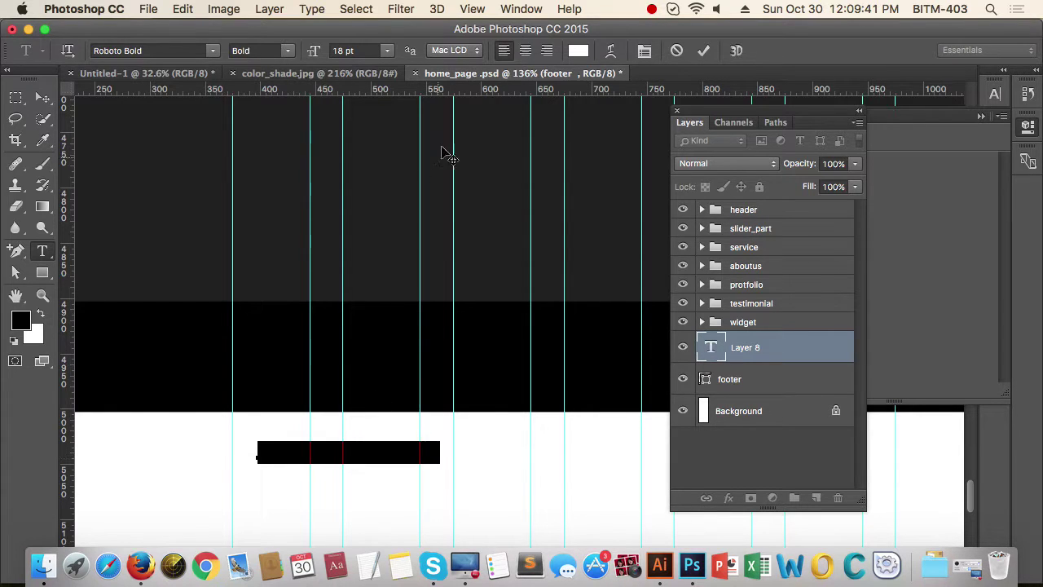
pyautogui.click(42, 97)
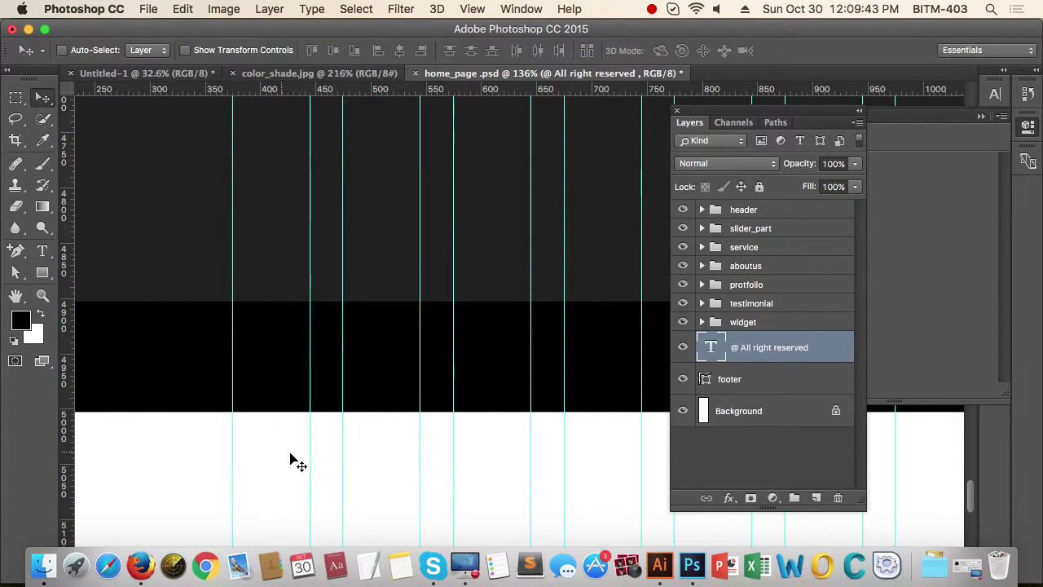
# Step: Move the copyright text into the black footer bar, starting at the first column guide and vertically centred in the bar
pyautogui.moveTo(291, 456); pyautogui.dragTo(295, 372)
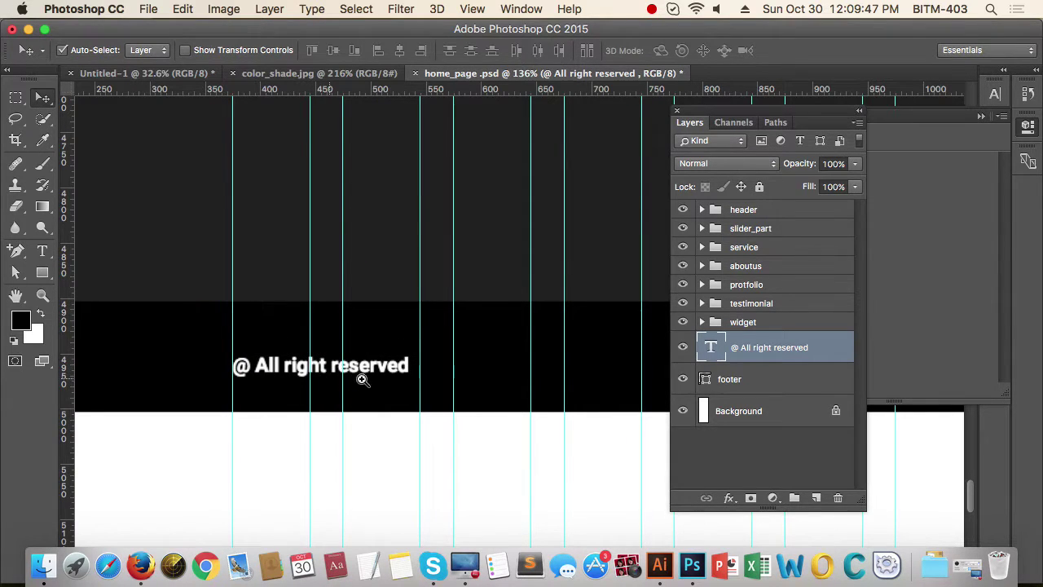
pyautogui.moveTo(361, 377); pyautogui.dragTo(310, 383)
pyautogui.moveTo(373, 427); pyautogui.dragTo(370, 402)
pyautogui.scroll(3, 370, 412)
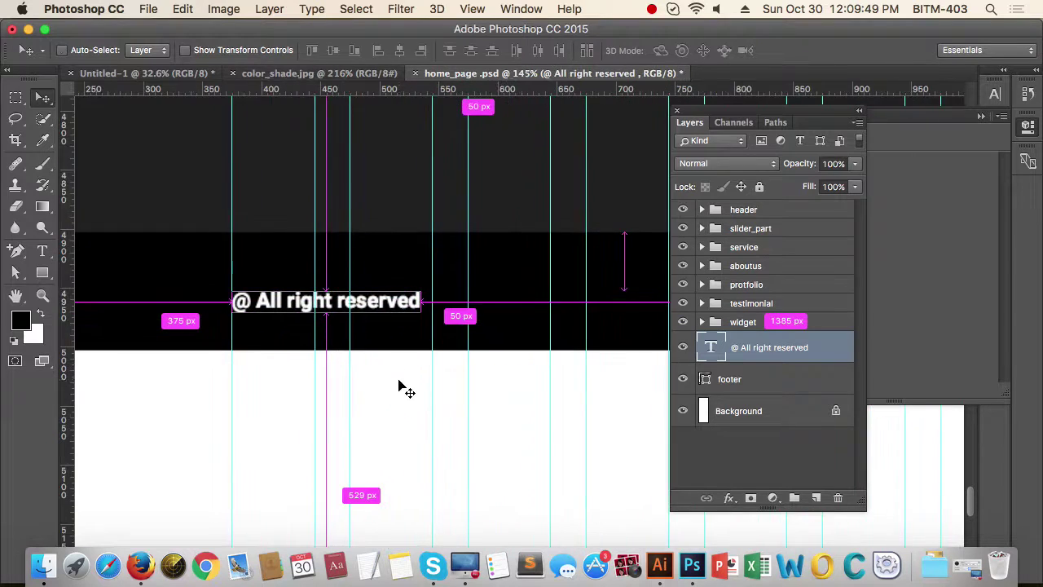
pyautogui.scroll(1, 424, 334)
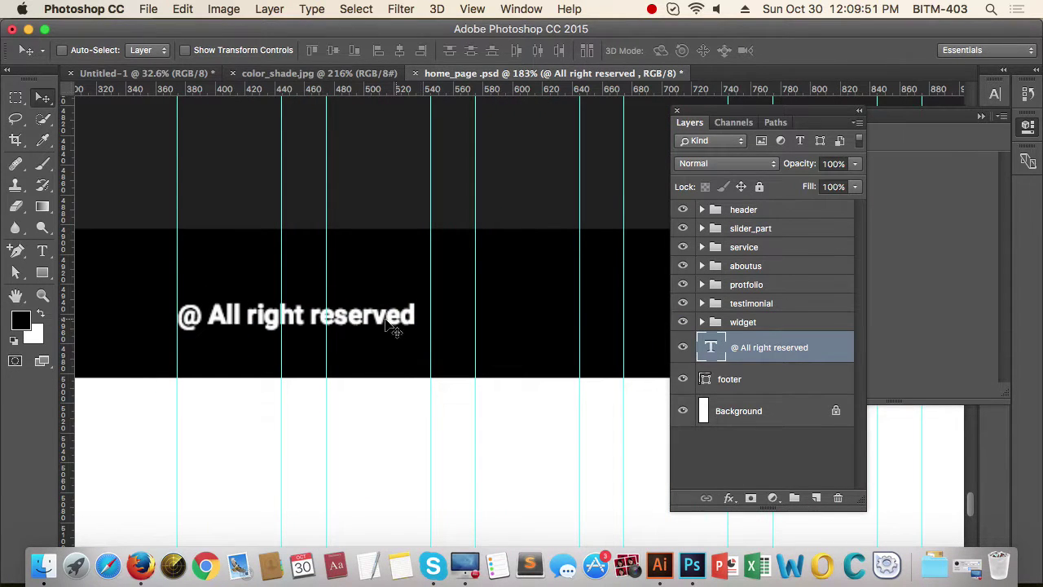
# Step: Set the copyright text to Roboto Regular at 14 pt
pyautogui.press('t')
pyautogui.tripleClick(349, 316)
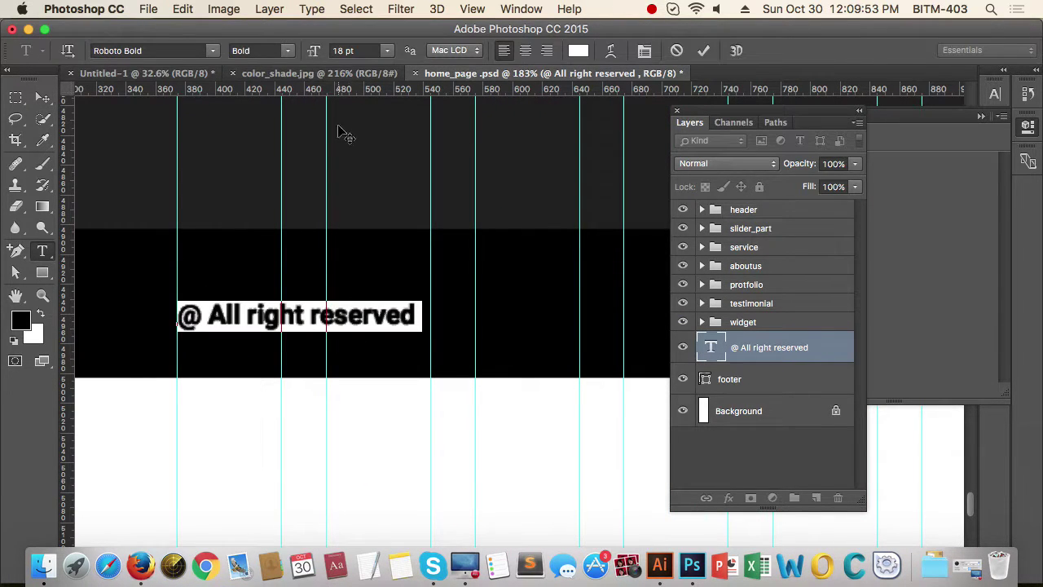
pyautogui.click(289, 54)
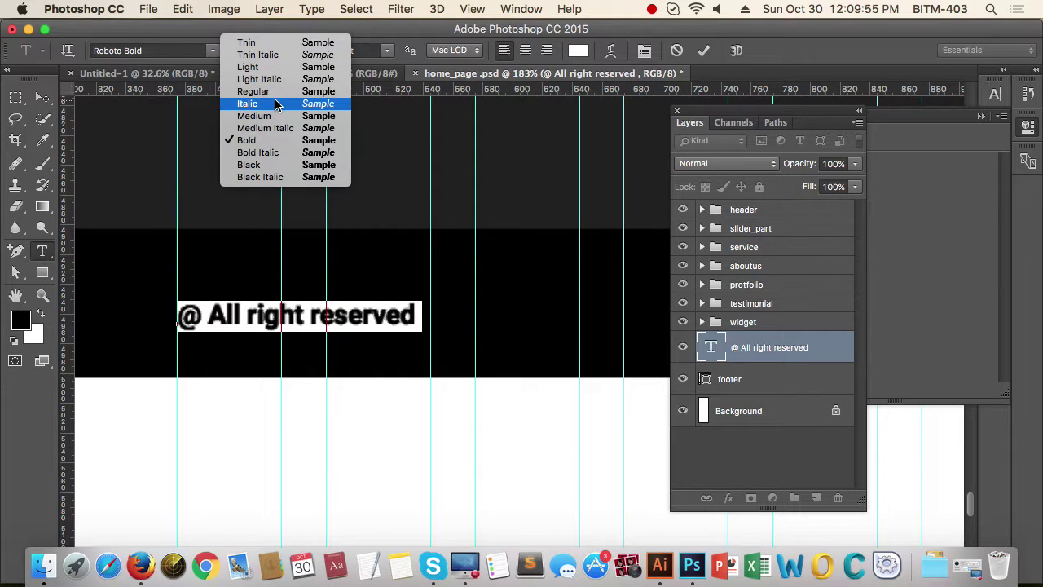
pyautogui.click(281, 90)
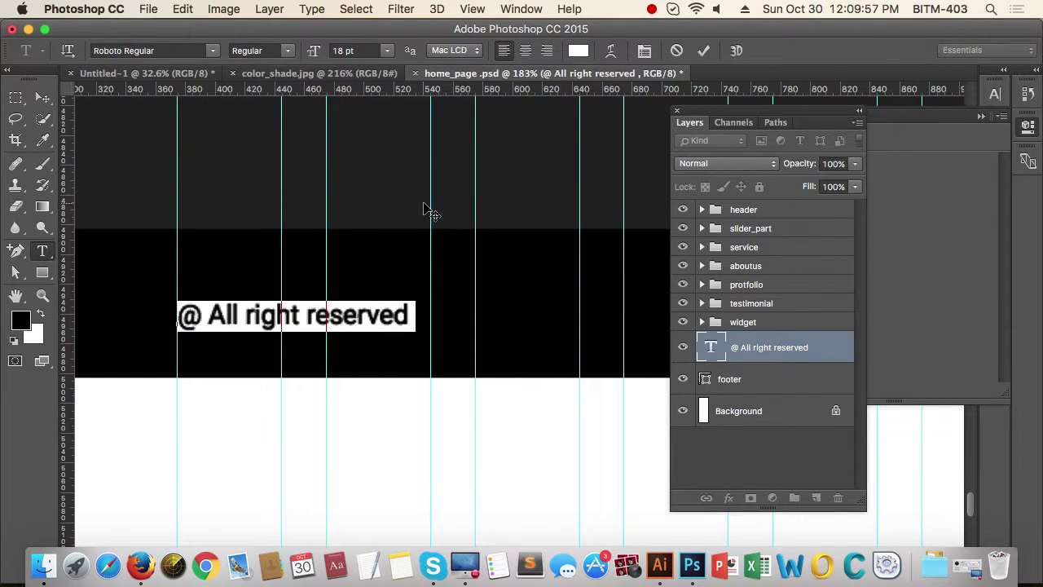
pyautogui.click(387, 50)
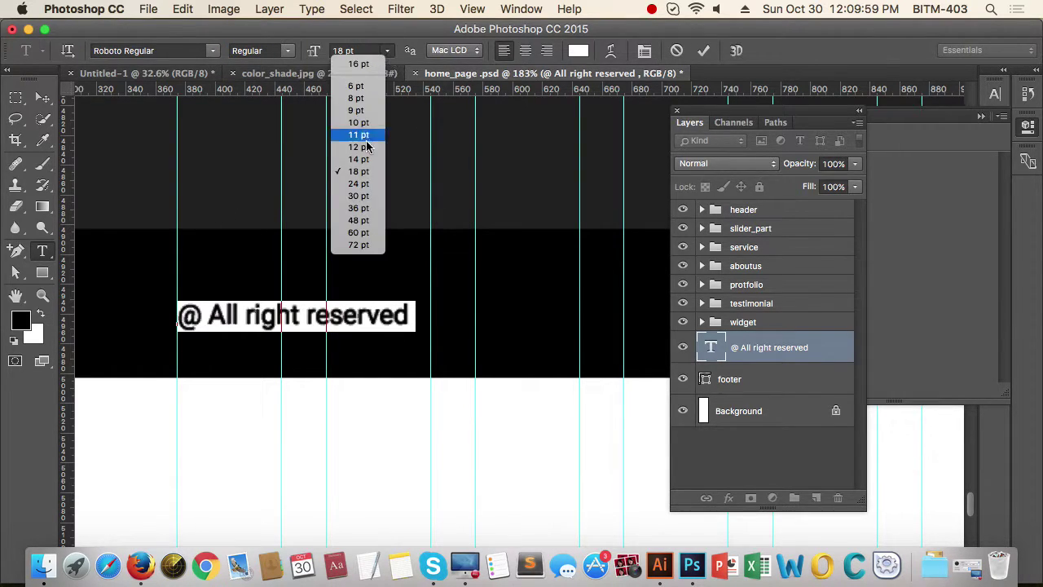
pyautogui.click(367, 163)
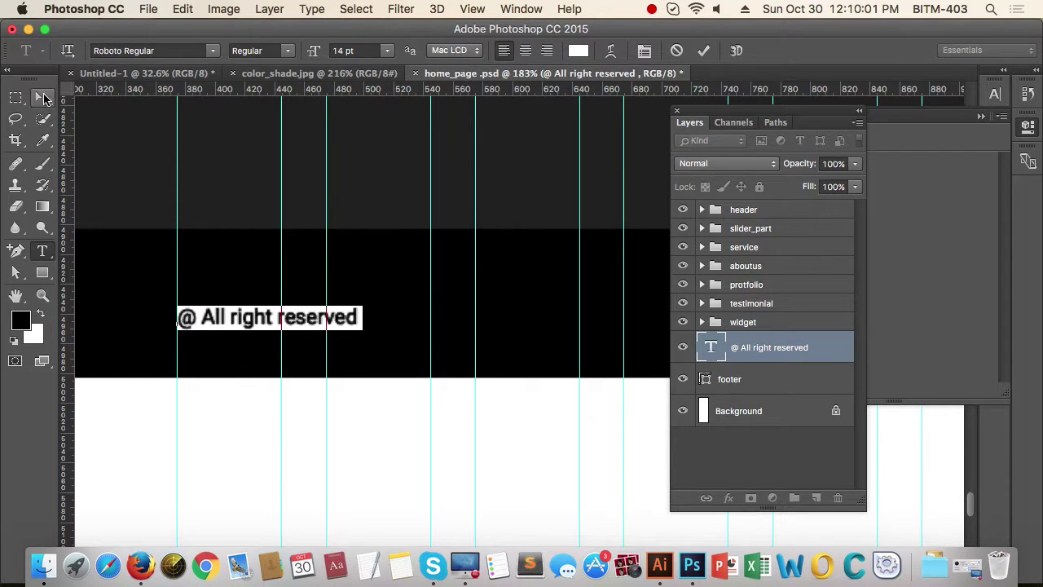
pyautogui.click(43, 97)
# Step: Try aligning the copyright text and the footer bar on their horizontal centers, and undo the alignment
pyautogui.moveTo(368, 429); pyautogui.dragTo(331, 430)
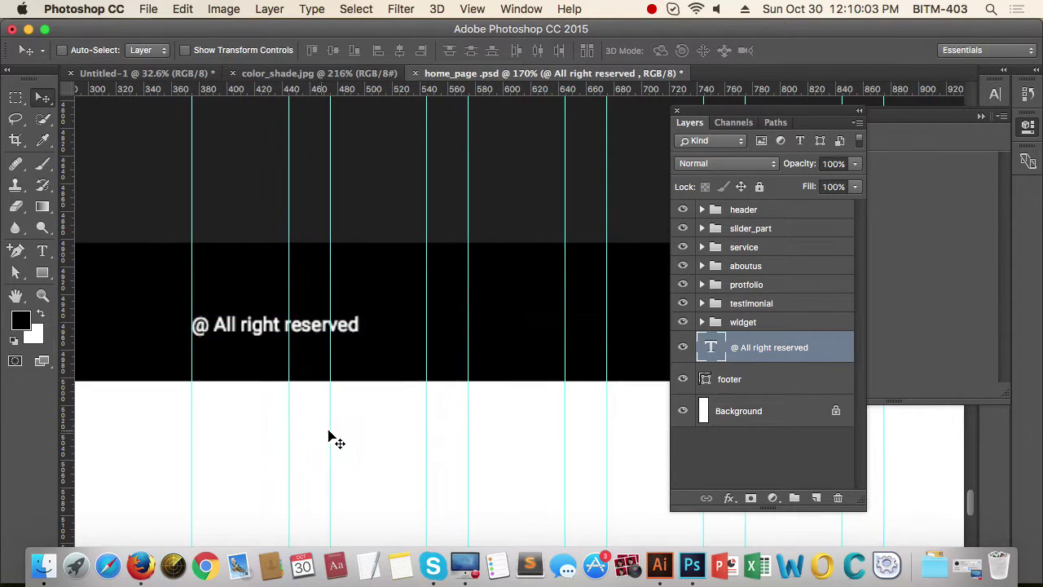
pyautogui.moveTo(415, 418); pyautogui.dragTo(364, 417)
pyautogui.keyDown('shift'); pyautogui.click(784, 380); pyautogui.keyUp('shift')
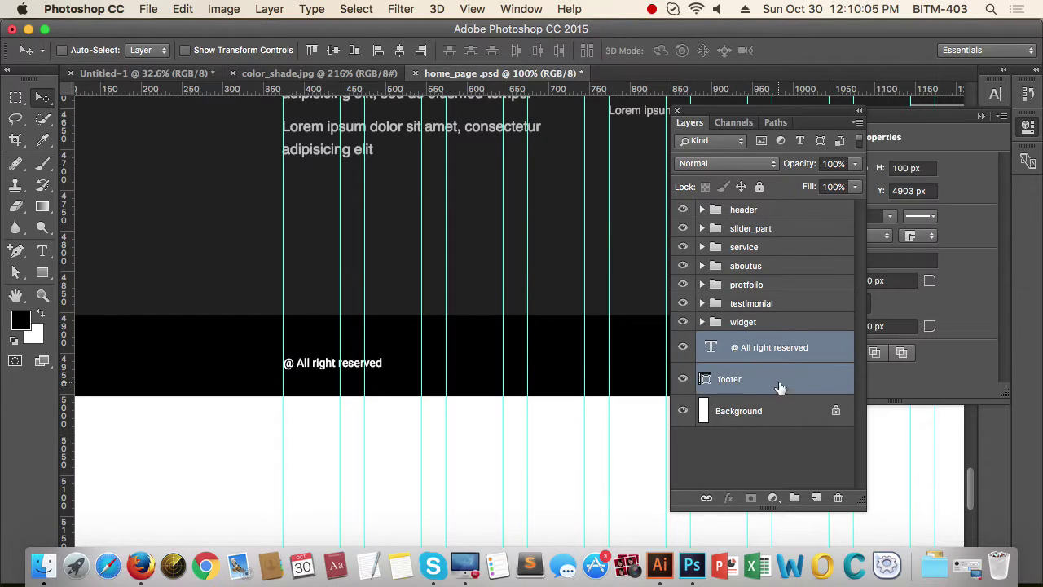
pyautogui.click(399, 49)
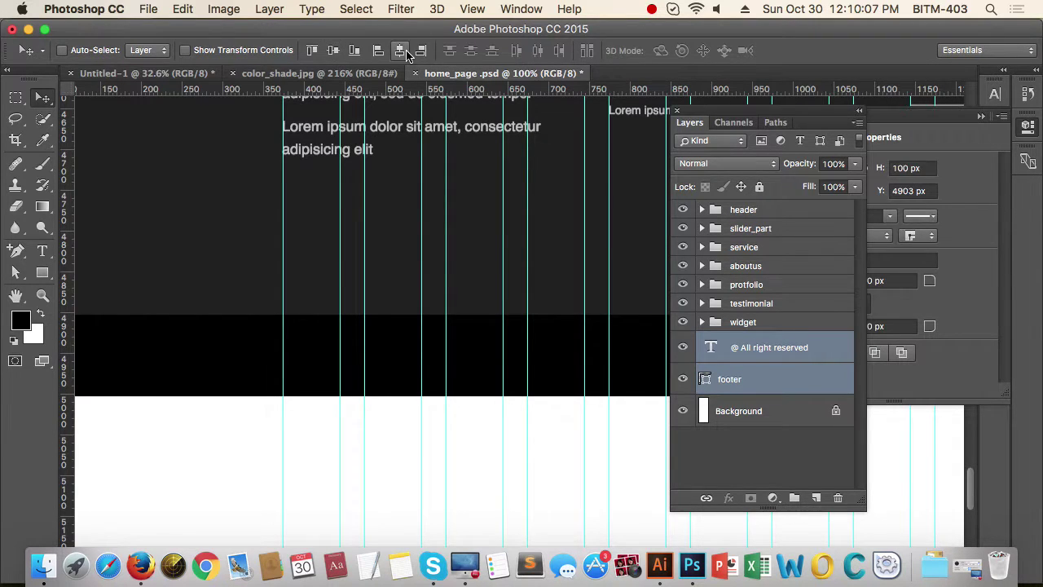
pyautogui.press('super+z')
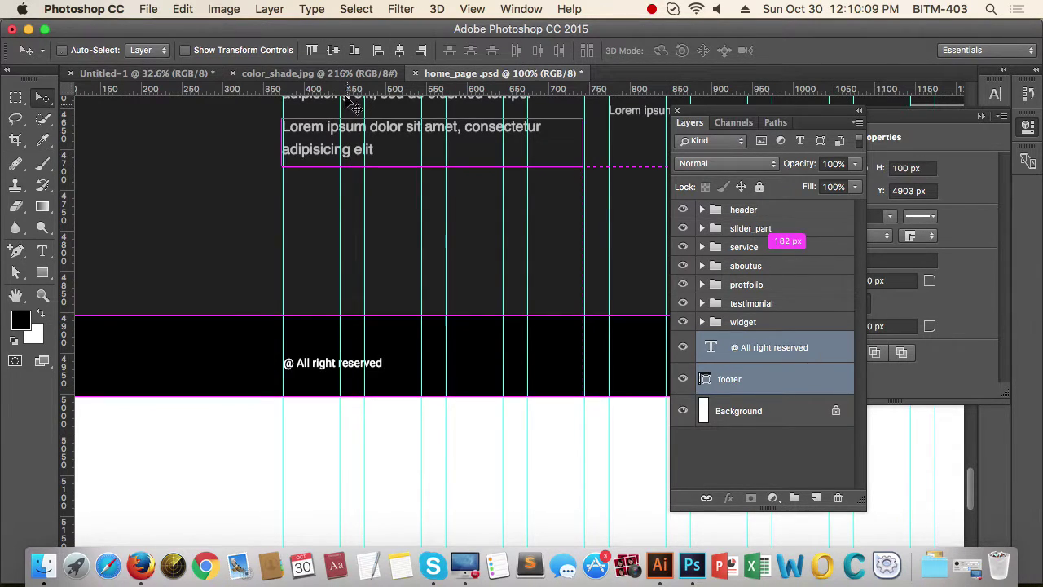
# Step: Extend the copyright text to read "@ All right reserved Notecon 2016"
pyautogui.scroll(-5, 410, 356)
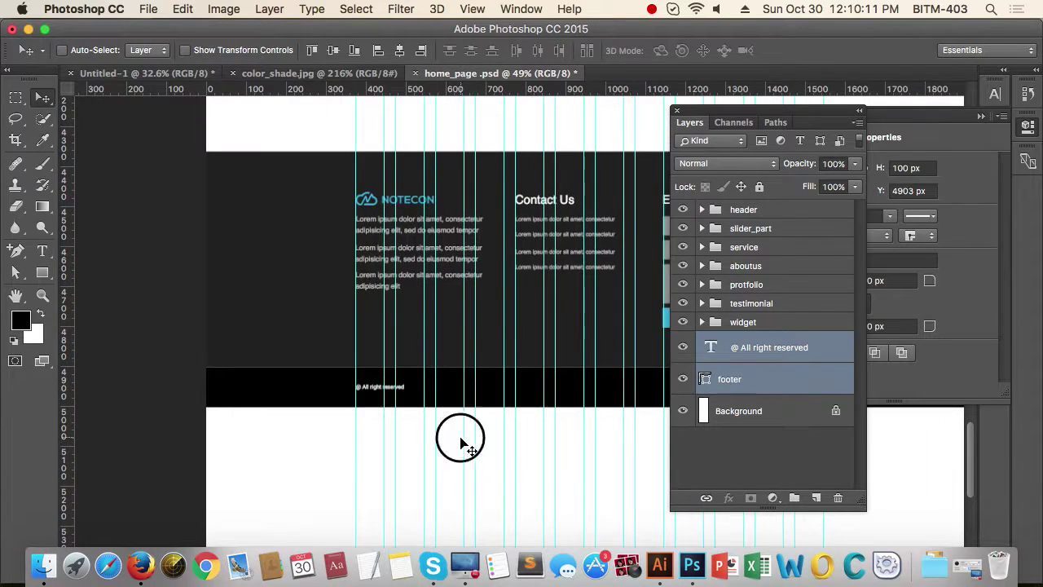
pyautogui.click(808, 349)
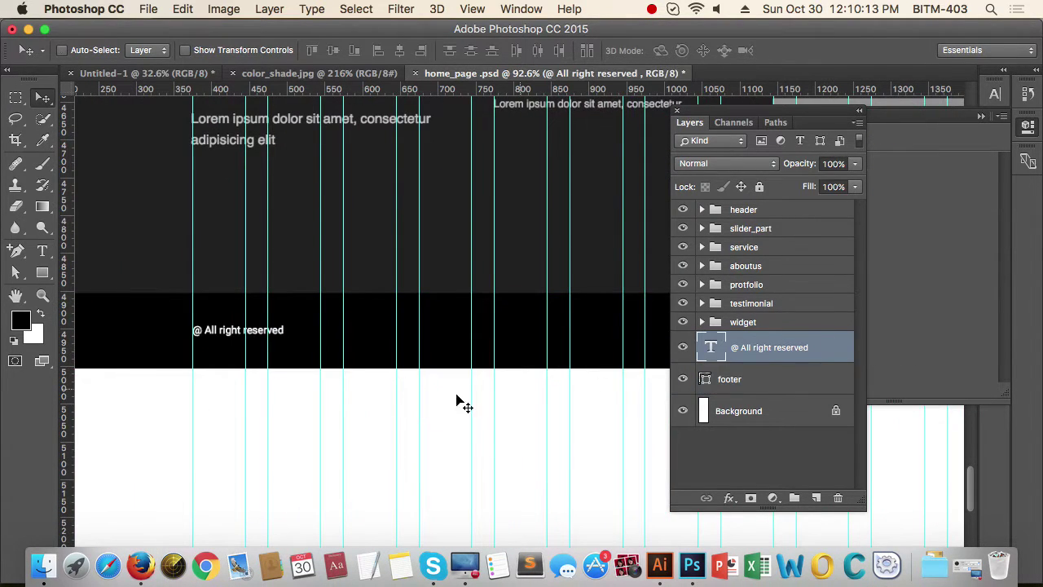
pyautogui.moveTo(231, 331); pyautogui.dragTo(295, 331)
pyautogui.press('t')
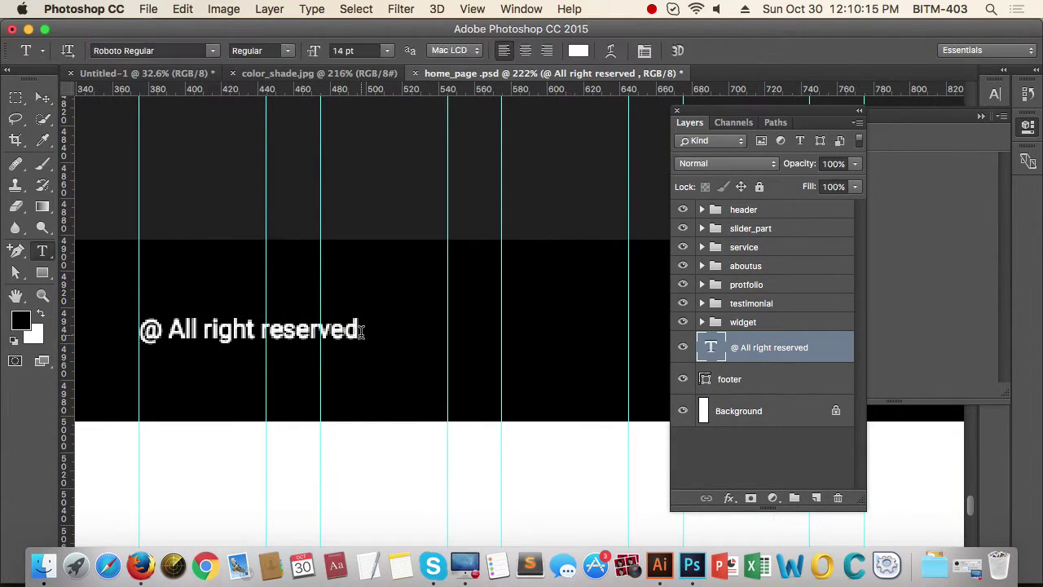
pyautogui.click(360, 329)
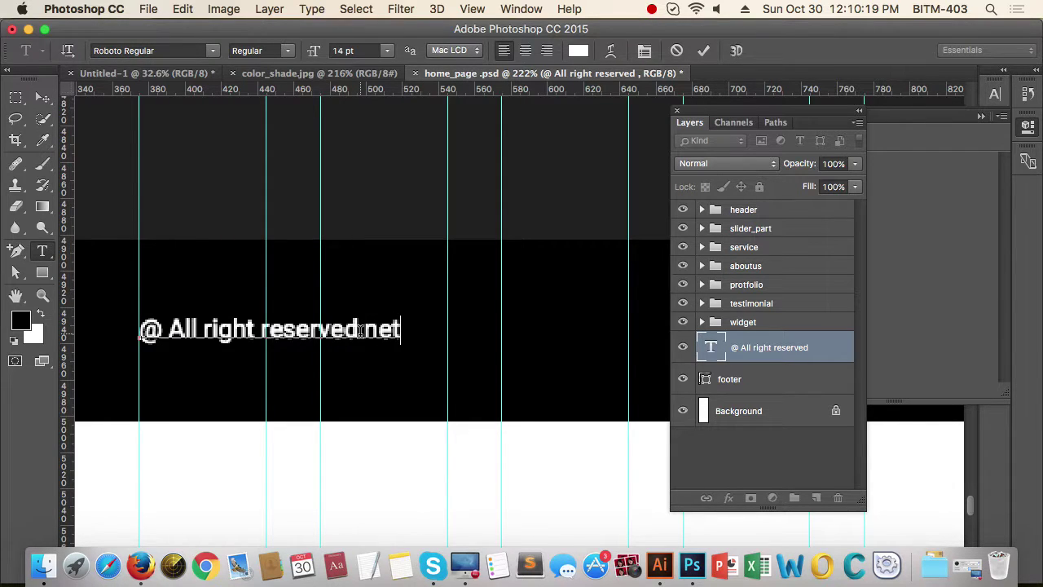
pyautogui.write('N')
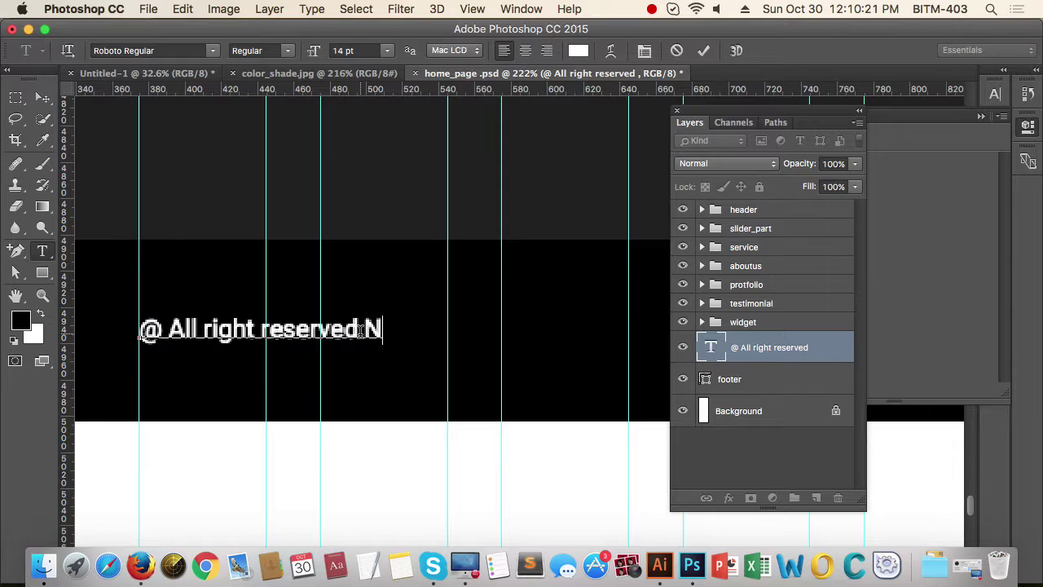
pyautogui.write('N')
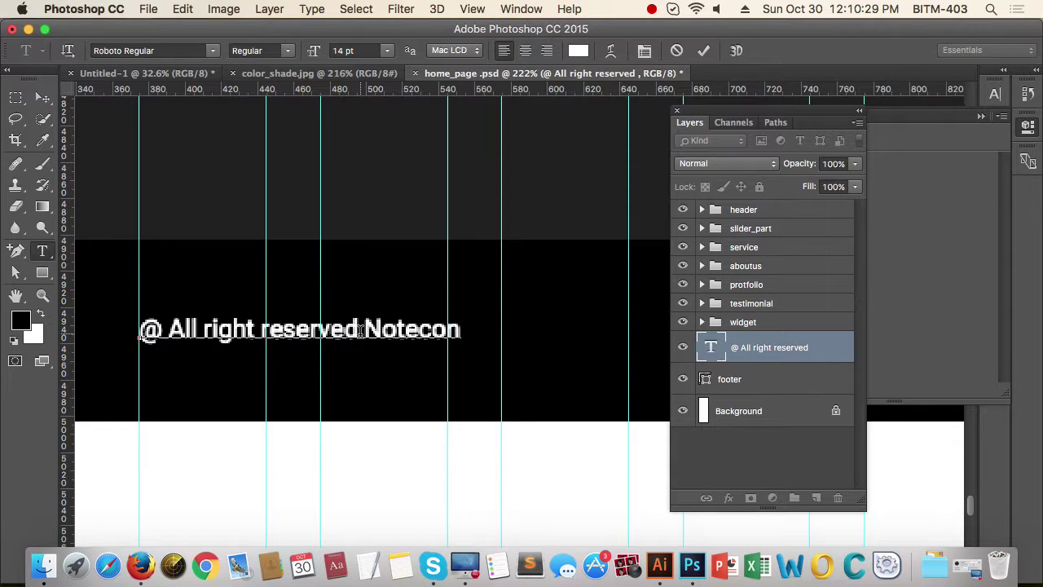
pyautogui.write('otecon 2016')
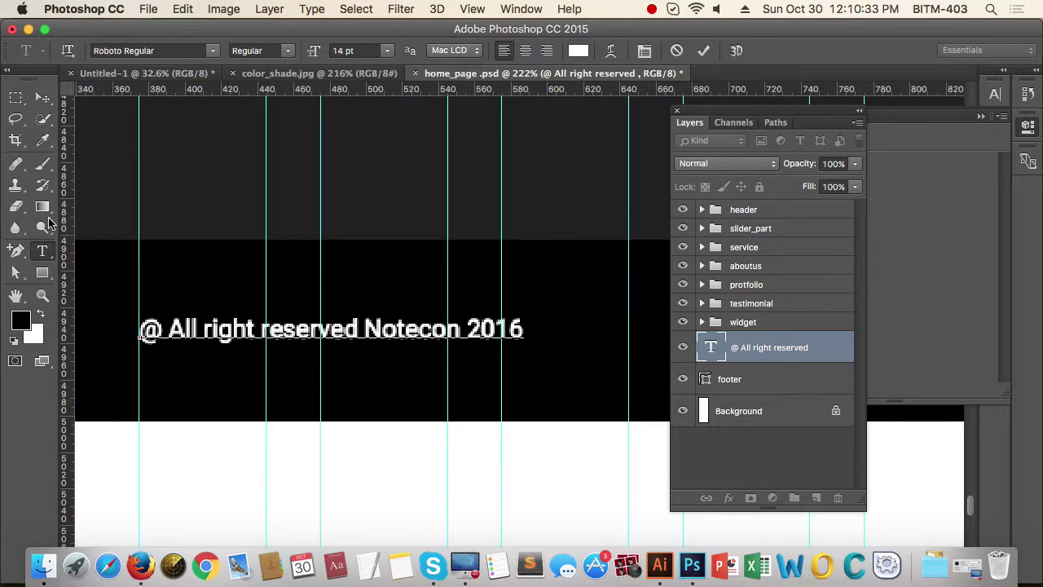
pyautogui.click(43, 98)
# Step: Check the footer bar across its width below the Email Us form and save the home page document
pyautogui.moveTo(396, 433); pyautogui.dragTo(318, 428)
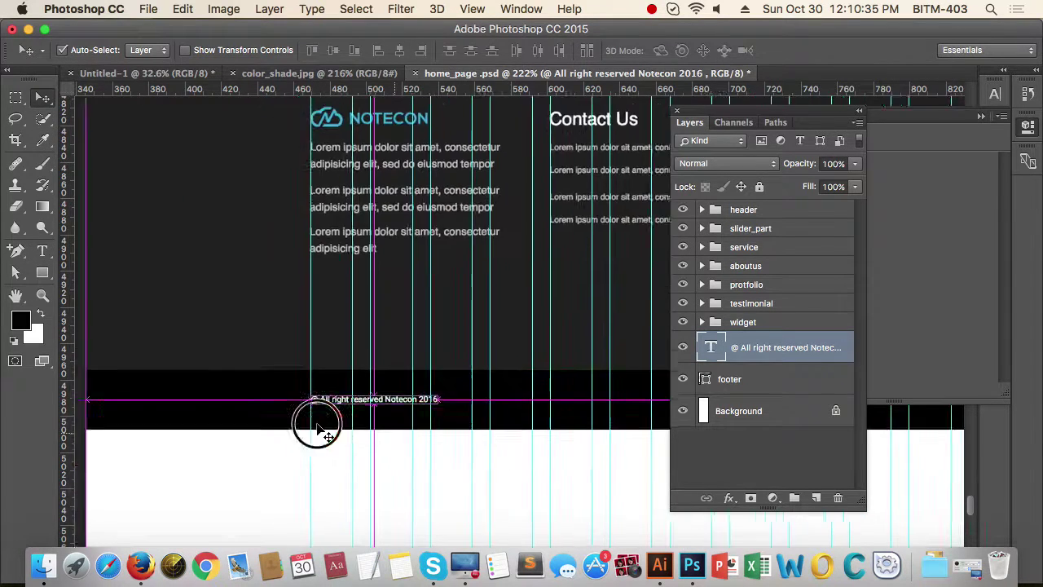
pyautogui.moveTo(441, 449); pyautogui.dragTo(289, 440)
pyautogui.moveTo(631, 463); pyautogui.dragTo(427, 442)
pyautogui.moveTo(525, 442); pyautogui.dragTo(360, 442)
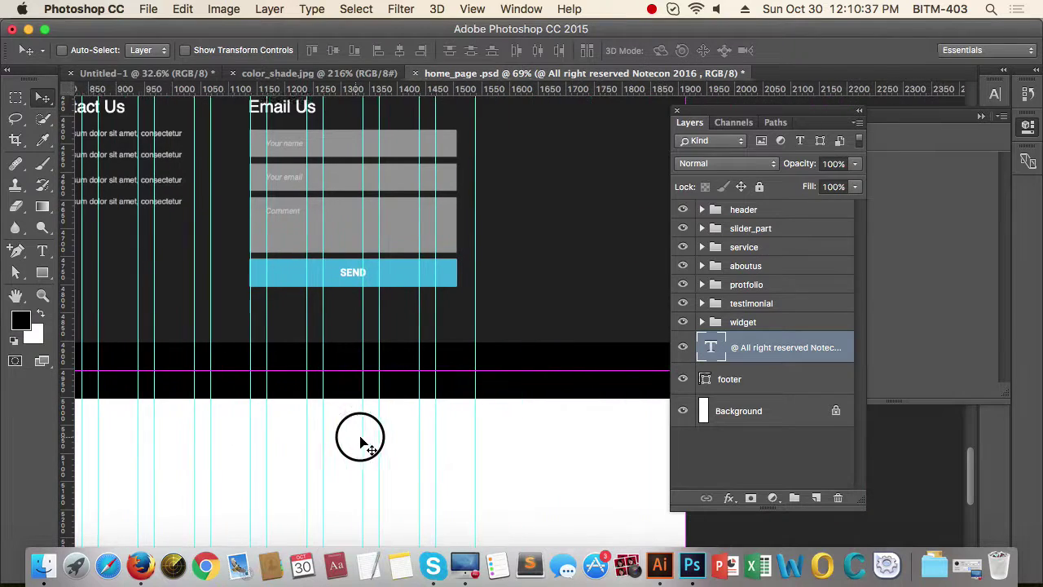
pyautogui.moveTo(443, 421); pyautogui.dragTo(487, 421)
pyautogui.moveTo(396, 427); pyautogui.dragTo(454, 421)
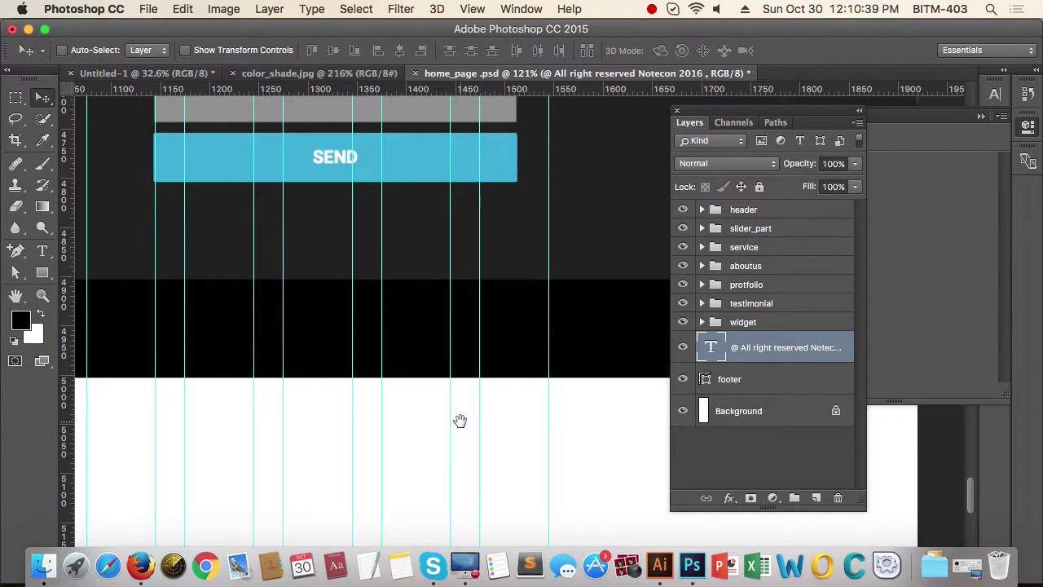
pyautogui.press('super+s')
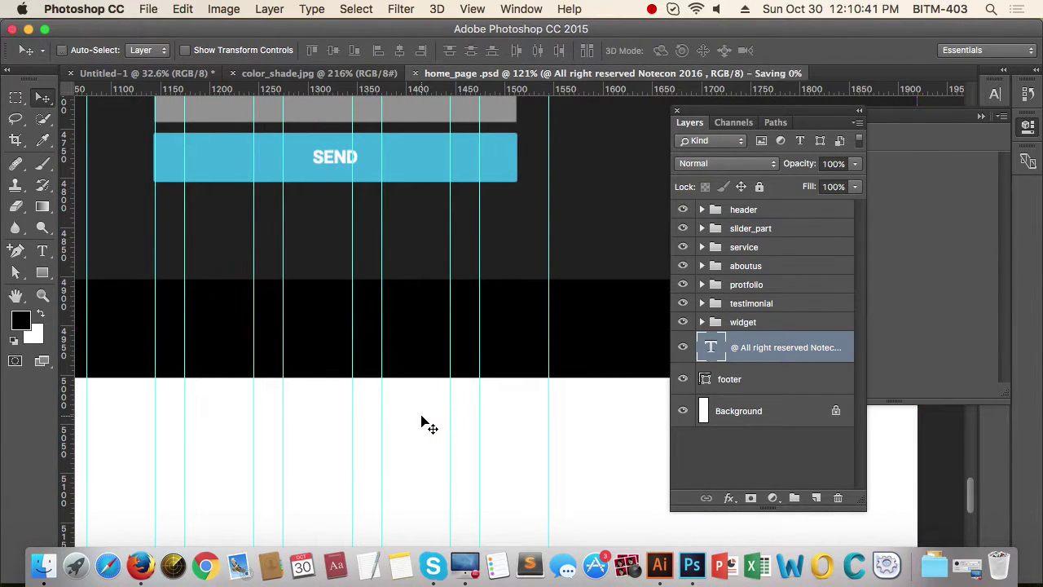
# Step: Accept the compatibility notice so the home page finishes saving, and check the footer bar with its copyright line
pyautogui.moveTo(453, 408); pyautogui.dragTo(381, 403)
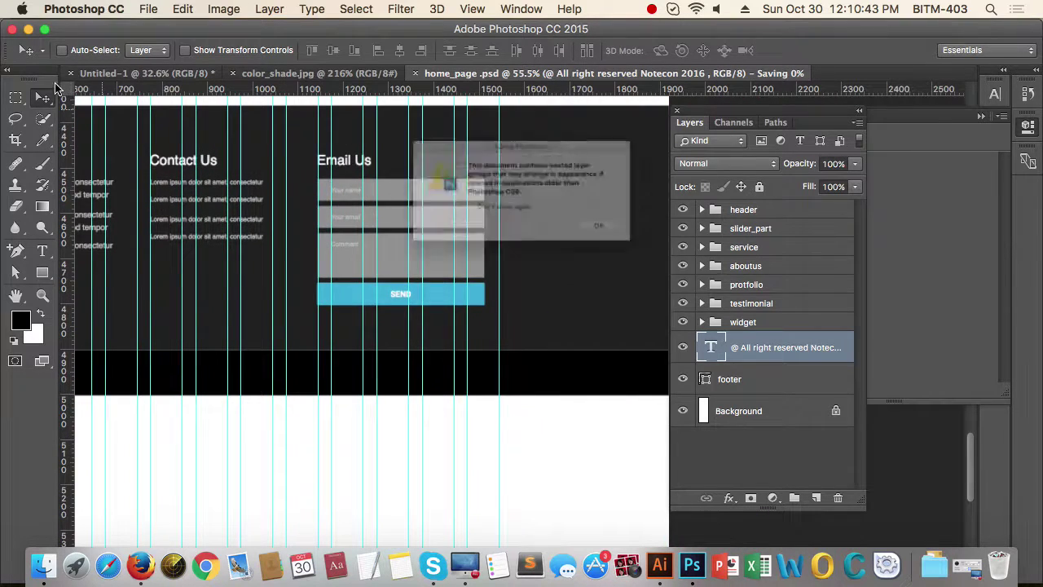
pyautogui.click(643, 246)
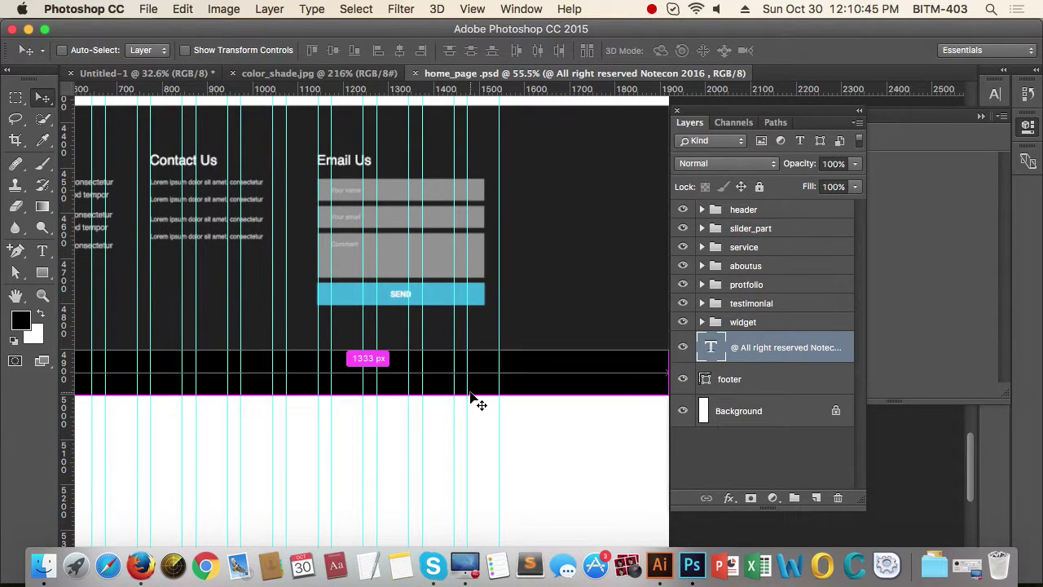
pyautogui.scroll(-3, 508, 414)
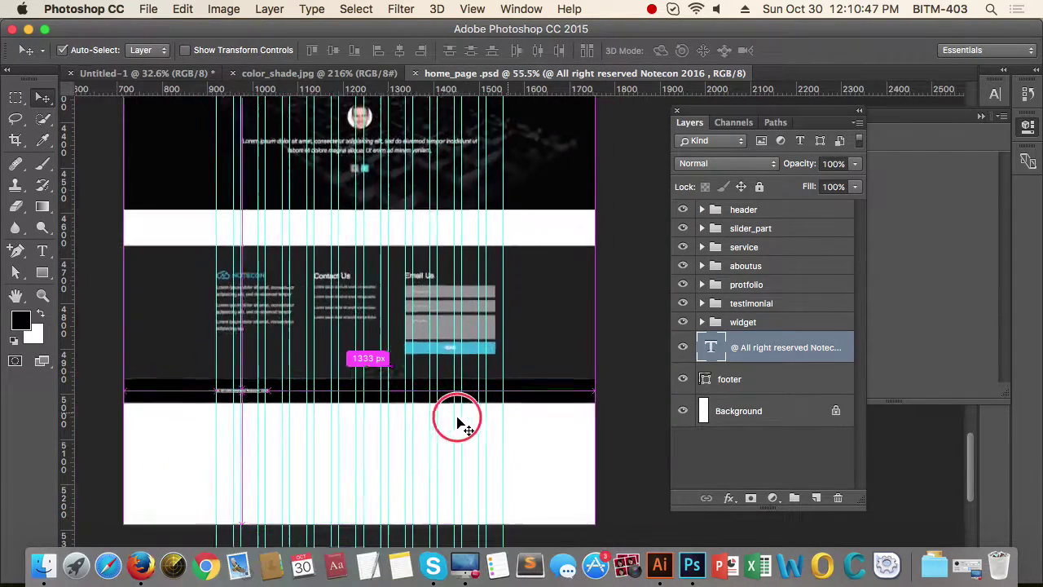
pyautogui.scroll(3, 460, 424)
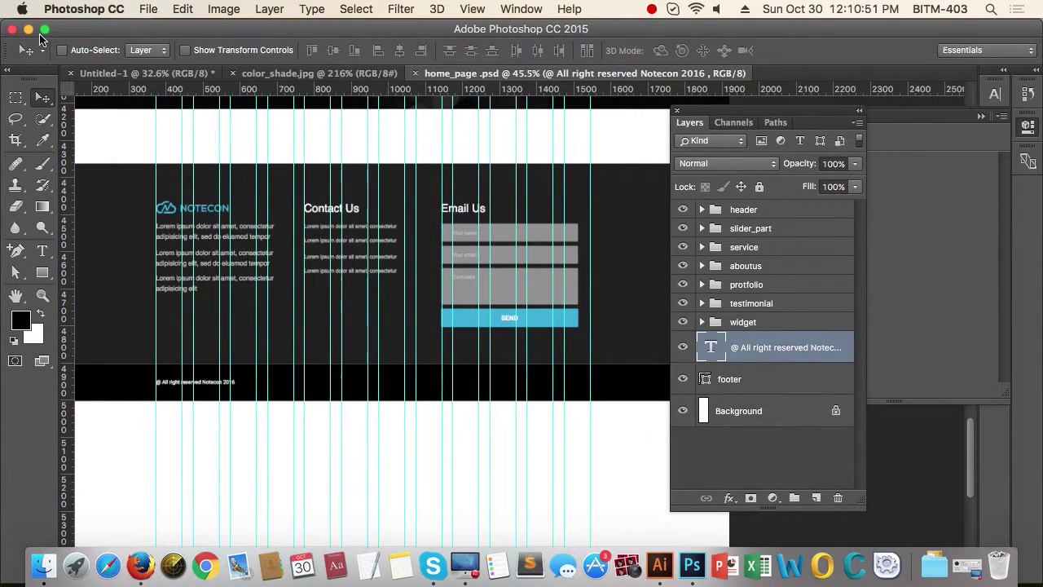
# Step: Clear the open windows off the desktop and open facebook-logo.psd in Adobe Photoshop CC 2015
pyautogui.click(28, 31)
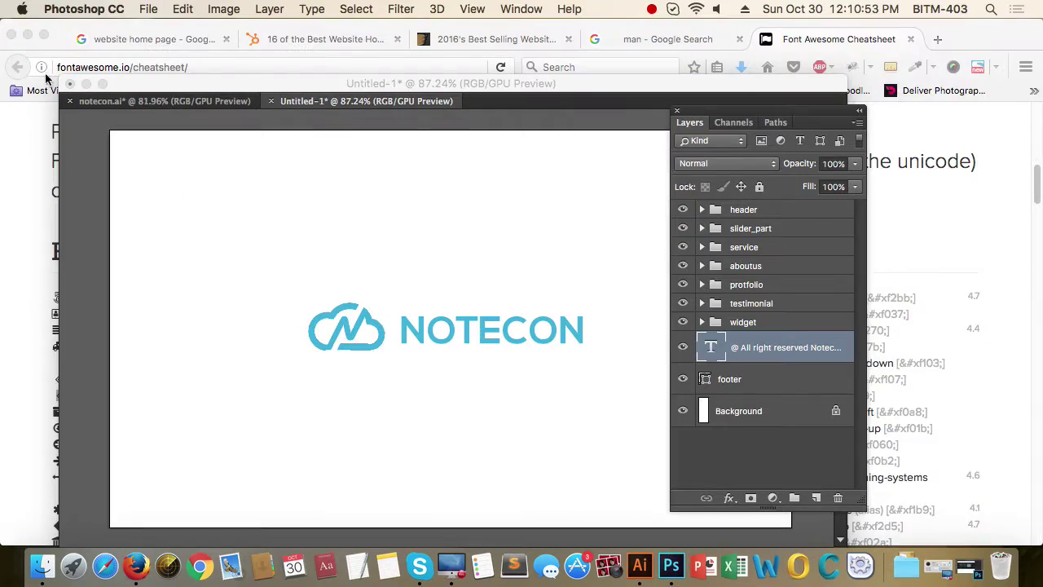
pyautogui.click(84, 148)
pyautogui.click(85, 84)
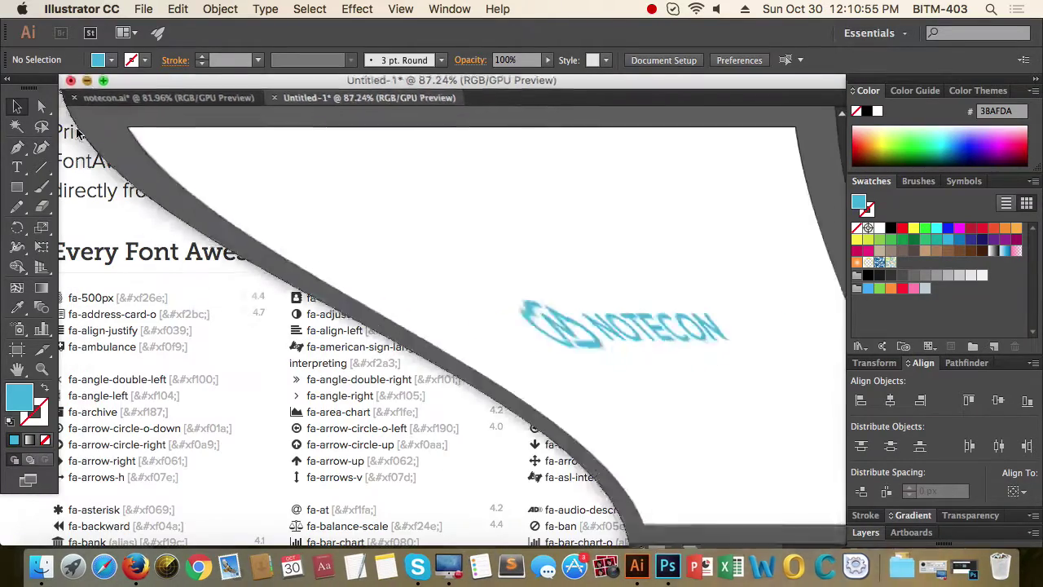
pyautogui.click(27, 34)
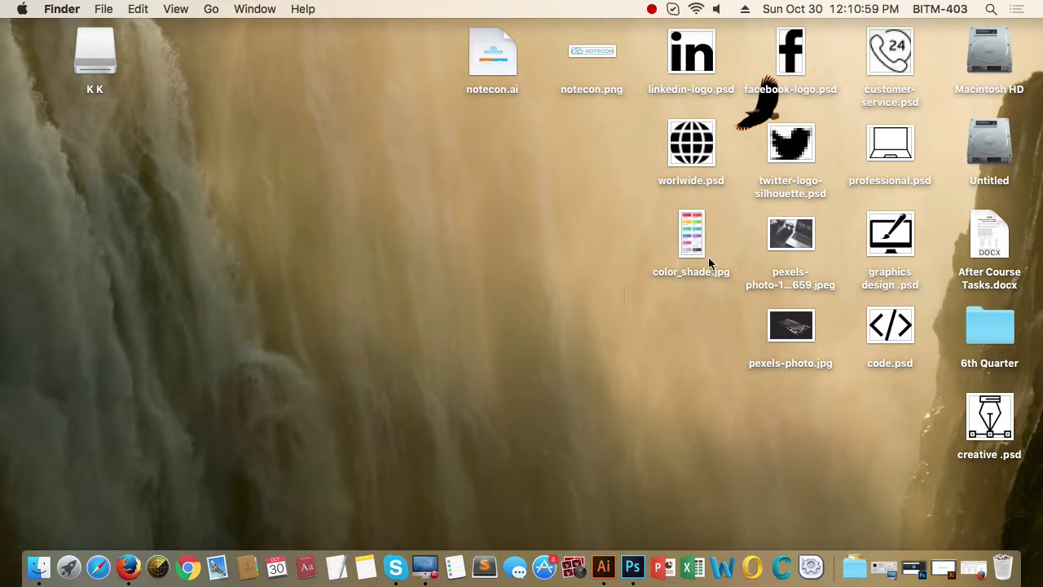
pyautogui.click(785, 57)
pyautogui.rightClick(784, 61)
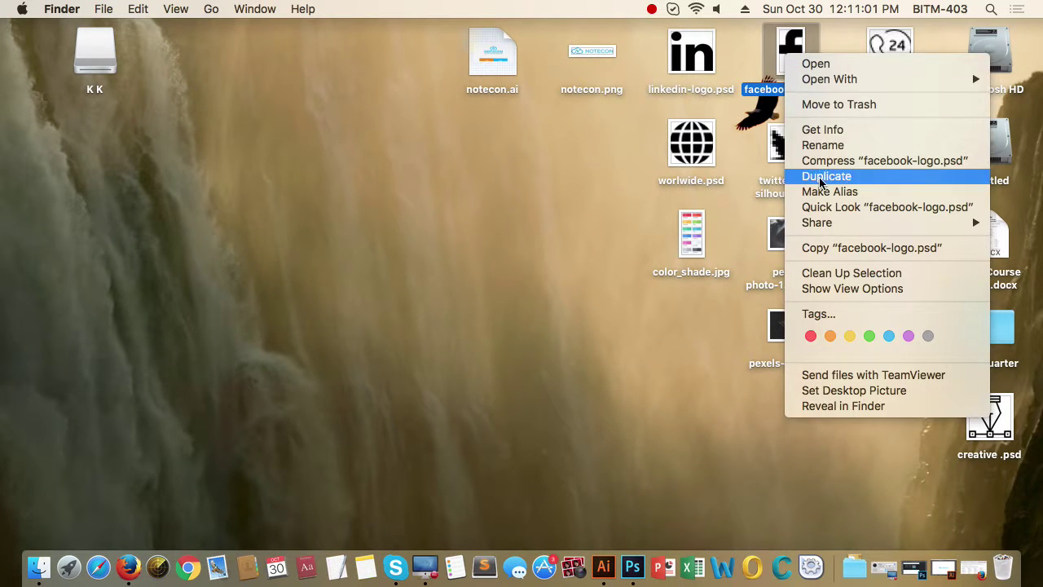
pyautogui.moveTo(831, 79)
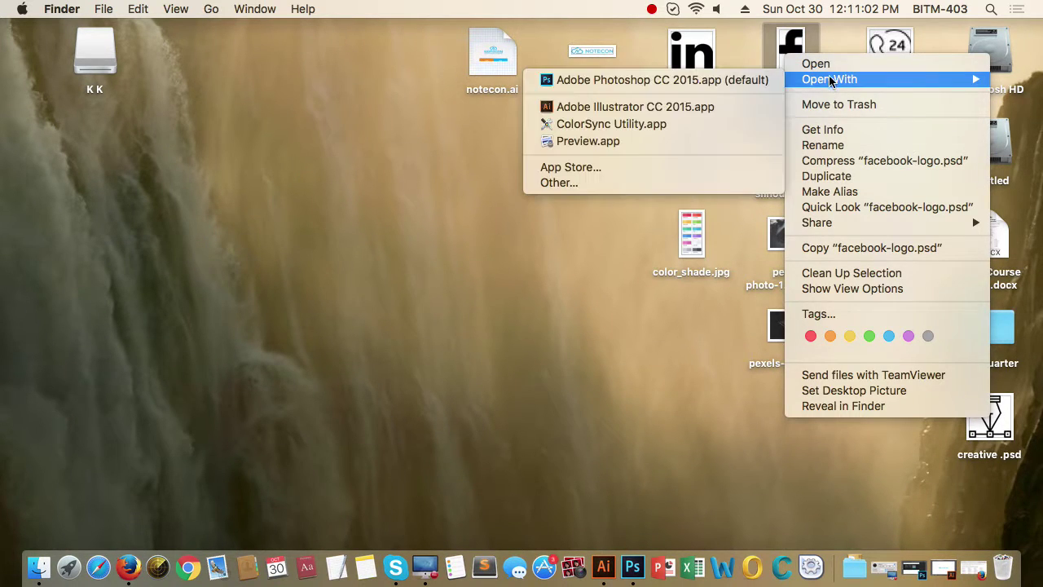
pyautogui.click(686, 82)
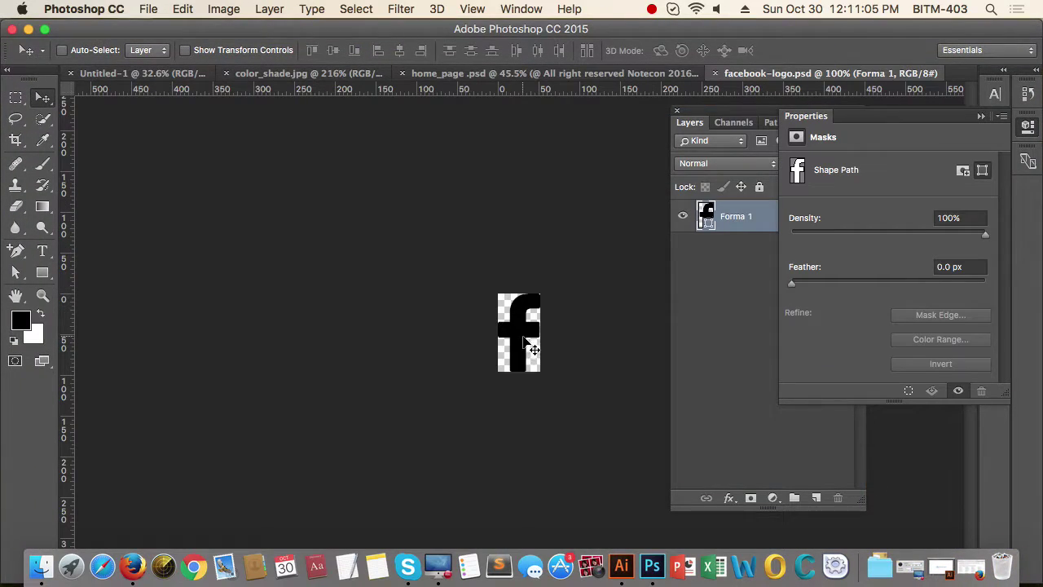
# Step: Copy the Facebook logo into home_page.psd and move it just below the black footer bar, beneath the Email Us form
pyautogui.moveTo(526, 342); pyautogui.dragTo(517, 376)
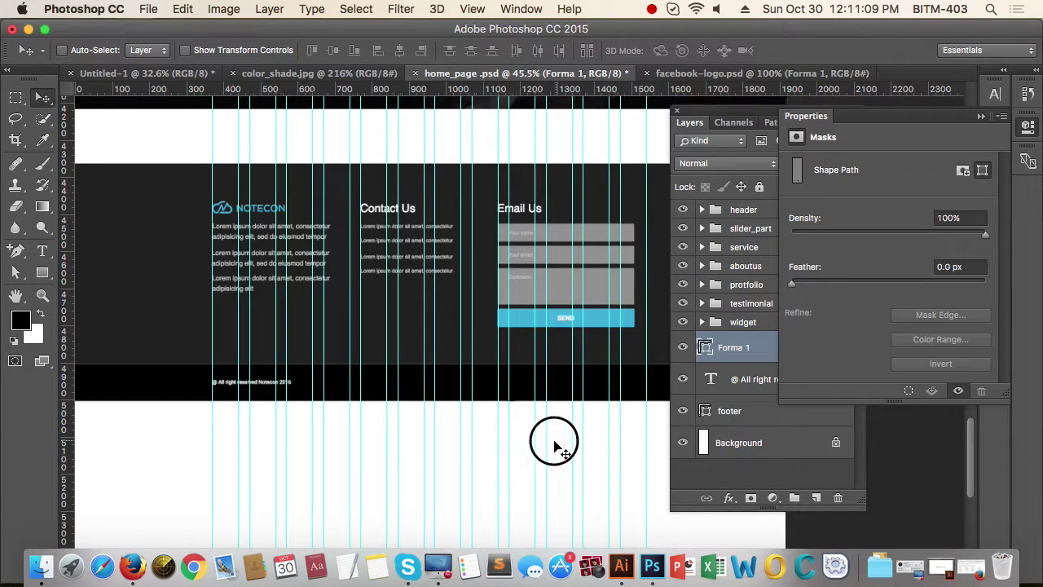
pyautogui.moveTo(554, 441); pyautogui.dragTo(436, 415)
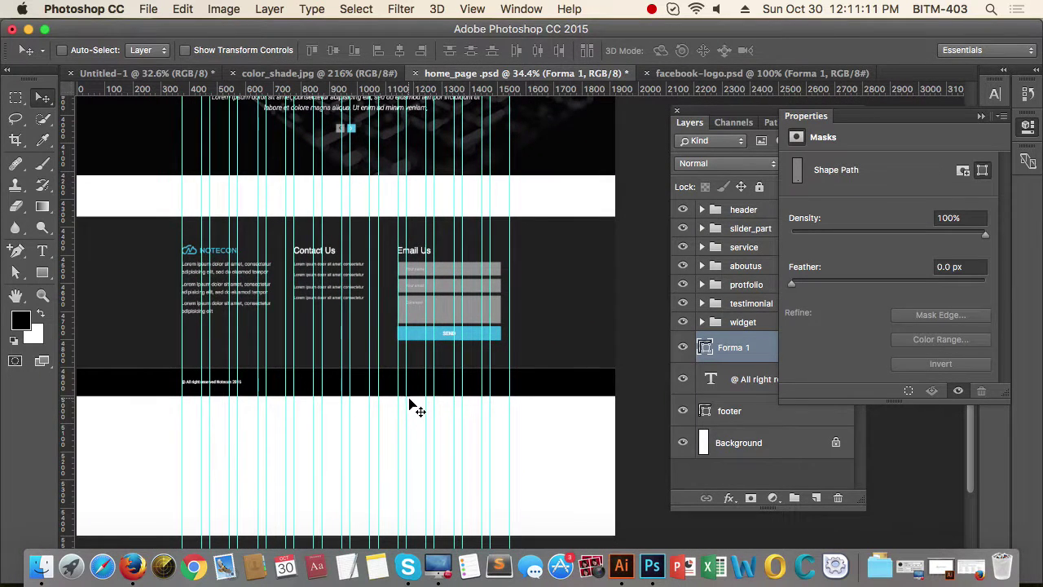
pyautogui.click(717, 348)
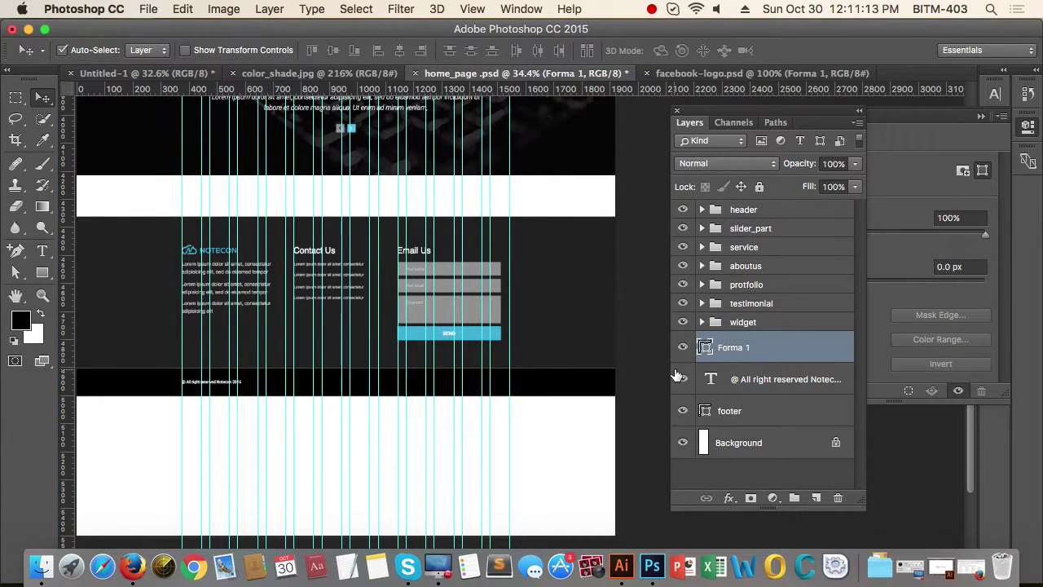
pyautogui.press('super+t')
pyautogui.moveTo(409, 384)
pyautogui.mouseDown()
pyautogui.moveTo(415, 454)
pyautogui.moveTo(411, 381)
pyautogui.mouseUp()
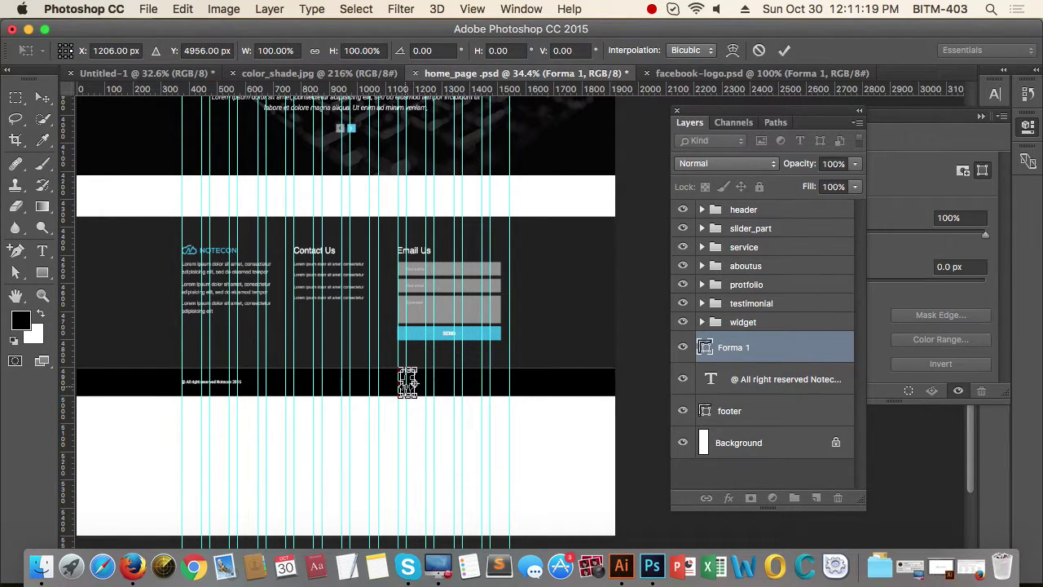
pyautogui.hotkey('shift', 'Down')
pyautogui.hotkey('shift', 'Down')
pyautogui.hotkey('shift', 'Down')
pyautogui.hotkey('shift', 'Down')
pyautogui.hotkey('shift', 'Down')
pyautogui.hotkey('shift', 'Down')
pyautogui.hotkey('shift', 'Down')
pyautogui.hotkey('shift', 'Down')
pyautogui.hotkey('shift', 'Down')
pyautogui.hotkey('shift', 'Down')
pyautogui.hotkey('shift', 'Down')
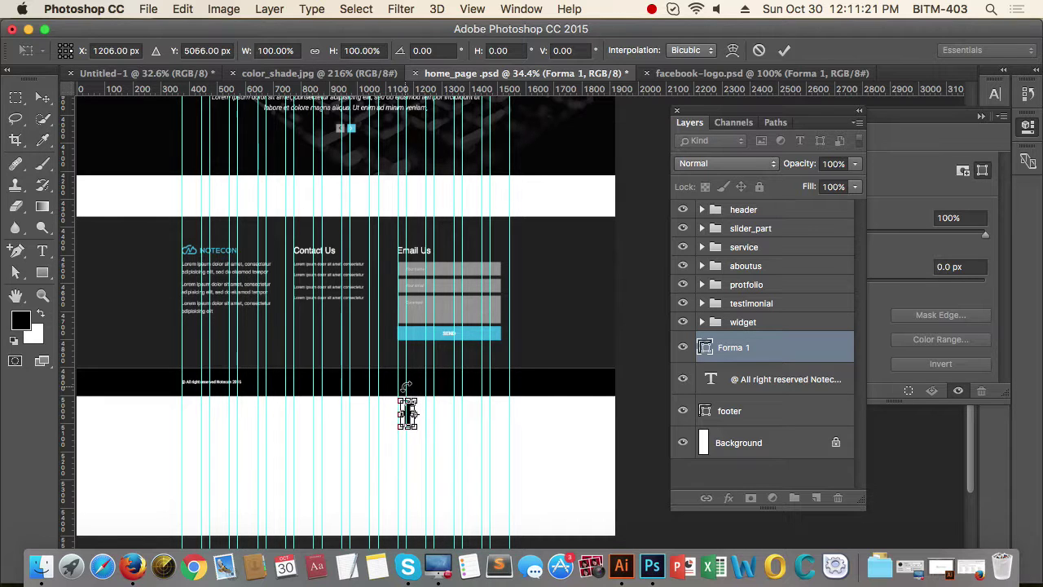
pyautogui.press('Return')
# Step: Recolor the Facebook logo with the blue sampled from the SEND button
pyautogui.scroll(5, 426, 419)
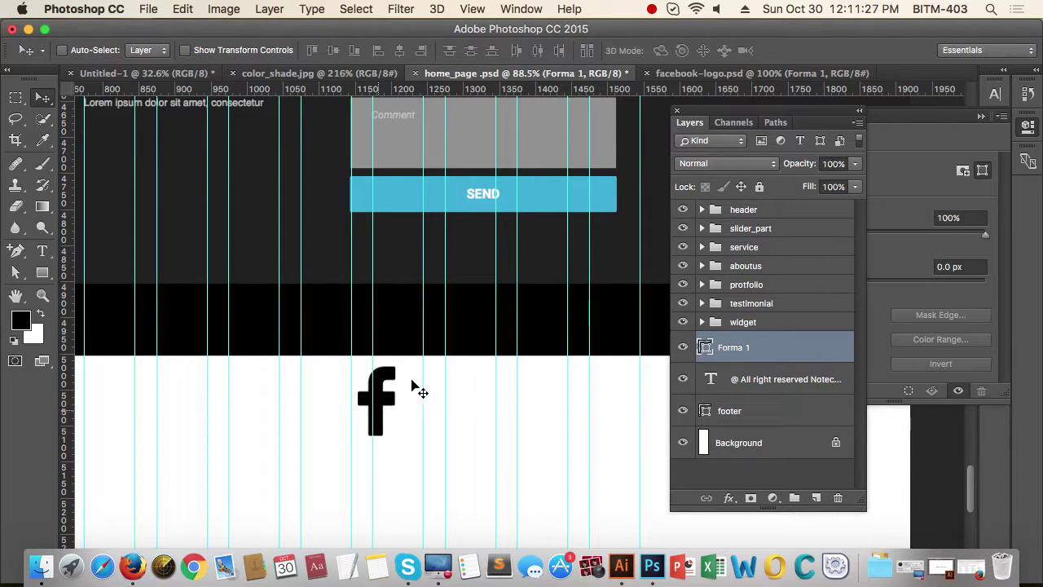
pyautogui.press('i')
pyautogui.click(544, 197)
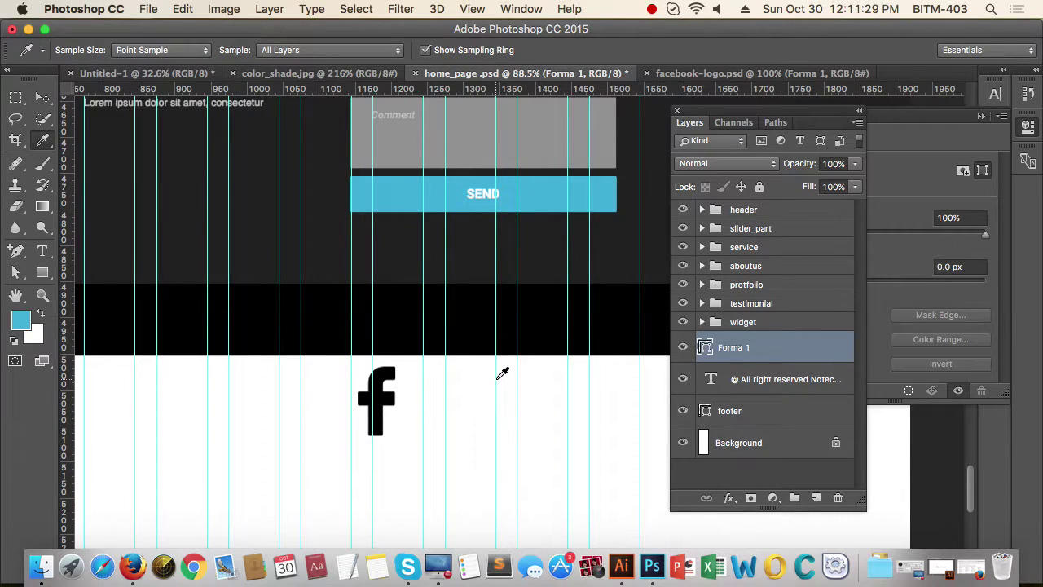
pyautogui.hotkey('alt', 'BackSpace')
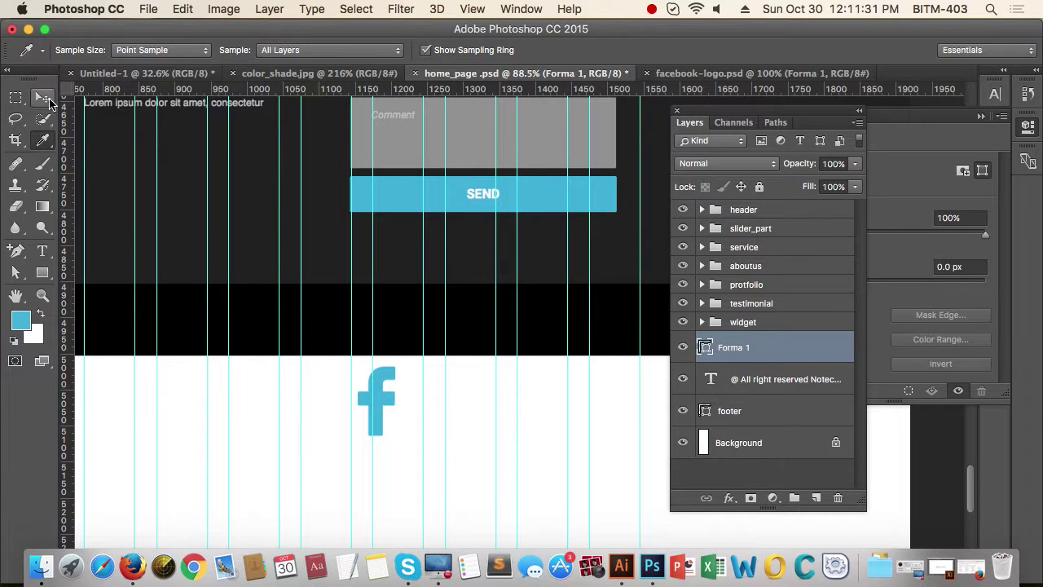
# Step: Move the Facebook logo up into the black footer bar and scale it down to about 21 × 39 px
pyautogui.press('v')
pyautogui.moveTo(372, 414); pyautogui.dragTo(454, 326)
pyautogui.hotkey('ctrl', 't')
pyautogui.press('Return')
pyautogui.moveTo(461, 431); pyautogui.dragTo(420, 432)
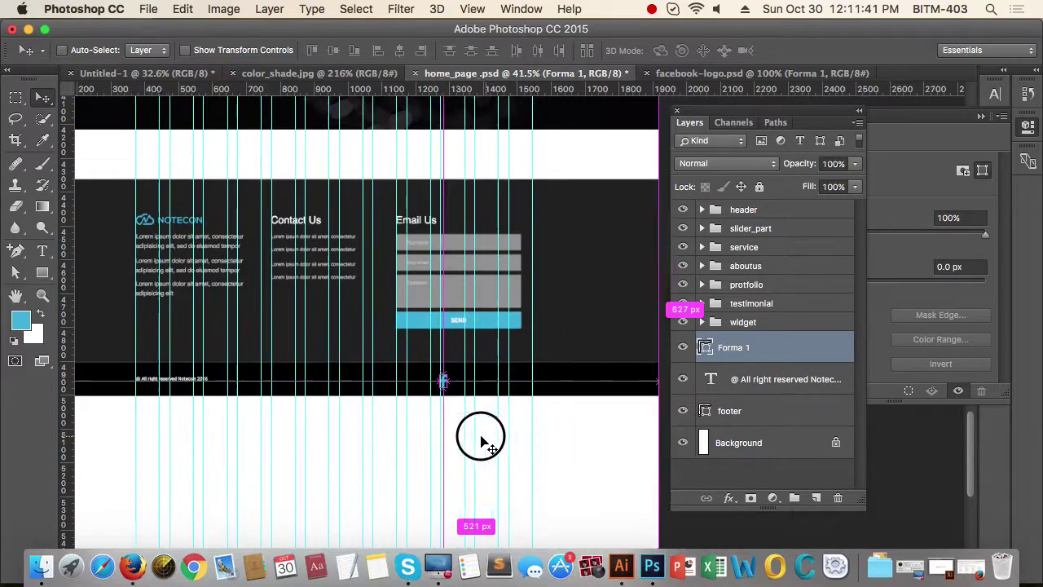
# Step: Create a 40 × 40 px blue rectangle shape in the footer bar beside the Facebook logo
pyautogui.scroll(4, 457, 407)
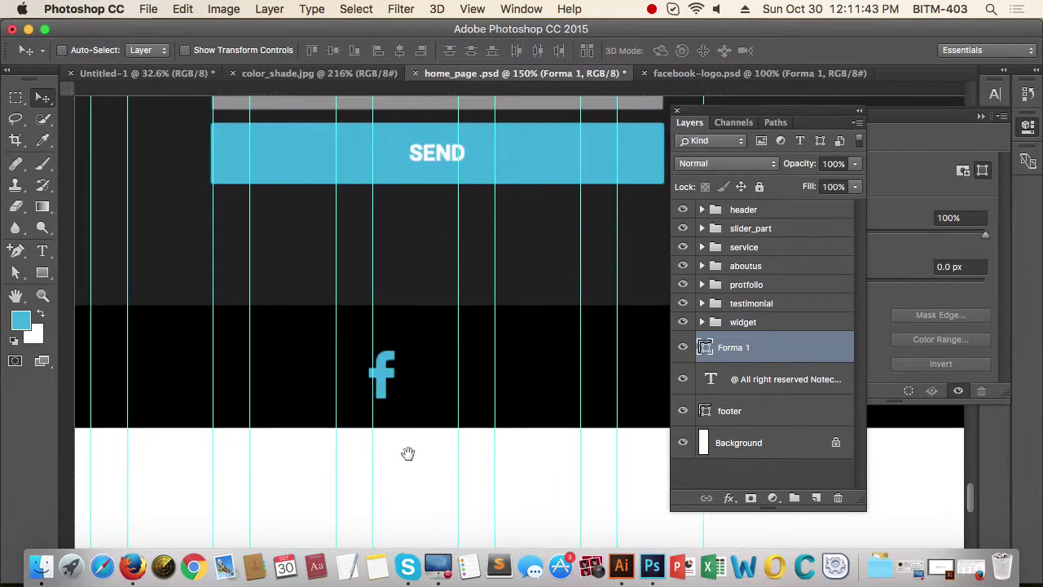
pyautogui.scroll(2, 407, 453)
pyautogui.press('super+r')
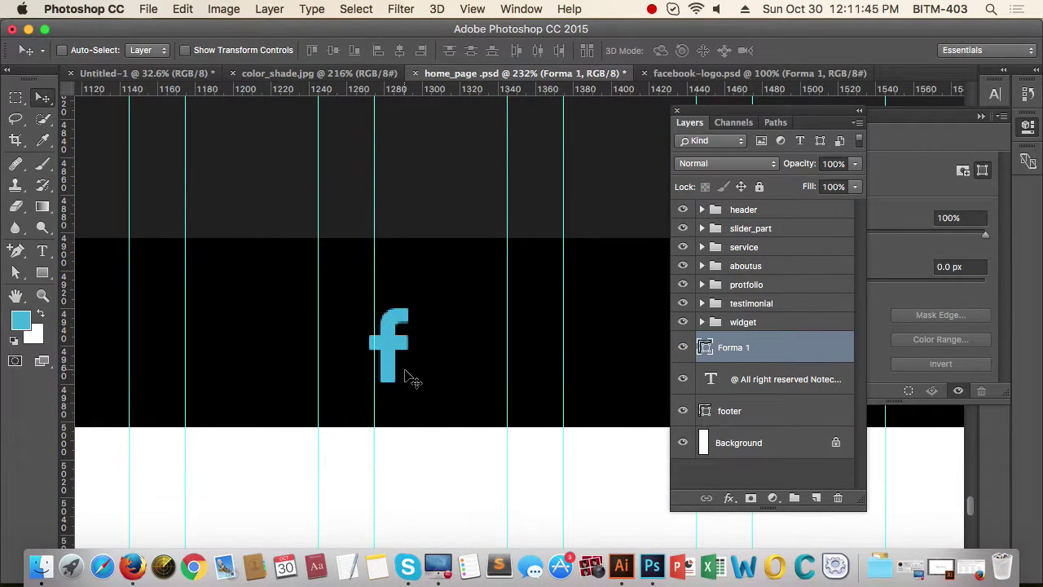
pyautogui.press('u')
pyautogui.click(492, 310)
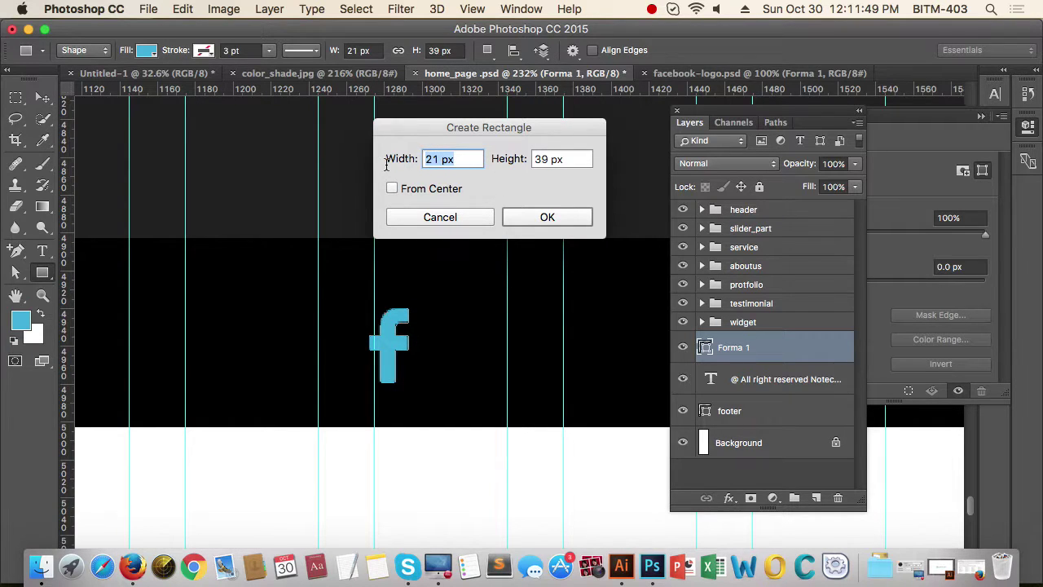
pyautogui.write('40')
pyautogui.press('Tab')
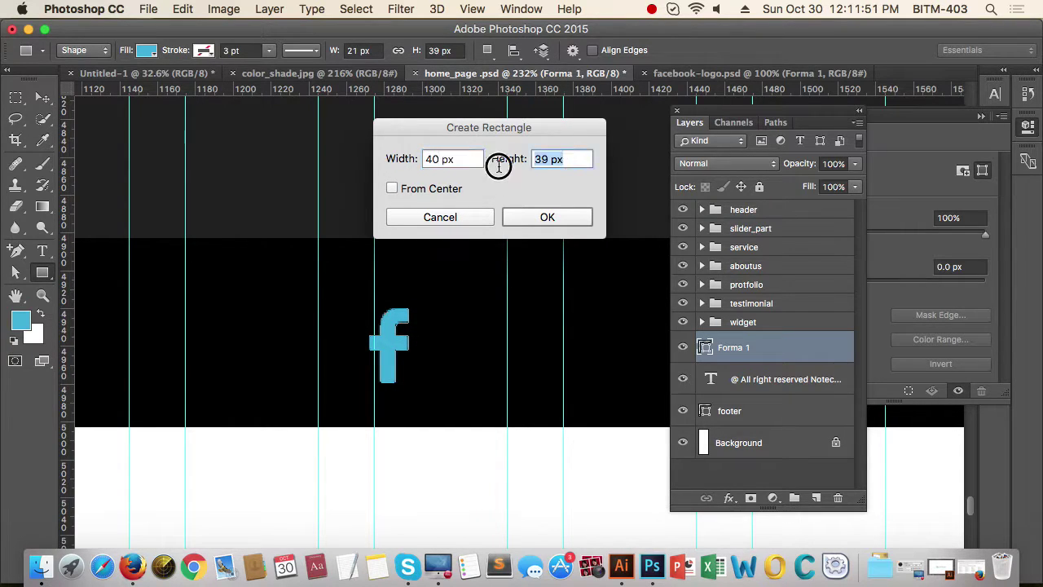
pyautogui.write('40')
pyautogui.press('Return')
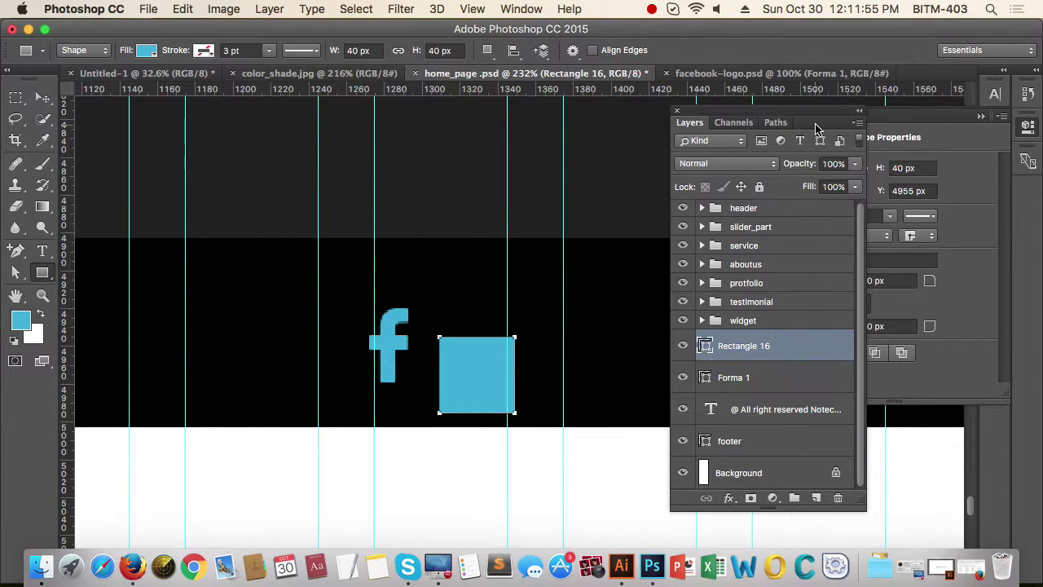
# Step: Set the corner radius of the blue square to 20 px on all corners to turn it into a circle
pyautogui.moveTo(817, 128); pyautogui.dragTo(781, 137)
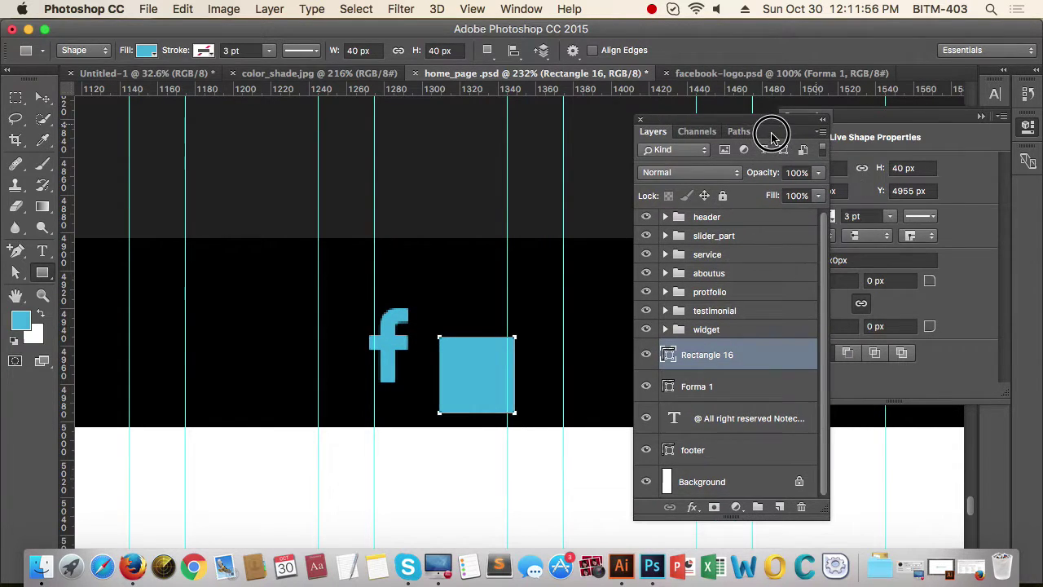
pyautogui.click(849, 282)
pyautogui.write('2')
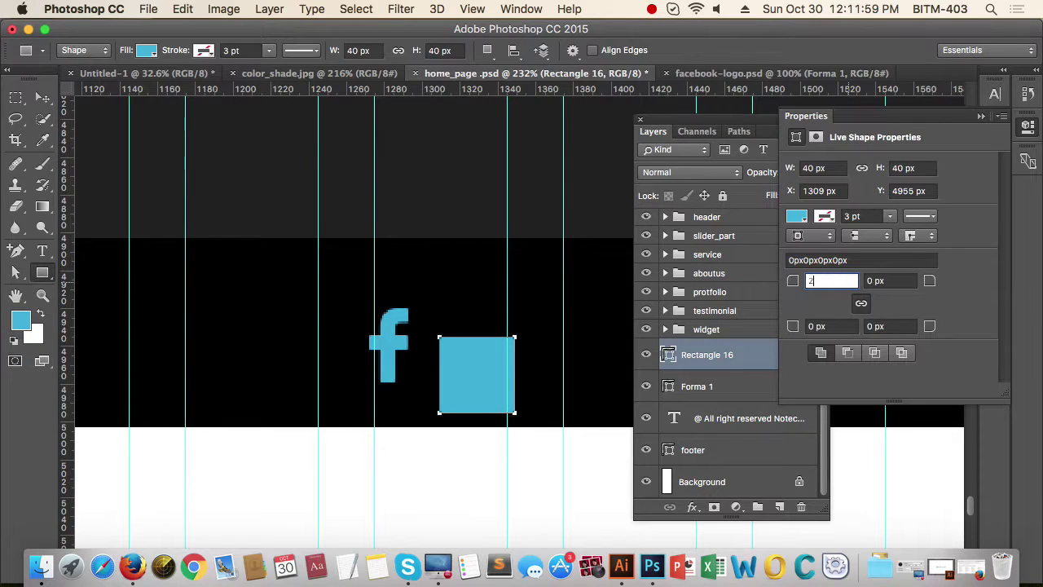
pyautogui.write('0')
pyautogui.press('Return')
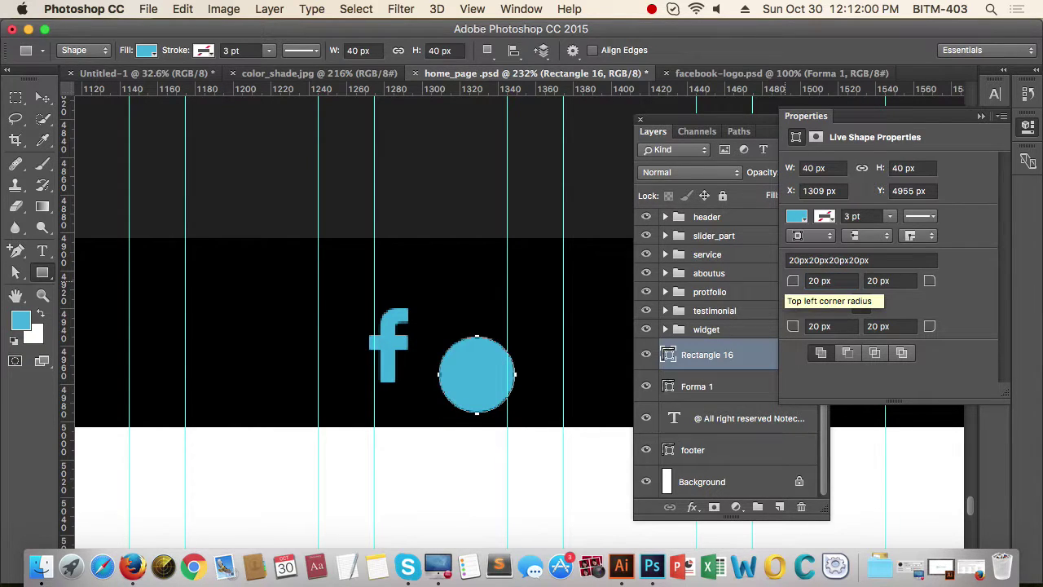
pyautogui.click(981, 116)
# Step: Move the blue circle level with the Facebook logo and fill the logo with white
pyautogui.click(43, 97)
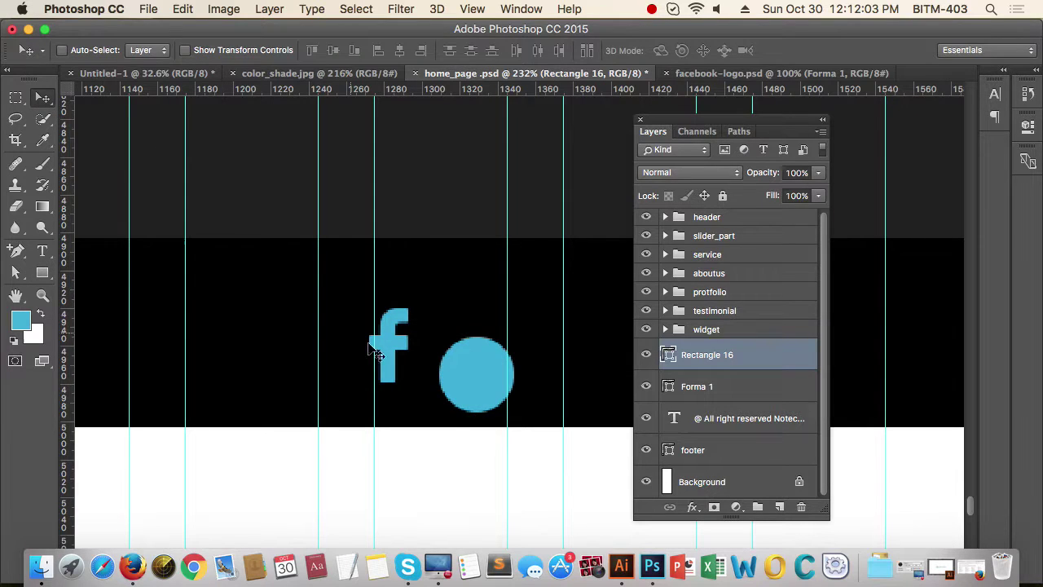
pyautogui.moveTo(476, 376); pyautogui.dragTo(461, 351)
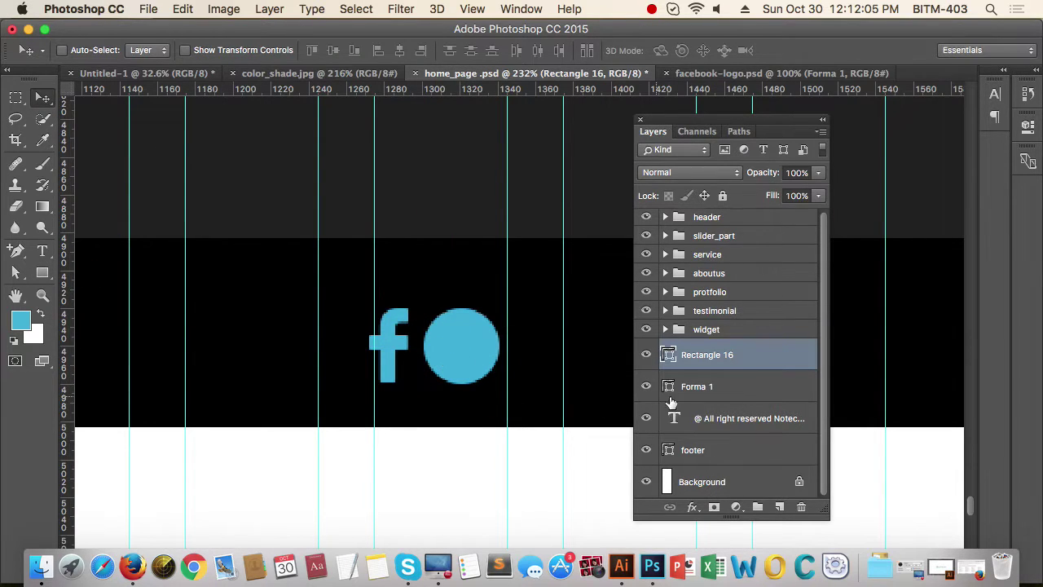
pyautogui.click(732, 388)
pyautogui.press('super+BackSpace')
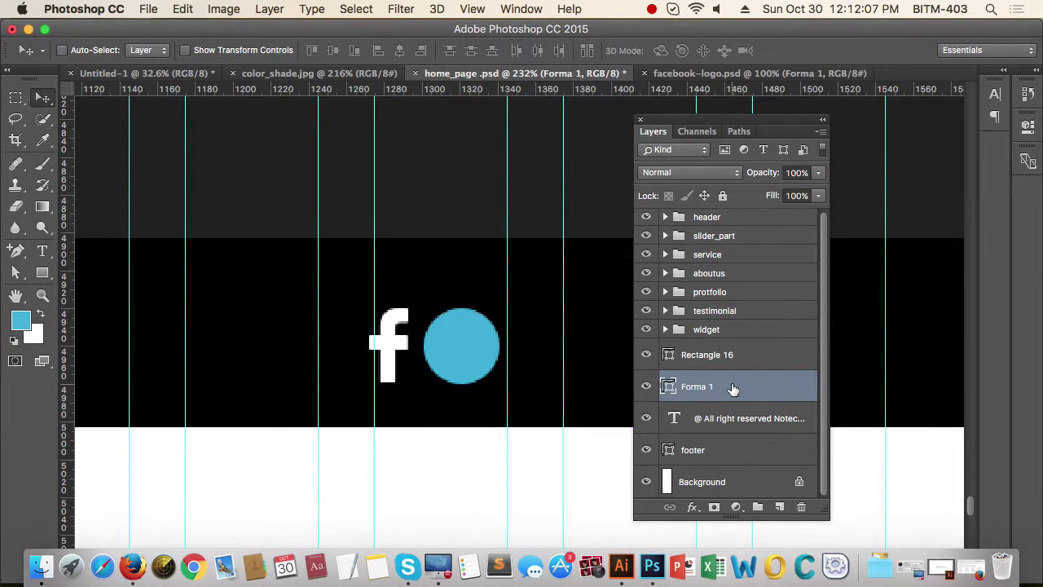
pyautogui.click(751, 356)
pyautogui.click(751, 359)
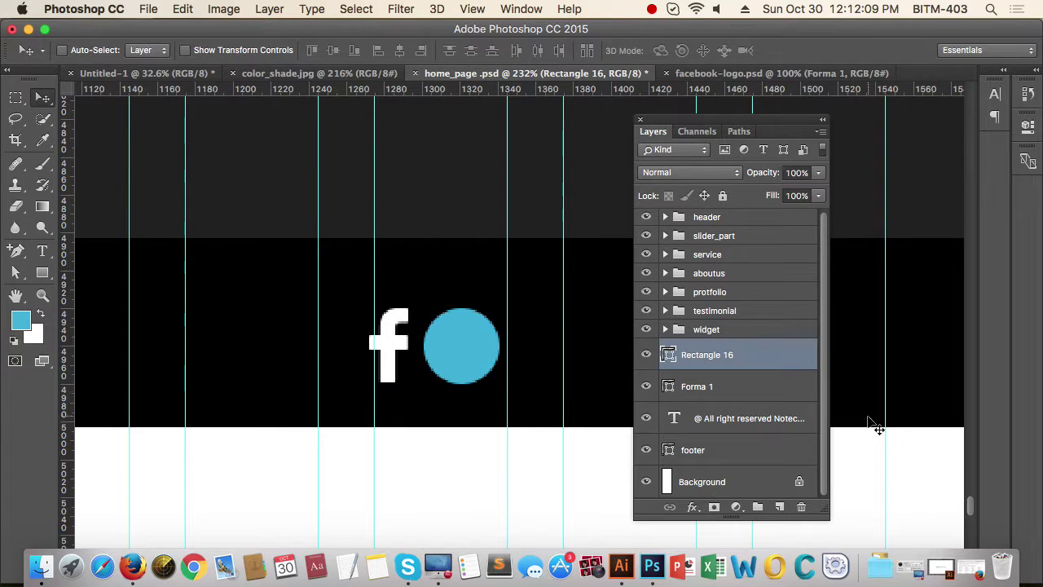
# Step: Scale down the white Facebook logo, center it on the blue circle, and stack its layer above the circle's layer
pyautogui.click(770, 393)
pyautogui.press('super+t')
pyautogui.scroll(3, 376, 368)
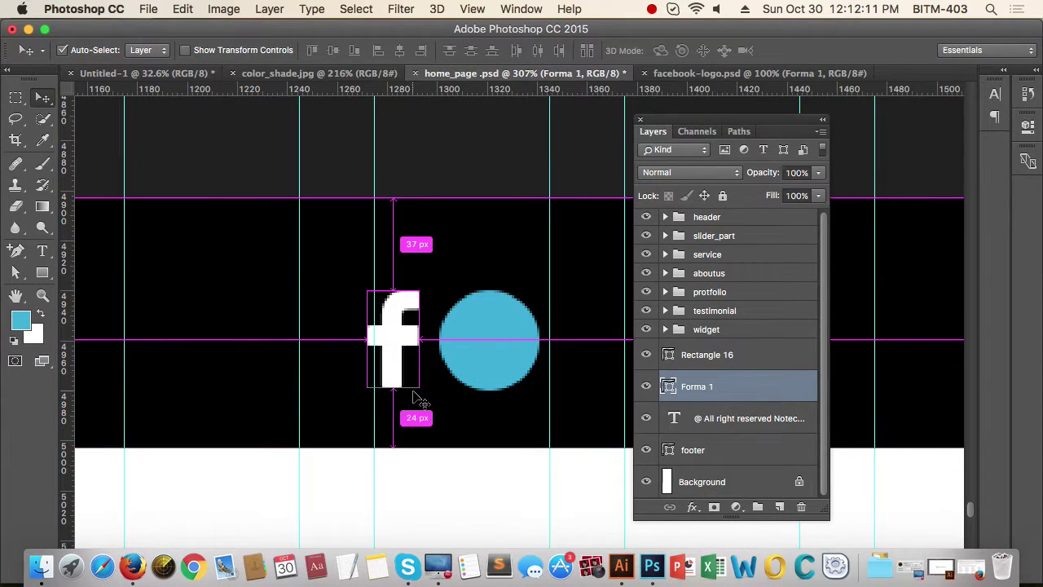
pyautogui.moveTo(418, 389); pyautogui.dragTo(487, 343)
pyautogui.press('Return')
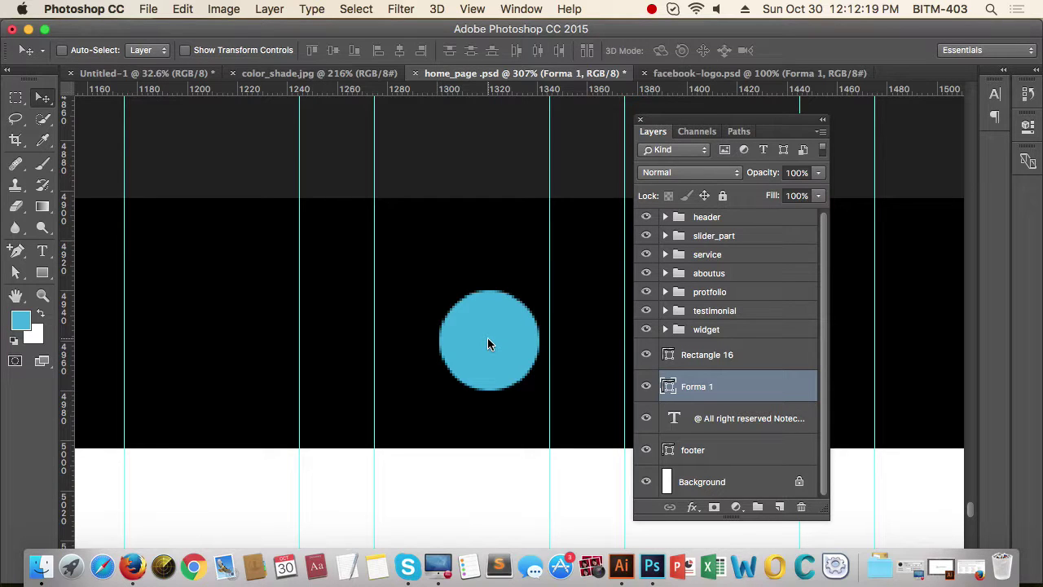
pyautogui.moveTo(722, 386); pyautogui.dragTo(723, 348)
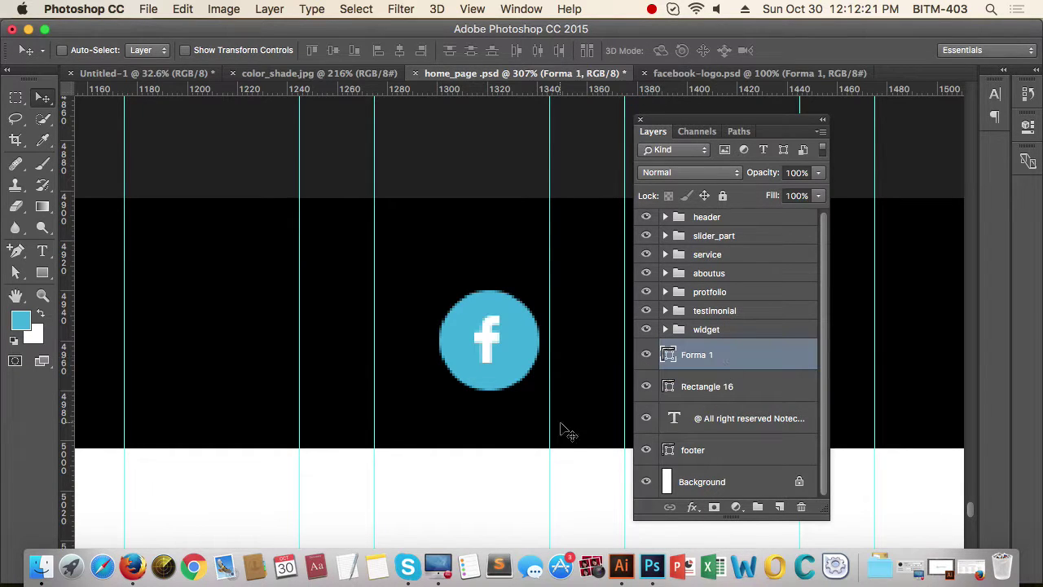
pyautogui.moveTo(516, 428); pyautogui.dragTo(420, 456)
pyautogui.moveTo(434, 455); pyautogui.dragTo(477, 460)
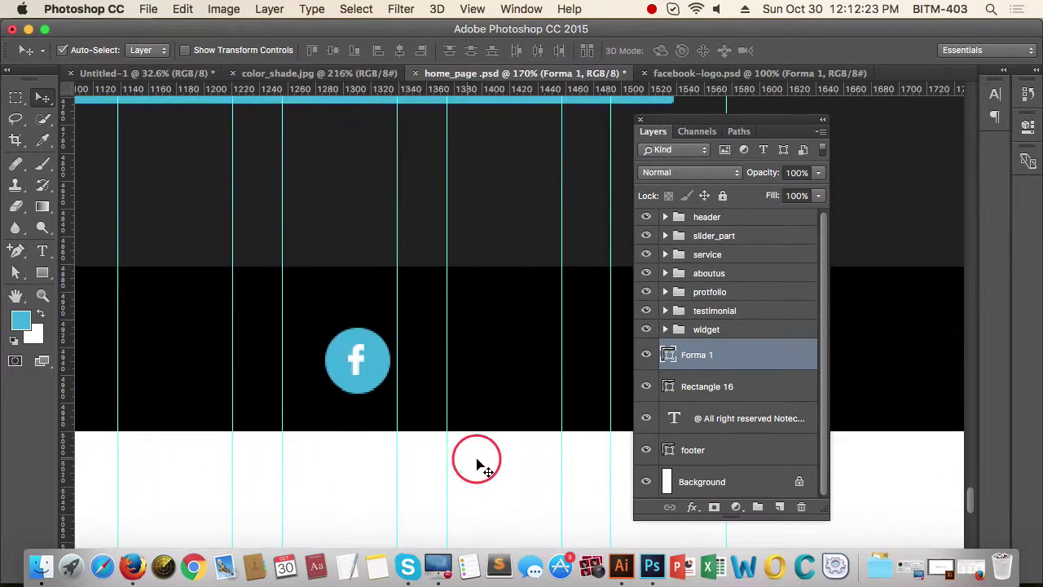
# Step: Align the Facebook logo and the blue circle to each other by their vertical and horizontal centers
pyautogui.keyDown('shift'); pyautogui.click(738, 391); pyautogui.keyUp('shift')
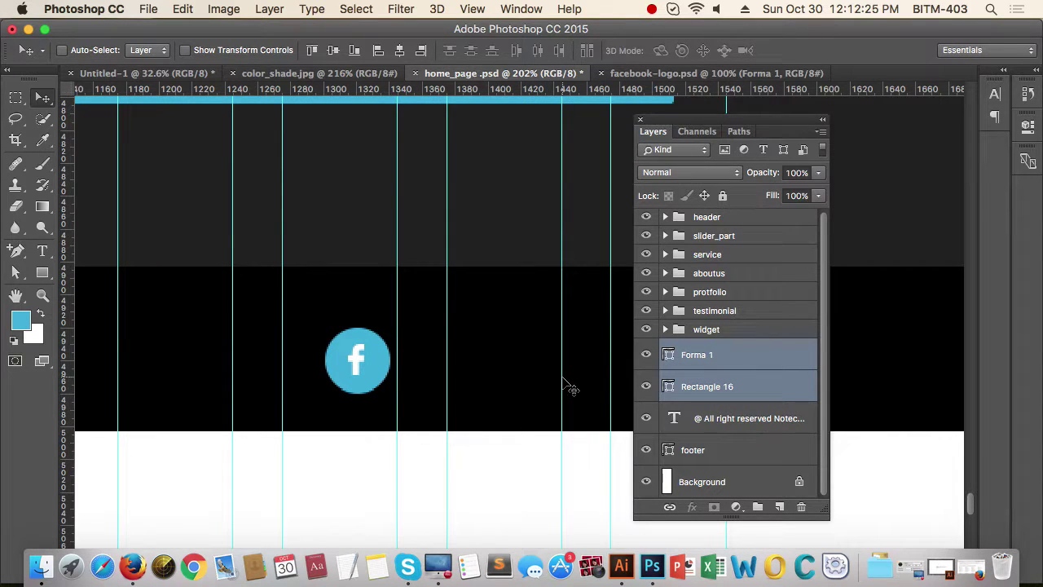
pyautogui.click(334, 51)
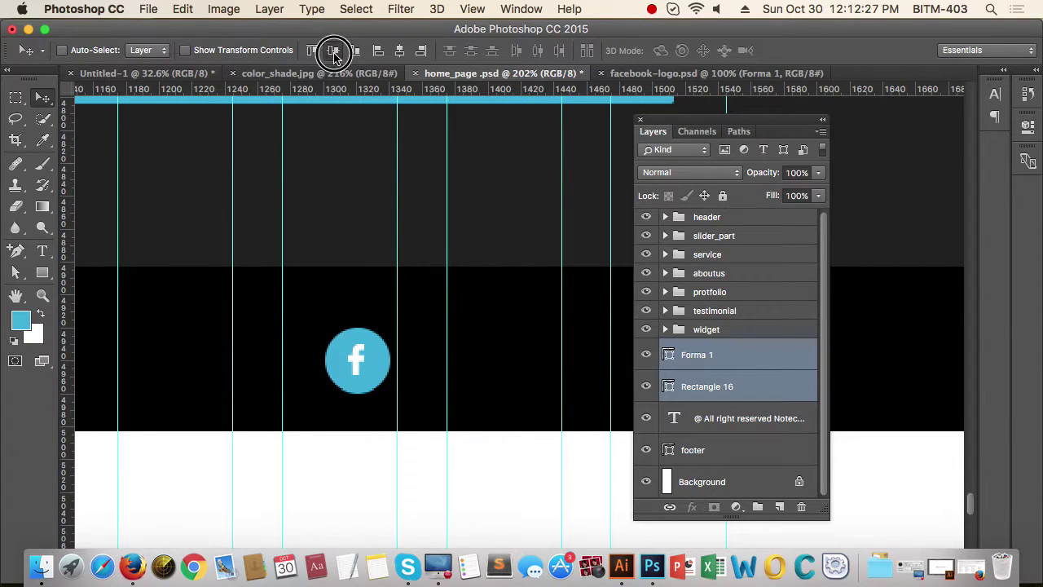
pyautogui.click(400, 52)
# Step: Group the Facebook logo with its circle and name the group fb_icon
pyautogui.moveTo(379, 317); pyautogui.dragTo(249, 328)
pyautogui.moveTo(416, 380); pyautogui.dragTo(426, 444)
pyautogui.moveTo(374, 415); pyautogui.dragTo(453, 435)
pyautogui.hotkey('ctrl', 'g')
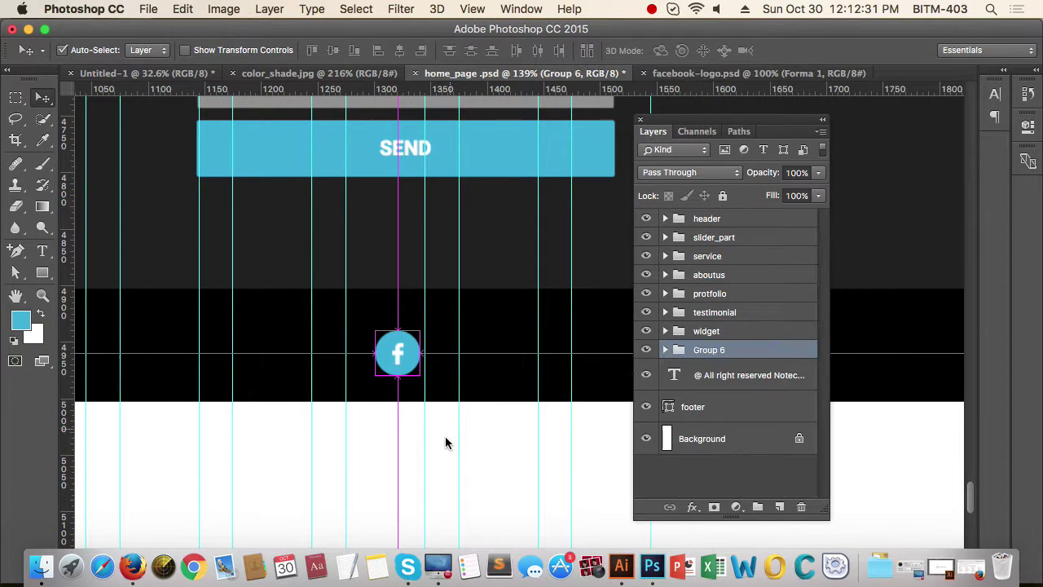
pyautogui.doubleClick(708, 351)
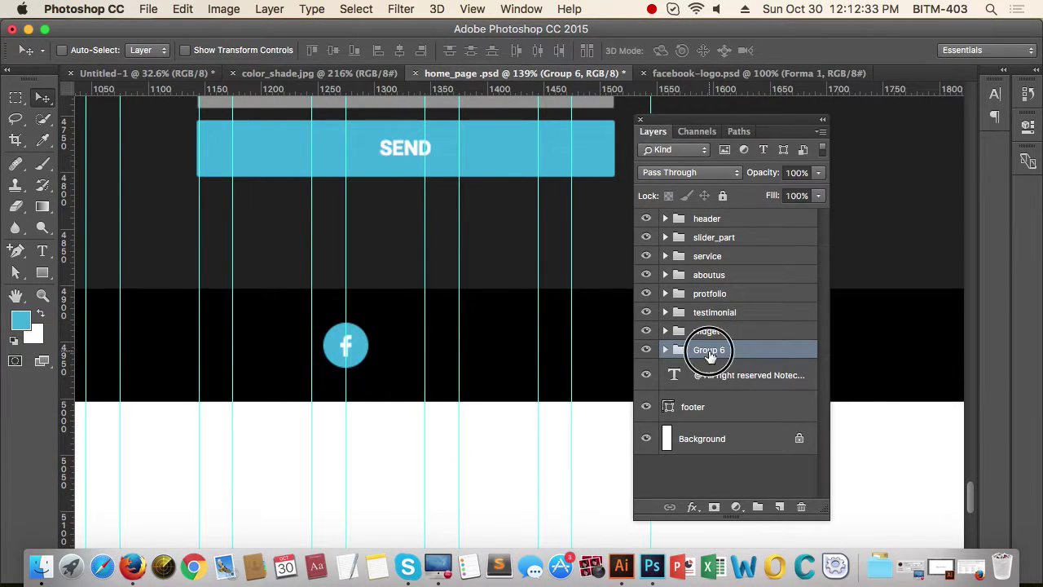
pyautogui.write('fb_icon')
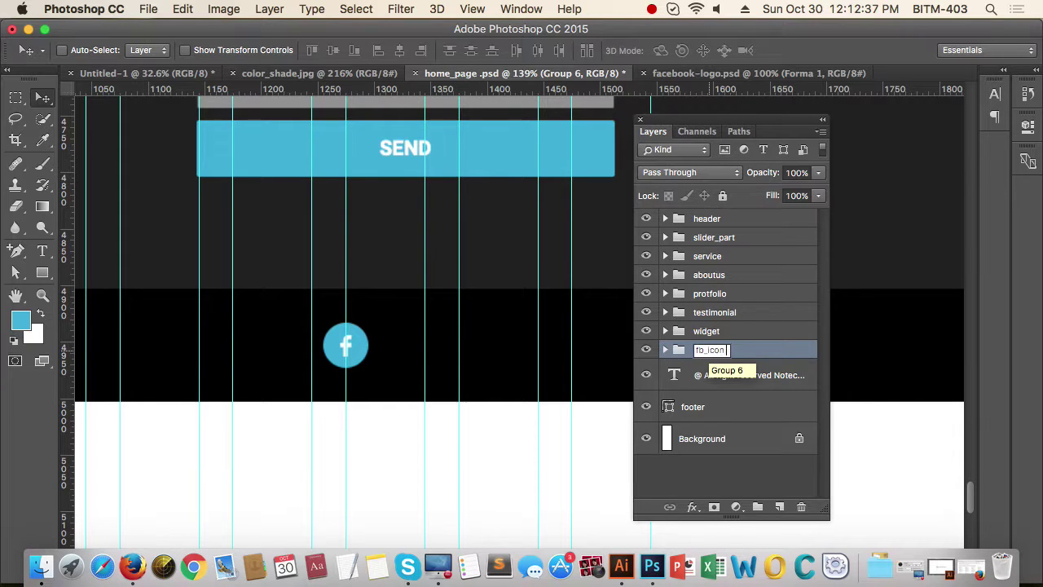
pyautogui.press('Return')
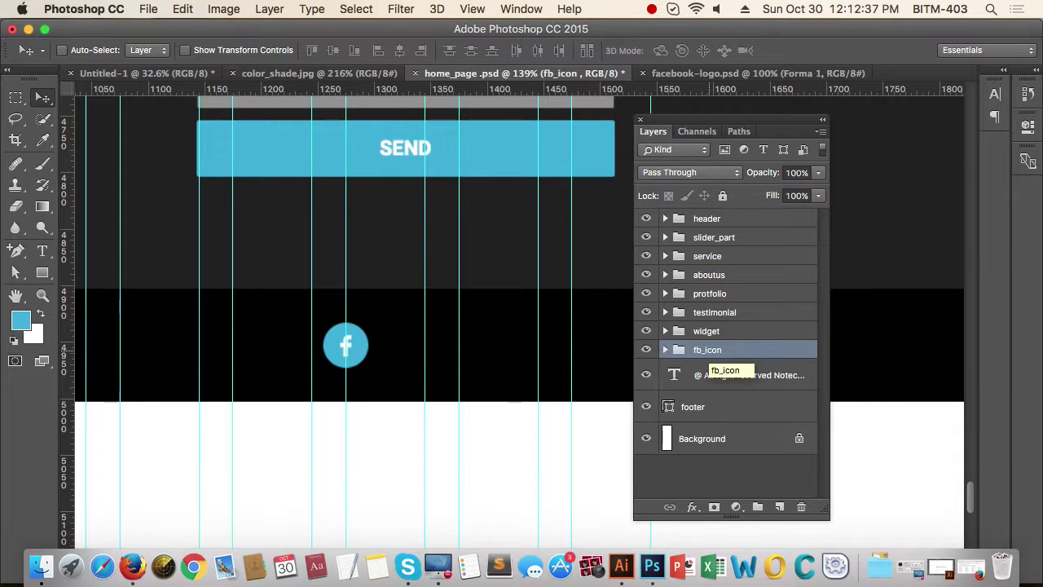
# Step: Duplicate the fb_icon group beside the original in the footer bar, leaving a gap of about 10 px between the circles
pyautogui.moveTo(513, 423); pyautogui.dragTo(383, 466)
pyautogui.moveTo(483, 461); pyautogui.dragTo(439, 420)
pyautogui.moveTo(366, 354); pyautogui.dragTo(244, 418)
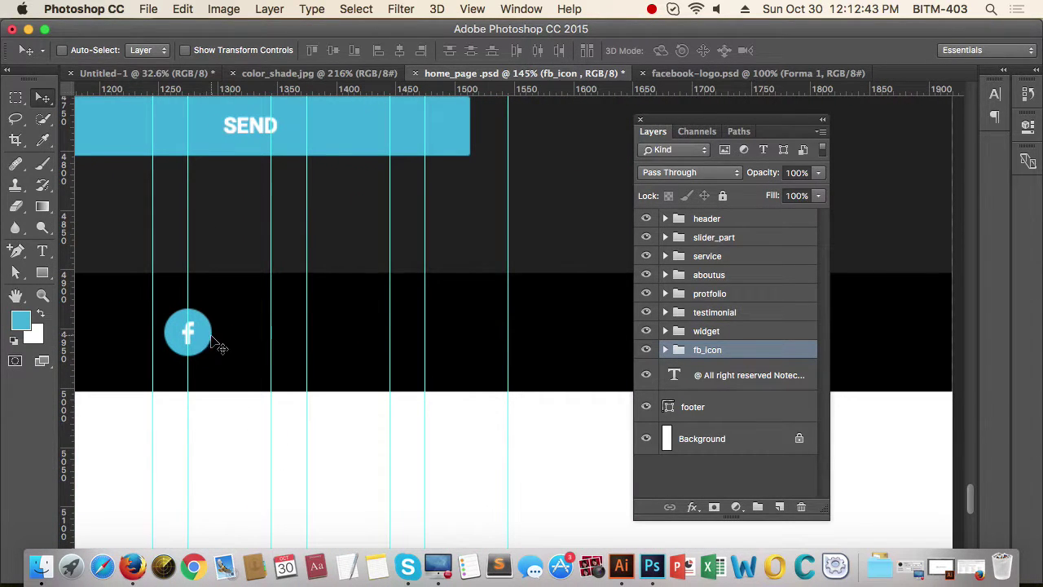
pyautogui.moveTo(210, 345); pyautogui.dragTo(275, 353)
pyautogui.moveTo(210, 342); pyautogui.dragTo(299, 344)
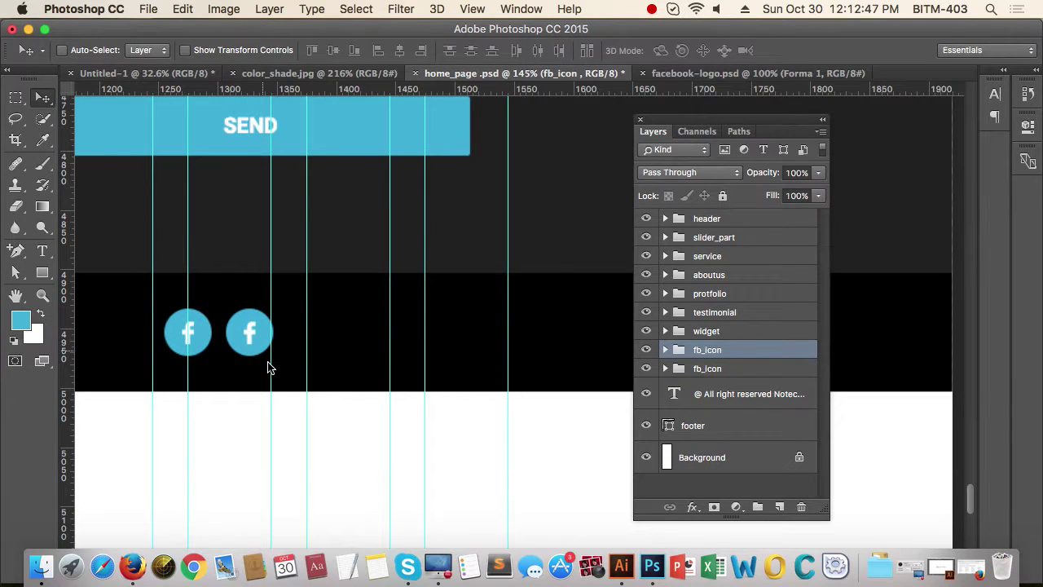
pyautogui.moveTo(200, 314); pyautogui.dragTo(260, 323)
pyautogui.moveTo(480, 372); pyautogui.dragTo(200, 403)
pyautogui.hotkey('shift', 'Right')
pyautogui.moveTo(335, 429); pyautogui.dragTo(457, 414)
pyautogui.moveTo(422, 366); pyautogui.dragTo(481, 371)
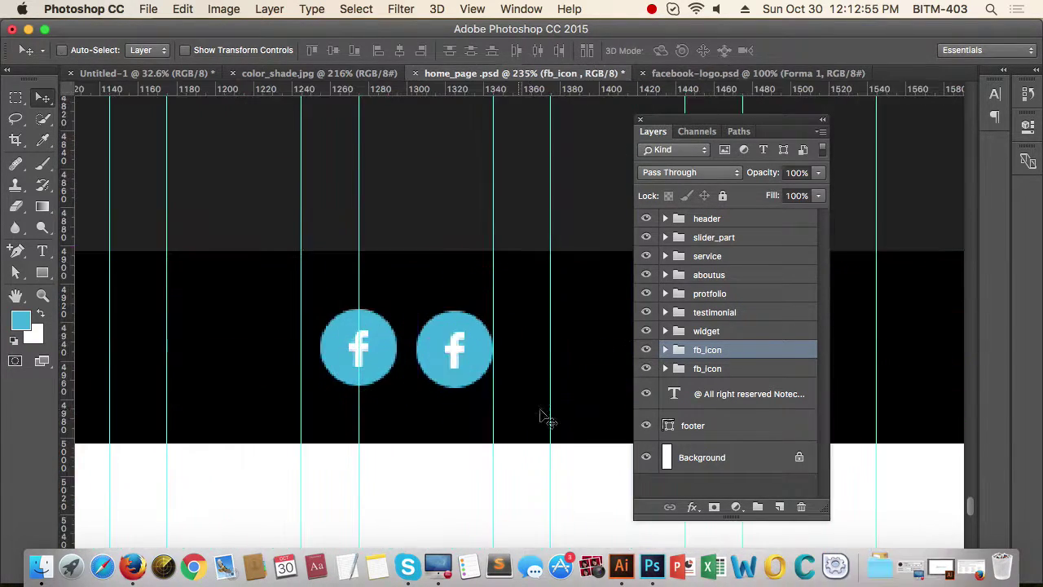
# Step: Expand the lower fb_icon group and select its circle layer, Rectangle 16
pyautogui.press('super+[')
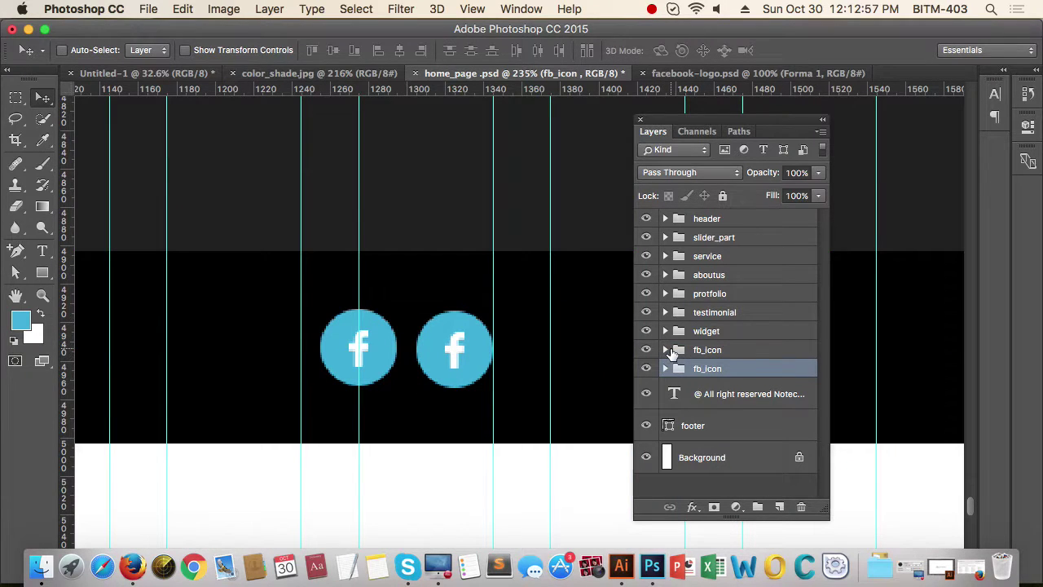
pyautogui.click(665, 369)
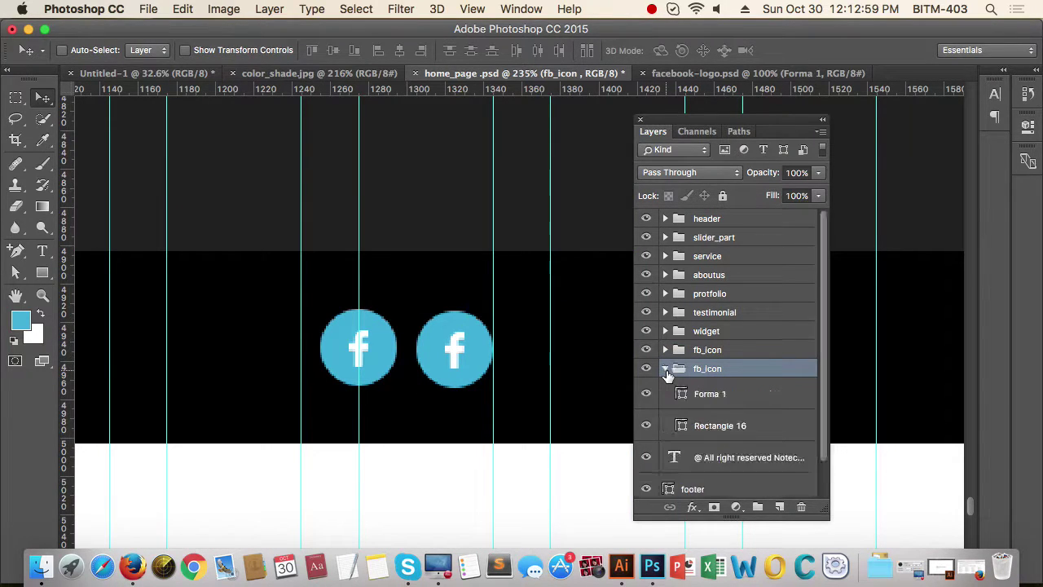
pyautogui.click(740, 425)
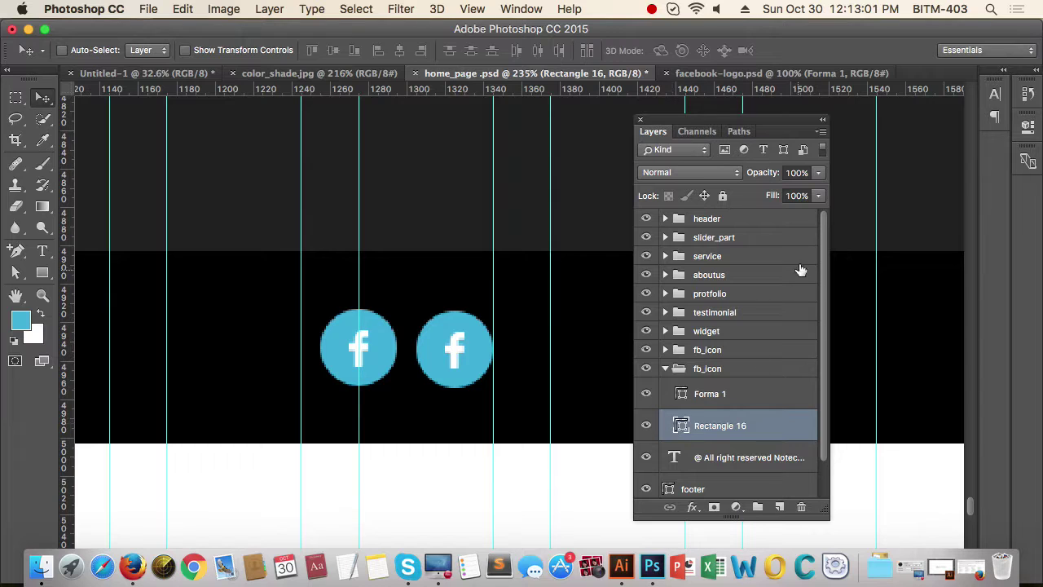
pyautogui.doubleClick(682, 426)
pyautogui.moveTo(544, 191); pyautogui.dragTo(470, 64)
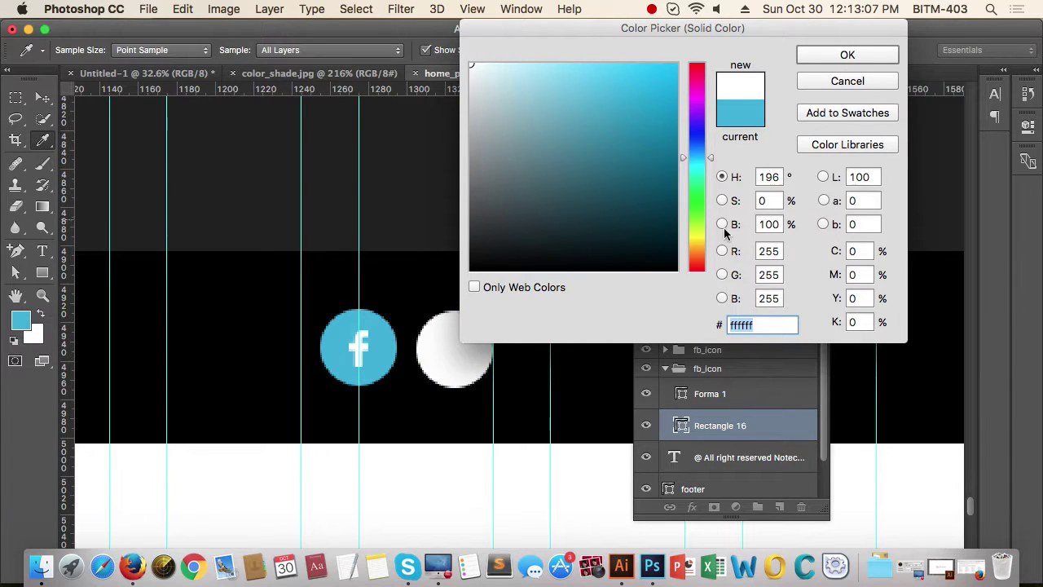
pyautogui.moveTo(617, 233)
pyautogui.mouseDown()
pyautogui.moveTo(373, 291)
pyautogui.moveTo(454, 279)
pyautogui.mouseUp()
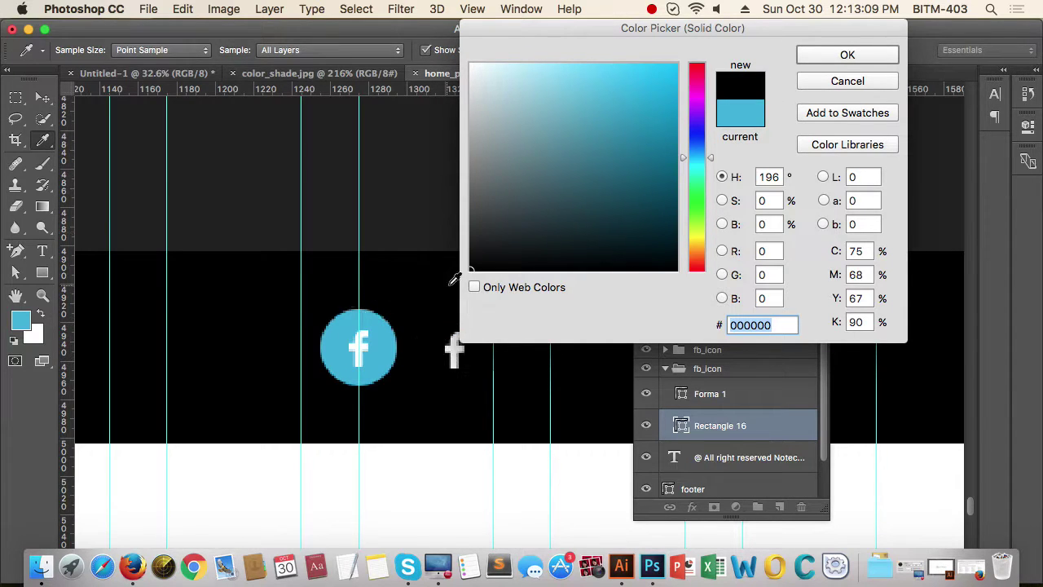
pyautogui.click(853, 83)
# Step: Lower the opacity of the second icon's circle to 37% and collapse the layer list out of the way
pyautogui.click(818, 174)
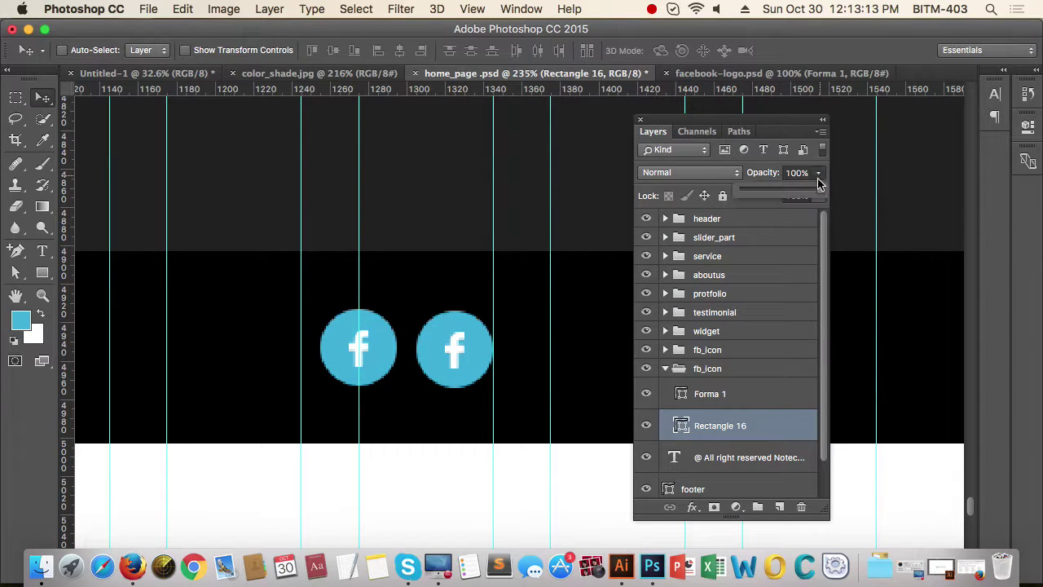
pyautogui.moveTo(821, 193); pyautogui.dragTo(769, 225)
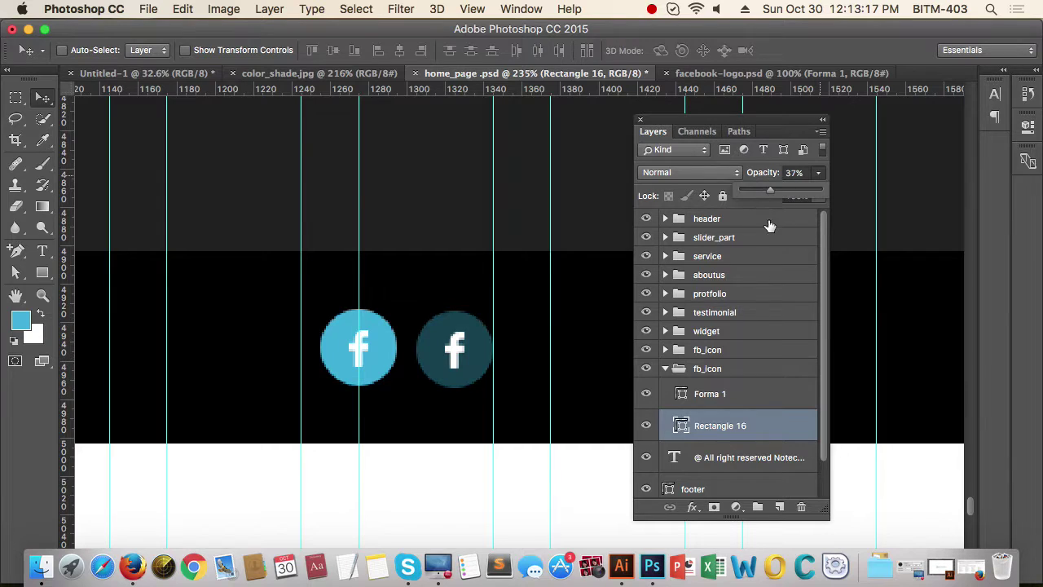
pyautogui.click(821, 125)
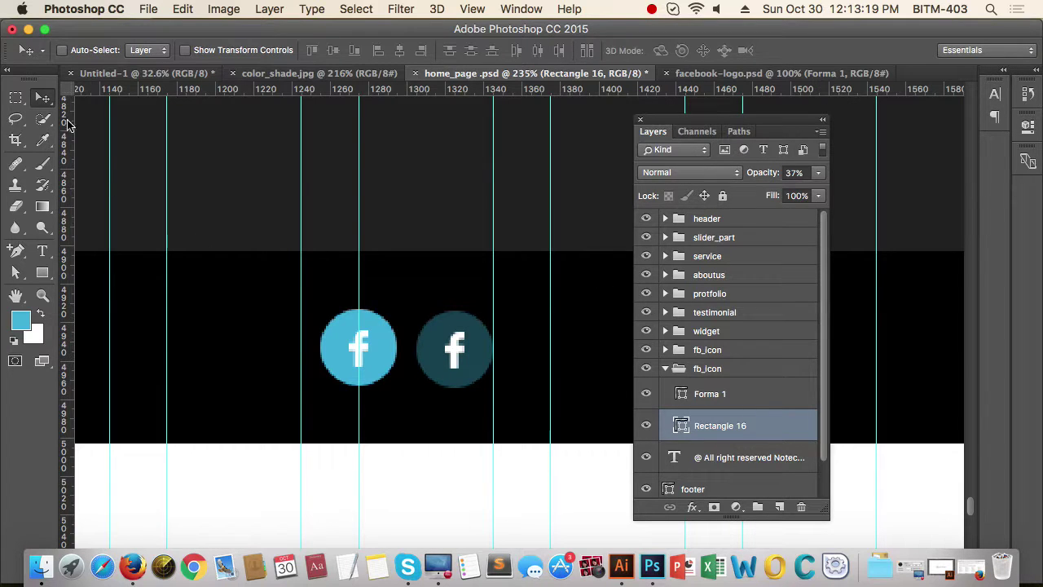
pyautogui.click(823, 120)
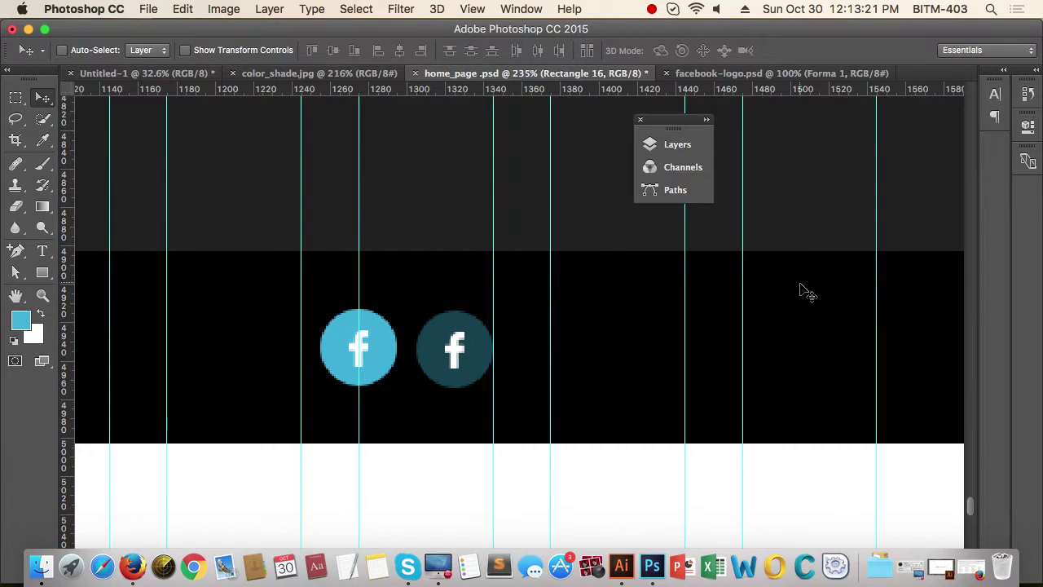
# Step: Save the home page document and accept the nested layer groups compatibility notice
pyautogui.press('super')
pyautogui.press('super+s')
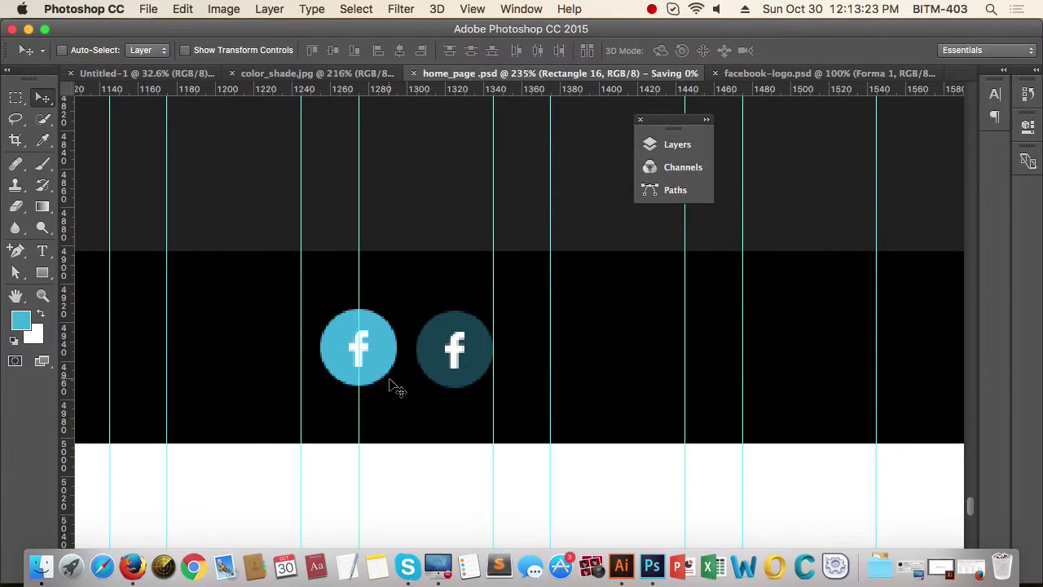
pyautogui.moveTo(521, 403); pyautogui.dragTo(398, 412)
pyautogui.moveTo(548, 427); pyautogui.dragTo(486, 411)
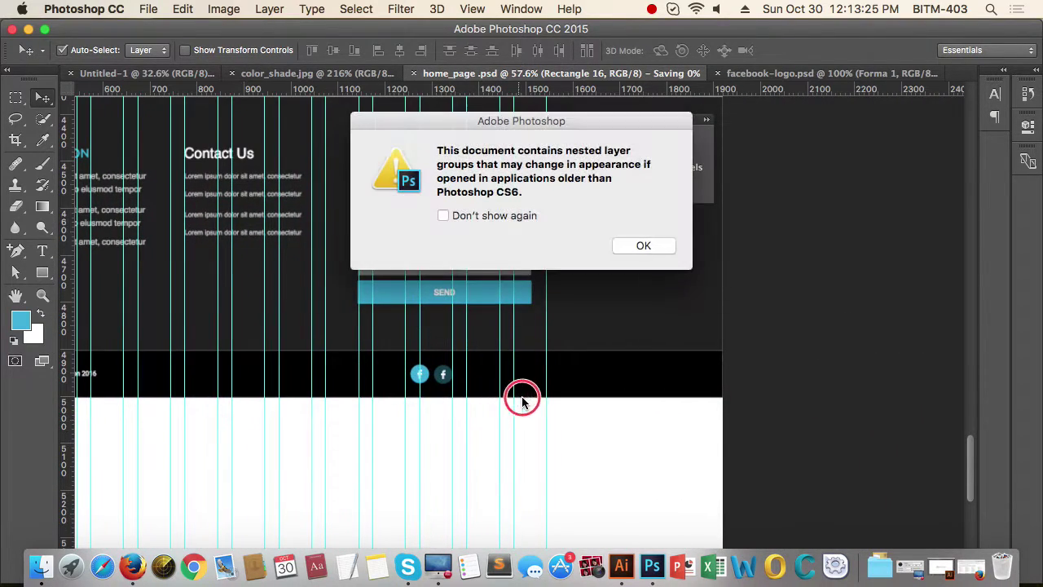
pyautogui.click(650, 247)
pyautogui.scroll(5, 458, 364)
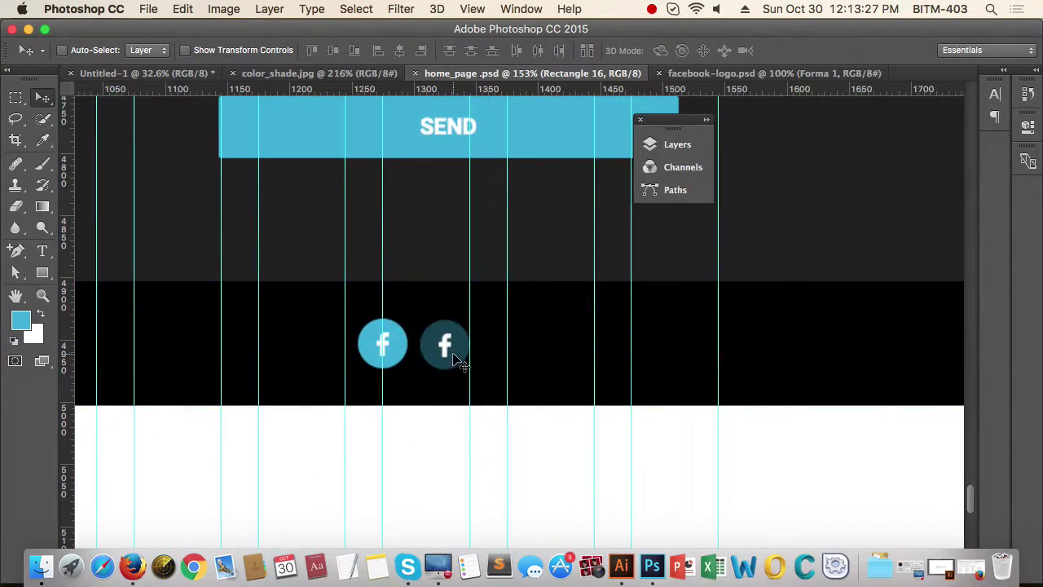
# Step: Duplicate the dimmed fb_icon group twice to complete an evenly spaced row of four icons in the footer bar
pyautogui.click(676, 144)
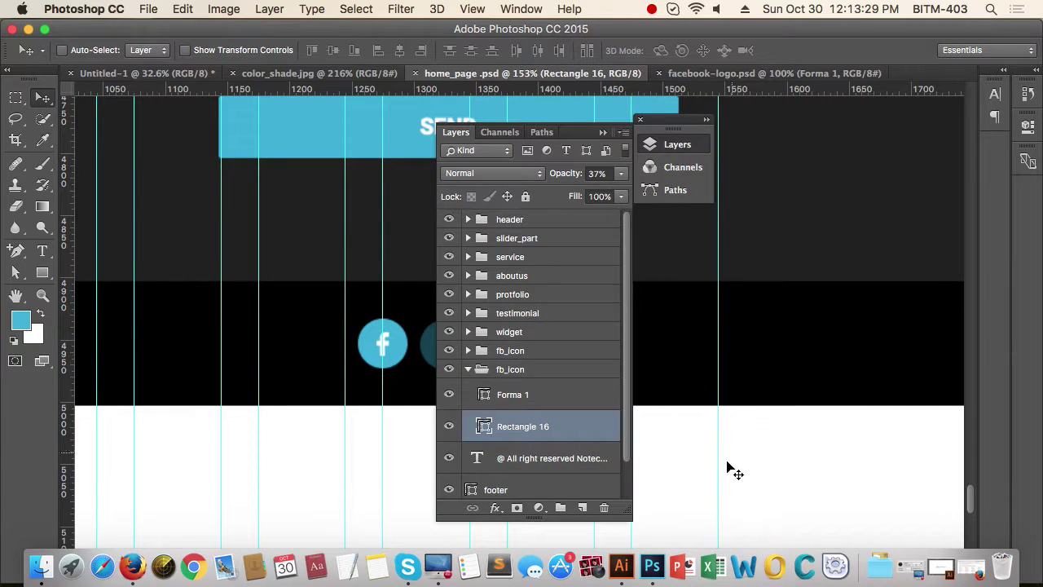
pyautogui.click(468, 371)
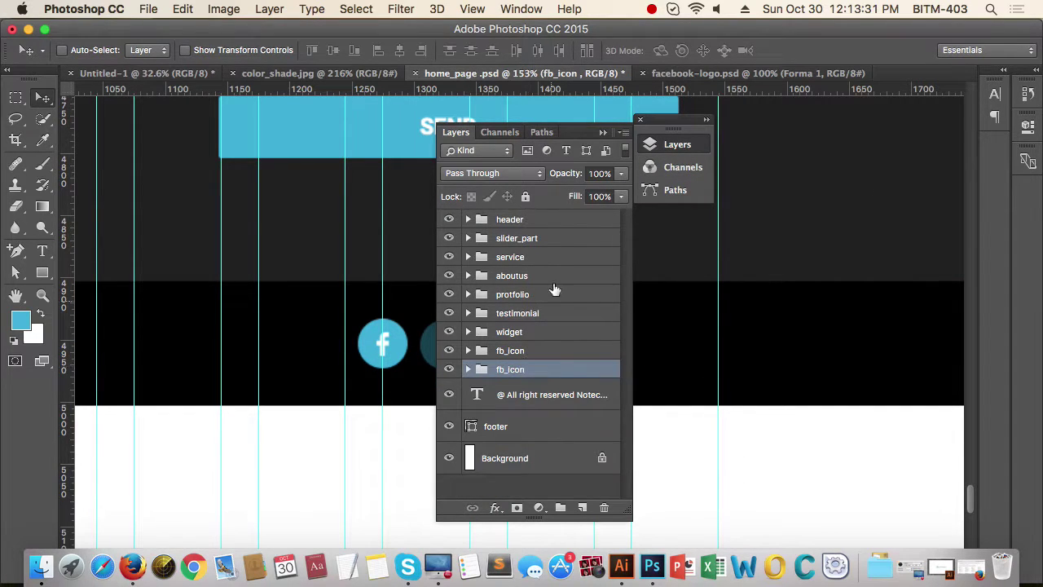
pyautogui.moveTo(570, 121); pyautogui.dragTo(841, 121)
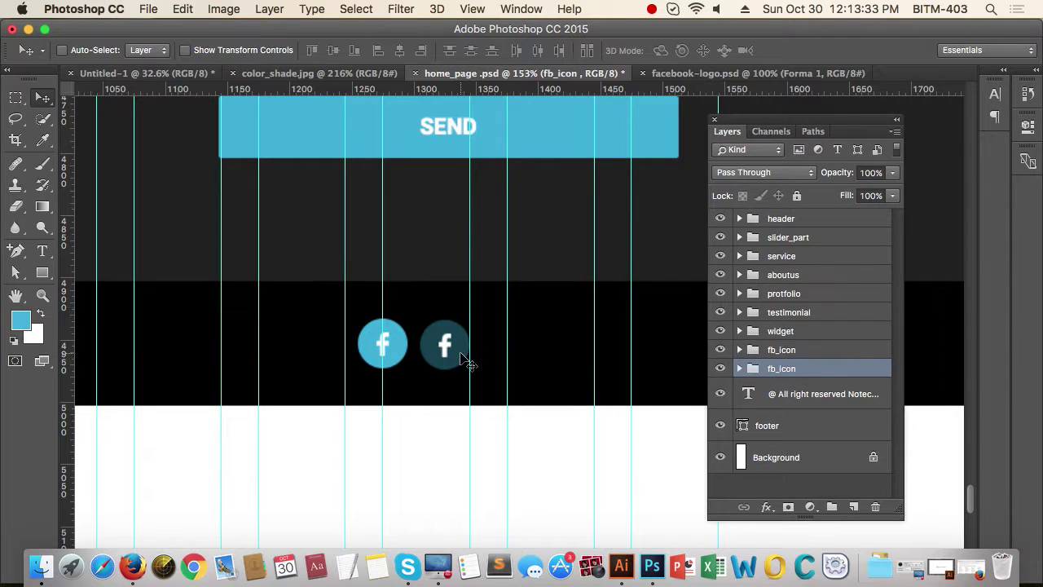
pyautogui.moveTo(465, 361); pyautogui.dragTo(555, 357)
pyautogui.moveTo(525, 357); pyautogui.dragTo(559, 354)
pyautogui.press('super+alt+z')
pyautogui.press('super+alt+z')
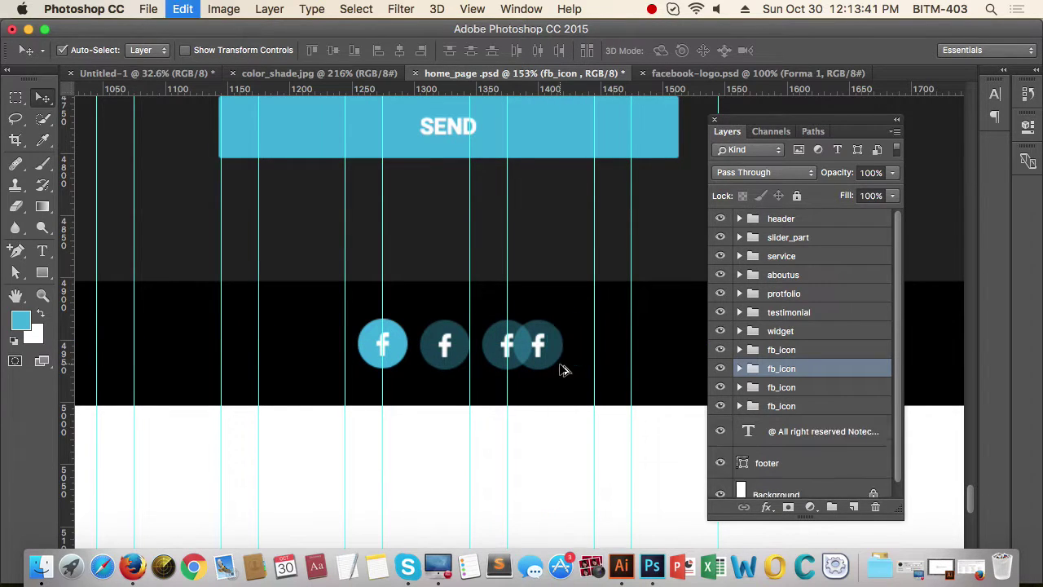
pyautogui.moveTo(528, 365); pyautogui.dragTo(579, 354)
pyautogui.moveTo(534, 437); pyautogui.dragTo(497, 438)
pyautogui.keyDown('shift'); pyautogui.click(817, 354); pyautogui.keyUp('shift')
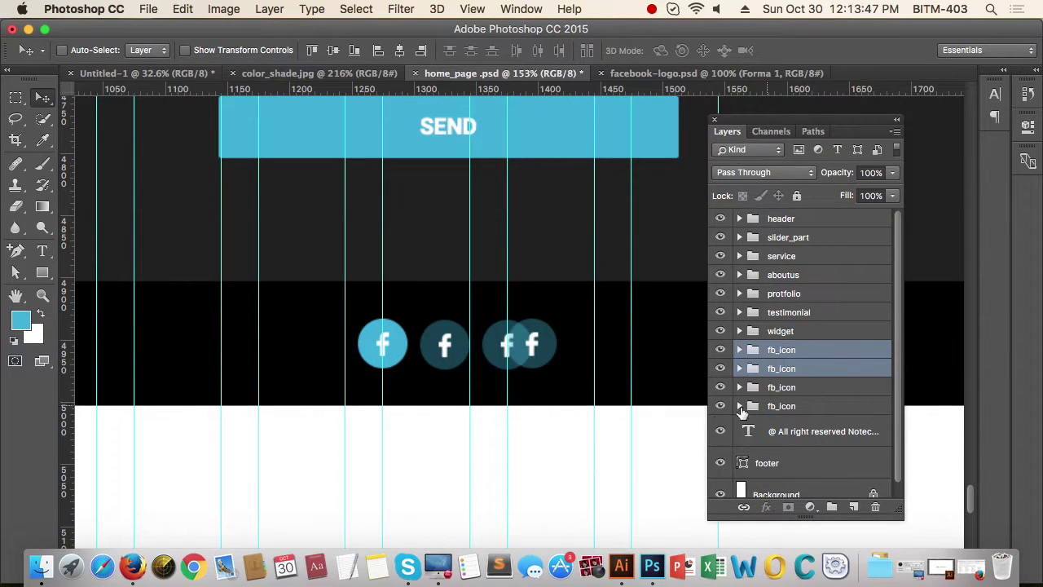
pyautogui.press('super+alt+z')
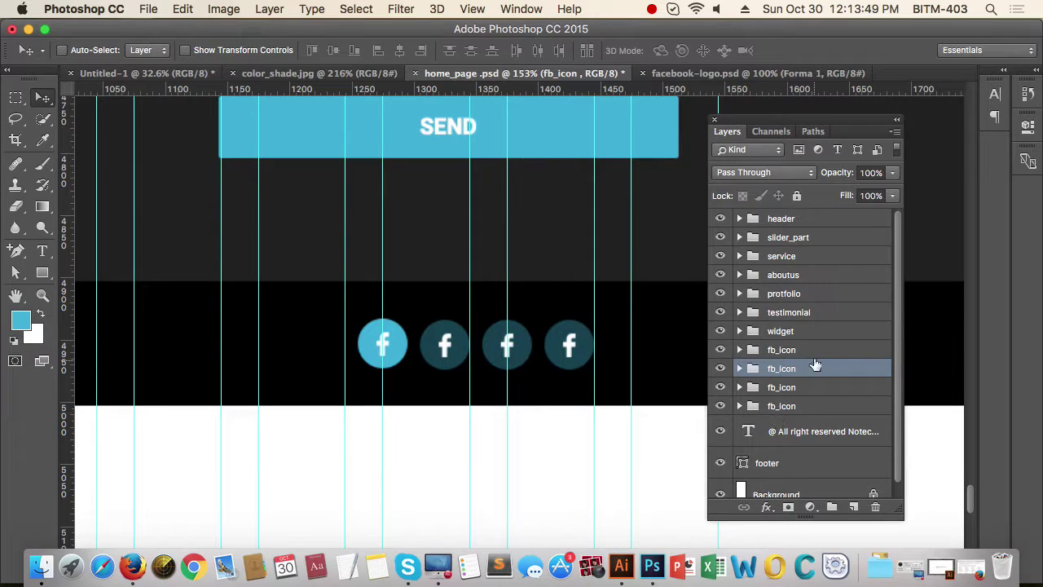
# Step: Group all four fb_icon groups and shift the row right until its right edge meets the next column guide
pyautogui.click(812, 349)
pyautogui.keyDown('shift'); pyautogui.click(813, 405); pyautogui.keyUp('shift')
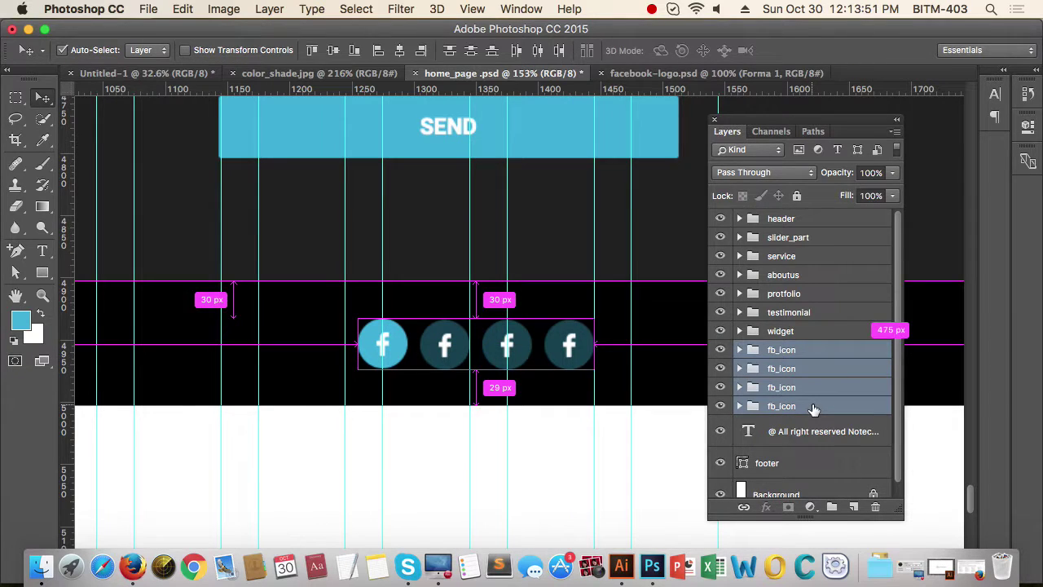
pyautogui.press('super+g')
pyautogui.press('super')
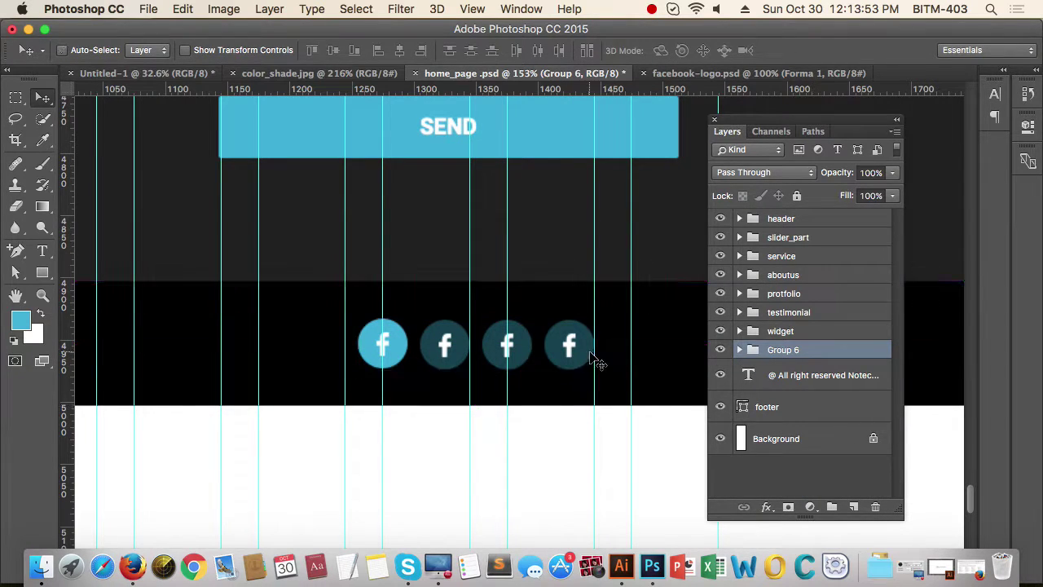
pyautogui.moveTo(594, 356); pyautogui.dragTo(632, 356)
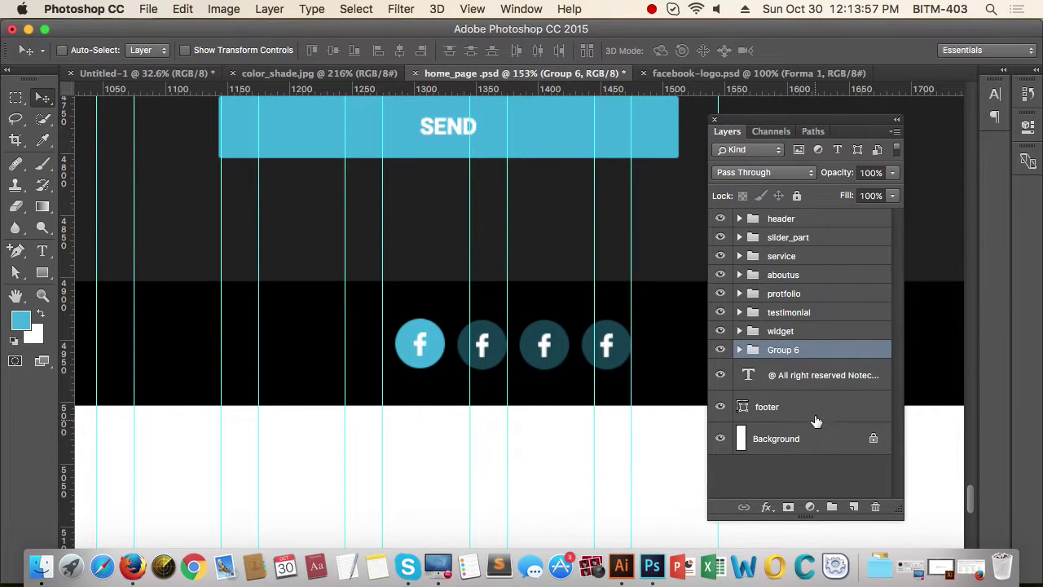
# Step: Align the icon row with the footer bar's vertical center, undoing the horizontal centering tried first
pyautogui.keyDown('super'); pyautogui.click(819, 413); pyautogui.keyUp('super')
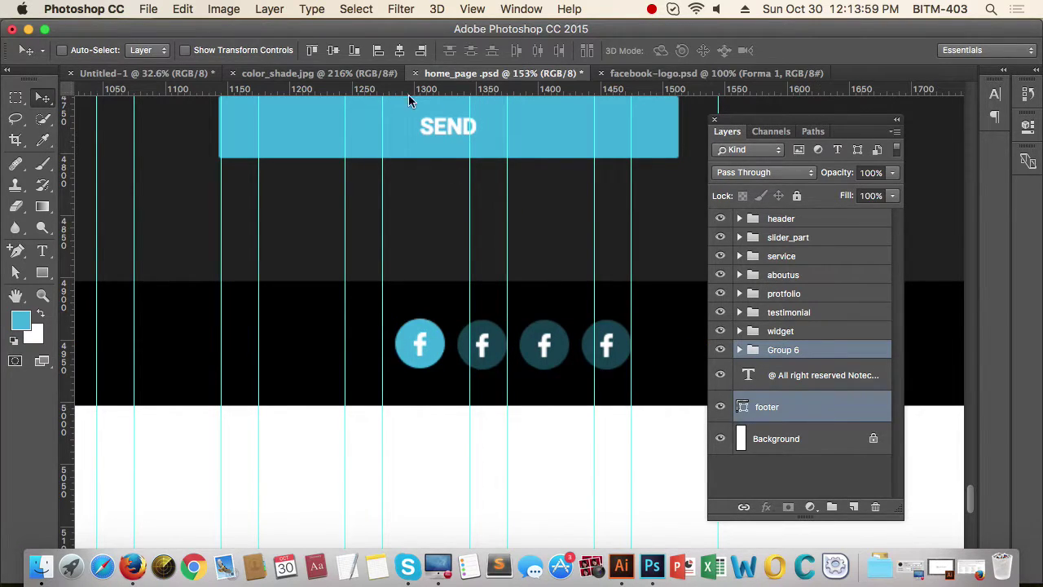
pyautogui.click(399, 53)
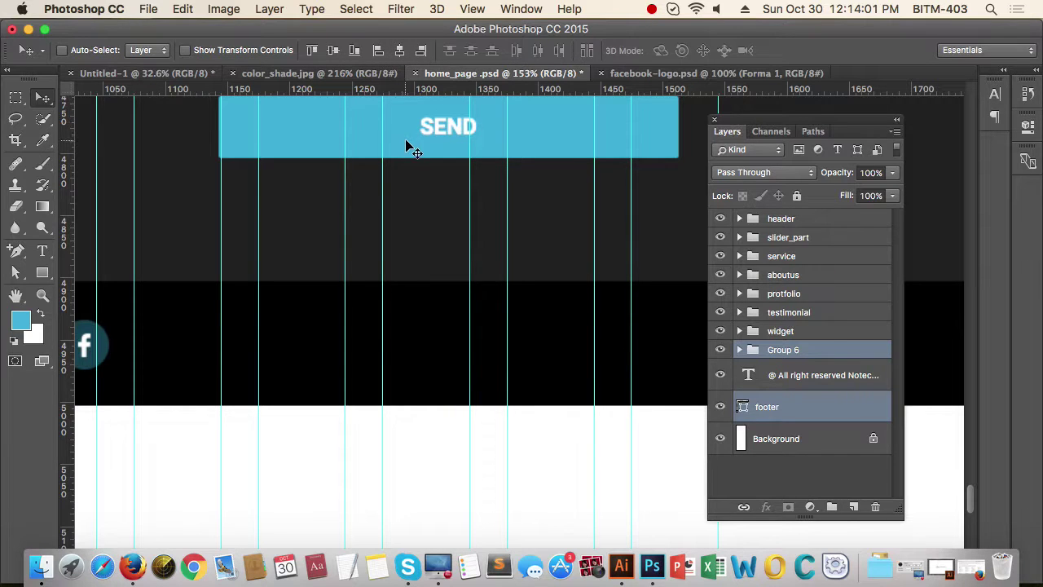
pyautogui.press('super+z')
pyautogui.click(332, 49)
pyautogui.moveTo(412, 341); pyautogui.dragTo(295, 360)
pyautogui.moveTo(360, 370); pyautogui.dragTo(415, 376)
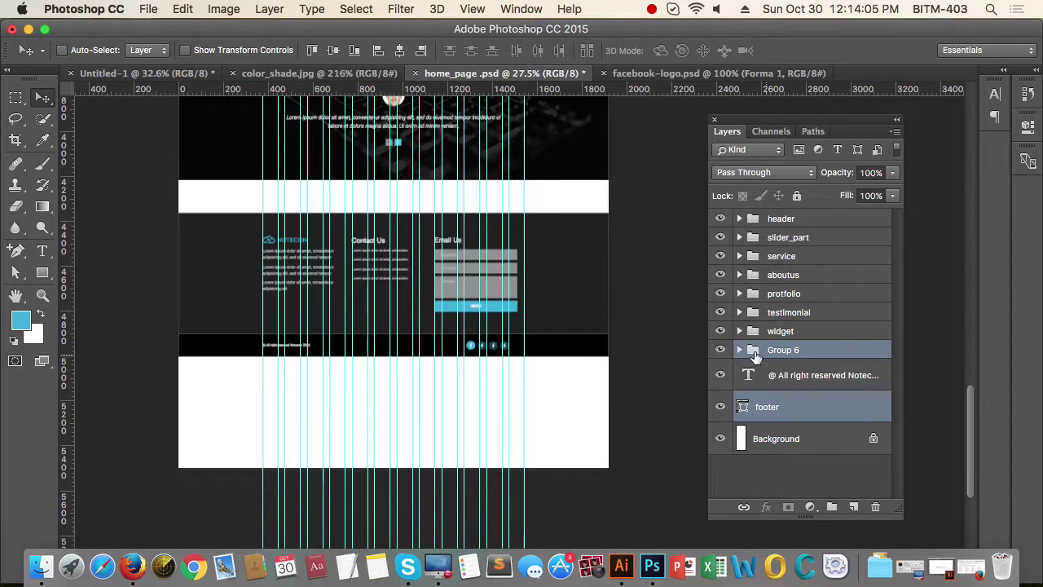
pyautogui.click(739, 350)
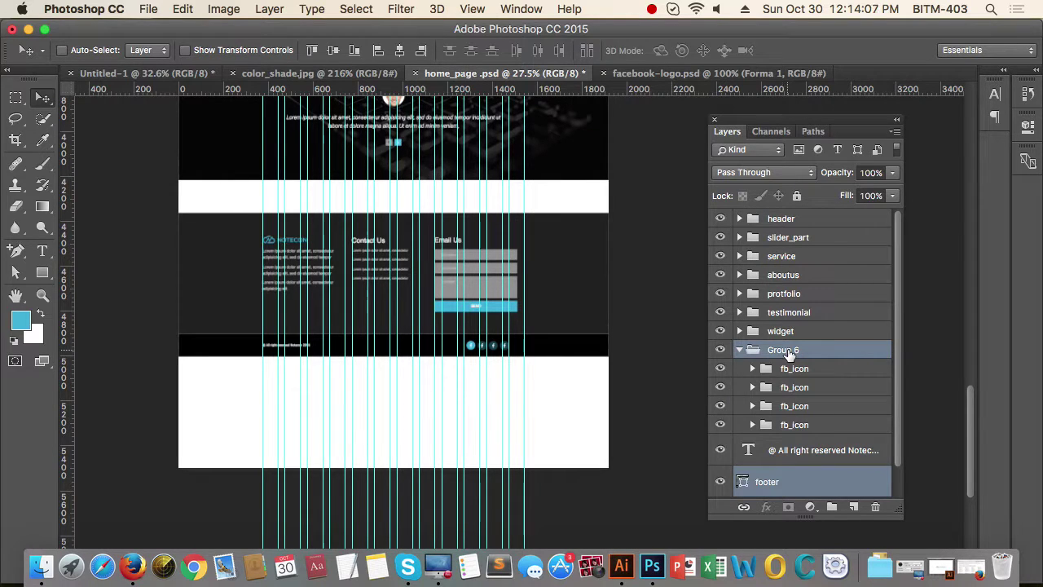
pyautogui.click(740, 351)
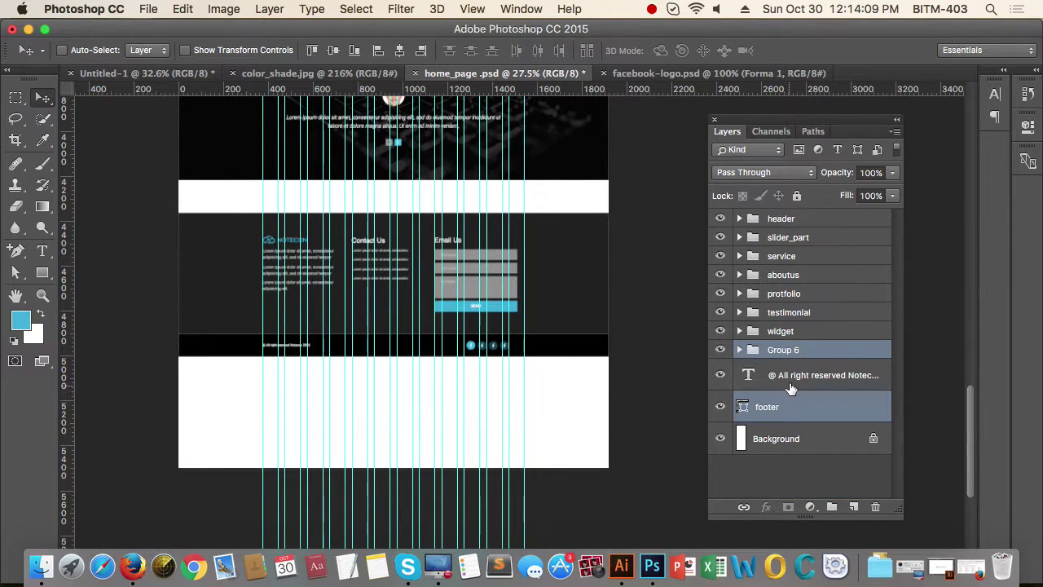
# Step: Group the social icon row, copyright text and footer bar layers together and name the group footer
pyautogui.click(823, 357)
pyautogui.keyDown('shift'); pyautogui.click(819, 408); pyautogui.keyUp('shift')
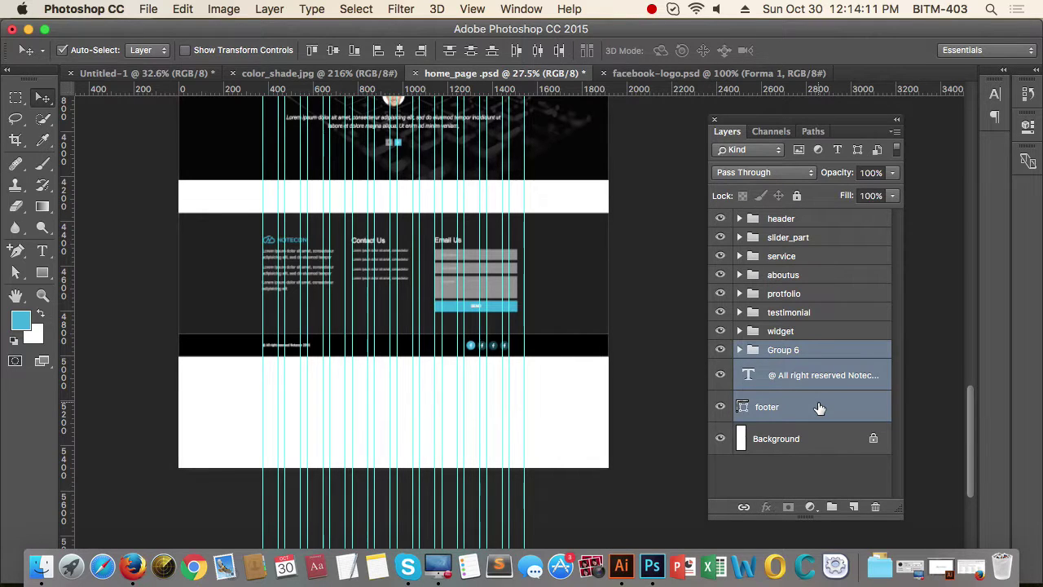
pyautogui.press('super+g')
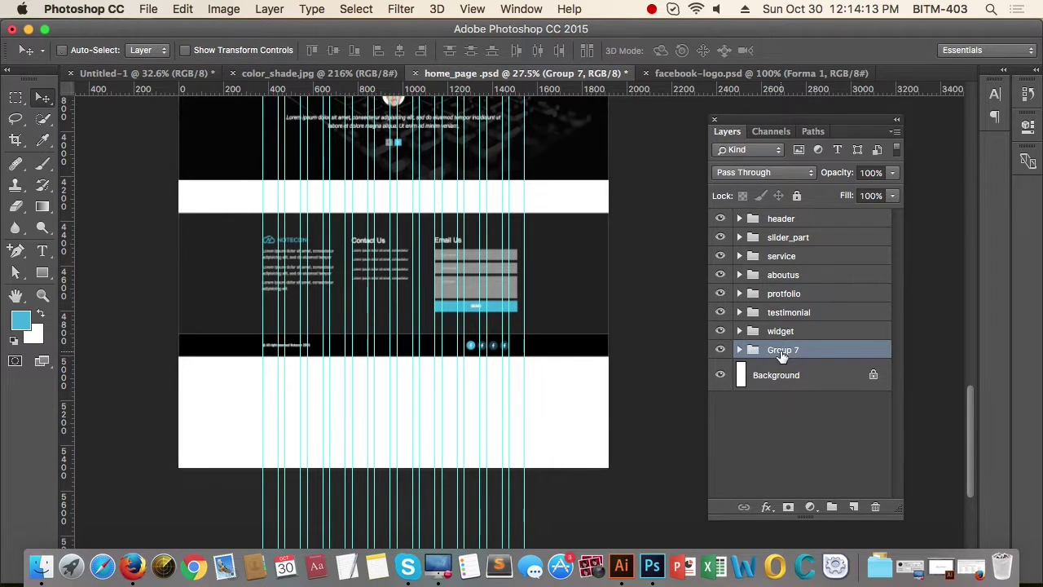
pyautogui.doubleClick(783, 350)
pyautogui.click(652, 9)
pyautogui.click(650, 30)
pyautogui.doubleClick(791, 350)
pyautogui.moveTo(805, 352); pyautogui.dragTo(738, 356)
pyautogui.write('footer')
pyautogui.press('Return')
pyautogui.keyDown('alt'); pyautogui.keyDown('super'); pyautogui.click(534, 404); pyautogui.keyUp('super'); pyautogui.keyUp('alt')
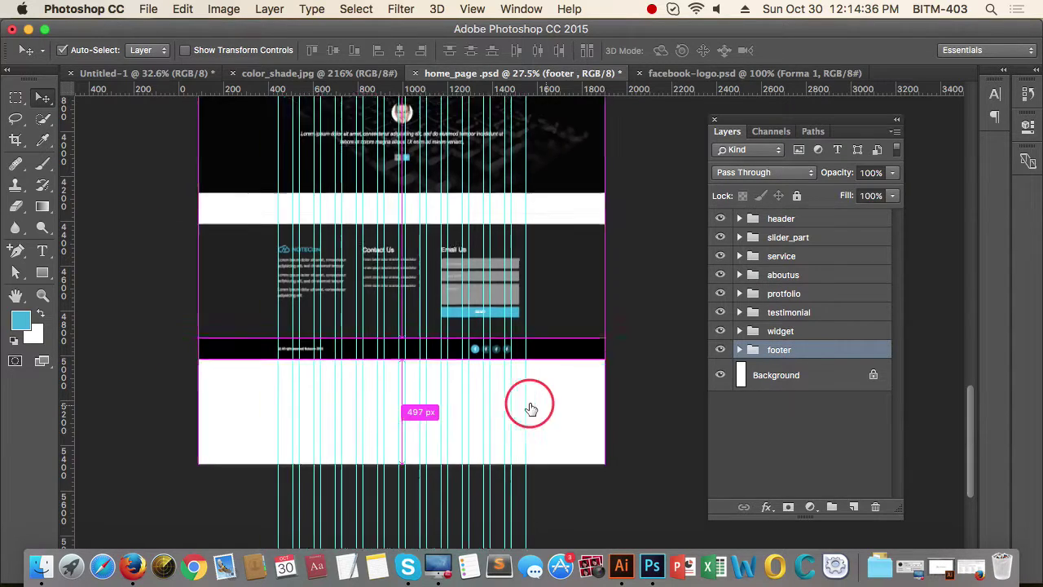
# Step: Examine the widget group's contents and its widget_bg shape against the footer area of the page
pyautogui.moveTo(635, 313); pyautogui.dragTo(582, 331)
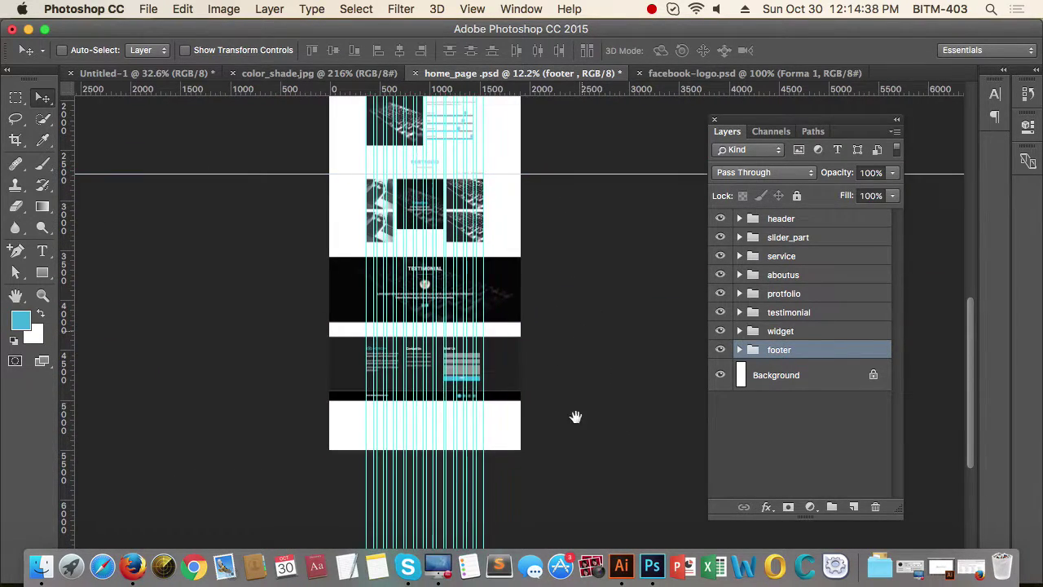
pyautogui.moveTo(558, 404); pyautogui.dragTo(610, 399)
pyautogui.moveTo(554, 382); pyautogui.dragTo(638, 394)
pyautogui.moveTo(597, 344); pyautogui.dragTo(628, 342)
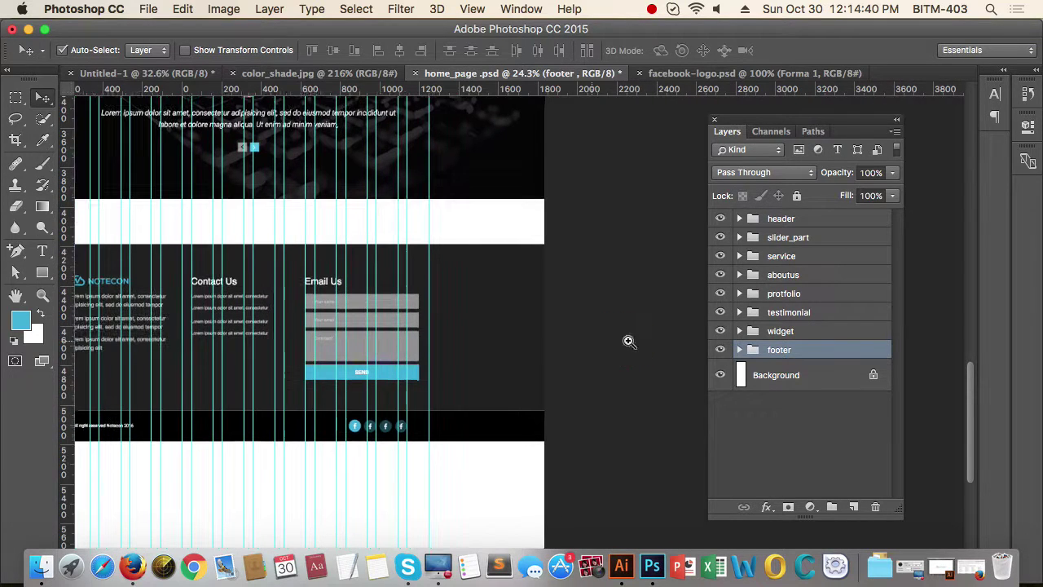
pyautogui.click(746, 332)
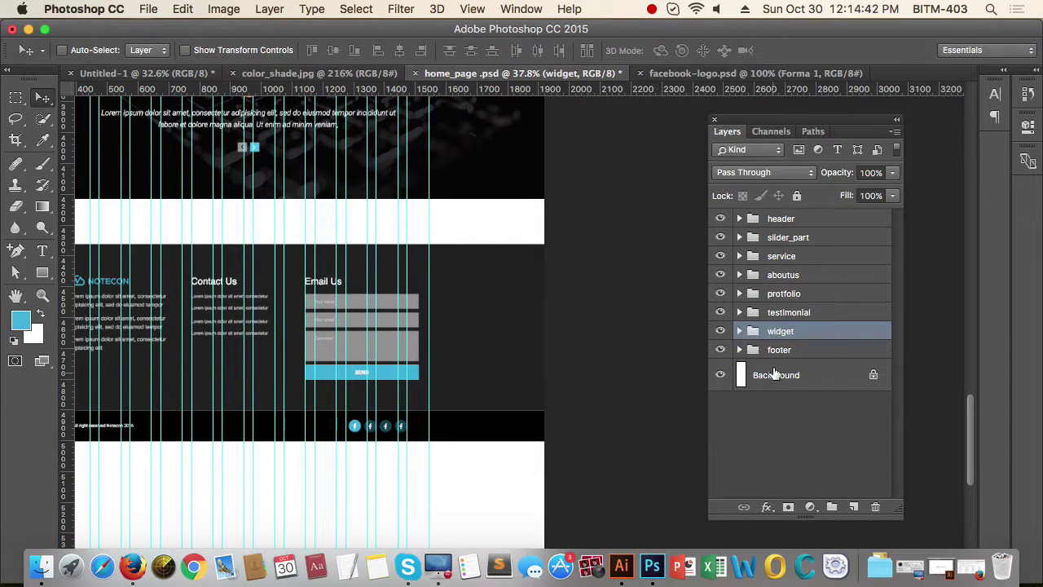
pyautogui.click(741, 333)
pyautogui.click(839, 406)
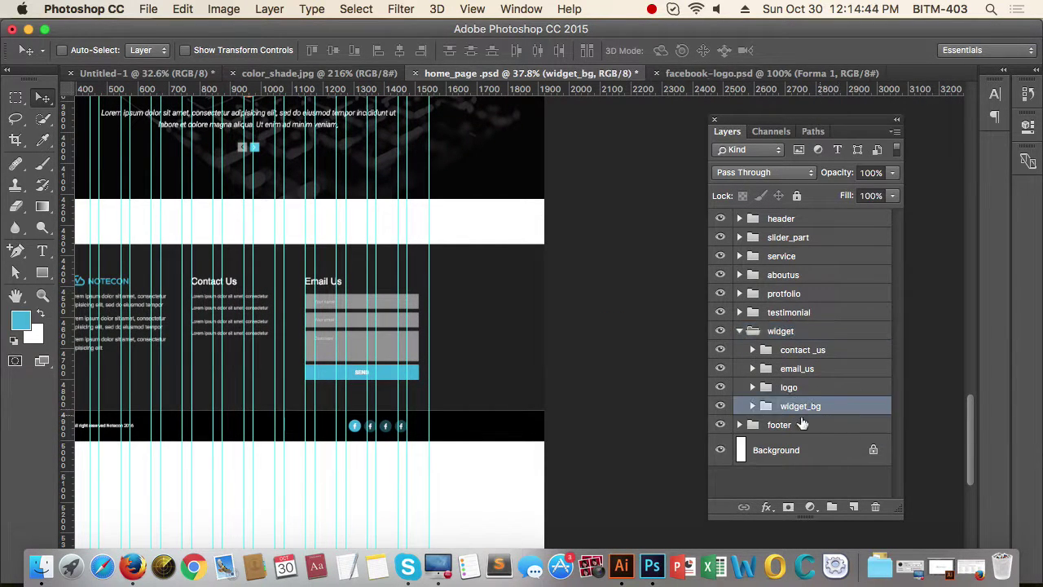
pyautogui.scroll(-3, 629, 372)
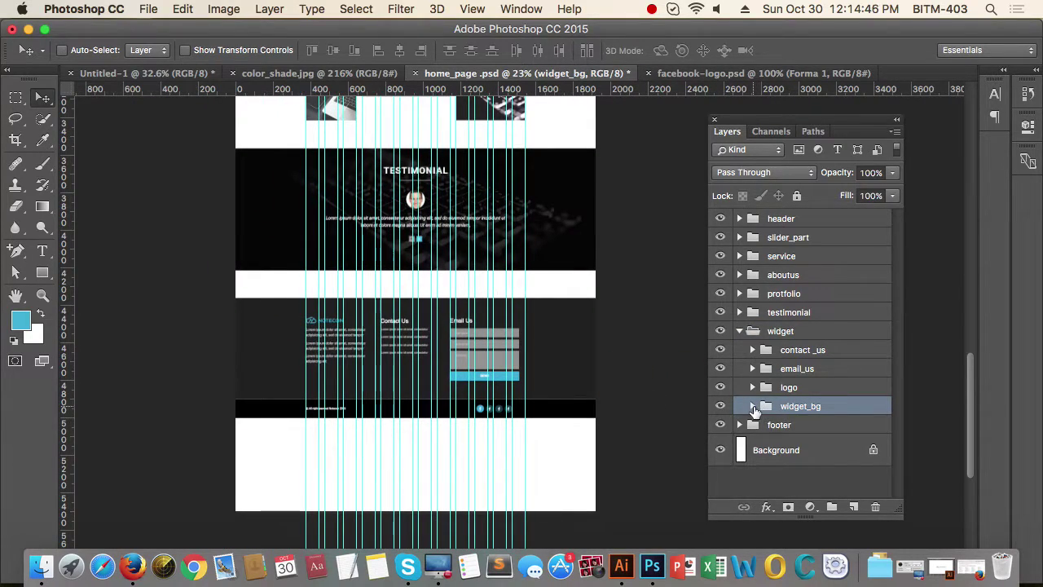
pyautogui.click(752, 406)
pyautogui.click(795, 431)
pyautogui.scroll(3, 426, 303)
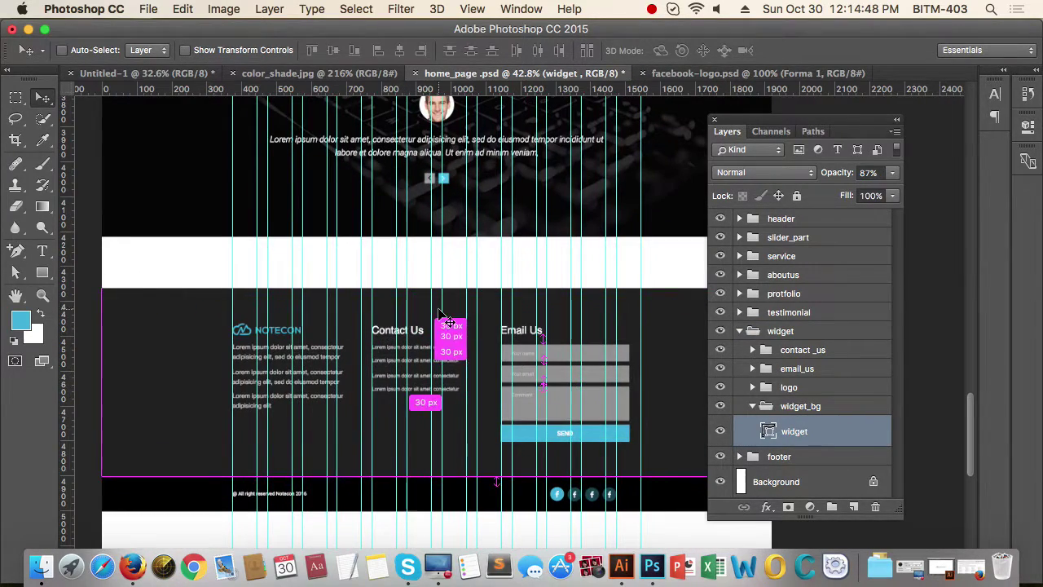
pyautogui.hscroll(2, 340, 274)
pyautogui.scroll(-3, 372, 261)
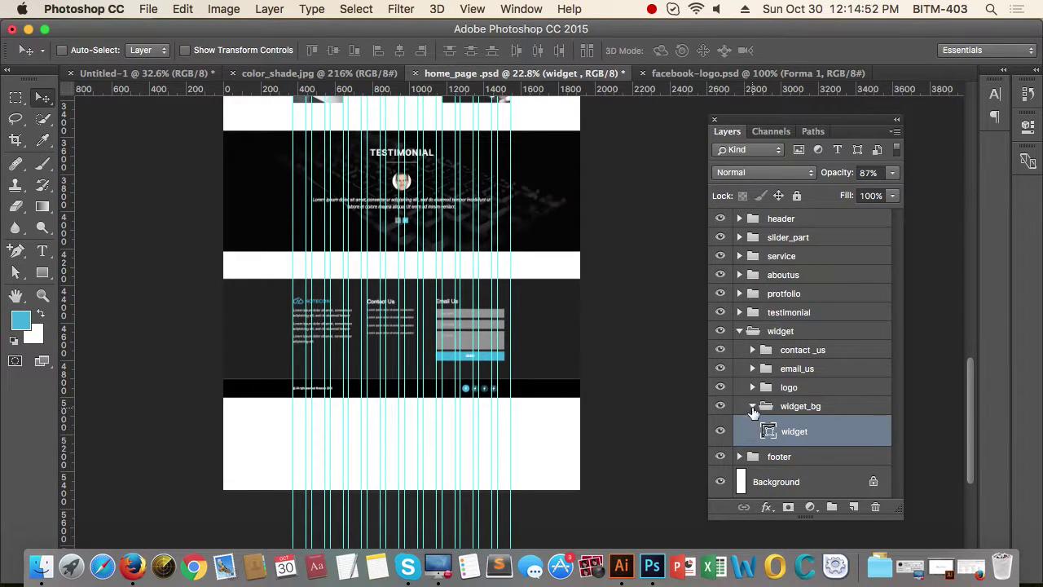
pyautogui.click(752, 407)
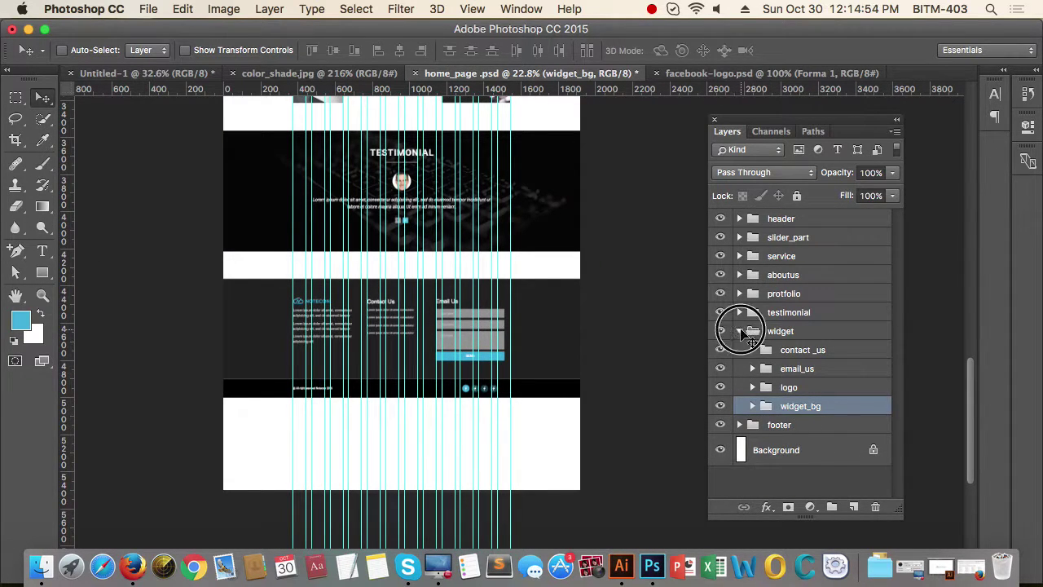
# Step: Move the widget and footer groups up together until the widget section meets the bottom of the testimonial section
pyautogui.click(739, 331)
pyautogui.keyDown('shift'); pyautogui.click(800, 359); pyautogui.keyUp('shift')
pyautogui.moveTo(428, 285); pyautogui.dragTo(430, 242)
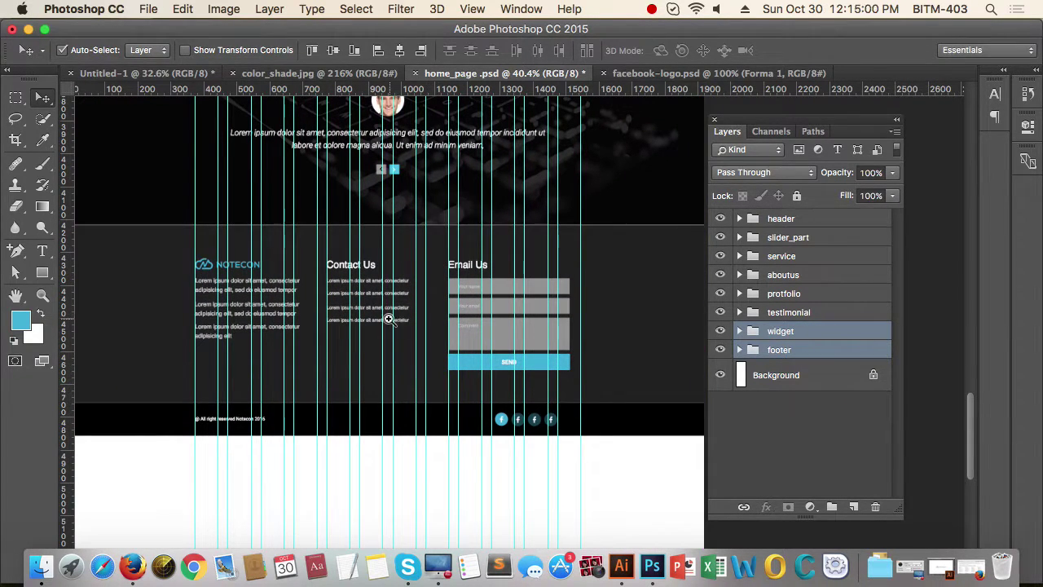
pyautogui.moveTo(394, 304); pyautogui.dragTo(356, 306)
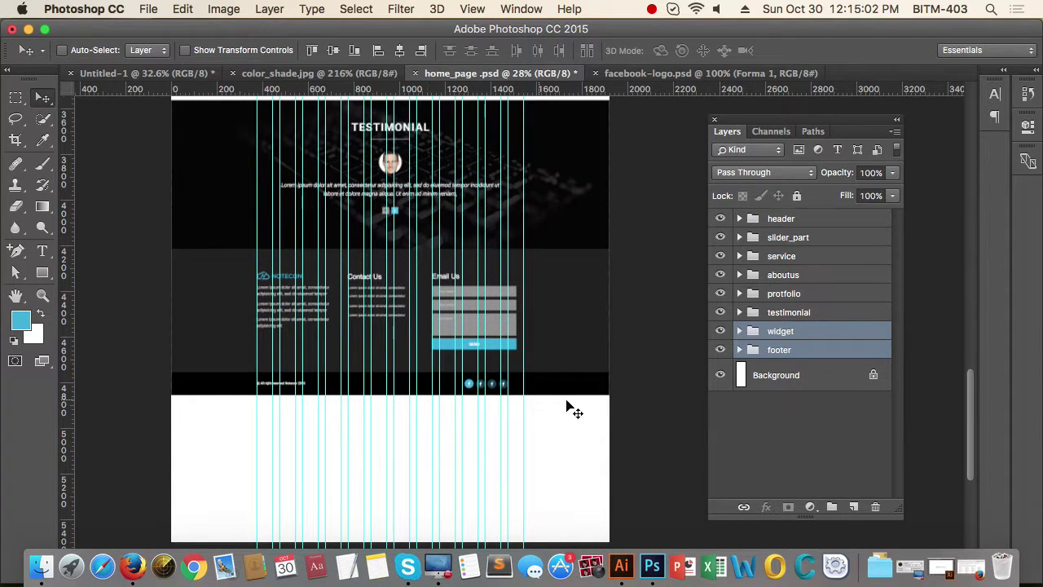
pyautogui.keyDown('alt'); pyautogui.keyDown('super'); pyautogui.click(469, 428); pyautogui.keyUp('super'); pyautogui.keyUp('alt')
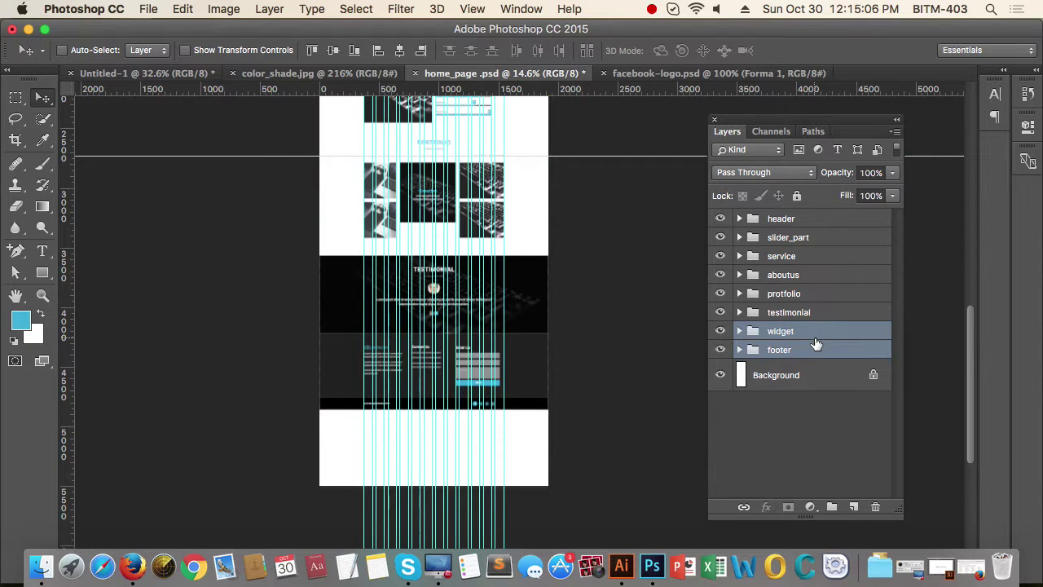
# Step: Crop off the empty white canvas below the footer bar, saving the home page document before and after the crop
pyautogui.press('super+s')
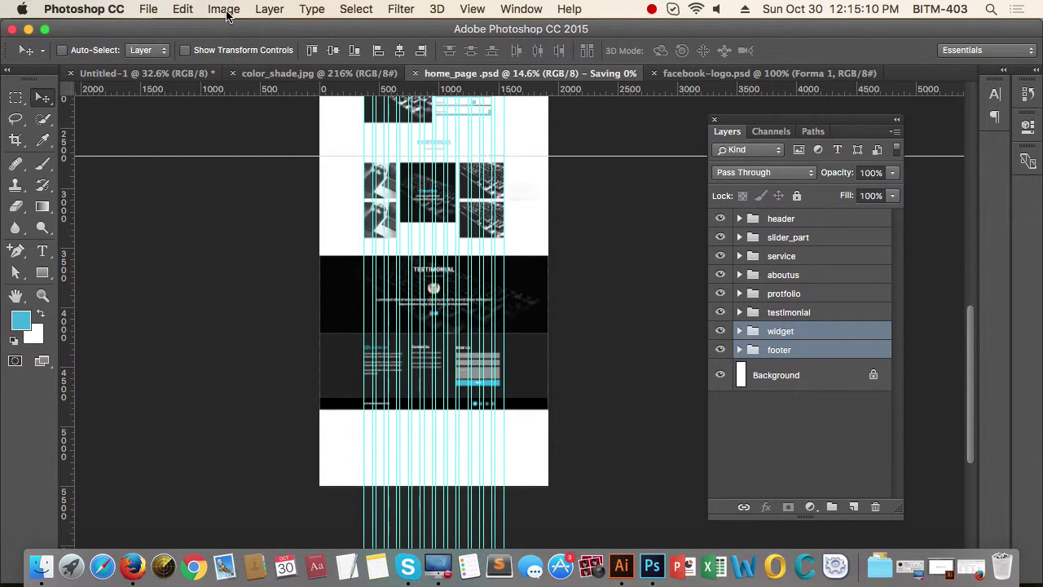
pyautogui.press('Return')
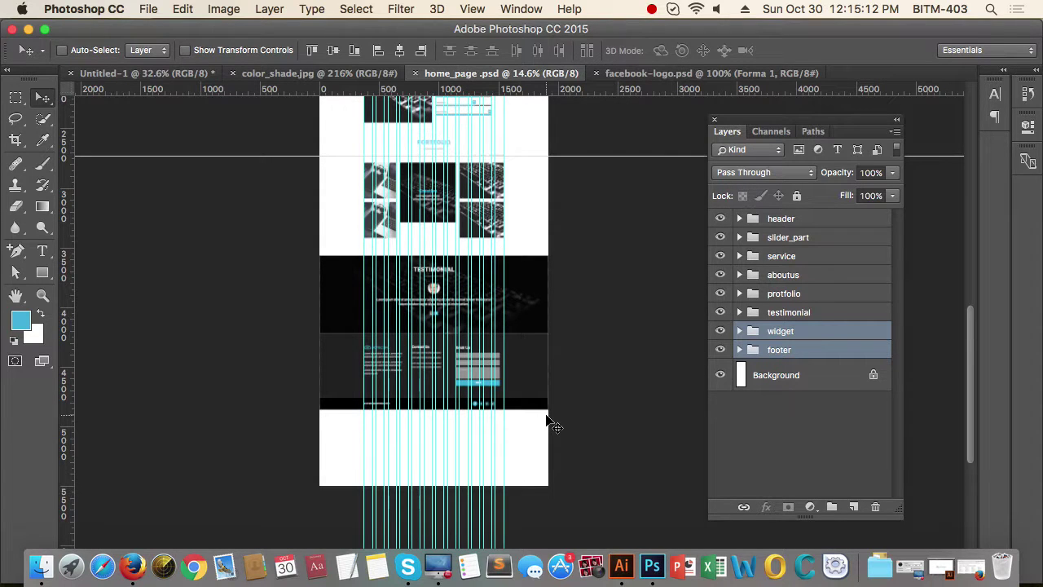
pyautogui.press('c')
pyautogui.moveTo(436, 487); pyautogui.dragTo(432, 445)
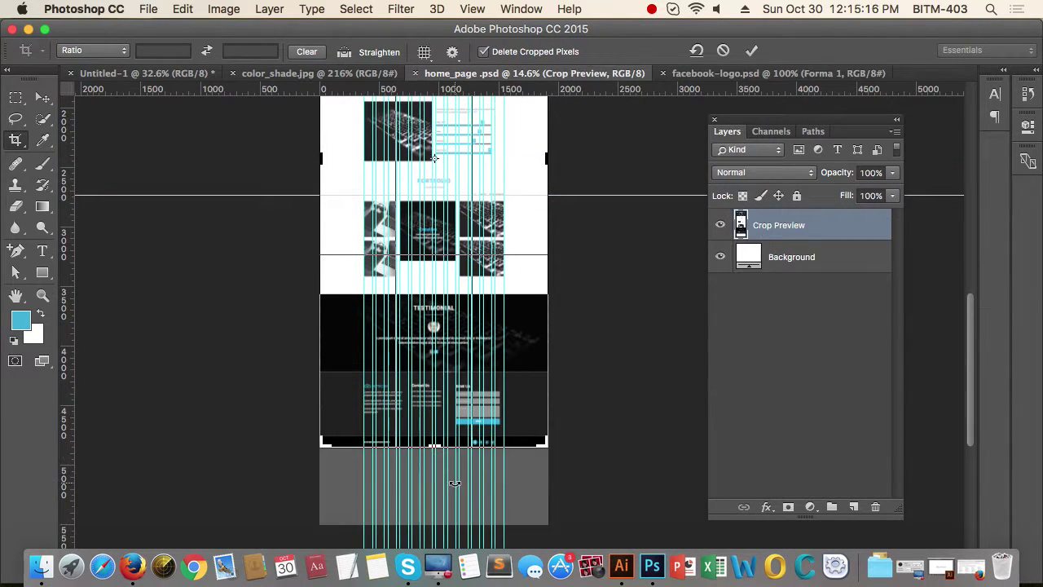
pyautogui.press('Return')
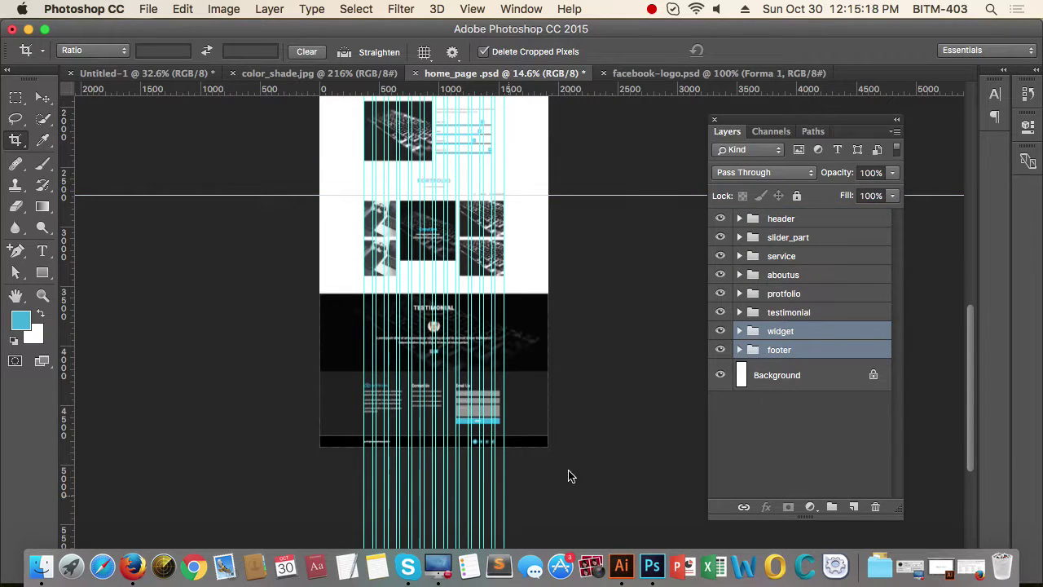
pyautogui.scroll(3, 571, 469)
pyautogui.press('super+s')
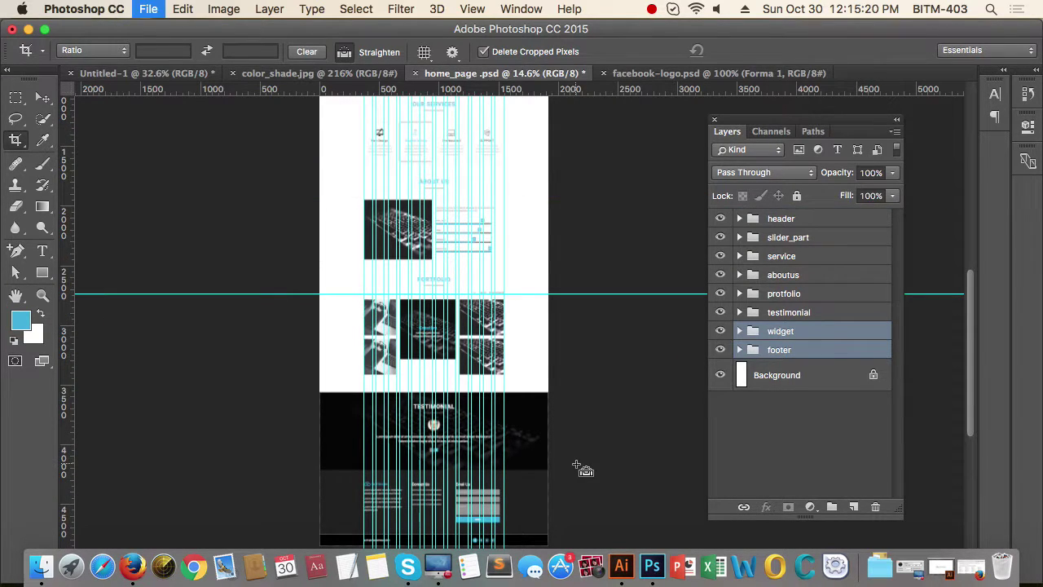
pyautogui.click(42, 97)
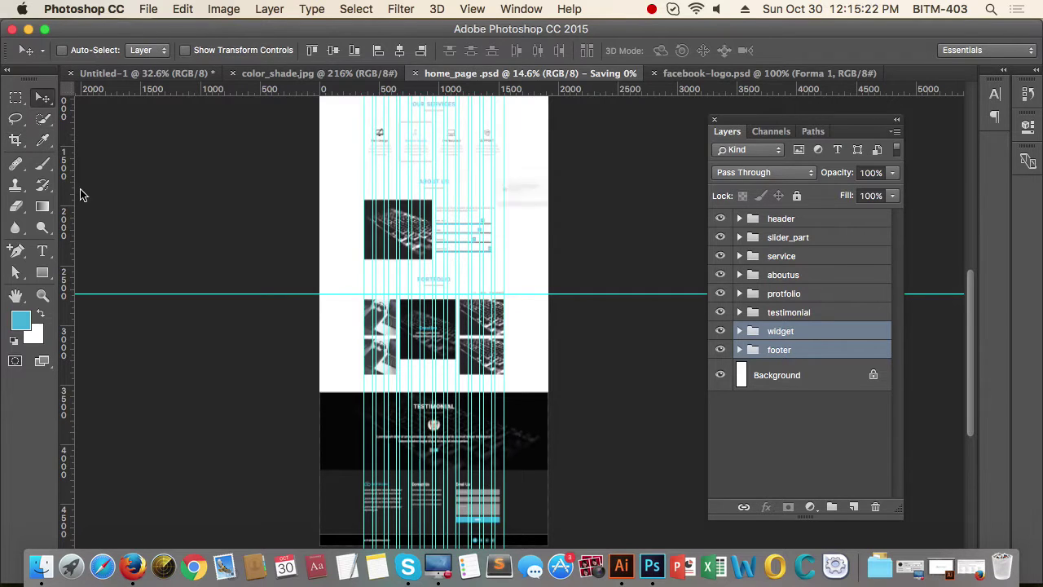
pyautogui.click(638, 247)
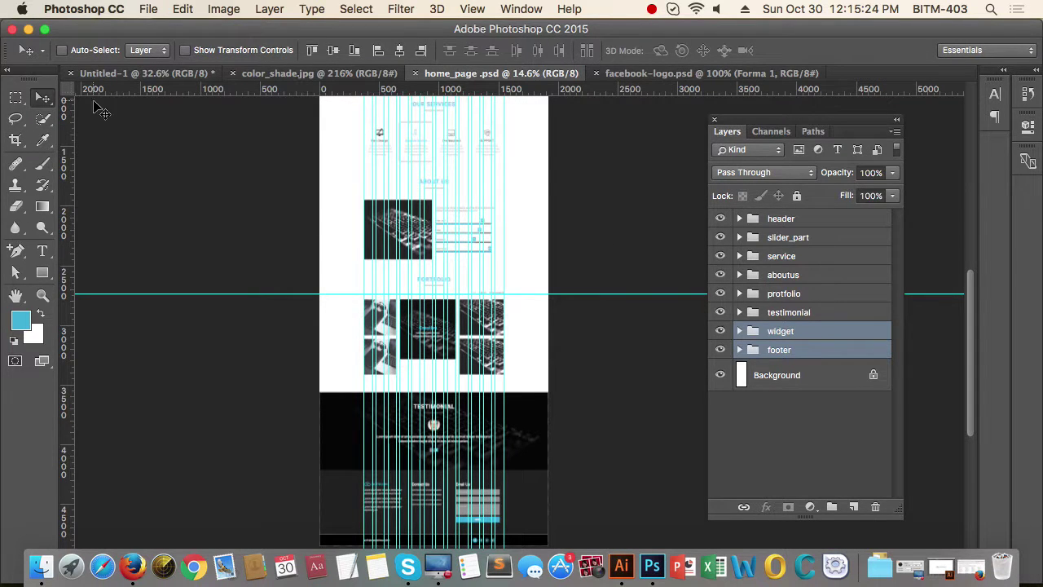
pyautogui.click(652, 9)
pyautogui.click(658, 29)
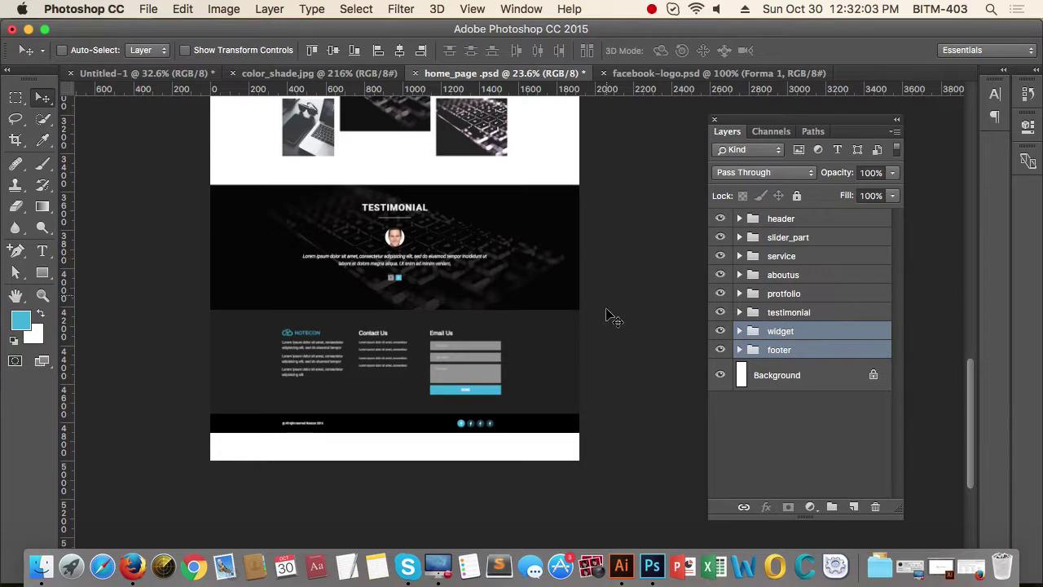
# Step: Move the widget and footer groups down to the canvas's bottom edge, and the testimonial group down to meet them
pyautogui.moveTo(617, 381); pyautogui.dragTo(627, 351)
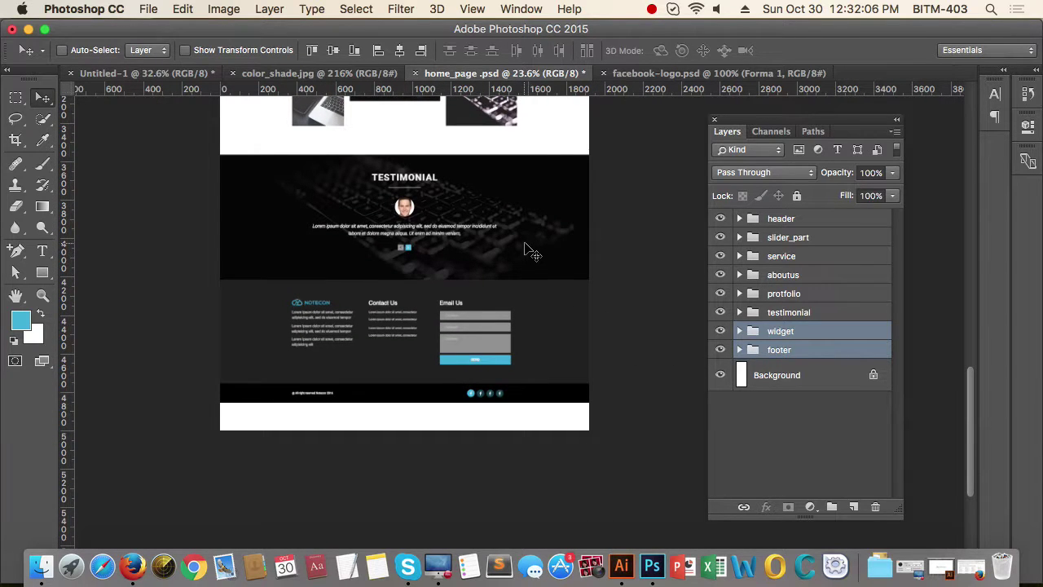
pyautogui.moveTo(518, 241); pyautogui.dragTo(515, 264)
pyautogui.moveTo(505, 312); pyautogui.dragTo(508, 323)
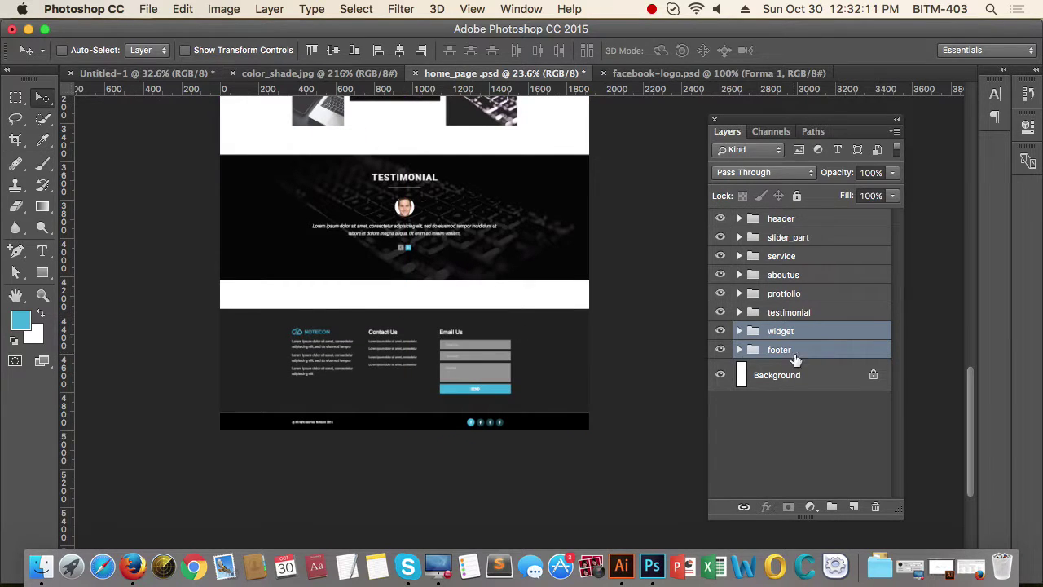
pyautogui.click(838, 316)
pyautogui.moveTo(538, 238); pyautogui.dragTo(531, 268)
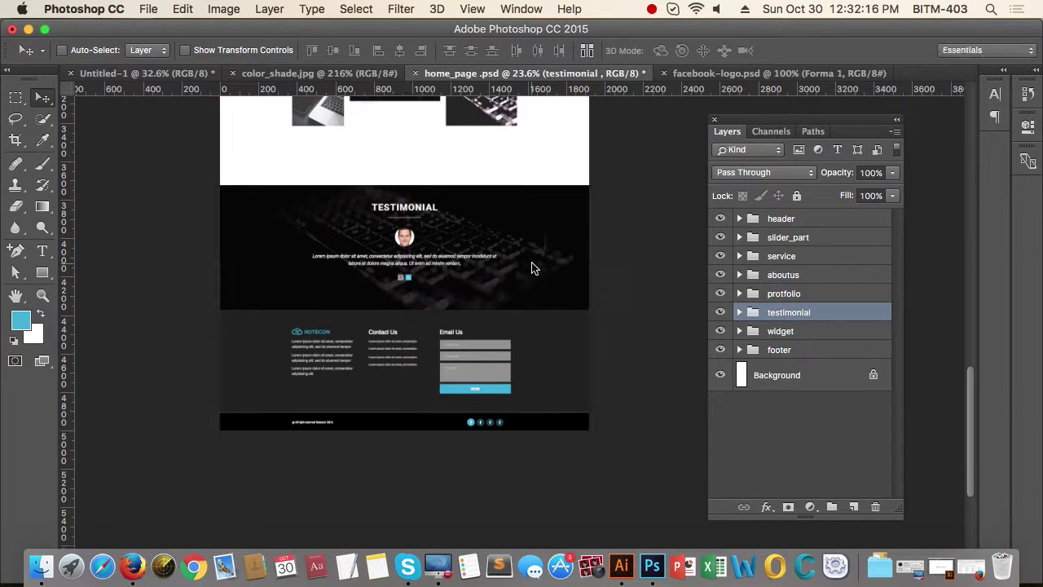
# Step: Stretch the top edge of both Rectangle 12 shapes in the testmonial subgroup upward to just below the portfolio images, about 952 px tall
pyautogui.click(739, 313)
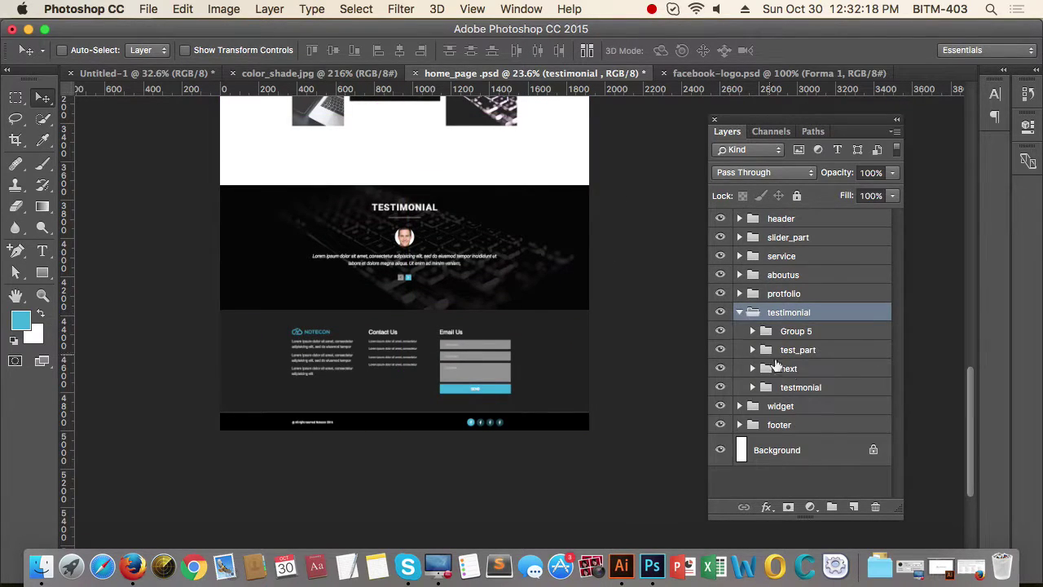
pyautogui.click(850, 391)
pyautogui.click(752, 388)
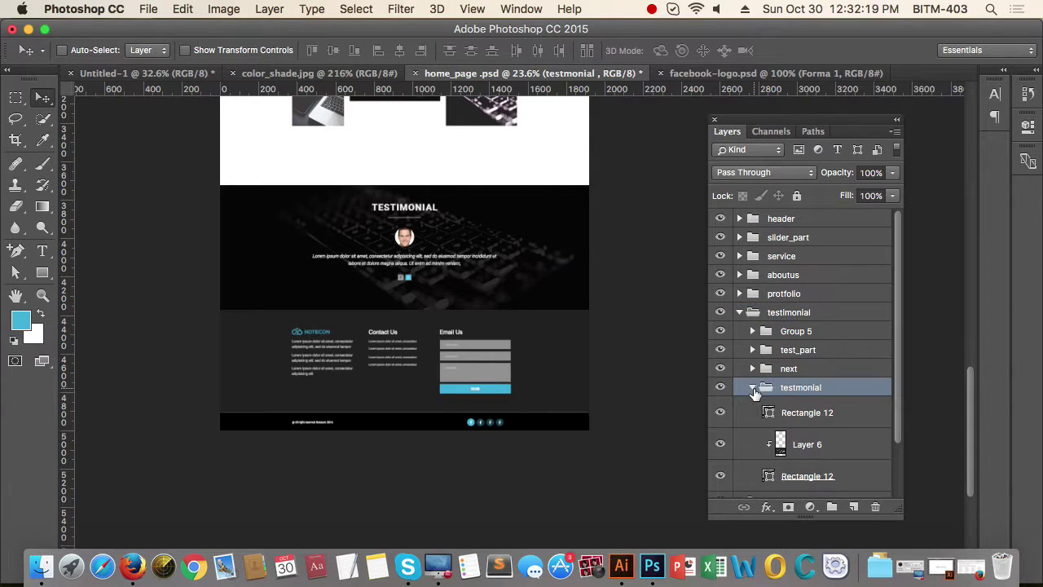
pyautogui.click(849, 414)
pyautogui.keyDown('super'); pyautogui.click(853, 479); pyautogui.keyUp('super')
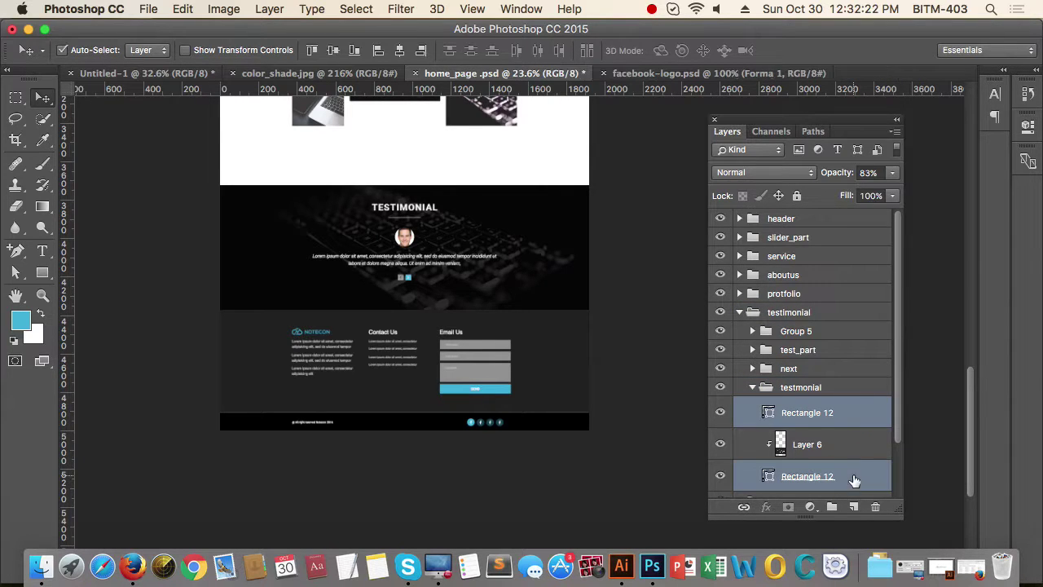
pyautogui.click(17, 272)
pyautogui.moveTo(181, 169); pyautogui.dragTo(647, 204)
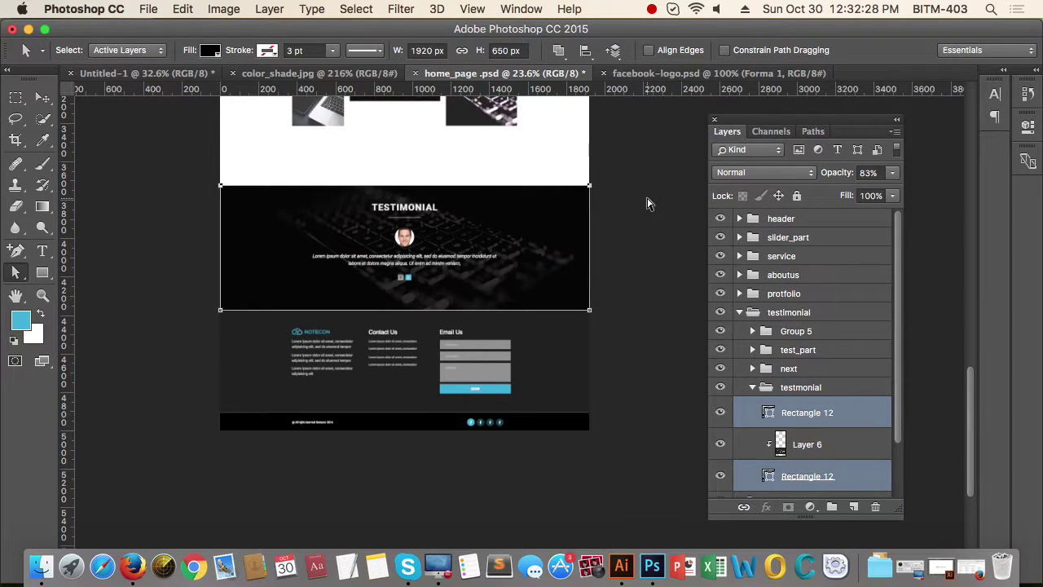
pyautogui.hotkey('shift', 'Up')
pyautogui.hotkey('shift', 'Up')
pyautogui.hotkey('shift', 'Up')
pyautogui.hotkey('shift', 'Up')
pyautogui.hotkey('shift', 'Up')
pyautogui.hotkey('shift', 'Up')
pyautogui.hotkey('shift', 'Up')
pyautogui.hotkey('shift', 'Up')
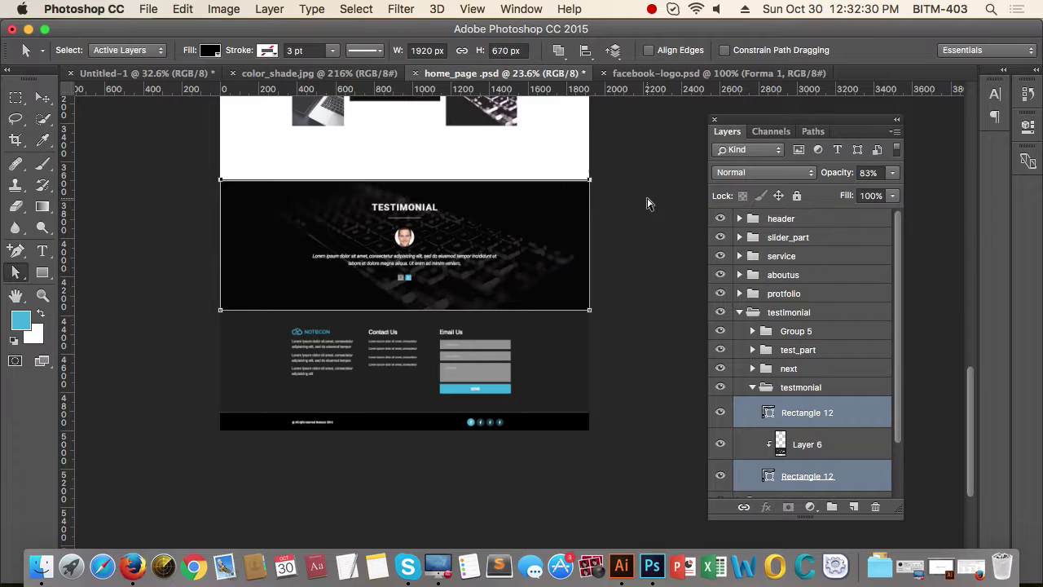
pyautogui.hotkey('shift', 'Up')
pyautogui.hotkey('shift', 'Up')
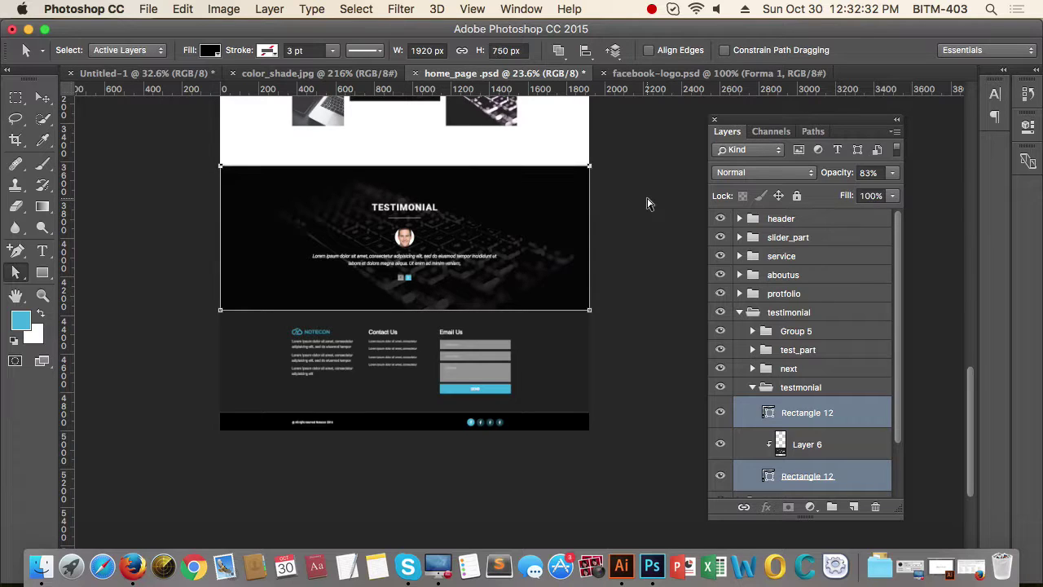
pyautogui.hotkey('shift', 'Up')
pyautogui.hotkey('shift', 'Up')
pyautogui.hotkey('shift', 'Up')
pyautogui.hotkey('shift', 'Up')
pyautogui.hotkey('shift', 'Up')
pyautogui.hotkey('shift', 'Up')
pyautogui.hotkey('shift', 'Up')
pyautogui.hotkey('shift', 'Up')
pyautogui.hotkey('shift', 'Up')
pyautogui.hotkey('shift', 'Up')
pyautogui.hotkey('shift', 'Up')
pyautogui.hotkey('shift', 'Up')
pyautogui.hotkey('shift', 'Up')
pyautogui.hotkey('shift', 'Up')
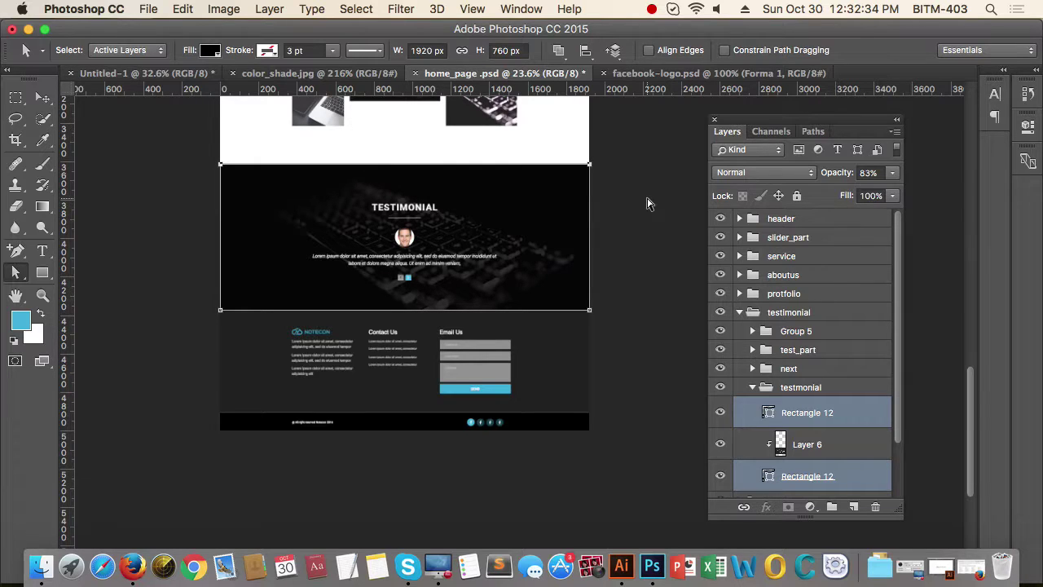
pyautogui.hotkey('shift', 'Up')
pyautogui.hotkey('shift', 'Up')
pyautogui.hotkey('shift', 'Up')
pyautogui.hotkey('shift', 'Up')
pyautogui.hotkey('shift', 'Up')
pyautogui.hotkey('shift', 'Up')
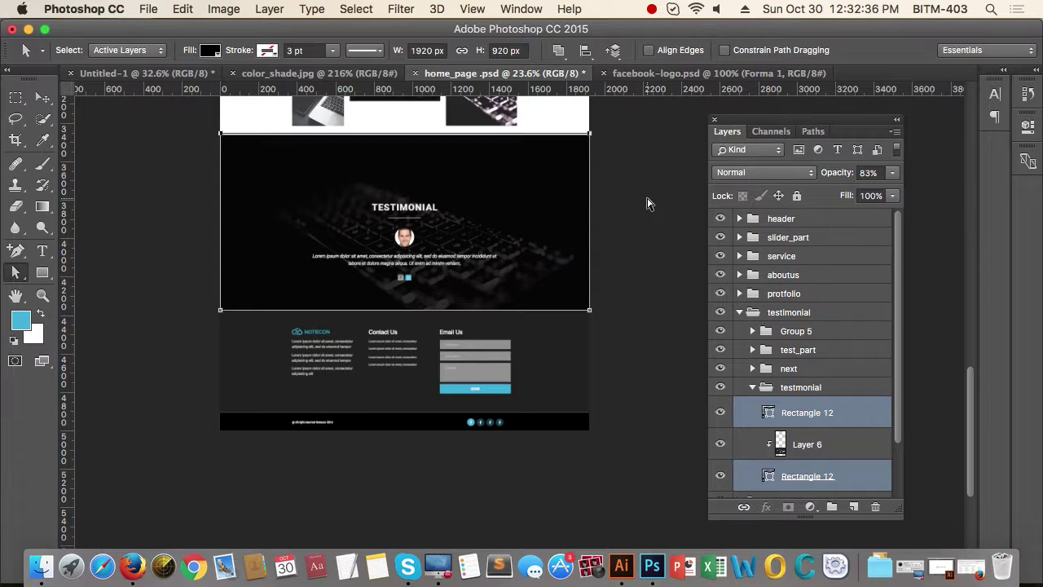
pyautogui.hotkey('shift', 'Up')
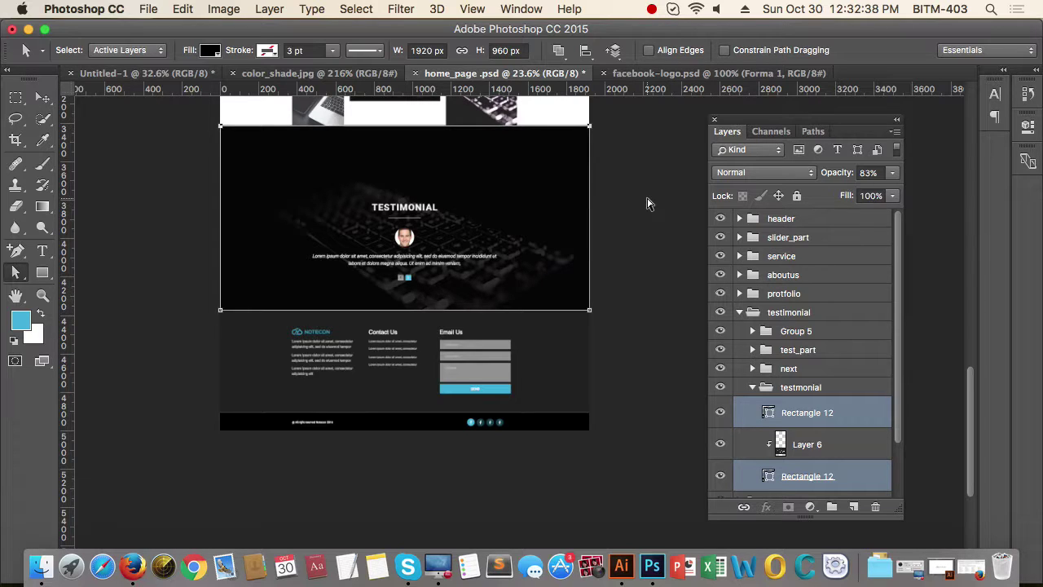
pyautogui.press('Down')
pyautogui.press('Down')
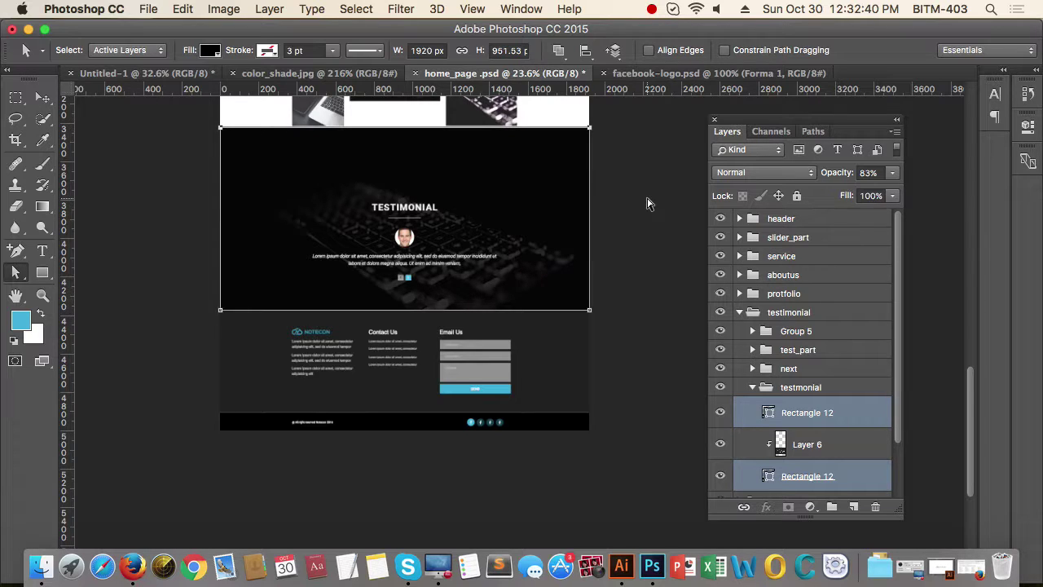
# Step: Lower the top edge of both Rectangle 12 shapes to shorten the testimonial background to about 806 px tall
pyautogui.press('Up')
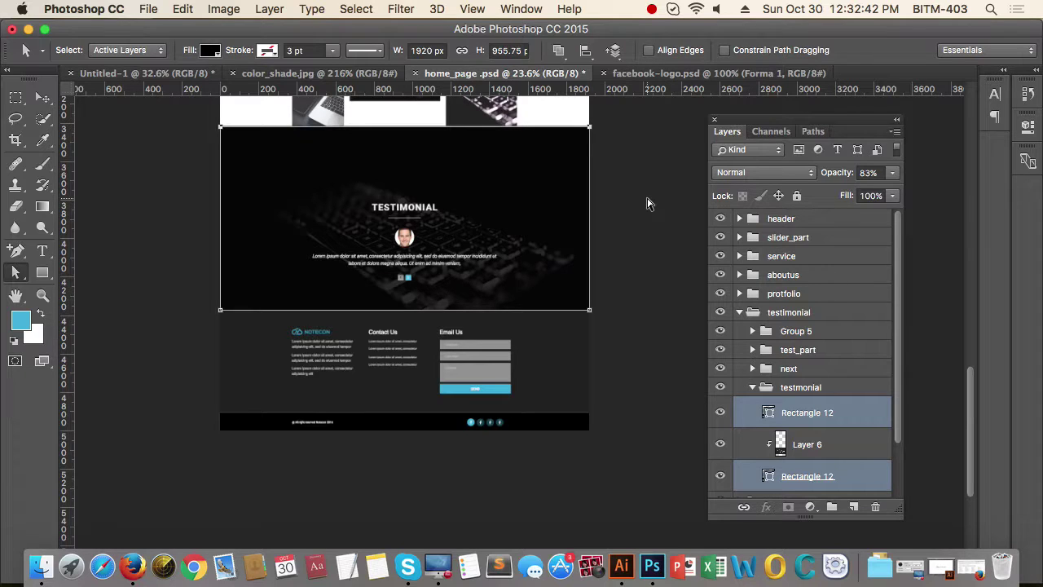
pyautogui.press('Down')
pyautogui.press('Down')
pyautogui.press('Down')
pyautogui.press('Down')
pyautogui.press('Down')
pyautogui.press('Down')
pyautogui.press('Down')
pyautogui.press('Down')
pyautogui.press('Down')
pyautogui.press('Down')
pyautogui.press('Down')
pyautogui.press('Down')
pyautogui.press('Down')
pyautogui.press('Down')
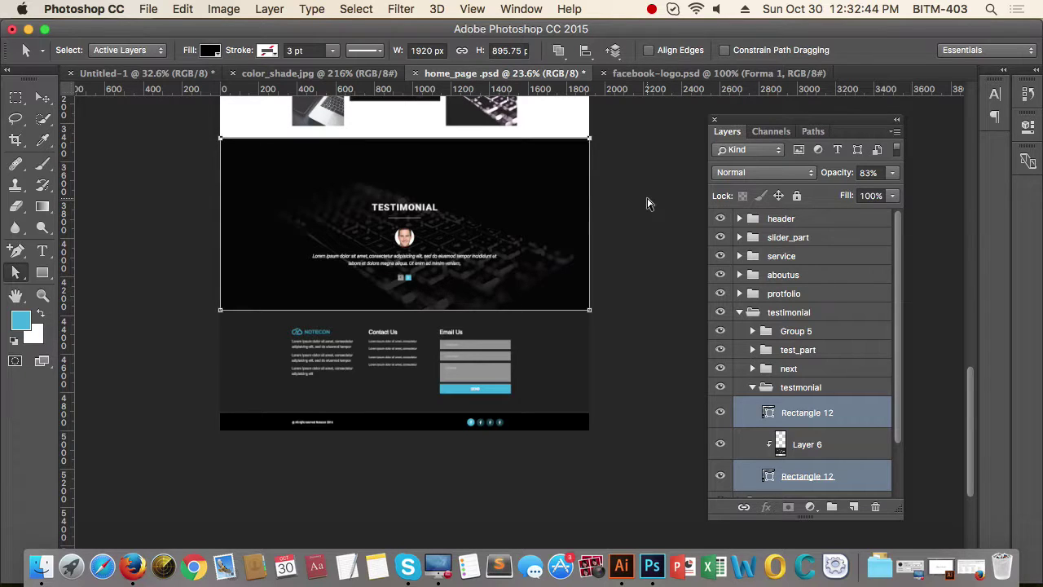
pyautogui.press('Down')
pyautogui.press('Down')
pyautogui.press('Down')
pyautogui.press('Down')
pyautogui.press('Down')
pyautogui.press('Down')
pyautogui.press('Down')
pyautogui.press('Down')
pyautogui.press('Down')
pyautogui.press('Down')
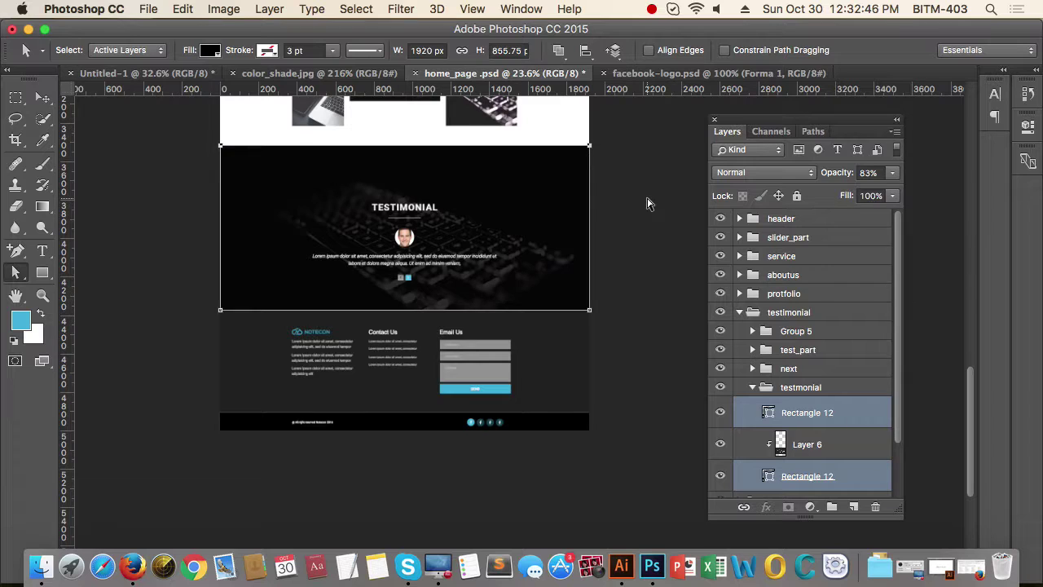
pyautogui.press('Down')
pyautogui.press('Down')
pyautogui.press('Down')
pyautogui.press('Down')
pyautogui.press('Down')
pyautogui.press('Down')
pyautogui.press('Down')
pyautogui.press('Down')
pyautogui.press('Down')
pyautogui.press('Down')
pyautogui.press('Down')
pyautogui.press('Down')
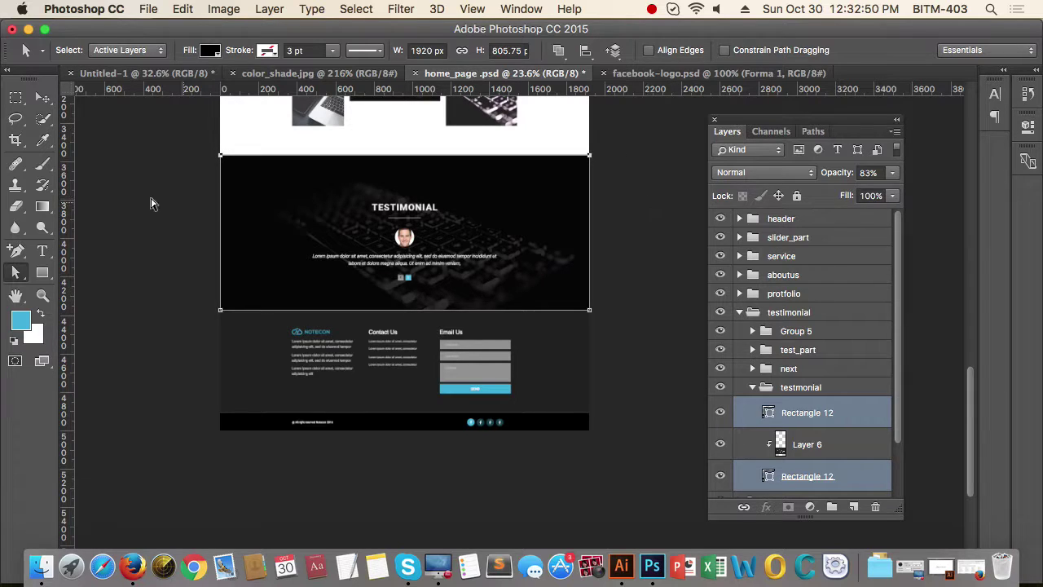
# Step: Identify Group 5 and test_part by toggling their visibility, and move test_part above Group 5 in the testimonial group
pyautogui.click(42, 97)
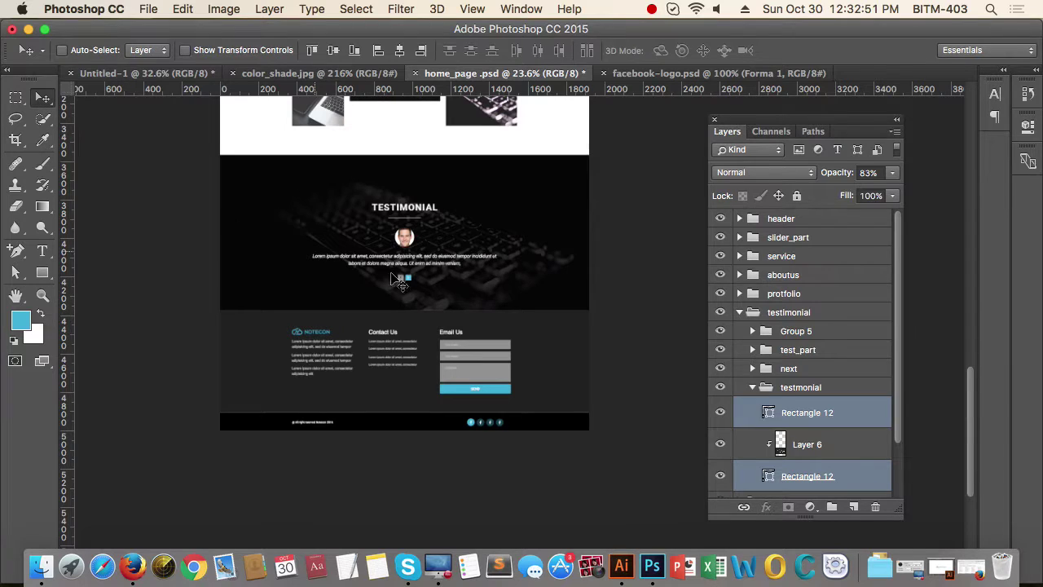
pyautogui.click(817, 338)
pyautogui.click(721, 331)
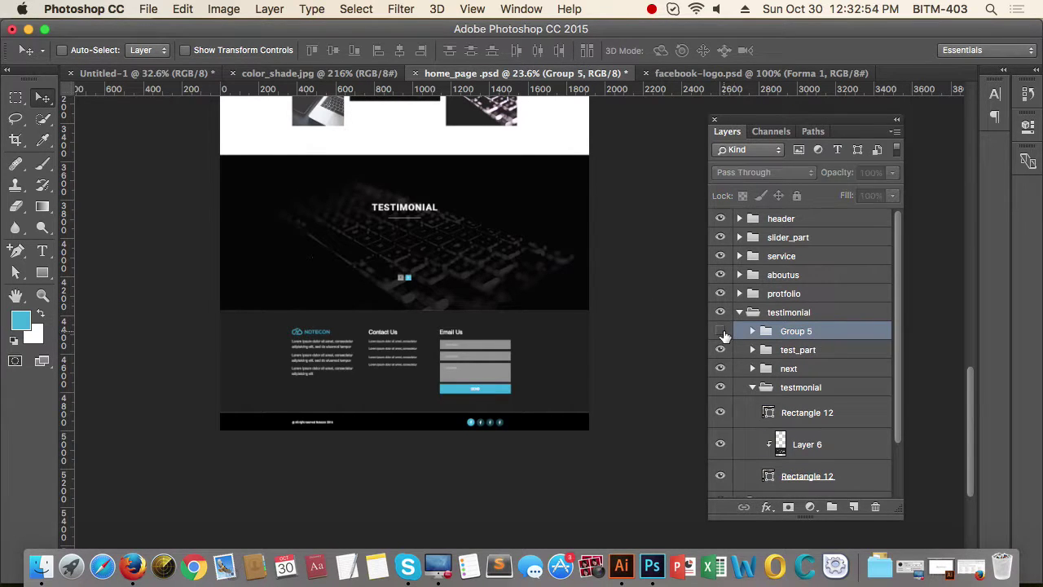
pyautogui.click(720, 331)
pyautogui.click(833, 352)
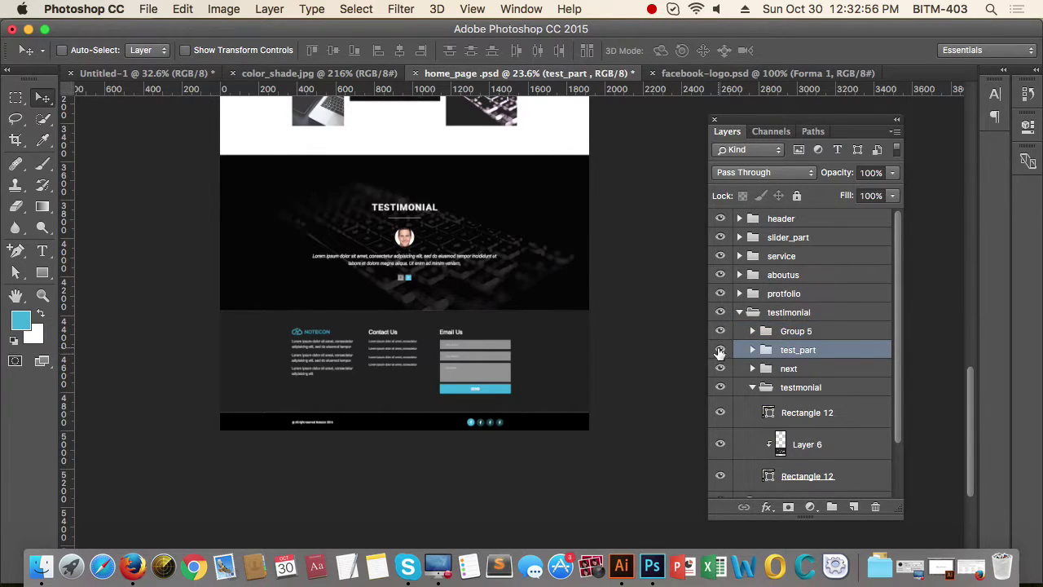
pyautogui.click(720, 352)
pyautogui.click(721, 352)
pyautogui.press('super+bracketright')
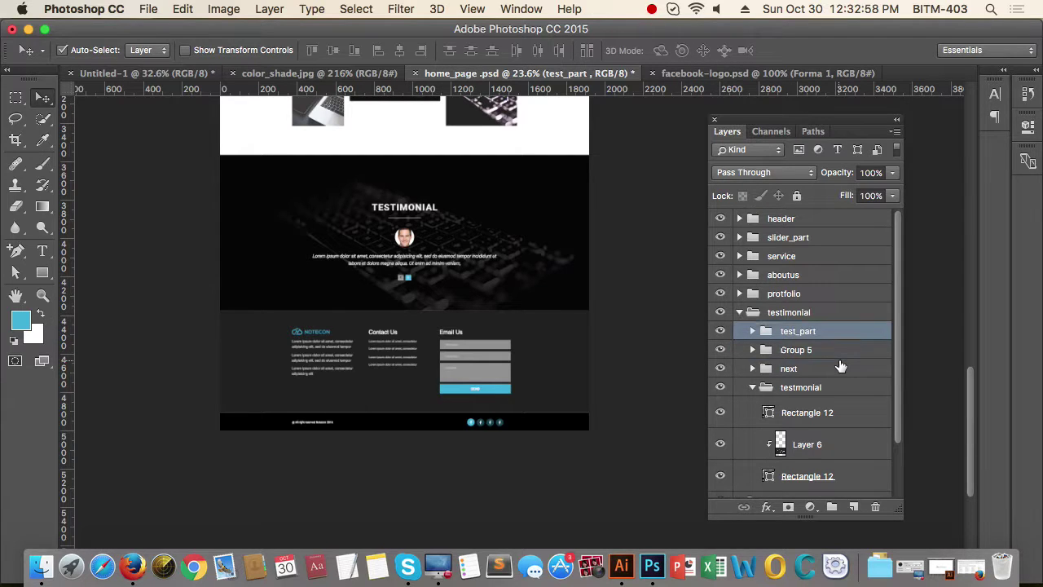
pyautogui.keyDown('shift'); pyautogui.click(833, 357); pyautogui.keyUp('shift')
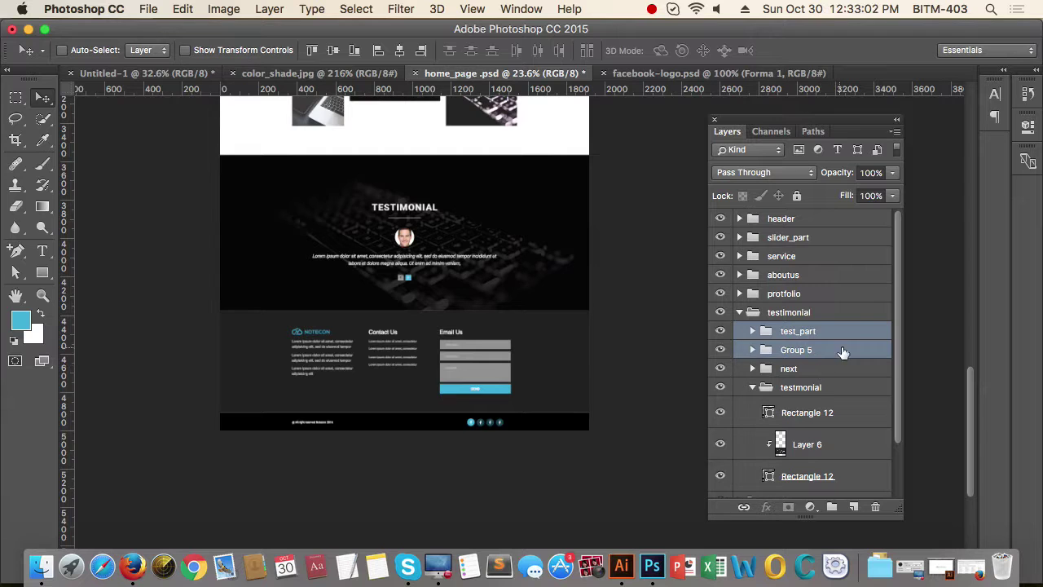
# Step: Move the test_part group with the TESTIMONIAL heading up to about 100 px below the testimonial section's top edge
pyautogui.click(849, 336)
pyautogui.moveTo(405, 186); pyautogui.dragTo(453, 207)
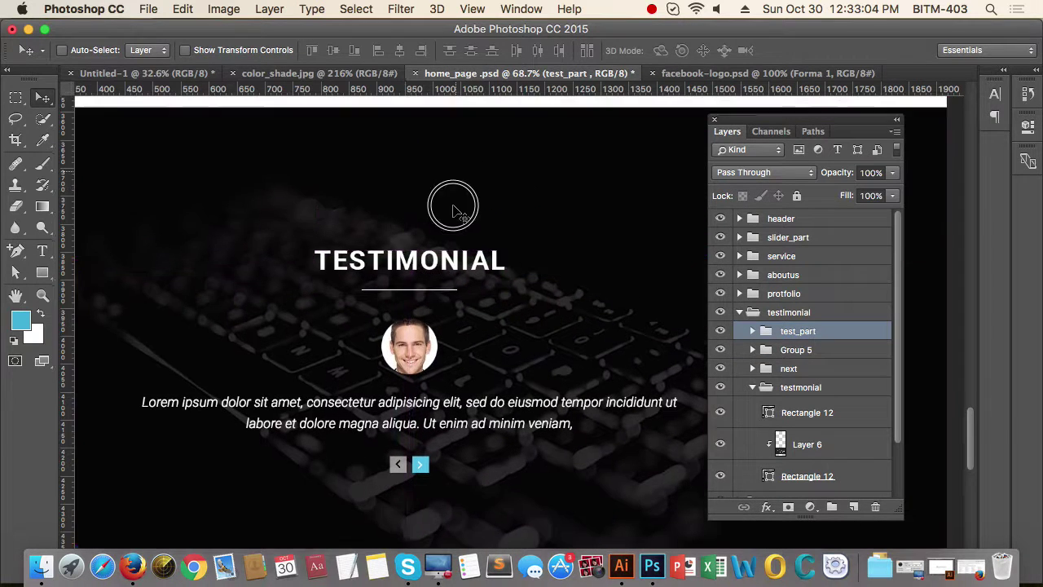
pyautogui.scroll(2, 458, 213)
pyautogui.moveTo(442, 321); pyautogui.dragTo(441, 191)
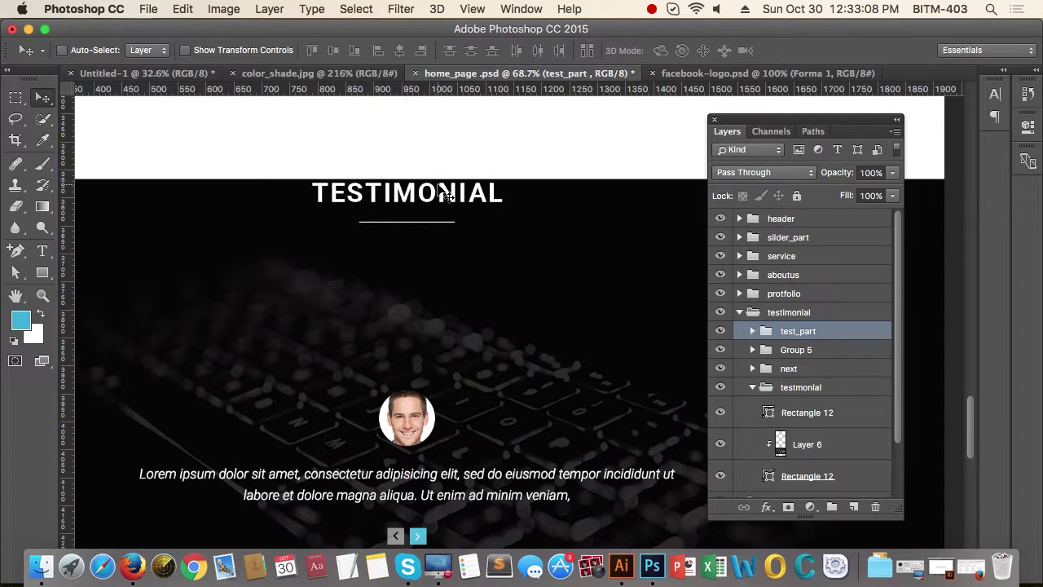
pyautogui.press('Up')
pyautogui.press('Up')
pyautogui.press('Up')
pyautogui.press('Up')
pyautogui.press('Up')
pyautogui.press('Up')
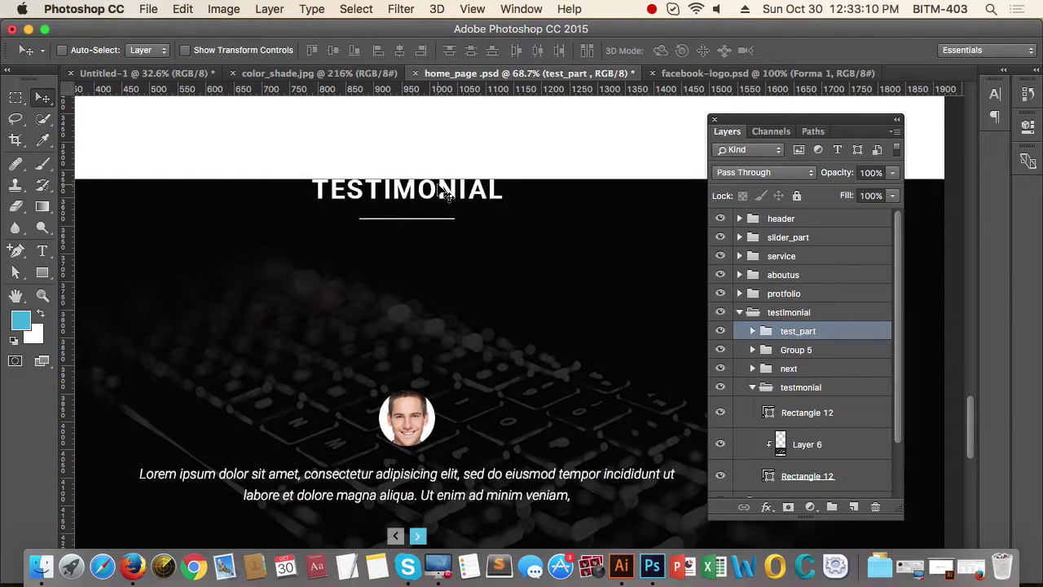
pyautogui.hotkey('shift', 'Down')
pyautogui.hotkey('shift', 'Down')
pyautogui.hotkey('shift', 'Down')
pyautogui.hotkey('shift', 'Down')
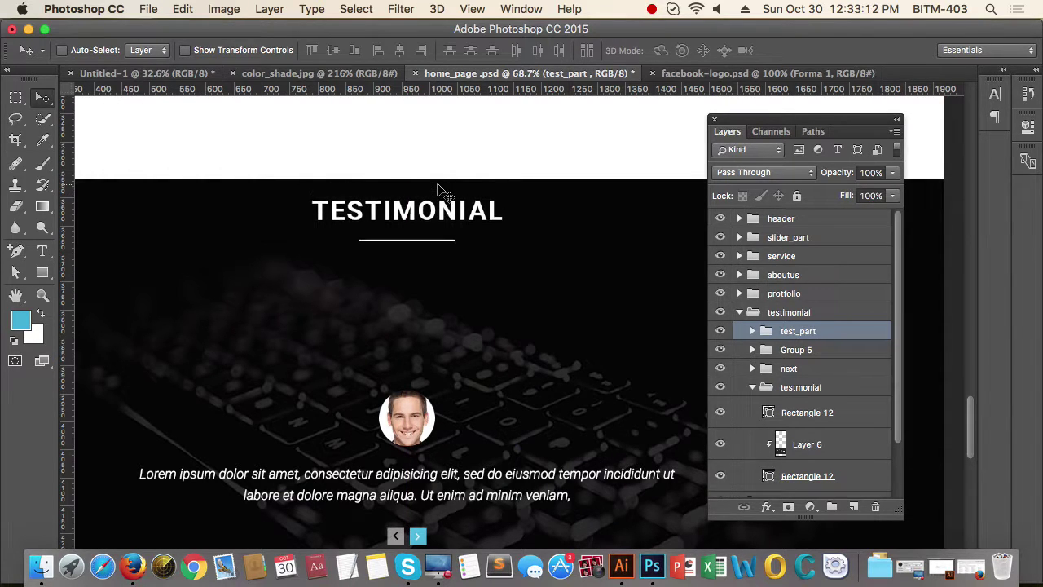
pyautogui.hotkey('shift', 'Down')
pyautogui.hotkey('shift', 'Down')
pyautogui.hotkey('shift', 'Down')
pyautogui.hotkey('shift', 'Down')
pyautogui.hotkey('shift', 'Down')
pyautogui.hotkey('shift', 'Down')
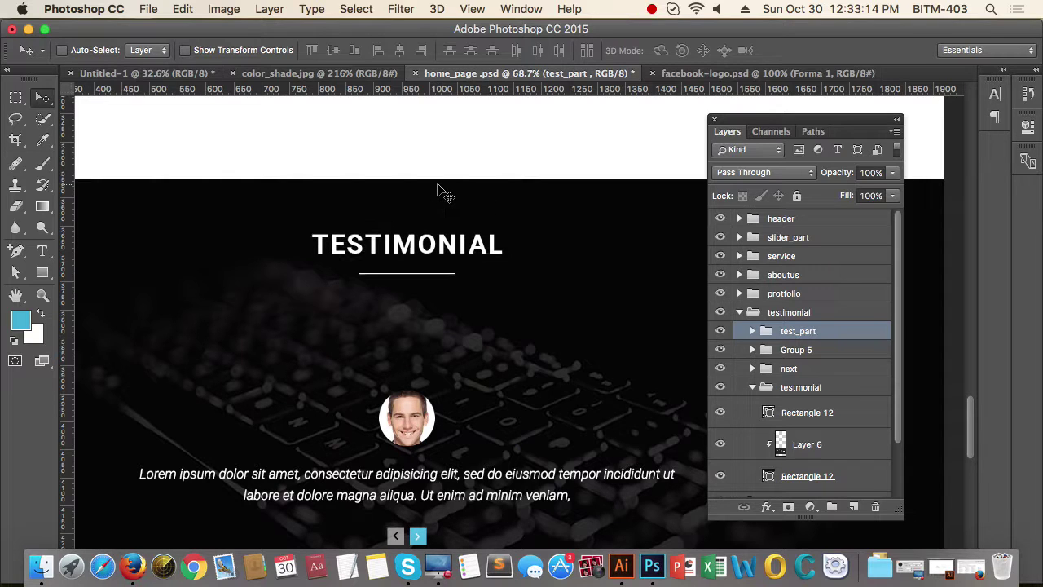
pyautogui.press('super+minus')
pyautogui.press('super+minus')
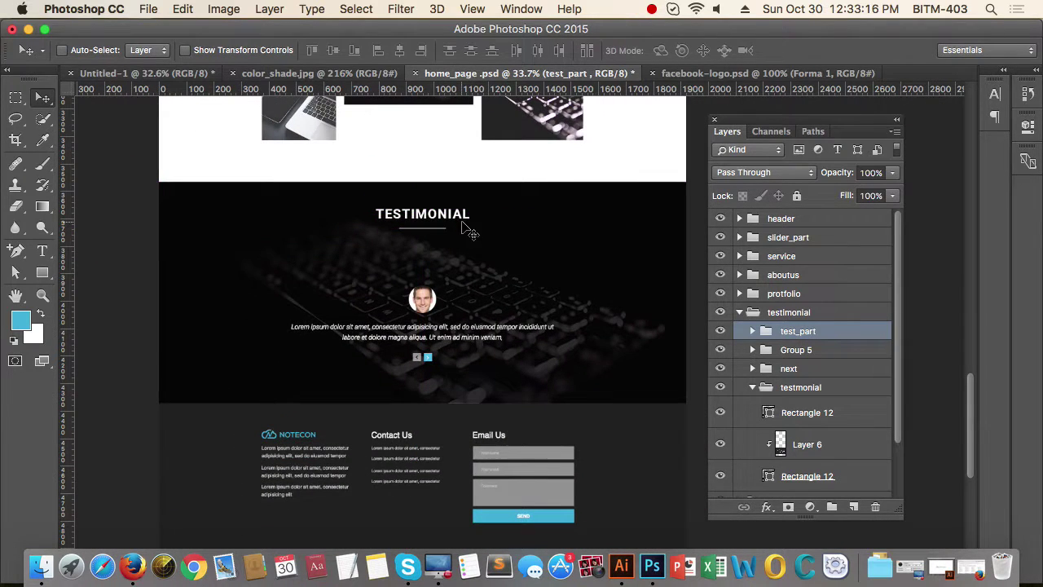
pyautogui.press('super+plus')
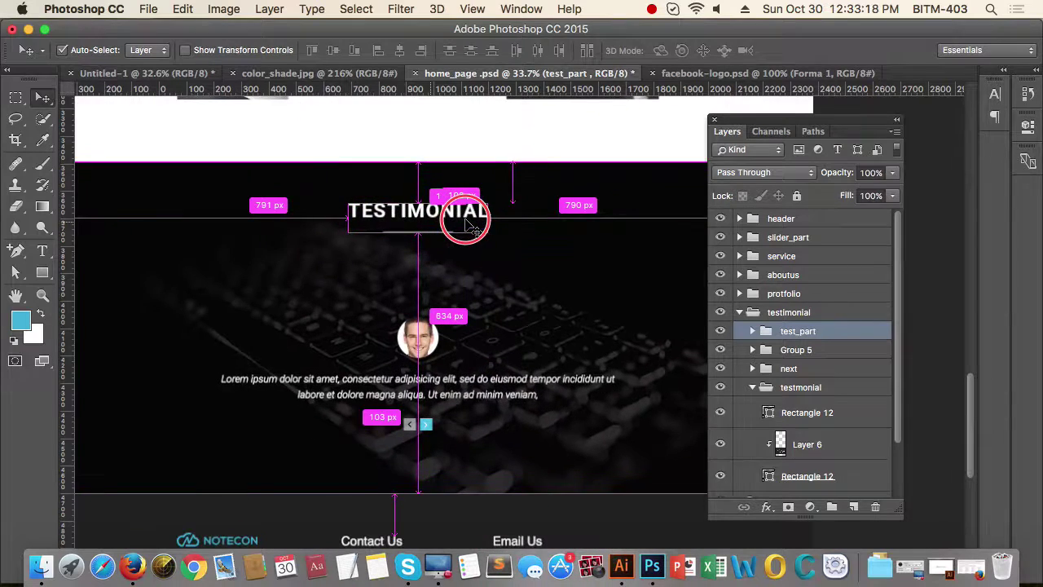
pyautogui.press('super')
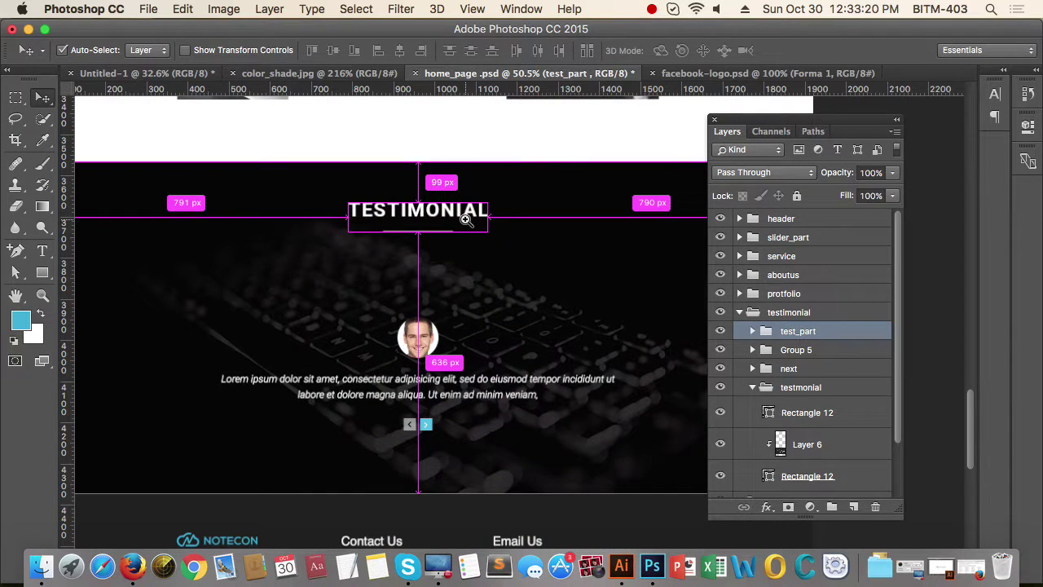
# Step: Move Group 5 with the portrait and paragraph up to about 40 px below the heading's underline
pyautogui.click(825, 356)
pyautogui.moveTo(435, 361); pyautogui.dragTo(421, 266)
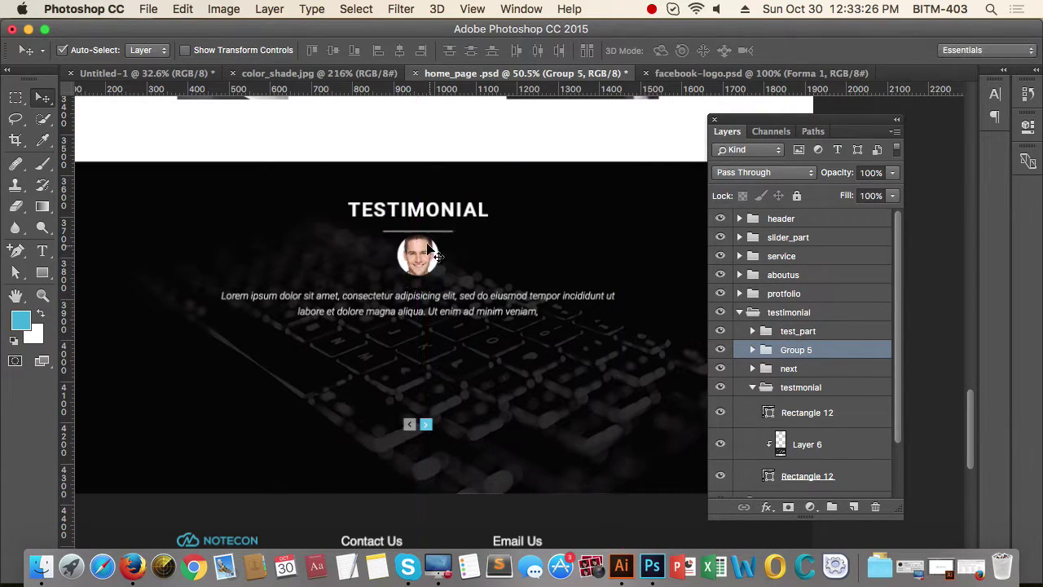
pyautogui.moveTo(408, 223); pyautogui.dragTo(485, 236)
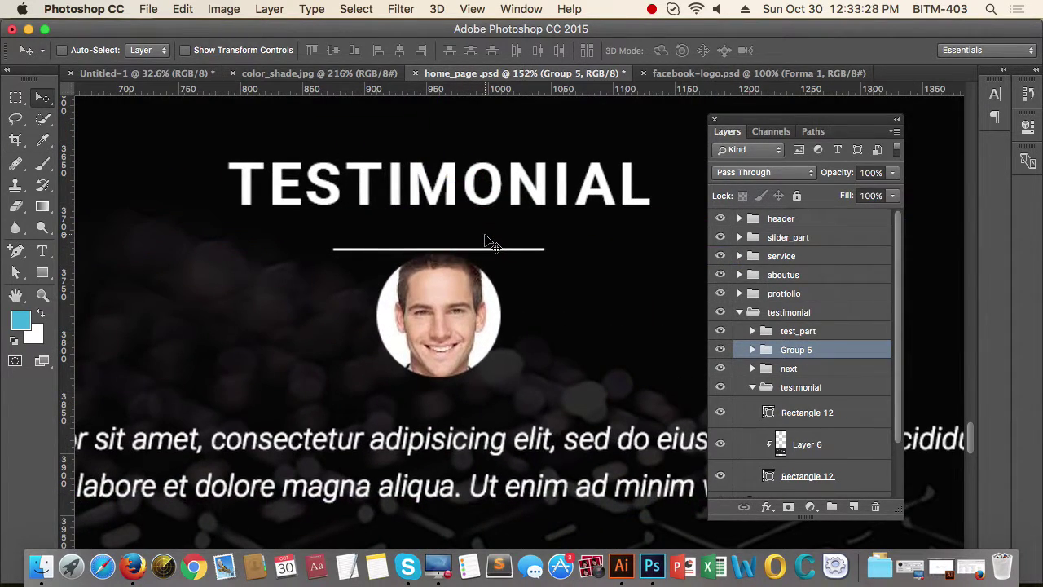
pyautogui.press('Down')
pyautogui.press('Down')
pyautogui.press('Down')
pyautogui.press('Down')
pyautogui.press('Down')
pyautogui.press('Down')
pyautogui.hotkey('shift', 'Down')
pyautogui.hotkey('shift', 'Down')
pyautogui.hotkey('shift', 'Down')
pyautogui.hotkey('shift', 'Down')
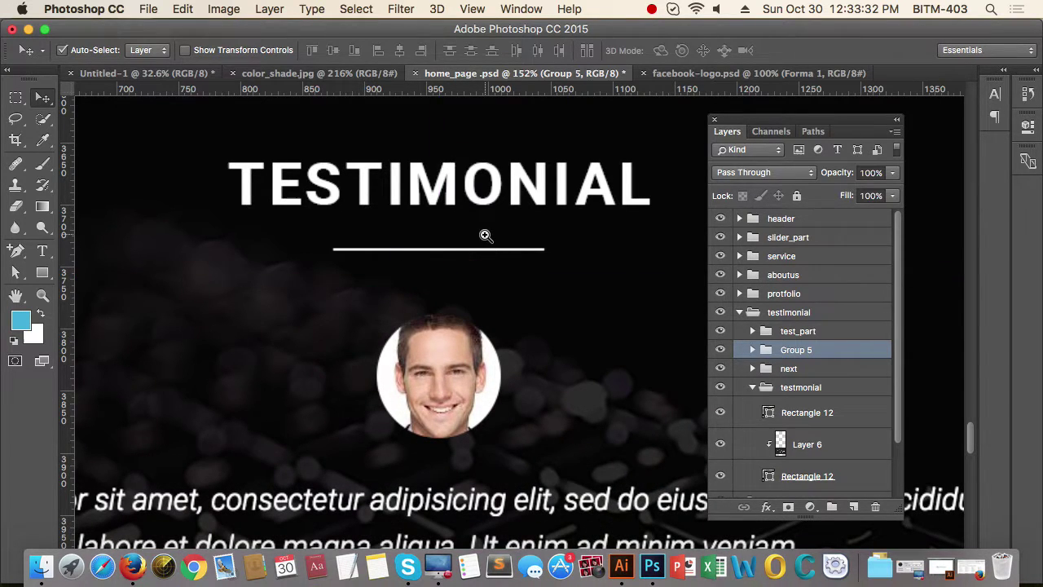
pyautogui.scroll(-5, 484, 236)
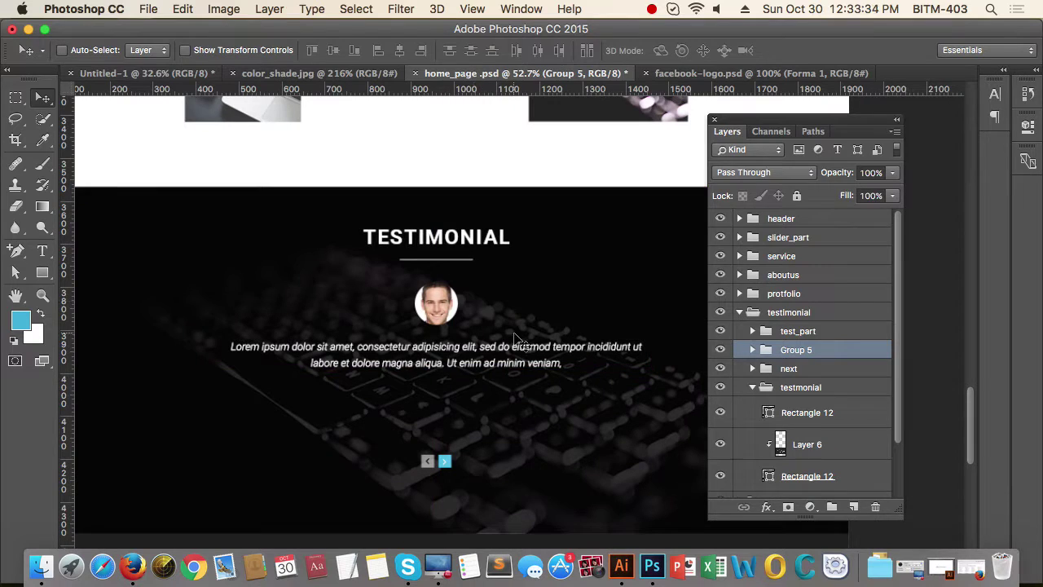
# Step: Move the Lorem ipsum text layer in Group 5 down to leave room for a name line below the portrait
pyautogui.click(753, 351)
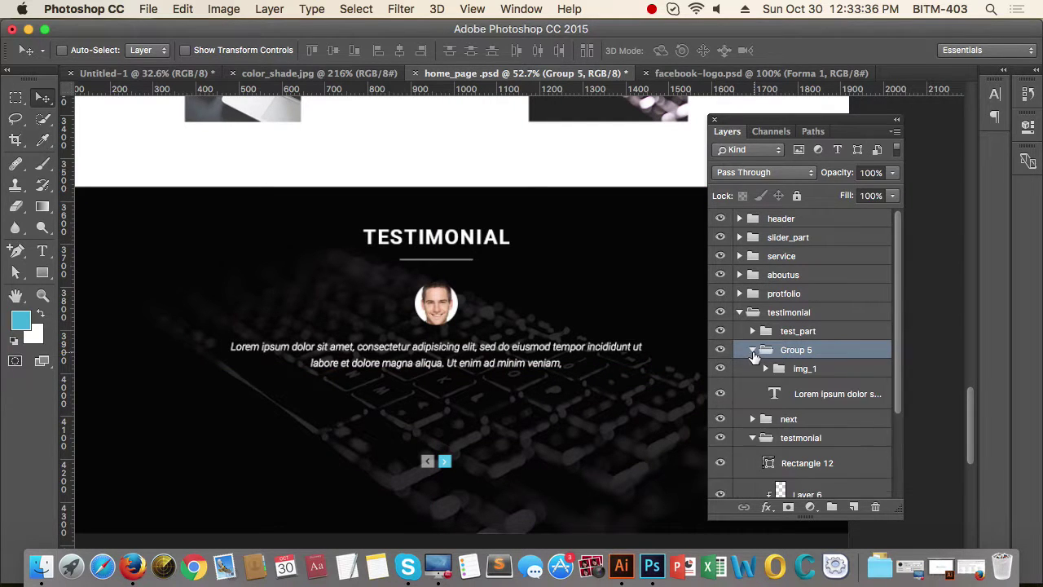
pyautogui.click(839, 372)
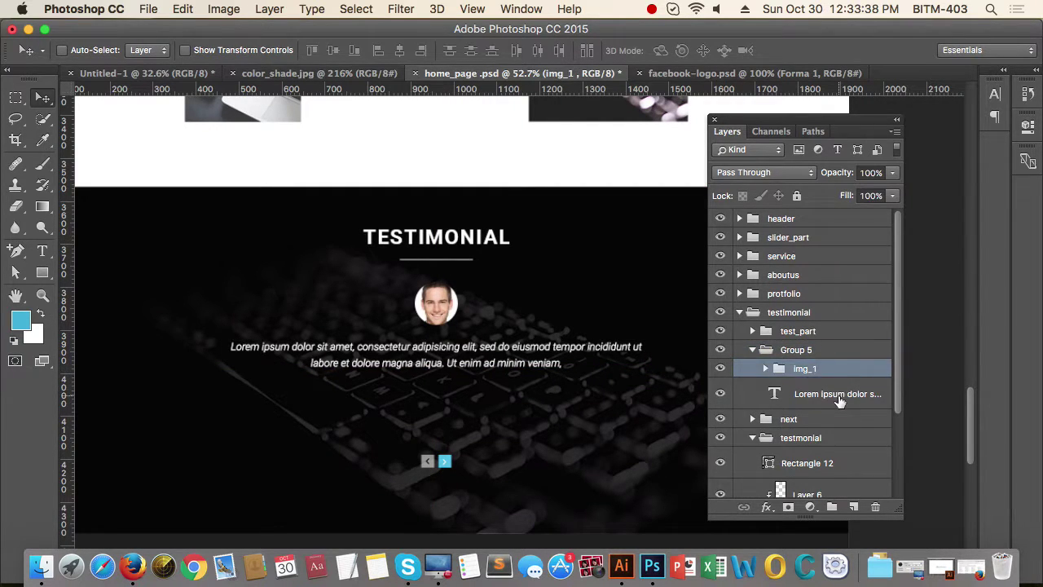
pyautogui.click(839, 395)
pyautogui.scroll(2, 470, 343)
pyautogui.moveTo(447, 354)
pyautogui.mouseDown()
pyautogui.moveTo(448, 373)
pyautogui.moveTo(454, 339)
pyautogui.mouseUp()
pyautogui.hotkey('shift', 'Down')
pyautogui.hotkey('shift', 'Down')
pyautogui.hotkey('shift', 'Down')
pyautogui.hotkey('shift', 'Down')
pyautogui.hotkey('shift', 'Down')
pyautogui.hotkey('shift', 'Down')
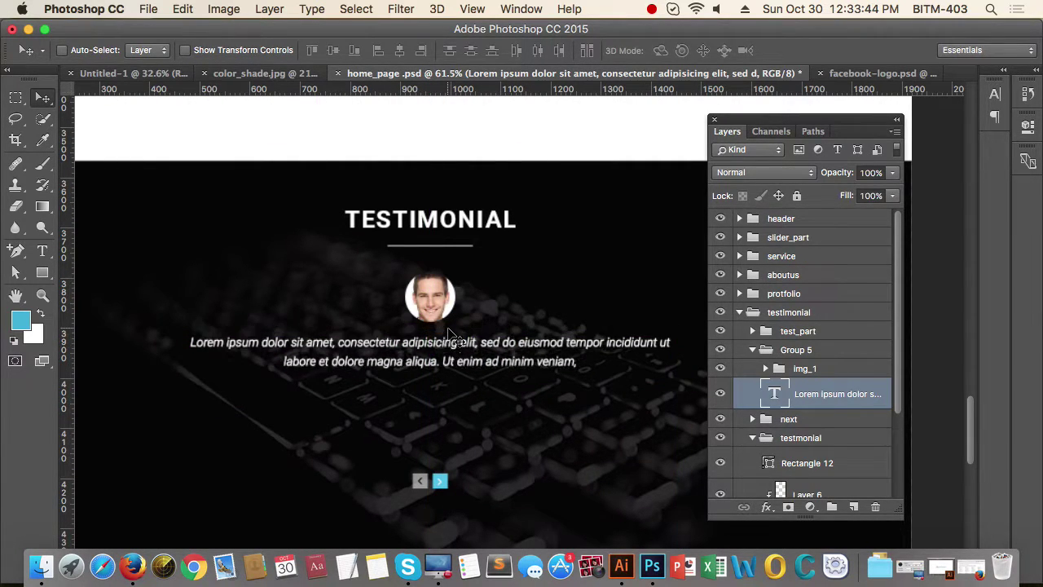
pyautogui.hotkey('shift', 'Down')
pyautogui.hotkey('shift', 'Down')
pyautogui.hotkey('shift', 'Down')
pyautogui.hotkey('shift', 'Down')
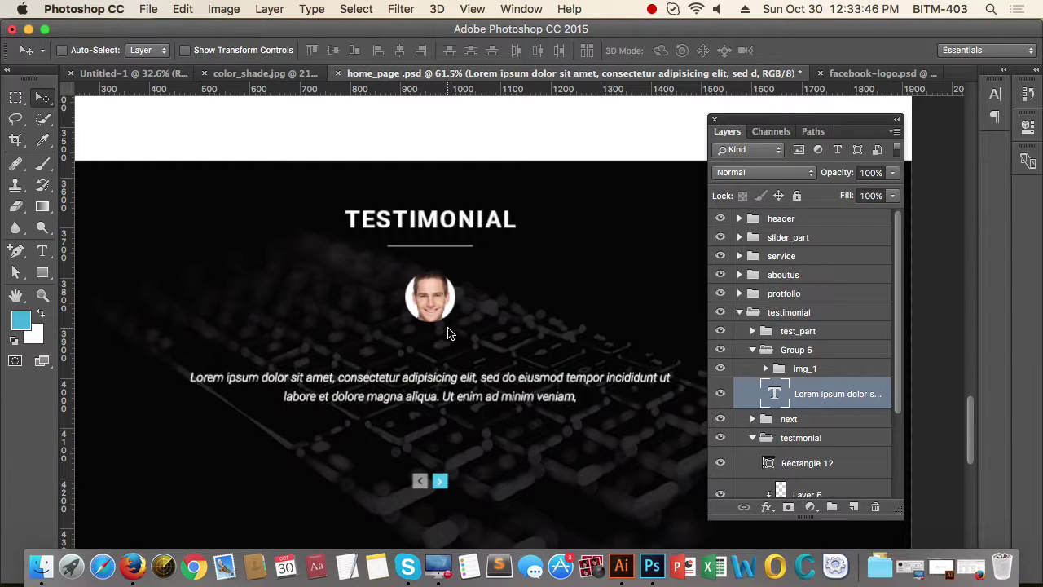
# Step: Add the reviewer's name as a new text layer between the portrait and the paragraph, in Roboto Medium
pyautogui.moveTo(424, 335); pyautogui.dragTo(466, 344)
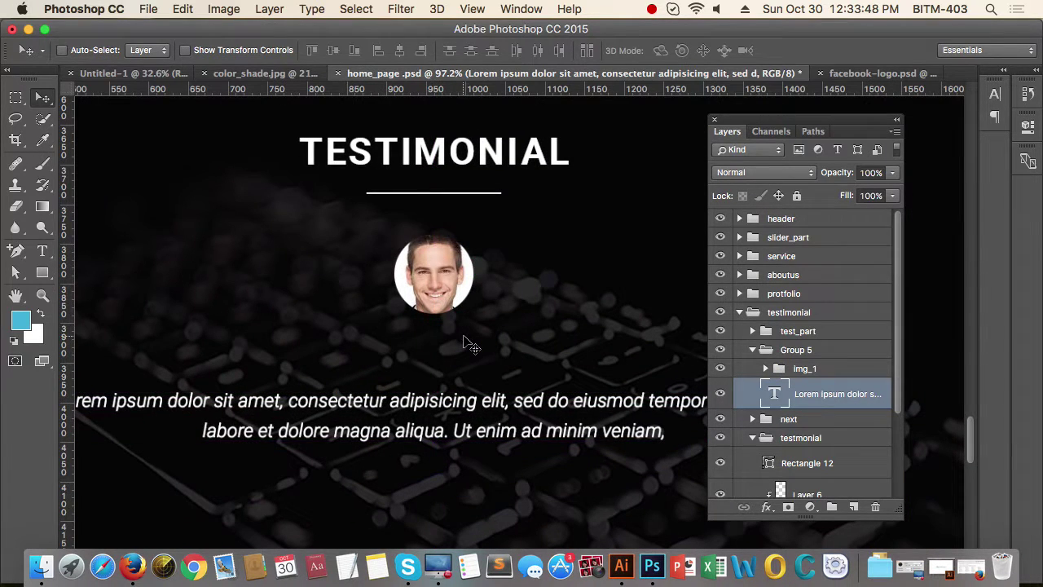
pyautogui.press('t')
pyautogui.click(403, 351)
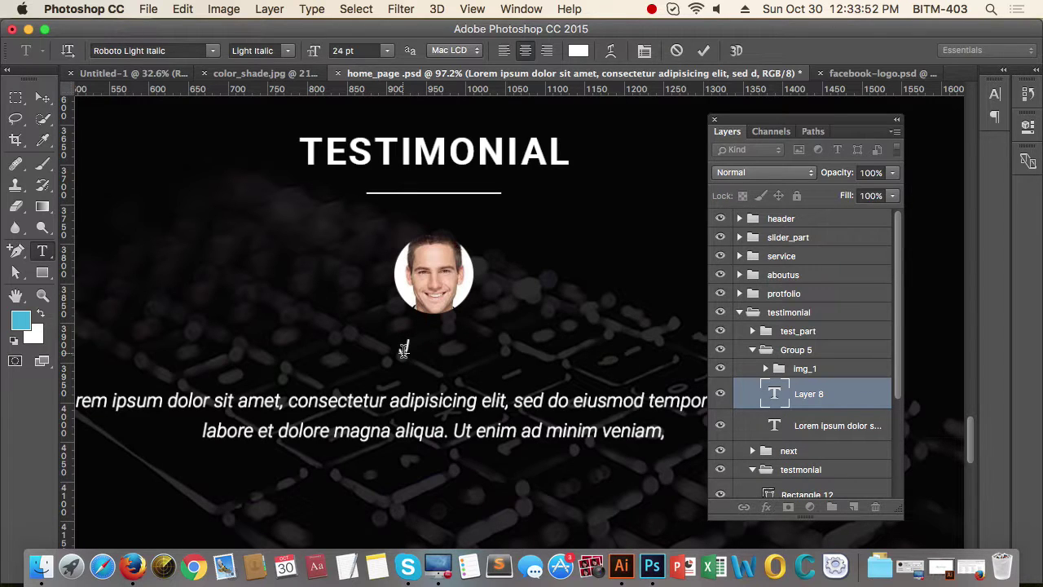
pyautogui.write('John Deo')
pyautogui.tripleClick(402, 349)
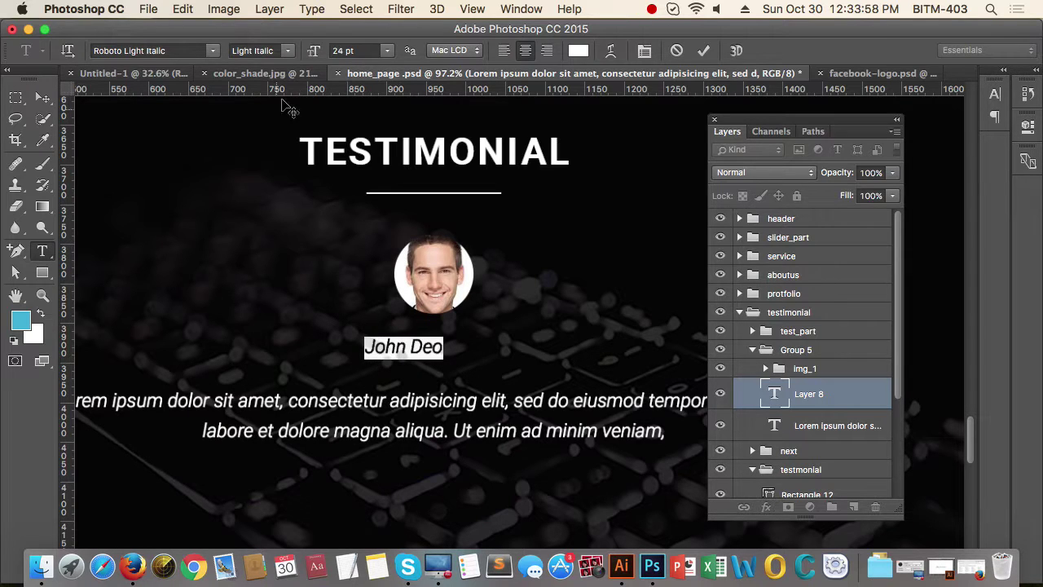
pyautogui.click(287, 54)
pyautogui.click(278, 116)
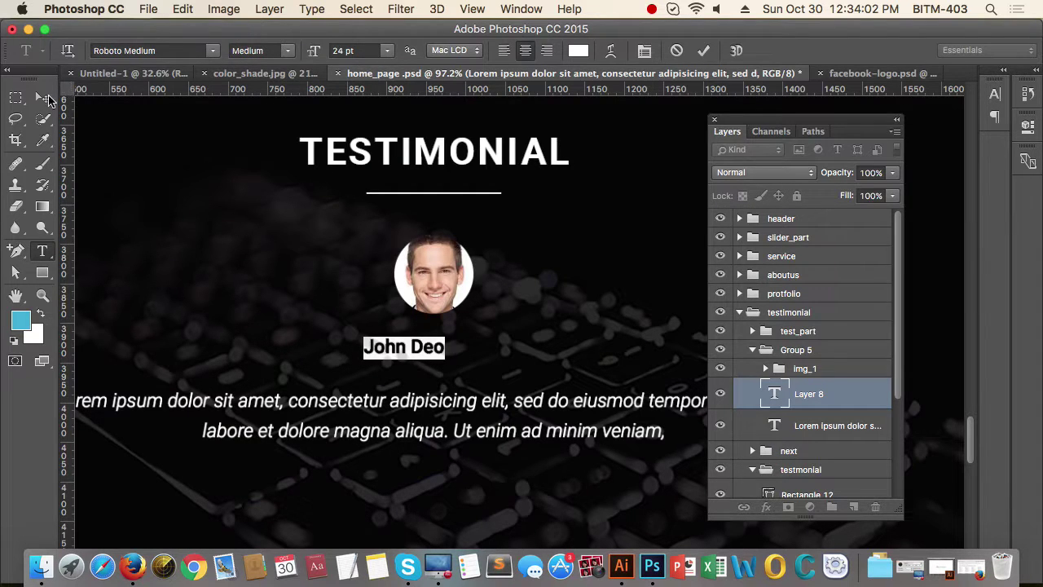
# Step: Centre the reviewer's name under the portrait with a small gap below the photo
pyautogui.click(44, 98)
pyautogui.moveTo(444, 355)
pyautogui.mouseDown()
pyautogui.moveTo(473, 349)
pyautogui.moveTo(443, 345)
pyautogui.moveTo(445, 319)
pyautogui.moveTo(434, 337)
pyautogui.mouseUp()
pyautogui.scroll(3, 481, 326)
pyautogui.hotkey('shift', 'Down')
pyautogui.hotkey('shift', 'Down')
pyautogui.hotkey('shift', 'Down')
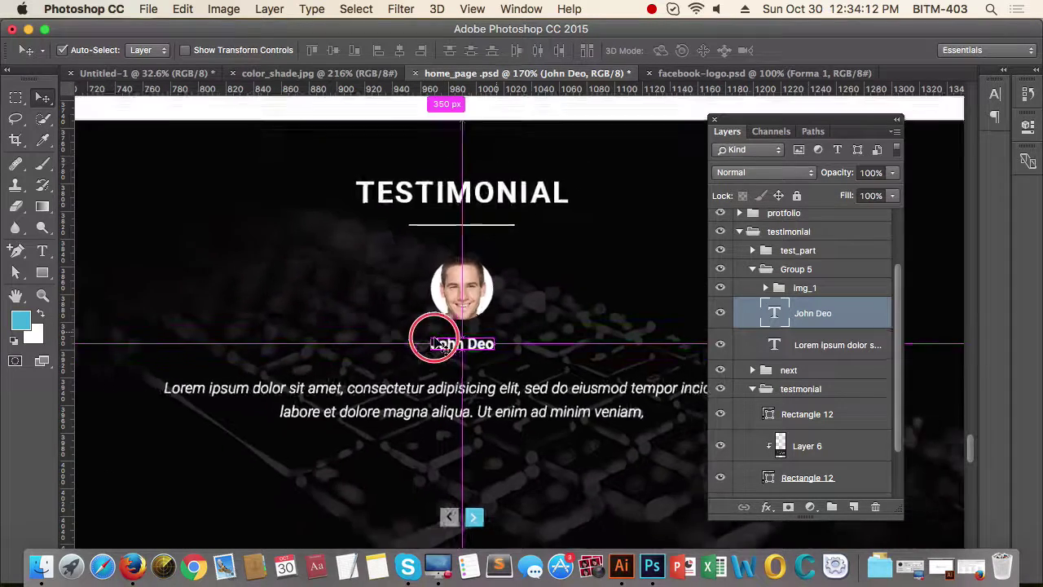
# Step: Move the Lorem ipsum paragraph up so it sits a short gap below the reviewer's name
pyautogui.scroll(-6, 446, 358)
pyautogui.click(795, 345)
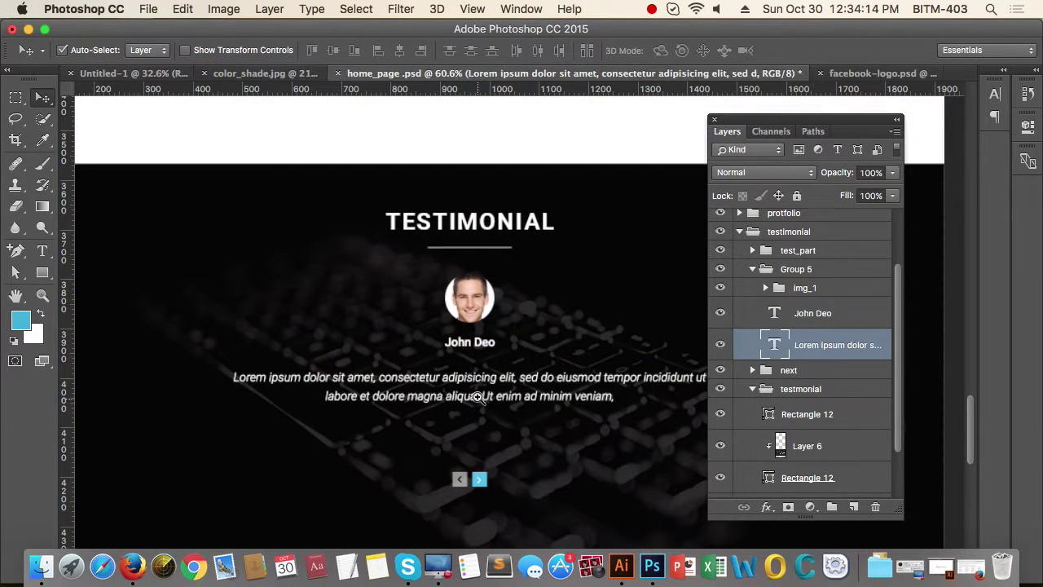
pyautogui.scroll(3, 479, 376)
pyautogui.click(495, 372)
pyautogui.moveTo(496, 377); pyautogui.dragTo(498, 342)
pyautogui.press('Up')
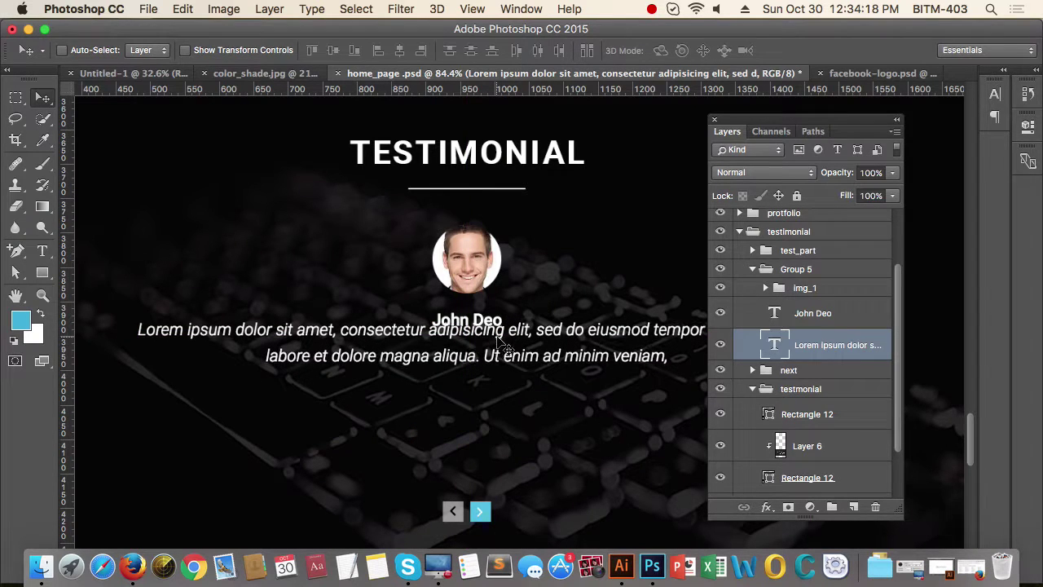
pyautogui.hotkey('shift', 'Down')
pyautogui.hotkey('shift', 'Down')
pyautogui.hotkey('shift', 'Down')
pyautogui.hotkey('shift', 'Down')
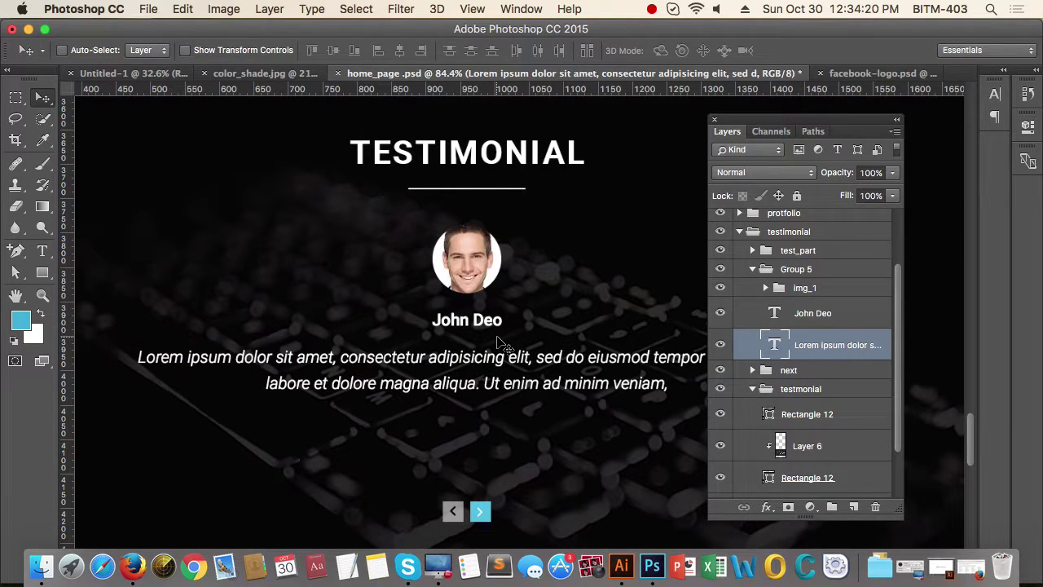
# Step: Move the group of previous and next arrows up, leaving a short gap below the Lorem ipsum paragraph
pyautogui.moveTo(500, 313); pyautogui.dragTo(379, 367)
pyautogui.moveTo(452, 364); pyautogui.dragTo(495, 361)
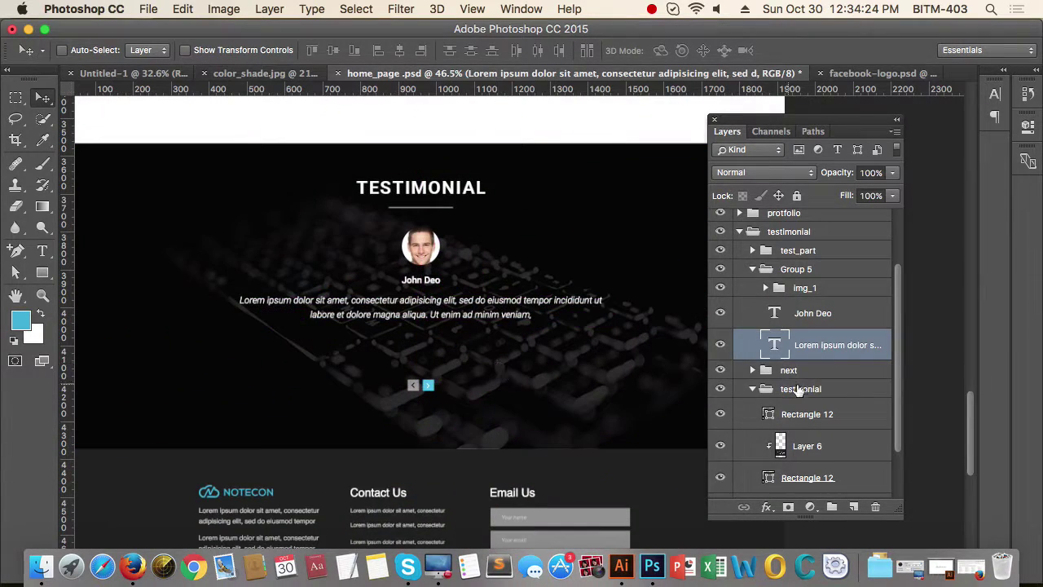
pyautogui.click(423, 384)
pyautogui.scroll(2, 426, 388)
pyautogui.moveTo(425, 385); pyautogui.dragTo(448, 329)
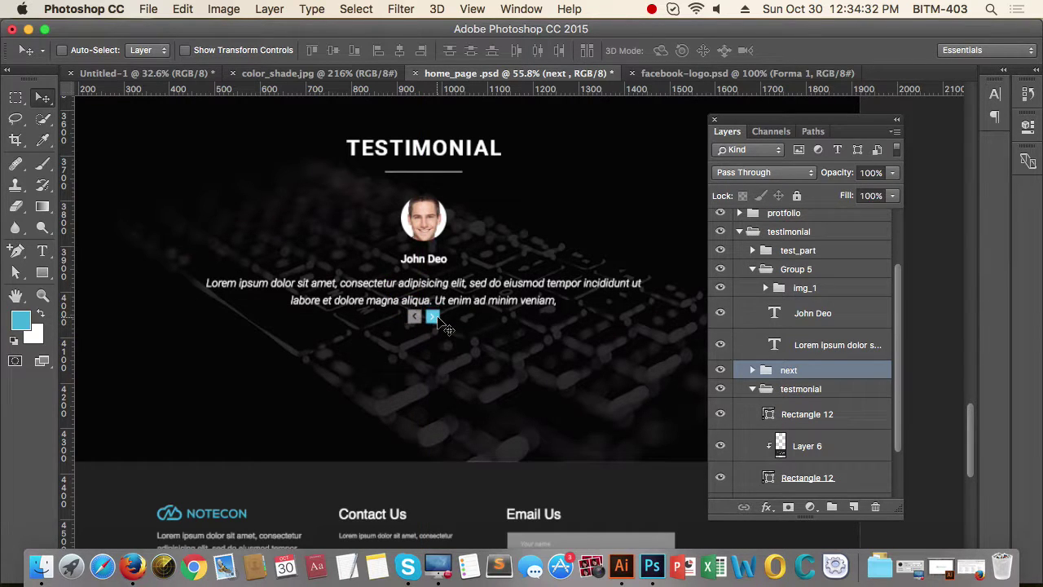
pyautogui.hotkey('shift', 'Down')
pyautogui.hotkey('shift', 'Down')
pyautogui.hotkey('shift', 'Down')
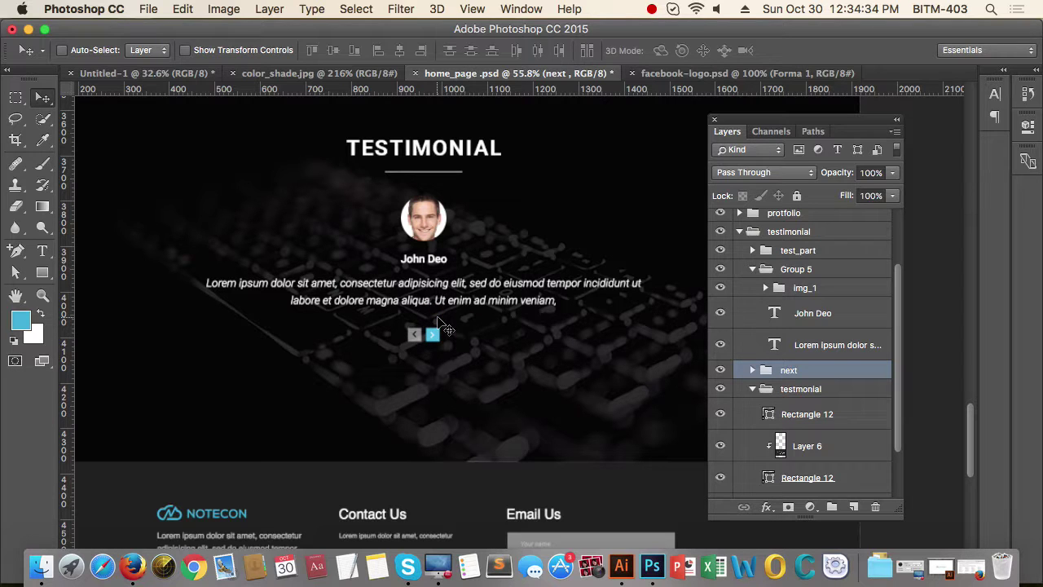
pyautogui.scroll(-5, 419, 334)
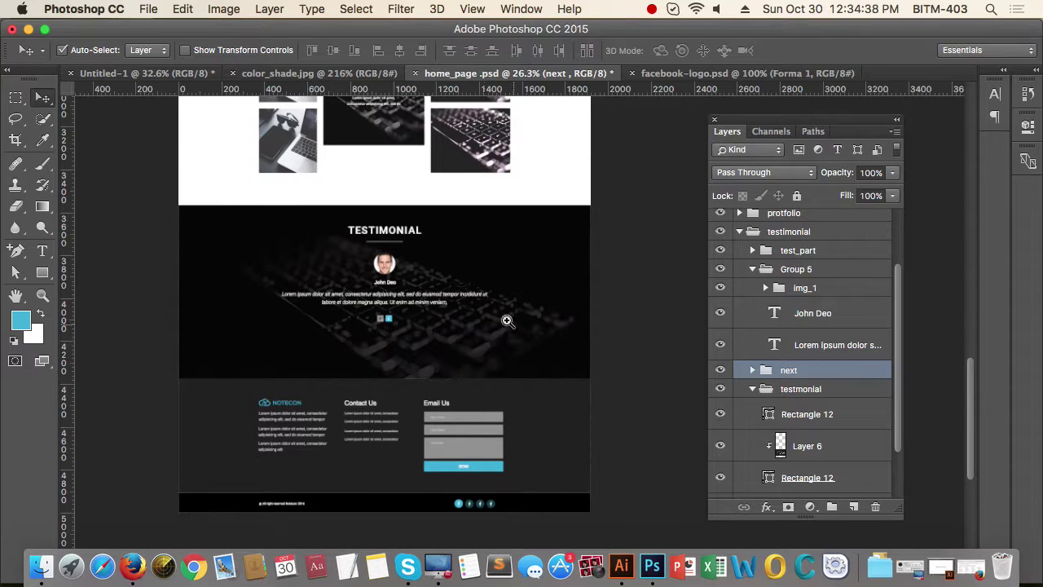
pyautogui.moveTo(409, 295)
pyautogui.mouseDown()
pyautogui.moveTo(445, 293)
pyautogui.moveTo(424, 296)
pyautogui.mouseUp()
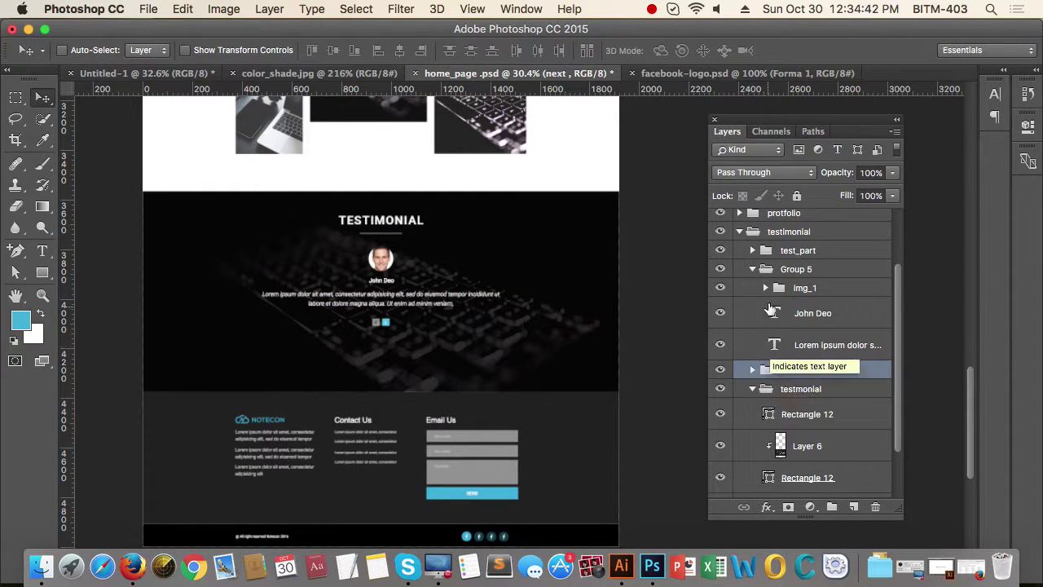
# Step: Check the distances from the combined test_part, Group 5 and next groups to the edges of the testimonial background
pyautogui.click(753, 389)
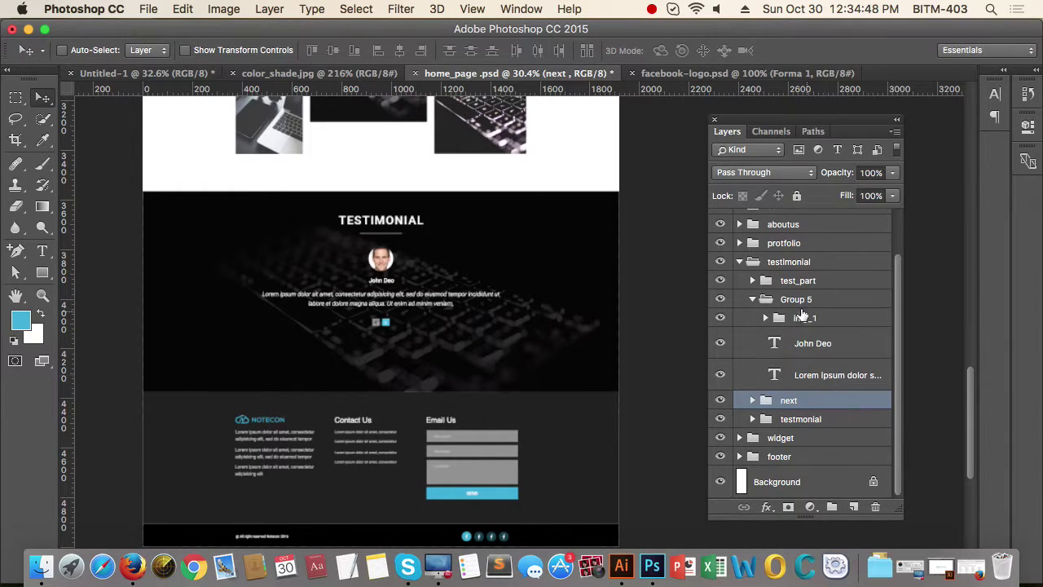
pyautogui.click(752, 299)
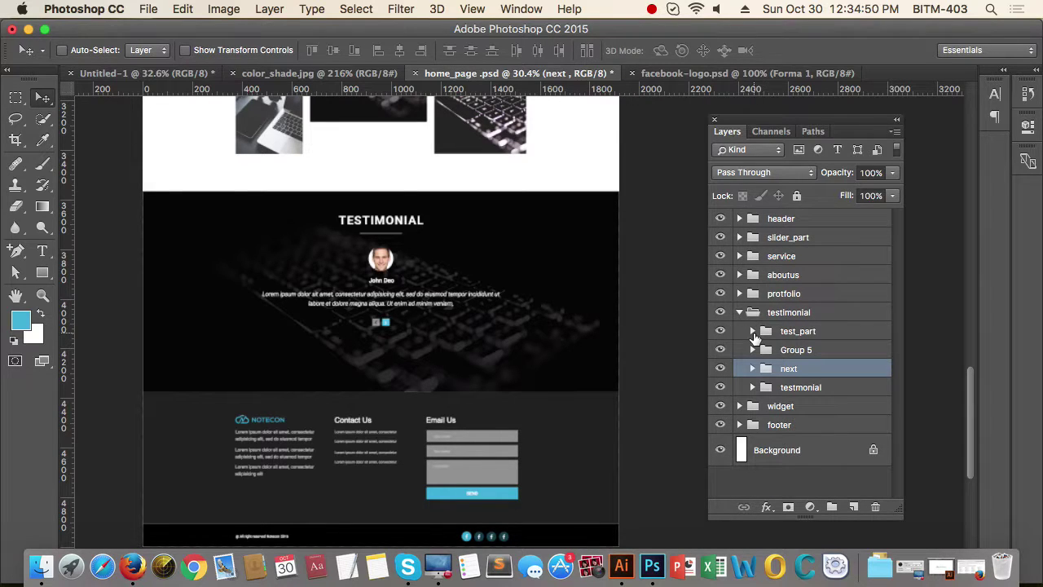
pyautogui.click(829, 332)
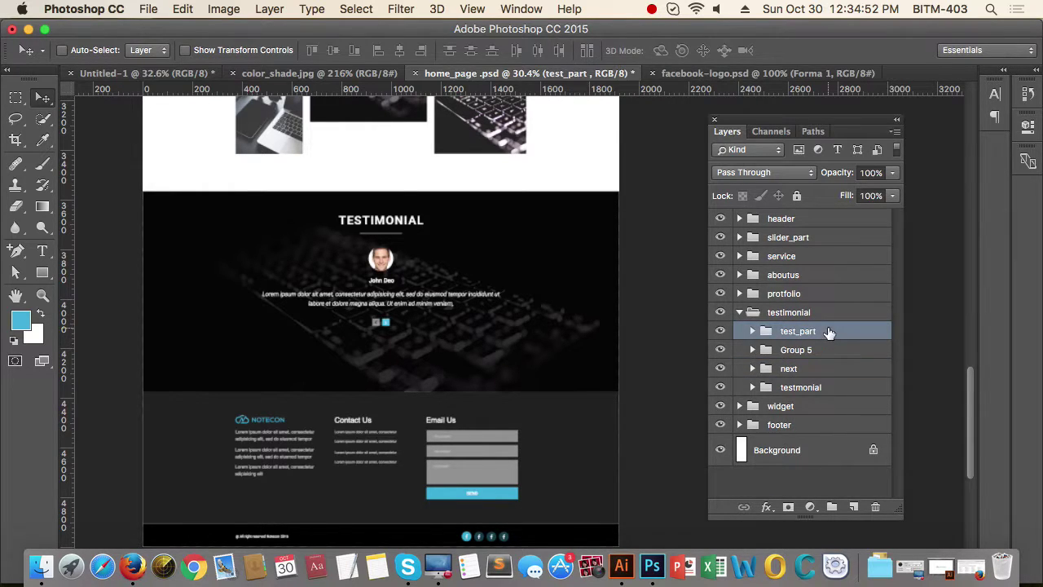
pyautogui.keyDown('shift'); pyautogui.click(836, 372); pyautogui.keyUp('shift')
pyautogui.scroll(3, 513, 317)
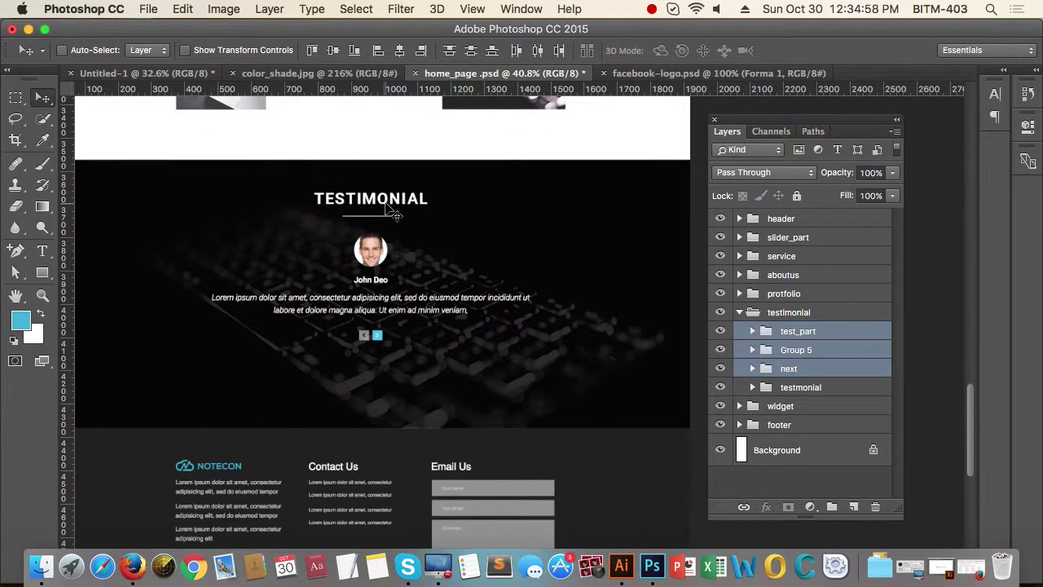
pyautogui.scroll(-3, 424, 253)
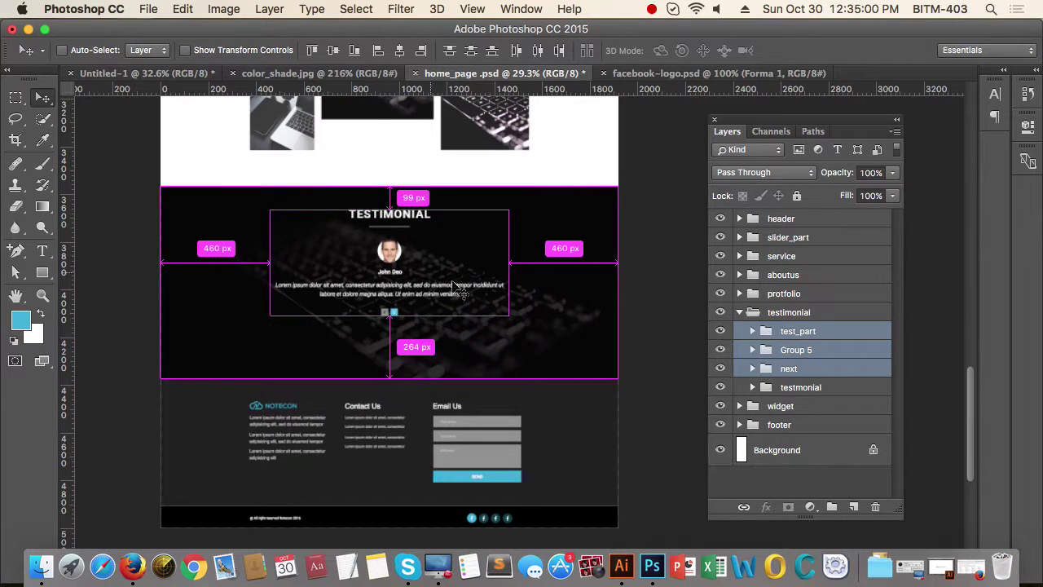
# Step: Shorten both Rectangle 12 background shapes to about 542 px high by raising their bottom edges to the bottom of the arrows
pyautogui.click(842, 387)
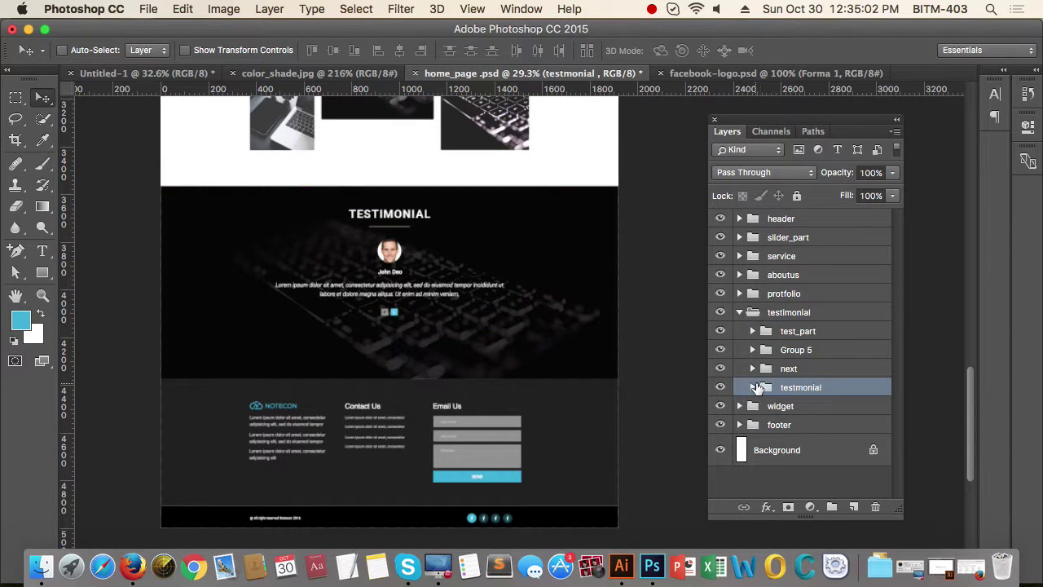
pyautogui.click(752, 387)
pyautogui.click(859, 420)
pyautogui.keyDown('super'); pyautogui.click(858, 481); pyautogui.keyUp('super')
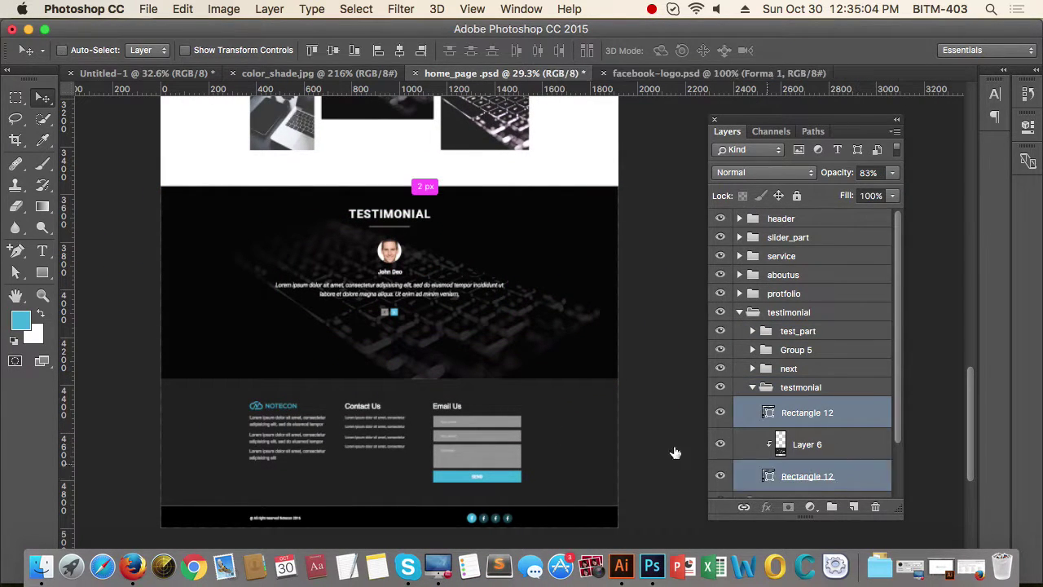
pyautogui.click(16, 274)
pyautogui.moveTo(116, 343); pyautogui.dragTo(658, 444)
pyautogui.hotkey('shift', 'Up')
pyautogui.hotkey('shift', 'Up')
pyautogui.hotkey('shift', 'Up')
pyautogui.hotkey('shift', 'Up')
pyautogui.hotkey('shift', 'Up')
pyautogui.hotkey('shift', 'Up')
pyautogui.hotkey('shift', 'Up')
pyautogui.hotkey('shift', 'Up')
pyautogui.hotkey('shift', 'Up')
pyautogui.hotkey('shift', 'Up')
pyautogui.hotkey('shift', 'Up')
pyautogui.hotkey('shift', 'Up')
pyautogui.hotkey('shift', 'Up')
pyautogui.hotkey('shift', 'Up')
pyautogui.hotkey('shift', 'Up')
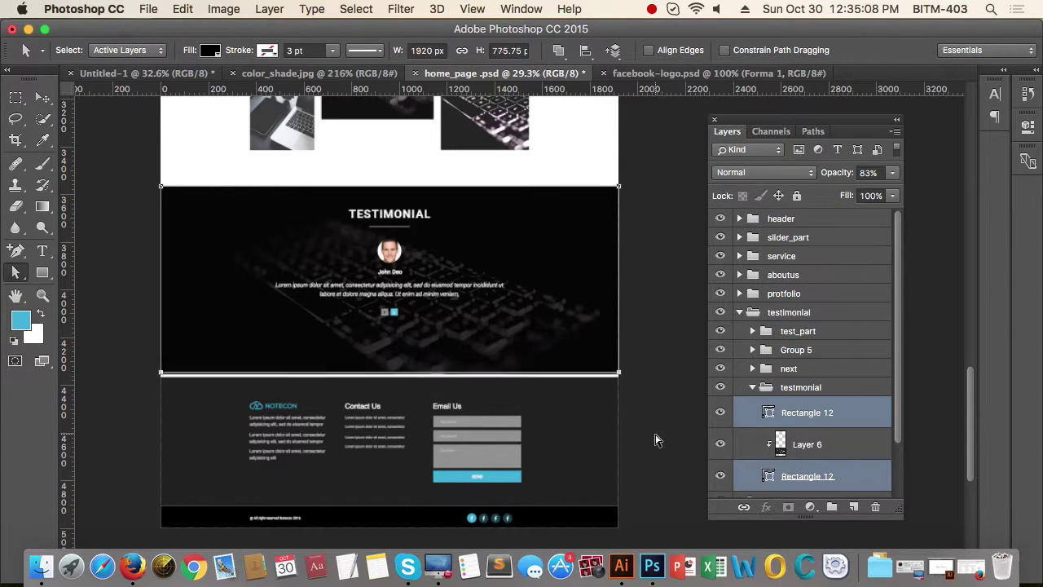
pyautogui.hotkey('shift', 'Up')
pyautogui.hotkey('shift', 'Up')
pyautogui.hotkey('shift', 'Up')
pyautogui.hotkey('shift', 'Up')
pyautogui.hotkey('shift', 'Up')
pyautogui.hotkey('shift', 'Up')
pyautogui.hotkey('shift', 'Up')
pyautogui.hotkey('shift', 'Up')
pyautogui.hotkey('shift', 'Up')
pyautogui.hotkey('shift', 'Up')
pyautogui.hotkey('shift', 'Up')
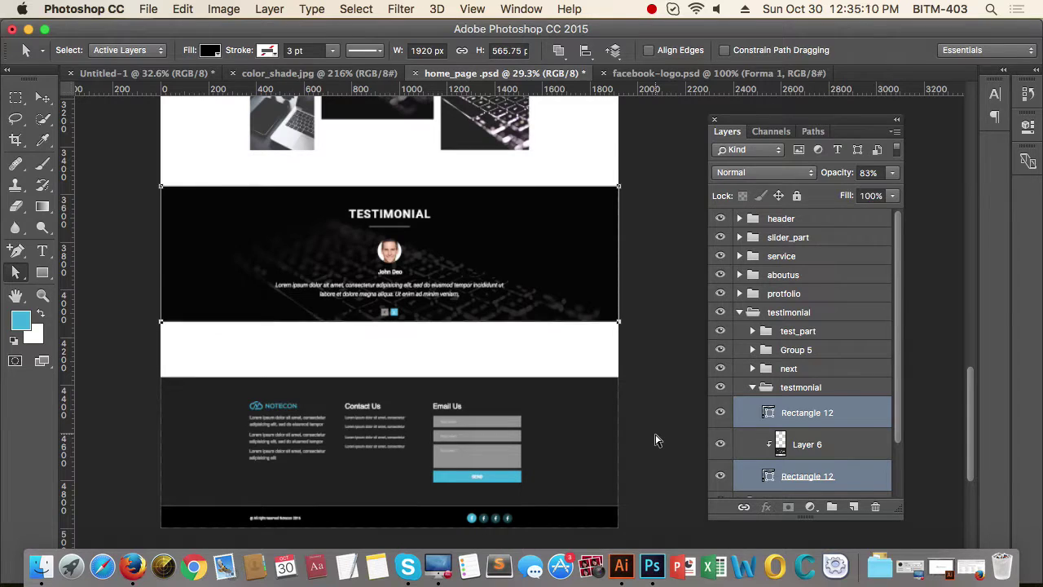
pyautogui.press('Up')
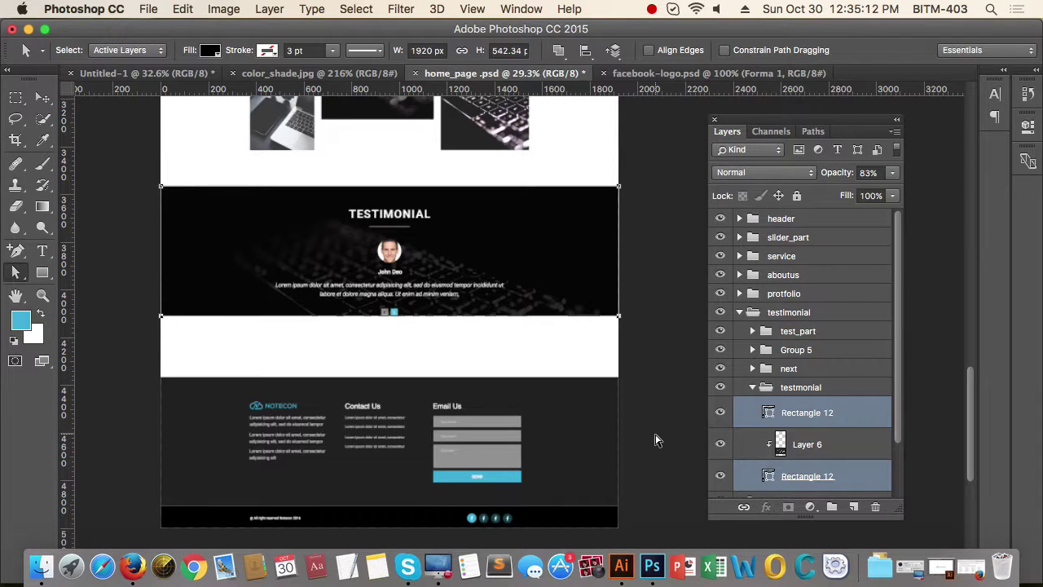
# Step: Lower the bottom edges of both Rectangle 12 shapes by 100 px, giving a height of about 642 px
pyautogui.hotkey('shift', 'Down')
pyautogui.hotkey('shift', 'Down')
pyautogui.hotkey('shift', 'Down')
pyautogui.hotkey('shift', 'Down')
pyautogui.hotkey('shift', 'Down')
pyautogui.hotkey('shift', 'Down')
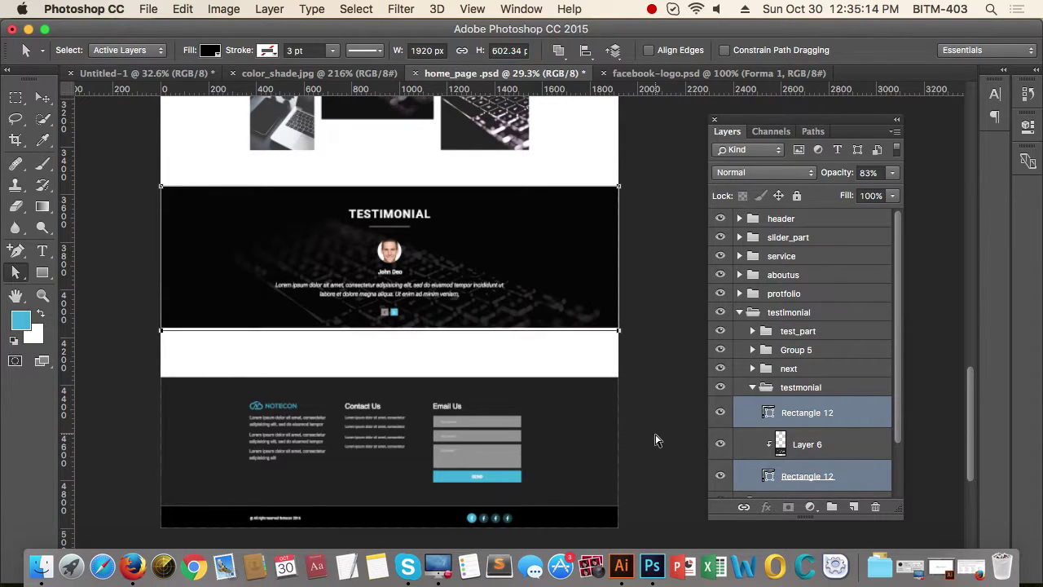
pyautogui.hotkey('shift', 'Down')
pyautogui.hotkey('shift', 'Down')
pyautogui.hotkey('shift', 'Down')
pyautogui.hotkey('shift', 'Down')
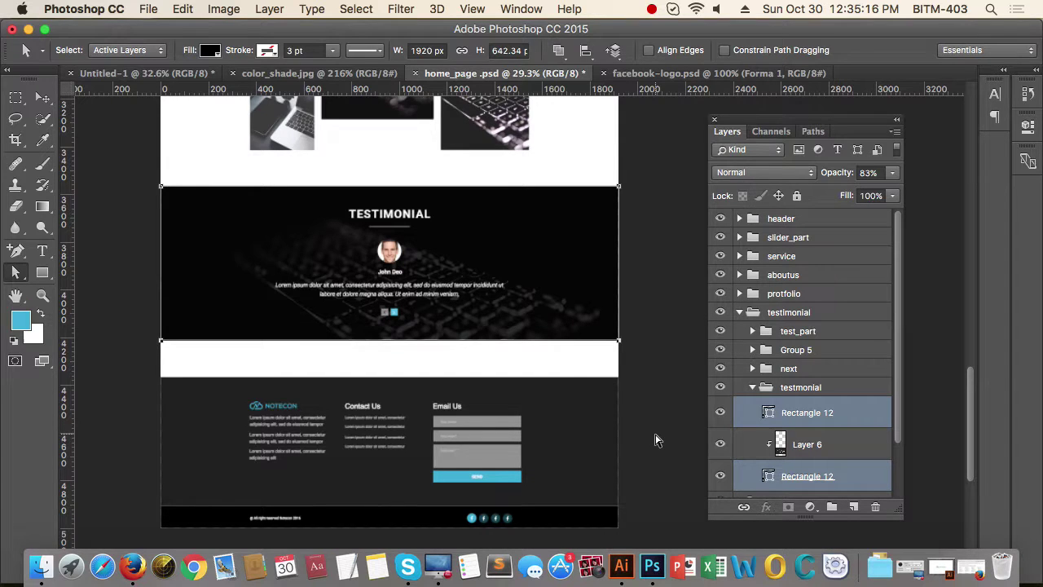
pyautogui.click(44, 98)
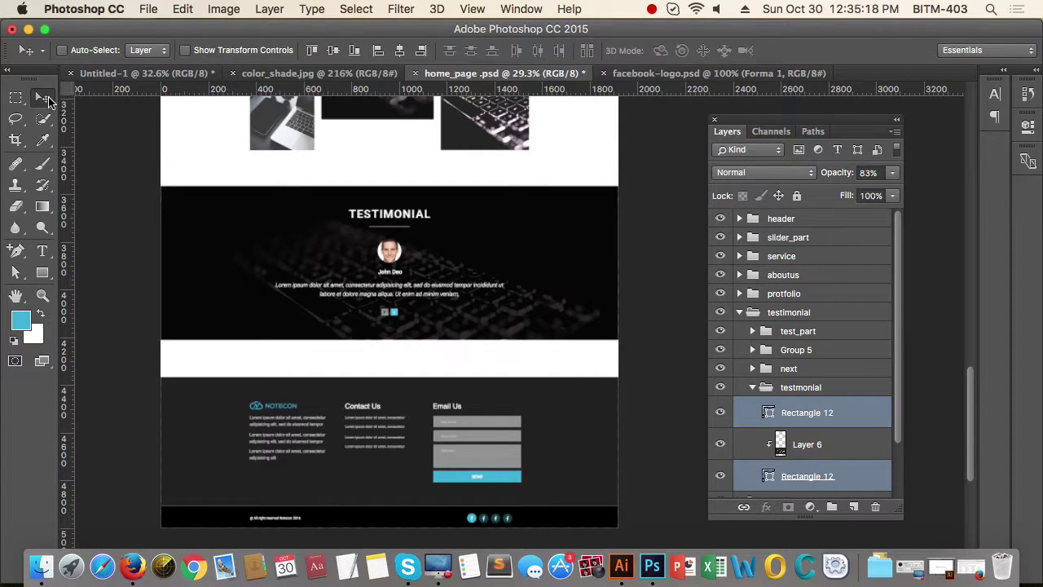
# Step: Recolour the reviewer's name text to the next arrow's blue, 4fc0e8
pyautogui.moveTo(406, 278); pyautogui.dragTo(449, 277)
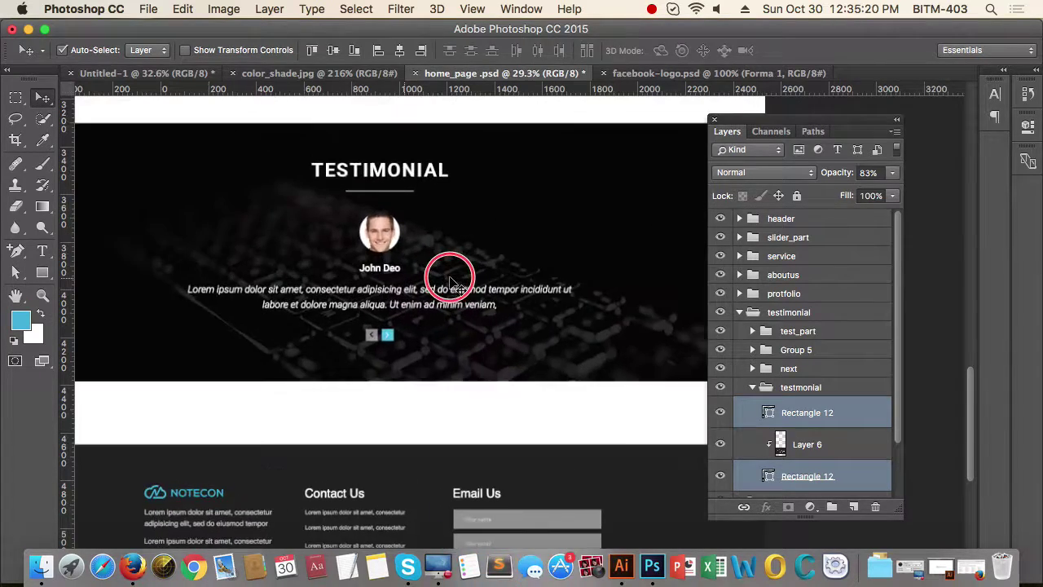
pyautogui.click(815, 351)
pyautogui.click(752, 350)
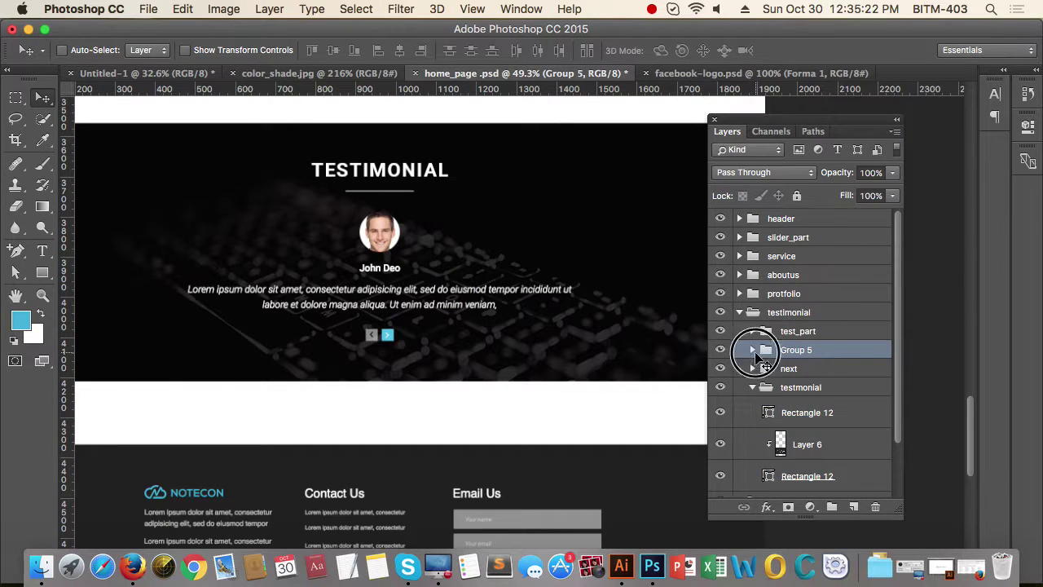
pyautogui.click(827, 396)
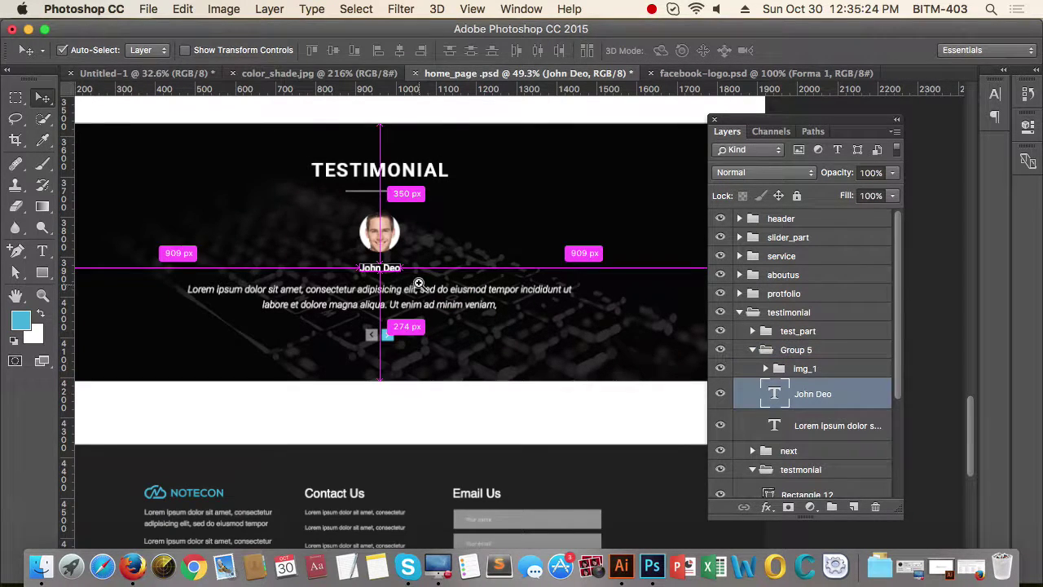
pyautogui.moveTo(419, 283); pyautogui.dragTo(447, 281)
pyautogui.press('t')
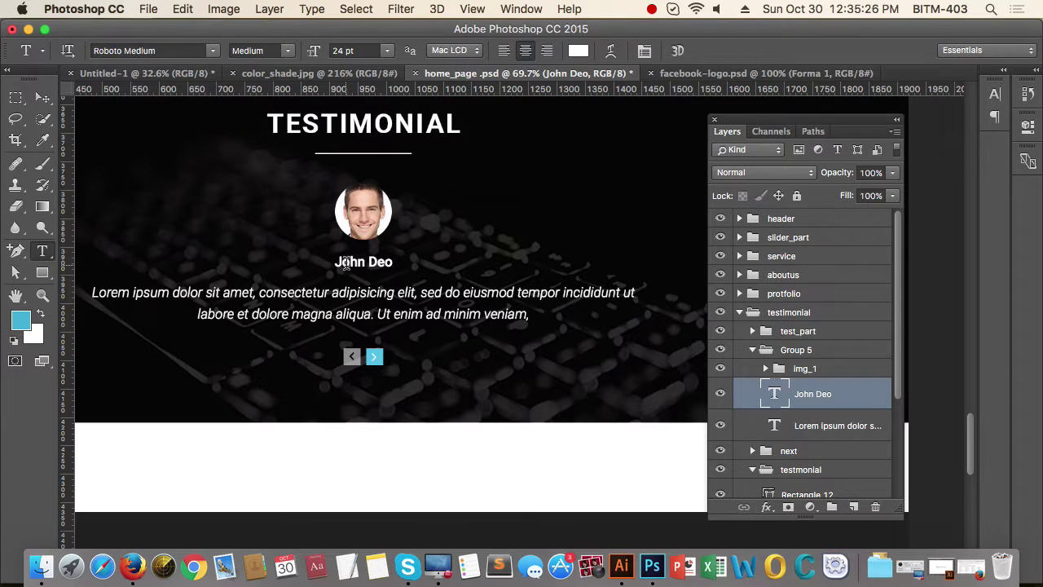
pyautogui.moveTo(339, 261); pyautogui.dragTo(398, 262)
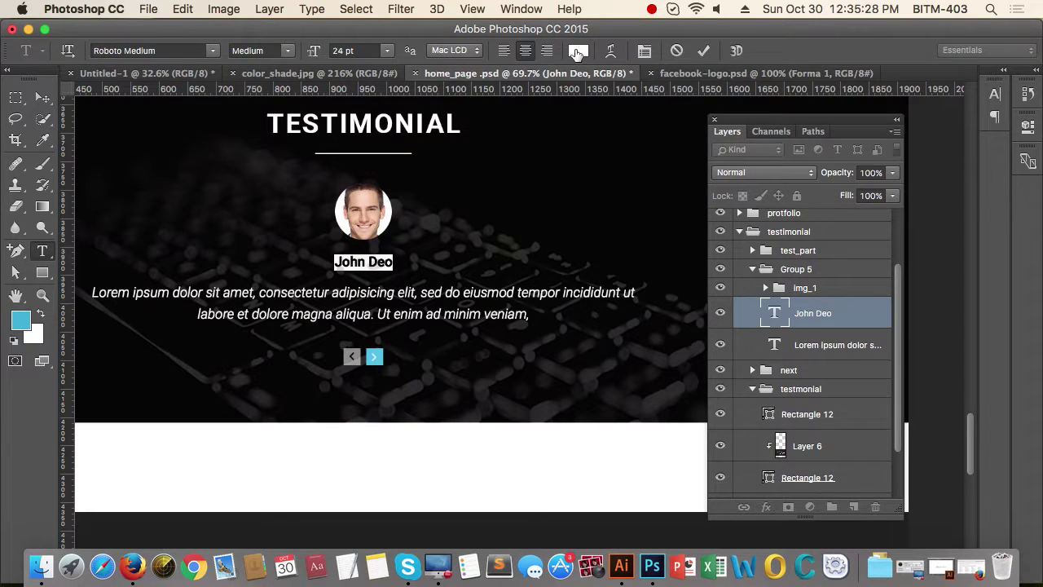
pyautogui.click(577, 51)
pyautogui.click(373, 356)
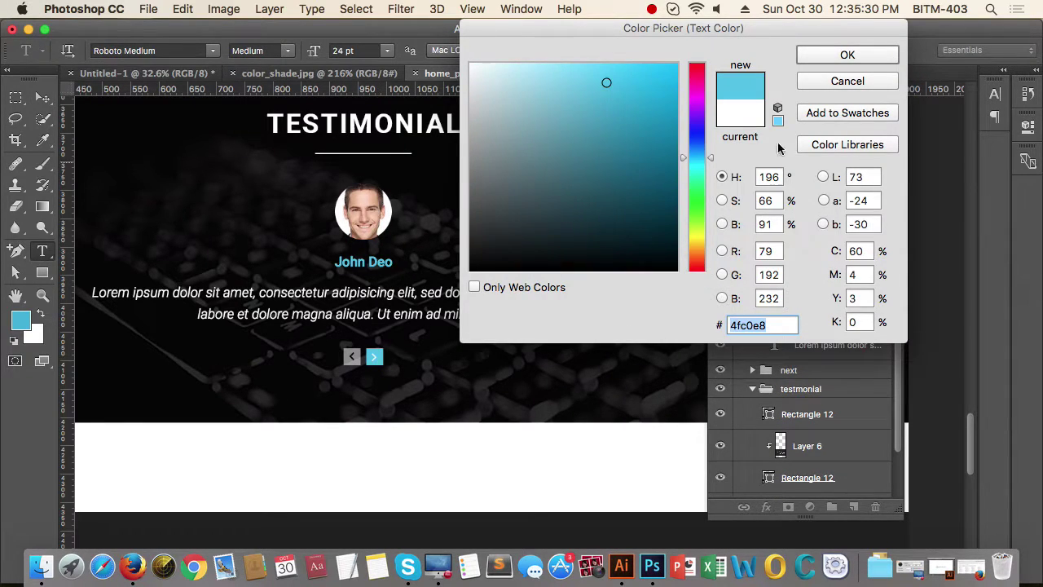
pyautogui.click(846, 56)
pyautogui.click(45, 98)
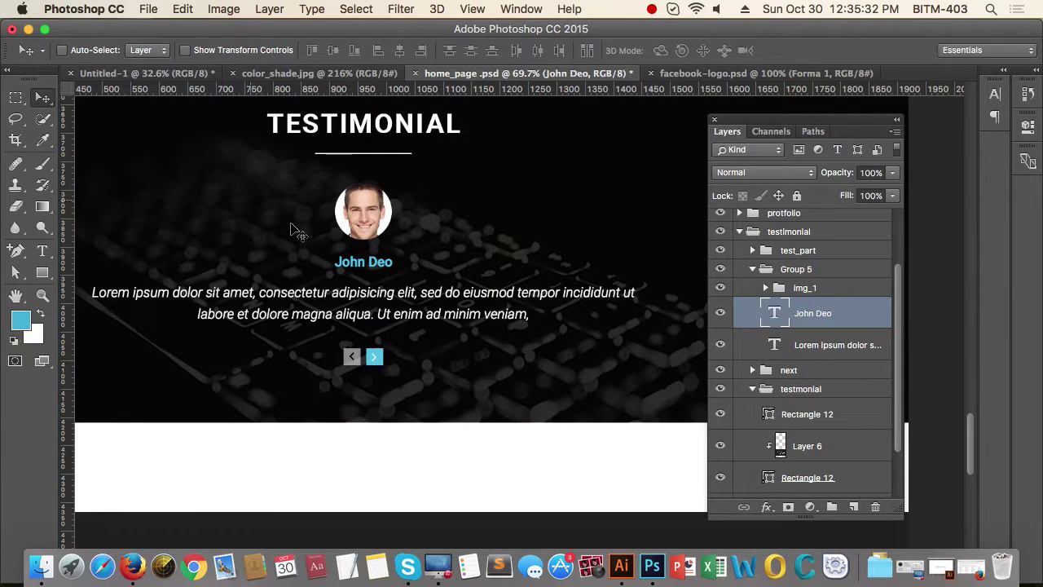
# Step: Collapse the testimonial group and move the widget and footer groups up together to meet the testimonial background's bottom edge
pyautogui.scroll(-6, 372, 244)
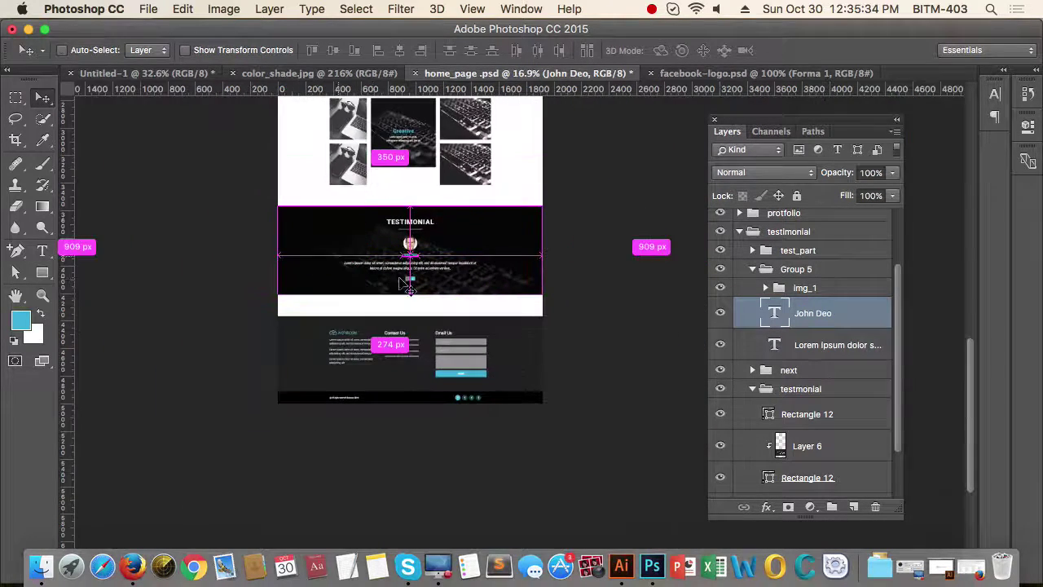
pyautogui.scroll(2, 603, 334)
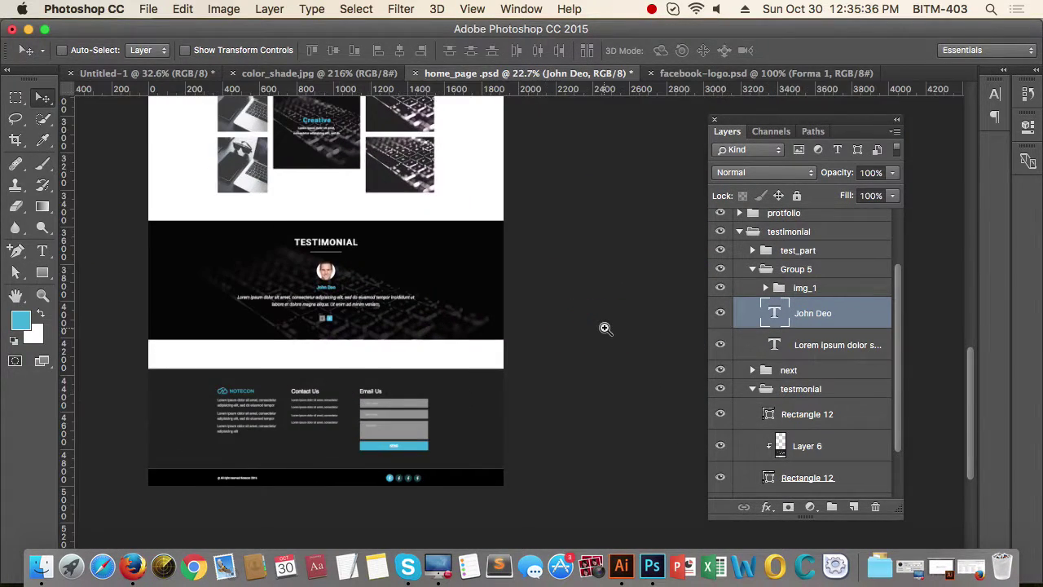
pyautogui.click(753, 270)
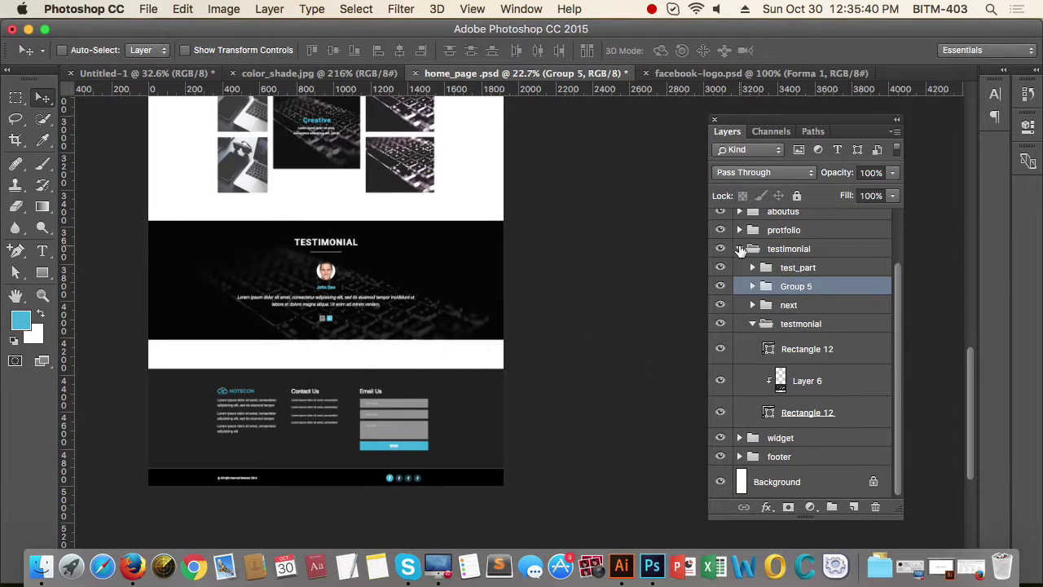
pyautogui.click(740, 250)
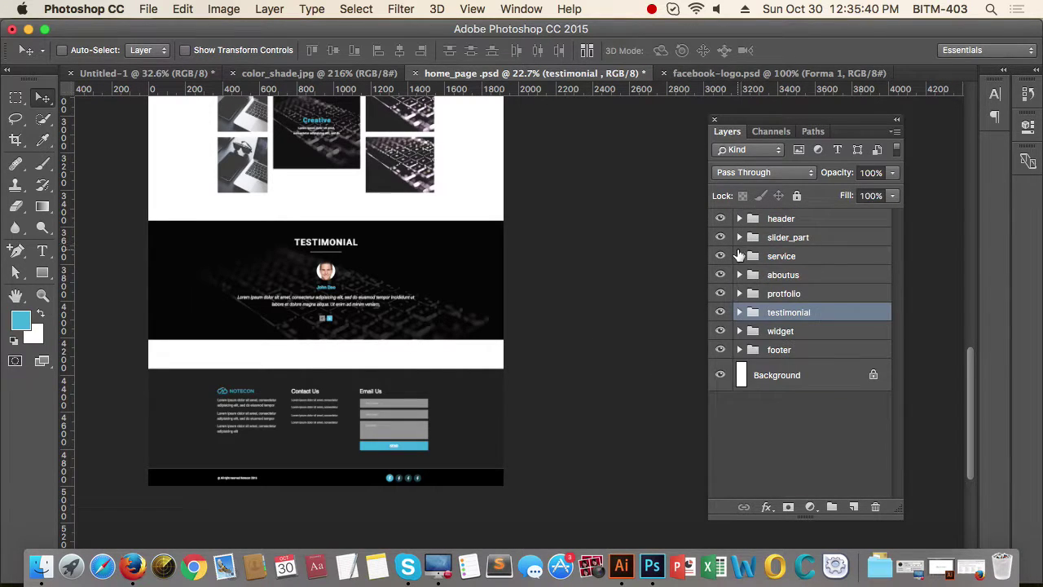
pyautogui.click(812, 333)
pyautogui.keyDown('shift'); pyautogui.click(806, 350); pyautogui.keyUp('shift')
pyautogui.click(605, 352)
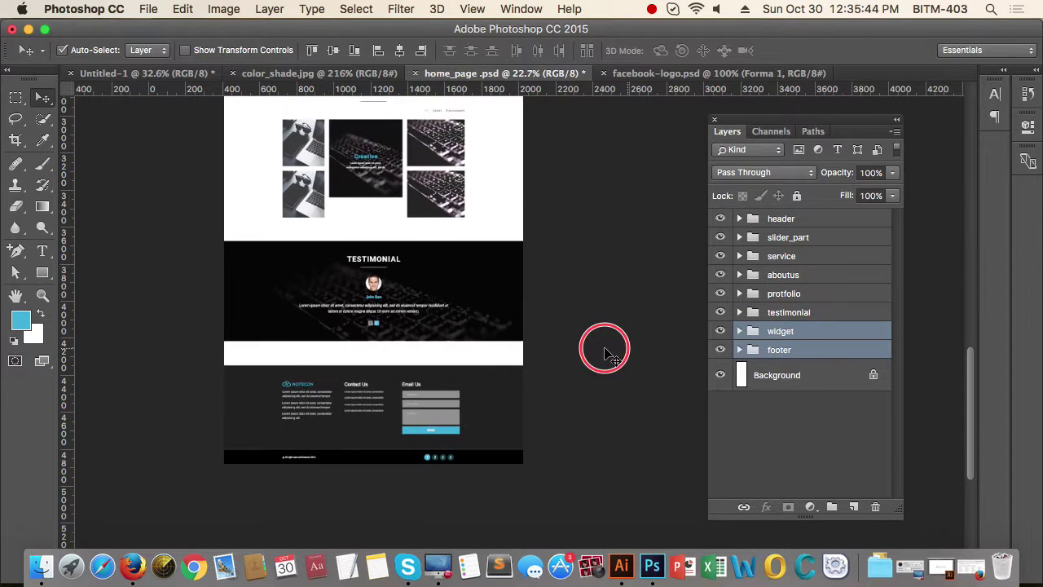
pyautogui.hotkey('shift', 'Up')
pyautogui.hotkey('shift', 'Up')
pyautogui.hotkey('shift', 'Up')
pyautogui.hotkey('shift', 'Up')
pyautogui.hotkey('shift', 'Up')
pyautogui.hotkey('shift', 'Up')
pyautogui.hotkey('shift', 'Up')
pyautogui.hotkey('shift', 'Up')
pyautogui.hotkey('shift', 'Up')
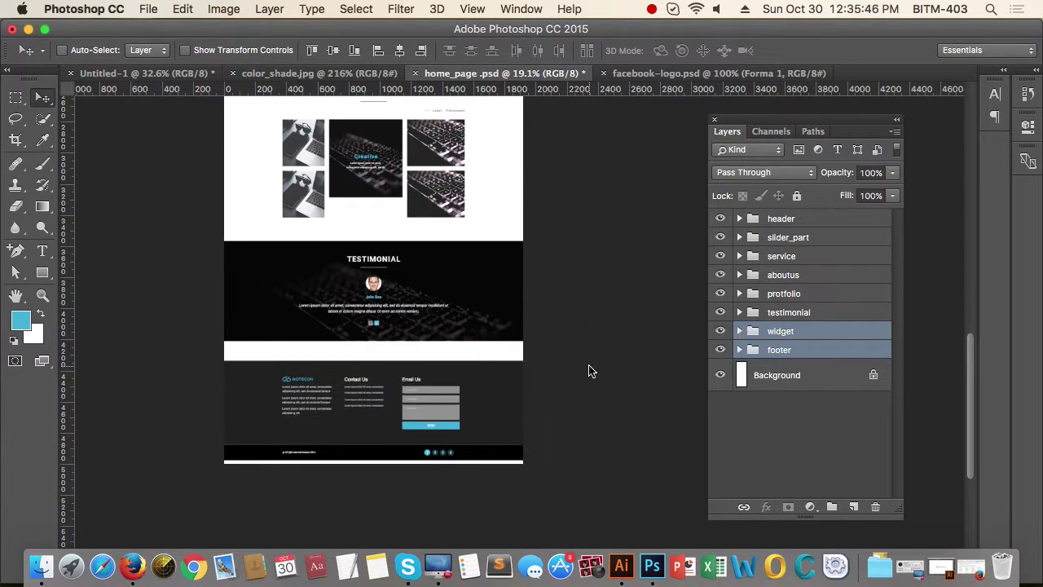
pyautogui.hotkey('shift', 'Up')
pyautogui.hotkey('shift', 'Up')
pyautogui.hotkey('shift', 'Up')
pyautogui.hotkey('shift', 'Up')
pyautogui.hotkey('shift', 'Up')
pyautogui.hotkey('shift', 'Up')
pyautogui.hotkey('shift', 'Up')
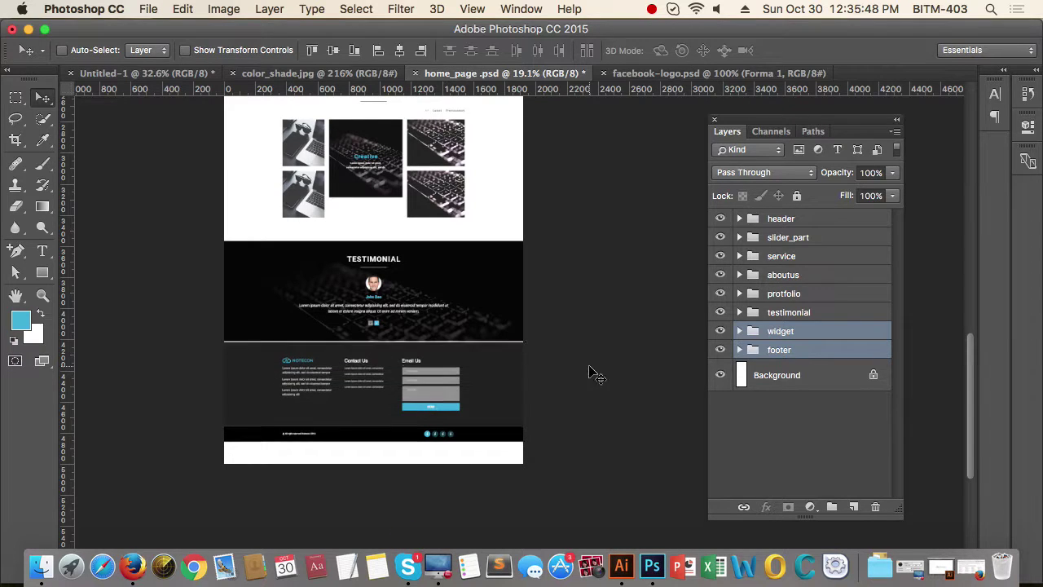
pyautogui.hotkey('shift', 'Down')
pyautogui.hotkey('shift', 'Up')
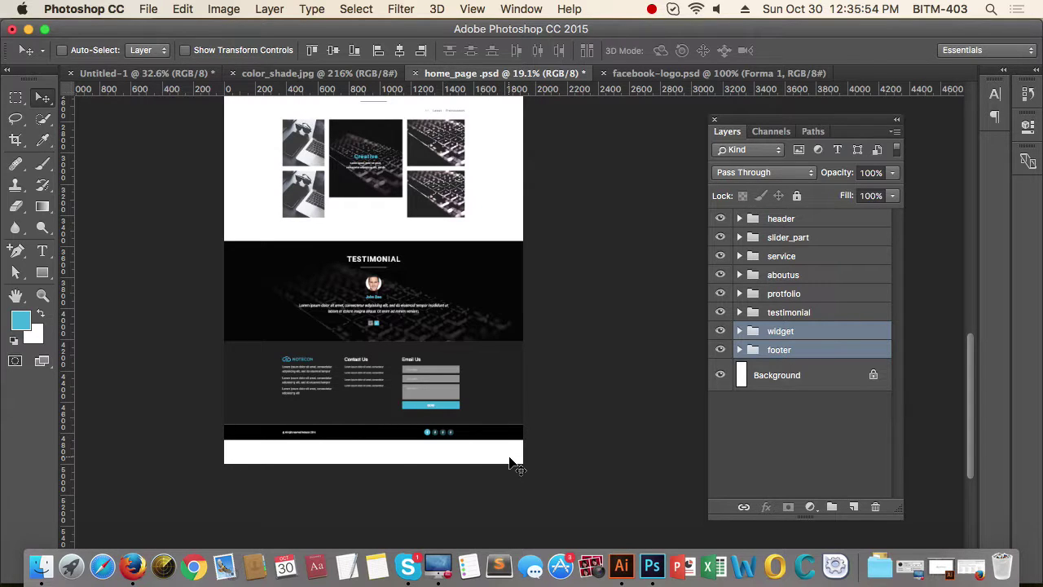
pyautogui.click(219, 10)
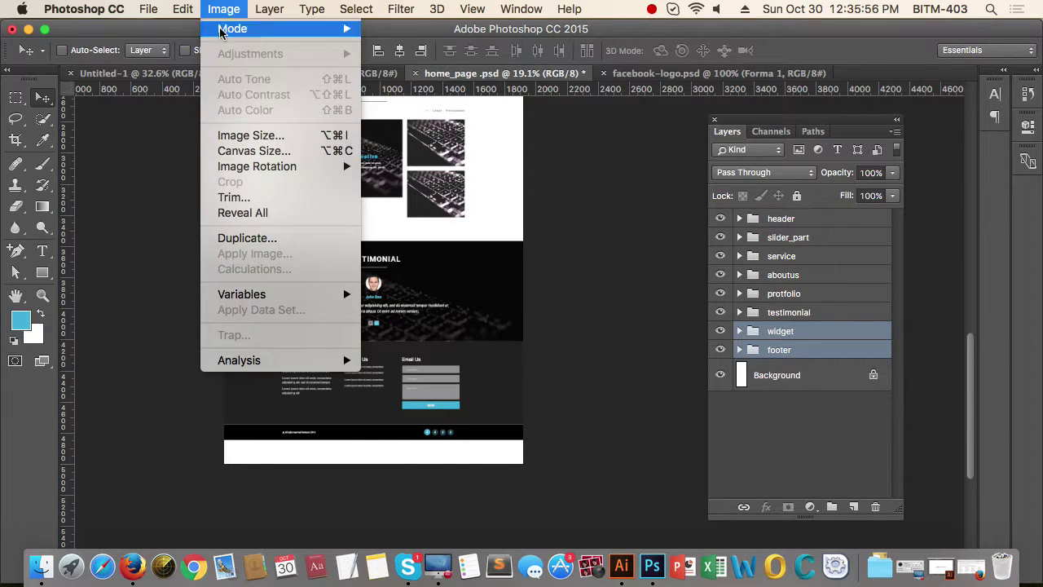
pyautogui.click(254, 153)
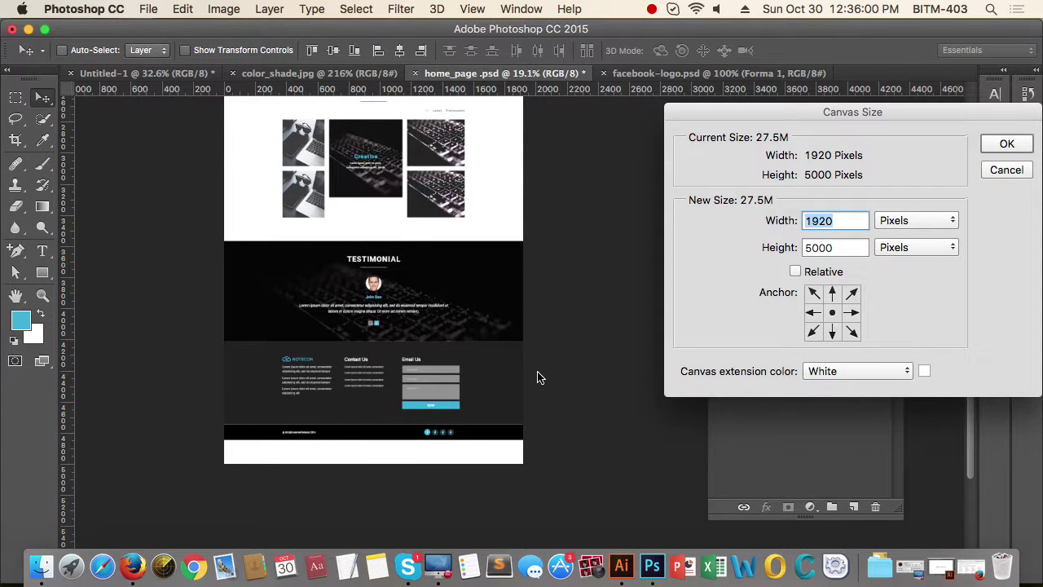
pyautogui.click(1007, 171)
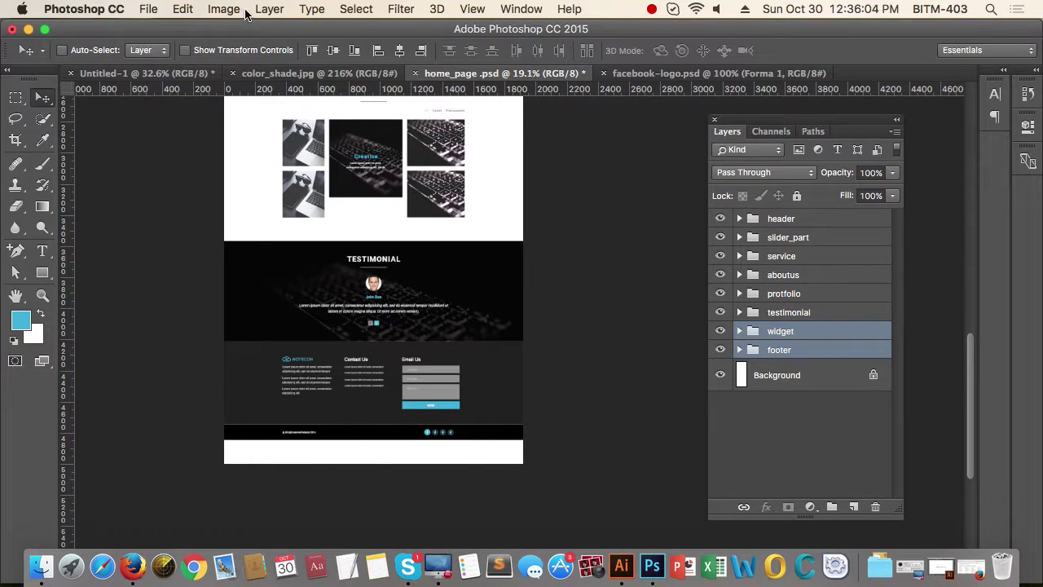
pyautogui.click(225, 9)
pyautogui.click(613, 242)
# Step: Crop the empty white strip below the footer so the canvas ends at the footer's bottom edge
pyautogui.press('c')
pyautogui.moveTo(371, 465)
pyautogui.mouseDown()
pyautogui.moveTo(367, 456)
pyautogui.moveTo(380, 455)
pyautogui.mouseUp()
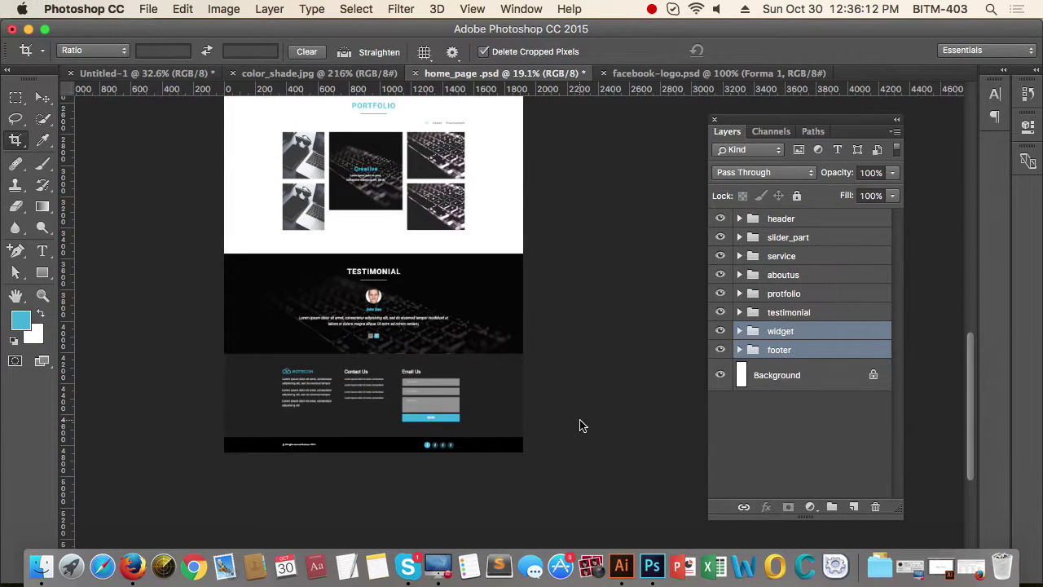
# Step: Save home_page.psd, accept the nested layer groups notice, and switch back to the Move tool
pyautogui.press('super+s')
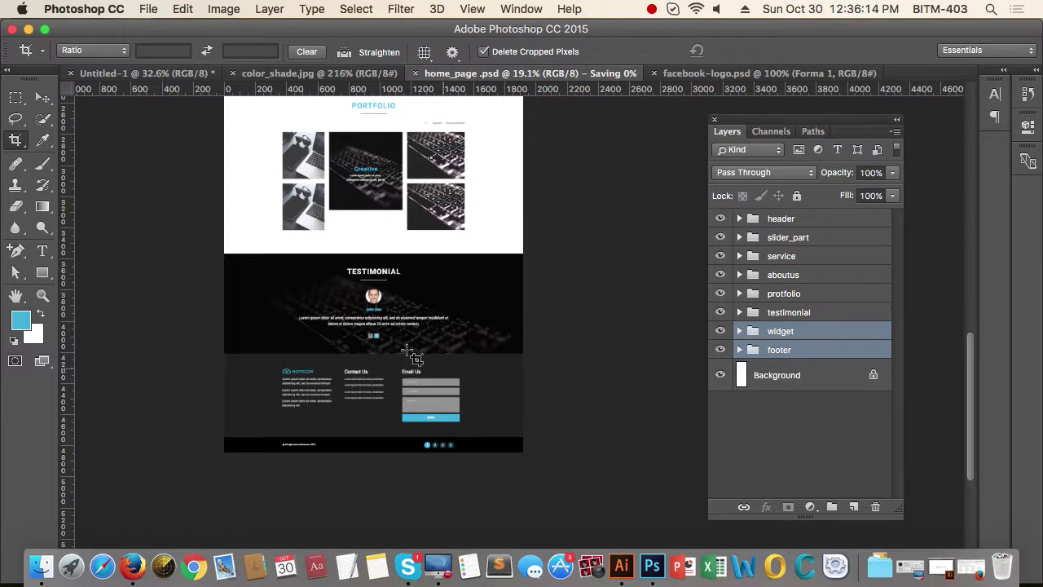
pyautogui.click(44, 98)
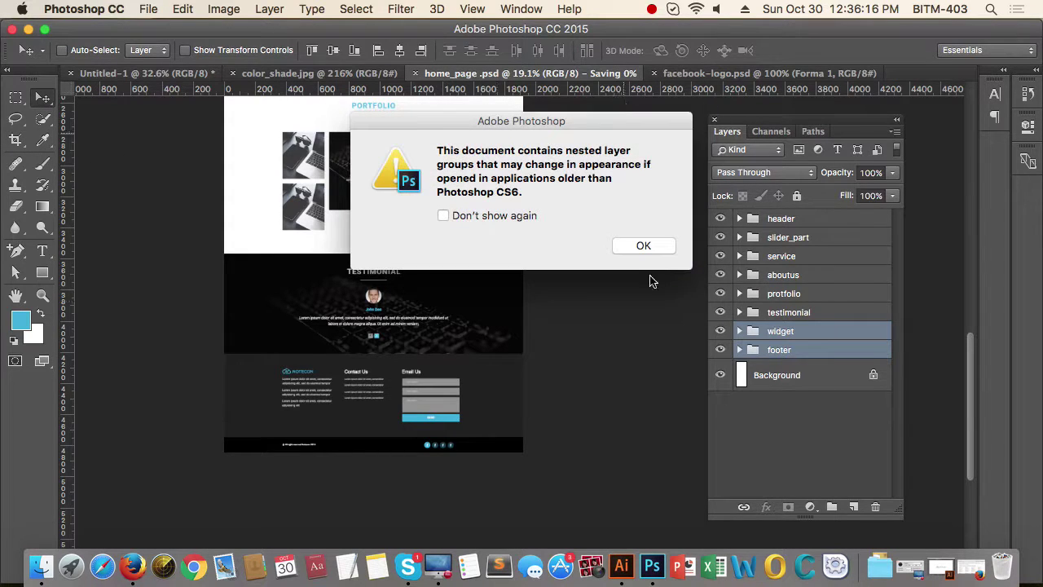
pyautogui.click(644, 245)
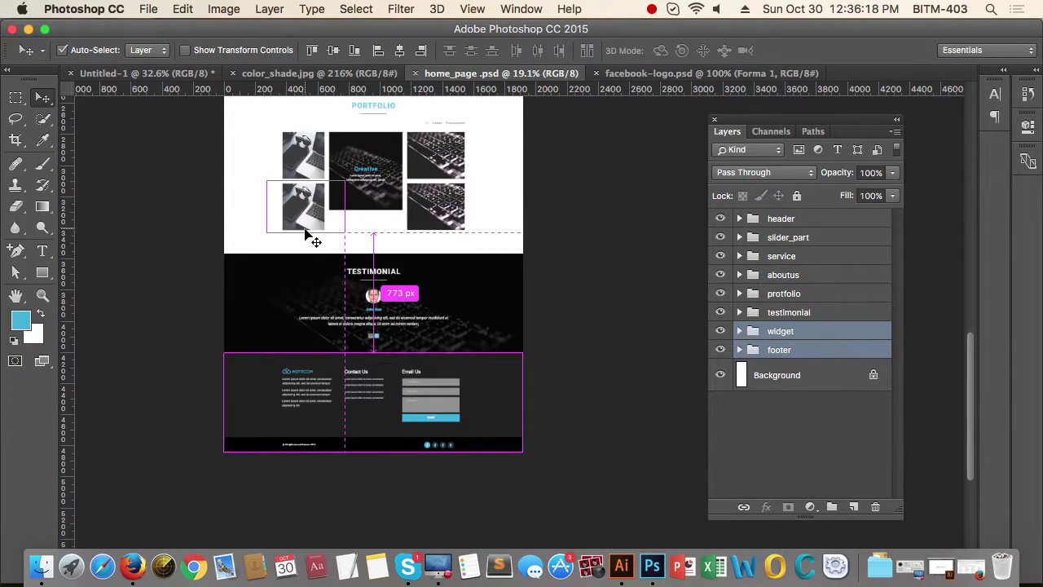
pyautogui.click(652, 11)
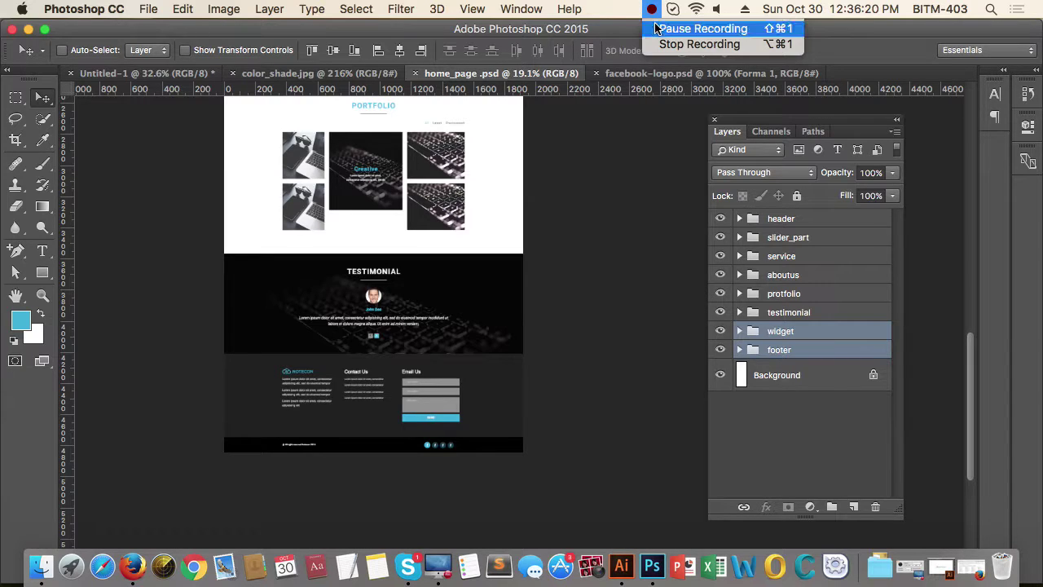